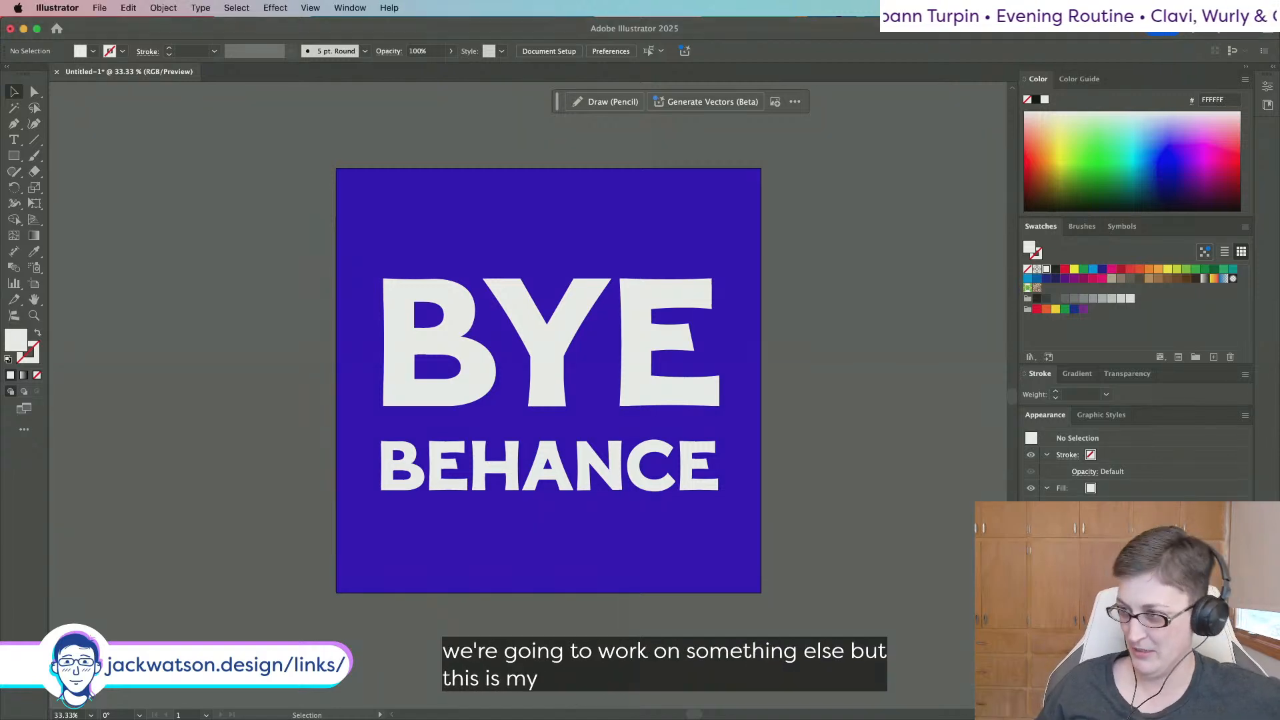
# Remove the old BYE BEHANCE poster artwork so the square artboard is empty.
pyautogui.press('super+y')
pyautogui.press('super+y')
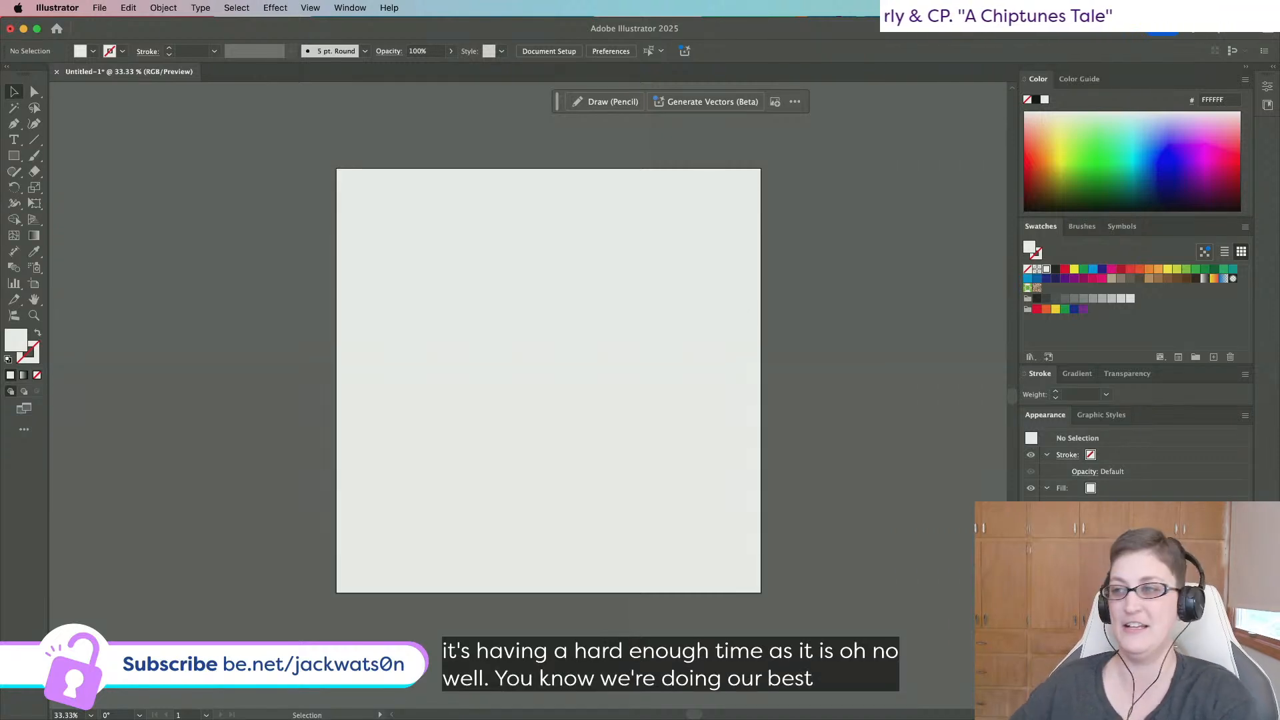
# Type the title 'LOG OUT' near the top of the artboard.
pyautogui.click(14, 140)
pyautogui.click(420, 268)
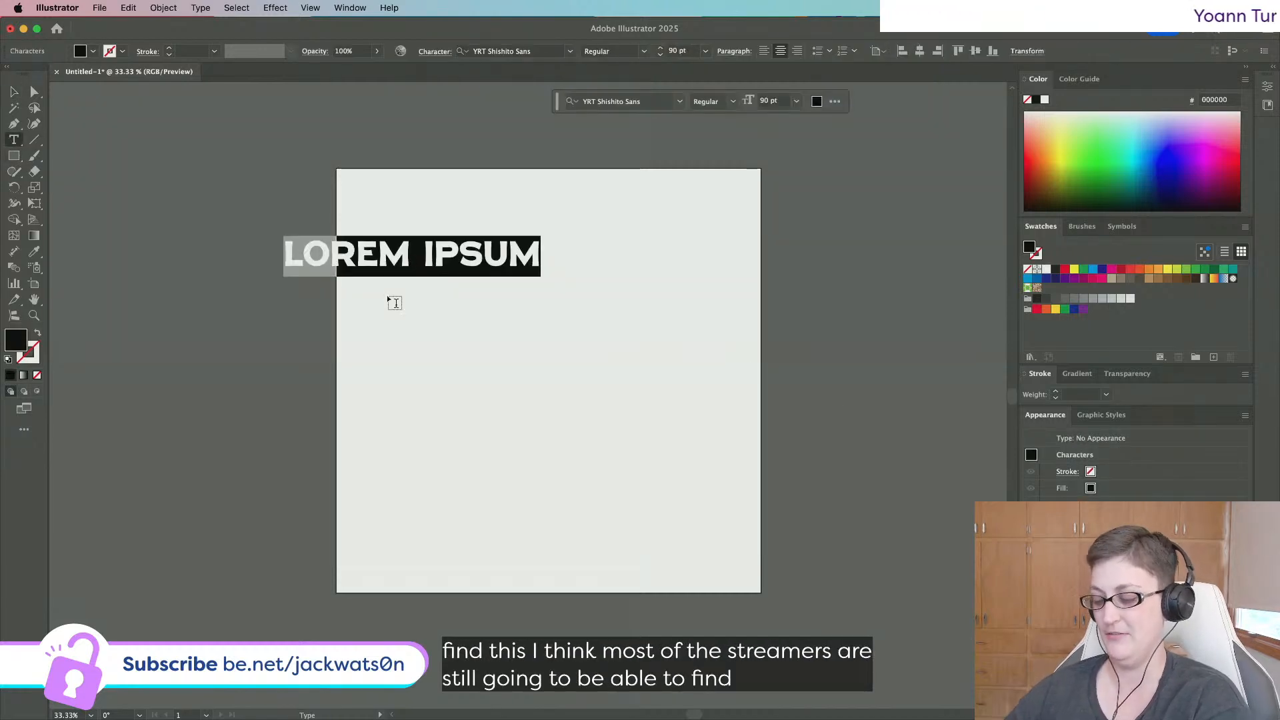
pyautogui.write('LOG')
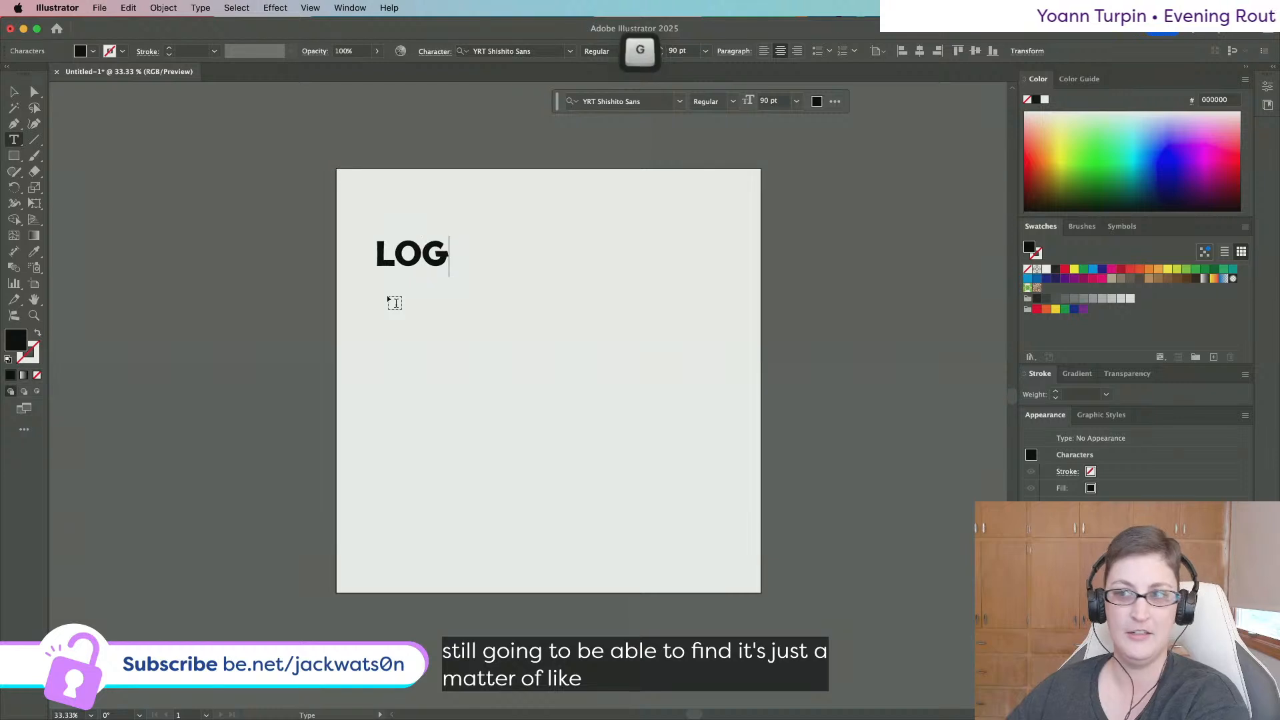
pyautogui.write('GING')
pyautogui.press('BackSpace')
pyautogui.press('BackSpace')
pyautogui.press('BackSpace')
pyautogui.write('GING OUT')
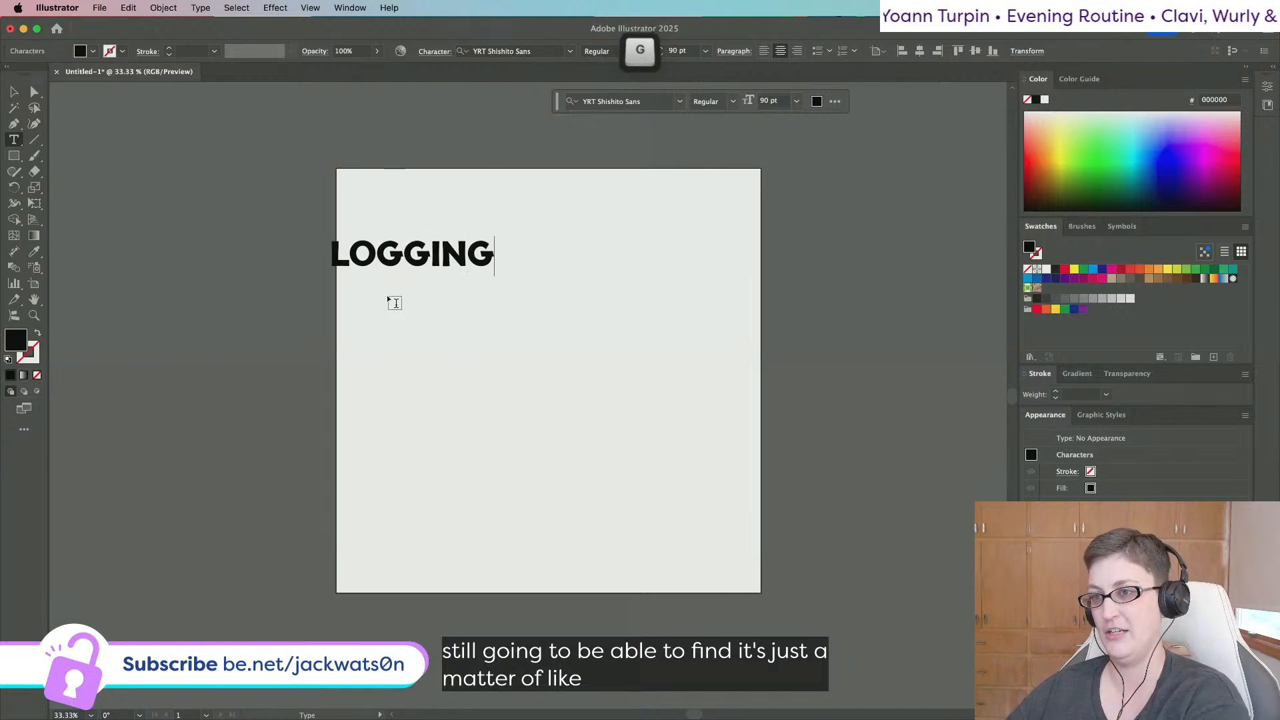
pyautogui.press('BackSpace')
pyautogui.press('BackSpace')
pyautogui.press('BackSpace')
pyautogui.press('BackSpace')
pyautogui.press('BackSpace')
pyautogui.press('BackSpace')
pyautogui.press('BackSpace')
pyautogui.press('BackSpace')
pyautogui.write('OG')
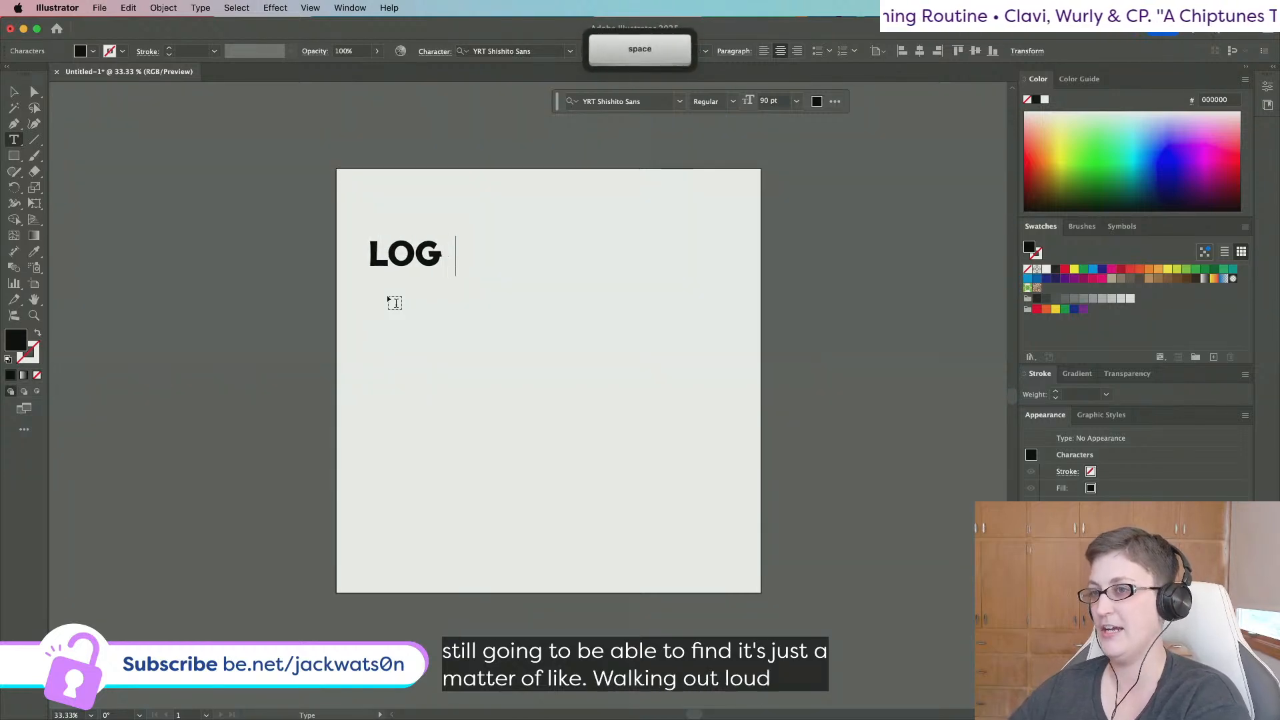
pyautogui.write('UT')
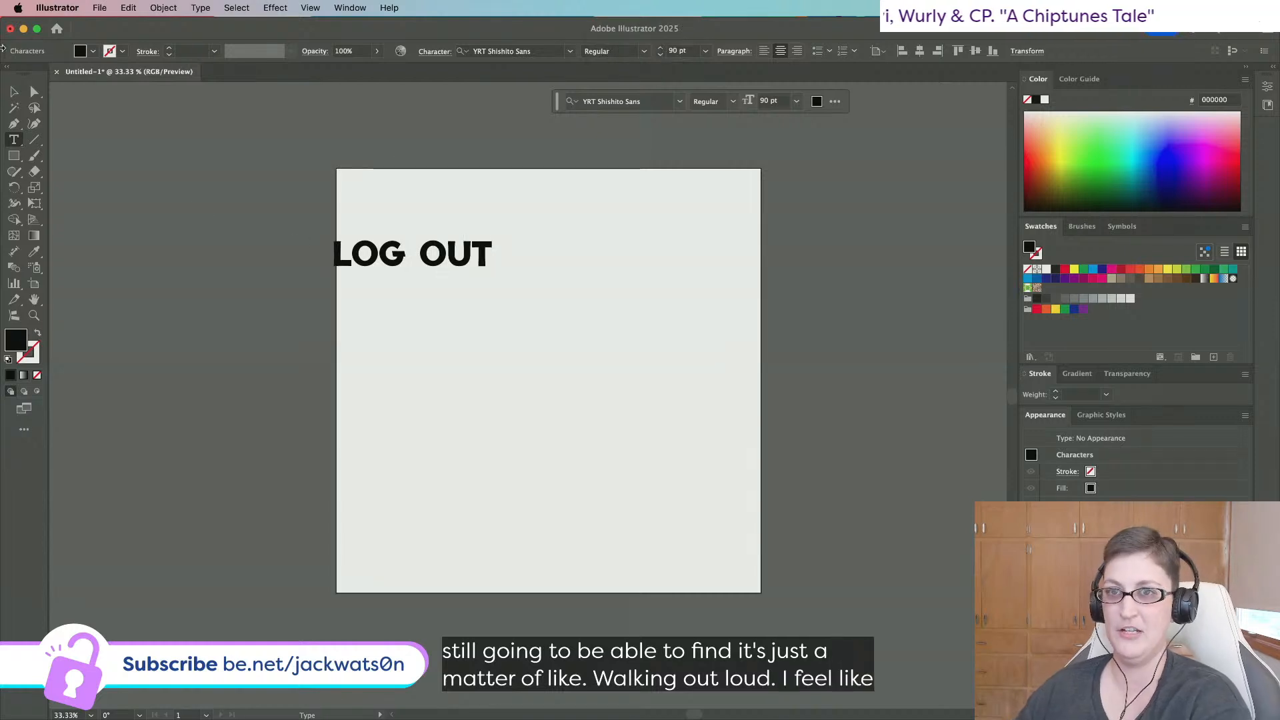
# Enlarge the LOG OUT title to about 145 pt and centre it horizontally on the artboard.
pyautogui.click(16, 93)
pyautogui.moveTo(492, 277); pyautogui.dragTo(589, 301)
pyautogui.click(948, 51)
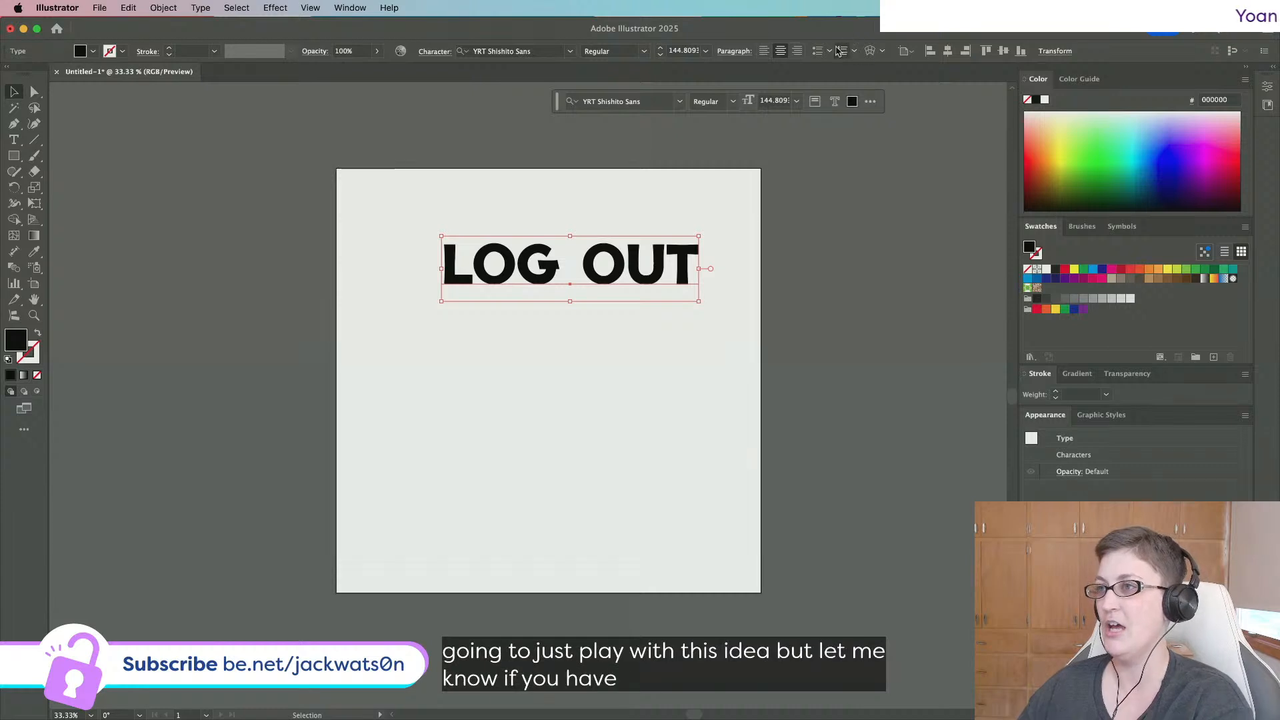
pyautogui.click(947, 51)
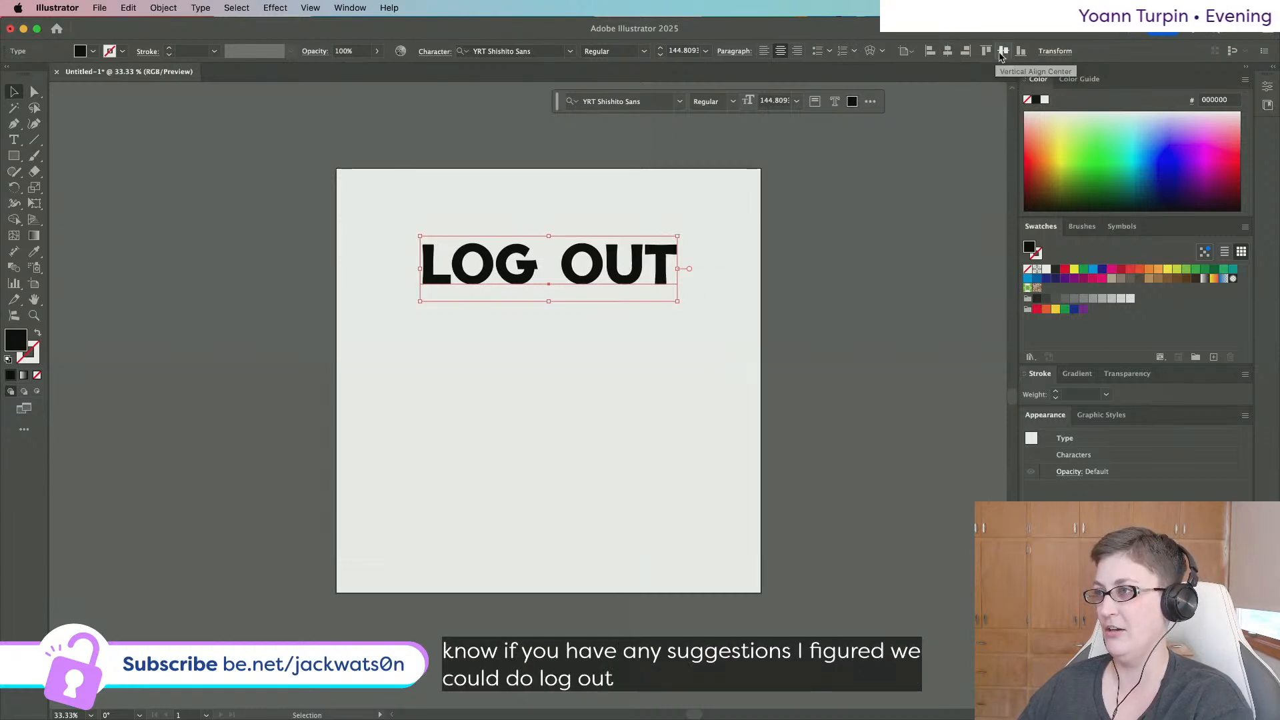
pyautogui.click(851, 294)
pyautogui.scroll(3, 336, 287)
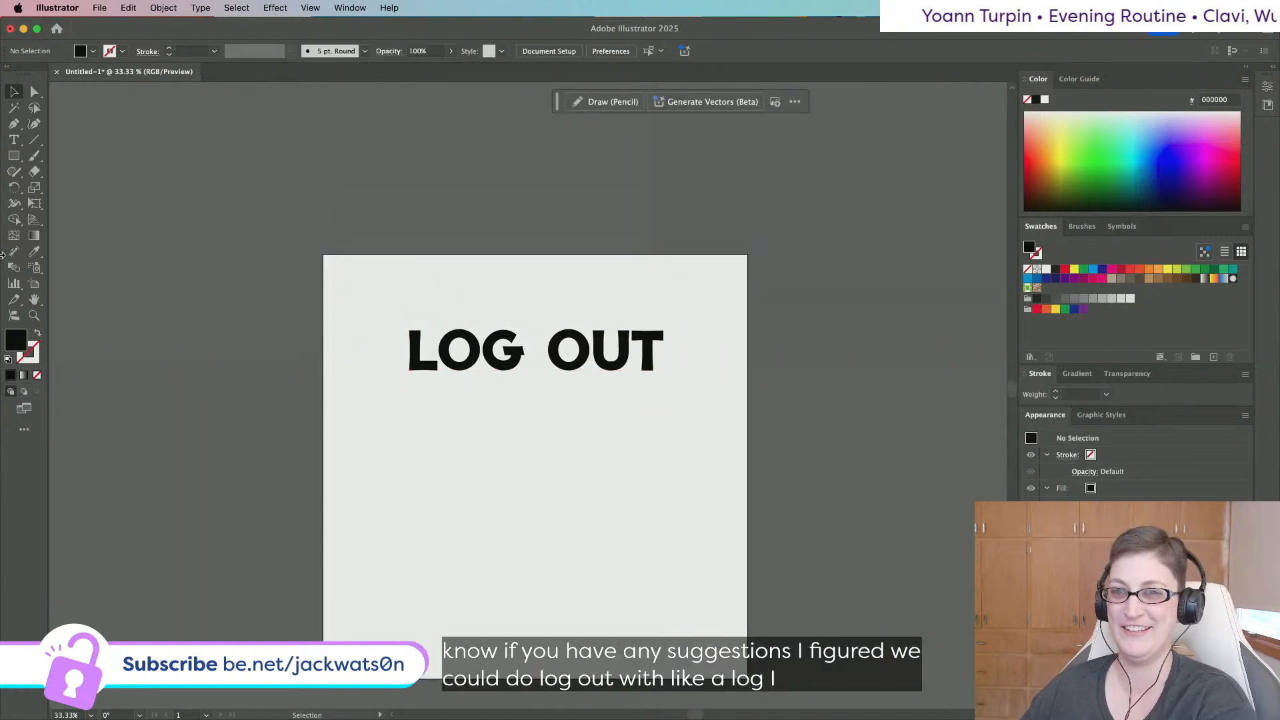
# Draw an artboard-sized rectangle and paste it in back behind the title.
pyautogui.click(14, 155)
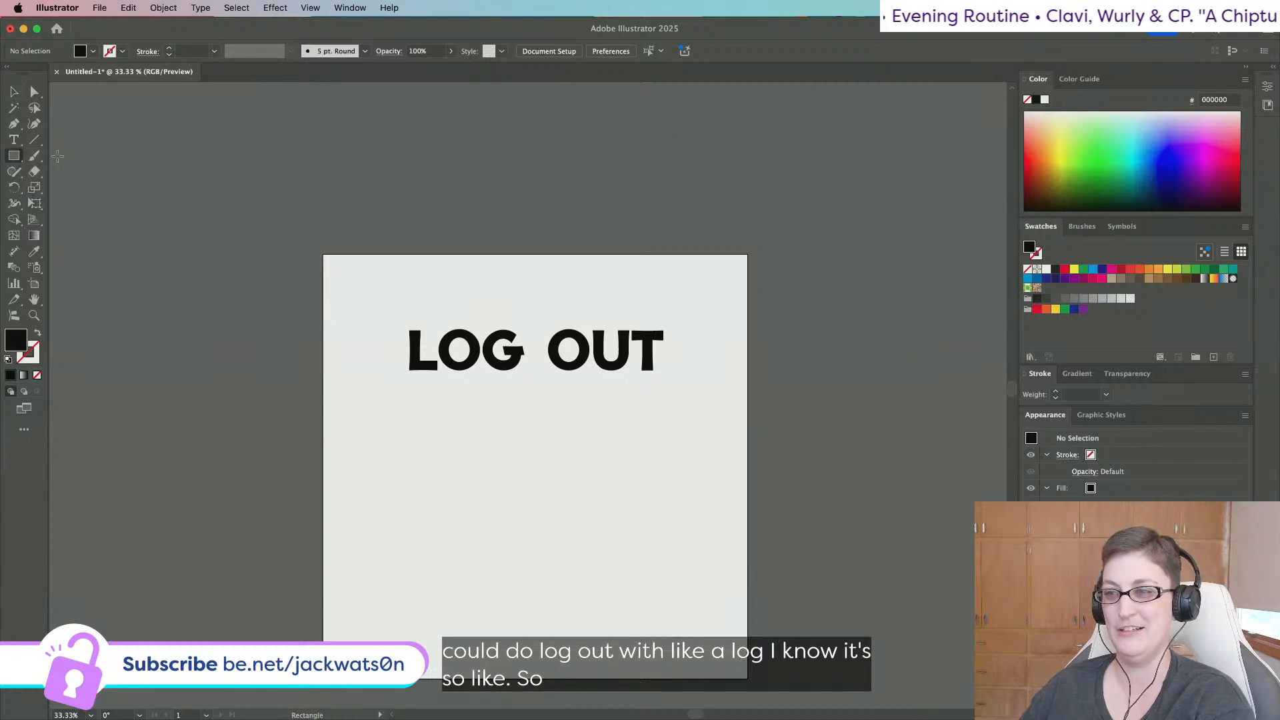
pyautogui.scroll(-2, 498, 473)
pyautogui.hscroll(-1, 478, 466)
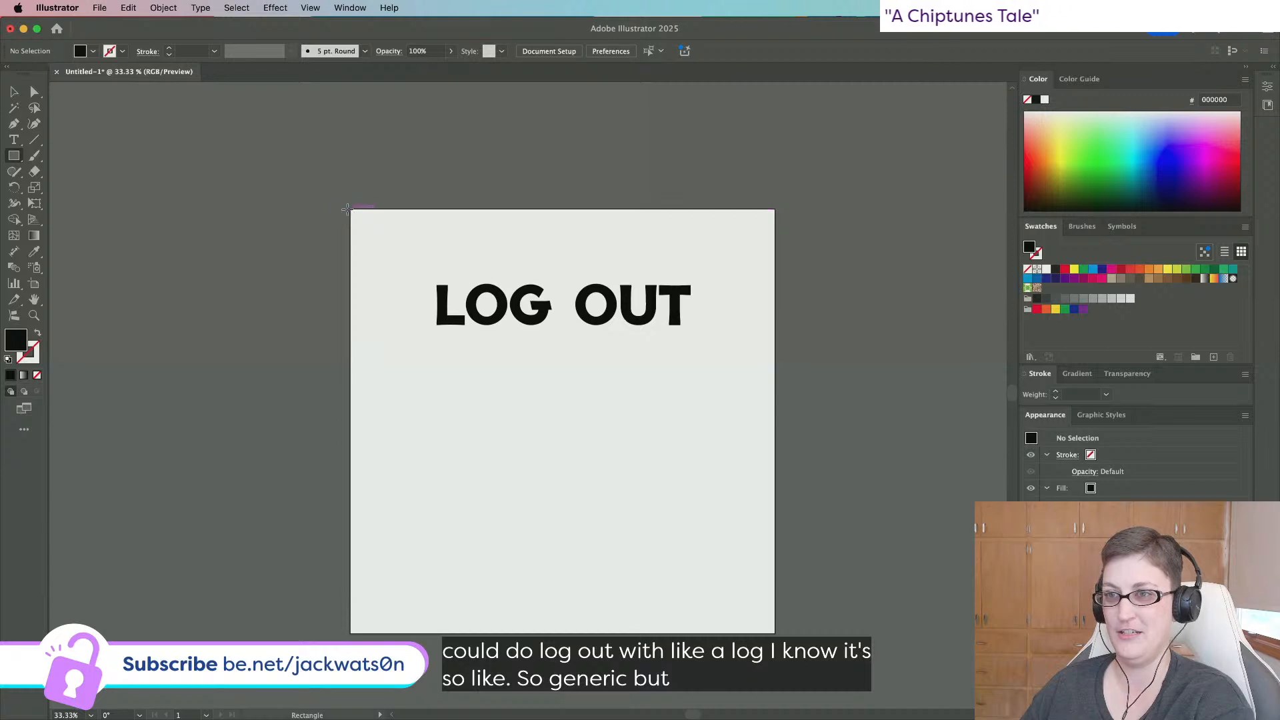
pyautogui.moveTo(347, 209); pyautogui.dragTo(773, 633)
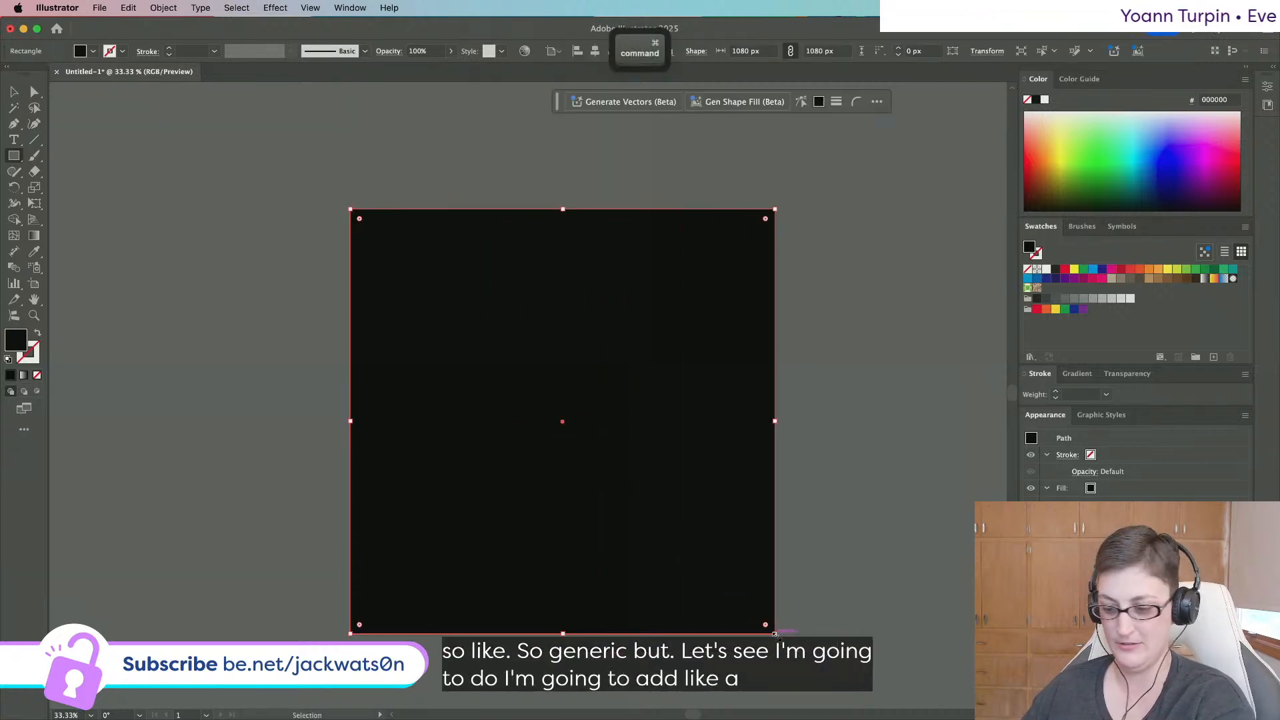
pyautogui.press('super+x')
pyautogui.press('super+b')
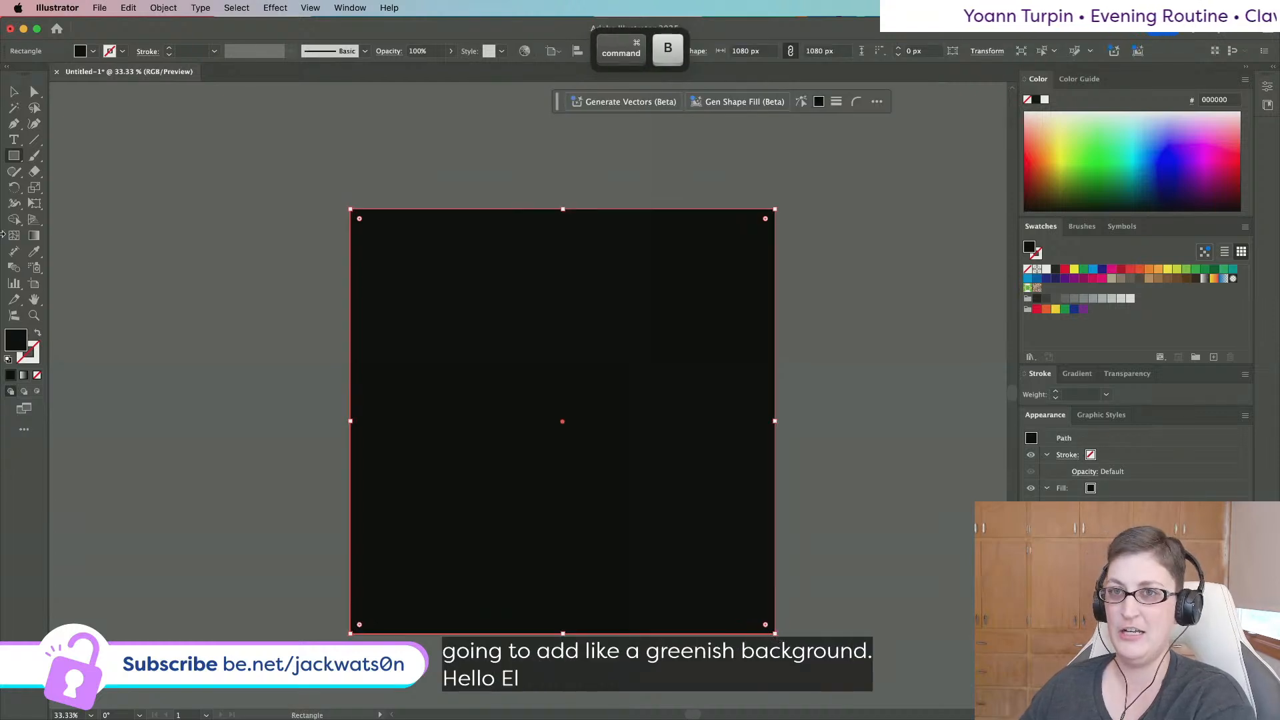
# Fill the background rectangle with light green #5CF283.
pyautogui.click(14, 93)
pyautogui.doubleClick(16, 339)
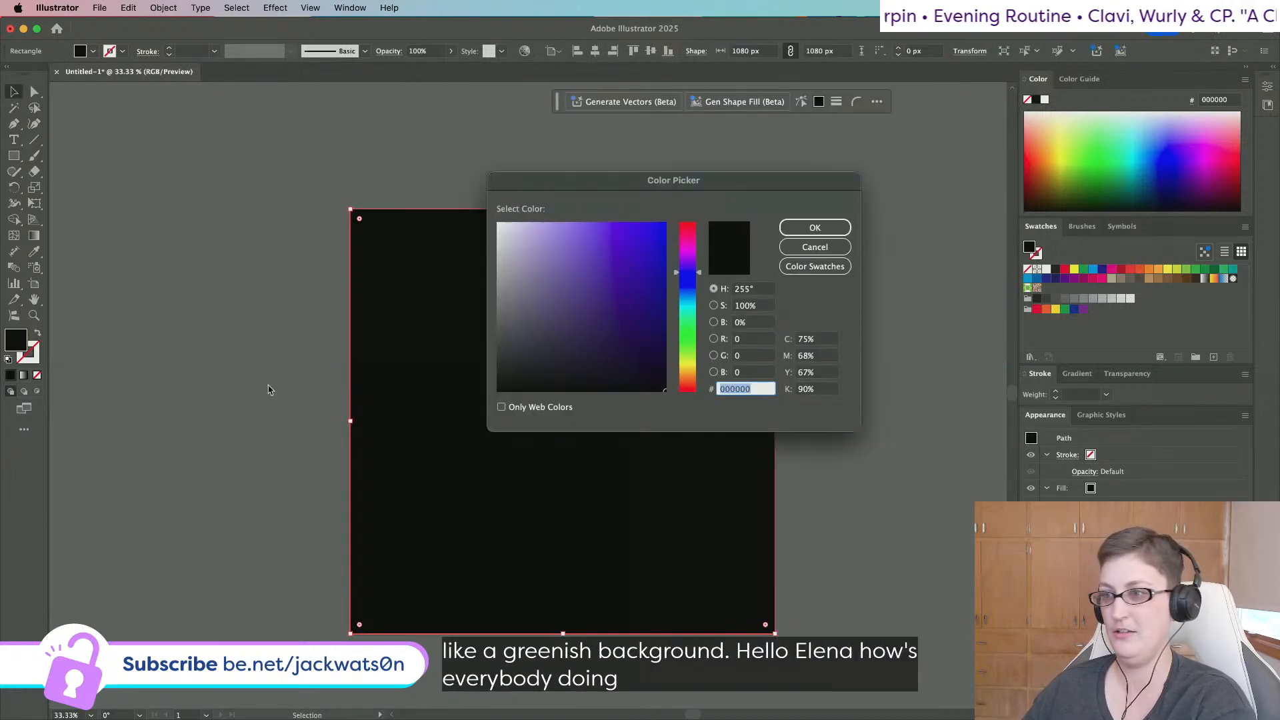
pyautogui.moveTo(685, 296); pyautogui.dragTo(689, 318)
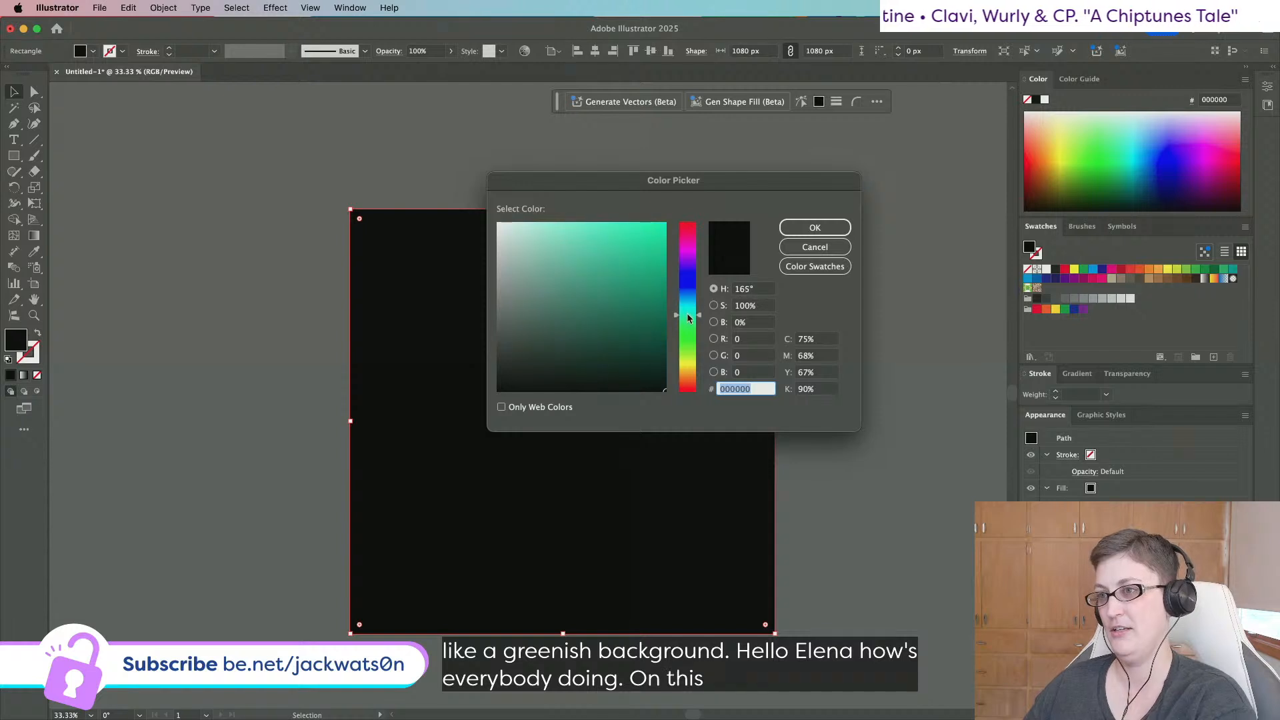
pyautogui.write('00FFBC')
pyautogui.click(624, 225)
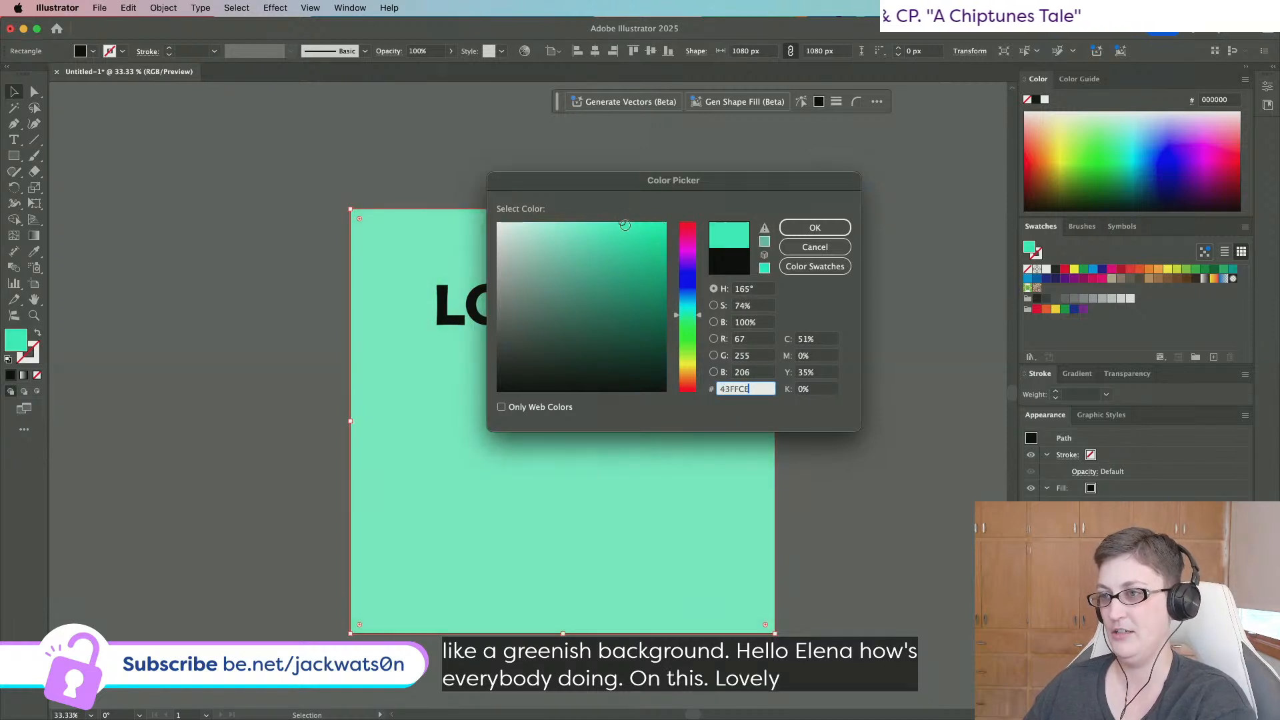
pyautogui.click(642, 251)
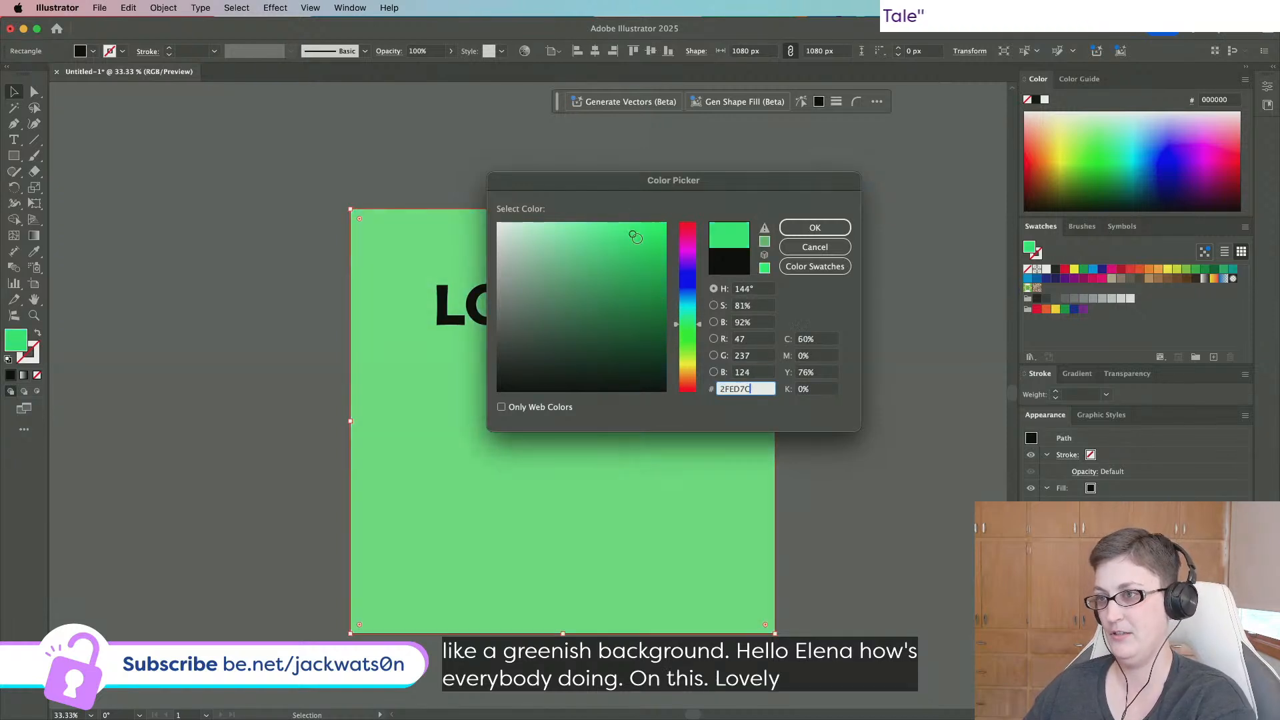
pyautogui.moveTo(596, 183); pyautogui.dragTo(852, 192)
pyautogui.click(886, 269)
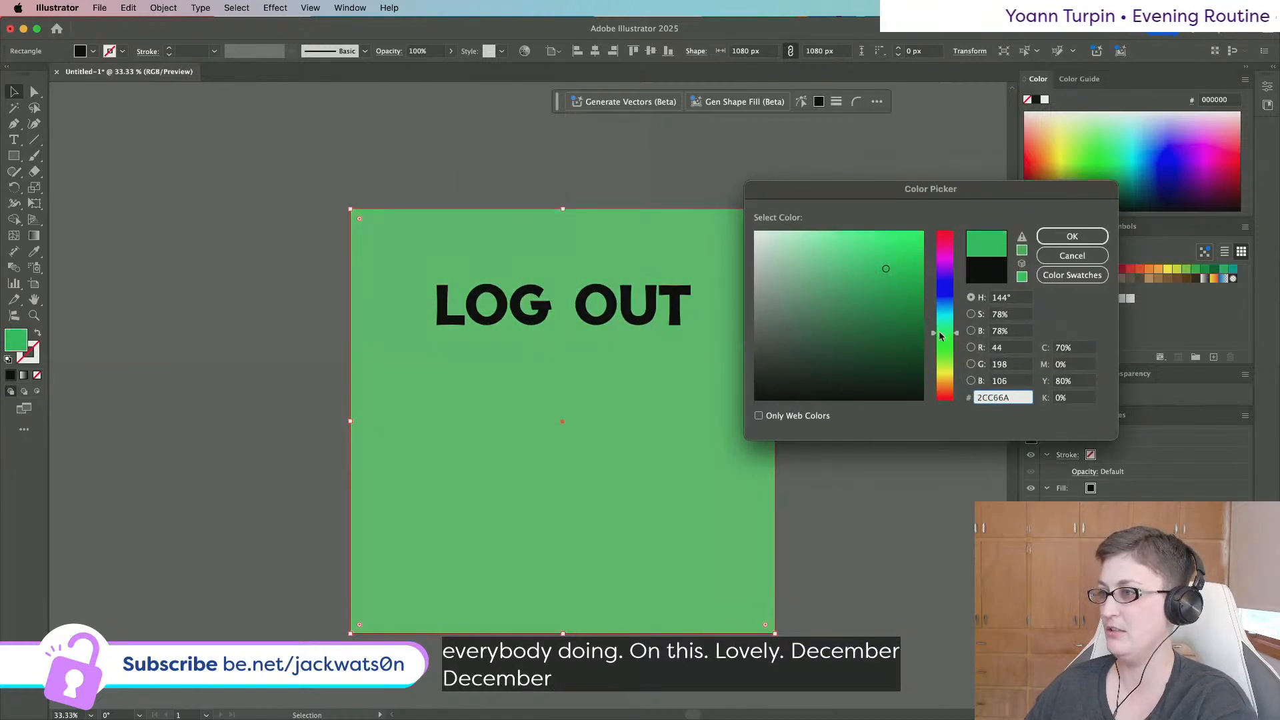
pyautogui.moveTo(939, 343); pyautogui.dragTo(939, 337)
pyautogui.moveTo(876, 269); pyautogui.dragTo(846, 239)
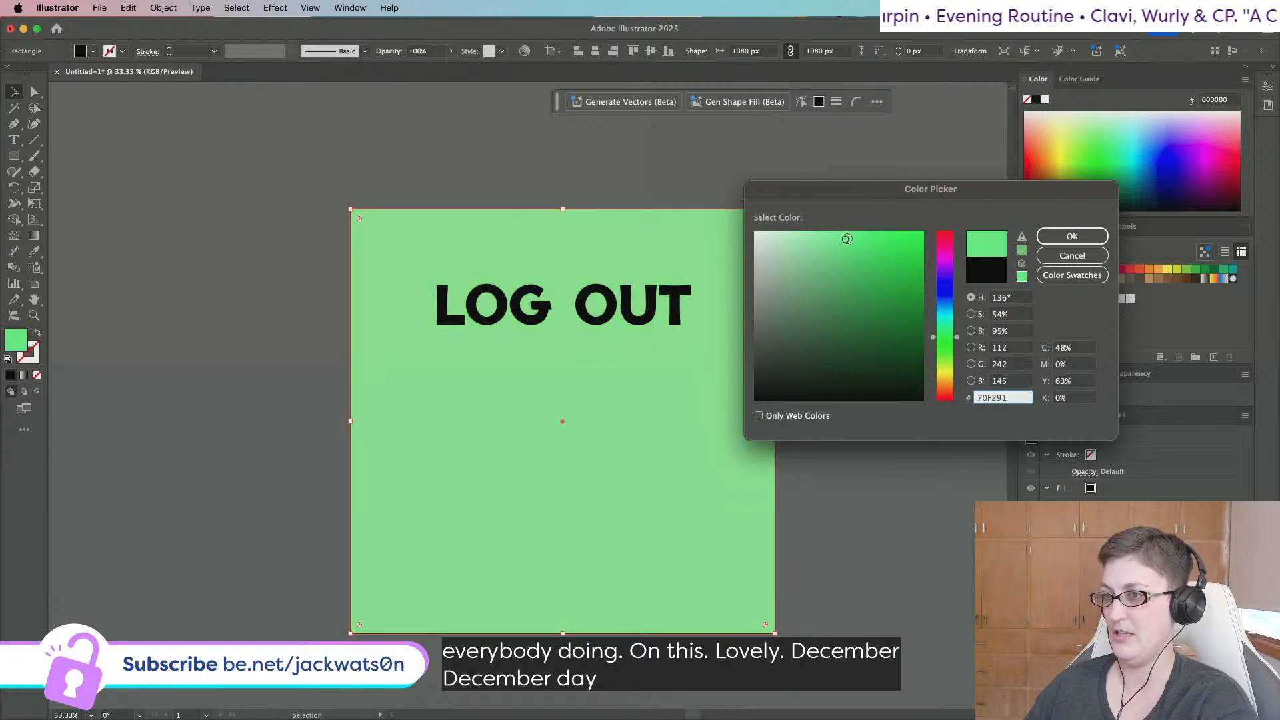
pyautogui.click(1068, 237)
pyautogui.click(619, 301)
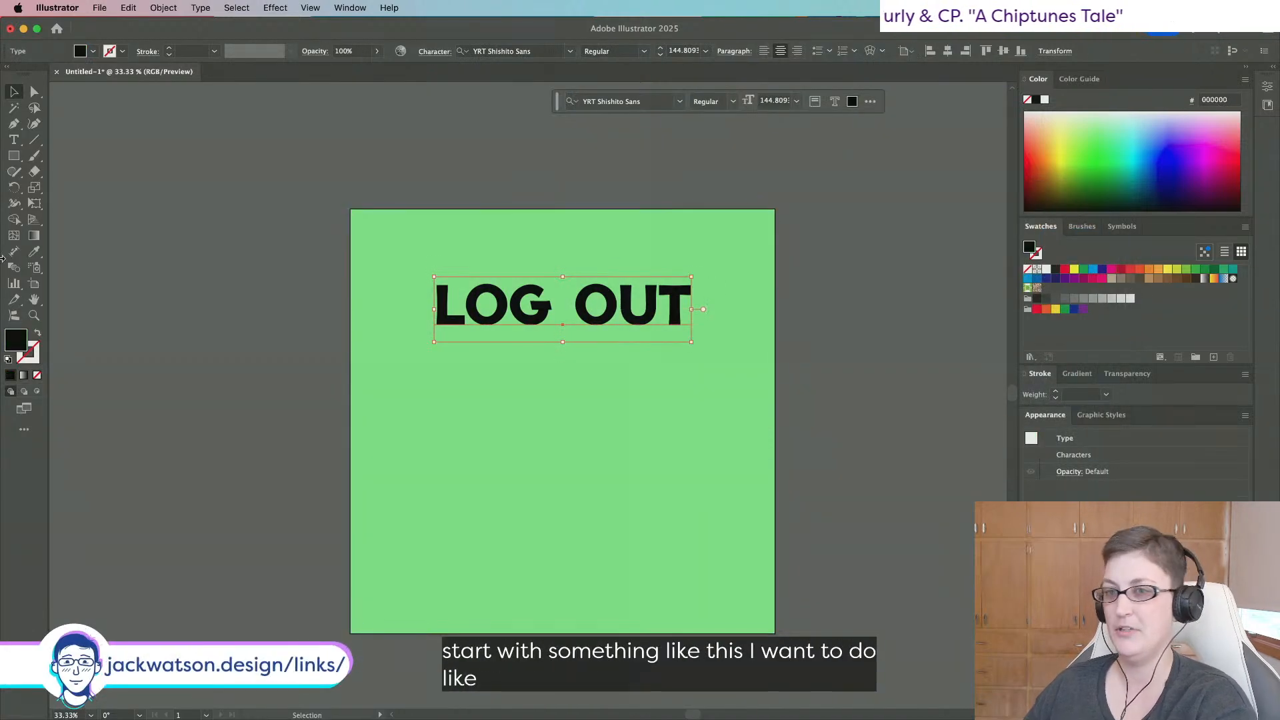
# Change the title's fill to dark brown #7F3300.
pyautogui.doubleClick(13, 334)
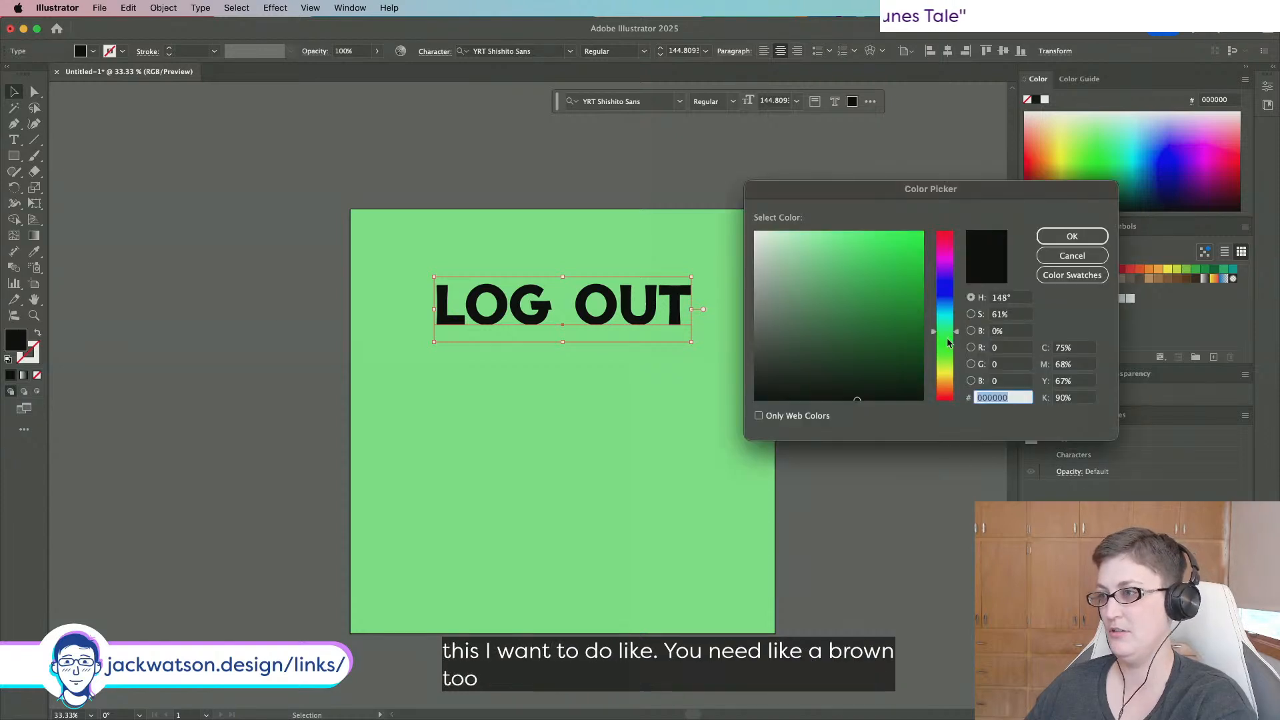
pyautogui.moveTo(944, 397); pyautogui.dragTo(944, 389)
pyautogui.moveTo(900, 321); pyautogui.dragTo(935, 311)
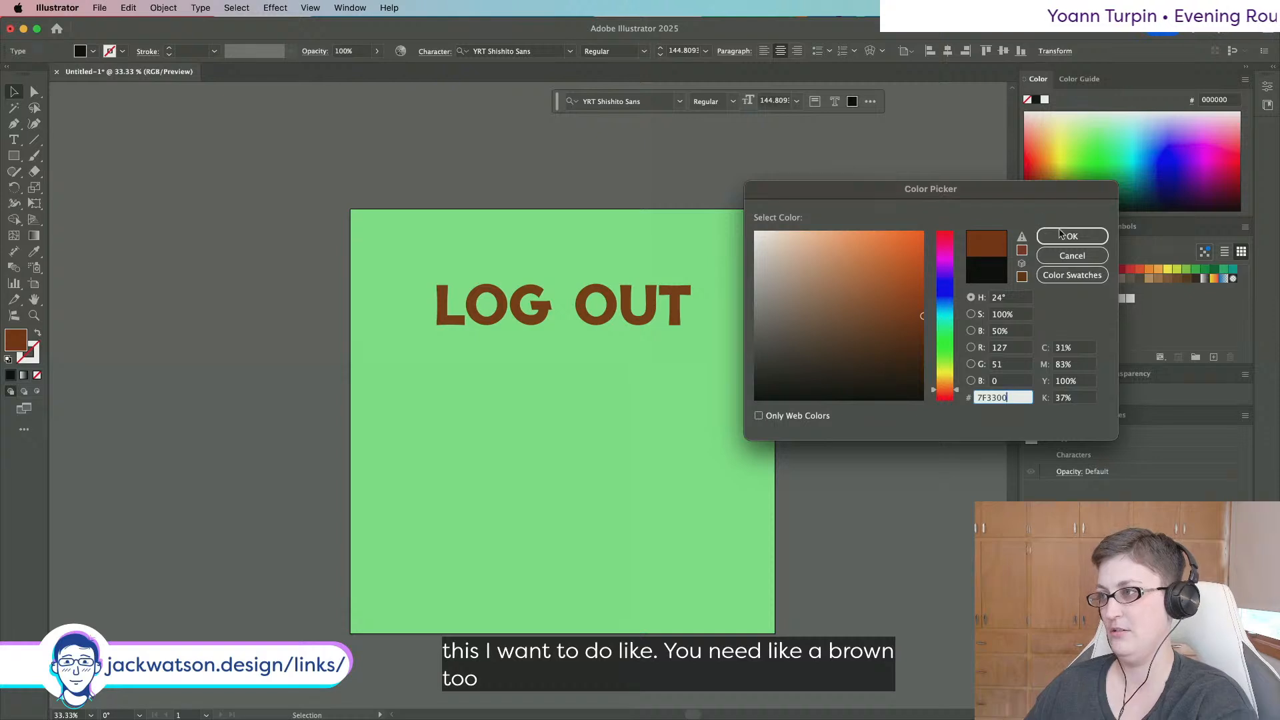
pyautogui.click(1067, 236)
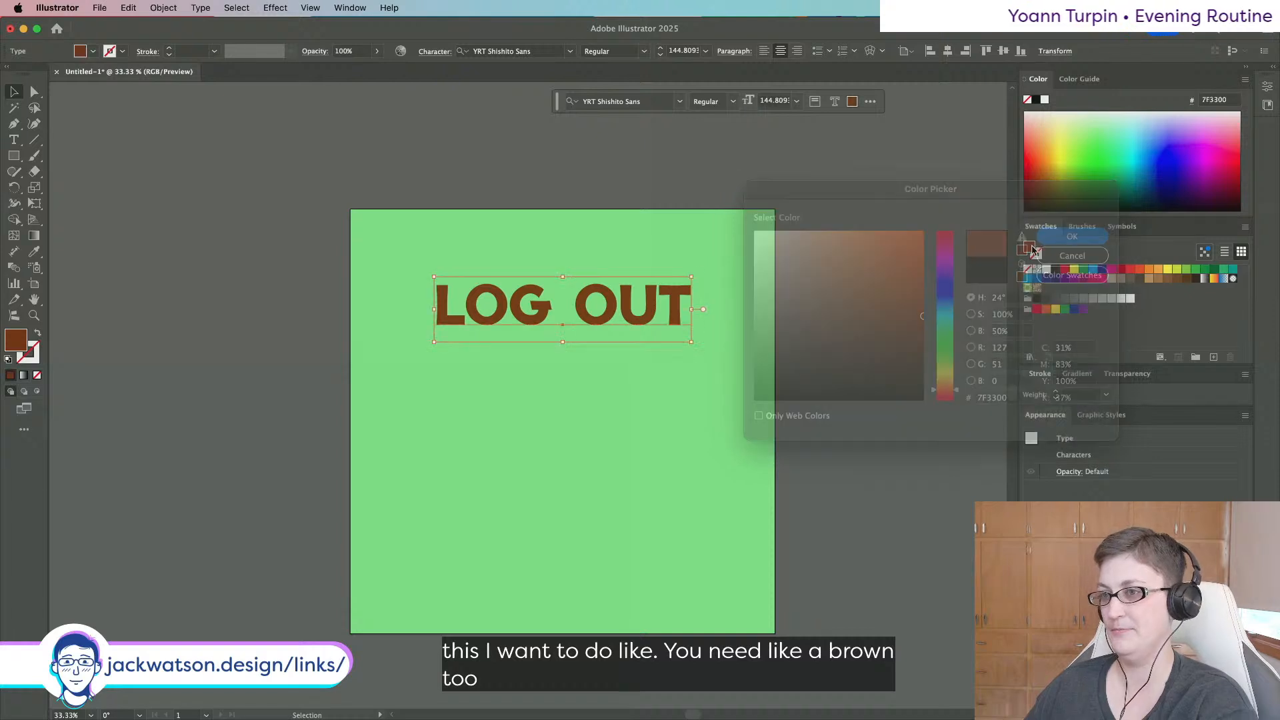
# Retype the title as 'LOGGING OUT' and shrink it to fit the artboard.
pyautogui.doubleClick(541, 303)
pyautogui.tripleClick(532, 304)
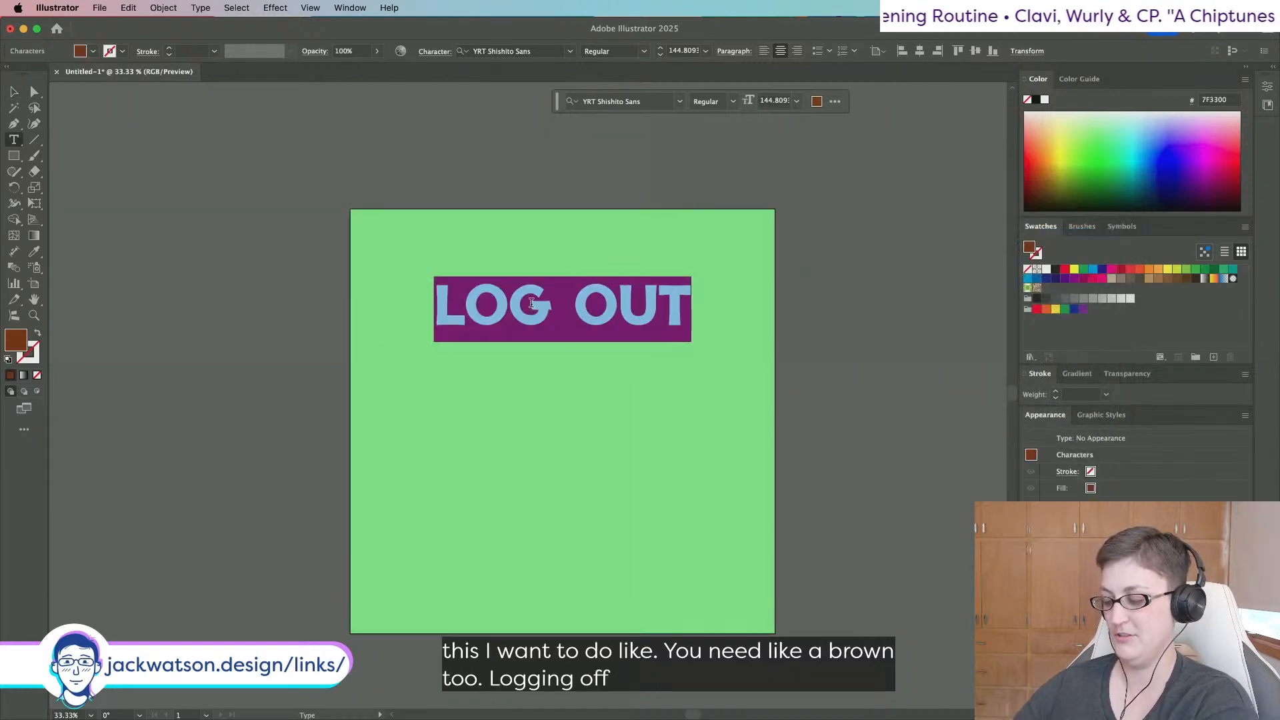
pyautogui.write('LOGGING OUT')
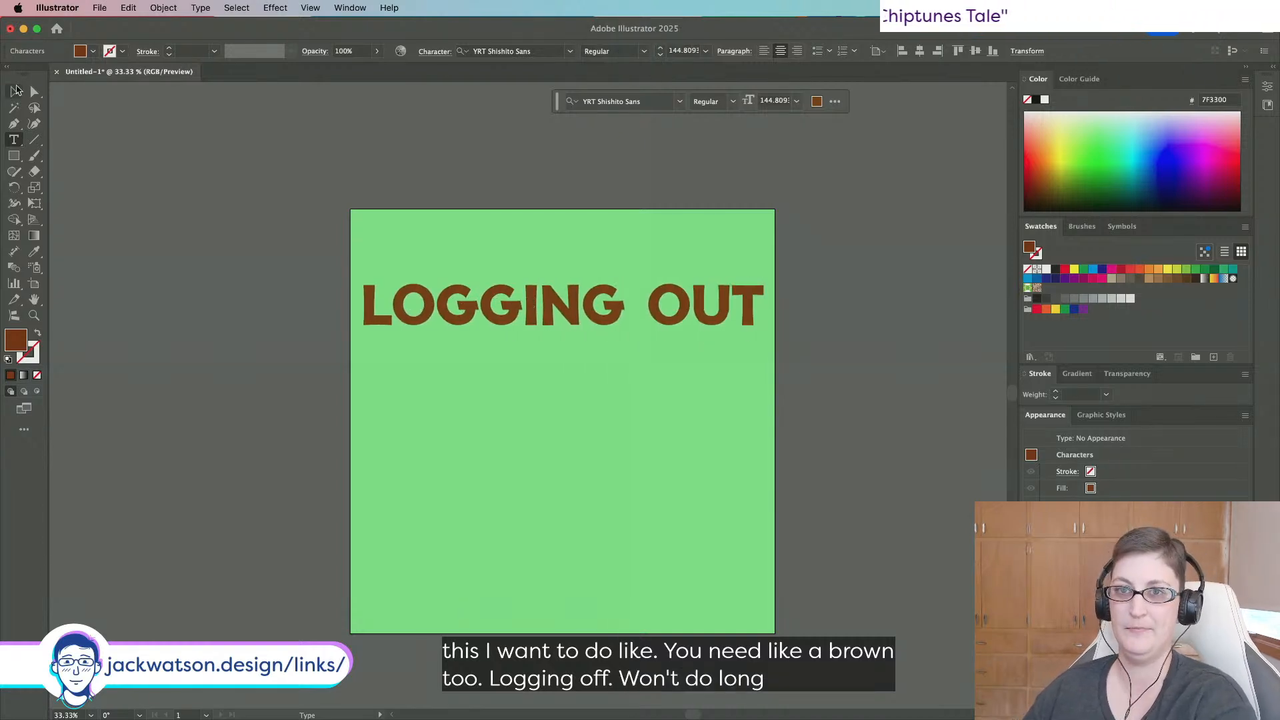
pyautogui.press('Escape')
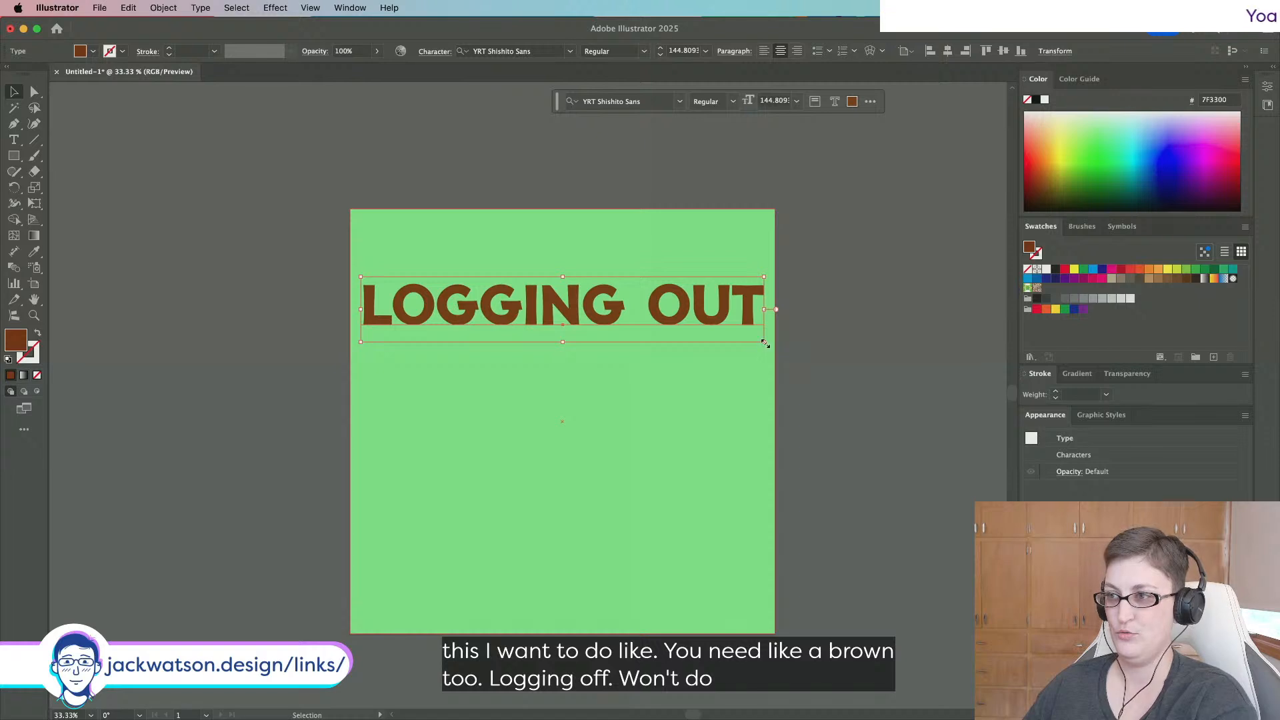
pyautogui.moveTo(765, 343); pyautogui.dragTo(734, 335)
# Draw a small brown square above the artboard and add a duplicate filled with the poster green.
pyautogui.click(314, 317)
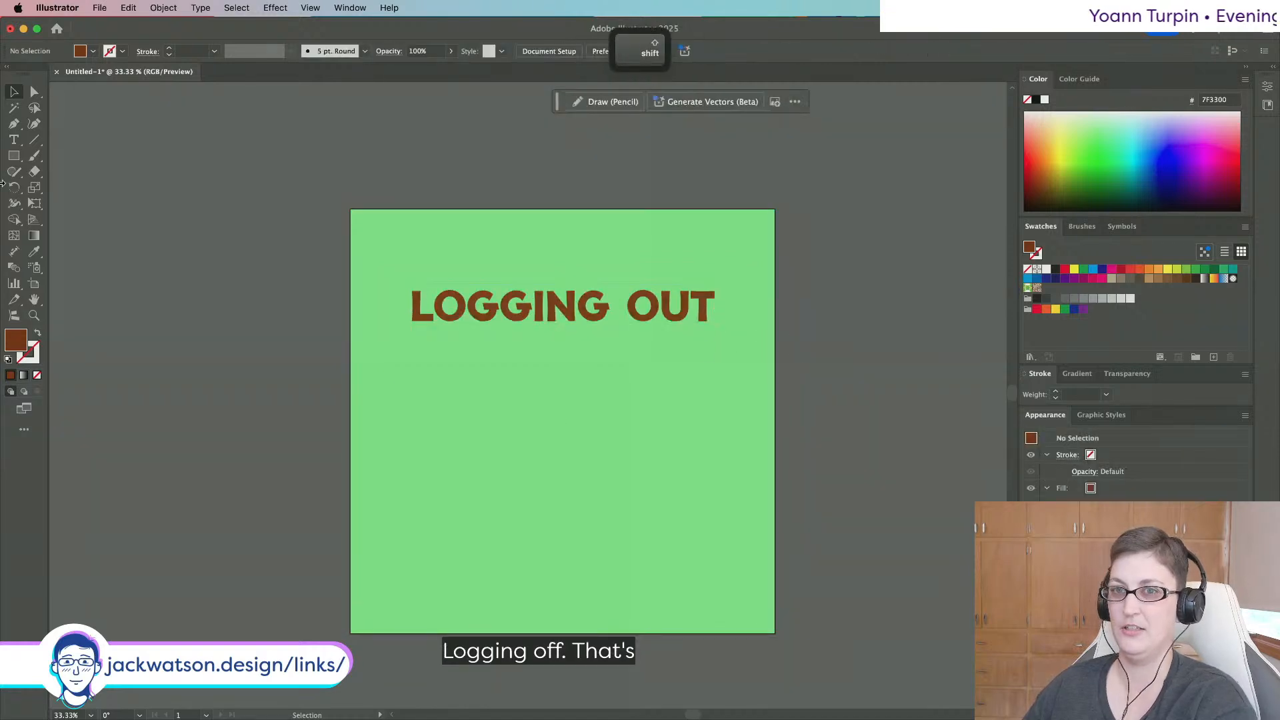
pyautogui.click(14, 155)
pyautogui.moveTo(374, 140); pyautogui.dragTo(427, 192)
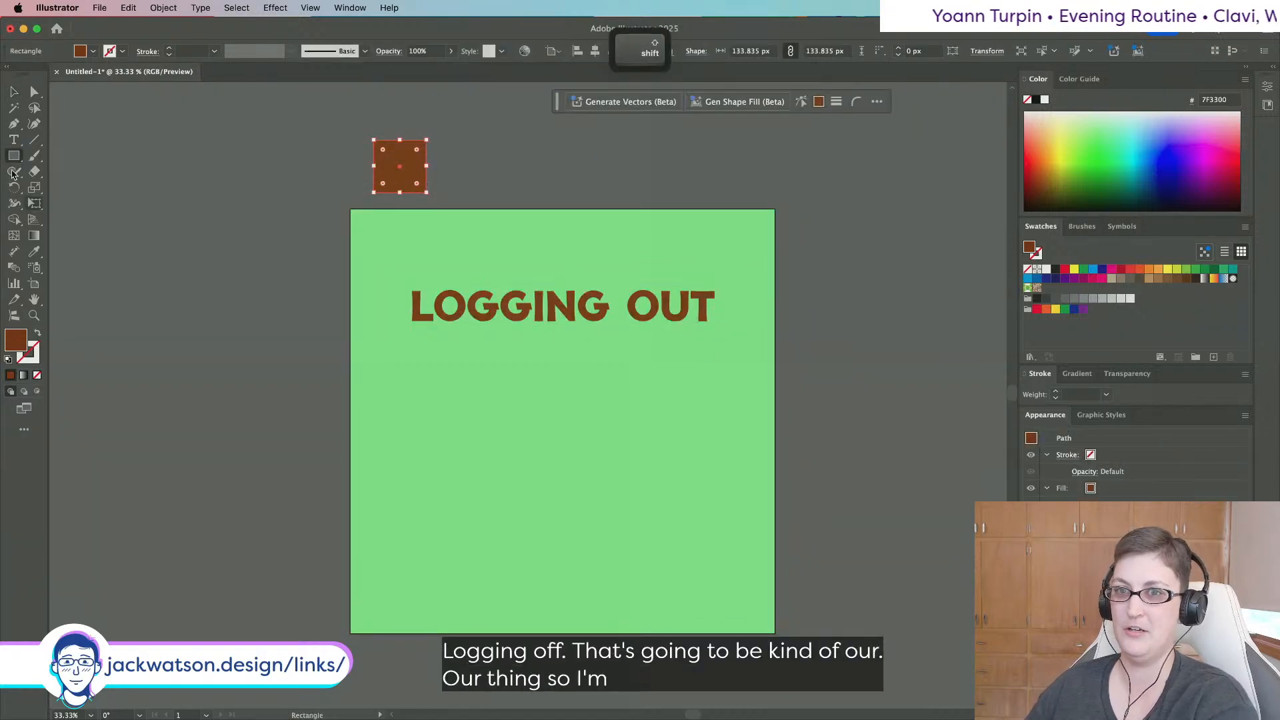
pyautogui.click(15, 107)
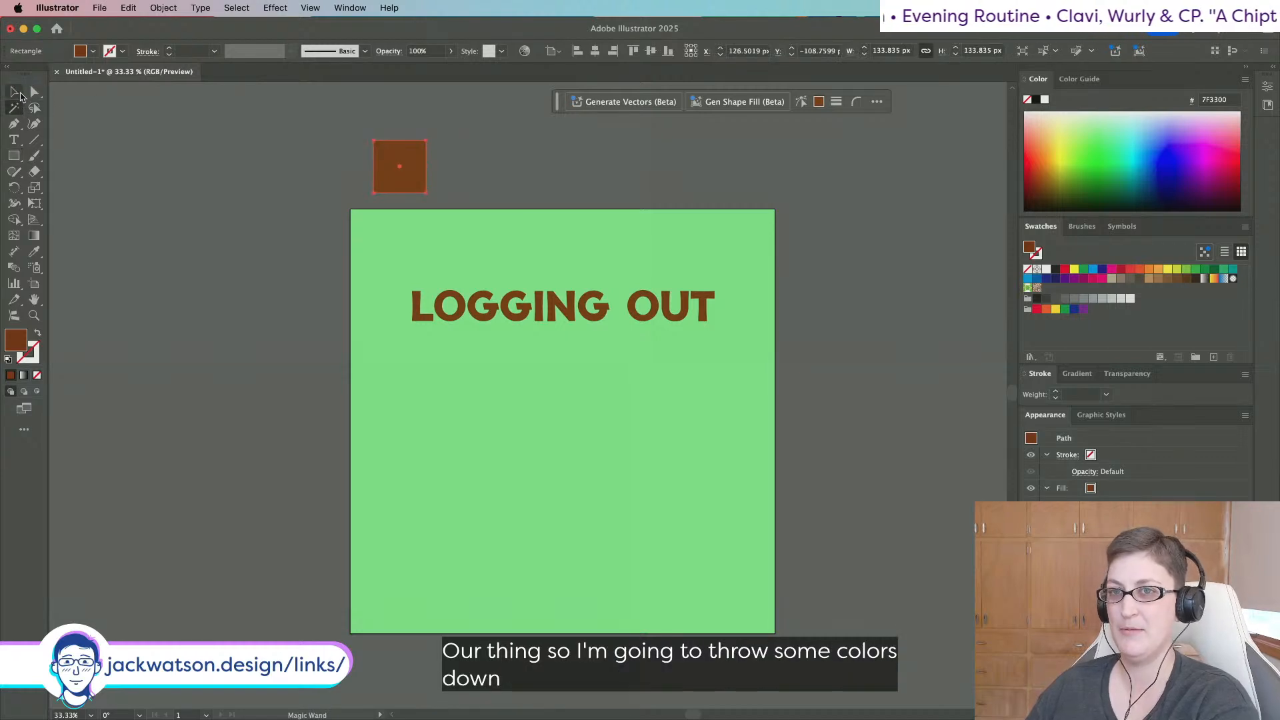
pyautogui.click(16, 93)
pyautogui.moveTo(396, 172); pyautogui.dragTo(477, 171)
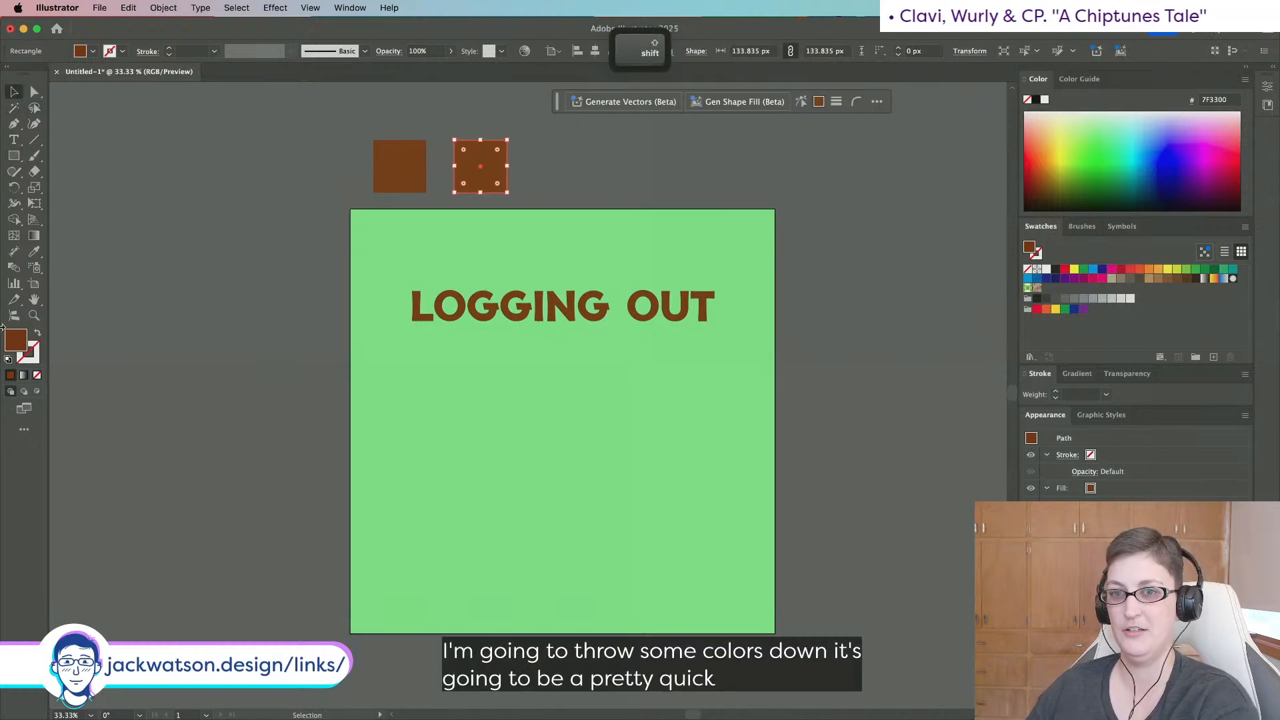
pyautogui.press('i')
pyautogui.click(523, 382)
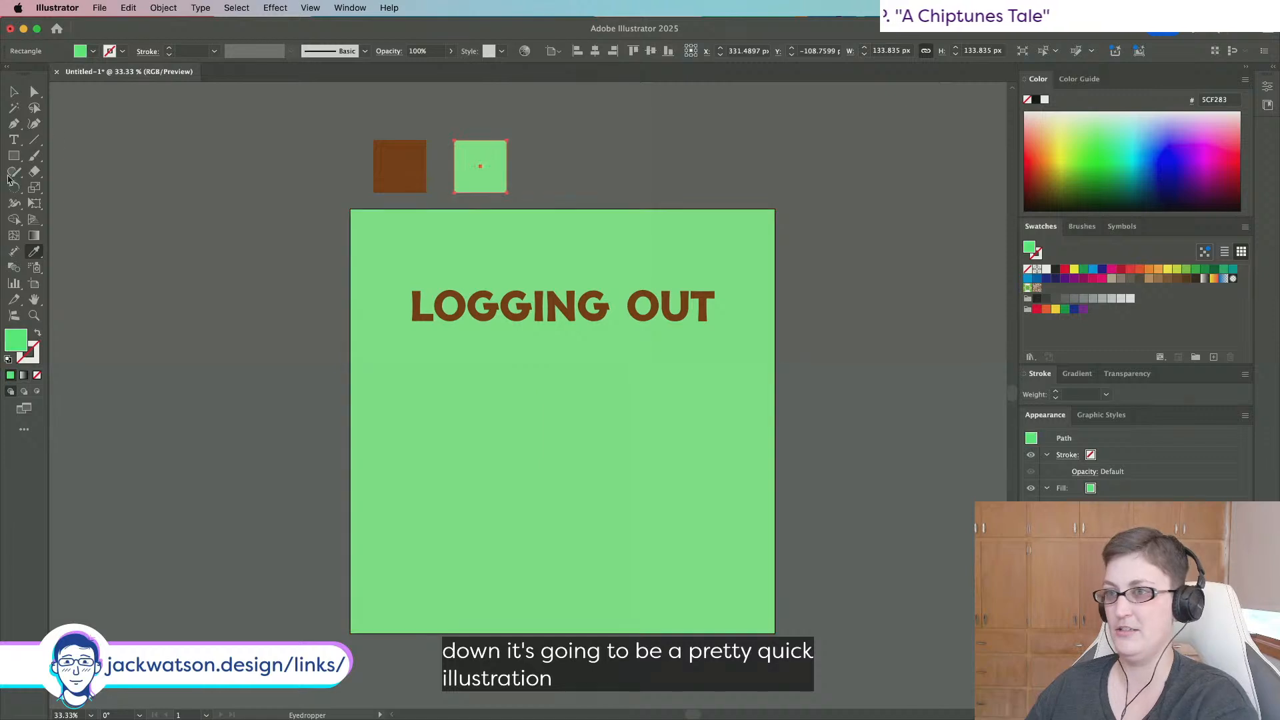
# Add a third swatch square left of the brown one, recoloured deep purple.
pyautogui.click(16, 96)
pyautogui.press('super+c')
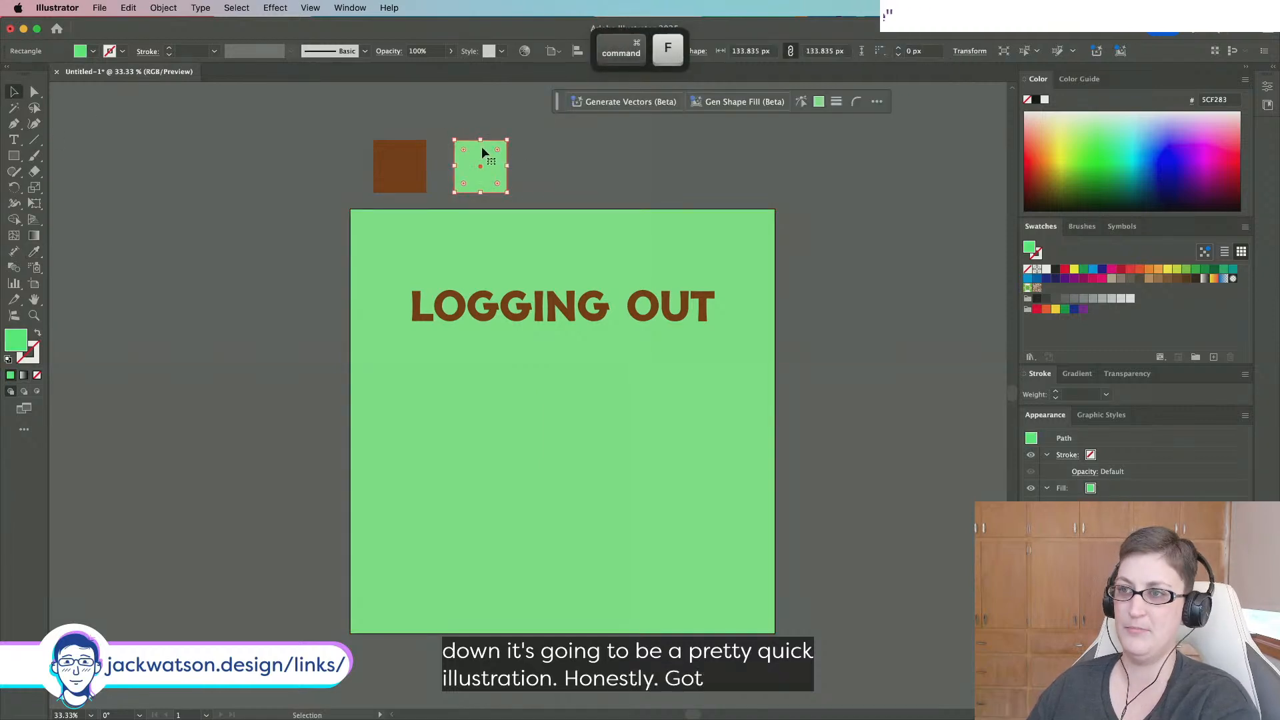
pyautogui.moveTo(485, 154); pyautogui.dragTo(337, 149)
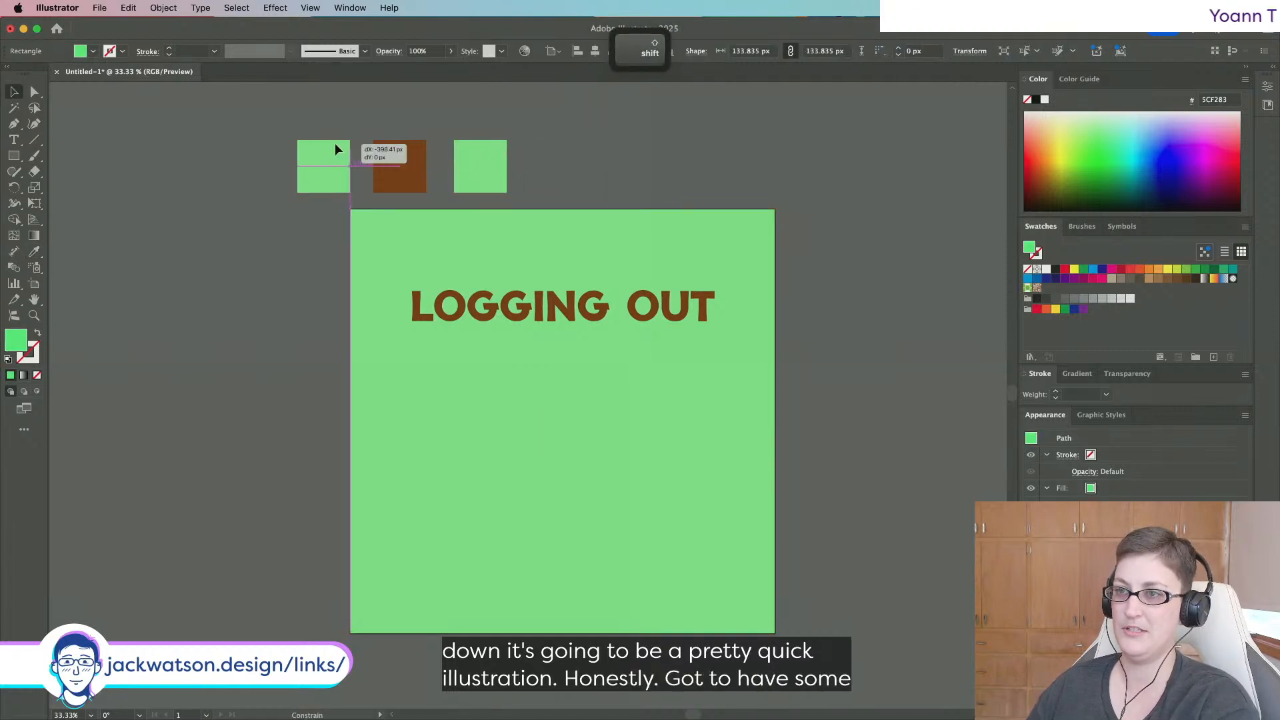
pyautogui.doubleClick(8, 340)
pyautogui.click(940, 281)
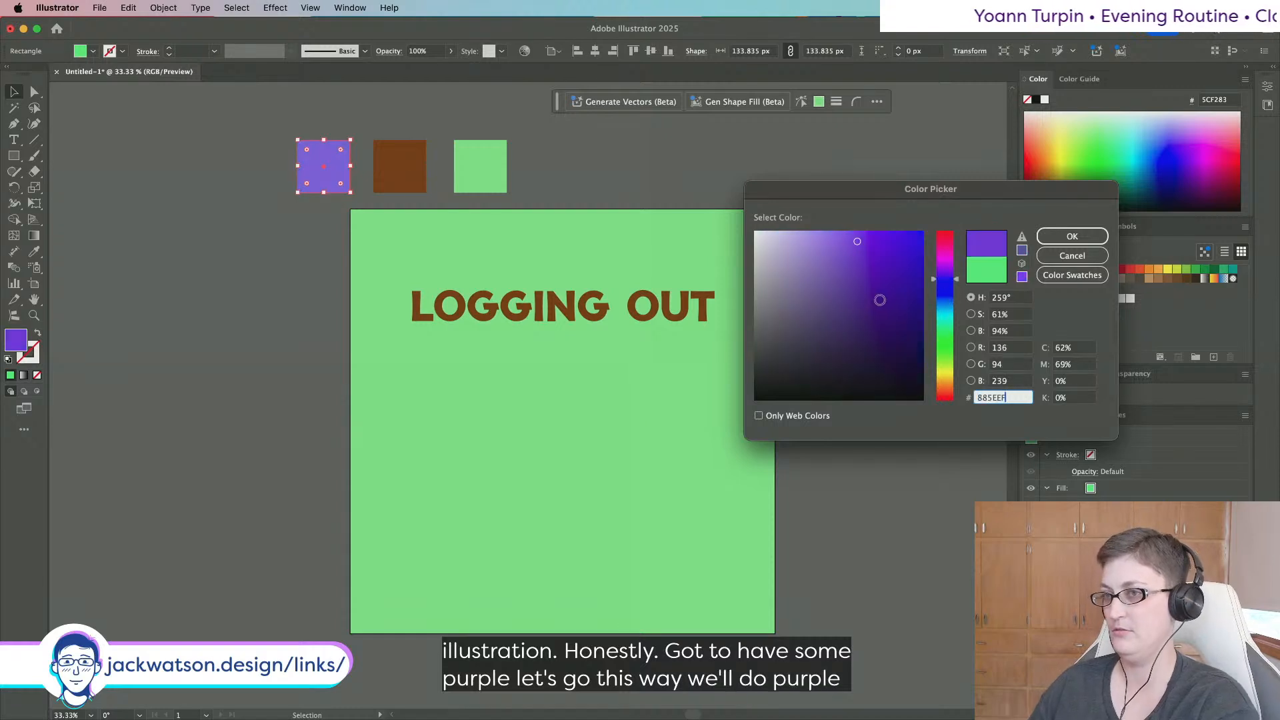
pyautogui.moveTo(880, 300)
pyautogui.mouseDown()
pyautogui.moveTo(917, 320)
pyautogui.moveTo(910, 302)
pyautogui.mouseUp()
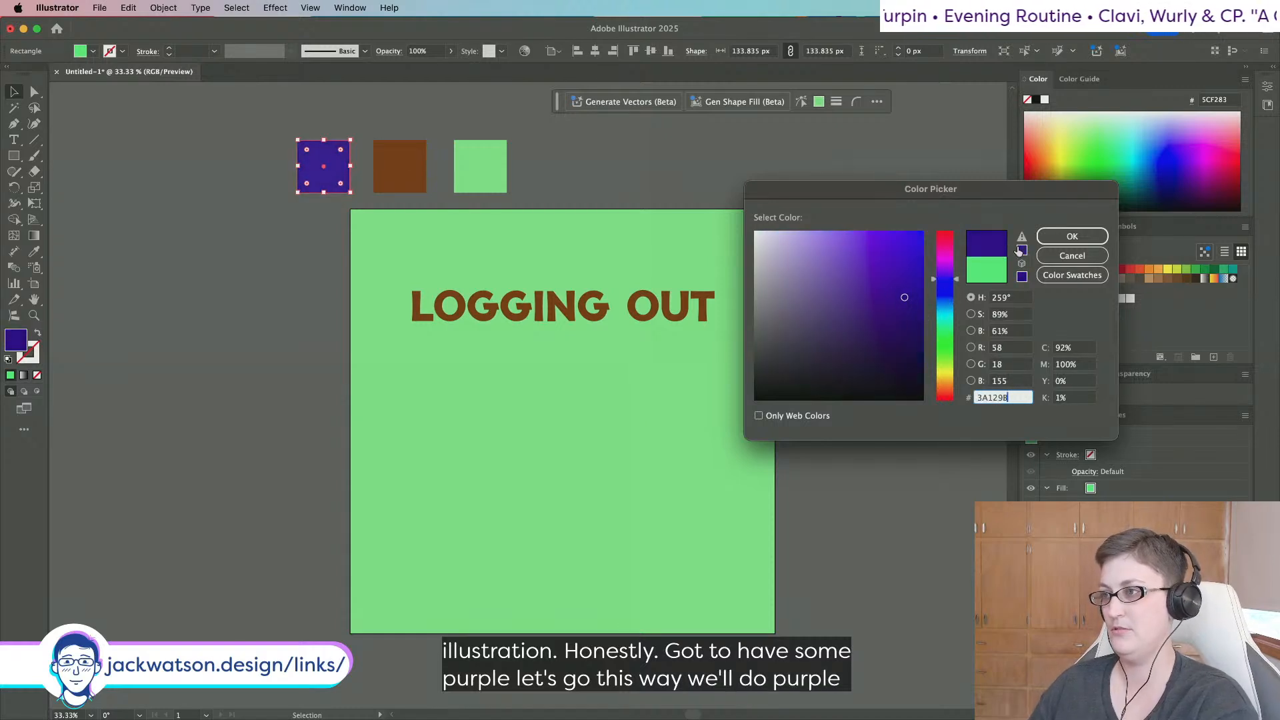
pyautogui.moveTo(953, 278); pyautogui.dragTo(954, 275)
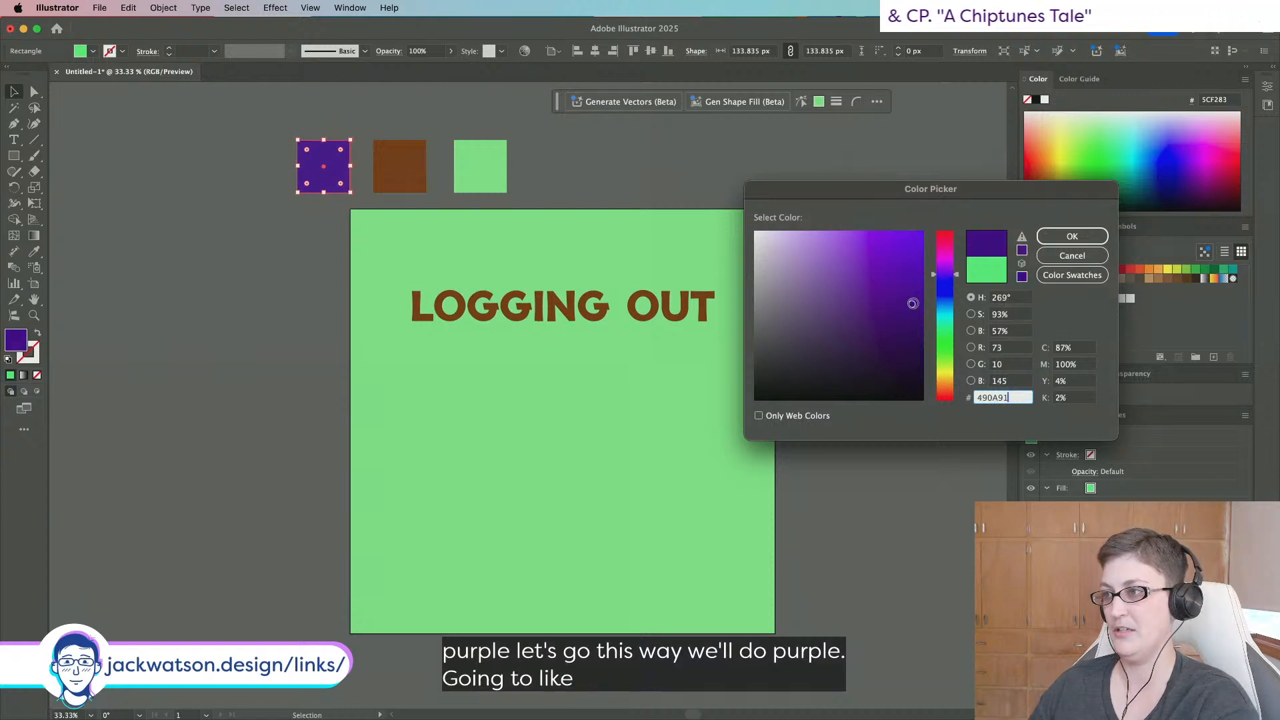
pyautogui.click(1072, 236)
pyautogui.moveTo(218, 180); pyautogui.dragTo(529, 161)
pyautogui.scroll(-1, 626, 274)
pyautogui.hscroll(1, 626, 274)
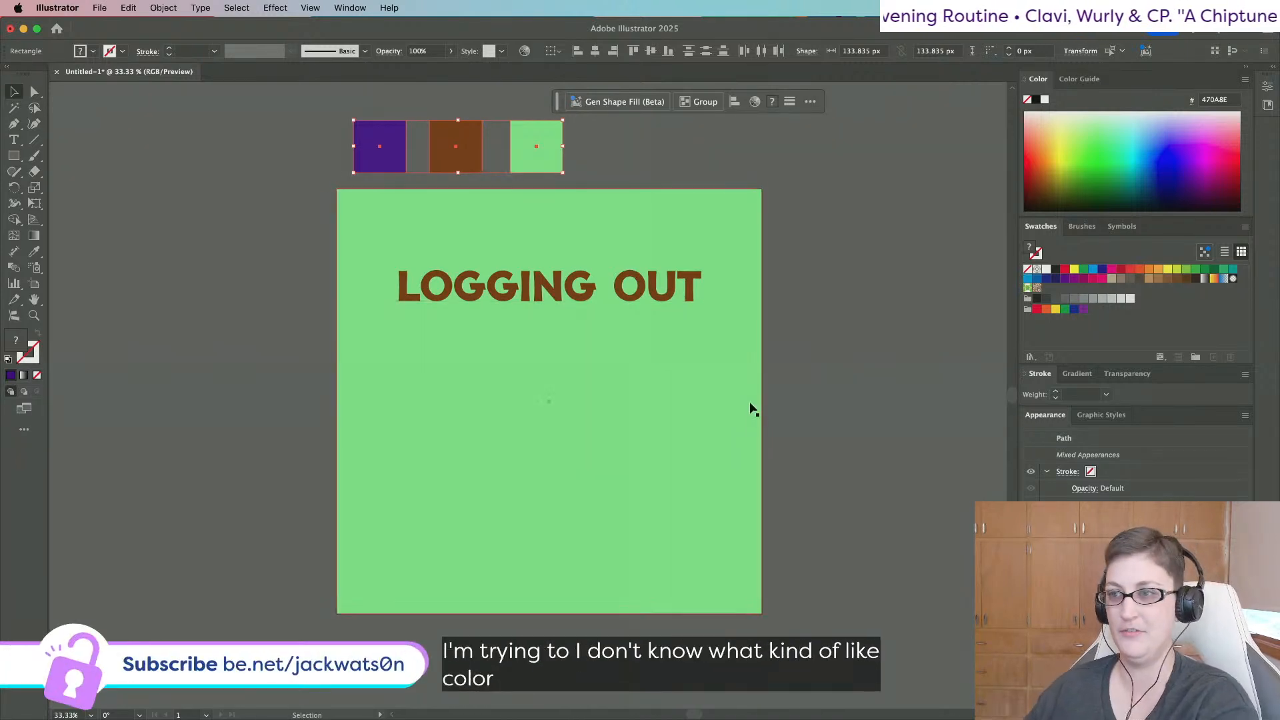
# Add a fourth swatch square to the right, coloured red-orange.
pyautogui.click(506, 235)
pyautogui.scroll(1, 506, 235)
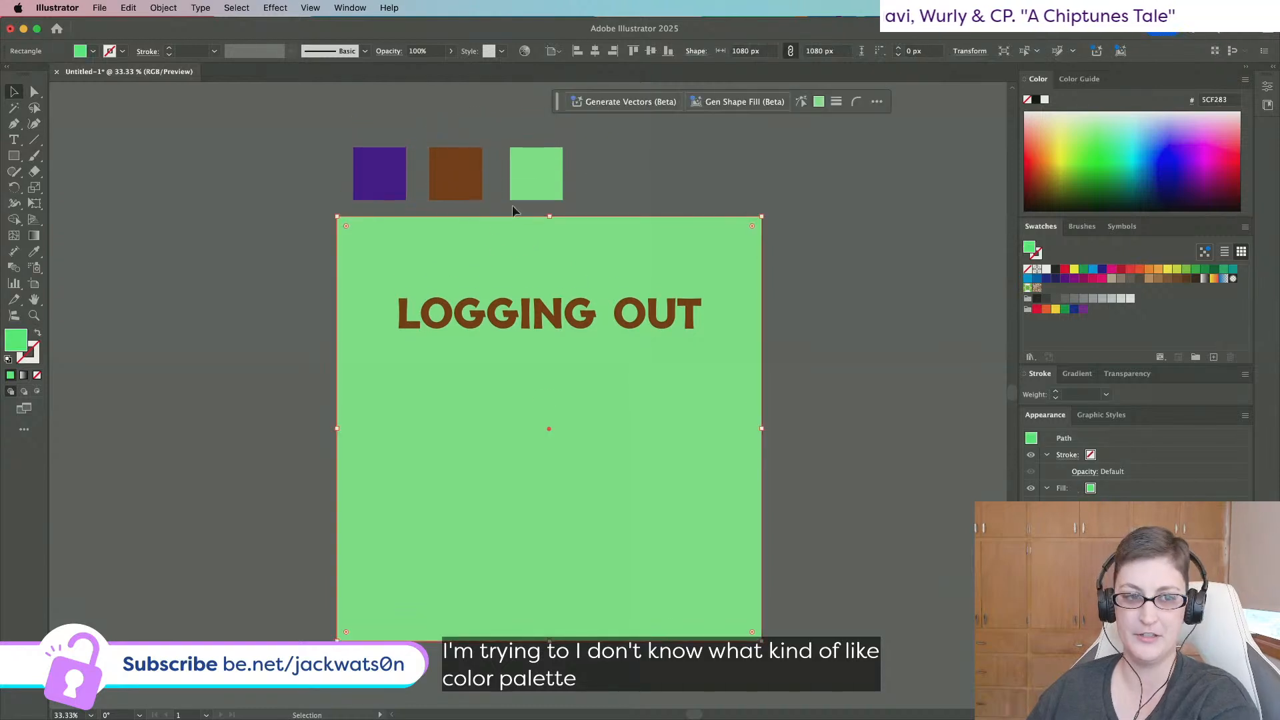
pyautogui.click(529, 194)
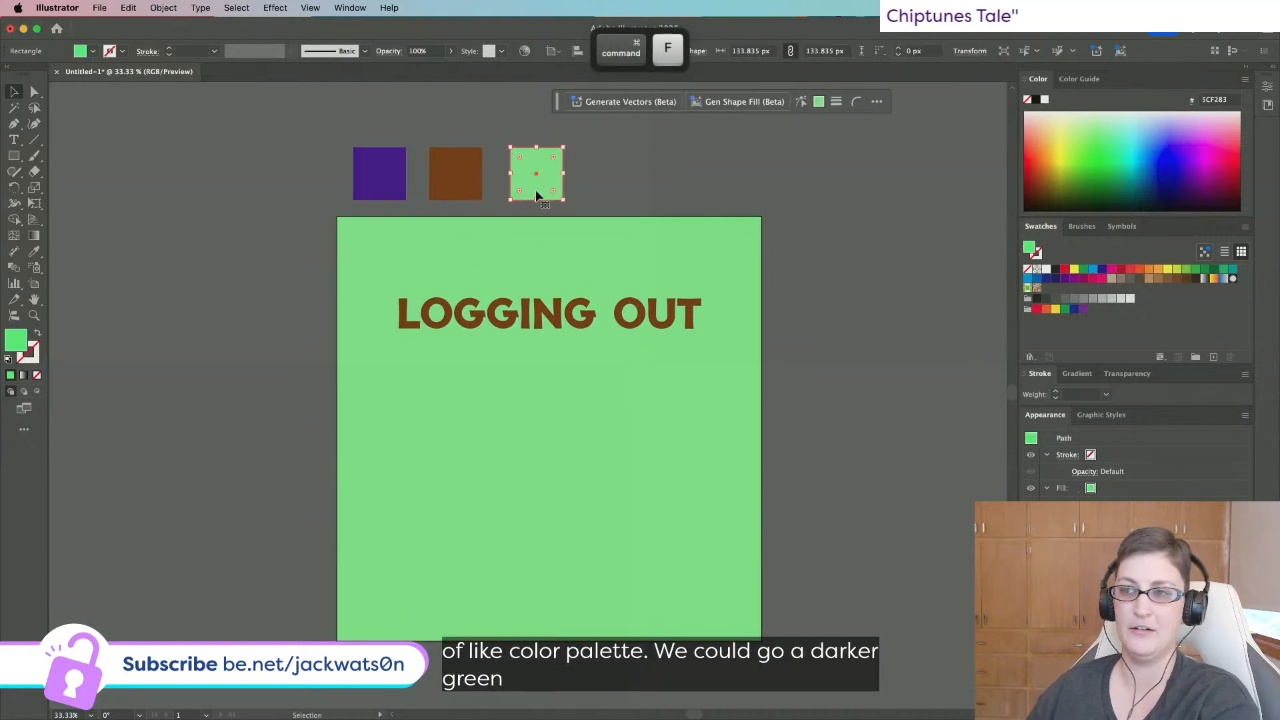
pyautogui.moveTo(535, 195); pyautogui.dragTo(622, 190)
pyautogui.doubleClick(16, 340)
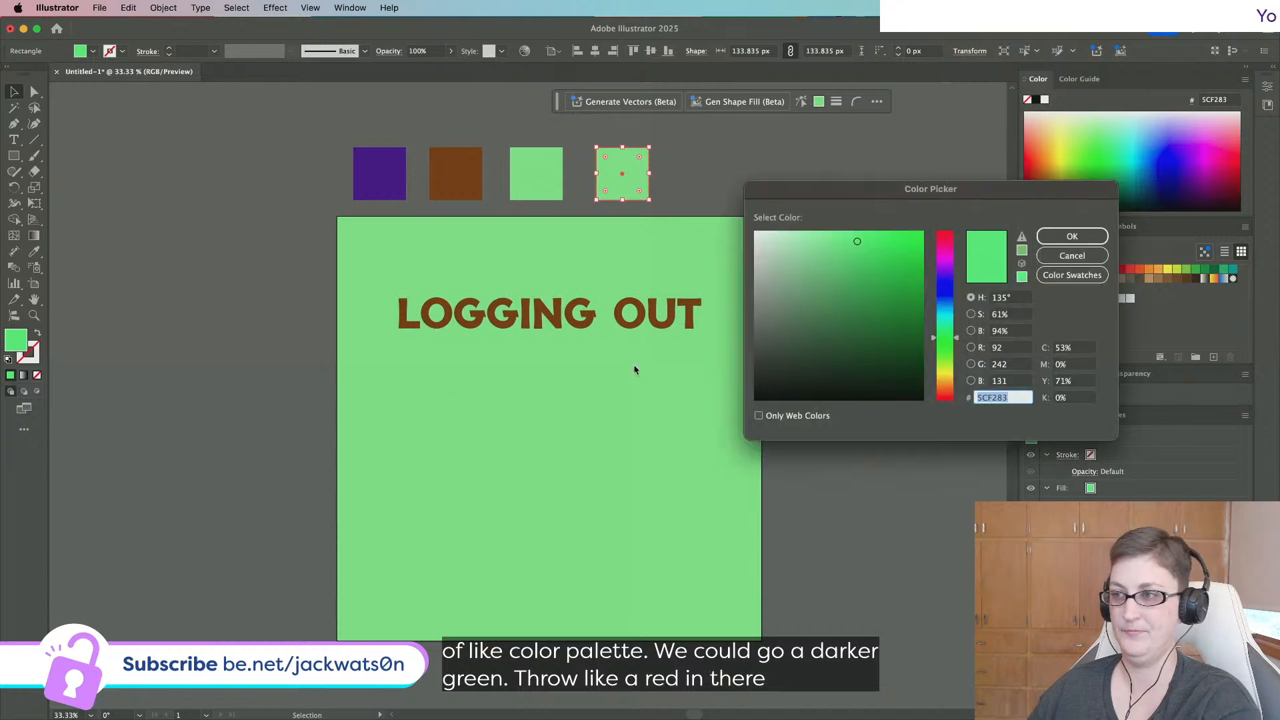
pyautogui.moveTo(952, 382); pyautogui.dragTo(945, 397)
pyautogui.moveTo(852, 253); pyautogui.dragTo(877, 213)
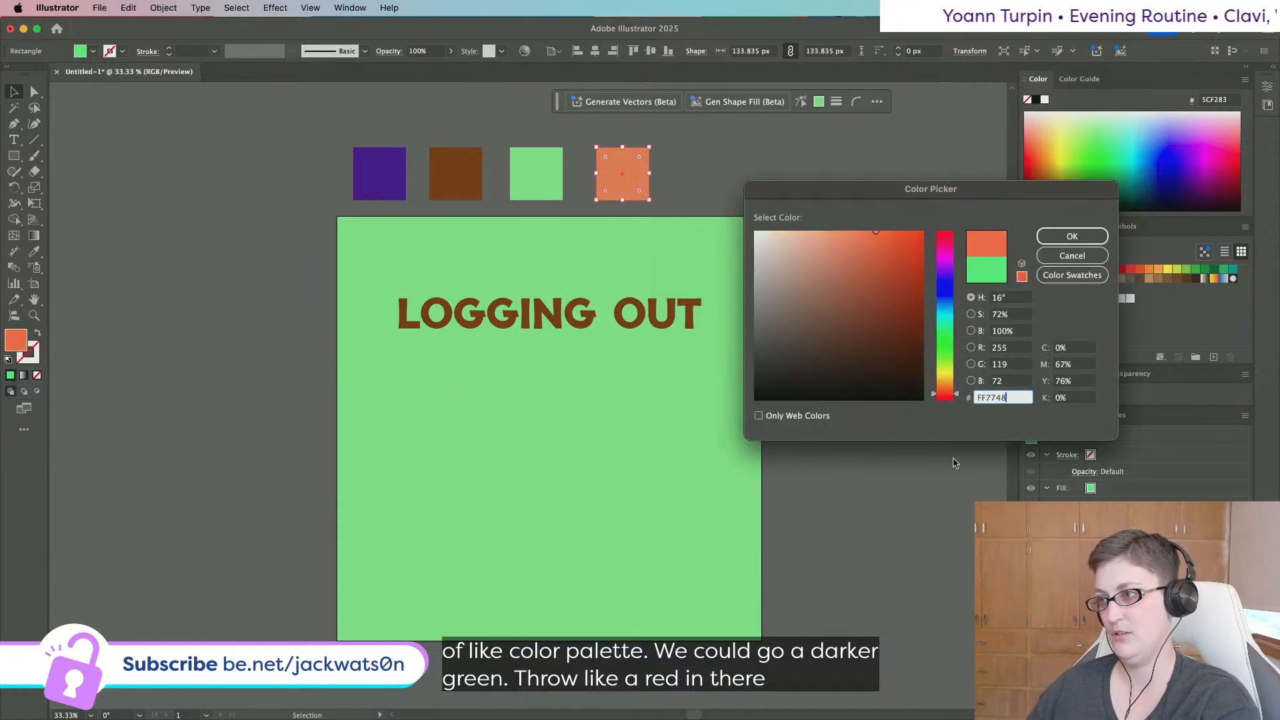
pyautogui.moveTo(947, 398); pyautogui.dragTo(949, 399)
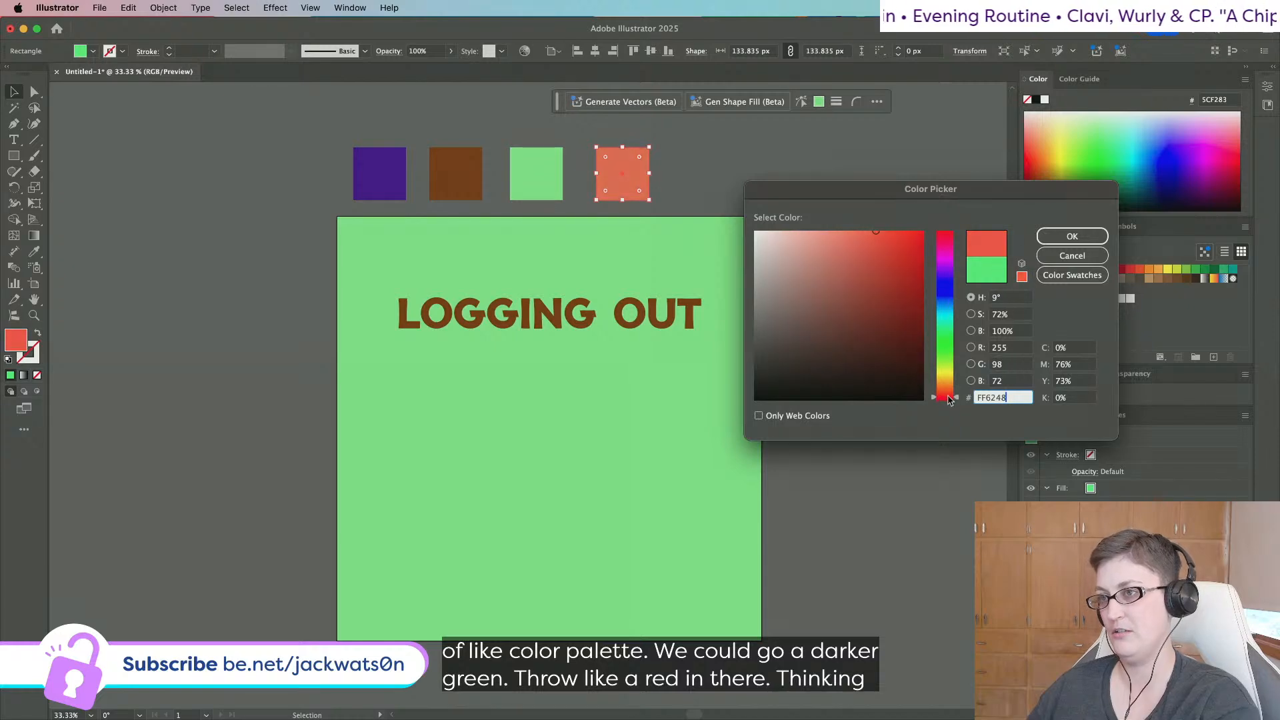
pyautogui.click(1071, 236)
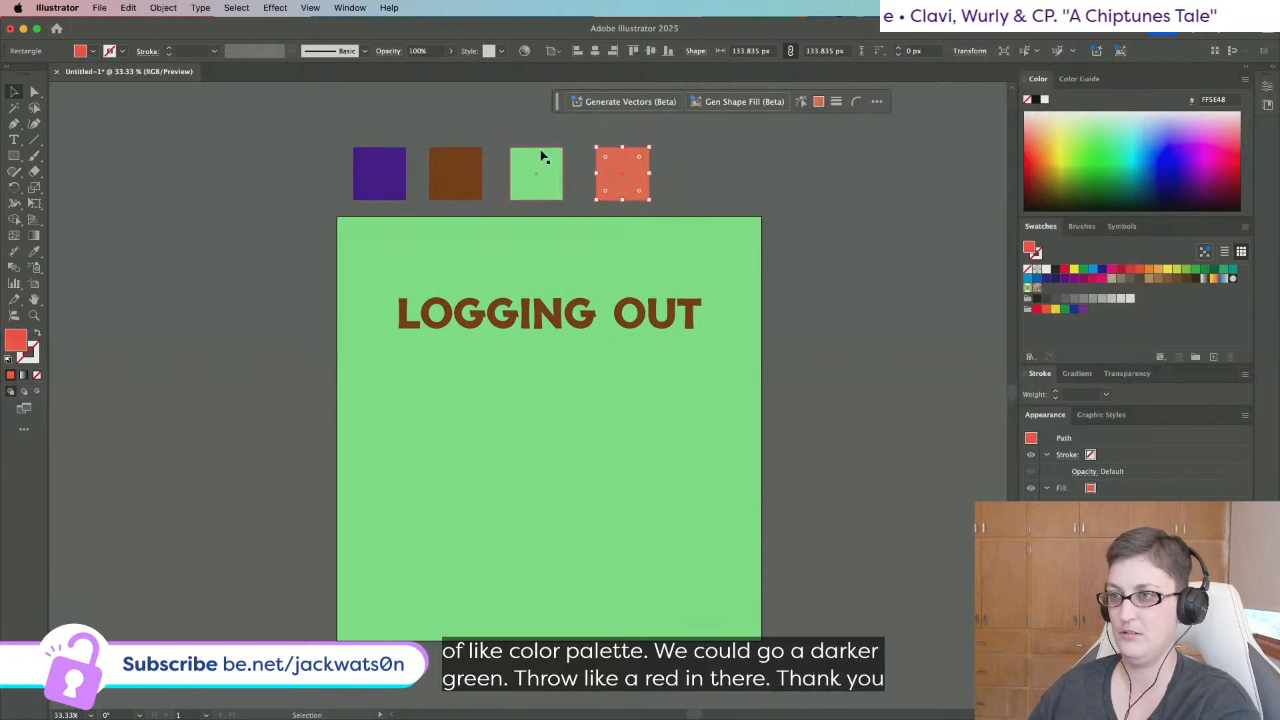
# Change the green swatch square to a softer, yellower green.
pyautogui.click(530, 155)
pyautogui.doubleClick(16, 345)
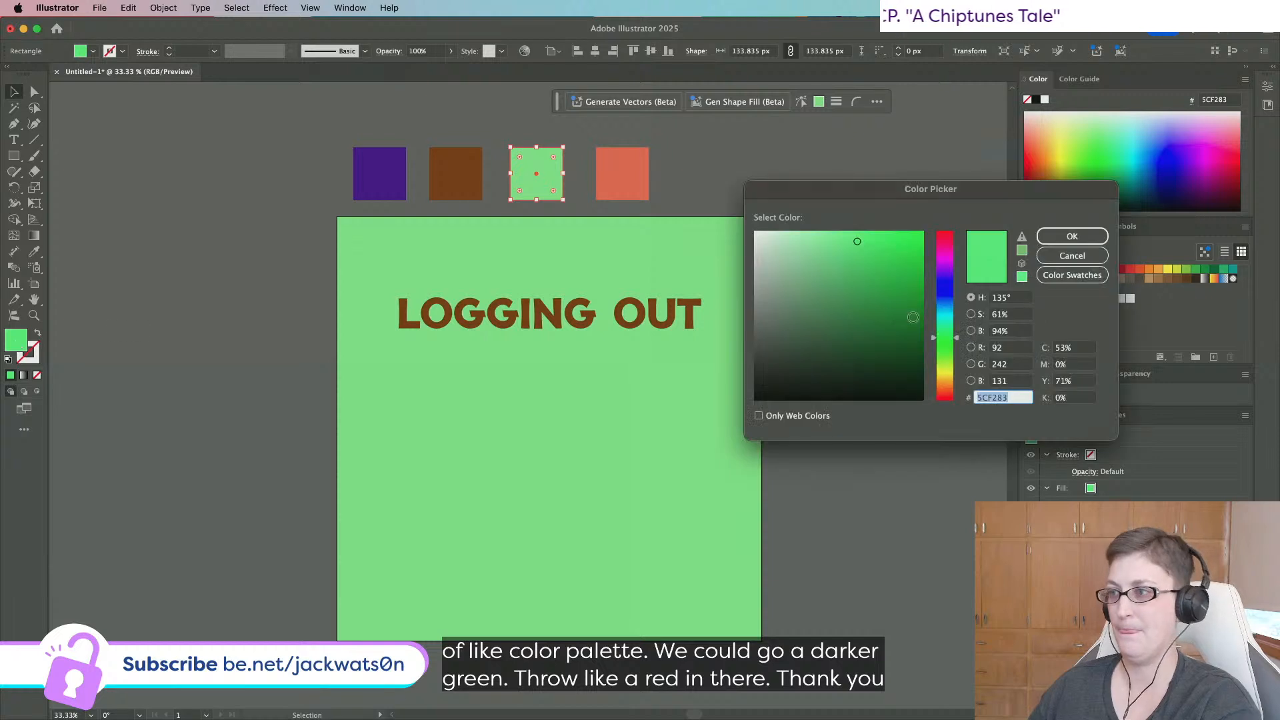
pyautogui.moveTo(887, 337); pyautogui.dragTo(903, 360)
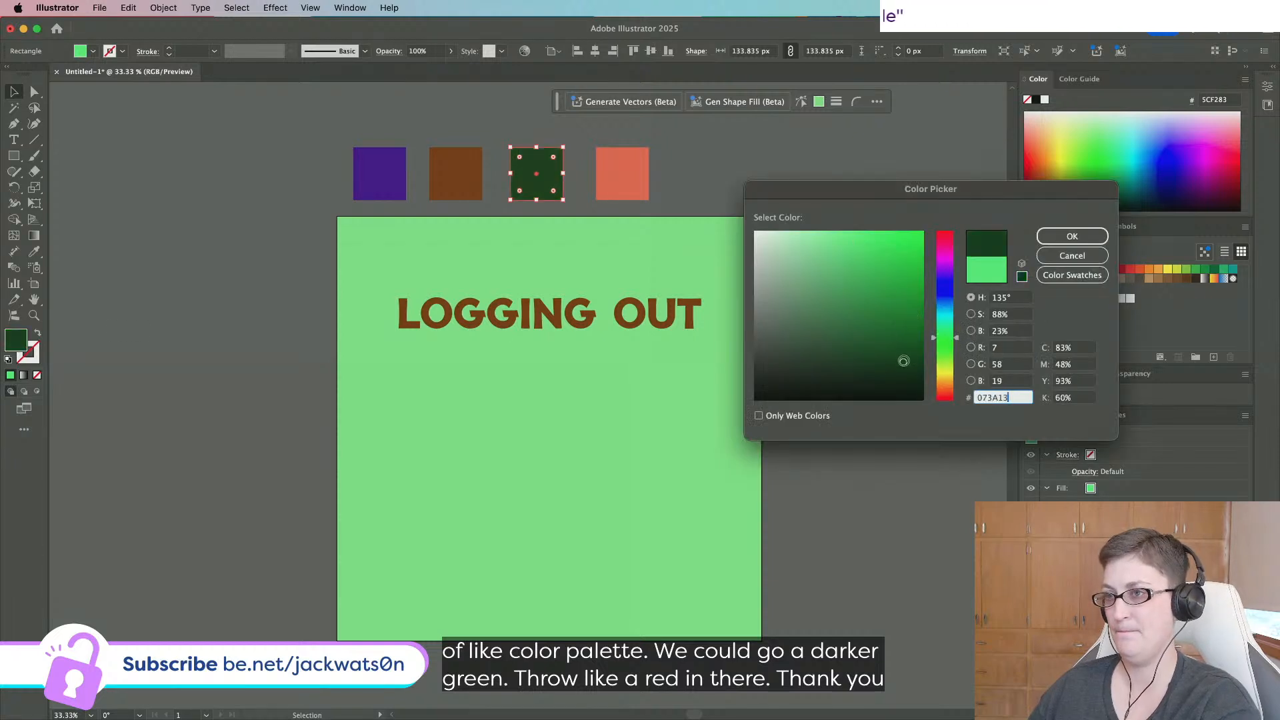
pyautogui.click(1071, 236)
pyautogui.click(743, 292)
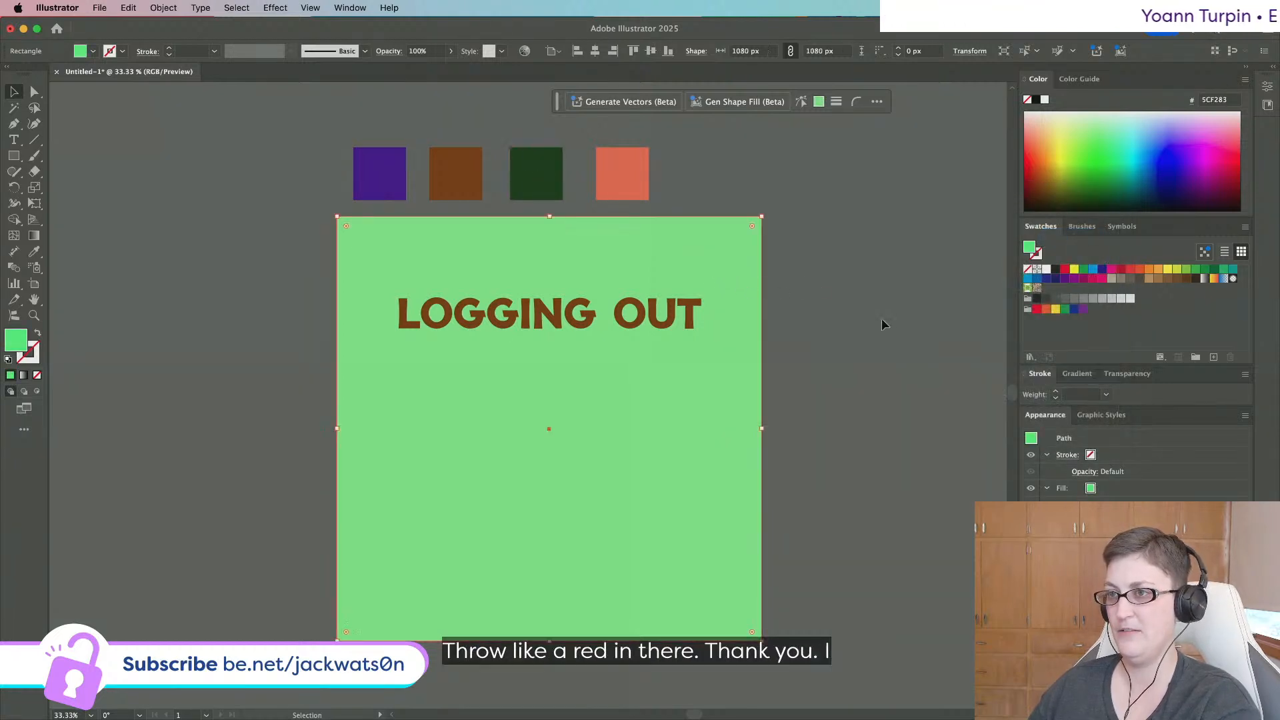
pyautogui.press('super+z')
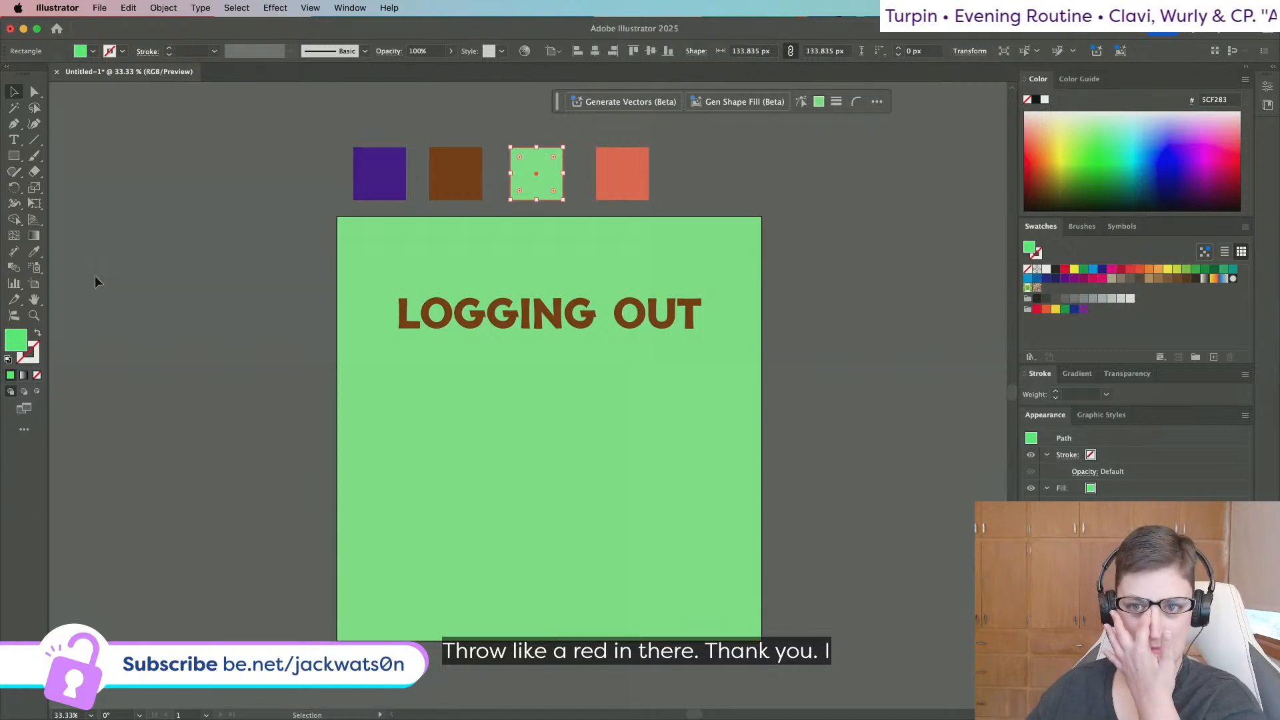
pyautogui.doubleClick(20, 357)
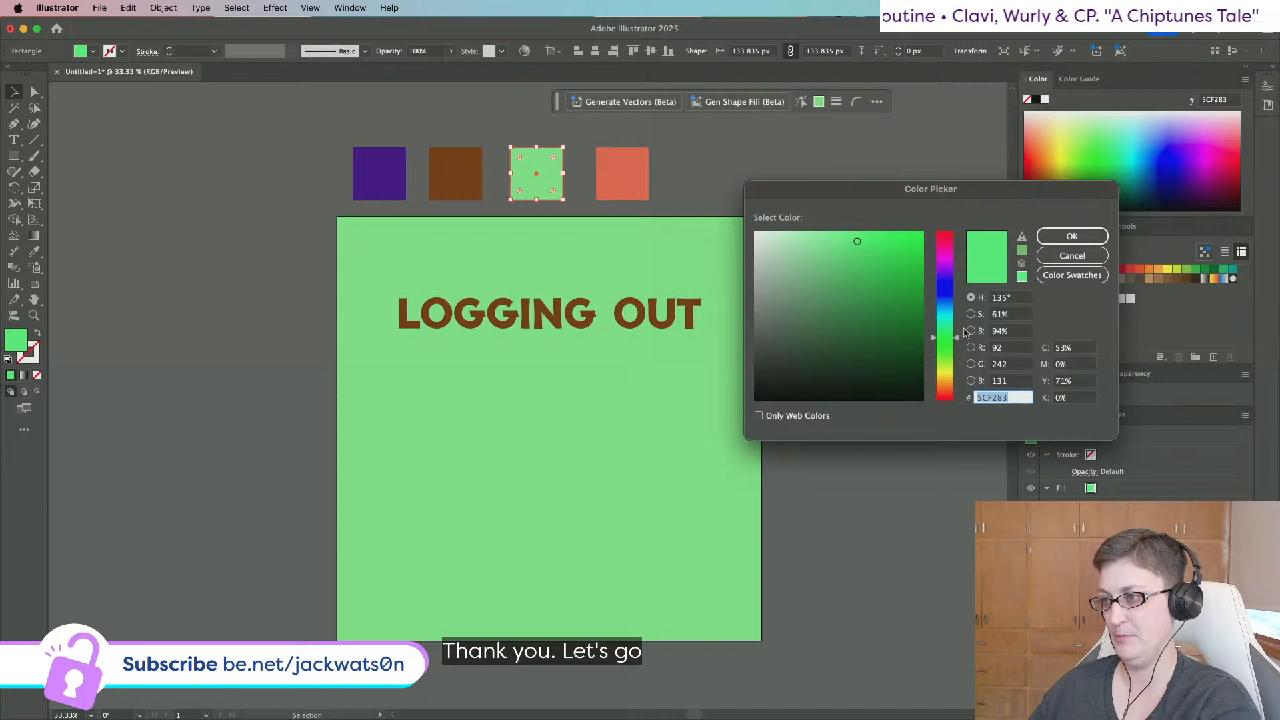
pyautogui.moveTo(940, 337); pyautogui.dragTo(940, 345)
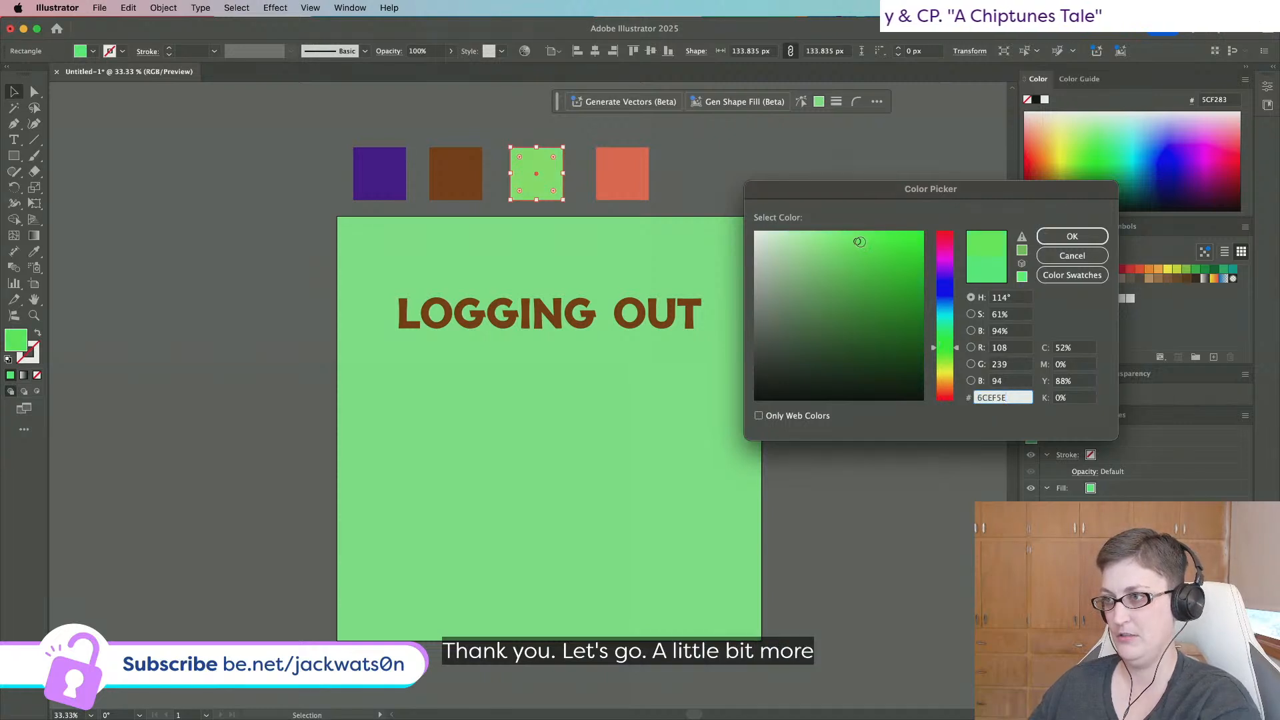
pyautogui.moveTo(860, 242)
pyautogui.mouseDown()
pyautogui.moveTo(855, 267)
pyautogui.moveTo(837, 269)
pyautogui.mouseUp()
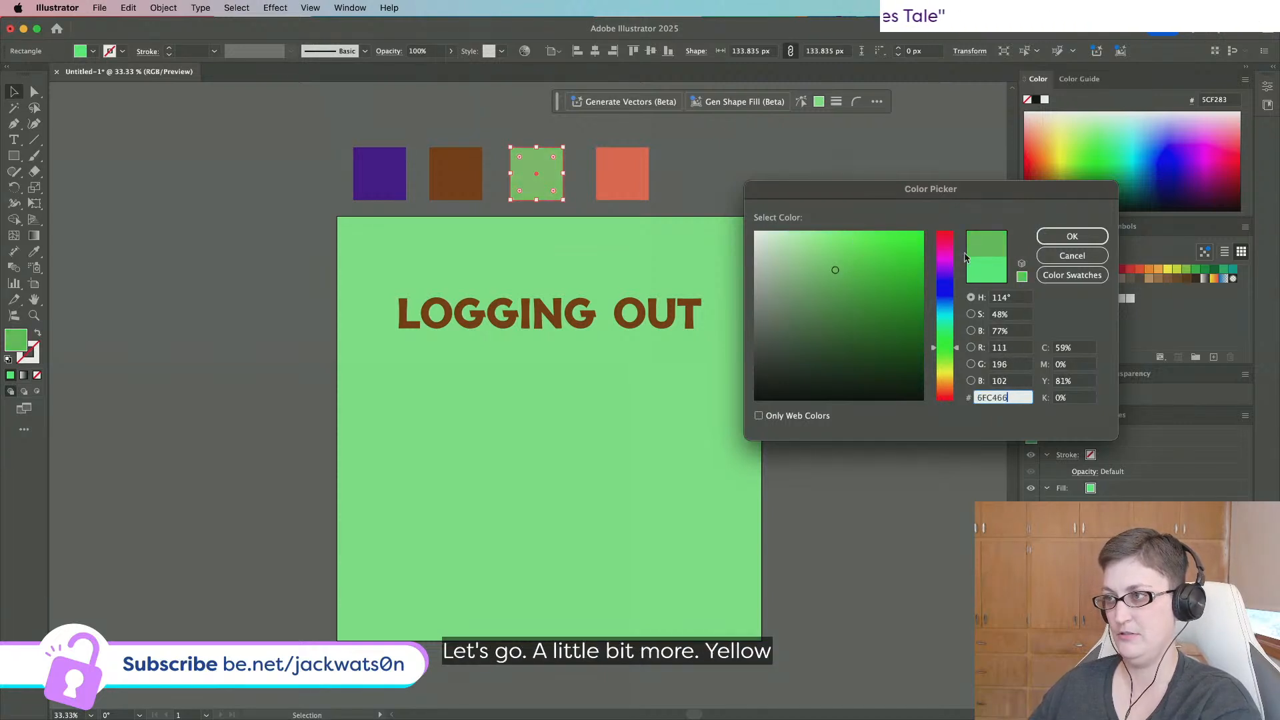
pyautogui.click(1069, 236)
# Give the poster background and green swatch the same yellower green #92C472.
pyautogui.click(491, 241)
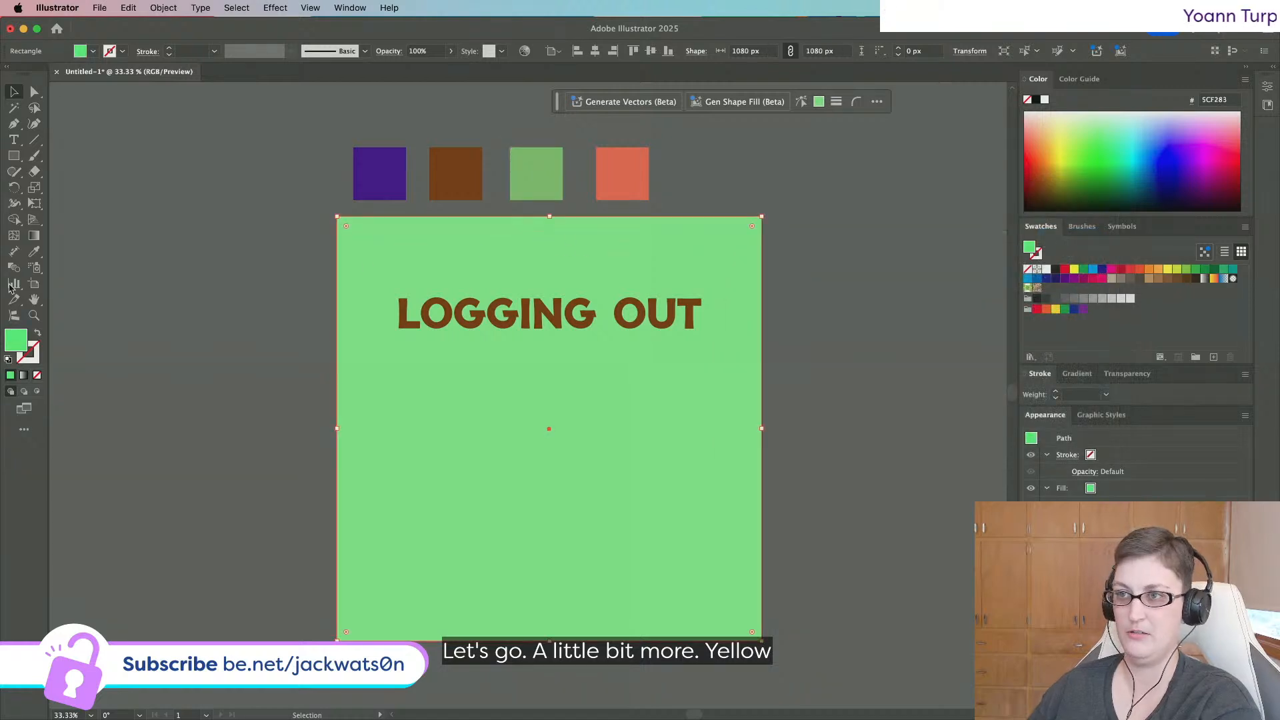
pyautogui.click(35, 253)
pyautogui.click(532, 158)
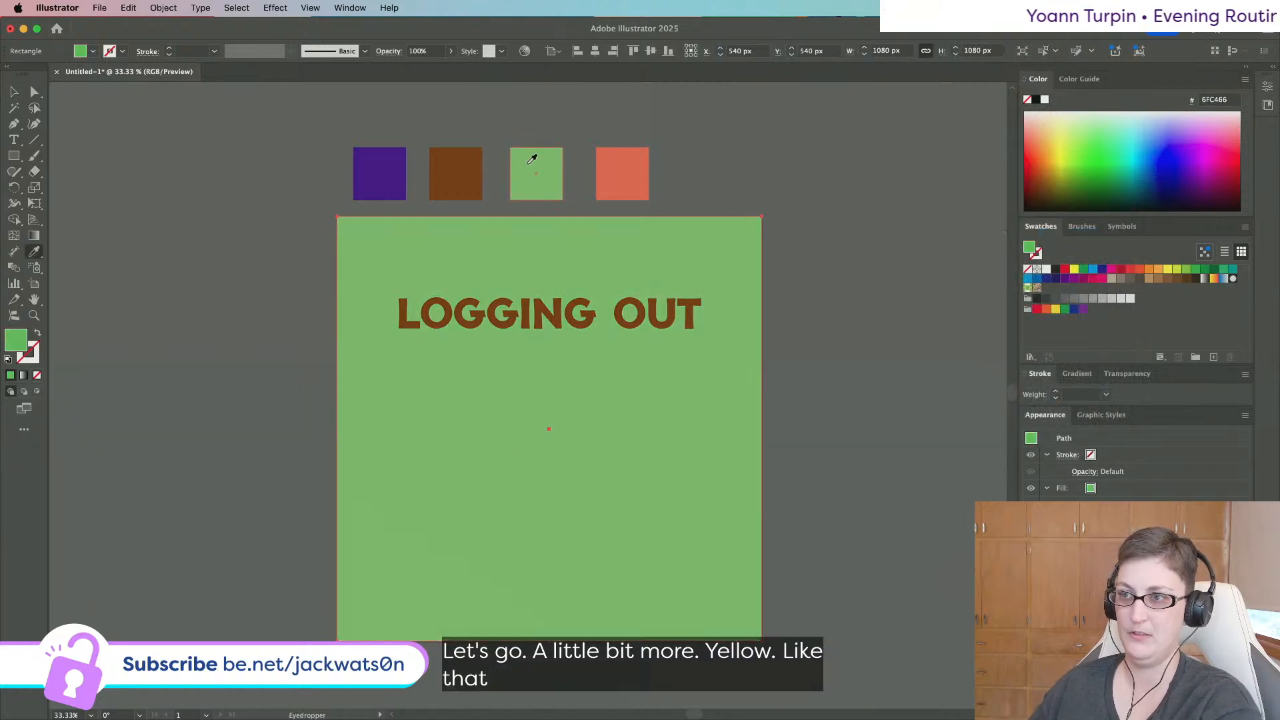
pyautogui.click(14, 91)
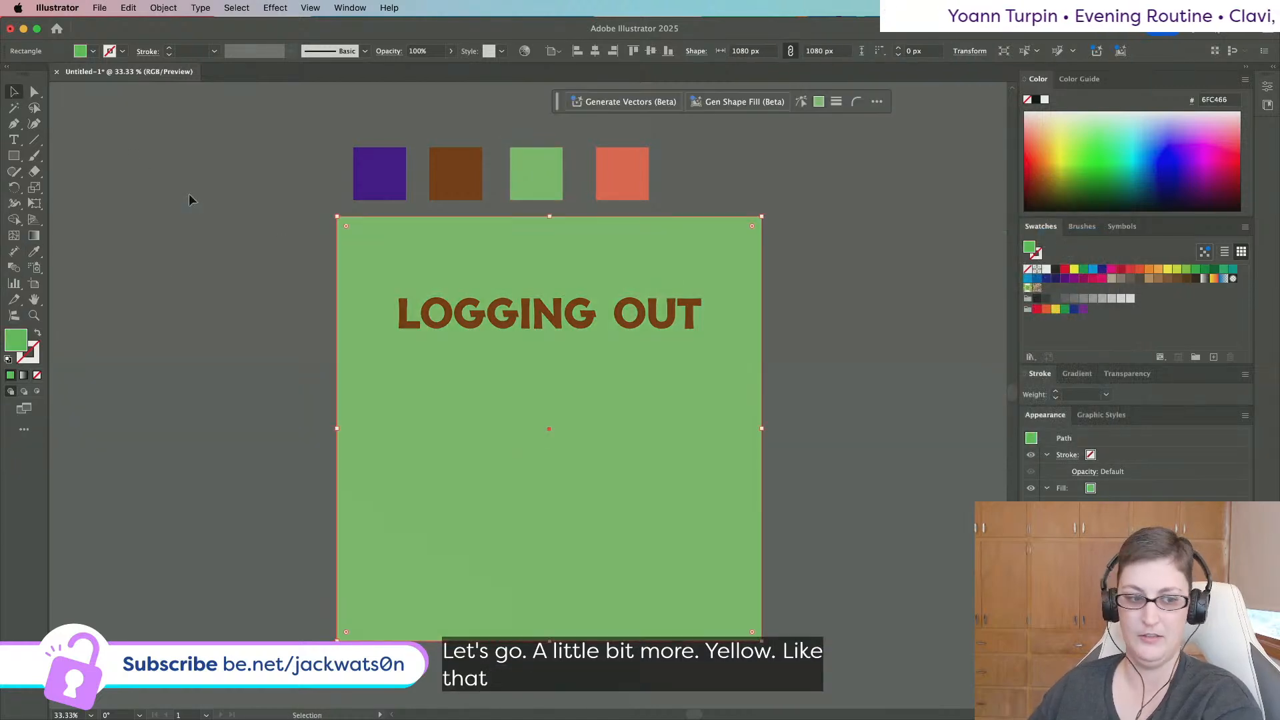
pyautogui.doubleClick(16, 342)
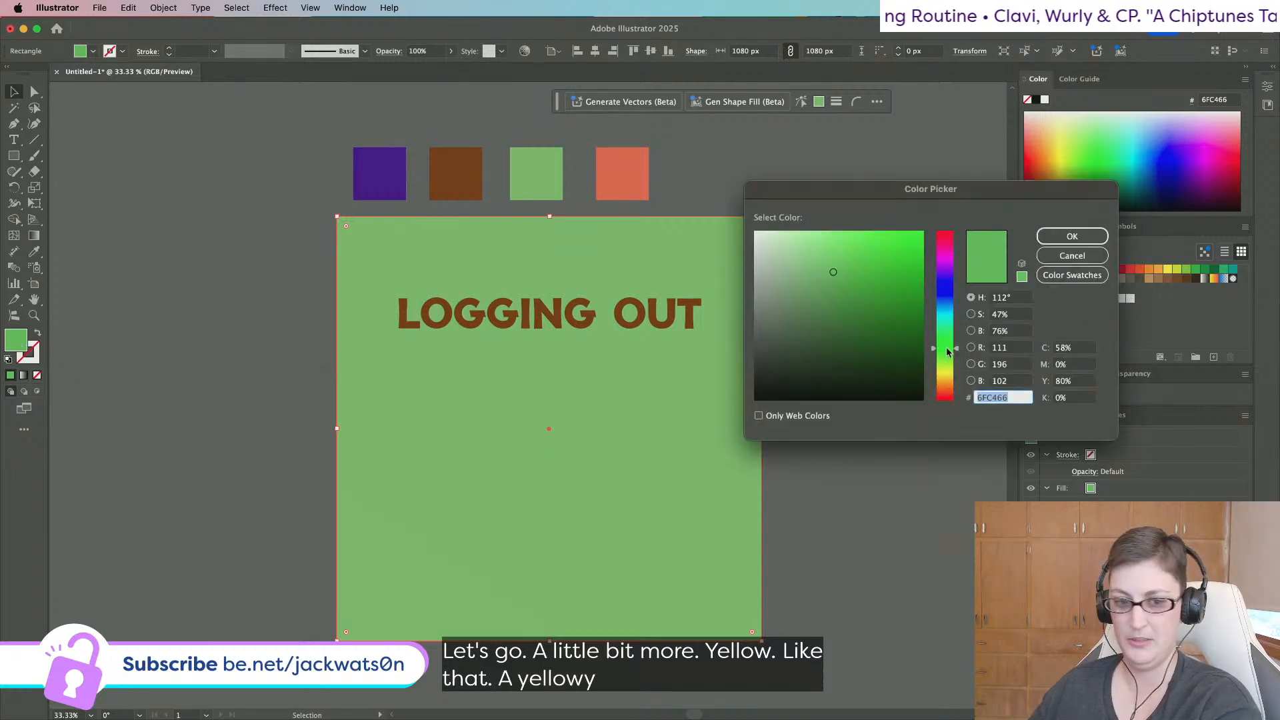
pyautogui.moveTo(948, 352); pyautogui.dragTo(947, 357)
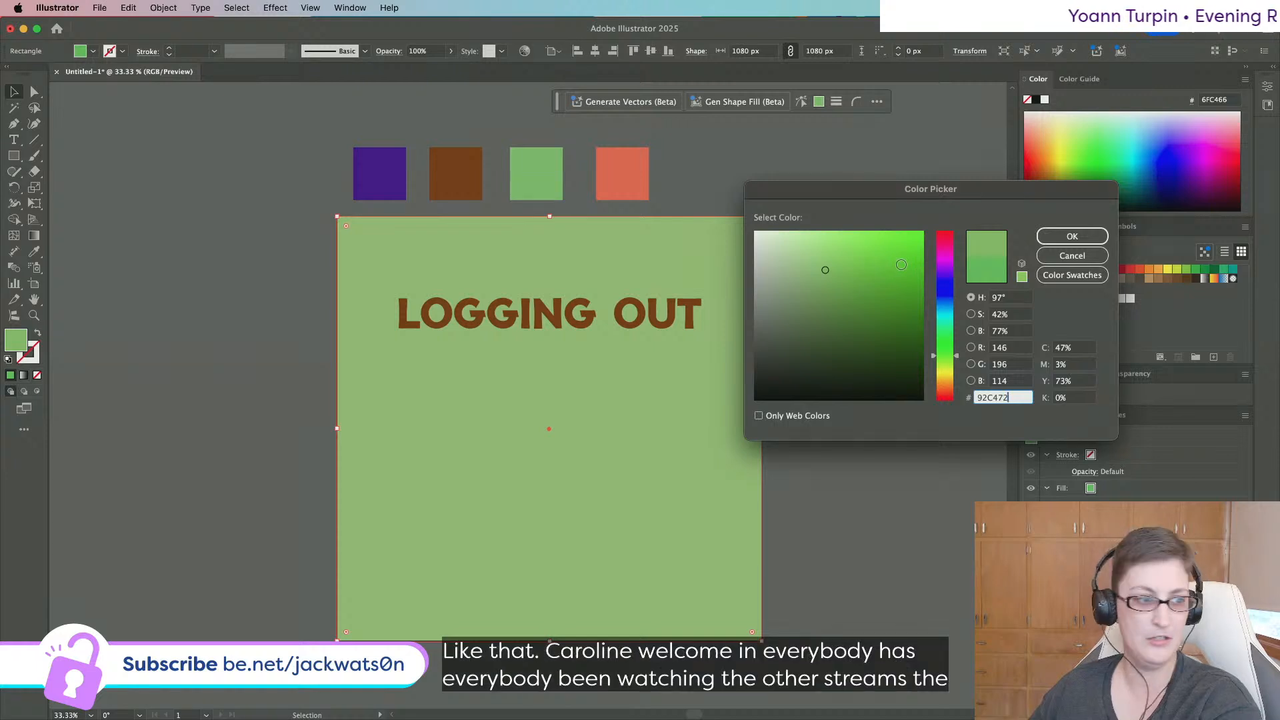
pyautogui.click(1071, 239)
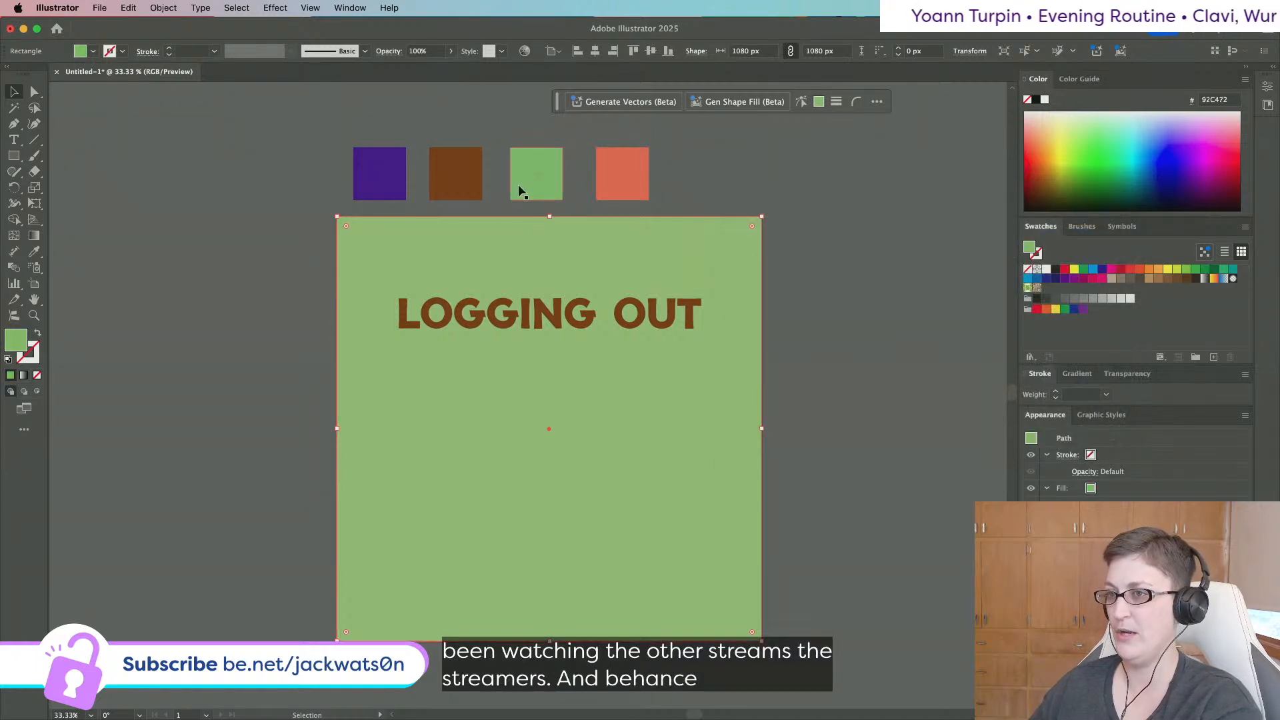
pyautogui.click(536, 174)
pyautogui.press('i')
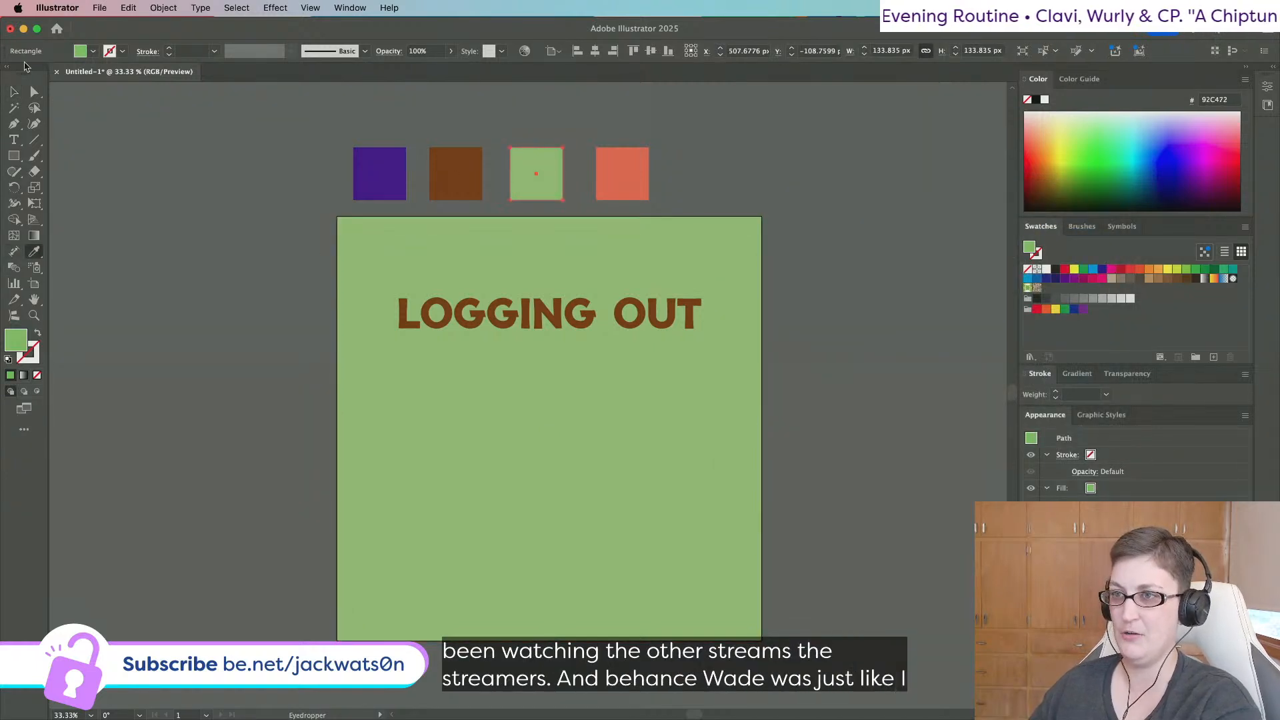
pyautogui.press('v')
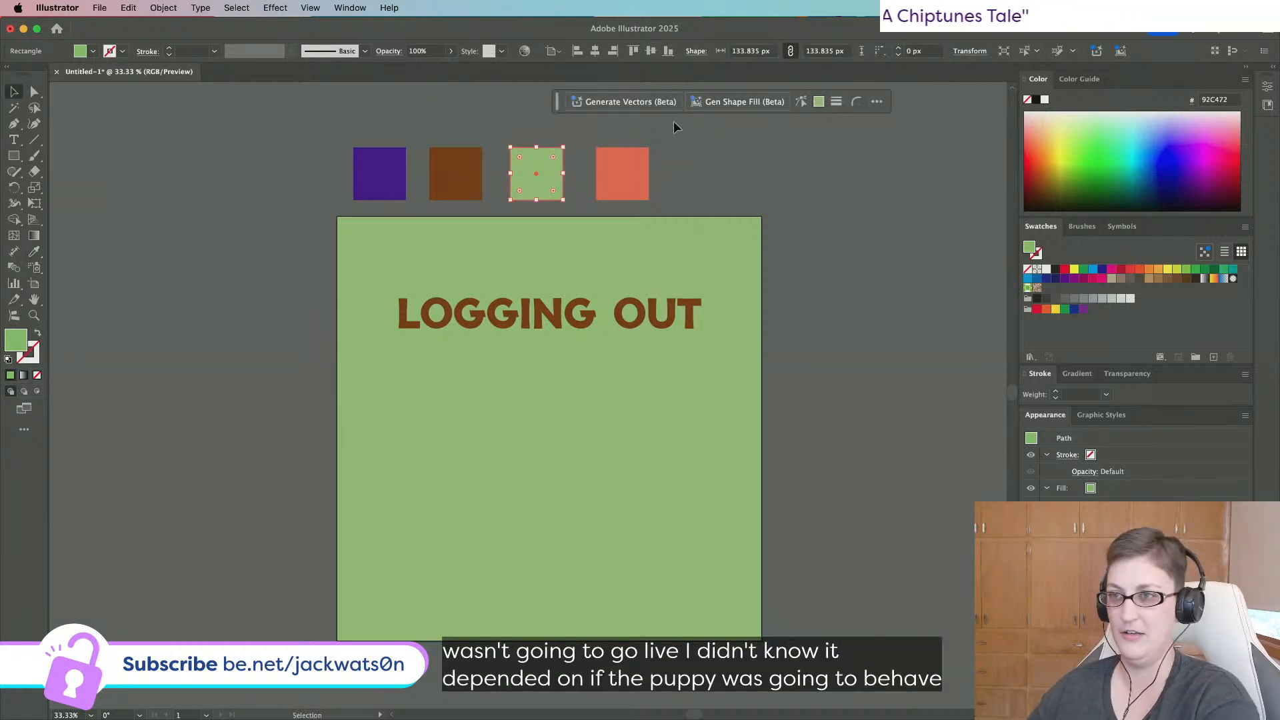
# Darken the purple swatch square to deep purple #2C1849, keeping the swatches above the artboard.
pyautogui.click(460, 168)
pyautogui.hscroll(2, 294, 320)
pyautogui.scroll(-1, 294, 320)
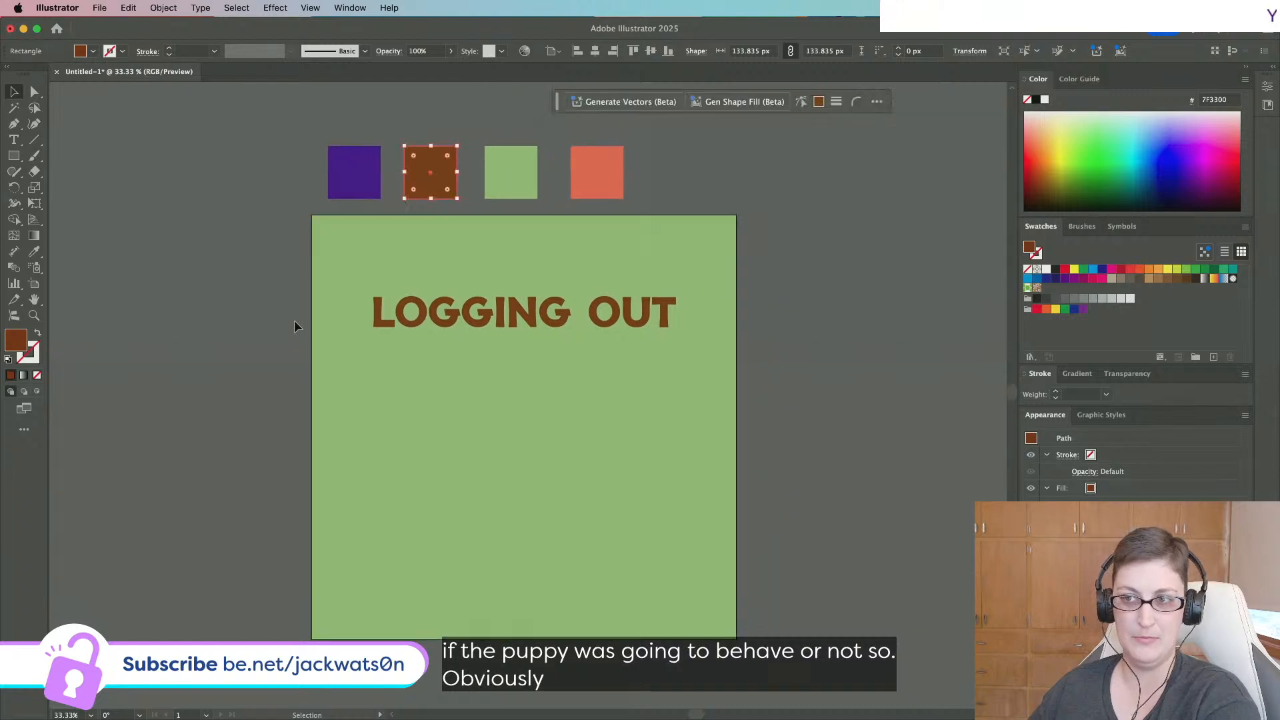
pyautogui.moveTo(322, 120); pyautogui.dragTo(577, 224)
pyautogui.press('super+z')
pyautogui.click(293, 138)
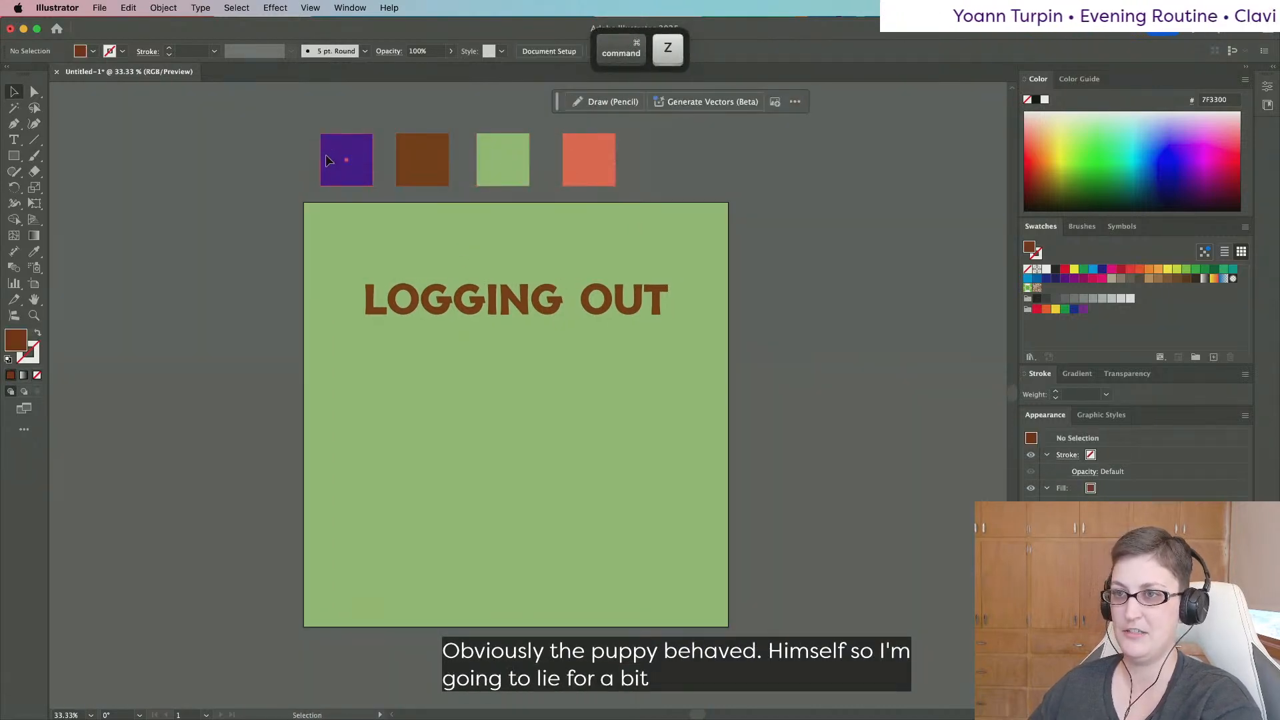
pyautogui.click(330, 160)
pyautogui.doubleClick(16, 338)
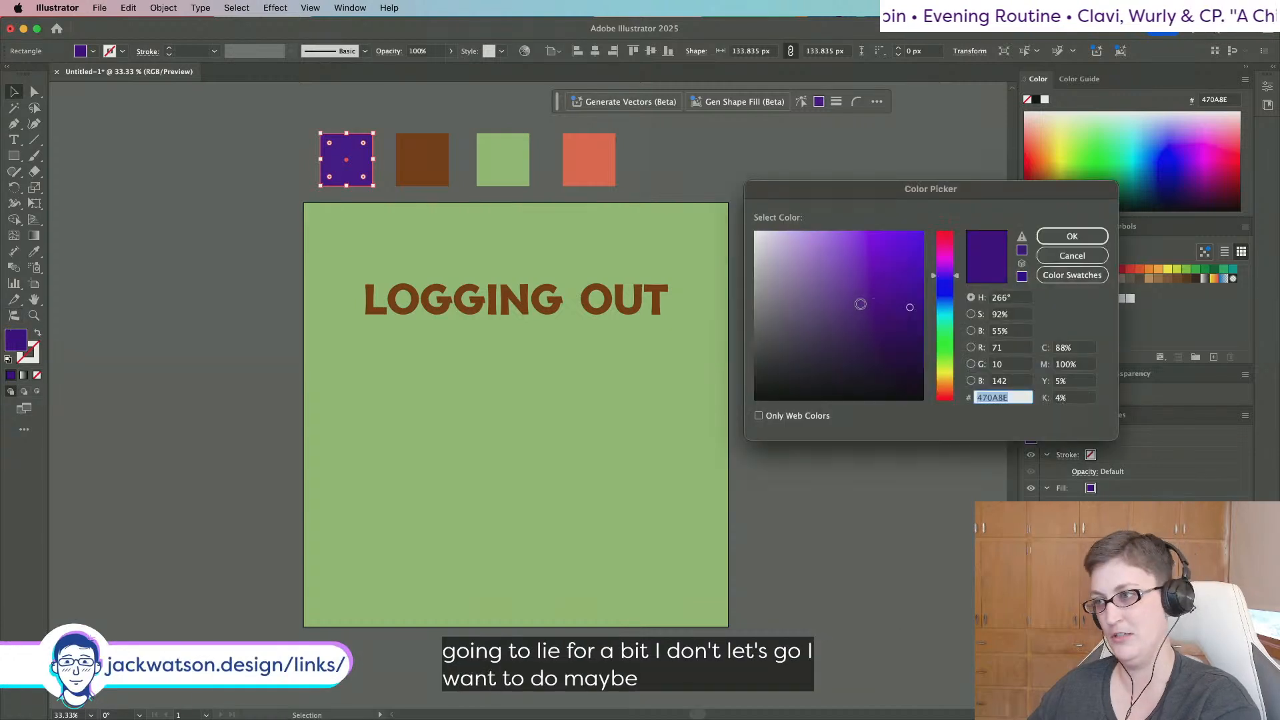
pyautogui.click(896, 334)
pyautogui.moveTo(874, 348)
pyautogui.mouseDown()
pyautogui.moveTo(834, 331)
pyautogui.moveTo(838, 352)
pyautogui.moveTo(861, 349)
pyautogui.mouseUp()
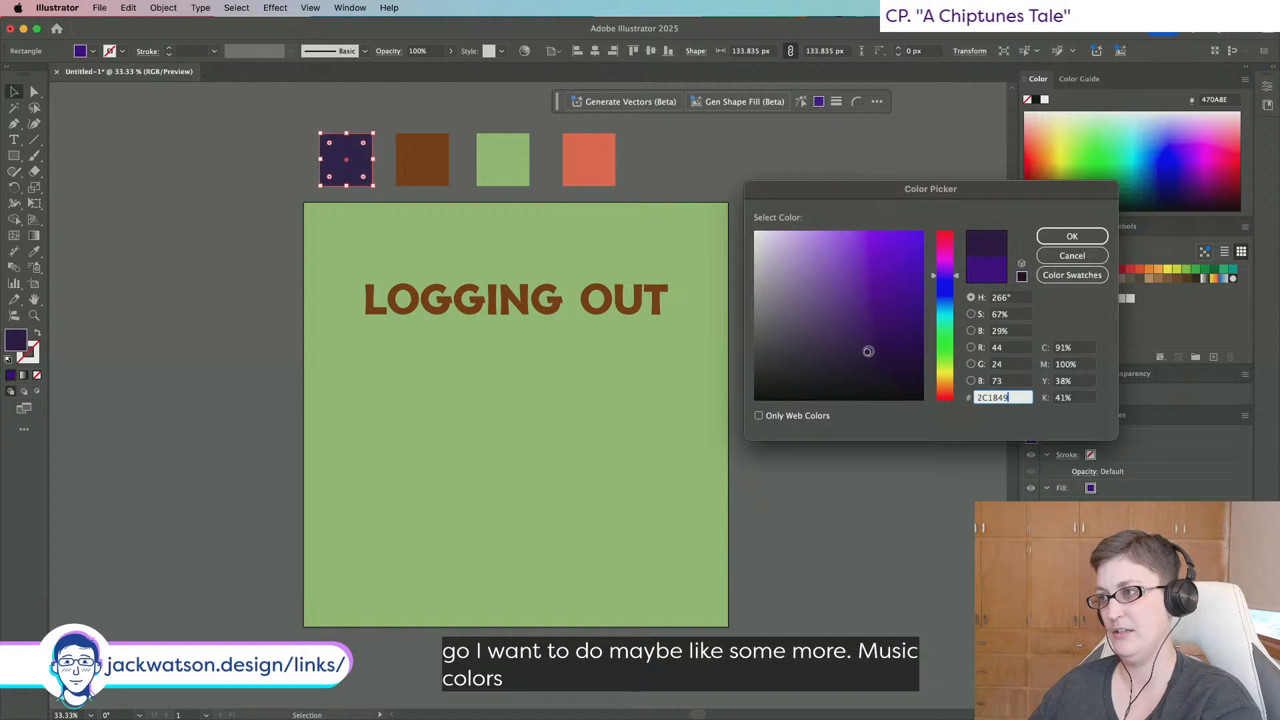
pyautogui.click(1062, 235)
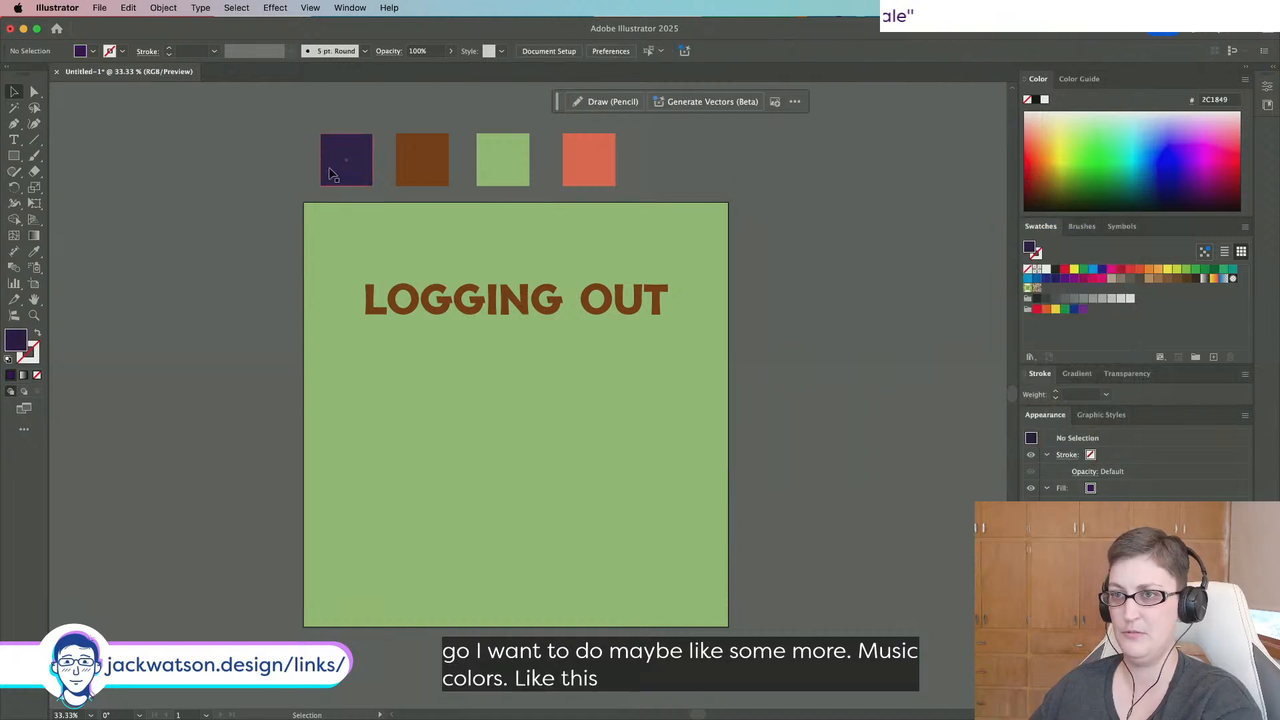
pyautogui.moveTo(330, 175); pyautogui.dragTo(328, 256)
pyautogui.press('super+z')
pyautogui.press('super+z')
# Recolour the LOGGING OUT title to muted brown #7A4826 and match the brown swatch to it.
pyautogui.click(444, 301)
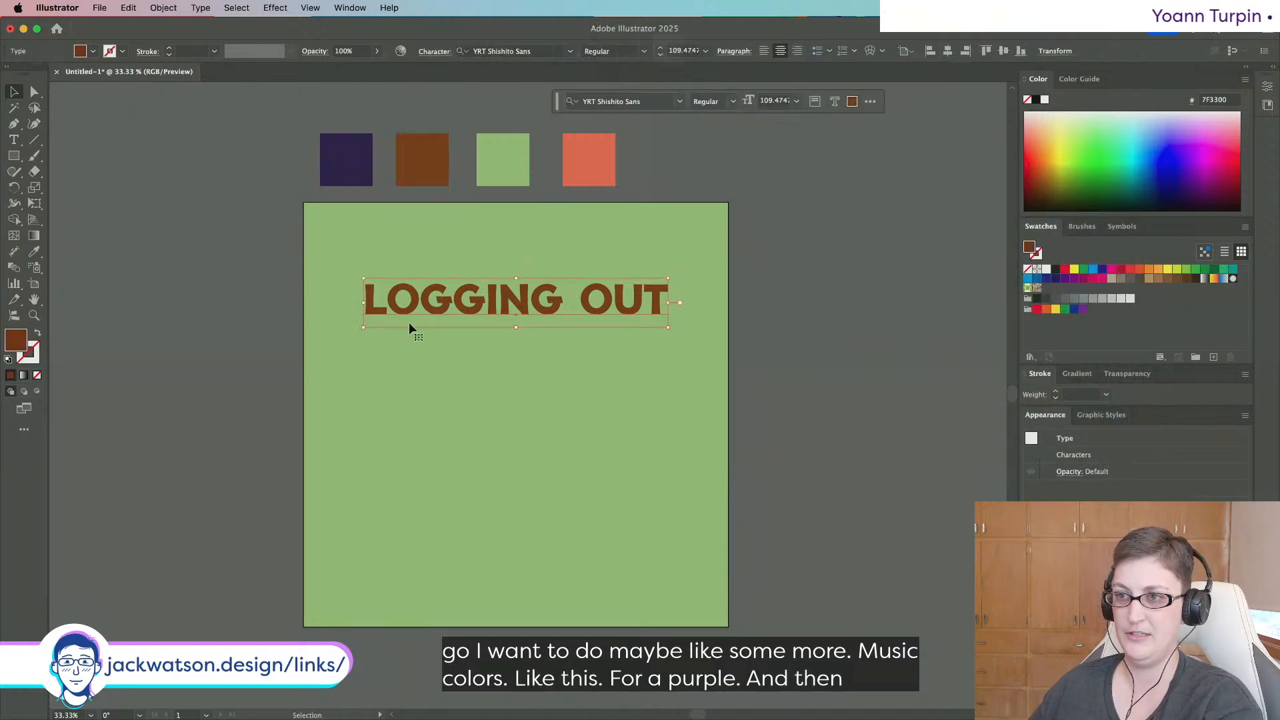
pyautogui.doubleClick(8, 341)
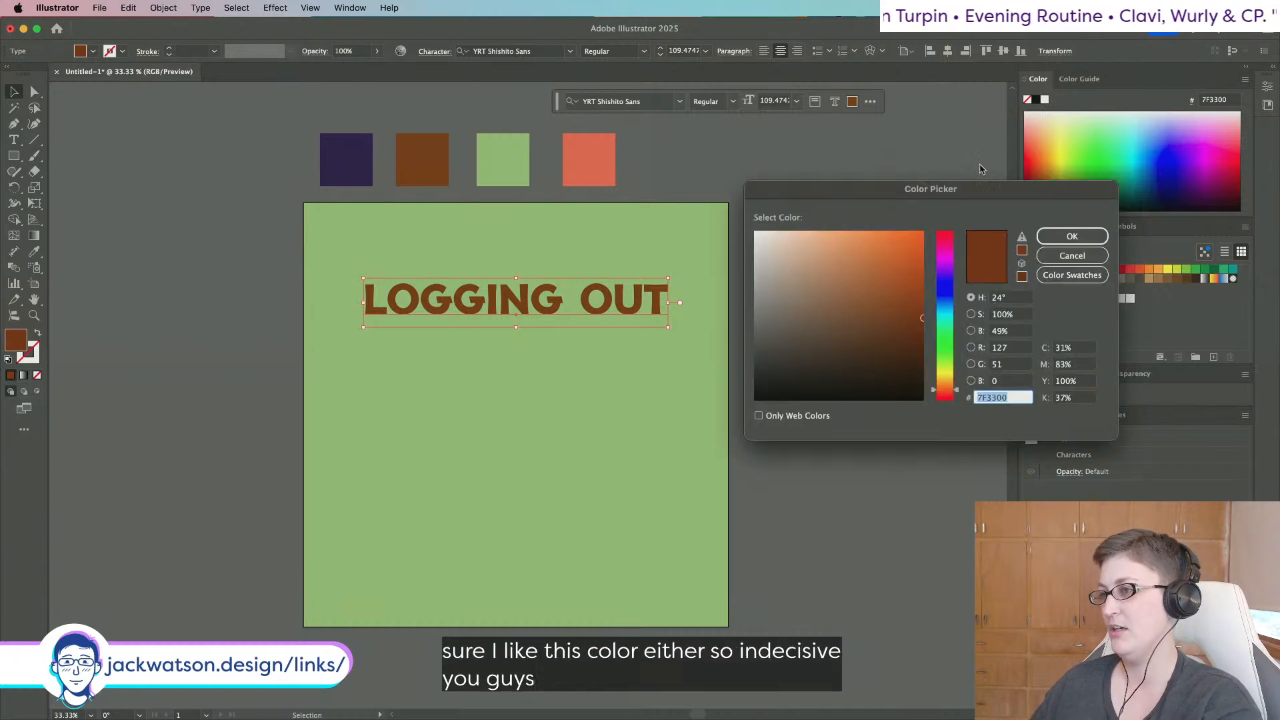
pyautogui.click(902, 326)
pyautogui.moveTo(909, 335); pyautogui.dragTo(892, 320)
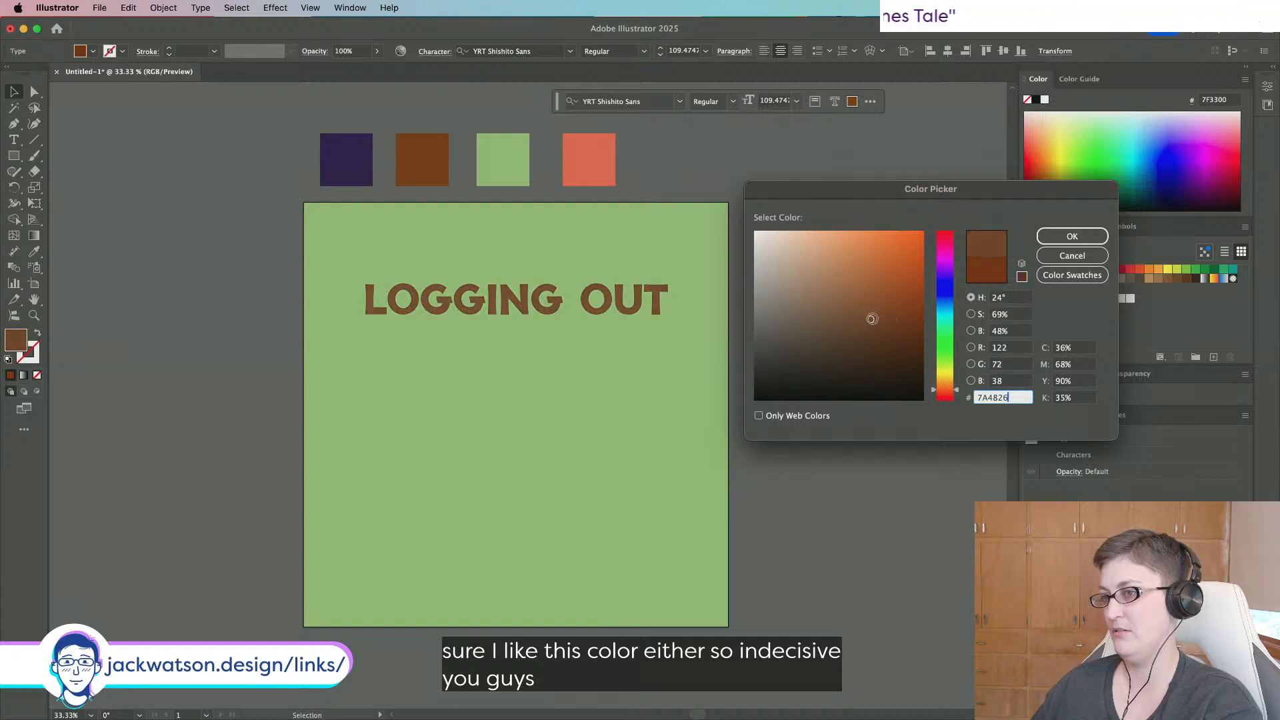
pyautogui.click(1072, 236)
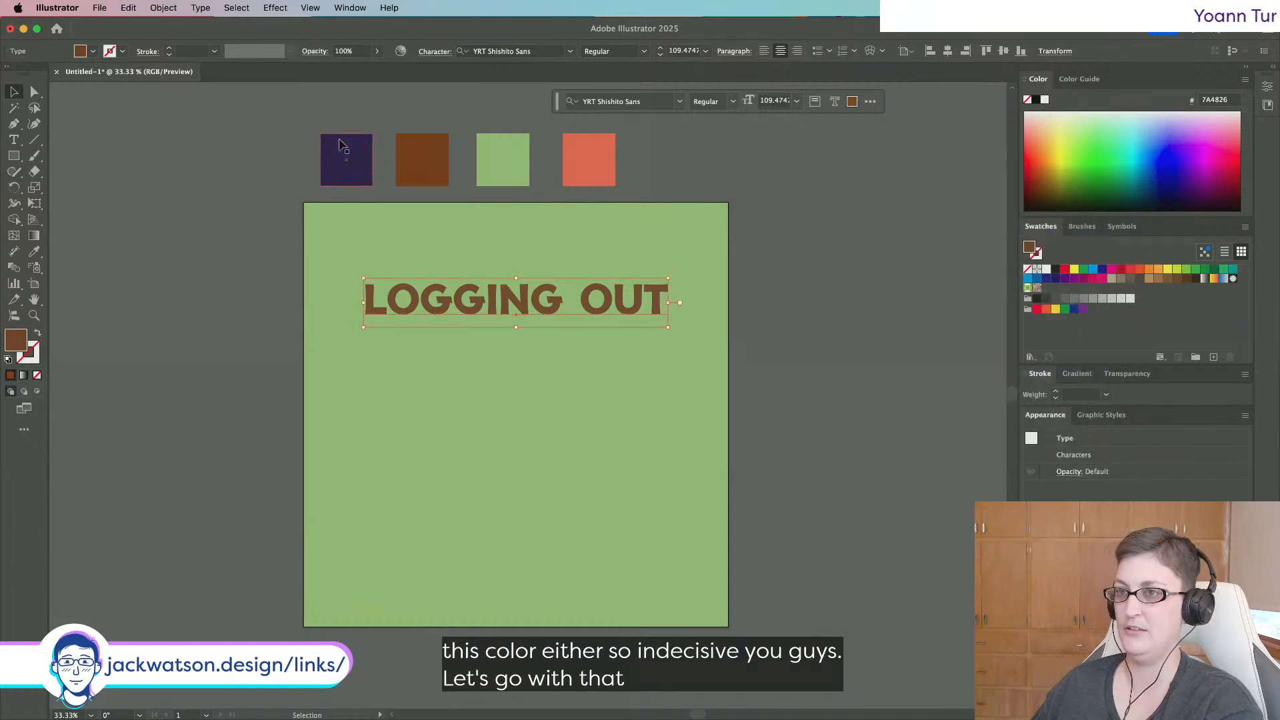
pyautogui.click(423, 160)
pyautogui.click(34, 251)
pyautogui.click(427, 287)
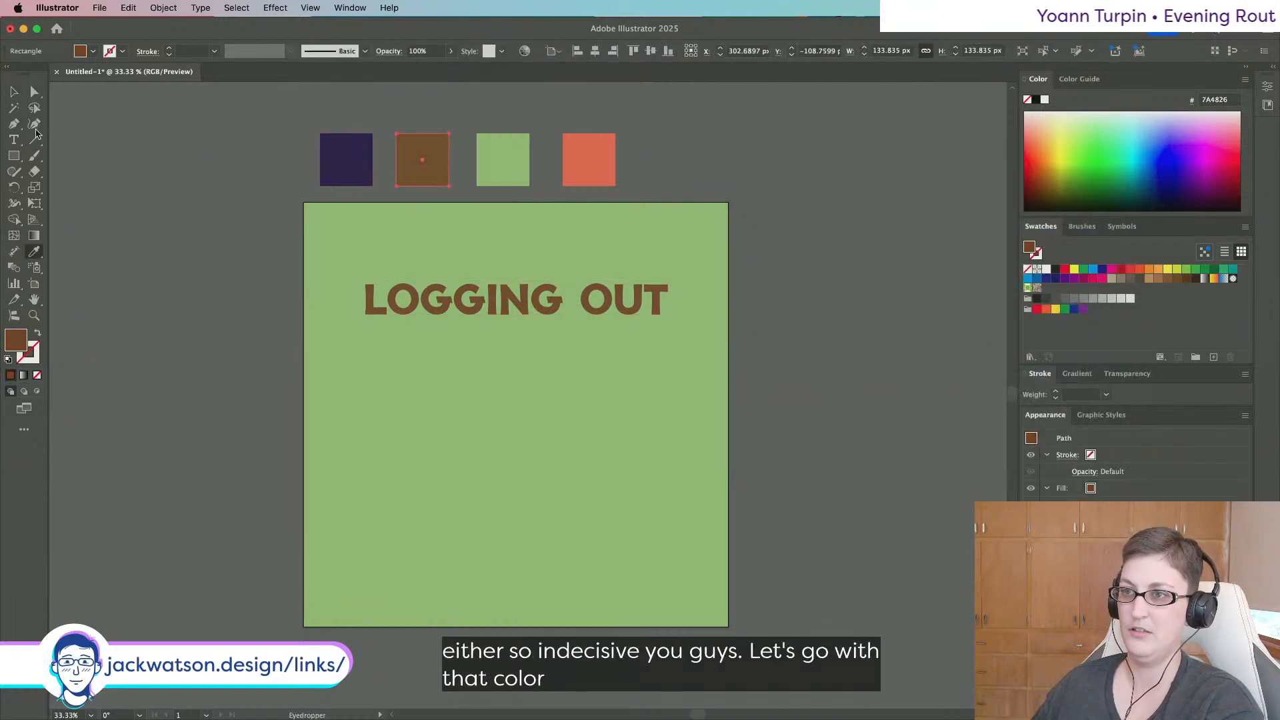
pyautogui.click(10, 94)
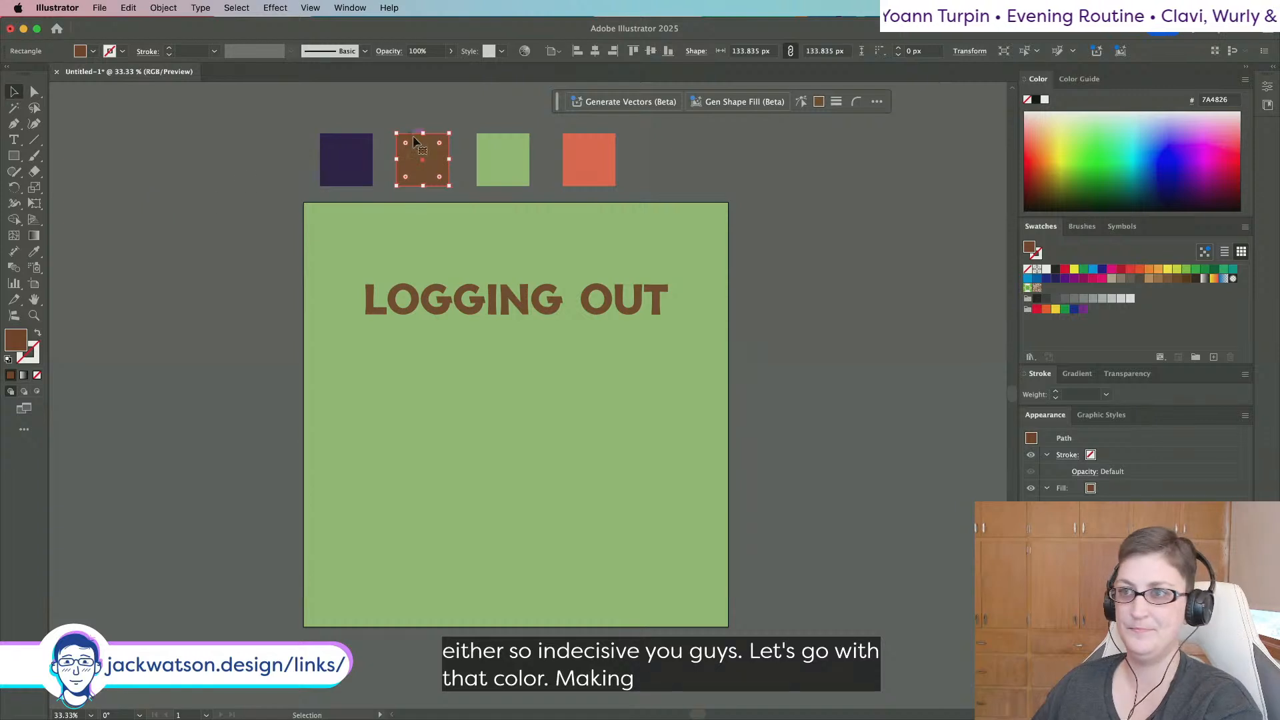
pyautogui.click(523, 168)
pyautogui.click(574, 170)
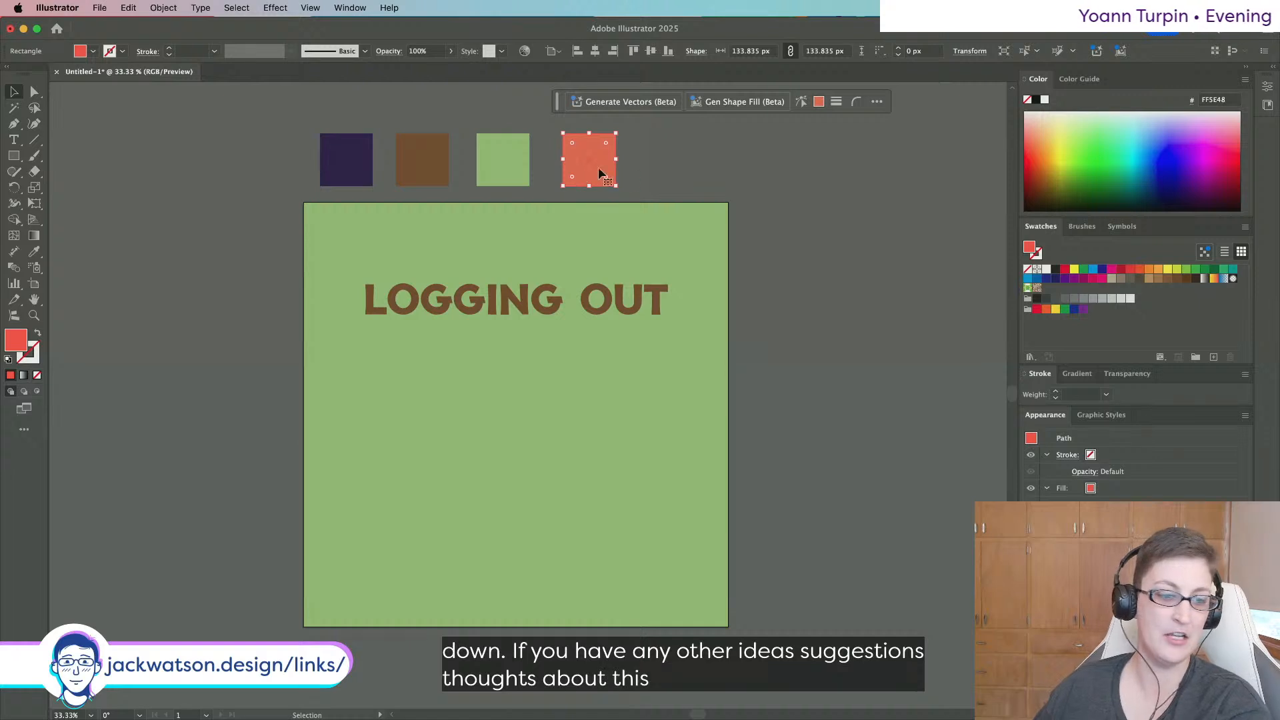
# Draw a trial ellipse with a dark purple outline, then delete it.
pyautogui.click(148, 180)
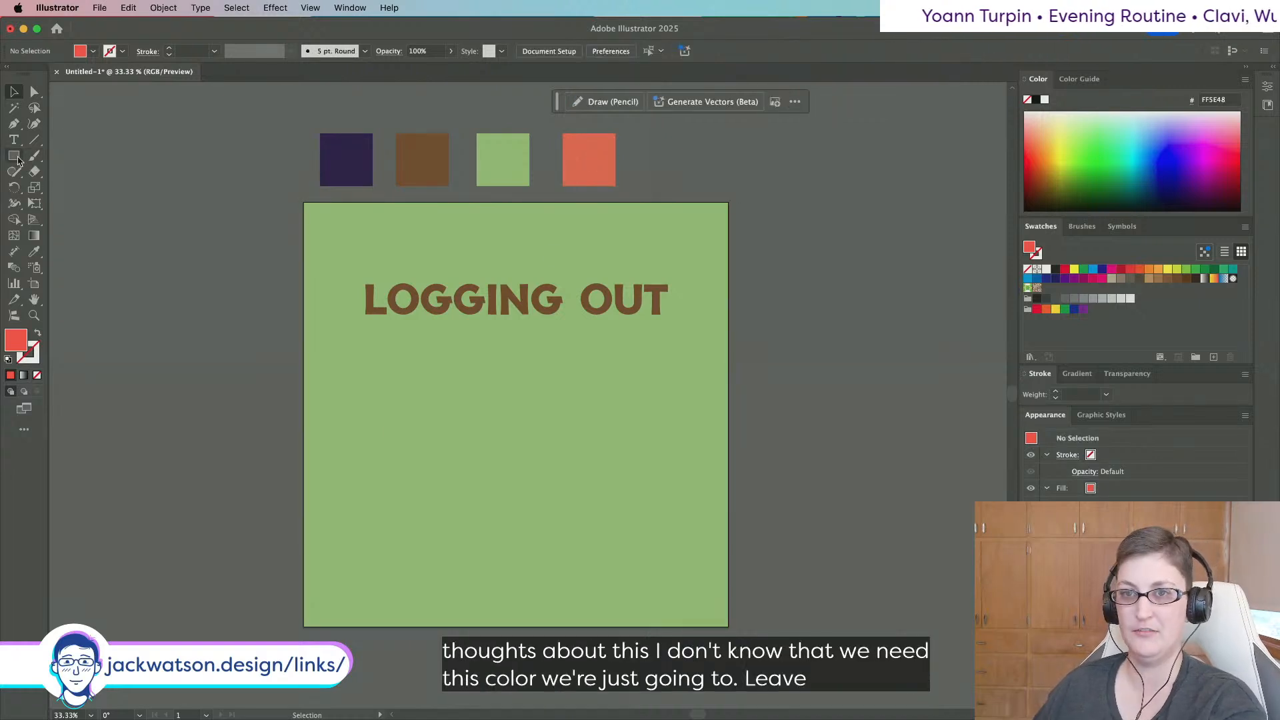
pyautogui.moveTo(19, 160); pyautogui.dragTo(51, 189)
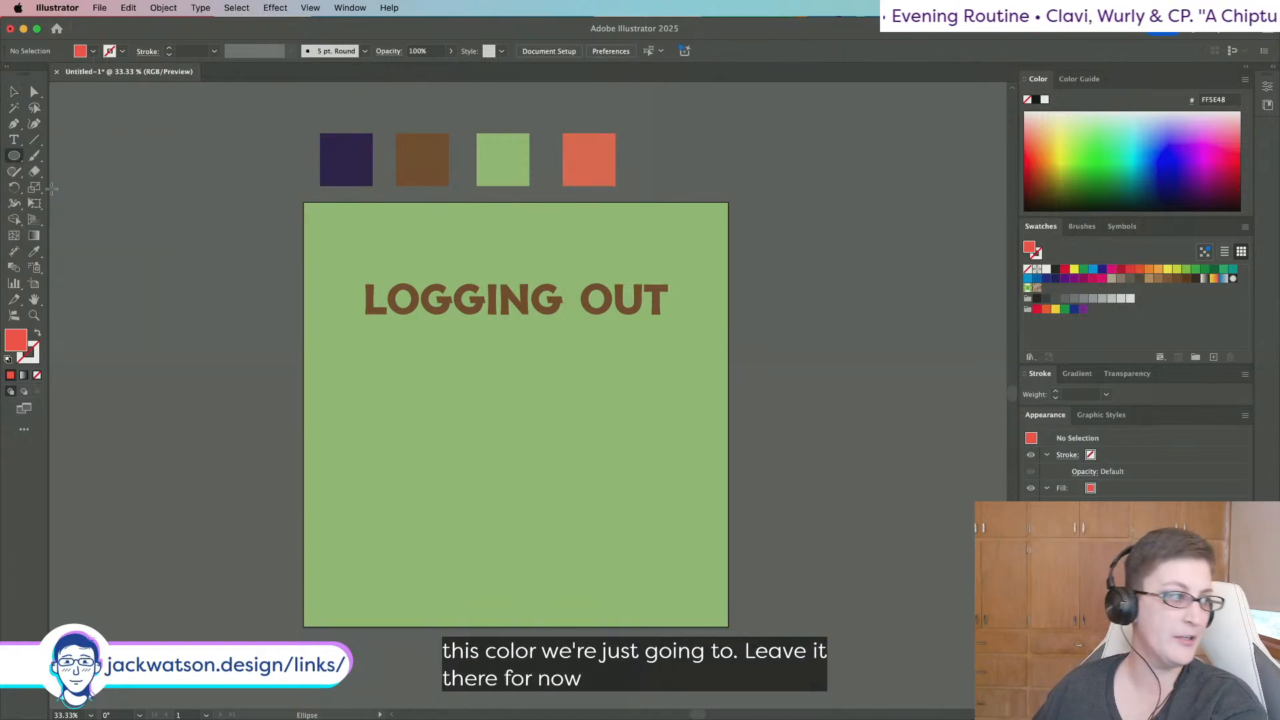
pyautogui.moveTo(408, 394); pyautogui.dragTo(494, 513)
pyautogui.click(32, 252)
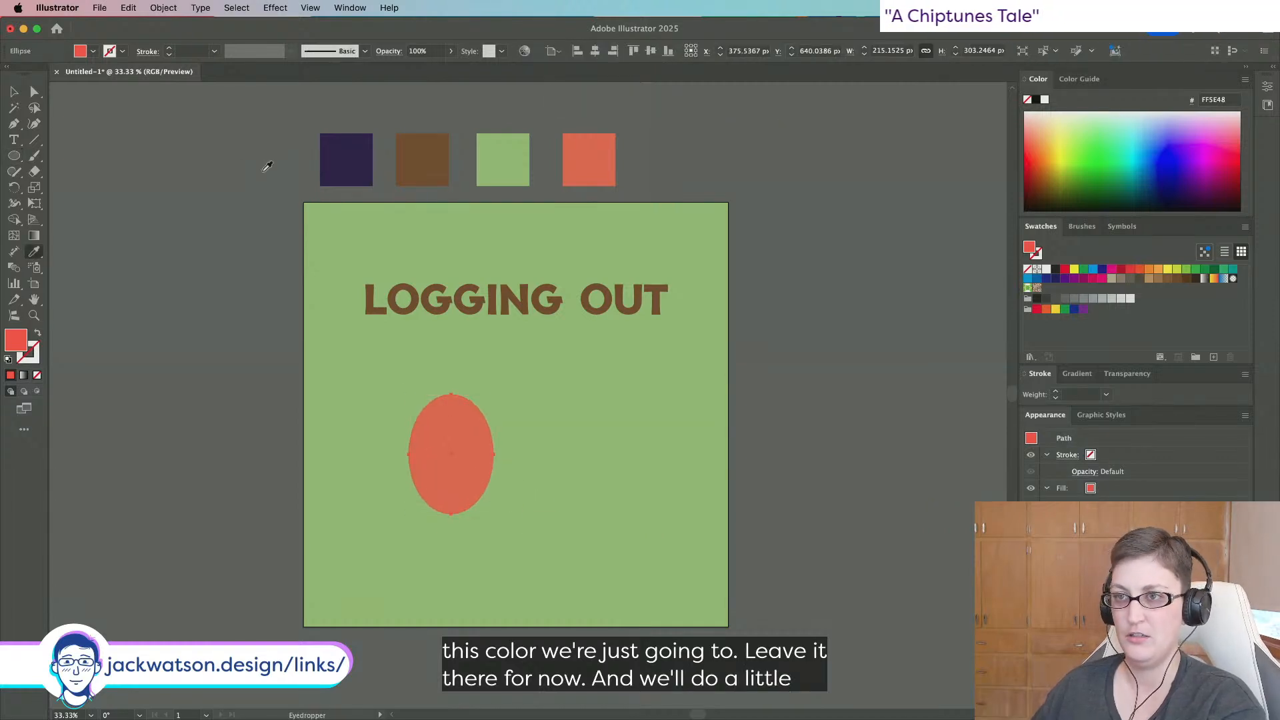
pyautogui.click(366, 170)
pyautogui.click(38, 337)
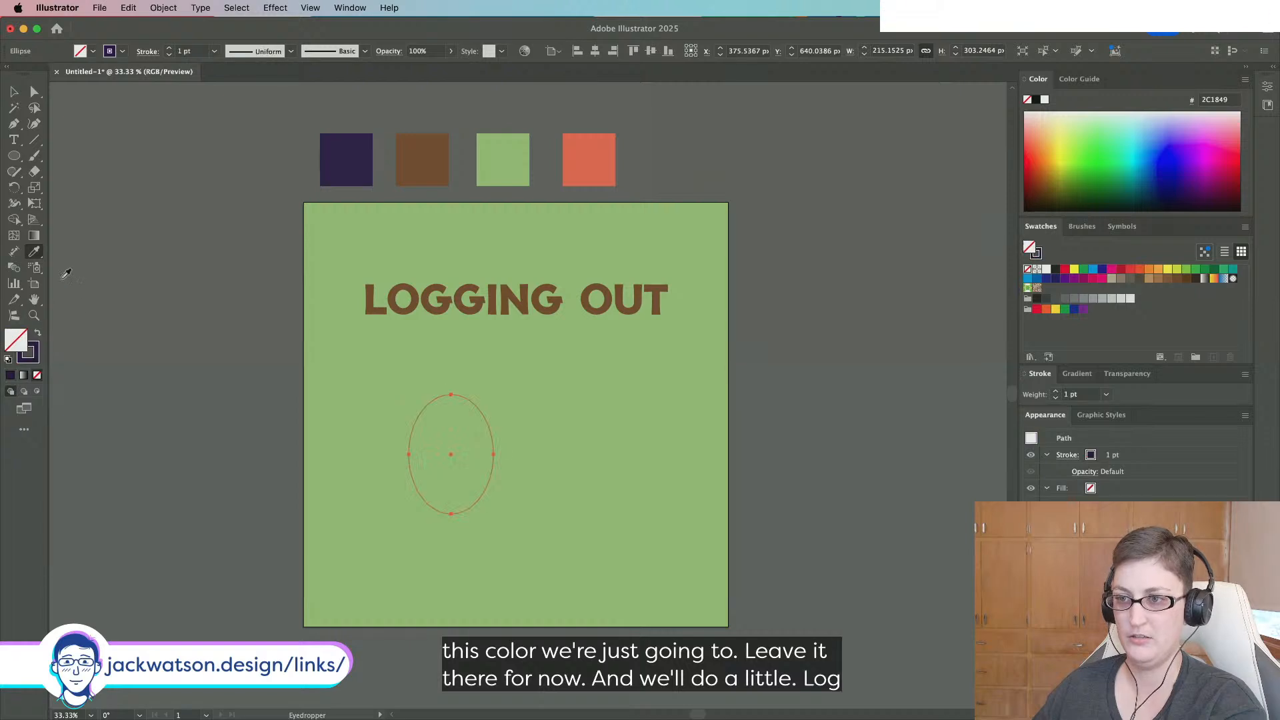
pyautogui.click(14, 92)
pyautogui.press('Return')
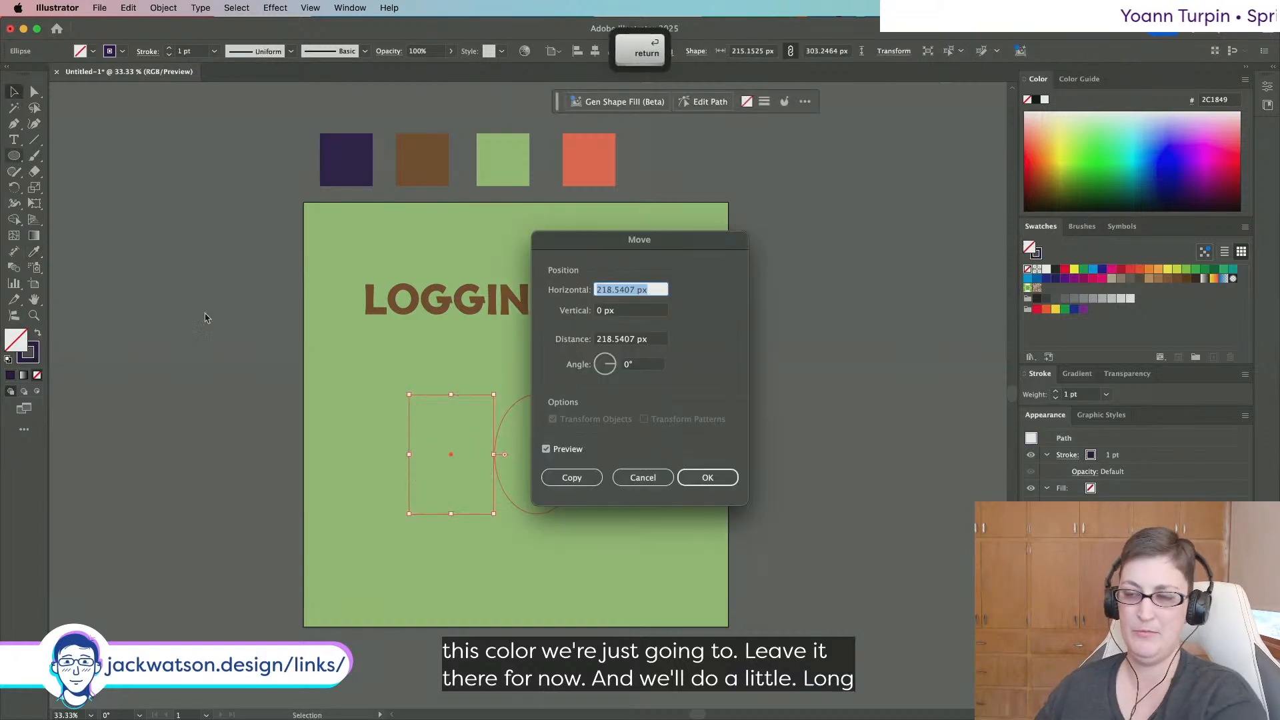
pyautogui.press('Escape')
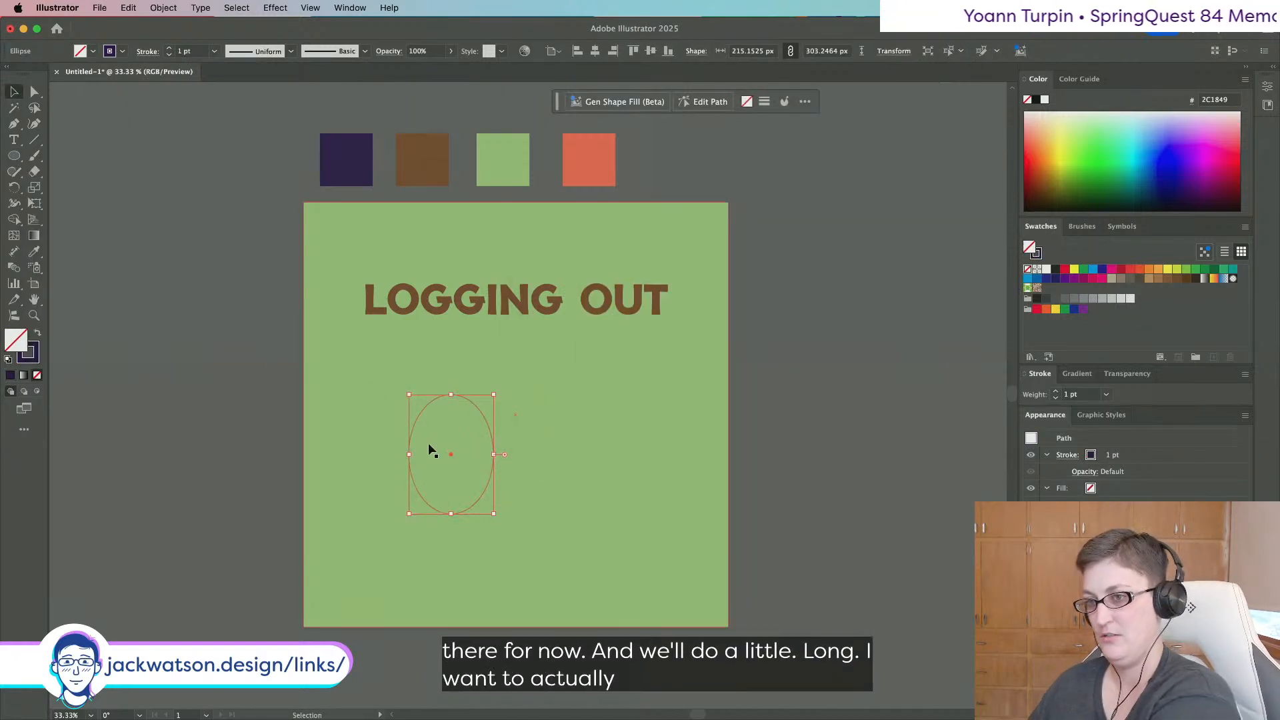
pyautogui.press('Delete')
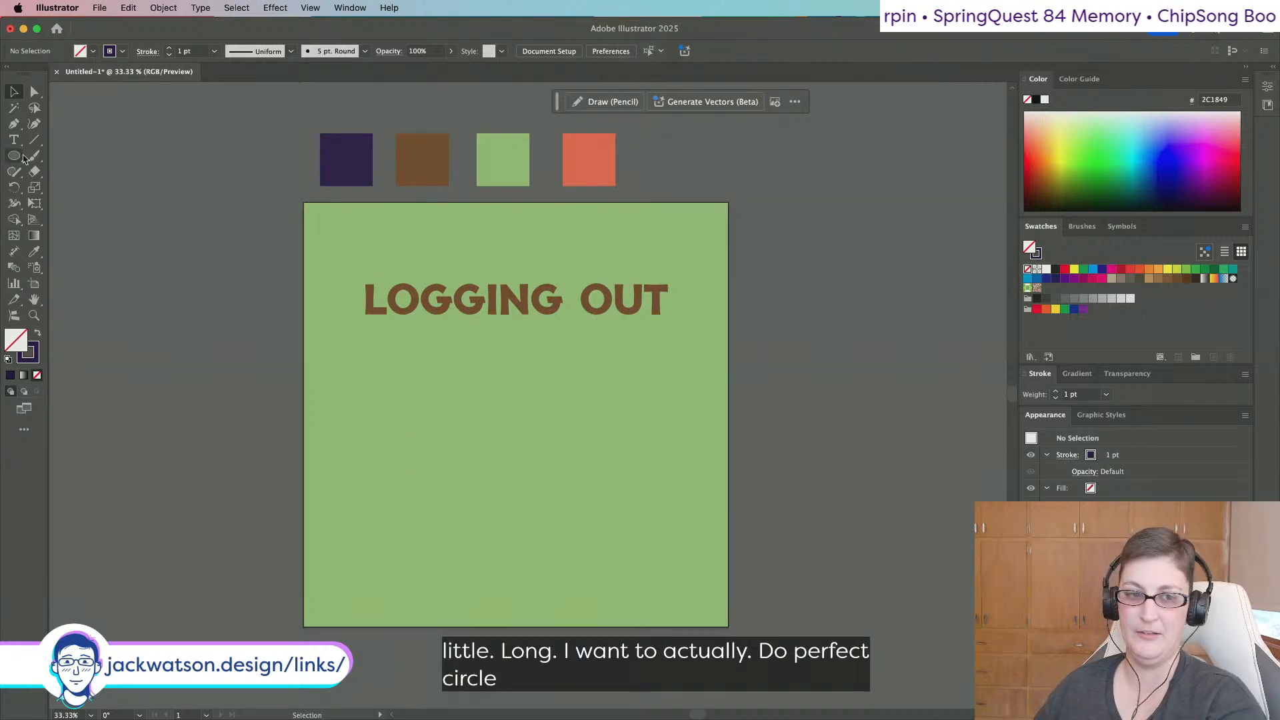
# Draw a 310 px circle at the lower left with a 10 pt dark purple outline.
pyautogui.click(20, 157)
pyautogui.moveTo(365, 420); pyautogui.dragTo(488, 542)
pyautogui.moveTo(206, 54); pyautogui.dragTo(109, 37)
pyautogui.write('3')
pyautogui.press('Tab')
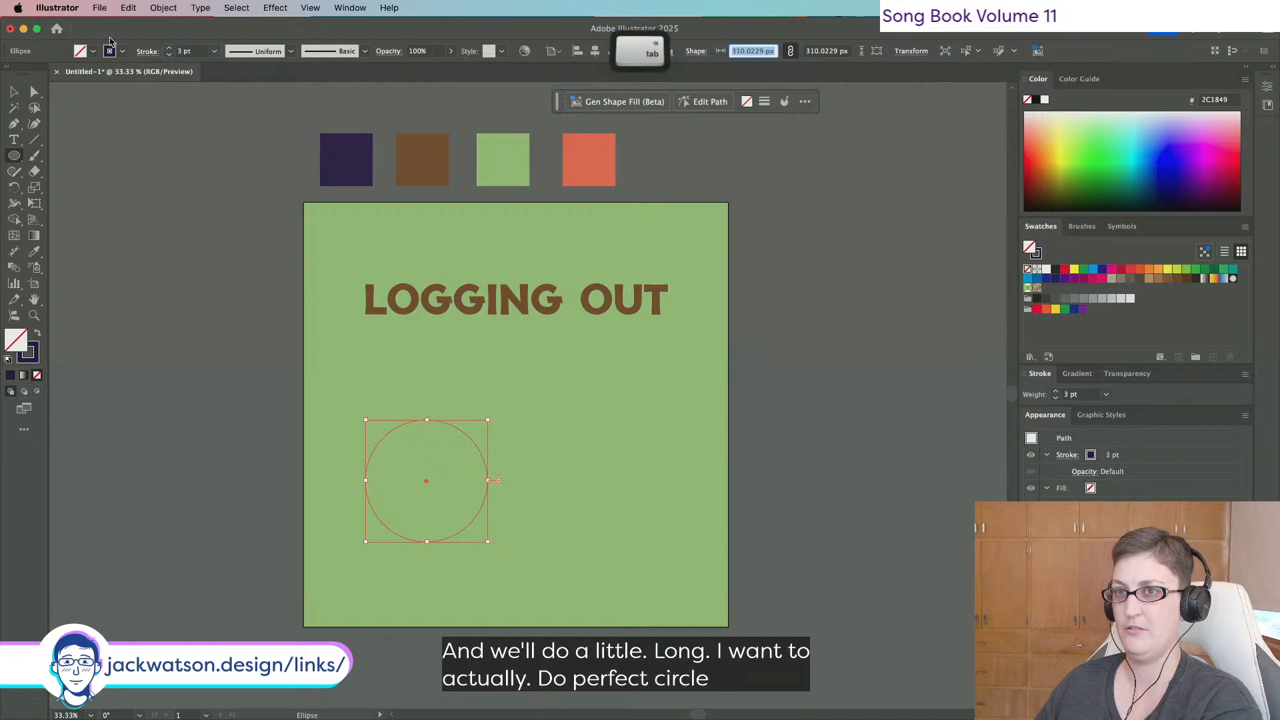
pyautogui.click(214, 51)
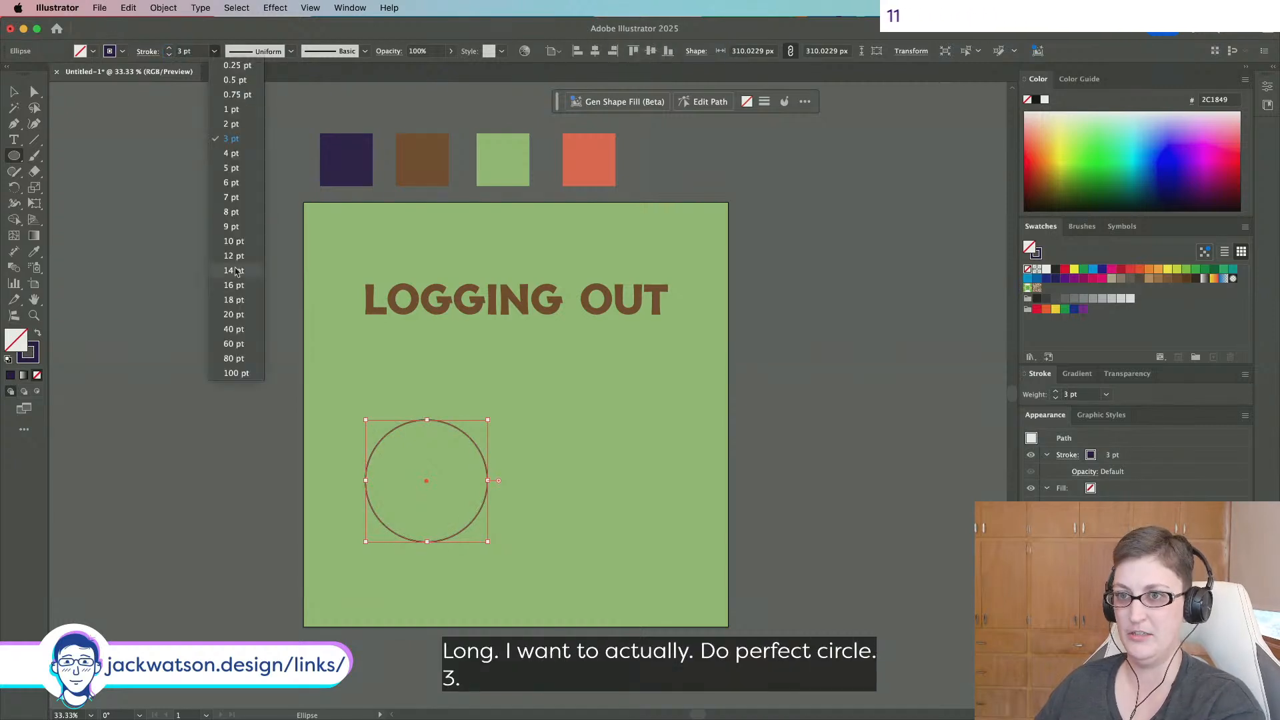
pyautogui.click(233, 214)
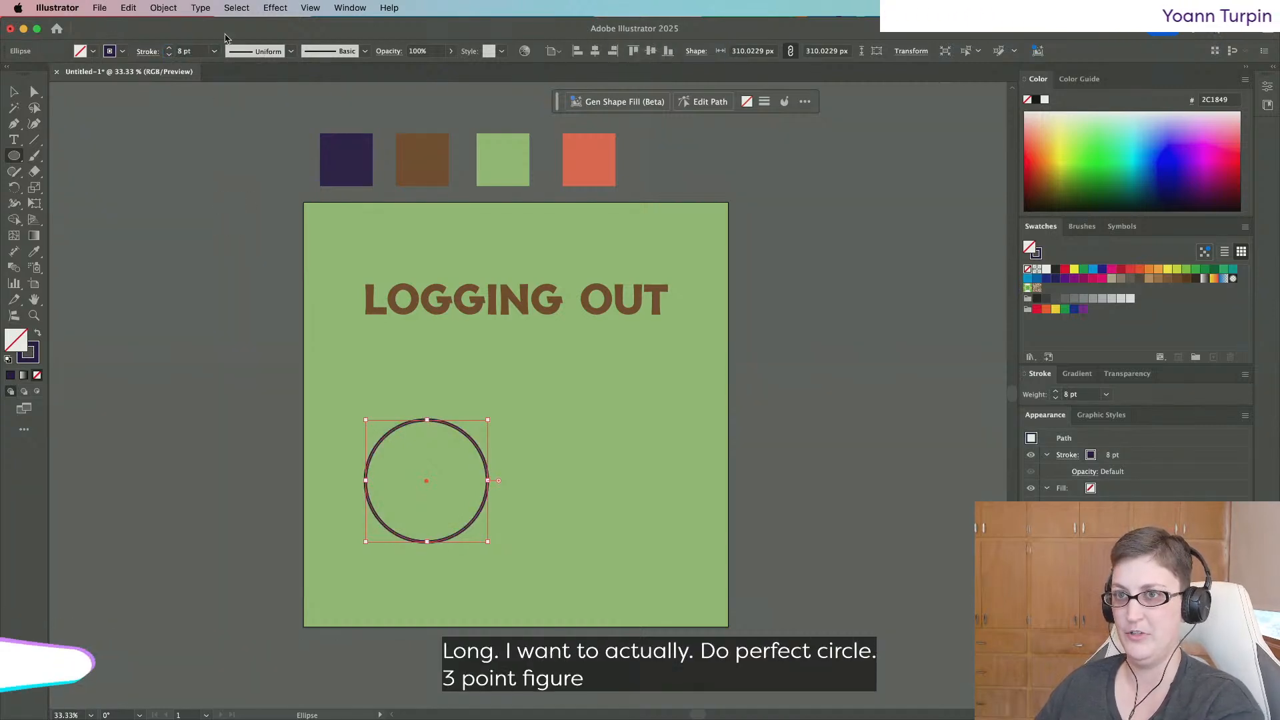
pyautogui.click(214, 51)
pyautogui.click(245, 242)
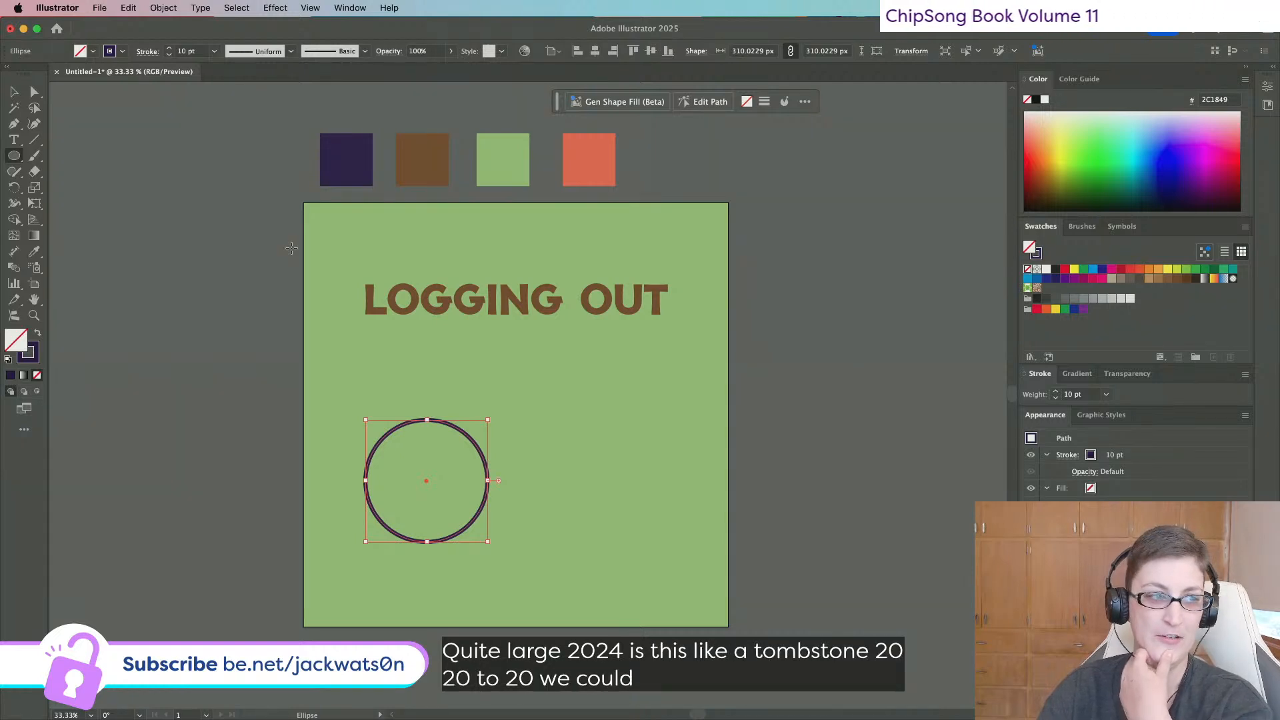
pyautogui.click(13, 92)
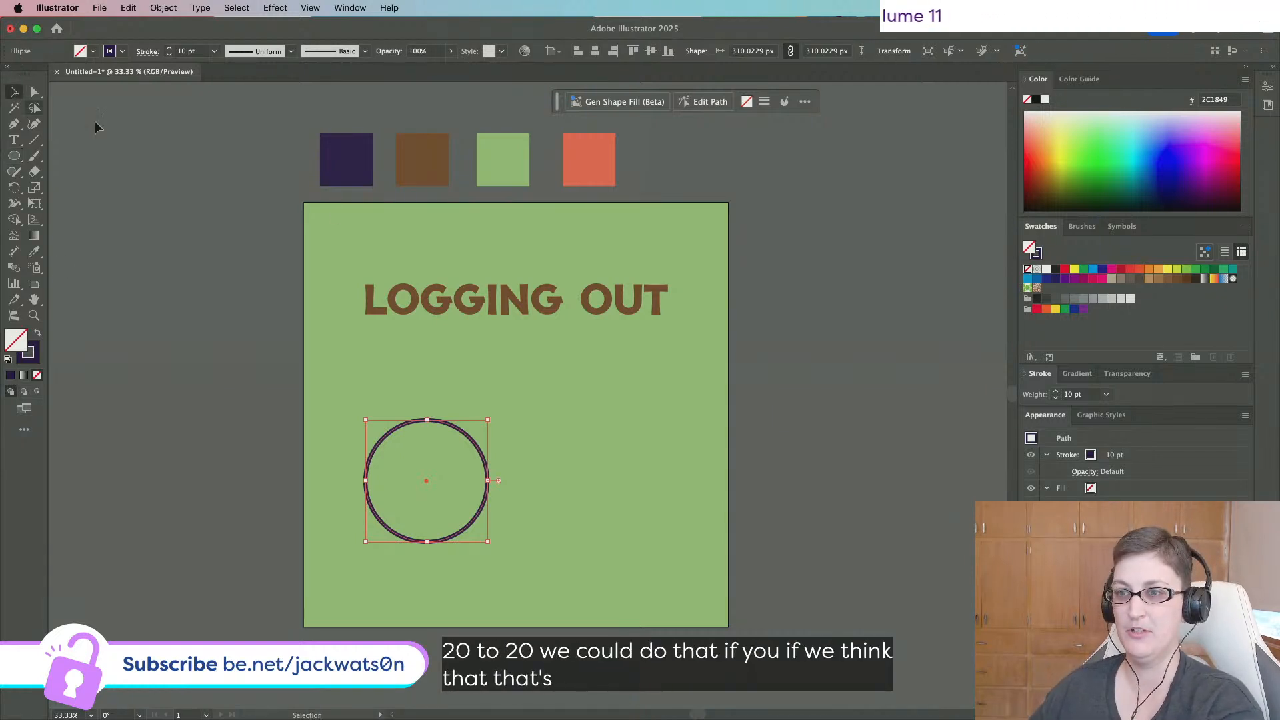
# Move a copy of the LOGGING OUT title above the swatches and delete the original.
pyautogui.click(599, 315)
pyautogui.scroll(3, 599, 315)
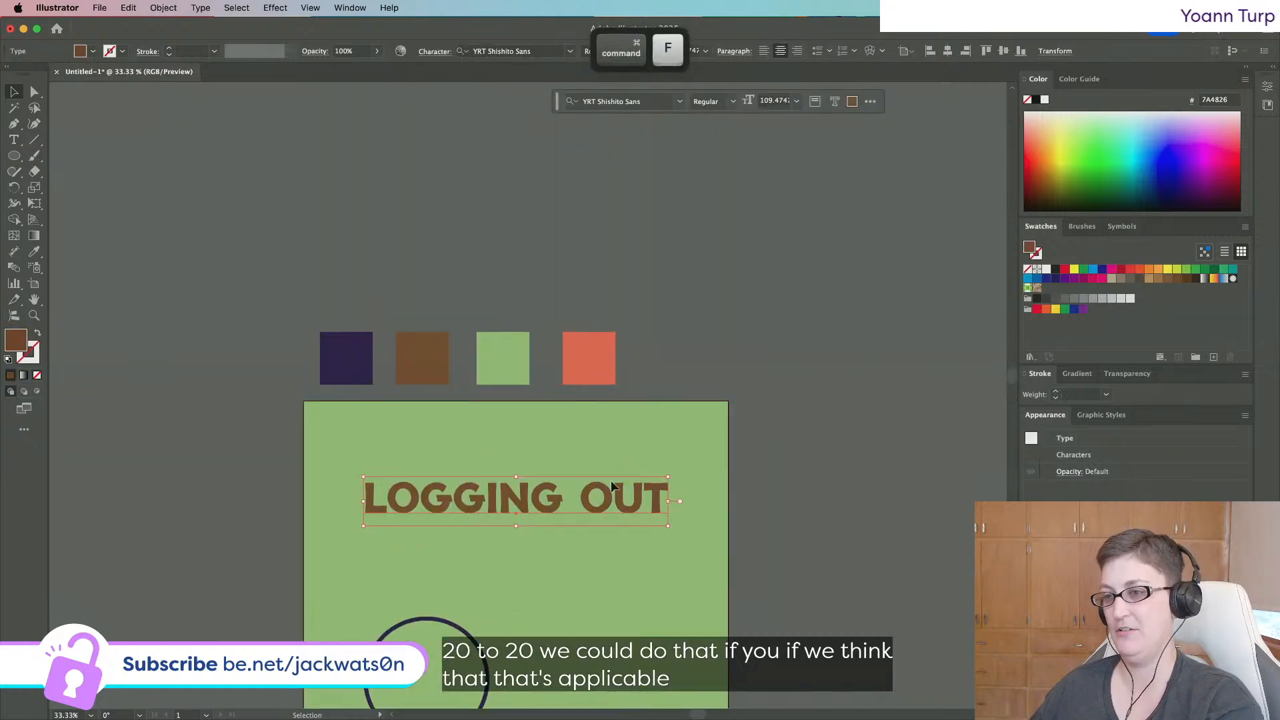
pyautogui.moveTo(666, 500); pyautogui.dragTo(634, 208)
pyautogui.click(612, 506)
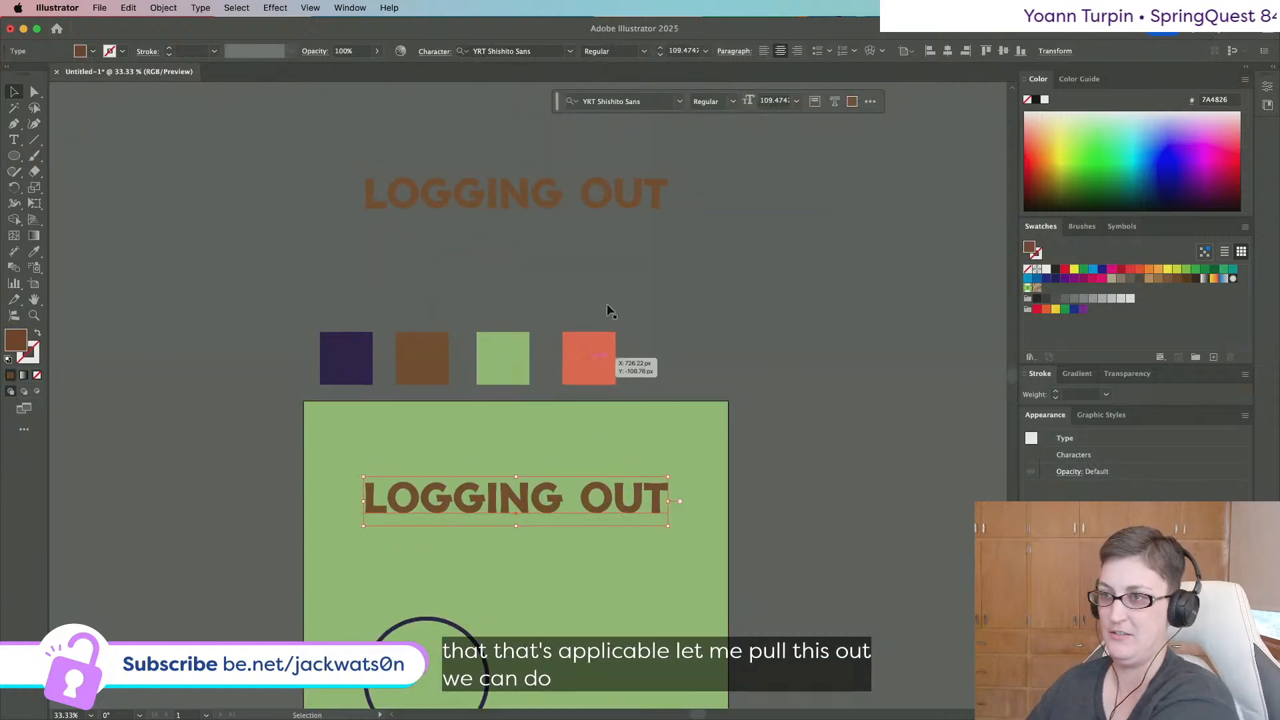
pyautogui.press('Delete')
# Recolour the title with the first swatch's dark purple using the Eyedropper.
pyautogui.click(584, 198)
pyautogui.press('i')
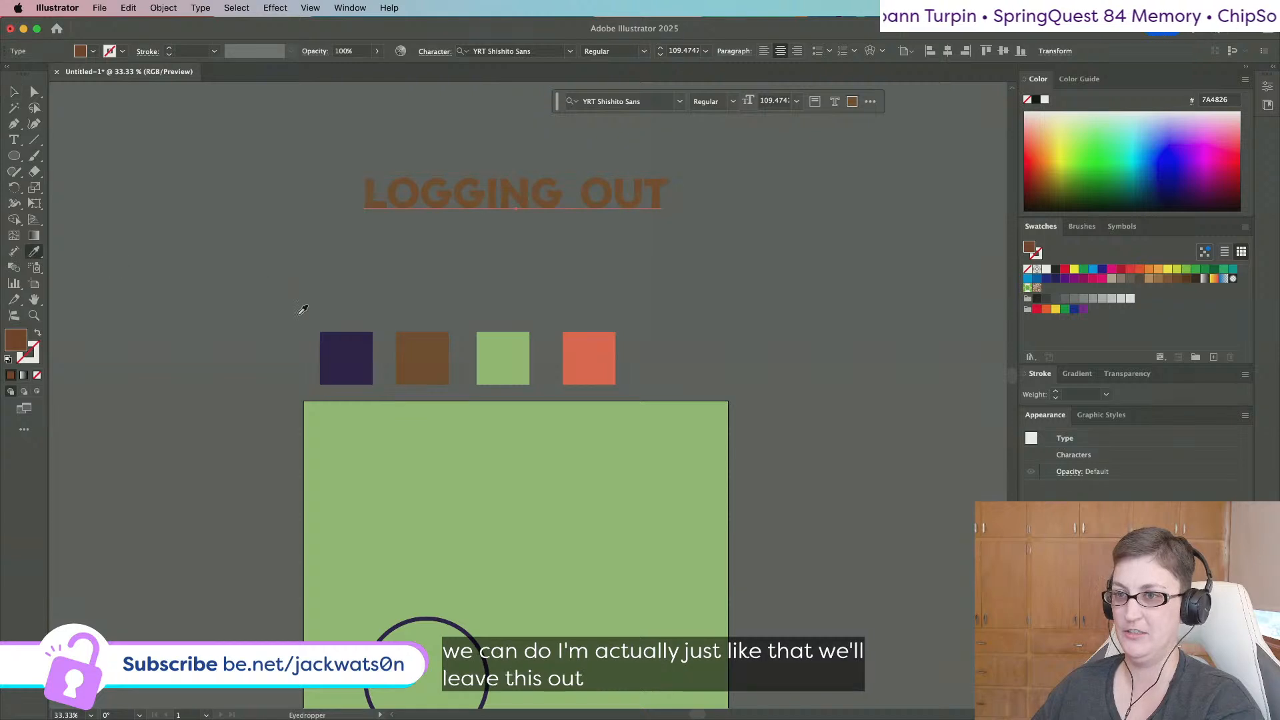
pyautogui.click(339, 330)
# Duplicate the title just below itself and retype the copy as '2020-2024'.
pyautogui.click(13, 95)
pyautogui.press('super+c')
pyautogui.press('super+f')
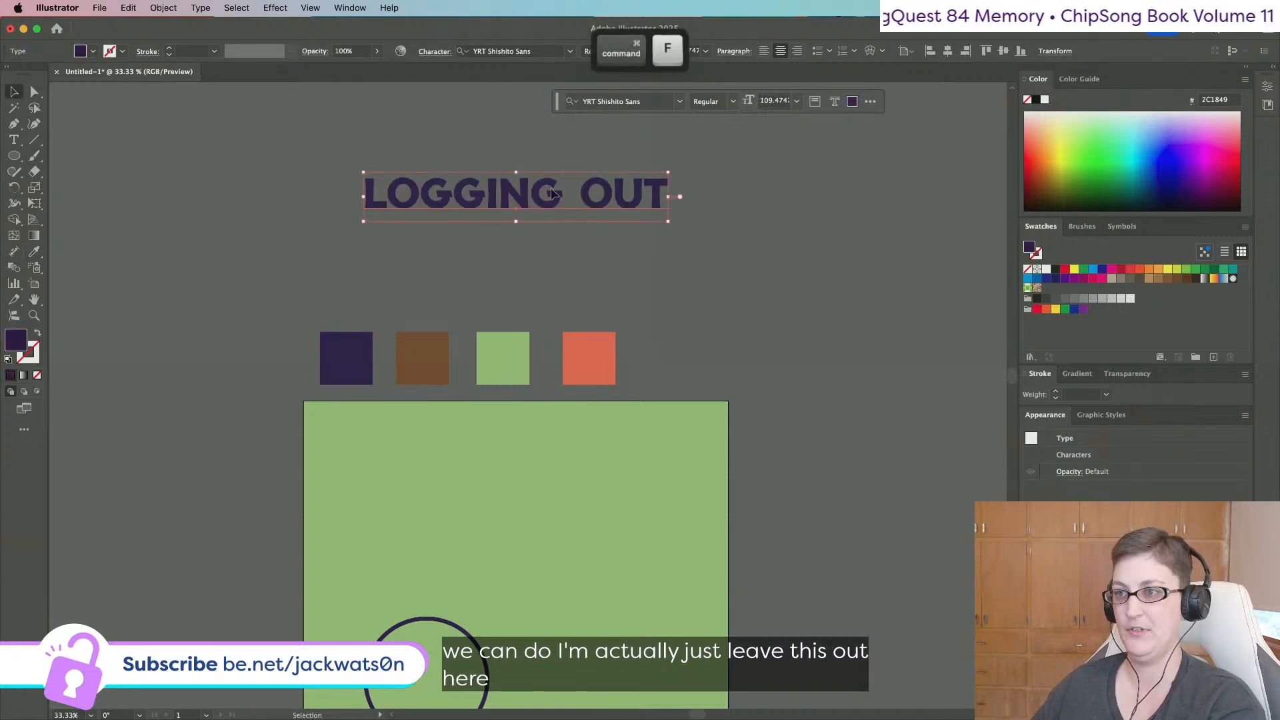
pyautogui.moveTo(558, 193); pyautogui.dragTo(558, 240)
pyautogui.doubleClick(544, 245)
pyautogui.tripleClick(544, 244)
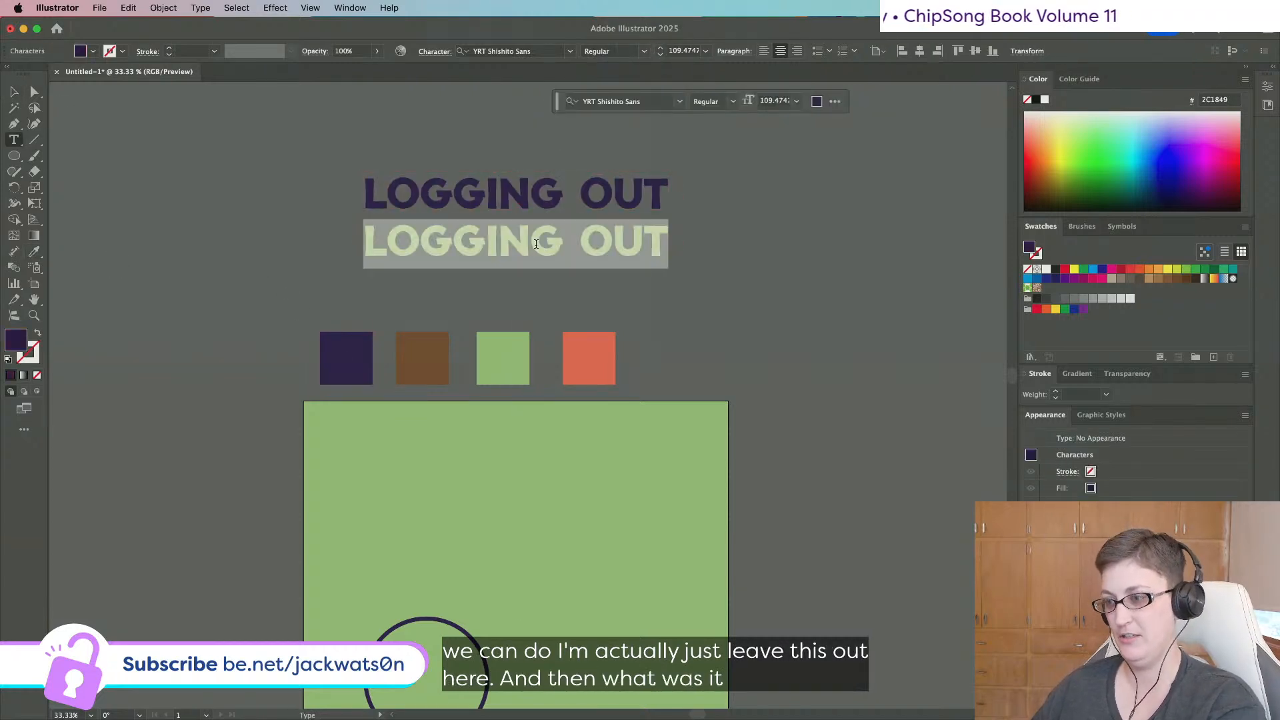
pyautogui.write('2020-2024')
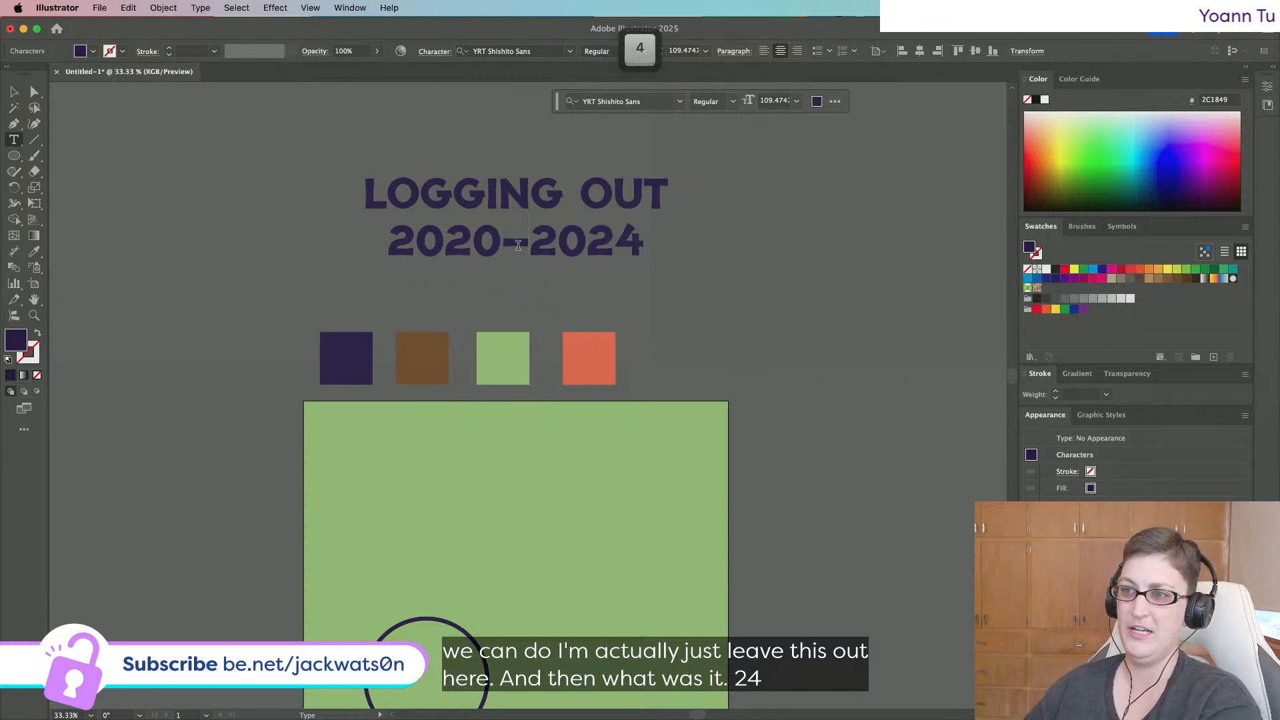
# Check the dash between 2020 and 2024, then finish editing and select the date line.
pyautogui.doubleClick(517, 244)
pyautogui.rightClick(512, 252)
pyautogui.press('Escape')
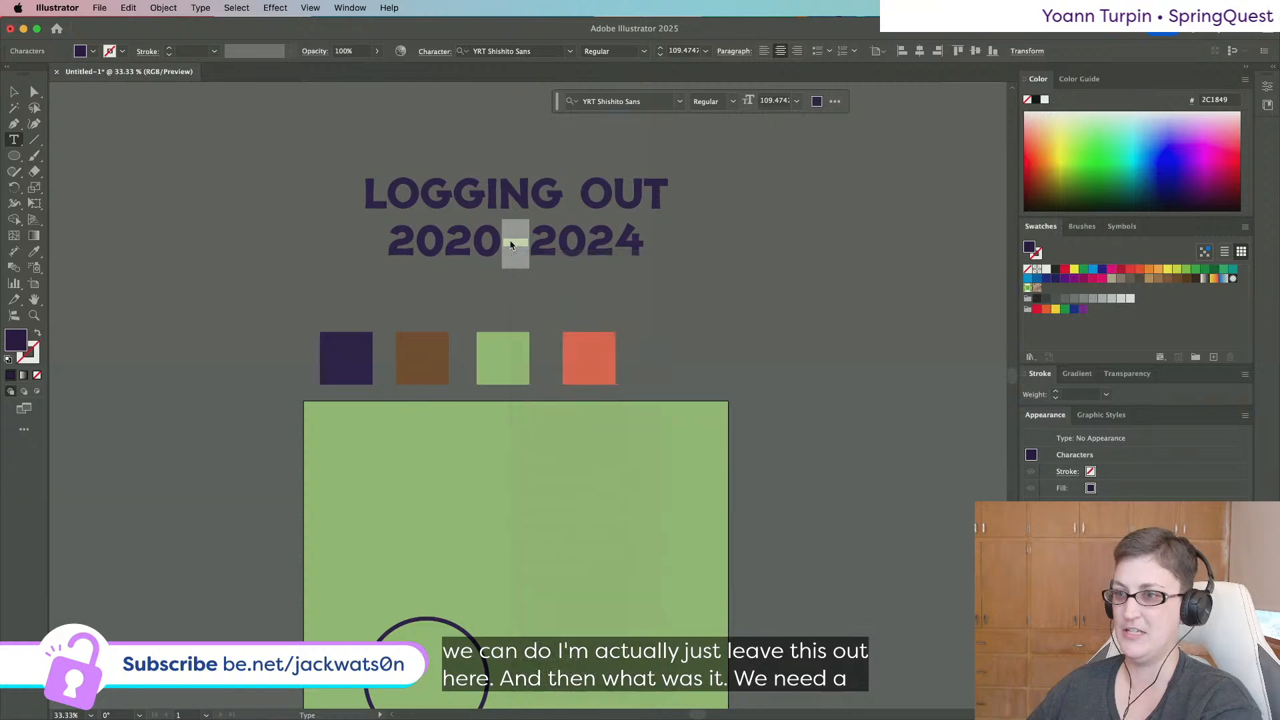
pyautogui.scroll(-4, 509, 246)
pyautogui.click(14, 91)
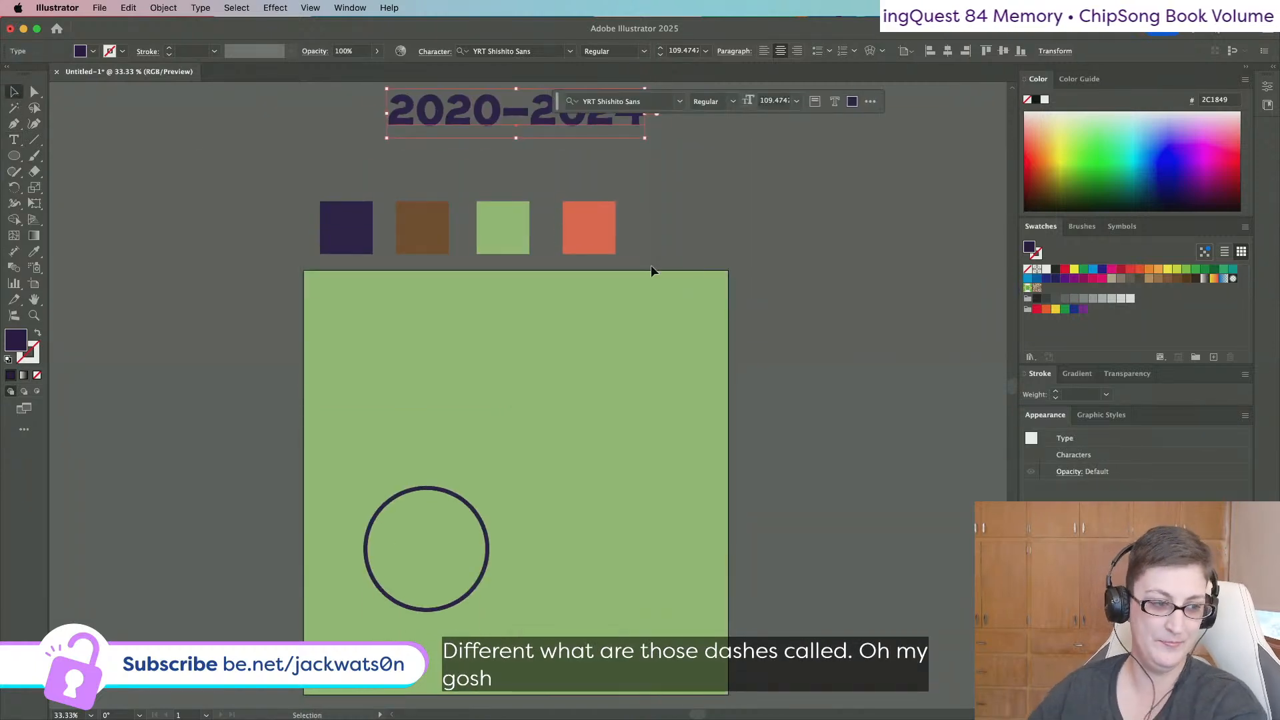
# Duplicate the circle outline straight to the right.
pyautogui.scroll(-1, 652, 270)
pyautogui.hscroll(1, 653, 269)
pyautogui.click(388, 472)
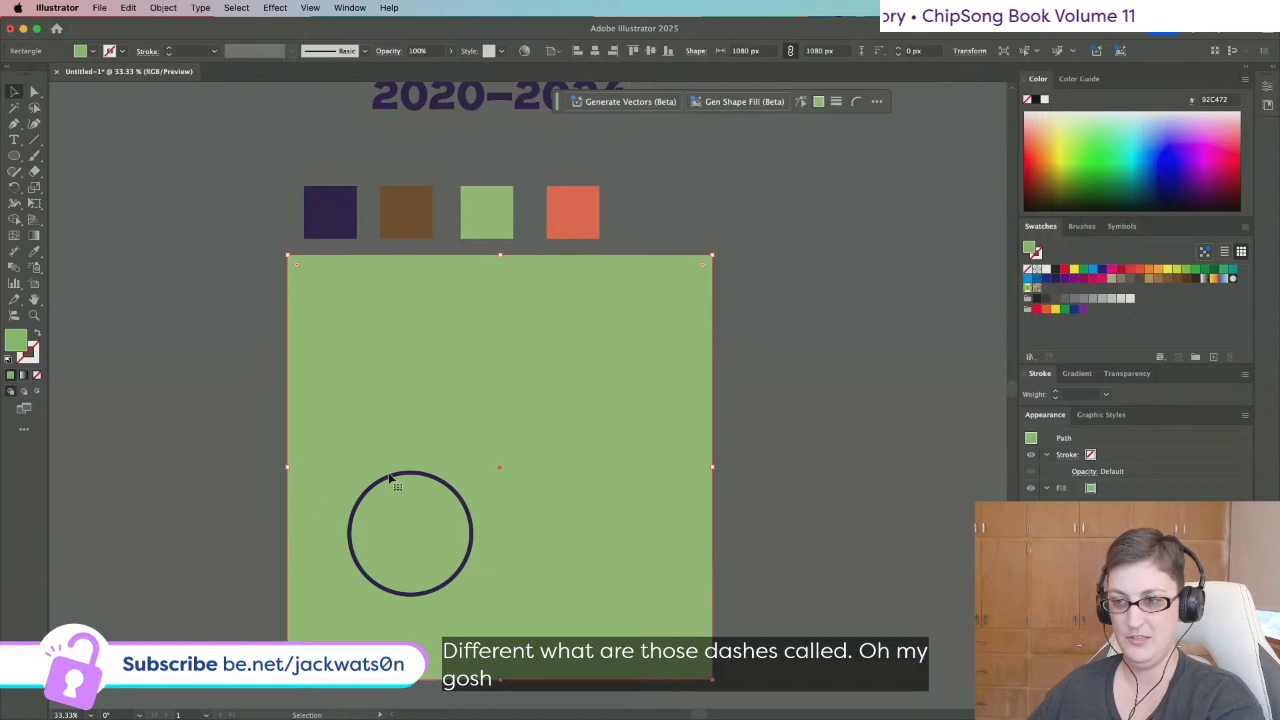
pyautogui.click(388, 474)
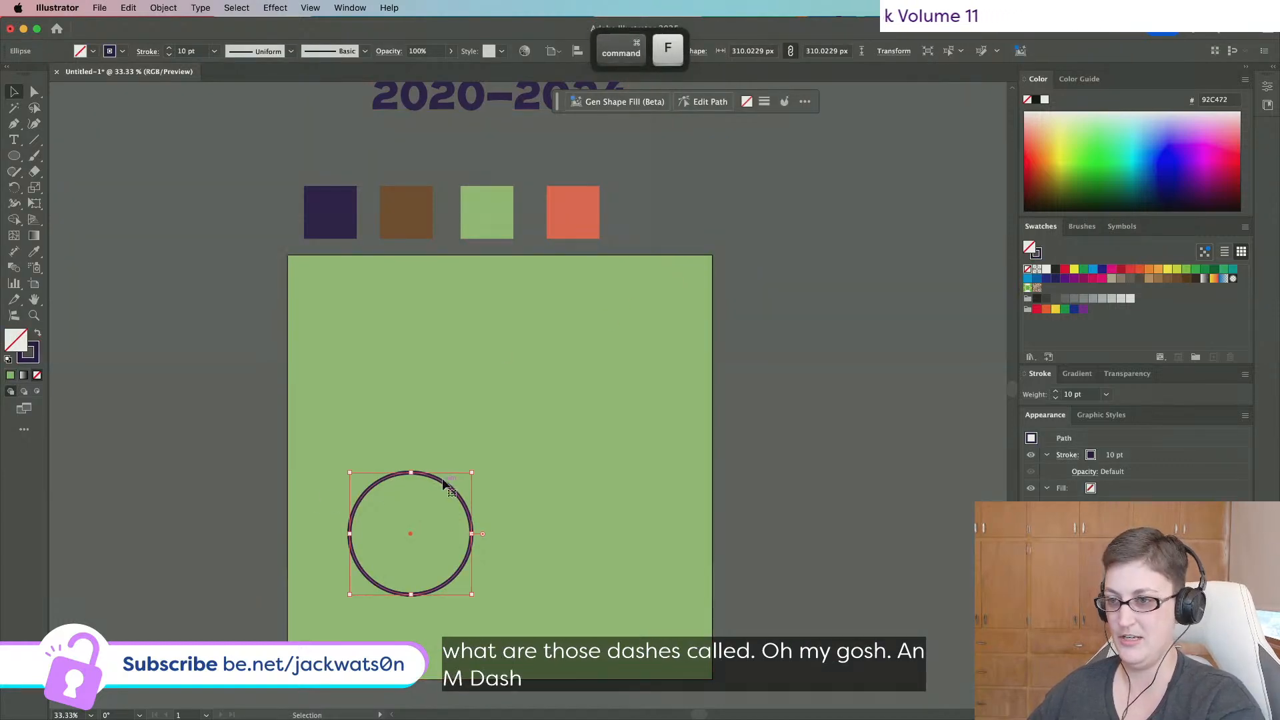
pyautogui.moveTo(389, 476); pyautogui.dragTo(648, 484)
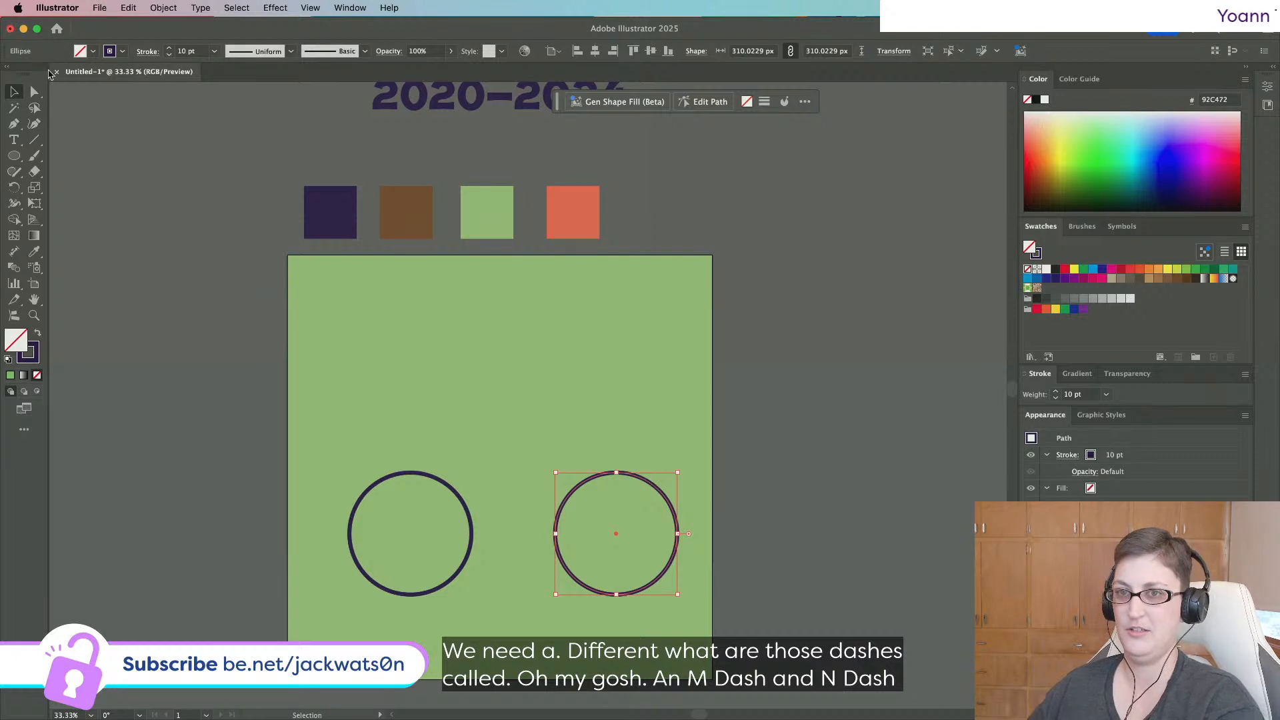
# Delete the left anchors of the right copy and a pasted circle, leaving two half-arcs.
pyautogui.click(35, 91)
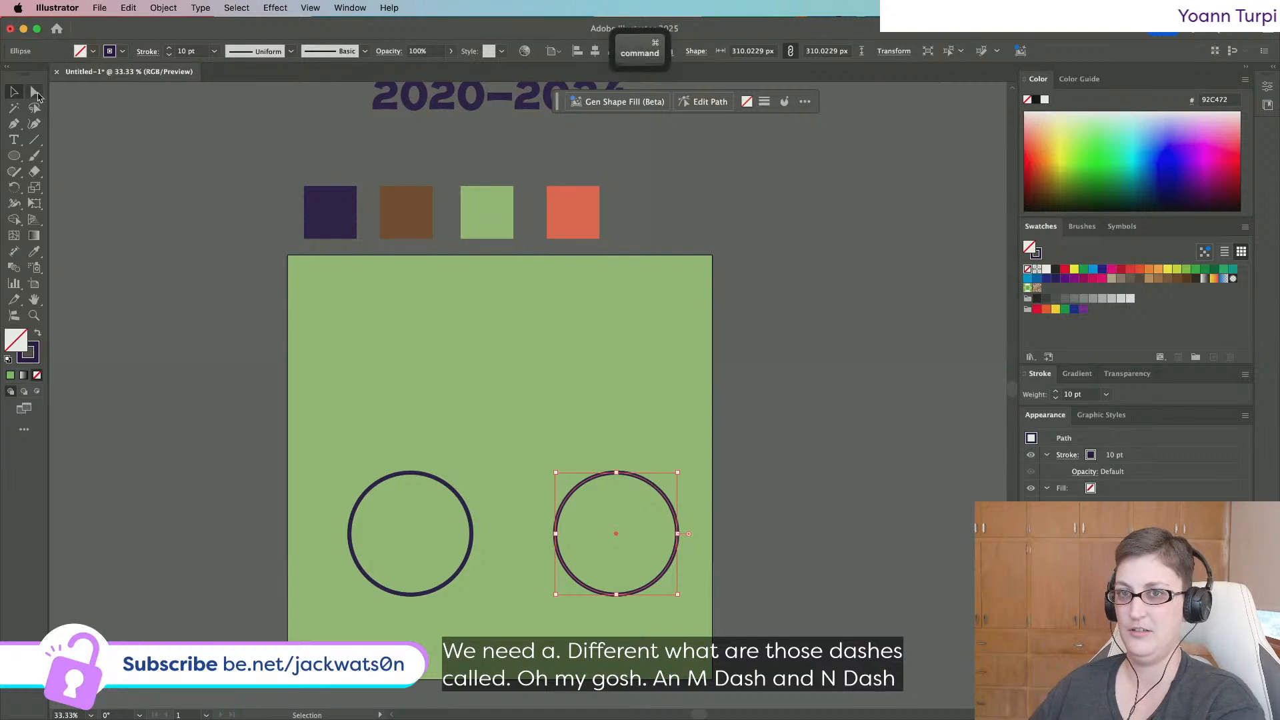
pyautogui.click(554, 535)
pyautogui.press('Delete')
pyautogui.press('p')
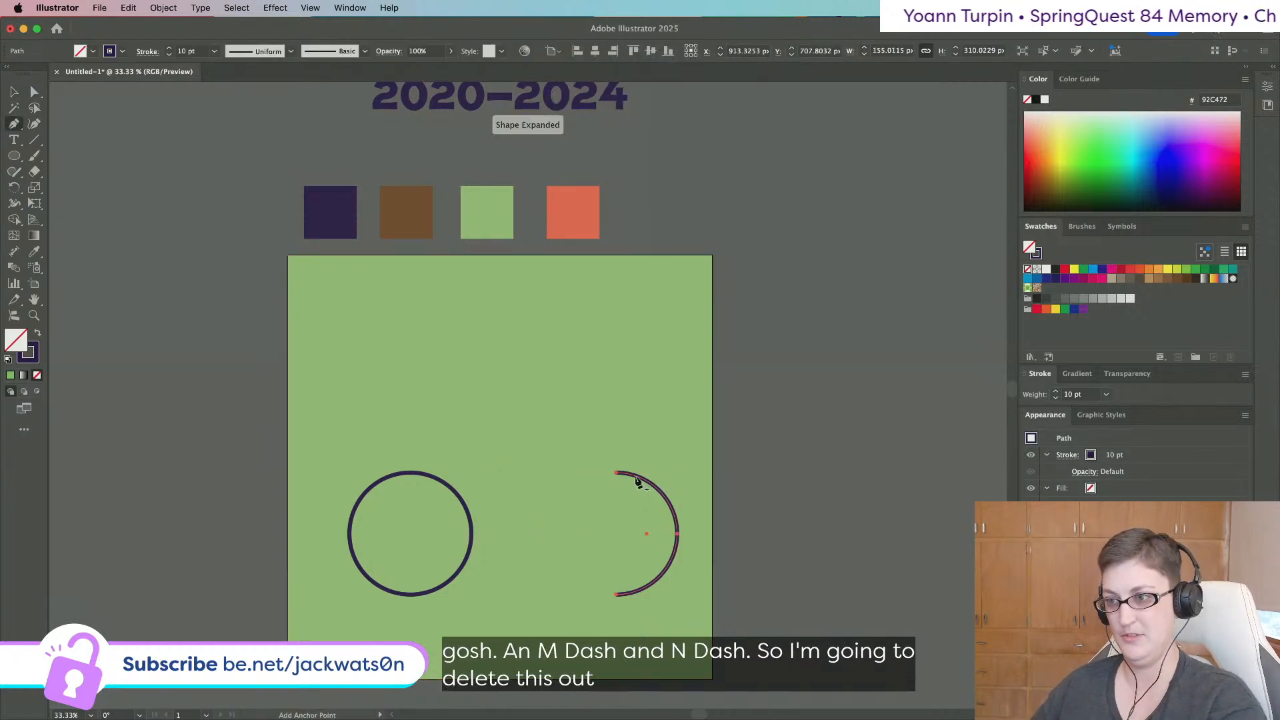
pyautogui.press('super+f')
pyautogui.press('a')
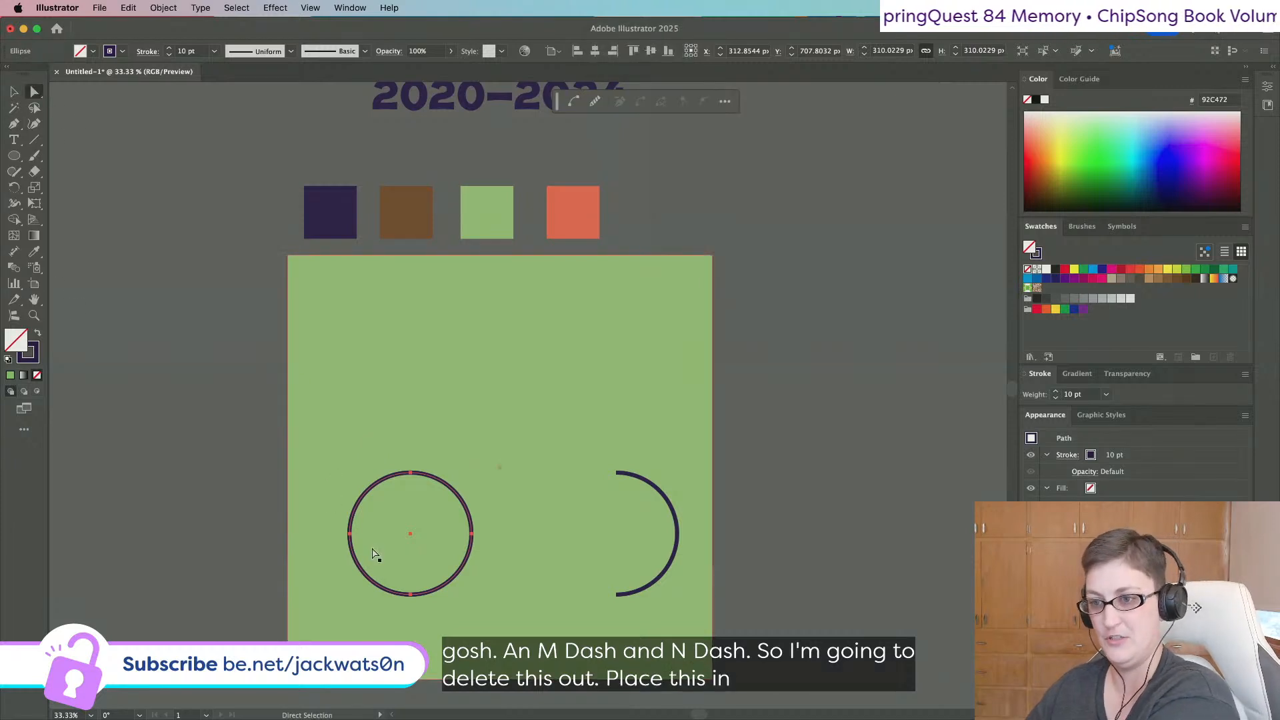
pyautogui.click(350, 535)
pyautogui.press('Delete')
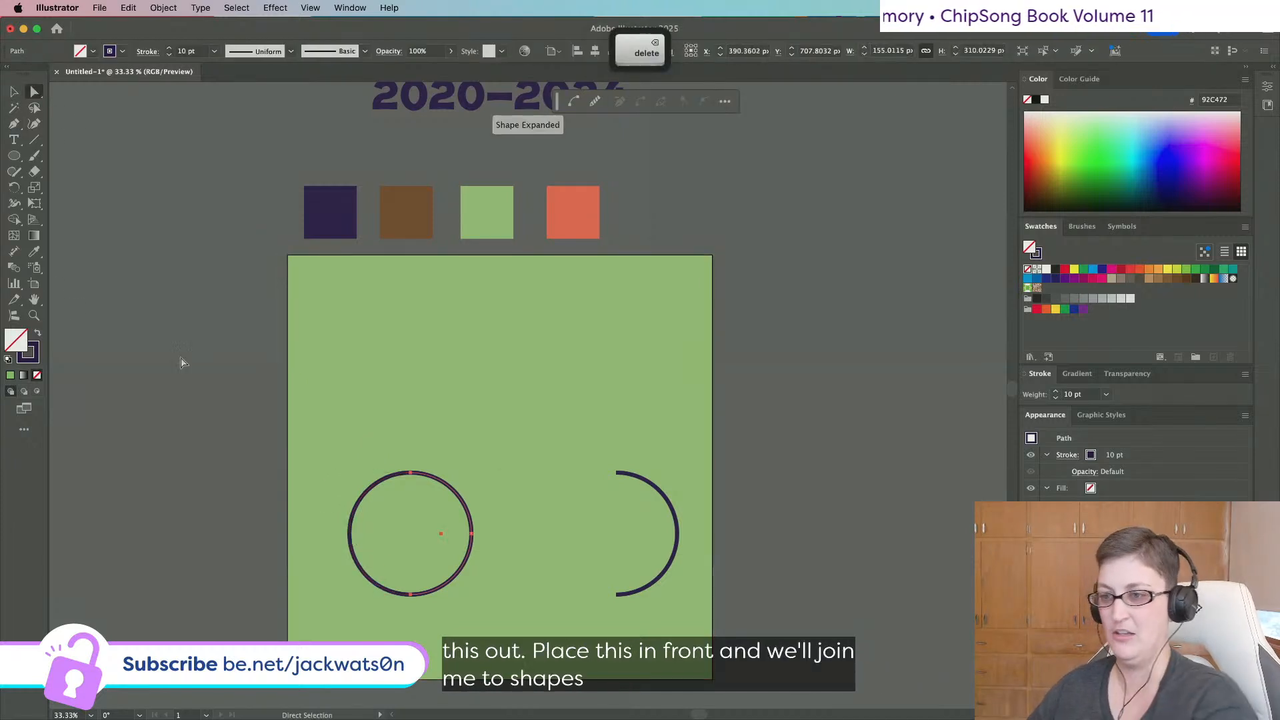
# Join the two half-arcs into one capsule-shaped body.
pyautogui.click(14, 92)
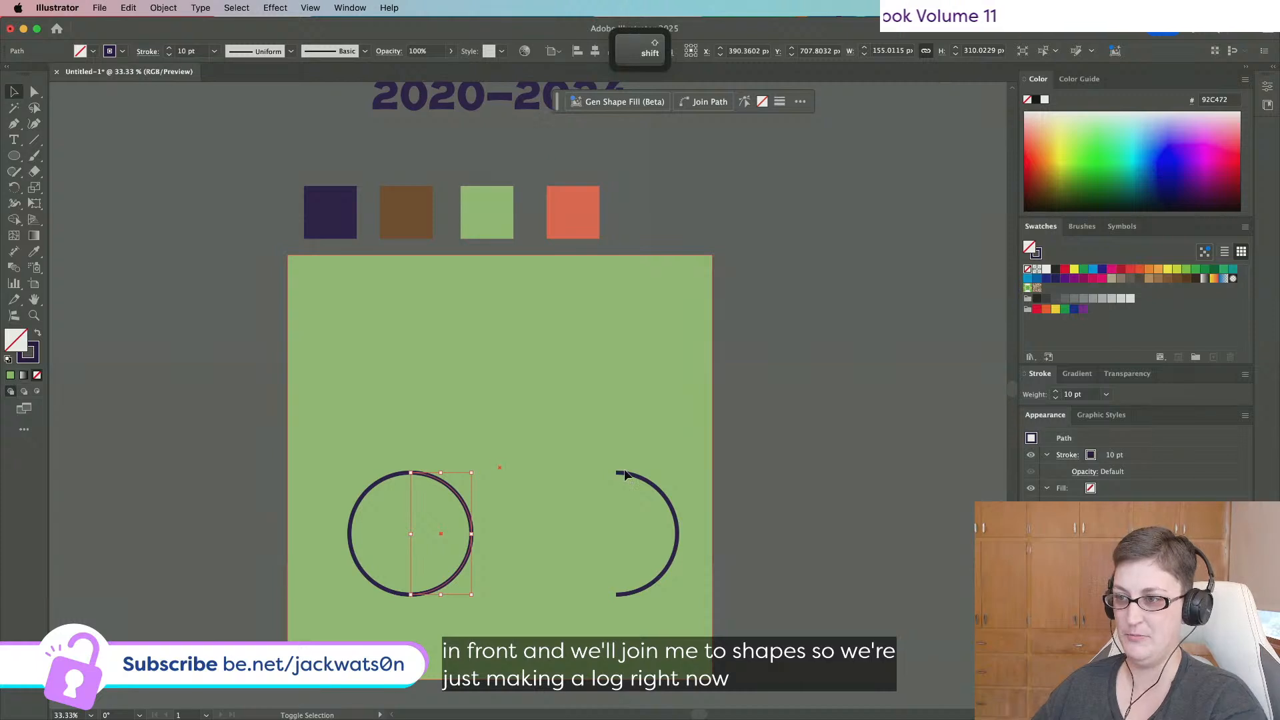
pyautogui.keyDown('shift'); pyautogui.click(626, 474); pyautogui.keyUp('shift')
pyautogui.keyDown('shift'); pyautogui.click(583, 414); pyautogui.keyUp('shift')
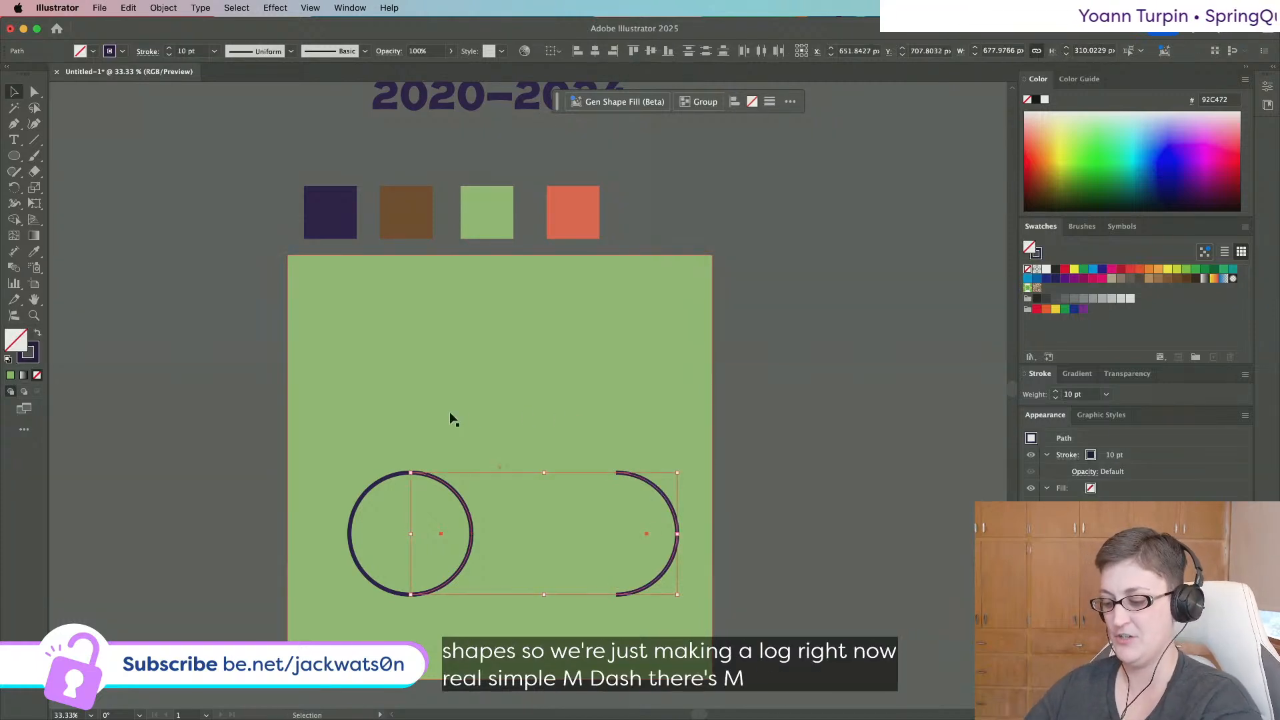
pyautogui.press('super+j')
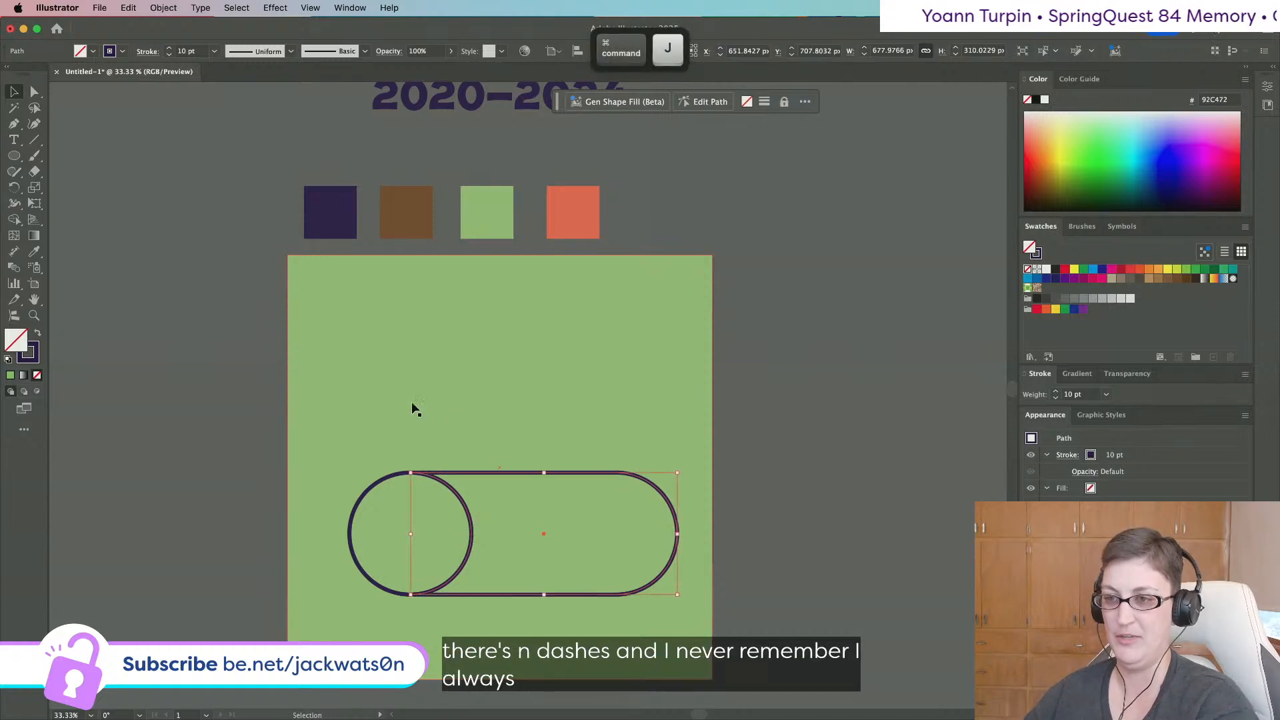
# Group the circle and capsule and centre the log horizontally on the artboard.
pyautogui.moveTo(449, 535); pyautogui.dragTo(595, 401)
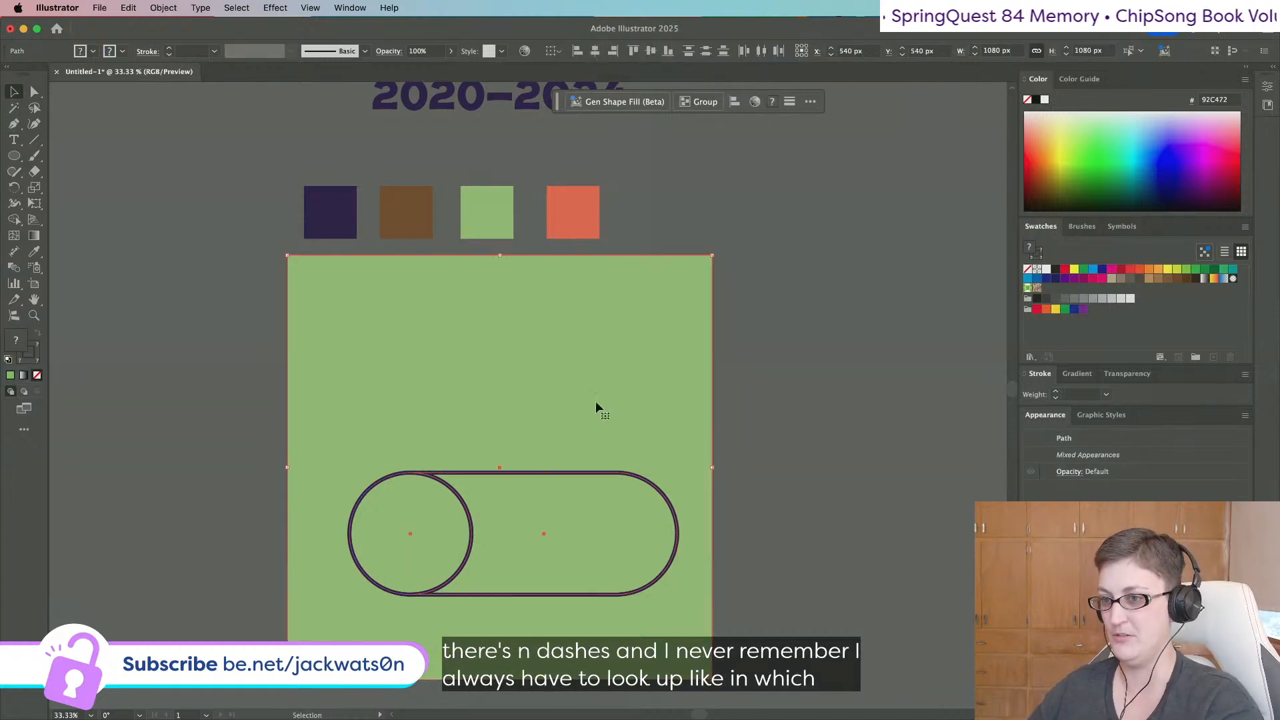
pyautogui.keyDown('shift'); pyautogui.click(594, 391); pyautogui.keyUp('shift')
pyautogui.press('super+g')
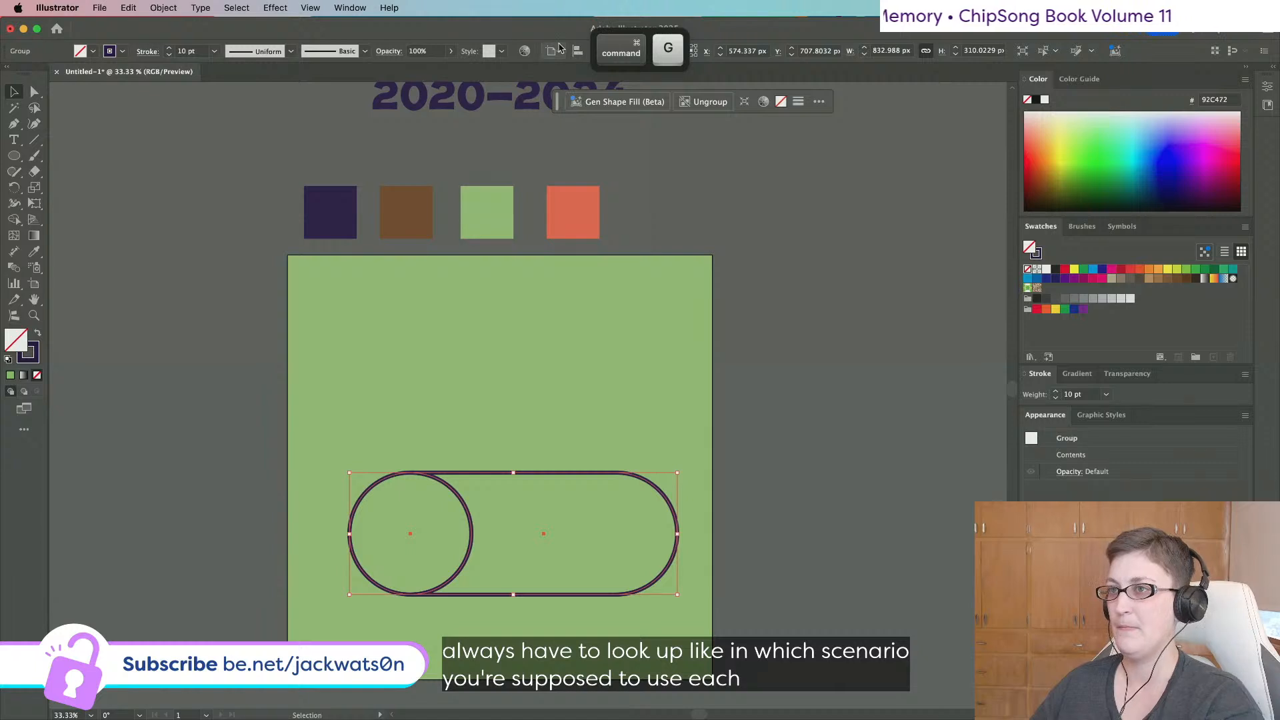
pyautogui.click(596, 52)
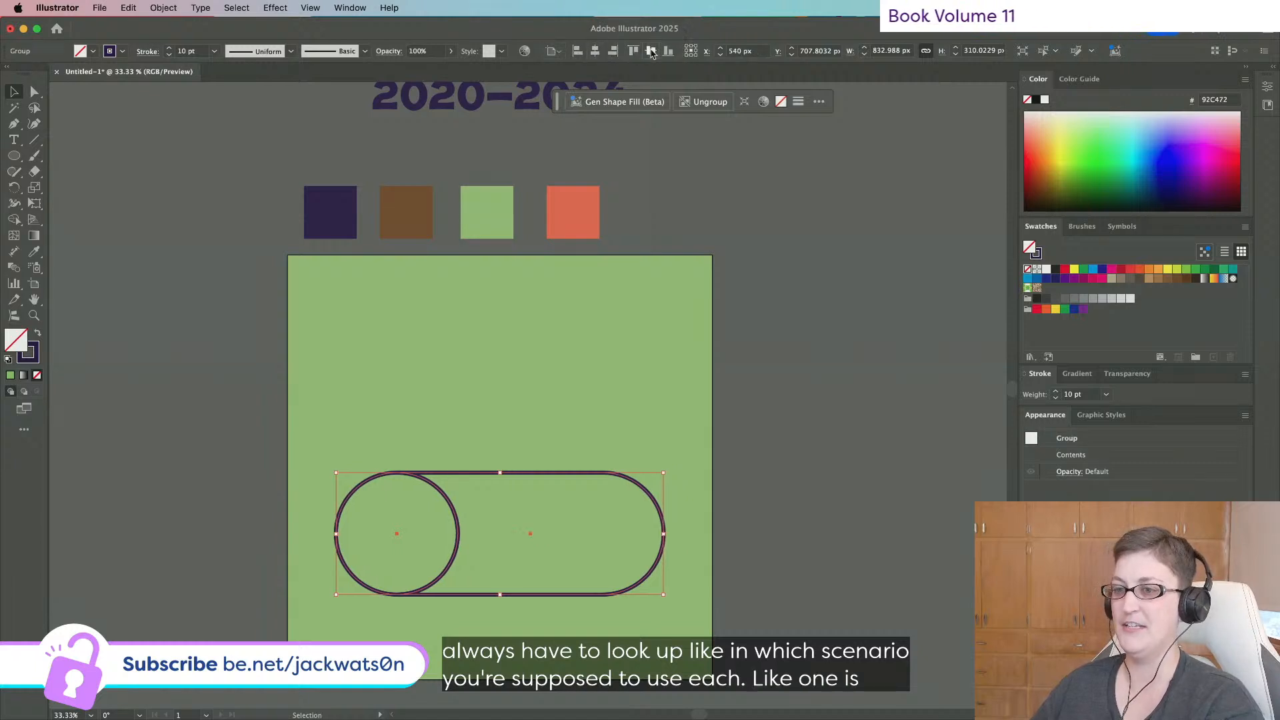
pyautogui.click(650, 51)
pyautogui.press('super+z')
pyautogui.click(779, 358)
pyautogui.scroll(-2, 779, 358)
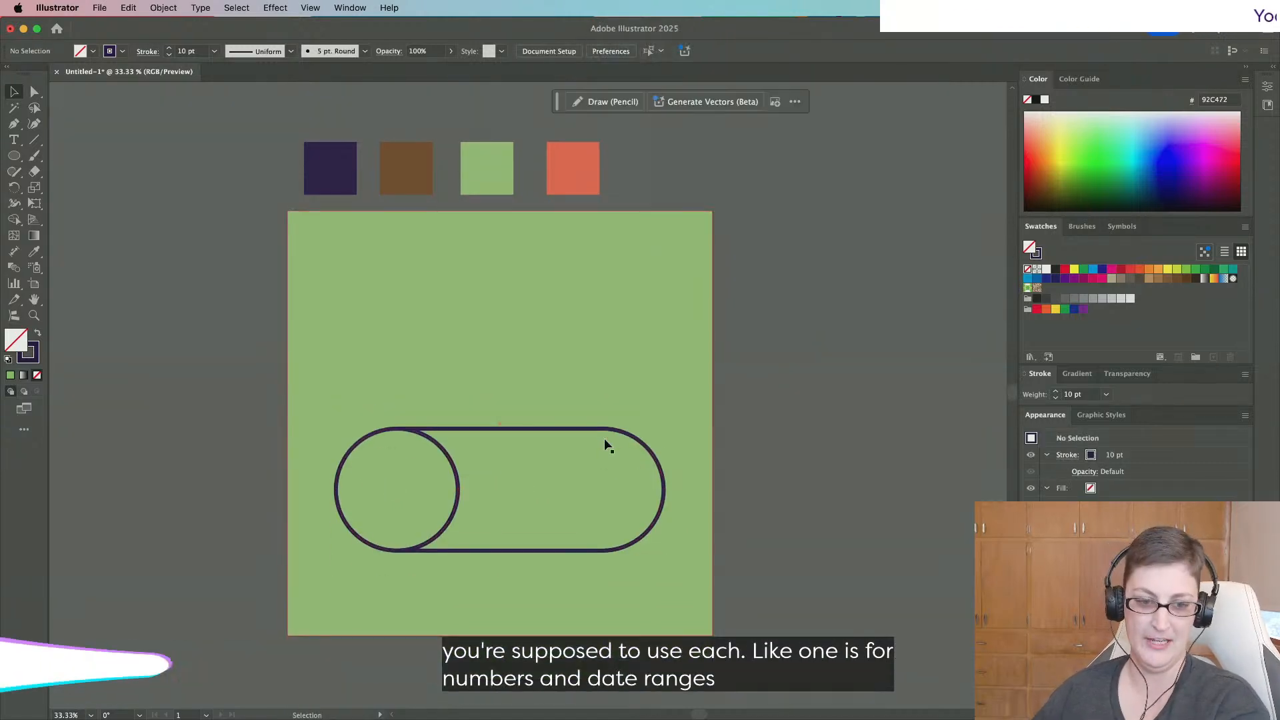
pyautogui.hscroll(2, 602, 449)
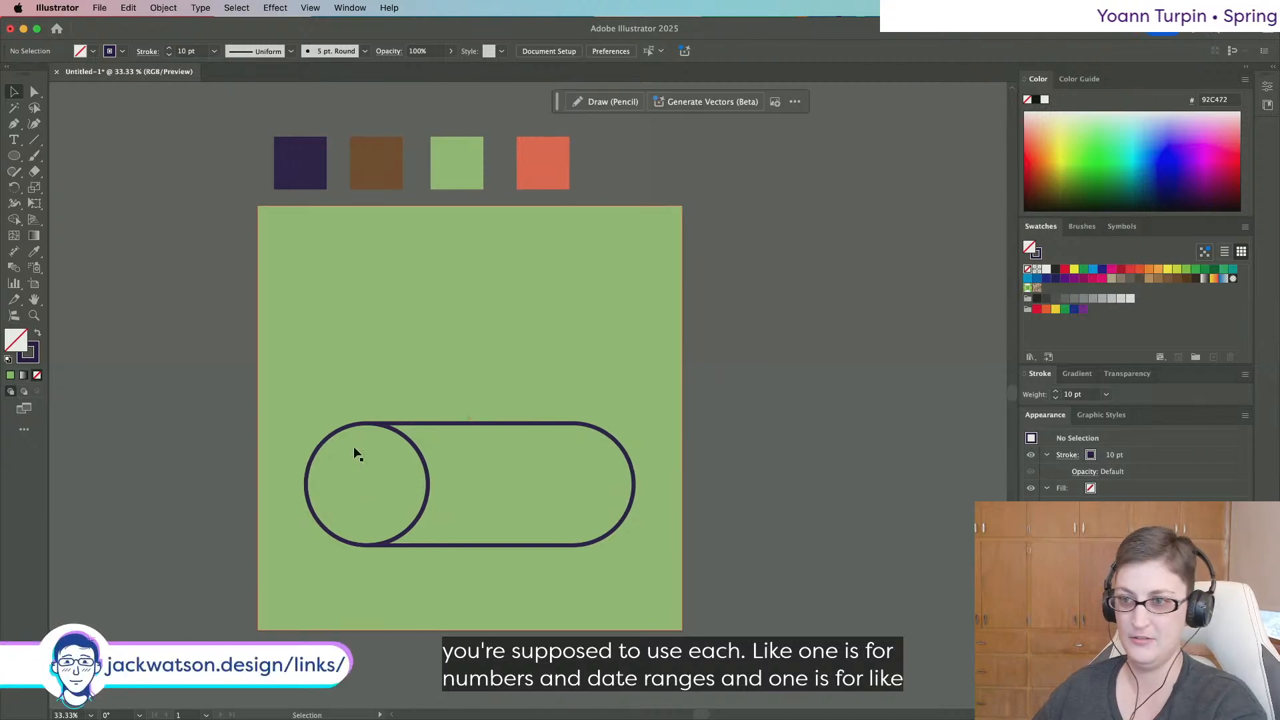
pyautogui.click(352, 424)
# Ungroup the log and select only the capsule-shaped body.
pyautogui.press('super+c')
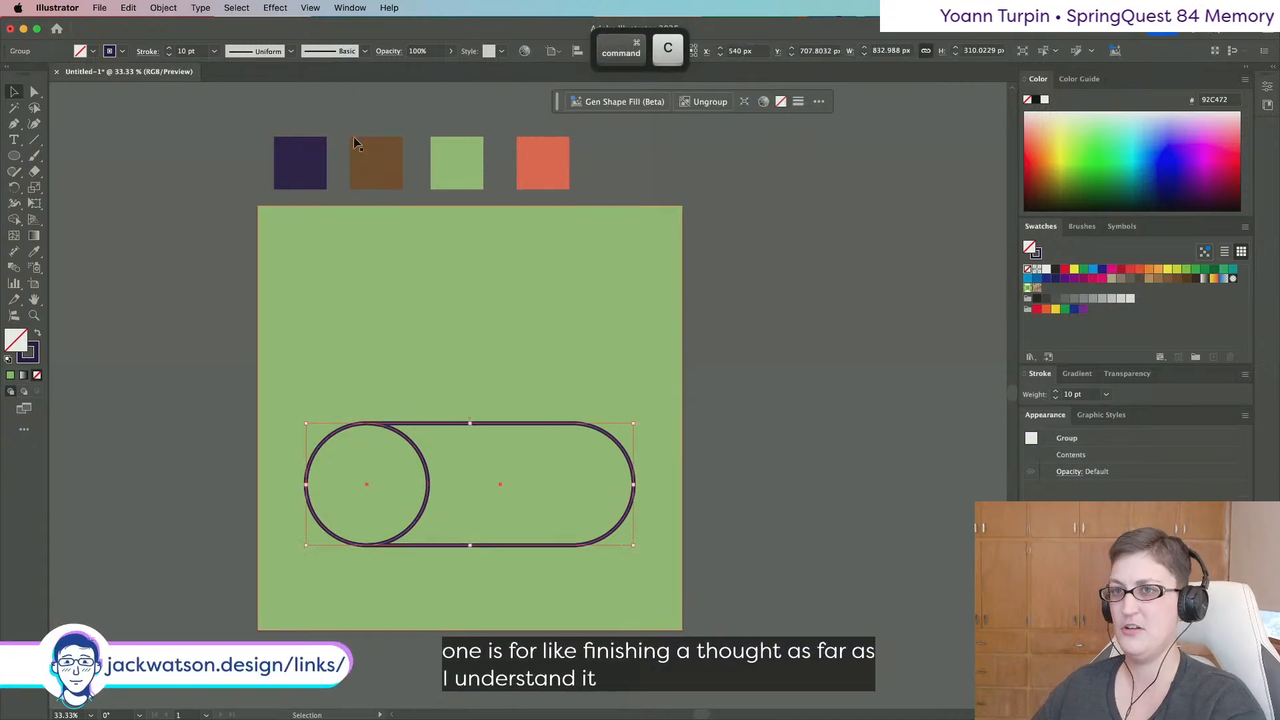
pyautogui.click(267, 7)
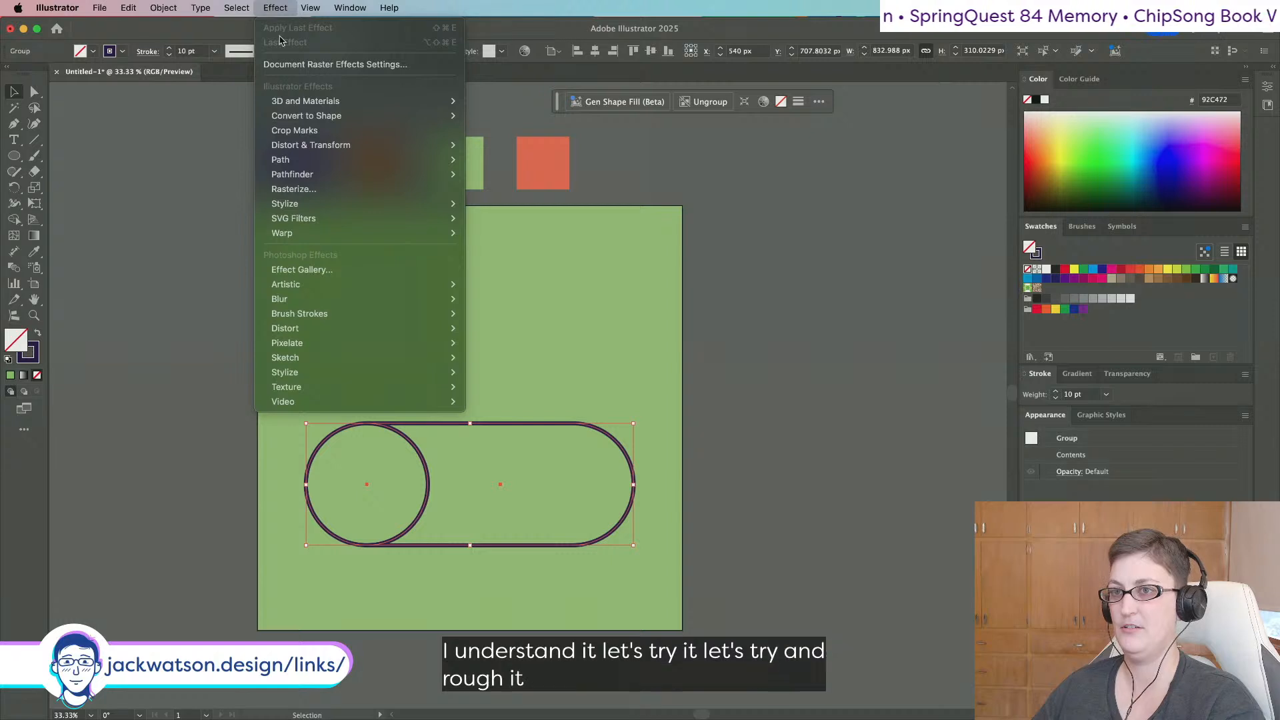
pyautogui.click(425, 477)
pyautogui.rightClick(425, 477)
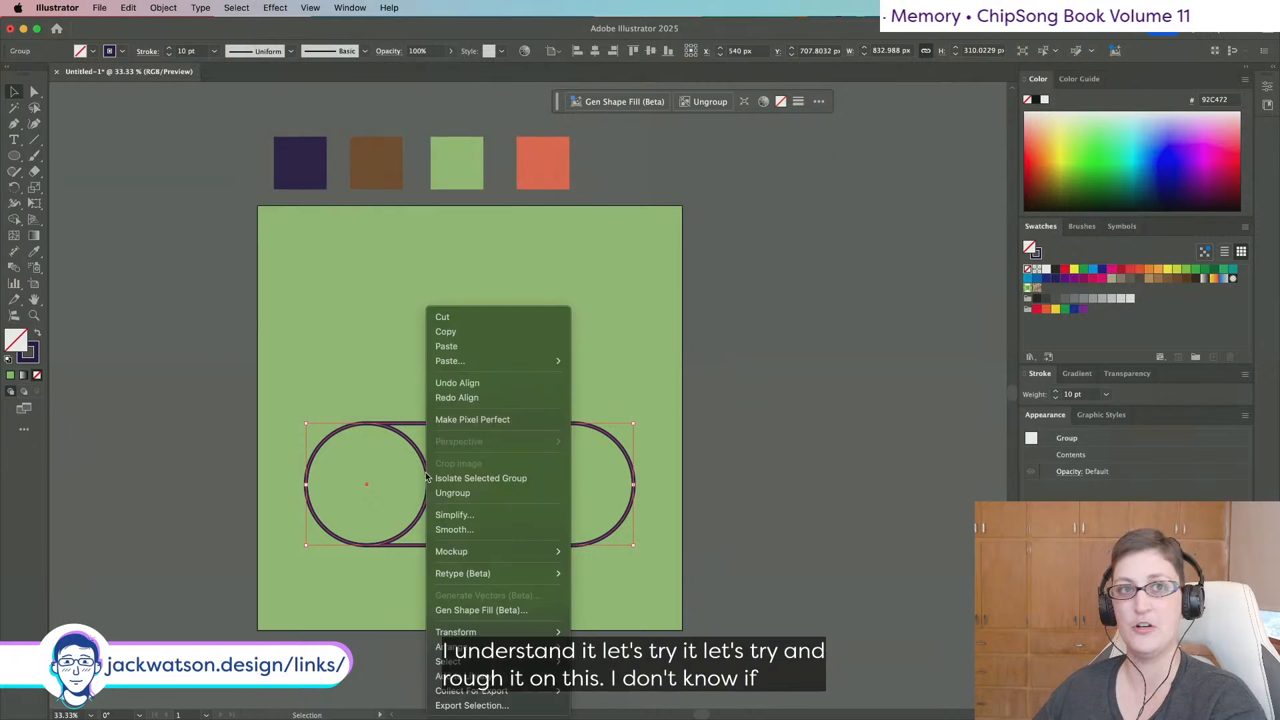
pyautogui.click(453, 493)
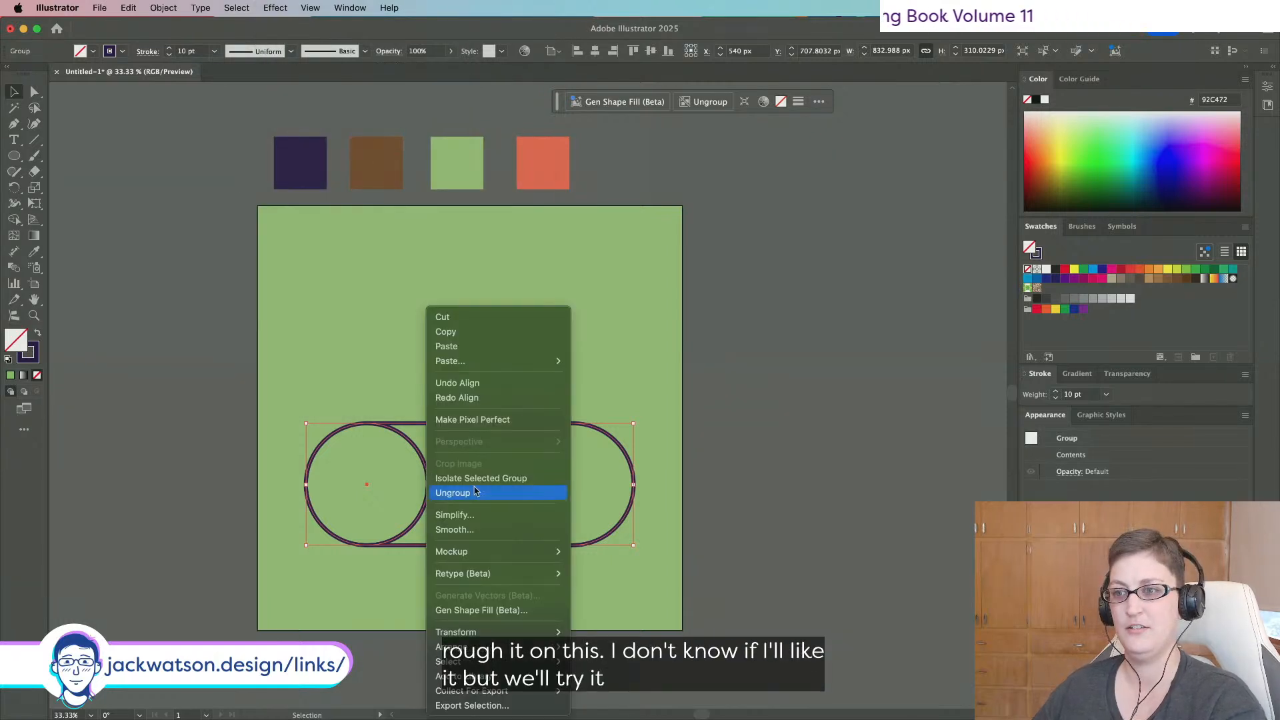
pyautogui.click(696, 483)
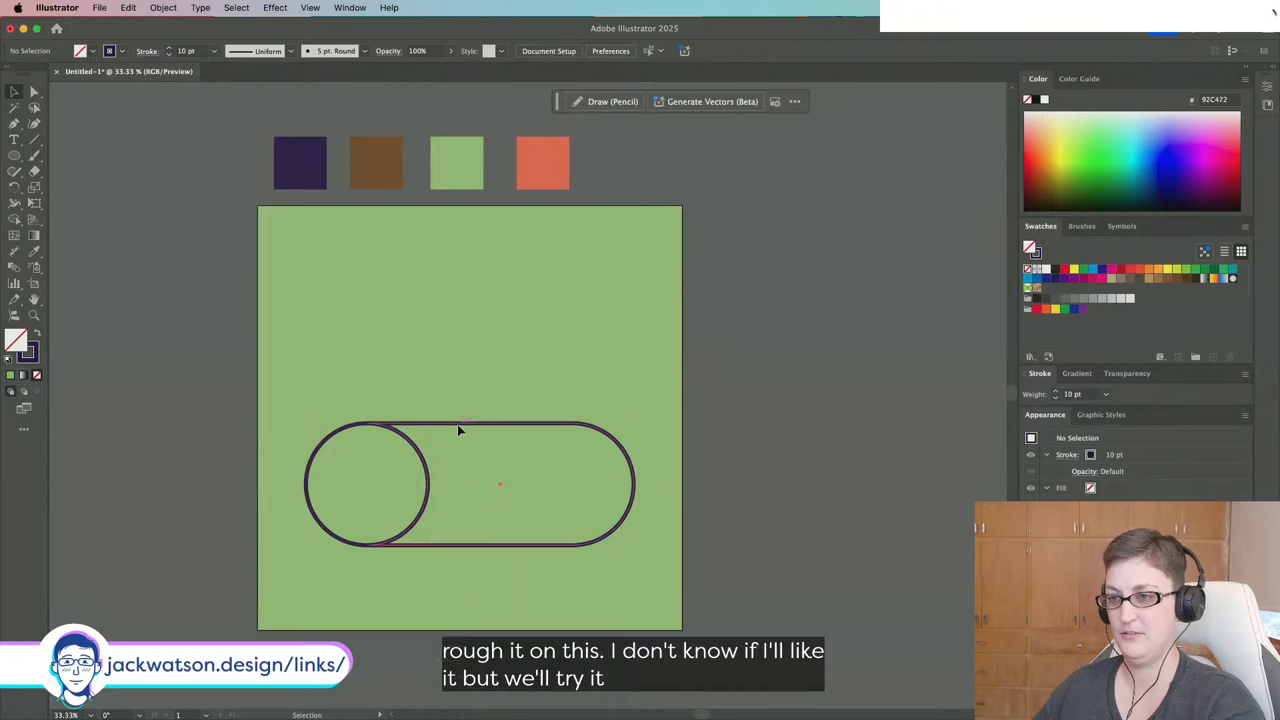
pyautogui.click(458, 424)
# Apply Distort & Transform > Roughen to the capsule with Size 0.3% and Detail 3.
pyautogui.click(276, 7)
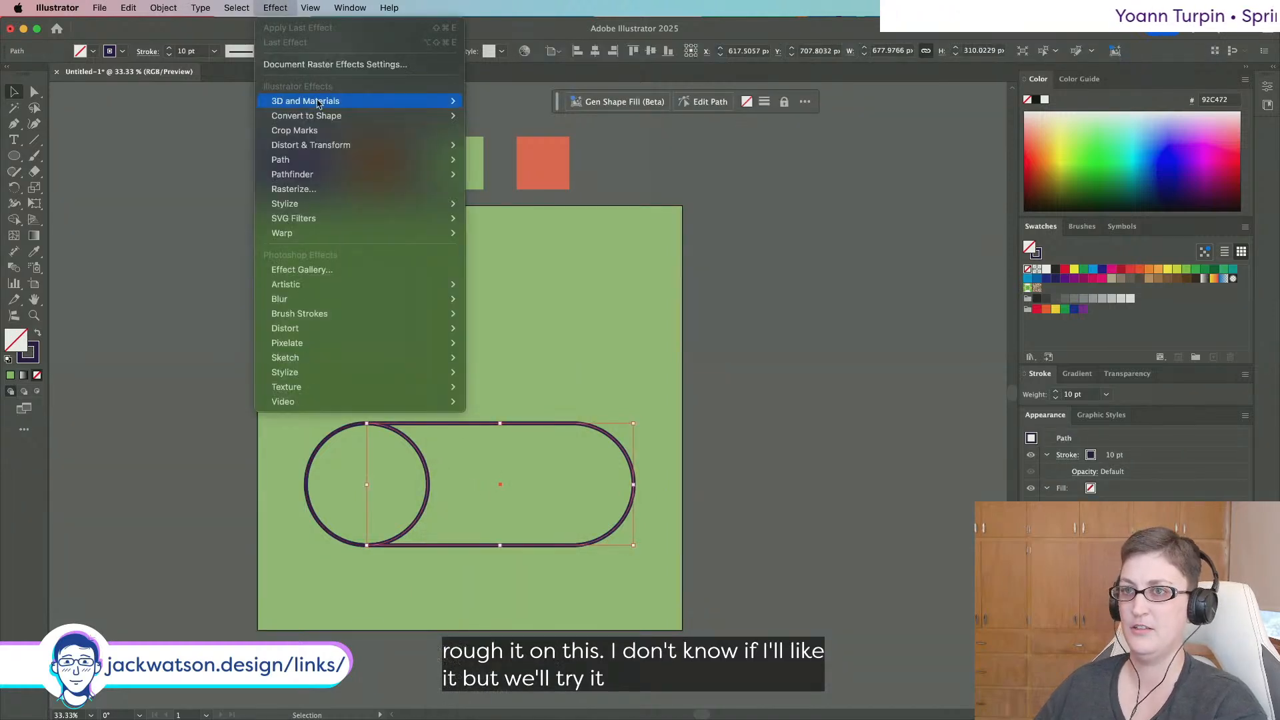
pyautogui.moveTo(350, 205)
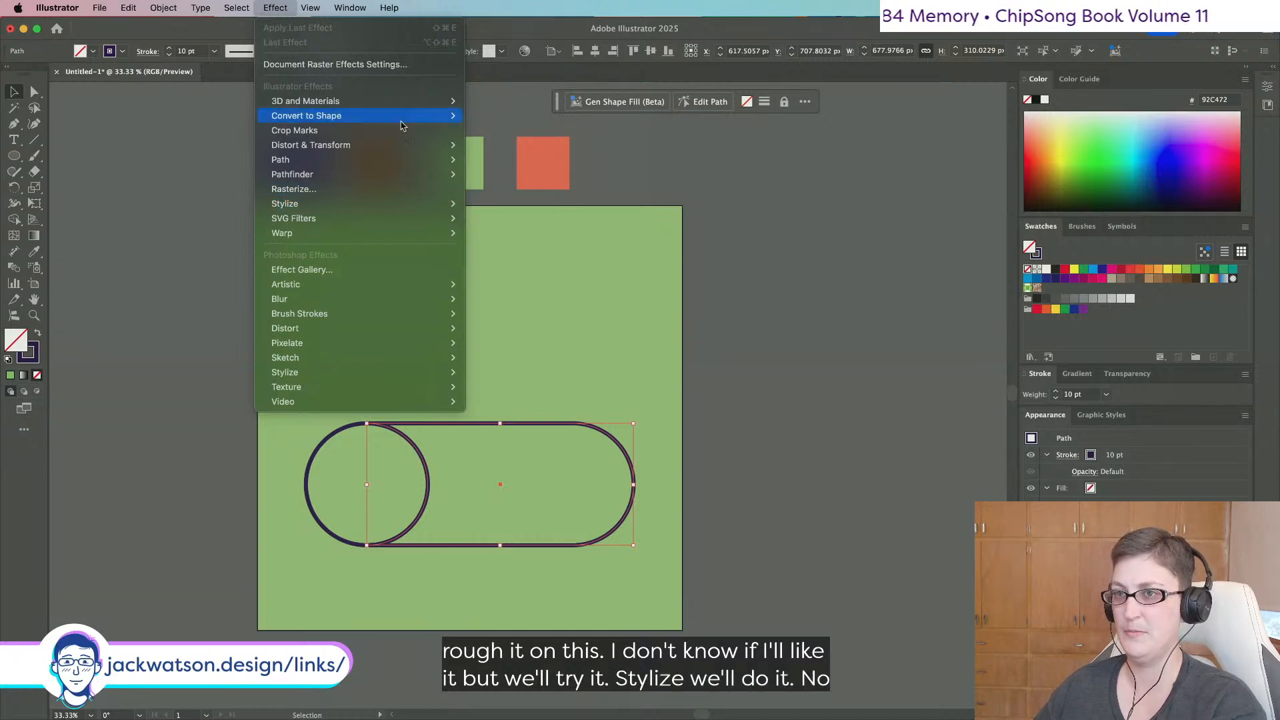
pyautogui.moveTo(406, 145)
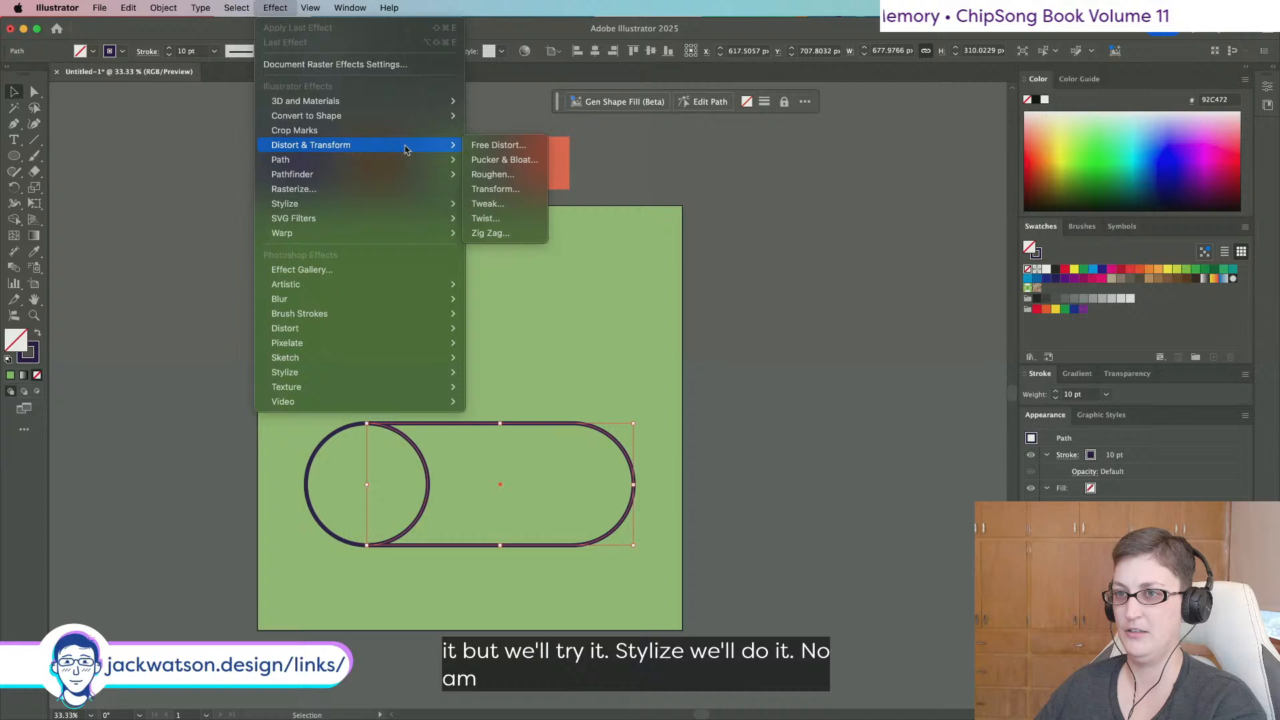
pyautogui.click(493, 175)
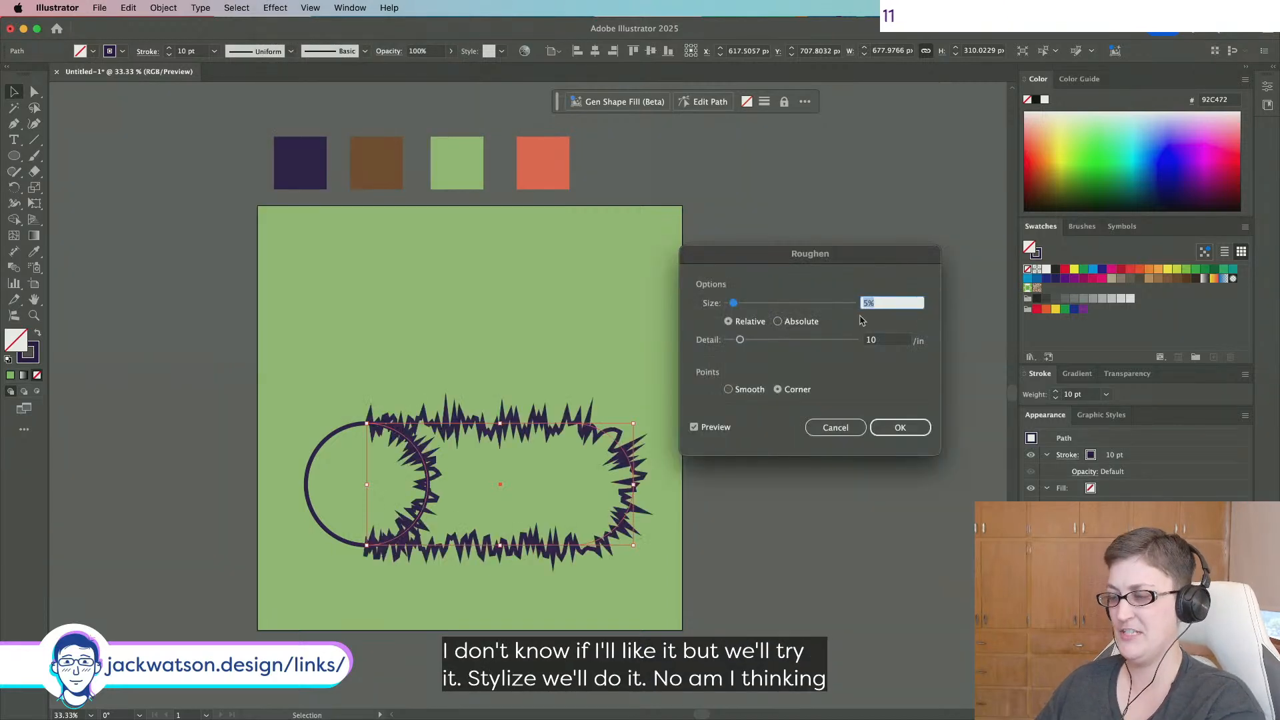
pyautogui.write('1')
pyautogui.press('Tab')
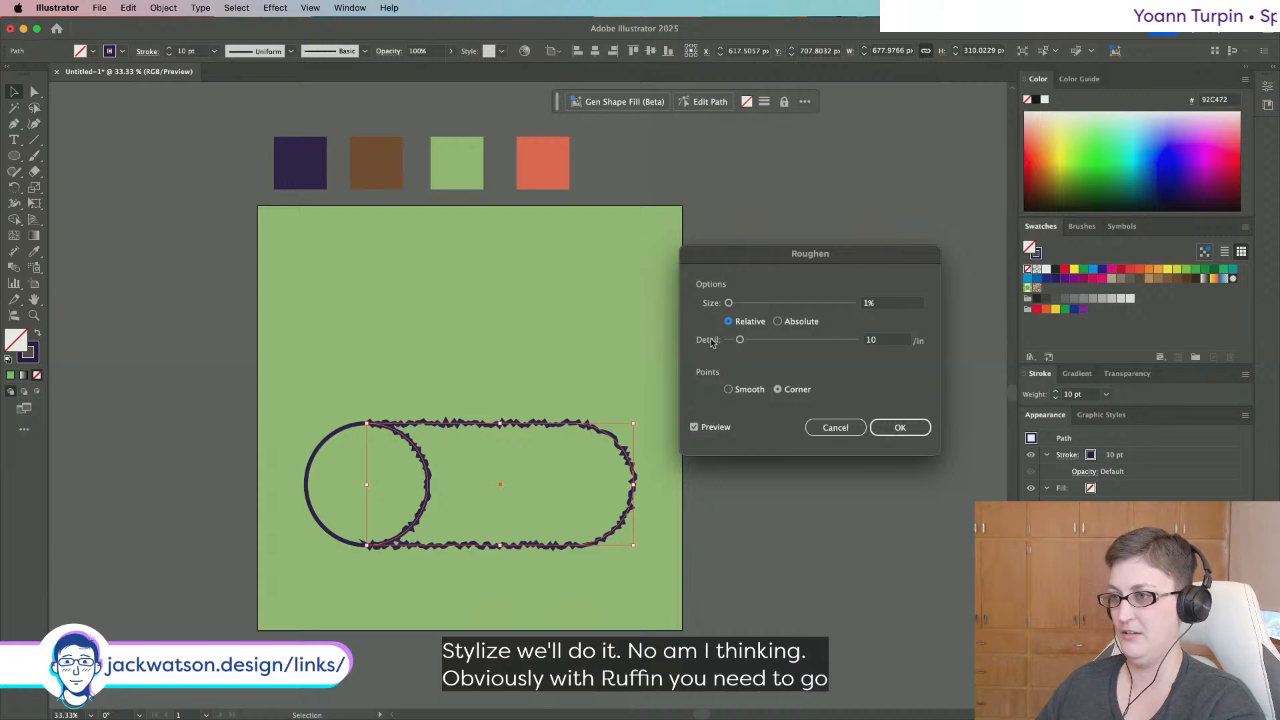
pyautogui.moveTo(741, 340); pyautogui.dragTo(731, 343)
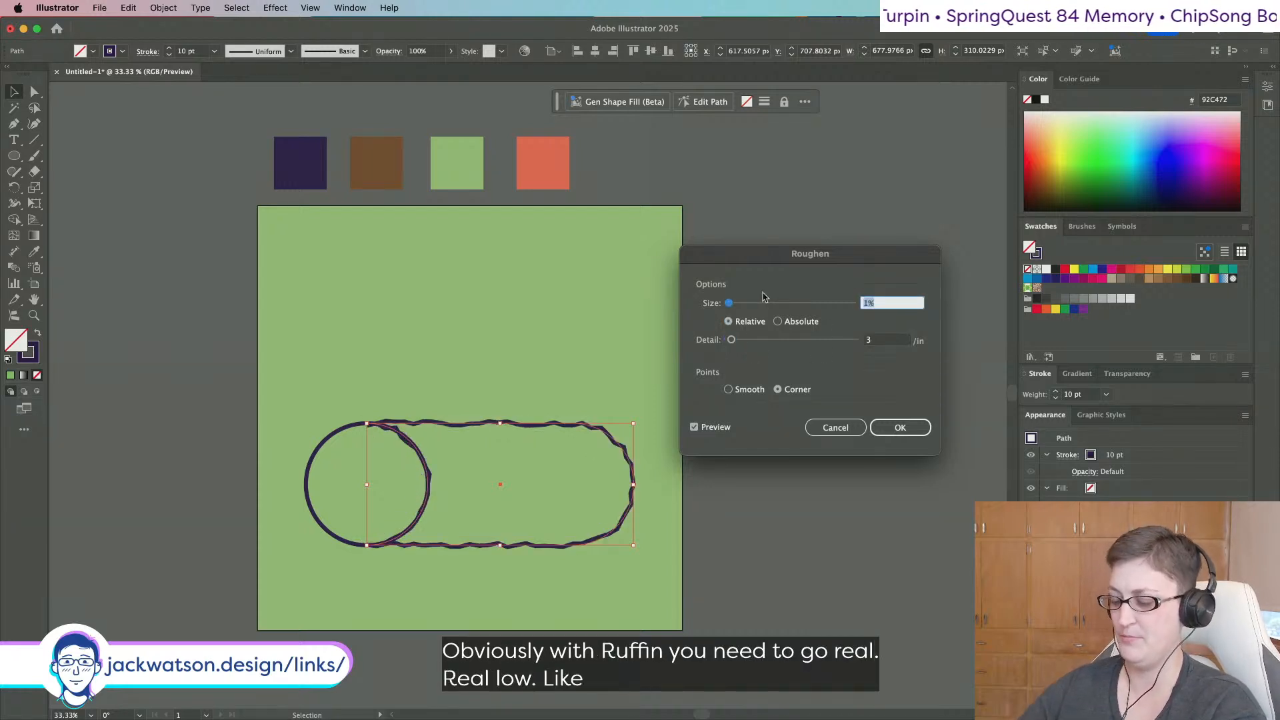
pyautogui.write('0.2')
pyautogui.press('Tab')
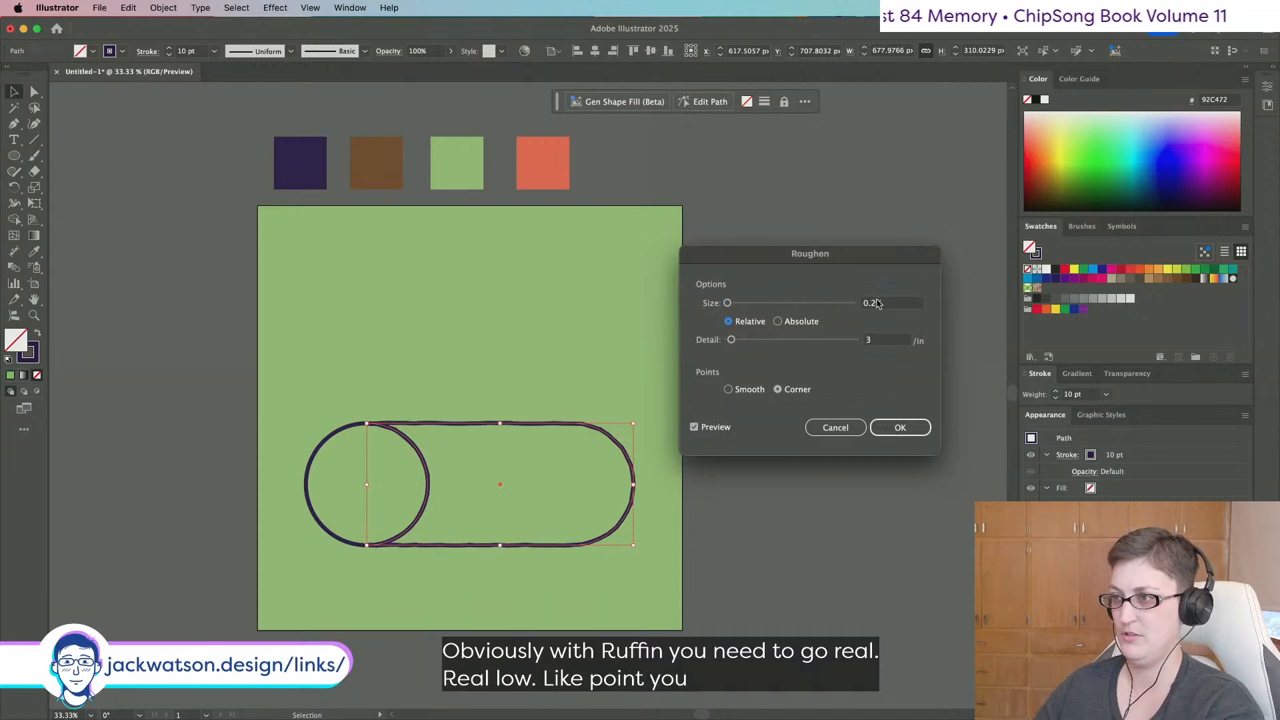
pyautogui.write('0.3')
pyautogui.press('Tab')
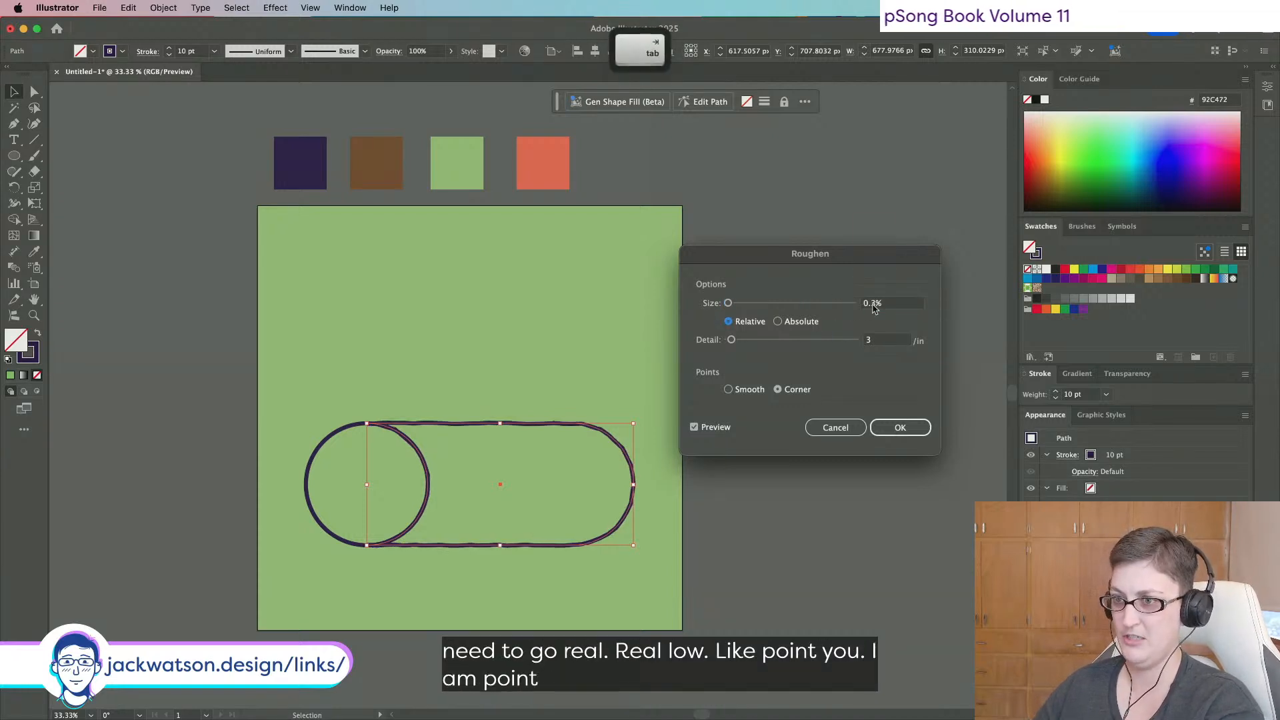
pyautogui.click(900, 428)
pyautogui.click(108, 498)
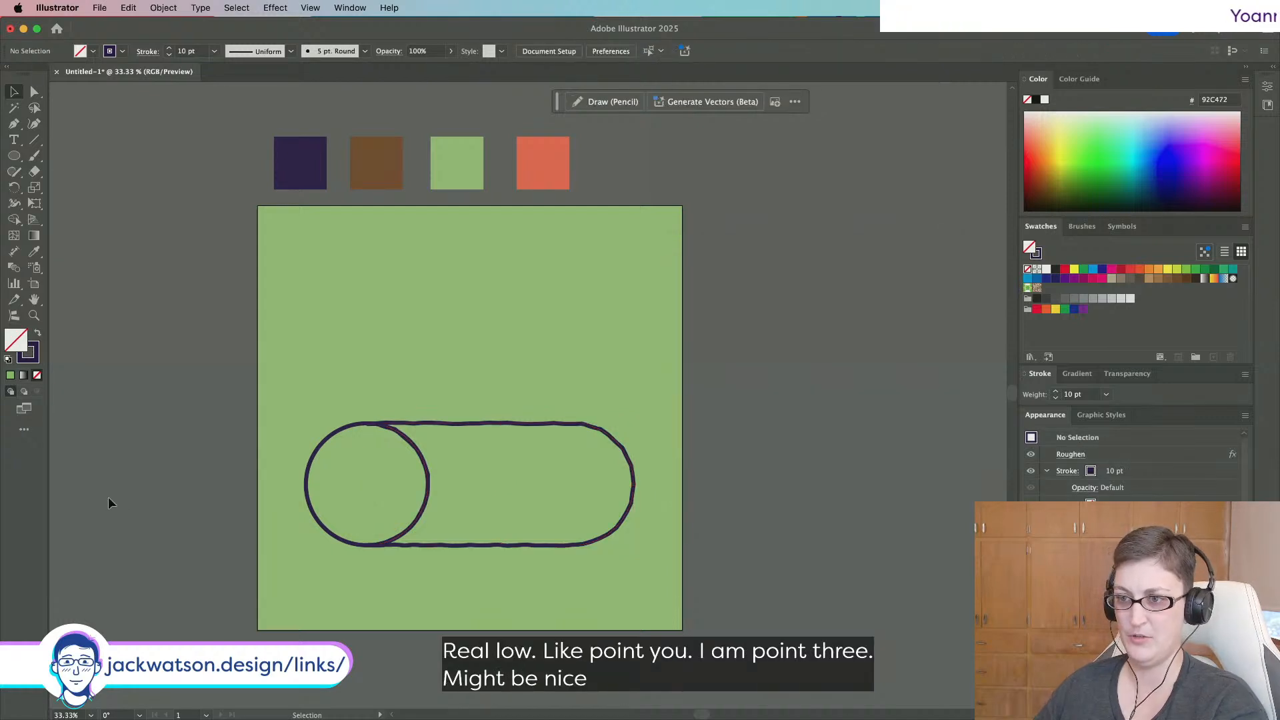
# Apply the same 0.3% Roughen to the left circle.
pyautogui.click(398, 428)
pyautogui.click(240, 8)
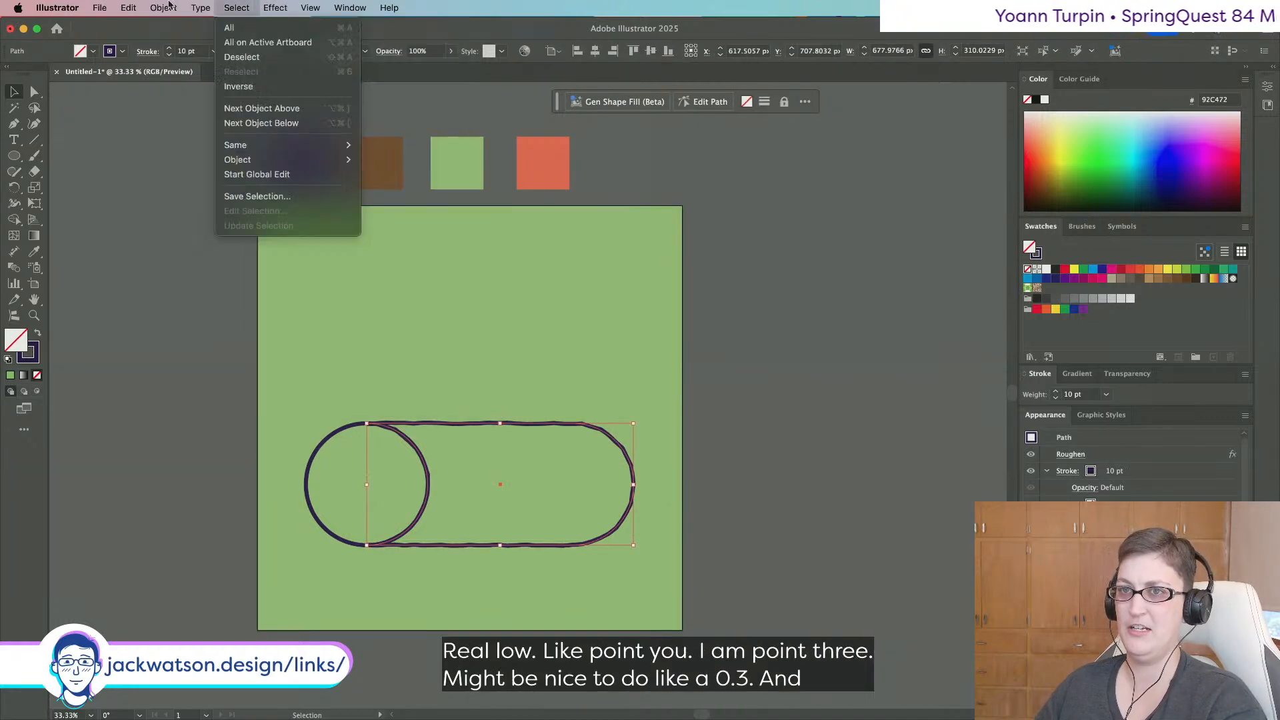
pyautogui.moveTo(128, 7)
pyautogui.click(344, 426)
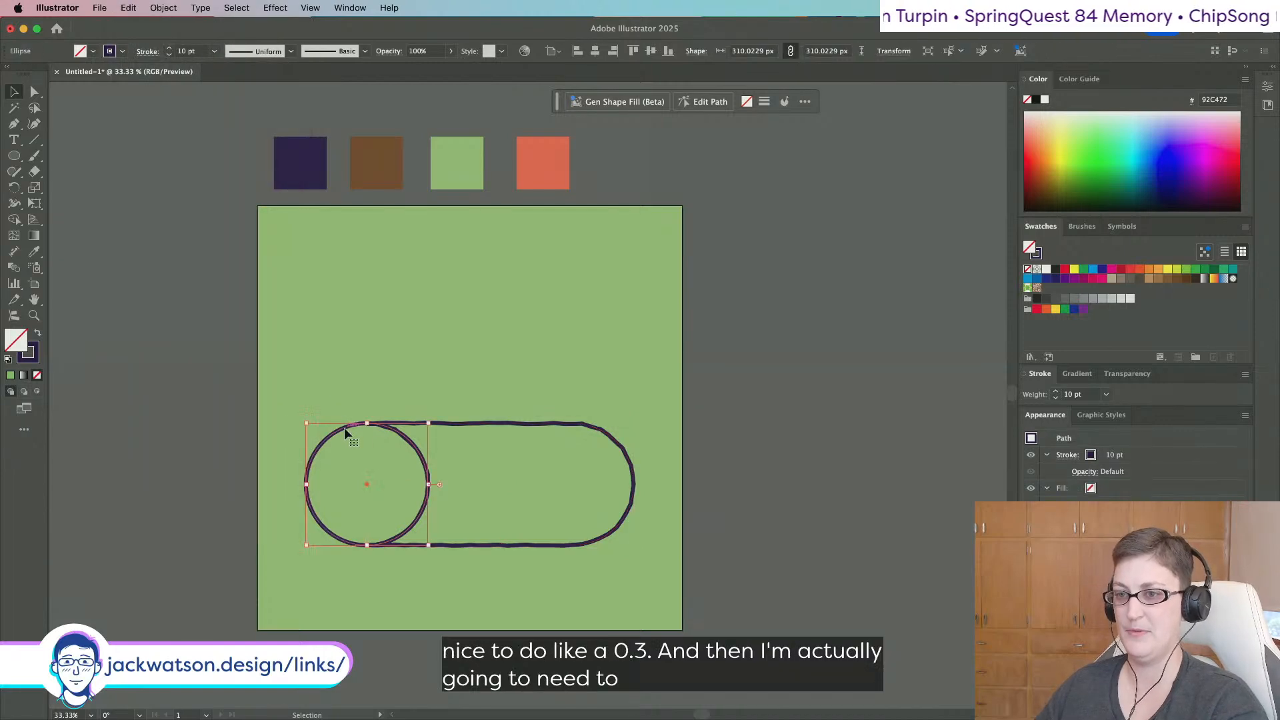
pyautogui.click(276, 8)
pyautogui.click(284, 42)
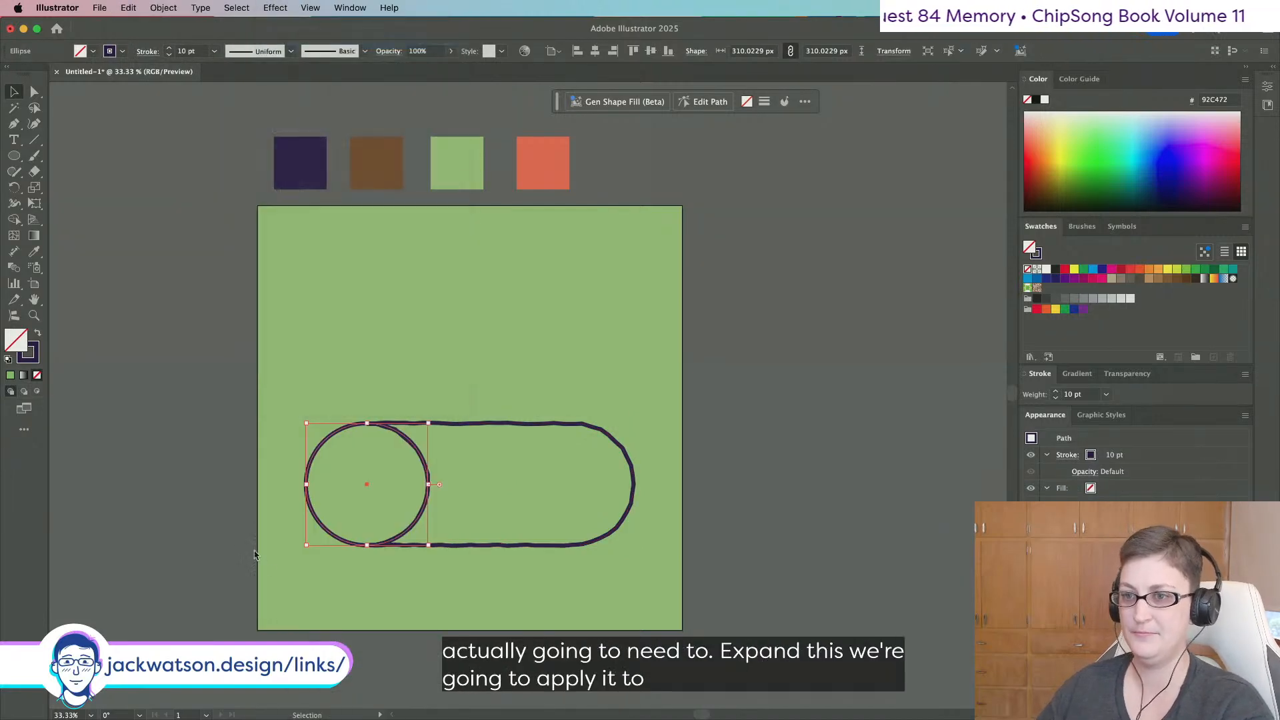
pyautogui.click(876, 427)
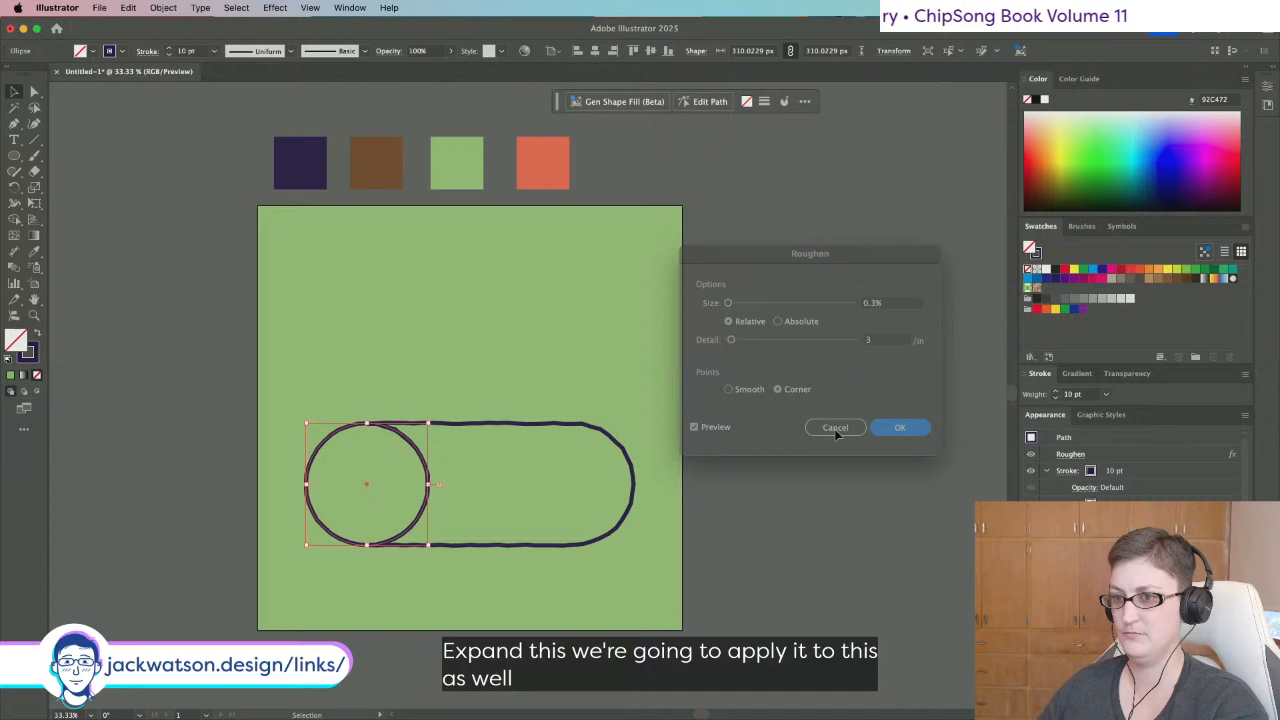
# Expand the appearance of the circle and pill into real paths, then copy the circle.
pyautogui.keyDown('shift'); pyautogui.click(481, 422); pyautogui.keyUp('shift')
pyautogui.click(163, 8)
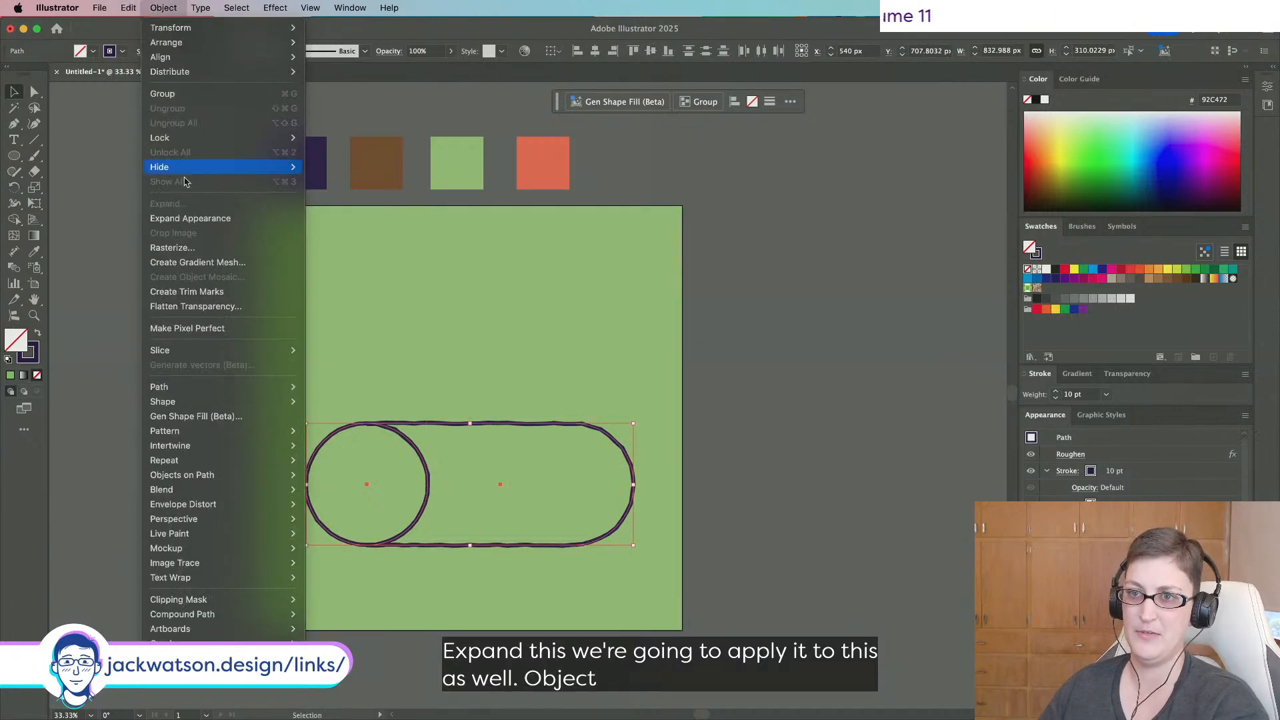
pyautogui.click(180, 215)
pyautogui.click(466, 441)
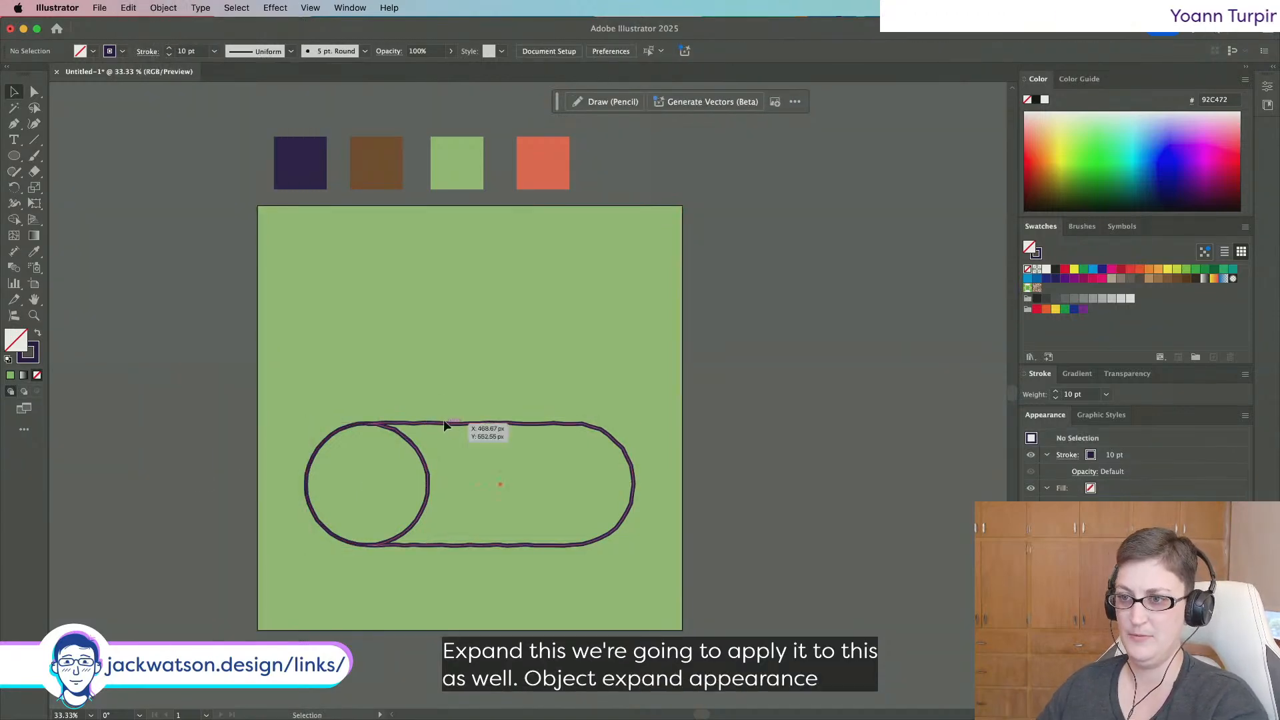
pyautogui.click(325, 439)
pyautogui.press('super+c')
pyautogui.rightClick(326, 435)
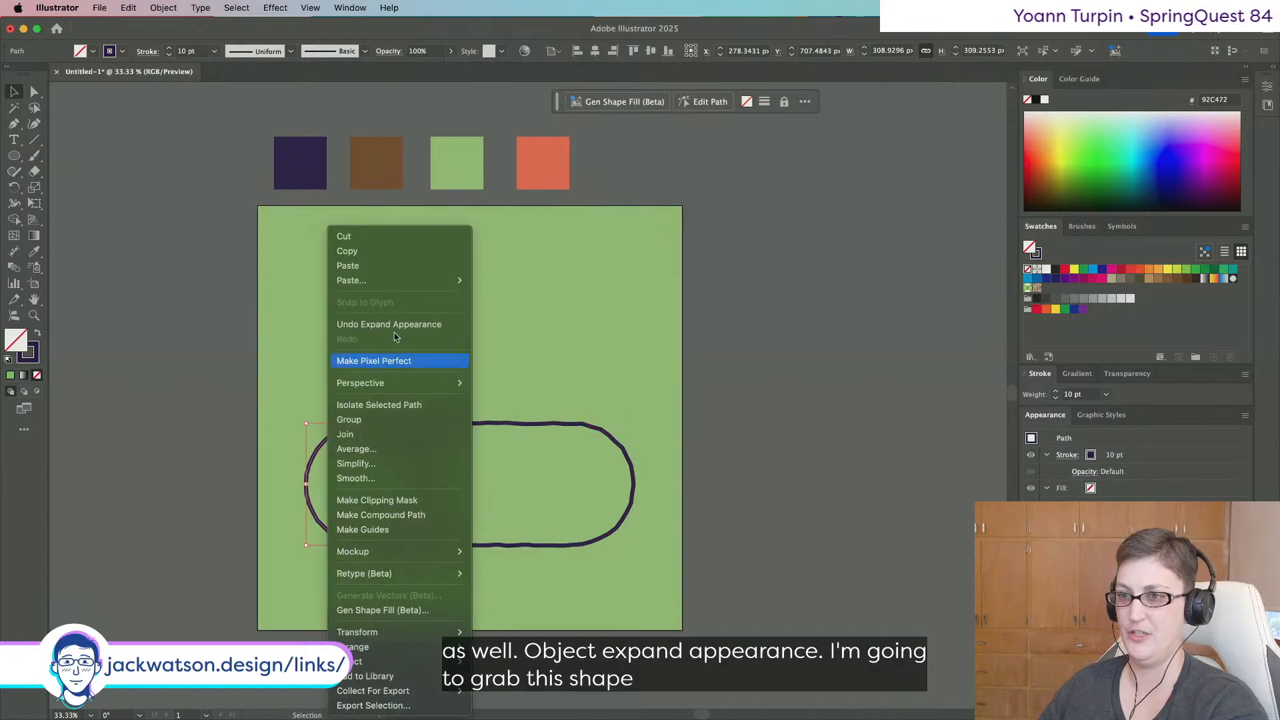
# Isolate the circle, paste the pill copy in front, and try deleting its left-end anchors.
pyautogui.click(390, 403)
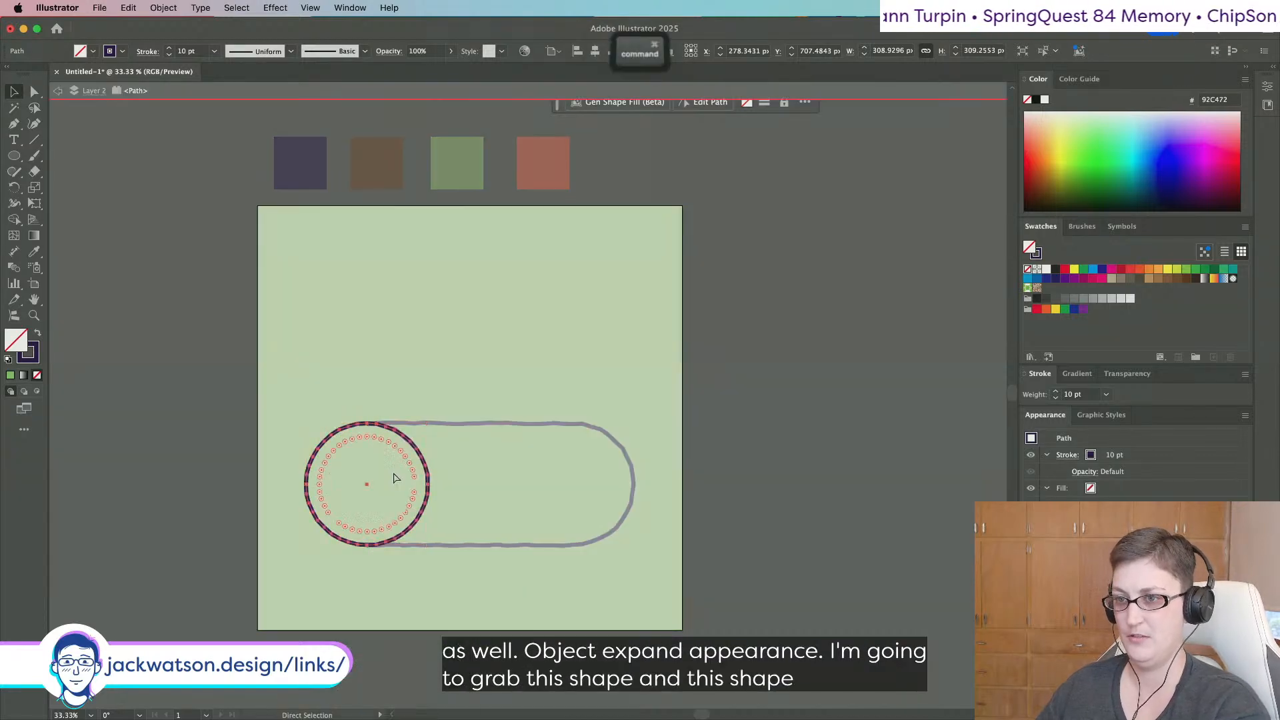
pyautogui.click(34, 92)
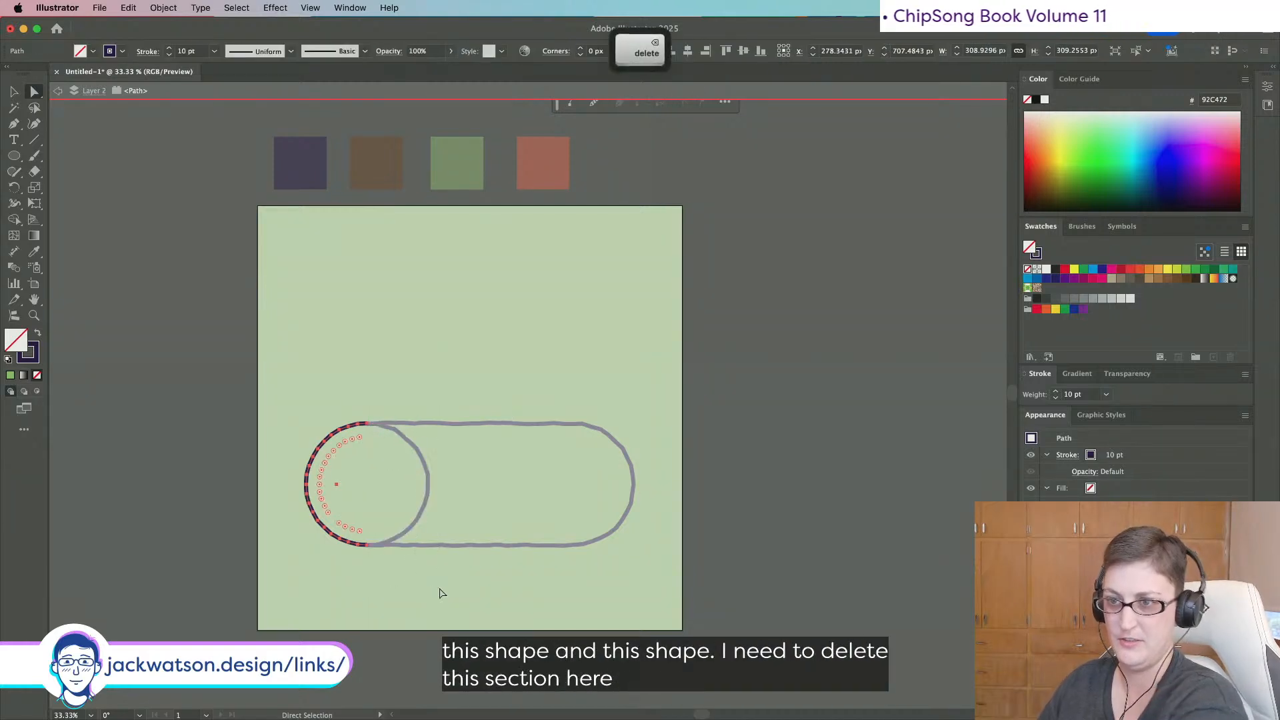
pyautogui.press('super+f')
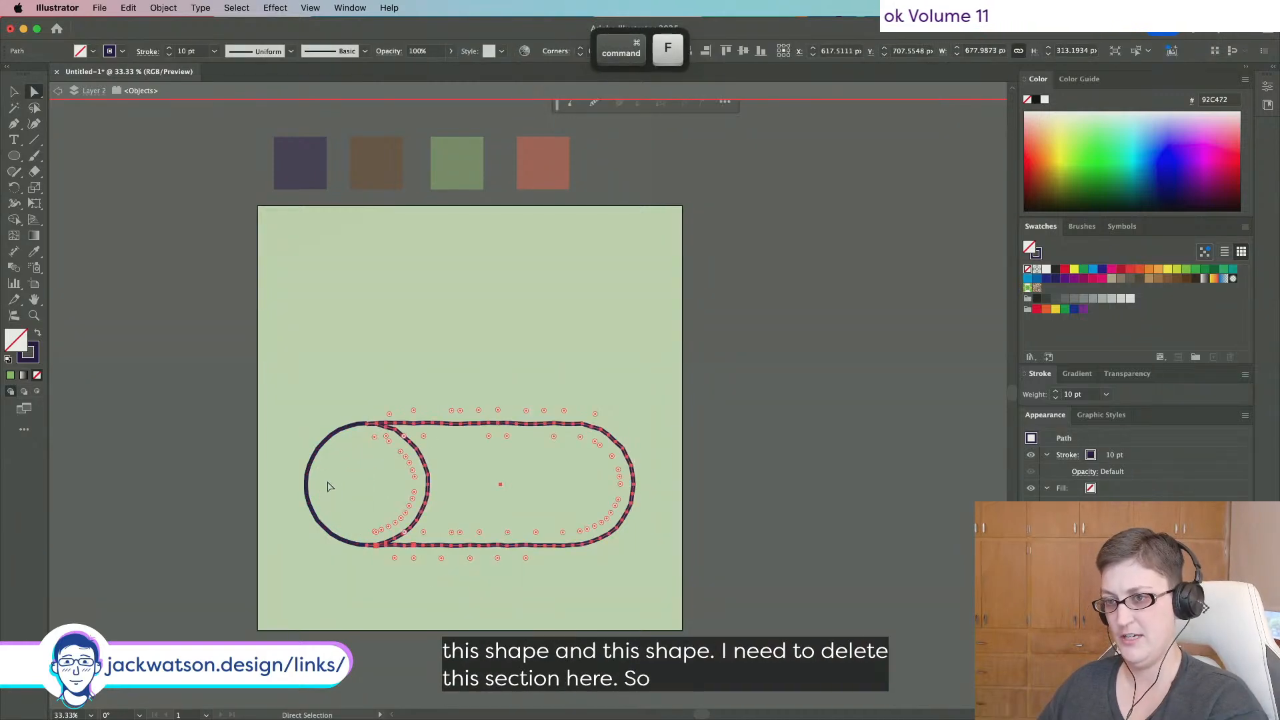
pyautogui.click(337, 377)
pyautogui.click(382, 425)
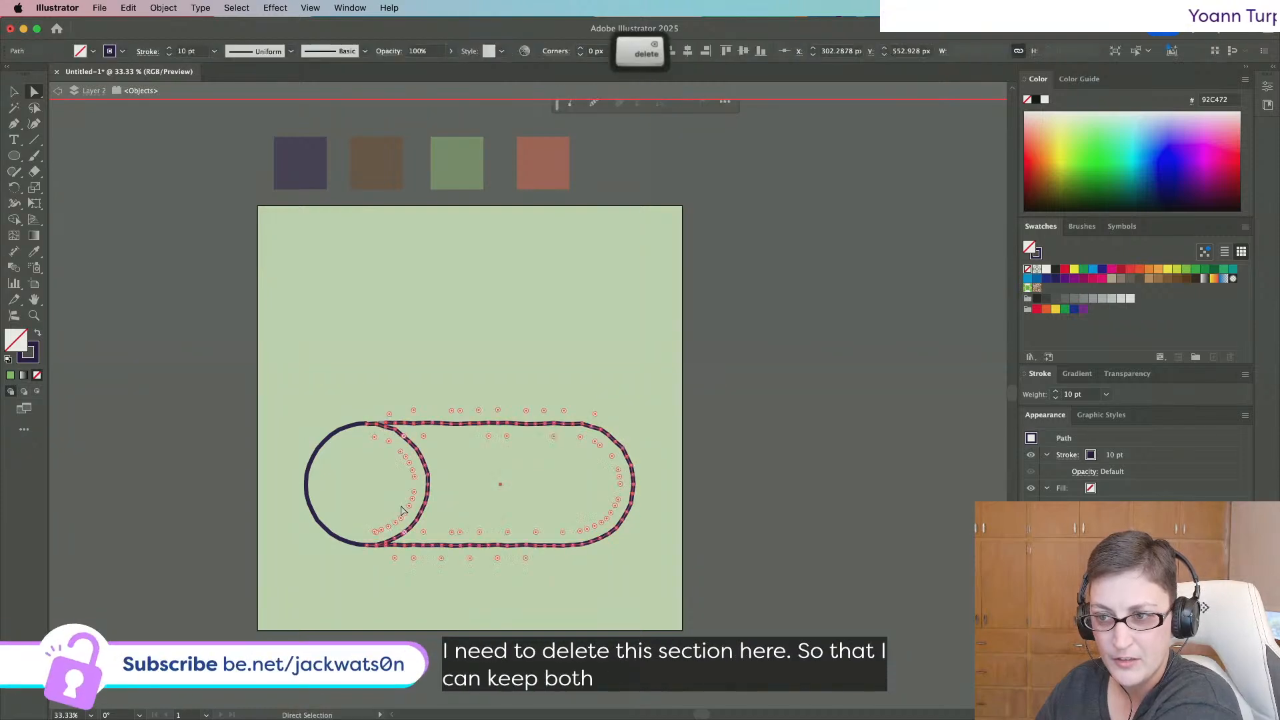
pyautogui.keyDown('shift'); pyautogui.click(378, 546); pyautogui.keyUp('shift')
pyautogui.press('BackSpace')
pyautogui.press('BackSpace')
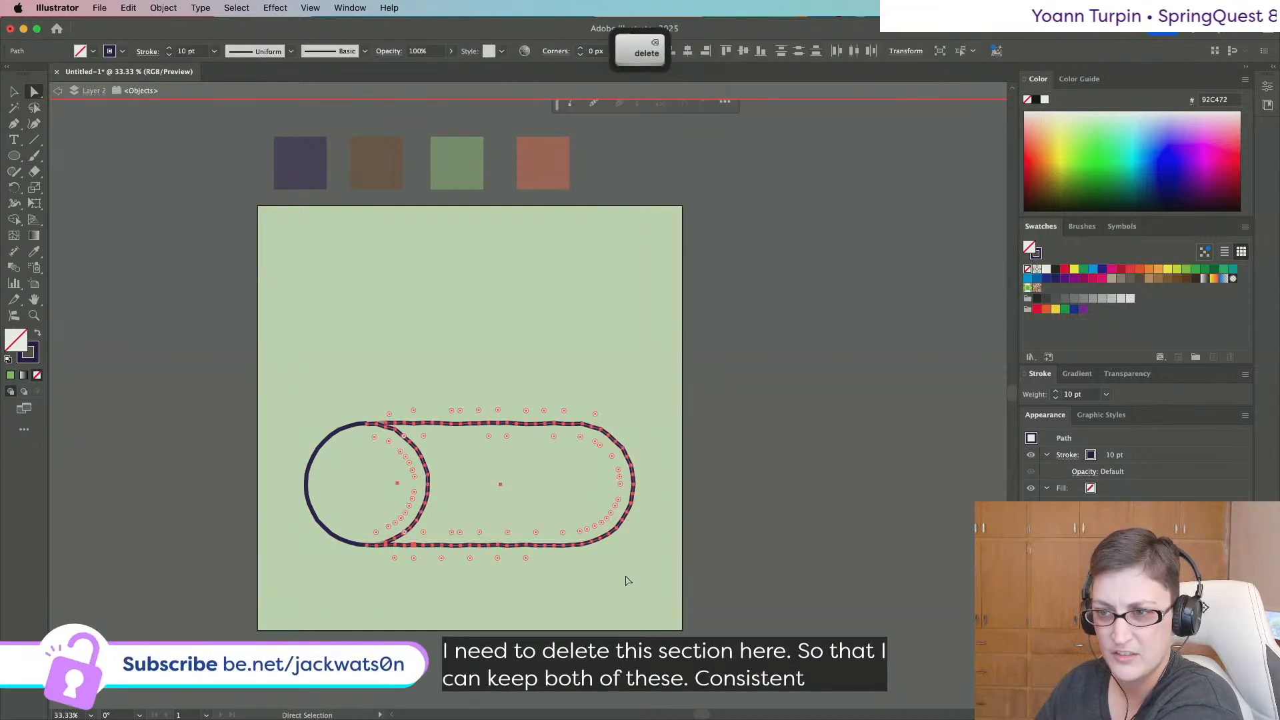
pyautogui.press('super+z')
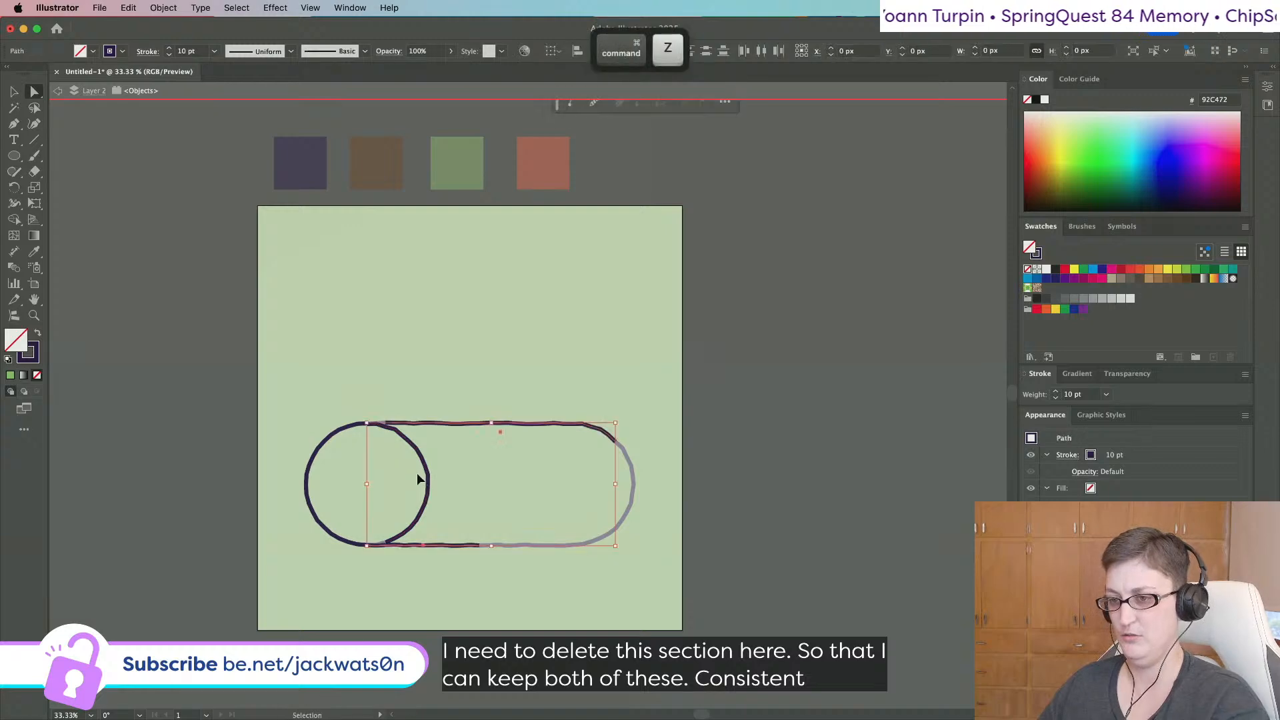
pyautogui.scroll(3, 405, 554)
pyautogui.press('super+z')
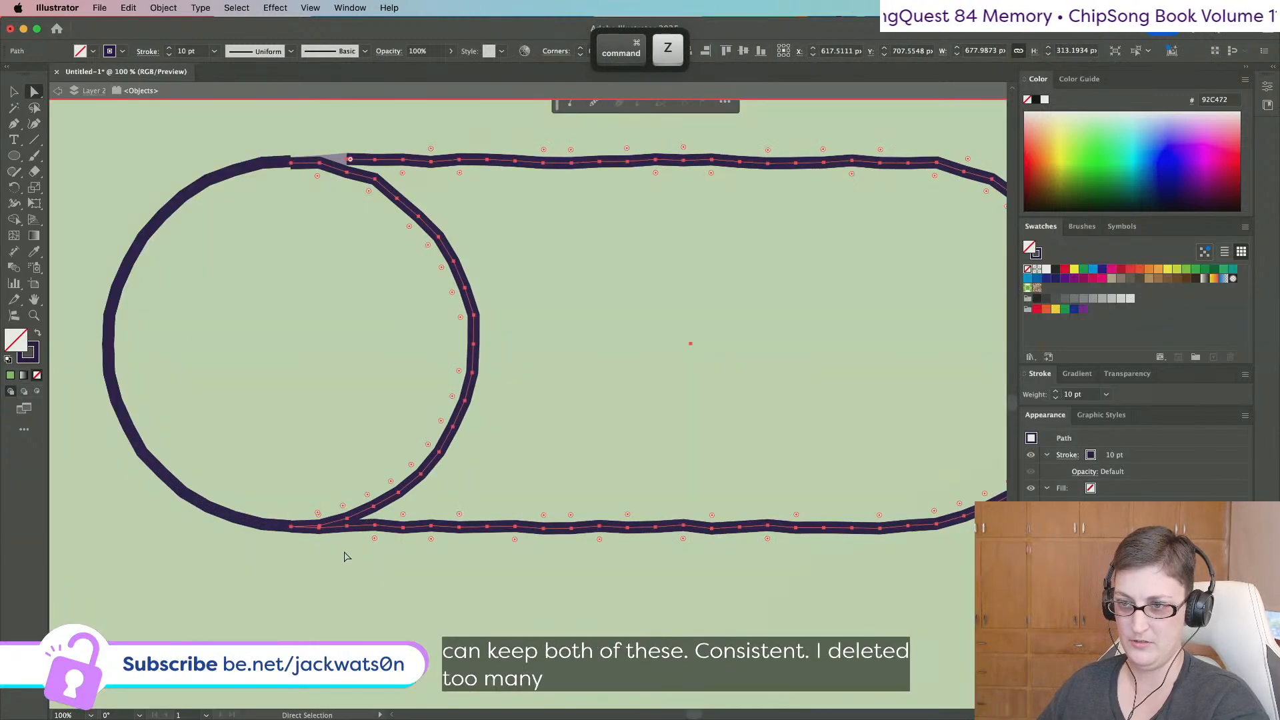
# Delete the circle's bottom anchor, rejoin the open path ends, and exit isolation mode.
pyautogui.click(319, 528)
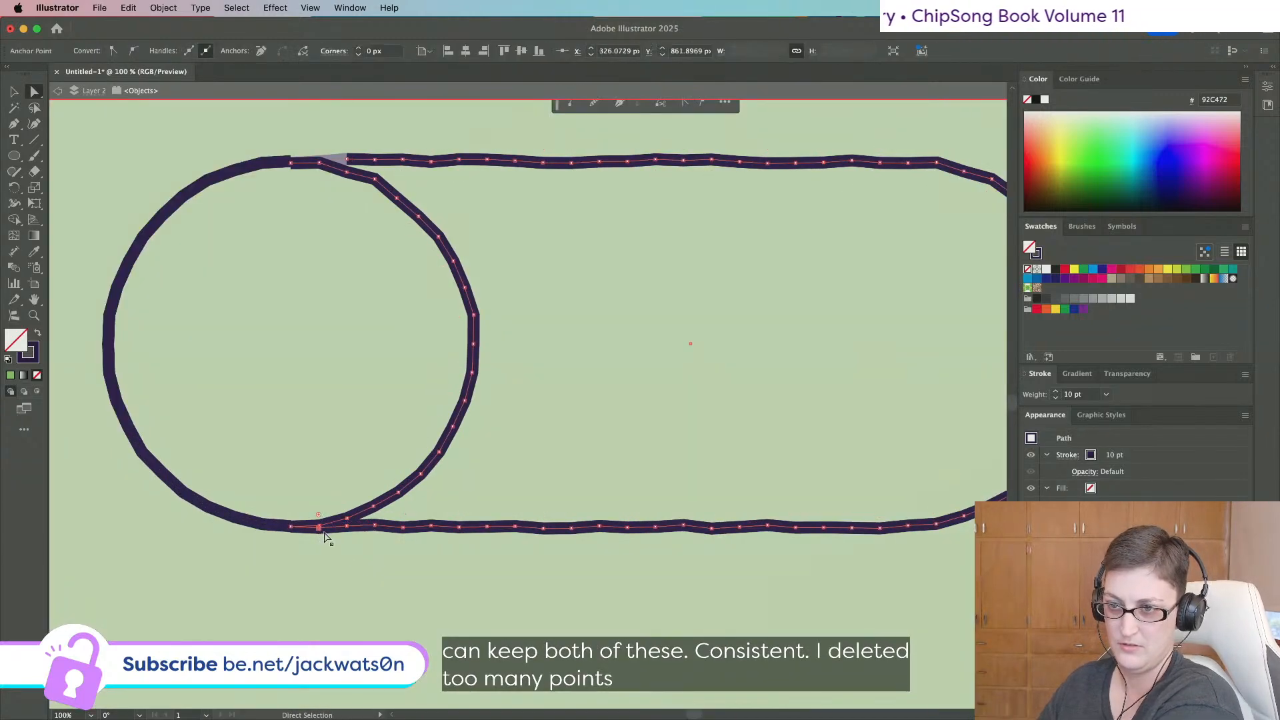
pyautogui.press('BackSpace')
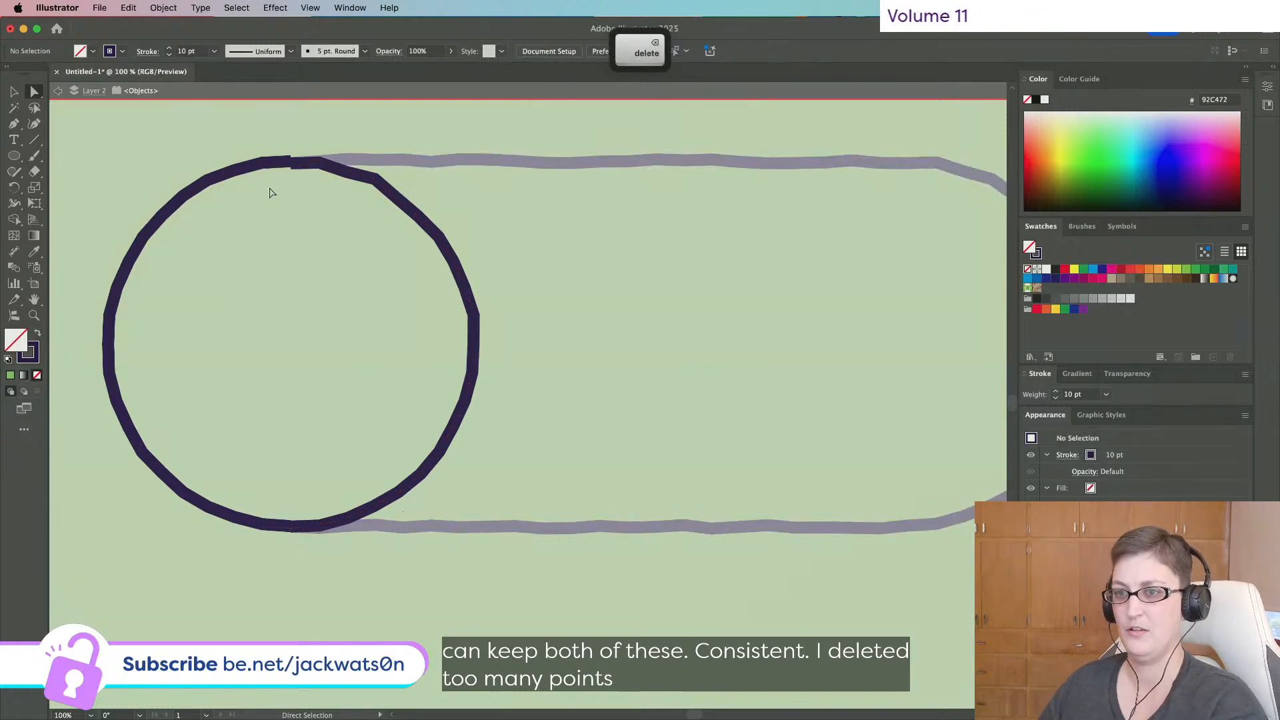
pyautogui.moveTo(300, 181); pyautogui.dragTo(302, 179)
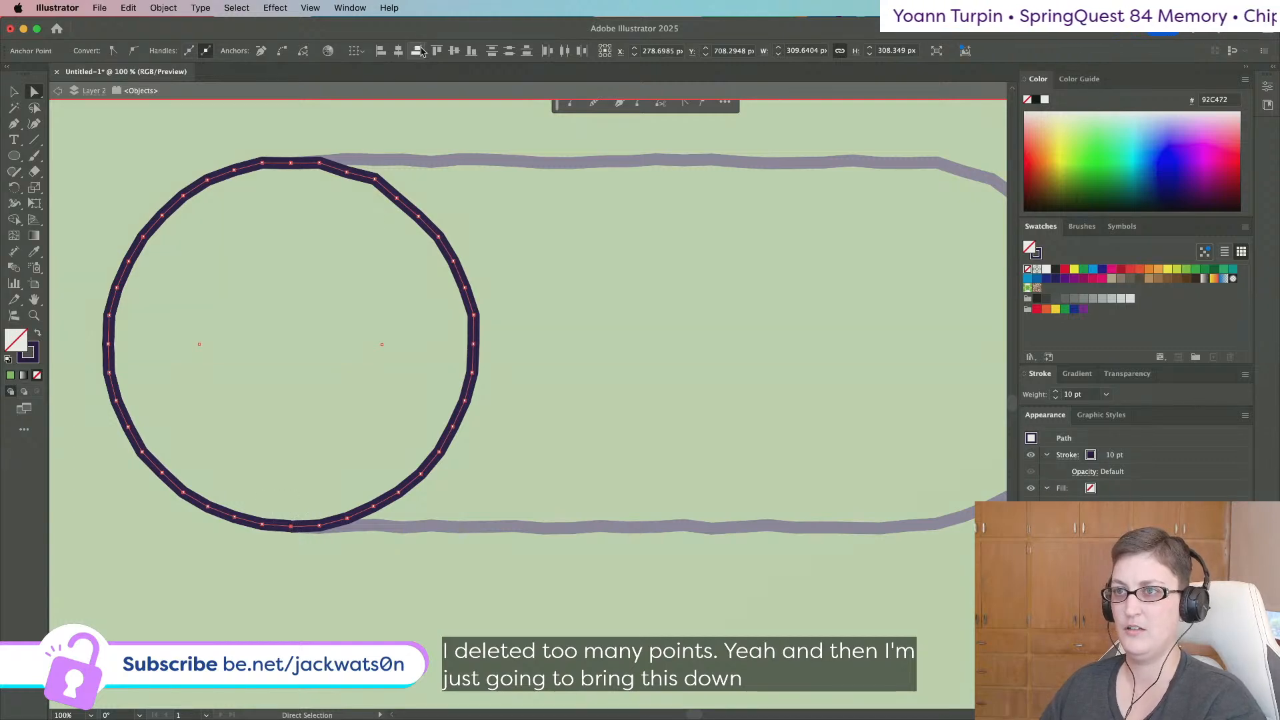
pyautogui.press('super+j')
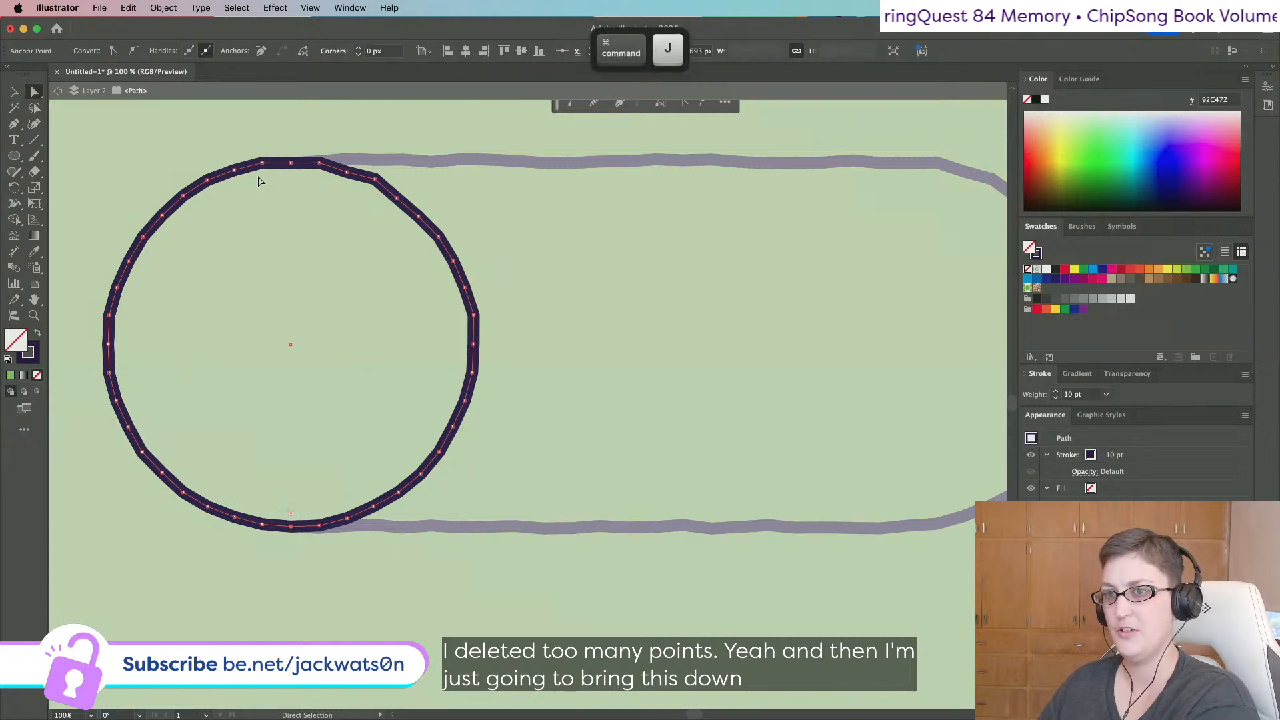
pyautogui.moveTo(298, 179); pyautogui.dragTo(302, 183)
pyautogui.keyDown('super'); pyautogui.click(300, 248); pyautogui.keyUp('super')
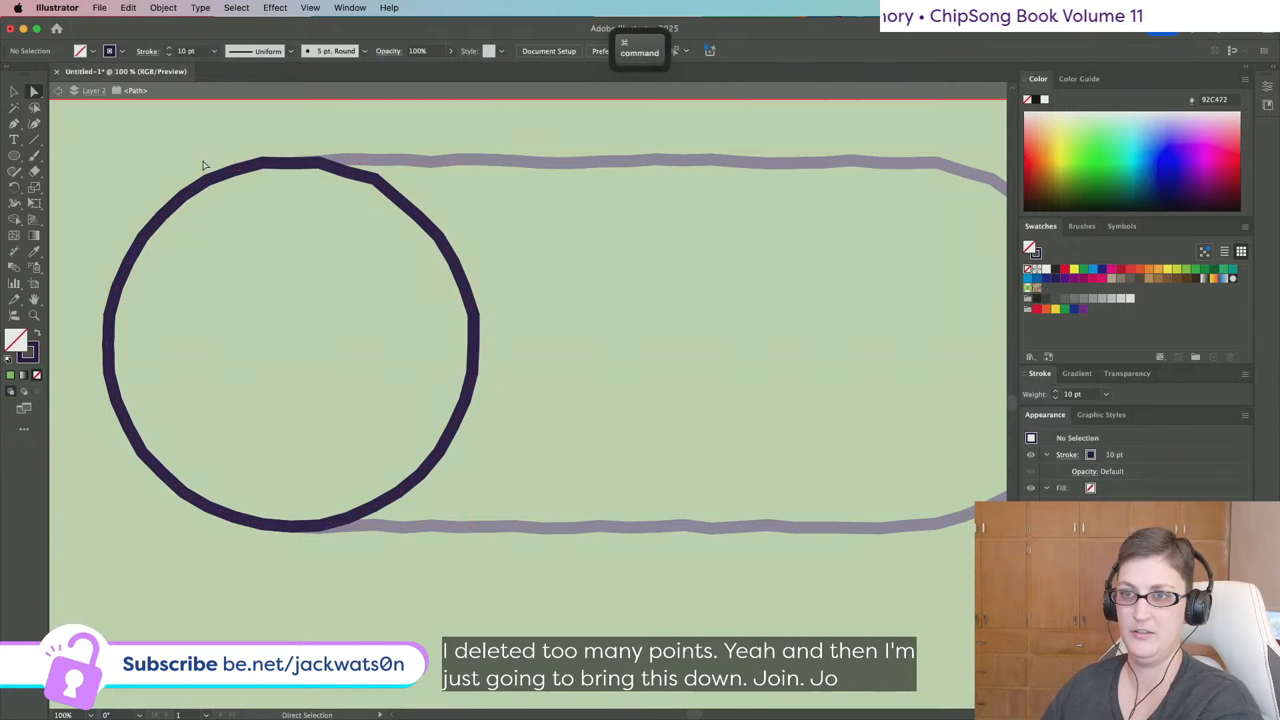
pyautogui.click(8, 90)
pyautogui.moveTo(245, 141); pyautogui.dragTo(277, 219)
pyautogui.press('super+j')
pyautogui.click(32, 173)
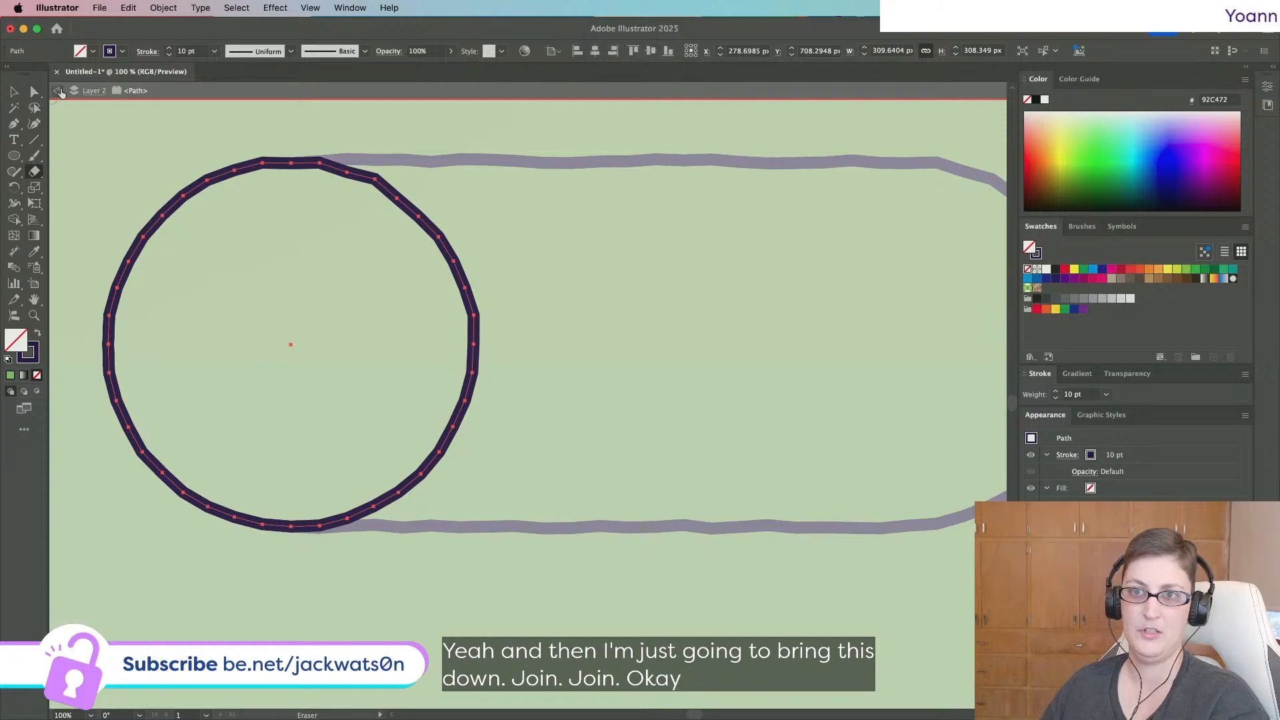
pyautogui.click(58, 91)
pyautogui.press('super+z')
pyautogui.press('super+z')
# Notch the circle's top-left and bottom-left edges by dragging single anchors inward.
pyautogui.click(278, 7)
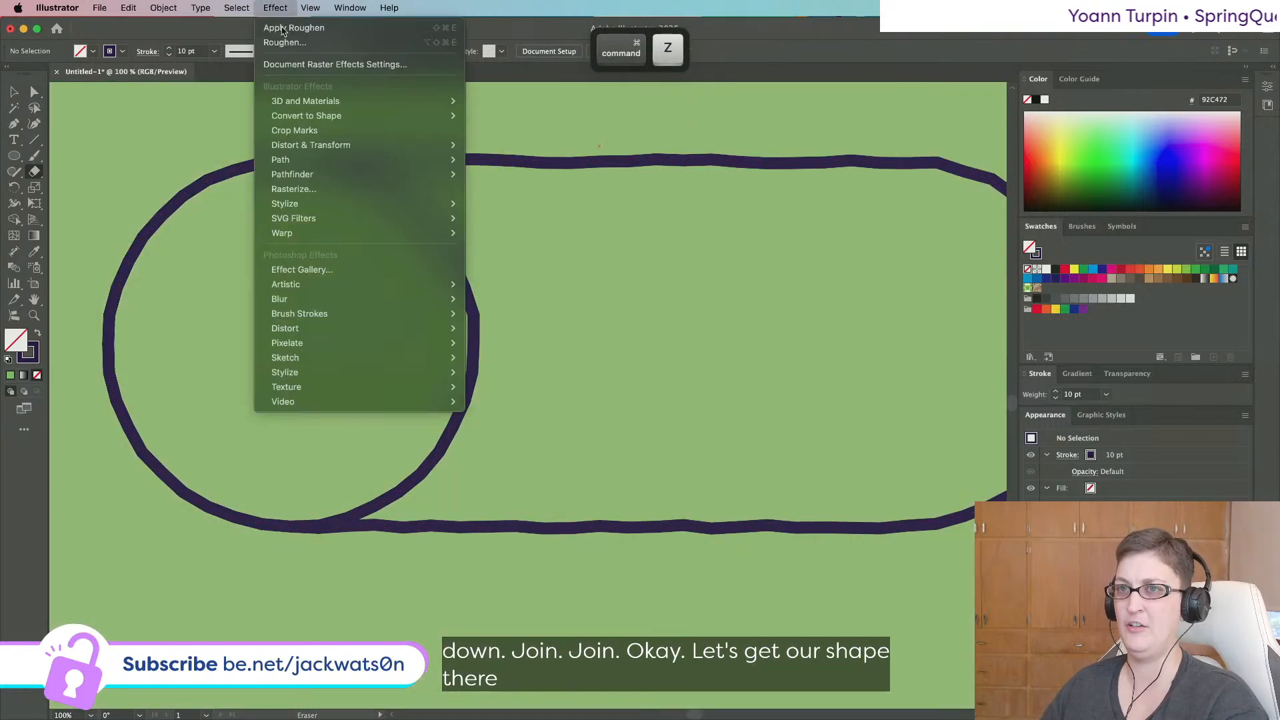
pyautogui.click(289, 5)
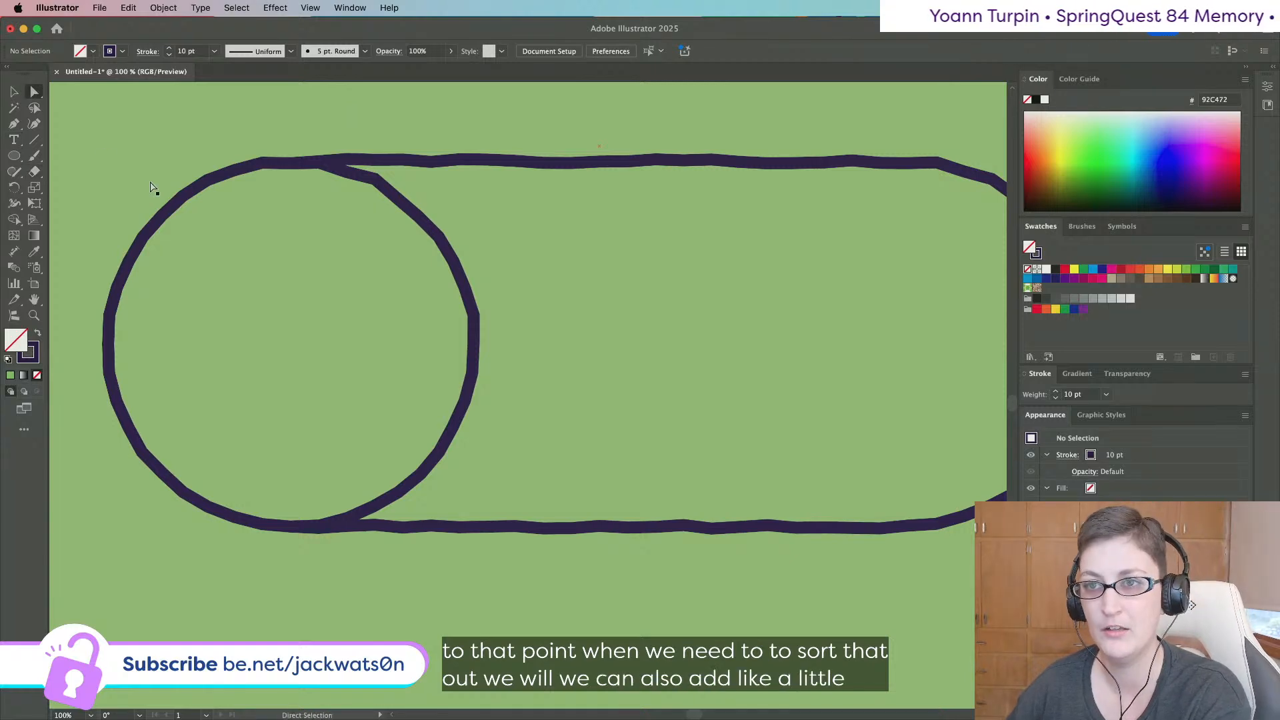
pyautogui.click(227, 174)
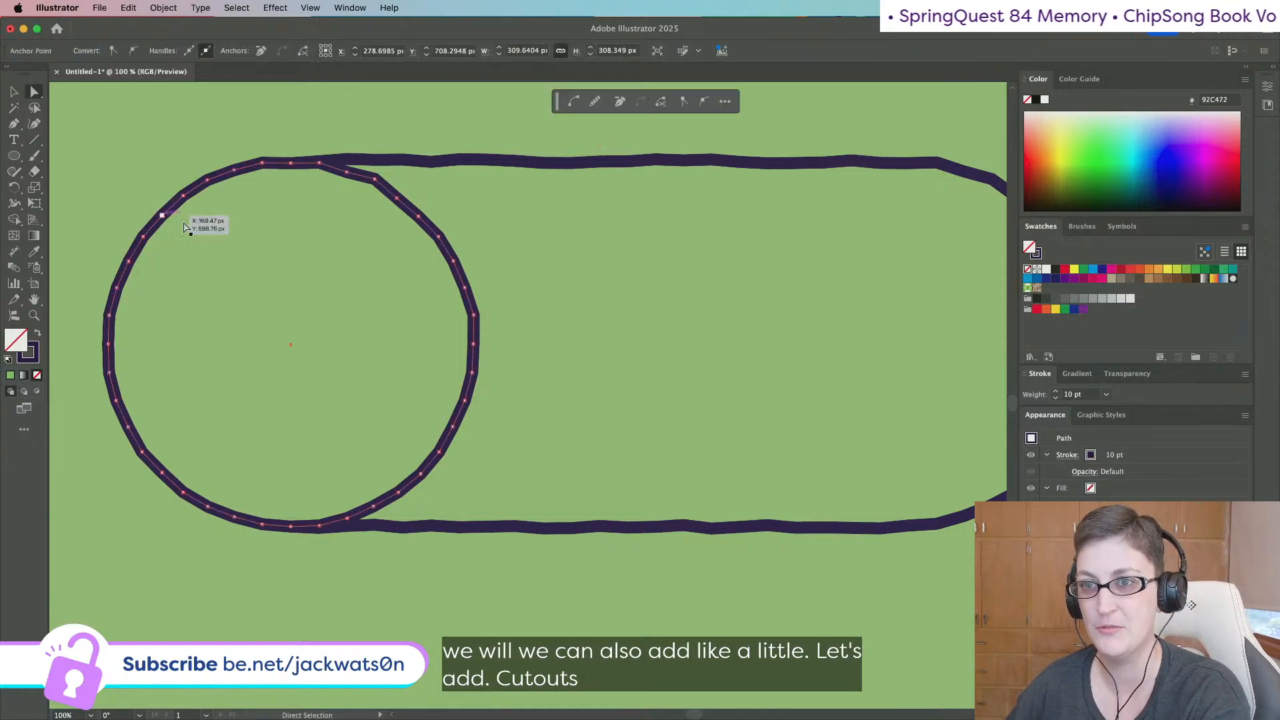
pyautogui.moveTo(162, 218); pyautogui.dragTo(185, 227)
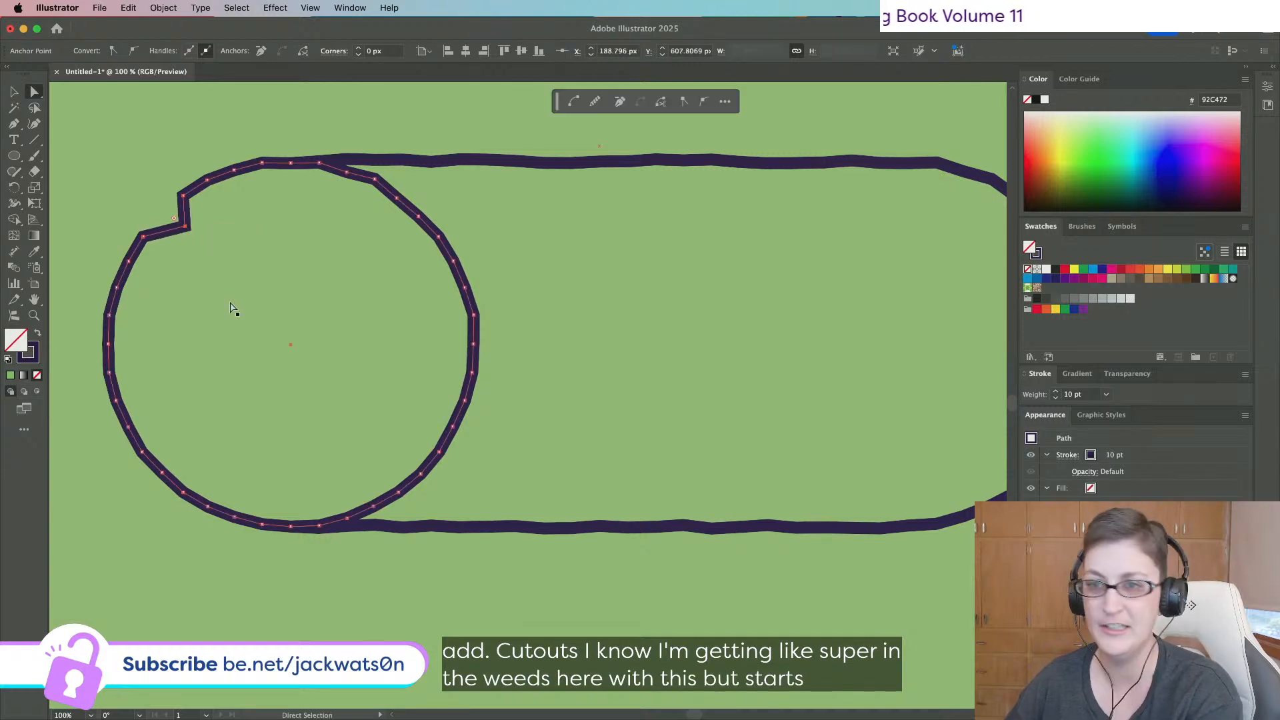
pyautogui.click(231, 304)
pyautogui.hscroll(2, 231, 304)
pyautogui.scroll(-2, 231, 303)
pyautogui.hscroll(-3, 233, 305)
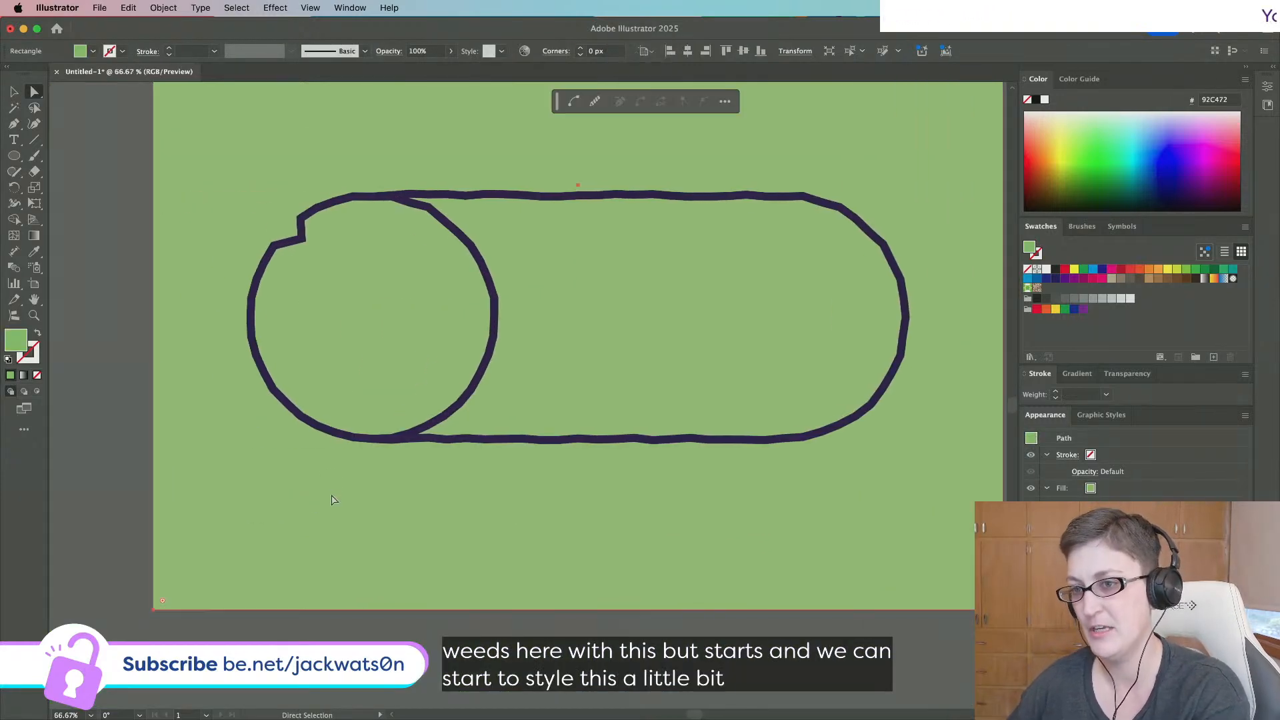
pyautogui.click(299, 430)
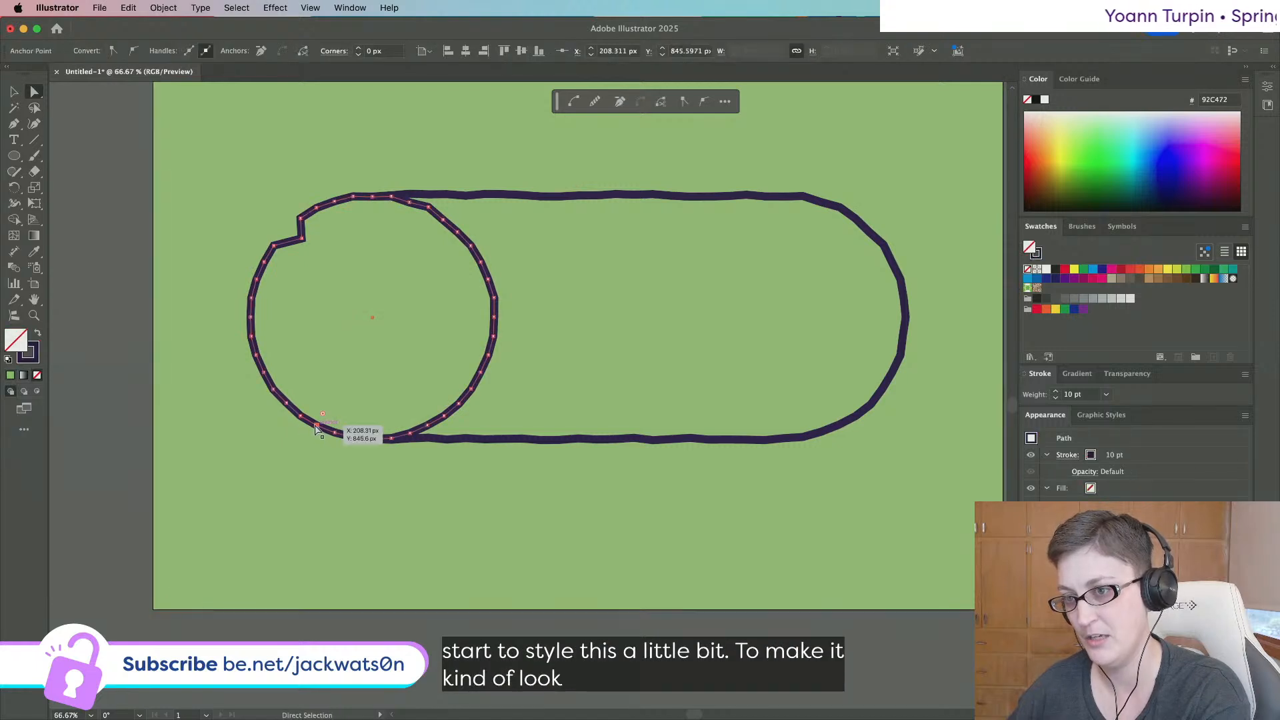
pyautogui.moveTo(317, 430); pyautogui.dragTo(331, 430)
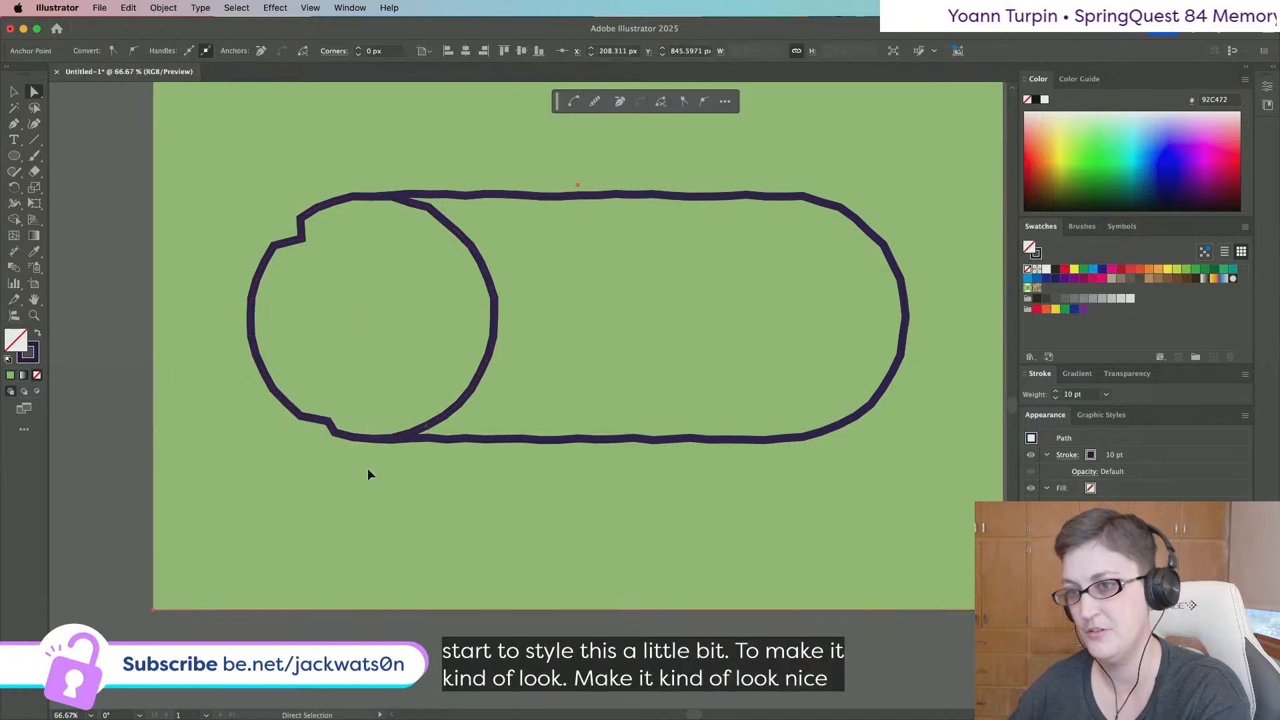
pyautogui.click(821, 145)
# Notch the body's top-right corner by dragging an anchor inward.
pyautogui.click(777, 198)
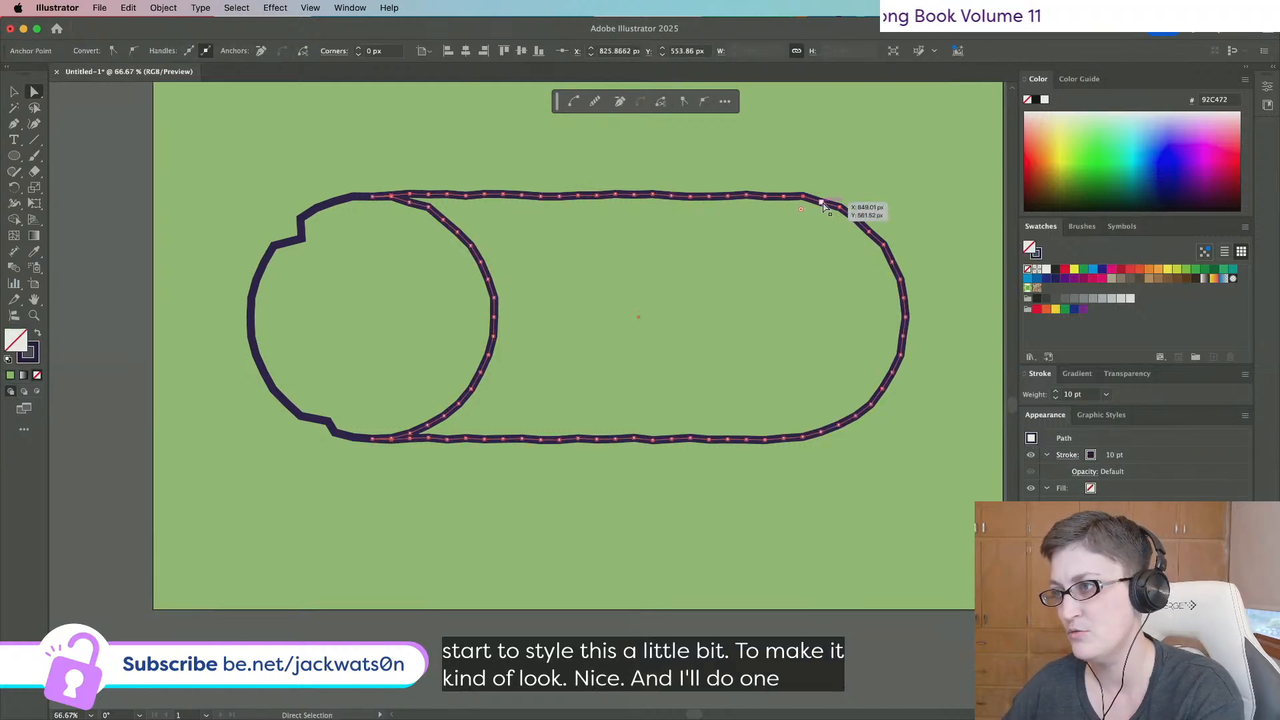
pyautogui.moveTo(820, 202); pyautogui.dragTo(816, 206)
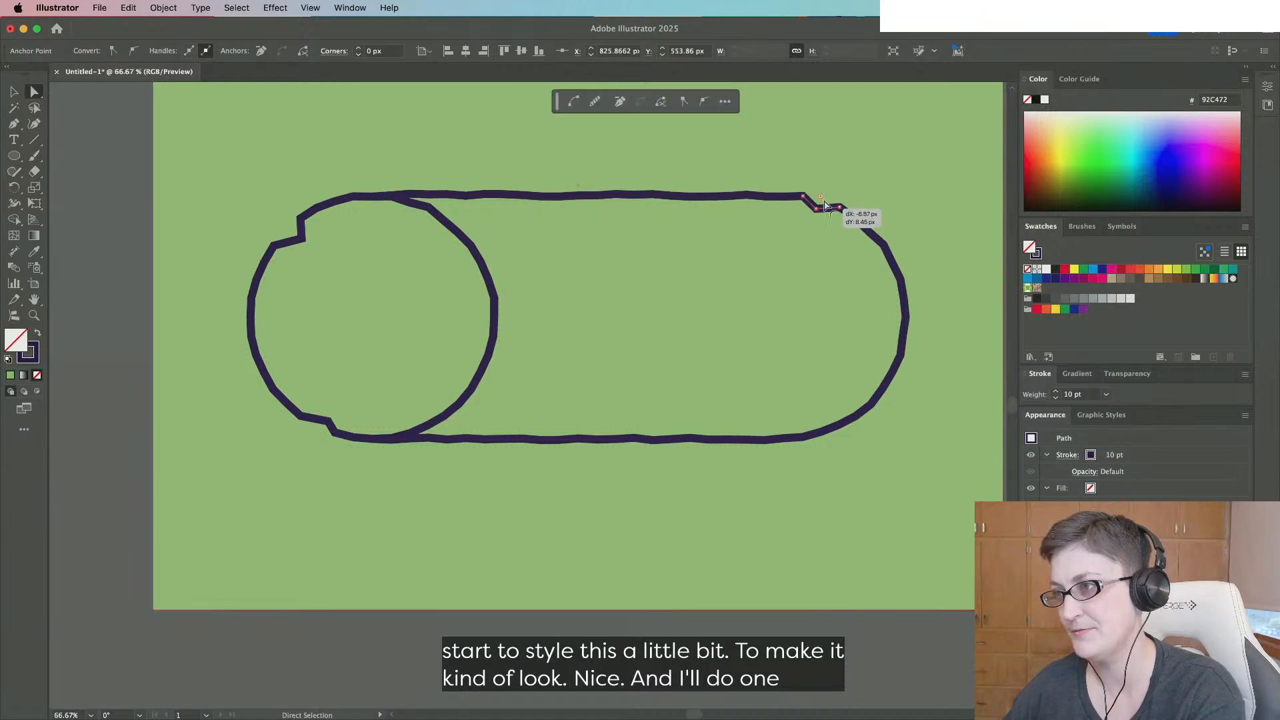
pyautogui.click(867, 162)
pyautogui.scroll(-1, 867, 162)
pyautogui.scroll(-2, 860, 163)
pyautogui.scroll(3, 863, 162)
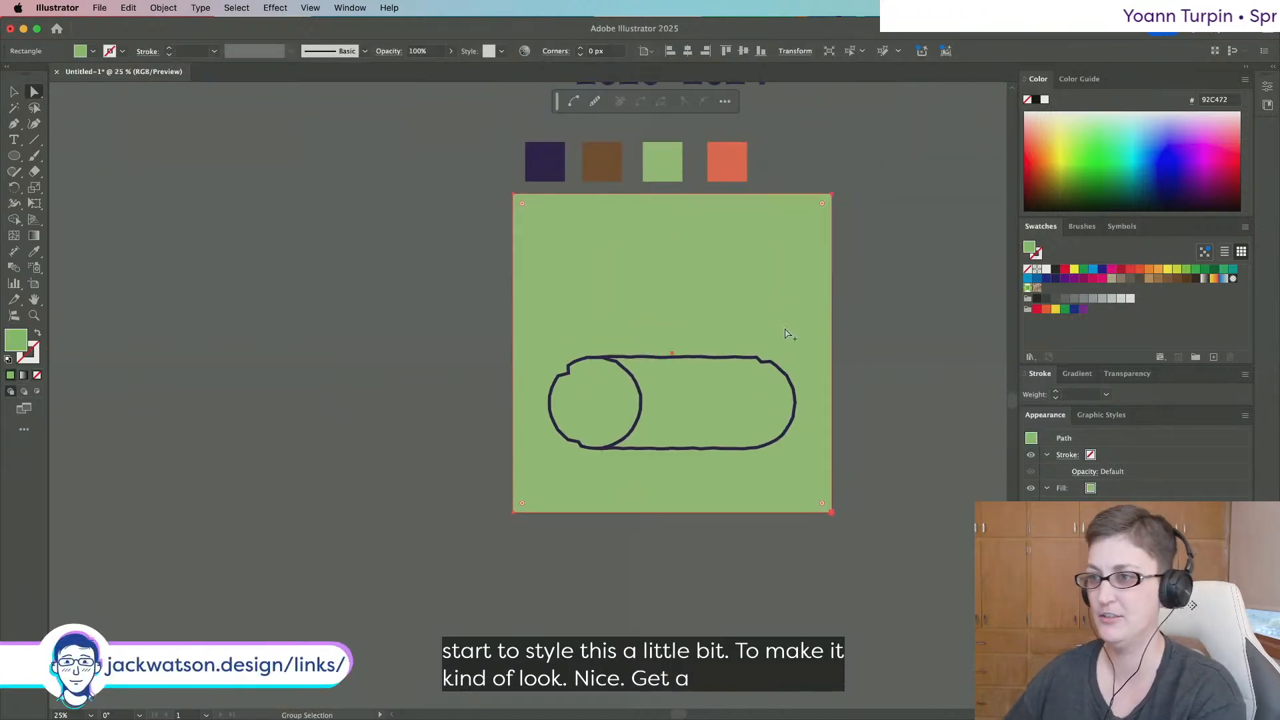
pyautogui.scroll(2, 784, 337)
pyautogui.scroll(-2, 784, 337)
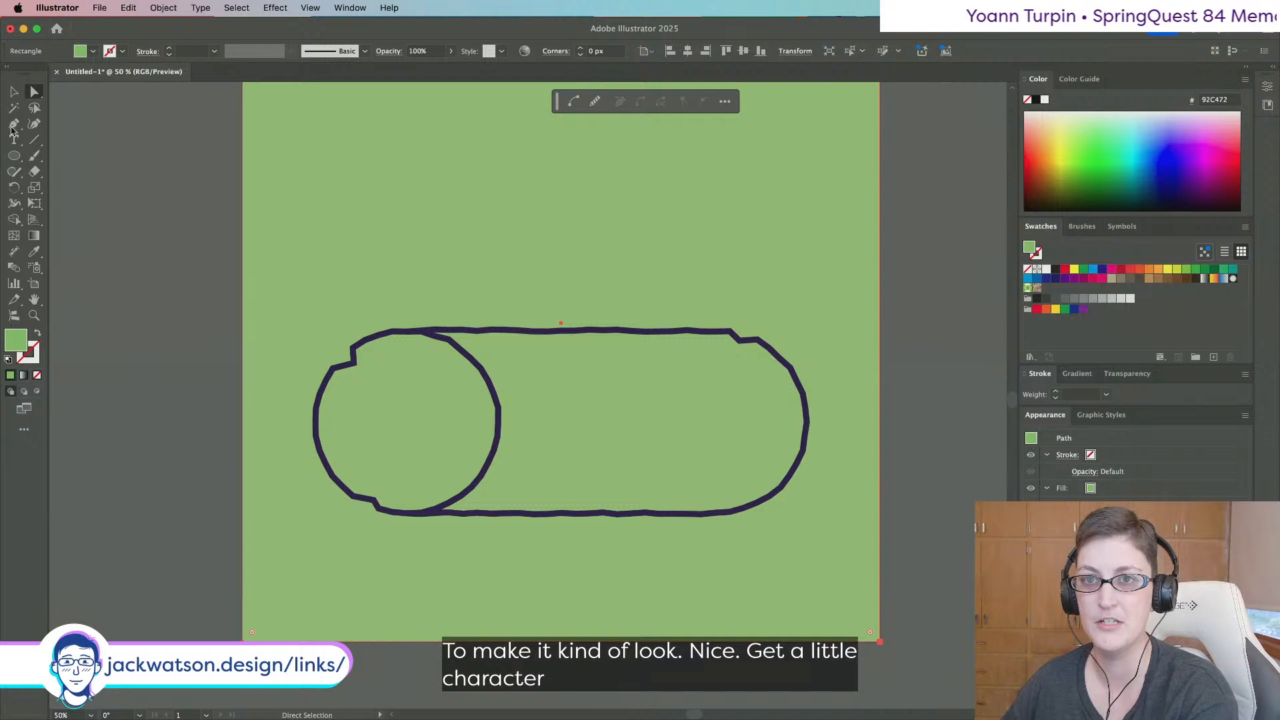
# Draw a circle over the log's left end with the outline's dark purple 10 pt stroke.
pyautogui.click(15, 155)
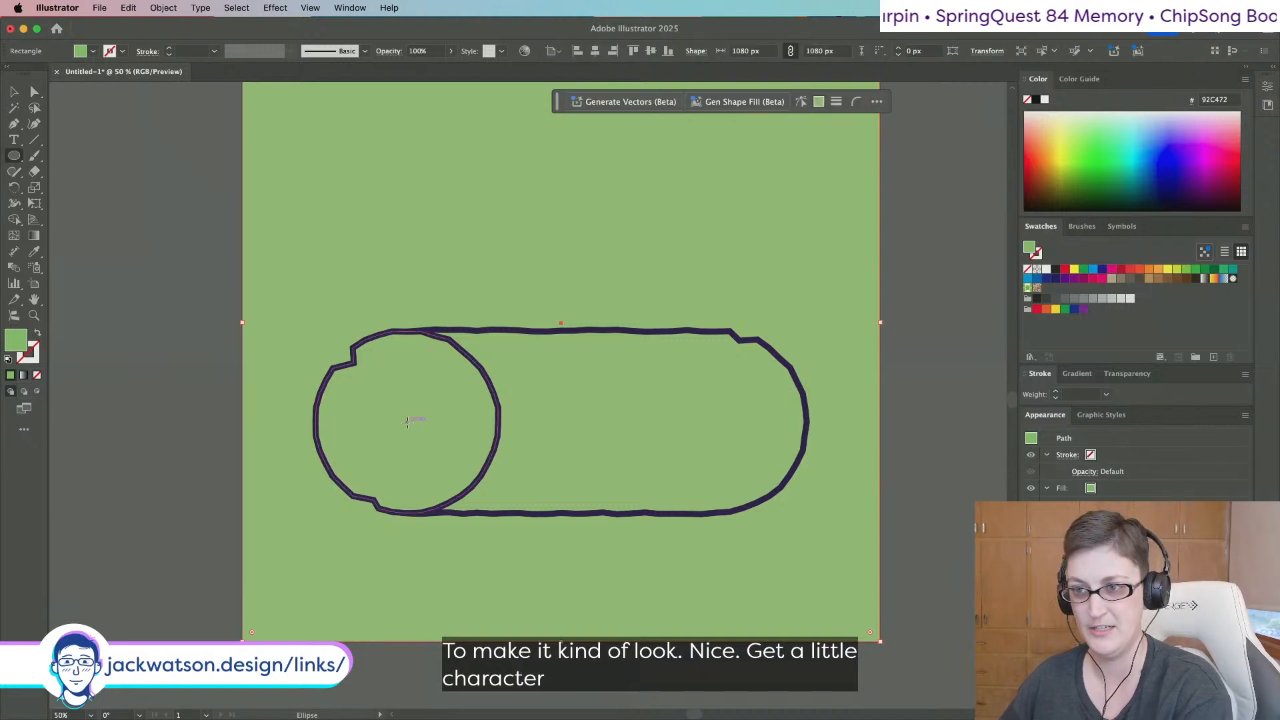
pyautogui.moveTo(409, 422); pyautogui.dragTo(494, 362)
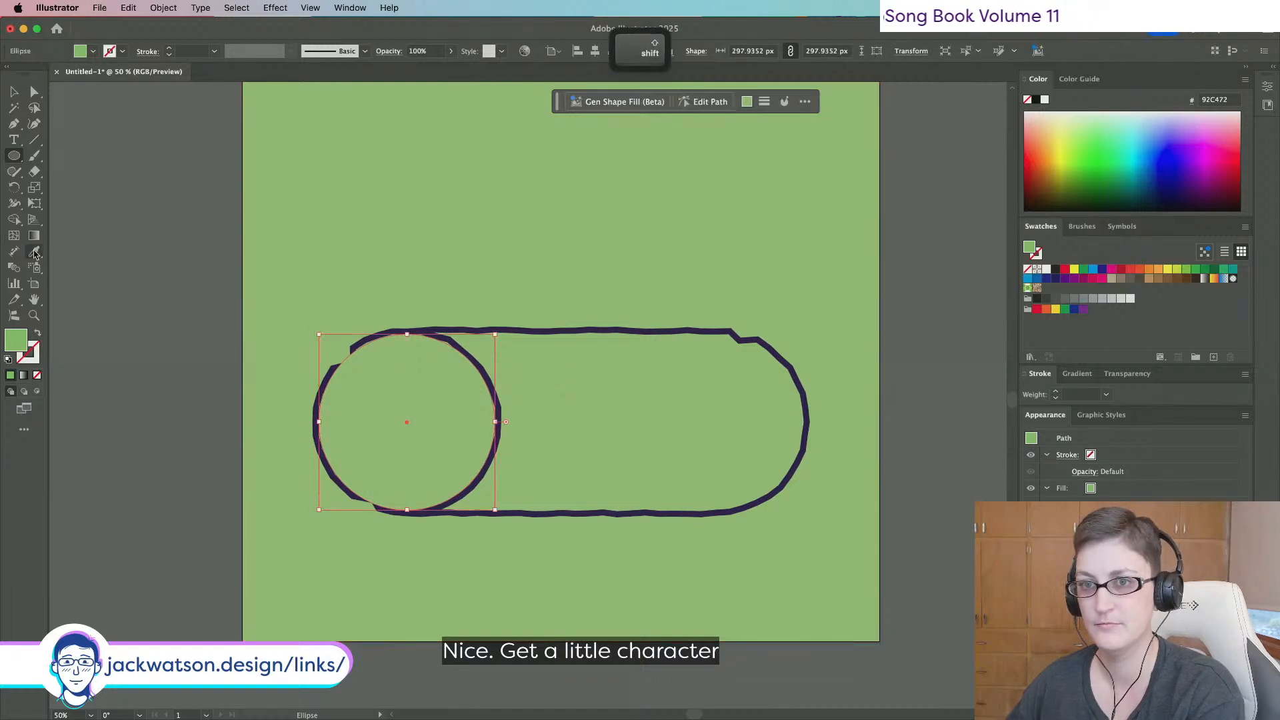
pyautogui.click(35, 253)
pyautogui.click(487, 330)
pyautogui.click(14, 92)
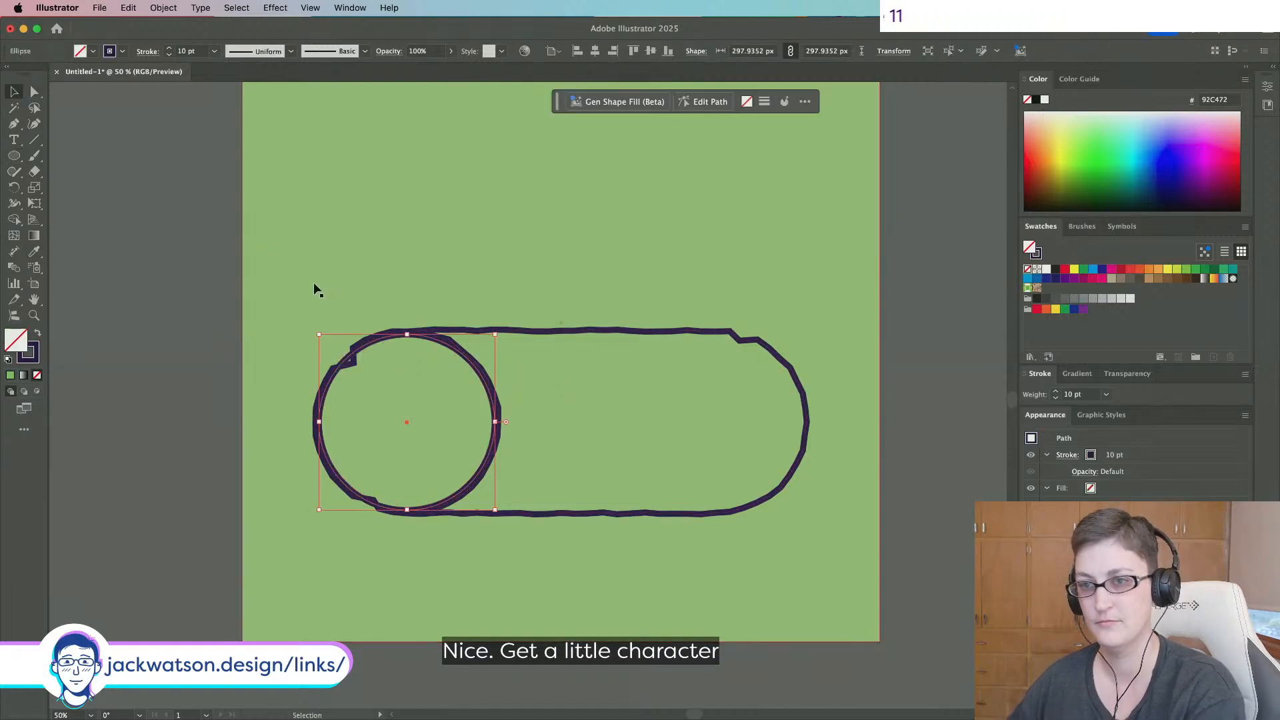
pyautogui.press('shift+super+a')
pyautogui.click(404, 335)
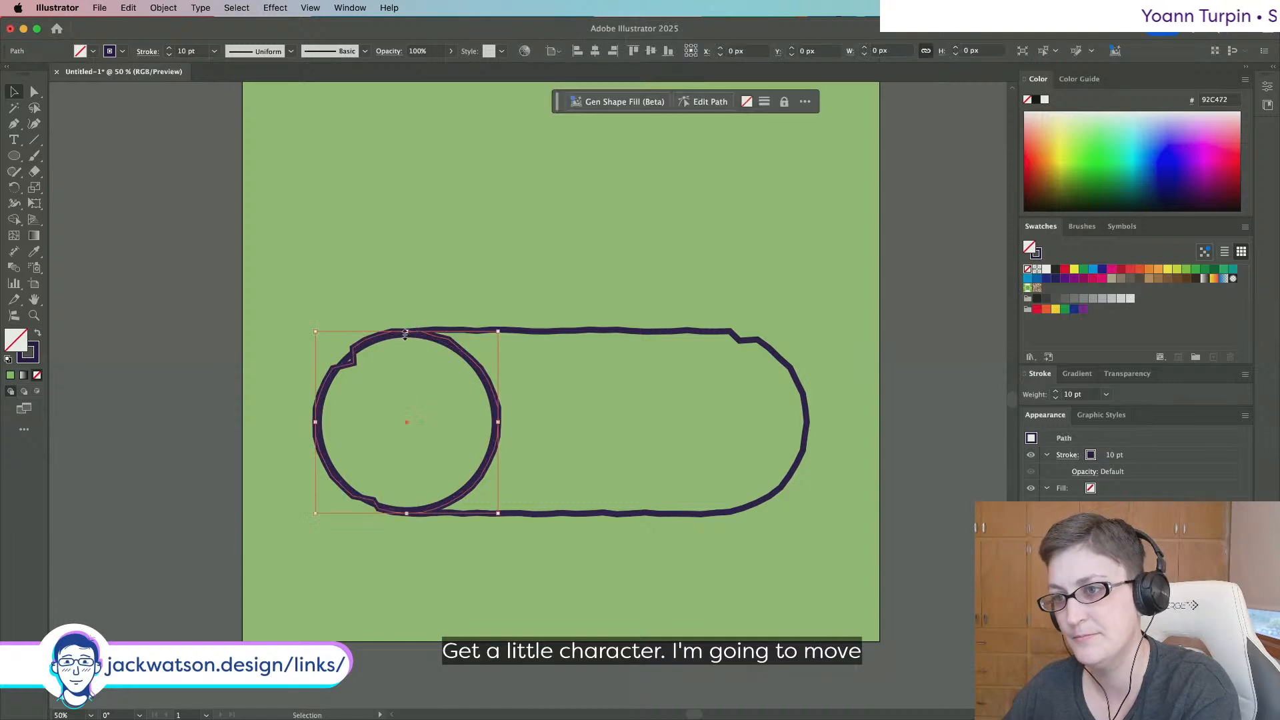
pyautogui.press('super+z')
# Slide the circle right and enlarge it to about 315 px wide to fill the log's height.
pyautogui.click(378, 340)
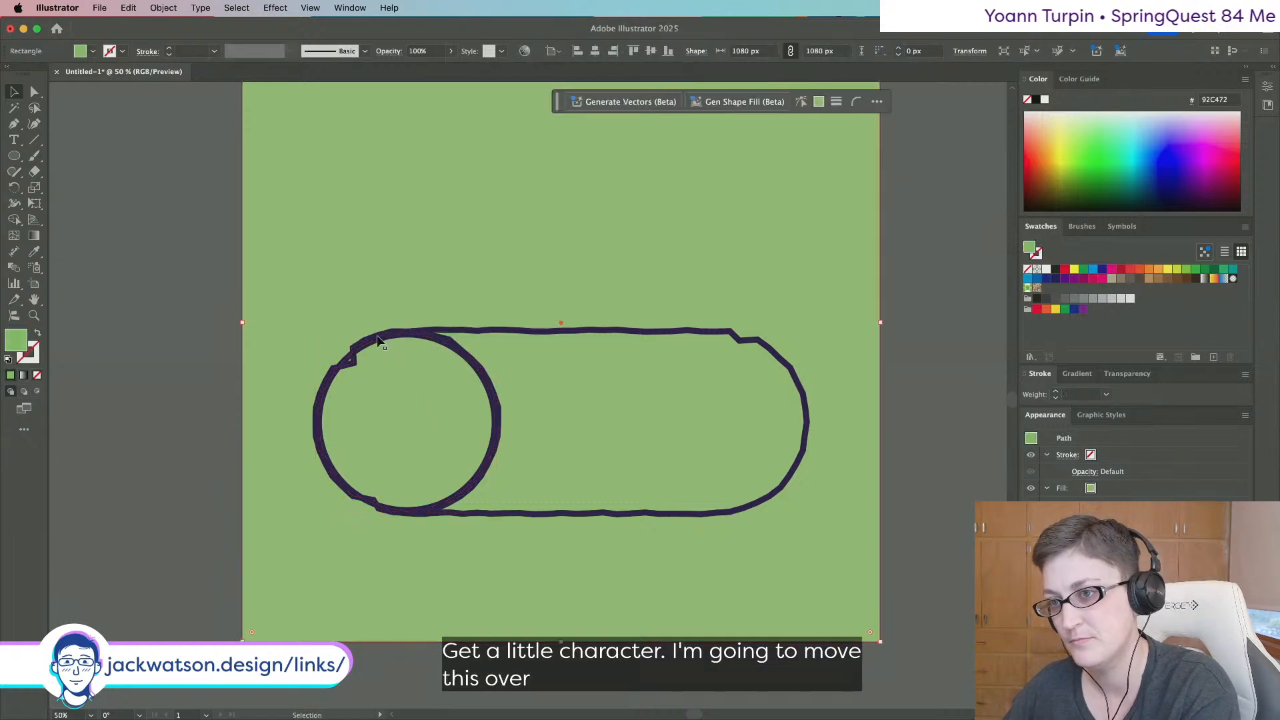
pyautogui.moveTo(382, 342); pyautogui.dragTo(413, 338)
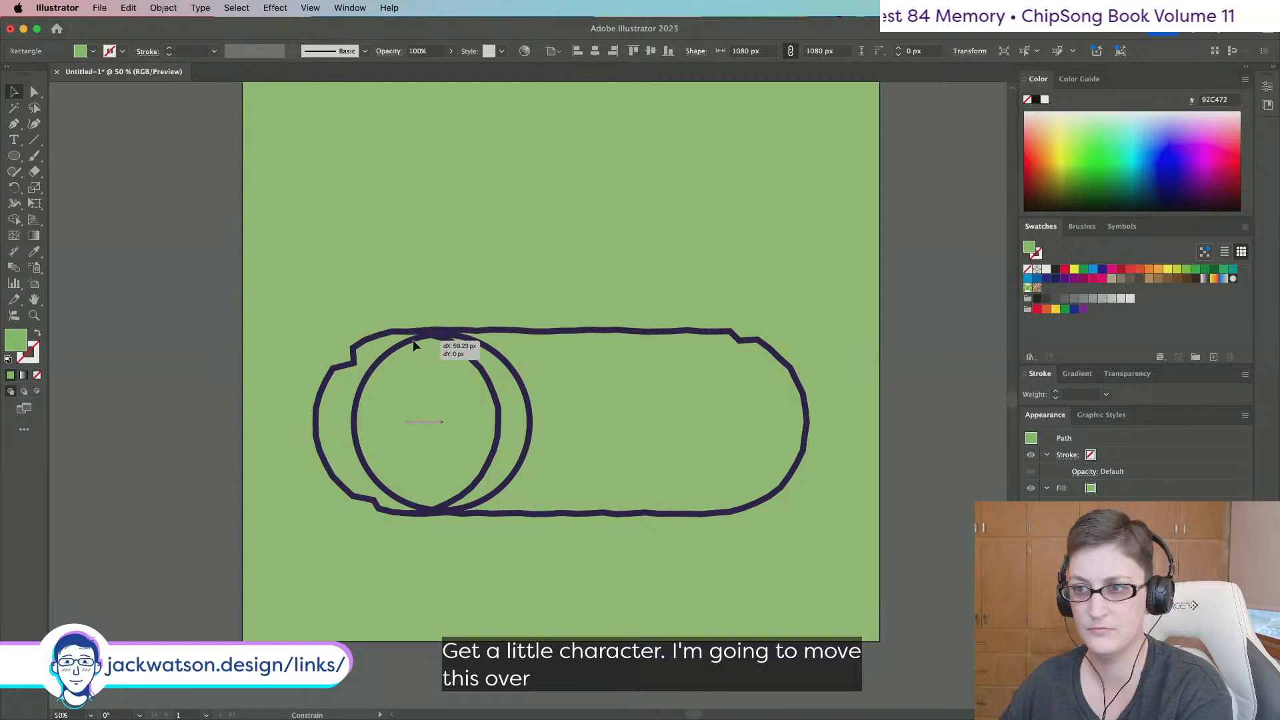
pyautogui.moveTo(414, 340); pyautogui.dragTo(414, 340)
pyautogui.moveTo(532, 421); pyautogui.dragTo(541, 421)
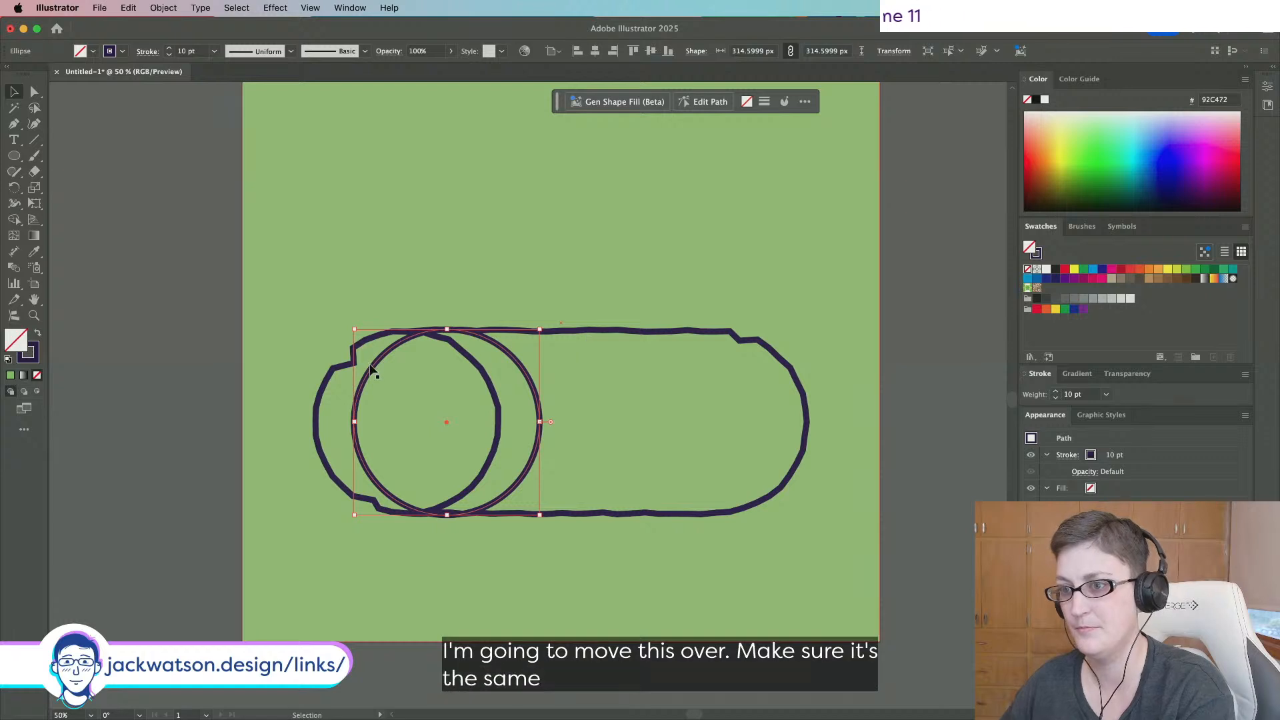
pyautogui.click(142, 434)
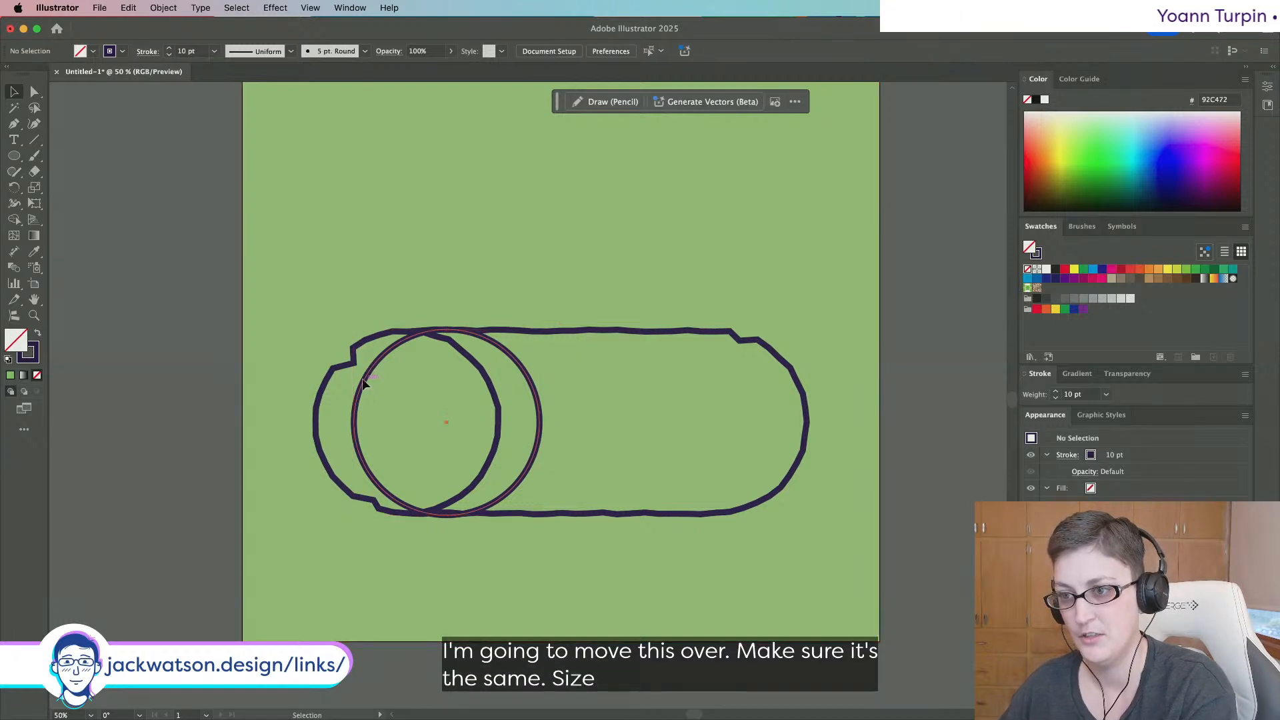
pyautogui.moveTo(364, 383); pyautogui.dragTo(359, 383)
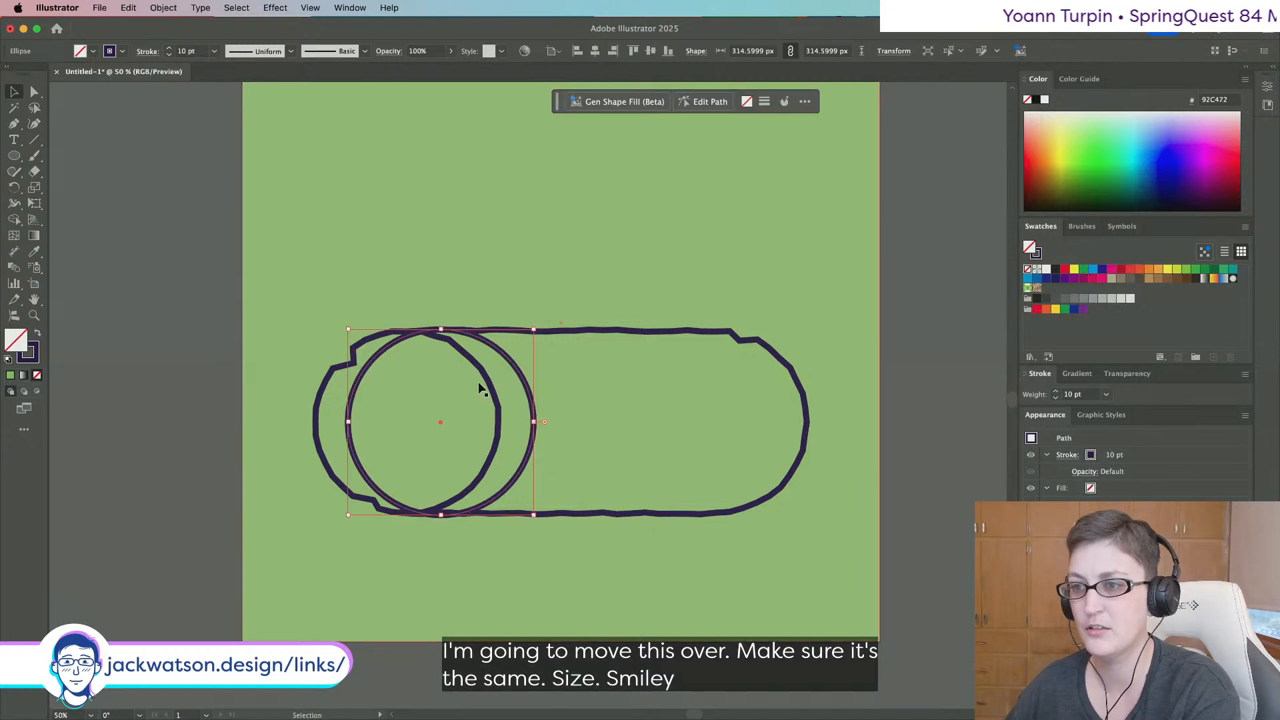
pyautogui.hscroll(-1, 483, 388)
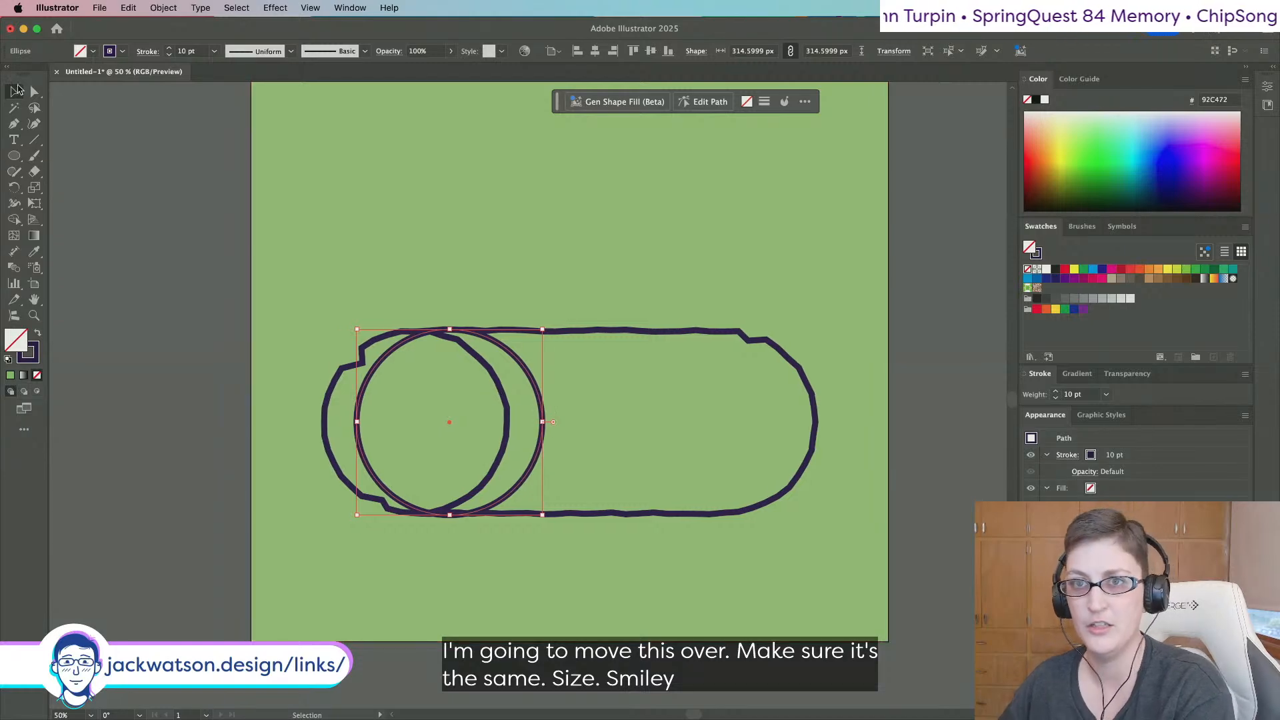
pyautogui.press('super+c')
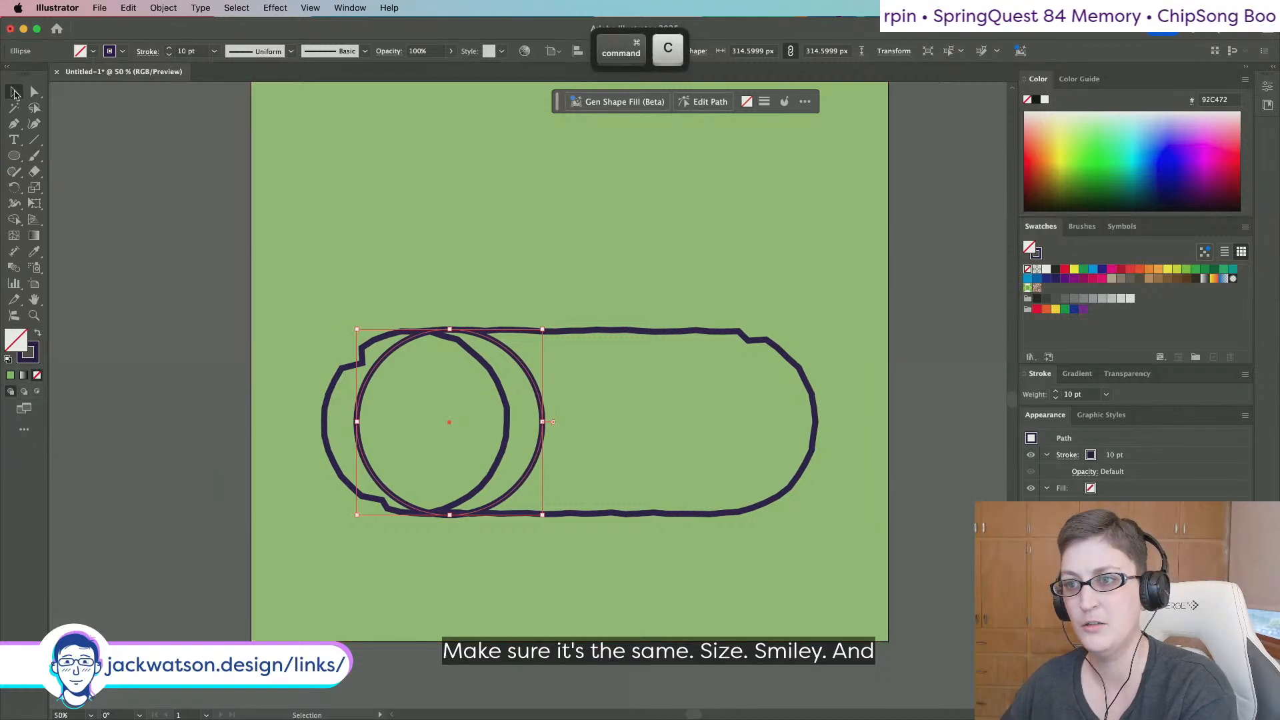
# Roughen the large circle's edge with Size 0.3%, Detail 9 and Corner points.
pyautogui.click(275, 8)
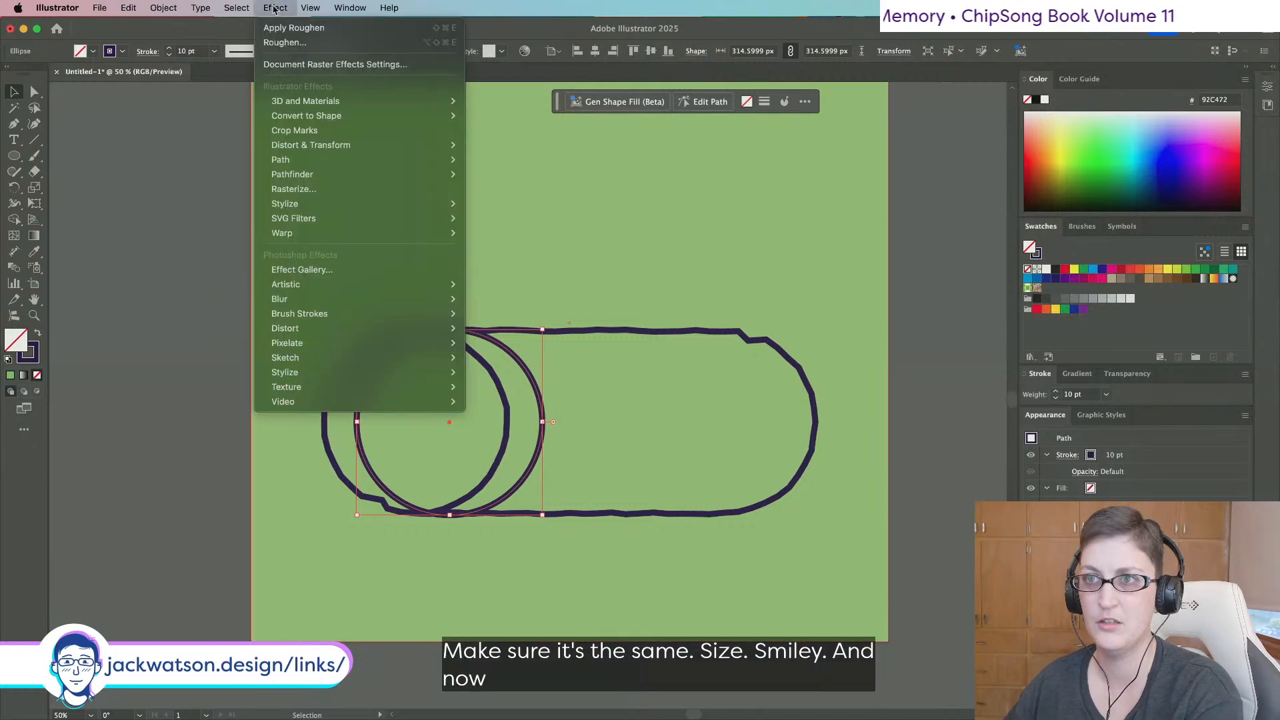
pyautogui.click(280, 40)
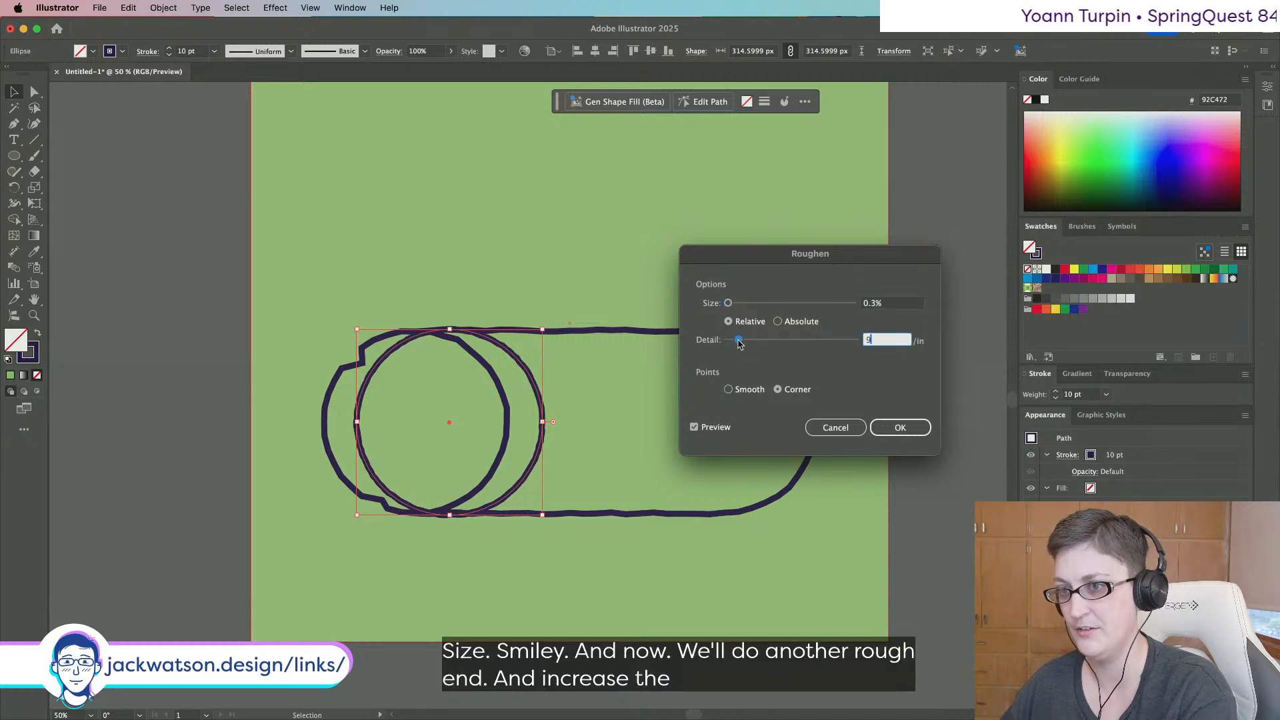
pyautogui.click(836, 428)
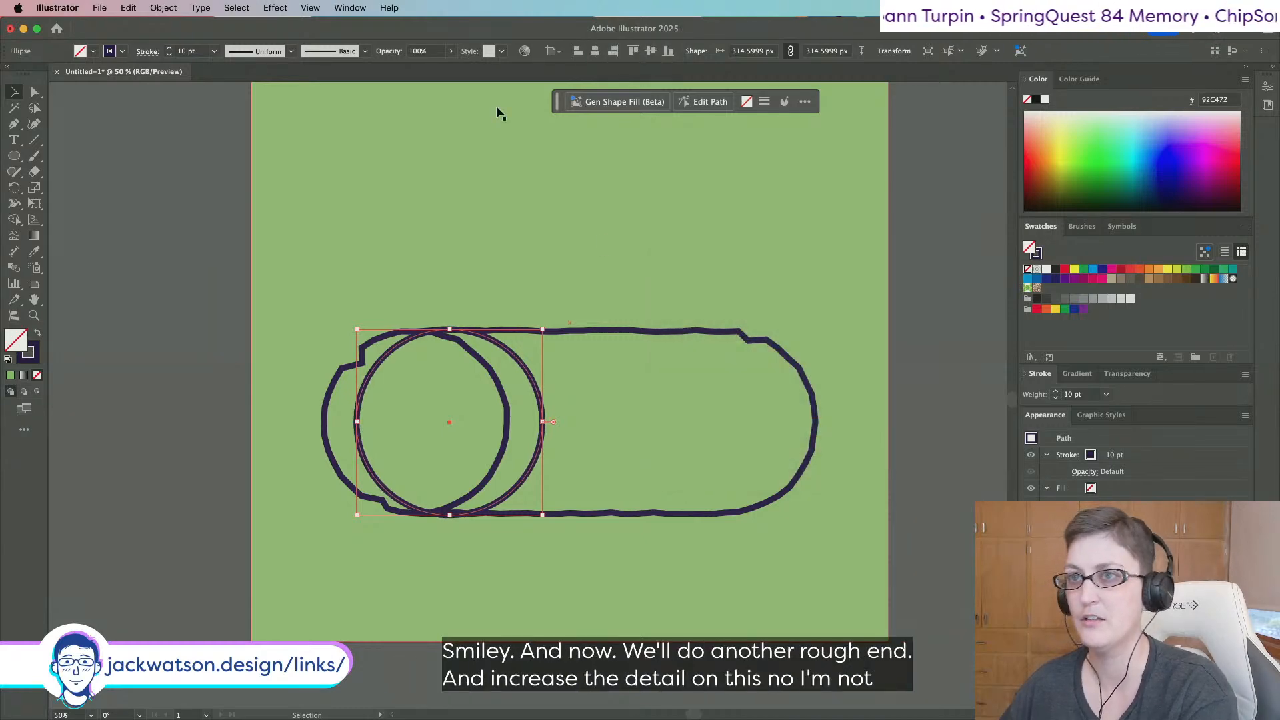
pyautogui.click(266, 7)
pyautogui.click(282, 29)
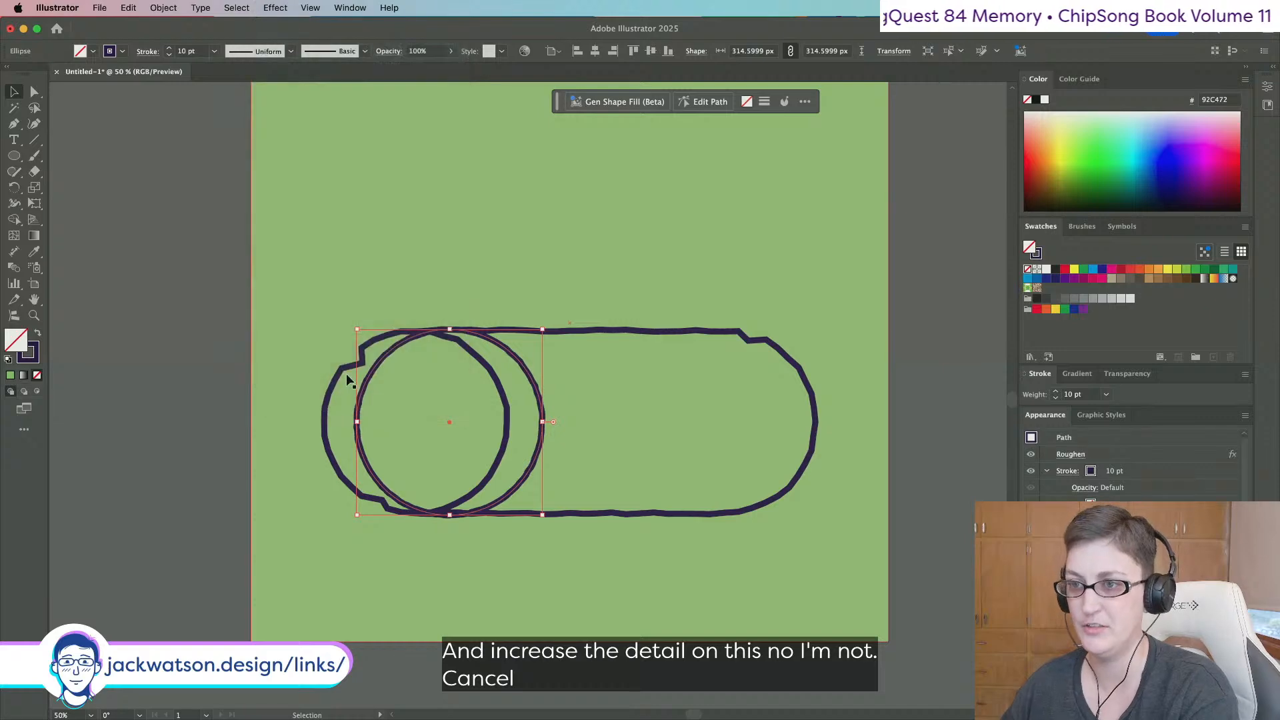
pyautogui.click(202, 400)
pyautogui.click(325, 403)
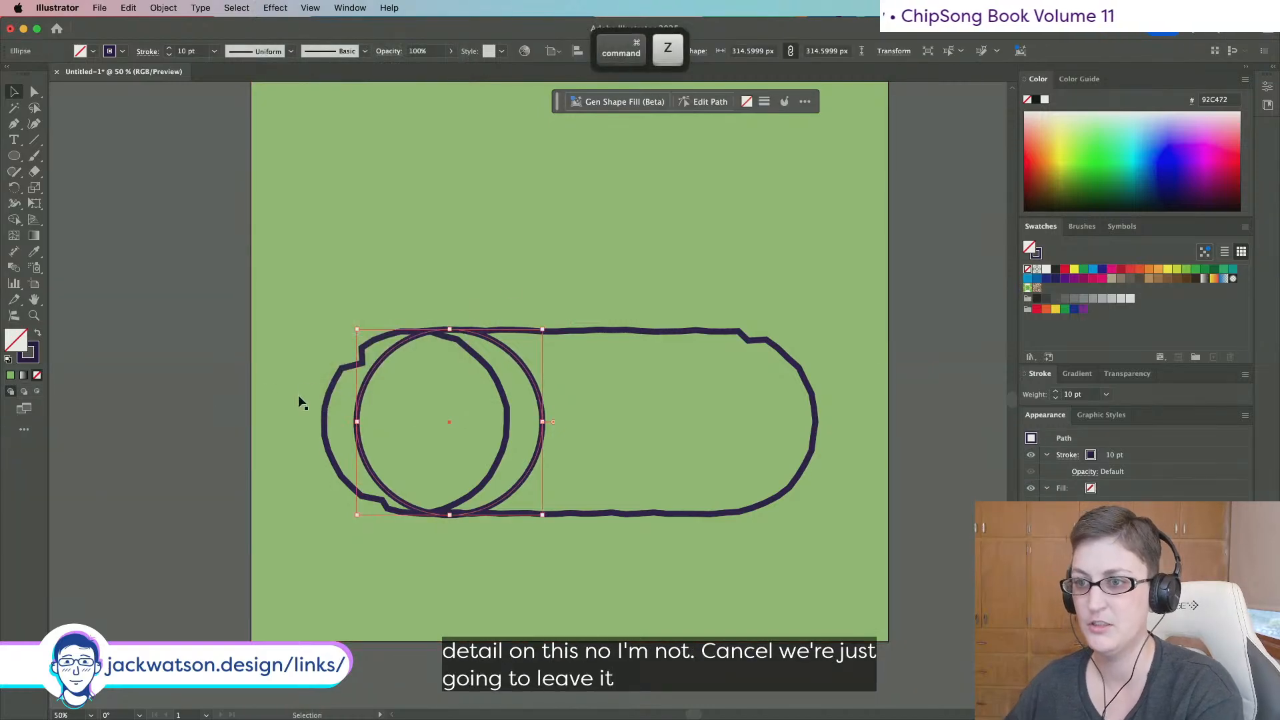
pyautogui.click(276, 7)
pyautogui.click(284, 43)
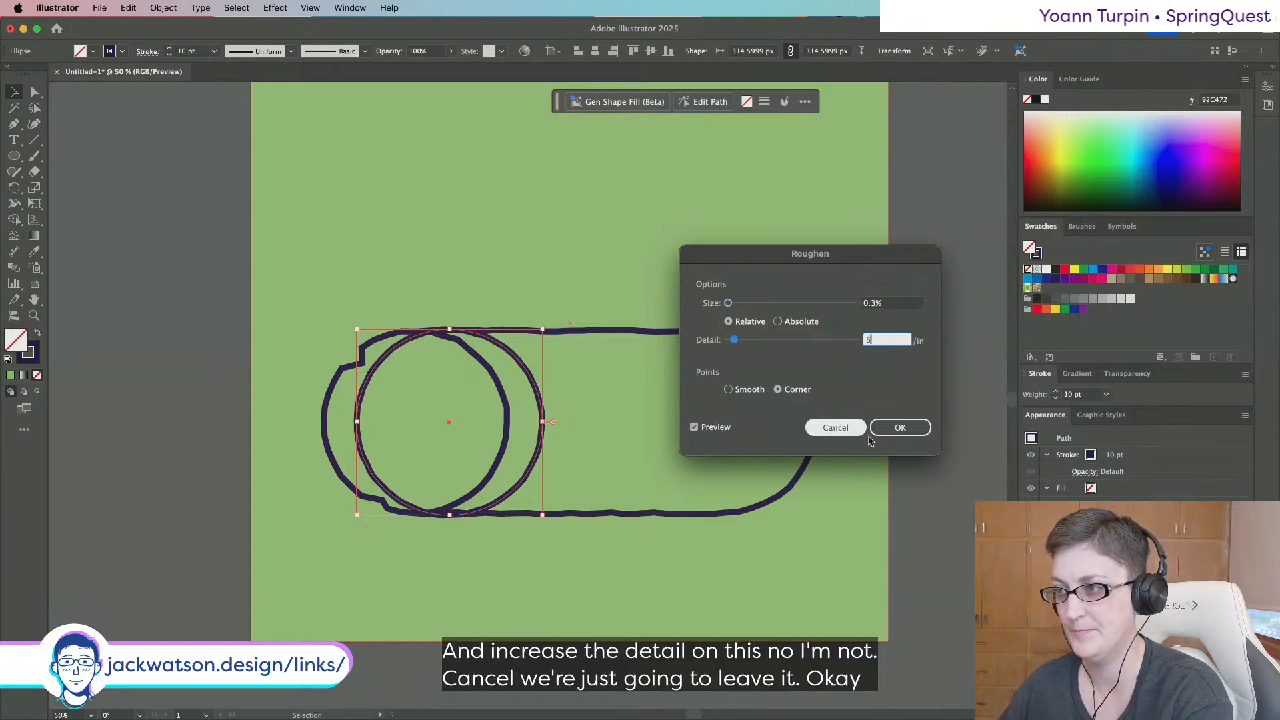
pyautogui.click(889, 436)
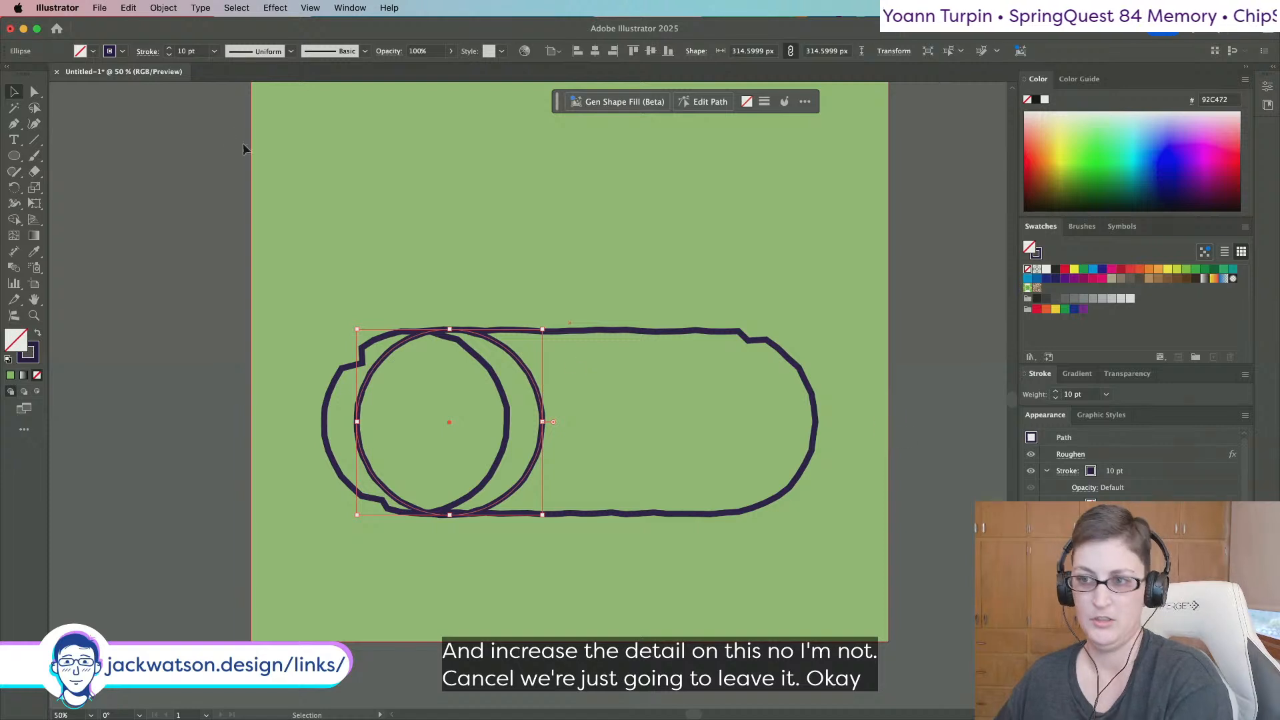
# Copy the roughened circle and paste a duplicate in front of it.
pyautogui.hscroll(-1, 591, 353)
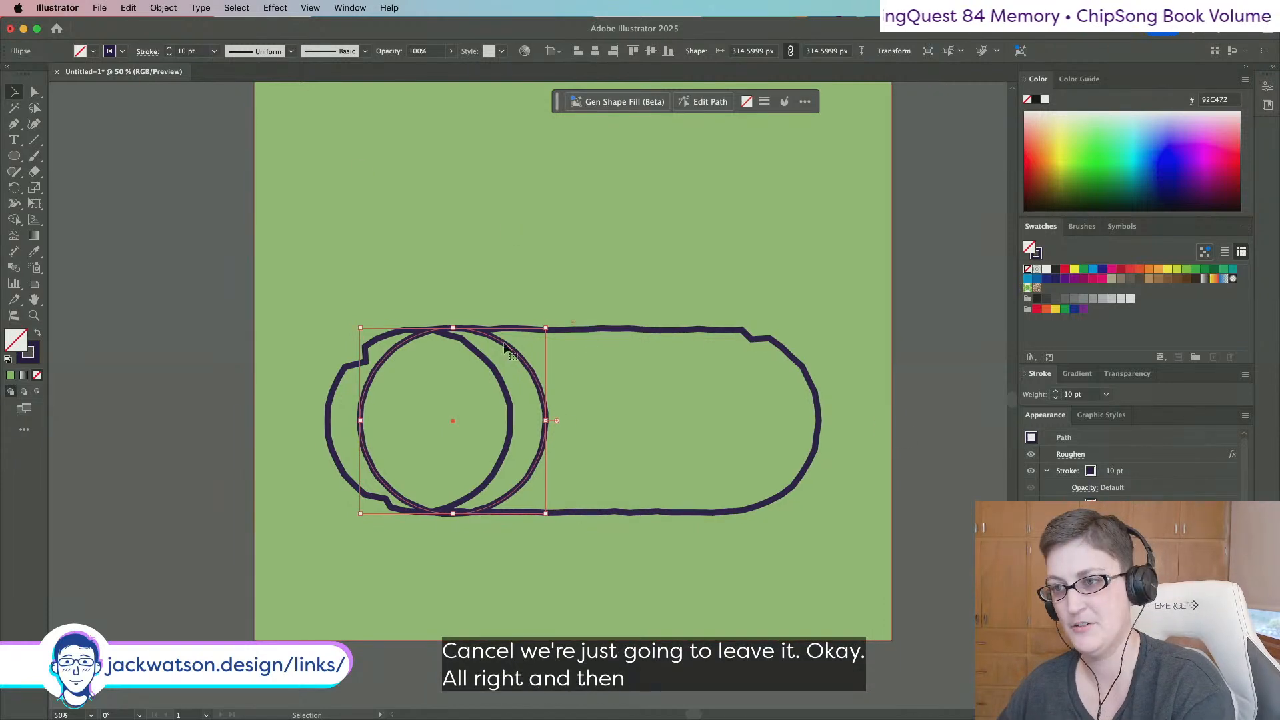
pyautogui.press('super+c')
pyautogui.press('super+f')
# Scale the pasted copy down into a tiny circle at the log end's centre.
pyautogui.press('v')
pyautogui.moveTo(545, 330); pyautogui.dragTo(487, 410)
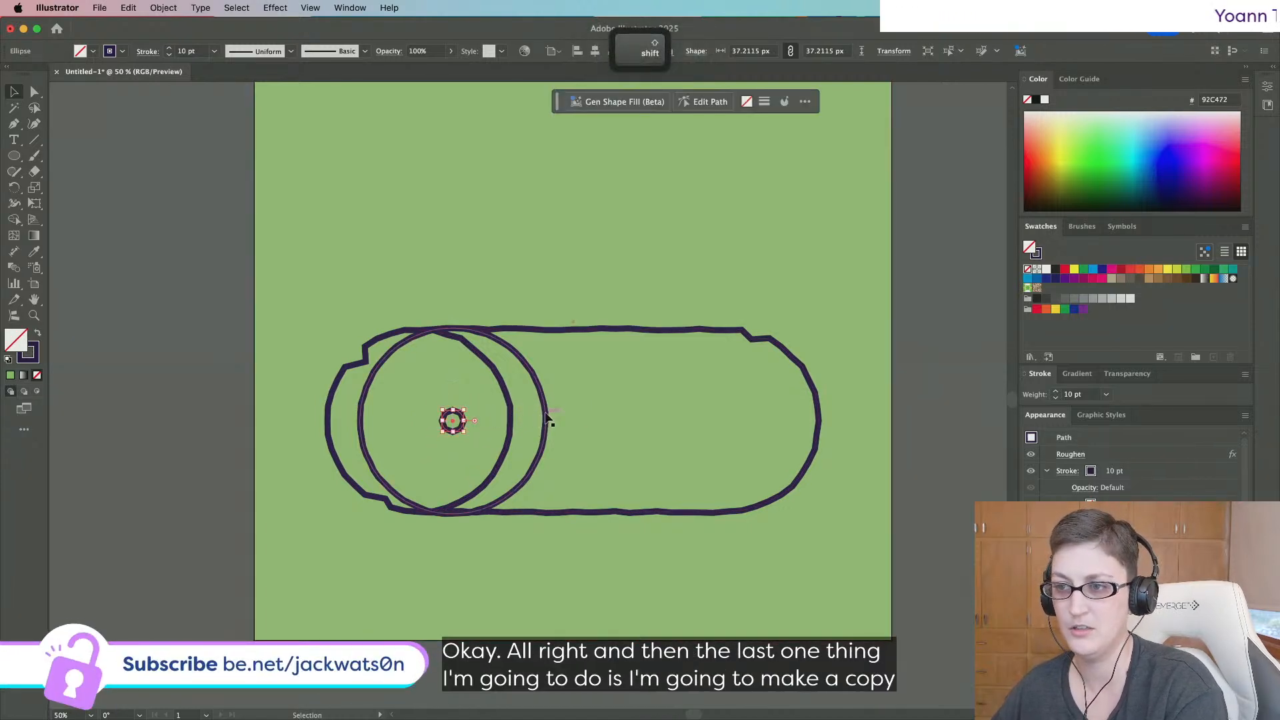
pyautogui.click(92, 292)
pyautogui.click(453, 431)
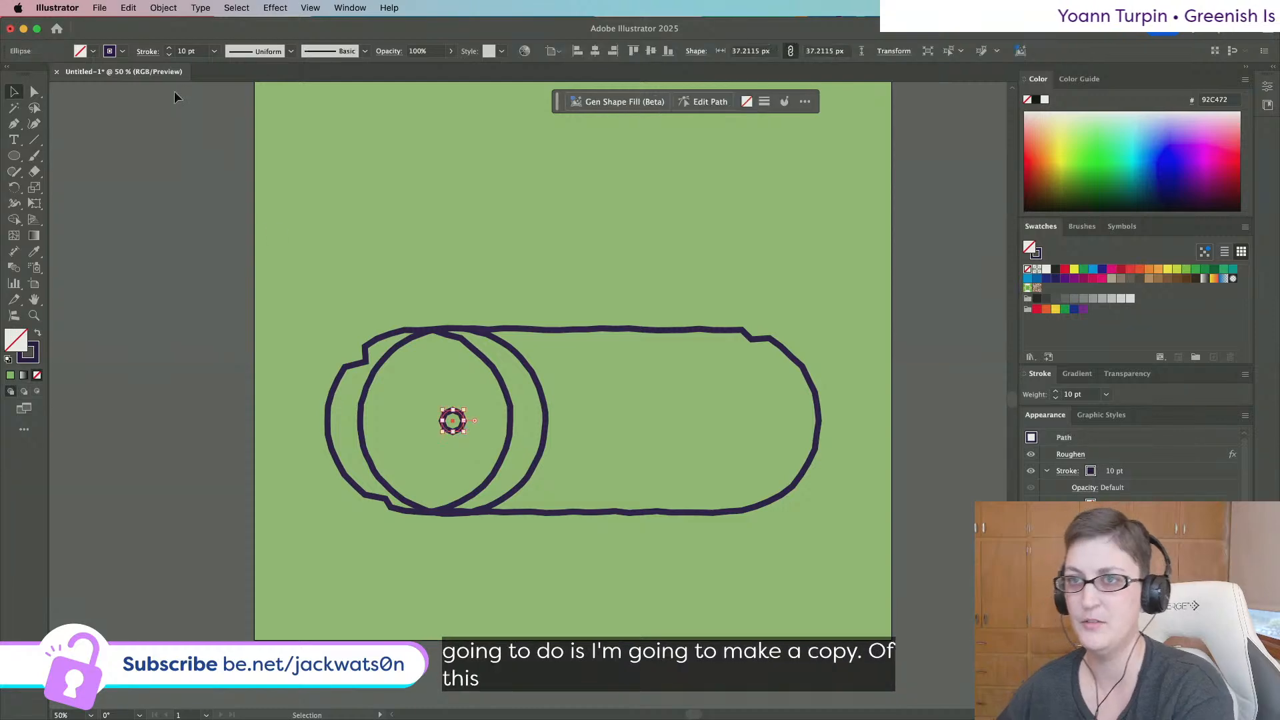
# Give the small centre circle a 5 pt stroke.
pyautogui.click(214, 51)
pyautogui.click(240, 140)
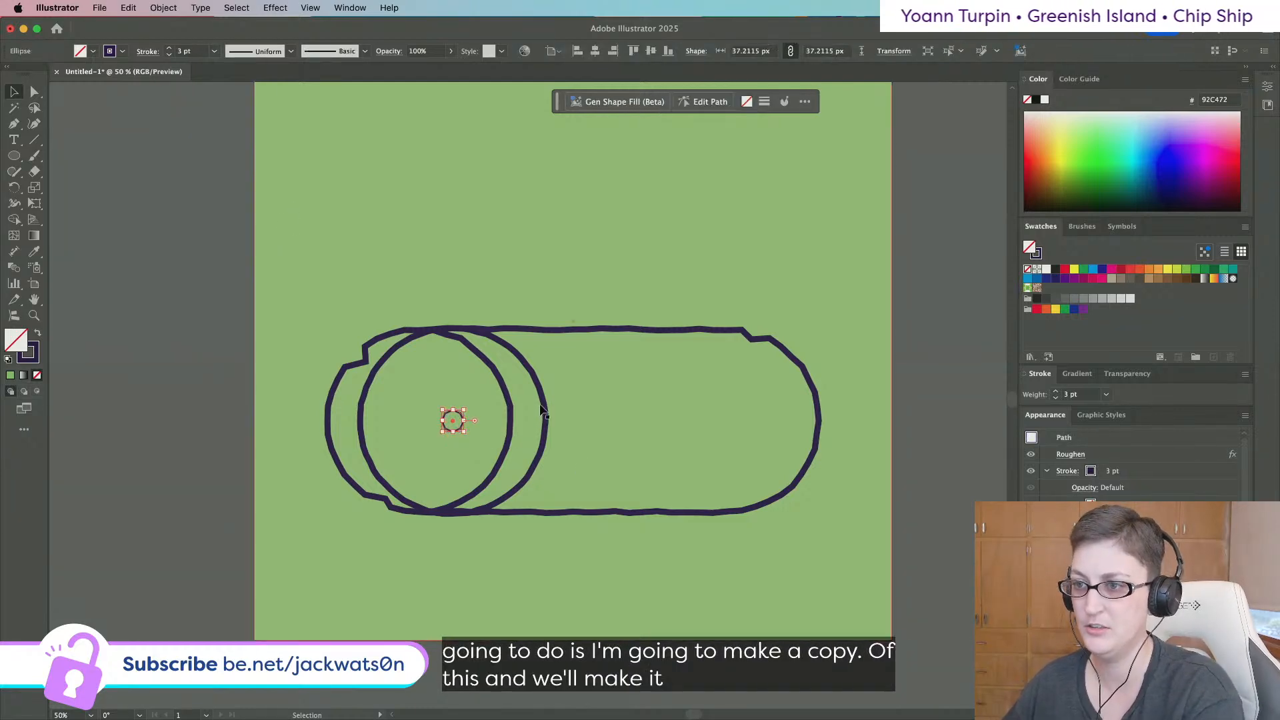
pyautogui.click(214, 51)
pyautogui.click(234, 94)
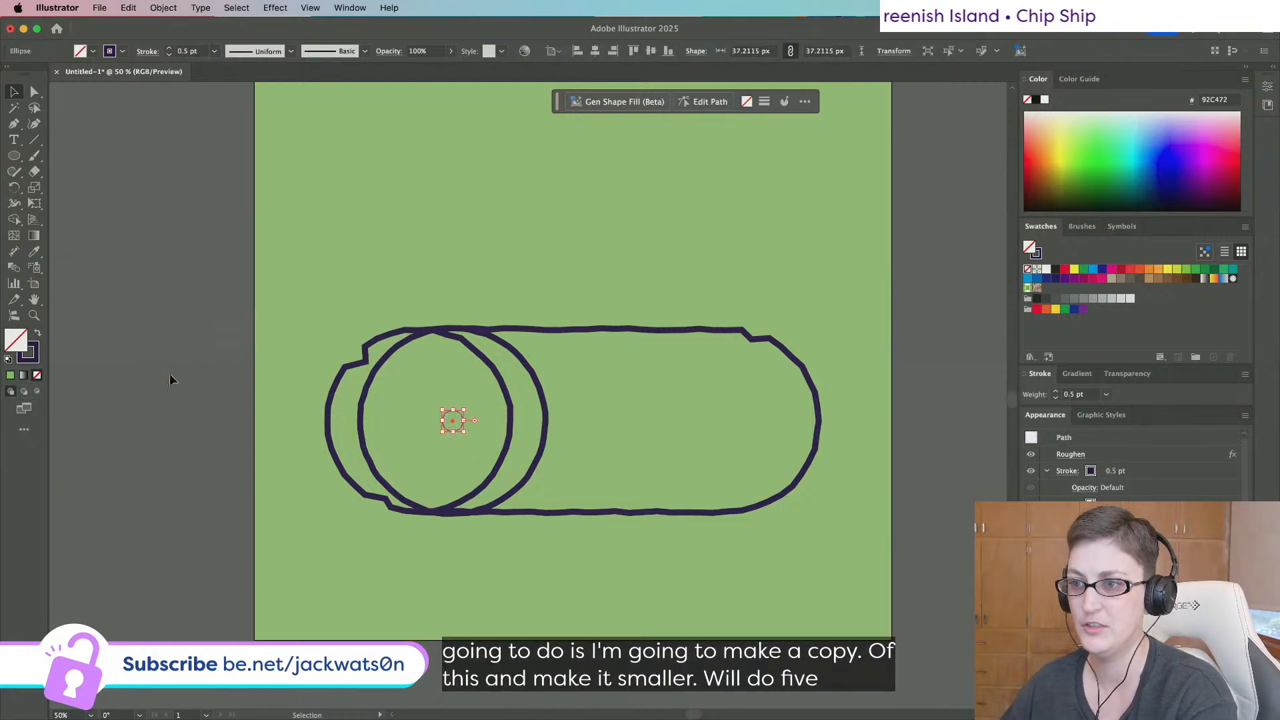
pyautogui.click(170, 377)
pyautogui.hotkey('ctrl', 'z')
pyautogui.click(214, 52)
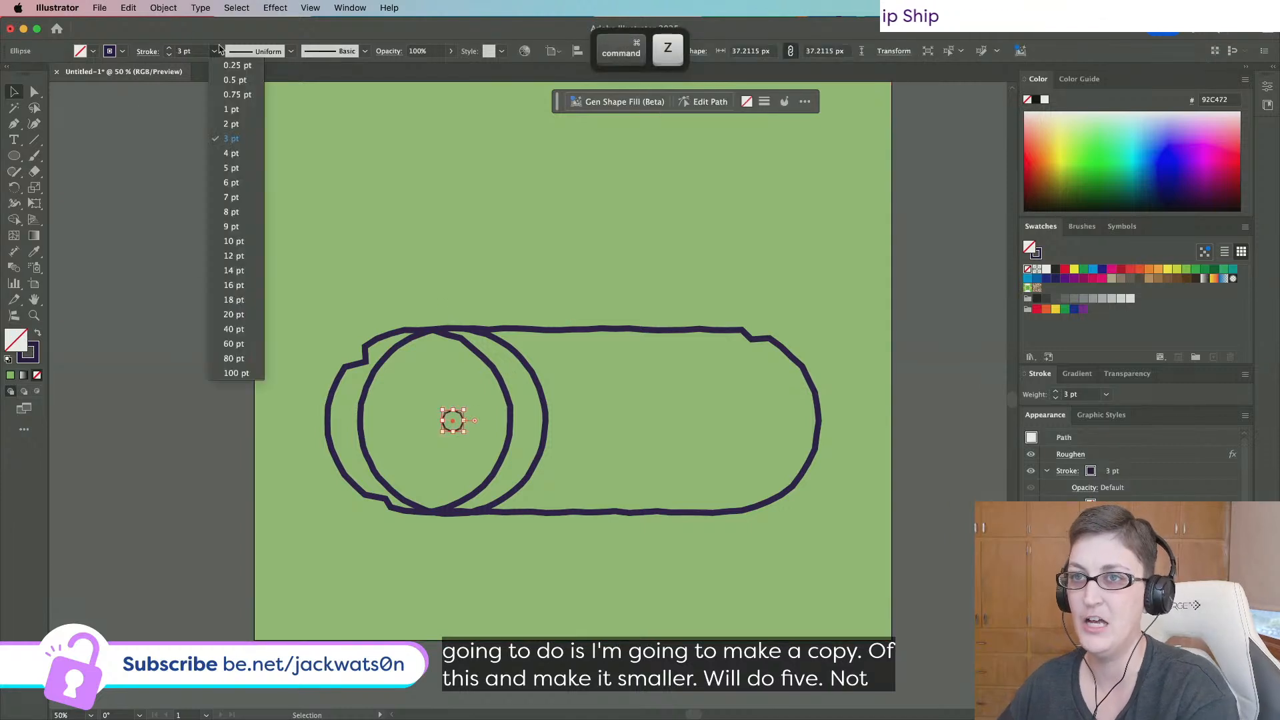
pyautogui.click(214, 52)
pyautogui.click(214, 52)
pyautogui.click(239, 167)
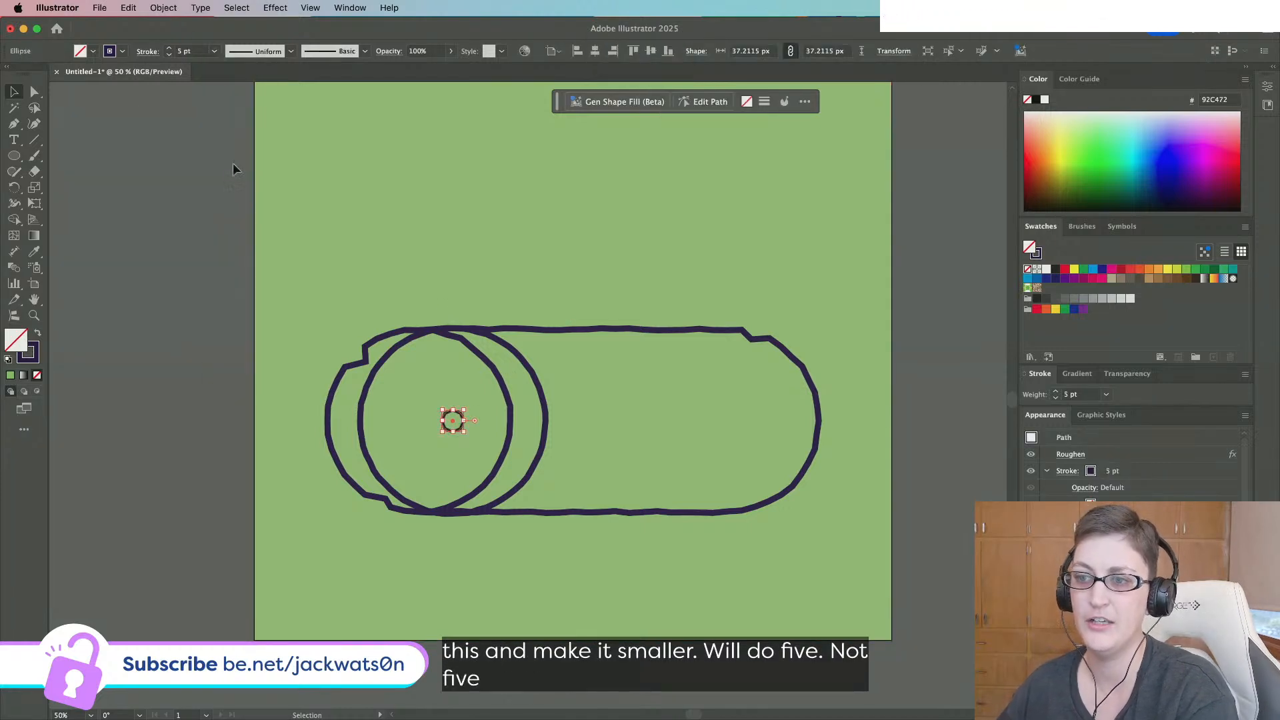
# Shrink the inner circle to 254 px with a 5 pt stroke, selecting it with the centre circle.
pyautogui.click(504, 346)
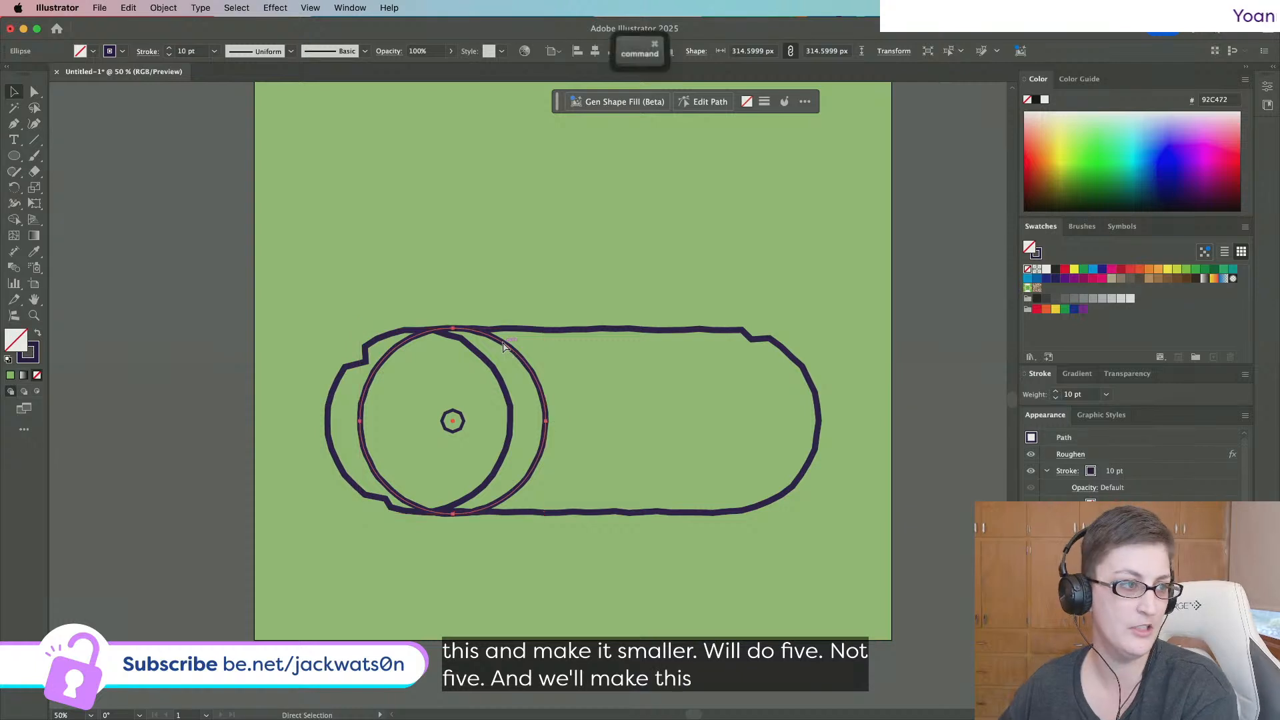
pyautogui.moveTo(546, 326); pyautogui.dragTo(535, 347)
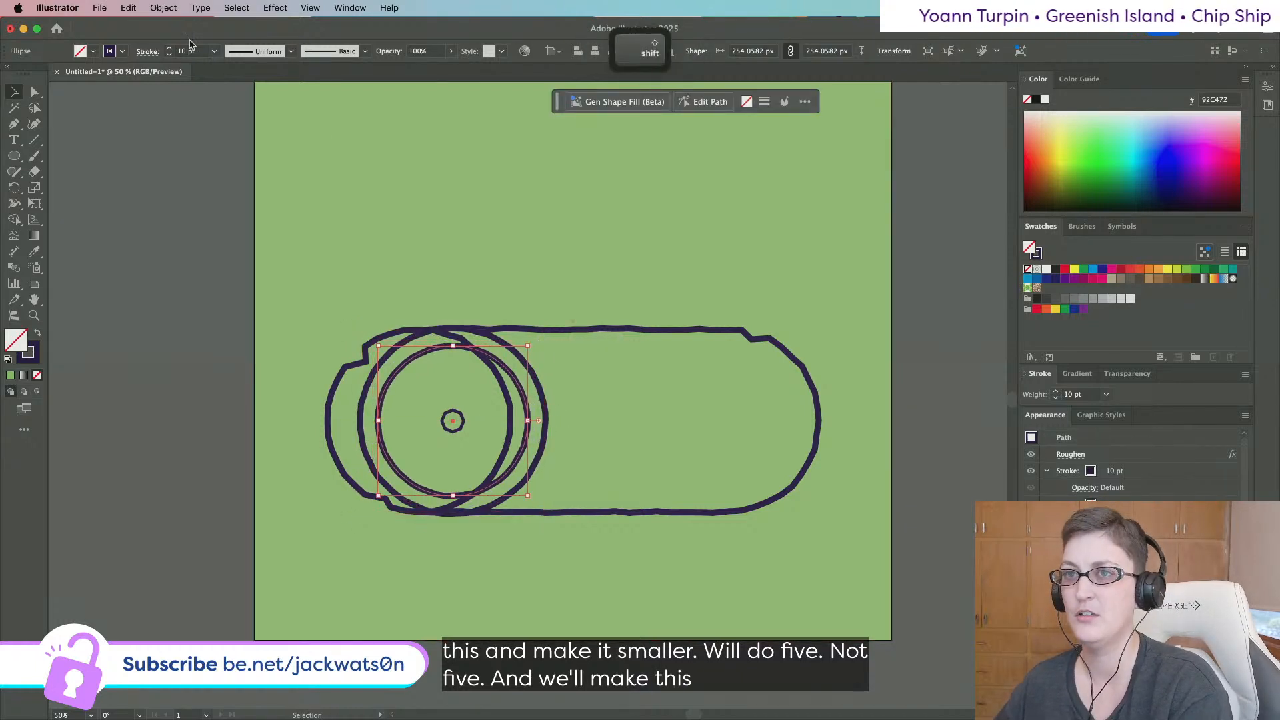
pyautogui.click(212, 52)
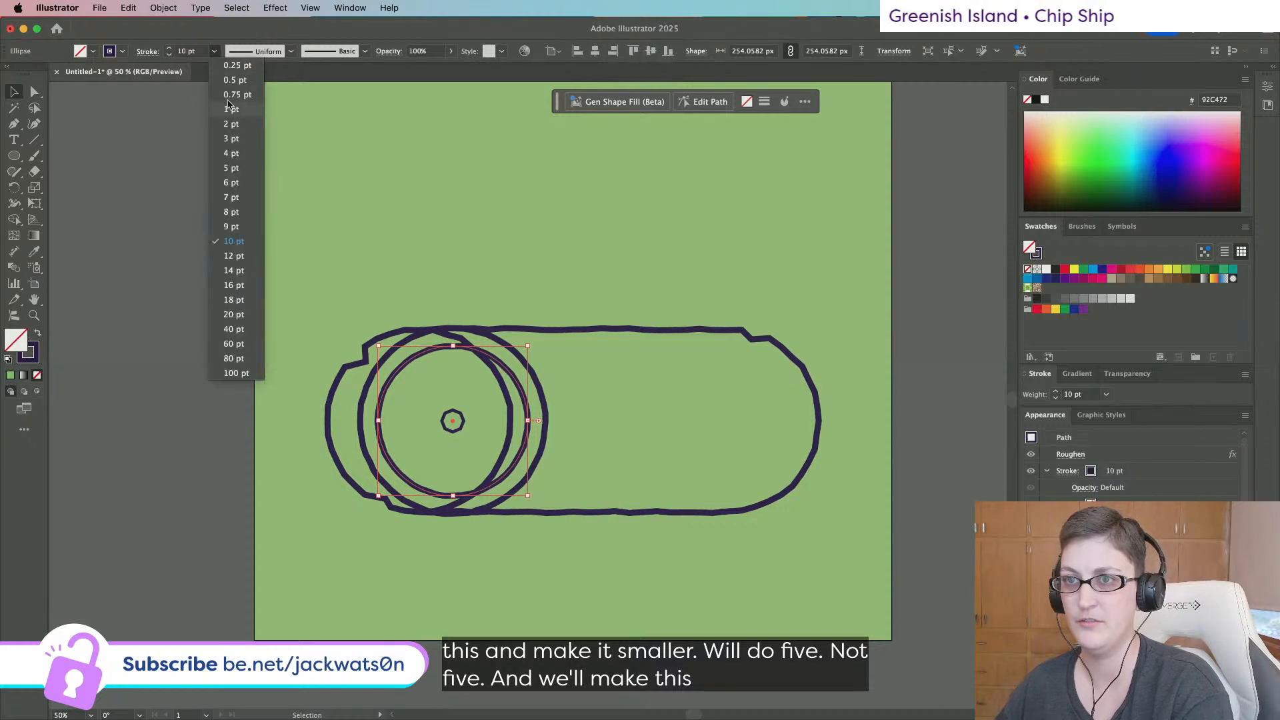
pyautogui.click(231, 168)
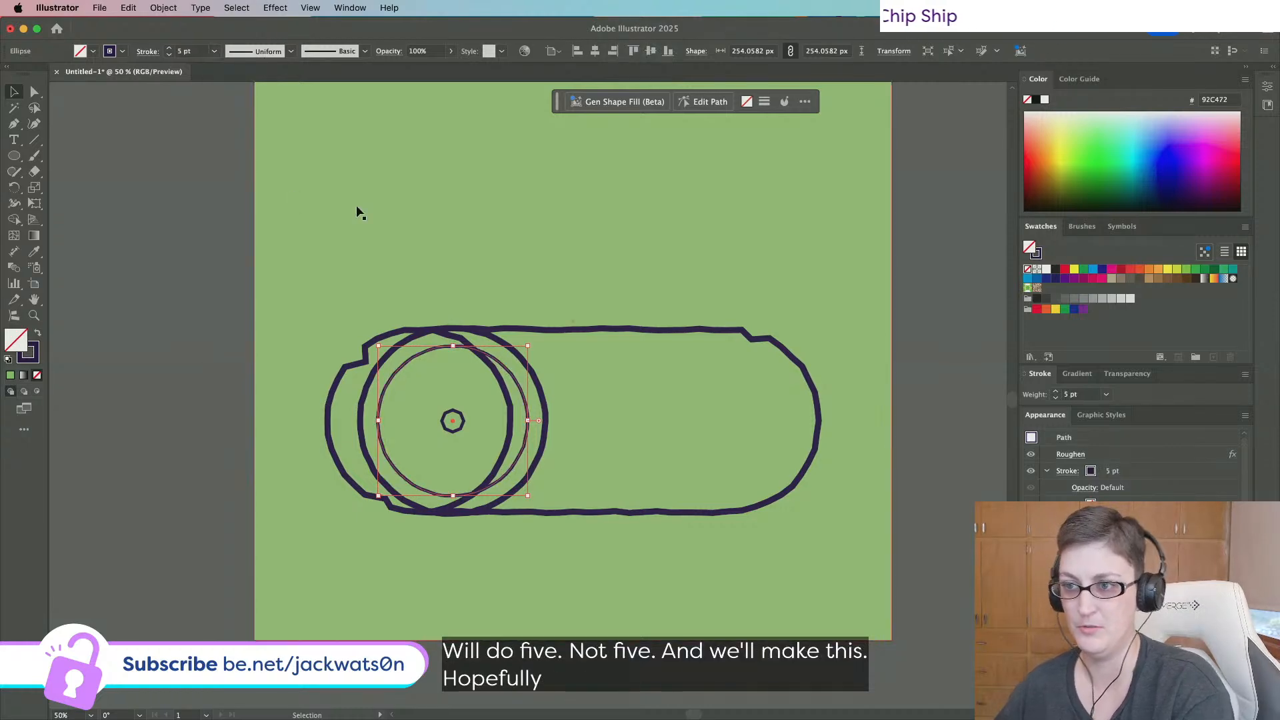
pyautogui.keyDown('shift'); pyautogui.click(446, 413); pyautogui.keyUp('shift')
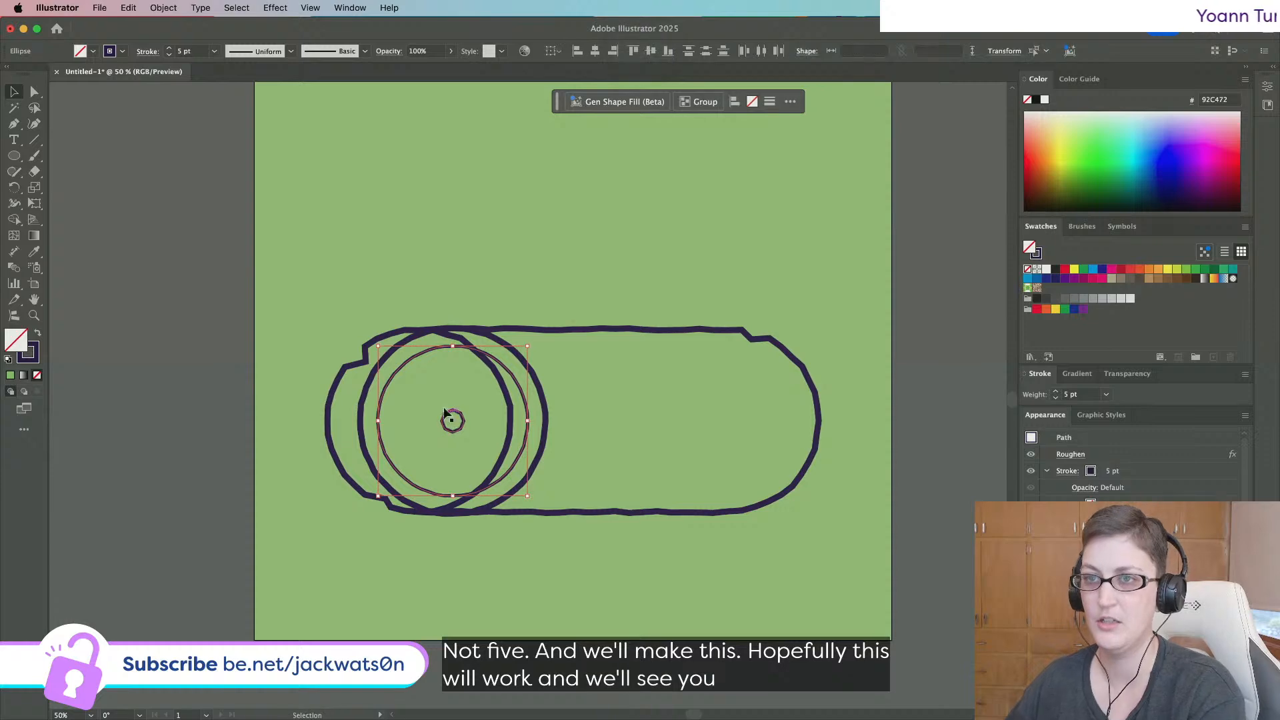
# Blend the 254 px ring and centre circle using 3 Specified Steps spacing.
pyautogui.click(148, 10)
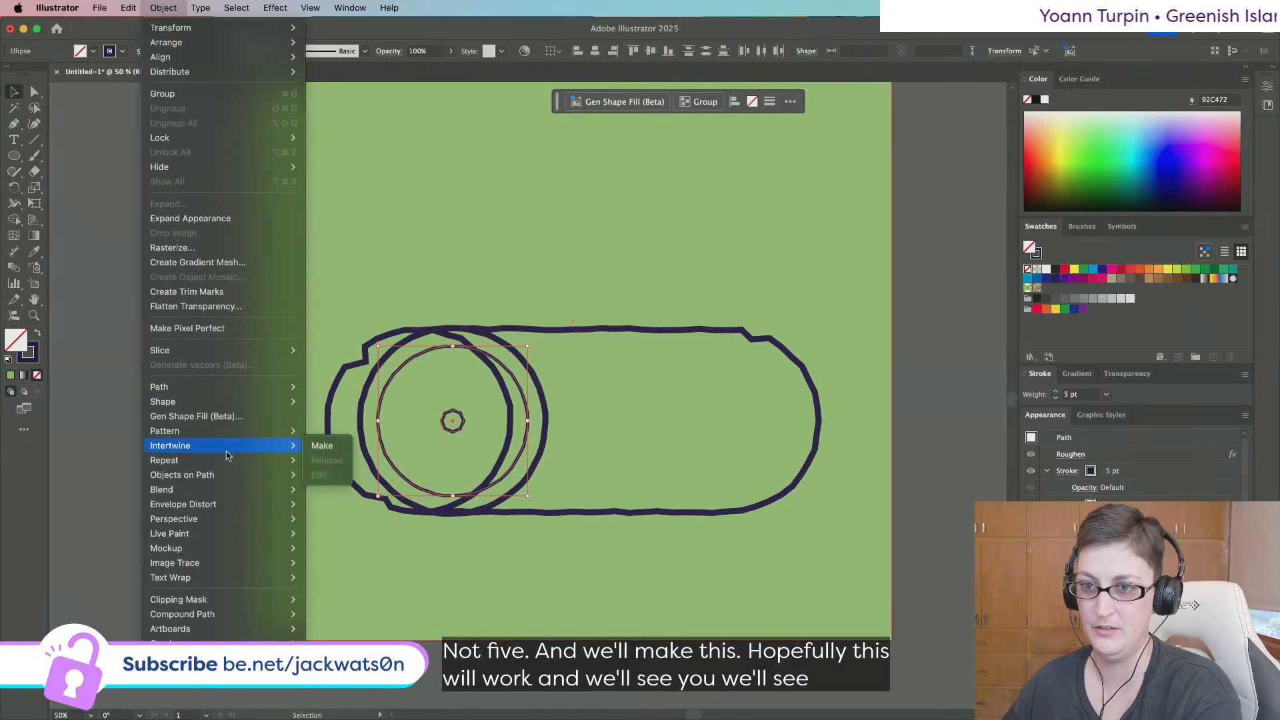
pyautogui.click(321, 486)
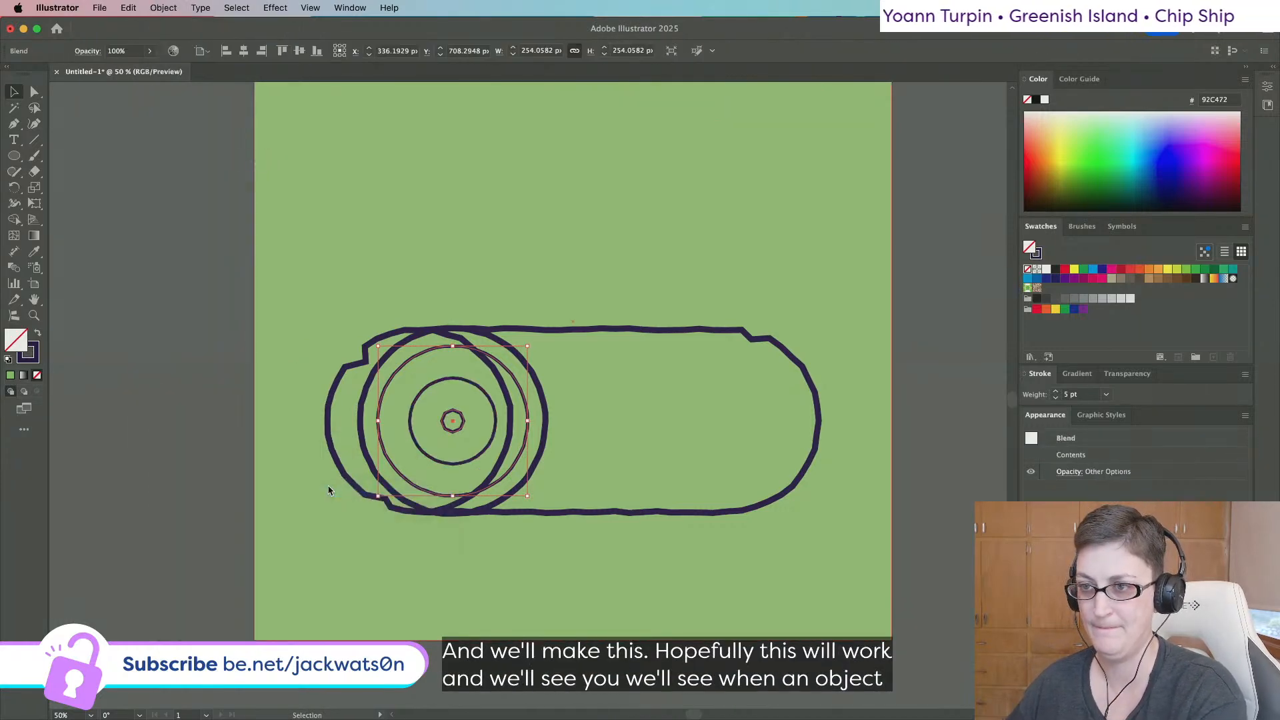
pyautogui.click(164, 8)
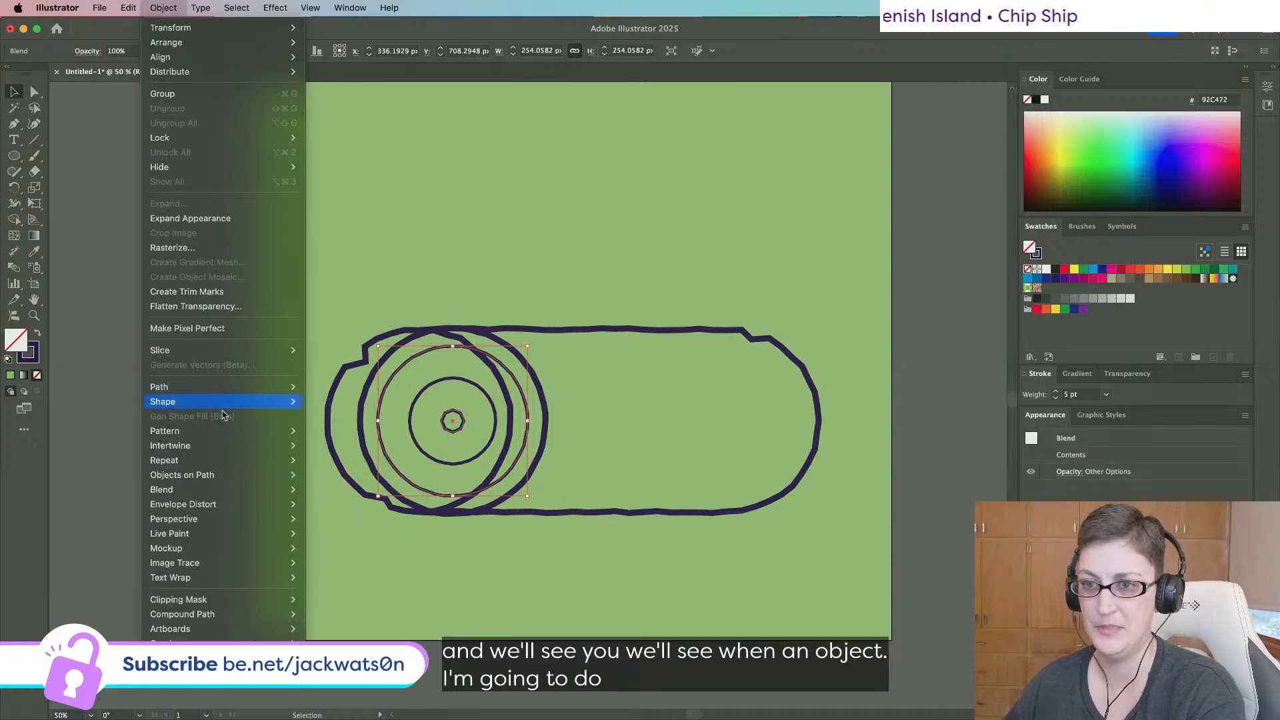
pyautogui.moveTo(242, 490)
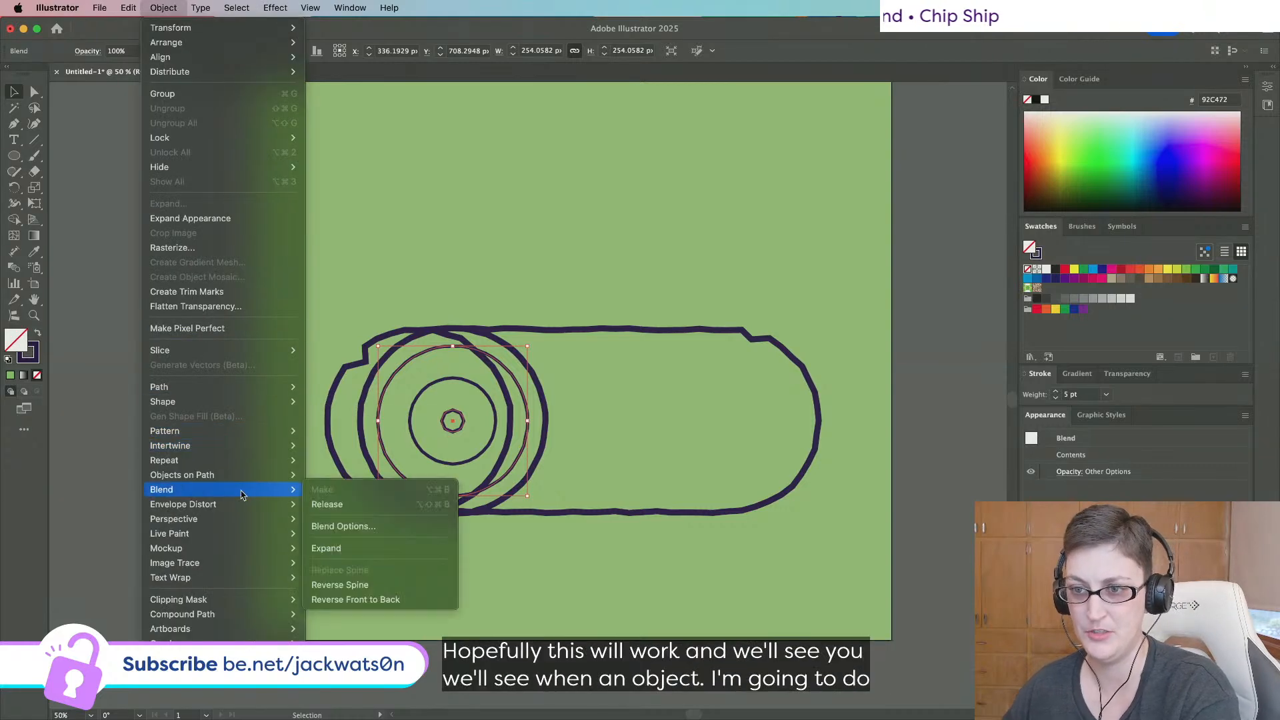
pyautogui.click(341, 527)
pyautogui.click(858, 313)
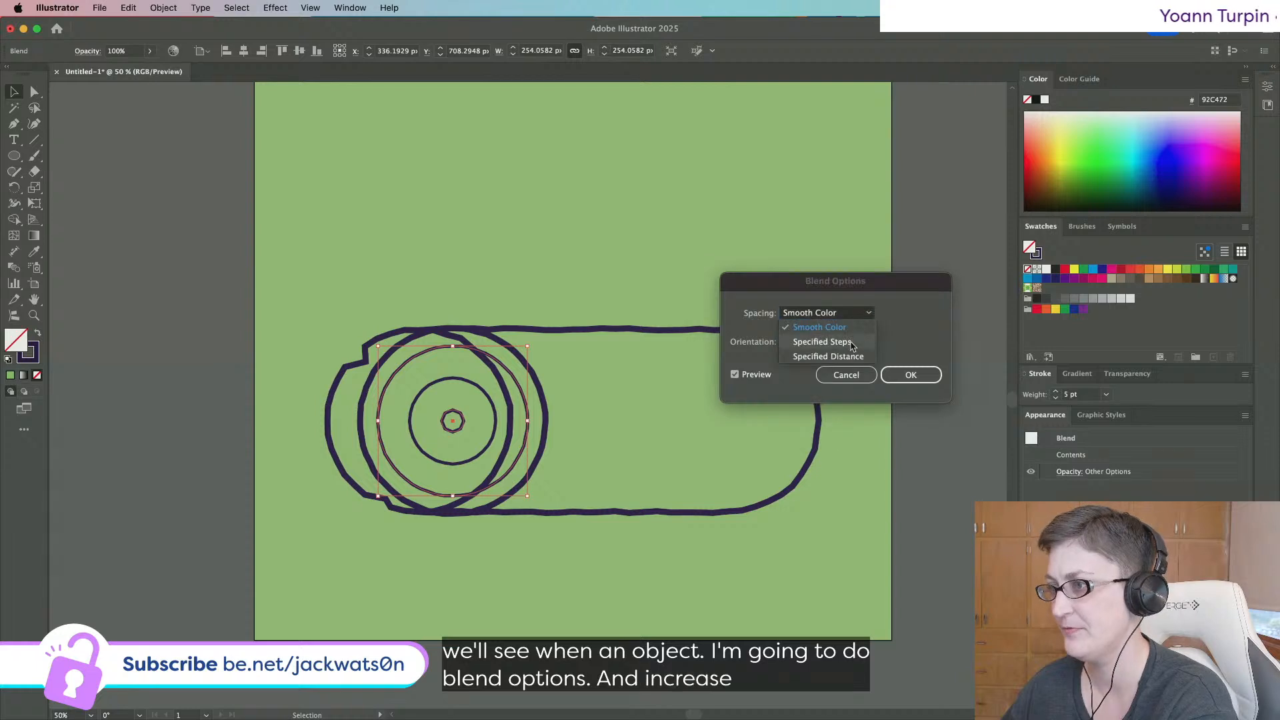
pyautogui.click(857, 327)
pyautogui.press('Up')
pyautogui.press('Up')
pyautogui.press('Up')
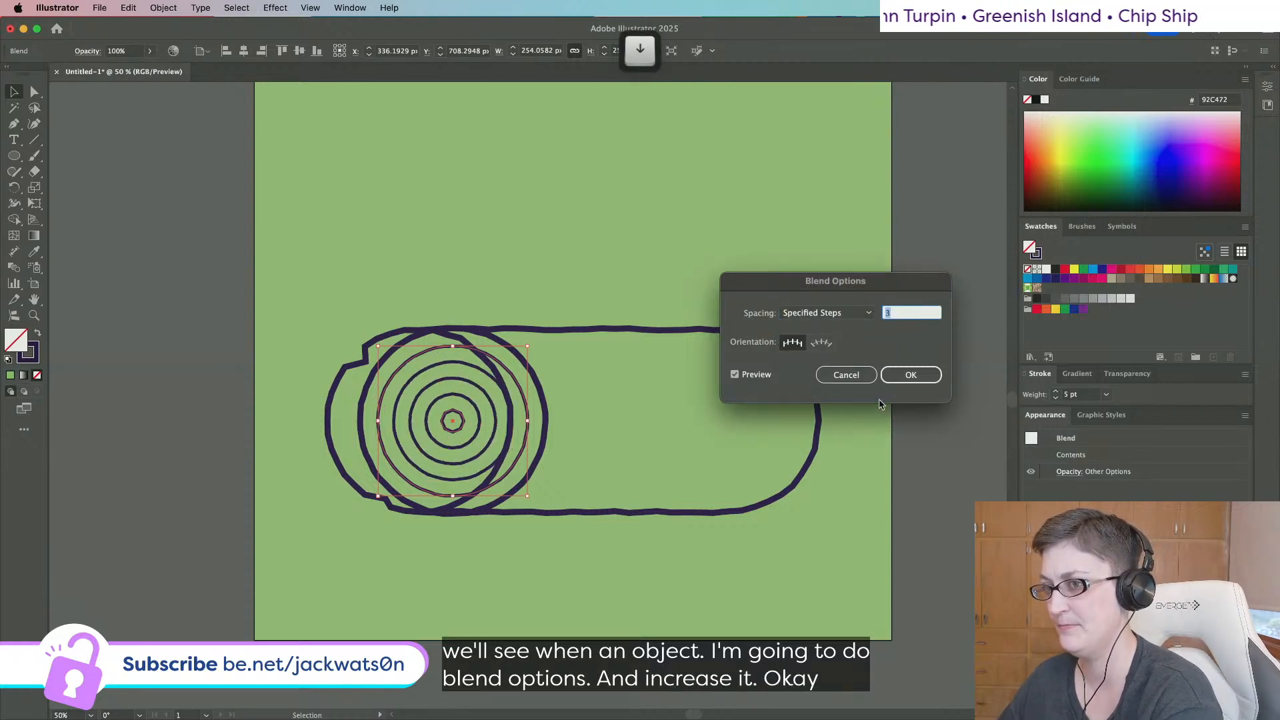
pyautogui.press('Down')
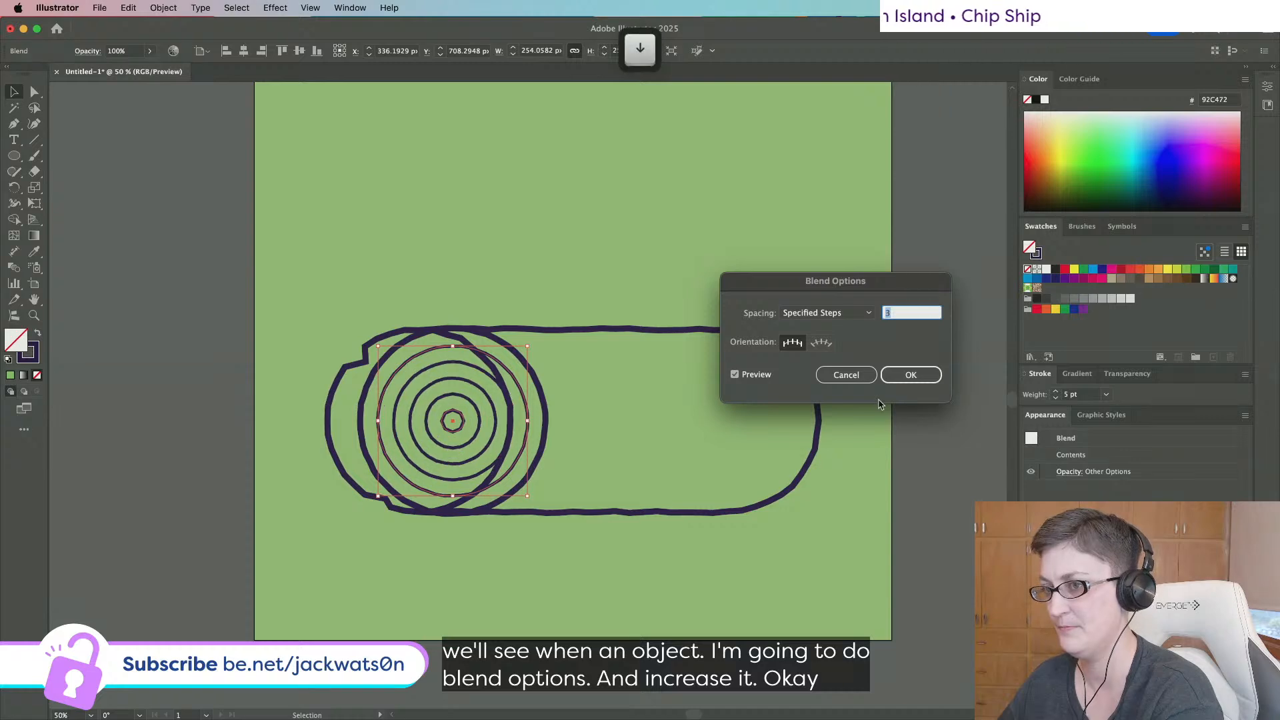
pyautogui.click(907, 374)
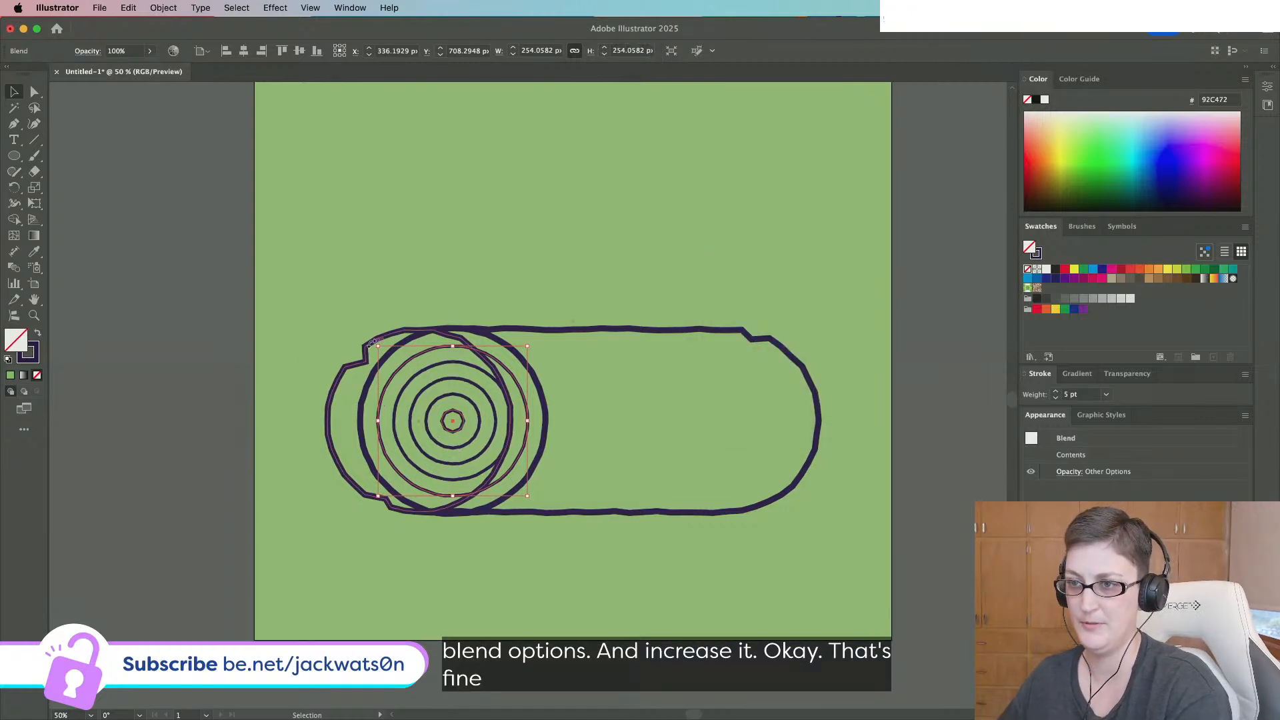
# Paste a copy of the notched log-end outline in front and clip the ring blend to it.
pyautogui.click(367, 348)
pyautogui.press('super+c')
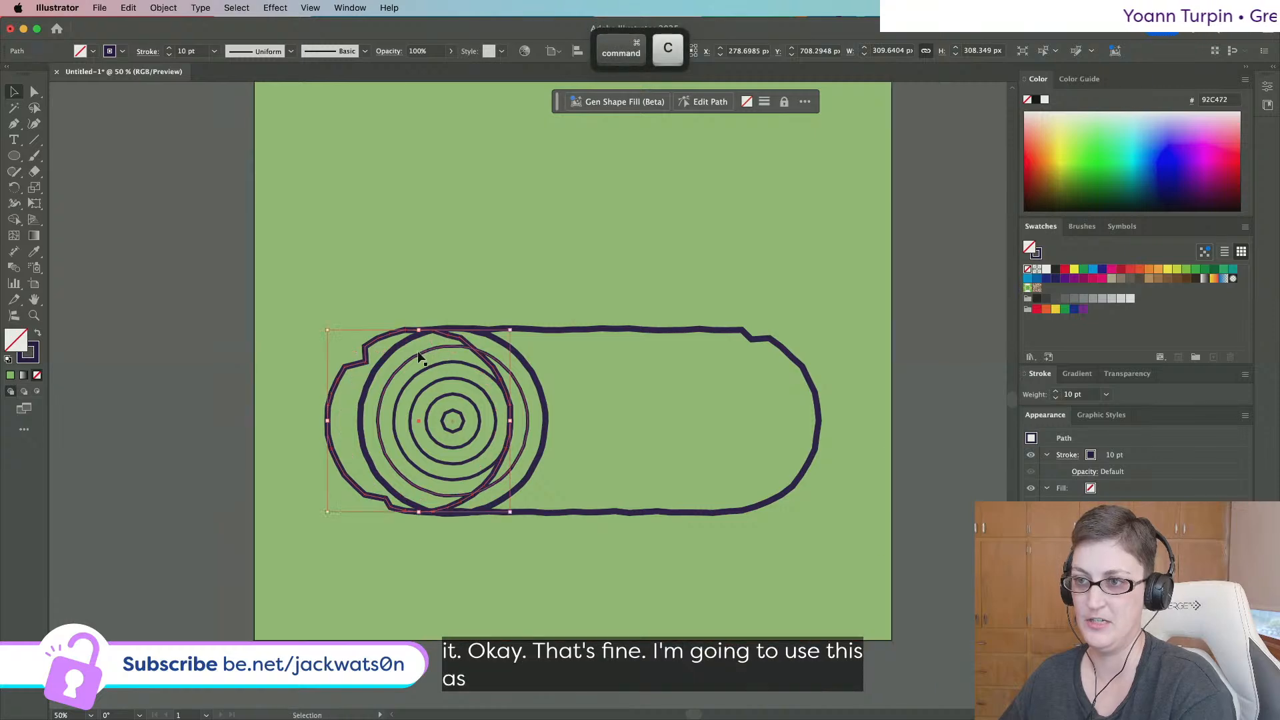
pyautogui.click(424, 352)
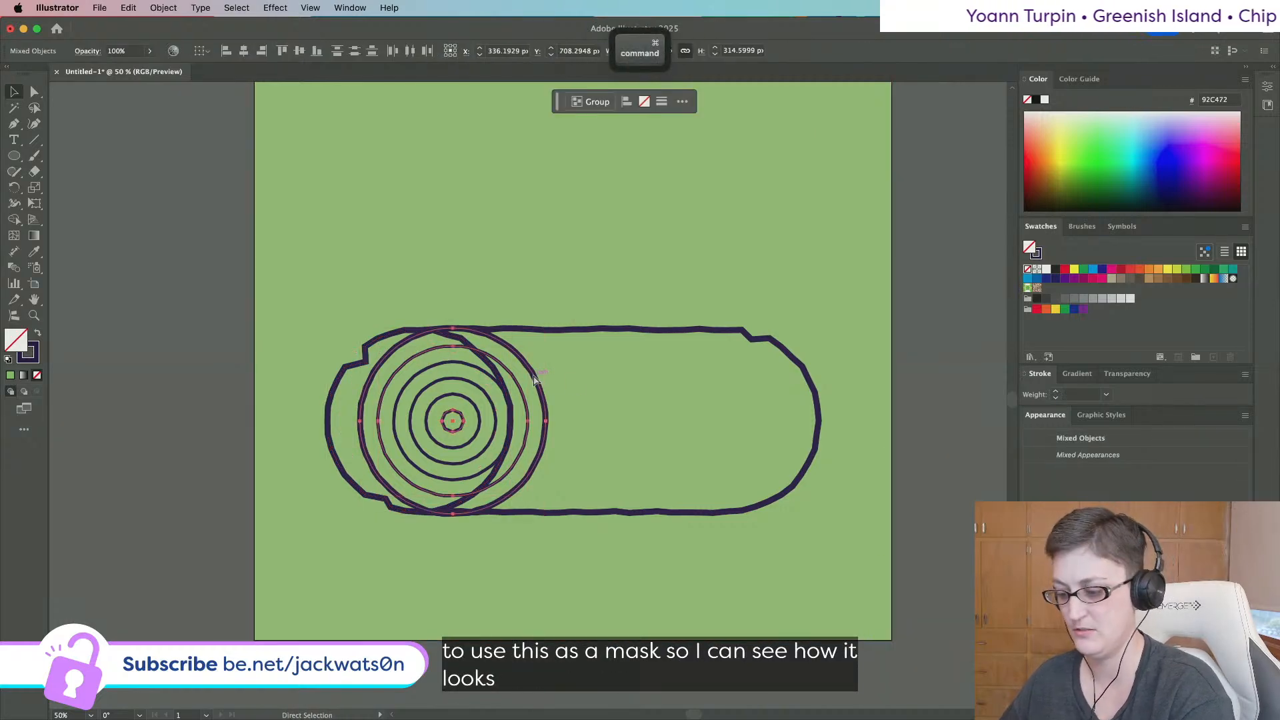
pyautogui.press('super+f')
pyautogui.keyDown('shift'); pyautogui.click(536, 380); pyautogui.keyUp('shift')
pyautogui.rightClick(536, 380)
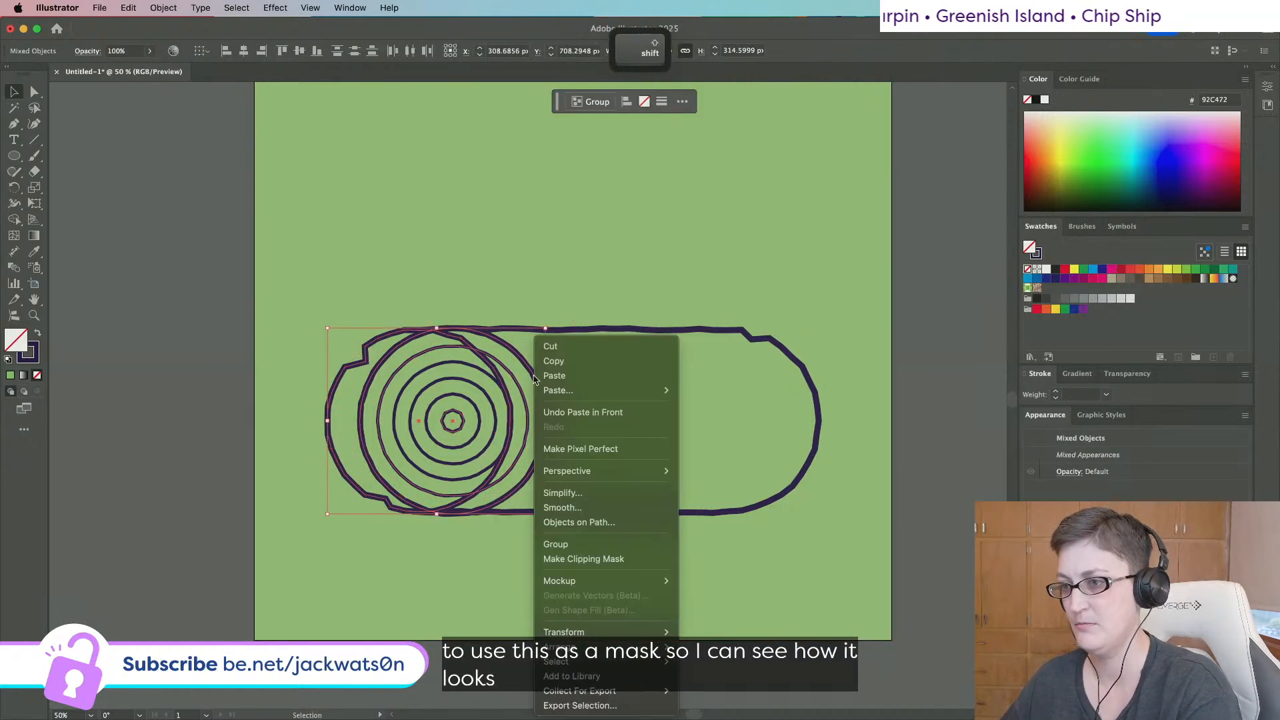
pyautogui.click(600, 563)
pyautogui.click(232, 456)
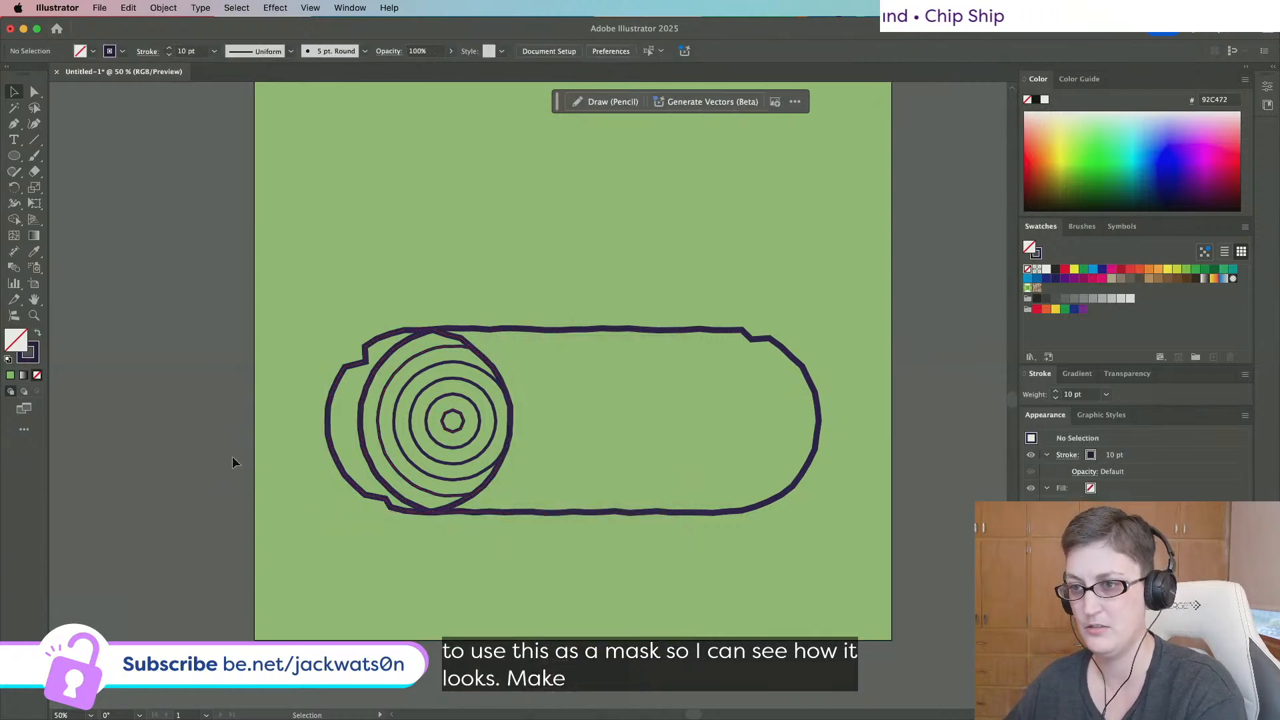
# Narrow the tree rings inside the clipping group to fit the log end.
pyautogui.scroll(-2, 619, 430)
pyautogui.scroll(1, 619, 430)
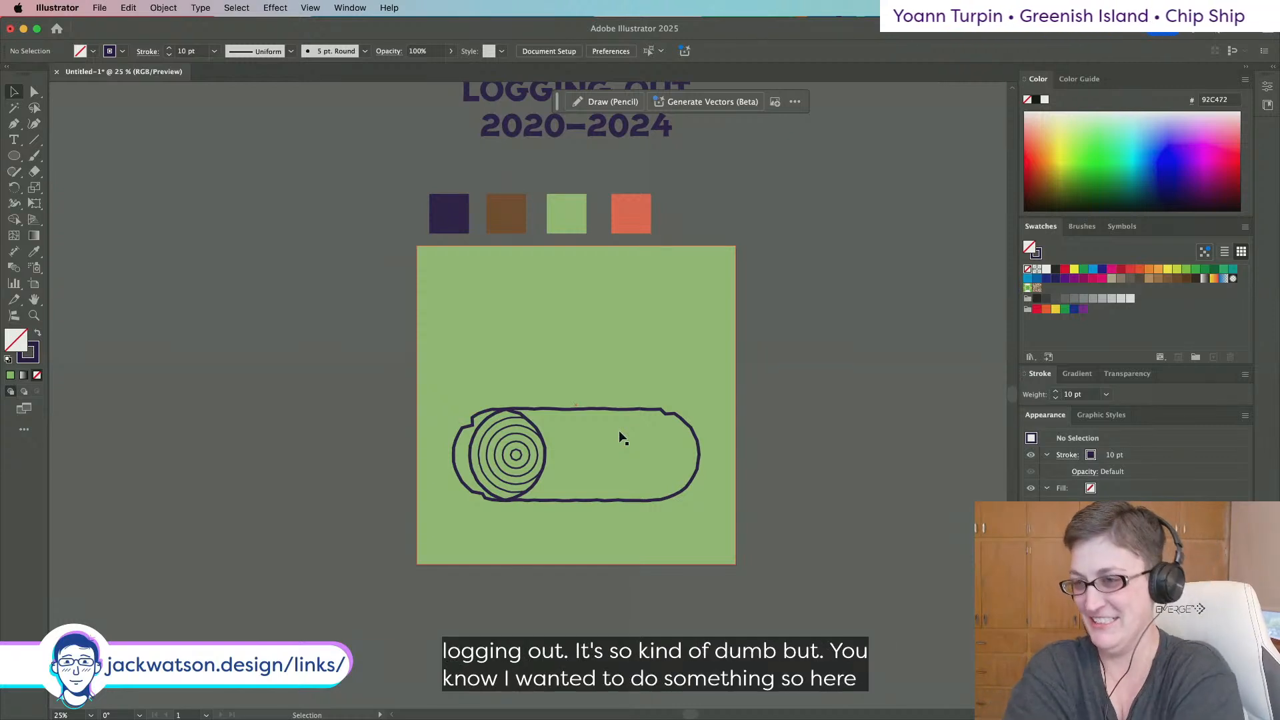
pyautogui.scroll(1, 590, 427)
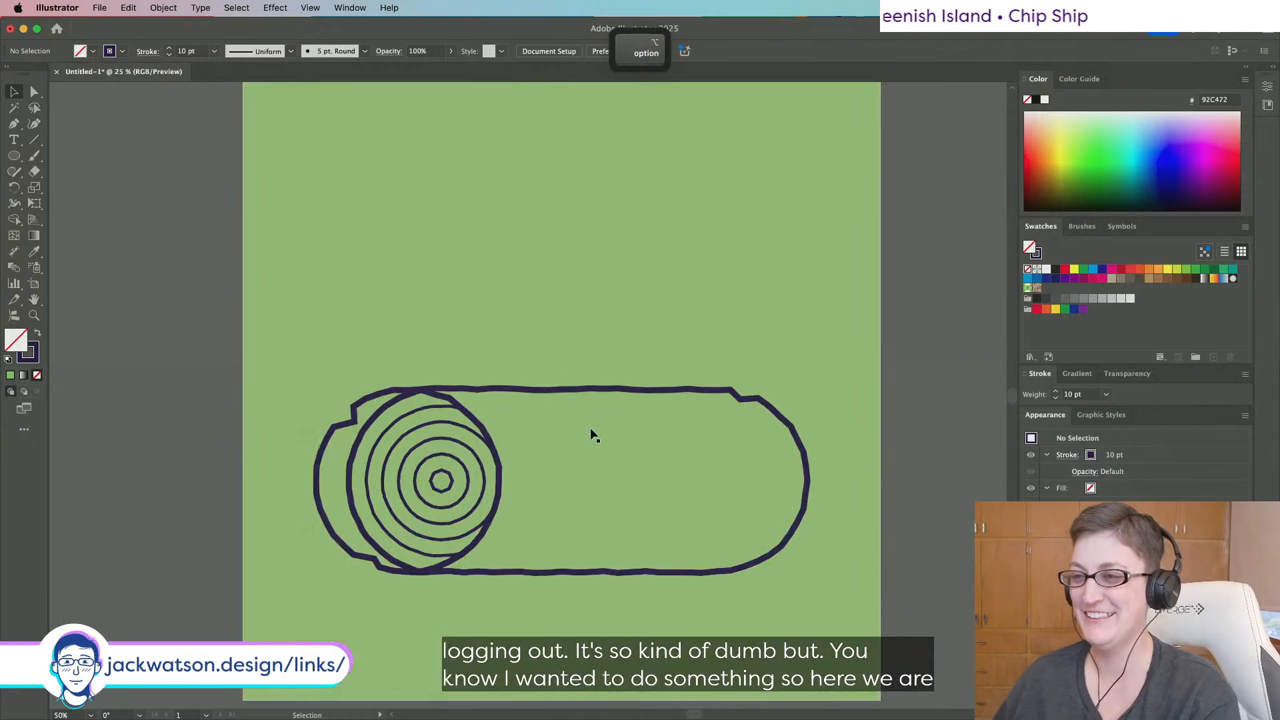
pyautogui.click(395, 430)
pyautogui.doubleClick(395, 430)
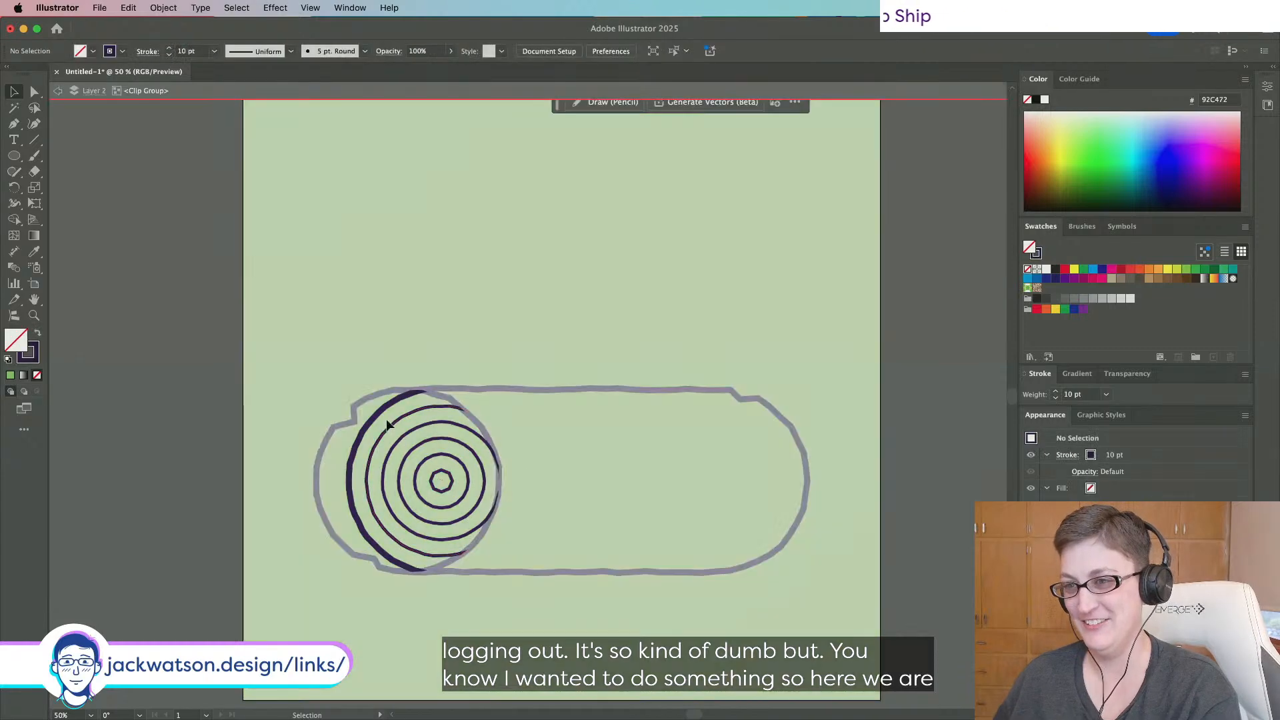
pyautogui.click(383, 419)
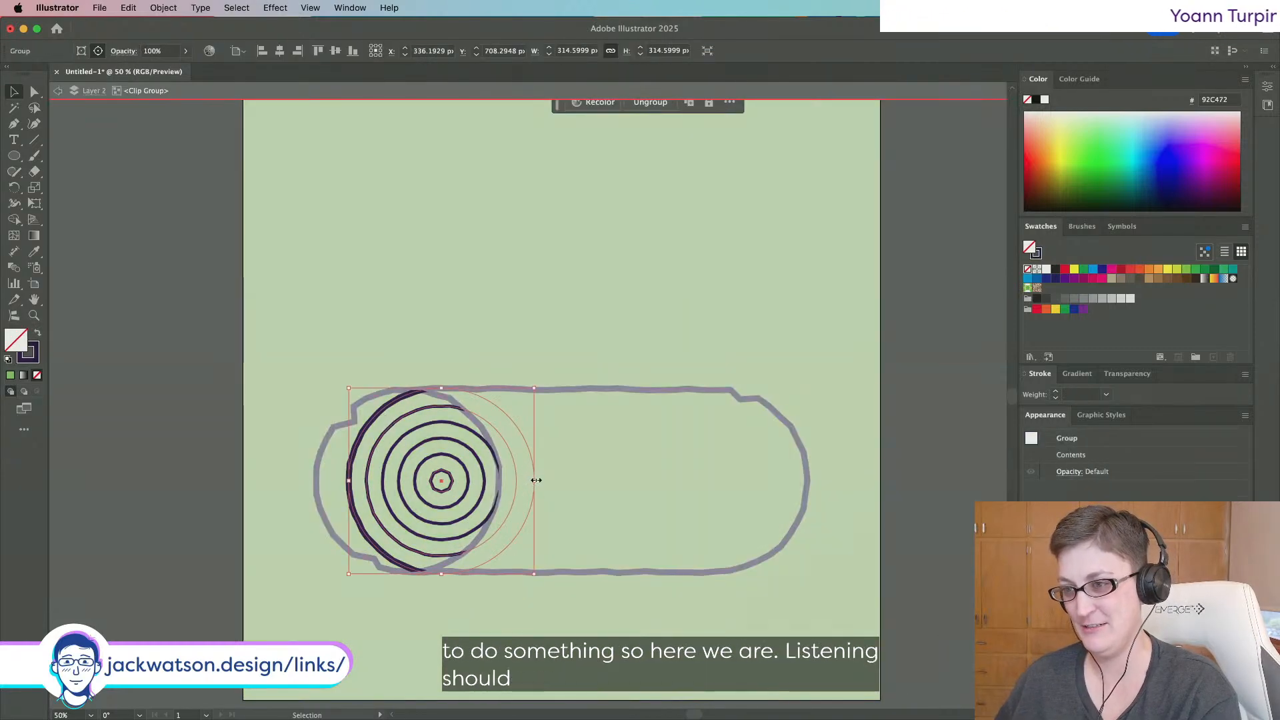
pyautogui.moveTo(534, 480); pyautogui.dragTo(507, 481)
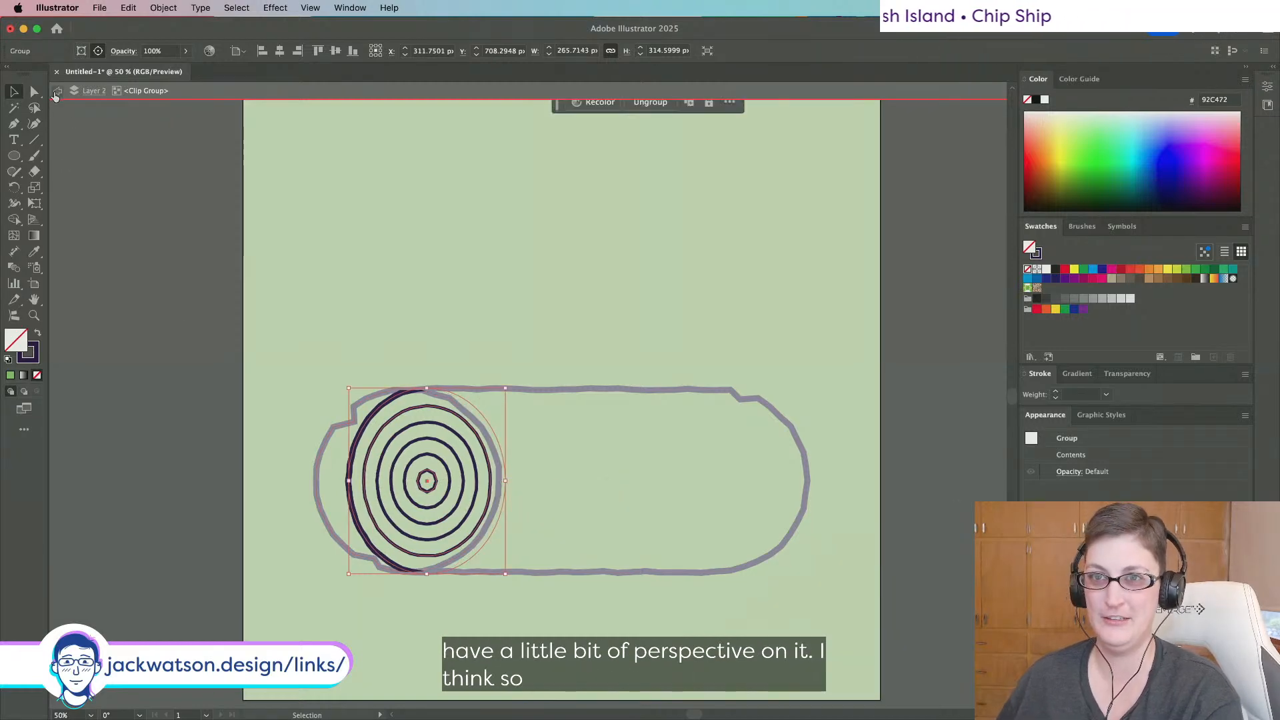
pyautogui.click(57, 93)
# Shift the clipped rings slightly right and widen them to about 276 px.
pyautogui.scroll(-3, 152, 307)
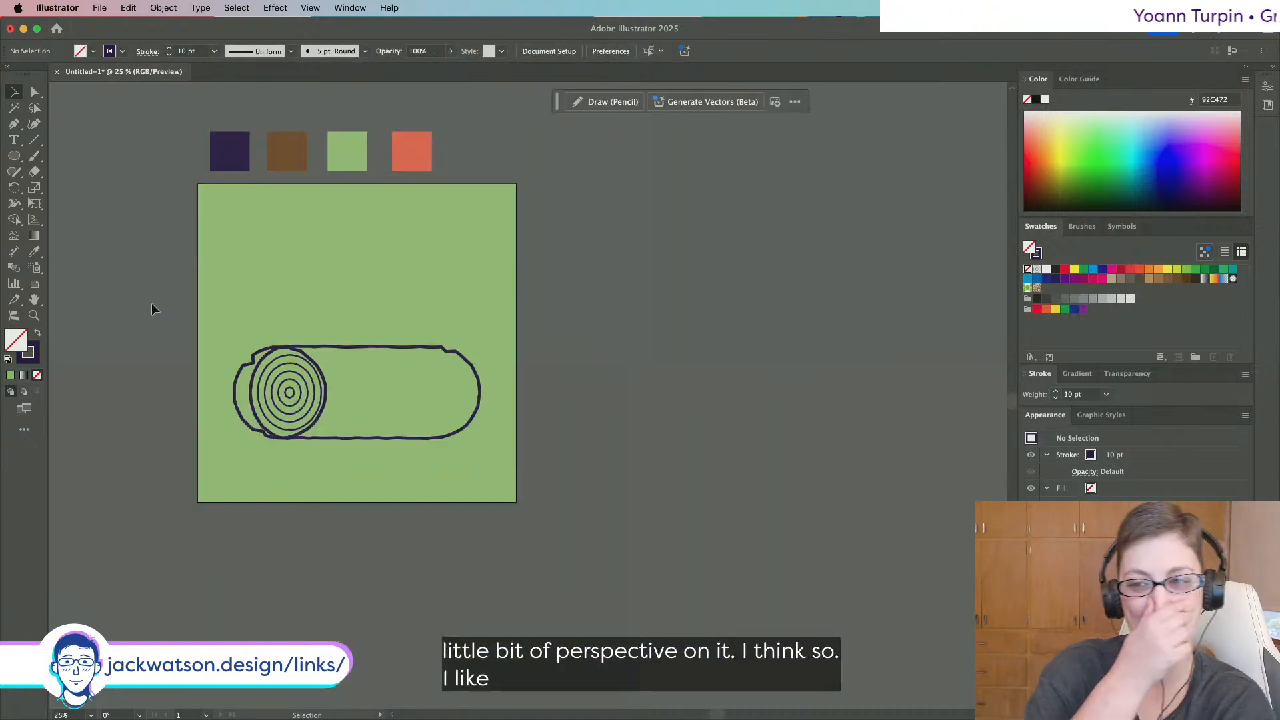
pyautogui.press('alt')
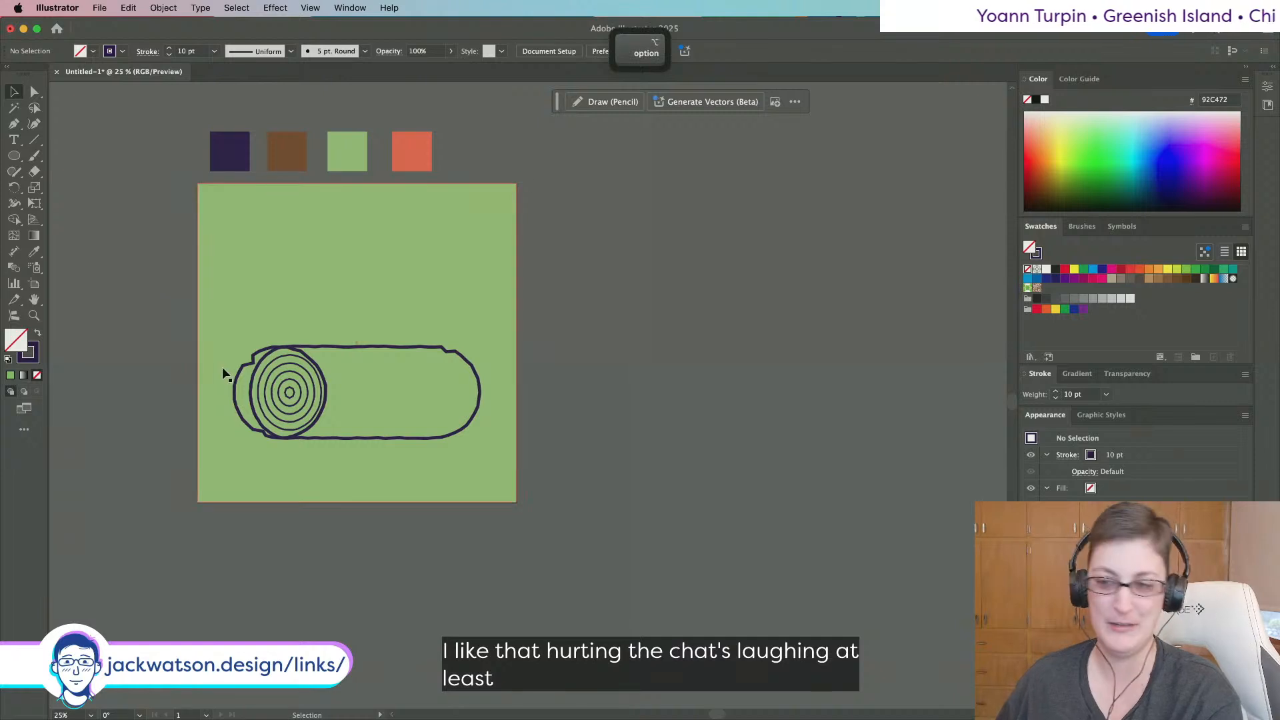
pyautogui.scroll(1, 318, 380)
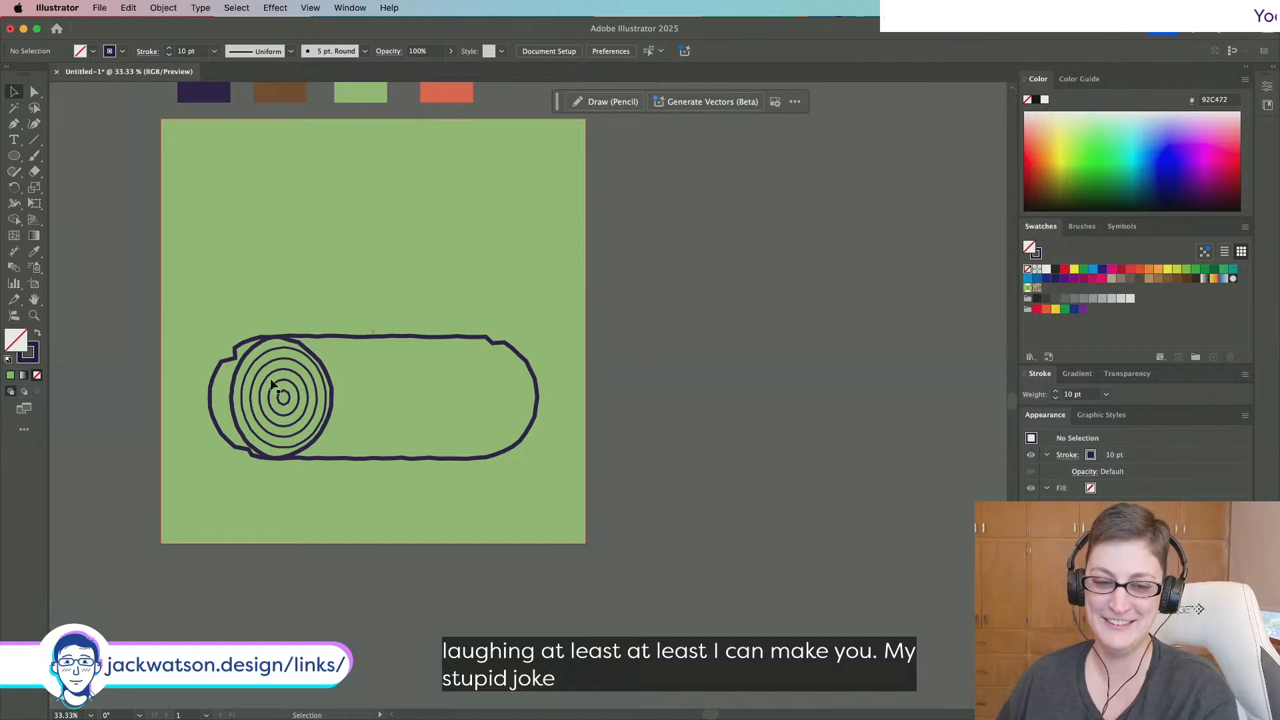
pyautogui.scroll(2, 274, 382)
pyautogui.hscroll(-3, 271, 391)
pyautogui.scroll(2, 334, 494)
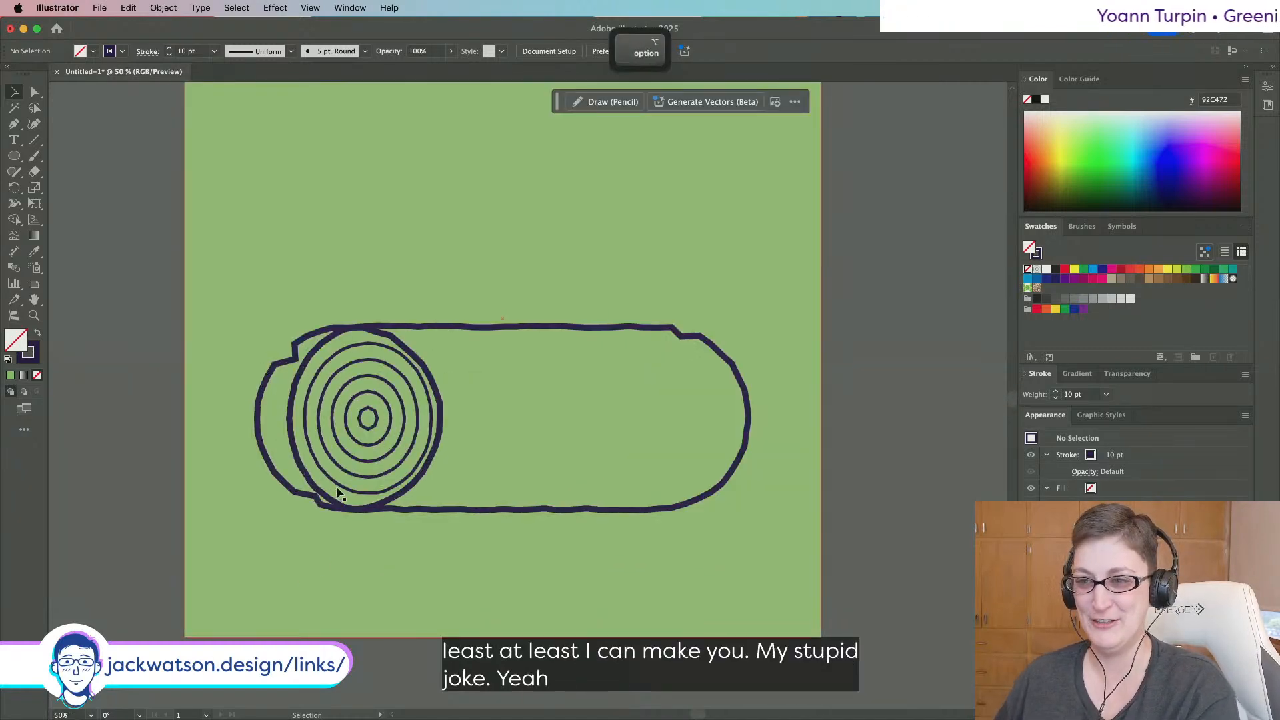
pyautogui.doubleClick(342, 482)
pyautogui.moveTo(341, 482); pyautogui.dragTo(351, 482)
pyautogui.moveTo(444, 428); pyautogui.dragTo(452, 419)
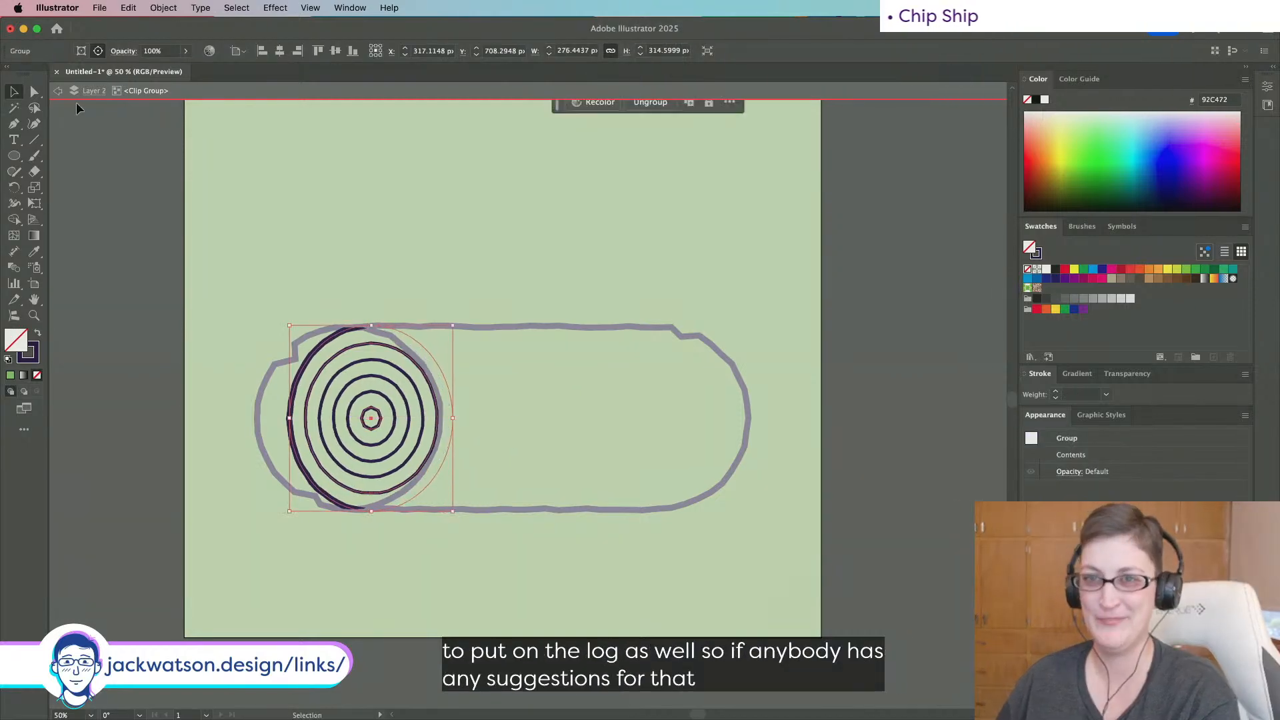
pyautogui.click(58, 93)
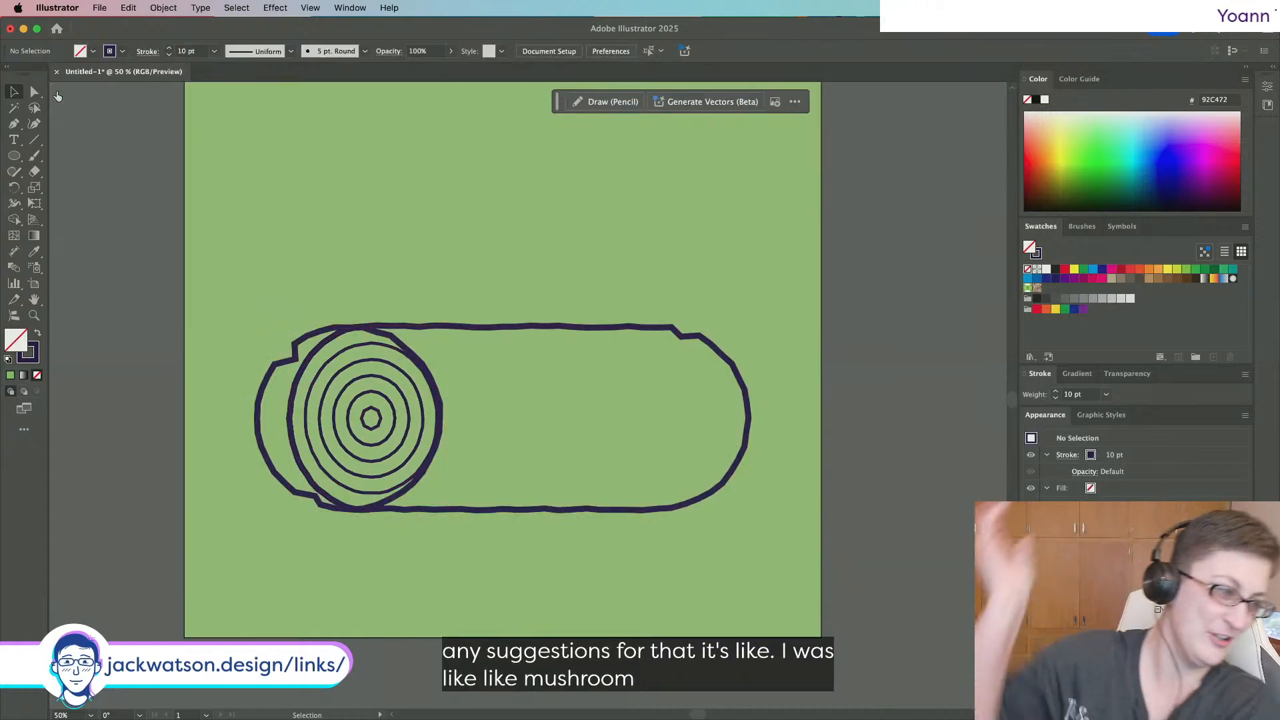
pyautogui.hscroll(-1, 58, 92)
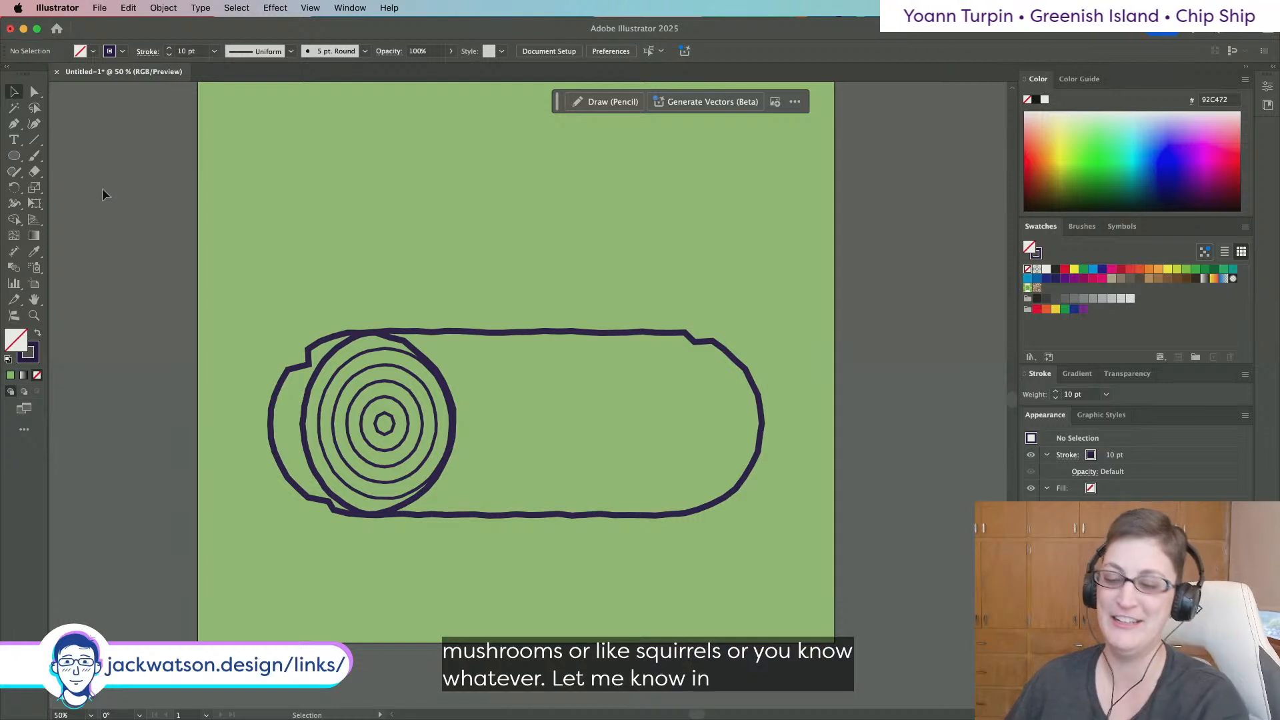
# Draw a straight horizontal bark line along the inside top of the log.
pyautogui.click(12, 125)
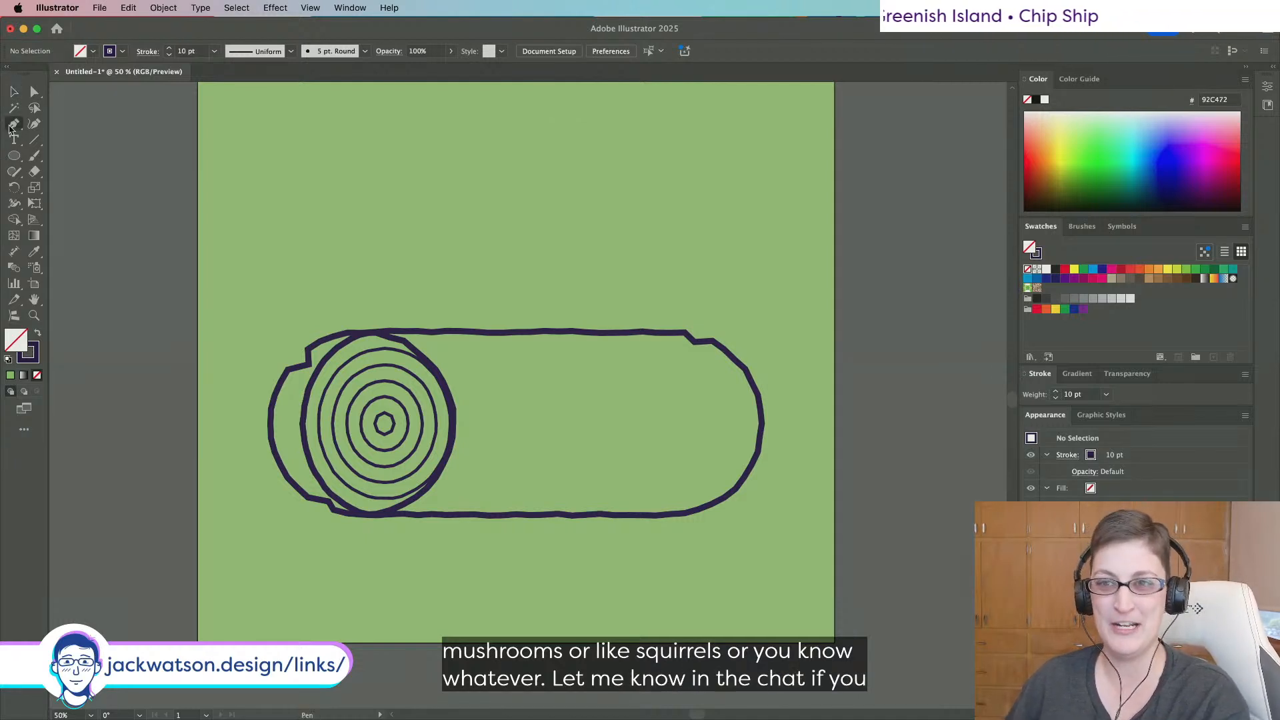
pyautogui.hscroll(5, 508, 396)
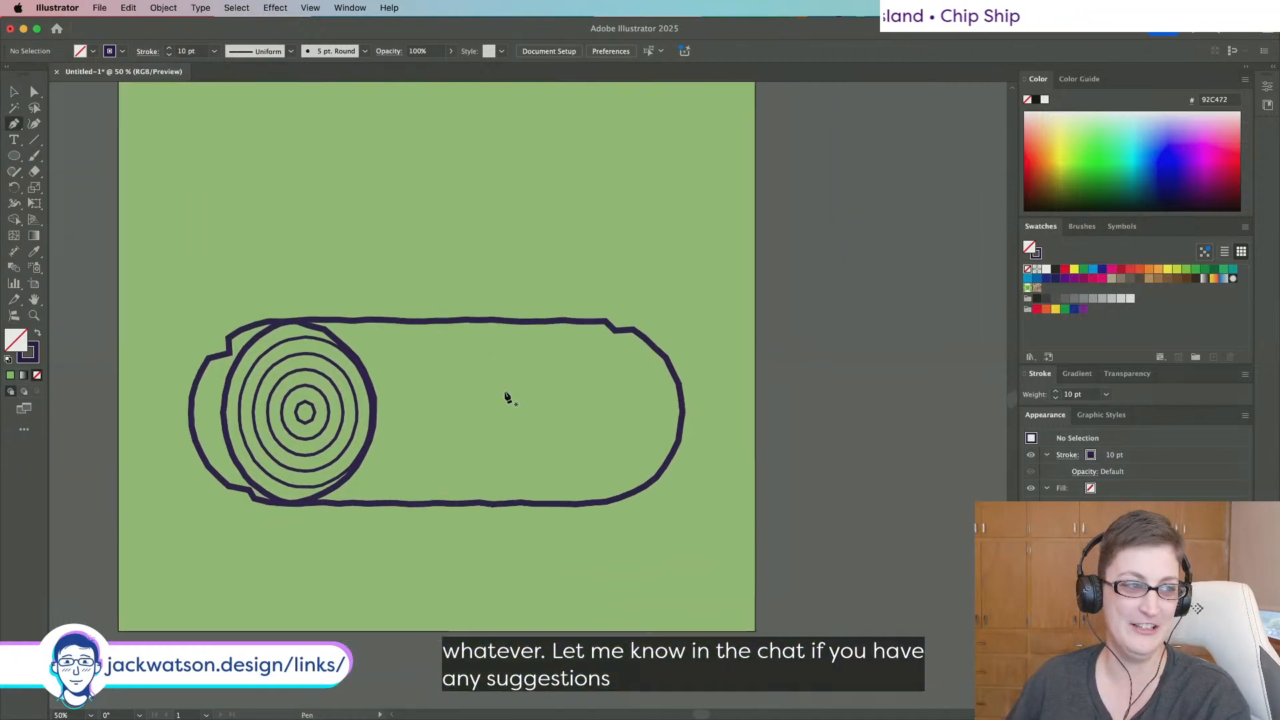
pyautogui.click(336, 339)
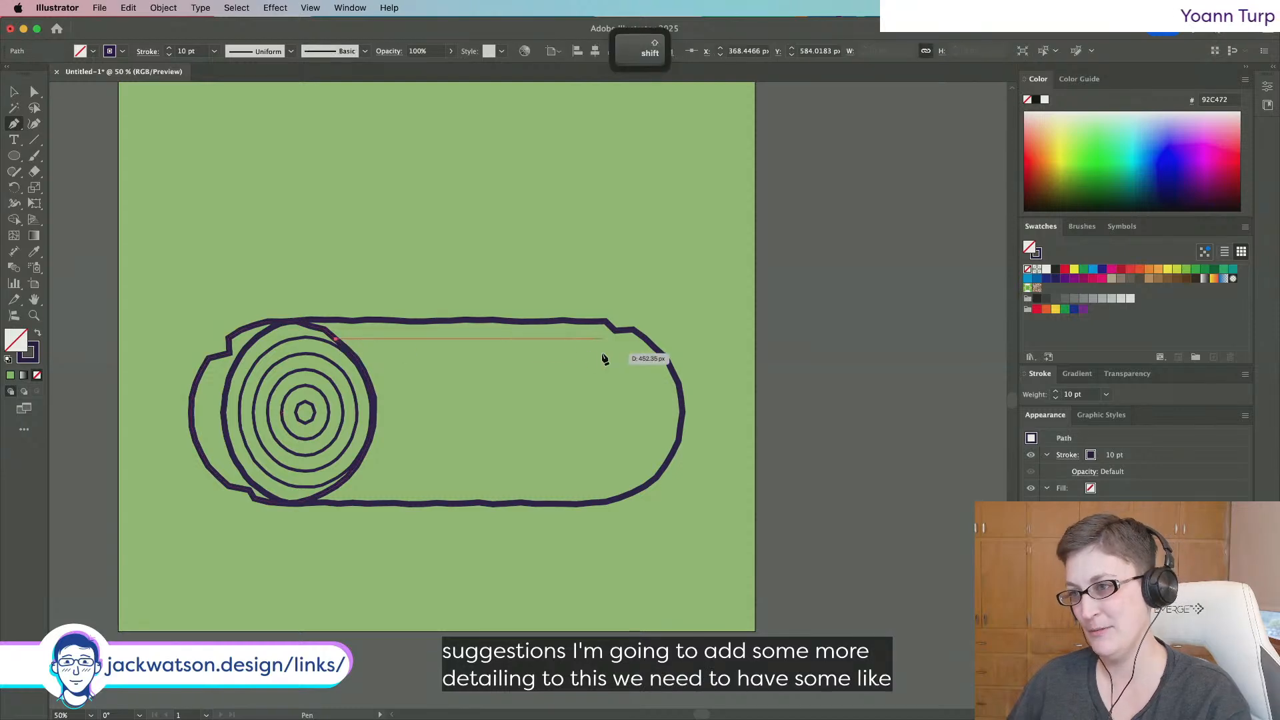
pyautogui.keyDown('shift'); pyautogui.click(645, 339); pyautogui.keyUp('shift')
pyautogui.press('shift+super+a')
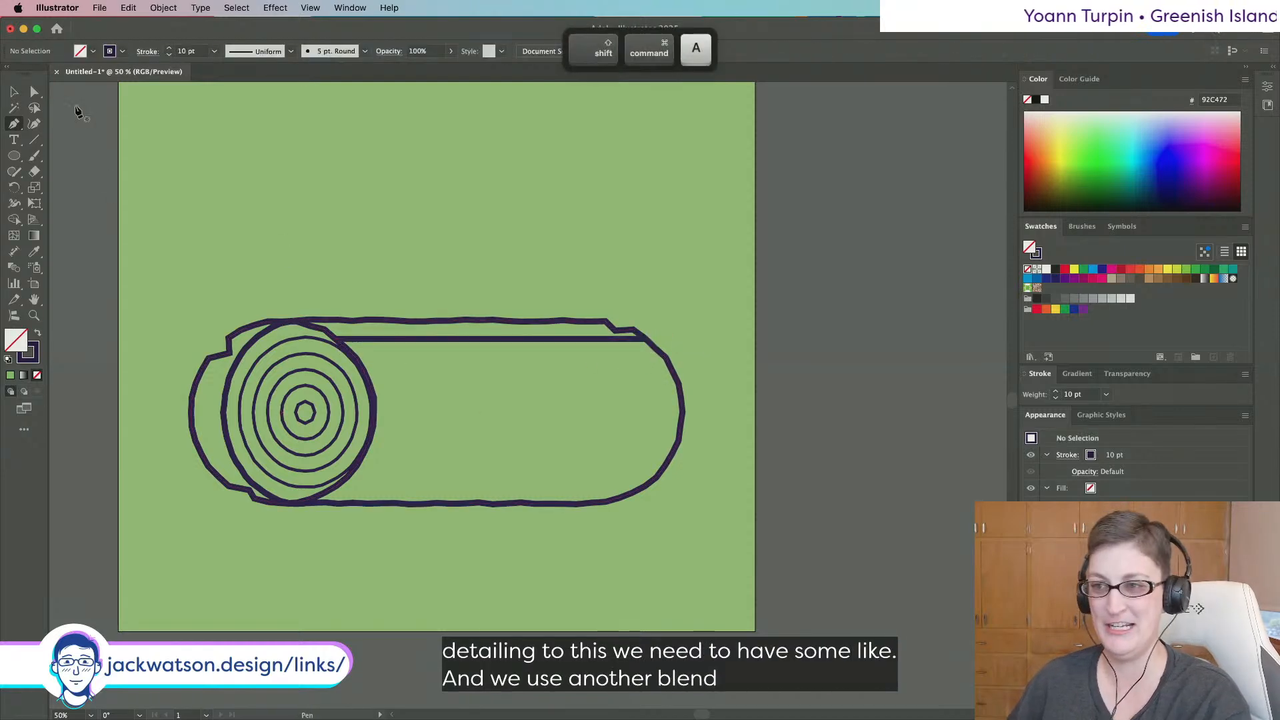
pyautogui.click(14, 92)
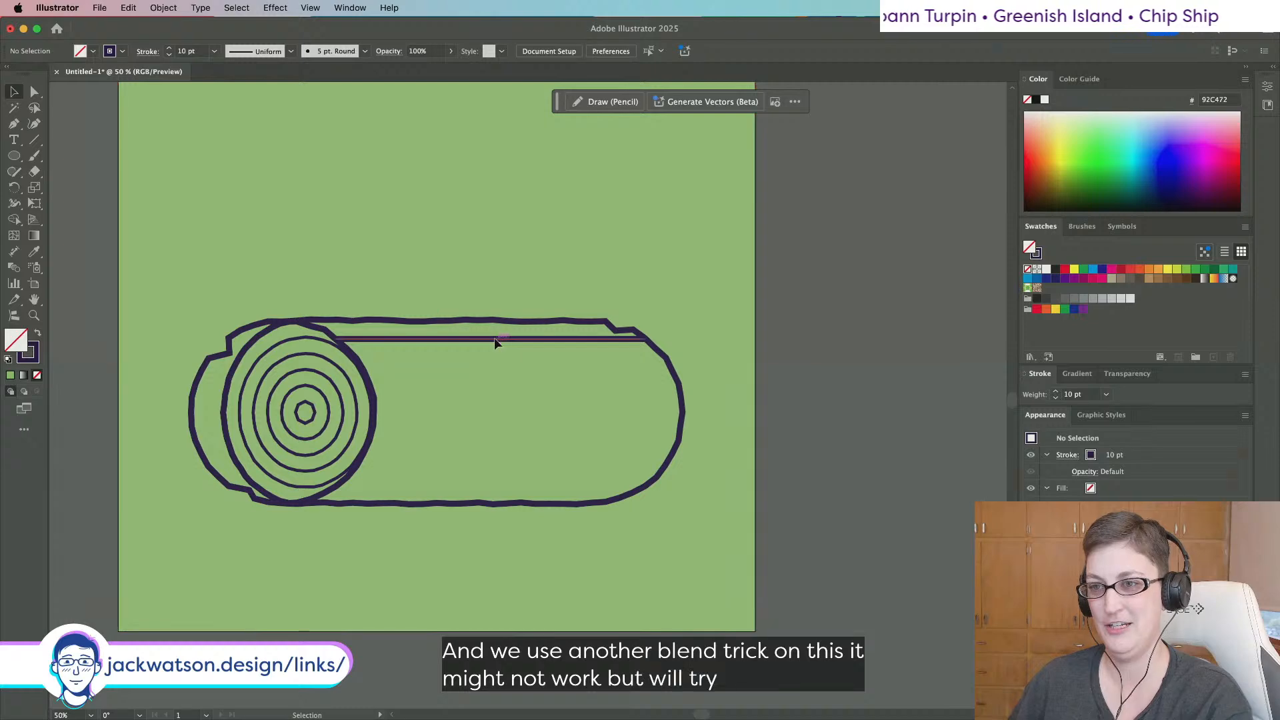
pyautogui.click(495, 338)
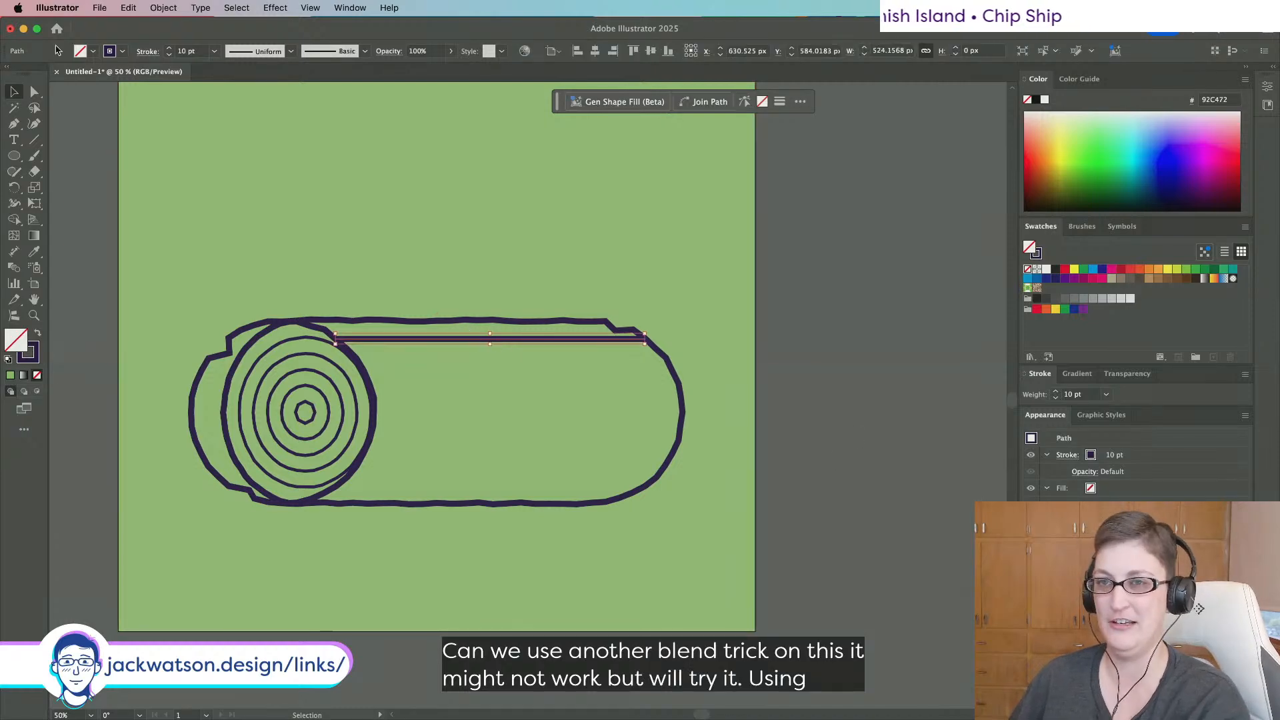
# Set the bark line's stroke to 5 pt and apply Roughen to it.
pyautogui.click(214, 52)
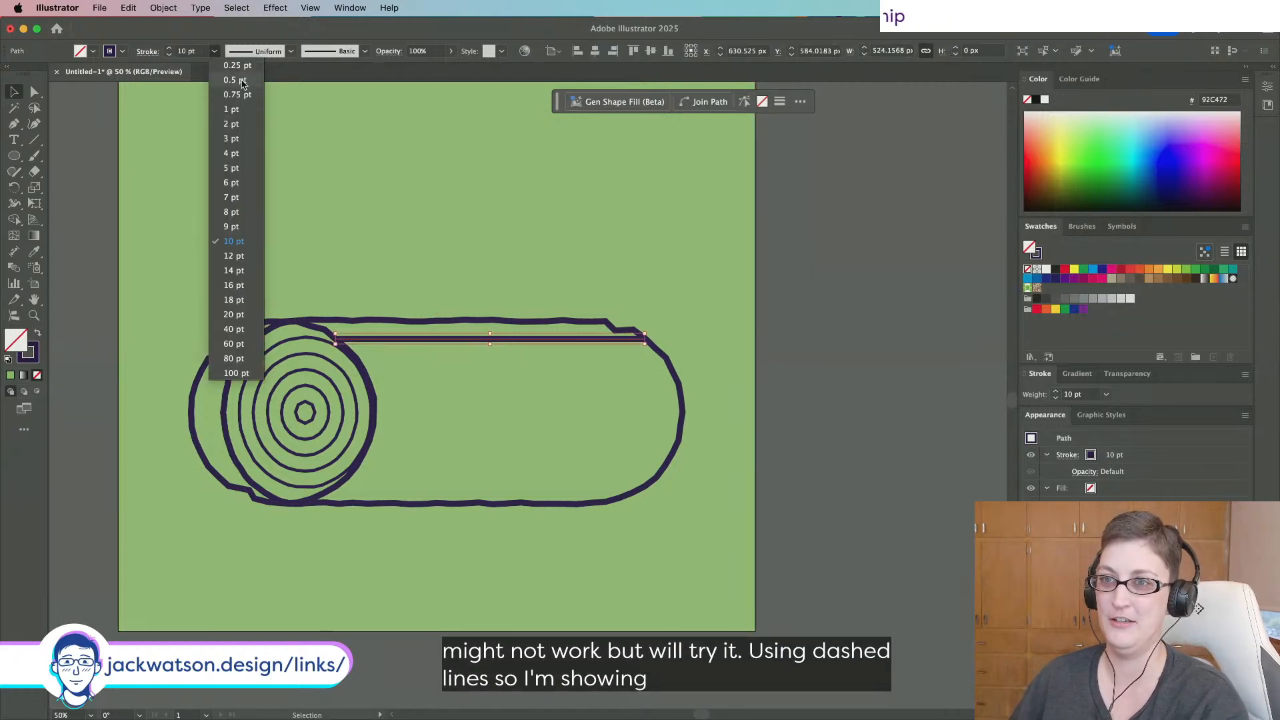
pyautogui.click(250, 170)
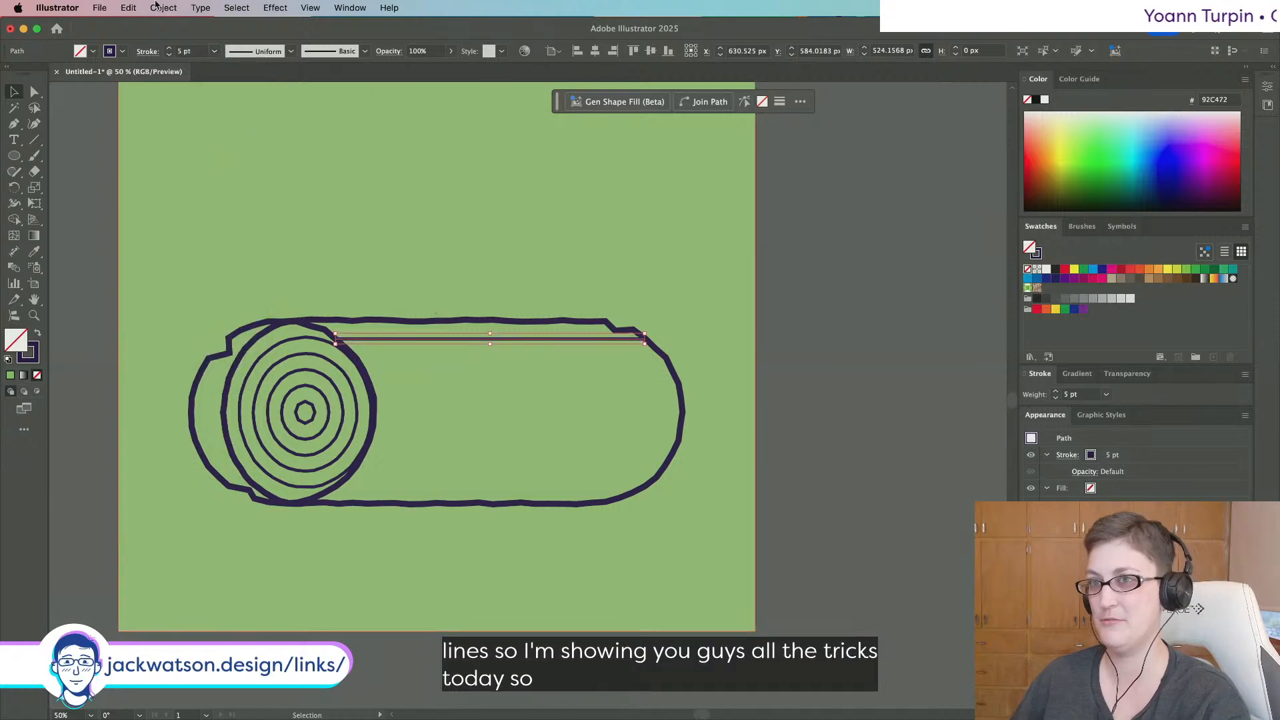
pyautogui.click(275, 7)
pyautogui.click(283, 42)
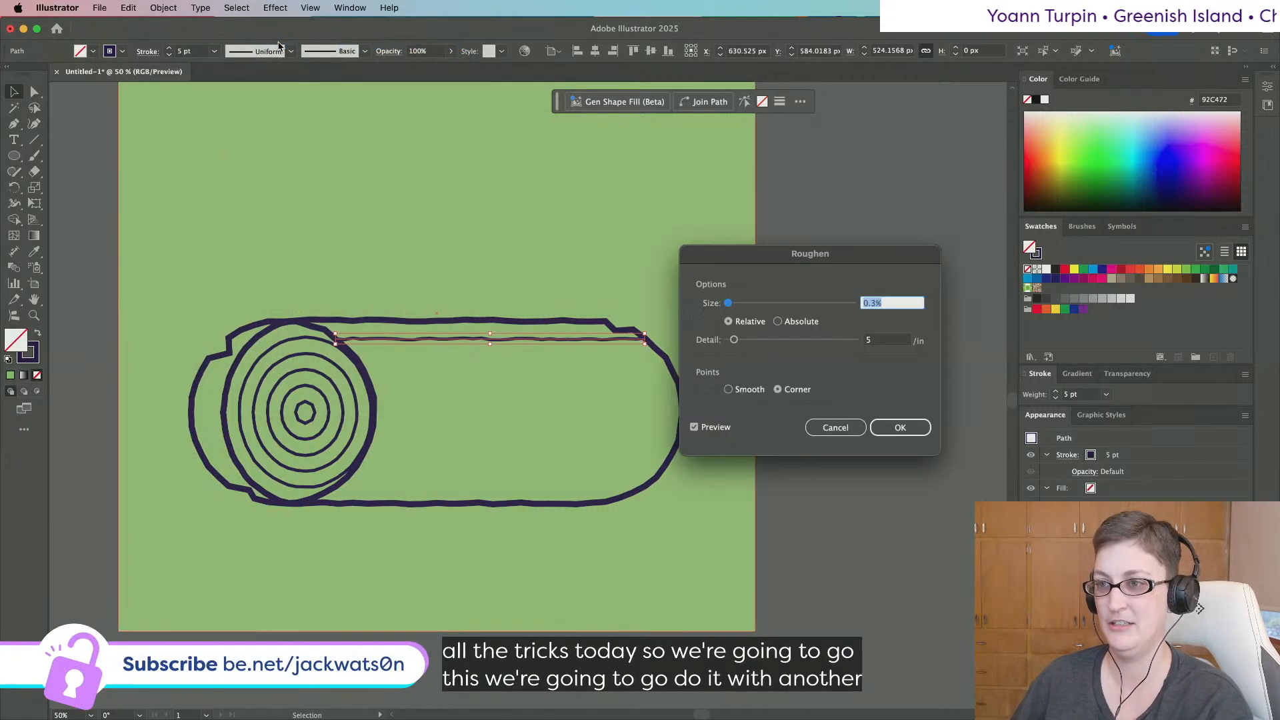
pyautogui.click(898, 427)
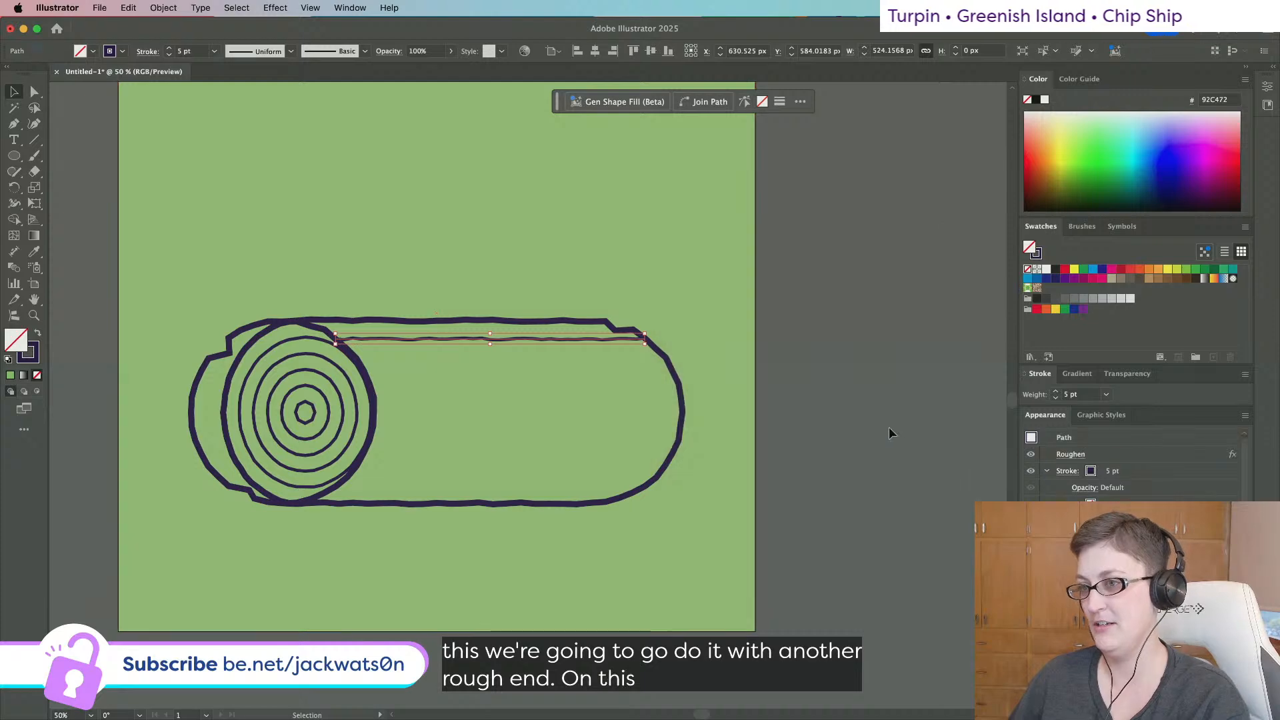
pyautogui.click(1067, 471)
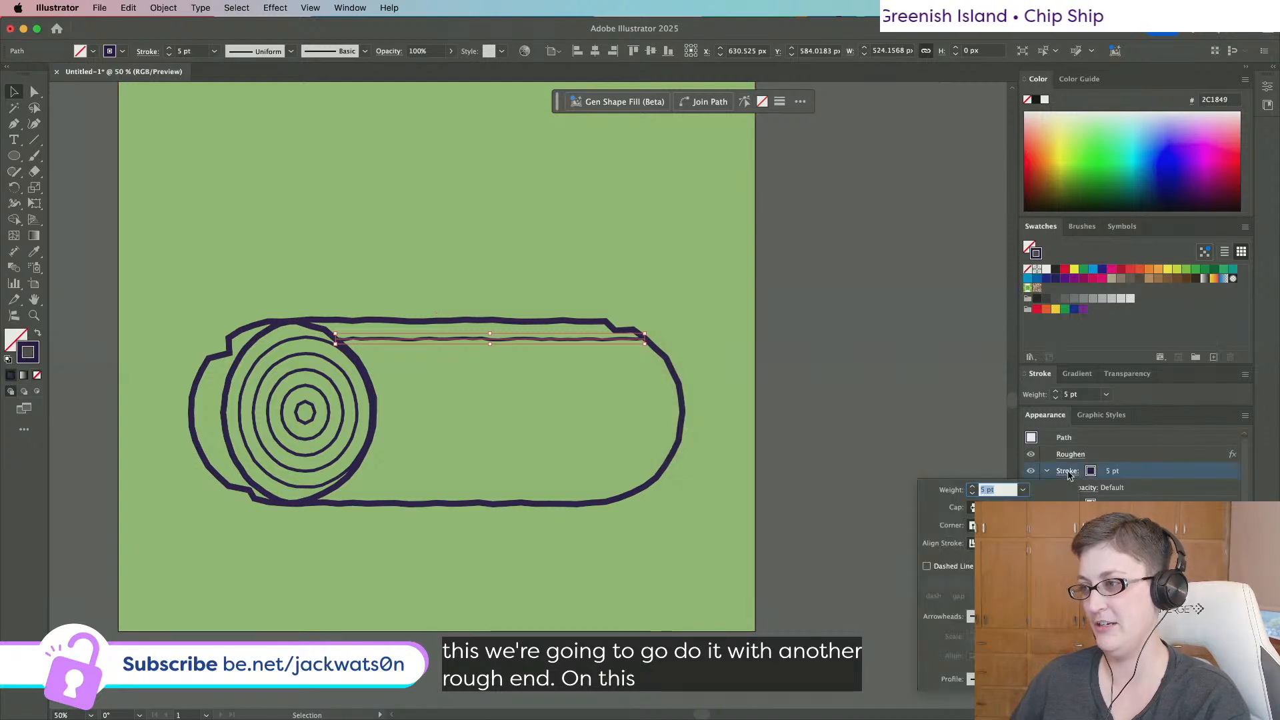
# Make the top bark line dashed, starting the pattern with a 100 pt dash and 20 pt gap.
pyautogui.click(932, 570)
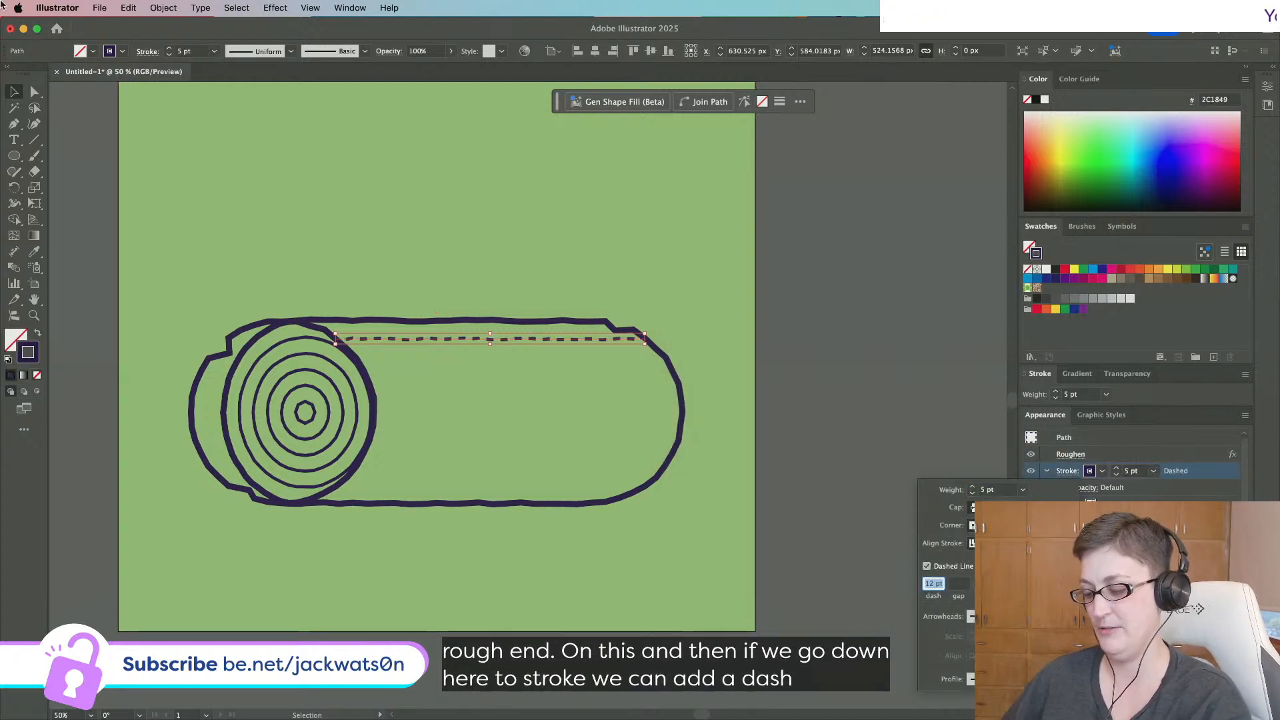
pyautogui.press('Tab')
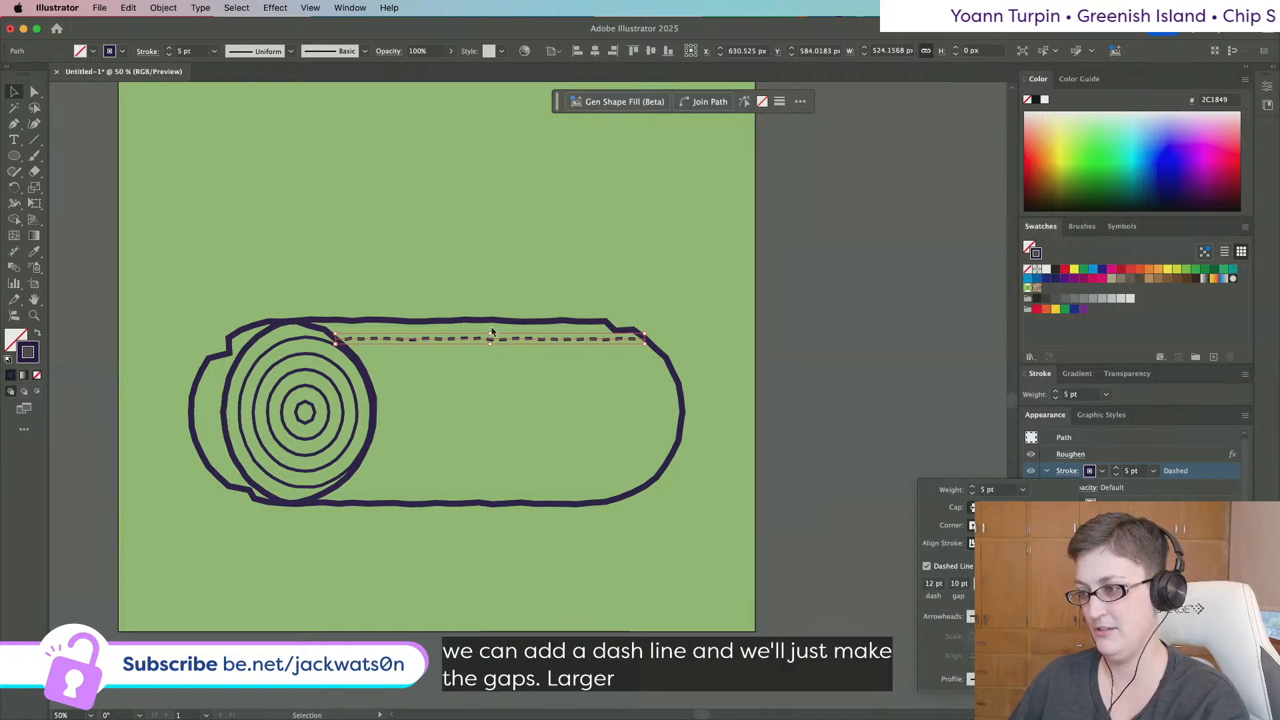
pyautogui.write('40')
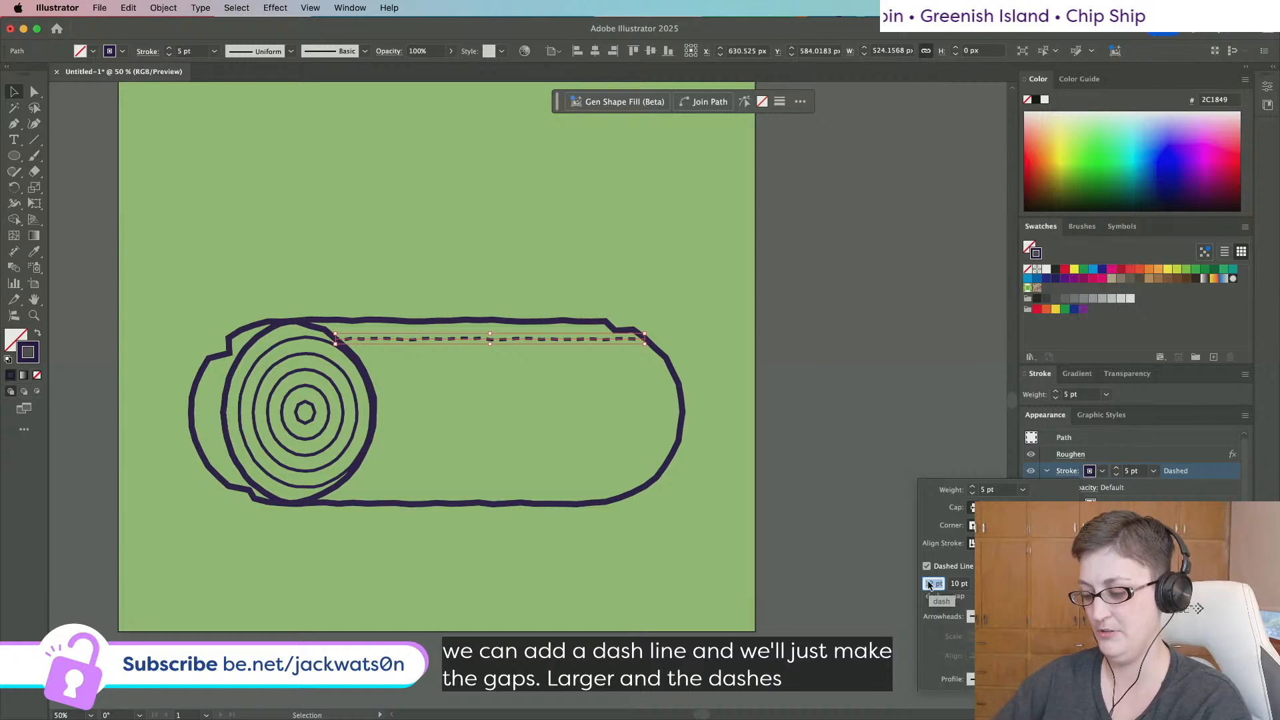
pyautogui.press('Tab')
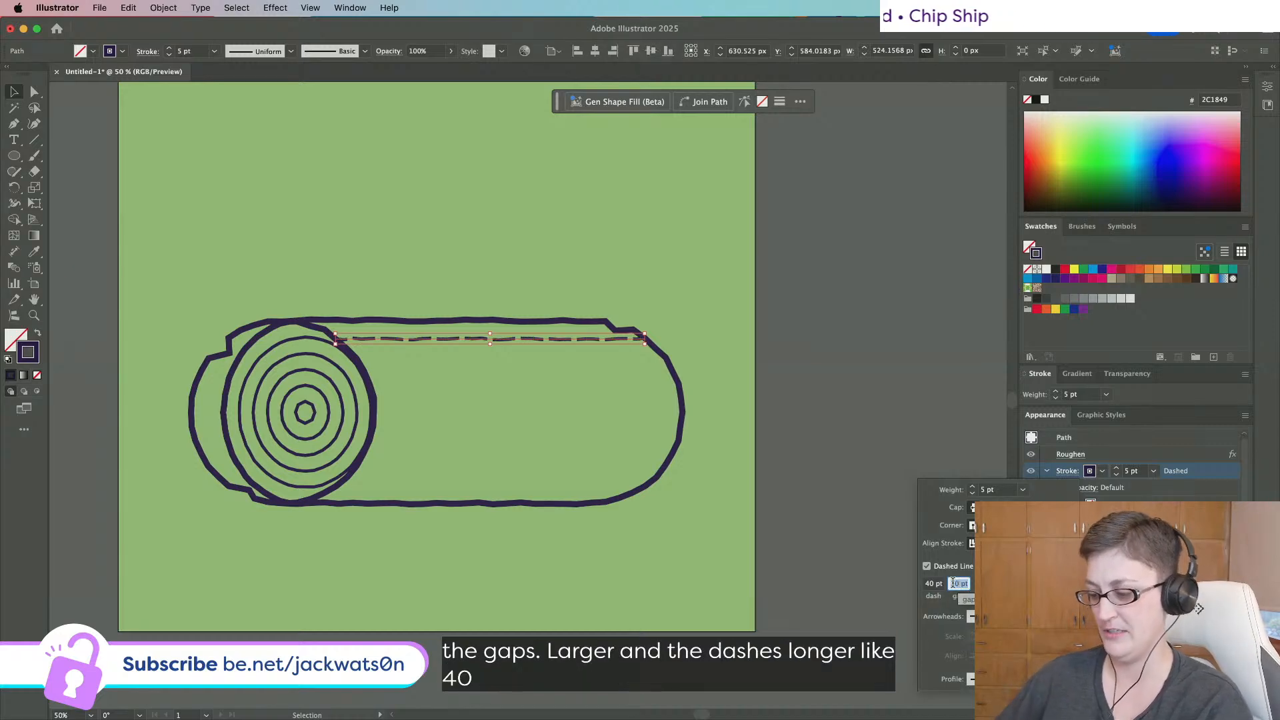
pyautogui.write('20')
pyautogui.press('Tab')
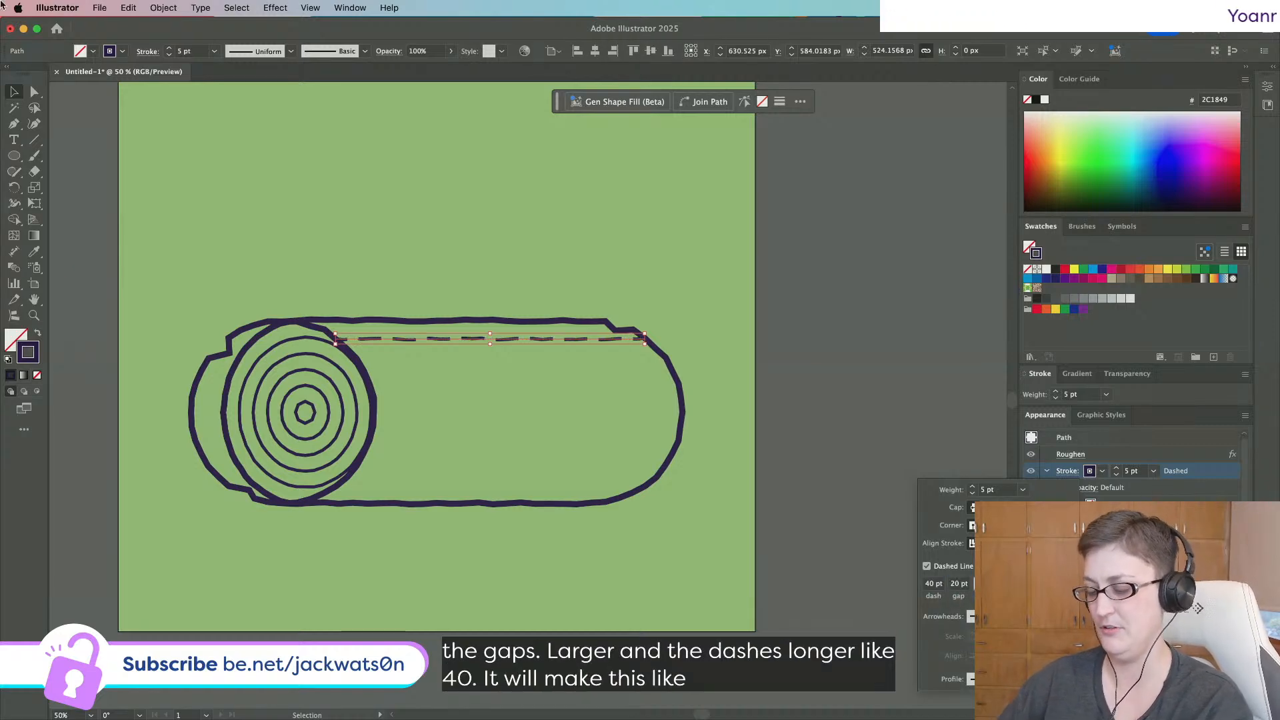
pyautogui.write('6')
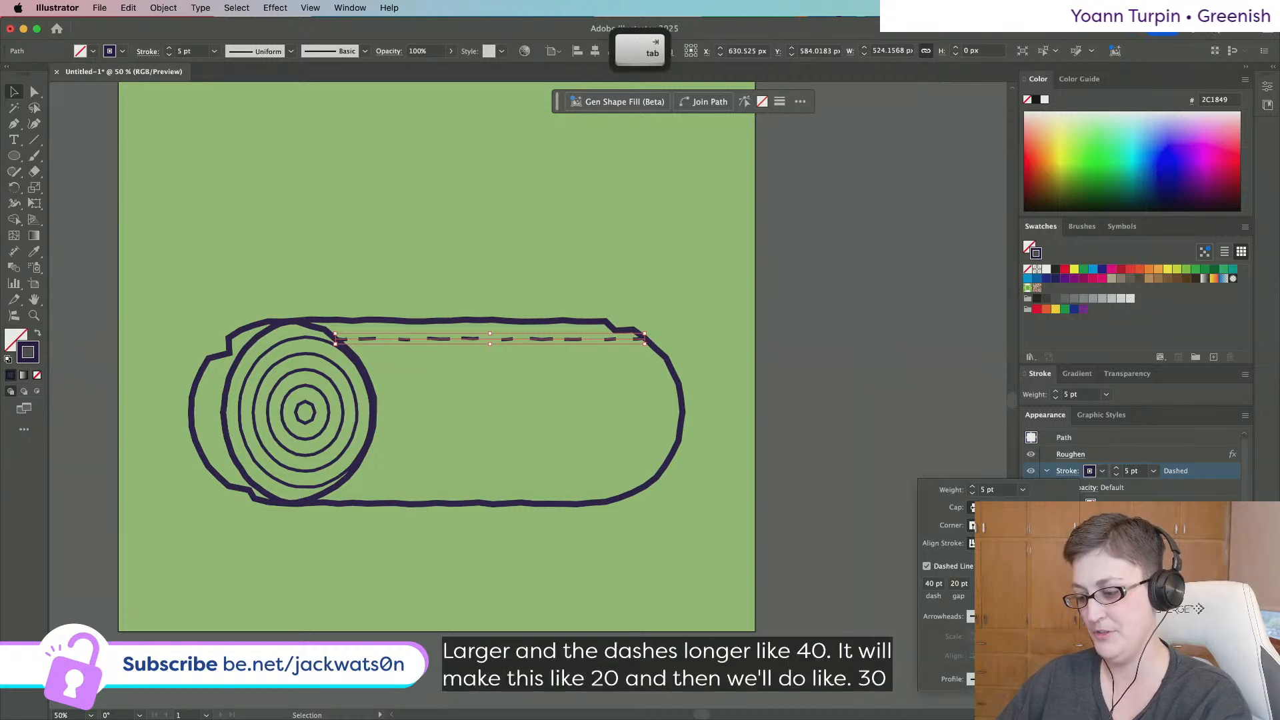
pyautogui.press('Tab')
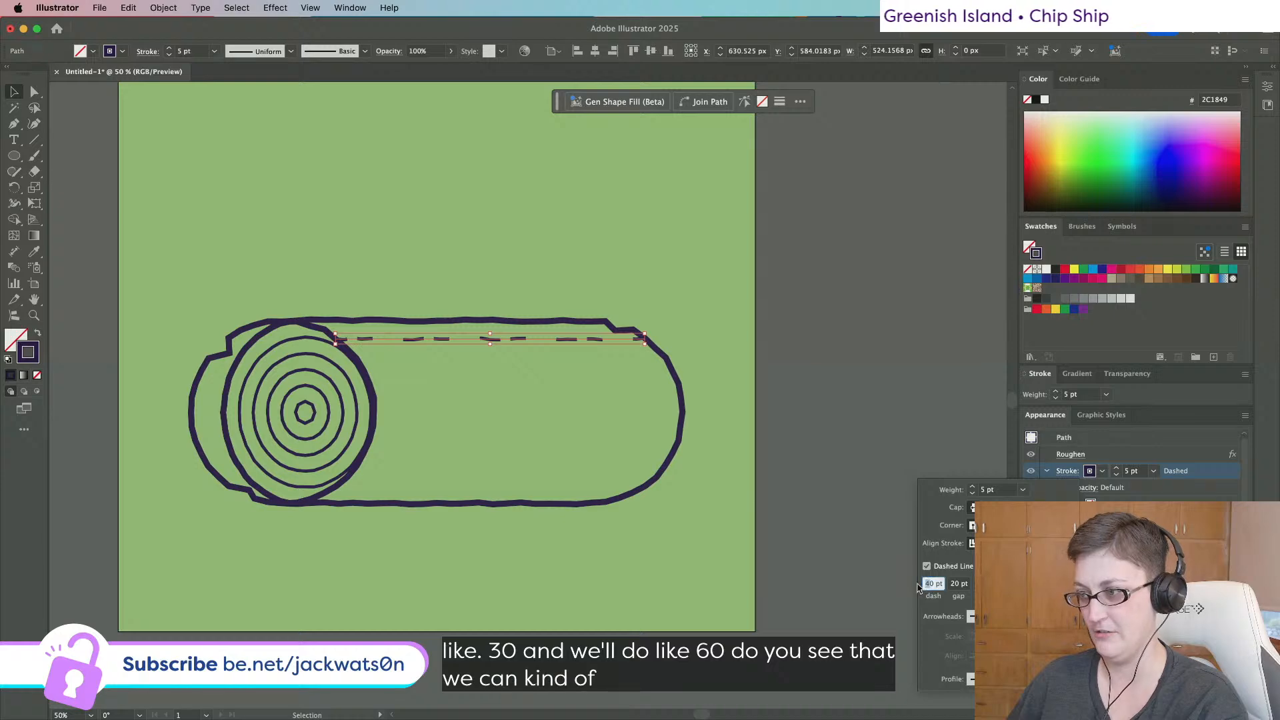
pyautogui.write('1000')
pyautogui.press('Tab')
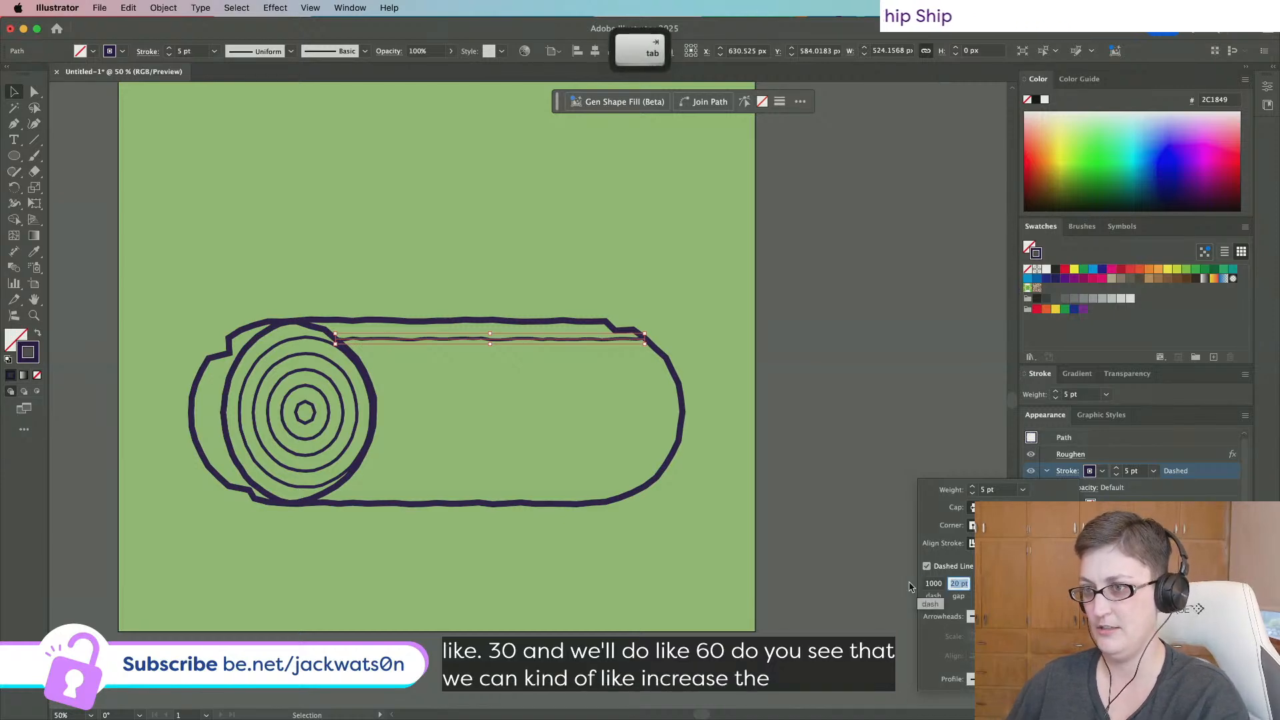
pyautogui.click(932, 586)
pyautogui.press('BackSpace')
pyautogui.press('Tab')
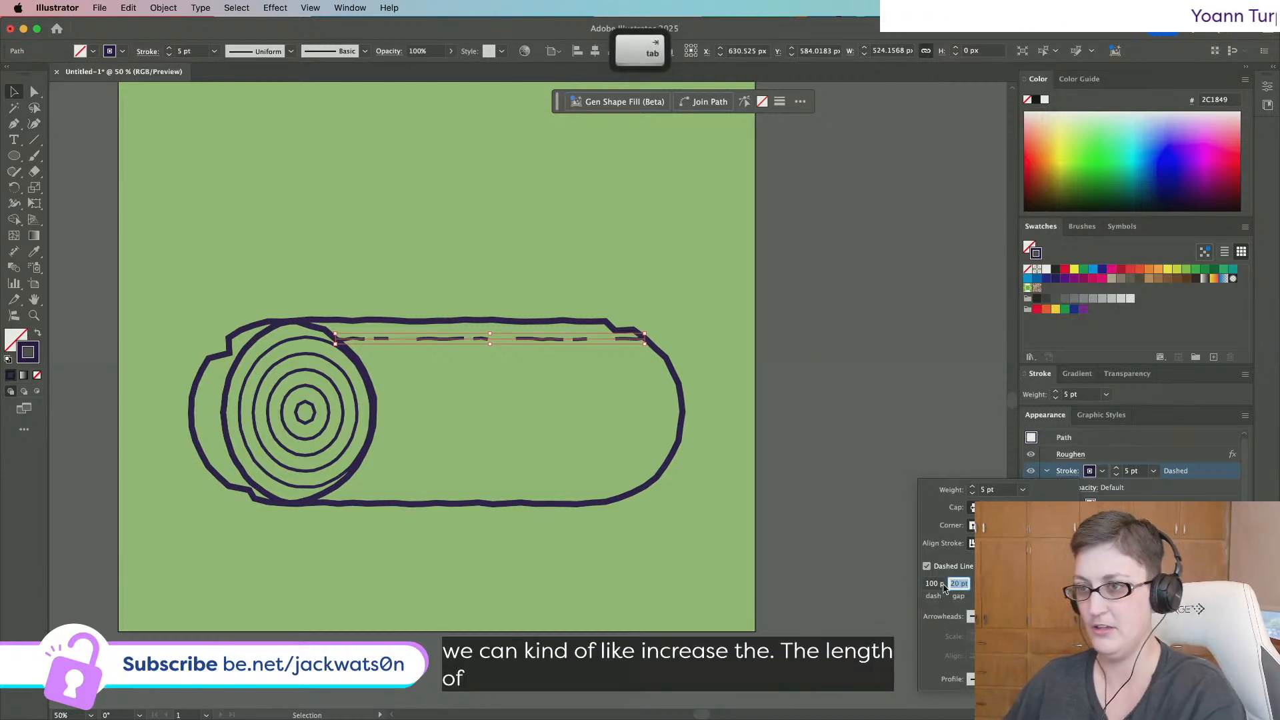
pyautogui.click(847, 569)
# Complete the dash pattern with a 10 pt dash and 50 pt final gap.
pyautogui.click(478, 351)
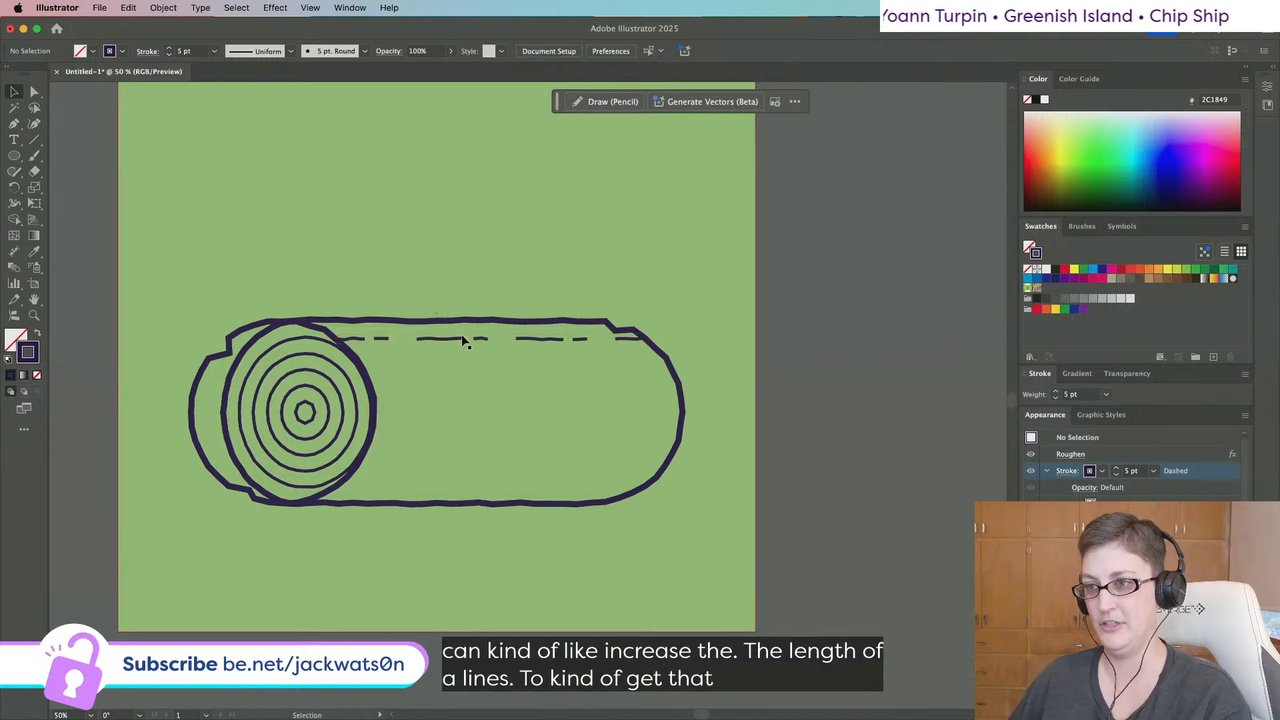
pyautogui.click(465, 341)
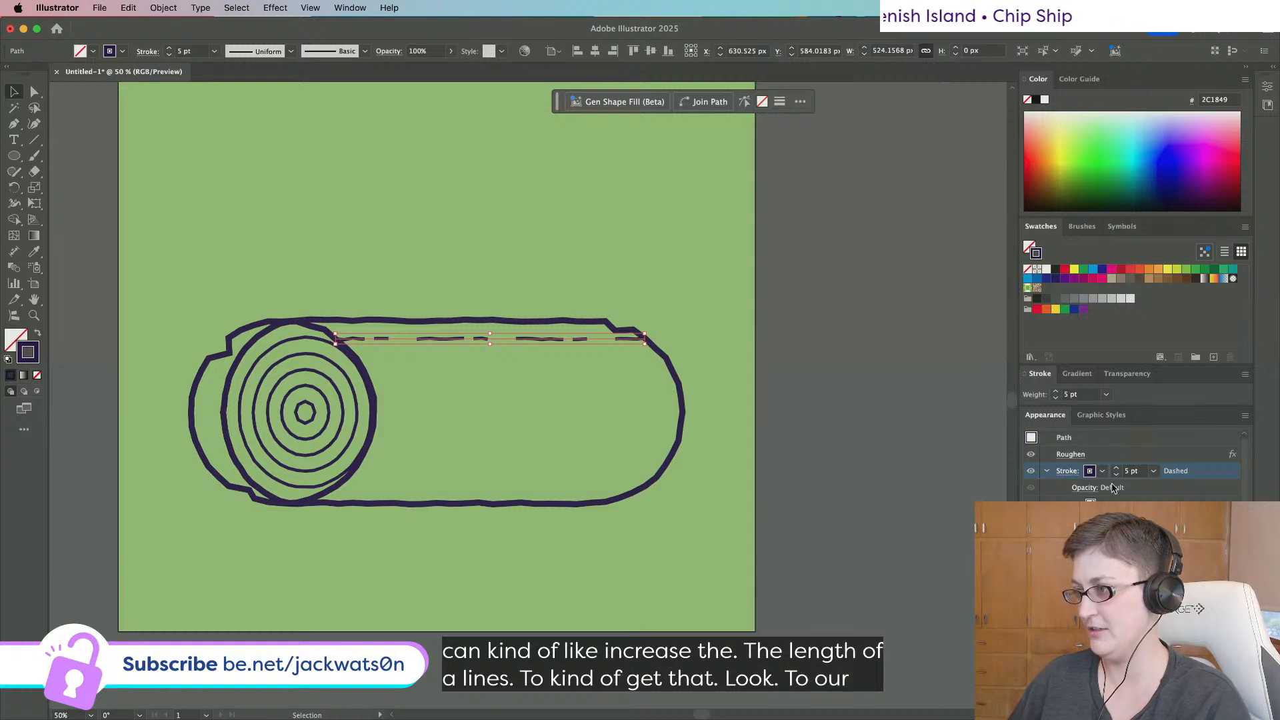
pyautogui.scroll(-1, 1070, 493)
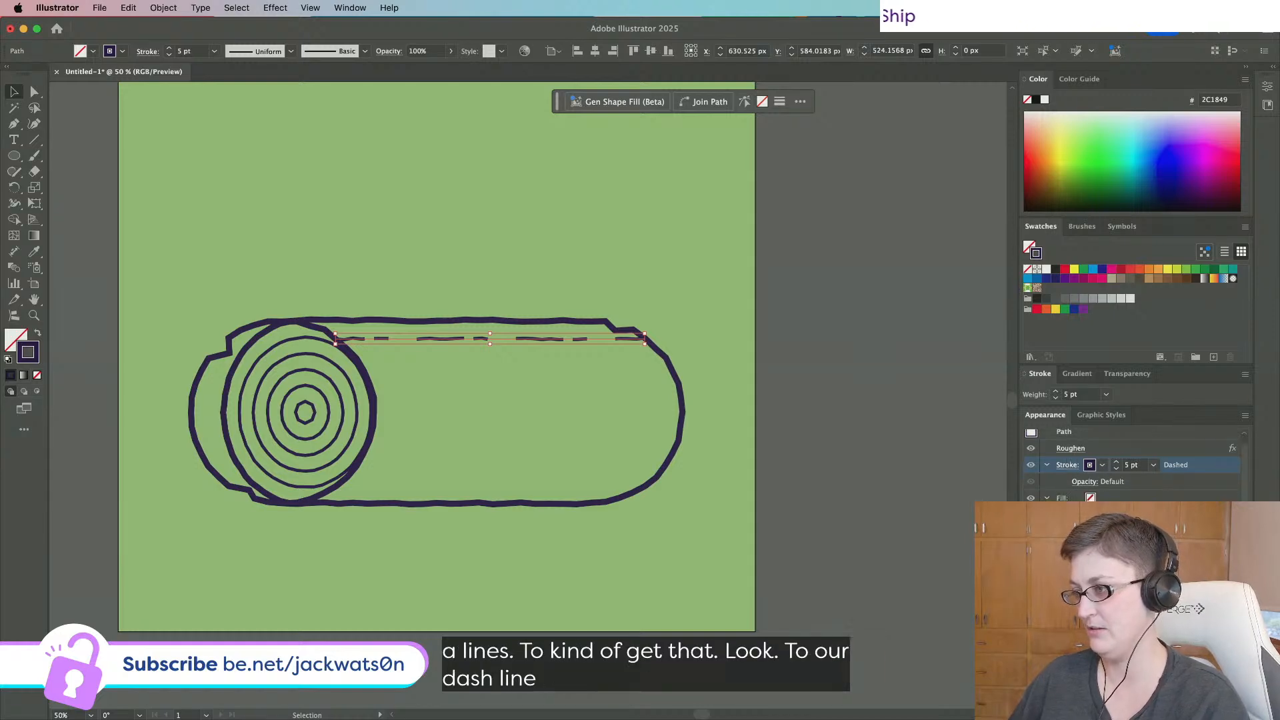
pyautogui.click(1027, 376)
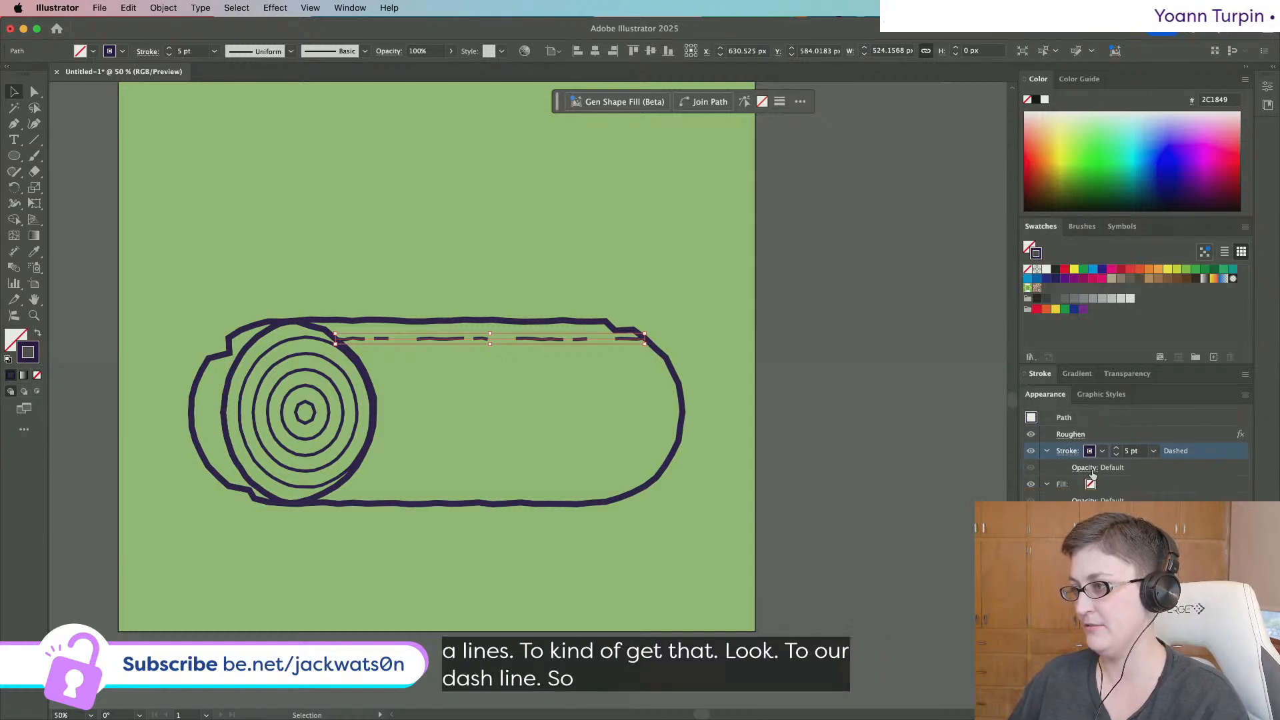
pyautogui.click(1032, 374)
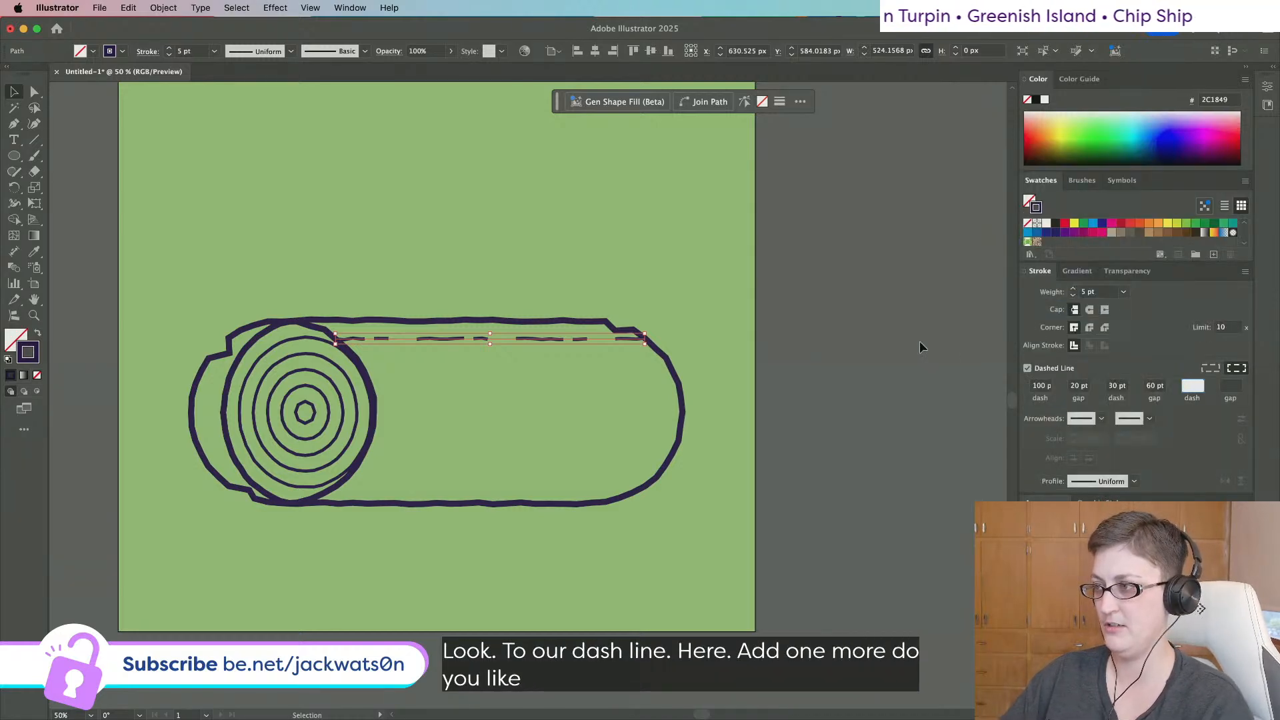
pyautogui.write('10')
pyautogui.press('Tab')
pyautogui.write('50')
pyautogui.press('Tab')
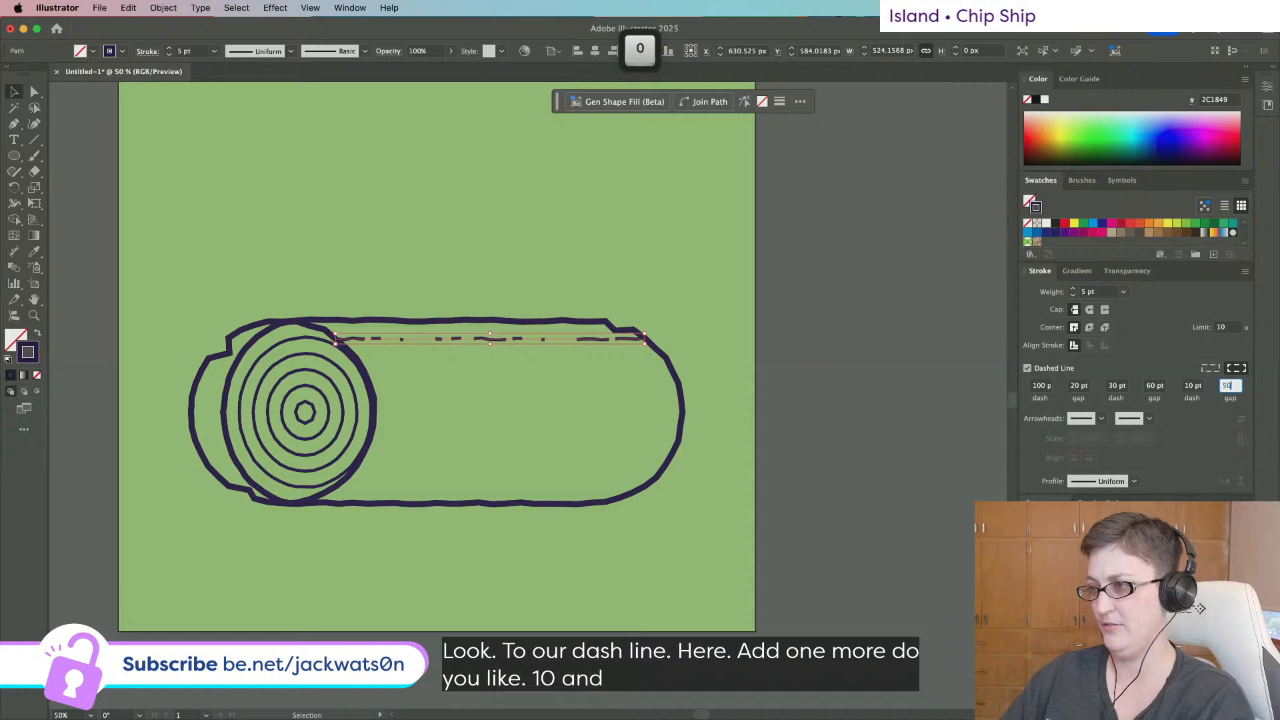
# Duplicate the dashed line in place and move the copy down to the log's bottom edge.
pyautogui.press('super+c')
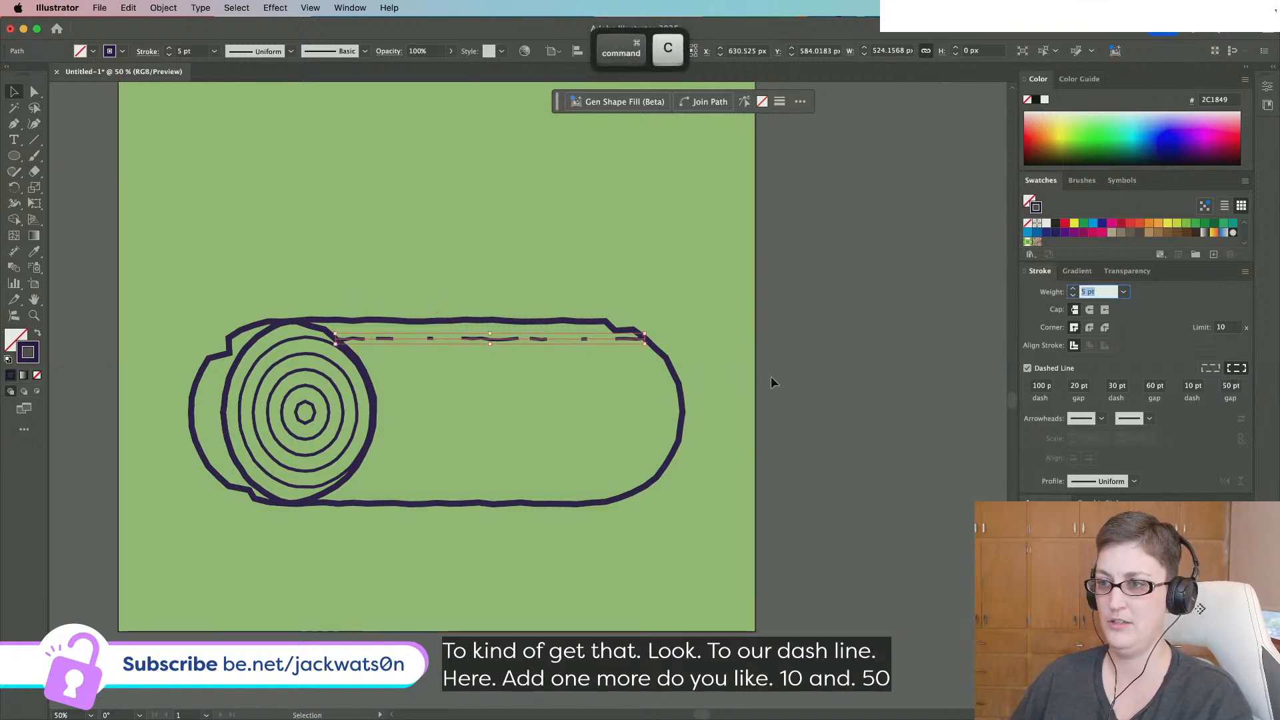
pyautogui.press('super+f')
pyautogui.press('super+z')
pyautogui.click(583, 339)
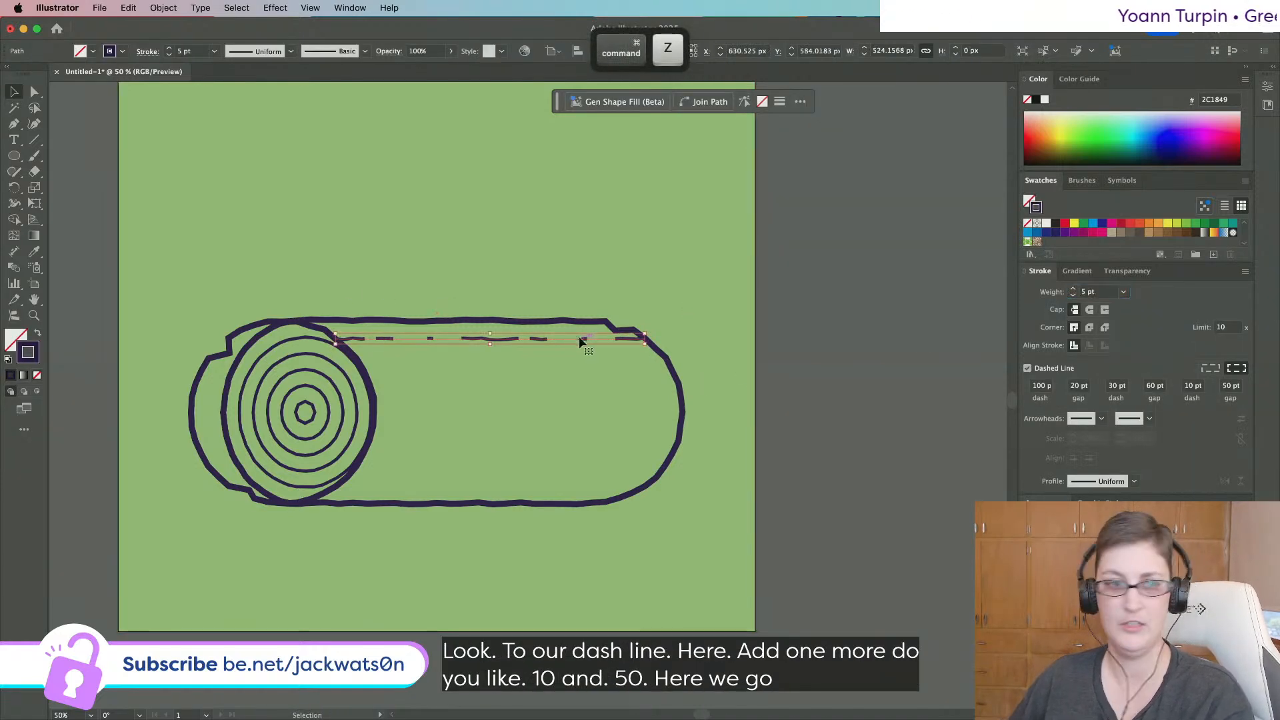
pyautogui.press('super+c')
pyautogui.press('super+f')
pyautogui.moveTo(582, 339); pyautogui.dragTo(314, 497)
# Drag a copy of the dashed bark line up to run across the log's middle.
pyautogui.click(836, 538)
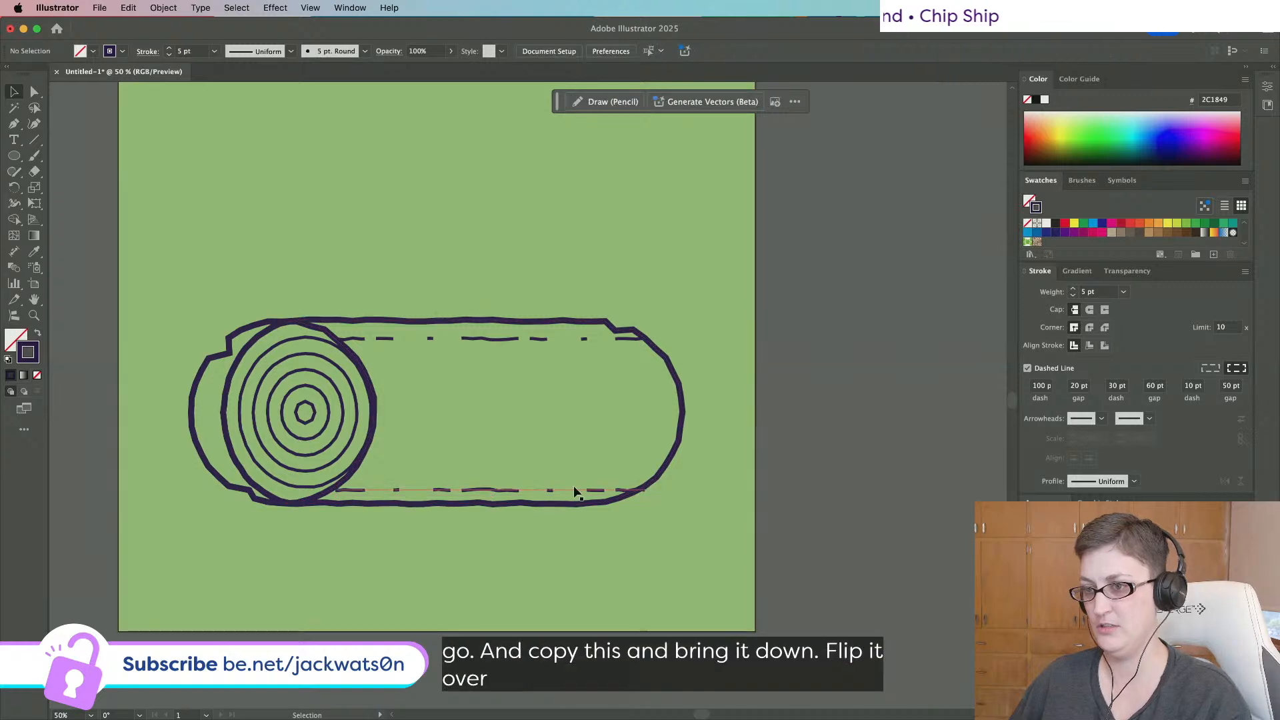
pyautogui.click(569, 488)
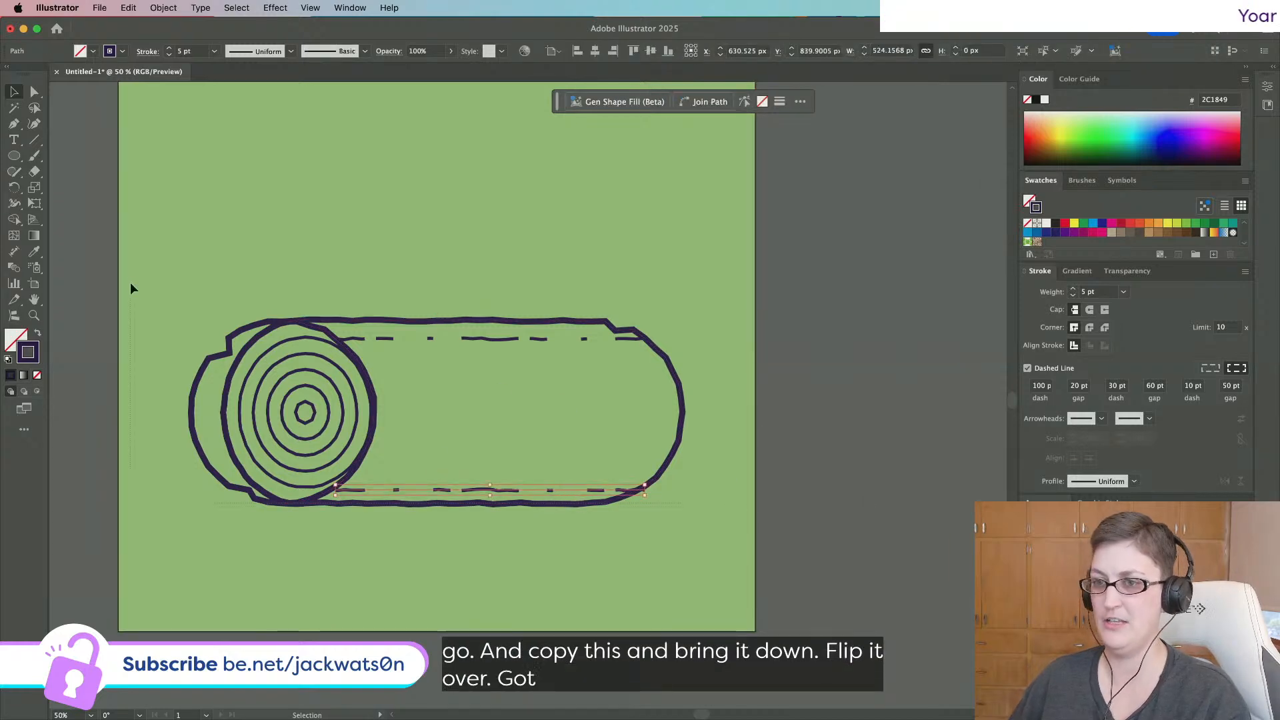
pyautogui.press('super+a')
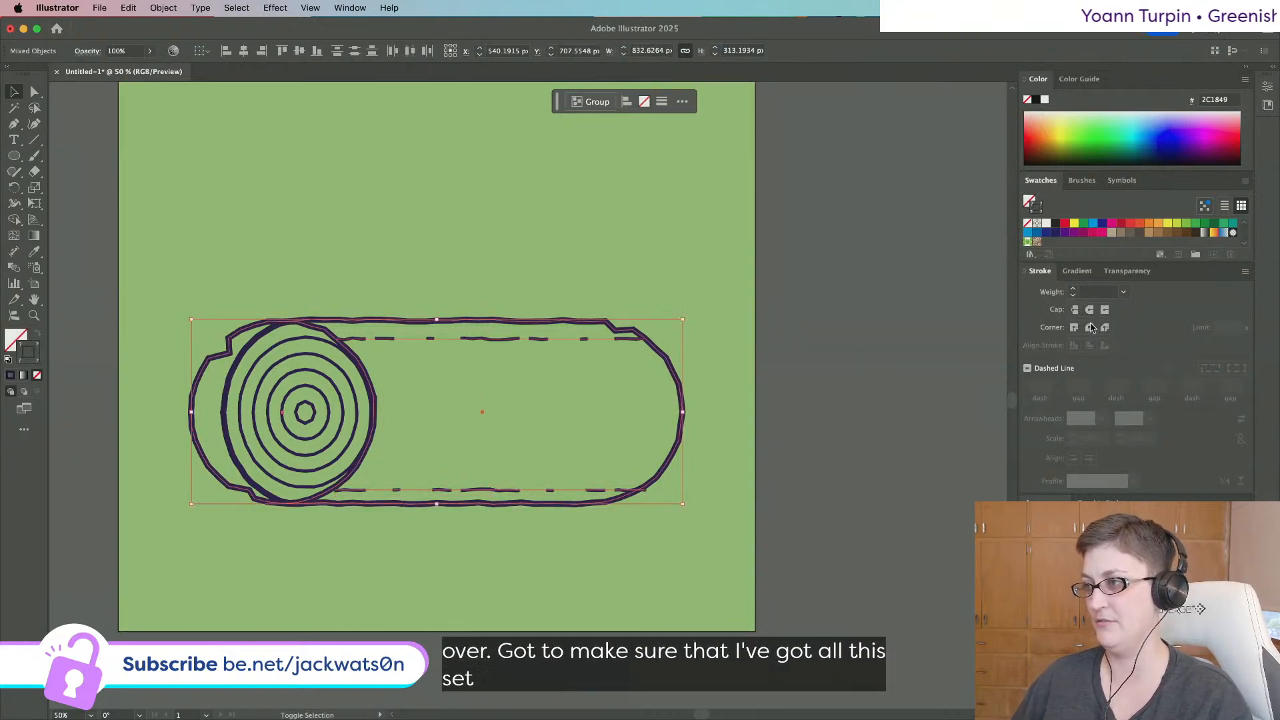
pyautogui.click(500, 434)
pyautogui.click(516, 340)
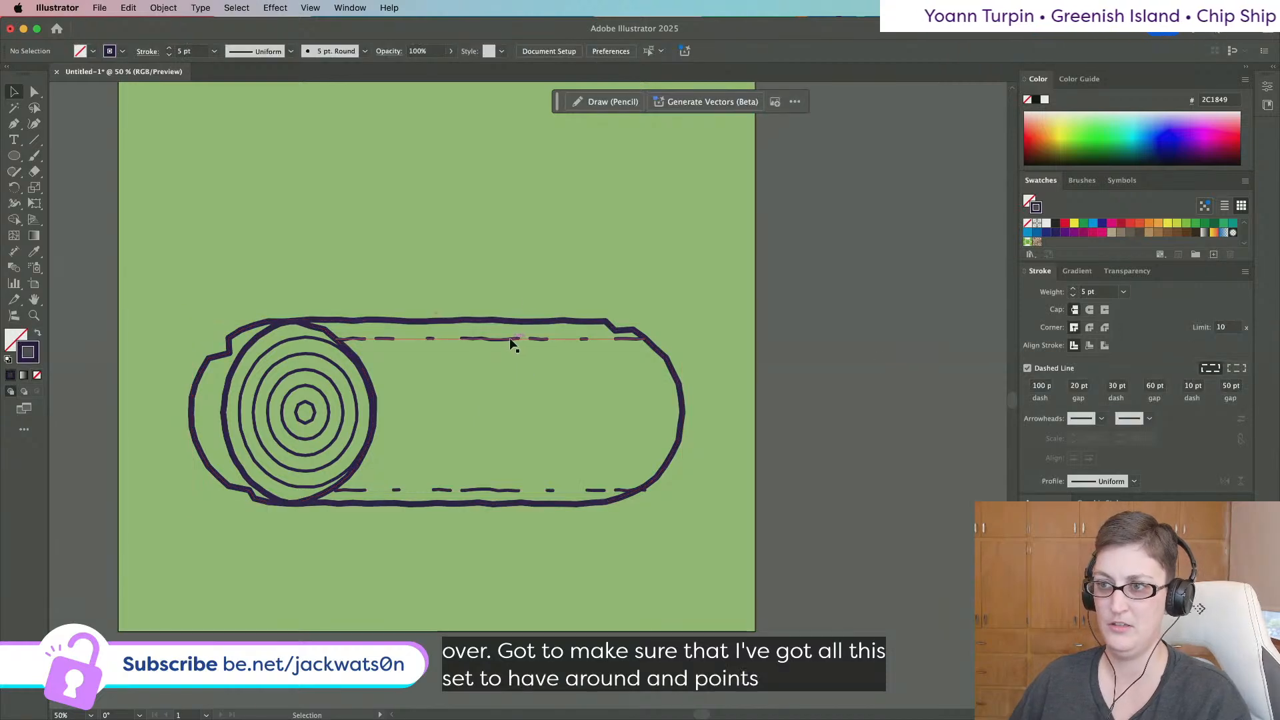
pyautogui.moveTo(604, 491); pyautogui.dragTo(633, 407)
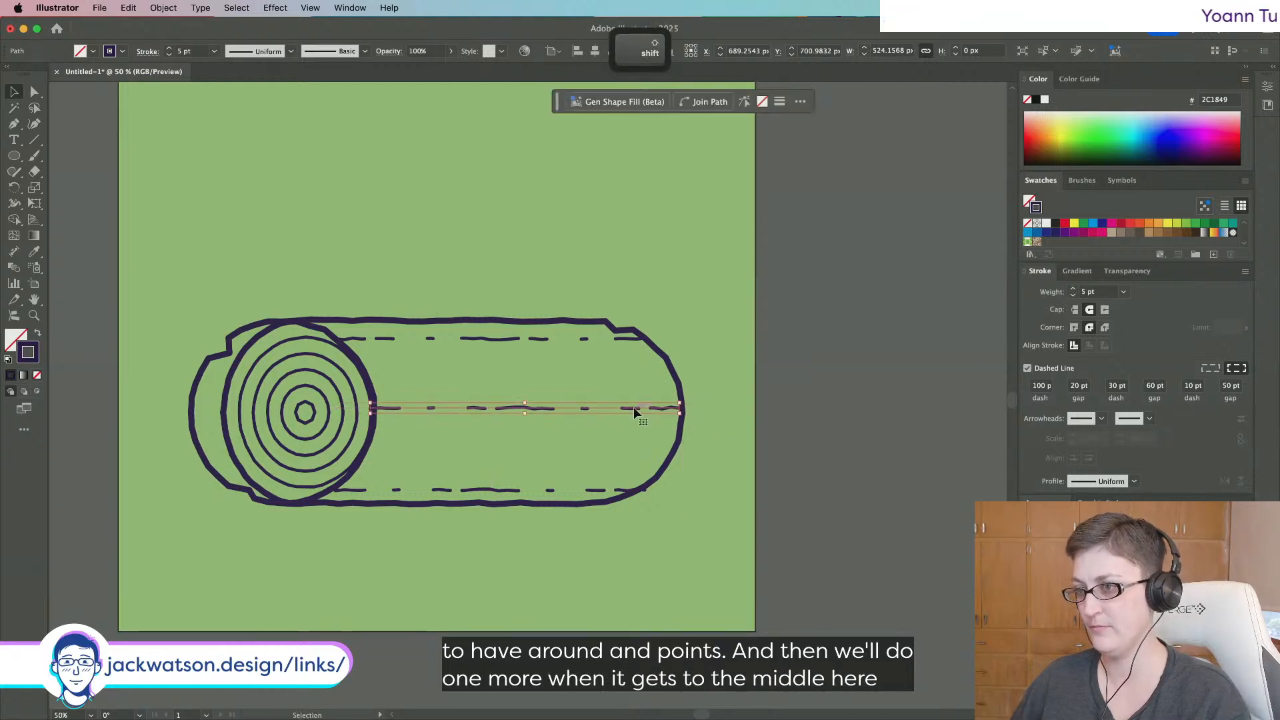
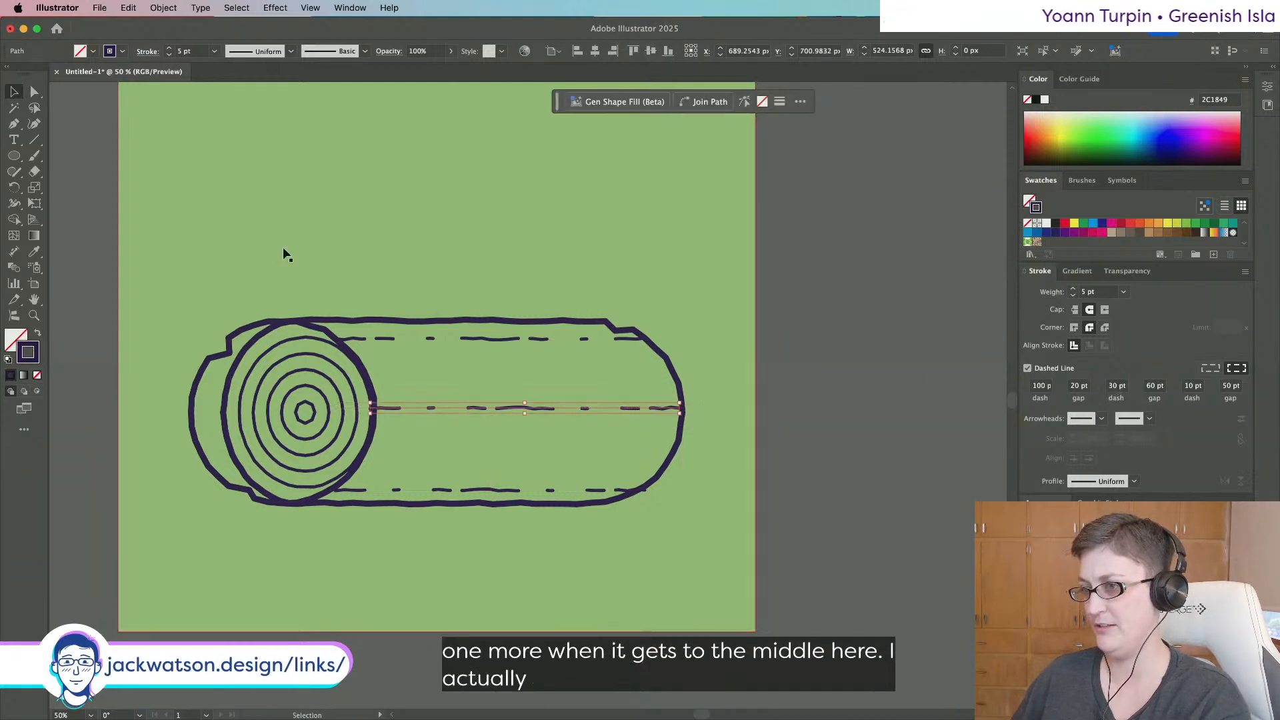
# Change the middle grain line's dash pattern to 100, 200, 30, 200, 10, 50 pt.
pyautogui.click(1126, 386)
pyautogui.click(1147, 387)
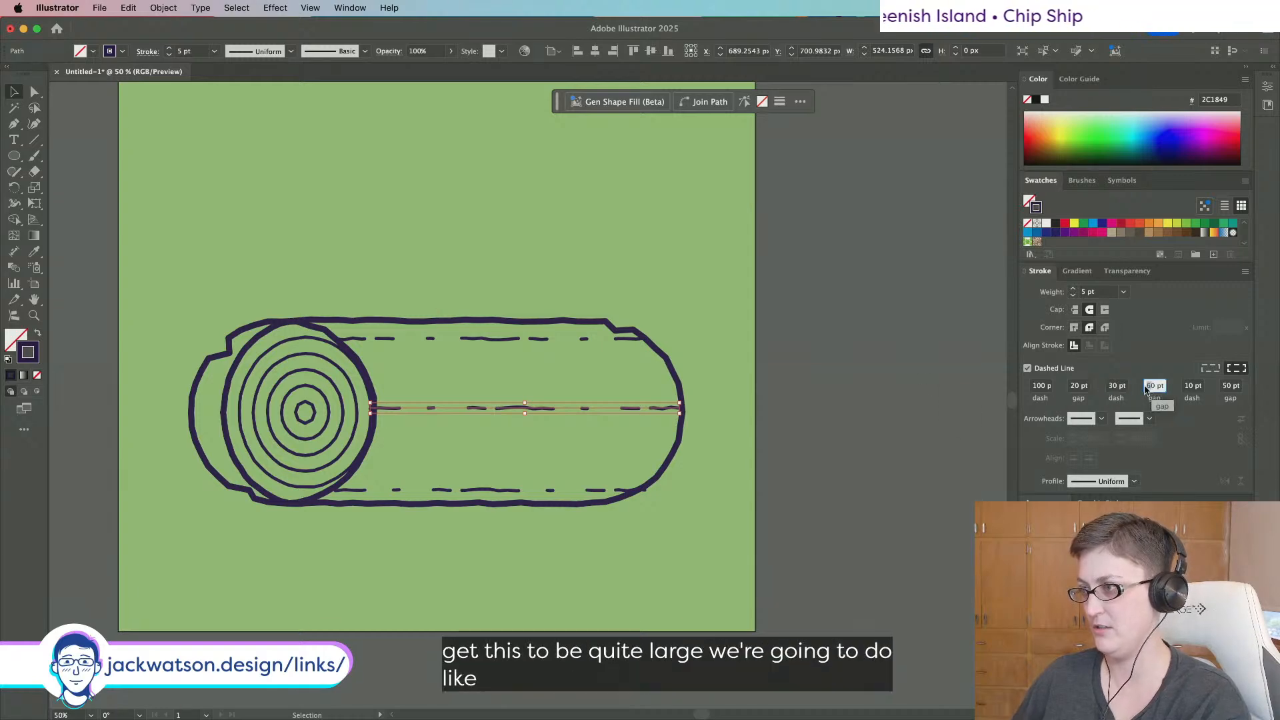
pyautogui.write('100')
pyautogui.press('Tab')
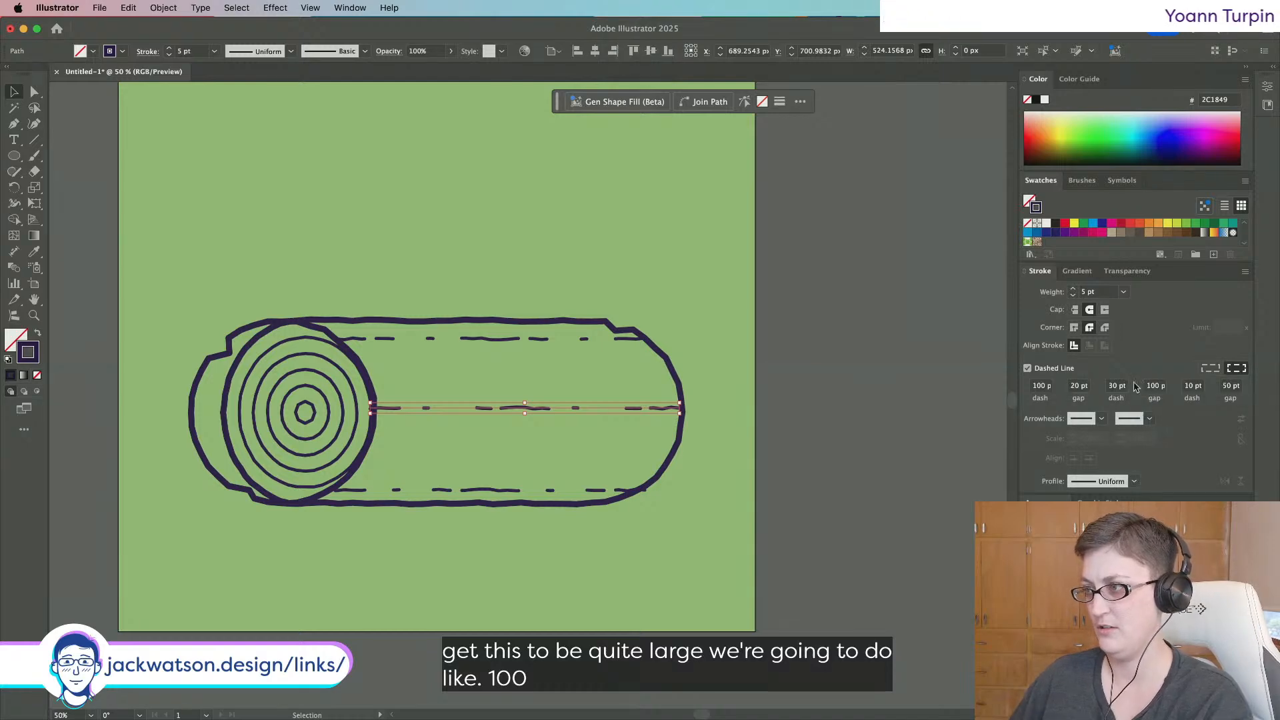
pyautogui.write('200')
pyautogui.press('Tab')
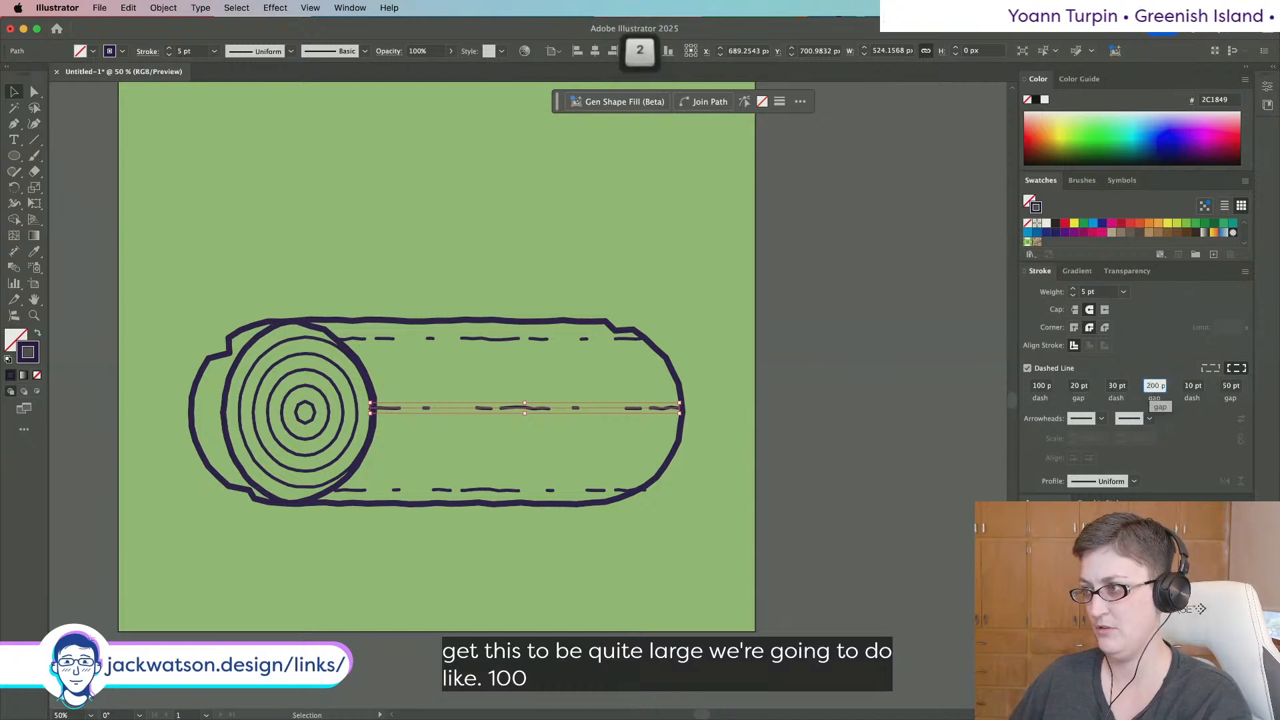
pyautogui.click(1037, 386)
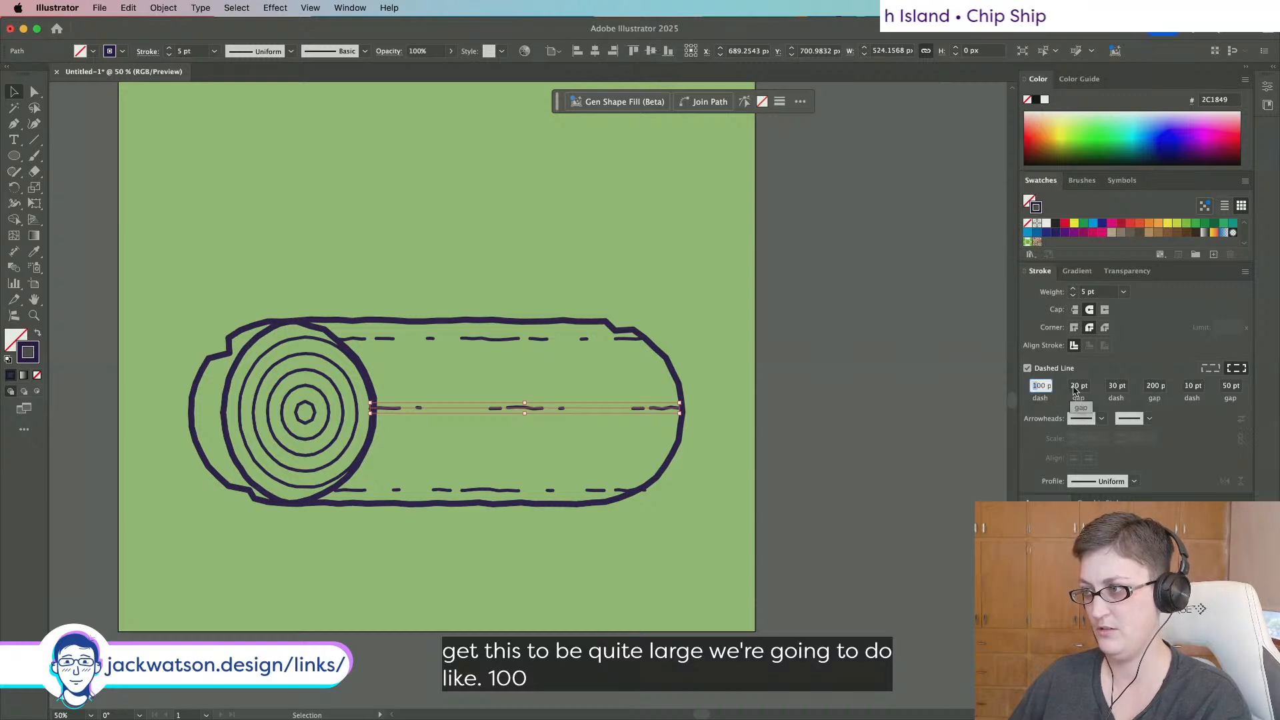
pyautogui.write('50')
pyautogui.press('Tab')
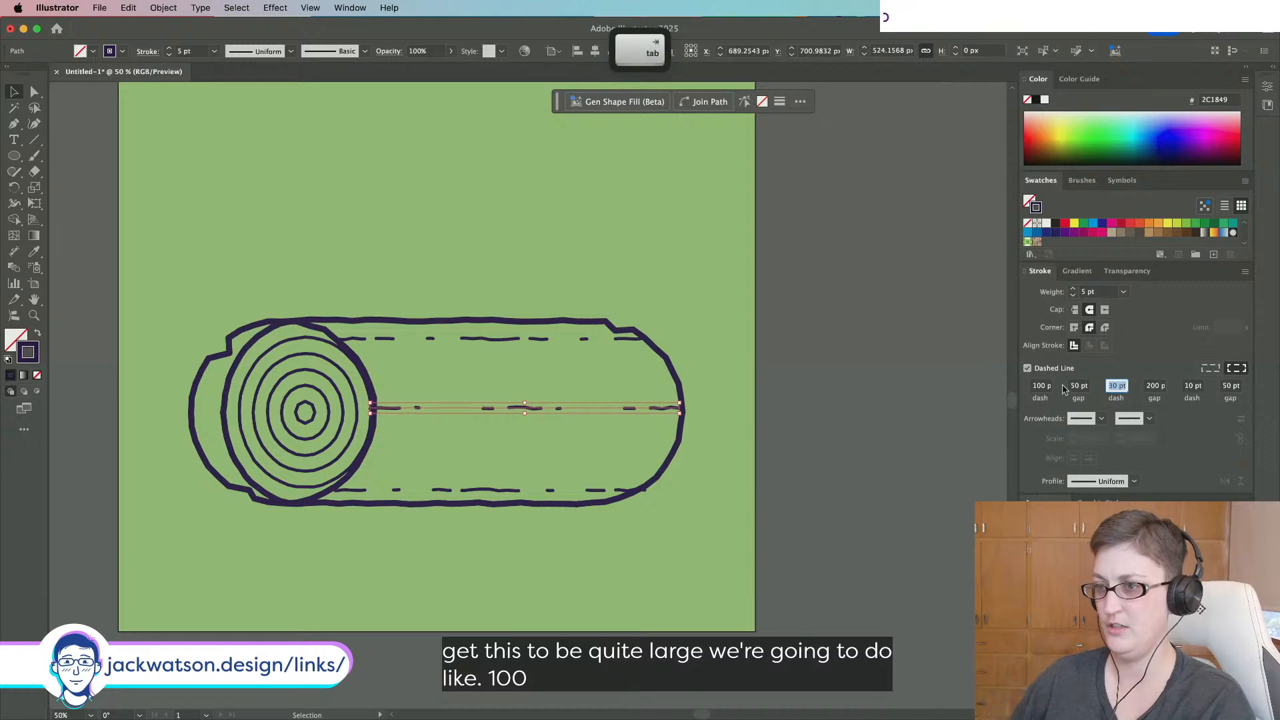
pyautogui.moveTo(1086, 387); pyautogui.dragTo(1052, 389)
pyautogui.write('200')
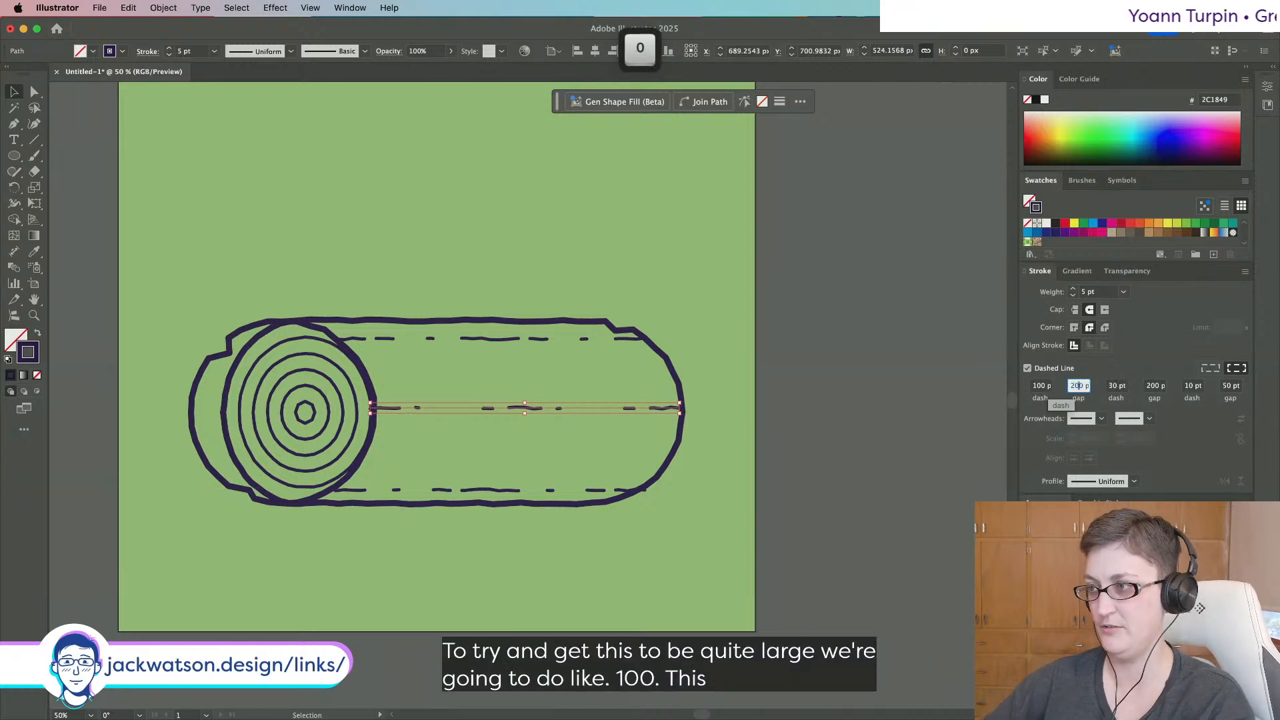
pyautogui.press('Tab')
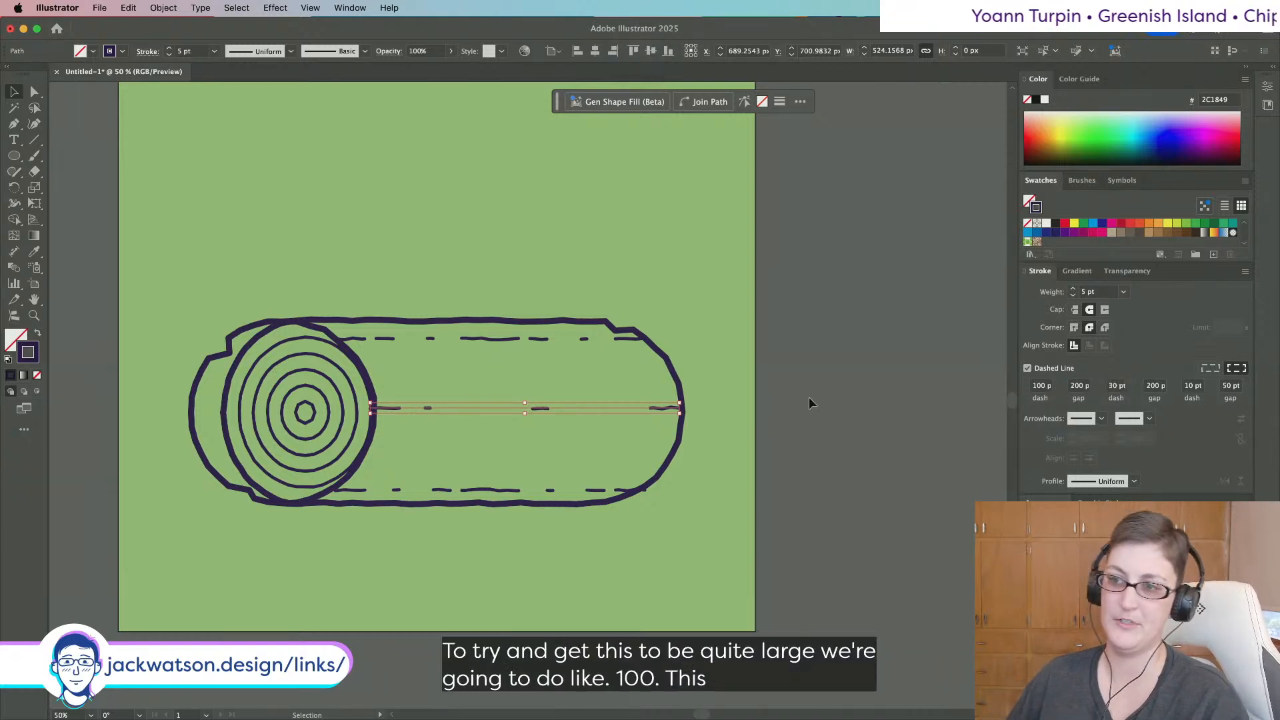
pyautogui.click(809, 398)
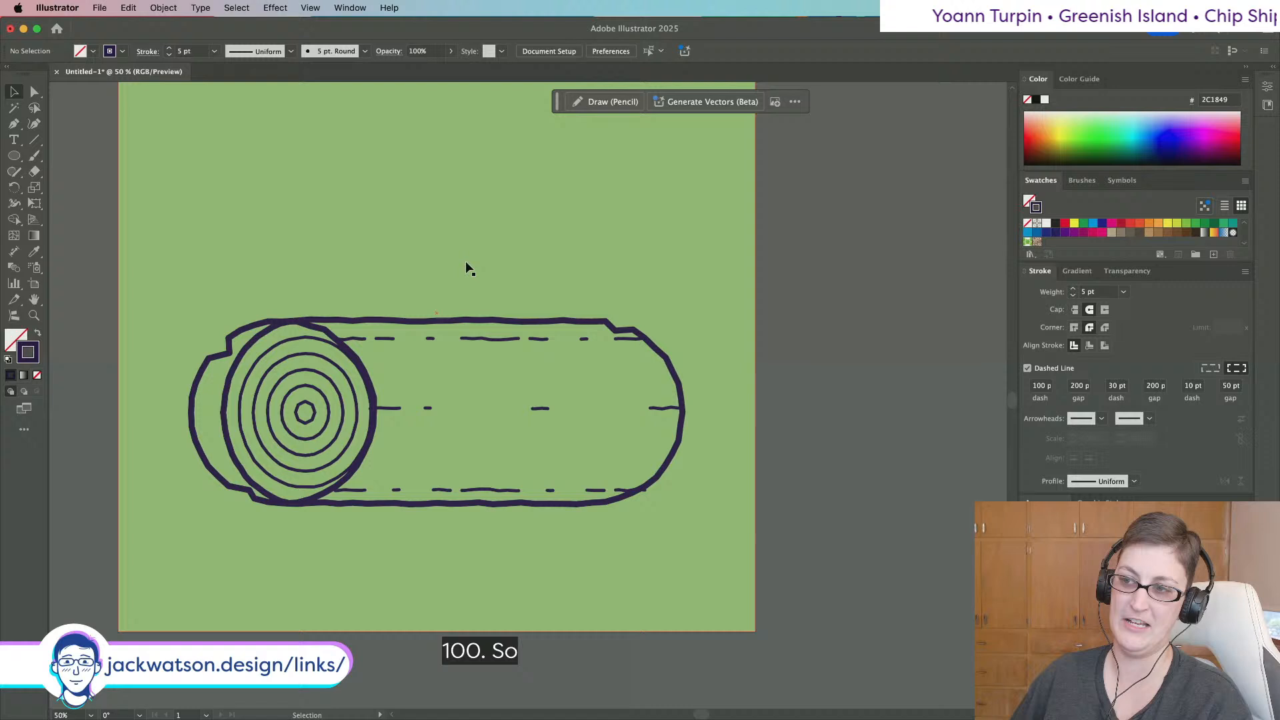
# Select the three dashed lines on the log and blend them together.
pyautogui.keyDown('shift'); pyautogui.click(506, 342); pyautogui.keyUp('shift')
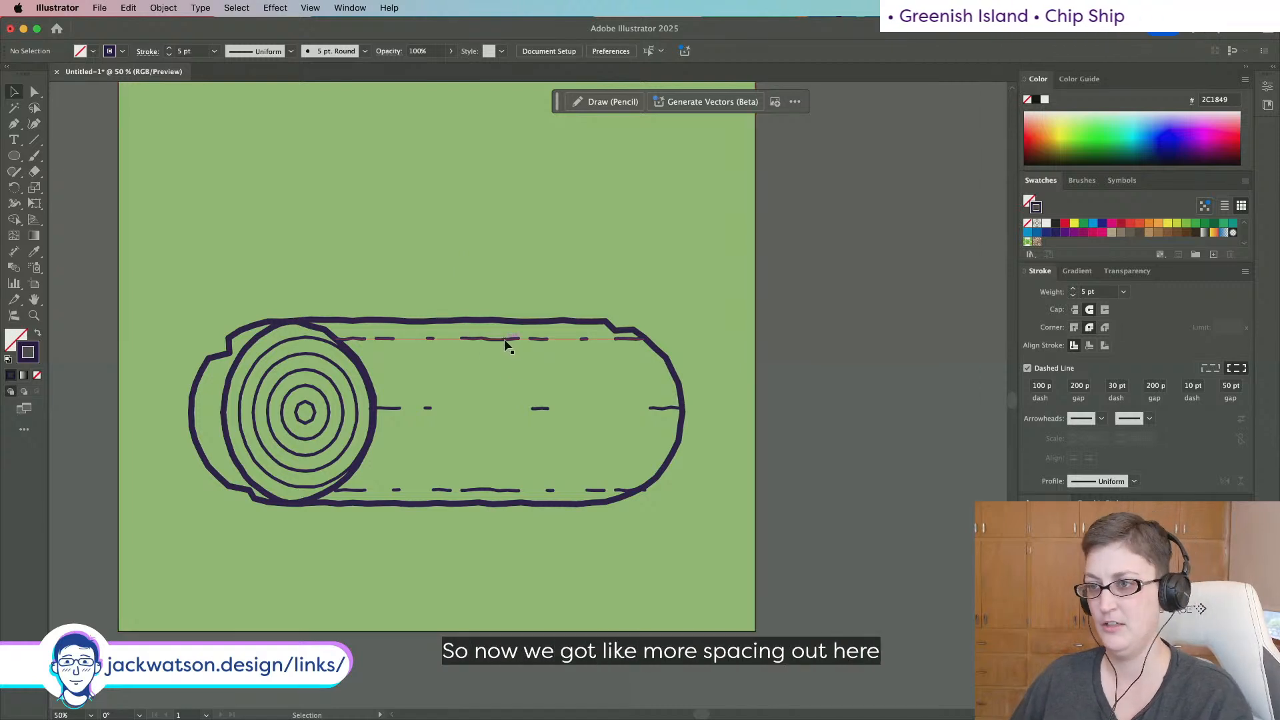
pyautogui.keyDown('shift'); pyautogui.click(542, 409); pyautogui.keyUp('shift')
pyautogui.keyDown('shift'); pyautogui.click(502, 490); pyautogui.keyUp('shift')
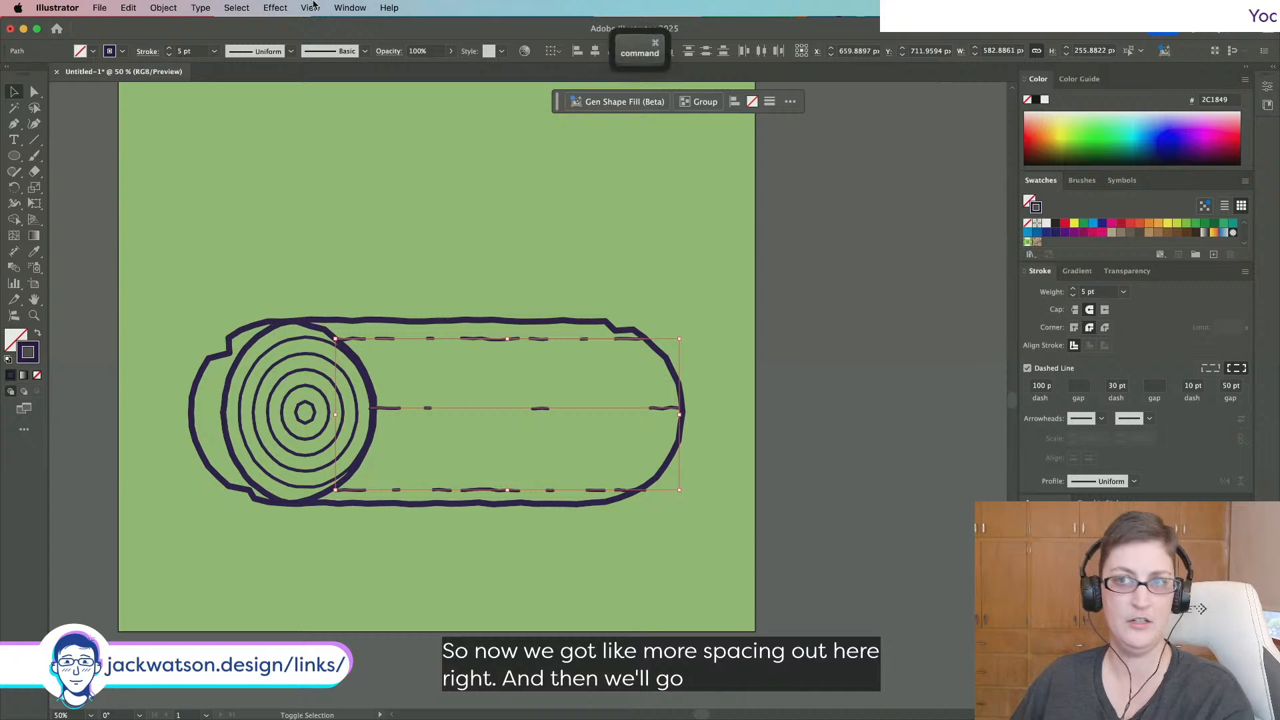
pyautogui.click(163, 7)
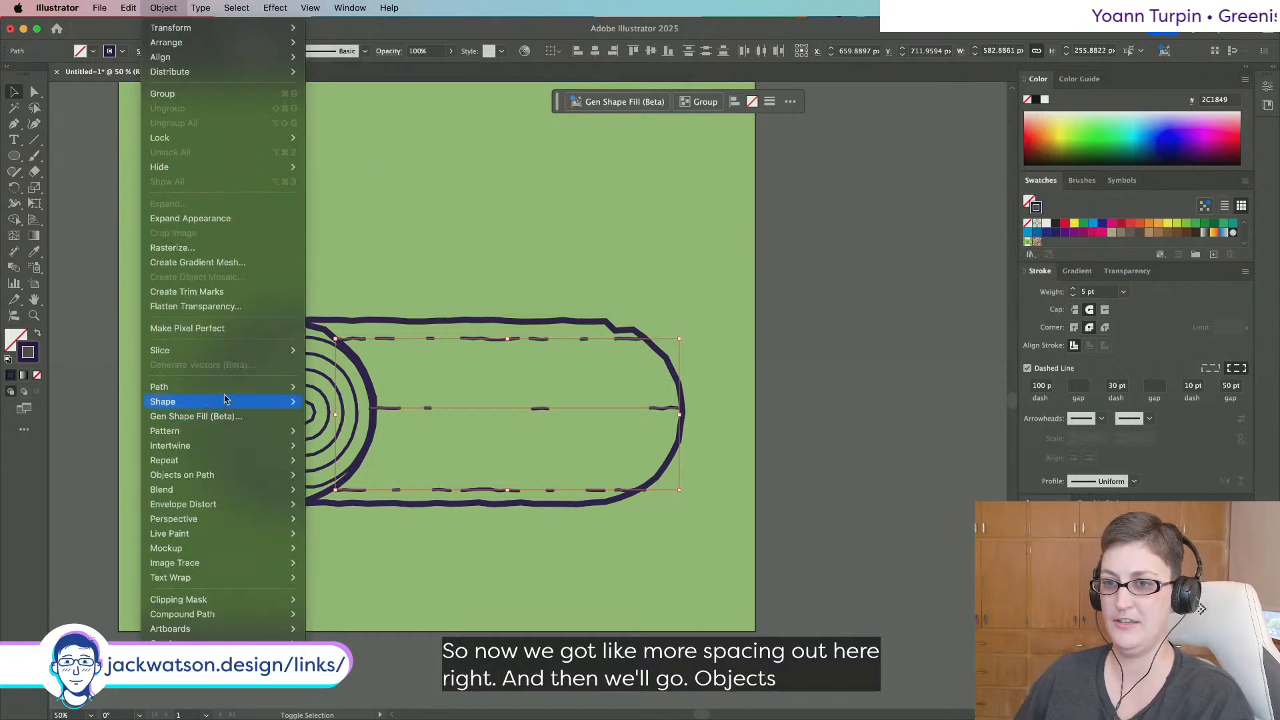
pyautogui.moveTo(248, 490)
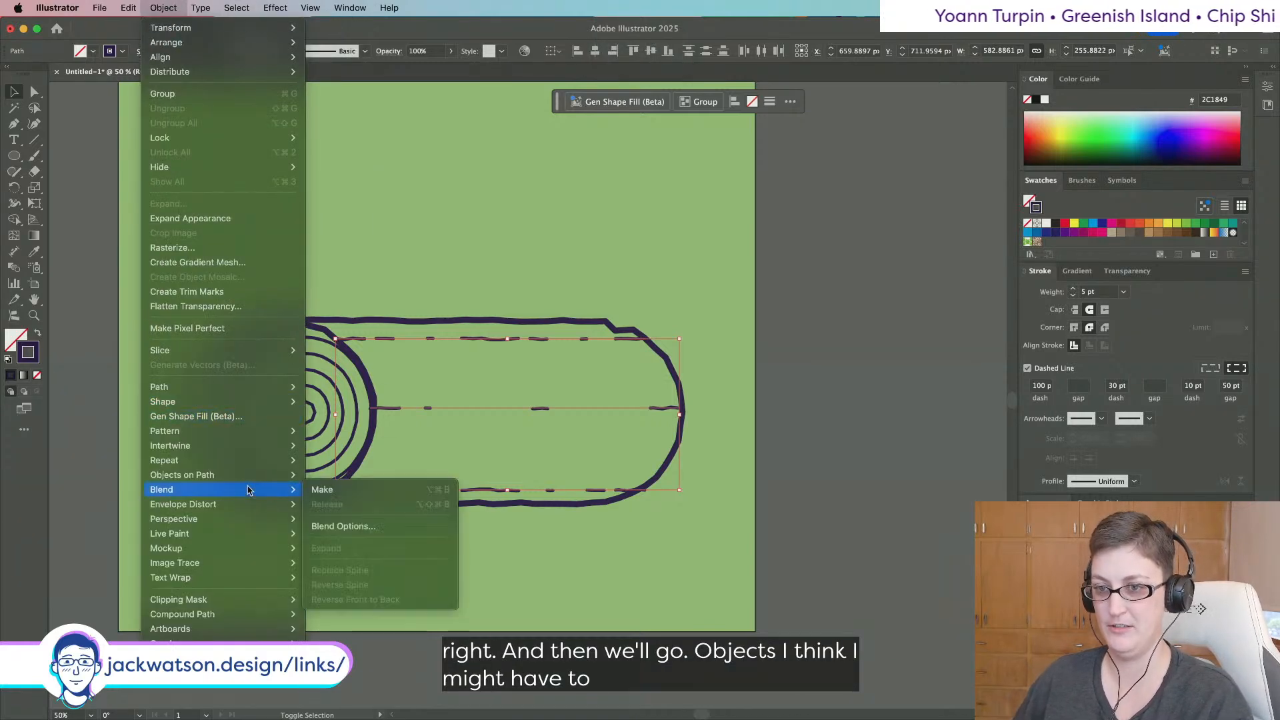
pyautogui.click(323, 491)
# Undo the blend and bring up the Layers panel beside the artboard.
pyautogui.press('super+z')
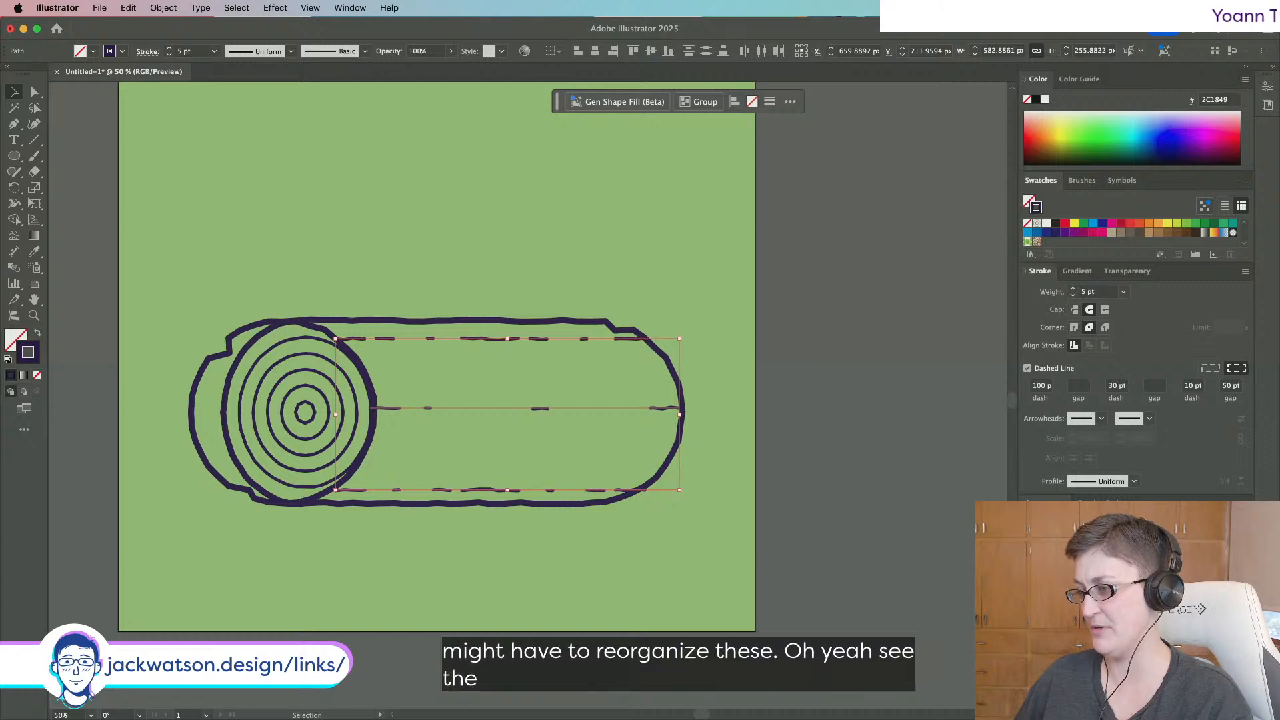
pyautogui.press('F7')
pyautogui.moveTo(766, 215); pyautogui.dragTo(782, 115)
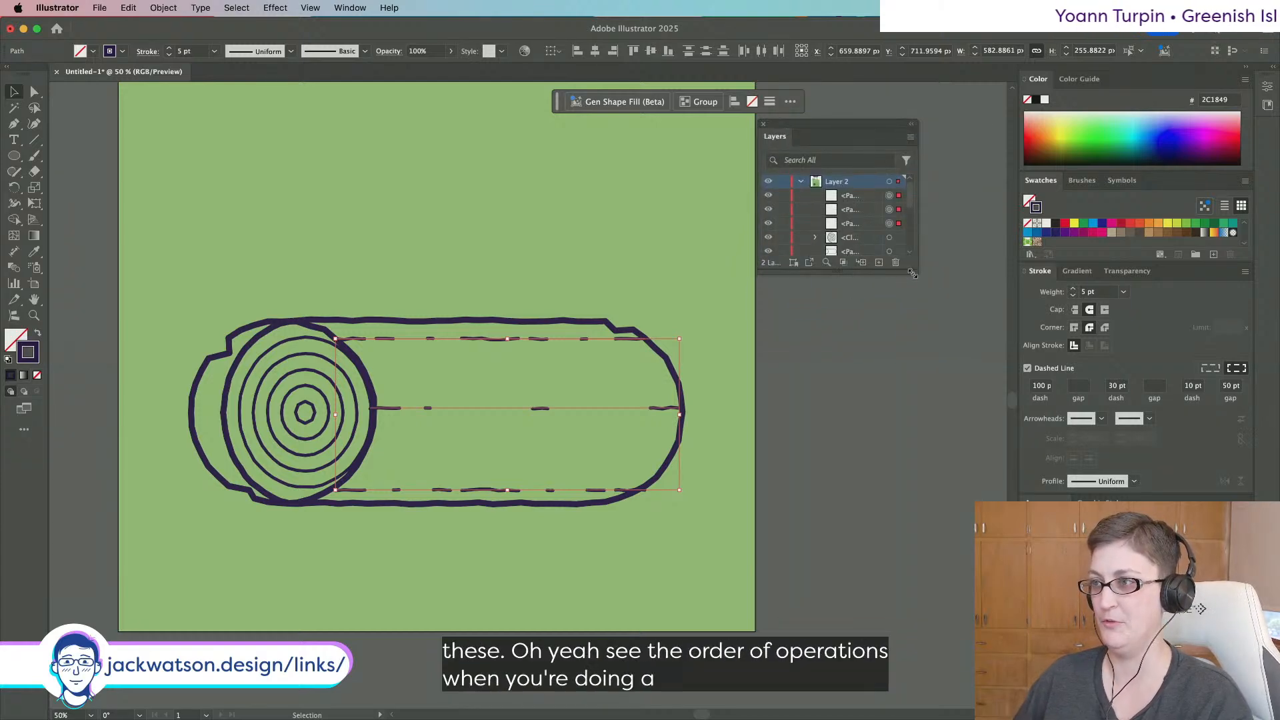
# Enlarge the Layers panel and check which row holds each dashed line.
pyautogui.moveTo(992, 238); pyautogui.dragTo(1021, 439)
pyautogui.click(1002, 223)
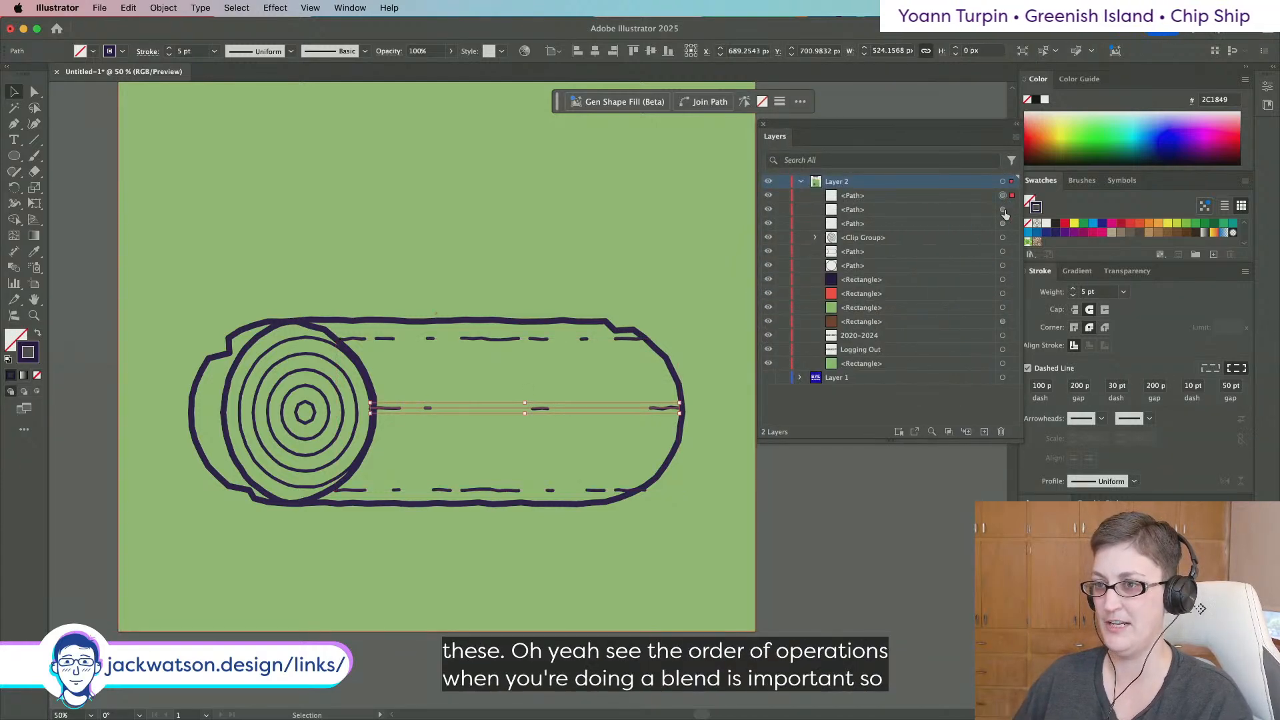
pyautogui.click(1002, 209)
pyautogui.click(1003, 224)
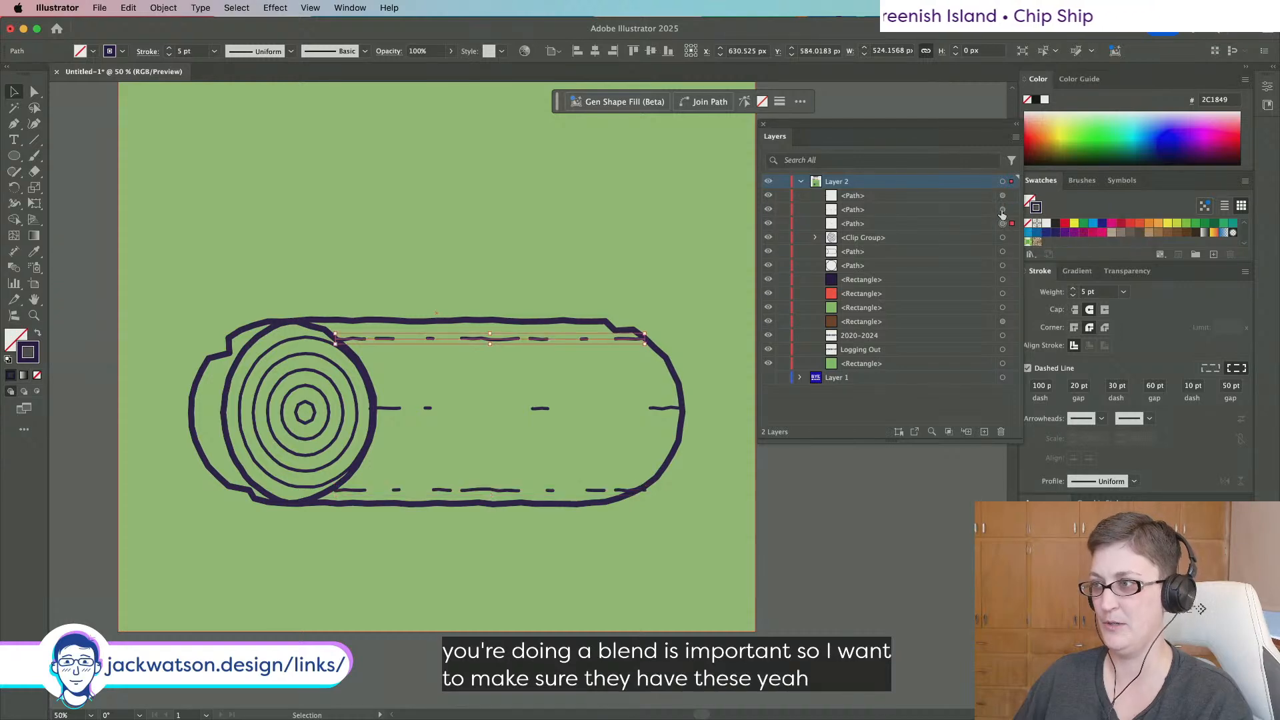
pyautogui.click(1002, 209)
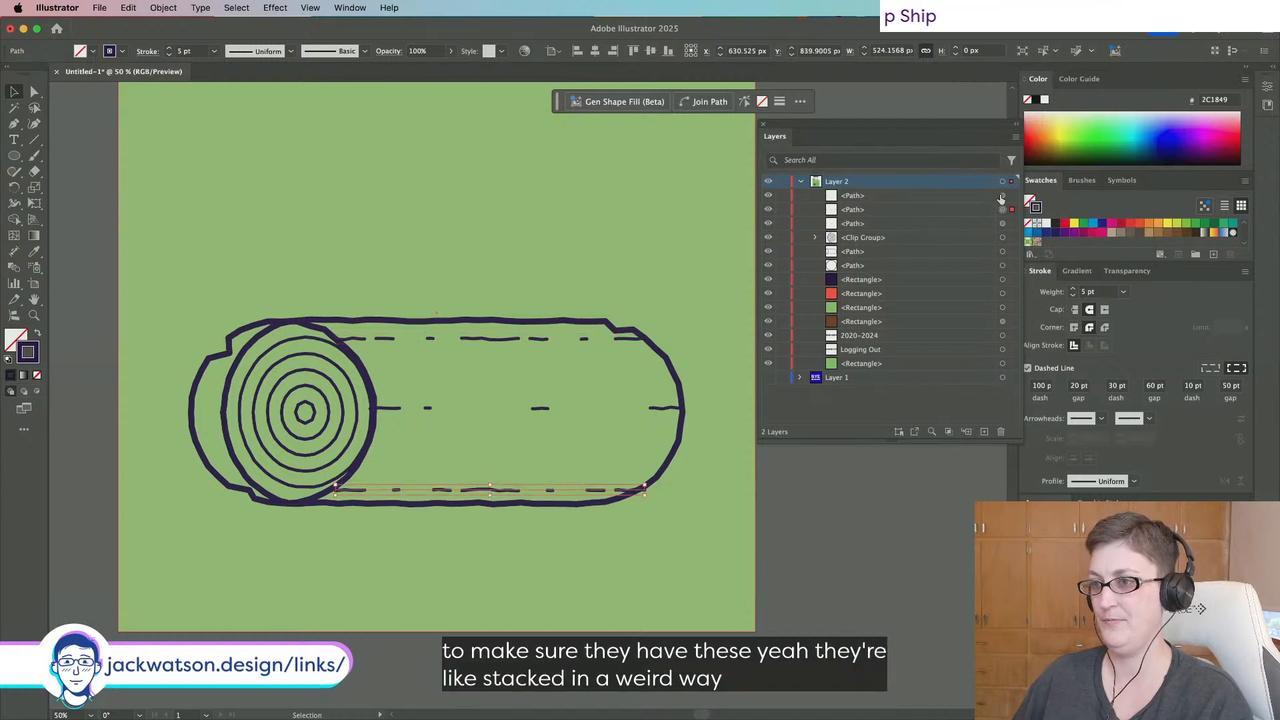
pyautogui.click(1002, 195)
# Bring the top dashed line to the front using cut and Paste in Front.
pyautogui.click(485, 339)
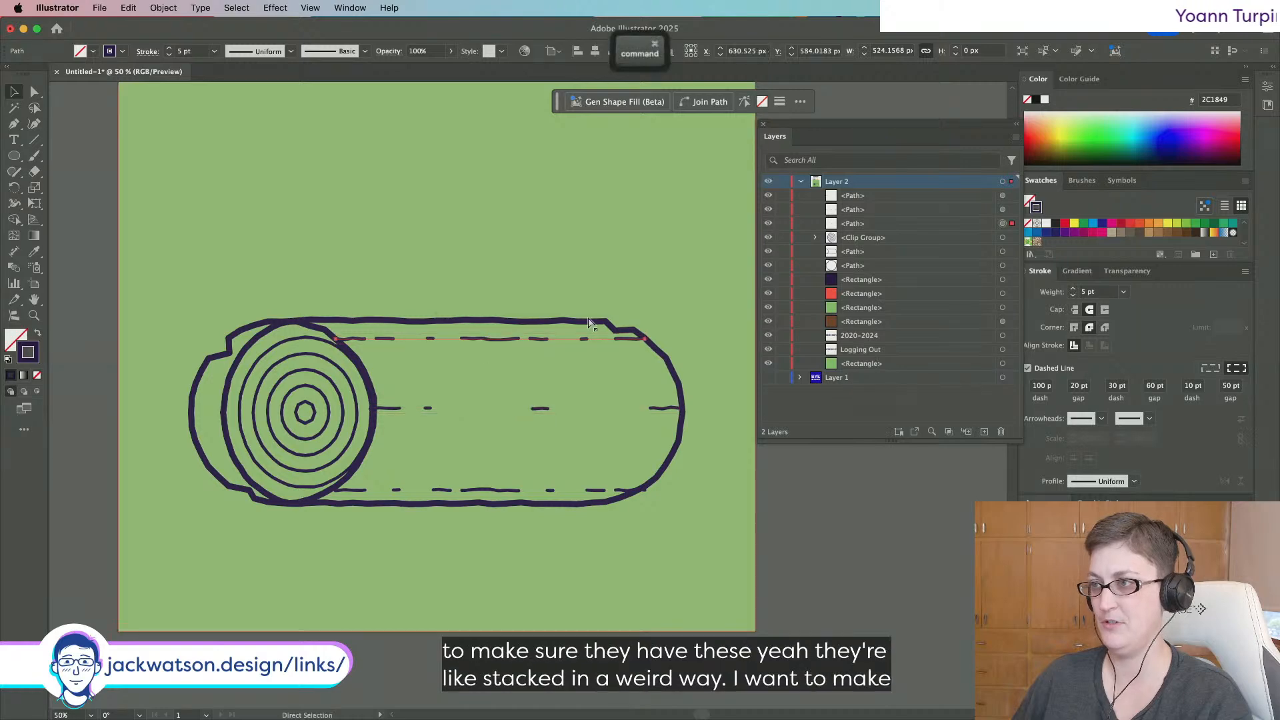
pyautogui.press('super+x')
pyautogui.press('super+f')
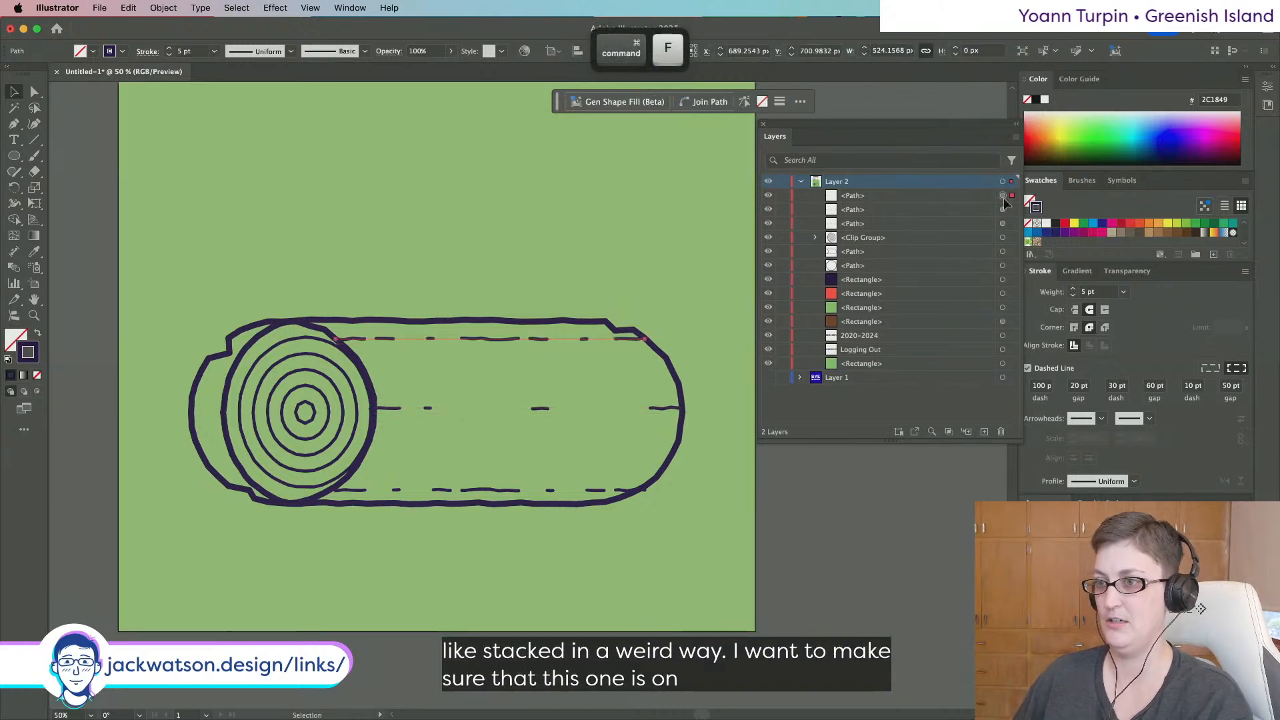
# Blend the three dashed lines again, then undo the blend.
pyautogui.keyDown('shift'); pyautogui.click(543, 410); pyautogui.keyUp('shift')
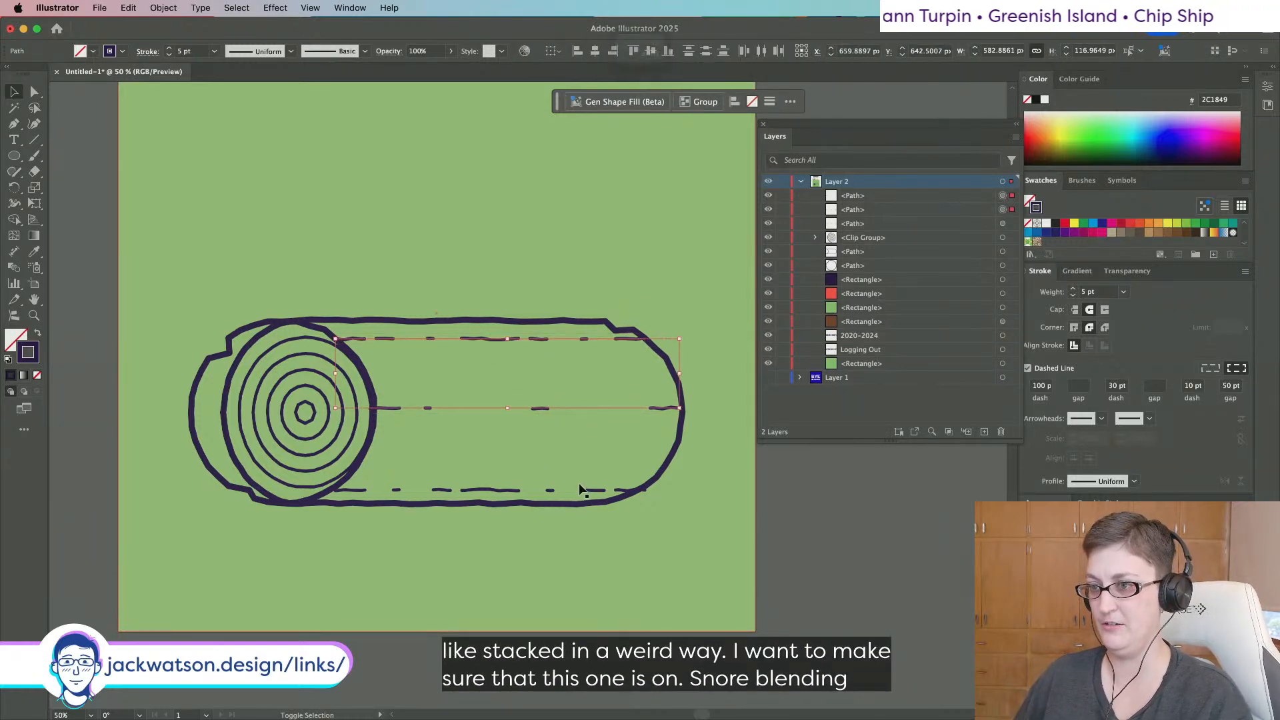
pyautogui.keyDown('shift'); pyautogui.click(591, 490); pyautogui.keyUp('shift')
pyautogui.click(168, 11)
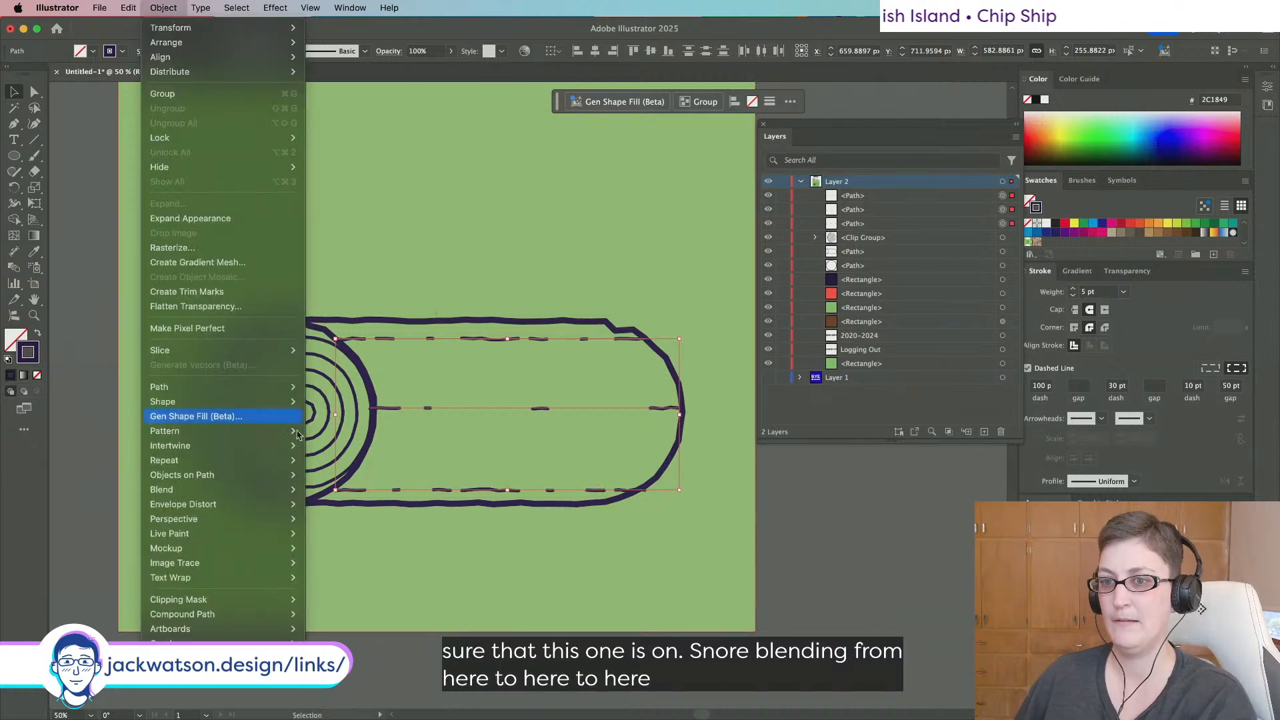
pyautogui.moveTo(287, 489)
pyautogui.click(350, 491)
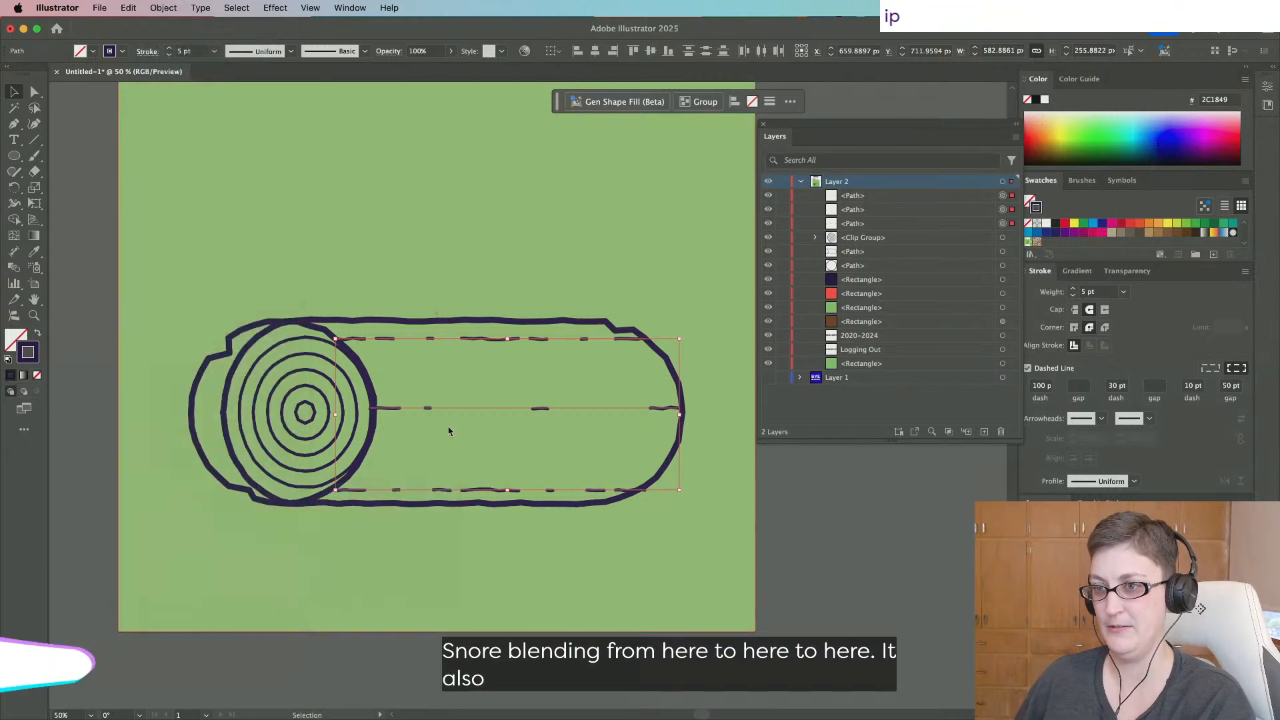
pyautogui.press('super+z')
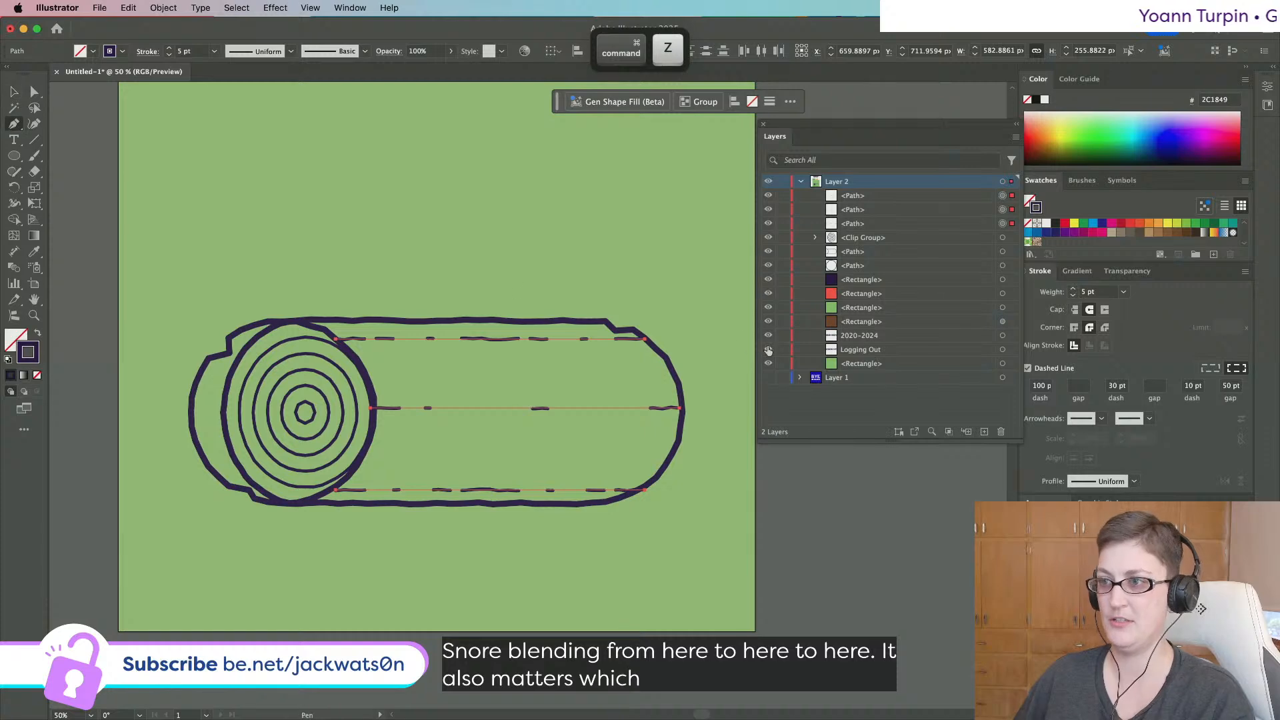
# Select just the bottom dashed line on the log.
pyautogui.press('shift+super+a')
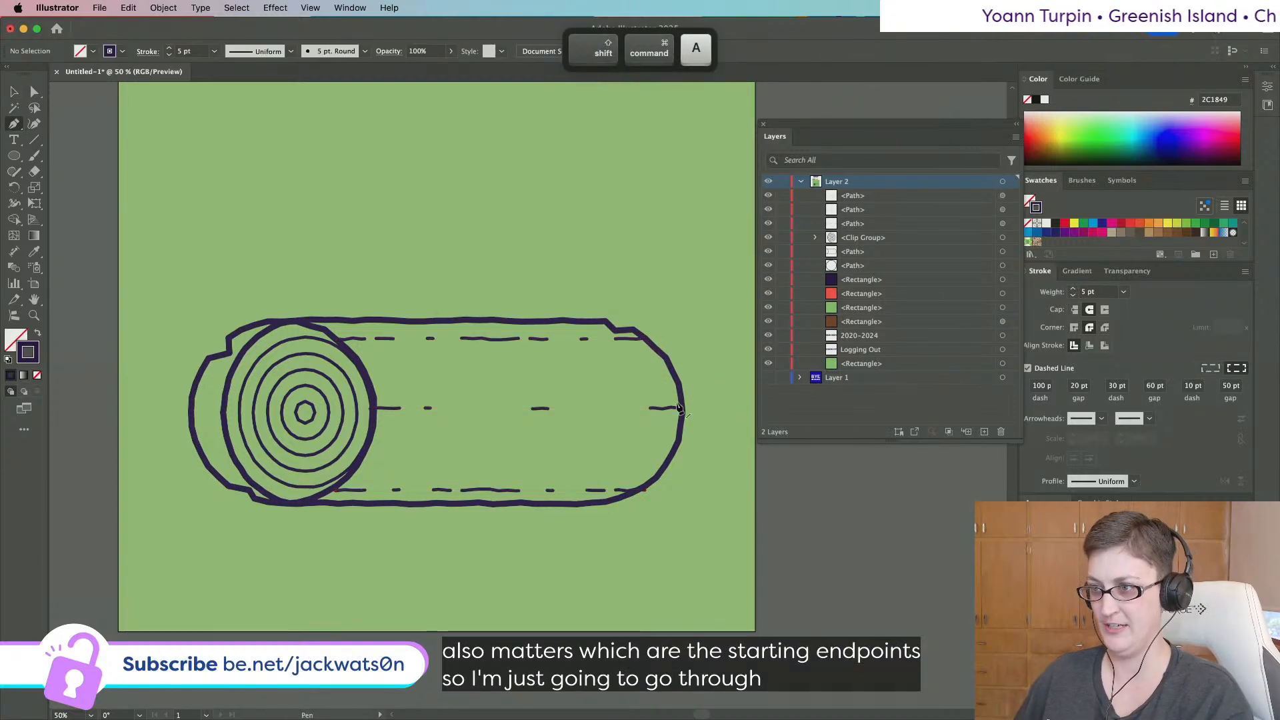
pyautogui.click(680, 408)
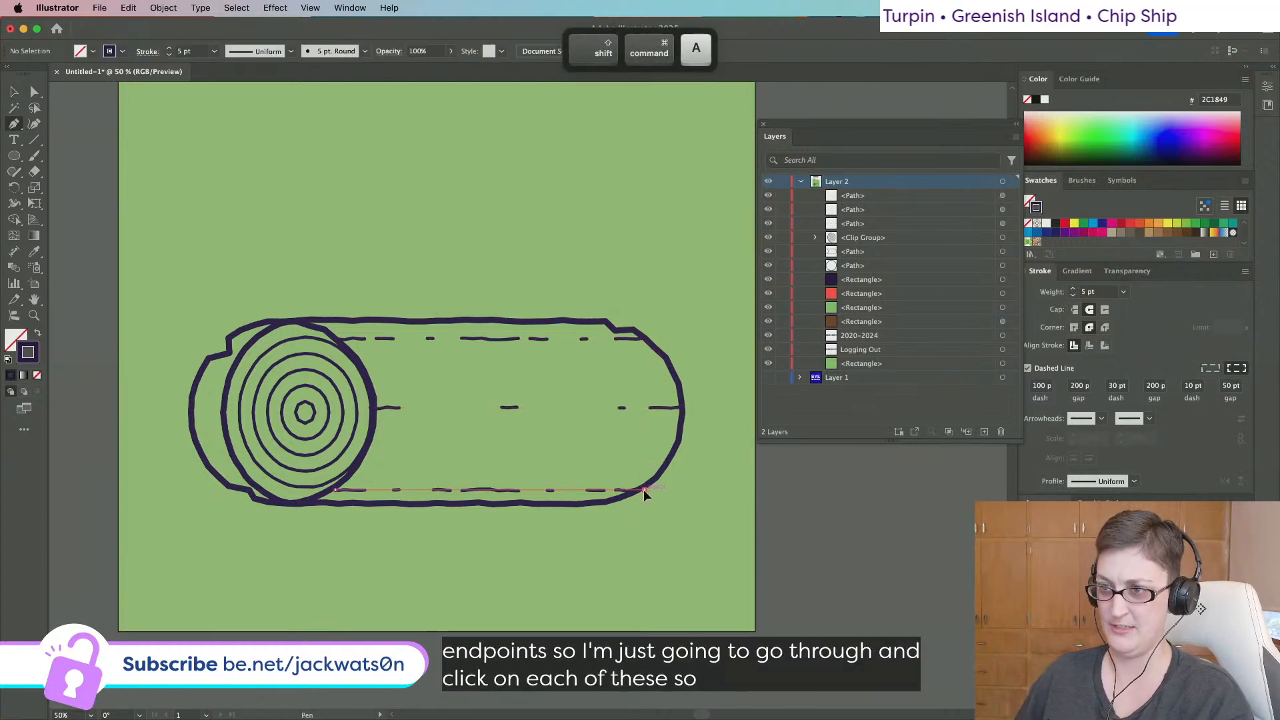
pyautogui.click(645, 493)
pyautogui.click(14, 87)
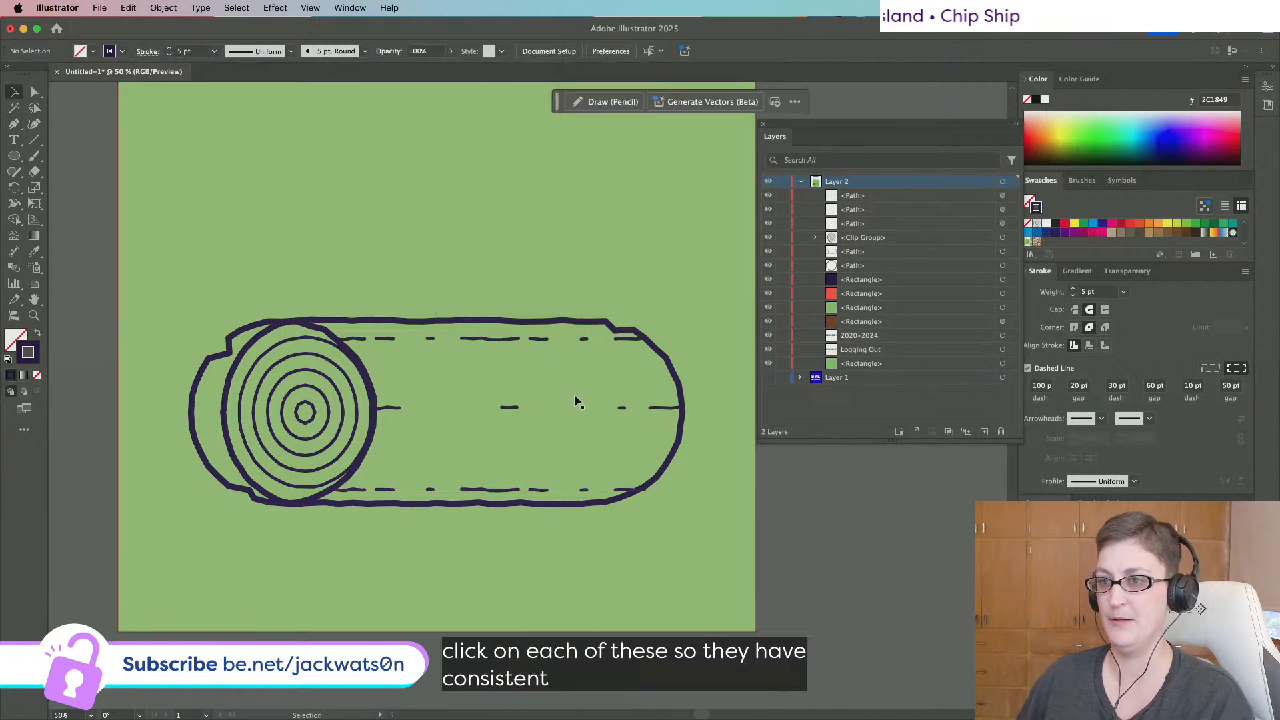
pyautogui.click(503, 340)
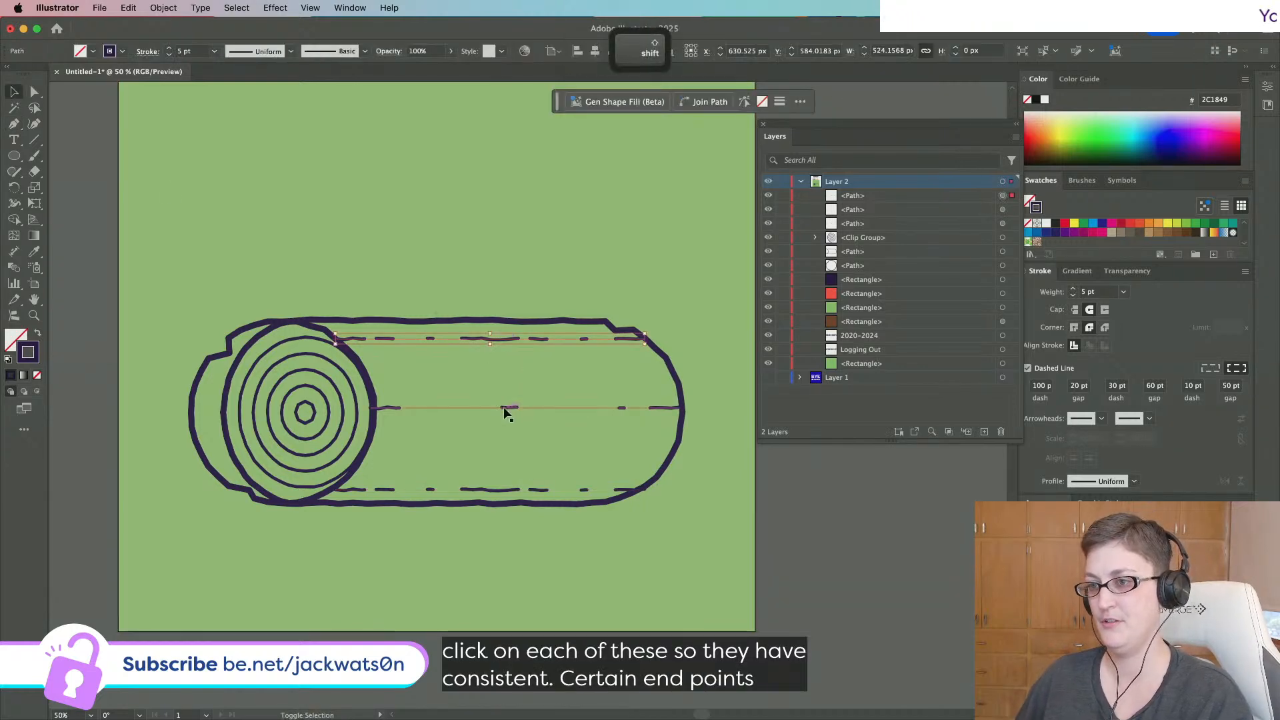
pyautogui.press('shift+super+a')
pyautogui.click(510, 497)
# Enter 50 pt and 20 pt values into the bottom line's dash pattern.
pyautogui.click(1106, 386)
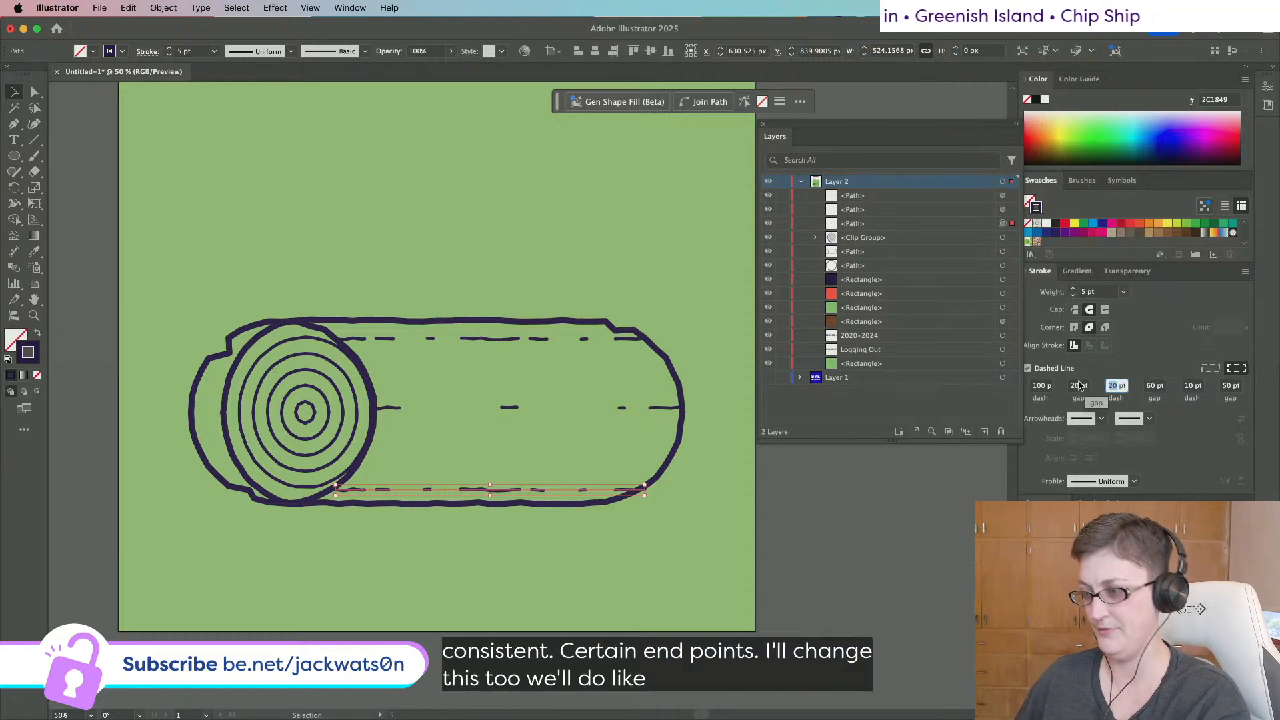
pyautogui.write('50')
pyautogui.press('Tab')
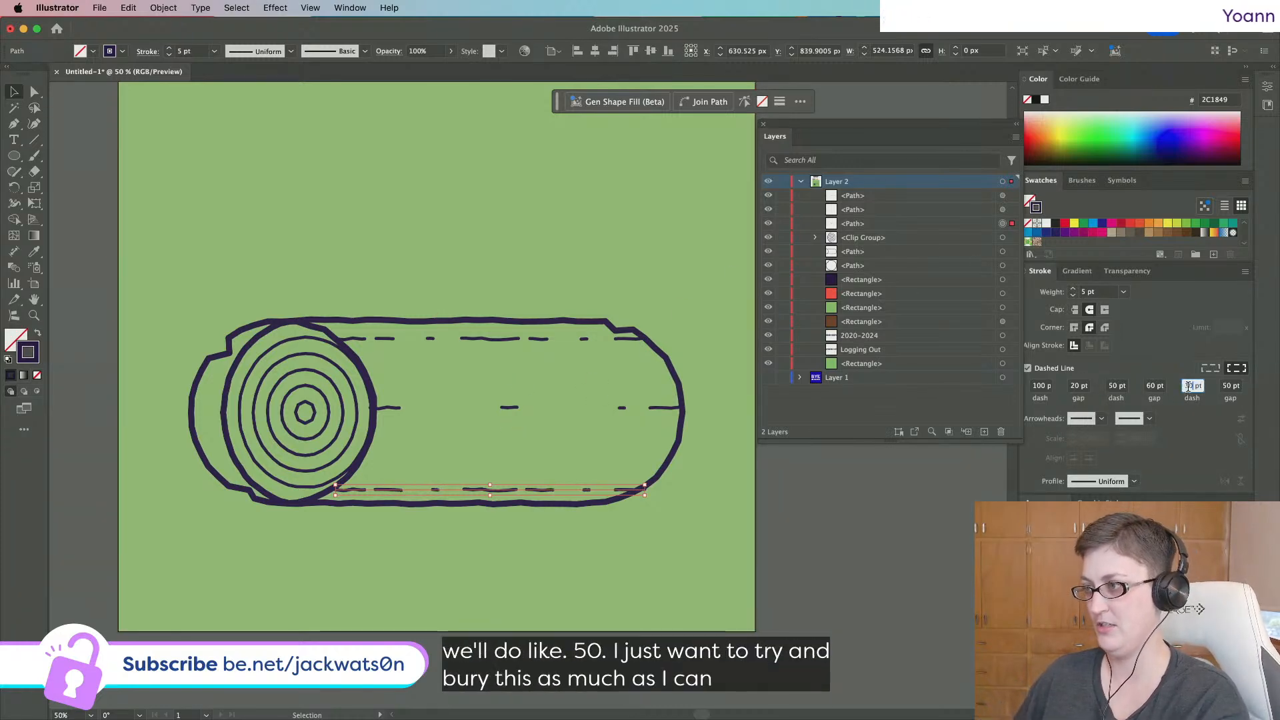
pyautogui.write('2')
pyautogui.press('Tab')
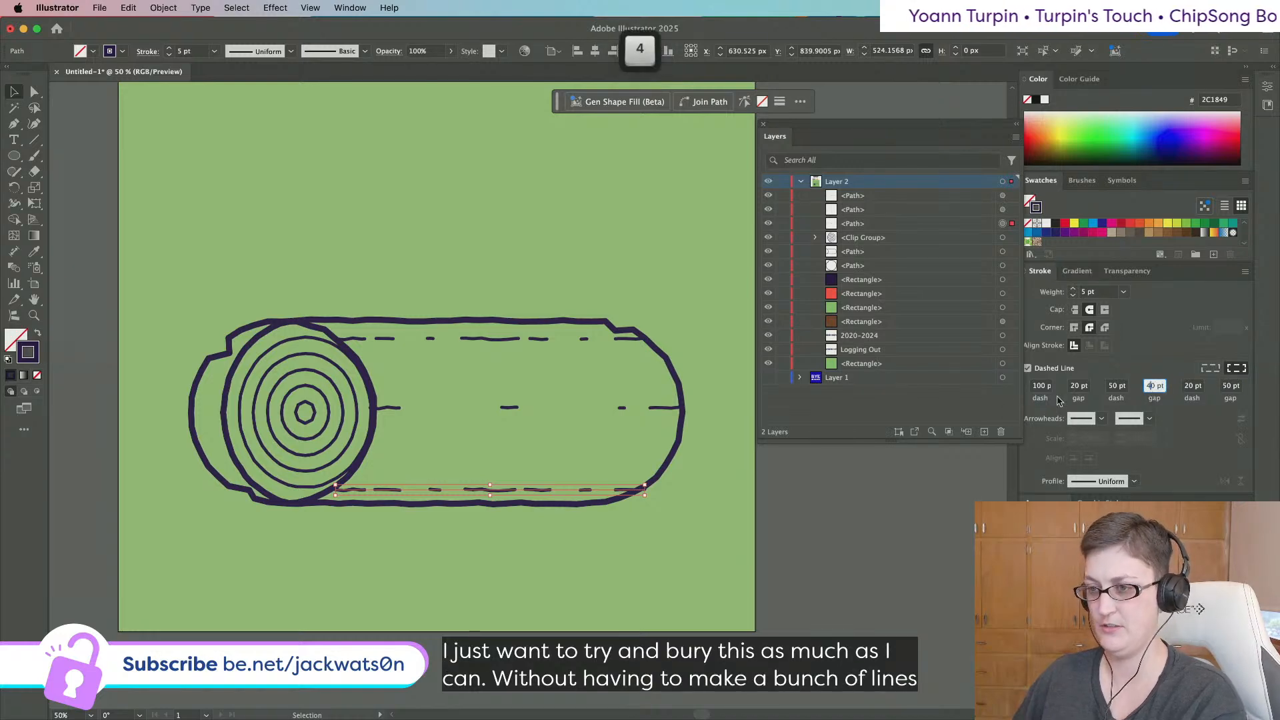
pyautogui.keyDown('shift'); pyautogui.click(509, 408); pyautogui.keyUp('shift')
pyautogui.keyDown('shift'); pyautogui.click(498, 342); pyautogui.keyUp('shift')
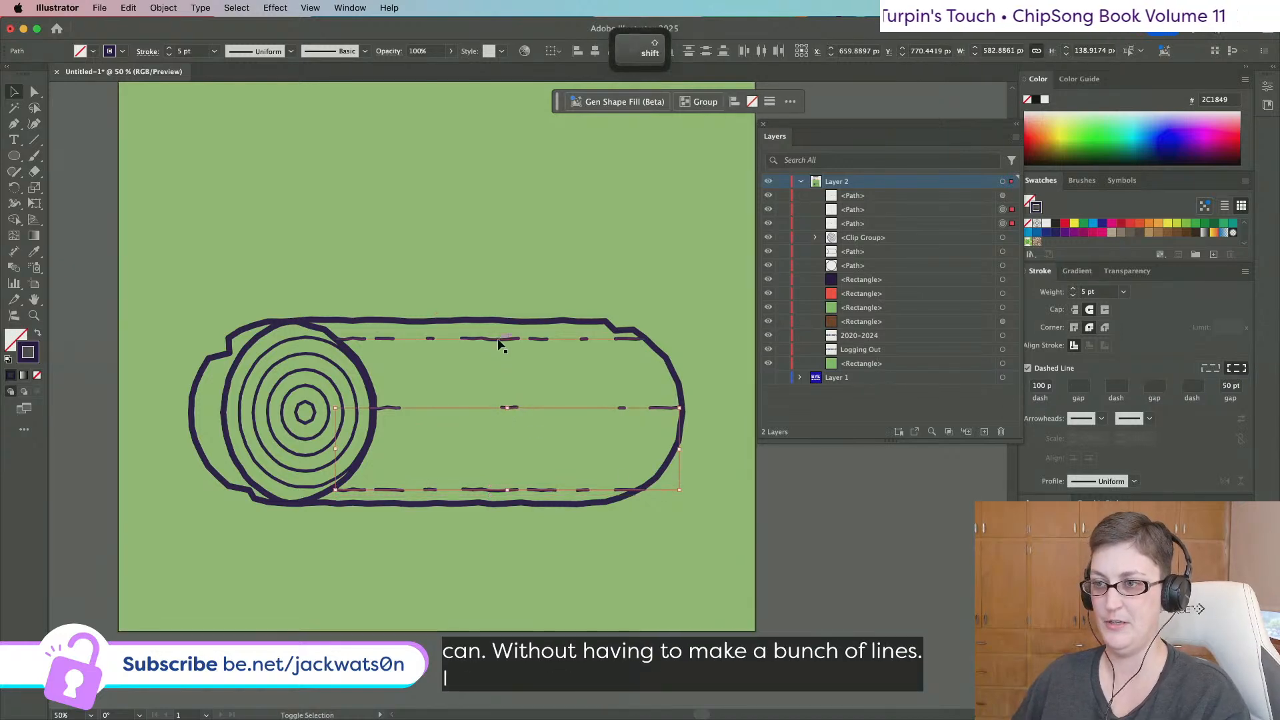
pyautogui.click(163, 7)
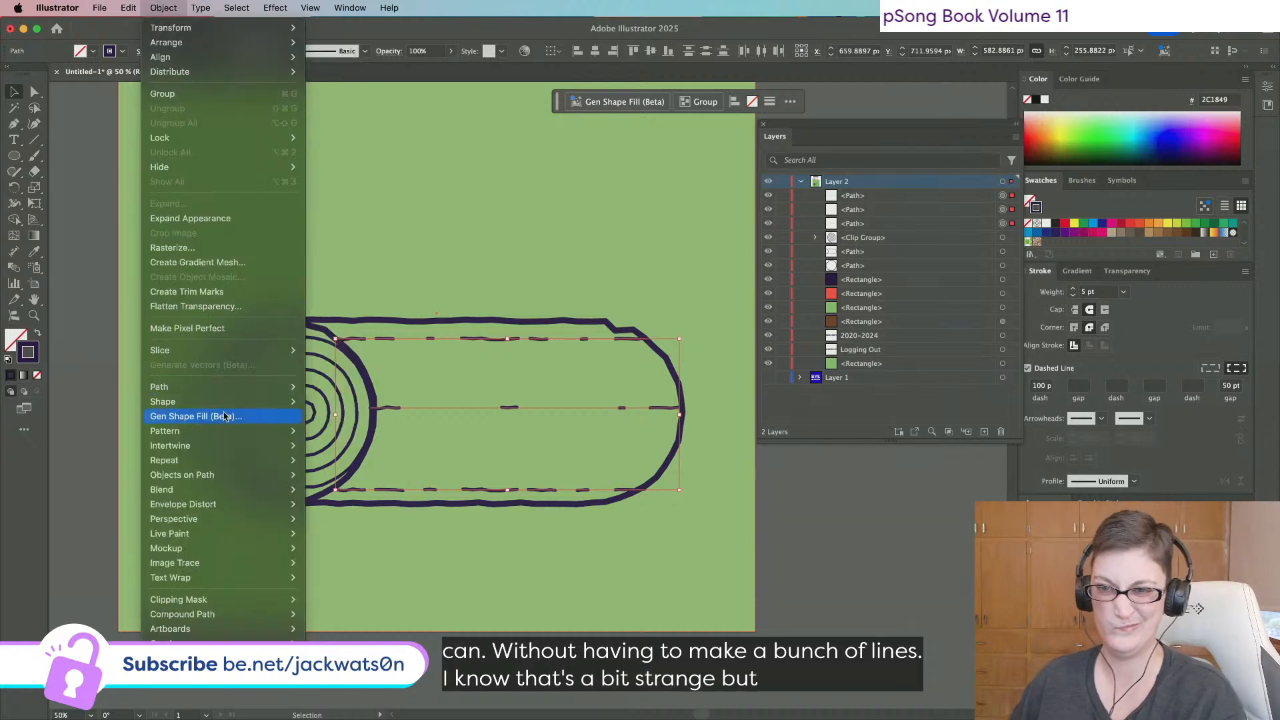
pyautogui.moveTo(255, 491)
pyautogui.click(324, 491)
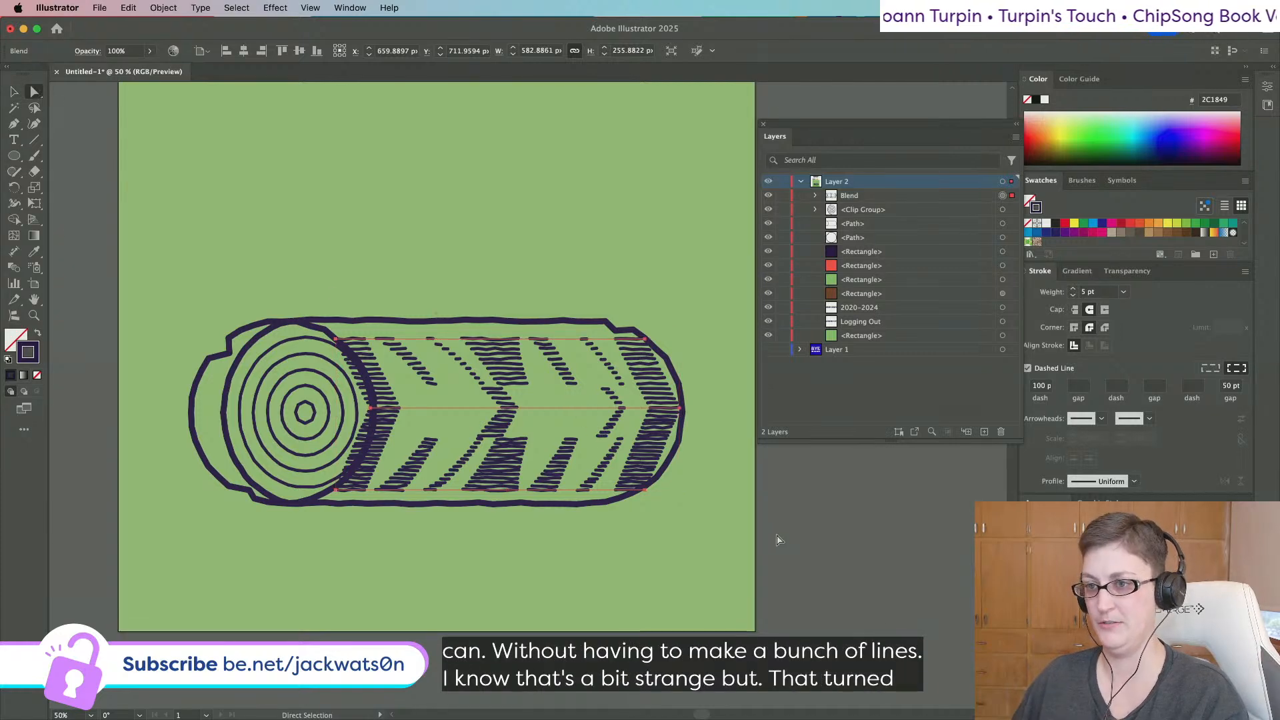
pyautogui.press('cmd+z')
pyautogui.press('shift+super+a')
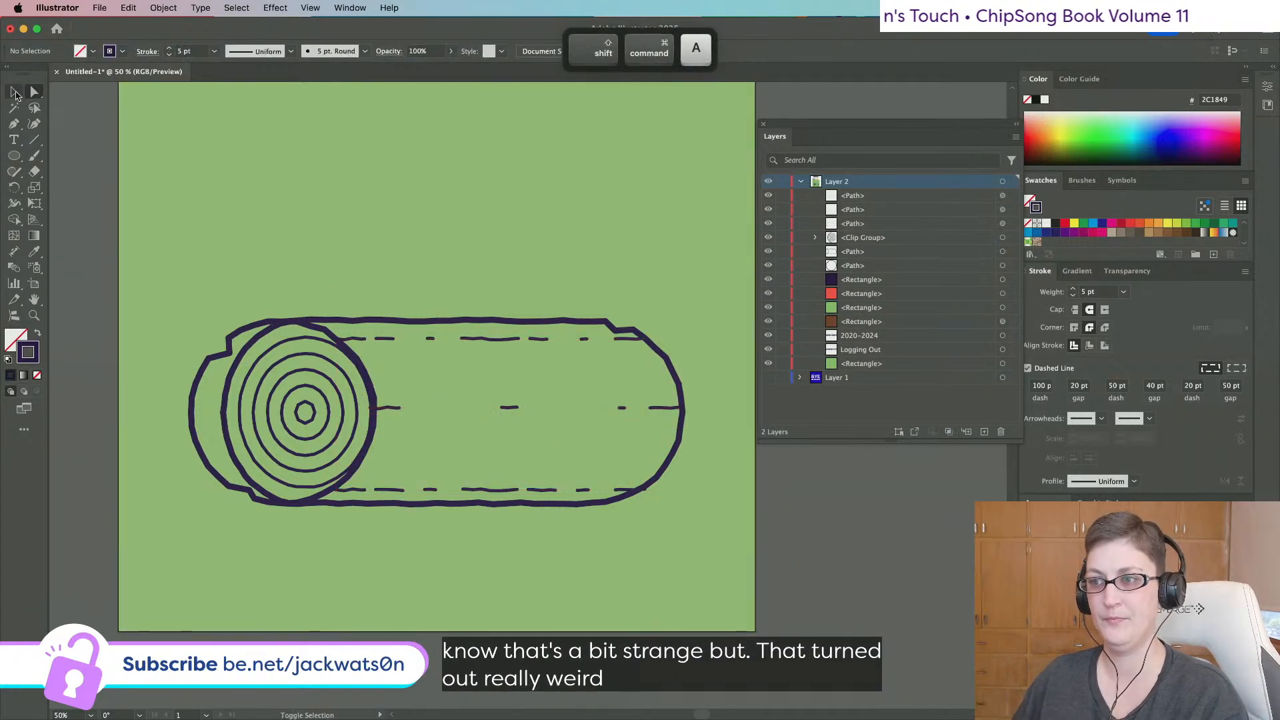
pyautogui.click(582, 338)
pyautogui.keyDown('shift'); pyautogui.click(587, 494); pyautogui.keyUp('shift')
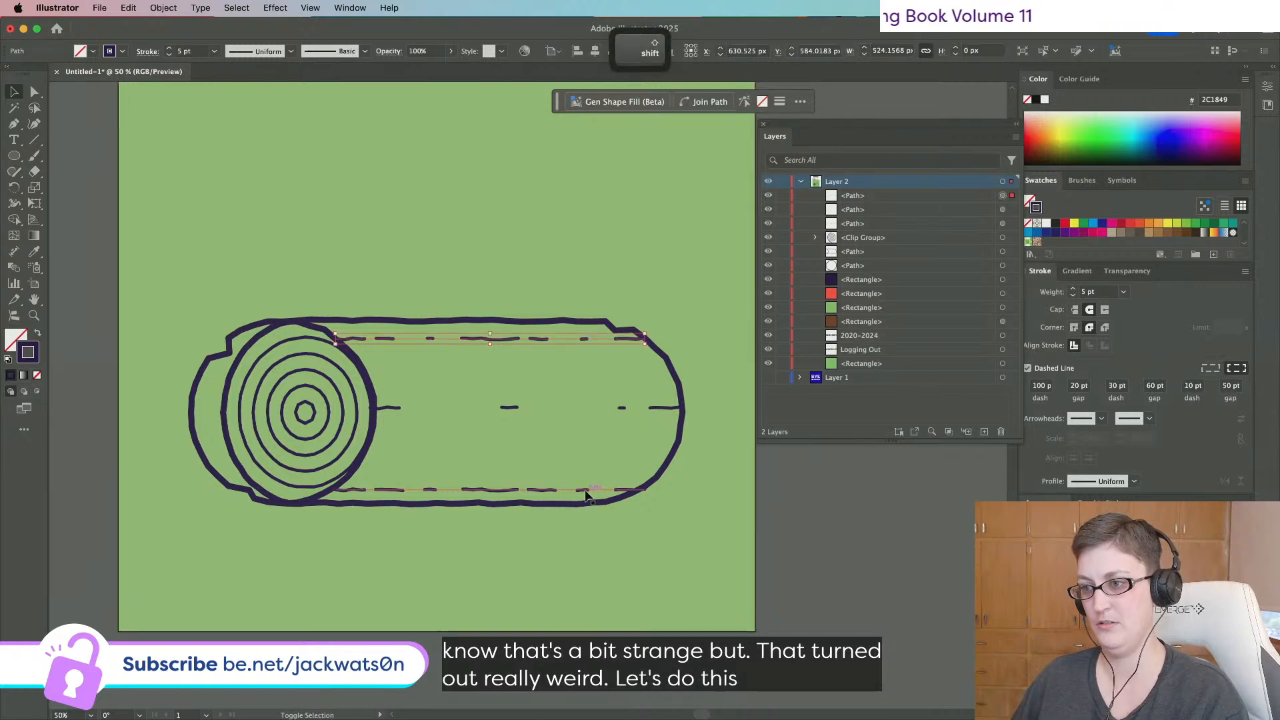
pyautogui.keyDown('shift'); pyautogui.click(619, 407); pyautogui.keyUp('shift')
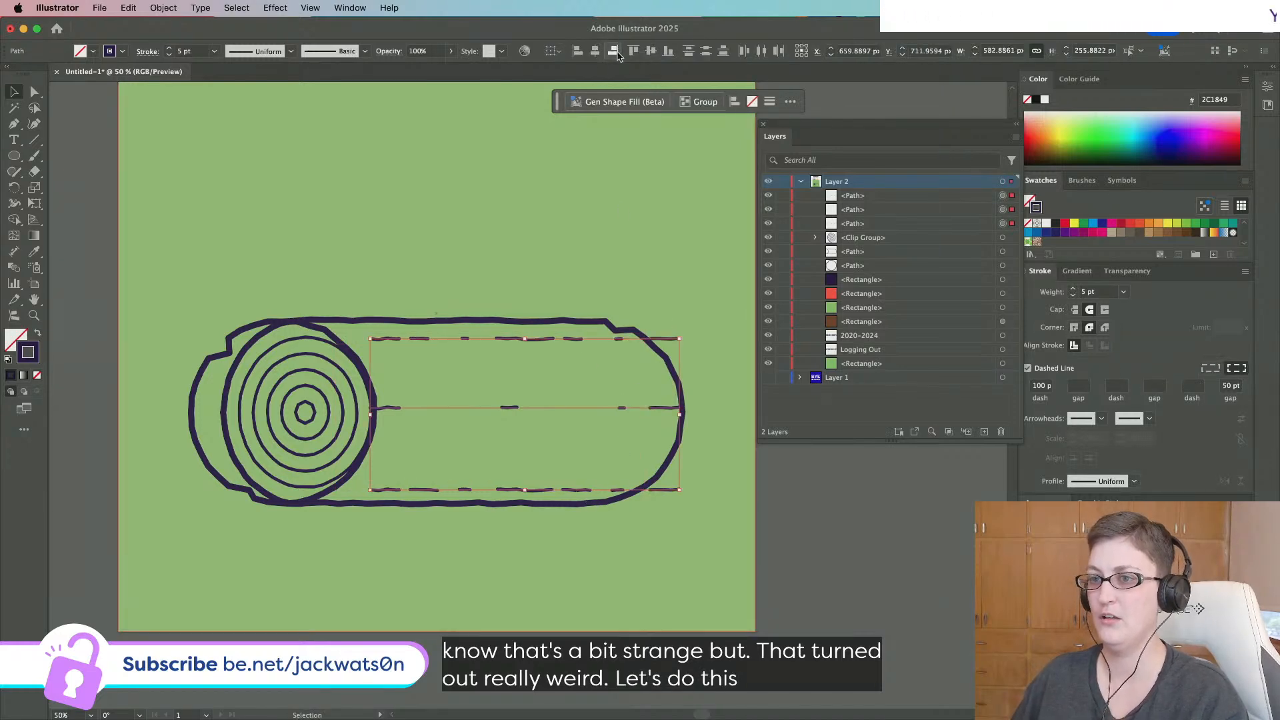
pyautogui.click(36, 95)
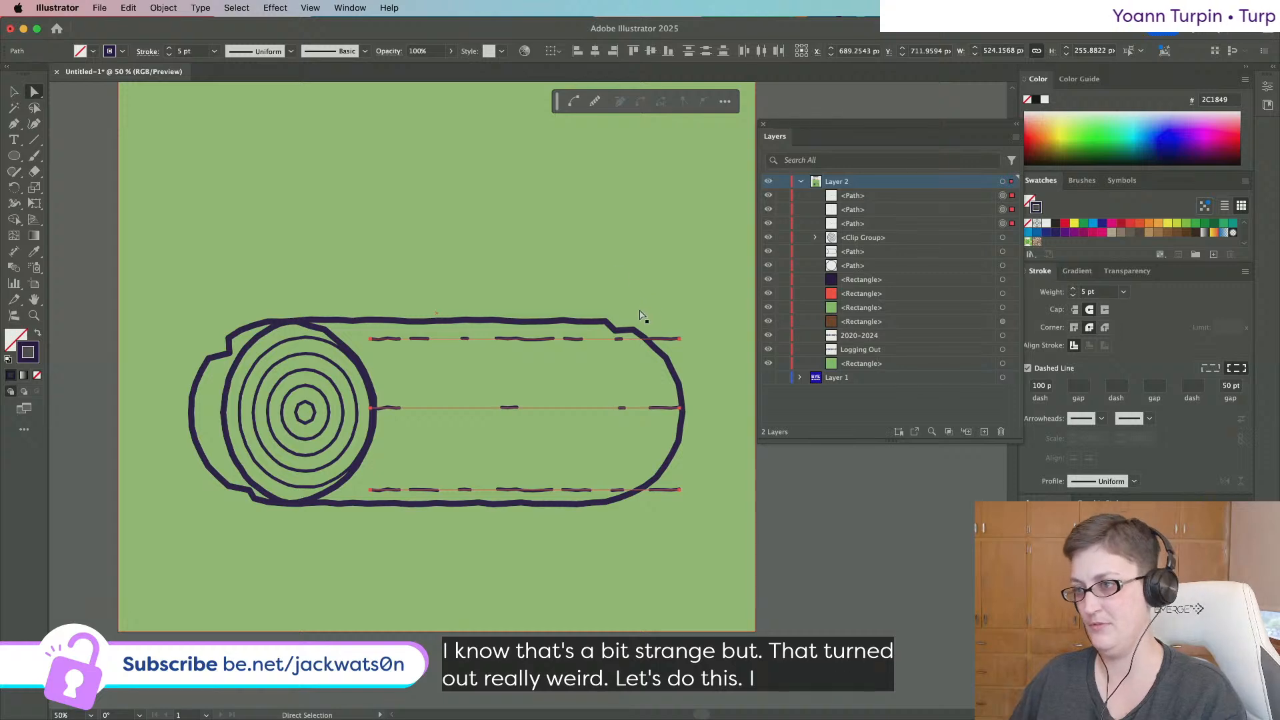
pyautogui.click(370, 339)
pyautogui.keyDown('shift'); pyautogui.click(371, 408); pyautogui.keyUp('shift')
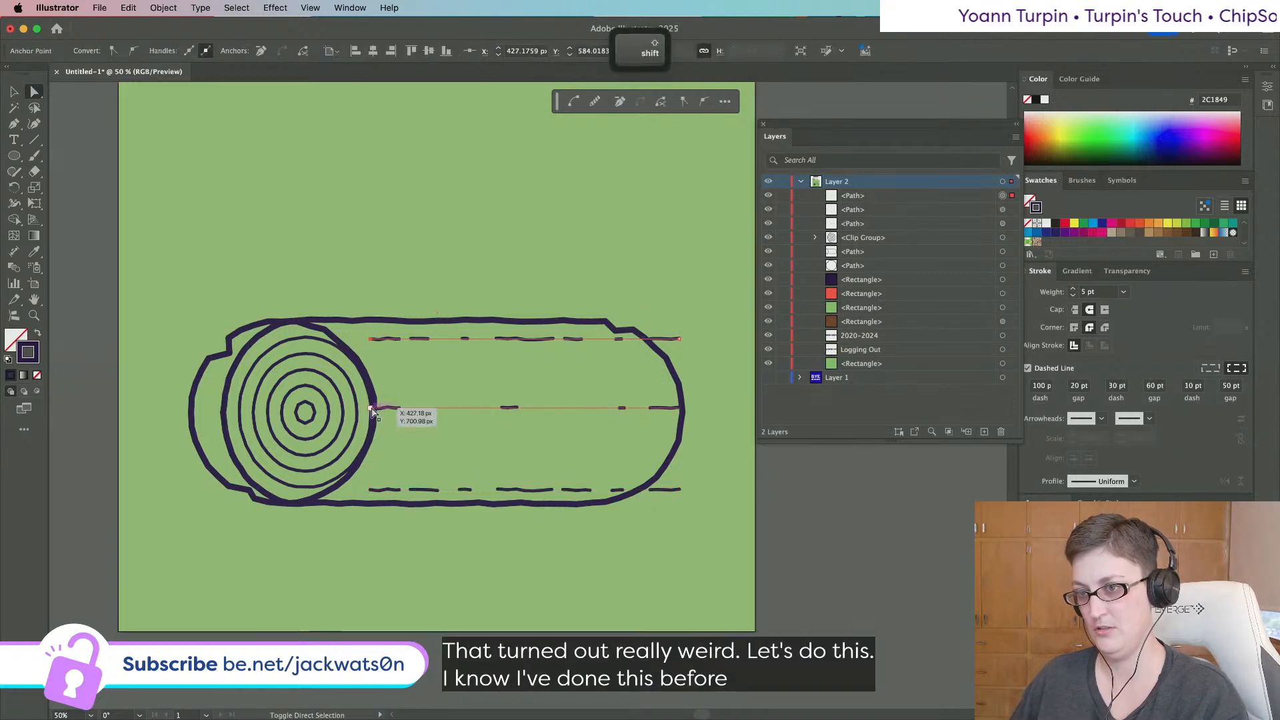
pyautogui.moveTo(370, 491); pyautogui.dragTo(310, 491)
pyautogui.hotkey('ctrl', 'shift', 'a')
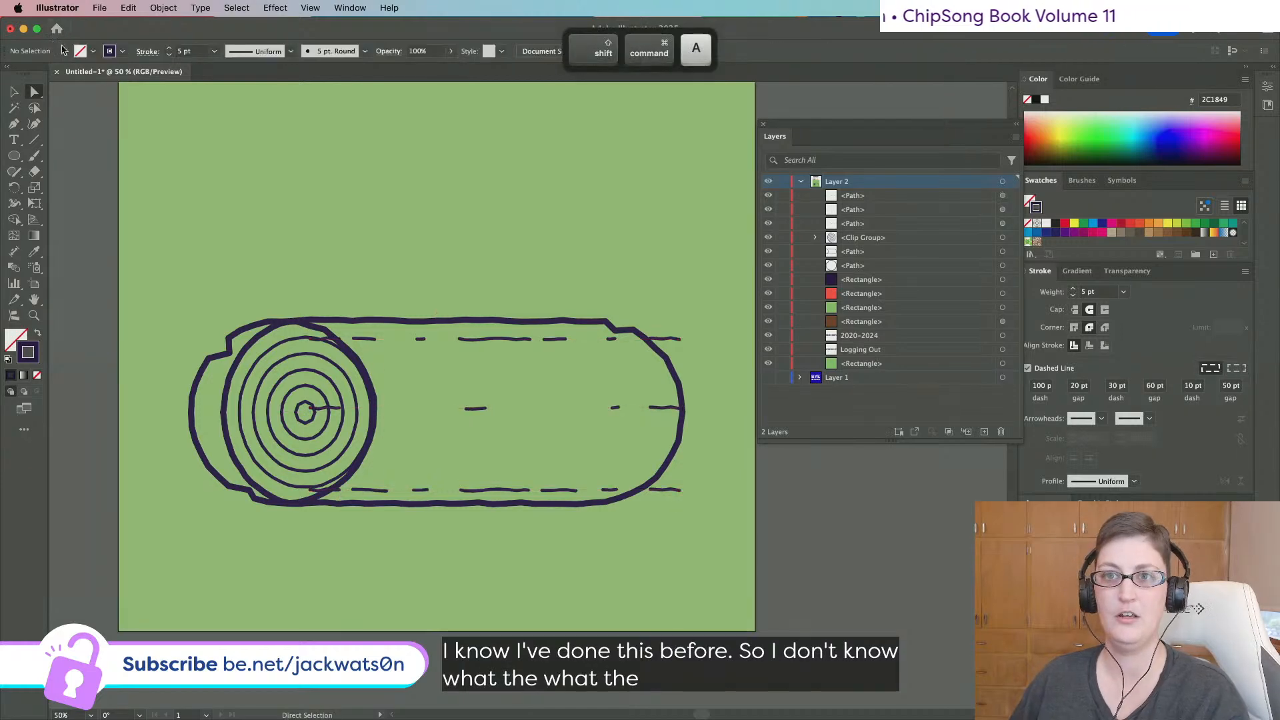
pyautogui.click(13, 92)
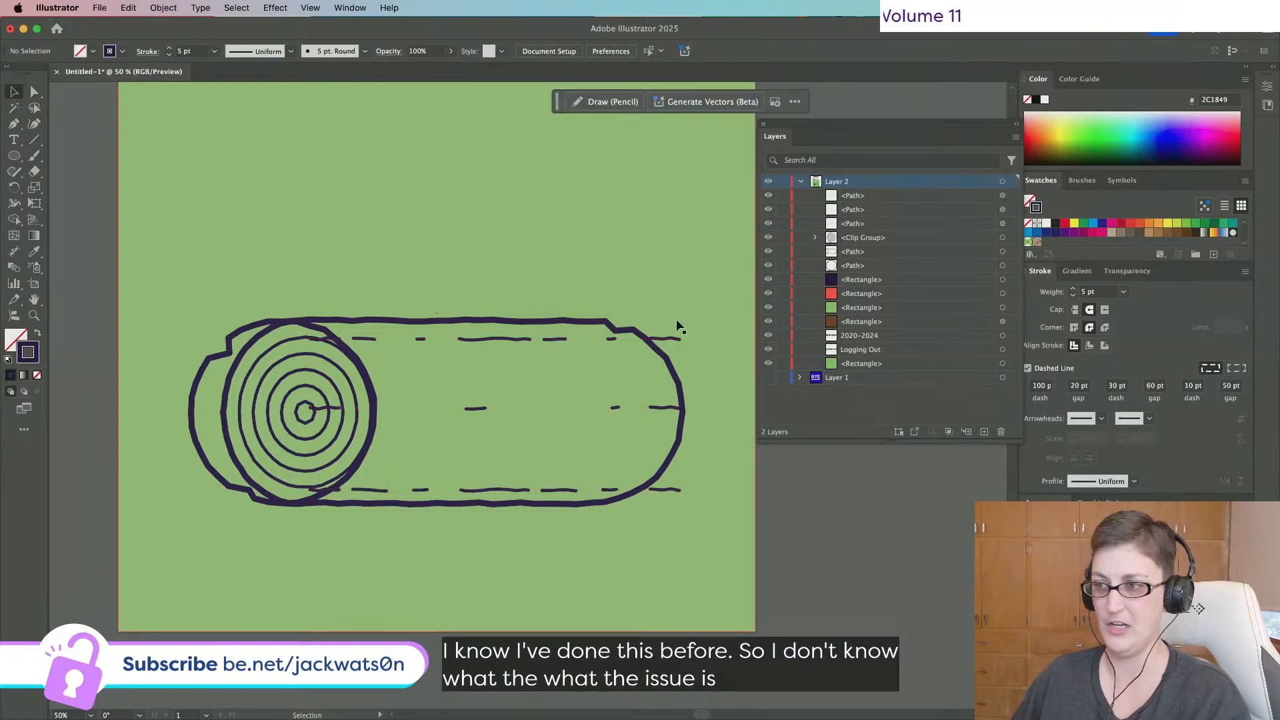
pyautogui.click(670, 338)
pyautogui.keyDown('shift'); pyautogui.click(663, 407); pyautogui.keyUp('shift')
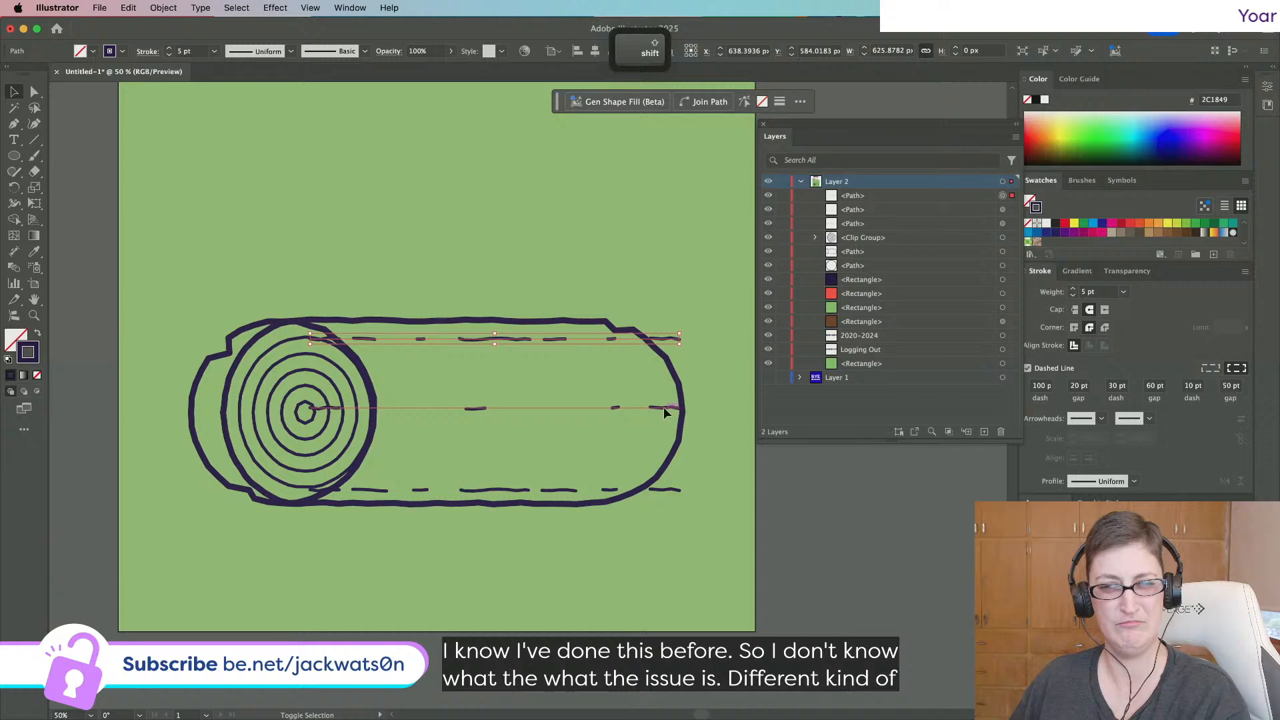
pyautogui.keyDown('shift'); pyautogui.click(673, 492); pyautogui.keyUp('shift')
pyautogui.click(162, 8)
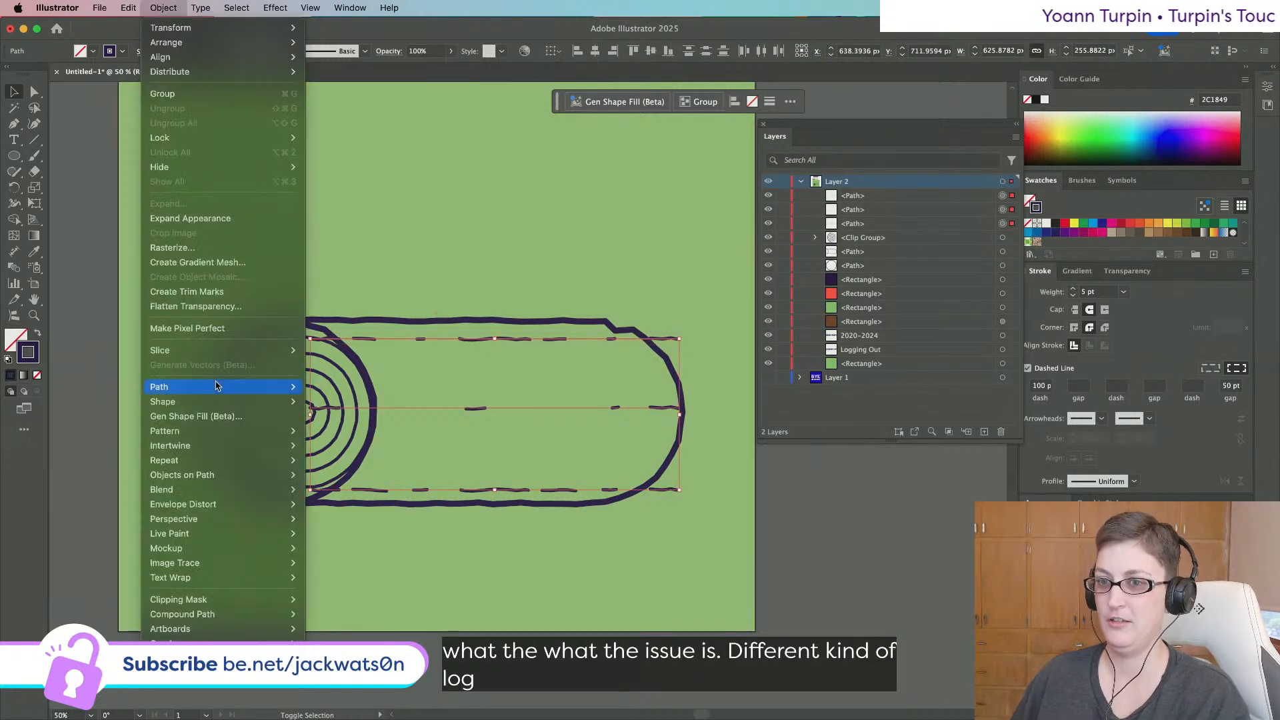
pyautogui.moveTo(235, 491)
pyautogui.click(326, 490)
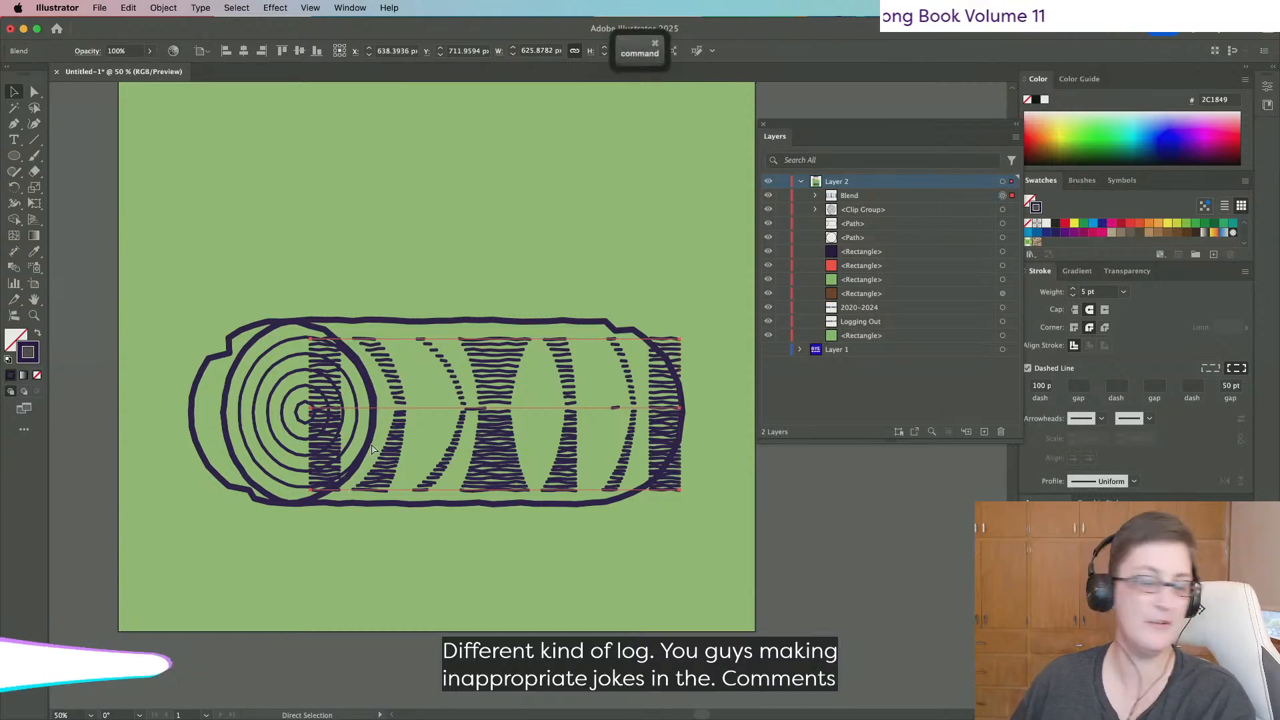
pyautogui.press('super+z')
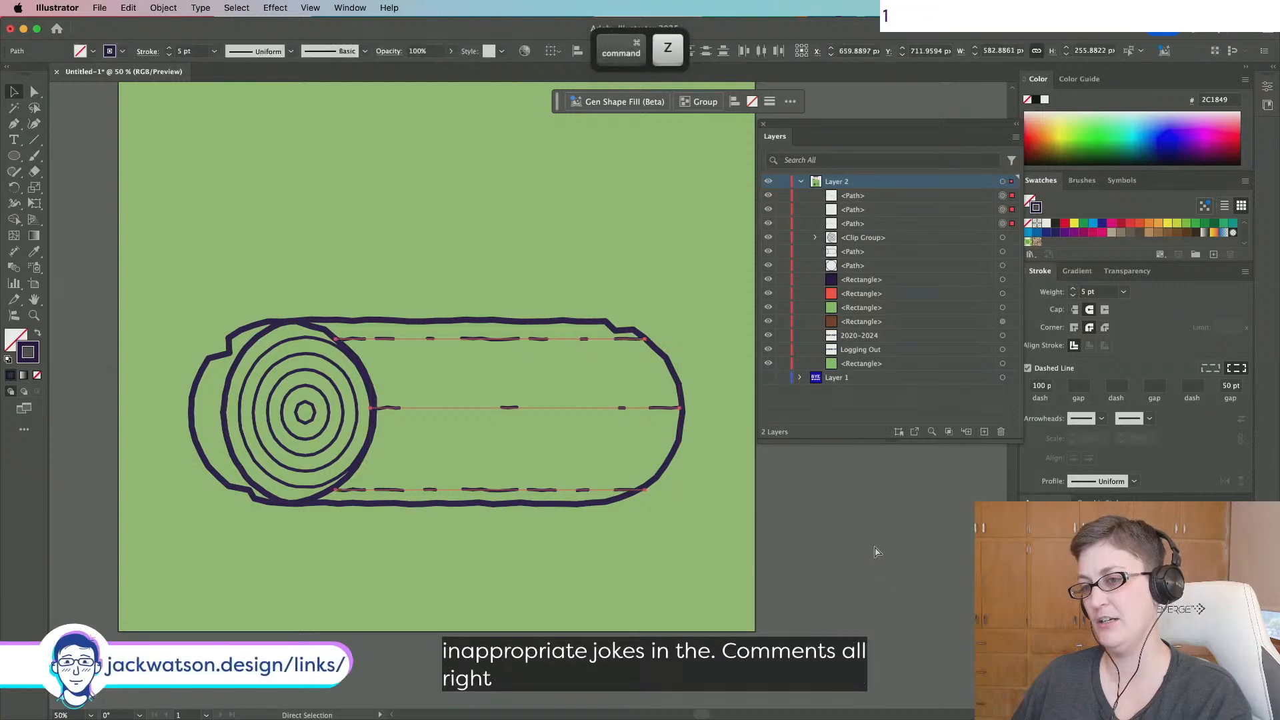
# Duplicate the middle dashed line higher on the log, then delete that copy.
pyautogui.click(873, 546)
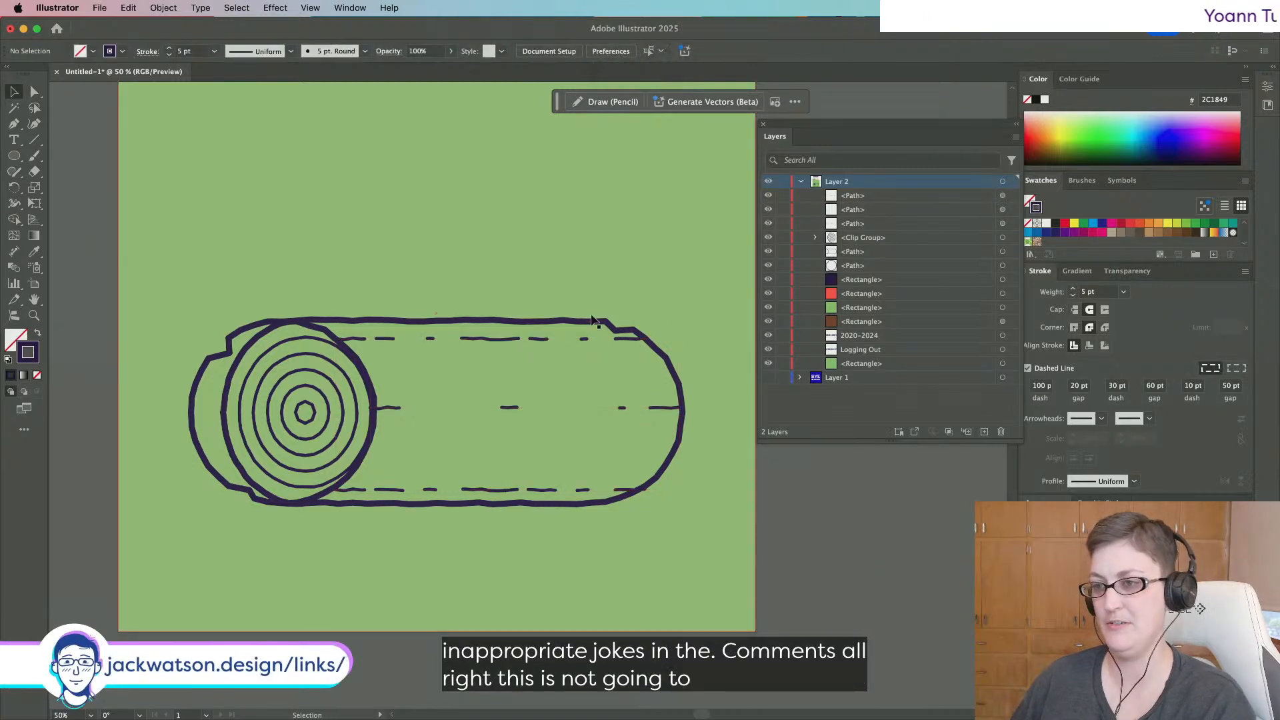
pyautogui.click(506, 408)
pyautogui.press('super+c')
pyautogui.press('super+f')
pyautogui.moveTo(650, 406); pyautogui.dragTo(646, 379)
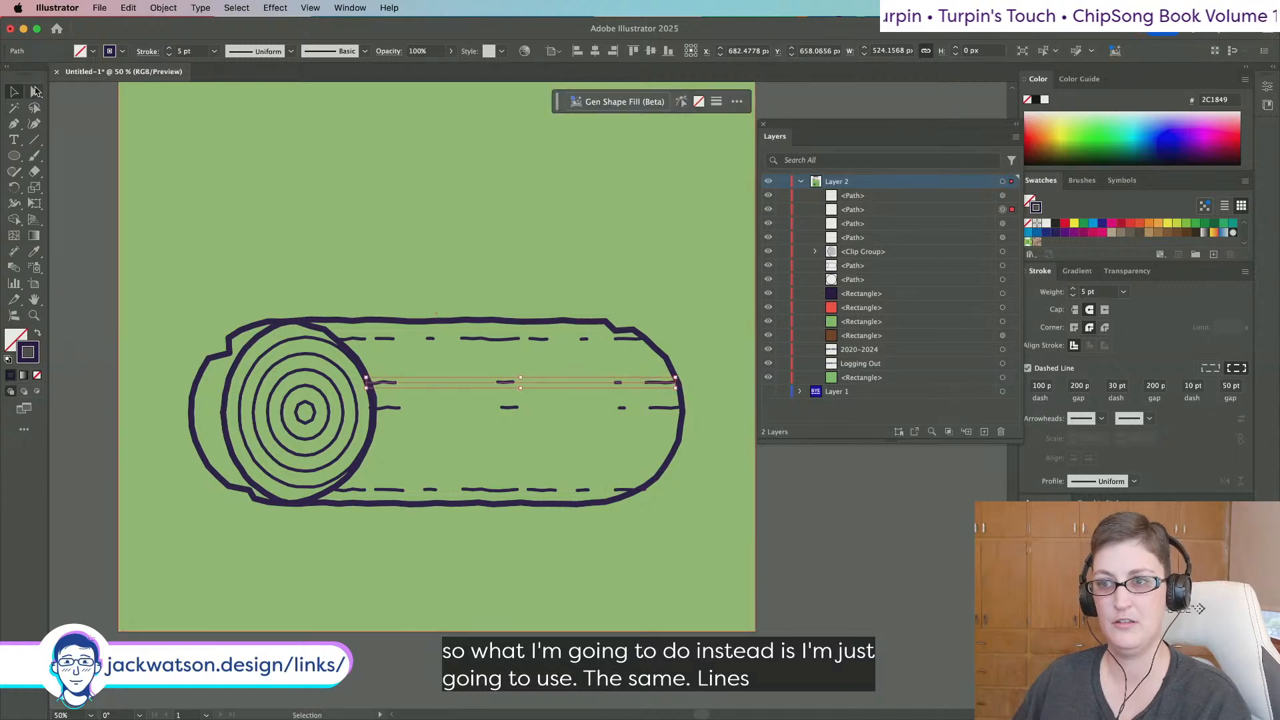
pyautogui.click(35, 91)
pyautogui.press('BackSpace')
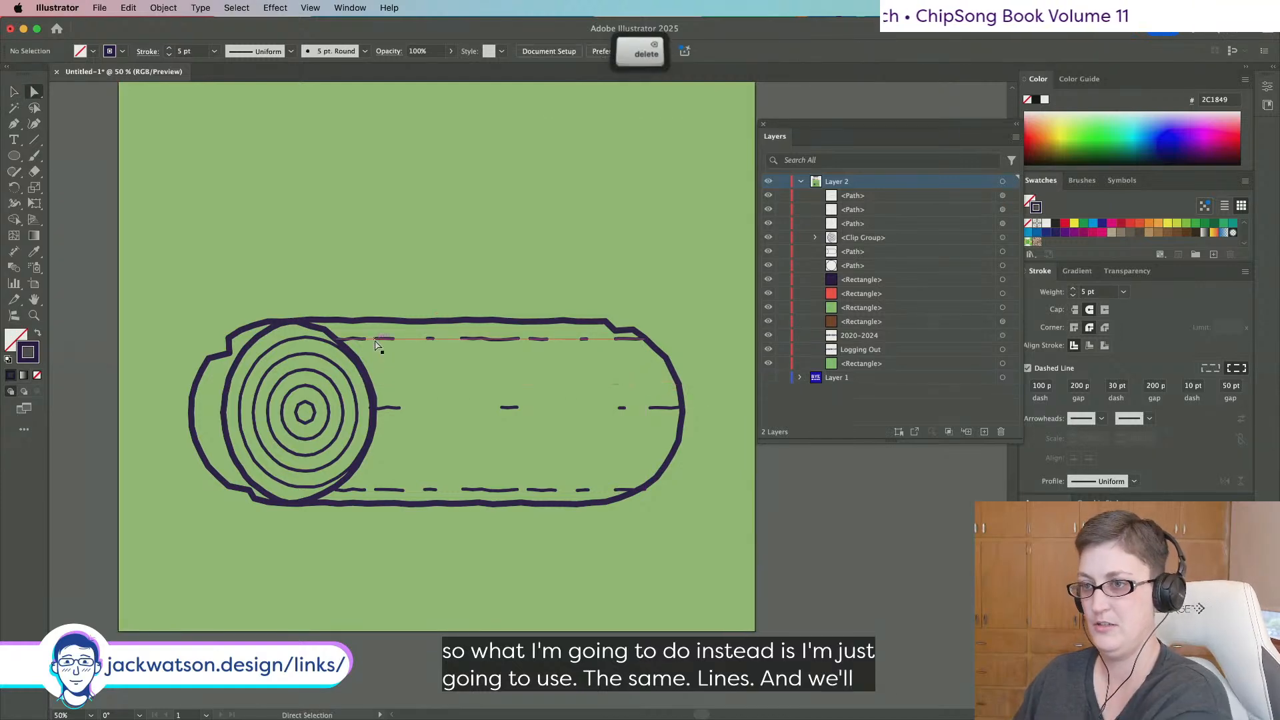
# Add a copy of the top dashed line just below it, stretched past the log's right end.
pyautogui.click(376, 341)
pyautogui.press('super+c')
pyautogui.press('super+f')
pyautogui.moveTo(374, 339); pyautogui.dragTo(395, 356)
pyautogui.hscroll(3, 556, 363)
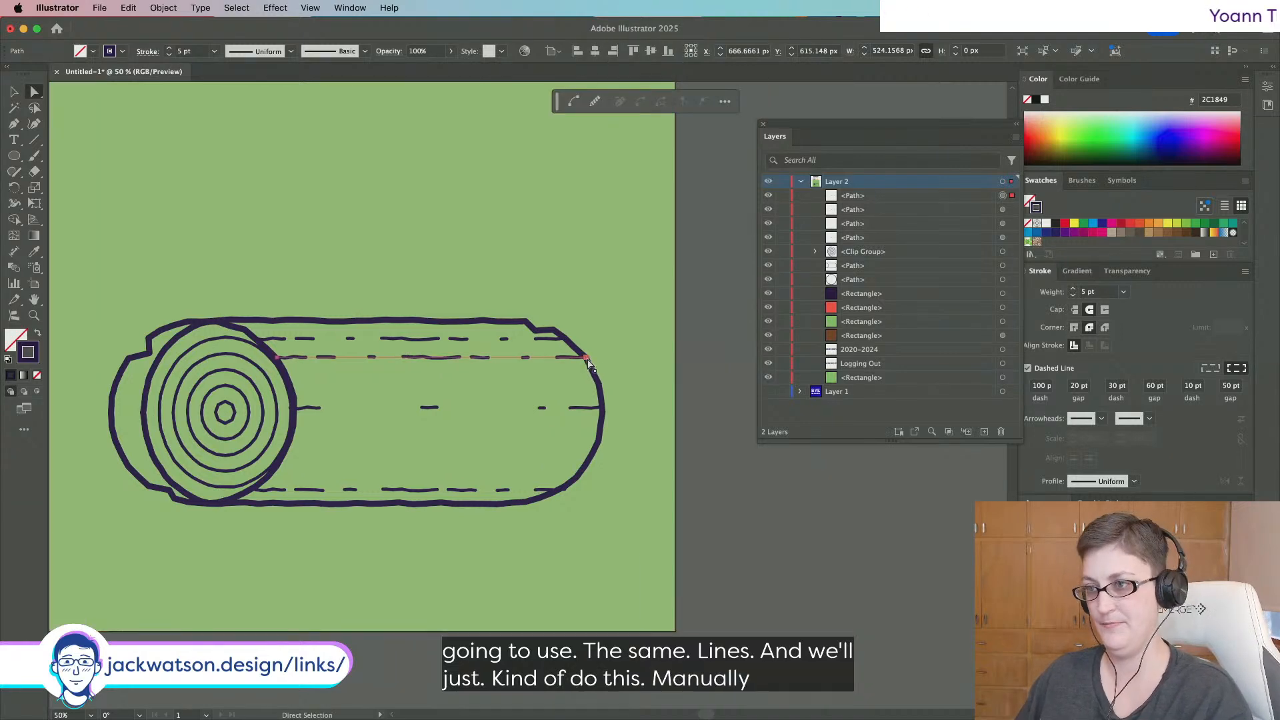
pyautogui.moveTo(588, 360); pyautogui.dragTo(638, 357)
# Duplicate a lower dashed line higher and extend its left end into the end rings.
pyautogui.click(538, 408)
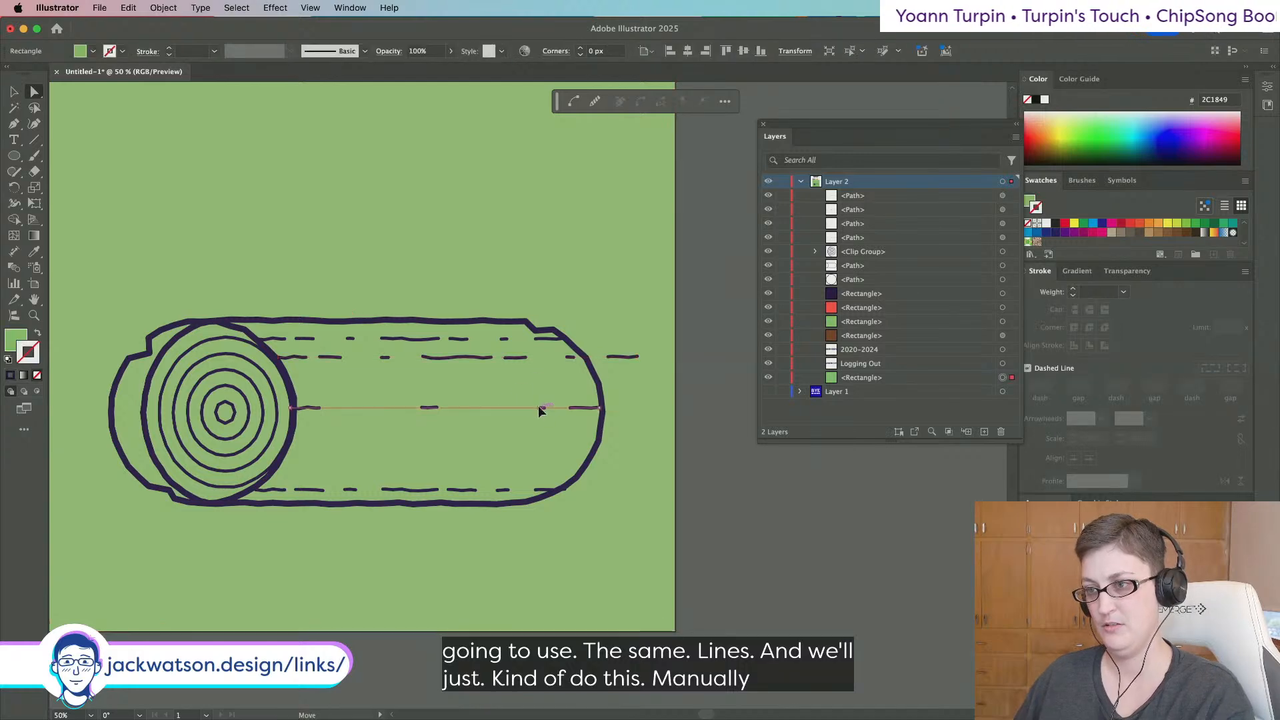
pyautogui.moveTo(538, 405); pyautogui.dragTo(533, 386)
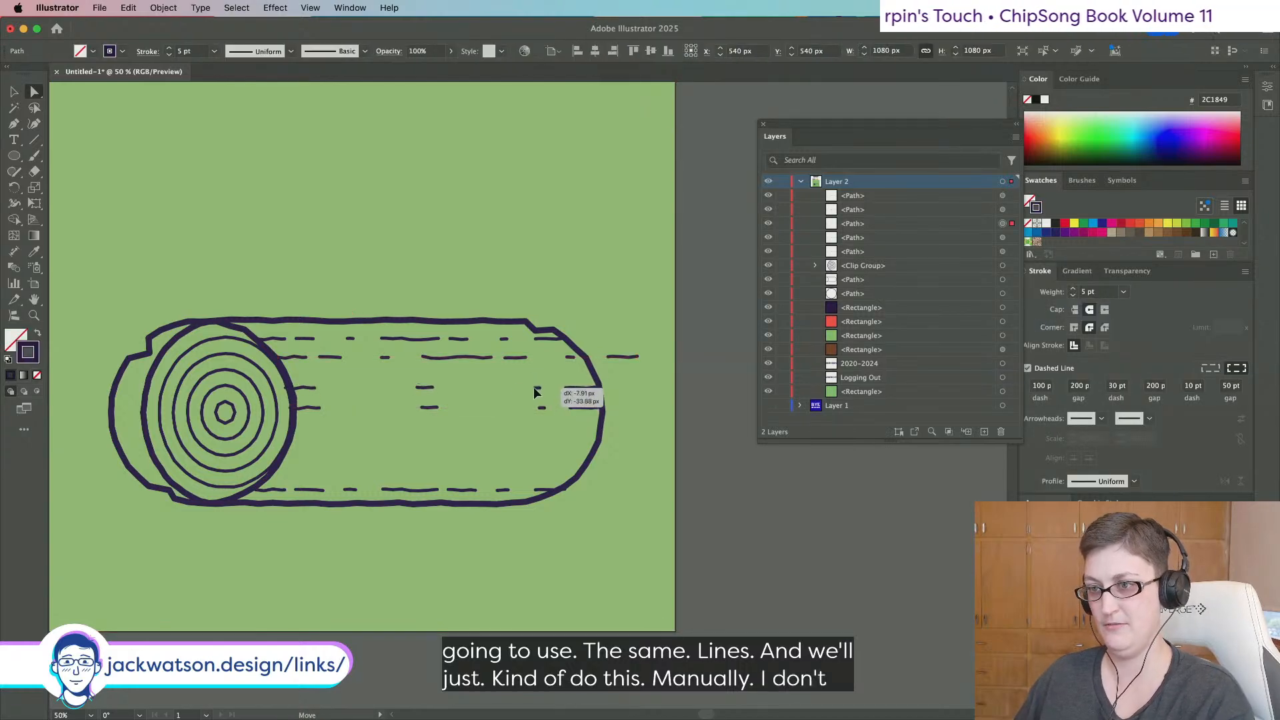
pyautogui.moveTo(288, 388); pyautogui.dragTo(152, 387)
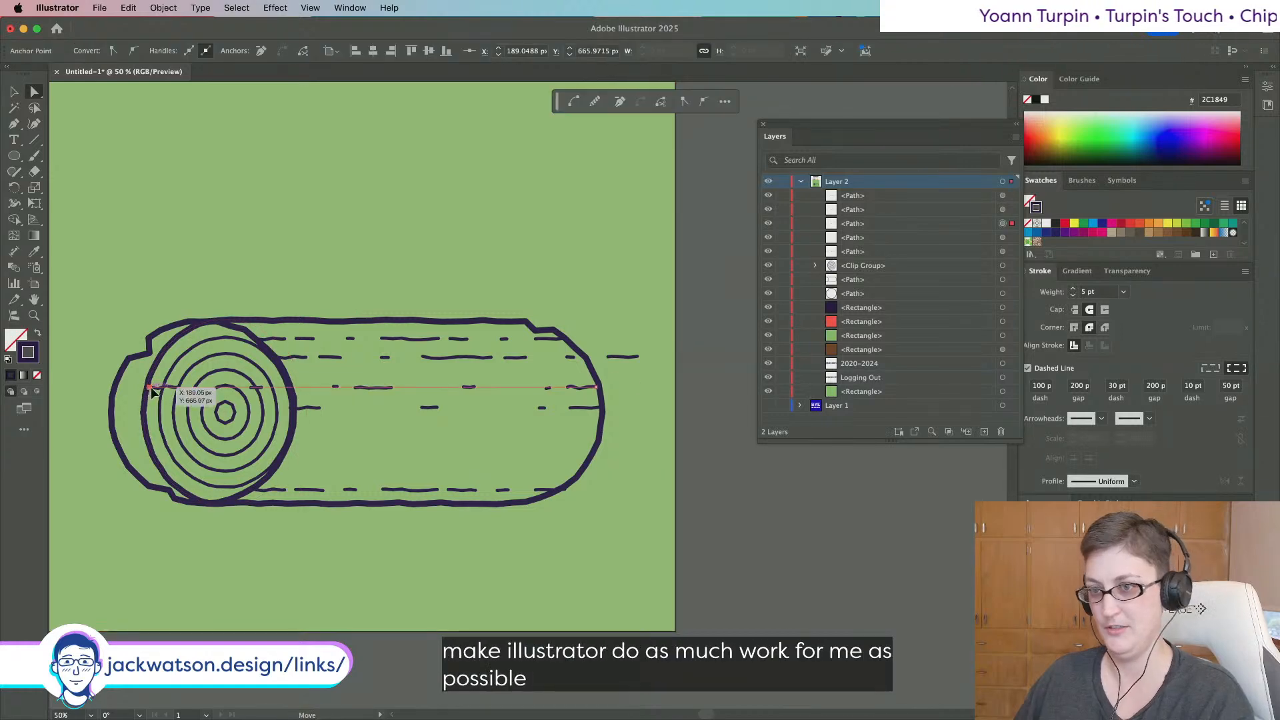
pyautogui.moveTo(149, 389); pyautogui.dragTo(207, 388)
# Copy the bottom dashed line and place the copy just above the bottom dashes.
pyautogui.press('shift+super+a')
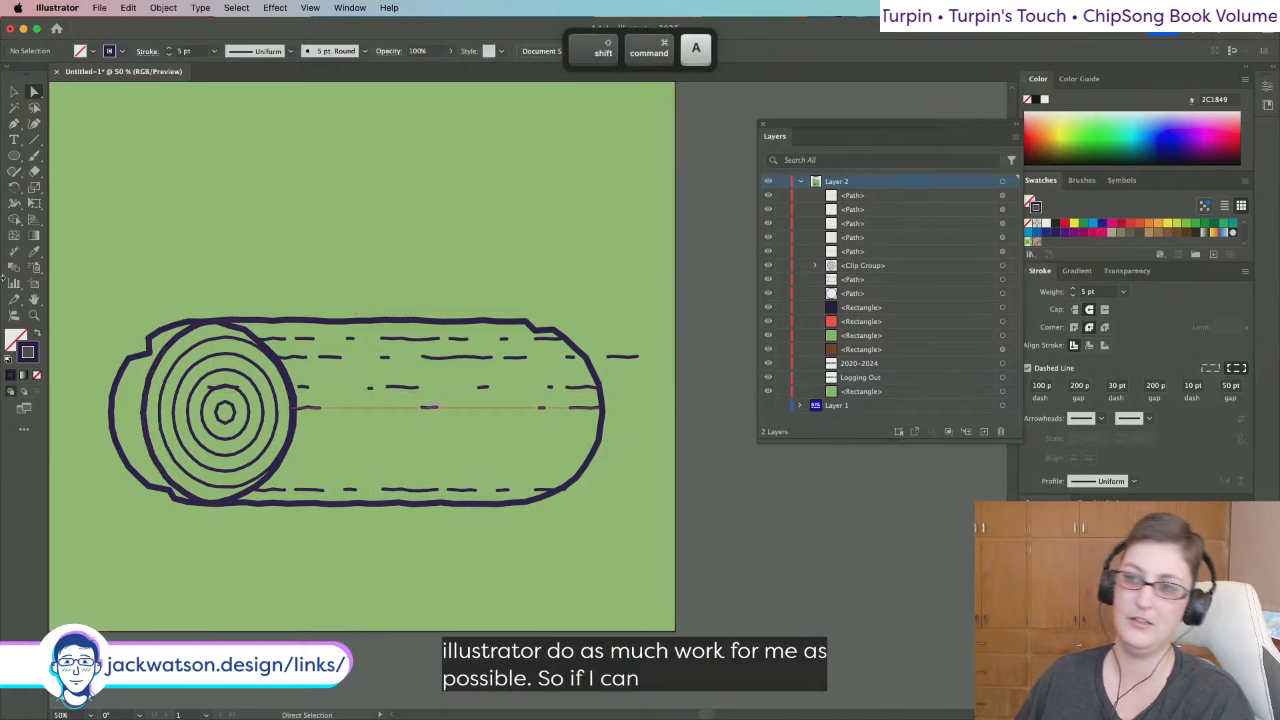
pyautogui.click(14, 89)
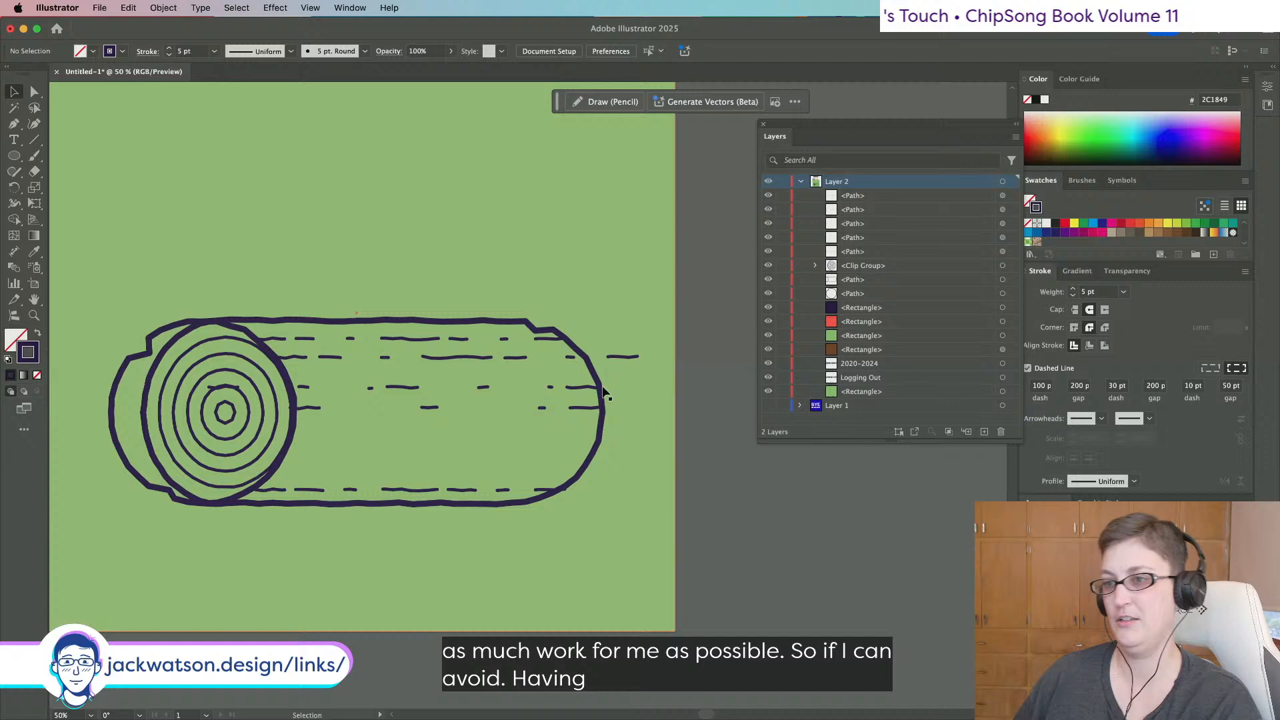
pyautogui.click(500, 507)
pyautogui.press('super+c')
pyautogui.press('super+f')
pyautogui.moveTo(505, 495); pyautogui.dragTo(519, 473)
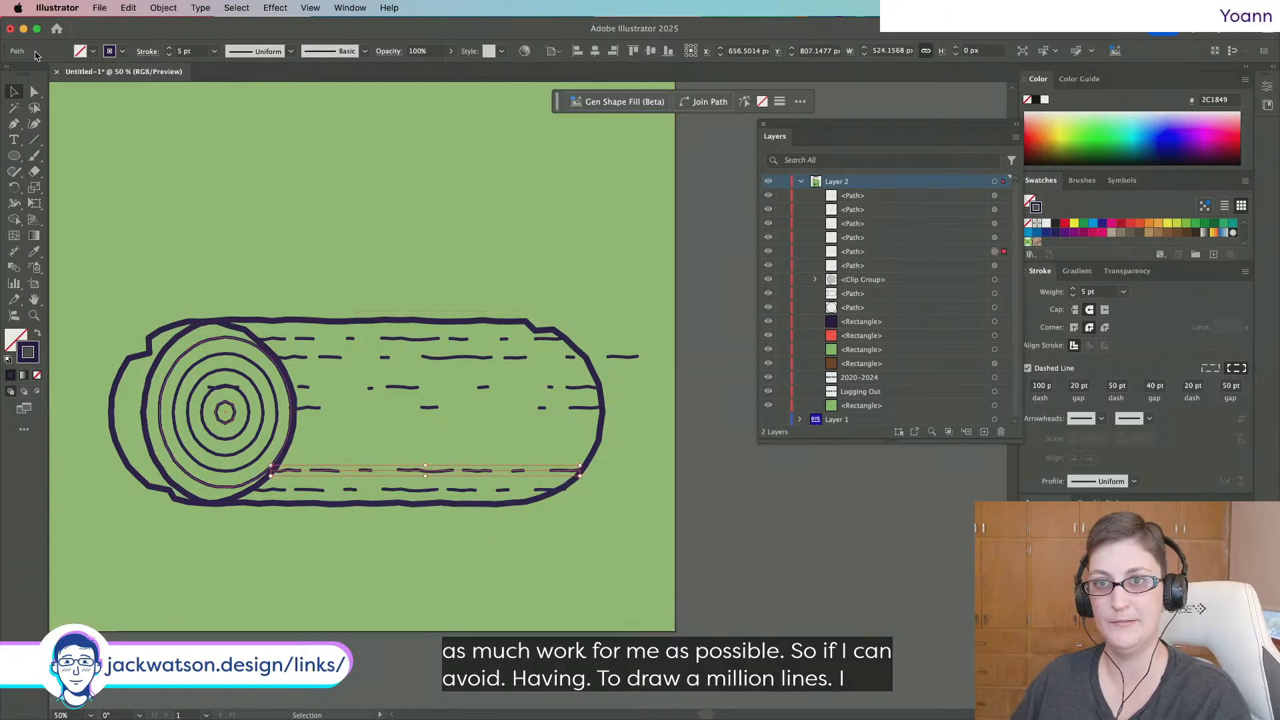
# Stretch that copy's left end leftward across the end rings.
pyautogui.press('super+shift+a')
pyautogui.press('a')
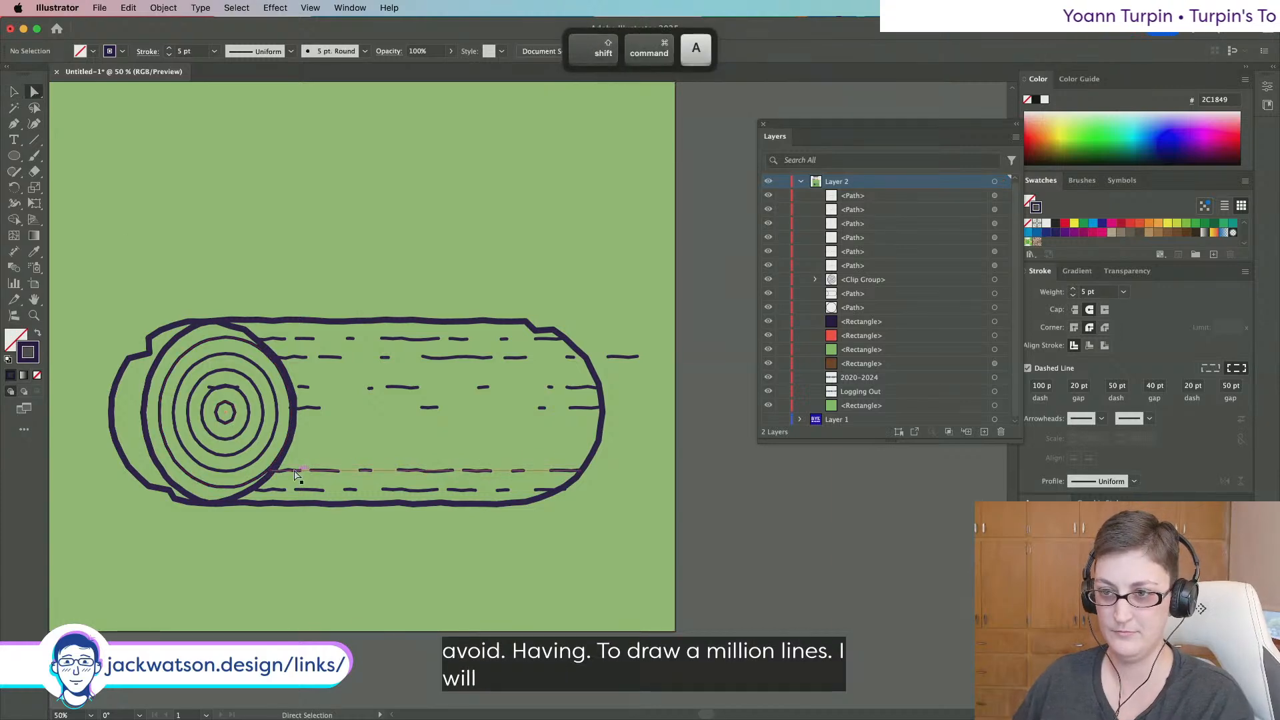
pyautogui.click(271, 472)
pyautogui.moveTo(270, 475); pyautogui.dragTo(147, 469)
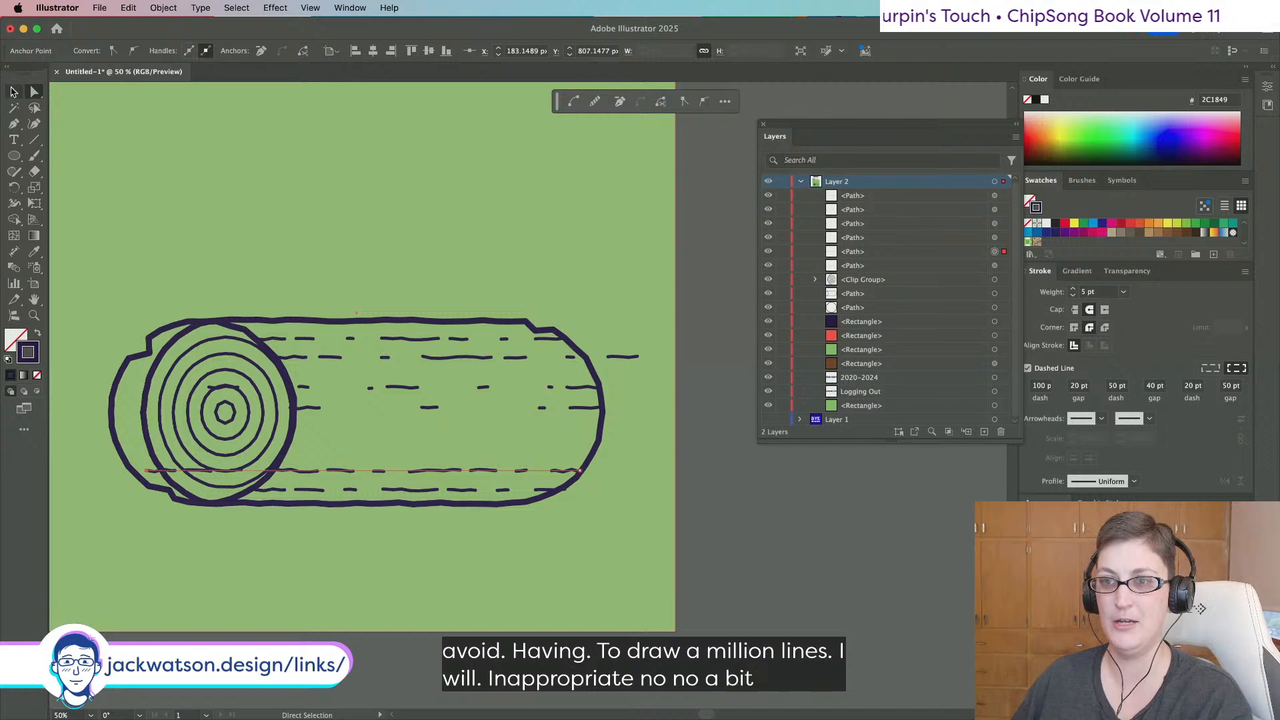
# Duplicate the lower dashed line and stretch the copy's left end out to the log's edge.
pyautogui.click(13, 92)
pyautogui.press('shift+super+a')
pyautogui.moveTo(464, 470); pyautogui.dragTo(476, 449)
pyautogui.press('super+c')
pyautogui.press('super+f')
pyautogui.click(39, 94)
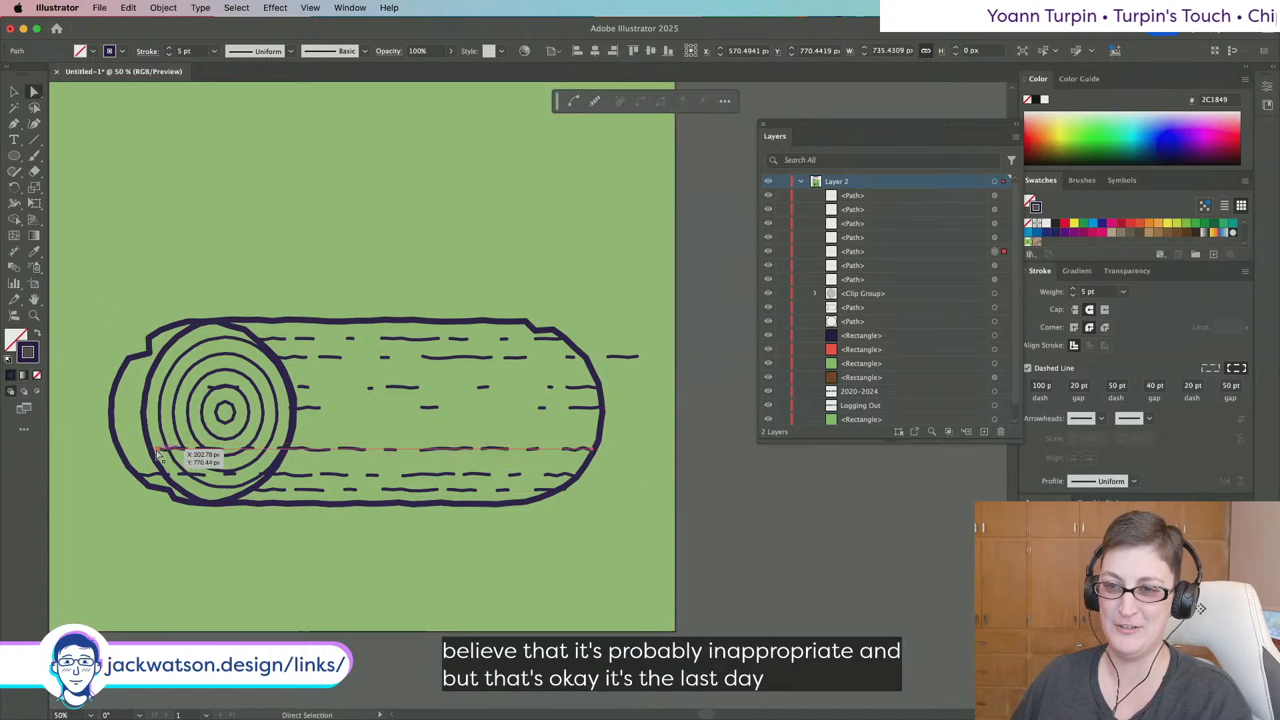
pyautogui.press('super+shift+a')
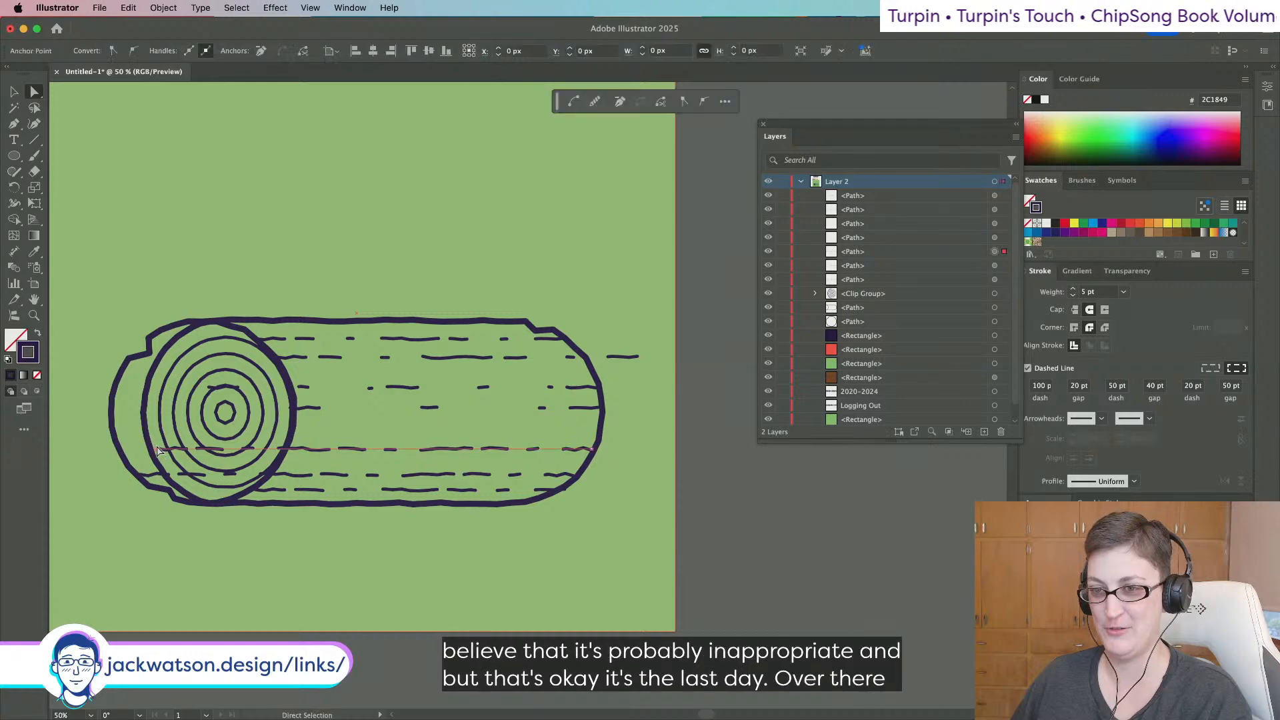
pyautogui.moveTo(160, 451)
pyautogui.mouseDown()
pyautogui.moveTo(61, 448)
pyautogui.moveTo(167, 449)
pyautogui.mouseUp()
# Raise the top two dashed grain lines slightly on the log.
pyautogui.press('super+shift+a')
pyautogui.scroll(-2, 560, 470)
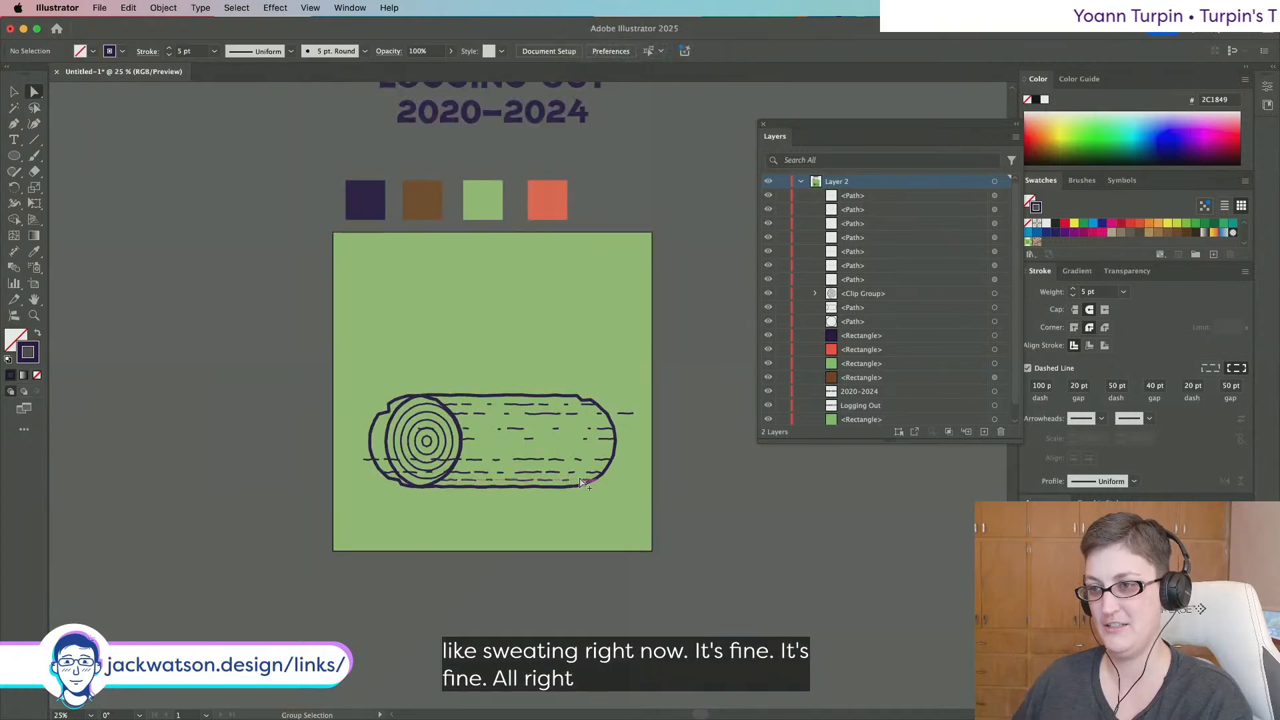
pyautogui.scroll(3, 581, 481)
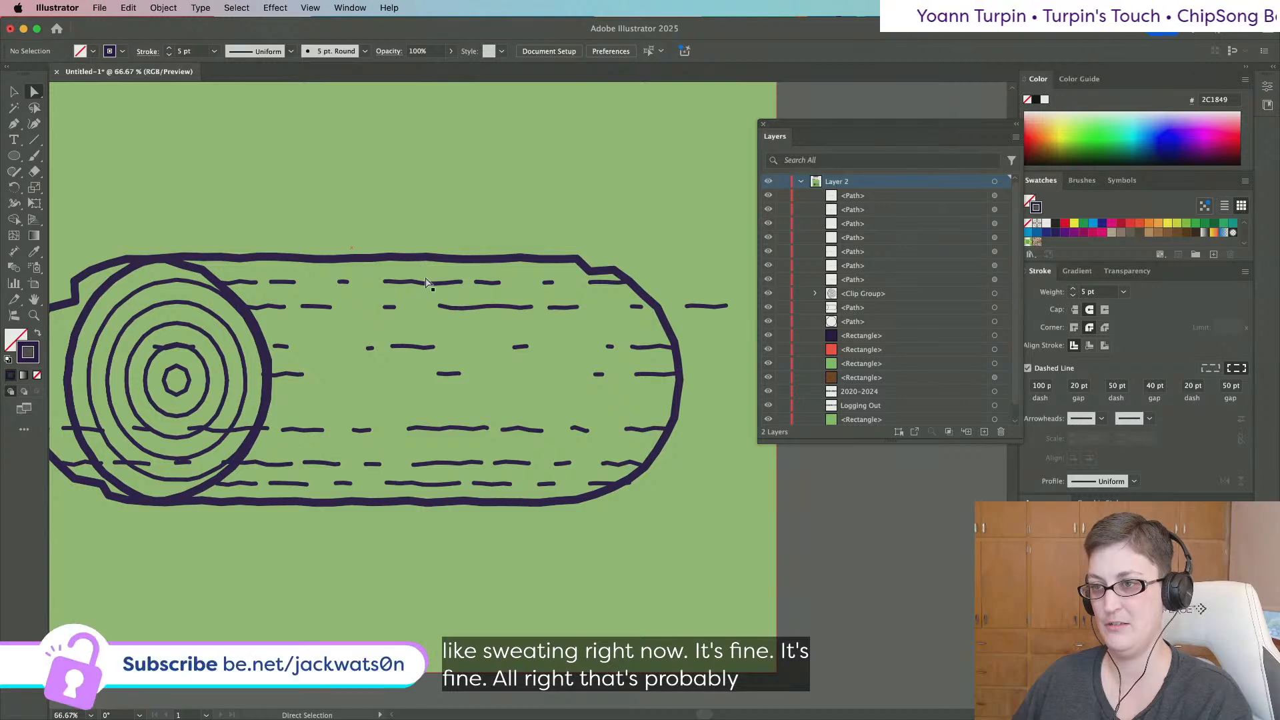
pyautogui.moveTo(426, 281); pyautogui.dragTo(417, 274)
pyautogui.moveTo(483, 308); pyautogui.dragTo(446, 278)
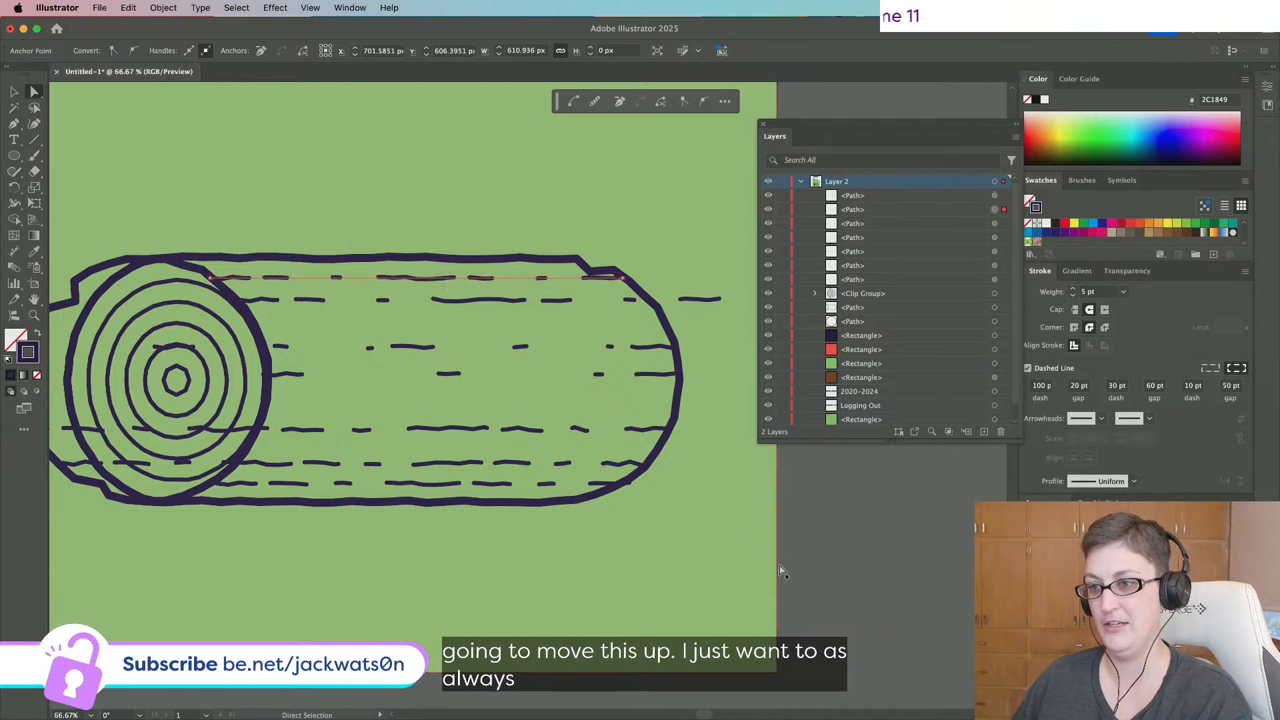
pyautogui.click(925, 569)
# Copy the log body's outline.
pyautogui.scroll(-1, 861, 555)
pyautogui.hscroll(1, 861, 554)
pyautogui.scroll(-1, 861, 558)
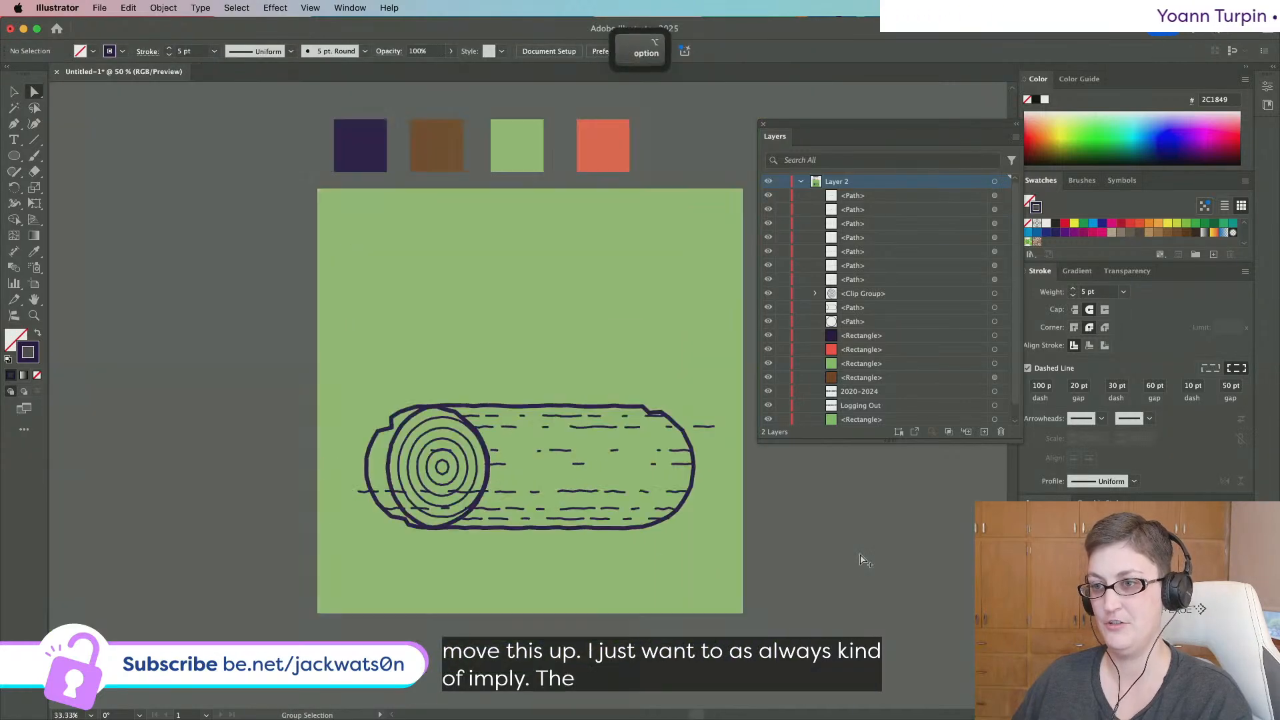
pyautogui.hscroll(1, 858, 557)
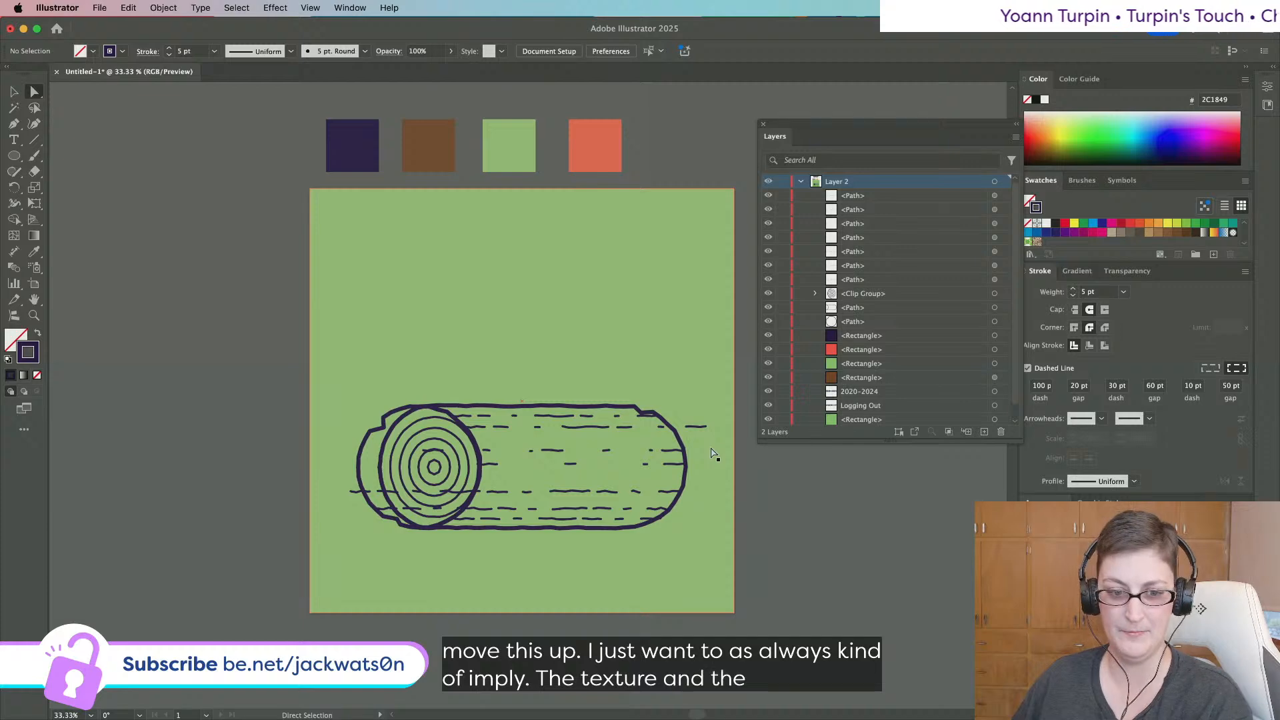
pyautogui.click(687, 447)
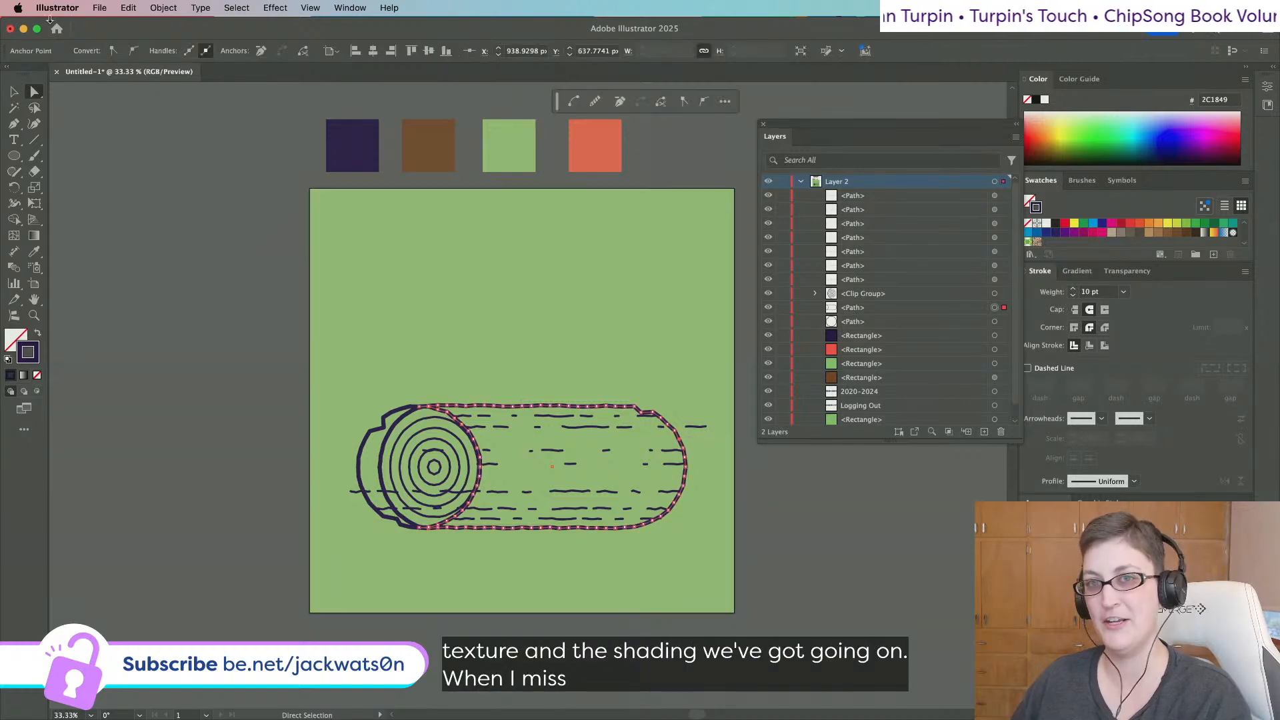
pyautogui.press('shift+super+a')
pyautogui.click(15, 92)
pyautogui.click(683, 444)
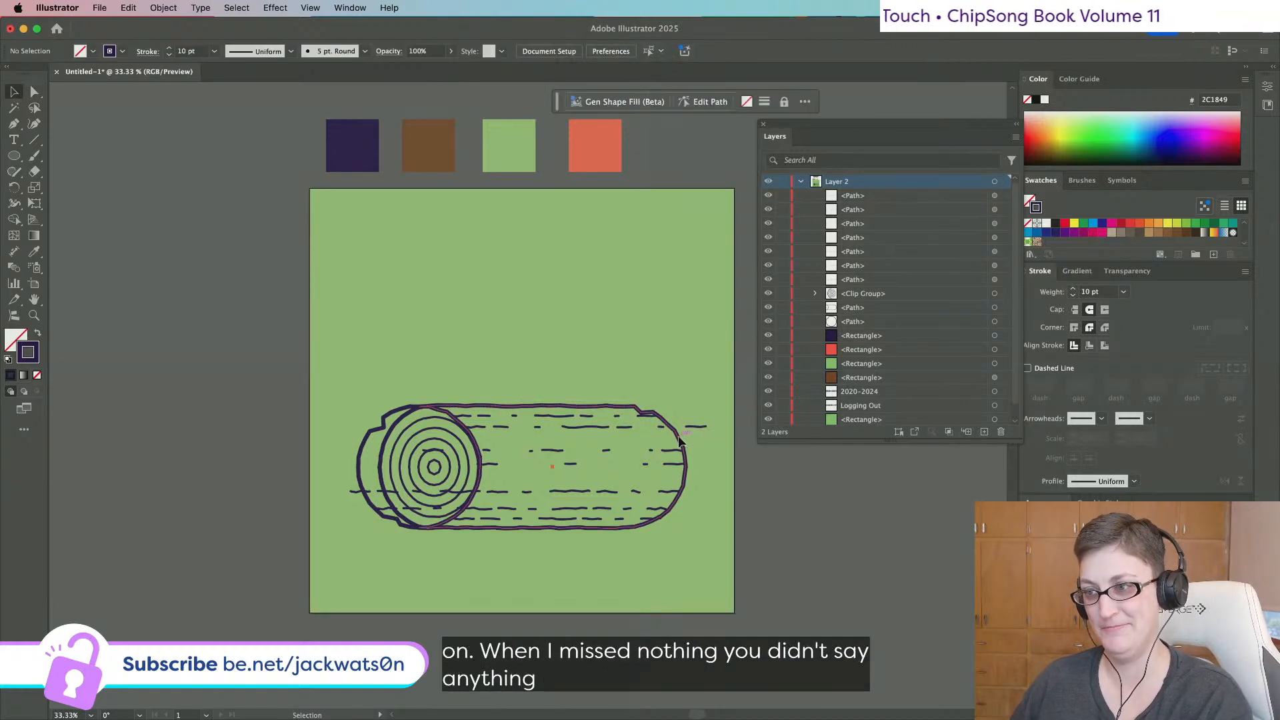
pyautogui.press('super+c')
# Group all the dashed texture lines on the log, leaving out the background rectangle.
pyautogui.keyDown('shift'); pyautogui.moveTo(471, 387); pyautogui.dragTo(741, 520); pyautogui.keyUp('shift')
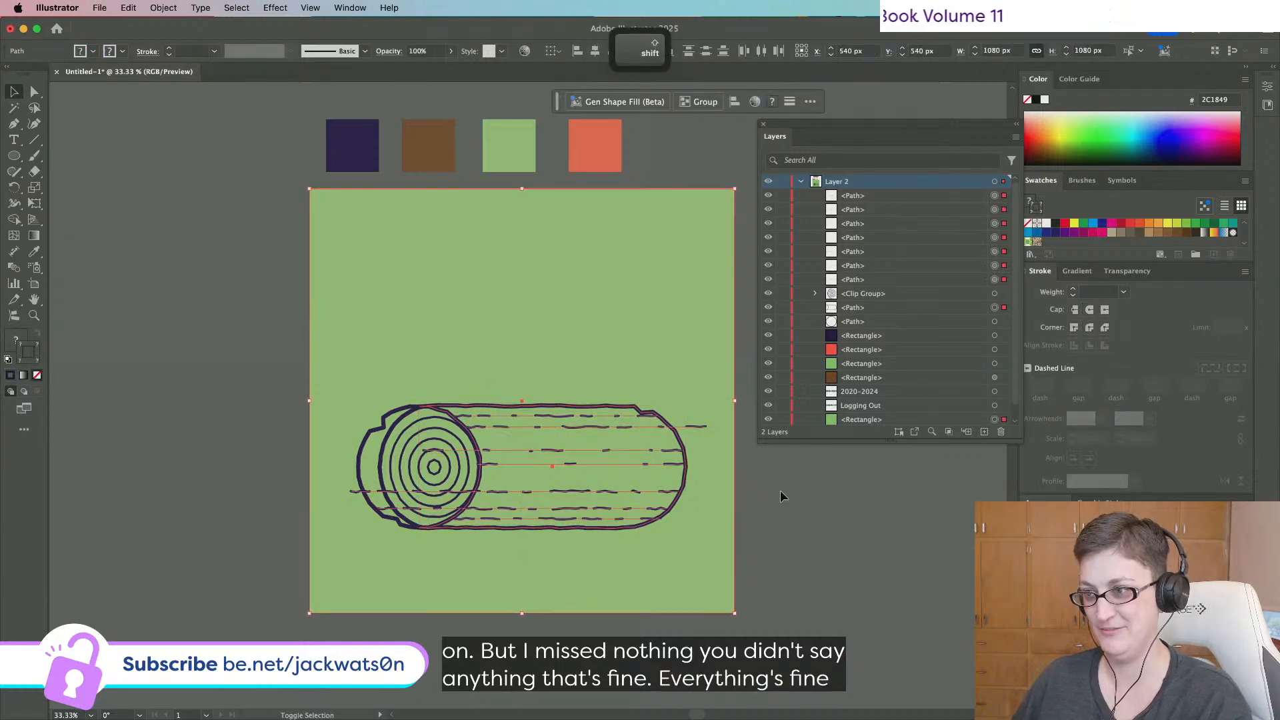
pyautogui.keyDown('shift'); pyautogui.click(672, 478); pyautogui.keyUp('shift')
pyautogui.press('super+g')
pyautogui.rightClick(656, 478)
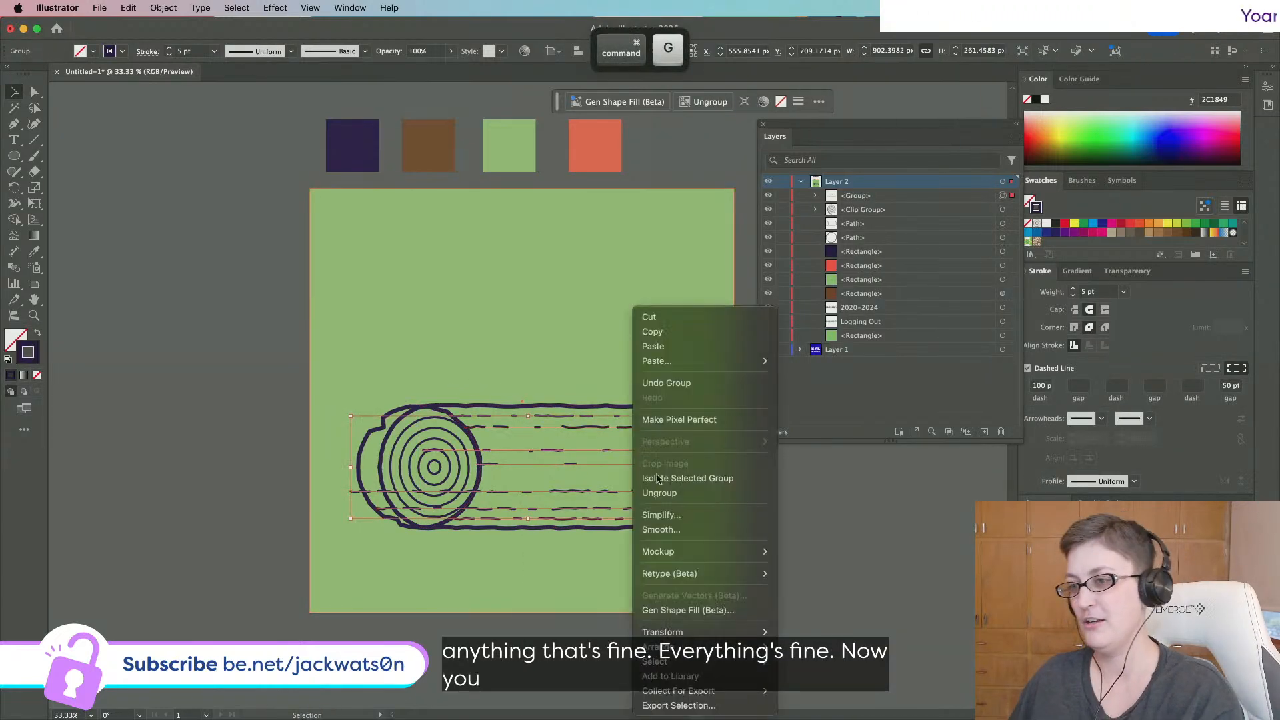
pyautogui.click(904, 532)
# Paste the outline in front and make it a clipping mask over the dashed-line group.
pyautogui.press('super+f')
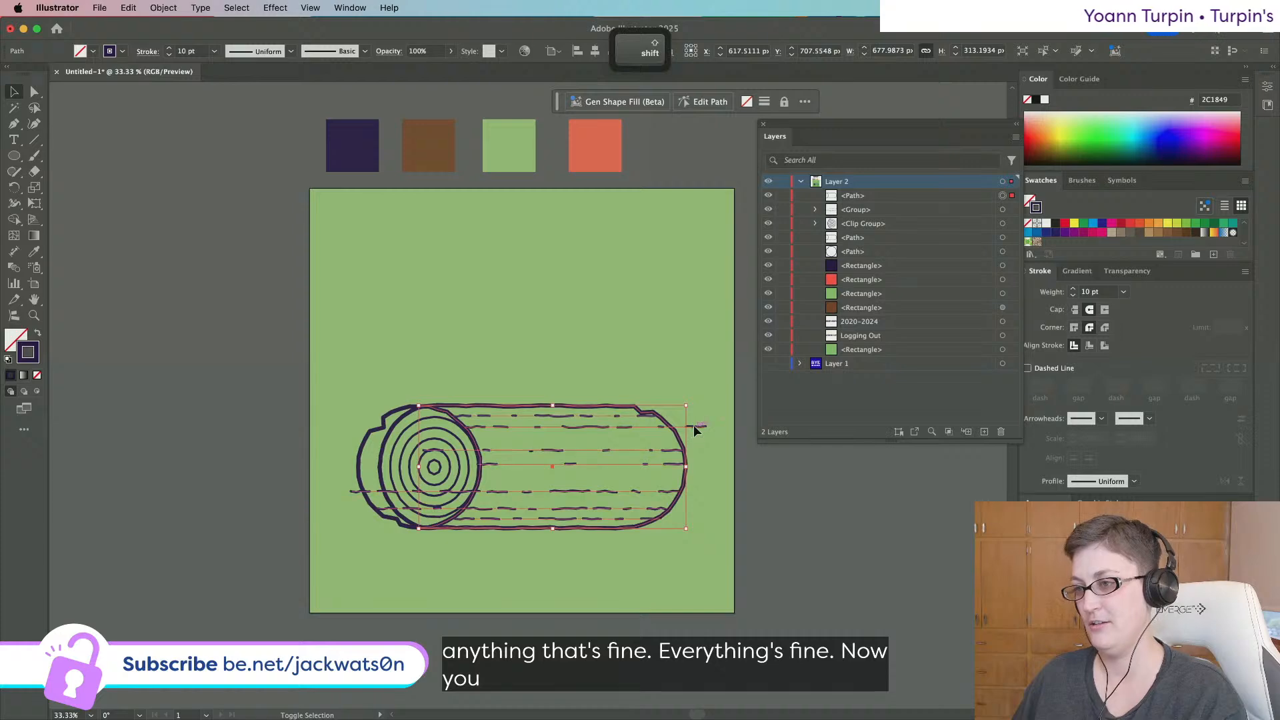
pyautogui.keyDown('shift'); pyautogui.click(694, 430); pyautogui.keyUp('shift')
pyautogui.rightClick(694, 430)
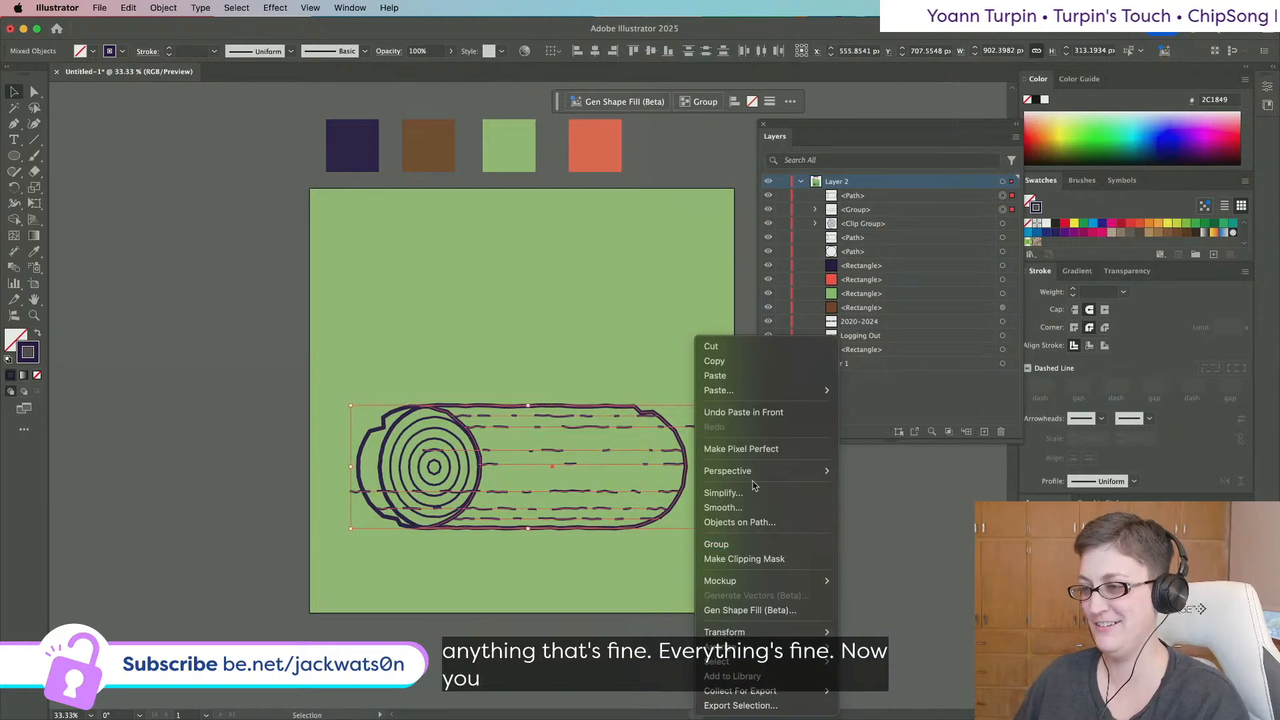
pyautogui.click(782, 560)
pyautogui.click(802, 552)
pyautogui.scroll(-3, 799, 545)
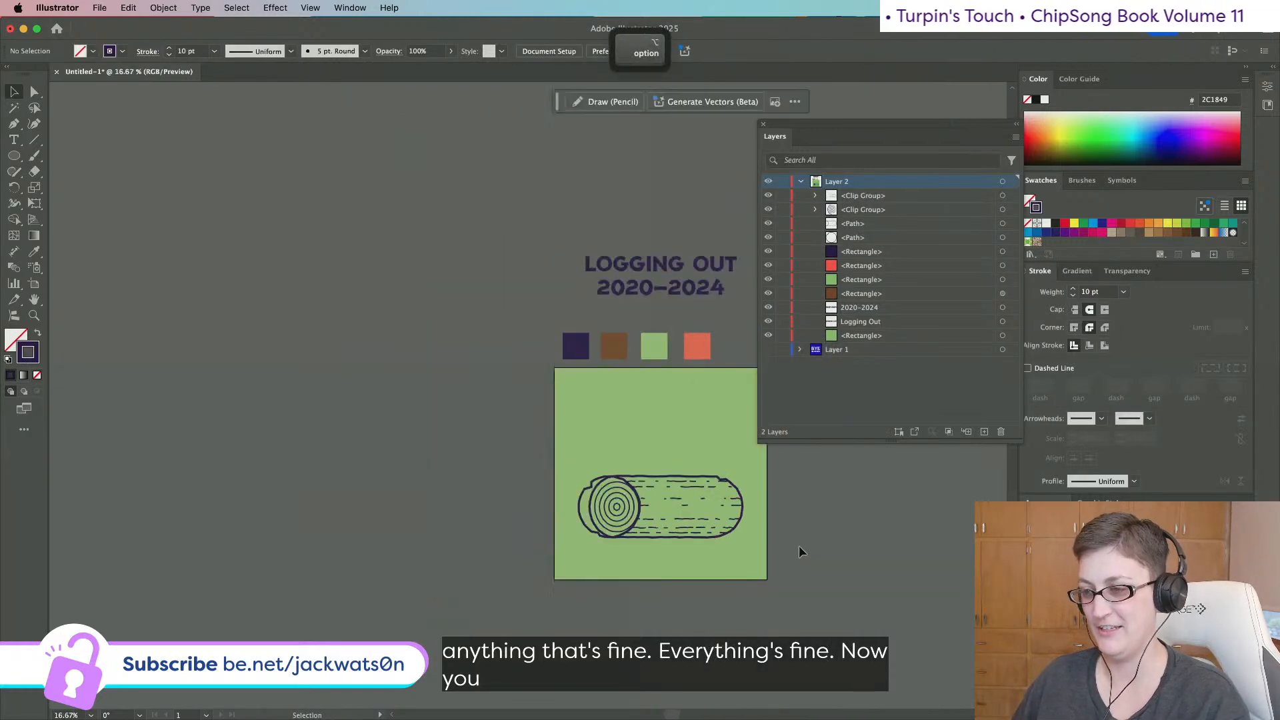
pyautogui.scroll(5, 608, 533)
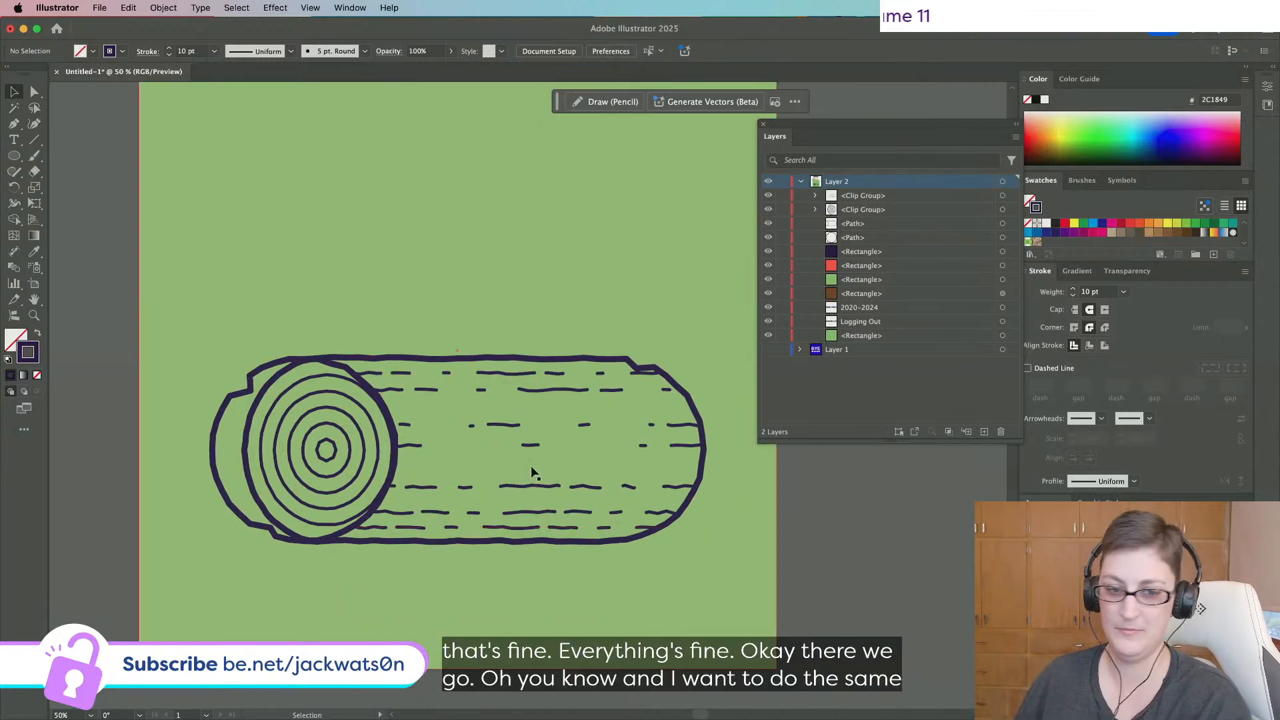
# Paste a copy of the clipped lines in front, undoing a small shift to the right.
pyautogui.click(555, 391)
pyautogui.press('super+c')
pyautogui.press('super+f')
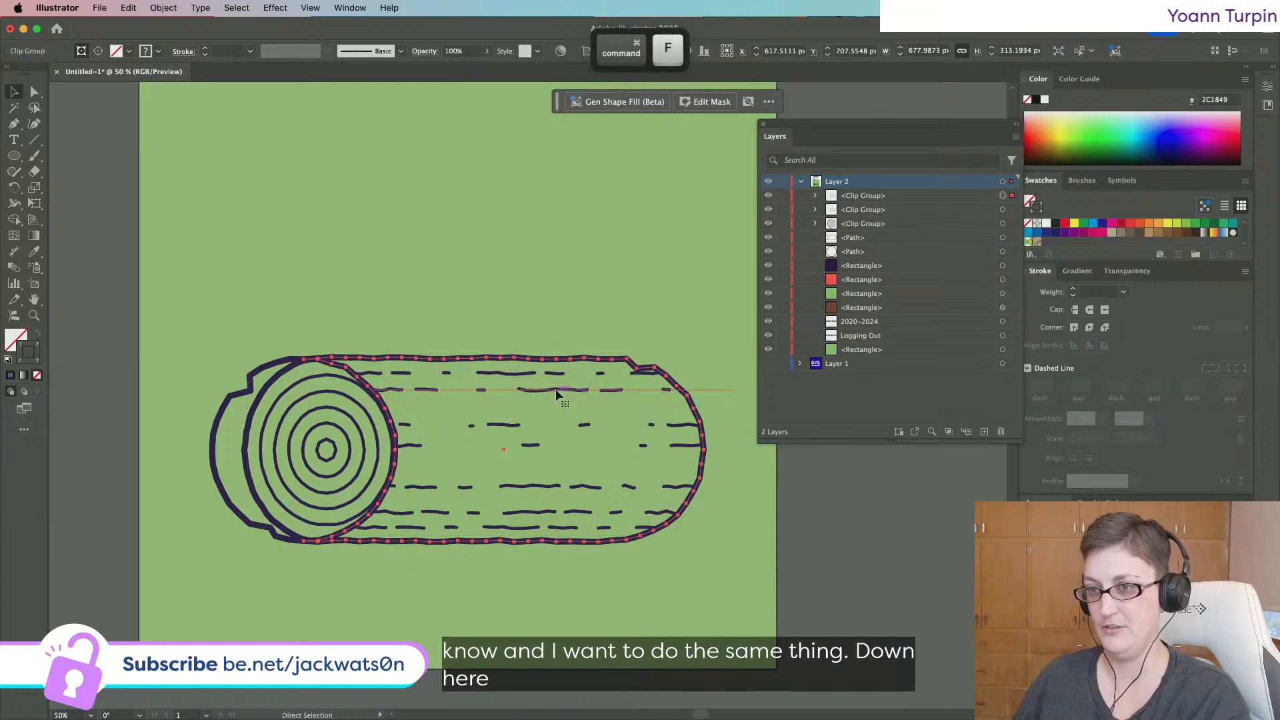
pyautogui.moveTo(556, 391); pyautogui.dragTo(567, 391)
pyautogui.press('super+z')
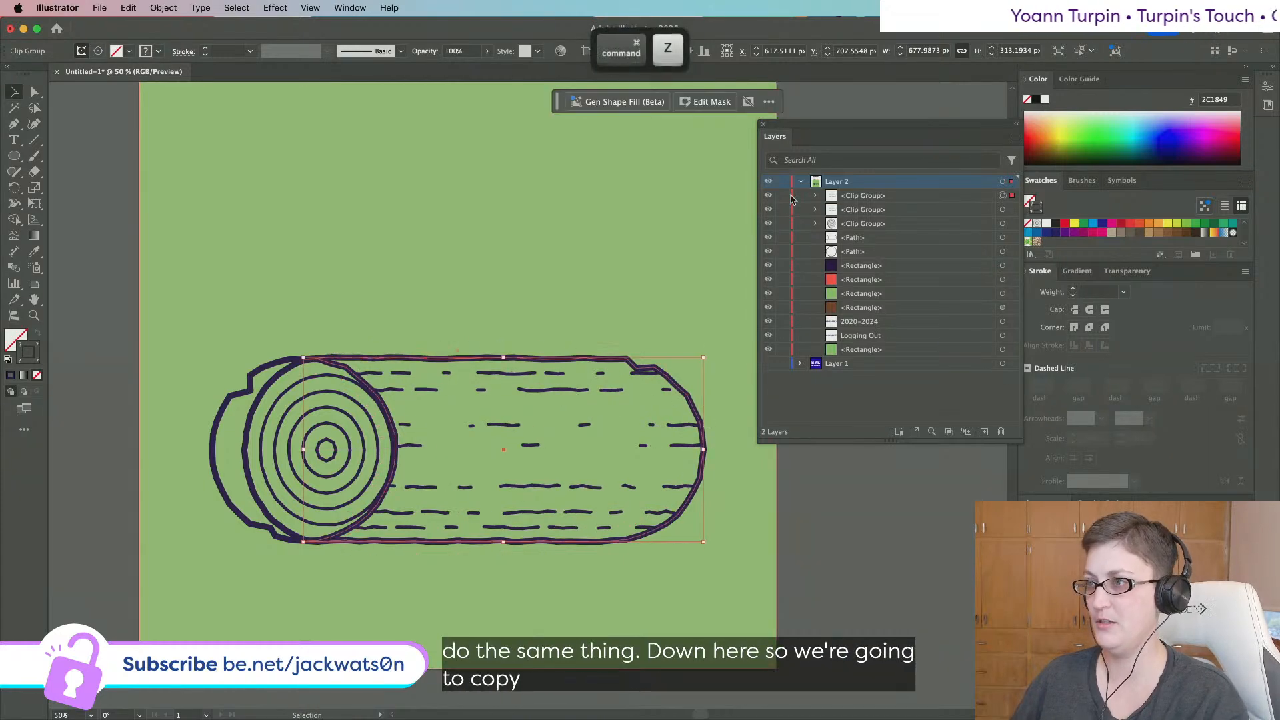
# Delete the clip group's clipping path in Layers and slide the freed dashed lines left across the log end.
pyautogui.click(816, 196)
pyautogui.click(1012, 212)
pyautogui.press('Delete')
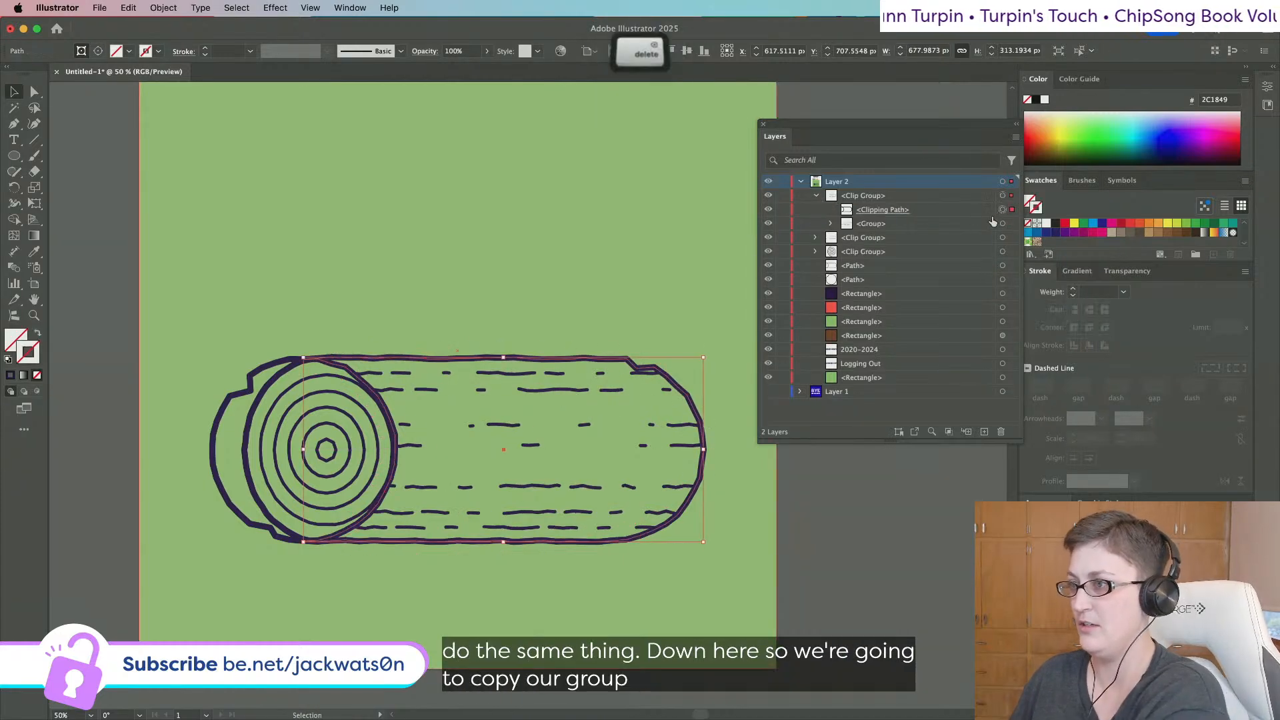
pyautogui.moveTo(926, 211); pyautogui.dragTo(920, 188)
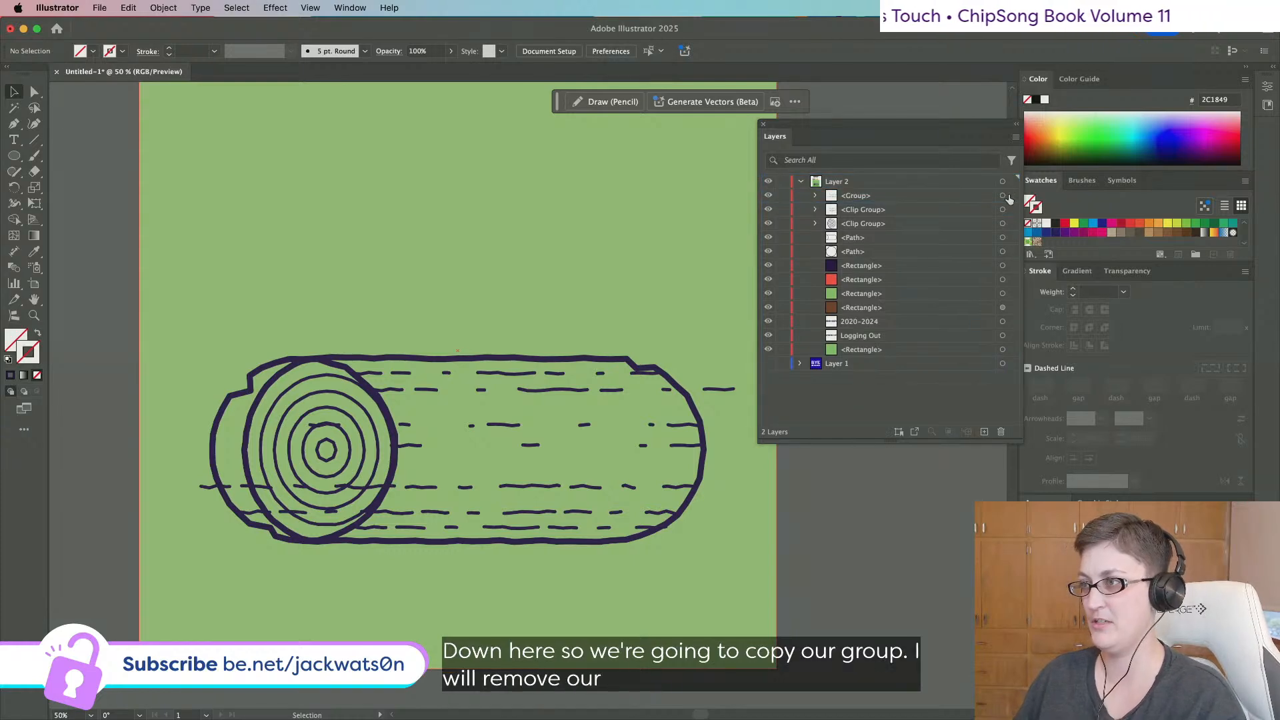
pyautogui.click(1004, 196)
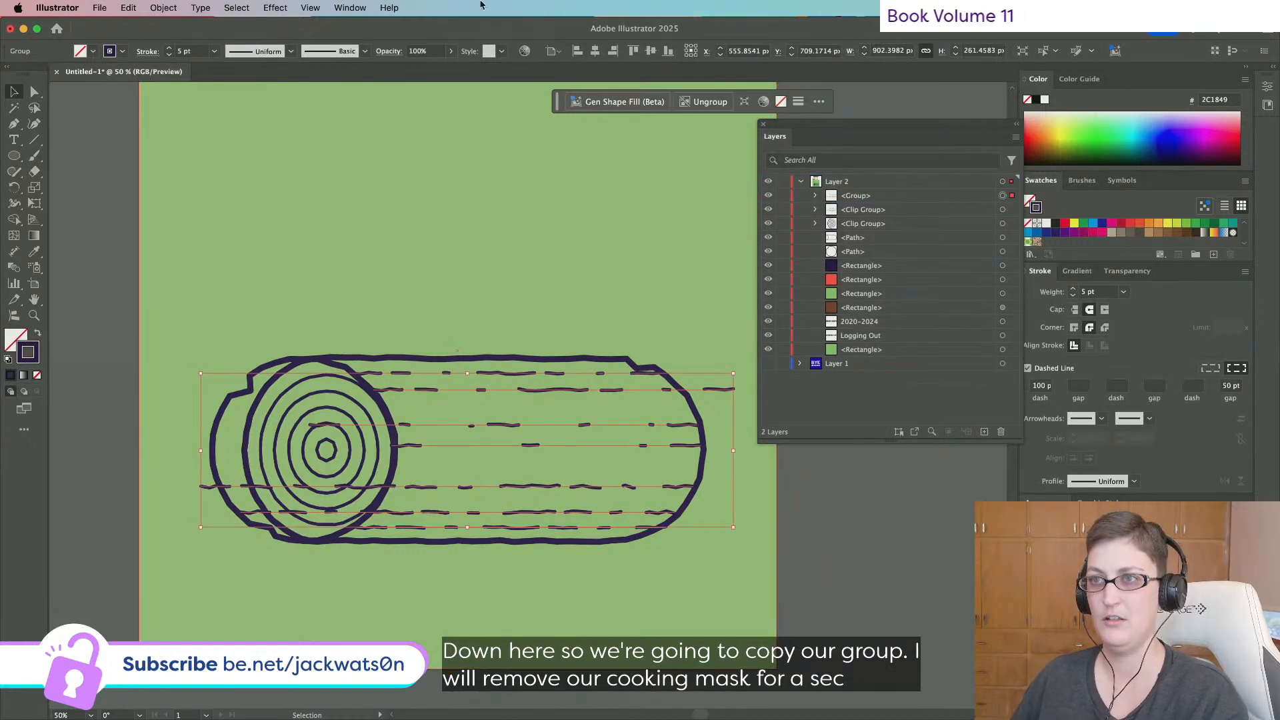
pyautogui.hscroll(-5, 227, 485)
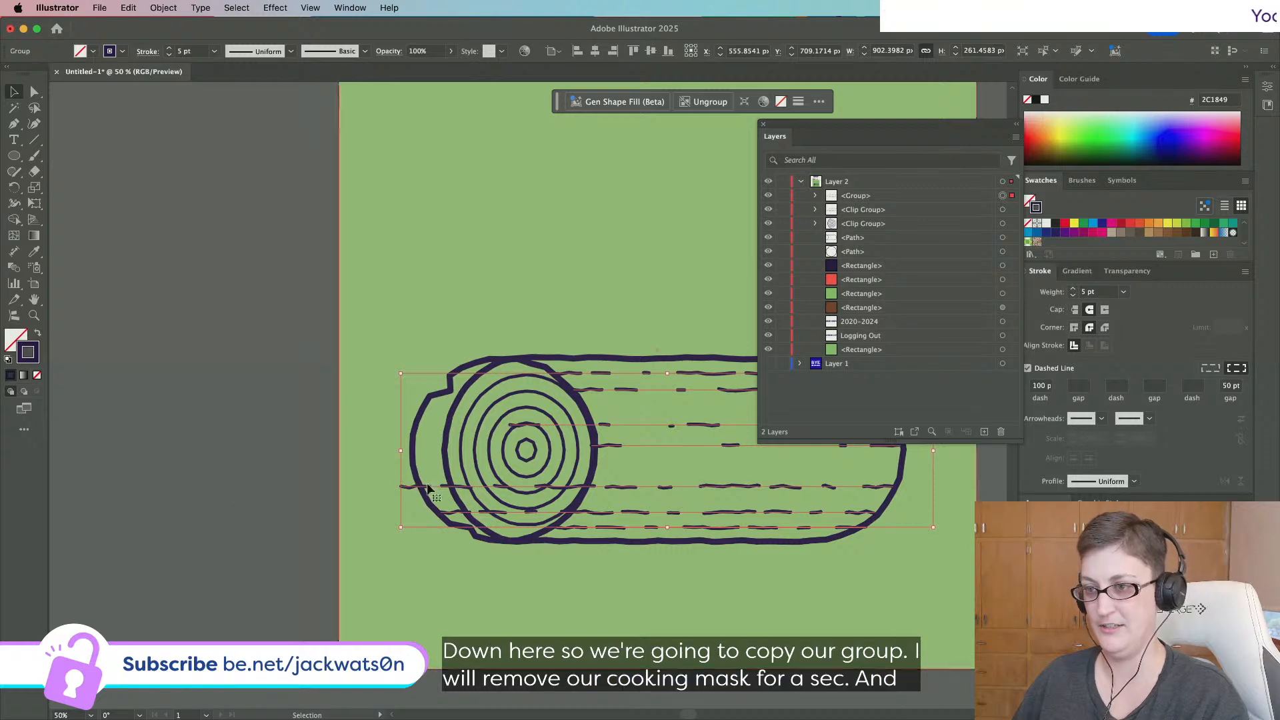
pyautogui.moveTo(445, 487); pyautogui.dragTo(90, 464)
# Duplicate the log end's clipping outline and circle in front.
pyautogui.click(414, 471)
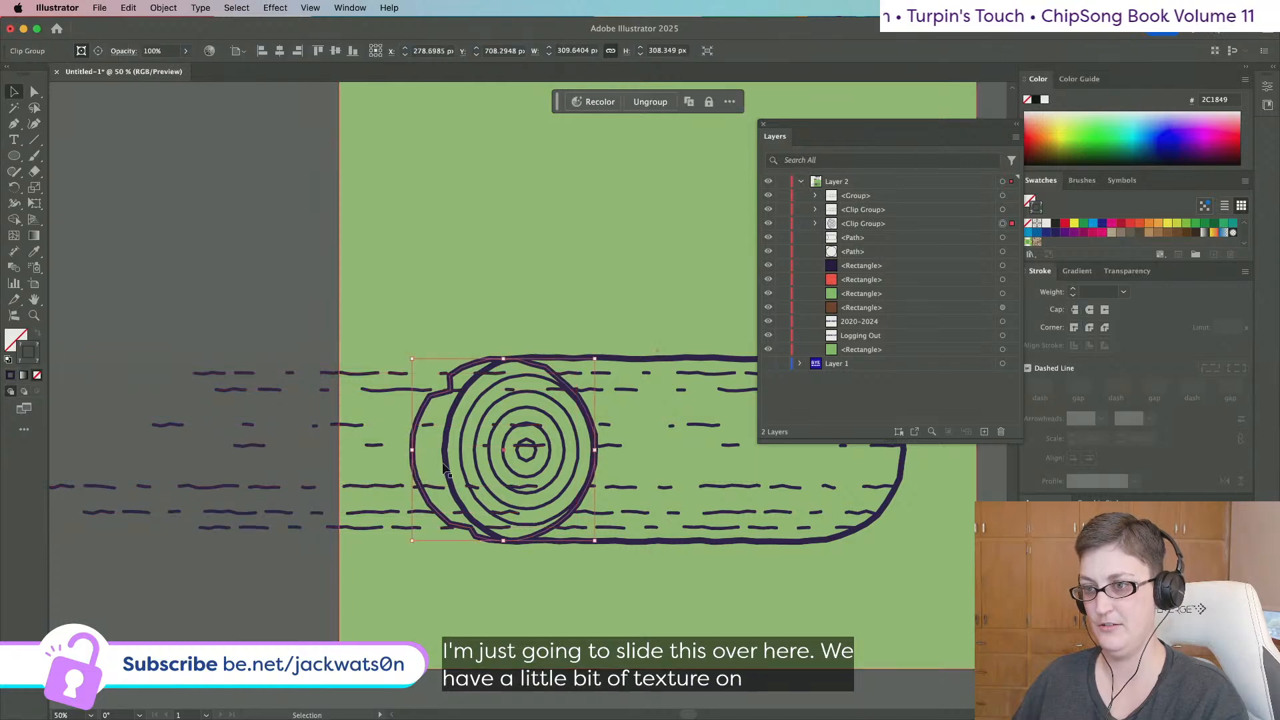
pyautogui.press('shift+super+a')
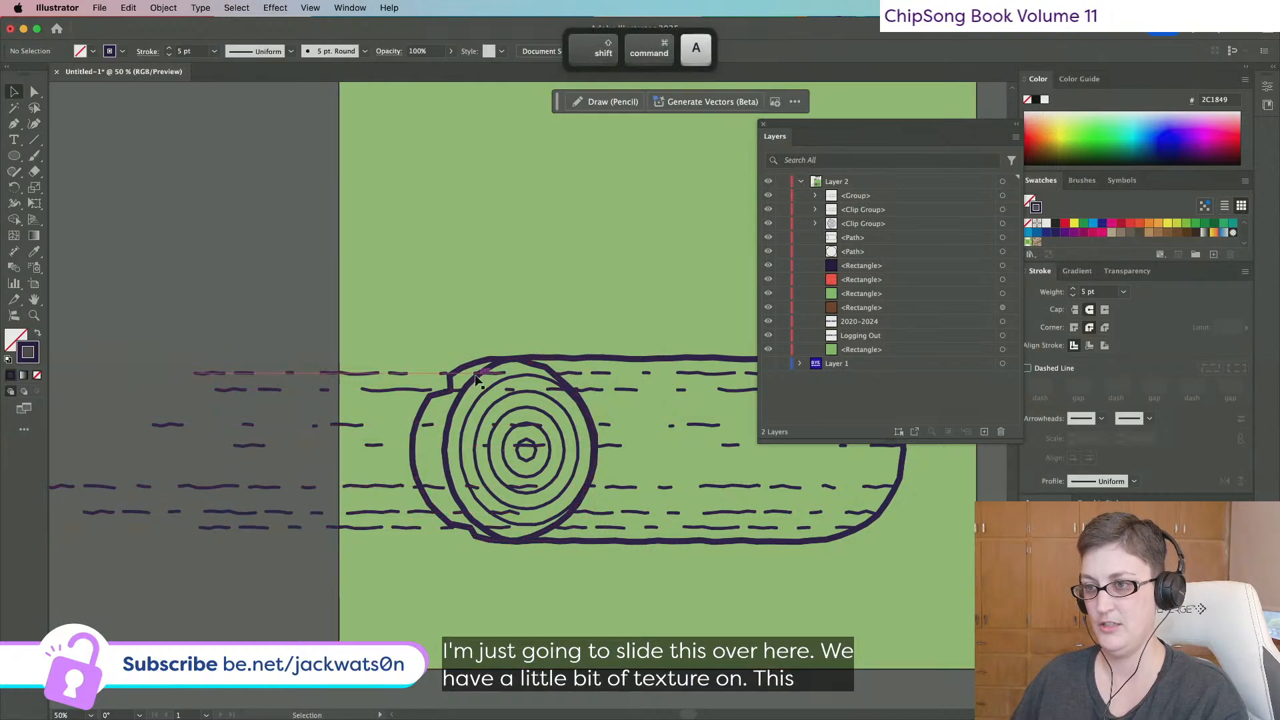
pyautogui.click(470, 387)
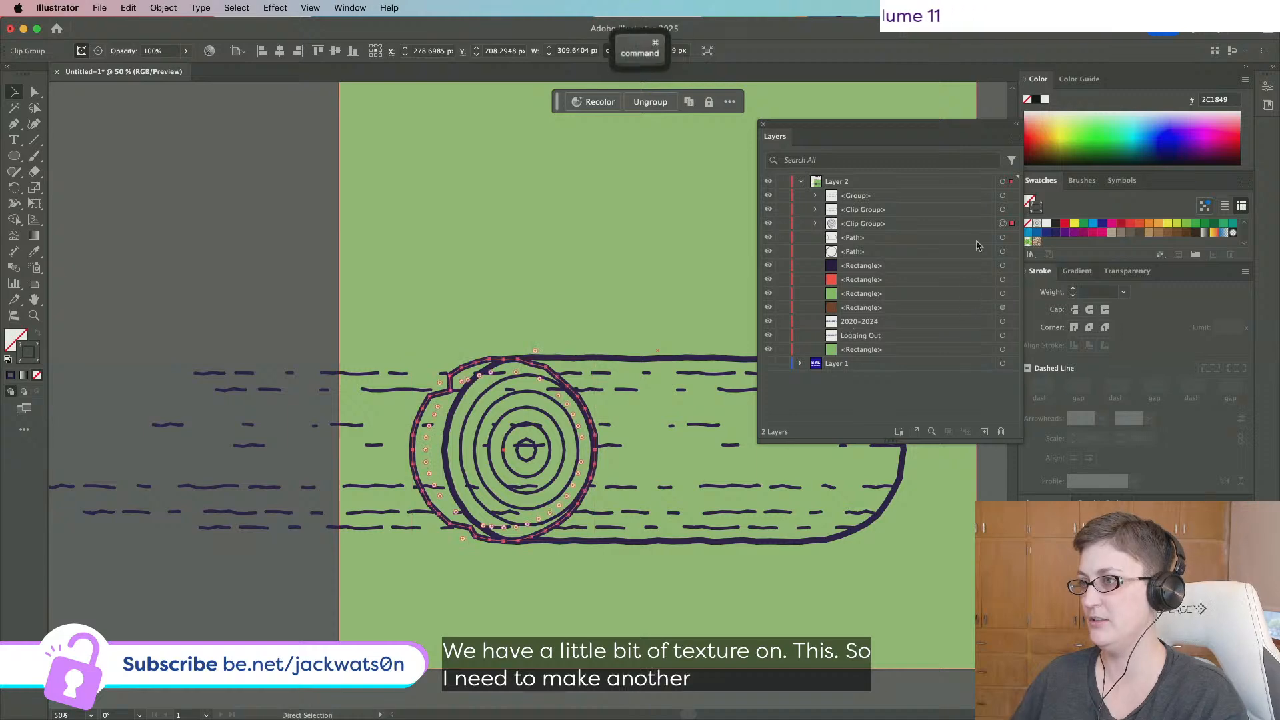
pyautogui.press('super+c')
pyautogui.click(815, 225)
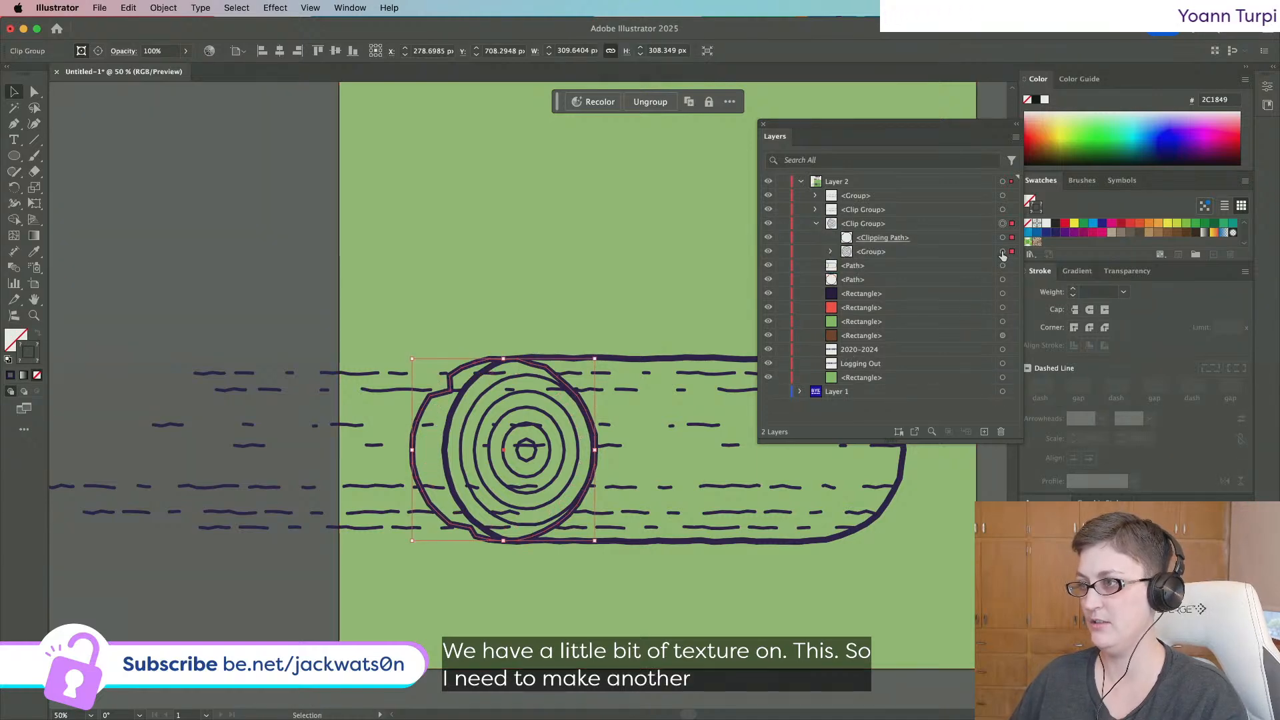
pyautogui.click(1002, 238)
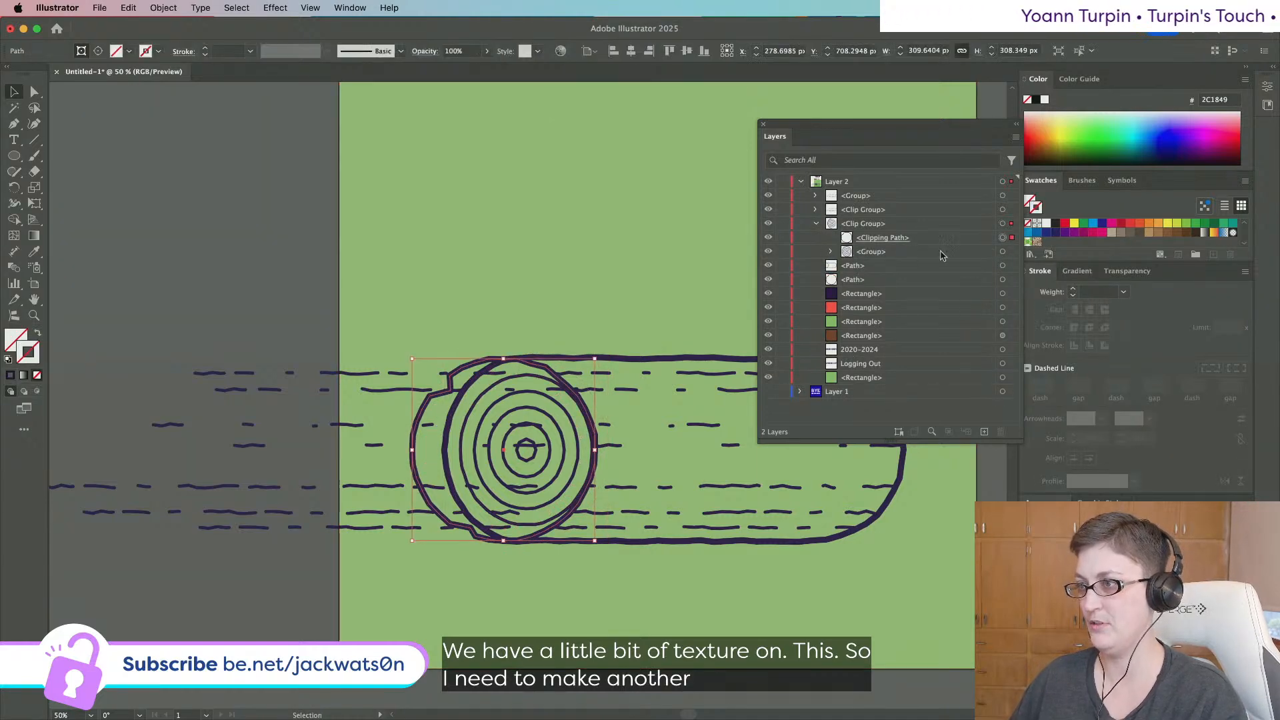
pyautogui.click(831, 252)
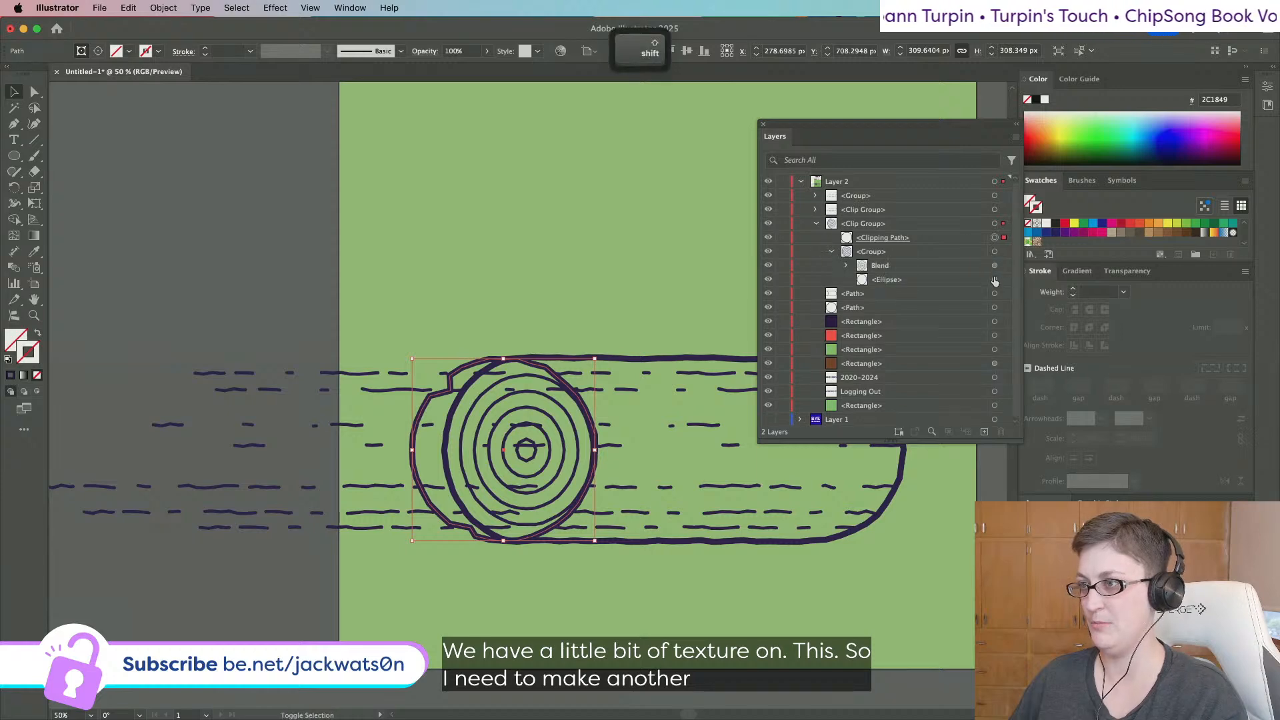
pyautogui.keyDown('shift'); pyautogui.click(995, 281); pyautogui.keyUp('shift')
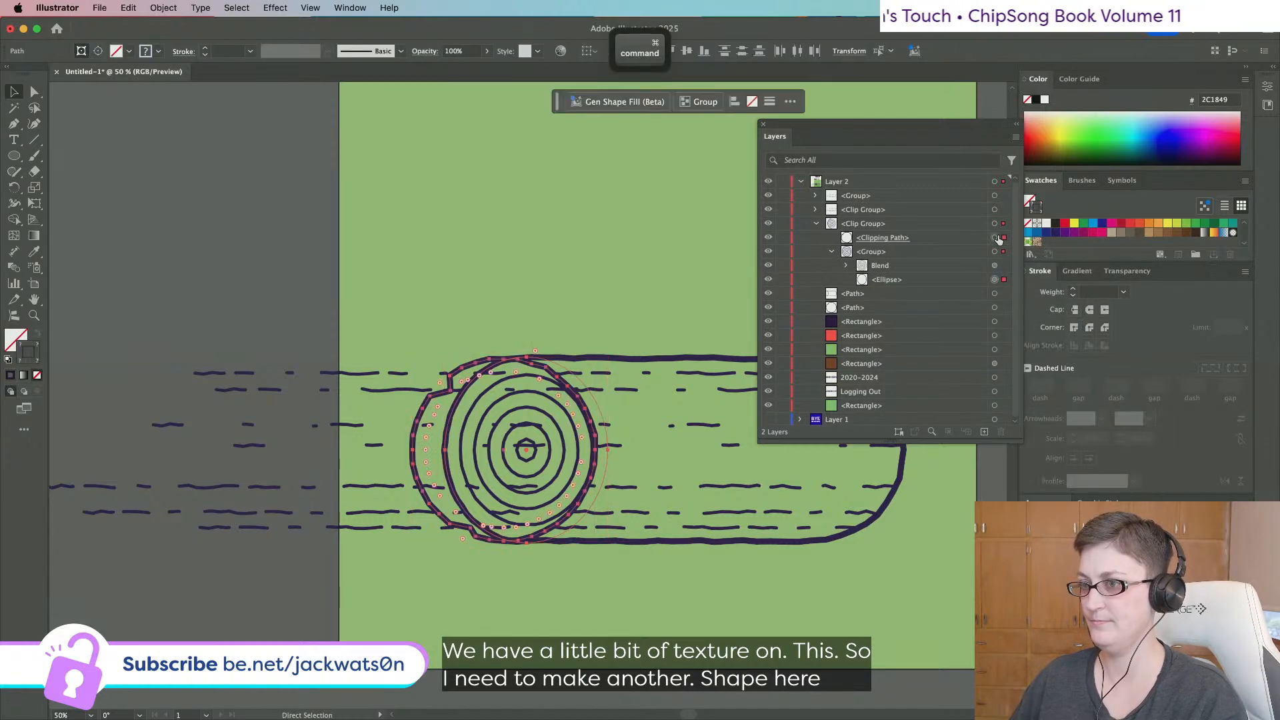
pyautogui.press('super+c')
pyautogui.press('super+f')
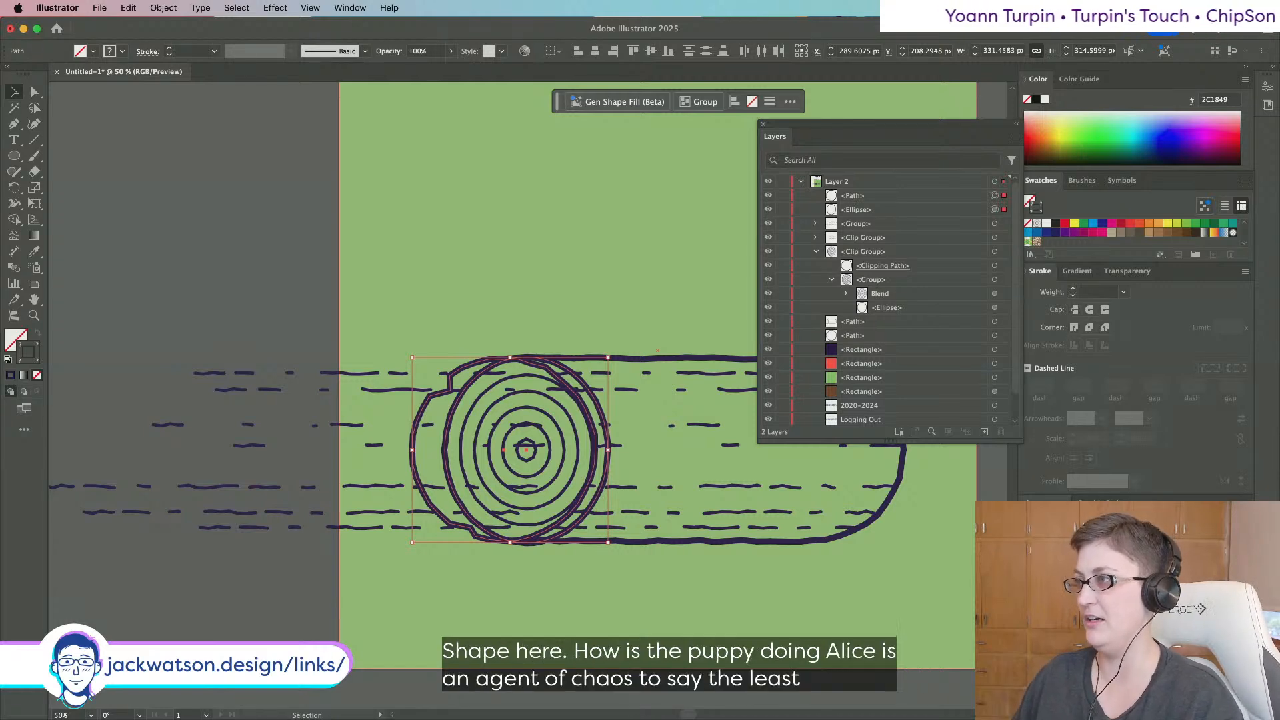
# Try an Offset Path on the copied log-end shapes, then undo it.
pyautogui.click(1266, 88)
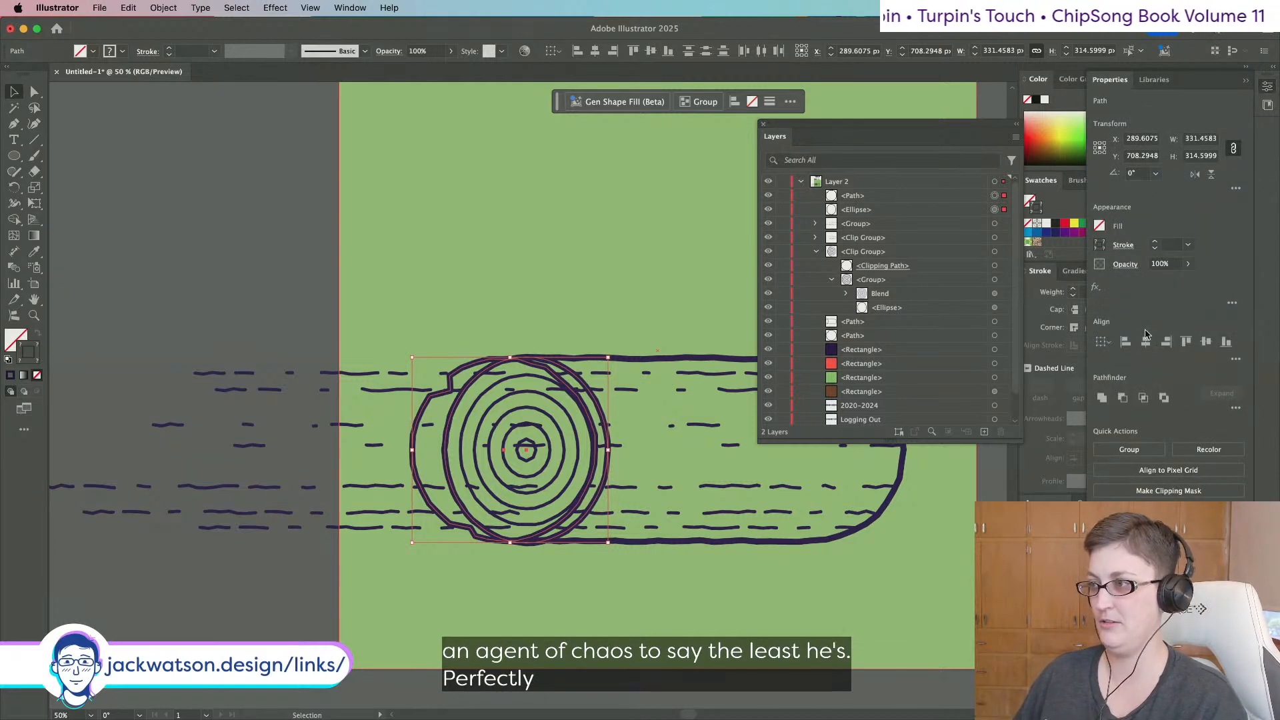
pyautogui.click(1141, 400)
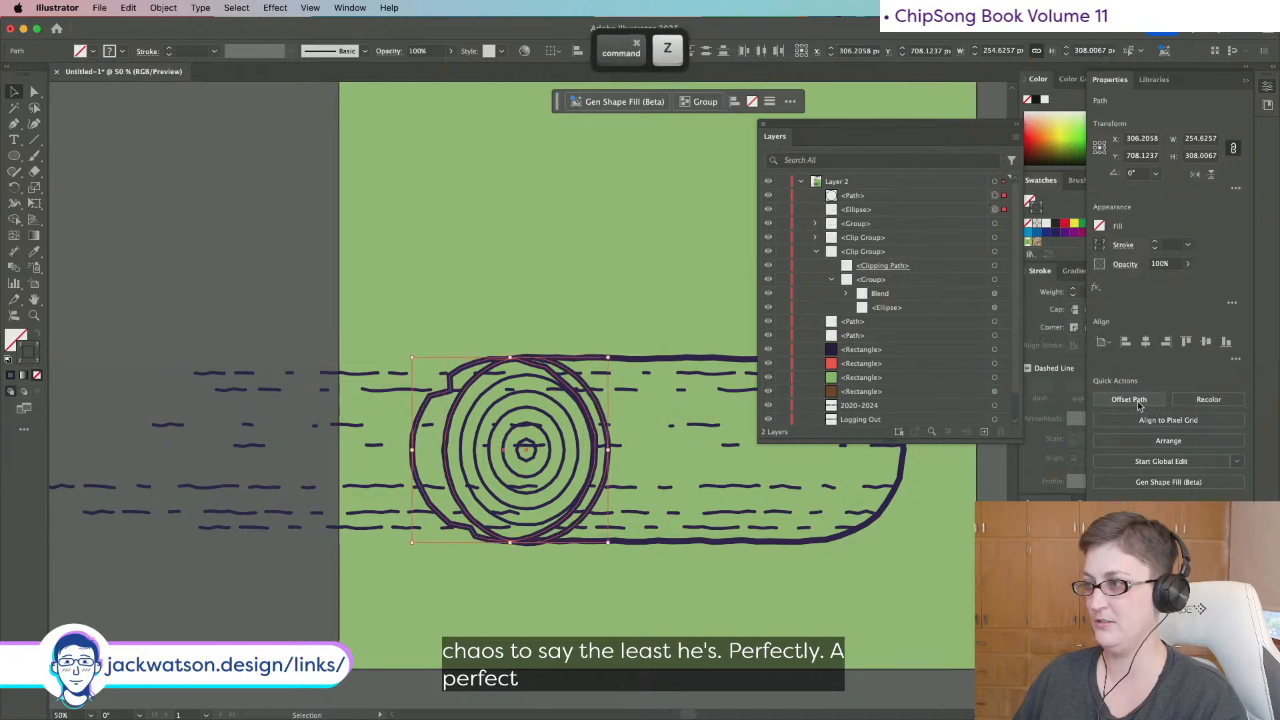
pyautogui.press('super+z')
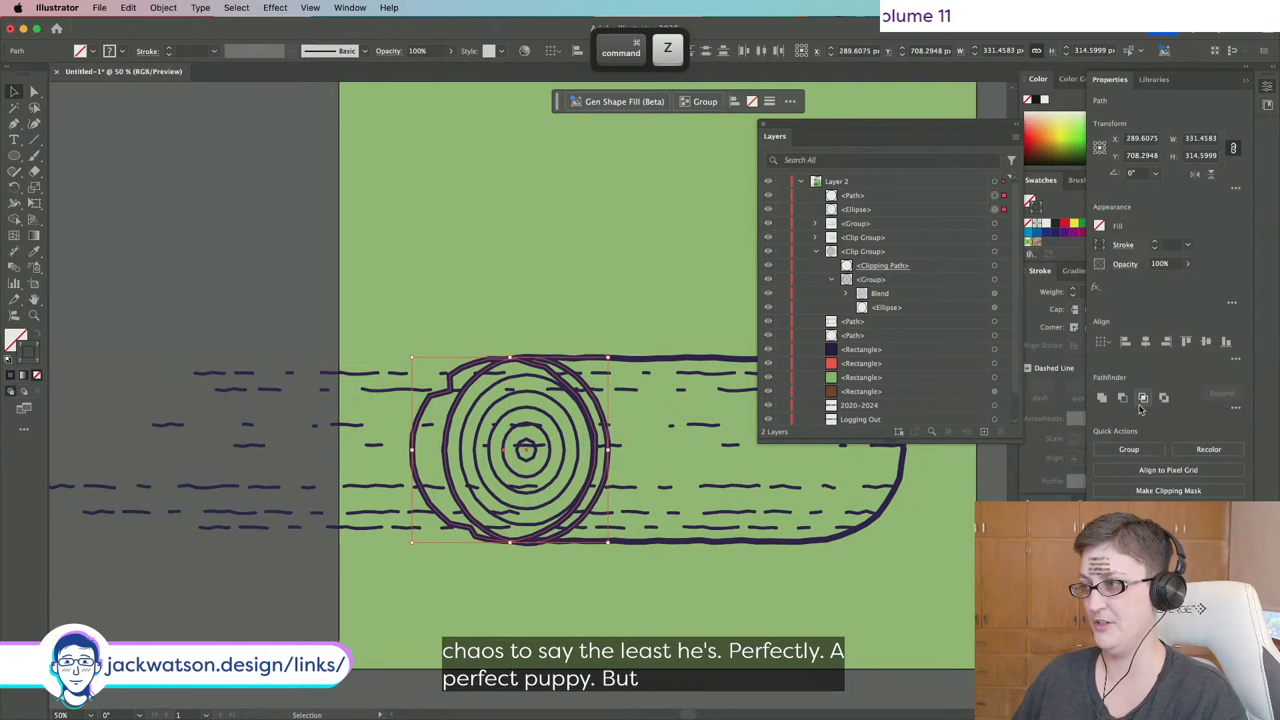
pyautogui.press('super+z')
pyautogui.press('super+z')
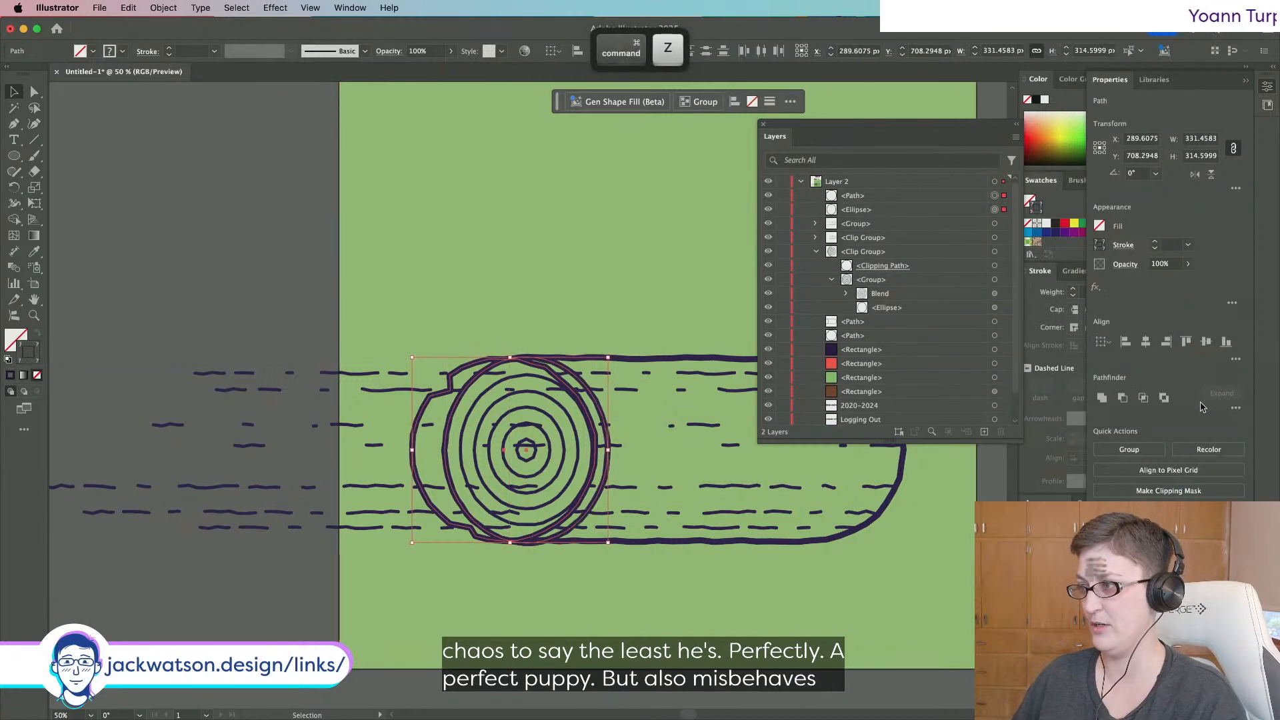
pyautogui.click(1235, 408)
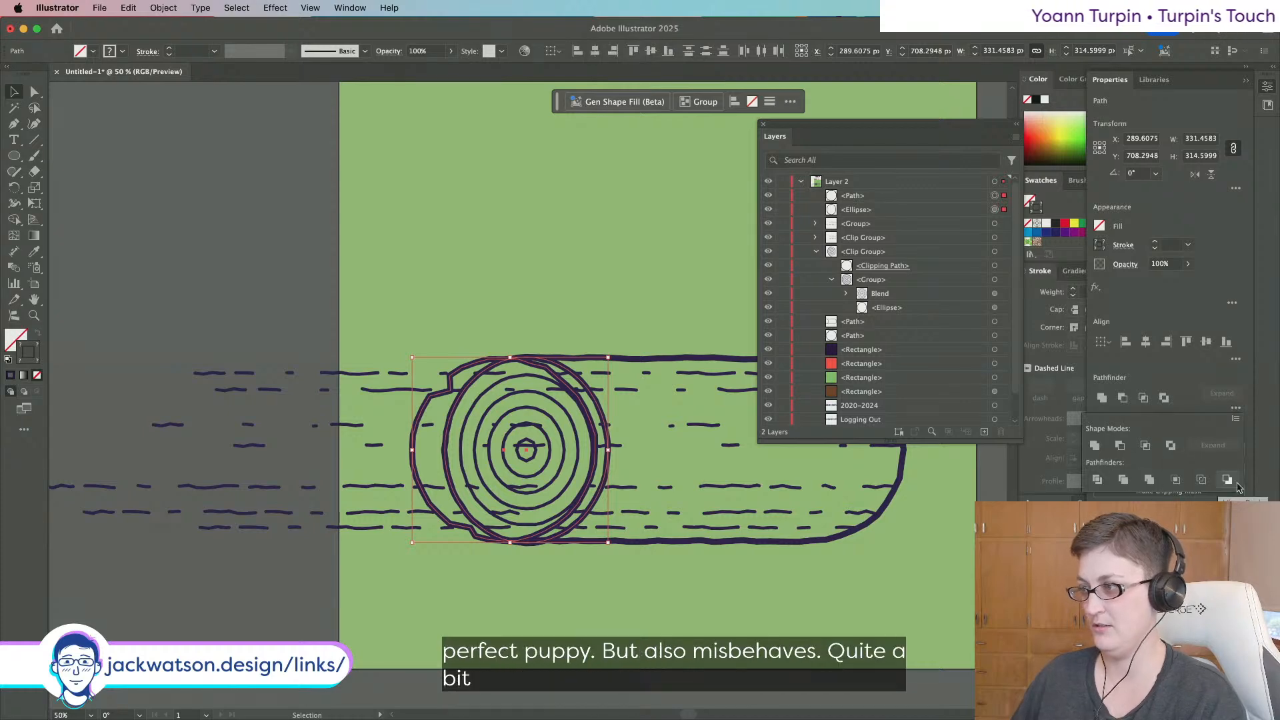
# Try a Pathfinder trim on the log-end rings, then undo it to restore the separate ring paths.
pyautogui.click(1228, 480)
pyautogui.press('super+z')
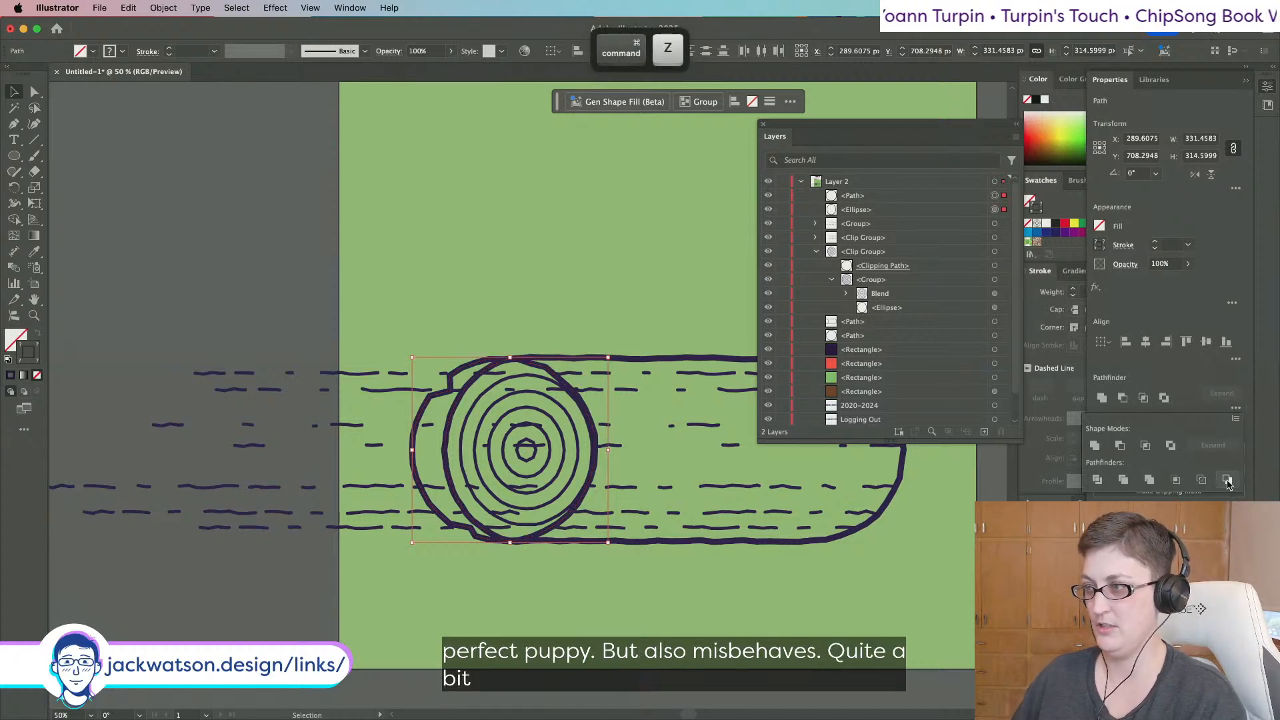
pyautogui.press('super+z')
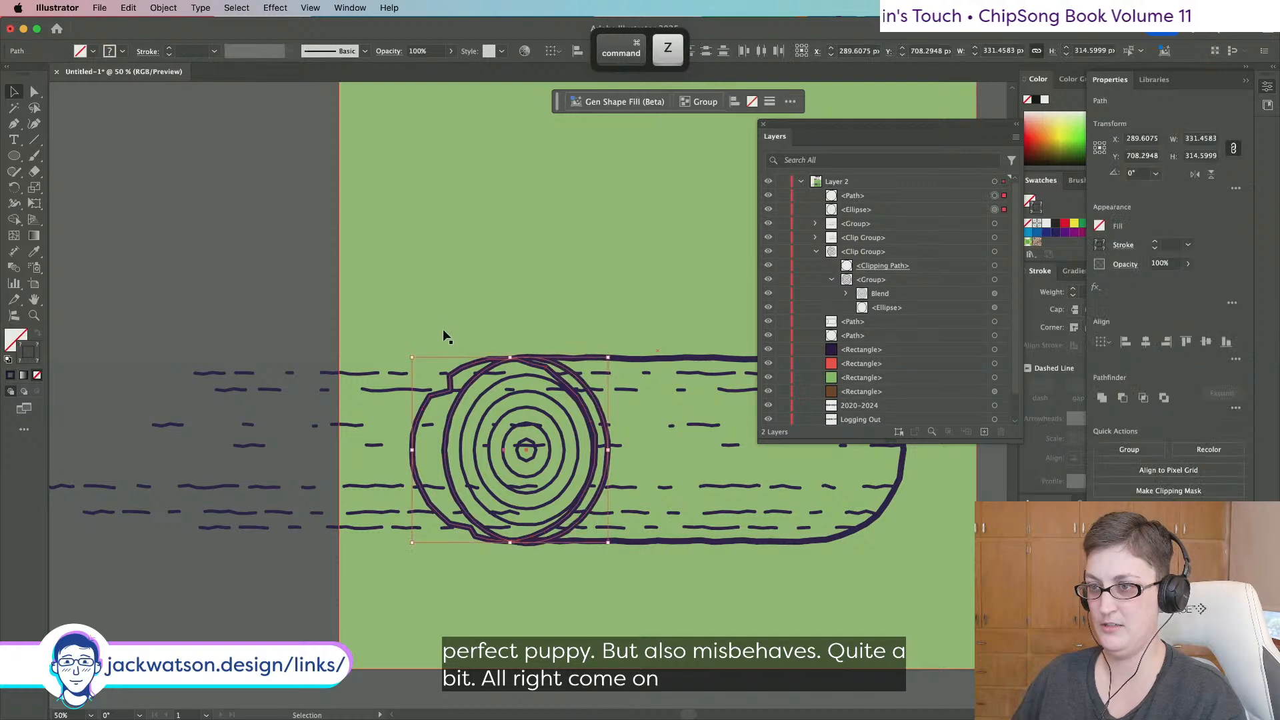
# Group the log-end outline and outer ring, then isolate that group for editing.
pyautogui.rightClick(448, 342)
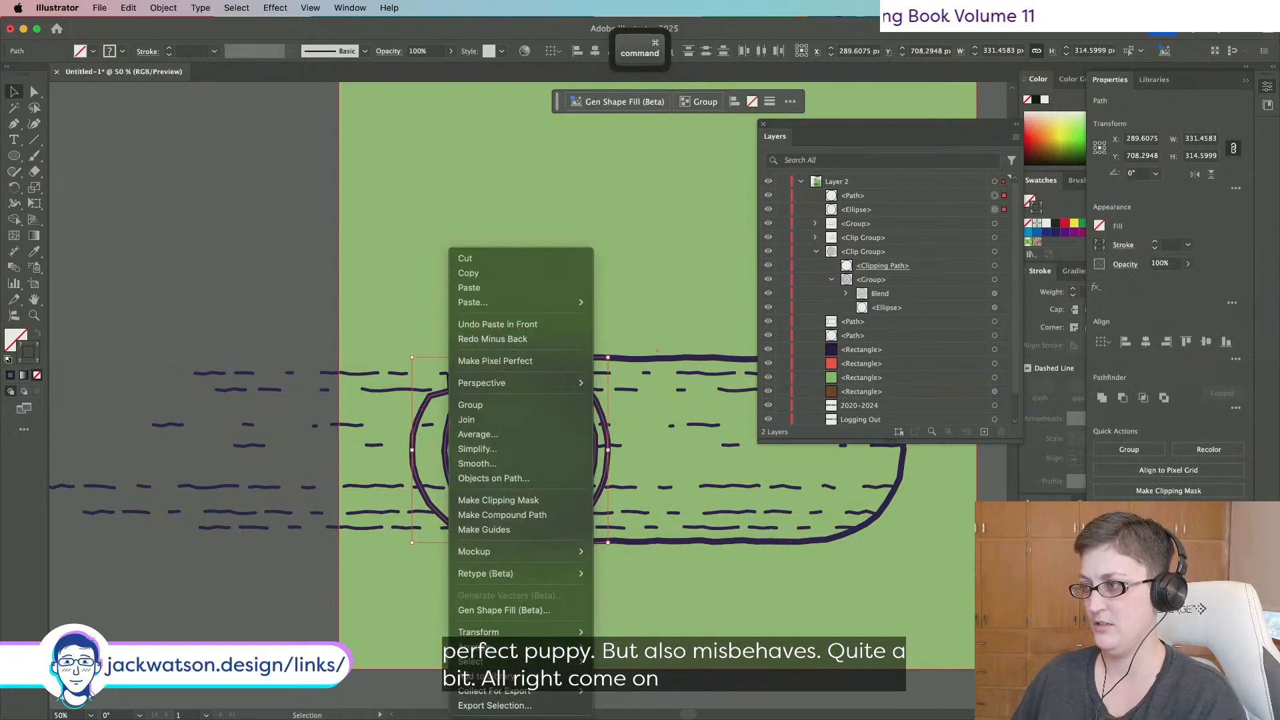
pyautogui.click(470, 405)
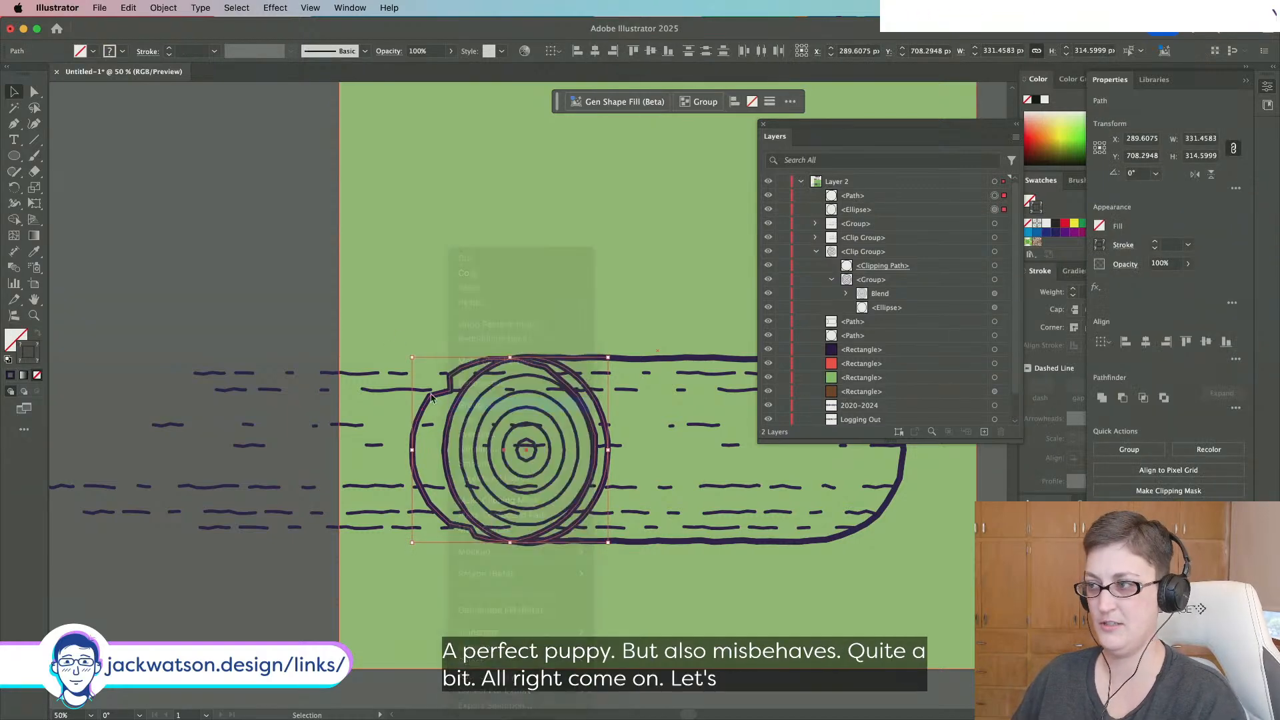
pyautogui.rightClick(438, 405)
pyautogui.click(470, 478)
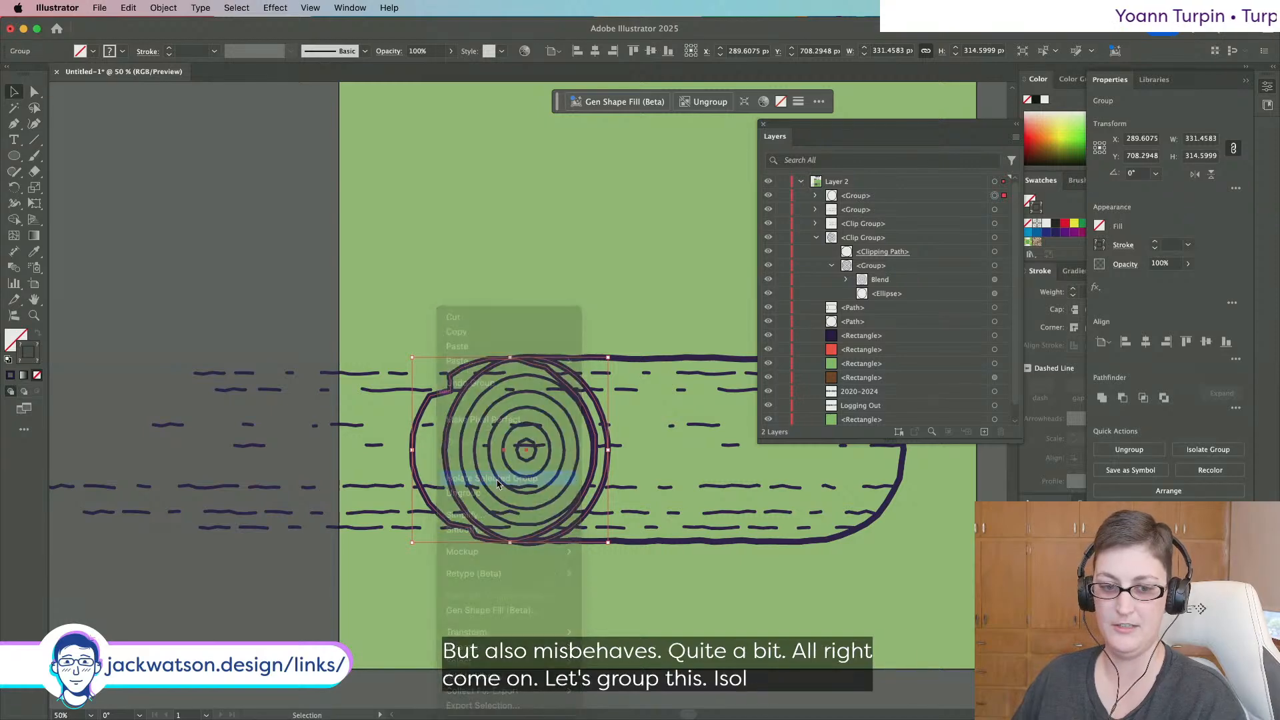
pyautogui.click(58, 91)
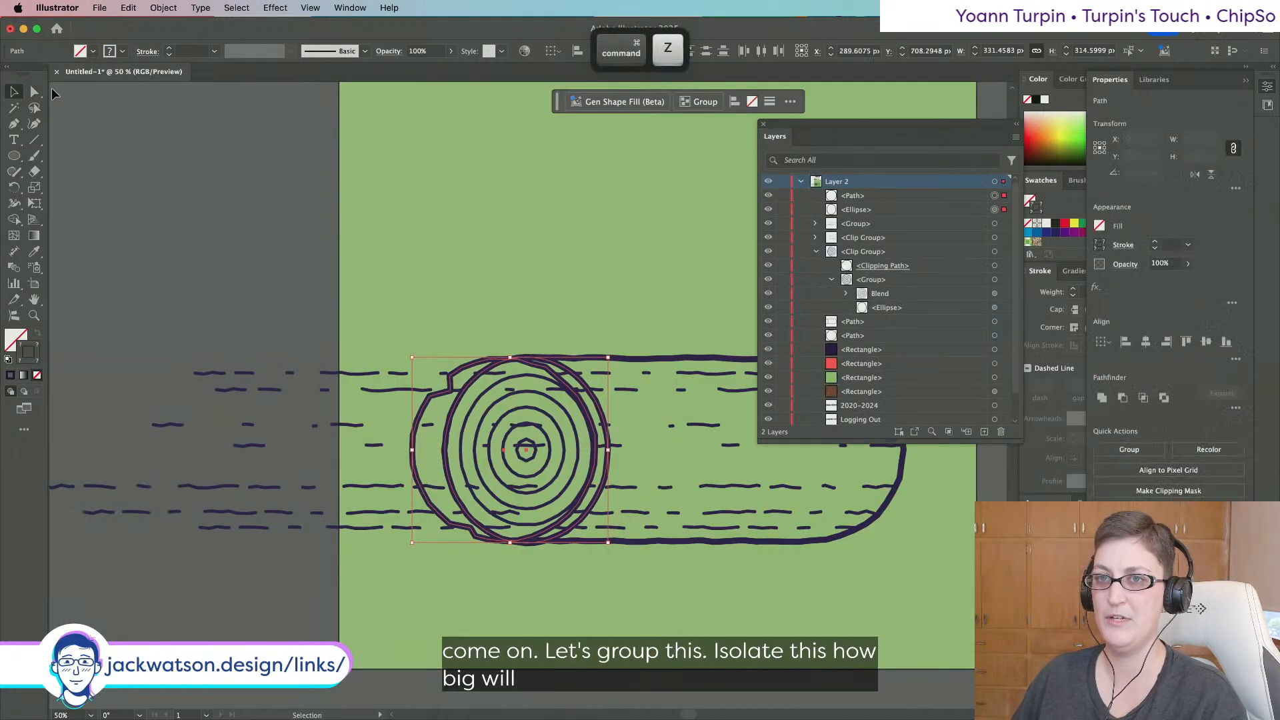
pyautogui.press('v')
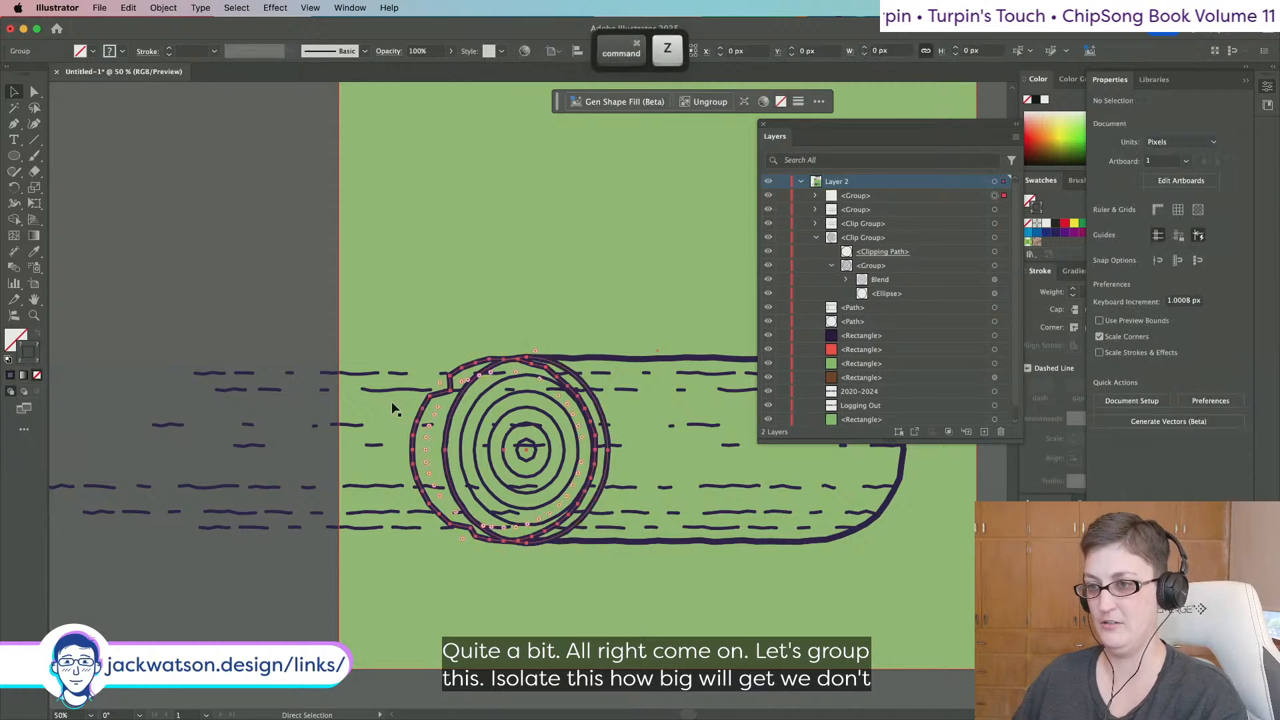
pyautogui.rightClick(436, 408)
# In isolation, give the jagged log-end outline the dark ring's 10 pt stroke with the Eyedropper.
pyautogui.click(479, 480)
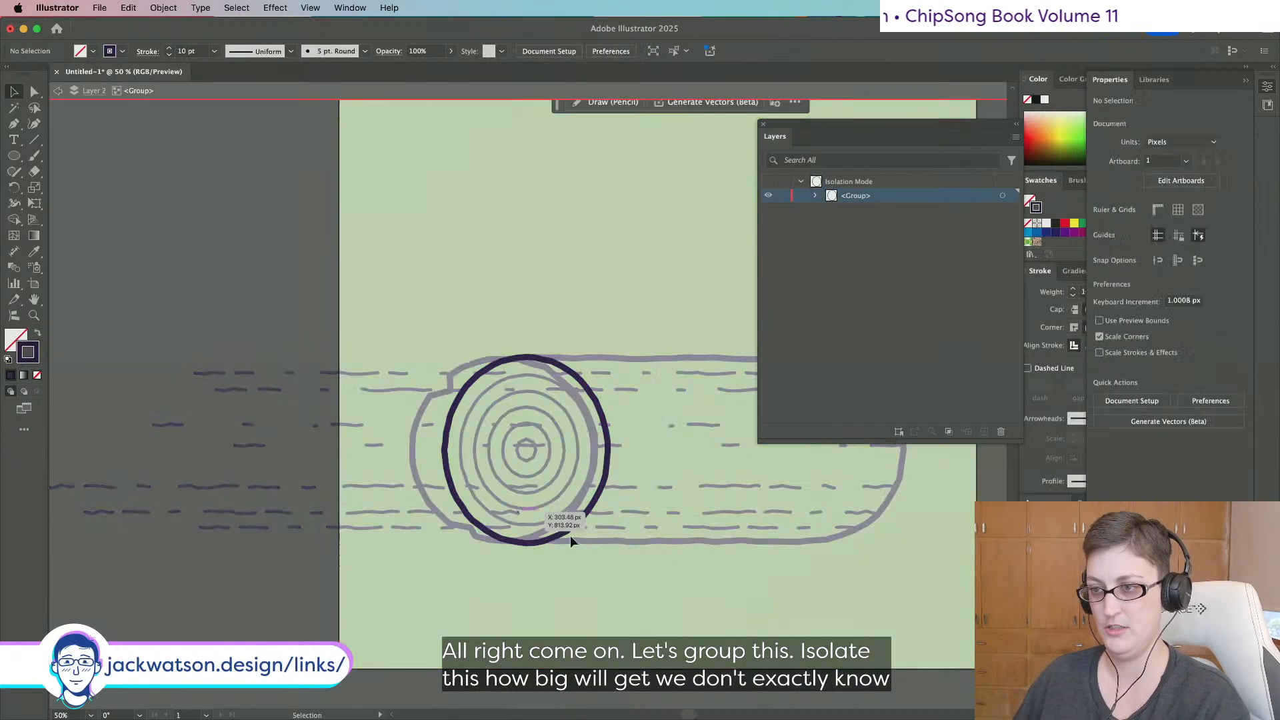
pyautogui.click(429, 462)
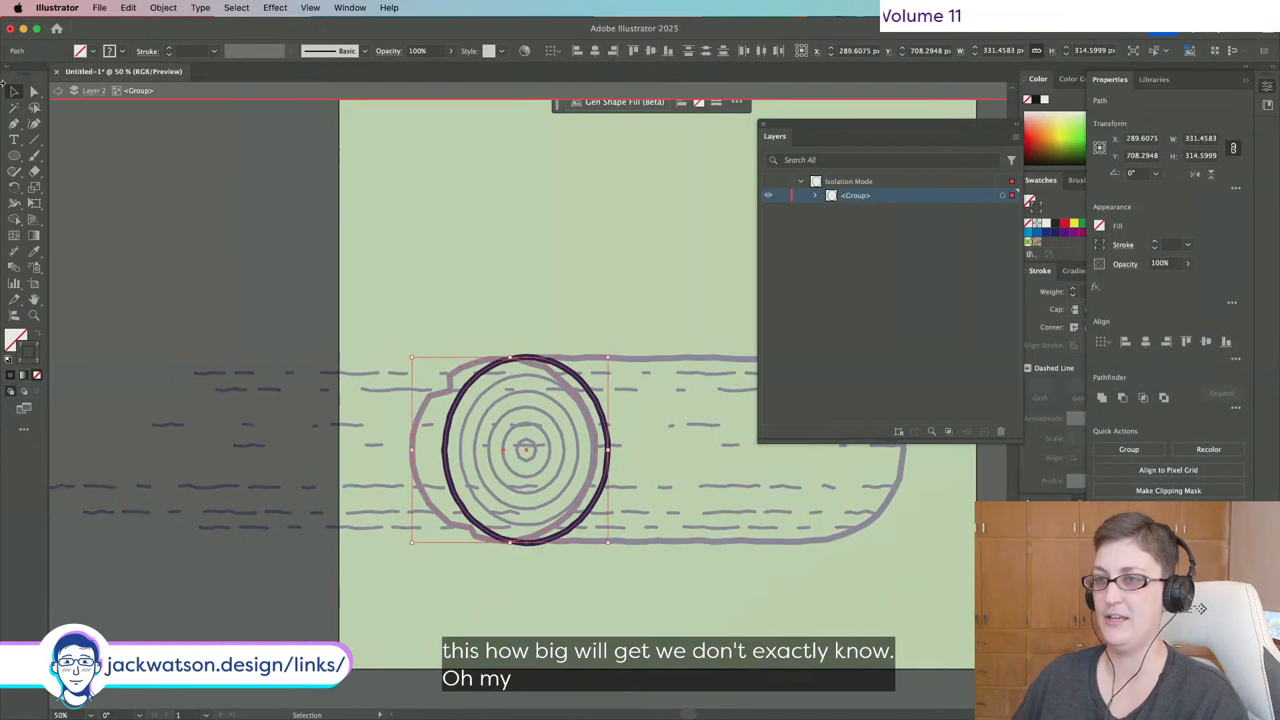
pyautogui.click(460, 398)
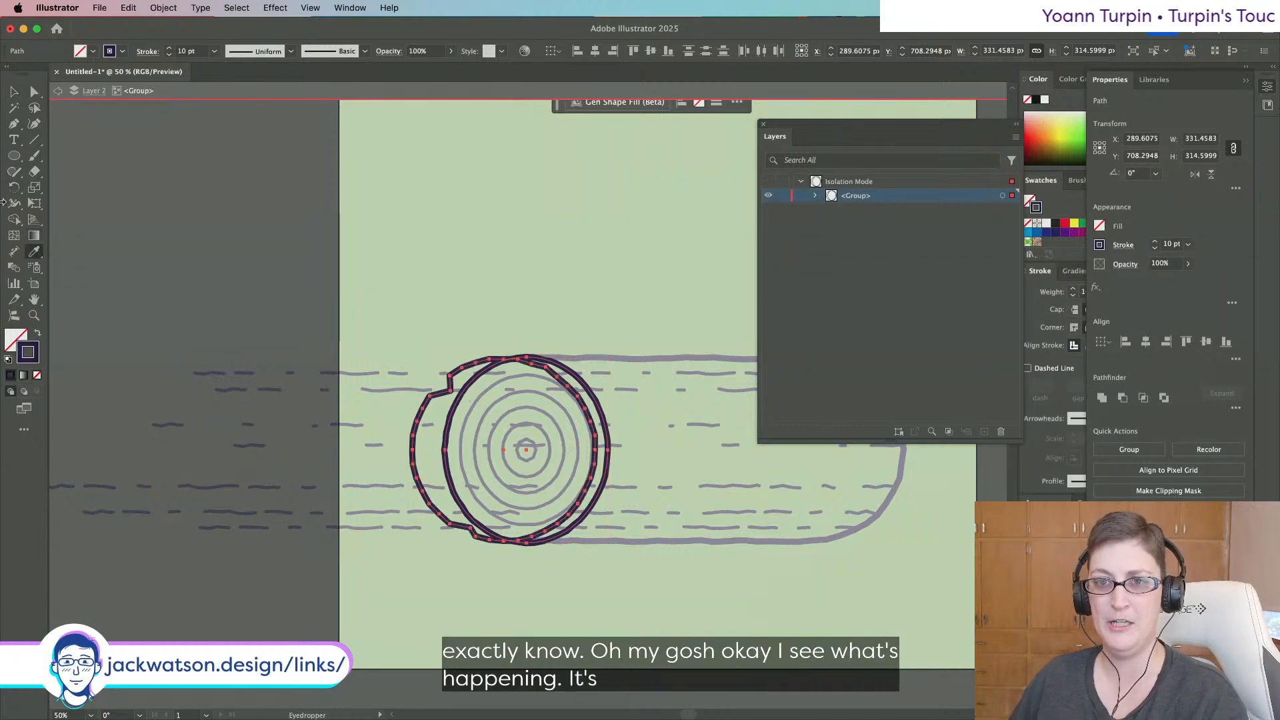
# Select the jagged outline path together with the dark outer circle.
pyautogui.click(13, 219)
pyautogui.press('super')
pyautogui.press('super')
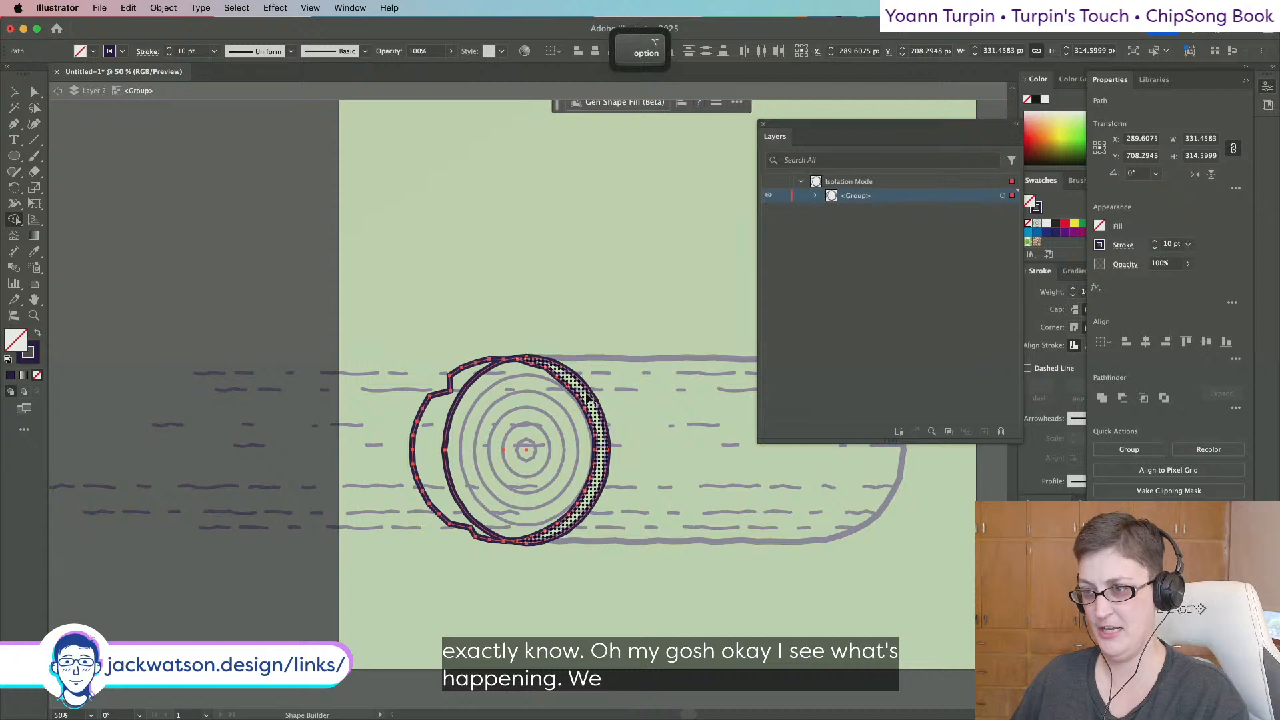
pyautogui.keyDown('super'); pyautogui.click(609, 402); pyautogui.keyUp('super')
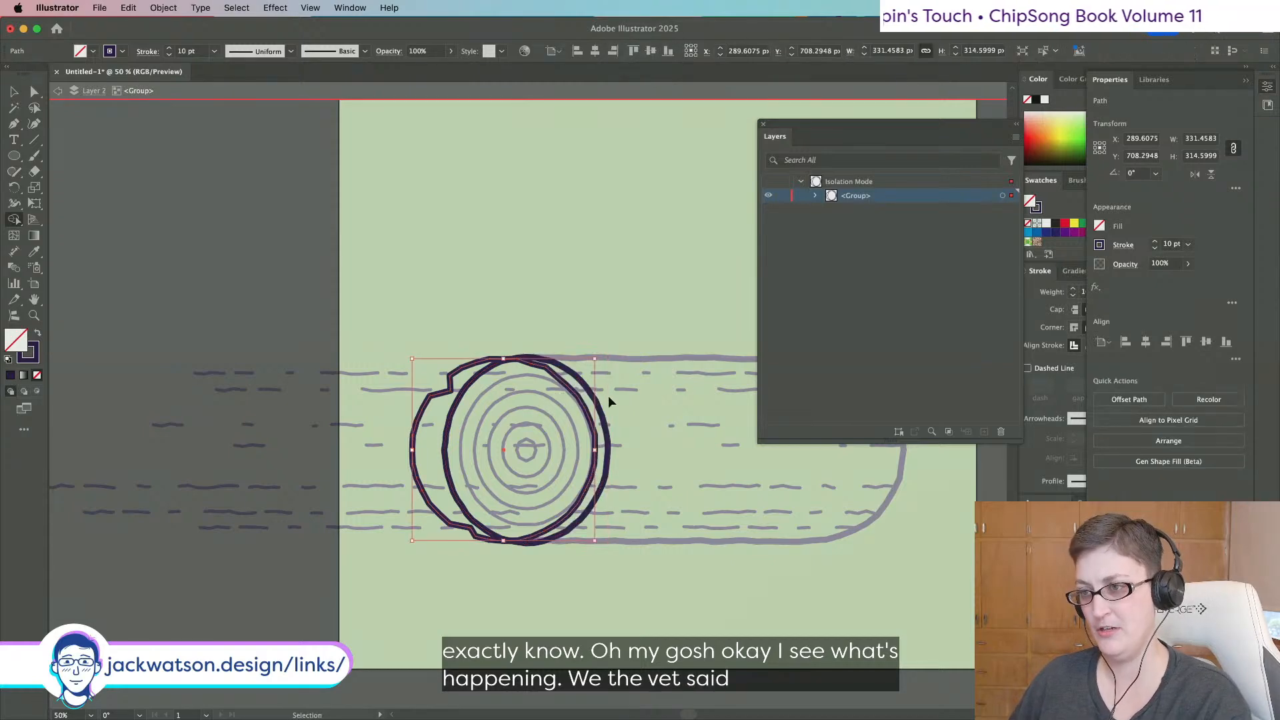
pyautogui.keyDown('shift'); pyautogui.keyDown('super'); pyautogui.click(598, 402); pyautogui.keyUp('super'); pyautogui.keyUp('shift')
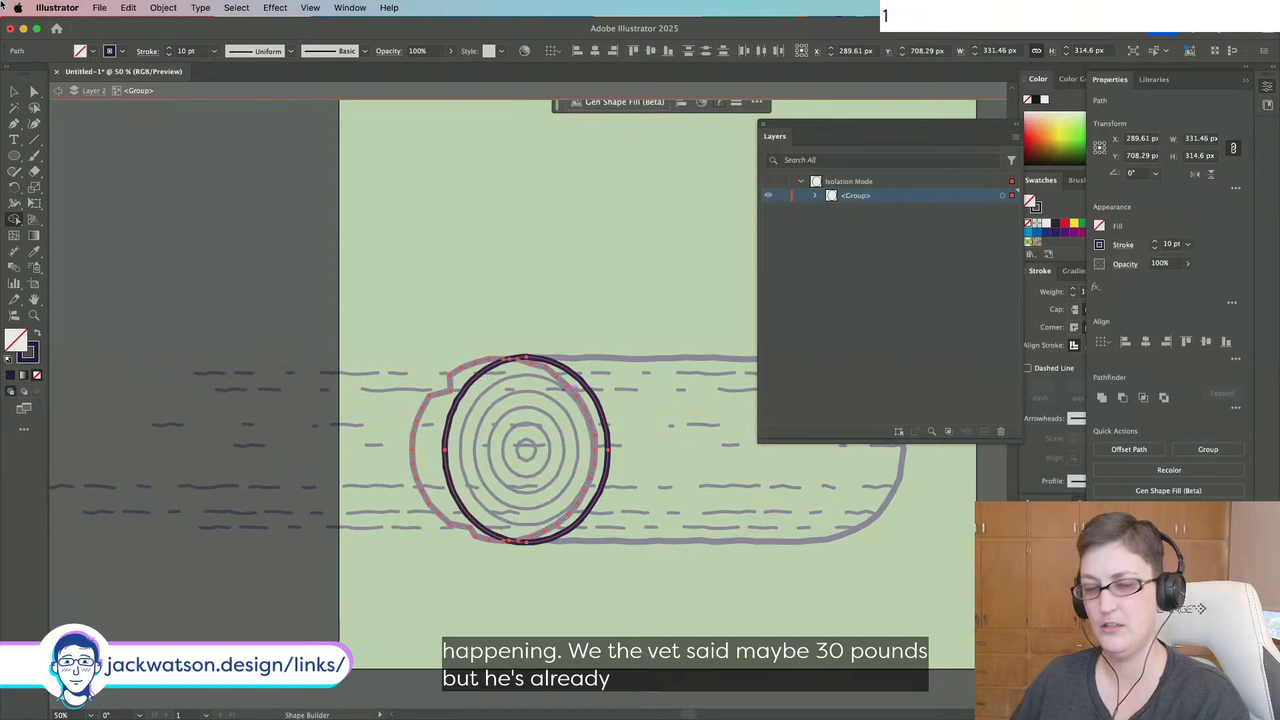
pyautogui.press('v')
pyautogui.press('super+z')
pyautogui.press('super+z')
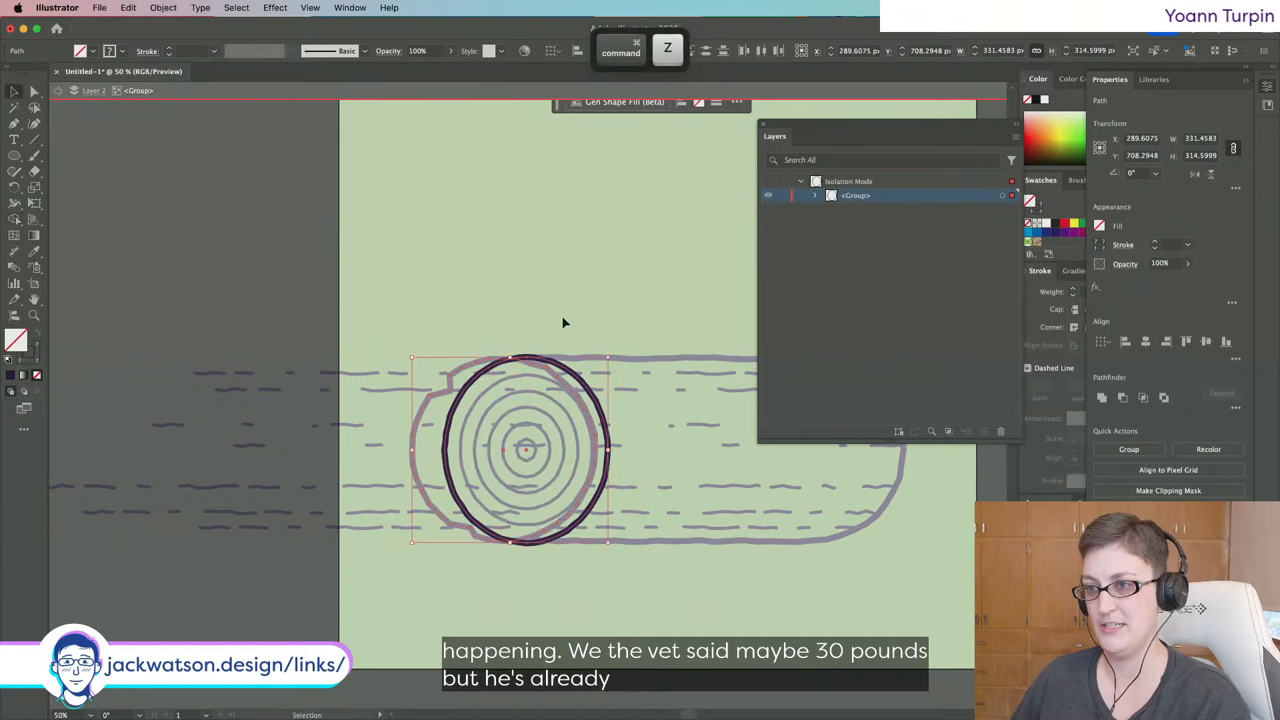
# Try Intersect, Exclude, Minus Back and Crop on the two paths, undoing each result.
pyautogui.click(1144, 399)
pyautogui.press('super+z')
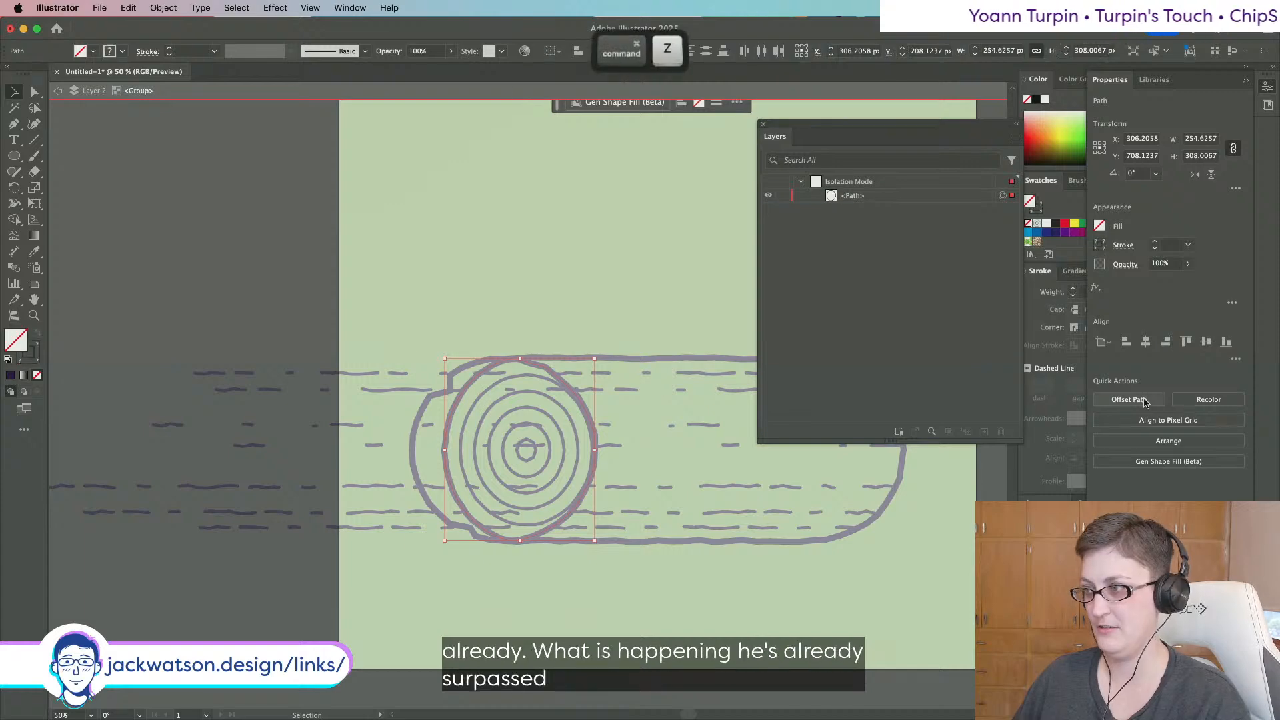
pyautogui.click(1163, 398)
pyautogui.click(1164, 398)
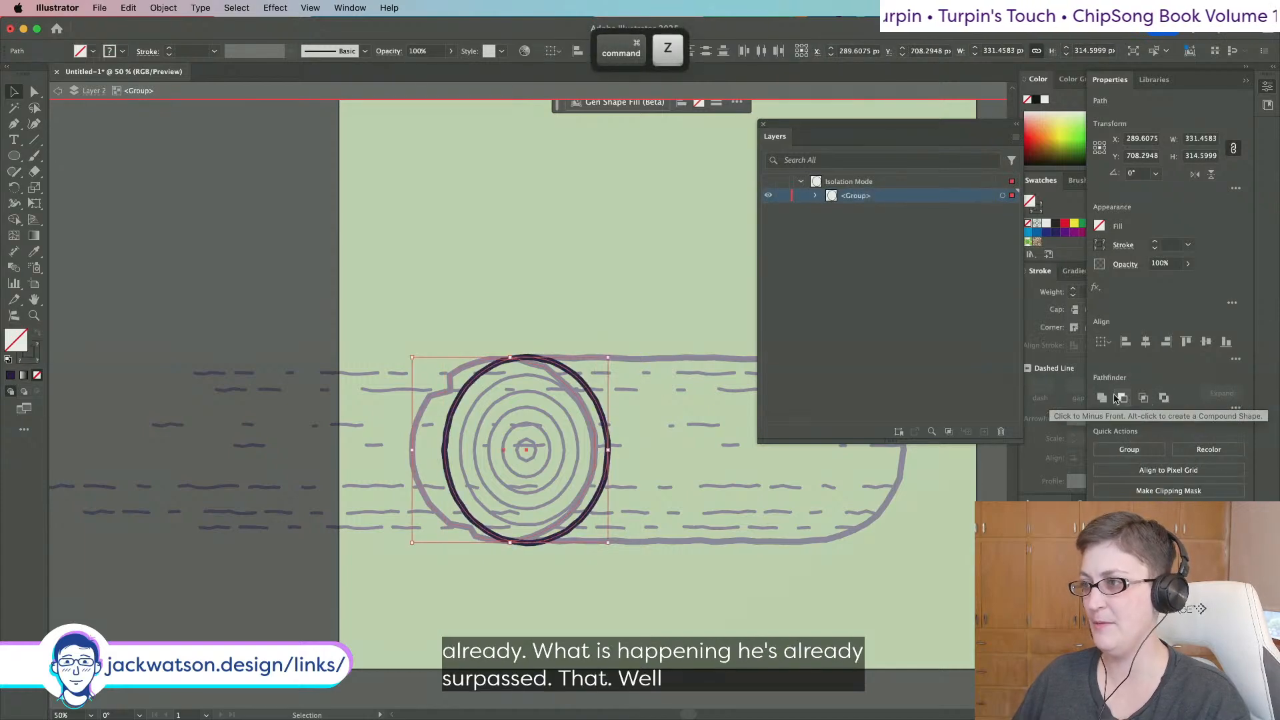
pyautogui.press('super+z')
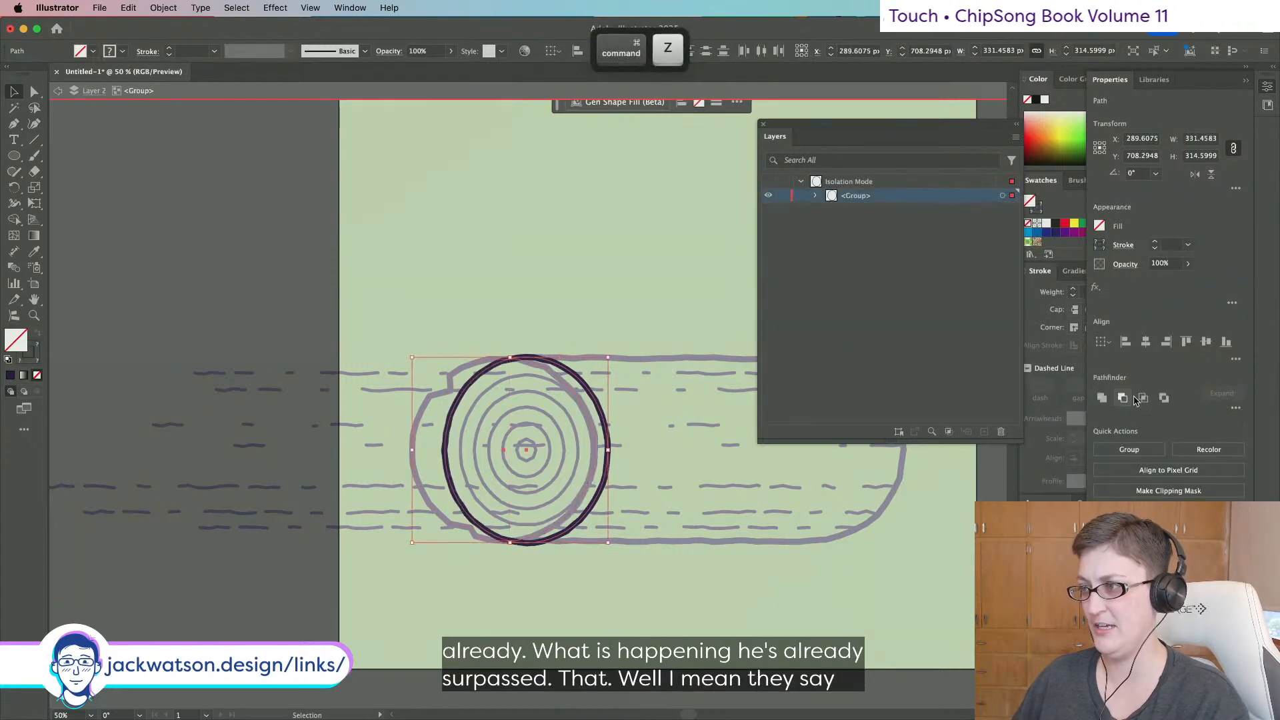
pyautogui.click(1235, 408)
pyautogui.click(1226, 484)
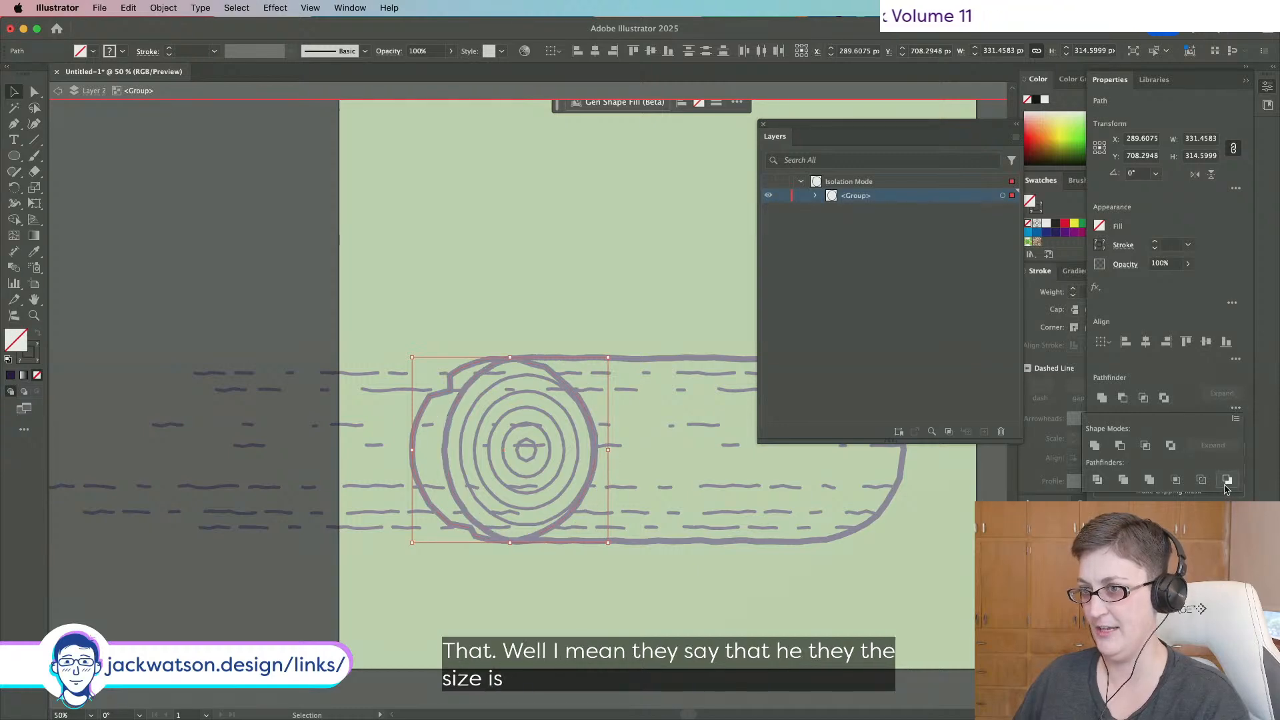
pyautogui.press('super+z')
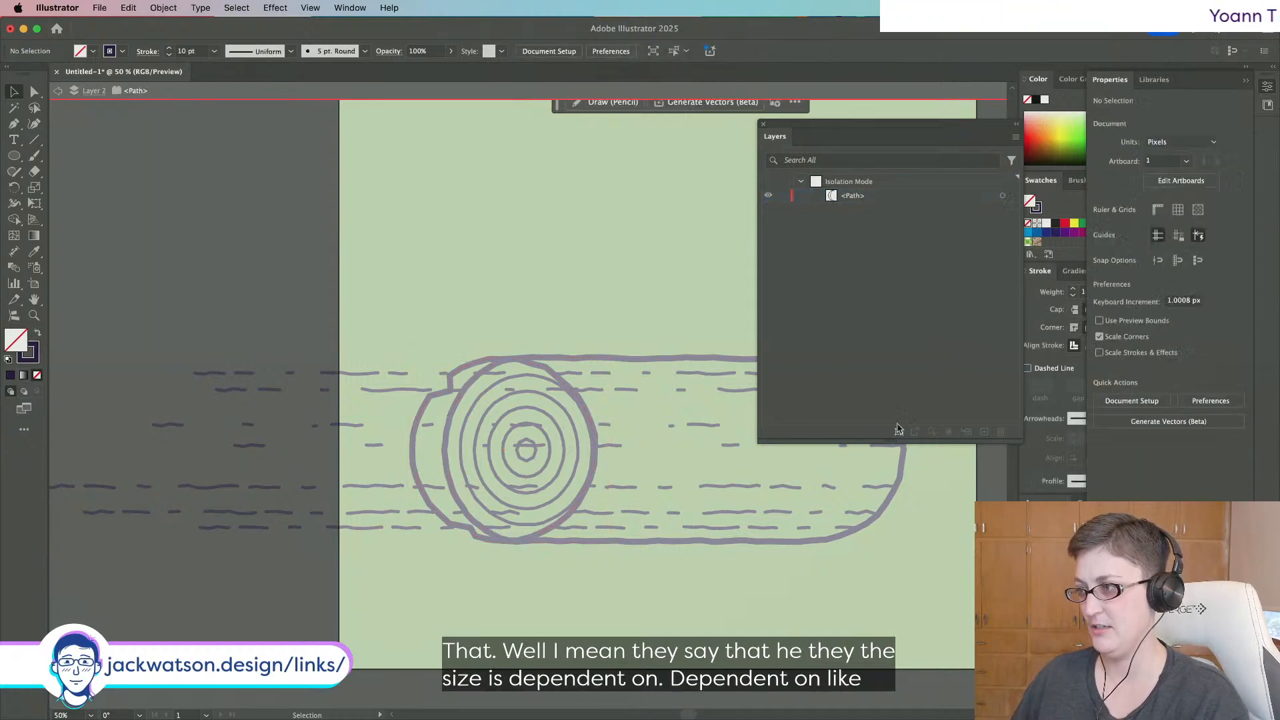
pyautogui.press('super+z')
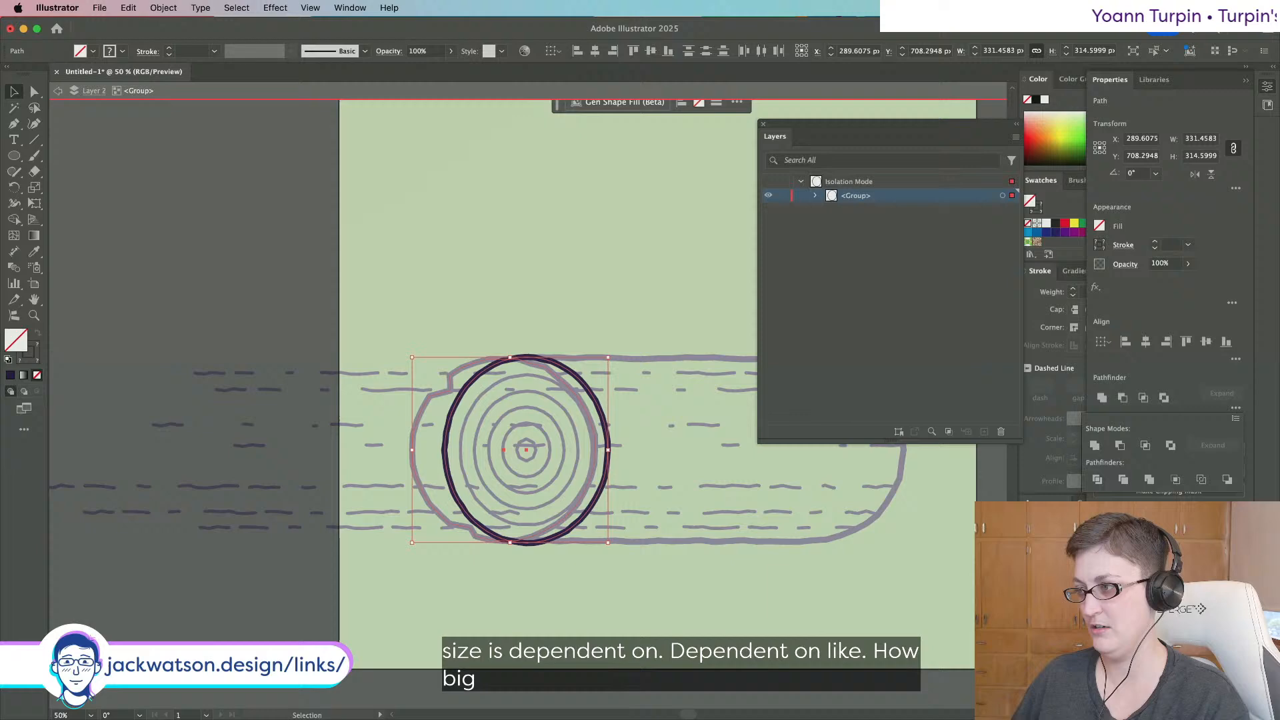
pyautogui.click(1176, 481)
pyautogui.press('super+z')
pyautogui.click(249, 249)
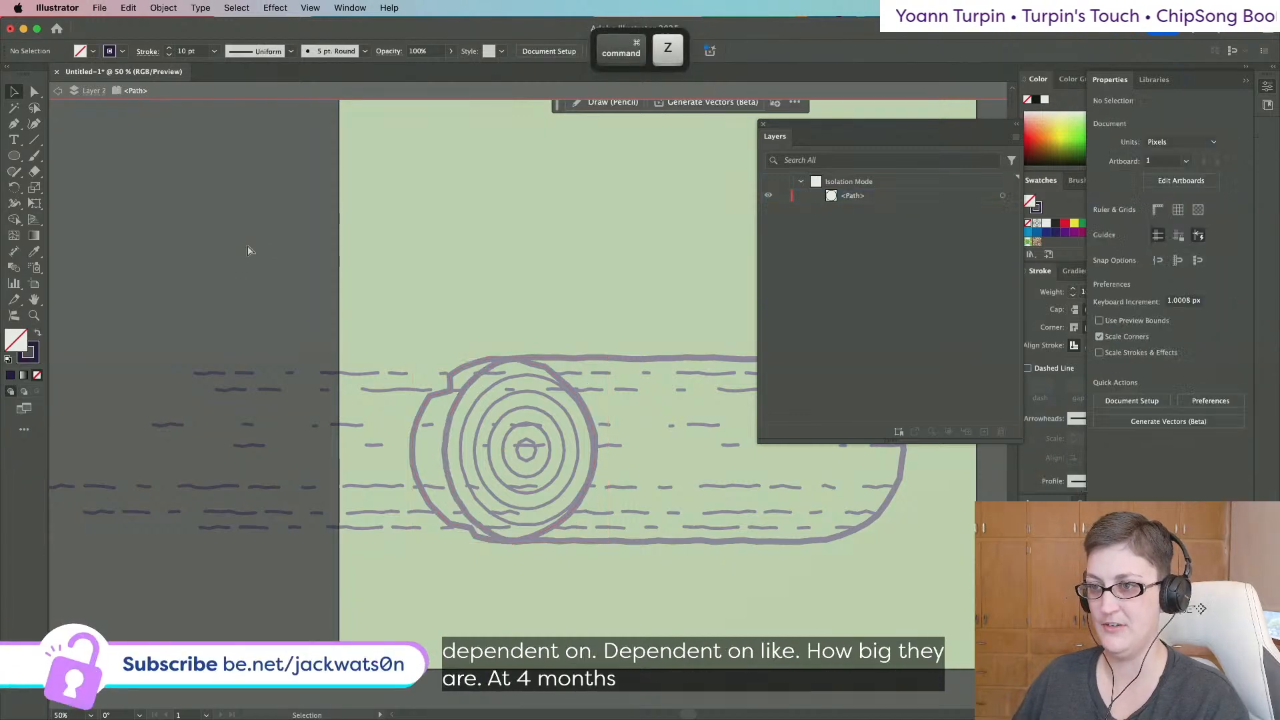
pyautogui.press('super+z')
# Select both paths in Layers, apply Minus Front to form the crescent, and exit isolation.
pyautogui.click(375, 338)
pyautogui.click(450, 377)
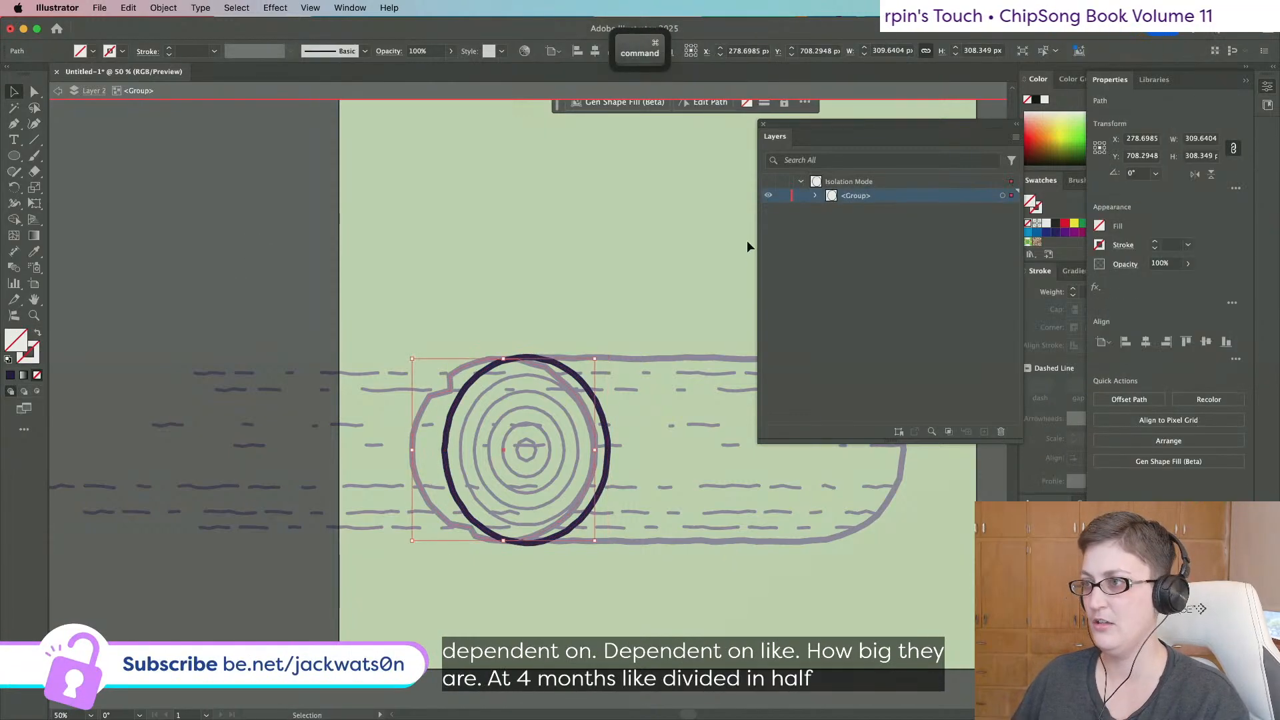
pyautogui.click(815, 197)
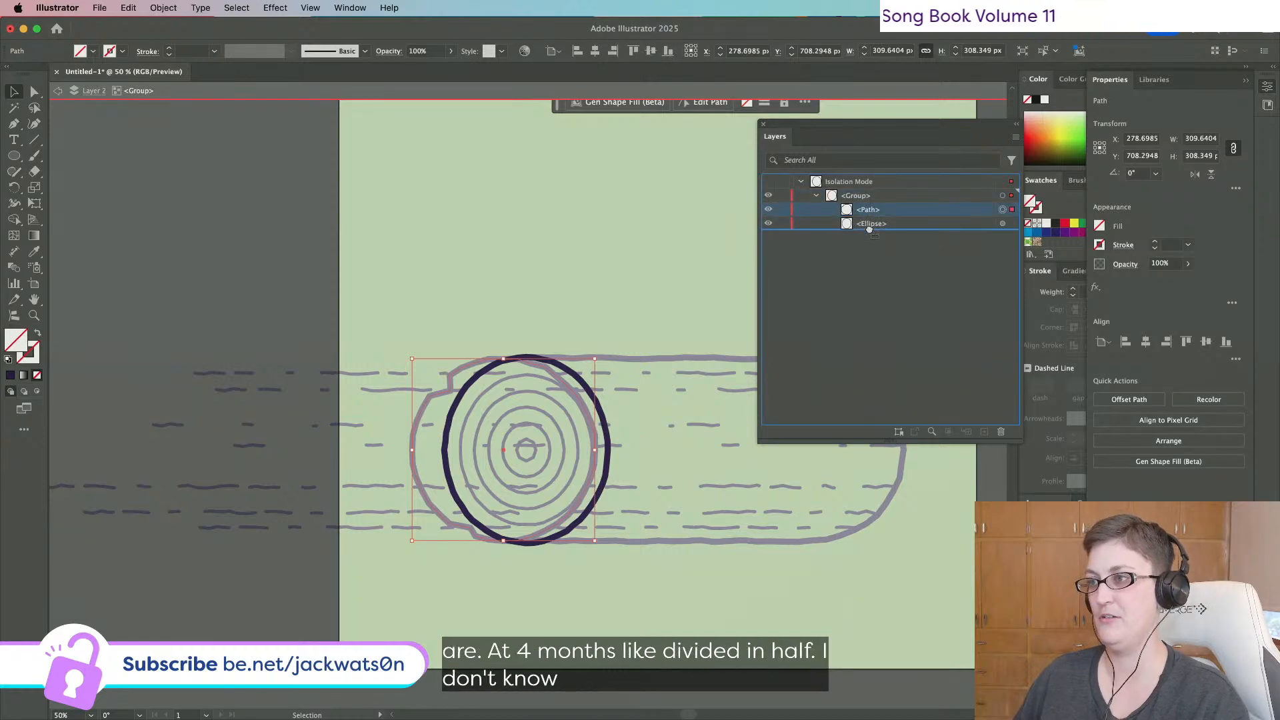
pyautogui.click(1011, 196)
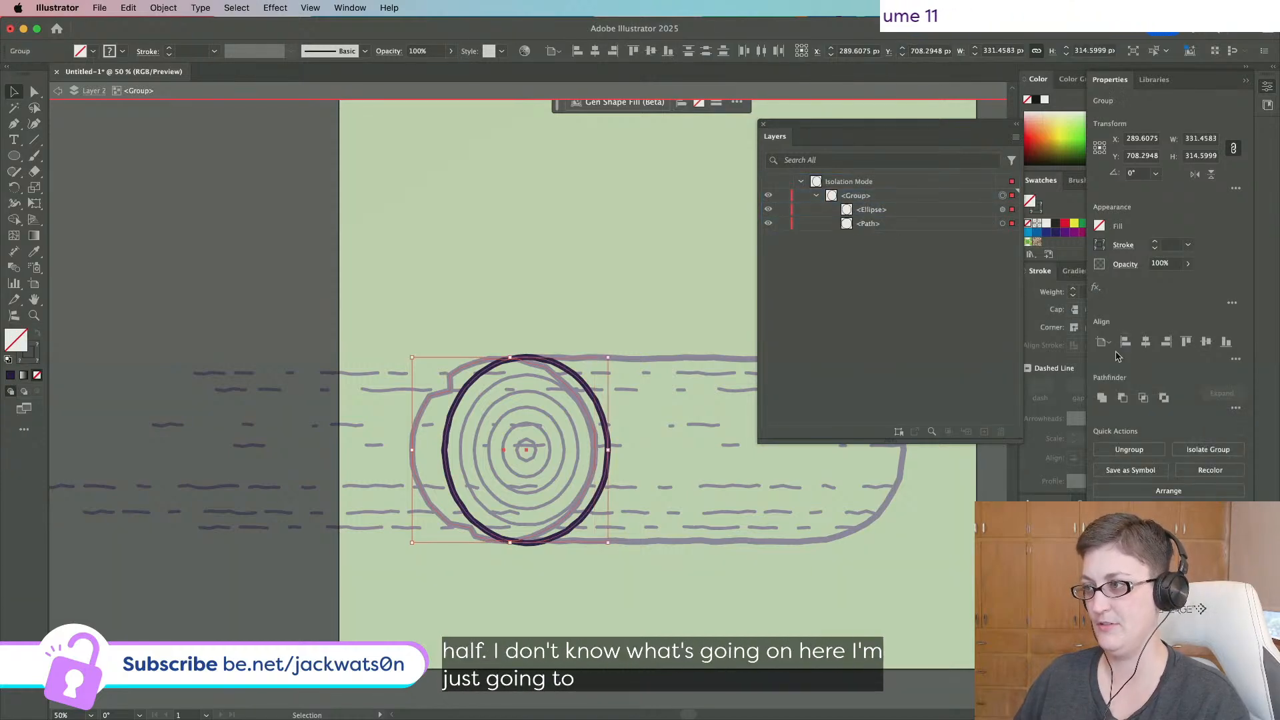
pyautogui.click(1120, 400)
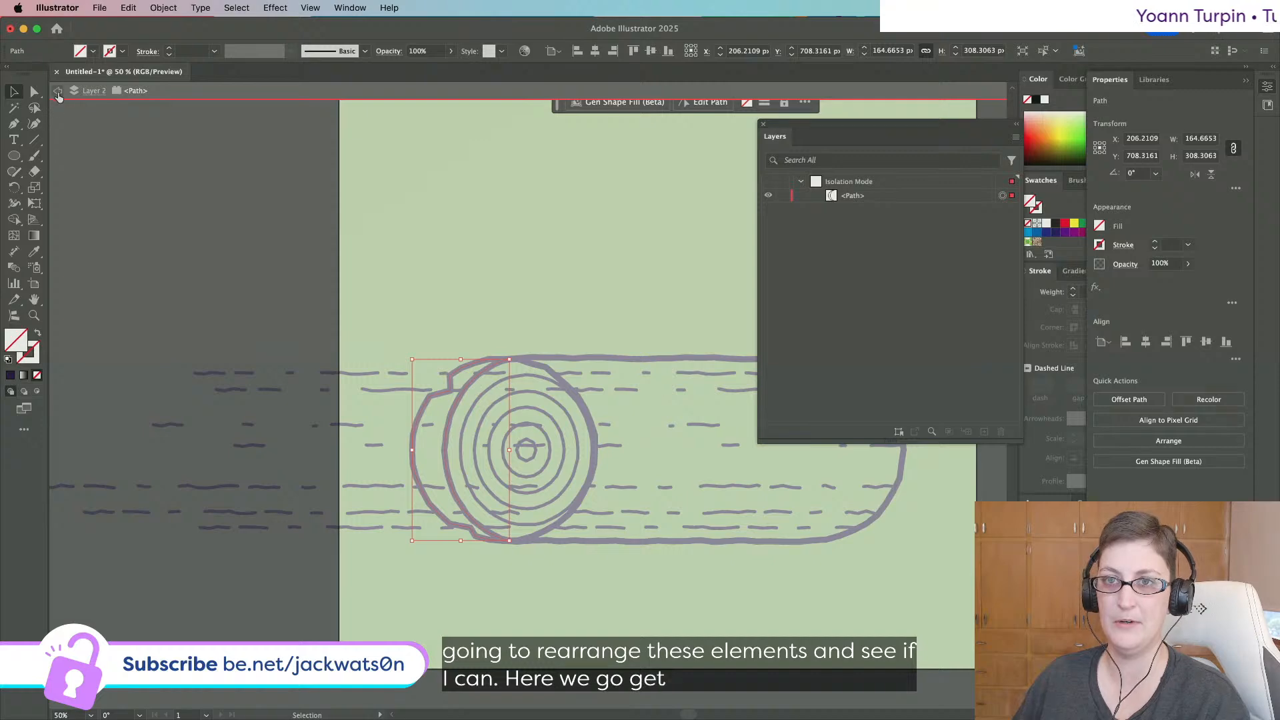
pyautogui.click(58, 93)
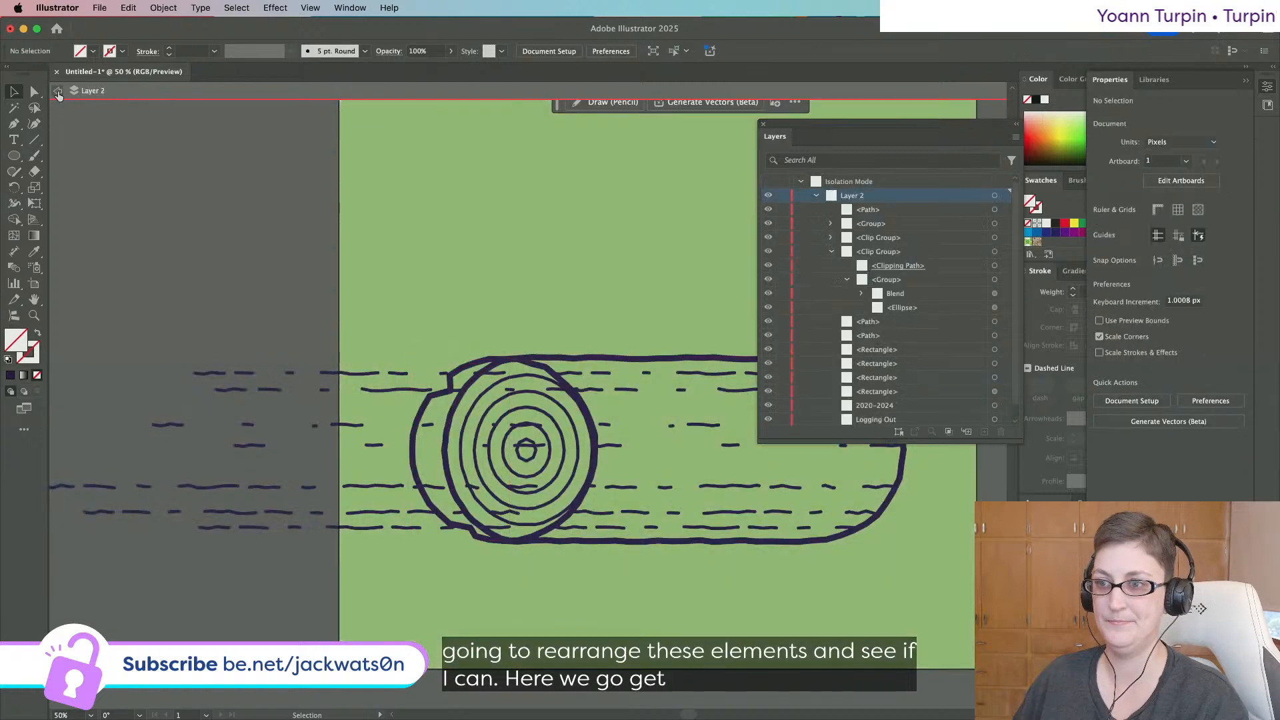
# Select the crescent path and the dash group in Layers and make a clipping mask from them.
pyautogui.click(994, 210)
pyautogui.keyDown('shift'); pyautogui.click(994, 223); pyautogui.keyUp('shift')
pyautogui.rightClick(330, 323)
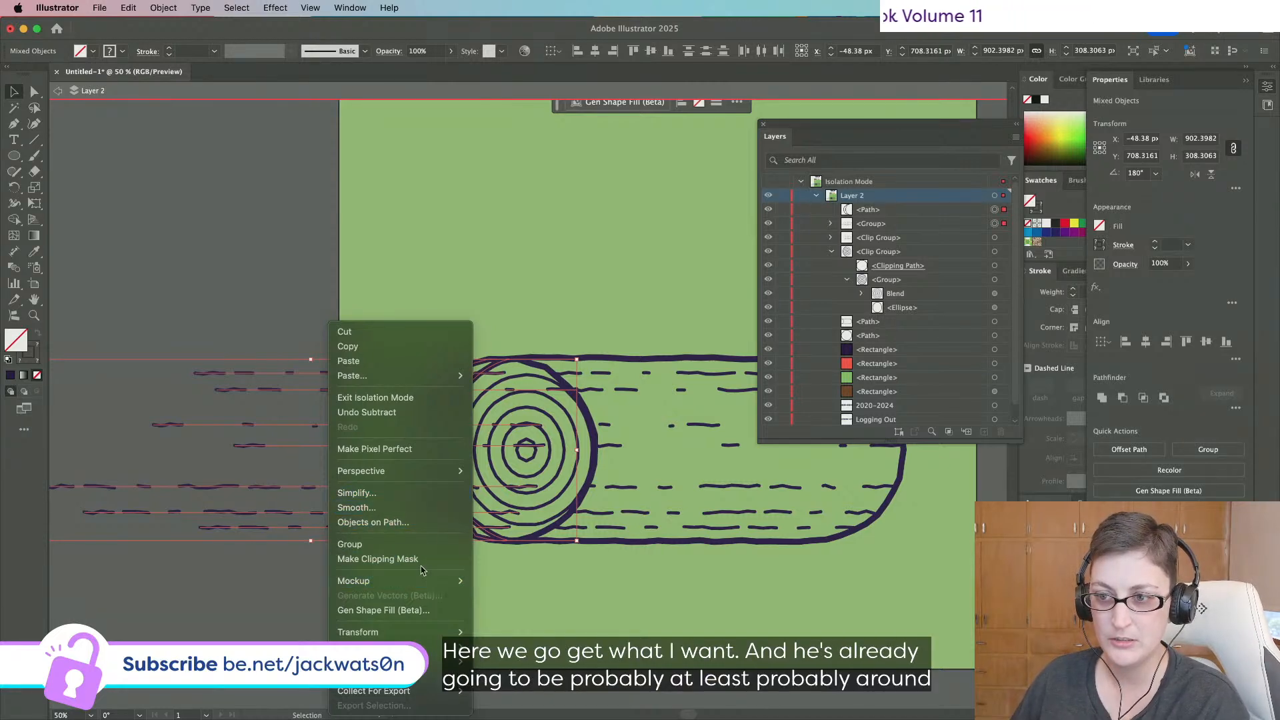
pyautogui.click(400, 559)
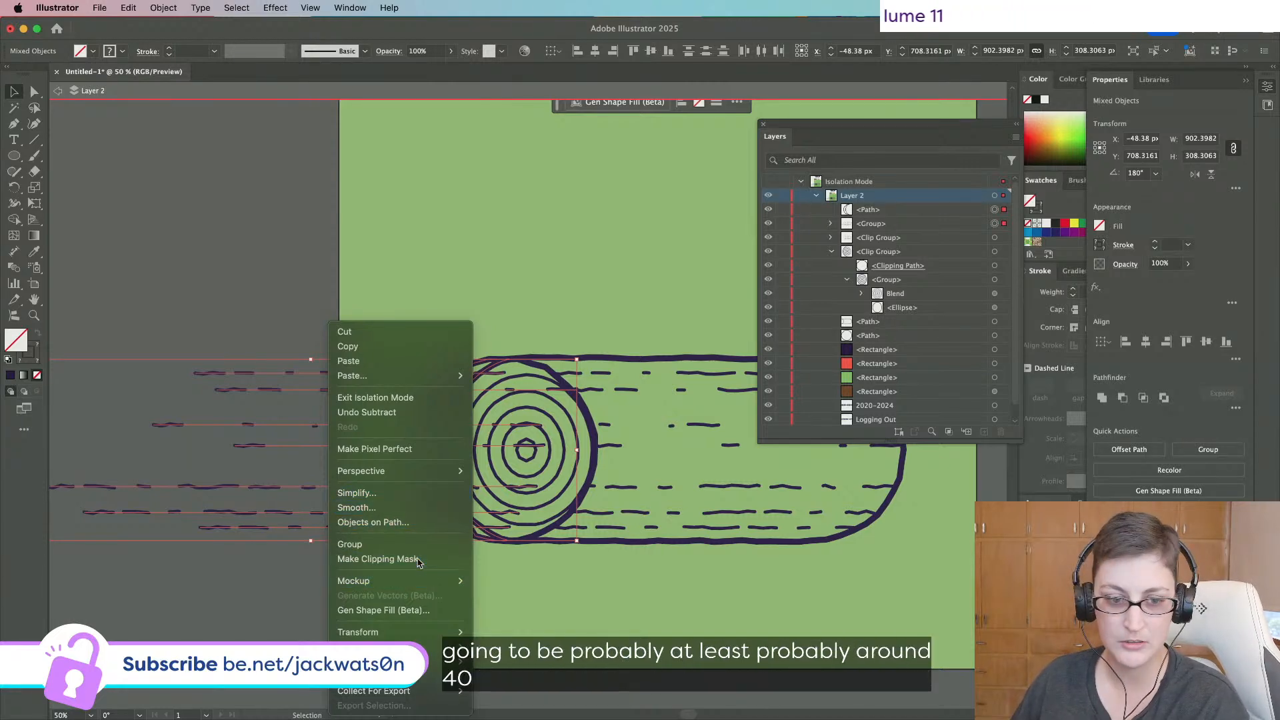
pyautogui.click(256, 322)
pyautogui.hscroll(5, 468, 330)
pyautogui.scroll(-1, 468, 330)
pyautogui.hscroll(1, 464, 330)
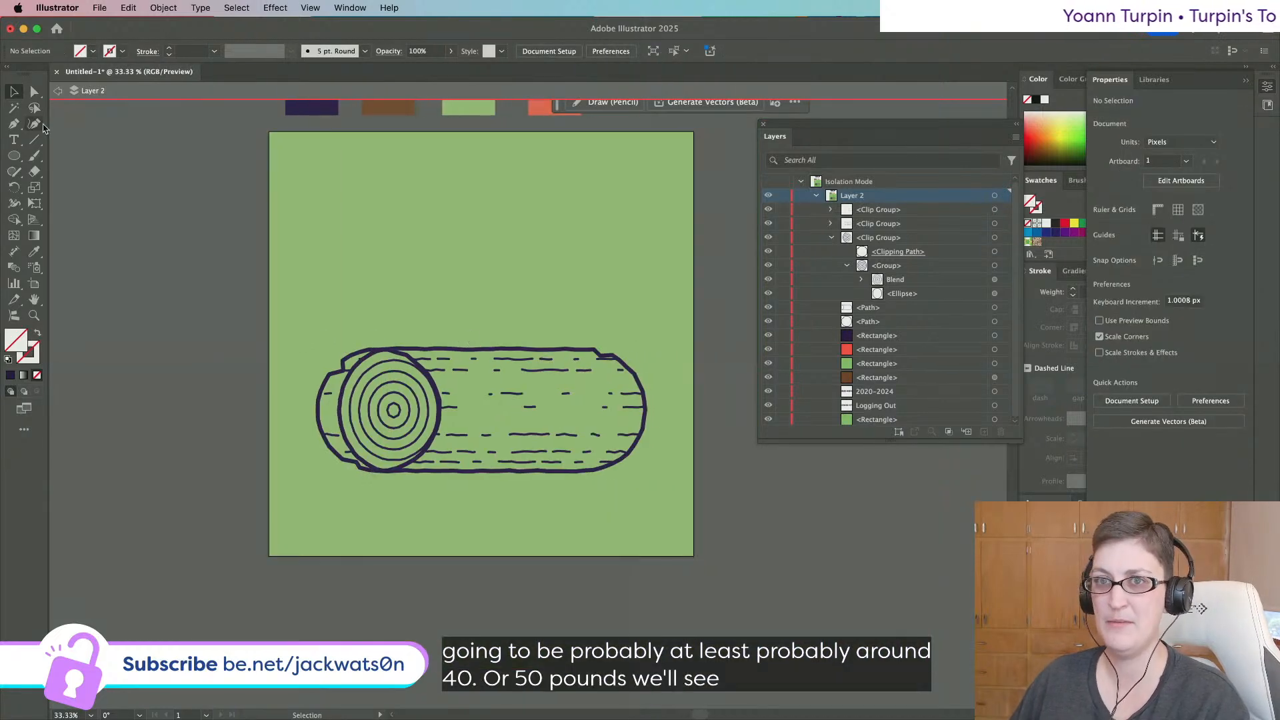
# Drag anchors of the log's left edge and the bottom line with Direct Selection.
pyautogui.click(34, 93)
pyautogui.moveTo(328, 432); pyautogui.dragTo(364, 475)
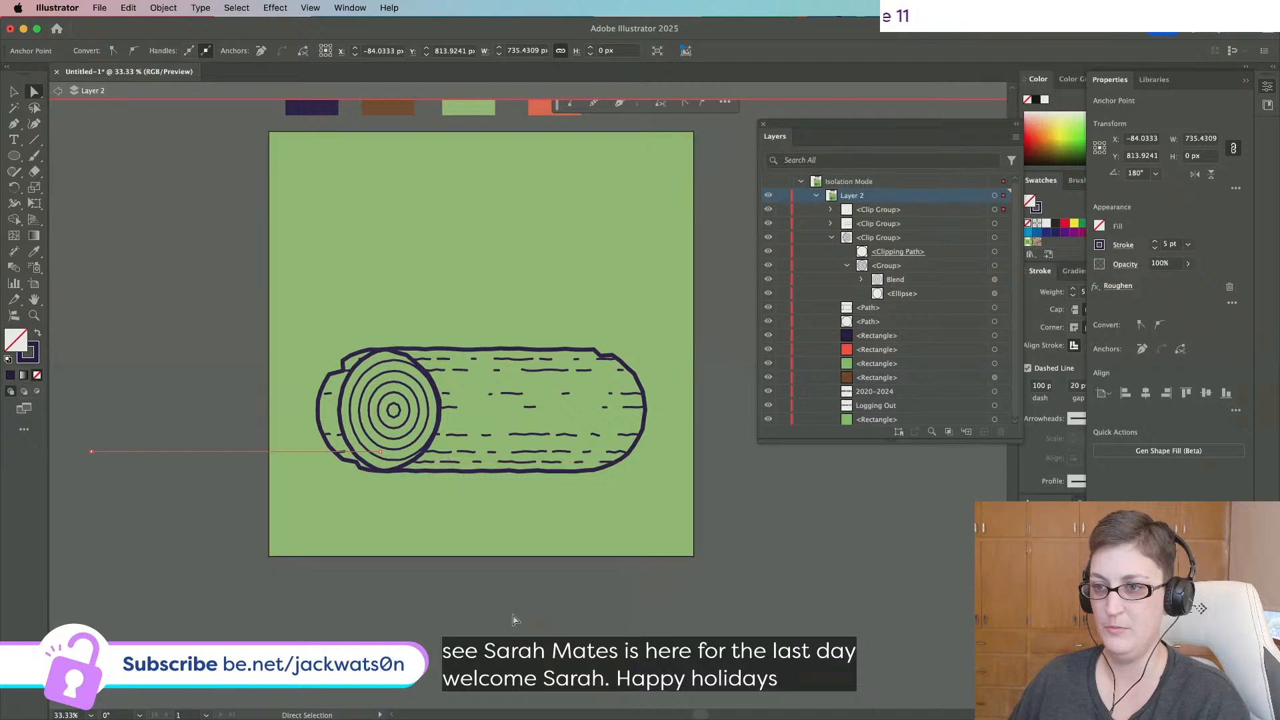
pyautogui.press('super+a')
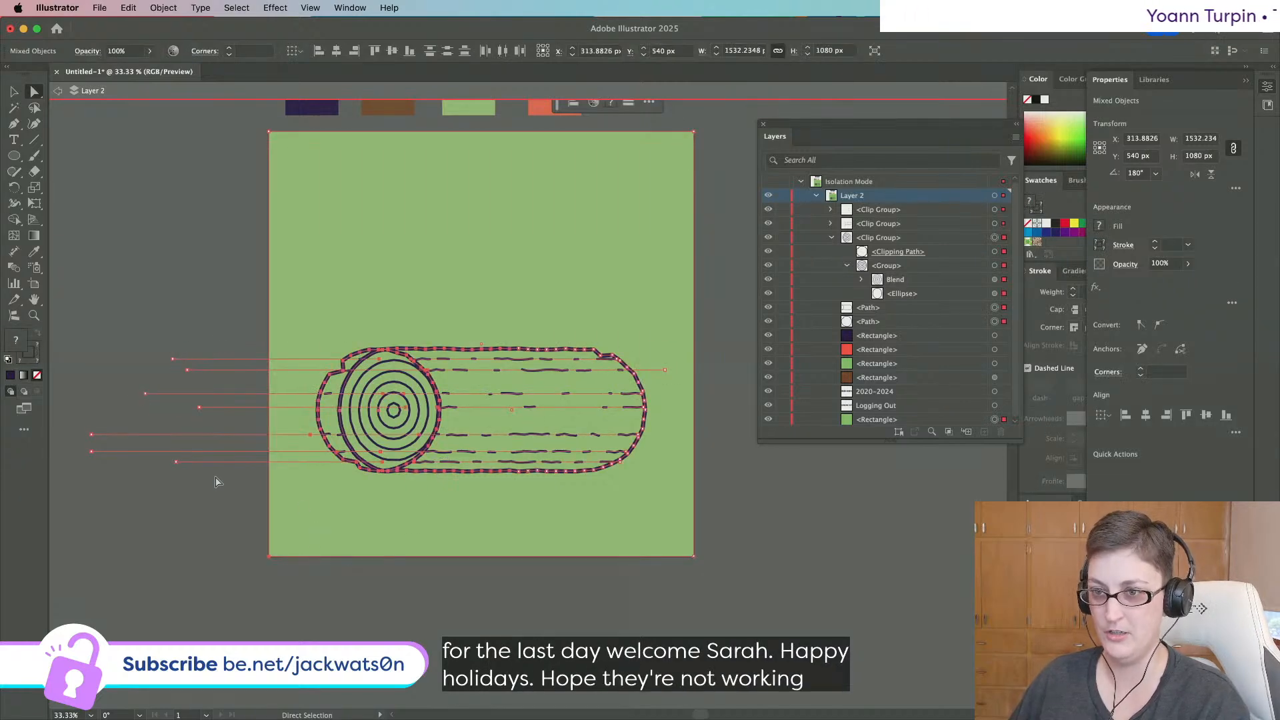
pyautogui.moveTo(176, 461); pyautogui.dragTo(218, 468)
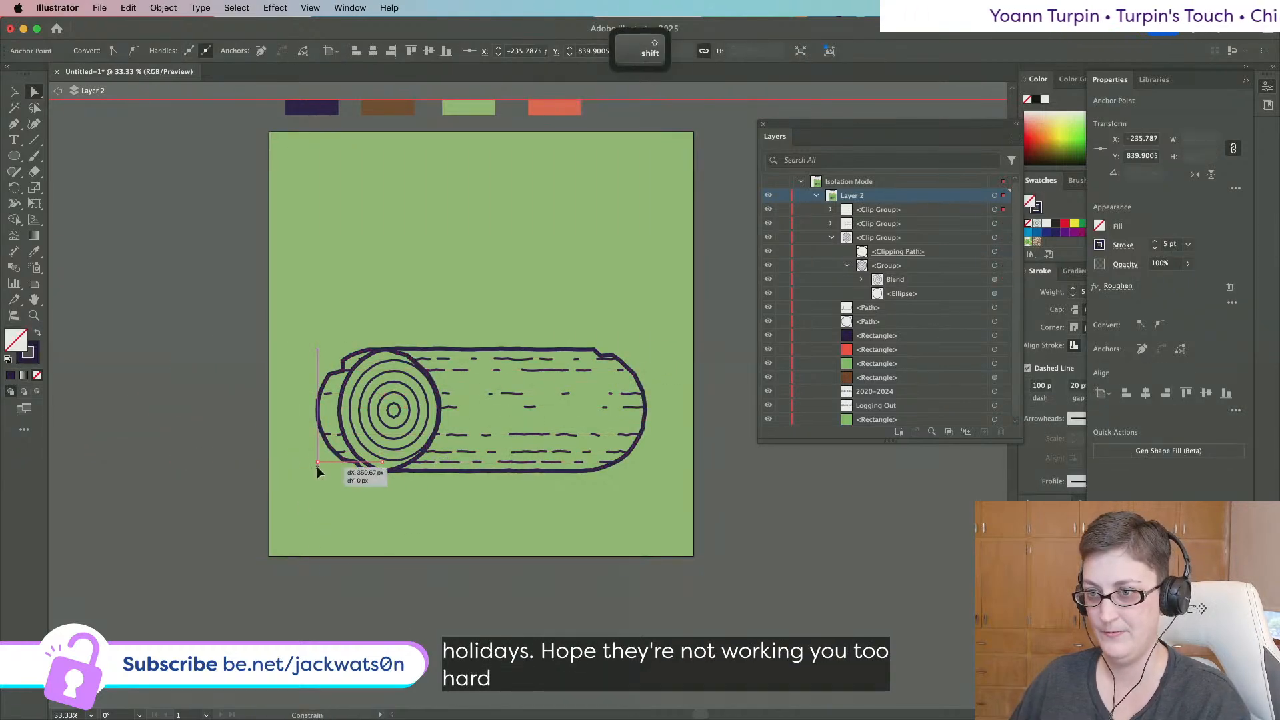
pyautogui.moveTo(317, 472); pyautogui.dragTo(477, 472)
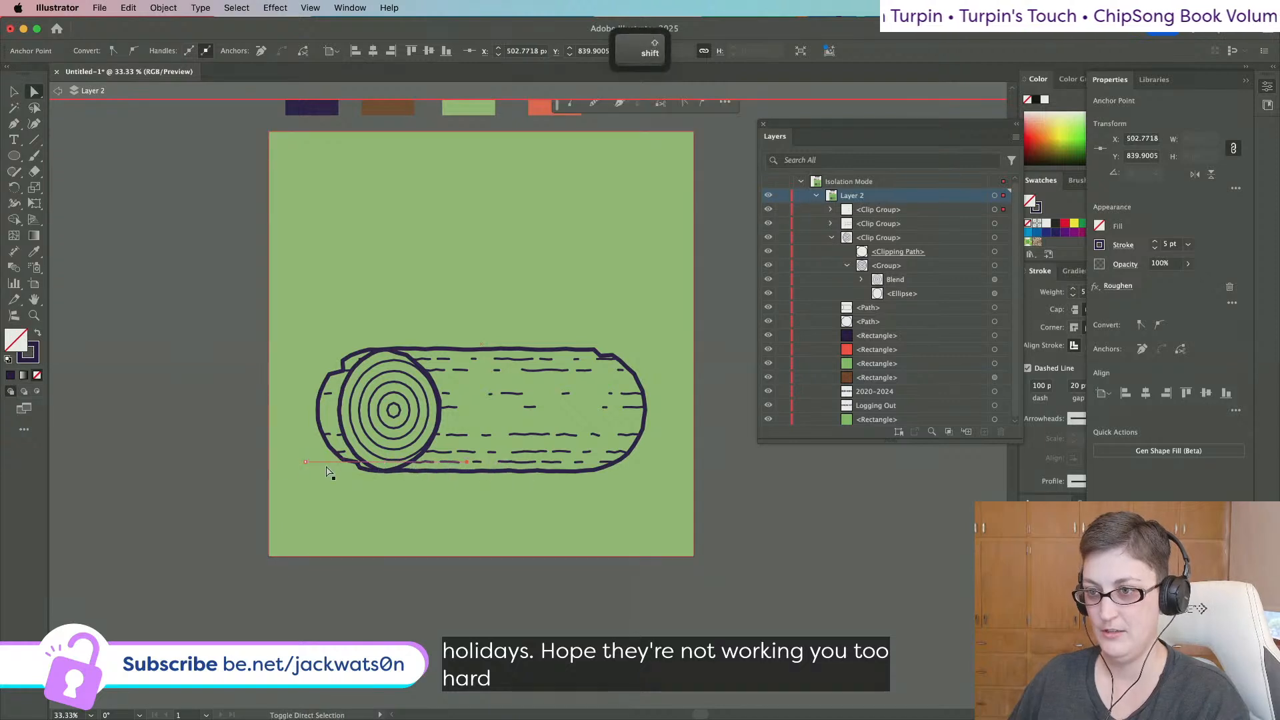
pyautogui.click(183, 457)
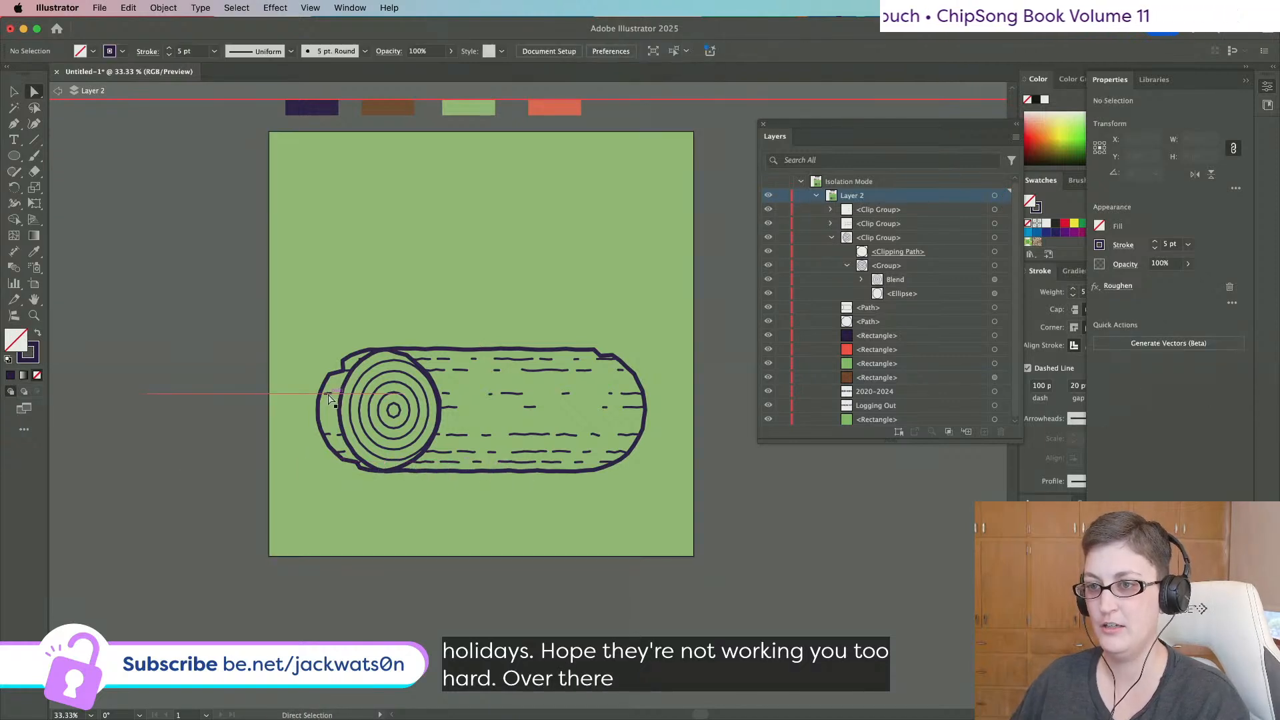
# Undo the stray anchor moves and stretch the line's end horizontally to the right.
pyautogui.click(328, 395)
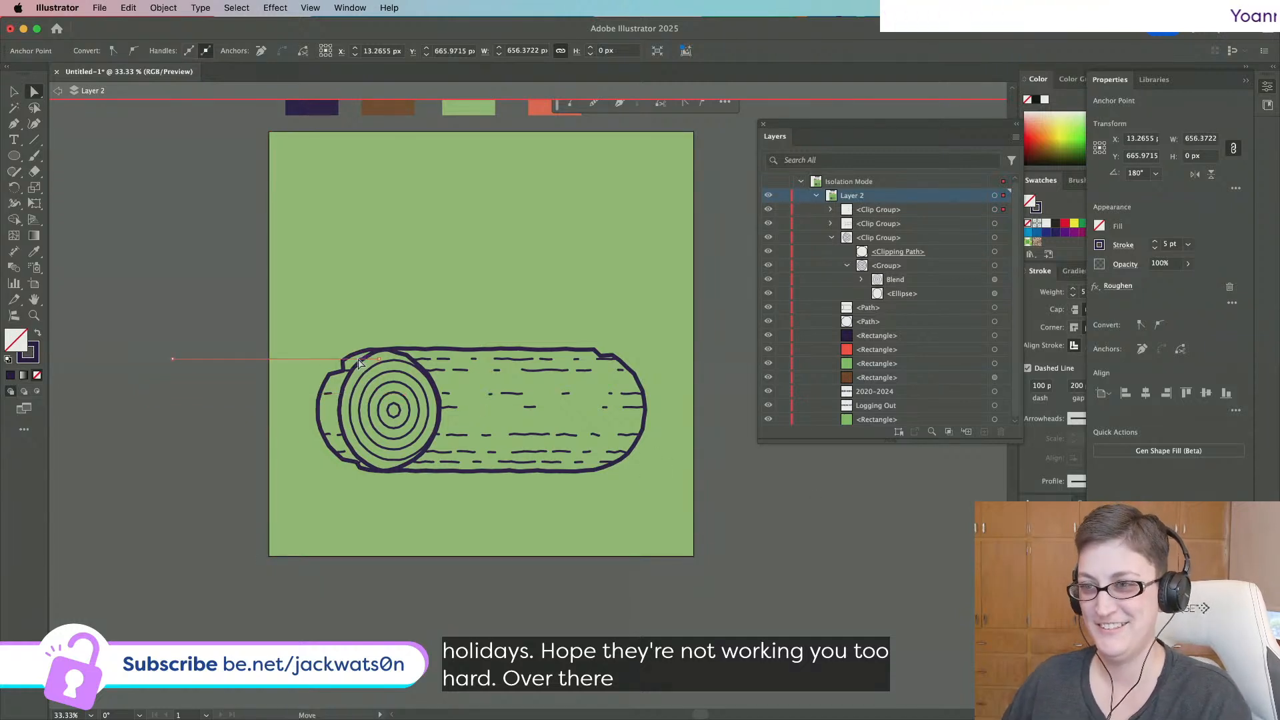
pyautogui.moveTo(360, 364); pyautogui.dragTo(338, 362)
pyautogui.press('super+z')
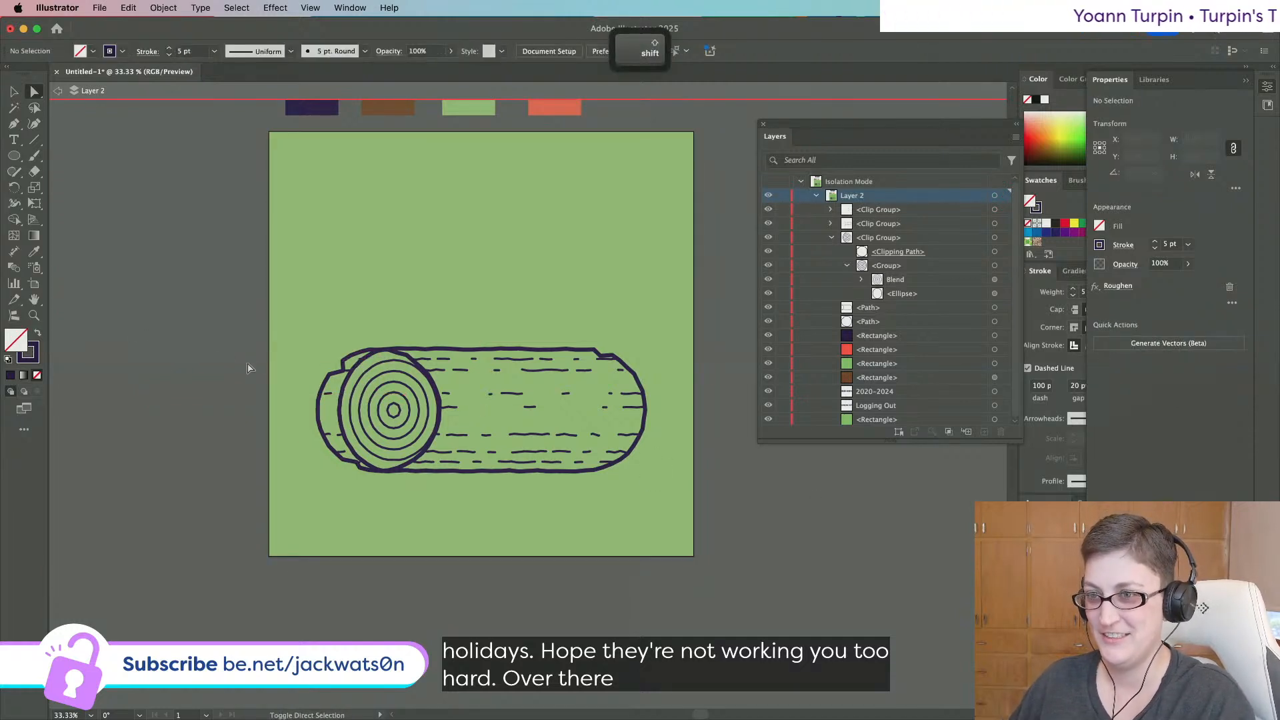
pyautogui.press('super+z')
pyautogui.moveTo(360, 364); pyautogui.dragTo(416, 365)
pyautogui.press('shift+super+a')
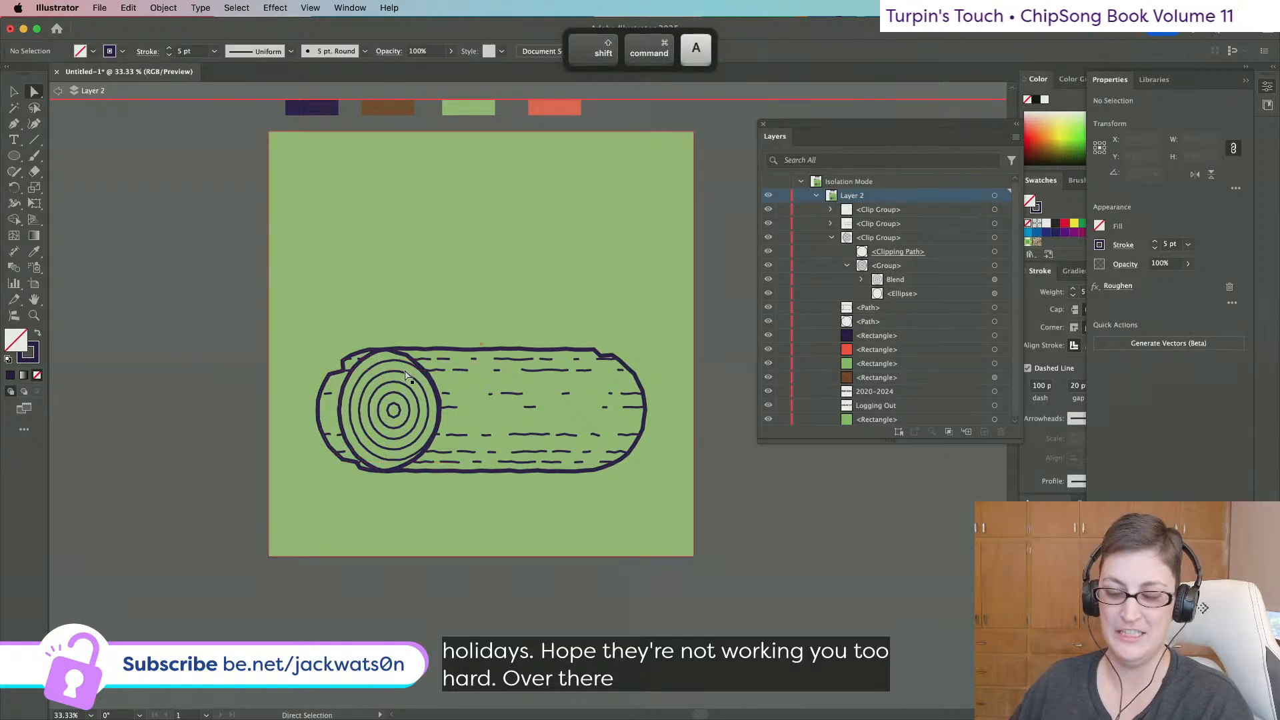
pyautogui.scroll(-3, 856, 532)
# Pen-draw a dashed line along the log's bottom left and apply Effect > Roughen to it.
pyautogui.scroll(3, 740, 534)
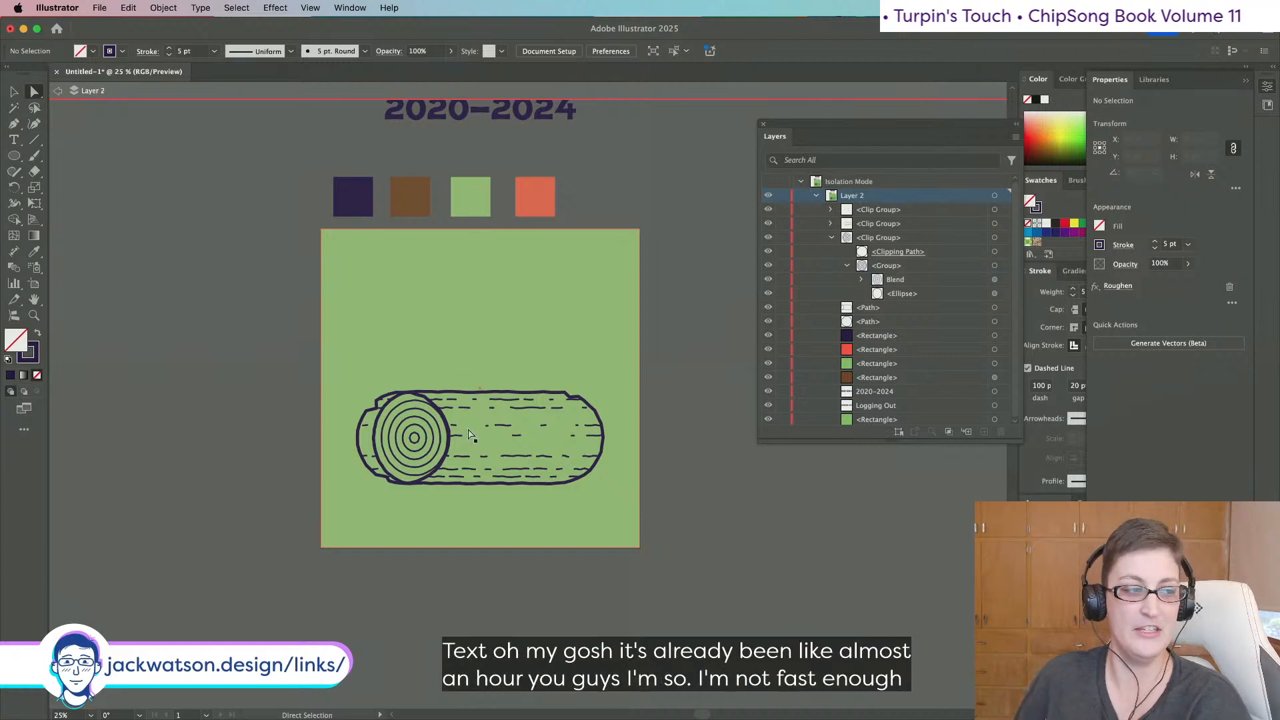
pyautogui.scroll(1, 433, 453)
pyautogui.hscroll(1, 433, 453)
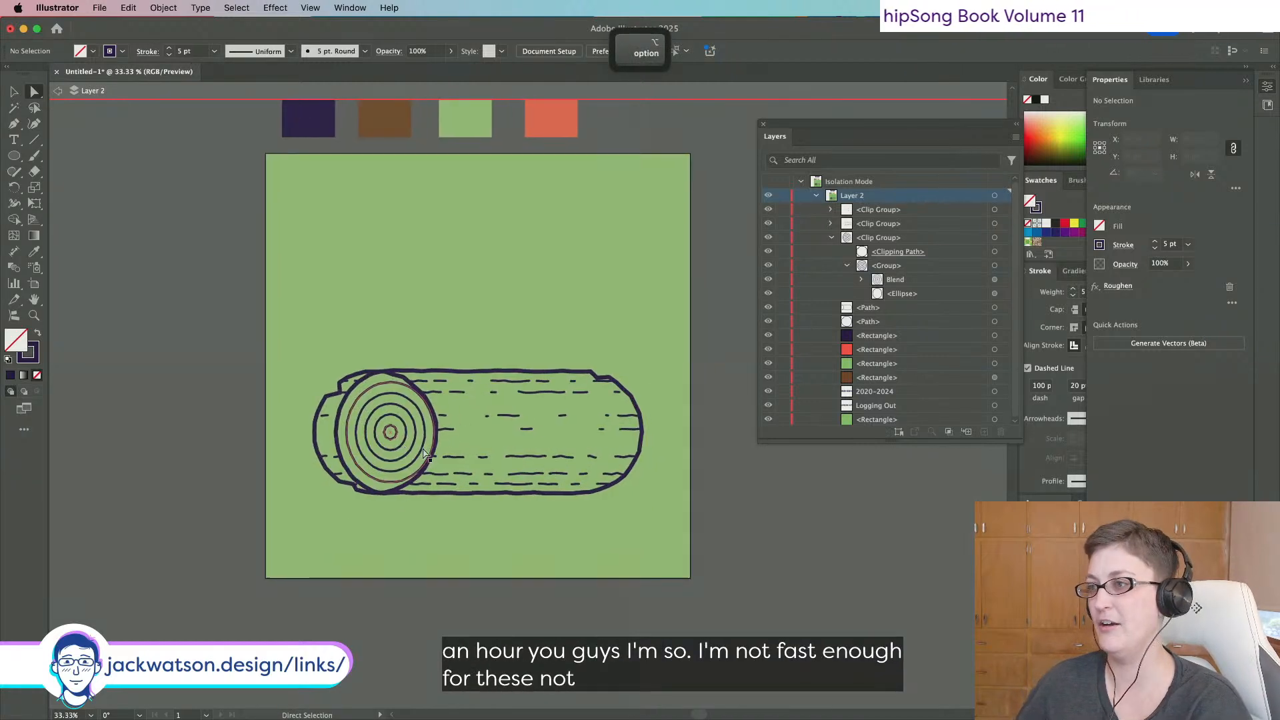
pyautogui.click(832, 238)
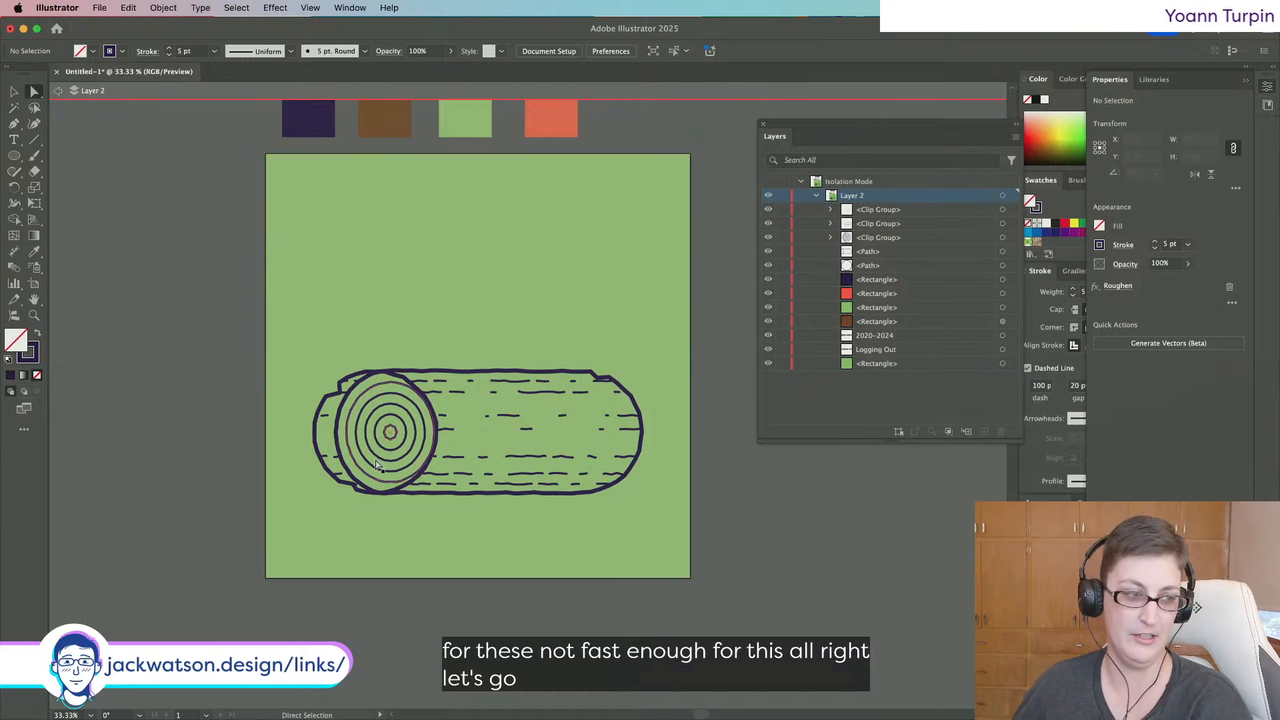
pyautogui.scroll(1, 375, 462)
pyautogui.hscroll(3, 375, 461)
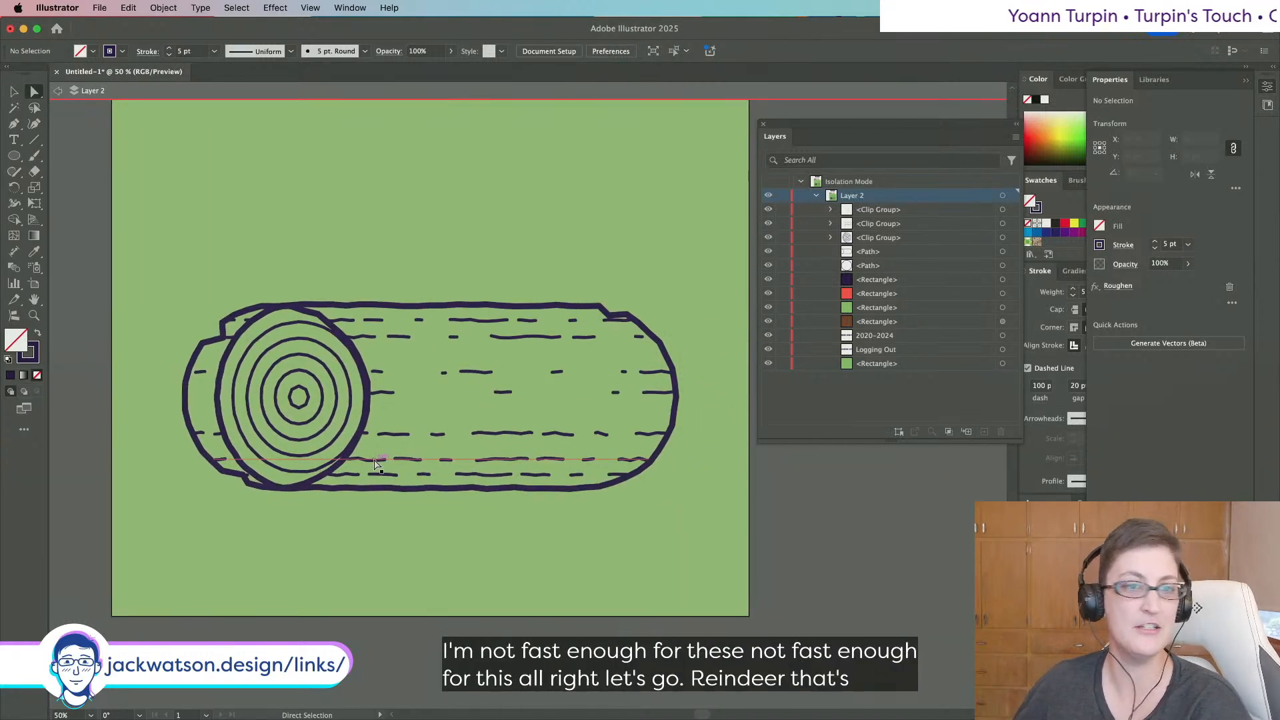
pyautogui.click(13, 124)
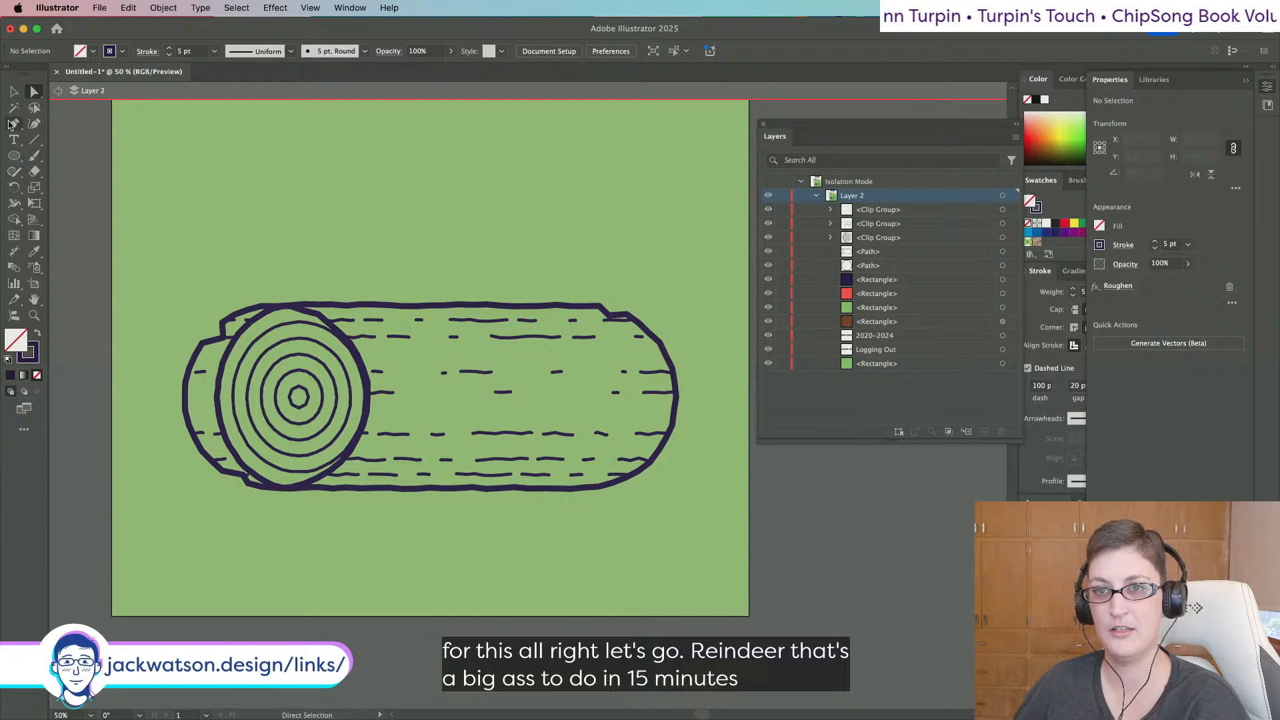
pyautogui.click(281, 489)
pyautogui.click(192, 488)
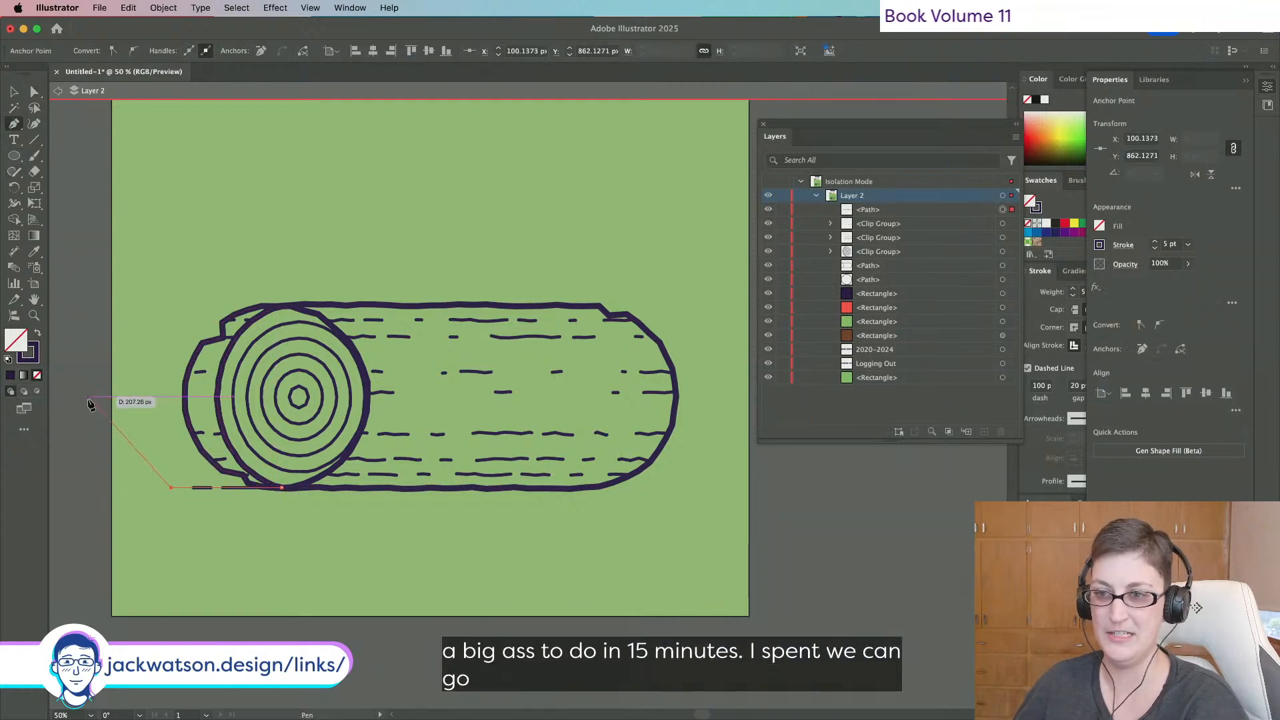
pyautogui.press('shift+super+a')
pyautogui.click(14, 91)
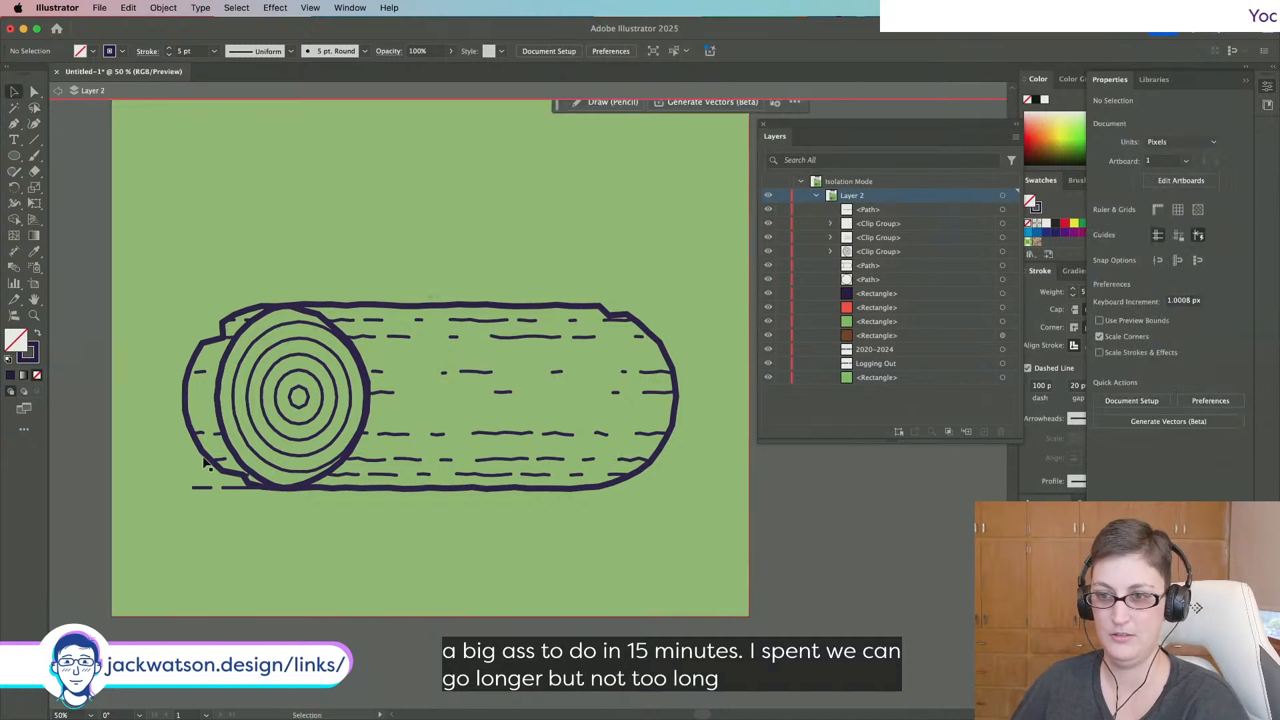
pyautogui.click(203, 488)
pyautogui.click(281, 7)
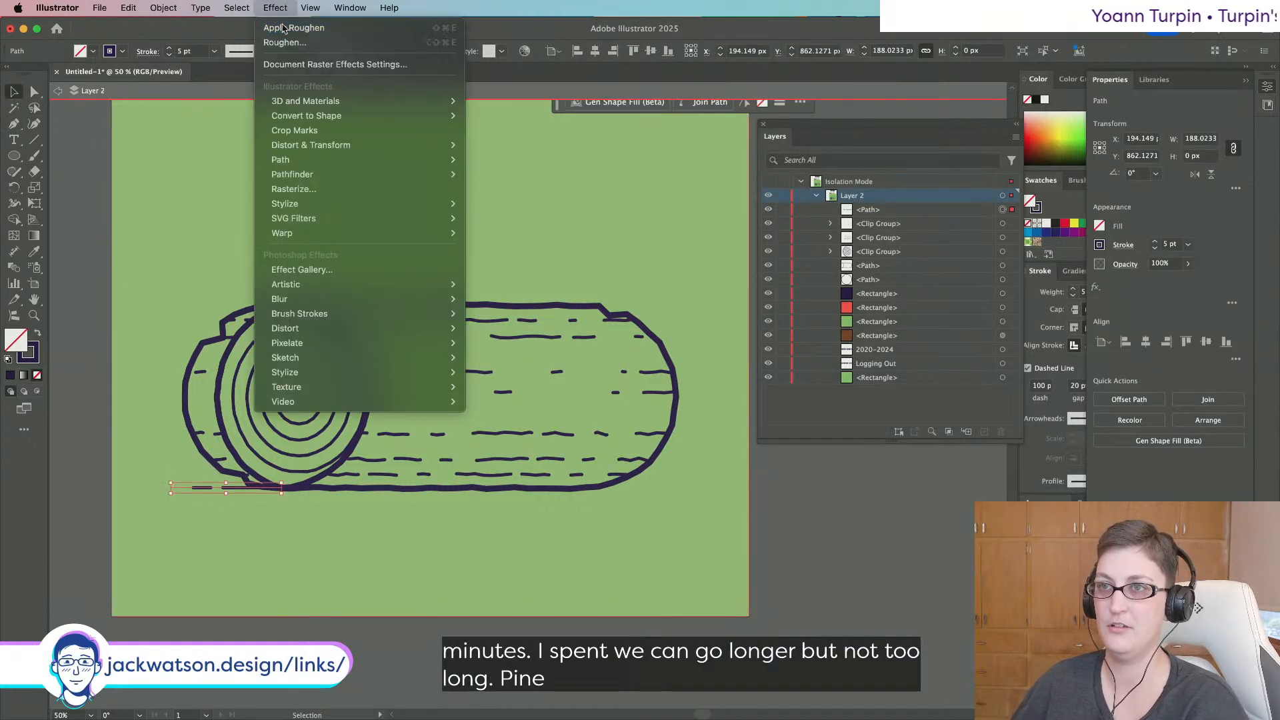
pyautogui.click(306, 29)
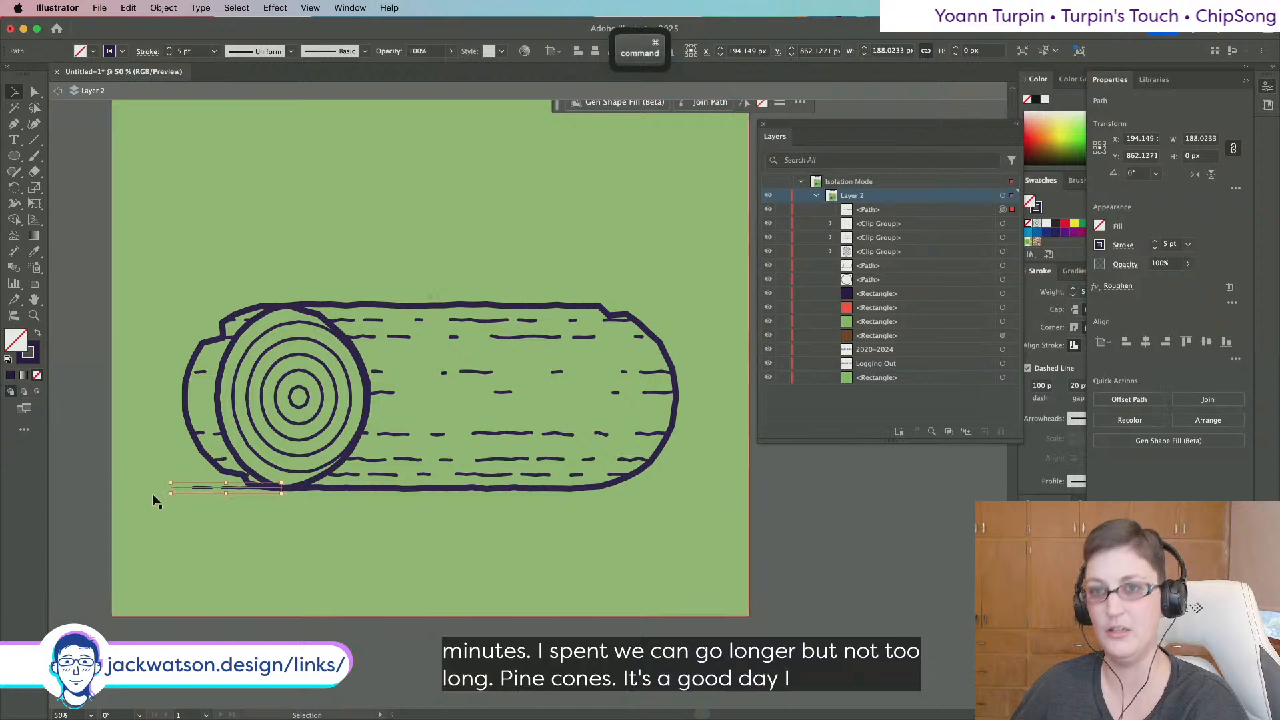
# Draw a short line at the log's lower right, then delete it.
pyautogui.click(12, 126)
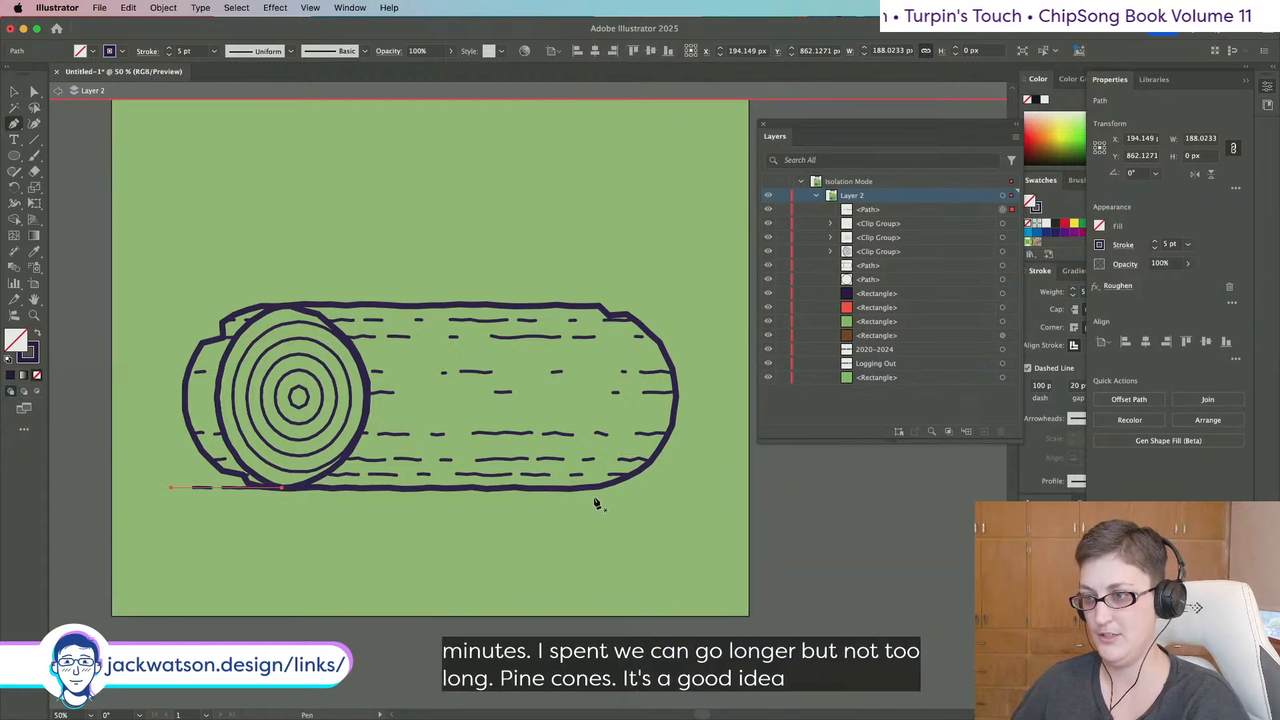
pyautogui.click(596, 489)
pyautogui.keyDown('shift'); pyautogui.click(657, 488); pyautogui.keyUp('shift')
pyautogui.press('shift+super+a')
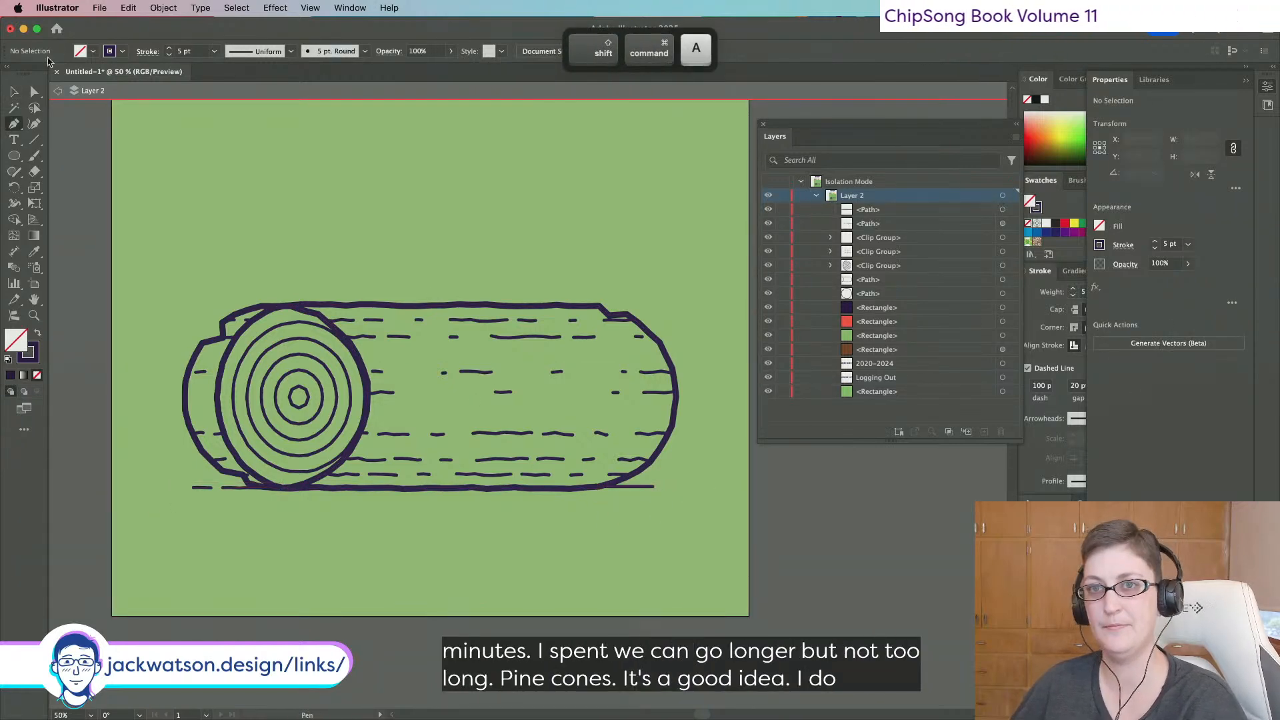
pyautogui.click(15, 92)
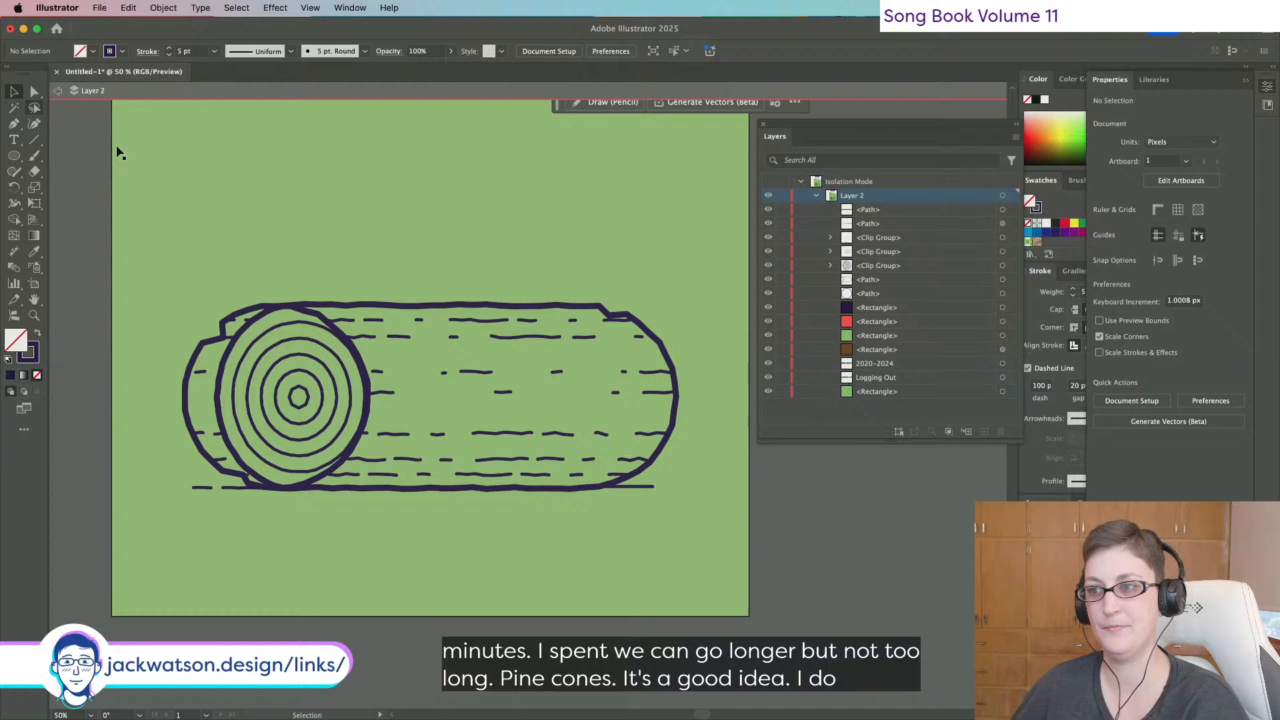
pyautogui.click(650, 486)
pyautogui.press('i')
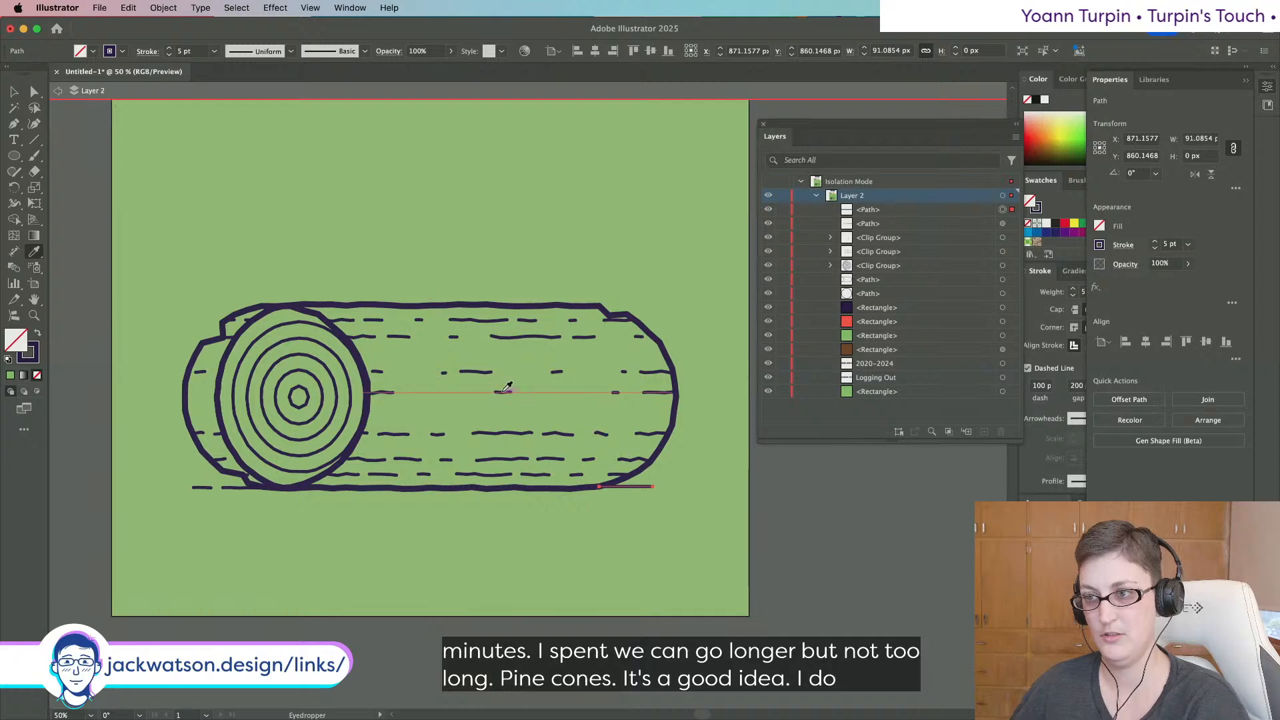
pyautogui.click(34, 90)
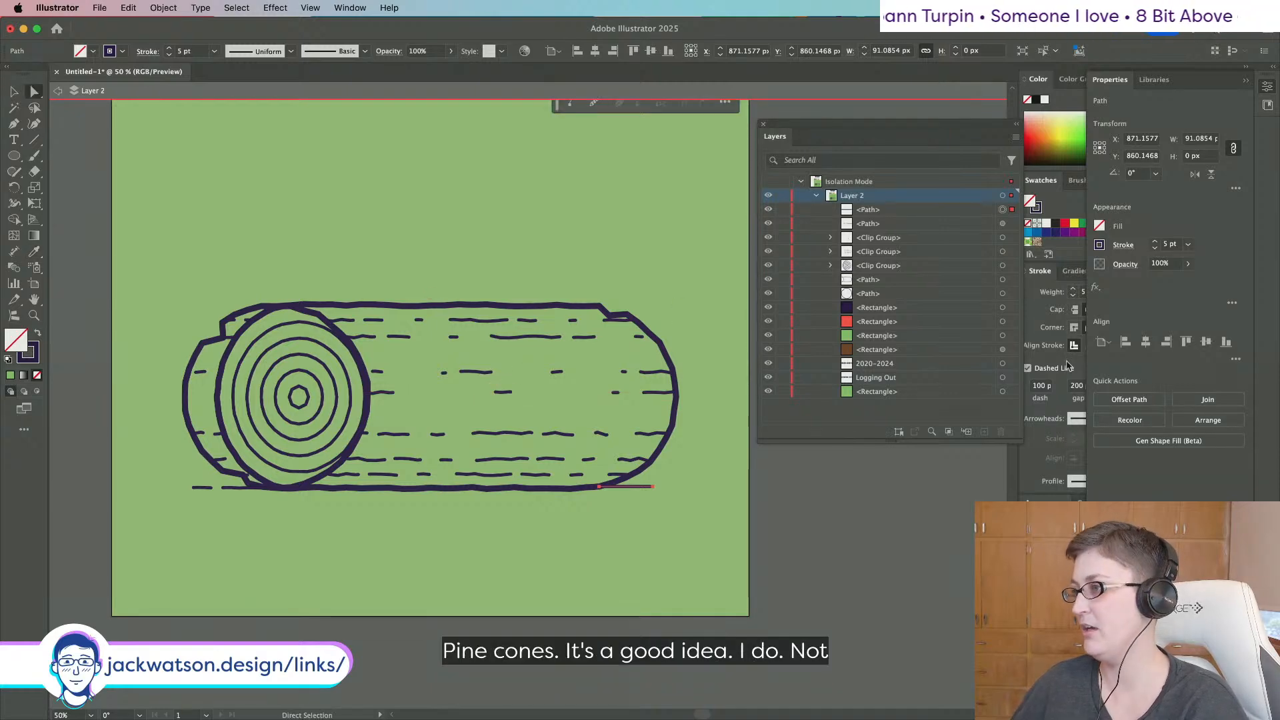
pyautogui.press('BackSpace')
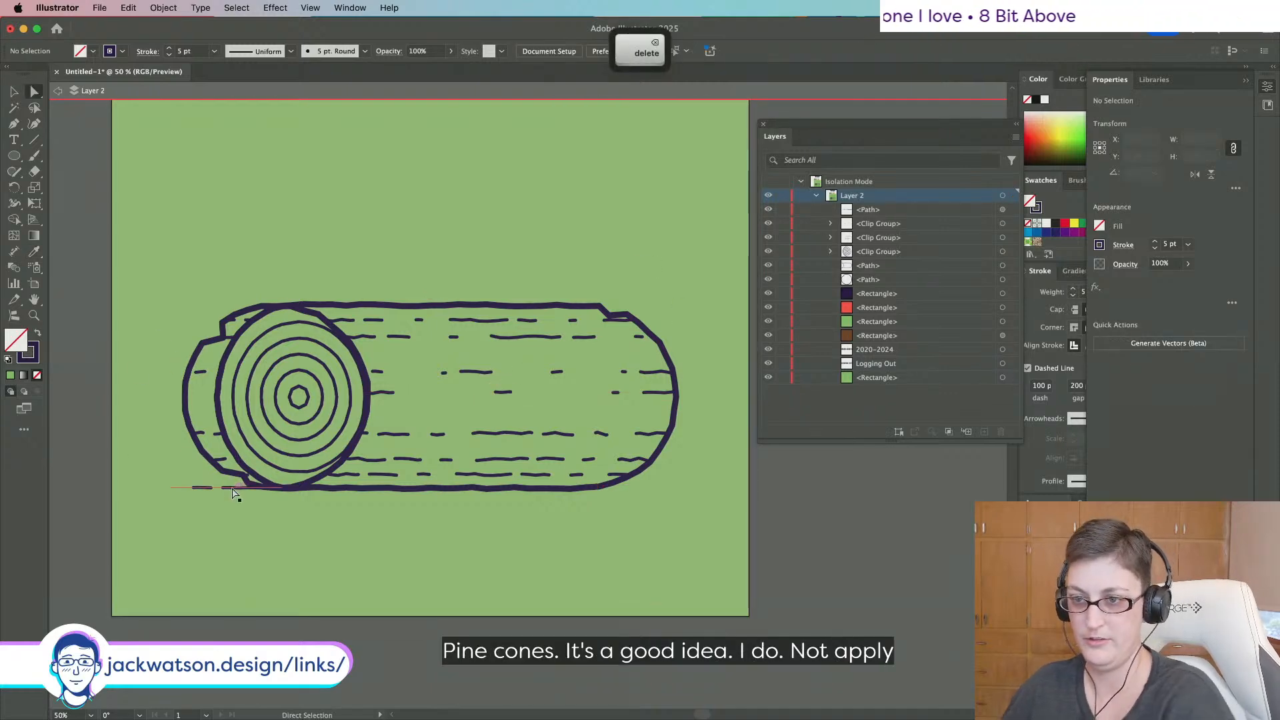
# Paste a copy of the roughened line in front, move it to the lower right, trim it and rotate 180°.
pyautogui.click(237, 488)
pyautogui.press('super+c')
pyautogui.press('super+f')
pyautogui.moveTo(237, 488); pyautogui.dragTo(700, 492)
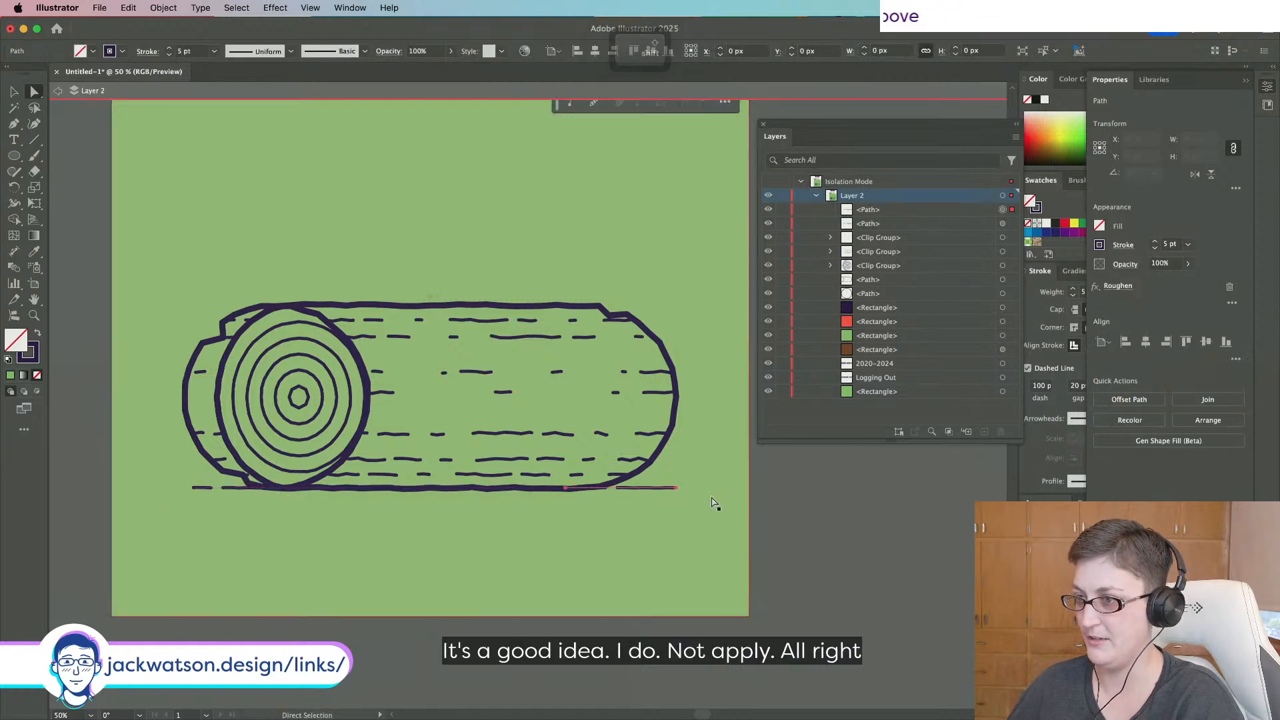
pyautogui.press('v')
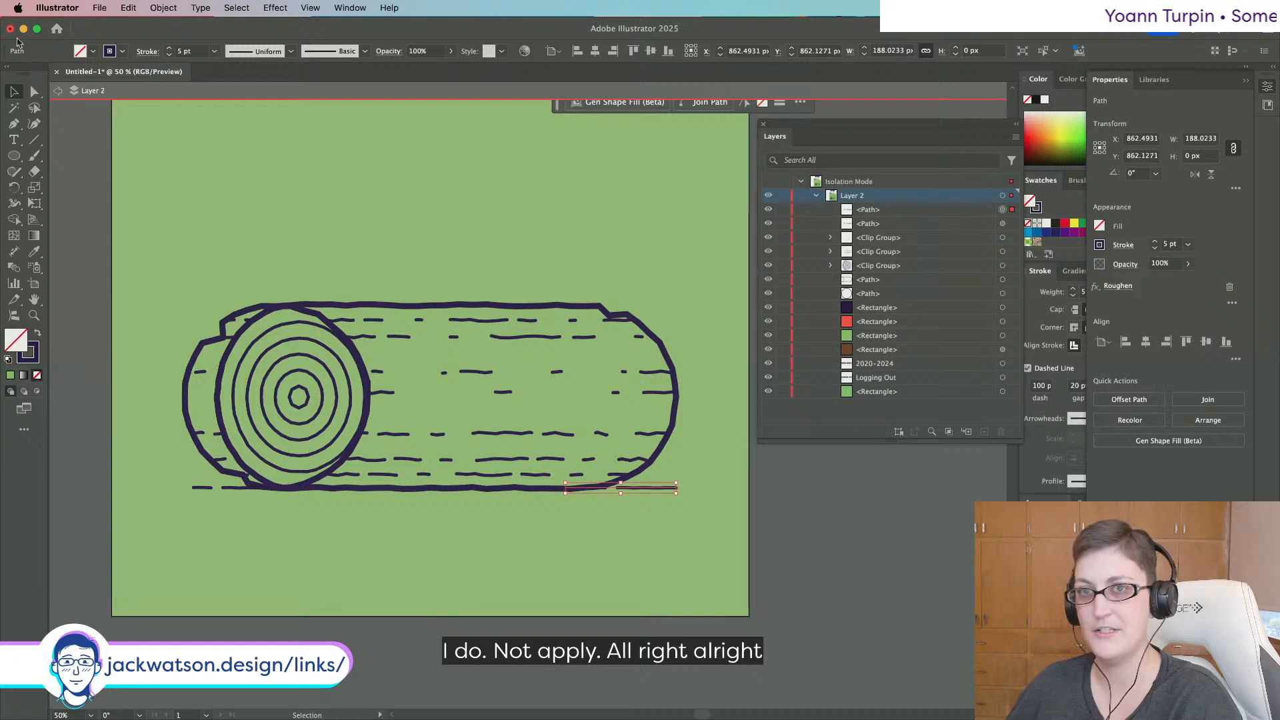
pyautogui.press('a')
pyautogui.moveTo(582, 488); pyautogui.dragTo(596, 491)
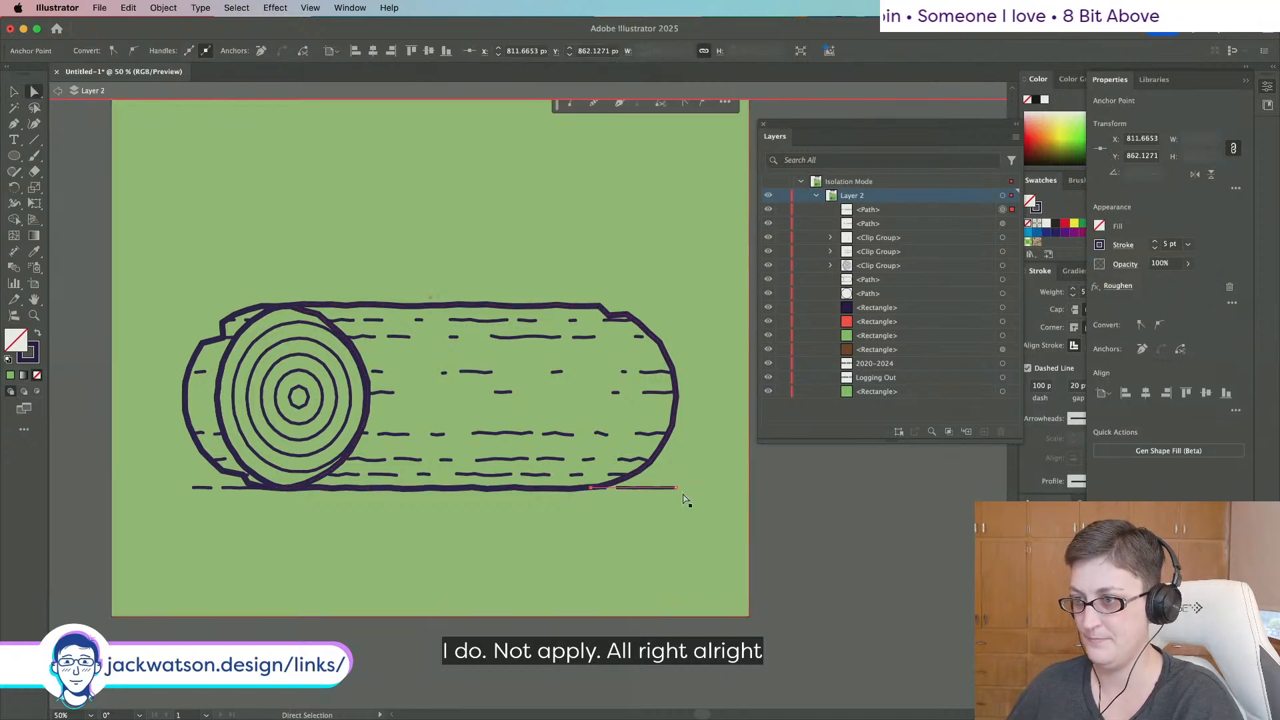
pyautogui.click(15, 92)
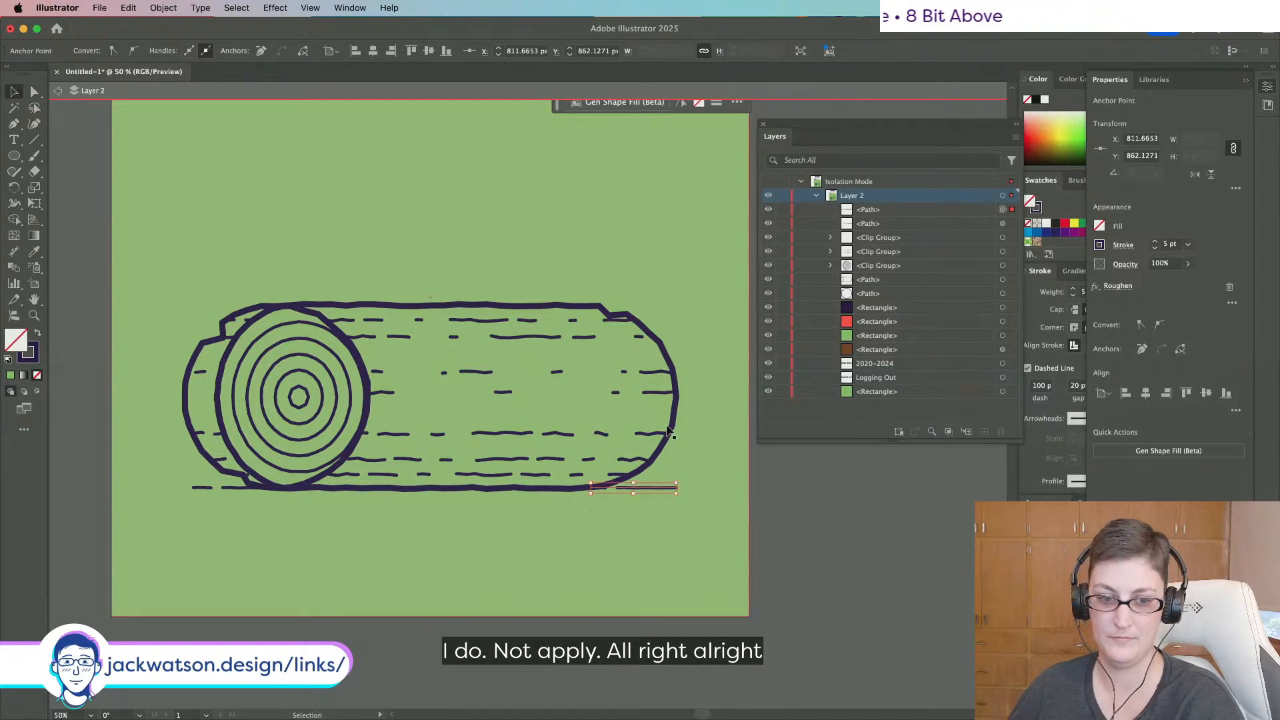
pyautogui.moveTo(681, 487); pyautogui.dragTo(564, 488)
pyautogui.click(696, 499)
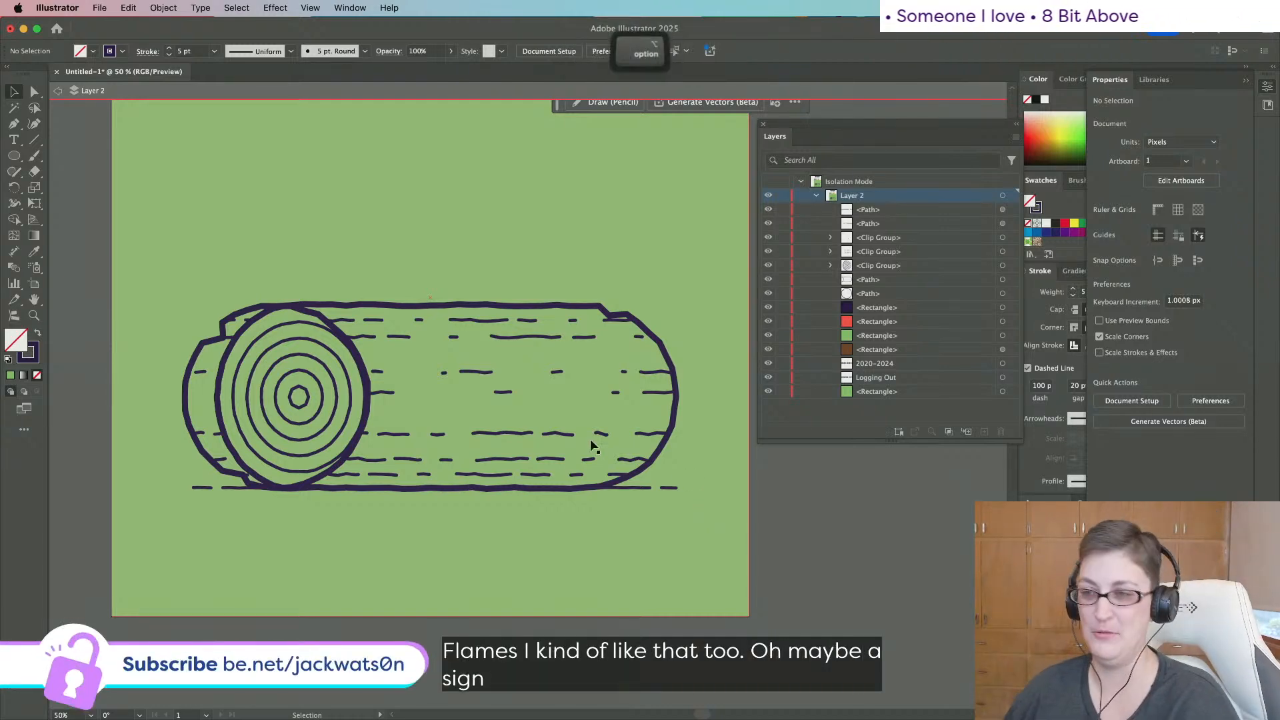
# Marquee-select the log outline, ring end, grain dashes and ground line and group them with Cmd+G.
pyautogui.scroll(-2, 591, 443)
pyautogui.scroll(3, 598, 457)
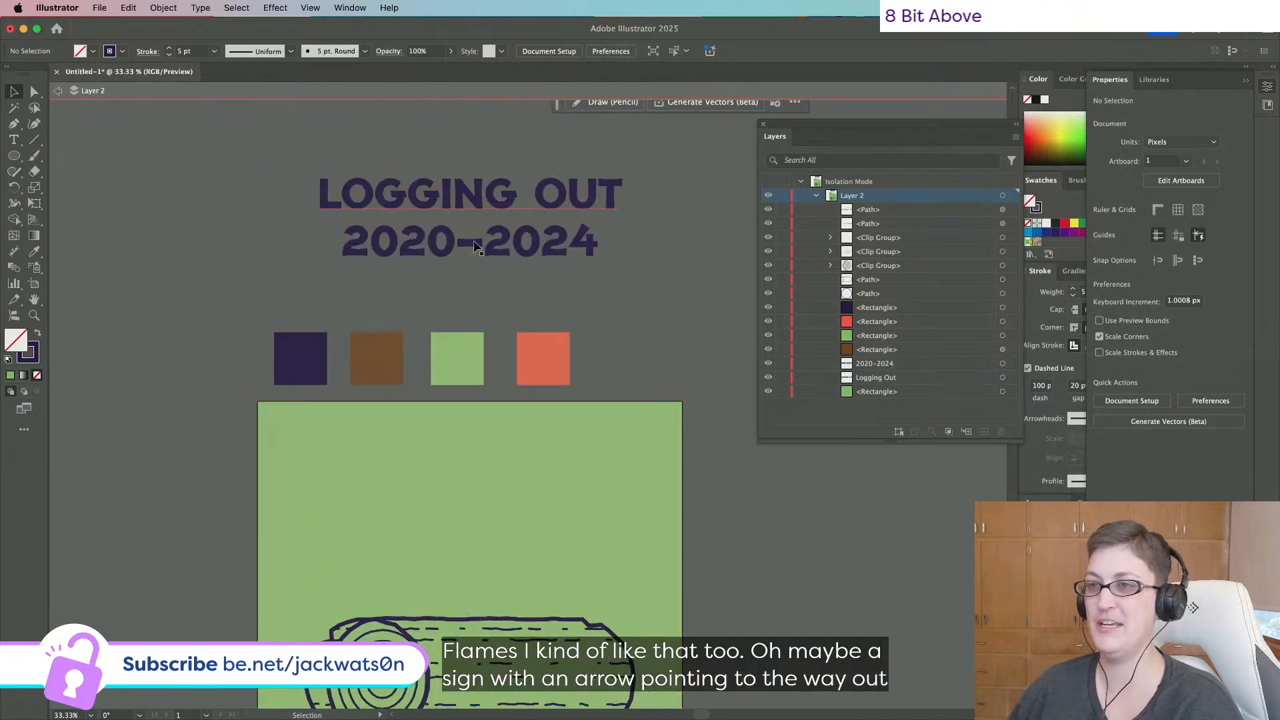
pyautogui.scroll(-4, 627, 487)
pyautogui.moveTo(171, 400); pyautogui.dragTo(709, 368)
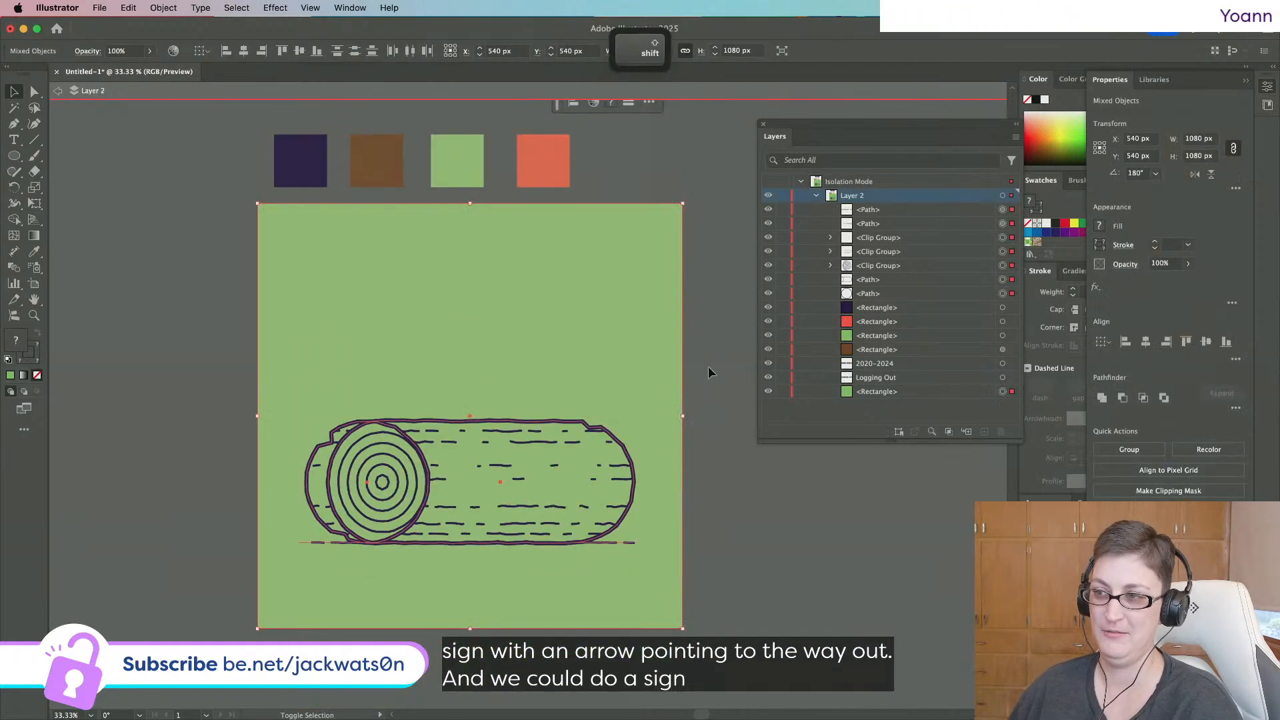
pyautogui.press('super+g')
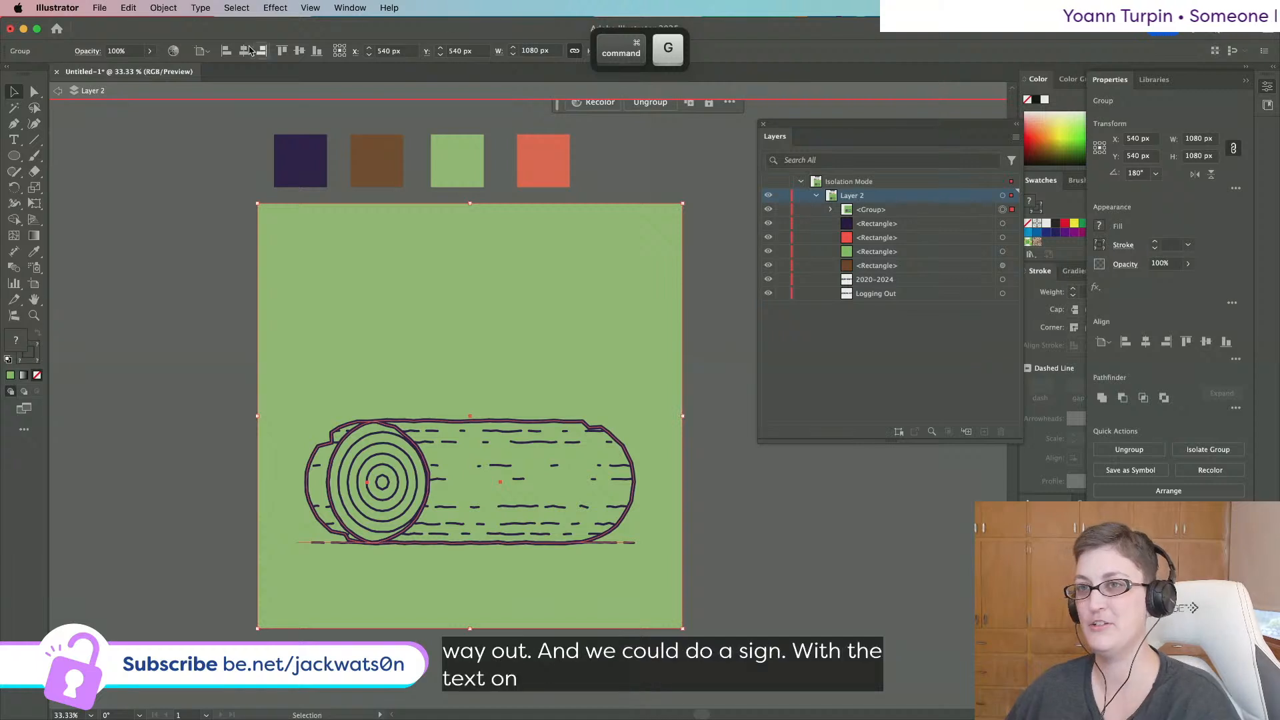
pyautogui.click(204, 390)
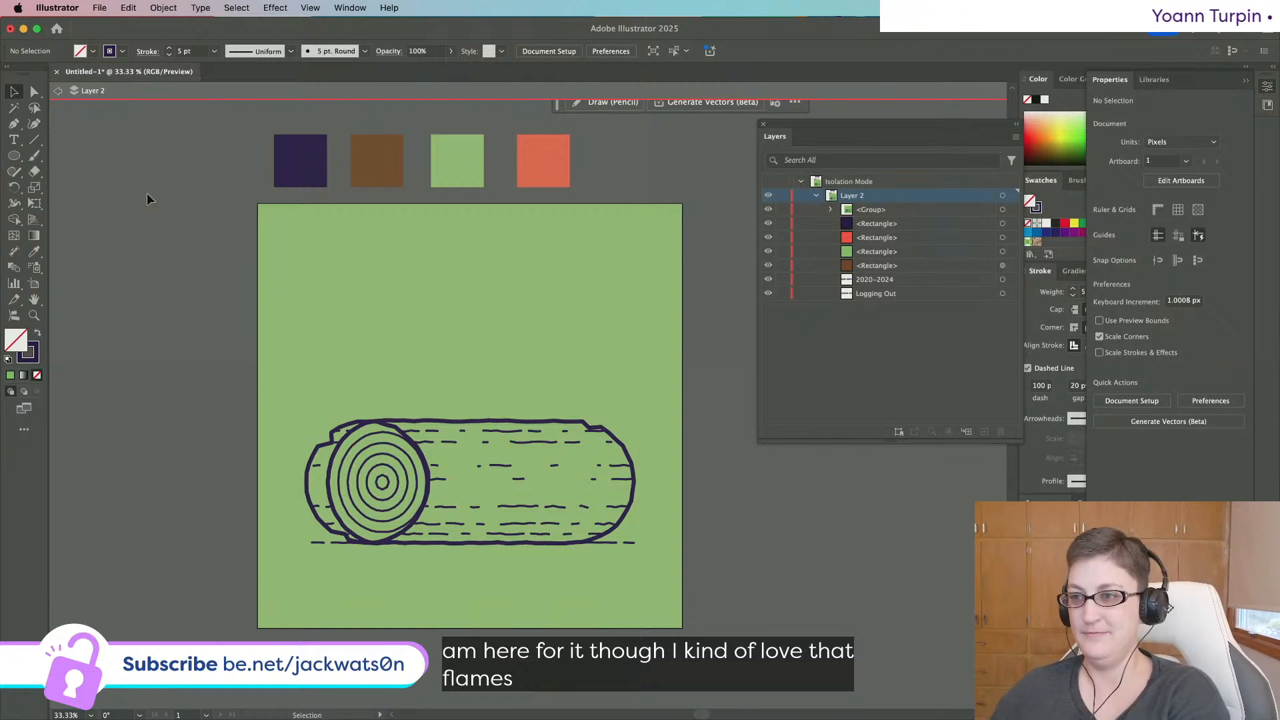
# Draw a rectangle above the log and eyedrop the green background's style onto it.
pyautogui.moveTo(23, 162); pyautogui.dragTo(76, 160)
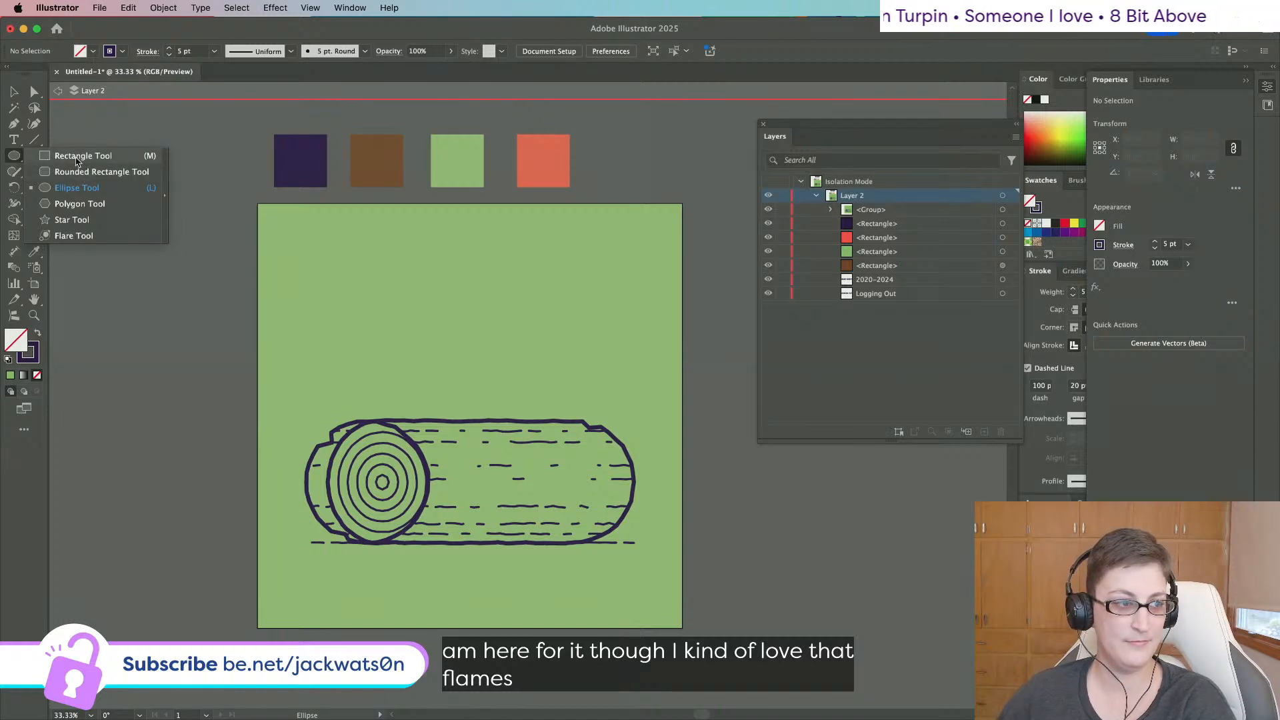
pyautogui.moveTo(77, 161); pyautogui.dragTo(77, 162)
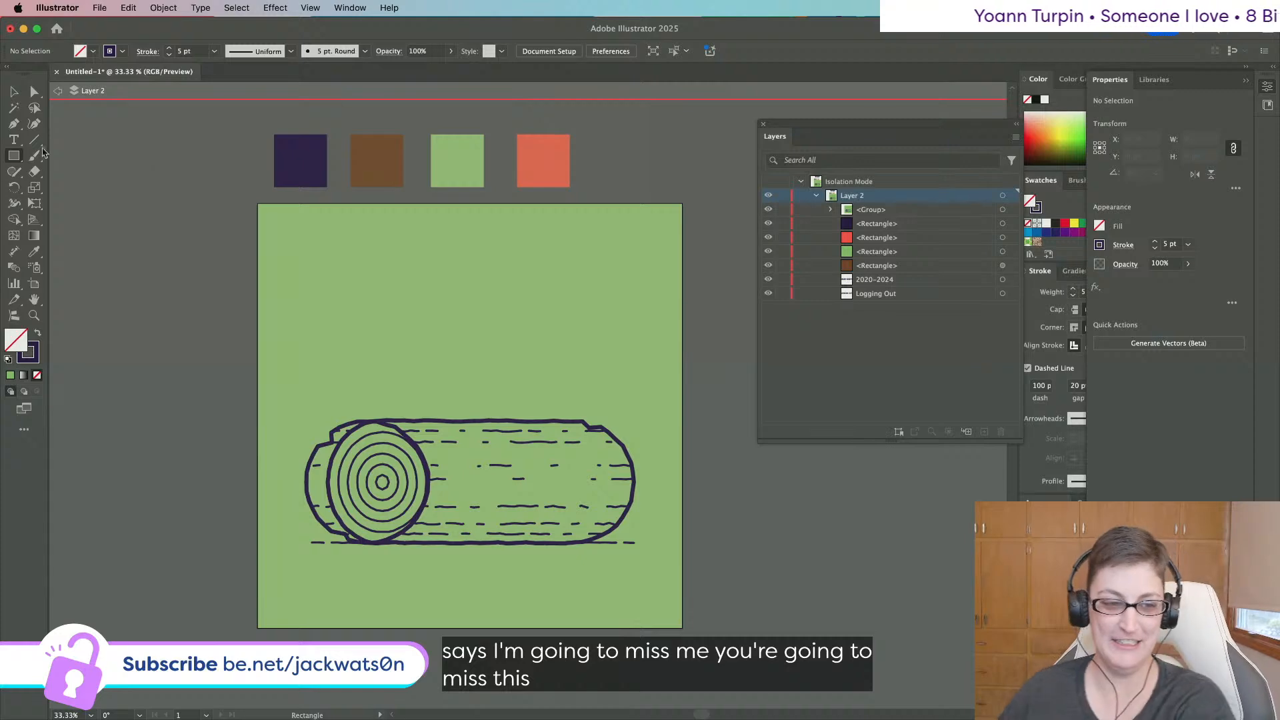
pyautogui.scroll(5, 545, 369)
pyautogui.scroll(-5, 545, 369)
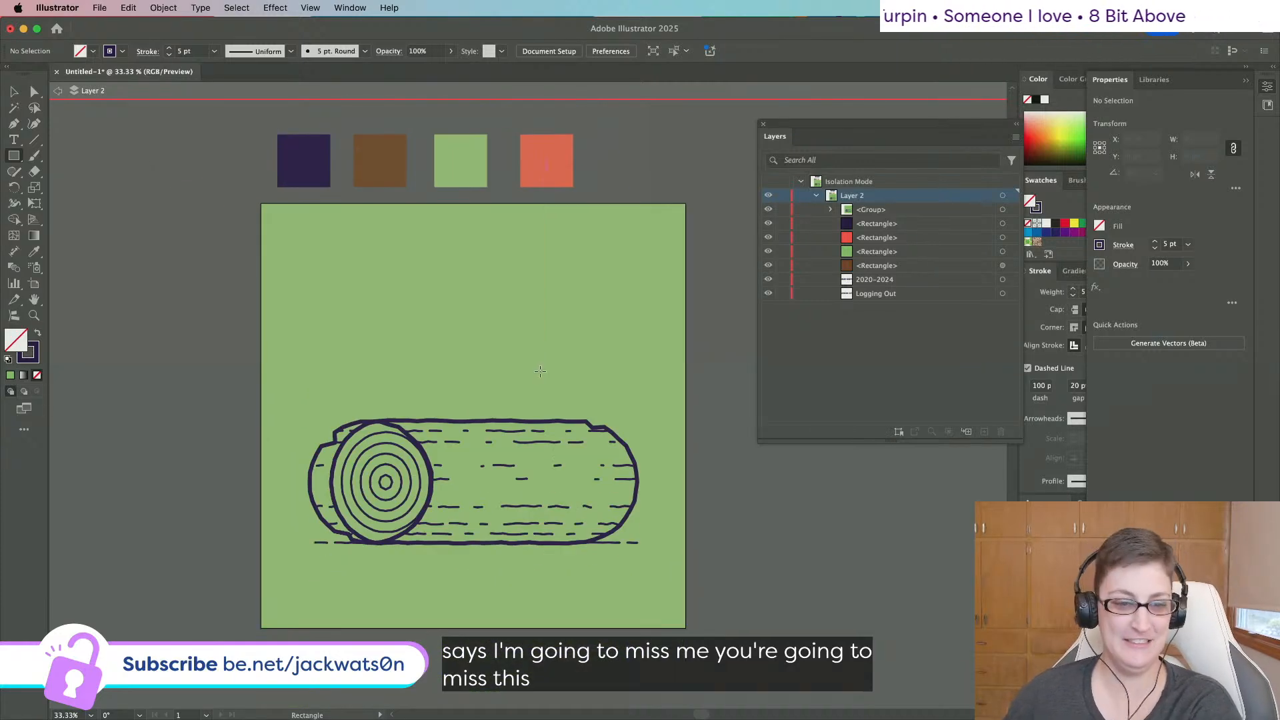
pyautogui.moveTo(396, 286)
pyautogui.mouseDown()
pyautogui.moveTo(543, 366)
pyautogui.moveTo(600, 364)
pyautogui.moveTo(584, 351)
pyautogui.mouseUp()
pyautogui.click(34, 252)
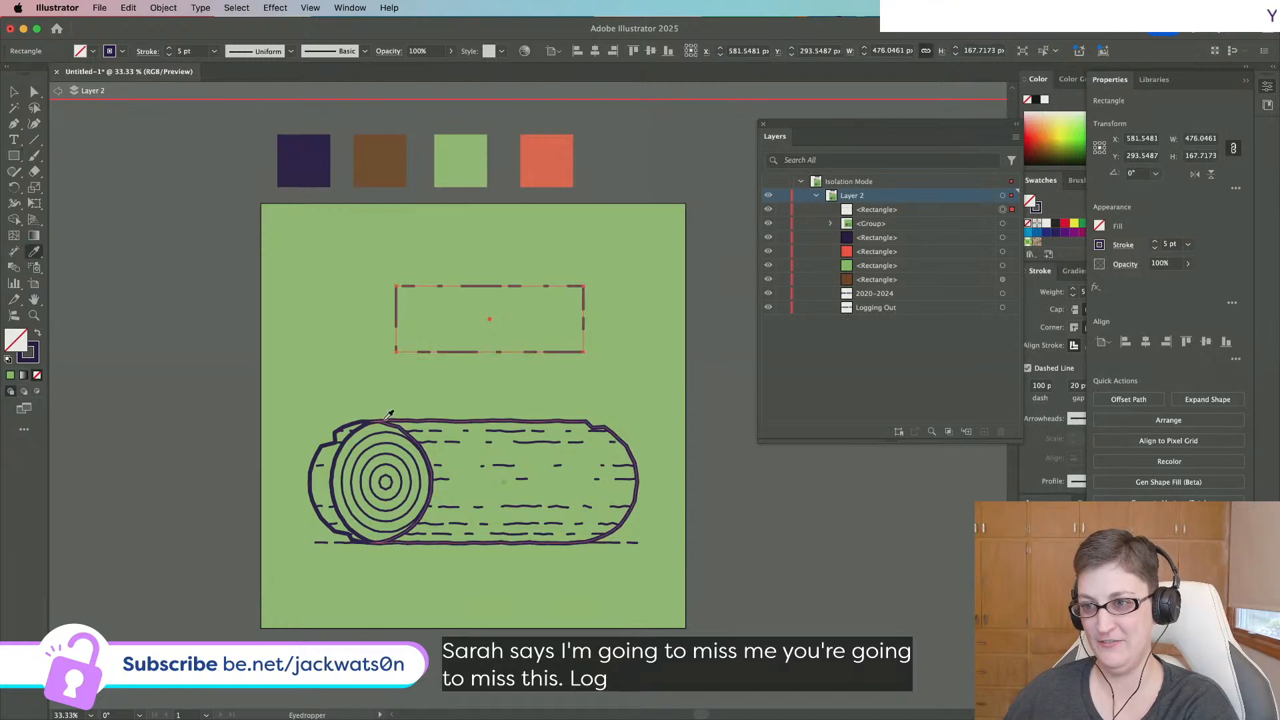
pyautogui.click(391, 415)
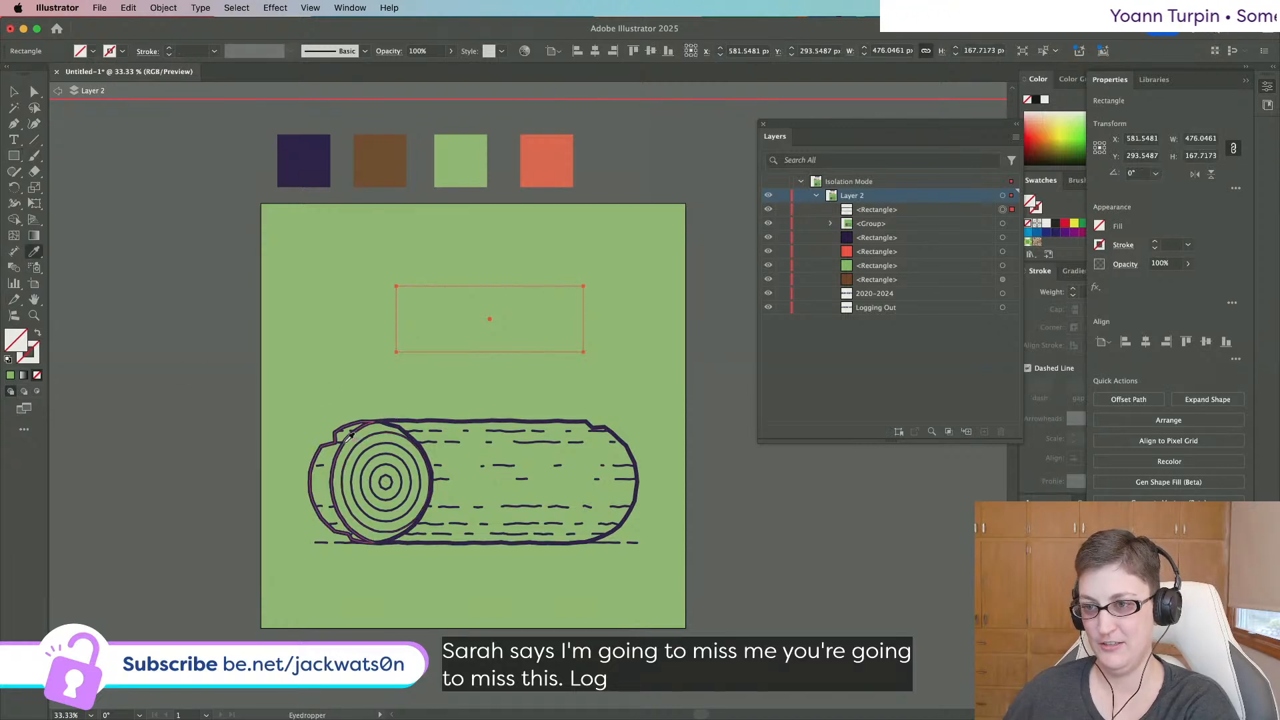
# Delete the green background rectangle from inside the log group in Layers, then undo to restore it.
pyautogui.click(35, 91)
pyautogui.click(829, 224)
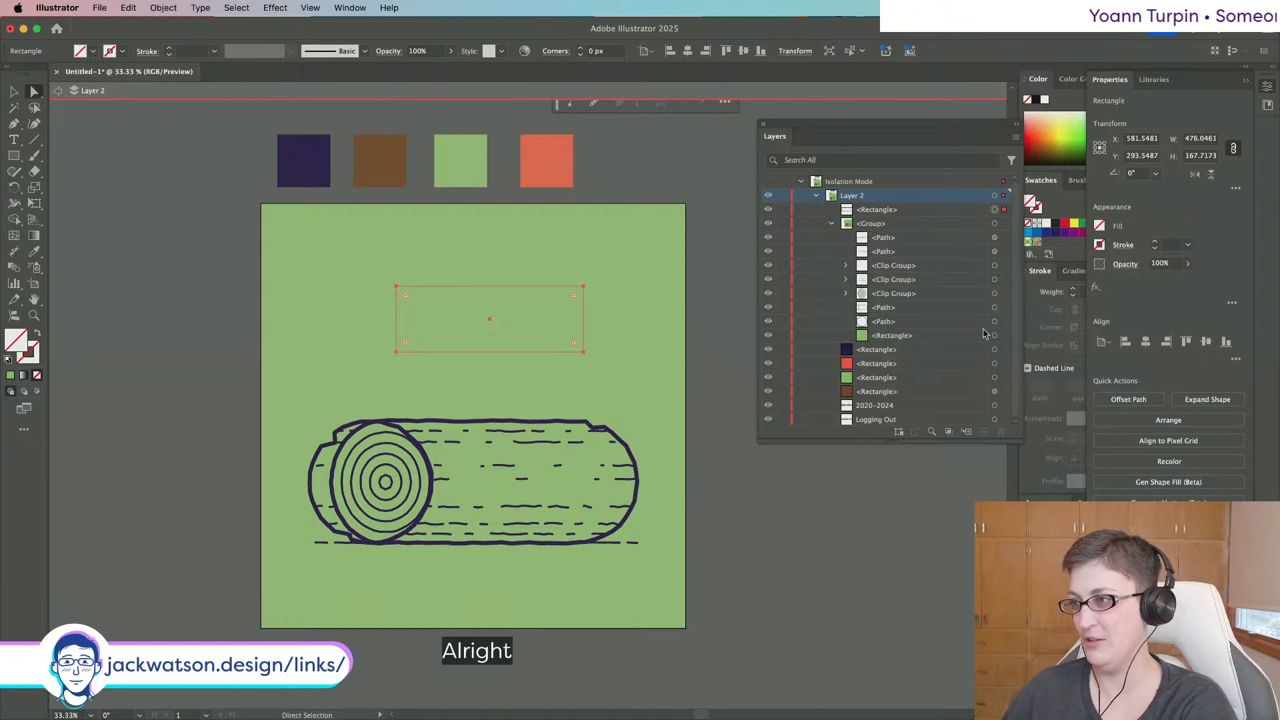
pyautogui.click(994, 336)
pyautogui.press('BackSpace')
pyautogui.click(831, 224)
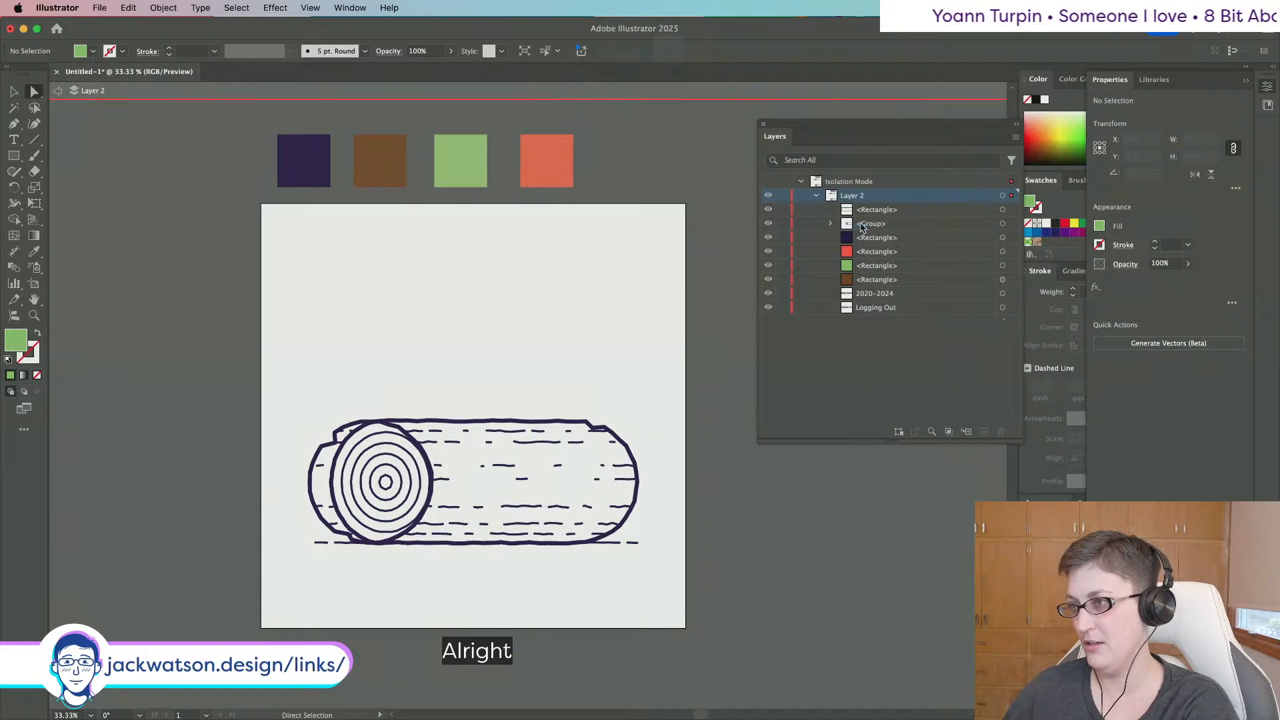
pyautogui.click(861, 225)
pyautogui.click(1001, 225)
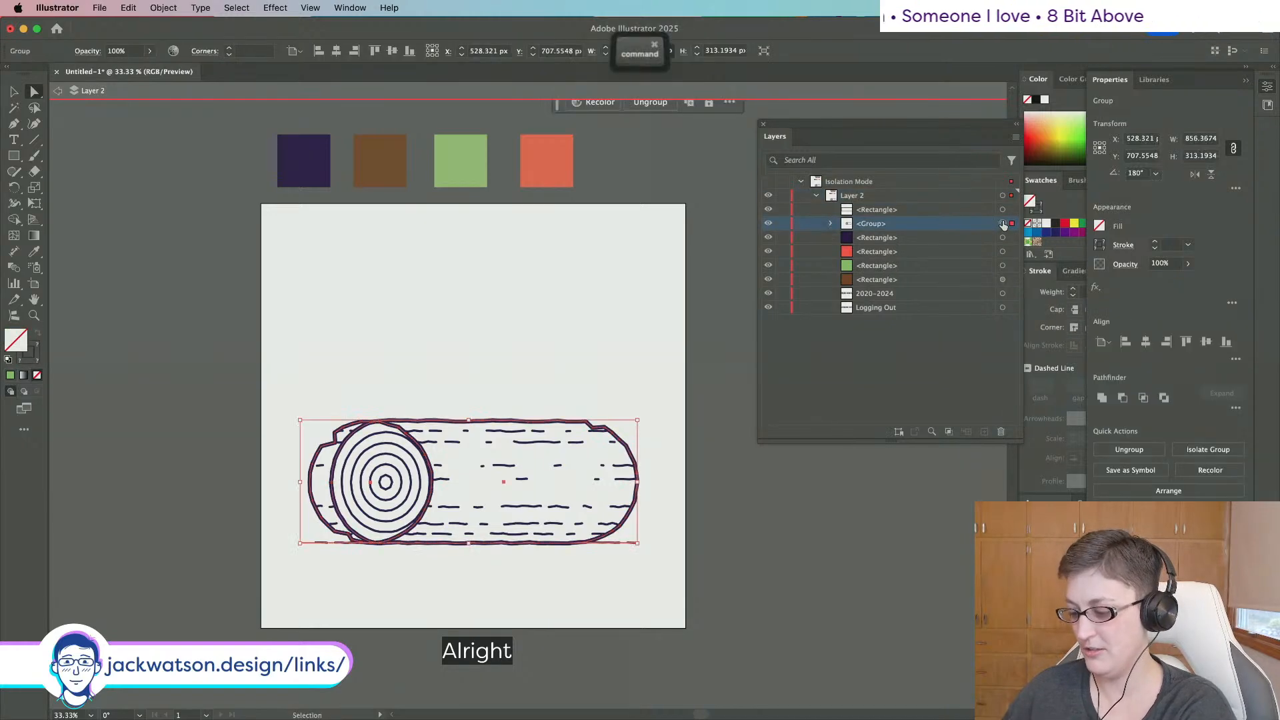
pyautogui.press('super+z')
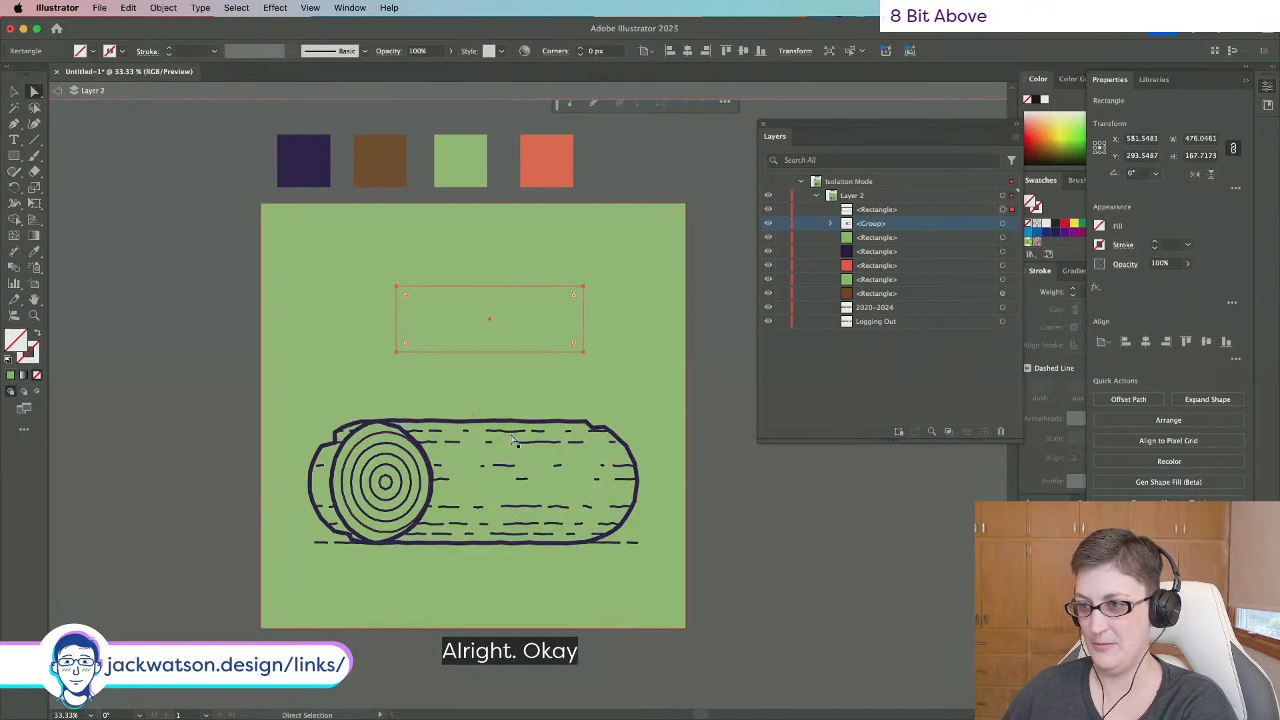
# Paste a copy of the log's outer outline in front and move it off the artboard to the right.
pyautogui.click(514, 422)
pyautogui.press('super+c')
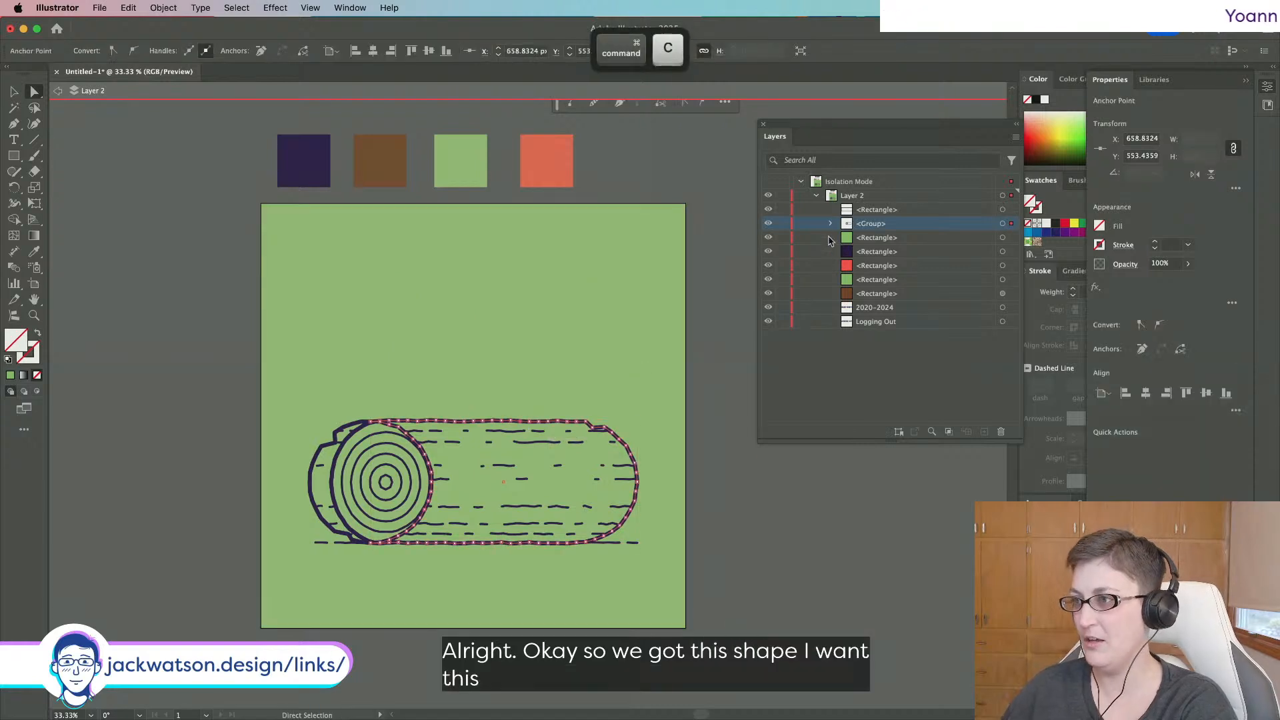
pyautogui.click(830, 223)
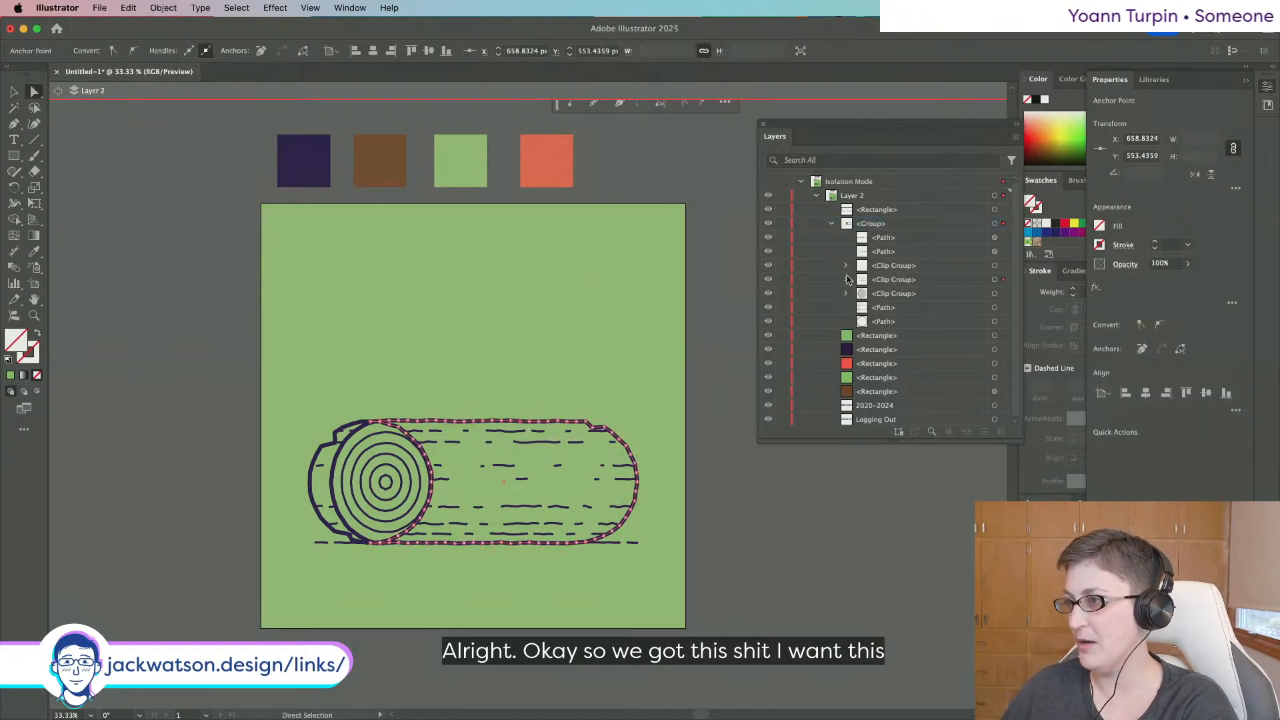
pyautogui.click(846, 279)
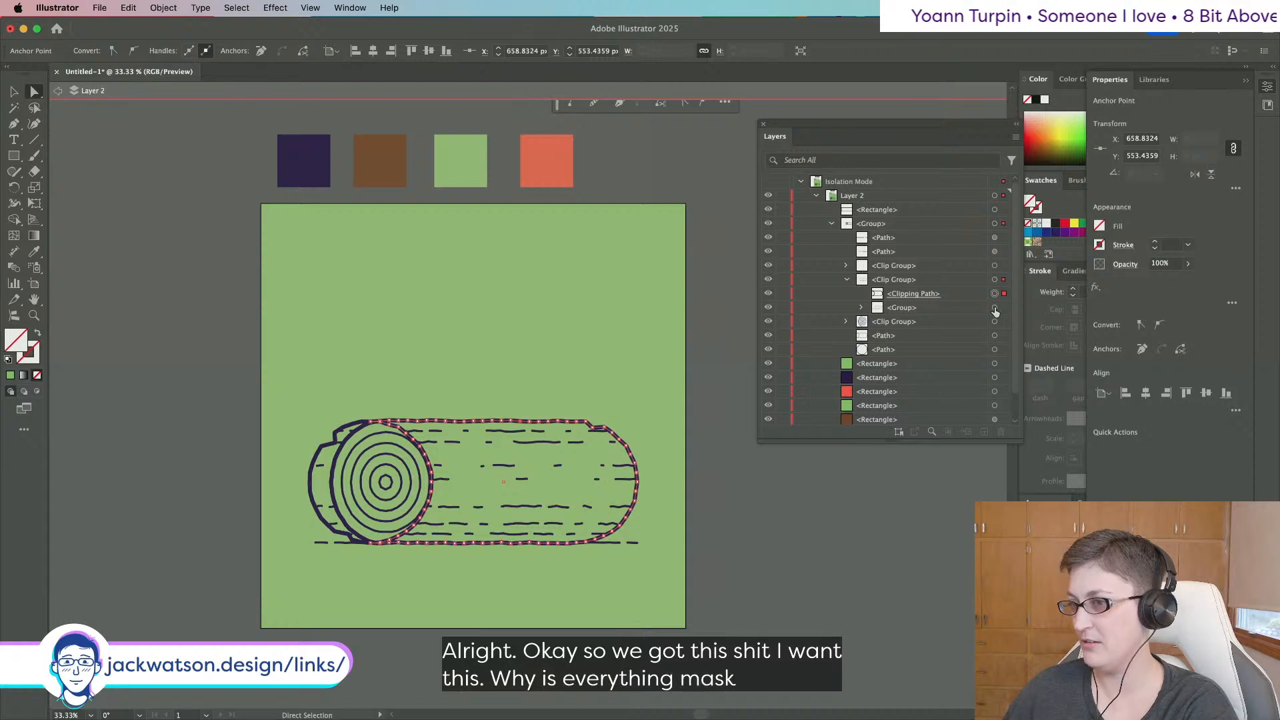
pyautogui.click(995, 309)
pyautogui.click(845, 279)
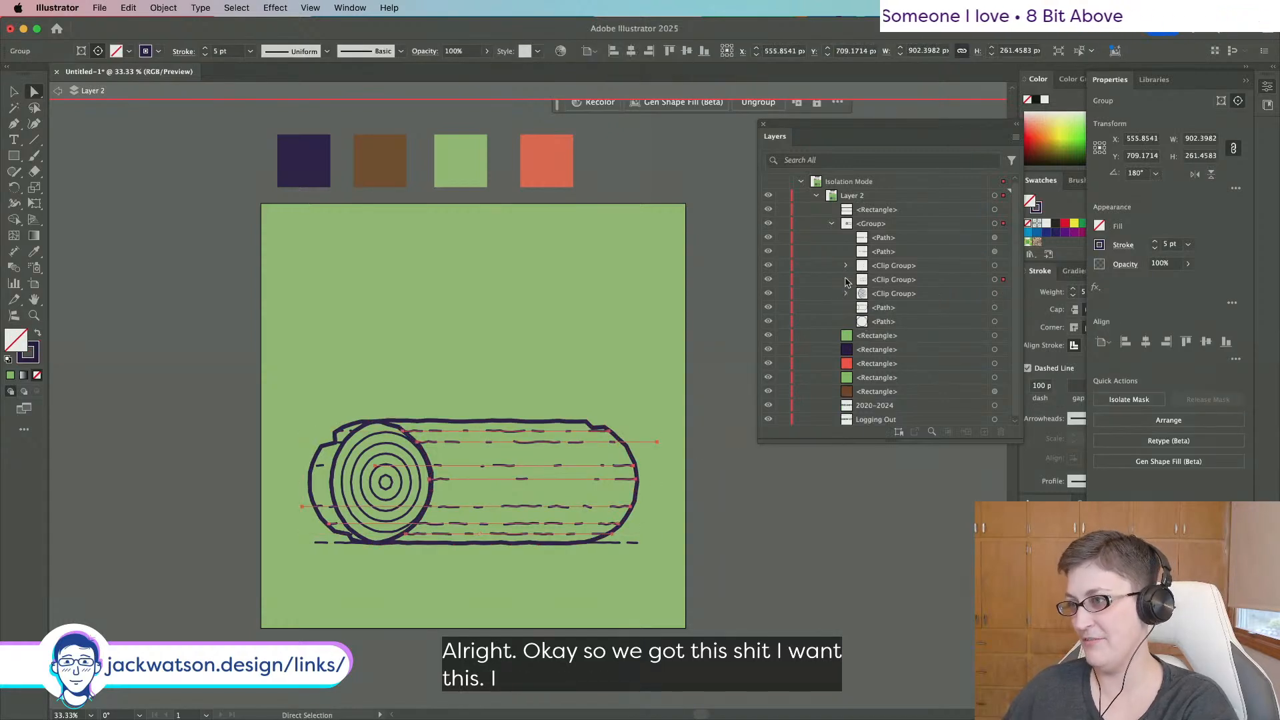
pyautogui.click(994, 307)
pyautogui.press('super+c')
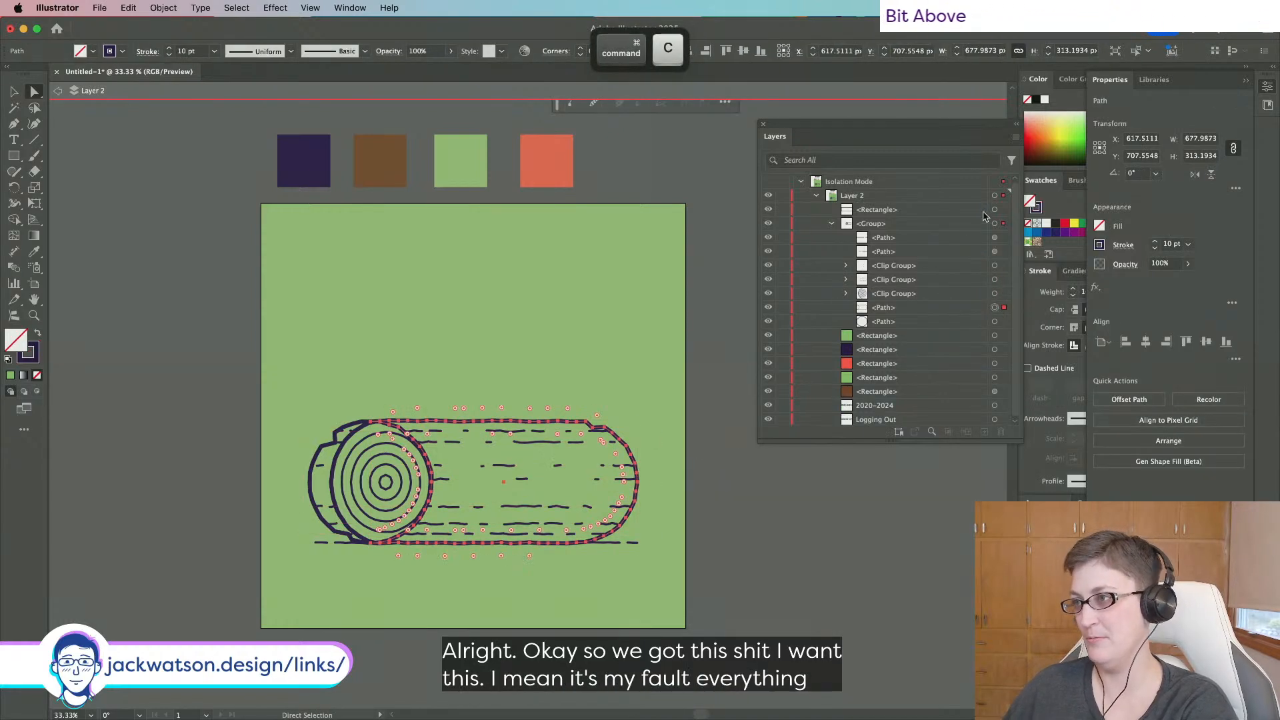
pyautogui.press('super+f')
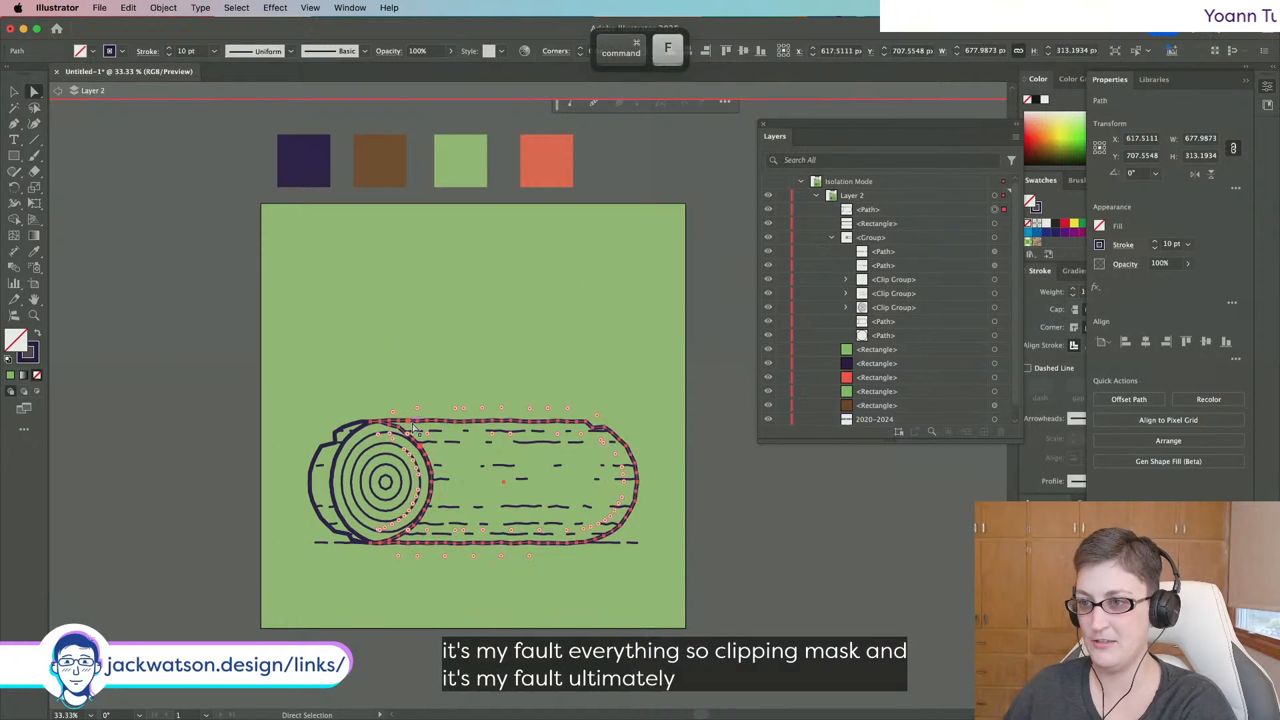
pyautogui.scroll(3, 413, 426)
pyautogui.hscroll(2, 413, 427)
pyautogui.moveTo(564, 495); pyautogui.dragTo(751, 496)
# Give the sign rectangle the log outline's dark 10 pt stroke with the Eyedropper.
pyautogui.click(438, 358)
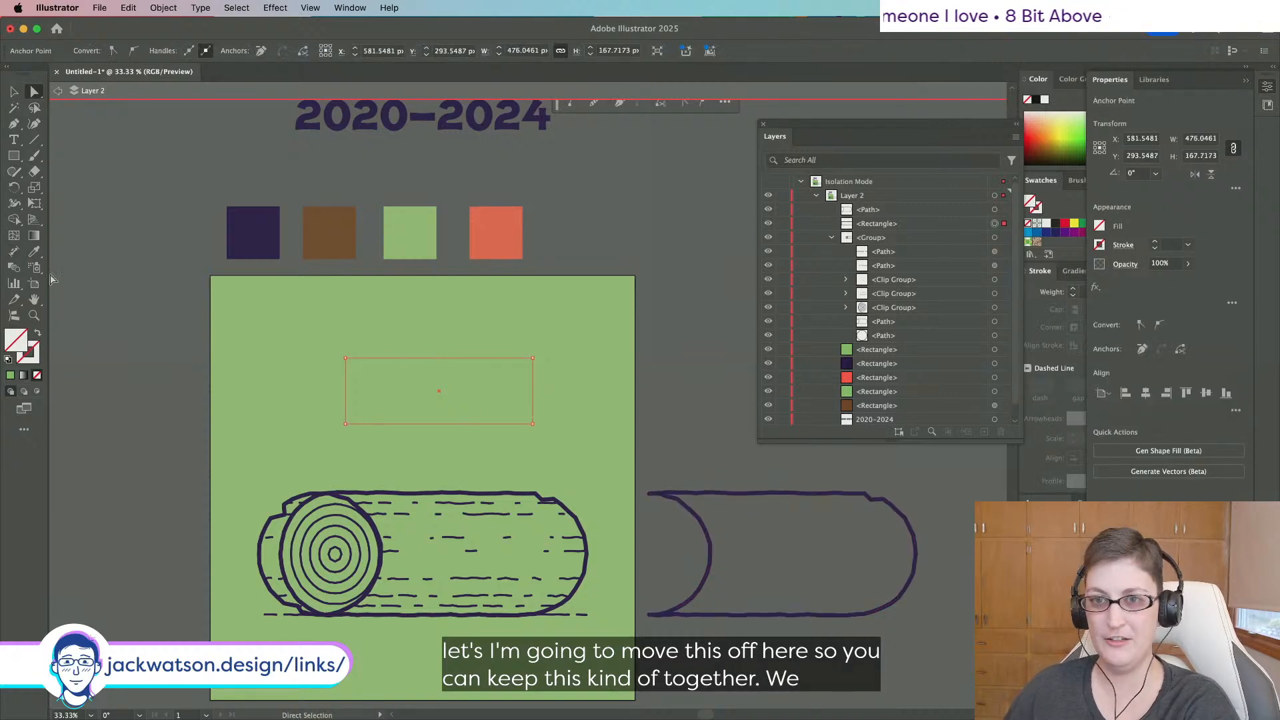
pyautogui.click(34, 252)
pyautogui.click(766, 492)
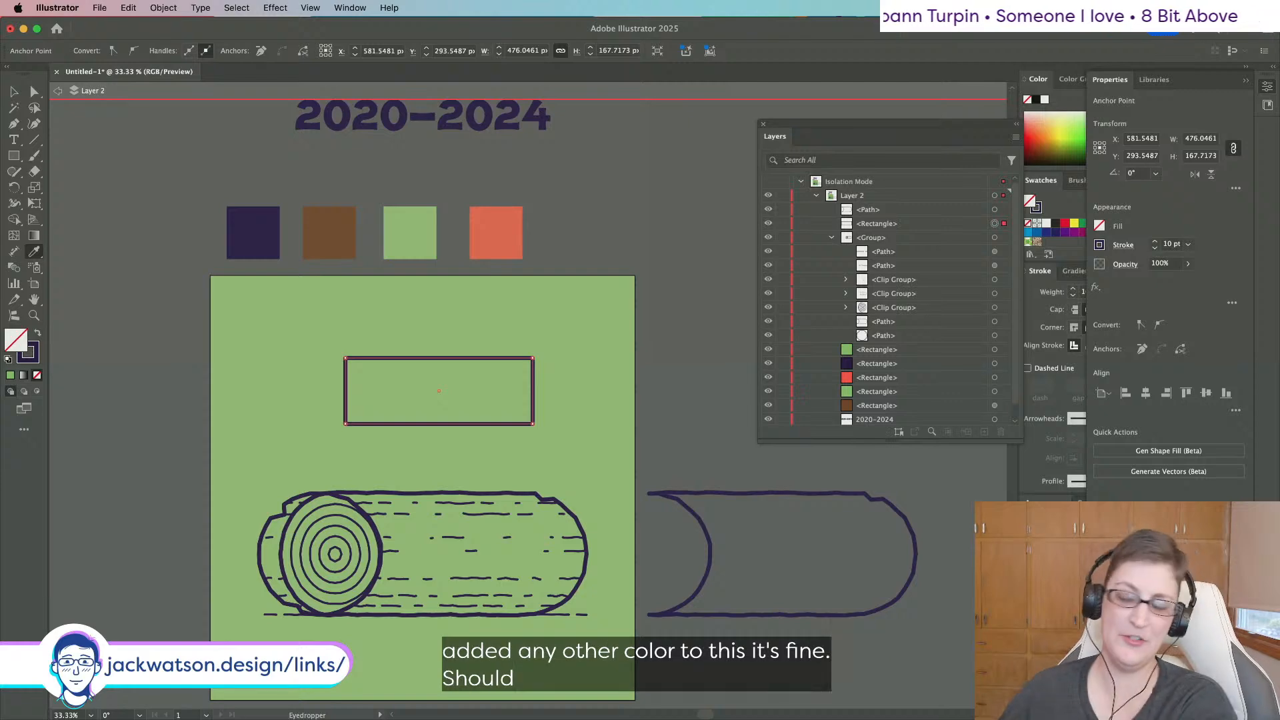
# Turn the rectangle into a left chevron by pulling out a left point and deleting its right corners.
pyautogui.click(13, 123)
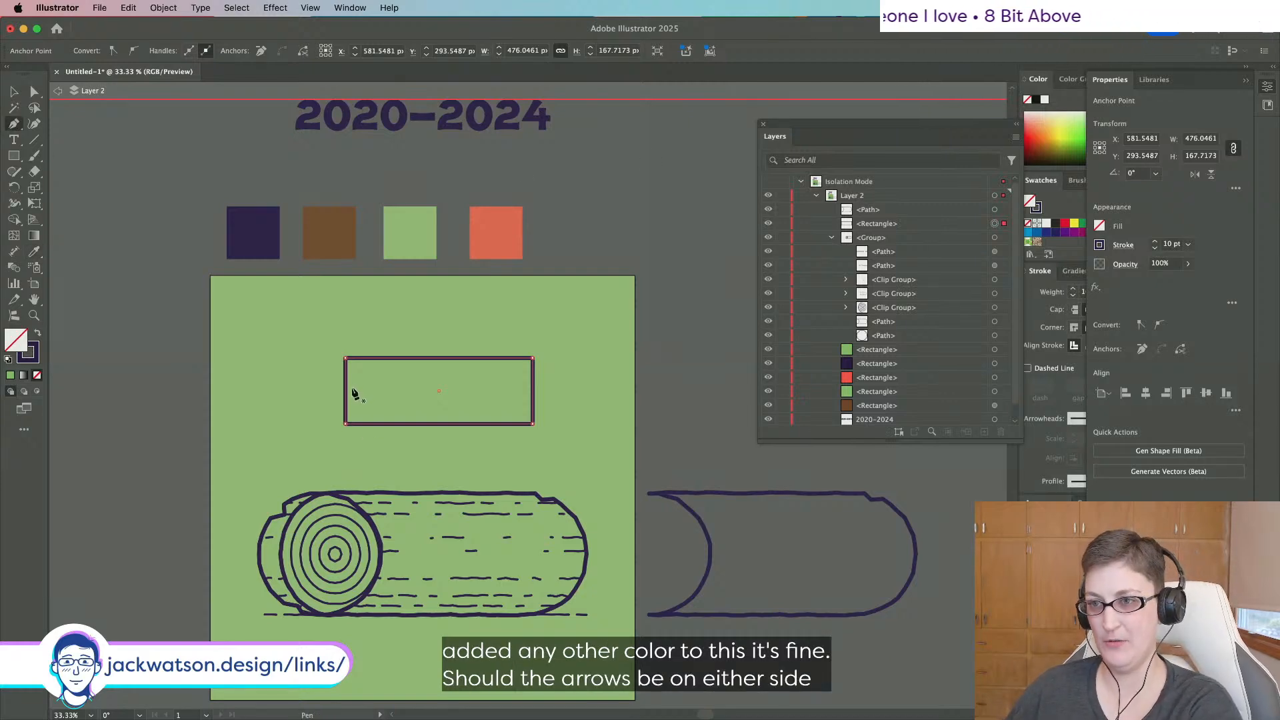
pyautogui.click(347, 392)
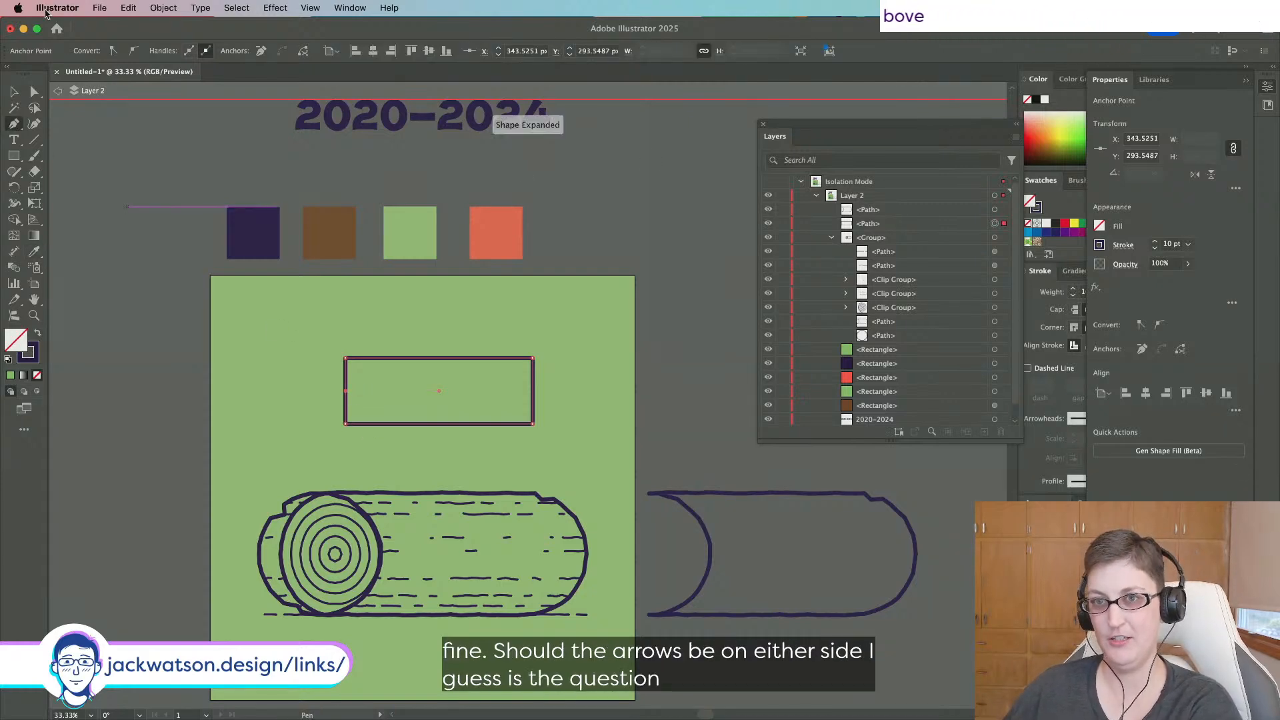
pyautogui.press('a')
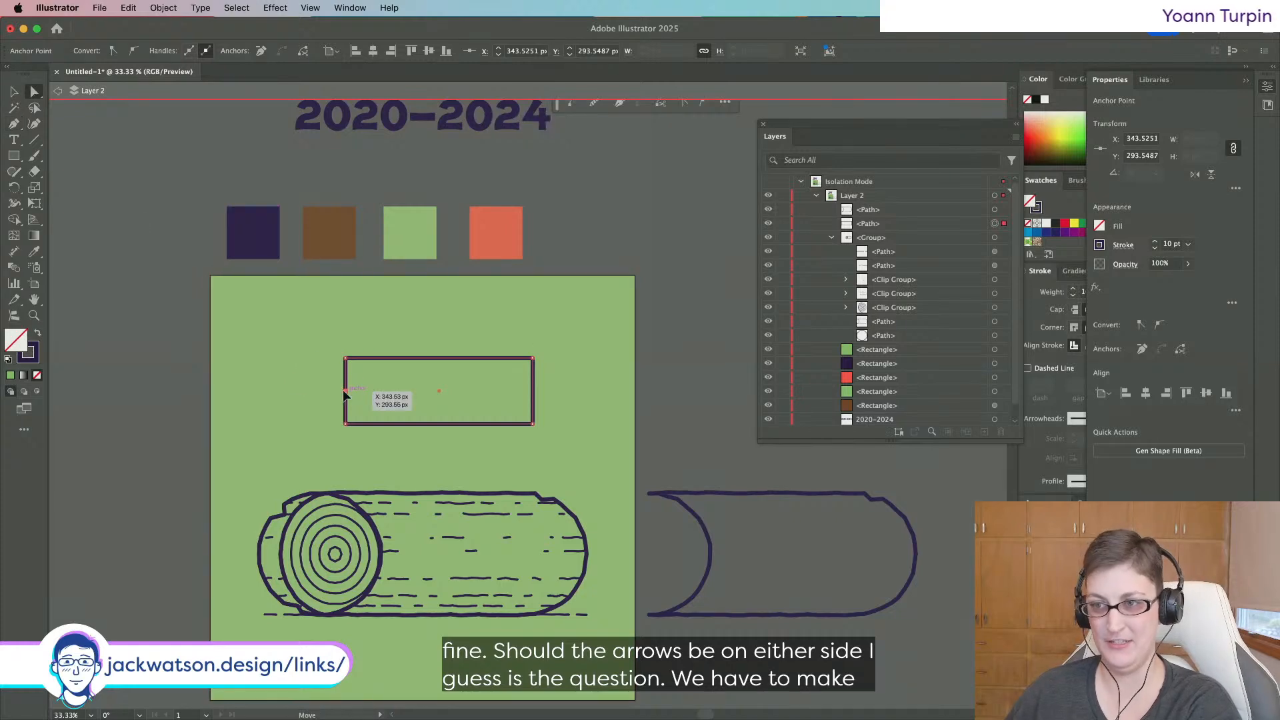
pyautogui.moveTo(346, 392); pyautogui.dragTo(303, 392)
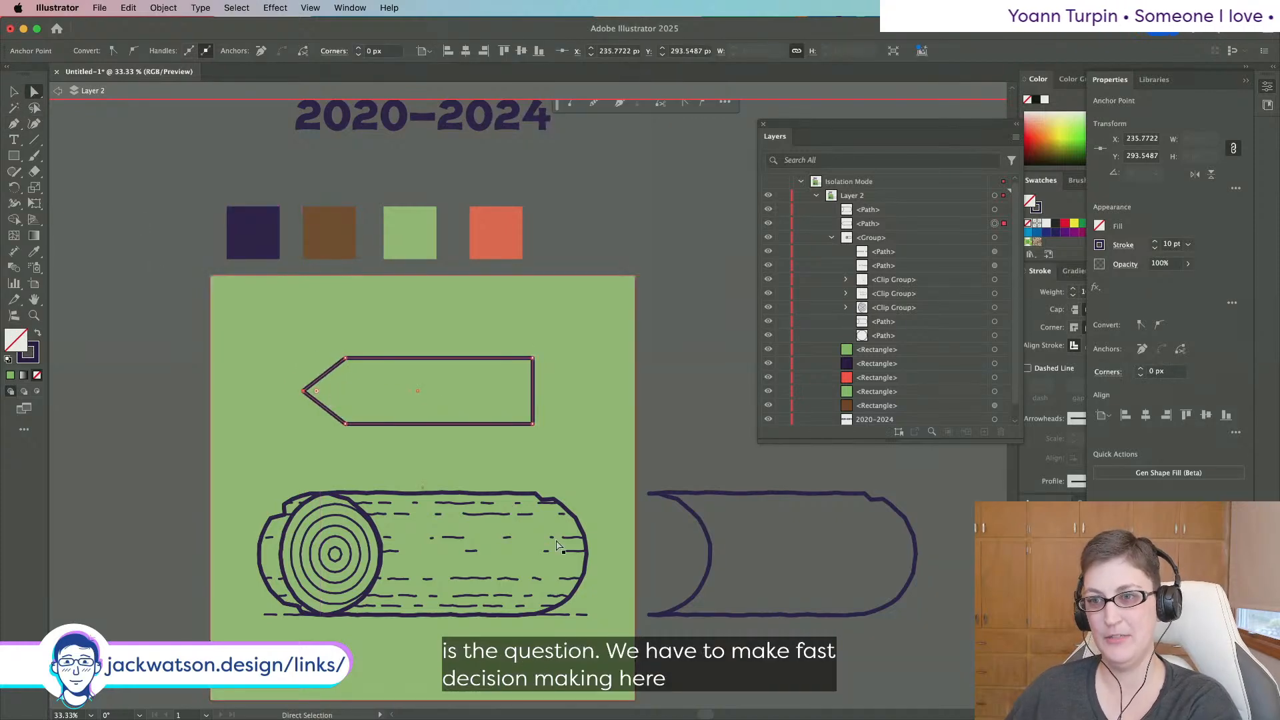
pyautogui.click(532, 360)
pyautogui.press('Delete')
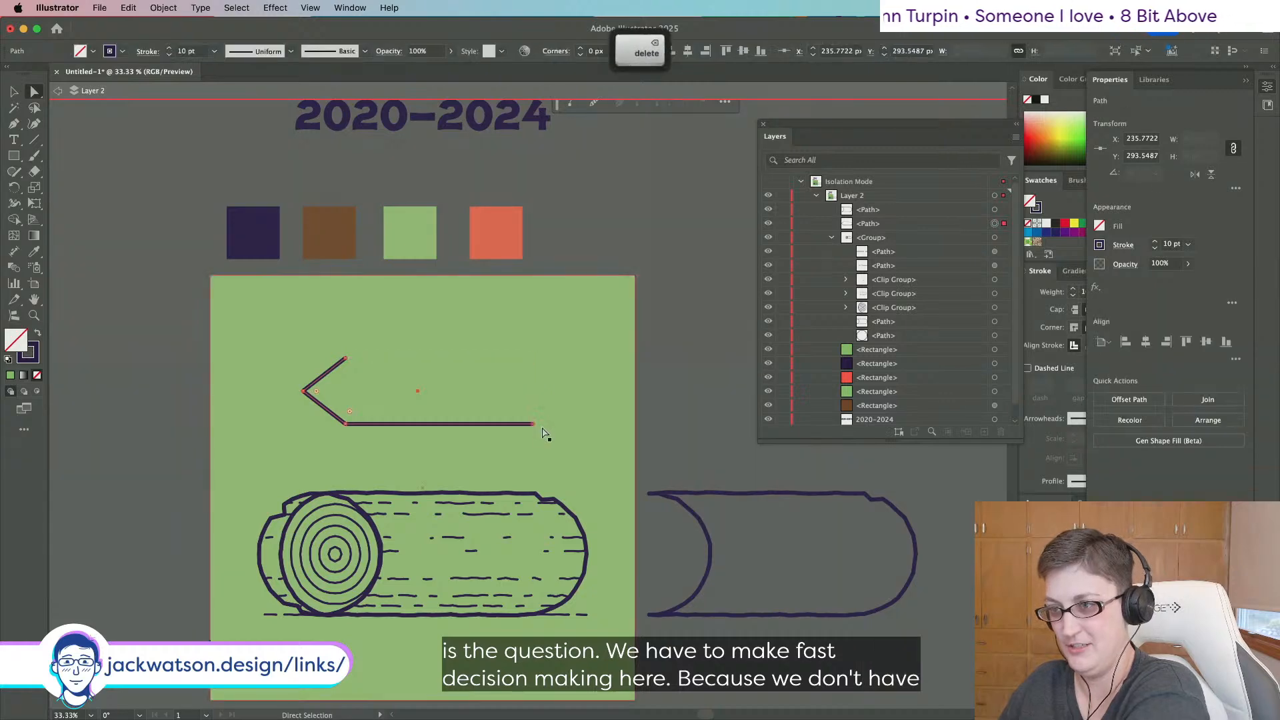
pyautogui.click(534, 425)
pyautogui.press('Delete')
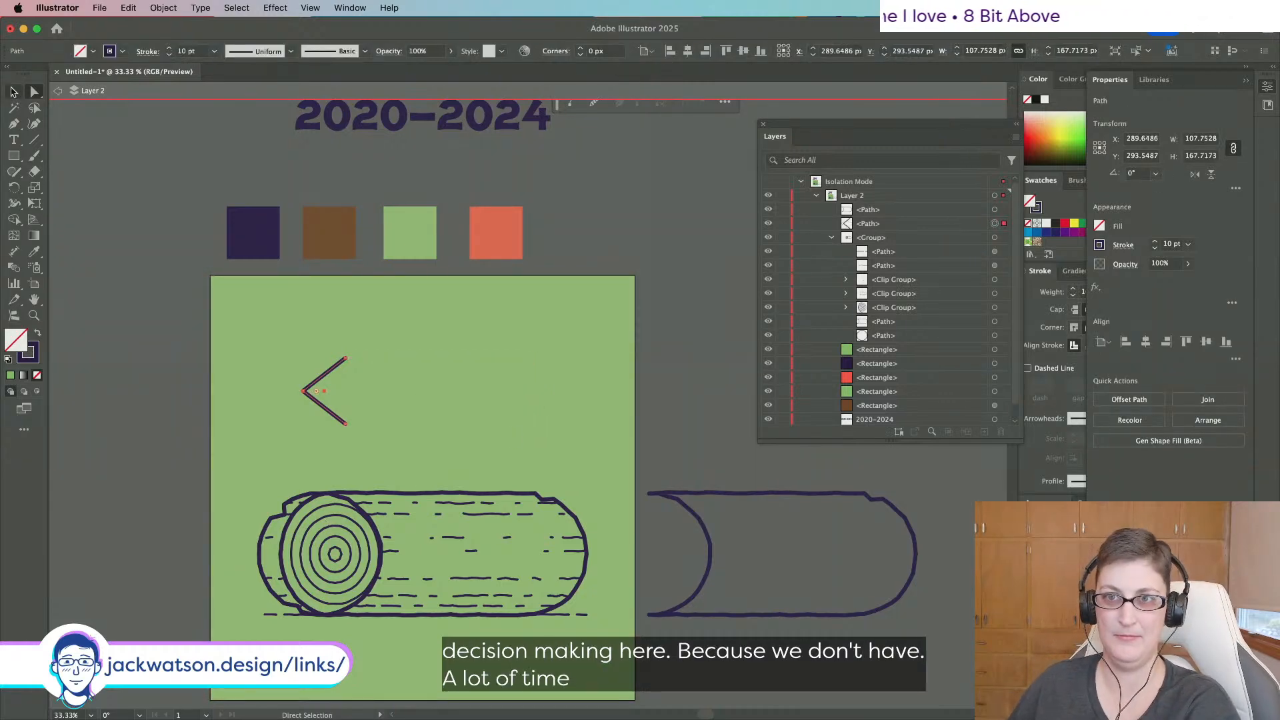
# Duplicate the chevron, flip it to point right, and join both into one sign shape above the log.
pyautogui.press('v')
pyautogui.press('super+c')
pyautogui.press('super+f')
pyautogui.moveTo(300, 399); pyautogui.dragTo(519, 419)
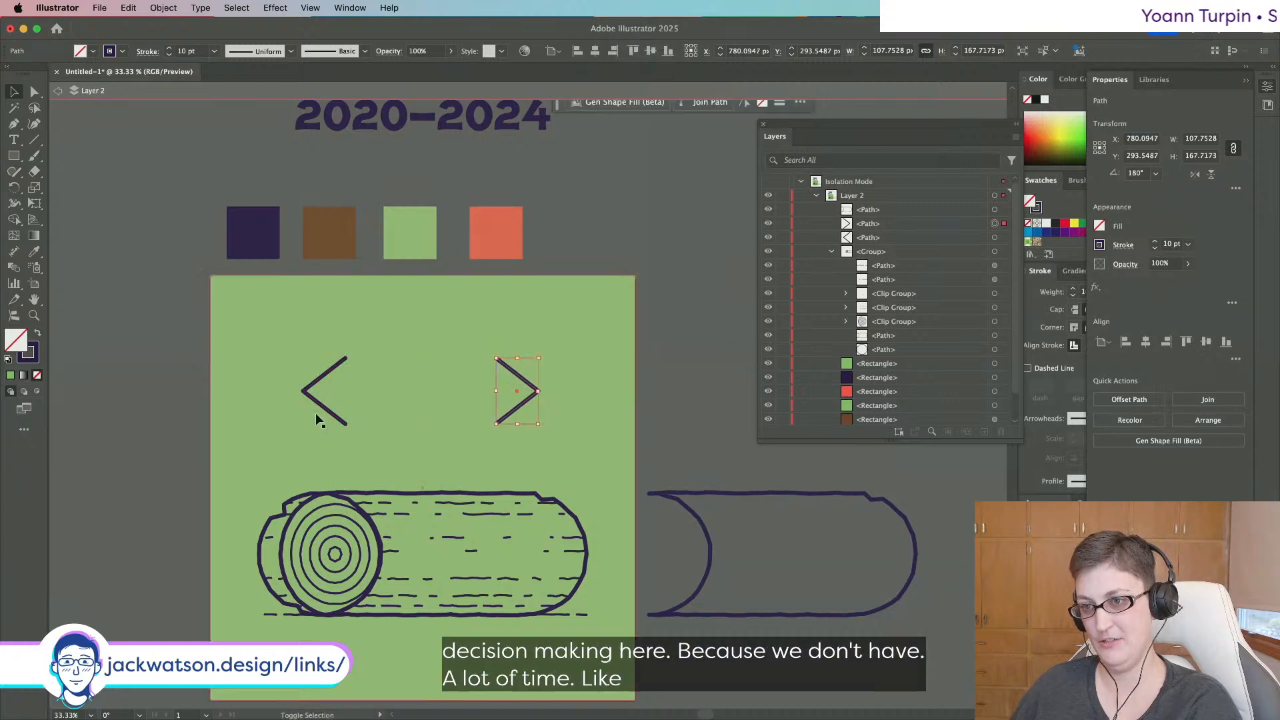
pyautogui.keyDown('shift'); pyautogui.click(320, 405); pyautogui.keyUp('shift')
pyautogui.press('super+j')
pyautogui.press('super+j')
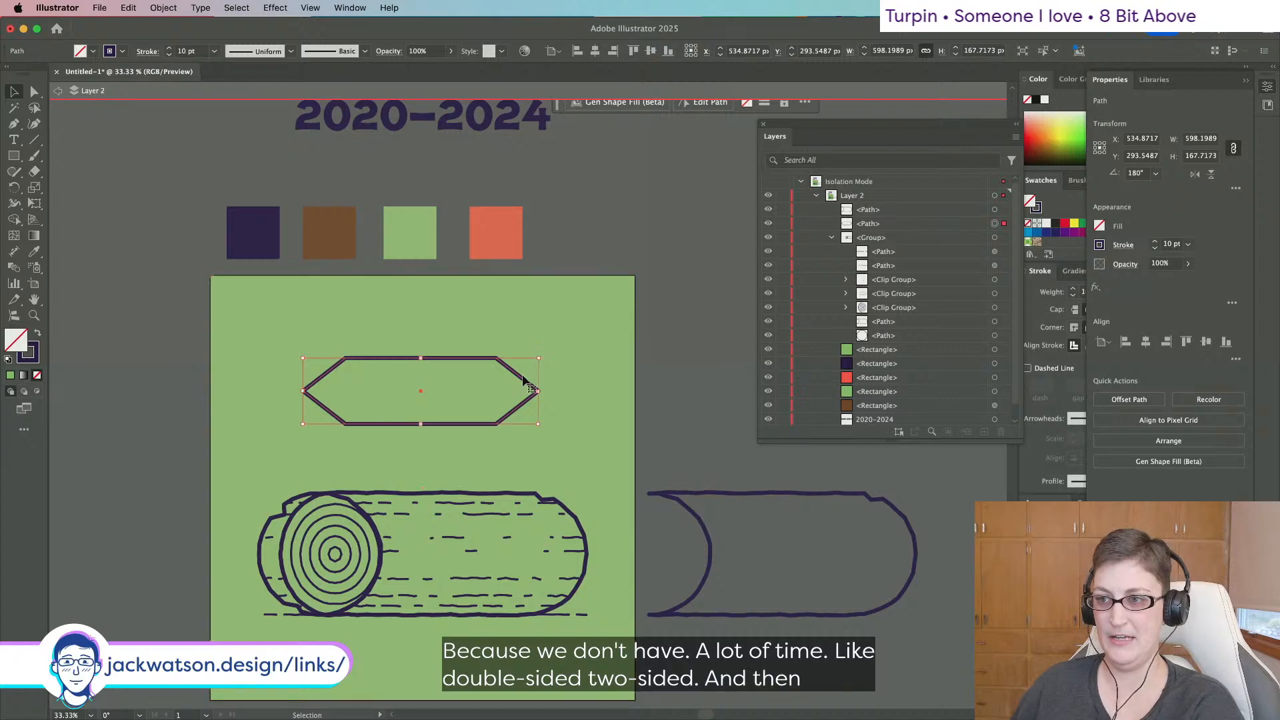
pyautogui.moveTo(524, 382); pyautogui.dragTo(527, 366)
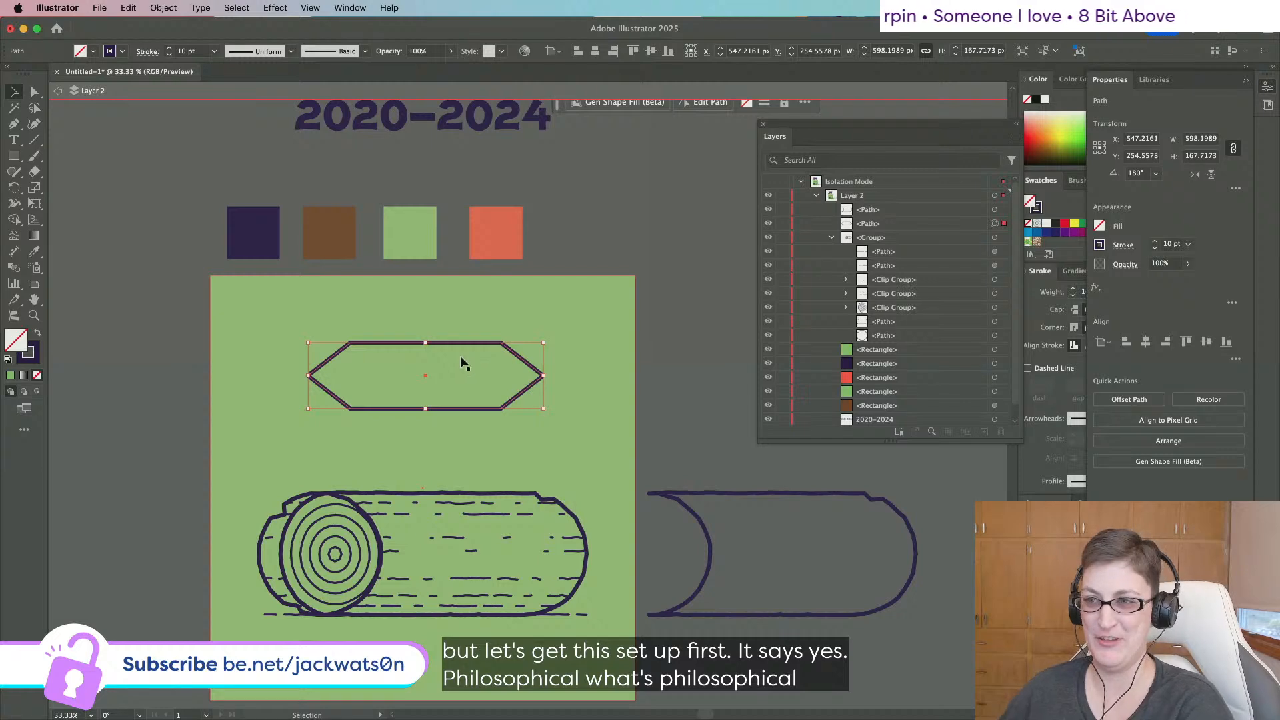
# Paste an offset copy of the sign and reshape the inner copy into a left chevron.
pyautogui.press('super+f')
pyautogui.moveTo(440, 343); pyautogui.dragTo(412, 342)
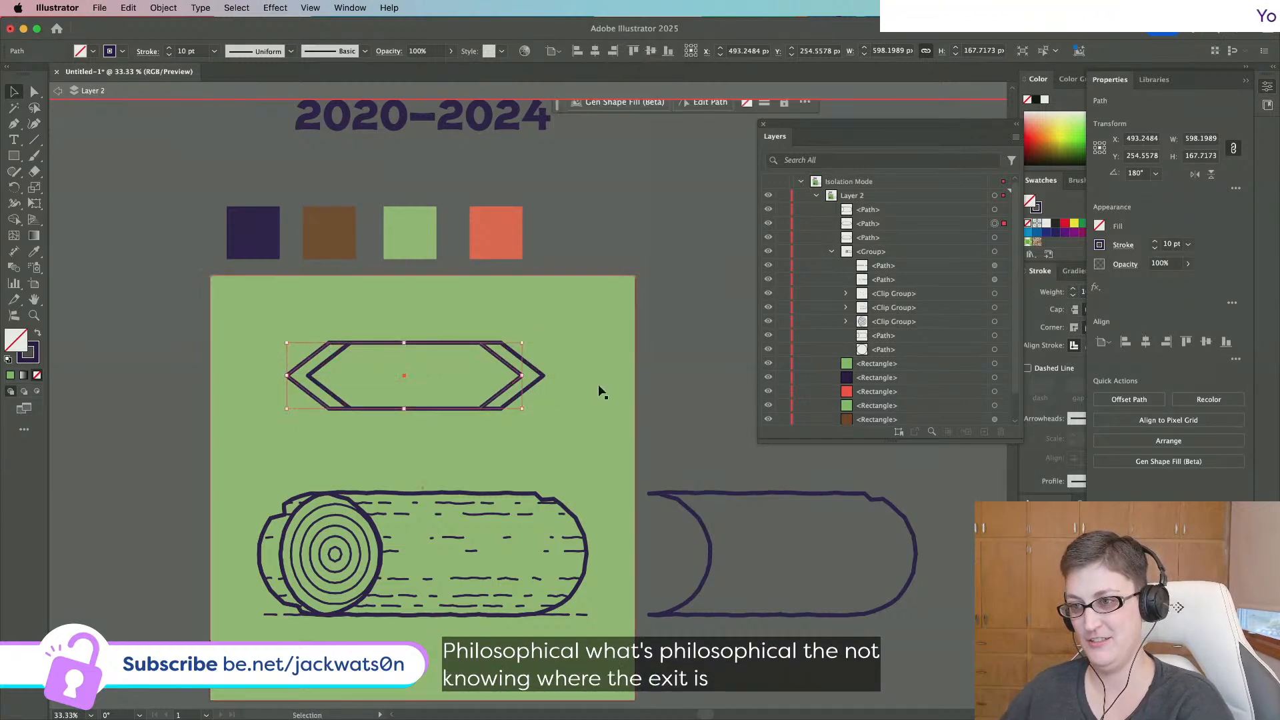
pyautogui.click(34, 91)
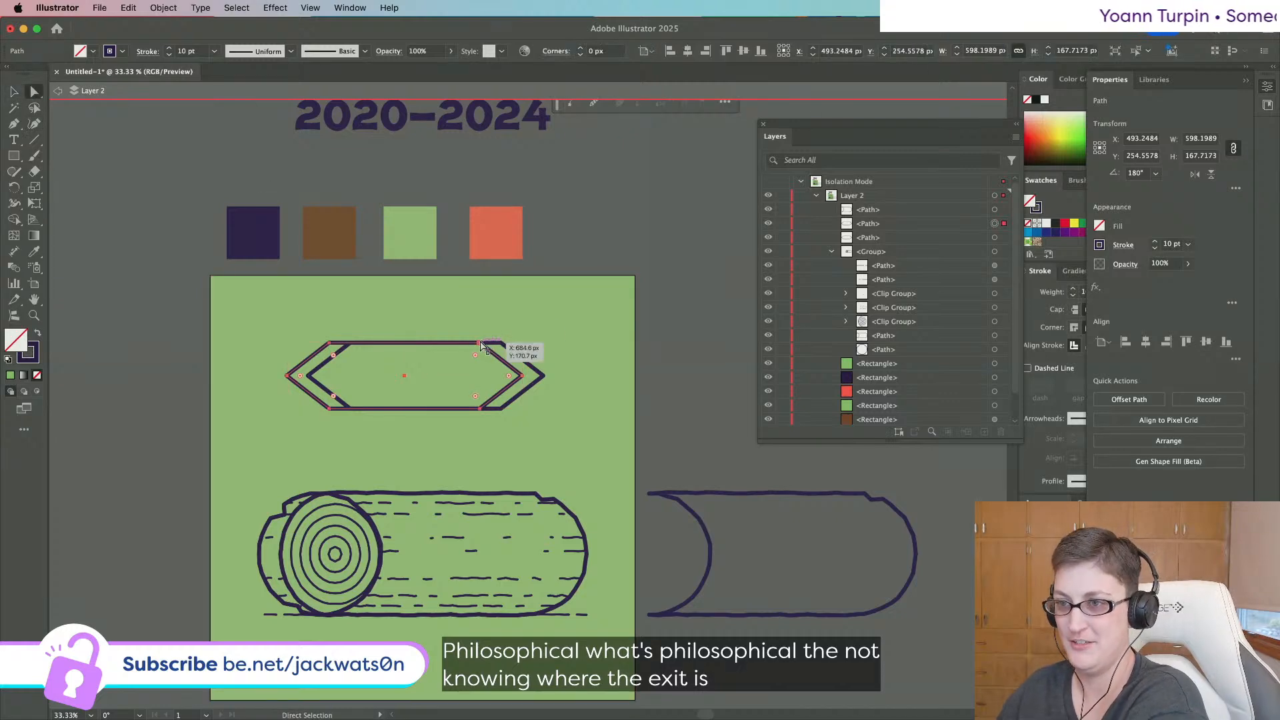
pyautogui.click(519, 366)
pyautogui.press('BackSpace')
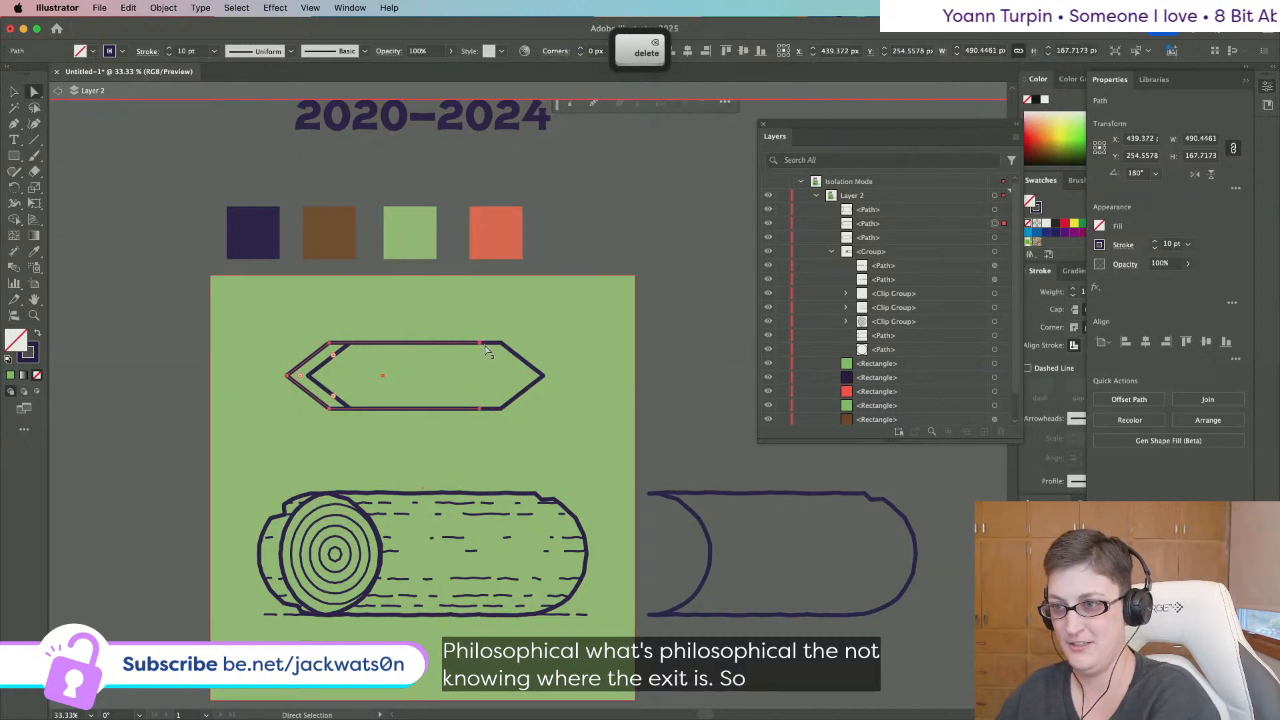
pyautogui.moveTo(483, 343); pyautogui.dragTo(348, 344)
pyautogui.moveTo(478, 410); pyautogui.dragTo(349, 409)
# Stretch the chevron and hexagon sign taller and position it just above the log.
pyautogui.press('super+shift+a')
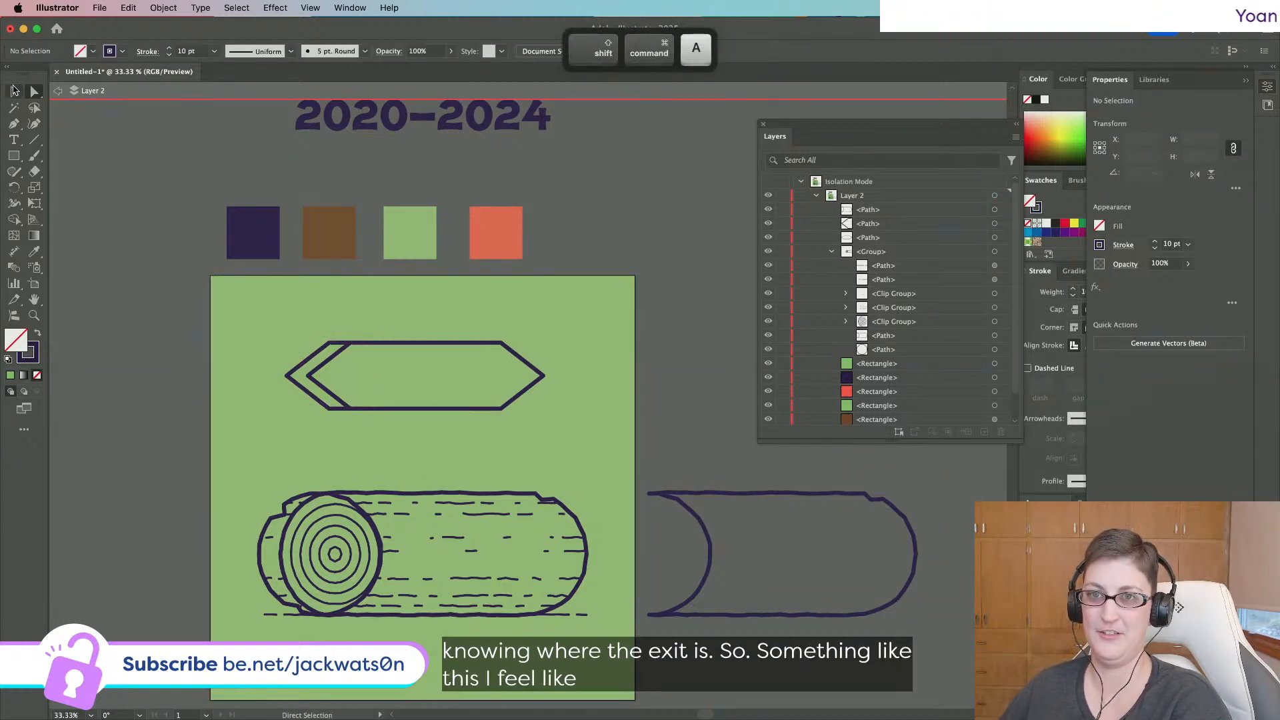
pyautogui.press('v')
pyautogui.click(305, 362)
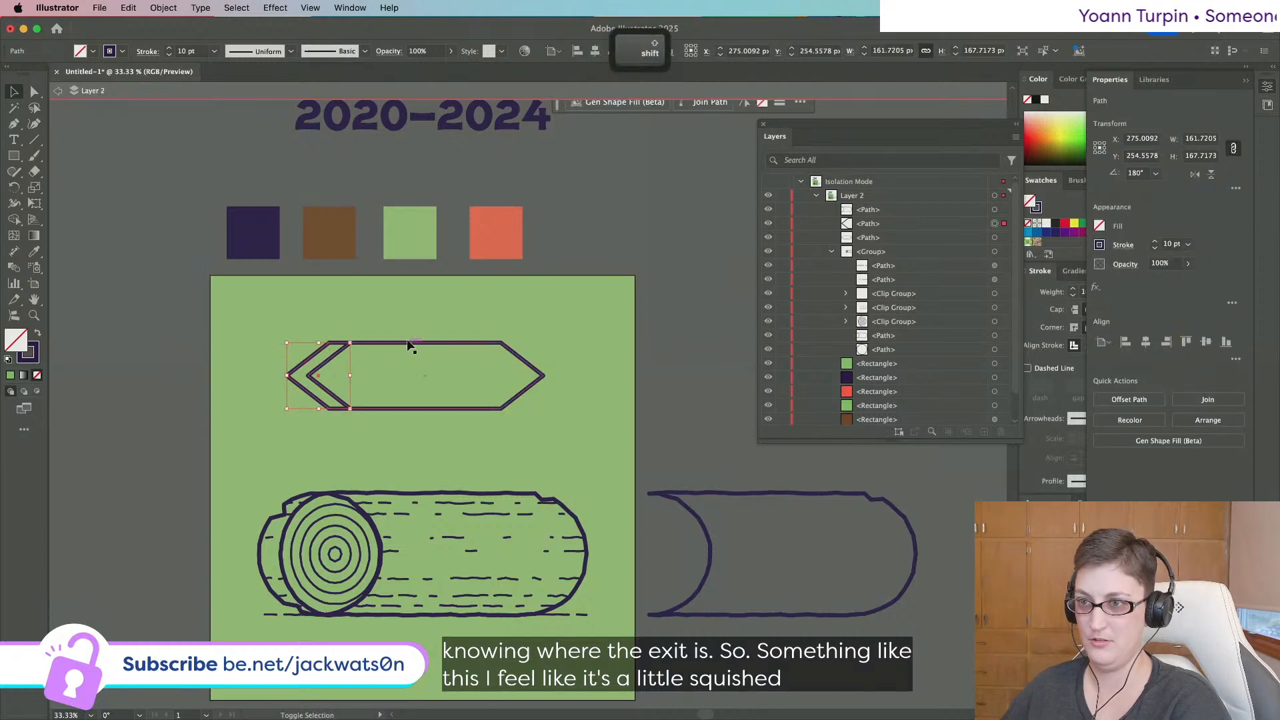
pyautogui.keyDown('shift'); pyautogui.click(410, 341); pyautogui.keyUp('shift')
pyautogui.moveTo(413, 342); pyautogui.dragTo(413, 336)
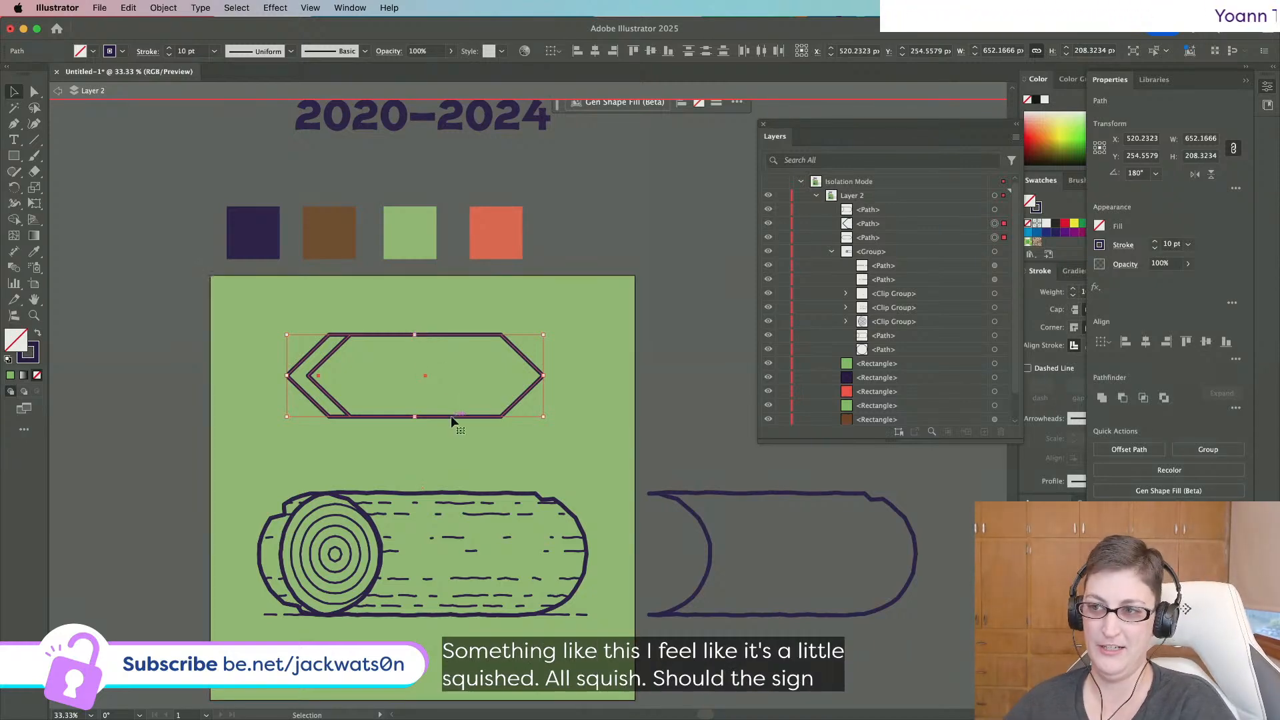
pyautogui.moveTo(451, 416); pyautogui.dragTo(494, 446)
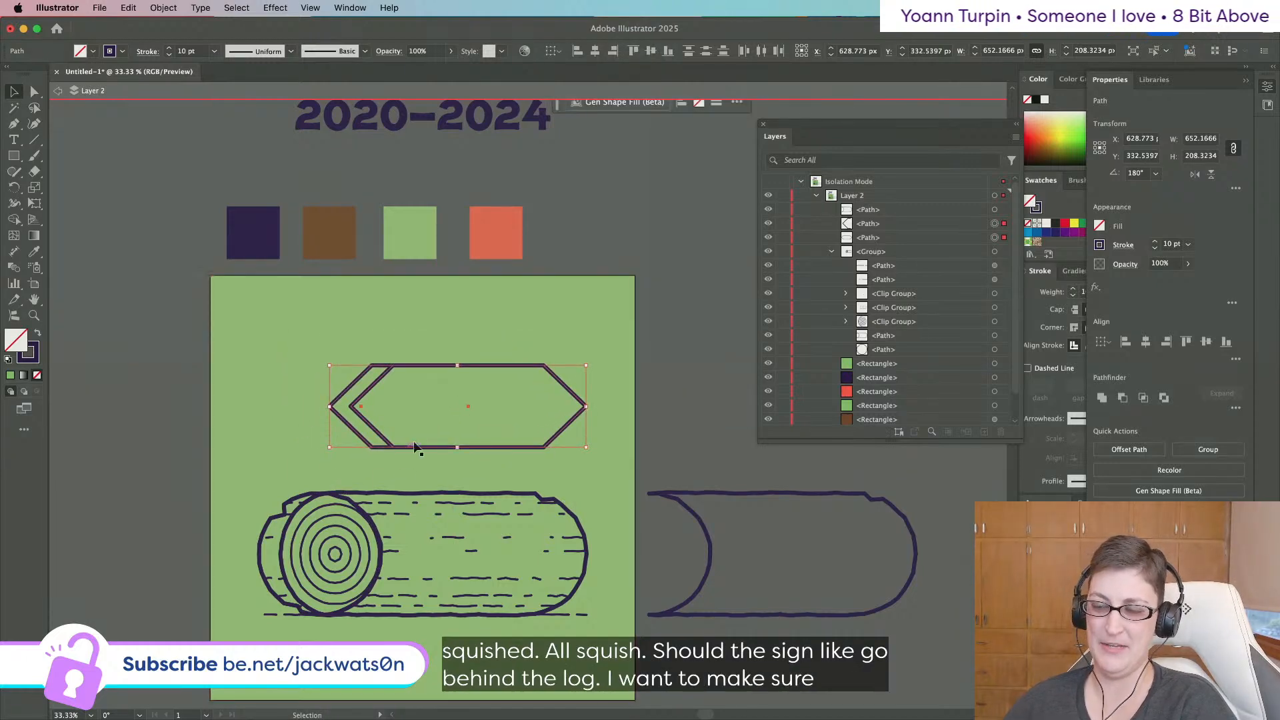
pyautogui.click(671, 419)
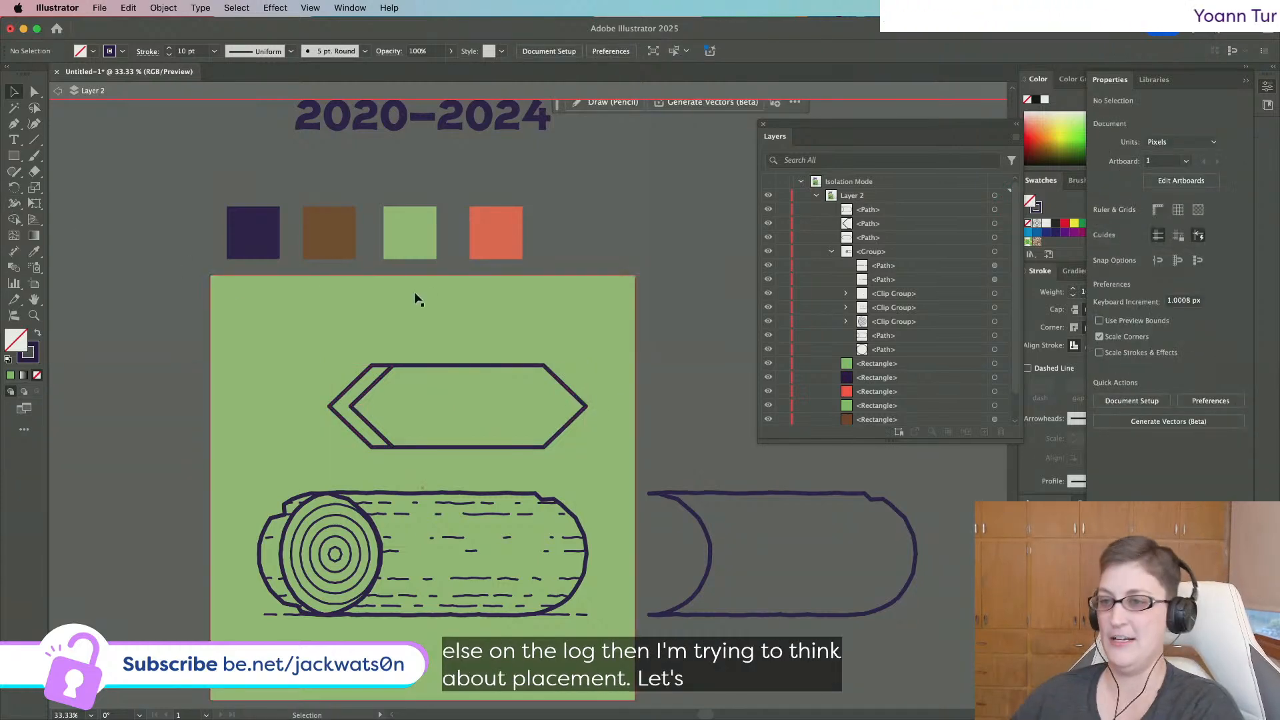
# Apply a Roughen effect to both sign outlines and compare it with undo and redo.
pyautogui.click(366, 379)
pyautogui.keyDown('shift'); pyautogui.click(360, 373); pyautogui.keyUp('shift')
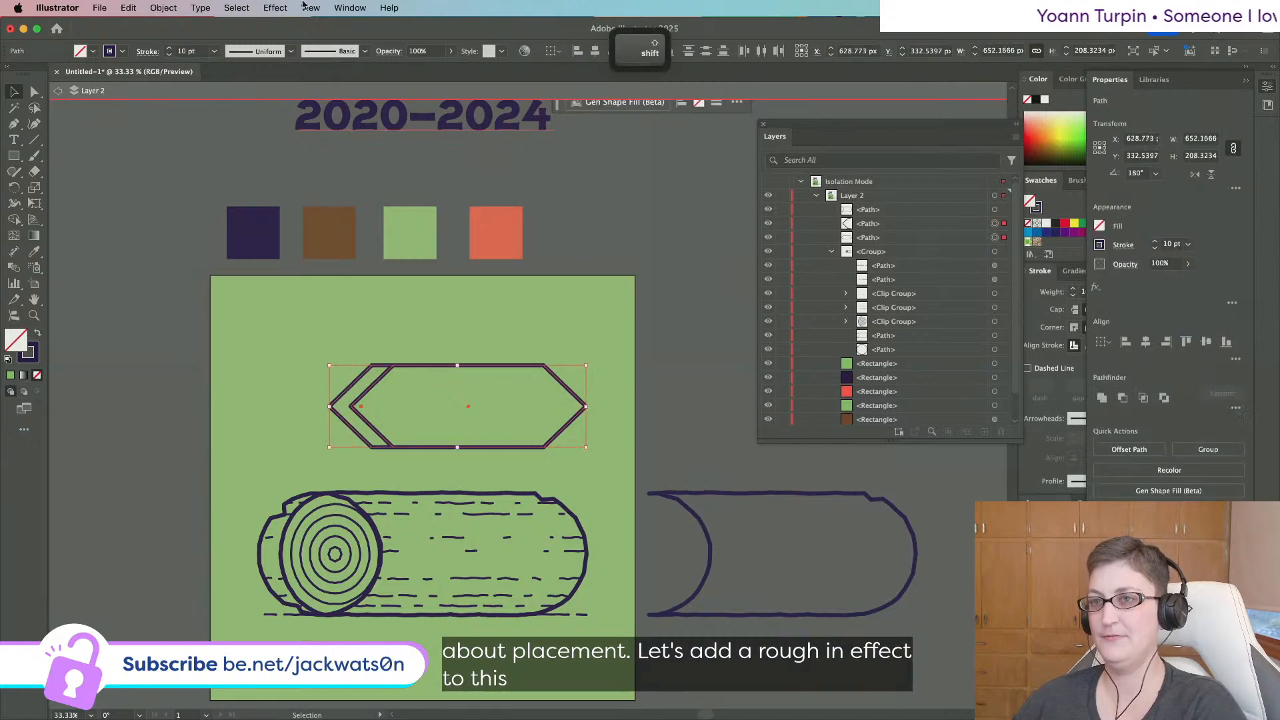
pyautogui.click(275, 8)
pyautogui.click(282, 42)
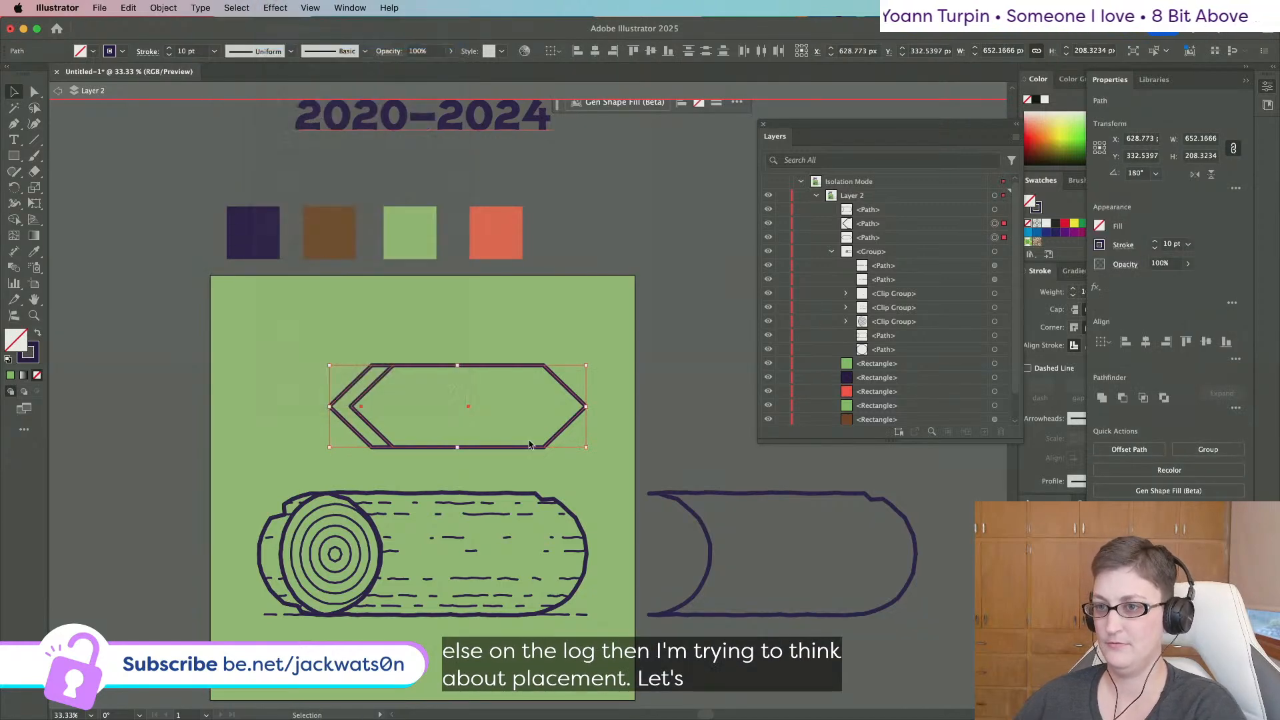
pyautogui.click(899, 427)
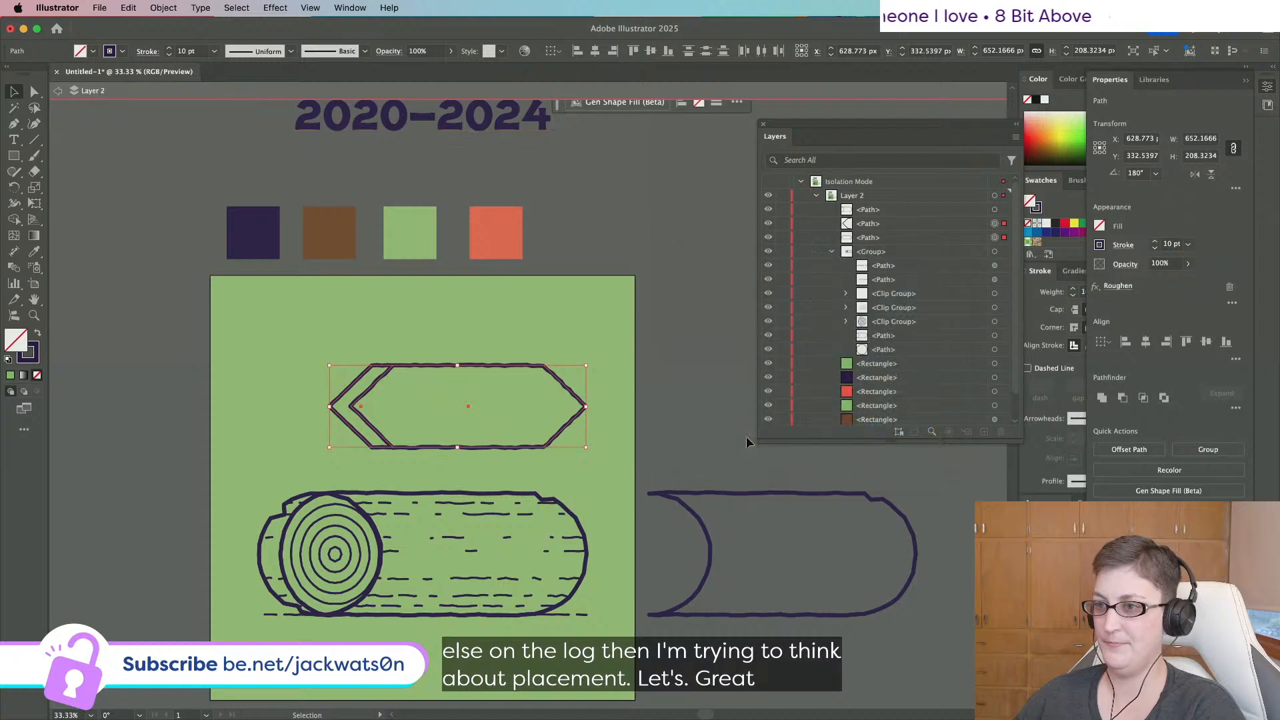
pyautogui.click(690, 435)
pyautogui.press('super+z')
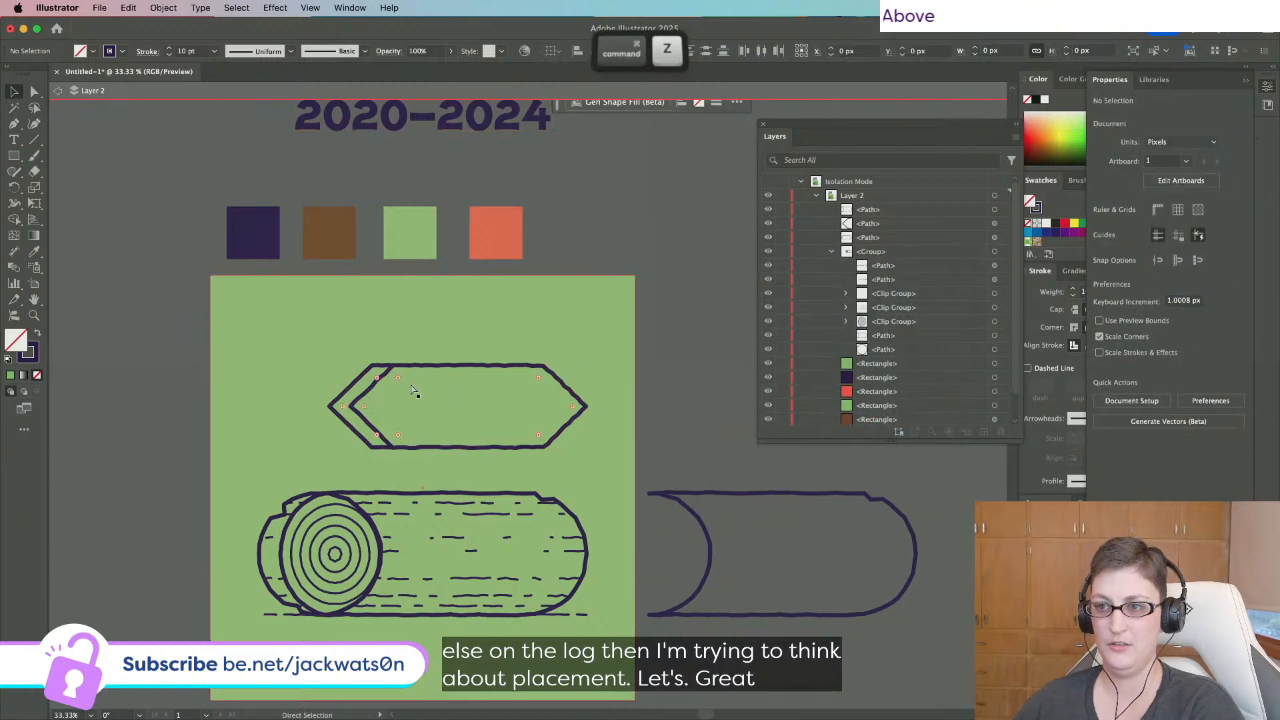
pyautogui.press('shift+super+z')
# Reapply Roughen at 0.3% size with detail 3, after previewing detail 2.
pyautogui.click(275, 7)
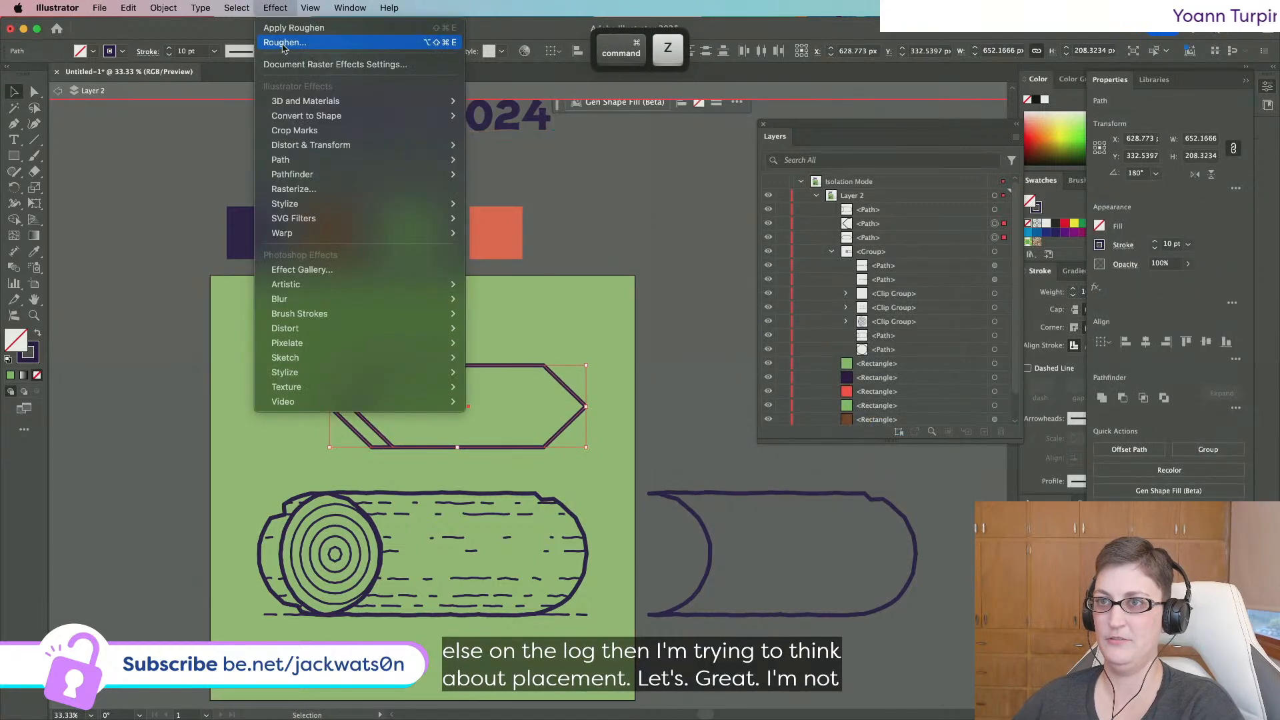
pyautogui.click(282, 43)
pyautogui.press('Tab')
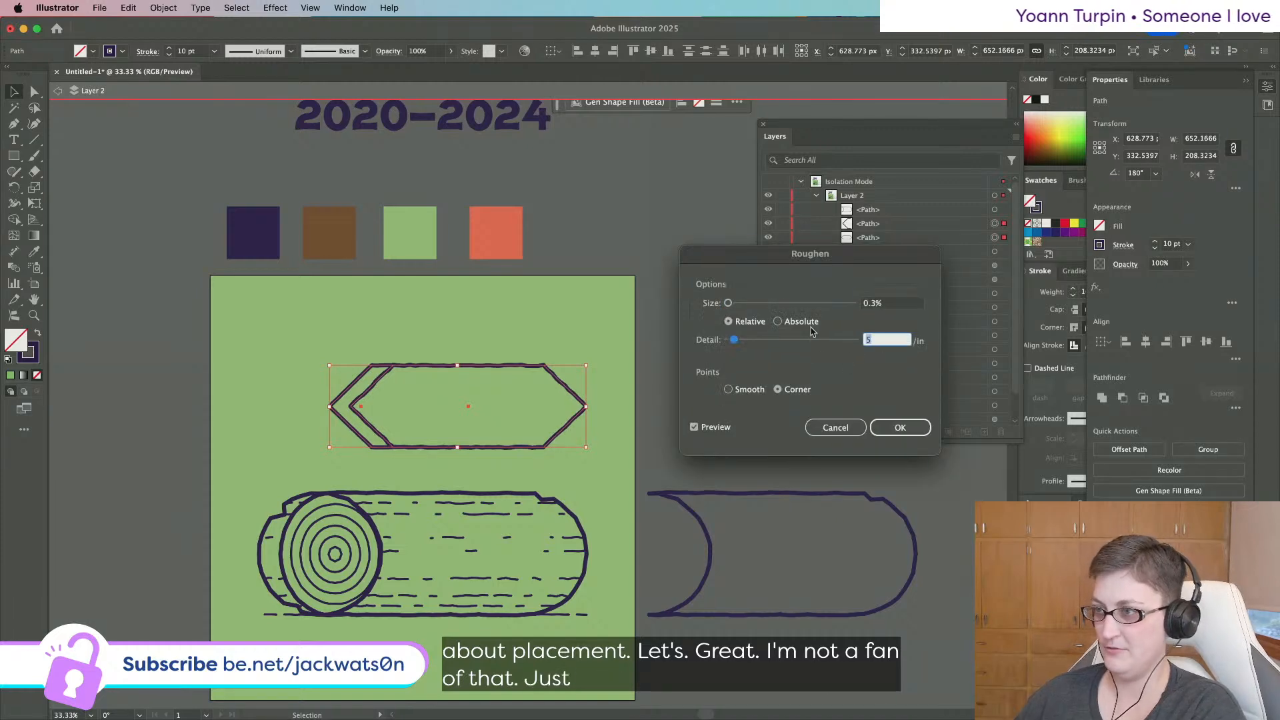
pyautogui.write('3')
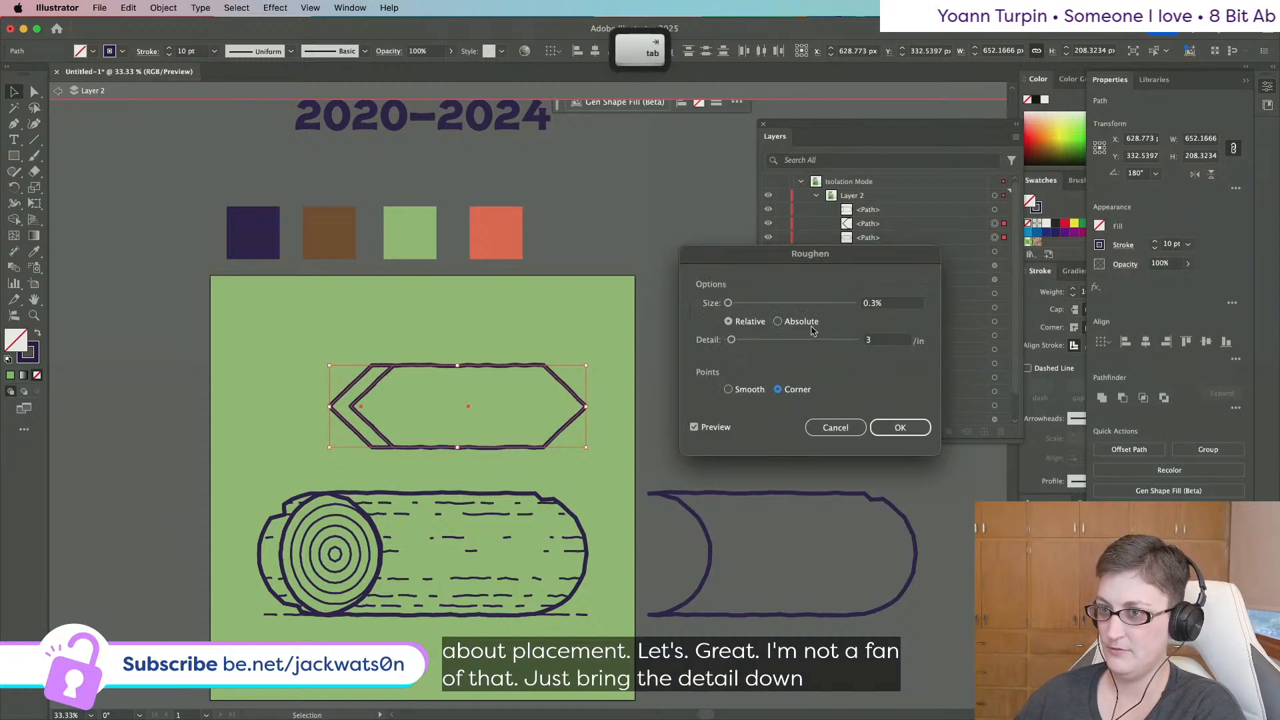
pyautogui.doubleClick(869, 343)
pyautogui.write('2')
pyautogui.press('Tab')
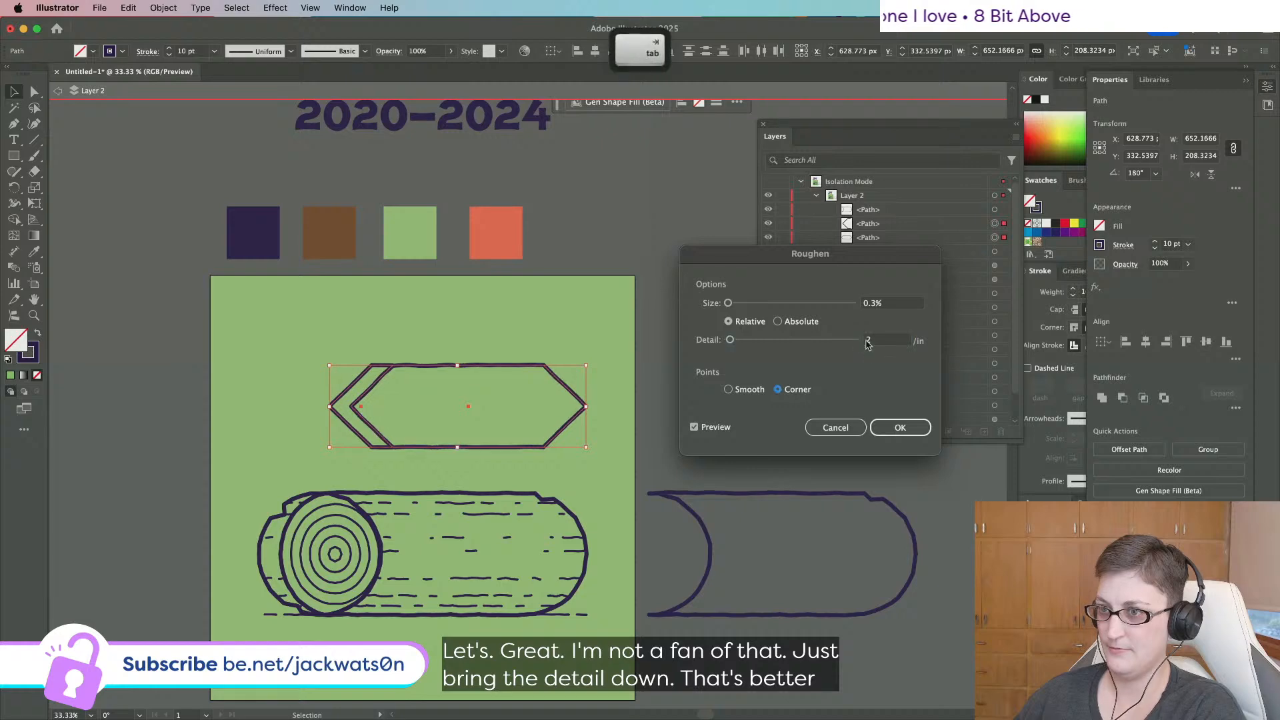
pyautogui.doubleClick(876, 344)
pyautogui.write('3')
pyautogui.press('Tab')
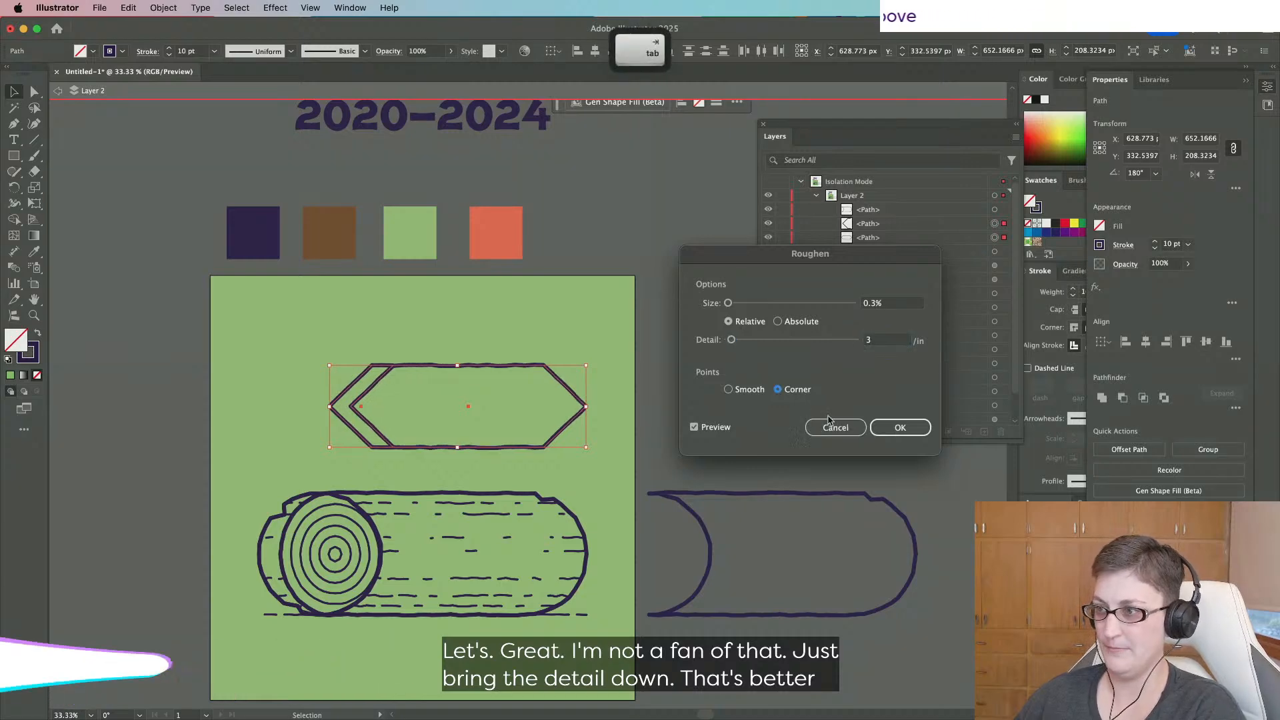
pyautogui.click(900, 427)
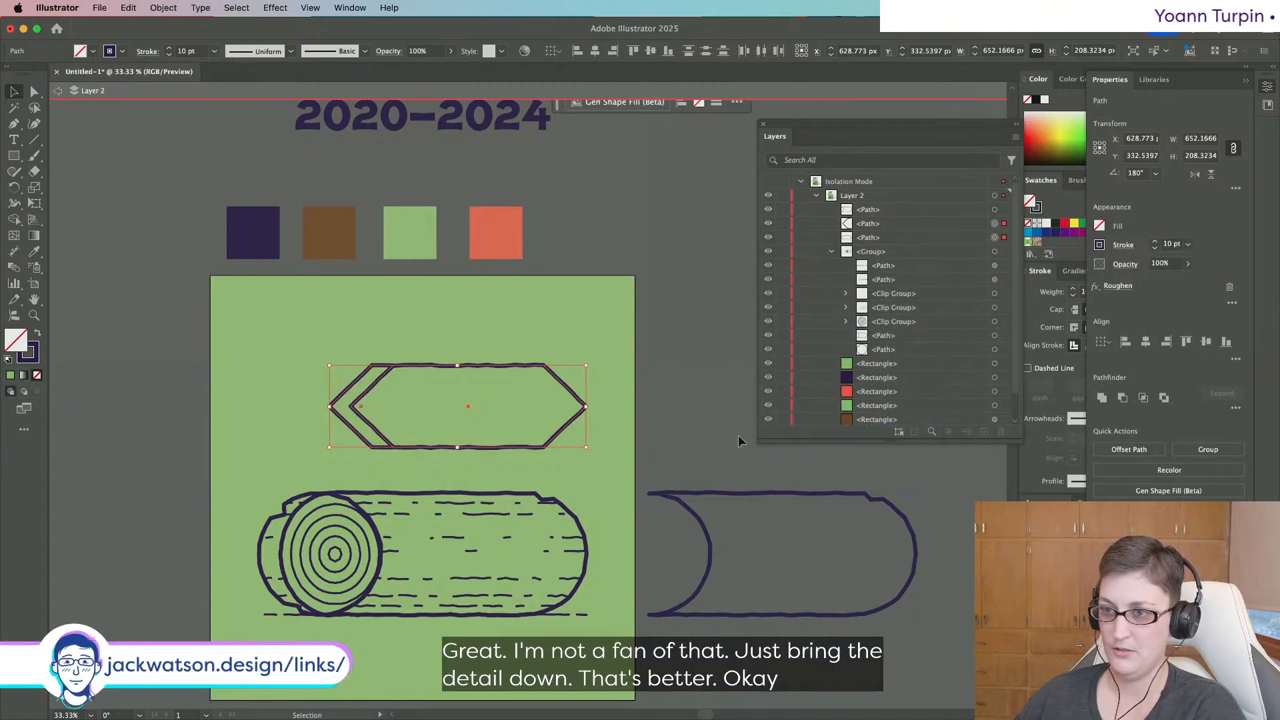
pyautogui.click(738, 435)
# Raise the left chevron's Roughen detail to 5 after previewing detail 4.
pyautogui.click(340, 402)
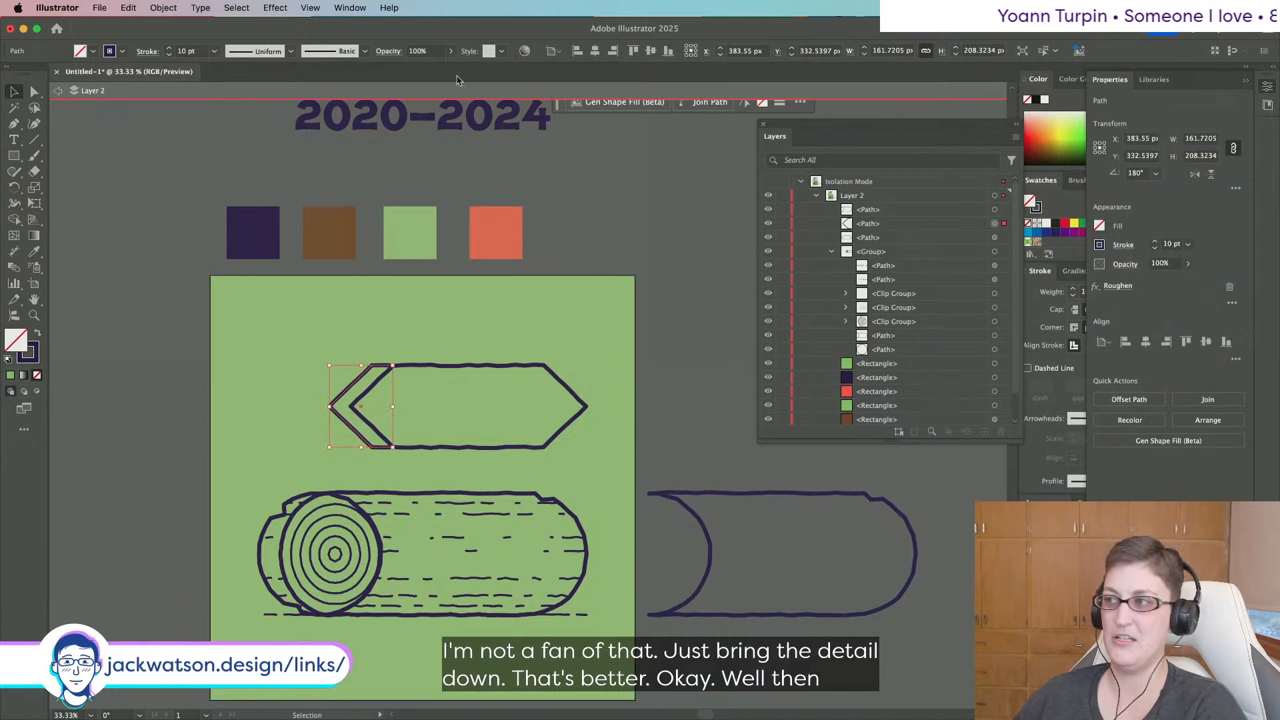
pyautogui.click(1118, 286)
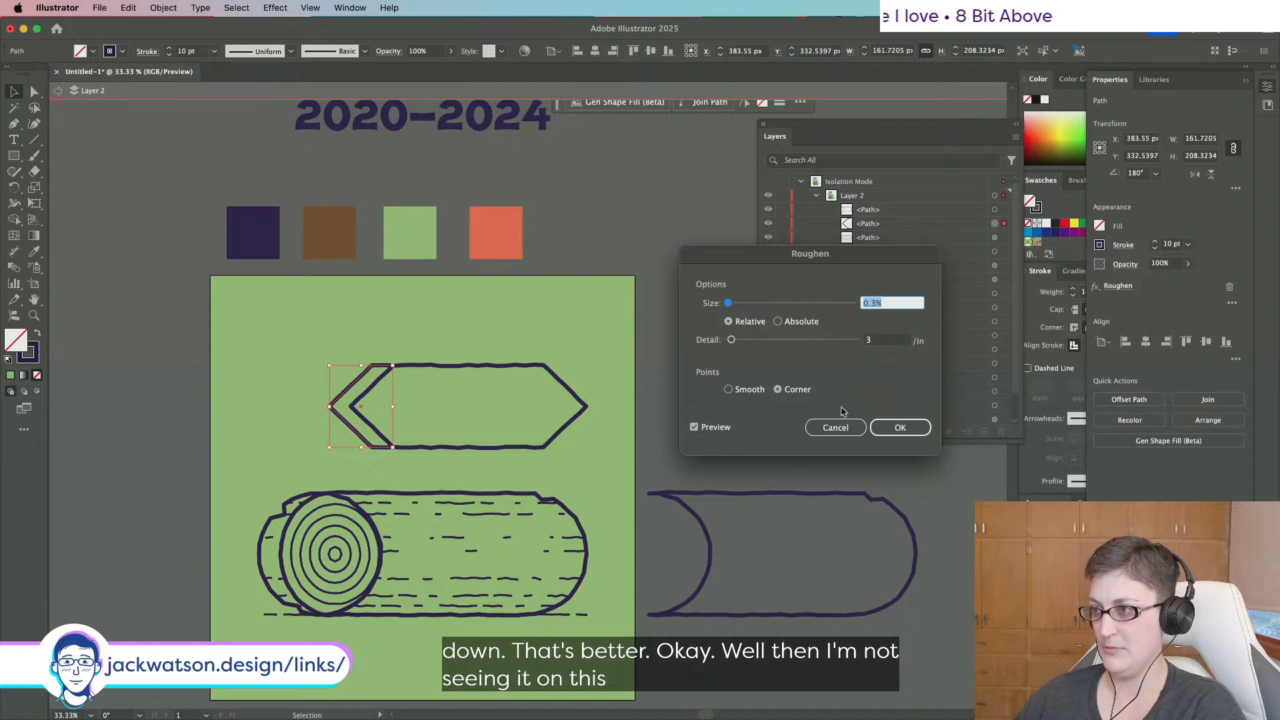
pyautogui.click(869, 341)
pyautogui.write('4')
pyautogui.press('Tab')
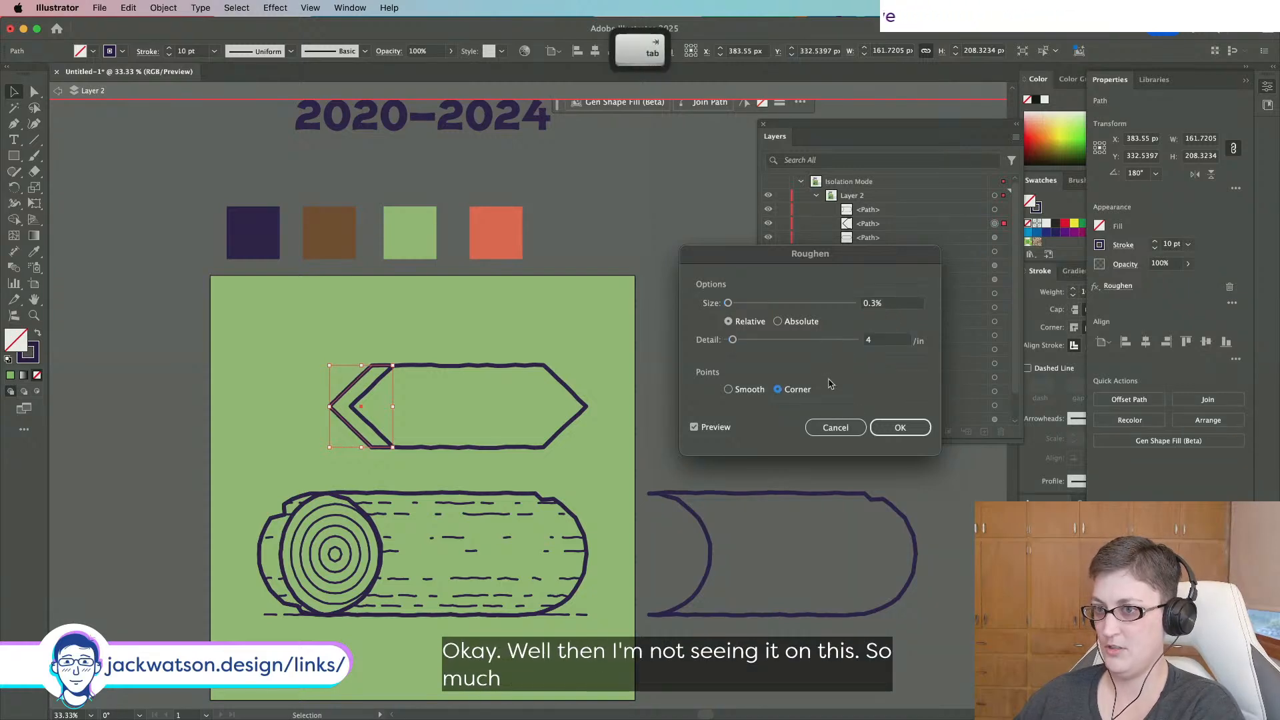
pyautogui.moveTo(887, 340); pyautogui.dragTo(854, 337)
pyautogui.write('5')
pyautogui.press('Tab')
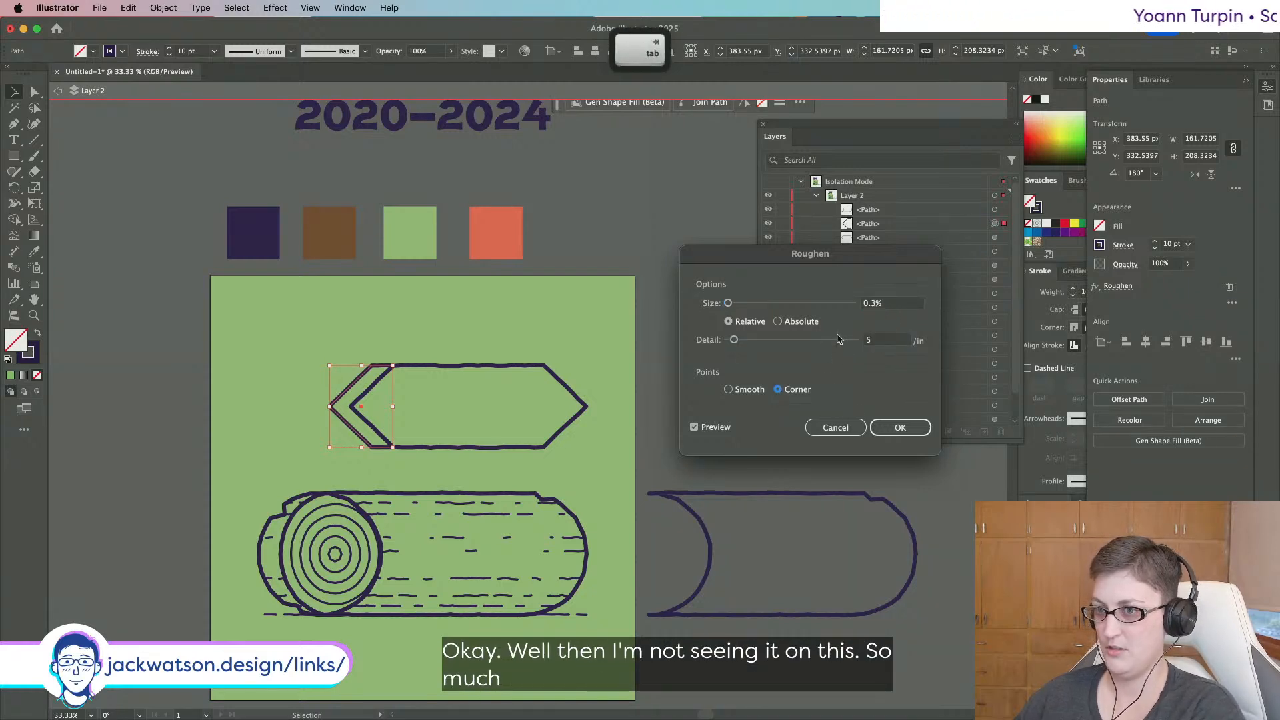
pyautogui.click(900, 427)
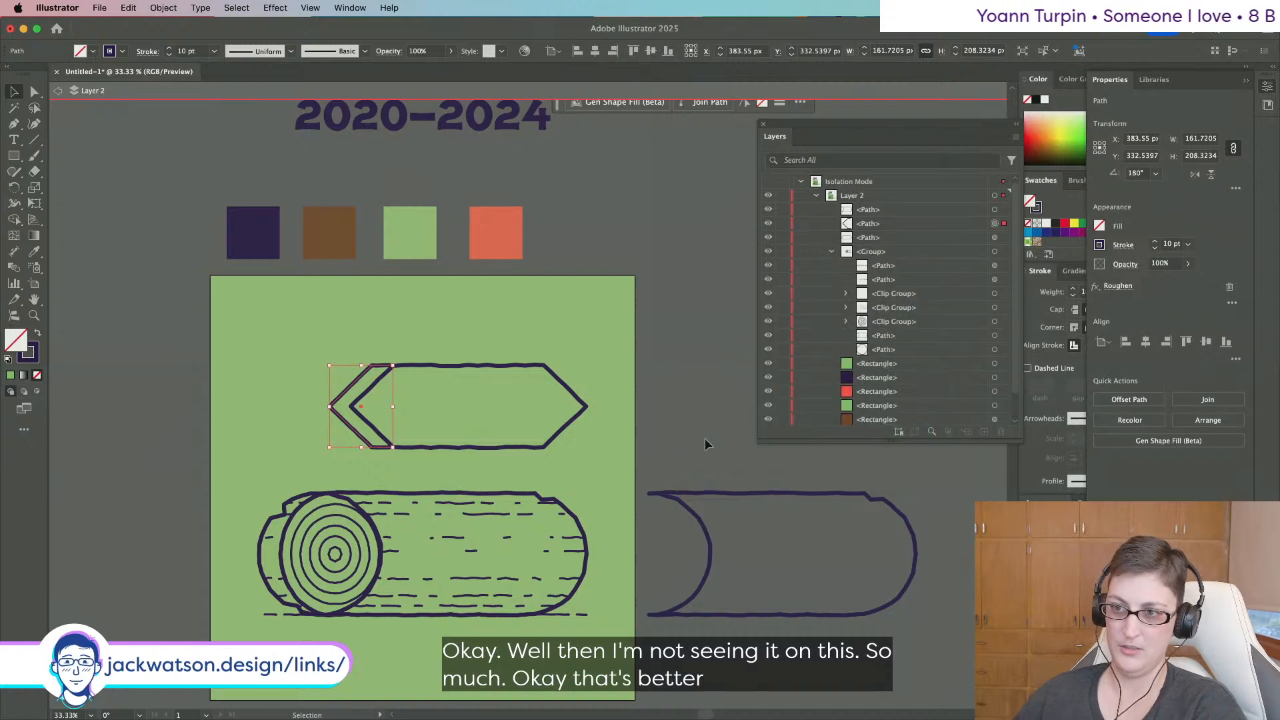
pyautogui.click(703, 440)
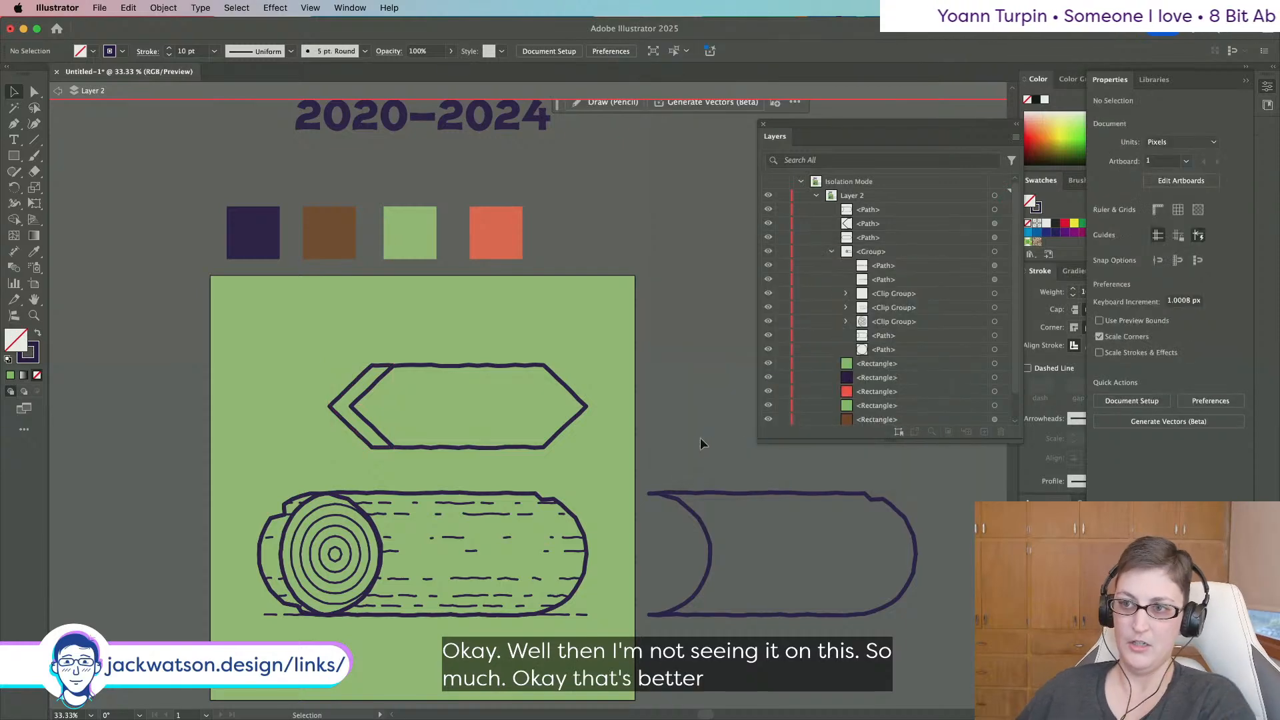
pyautogui.click(14, 124)
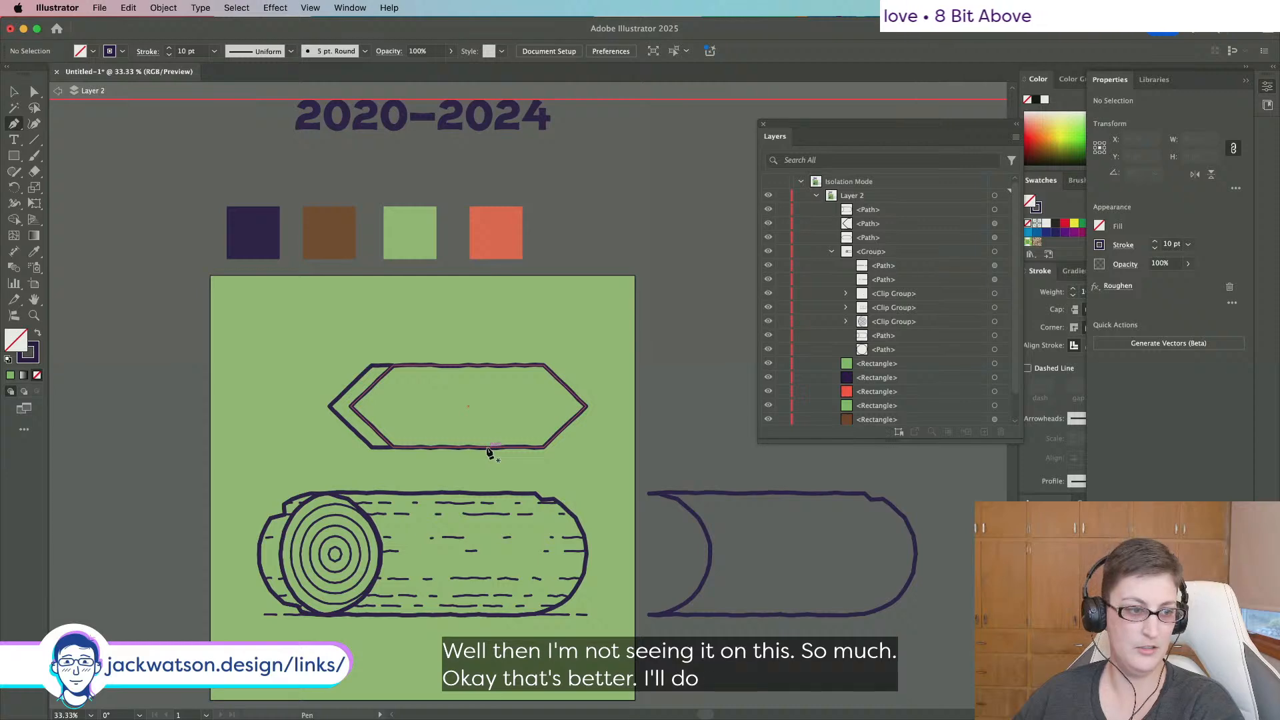
# Draw a post line from the sign's bottom to the log and duplicate it into three posts.
pyautogui.click(488, 448)
pyautogui.keyDown('shift'); pyautogui.click(487, 494); pyautogui.keyUp('shift')
pyautogui.press('super+shift+a')
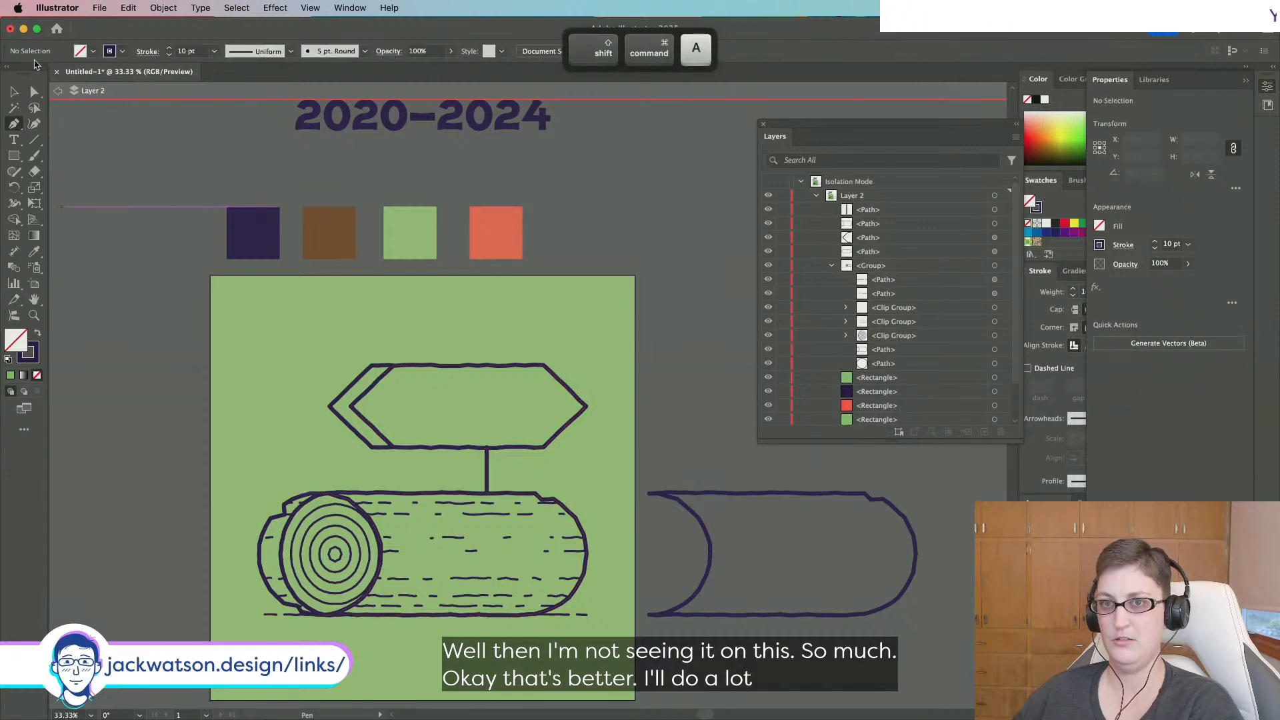
pyautogui.keyDown('super'); pyautogui.click(487, 478); pyautogui.keyUp('super')
pyautogui.press('super+c')
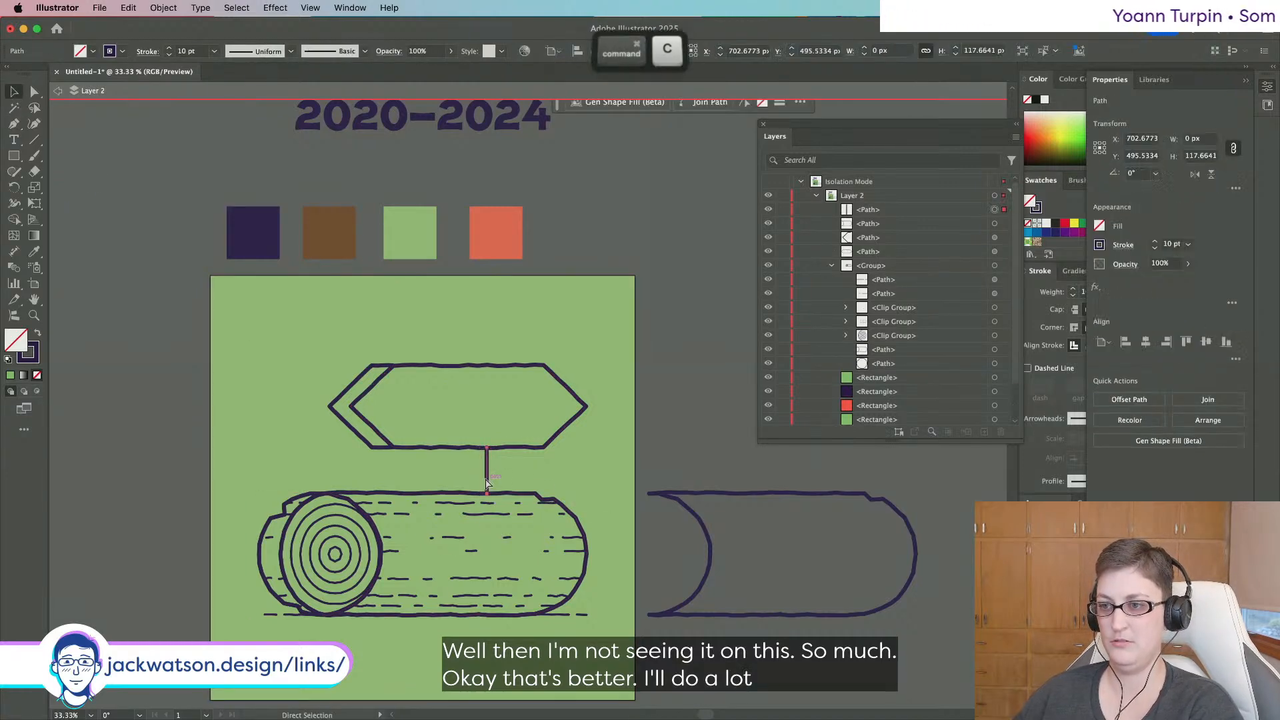
pyautogui.press('super+f')
pyautogui.moveTo(487, 480); pyautogui.dragTo(444, 483)
pyautogui.press('super+c')
pyautogui.press('super+f')
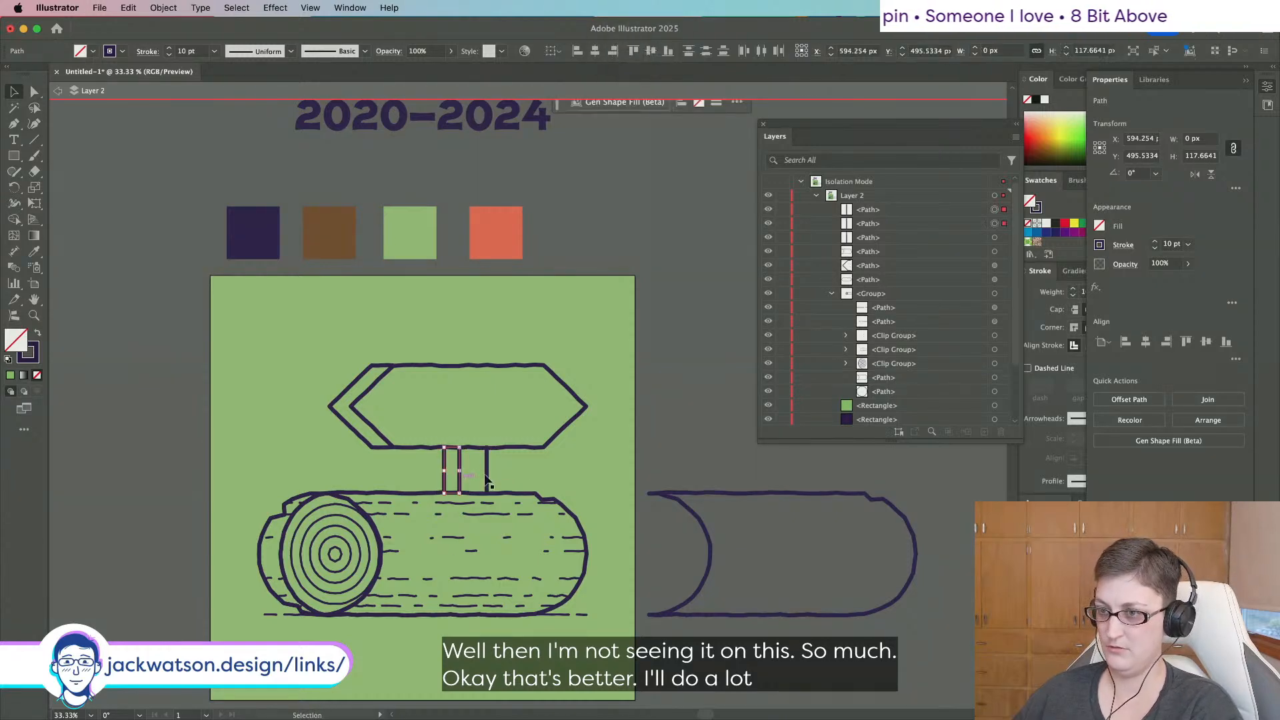
pyautogui.keyDown('shift'); pyautogui.click(487, 478); pyautogui.keyUp('shift')
# Roughen the three post lines at detail 5 and 1.5% size, then group them.
pyautogui.click(273, 8)
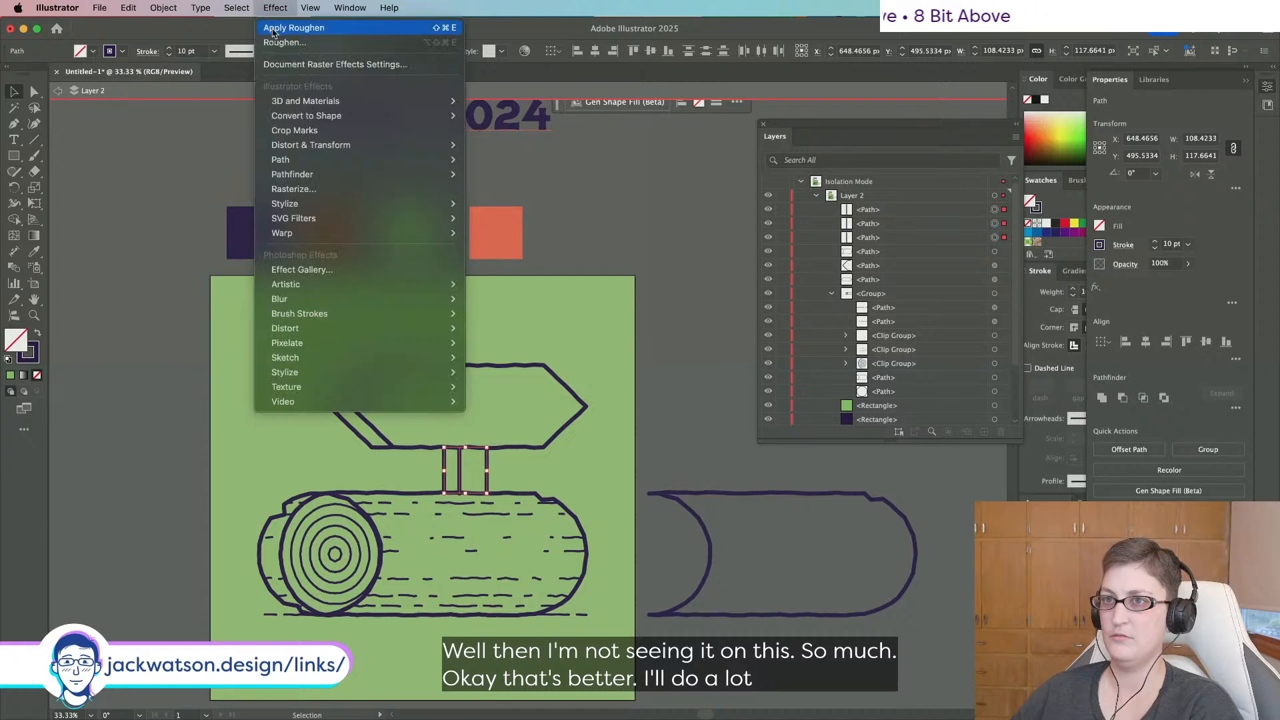
pyautogui.click(273, 29)
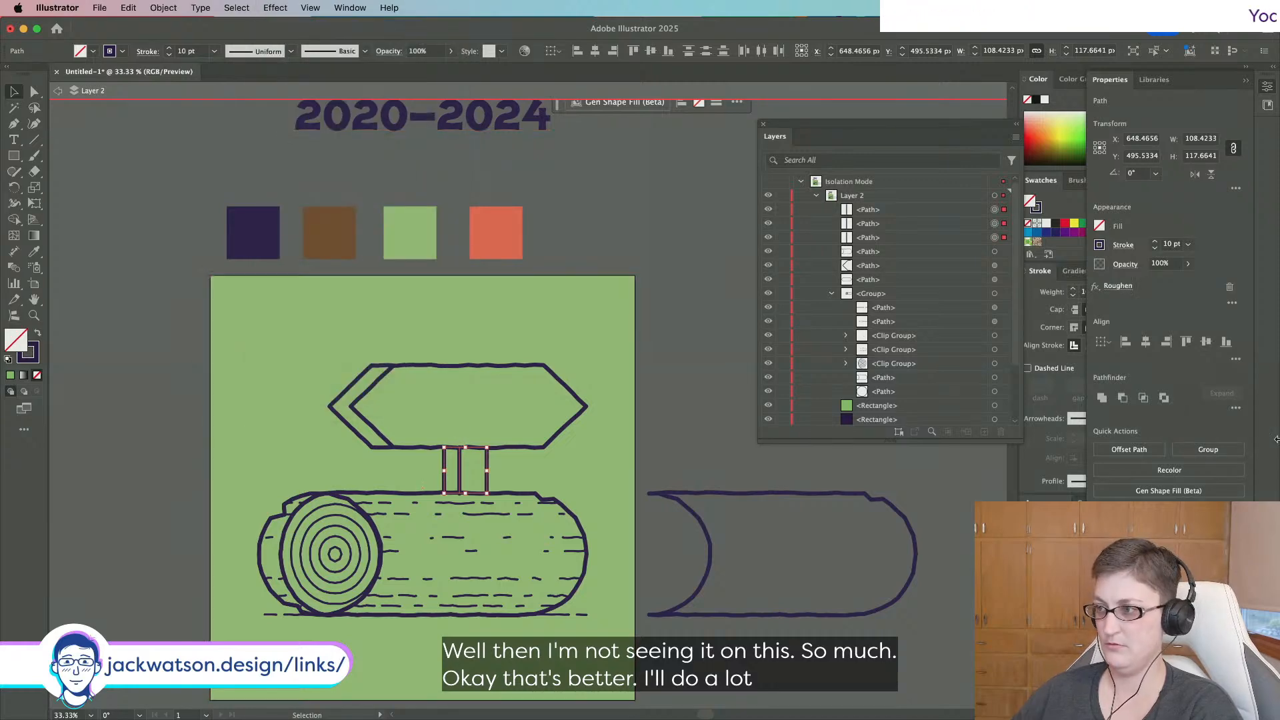
pyautogui.click(1118, 286)
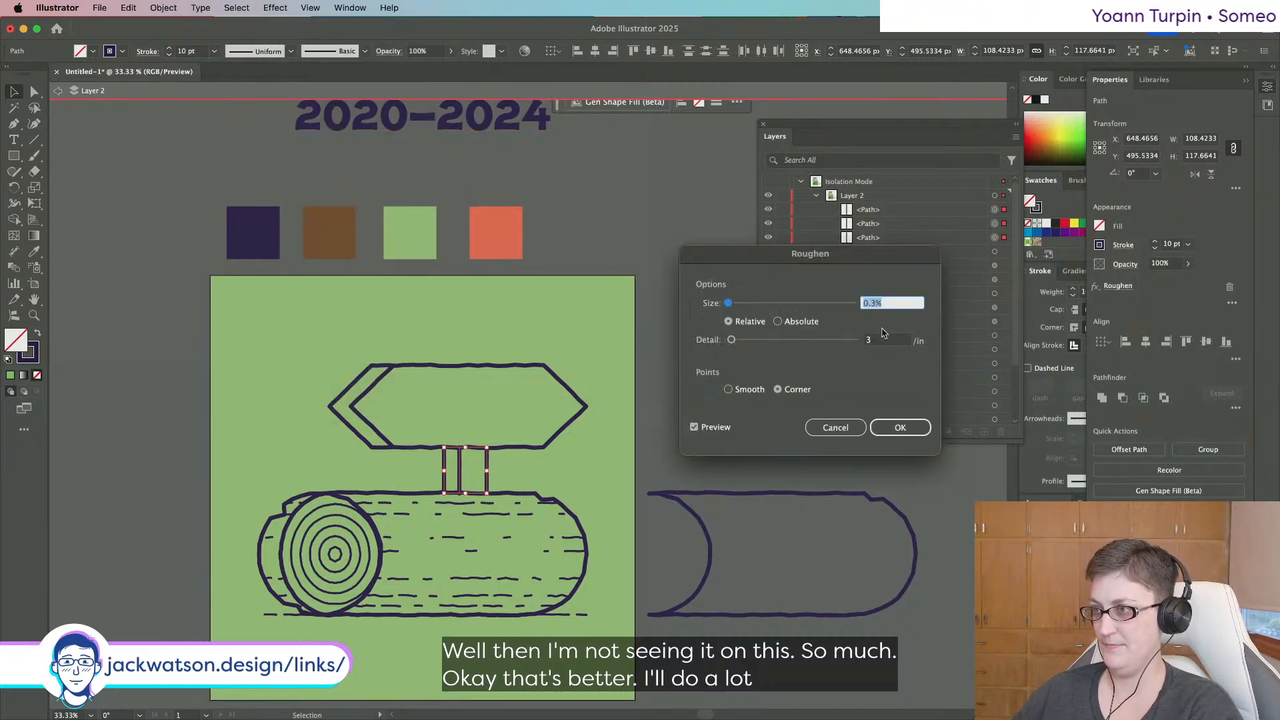
pyautogui.click(735, 340)
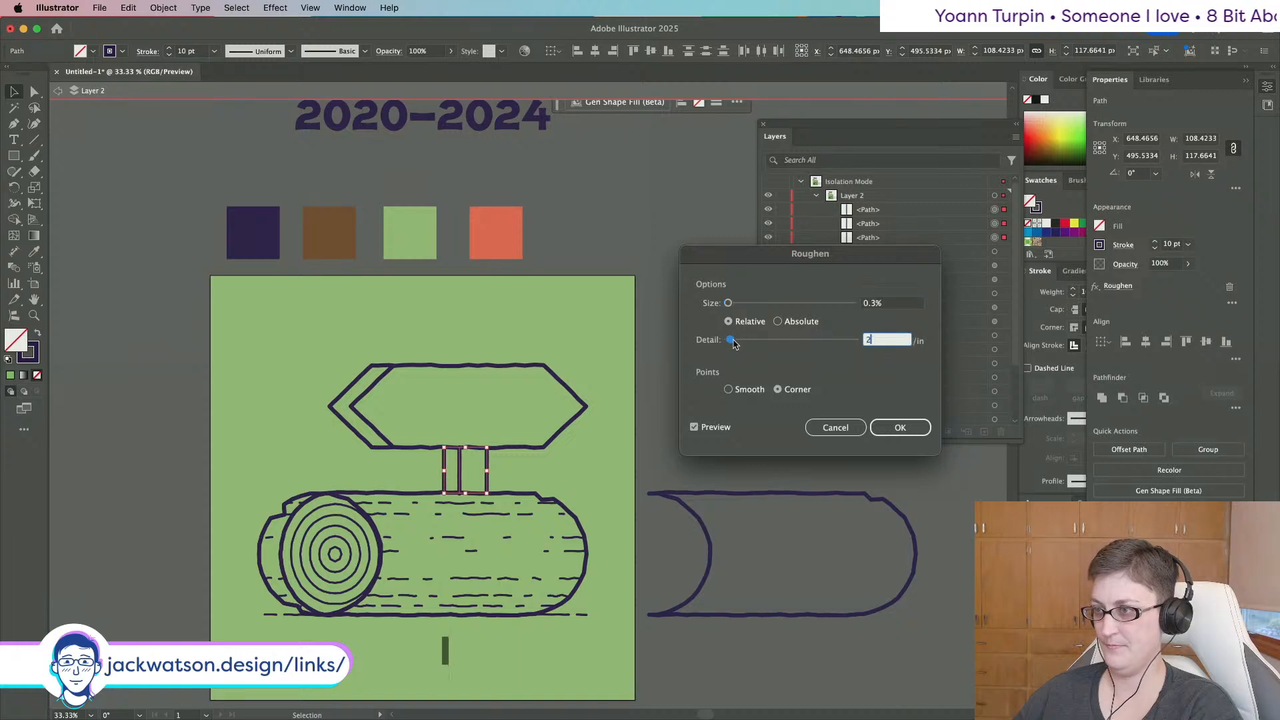
pyautogui.write('5')
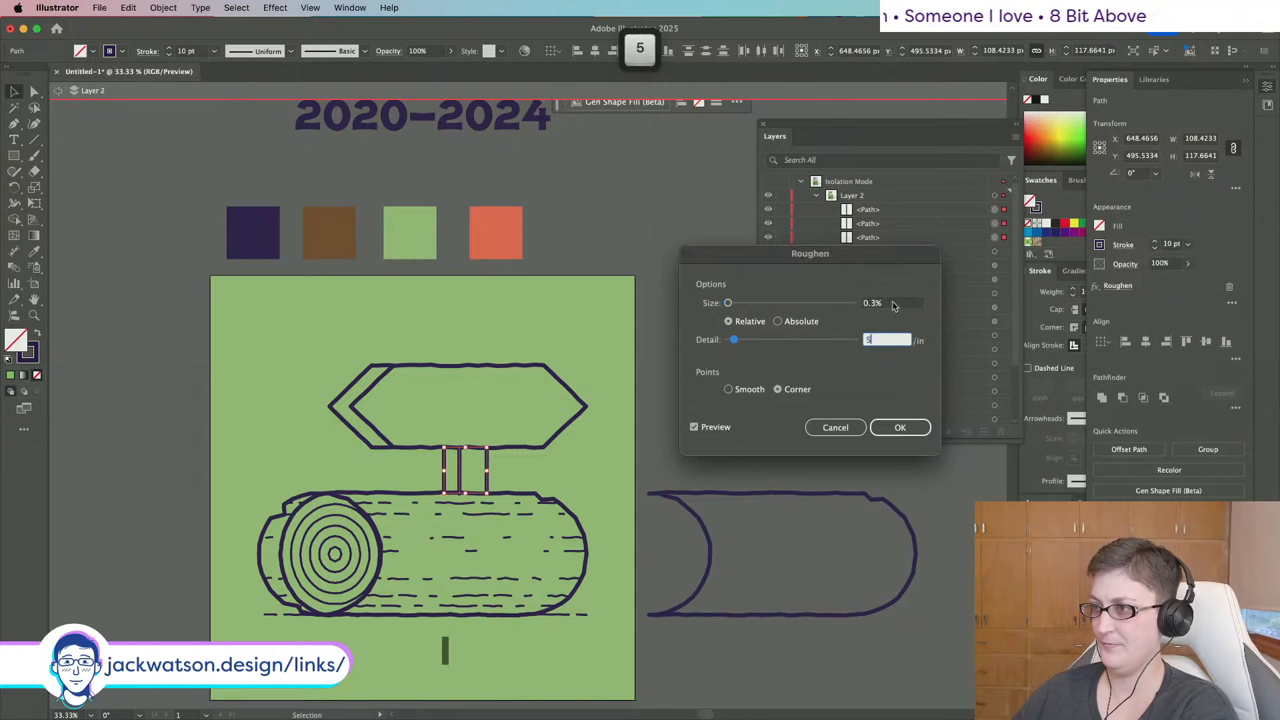
pyautogui.press('Tab')
pyautogui.write('0.5')
pyautogui.press('Tab')
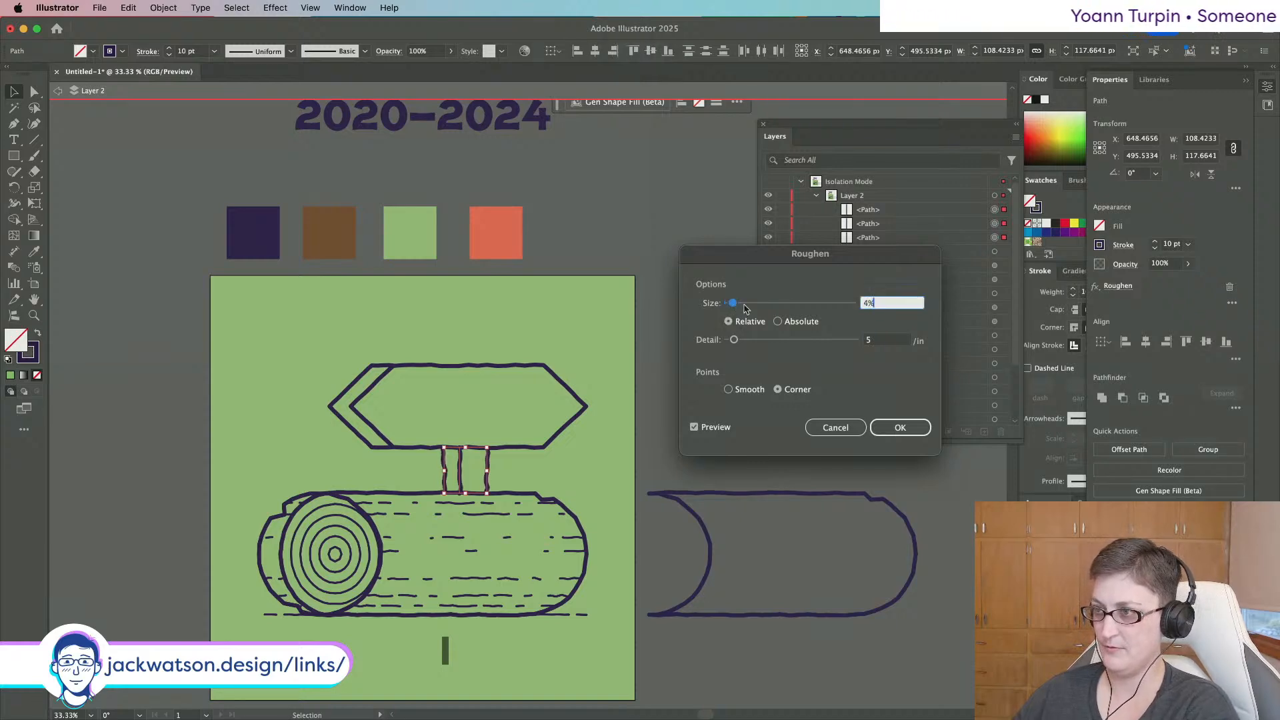
pyautogui.write('1')
pyautogui.press('Tab')
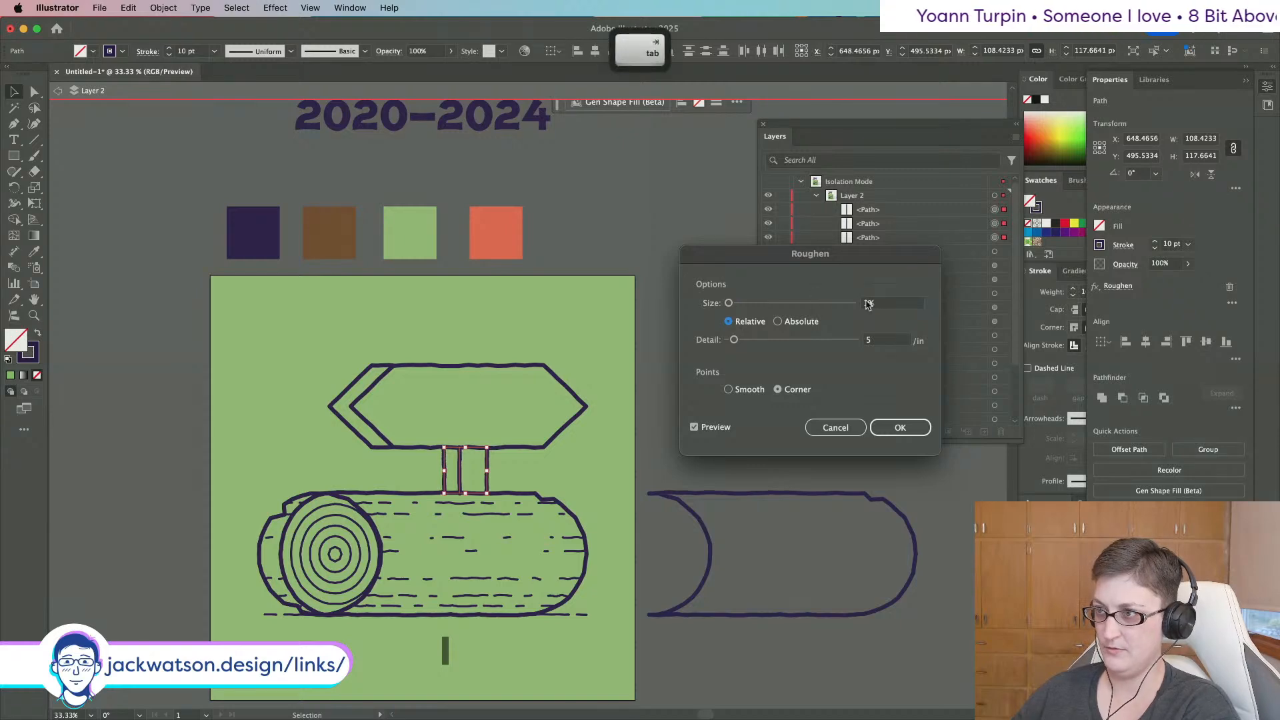
pyautogui.click(868, 304)
pyautogui.write('1.5')
pyautogui.press('Tab')
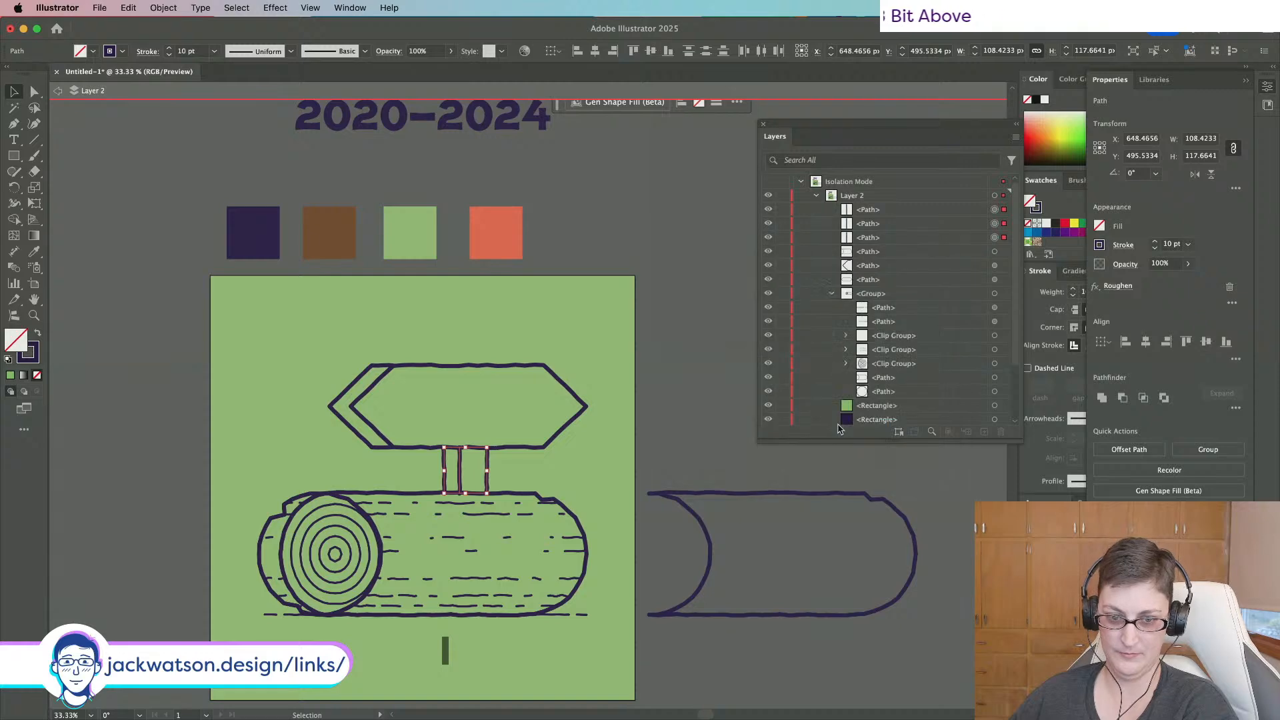
pyautogui.press('super+g')
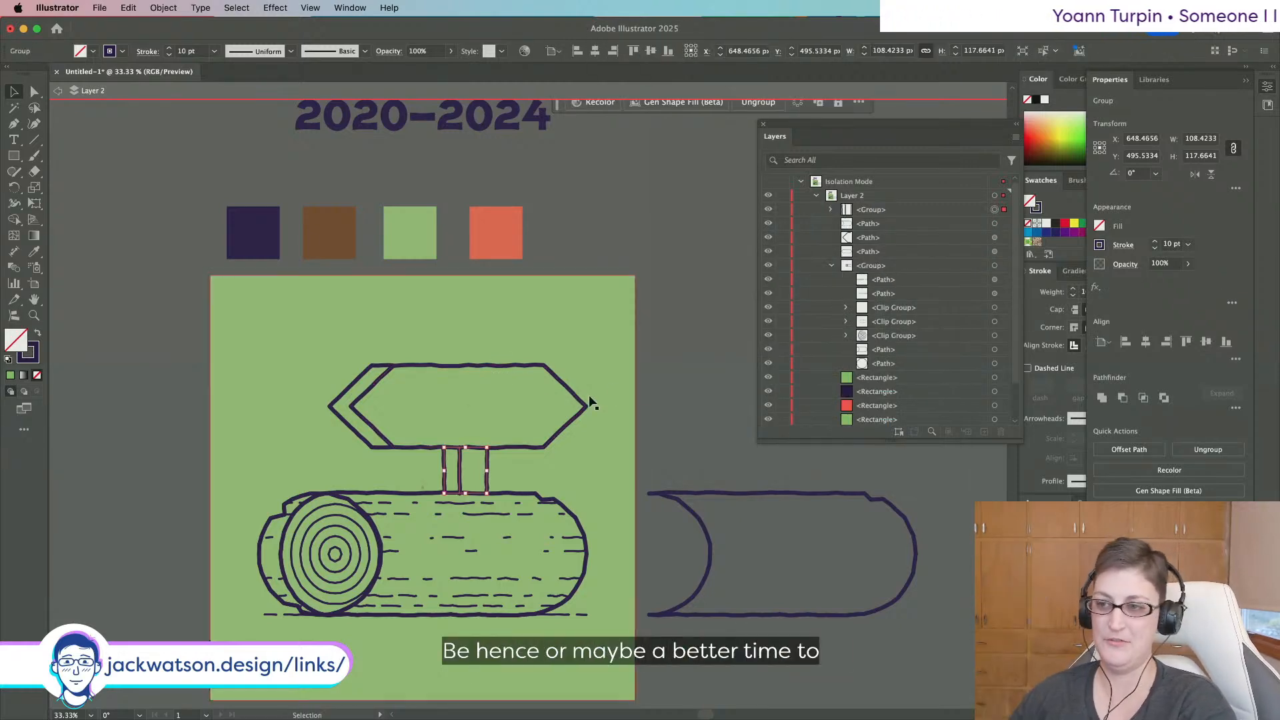
# Lower the post group's top slightly and nudge the post lines' bottom ends up onto the log.
pyautogui.click(654, 418)
pyautogui.scroll(2, 487, 467)
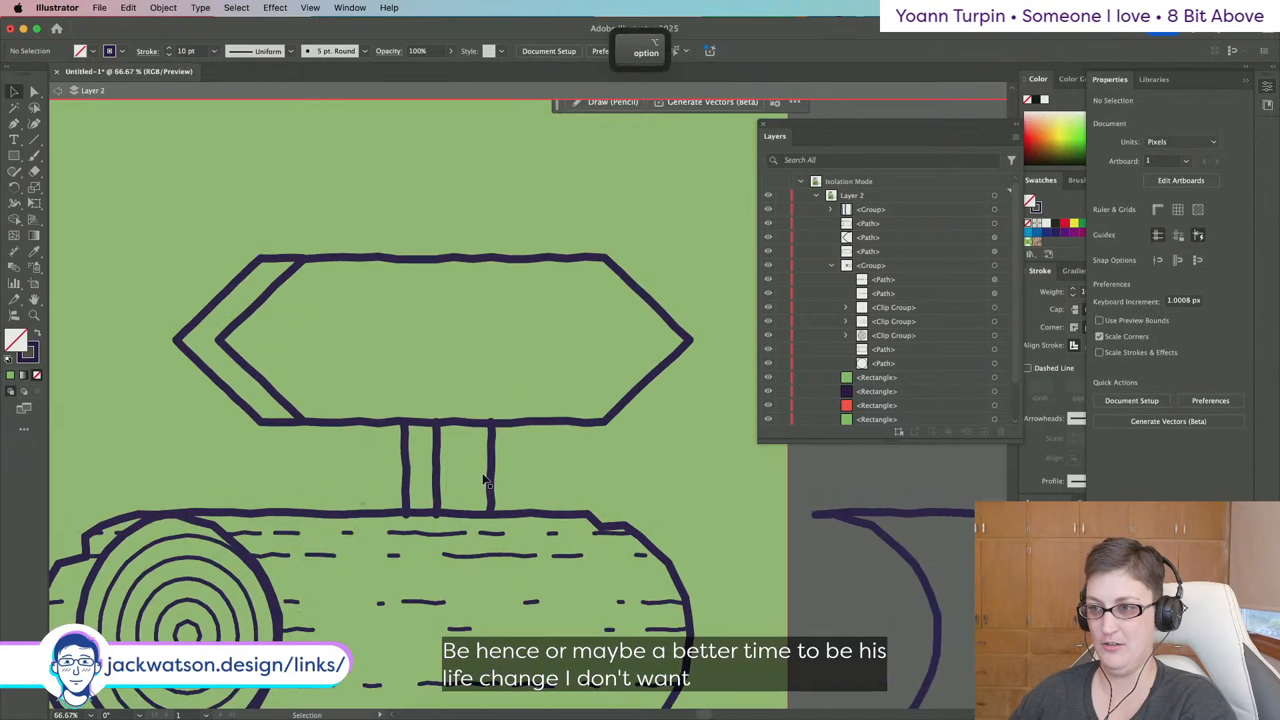
pyautogui.click(493, 467)
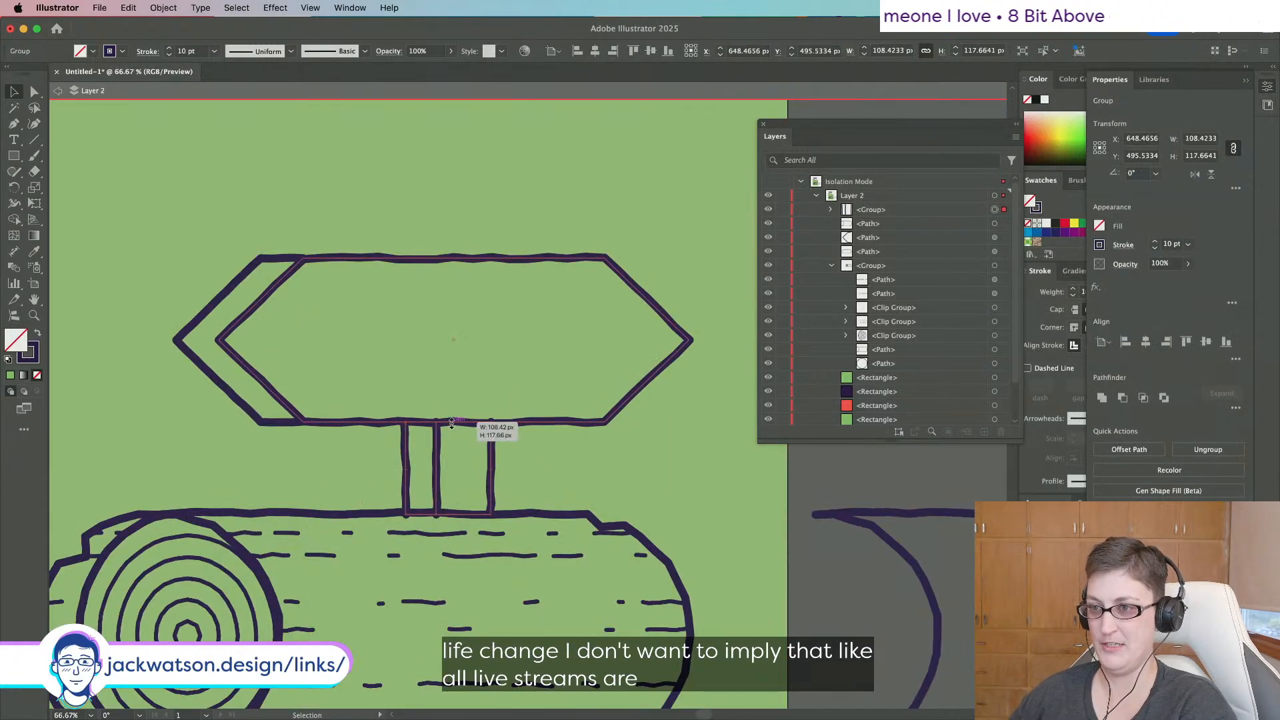
pyautogui.moveTo(452, 425); pyautogui.dragTo(452, 427)
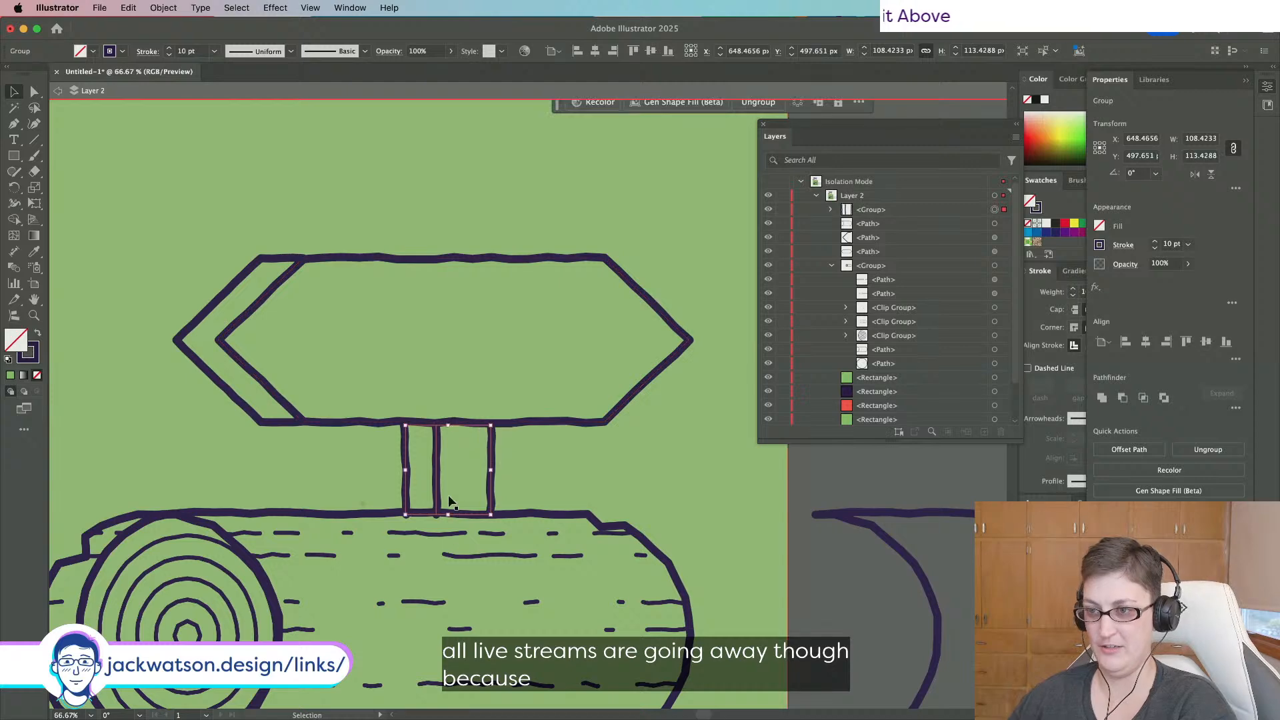
pyautogui.click(39, 93)
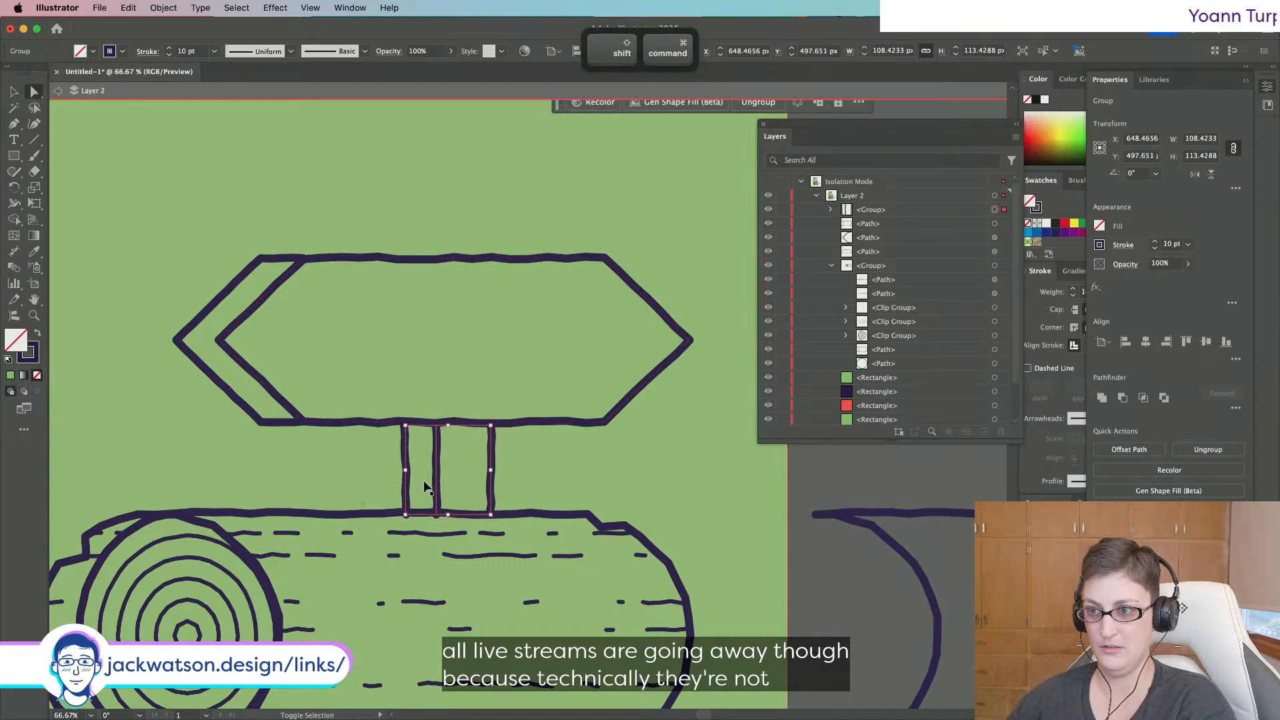
pyautogui.press('shift+super+a')
pyautogui.click(437, 515)
pyautogui.moveTo(436, 515); pyautogui.dragTo(436, 514)
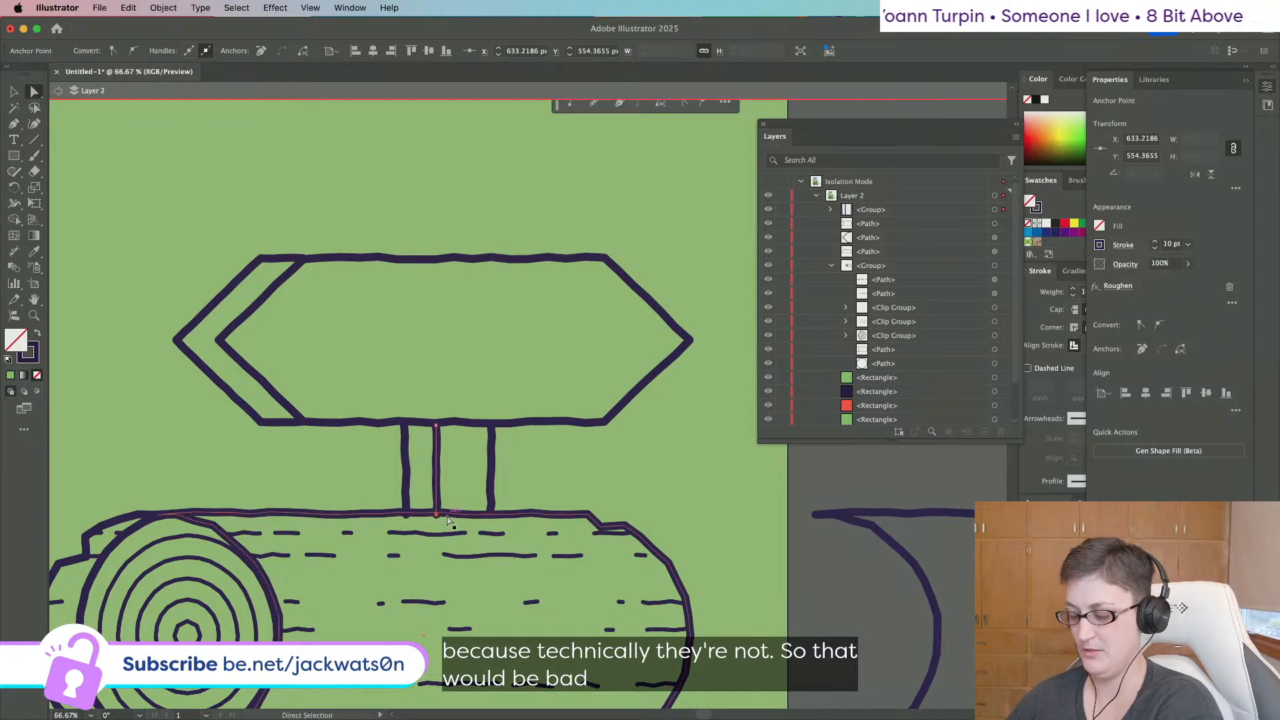
pyautogui.press('Up')
pyautogui.press('Up')
pyautogui.click(406, 511)
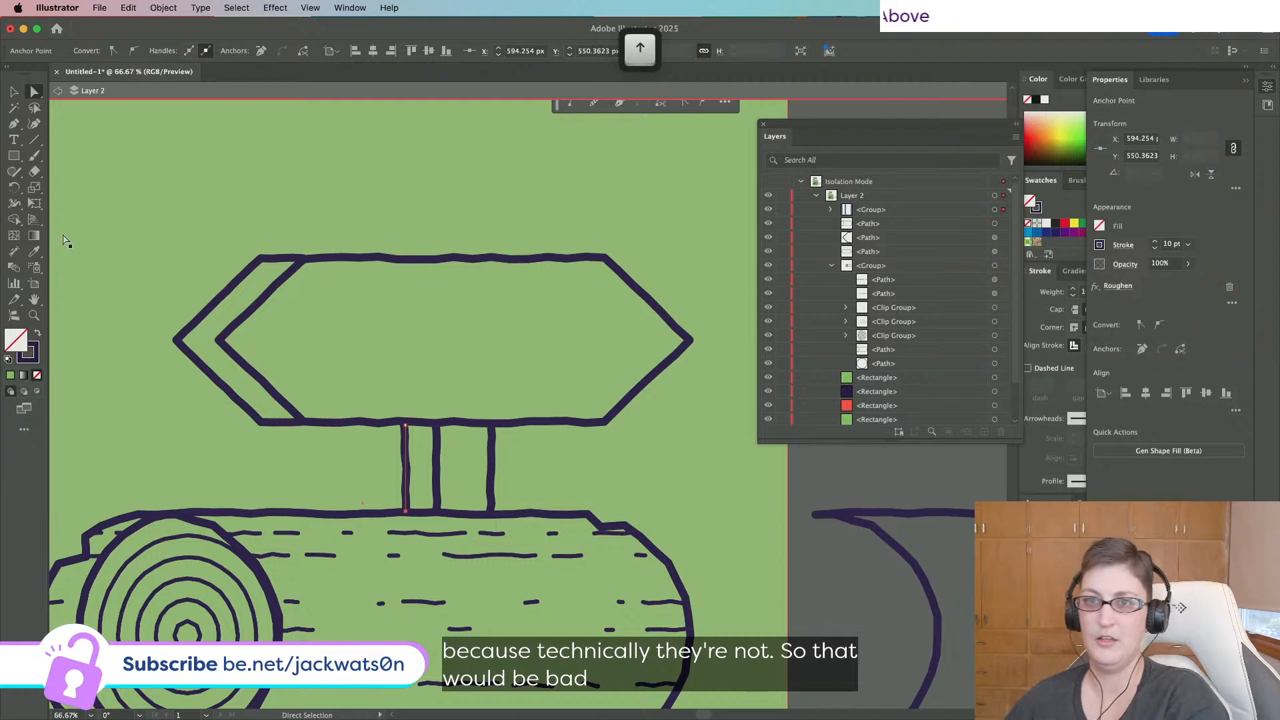
# Zoom out and select the sign's hexagon board together with the post and arrow outline.
pyautogui.press('shift+super+a')
pyautogui.press('super+minus')
pyautogui.press('super+minus')
pyautogui.press('super+minus')
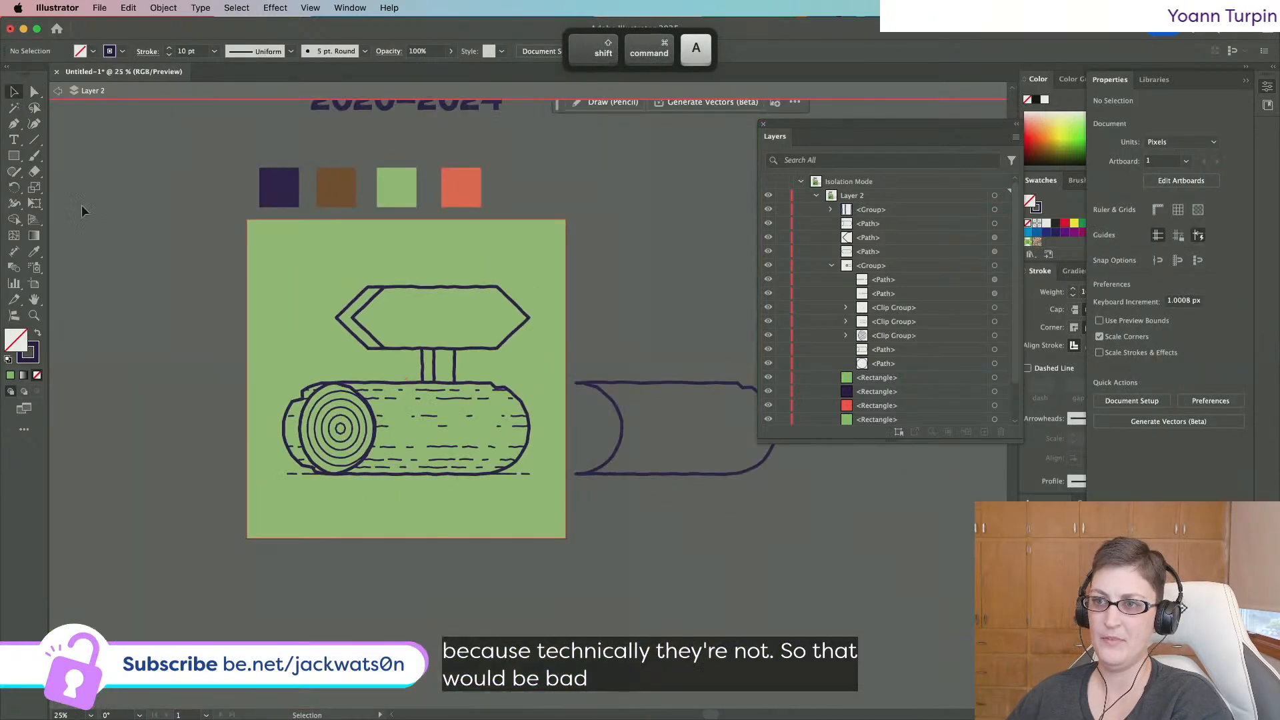
pyautogui.scroll(5, 614, 266)
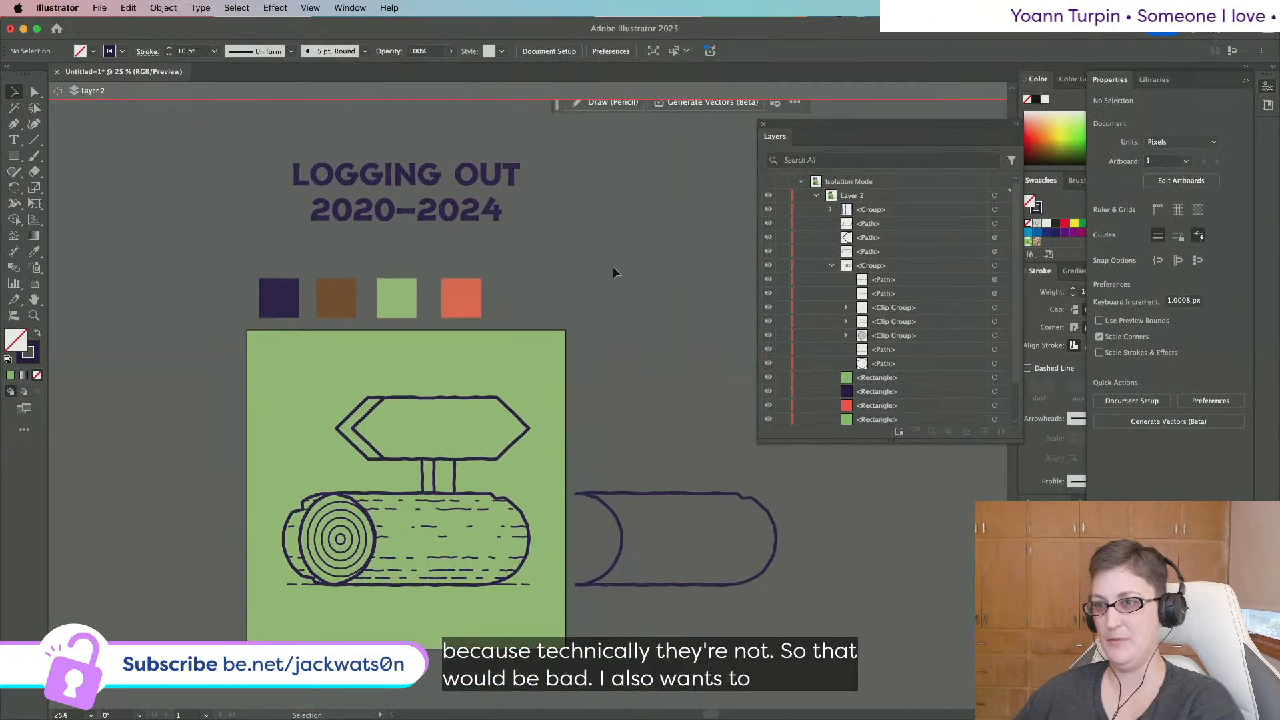
pyautogui.click(454, 425)
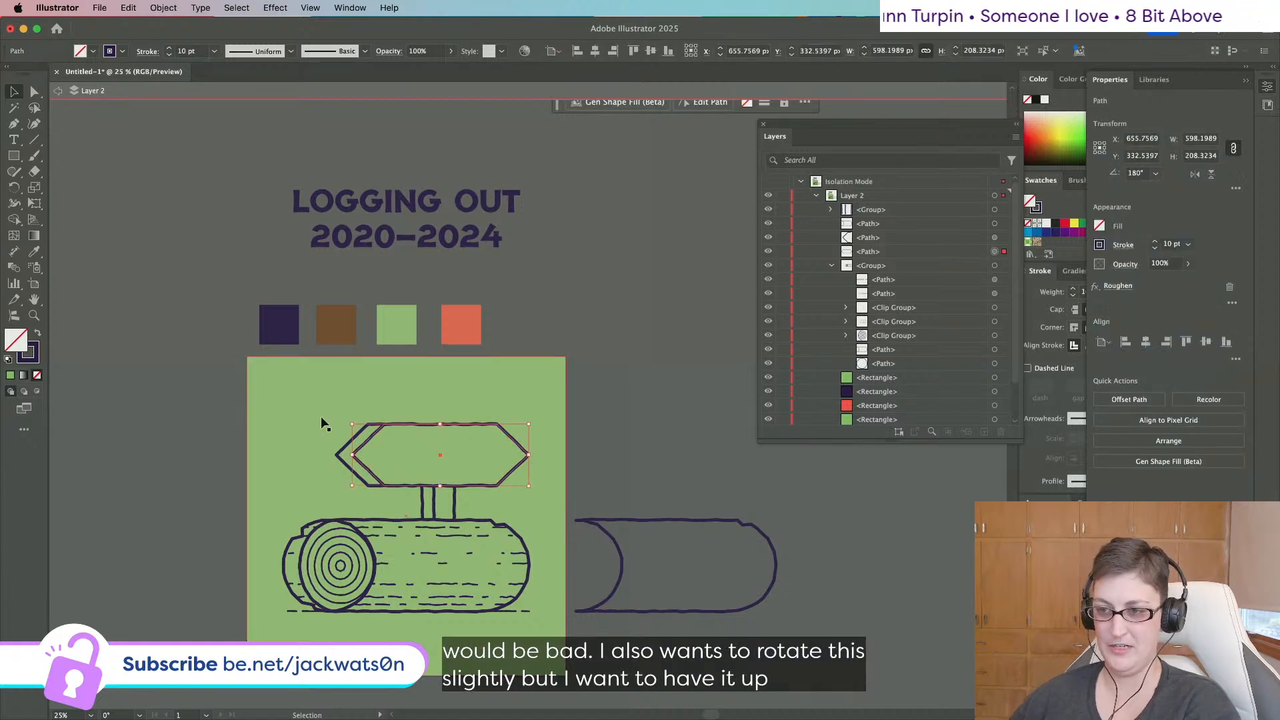
pyautogui.moveTo(156, 427); pyautogui.dragTo(569, 493)
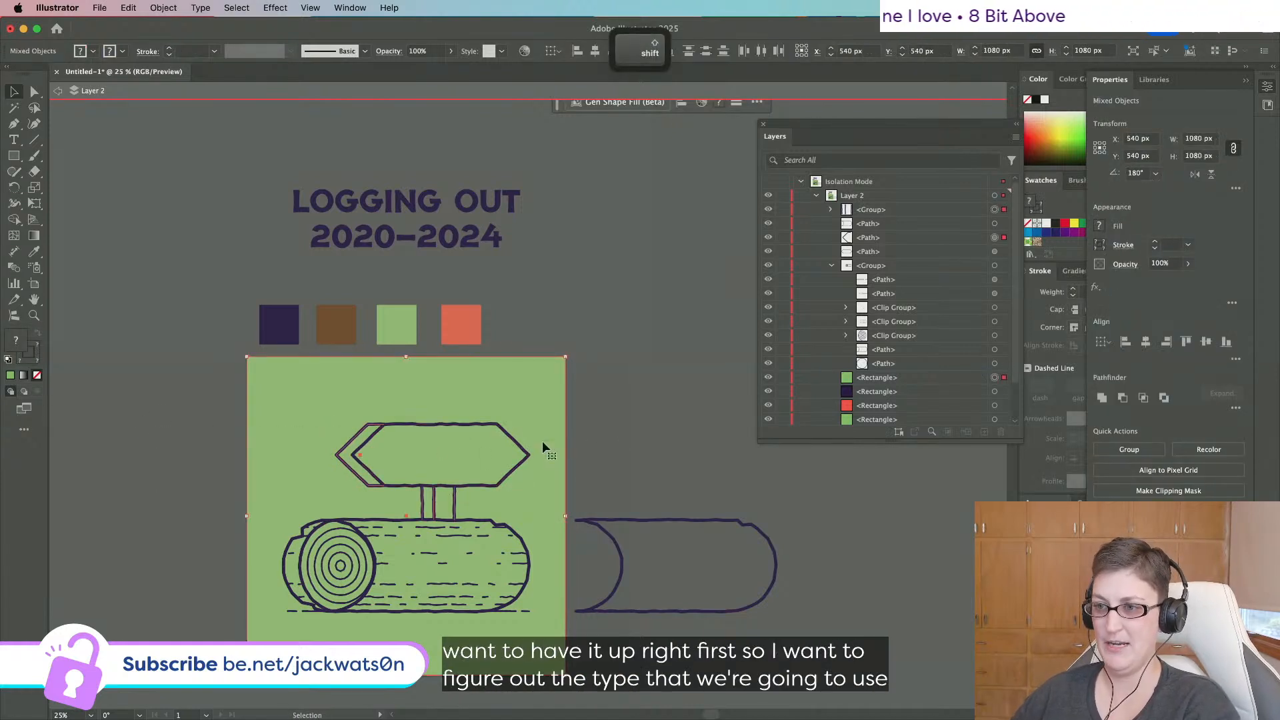
# Group the hexagon, arrow and post without the background and park the group off-artboard at upper left.
pyautogui.keyDown('shift'); pyautogui.click(559, 458); pyautogui.keyUp('shift')
pyautogui.keyDown('shift'); pyautogui.click(560, 464); pyautogui.keyUp('shift')
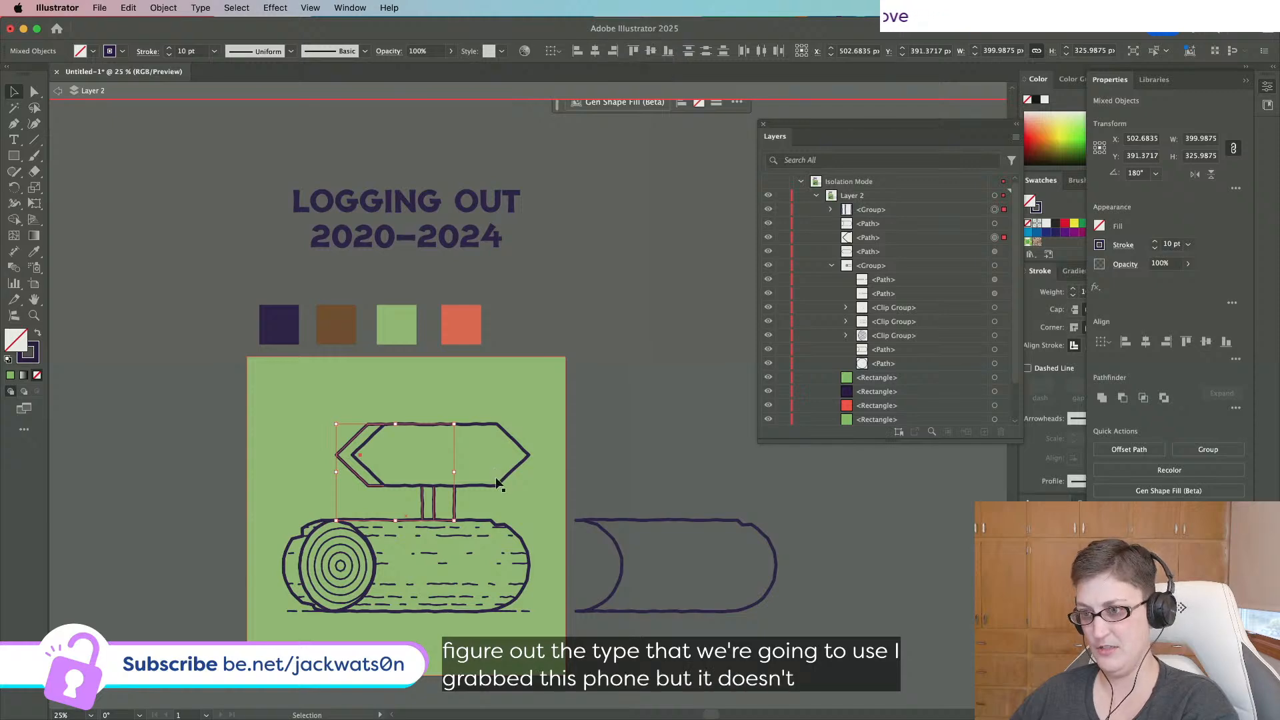
pyautogui.keyDown('shift'); pyautogui.click(493, 486); pyautogui.keyUp('shift')
pyautogui.press('super+g')
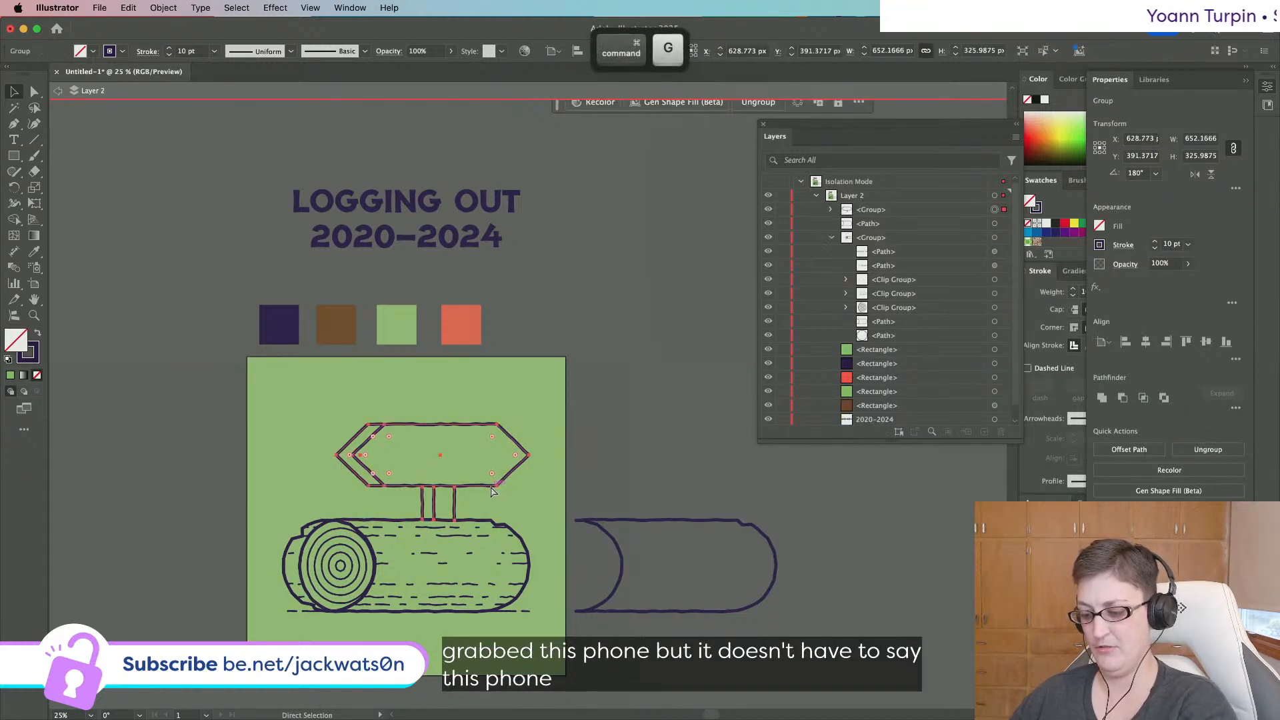
pyautogui.moveTo(492, 491); pyautogui.dragTo(208, 254)
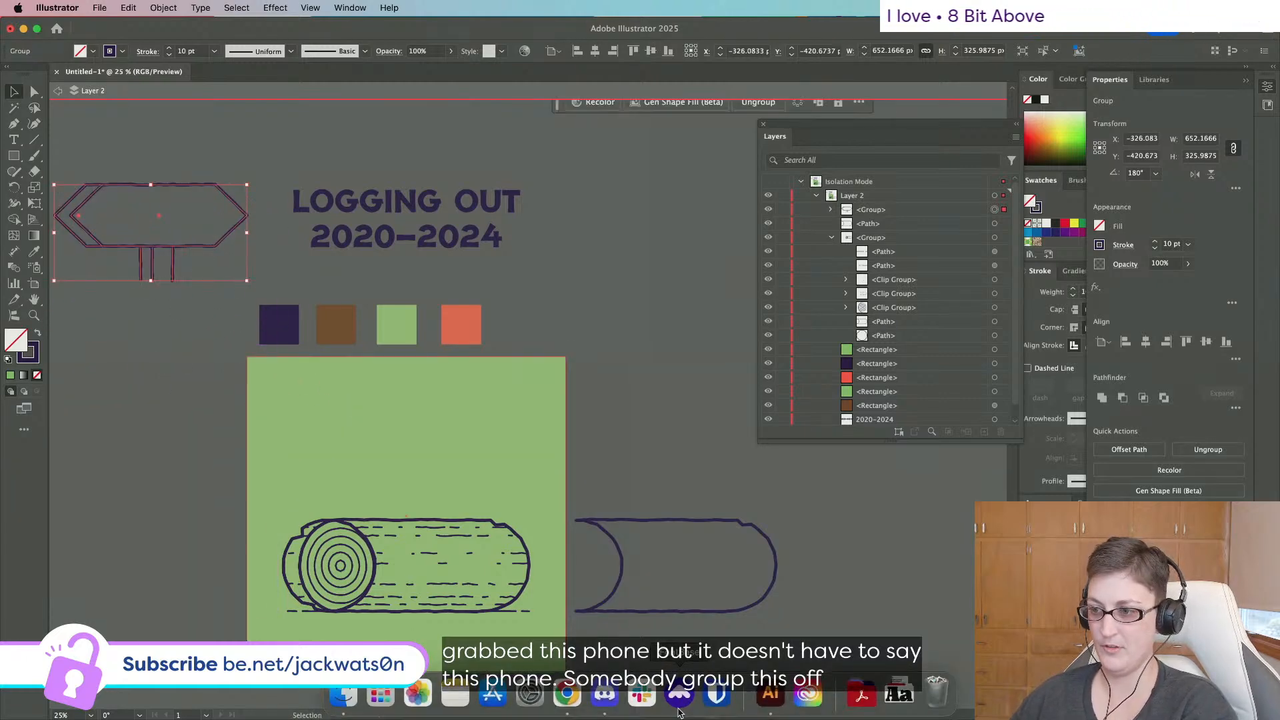
pyautogui.click(690, 703)
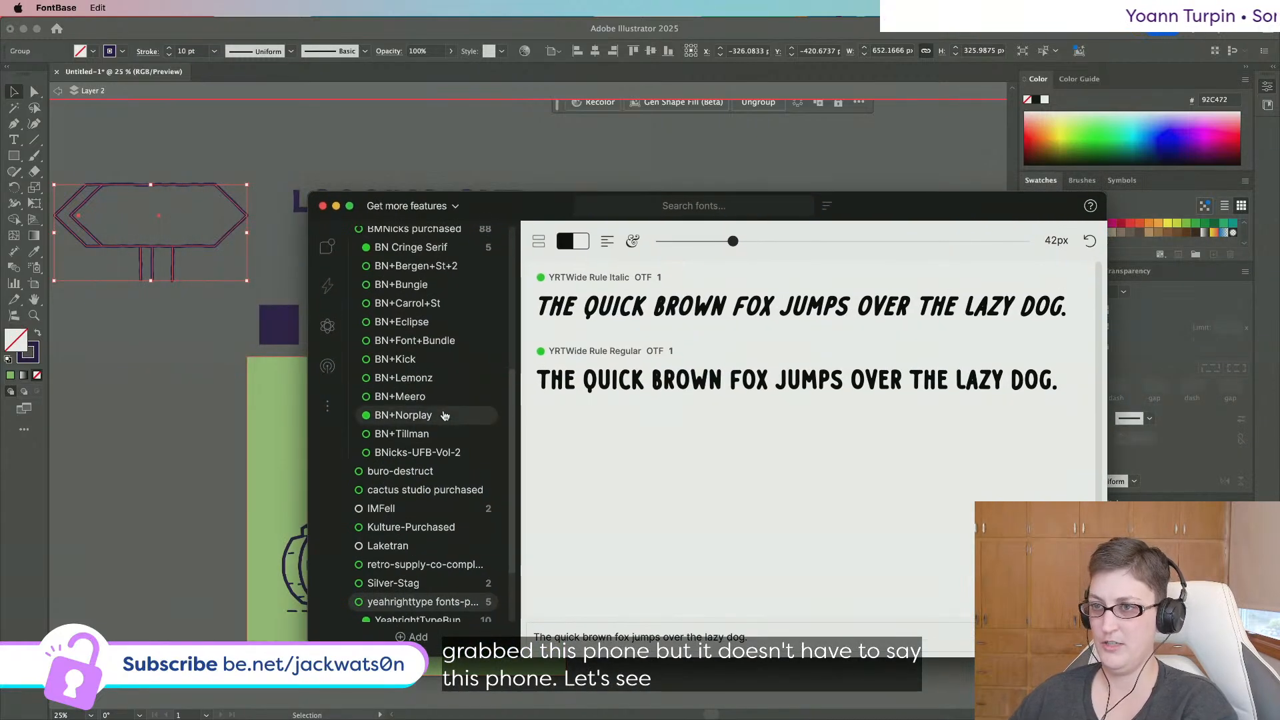
# Preview the BMNicks purchased fonts in FontBase, then bring the Adobe Fonts Chrome window forward.
pyautogui.scroll(2, 443, 400)
pyautogui.click(430, 257)
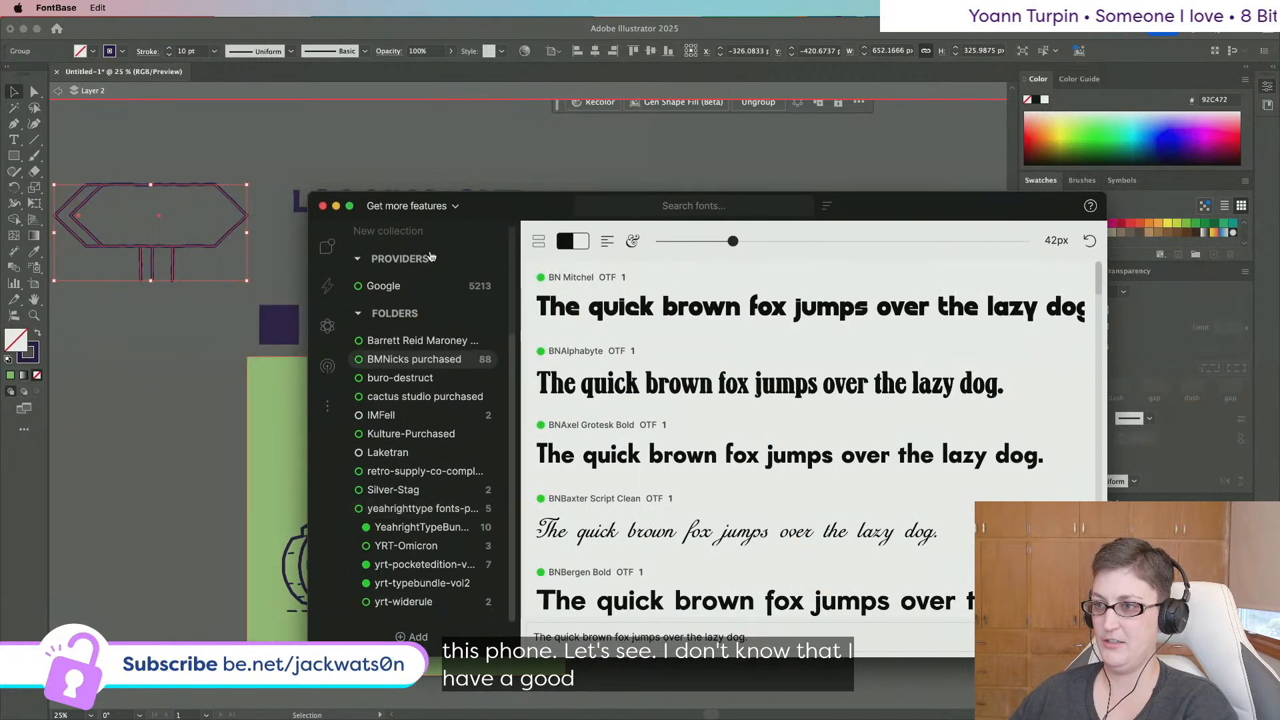
pyautogui.scroll(-1, 852, 455)
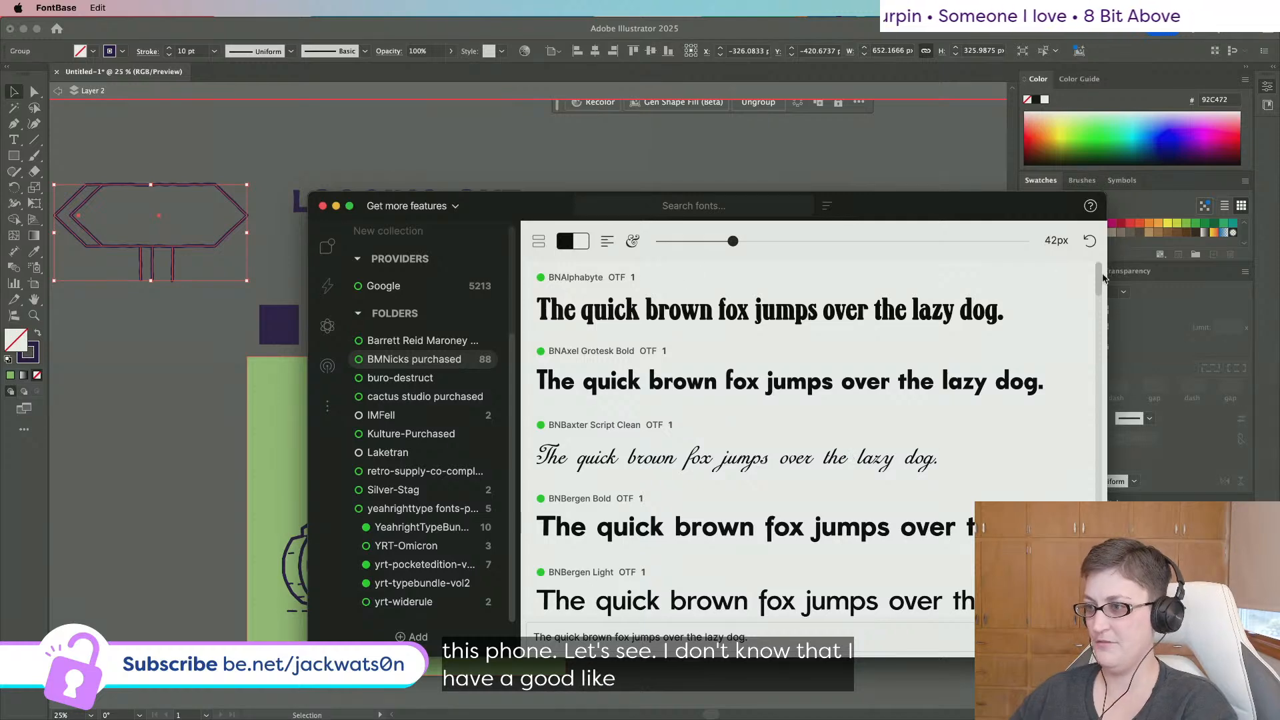
pyautogui.moveTo(1103, 279); pyautogui.dragTo(1070, 367)
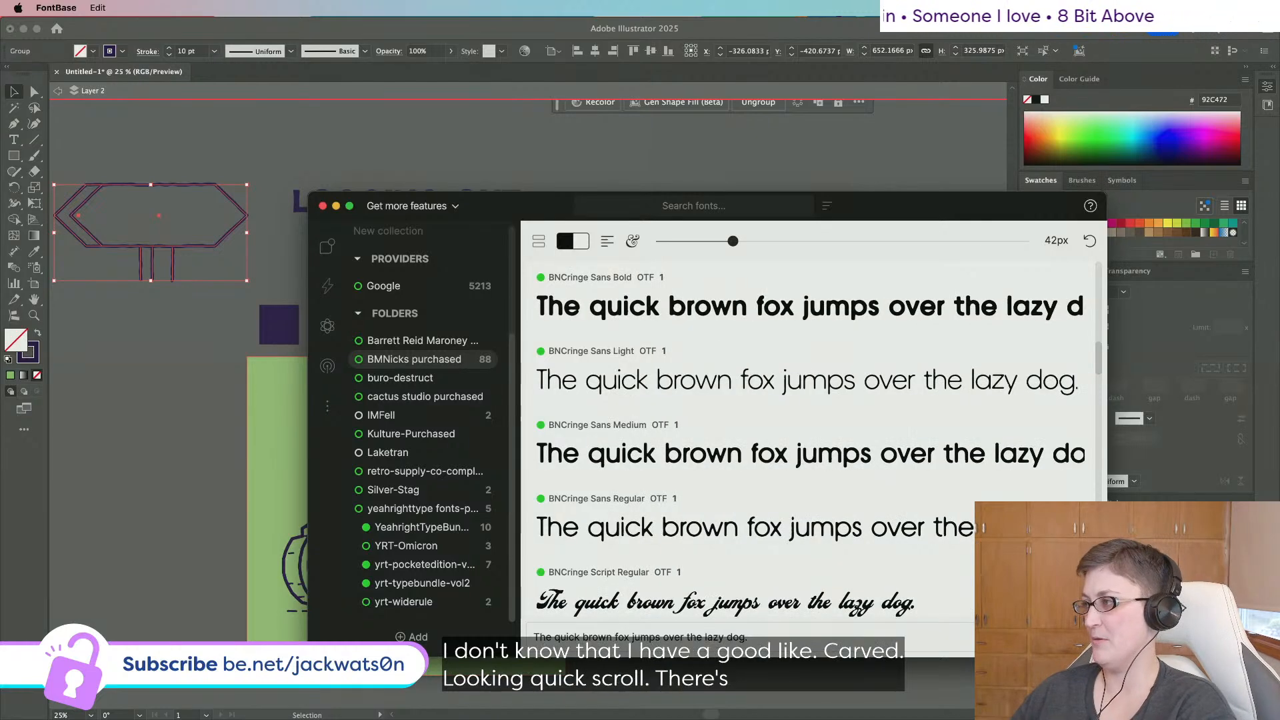
pyautogui.press('a')
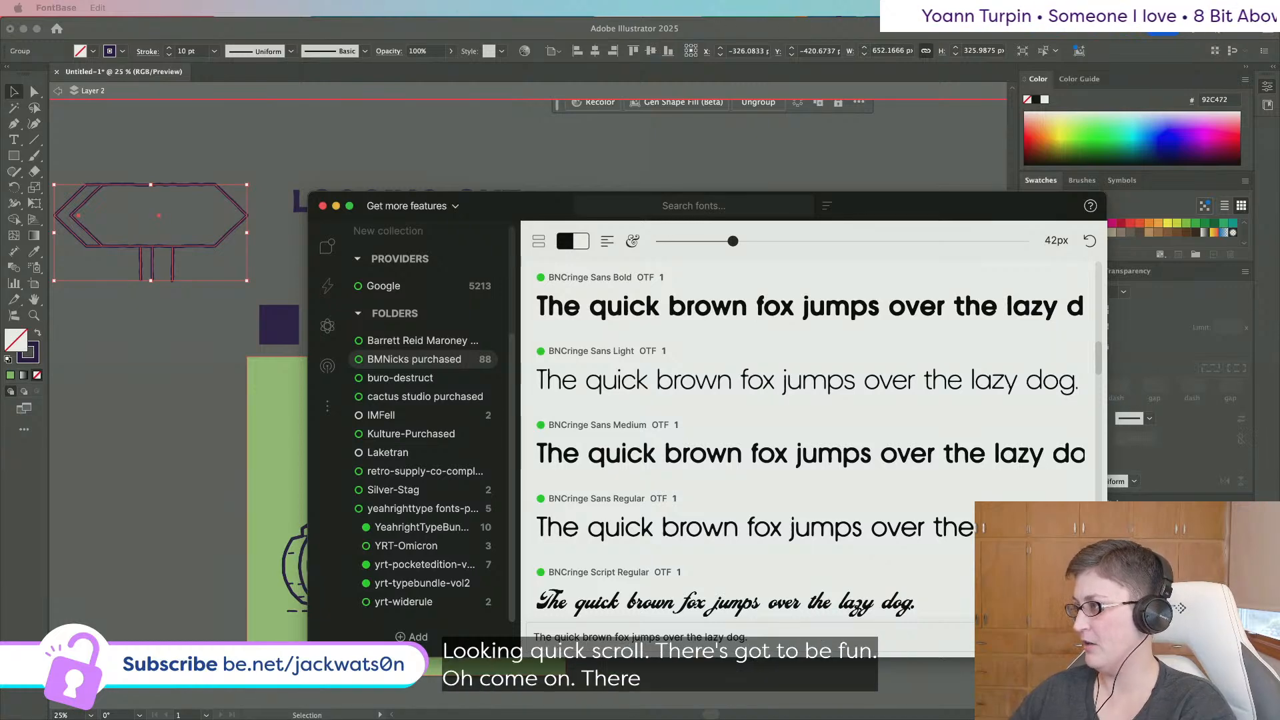
pyautogui.moveTo(815, 2); pyautogui.dragTo(792, 109)
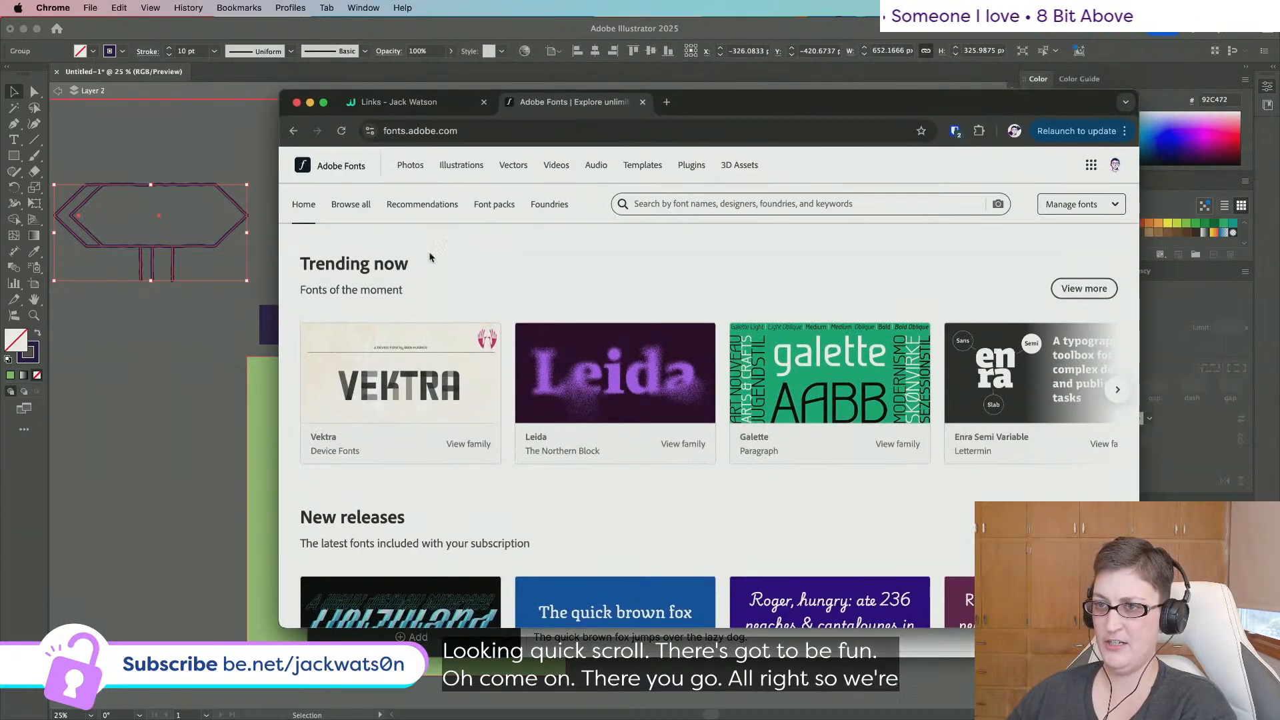
# Browse all Adobe Fonts families and filter them to the Shaded style tag.
pyautogui.click(346, 207)
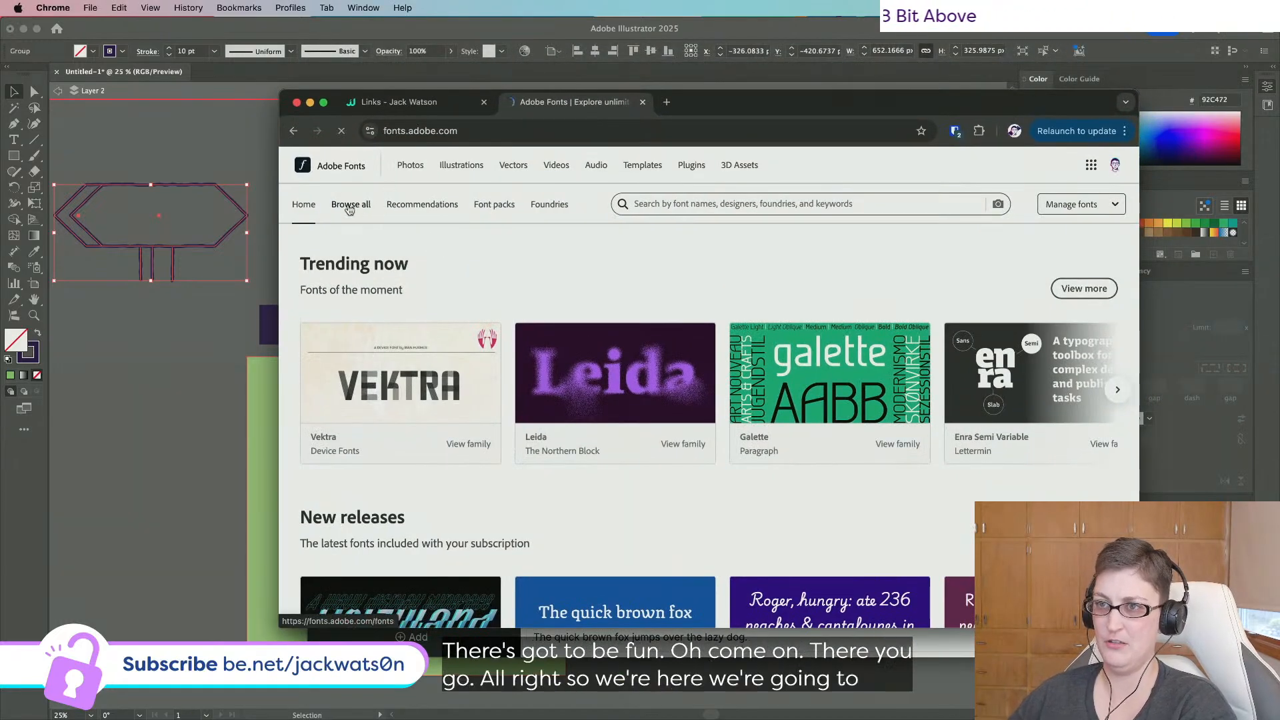
pyautogui.scroll(-5, 320, 363)
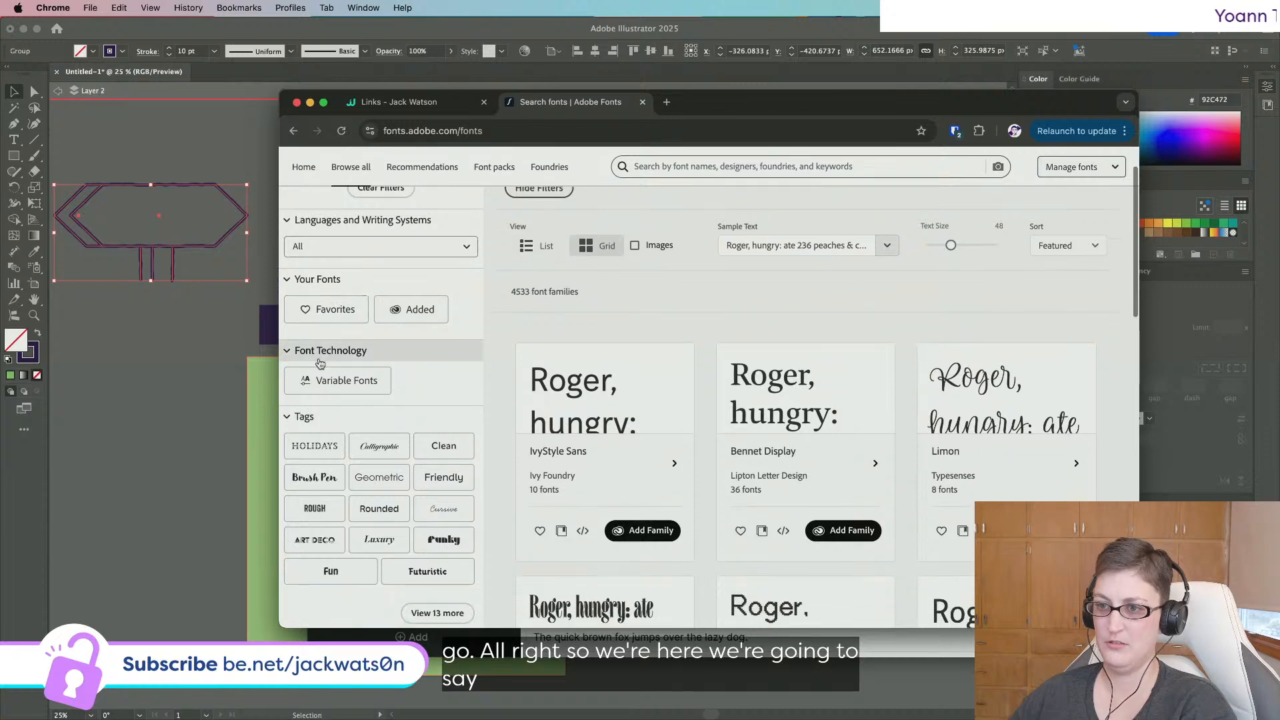
pyautogui.scroll(-2, 320, 363)
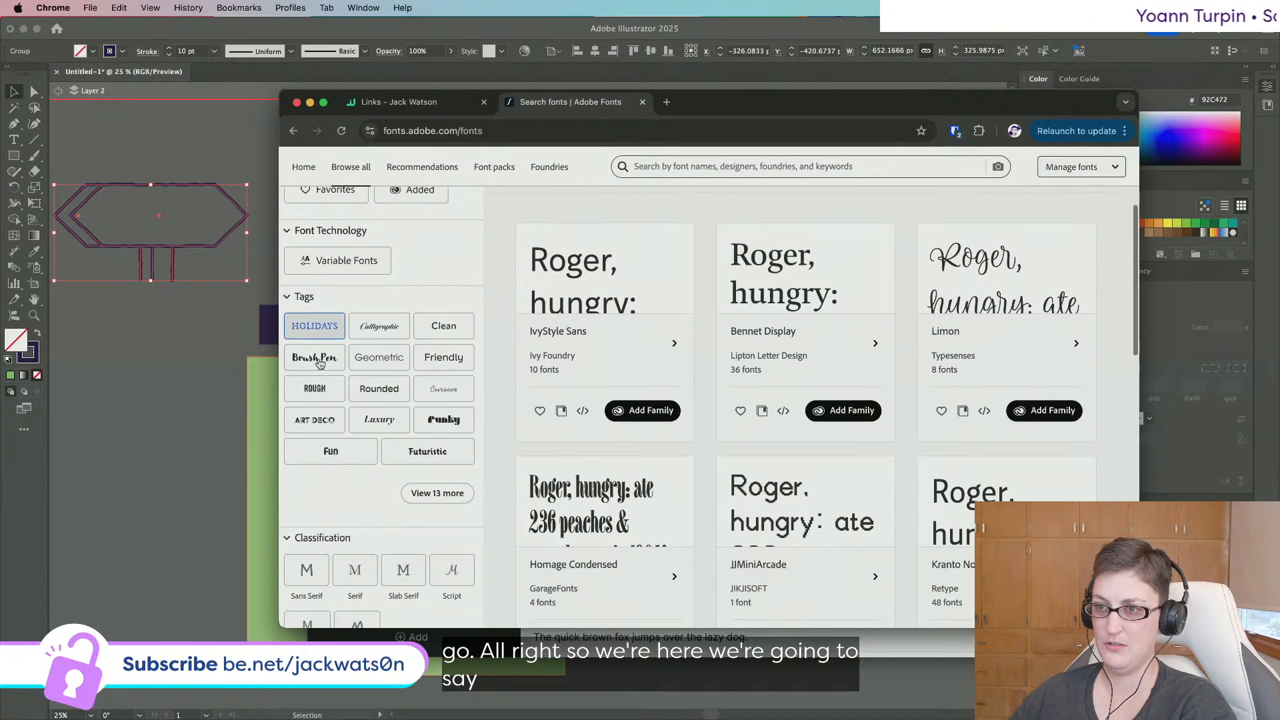
pyautogui.click(437, 493)
pyautogui.scroll(-2, 320, 527)
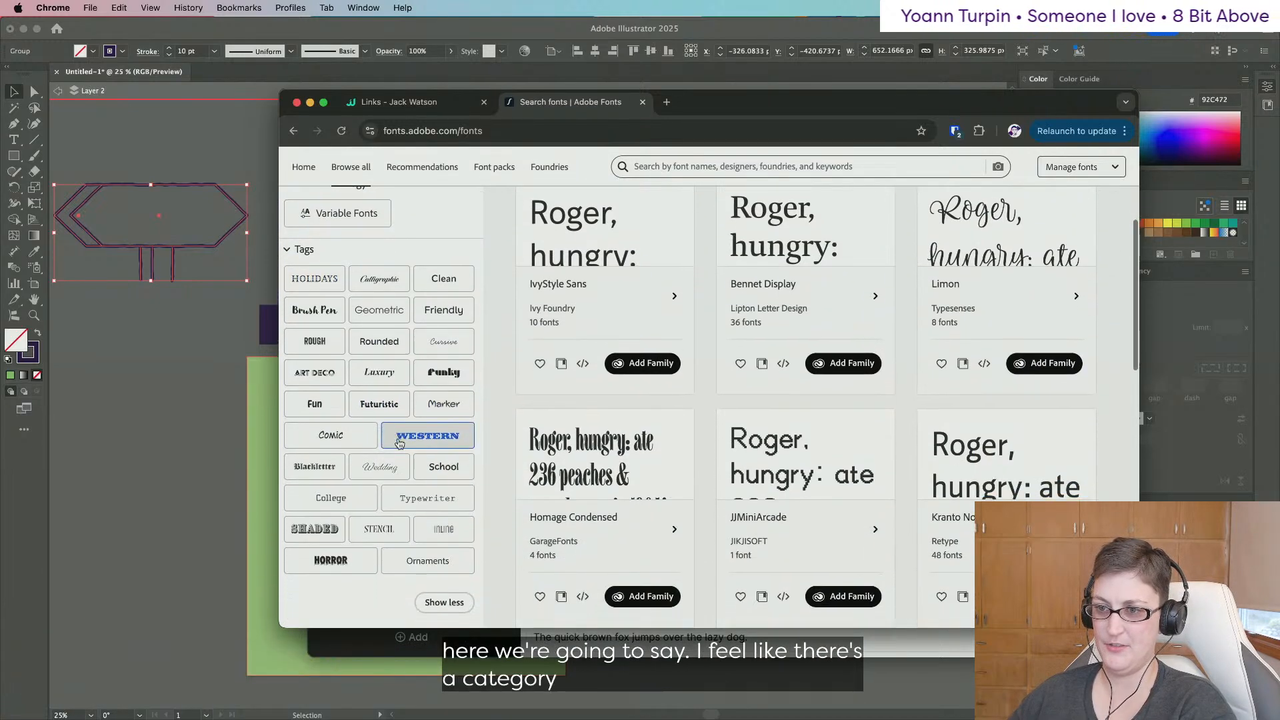
pyautogui.click(315, 507)
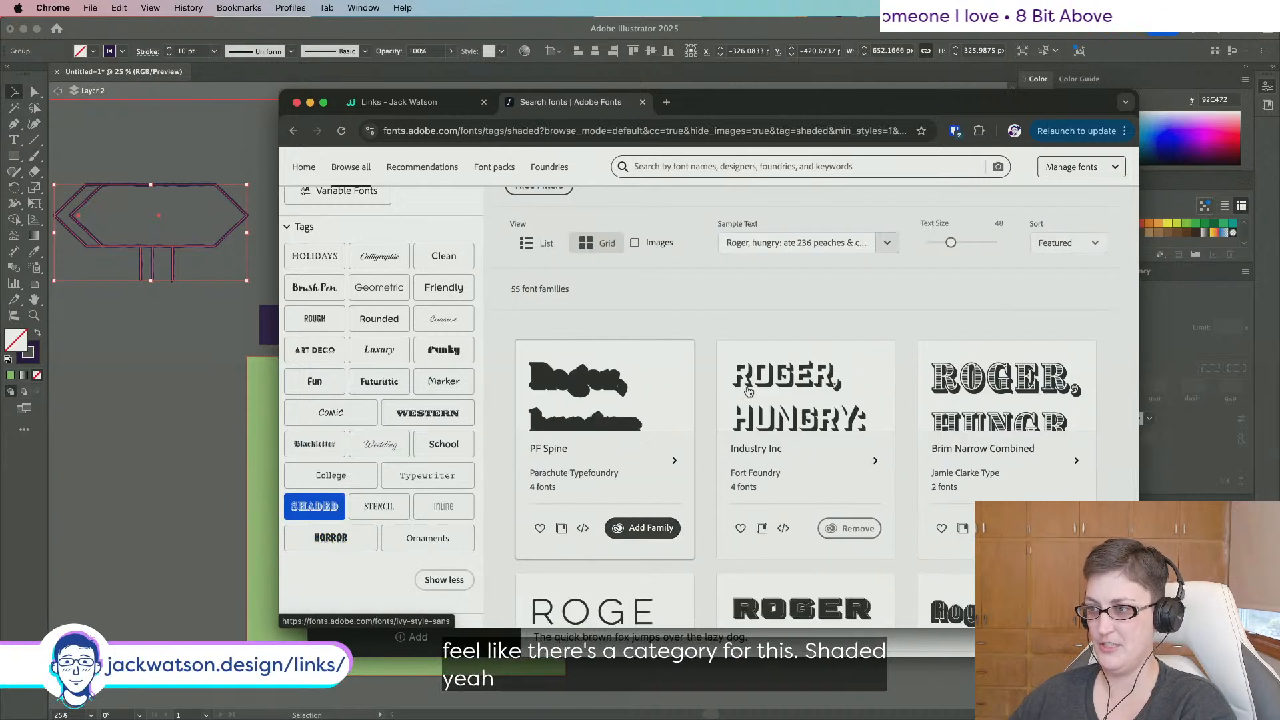
pyautogui.scroll(-8, 765, 324)
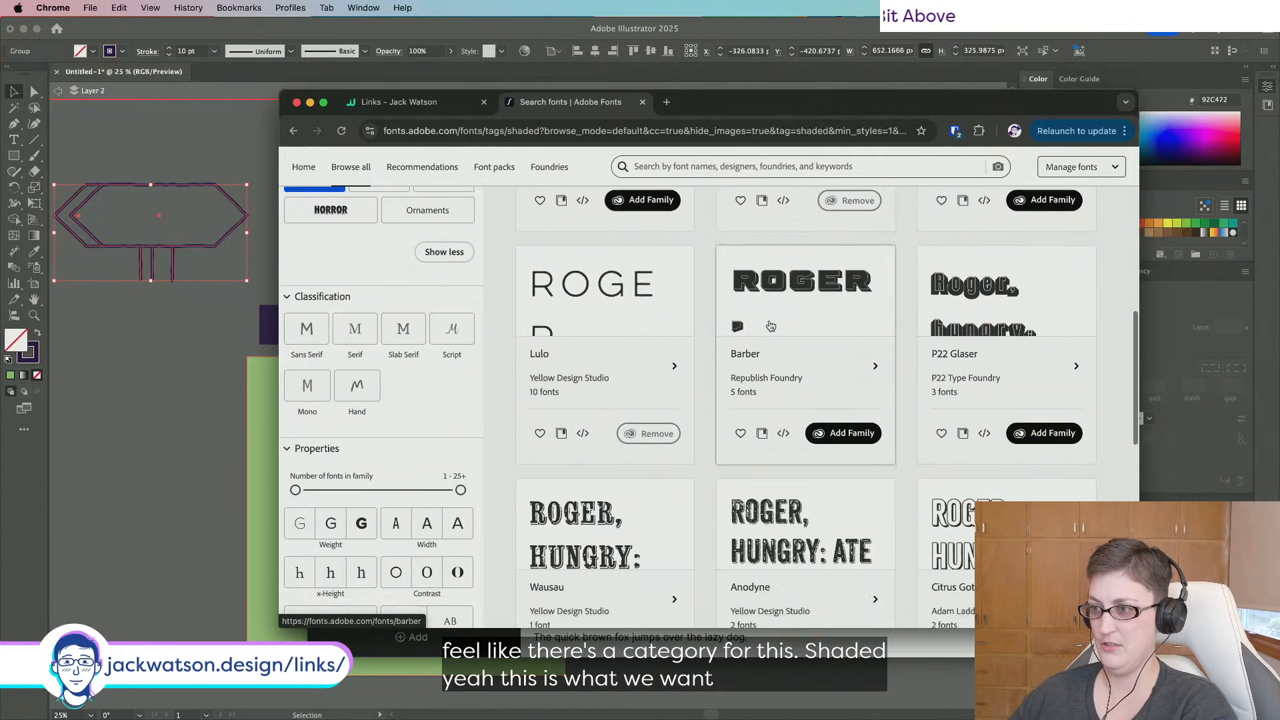
pyautogui.scroll(-3, 771, 325)
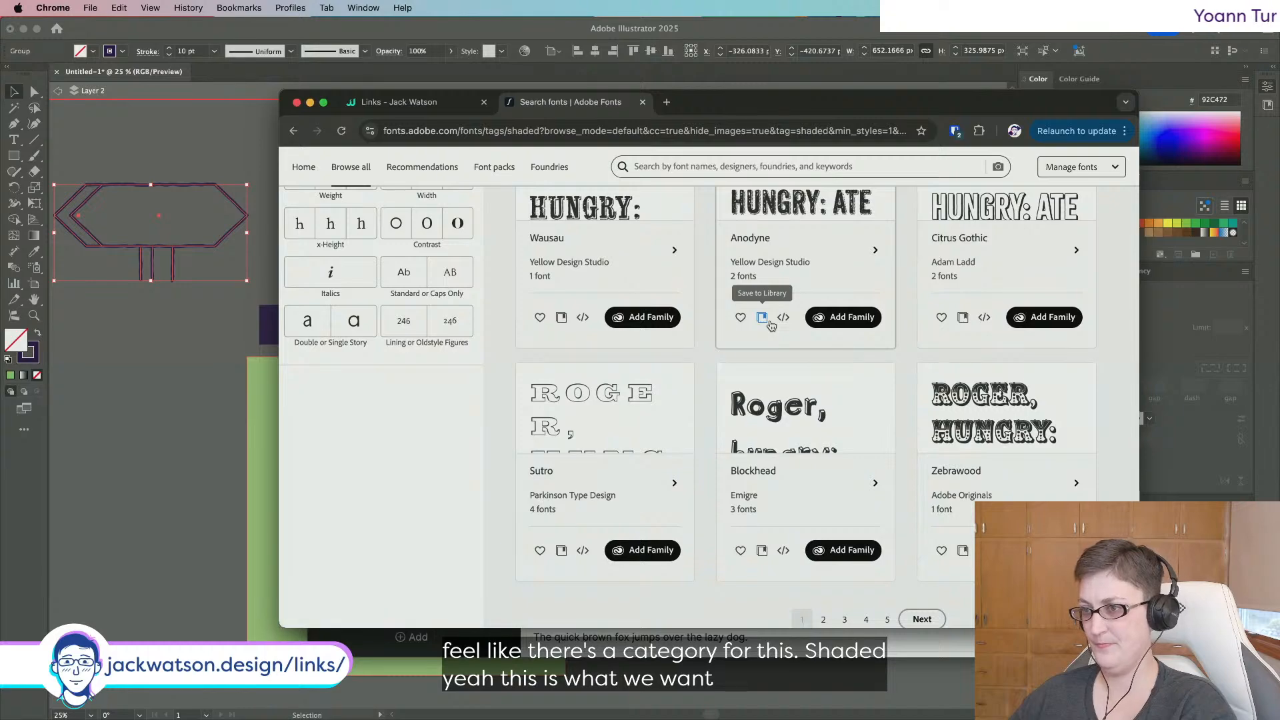
pyautogui.scroll(1, 771, 325)
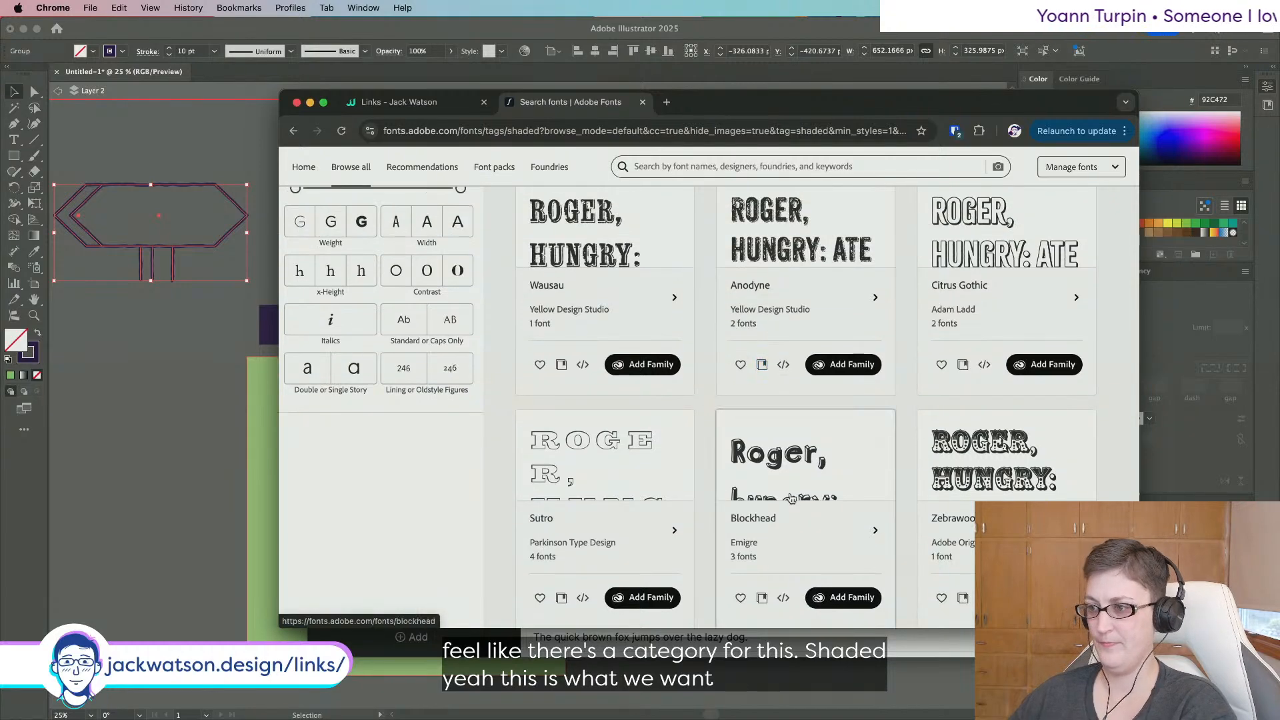
pyautogui.scroll(-2, 866, 506)
pyautogui.scroll(15, 883, 374)
pyautogui.scroll(-4, 900, 445)
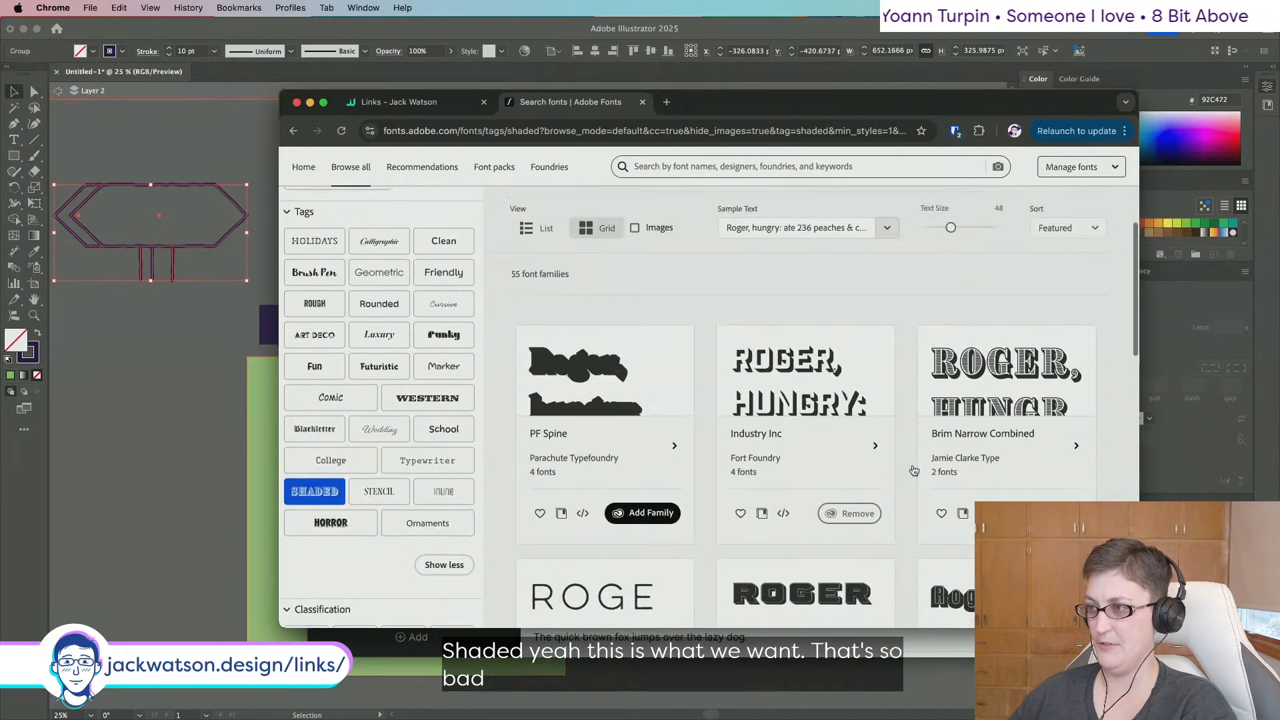
pyautogui.scroll(2, 914, 472)
pyautogui.scroll(1, 1054, 358)
# Sort the Shaded fonts by Newest and scroll through the results.
pyautogui.click(1060, 387)
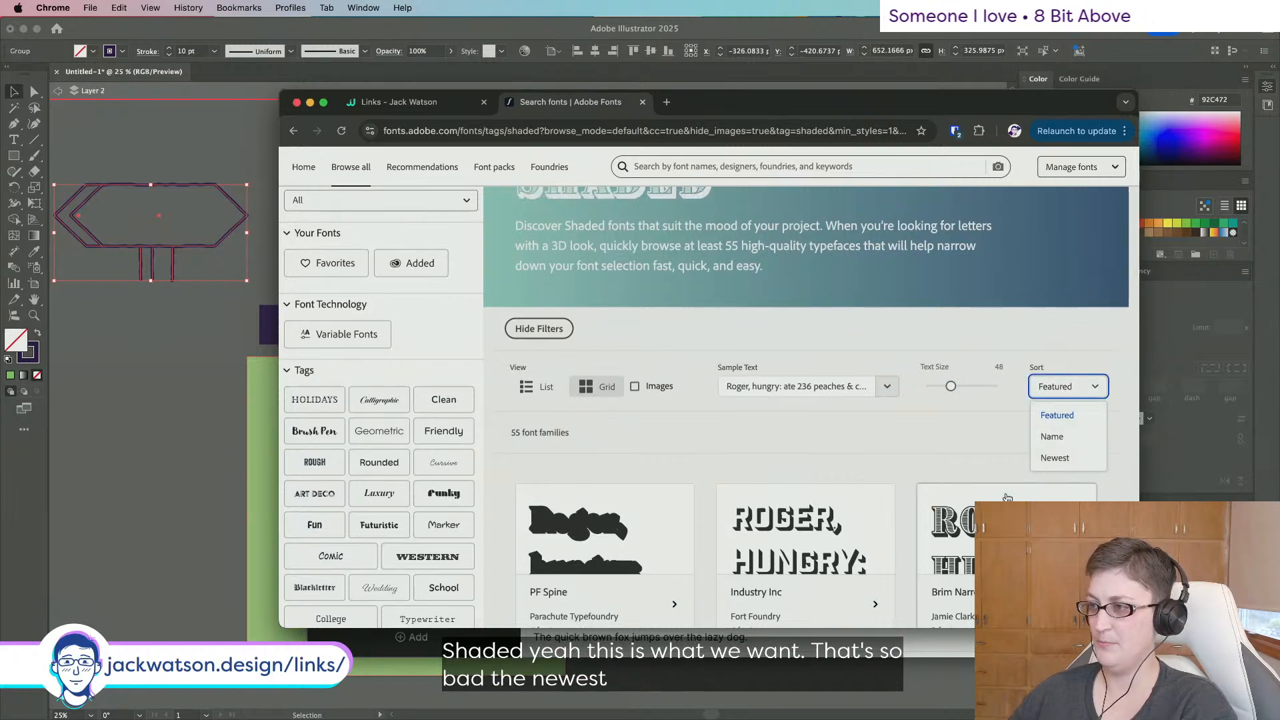
pyautogui.click(1056, 458)
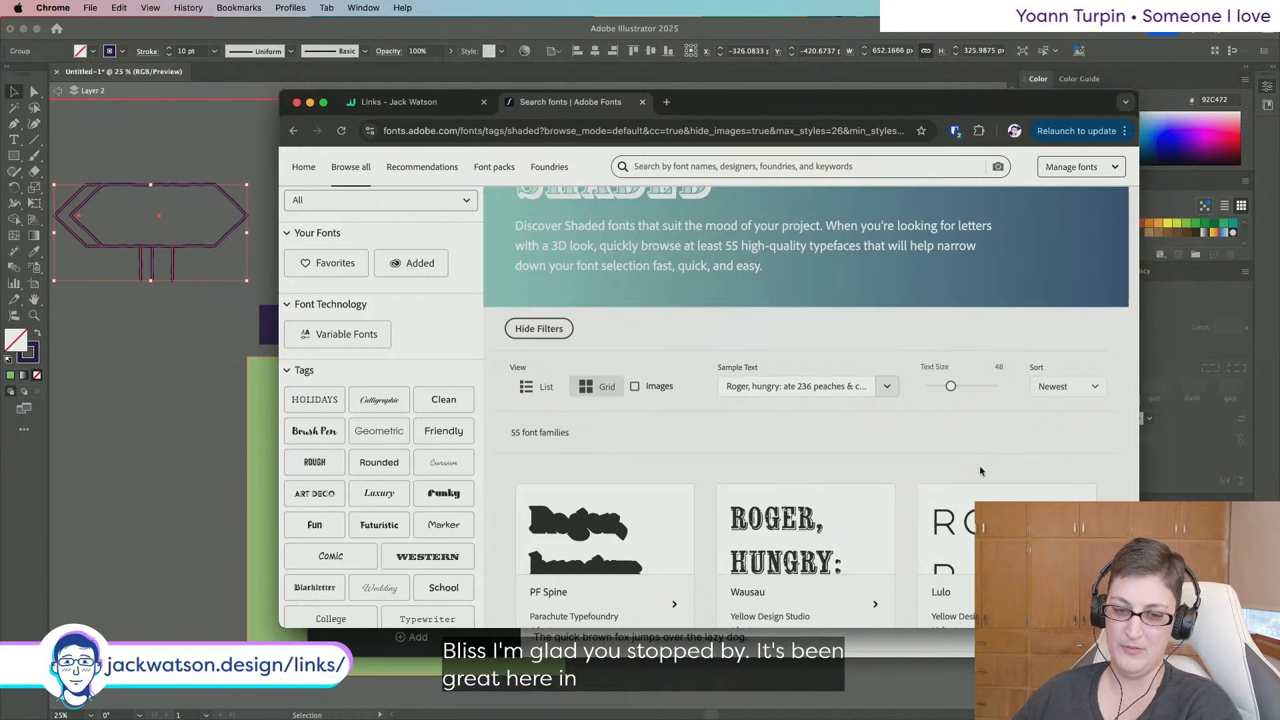
pyautogui.scroll(-5, 905, 435)
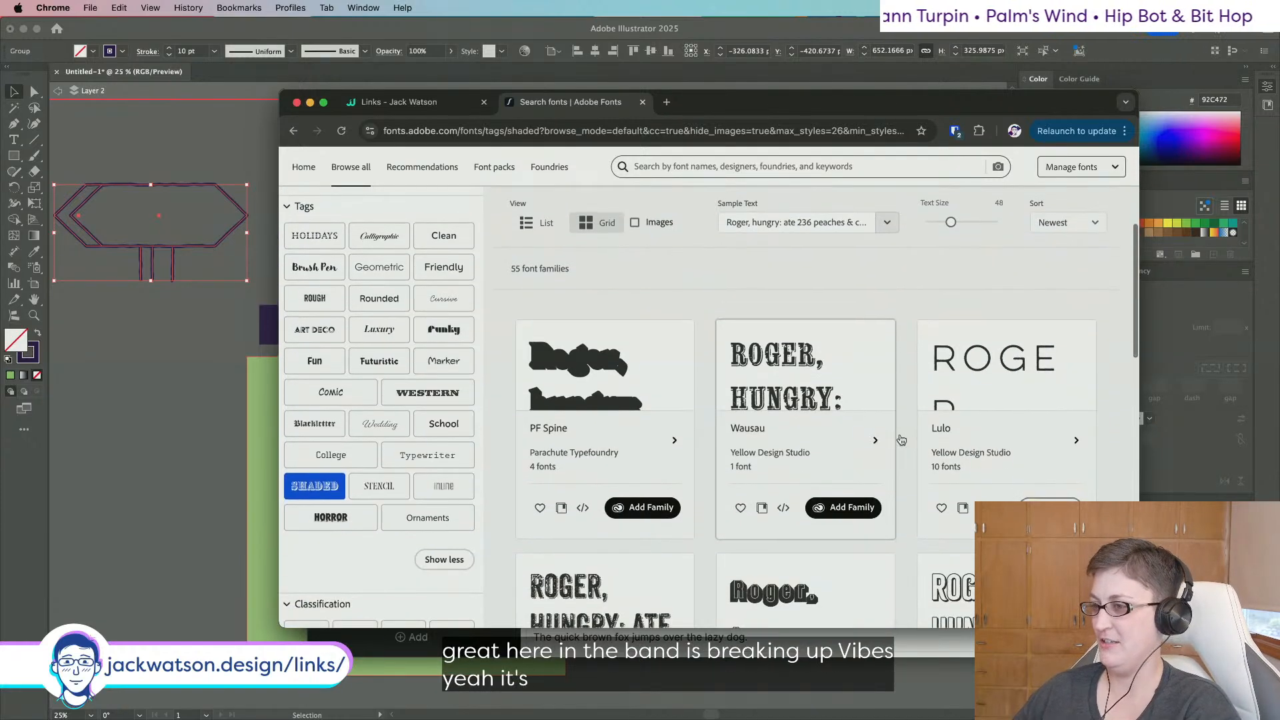
pyautogui.scroll(-2, 901, 440)
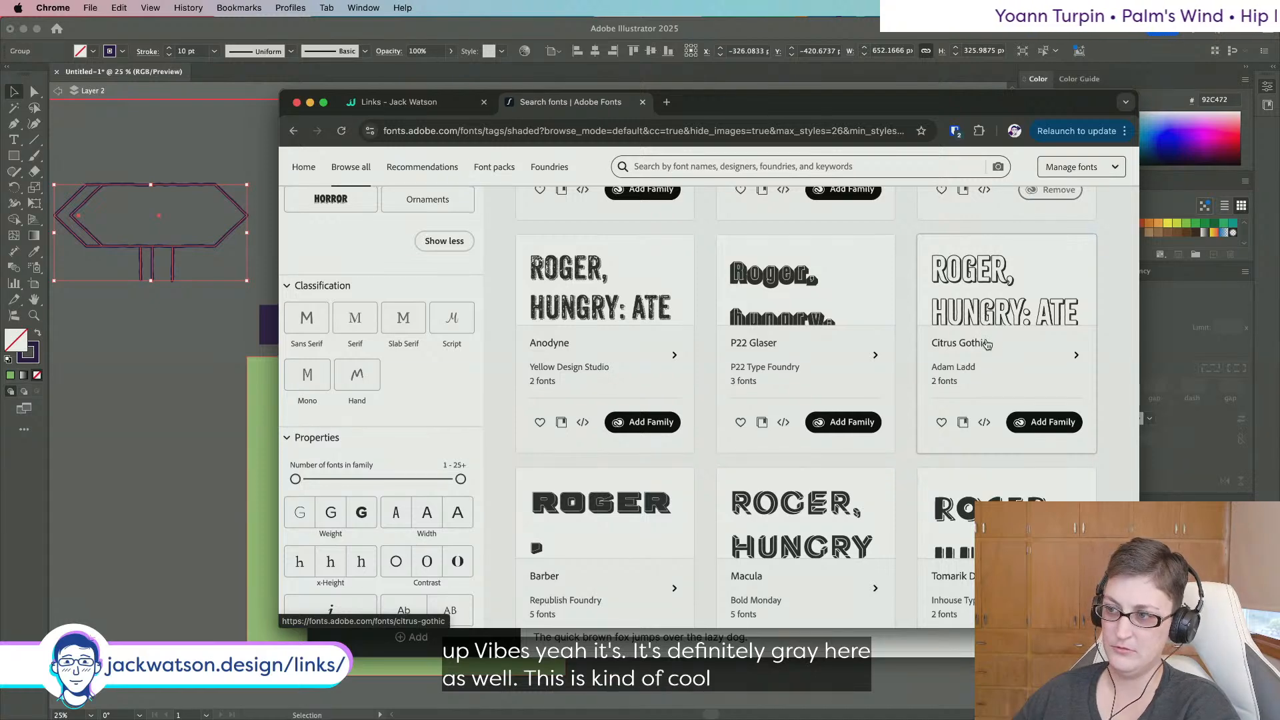
pyautogui.scroll(-5, 987, 342)
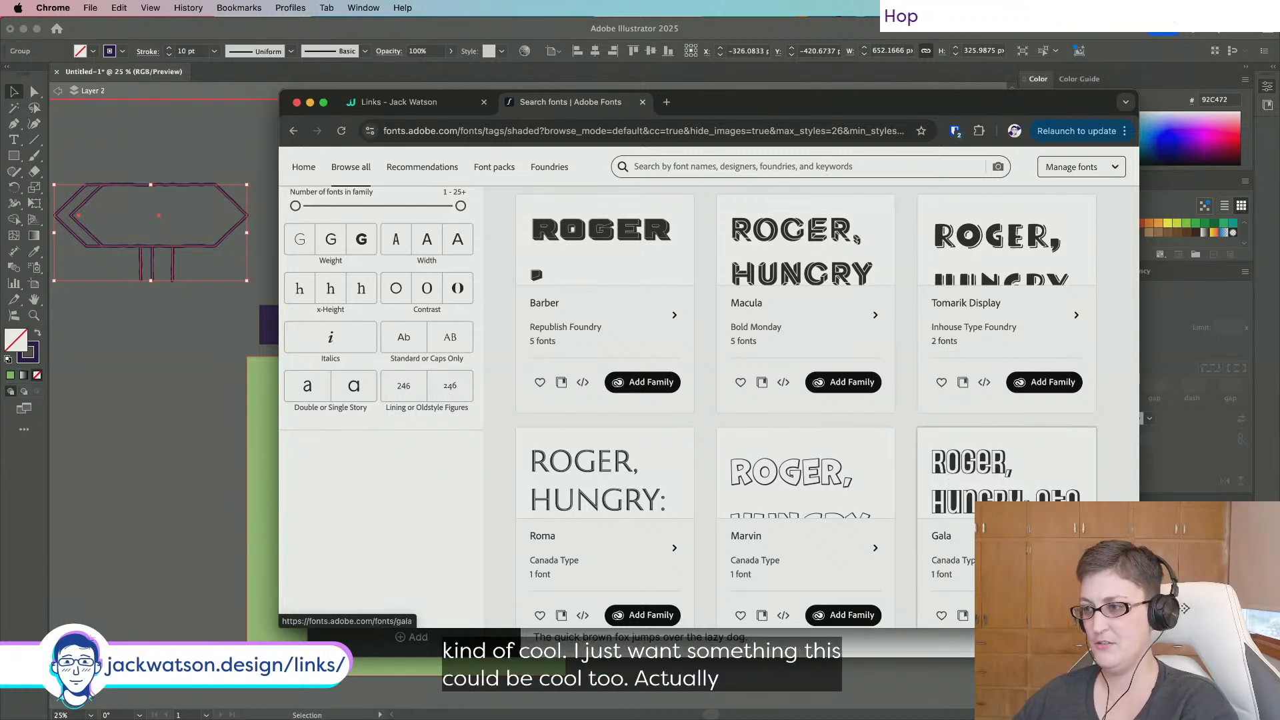
pyautogui.scroll(2, 1005, 336)
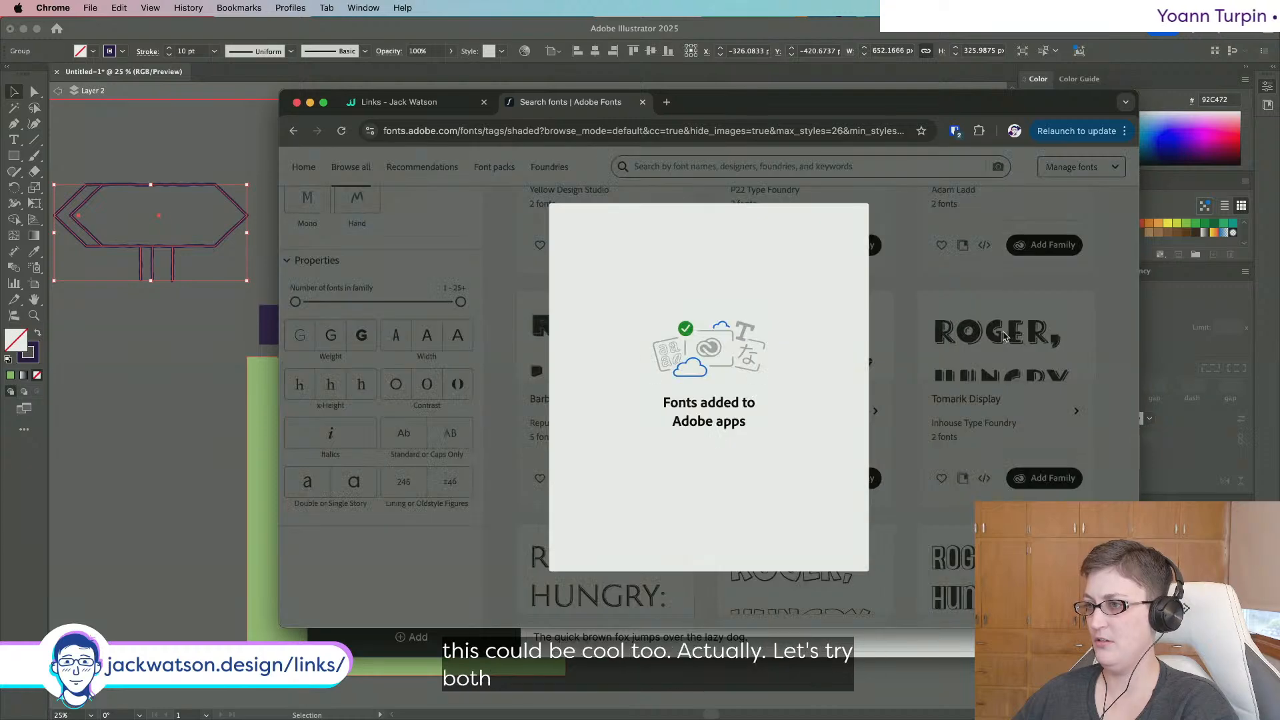
# Add the Gala and Citrus Gothic families to Adobe apps and dismiss the confirmations.
pyautogui.click(1008, 274)
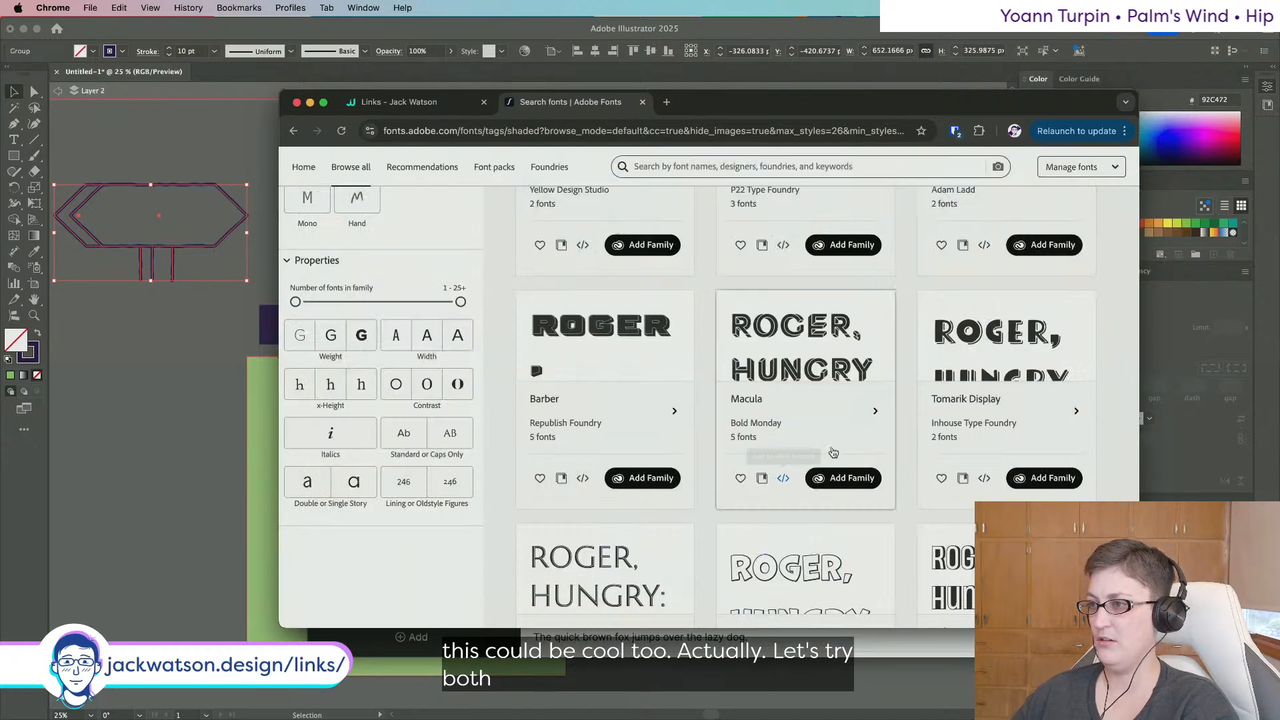
pyautogui.scroll(3, 1027, 320)
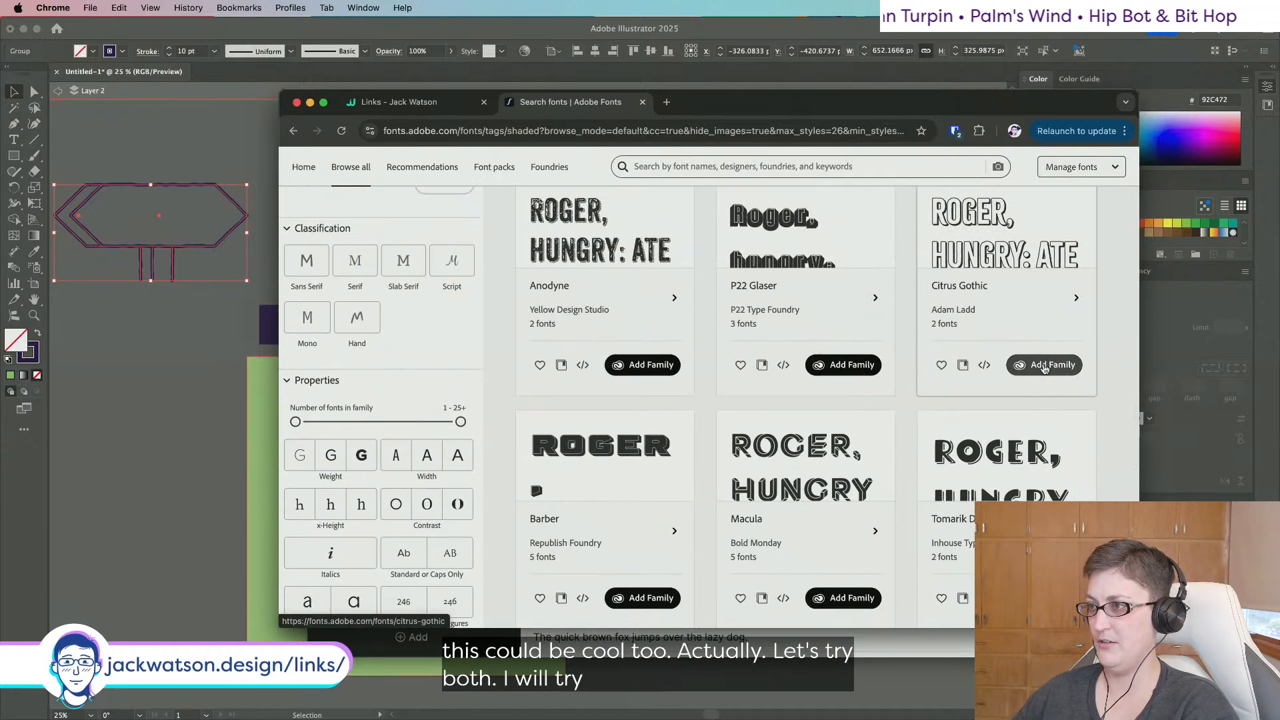
pyautogui.click(1044, 364)
pyautogui.scroll(-3, 910, 346)
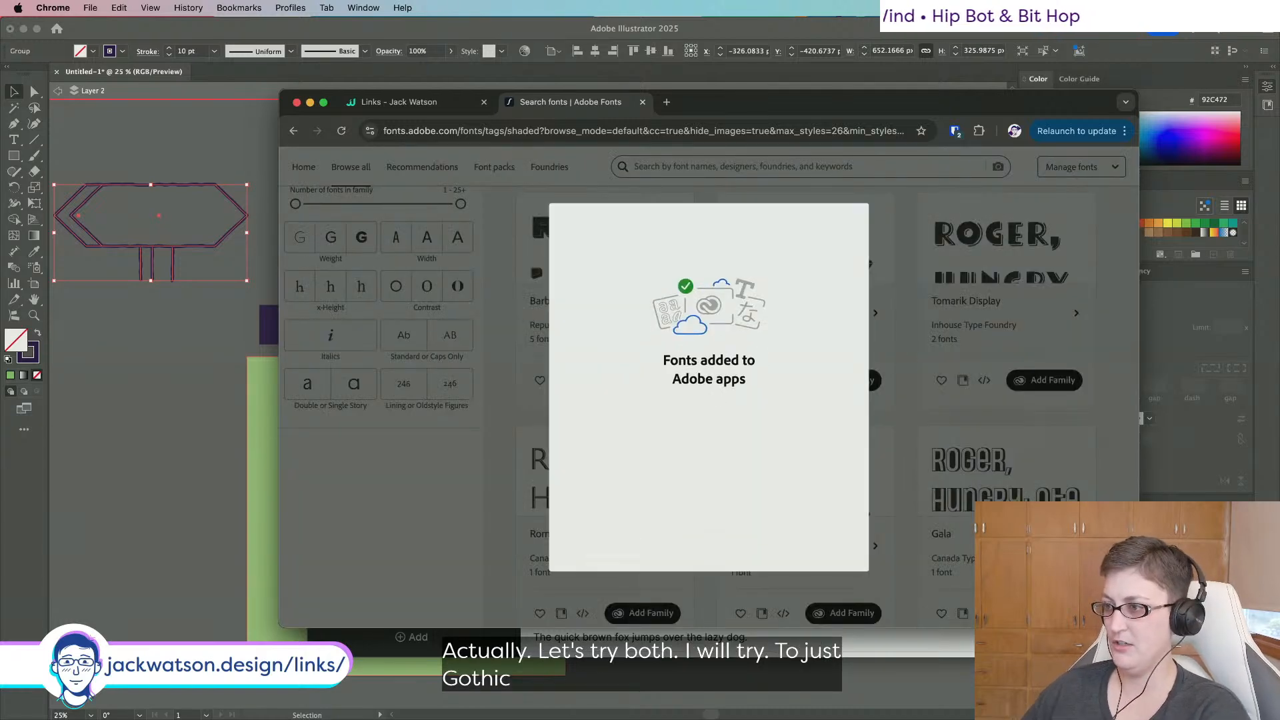
pyautogui.click(885, 423)
pyautogui.scroll(-2, 945, 528)
pyautogui.scroll(-4, 945, 528)
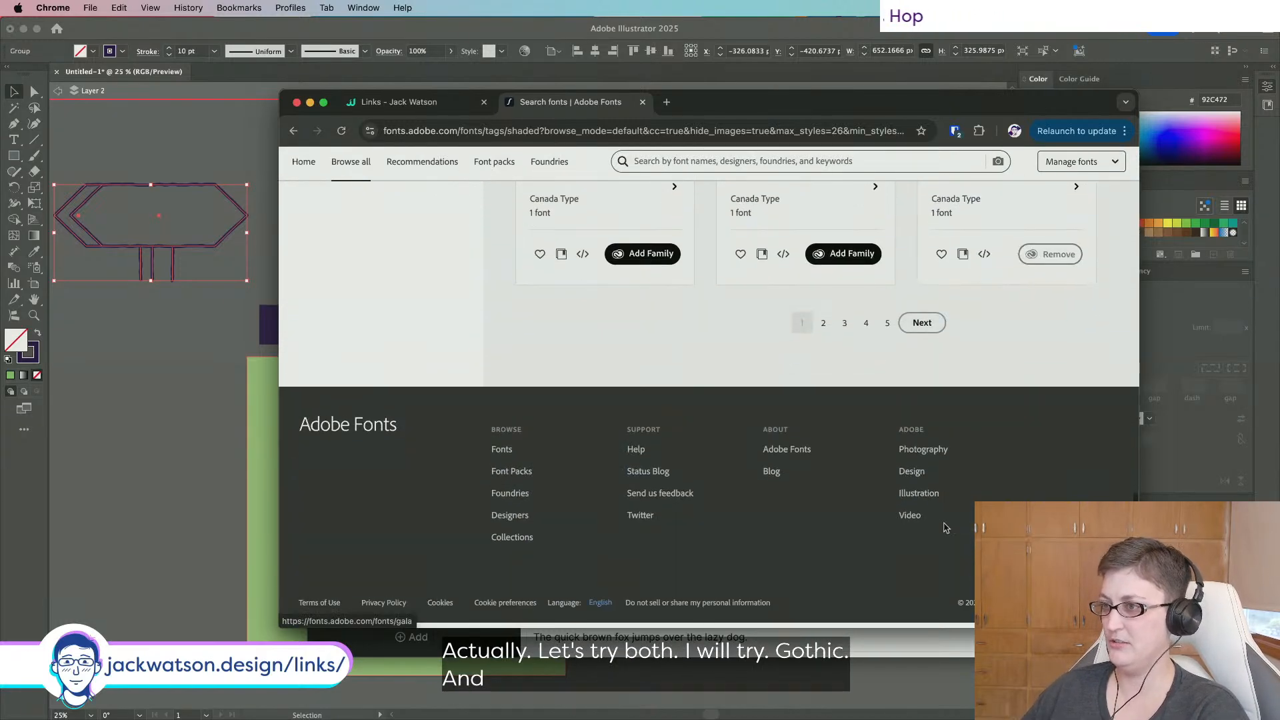
pyautogui.scroll(4, 945, 527)
pyautogui.click(108, 466)
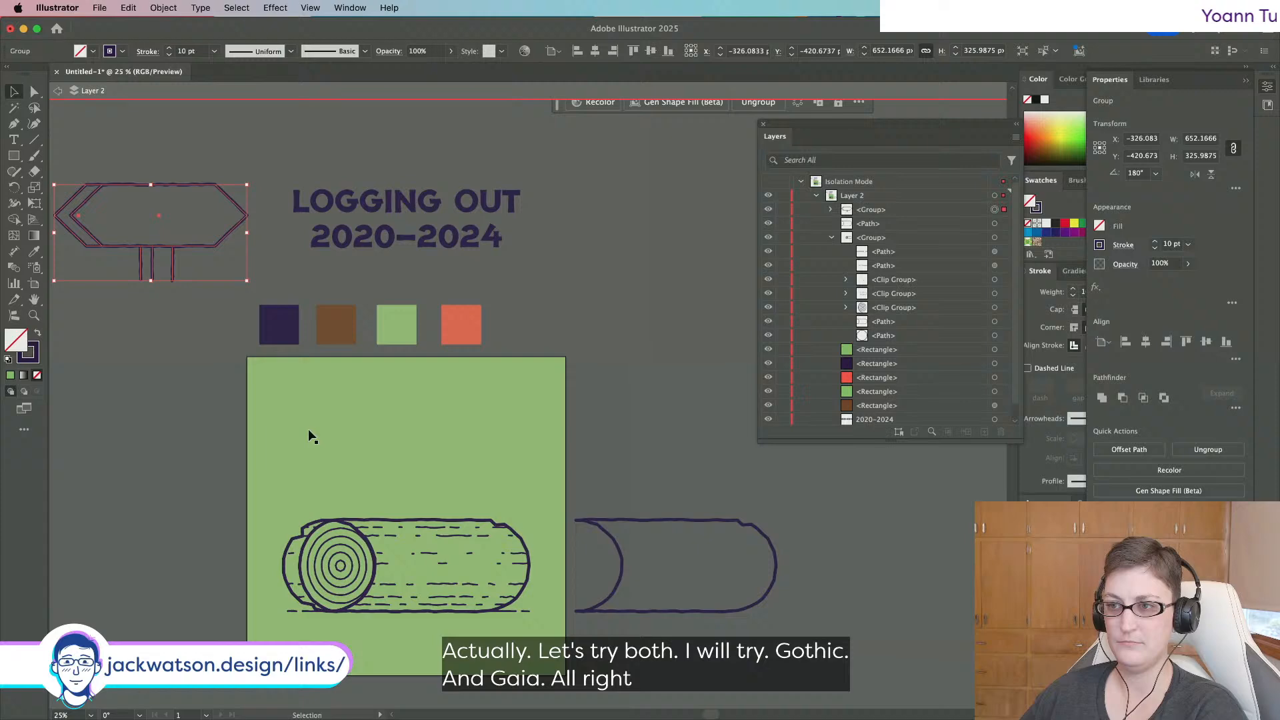
# Duplicate the LOGGING OUT 2020–2024 title straight up above the original.
pyautogui.click(474, 209)
pyautogui.scroll(5, 478, 234)
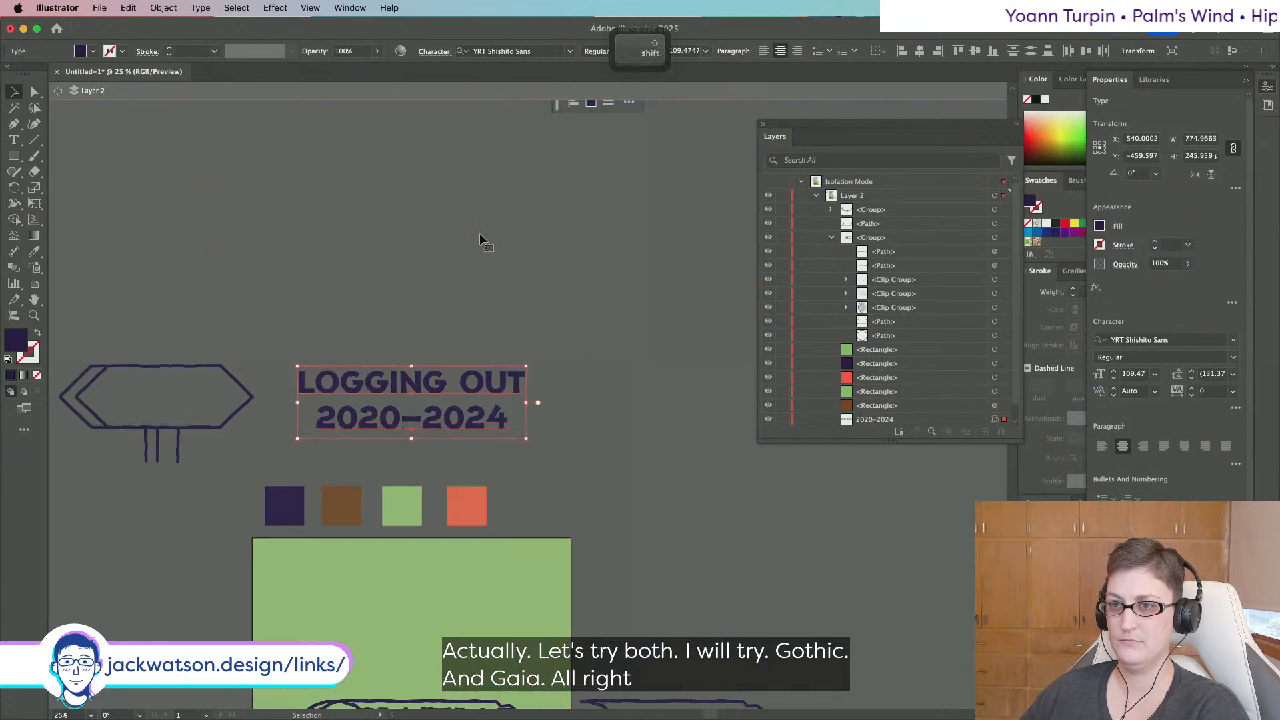
pyautogui.hscroll(-3, 479, 233)
pyautogui.moveTo(534, 380); pyautogui.dragTo(530, 287)
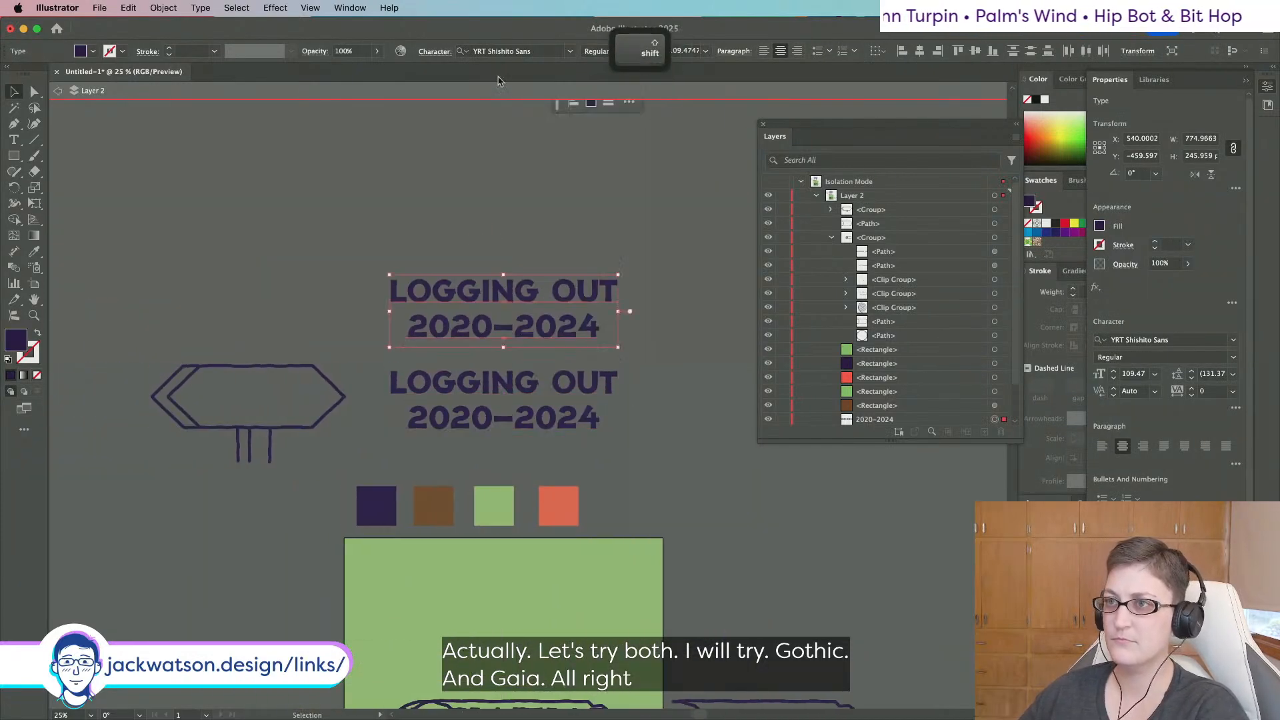
# Search the Character font field for Gala and Citrus fonts, then deselect the title.
pyautogui.click(503, 48)
pyautogui.write('gala')
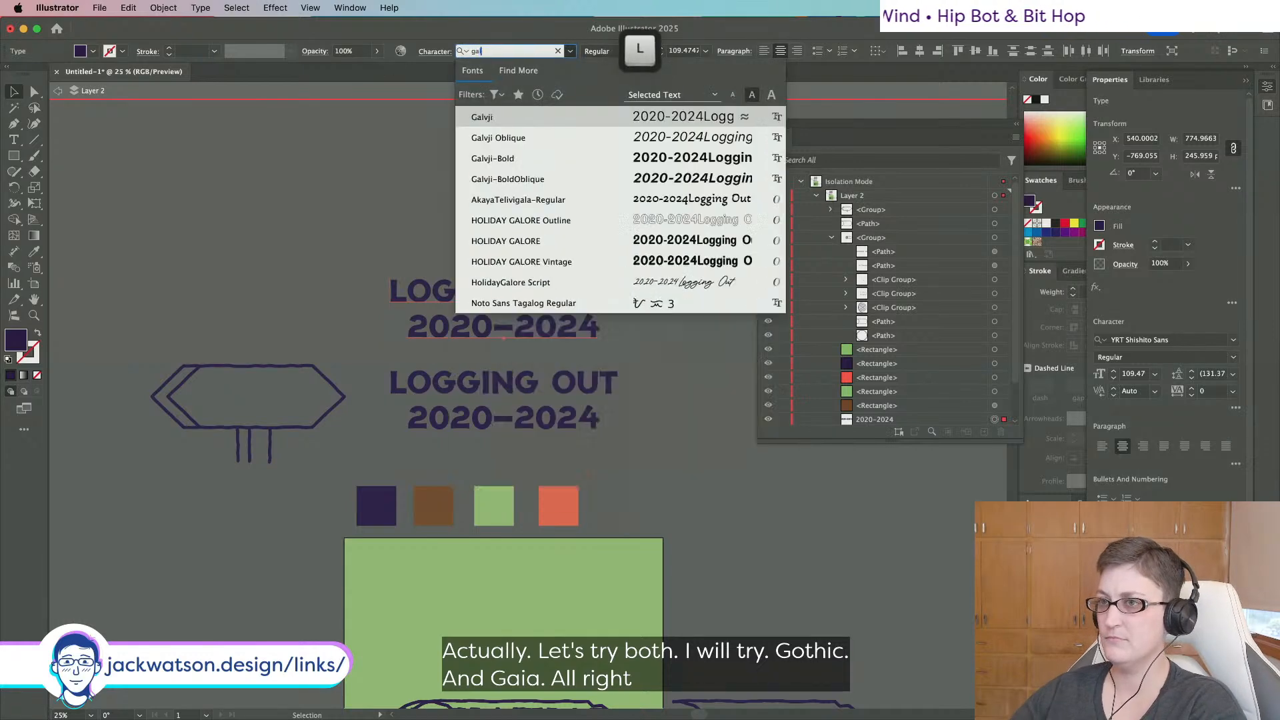
pyautogui.press('BackSpace')
pyautogui.press('BackSpace')
pyautogui.press('BackSpace')
pyautogui.press('BackSpace')
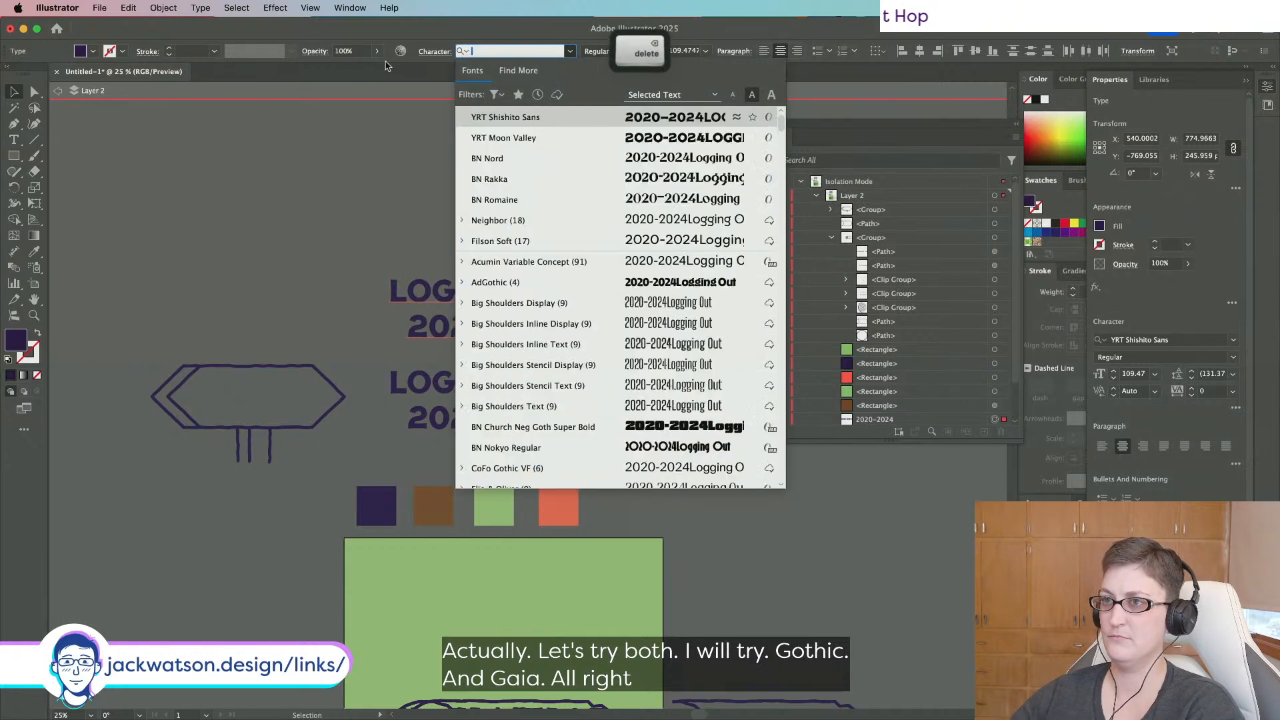
pyautogui.write('citr')
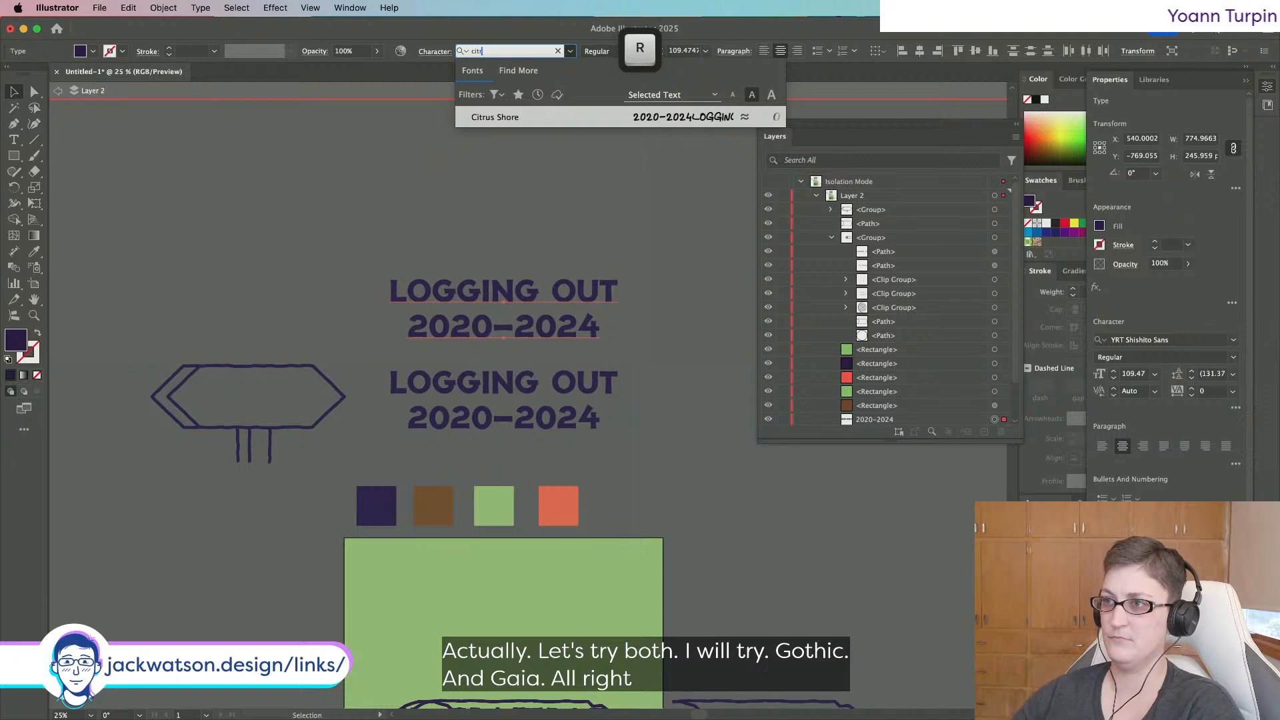
pyautogui.click(278, 232)
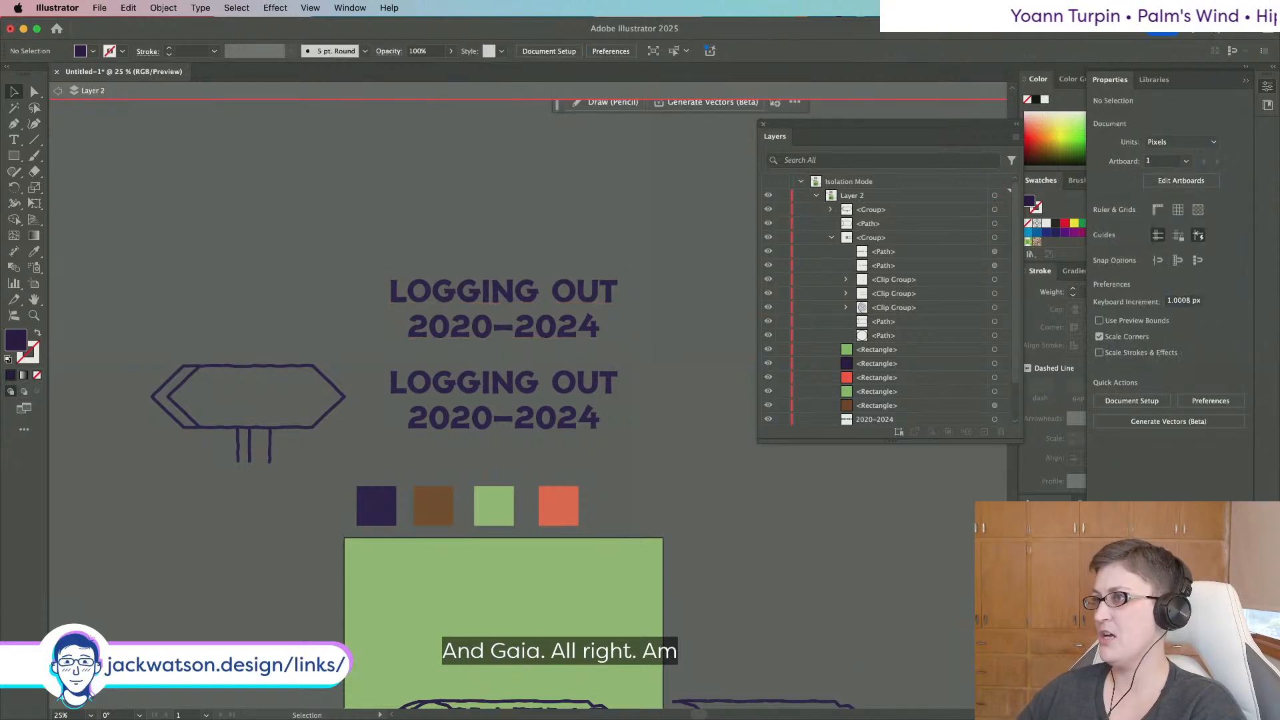
pyautogui.press('super+Tab')
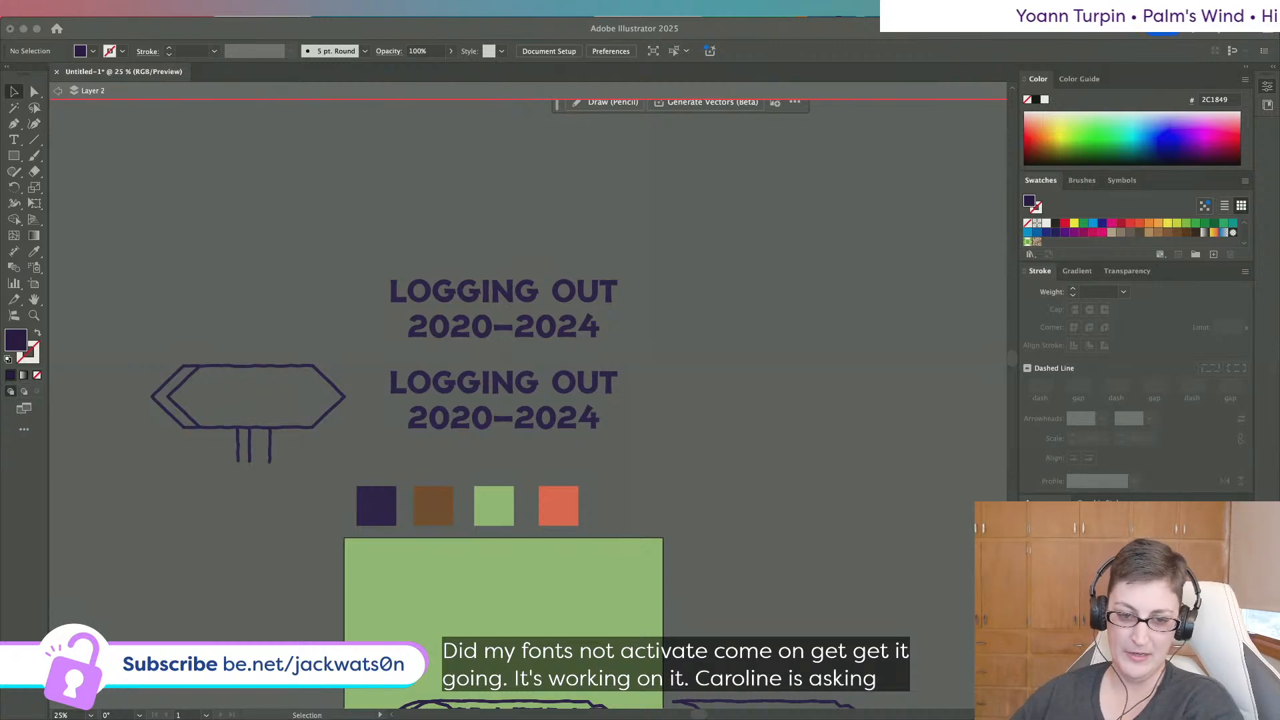
pyautogui.click(387, 195)
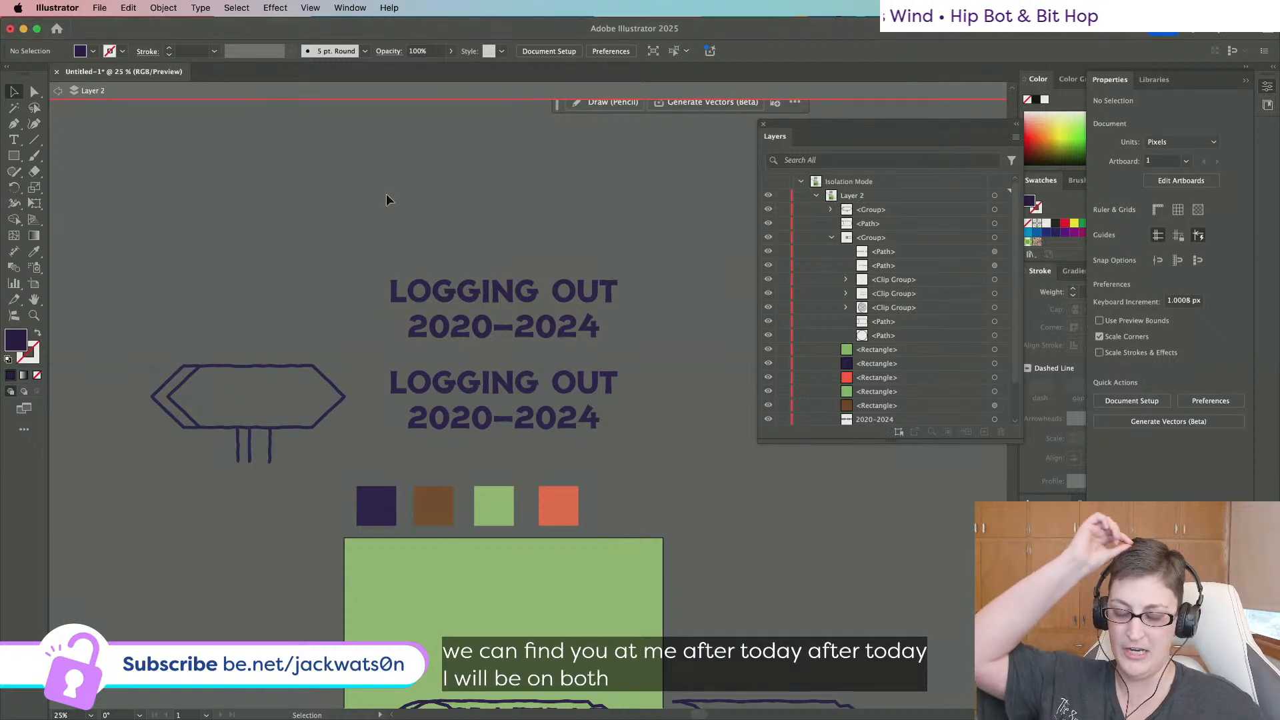
# Bring Chrome to the front and show the website's Links page.
pyautogui.moveTo(385, 718)
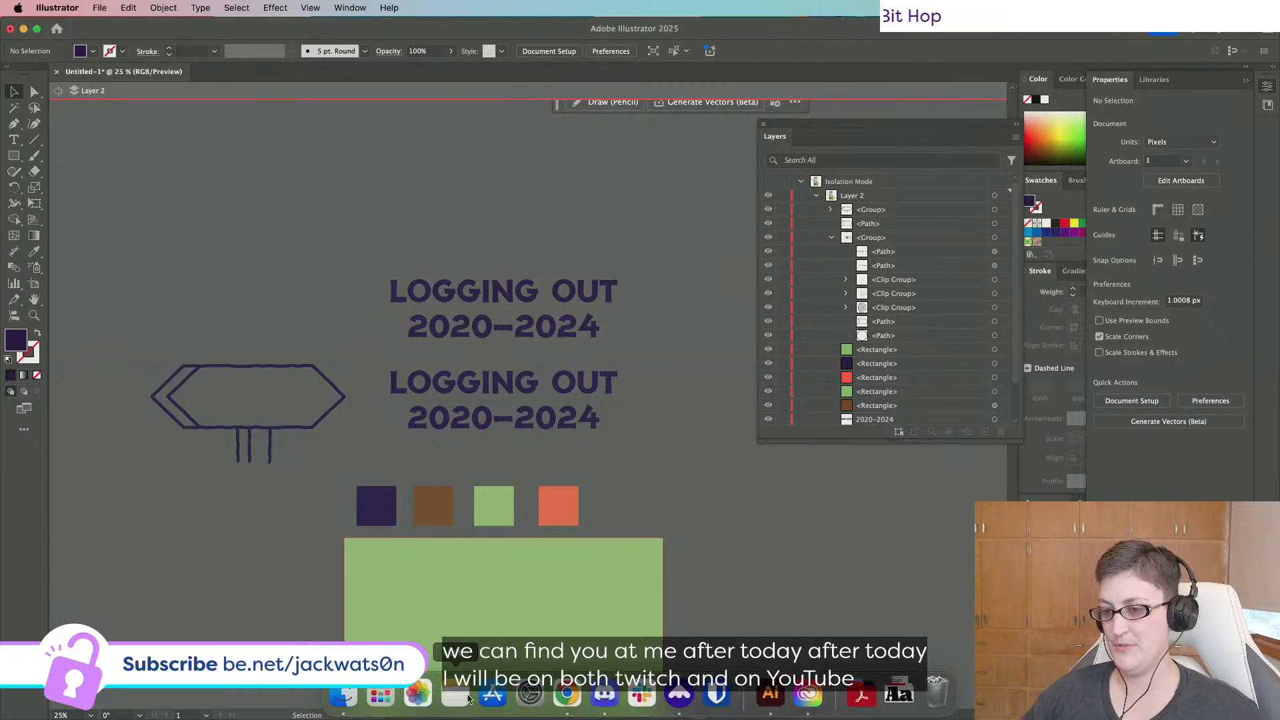
pyautogui.click(567, 695)
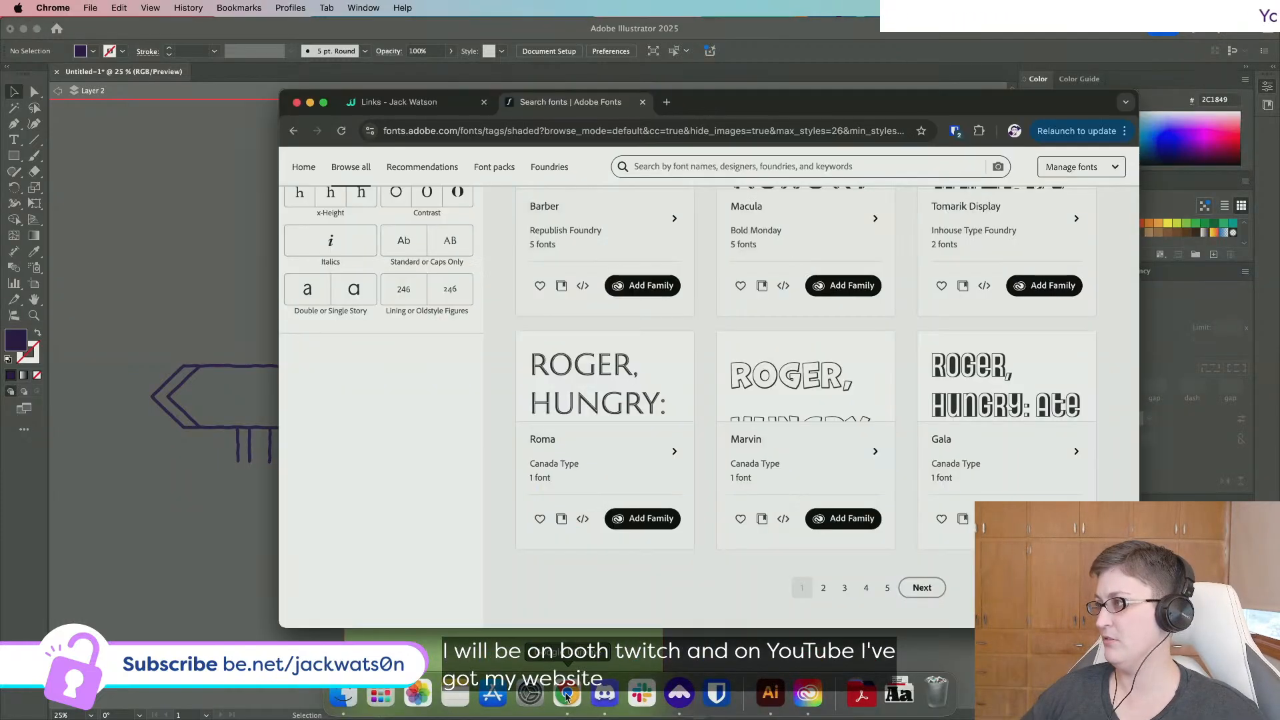
pyautogui.click(396, 104)
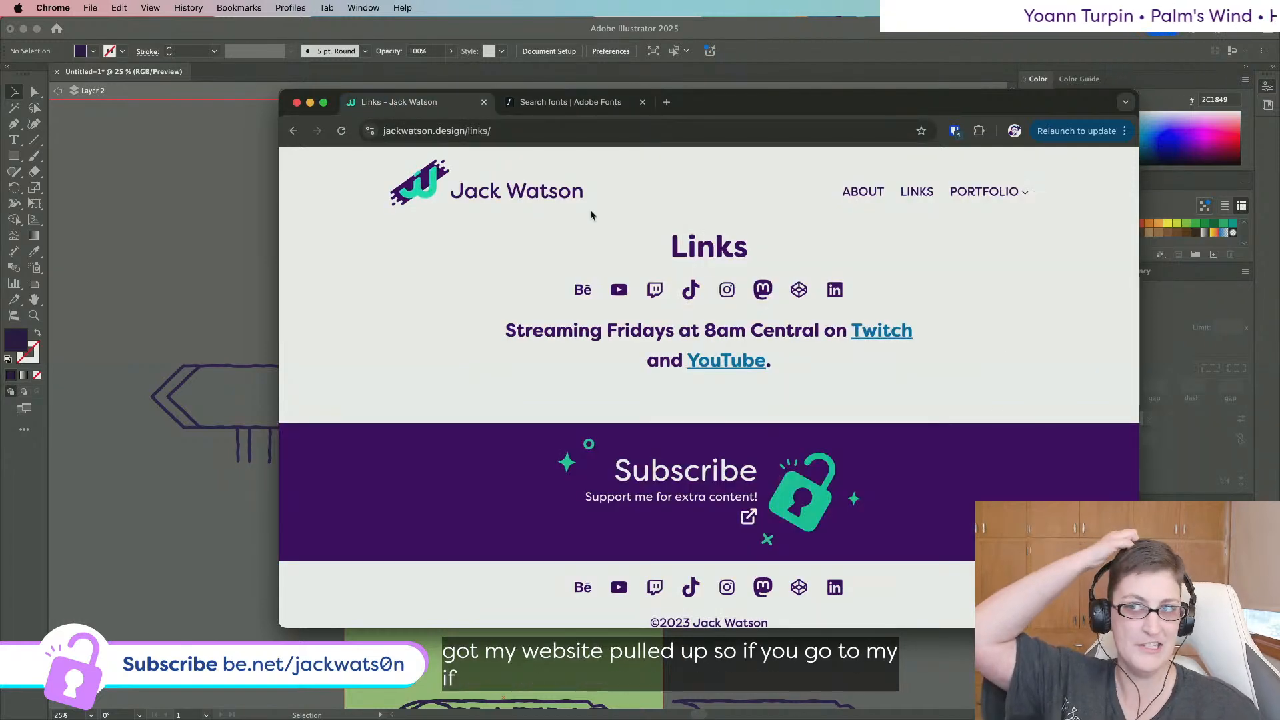
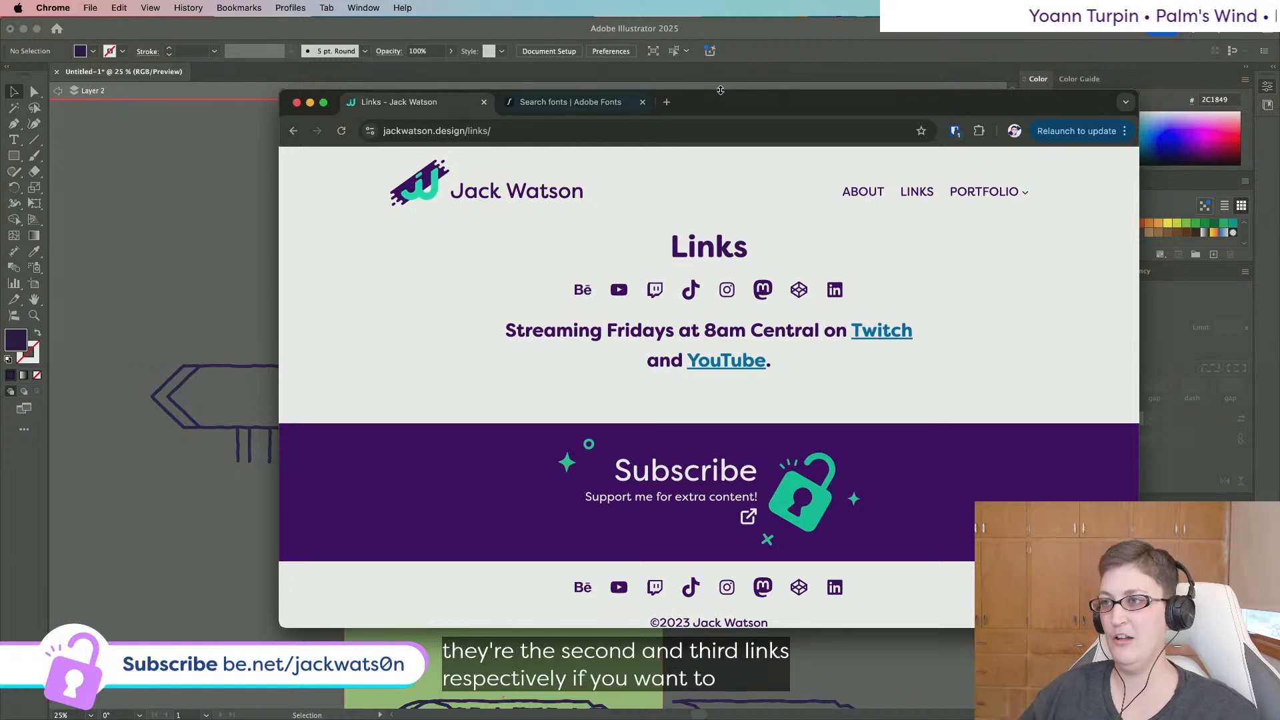
# Drag the Chrome window off the right edge to reveal the Illustrator poster.
pyautogui.moveTo(759, 110); pyautogui.dragTo(1279, 127)
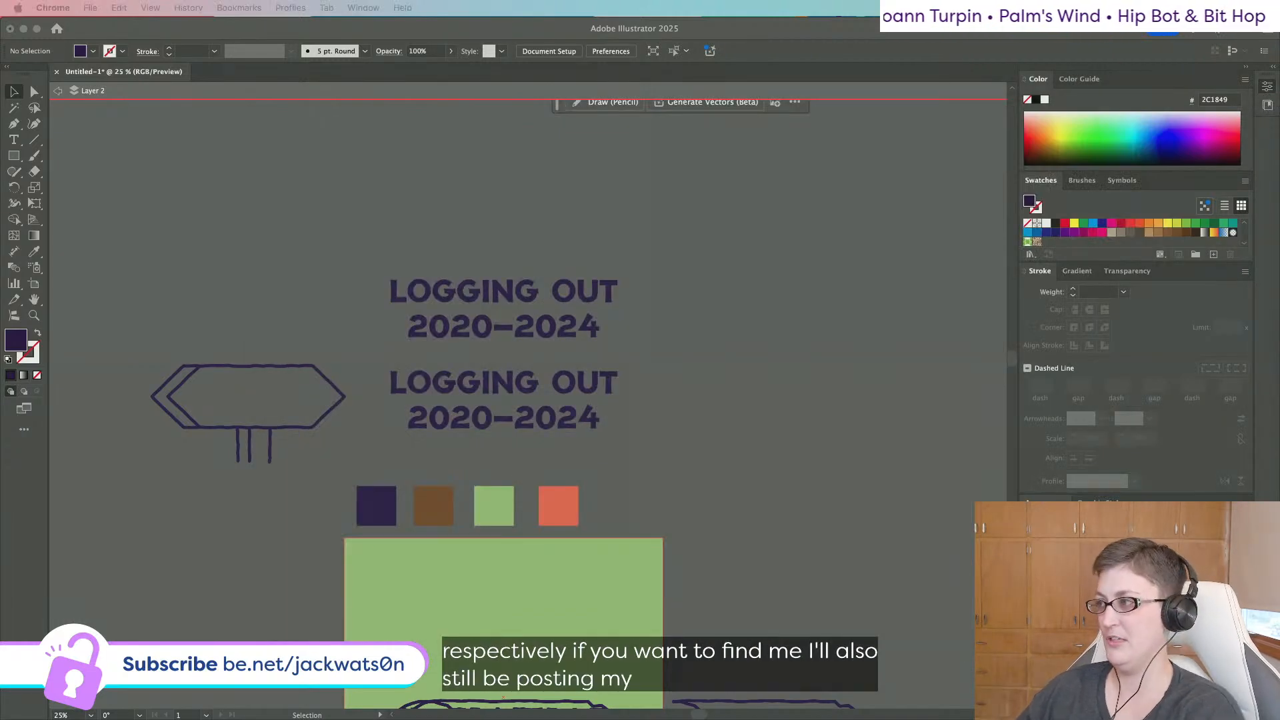
# Select the second title and try the Gala Shadow font on it.
pyautogui.click(674, 426)
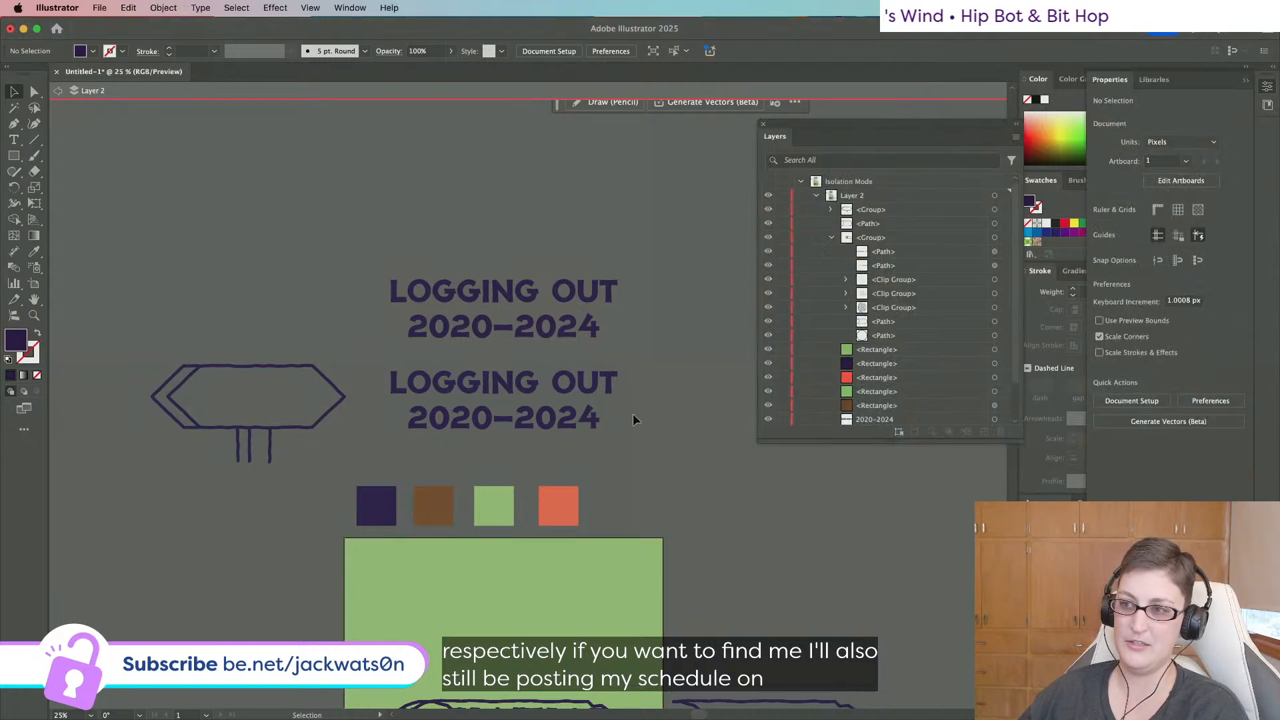
pyautogui.click(476, 386)
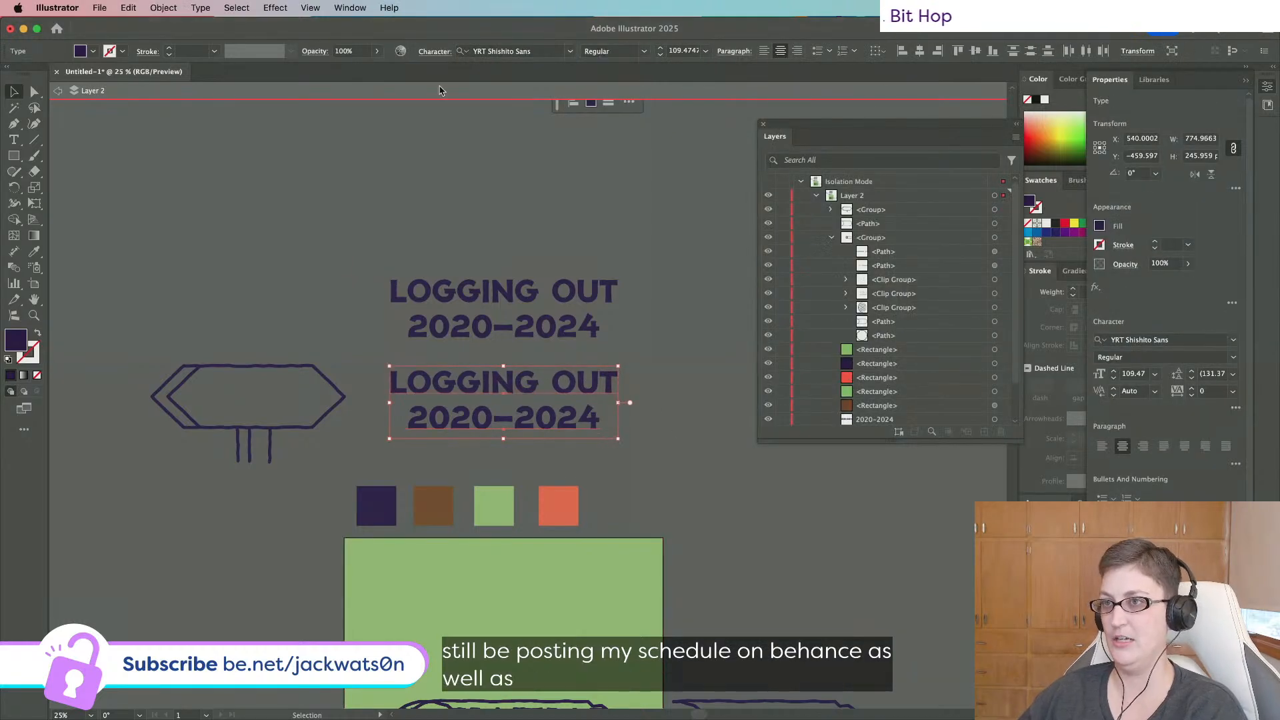
pyautogui.write('gala')
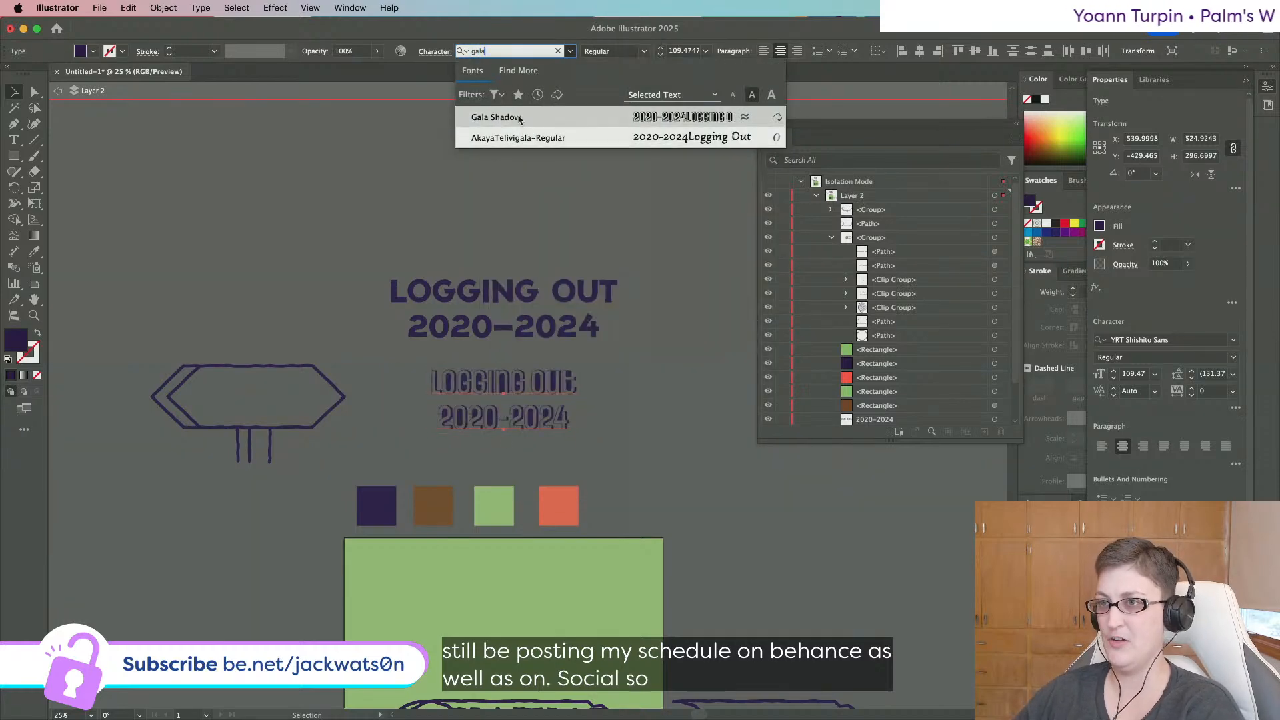
pyautogui.click(519, 119)
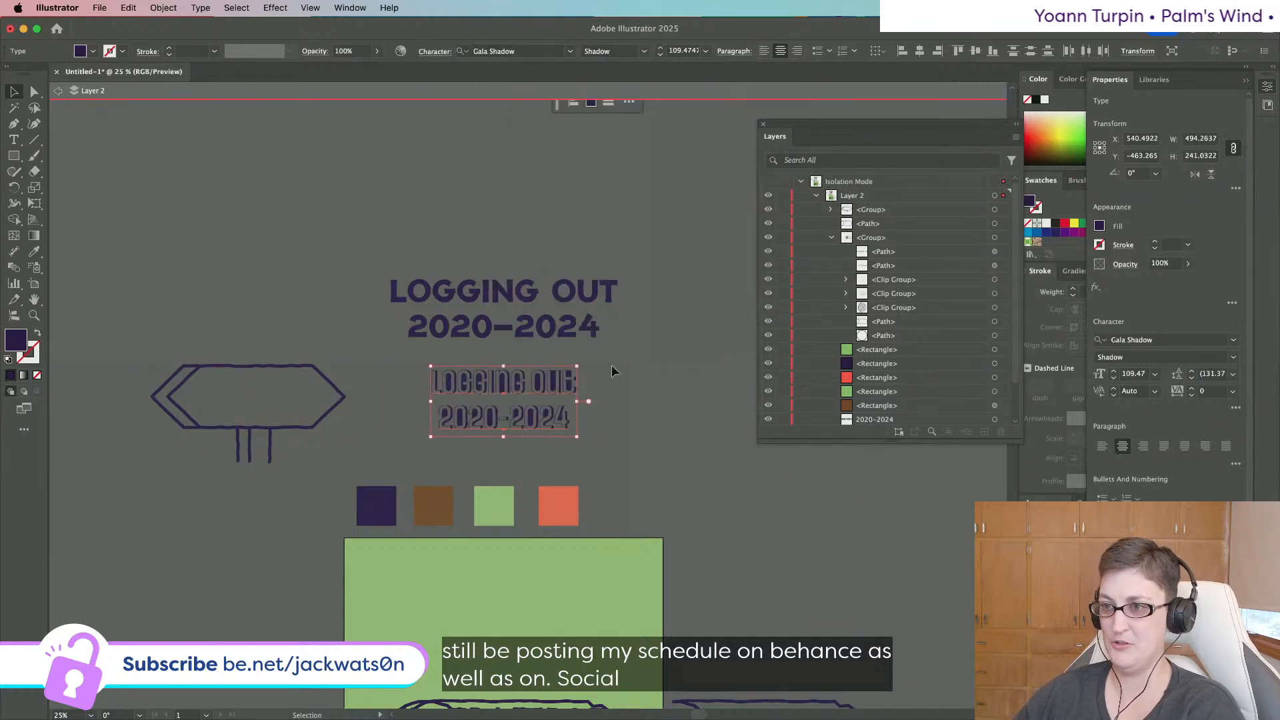
pyautogui.scroll(-2, 610, 365)
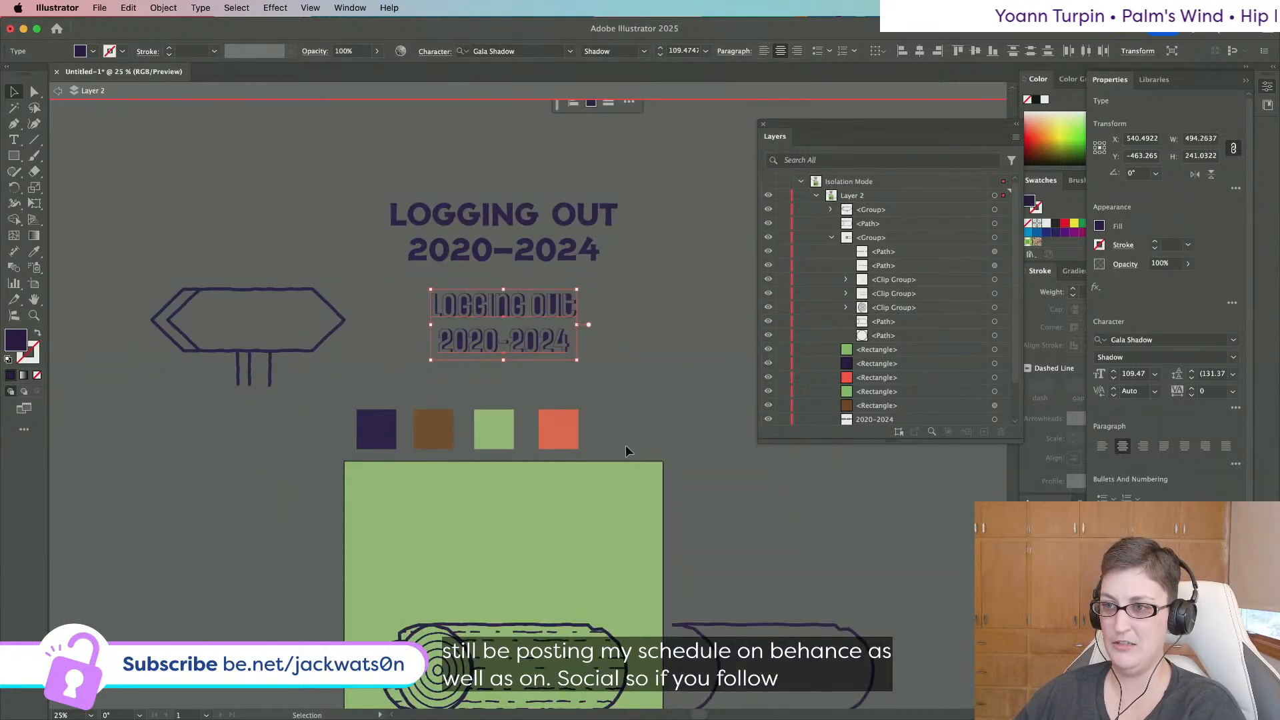
# Switch the title to Citrus Gothic Shadow Regular, undo the trial move, and deselect.
pyautogui.click(648, 54)
pyautogui.click(507, 52)
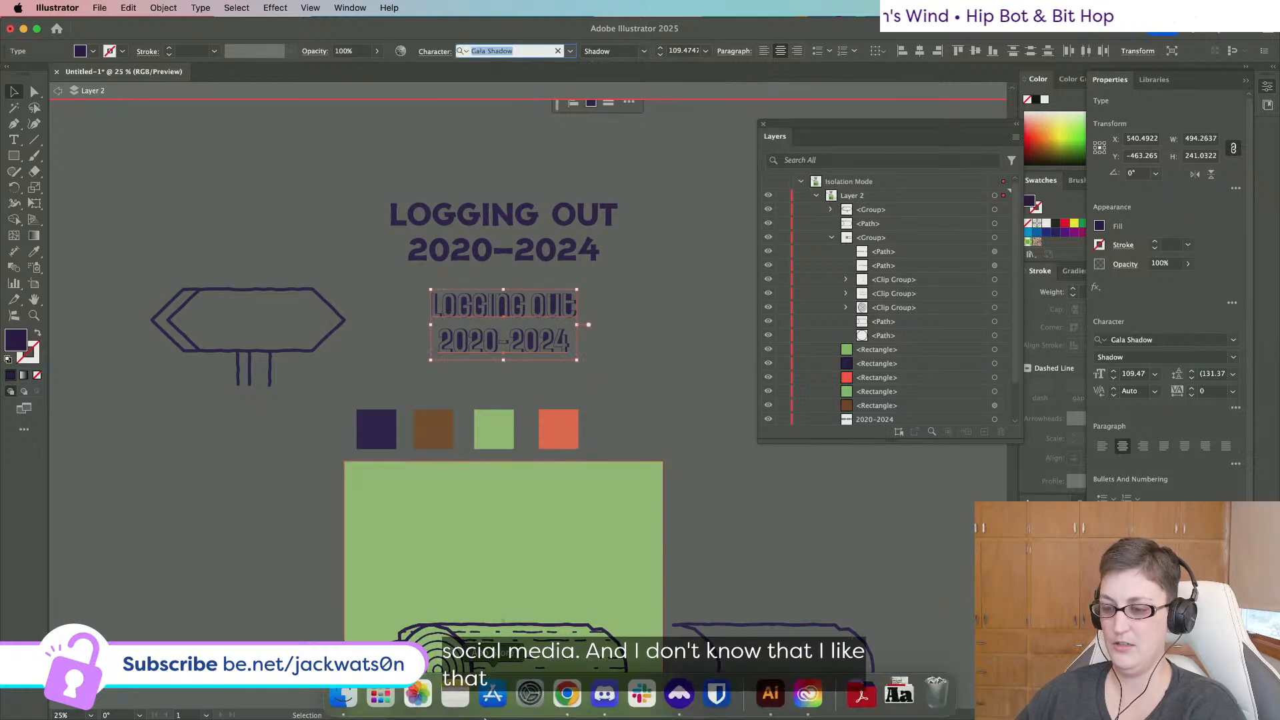
pyautogui.write('citrus')
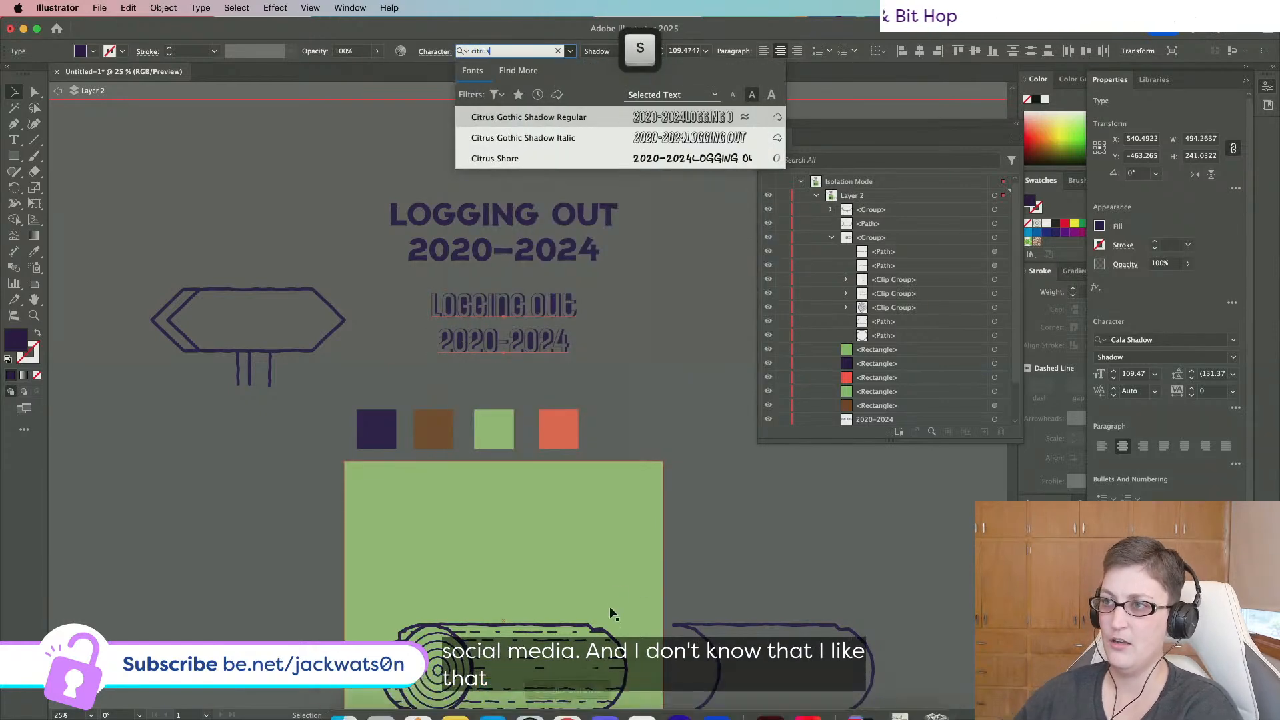
pyautogui.click(572, 119)
pyautogui.moveTo(545, 315); pyautogui.dragTo(297, 319)
pyautogui.press('cmd+z')
pyautogui.click(717, 352)
pyautogui.moveTo(564, 708)
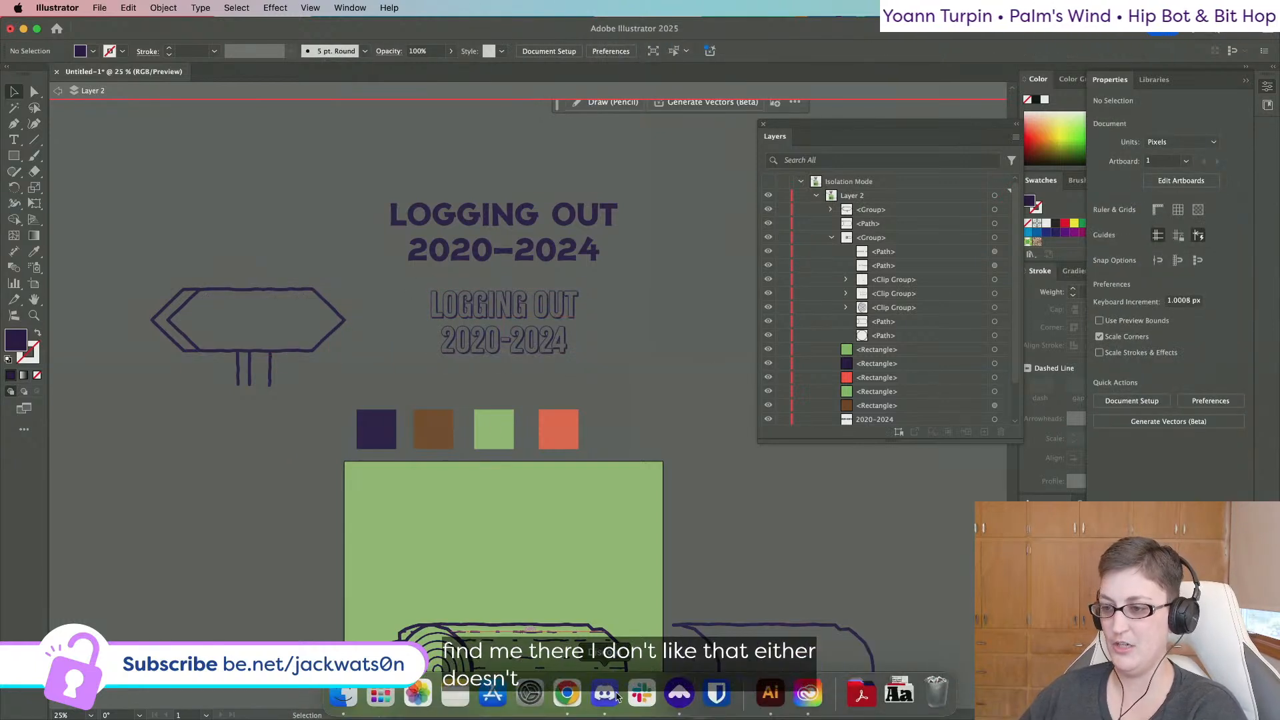
# Look at FontBase, then apply BN Cringe Sans to the second title via a 'cringe' search.
pyautogui.click(707, 693)
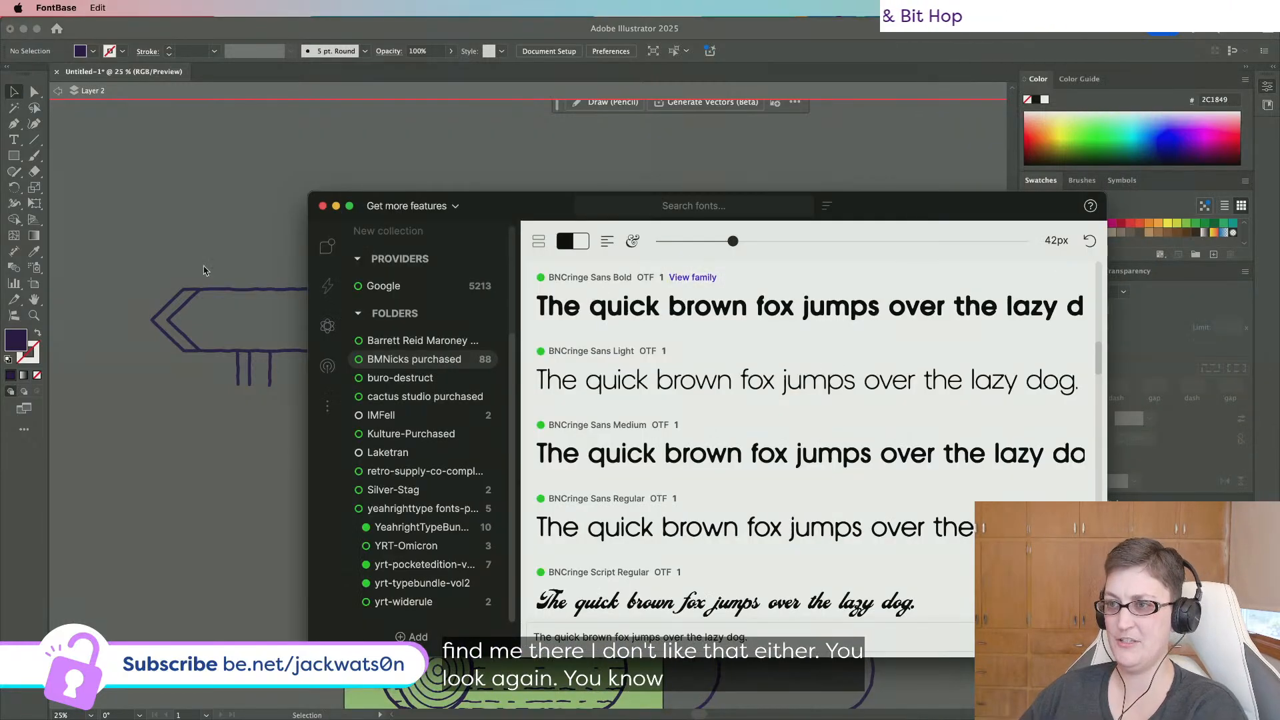
pyautogui.click(303, 293)
pyautogui.click(478, 306)
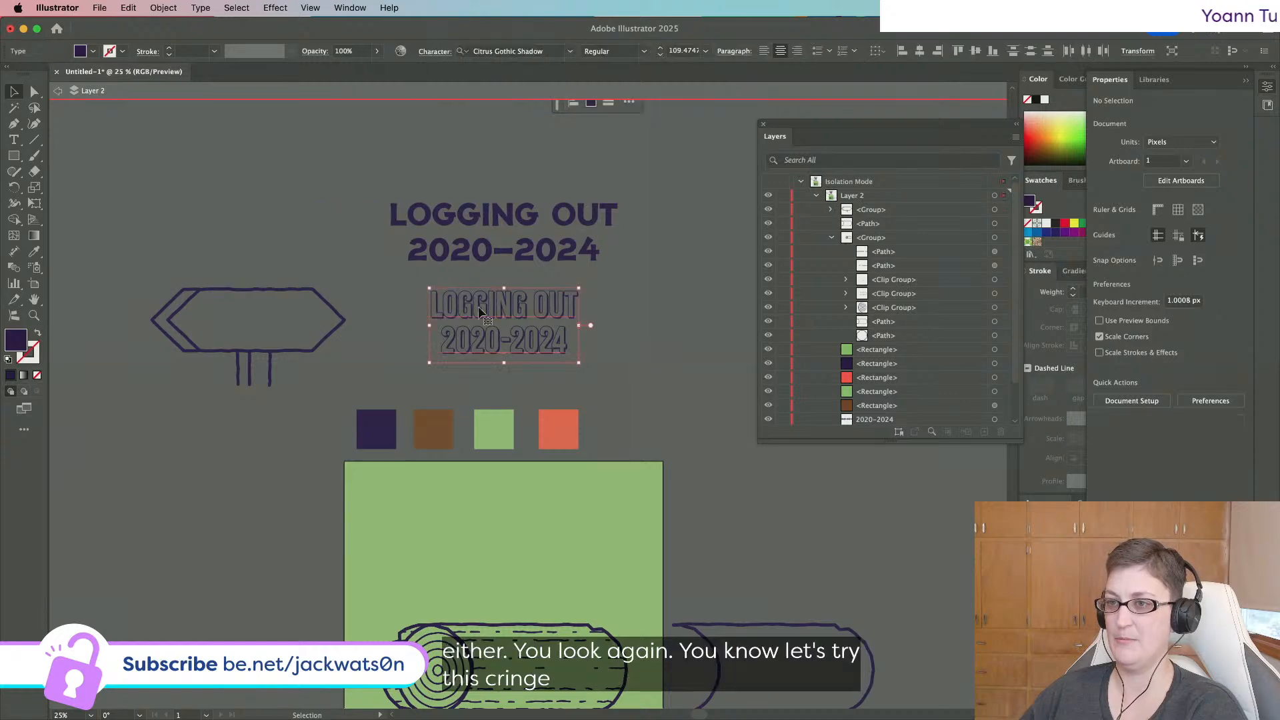
pyautogui.click(490, 52)
pyautogui.write('cringe')
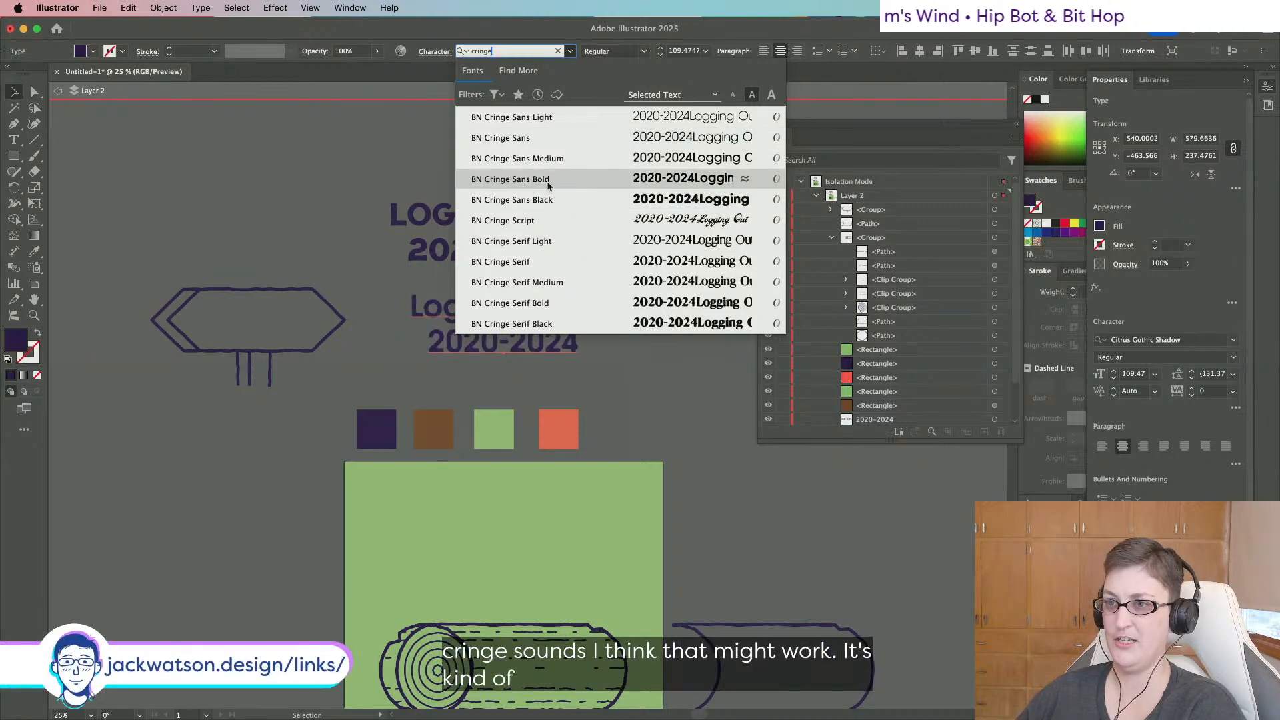
pyautogui.click(537, 200)
pyautogui.scroll(3, 475, 285)
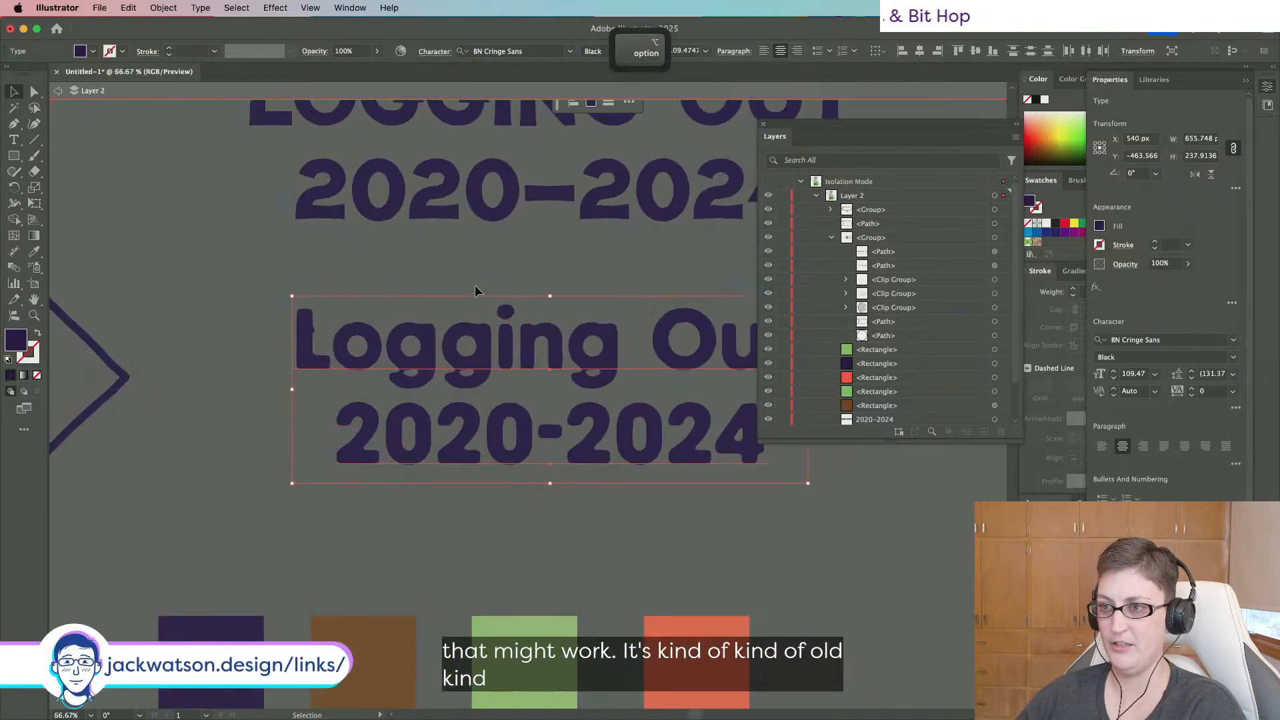
pyautogui.scroll(-2, 474, 286)
pyautogui.hscroll(-4, 475, 285)
pyautogui.scroll(-1, 475, 285)
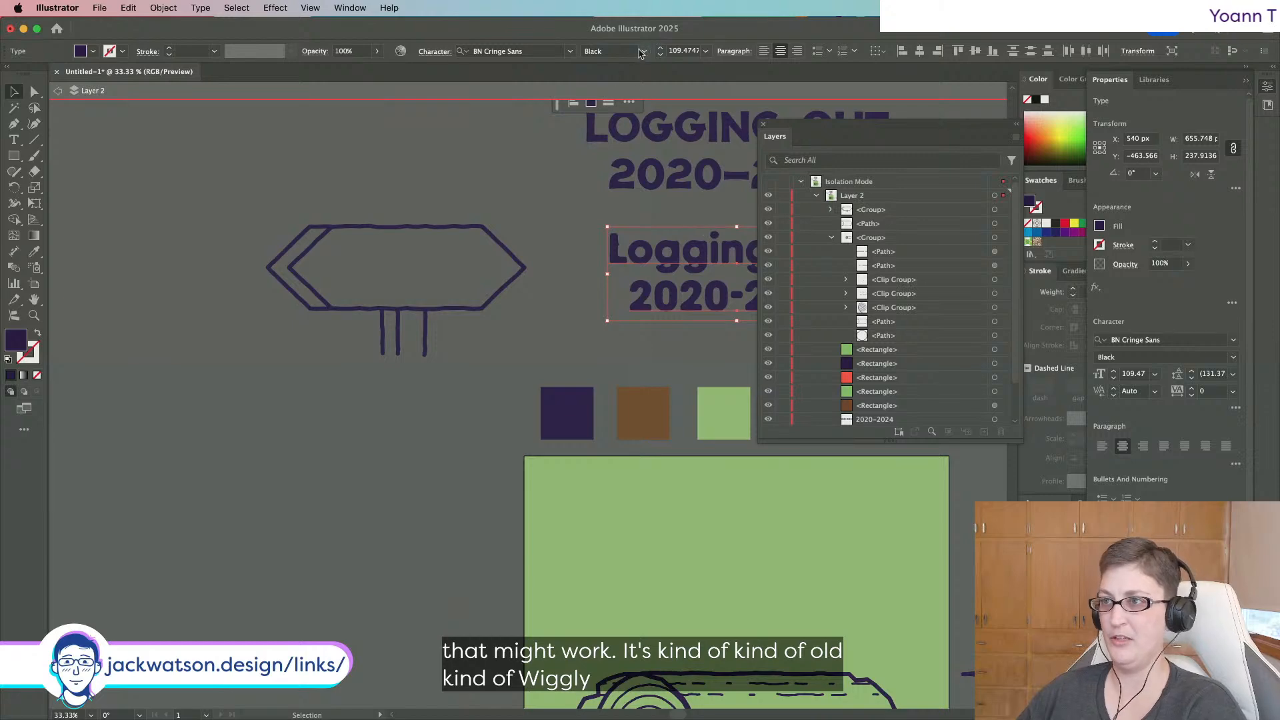
# Set the title weight to Bold and move it below the signpost.
pyautogui.click(643, 52)
pyautogui.click(600, 109)
pyautogui.moveTo(643, 244); pyautogui.dragTo(399, 260)
pyautogui.moveTo(534, 269); pyautogui.dragTo(443, 469)
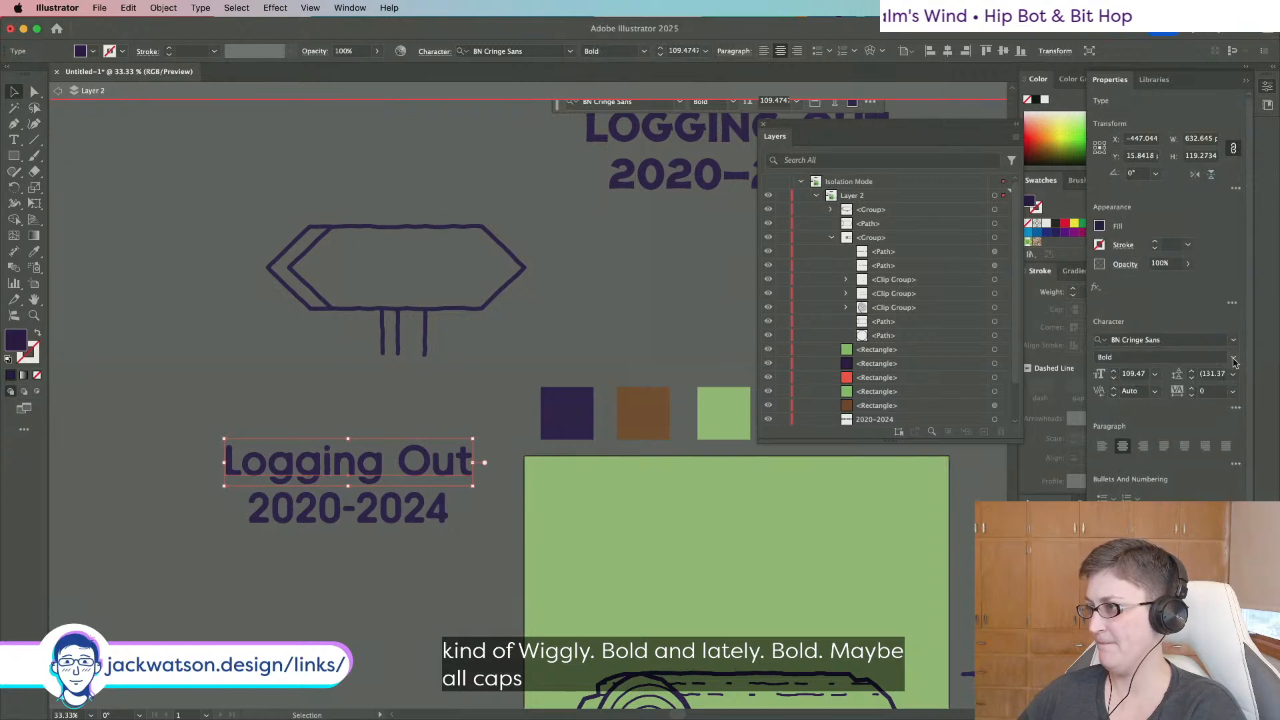
# Keep Bold weight and turn on All Caps for LOGGING OUT.
pyautogui.click(1233, 360)
pyautogui.click(1115, 414)
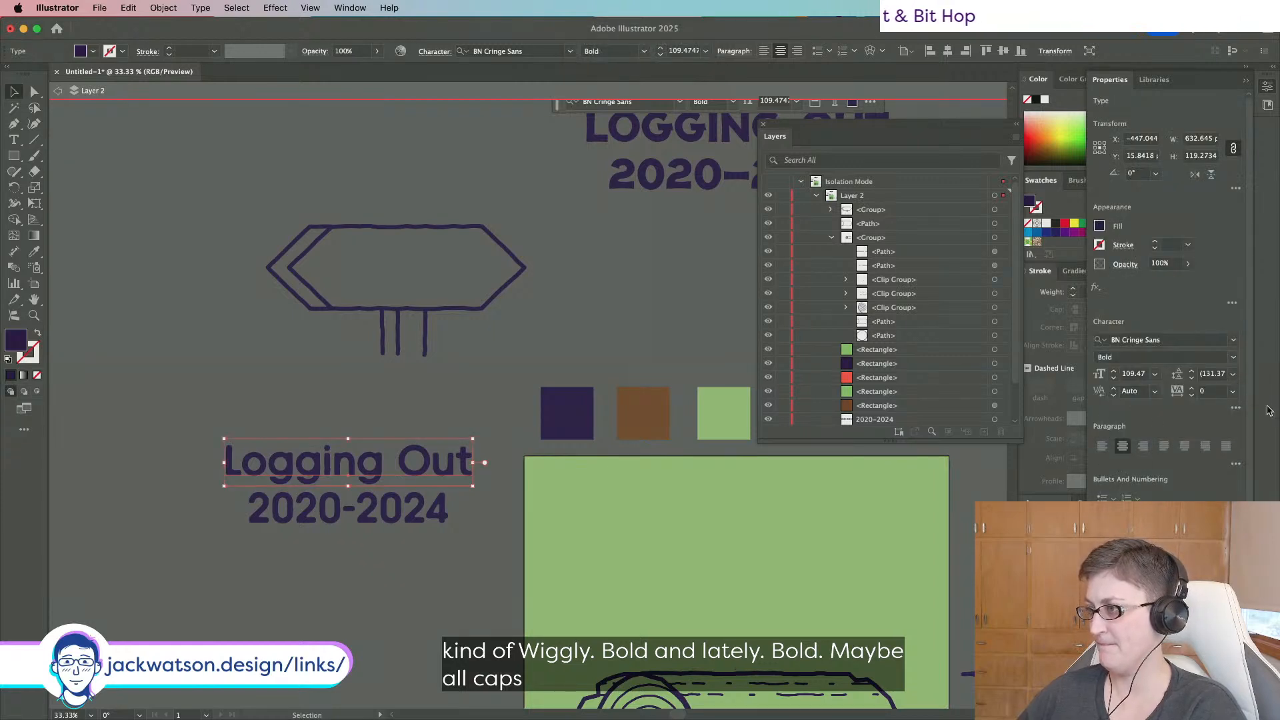
pyautogui.click(1236, 407)
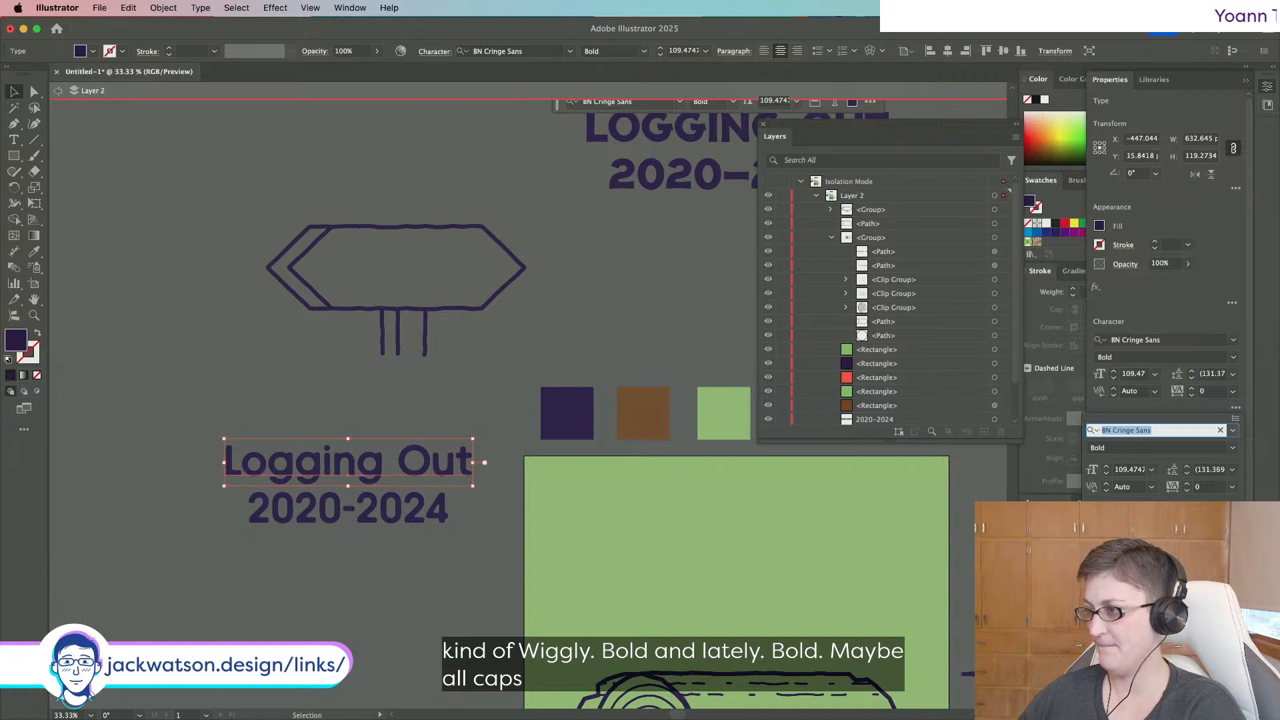
pyautogui.click(1099, 545)
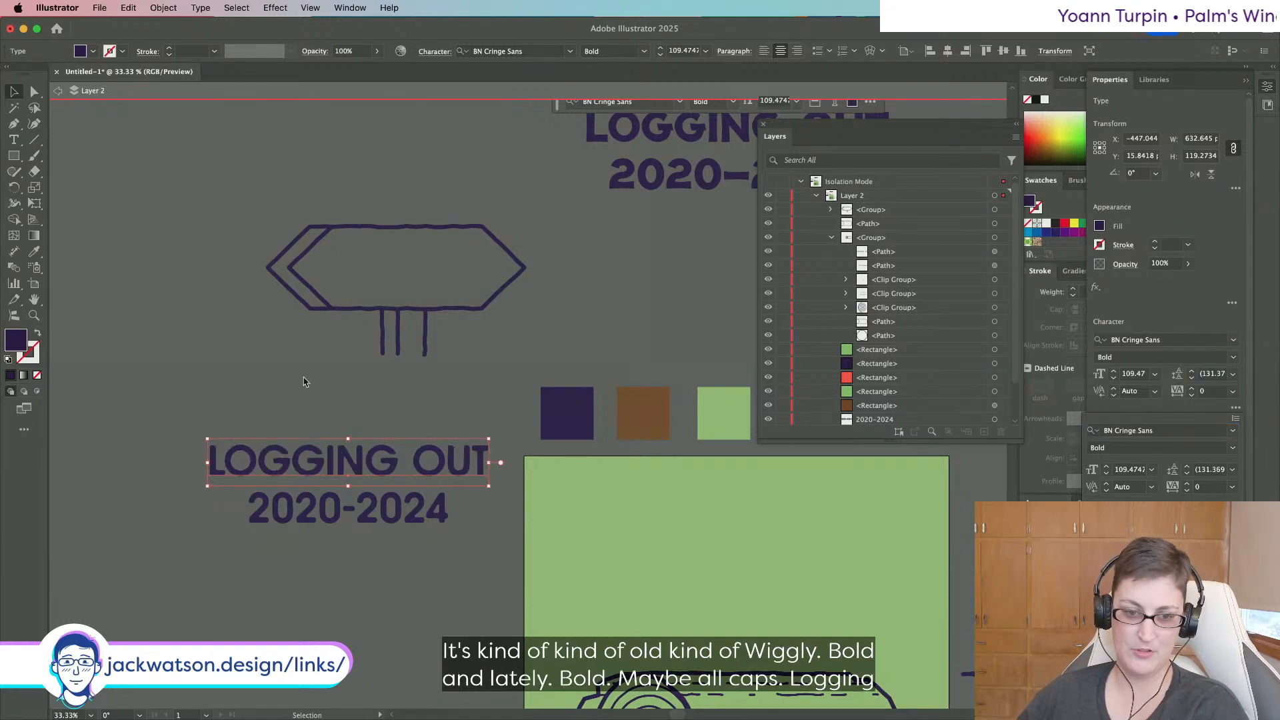
# Move LOGGING OUT and 2020-2024 onto the sign, shrink them, and centre them on each other.
pyautogui.click(206, 371)
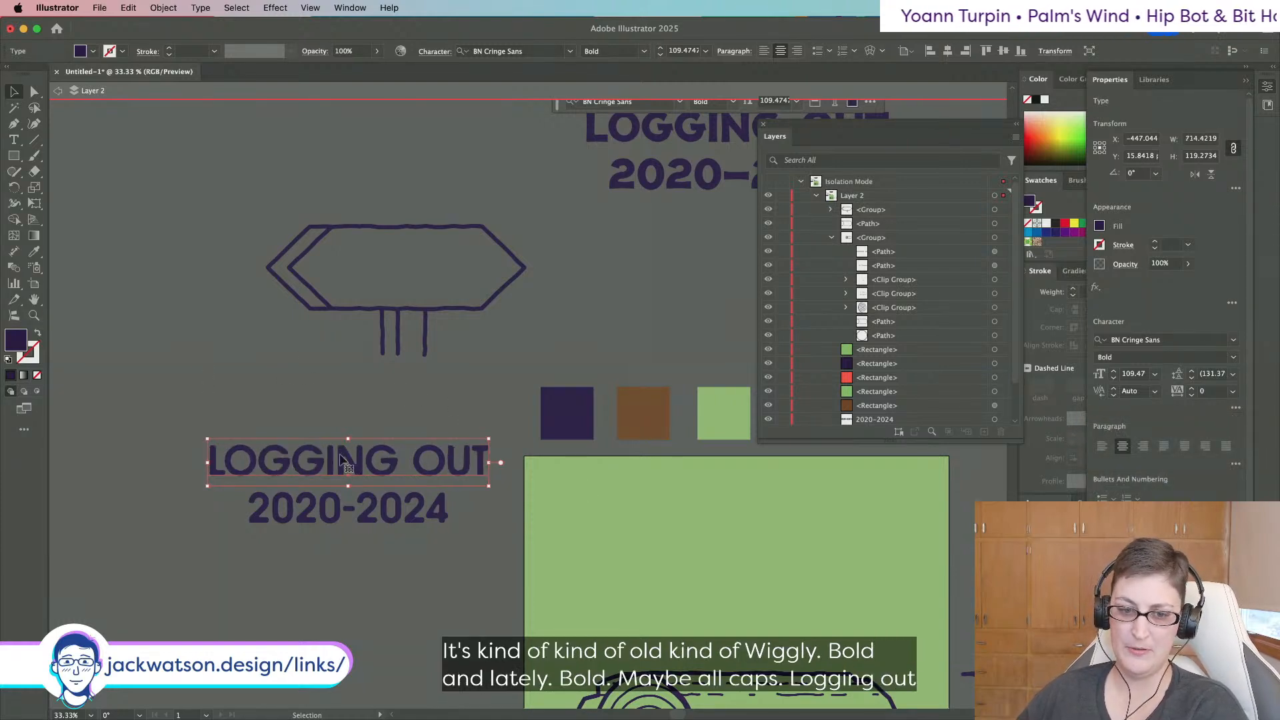
pyautogui.moveTo(397, 461); pyautogui.dragTo(509, 269)
pyautogui.moveTo(600, 262); pyautogui.dragTo(493, 264)
pyautogui.moveTo(392, 516); pyautogui.dragTo(407, 294)
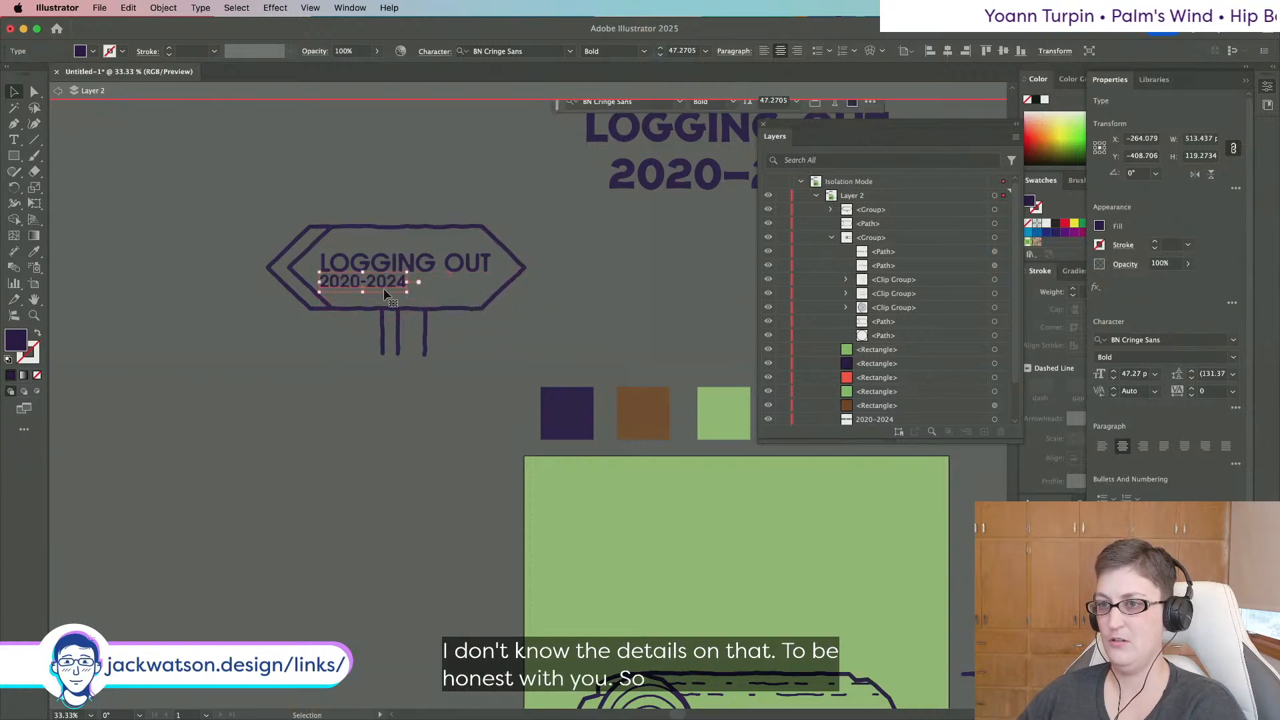
pyautogui.keyDown('shift'); pyautogui.click(437, 268); pyautogui.keyUp('shift')
pyautogui.click(918, 51)
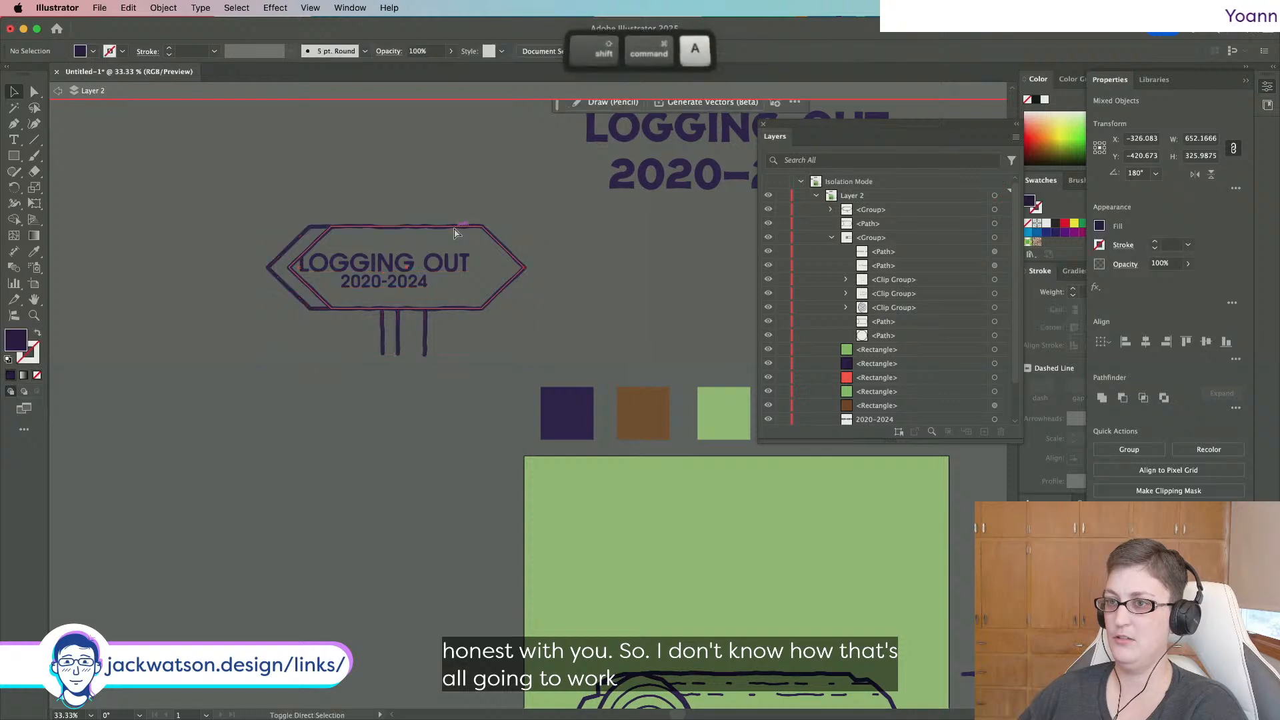
# Cut both text lines, paste them in place inside the sign group, and centre them horizontally.
pyautogui.keyDown('shift'); pyautogui.click(421, 278); pyautogui.keyUp('shift')
pyautogui.keyDown('shift'); pyautogui.click(422, 278); pyautogui.keyUp('shift')
pyautogui.press('super+x')
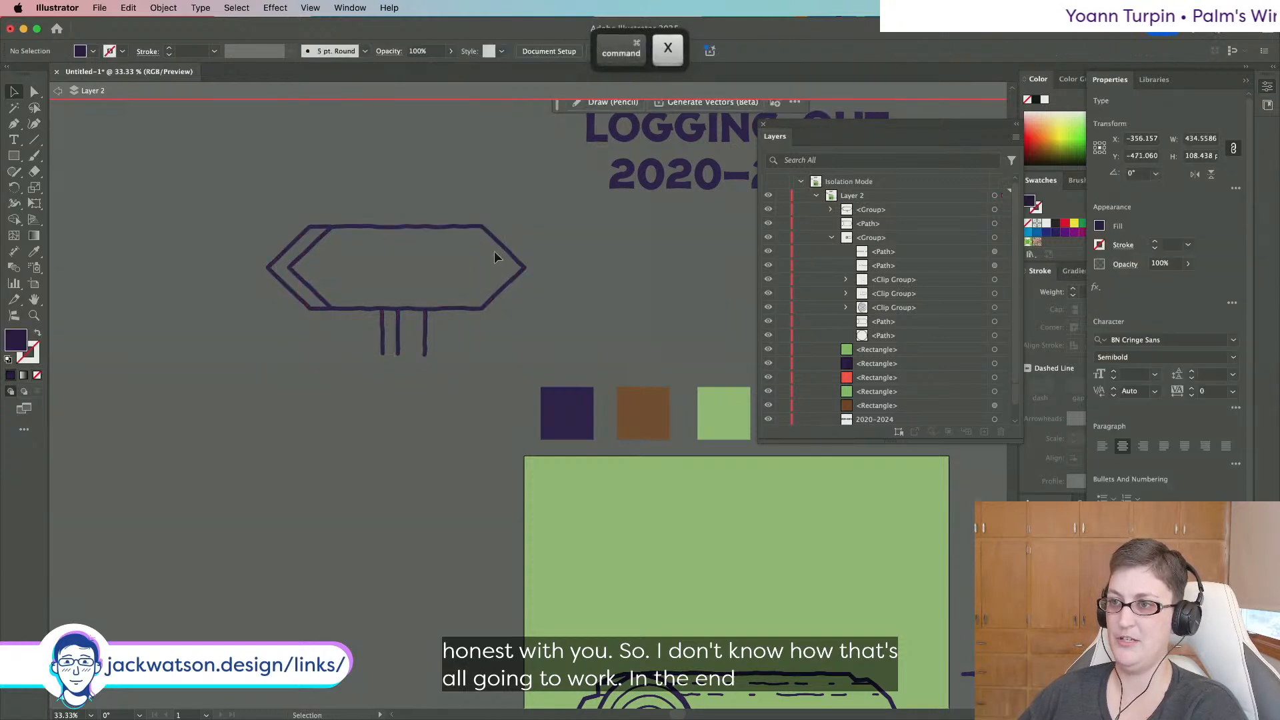
pyautogui.doubleClick(502, 248)
pyautogui.press('super+f')
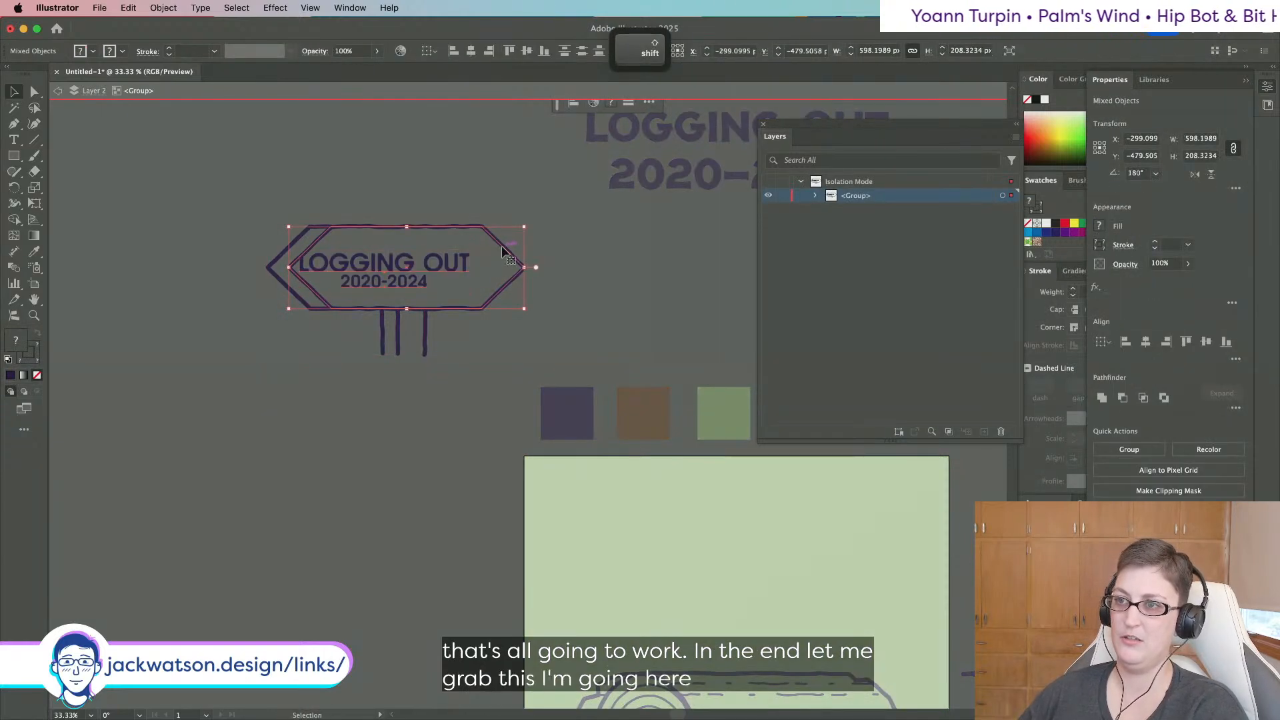
pyautogui.keyDown('shift'); pyautogui.click(501, 245); pyautogui.keyUp('shift')
pyautogui.click(472, 52)
pyautogui.press('super+shift+a')
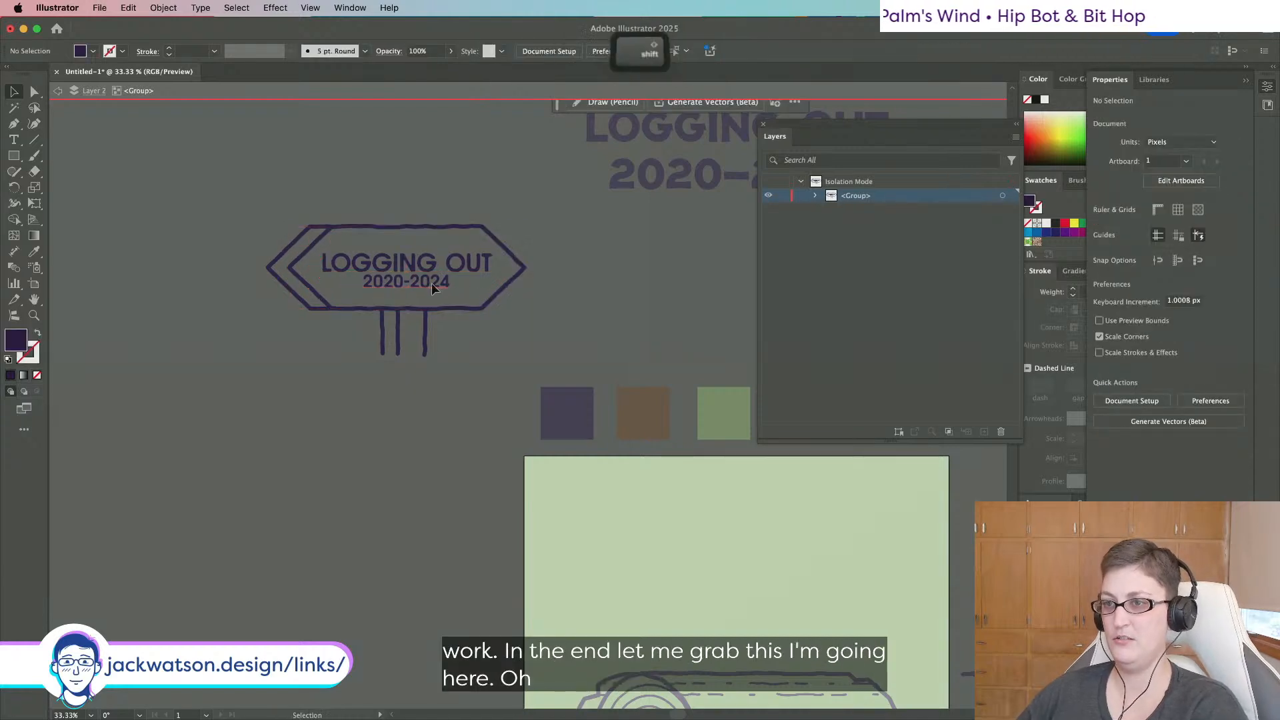
# Group the two text lines and centre them vertically within the sign outline.
pyautogui.moveTo(431, 282); pyautogui.dragTo(433, 286)
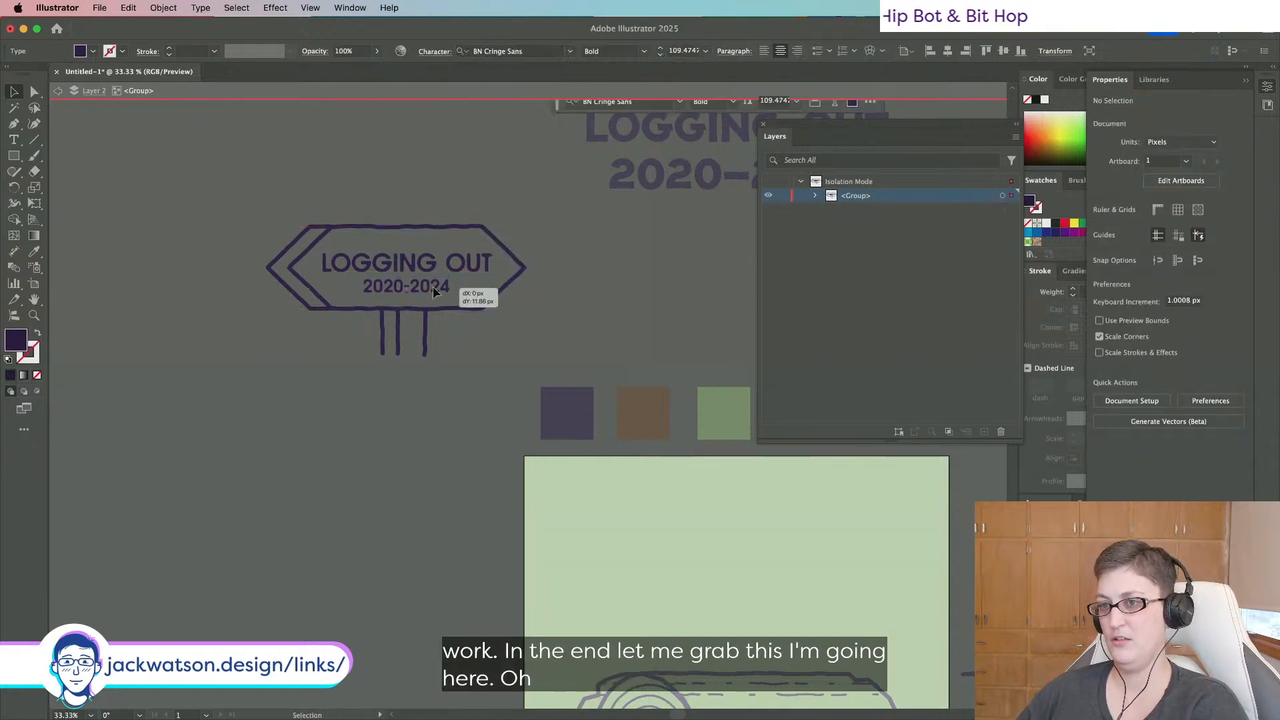
pyautogui.keyDown('shift'); pyautogui.click(464, 264); pyautogui.keyUp('shift')
pyautogui.press('super+g')
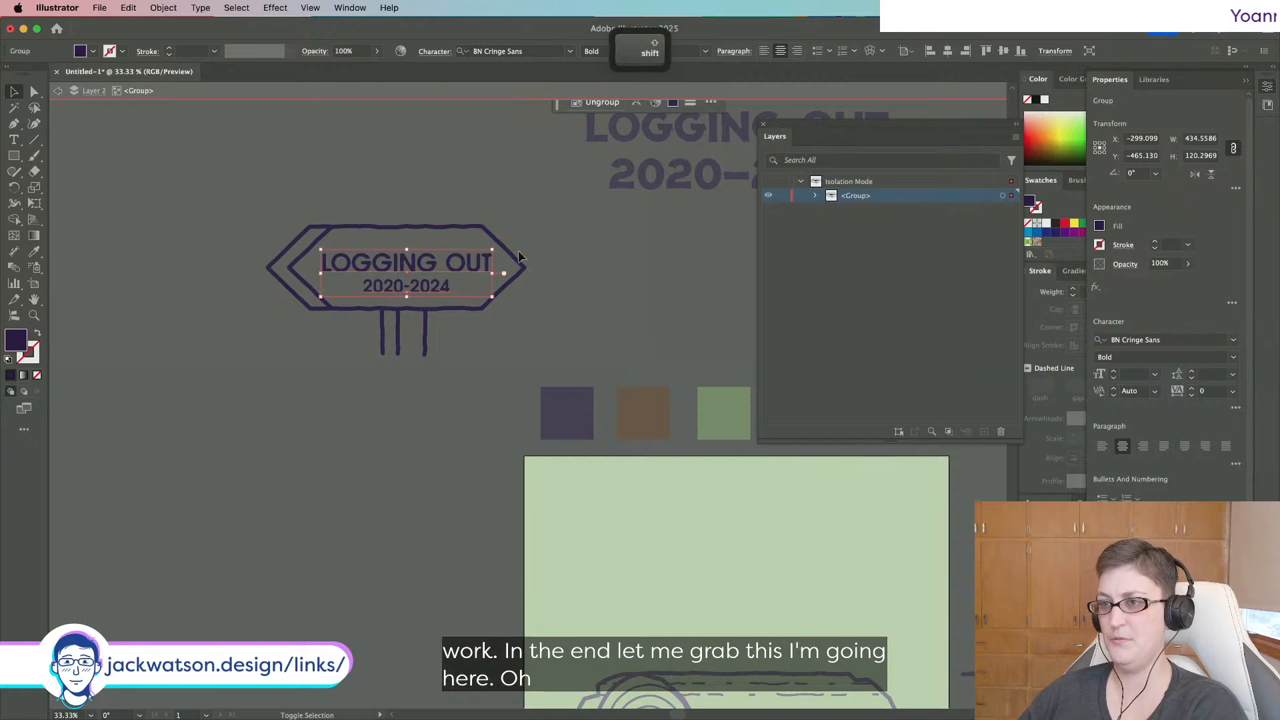
pyautogui.keyDown('shift'); pyautogui.click(513, 259); pyautogui.keyUp('shift')
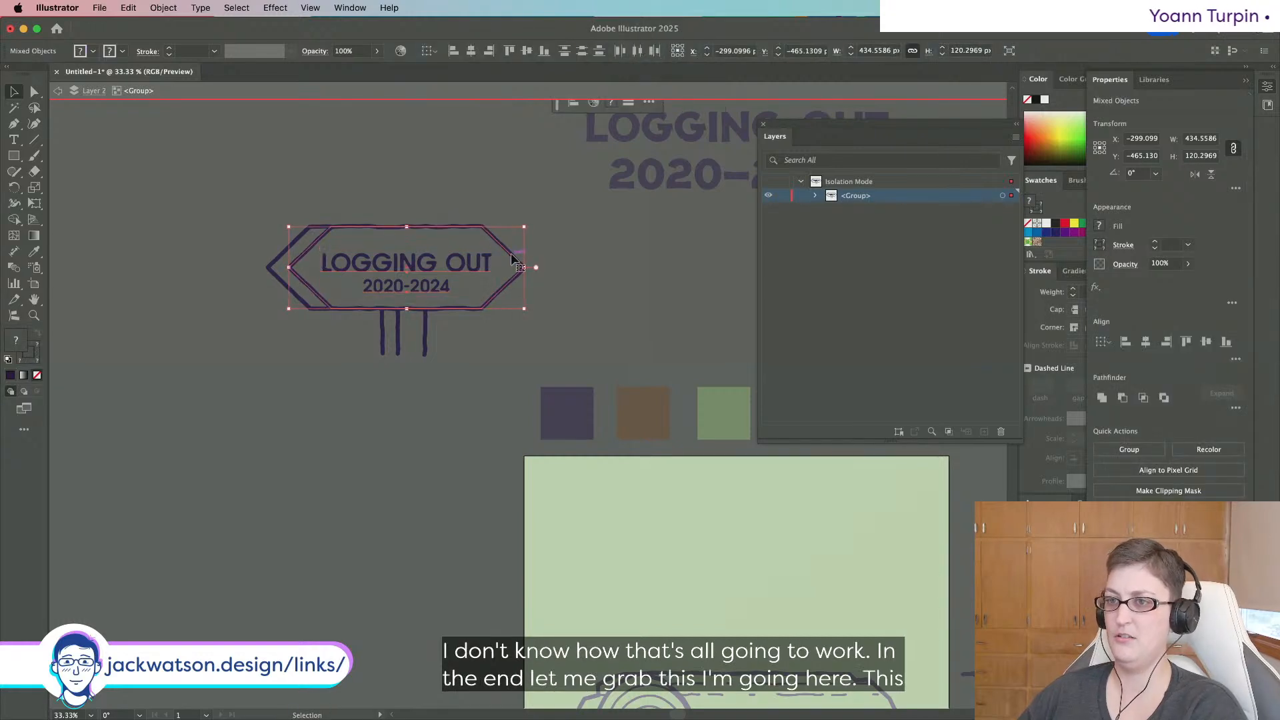
pyautogui.click(526, 51)
pyautogui.click(558, 330)
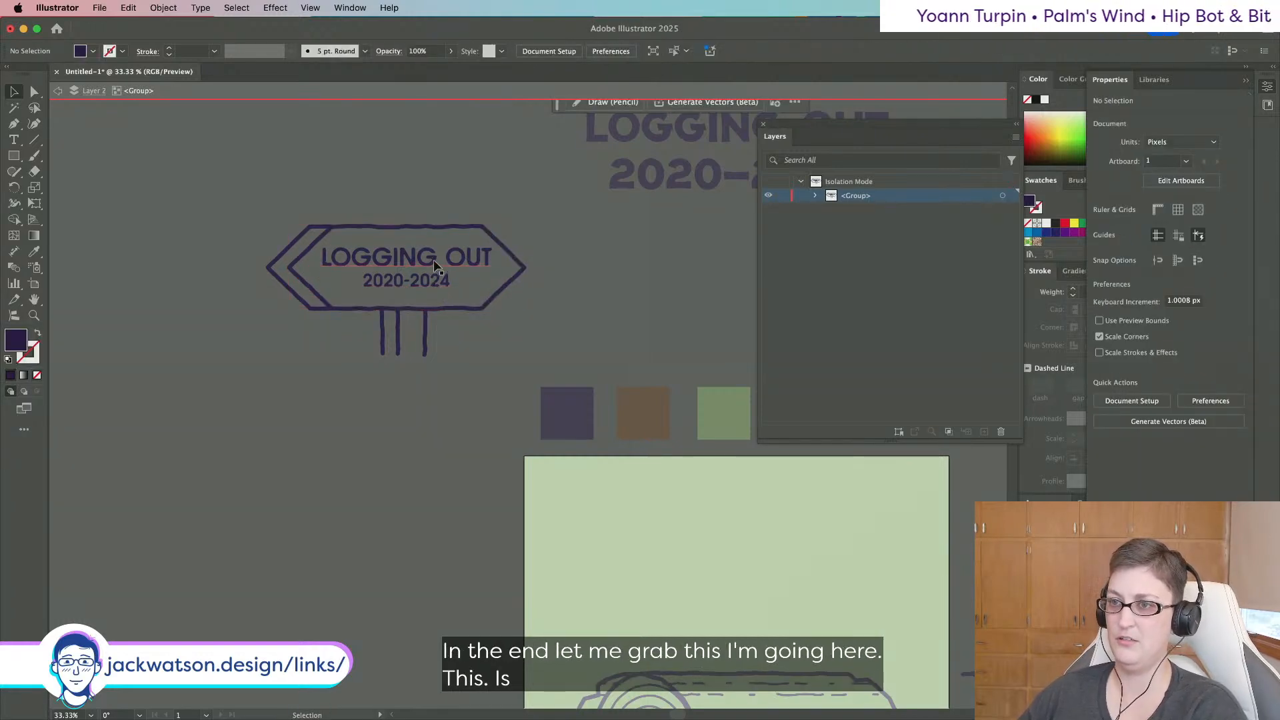
pyautogui.moveTo(434, 266); pyautogui.dragTo(433, 266)
# Scale the grouped sign text proportionally from its centre to fit the board.
pyautogui.press('alt')
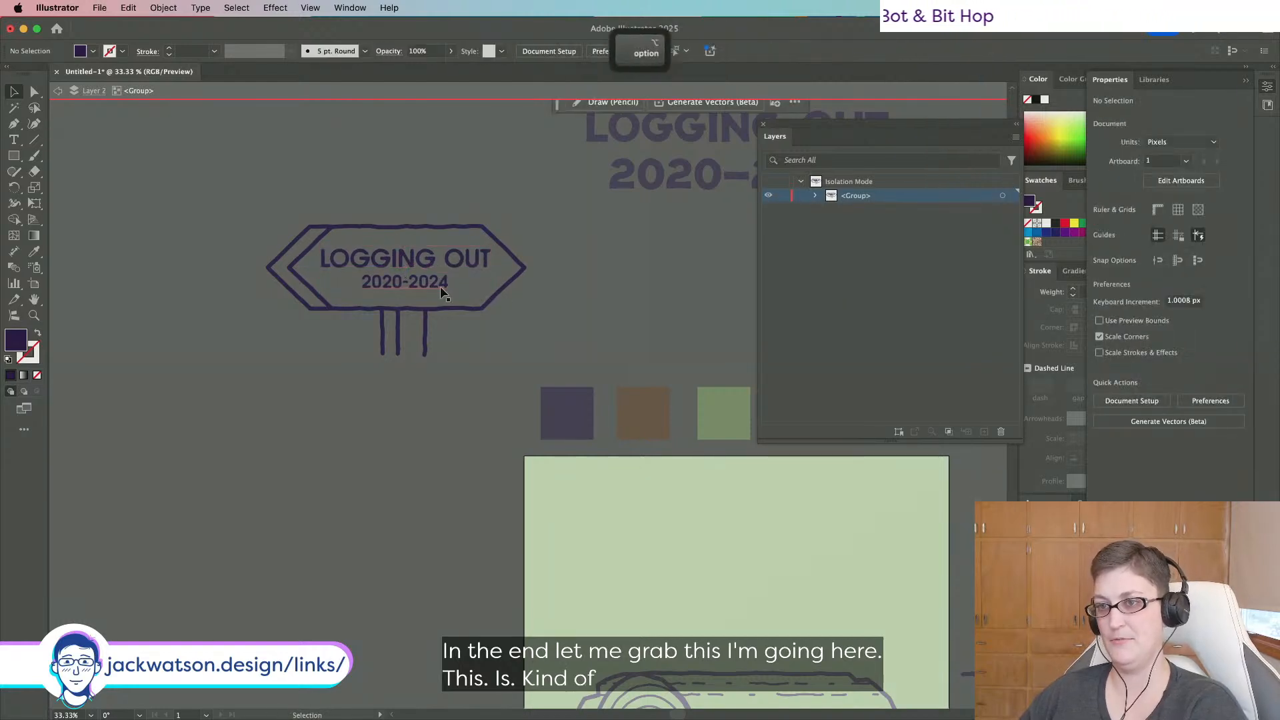
pyautogui.click(440, 286)
pyautogui.moveTo(491, 246); pyautogui.dragTo(486, 248)
pyautogui.click(569, 284)
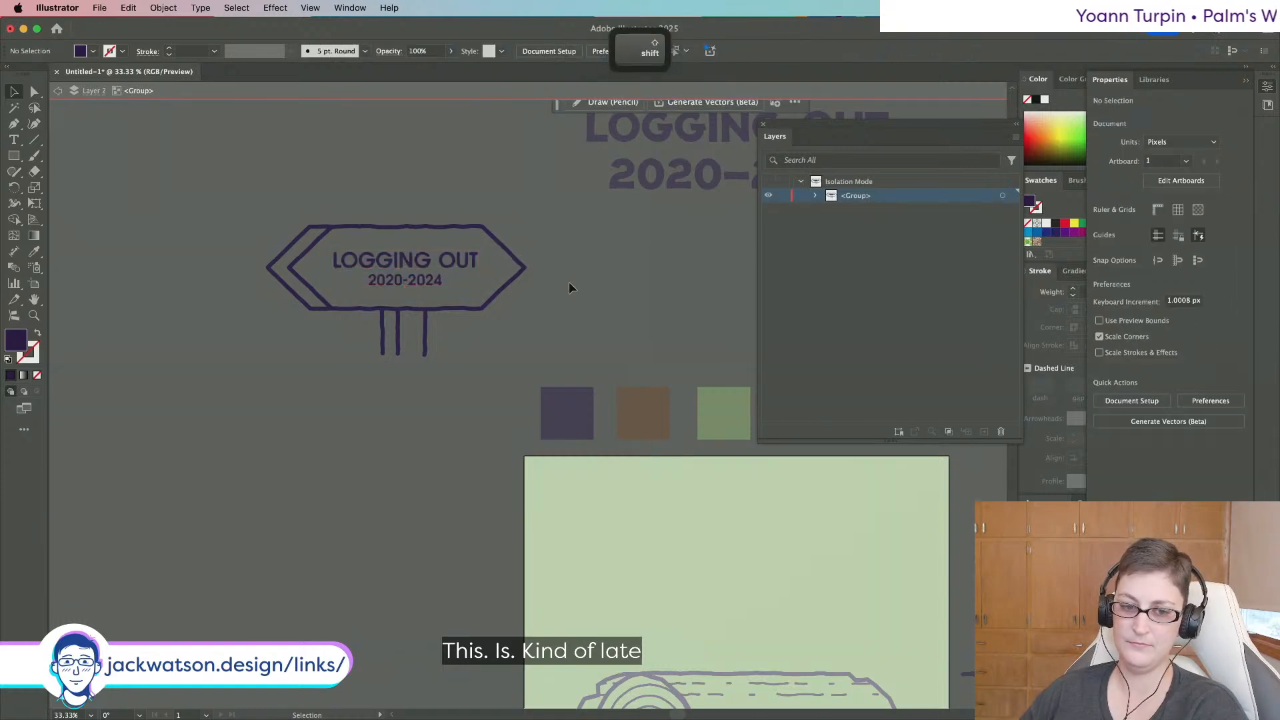
pyautogui.hscroll(-2, 569, 281)
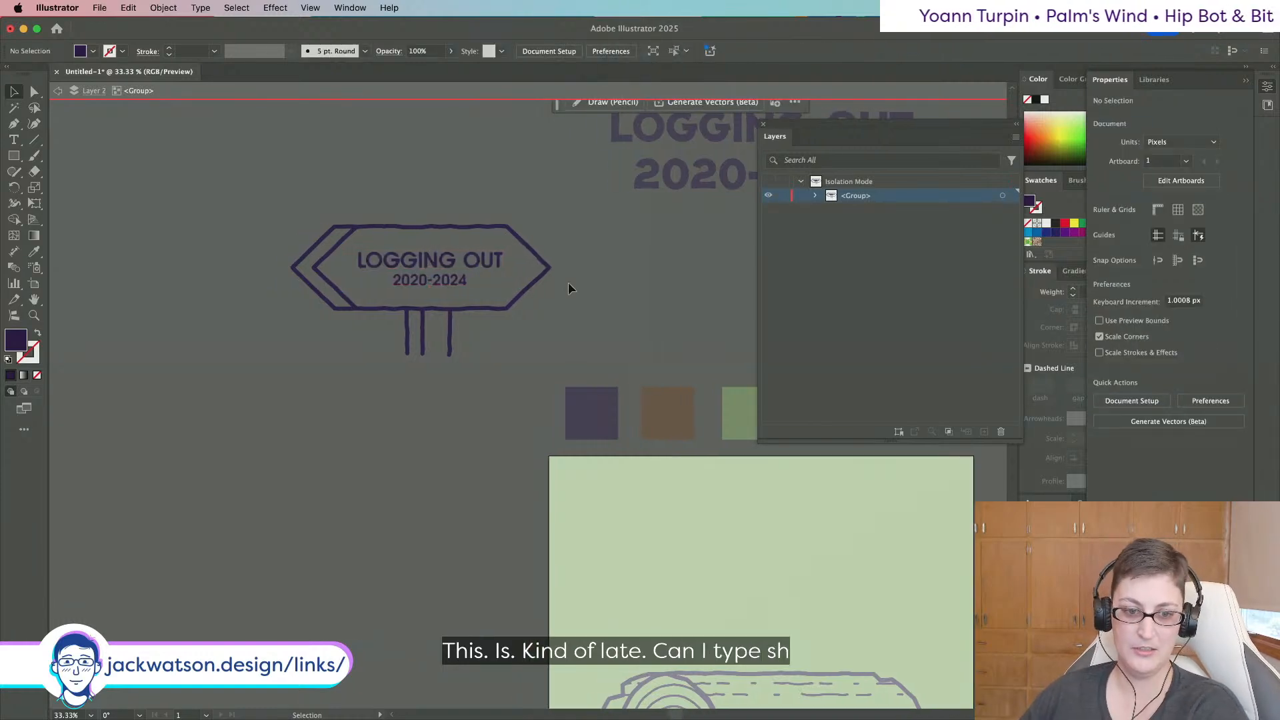
pyautogui.press('alt')
pyautogui.hscroll(3, 515, 287)
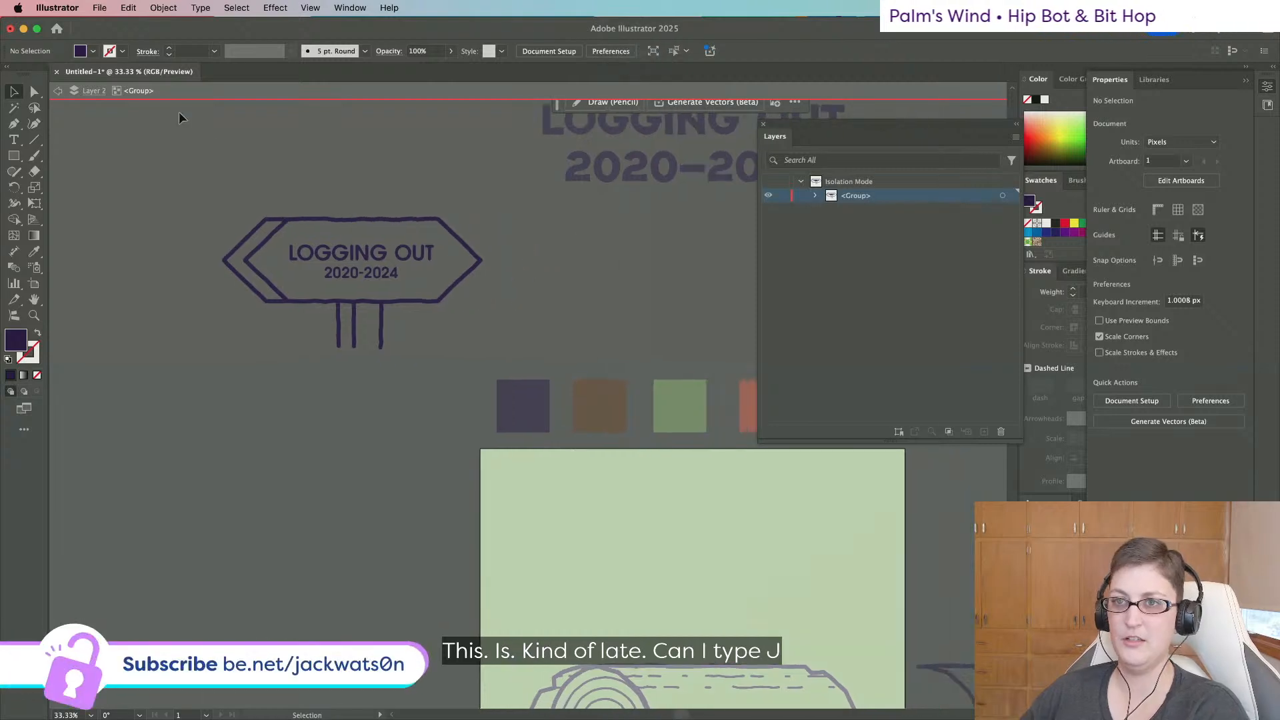
# Exit Isolation Mode and zoom out to view the whole poster.
pyautogui.click(57, 92)
pyautogui.press('alt')
pyautogui.scroll(-3, 290, 247)
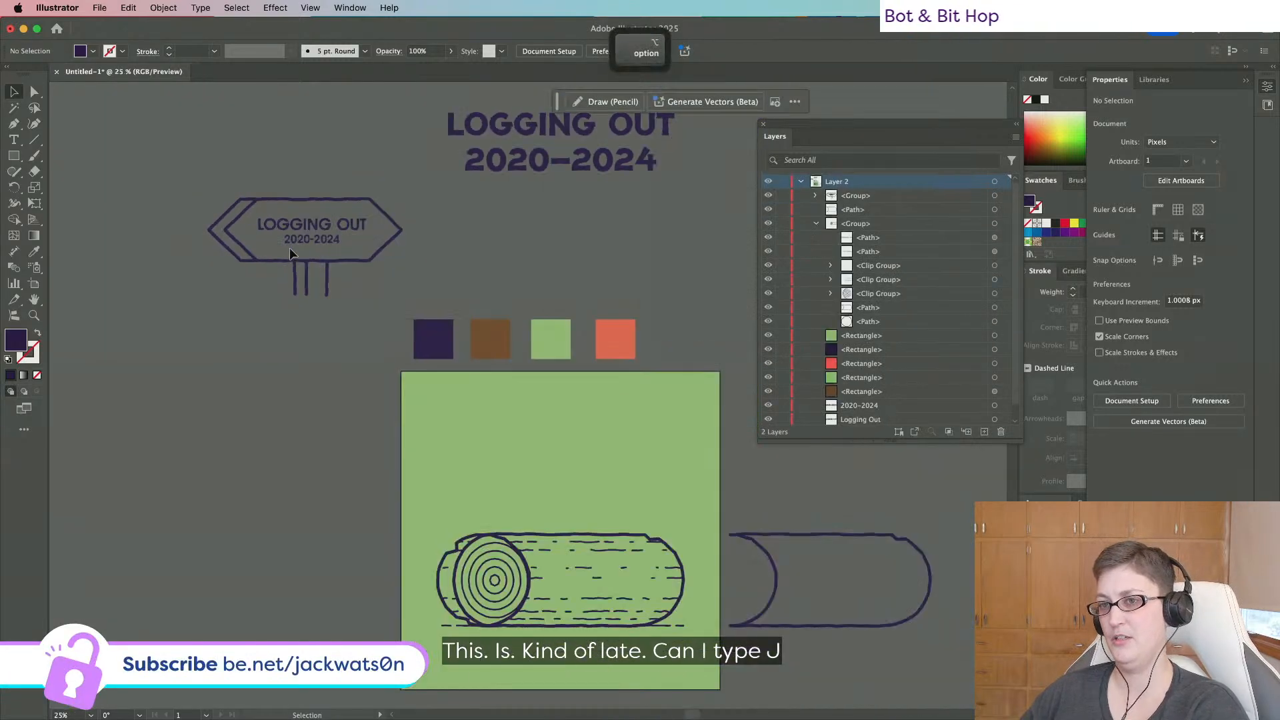
pyautogui.scroll(3, 202, 239)
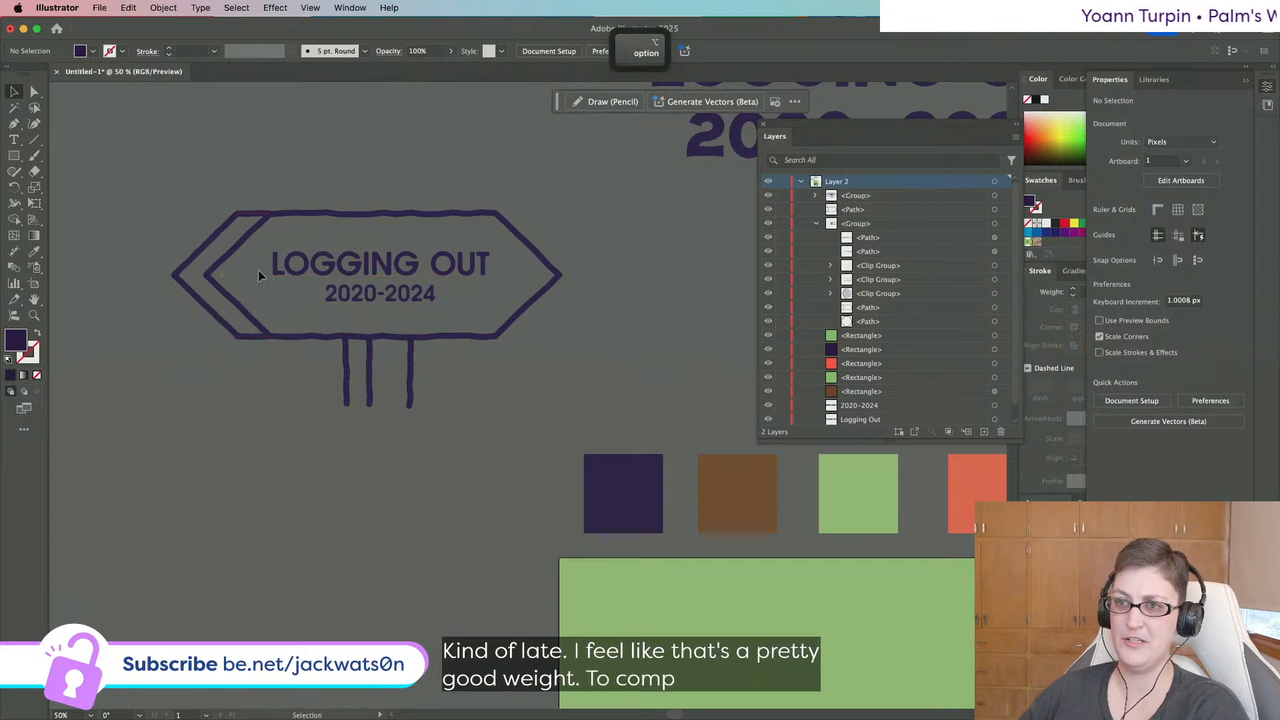
pyautogui.scroll(-2, 151, 224)
pyautogui.hscroll(1, 150, 223)
pyautogui.scroll(-2, 149, 218)
pyautogui.scroll(3, 150, 218)
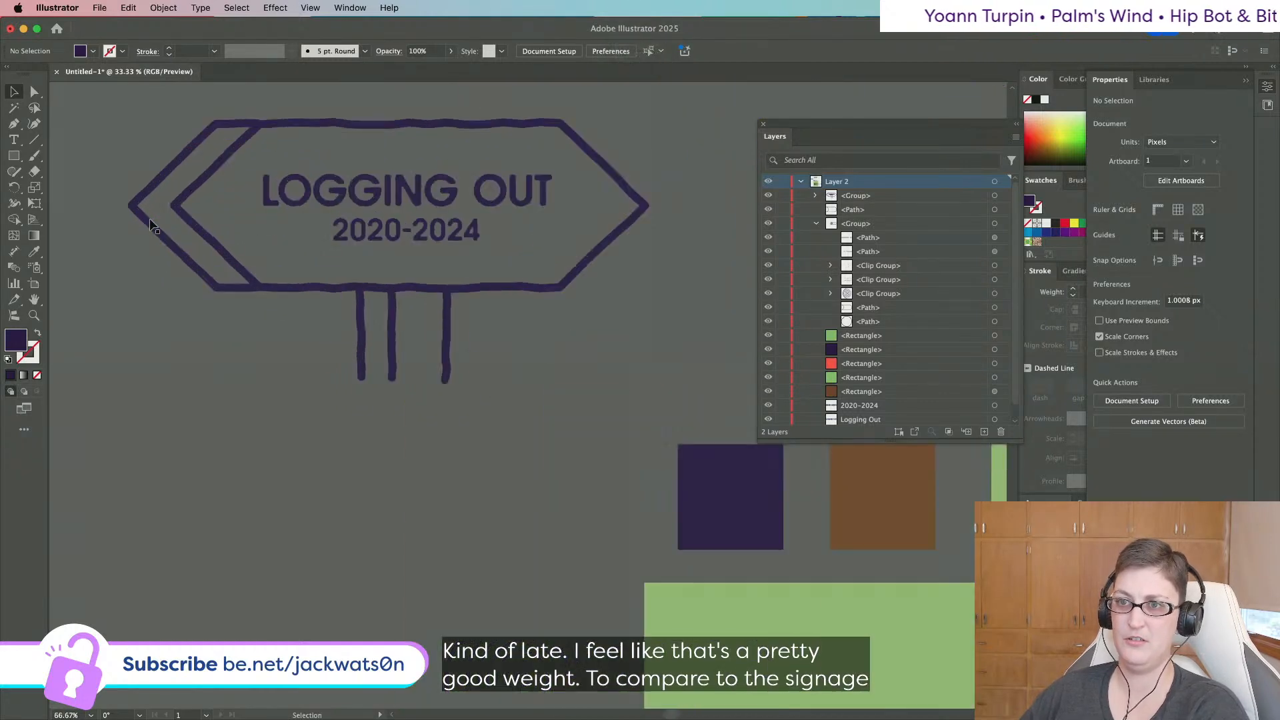
pyautogui.scroll(-3, 155, 224)
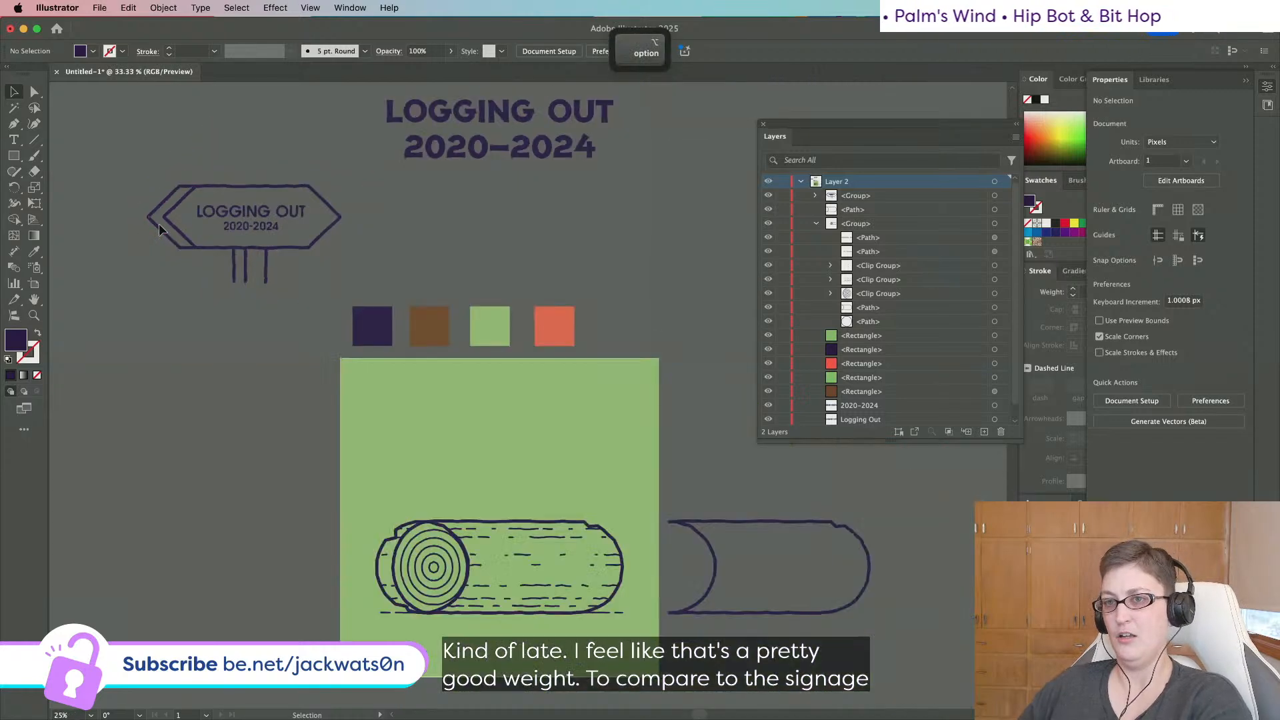
# Copy the LOGGING OUT sign onto the poster above the log and tilt it slightly.
pyautogui.click(294, 248)
pyautogui.press('super+c')
pyautogui.press('super+f')
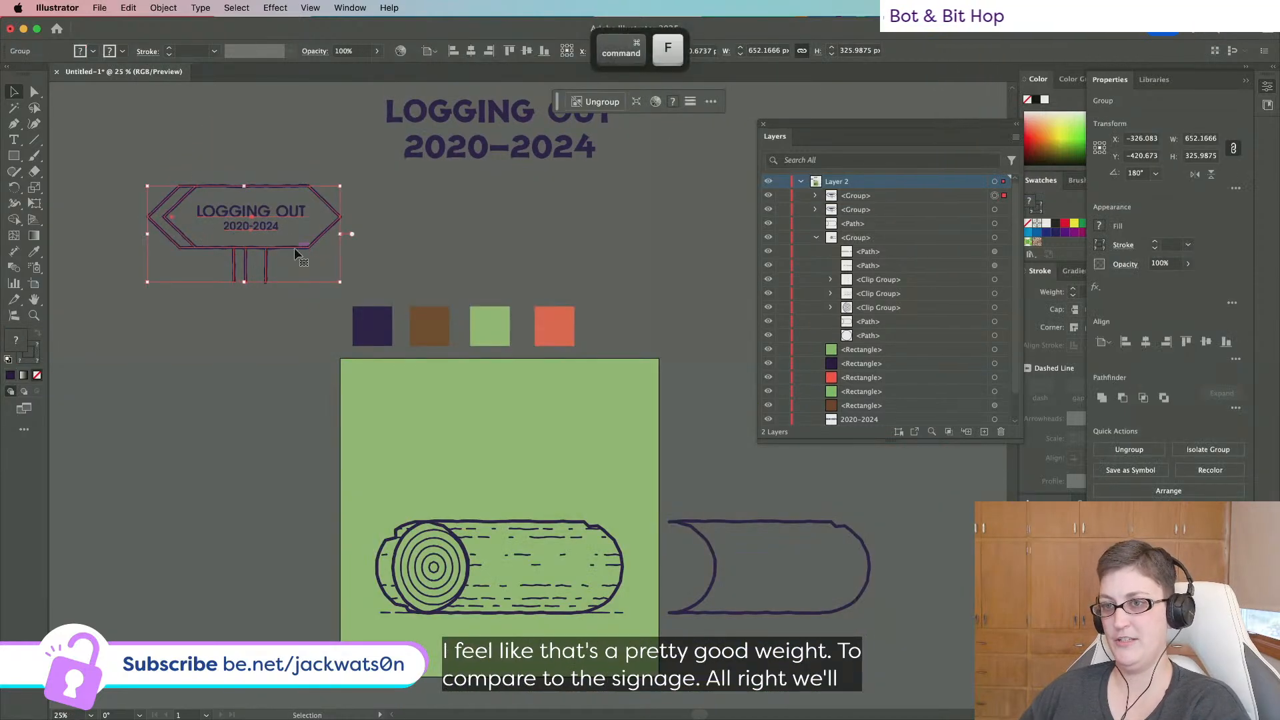
pyautogui.moveTo(294, 248); pyautogui.dragTo(582, 485)
pyautogui.moveTo(625, 418); pyautogui.dragTo(613, 442)
pyautogui.scroll(2, 546, 511)
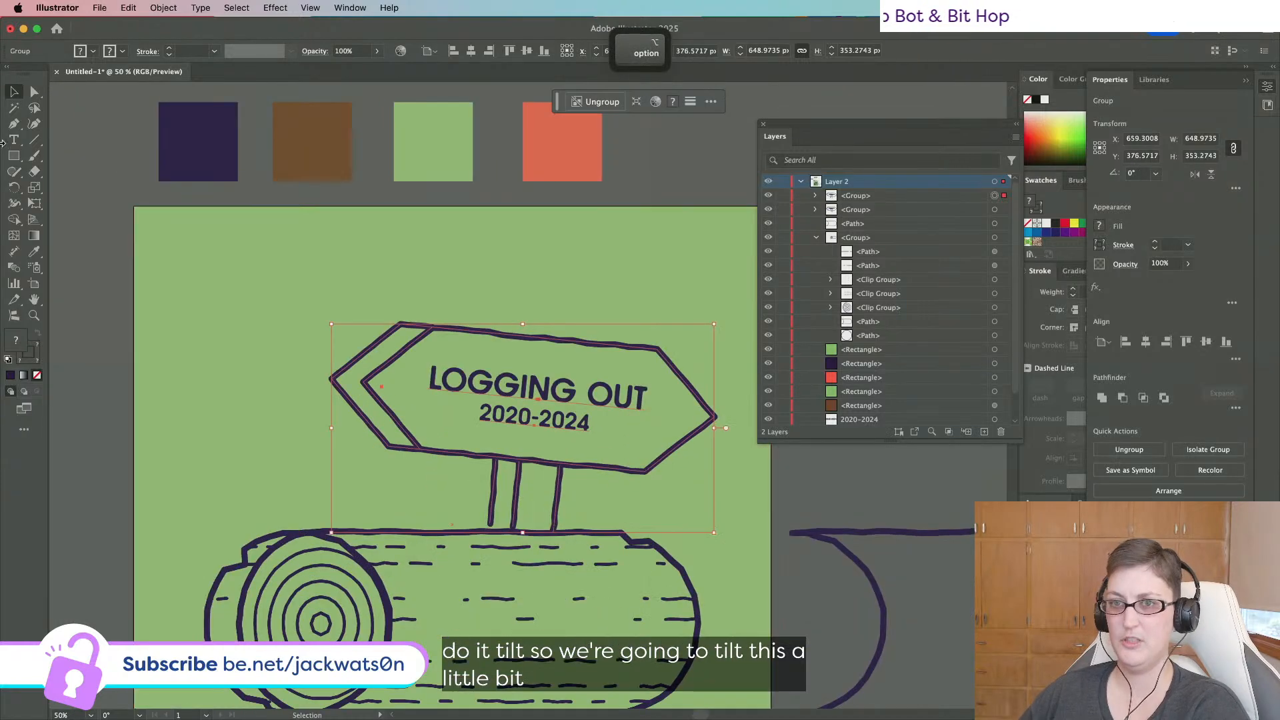
# Extend the sign's left post down onto the log using Direct Selection.
pyautogui.press('a')
pyautogui.click(438, 545)
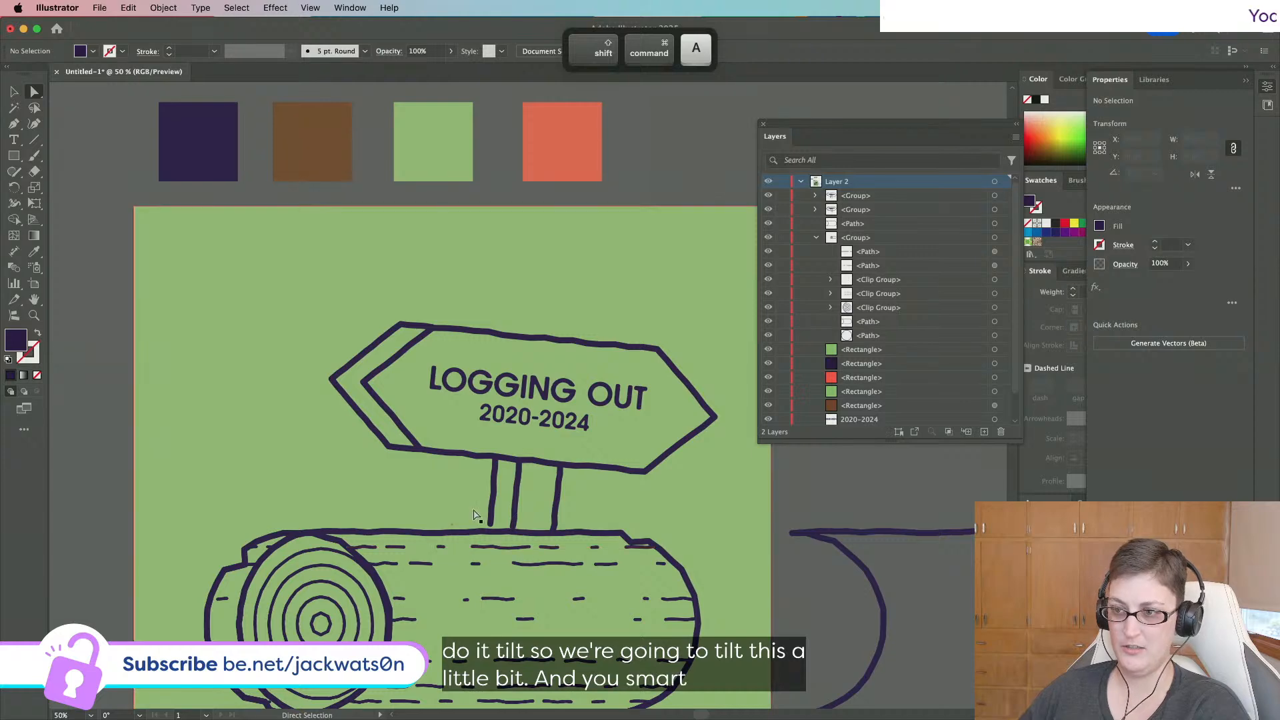
pyautogui.moveTo(490, 527); pyautogui.dragTo(540, 558)
pyautogui.scroll(3, 485, 534)
pyautogui.scroll(-2, 633, 491)
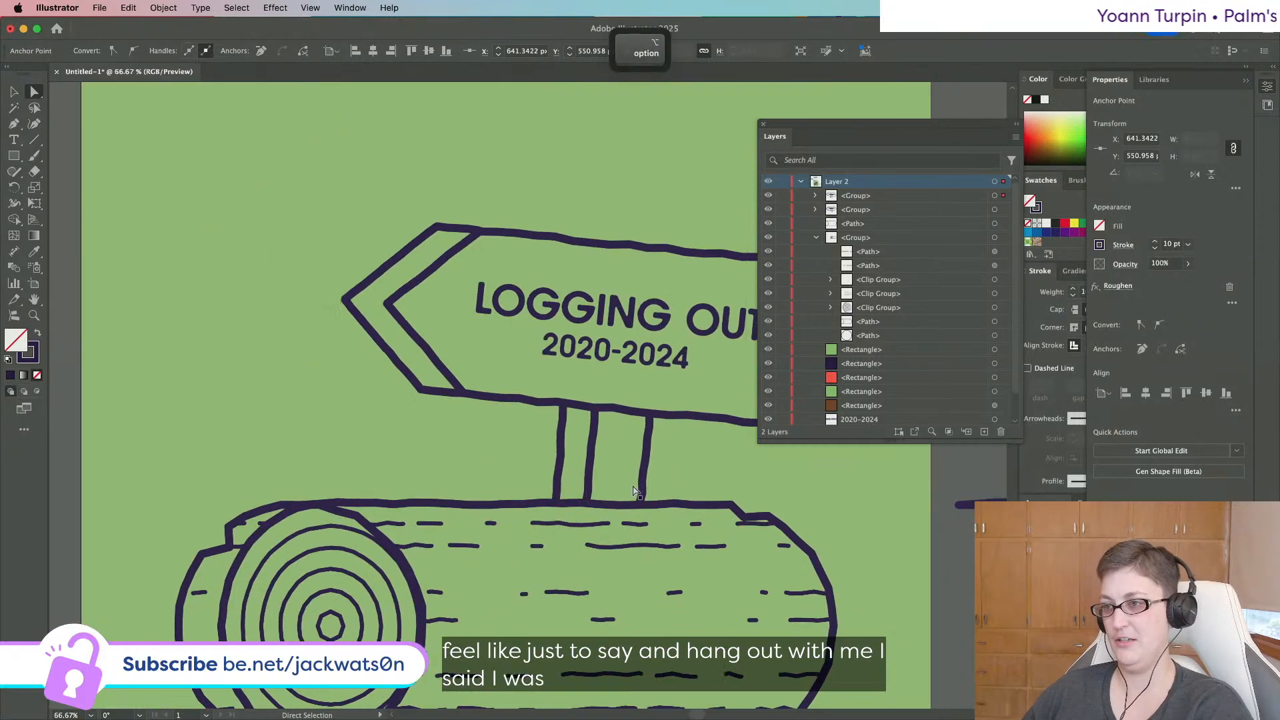
pyautogui.scroll(-3, 633, 492)
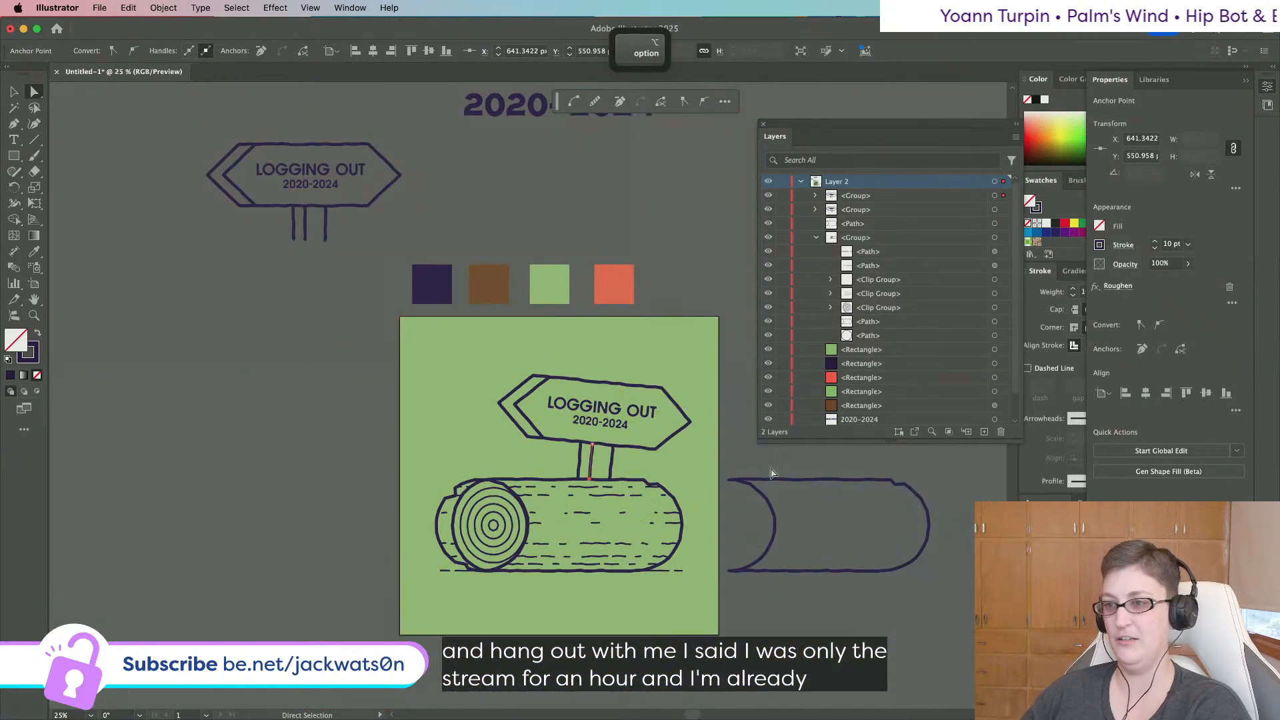
pyautogui.scroll(2, 675, 430)
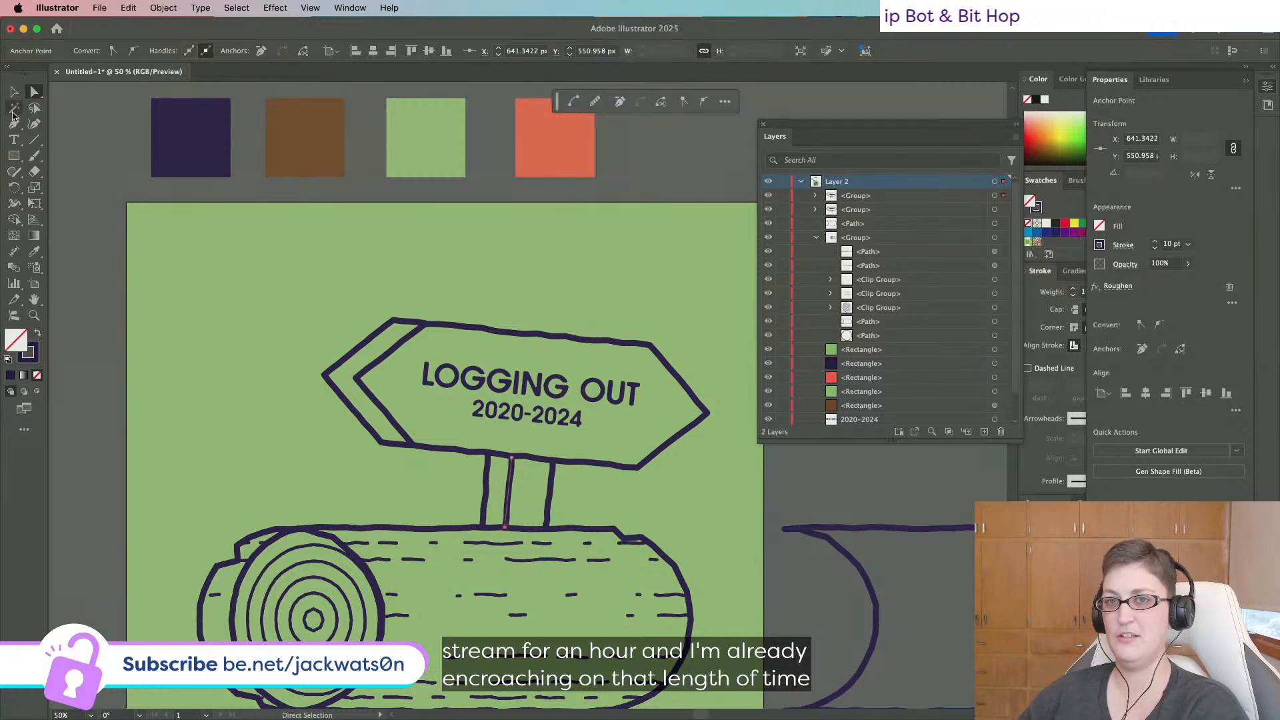
pyautogui.click(11, 91)
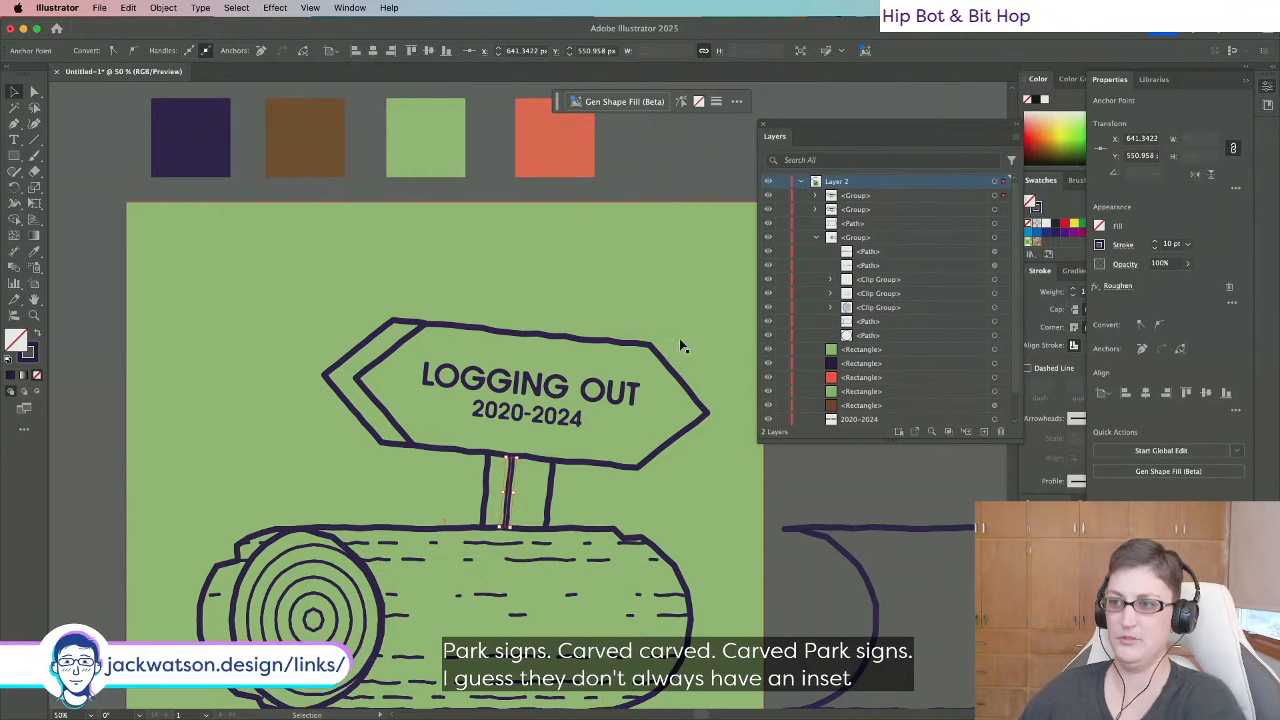
# Create an inner copy of the sign outline with Offset Path at -18 px.
pyautogui.doubleClick(658, 352)
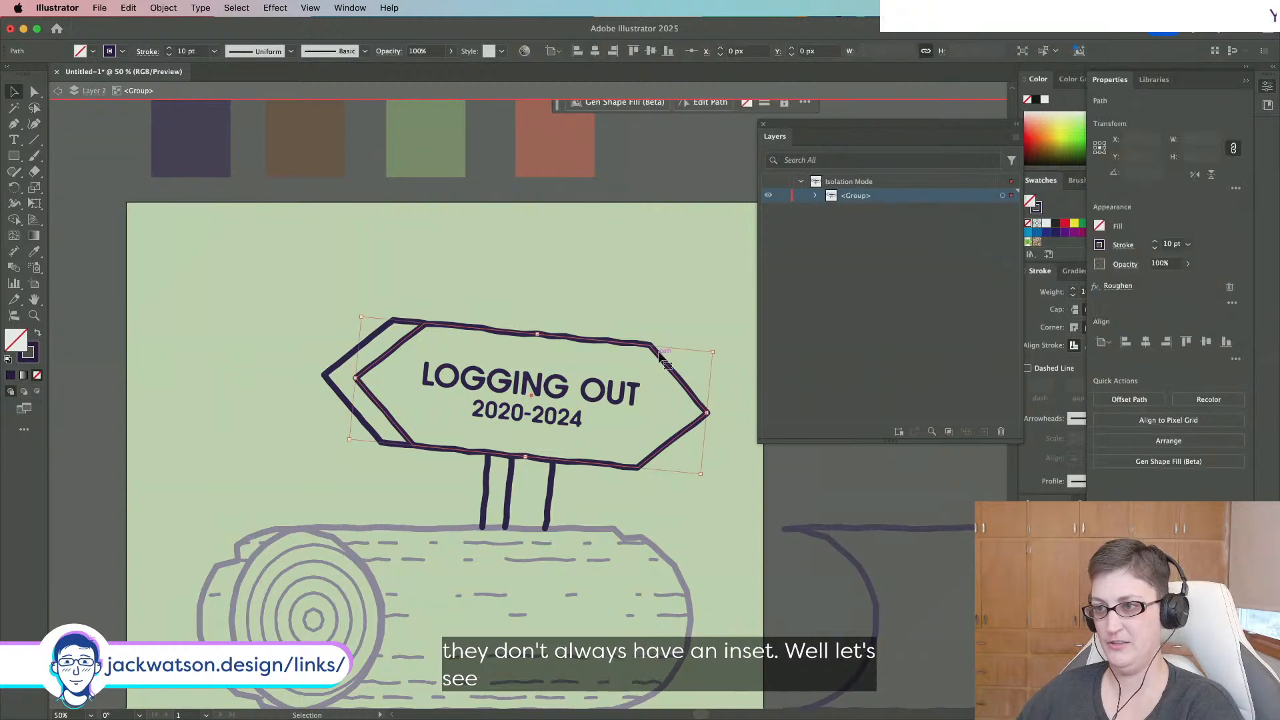
pyautogui.click(163, 7)
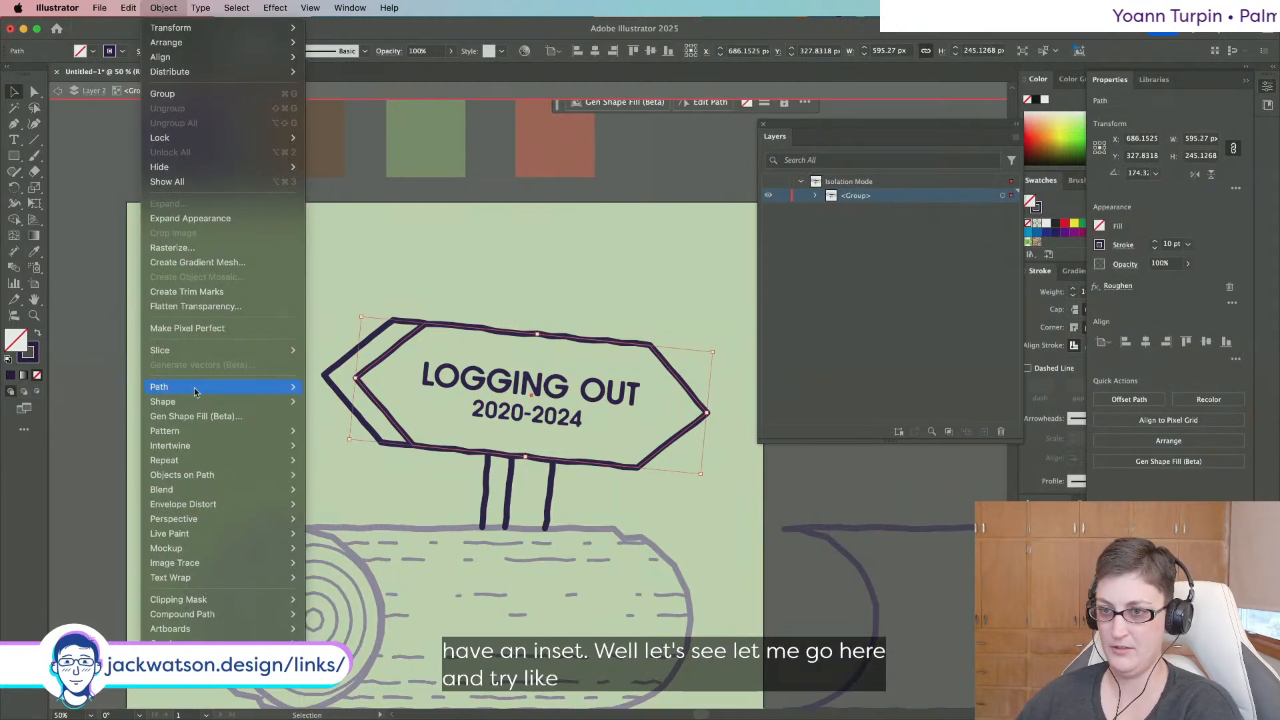
pyautogui.moveTo(194, 392)
pyautogui.click(321, 435)
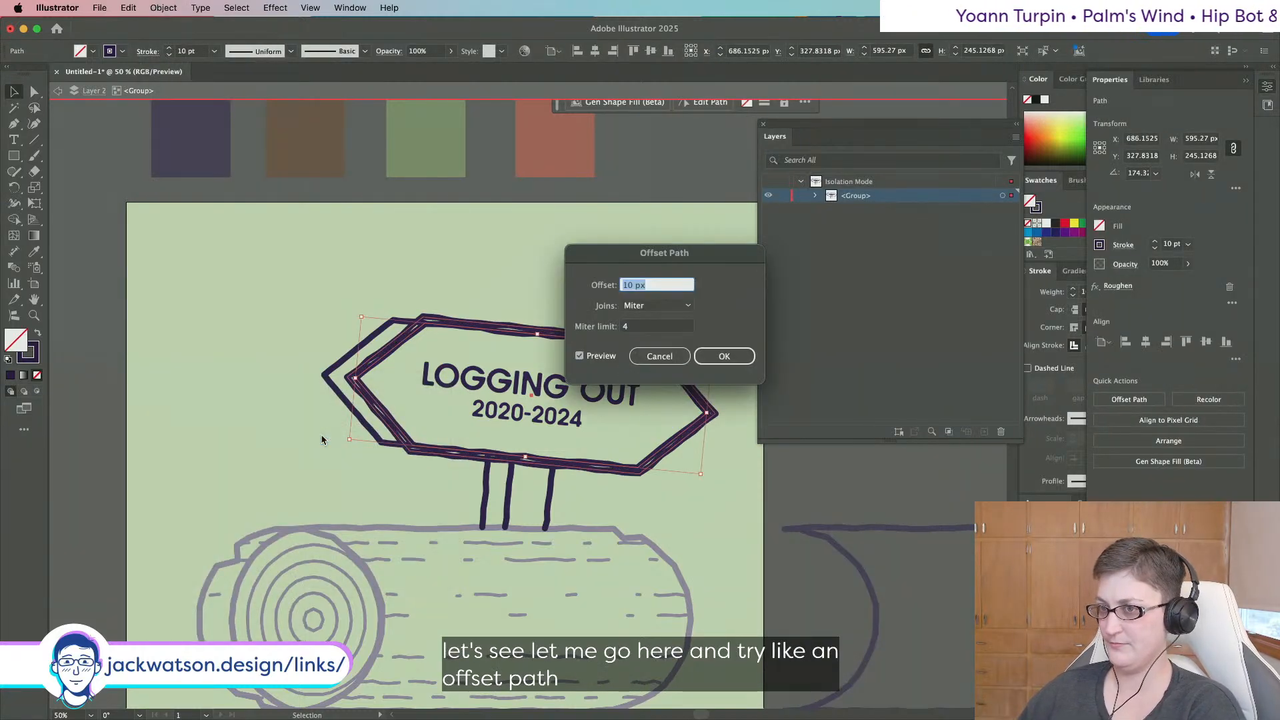
pyautogui.press('Down')
pyautogui.press('Down')
pyautogui.press('Down')
pyautogui.press('Down')
pyautogui.press('Down')
pyautogui.press('Down')
pyautogui.press('Down')
pyautogui.press('Down')
pyautogui.press('Down')
pyautogui.press('Down')
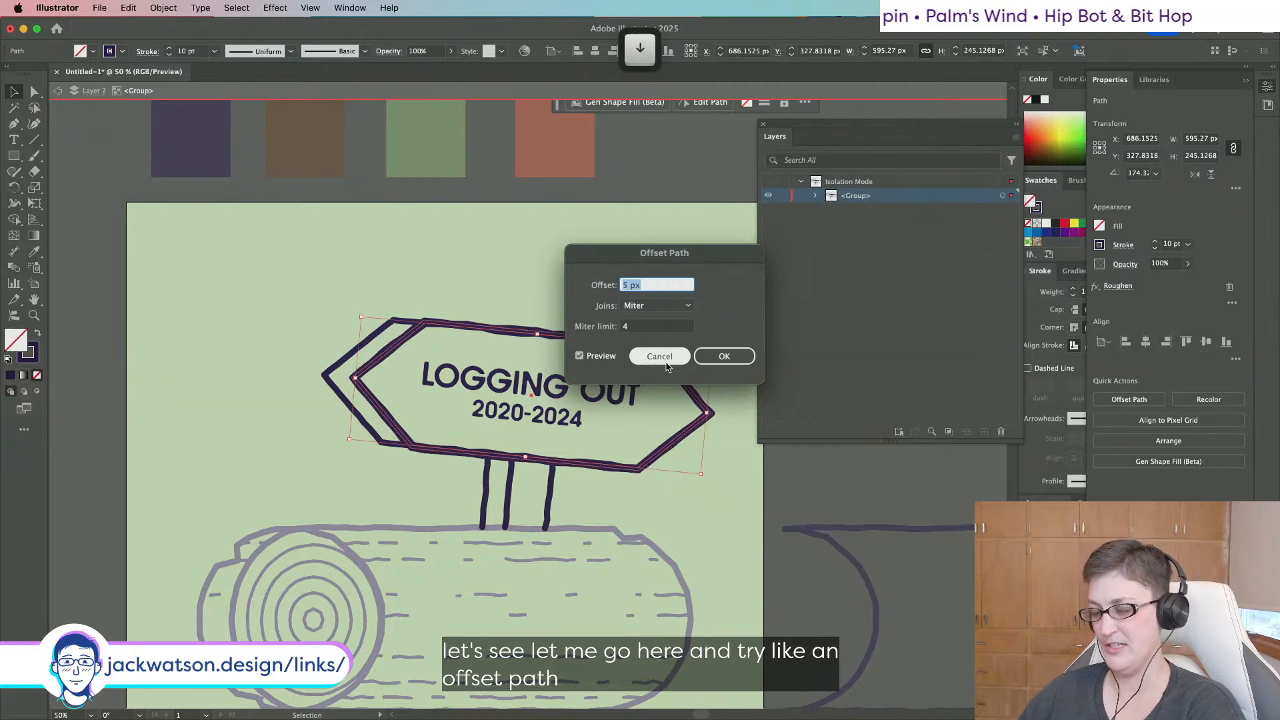
pyautogui.press('Down')
pyautogui.press('Down')
pyautogui.press('Down')
pyautogui.press('Down')
pyautogui.press('Down')
pyautogui.press('Down')
pyautogui.press('Down')
pyautogui.press('Down')
pyautogui.press('Down')
pyautogui.press('Down')
pyautogui.press('Down')
pyautogui.press('Down')
pyautogui.press('Down')
pyautogui.press('Down')
pyautogui.press('Down')
pyautogui.press('Down')
pyautogui.press('Down')
pyautogui.press('Down')
pyautogui.press('Down')
pyautogui.press('Down')
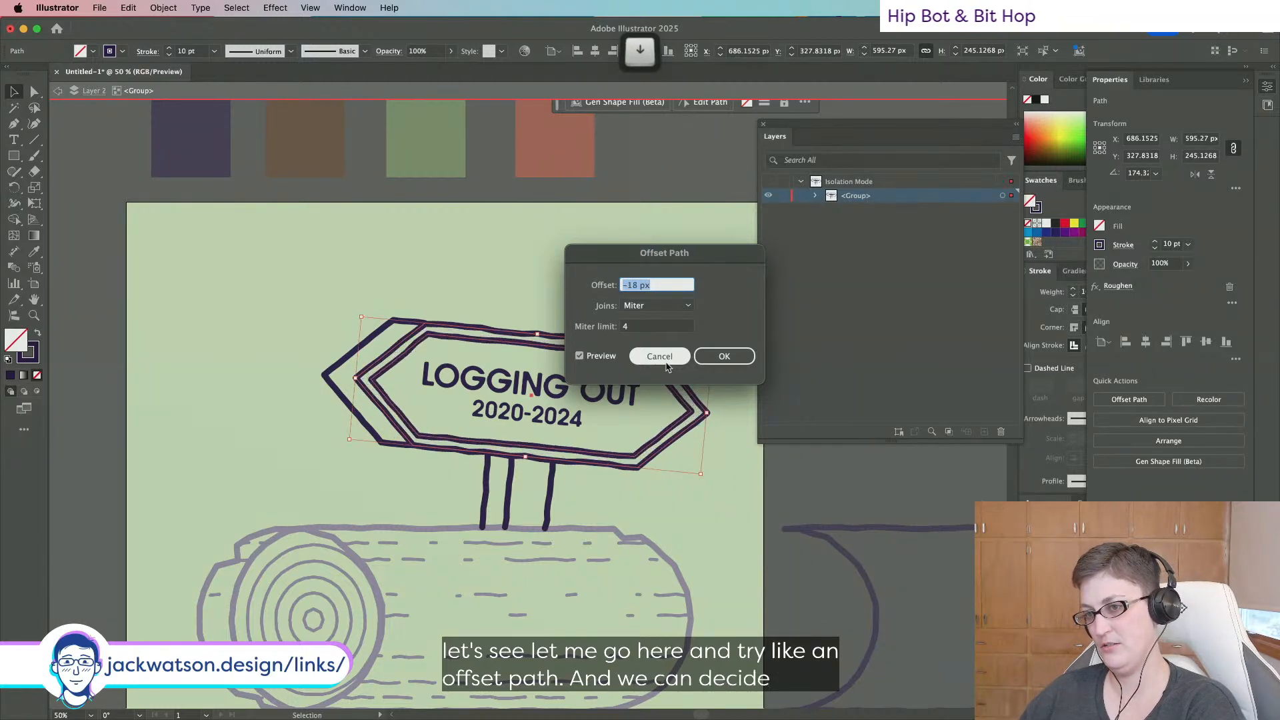
pyautogui.click(724, 356)
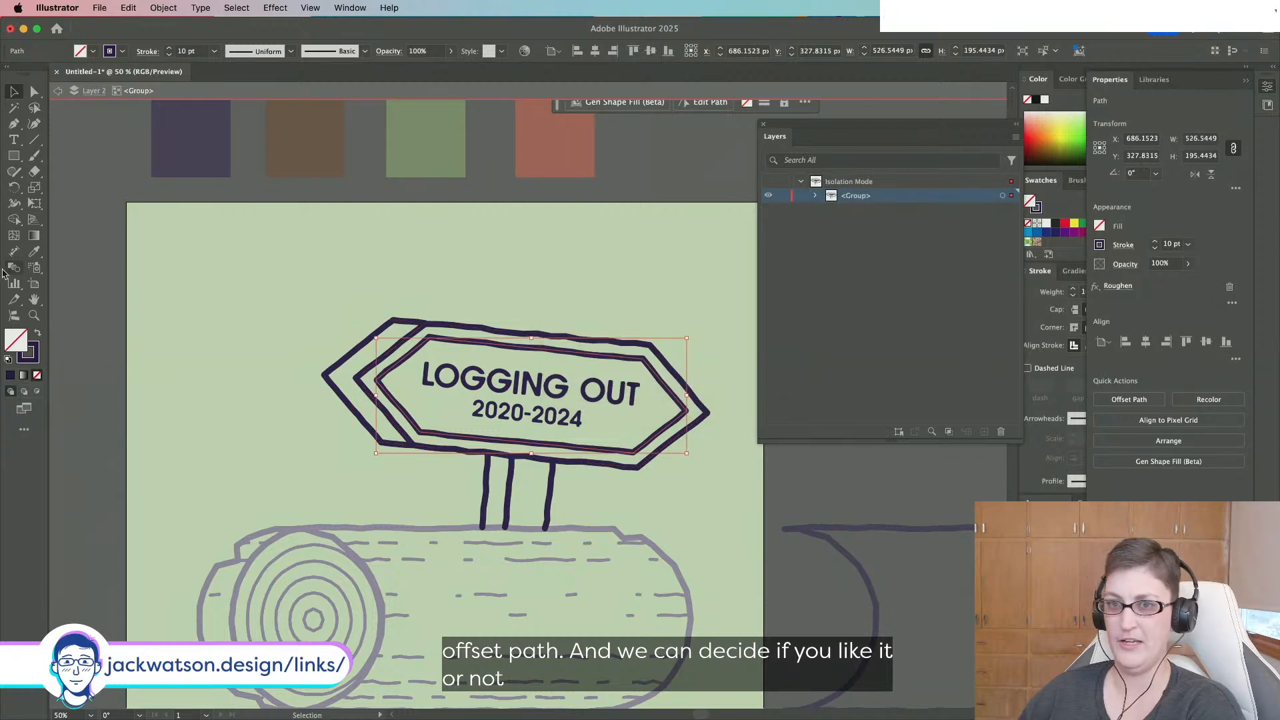
# Set the inner outline's stroke weight to 5 pt.
pyautogui.click(33, 254)
pyautogui.click(215, 593)
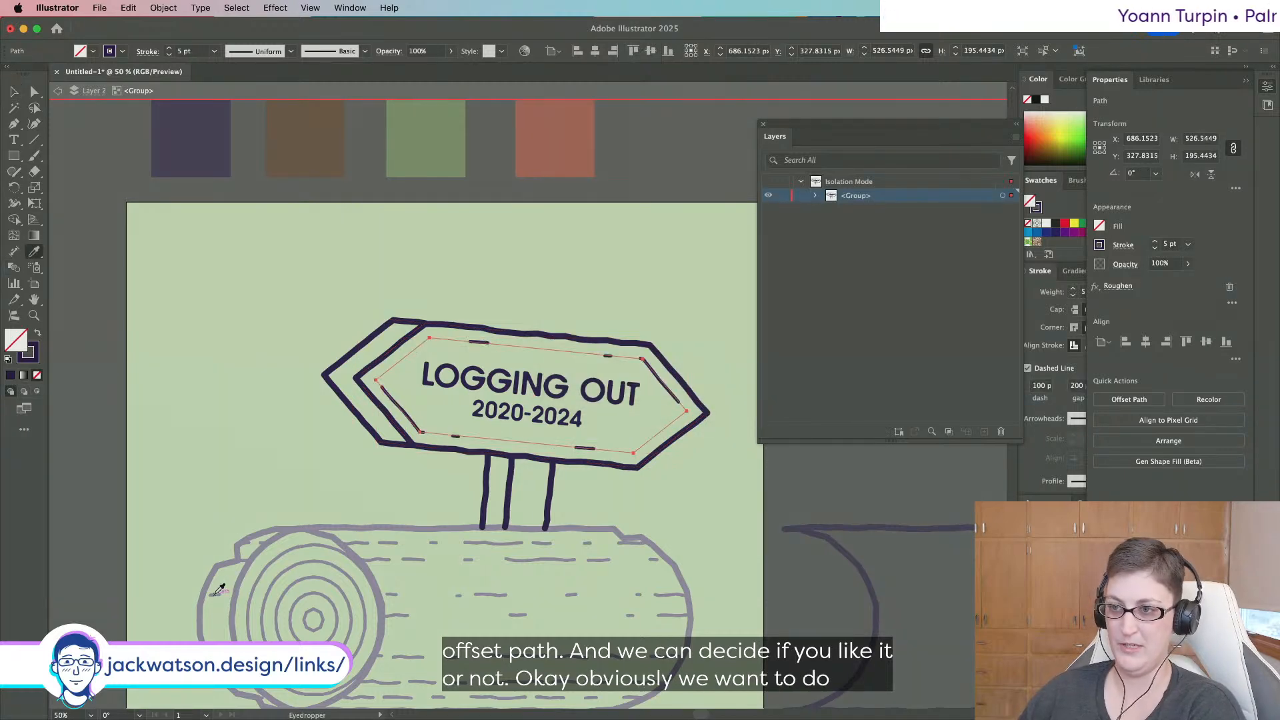
pyautogui.press('super+z')
pyautogui.moveTo(202, 52); pyautogui.dragTo(153, 54)
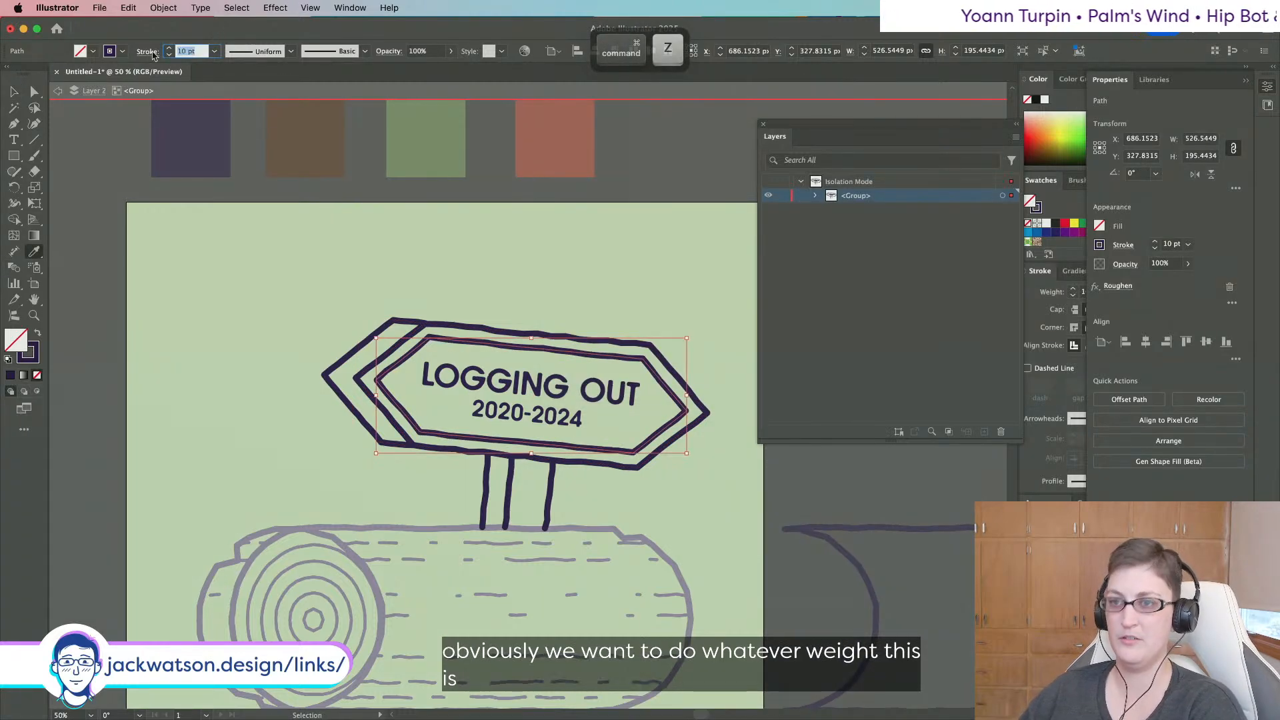
pyautogui.write('55')
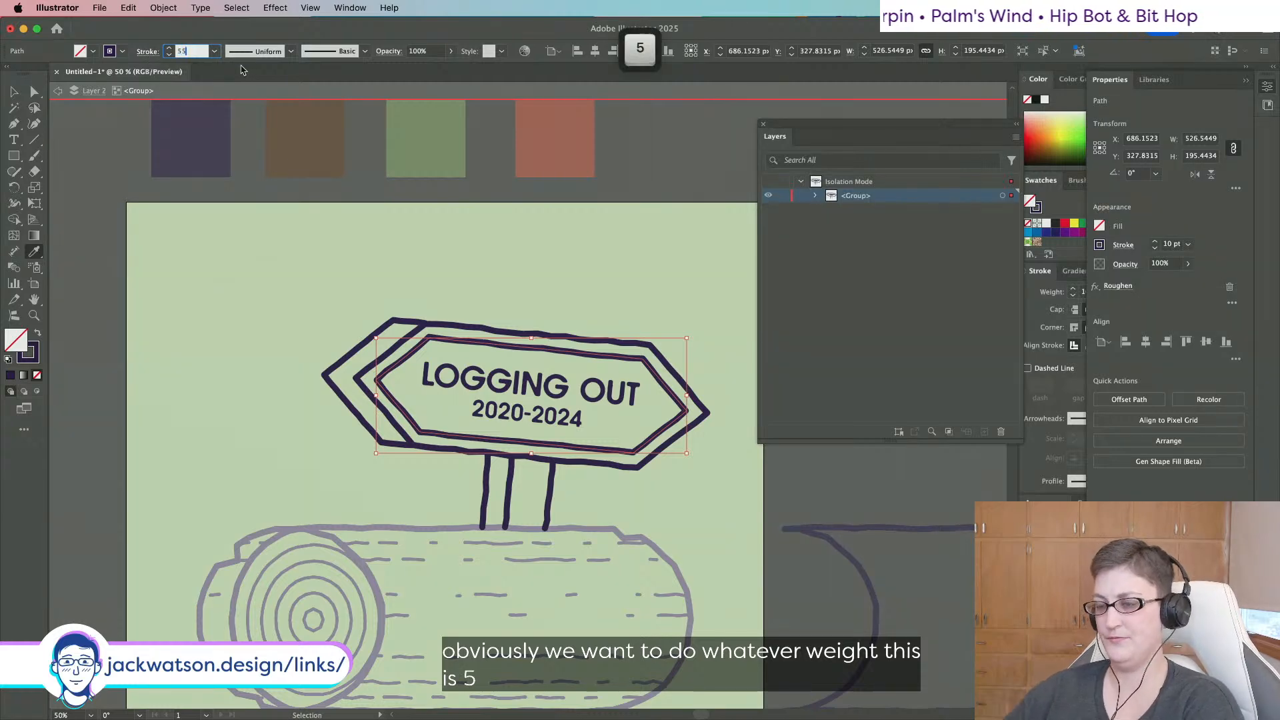
pyautogui.press('Tab')
# Exit isolation and expand the sign's outer outline appearance into editable anchors.
pyautogui.click(58, 91)
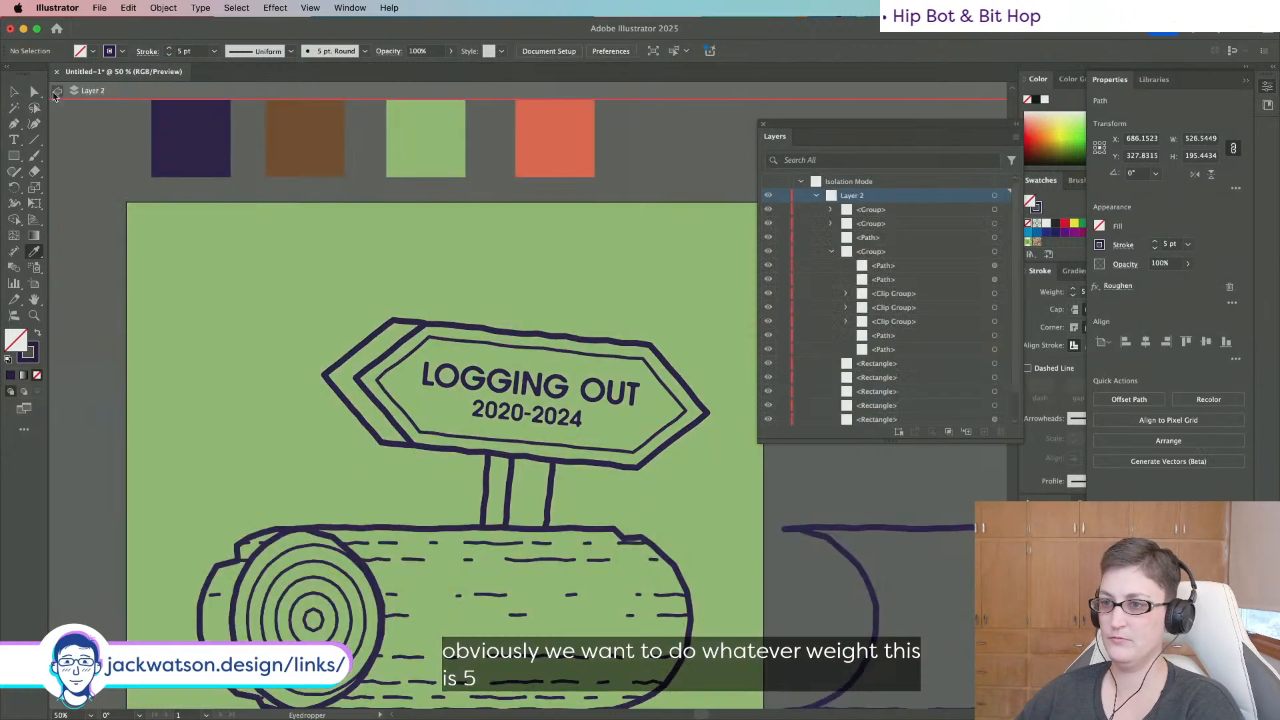
pyautogui.click(58, 91)
pyautogui.scroll(-1, 438, 241)
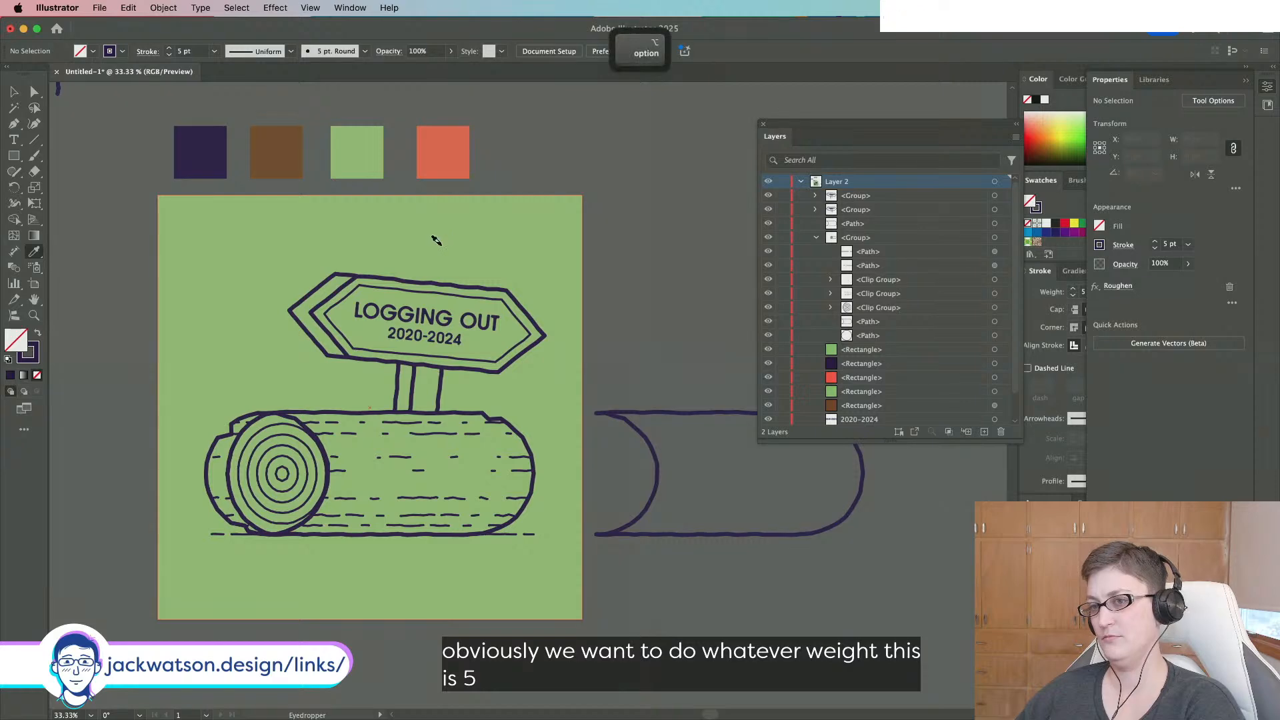
pyautogui.scroll(-1, 436, 240)
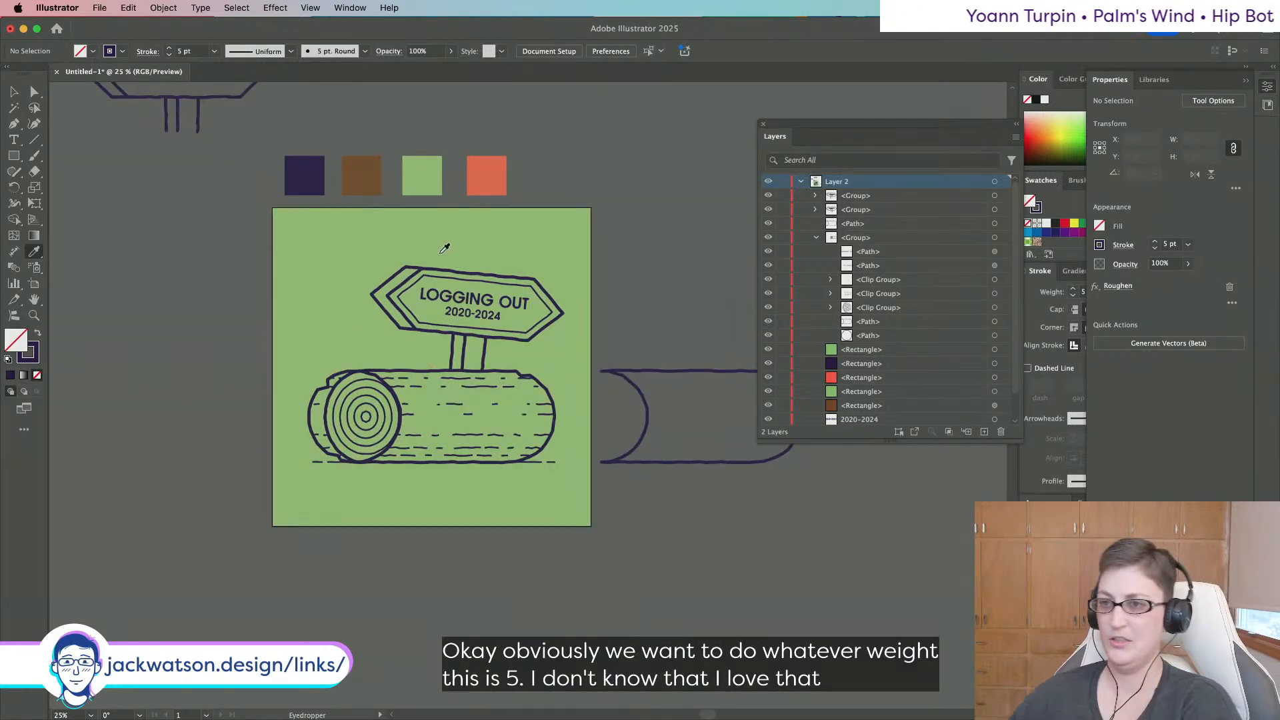
pyautogui.scroll(3, 446, 240)
pyautogui.press('a')
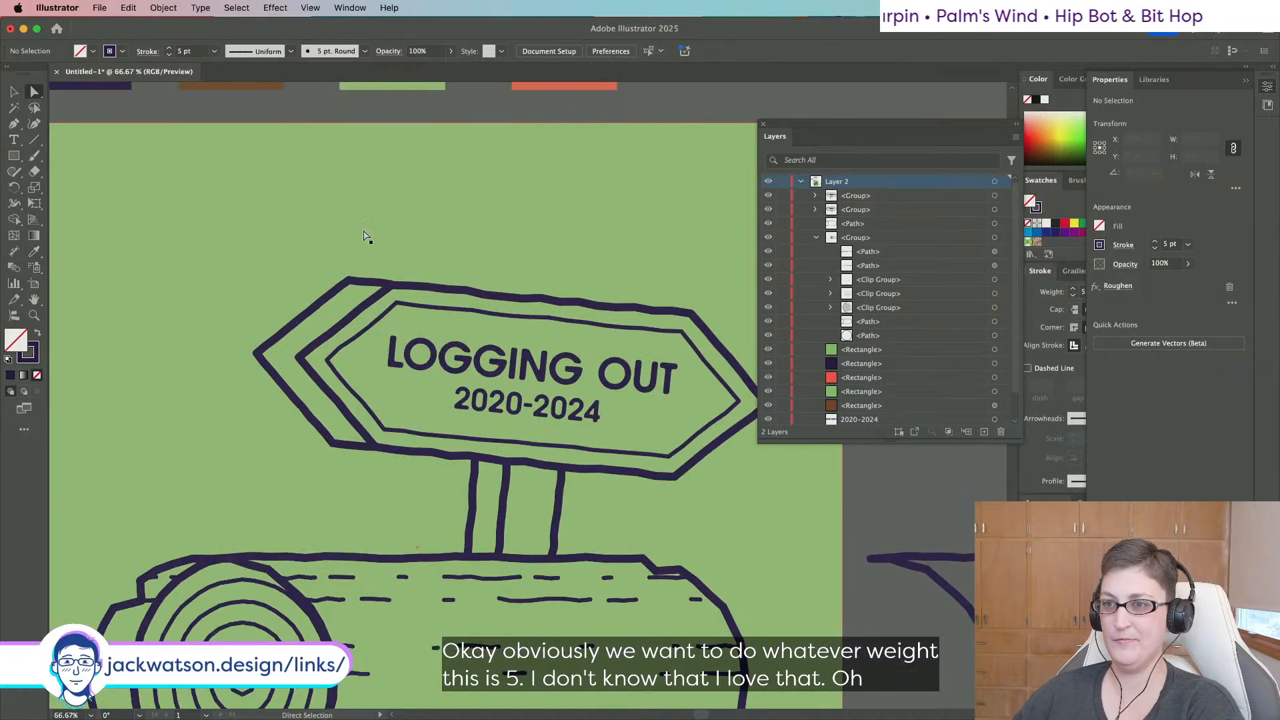
pyautogui.click(360, 283)
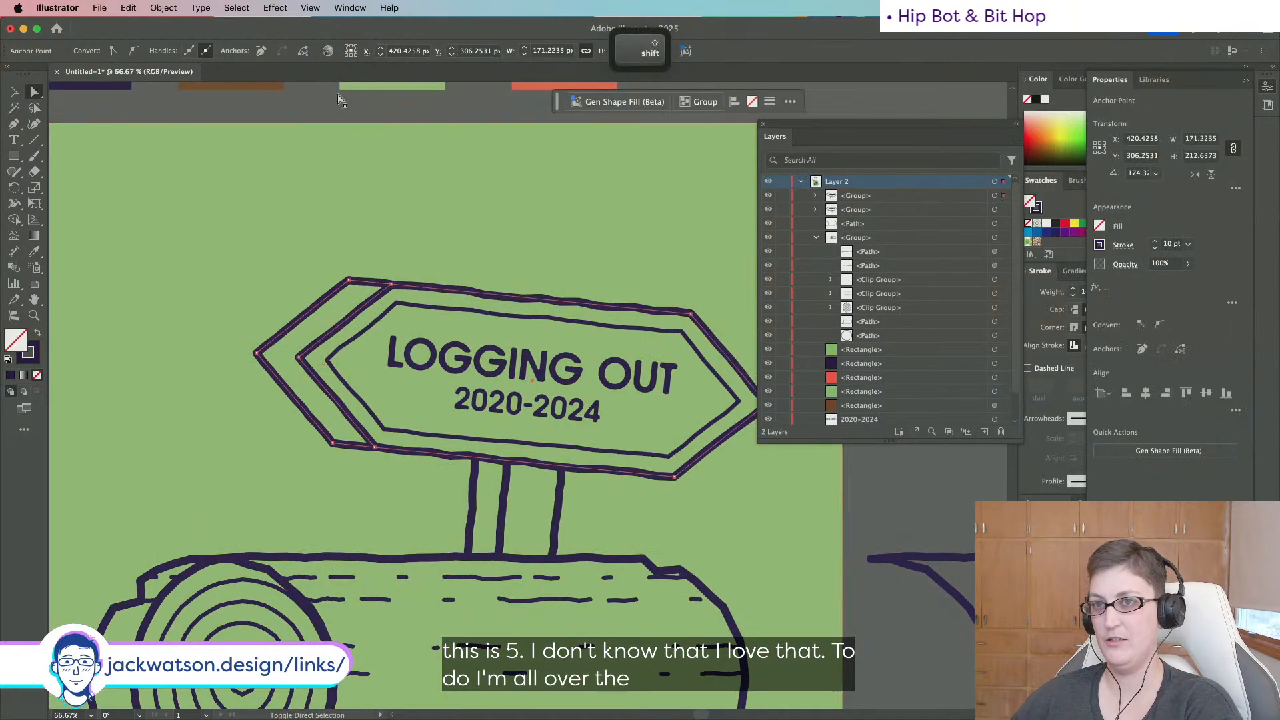
pyautogui.click(164, 7)
pyautogui.click(190, 218)
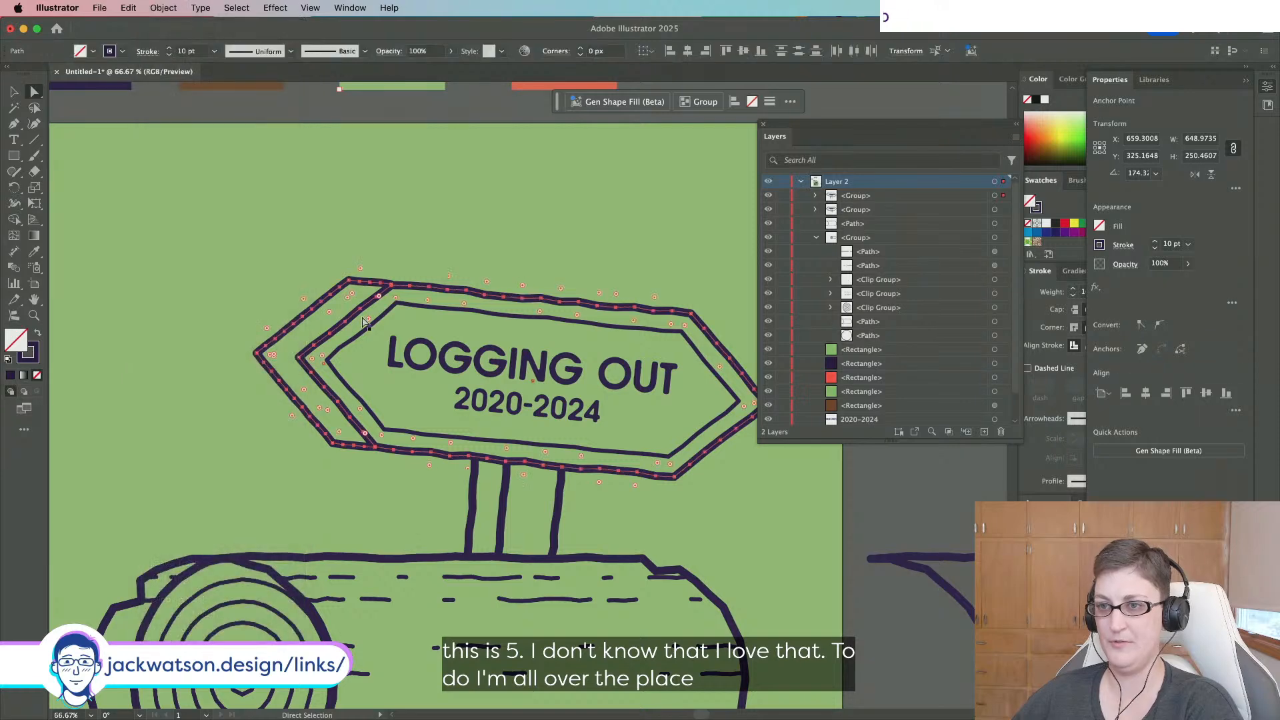
pyautogui.press('shift+super+a')
# Drag corner anchors on the outer outline to carve rough notches.
pyautogui.moveTo(333, 301); pyautogui.dragTo(340, 304)
pyautogui.click(396, 307)
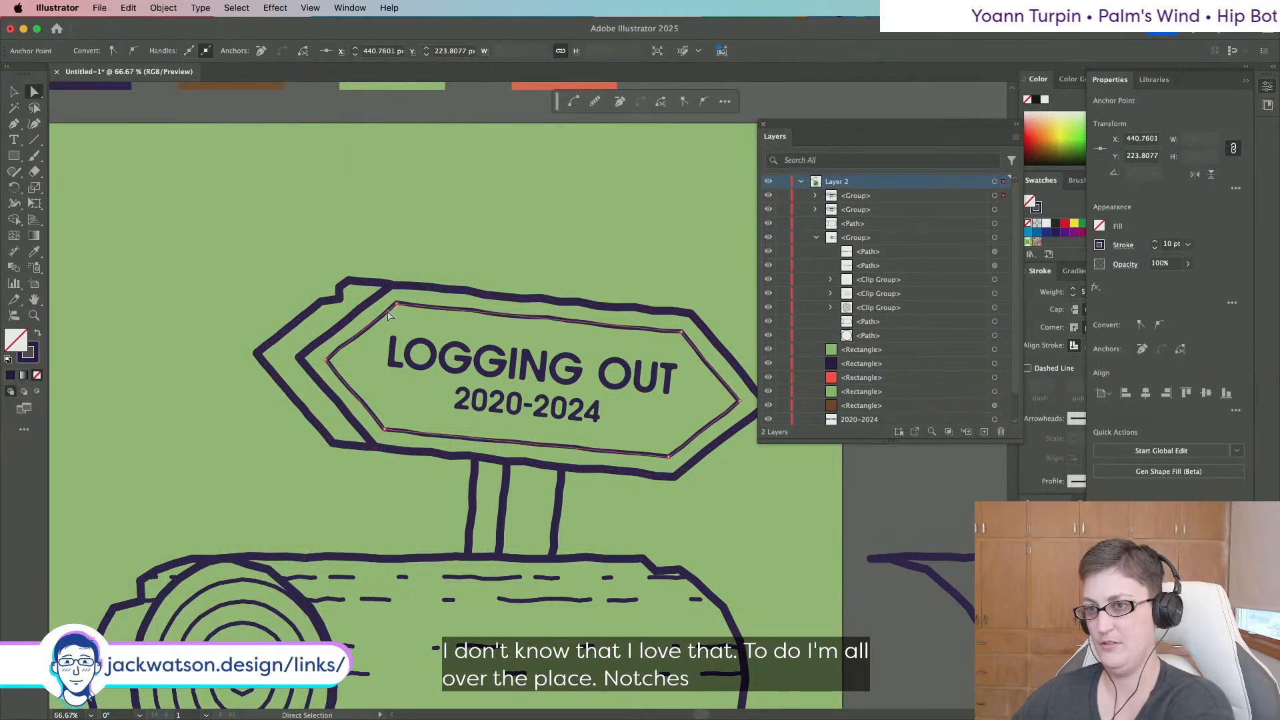
pyautogui.hscroll(3, 396, 313)
pyautogui.click(313, 425)
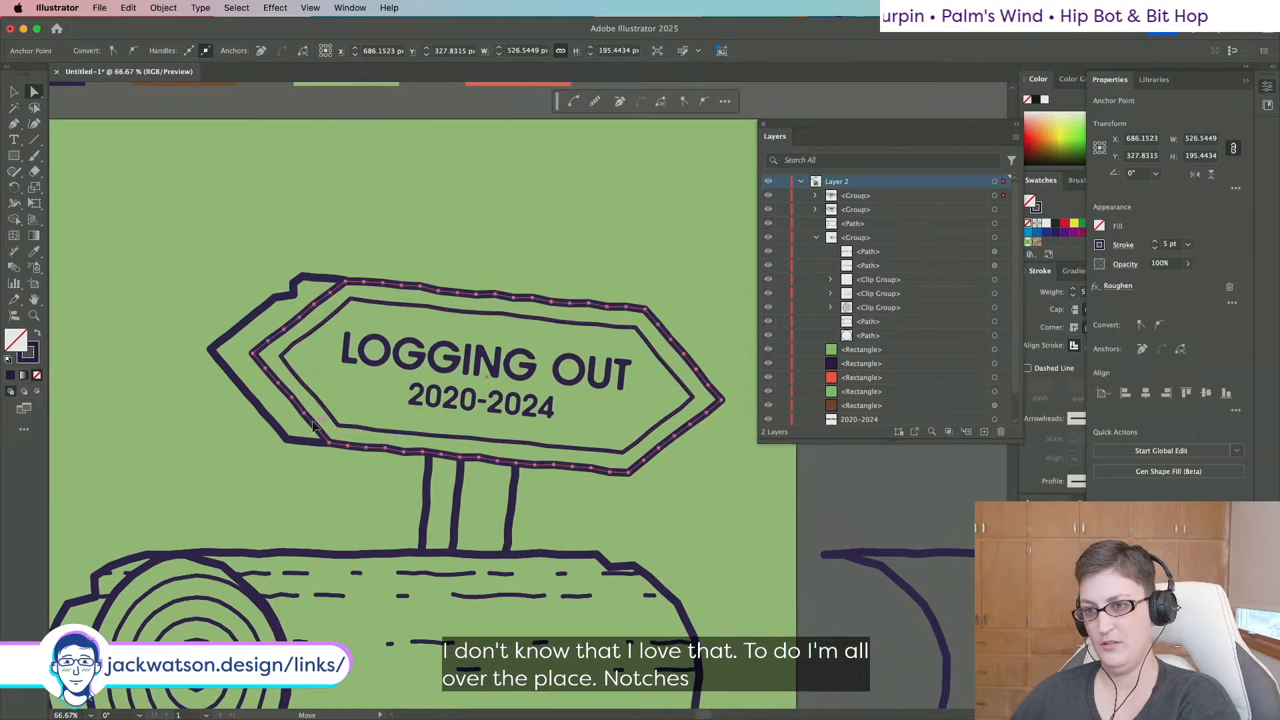
pyautogui.moveTo(315, 432); pyautogui.dragTo(327, 427)
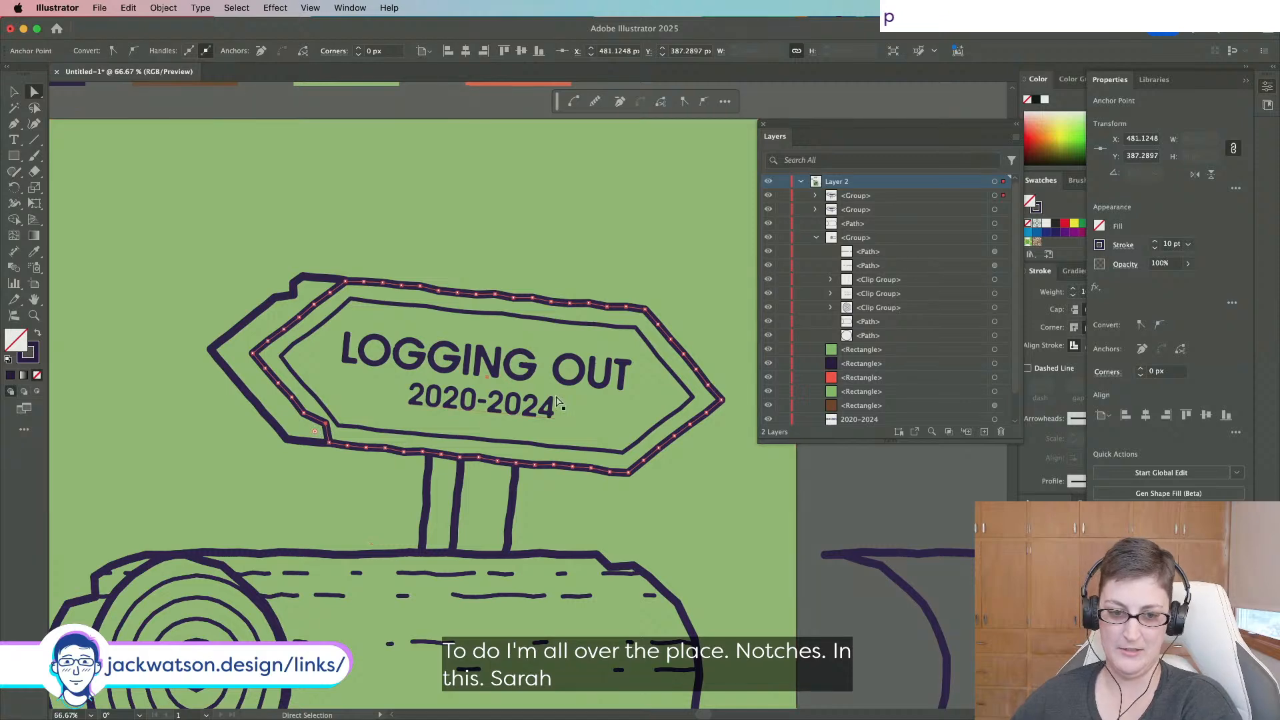
pyautogui.hscroll(4, 606, 354)
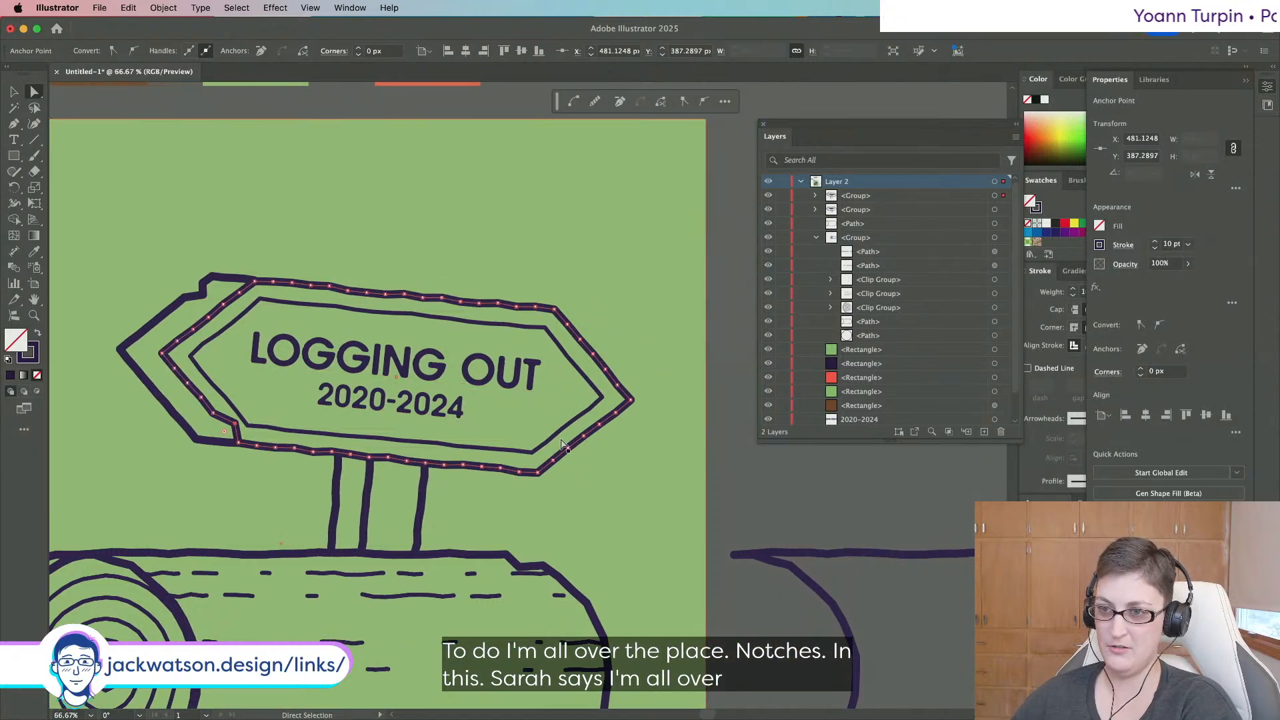
pyautogui.press('super+shift+a')
# Move a lower-right corner anchor of the sign's middle outline.
pyautogui.scroll(-2, 262, 320)
pyautogui.scroll(2, 262, 320)
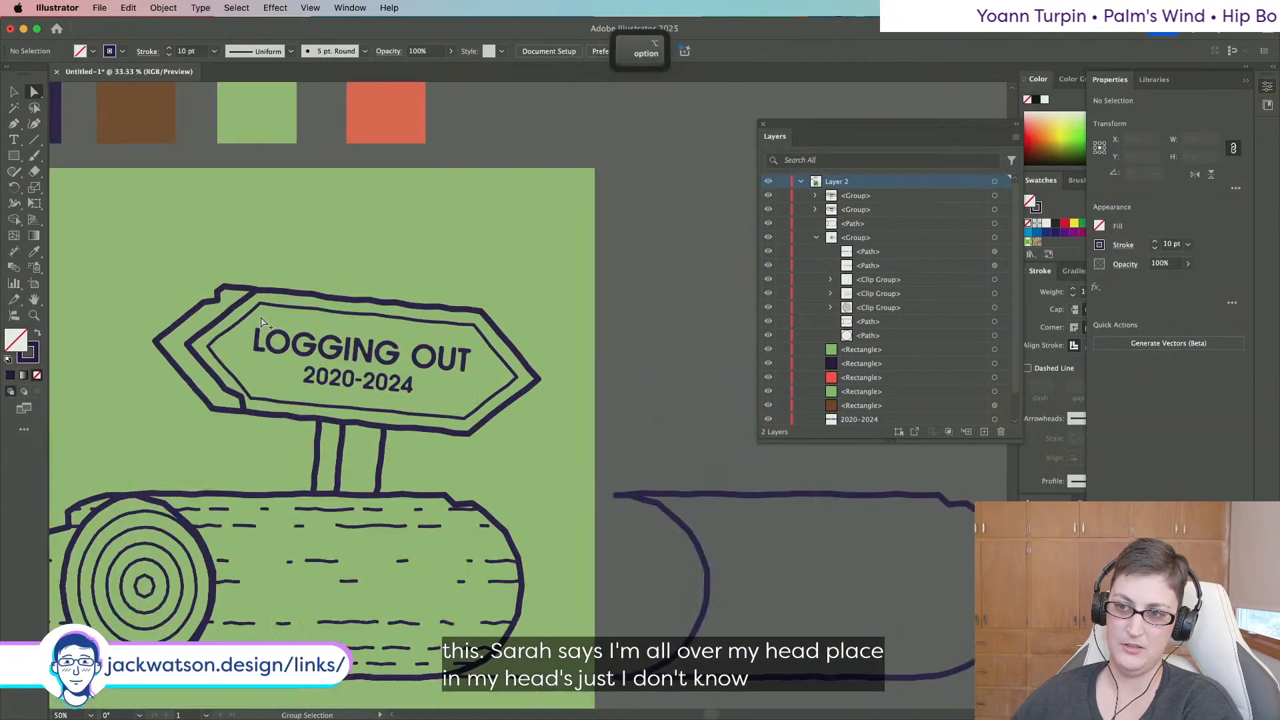
pyautogui.keyDown('alt'); pyautogui.click(573, 332); pyautogui.keyUp('alt')
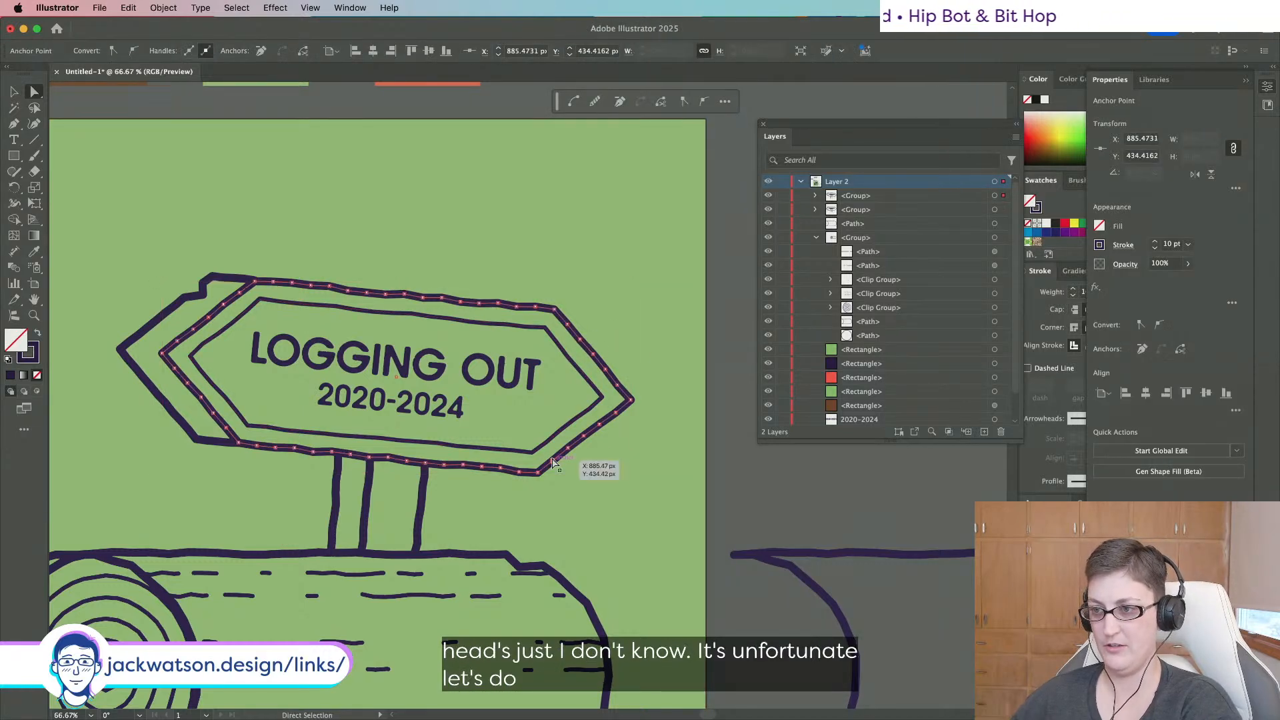
pyautogui.moveTo(552, 460); pyautogui.dragTo(542, 460)
pyautogui.press('super+shift+a')
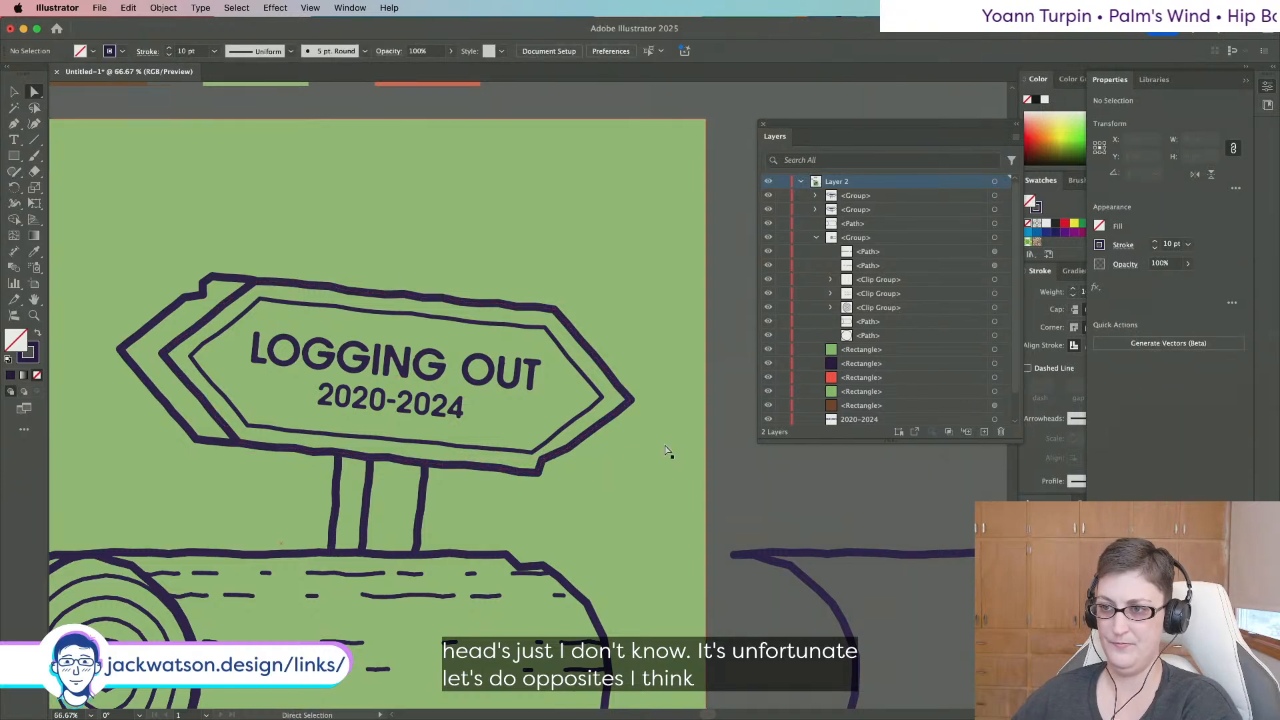
pyautogui.scroll(-3, 669, 448)
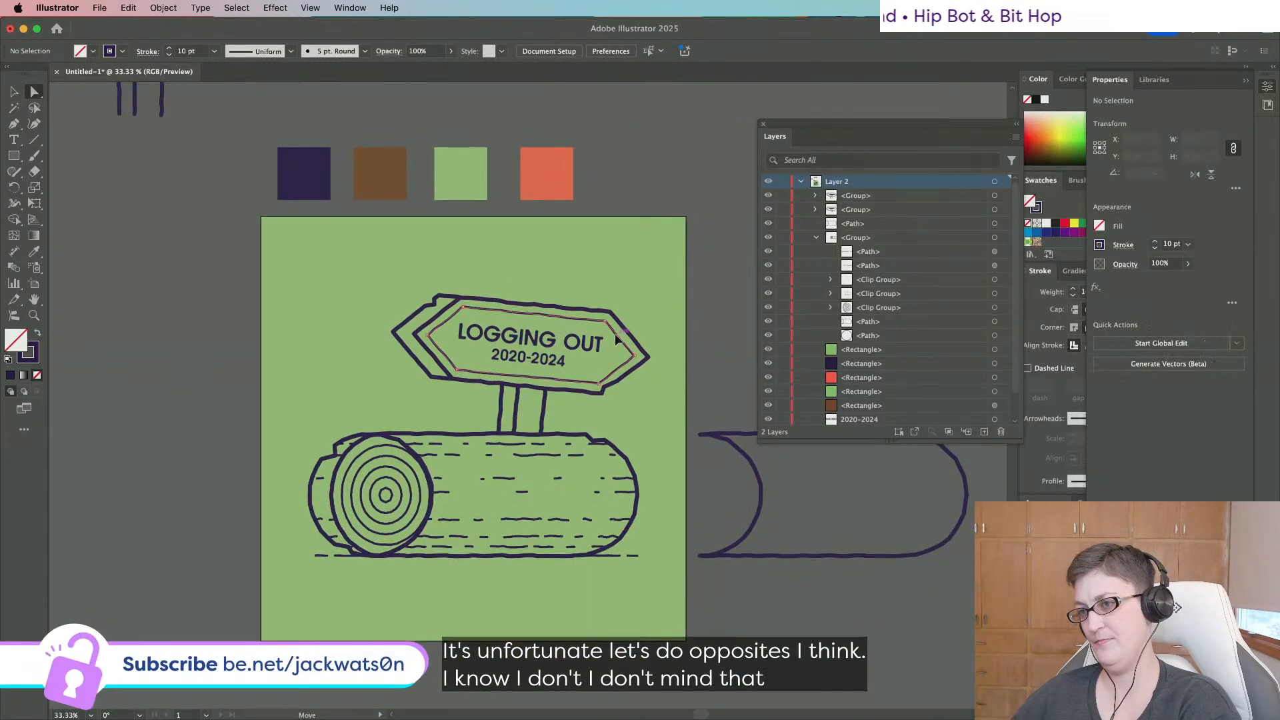
pyautogui.scroll(1, 549, 351)
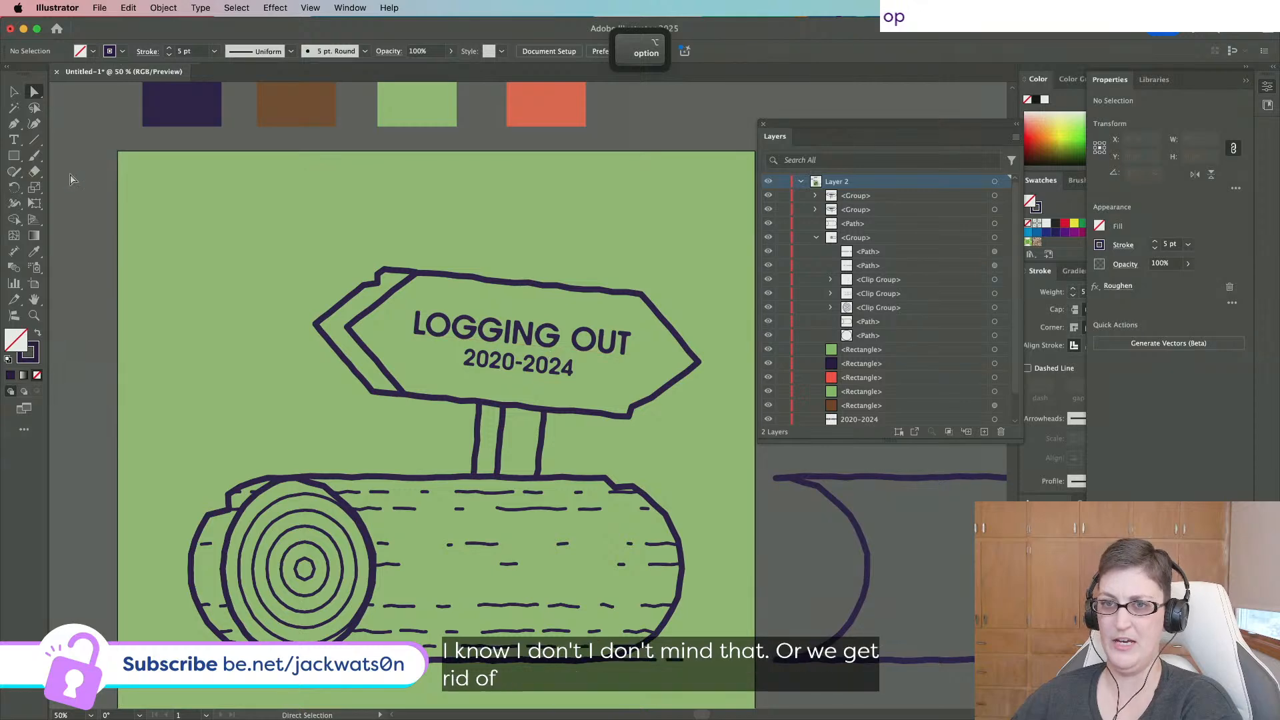
# Copy one of the log's dashed grain lines up onto the sign.
pyautogui.click(532, 514)
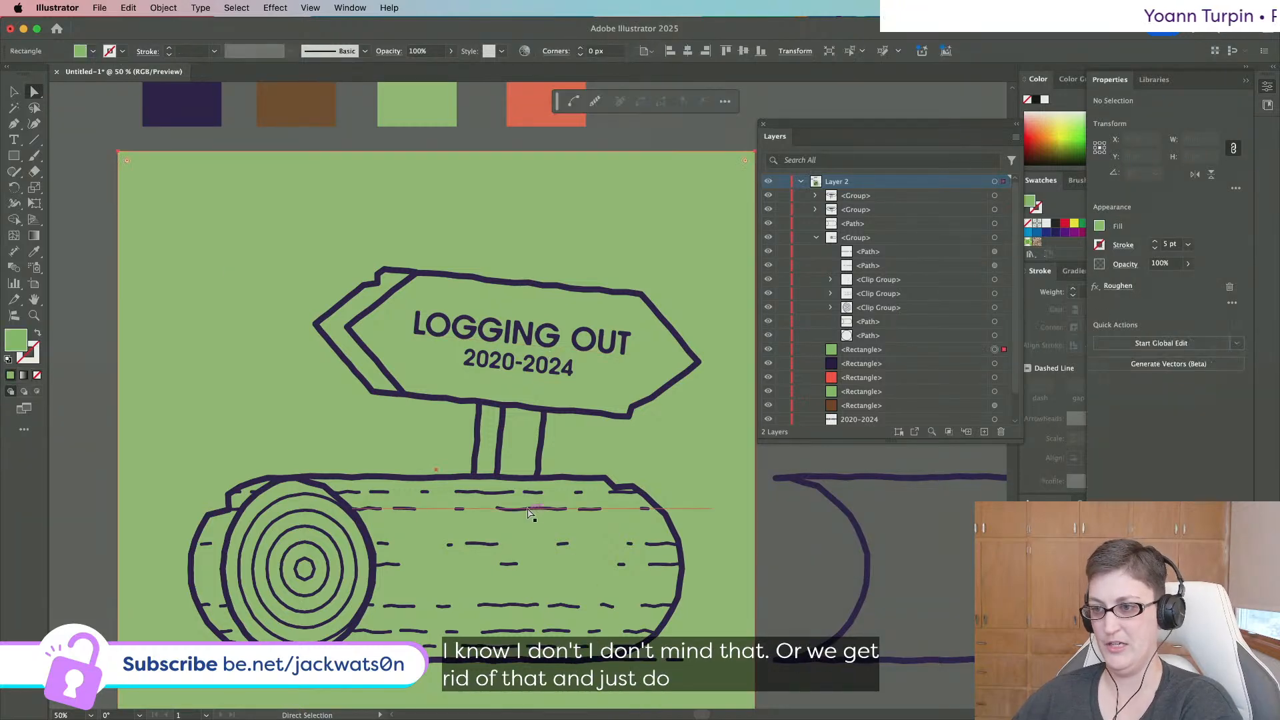
pyautogui.click(528, 509)
pyautogui.press('super+c')
pyautogui.press('super+f')
pyautogui.moveTo(525, 509); pyautogui.dragTo(590, 301)
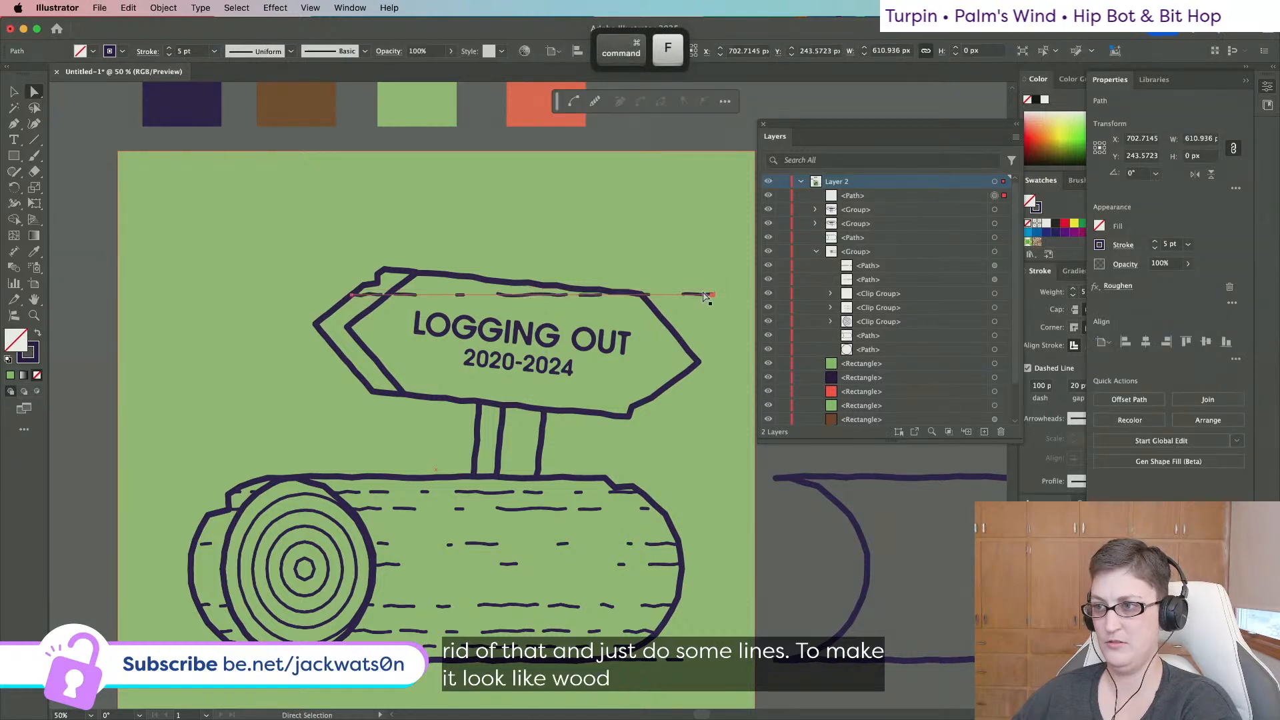
# Trim the dashed line's ends so it fits inside the sign's top edge.
pyautogui.moveTo(712, 294); pyautogui.dragTo(641, 294)
pyautogui.click(372, 292)
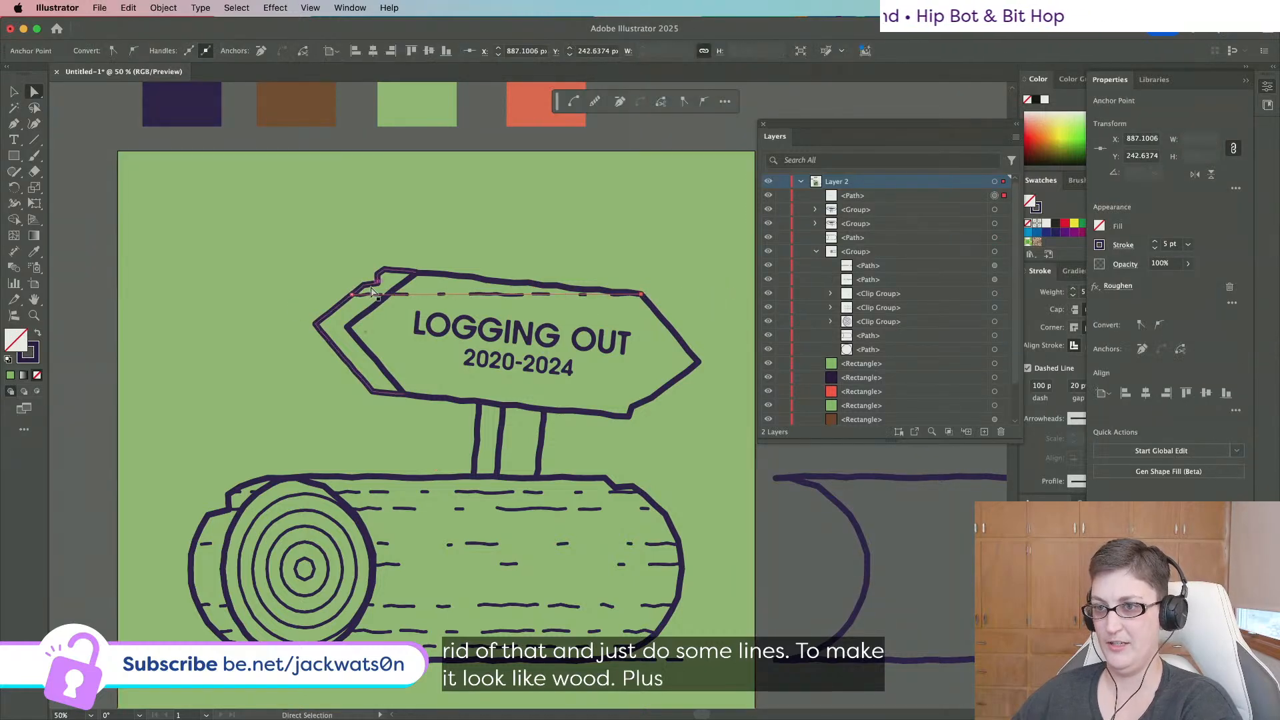
pyautogui.moveTo(356, 297); pyautogui.dragTo(401, 288)
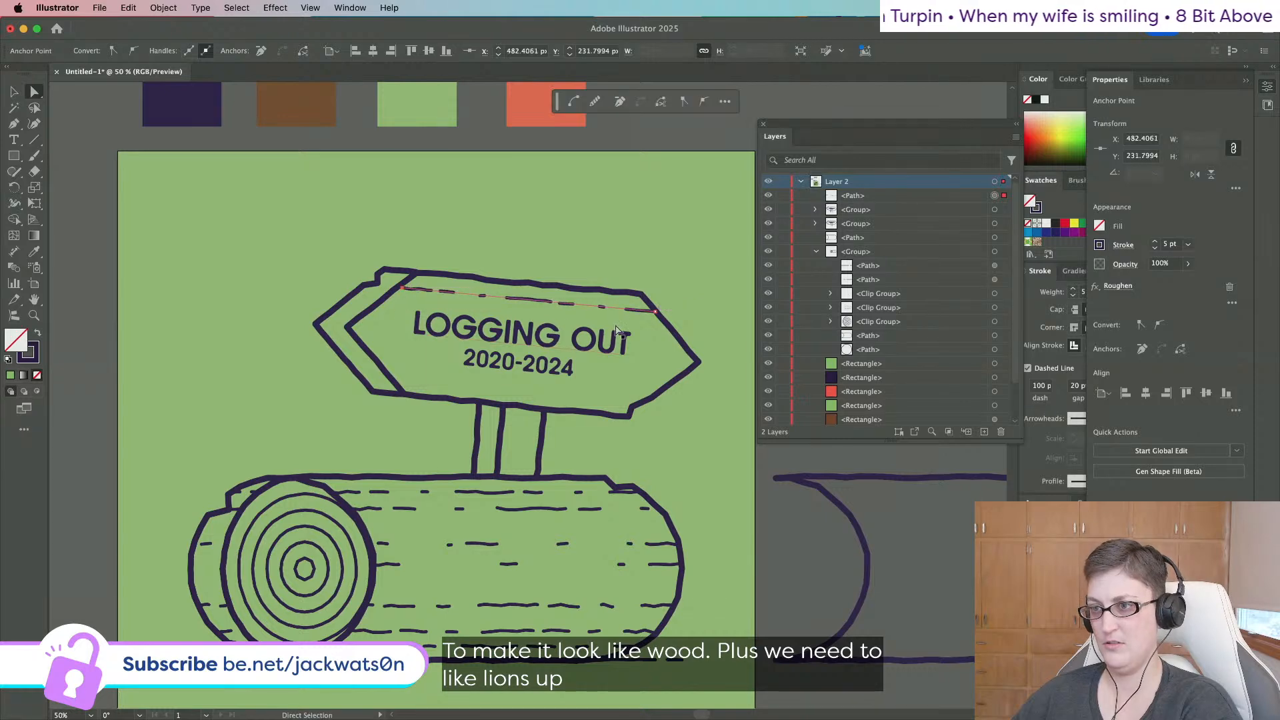
pyautogui.press('shift+super+a')
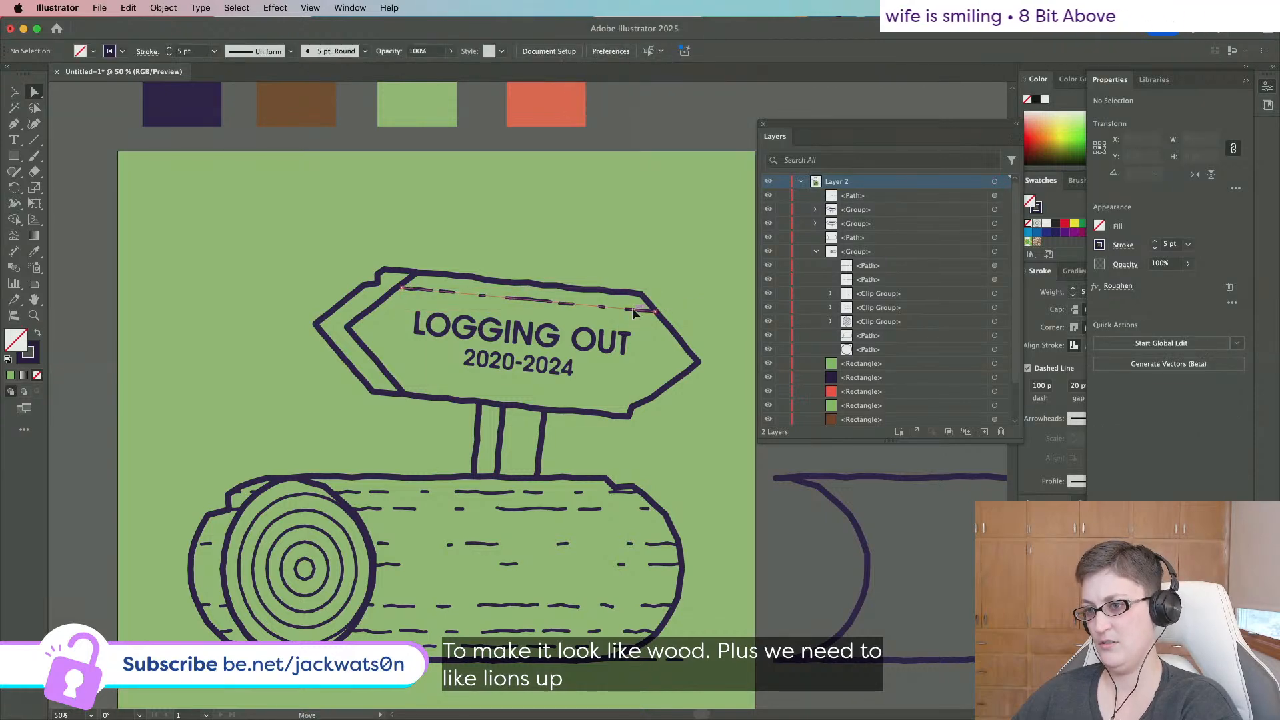
pyautogui.click(655, 310)
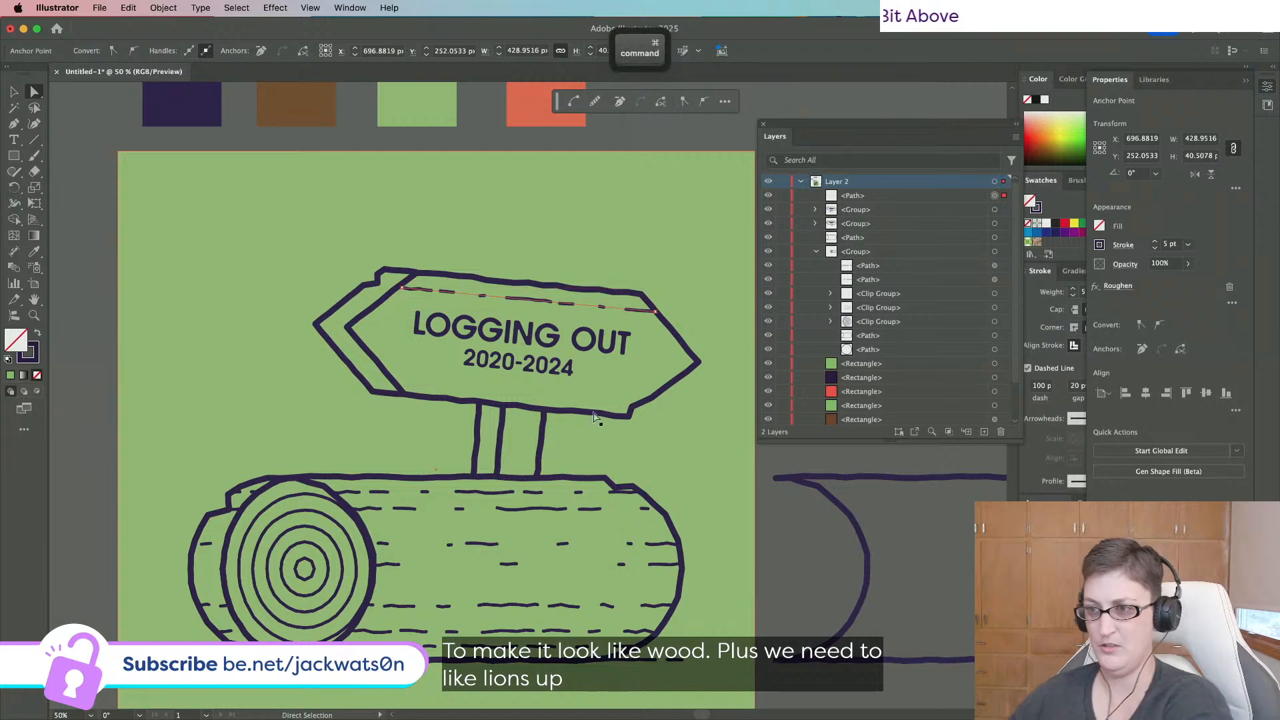
pyautogui.press('super+c')
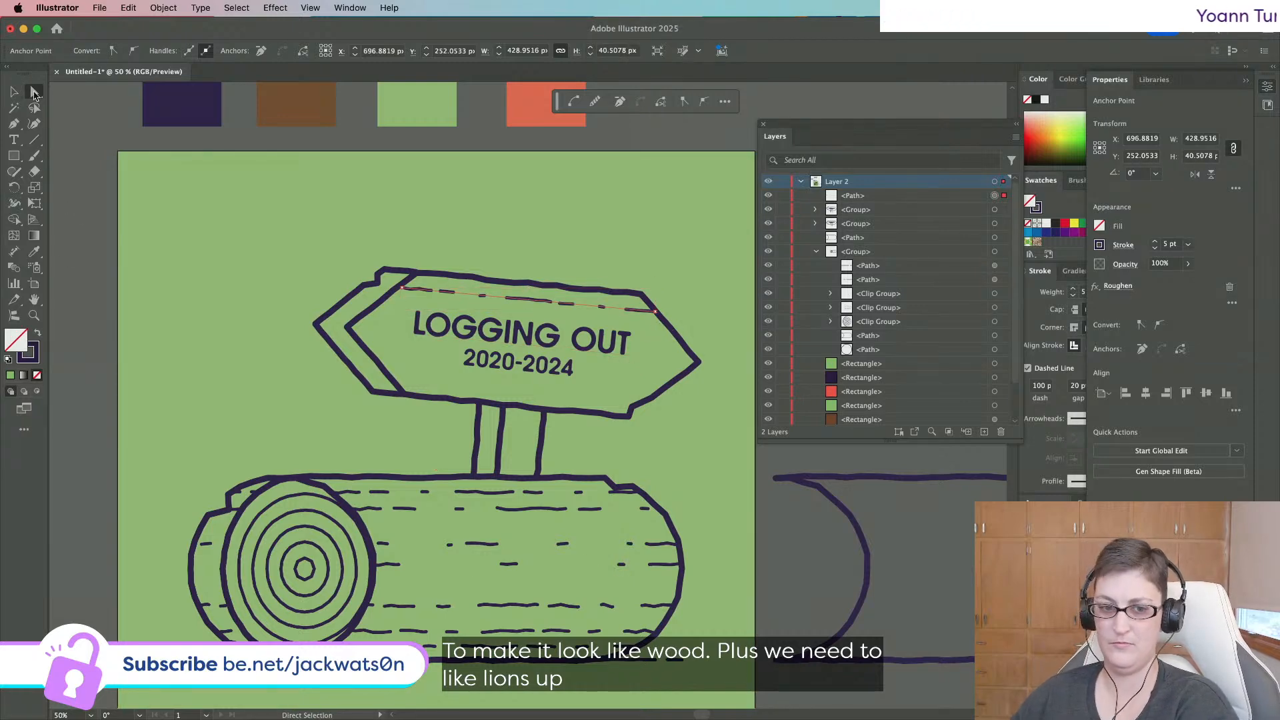
pyautogui.press('shift+super+a')
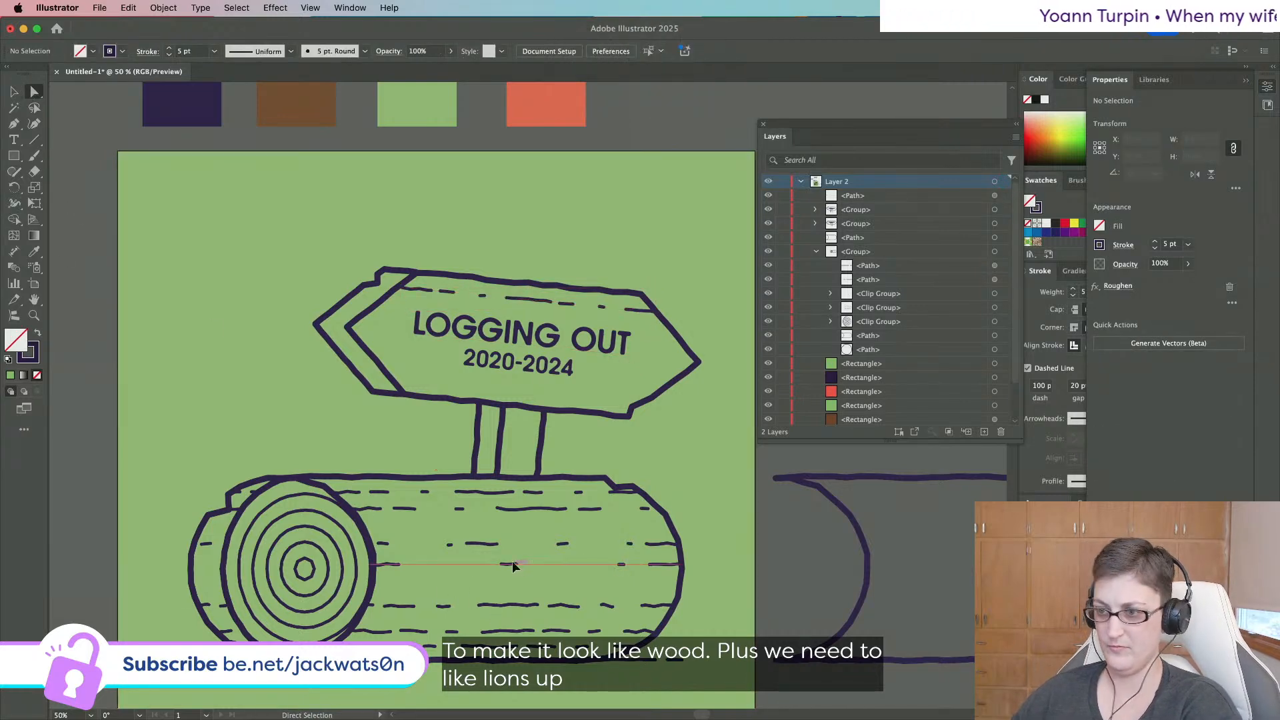
# Cut two dashed log grain lines, paste them in front, and move them up onto the sign.
pyautogui.press('super+z')
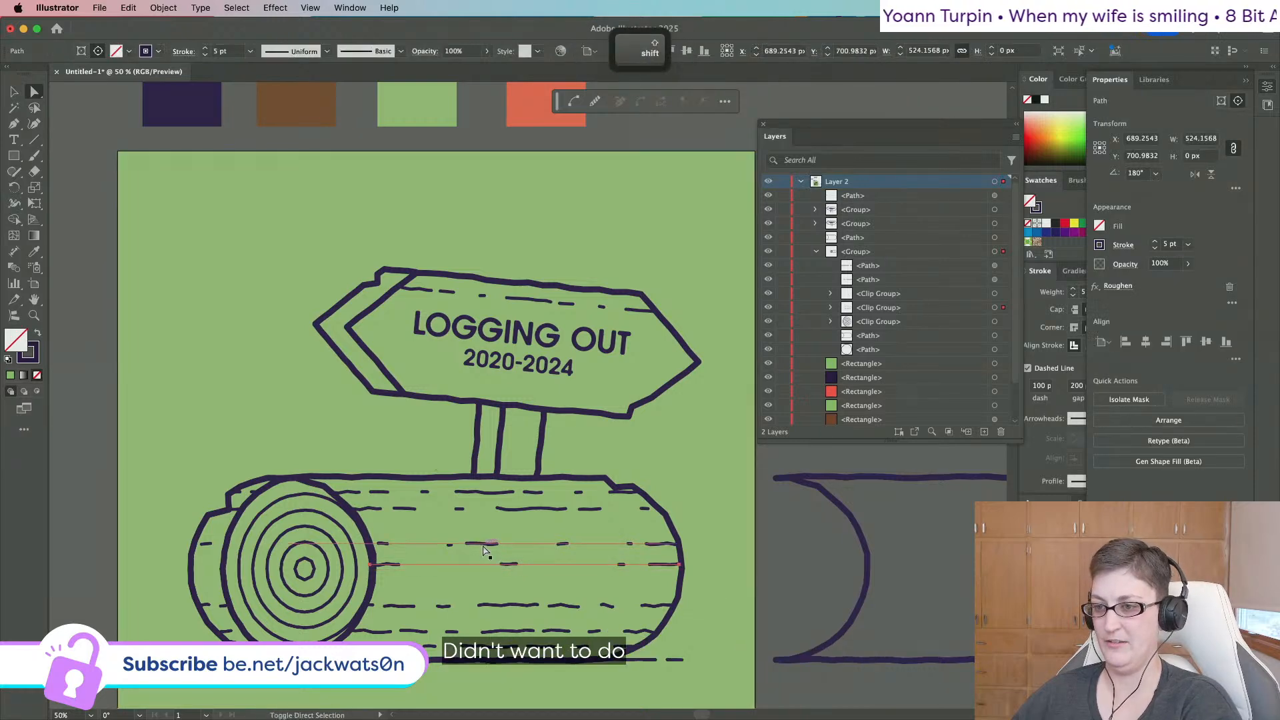
pyautogui.keyDown('shift'); pyautogui.click(484, 544); pyautogui.keyUp('shift')
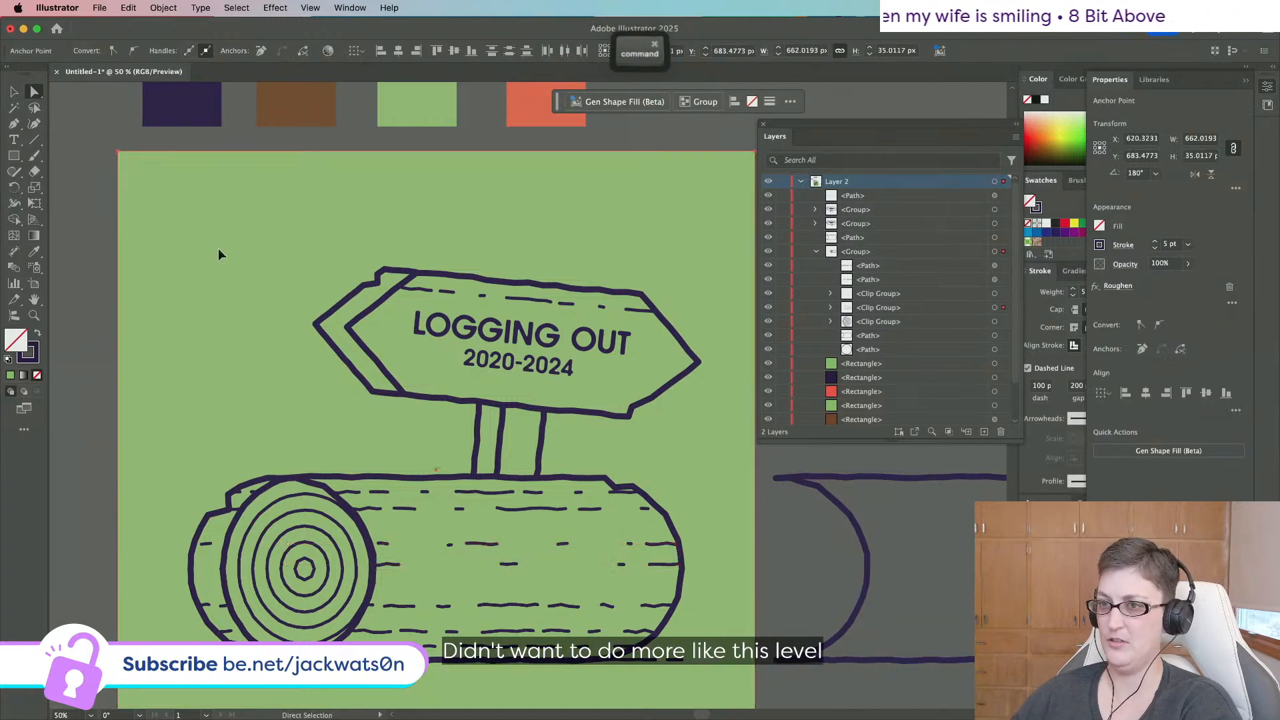
pyautogui.press('super+x')
pyautogui.press('super+f')
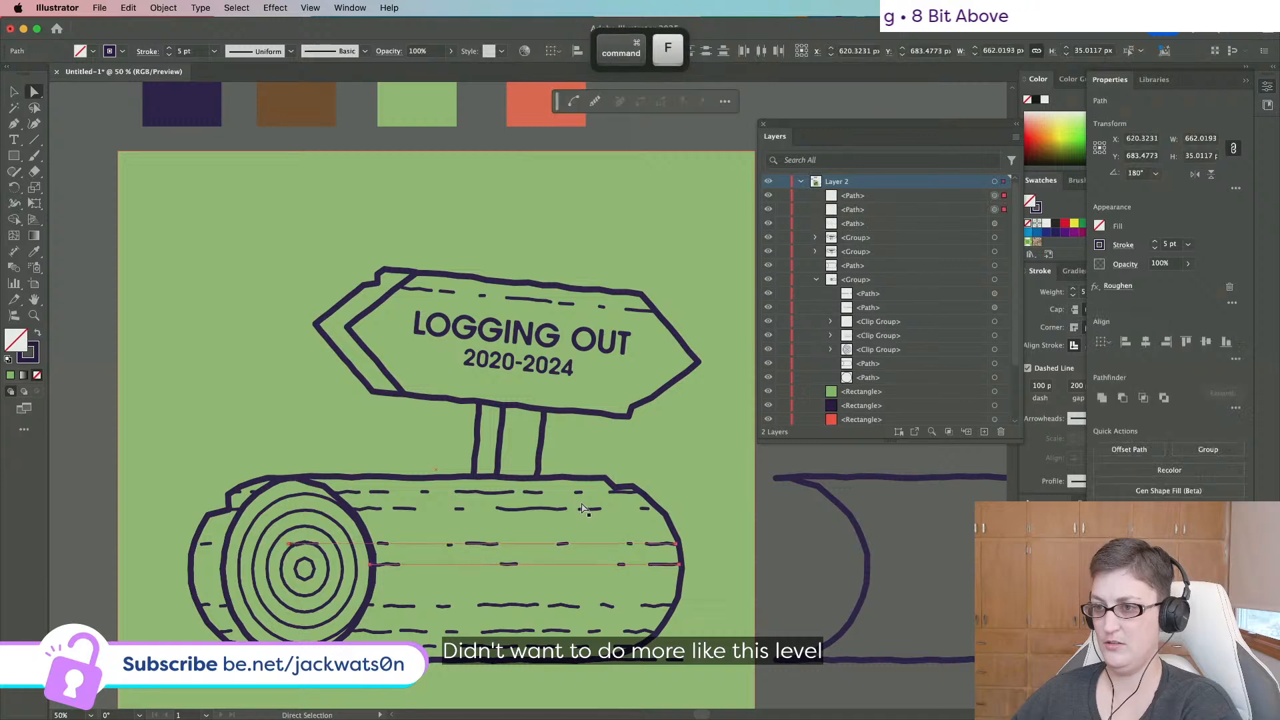
pyautogui.moveTo(632, 542); pyautogui.dragTo(611, 377)
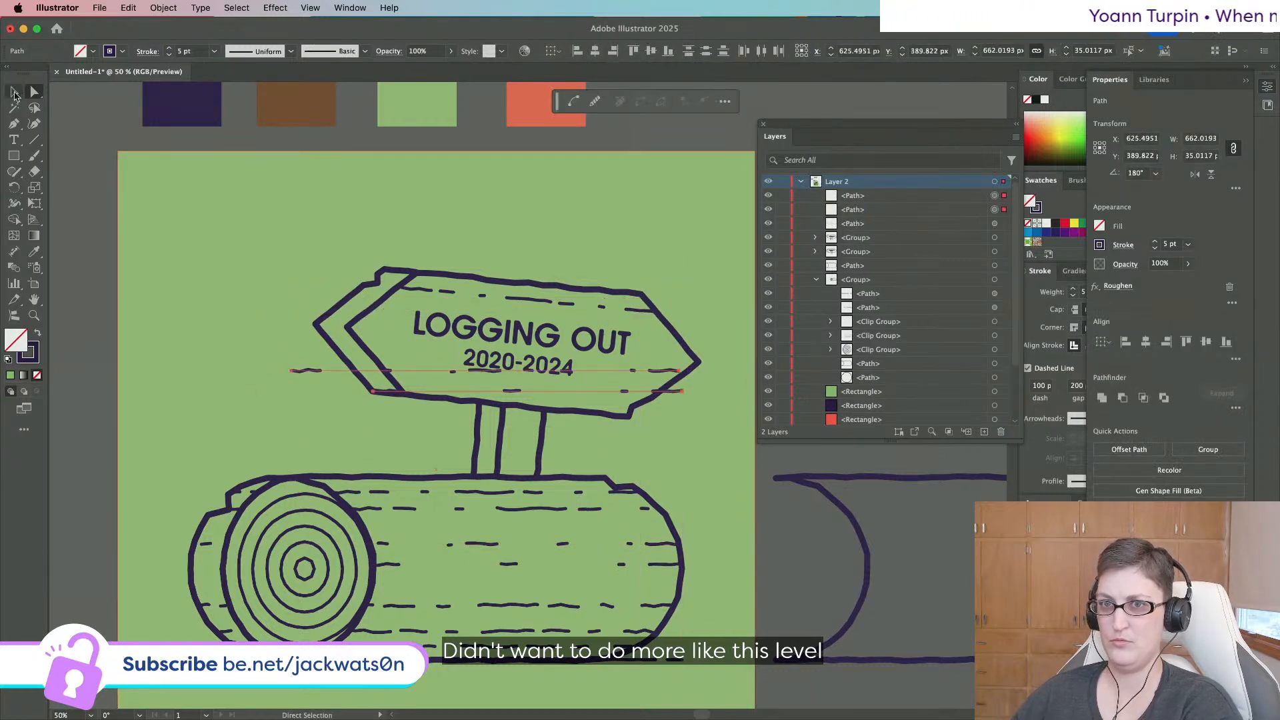
# Tilt the two dashed lines to match the sign and pull their ends inward to fit.
pyautogui.click(14, 92)
pyautogui.moveTo(697, 371); pyautogui.dragTo(661, 394)
pyautogui.click(35, 91)
pyautogui.moveTo(294, 349); pyautogui.dragTo(378, 361)
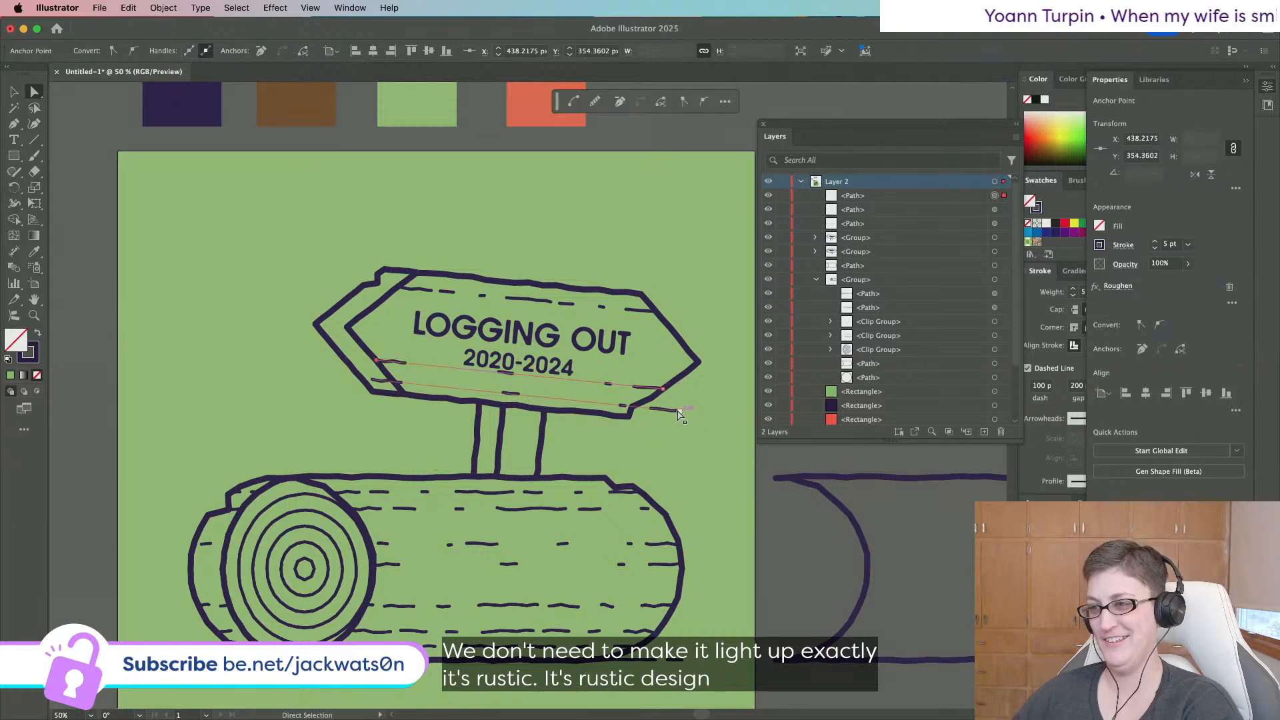
pyautogui.moveTo(680, 411); pyautogui.dragTo(632, 408)
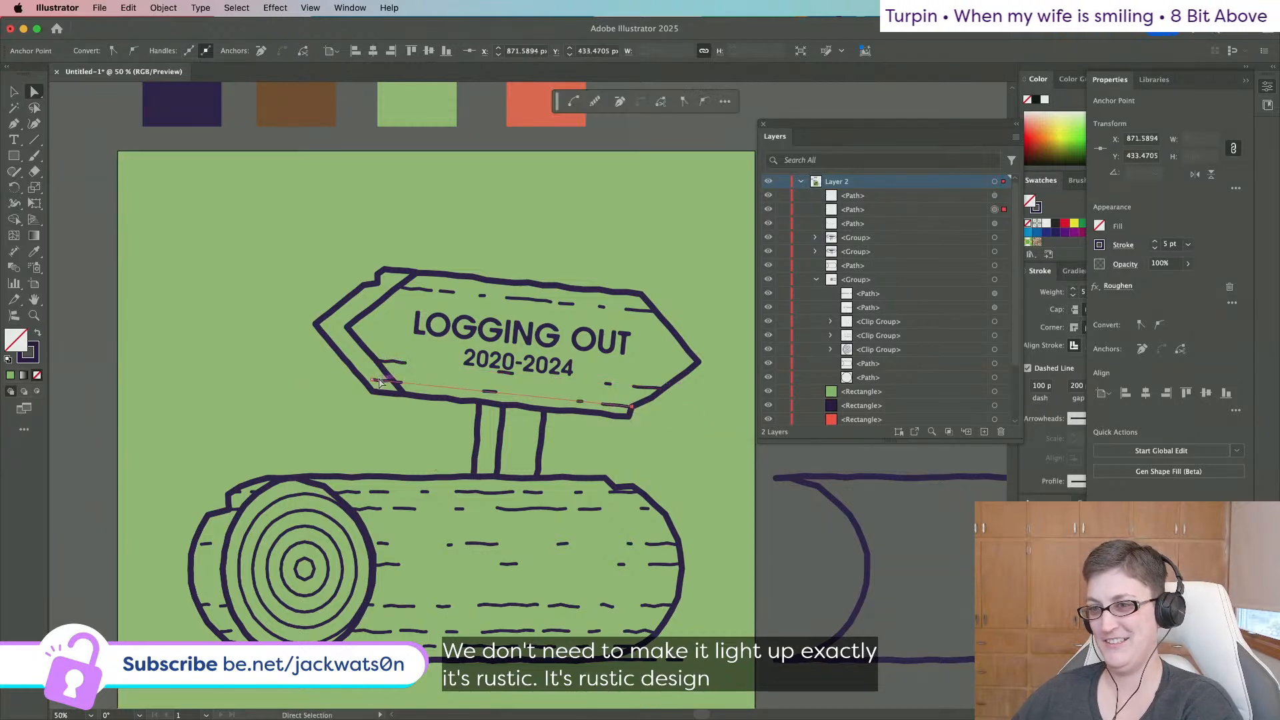
pyautogui.moveTo(373, 381); pyautogui.dragTo(395, 386)
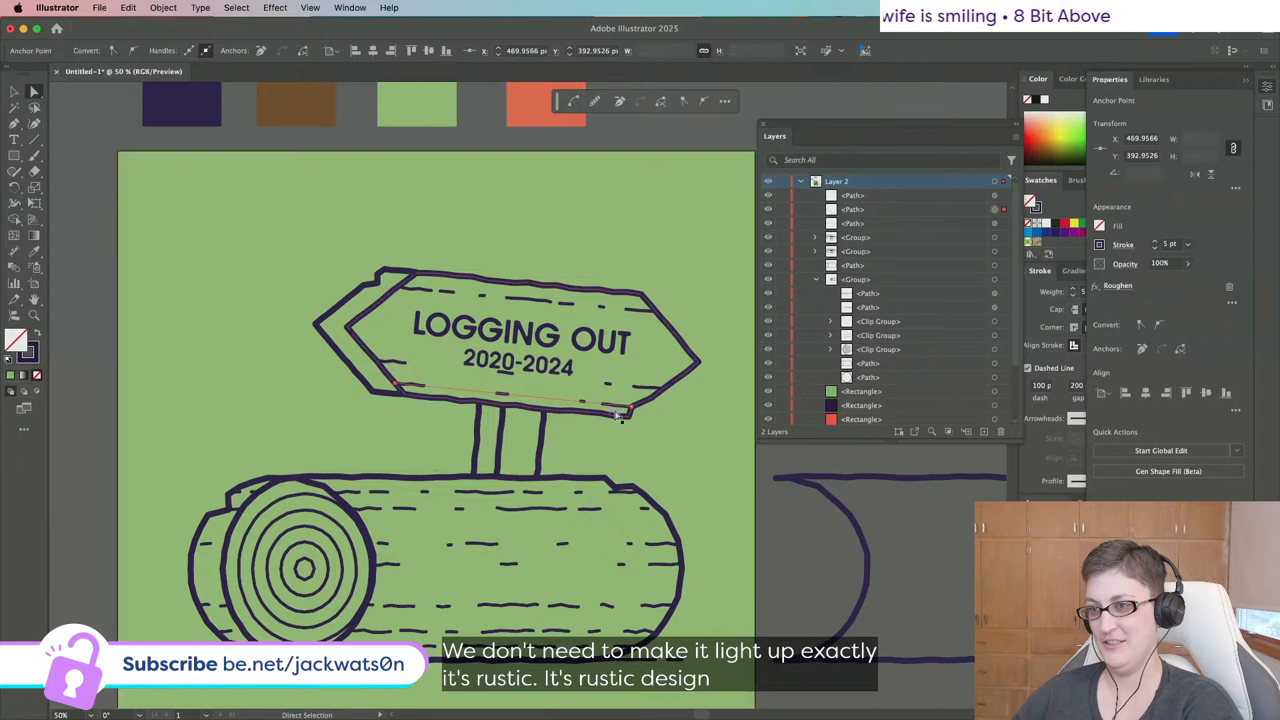
pyautogui.press('shift+super+a')
# Extend the lower dashed line's left end past the sign and drop its right part slightly.
pyautogui.scroll(-3, 654, 430)
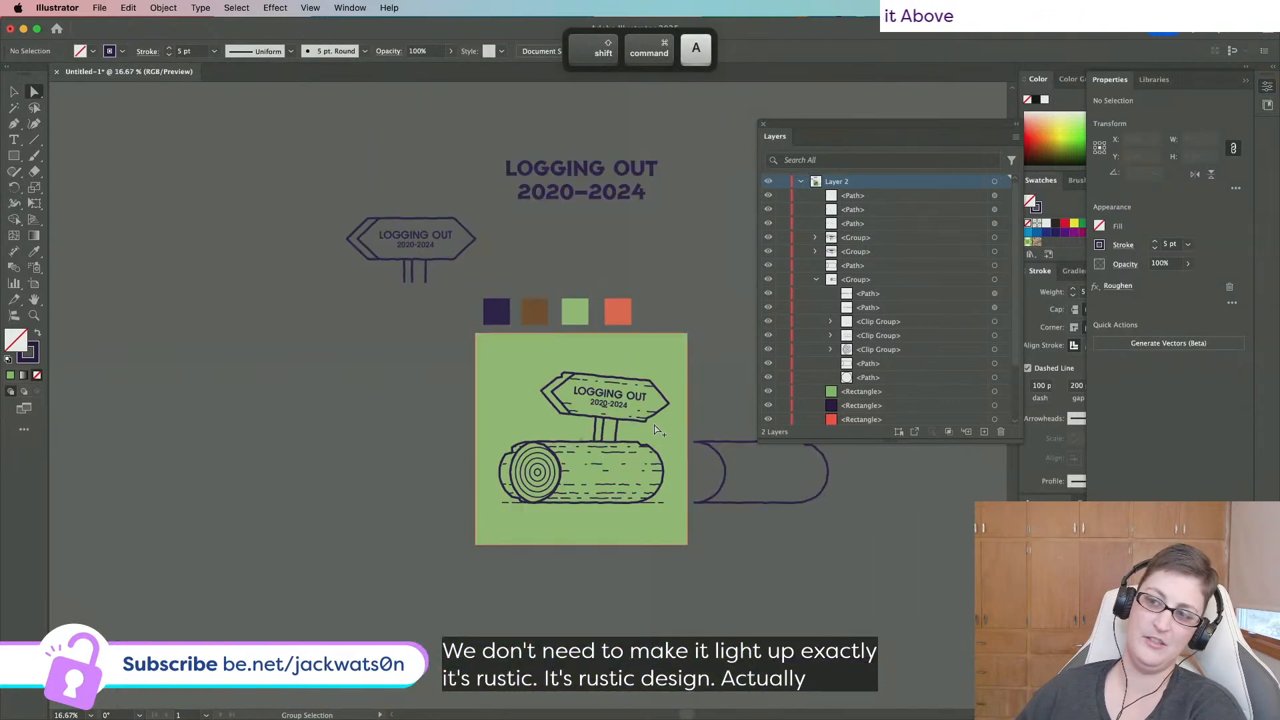
pyautogui.scroll(3, 654, 430)
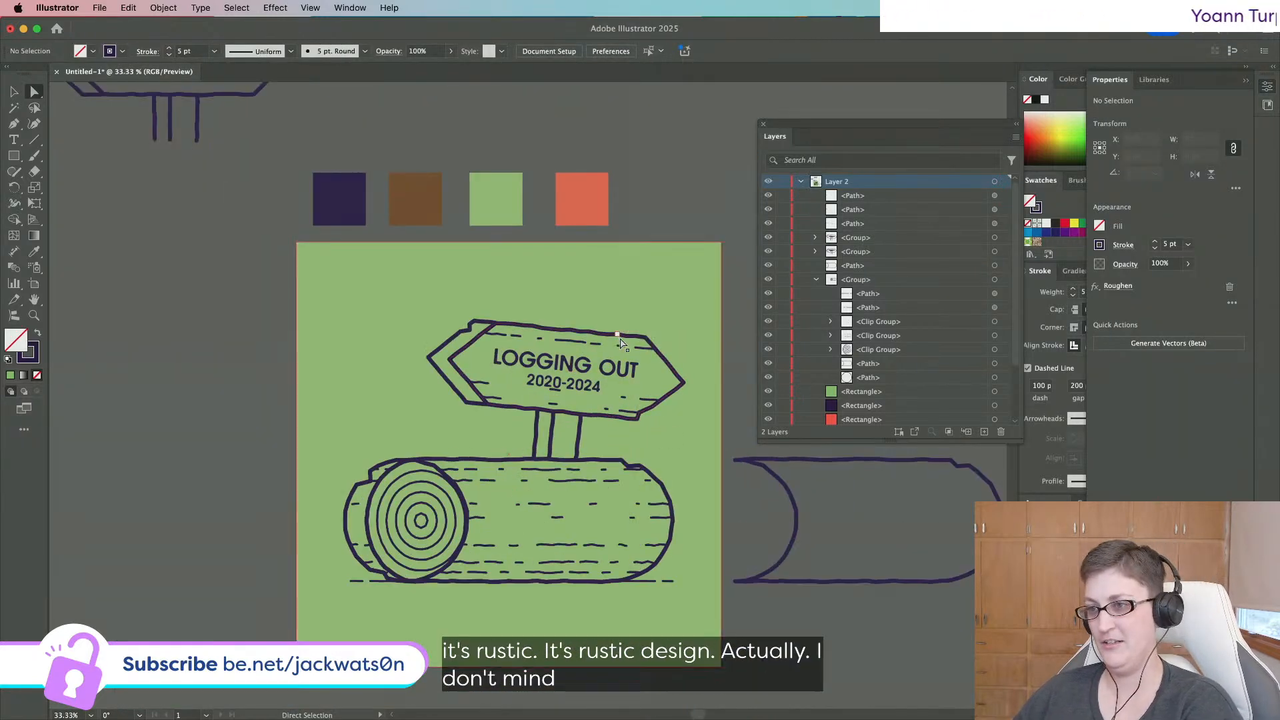
pyautogui.moveTo(639, 348); pyautogui.dragTo(638, 348)
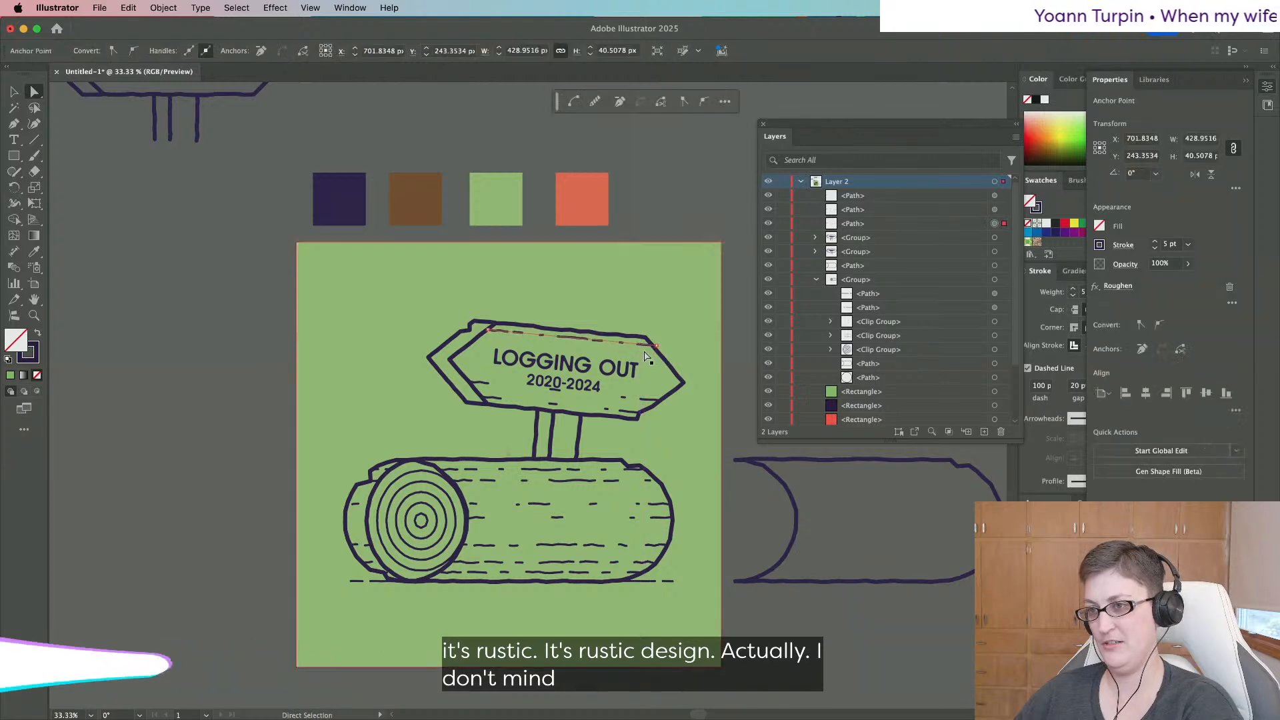
pyautogui.moveTo(644, 404); pyautogui.dragTo(721, 406)
pyautogui.press('super+z')
pyautogui.press('super+z')
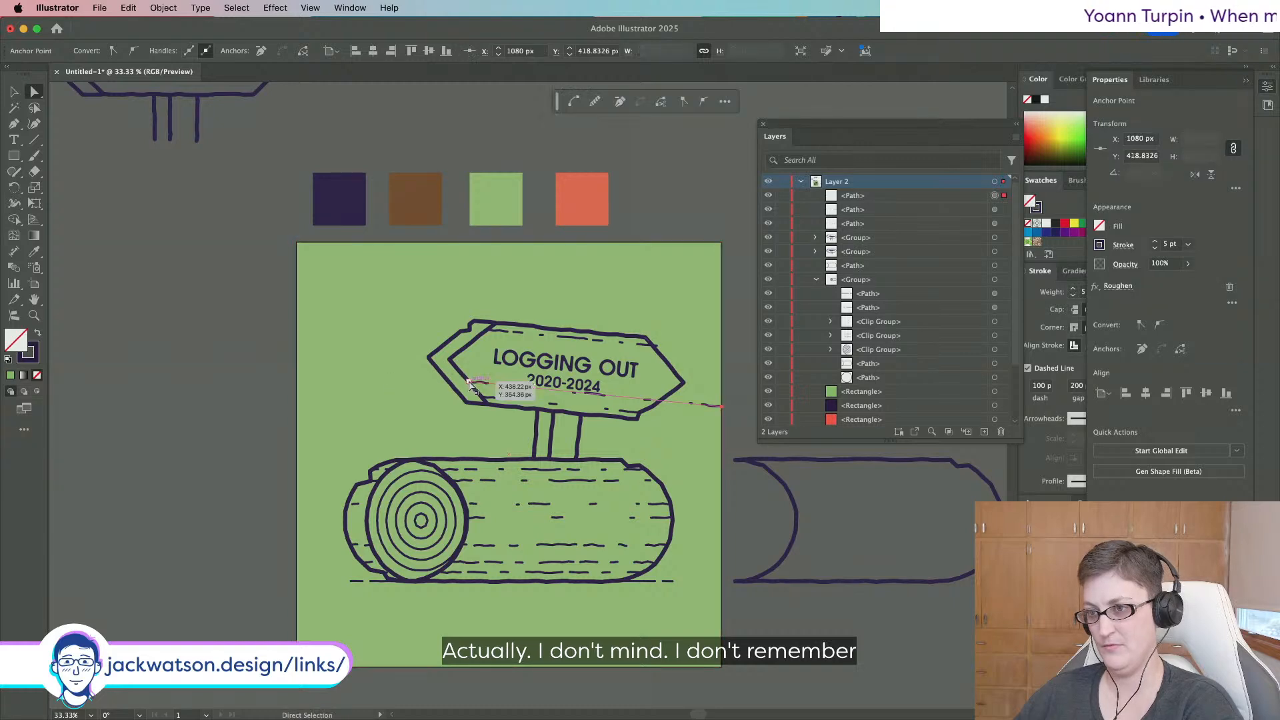
pyautogui.moveTo(469, 385); pyautogui.dragTo(346, 369)
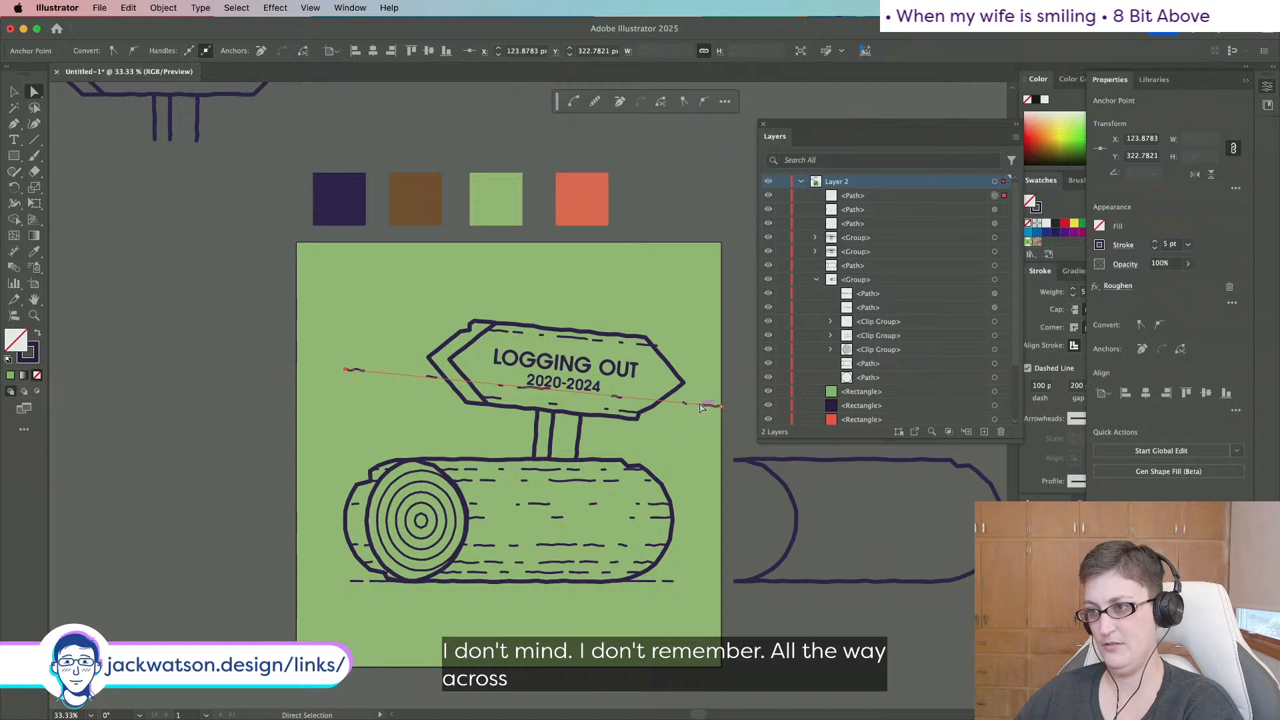
pyautogui.moveTo(698, 404); pyautogui.dragTo(699, 408)
pyautogui.press('super+shift+a')
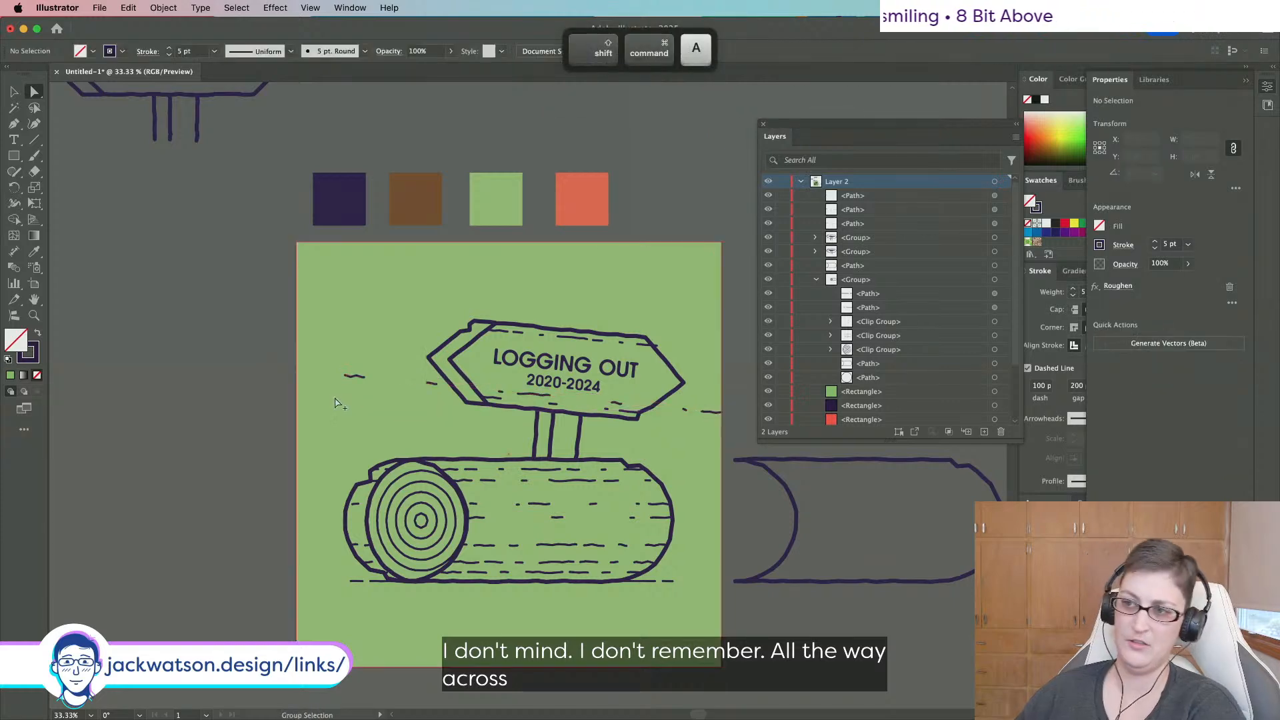
pyautogui.scroll(-1, 336, 403)
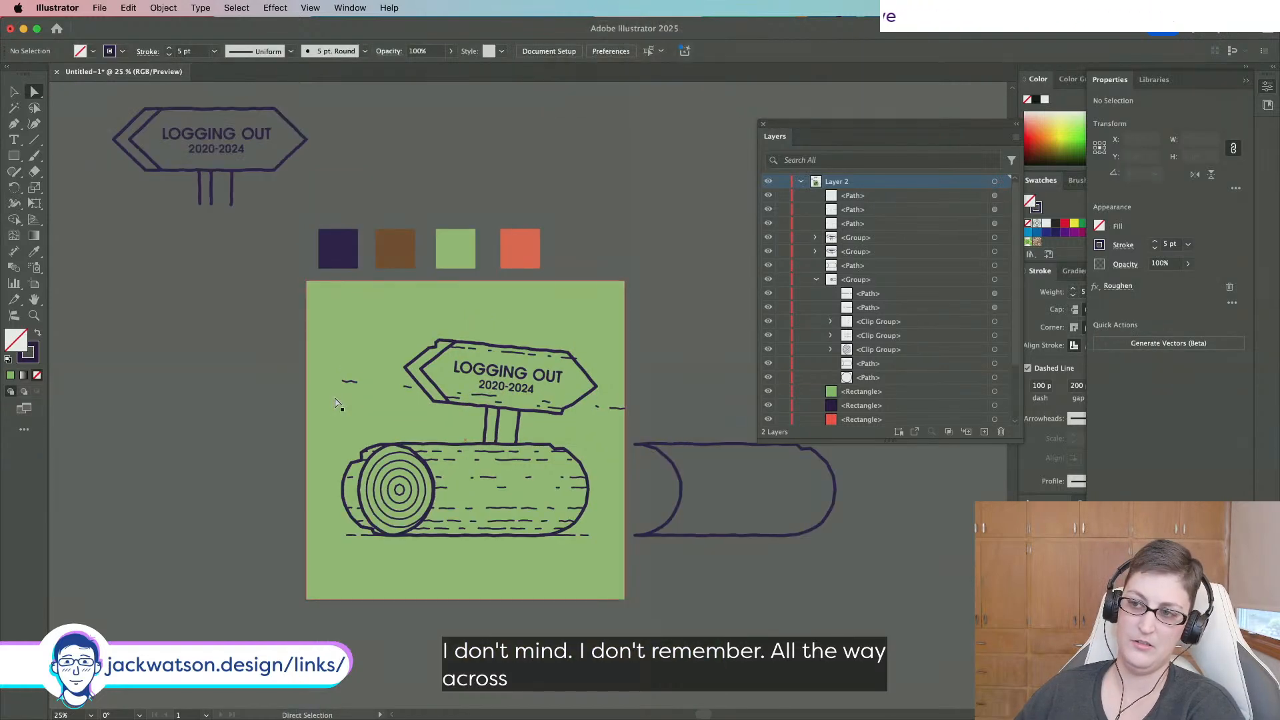
pyautogui.click(473, 395)
# Delete the long dashed line across the sign and zoom in on the sign.
pyautogui.press('=')
pyautogui.press('BackSpace')
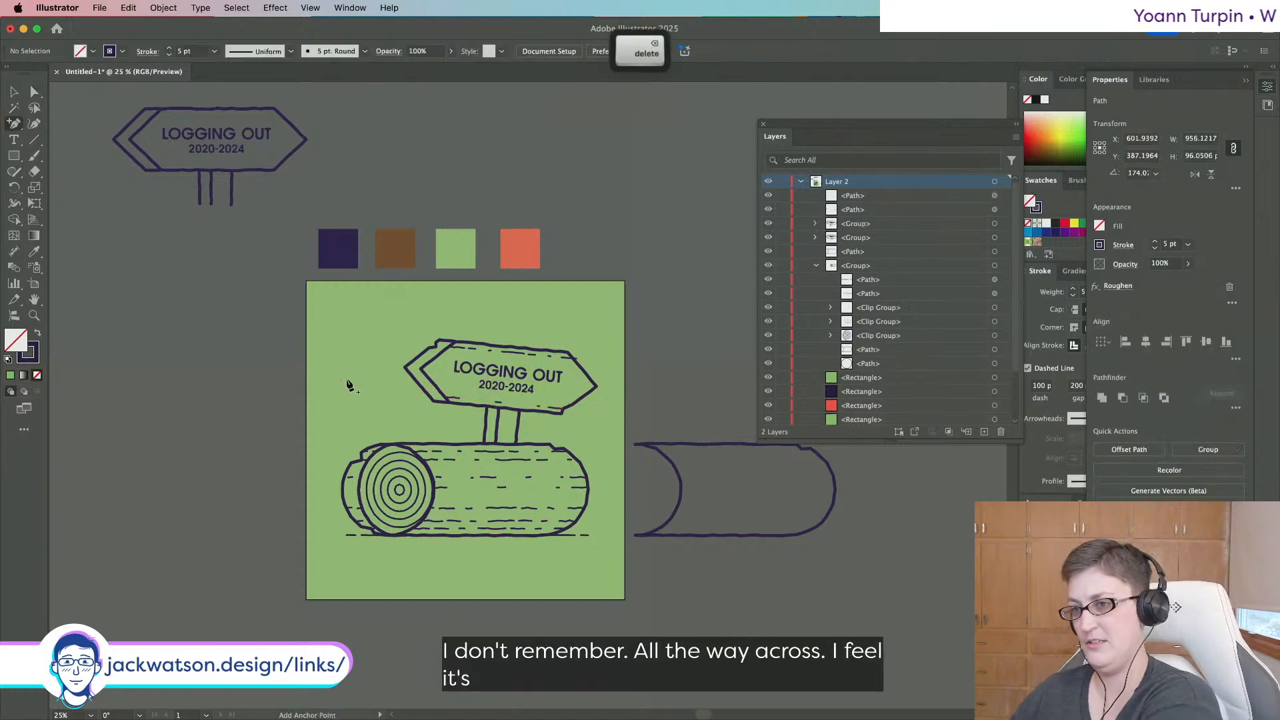
pyautogui.press('super+equal')
pyautogui.press('super+equal')
pyautogui.press('super+equal')
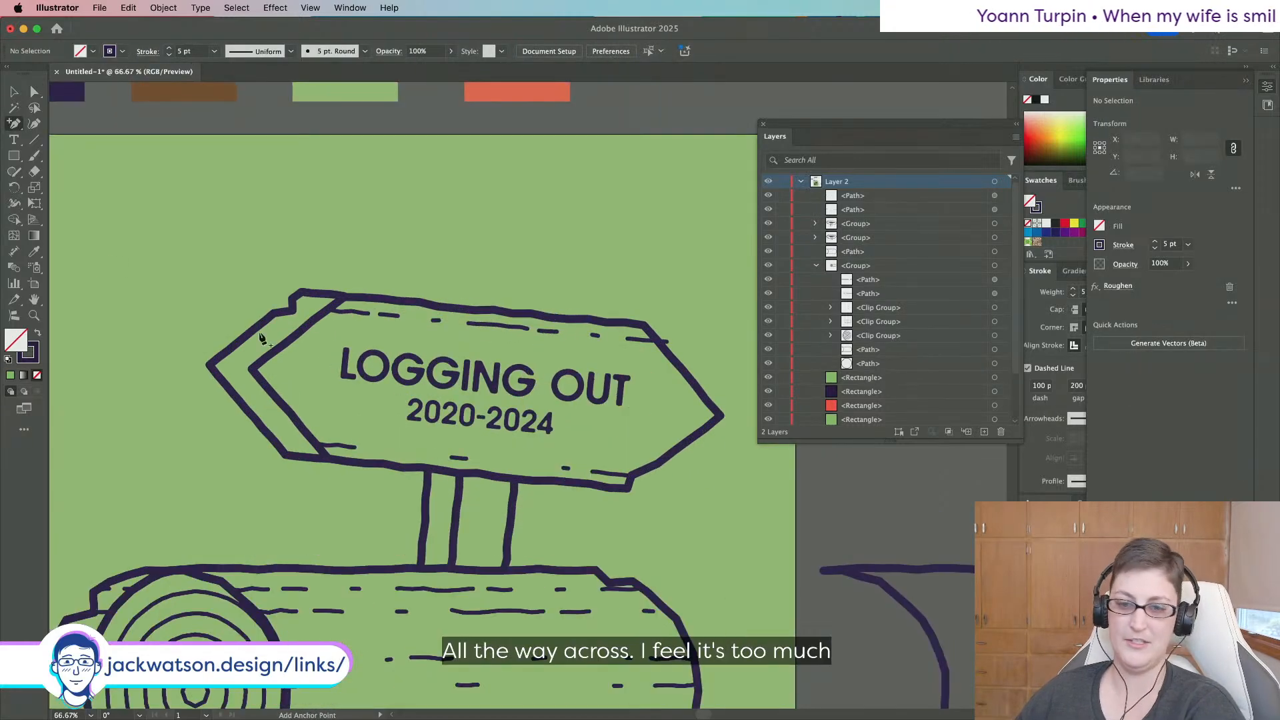
pyautogui.click(19, 127)
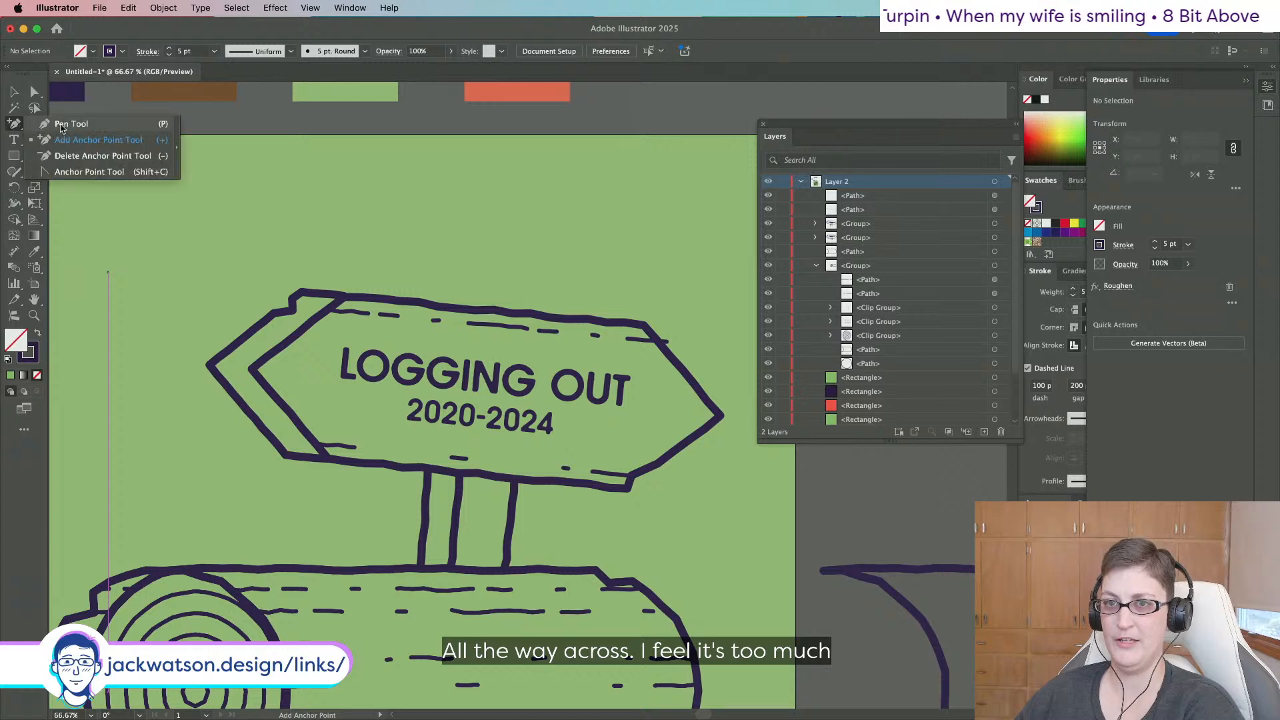
pyautogui.click(71, 124)
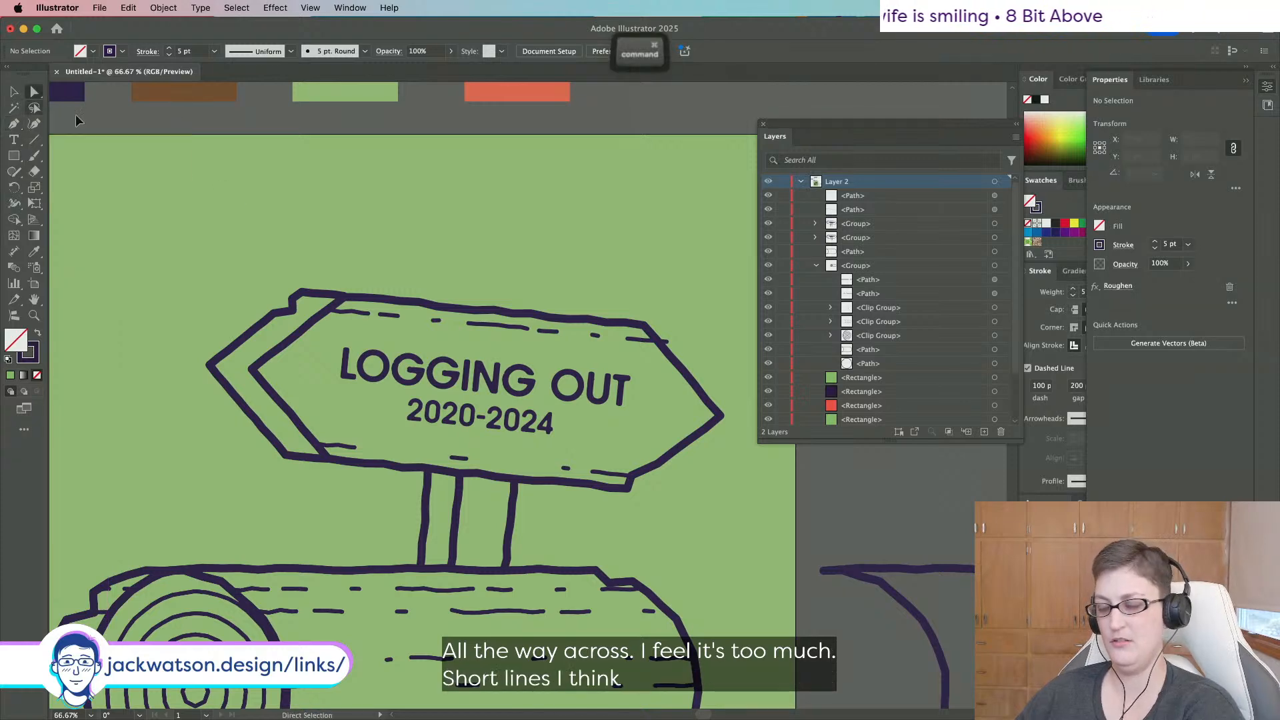
pyautogui.press('super+f')
pyautogui.press('super+z')
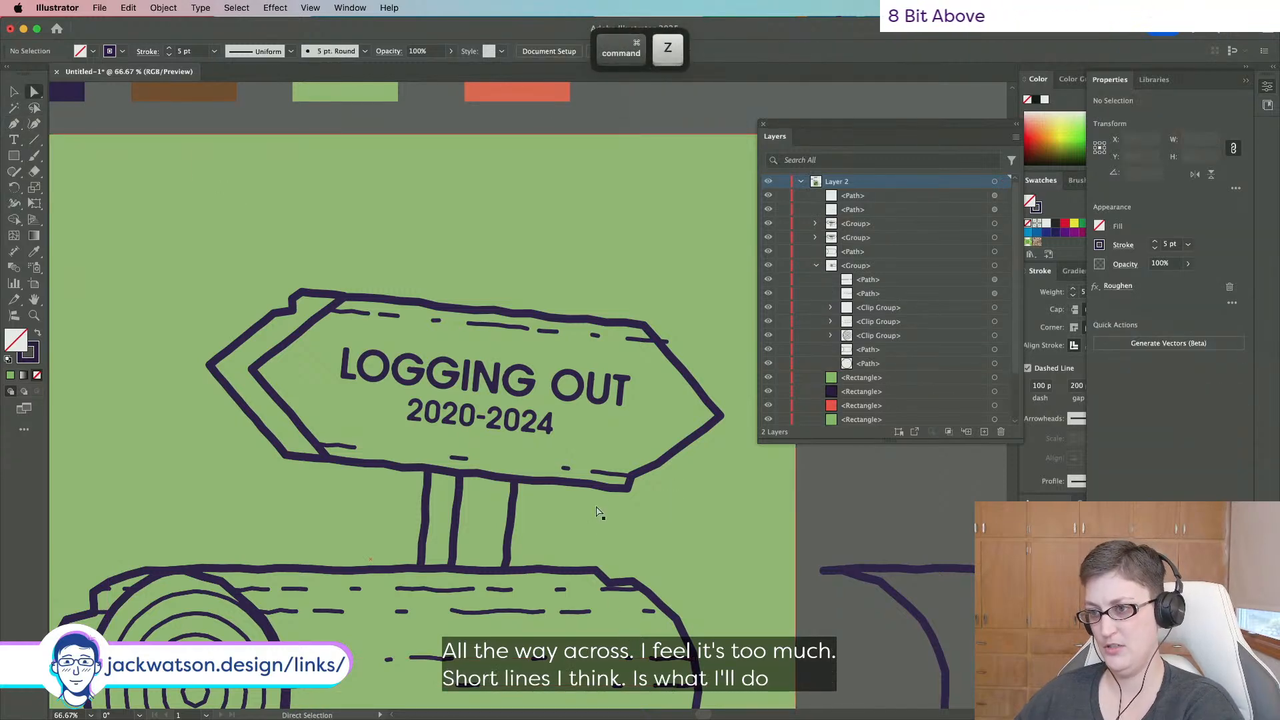
# Paste a copy of the sign's dashed line in front, move it up, and pull its left end to the sign edge.
pyautogui.click(597, 471)
pyautogui.press('super+c')
pyautogui.press('super+f')
pyautogui.moveTo(595, 471); pyautogui.dragTo(680, 447)
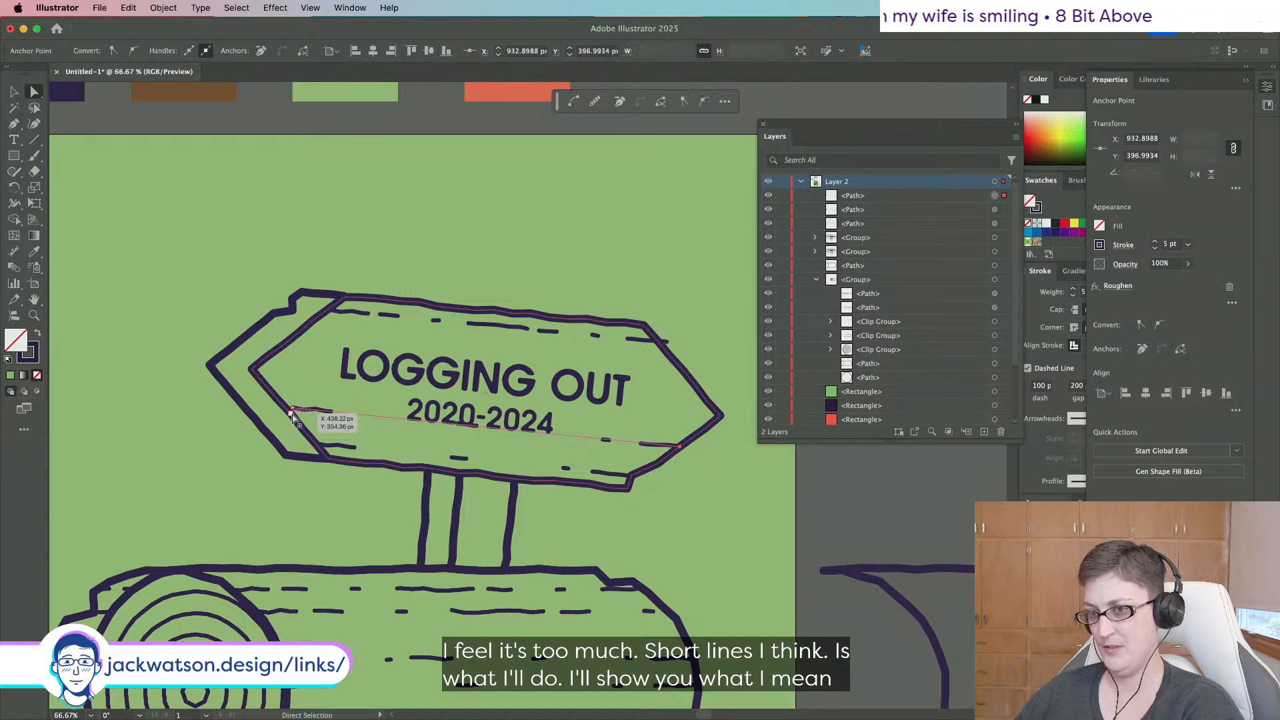
pyautogui.moveTo(294, 418); pyautogui.dragTo(286, 406)
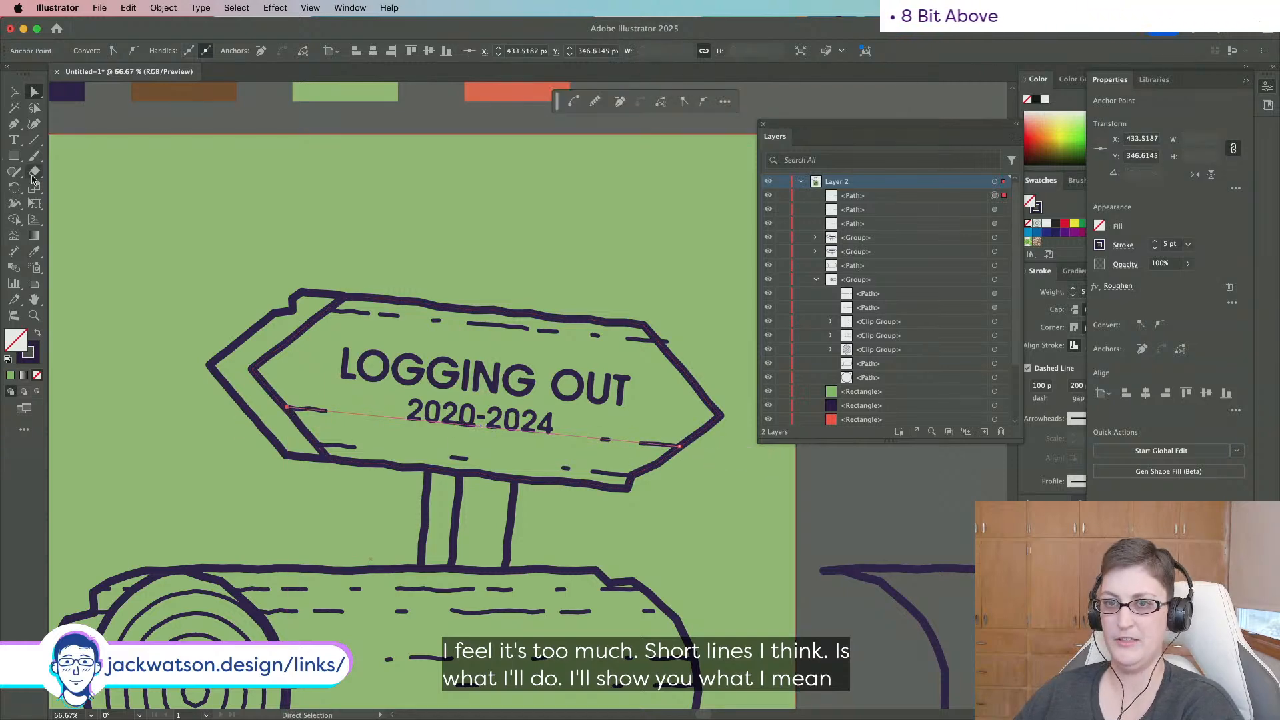
# Try cutting the dashed line at two points with Scissors, then undo the cuts.
pyautogui.moveTo(32, 177); pyautogui.dragTo(85, 177)
pyautogui.press('c')
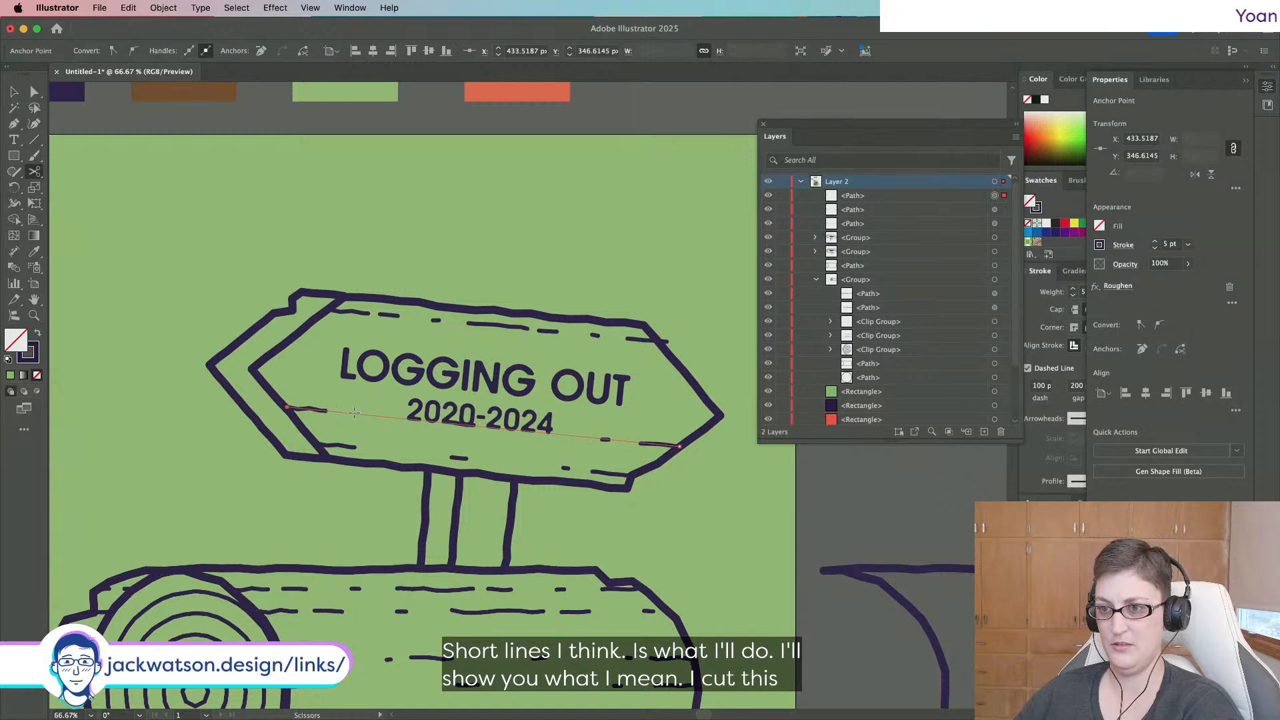
pyautogui.click(354, 413)
pyautogui.click(595, 437)
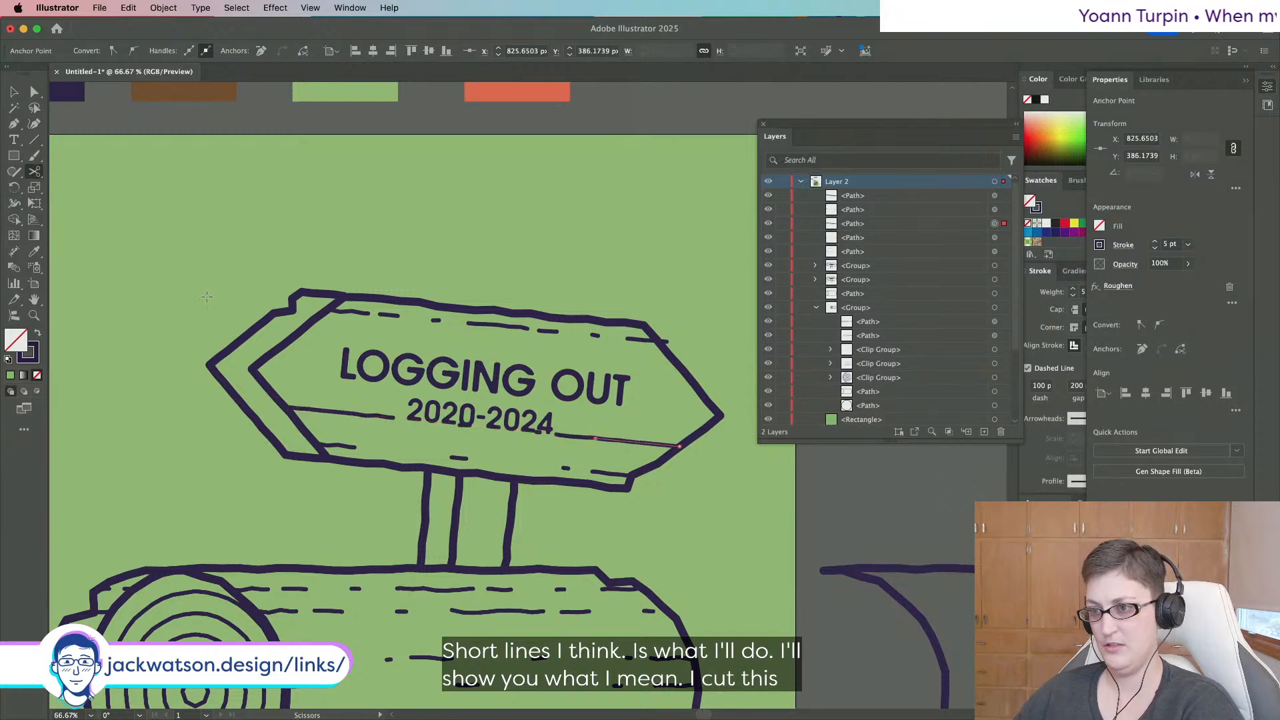
pyautogui.press('super+z')
pyautogui.press('super+z')
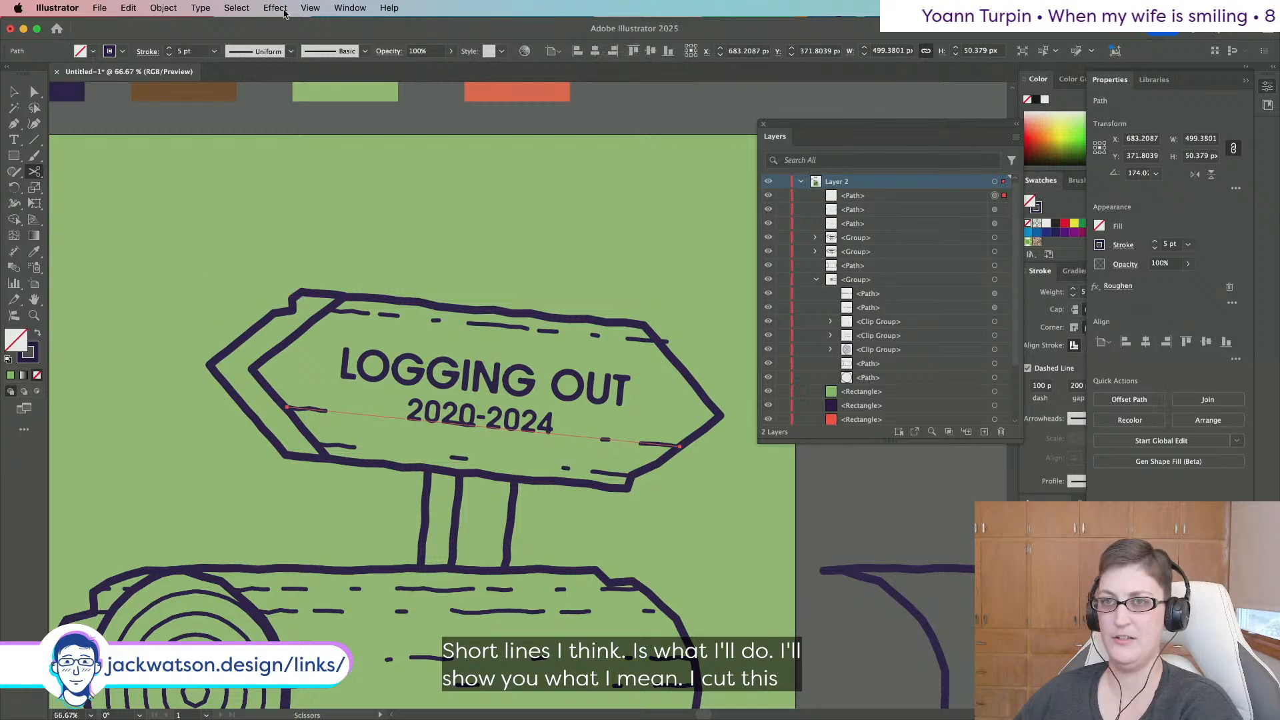
# Expand the dashed line's appearance, isolate the dash group, and delete the middle dashes.
pyautogui.click(154, 7)
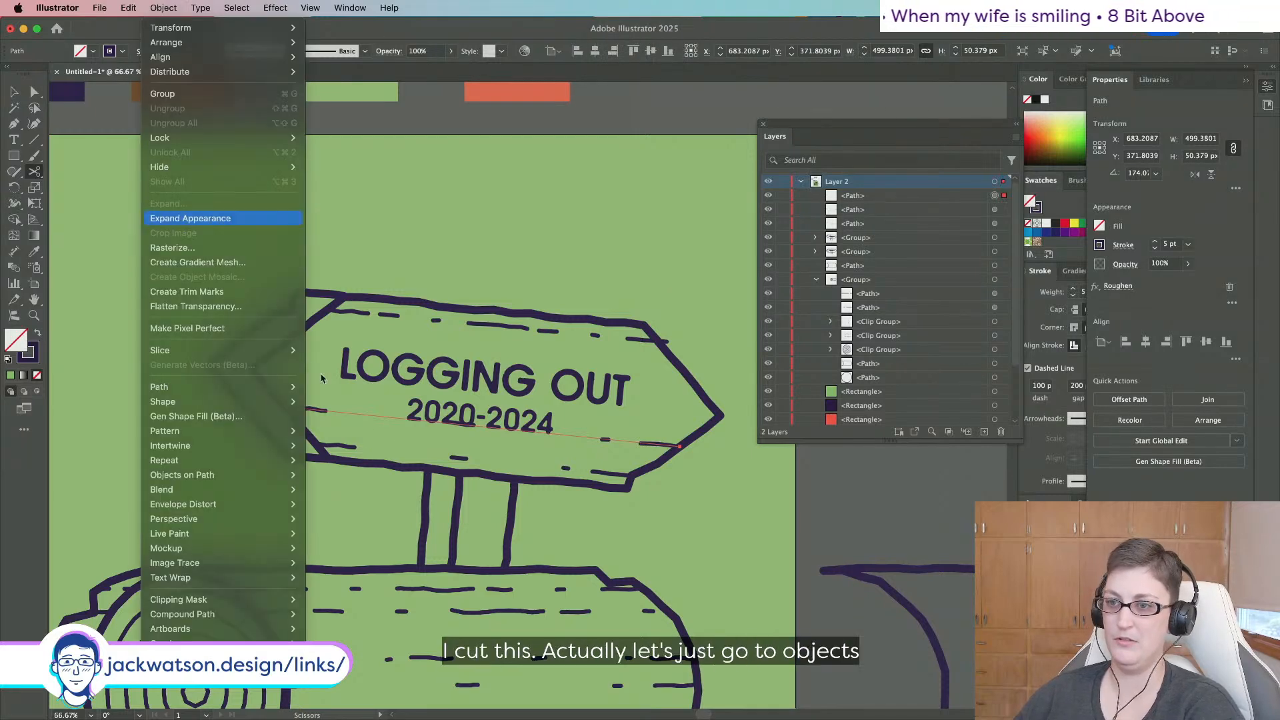
pyautogui.click(190, 218)
pyautogui.rightClick(433, 278)
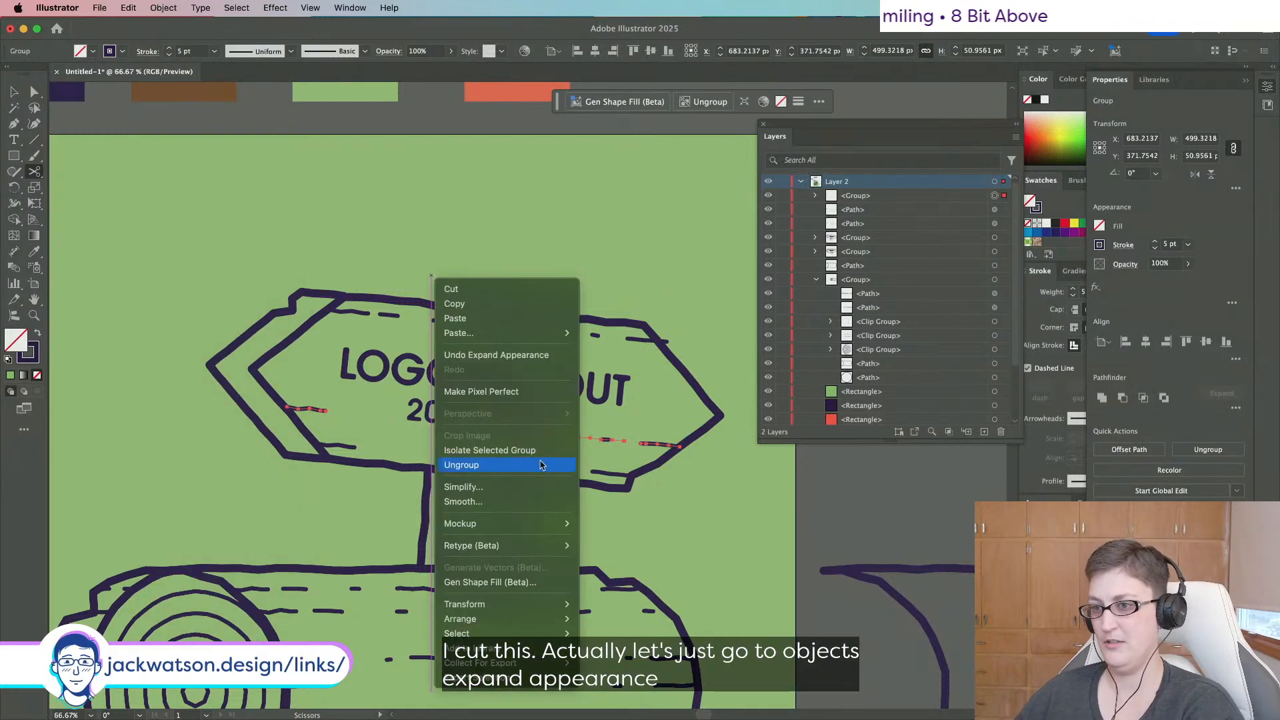
pyautogui.click(533, 450)
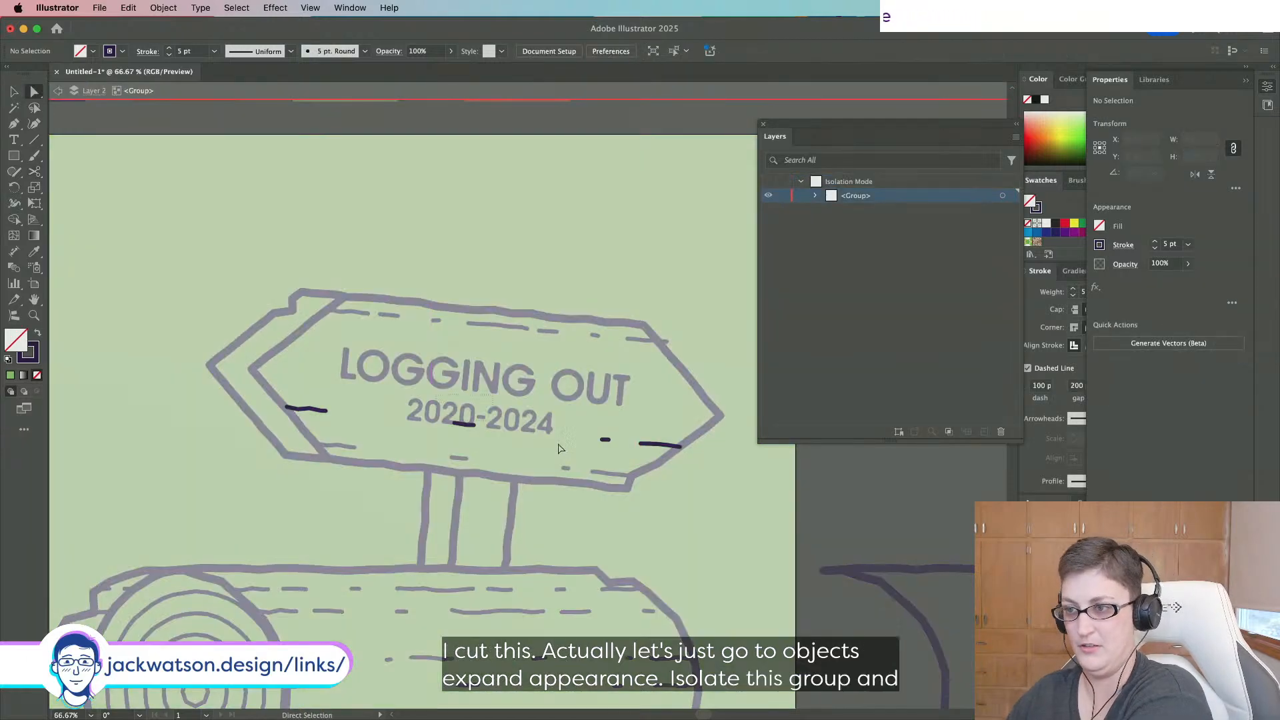
pyautogui.moveTo(561, 449); pyautogui.dragTo(632, 454)
pyautogui.press('BackSpace')
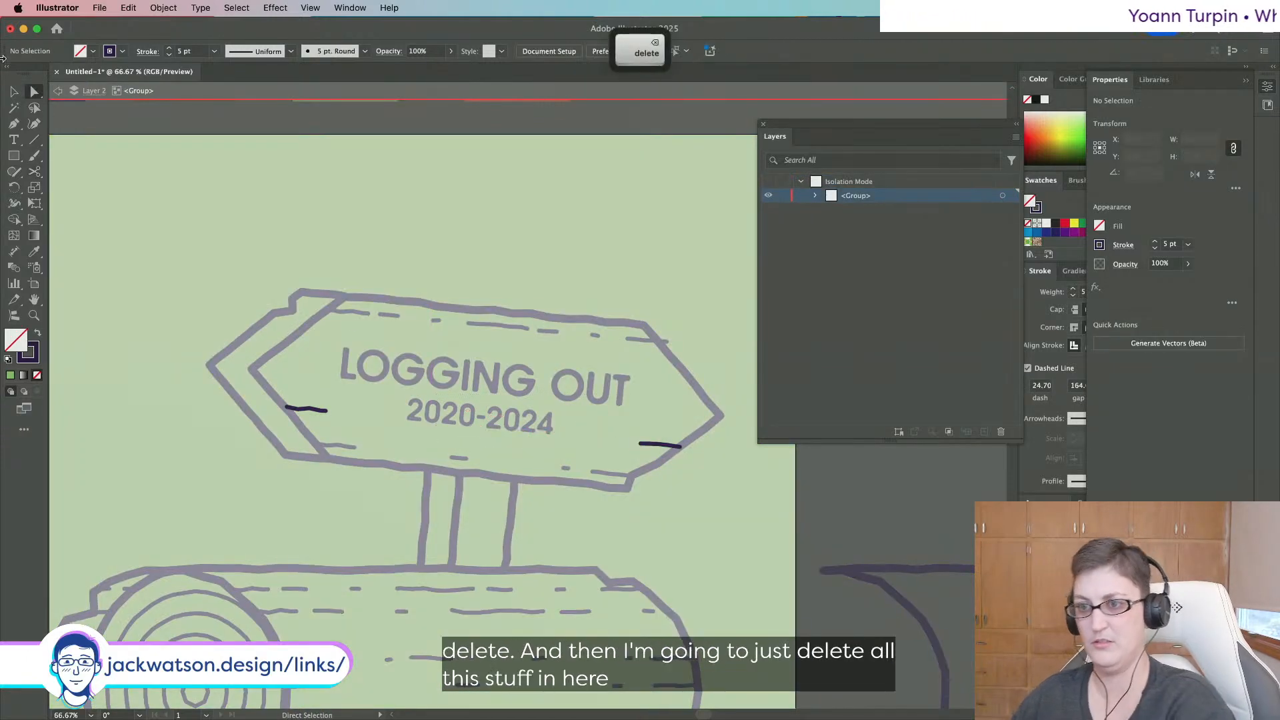
pyautogui.press('Escape')
# Shorten the remaining right dash by pulling its end left.
pyautogui.scroll(-1, 460, 323)
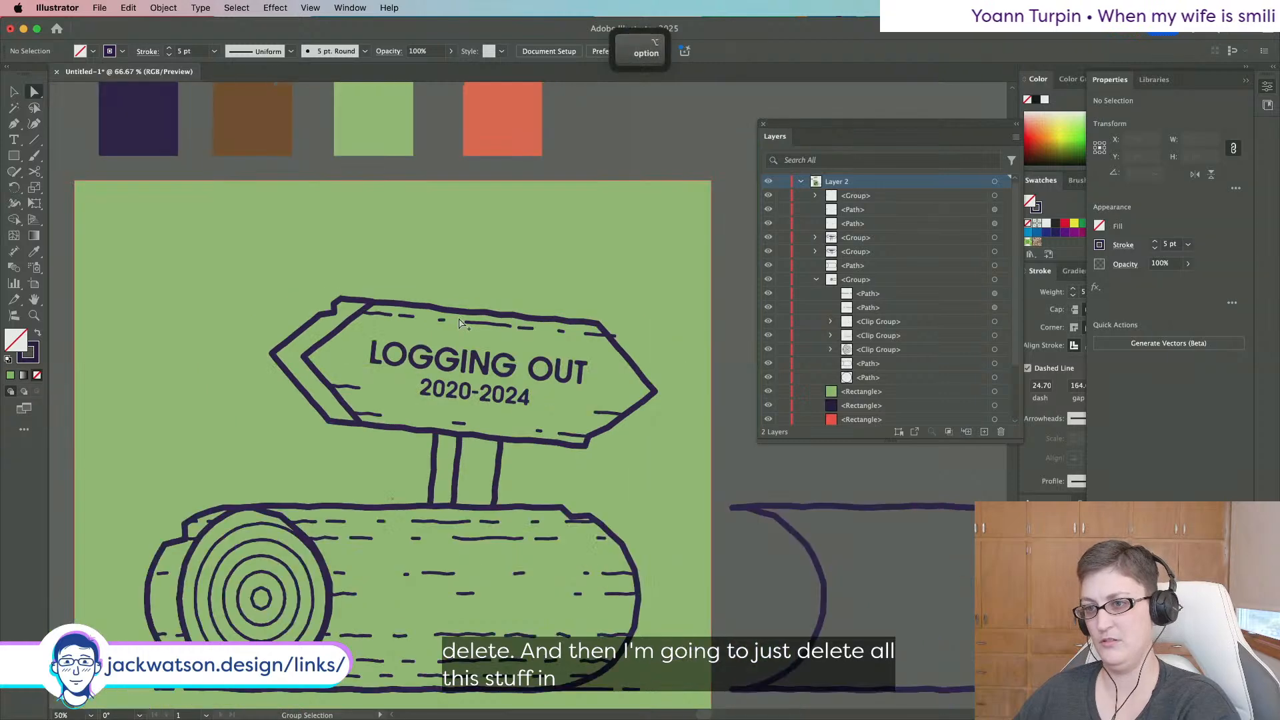
pyautogui.scroll(-1, 460, 323)
pyautogui.scroll(2, 460, 323)
pyautogui.moveTo(666, 341); pyautogui.dragTo(655, 340)
pyautogui.press('shift+super+a')
pyautogui.scroll(-2, 667, 433)
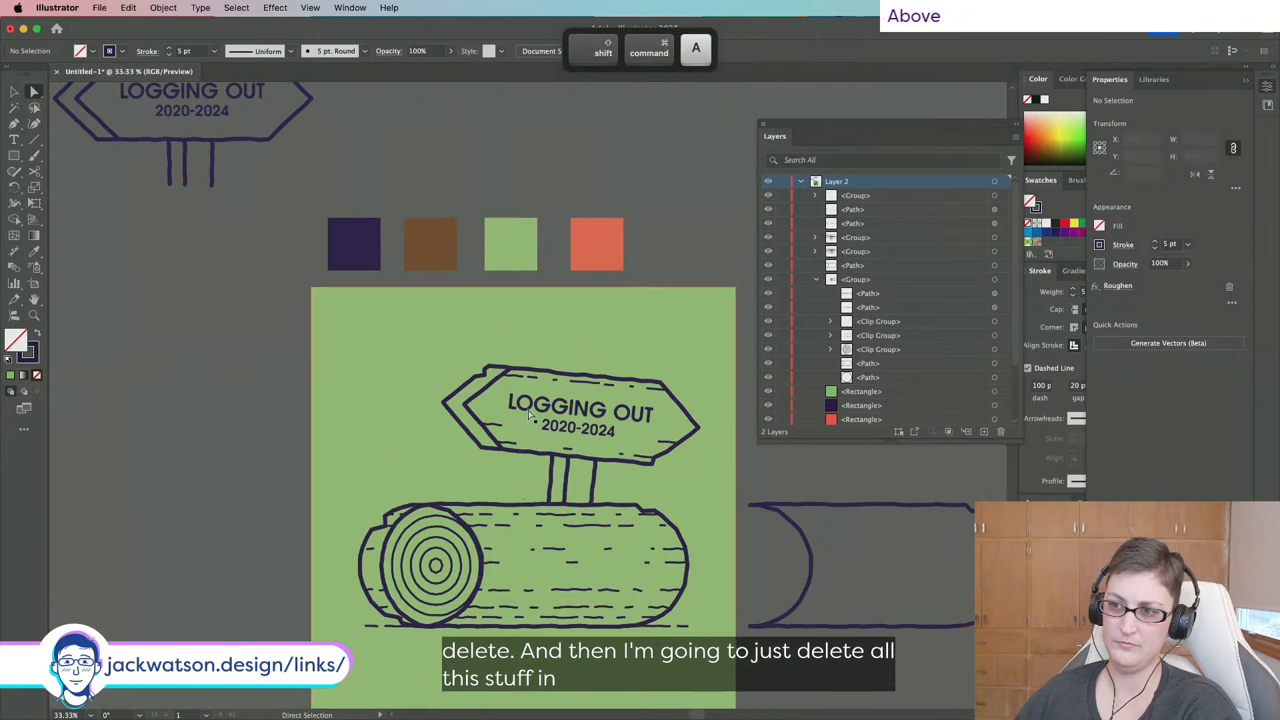
pyautogui.scroll(2, 528, 414)
# Copy the short dash near the sign's right edge onto the sign's top-left.
pyautogui.click(834, 481)
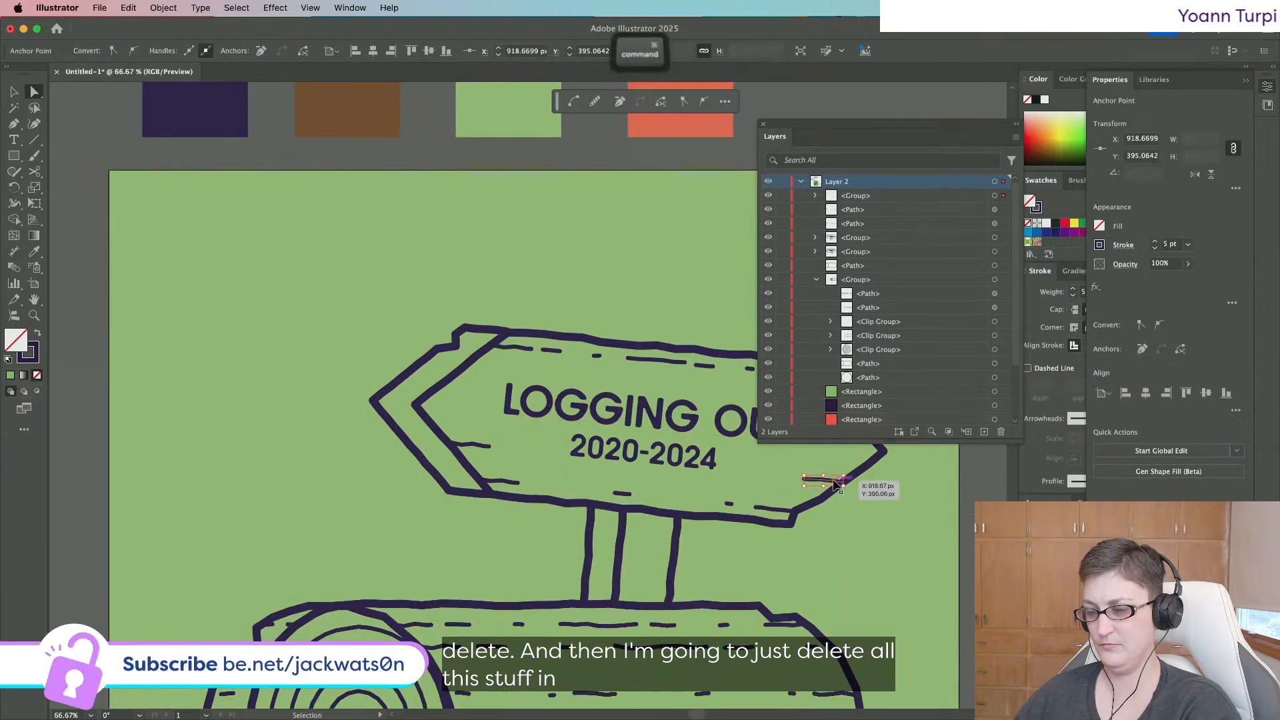
pyautogui.press('super+c')
pyautogui.press('super+f')
pyautogui.moveTo(842, 487); pyautogui.dragTo(442, 371)
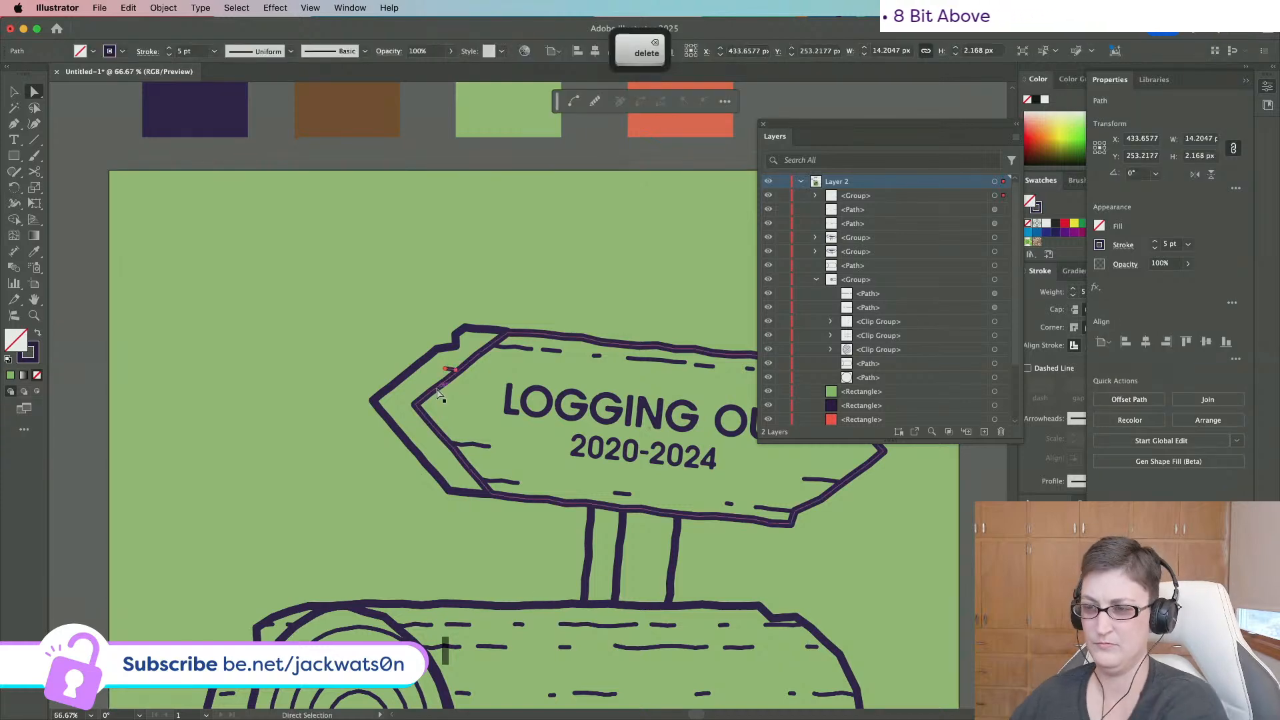
# Place another dash copy at the sign's lower left and zoom out to the whole poster.
pyautogui.press('super+f')
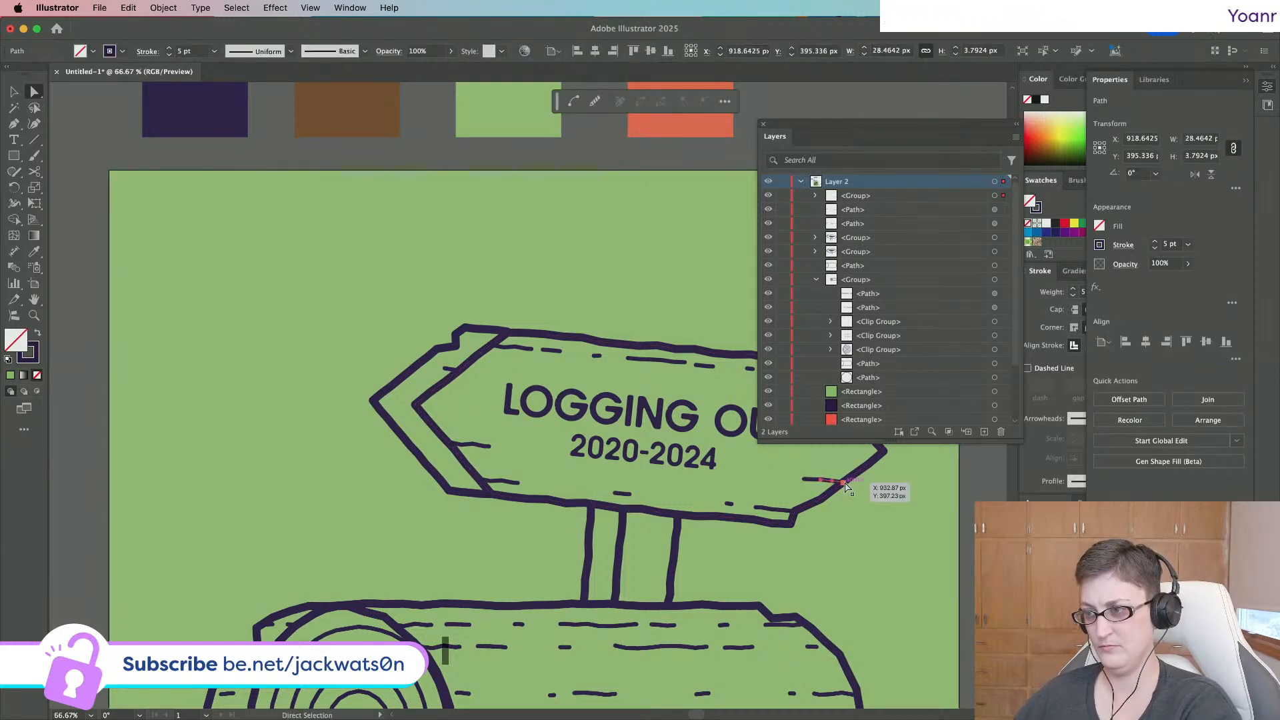
pyautogui.moveTo(850, 479); pyautogui.dragTo(559, 437)
pyautogui.moveTo(454, 432); pyautogui.dragTo(453, 469)
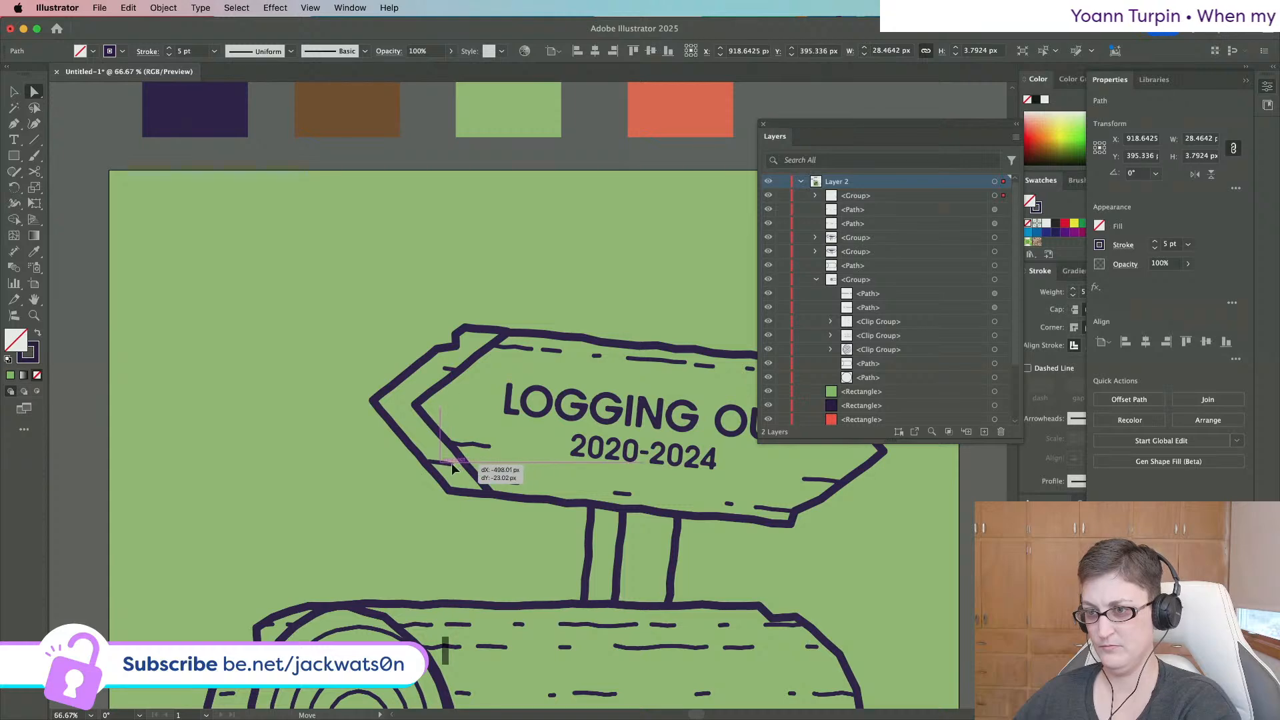
pyautogui.press('super+minus')
pyautogui.press('super+minus')
pyautogui.press('shift+super+a')
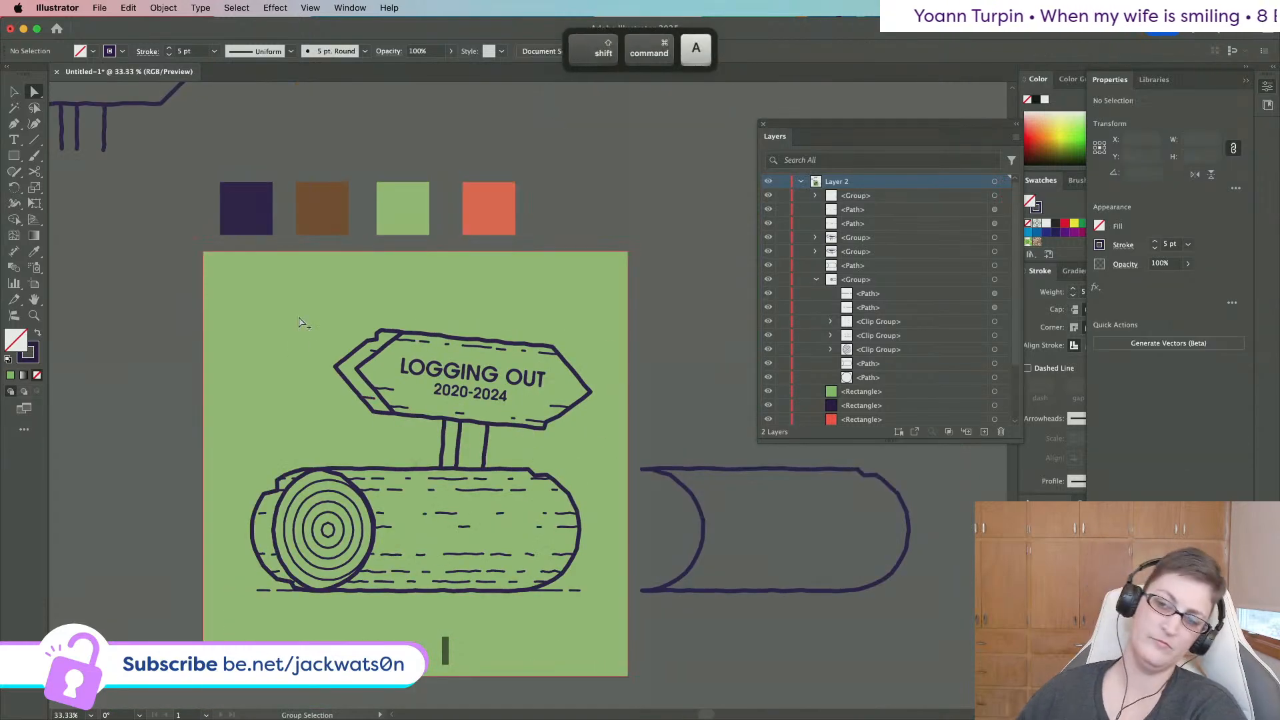
pyautogui.press('super+minus')
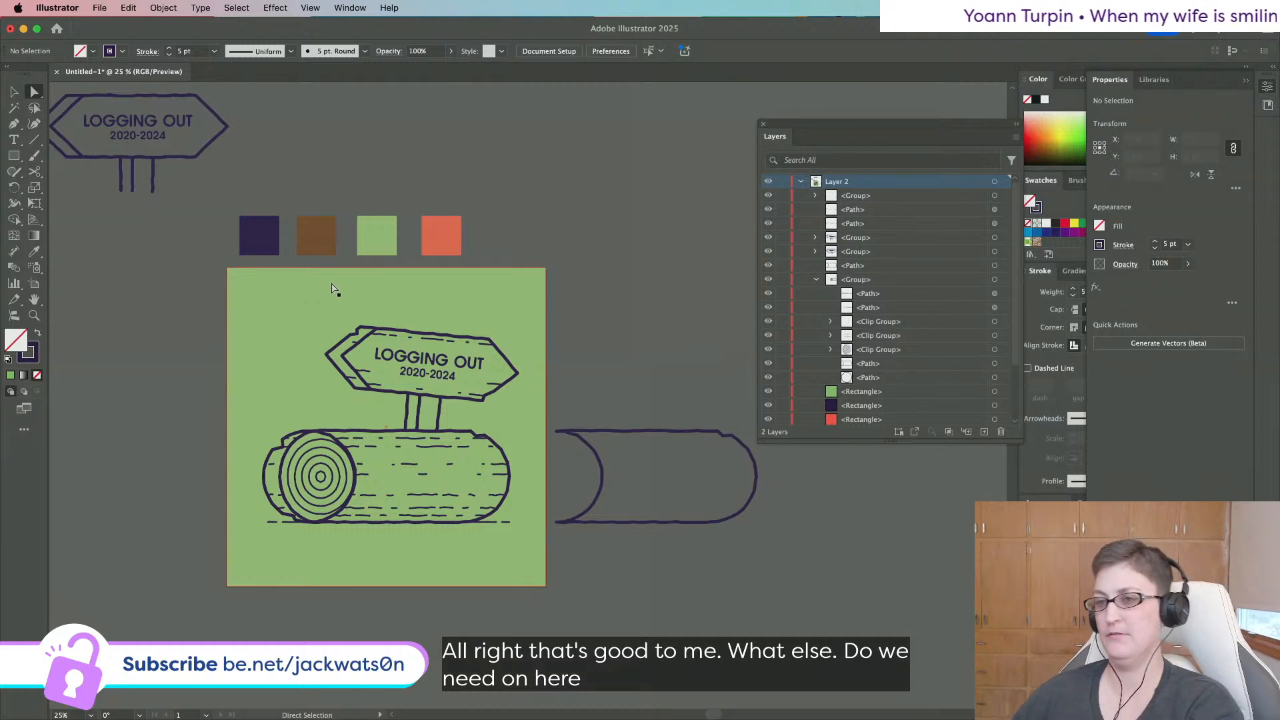
pyautogui.scroll(4, 412, 371)
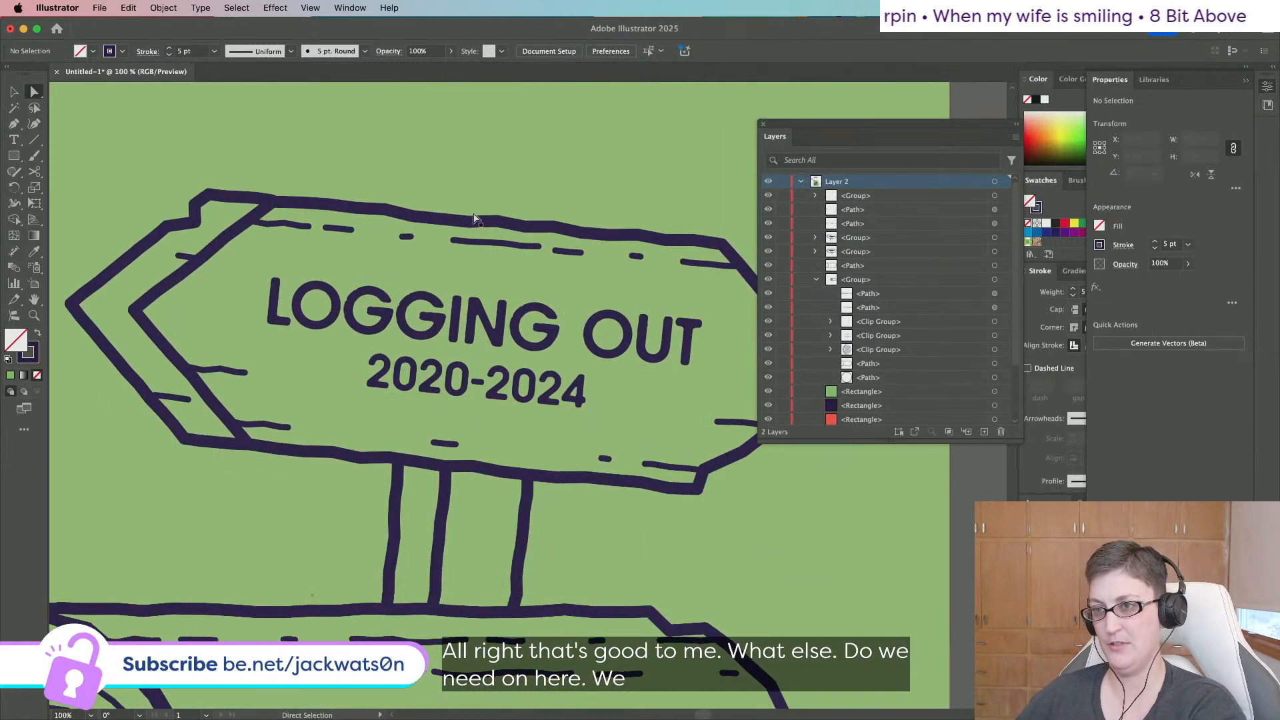
# Copy the sign's top dashed border line and rotate the copy to vertical.
pyautogui.click(475, 219)
pyautogui.scroll(-5, 477, 340)
pyautogui.hotkey('ctrl', 'c')
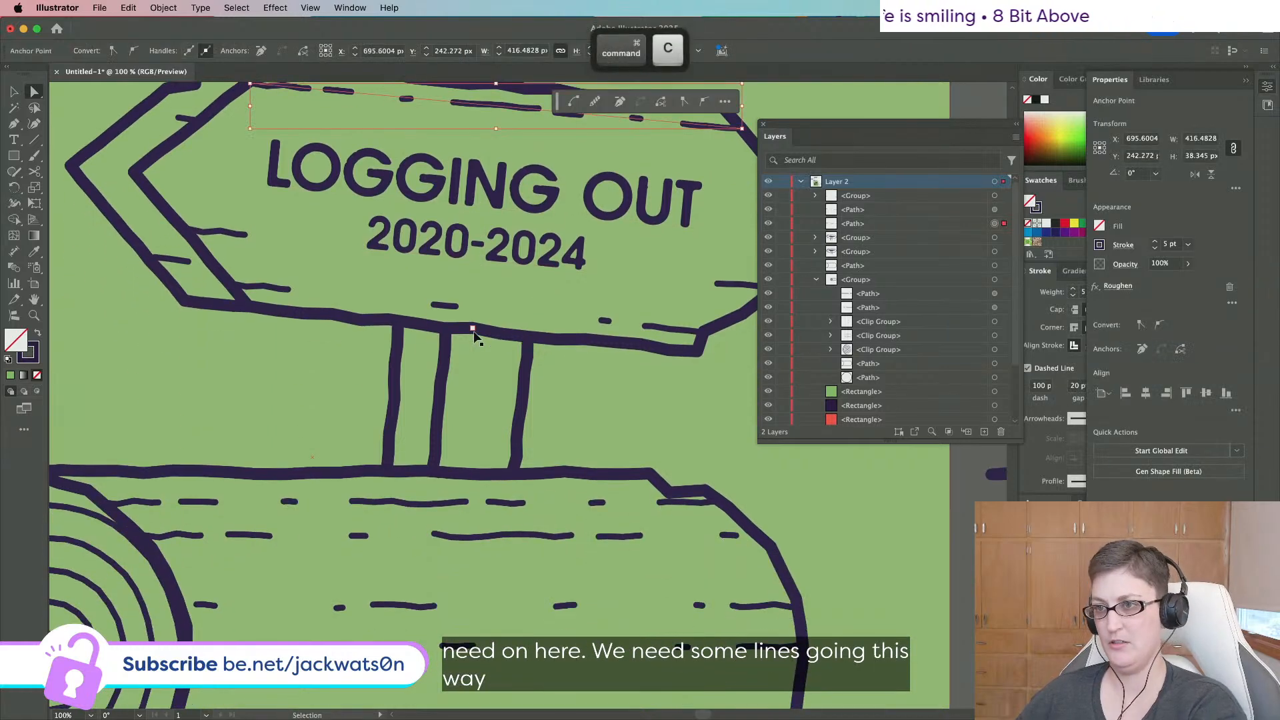
pyautogui.press('super+f')
pyautogui.scroll(2, 476, 340)
pyautogui.click(13, 92)
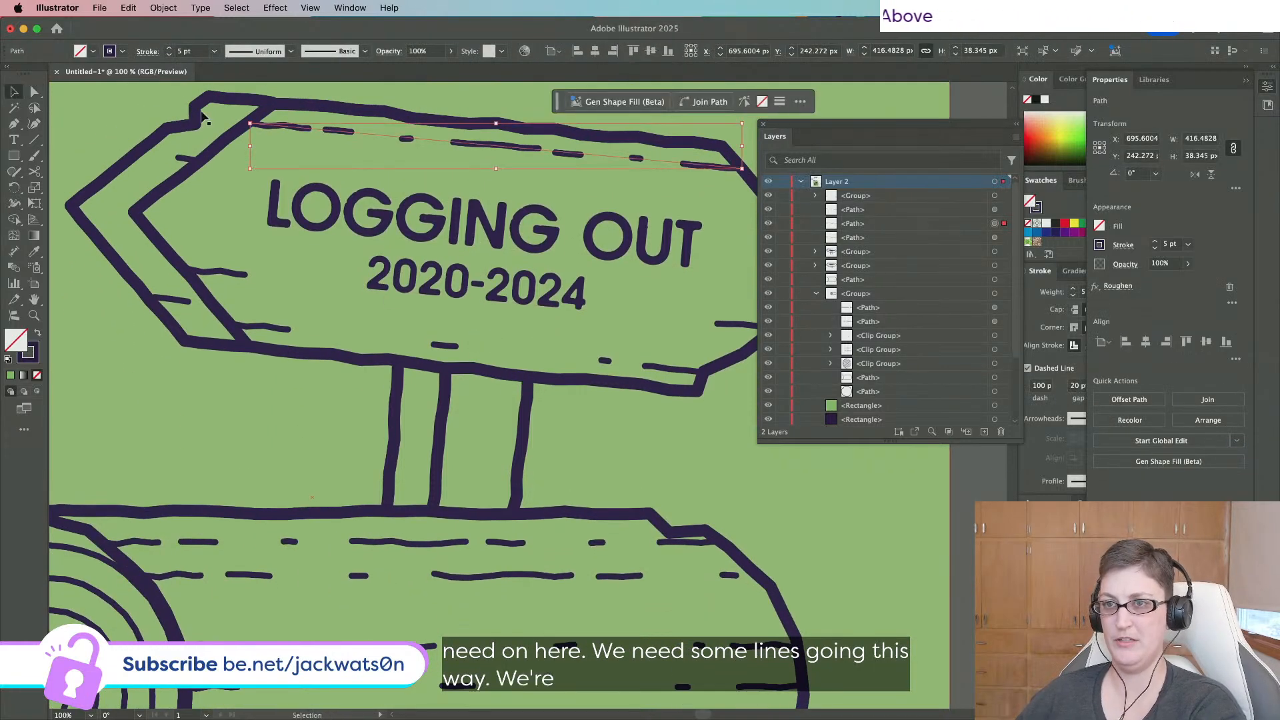
pyautogui.moveTo(244, 116); pyautogui.dragTo(506, 432)
pyautogui.press('super+minus')
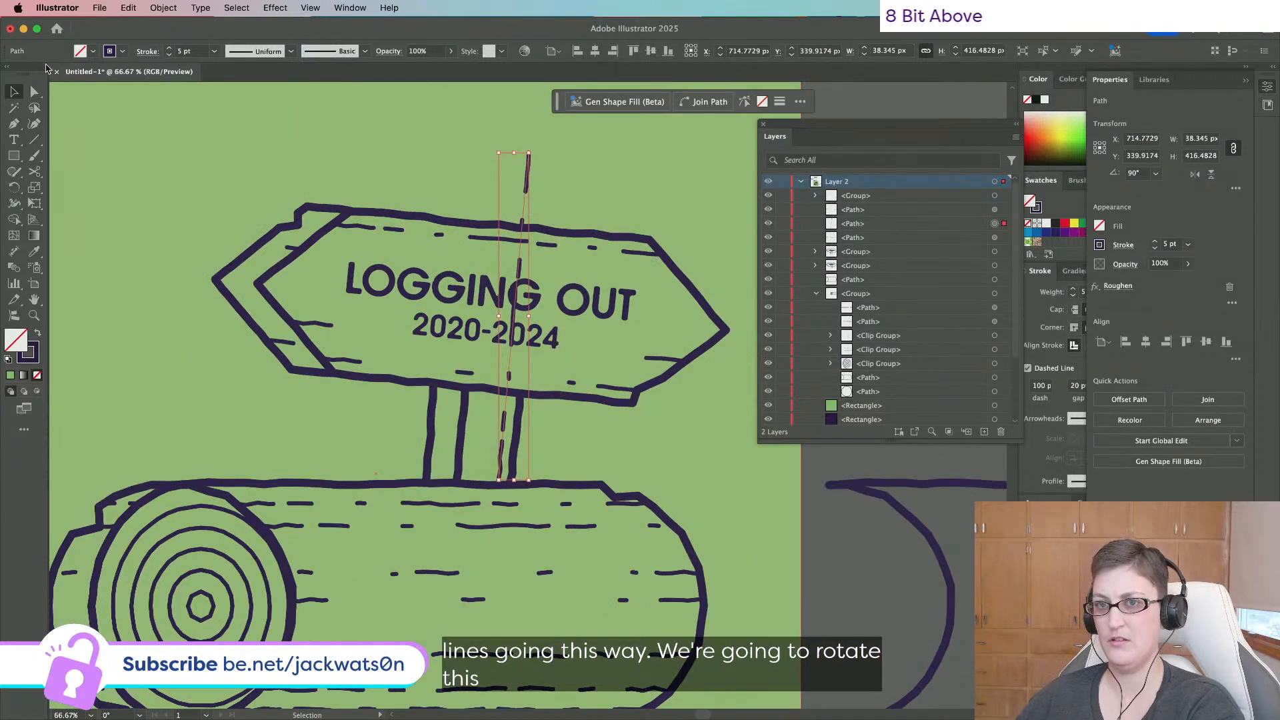
# Paste two vertical dashed copies, move them down over the post, and select both.
pyautogui.press('super+f')
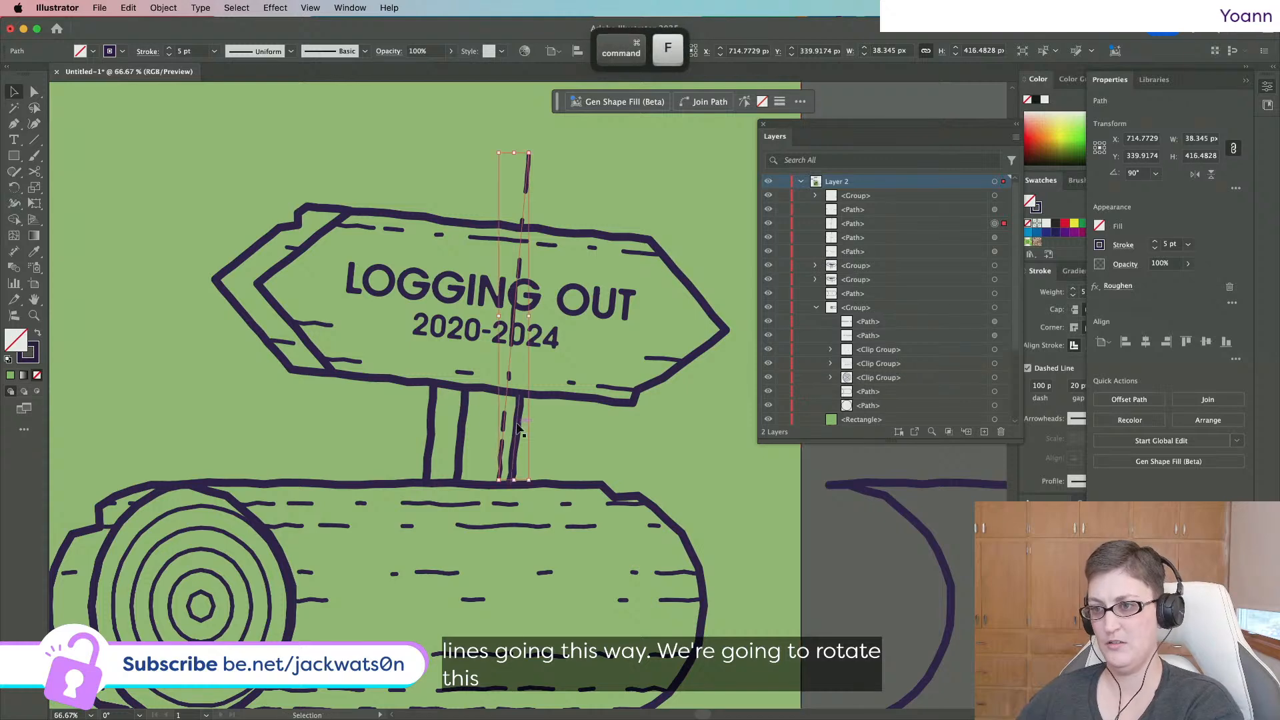
pyautogui.moveTo(506, 427); pyautogui.dragTo(467, 608)
pyautogui.press('super+f')
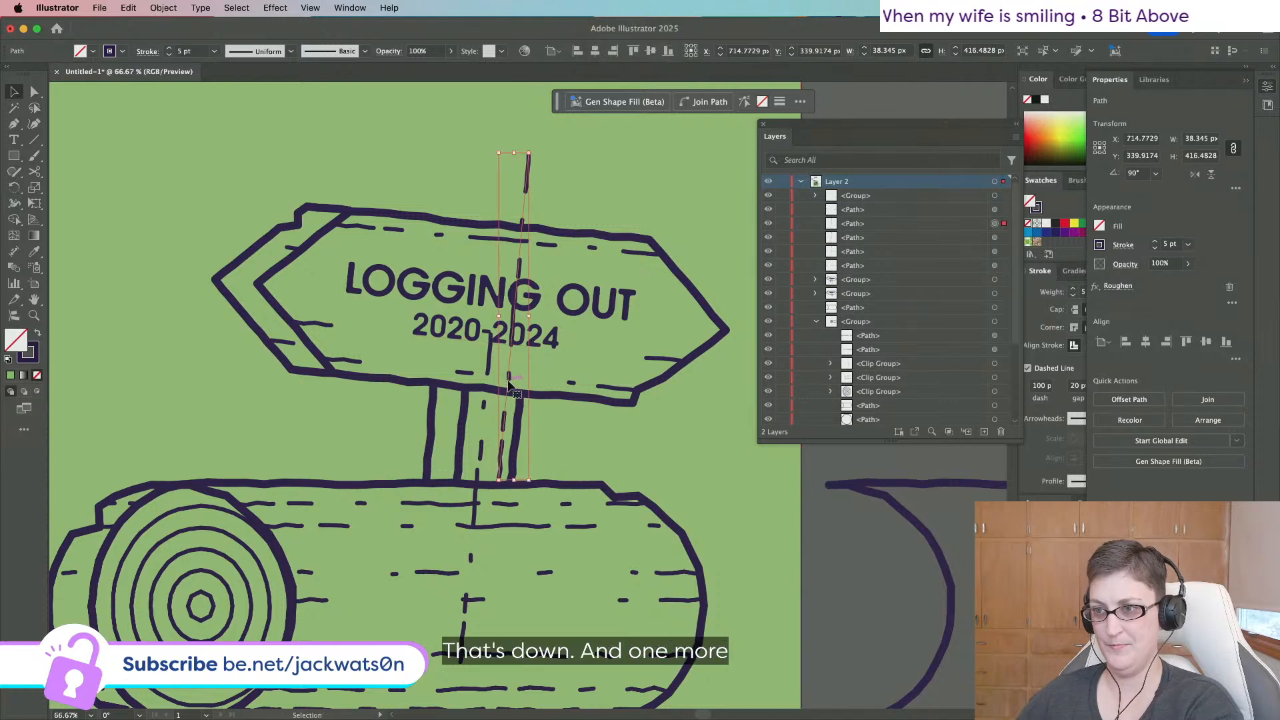
pyautogui.moveTo(510, 392); pyautogui.dragTo(427, 616)
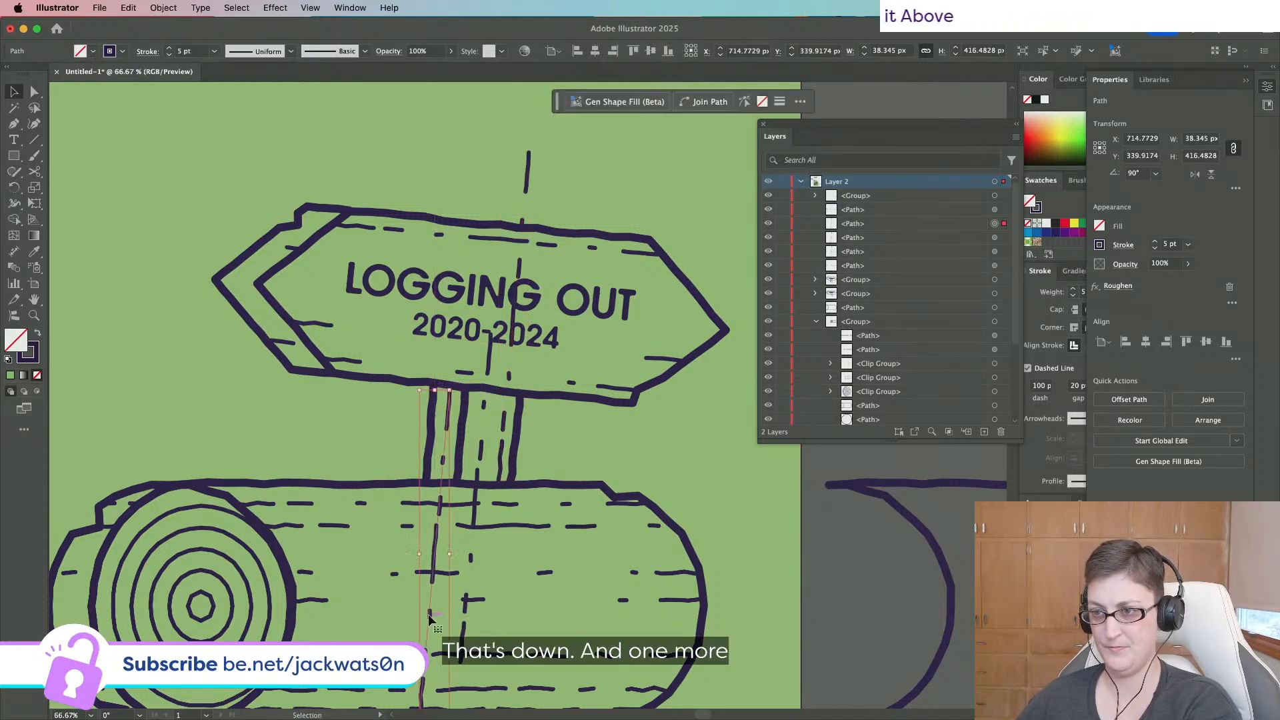
pyautogui.keyDown('shift'); pyautogui.click(482, 460); pyautogui.keyUp('shift')
# Group the two vertical dashed lines, isolate the group, and expand its appearance.
pyautogui.press('super+g')
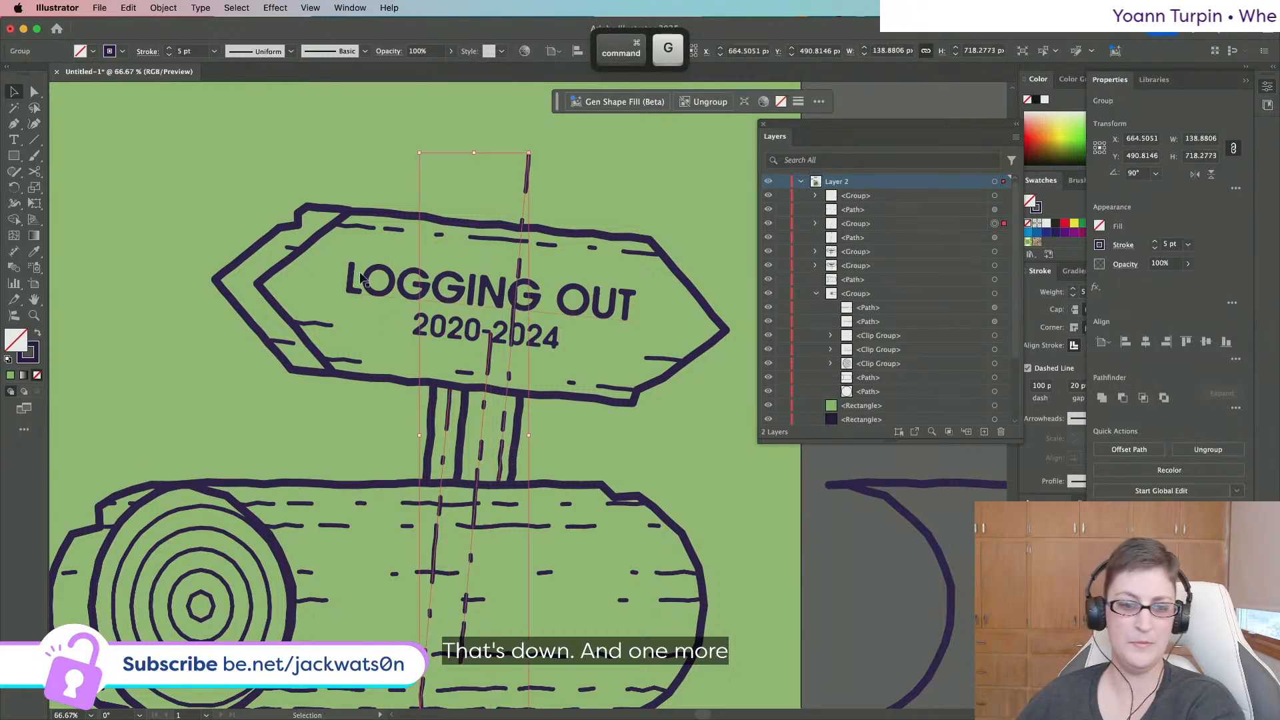
pyautogui.rightClick(479, 377)
pyautogui.click(566, 376)
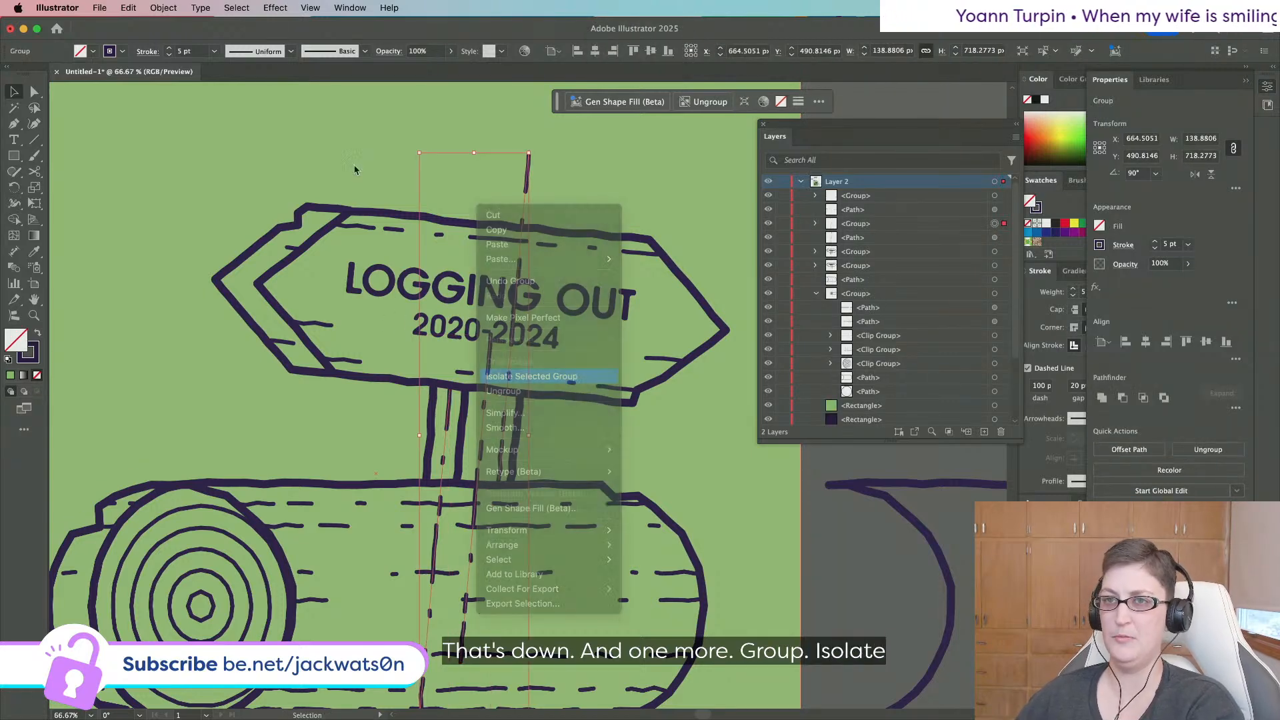
pyautogui.click(197, 8)
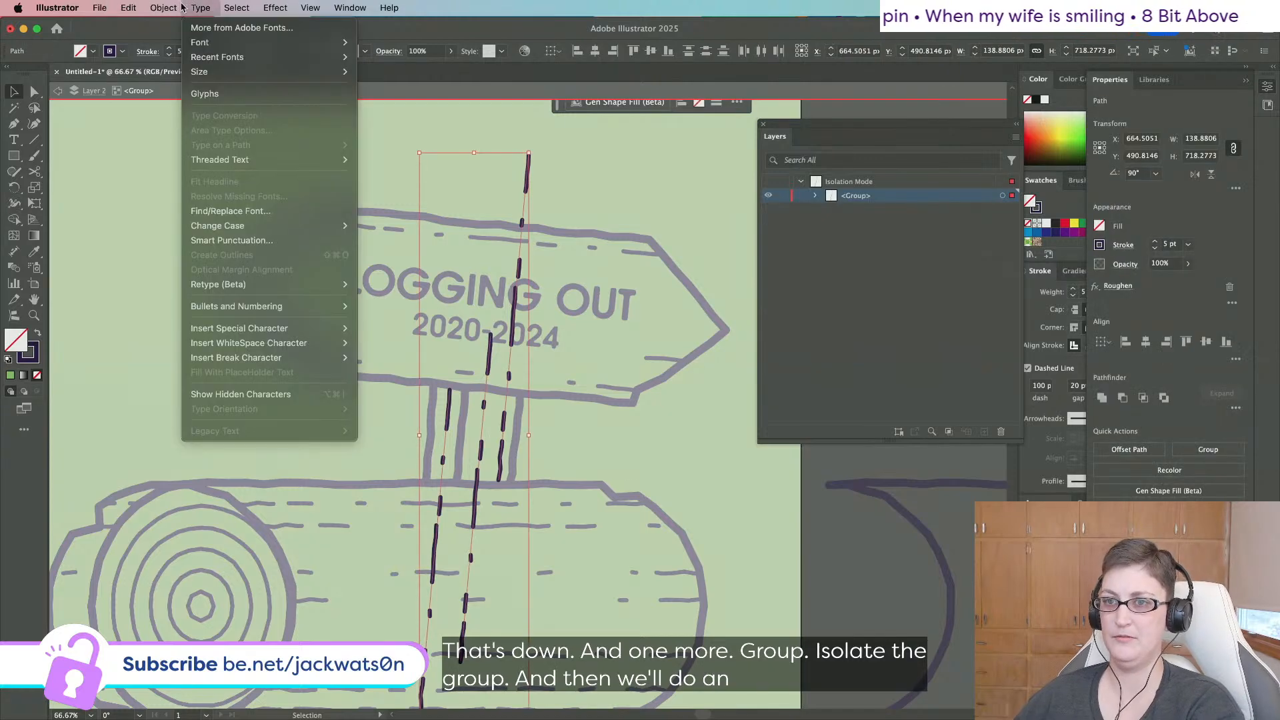
pyautogui.moveTo(165, 8)
pyautogui.click(216, 219)
# Try deleting the dashed path running through the sign, then restore it.
pyautogui.click(34, 91)
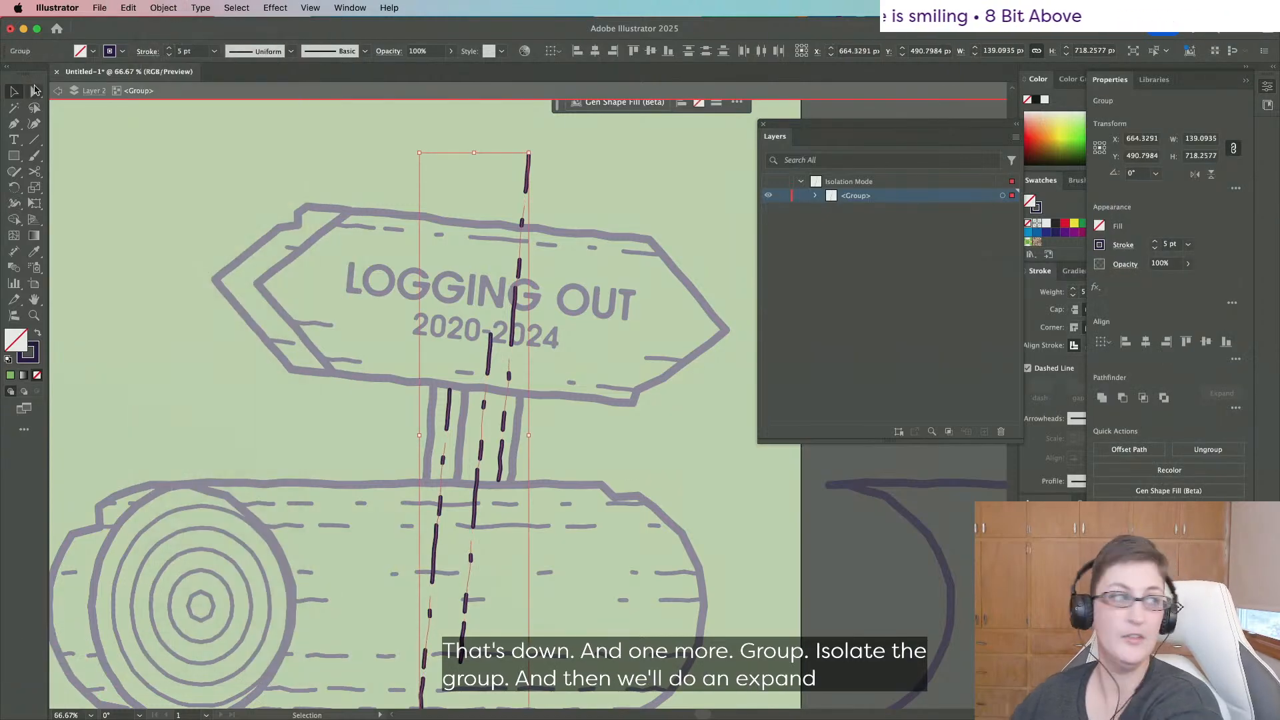
pyautogui.click(479, 377)
pyautogui.scroll(-3, 497, 433)
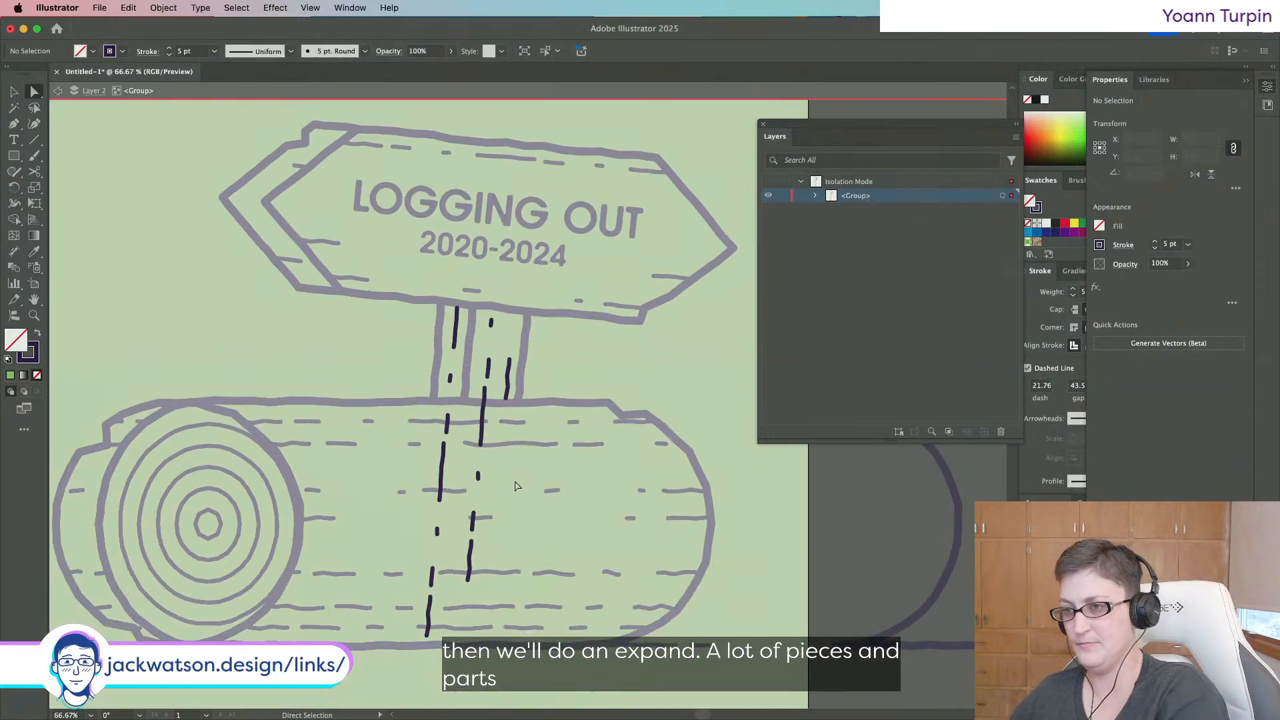
pyautogui.press('super+z')
pyautogui.press('super+z')
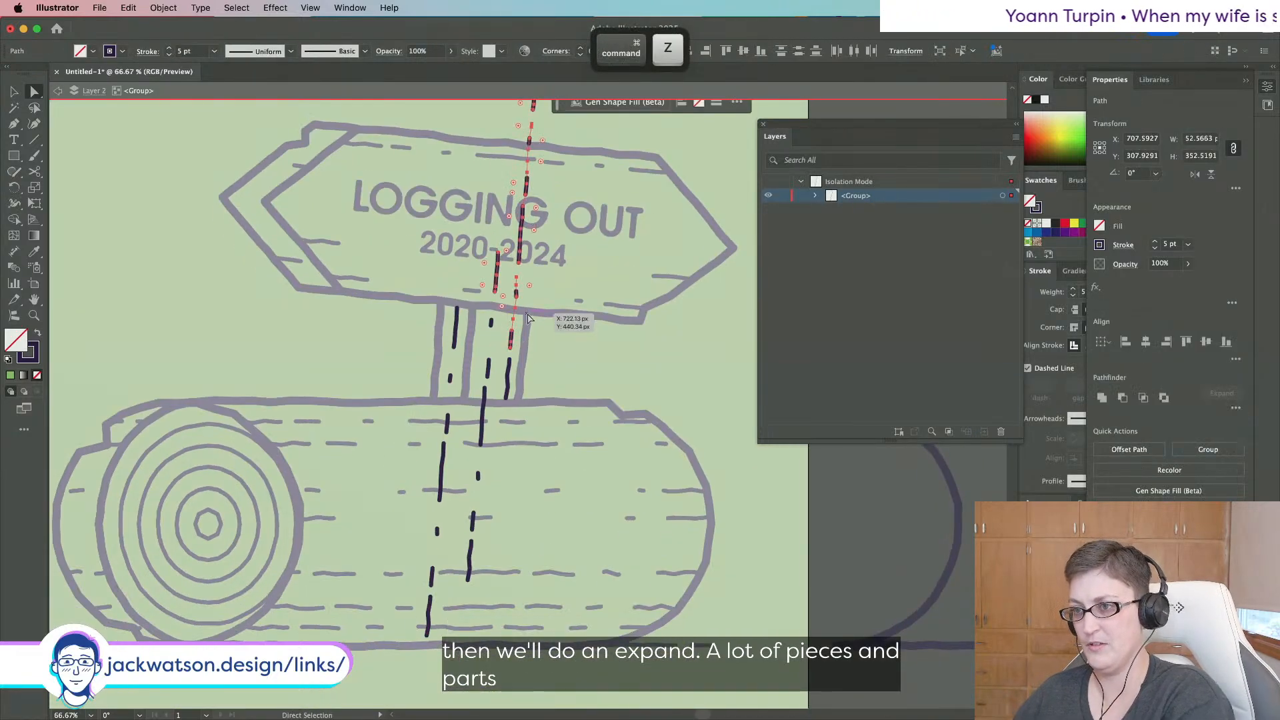
pyautogui.press('Delete')
pyautogui.press('super+z')
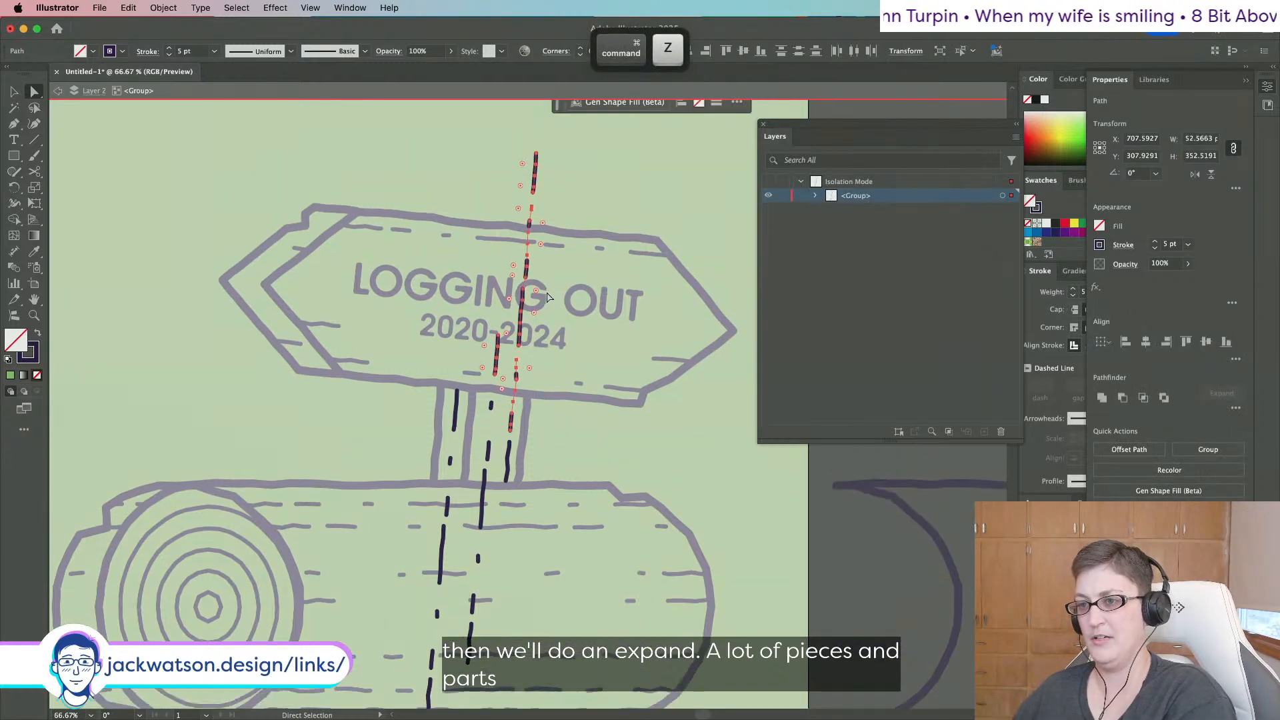
# Delete the dashes crossing the sign and the leftover dash at the post top.
pyautogui.moveTo(451, 117); pyautogui.dragTo(451, 116)
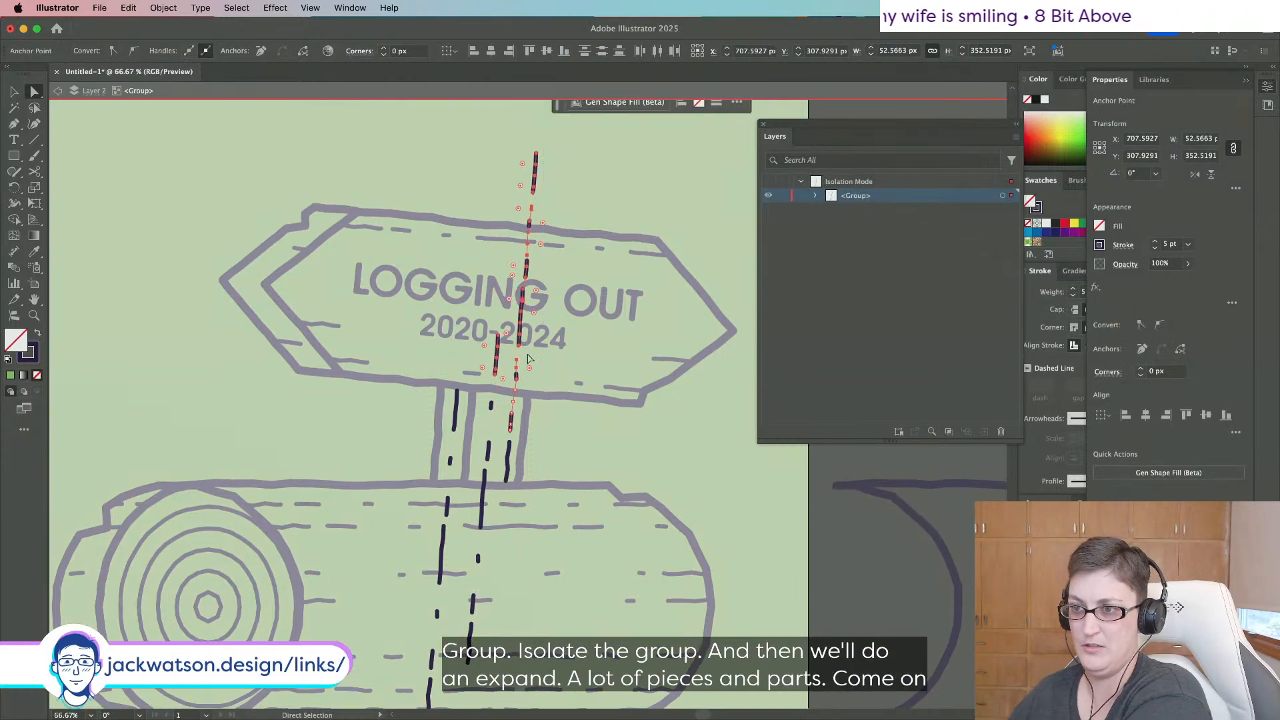
pyautogui.click(572, 345)
pyautogui.moveTo(514, 323); pyautogui.dragTo(515, 324)
pyautogui.press('Delete')
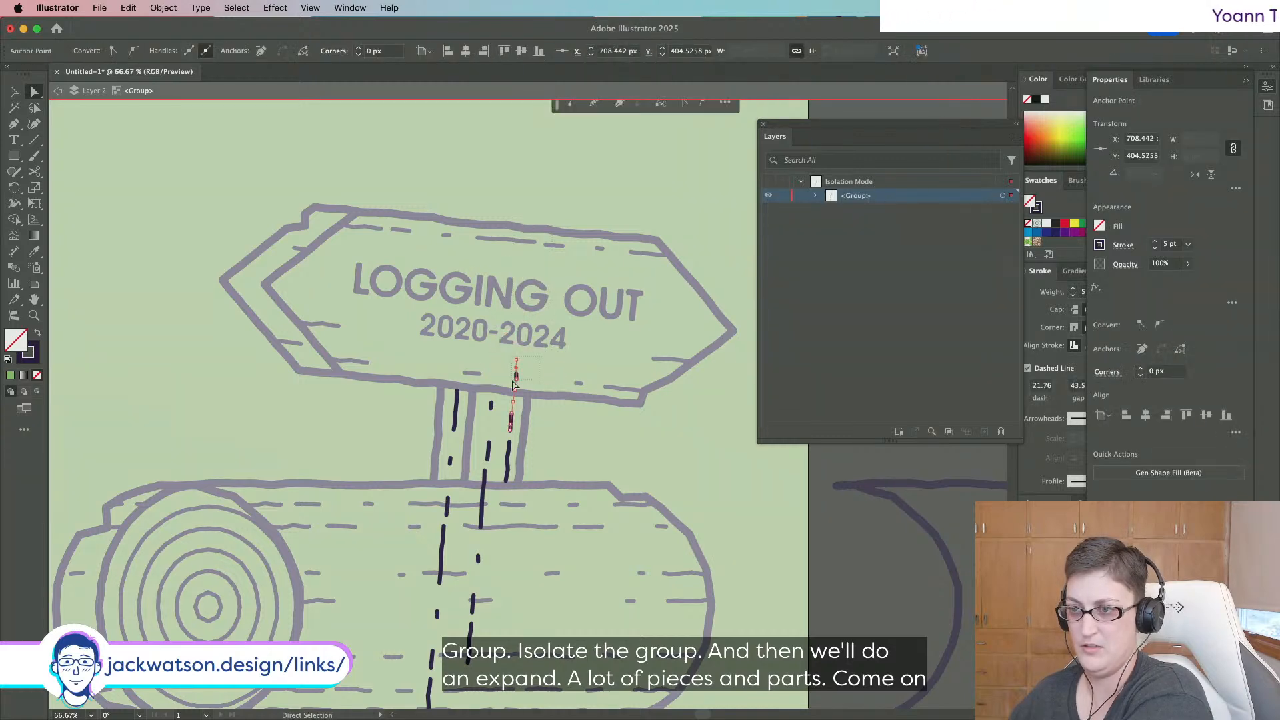
pyautogui.press('Delete')
pyautogui.scroll(-3, 558, 414)
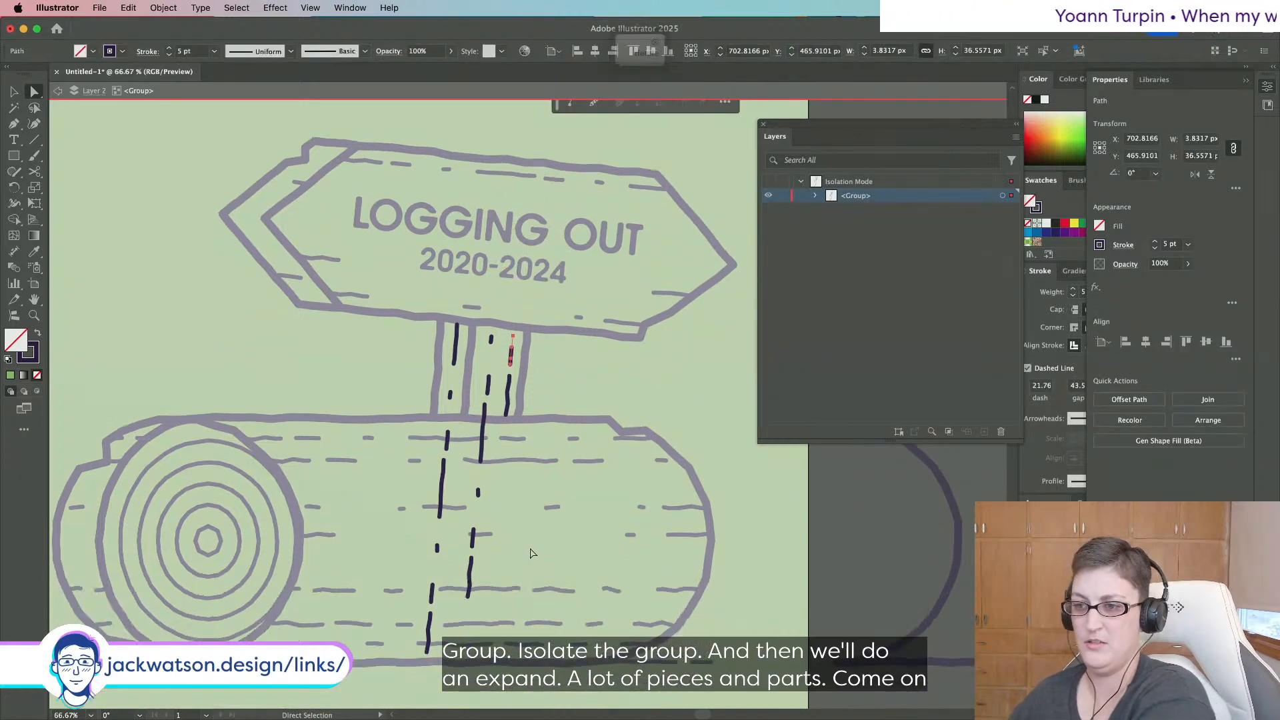
pyautogui.moveTo(384, 492); pyautogui.dragTo(392, 471)
pyautogui.press('Delete')
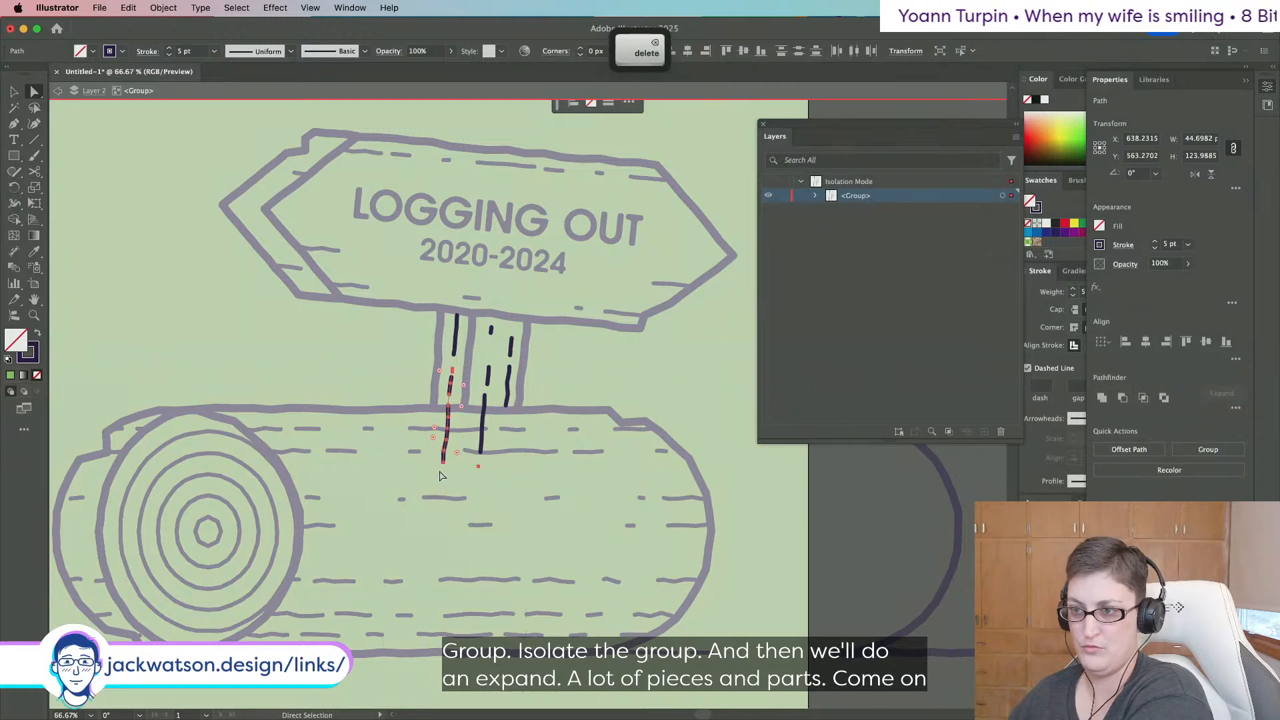
pyautogui.press('super+z')
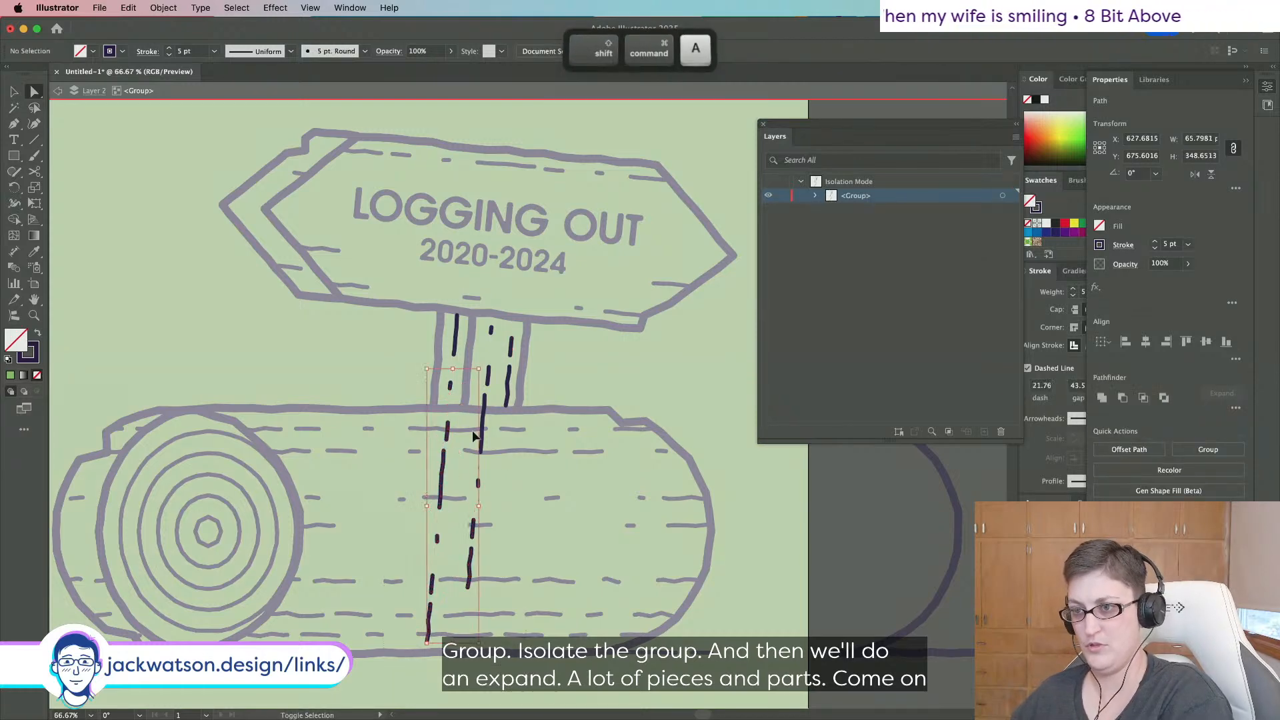
# Reselect the left and right vertical dashed lines.
pyautogui.press('super+shift+a')
pyautogui.click(447, 428)
pyautogui.keyDown('shift'); pyautogui.click(482, 423); pyautogui.keyUp('shift')
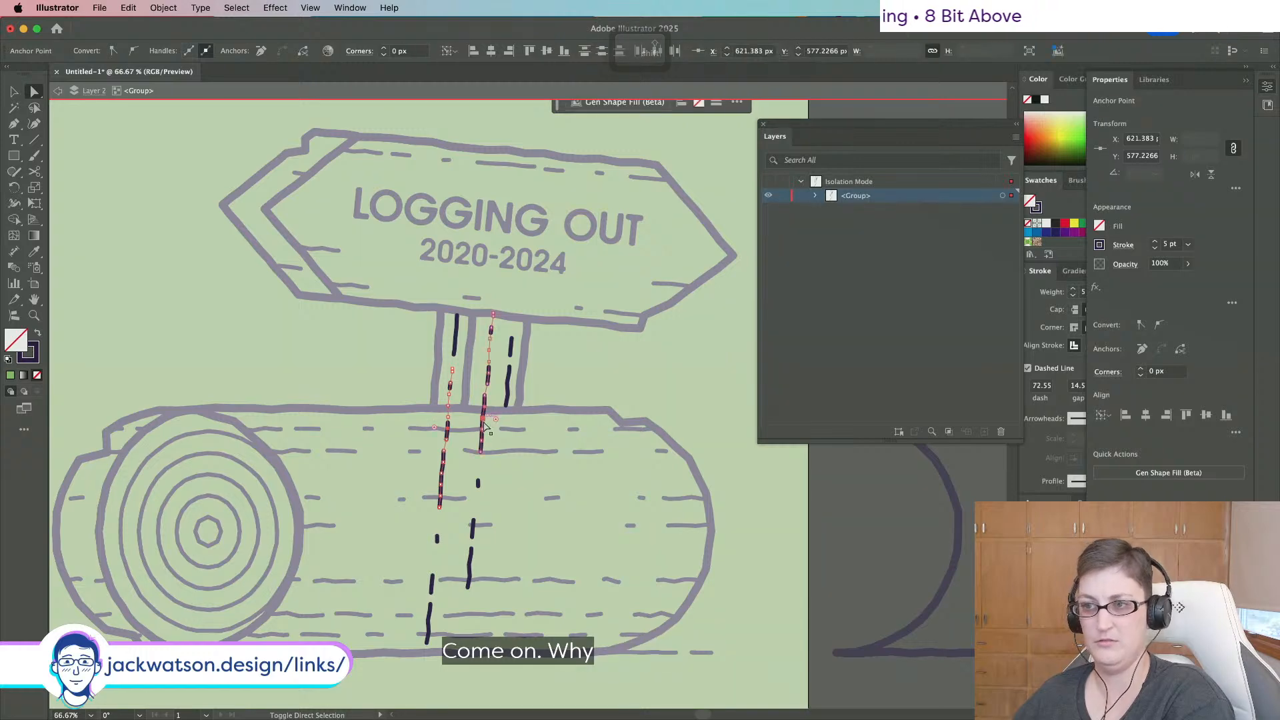
pyautogui.click(160, 8)
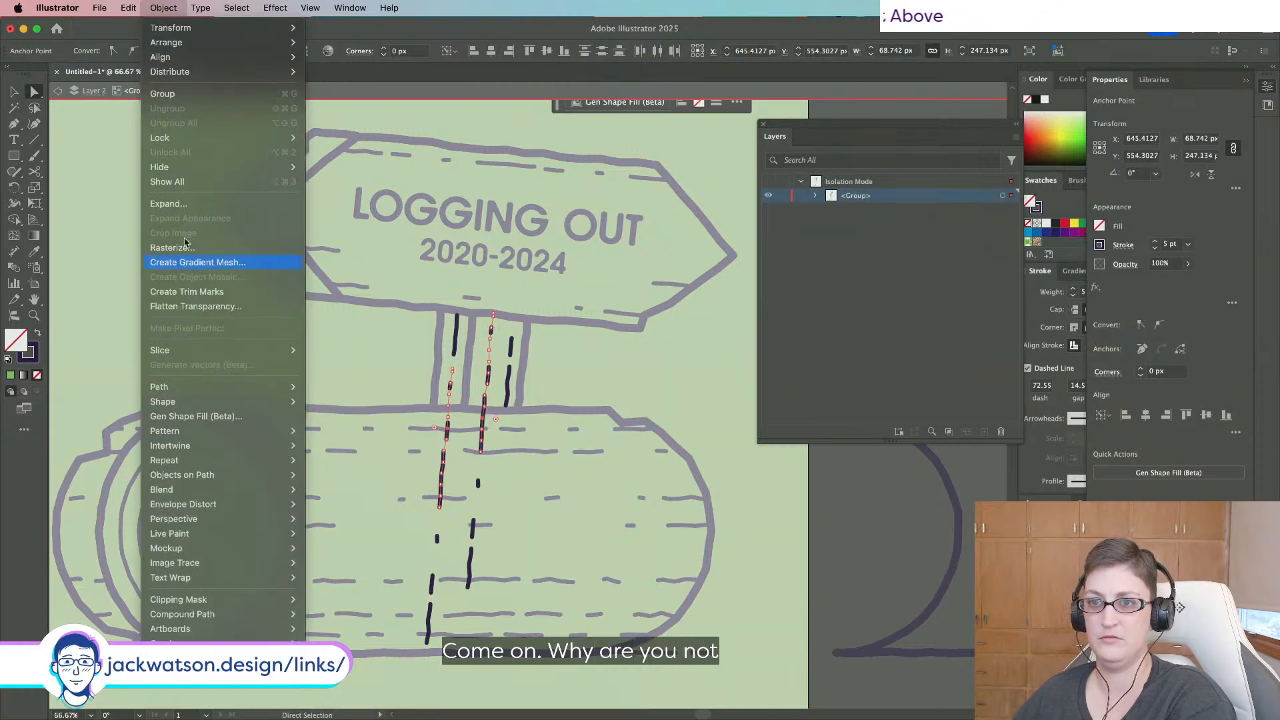
# Undo an Expand of the dashed strokes and delete the lower dashes lying on the log.
pyautogui.click(186, 205)
pyautogui.click(630, 402)
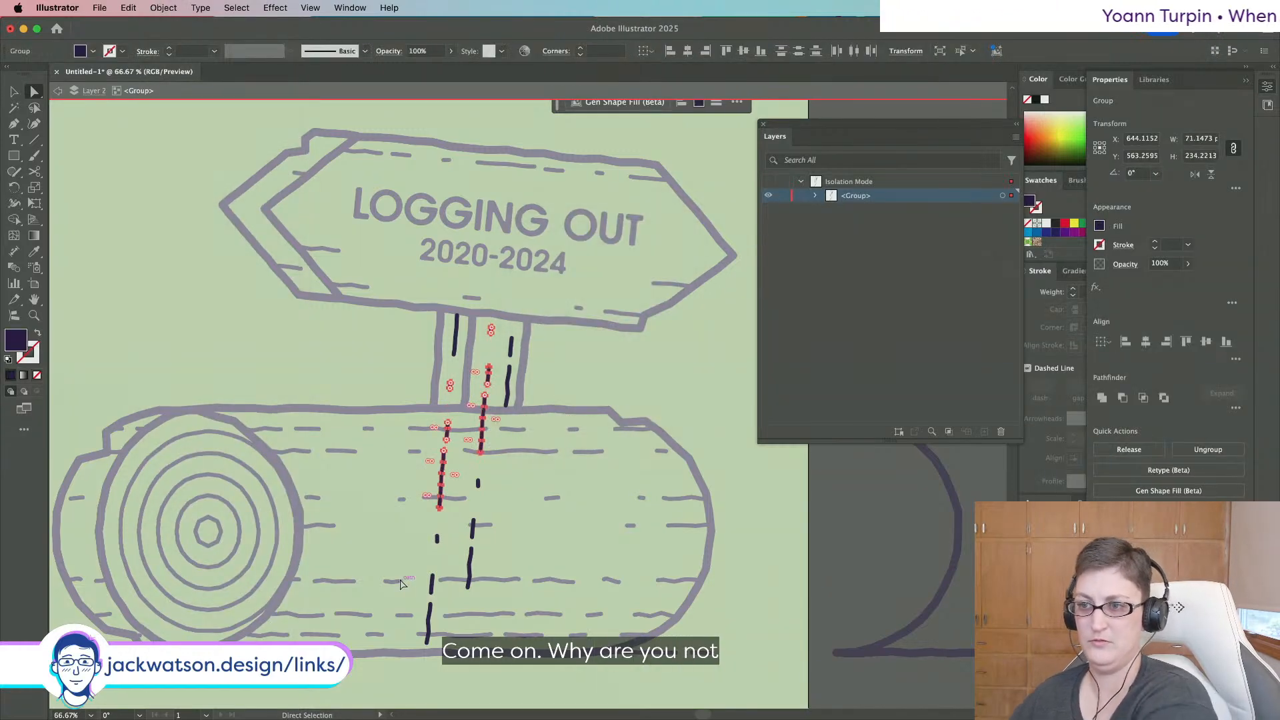
pyautogui.press('super+z')
pyautogui.press('super+z')
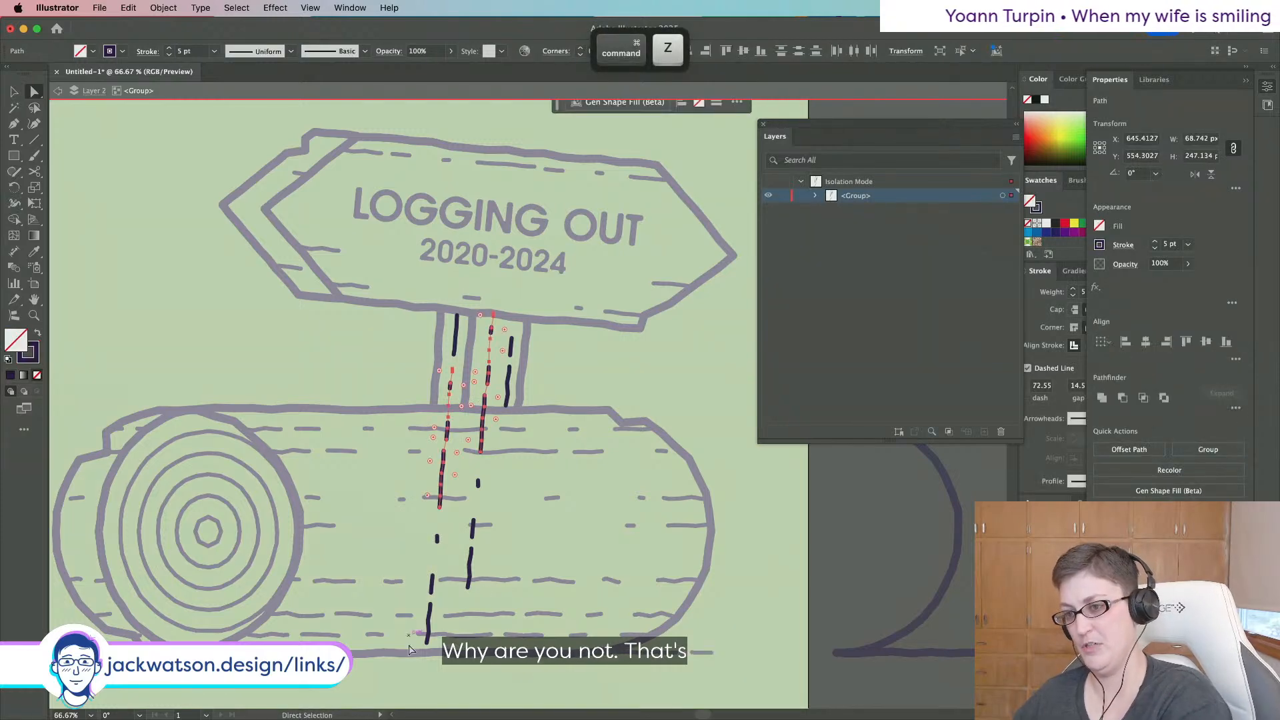
pyautogui.press('Delete')
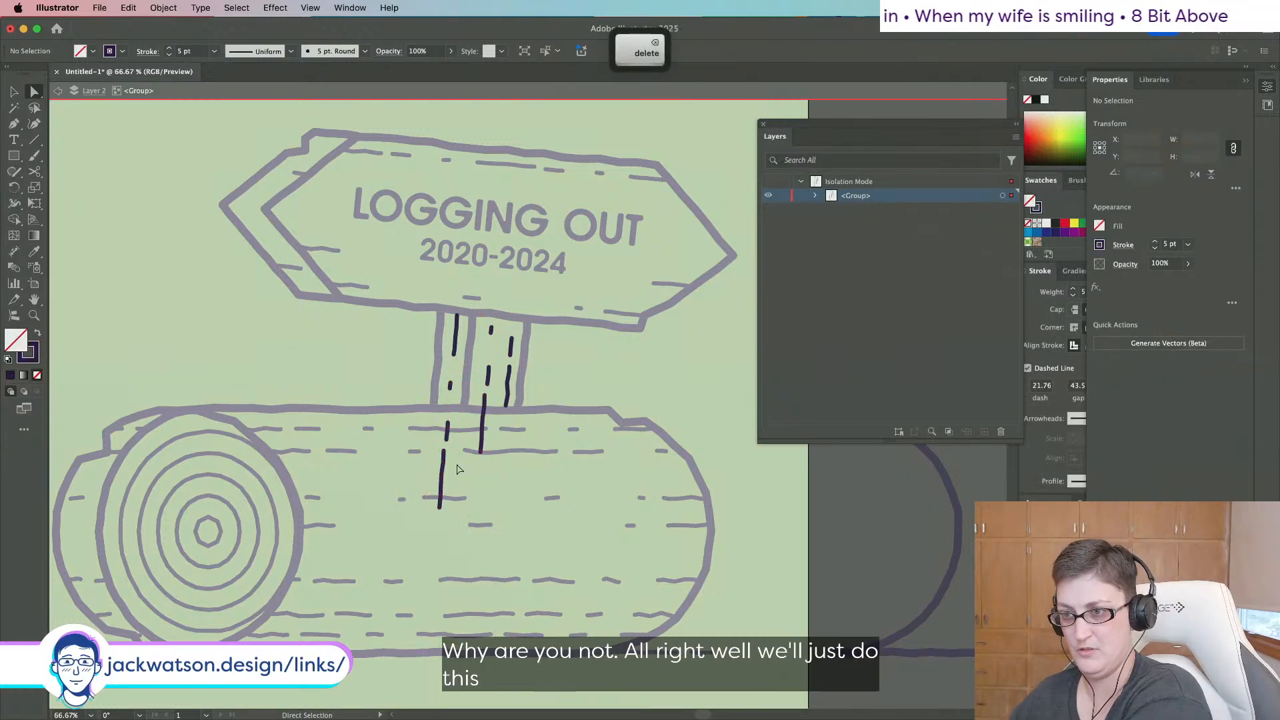
pyautogui.click(443, 468)
pyautogui.press('Delete')
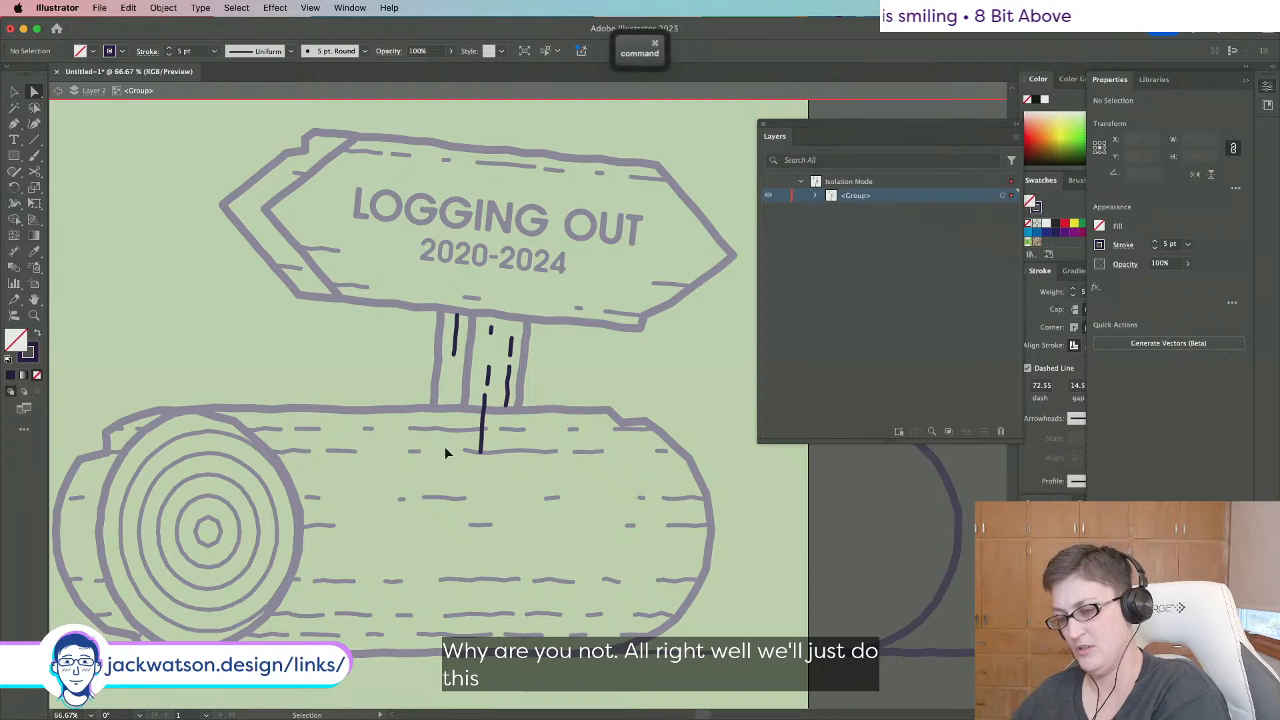
pyautogui.press('super+z')
pyautogui.press('Delete')
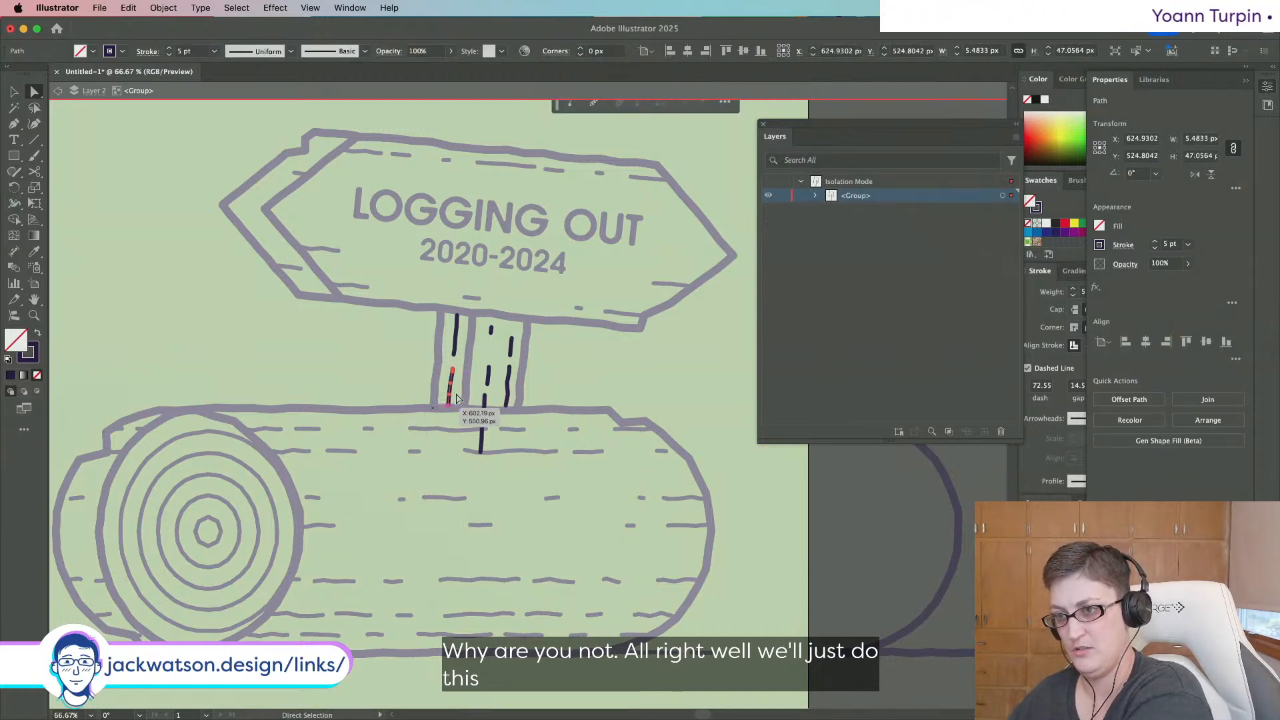
pyautogui.press('Delete')
# Remove the lower end of the centre dashed line where it reaches the log.
pyautogui.moveTo(494, 479); pyautogui.dragTo(461, 421)
pyautogui.press('Delete')
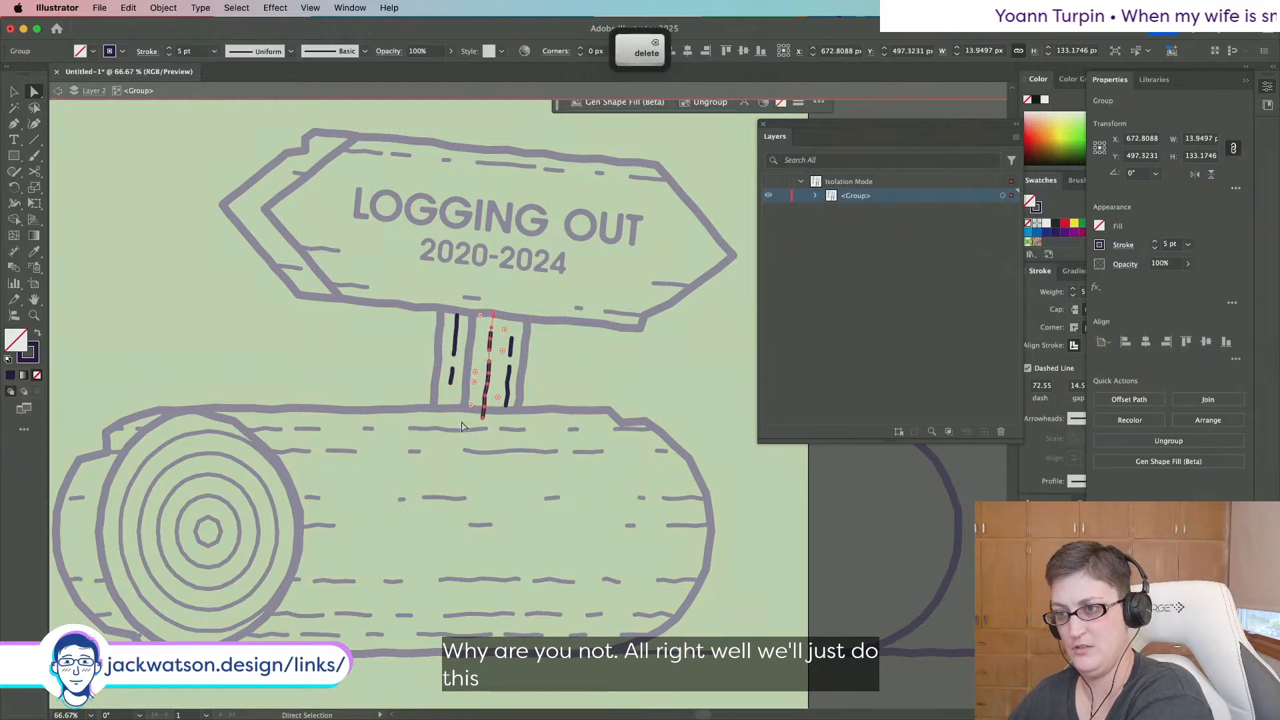
pyautogui.press('super+z')
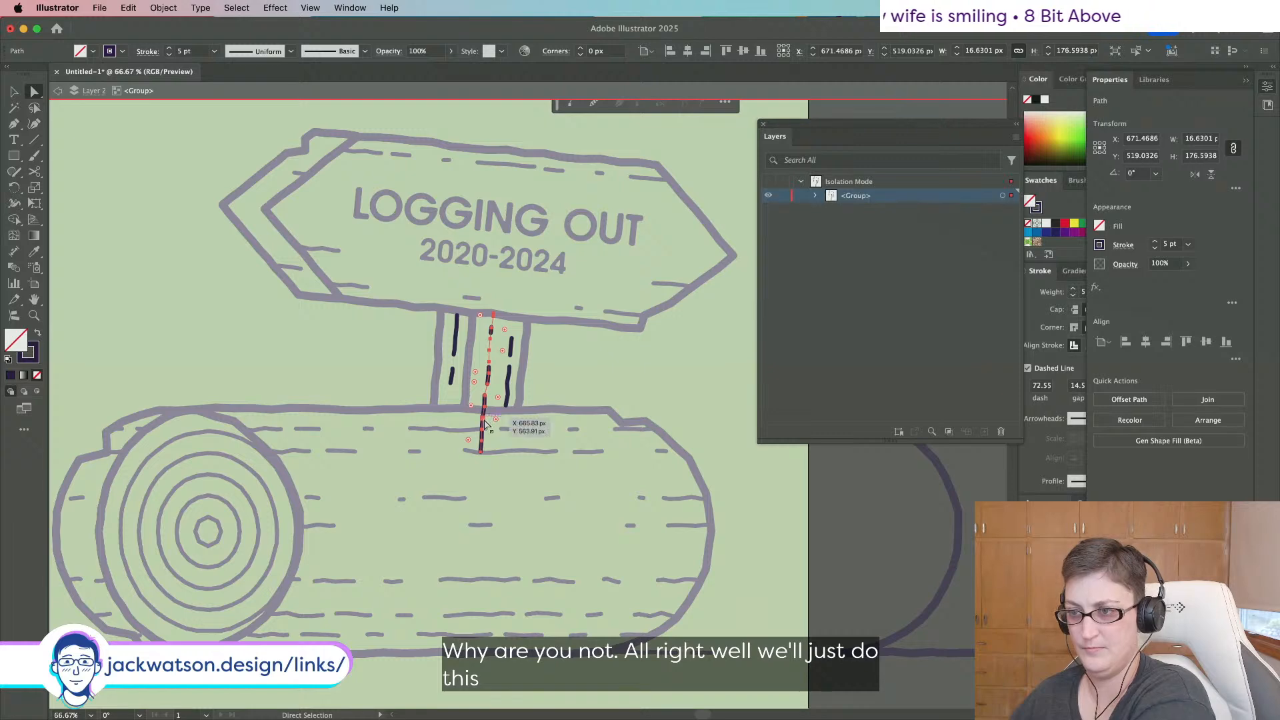
pyautogui.press('BackSpace')
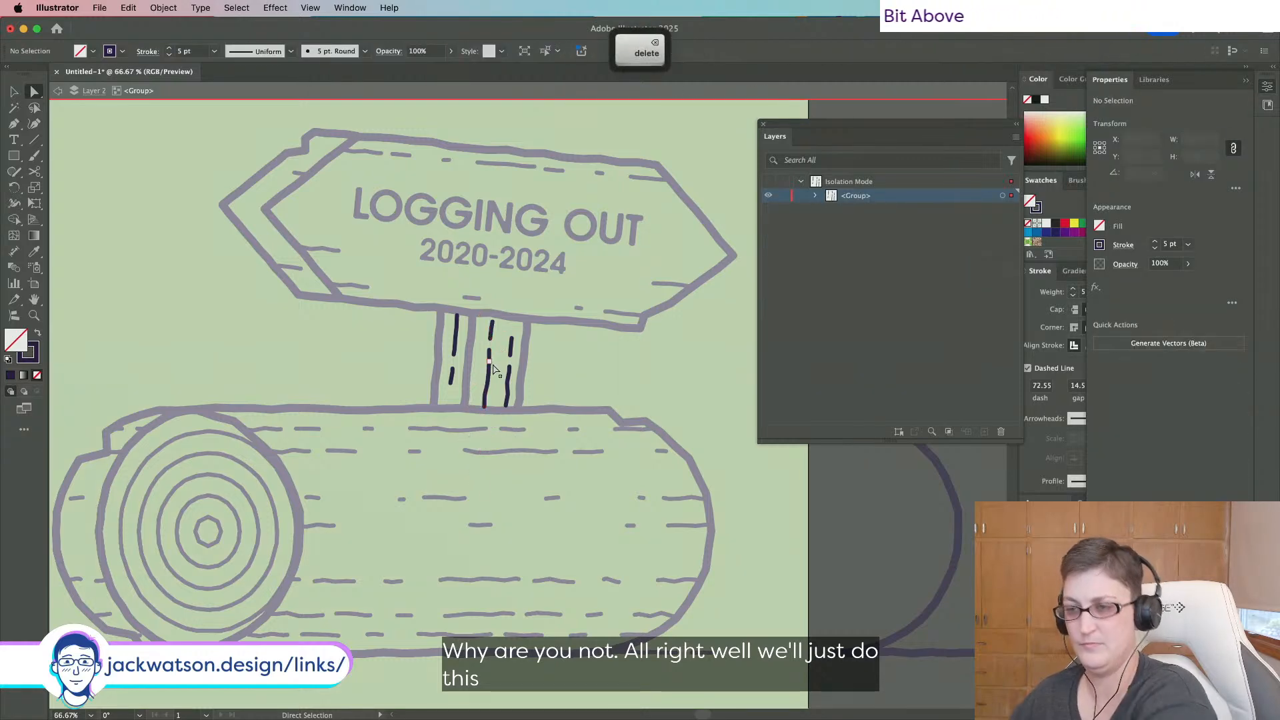
# Exit isolation mode and zoom out to view the whole poster.
pyautogui.click(67, 94)
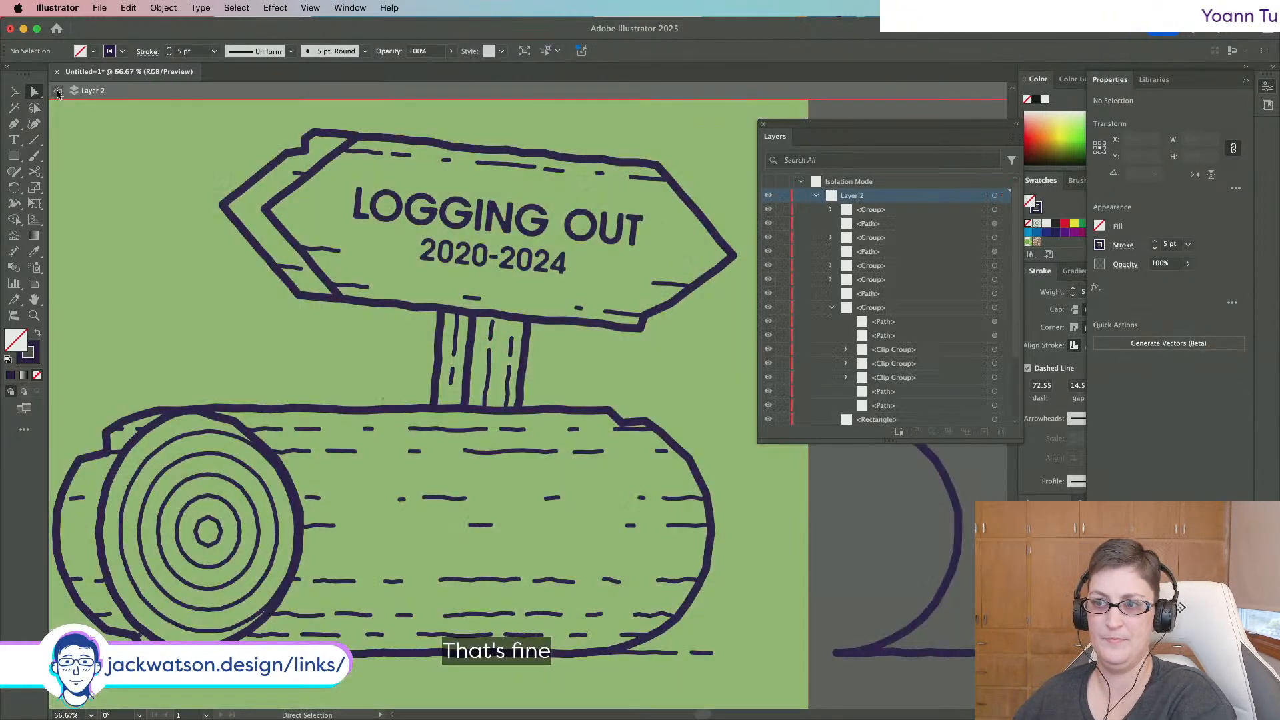
pyautogui.press('super+minus')
pyautogui.press('super+minus')
pyautogui.press('super+minus')
pyautogui.click(14, 91)
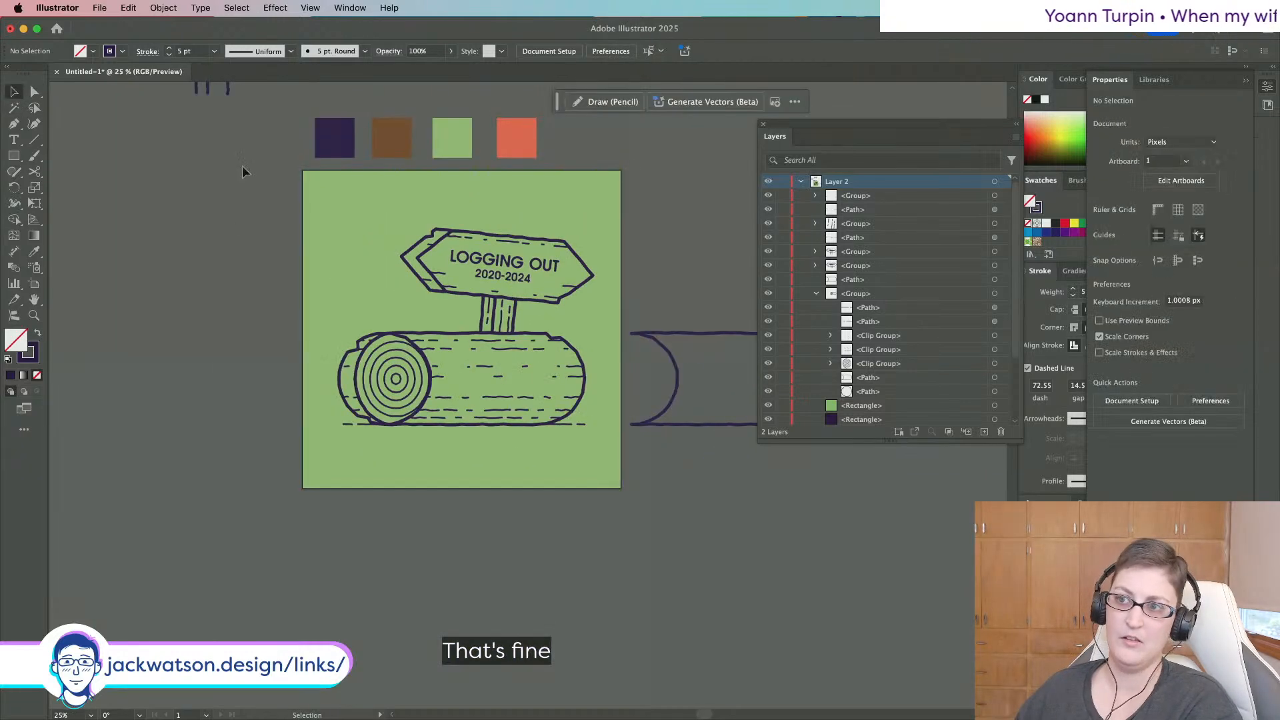
pyautogui.press('super+z')
pyautogui.click(387, 219)
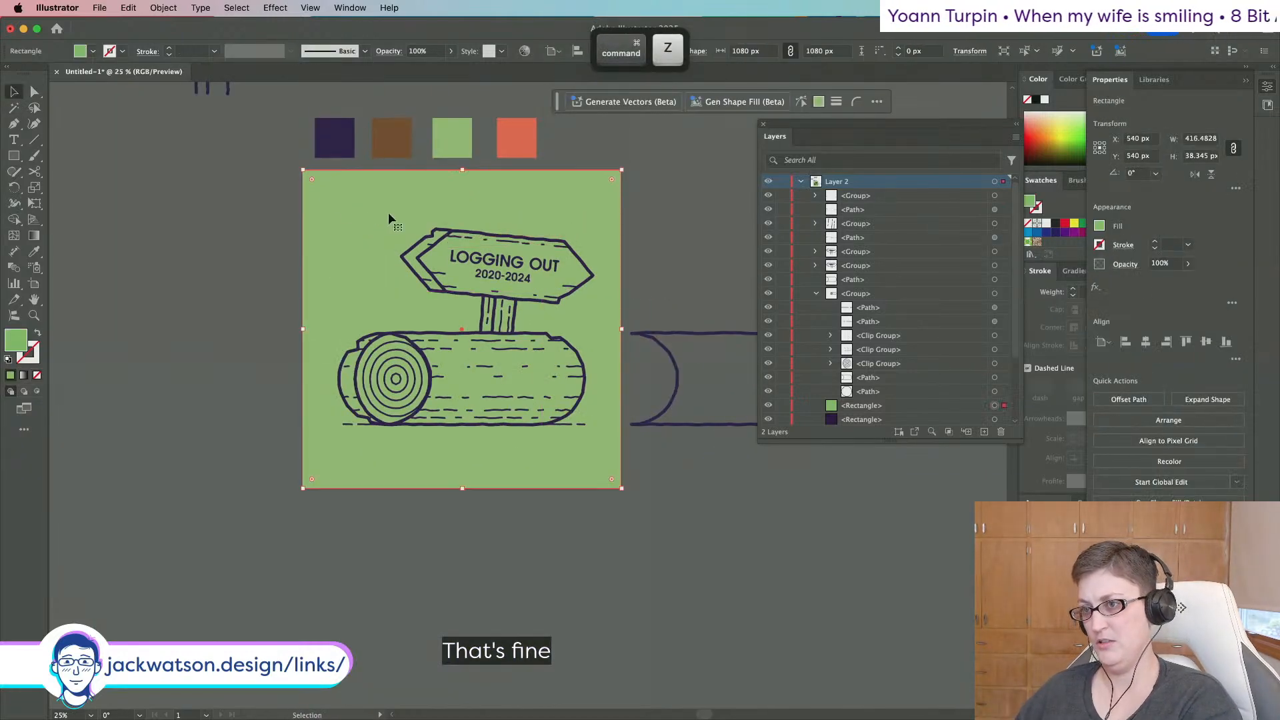
pyautogui.moveTo(388, 214); pyautogui.dragTo(627, 310)
pyautogui.press('super+z')
# Drop the green background rectangle from the selection and group the arrow sign with its post.
pyautogui.keyDown('shift'); pyautogui.click(607, 283); pyautogui.keyUp('shift')
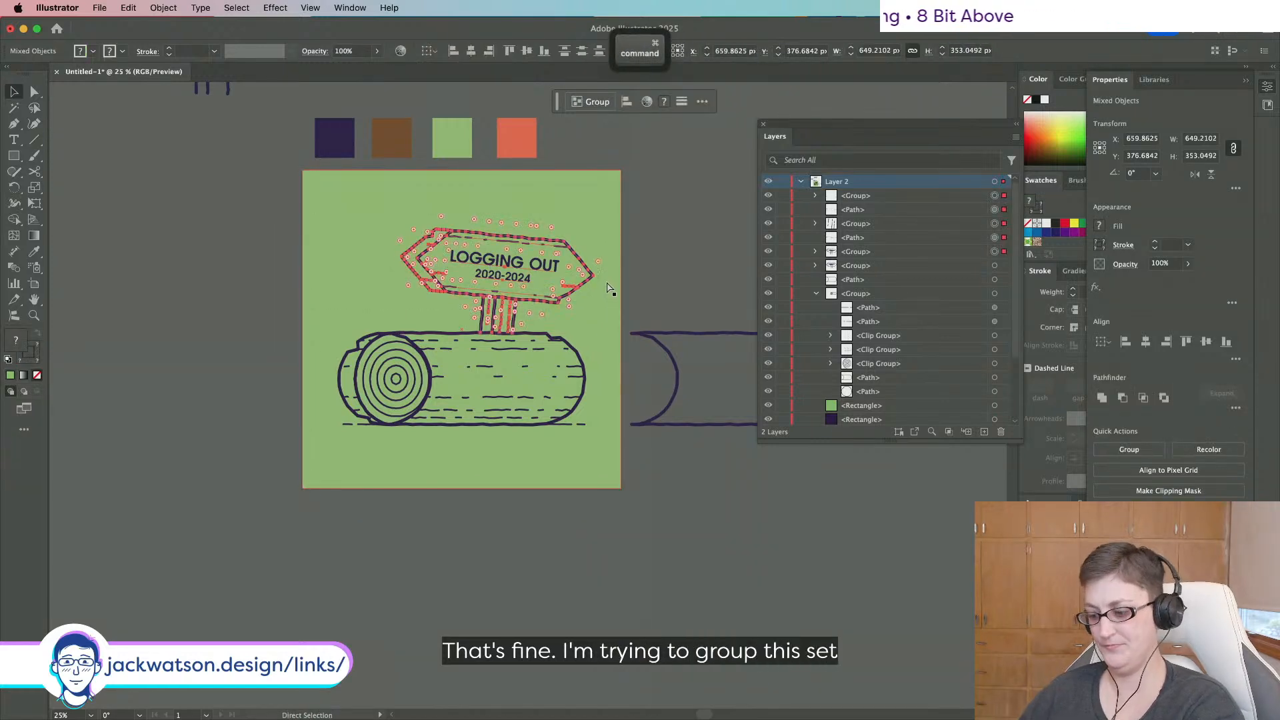
pyautogui.press('super+g')
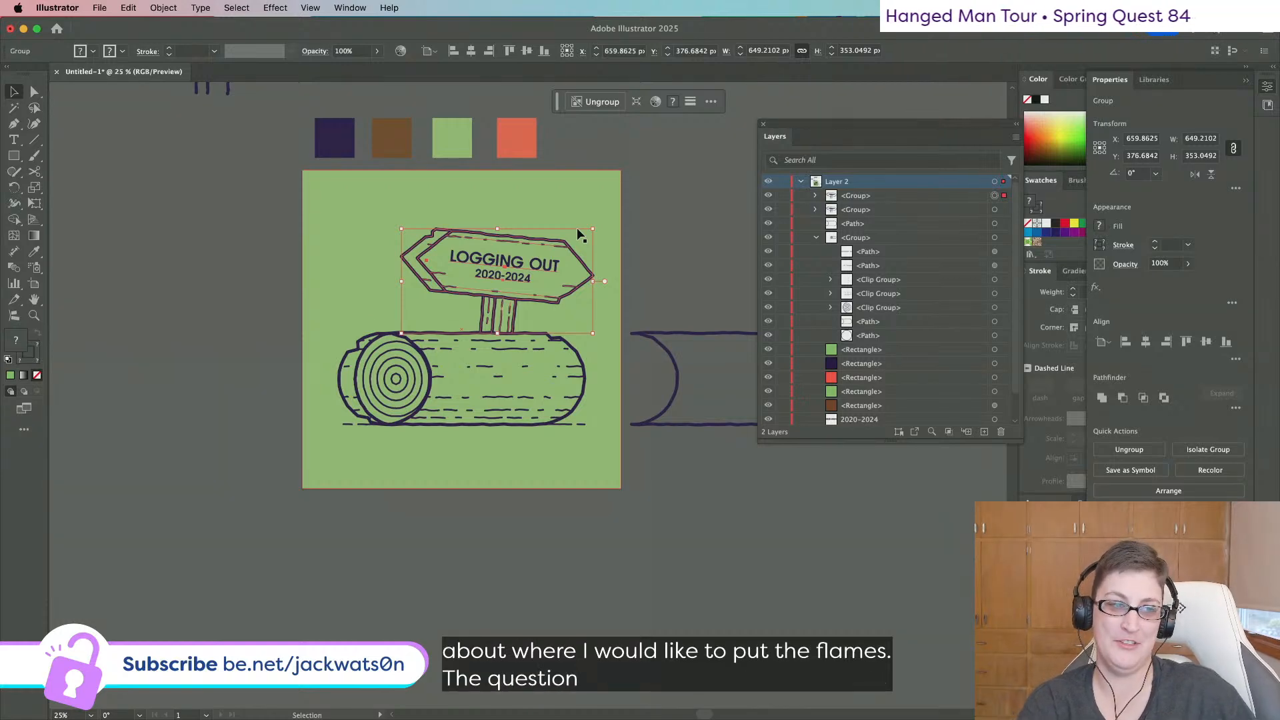
pyautogui.click(629, 242)
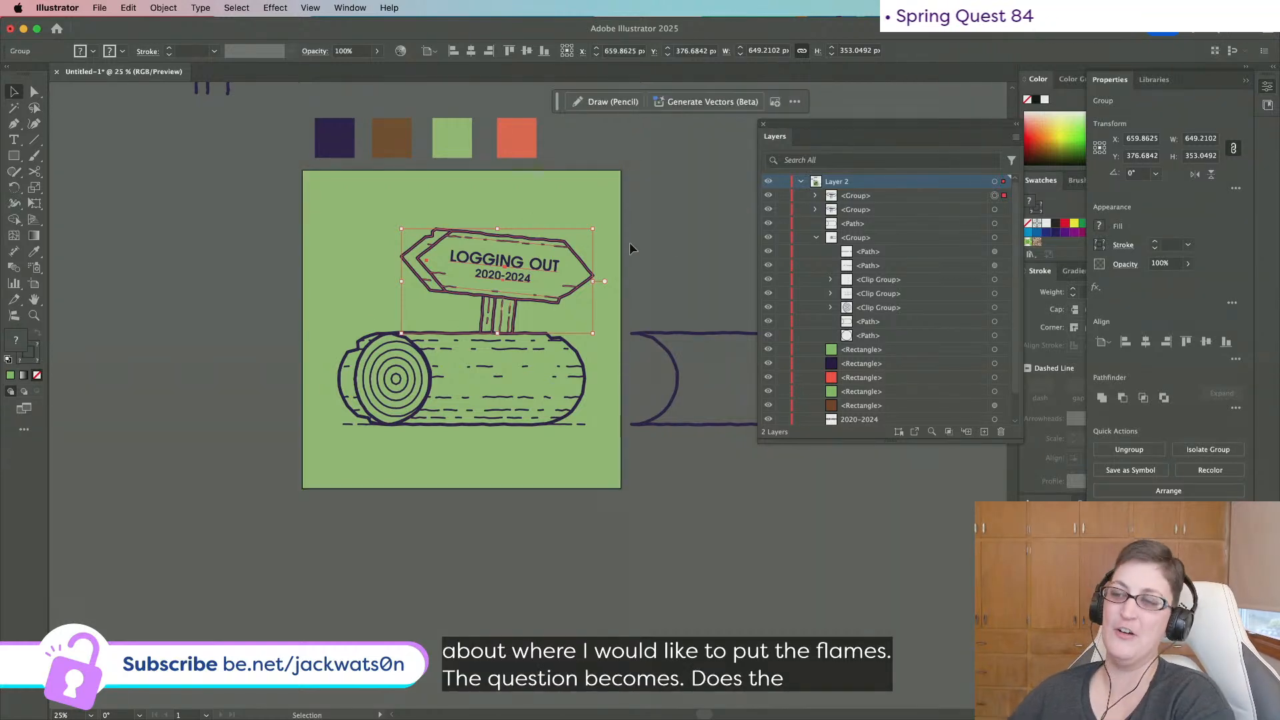
pyautogui.scroll(2, 590, 257)
pyautogui.scroll(1, 591, 251)
pyautogui.scroll(-1, 591, 250)
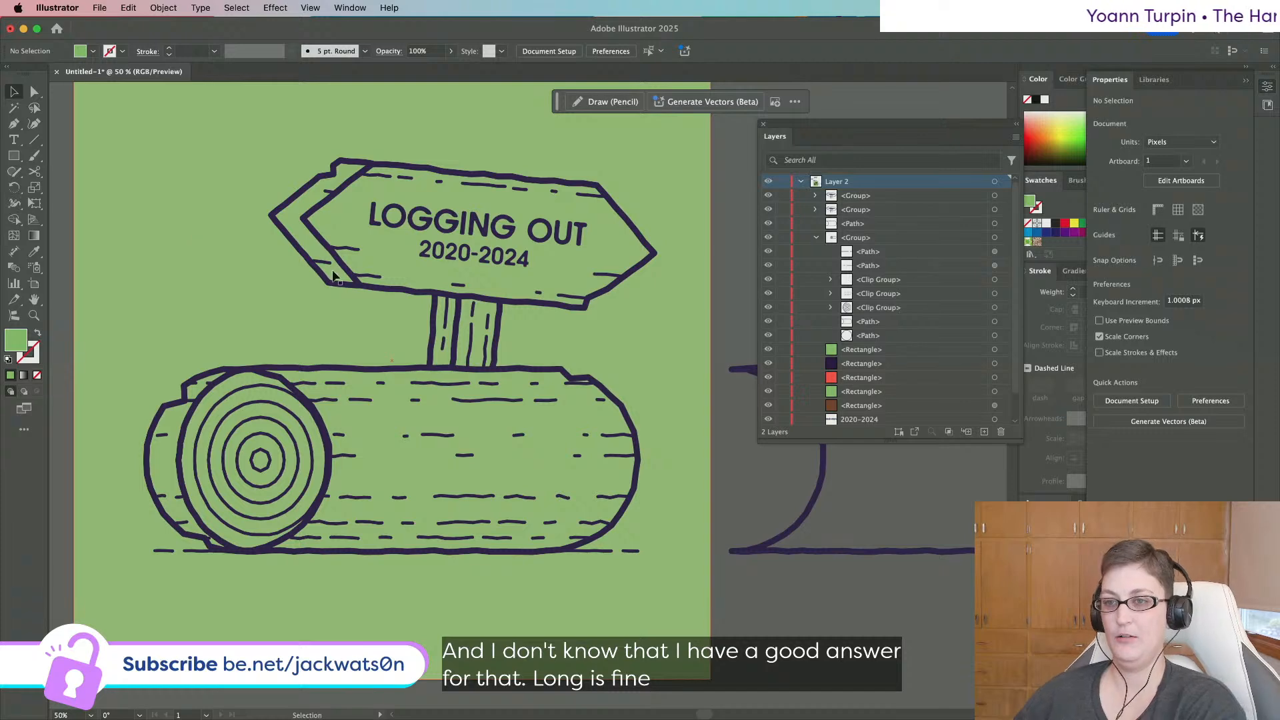
pyautogui.hscroll(-2, 335, 269)
pyautogui.press('p')
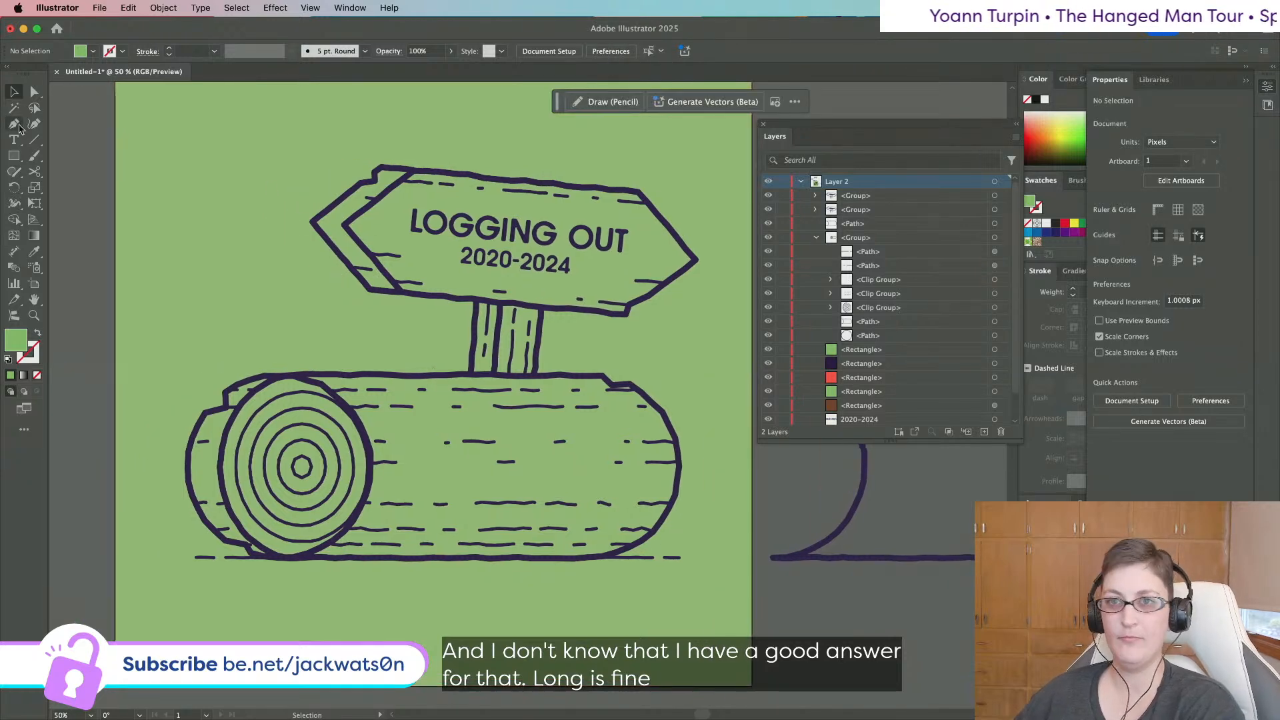
# Start a flame outline on the log's top edge, then undo the unfinished path.
pyautogui.scroll(2, 280, 327)
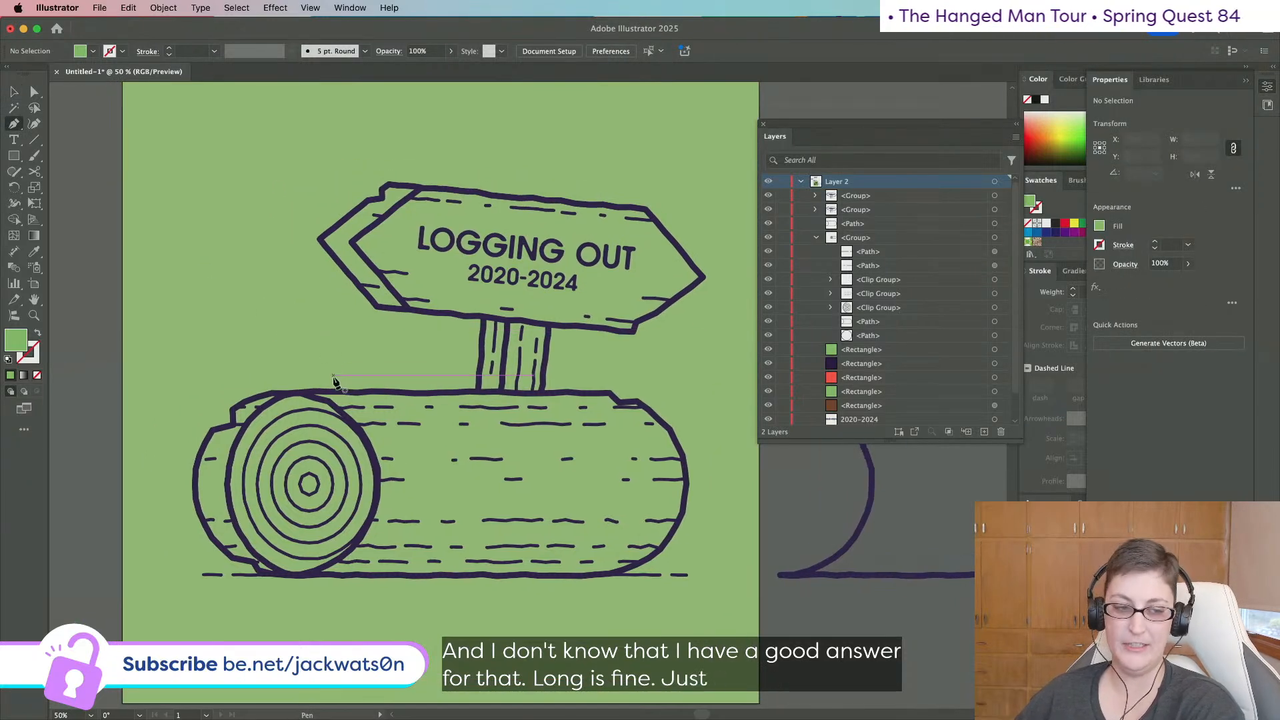
pyautogui.click(357, 392)
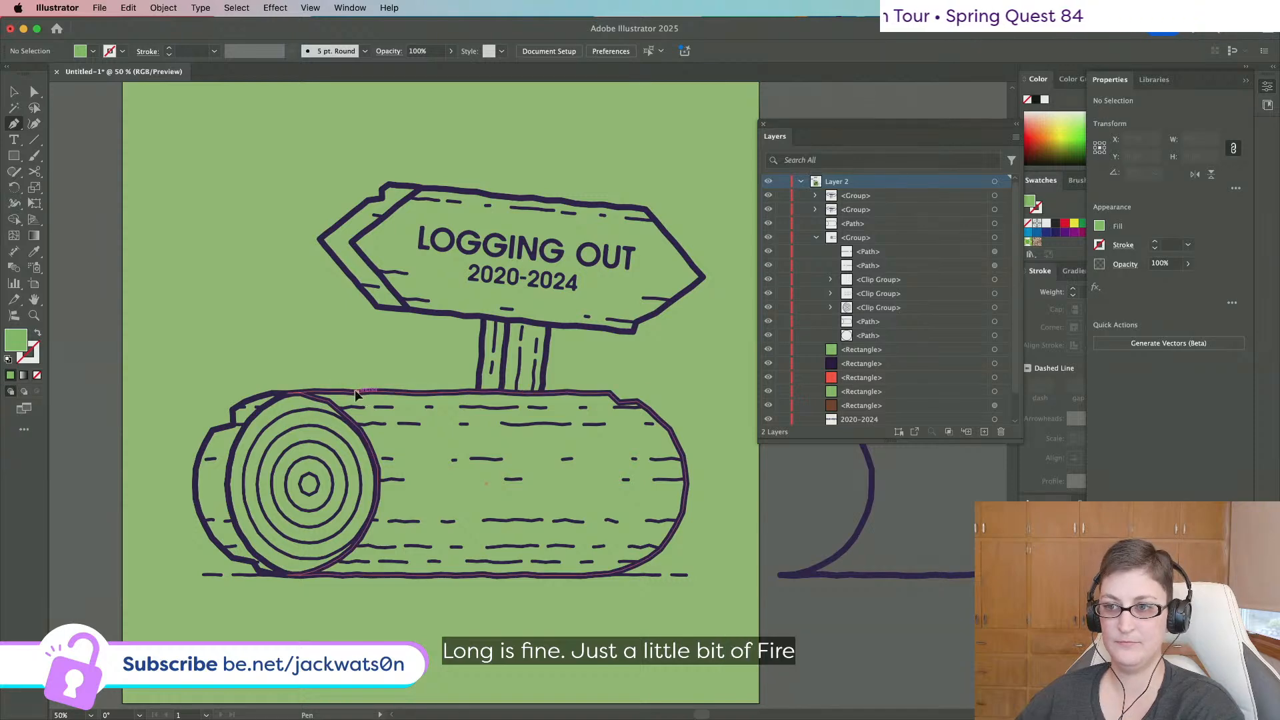
pyautogui.click(349, 376)
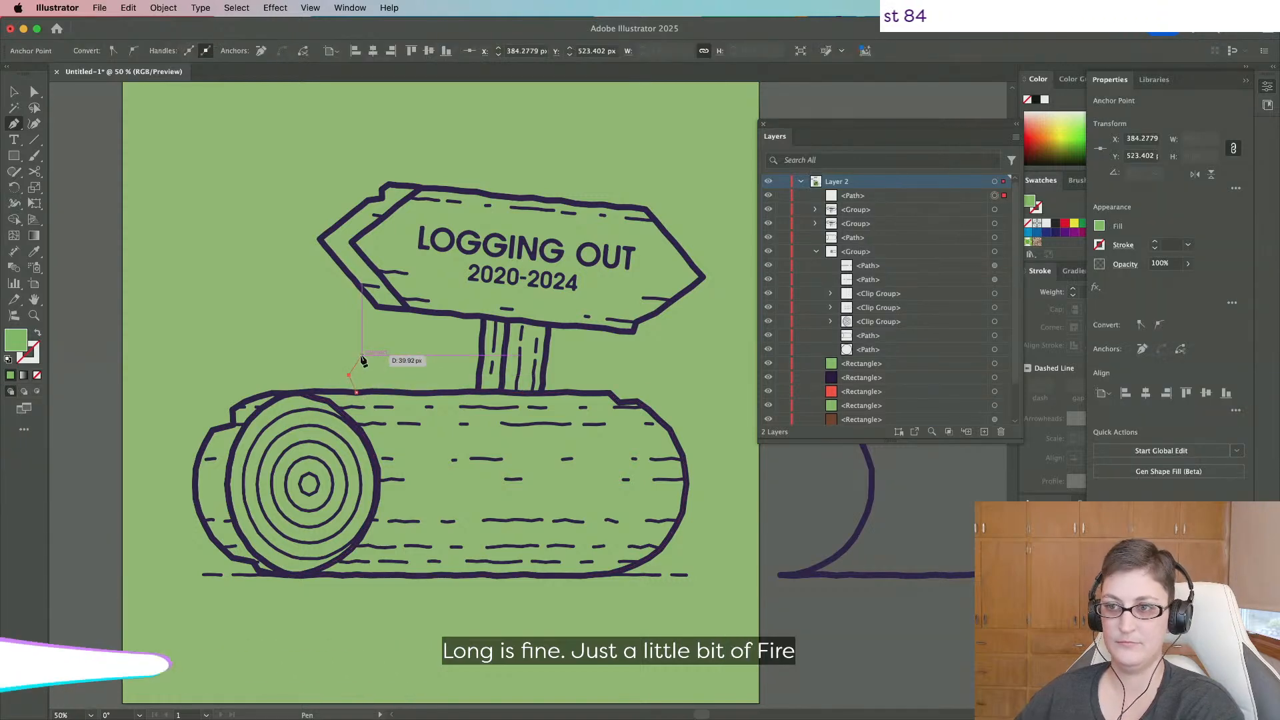
pyautogui.click(361, 352)
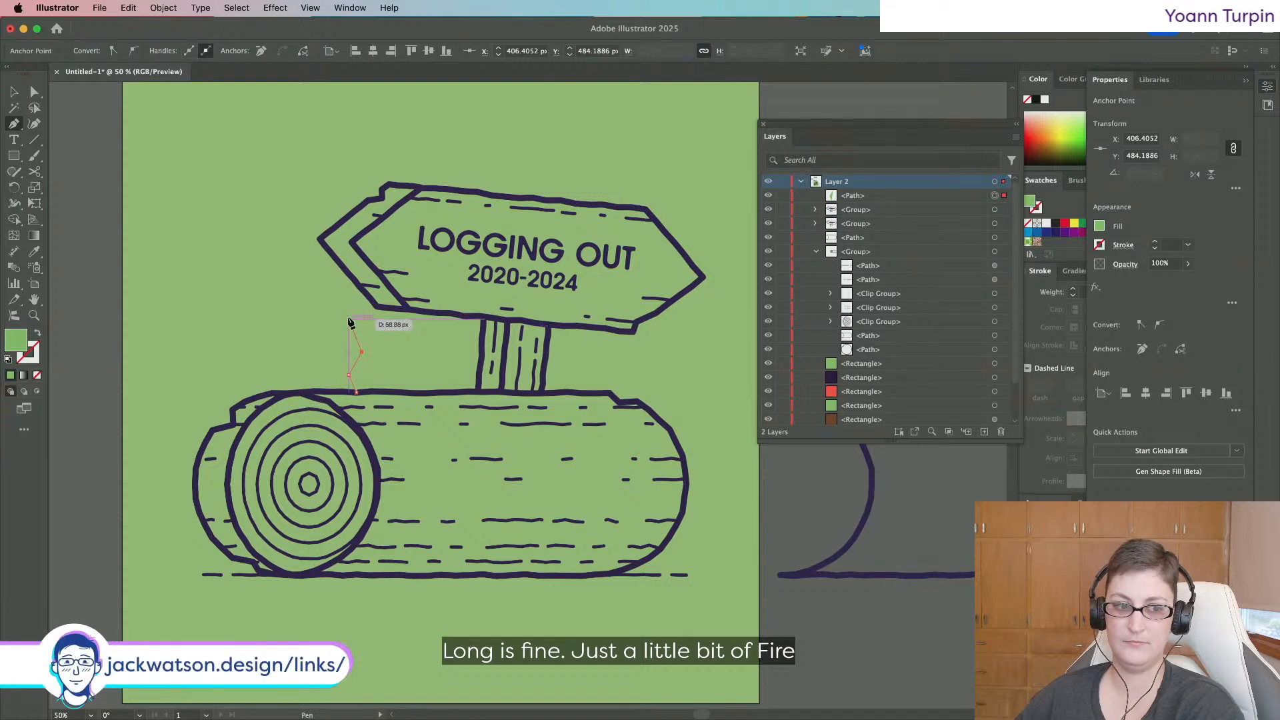
pyautogui.press('super+z')
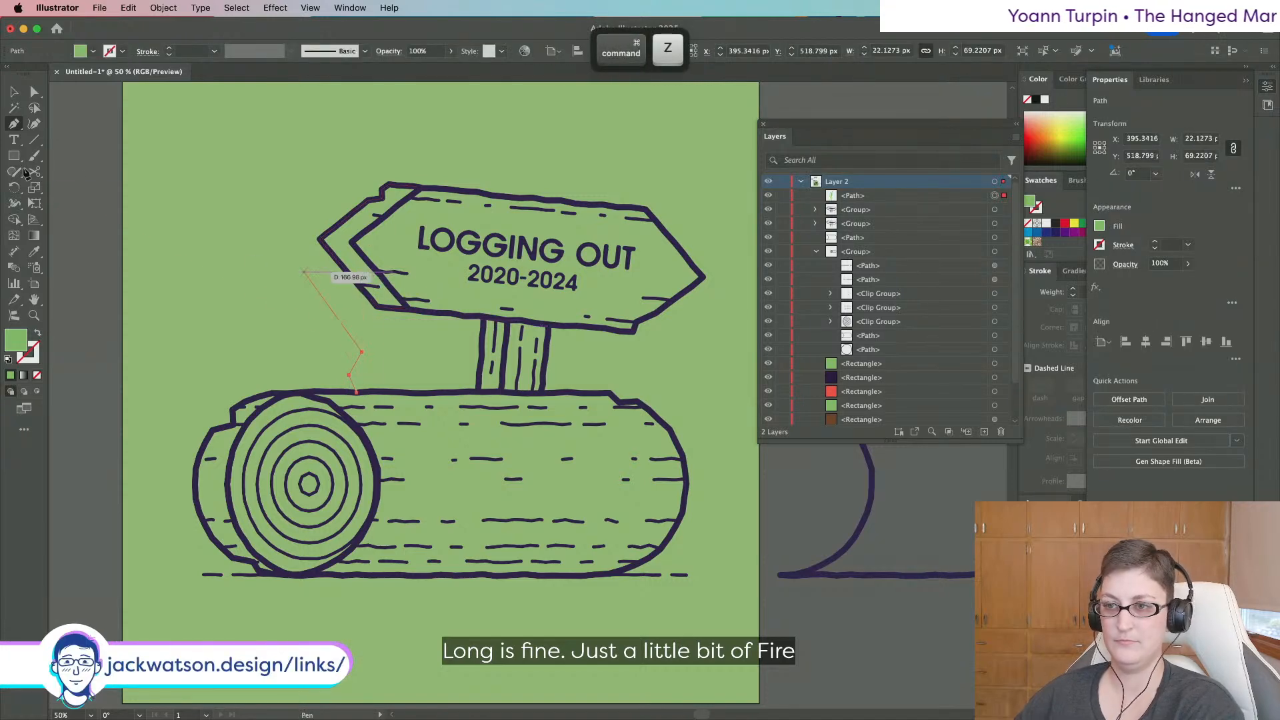
pyautogui.press('super+z')
pyautogui.press('super+z')
pyautogui.press('super+z')
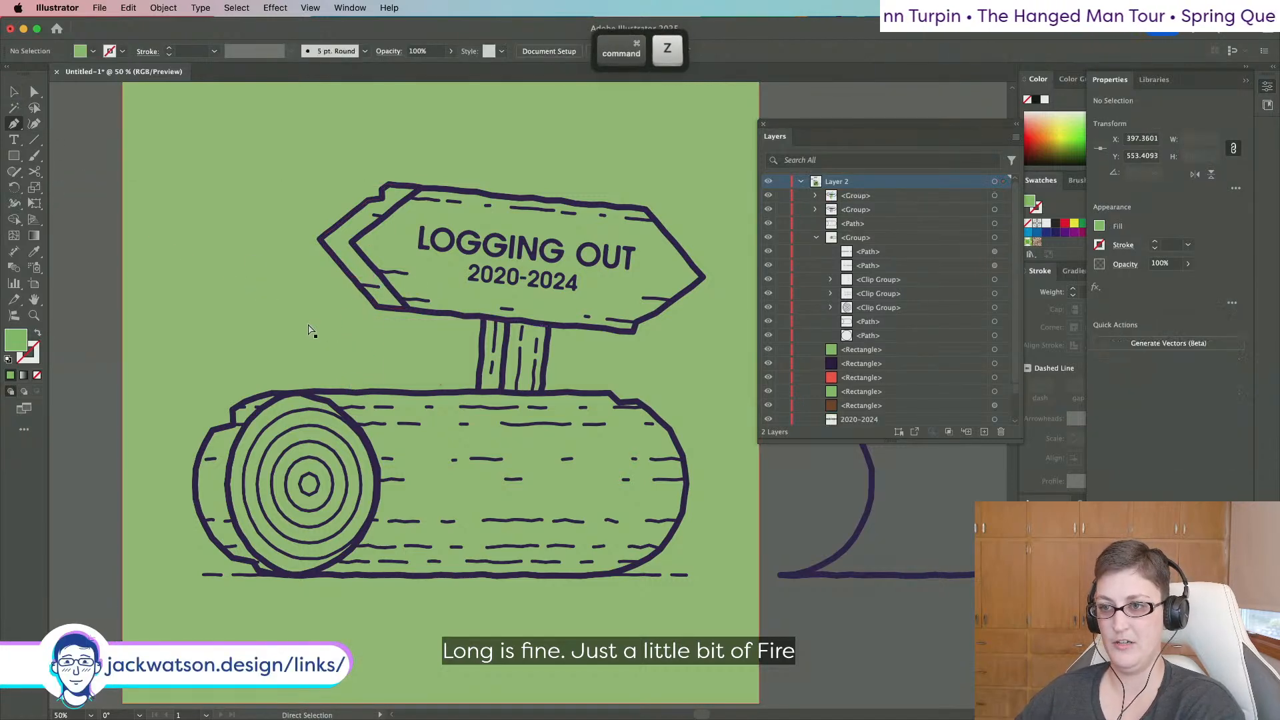
# Pen-draw the flame's tall left tongue from the log edge to its tip and inner notch.
pyautogui.hscroll(-2, 303, 352)
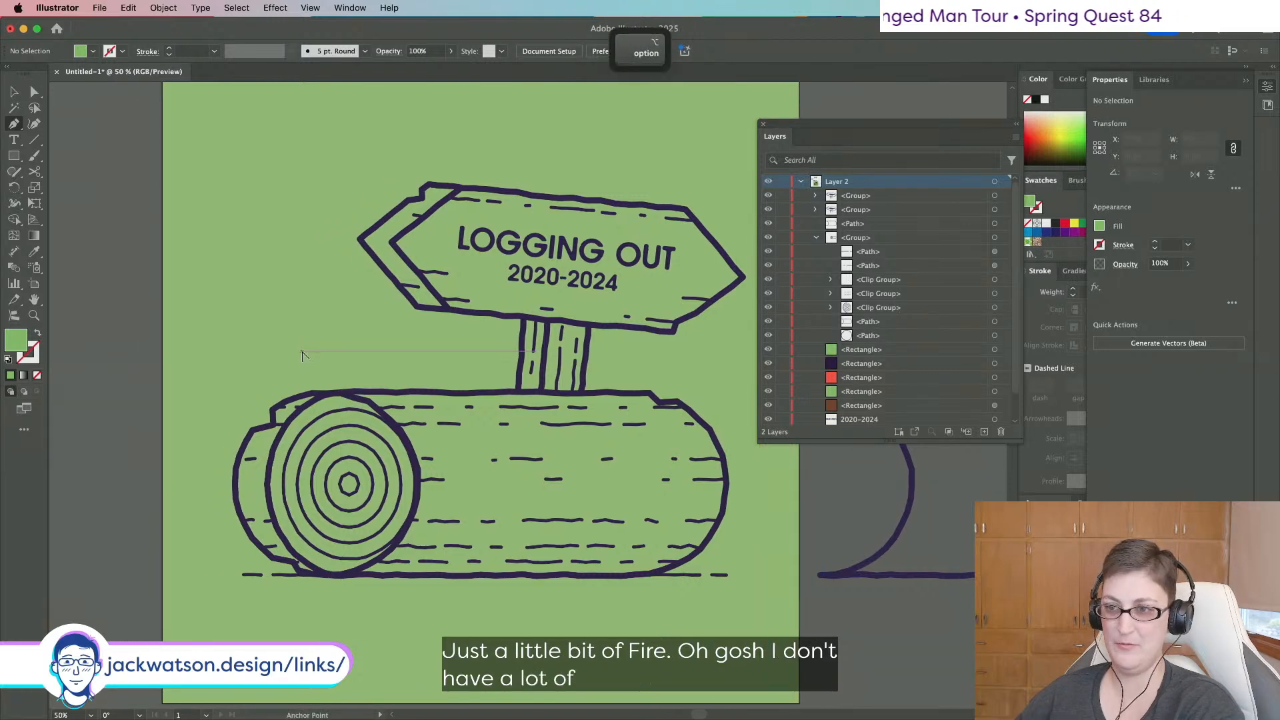
pyautogui.scroll(1, 302, 352)
pyautogui.hscroll(1, 302, 354)
pyautogui.scroll(1, 303, 354)
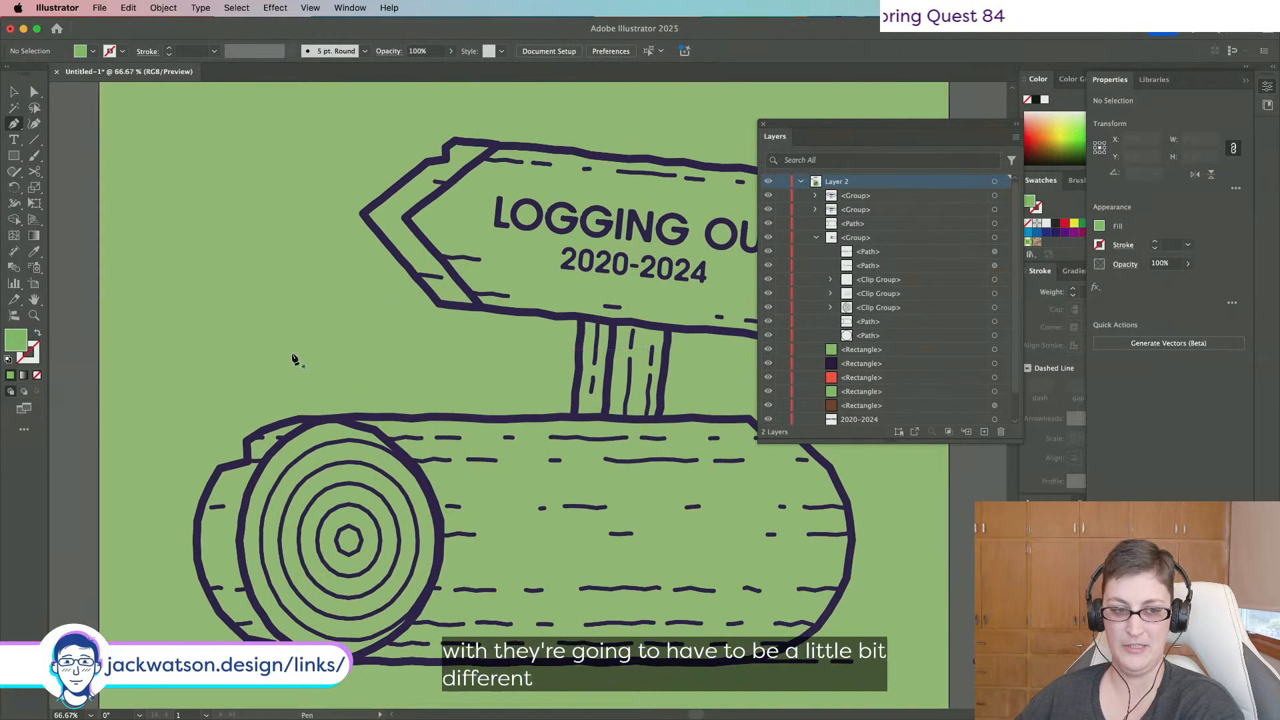
pyautogui.click(326, 418)
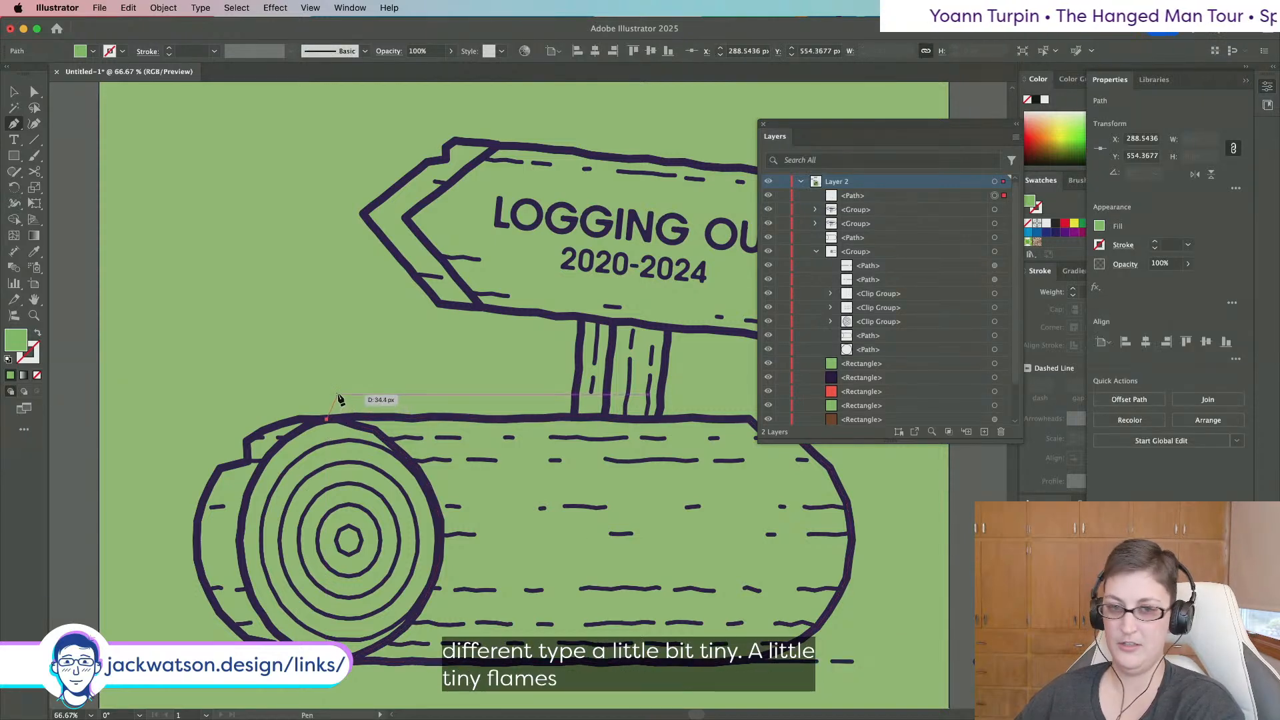
pyautogui.click(341, 393)
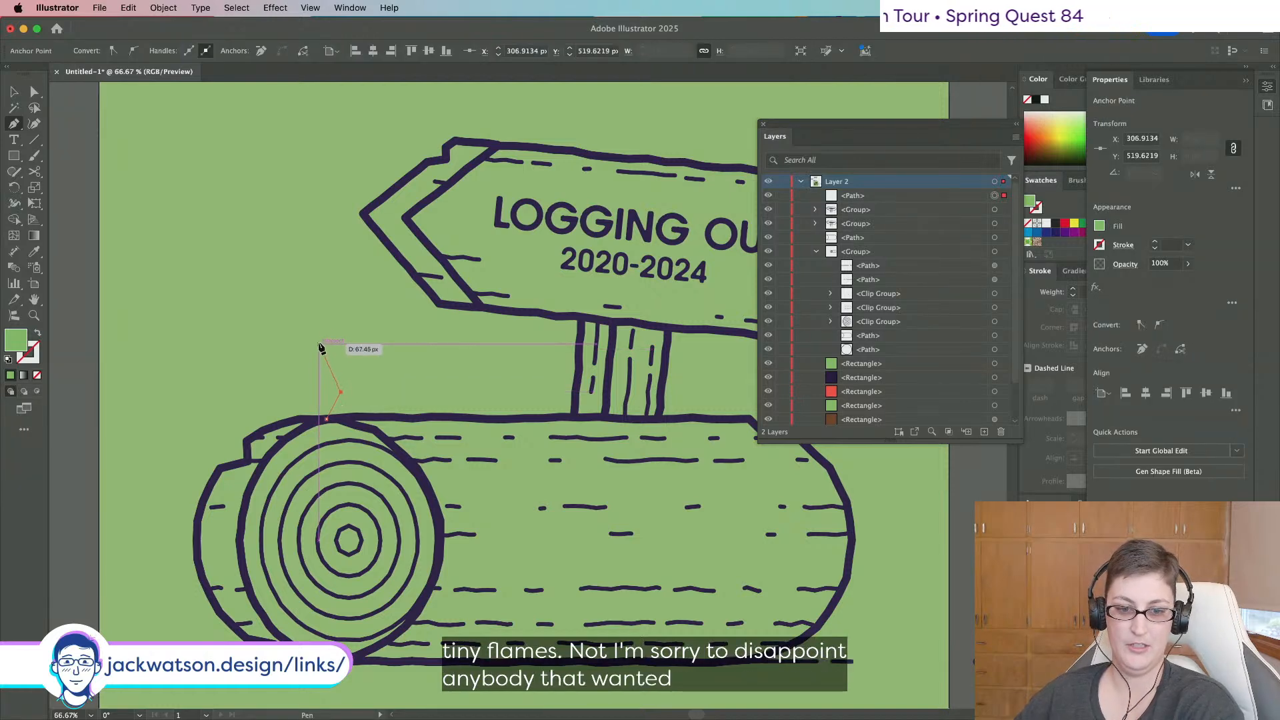
pyautogui.click(319, 344)
pyautogui.click(371, 294)
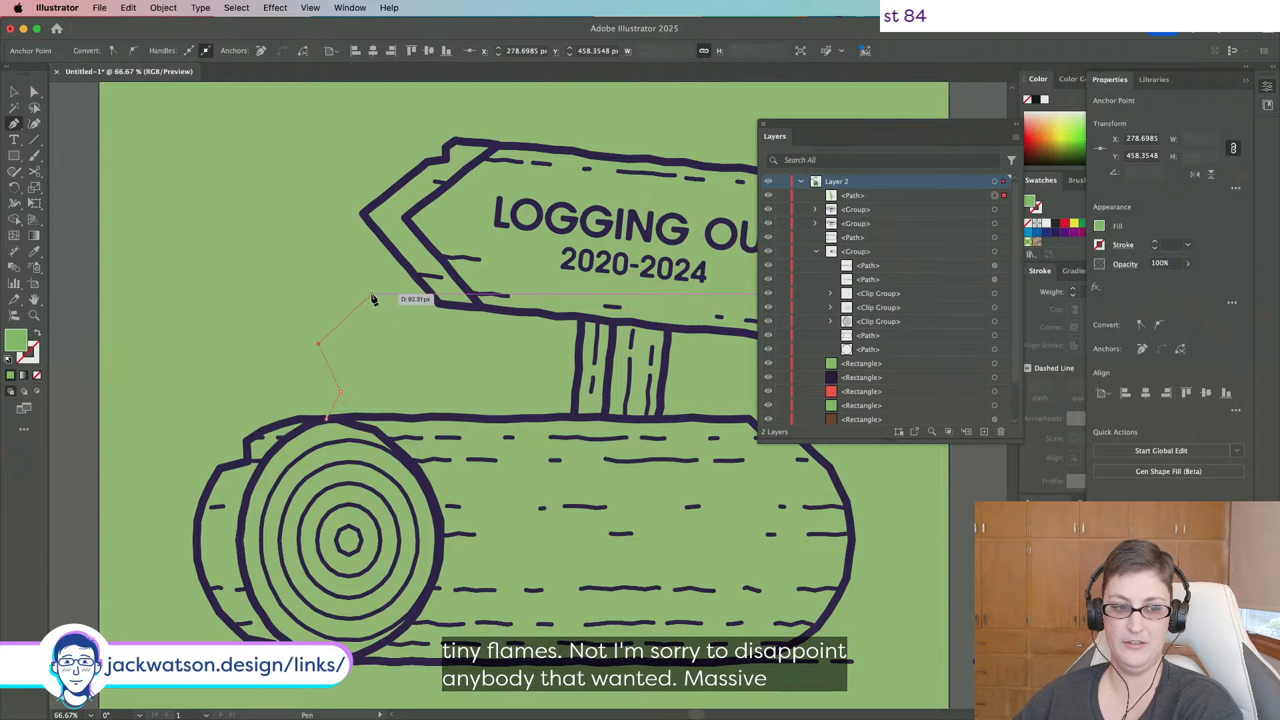
pyautogui.click(366, 258)
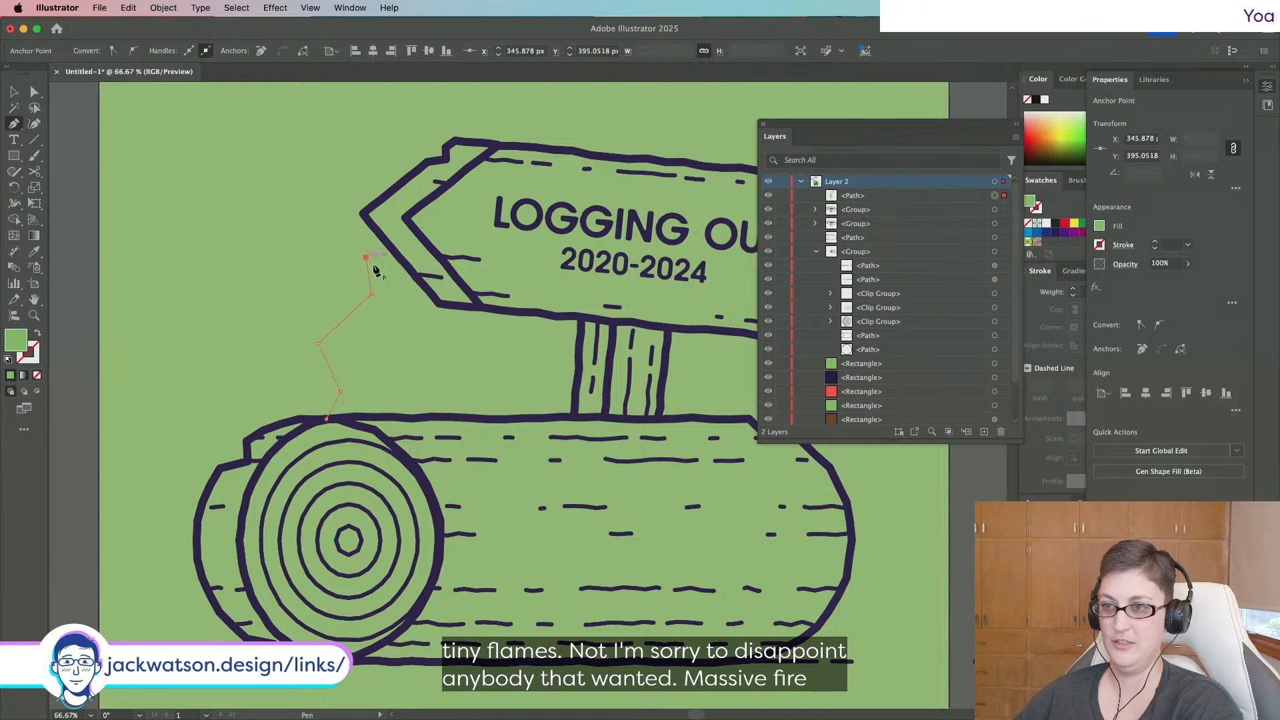
pyautogui.hscroll(1, 417, 308)
pyautogui.click(415, 304)
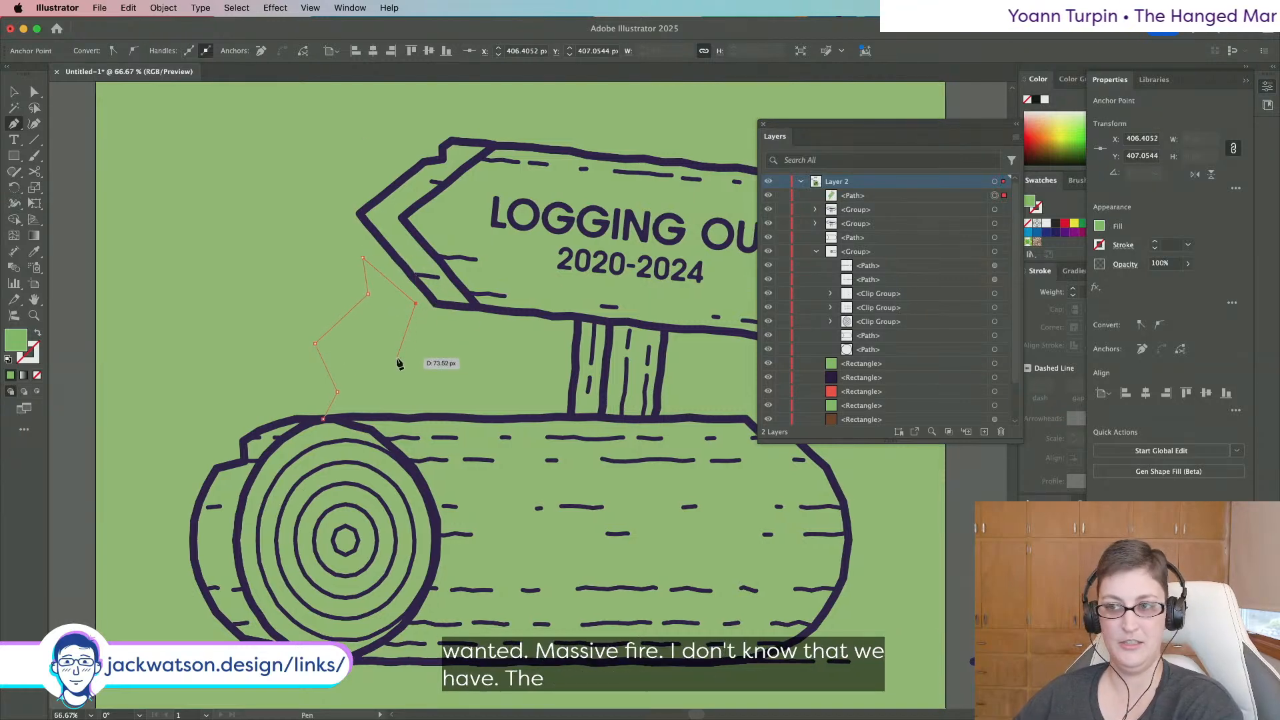
pyautogui.click(397, 359)
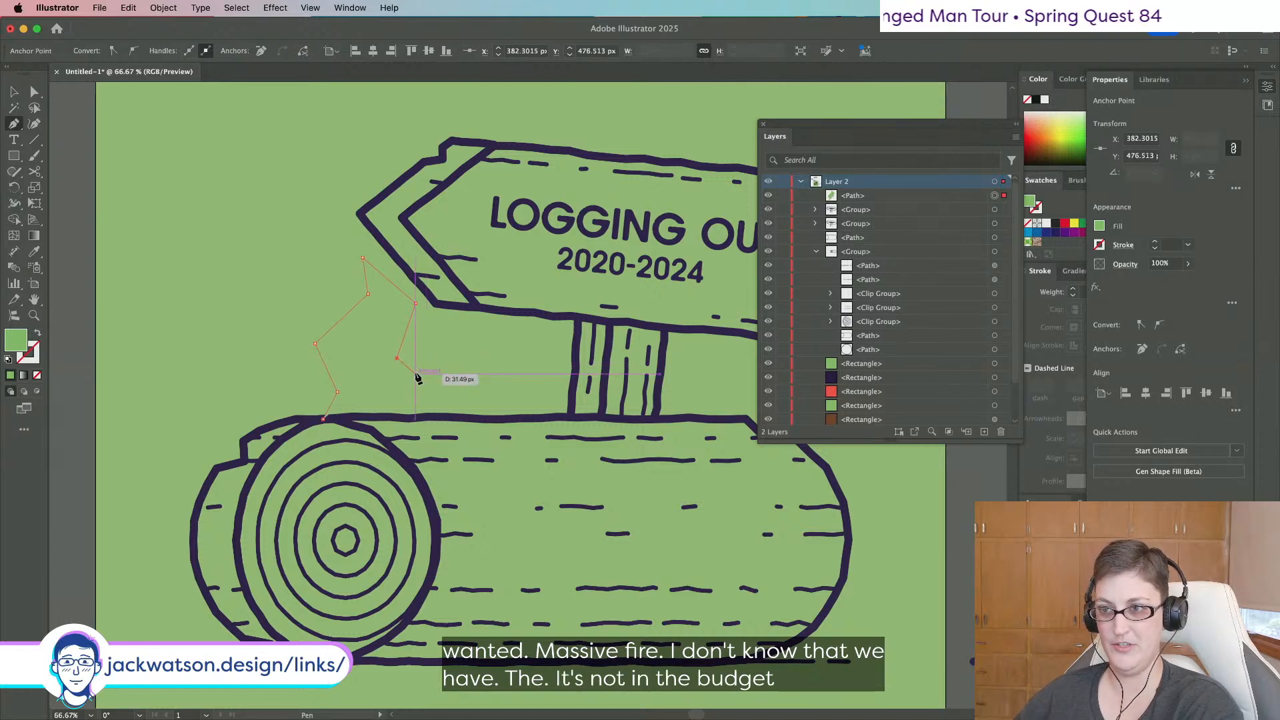
# Add the smaller second flame tongue and end the outline back on the log.
pyautogui.click(415, 374)
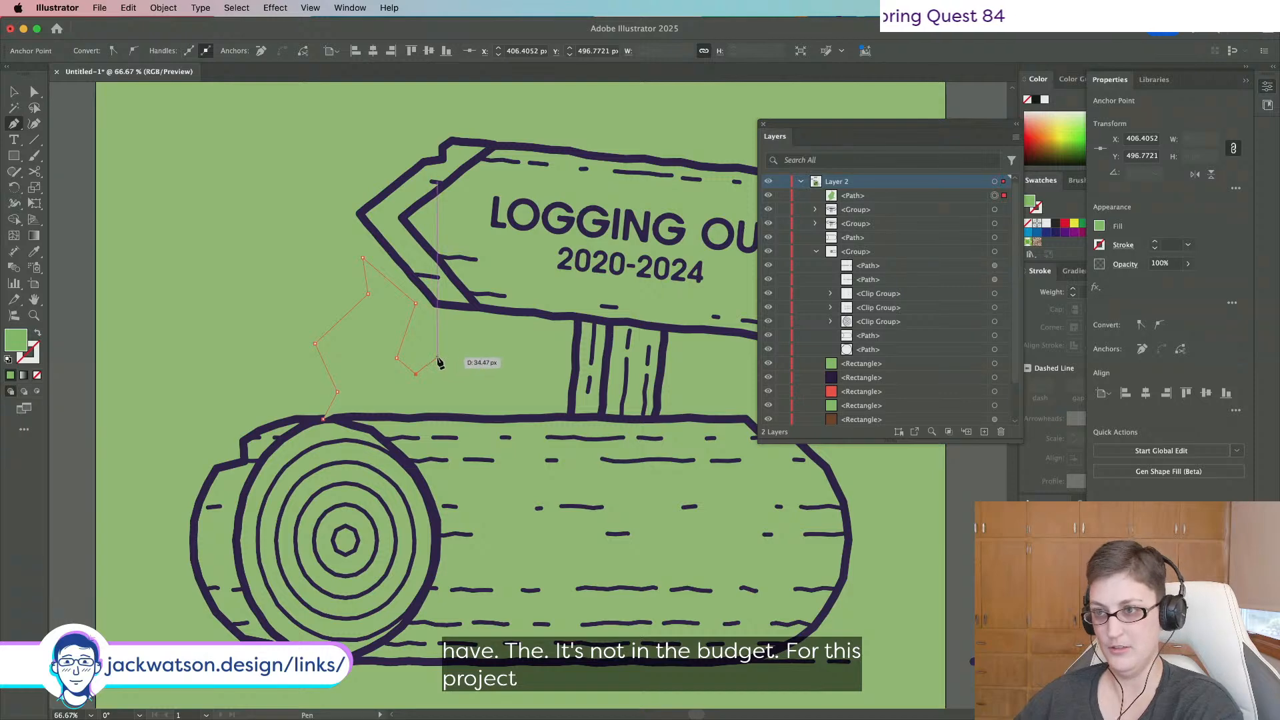
pyautogui.click(436, 358)
pyautogui.click(431, 330)
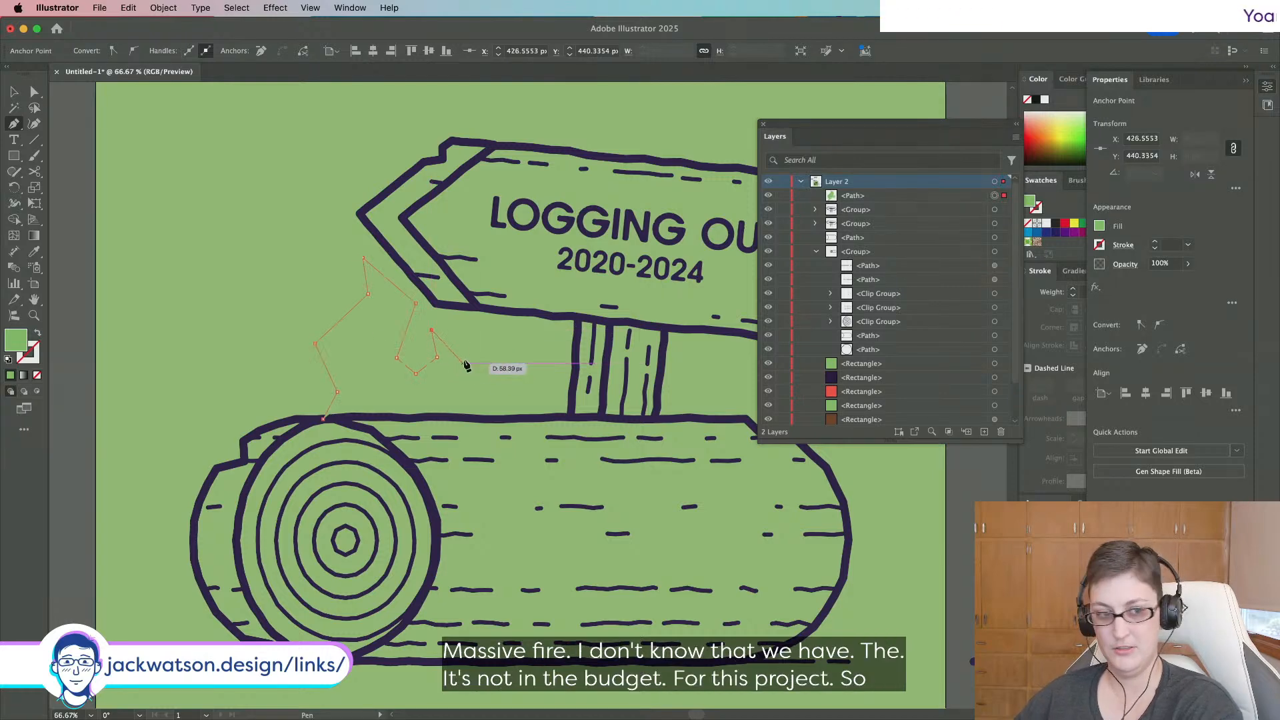
pyautogui.click(468, 364)
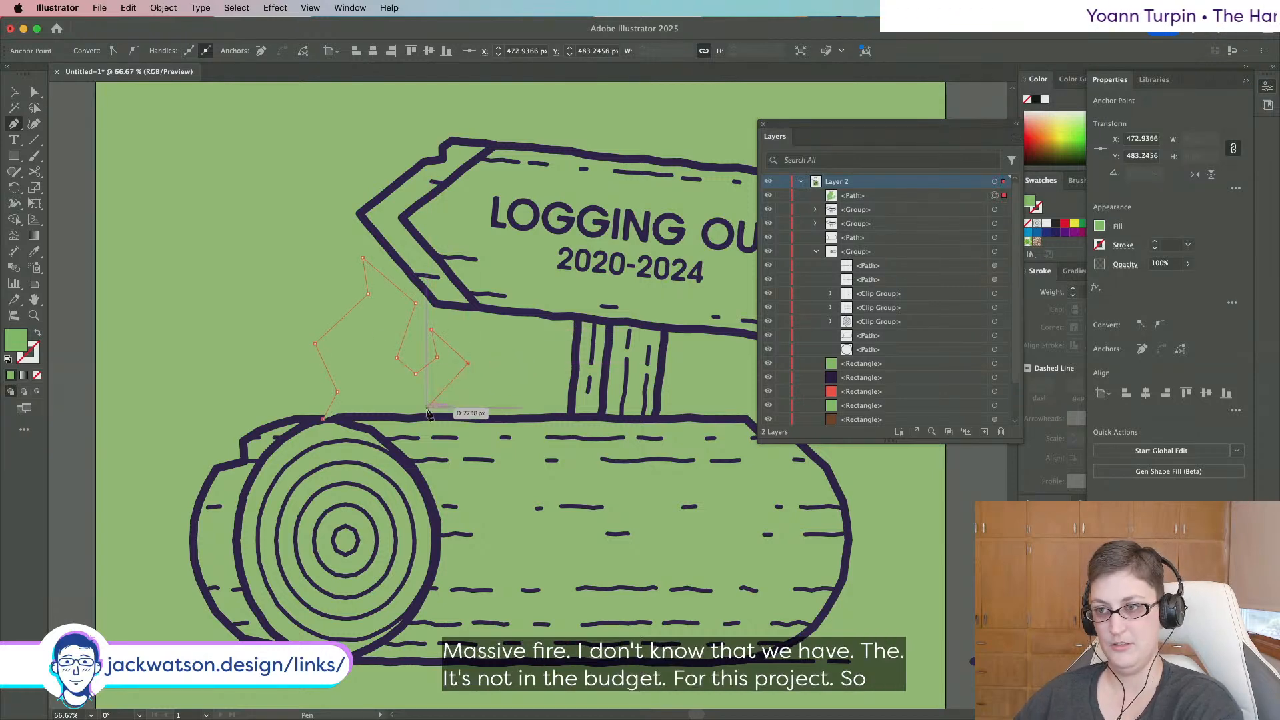
pyautogui.click(459, 392)
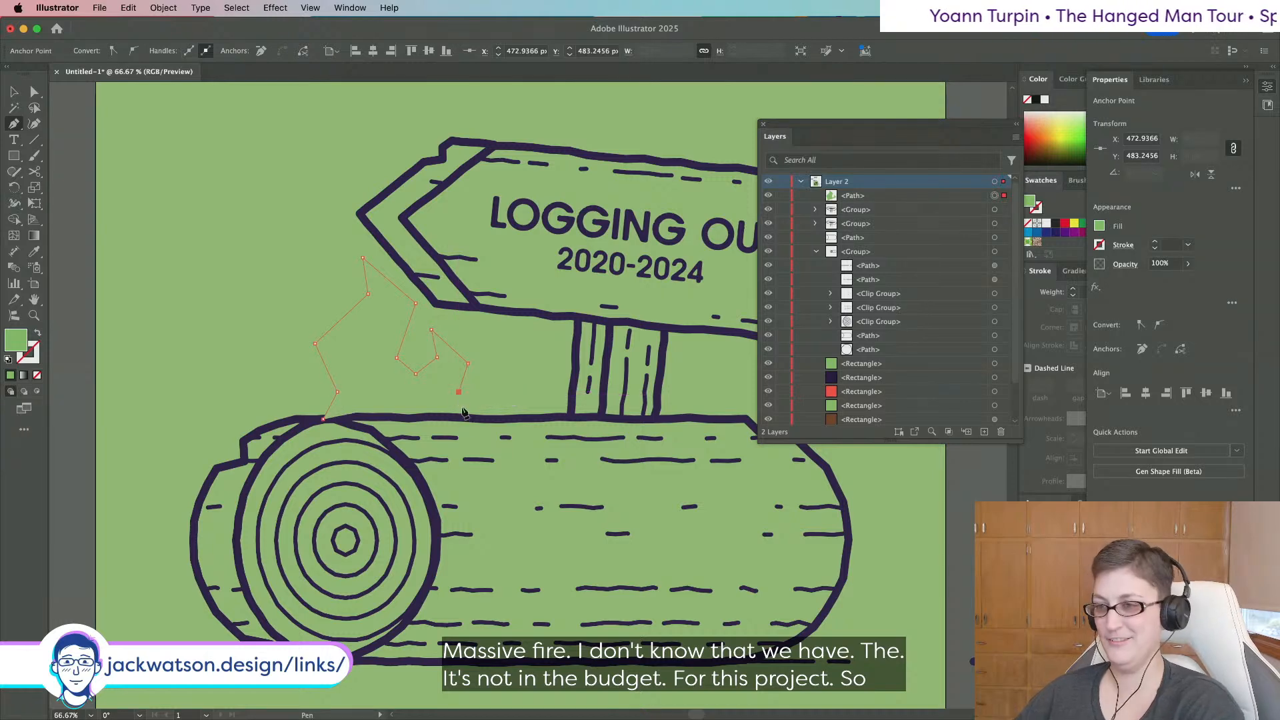
pyautogui.click(476, 420)
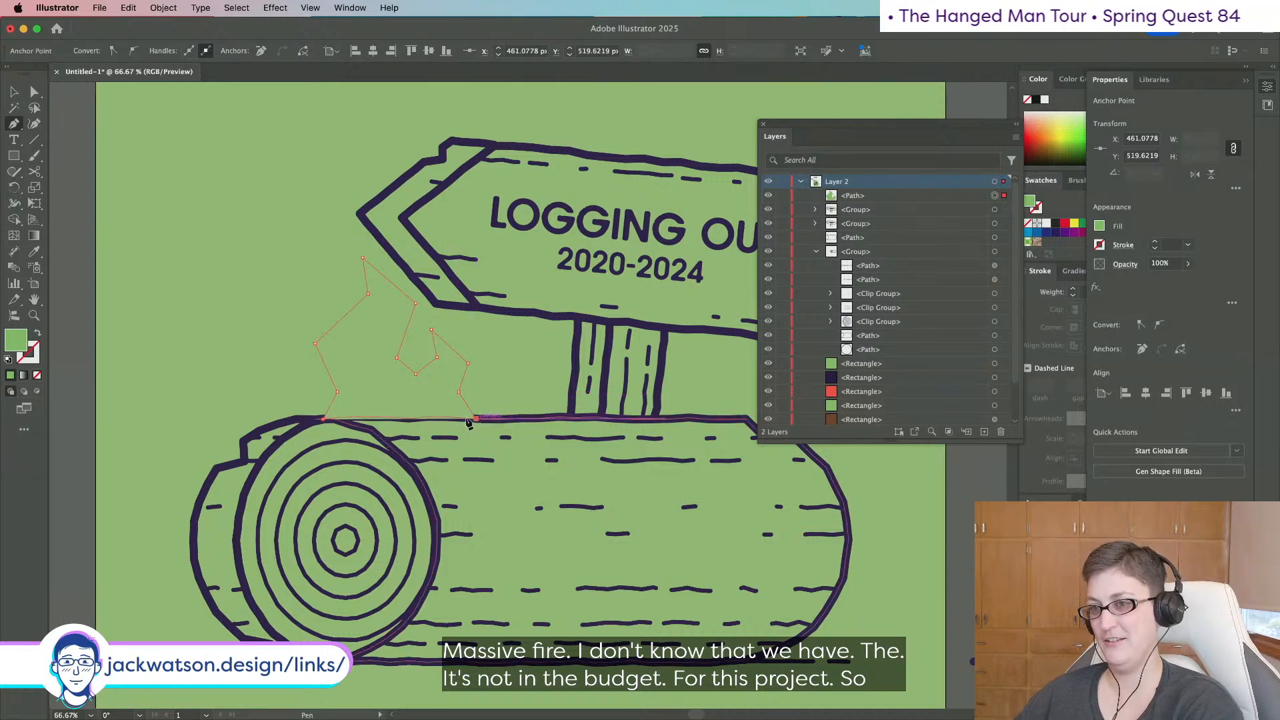
# Eyedropper the sign's dark 10 pt outline onto the flame and deselect it.
pyautogui.press('i')
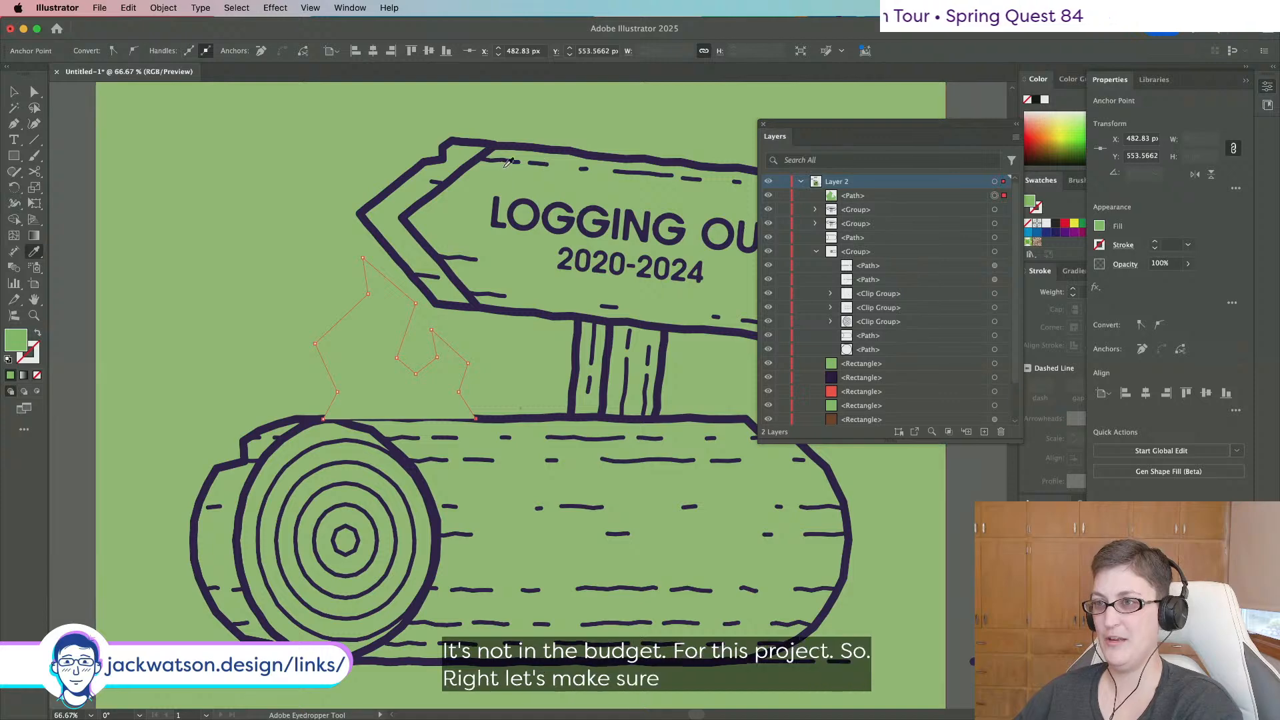
pyautogui.click(427, 148)
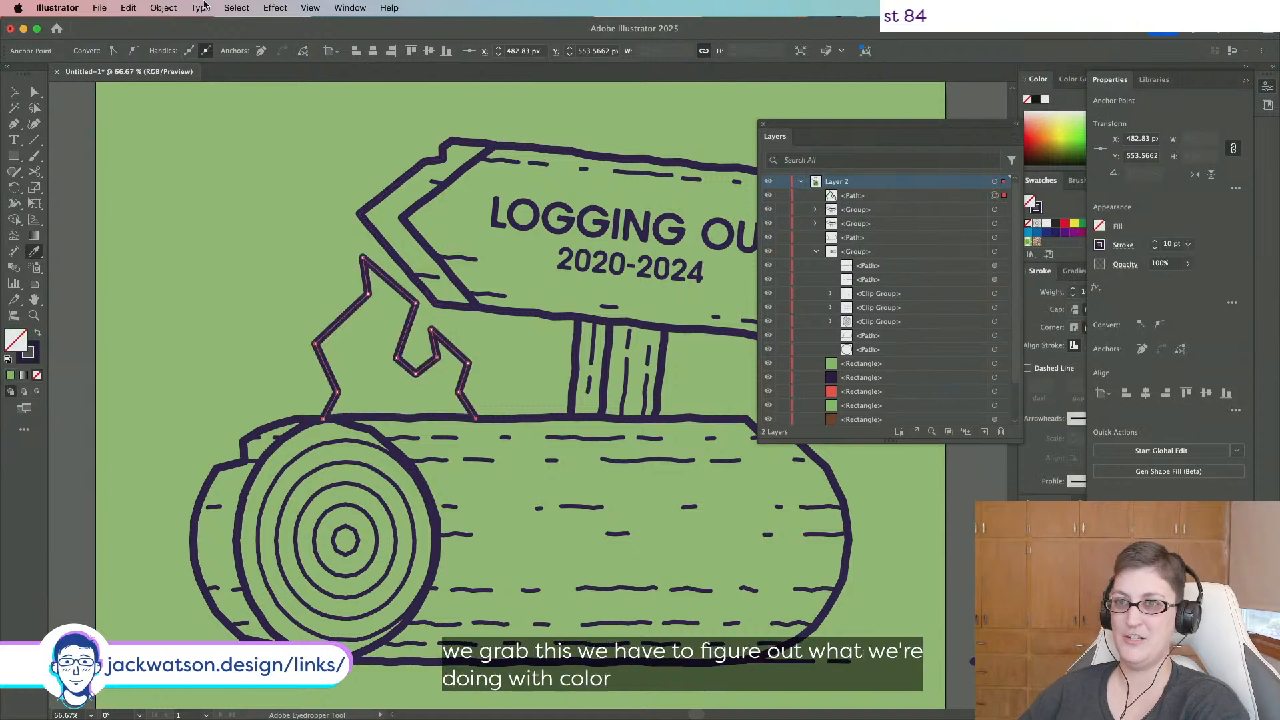
pyautogui.press('a')
pyautogui.press('shift+super+a')
# Draw a small spark circle above the flame with the Ellipse tool.
pyautogui.scroll(-4, 374, 342)
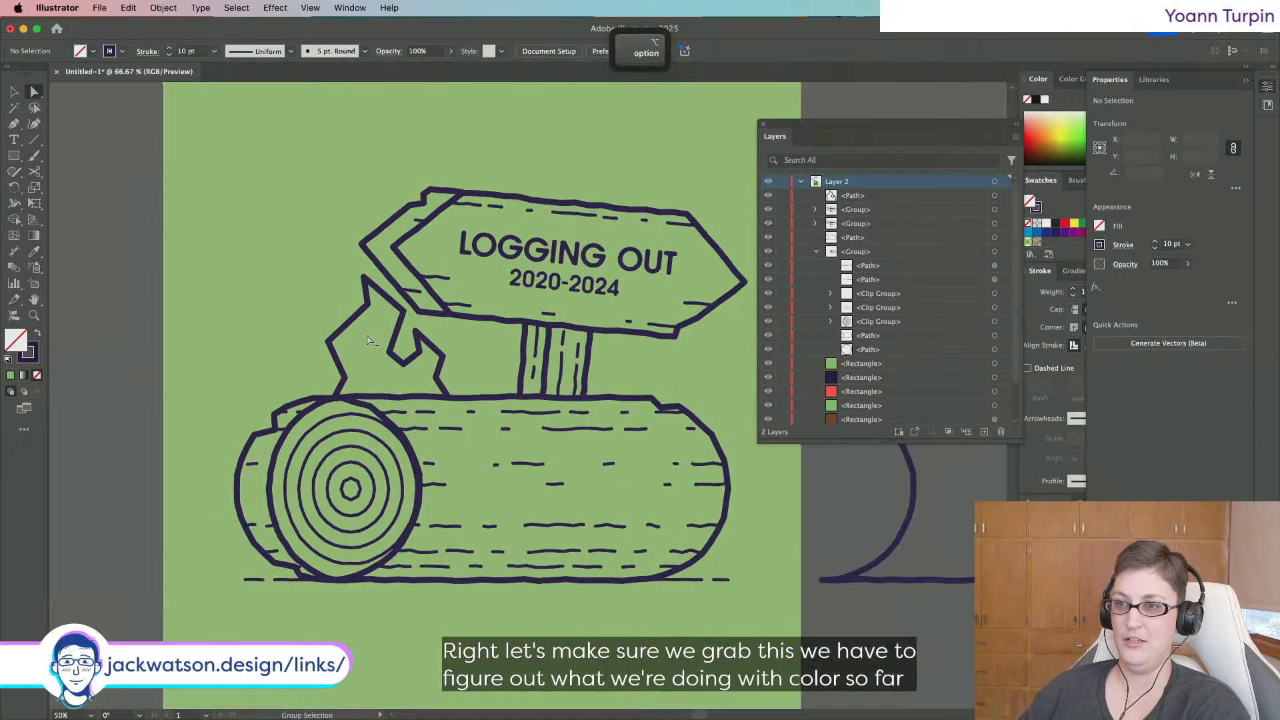
pyautogui.scroll(4, 373, 341)
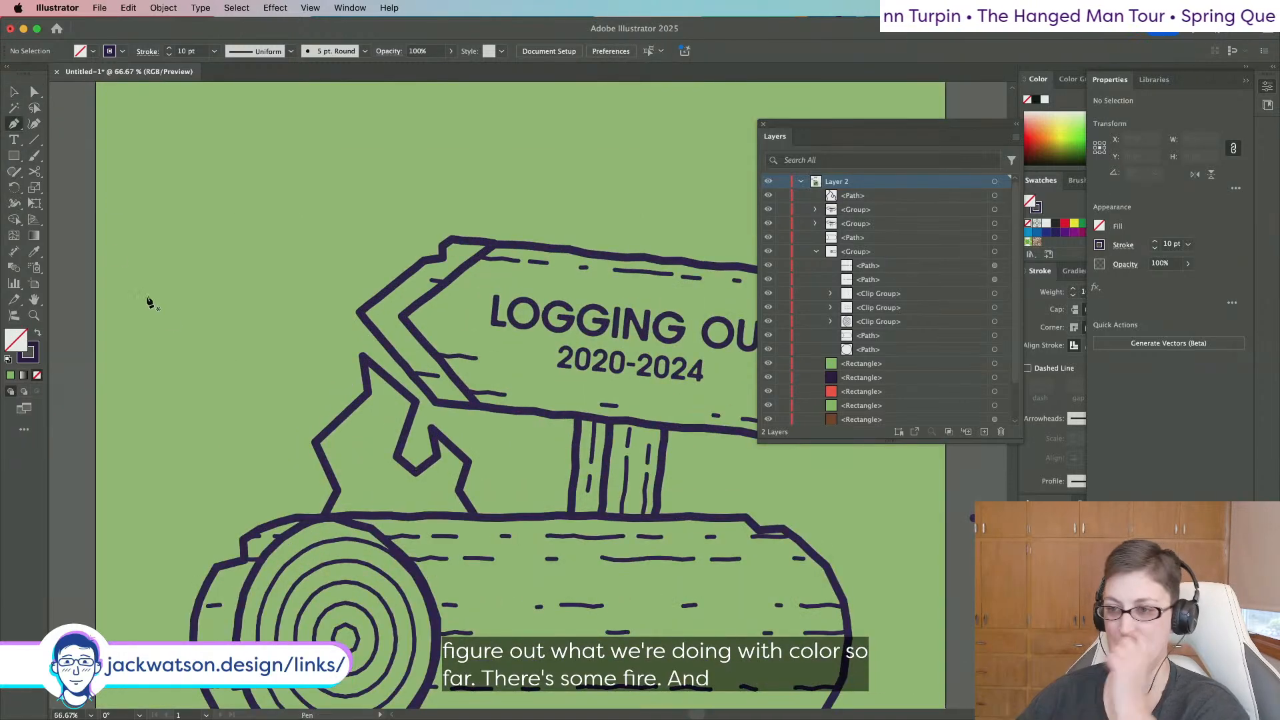
pyautogui.hscroll(2, 213, 301)
pyautogui.scroll(-1, 213, 302)
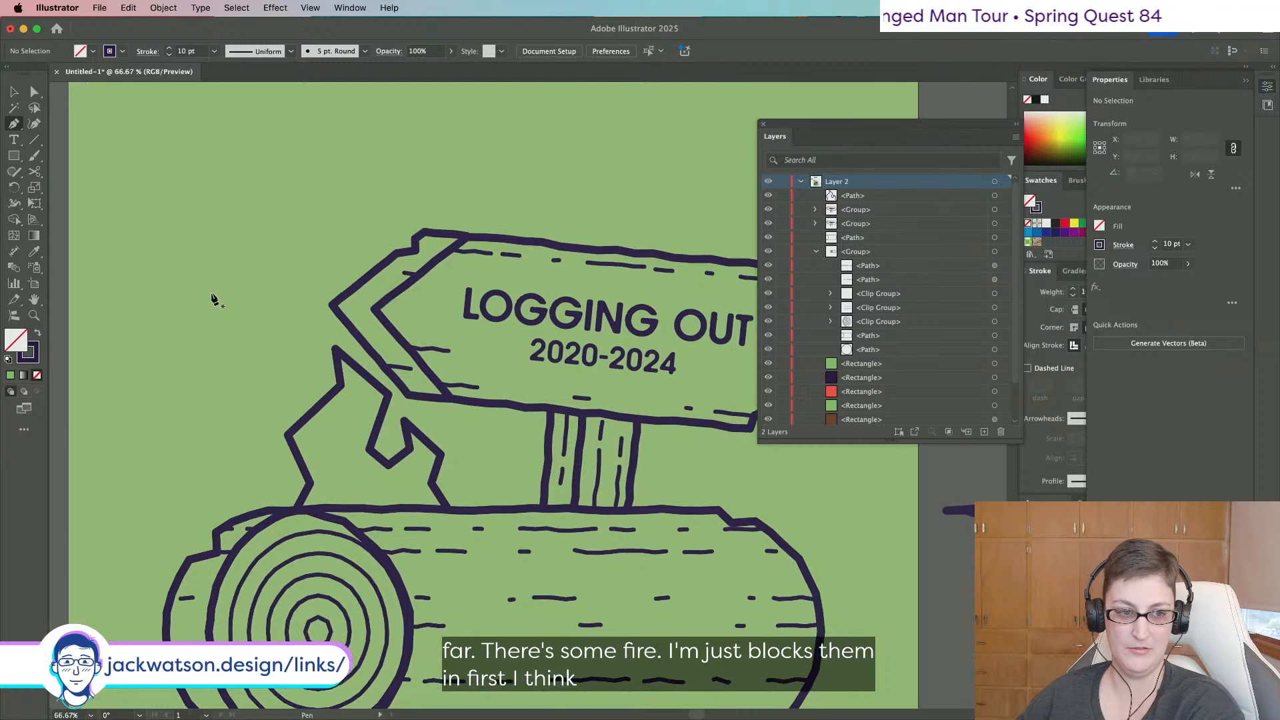
pyautogui.hscroll(1, 213, 296)
pyautogui.scroll(-1, 214, 297)
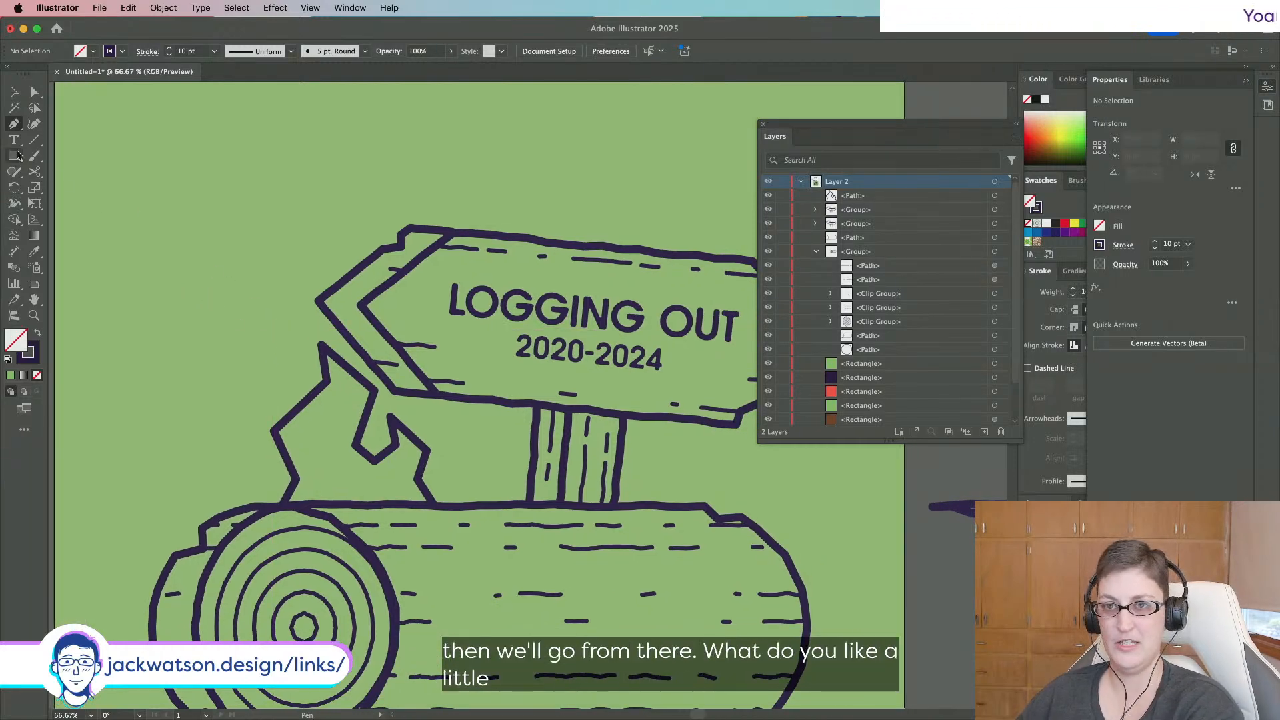
pyautogui.moveTo(13, 155); pyautogui.dragTo(93, 184)
pyautogui.moveTo(284, 330)
pyautogui.mouseDown()
pyautogui.moveTo(302, 348)
pyautogui.moveTo(284, 331)
pyautogui.moveTo(262, 382)
pyautogui.mouseUp()
# Duplicate and reposition the spark circle, then delete the extra copy.
pyautogui.press('v')
pyautogui.click(294, 362)
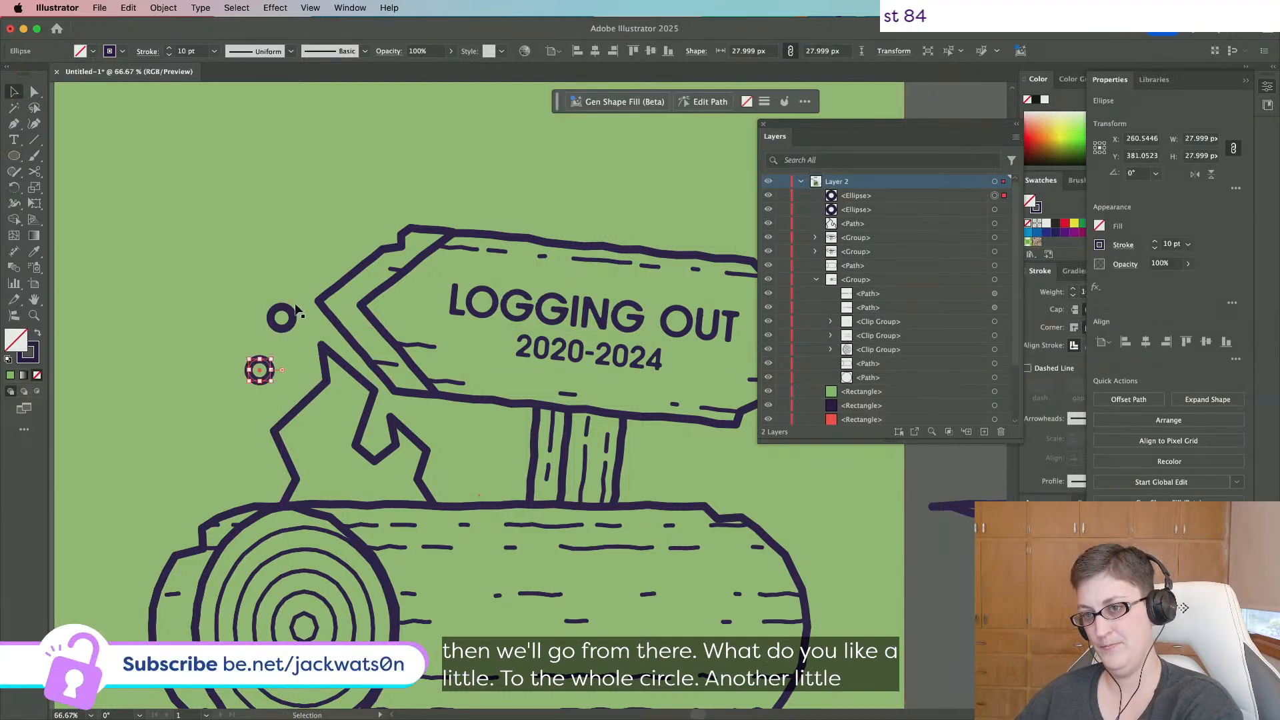
pyautogui.moveTo(269, 306); pyautogui.dragTo(293, 319)
pyautogui.press('shift+super+a')
pyautogui.scroll(-1, 208, 365)
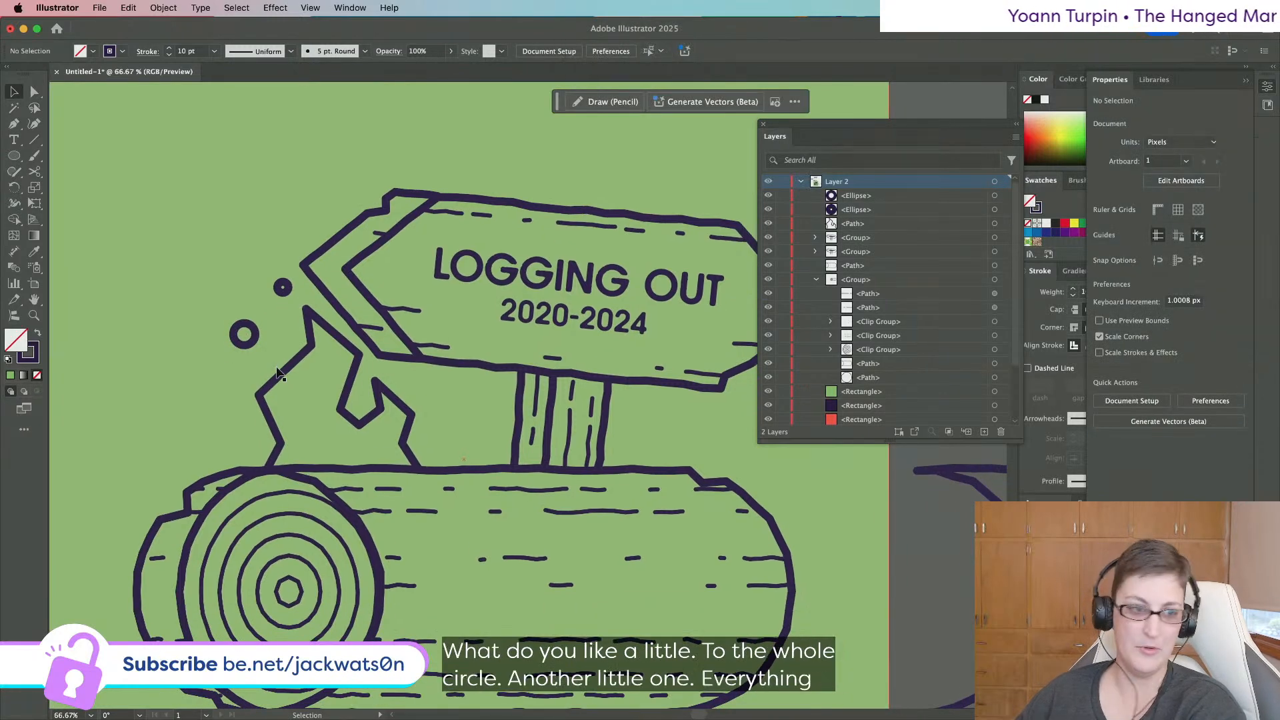
pyautogui.click(252, 344)
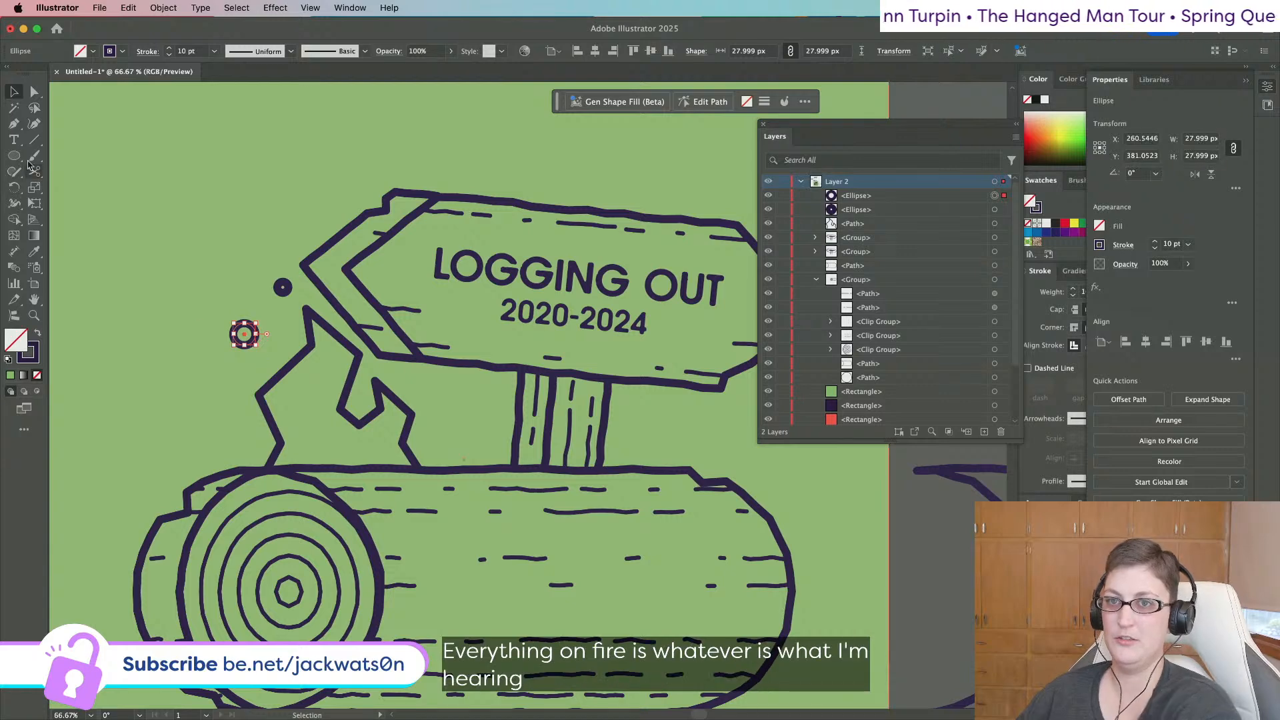
pyautogui.press('Delete')
pyautogui.click(14, 123)
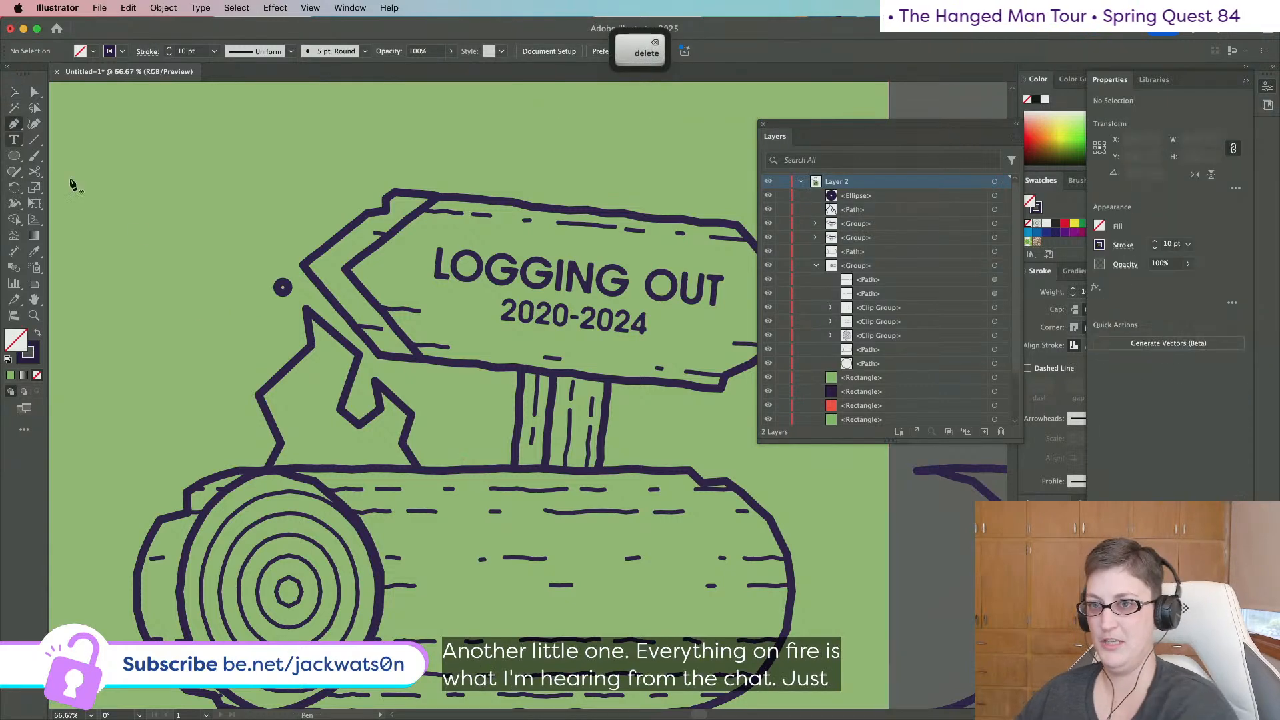
# Draw a small diamond spark beside the flame and reshape its points into a chevron.
pyautogui.moveTo(241, 317)
pyautogui.mouseDown()
pyautogui.moveTo(230, 340)
pyautogui.moveTo(241, 368)
pyautogui.moveTo(251, 321)
pyautogui.mouseUp()
pyautogui.click(242, 318)
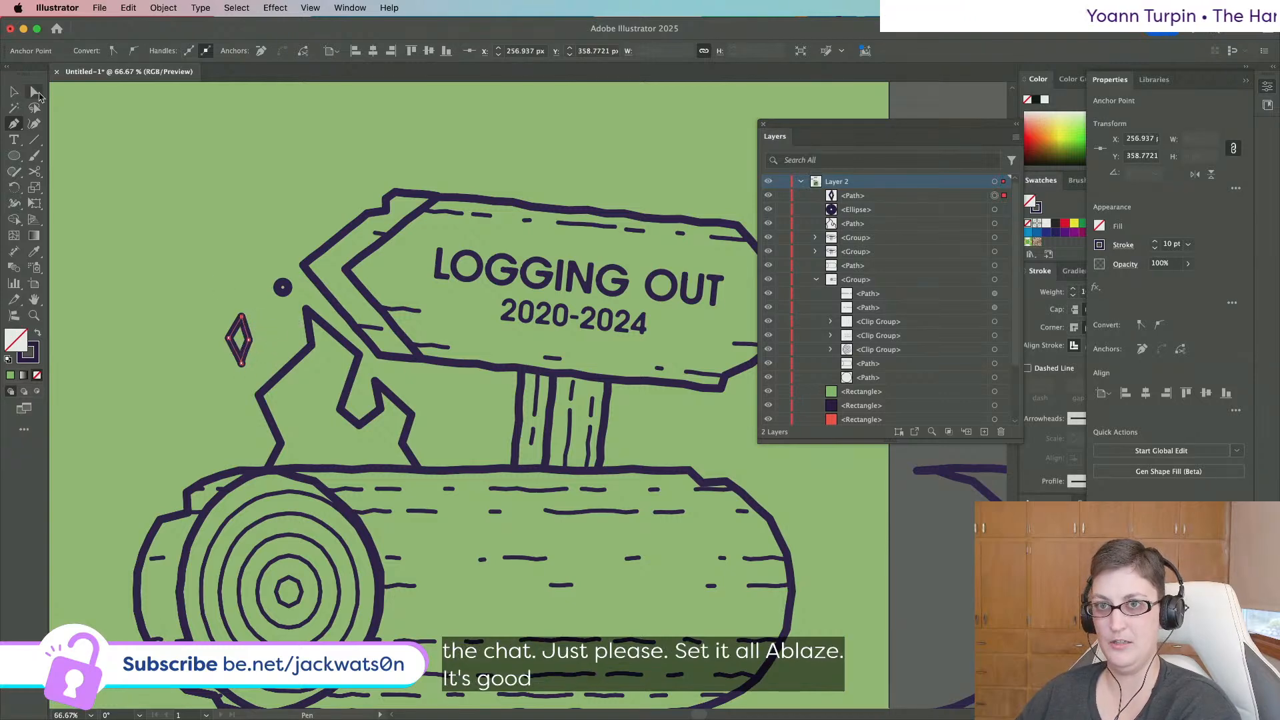
pyautogui.click(38, 94)
pyautogui.moveTo(229, 339); pyautogui.dragTo(246, 316)
pyautogui.moveTo(242, 367); pyautogui.dragTo(245, 369)
pyautogui.press('shift+super+a')
# Select the chevron spark and trial-round its top corner, undoing the change.
pyautogui.press('super+minus')
pyautogui.press('super+equal')
pyautogui.press('super+equal')
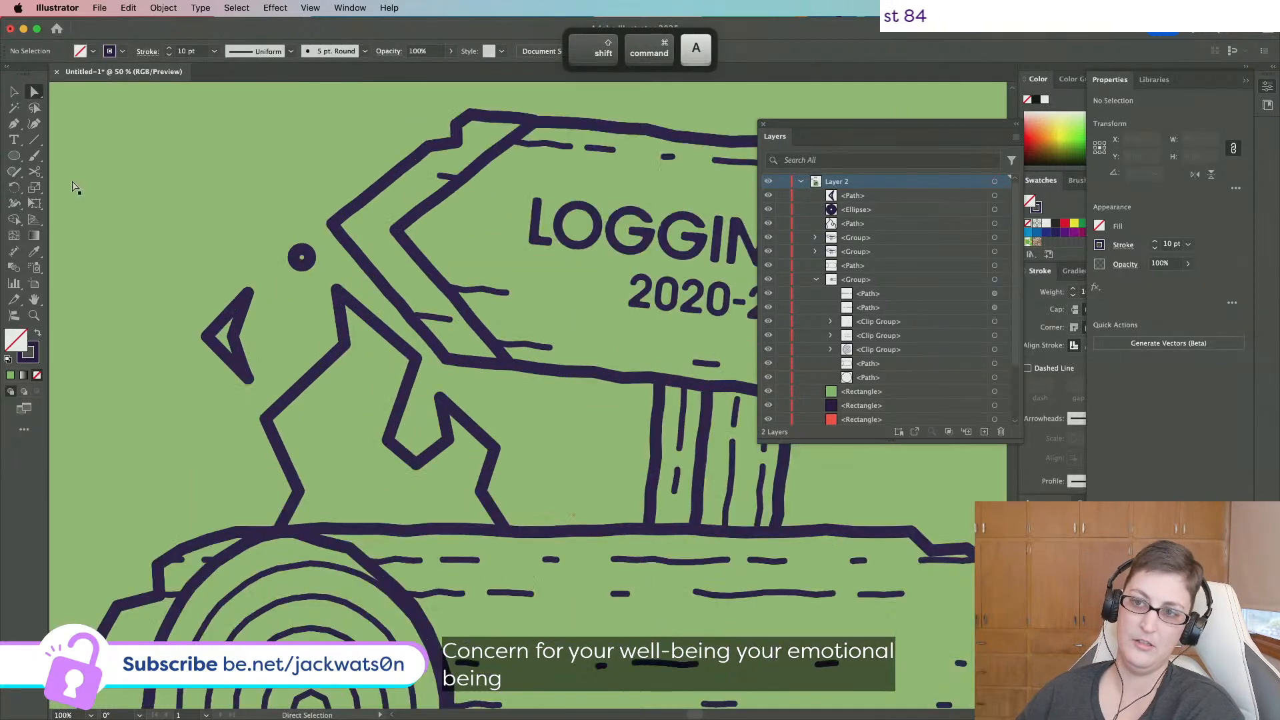
pyautogui.click(14, 92)
pyautogui.click(231, 276)
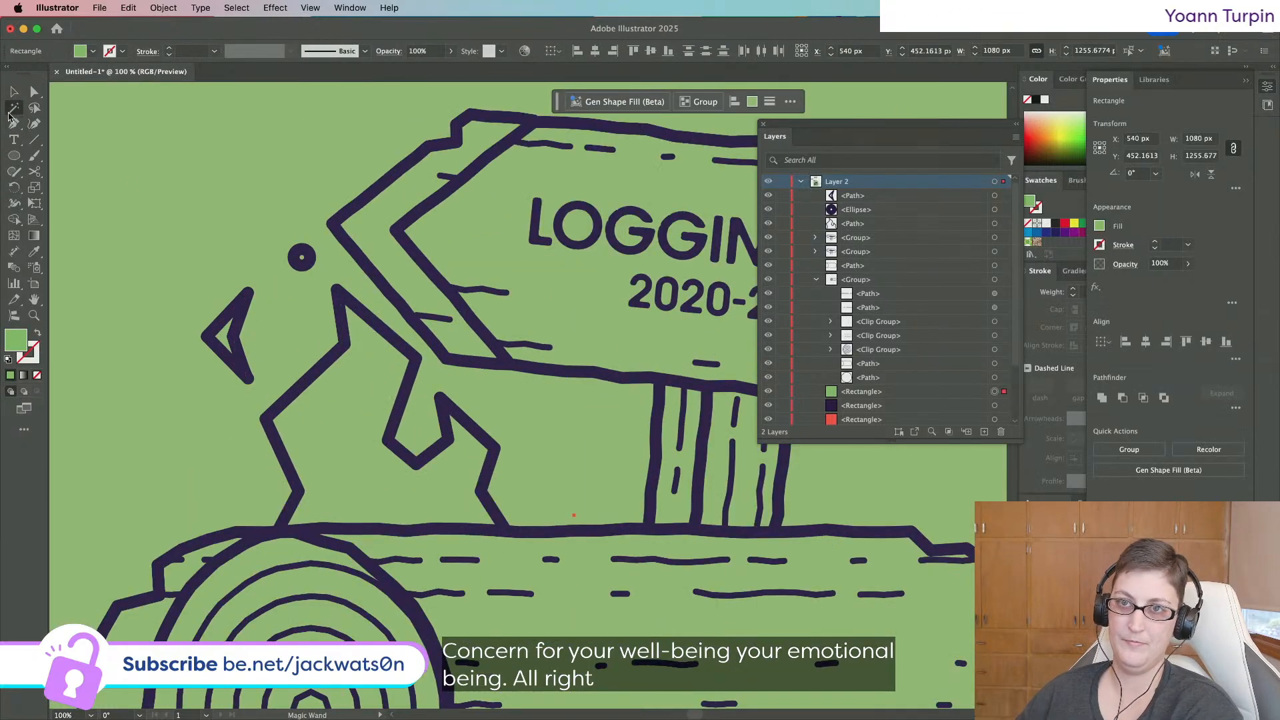
pyautogui.click(241, 307)
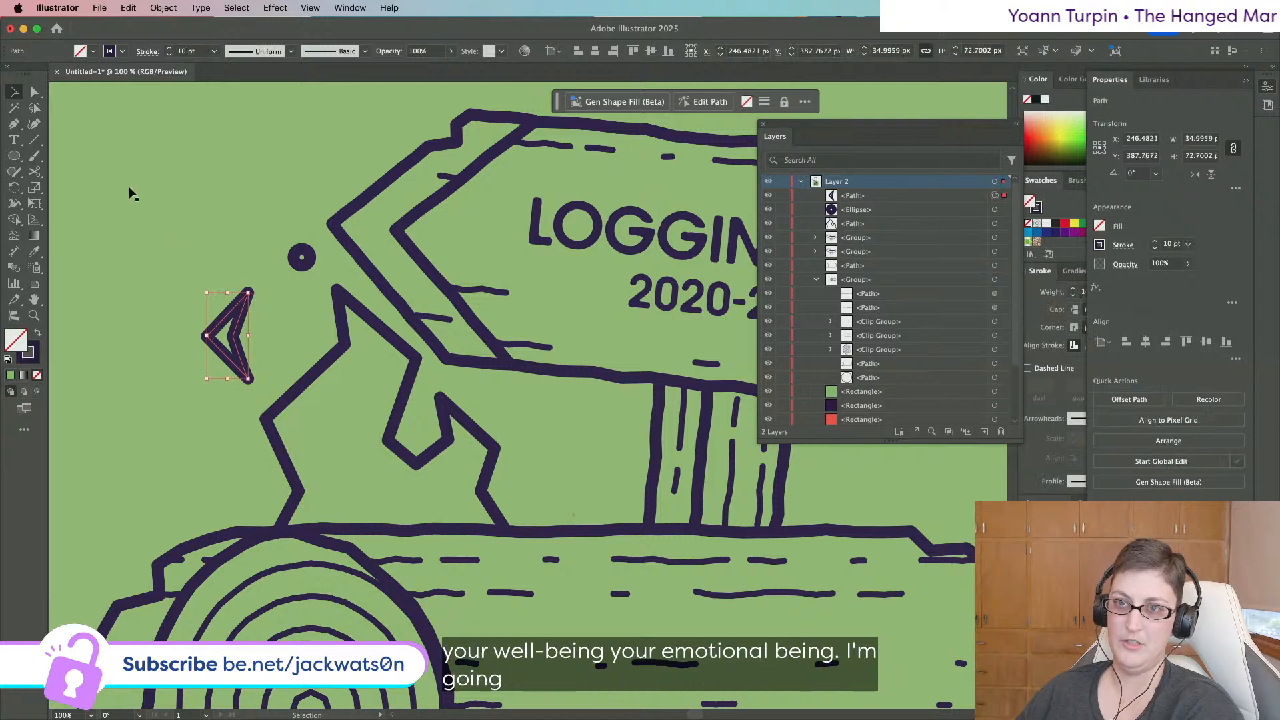
pyautogui.click(34, 92)
pyautogui.moveTo(242, 311); pyautogui.dragTo(244, 312)
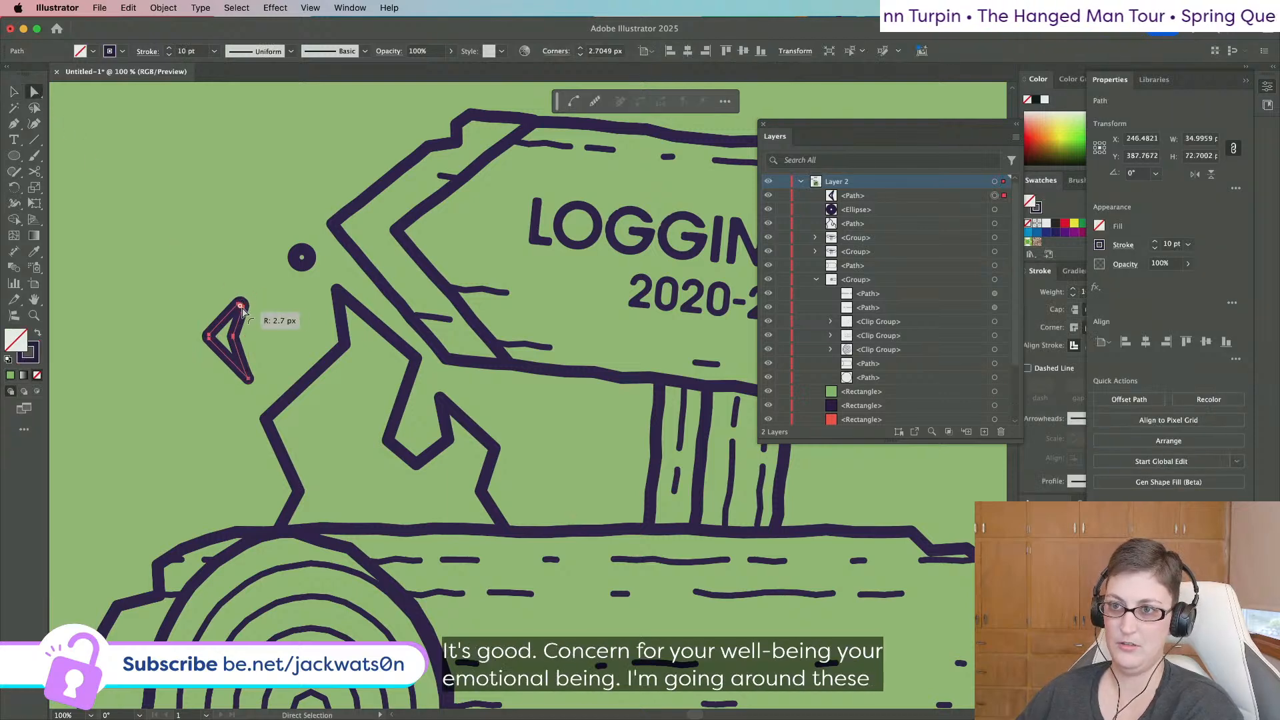
pyautogui.press('super+z')
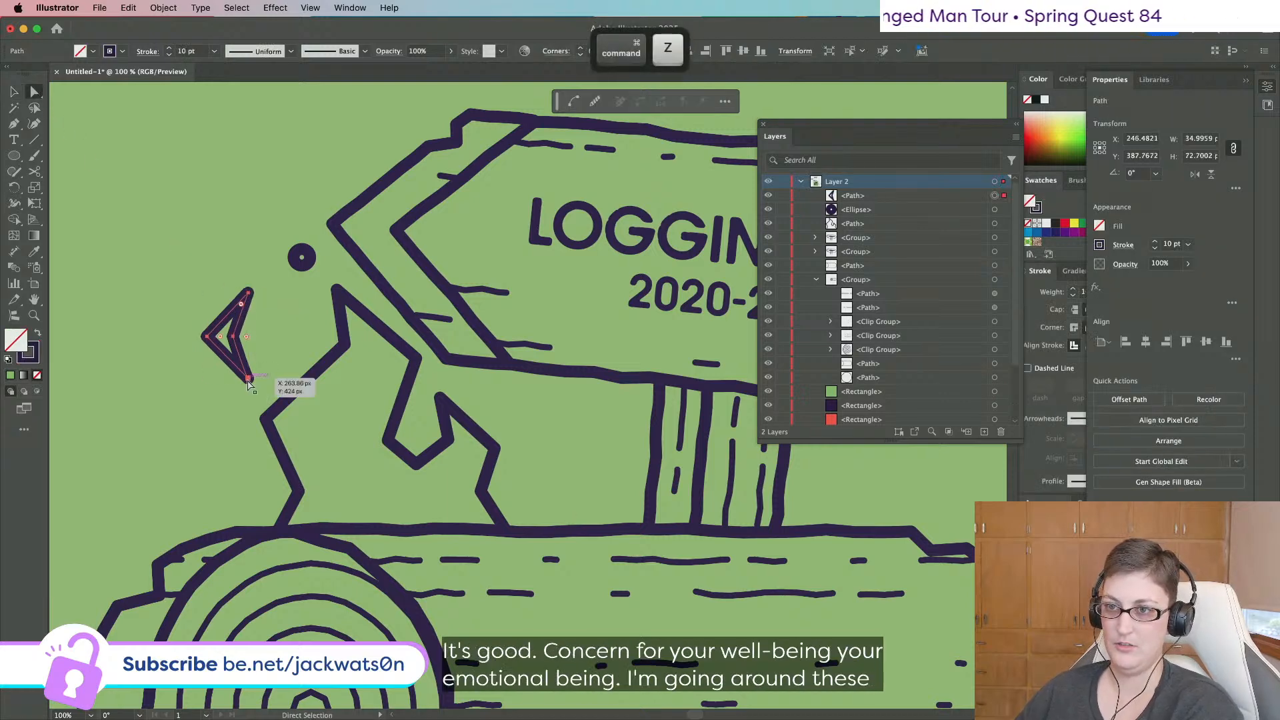
# Keep the chevron's bottom anchor sharp and round its tips into a crescent.
pyautogui.click(248, 380)
pyautogui.moveTo(245, 308); pyautogui.dragTo(272, 337)
pyautogui.click(249, 380)
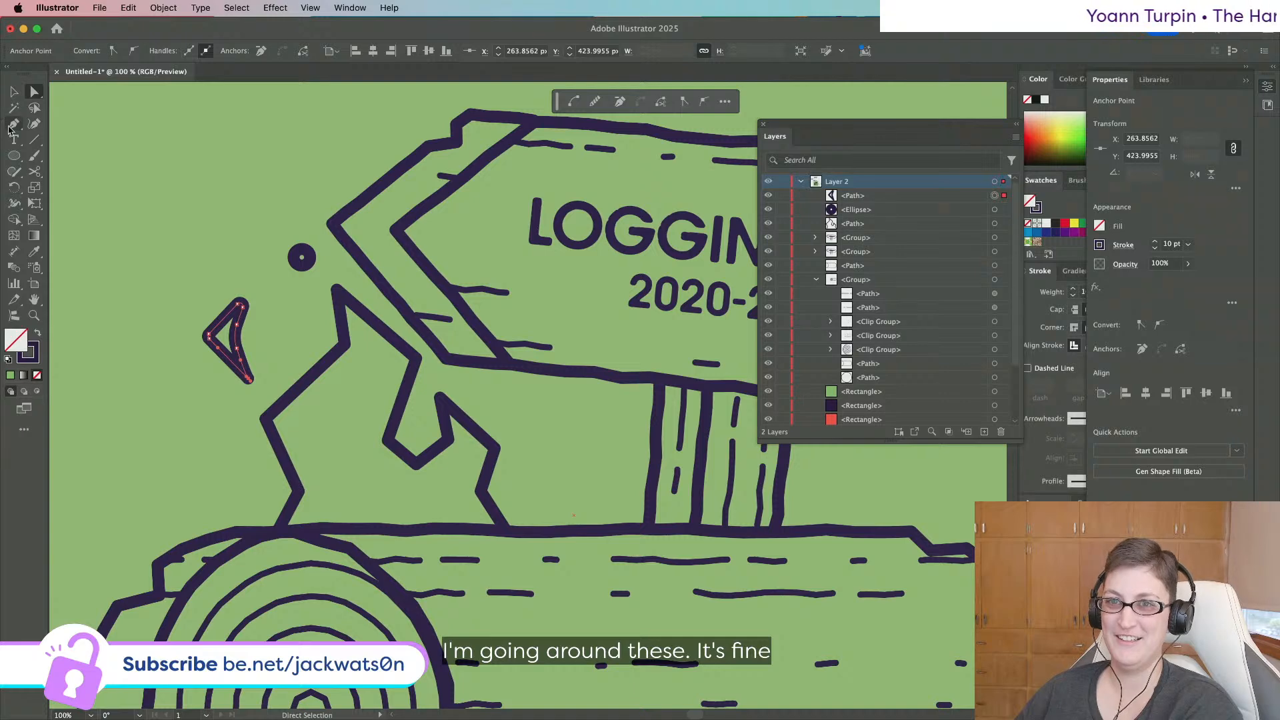
pyautogui.press('super+z')
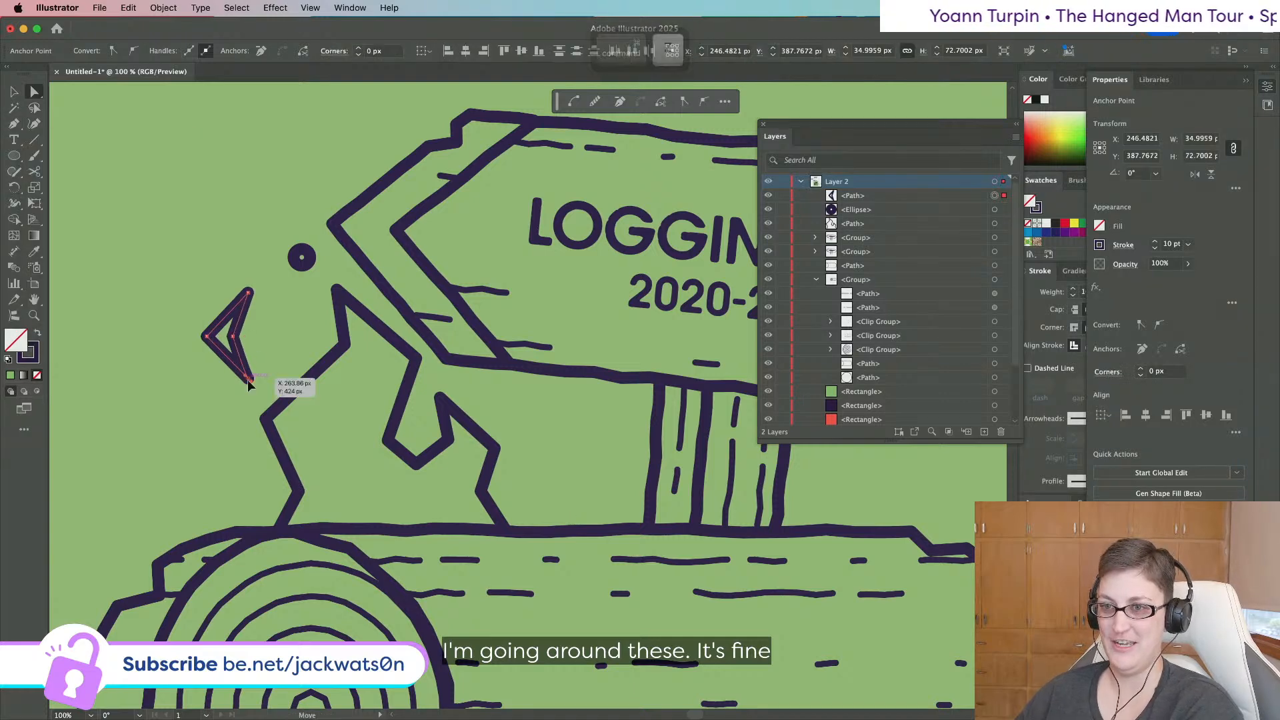
pyautogui.click(249, 379)
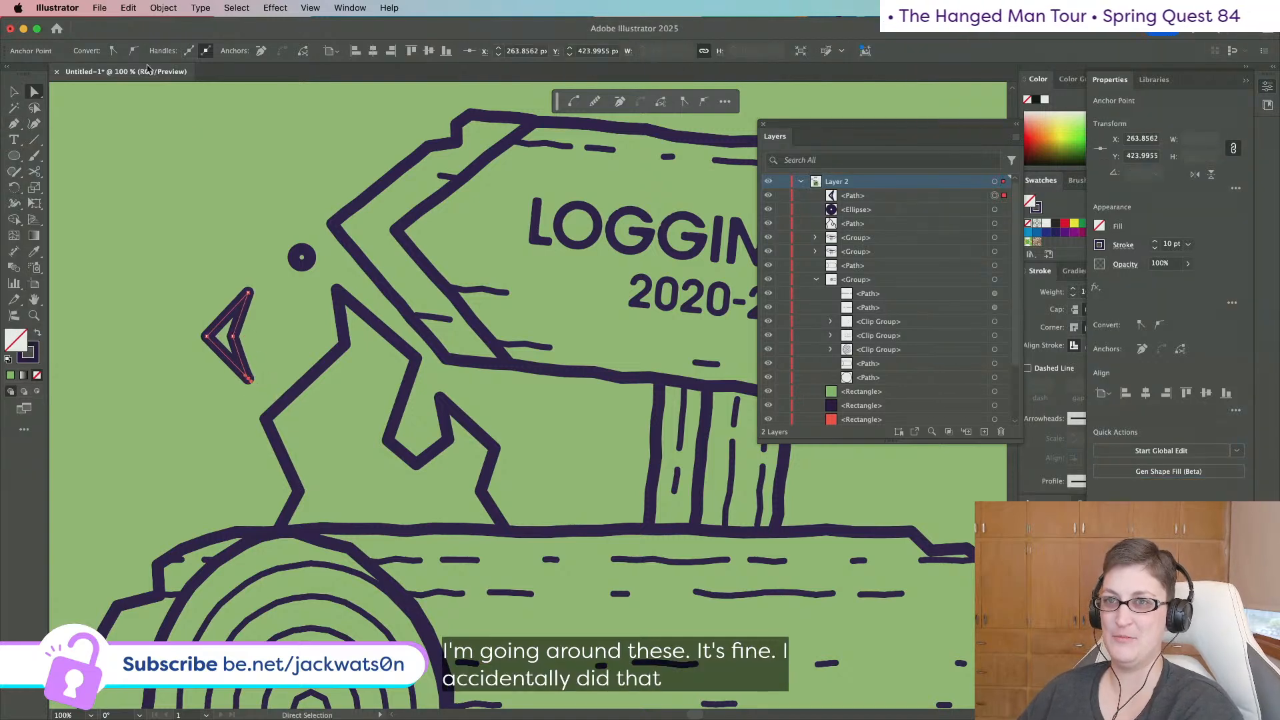
pyautogui.click(112, 53)
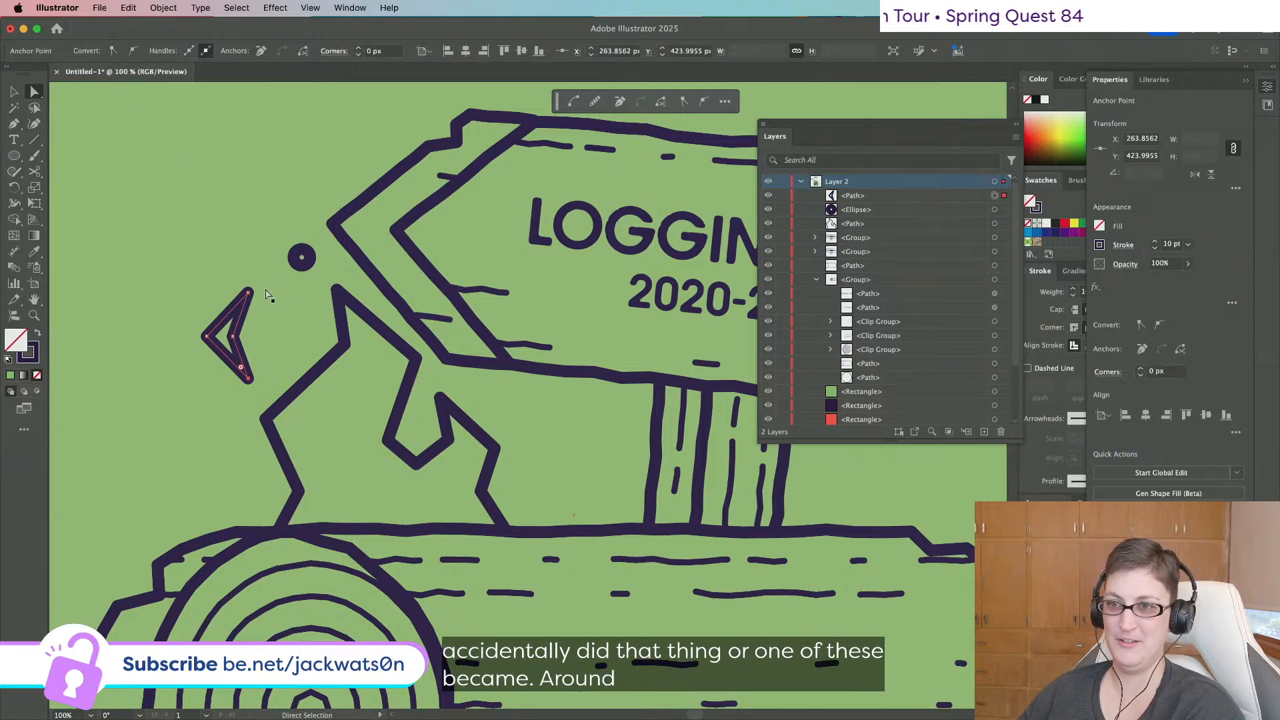
pyautogui.click(241, 371)
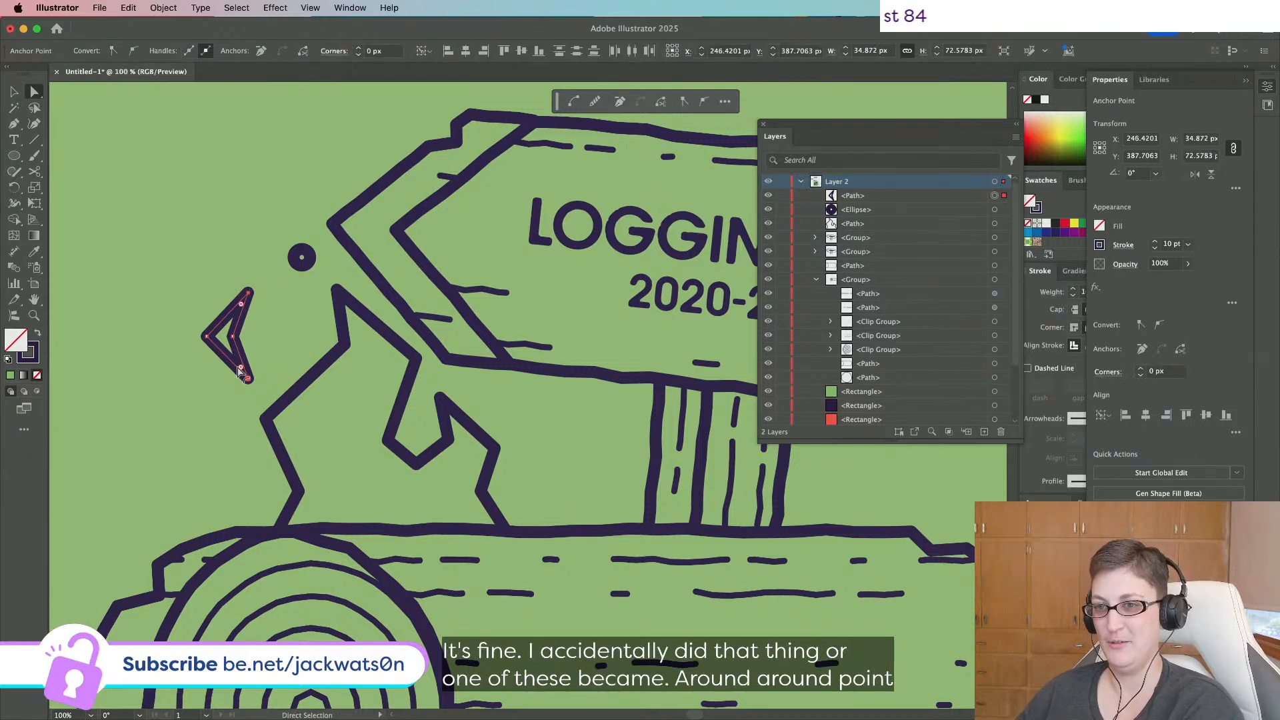
pyautogui.moveTo(240, 368); pyautogui.dragTo(258, 340)
pyautogui.click(233, 337)
pyautogui.keyDown('shift'); pyautogui.click(206, 340); pyautogui.keyUp('shift')
pyautogui.press('super+shift+a')
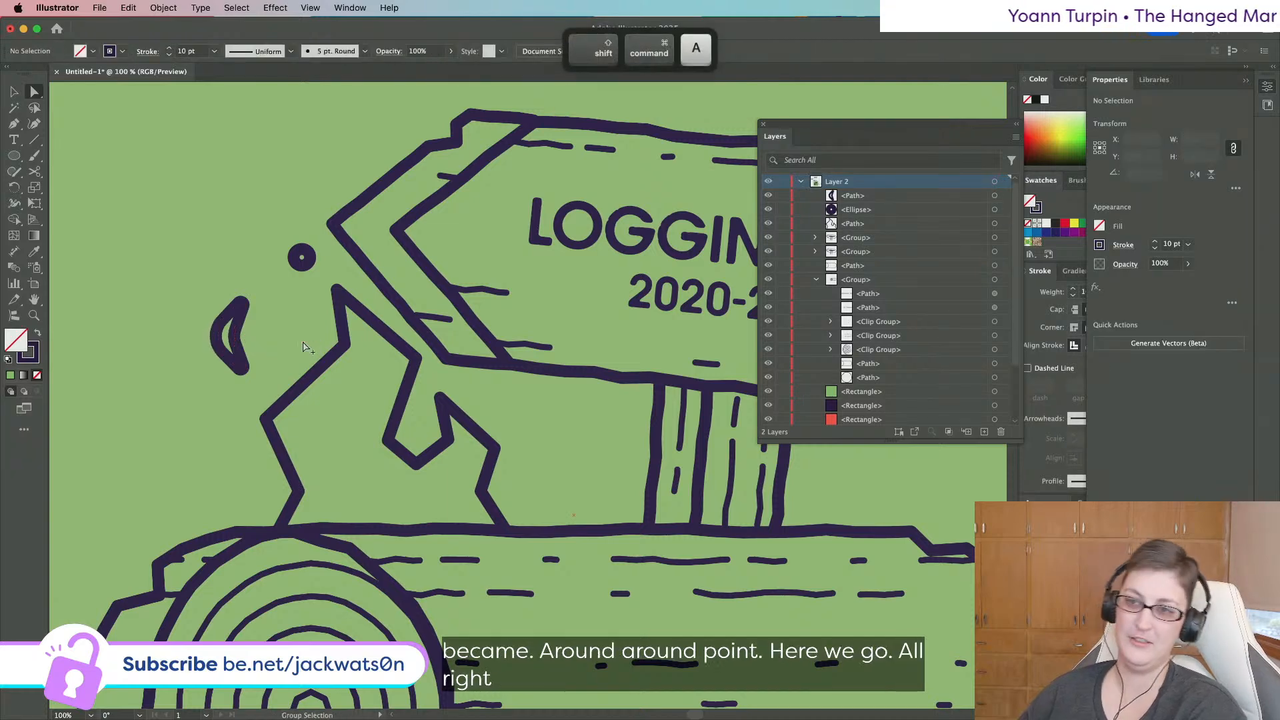
# Move the crescent spark up and right and round its bottom tip.
pyautogui.scroll(-1, 309, 349)
pyautogui.scroll(1, 308, 349)
pyautogui.click(18, 93)
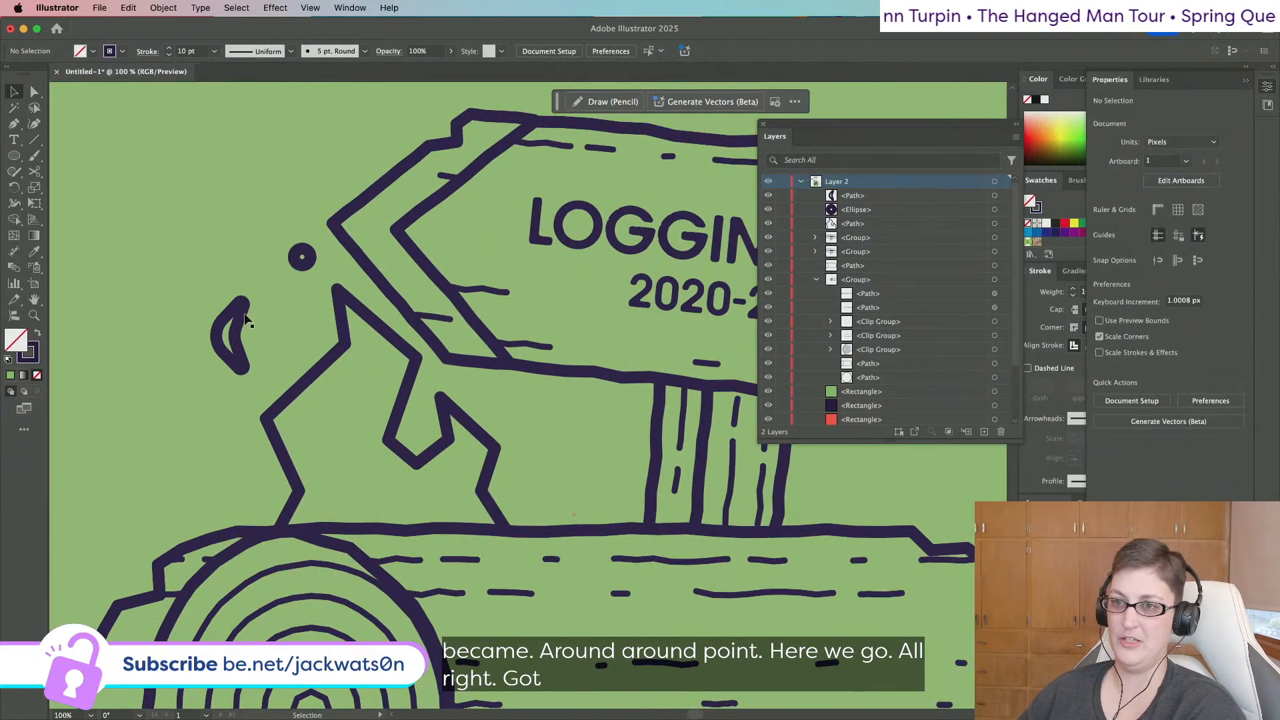
pyautogui.moveTo(245, 305); pyautogui.dragTo(256, 280)
pyautogui.press('a')
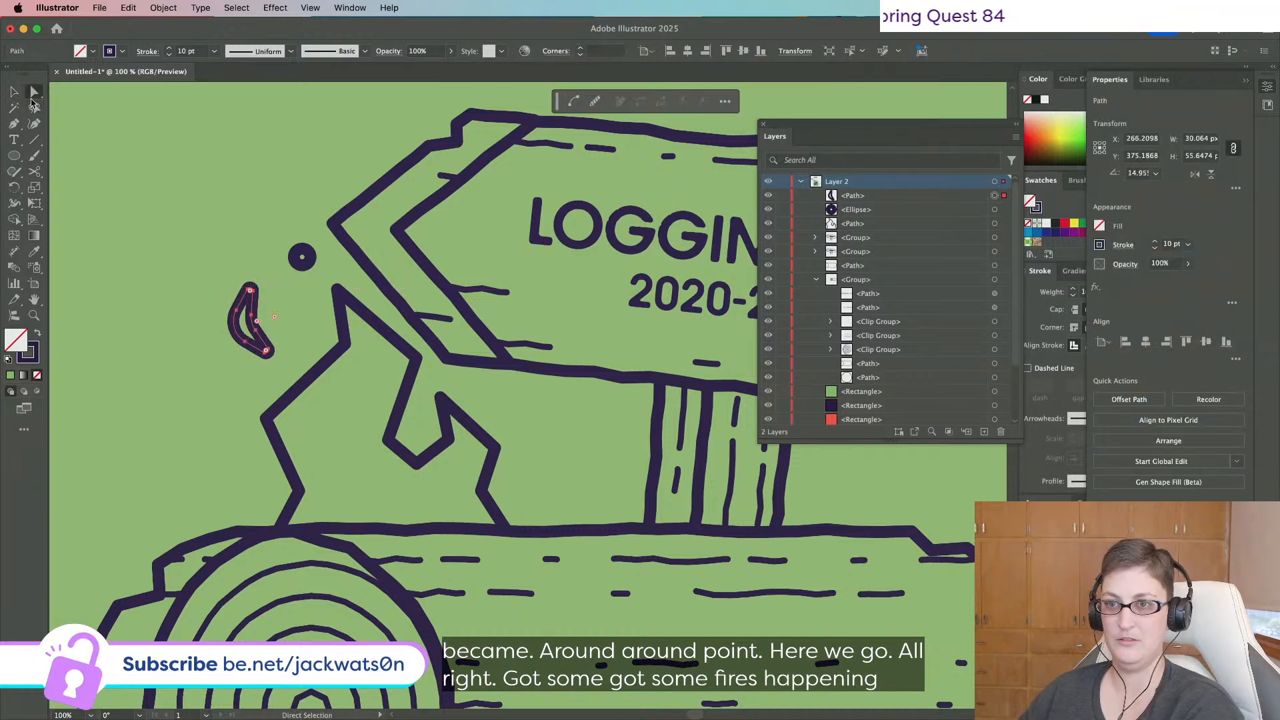
pyautogui.click(249, 290)
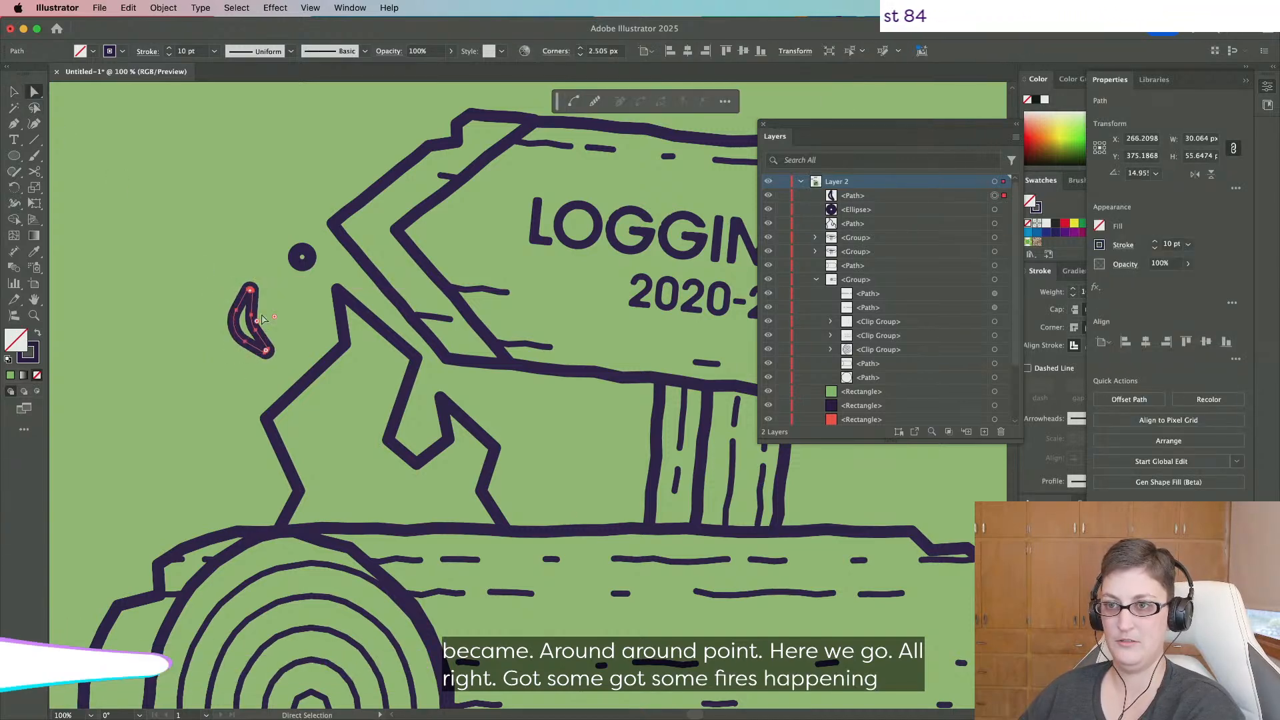
pyautogui.click(266, 352)
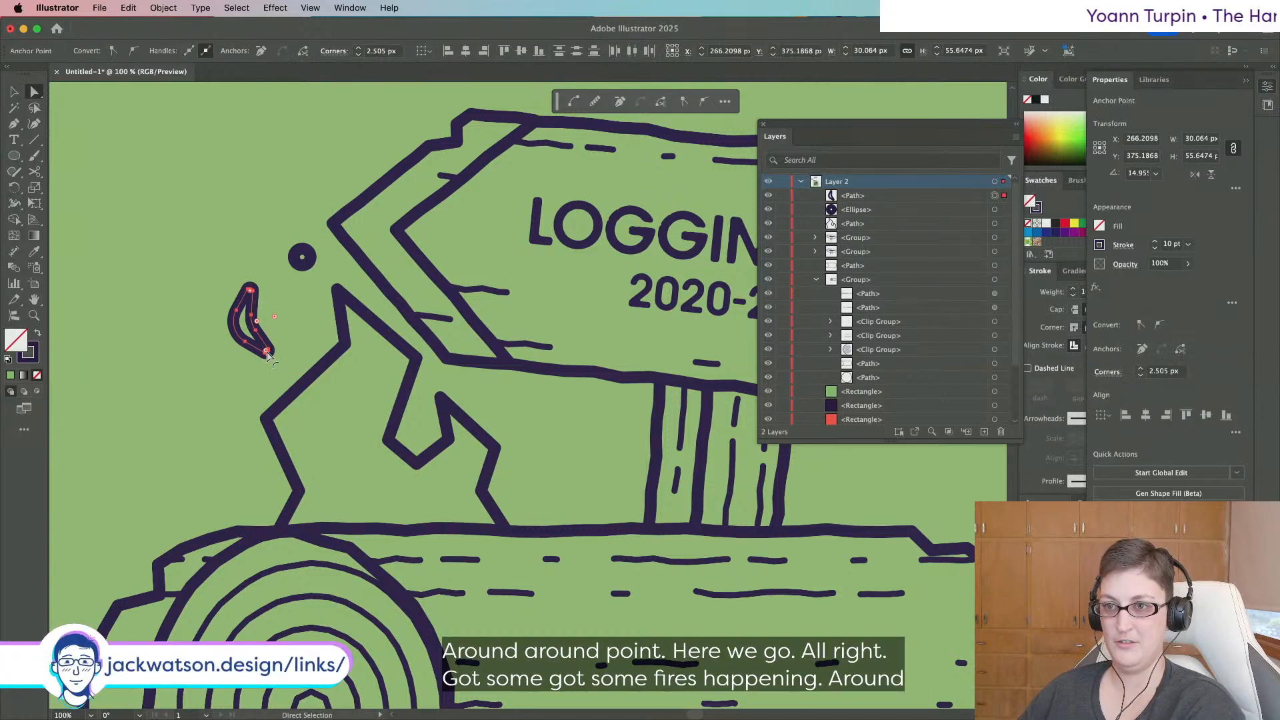
pyautogui.moveTo(267, 355); pyautogui.dragTo(258, 349)
pyautogui.click(309, 365)
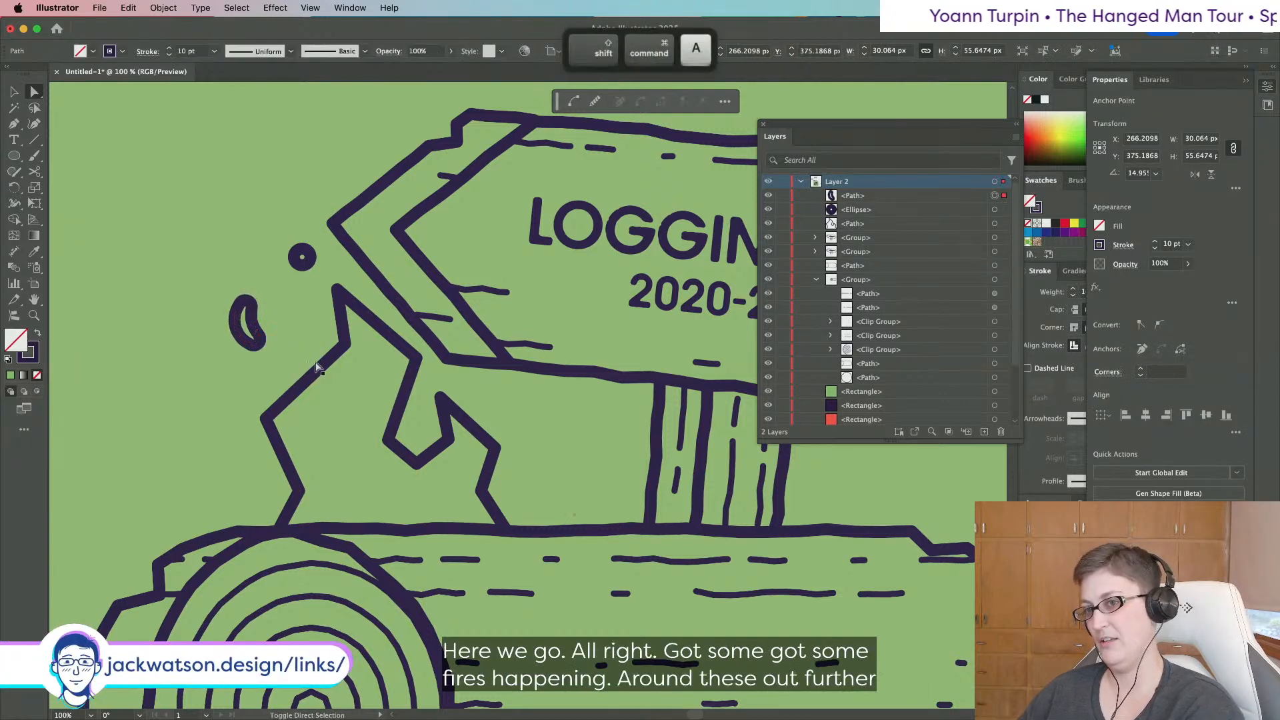
pyautogui.scroll(-3, 310, 366)
pyautogui.scroll(1, 319, 365)
pyautogui.click(328, 316)
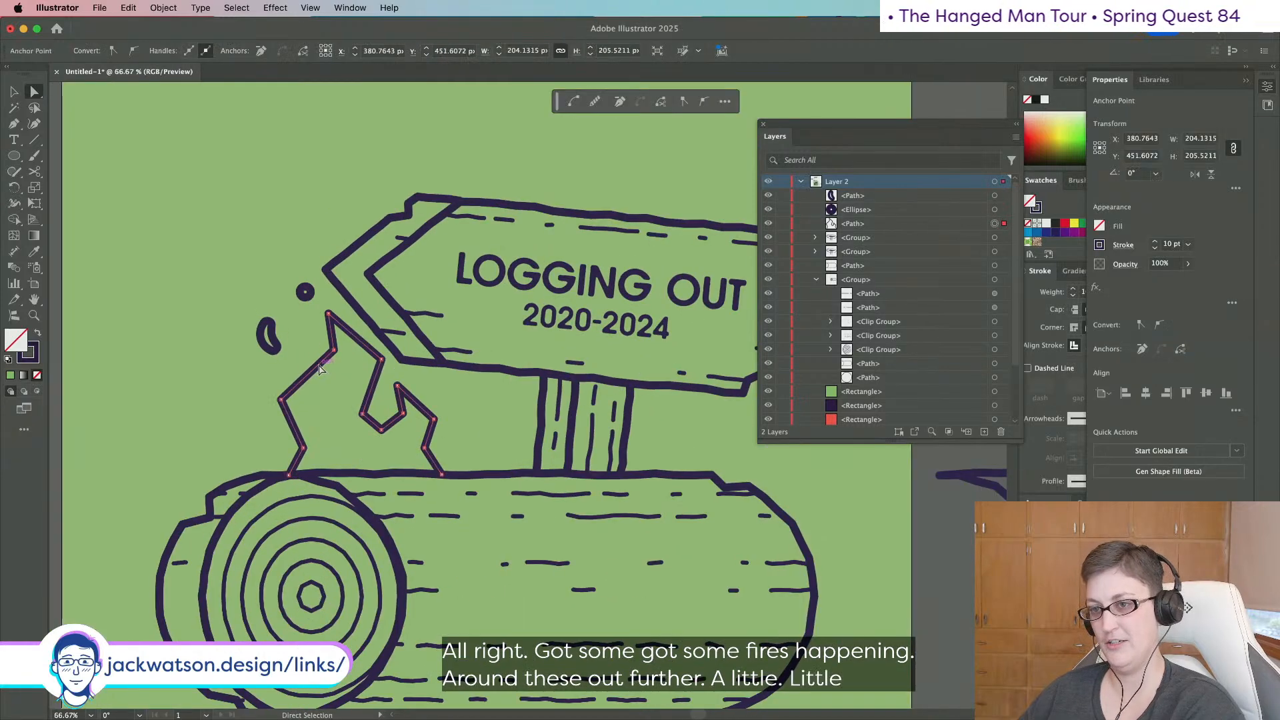
# Isolate the flame path and round its inner notch, undoing stray roundings.
pyautogui.rightClick(333, 319)
pyautogui.click(400, 403)
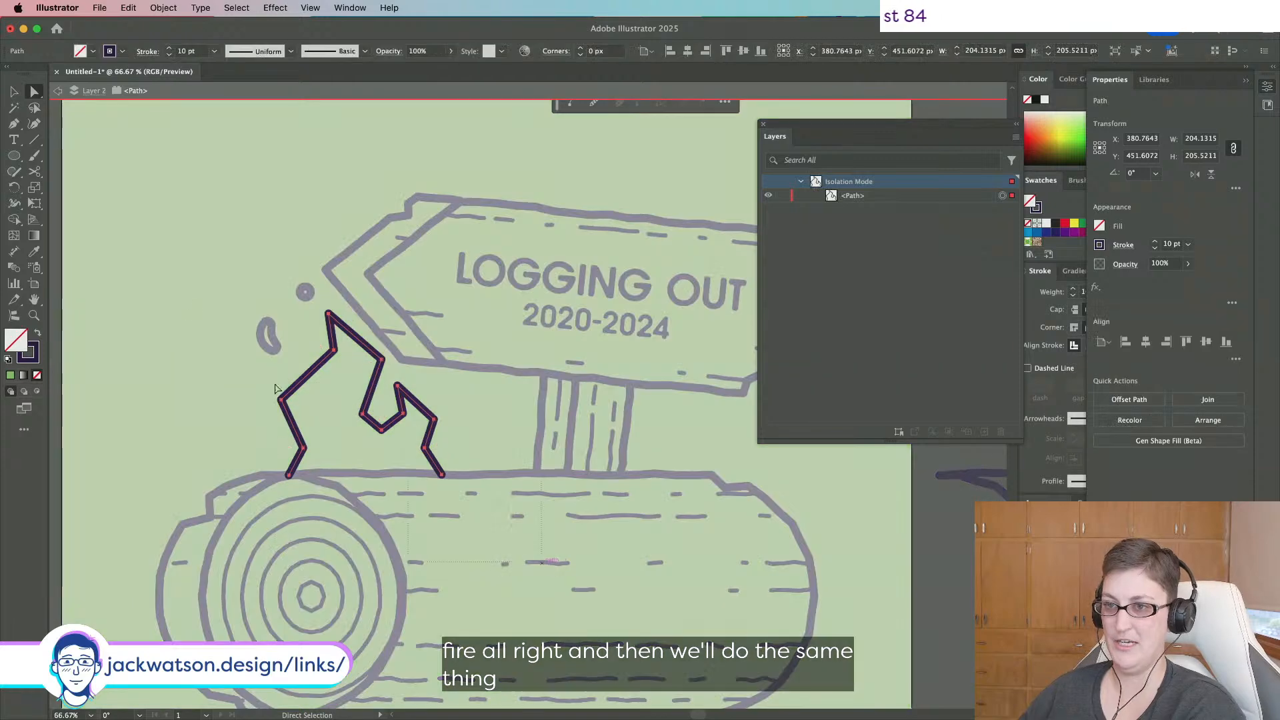
pyautogui.moveTo(490, 520); pyautogui.dragTo(282, 451)
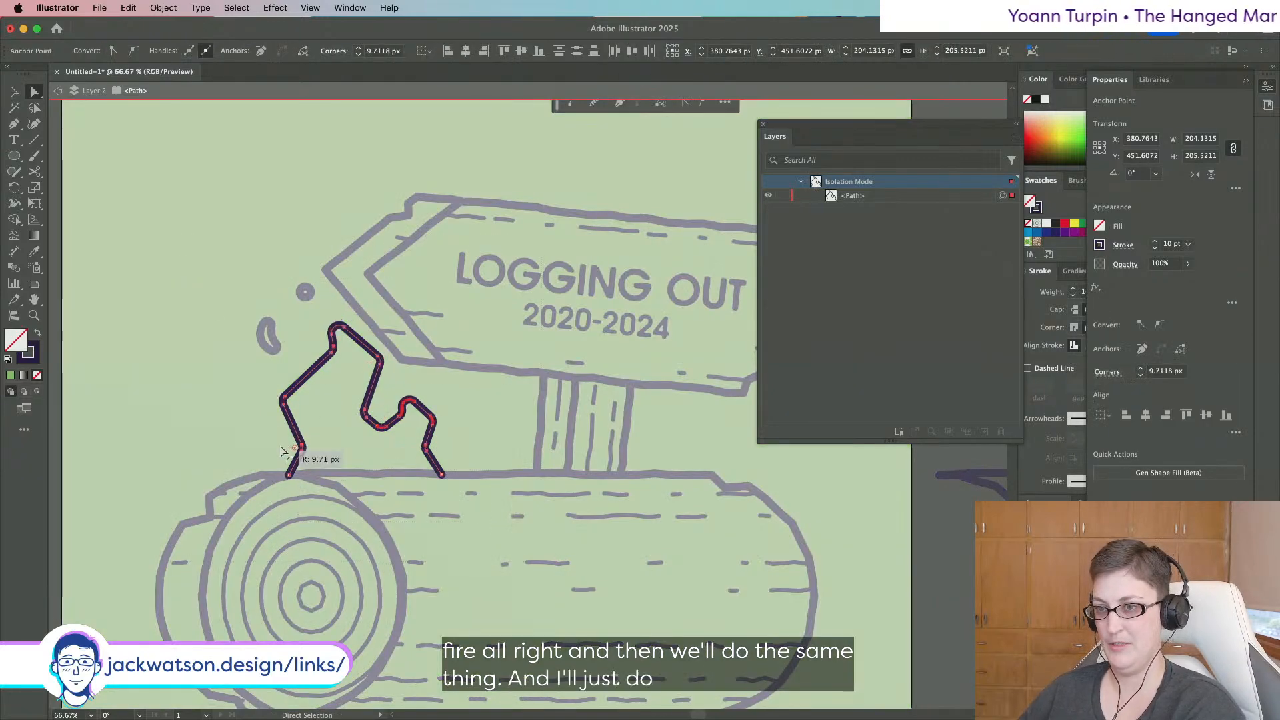
pyautogui.press('super+z')
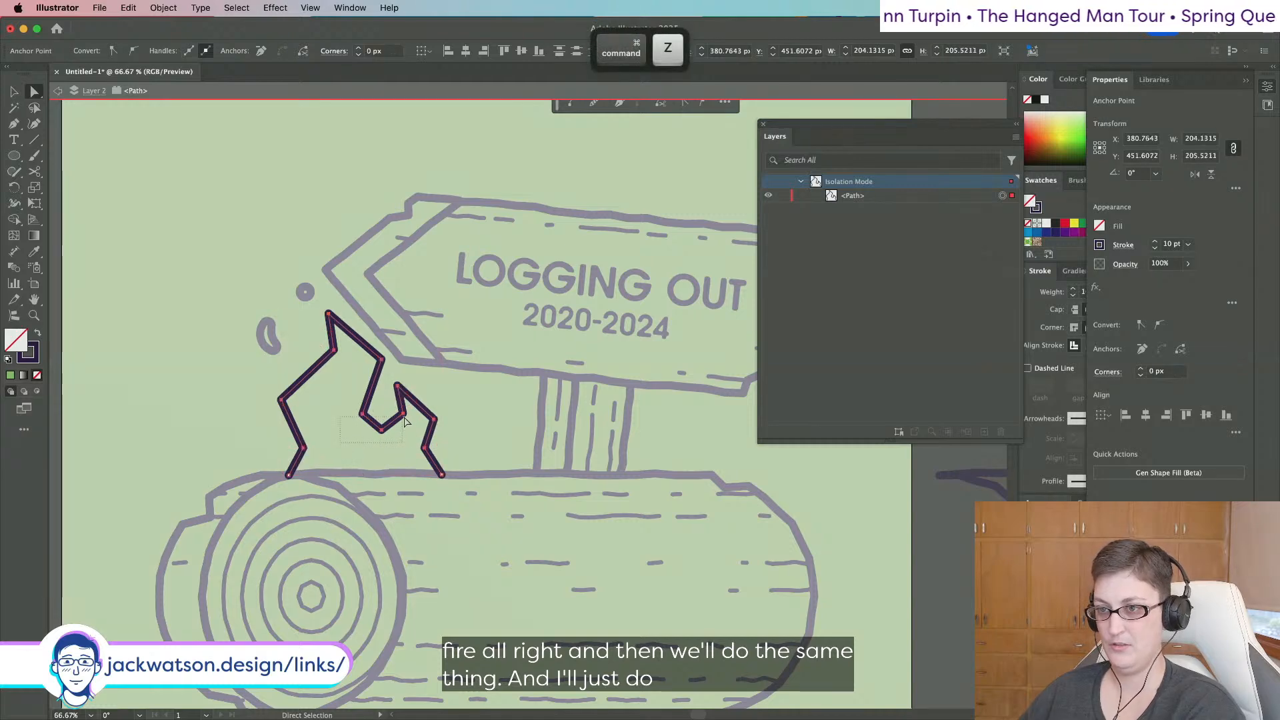
pyautogui.moveTo(405, 419); pyautogui.dragTo(404, 418)
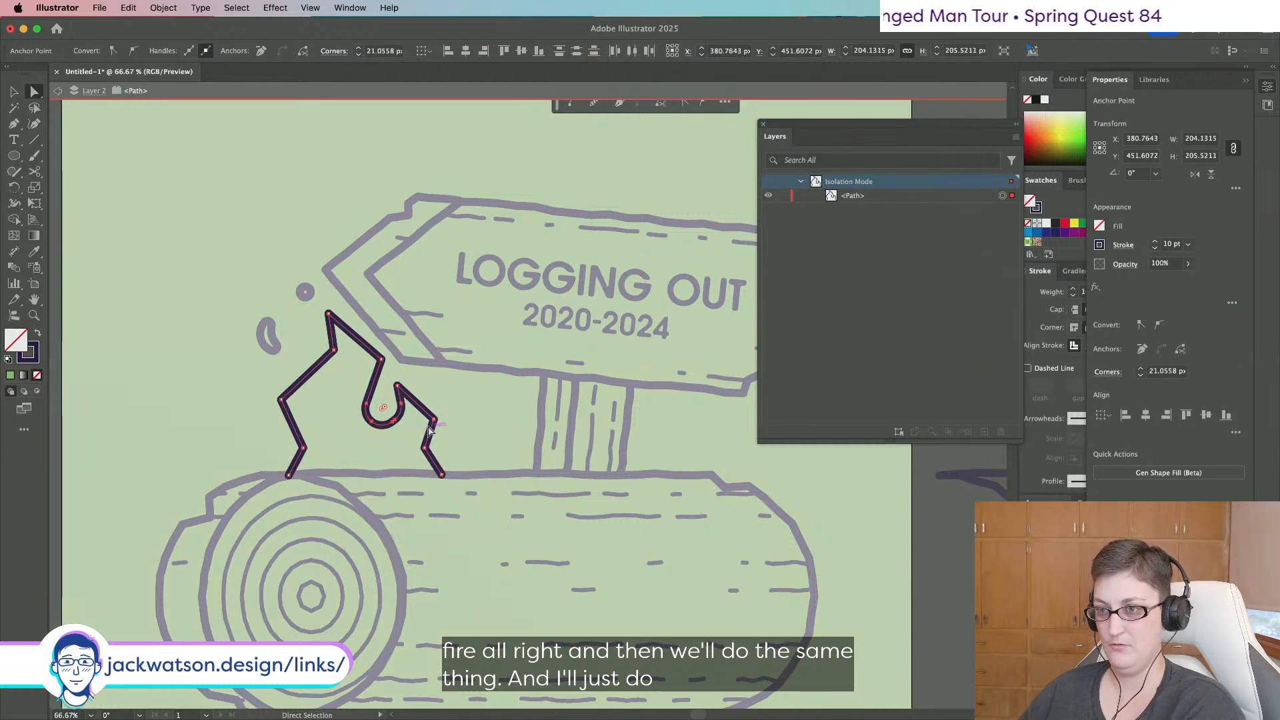
pyautogui.press('super+z')
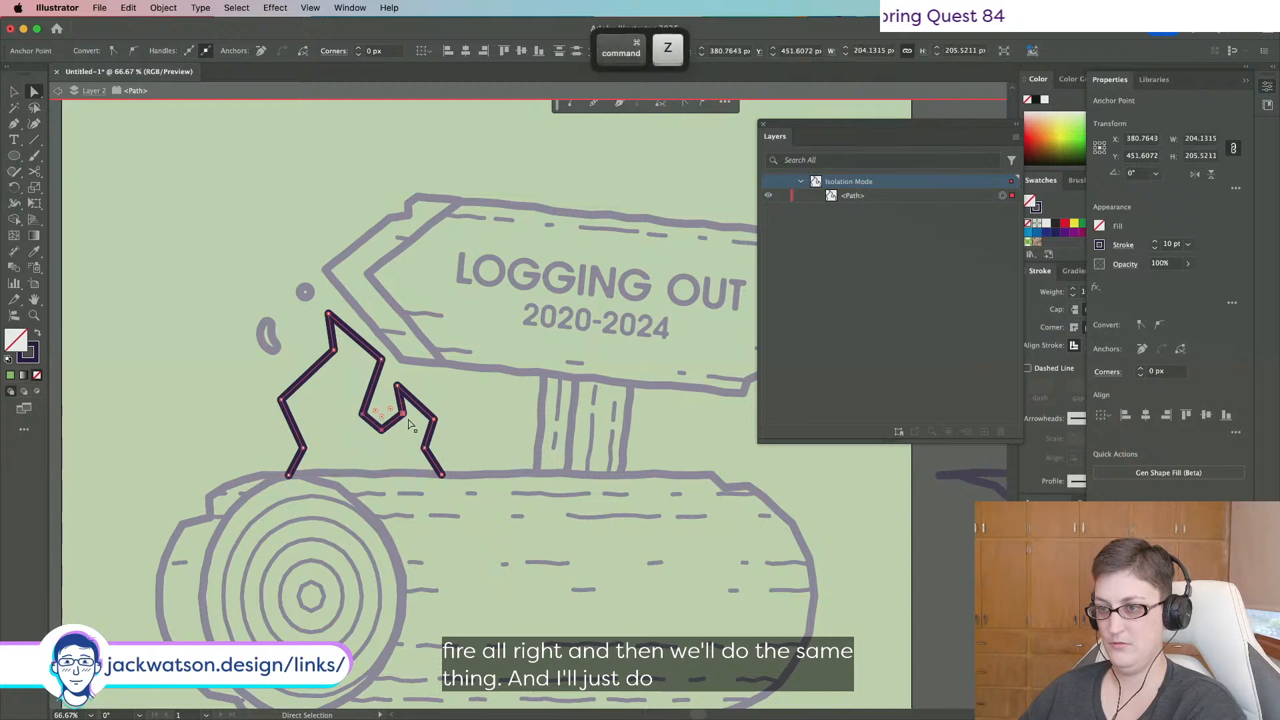
pyautogui.moveTo(393, 413); pyautogui.dragTo(408, 427)
# Round the flame's top peak, left corner, right inner corner and right peak.
pyautogui.click(432, 424)
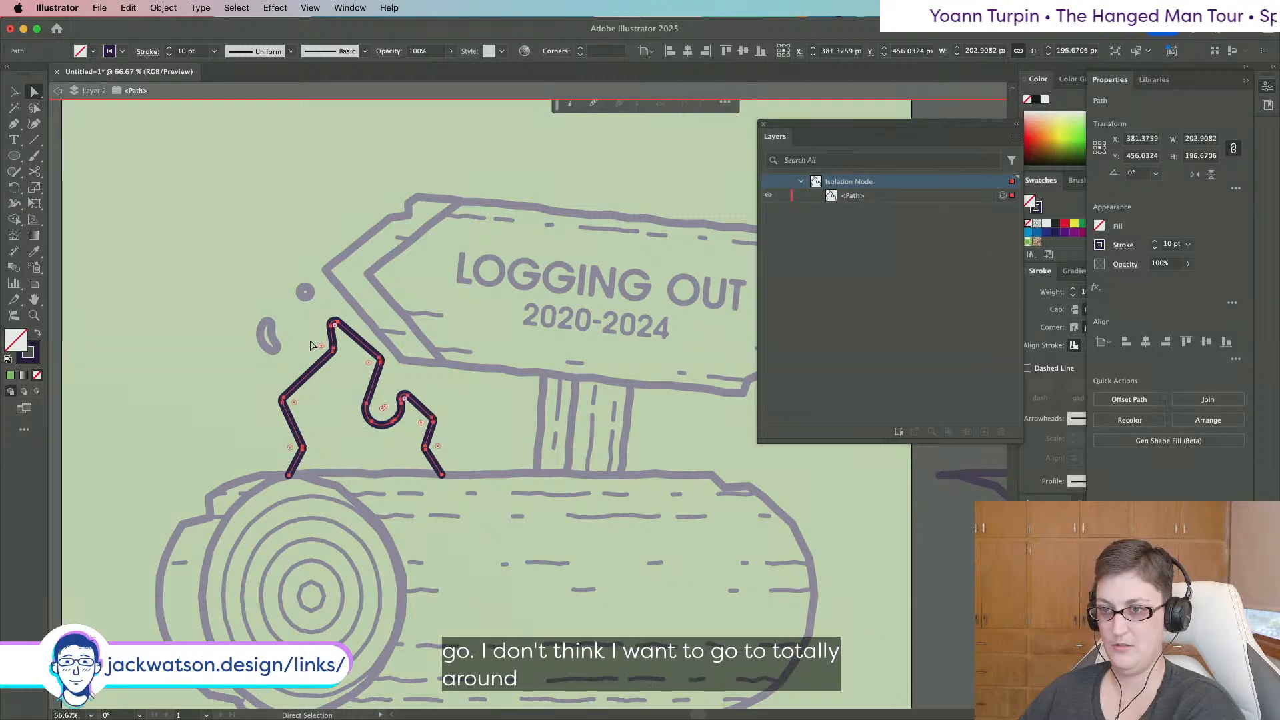
pyautogui.click(335, 354)
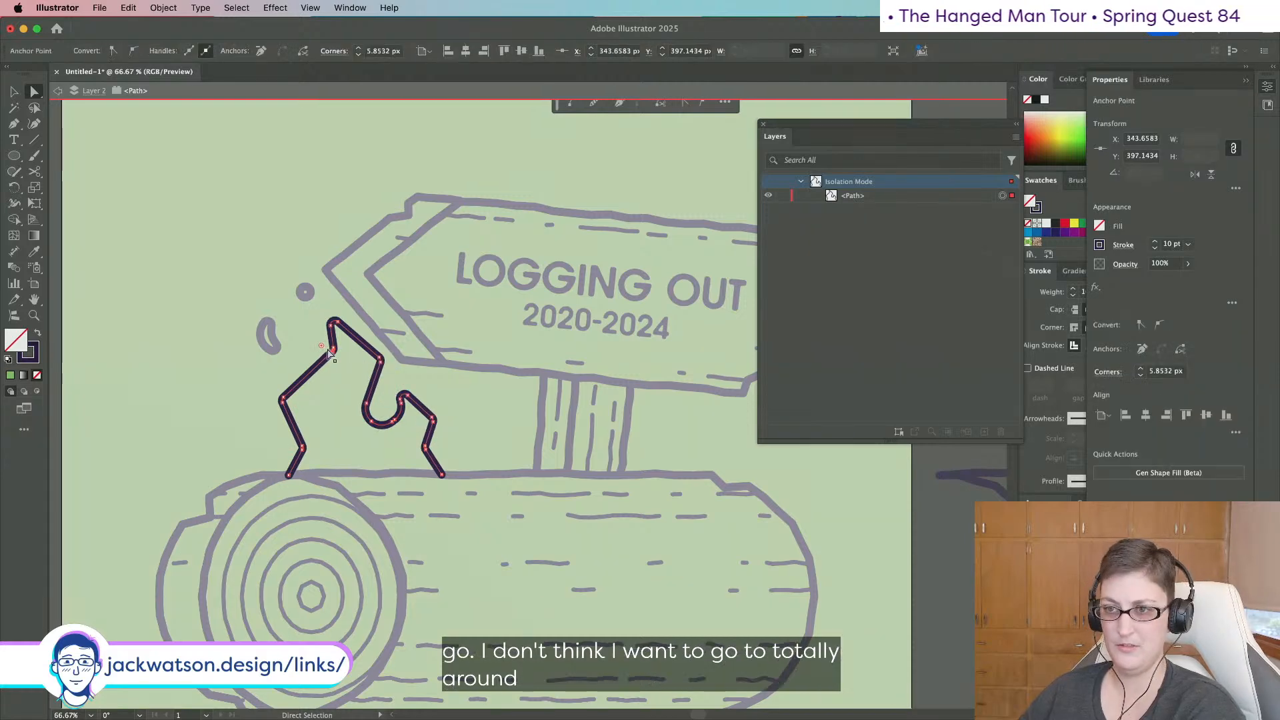
pyautogui.moveTo(321, 346); pyautogui.dragTo(316, 347)
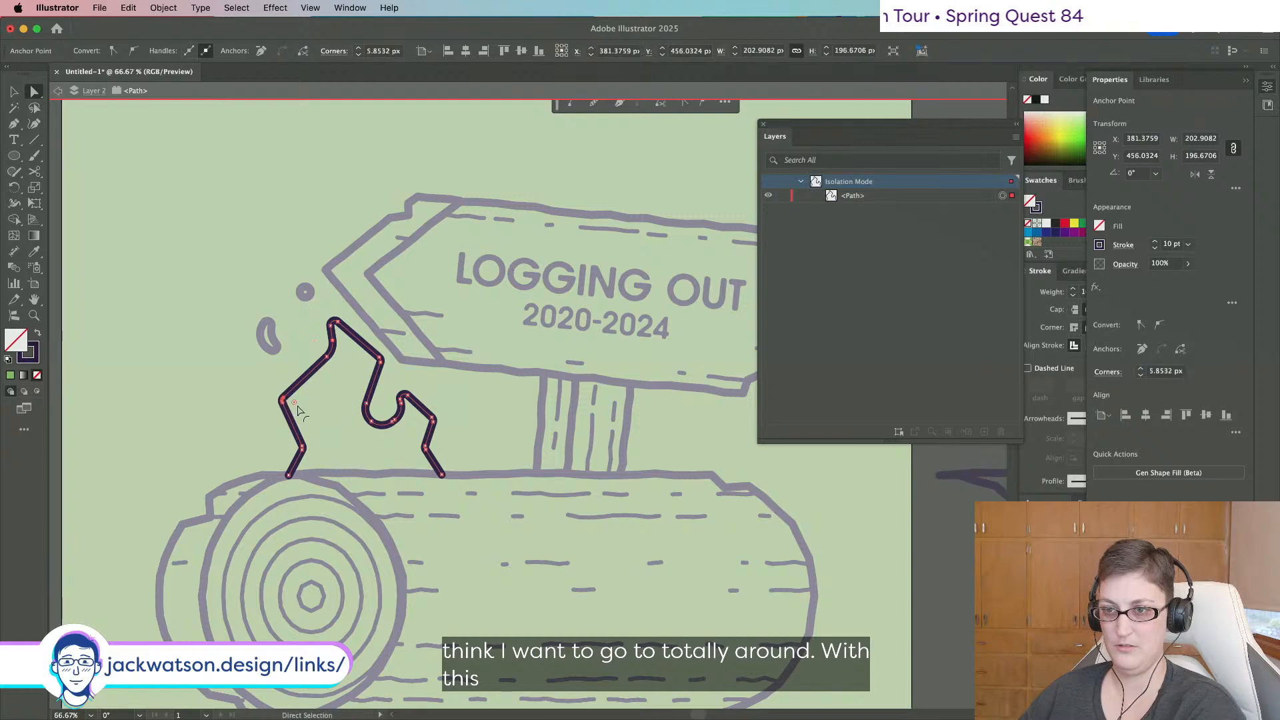
pyautogui.click(293, 402)
pyautogui.moveTo(308, 408); pyautogui.dragTo(308, 408)
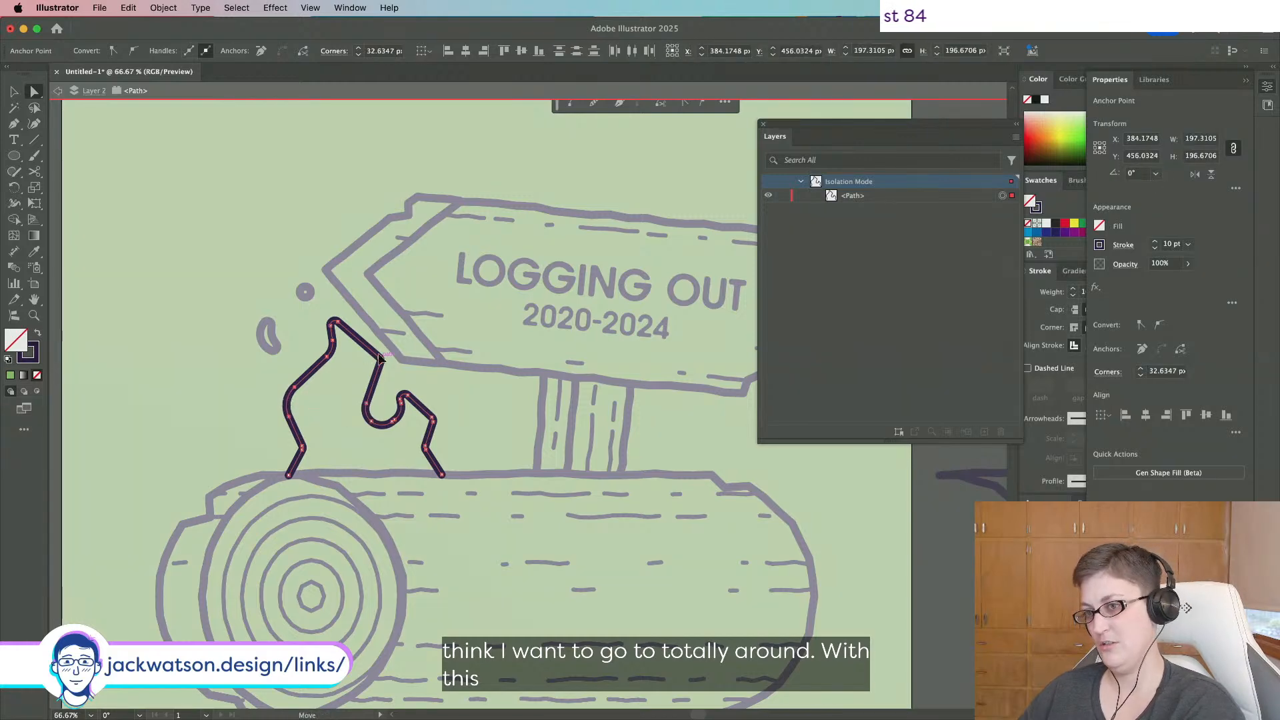
pyautogui.click(373, 363)
pyautogui.moveTo(365, 364); pyautogui.dragTo(364, 365)
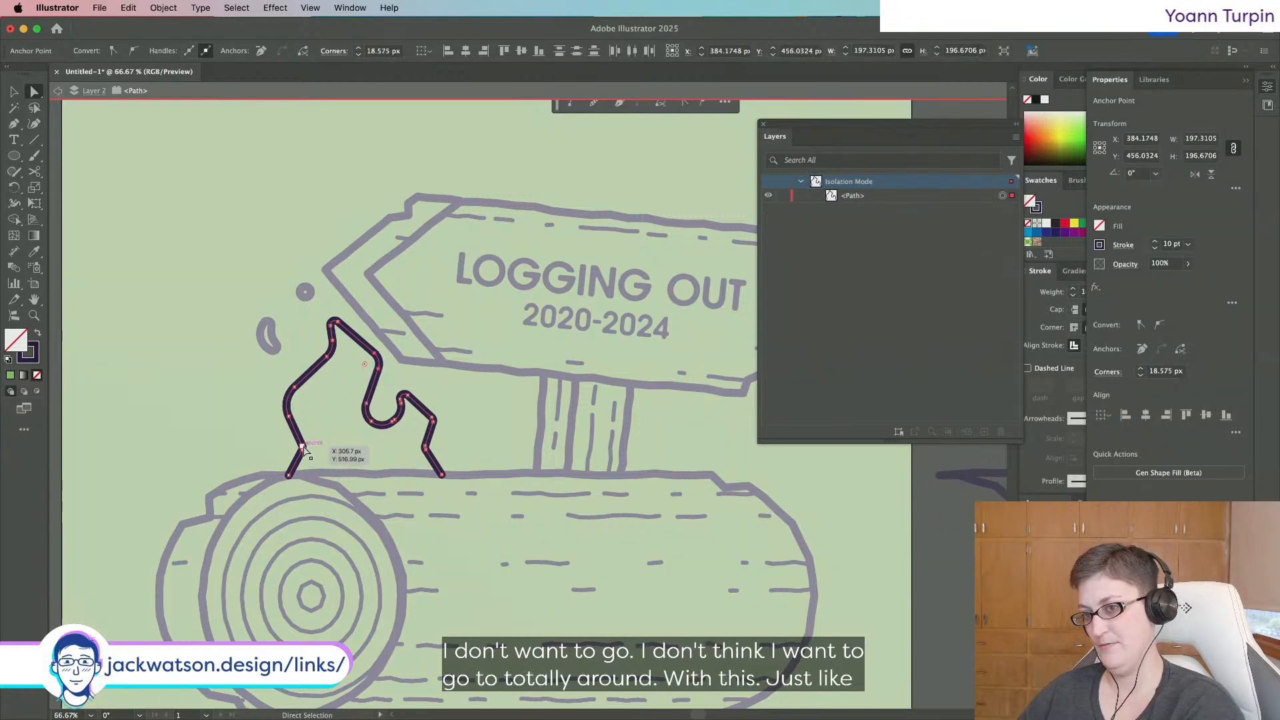
pyautogui.click(433, 419)
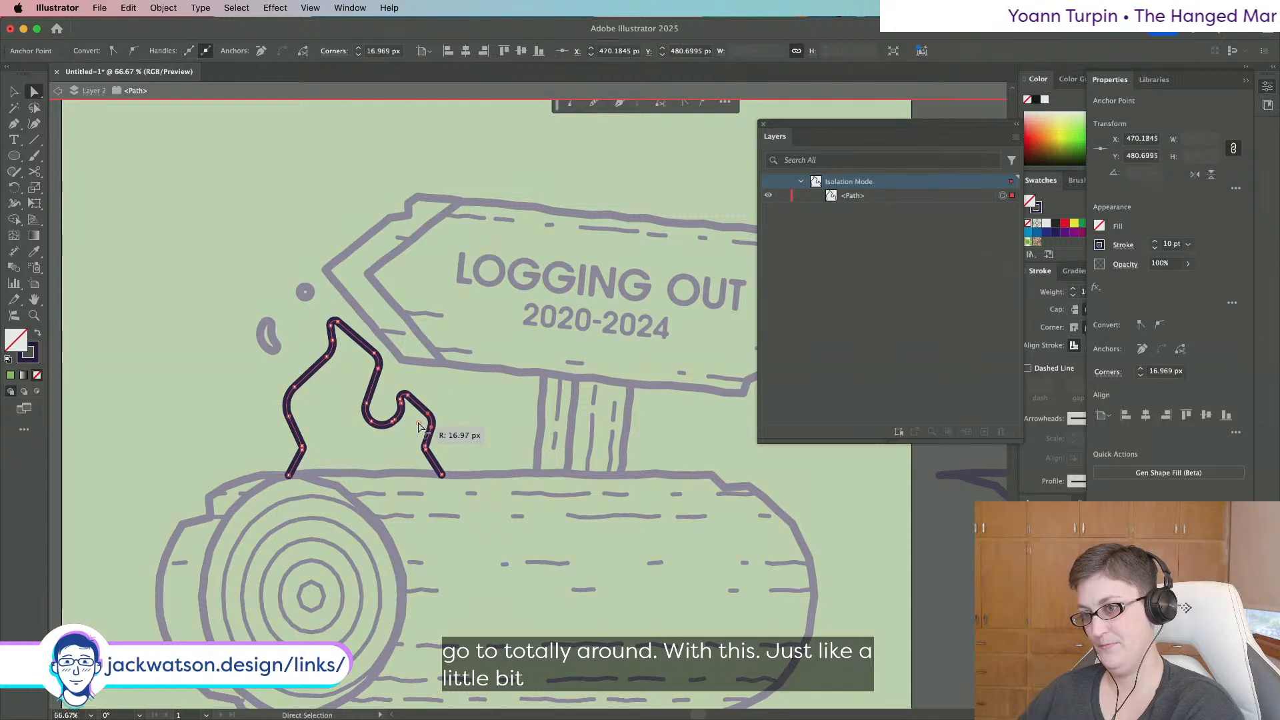
pyautogui.moveTo(419, 424); pyautogui.dragTo(418, 425)
pyautogui.click(507, 431)
pyautogui.scroll(-1, 506, 430)
pyautogui.scroll(1, 506, 432)
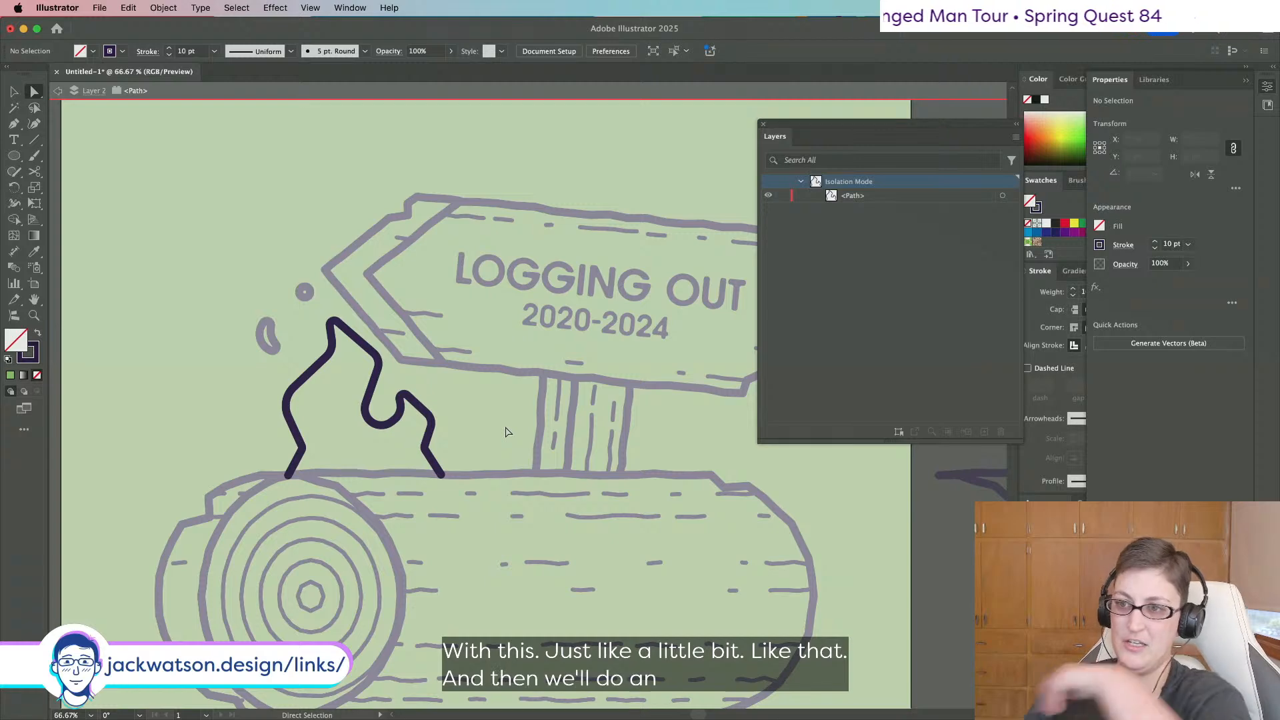
pyautogui.click(14, 91)
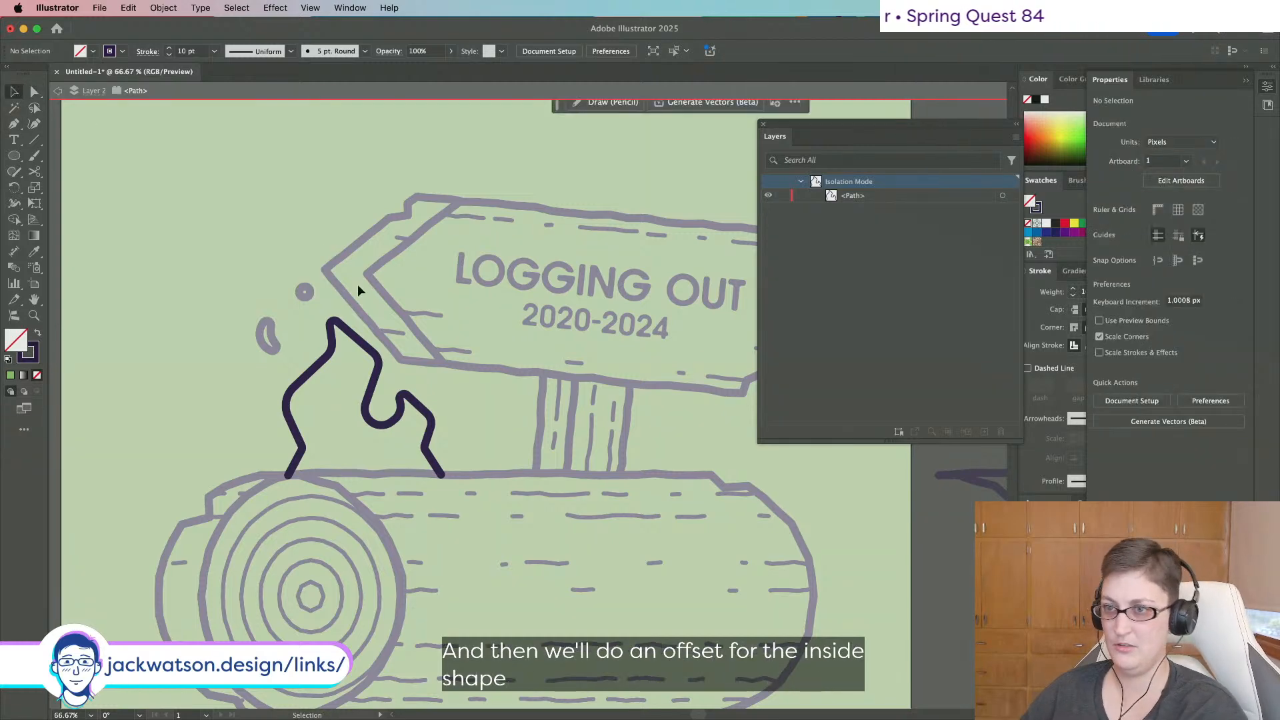
# Create a -30 px Offset Path copy inside the flame outline.
pyautogui.click(353, 341)
pyautogui.click(163, 8)
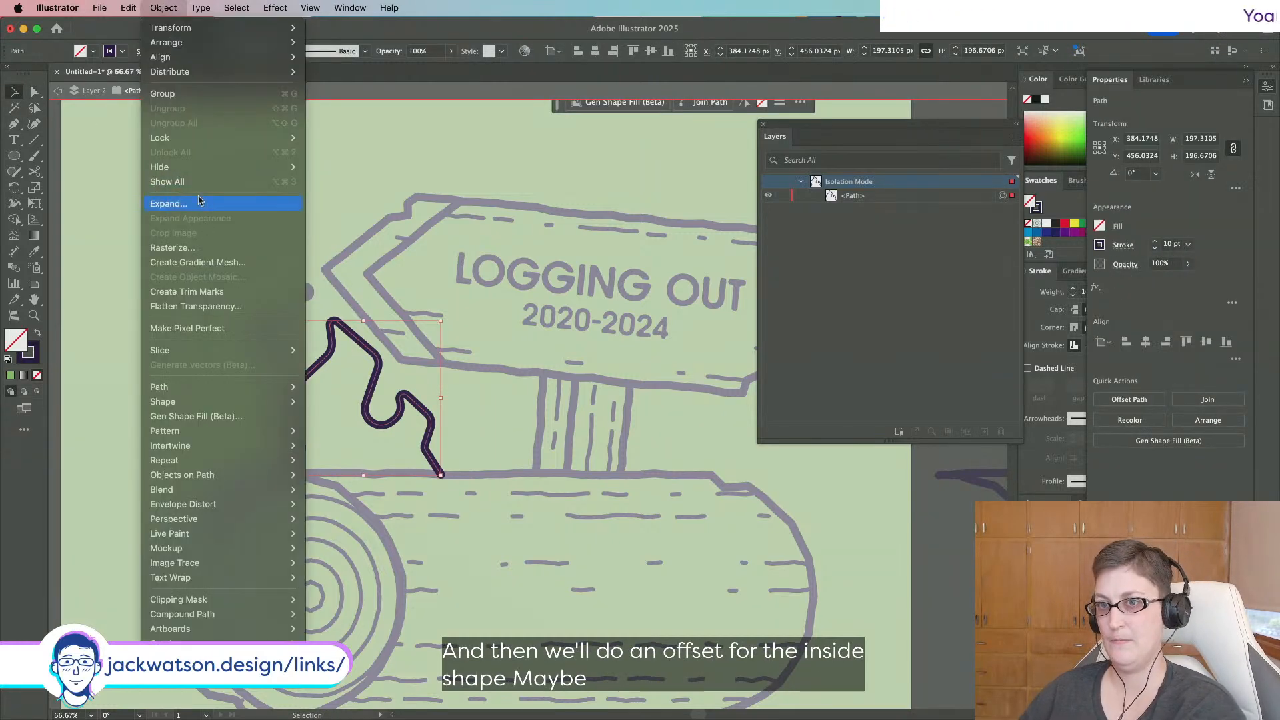
pyautogui.moveTo(213, 387)
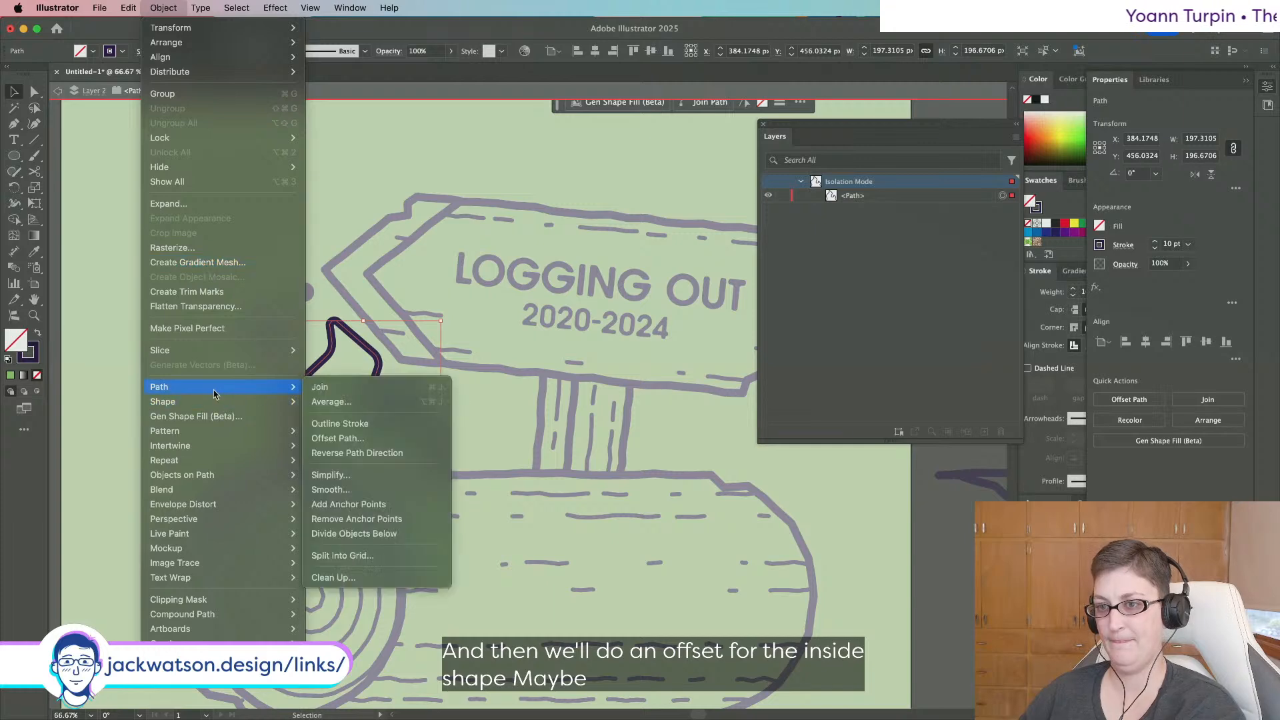
pyautogui.click(348, 440)
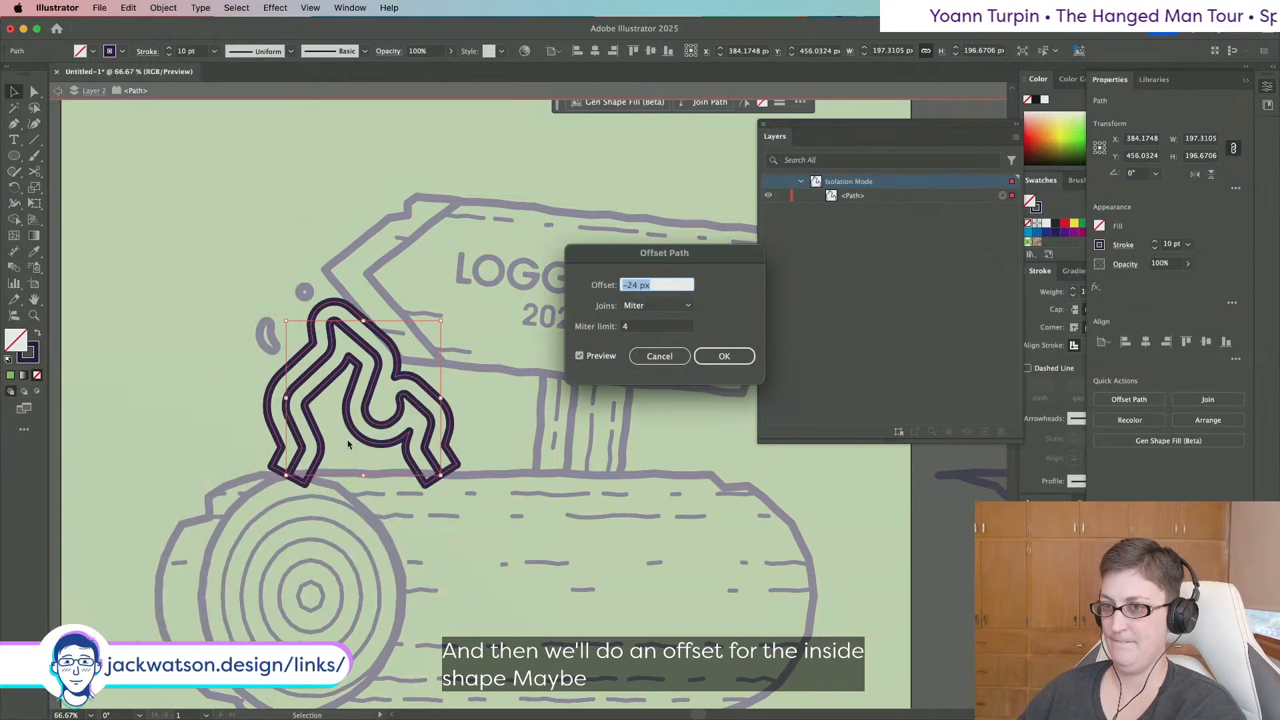
pyautogui.press('Down')
pyautogui.press('Down')
pyautogui.press('Down')
pyautogui.press('Down')
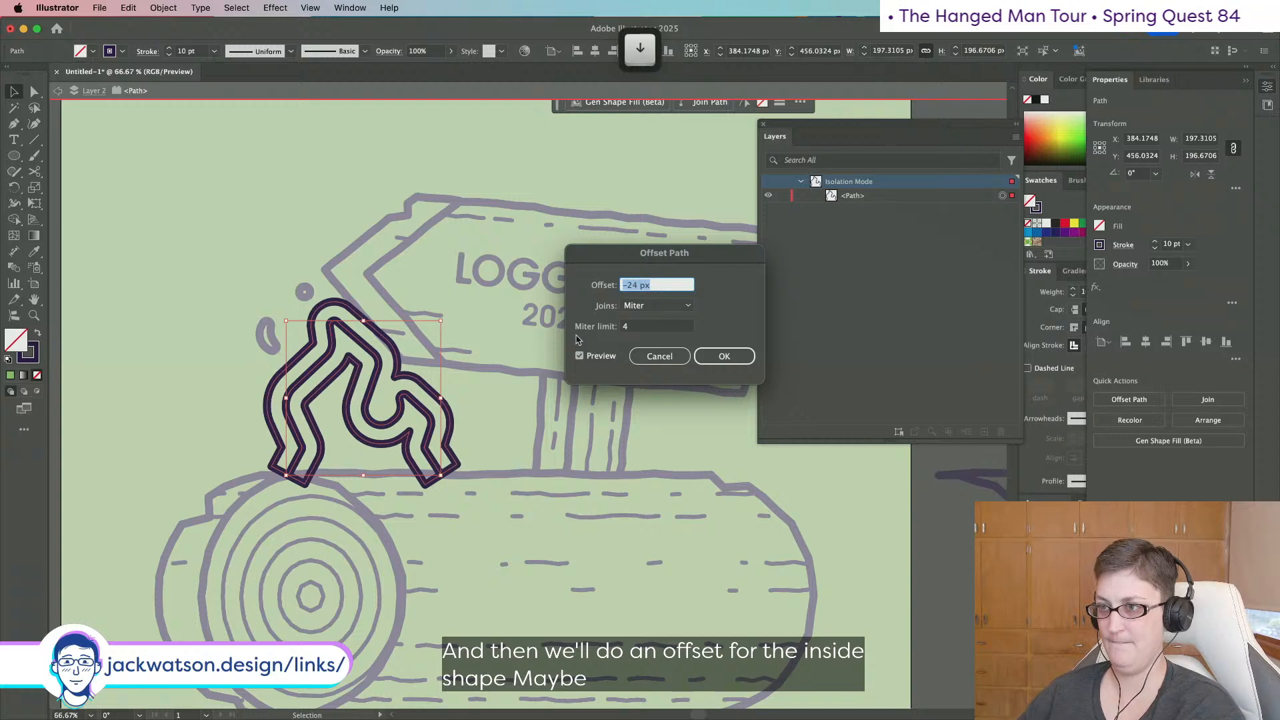
pyautogui.press('Down')
pyautogui.press('Down')
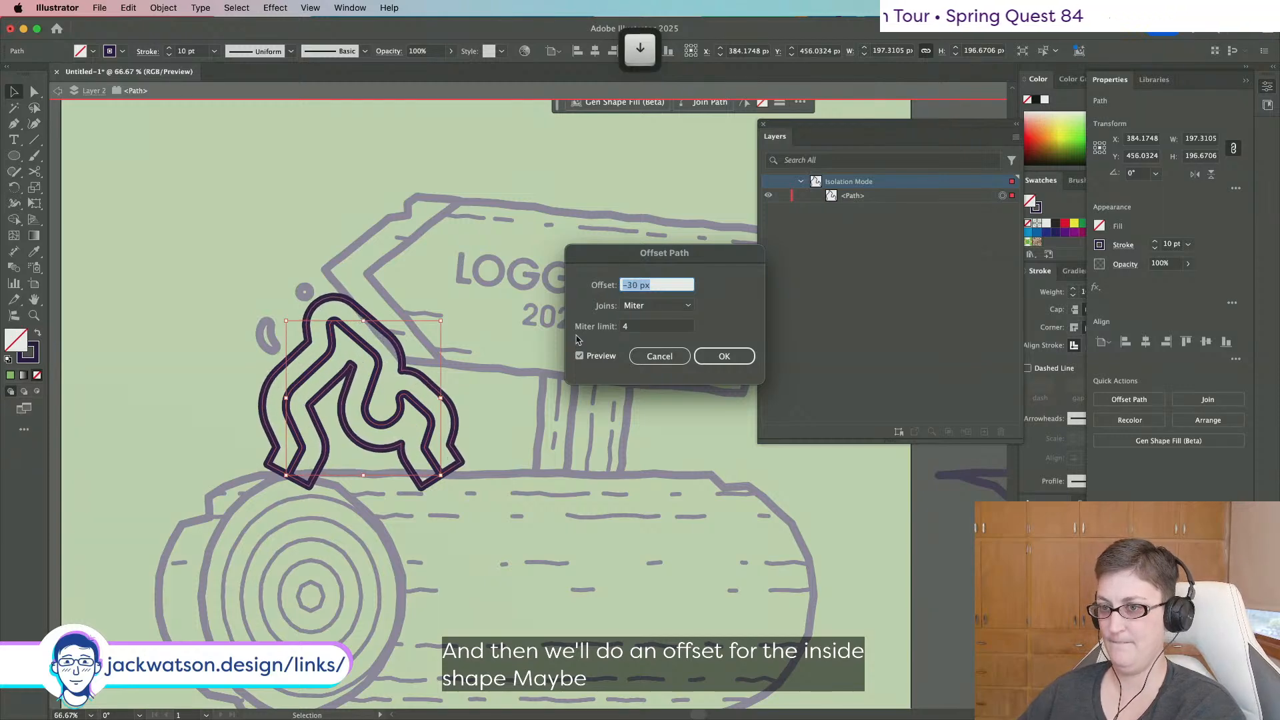
pyautogui.click(723, 356)
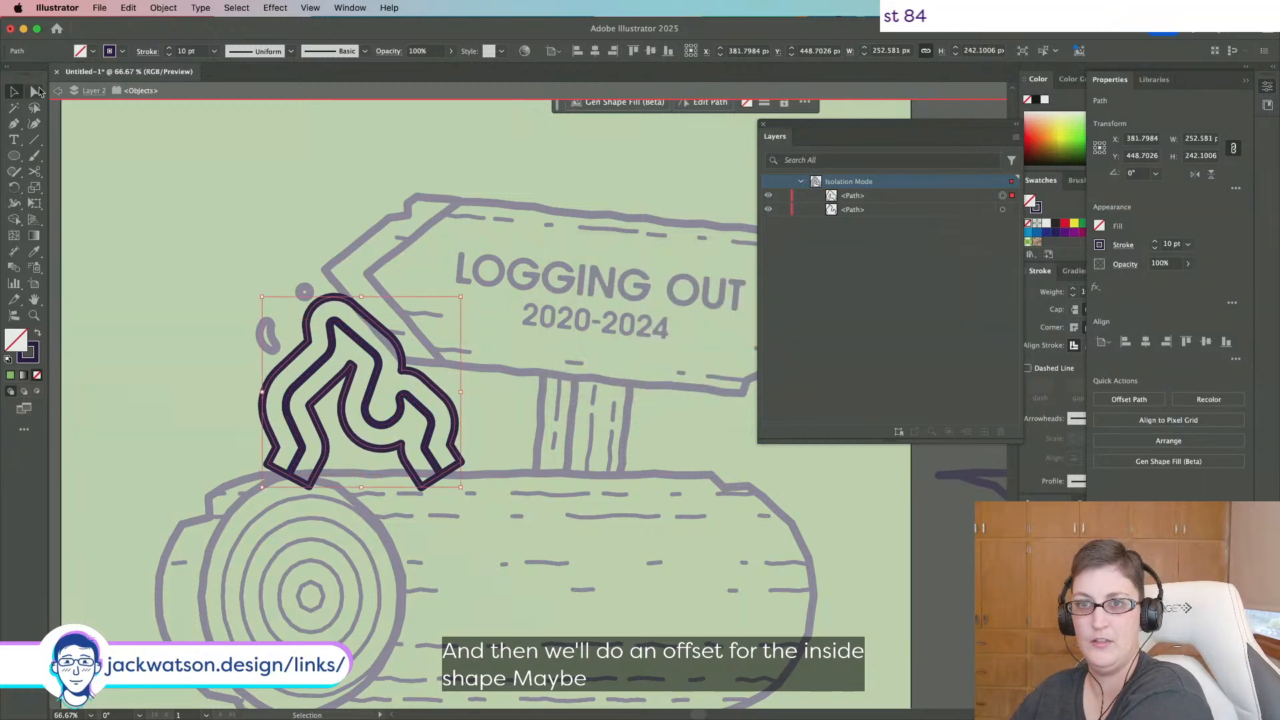
# Delete the bottom anchors and the outer flame path, then join the inner line's ends.
pyautogui.click(34, 93)
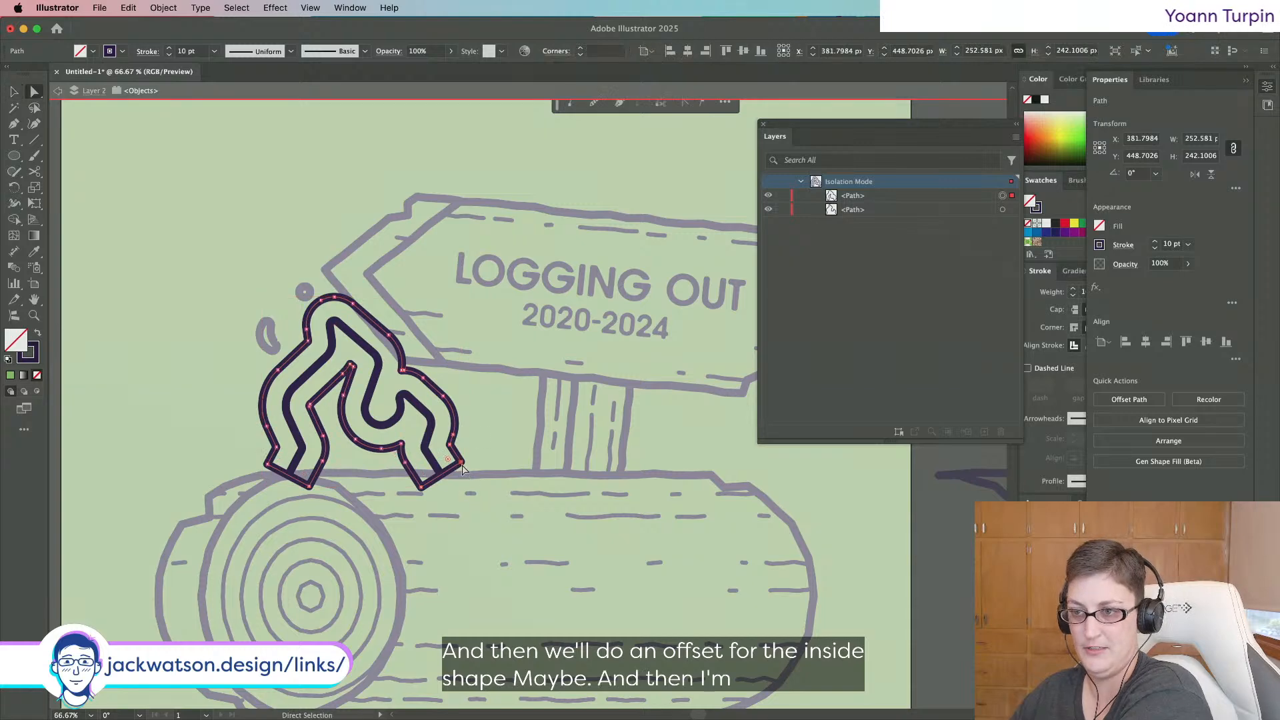
pyautogui.press('BackSpace')
pyautogui.click(268, 464)
pyautogui.press('BackSpace')
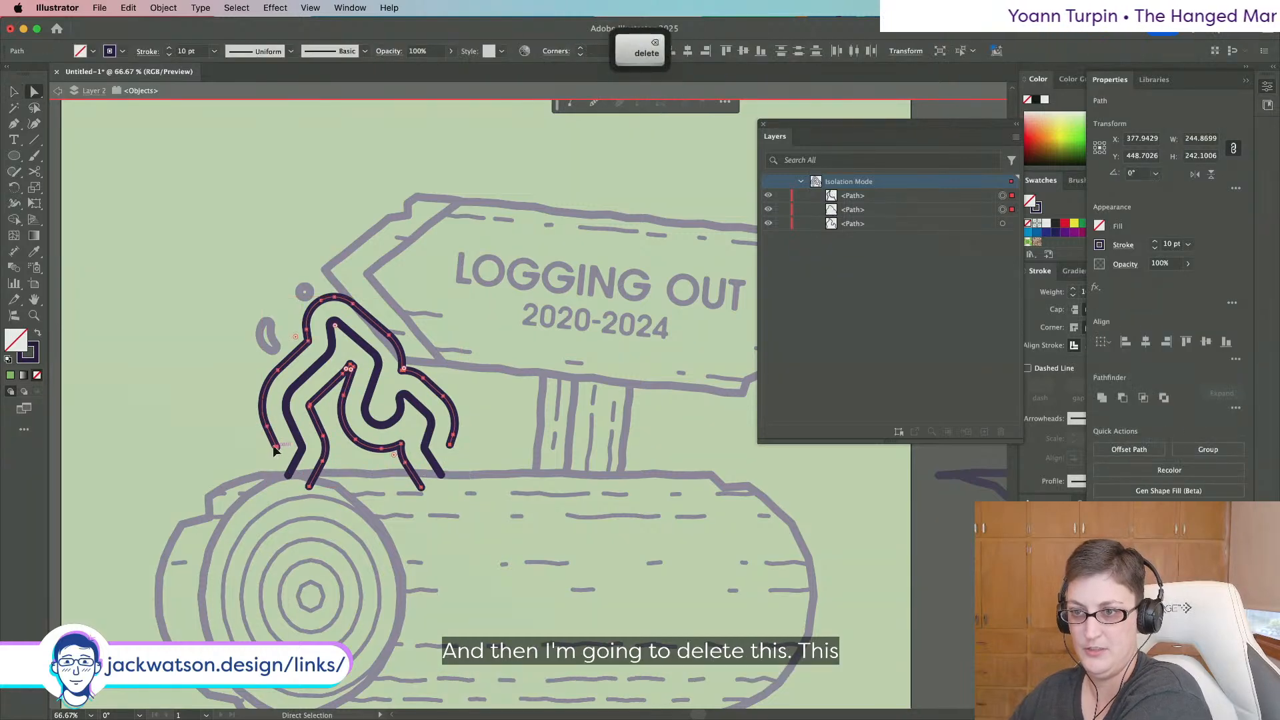
pyautogui.click(274, 448)
pyautogui.press('BackSpace')
pyautogui.press('BackSpace')
pyautogui.scroll(-2, 356, 398)
pyautogui.scroll(2, 356, 398)
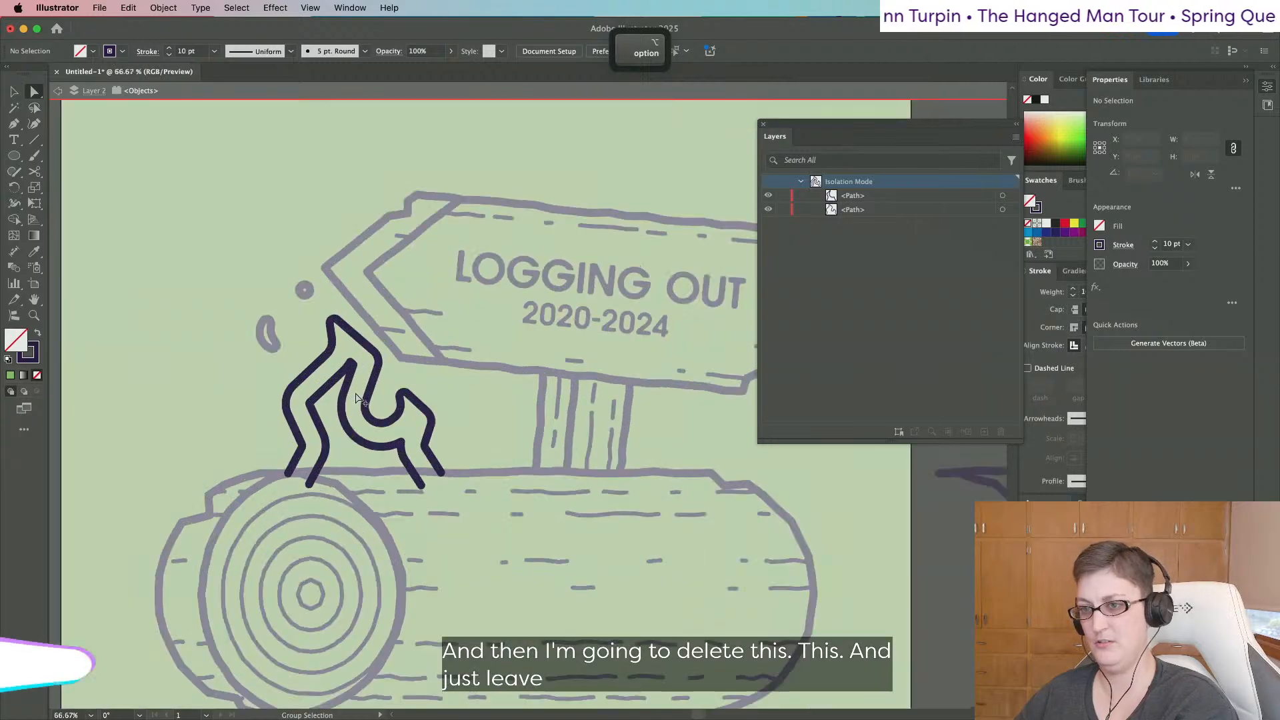
pyautogui.click(350, 362)
pyautogui.scroll(3, 354, 378)
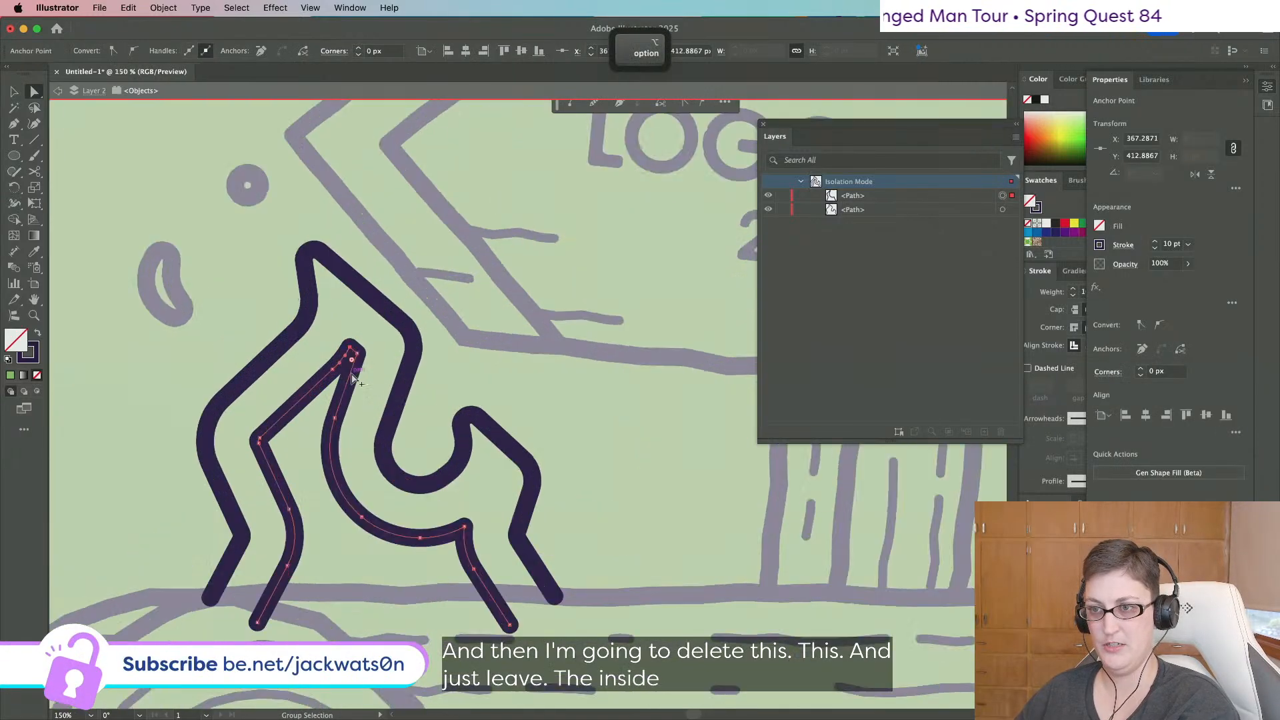
pyautogui.press('super+j')
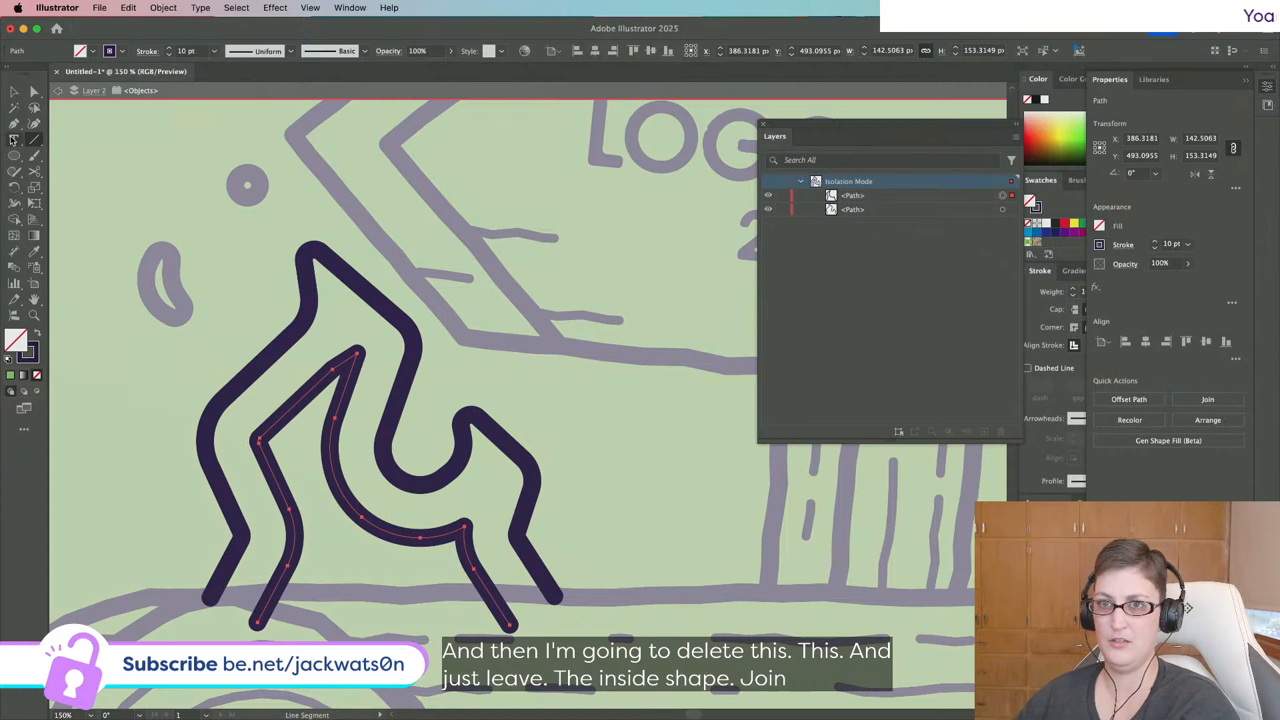
# Round the inner flame line's top and lower bends, then deselect.
pyautogui.press('a')
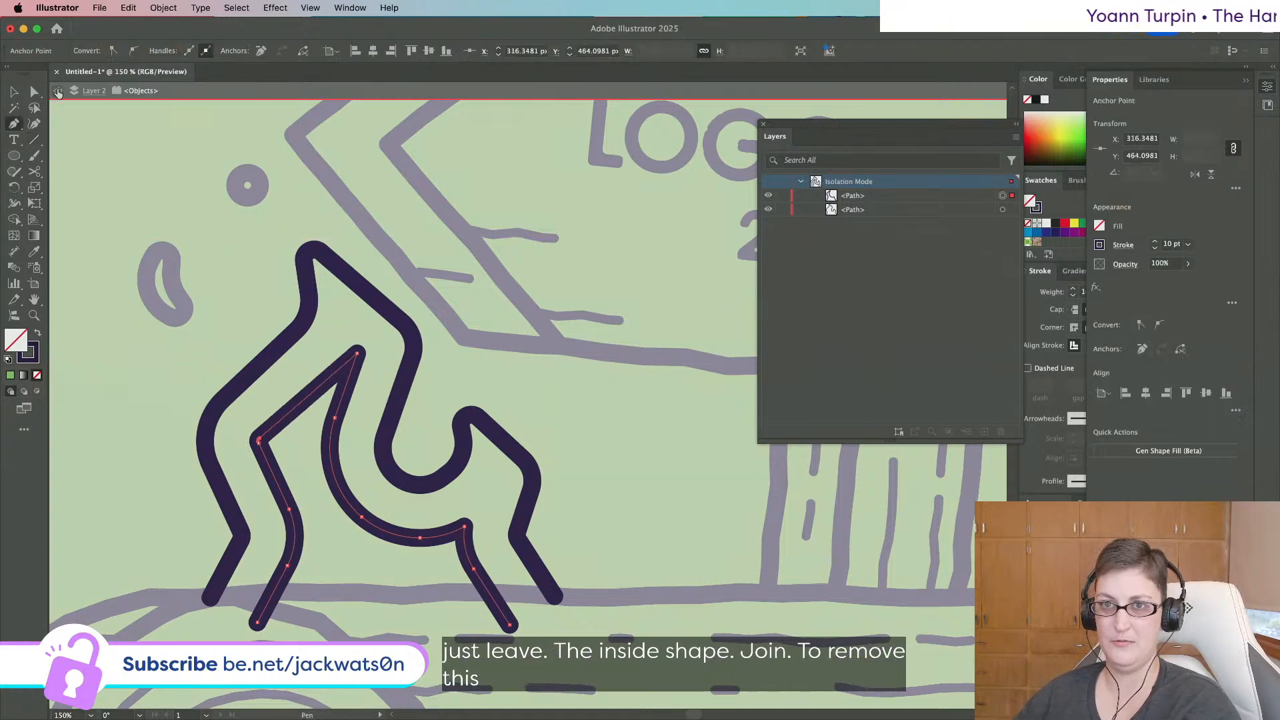
pyautogui.click(359, 352)
pyautogui.click(357, 355)
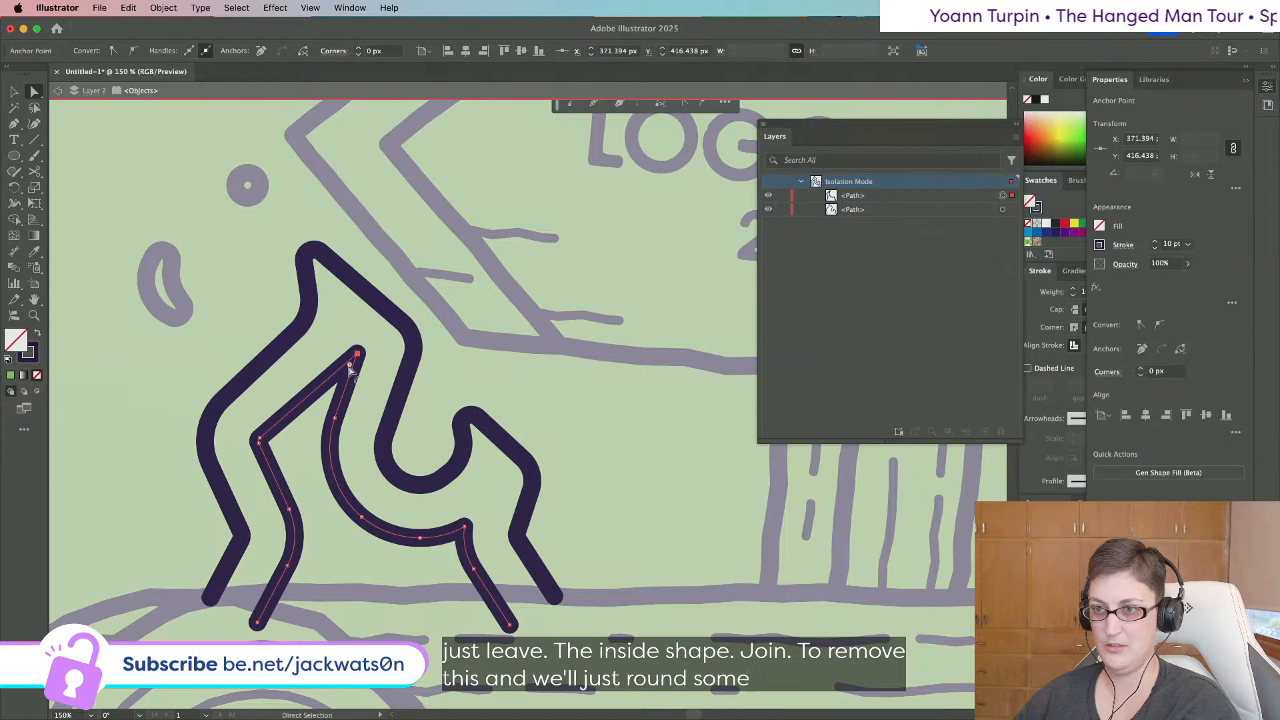
pyautogui.moveTo(349, 366); pyautogui.dragTo(345, 373)
pyautogui.keyDown('alt'); pyautogui.scroll(-3, 270, 446); pyautogui.keyUp('alt')
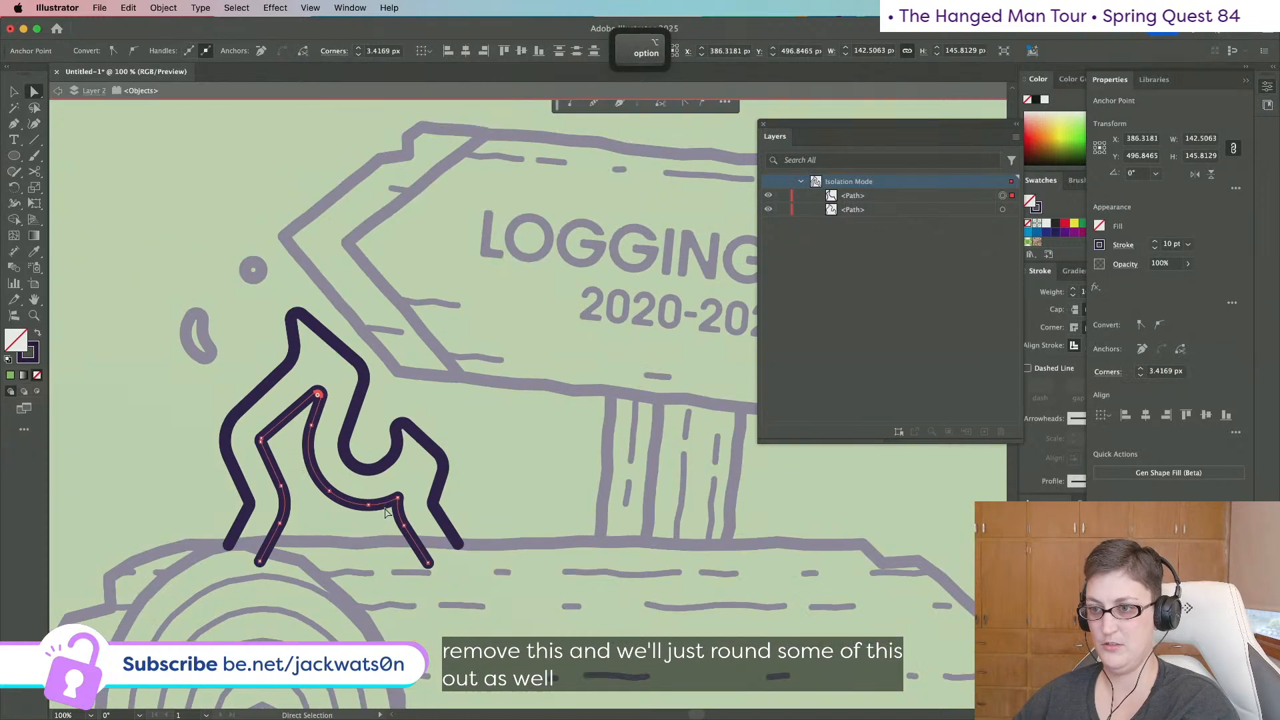
pyautogui.moveTo(398, 505); pyautogui.dragTo(403, 517)
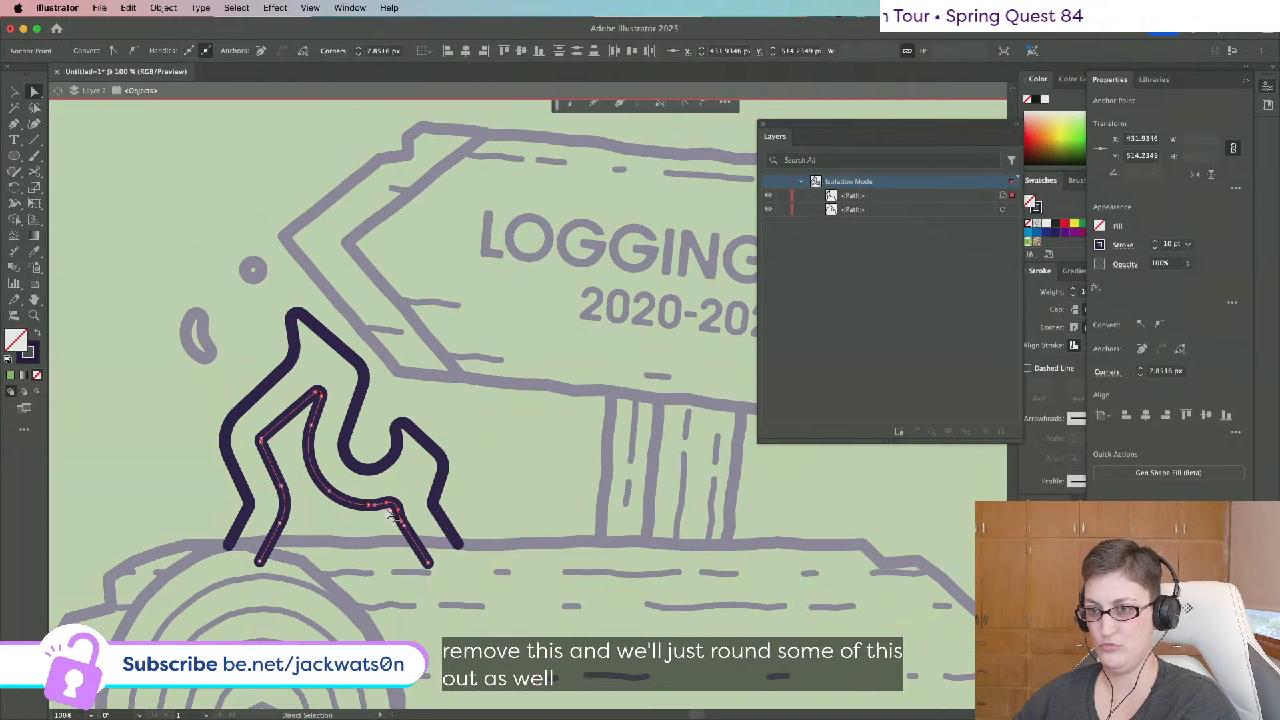
pyautogui.keyDown('alt'); pyautogui.scroll(-2, 420, 440); pyautogui.keyUp('alt')
pyautogui.press('shift+super+a')
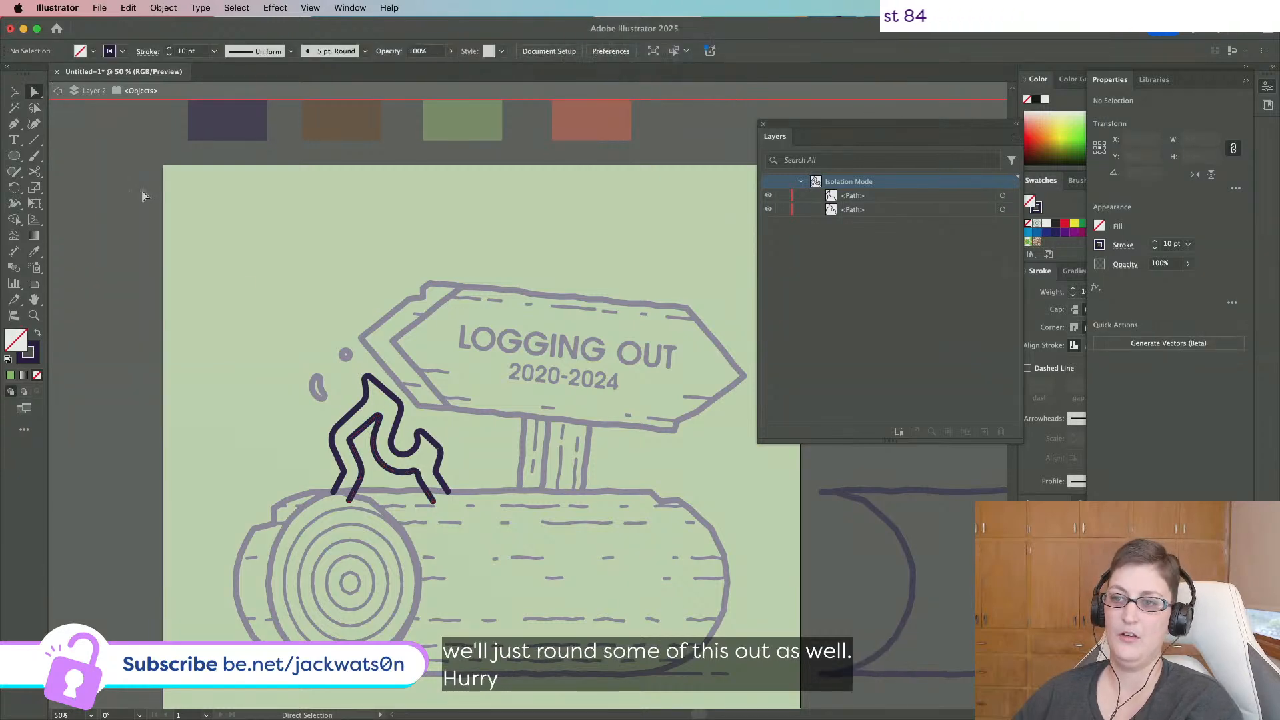
# Copy the thinner 5 pt stroke onto the inner flame line with the Eyedropper.
pyautogui.click(381, 463)
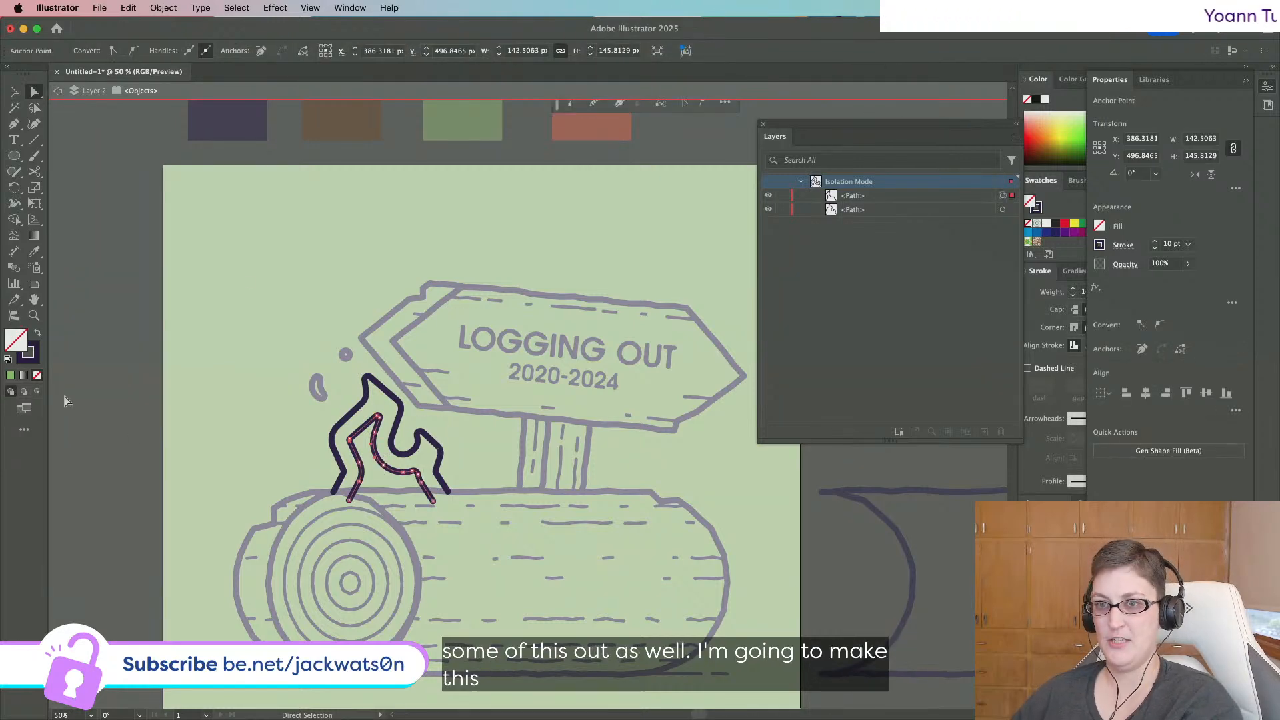
pyautogui.click(33, 252)
pyautogui.click(327, 526)
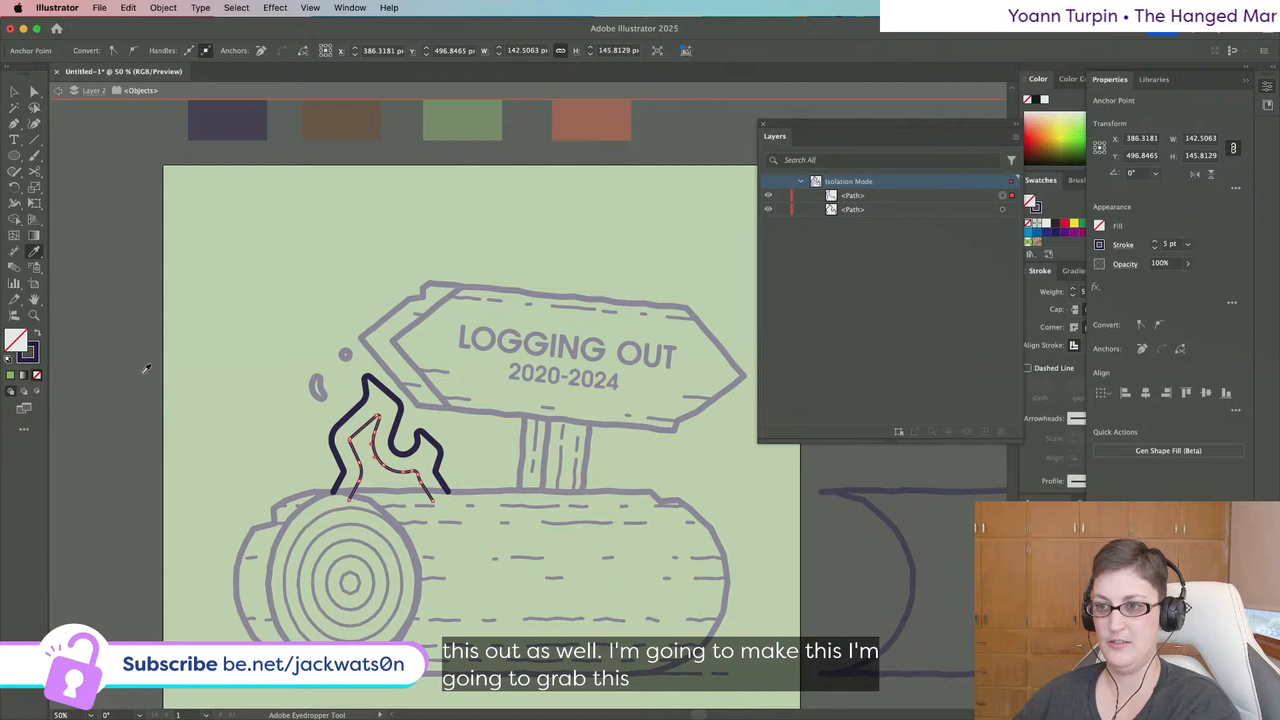
pyautogui.press('super+shift+a')
# Exit isolation mode and apply the Roughen effect to the flame path.
pyautogui.click(58, 91)
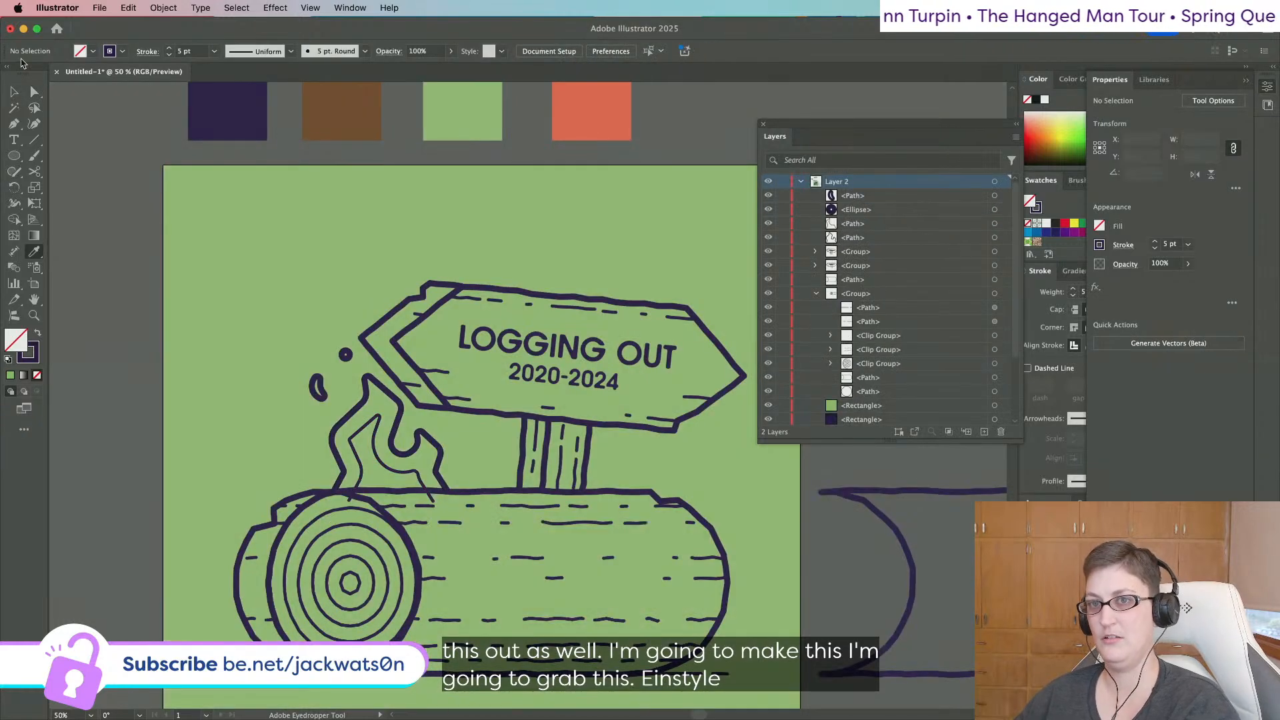
pyautogui.click(16, 90)
pyautogui.click(382, 390)
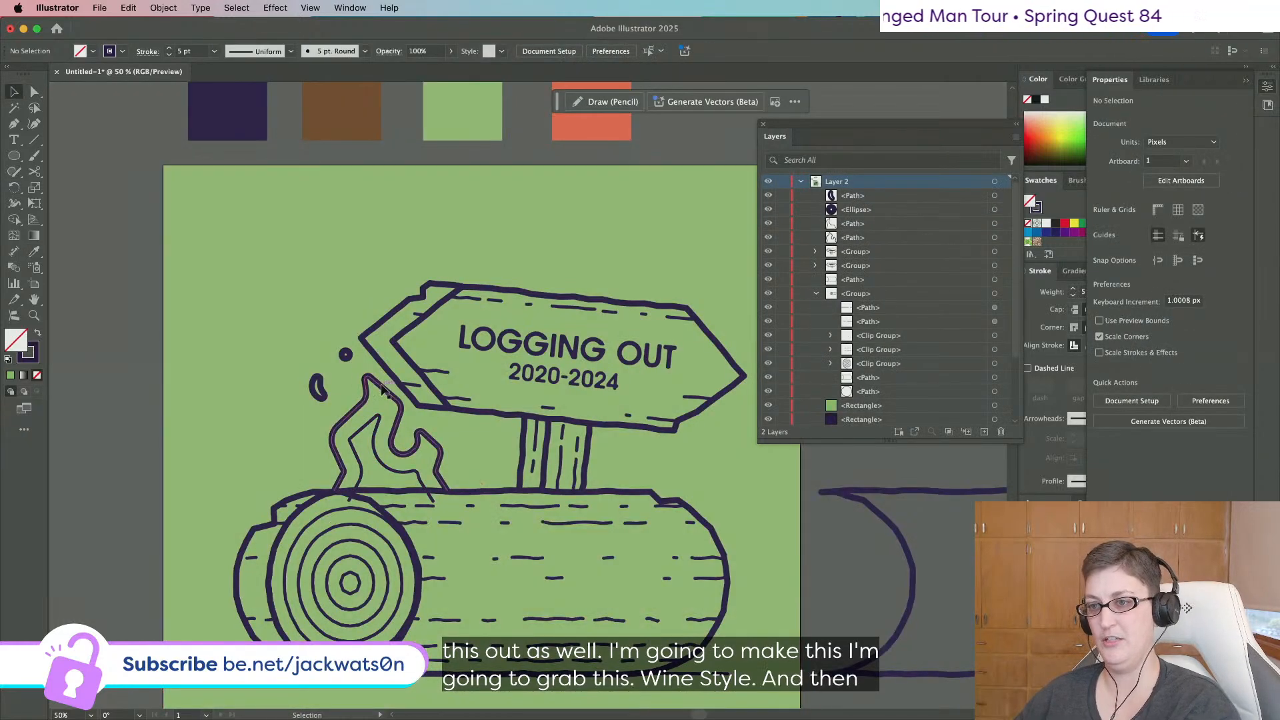
pyautogui.press('super+shift+a')
pyautogui.click(358, 415)
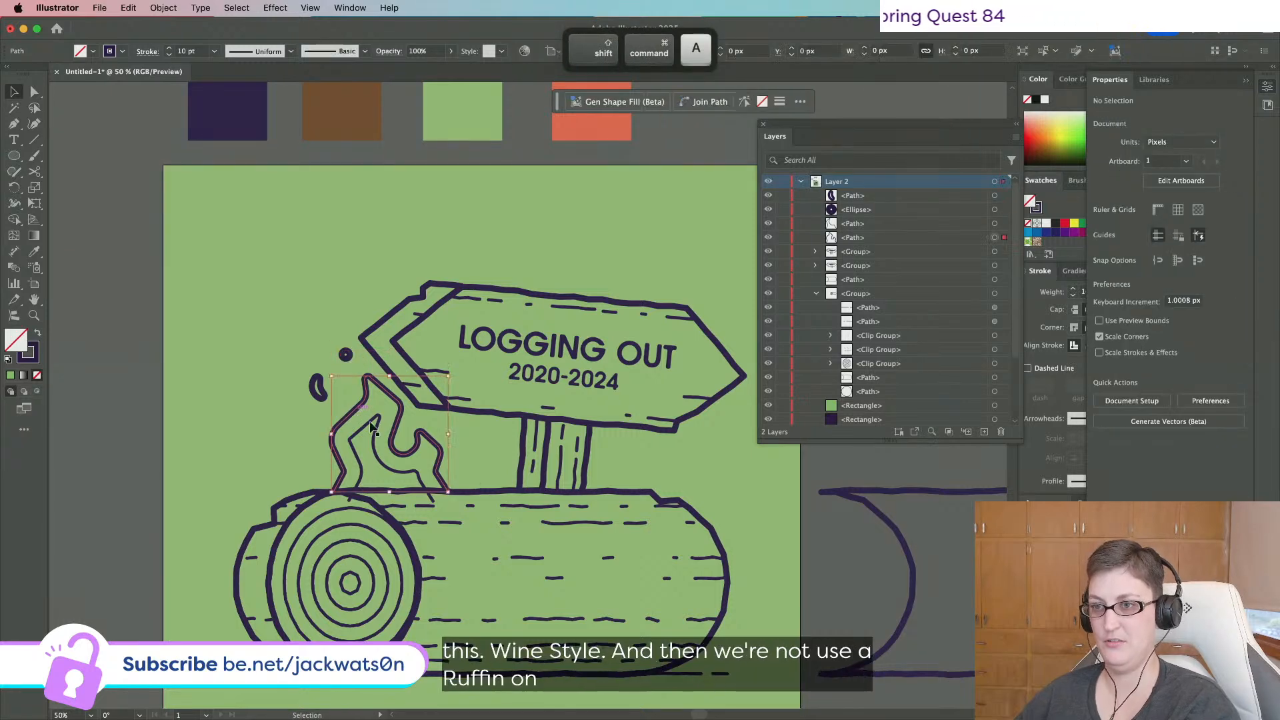
pyautogui.click(276, 8)
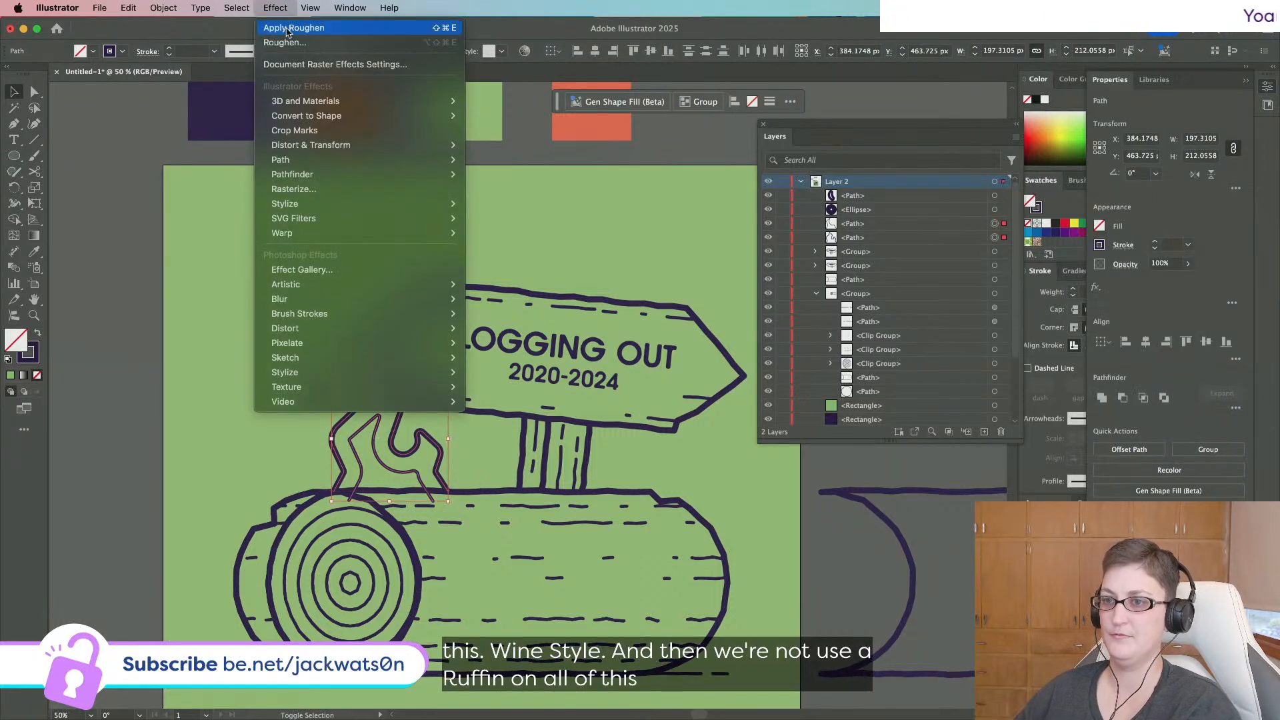
pyautogui.click(287, 30)
# Undo the Roughen effect and select the inner flame line for anchor editing.
pyautogui.press('super+shift+a')
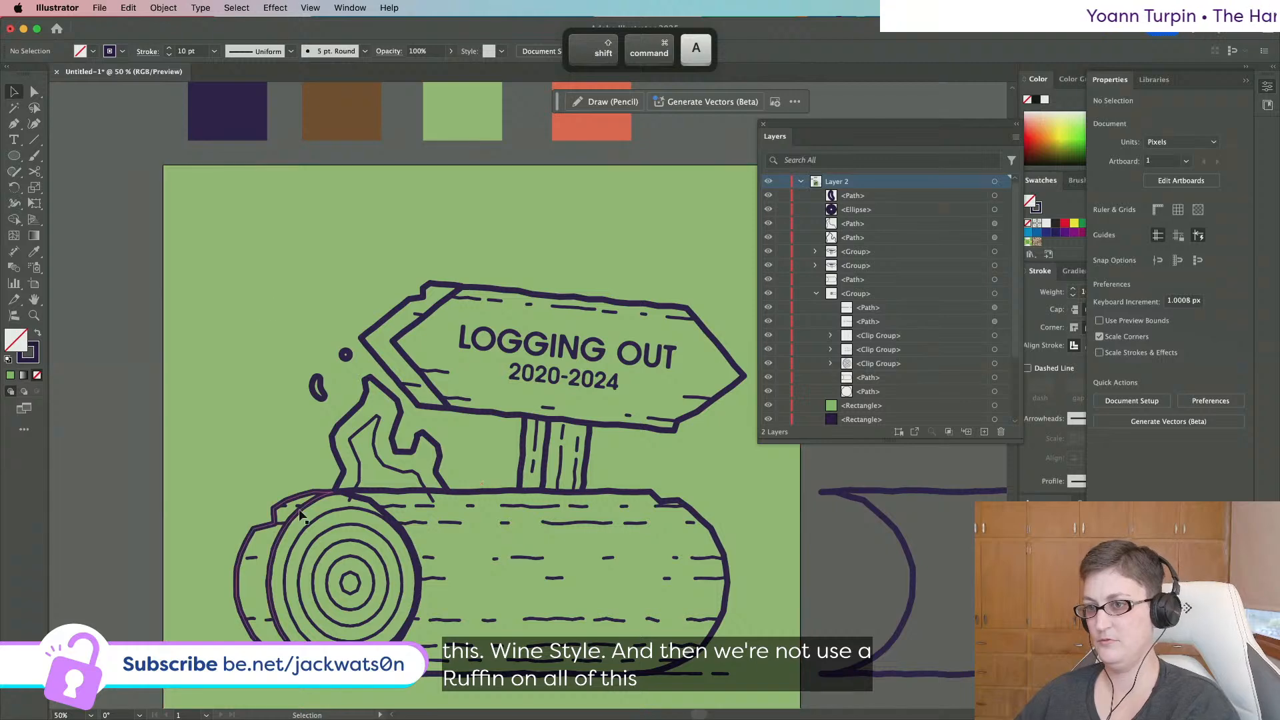
pyautogui.scroll(3, 322, 449)
pyautogui.click(423, 437)
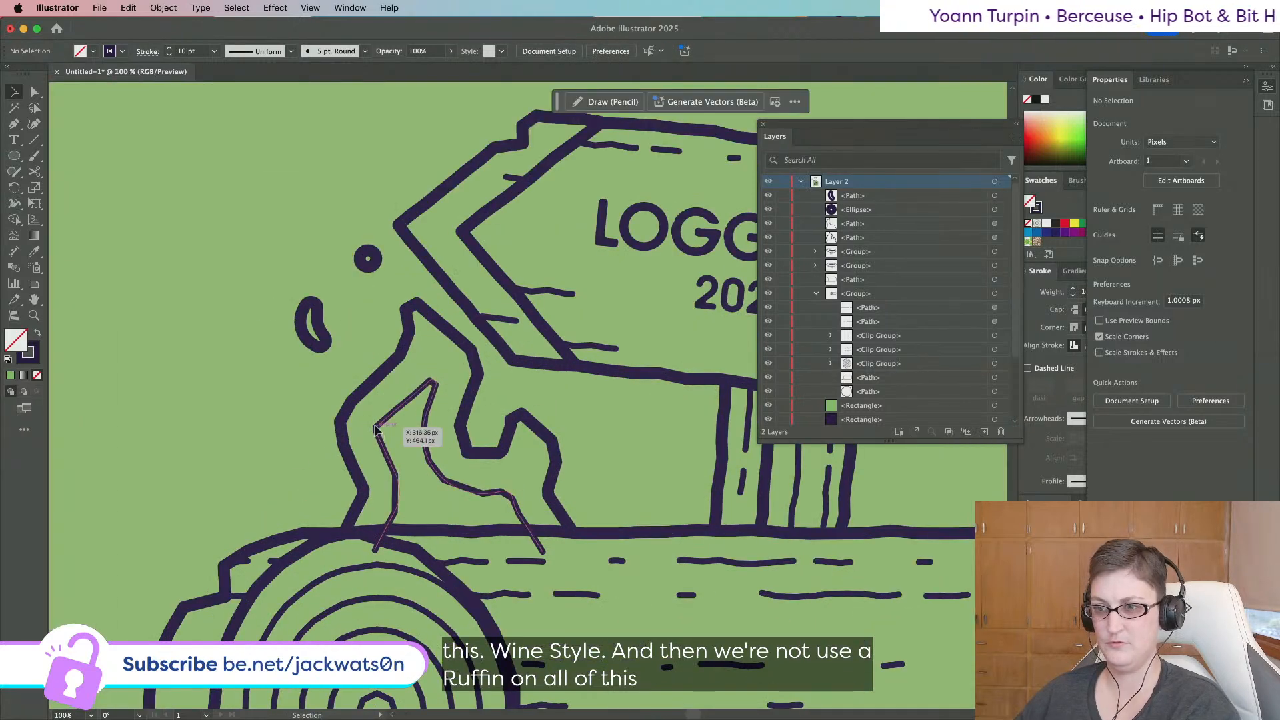
pyautogui.click(35, 93)
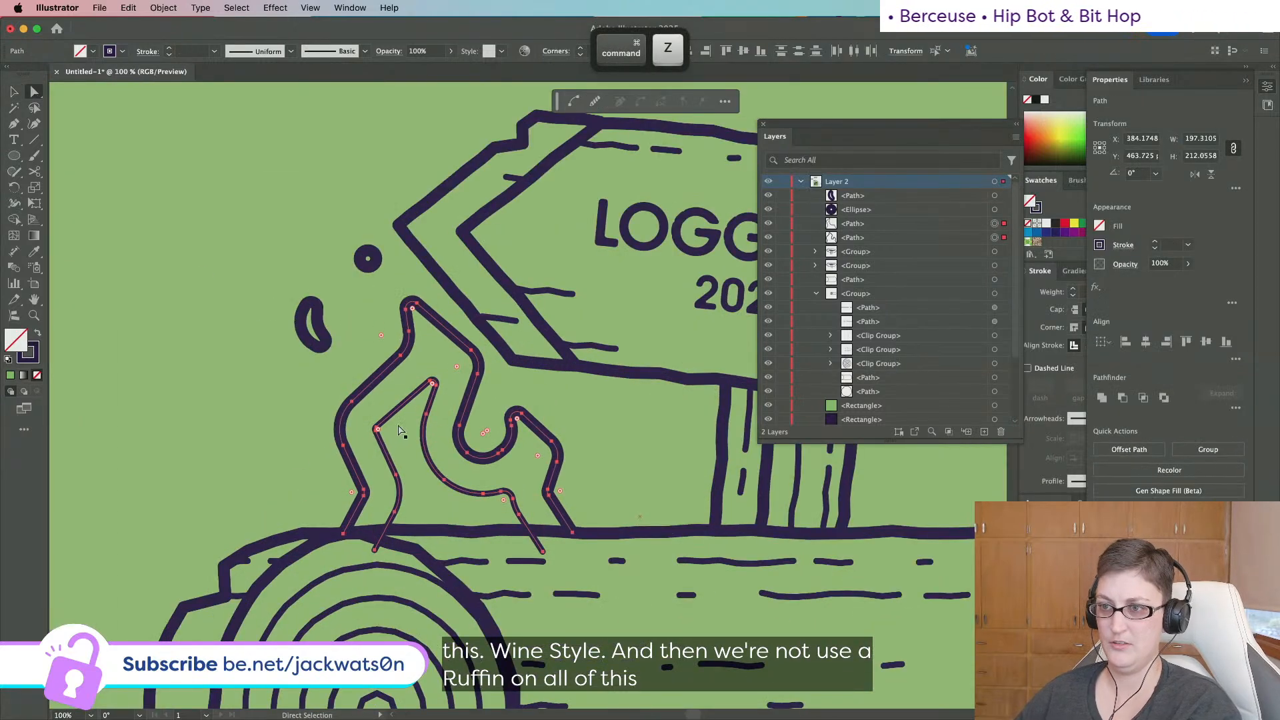
pyautogui.press('super+shift+a')
# Delete the extra anchor at the inner line's left bend with the Pen.
pyautogui.click(374, 430)
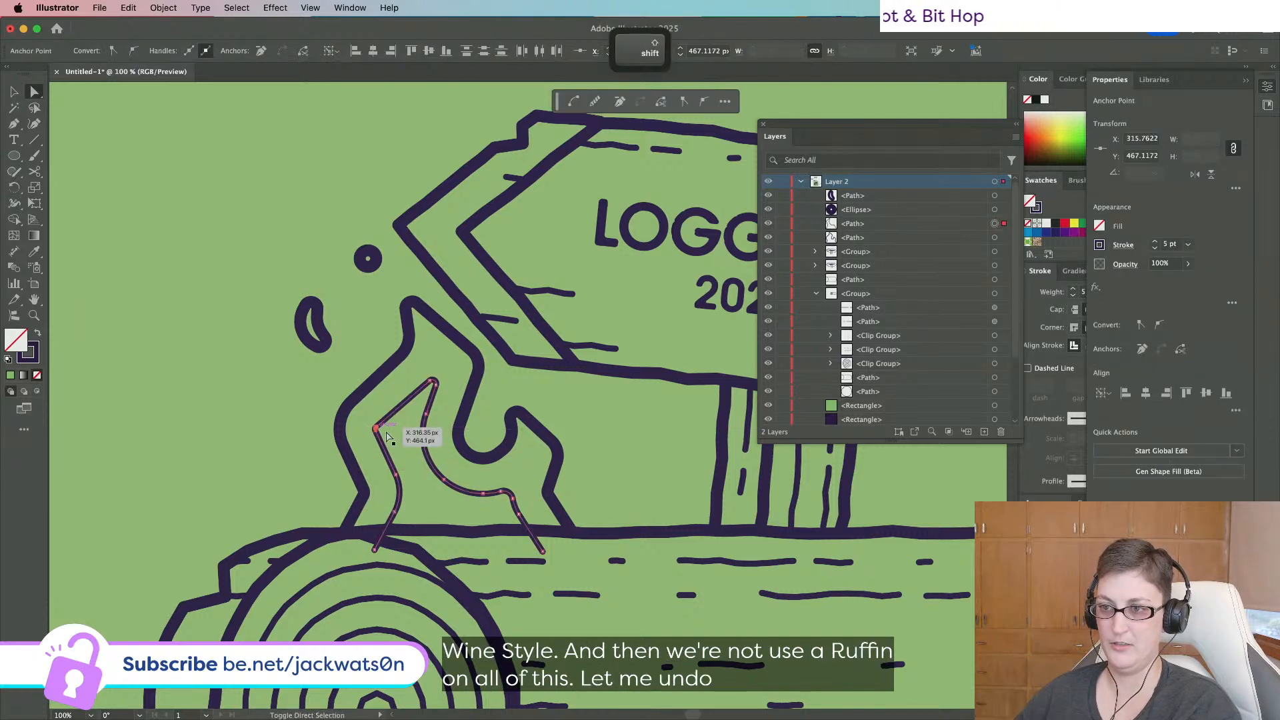
pyautogui.click(14, 125)
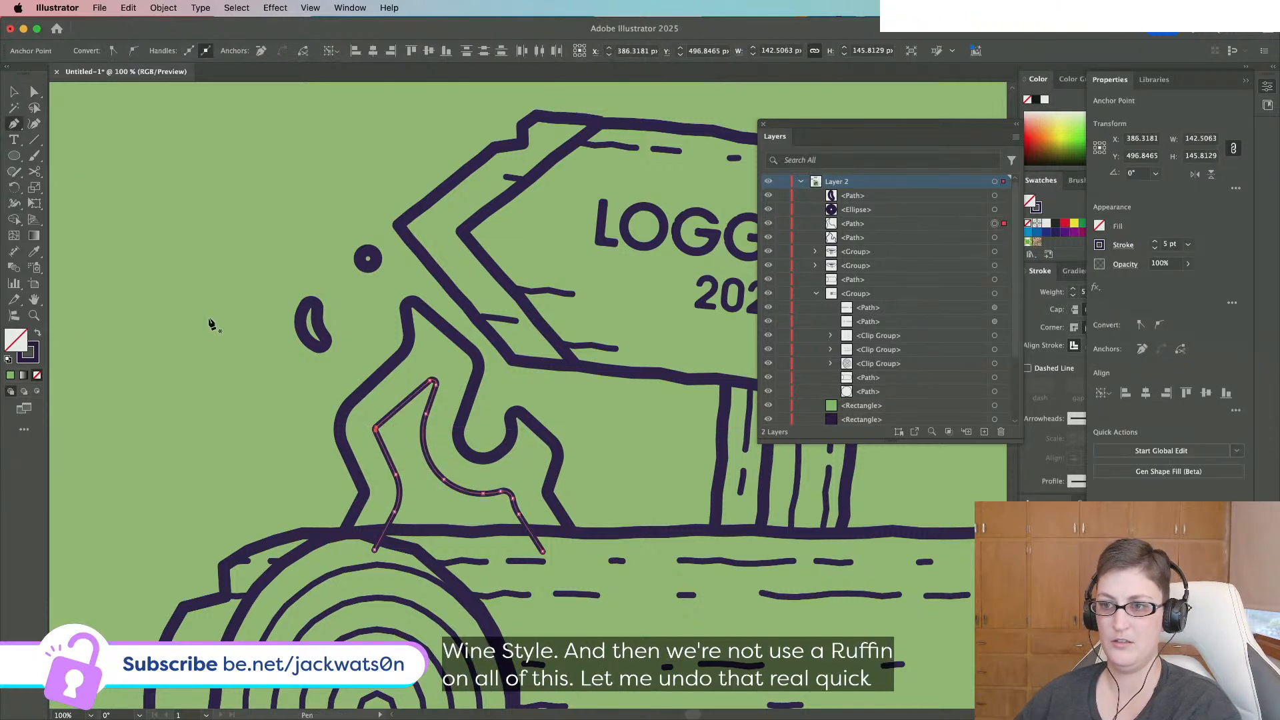
pyautogui.click(376, 431)
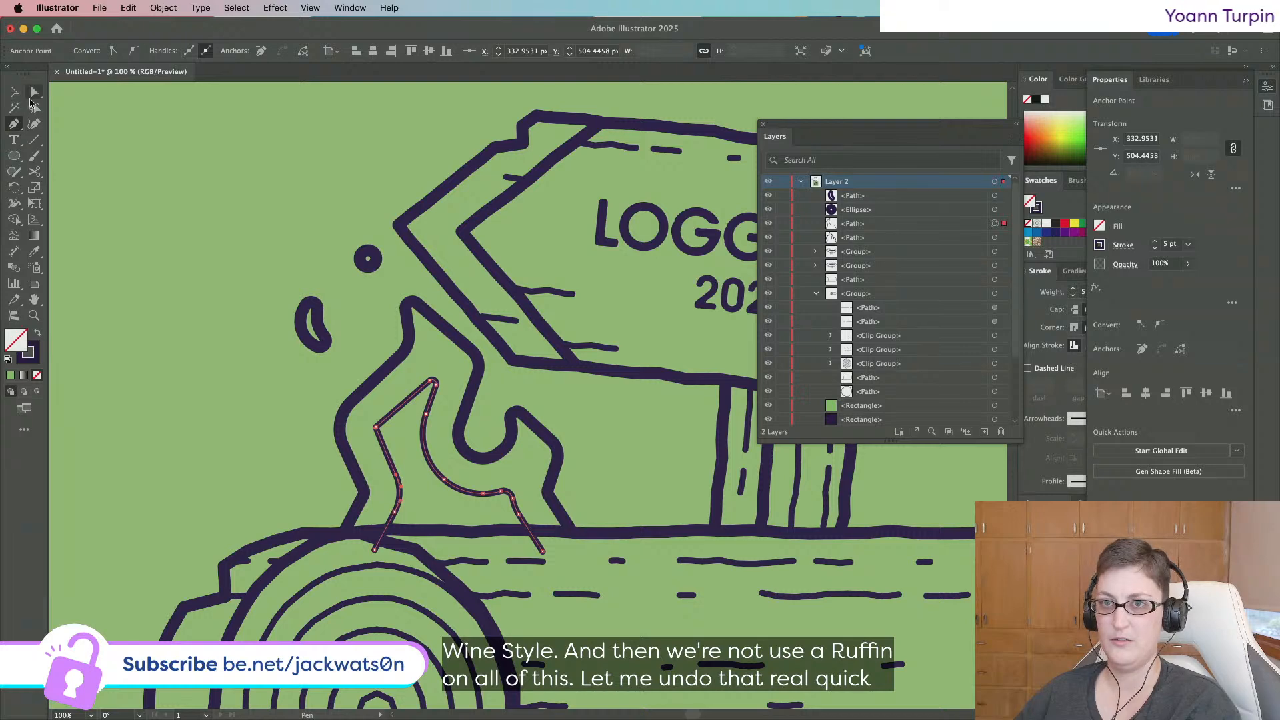
pyautogui.click(33, 93)
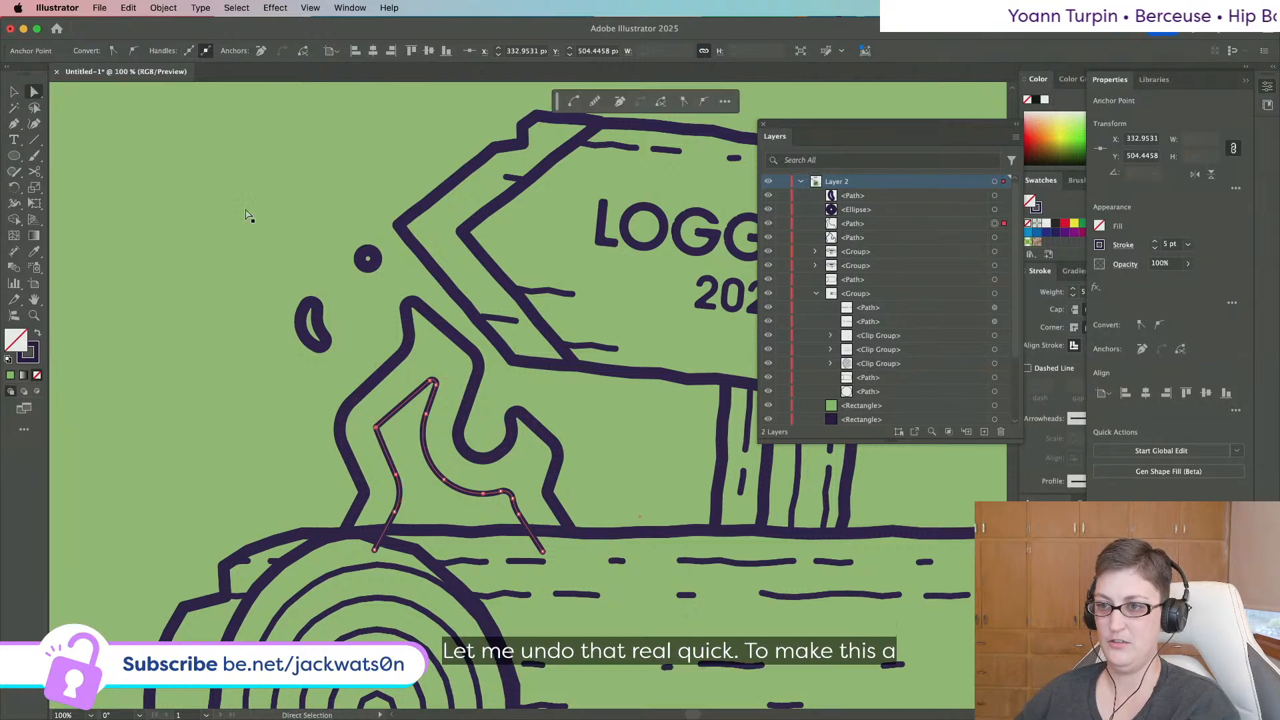
# Convert the left bend anchor to a corner and round it by about 14.9 px.
pyautogui.click(113, 52)
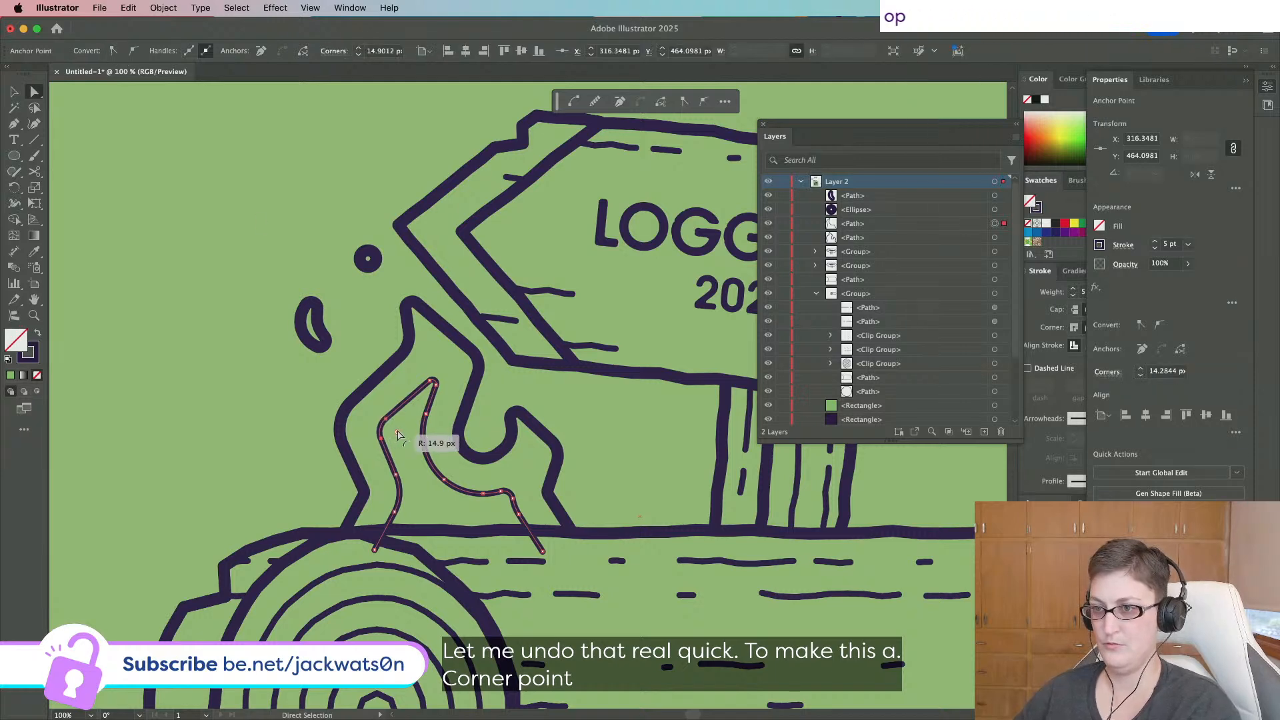
pyautogui.moveTo(398, 432); pyautogui.dragTo(399, 433)
pyautogui.press('super+shift+a')
pyautogui.scroll(-2, 481, 465)
pyautogui.press('v')
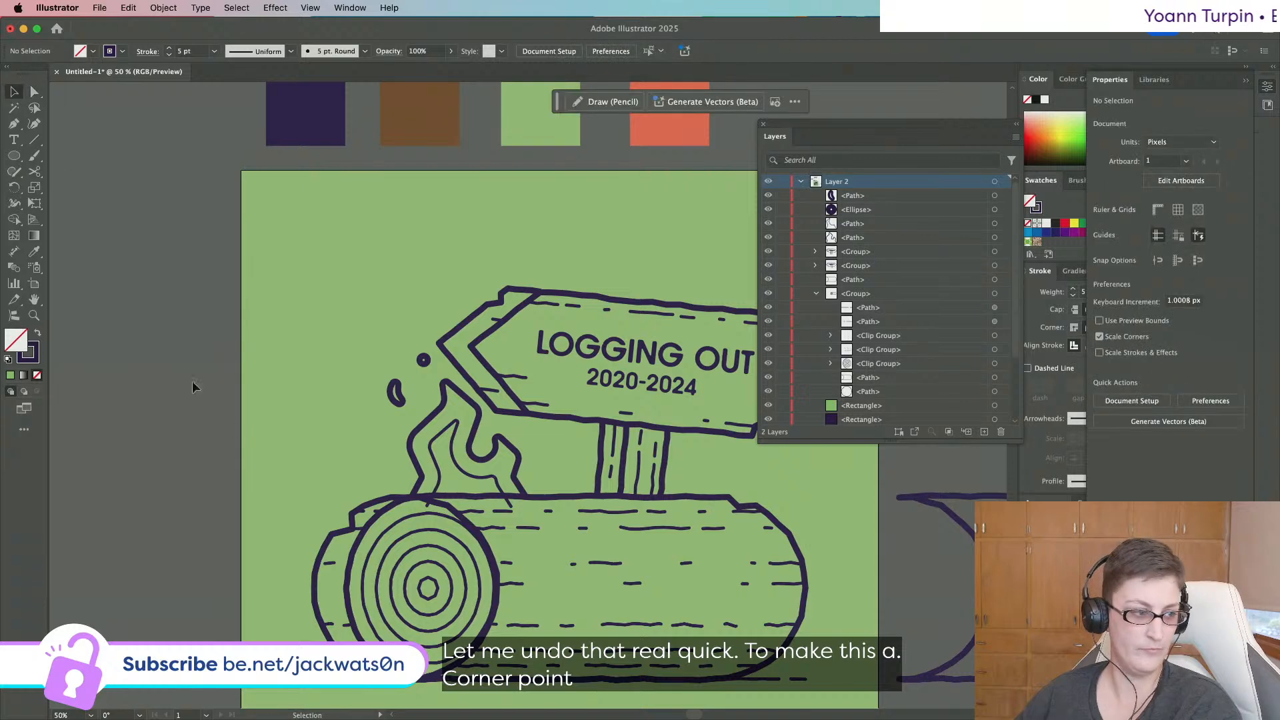
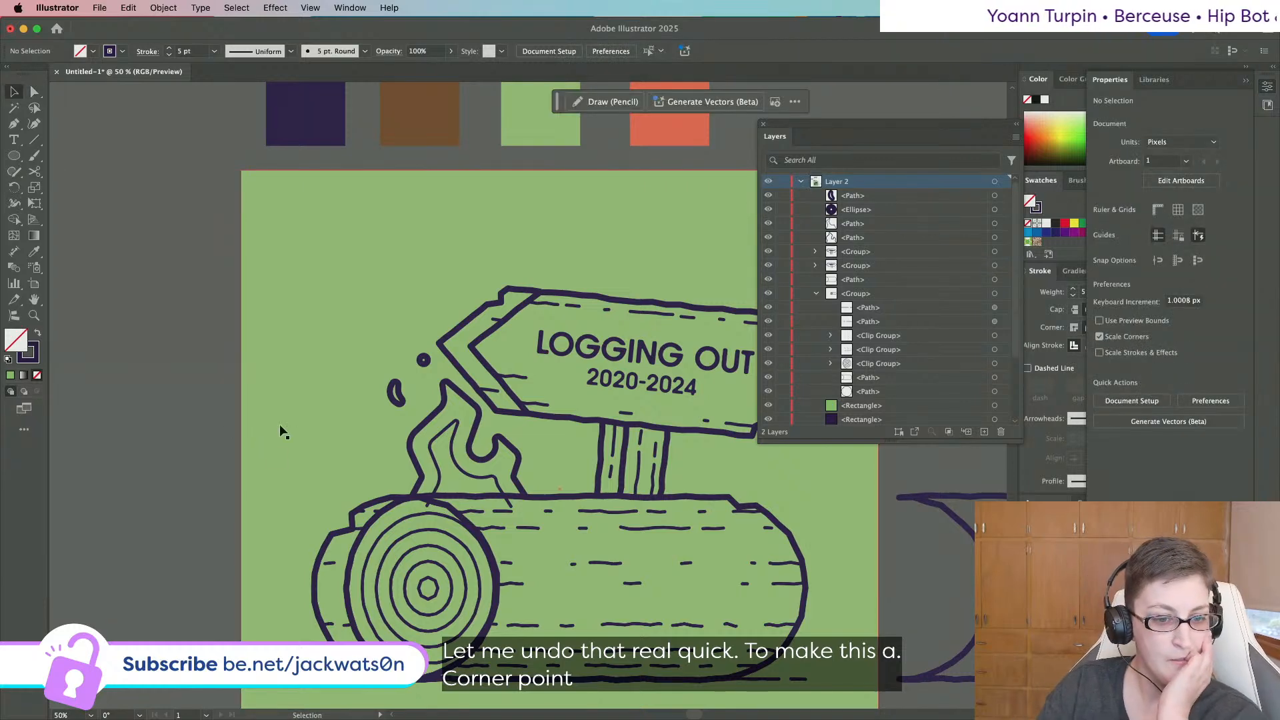
# Reapply the last Roughen effect to the outer flame outline and deselect it.
pyautogui.click(445, 385)
pyautogui.click(275, 8)
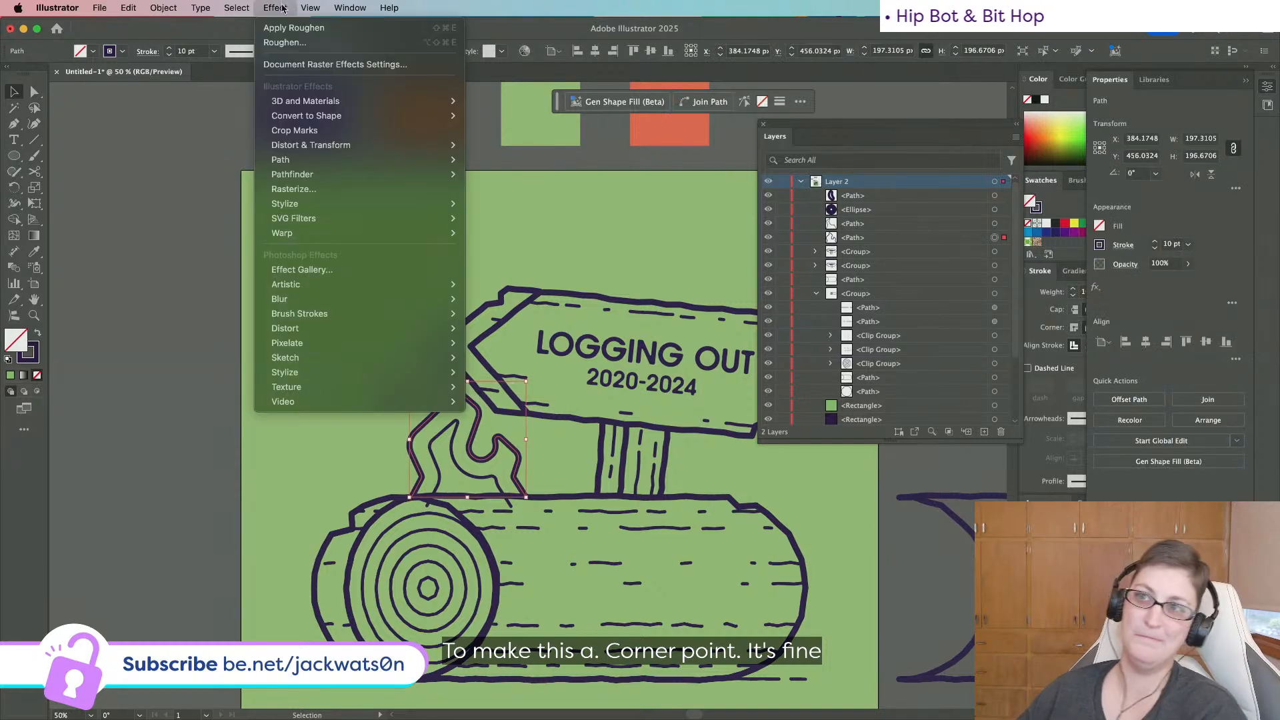
pyautogui.click(297, 27)
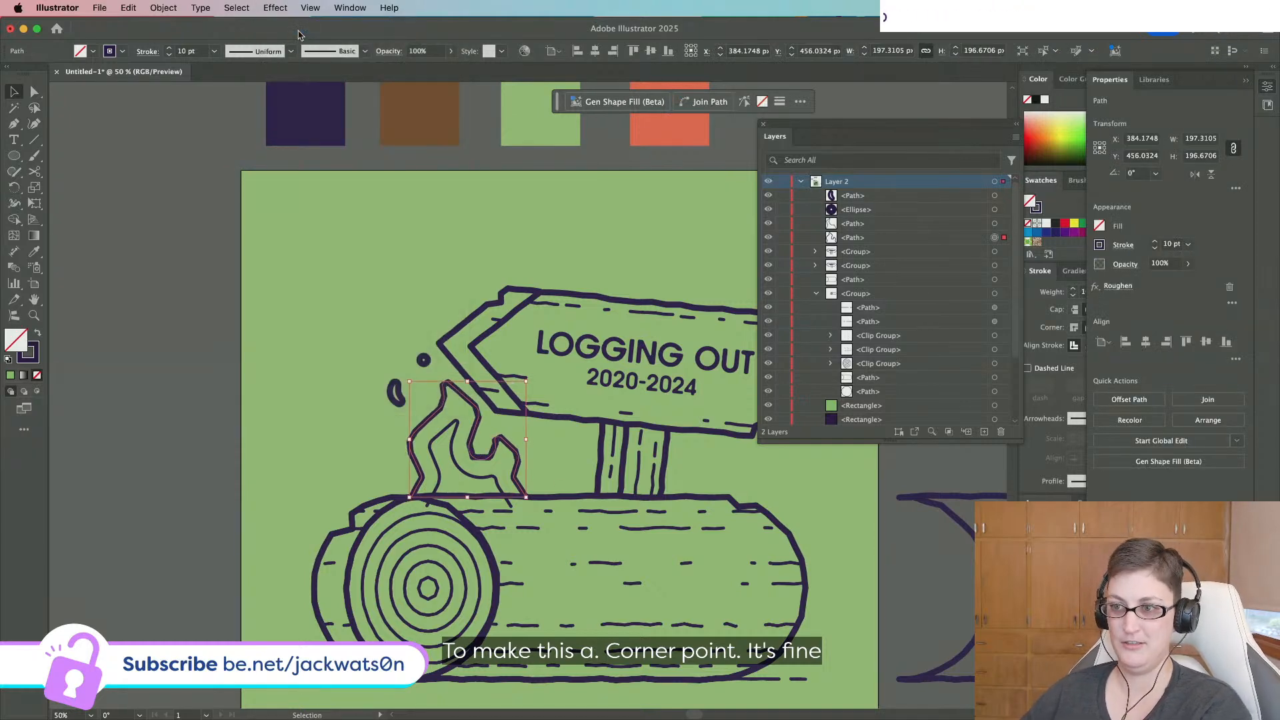
pyautogui.press('shift+super+a')
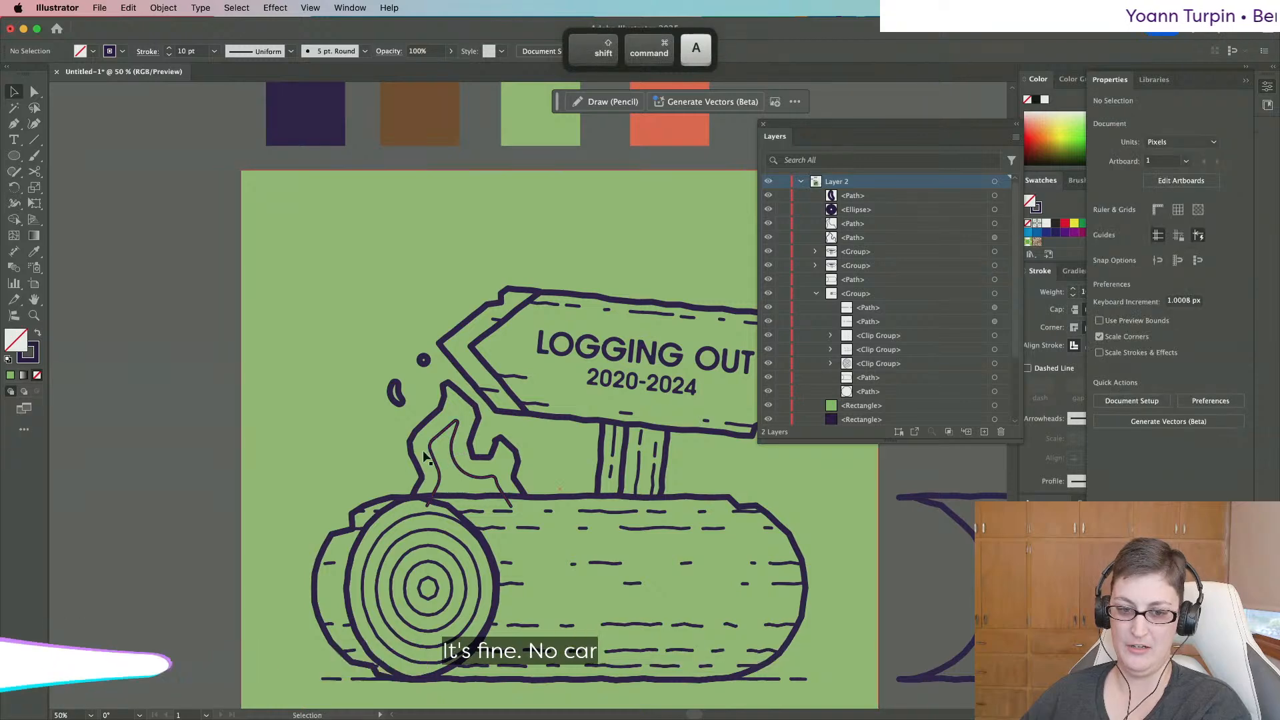
pyautogui.hscroll(1, 417, 445)
pyautogui.hscroll(2, 417, 445)
pyautogui.scroll(-1, 417, 446)
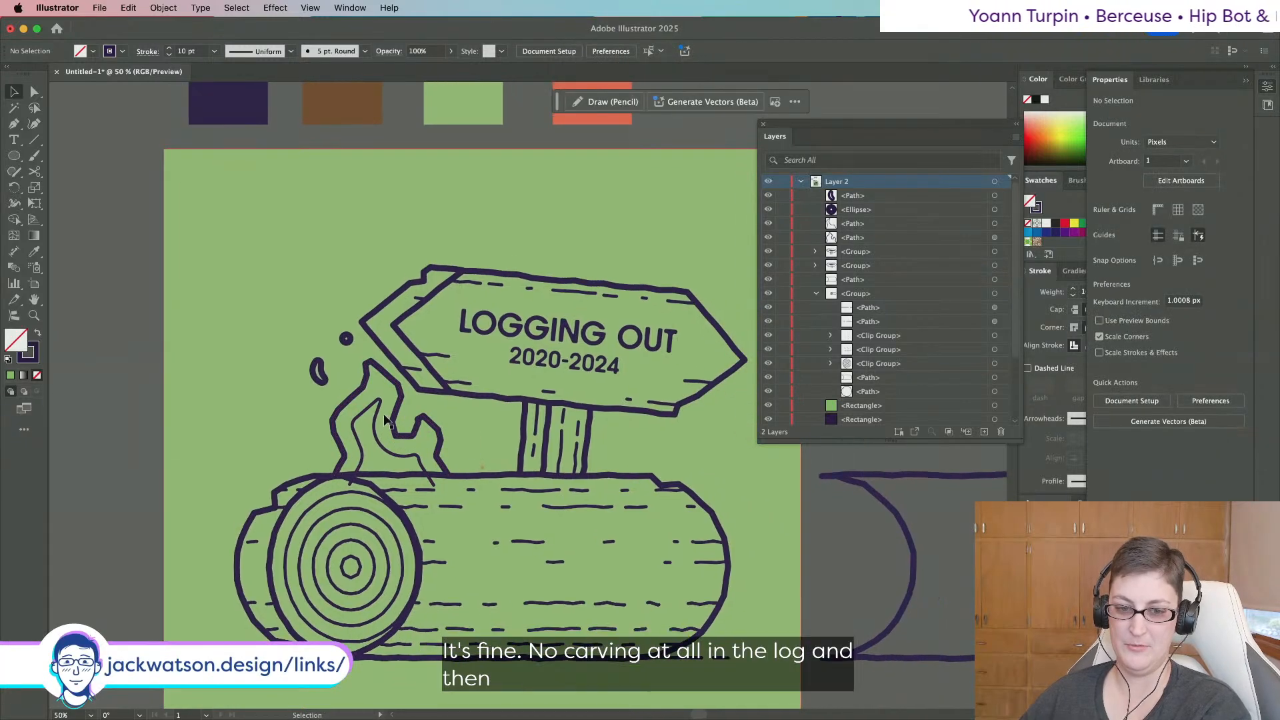
pyautogui.scroll(2, 384, 420)
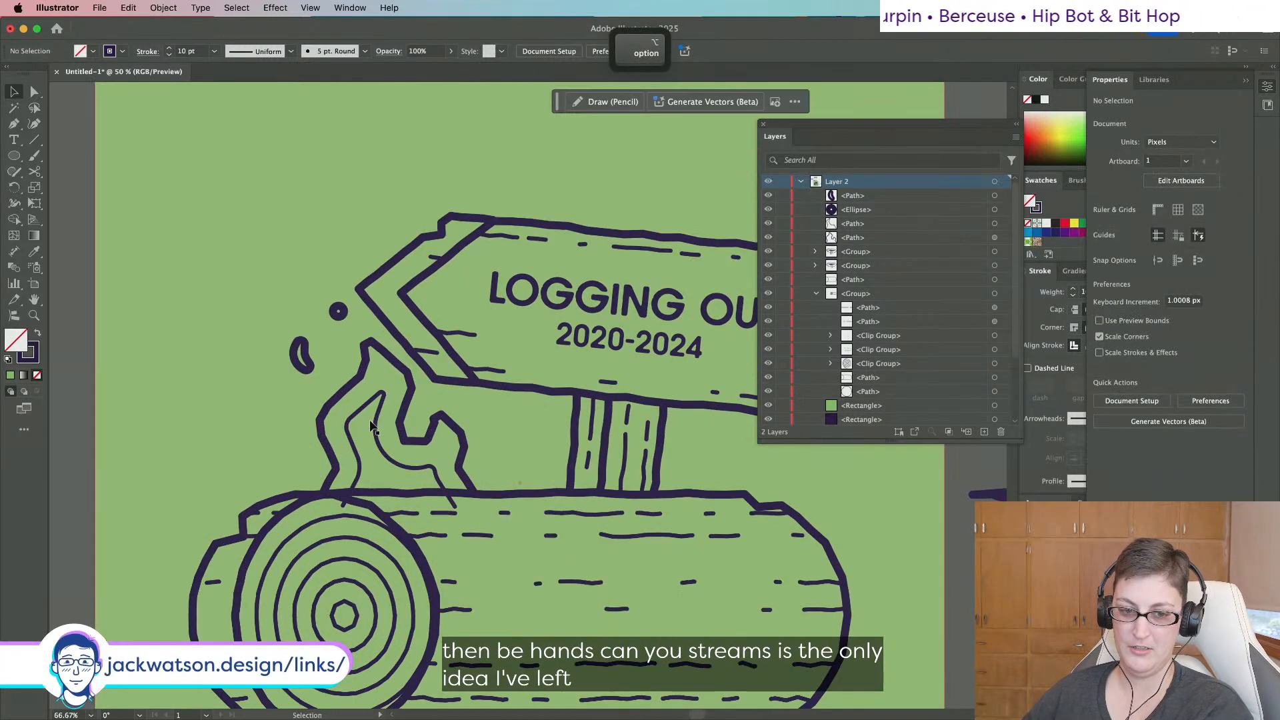
pyautogui.scroll(-1, 370, 425)
pyautogui.hscroll(1, 370, 425)
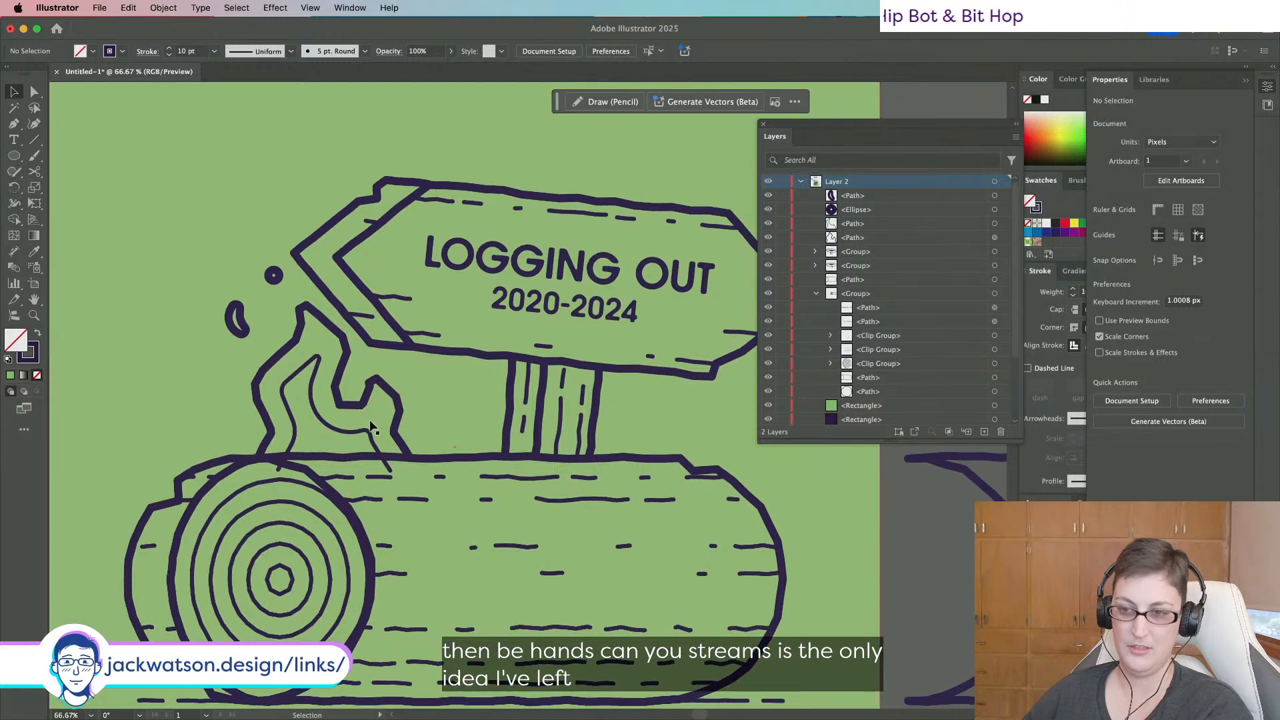
# Select both flame paths, the outer outline and the inner line.
pyautogui.click(291, 440)
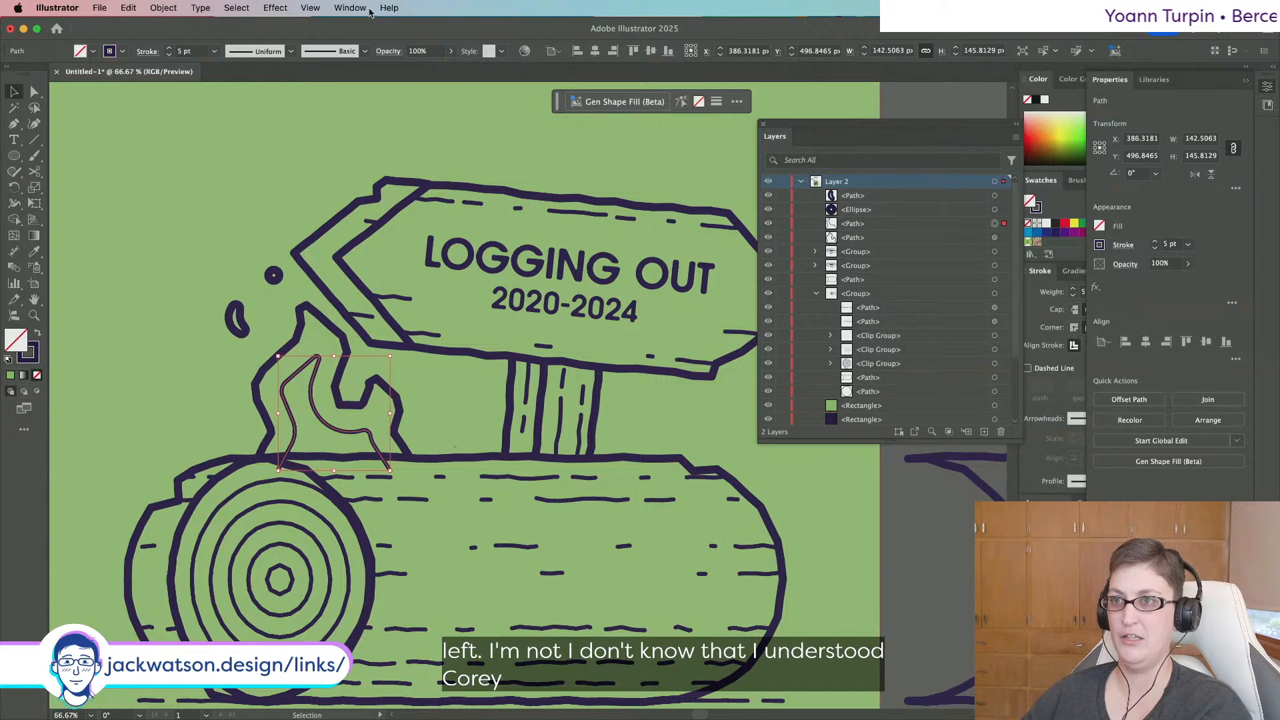
pyautogui.press('shift+super+a')
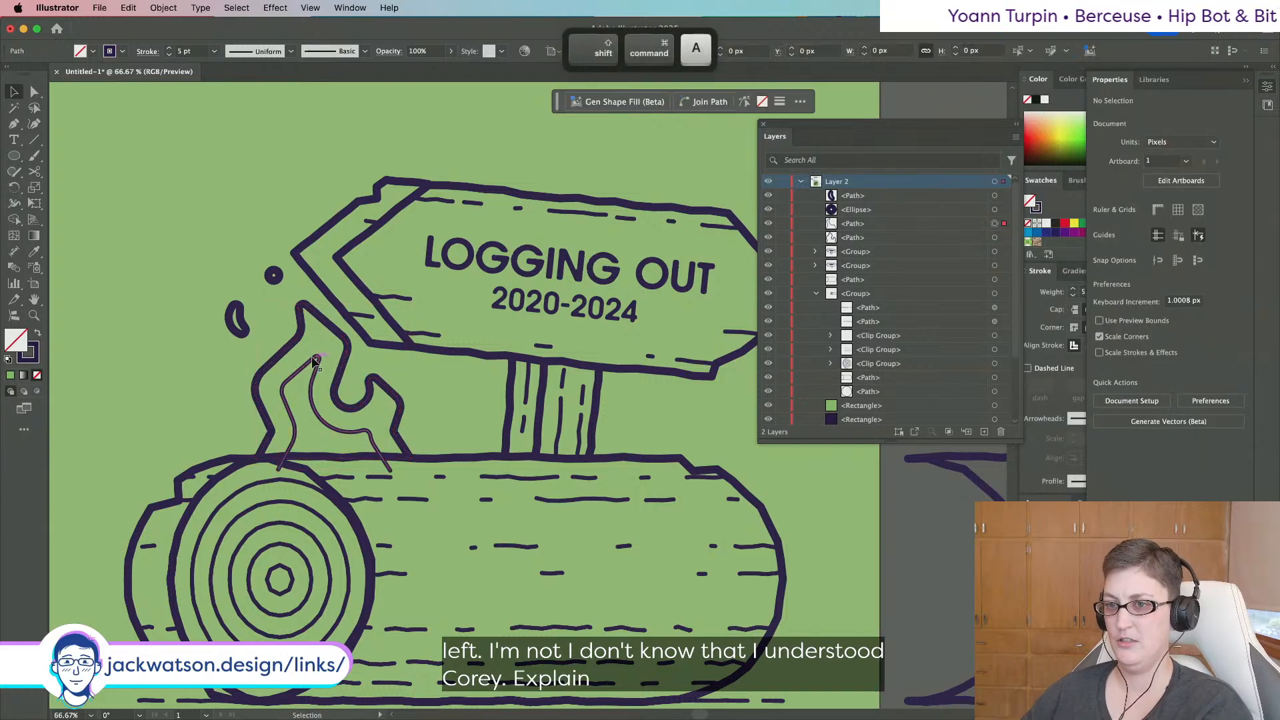
pyautogui.click(316, 362)
# Roughen the flame paths with Smooth points at an Absolute size of 7 px.
pyautogui.click(275, 8)
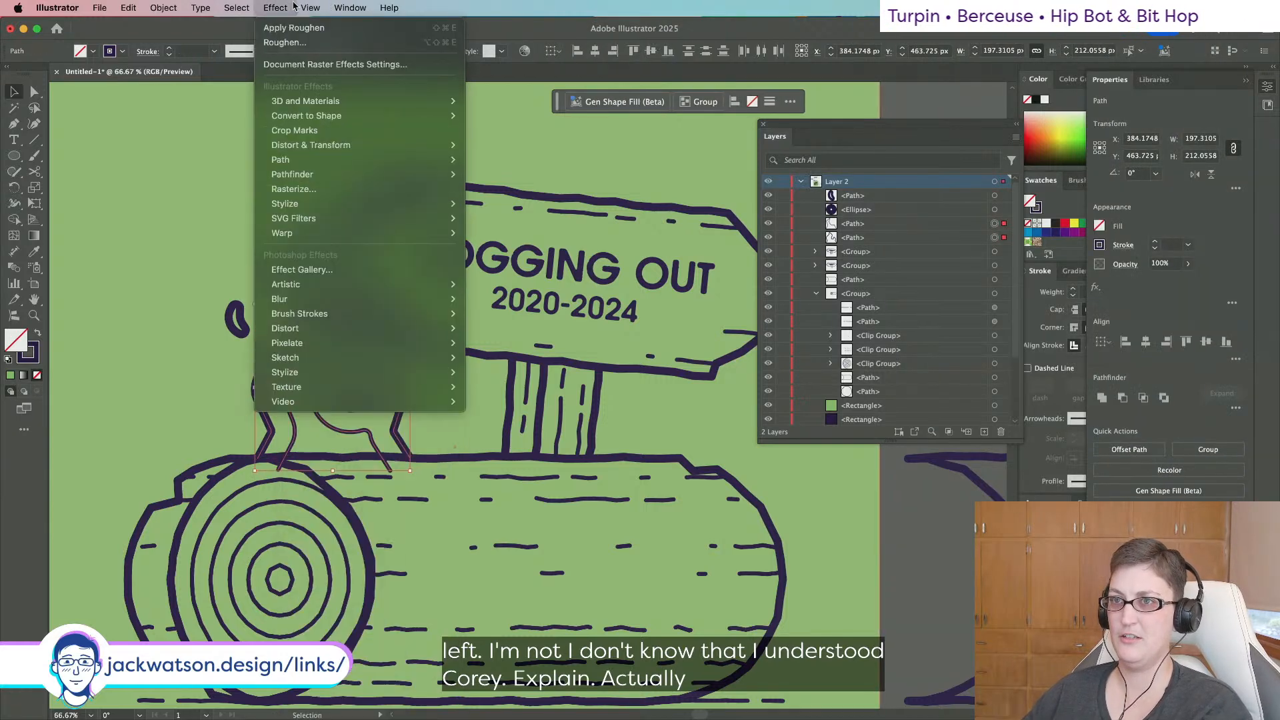
pyautogui.click(285, 42)
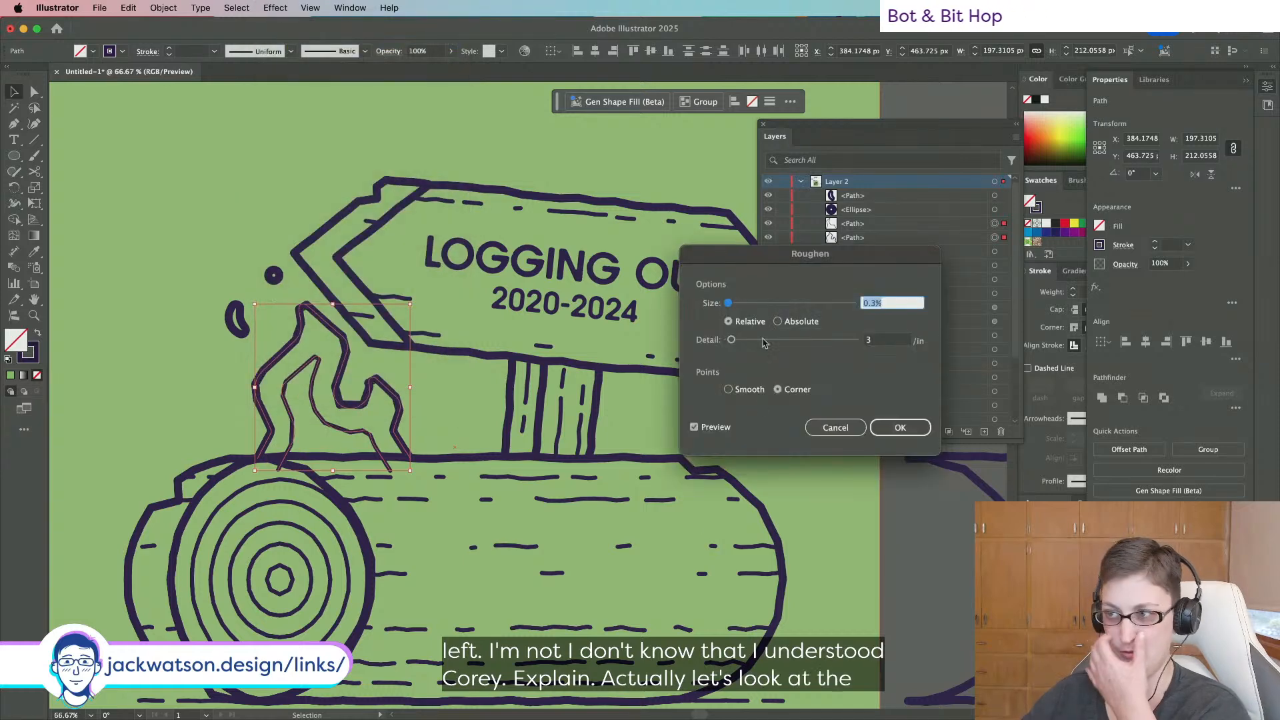
pyautogui.click(742, 391)
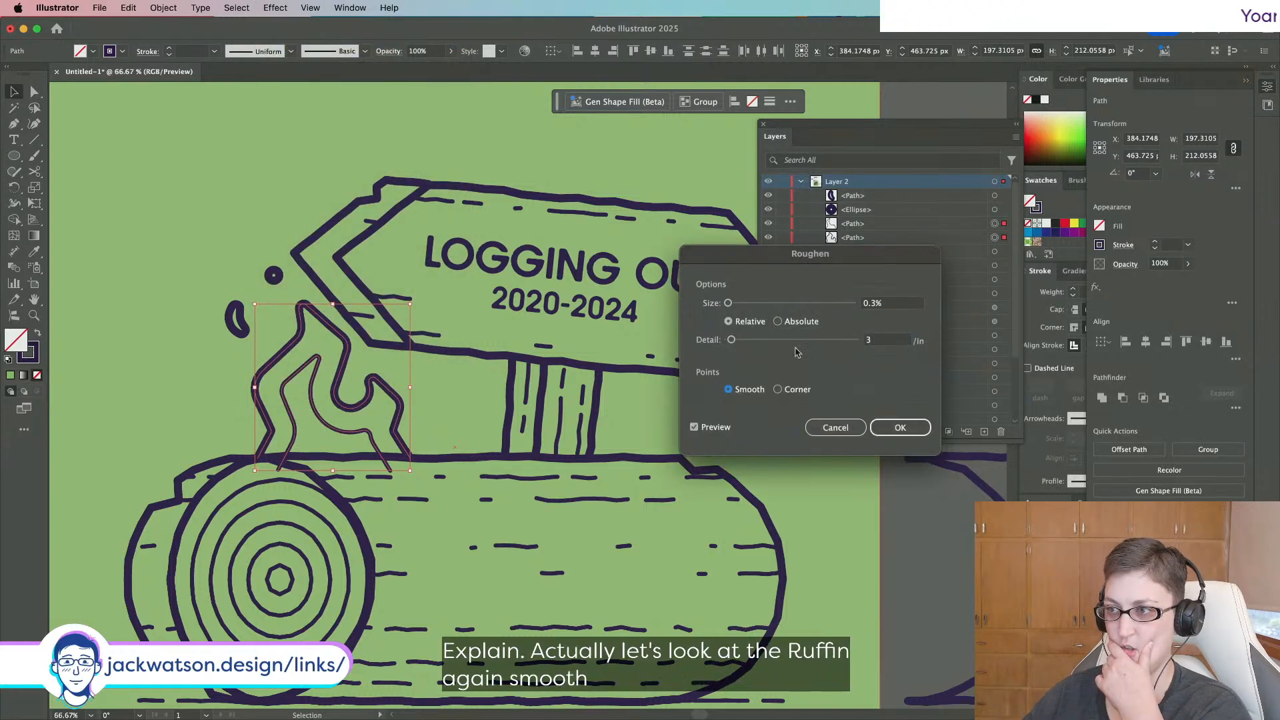
pyautogui.moveTo(727, 304); pyautogui.dragTo(730, 306)
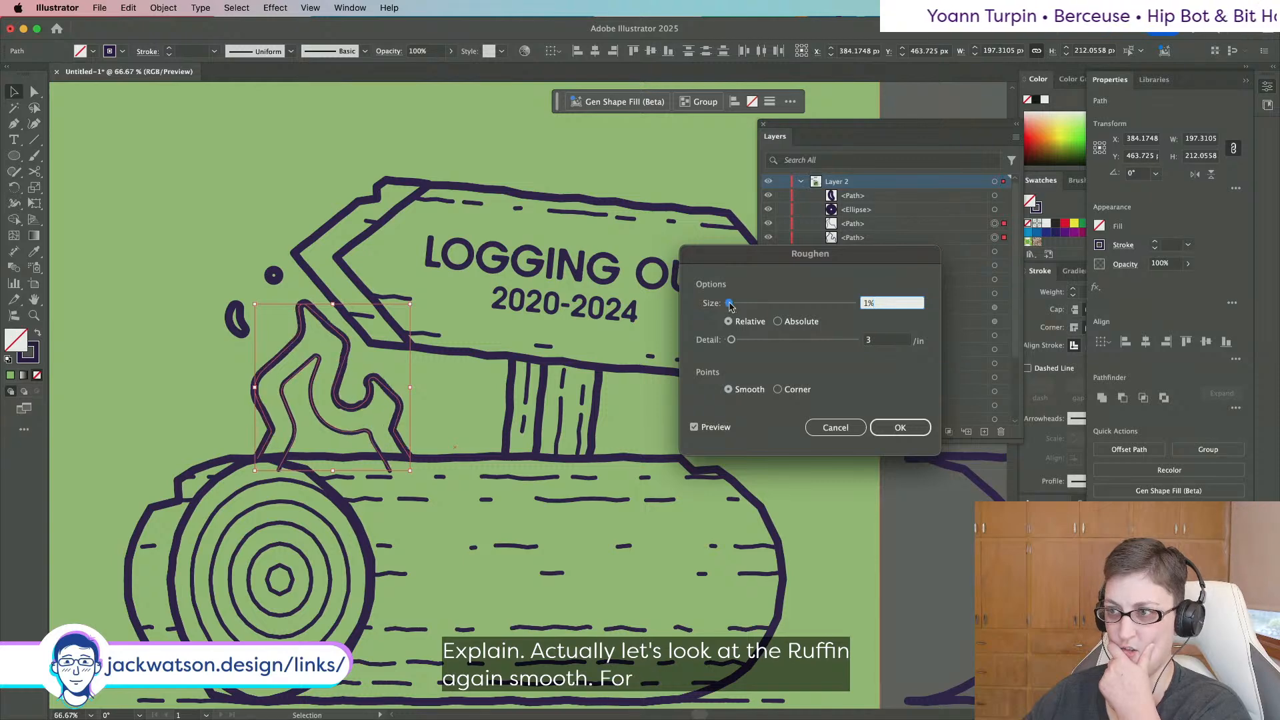
pyautogui.moveTo(732, 341); pyautogui.dragTo(732, 344)
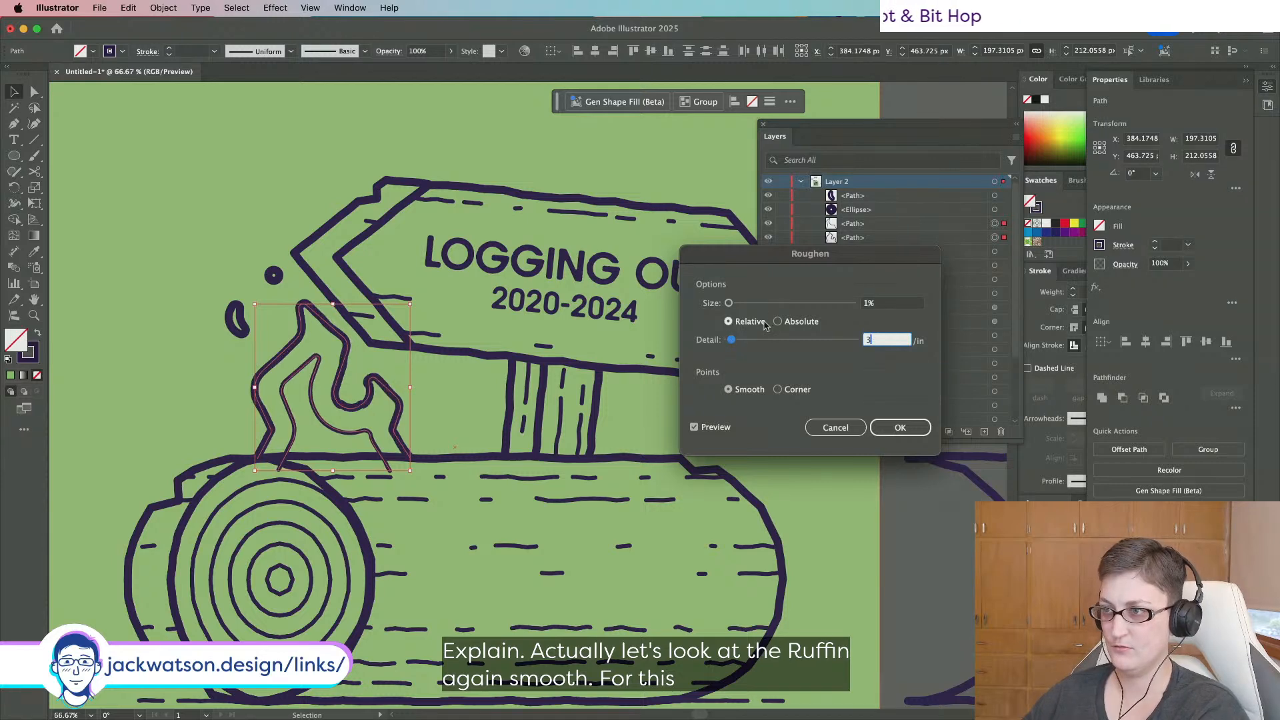
pyautogui.click(799, 324)
pyautogui.moveTo(740, 307); pyautogui.dragTo(738, 308)
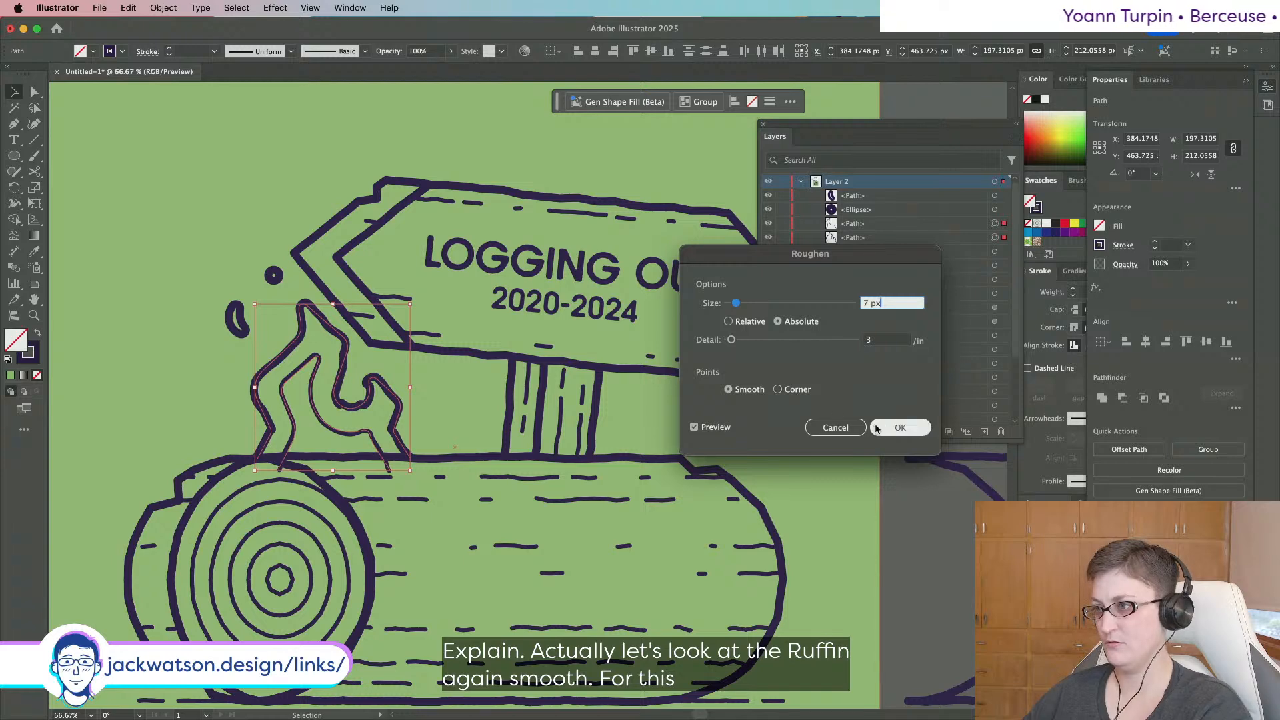
pyautogui.click(900, 428)
# Raise the inner flame's Roughen size to 15 px.
pyautogui.scroll(-2, 239, 414)
pyautogui.click(165, 400)
pyautogui.scroll(-1, 165, 400)
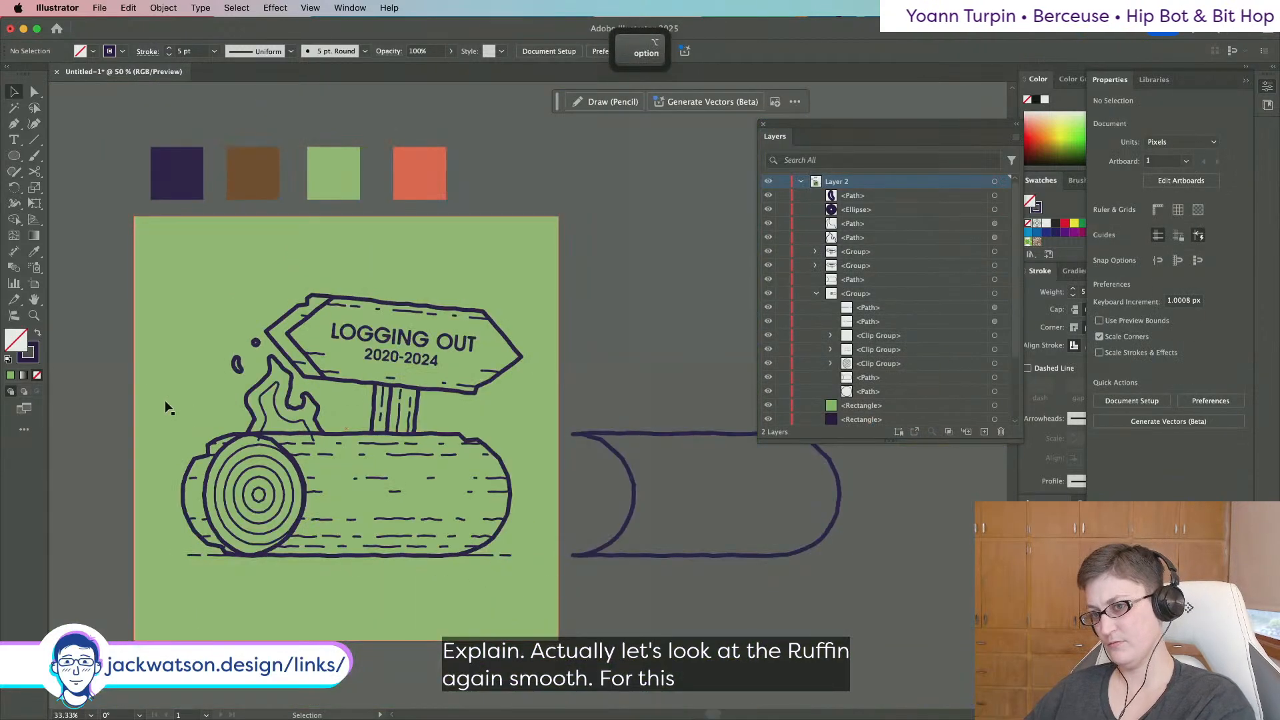
pyautogui.scroll(1, 165, 399)
pyautogui.click(294, 319)
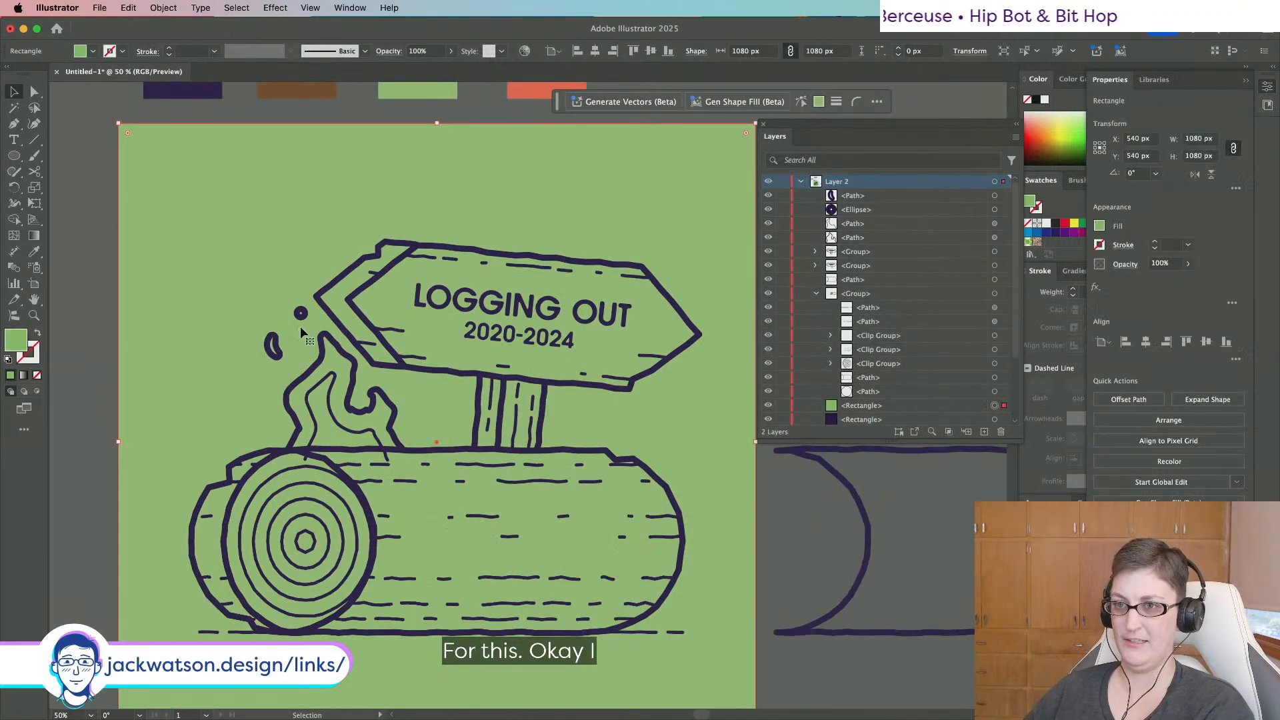
pyautogui.click(348, 400)
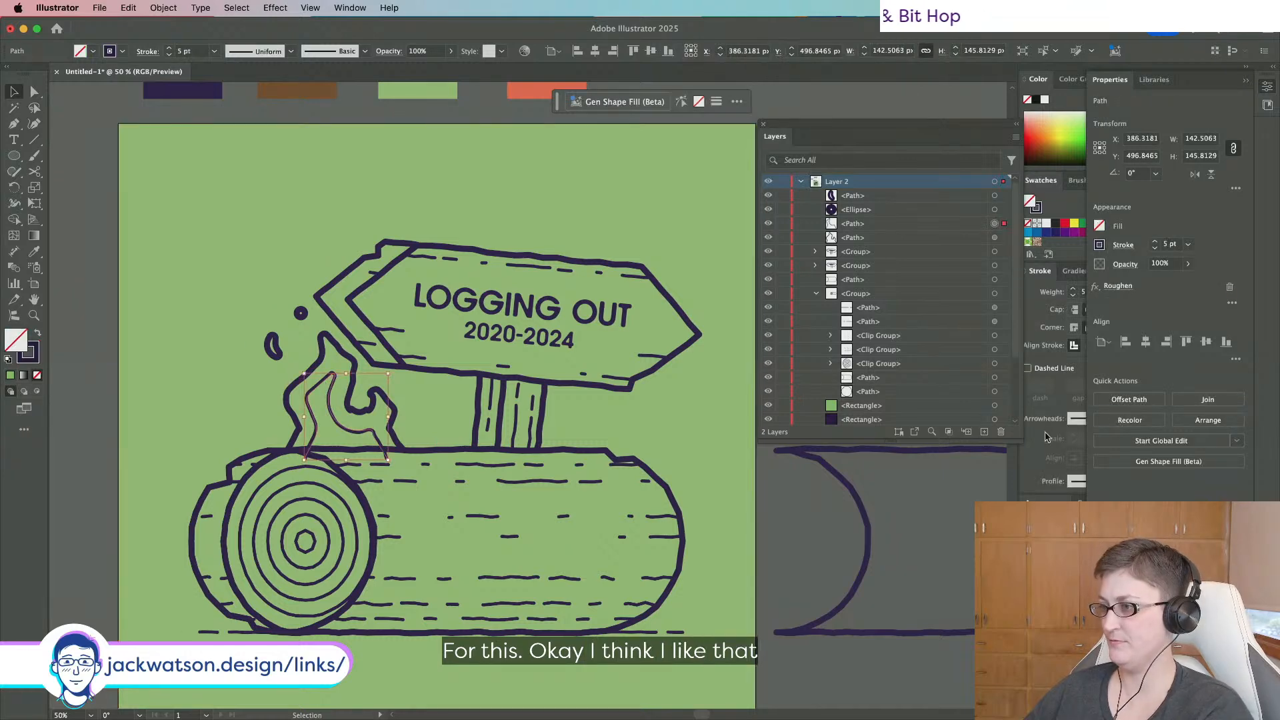
pyautogui.click(1118, 286)
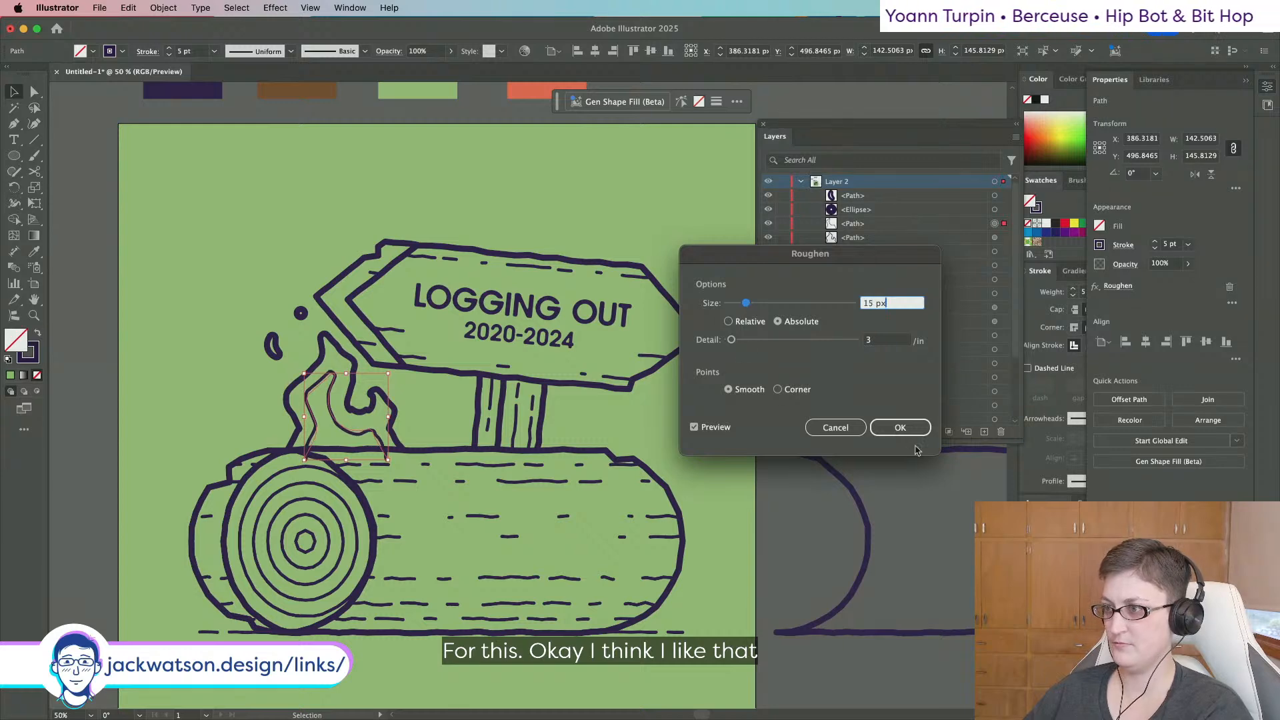
pyautogui.click(900, 428)
pyautogui.click(282, 326)
pyautogui.scroll(-1, 287, 322)
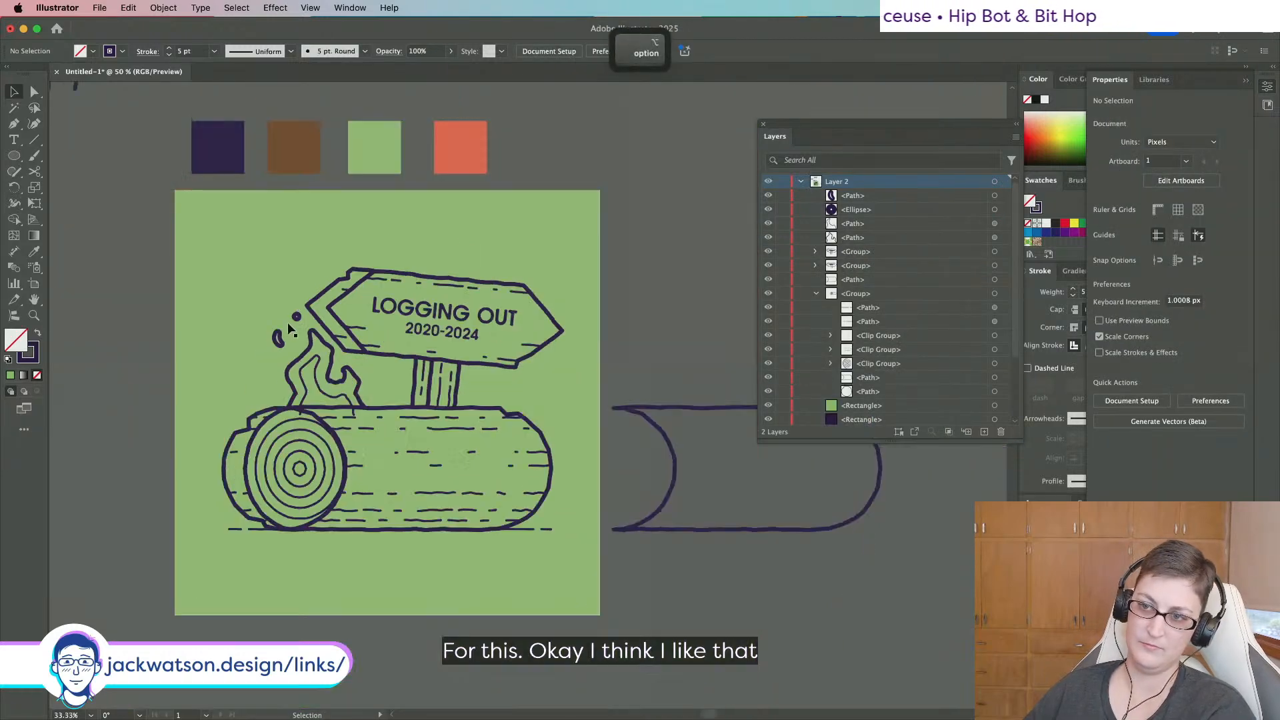
pyautogui.scroll(2, 287, 322)
# Roughen the small teardrop and dot above the flame with a reduced size.
pyautogui.click(302, 310)
pyautogui.keyDown('shift'); pyautogui.click(267, 350); pyautogui.keyUp('shift')
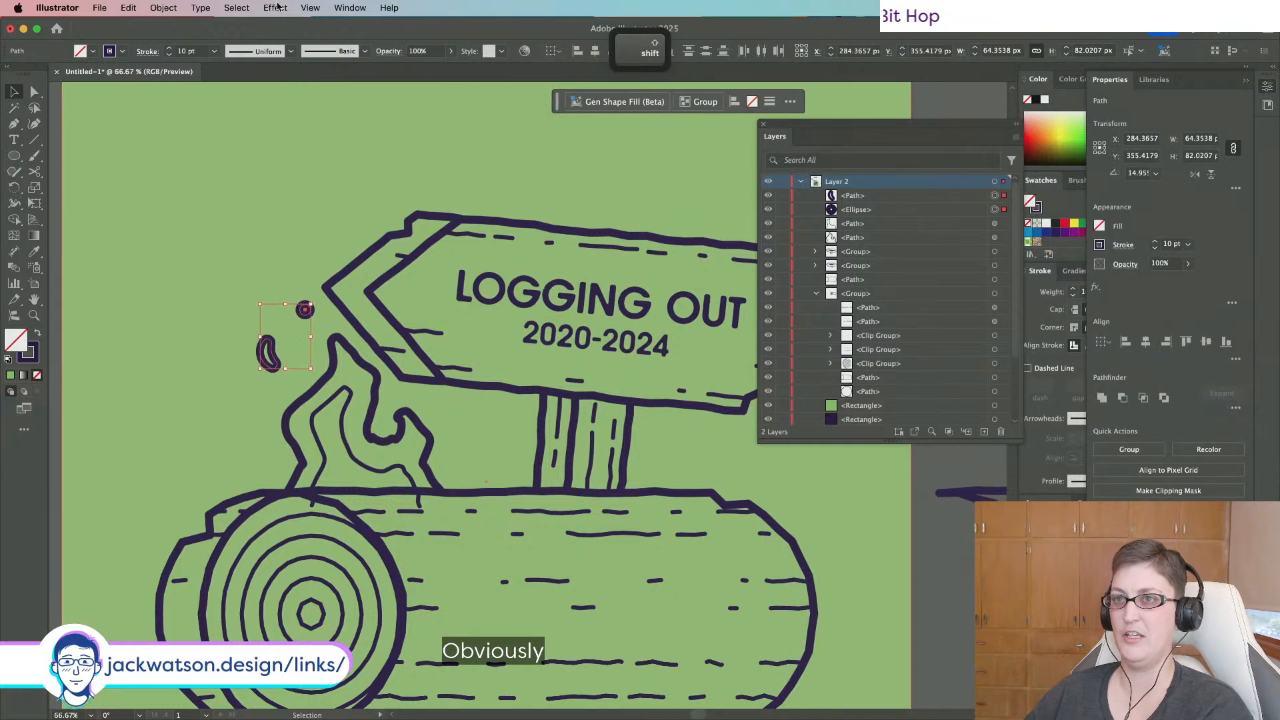
pyautogui.click(275, 8)
pyautogui.click(287, 21)
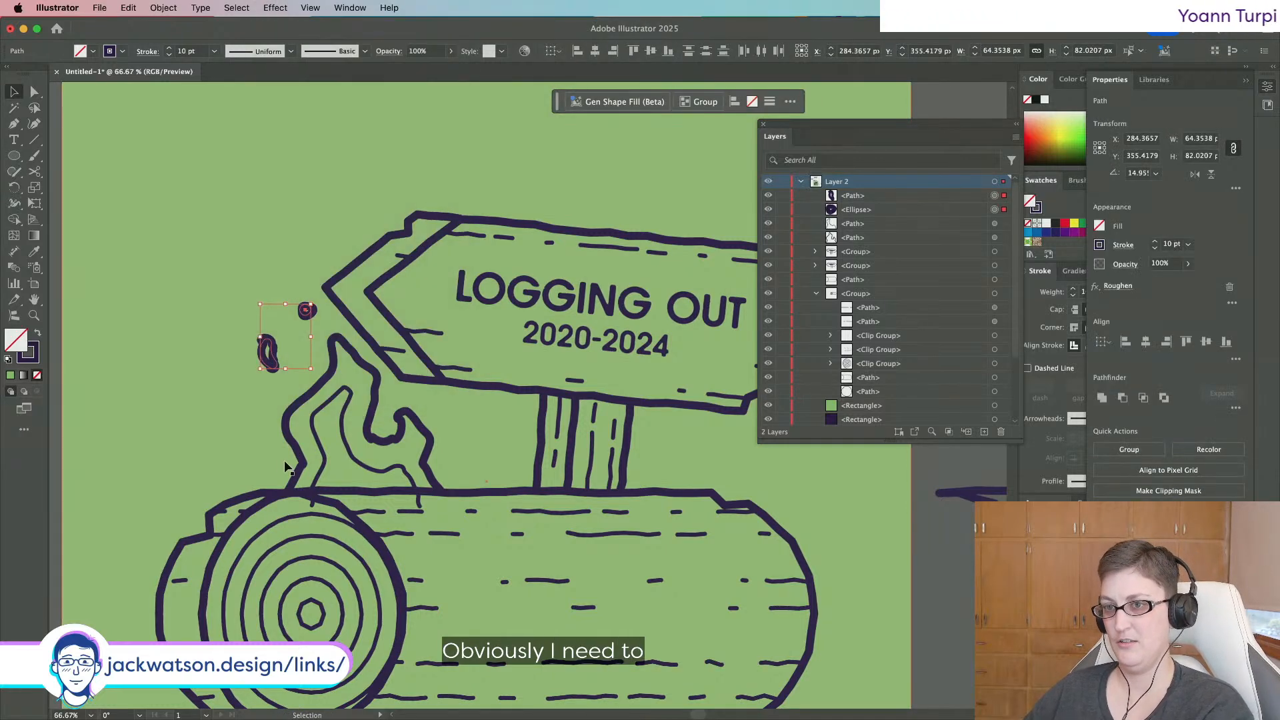
pyautogui.click(1118, 286)
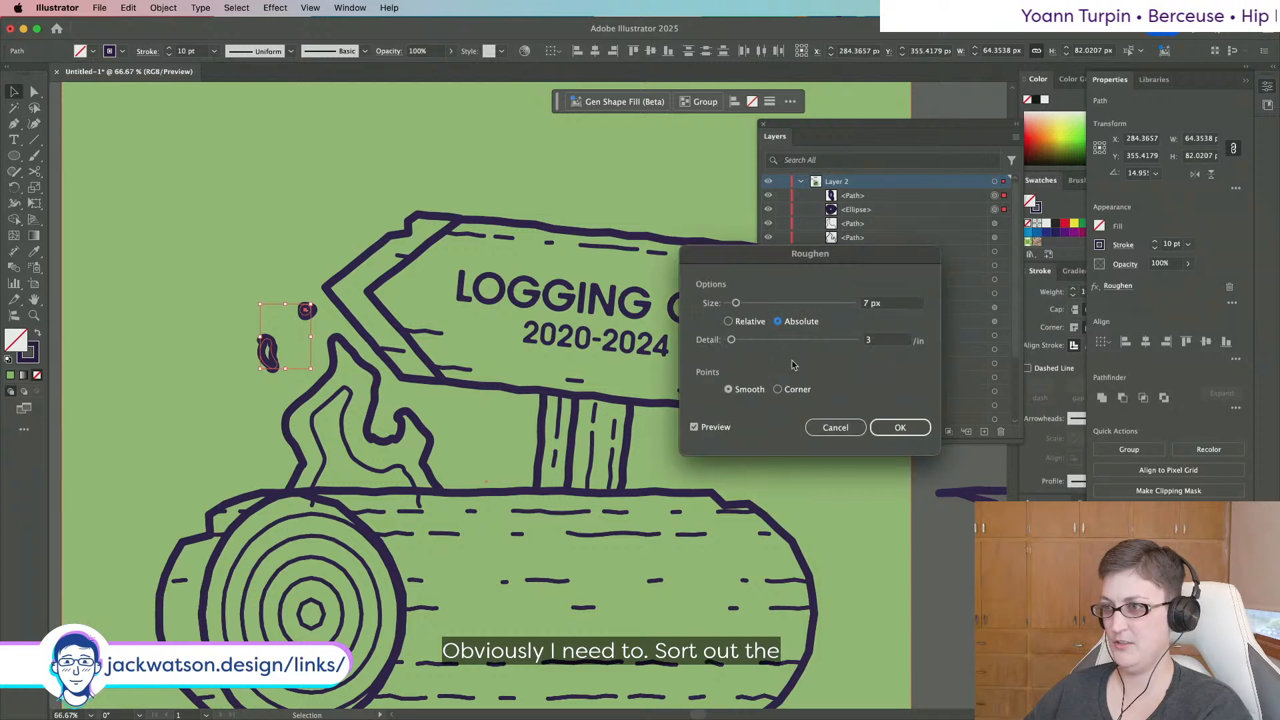
pyautogui.moveTo(738, 303); pyautogui.dragTo(730, 305)
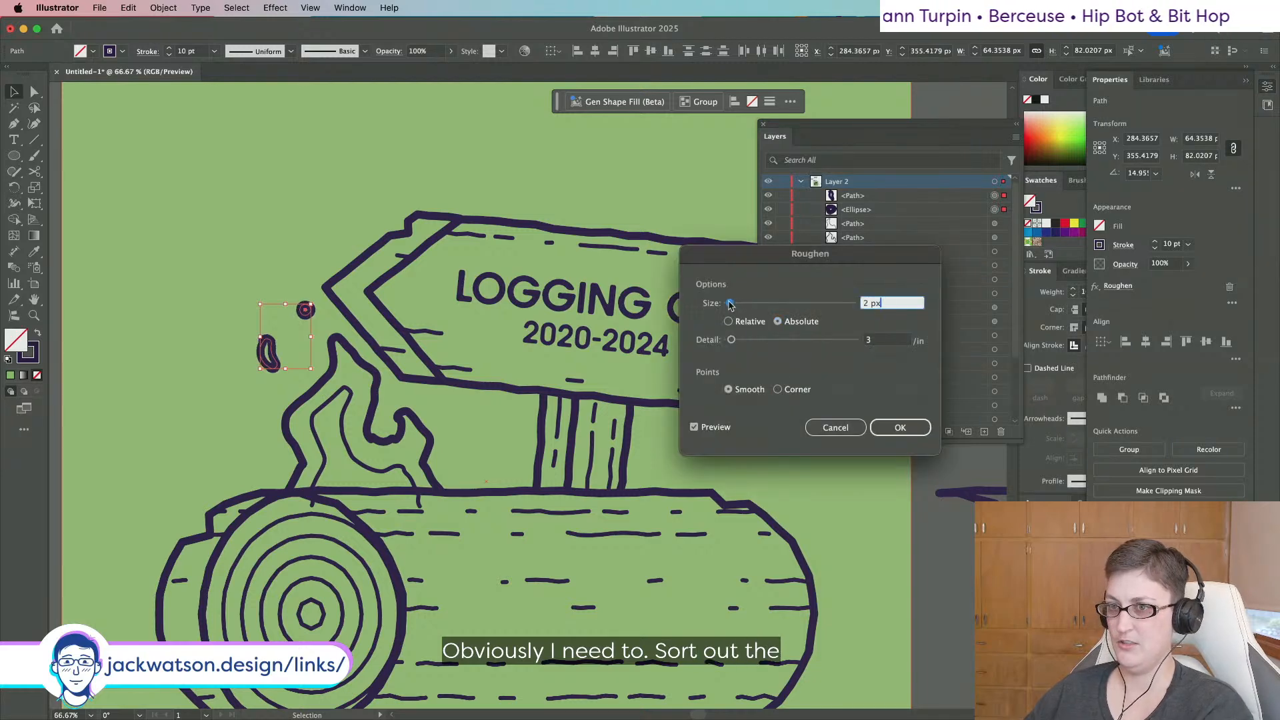
pyautogui.click(900, 428)
pyautogui.press('shift+super+a')
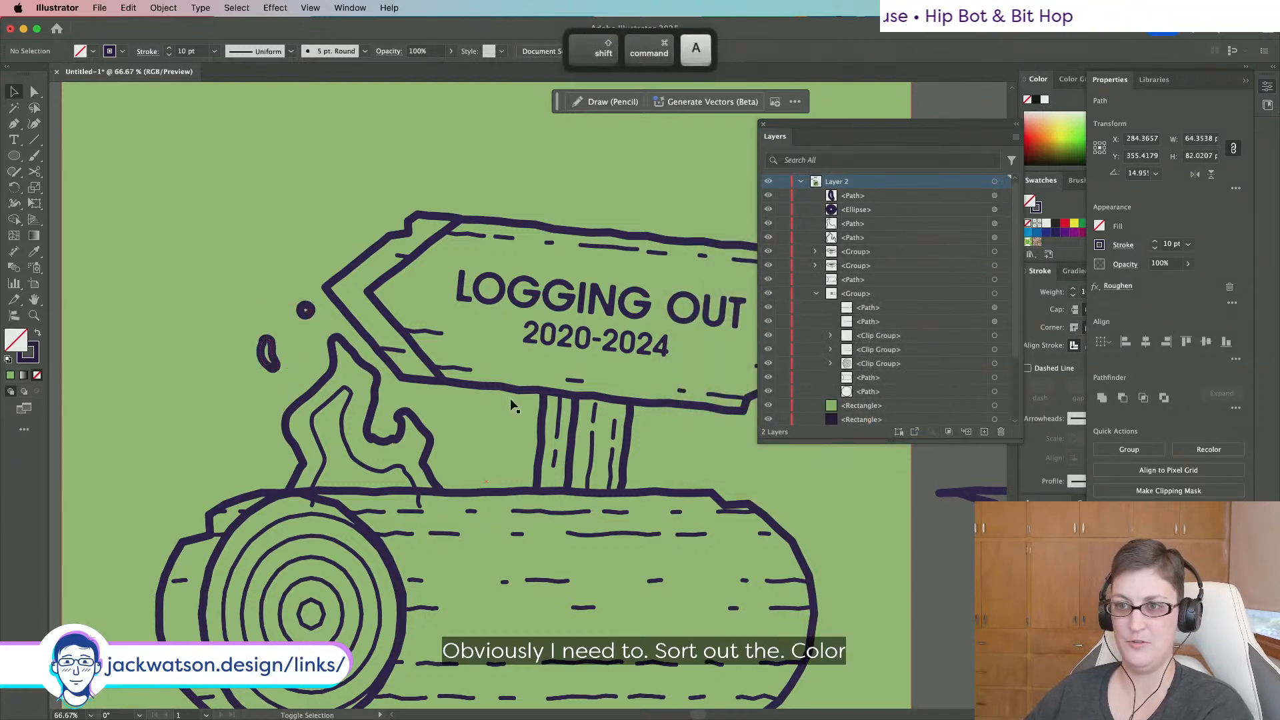
# Thin the teardrop and dot strokes to 5 pt.
pyautogui.scroll(-2, 510, 398)
pyautogui.scroll(3, 294, 380)
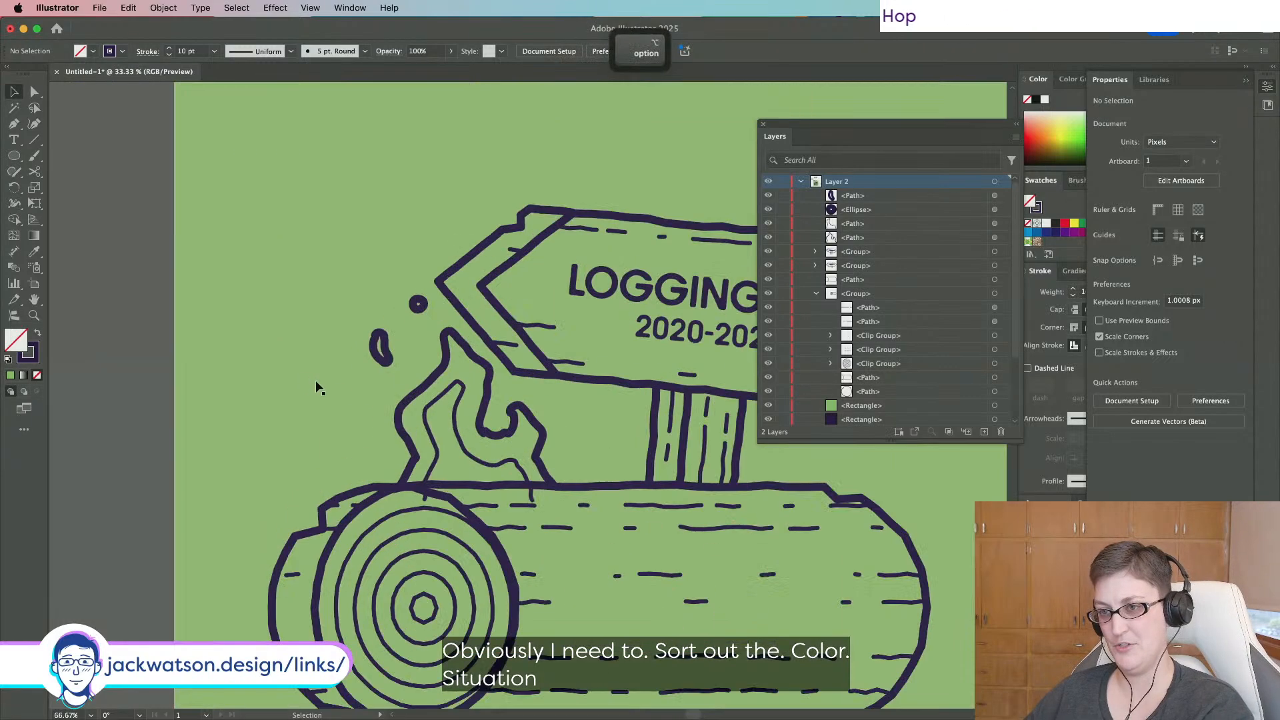
pyautogui.click(446, 360)
pyautogui.keyDown('shift'); pyautogui.click(419, 308); pyautogui.keyUp('shift')
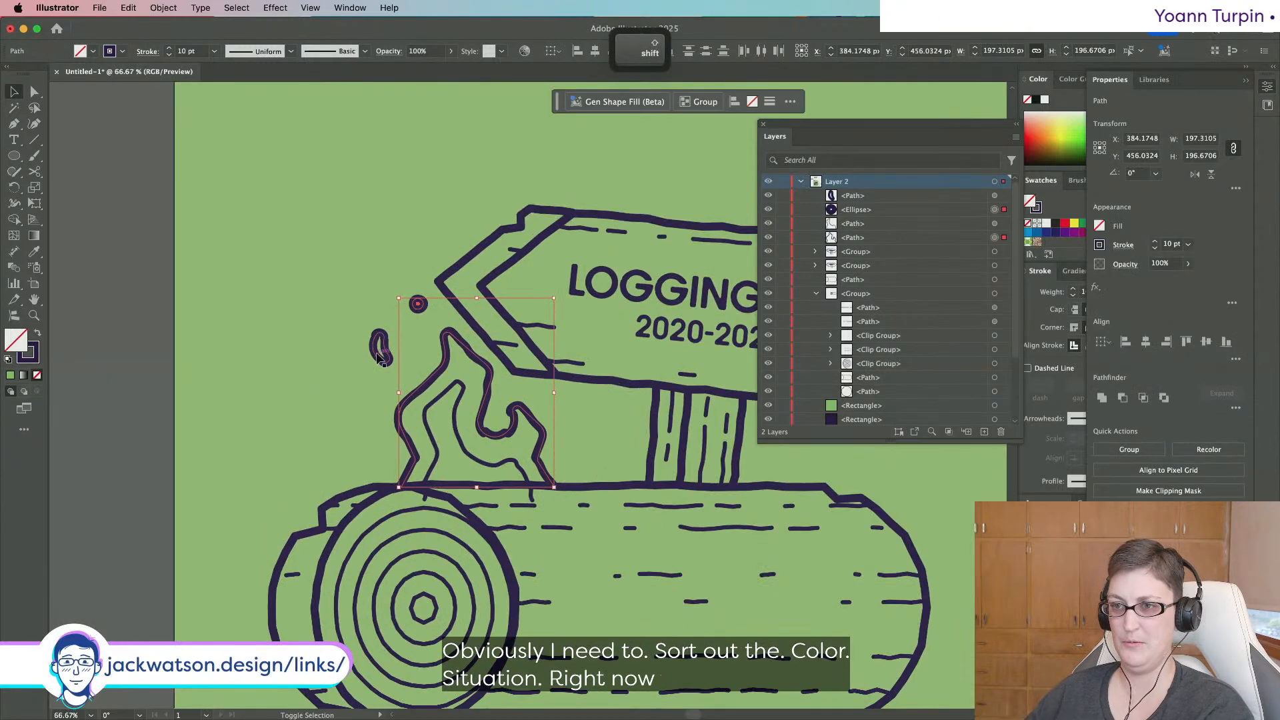
pyautogui.click(381, 358)
pyautogui.keyDown('shift'); pyautogui.click(417, 304); pyautogui.keyUp('shift')
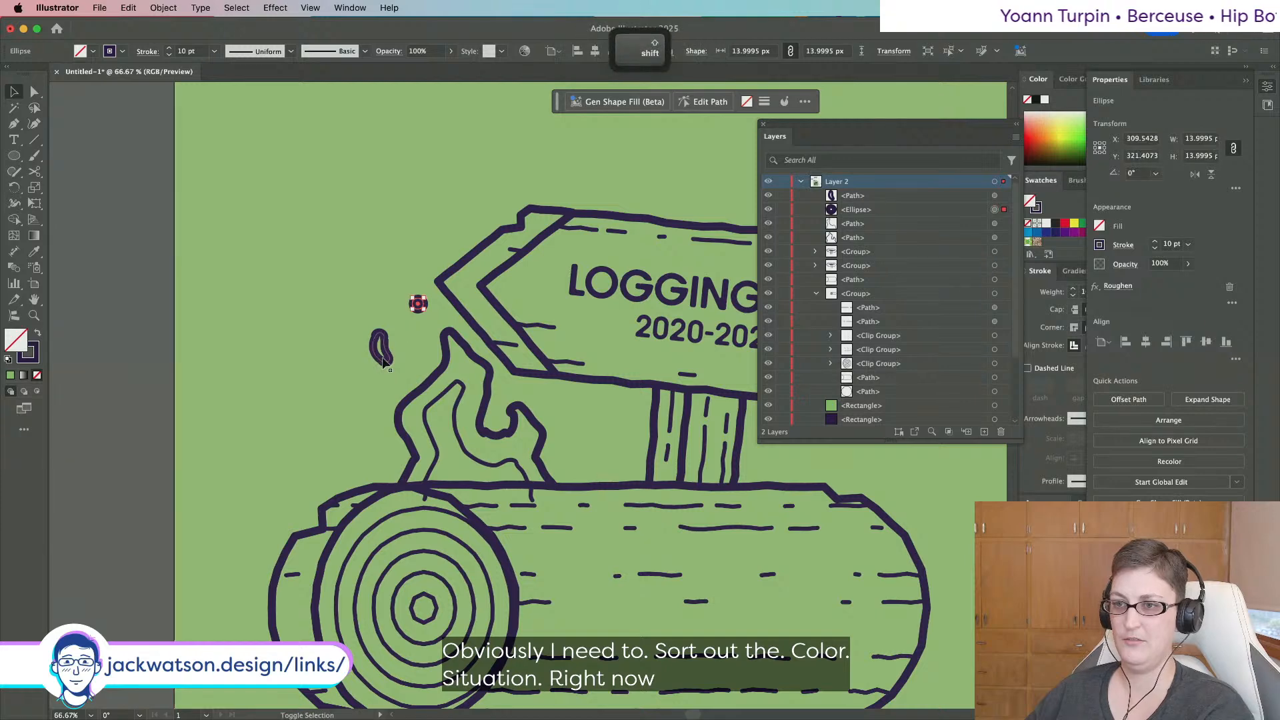
pyautogui.click(214, 52)
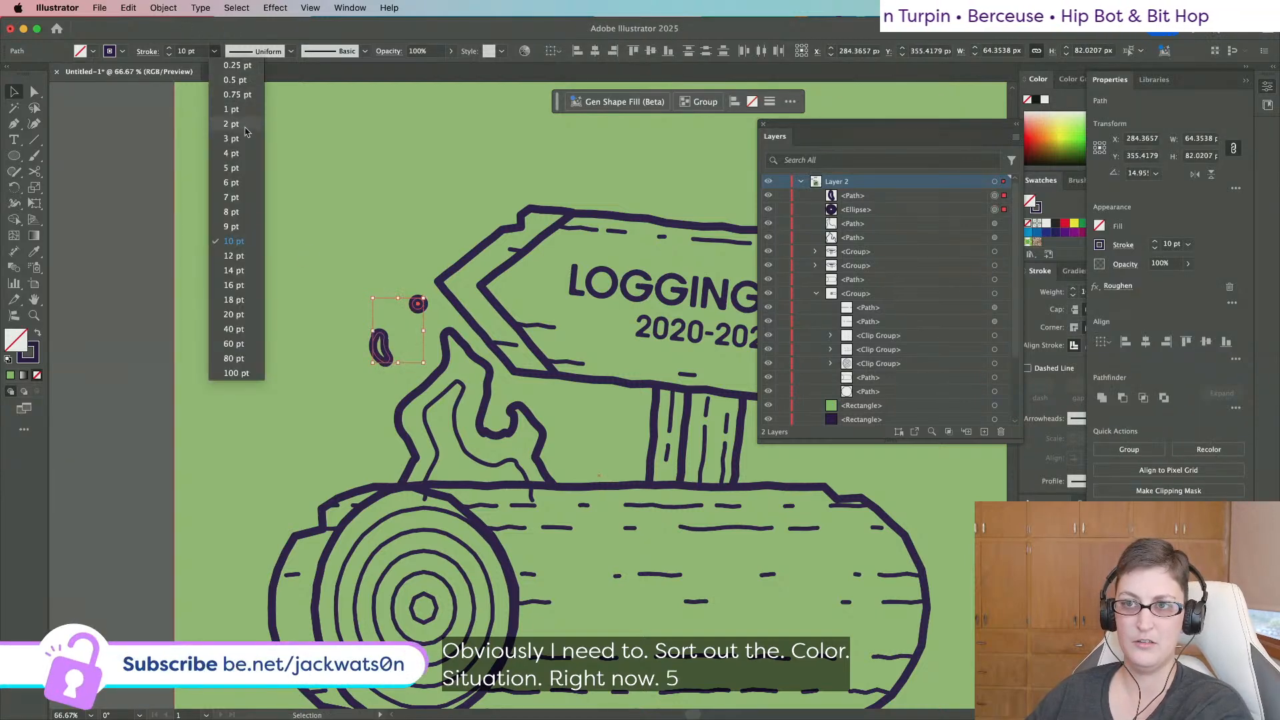
pyautogui.click(233, 168)
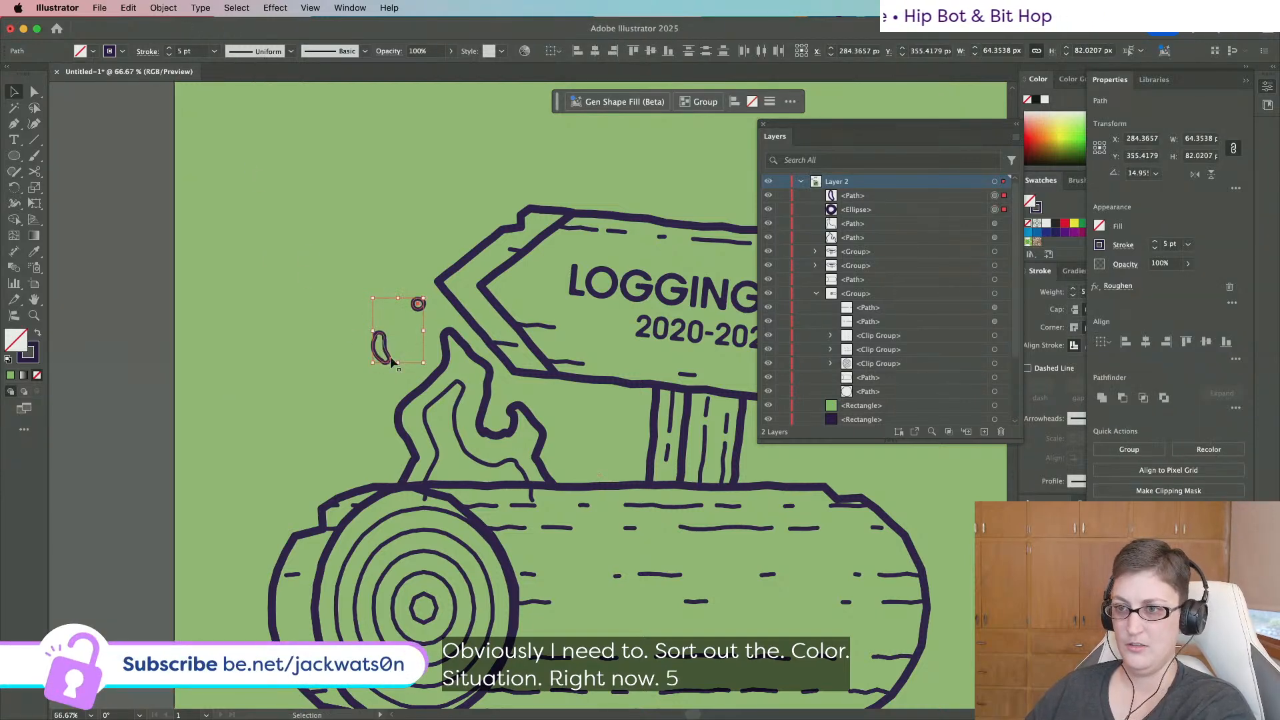
# Set the flame outline's stroke weight to 8 pt, after trying 6 pt.
pyautogui.click(438, 381)
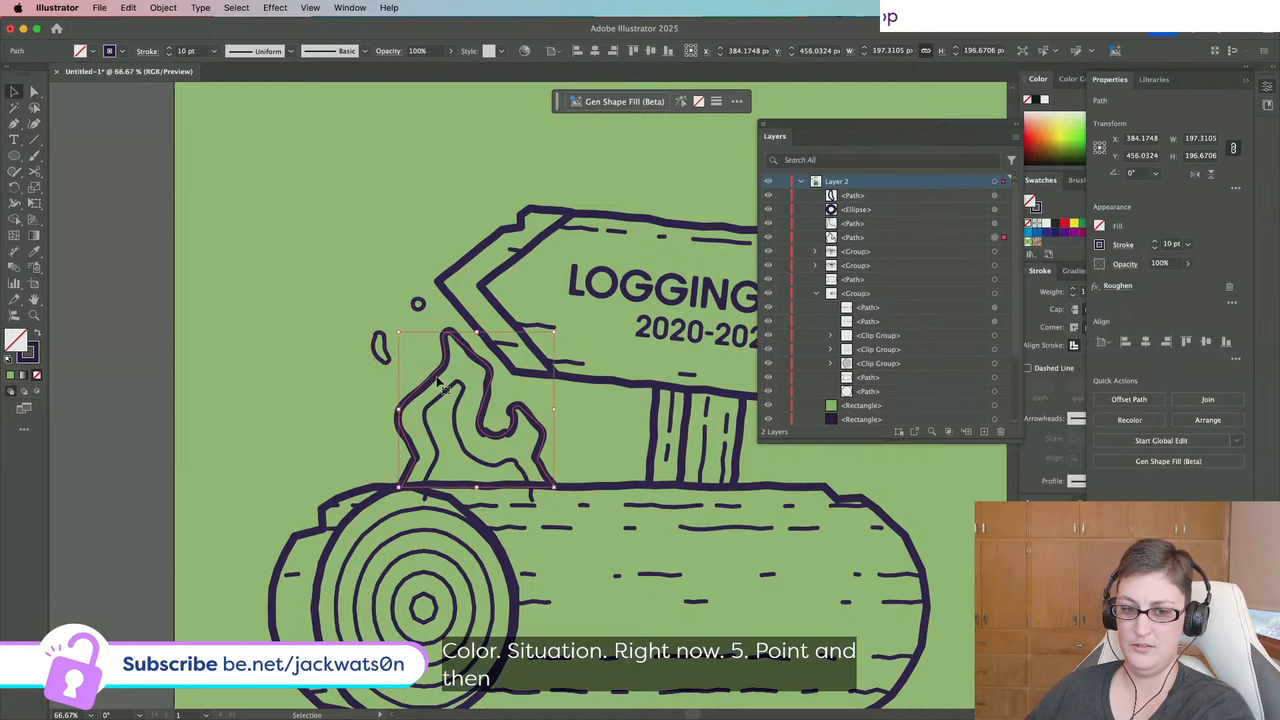
pyautogui.click(214, 51)
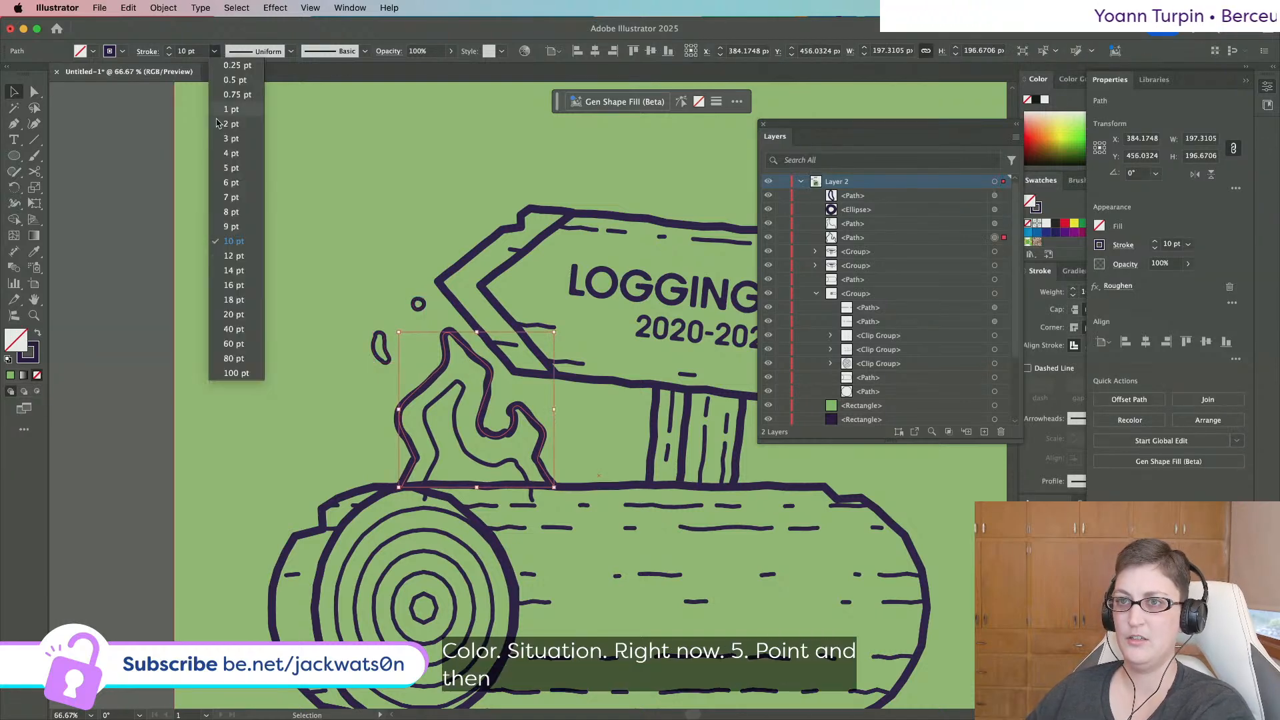
pyautogui.click(233, 184)
pyautogui.click(214, 51)
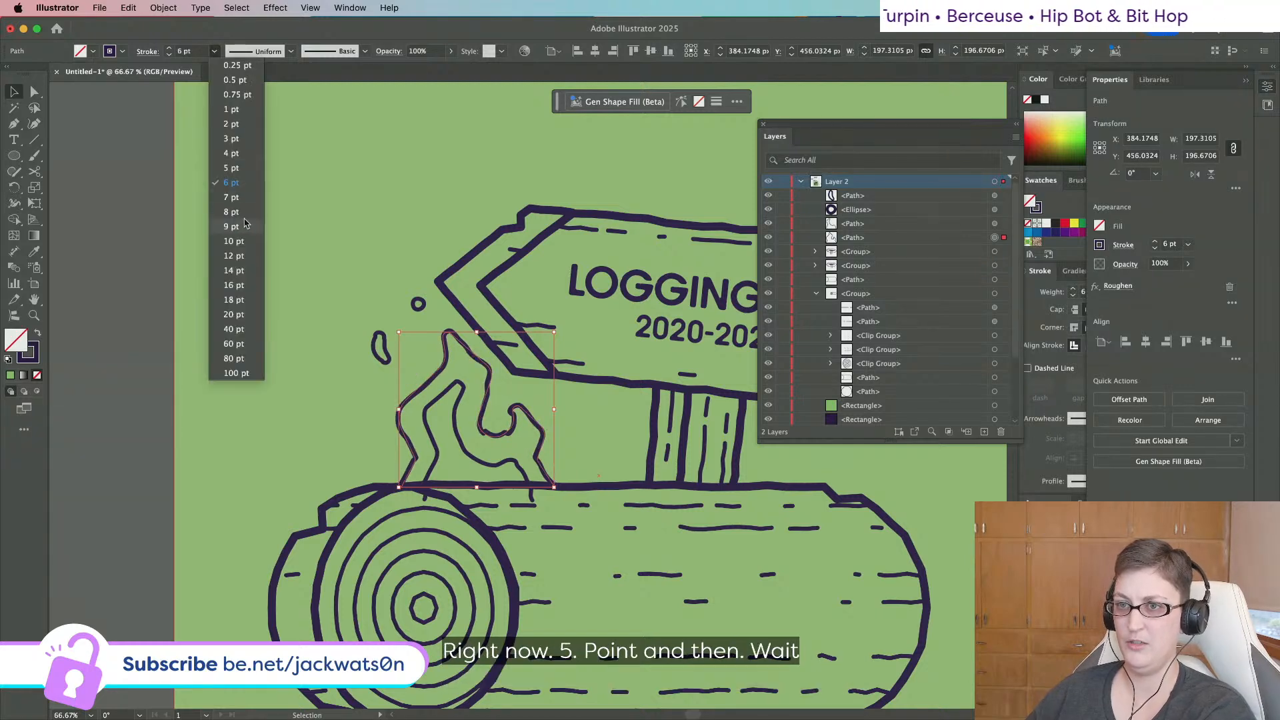
pyautogui.click(244, 213)
pyautogui.scroll(-1, 522, 277)
pyautogui.press('super+shift+a')
pyautogui.scroll(-1, 519, 276)
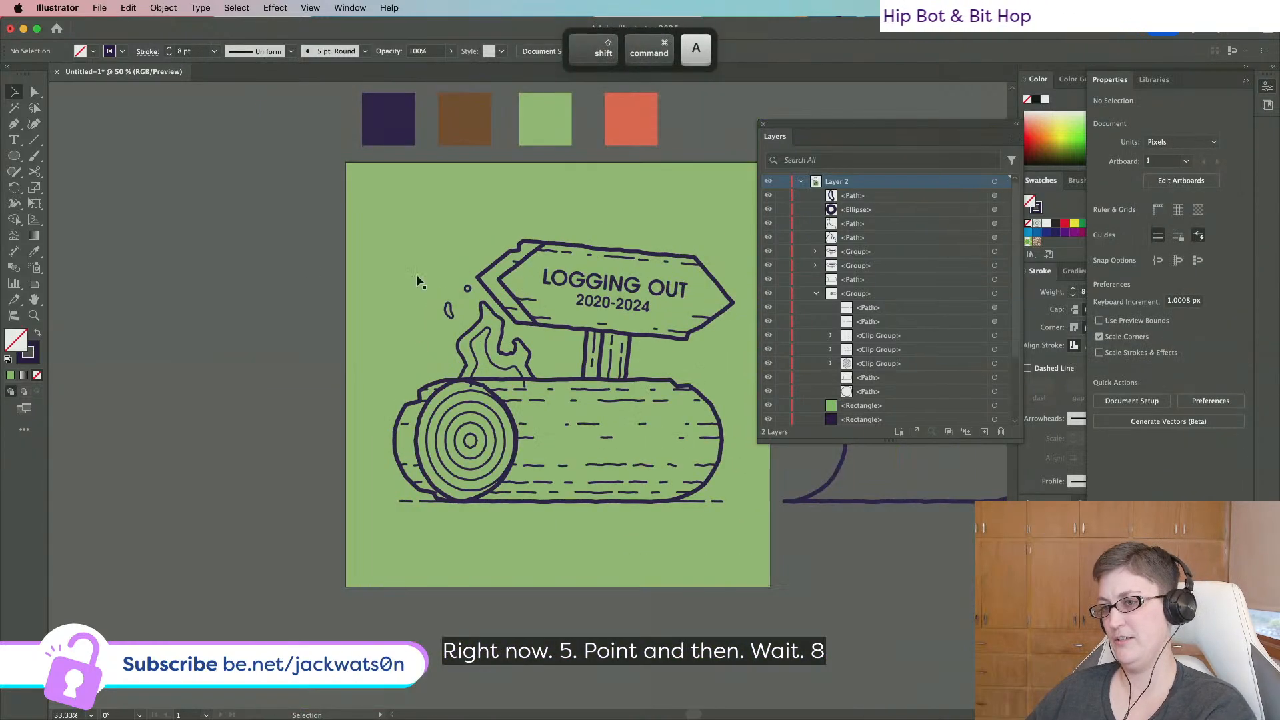
pyautogui.hscroll(2, 310, 264)
pyautogui.hscroll(2, 310, 264)
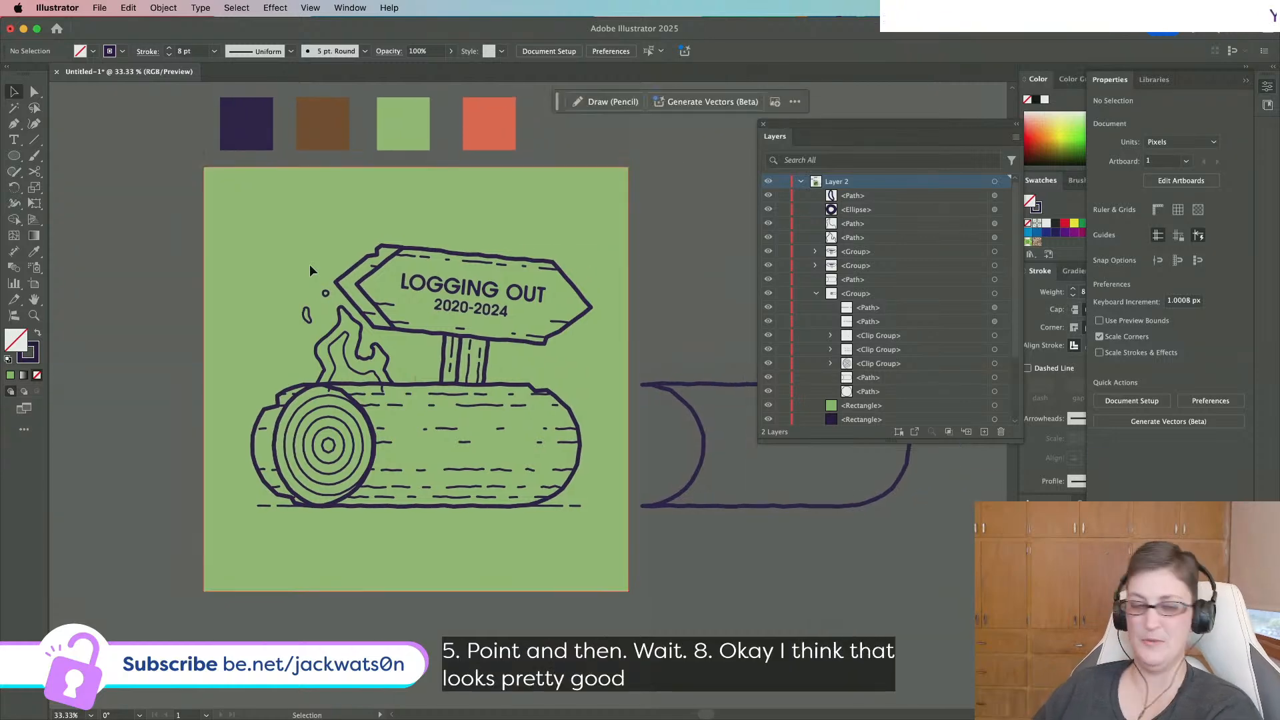
pyautogui.scroll(1, 310, 264)
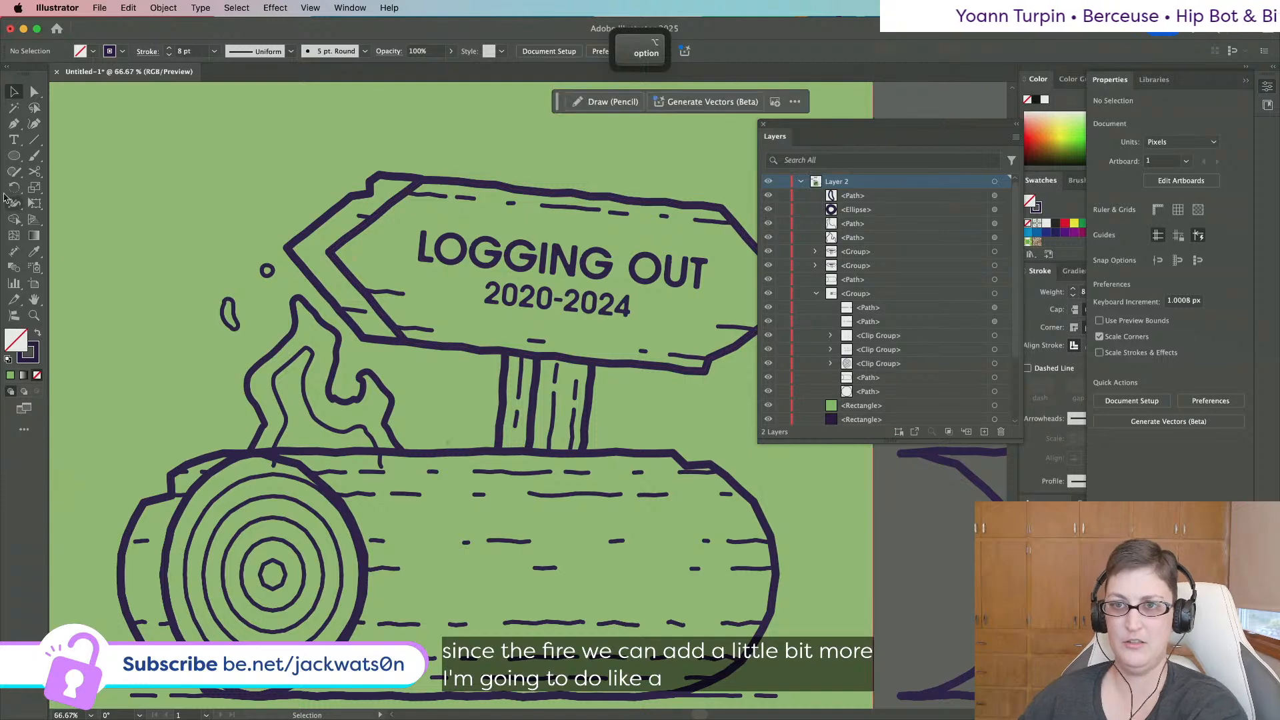
# Draw a small curved flame with the Pen on the log top beside the big flame.
pyautogui.press('p')
pyautogui.hscroll(2, 457, 411)
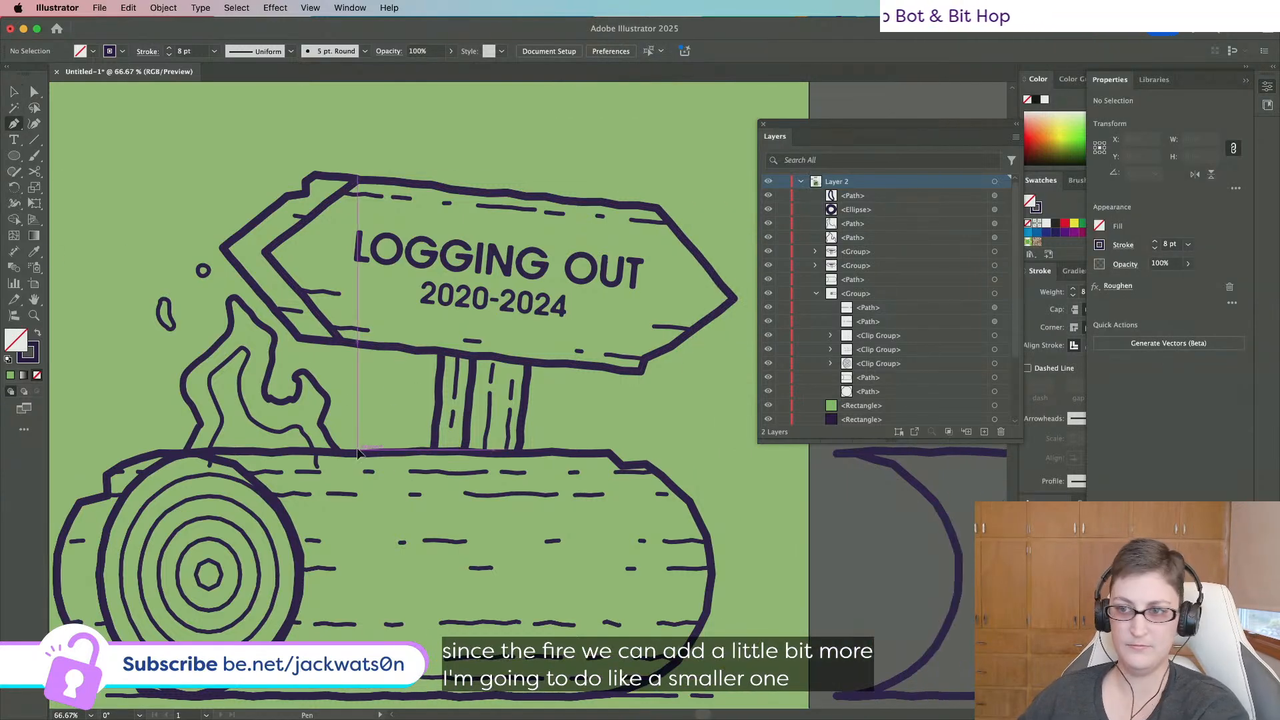
pyautogui.moveTo(358, 453)
pyautogui.mouseDown()
pyautogui.moveTo(375, 413)
pyautogui.moveTo(371, 474)
pyautogui.mouseUp()
pyautogui.press('shift+super+a')
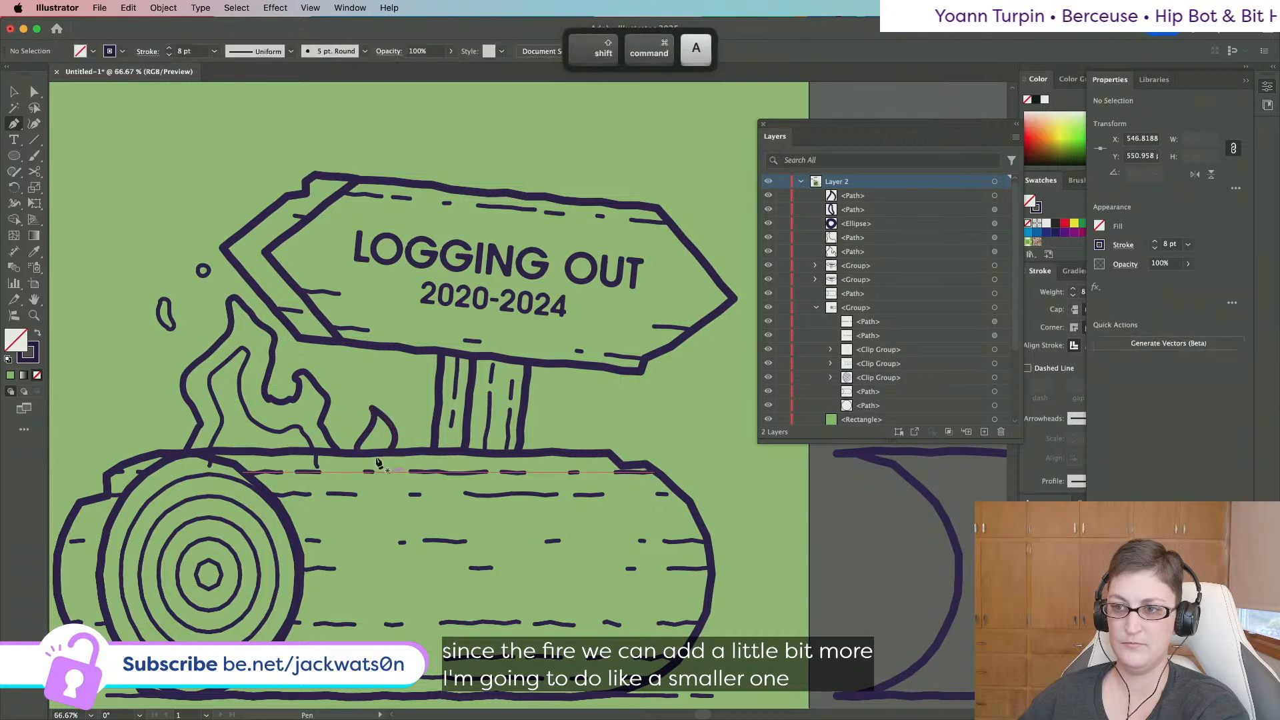
pyautogui.press('v')
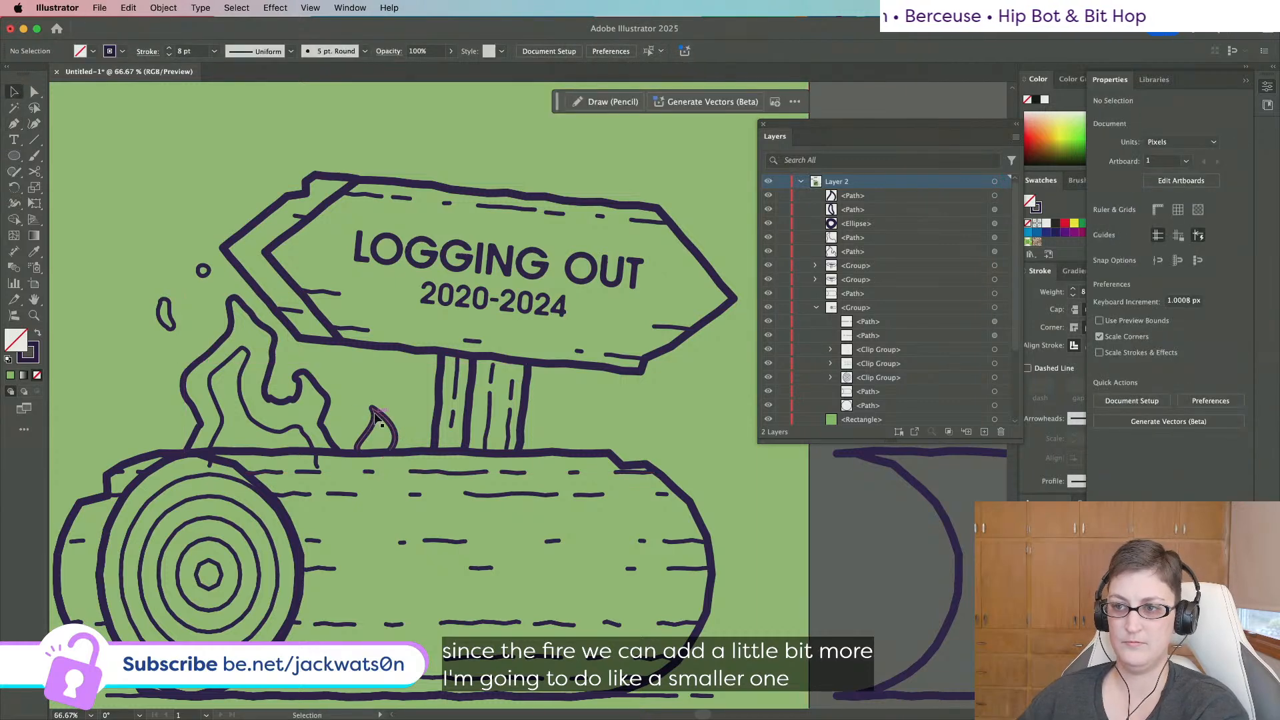
pyautogui.click(376, 416)
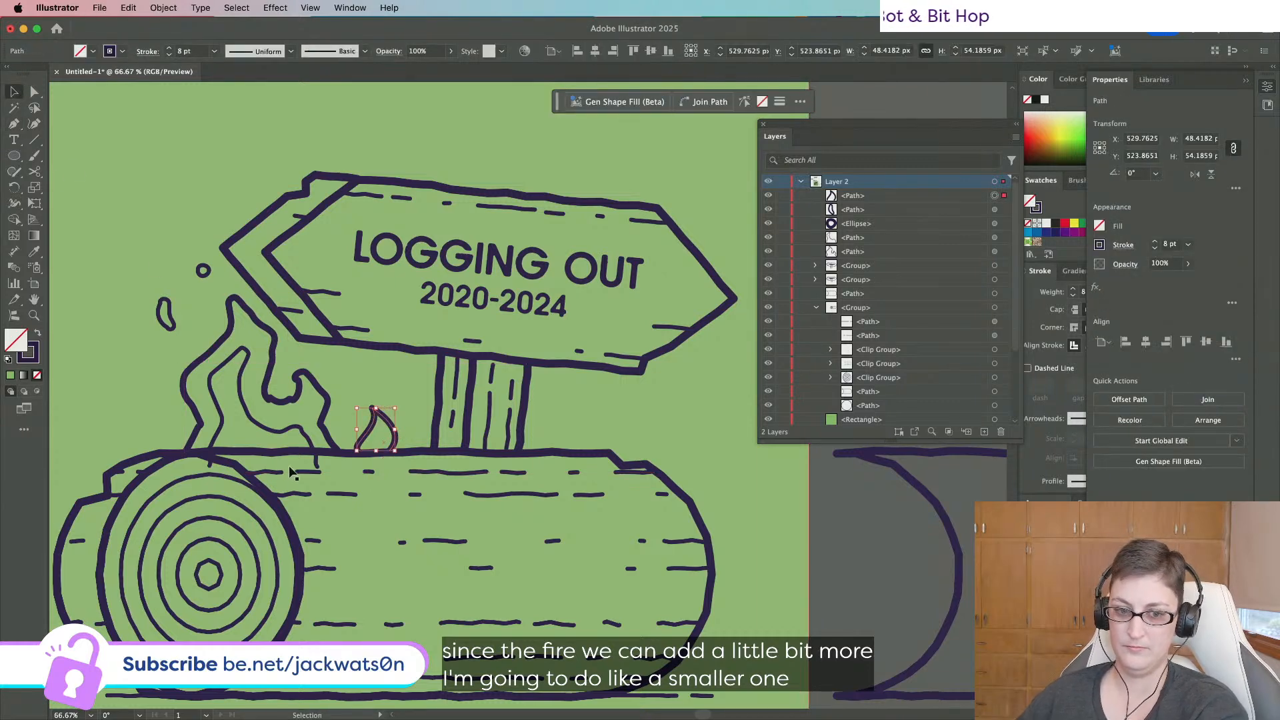
pyautogui.press('shift+super+a')
pyautogui.click(377, 419)
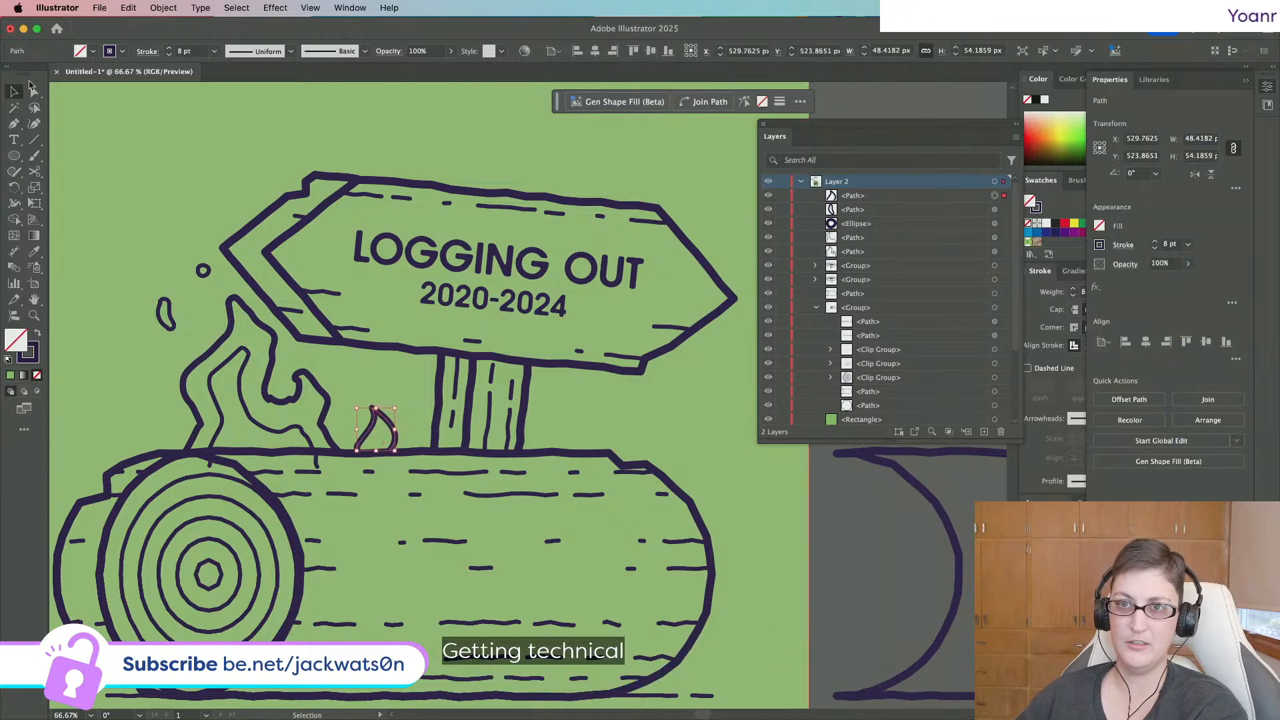
pyautogui.press('shift+super+a')
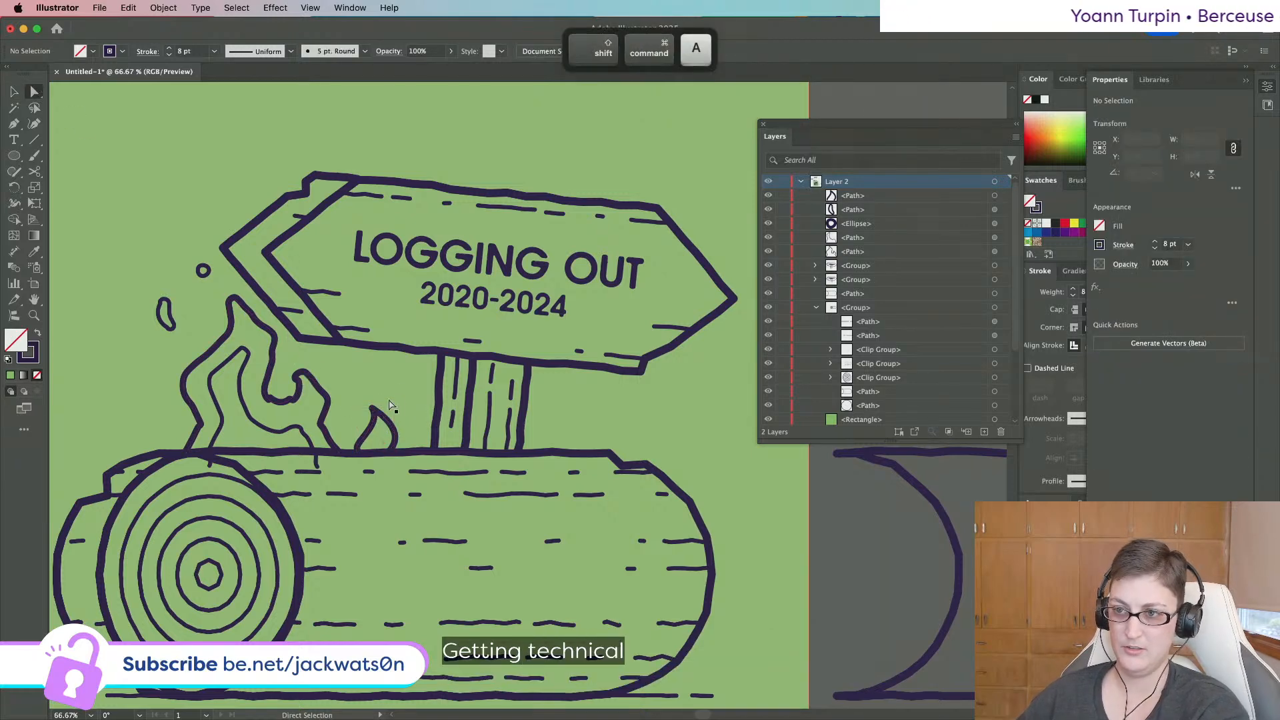
pyautogui.click(378, 422)
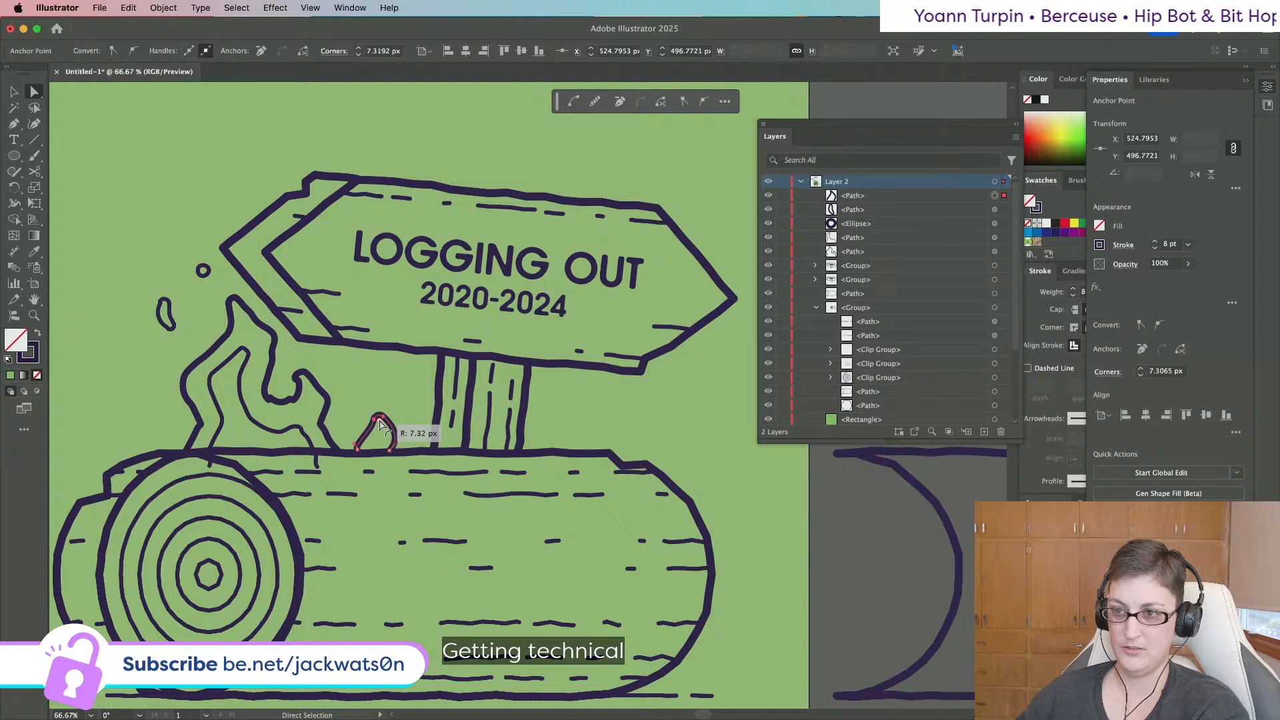
pyautogui.press('shift+super+a')
pyautogui.click(14, 91)
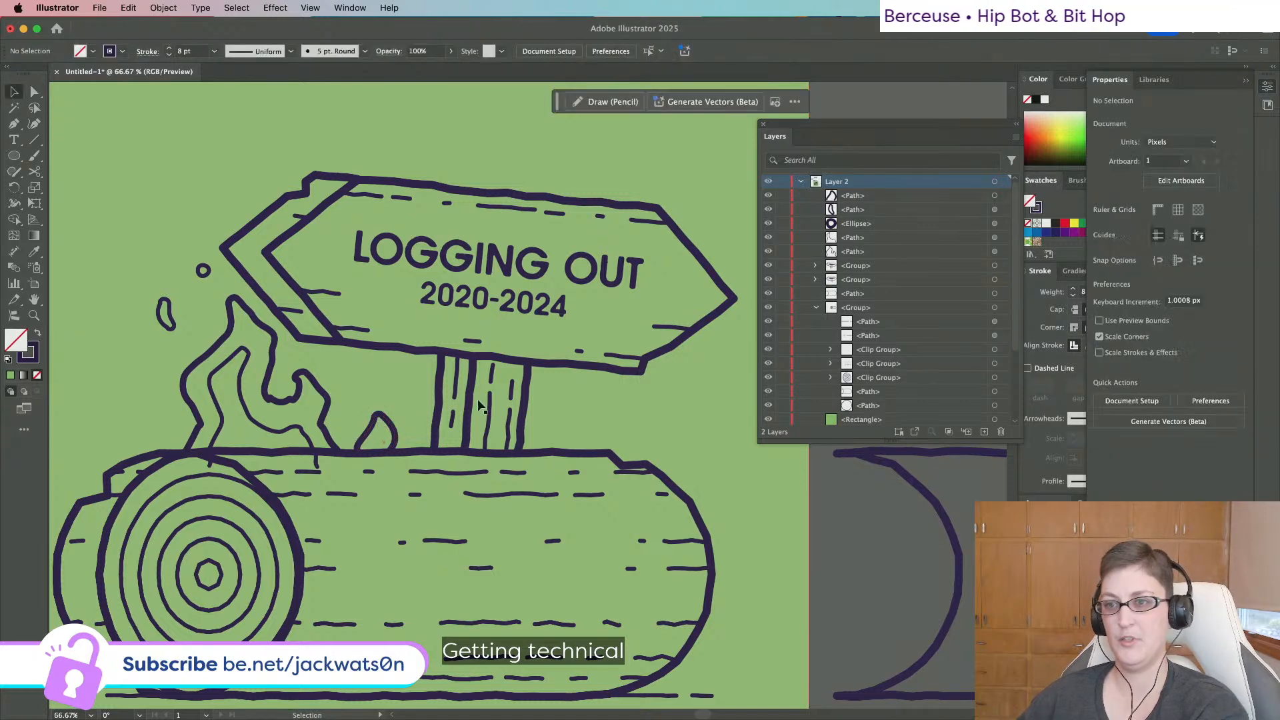
pyautogui.click(394, 434)
pyautogui.click(265, 8)
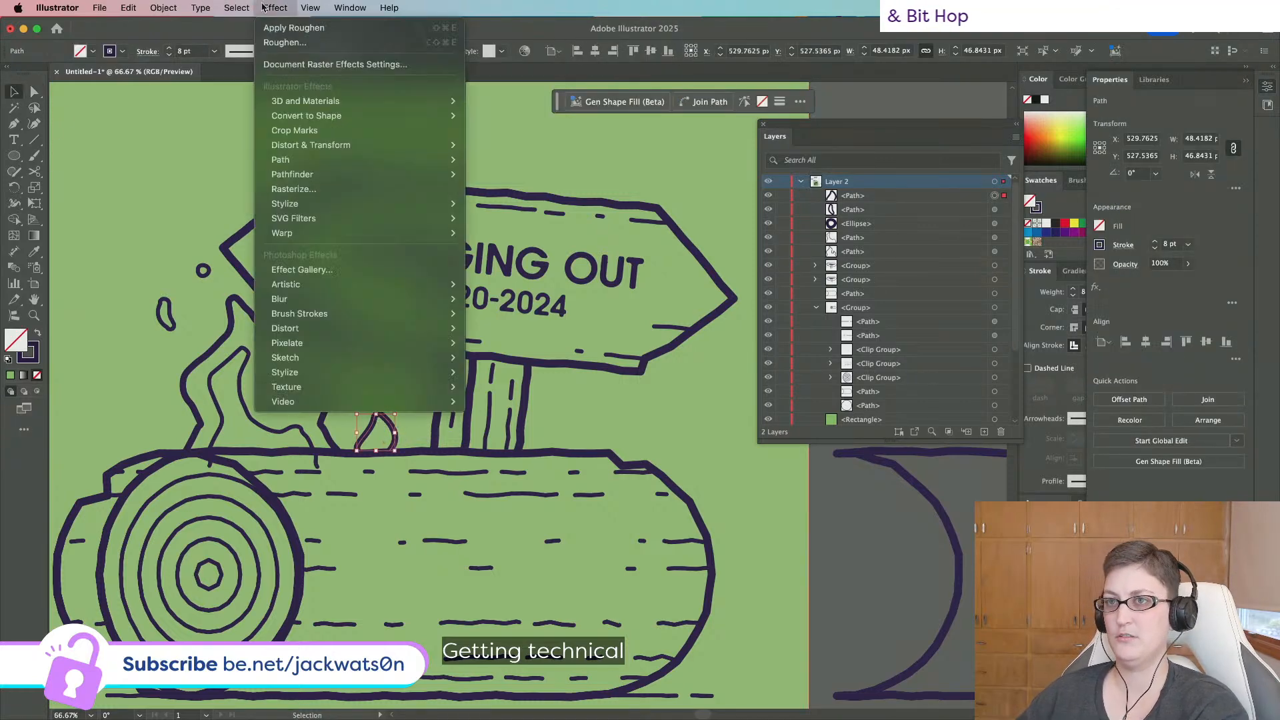
pyautogui.moveTo(166, 11)
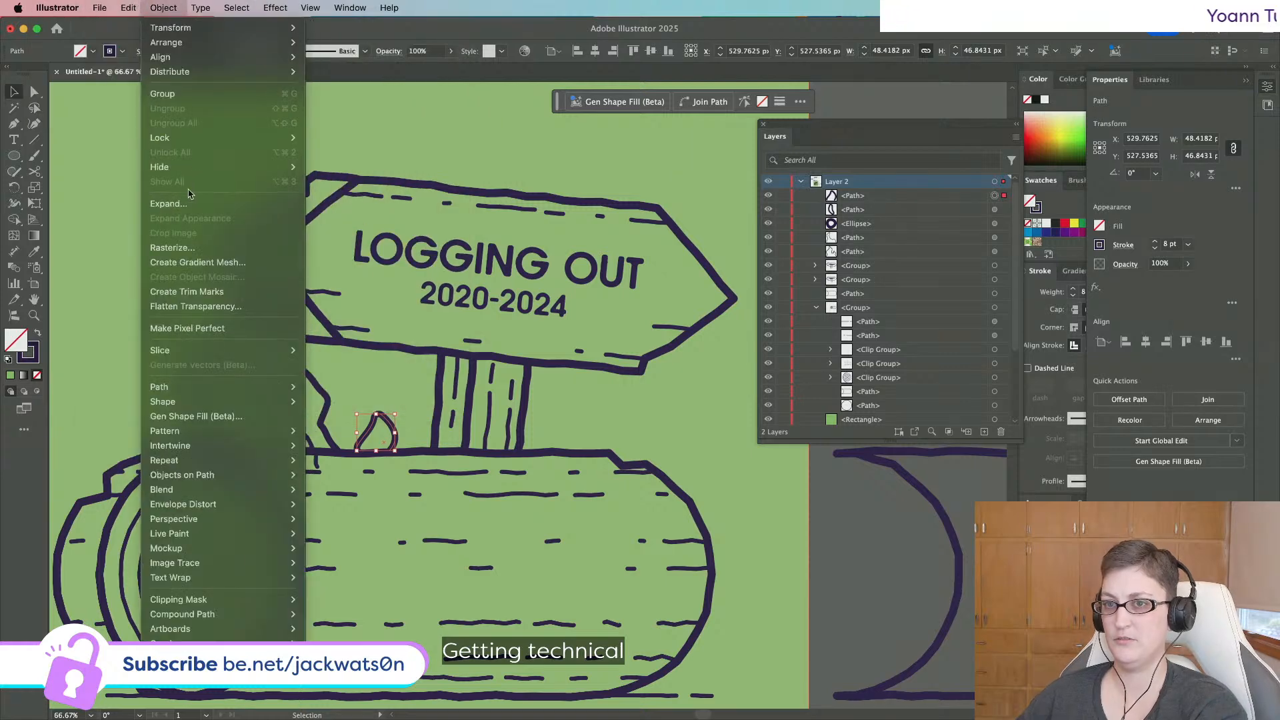
pyautogui.click(25, 105)
pyautogui.press('super+c')
pyautogui.press('super+f')
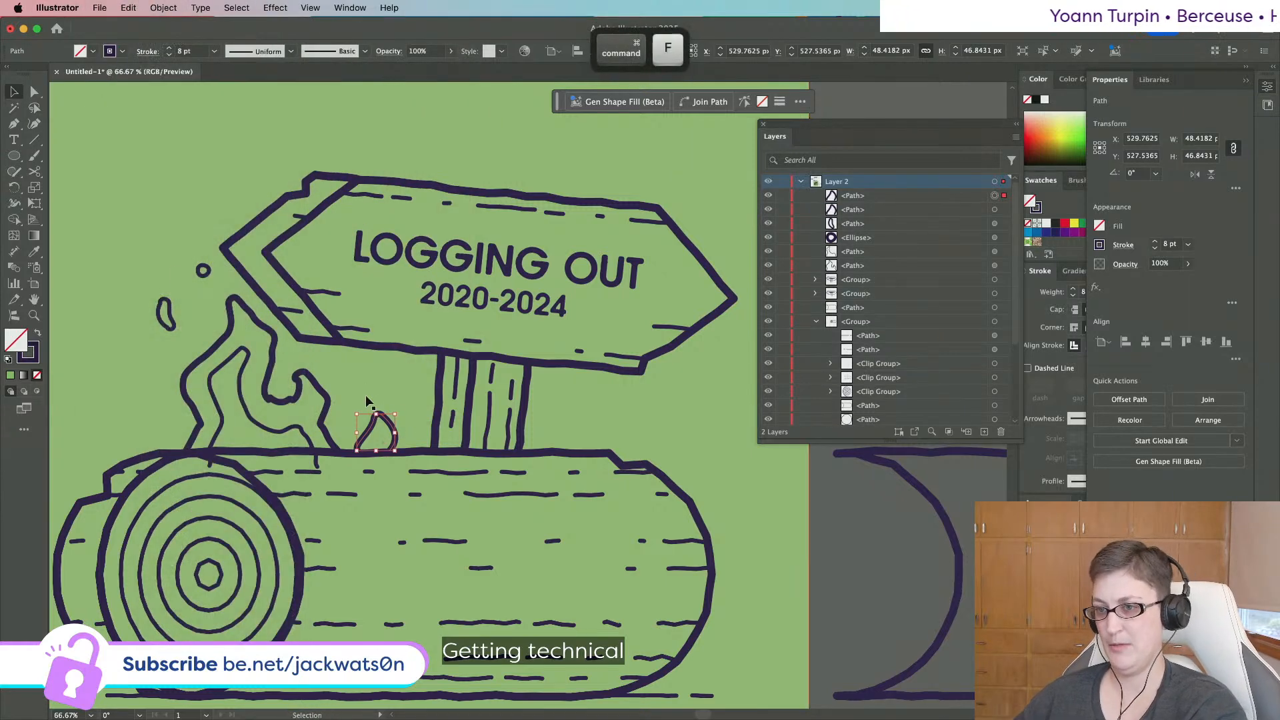
pyautogui.moveTo(376, 414); pyautogui.dragTo(380, 435)
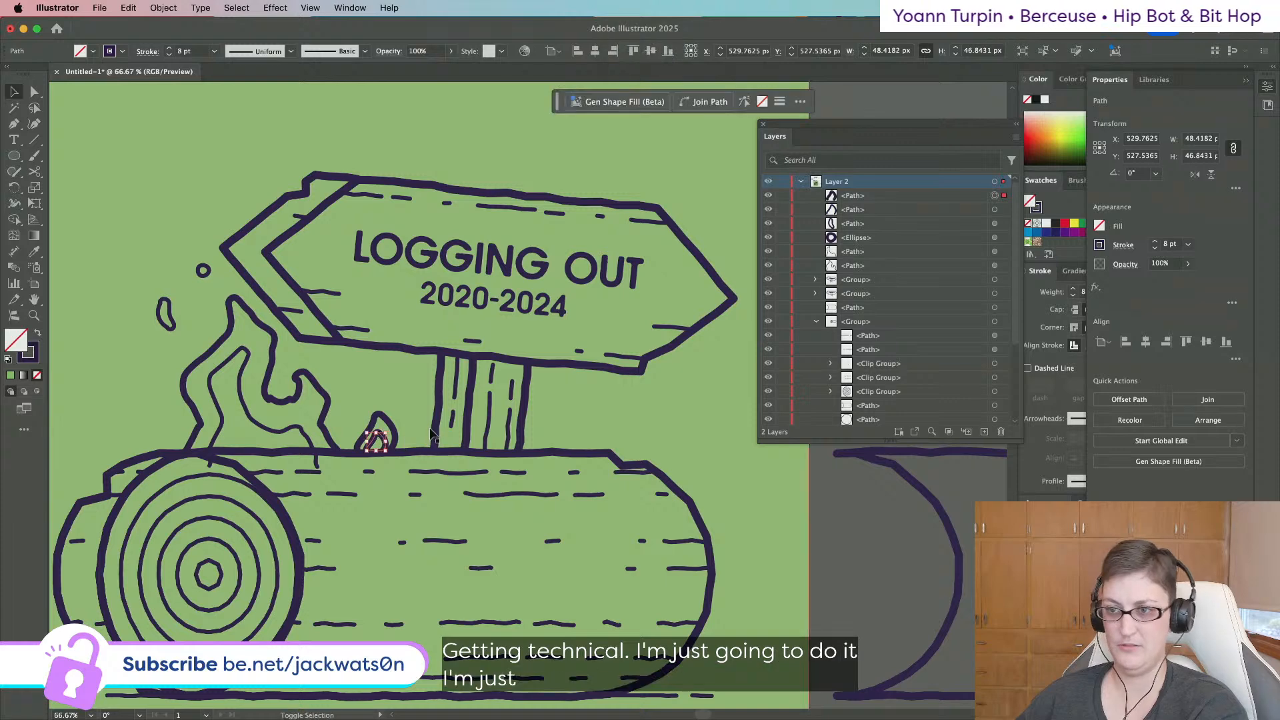
pyautogui.press('shift+super+a')
pyautogui.scroll(2, 404, 438)
pyautogui.press('super+z')
pyautogui.press('super+z')
pyautogui.press('super+z')
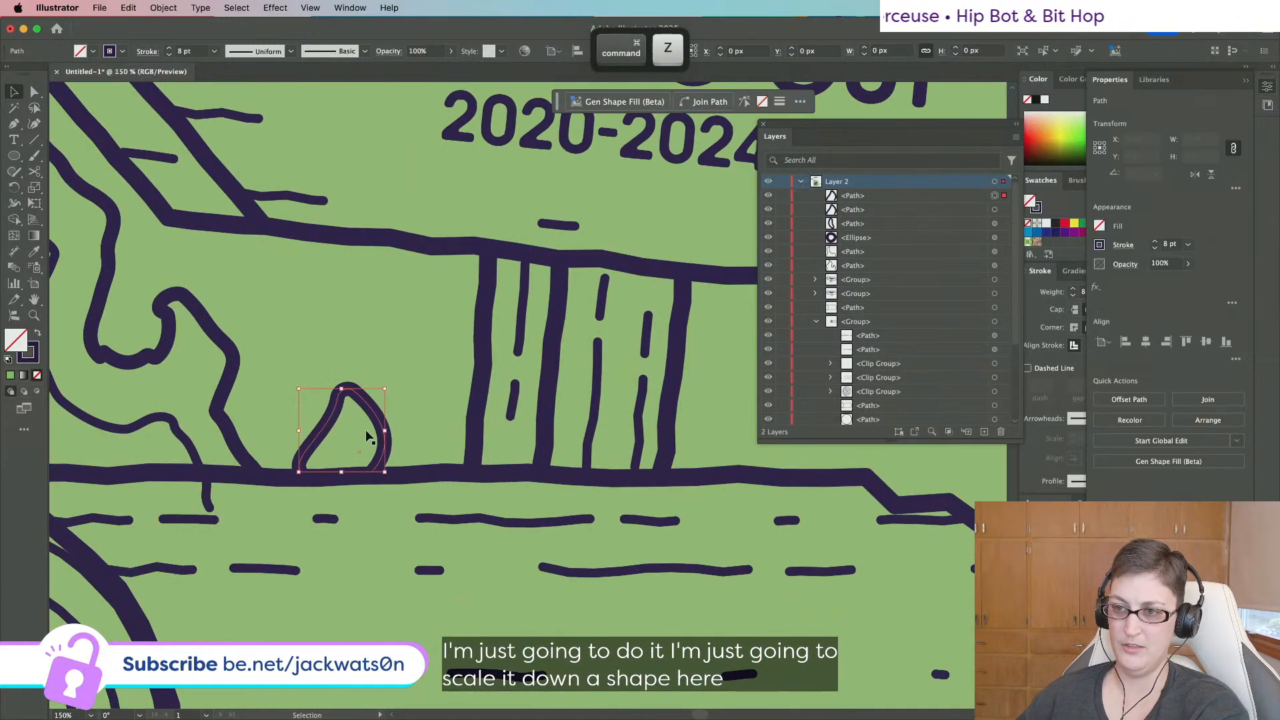
pyautogui.click(162, 7)
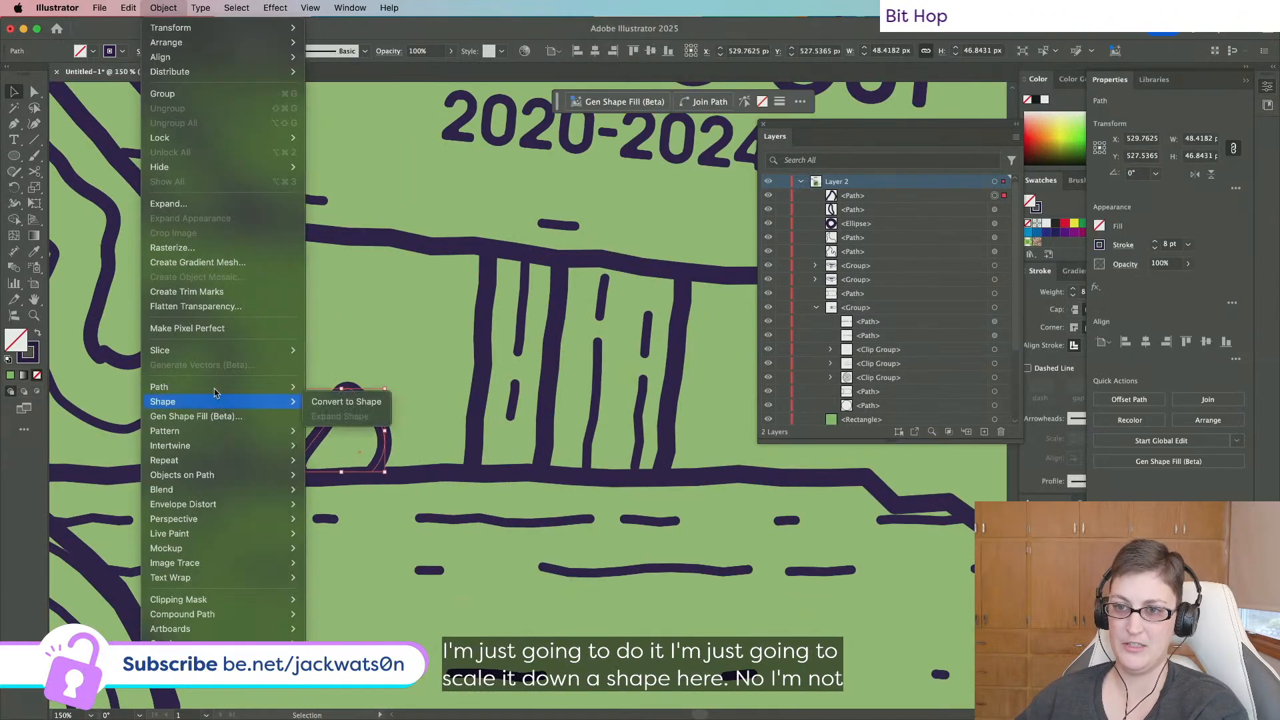
pyautogui.moveTo(216, 388)
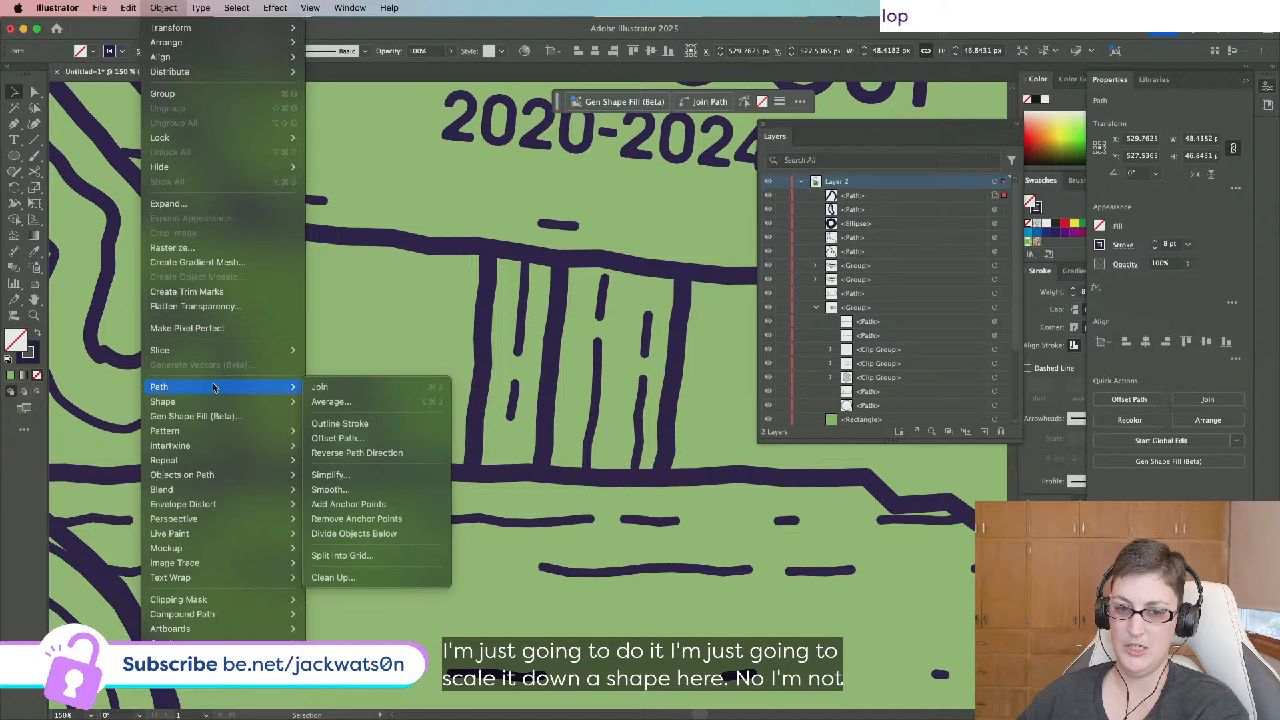
pyautogui.click(331, 439)
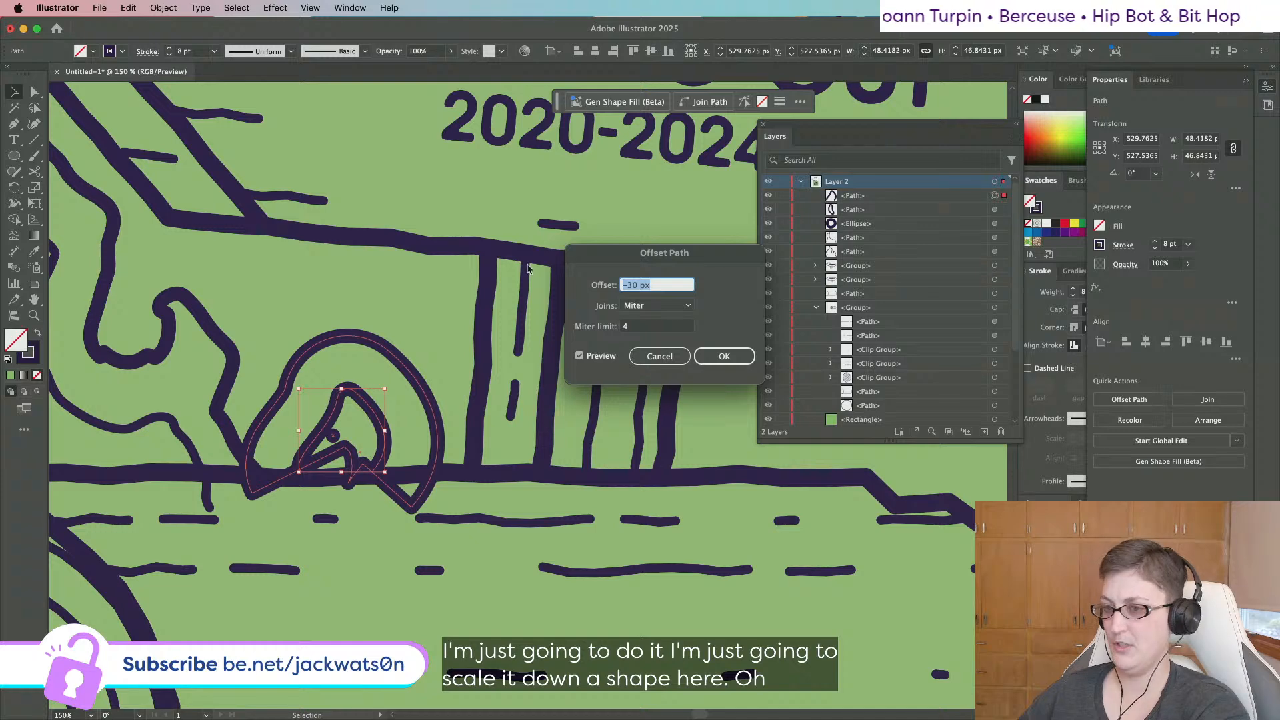
pyautogui.press('Up')
pyautogui.press('Up')
pyautogui.press('Up')
pyautogui.press('Up')
pyautogui.press('Up')
pyautogui.press('Up')
pyautogui.press('Up')
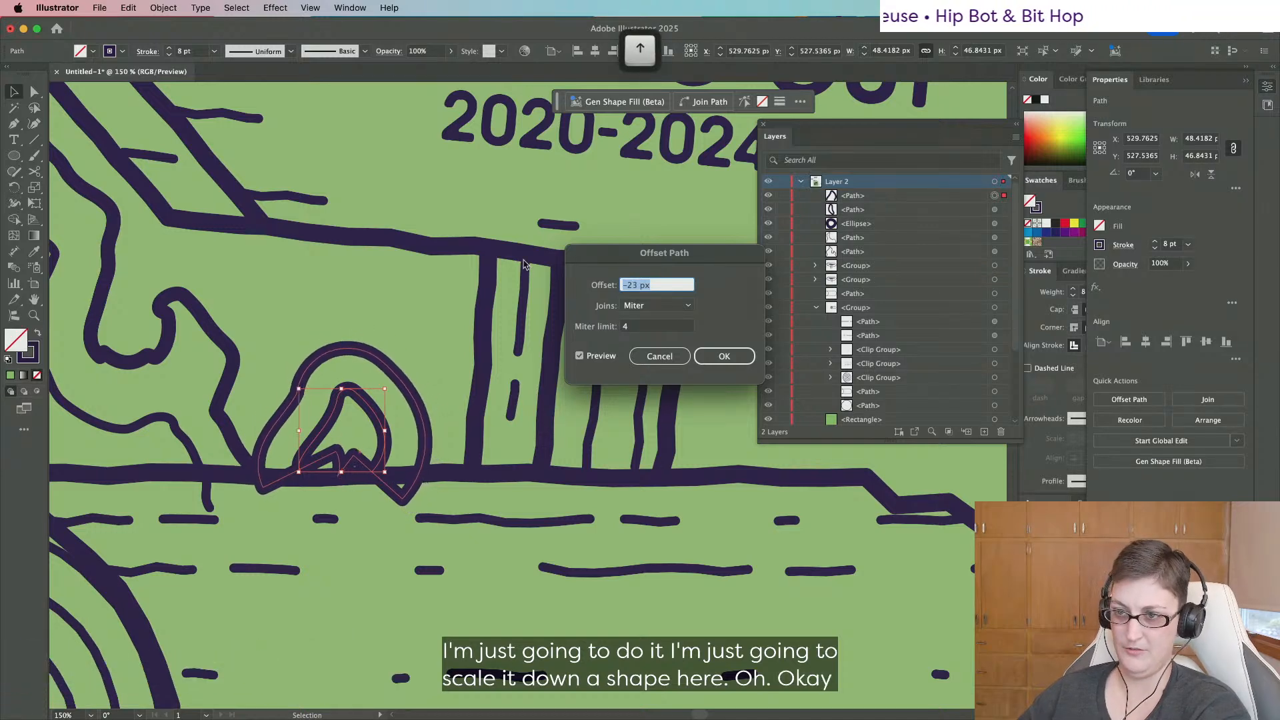
pyautogui.press('Up')
pyautogui.press('Up')
pyautogui.press('Up')
pyautogui.press('Up')
pyautogui.press('Up')
pyautogui.press('Up')
pyautogui.press('Up')
pyautogui.press('Up')
pyautogui.press('Up')
pyautogui.press('Up')
pyautogui.press('Up')
pyautogui.press('Up')
pyautogui.press('Up')
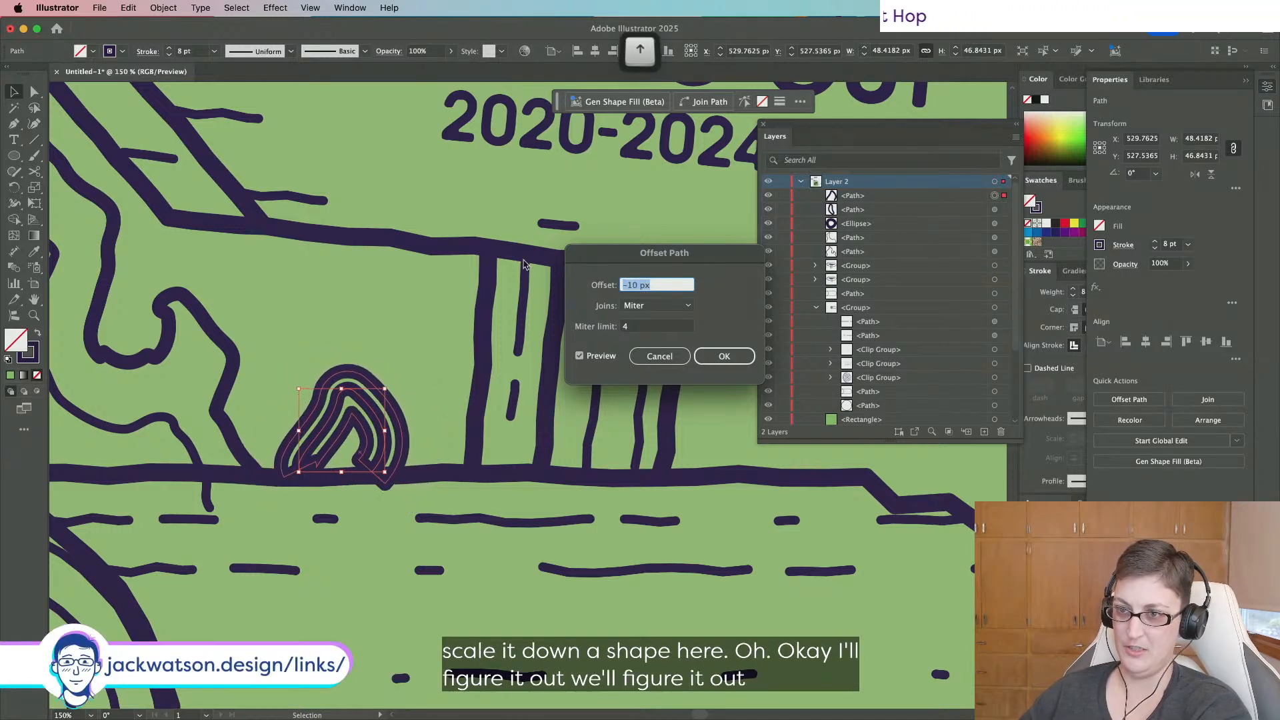
pyautogui.press('Down')
pyautogui.click(665, 360)
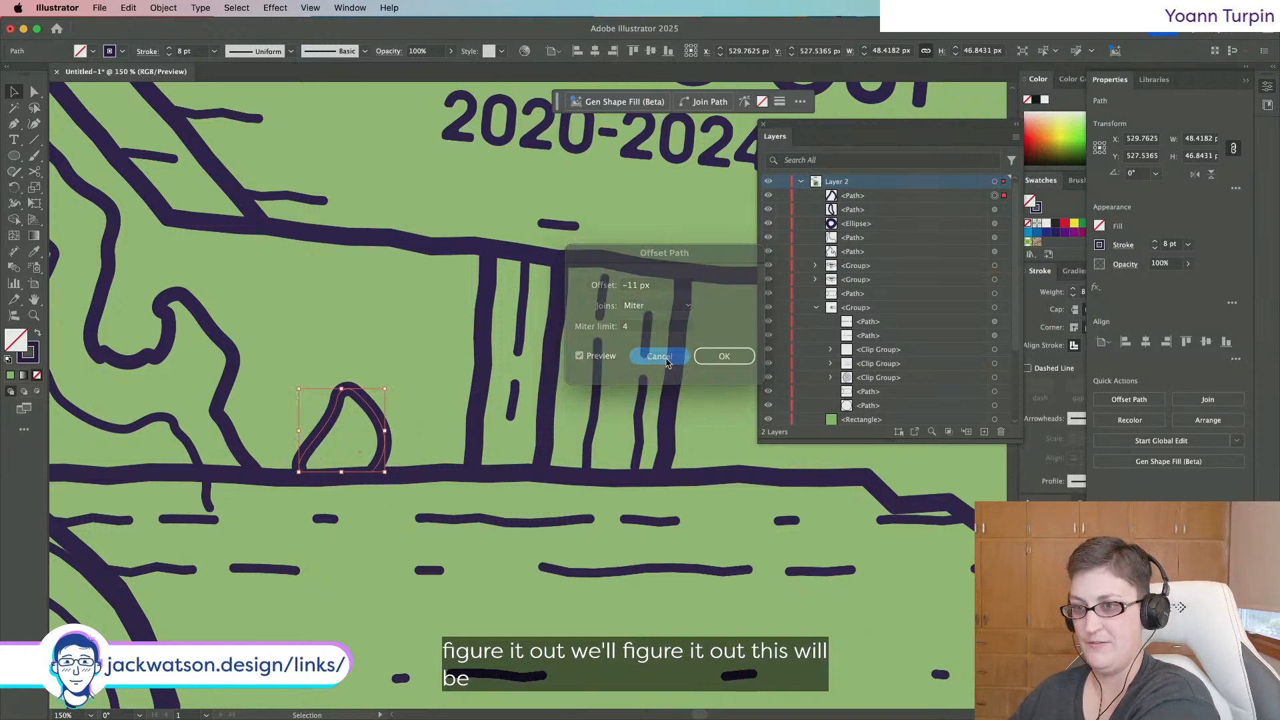
pyautogui.press('Delete')
pyautogui.press('super+z')
# Apply Roughen to the small flame and enlarge it slightly.
pyautogui.click(275, 8)
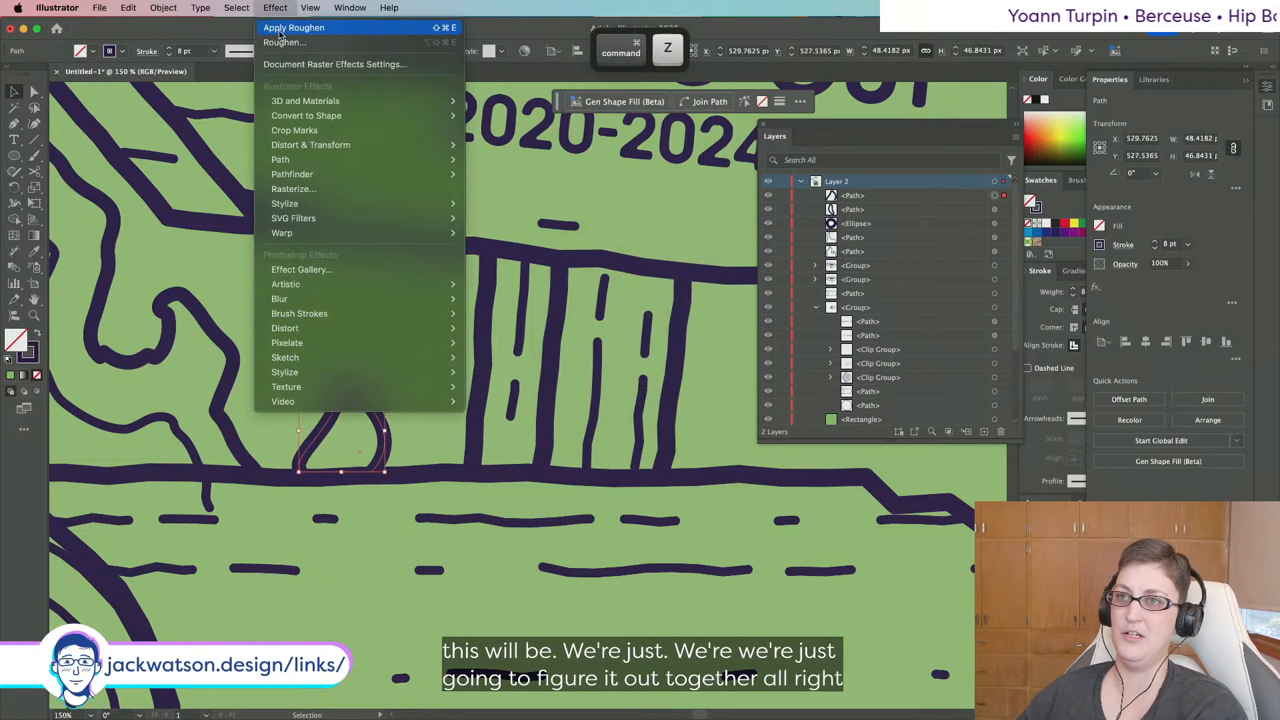
pyautogui.click(280, 28)
pyautogui.scroll(-5, 282, 366)
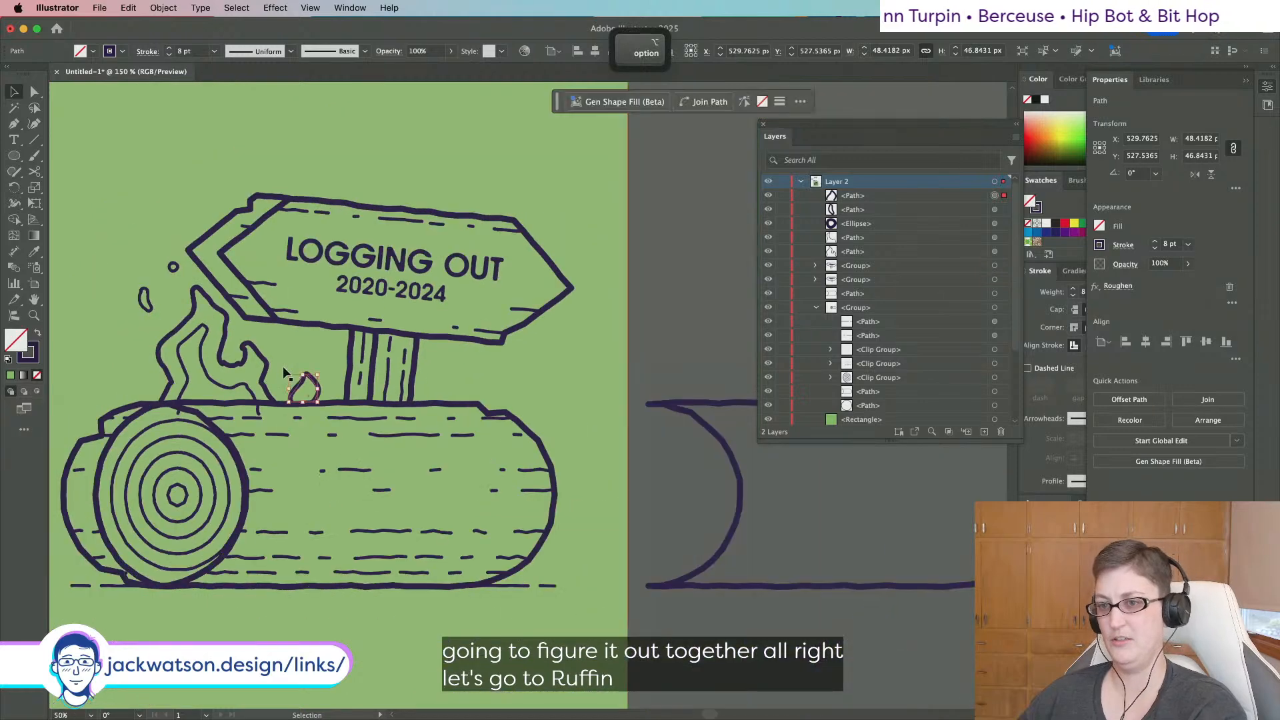
pyautogui.moveTo(371, 374)
pyautogui.mouseDown()
pyautogui.moveTo(381, 366)
pyautogui.moveTo(365, 380)
pyautogui.mouseUp()
pyautogui.press('shift+super+a')
pyautogui.press('super+z')
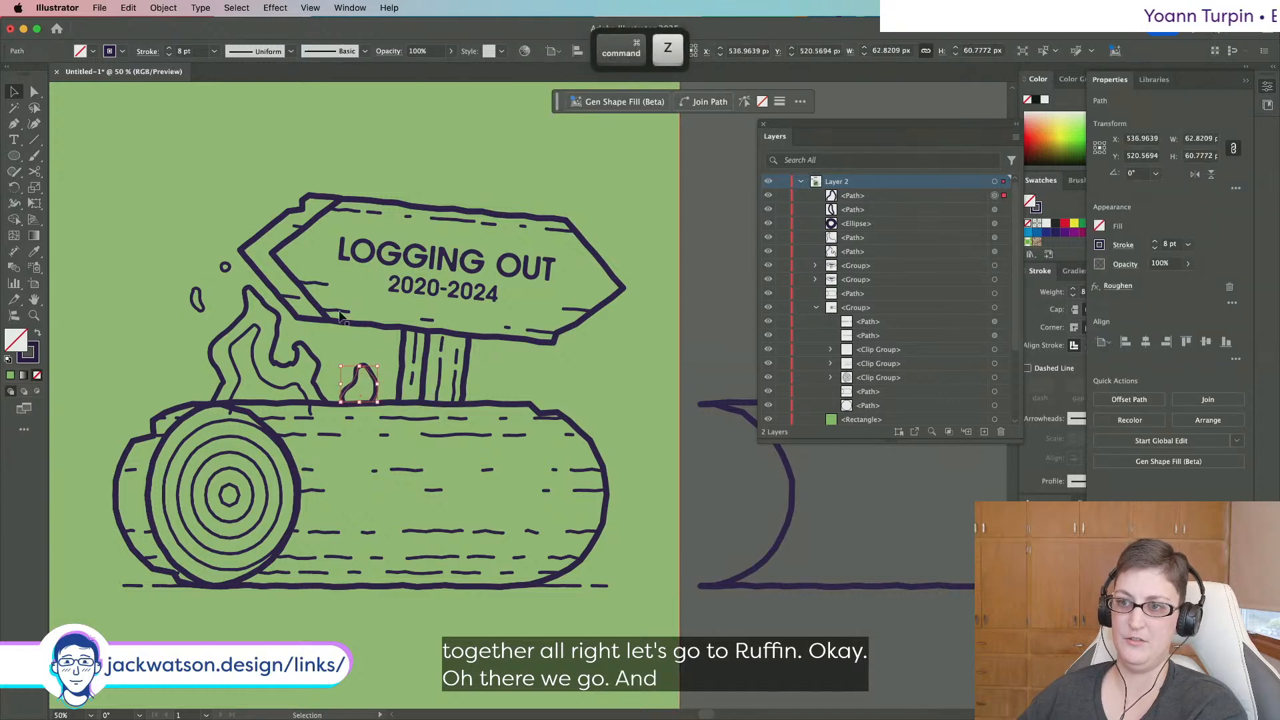
# Add an Offset Path of -17 px inside the small flame.
pyautogui.click(164, 7)
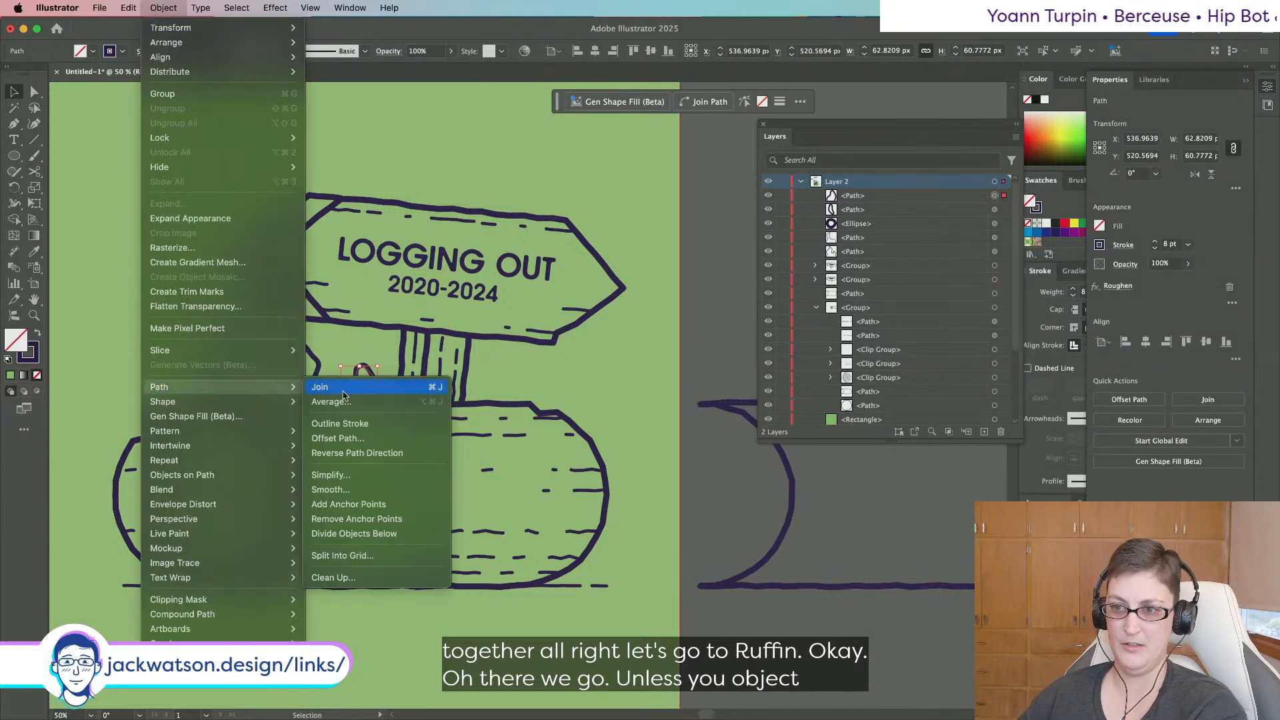
pyautogui.moveTo(220, 386)
pyautogui.click(374, 438)
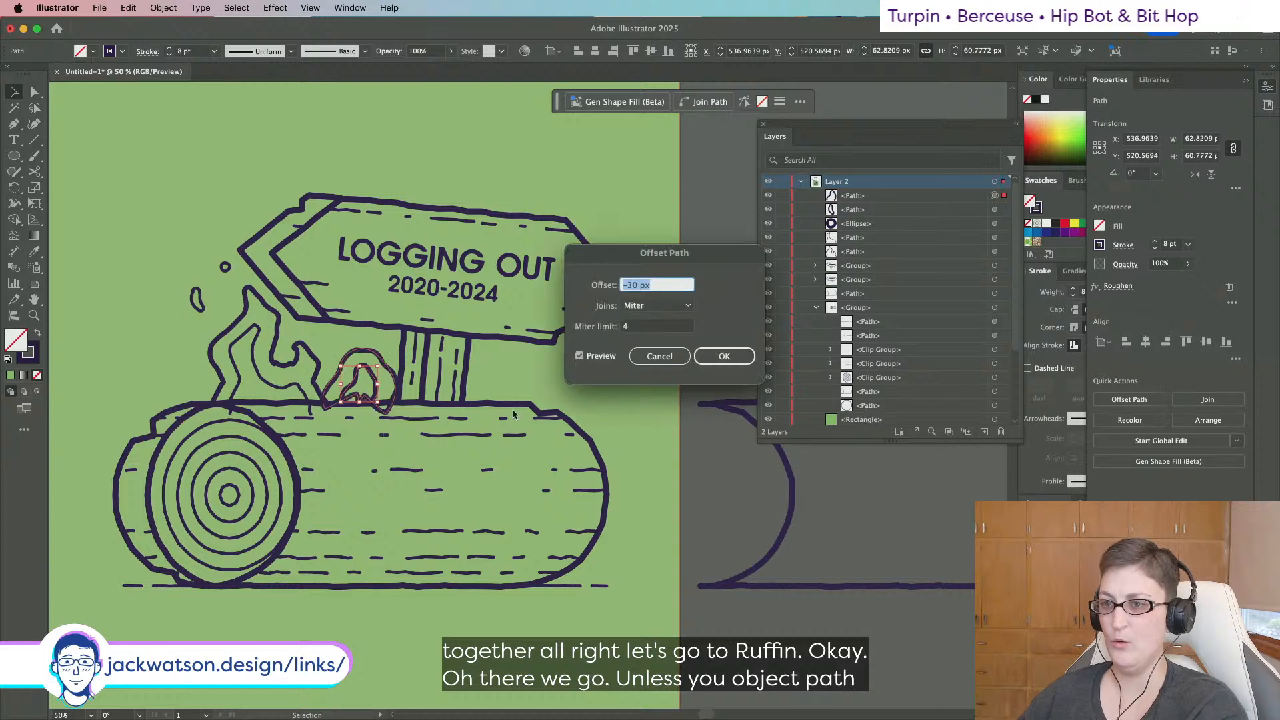
pyautogui.press('Down')
pyautogui.press('Down')
pyautogui.press('Down')
pyautogui.press('Down')
pyautogui.press('Down')
pyautogui.press('Down')
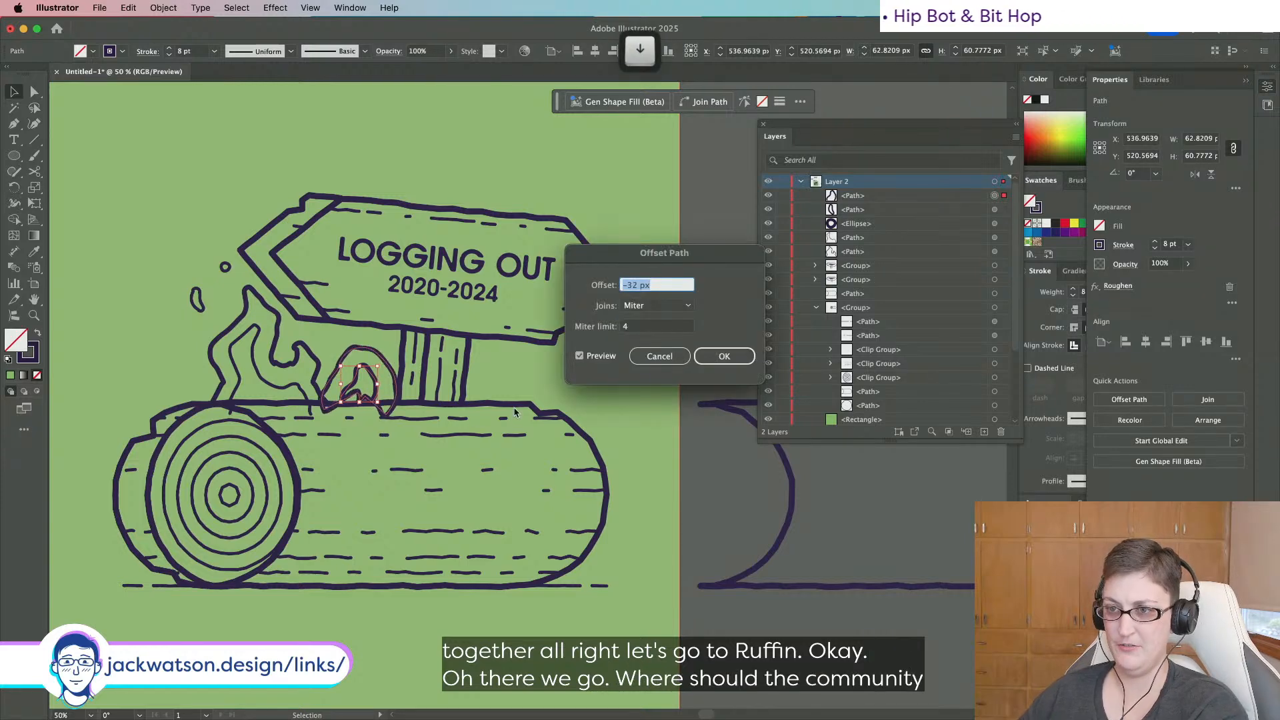
pyautogui.press('Down')
pyautogui.press('Down')
pyautogui.press('Down')
pyautogui.press('Down')
pyautogui.press('Down')
pyautogui.press('Down')
pyautogui.press('Down')
pyautogui.press('Down')
pyautogui.press('Down')
pyautogui.press('Down')
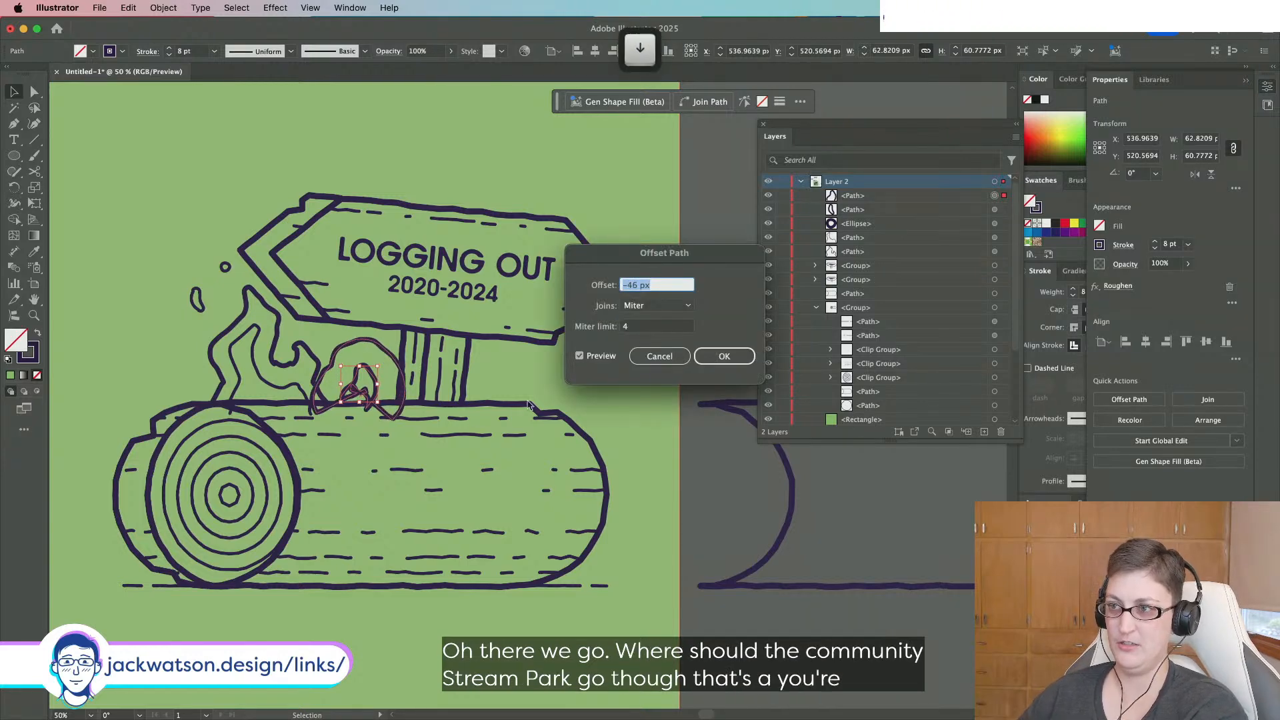
pyautogui.write('10')
pyautogui.press('Tab')
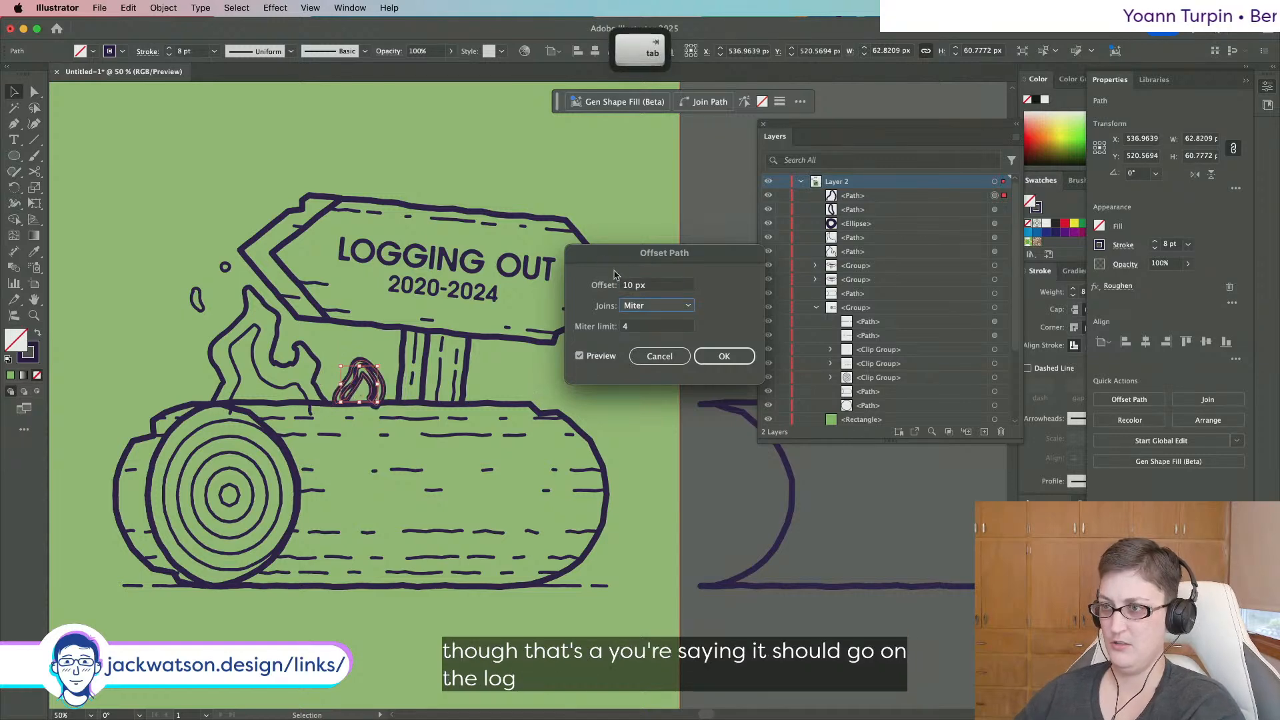
pyautogui.click(659, 286)
pyautogui.press('Down')
pyautogui.press('Down')
pyautogui.press('Down')
pyautogui.press('Down')
pyautogui.press('Down')
pyautogui.press('Down')
pyautogui.press('Down')
pyautogui.press('Down')
pyautogui.press('Down')
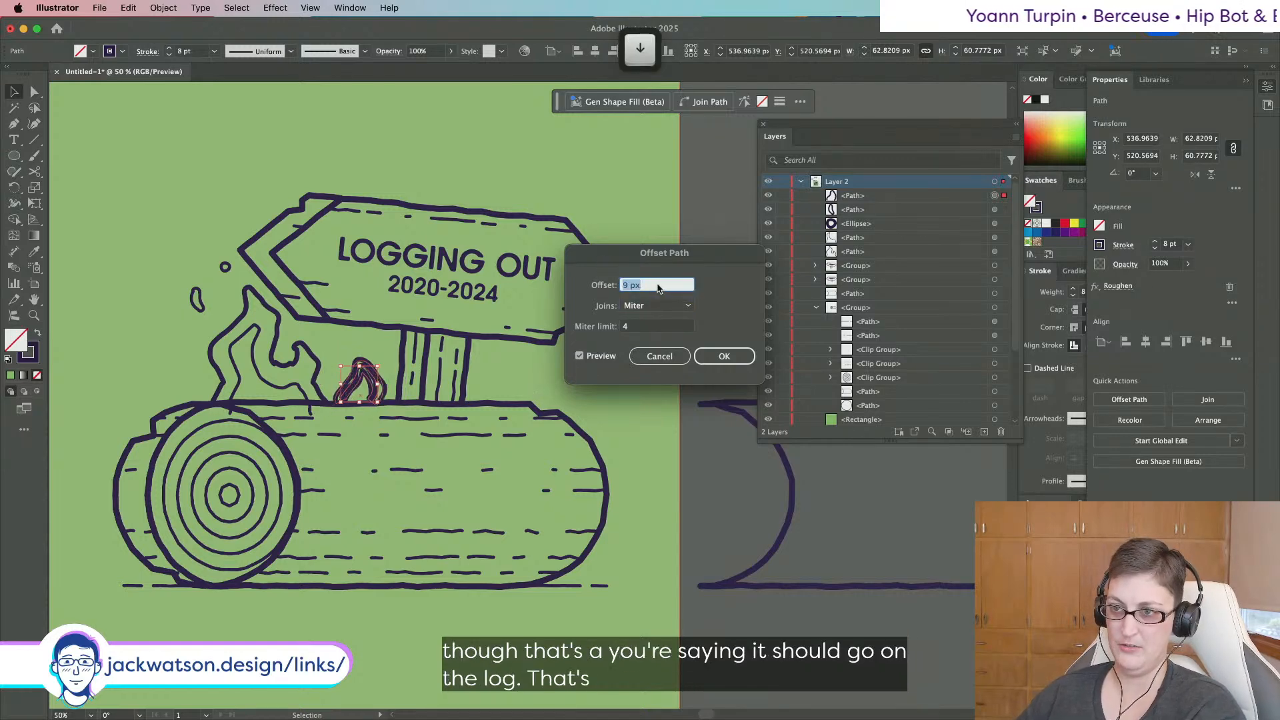
pyautogui.press('Down')
pyautogui.press('Down')
pyautogui.press('Down')
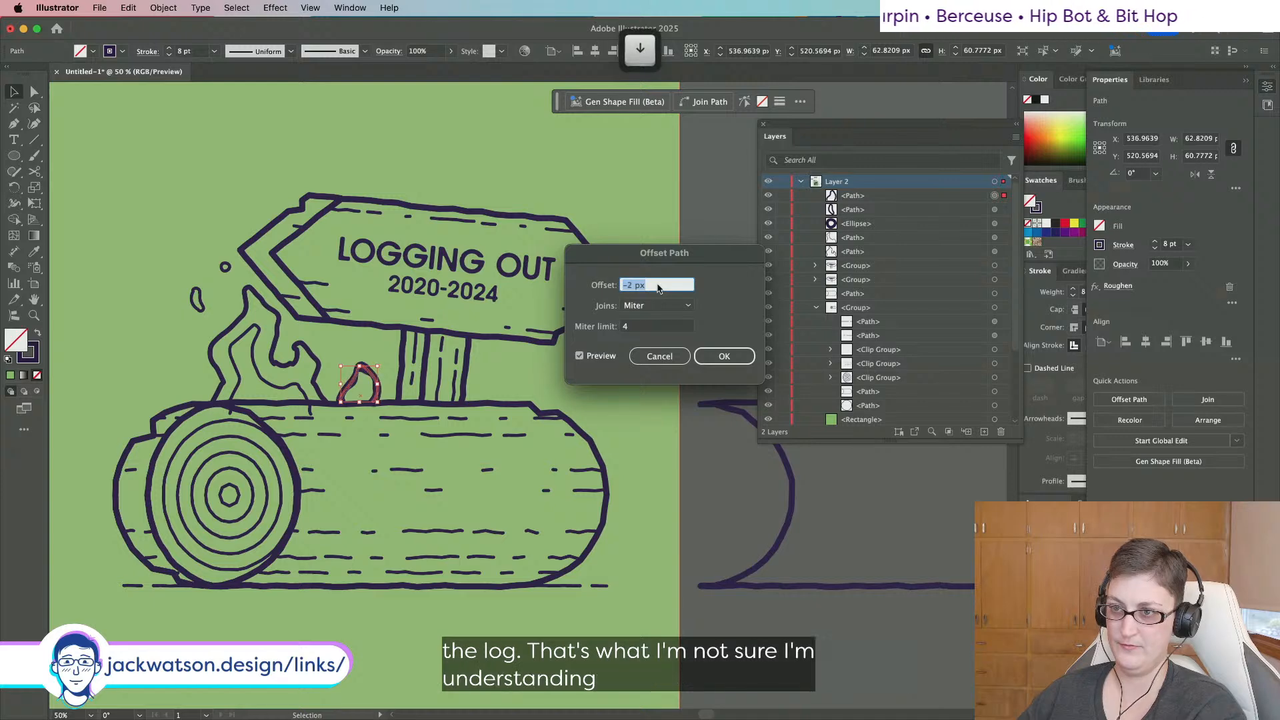
pyautogui.press('Down')
pyautogui.press('Down')
pyautogui.press('Down')
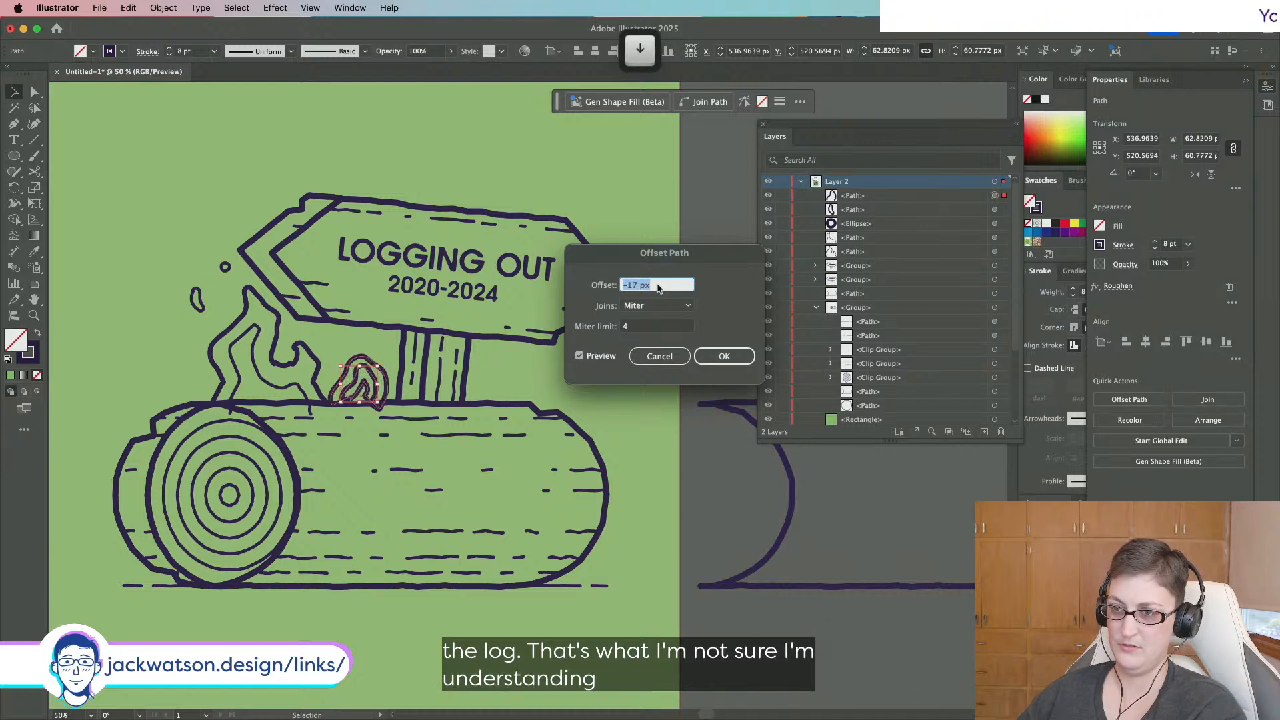
pyautogui.click(724, 356)
# Delete the inset outline's bottom and outer arch segments, leaving one open inner line.
pyautogui.press('super+equal')
pyautogui.press('super+equal')
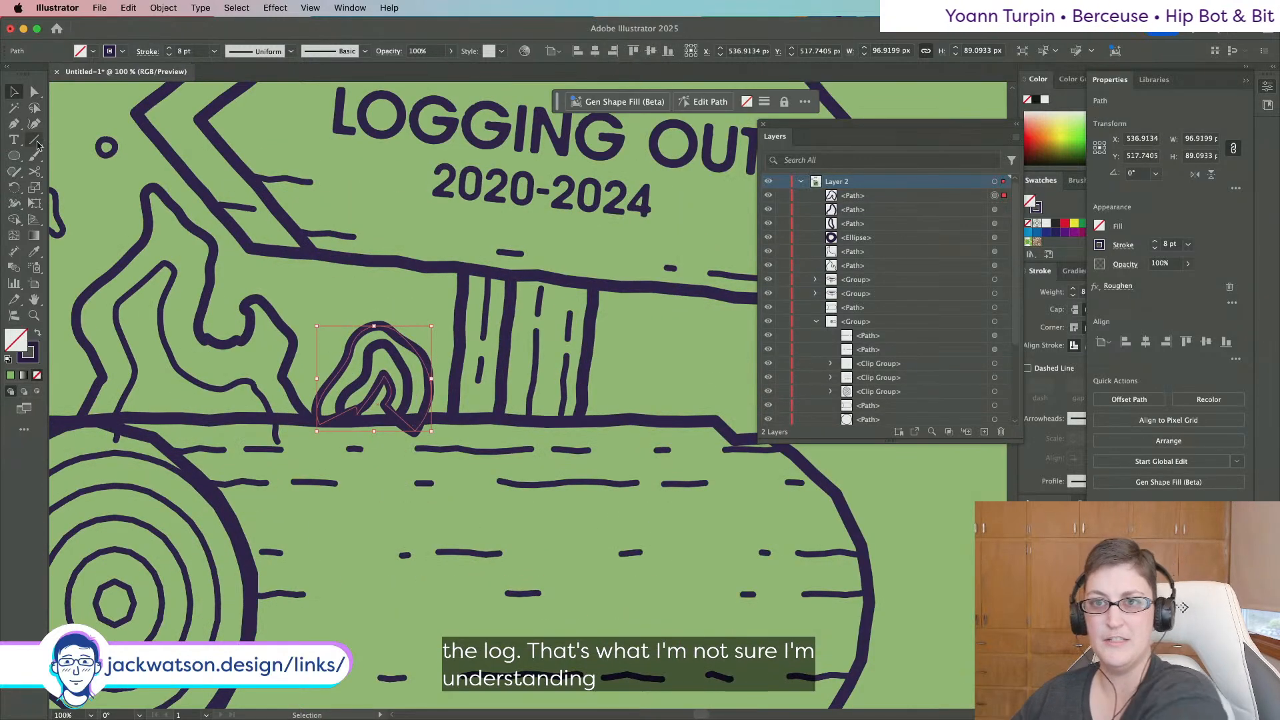
pyautogui.click(35, 91)
pyautogui.click(356, 413)
pyautogui.press('BackSpace')
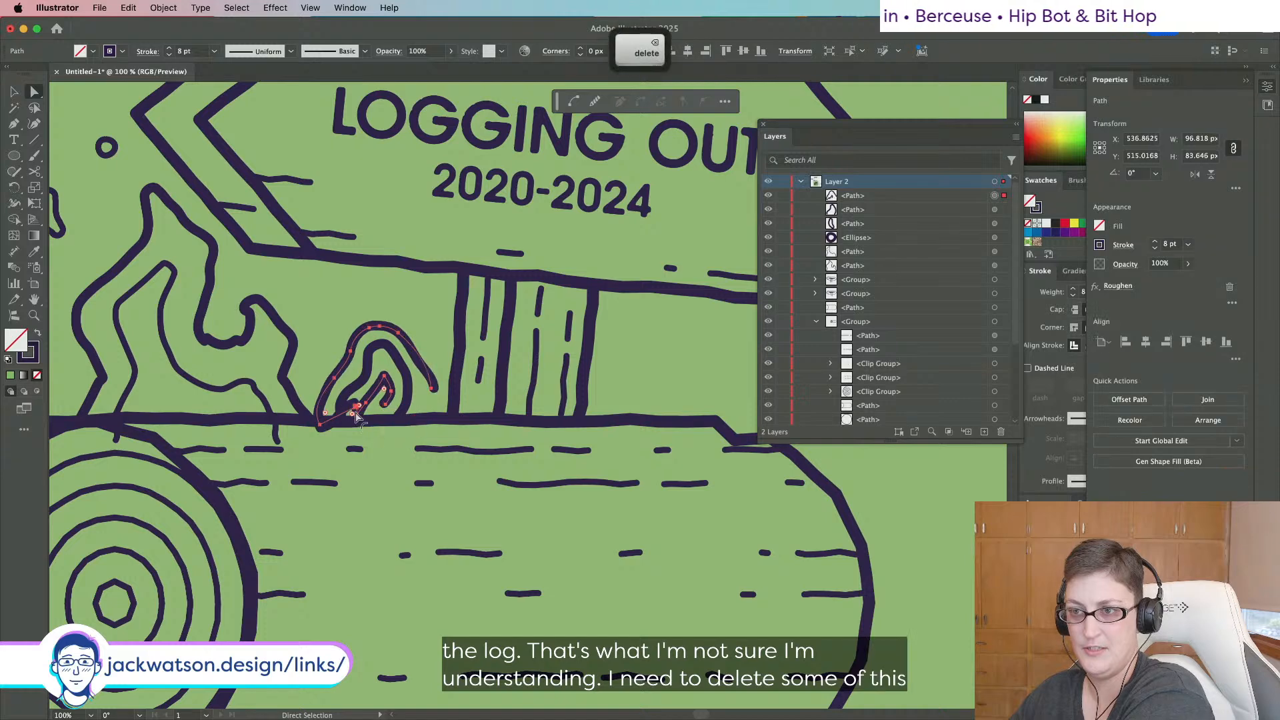
pyautogui.click(385, 408)
pyautogui.press('BackSpace')
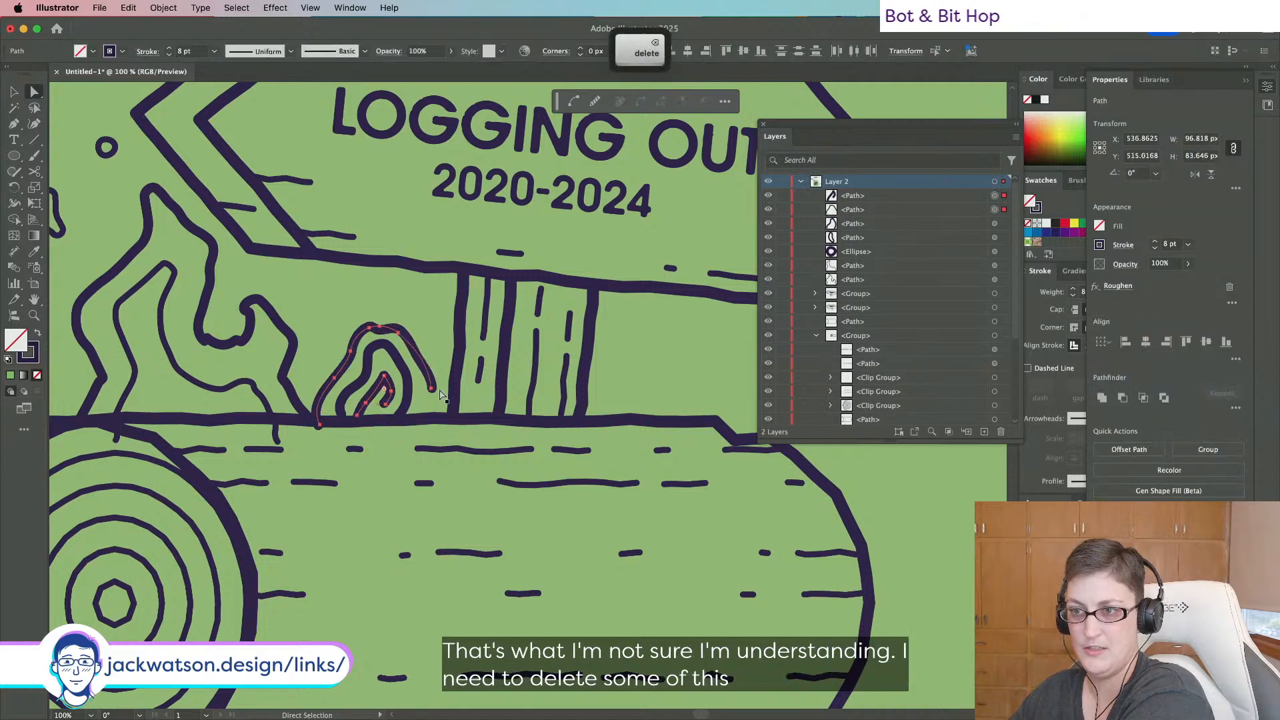
pyautogui.click(432, 389)
pyautogui.press('BackSpace')
pyautogui.press('BackSpace')
# Drag the inner line's bottom end down onto the log's top edge.
pyautogui.moveTo(385, 404); pyautogui.dragTo(379, 418)
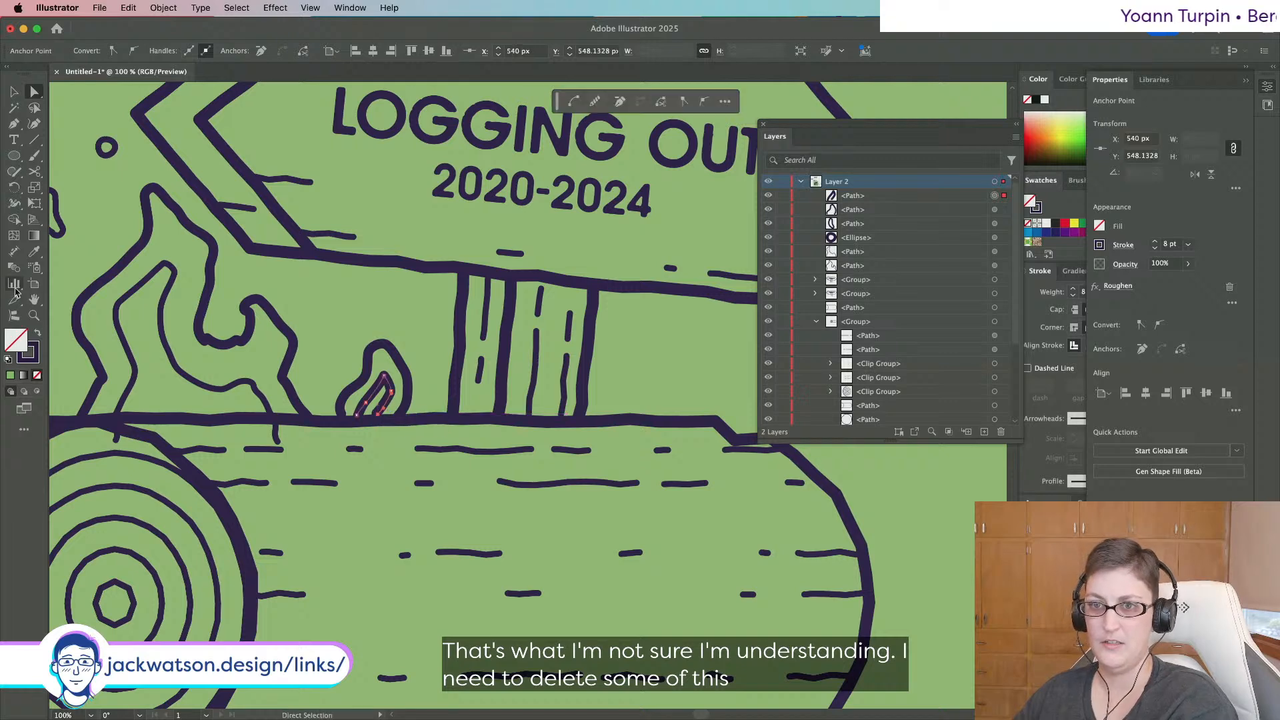
pyautogui.click(32, 254)
pyautogui.press('shift+super+a')
pyautogui.scroll(-1, 208, 322)
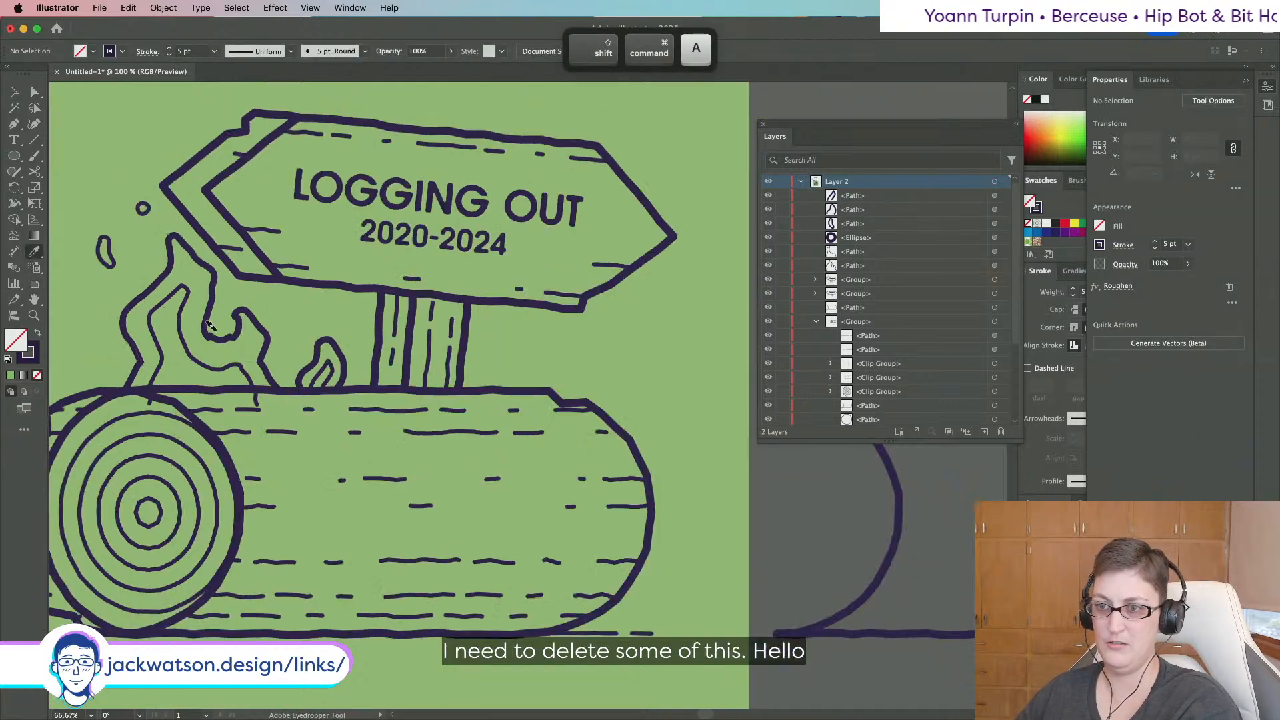
pyautogui.scroll(3, 208, 323)
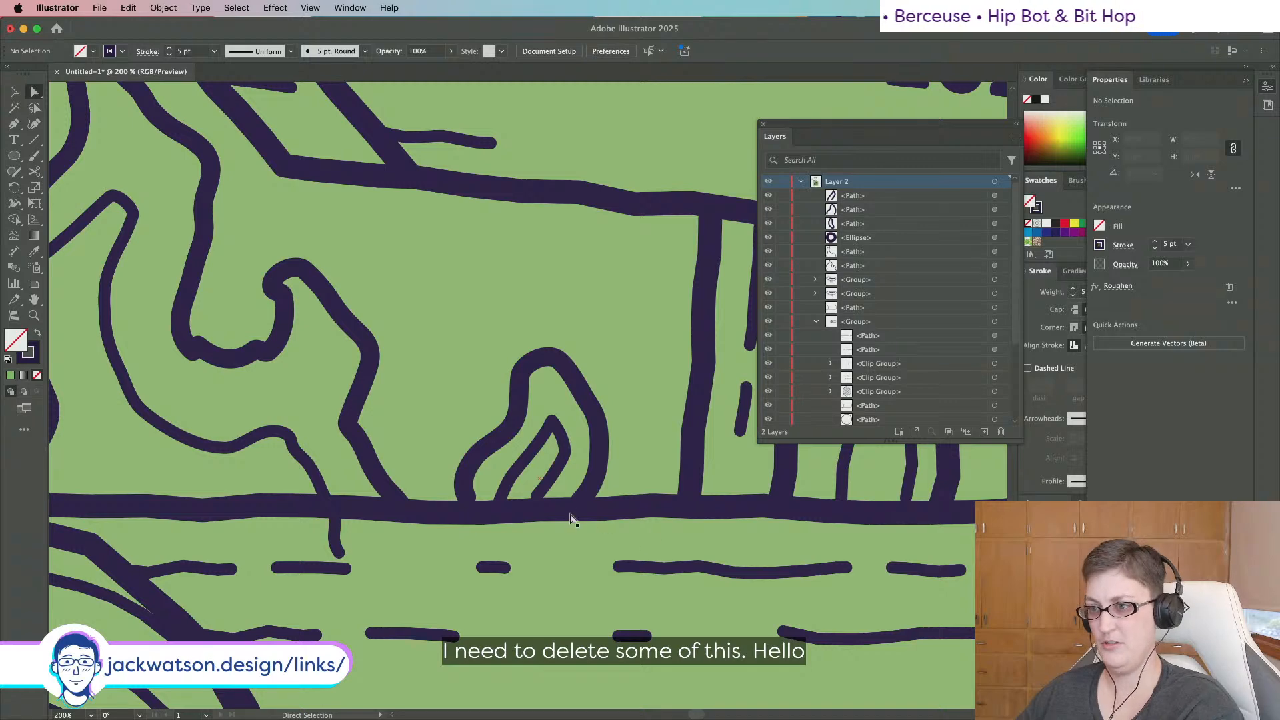
pyautogui.click(539, 500)
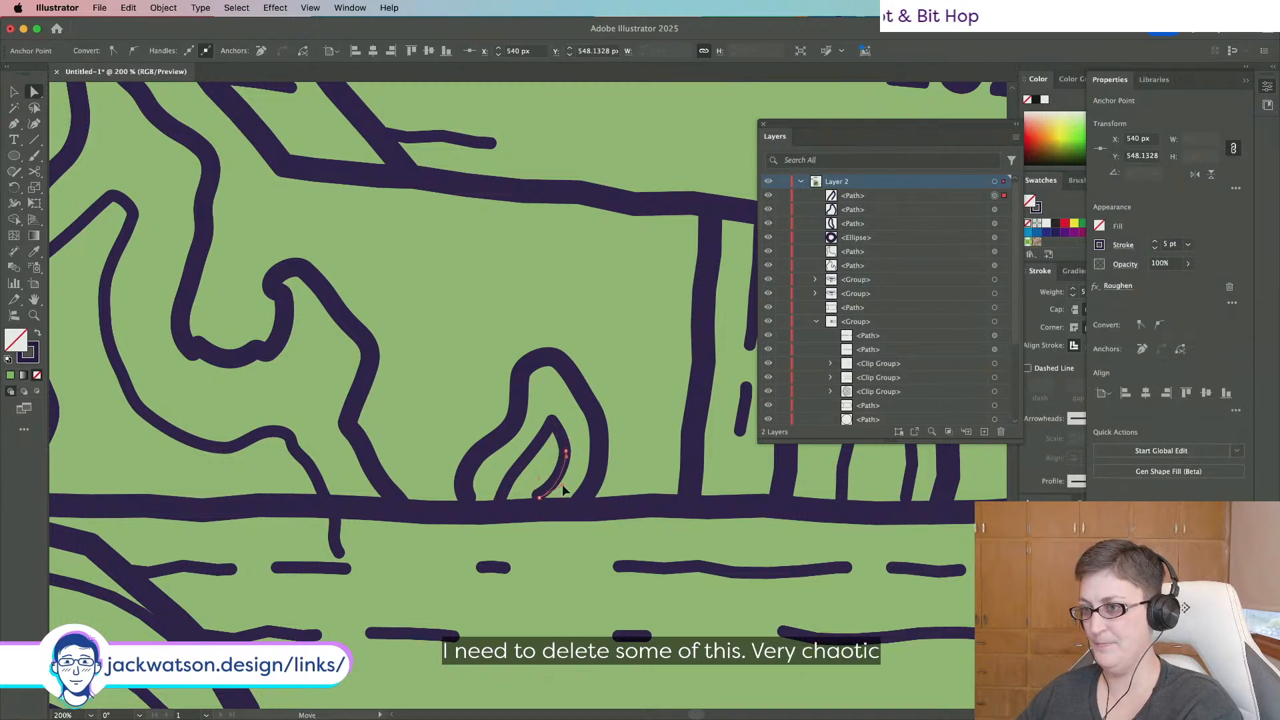
pyautogui.moveTo(566, 488); pyautogui.dragTo(539, 510)
pyautogui.press('shift+super+a')
pyautogui.scroll(-5, 539, 511)
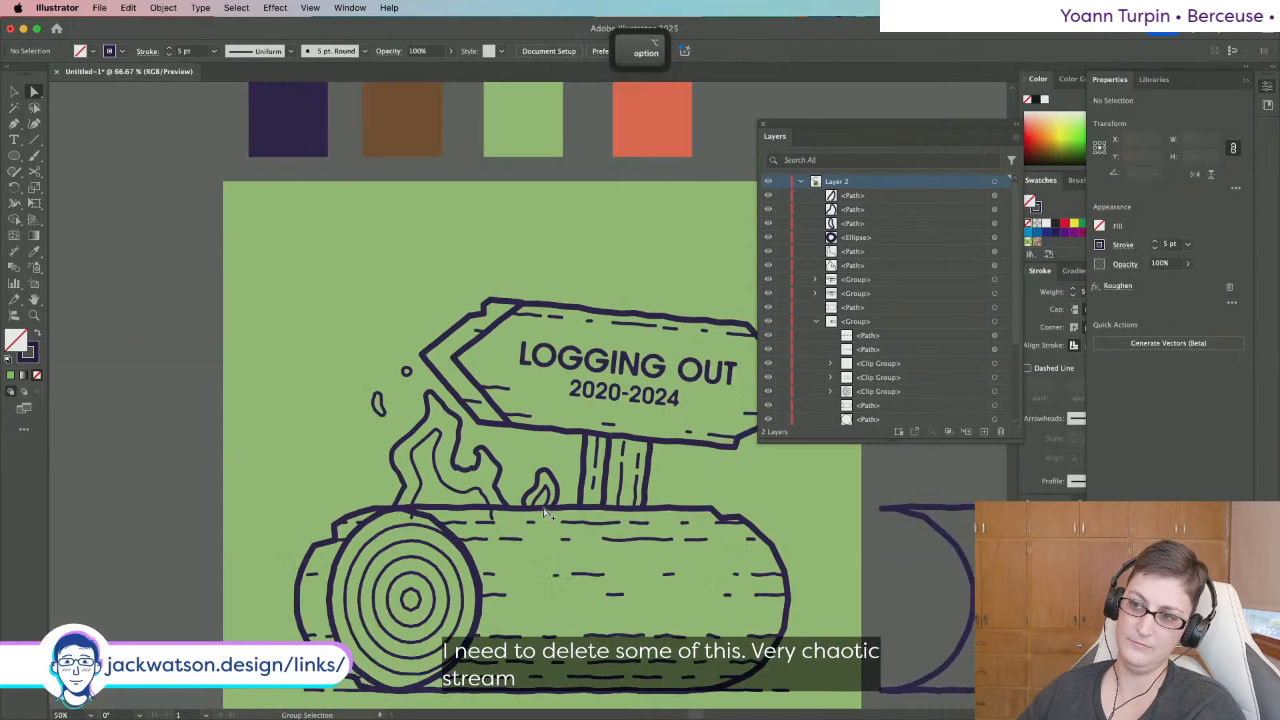
# Select both flames and try sampling orange onto them, undoing the mistaken colour change.
pyautogui.press('v')
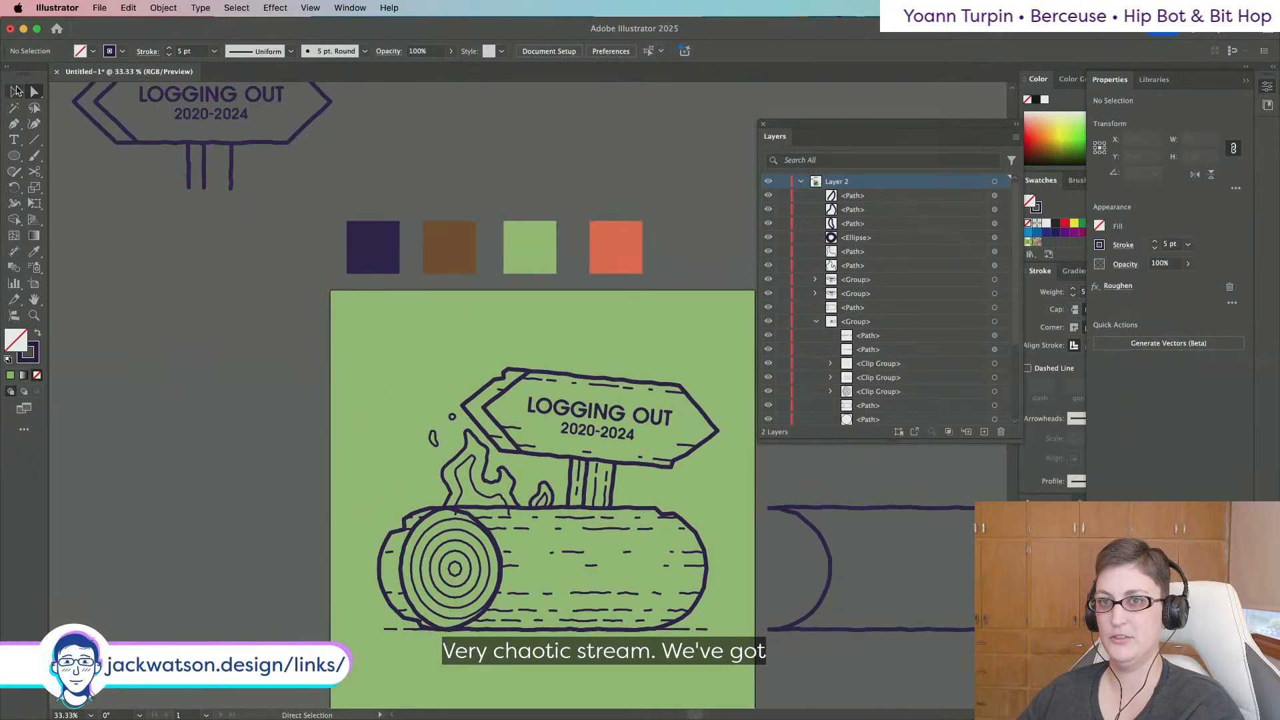
pyautogui.click(543, 497)
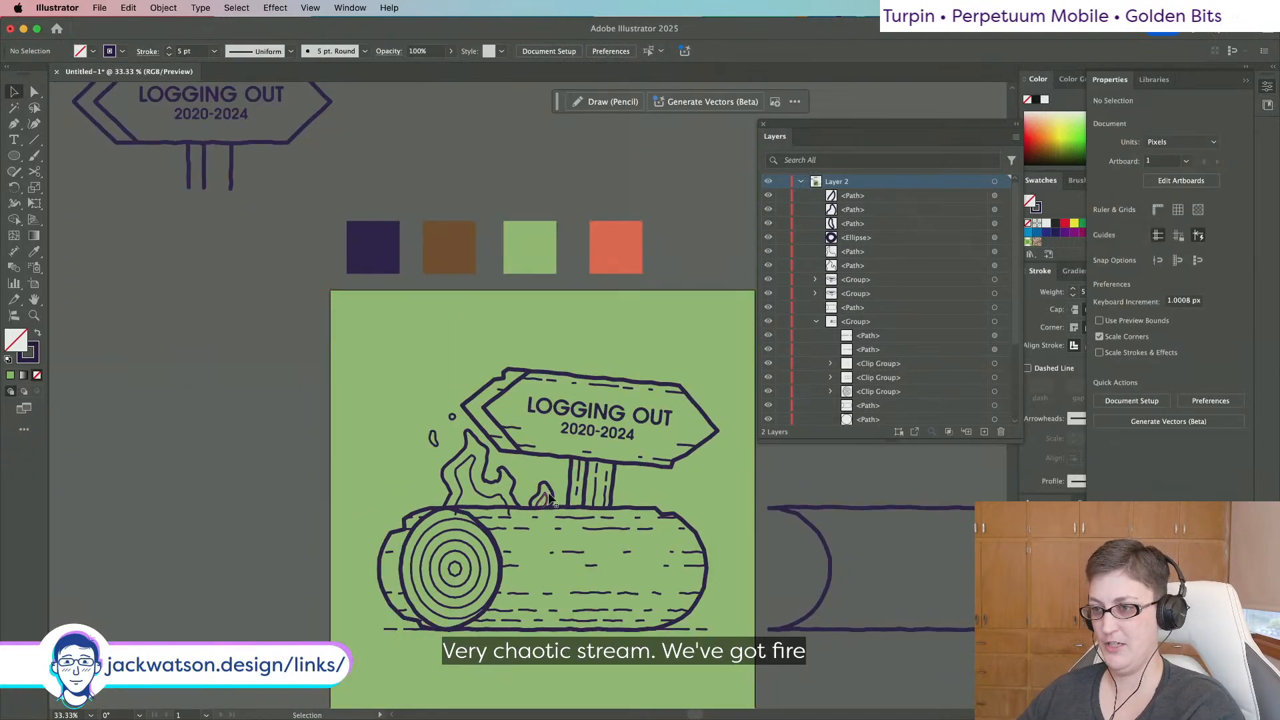
pyautogui.keyDown('shift'); pyautogui.click(498, 484); pyautogui.keyUp('shift')
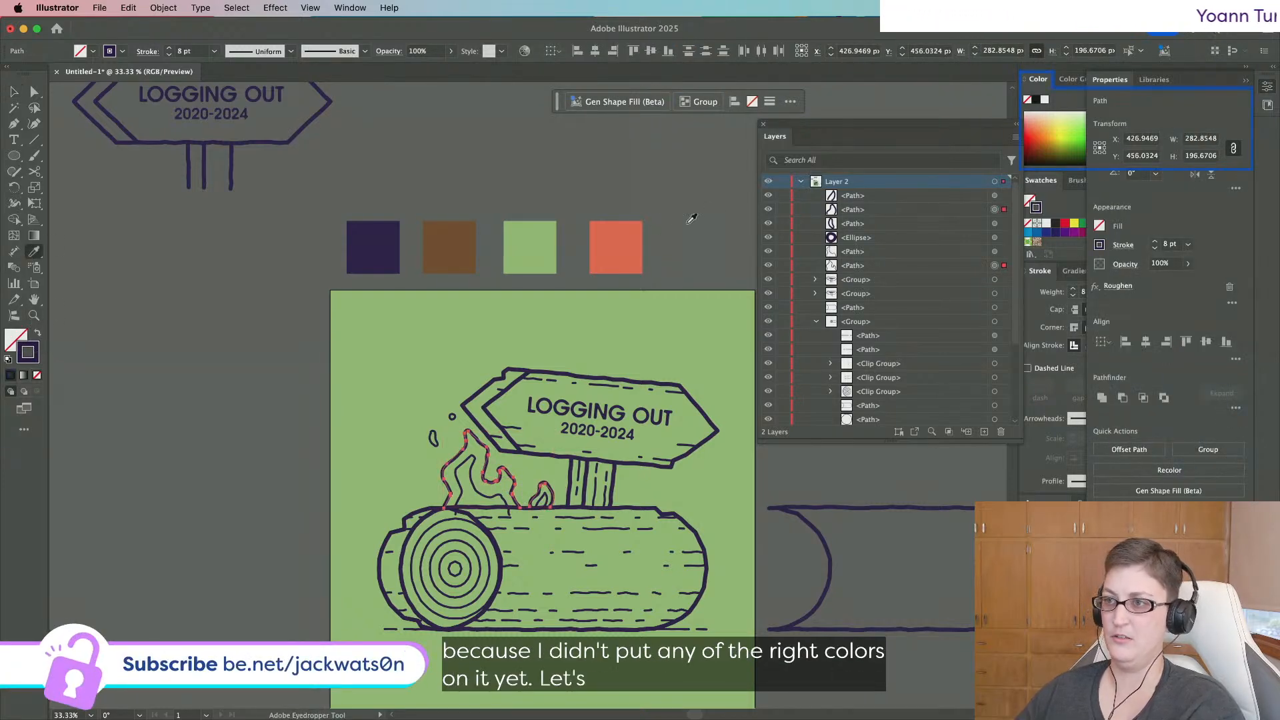
pyautogui.keyDown('alt'); pyautogui.click(608, 242); pyautogui.keyUp('alt')
pyautogui.press('shift+super+a')
pyautogui.press('super+z')
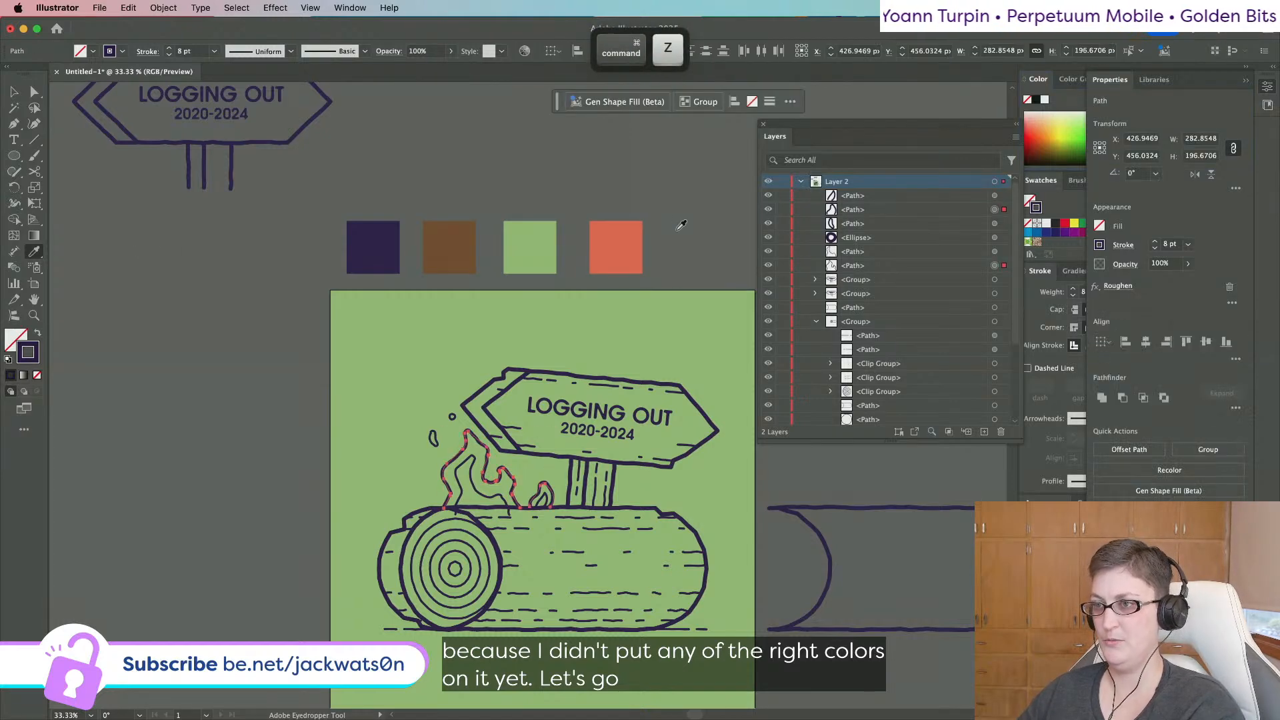
pyautogui.press('shift+super+a')
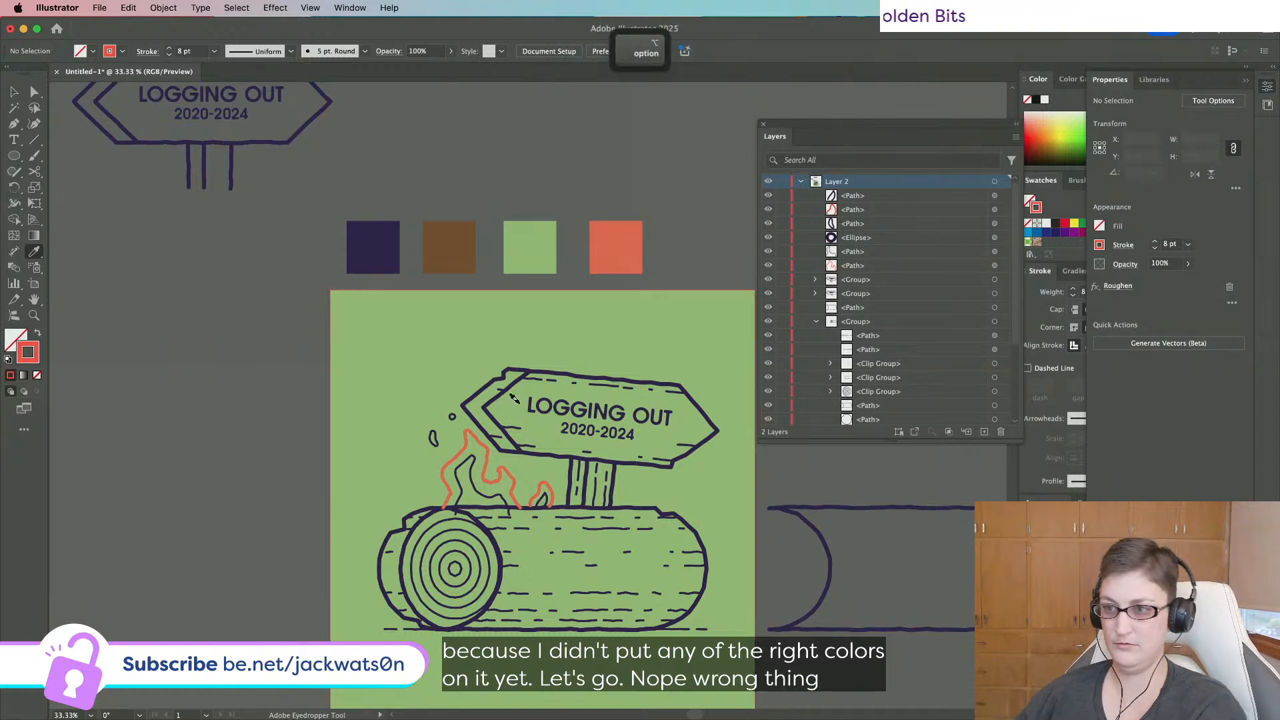
# Close the open paths of both flame outlines and turn their orange stroke into a fill.
pyautogui.scroll(1, 514, 398)
pyautogui.press('v')
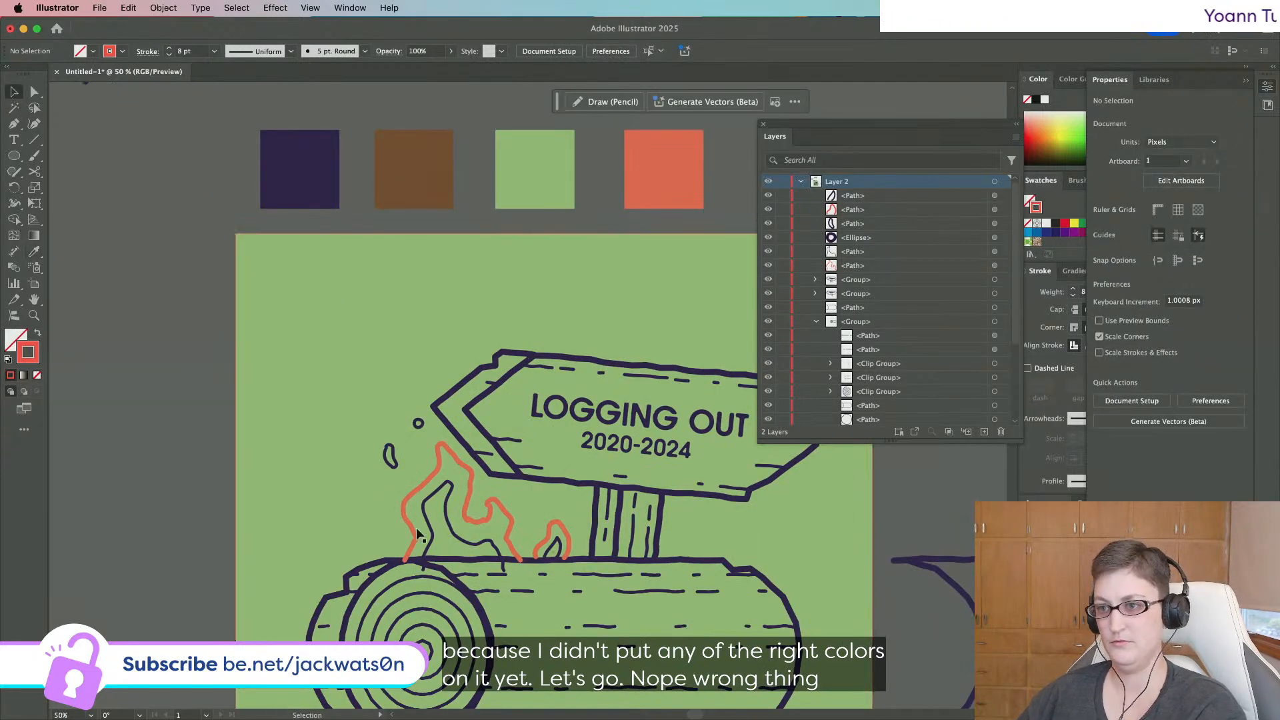
pyautogui.click(472, 523)
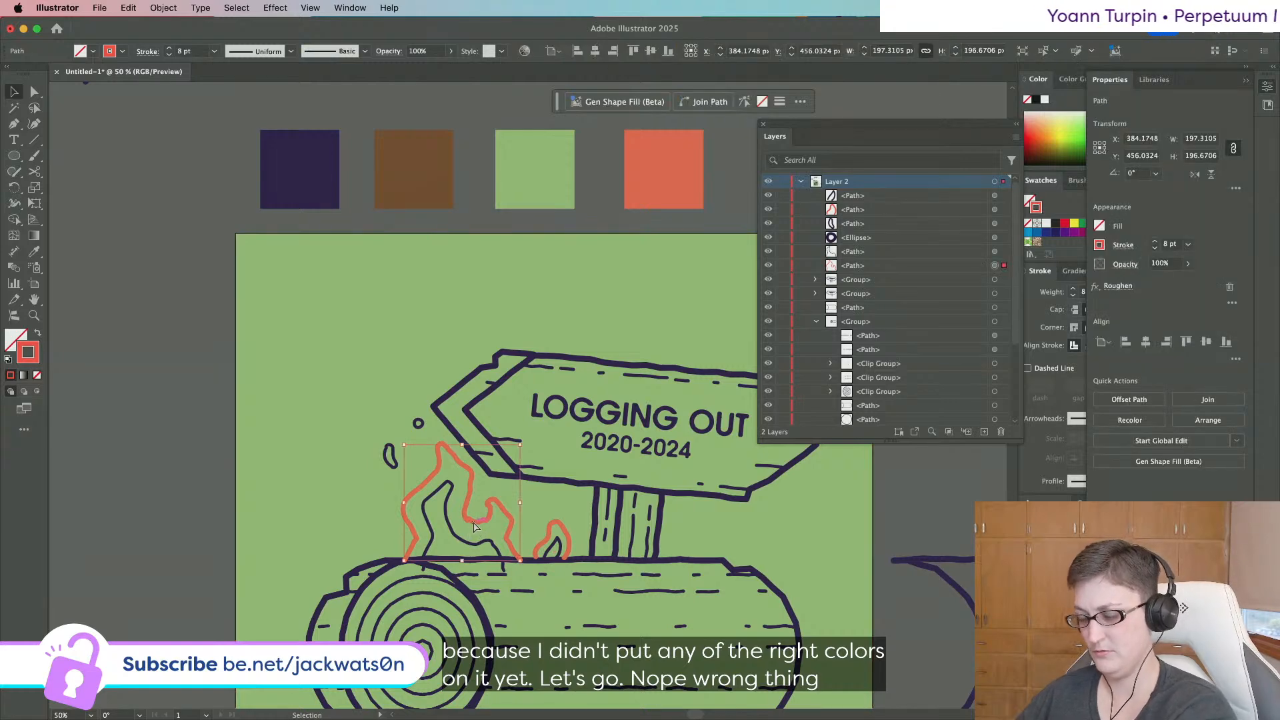
pyautogui.press('super+j')
pyautogui.click(560, 550)
pyautogui.press('super+j')
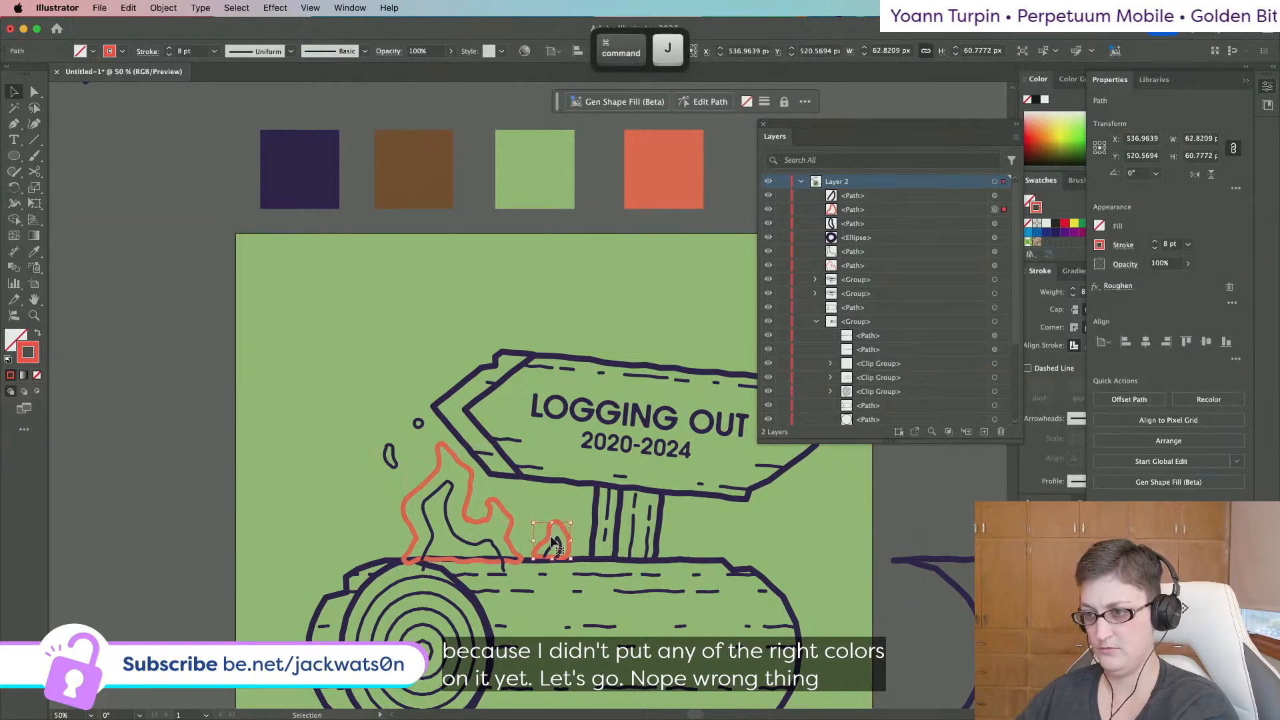
pyautogui.keyDown('shift'); pyautogui.click(412, 526); pyautogui.keyUp('shift')
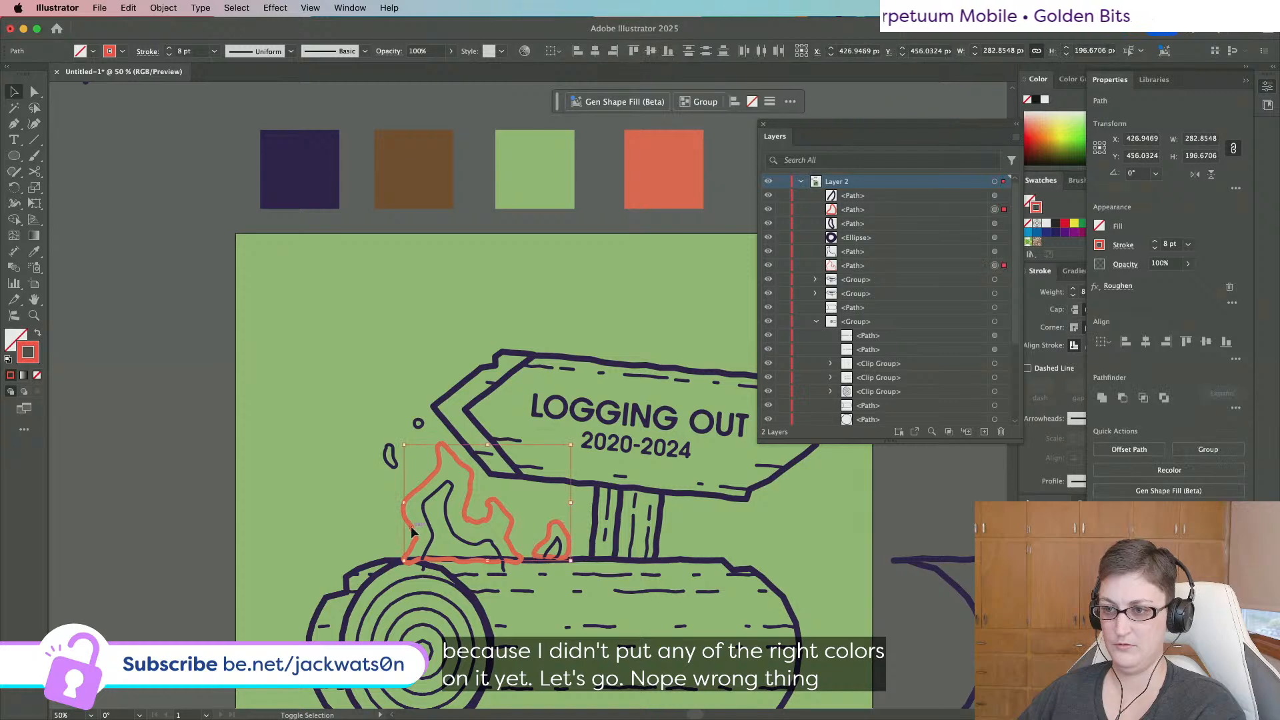
pyautogui.click(36, 333)
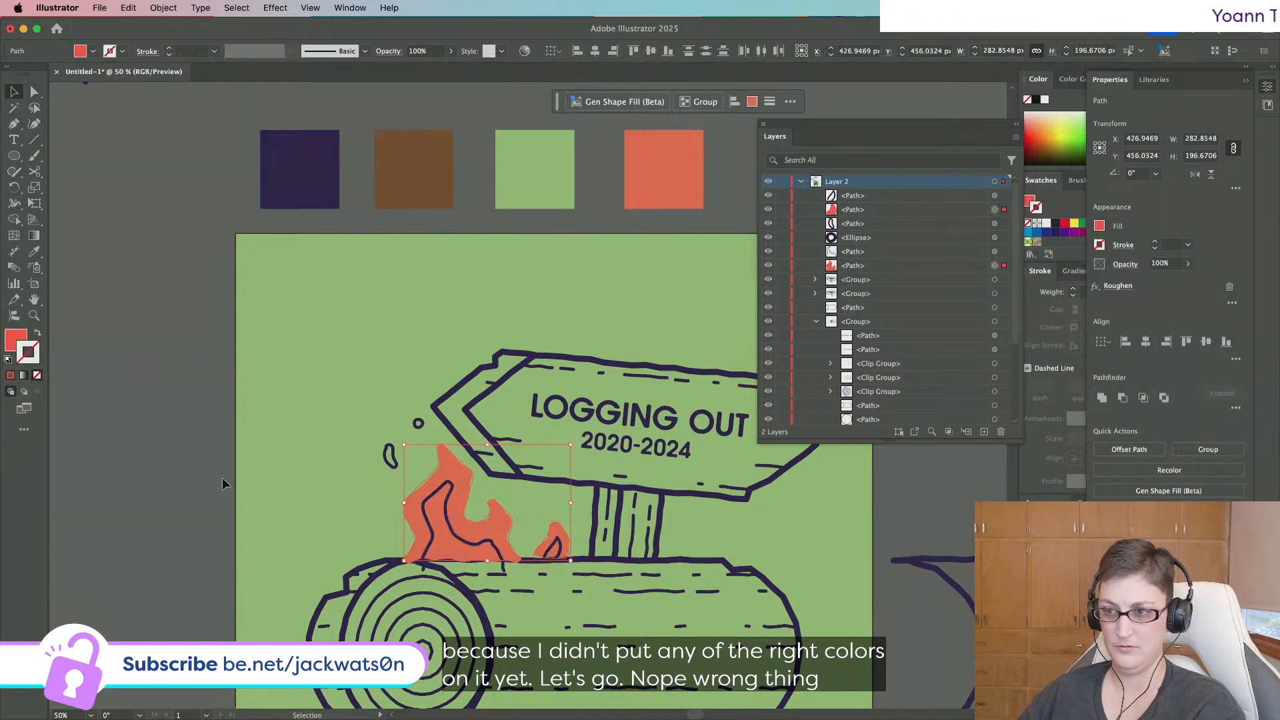
# Try joining the flames' dark inner lines, undo it, and copy the orange fill onto the outlines.
pyautogui.click(474, 544)
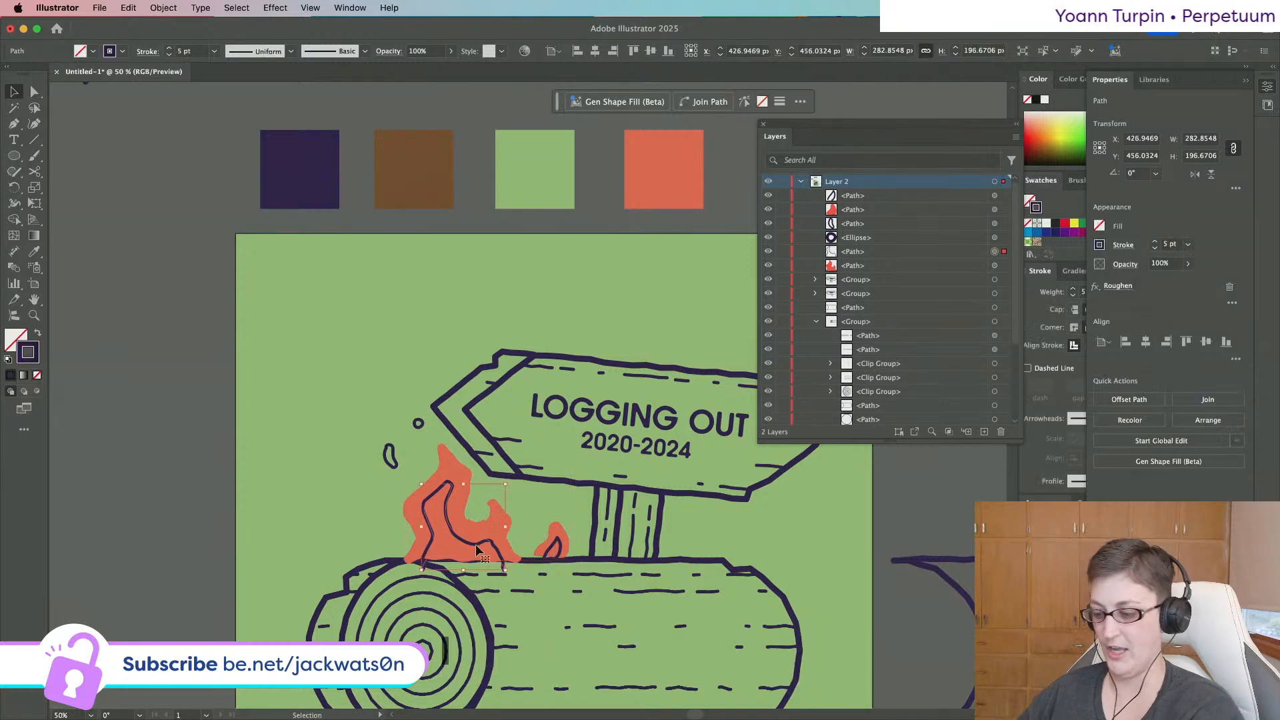
pyautogui.press('super+j')
pyautogui.keyDown('shift'); pyautogui.click(551, 551); pyautogui.keyUp('shift')
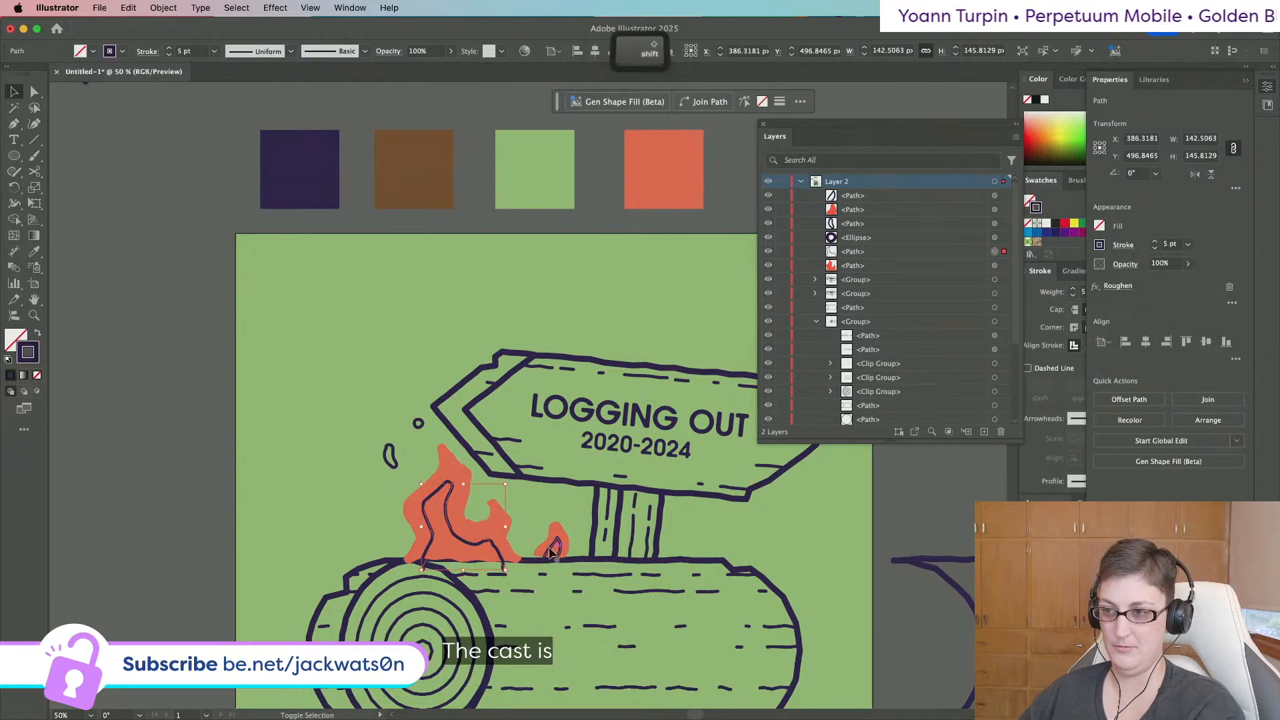
pyautogui.press('super+j')
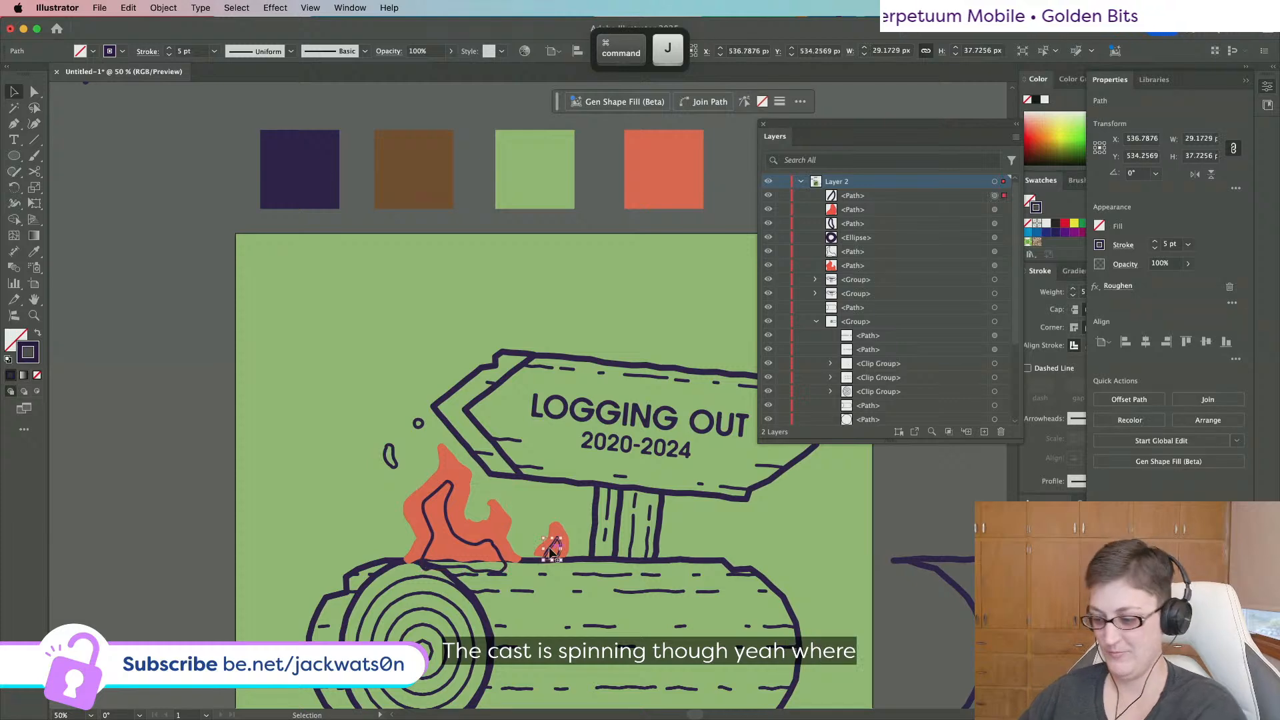
pyautogui.press('super+z')
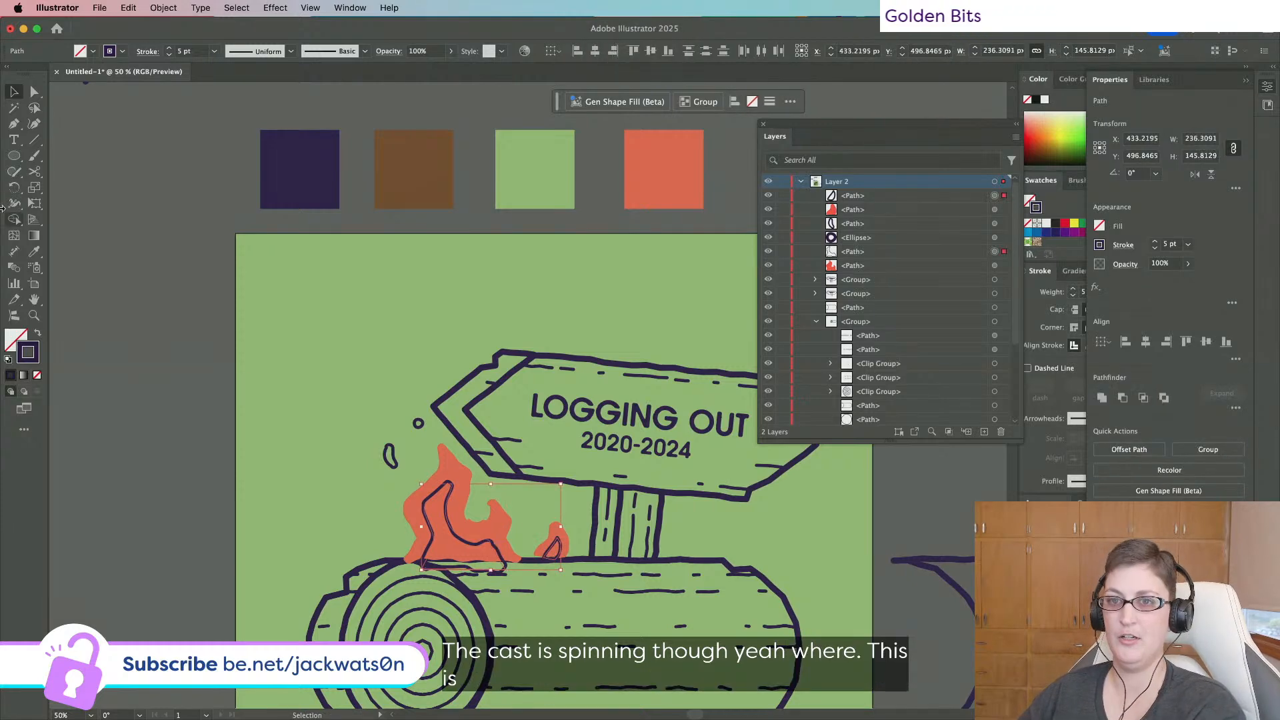
pyautogui.click(476, 530)
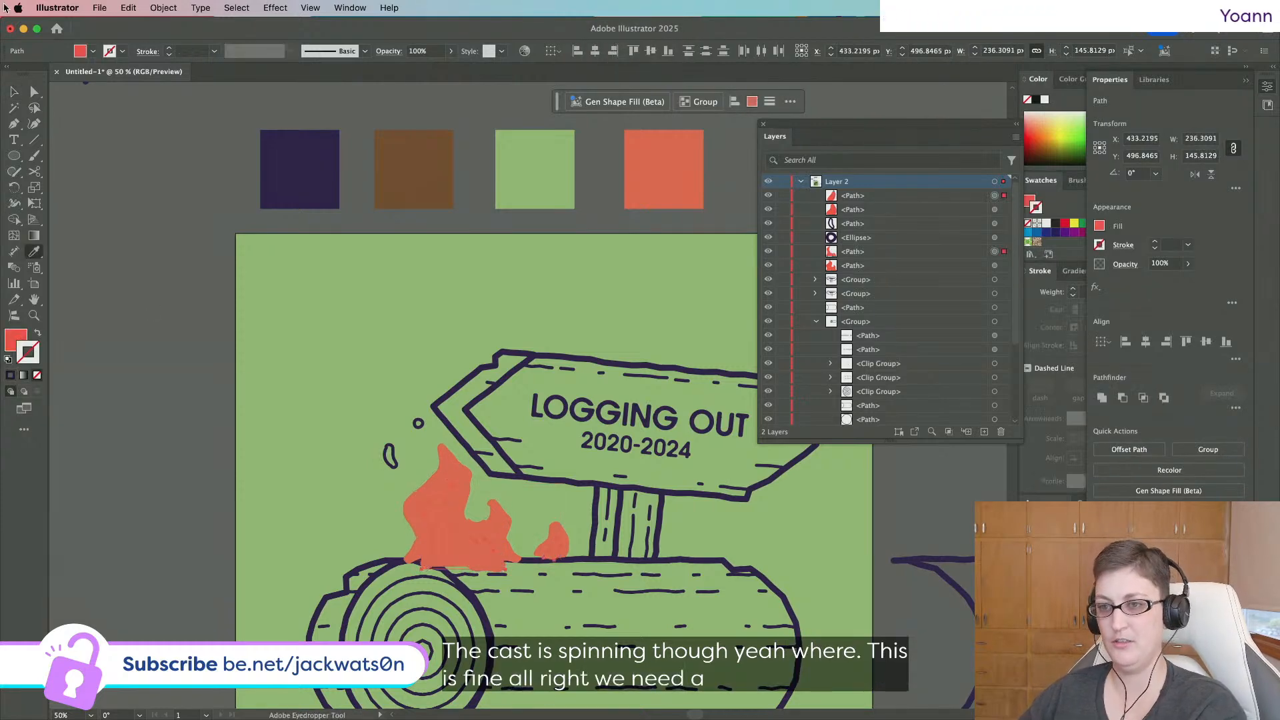
pyautogui.click(36, 92)
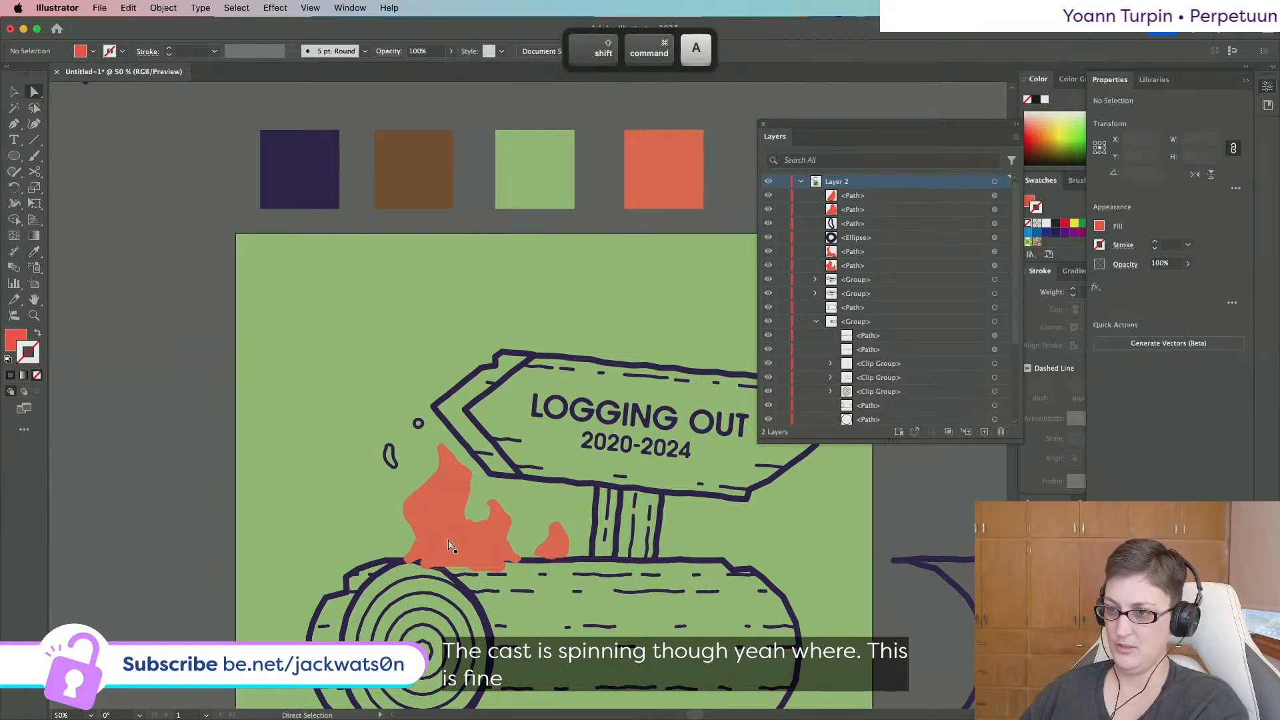
pyautogui.click(342, 432)
pyautogui.click(14, 92)
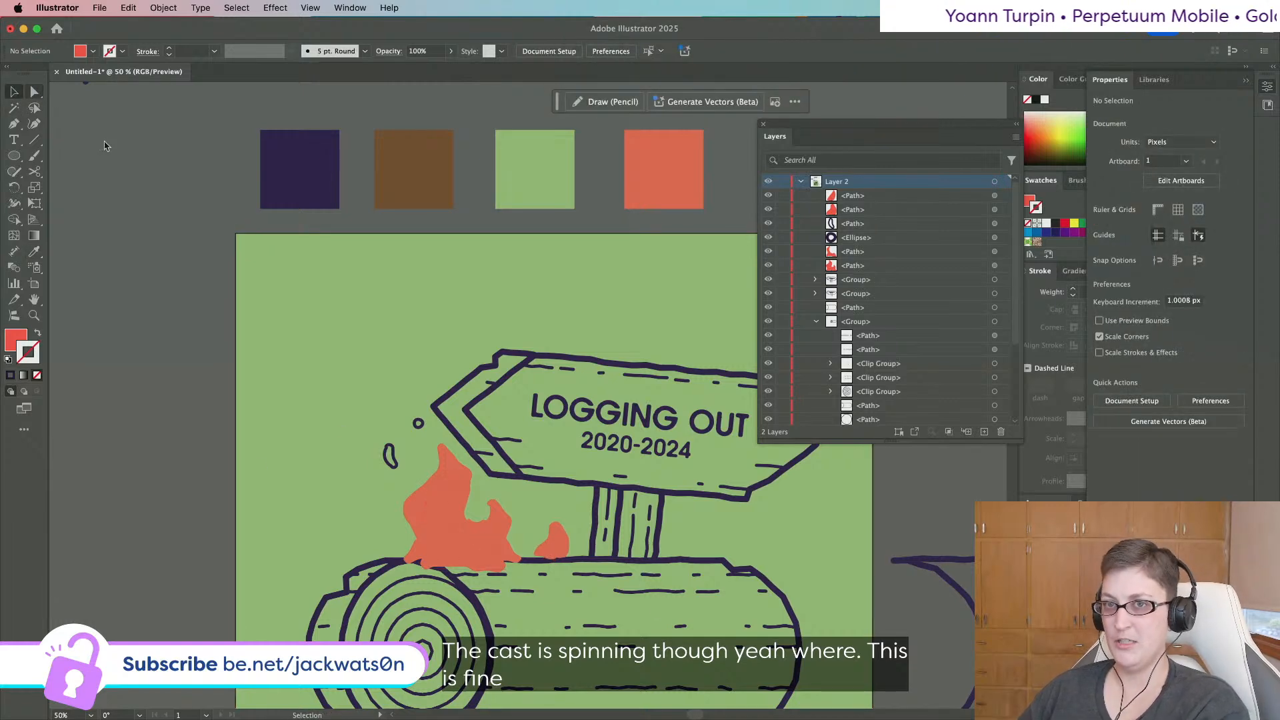
pyautogui.click(693, 564)
# Cut the small orange flame and paste it back in place.
pyautogui.scroll(-3, 690, 564)
pyautogui.hscroll(2, 690, 565)
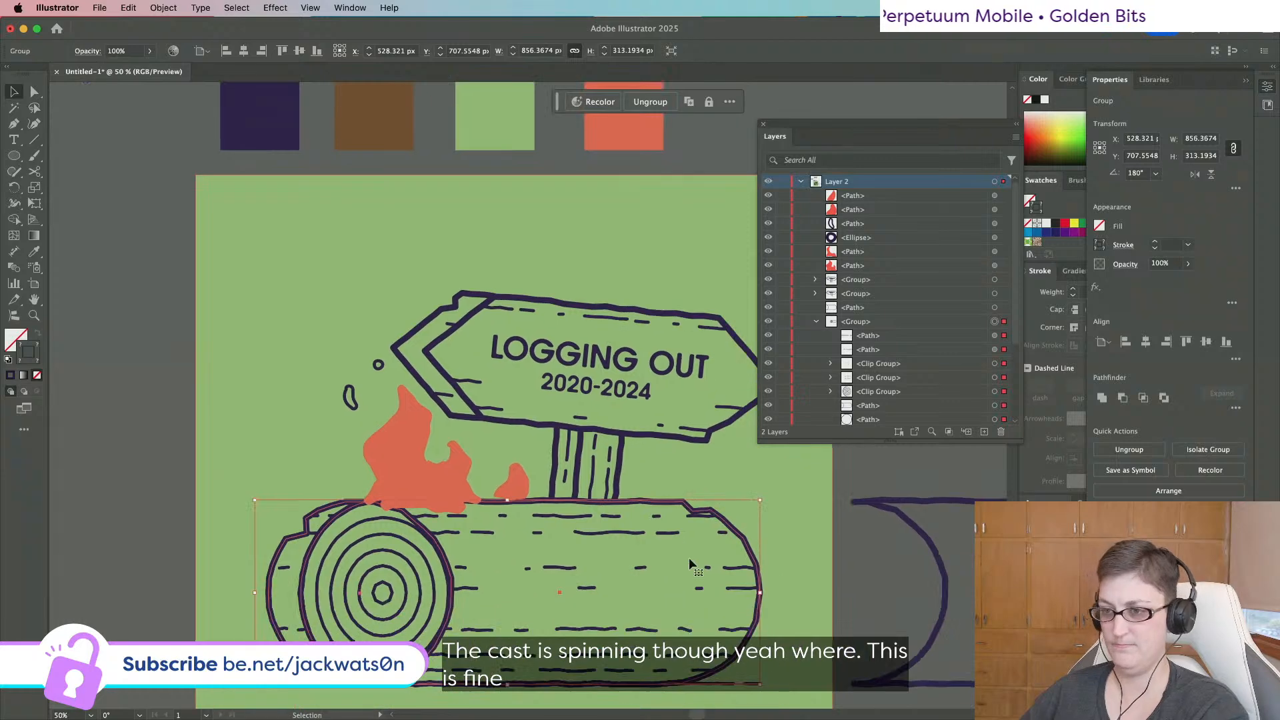
pyautogui.hscroll(2, 690, 564)
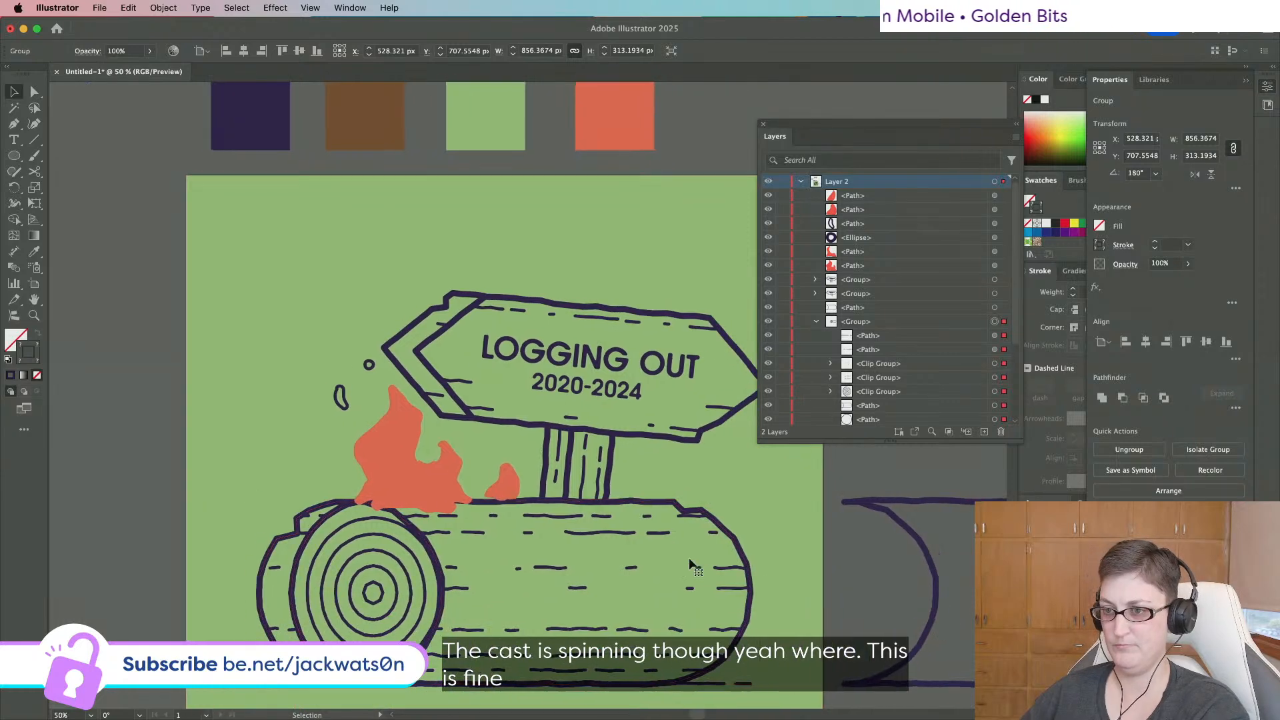
pyautogui.click(382, 480)
pyautogui.click(476, 496)
pyautogui.keyDown('shift'); pyautogui.click(499, 495); pyautogui.keyUp('shift')
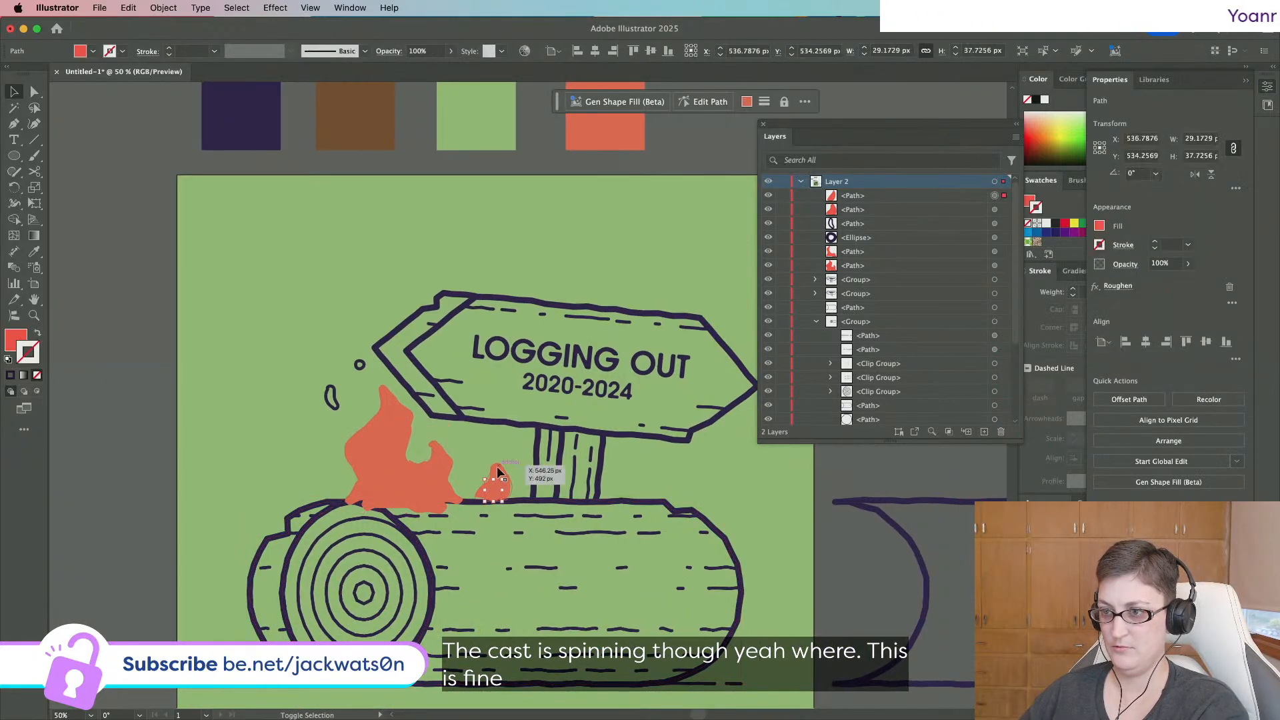
pyautogui.press('super+x')
pyautogui.press('super+f')
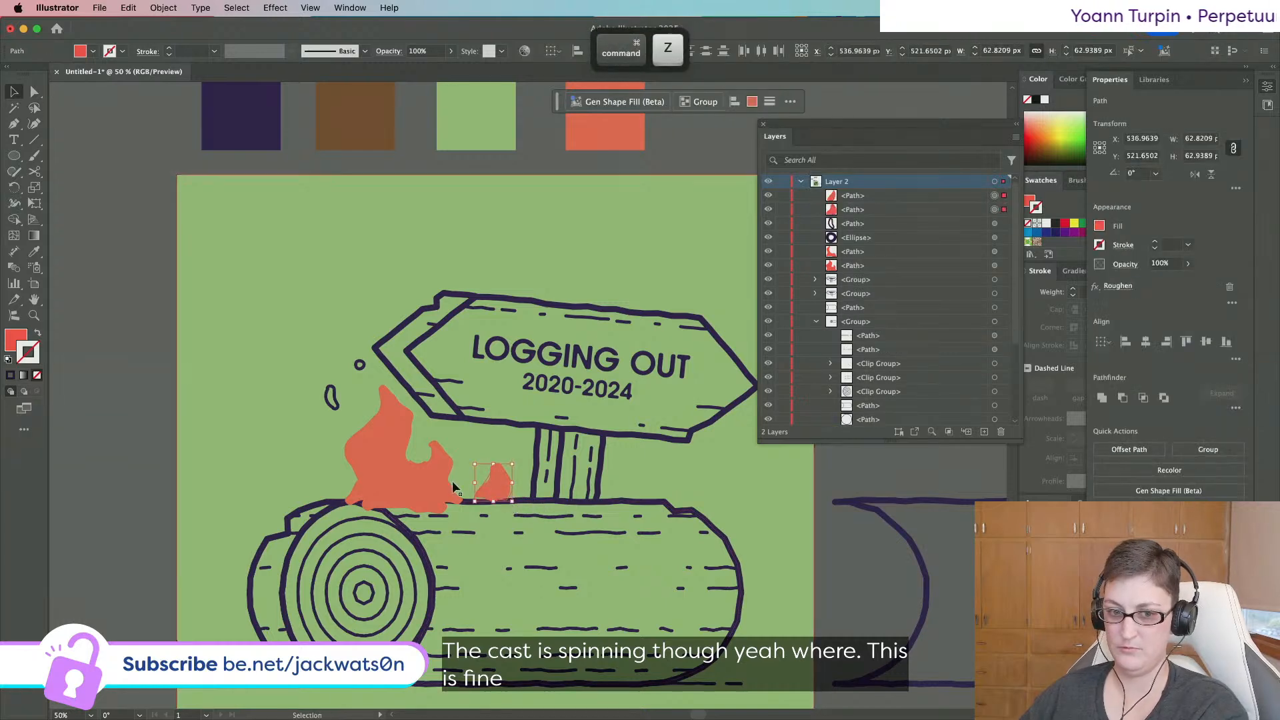
# Remove the dark flame outline paths and zoom out to the whole artboard.
pyautogui.scroll(2, 452, 481)
pyautogui.press('shift+super+a')
pyautogui.press('shift+super+z')
pyautogui.press('shift+super+z')
pyautogui.press('shift+super+z')
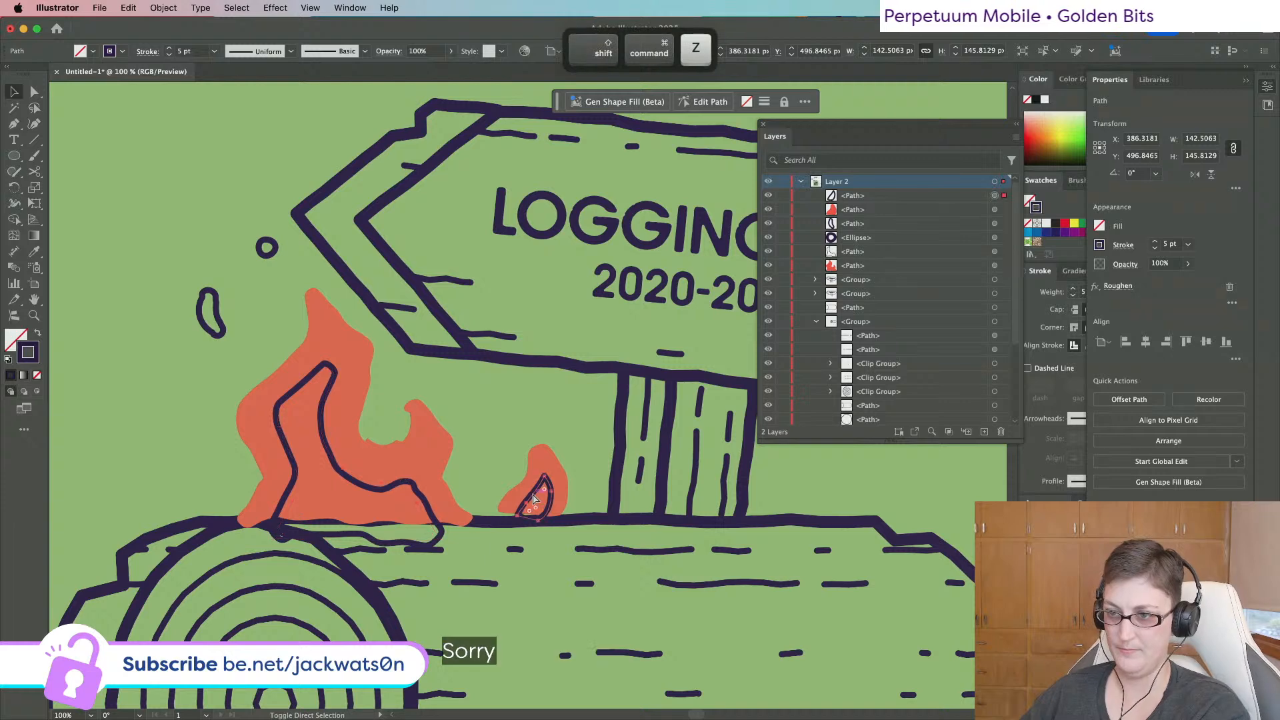
pyautogui.press('super+z')
pyautogui.keyDown('shift'); pyautogui.click(546, 504); pyautogui.keyUp('shift')
pyautogui.press('super+minus')
pyautogui.press('super+minus')
pyautogui.press('super+minus')
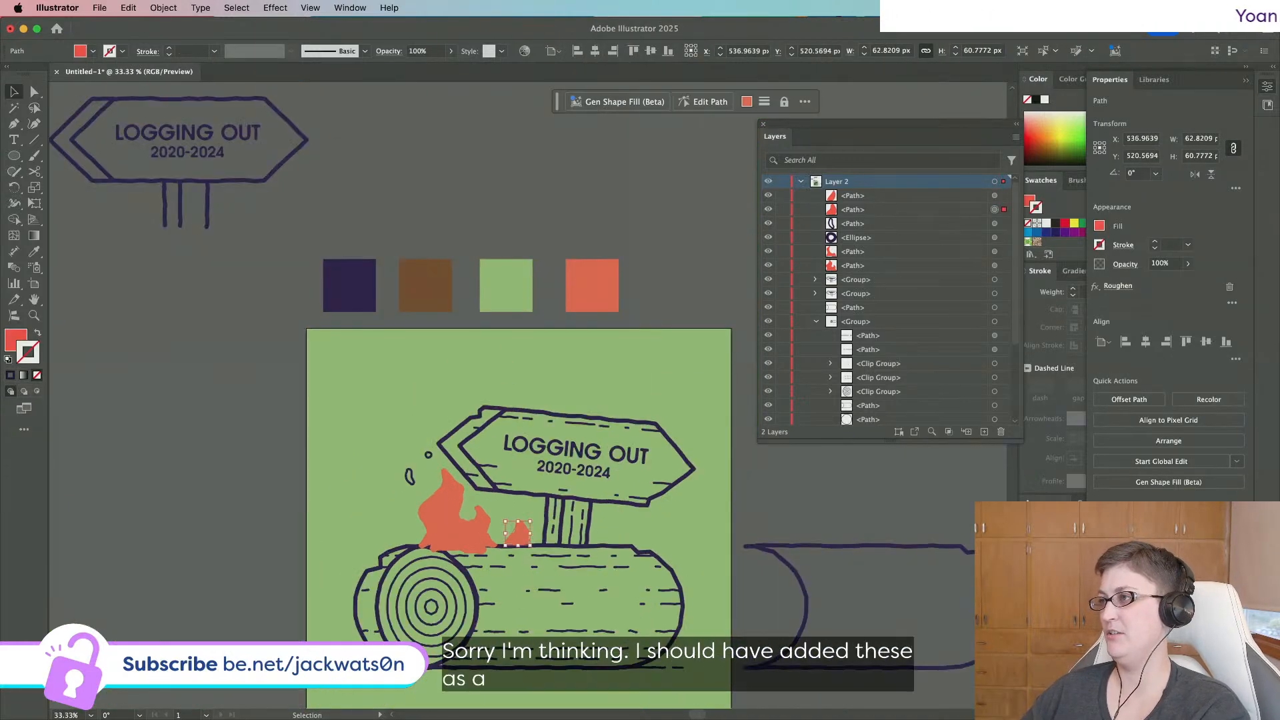
# Duplicate the orange palette square beside it and recolour the copy yellow FFDC4A.
pyautogui.click(1266, 87)
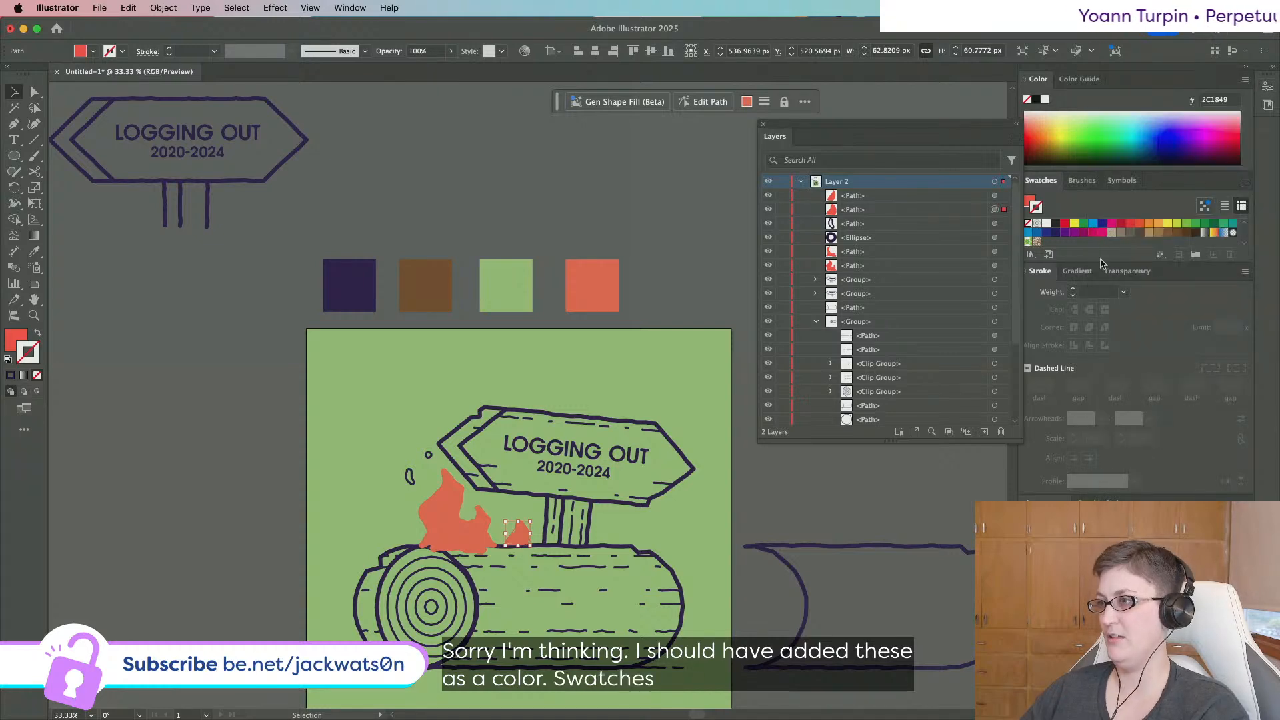
pyautogui.click(600, 291)
pyautogui.hscroll(2, 600, 291)
pyautogui.press('super+c')
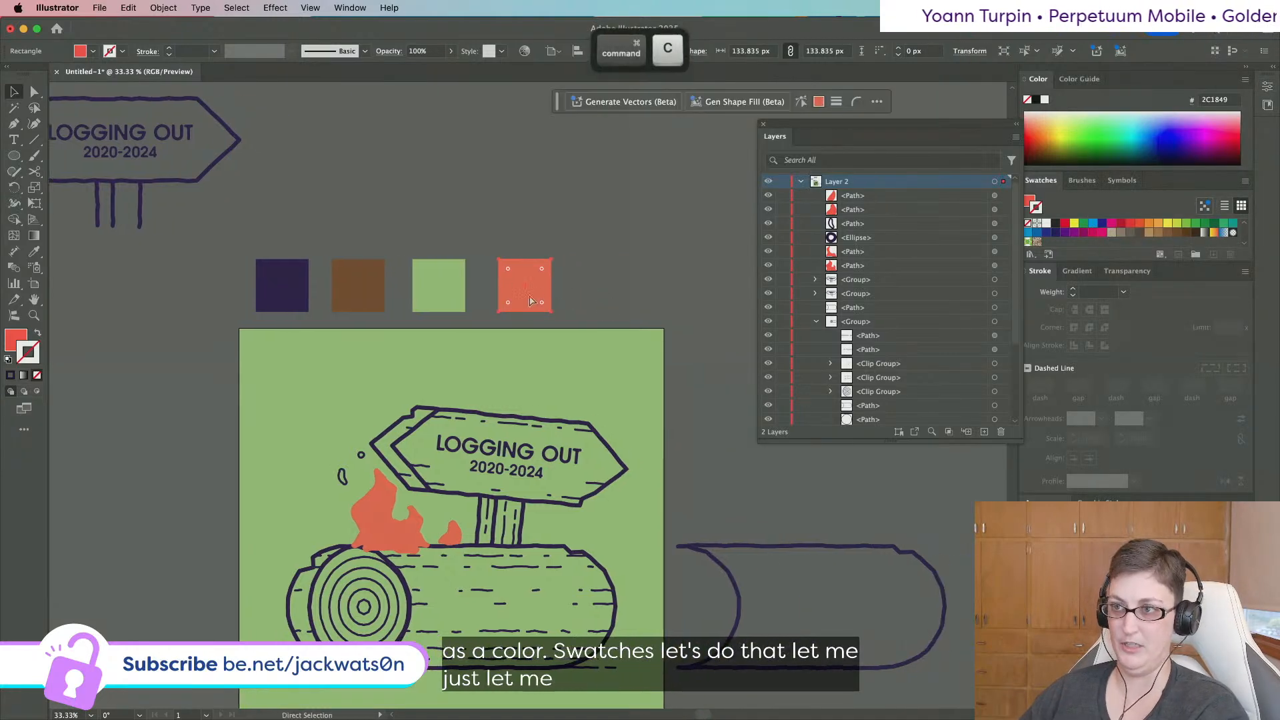
pyautogui.press('super+f')
pyautogui.moveTo(538, 291); pyautogui.dragTo(626, 291)
pyautogui.doubleClick(11, 336)
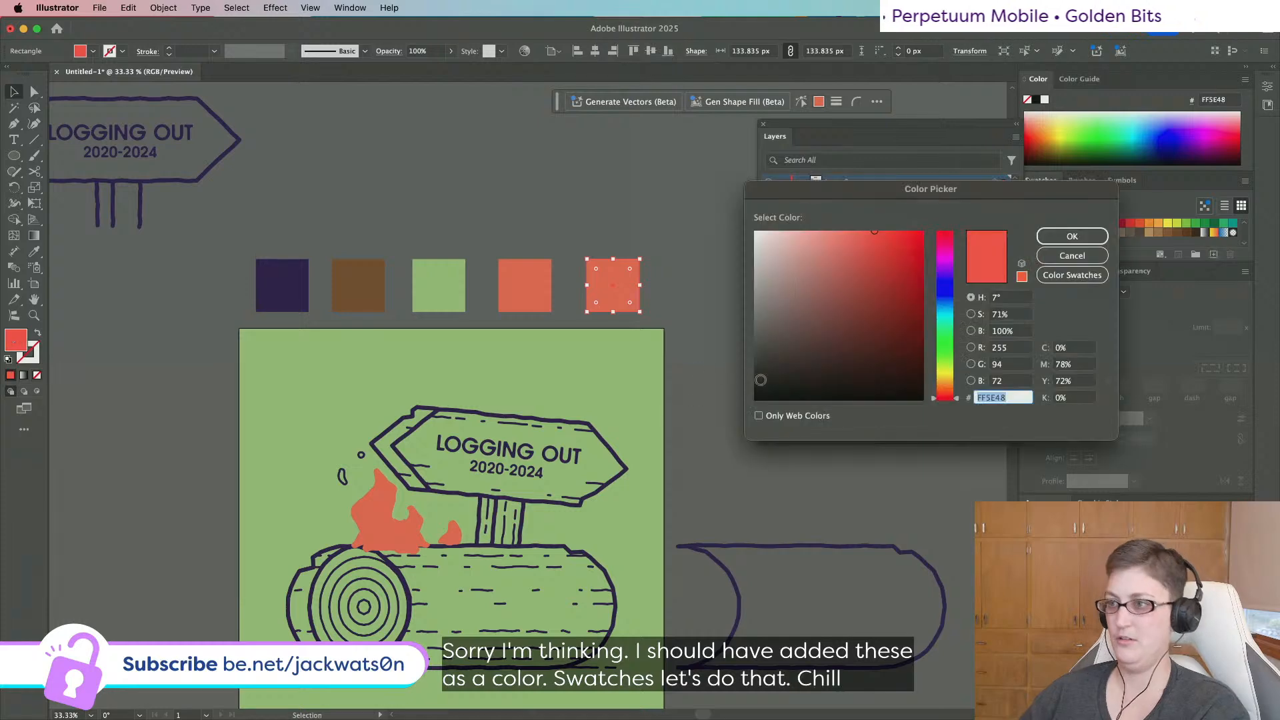
pyautogui.click(947, 379)
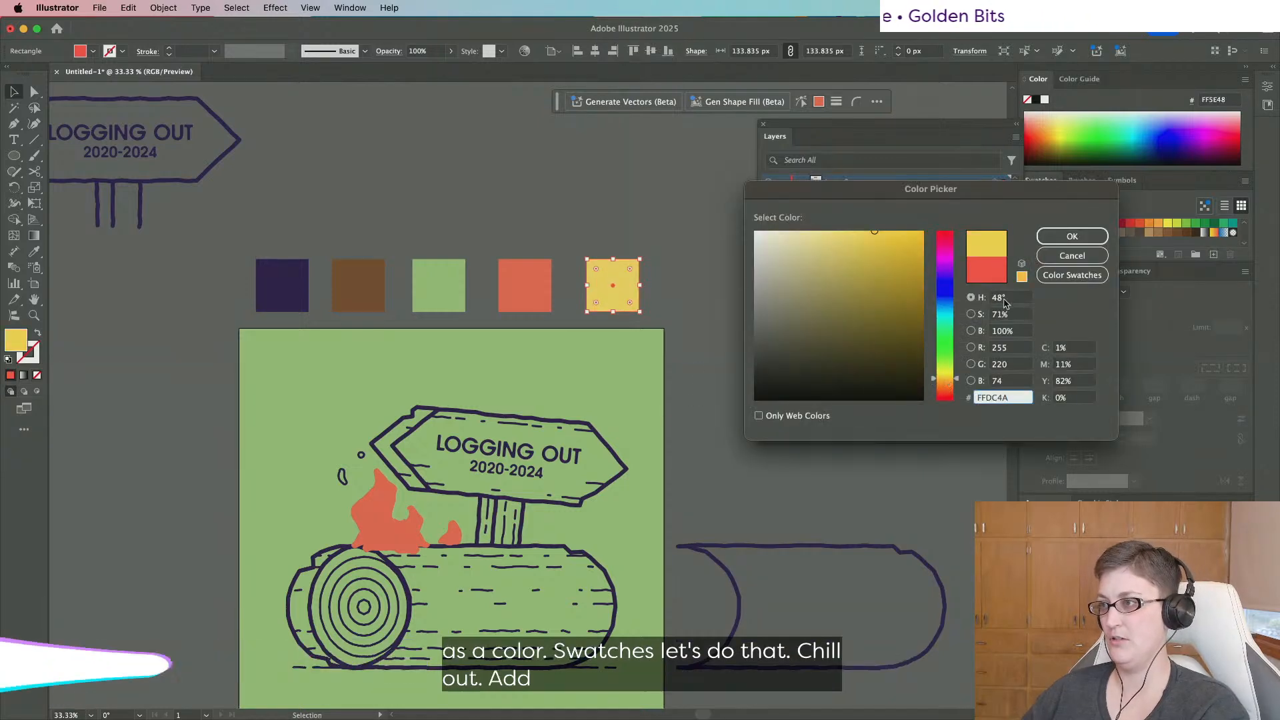
pyautogui.press('Return')
# Apply the new yellow colour to the large back flame.
pyautogui.click(377, 481)
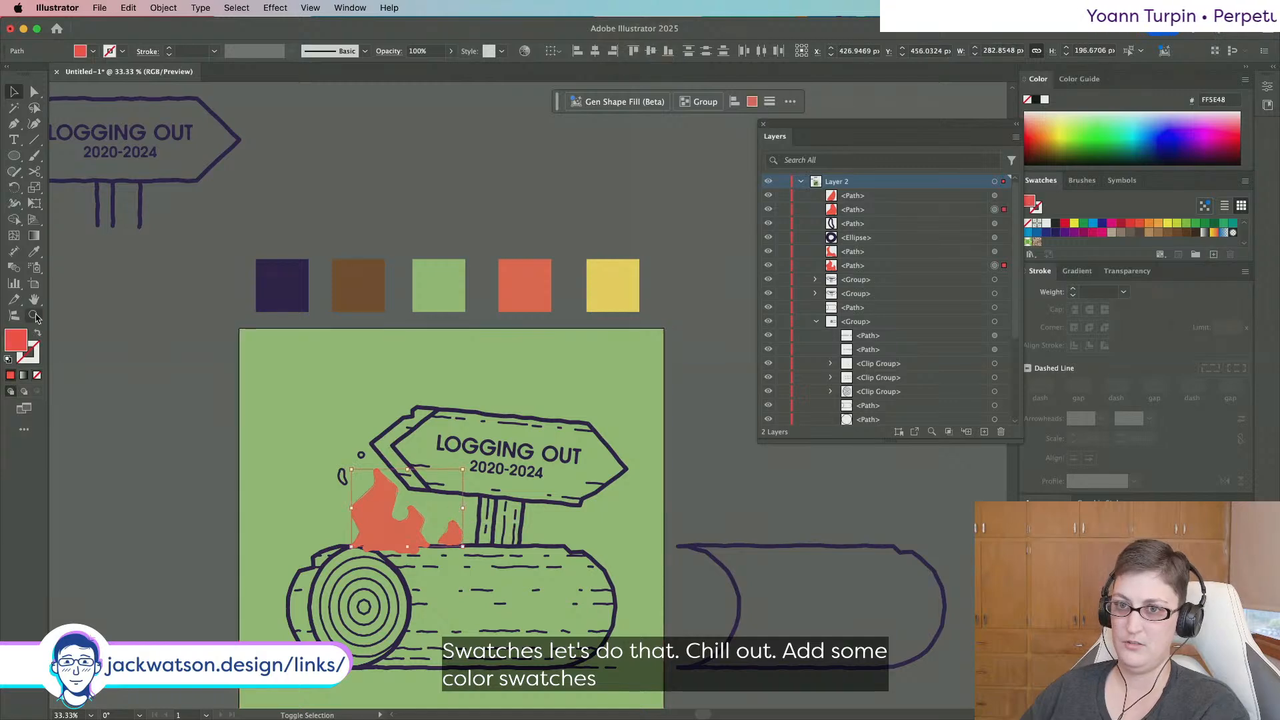
pyautogui.click(613, 276)
pyautogui.press('shift+super+a')
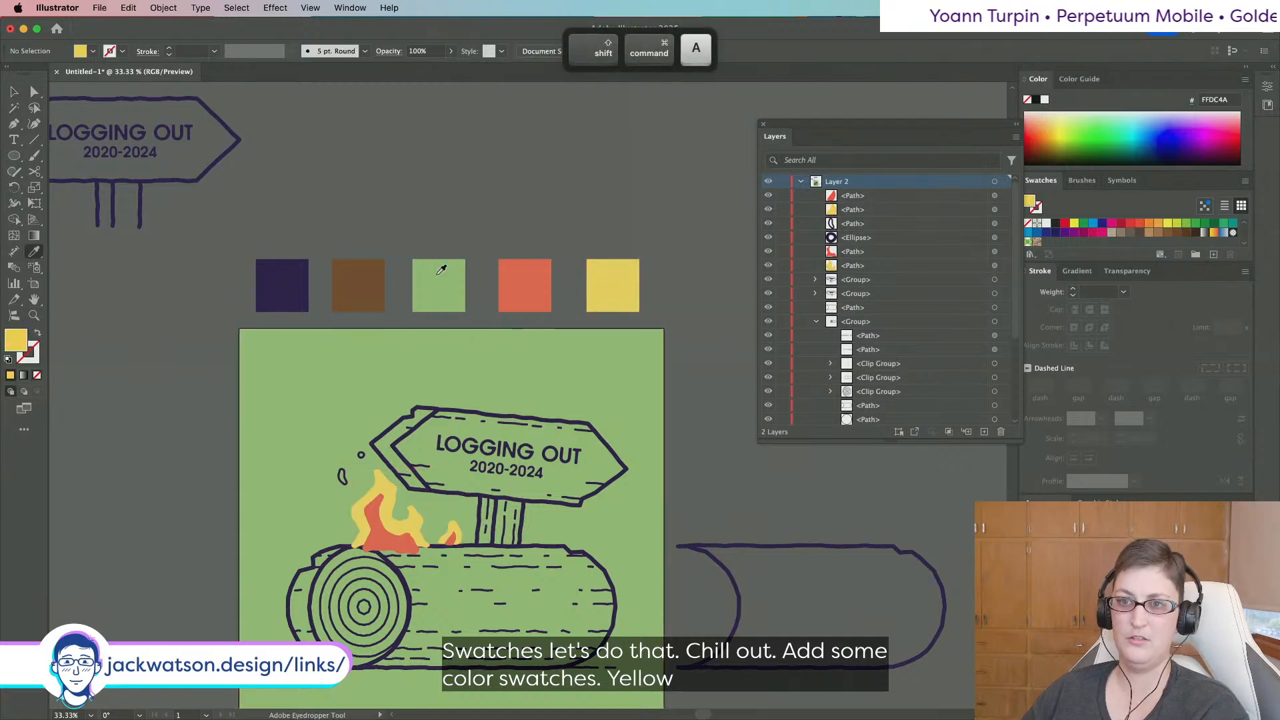
pyautogui.click(14, 92)
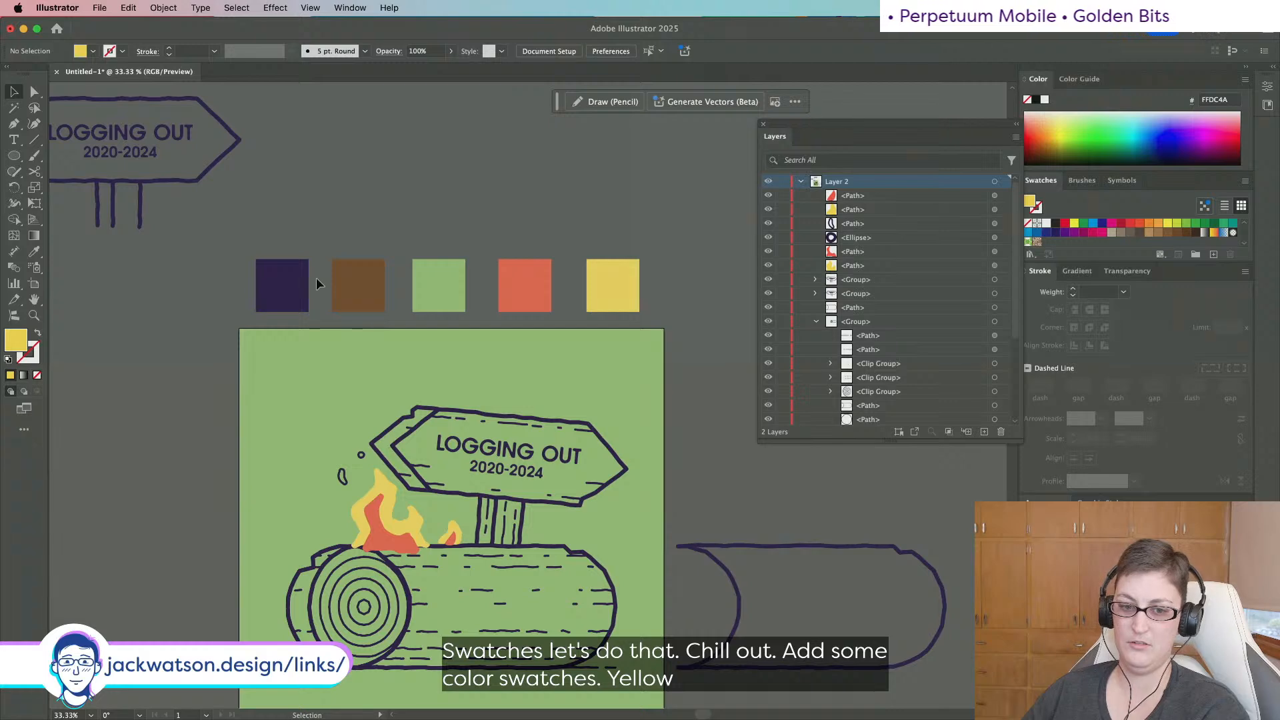
# Save the five palette squares as a new colour group in Swatches.
pyautogui.moveTo(257, 232); pyautogui.dragTo(632, 292)
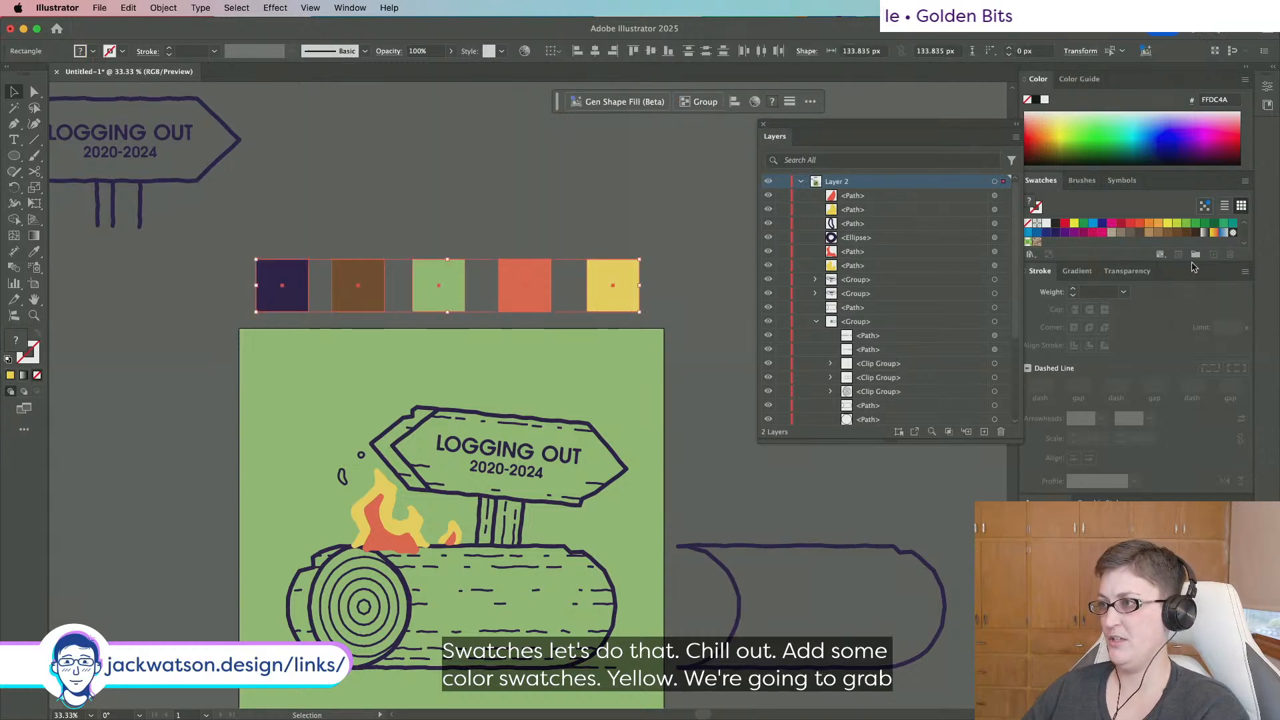
pyautogui.click(1194, 256)
pyautogui.click(652, 408)
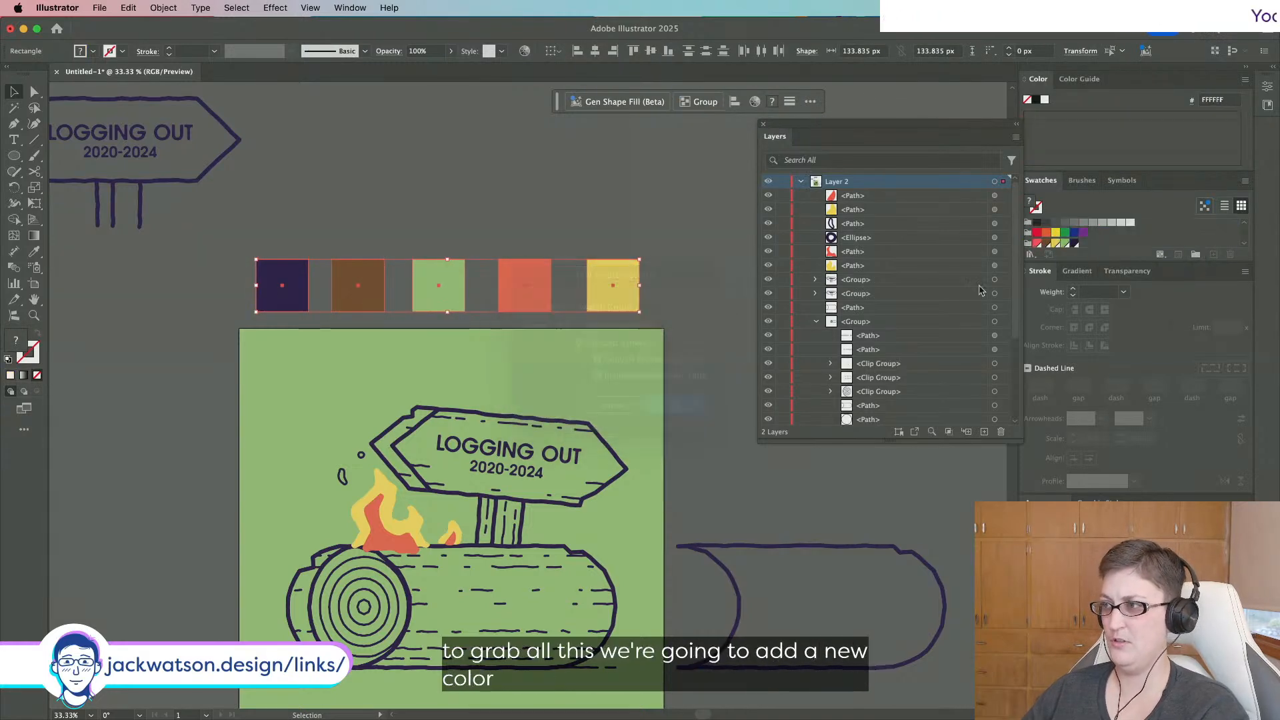
# Apply the group's yellow swatch to the yellow flames and its red swatch to the red flames.
pyautogui.click(389, 508)
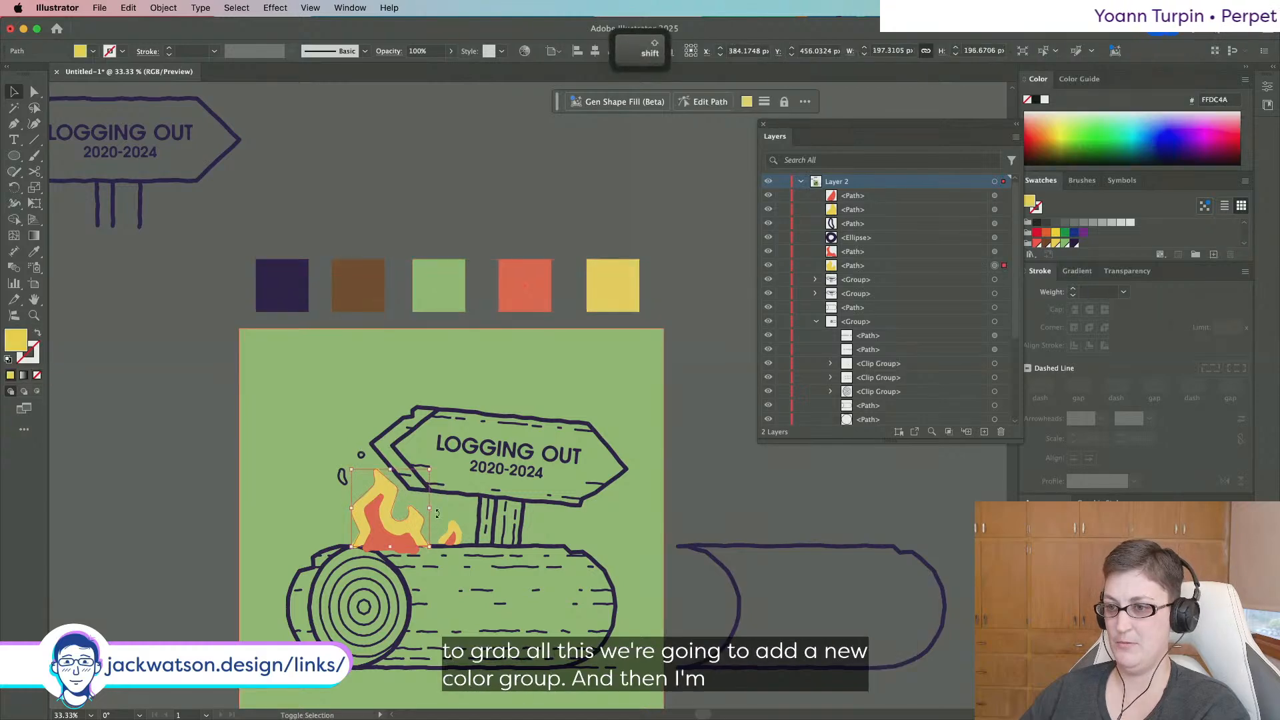
pyautogui.keyDown('shift'); pyautogui.click(452, 524); pyautogui.keyUp('shift')
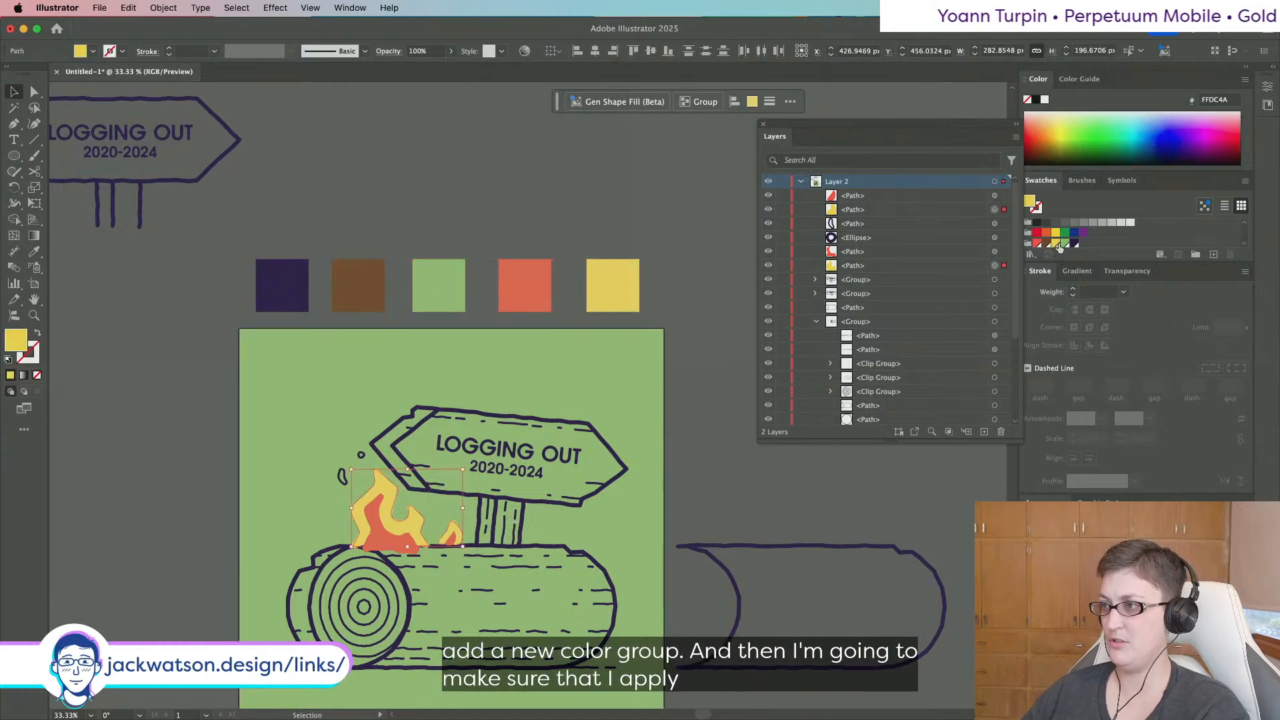
pyautogui.click(1058, 245)
pyautogui.click(452, 538)
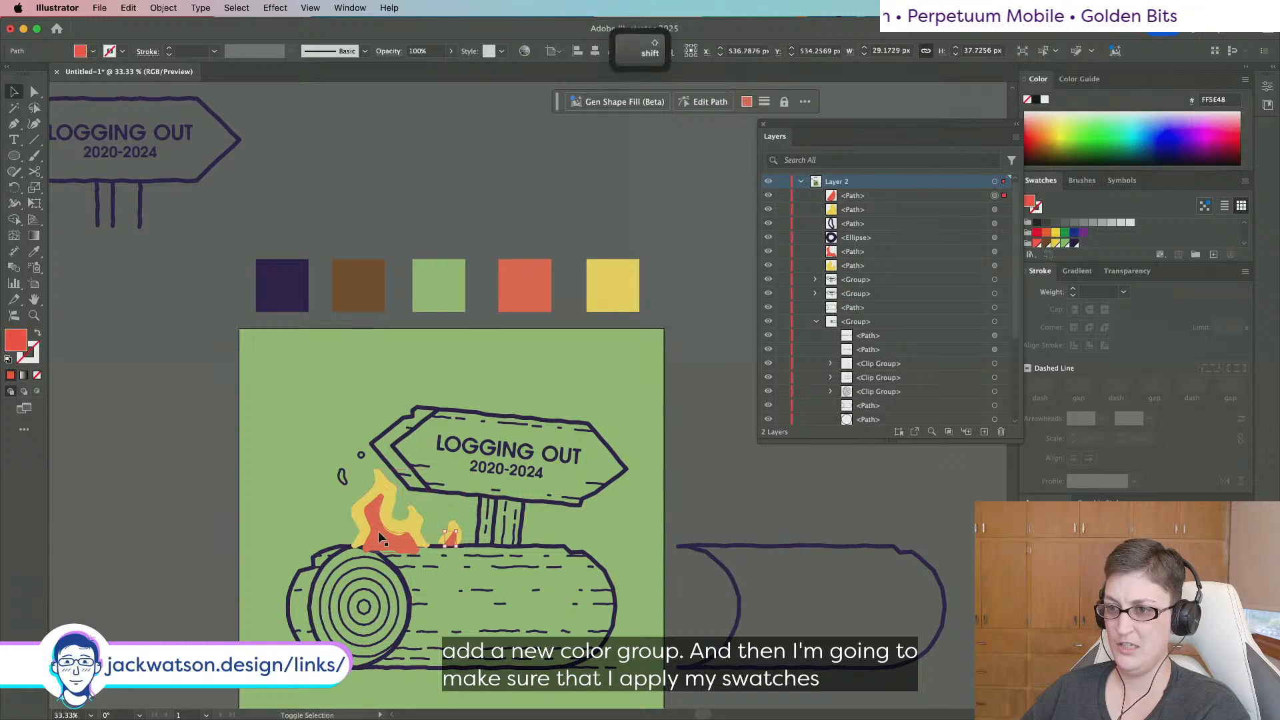
pyautogui.keyDown('shift'); pyautogui.click(378, 531); pyautogui.keyUp('shift')
pyautogui.click(1036, 244)
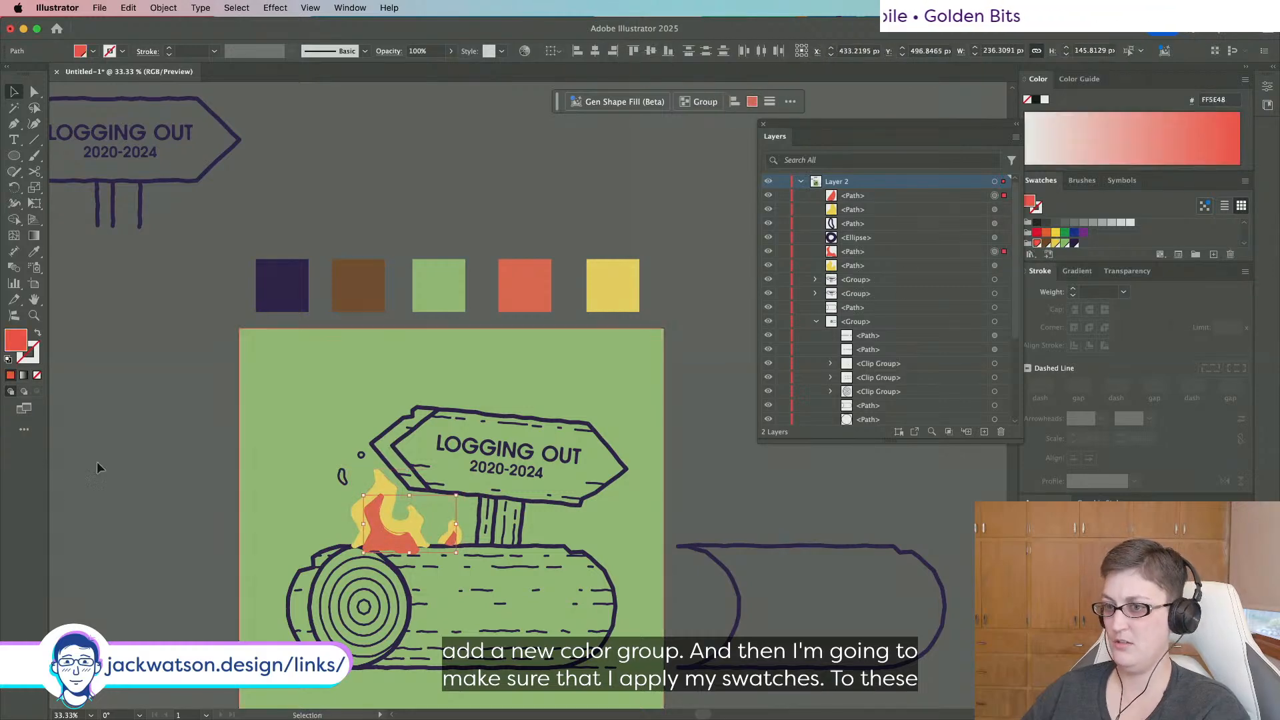
# Select all artwork except the green background, then clear the selection.
pyautogui.press('alt+super+a')
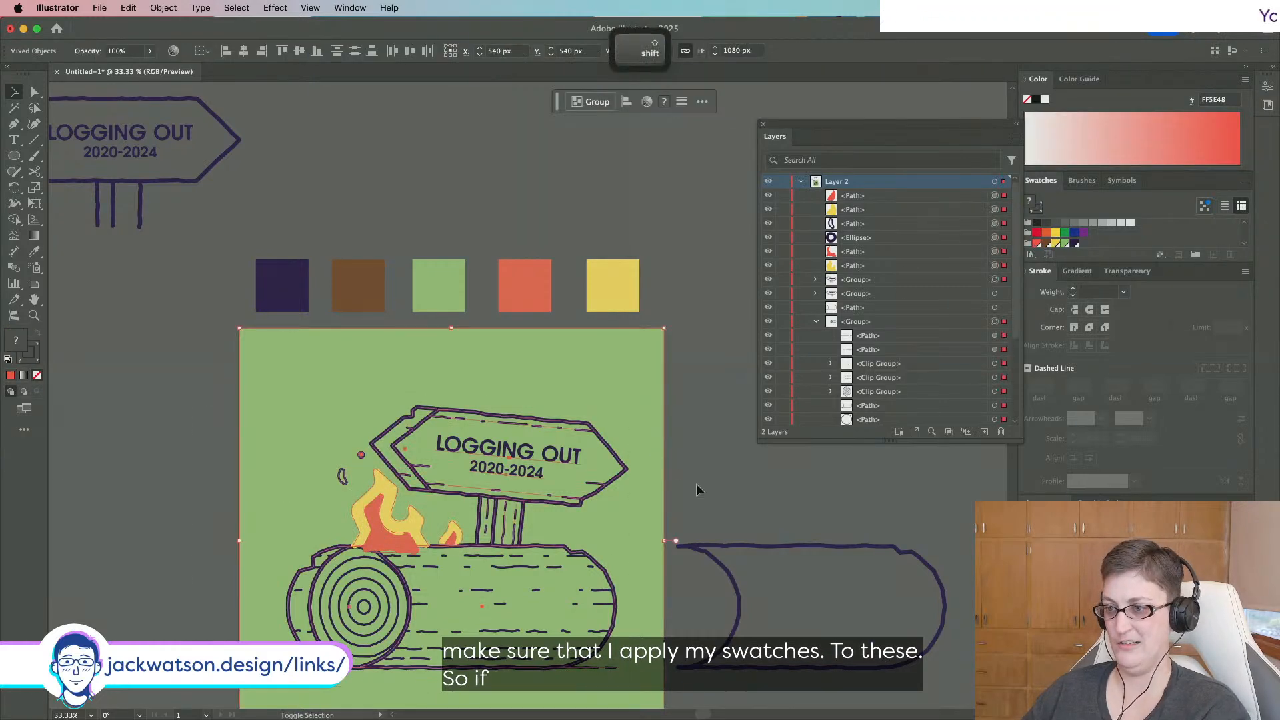
pyautogui.keyDown('shift'); pyautogui.click(318, 492); pyautogui.keyUp('shift')
pyautogui.moveTo(451, 536); pyautogui.dragTo(449, 538)
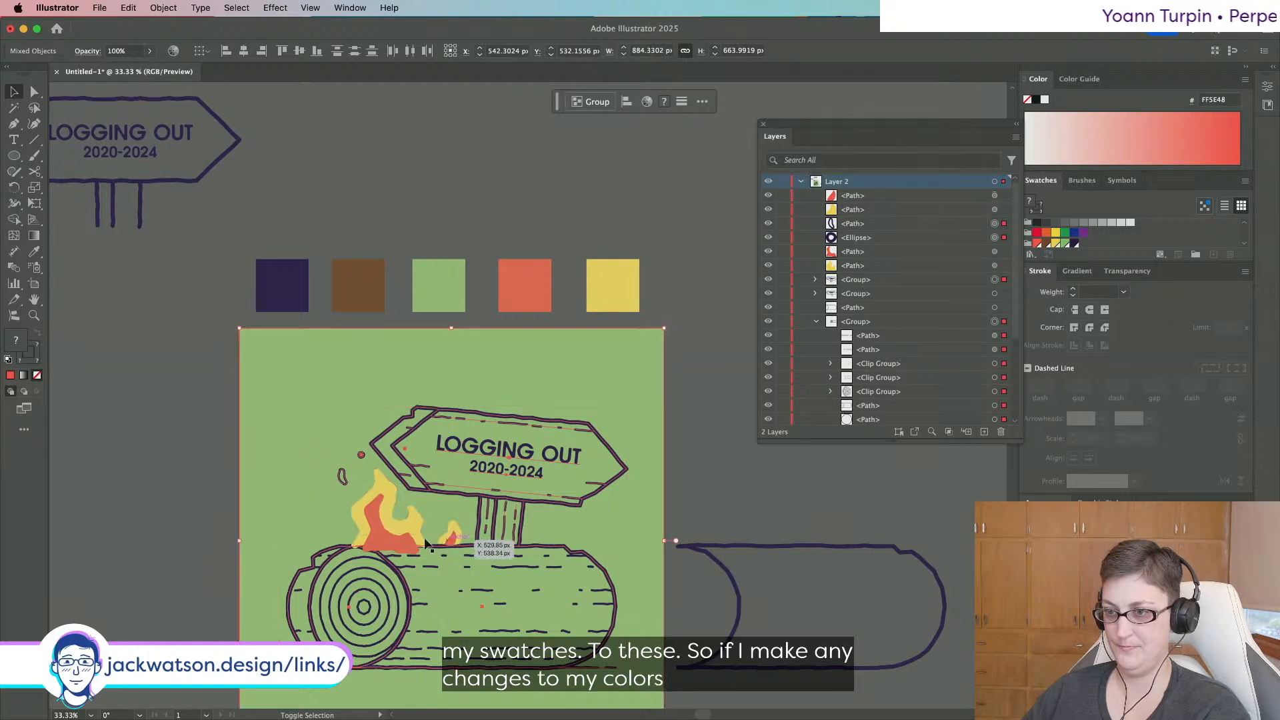
pyautogui.keyDown('shift'); pyautogui.click(257, 514); pyautogui.keyUp('shift')
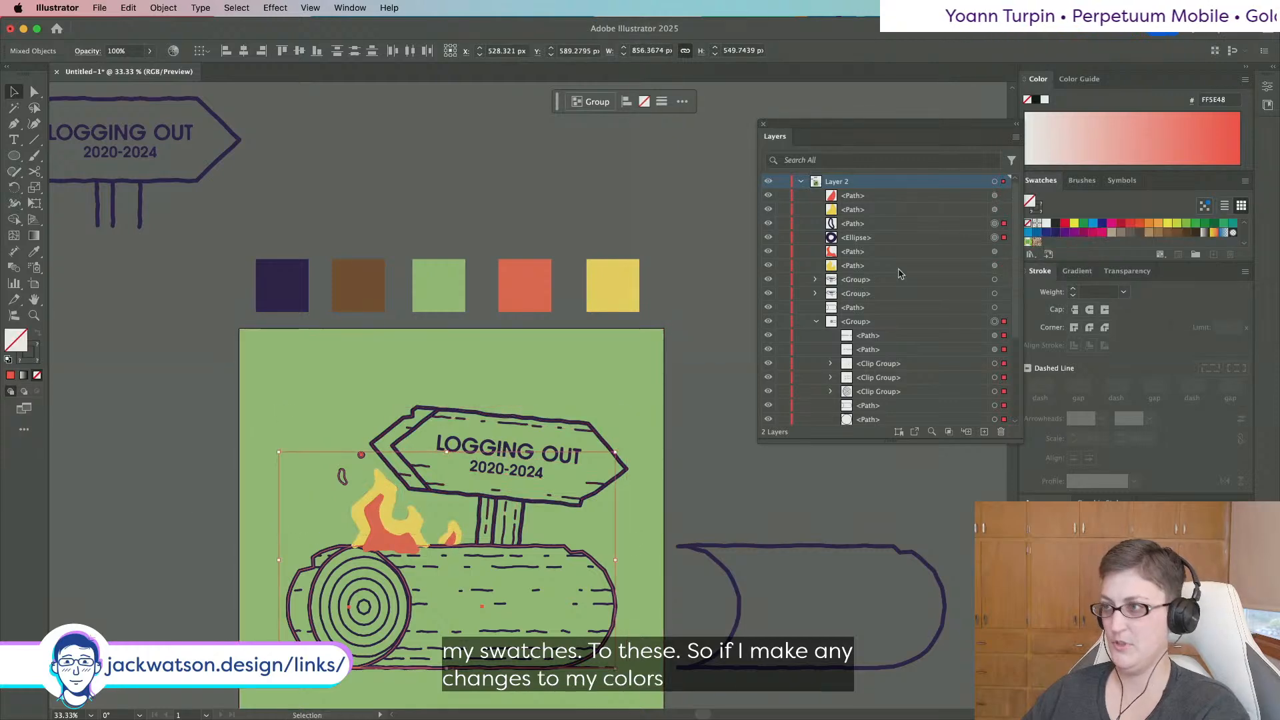
pyautogui.press('shift+super+a')
# Recolour every path sharing the sign outline's stroke colour with the group's dark purple swatch.
pyautogui.click(35, 91)
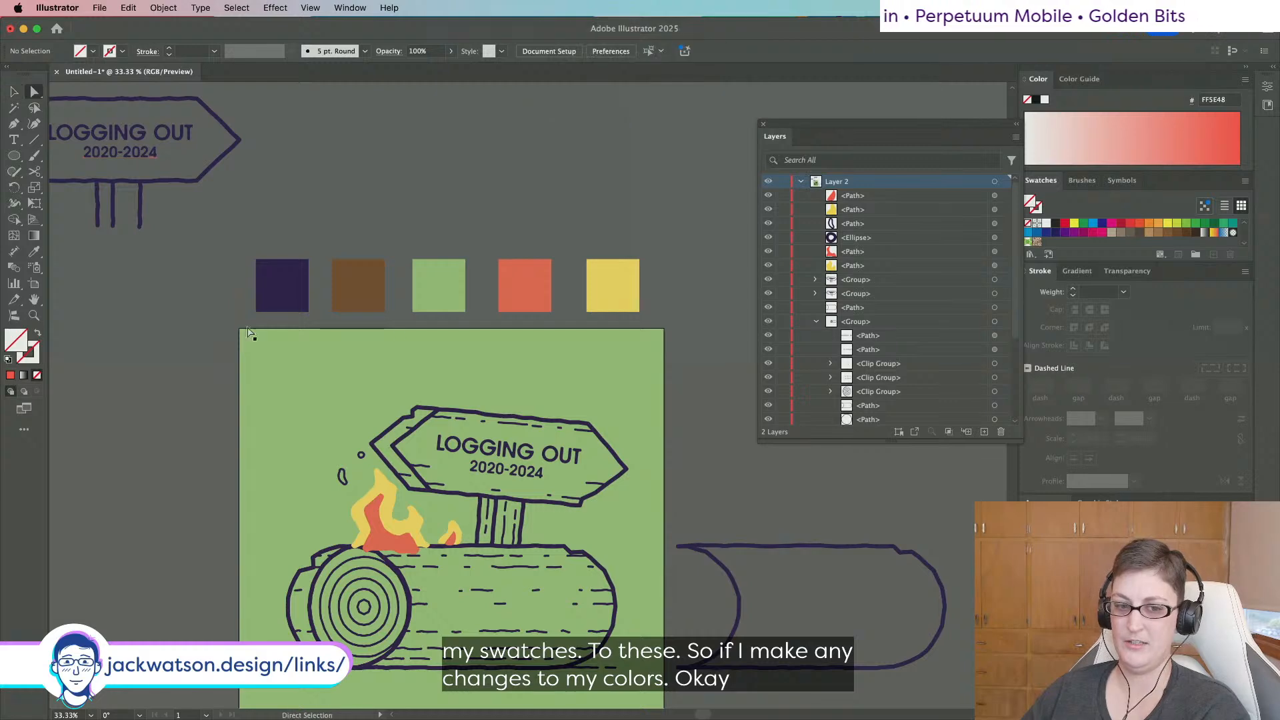
pyautogui.click(394, 445)
pyautogui.click(236, 7)
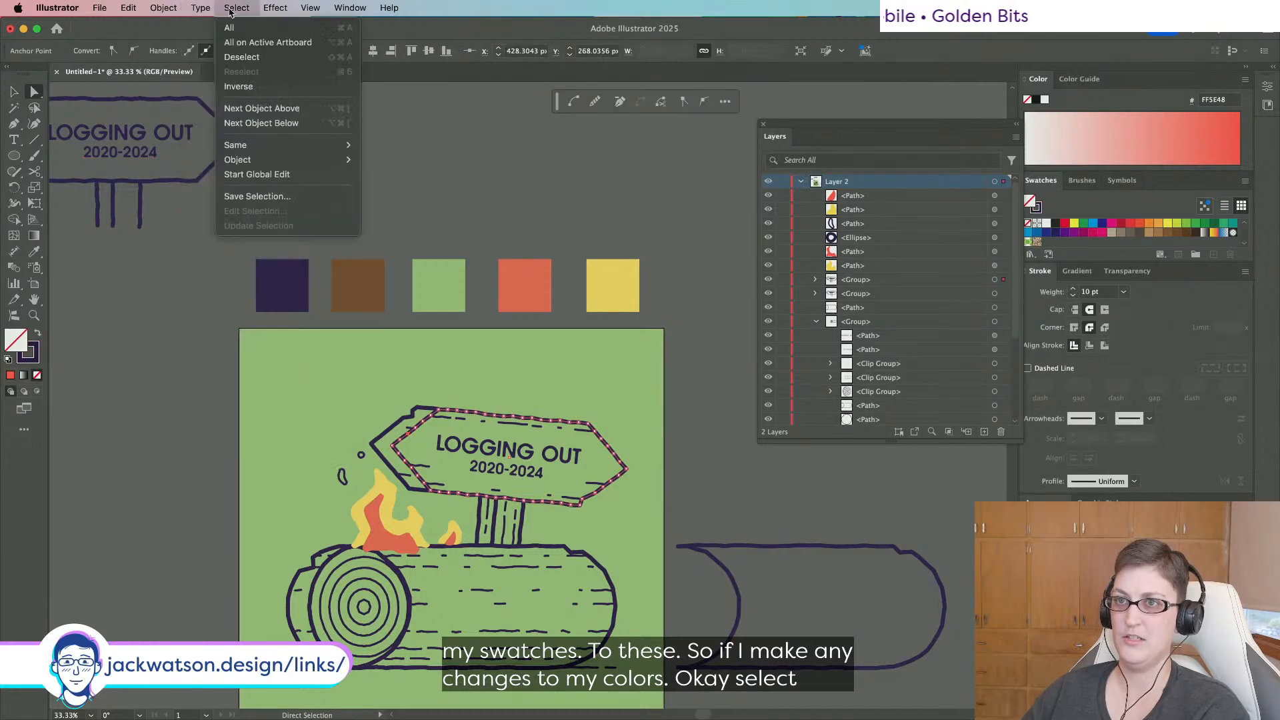
pyautogui.moveTo(275, 145)
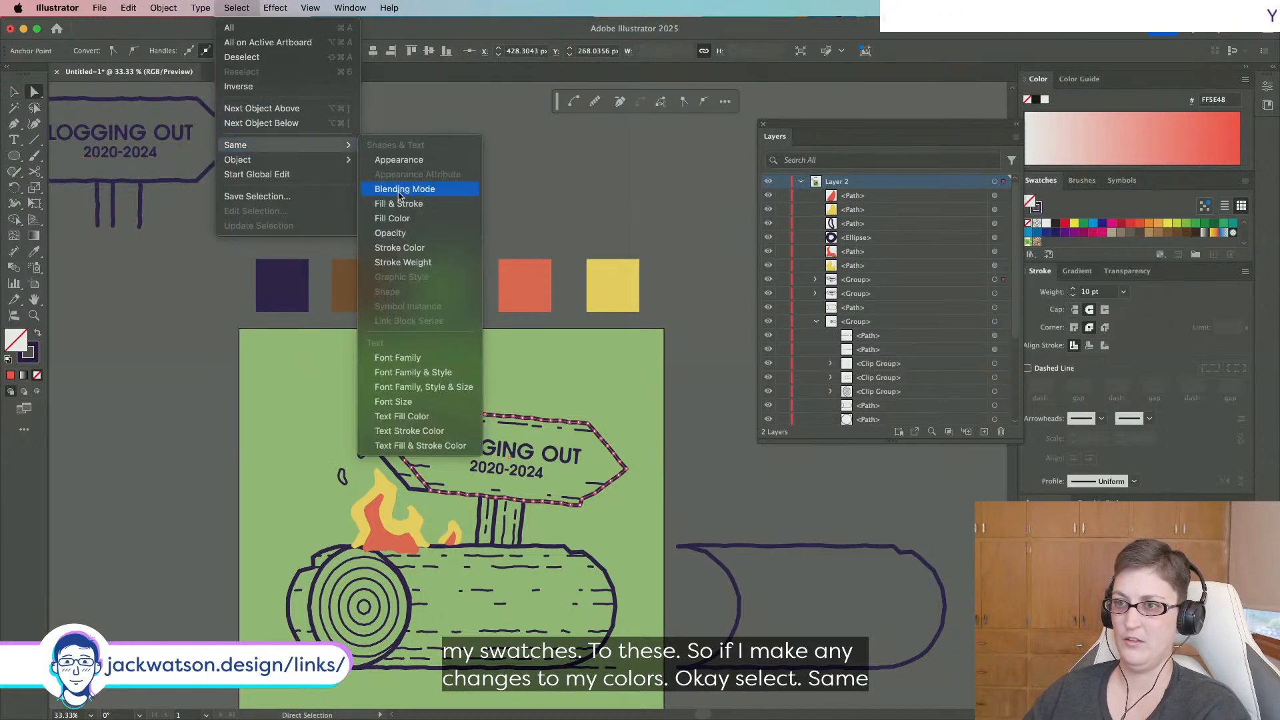
pyautogui.click(400, 248)
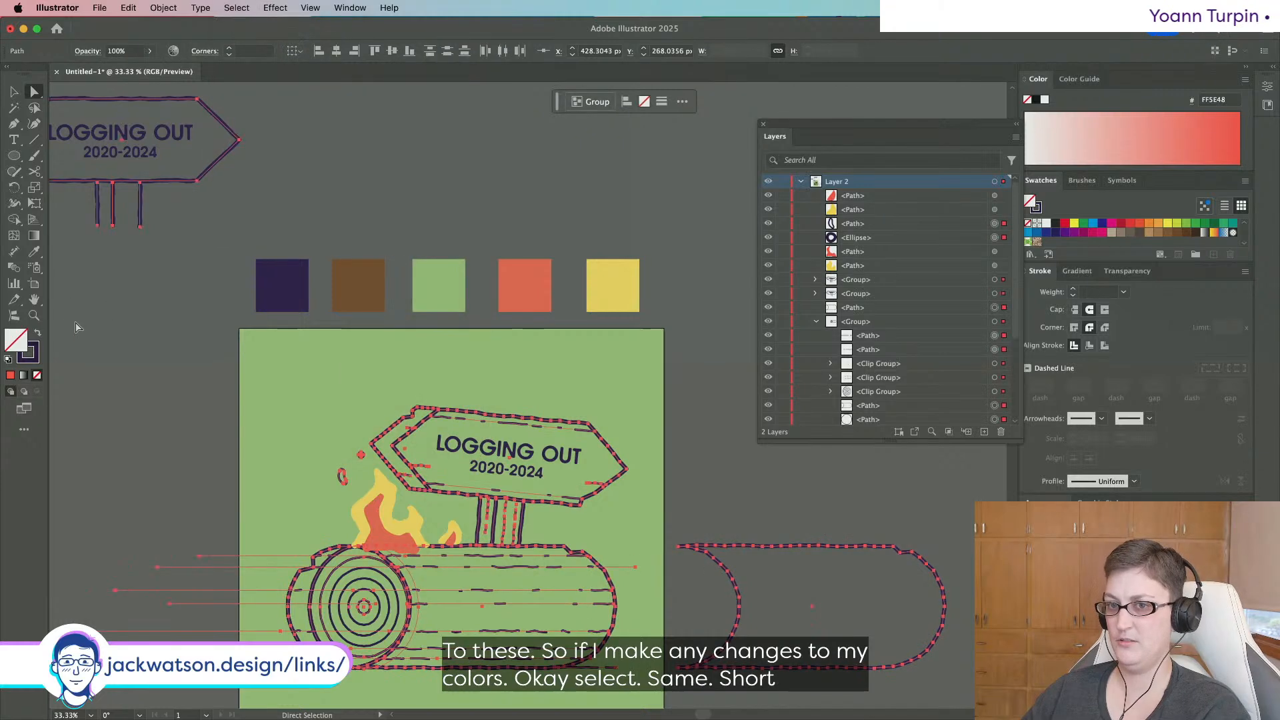
pyautogui.click(34, 357)
pyautogui.scroll(-2, 1084, 247)
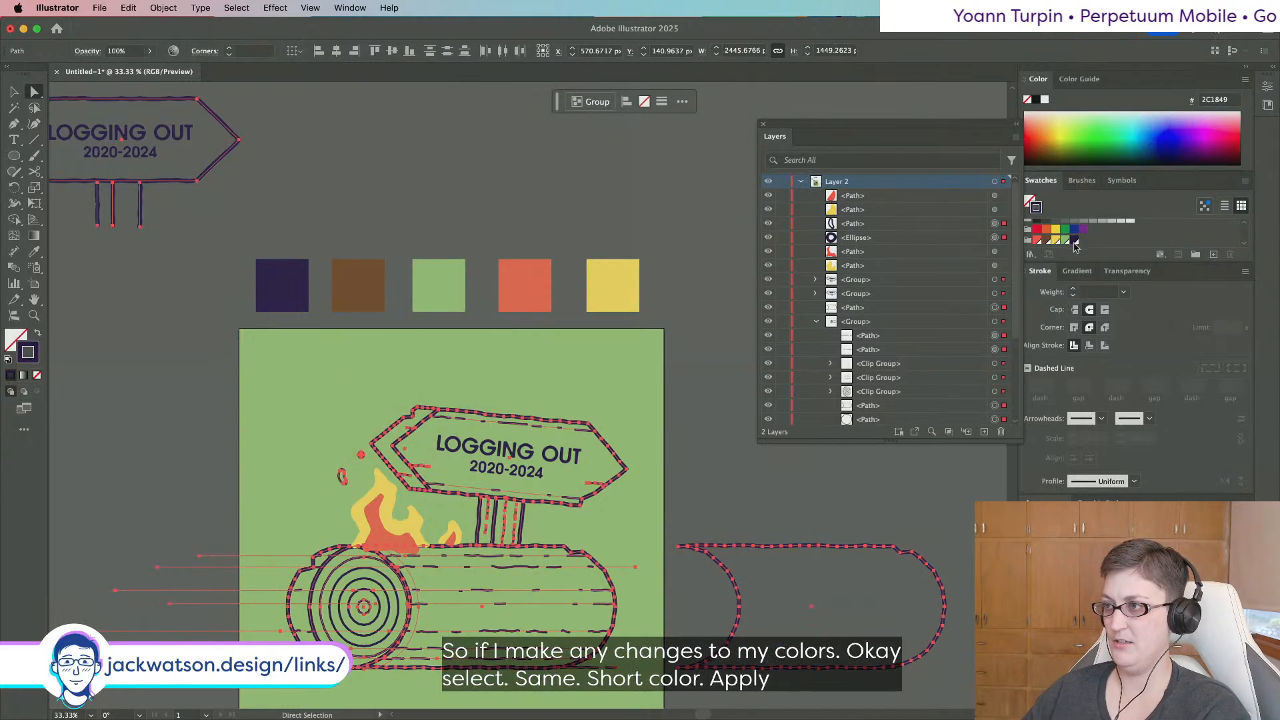
pyautogui.click(1074, 241)
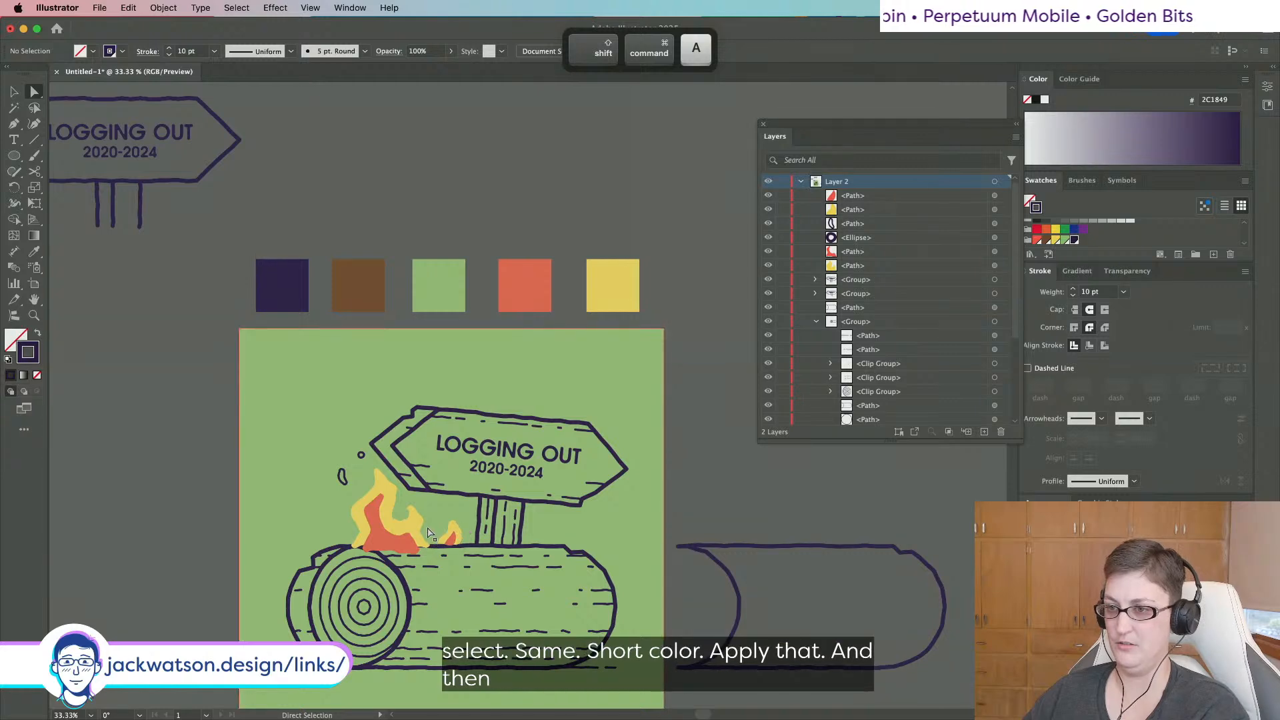
# Colour the sign's text, including 2020-2024, dark purple.
pyautogui.keyDown('shift'); pyautogui.click(506, 471); pyautogui.keyUp('shift')
pyautogui.keyDown('shift'); pyautogui.click(506, 472); pyautogui.keyUp('shift')
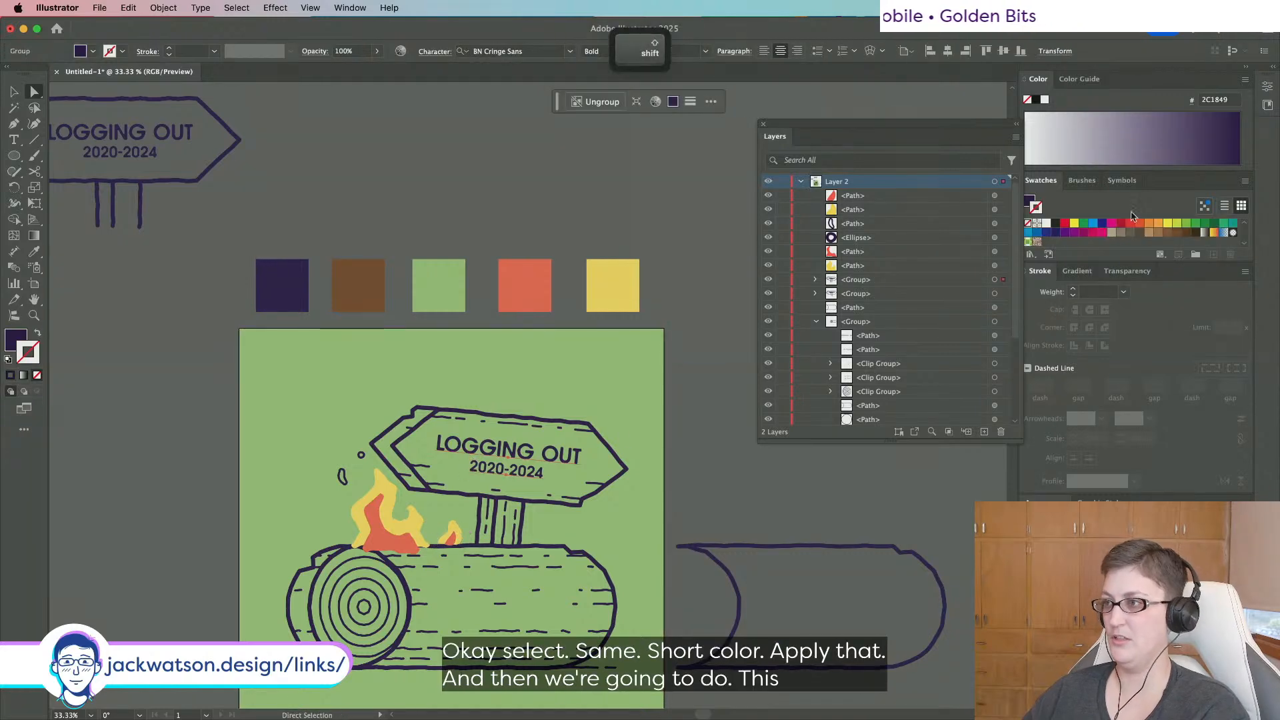
pyautogui.click(1030, 201)
pyautogui.scroll(-2, 1076, 238)
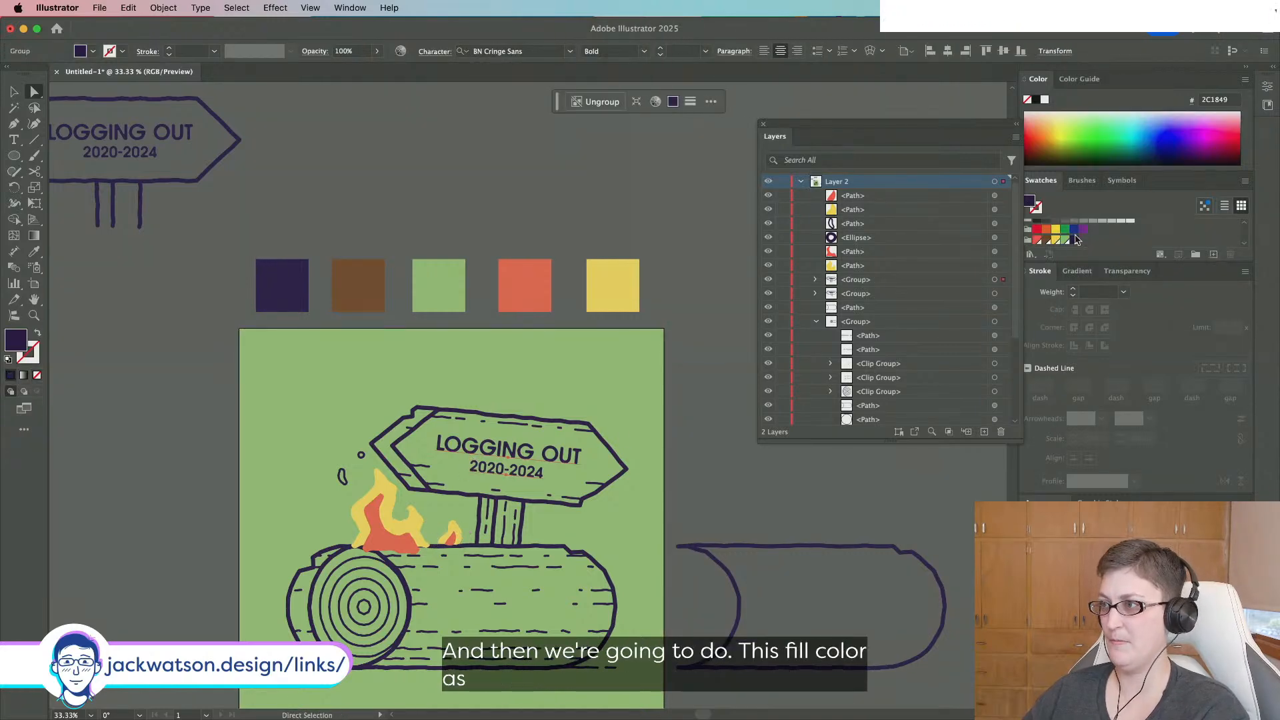
pyautogui.click(1074, 241)
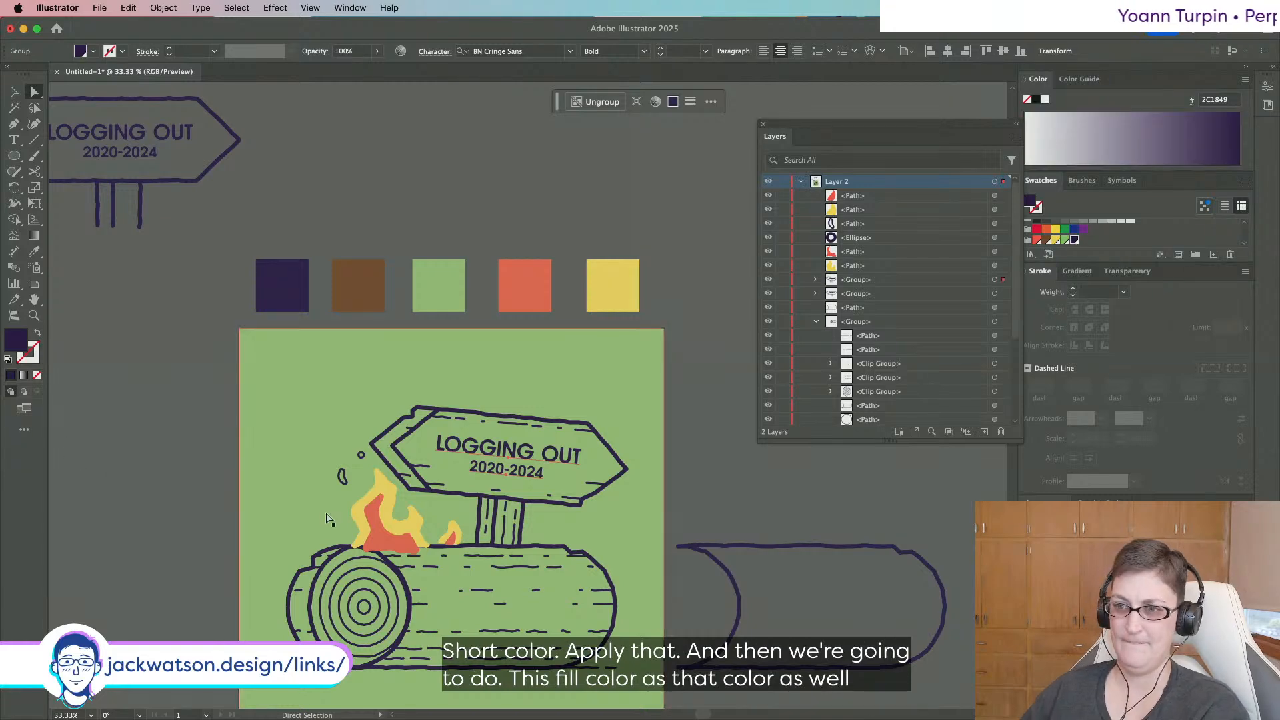
pyautogui.press('super+equal')
# Cut the red, yellow and small flames and paste them behind the log group.
pyautogui.click(17, 90)
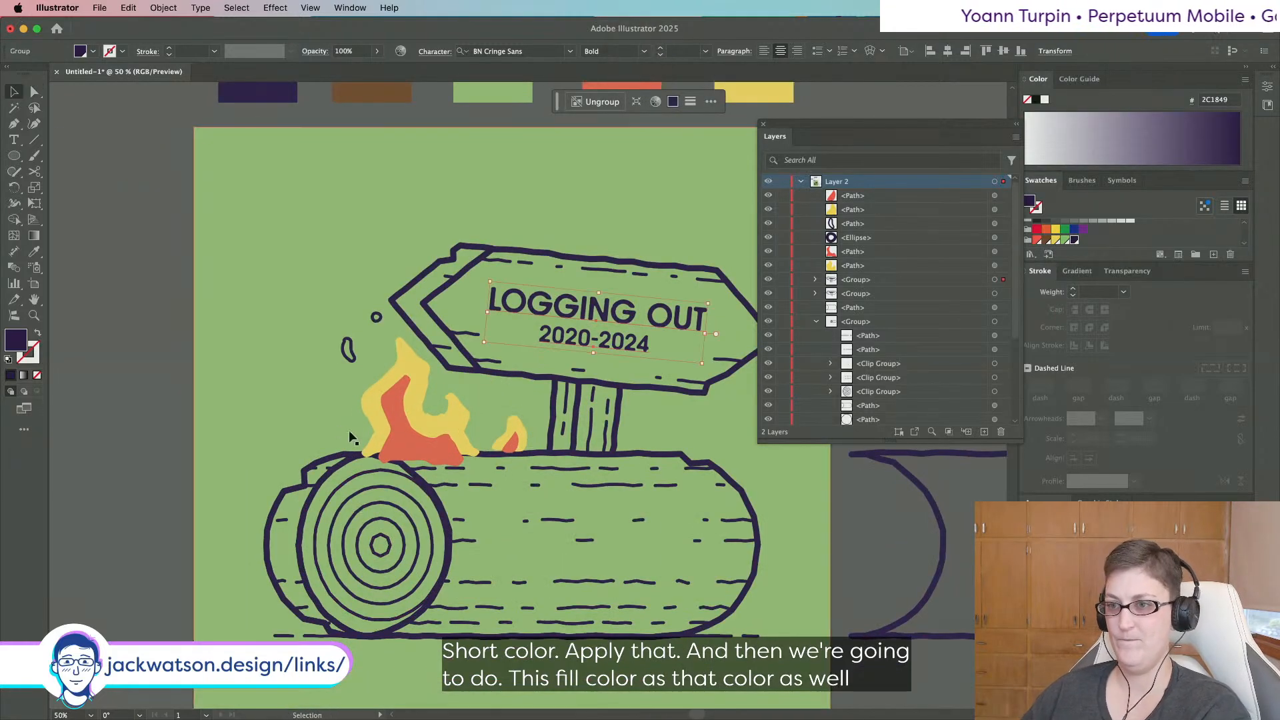
pyautogui.click(422, 434)
pyautogui.keyDown('shift'); pyautogui.click(457, 425); pyautogui.keyUp('shift')
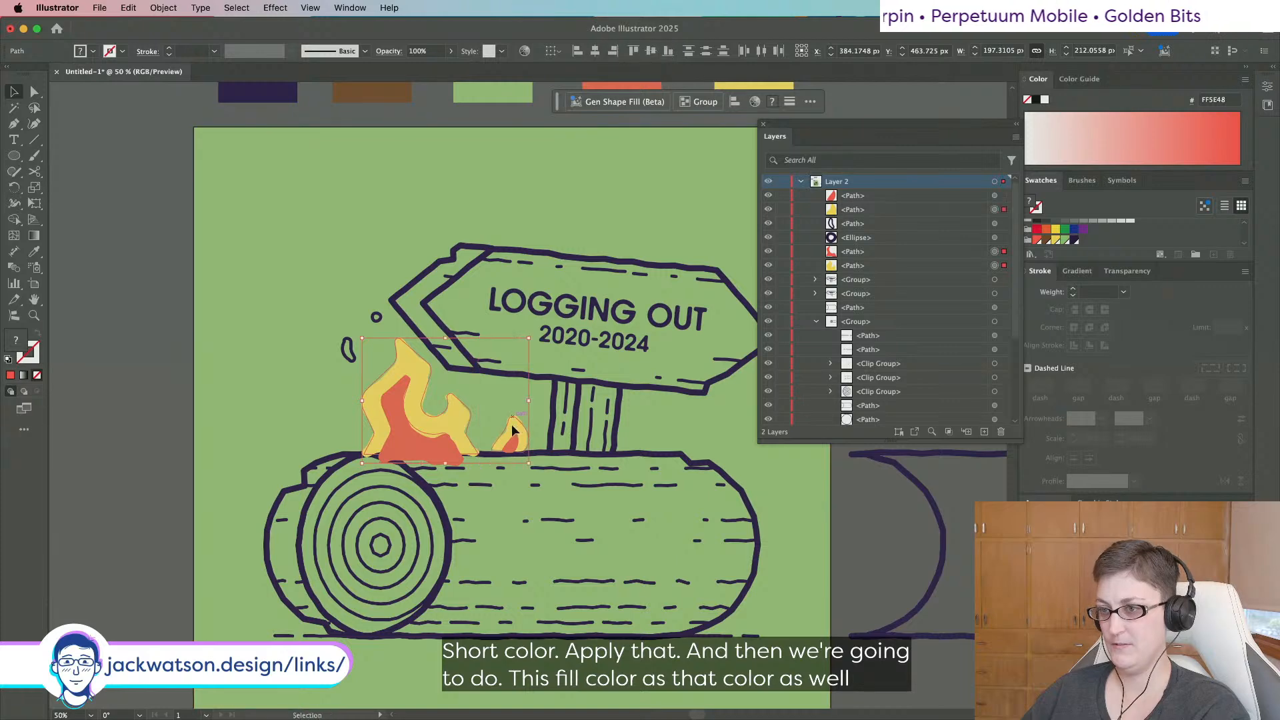
pyautogui.keyDown('shift'); pyautogui.click(510, 427); pyautogui.keyUp('shift')
pyautogui.press('super+x')
pyautogui.click(521, 456)
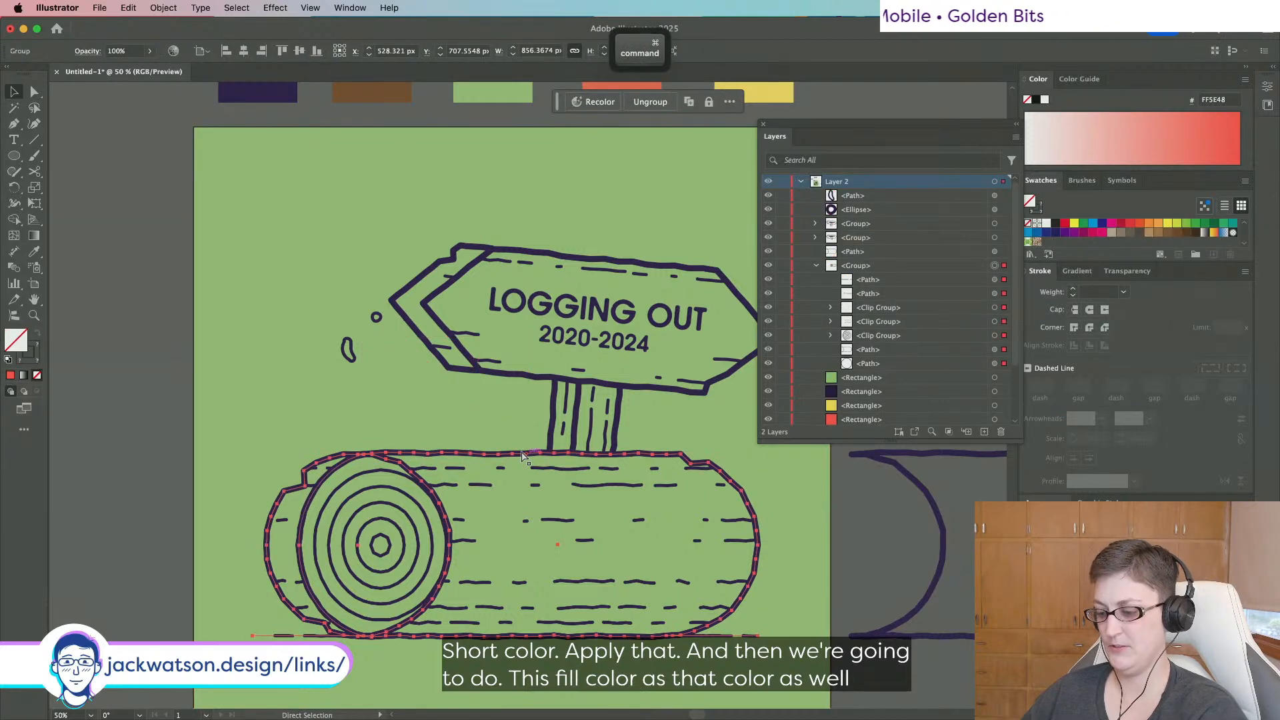
pyautogui.press('super+b')
pyautogui.press('super+shift+a')
# Paste a copy of the log group directly behind the original.
pyautogui.click(474, 457)
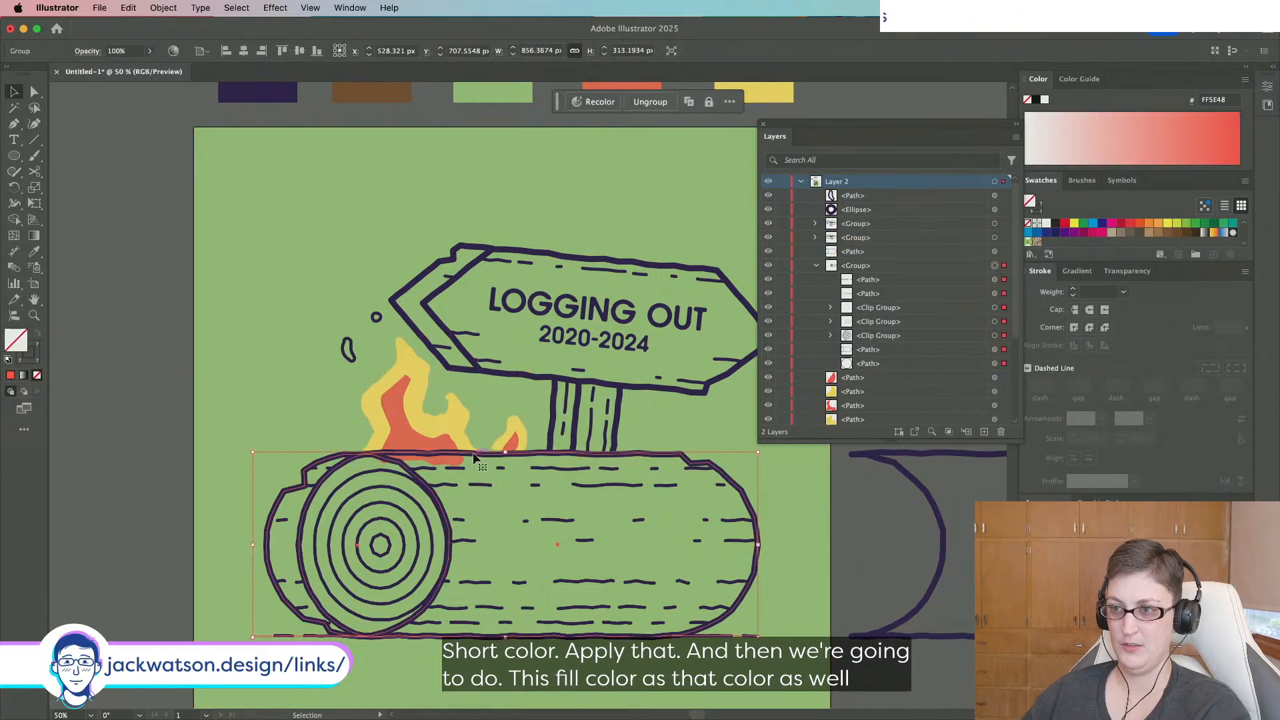
pyautogui.press('super+c')
pyautogui.press('super+b')
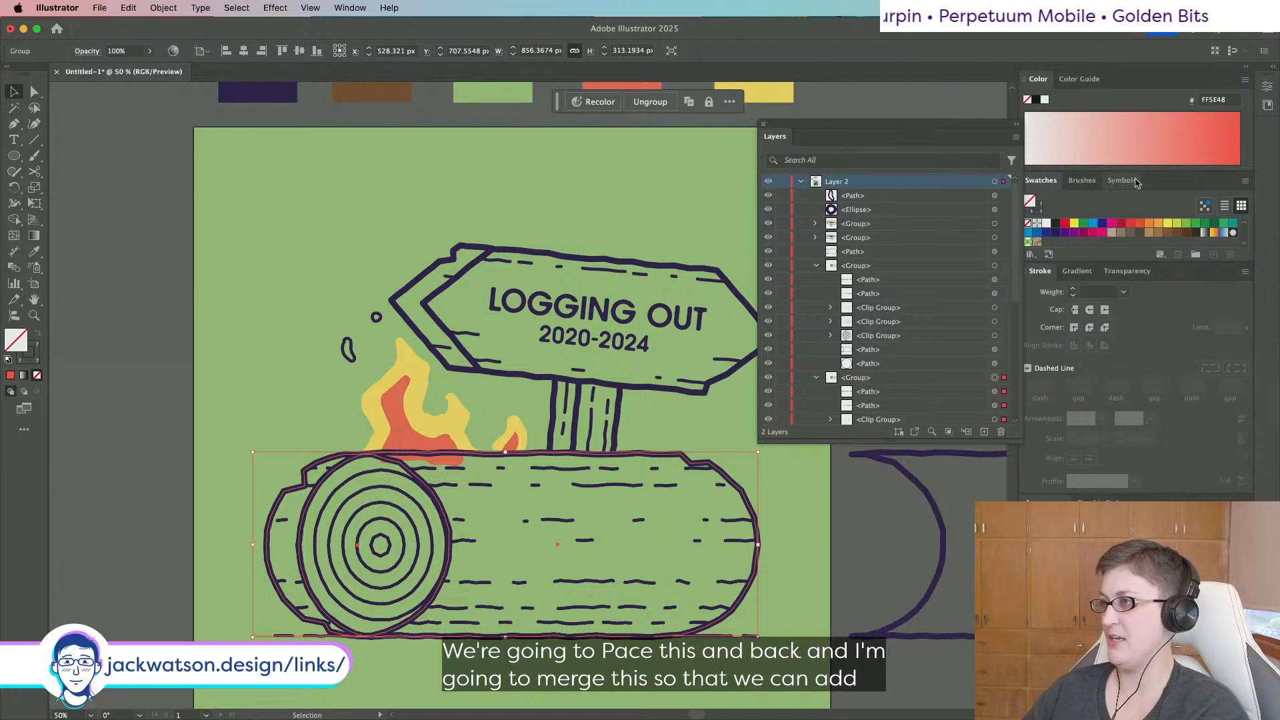
# Unite the log copy into one shape with Pathfinder and delete its leftover rings blend.
pyautogui.click(1267, 86)
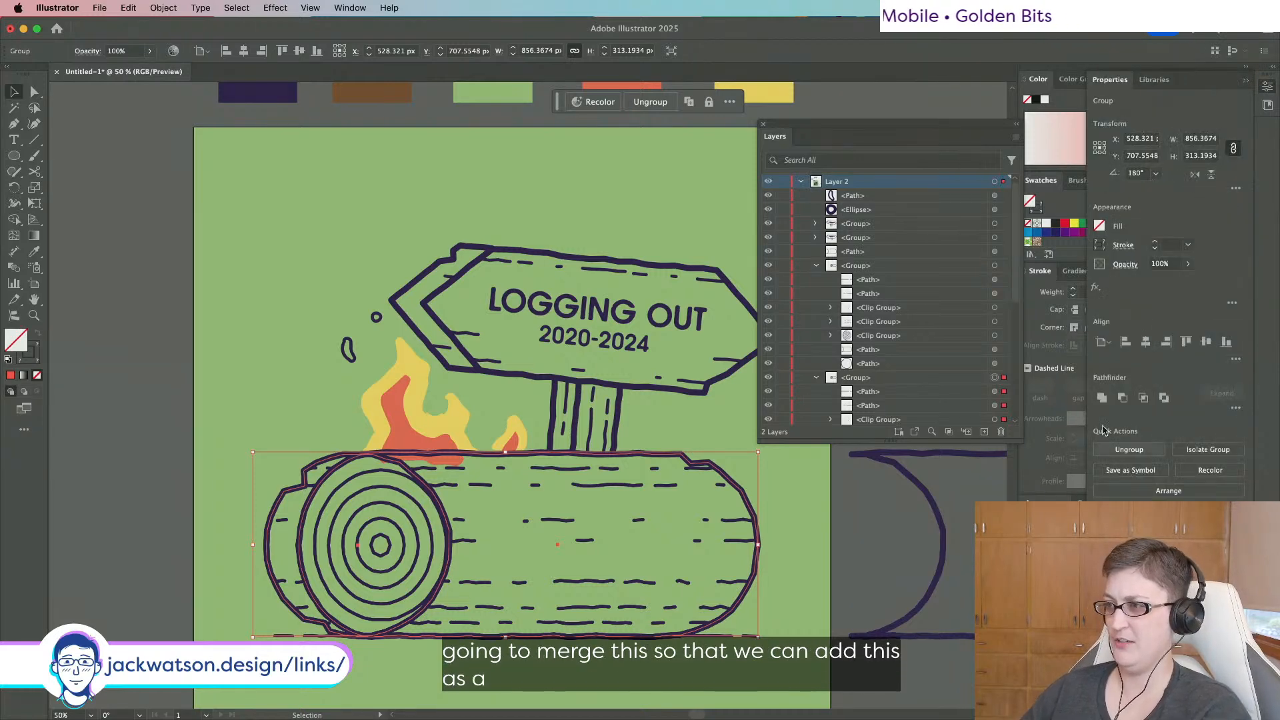
pyautogui.click(1102, 398)
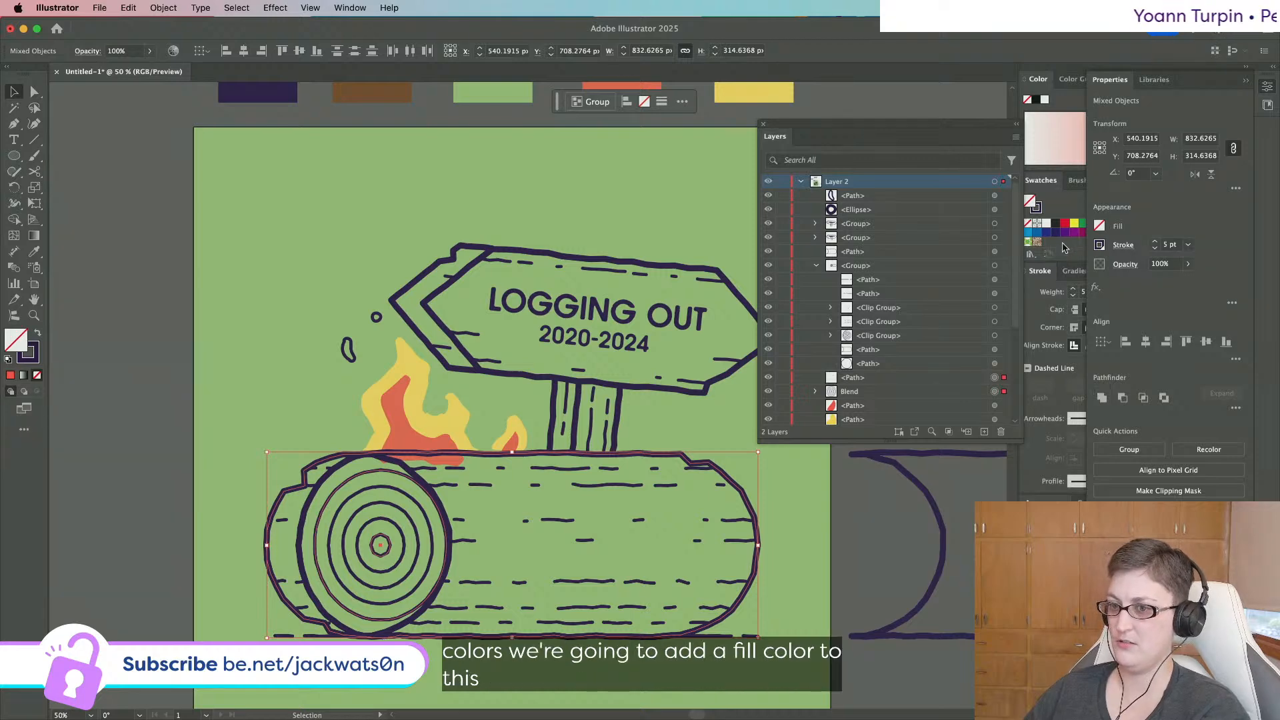
pyautogui.scroll(-1, 826, 293)
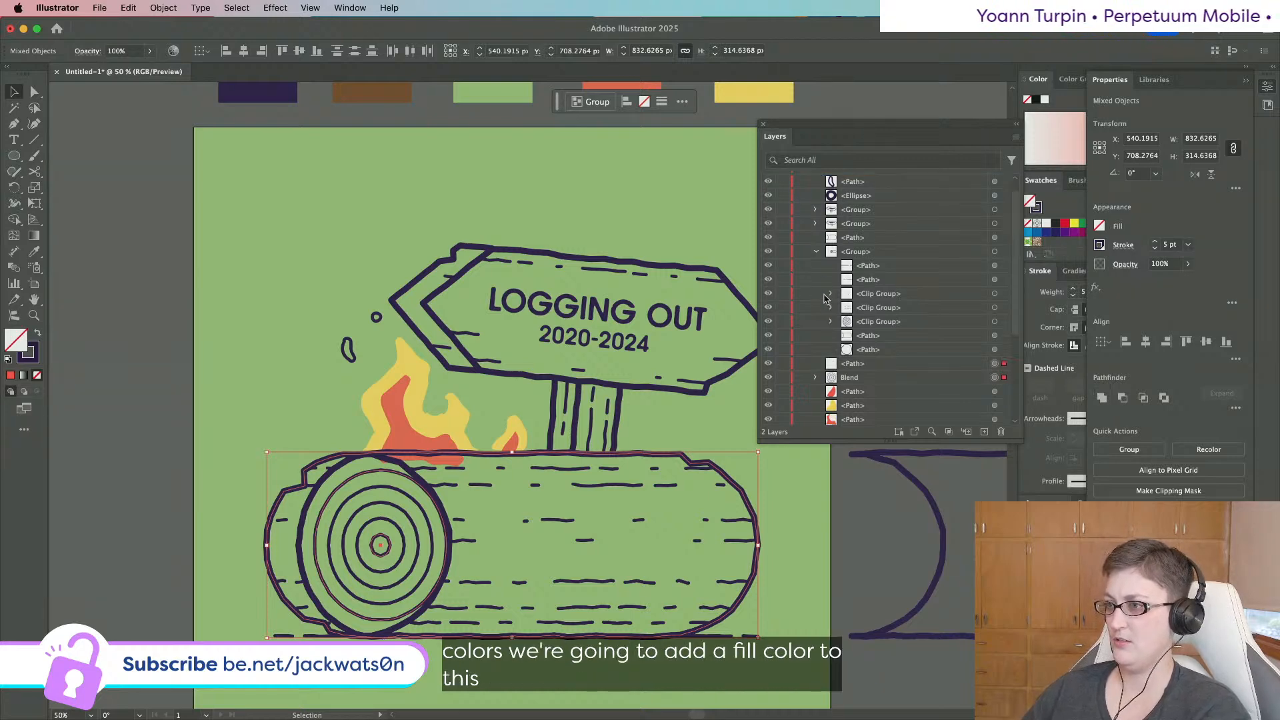
pyautogui.press('BackSpace')
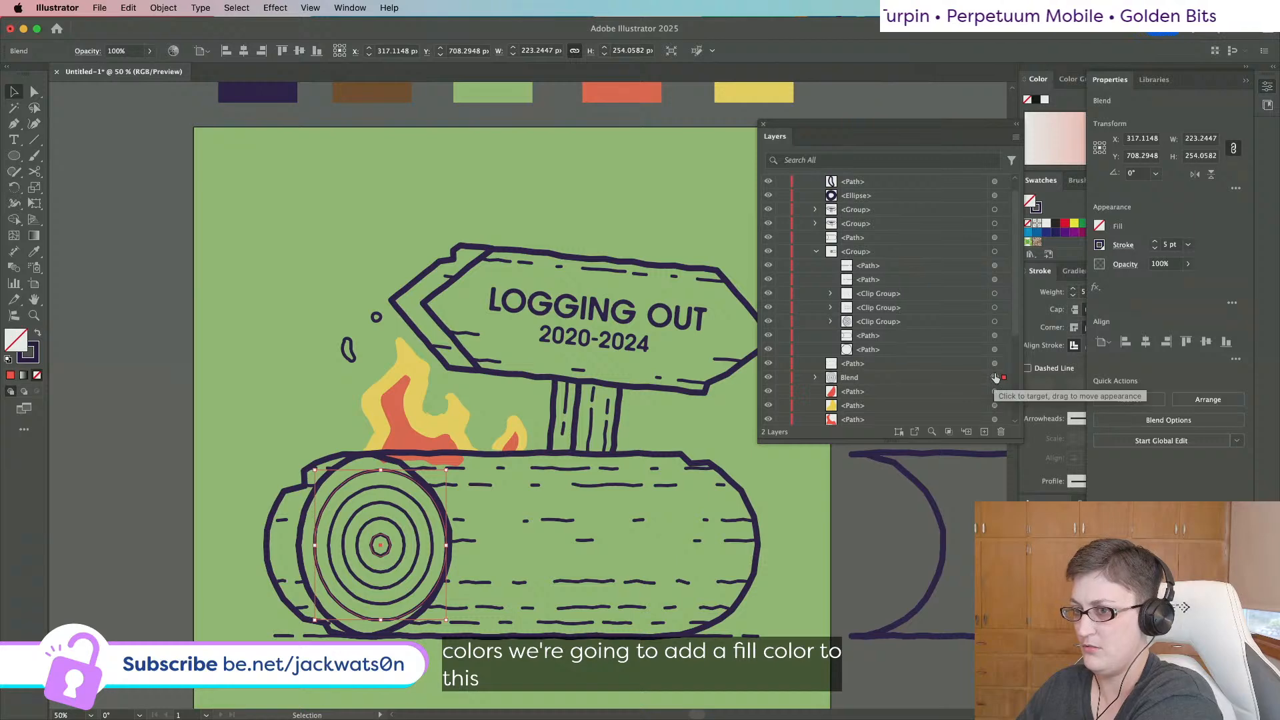
# Fill the merged log shape with the palette's brown swatch.
pyautogui.click(994, 365)
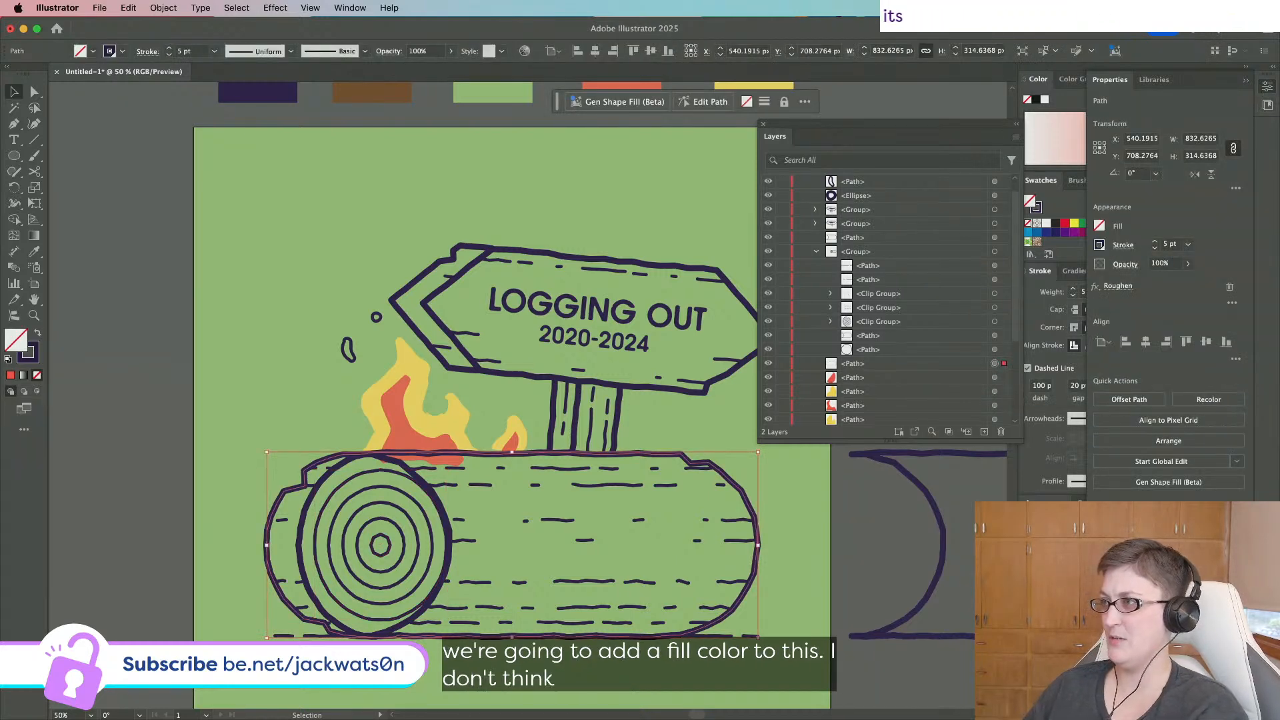
pyautogui.click(1268, 87)
pyautogui.scroll(-5, 1064, 247)
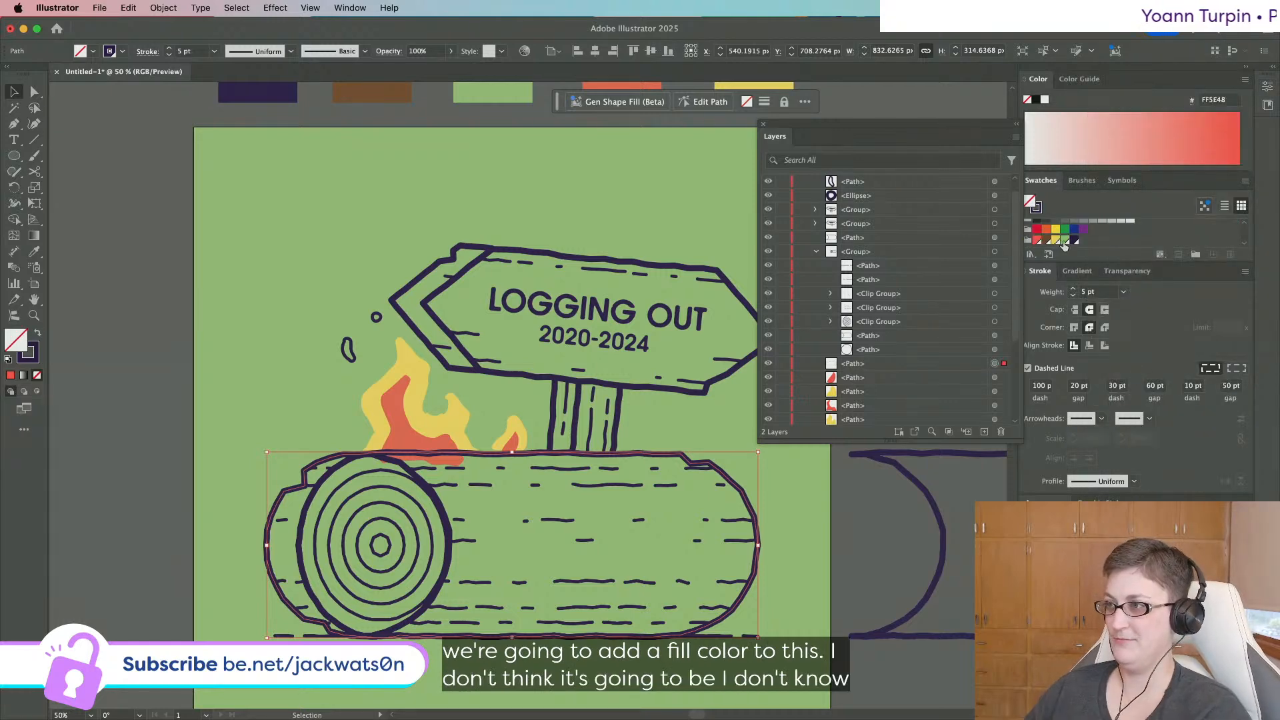
pyautogui.click(1064, 242)
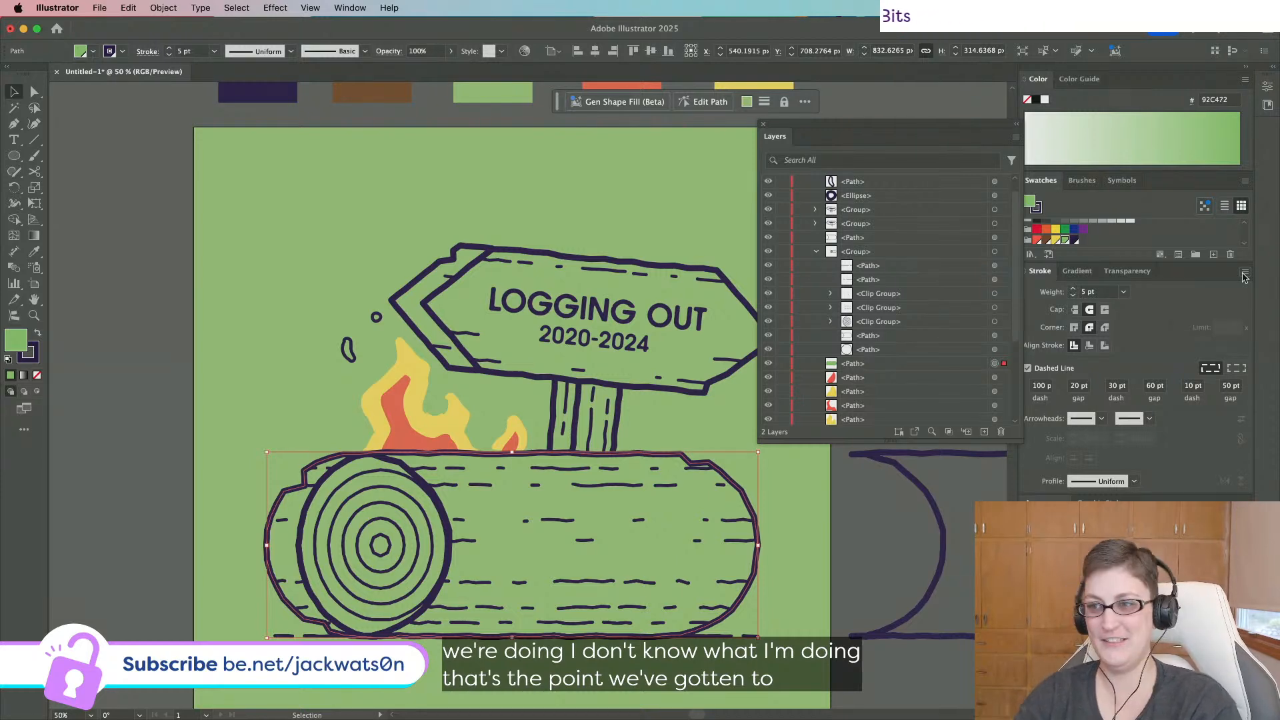
pyautogui.click(1044, 241)
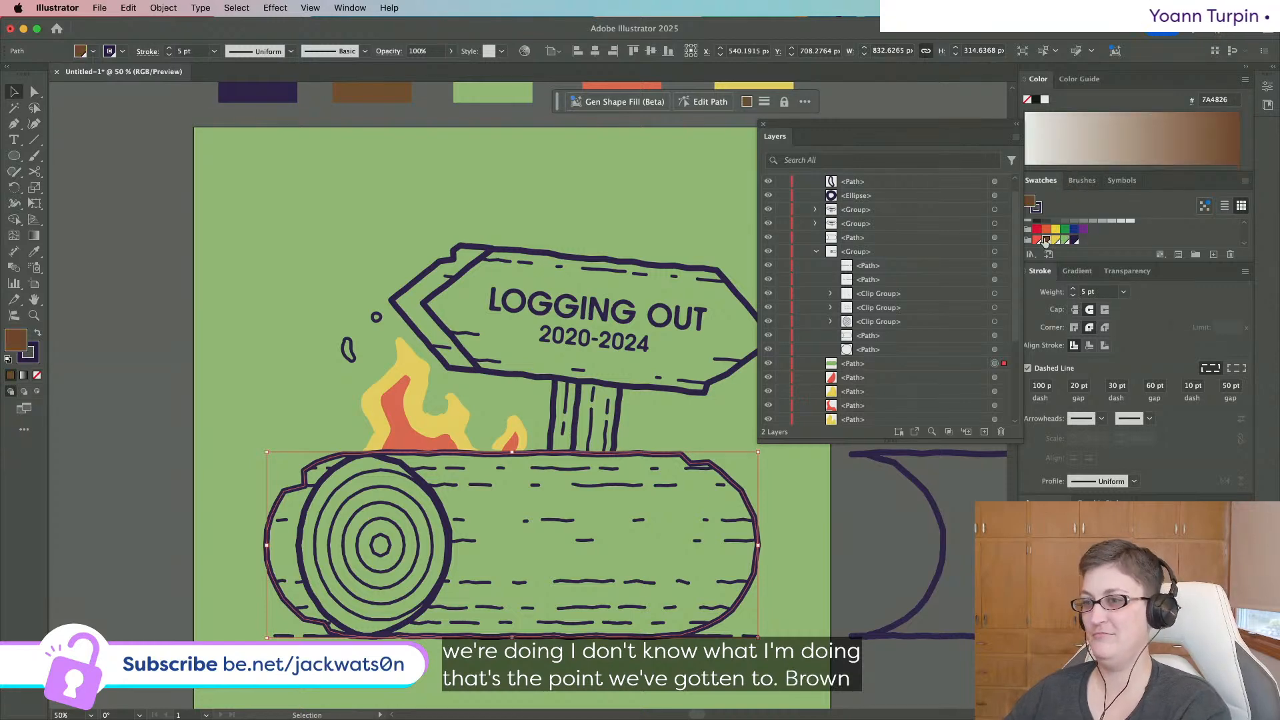
pyautogui.click(269, 383)
pyautogui.scroll(-2, 269, 383)
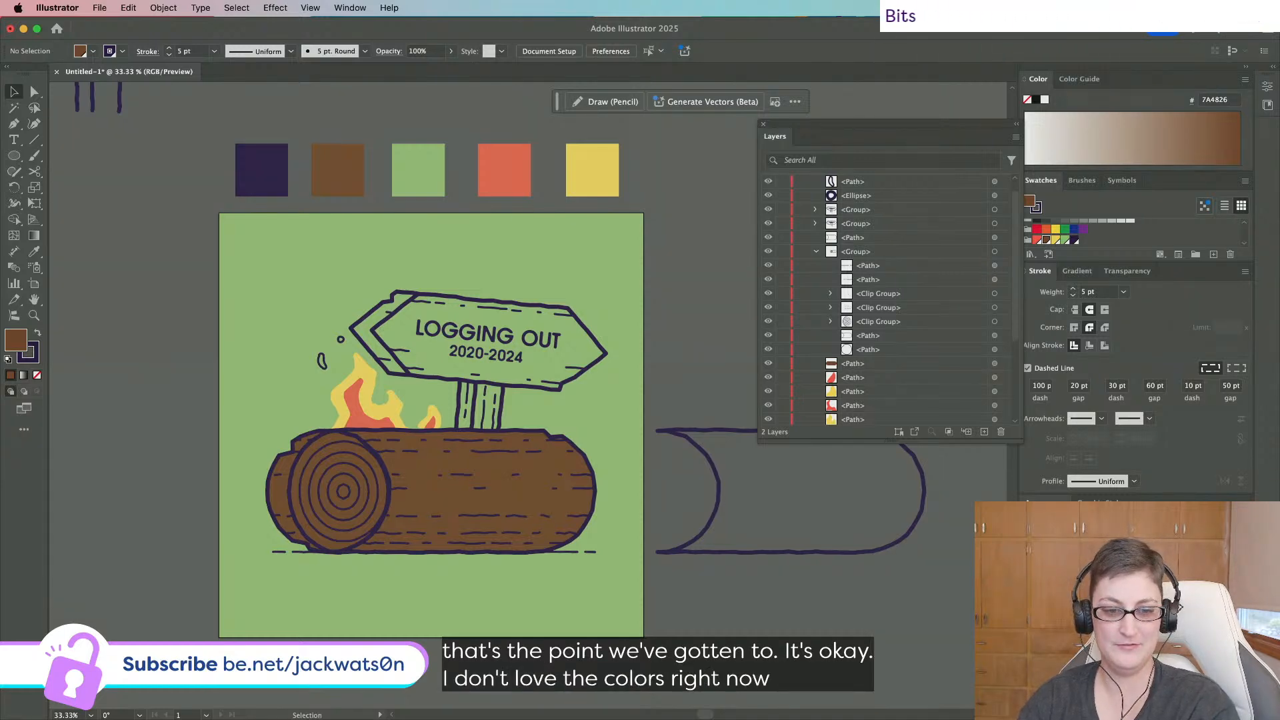
# Switch the dark purple swatch to HSB and raise its brightness from 30 to 45%.
pyautogui.press('alt')
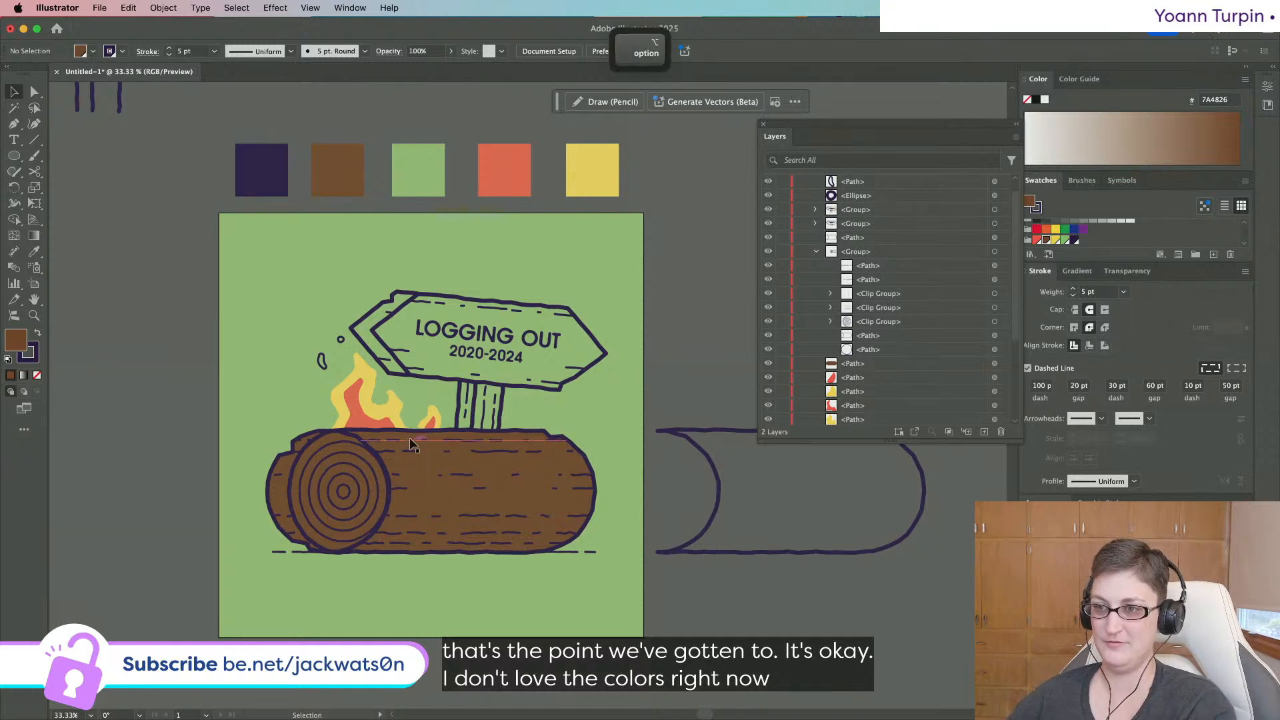
pyautogui.scroll(1, 412, 444)
pyautogui.scroll(-2, 411, 444)
pyautogui.scroll(2, 411, 444)
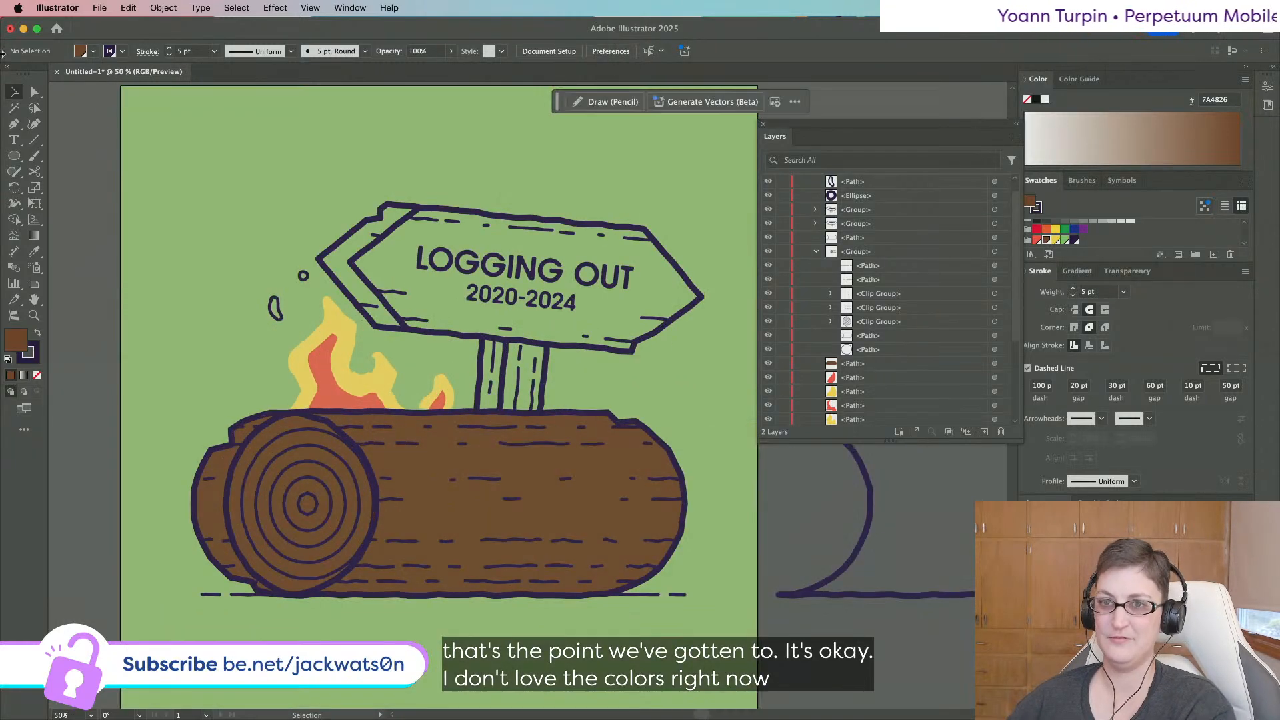
pyautogui.click(31, 91)
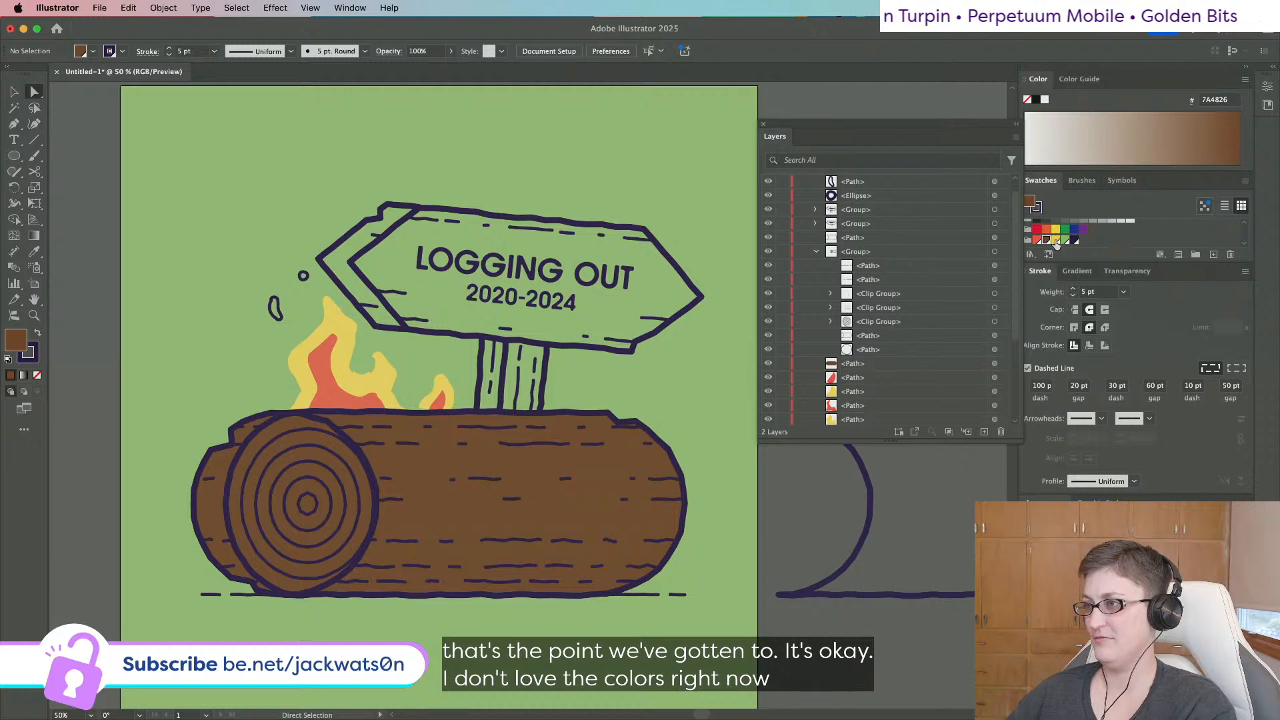
pyautogui.doubleClick(1074, 241)
pyautogui.moveTo(117, 370); pyautogui.dragTo(660, 330)
pyautogui.click(752, 372)
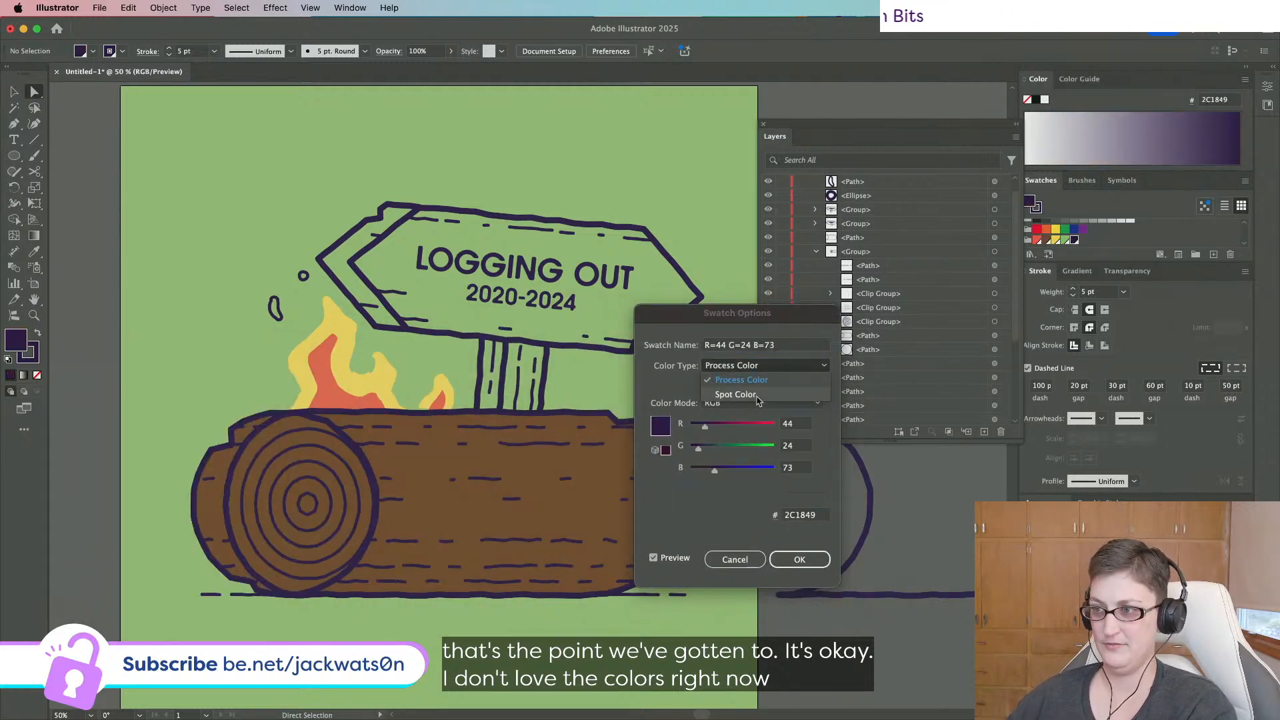
pyautogui.click(766, 371)
pyautogui.click(737, 403)
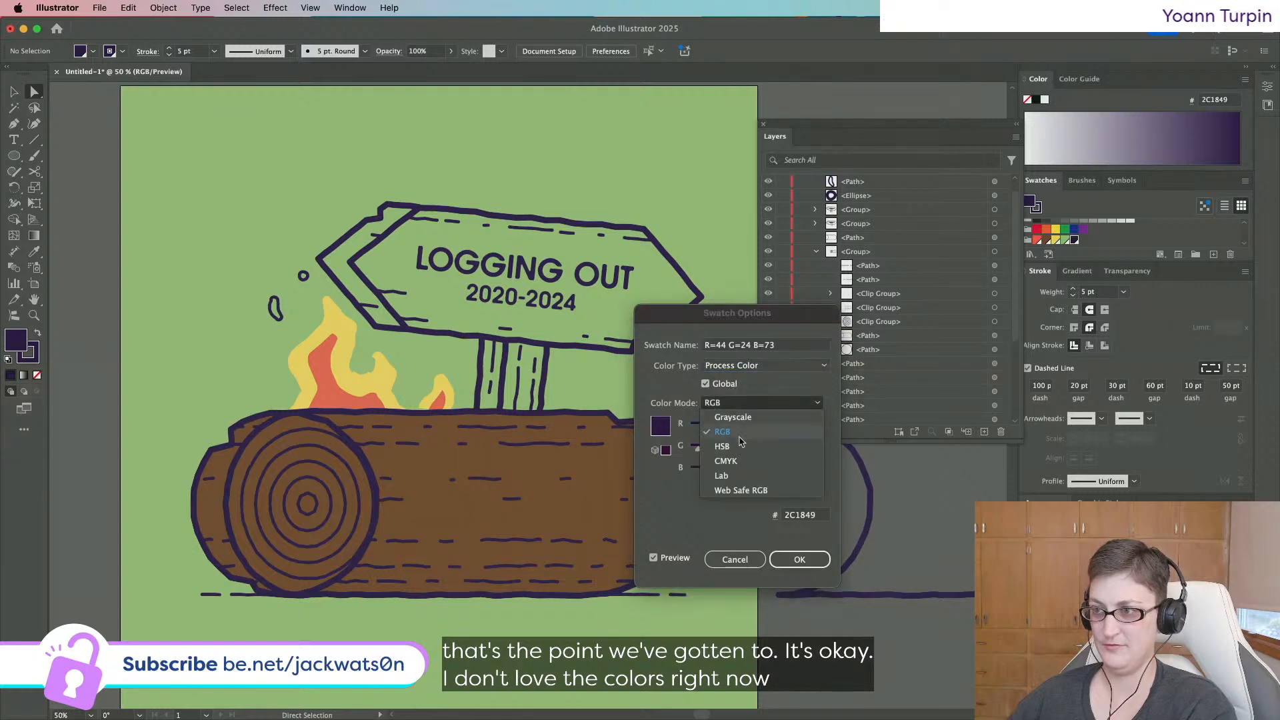
pyautogui.click(739, 450)
pyautogui.moveTo(719, 474); pyautogui.dragTo(732, 473)
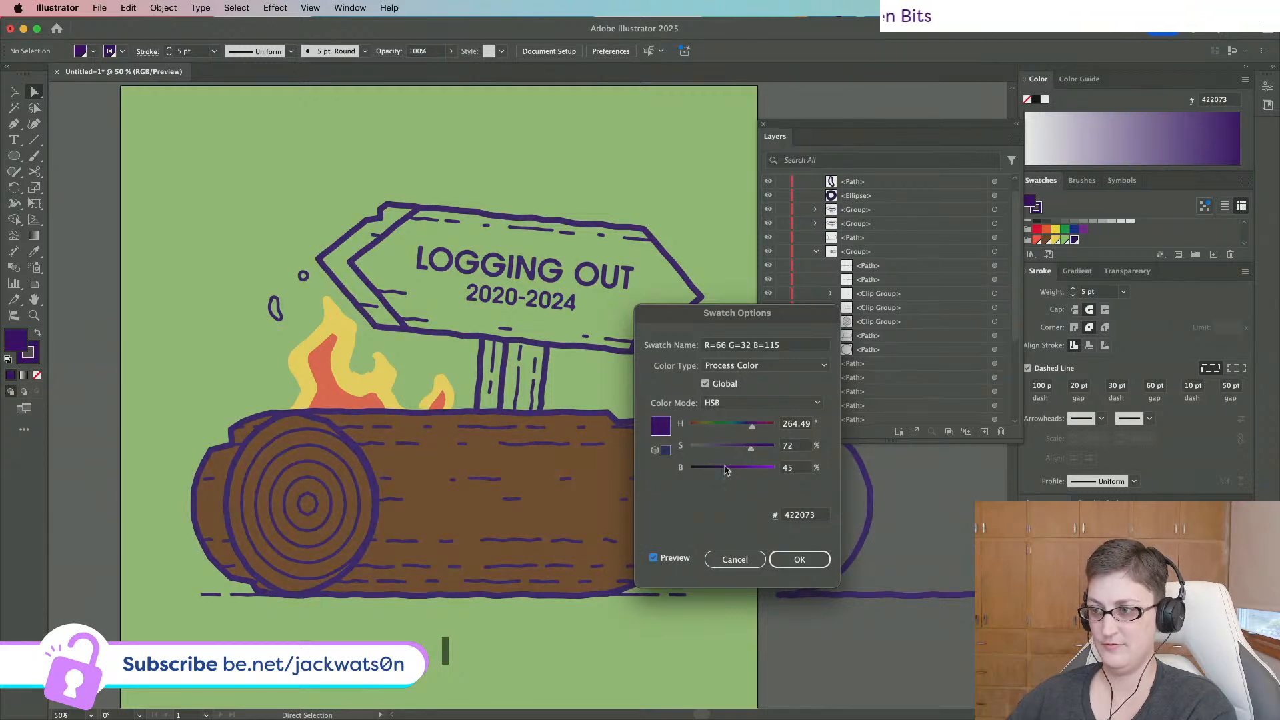
pyautogui.click(786, 560)
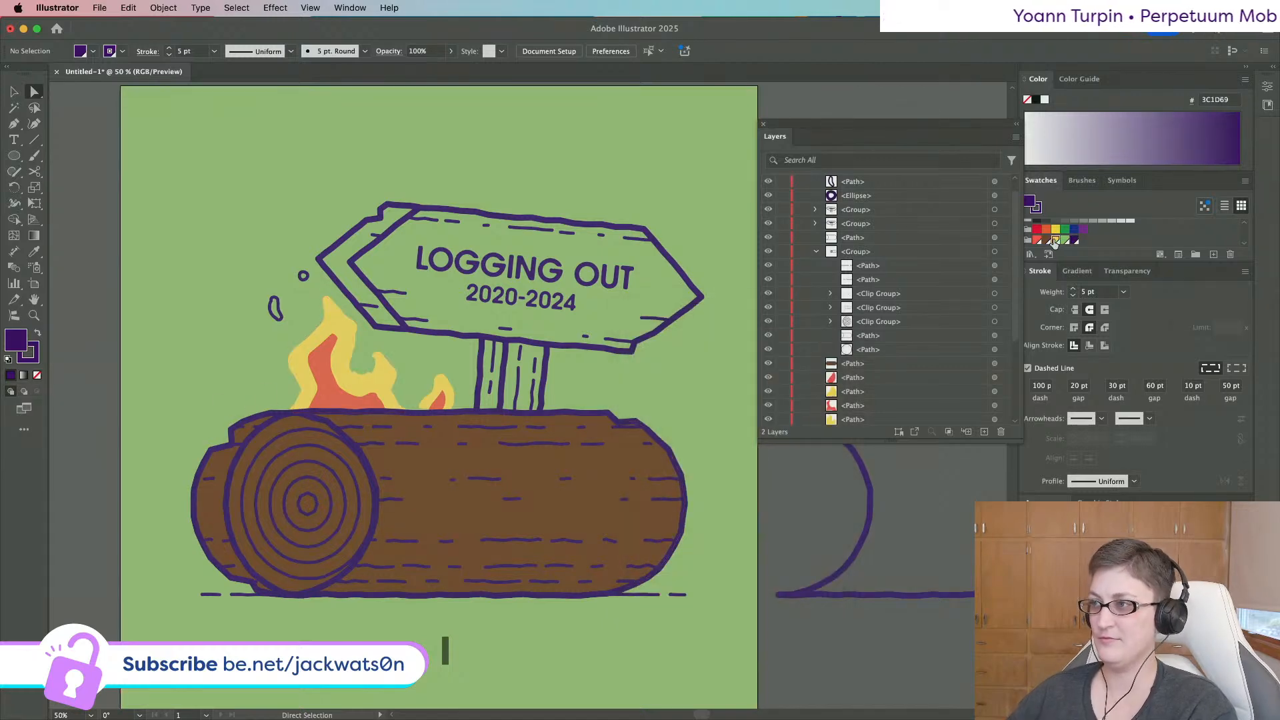
# Lower the yellow swatch's saturation to 48% for paler flames.
pyautogui.doubleClick(1054, 240)
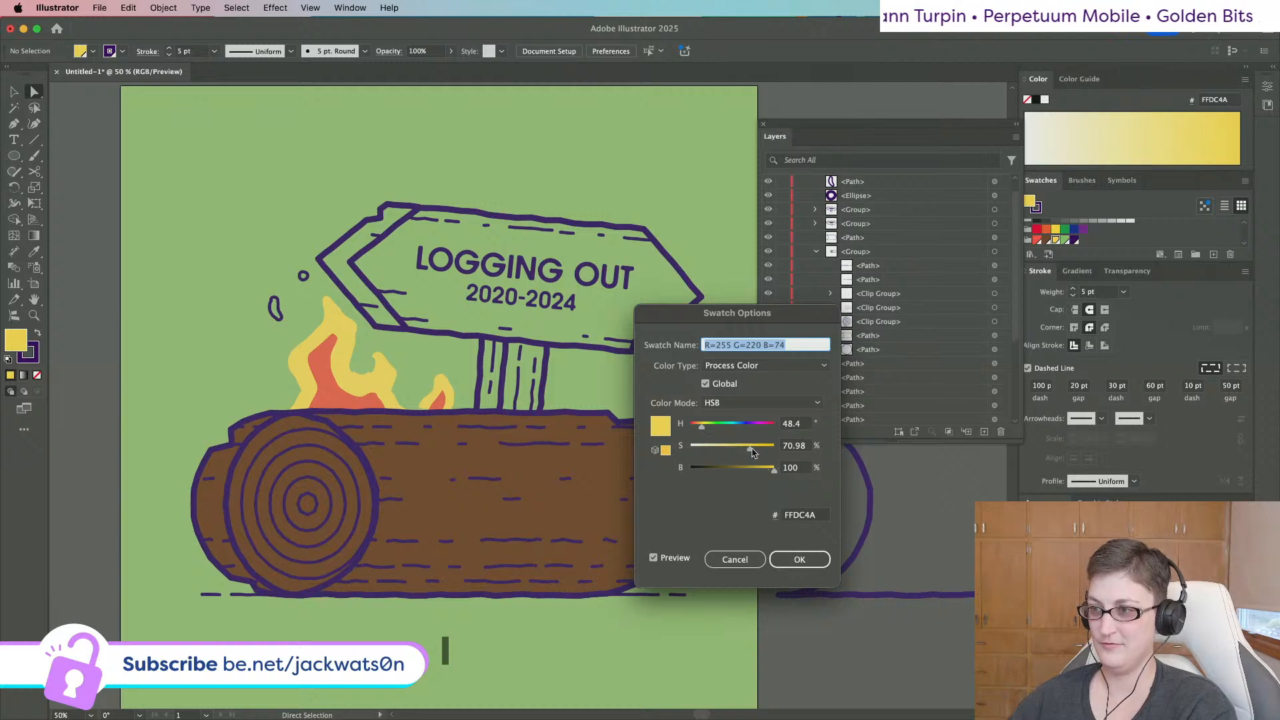
pyautogui.moveTo(752, 452); pyautogui.dragTo(738, 450)
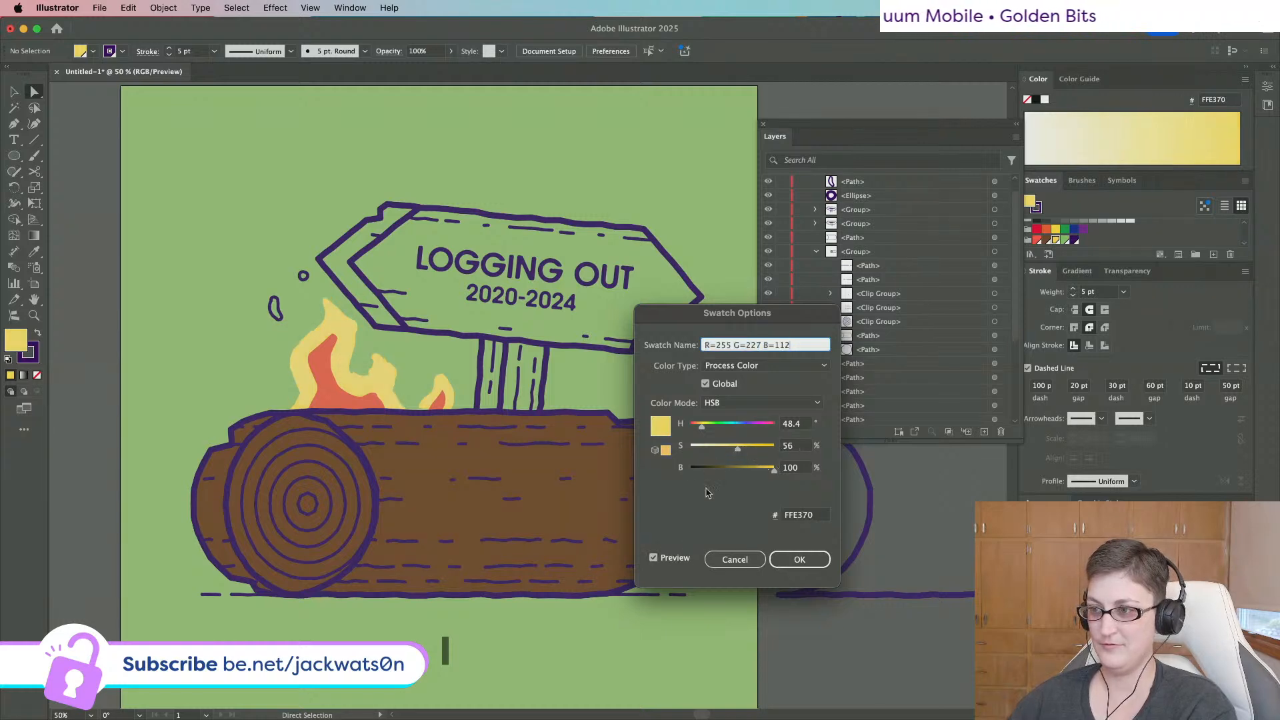
pyautogui.moveTo(742, 452); pyautogui.dragTo(731, 452)
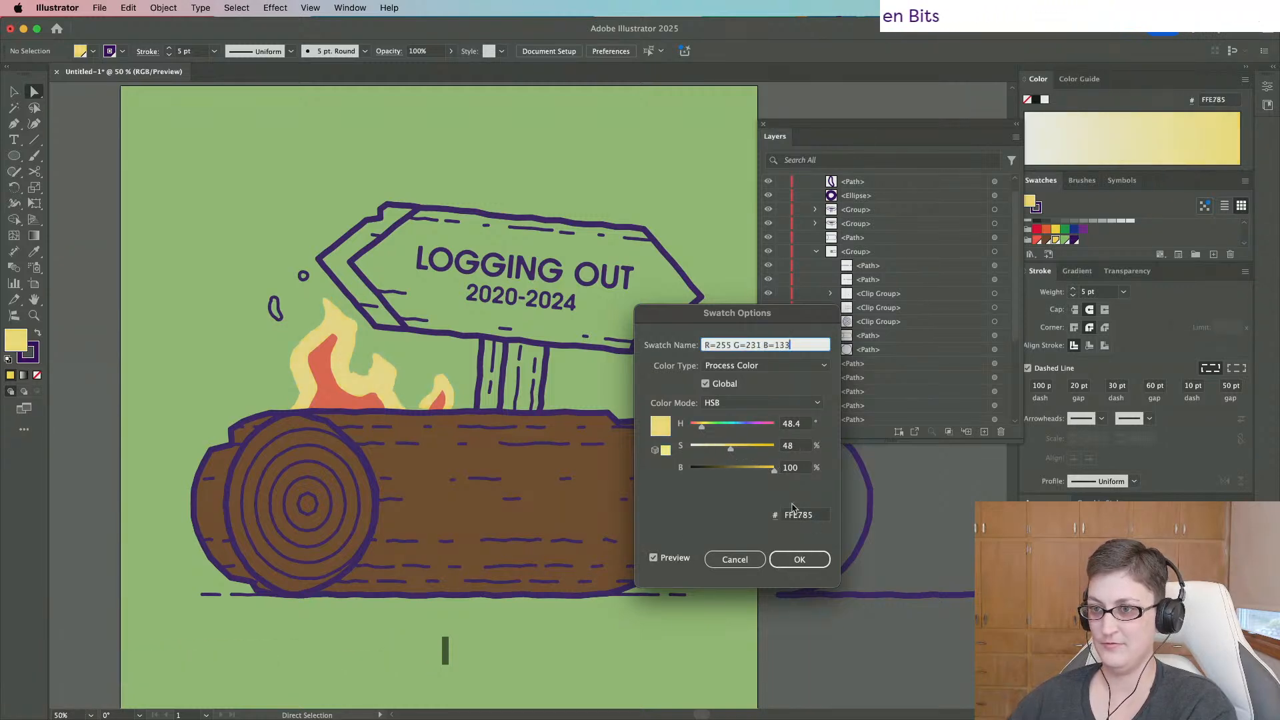
pyautogui.click(810, 558)
pyautogui.scroll(-1, 303, 468)
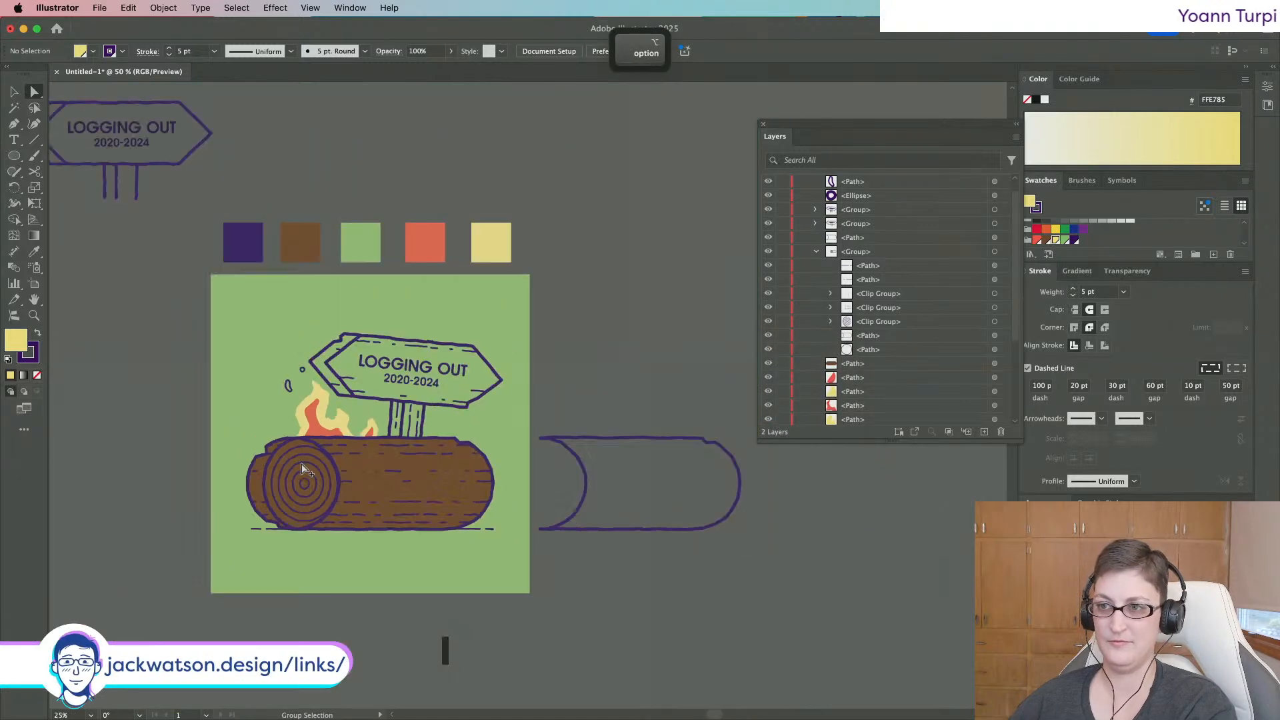
pyautogui.scroll(1, 353, 410)
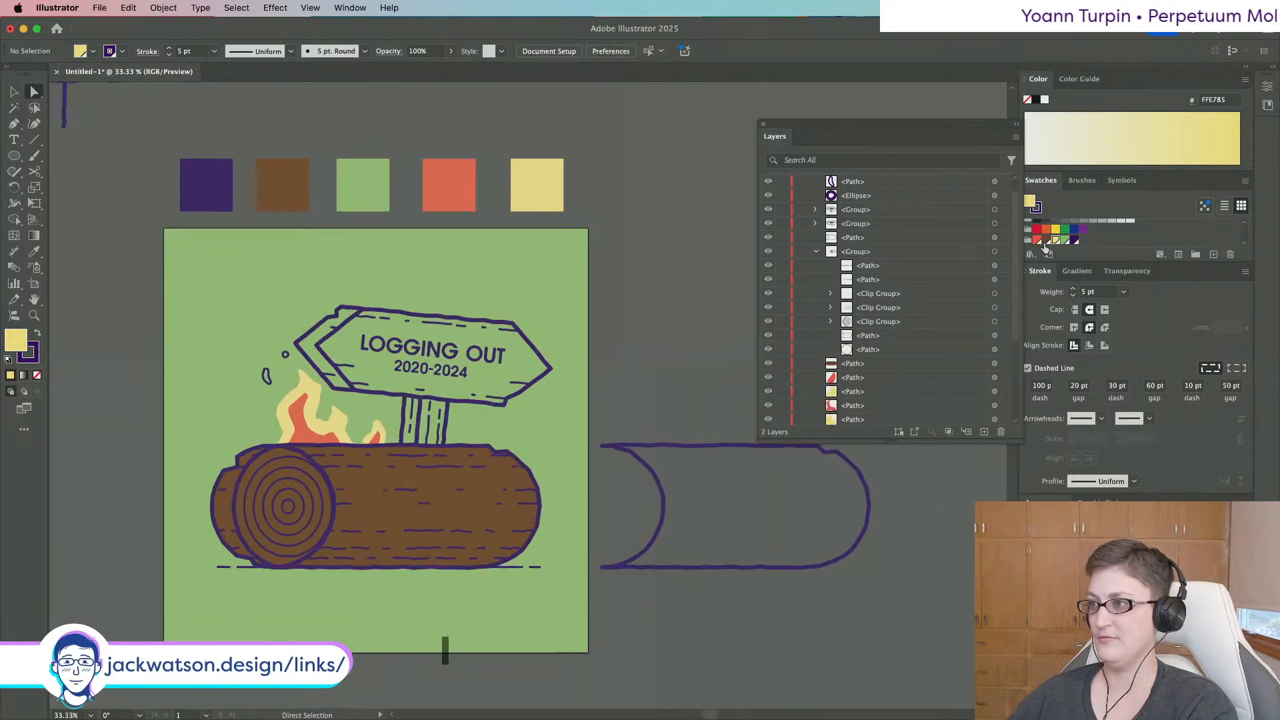
# Adjust the brown swatch's HSB to H 37, S 72, B 64, giving golden brown A3762E.
pyautogui.doubleClick(1047, 240)
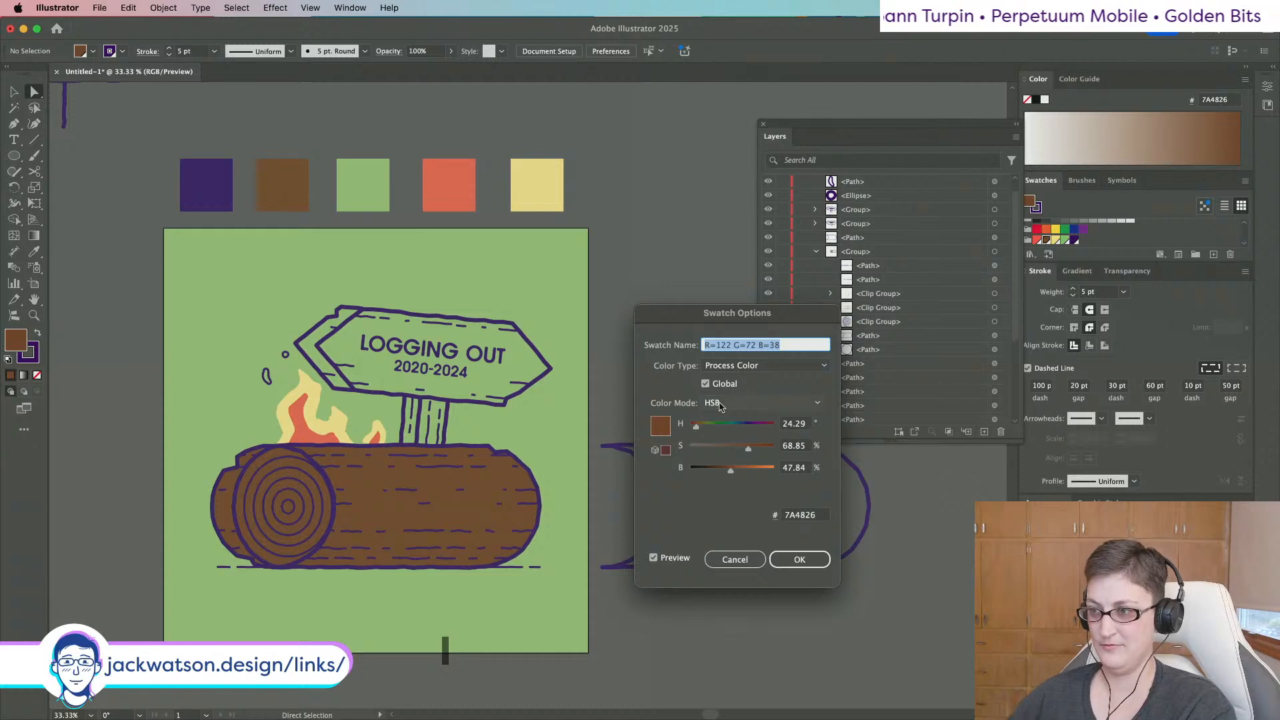
pyautogui.moveTo(698, 429); pyautogui.dragTo(694, 430)
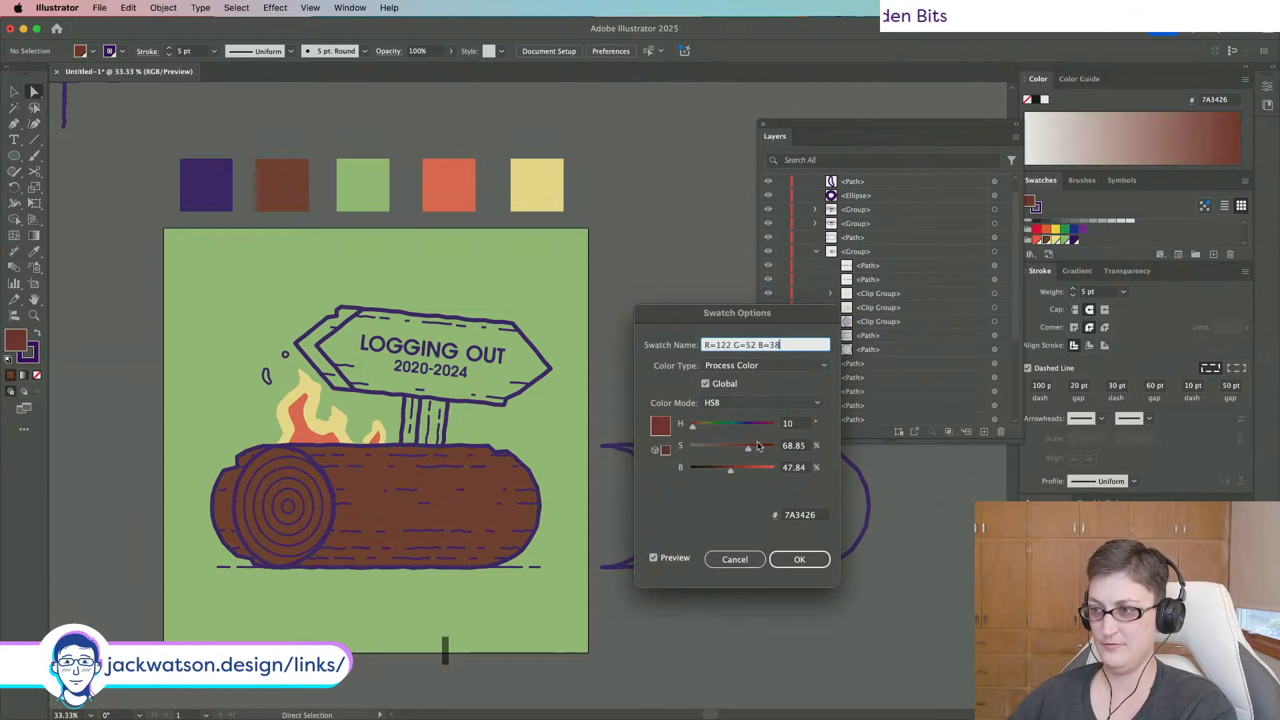
pyautogui.moveTo(732, 469); pyautogui.dragTo(743, 470)
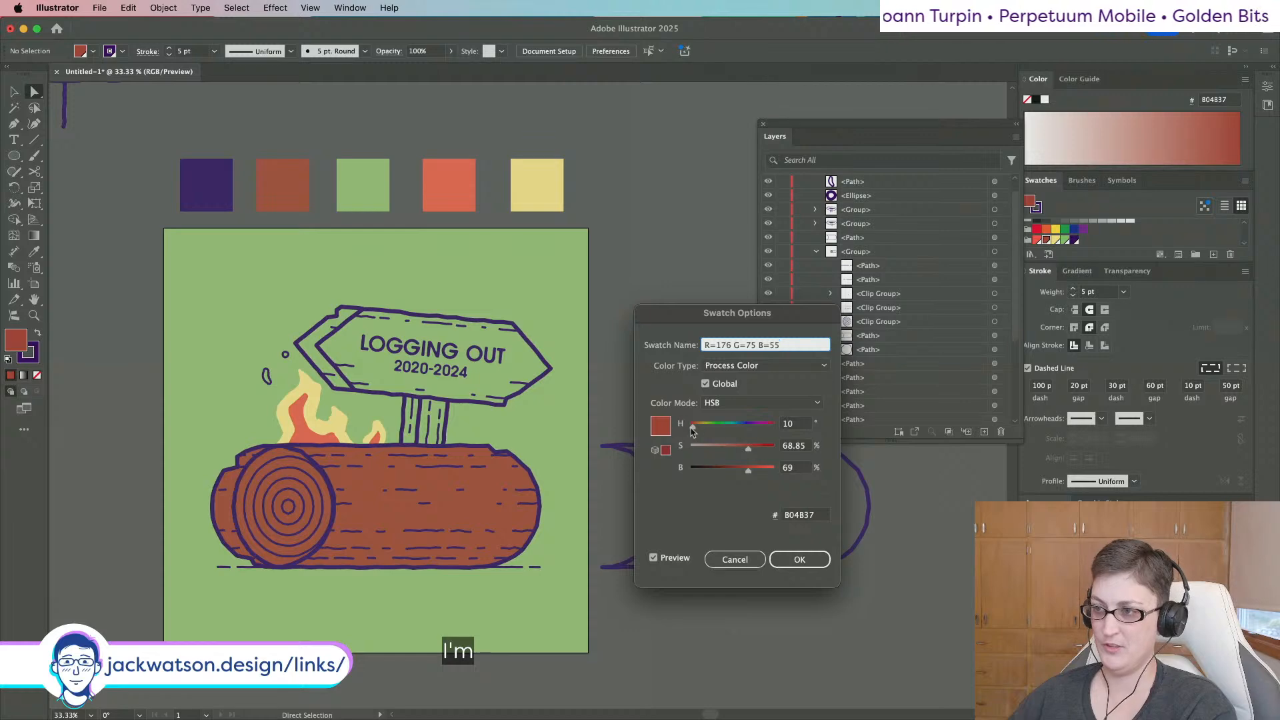
pyautogui.moveTo(696, 431); pyautogui.dragTo(700, 432)
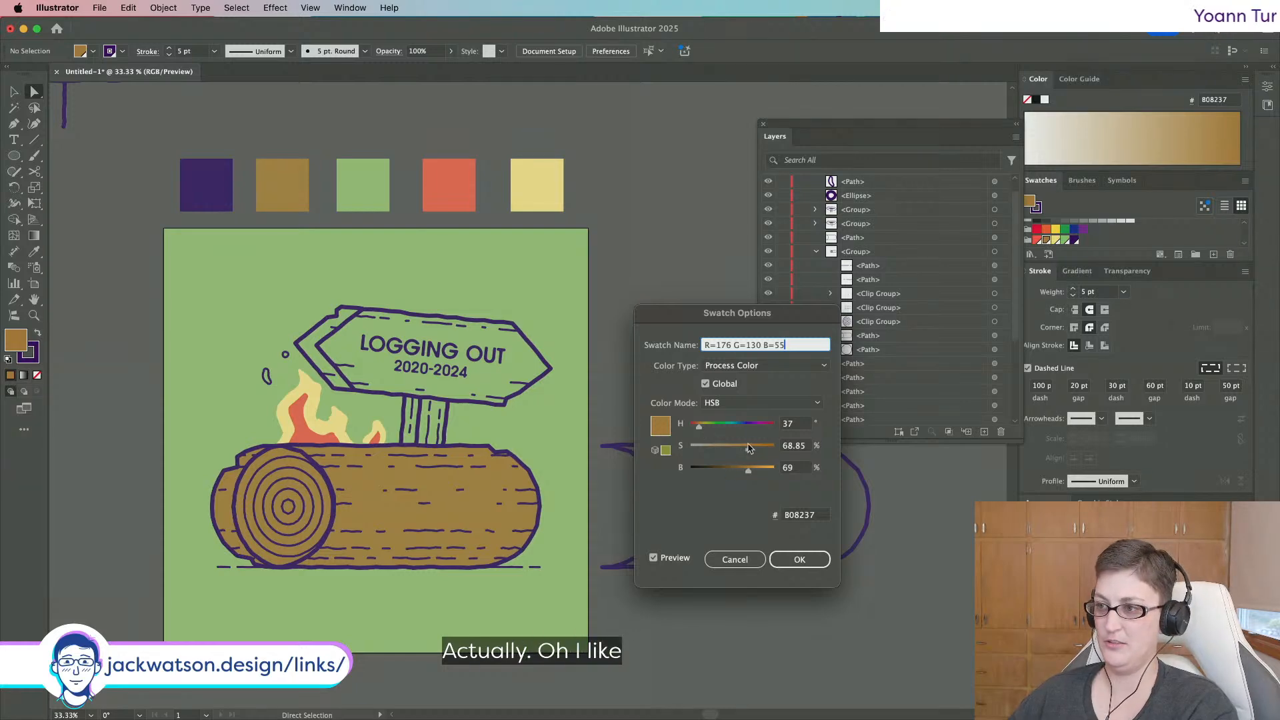
pyautogui.moveTo(748, 448); pyautogui.dragTo(753, 451)
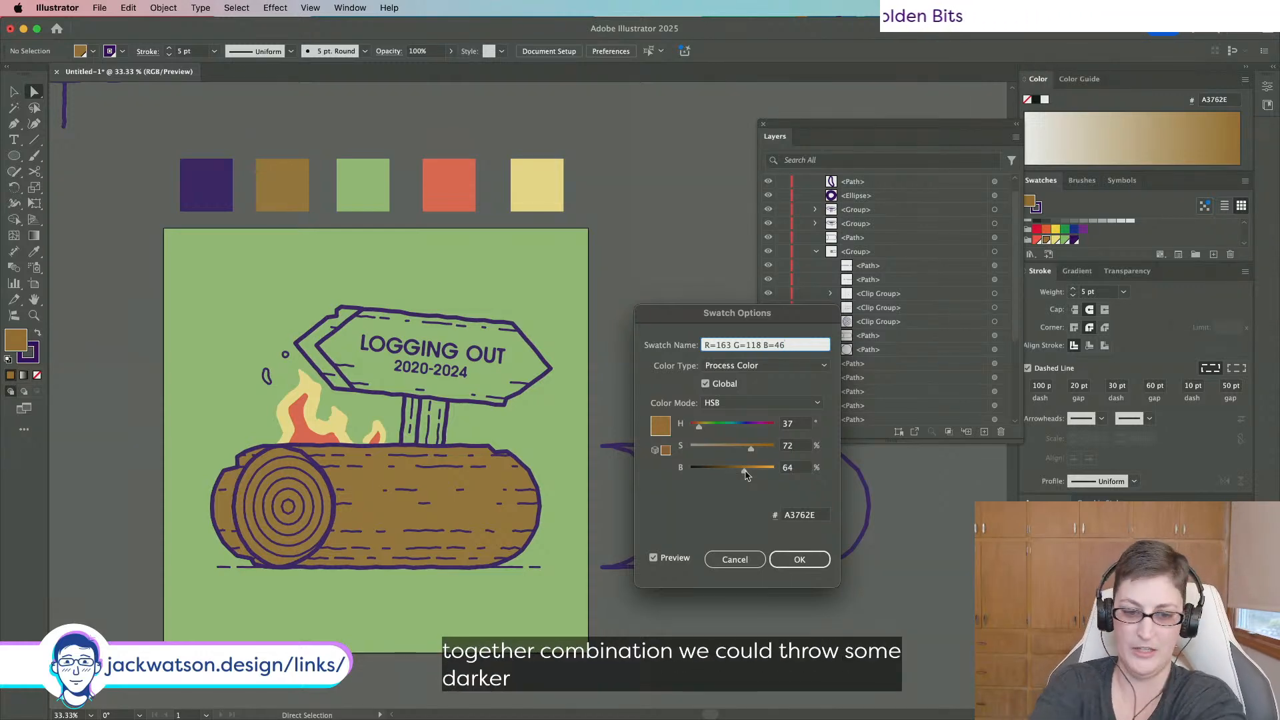
pyautogui.click(802, 564)
pyautogui.scroll(3, 453, 466)
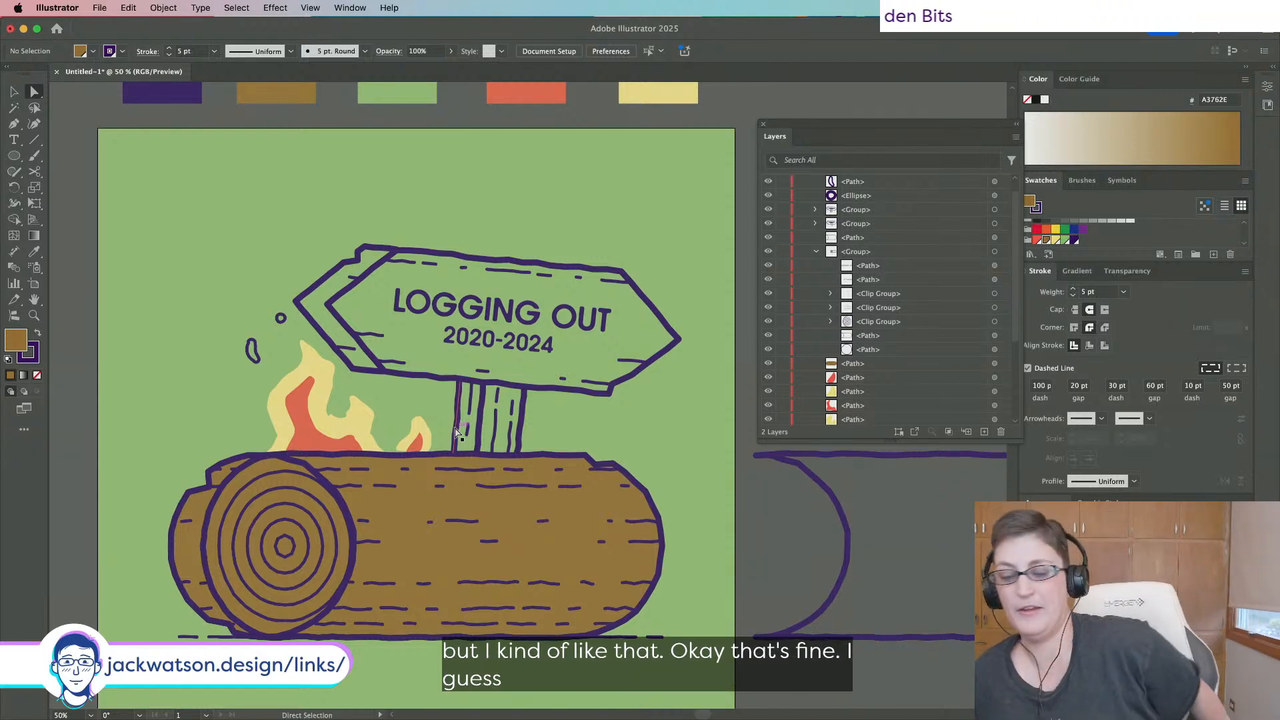
# Duplicate the 2020-2024 text above the sign and retype it as 'Behance Community Streams'.
pyautogui.click(540, 353)
pyautogui.press('super+c')
pyautogui.press('super+f')
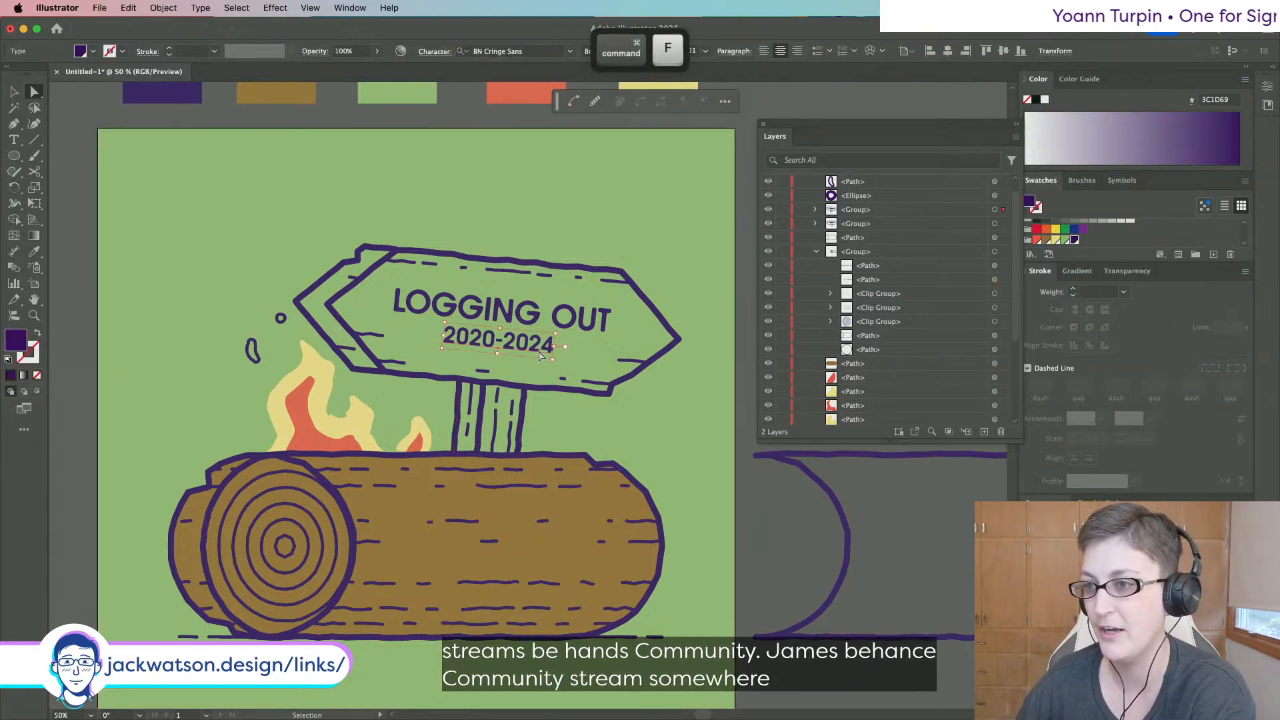
pyautogui.moveTo(539, 346); pyautogui.dragTo(572, 222)
pyautogui.doubleClick(551, 220)
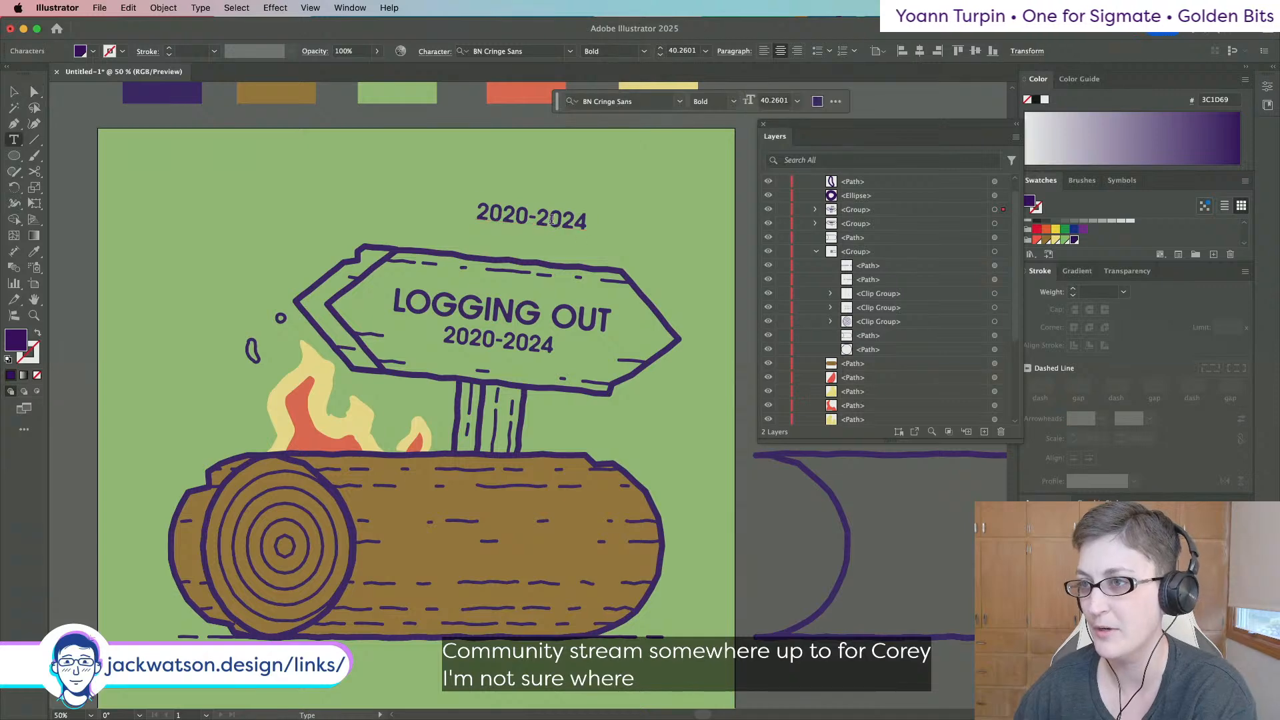
pyautogui.press('super+a')
pyautogui.write('Behance C')
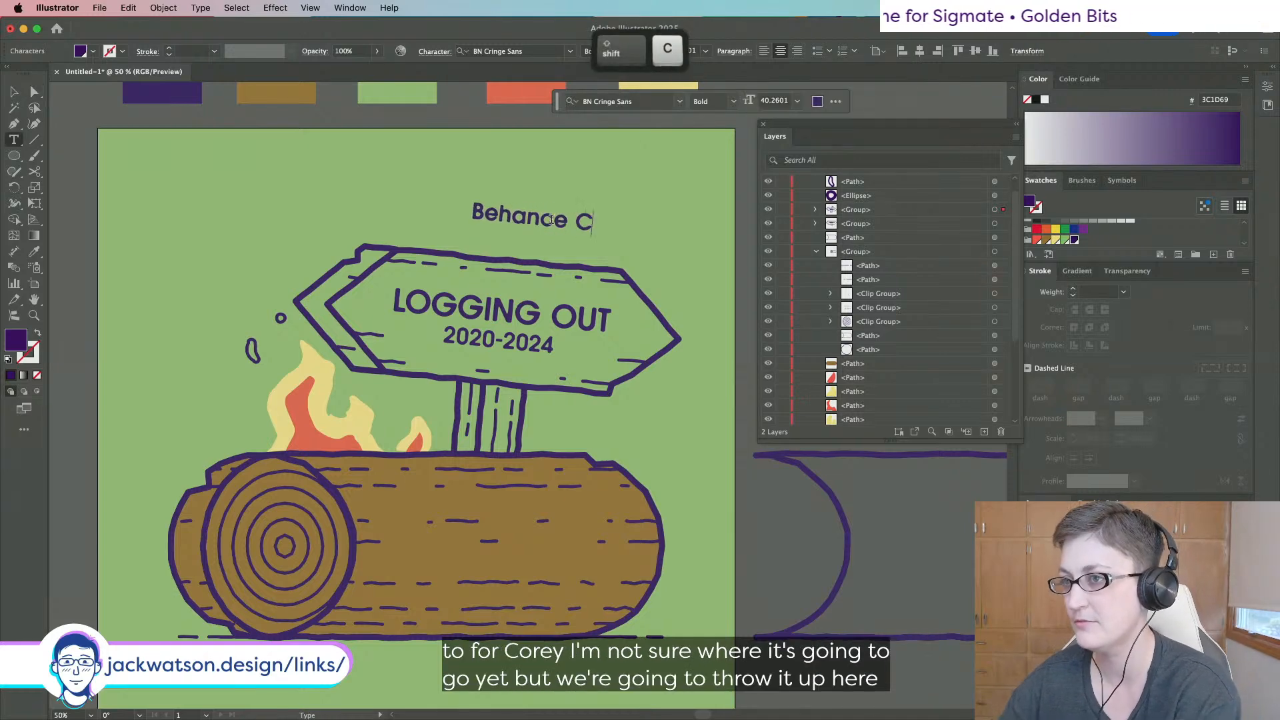
pyautogui.write('ommunity Stream')
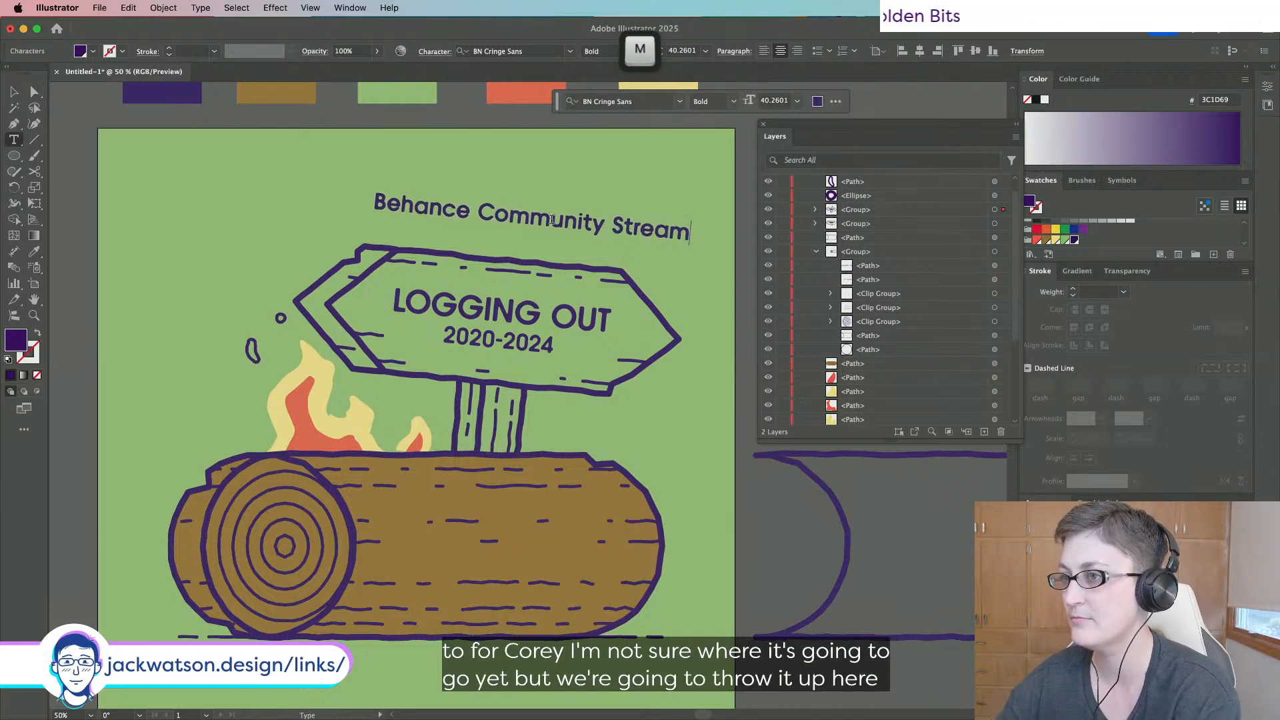
pyautogui.write('s')
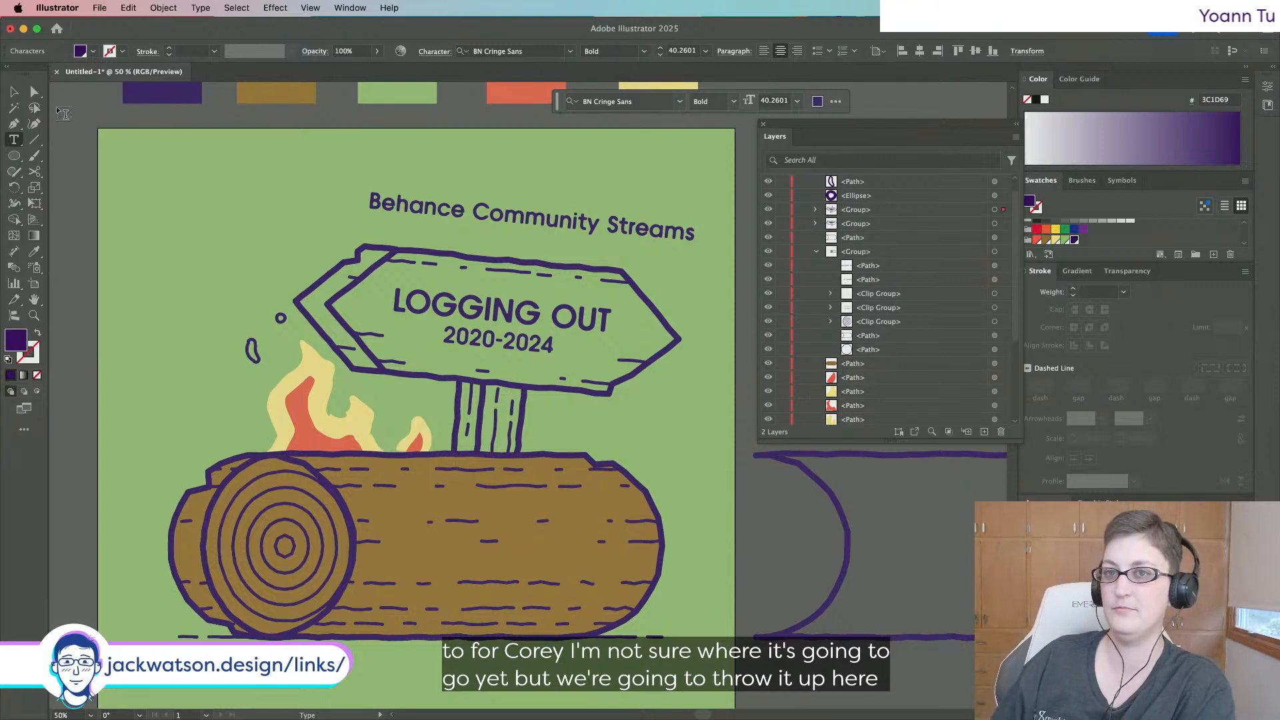
pyautogui.click(14, 92)
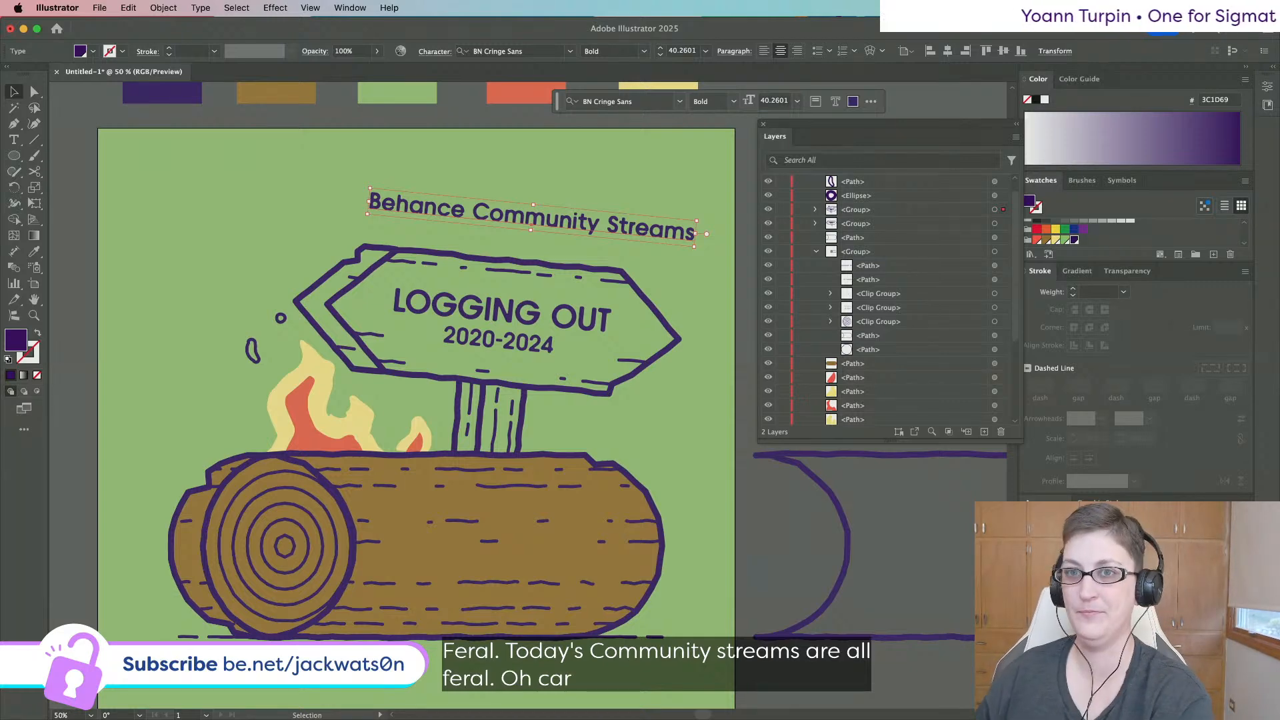
# Create a new straight text object containing the copied 'Behance Community Streams' line.
pyautogui.press('t')
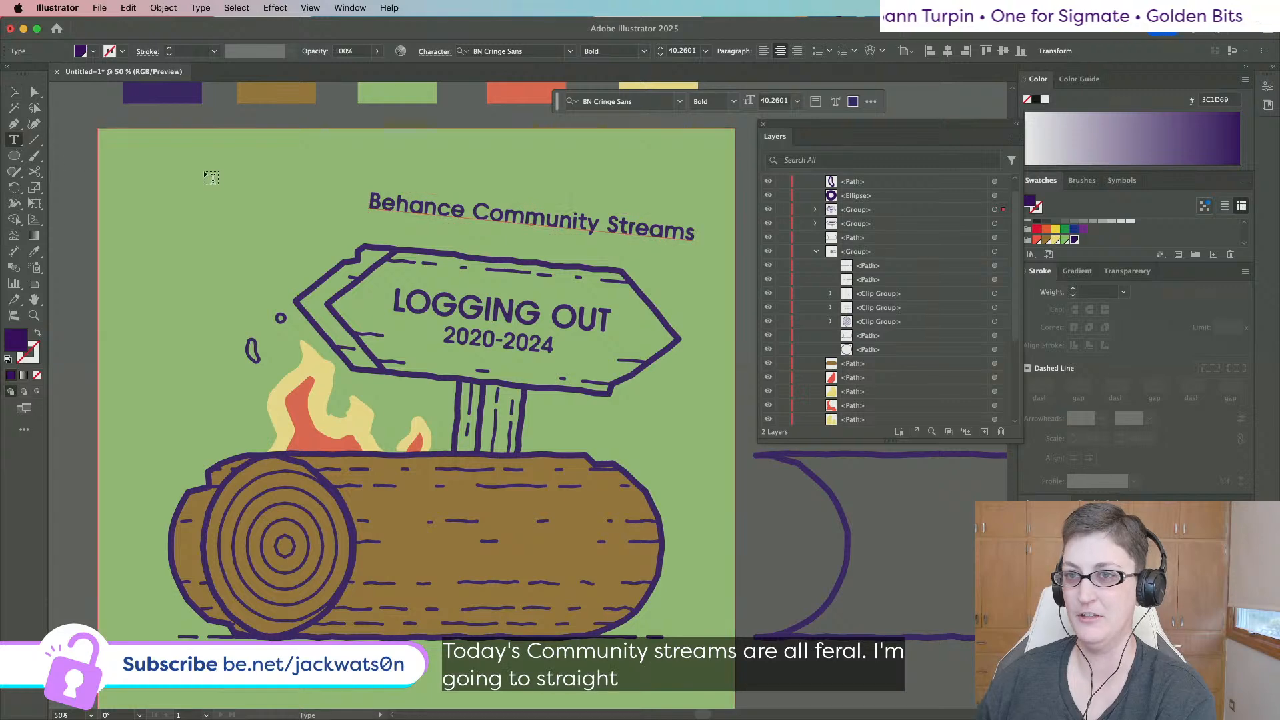
pyautogui.click(202, 170)
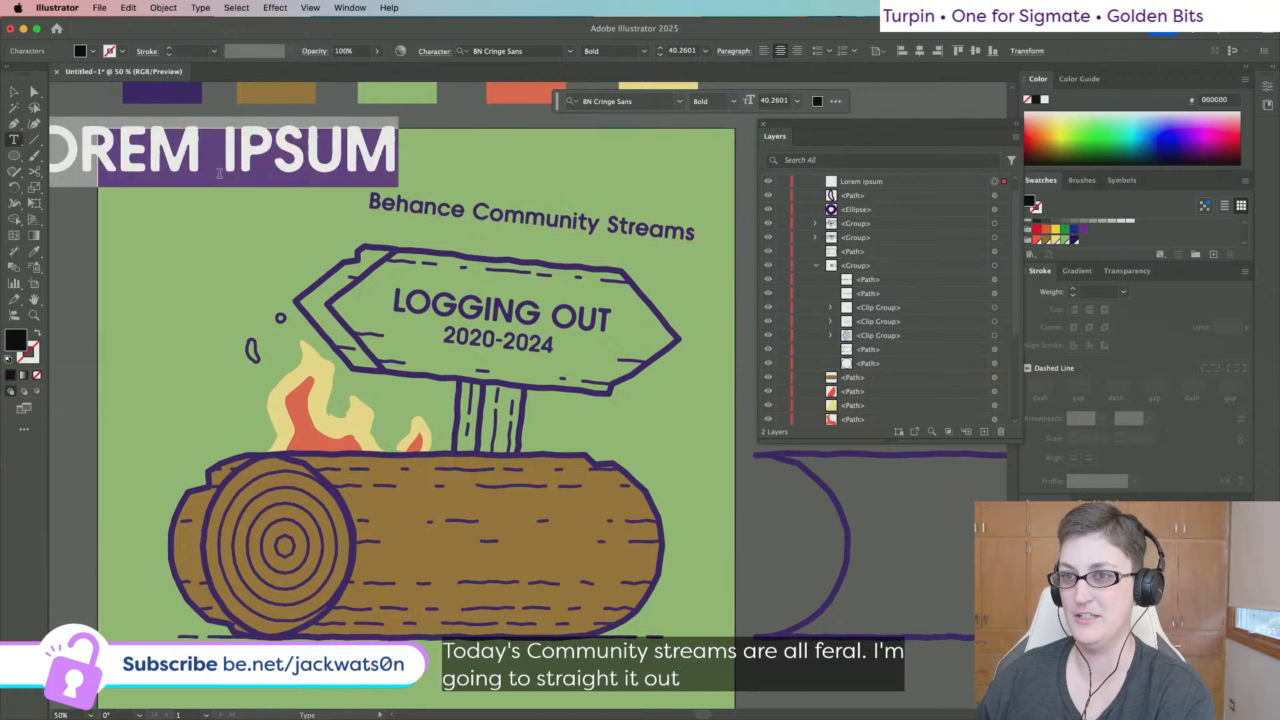
pyautogui.doubleClick(405, 206)
pyautogui.tripleClick(405, 206)
pyautogui.press('super+c')
pyautogui.tripleClick(307, 156)
pyautogui.press('super+v')
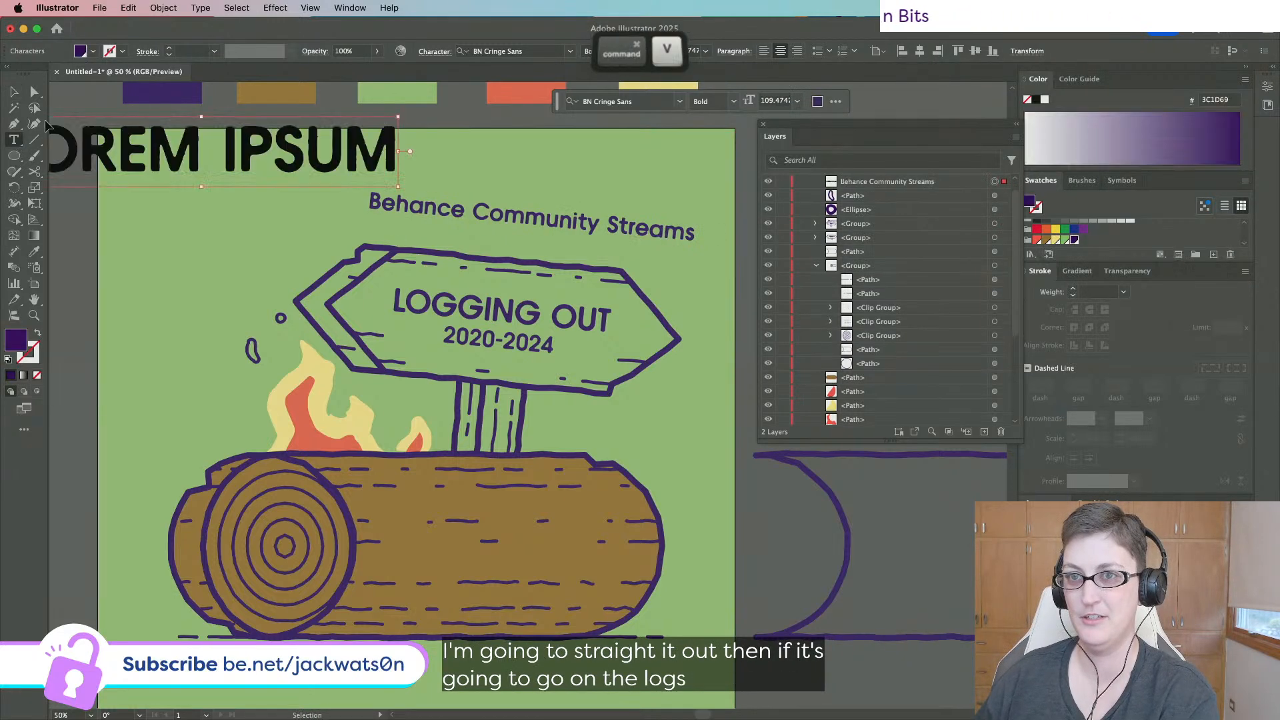
pyautogui.click(13, 92)
# Delete the angled text line above the sign using Direct Selection.
pyautogui.click(409, 204)
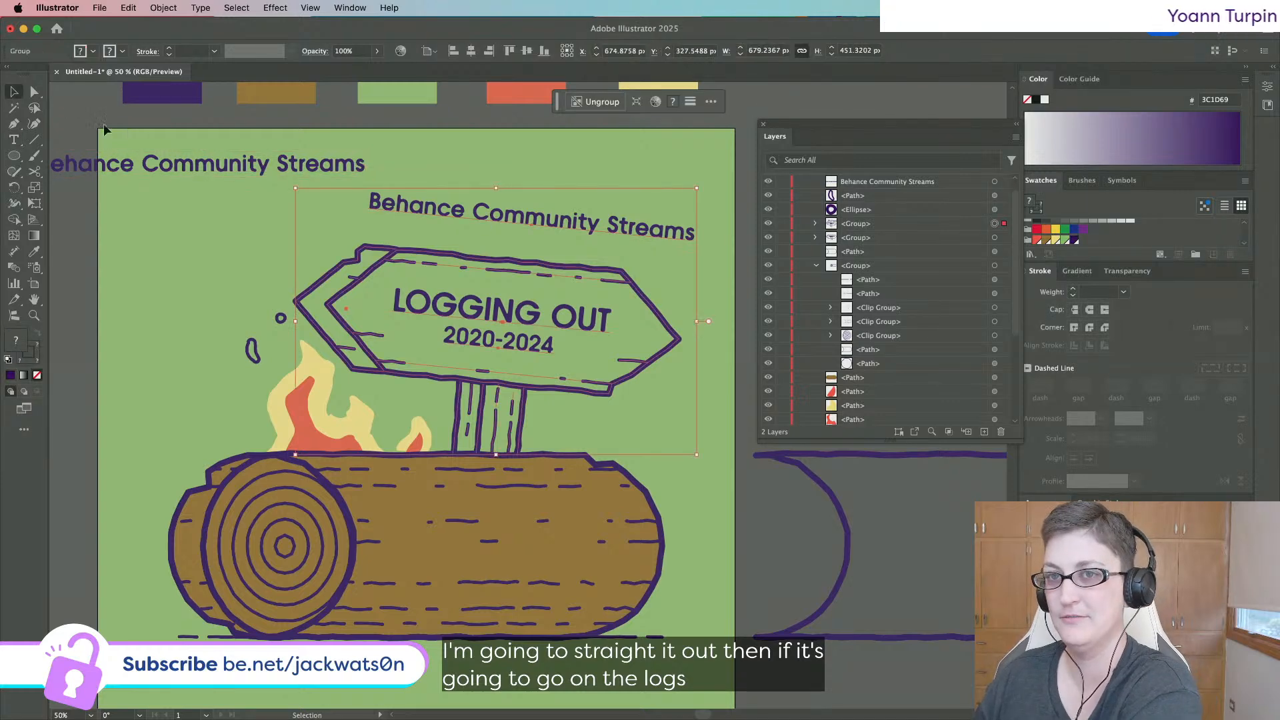
pyautogui.click(35, 92)
pyautogui.click(510, 216)
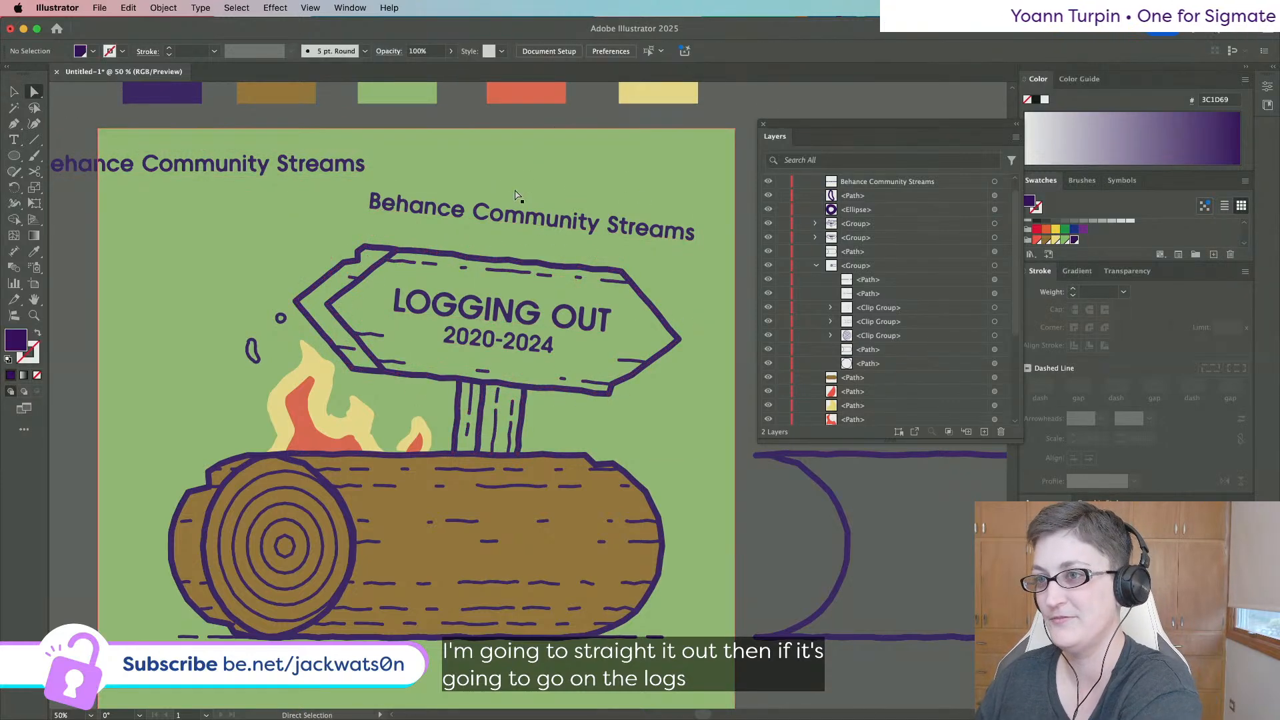
pyautogui.press('BackSpace')
# Move the straight text onto the log and shrink it to fit across it.
pyautogui.moveTo(301, 166); pyautogui.dragTo(642, 561)
pyautogui.press('v')
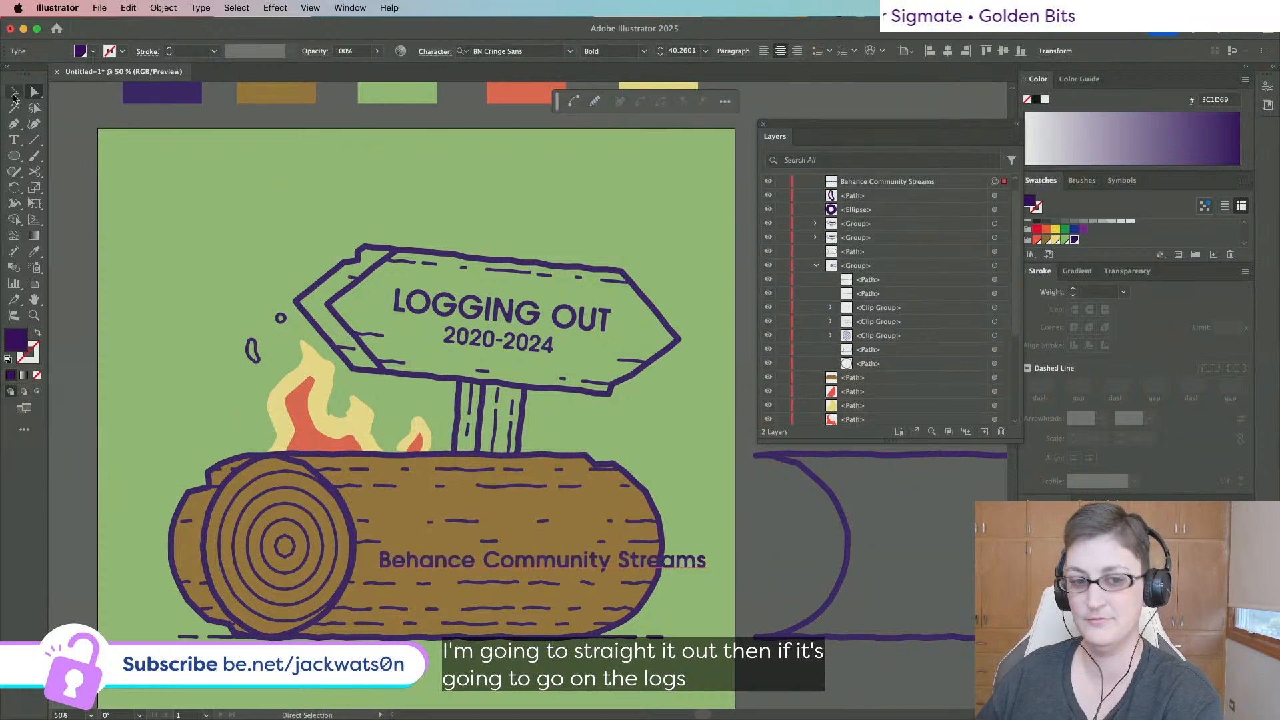
pyautogui.moveTo(719, 560); pyautogui.dragTo(643, 560)
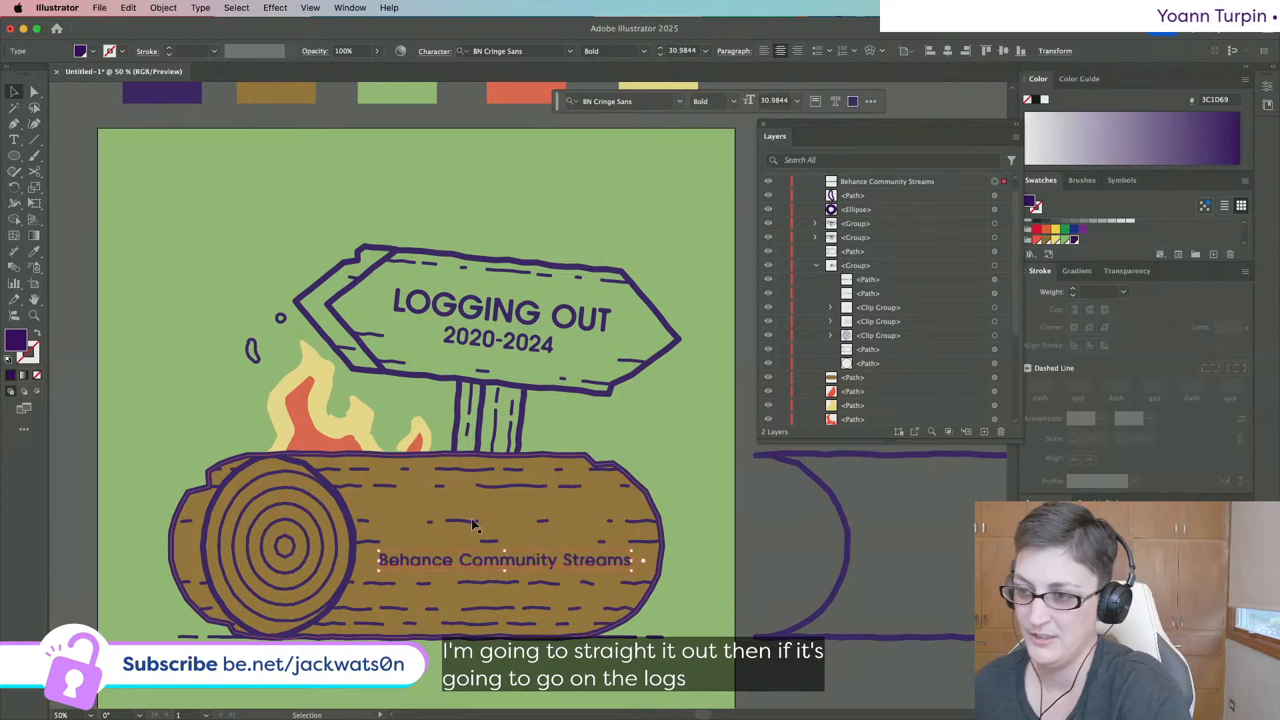
pyautogui.scroll(1, 495, 552)
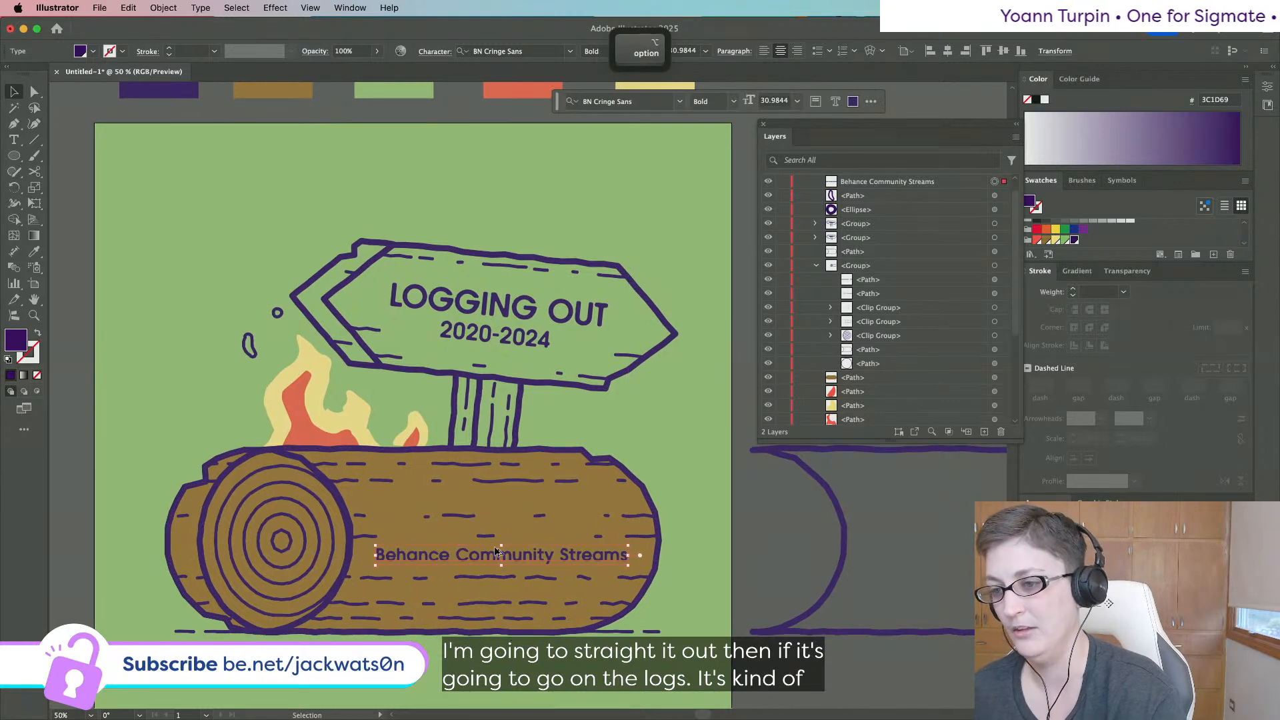
pyautogui.moveTo(466, 558); pyautogui.dragTo(471, 498)
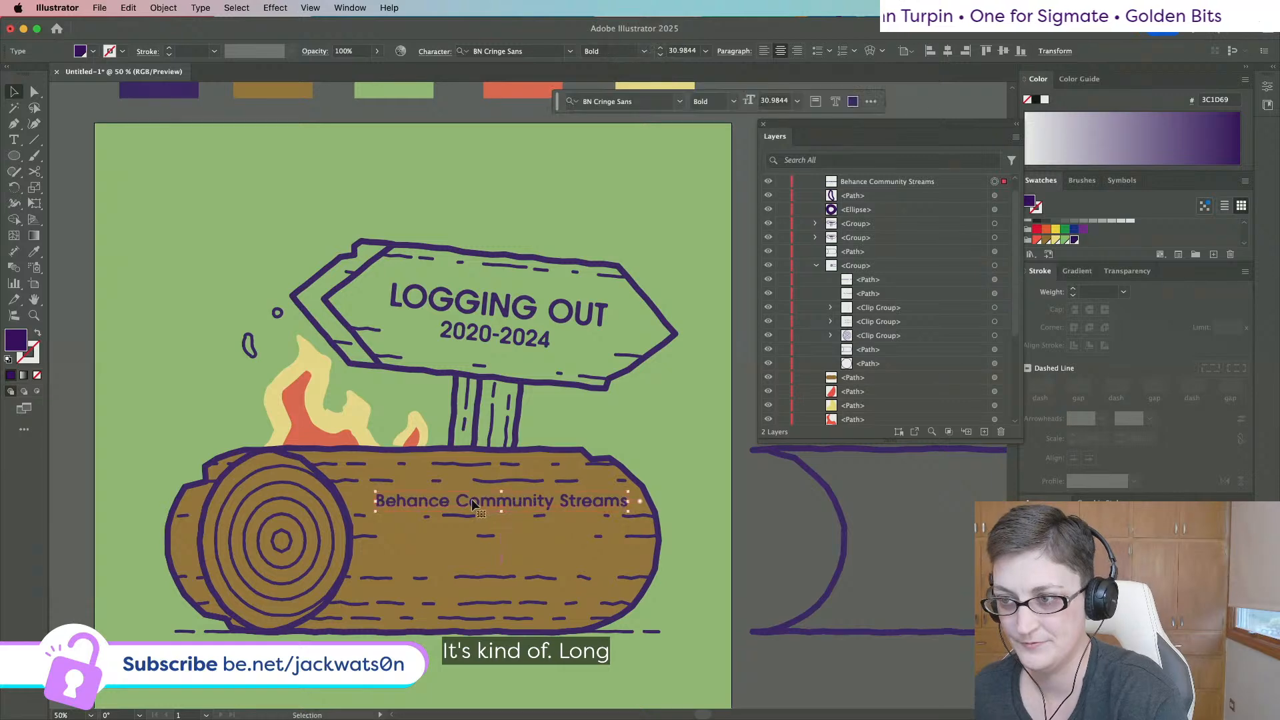
# Rewrite the label as 'Behance Community' / 'Livestreams' on two lines and move it to the poster's top.
pyautogui.doubleClick(562, 501)
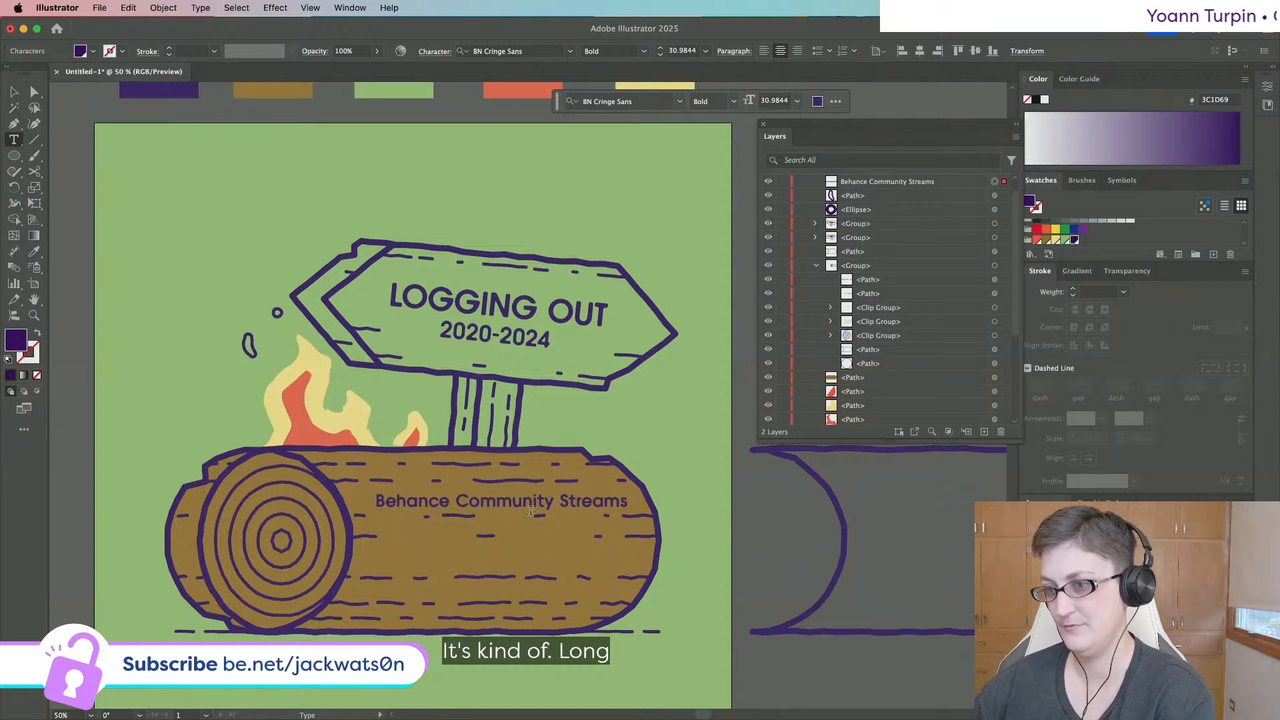
pyautogui.press('Return')
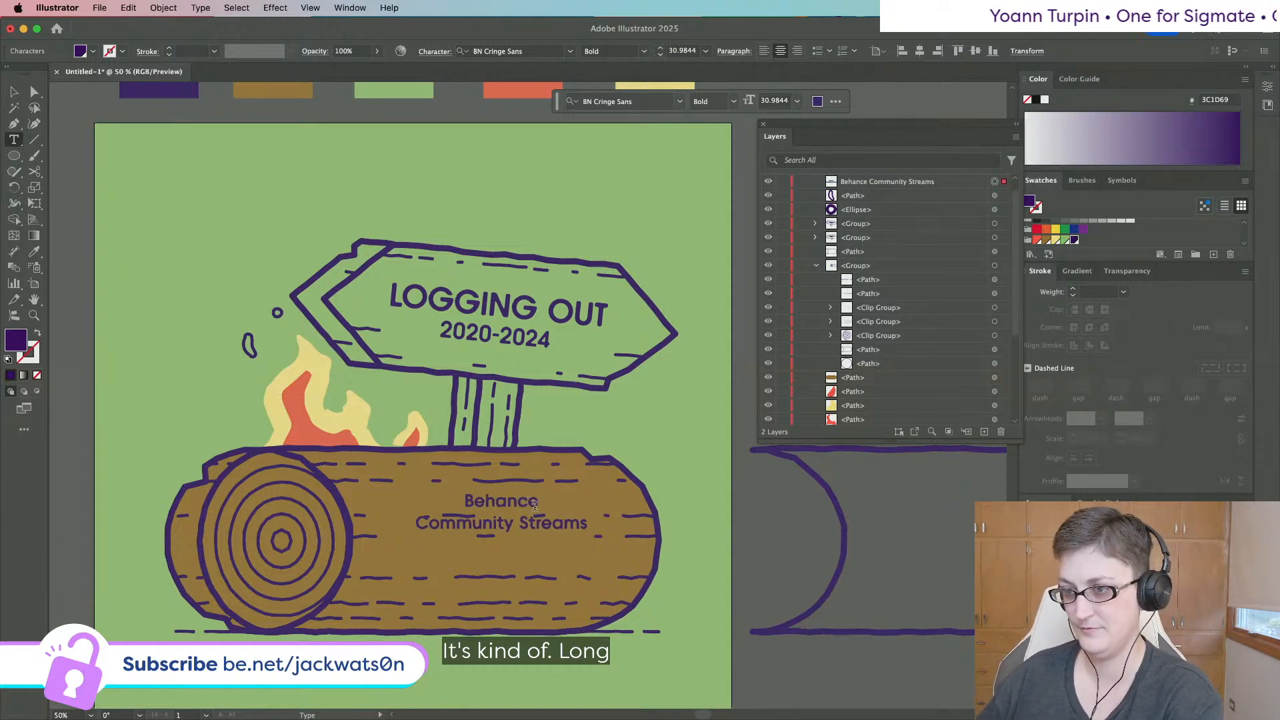
pyautogui.press('BackSpace')
pyautogui.press('space')
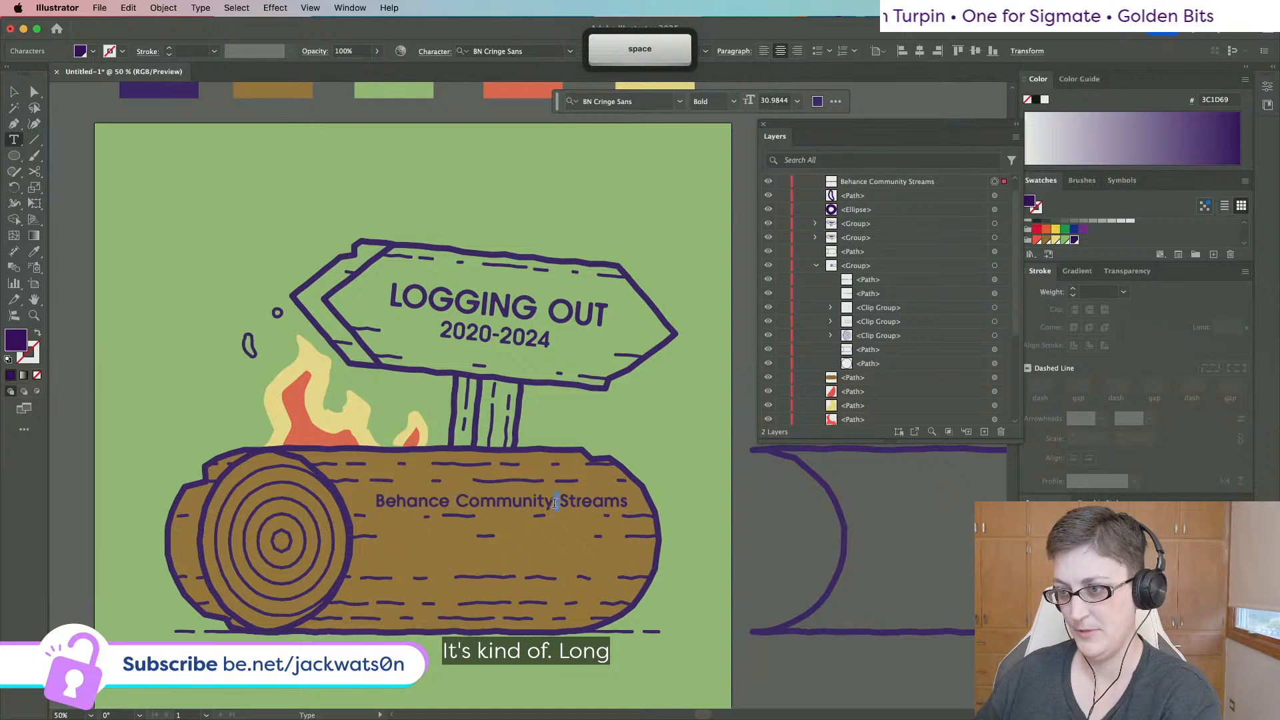
pyautogui.press('Return')
pyautogui.write('Live')
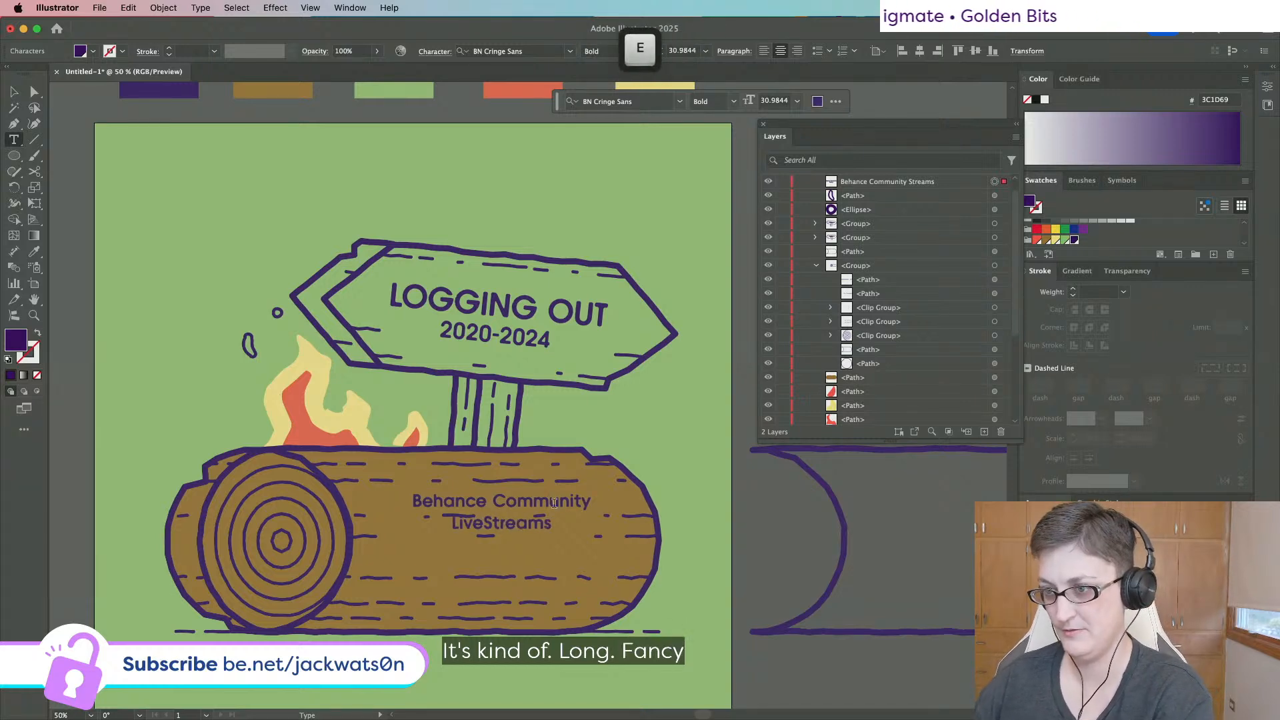
pyautogui.press('Delete')
pyautogui.write('s')
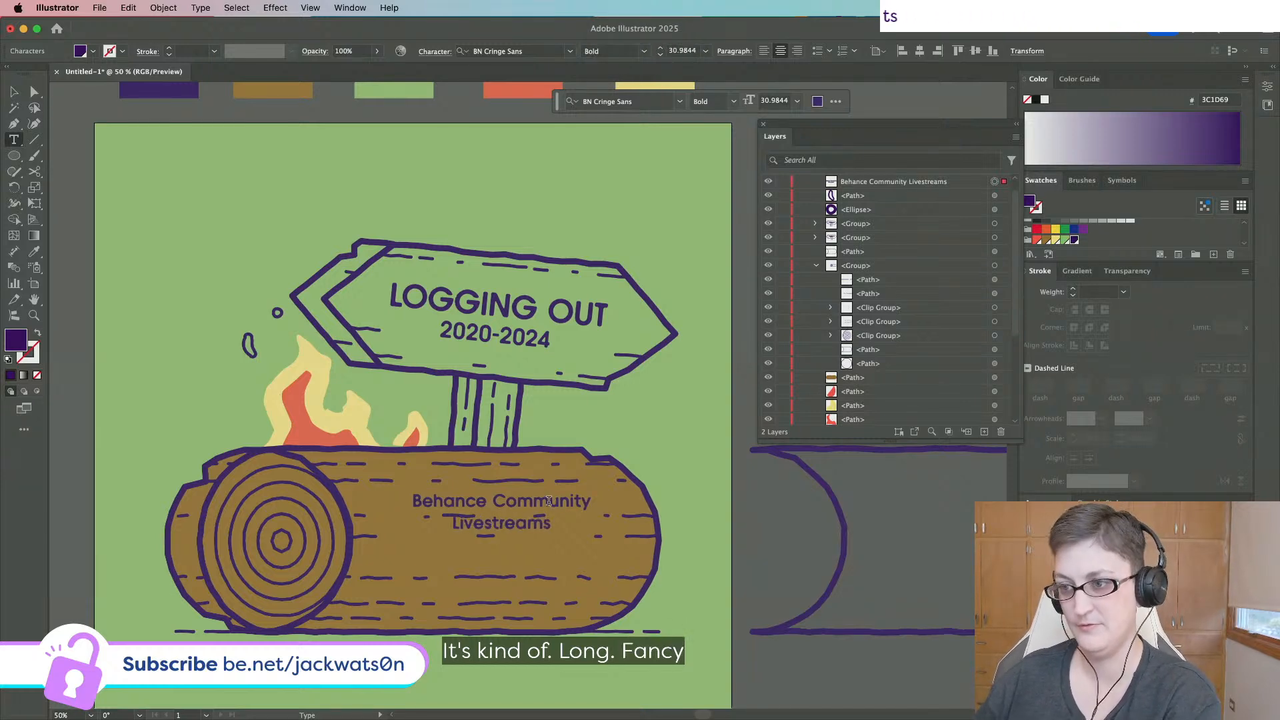
pyautogui.click(14, 91)
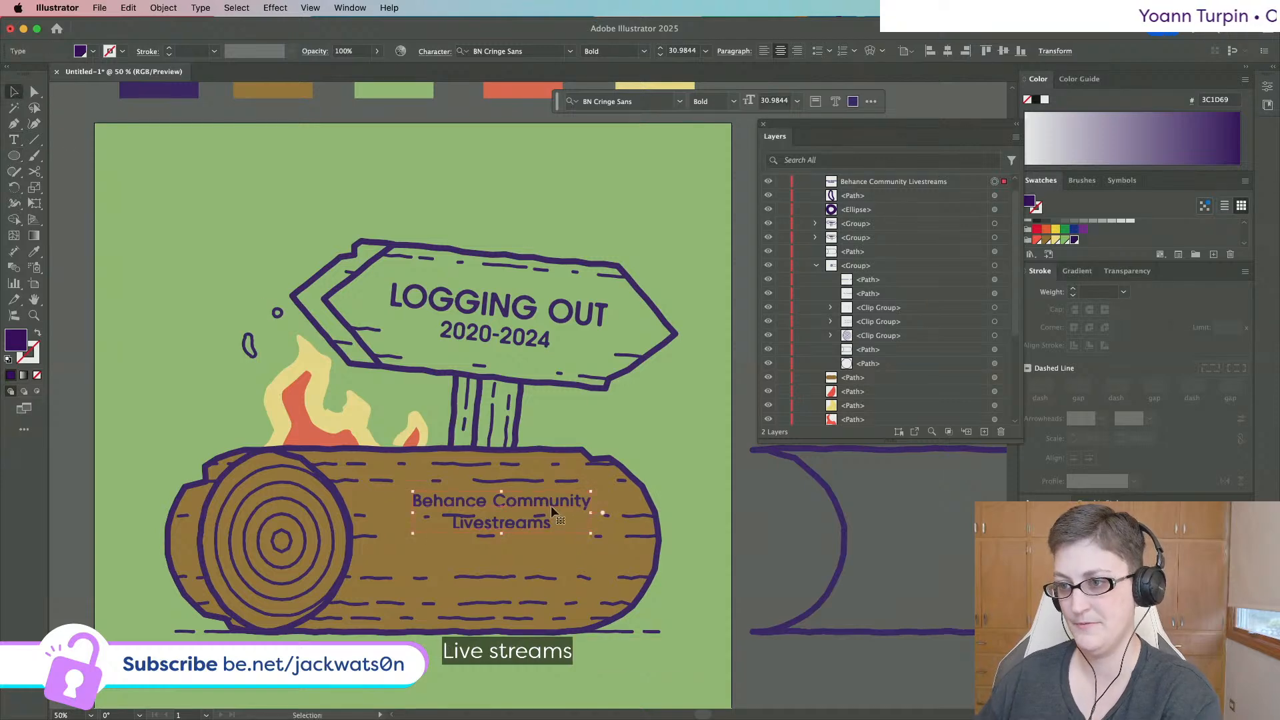
pyautogui.moveTo(557, 514); pyautogui.dragTo(401, 182)
# Set 'Livestreams' to 48 pt, leaving 'Behance' intact after an undone deletion.
pyautogui.doubleClick(380, 197)
pyautogui.doubleClick(380, 197)
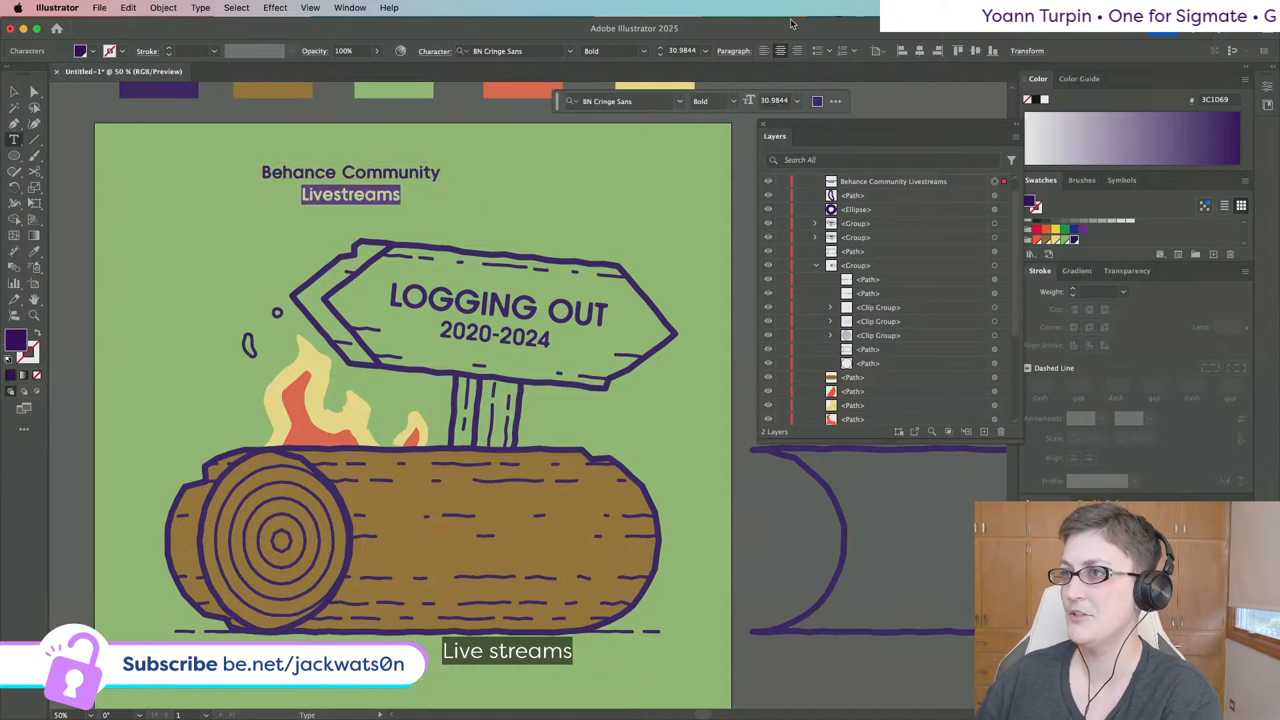
pyautogui.click(704, 52)
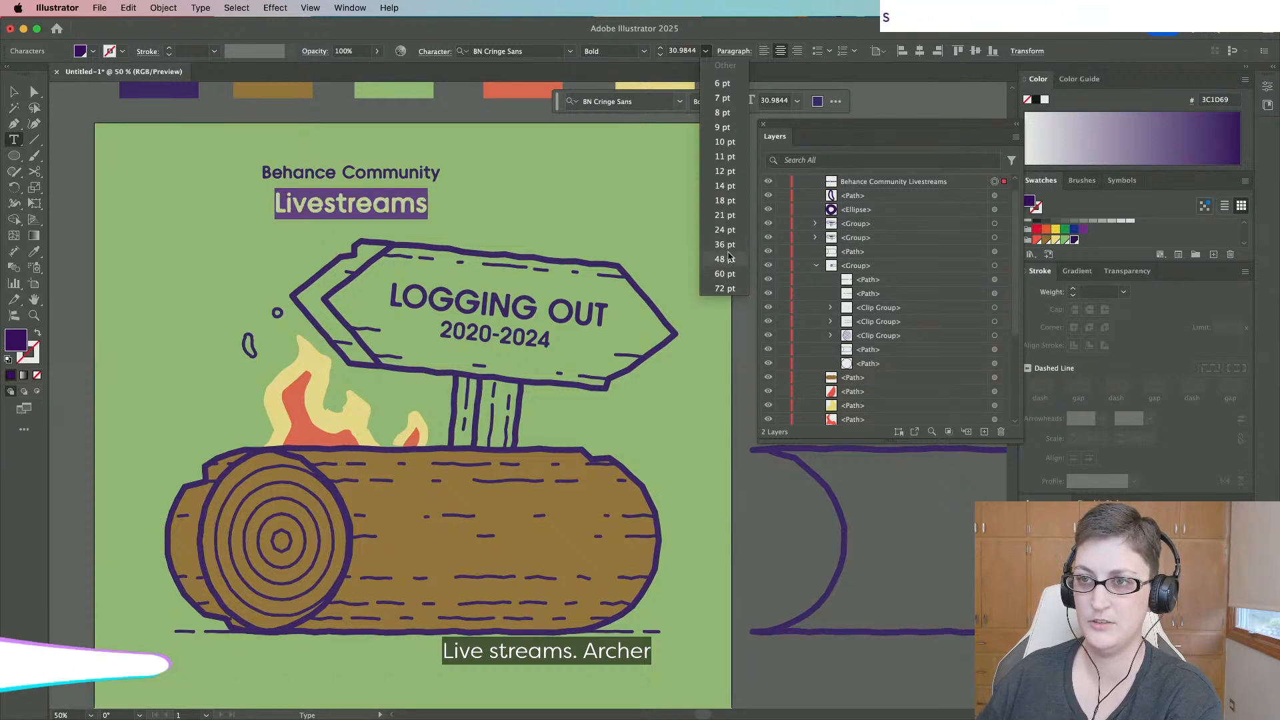
pyautogui.click(725, 259)
pyautogui.click(345, 174)
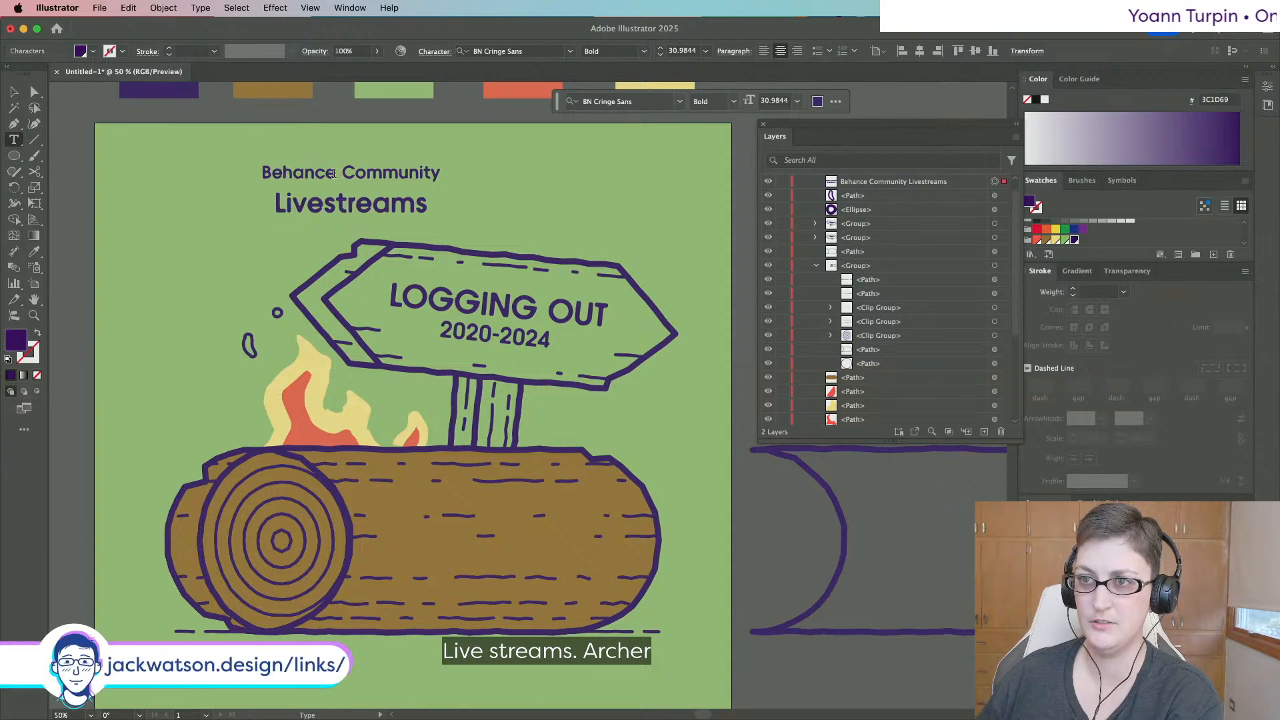
pyautogui.moveTo(337, 173); pyautogui.dragTo(274, 171)
pyautogui.press('BackSpace')
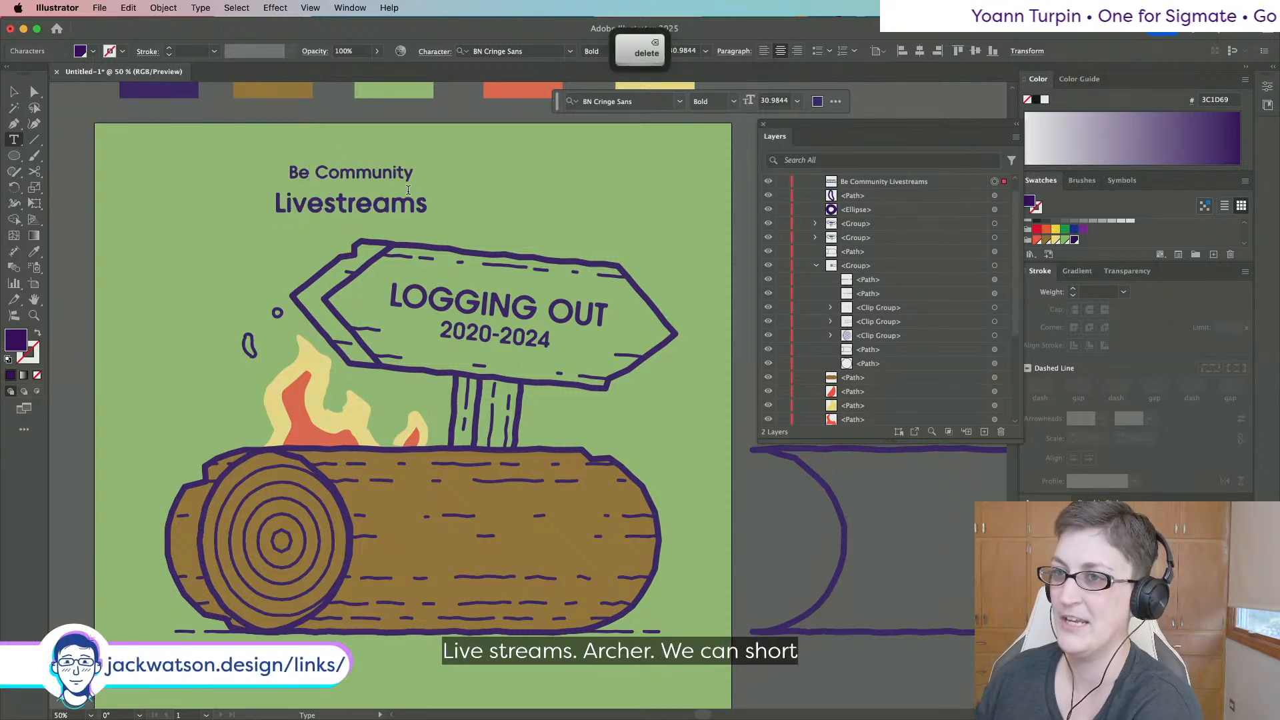
pyautogui.press('super+z')
pyautogui.tripleClick(395, 174)
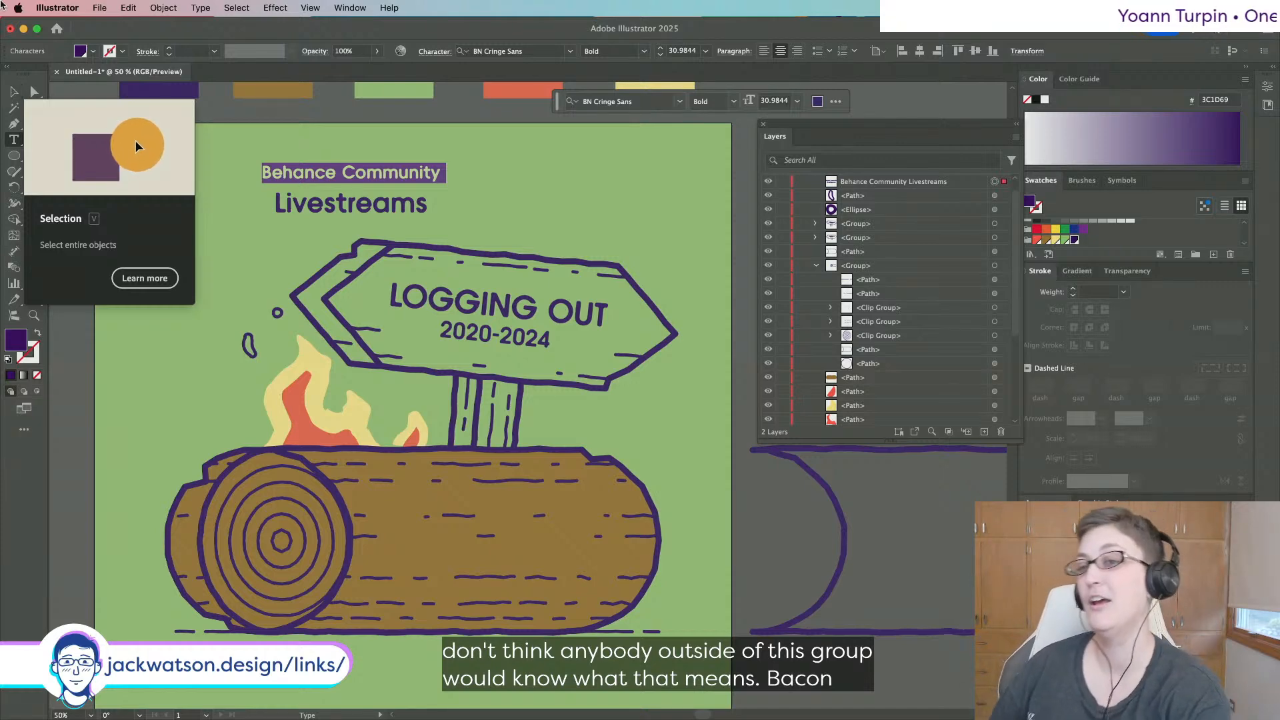
# Try the title on the centre of the log, then return it to the artboard's top-left.
pyautogui.click(14, 92)
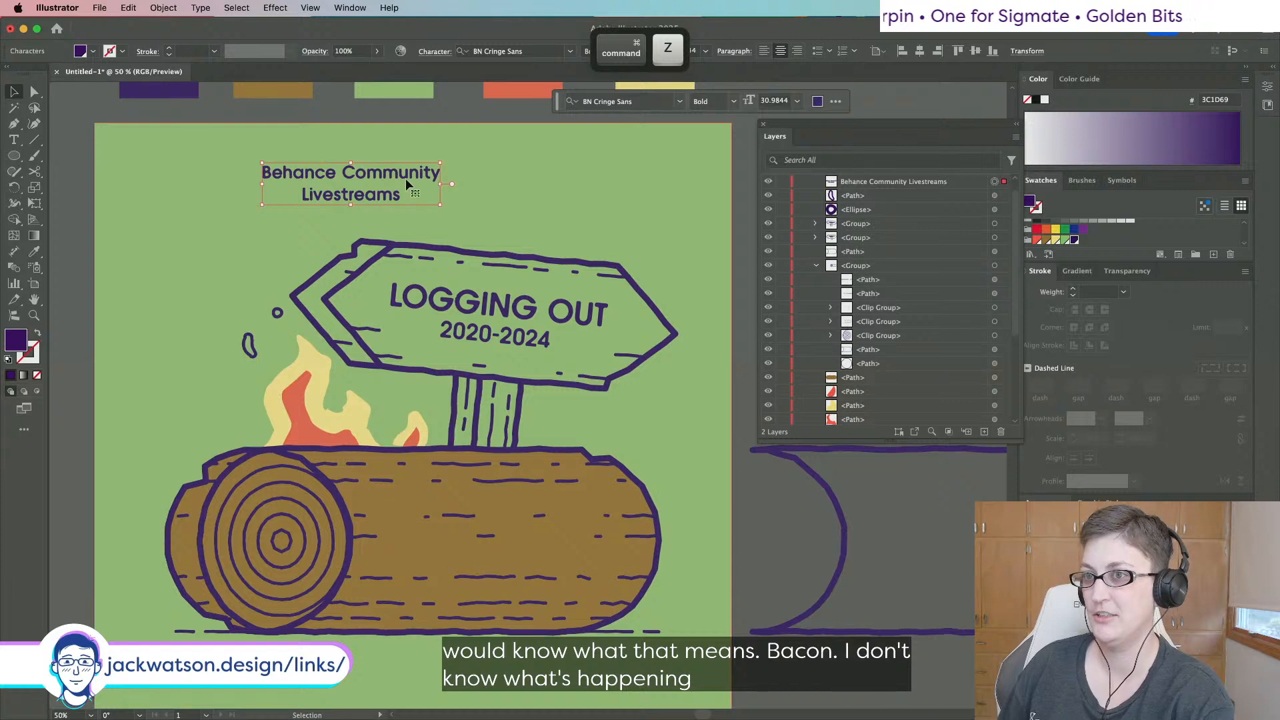
pyautogui.moveTo(404, 189); pyautogui.dragTo(279, 190)
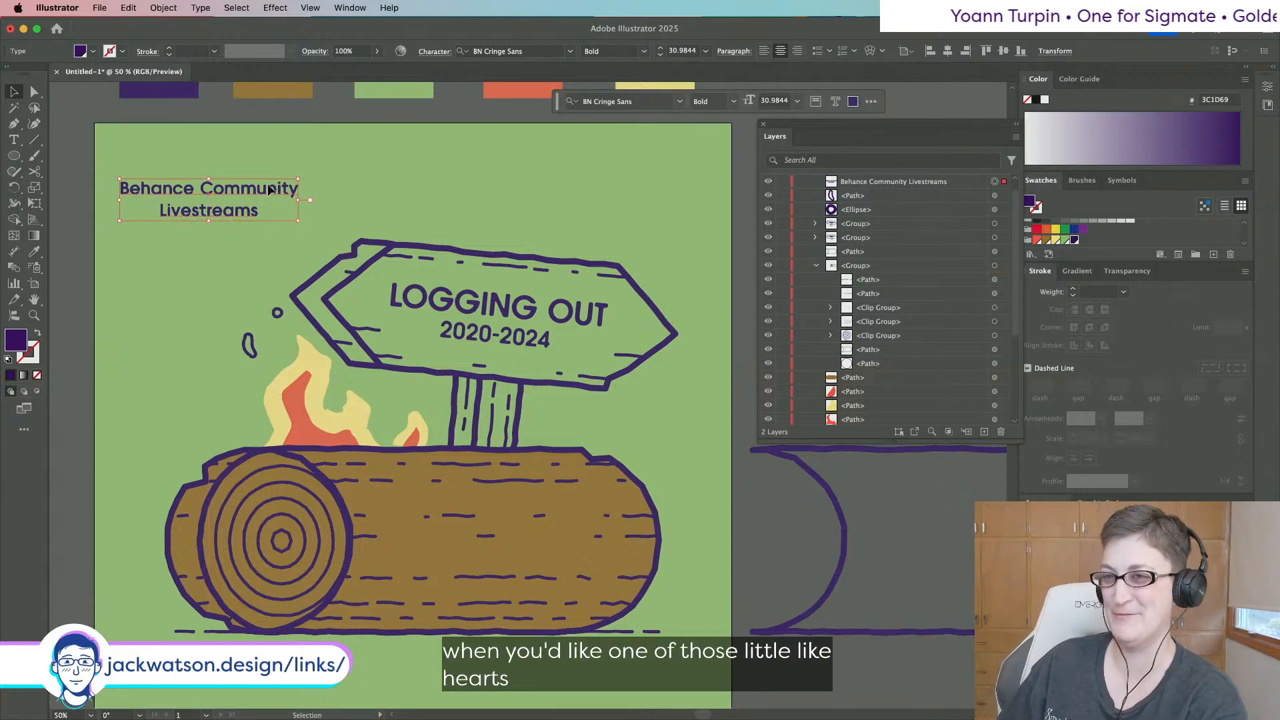
pyautogui.moveTo(269, 191); pyautogui.dragTo(560, 542)
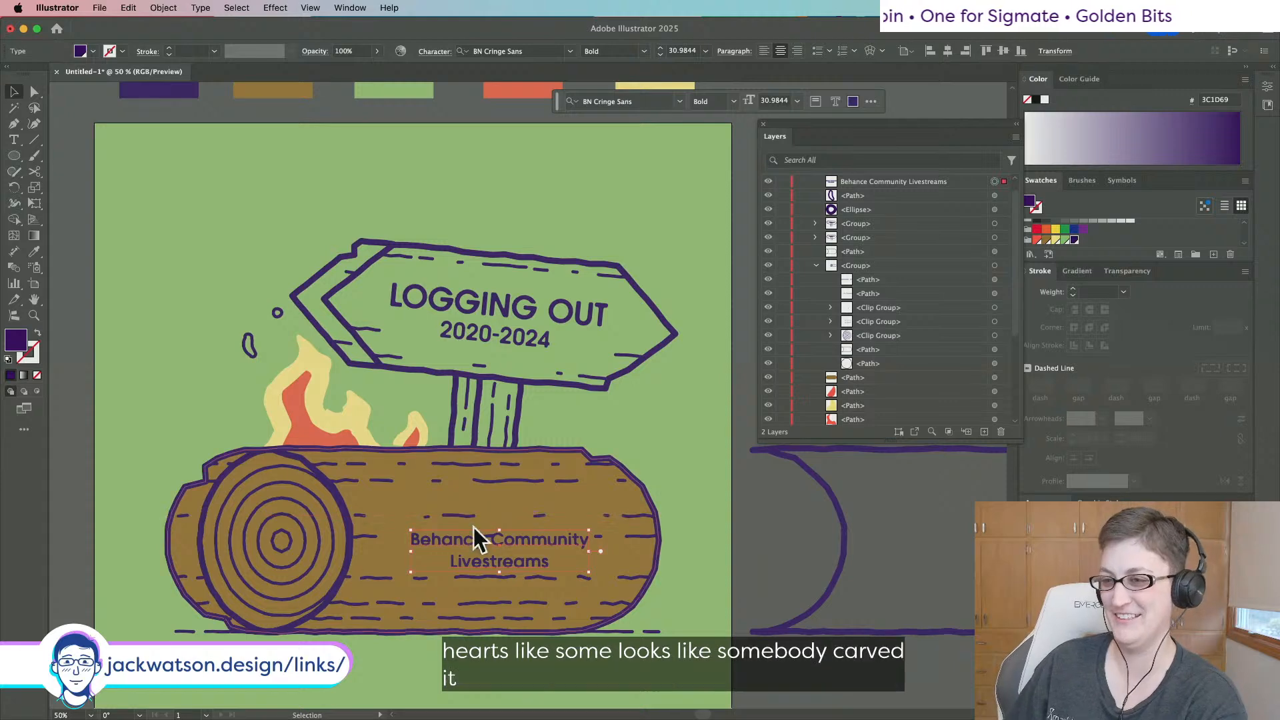
pyautogui.moveTo(473, 527); pyautogui.dragTo(231, 175)
pyautogui.scroll(1, 232, 175)
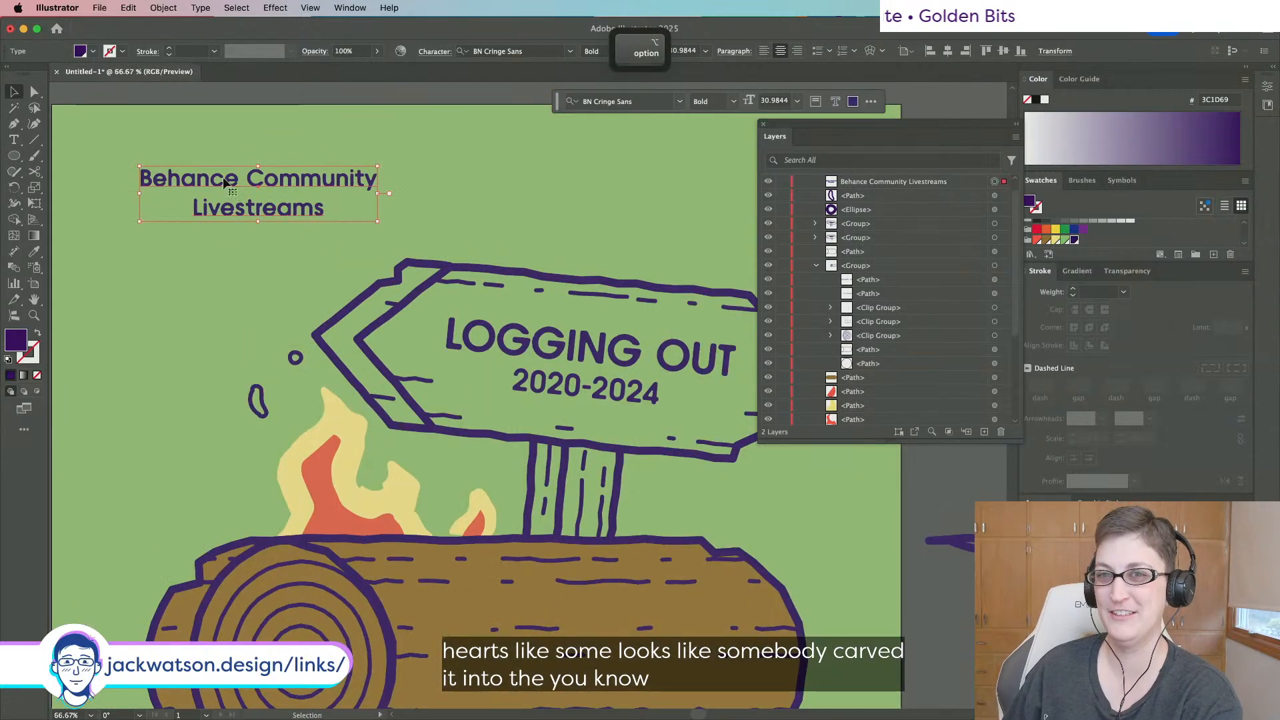
pyautogui.hscroll(-5, 225, 181)
pyautogui.click(14, 157)
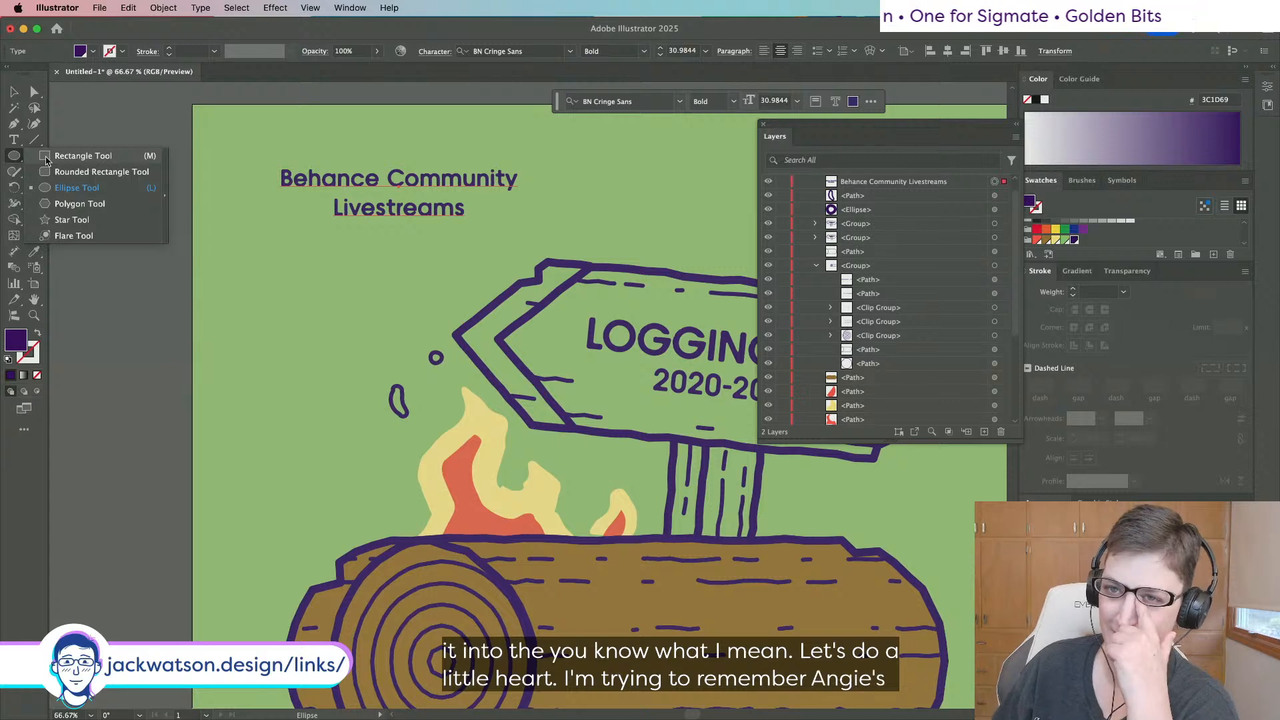
# Draw a small square, rotate it 45° into a diamond, and delete its top anchor to form a V.
pyautogui.click(64, 157)
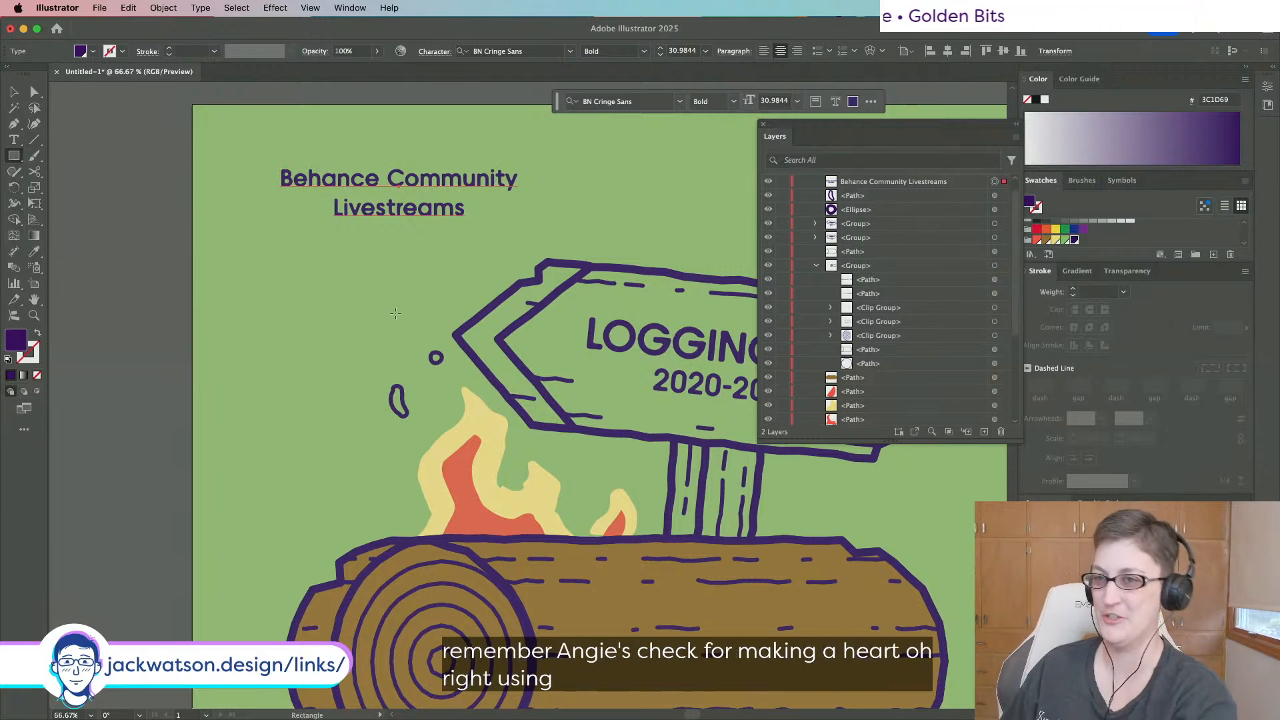
pyautogui.moveTo(259, 267); pyautogui.dragTo(317, 324)
pyautogui.press('v')
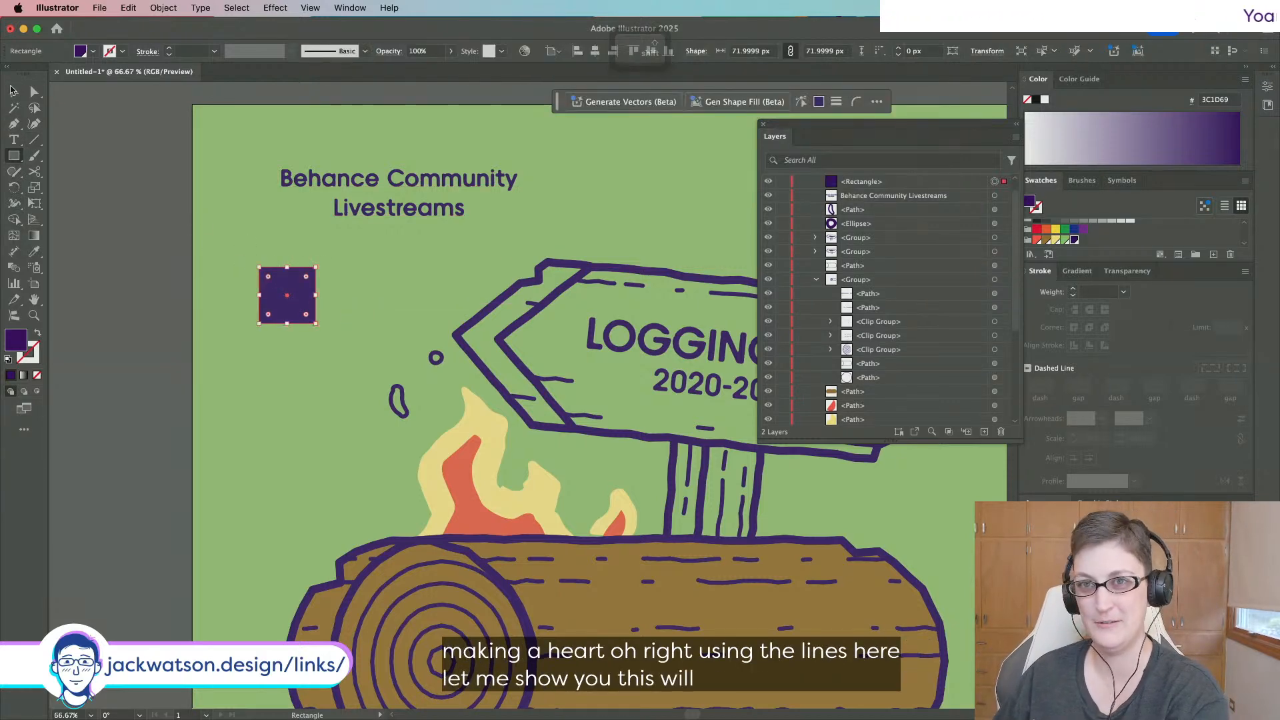
pyautogui.moveTo(317, 262); pyautogui.dragTo(337, 289)
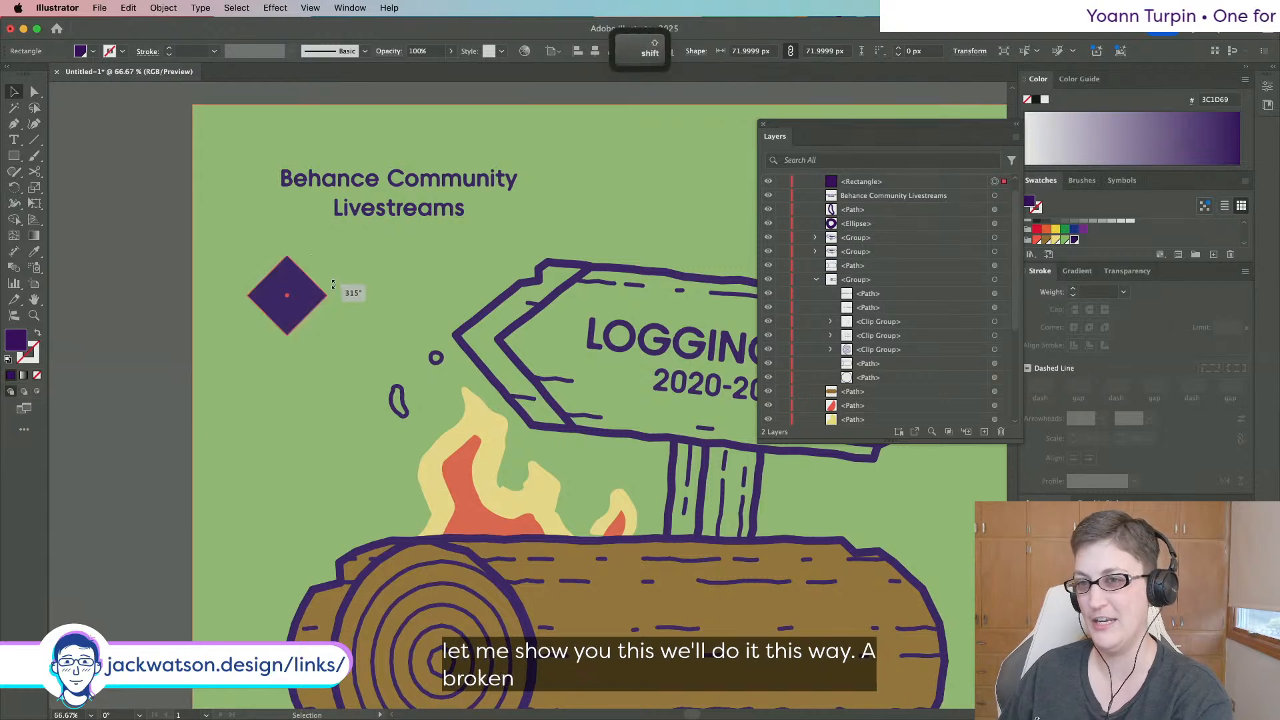
pyautogui.press('a')
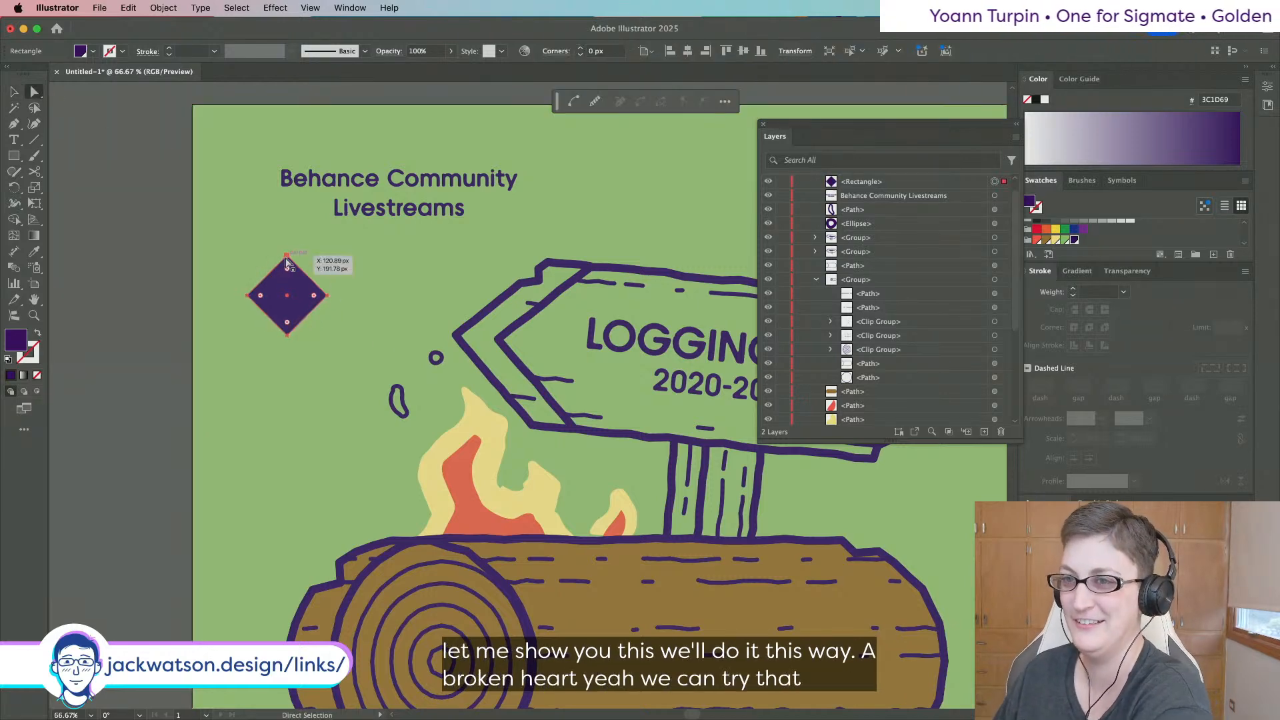
pyautogui.click(287, 258)
pyautogui.press('BackSpace')
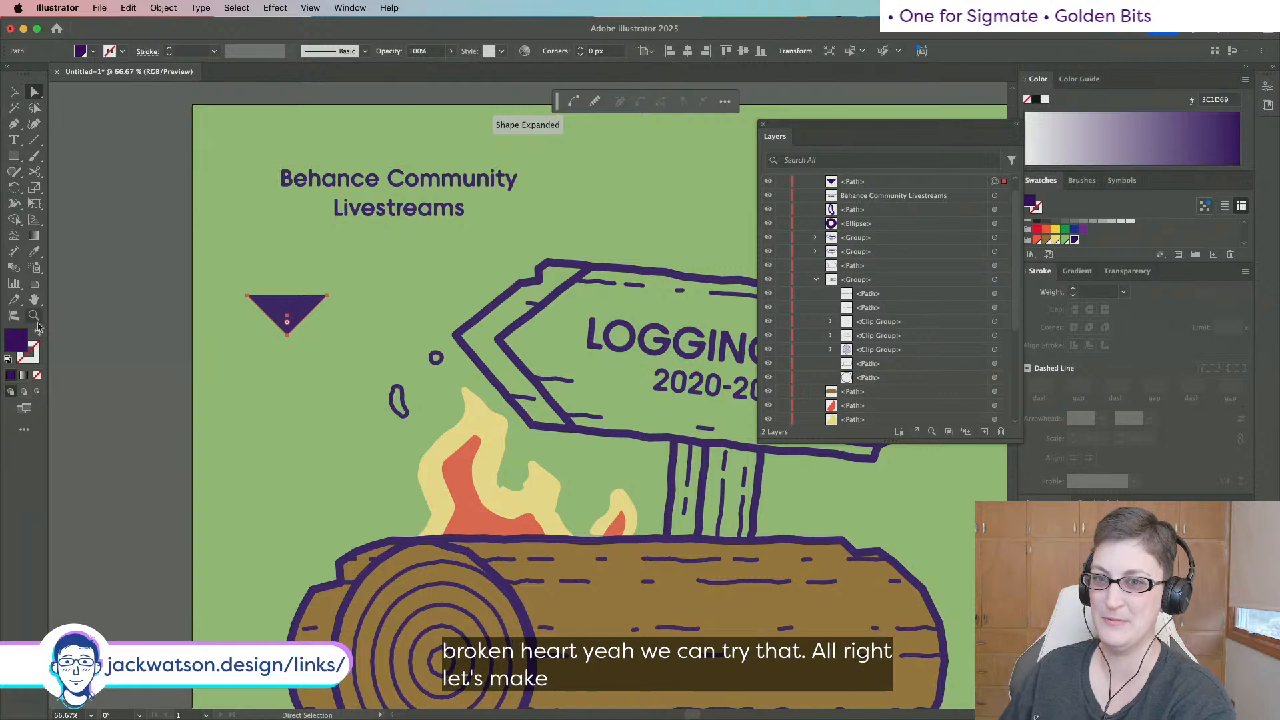
# Turn the V into a 100 pt purple stroke with round caps and a sharp bottom point.
pyautogui.hotkey('shift', 'x')
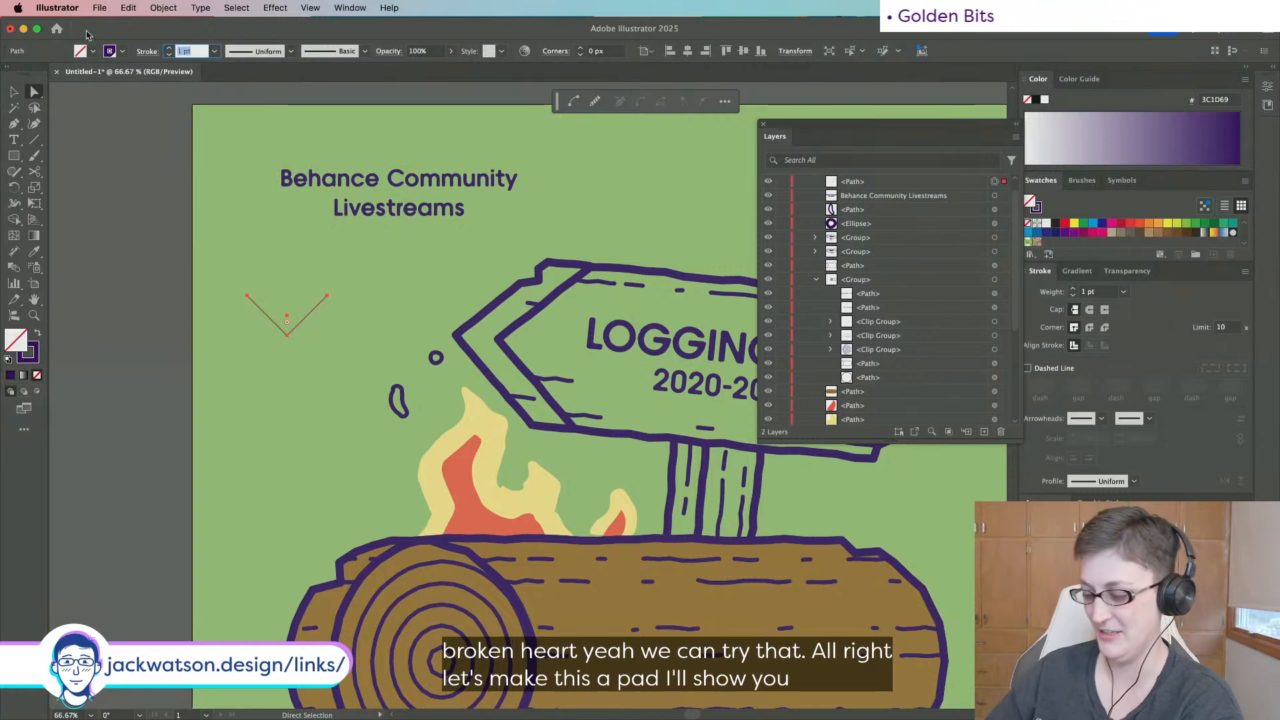
pyautogui.write('10')
pyautogui.press('Tab')
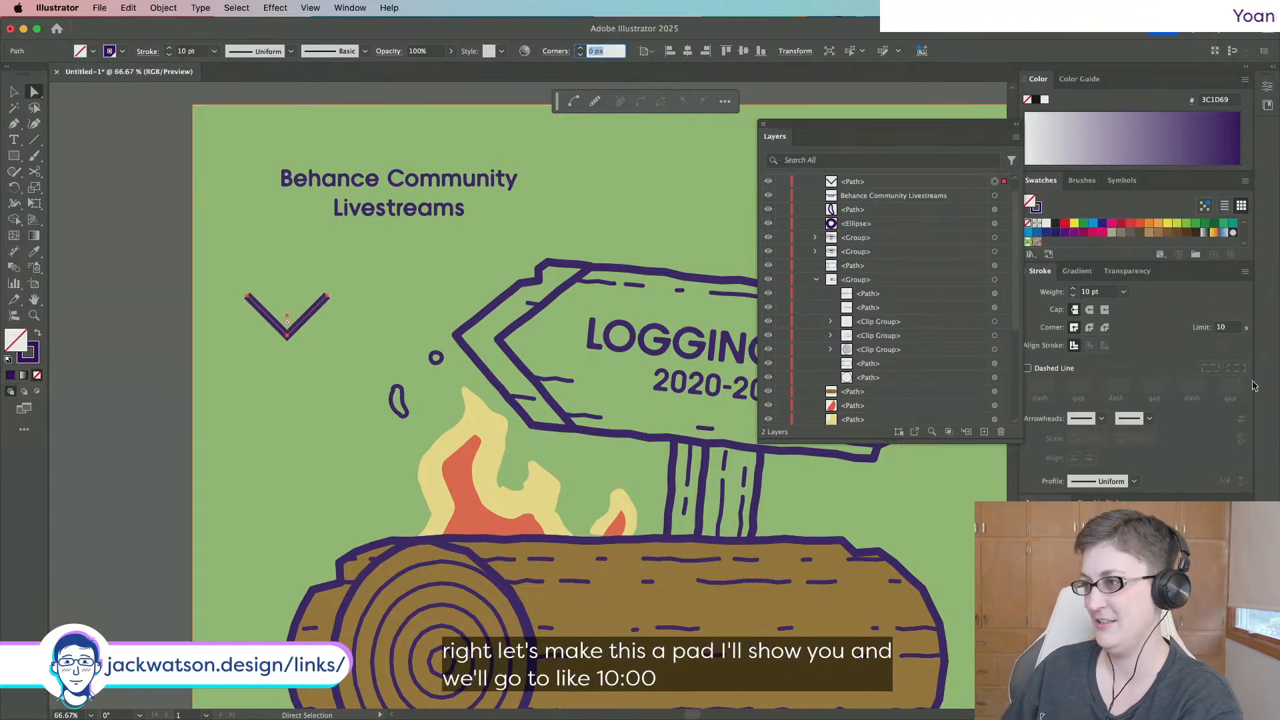
pyautogui.click(1090, 326)
pyautogui.click(1106, 294)
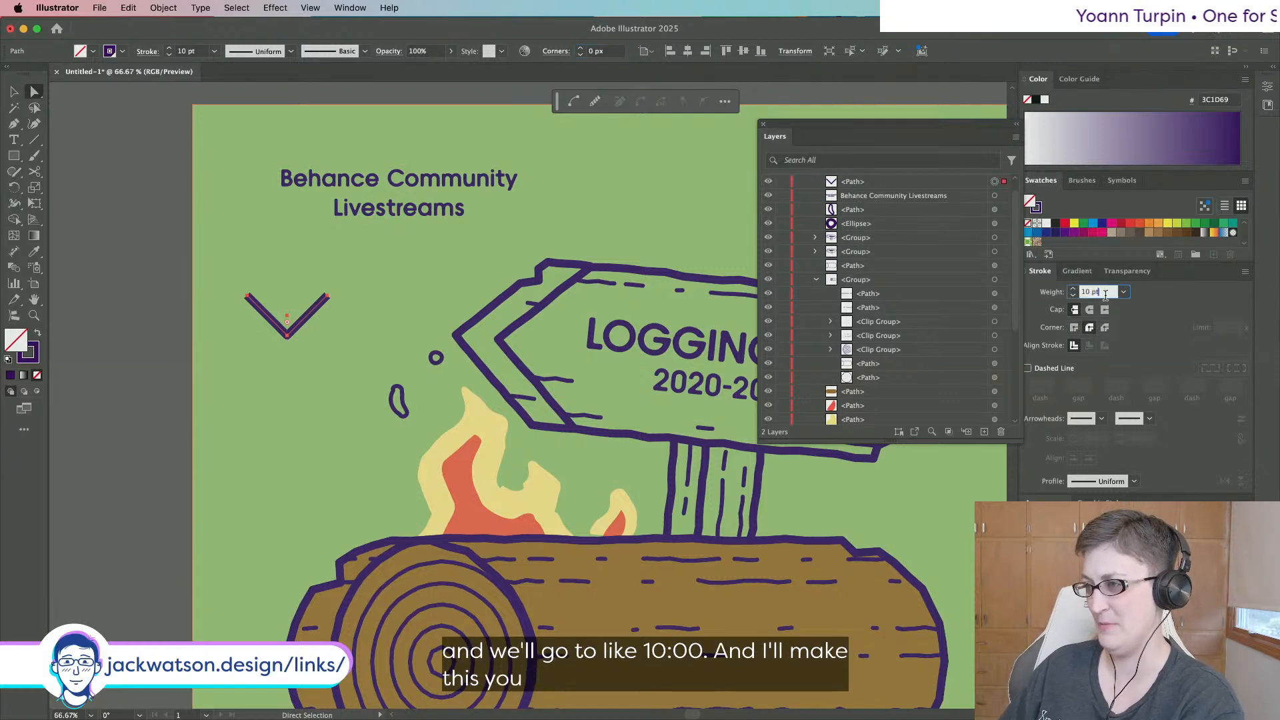
pyautogui.press('Up')
pyautogui.press('Up')
pyautogui.press('Up')
pyautogui.press('Up')
pyautogui.press('Up')
pyautogui.press('Up')
pyautogui.press('Up')
pyautogui.press('Up')
pyautogui.press('Up')
pyautogui.press('Up')
pyautogui.press('Up')
pyautogui.press('Up')
pyautogui.press('Up')
pyautogui.press('Up')
pyautogui.press('Up')
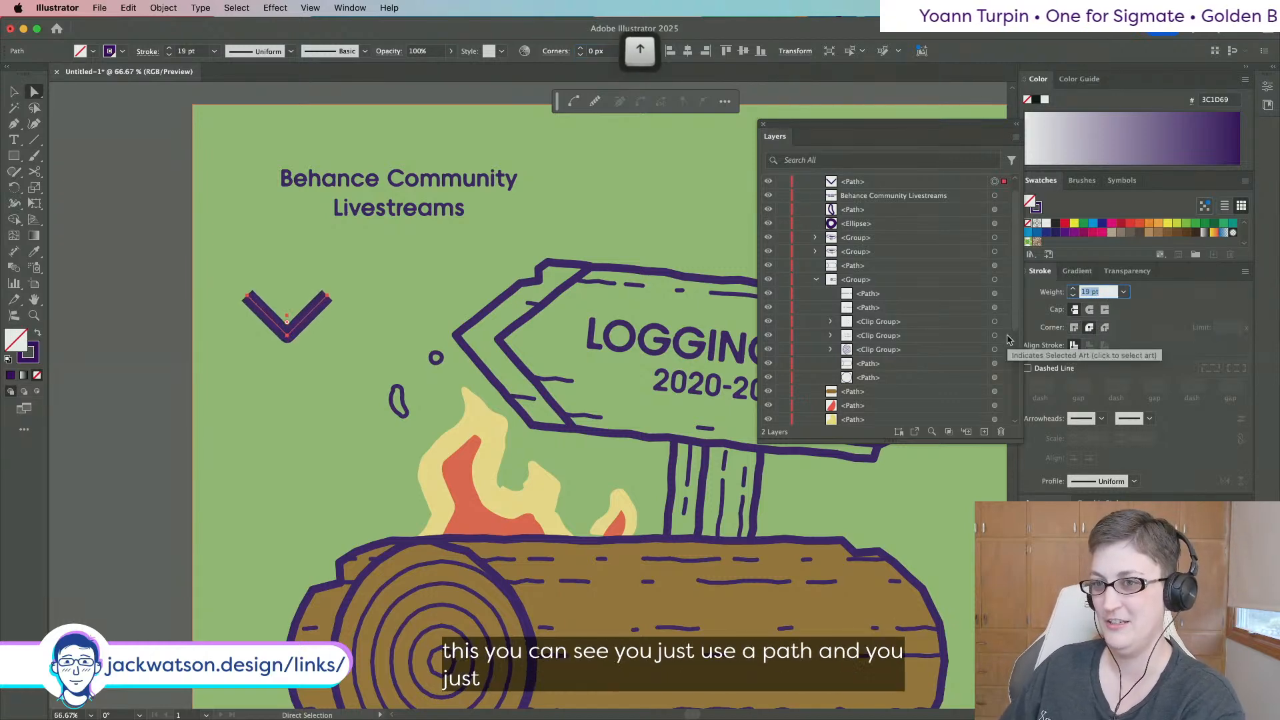
pyautogui.press('Up')
pyautogui.press('Up')
pyautogui.press('Up')
pyautogui.press('Up')
pyautogui.press('Up')
pyautogui.press('Up')
pyautogui.press('Up')
pyautogui.press('Up')
pyautogui.press('Up')
pyautogui.press('Up')
pyautogui.press('Up')
pyautogui.press('Up')
pyautogui.press('Up')
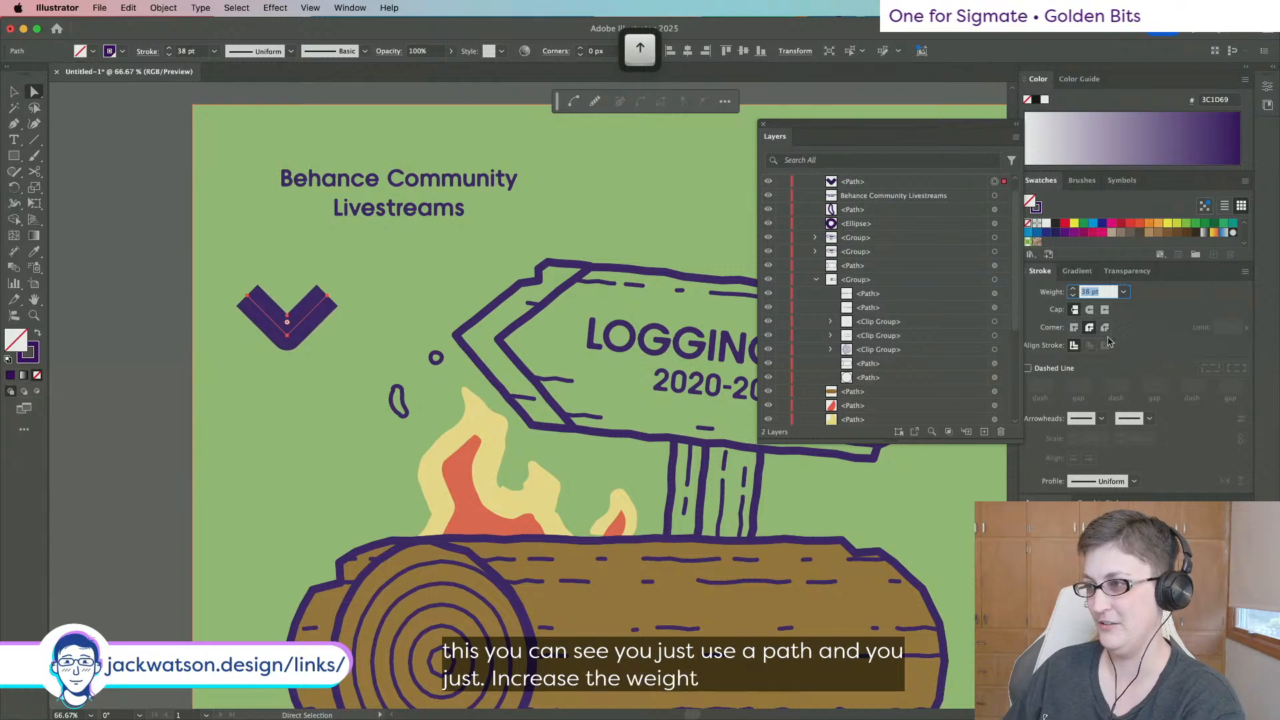
pyautogui.click(1089, 310)
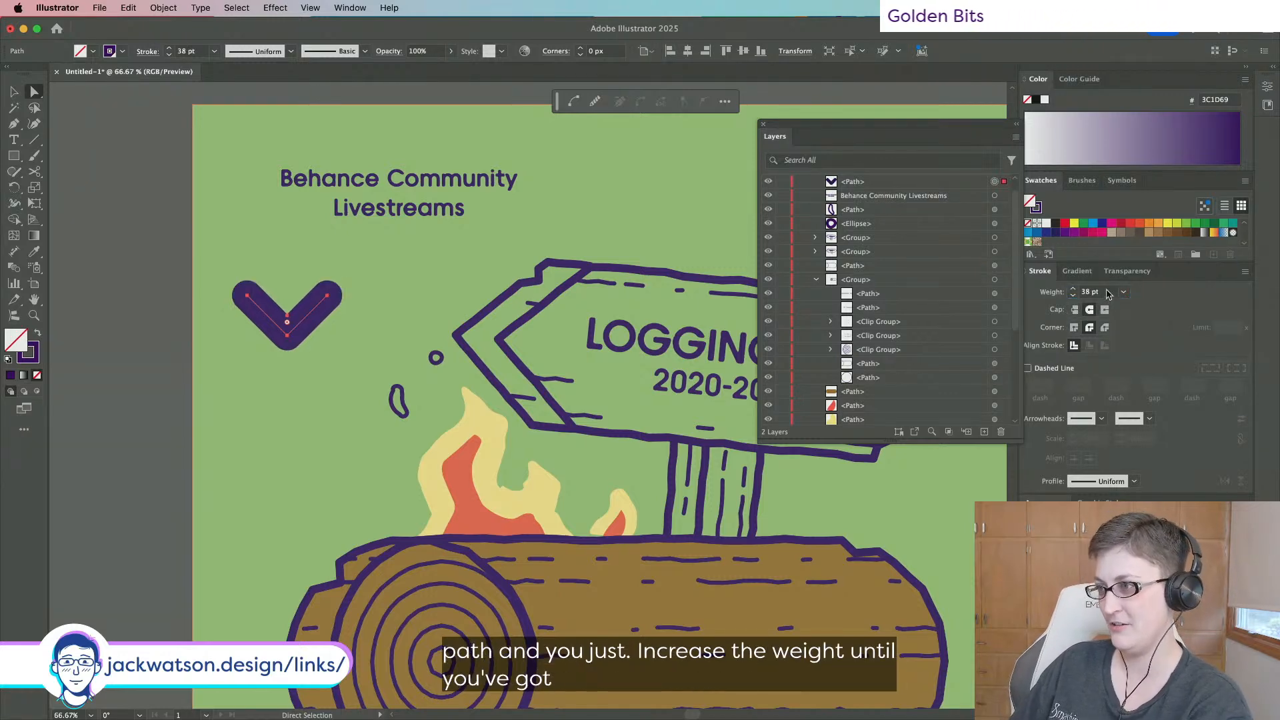
pyautogui.click(1107, 293)
pyautogui.write('100')
pyautogui.press('Tab')
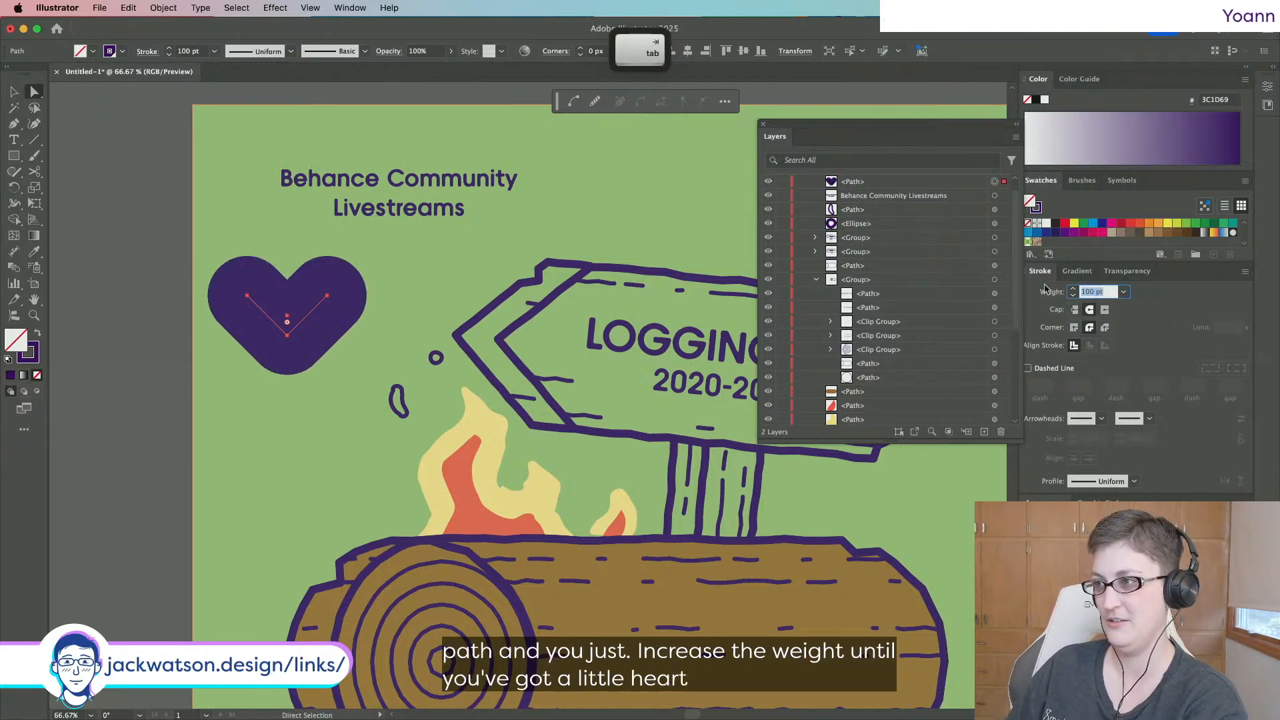
pyautogui.press('v')
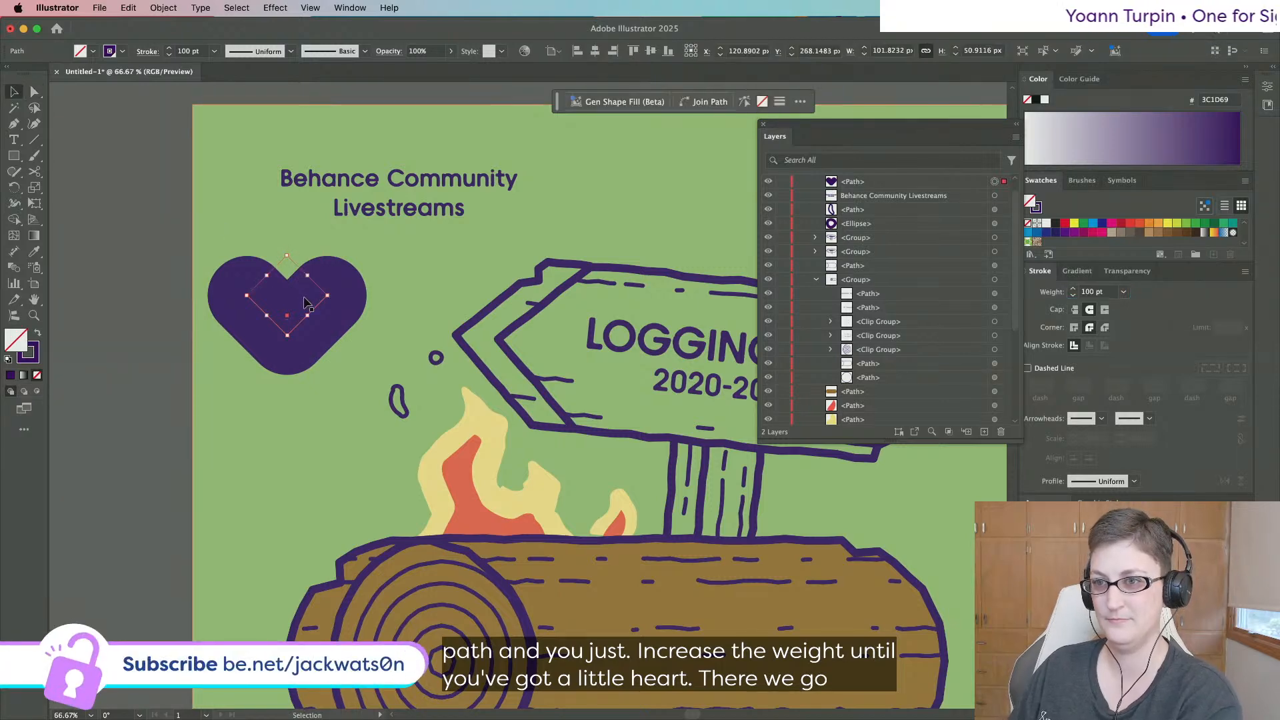
pyautogui.click(1075, 328)
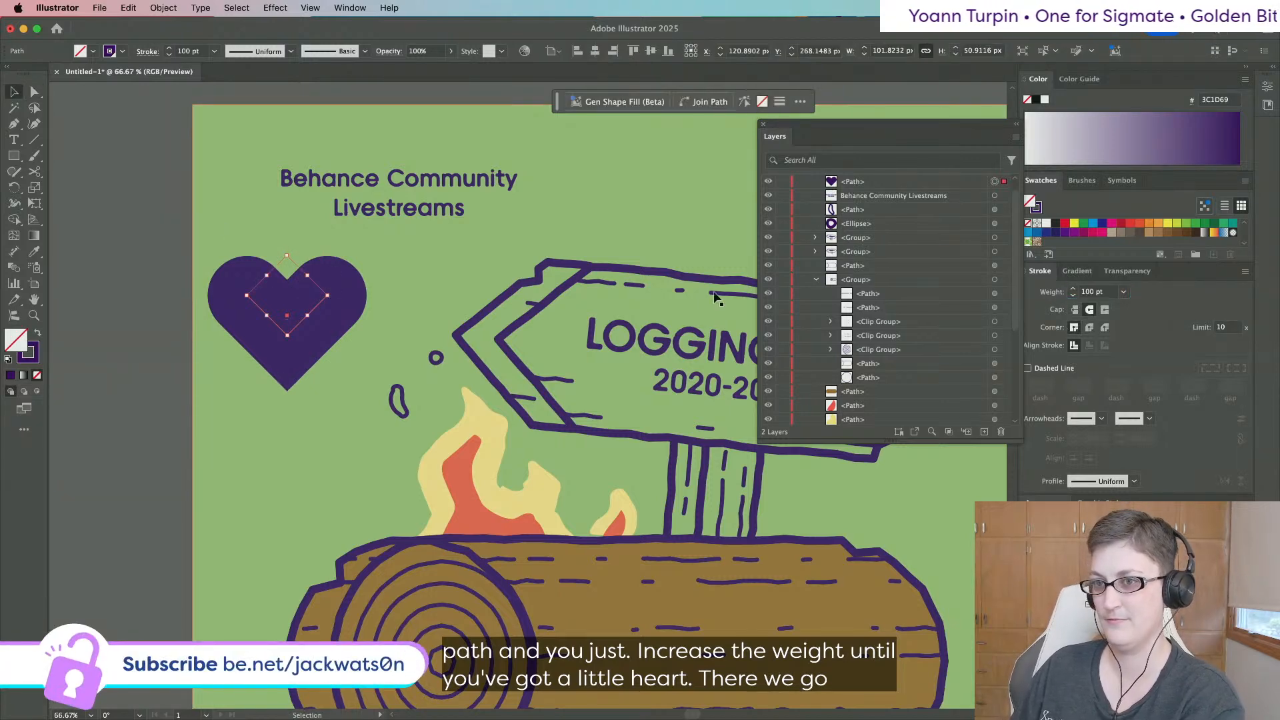
# Move the heart beside the flames and expand its stroke via Object > Expand.
pyautogui.hscroll(-3, 103, 317)
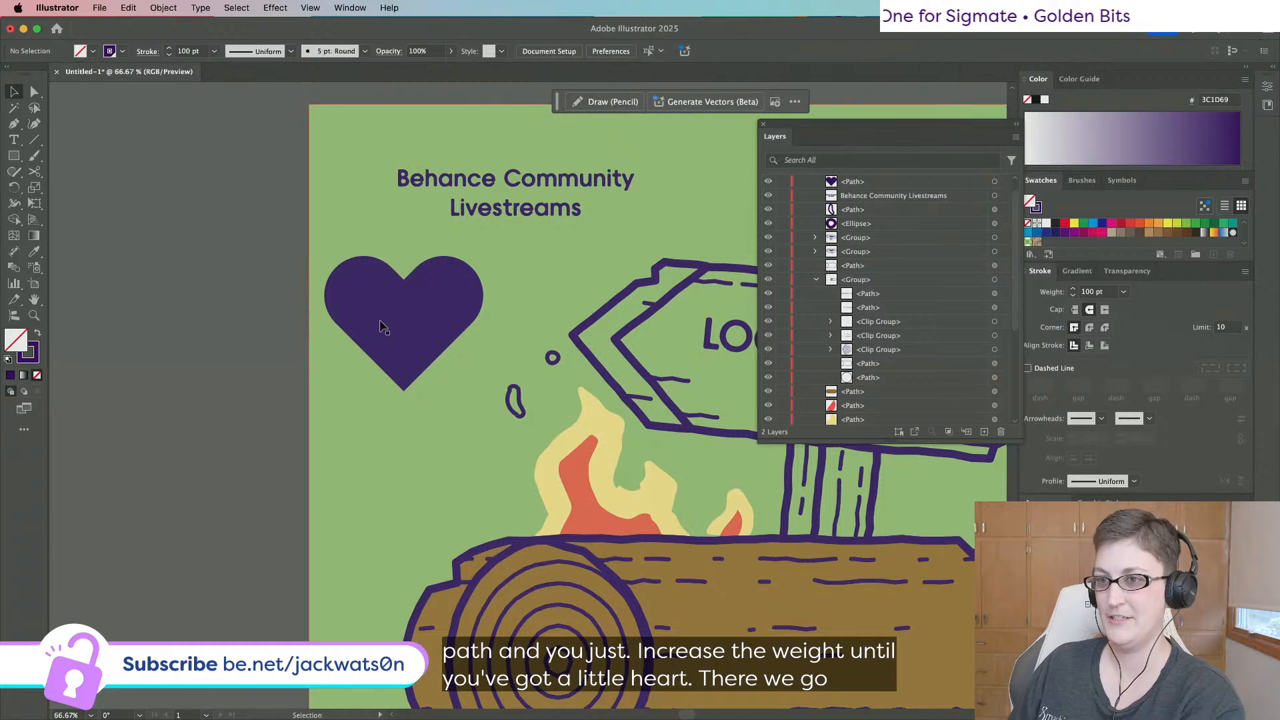
pyautogui.moveTo(380, 323); pyautogui.dragTo(411, 409)
pyautogui.click(163, 7)
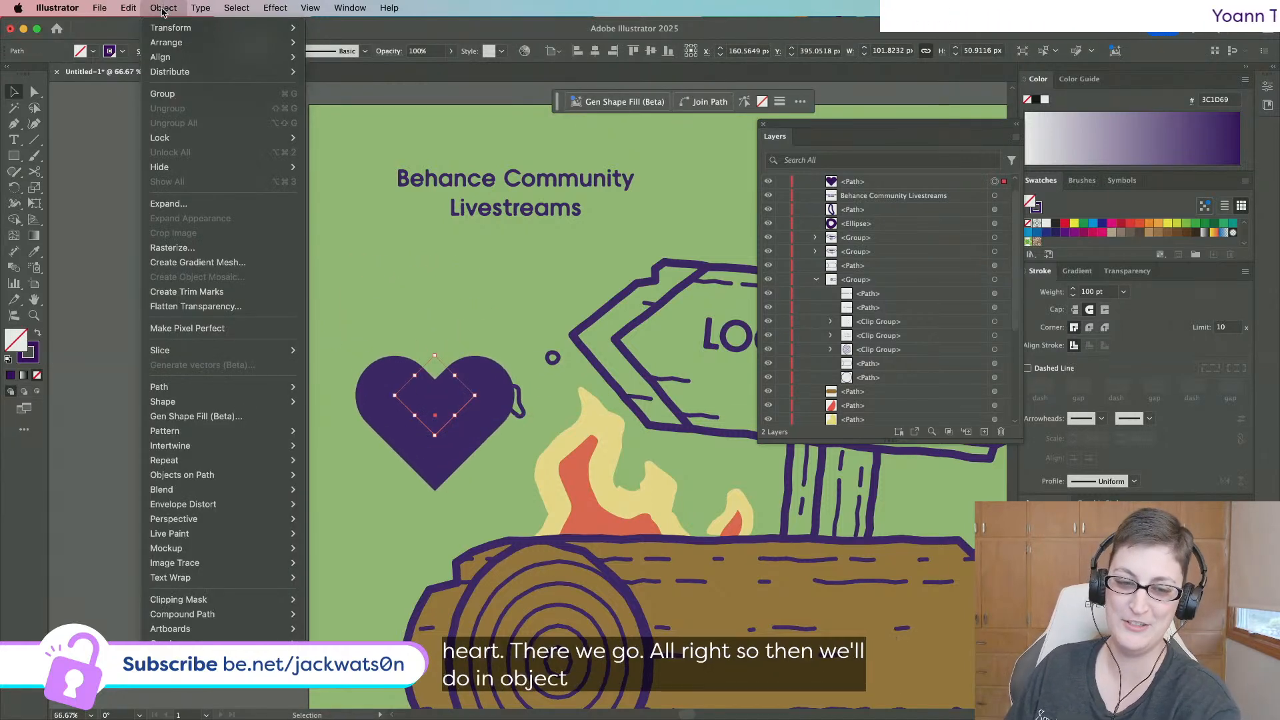
pyautogui.click(190, 211)
# Confirm the expand, then move the heart and the title off the artboard to the left.
pyautogui.click(640, 400)
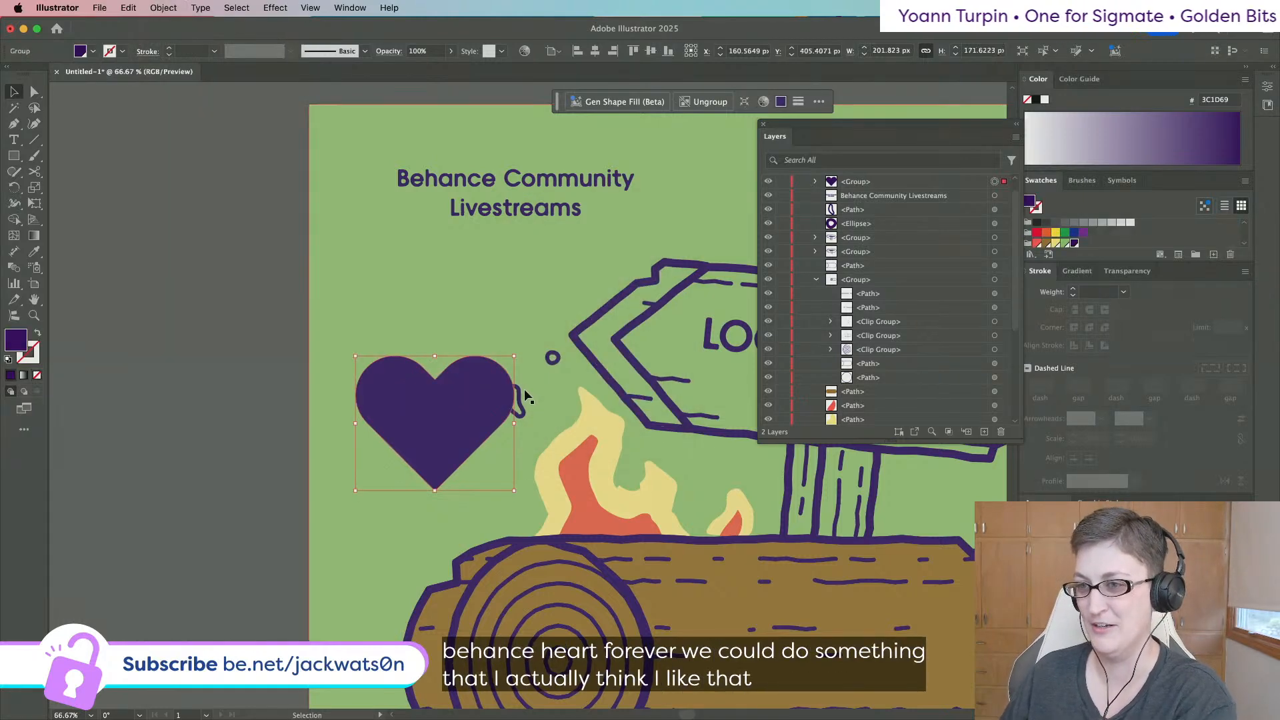
pyautogui.scroll(-5, 370, 376)
pyautogui.scroll(2, 370, 375)
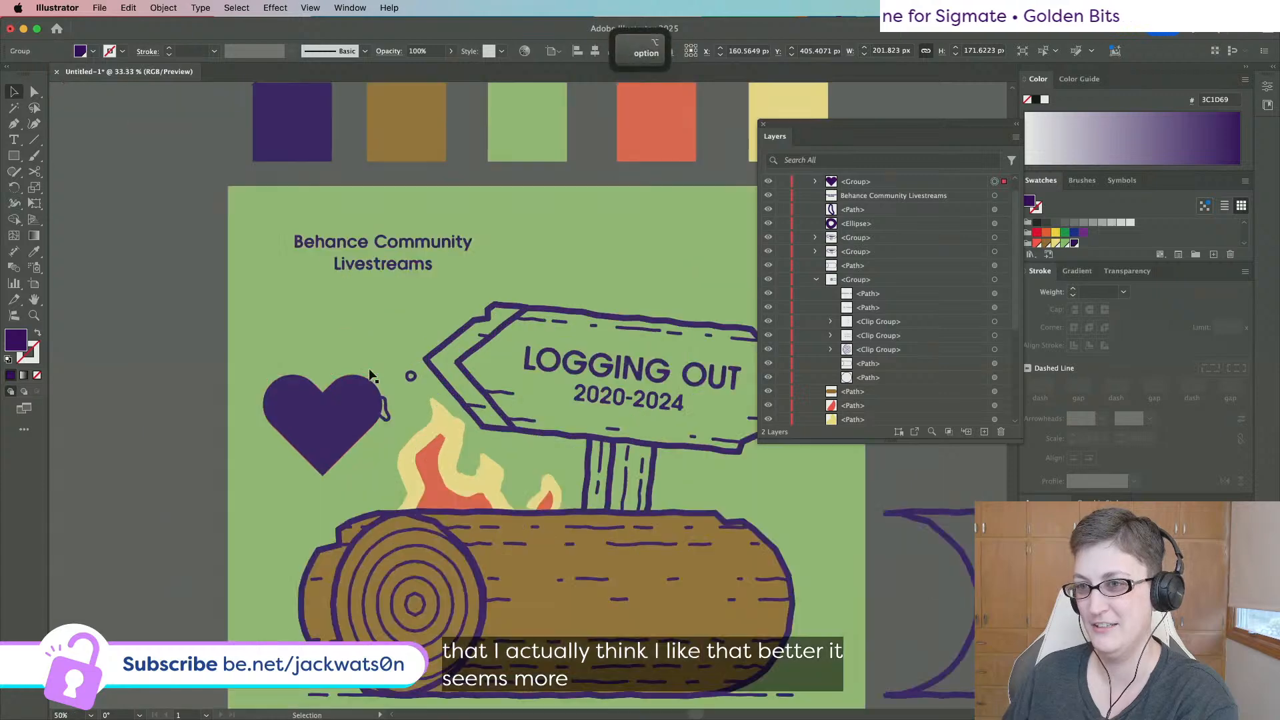
pyautogui.moveTo(370, 381); pyautogui.dragTo(170, 240)
pyautogui.hscroll(-5, 429, 260)
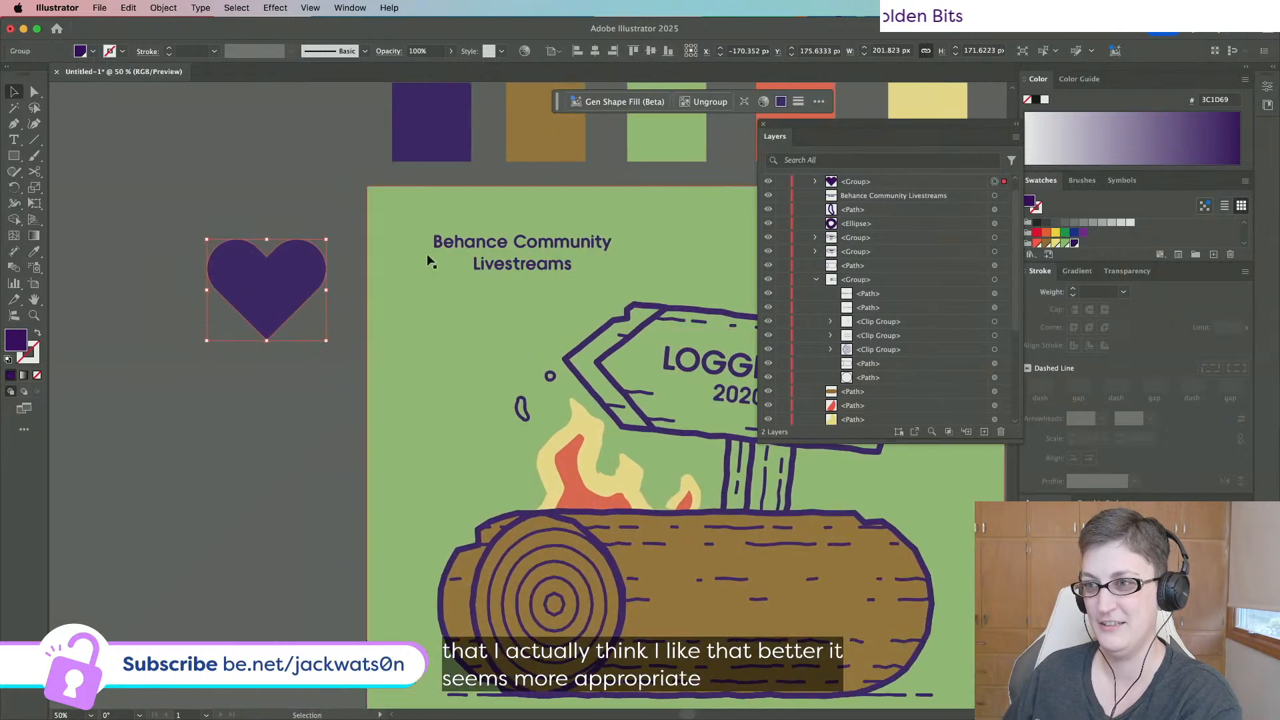
pyautogui.moveTo(542, 252); pyautogui.dragTo(398, 200)
# Shorten the title to 'Behance Live' by deleting 'Community' and 'streams'.
pyautogui.doubleClick(220, 178)
pyautogui.press('Left')
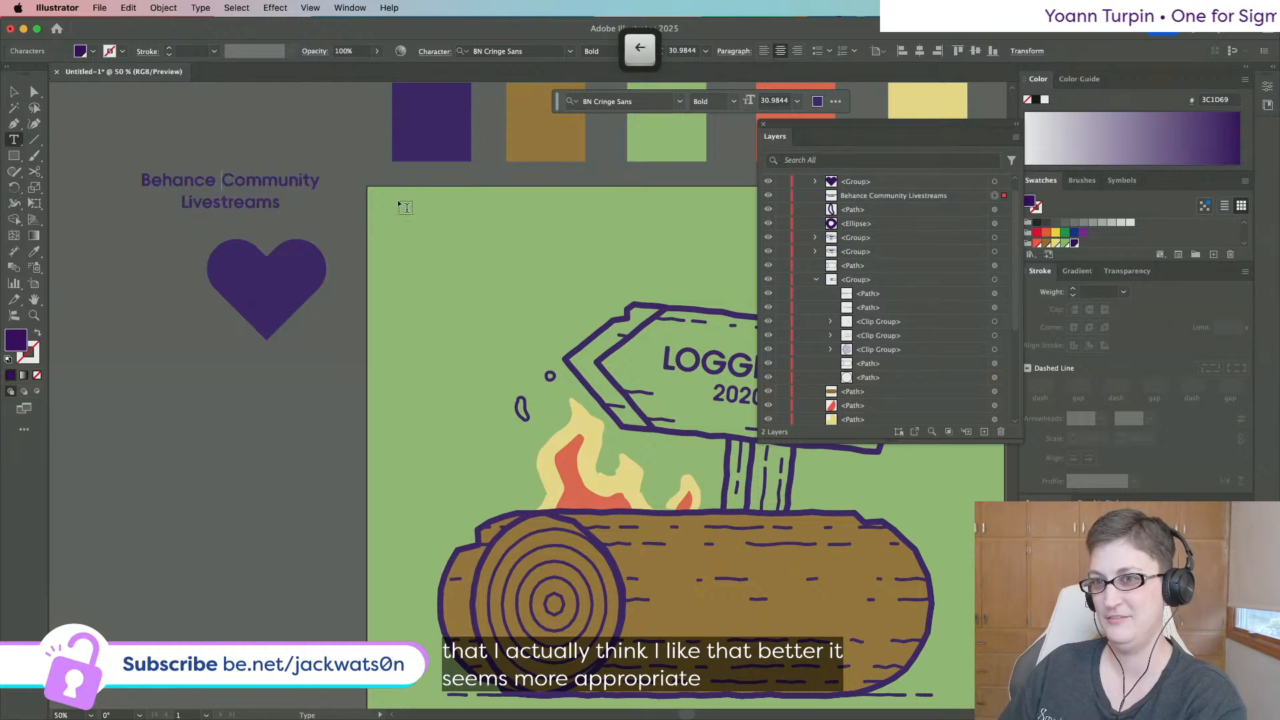
pyautogui.hotkey('shift', 'Right')
pyautogui.hotkey('shift', 'Right')
pyautogui.hotkey('shift', 'Right')
pyautogui.hotkey('shift', 'Right')
pyautogui.hotkey('shift', 'Right')
pyautogui.hotkey('shift', 'Right')
pyautogui.hotkey('shift', 'Right')
pyautogui.hotkey('shift', 'Right')
pyautogui.hotkey('shift', 'Right')
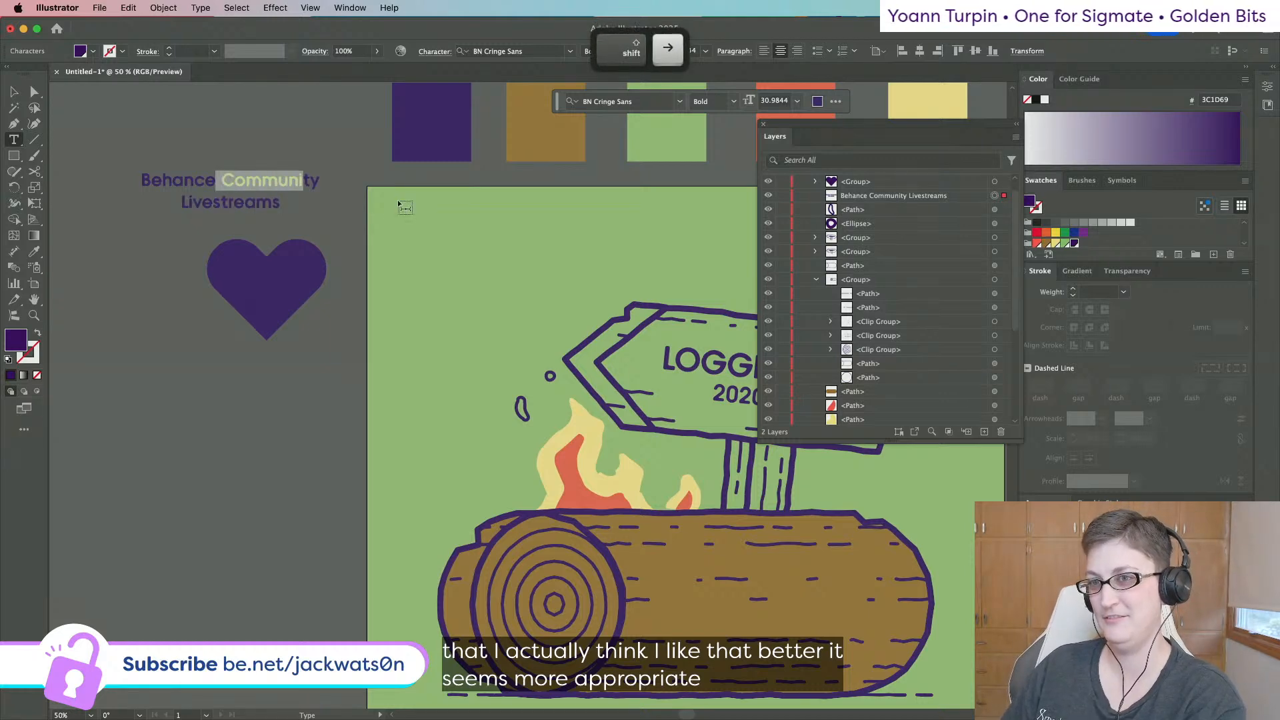
pyautogui.press('BackSpace')
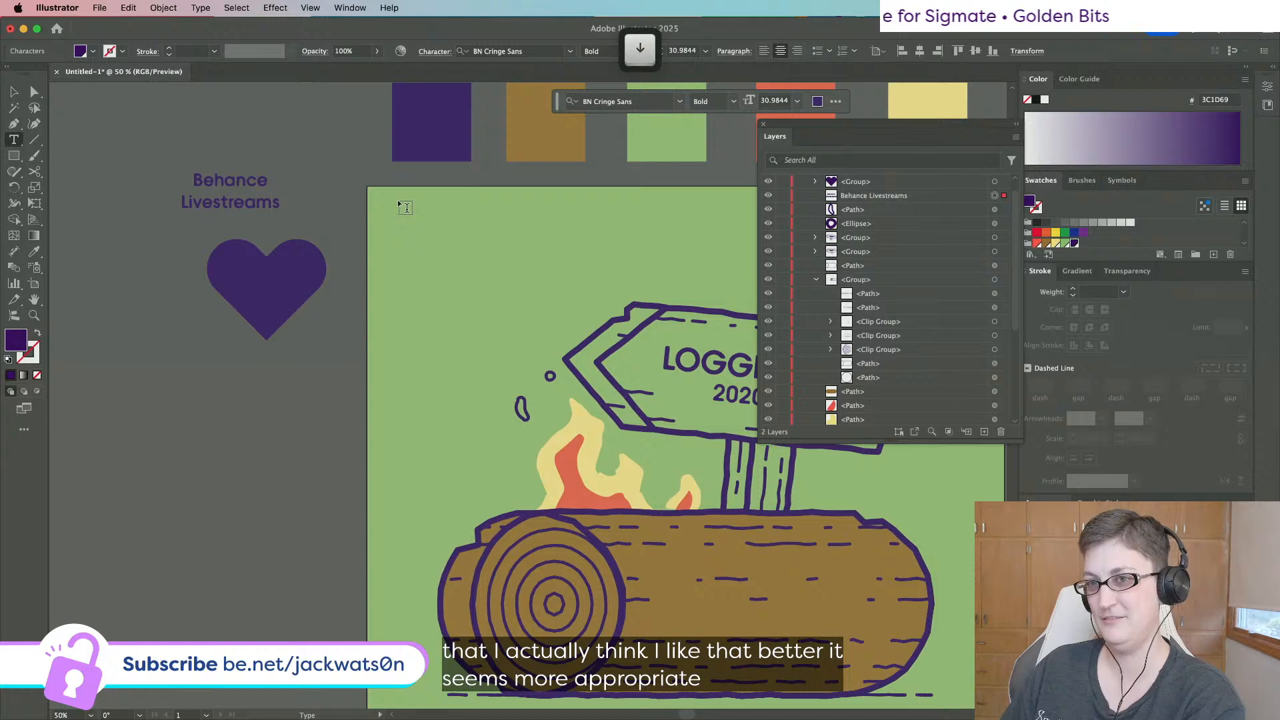
pyautogui.press('BackSpace')
pyautogui.press('BackSpace')
pyautogui.press('BackSpace')
pyautogui.press('BackSpace')
pyautogui.press('BackSpace')
pyautogui.press('BackSpace')
pyautogui.press('BackSpace')
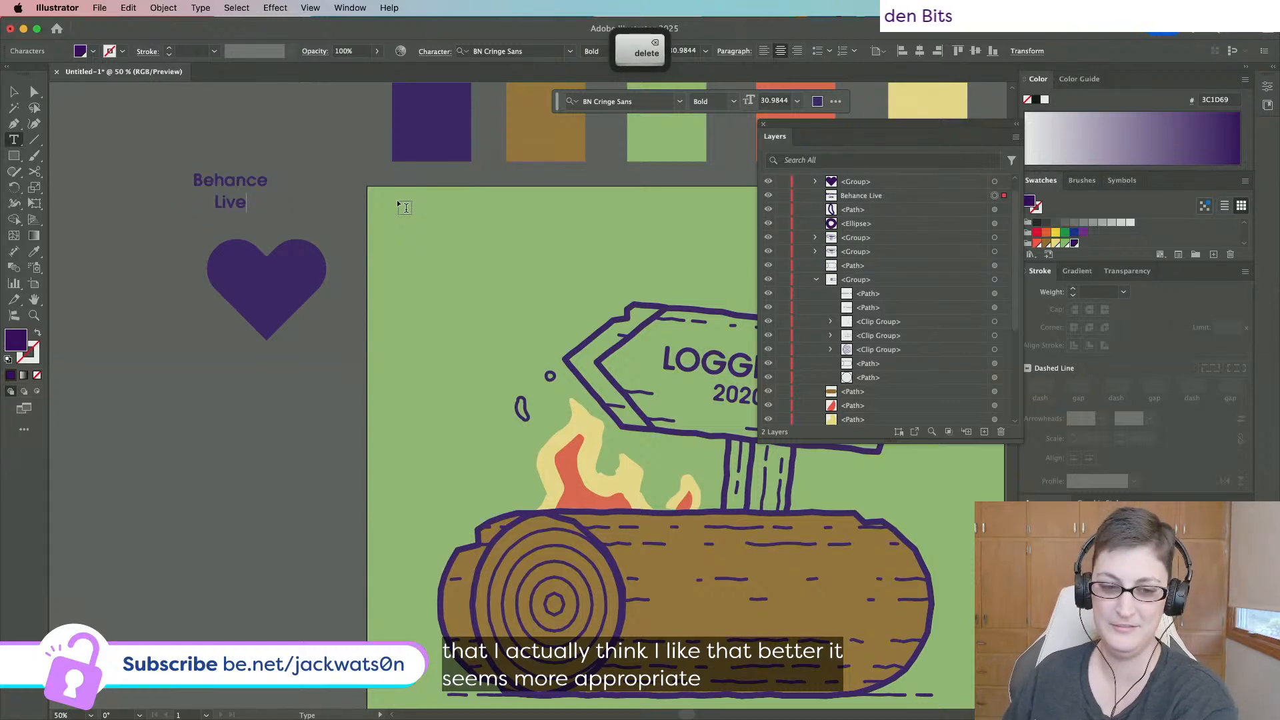
pyautogui.hscroll(2, 404, 207)
pyautogui.click(13, 91)
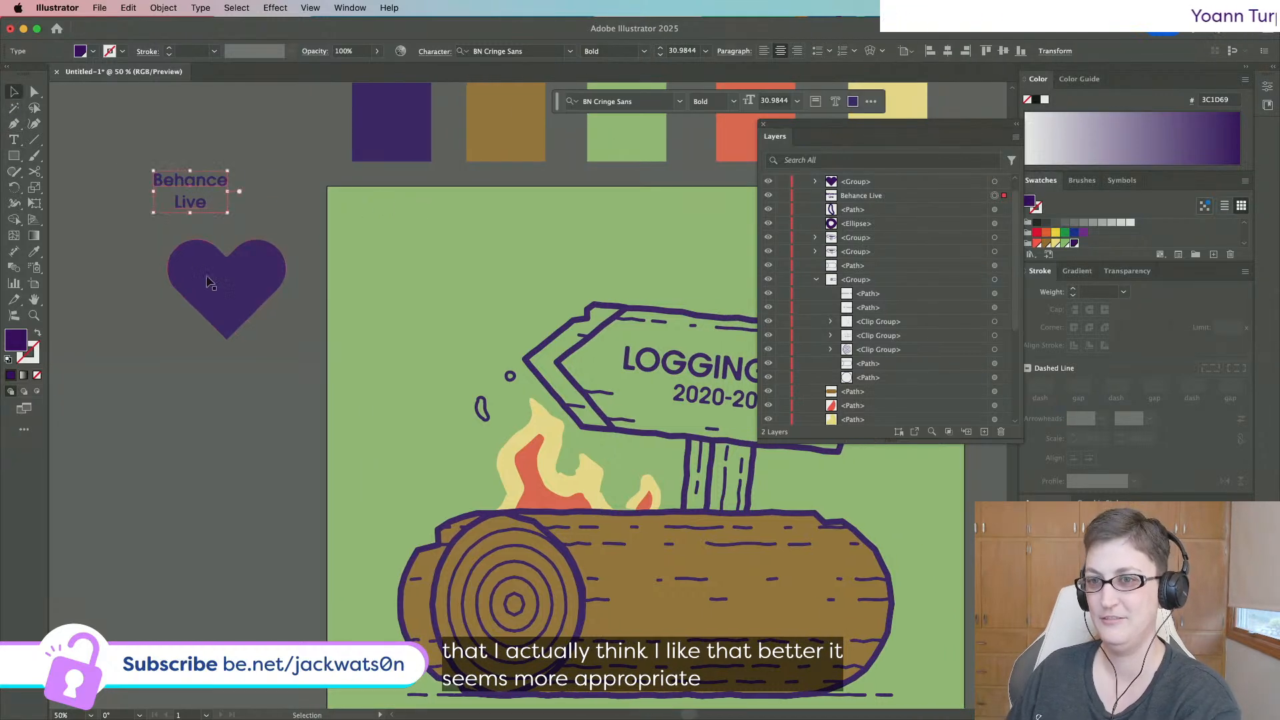
pyautogui.click(227, 286)
pyautogui.click(34, 252)
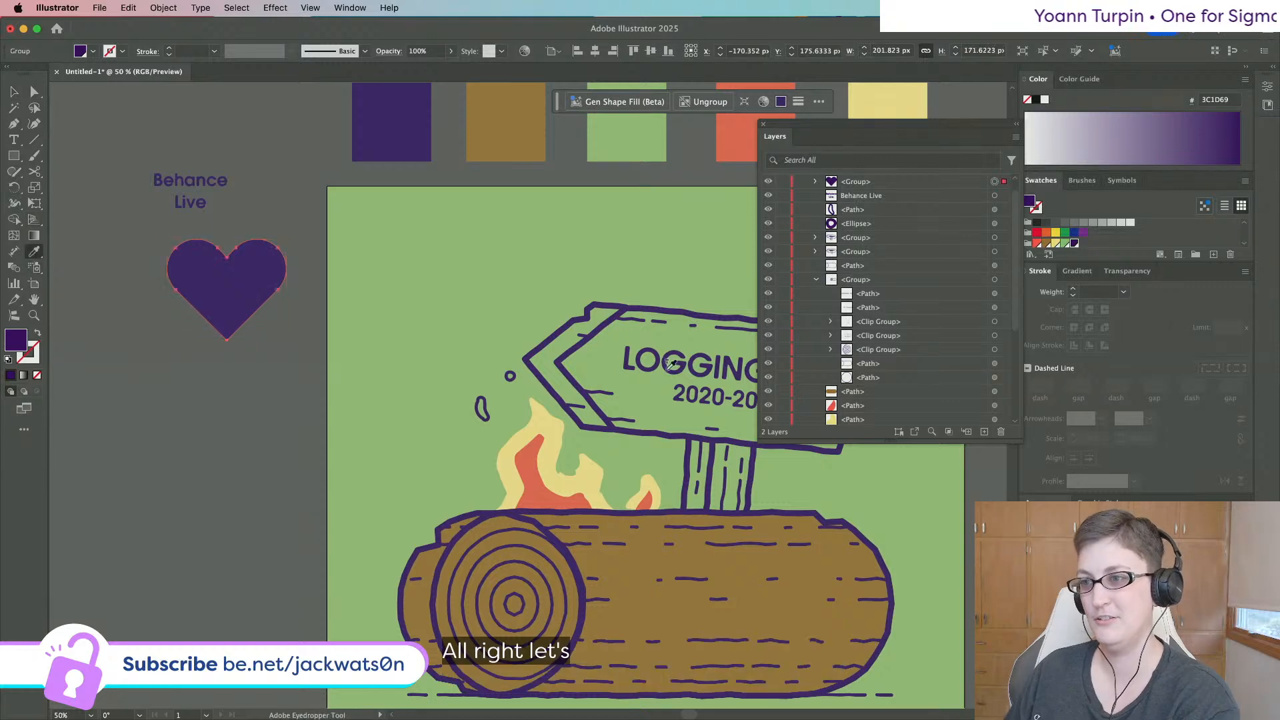
# Give the heart the sign's purple outline with no fill and roughen it (7 px, Detail 3, Corner).
pyautogui.click(562, 358)
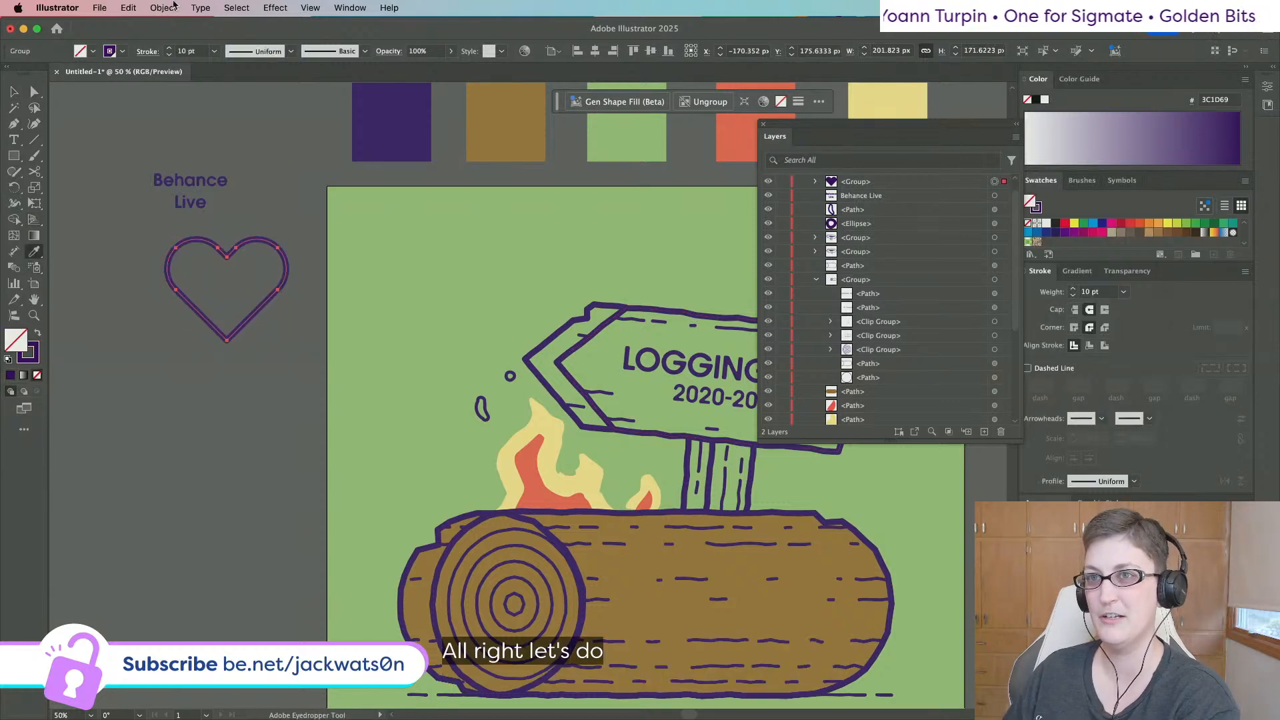
pyautogui.click(275, 7)
pyautogui.click(272, 29)
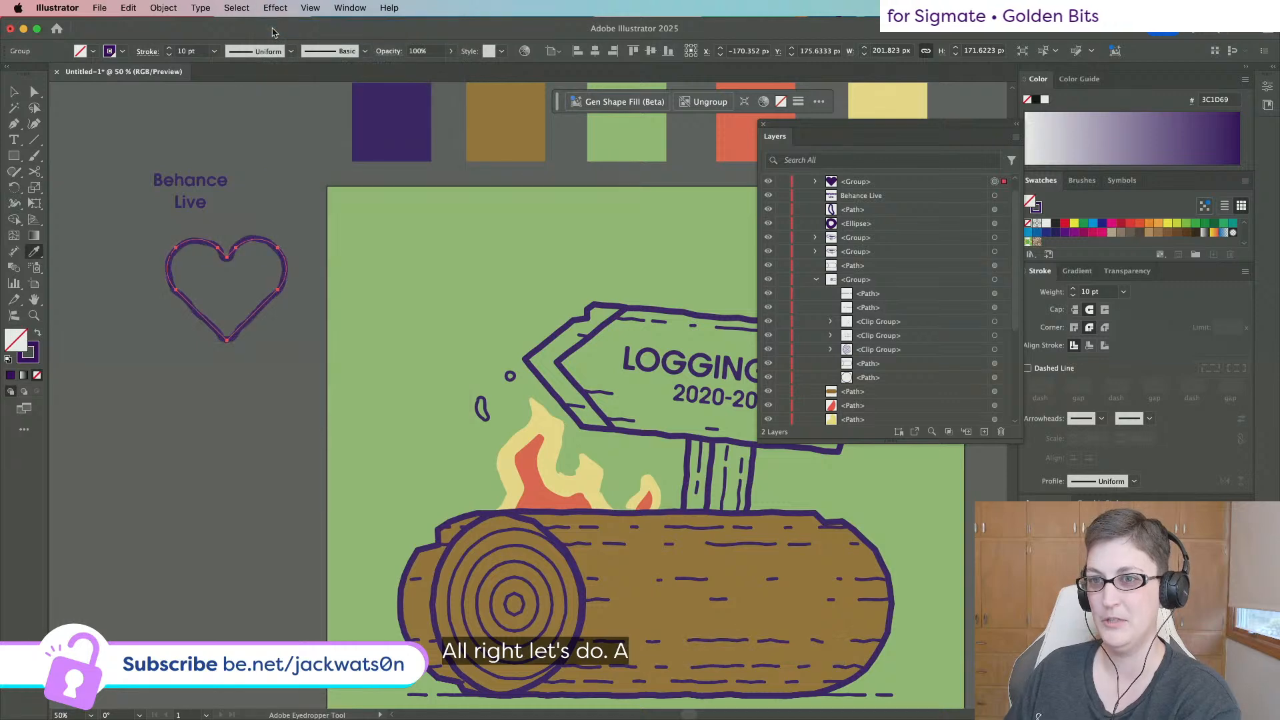
pyautogui.click(14, 91)
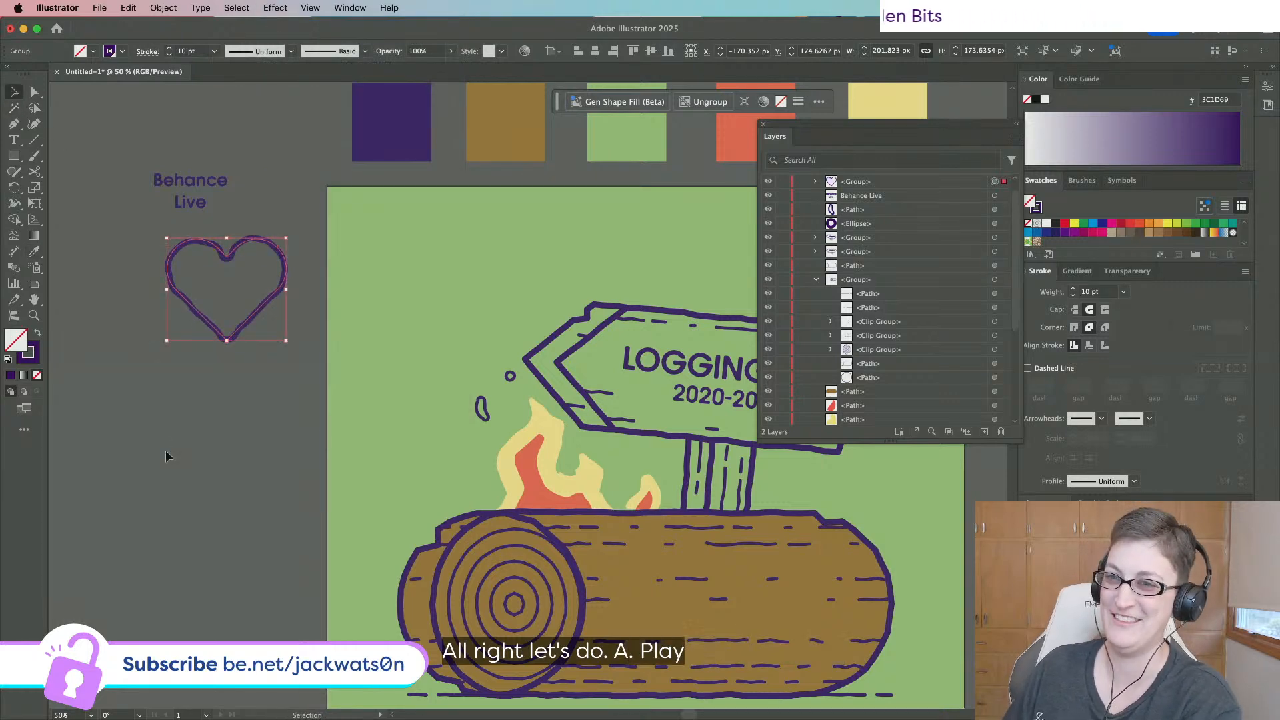
pyautogui.click(236, 370)
pyautogui.click(260, 310)
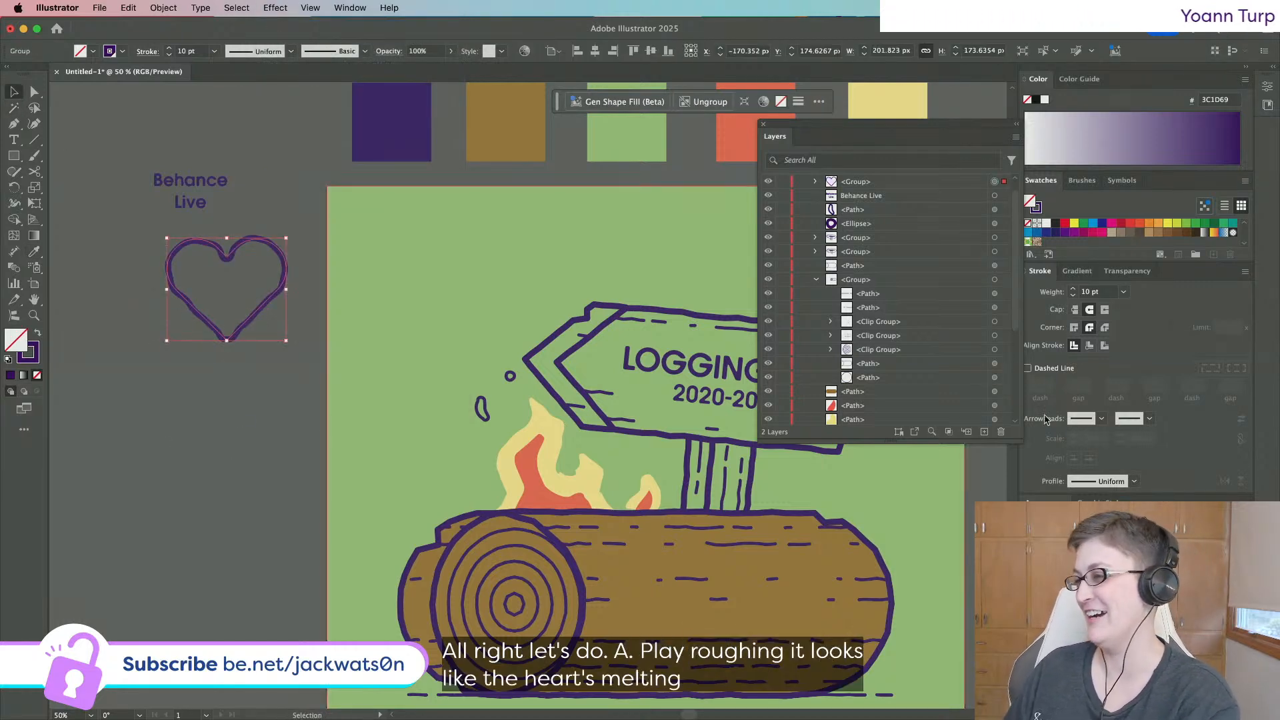
pyautogui.click(1062, 553)
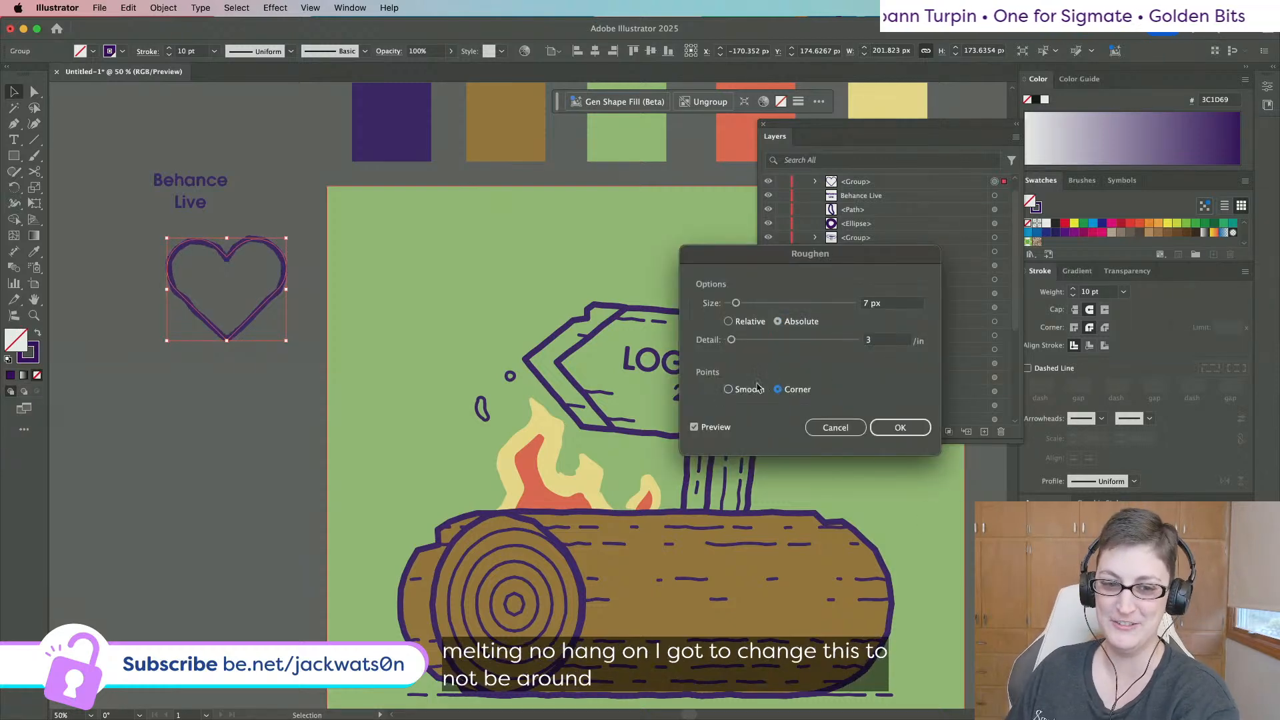
pyautogui.click(900, 428)
pyautogui.click(173, 352)
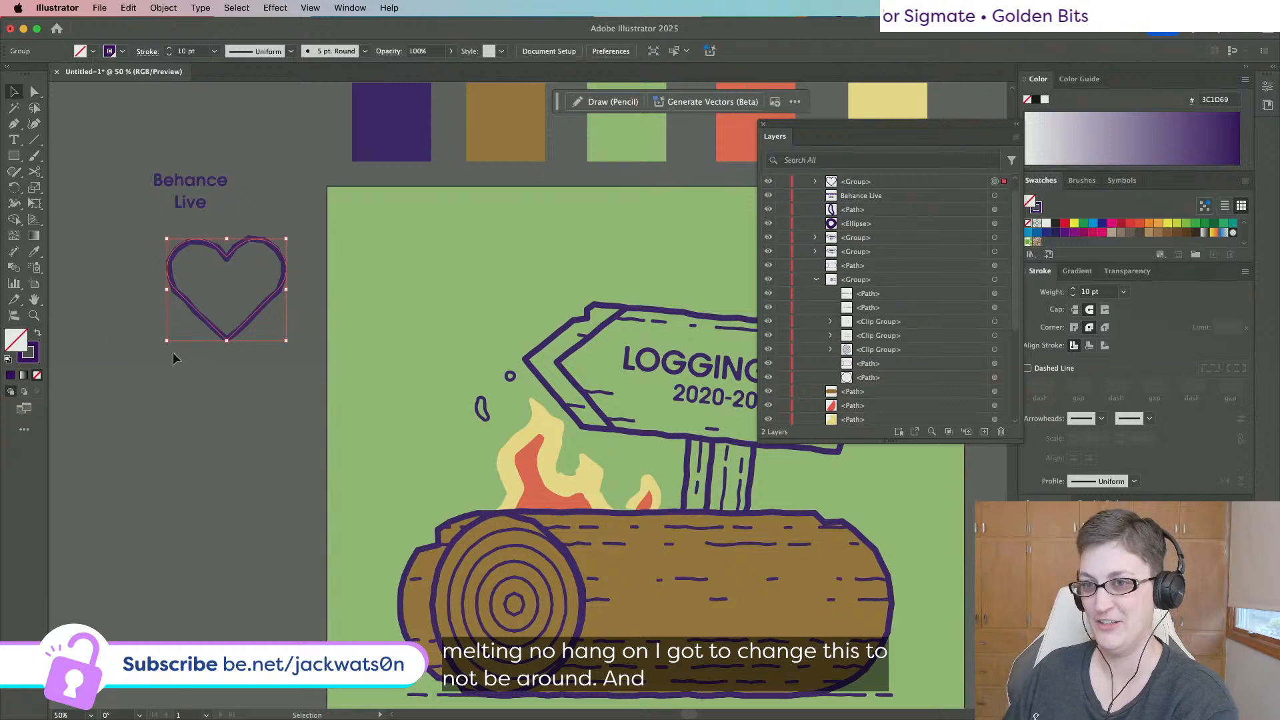
pyautogui.keyDown('alt'); pyautogui.scroll(1, 220, 298); pyautogui.keyUp('alt')
pyautogui.keyDown('alt'); pyautogui.scroll(-1, 220, 291); pyautogui.keyUp('alt')
pyautogui.keyDown('alt'); pyautogui.scroll(2, 220, 294); pyautogui.keyUp('alt')
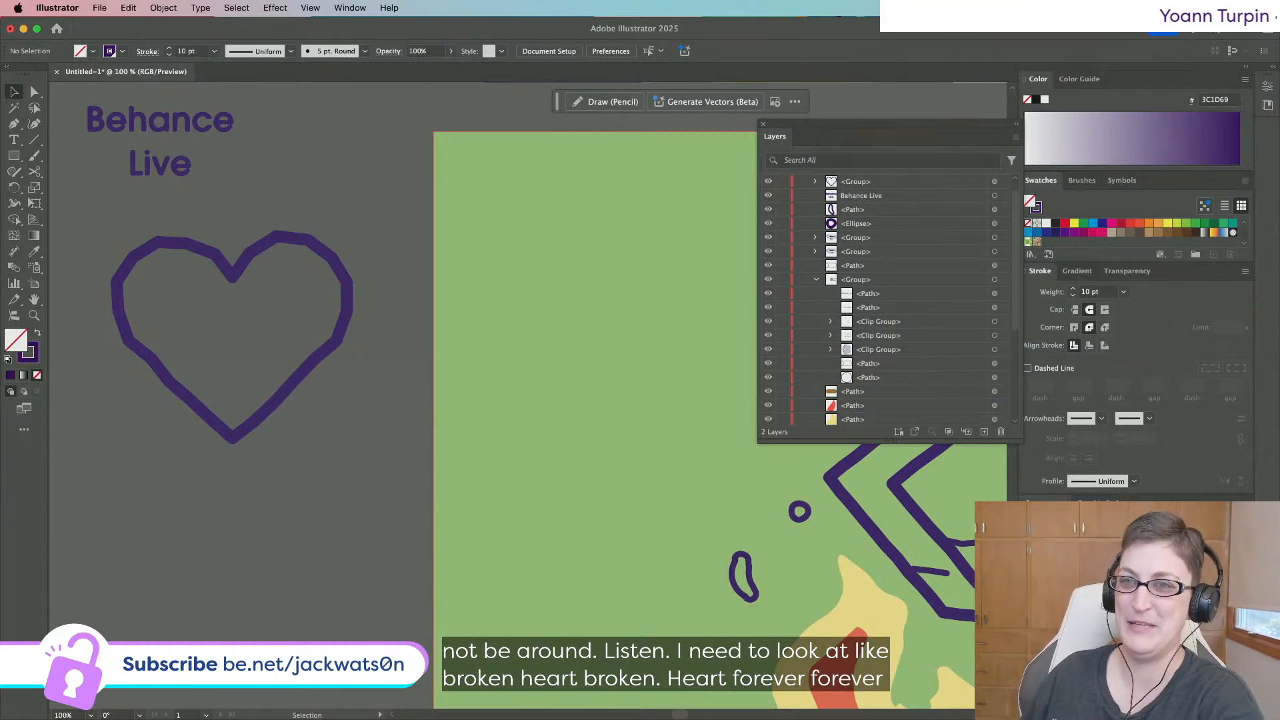
# Add '4eva' to the 'Behance Live' text and move it down into the heart.
pyautogui.doubleClick(151, 167)
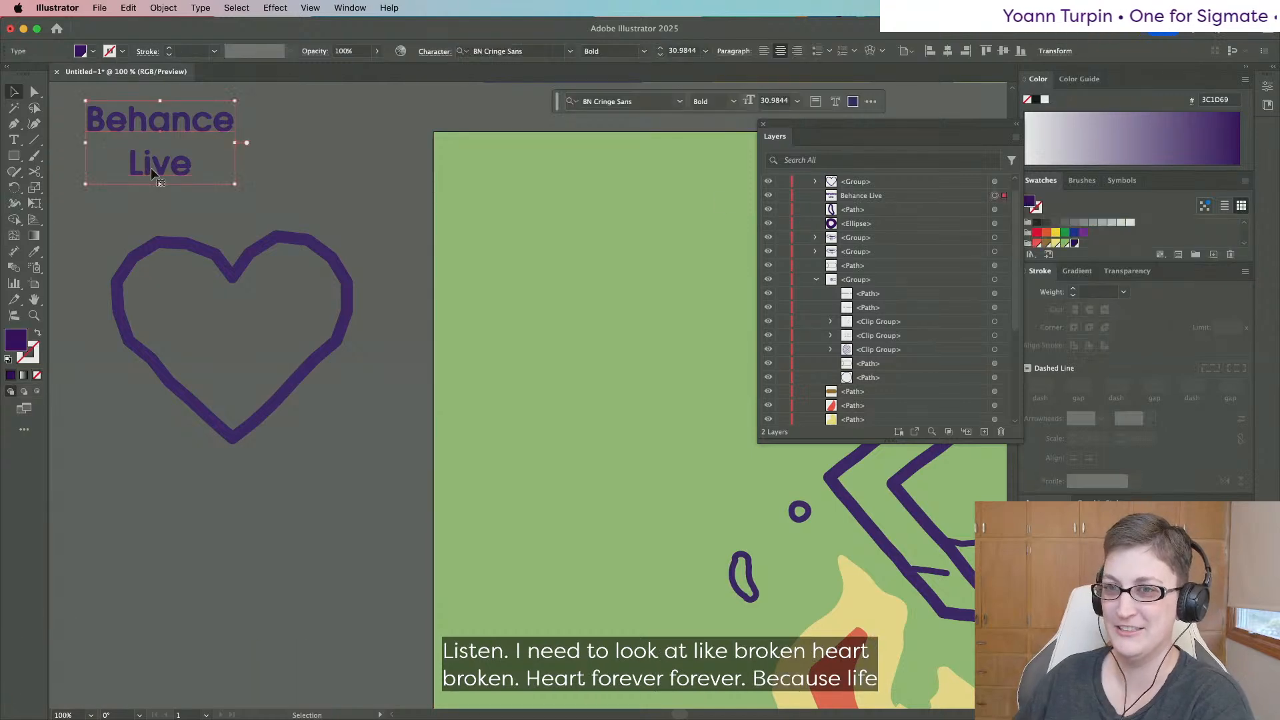
pyautogui.write('4eva')
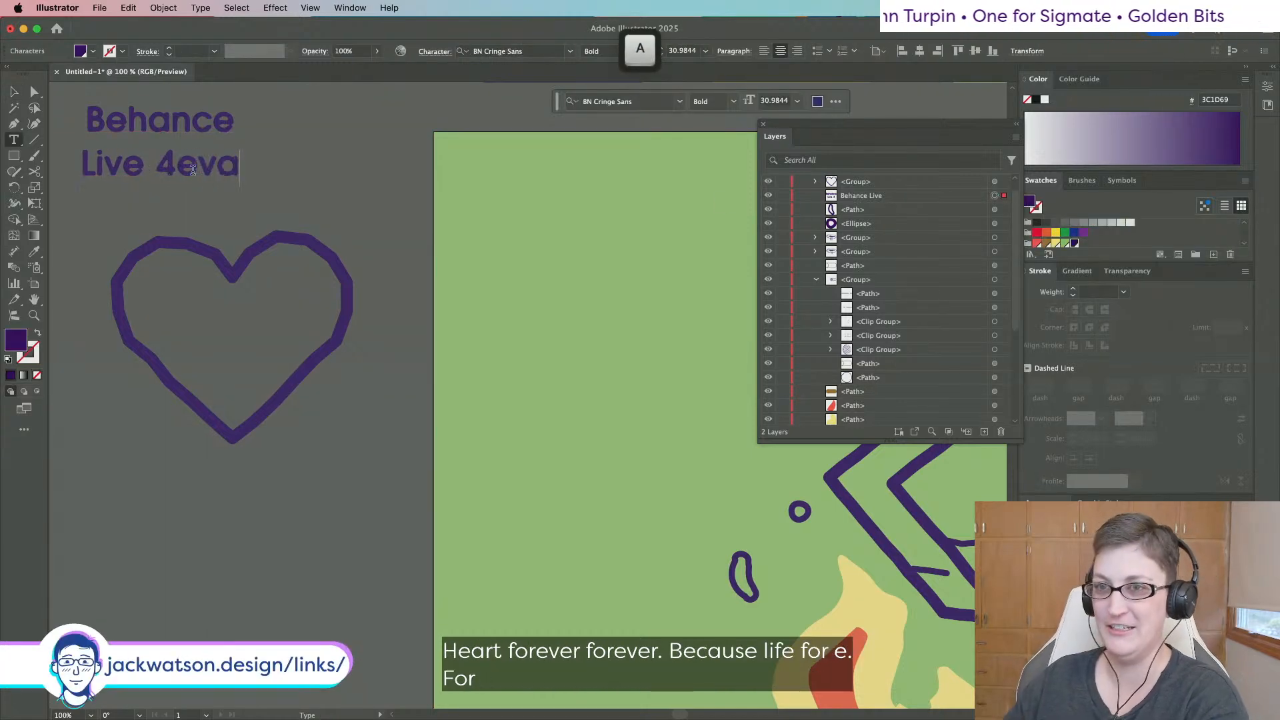
pyautogui.press('Escape')
pyautogui.moveTo(203, 129); pyautogui.dragTo(218, 302)
pyautogui.scroll(-1, 362, 420)
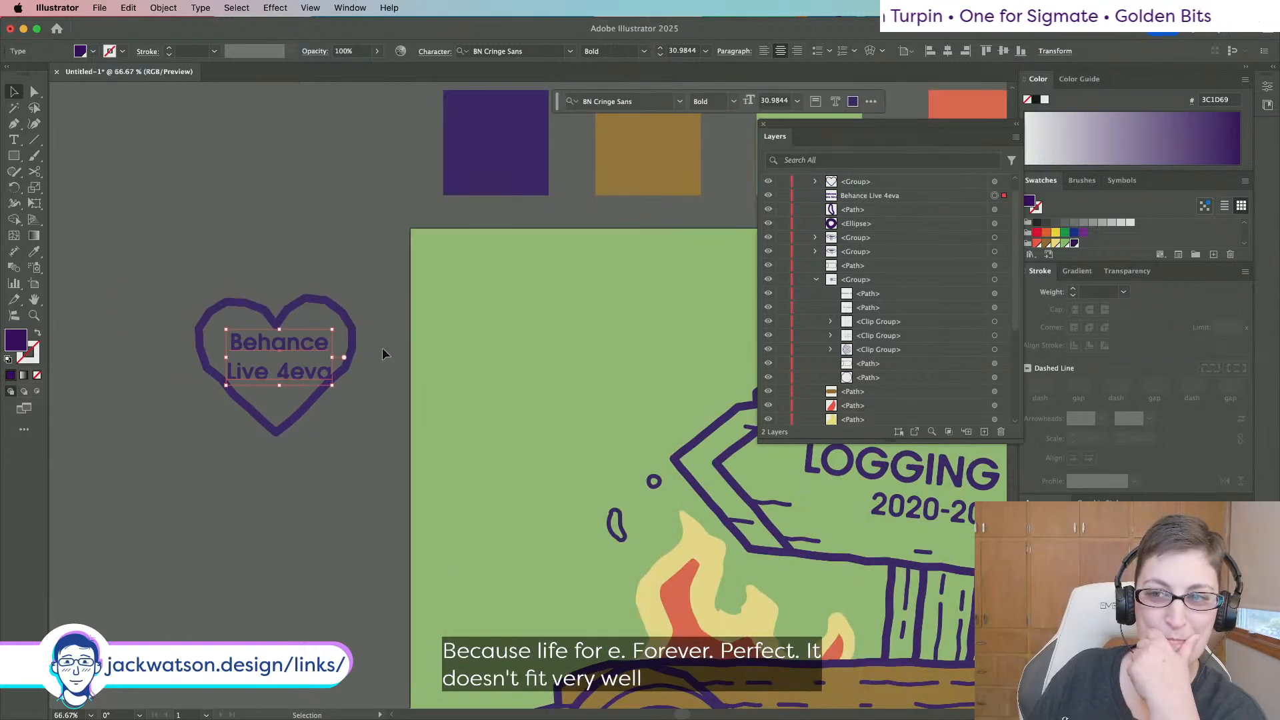
pyautogui.scroll(-1, 372, 397)
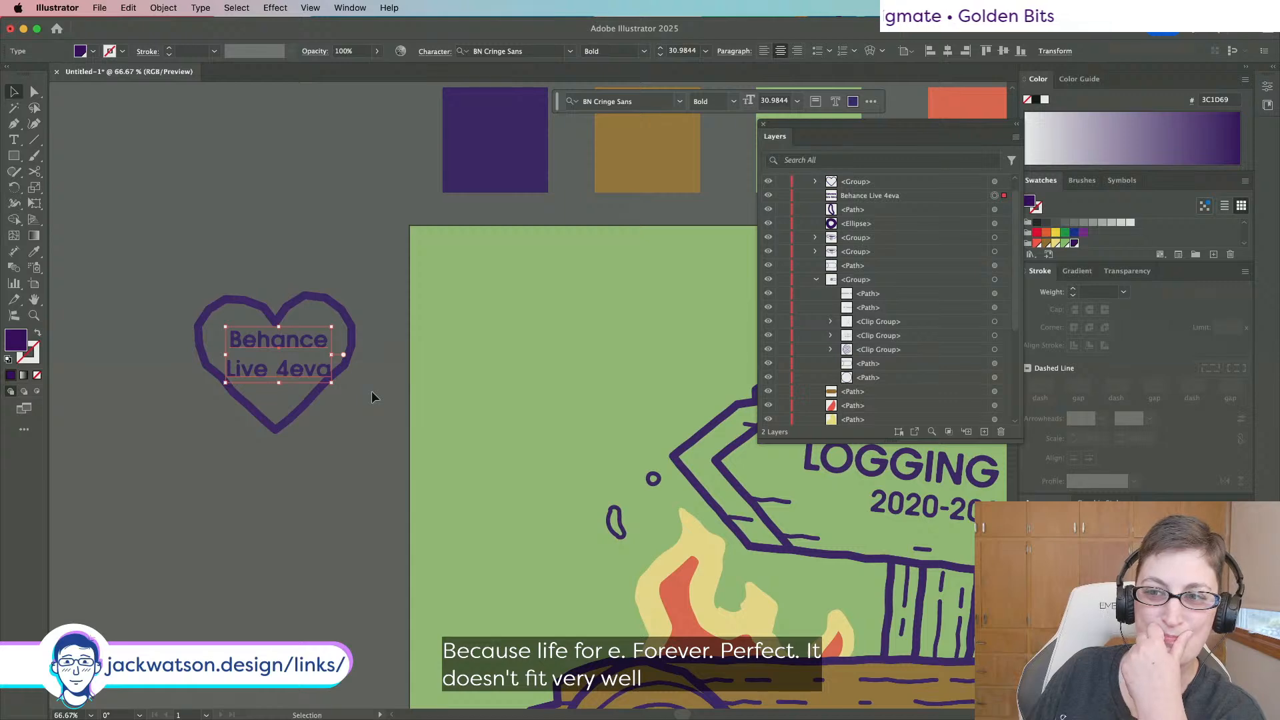
# Replace 'Live' with 'Community', put '4eva' on its own line, and shrink the text to about 26.5 pt.
pyautogui.doubleClick(273, 366)
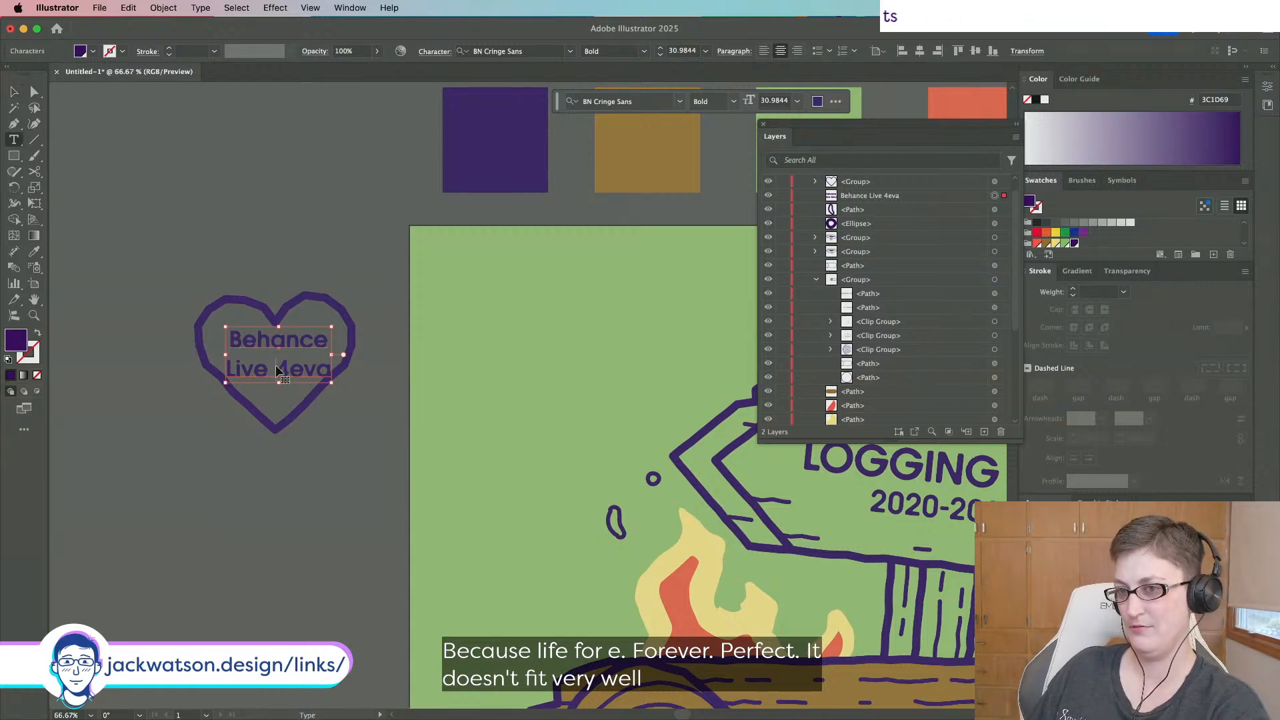
pyautogui.press('Left')
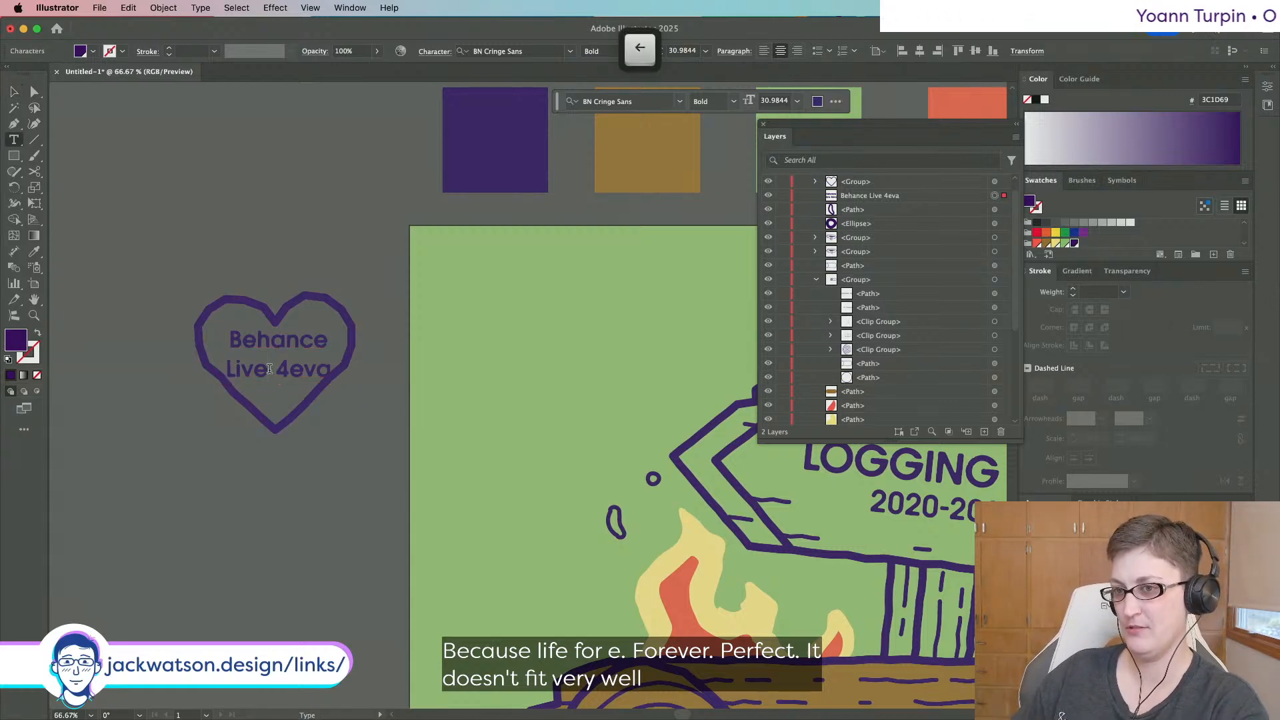
pyautogui.press('BackSpace')
pyautogui.press('BackSpace')
pyautogui.press('BackSpace')
pyautogui.press('BackSpace')
pyautogui.write('Co')
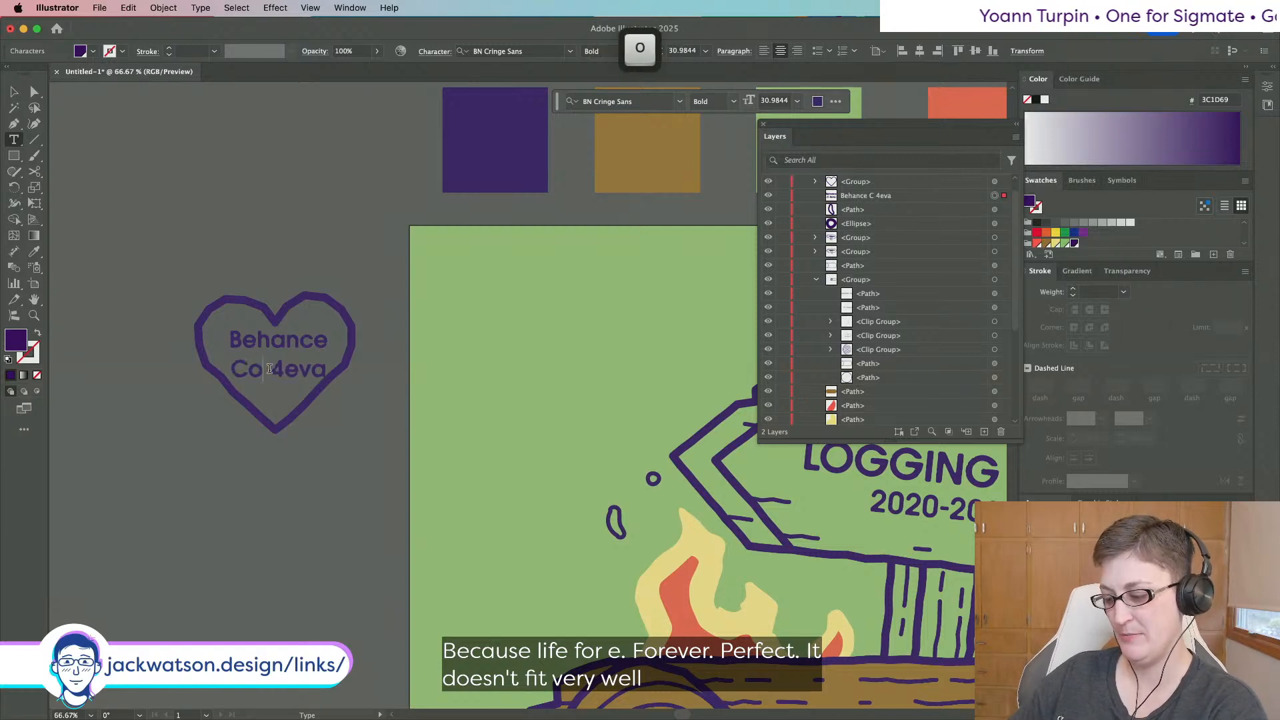
pyautogui.write('mmunity')
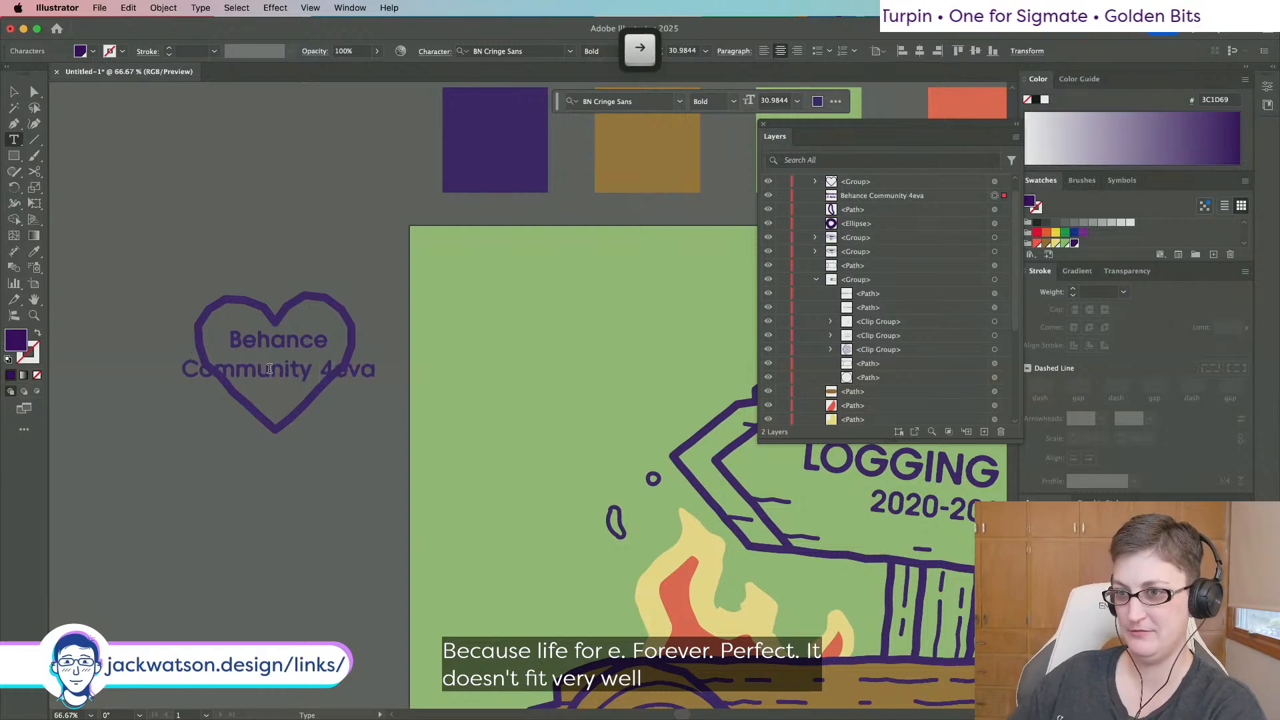
pyautogui.press('Return')
pyautogui.press('Escape')
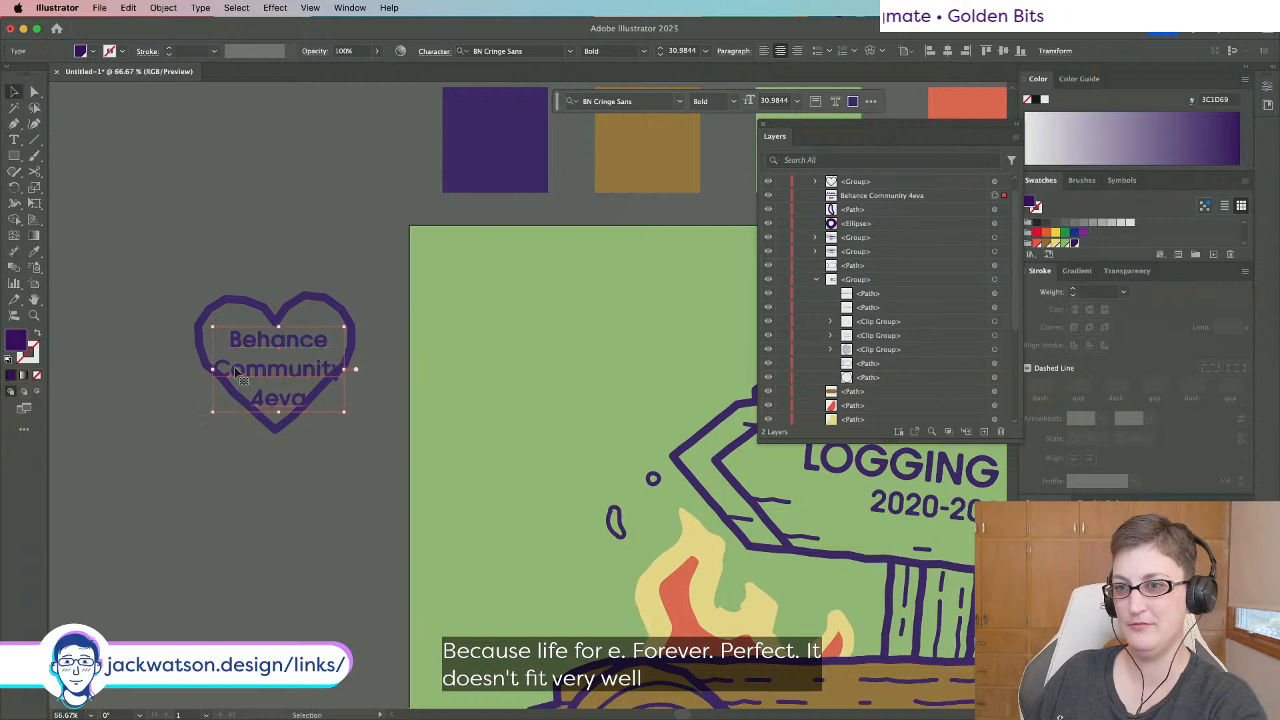
pyautogui.moveTo(280, 412); pyautogui.dragTo(279, 396)
# Select the heart's text and undo the scaling back to the three-line version.
pyautogui.click(352, 458)
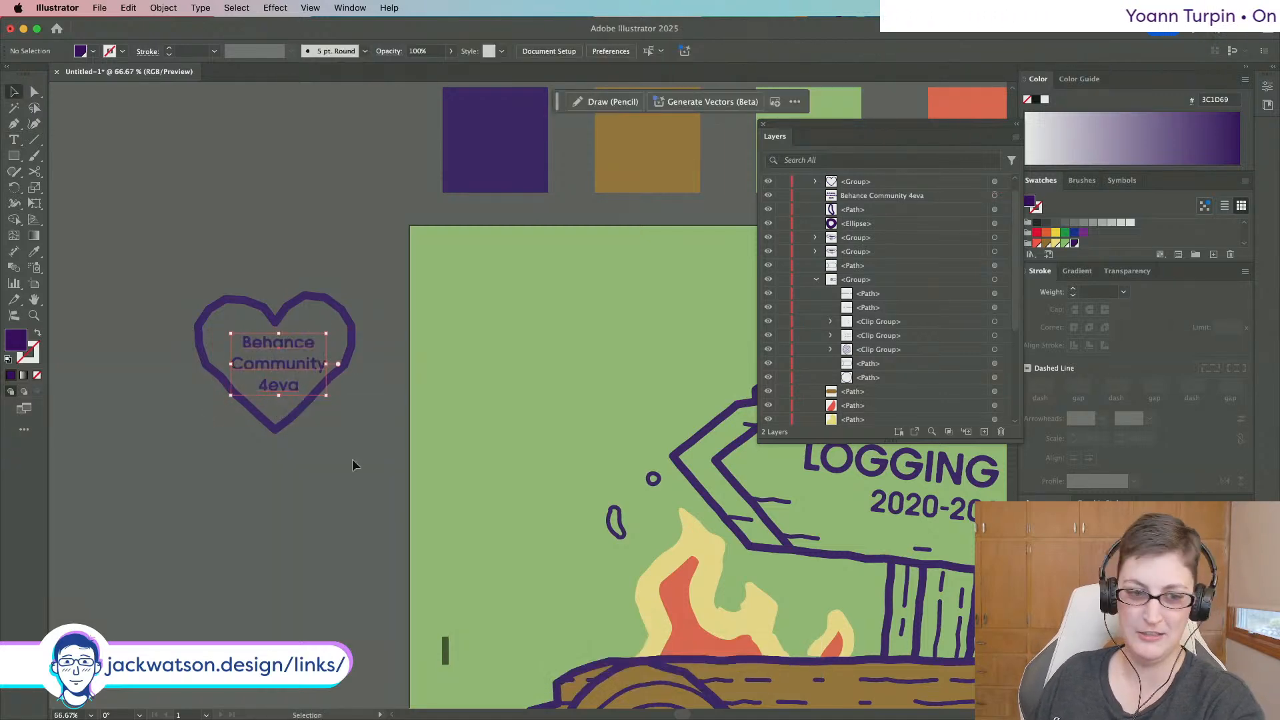
pyautogui.scroll(-1, 347, 460)
pyautogui.hscroll(-1, 348, 460)
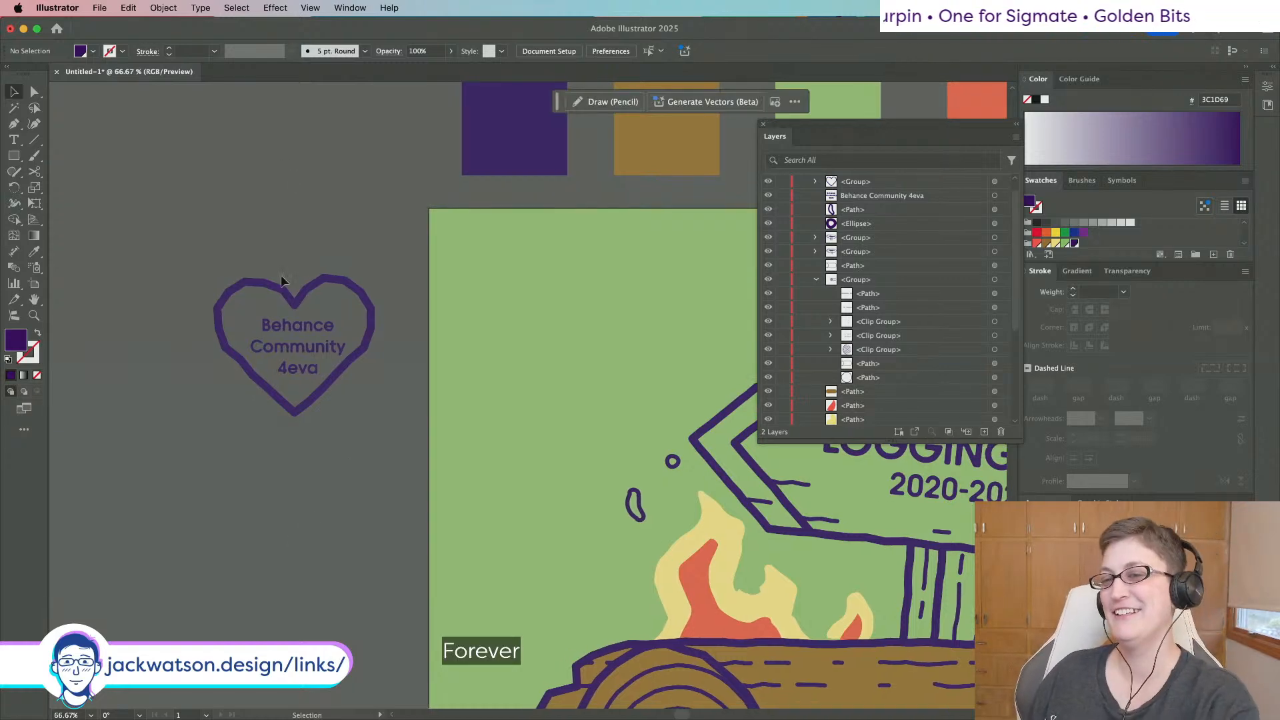
pyautogui.click(287, 343)
pyautogui.scroll(-3, 294, 343)
pyautogui.hscroll(4, 293, 343)
pyautogui.scroll(-1, 294, 343)
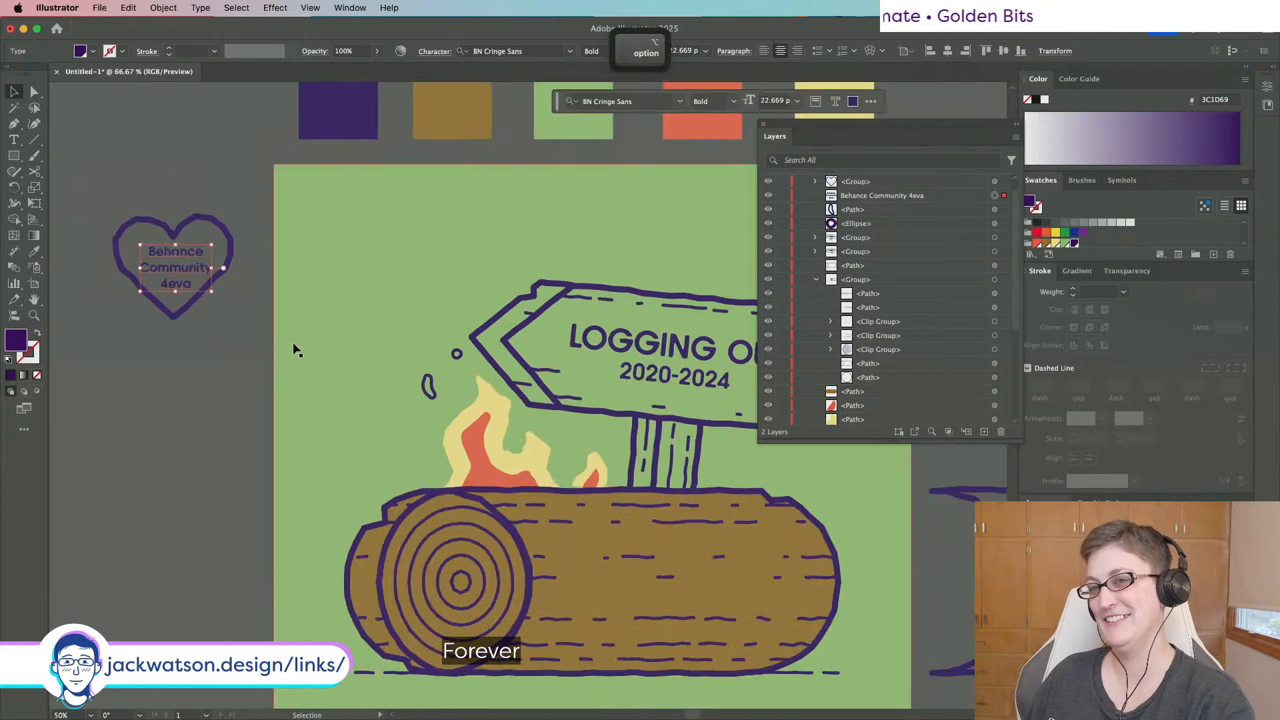
pyautogui.press('super+z')
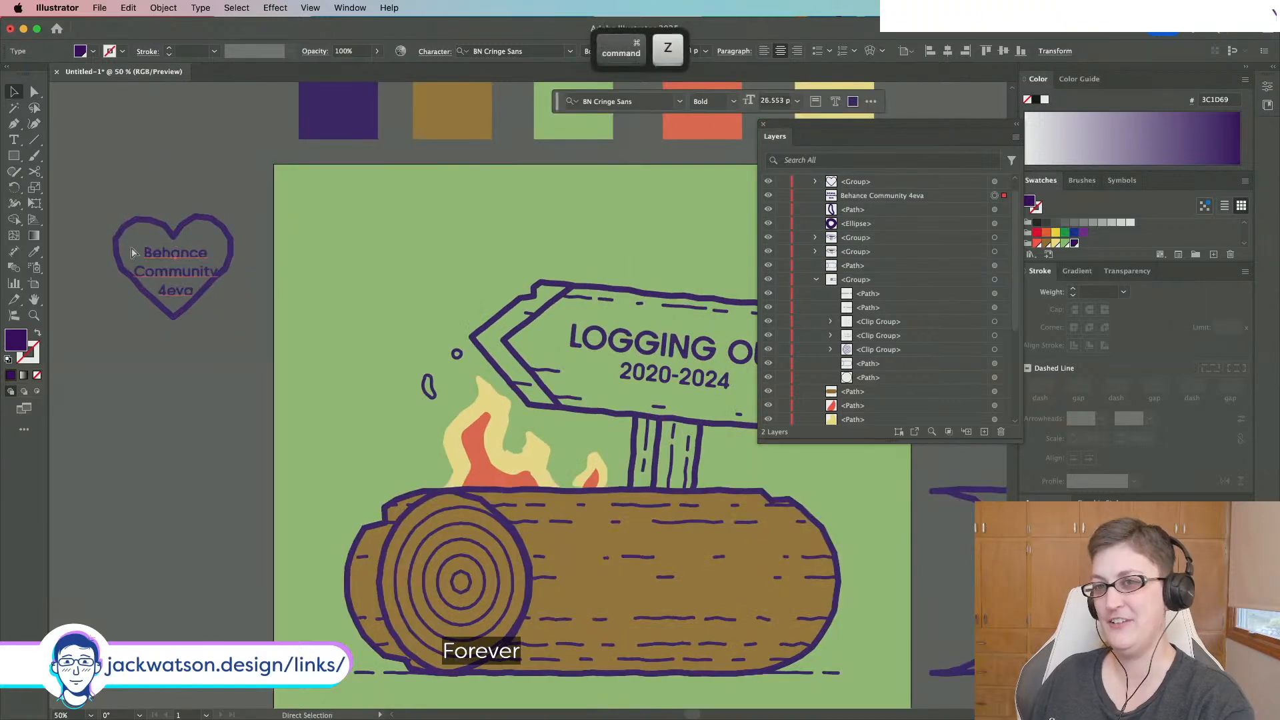
pyautogui.press('super+z')
pyautogui.press('super+z')
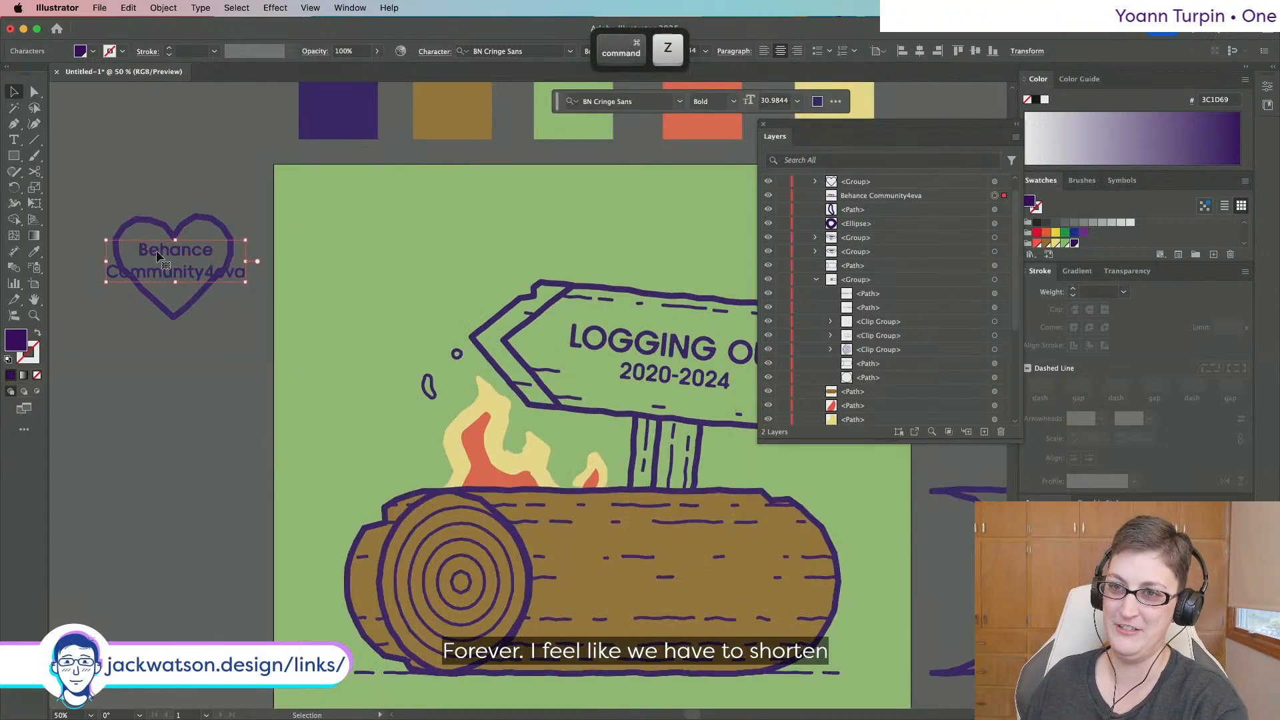
pyautogui.press('super+z')
# Edit the text to read 'Be Live' / '4eva' and center it lower inside the heart.
pyautogui.press('t')
pyautogui.moveTo(158, 250); pyautogui.dragTo(228, 270)
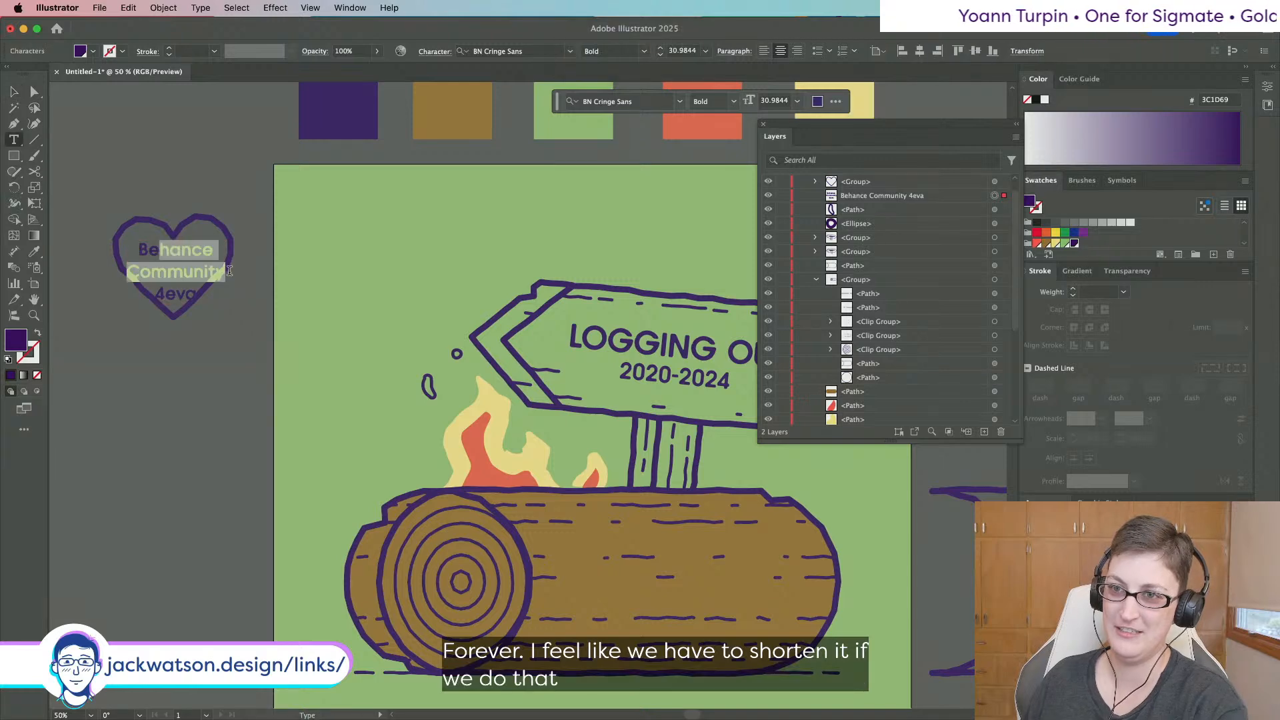
pyautogui.press('BackSpace')
pyautogui.press('BackSpace')
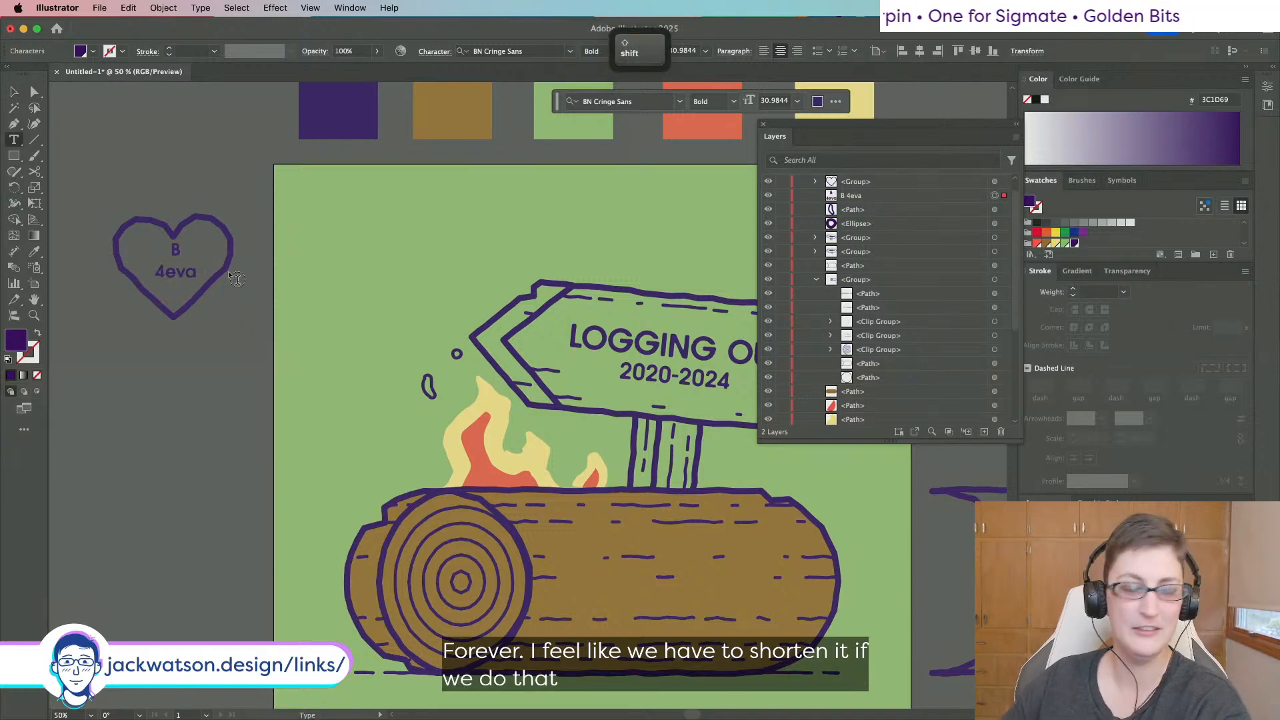
pyautogui.write('e Live')
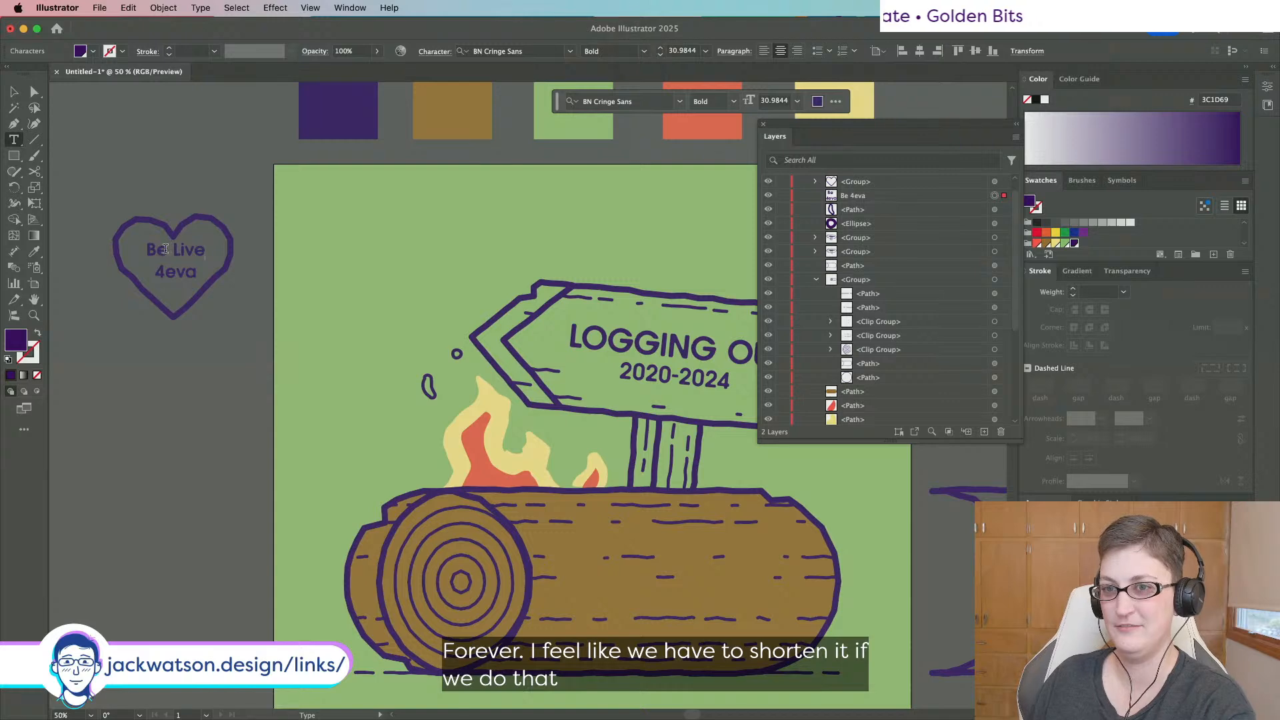
pyautogui.click(14, 94)
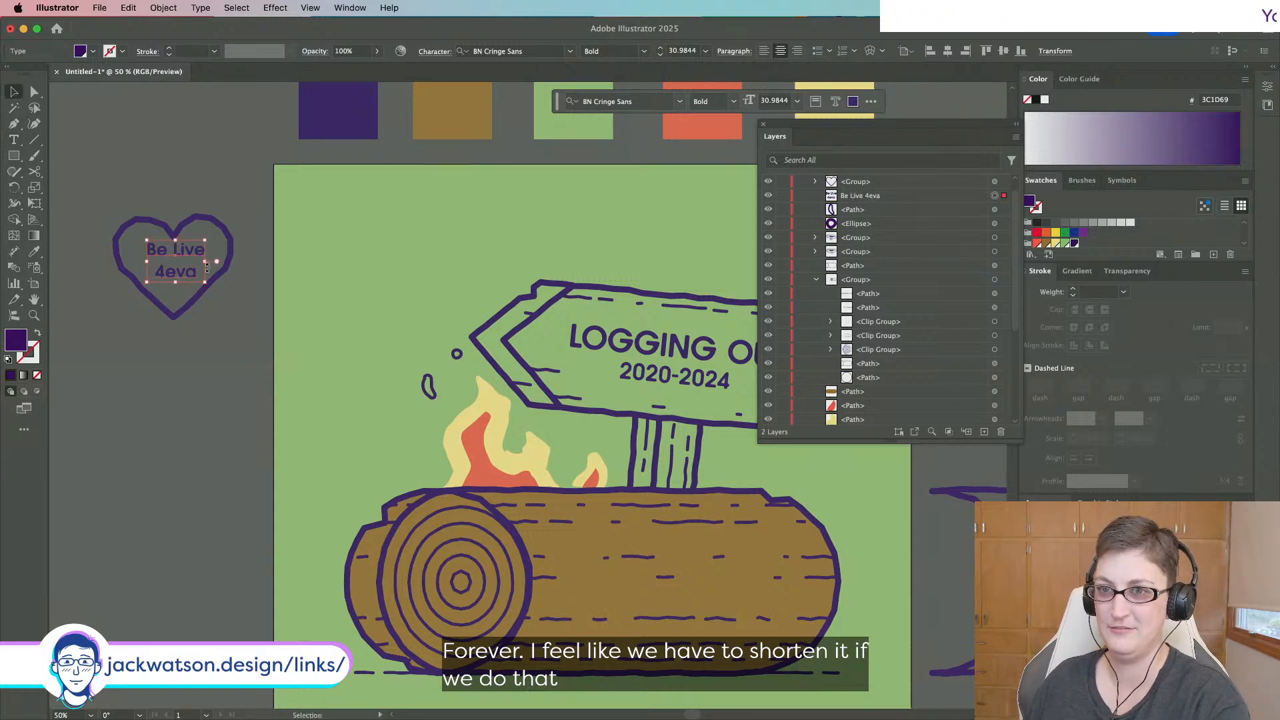
pyautogui.moveTo(190, 275); pyautogui.dragTo(215, 244)
pyautogui.click(205, 357)
pyautogui.scroll(1, 205, 262)
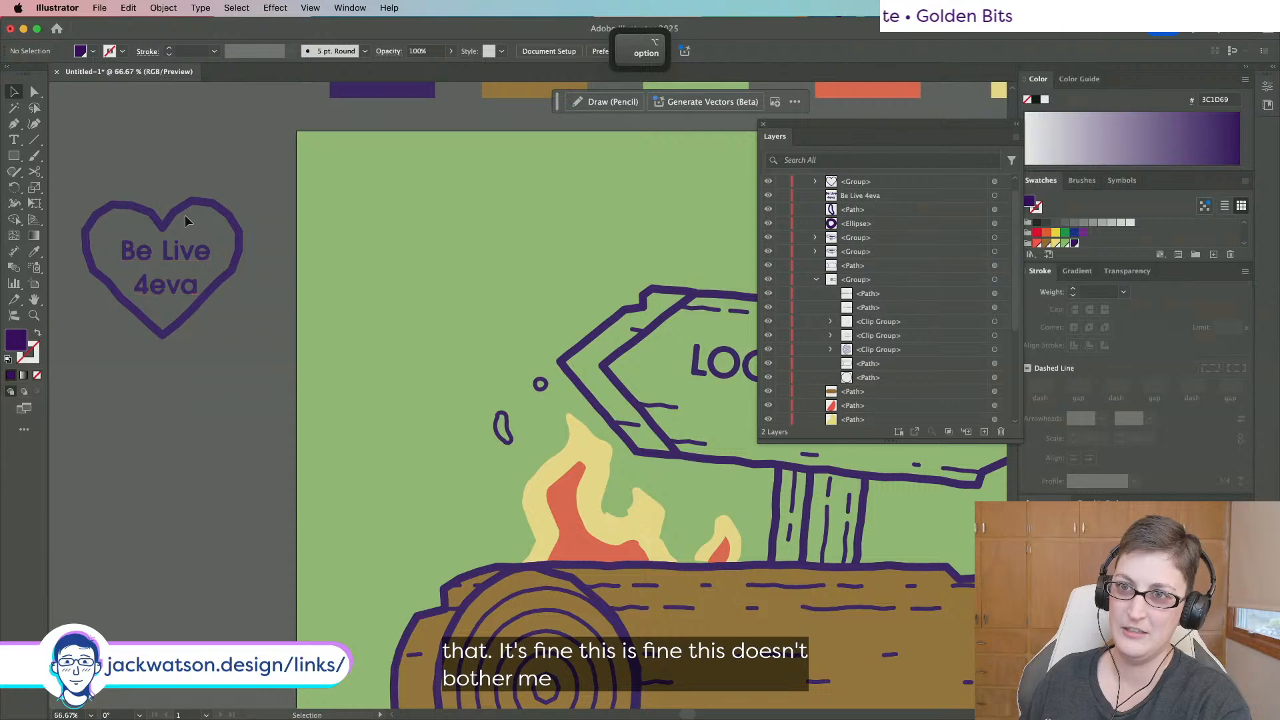
pyautogui.click(175, 211)
pyautogui.click(164, 7)
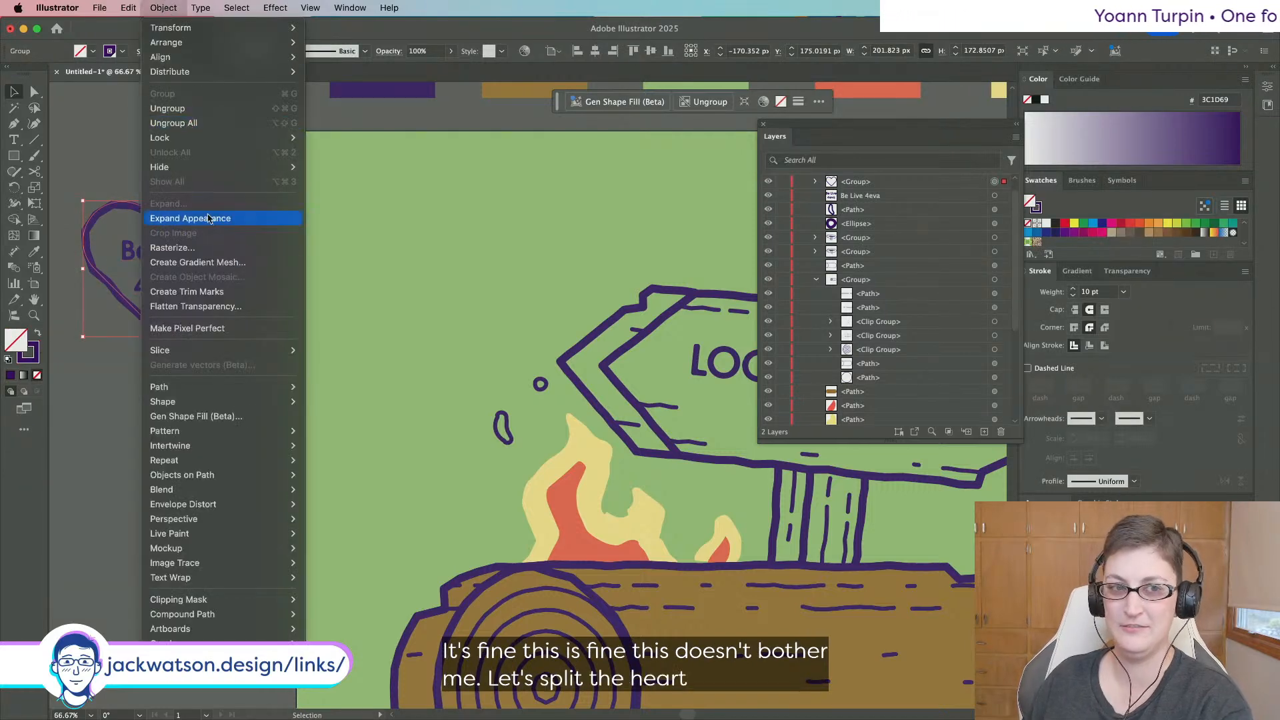
pyautogui.click(208, 219)
pyautogui.click(34, 171)
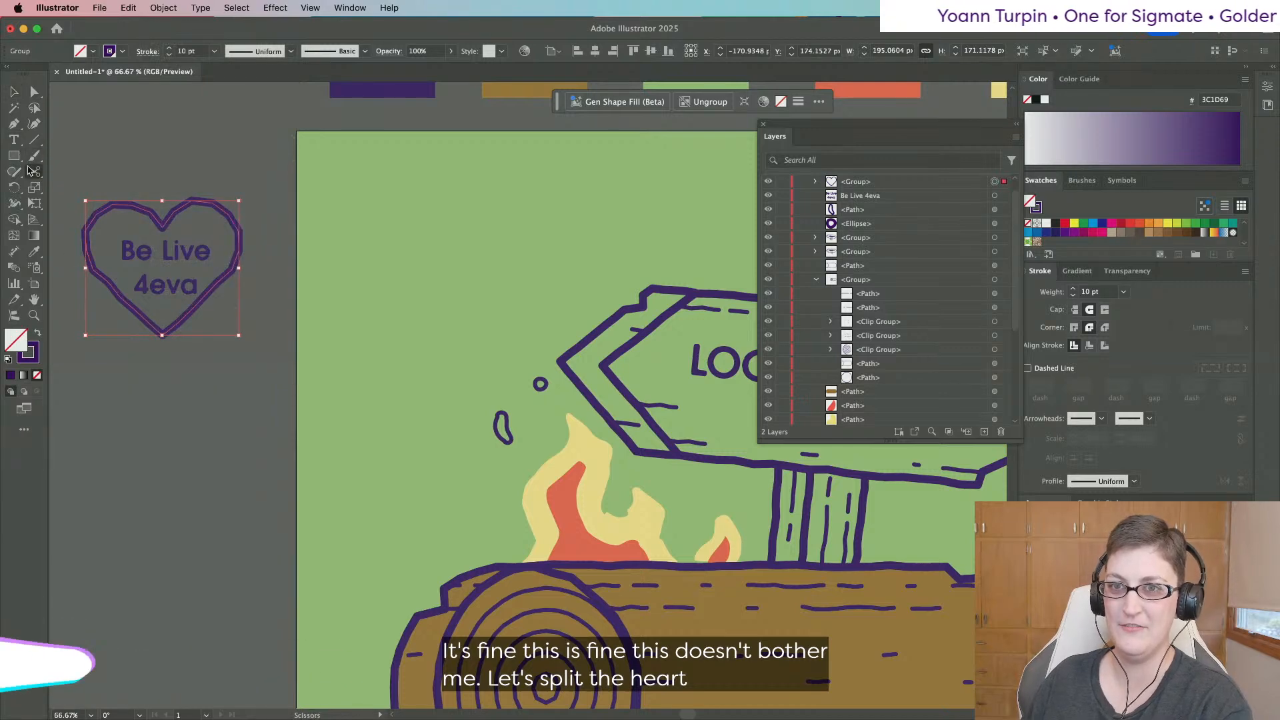
pyautogui.click(162, 228)
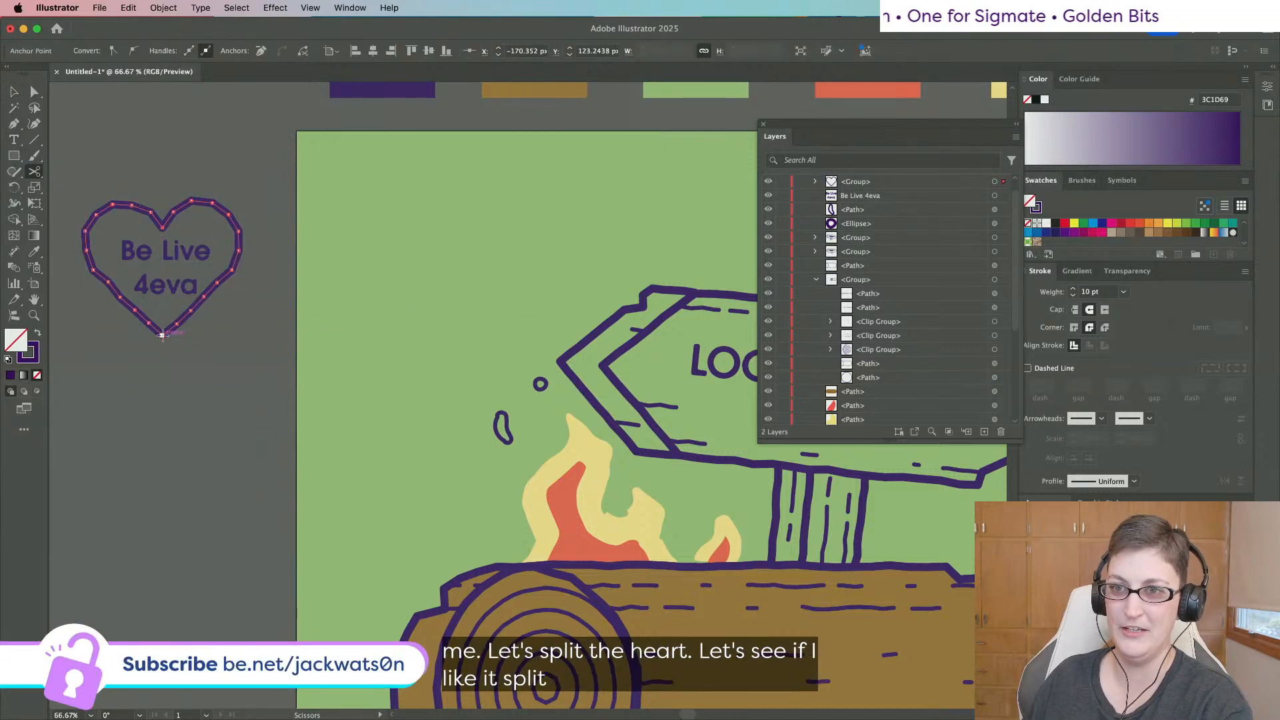
pyautogui.click(13, 89)
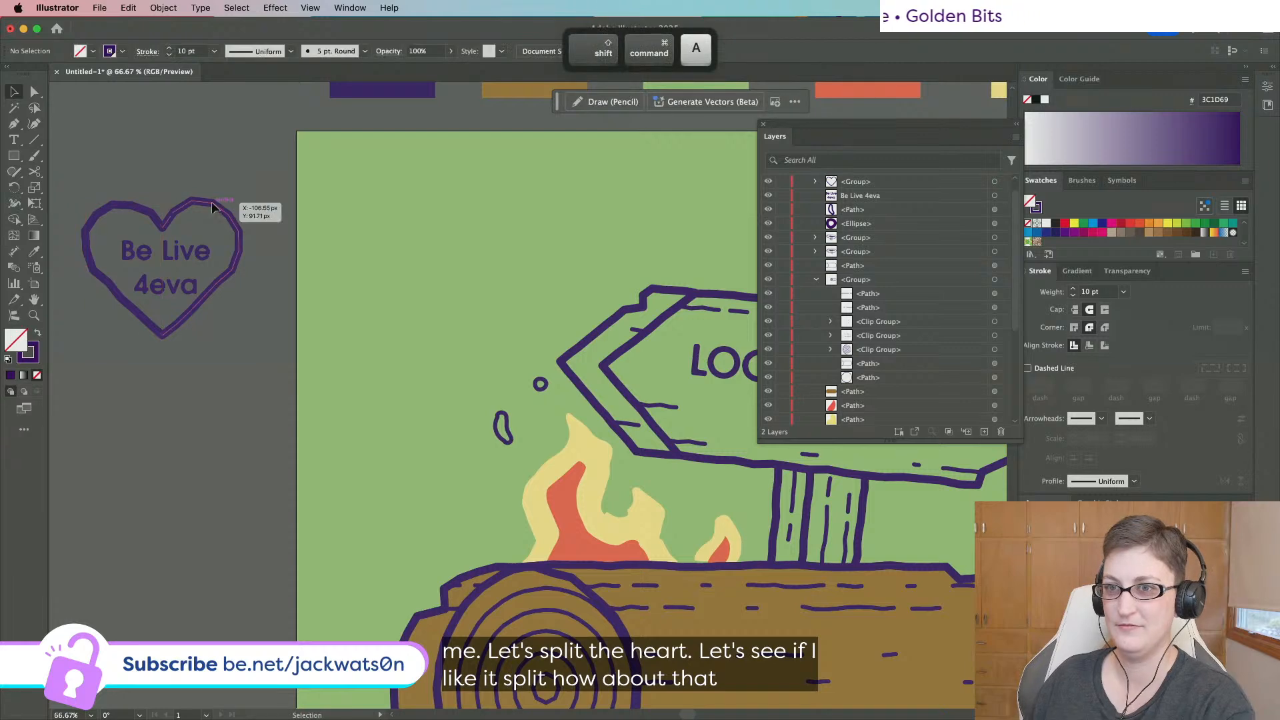
pyautogui.click(239, 203)
pyautogui.rightClick(216, 213)
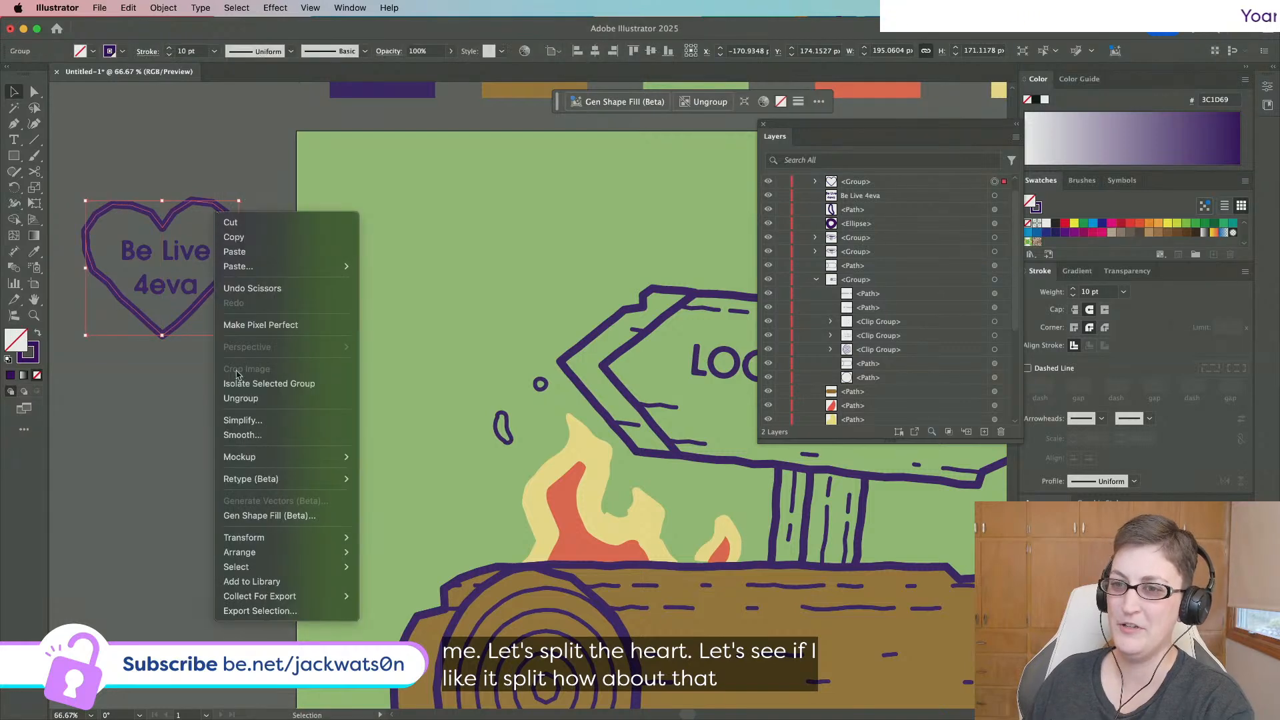
pyautogui.press('Escape')
pyautogui.scroll(-1, 194, 411)
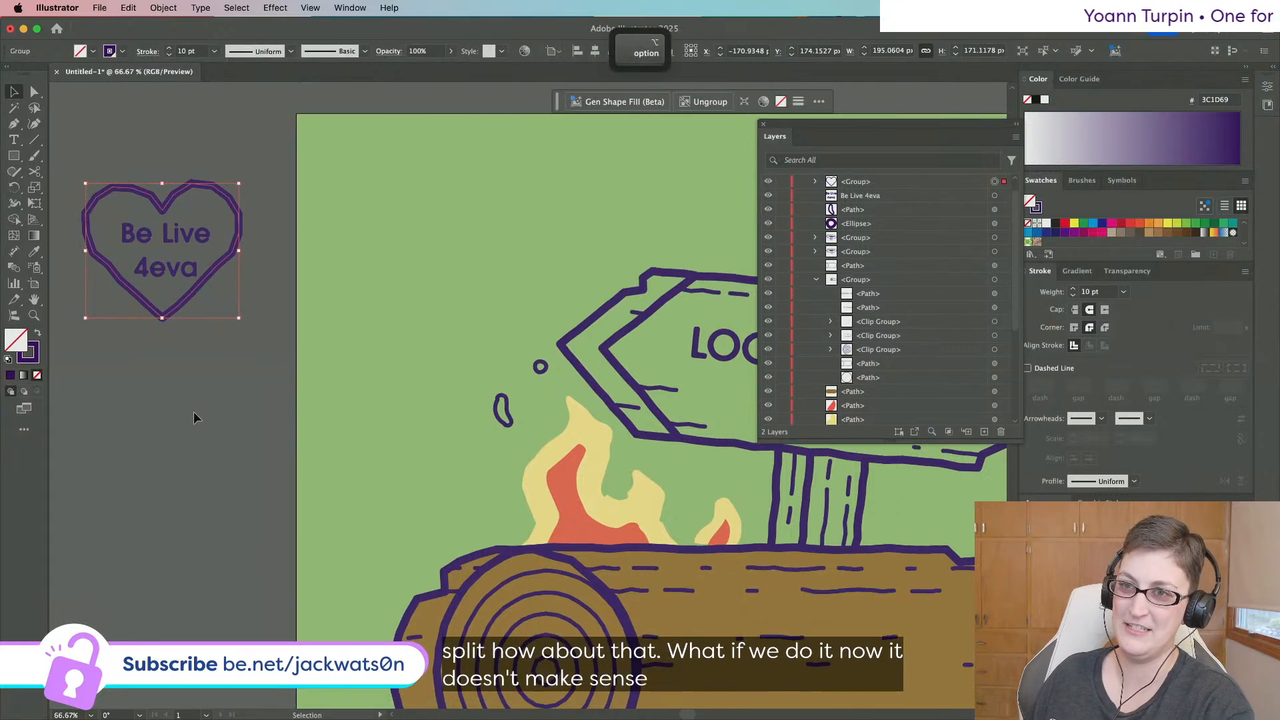
pyautogui.click(193, 411)
pyautogui.press('super+z')
pyautogui.press('super+z')
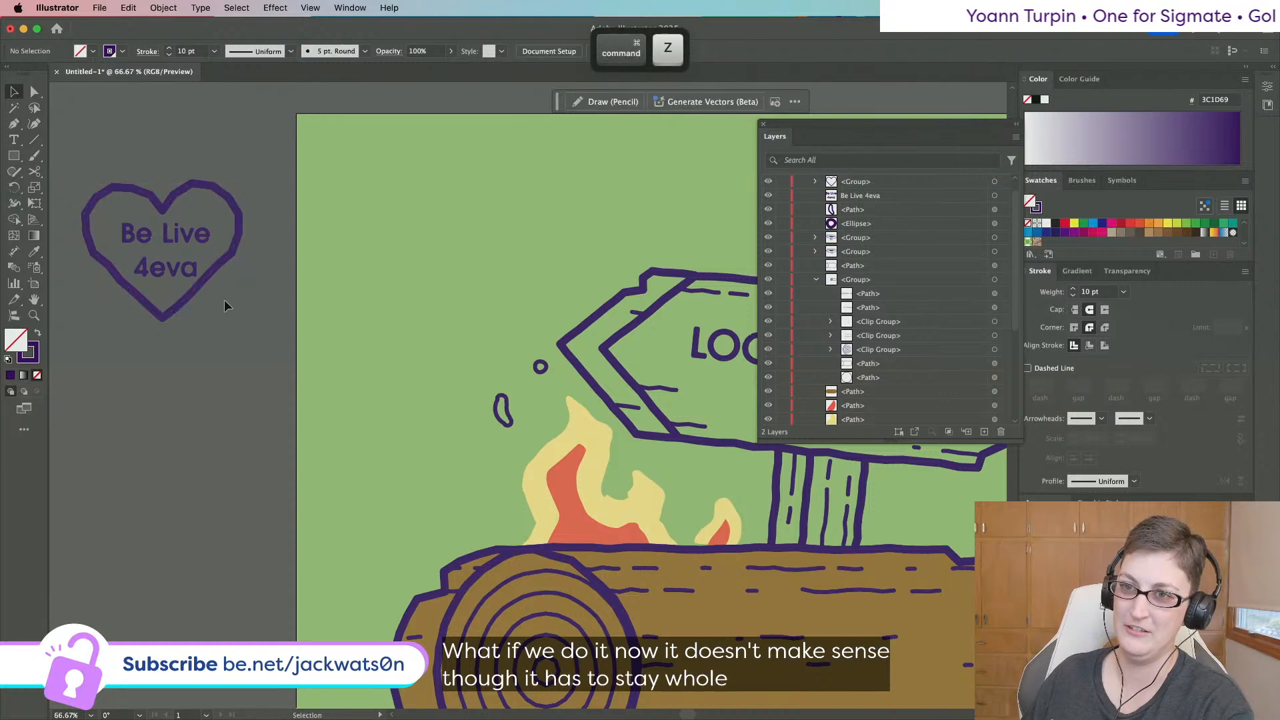
pyautogui.keyDown('super'); pyautogui.click(194, 238); pyautogui.keyUp('super')
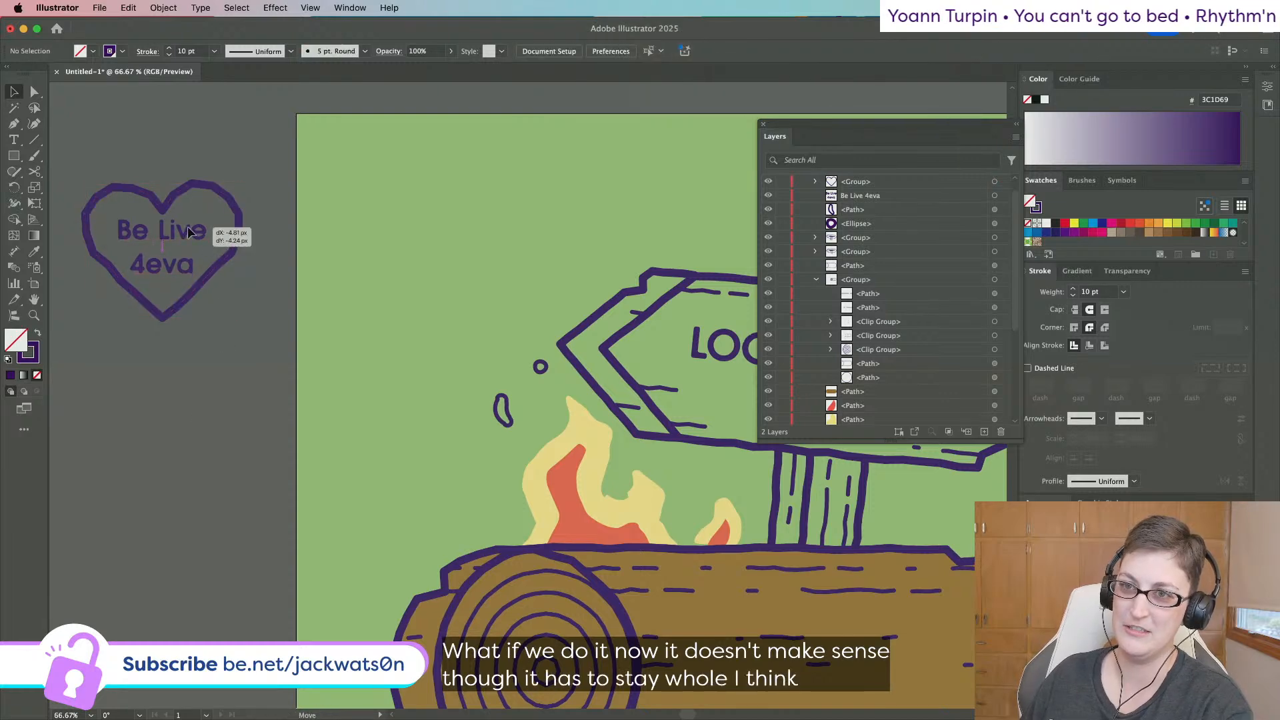
pyautogui.click(251, 334)
# Adjust the heart's text line break so '4eva' stays on its own second line.
pyautogui.scroll(-2, 251, 328)
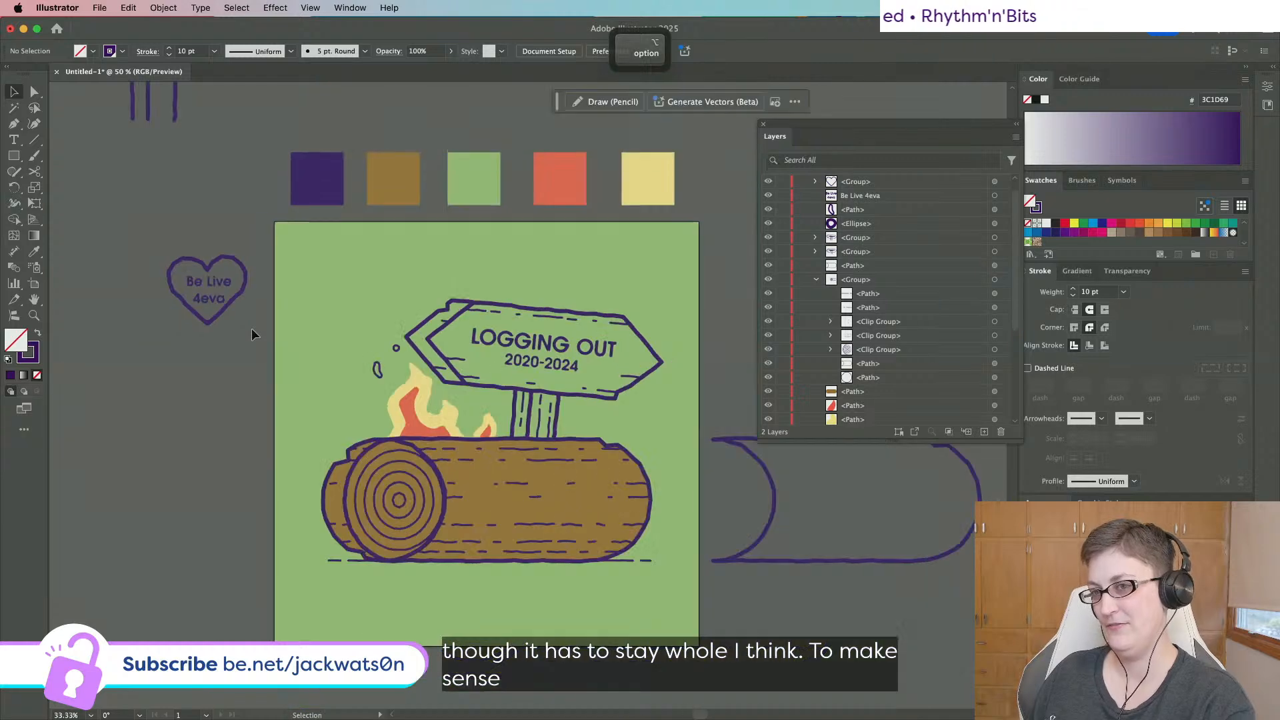
pyautogui.scroll(3, 251, 328)
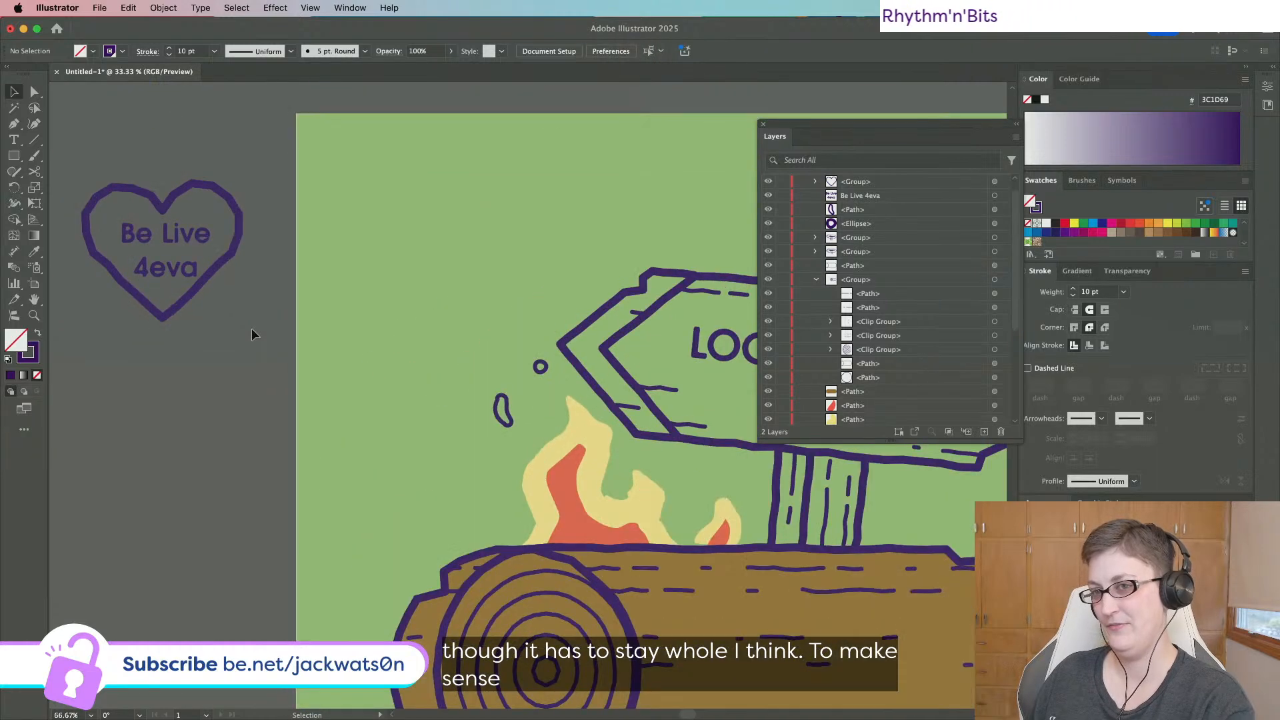
pyautogui.click(196, 235)
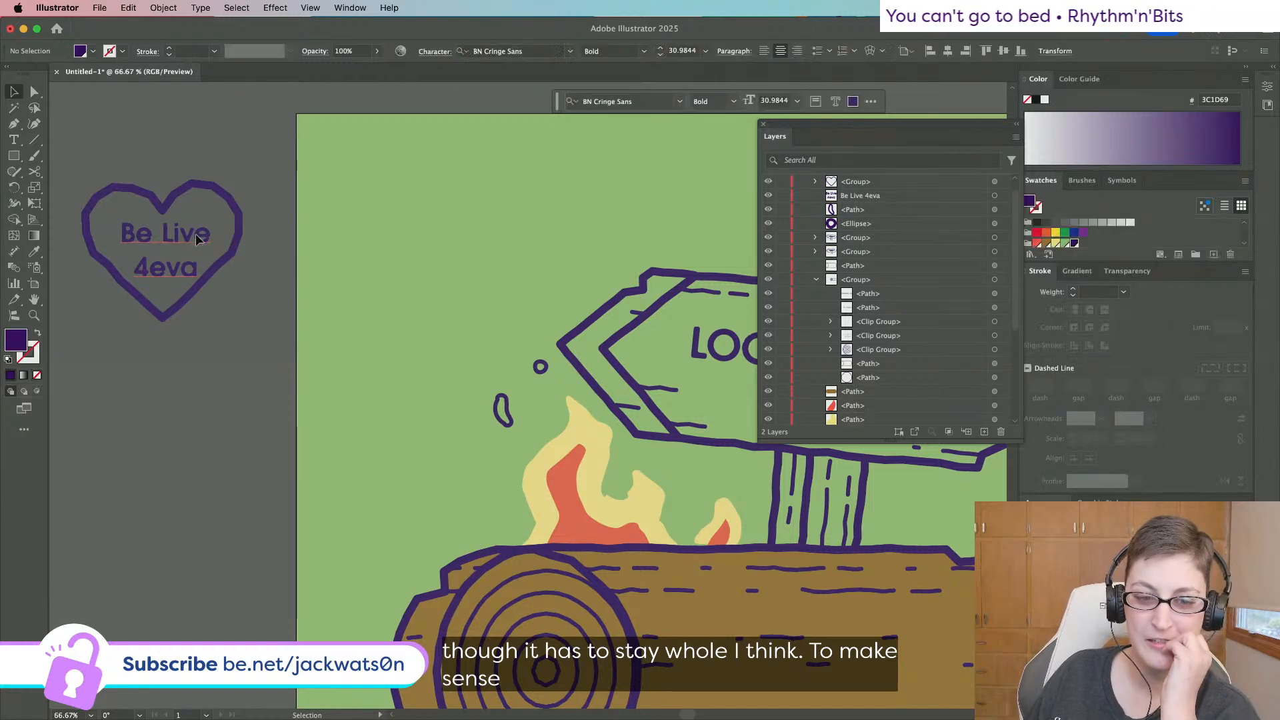
pyautogui.click(204, 325)
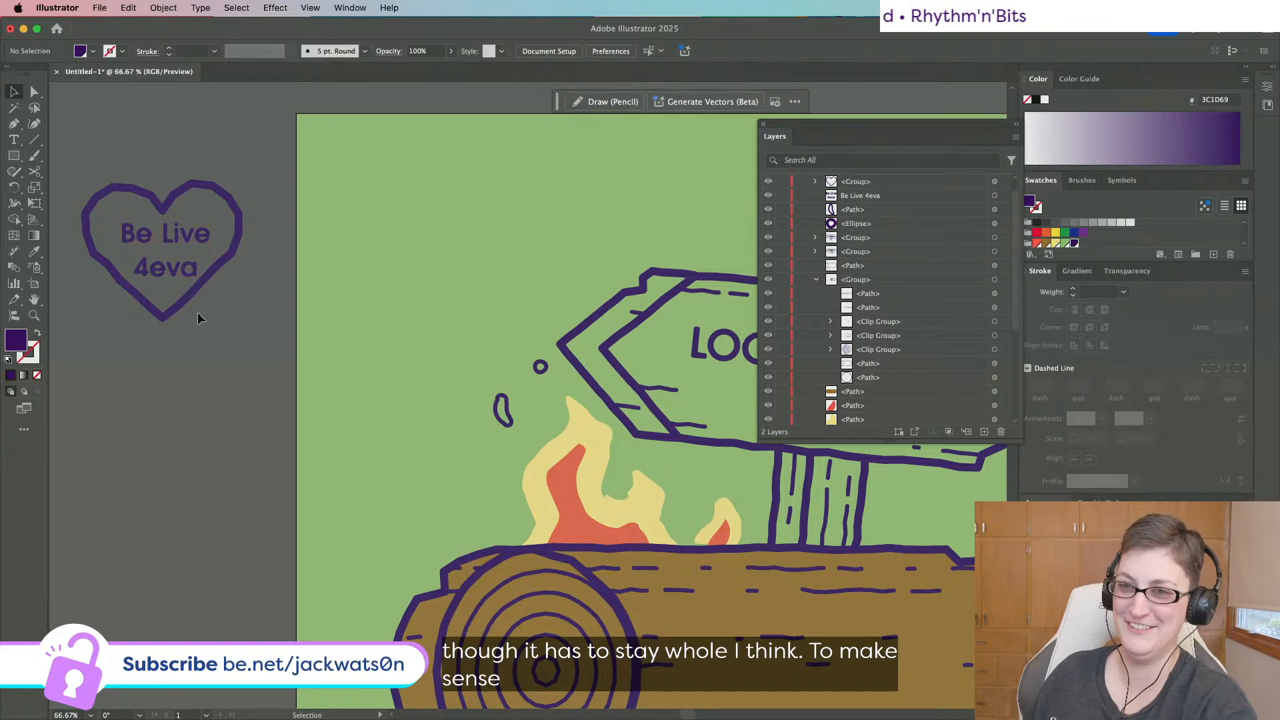
pyautogui.doubleClick(155, 270)
pyautogui.click(135, 270)
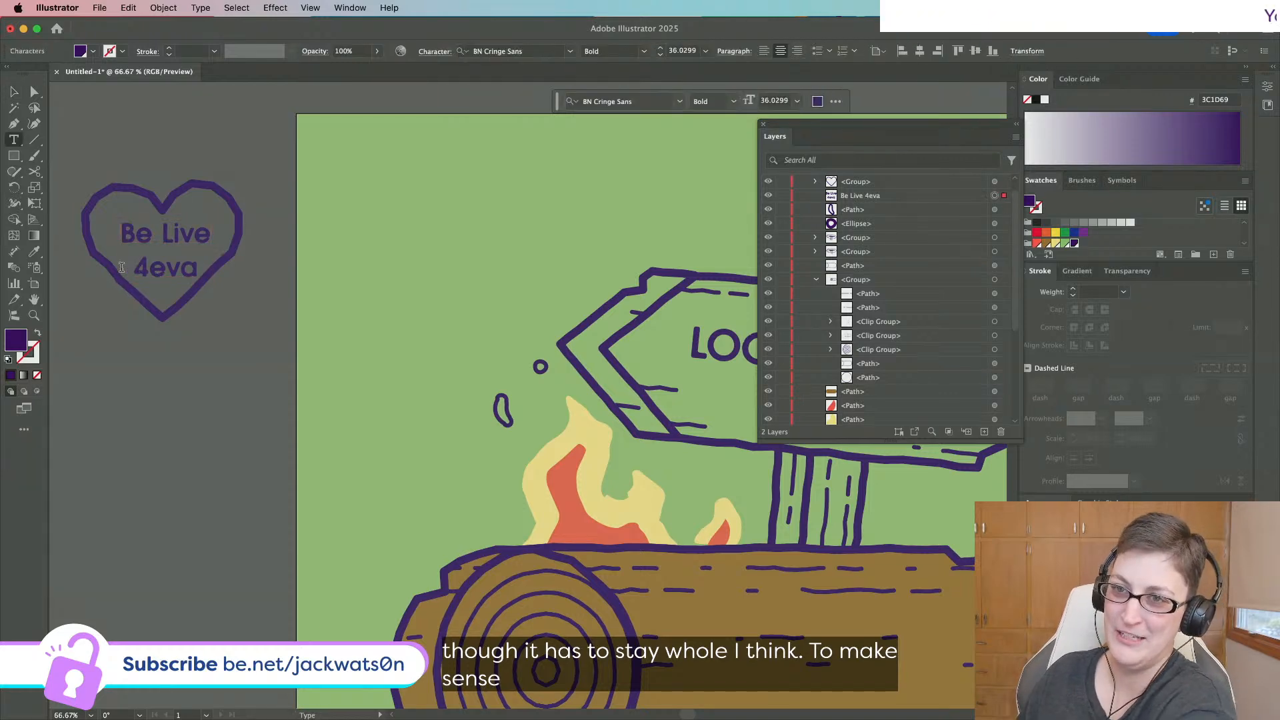
pyautogui.press('BackSpace')
pyautogui.press('Return')
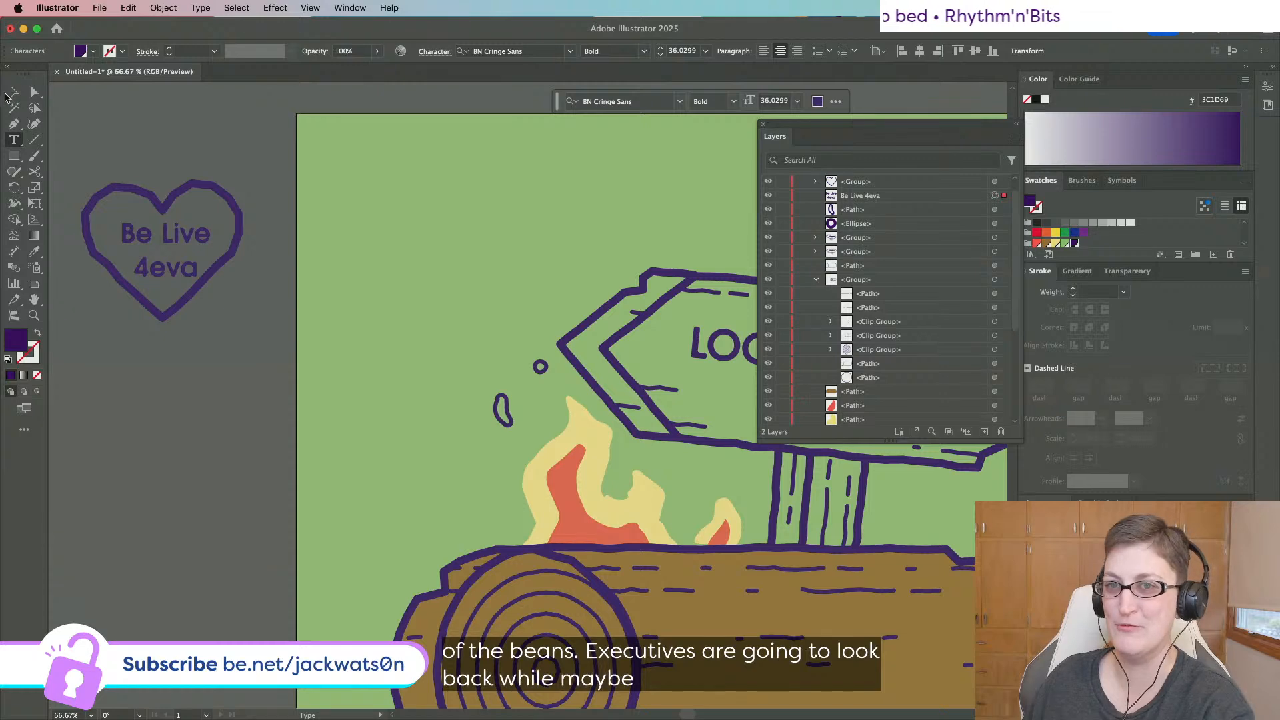
pyautogui.click(12, 93)
# Replace the word 'Live' with 'hance' so the heart reads 'Behance 4eva'.
pyautogui.doubleClick(142, 239)
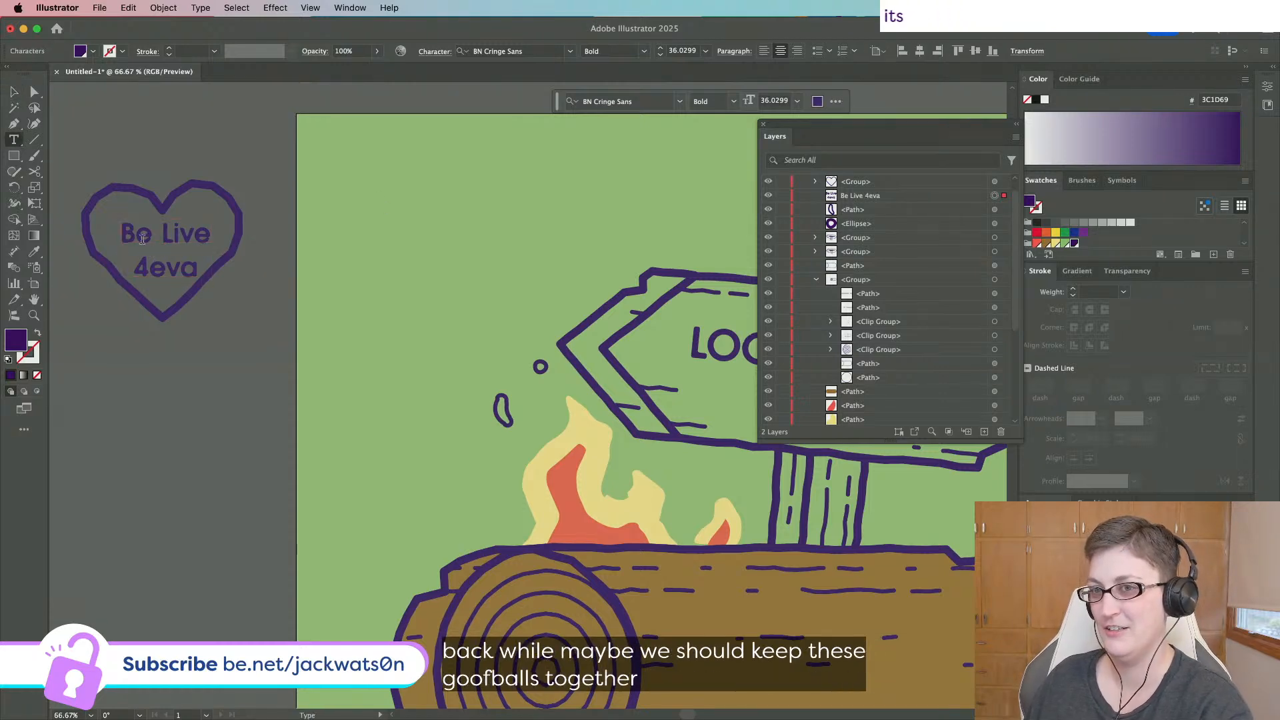
pyautogui.moveTo(153, 240); pyautogui.dragTo(233, 245)
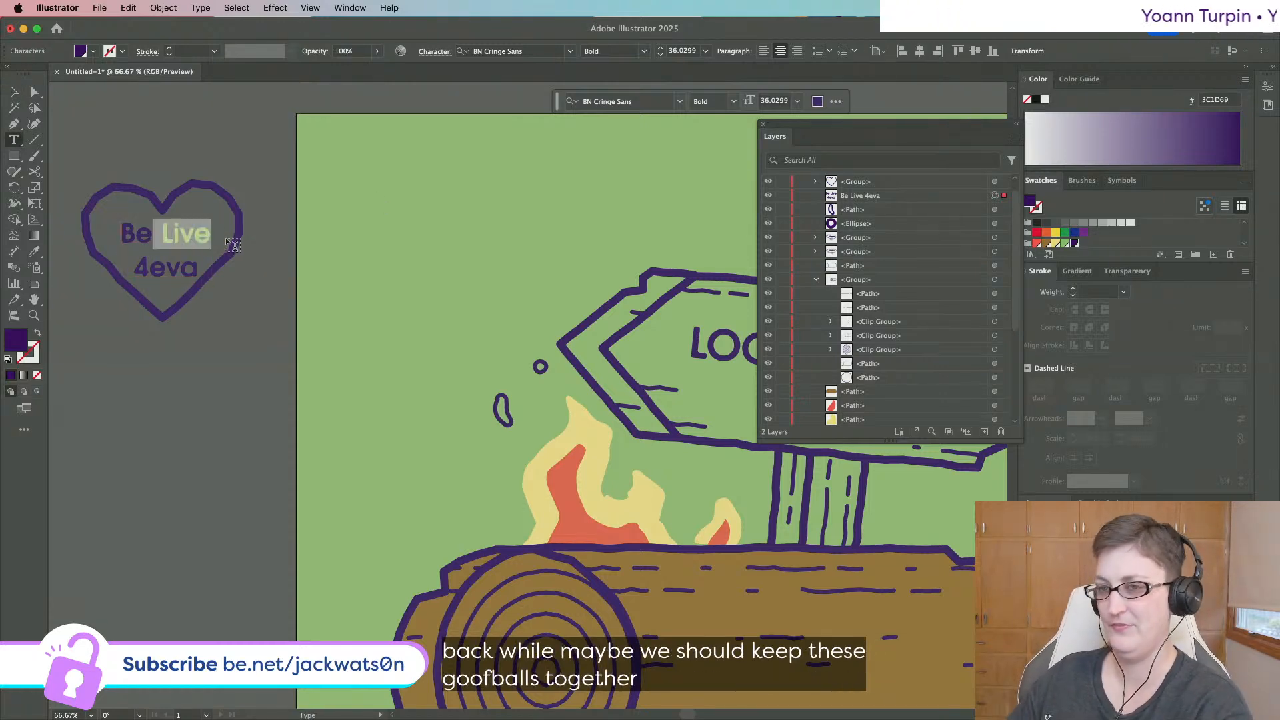
pyautogui.write('h')
pyautogui.press('BackSpace')
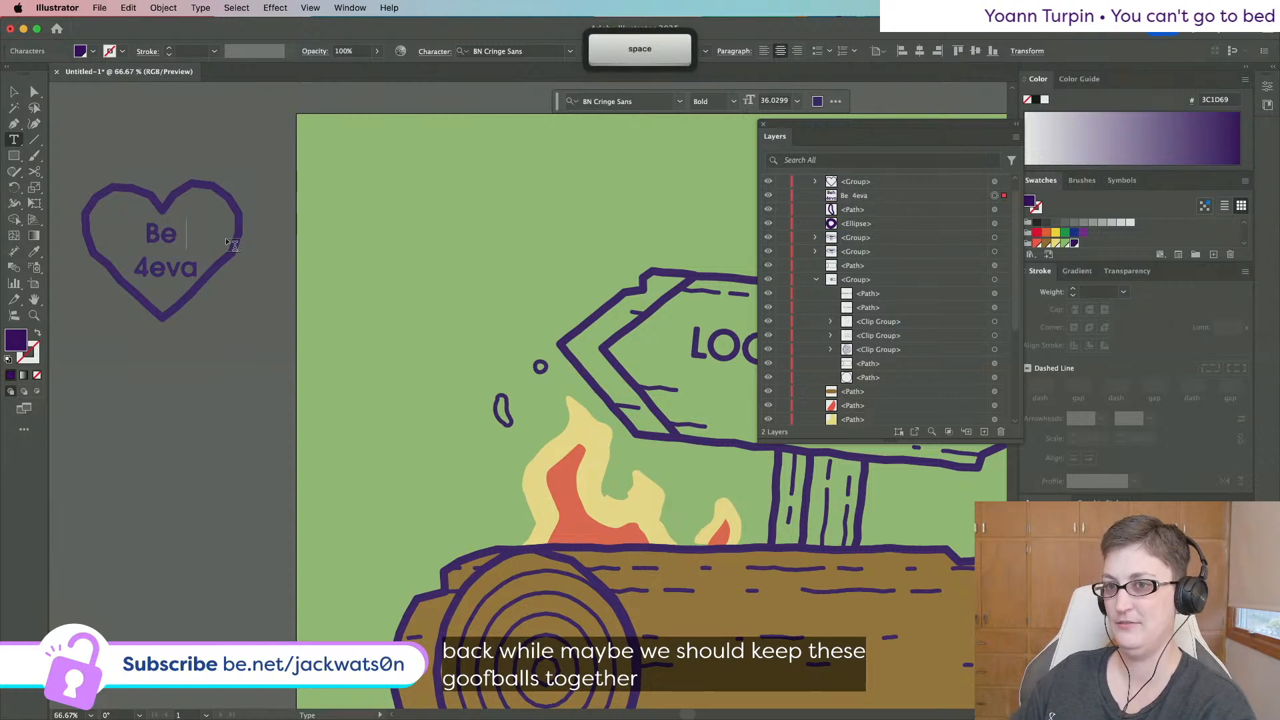
pyautogui.write('hance')
pyautogui.press('Escape')
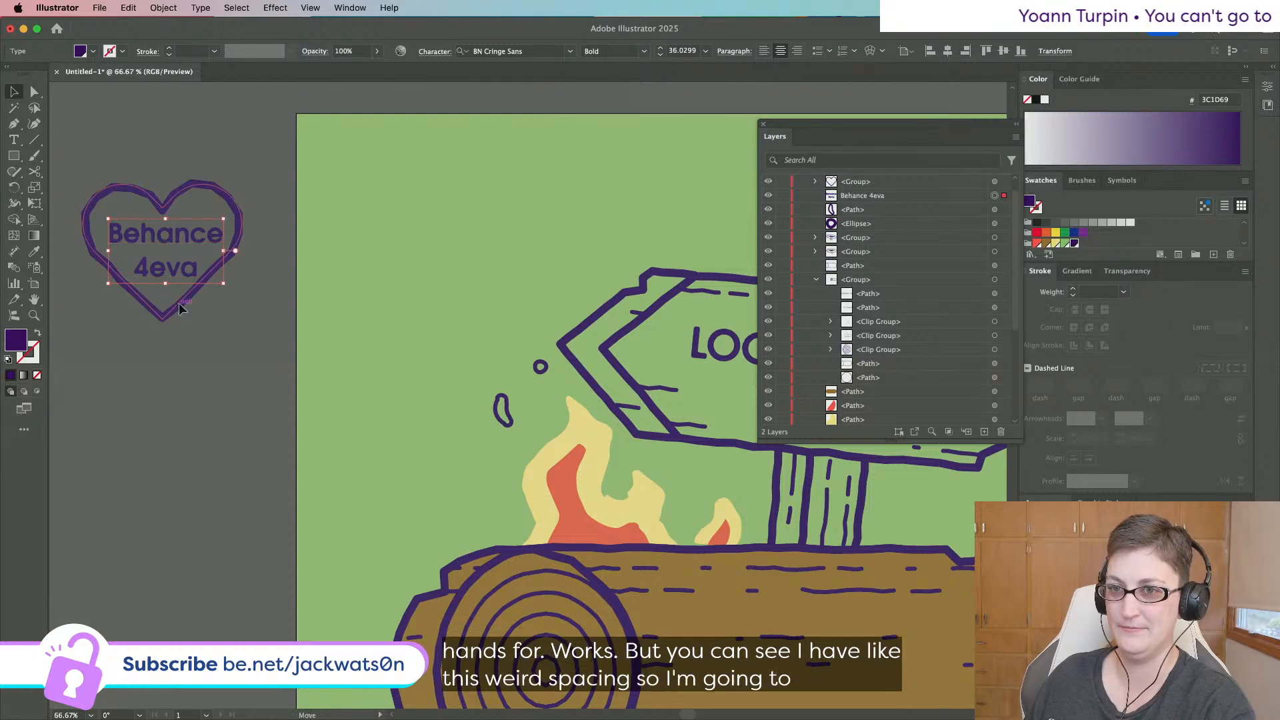
# Nudge the heart outline slightly right, then select it with the text and group them.
pyautogui.moveTo(180, 306); pyautogui.dragTo(178, 304)
pyautogui.moveTo(205, 374); pyautogui.dragTo(121, 197)
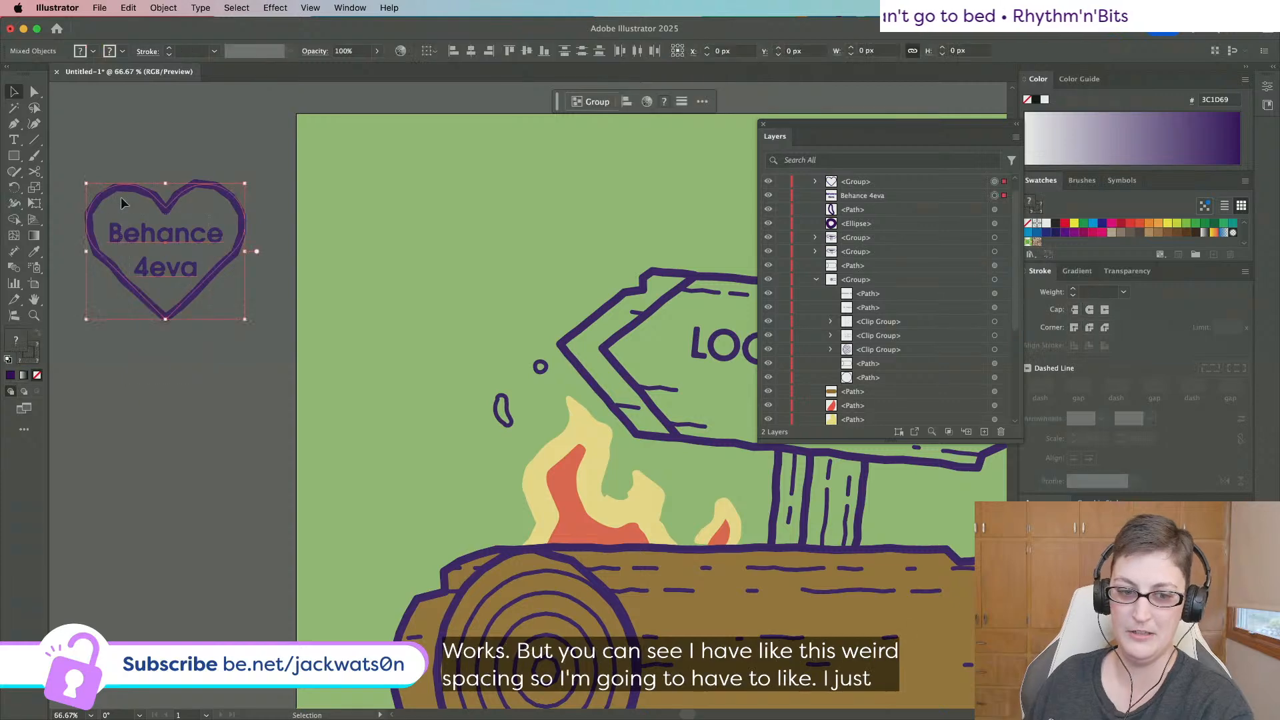
pyautogui.scroll(-8, 122, 198)
pyautogui.scroll(6, 122, 197)
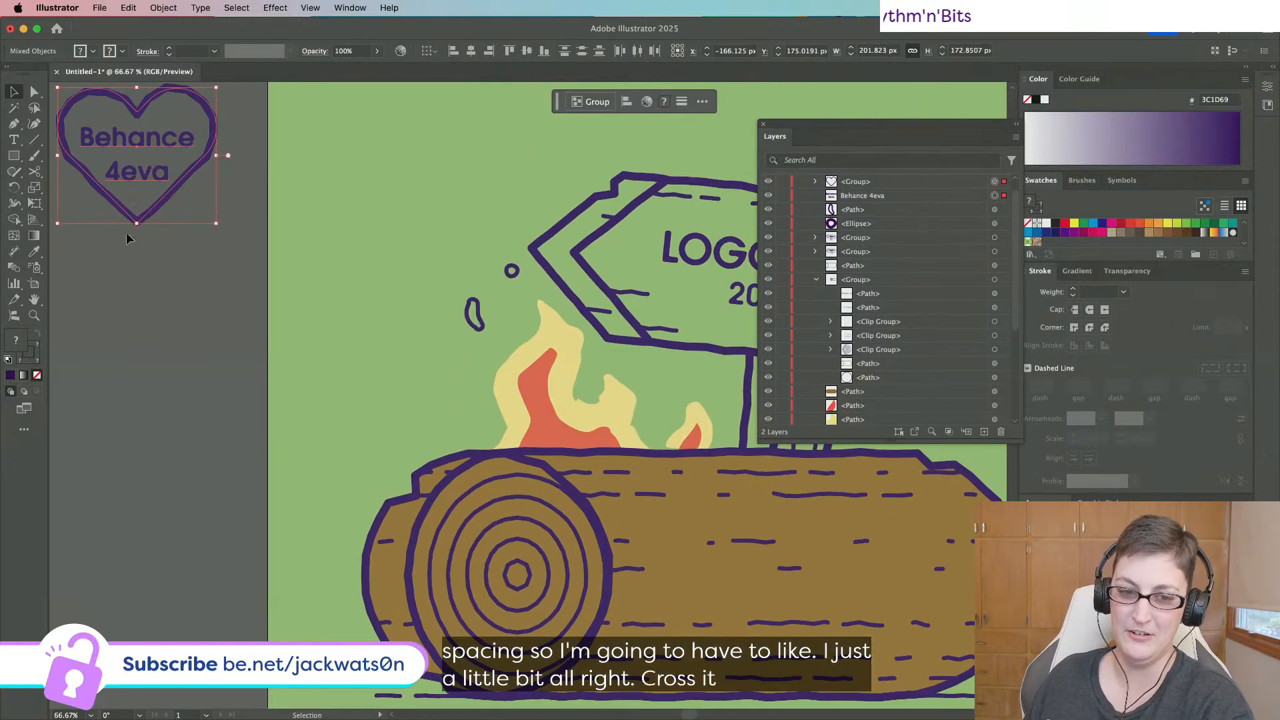
pyautogui.scroll(2, 177, 377)
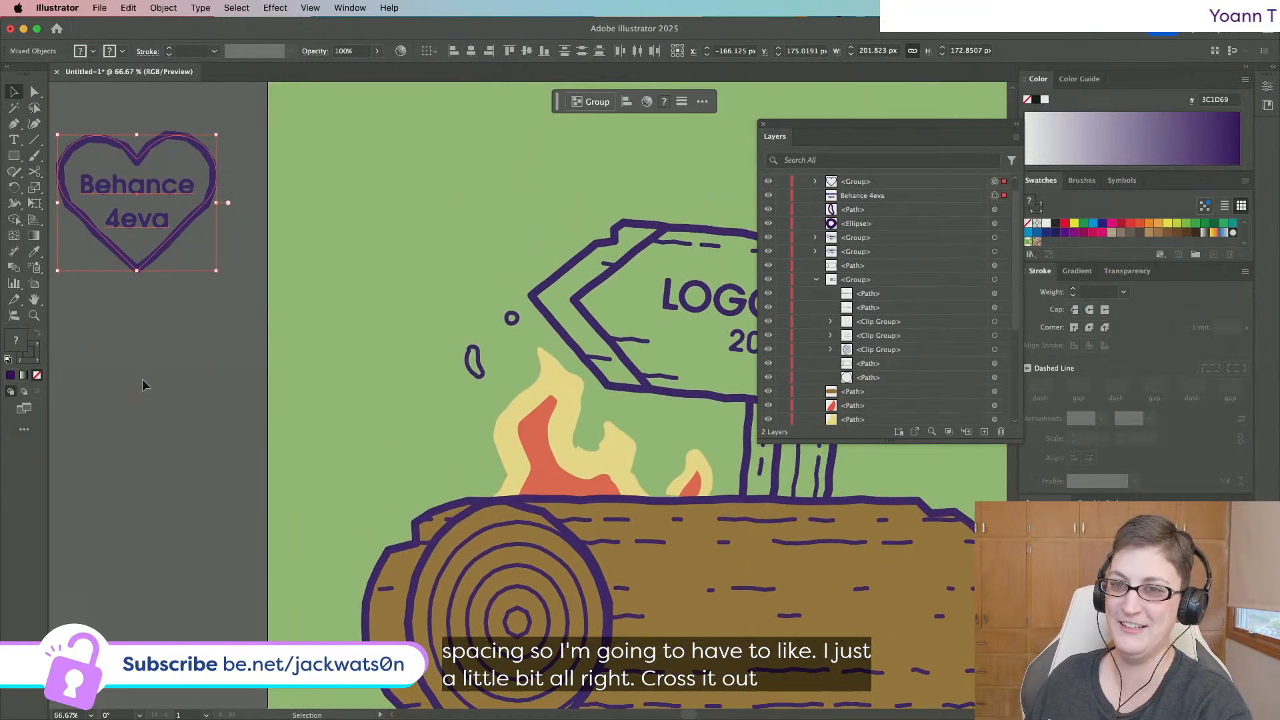
pyautogui.press('super+g')
pyautogui.scroll(-3, 162, 364)
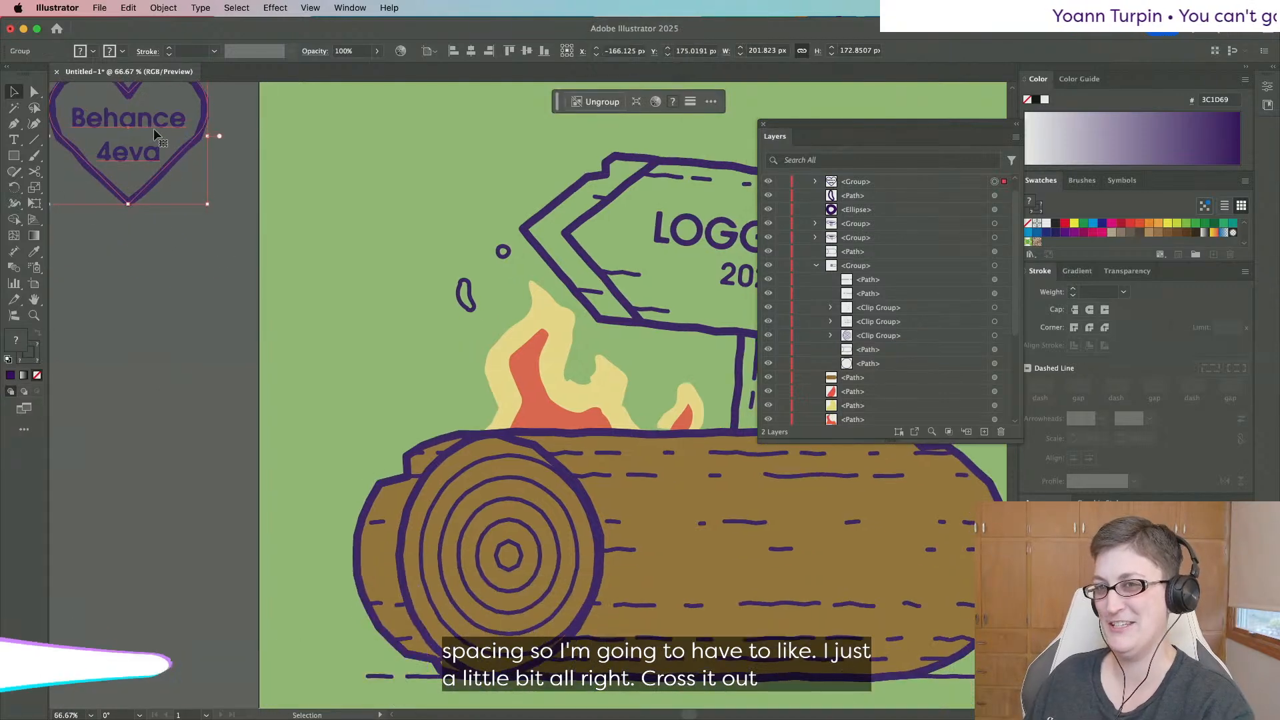
# Move the heart group onto the log, tilting it clockwise and shrinking it to fit.
pyautogui.moveTo(154, 130); pyautogui.dragTo(863, 554)
pyautogui.hscroll(6, 862, 553)
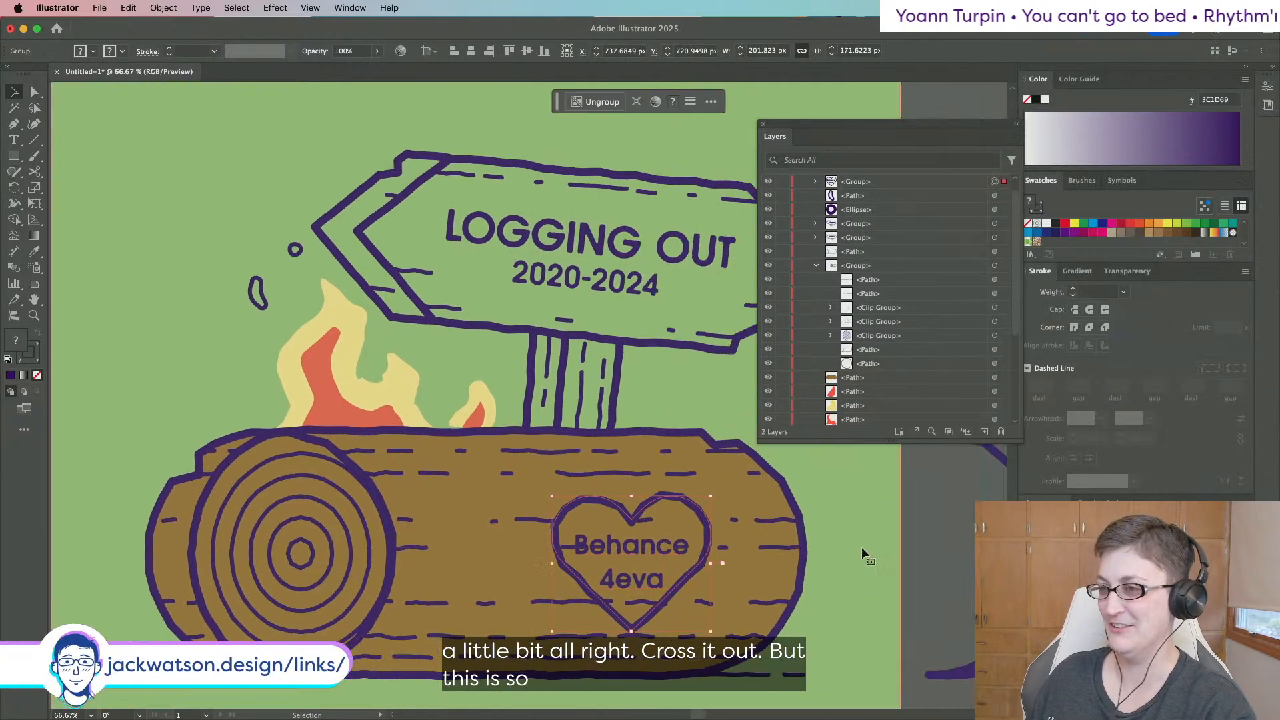
pyautogui.moveTo(715, 492)
pyautogui.mouseDown()
pyautogui.moveTo(729, 507)
pyautogui.moveTo(708, 481)
pyautogui.mouseUp()
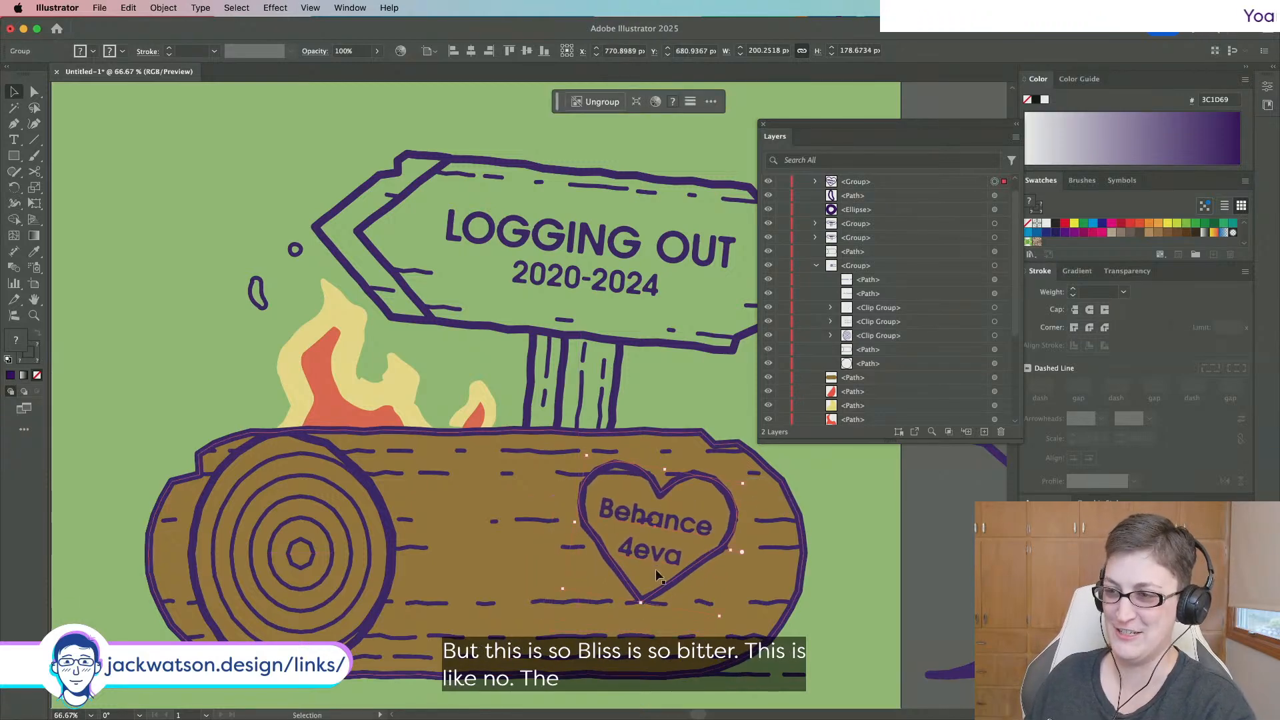
pyautogui.moveTo(642, 603); pyautogui.dragTo(645, 592)
pyautogui.moveTo(686, 530); pyautogui.dragTo(690, 530)
pyautogui.hscroll(2, 400, 333)
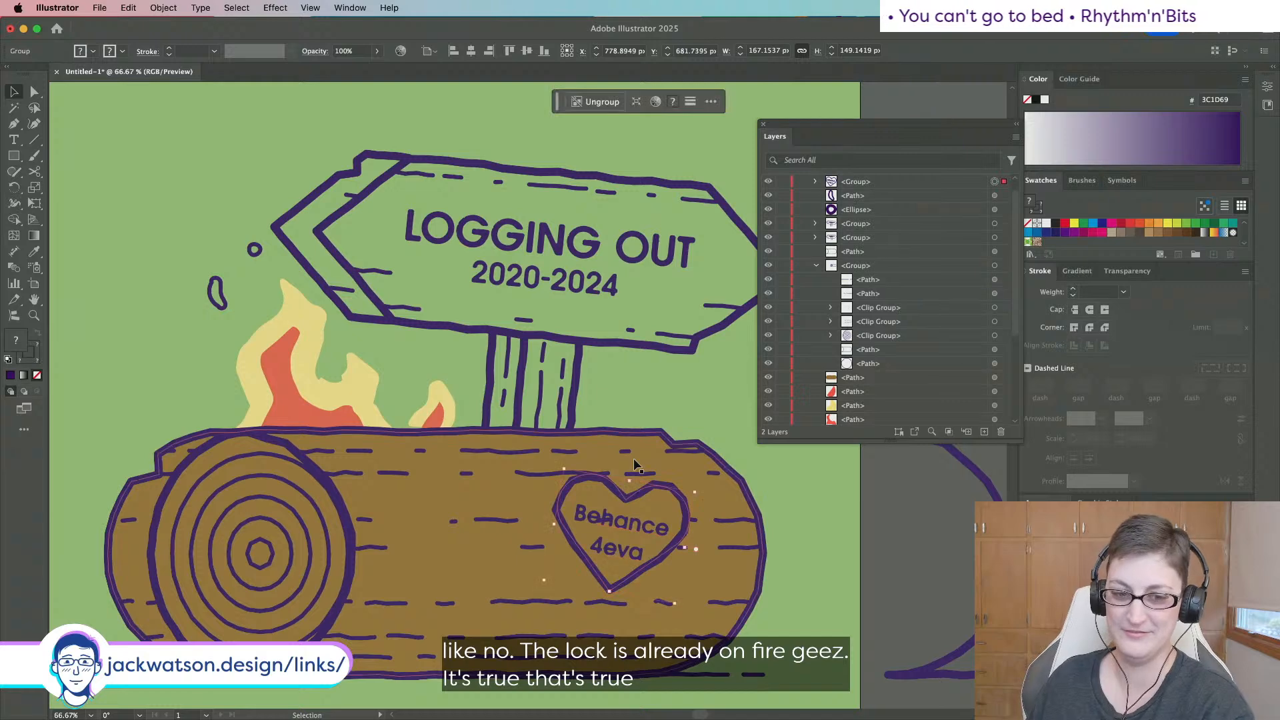
# Select only the heart outline path and fill it with the log's brown.
pyautogui.click(34, 92)
pyautogui.press('shift+super+a')
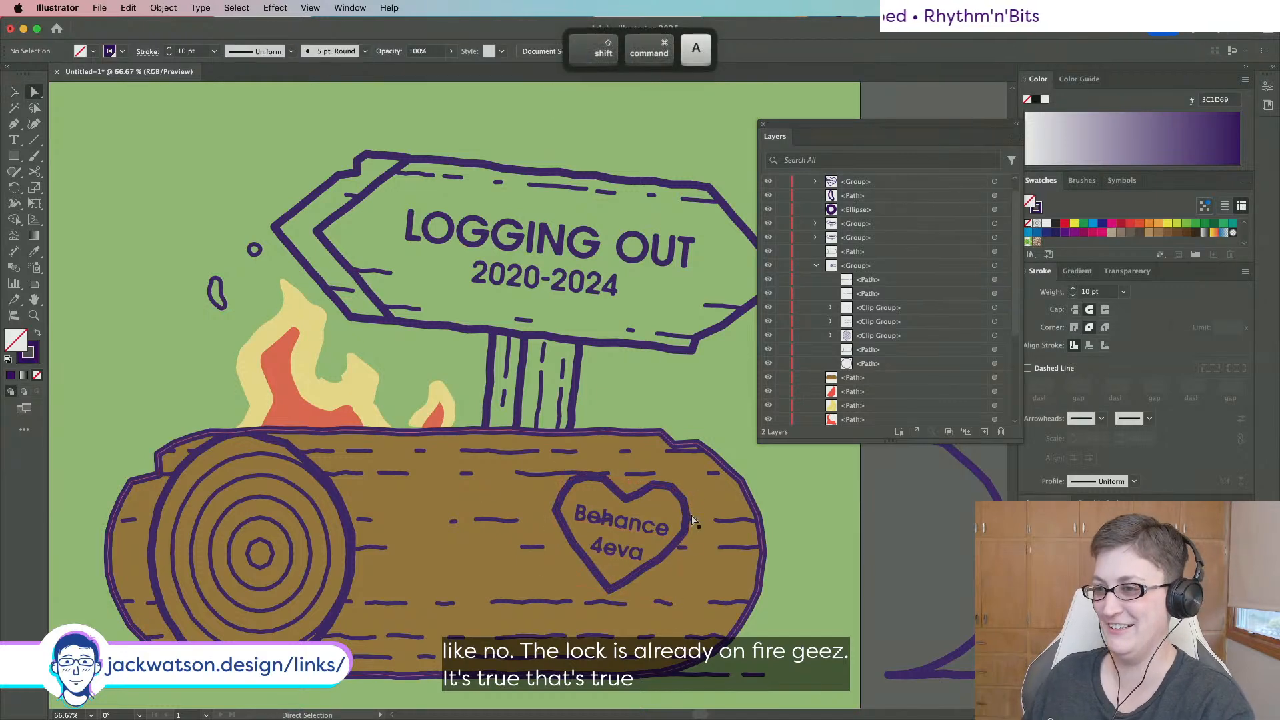
pyautogui.click(691, 515)
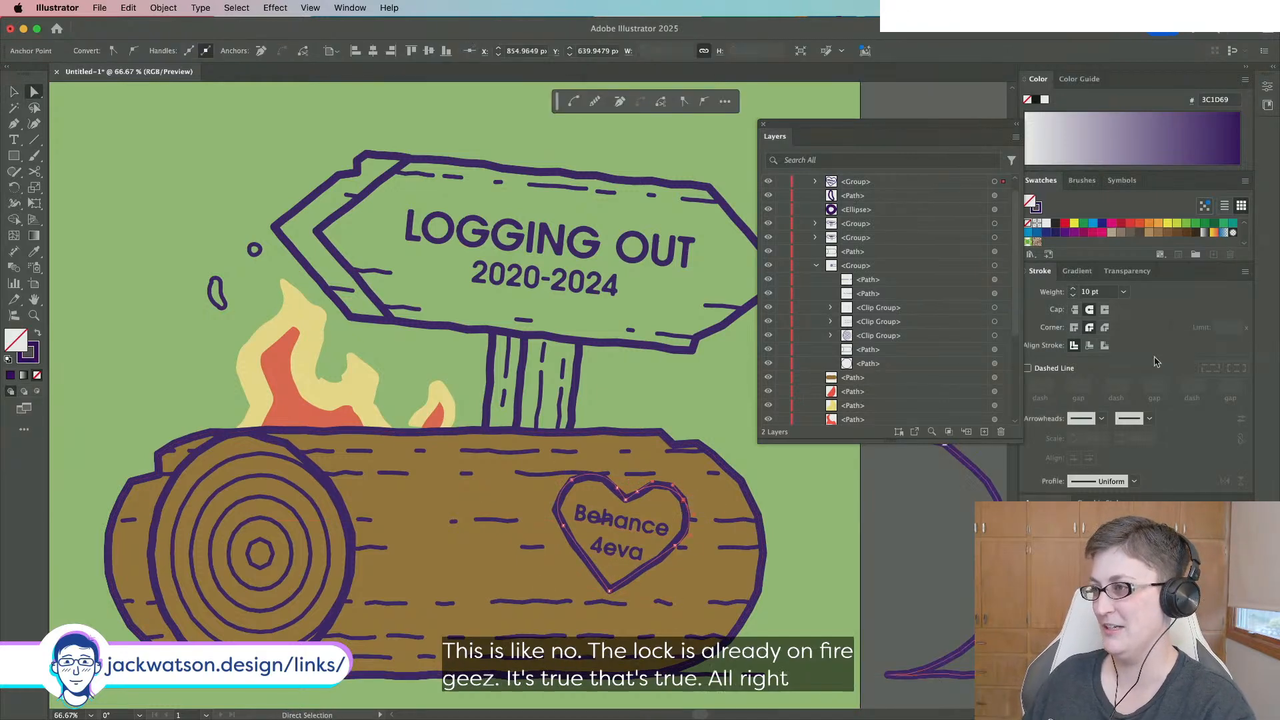
pyautogui.scroll(-1, 1063, 232)
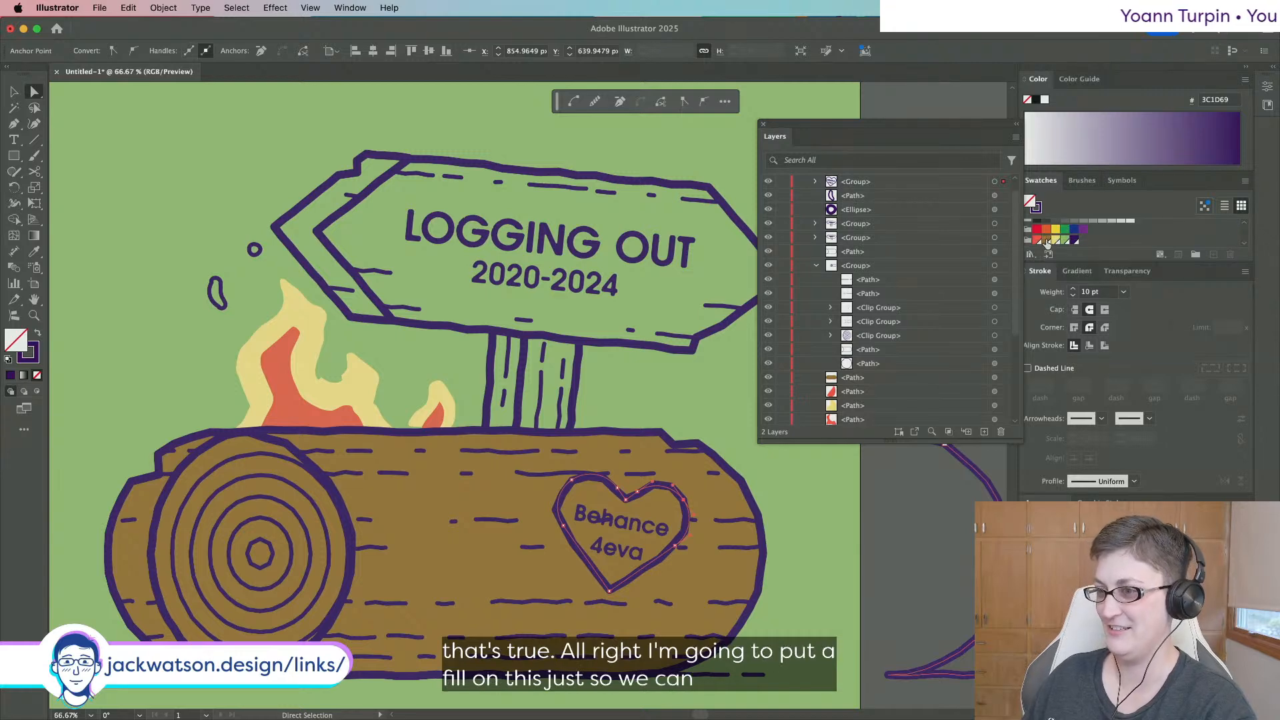
pyautogui.click(1046, 241)
# Cut the brown heart and paste it in back, behind its text.
pyautogui.press('super+x')
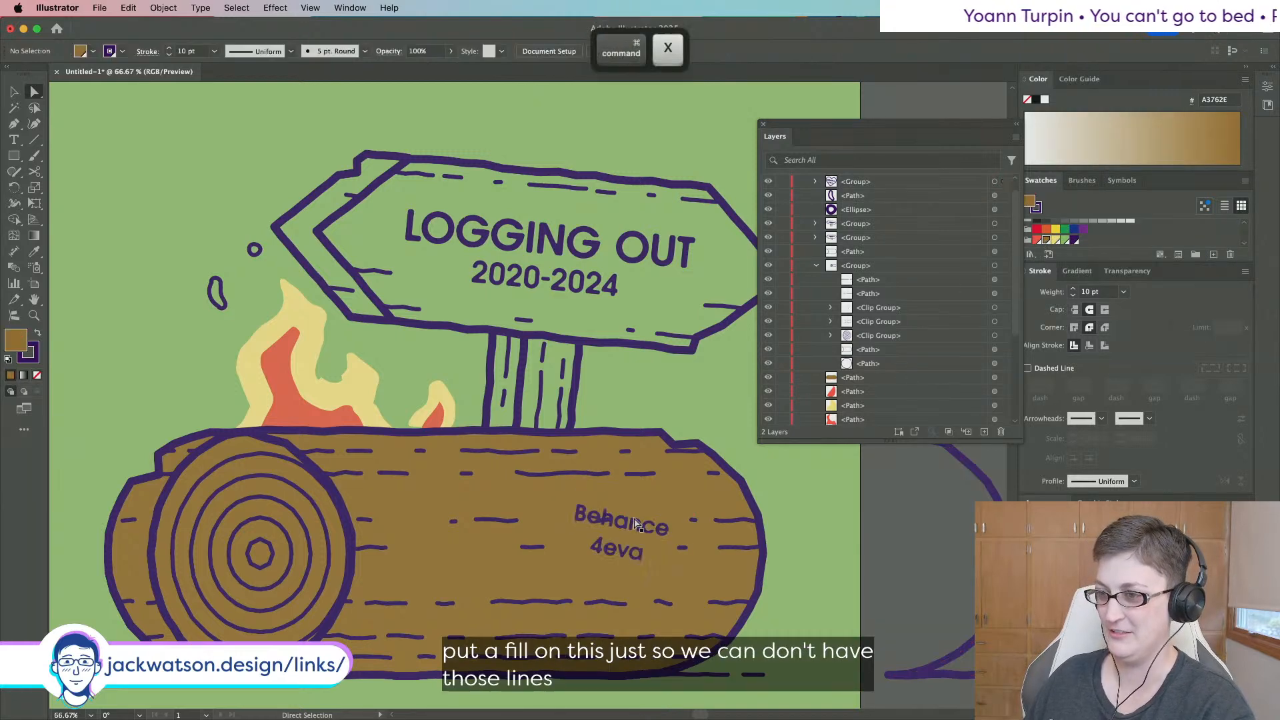
pyautogui.press('super+b')
pyautogui.press('shift+super+a')
pyautogui.scroll(-2, 594, 516)
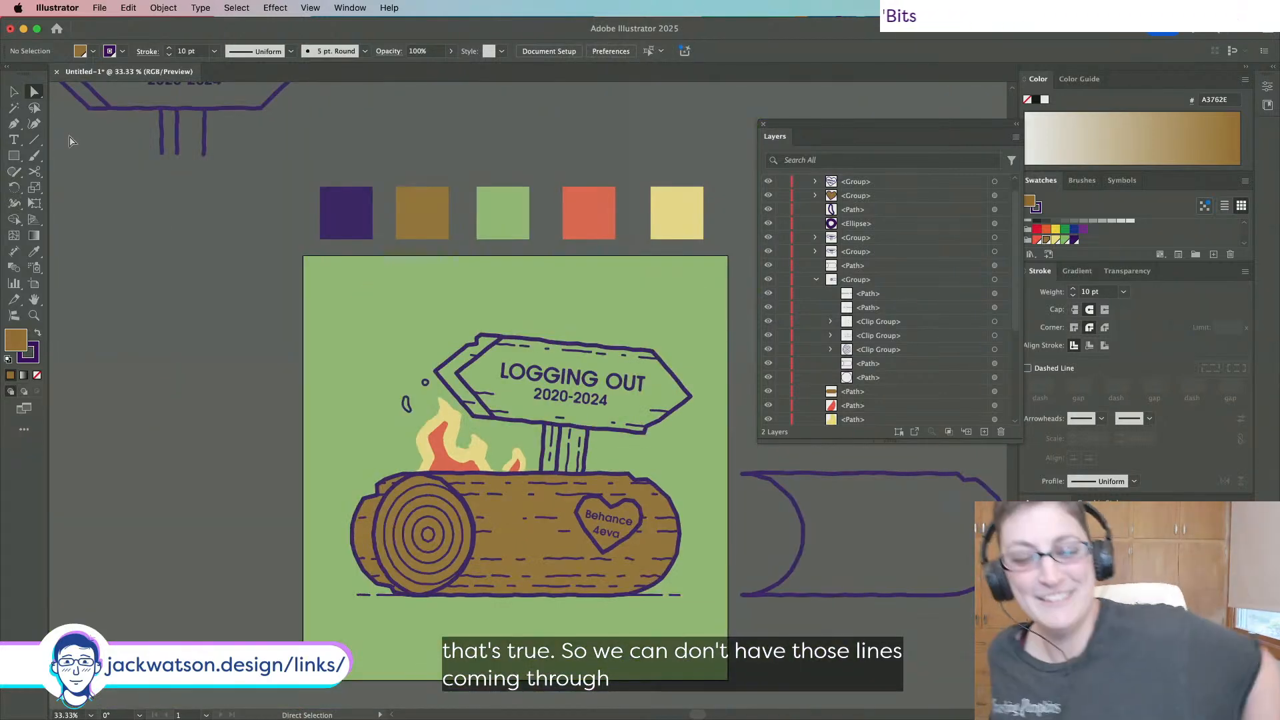
pyautogui.scroll(-2, 430, 273)
pyautogui.hscroll(2, 430, 273)
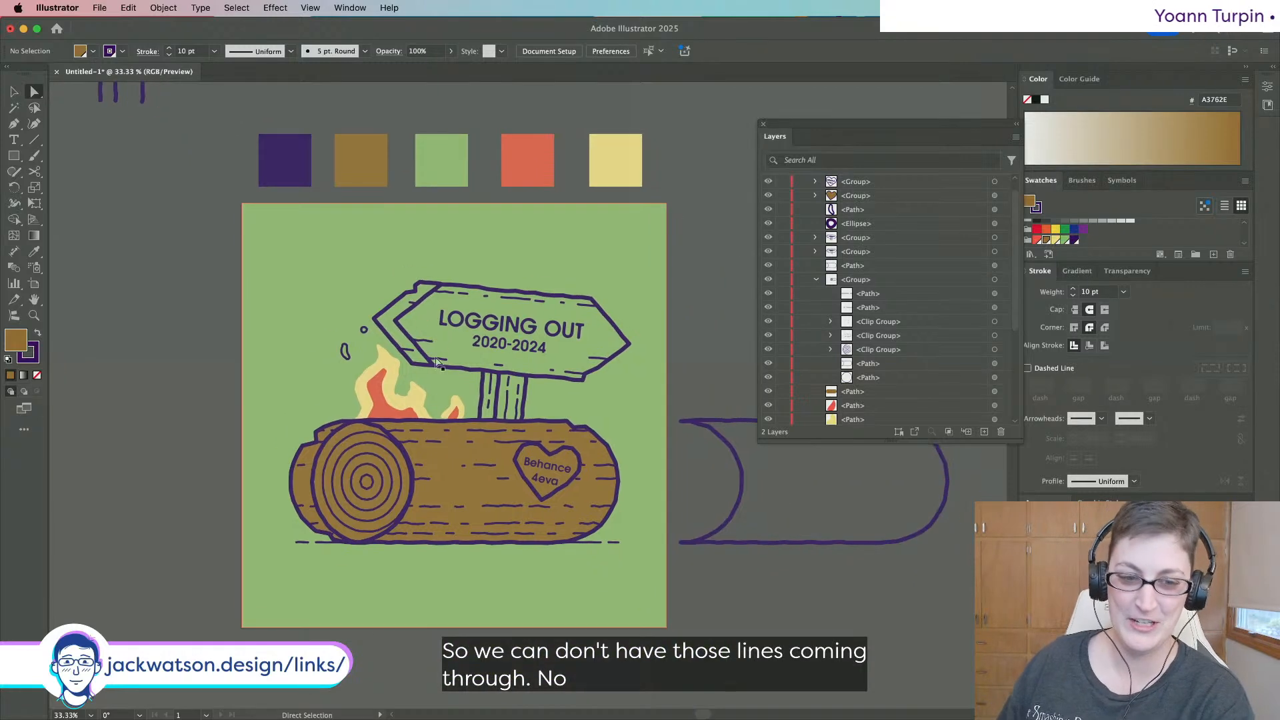
pyautogui.scroll(1, 444, 437)
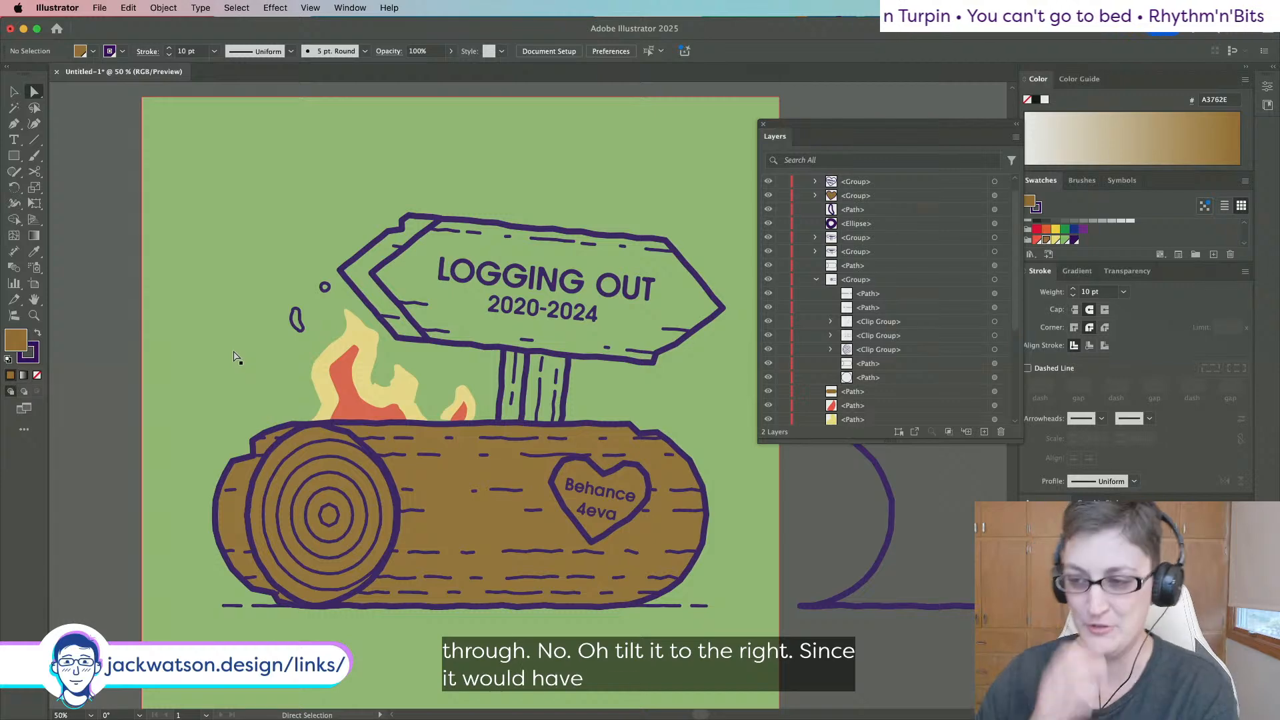
# Slide the heart group left along the log, regroup it, and tilt it about 25° counter-clockwise.
pyautogui.click(13, 92)
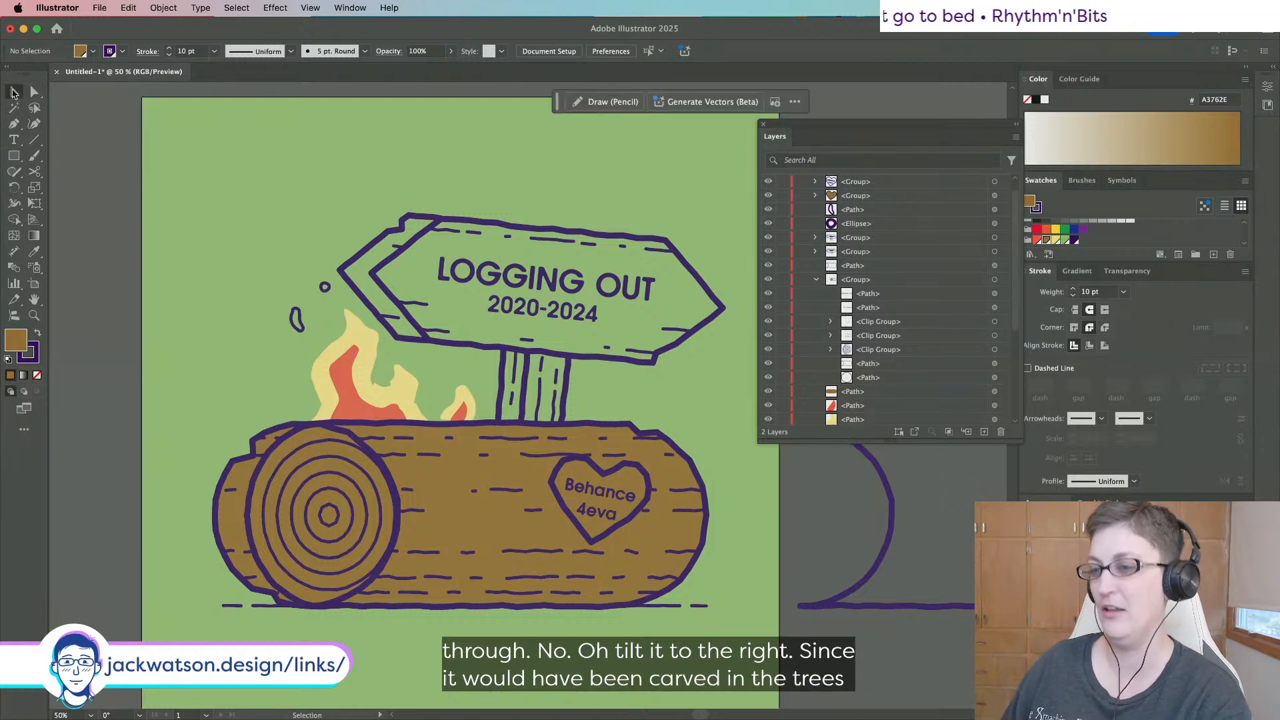
pyautogui.click(637, 496)
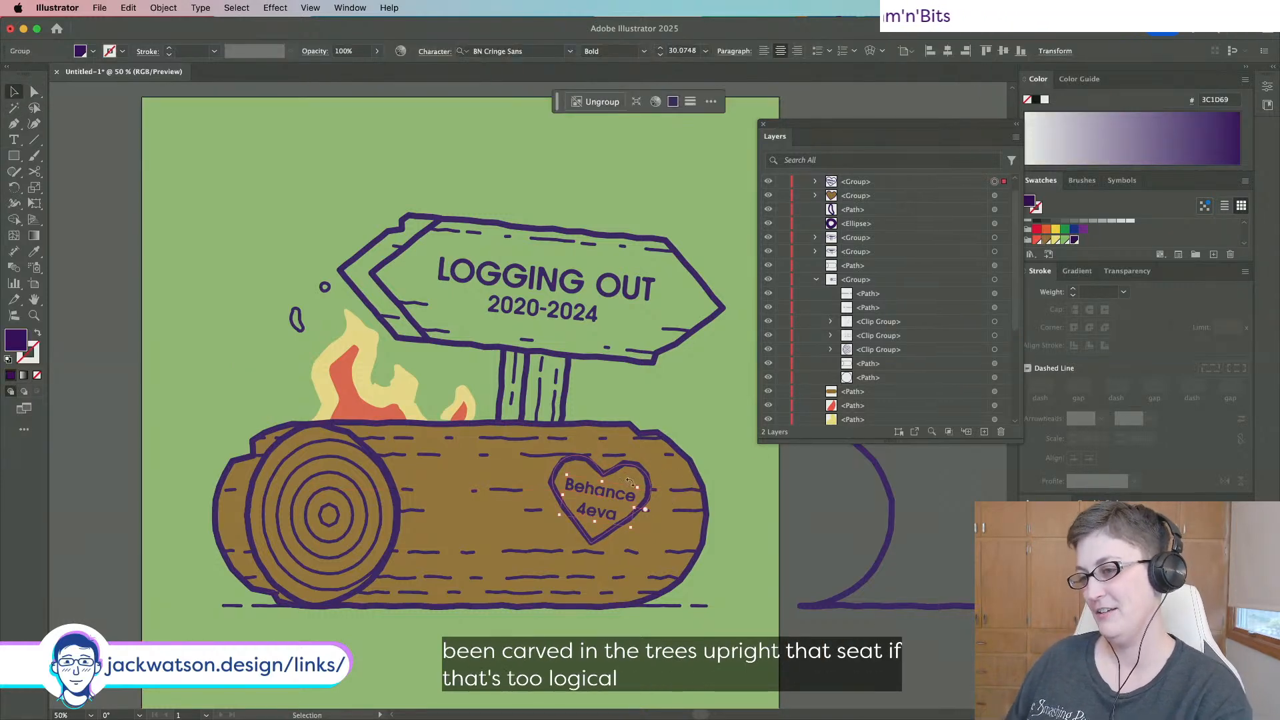
pyautogui.moveTo(624, 483); pyautogui.dragTo(458, 489)
pyautogui.press('super+g')
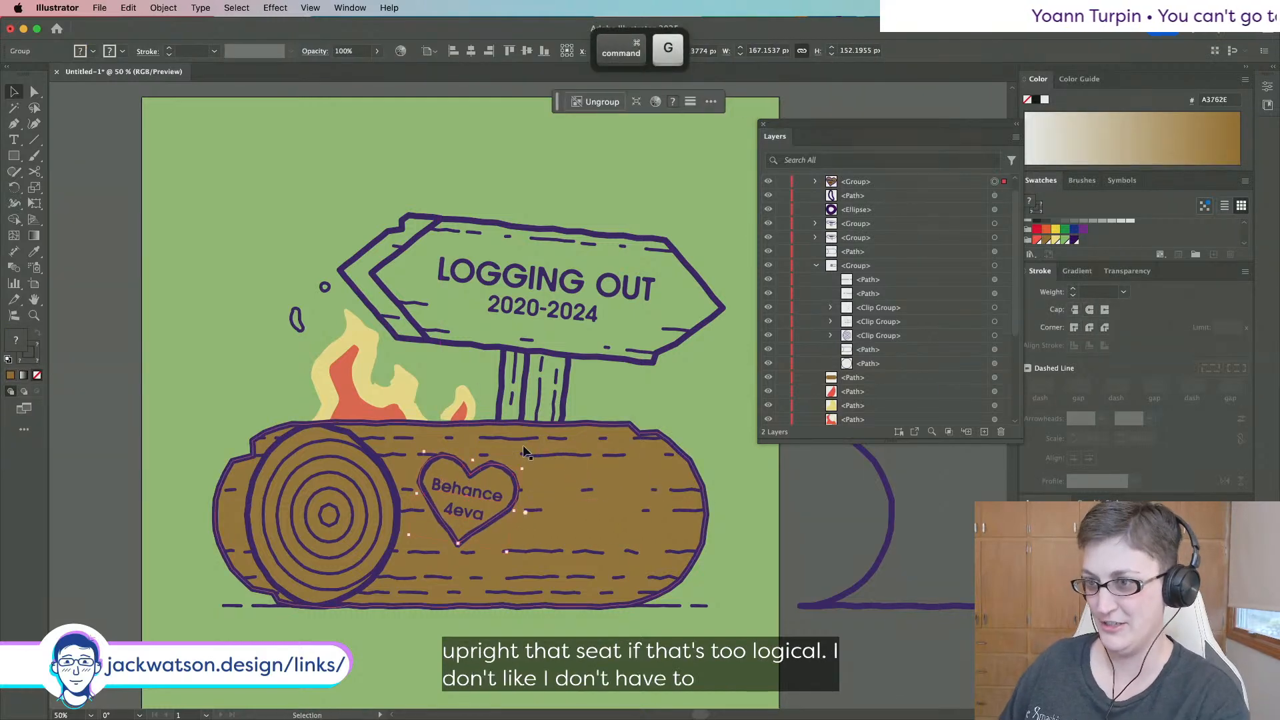
pyautogui.moveTo(522, 463); pyautogui.dragTo(488, 444)
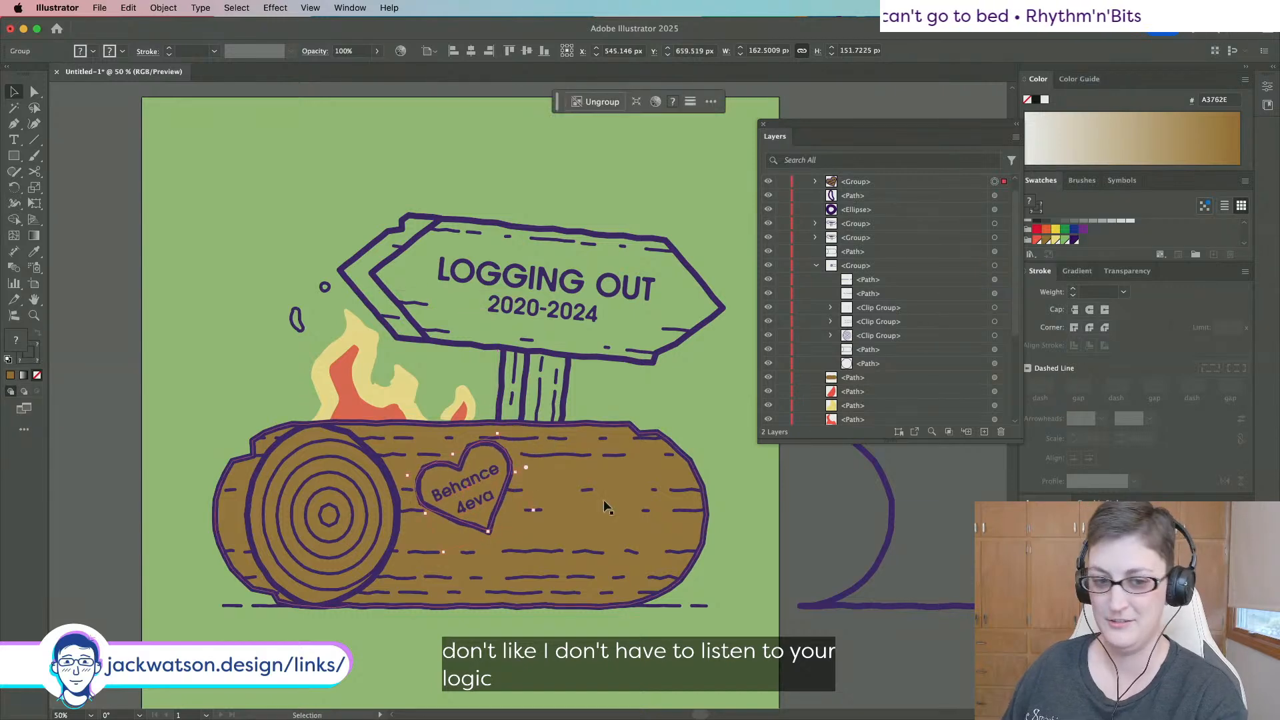
pyautogui.press('super+shift+a')
# Zoom out to view the whole poster and undo the last heart change.
pyautogui.press('super+minus')
pyautogui.scroll(-2, 643, 558)
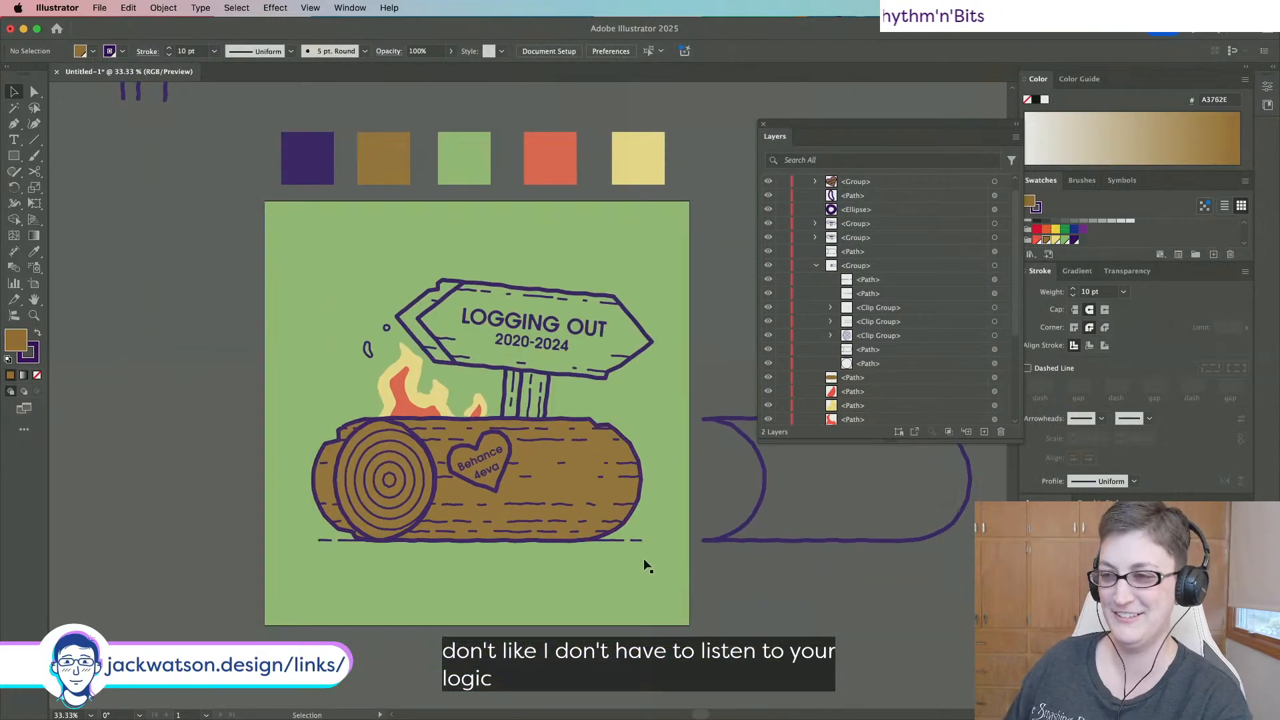
pyautogui.scroll(-2, 756, 569)
pyautogui.hscroll(2, 757, 568)
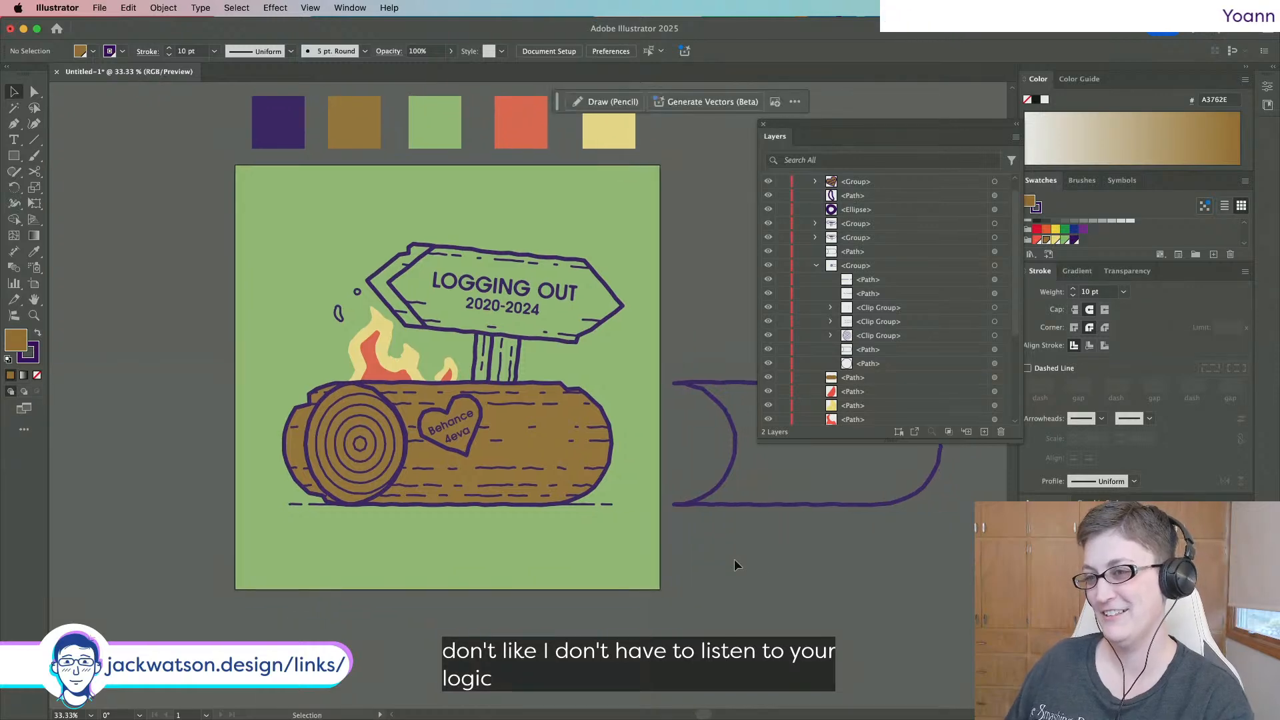
pyautogui.scroll(-1, 437, 465)
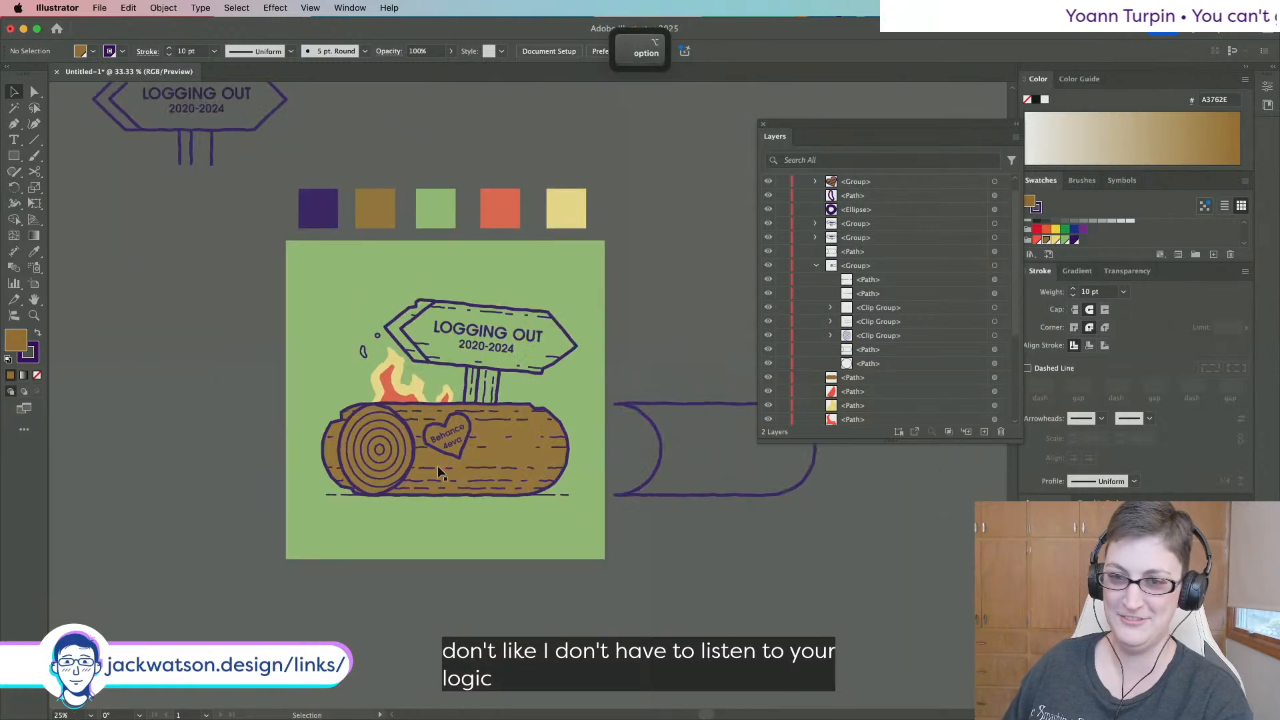
pyautogui.scroll(1, 437, 465)
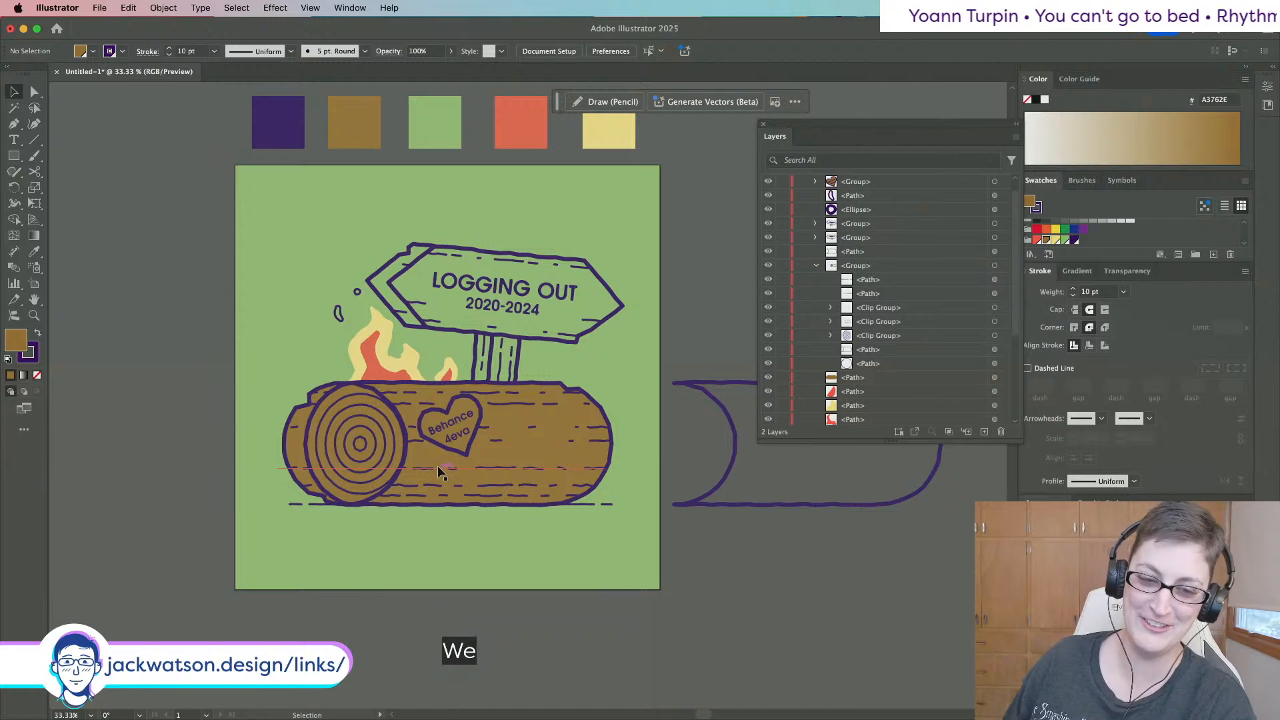
pyautogui.press('super+z')
pyautogui.press('super+z')
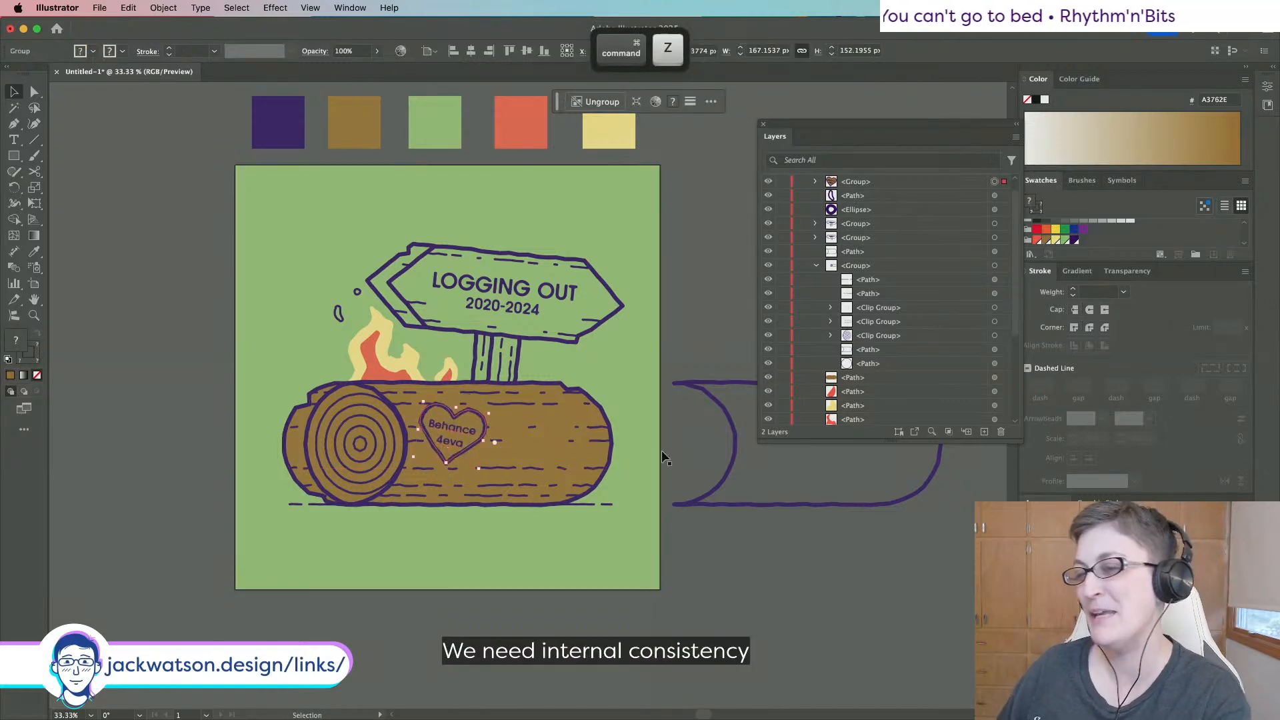
# Move the heart to the log's right side, tilt it slightly clockwise, and nudge it into place.
pyautogui.moveTo(468, 427); pyautogui.dragTo(598, 409)
pyautogui.click(681, 486)
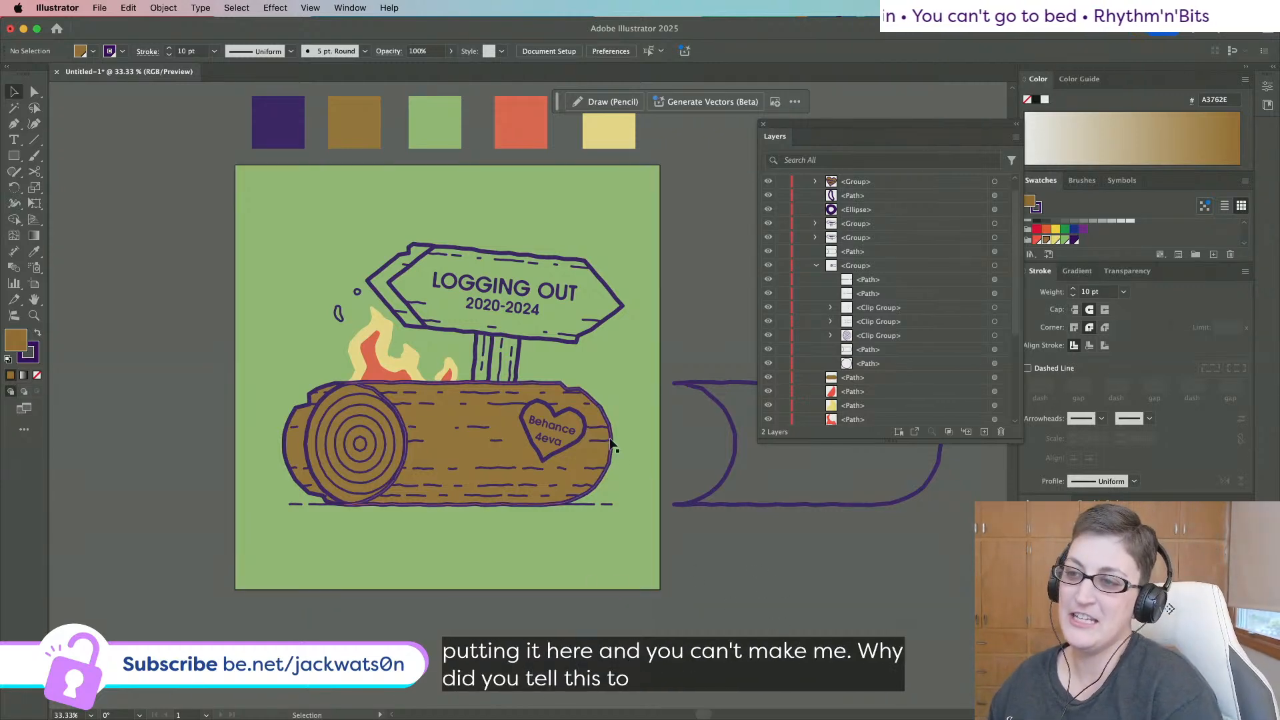
pyautogui.moveTo(549, 431); pyautogui.dragTo(549, 435)
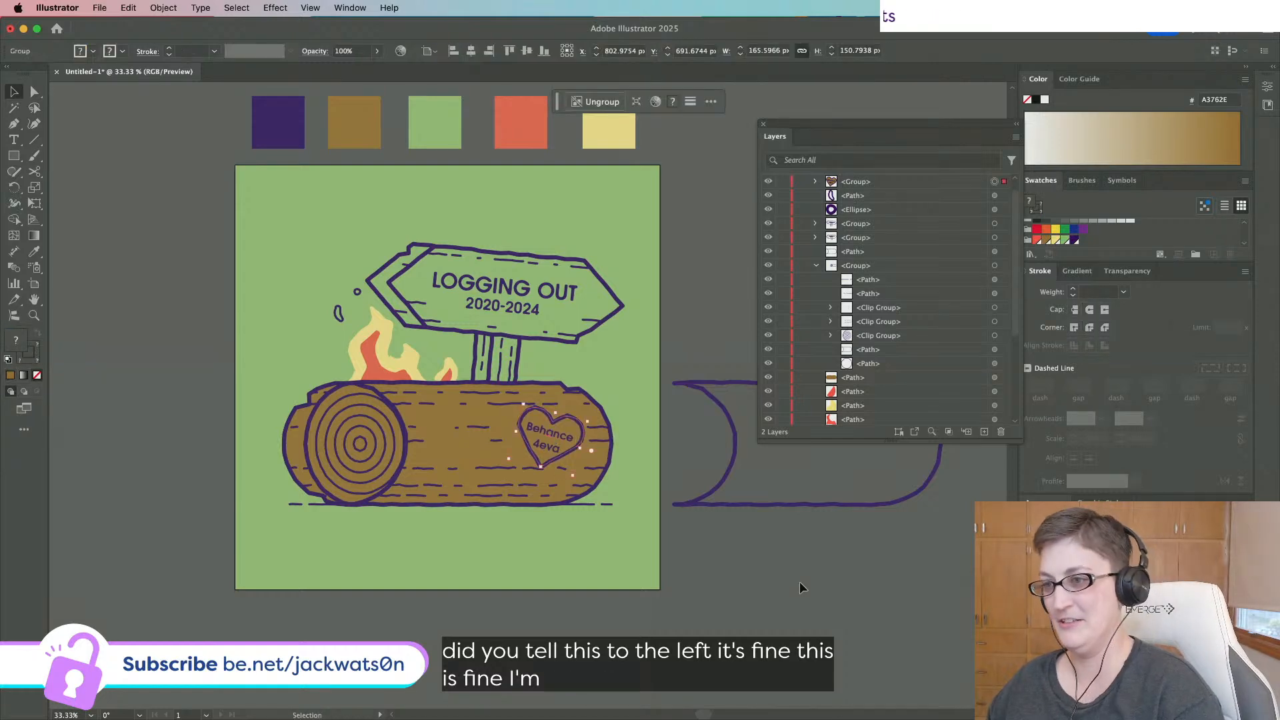
pyautogui.click(799, 582)
pyautogui.scroll(-1, 799, 582)
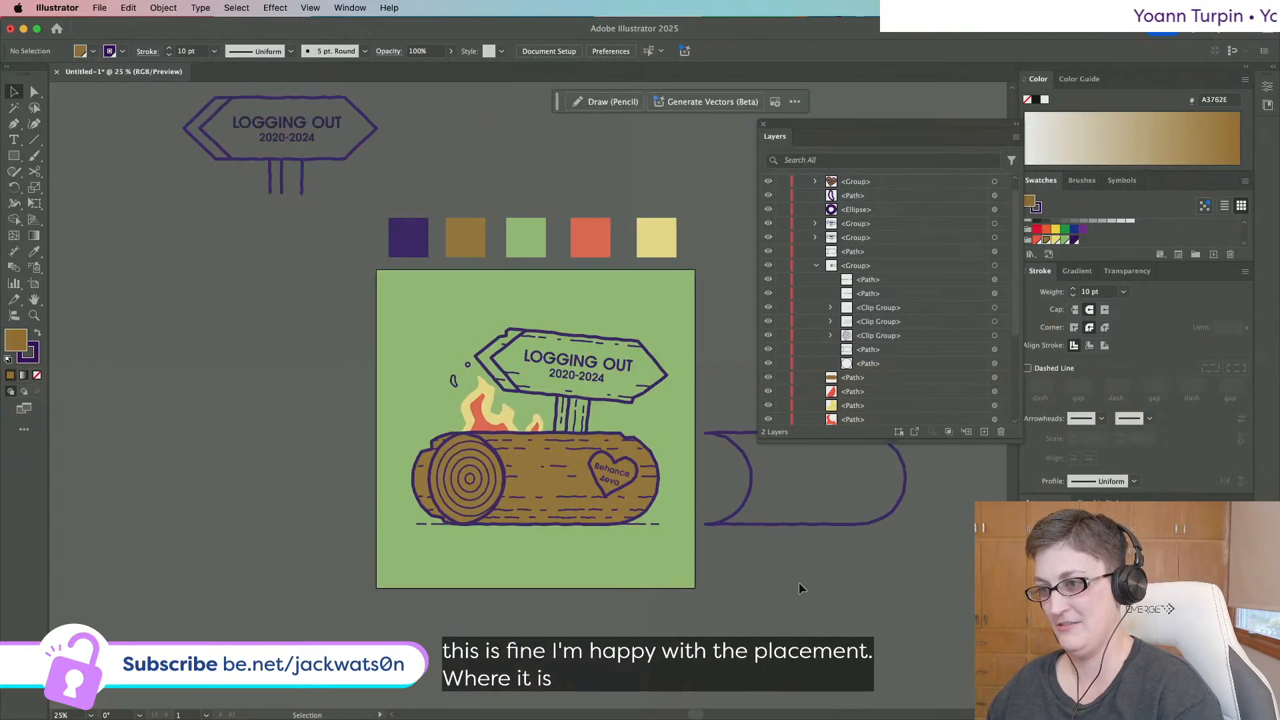
pyautogui.scroll(2, 799, 582)
pyautogui.click(405, 355)
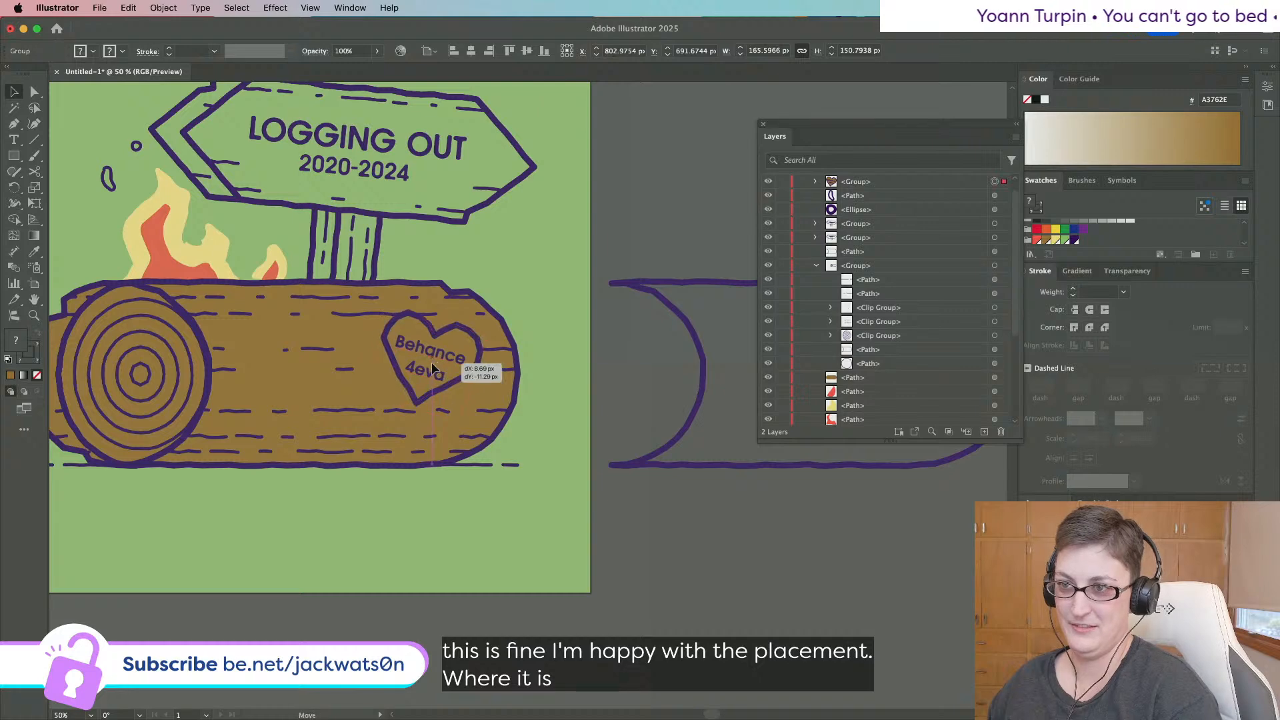
pyautogui.click(666, 565)
pyautogui.hscroll(-3, 666, 566)
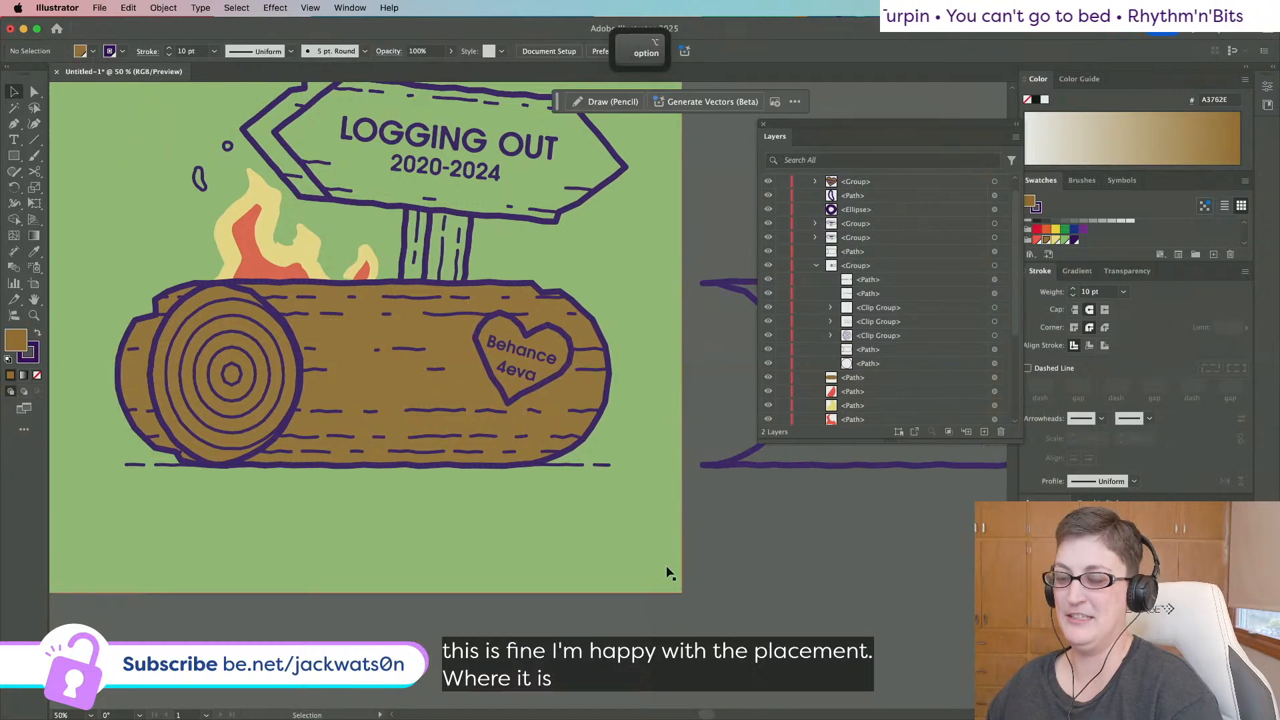
pyautogui.scroll(-1, 666, 572)
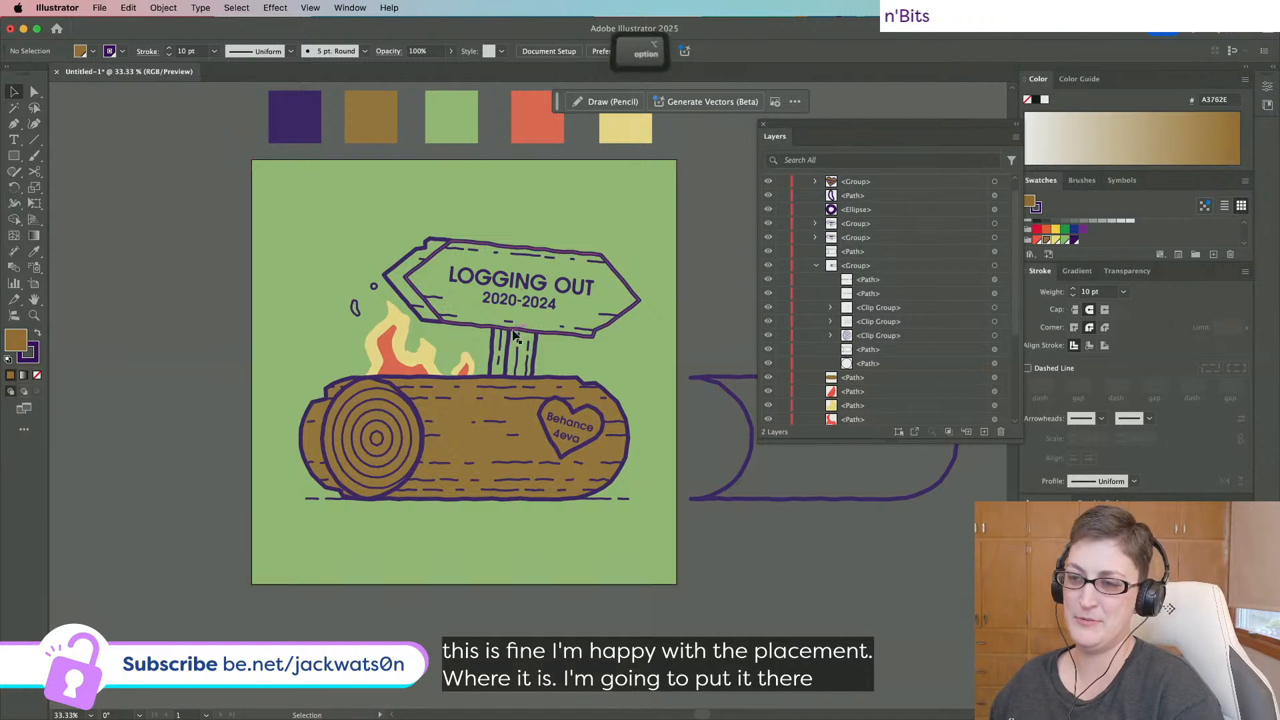
pyautogui.keyDown('alt'); pyautogui.scroll(1, 512, 330); pyautogui.keyUp('alt')
# Copy the small flame onto the sign's top-right corner, reflect it, and slightly shrink and rotate it.
pyautogui.click(440, 377)
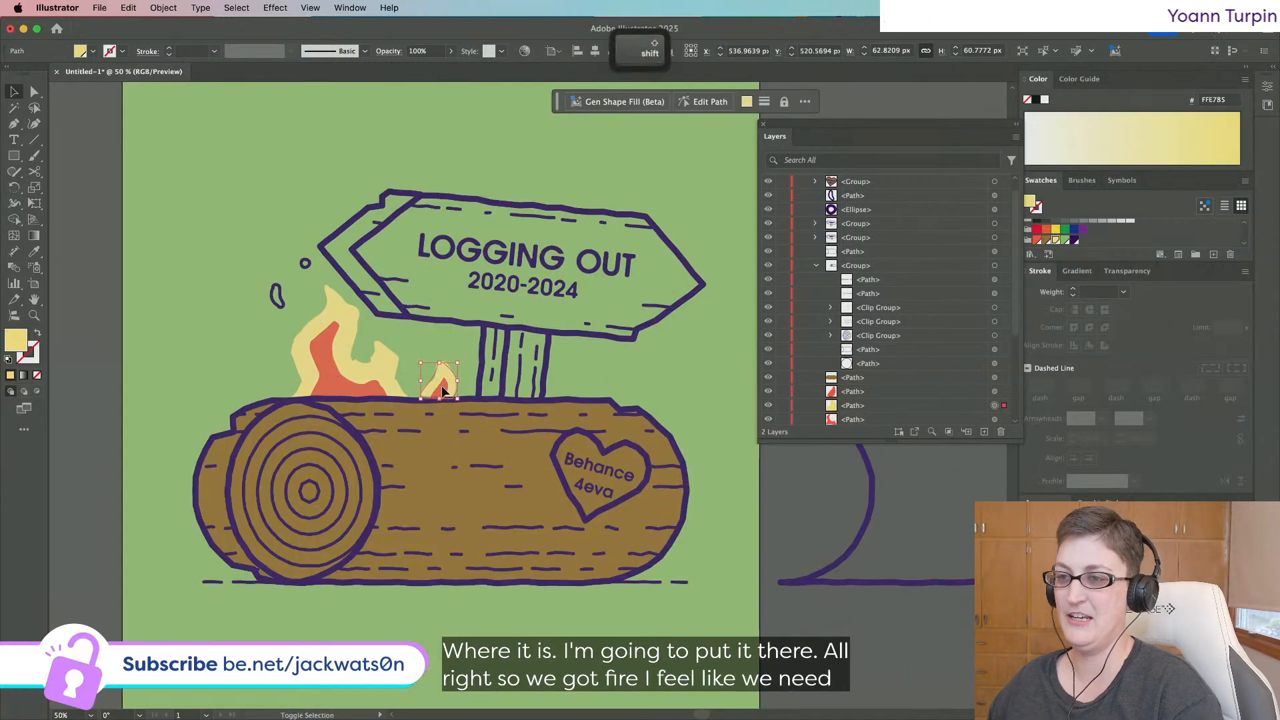
pyautogui.press('super+f')
pyautogui.moveTo(442, 390); pyautogui.dragTo(612, 204)
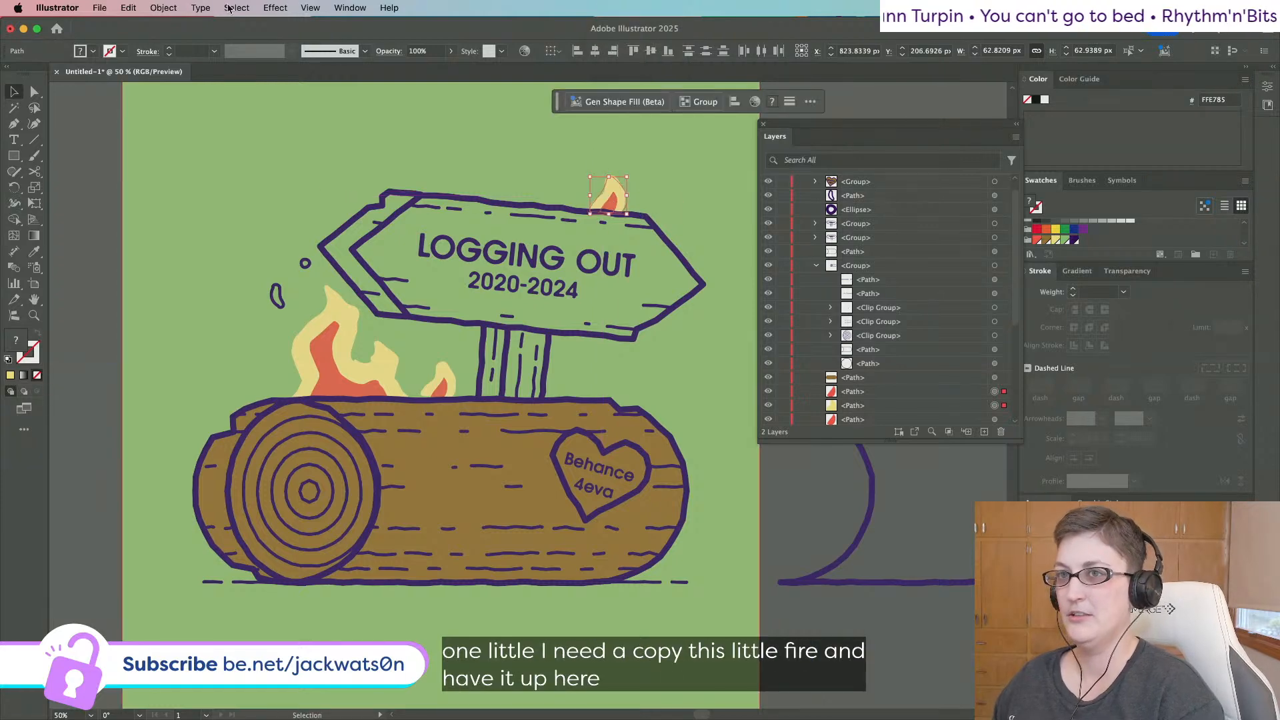
pyautogui.click(202, 8)
pyautogui.moveTo(175, 5)
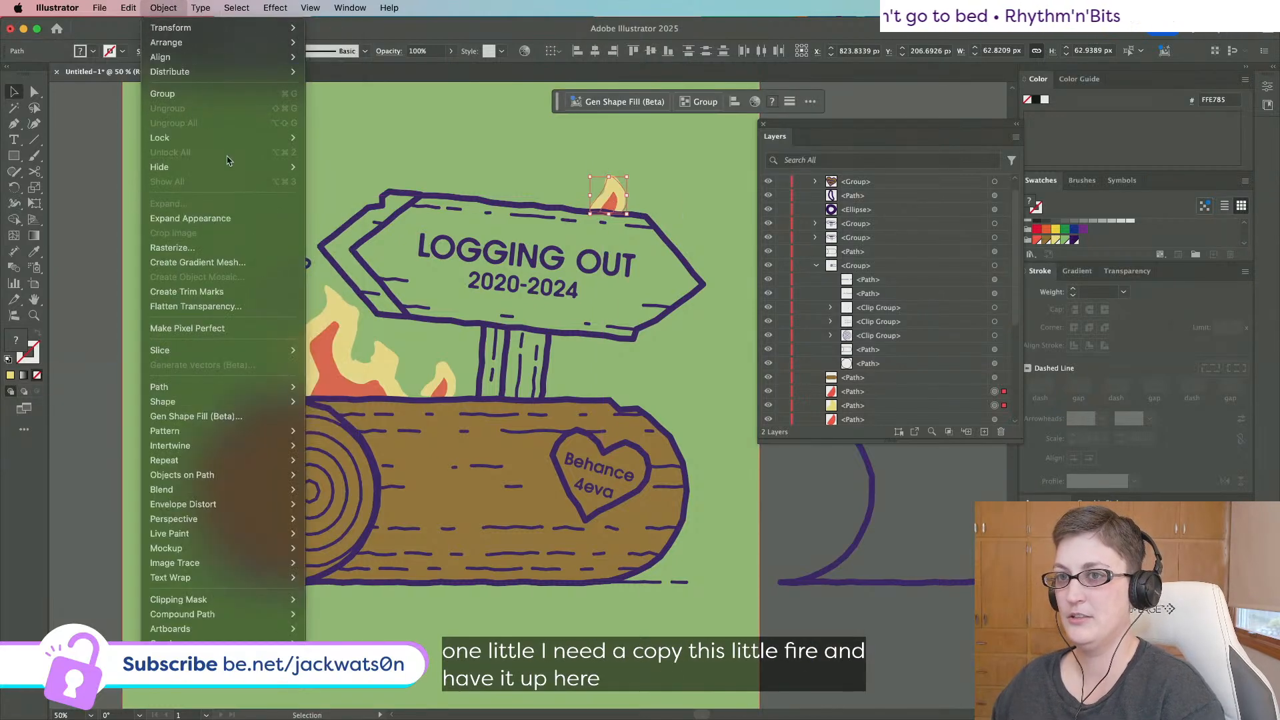
pyautogui.moveTo(193, 27)
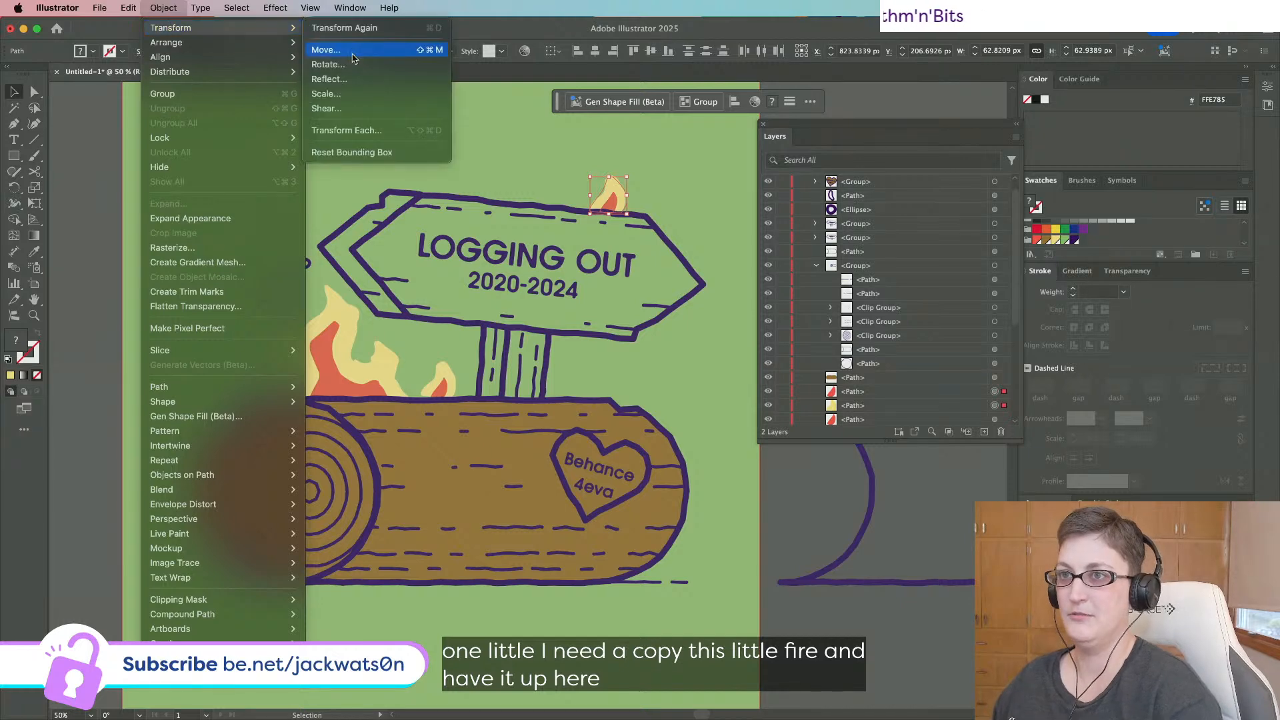
pyautogui.click(354, 79)
pyautogui.press('Return')
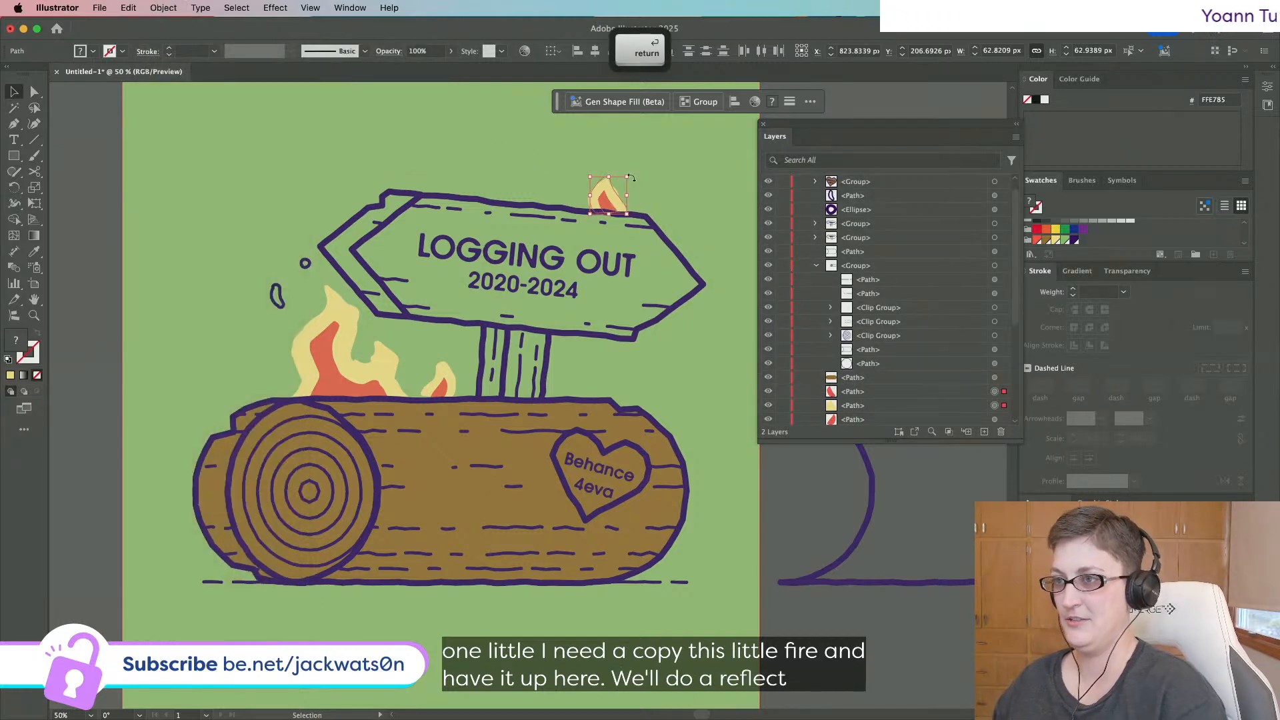
pyautogui.moveTo(627, 176); pyautogui.dragTo(634, 177)
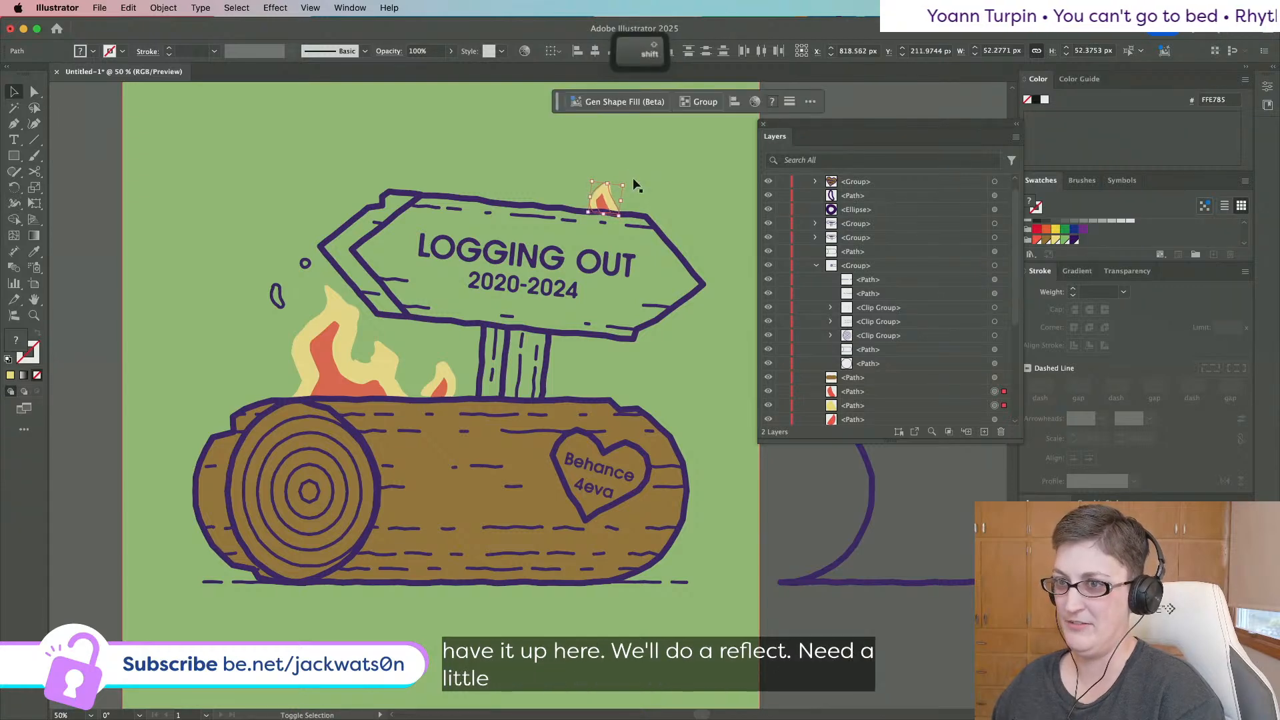
# Color the small spark and drip left of the fire with the flame's yellow.
pyautogui.click(305, 262)
pyautogui.keyDown('shift'); pyautogui.click(279, 294); pyautogui.keyUp('shift')
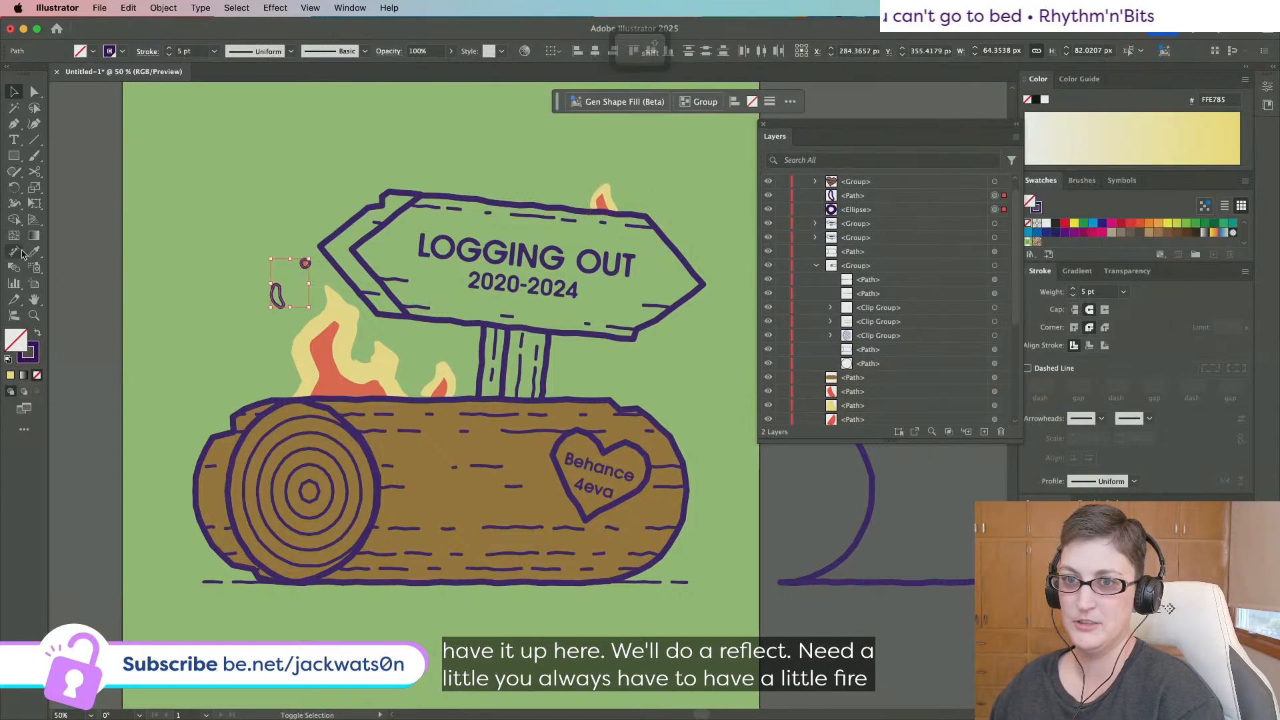
pyautogui.press('i')
pyautogui.click(356, 303)
pyautogui.press('super+shift+a')
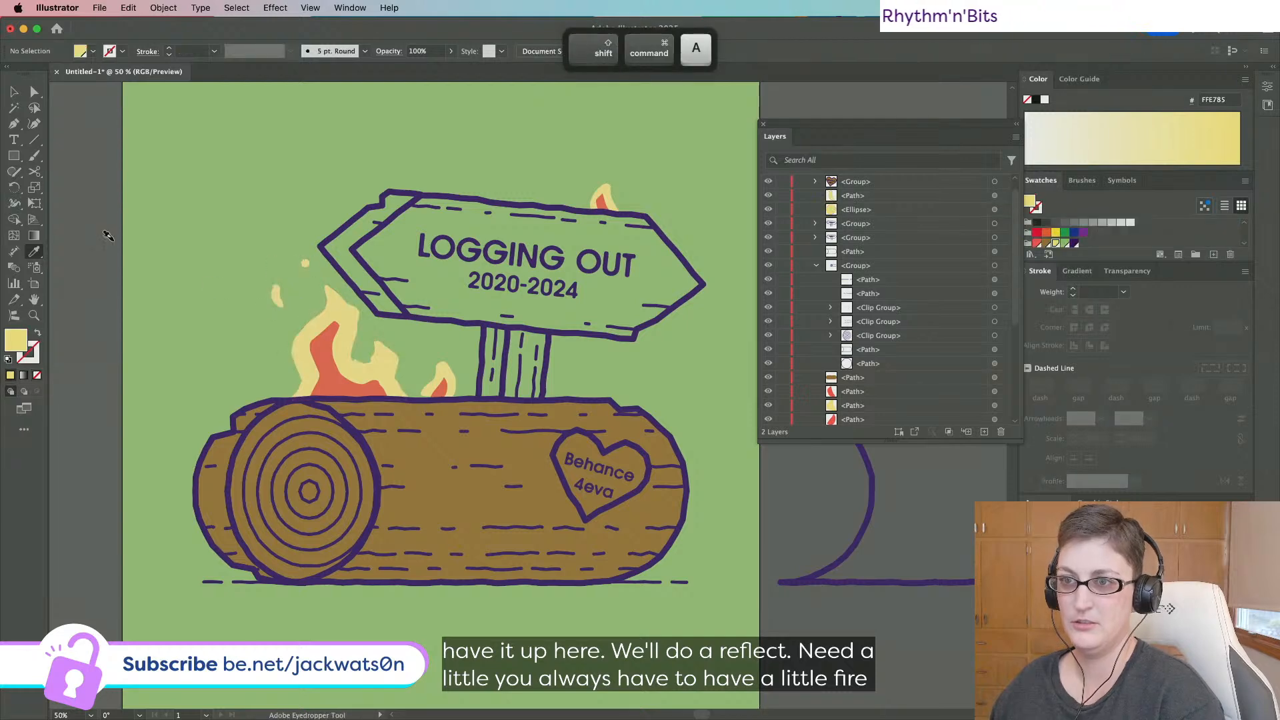
pyautogui.press('super+minus')
# Duplicate a yellow spark up beside the new flame on the sign.
pyautogui.press('super+plus')
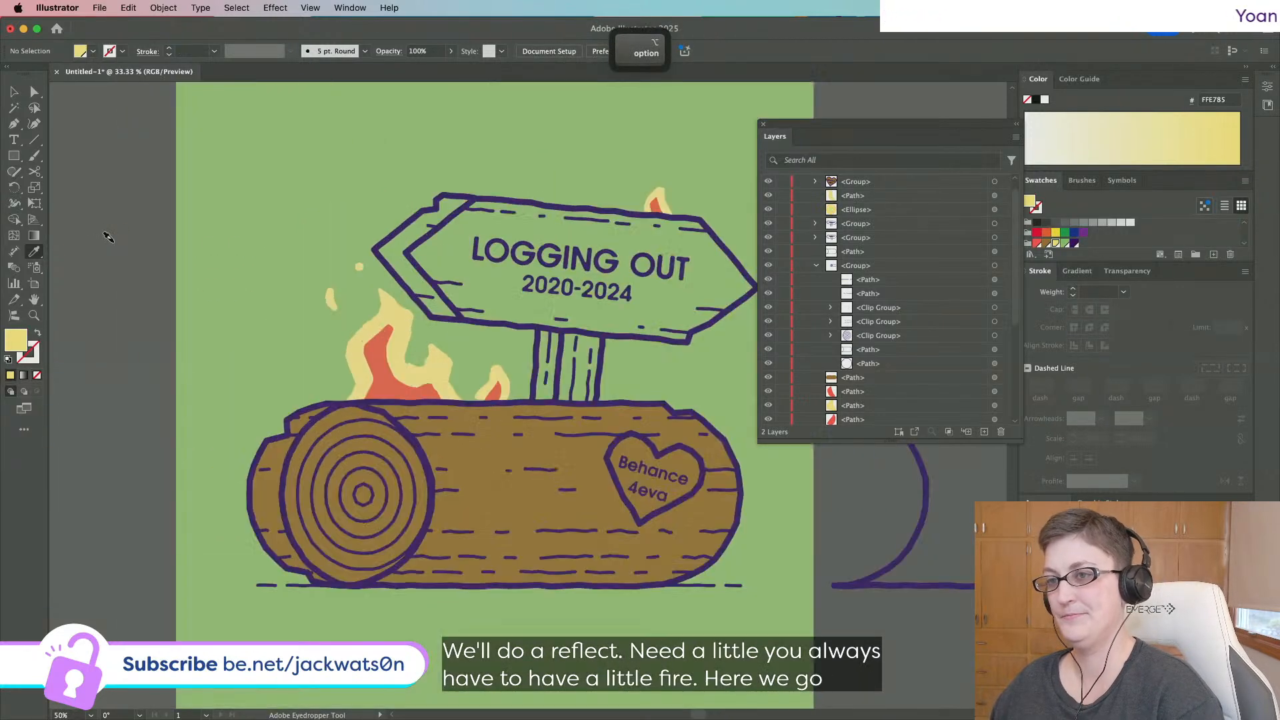
pyautogui.click(35, 98)
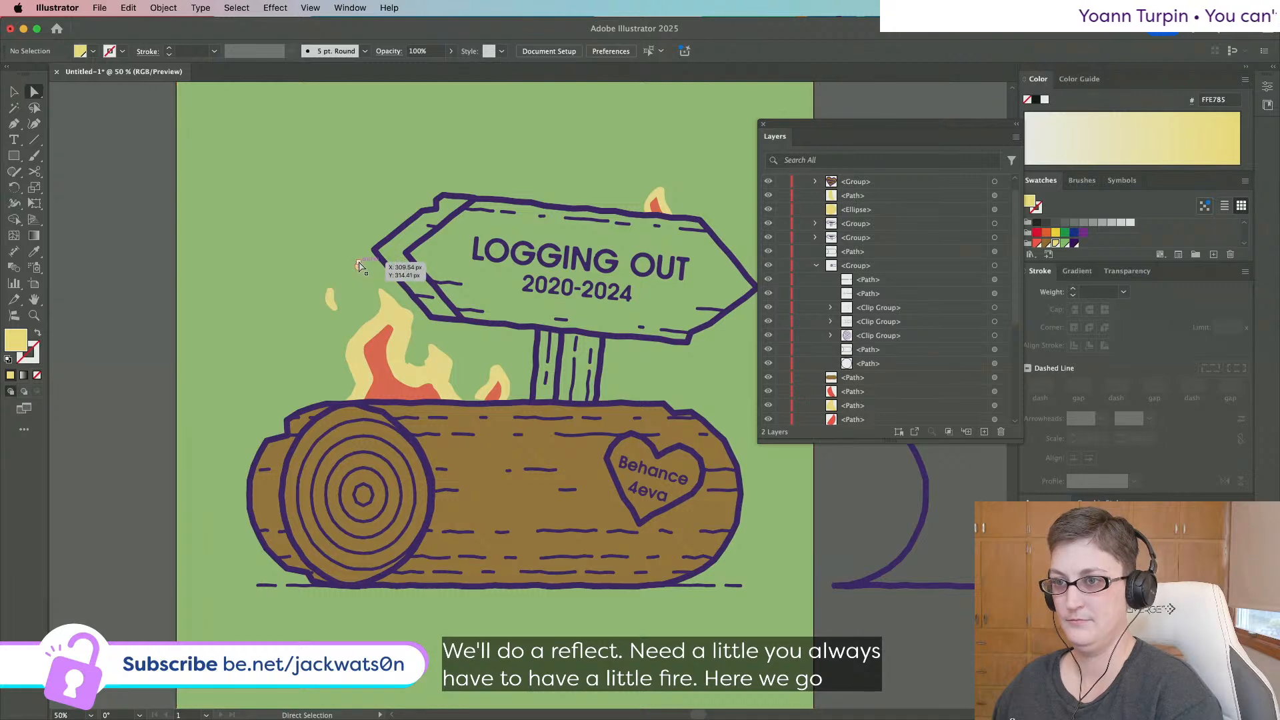
pyautogui.keyDown('alt'); pyautogui.scroll(1, 359, 269); pyautogui.keyUp('alt')
pyautogui.moveTo(359, 269); pyautogui.dragTo(614, 163)
pyautogui.press('shift+super+a')
pyautogui.press('shift+super+a')
pyautogui.scroll(-1, 274, 146)
pyautogui.scroll(-1, 274, 147)
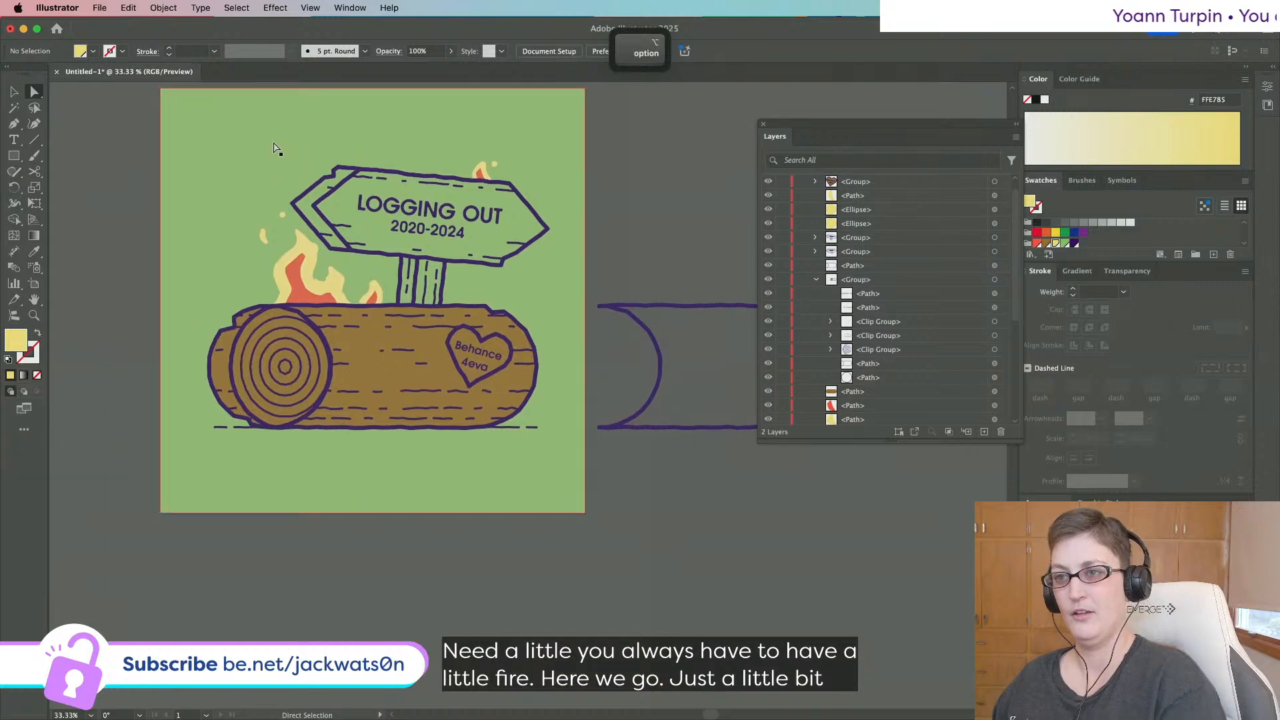
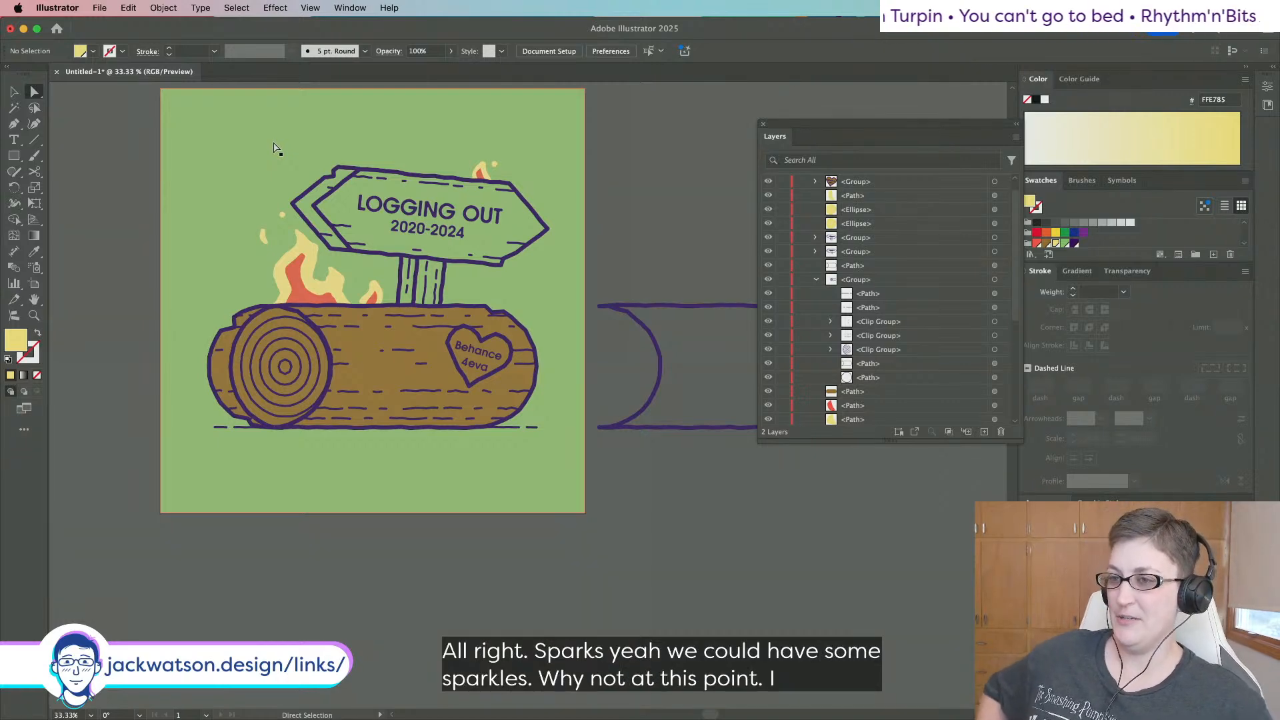
# Paste a grouped copy of the sign in front and isolate it for editing.
pyautogui.click(309, 191)
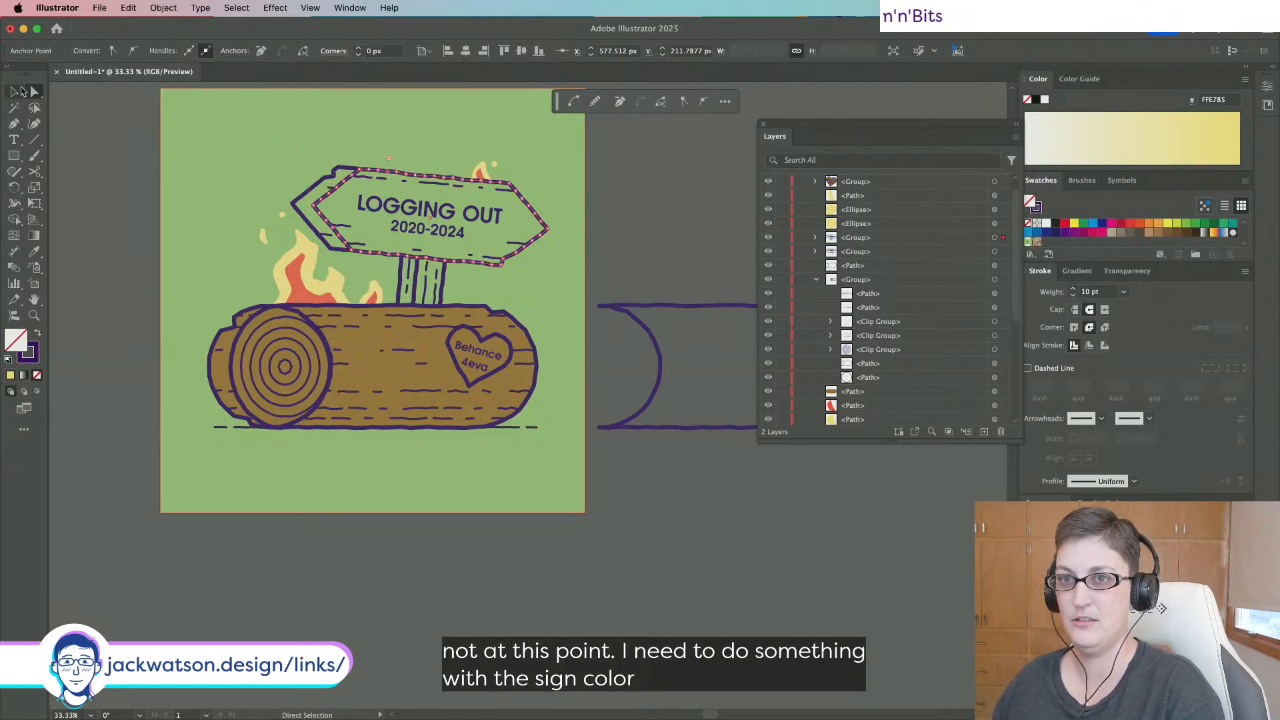
pyautogui.click(20, 90)
pyautogui.press('shift+super+a')
pyautogui.click(354, 175)
pyautogui.press('super+c')
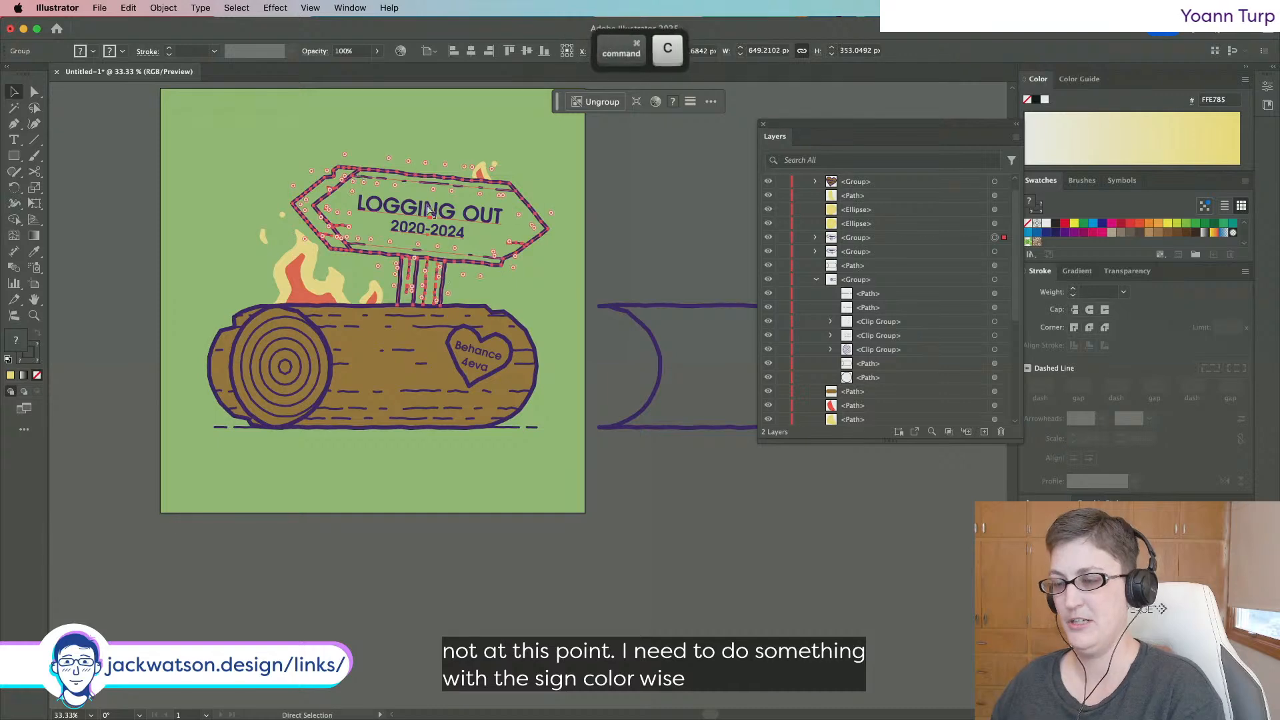
pyautogui.click(633, 245)
pyautogui.press('super+f')
pyautogui.press('super+g')
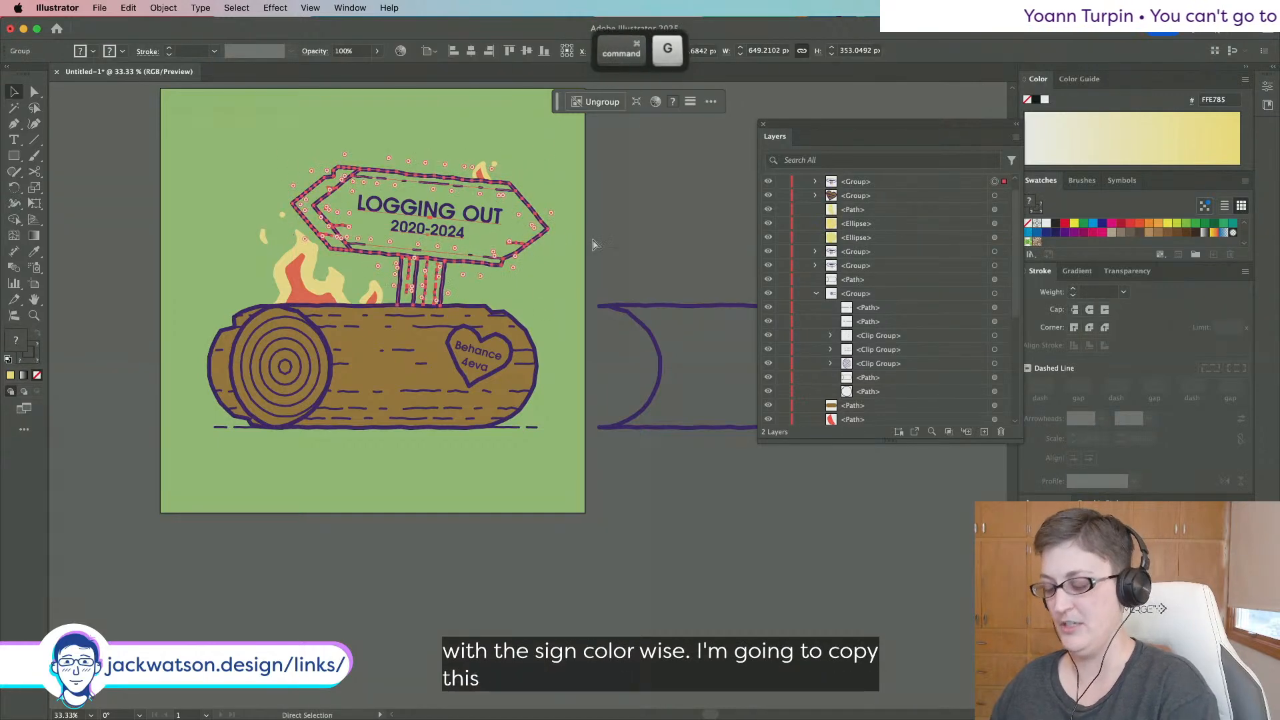
pyautogui.doubleClick(385, 211)
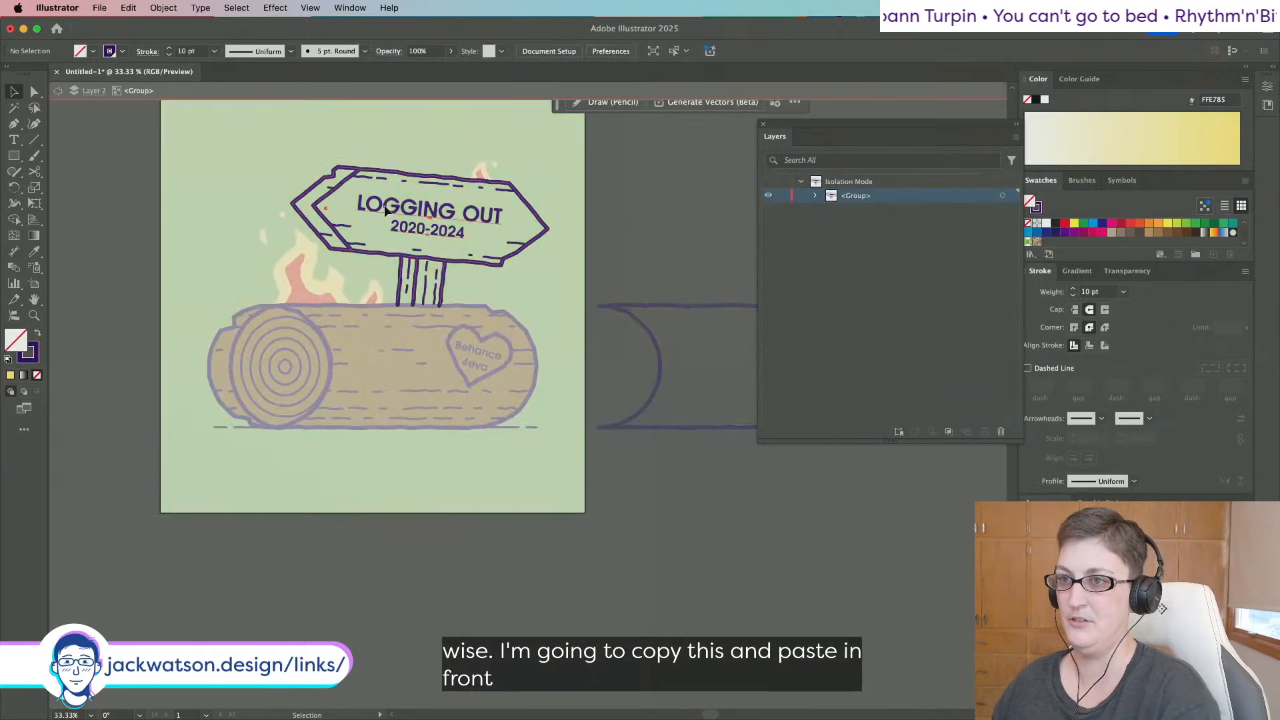
pyautogui.press('super+a')
pyautogui.press('a')
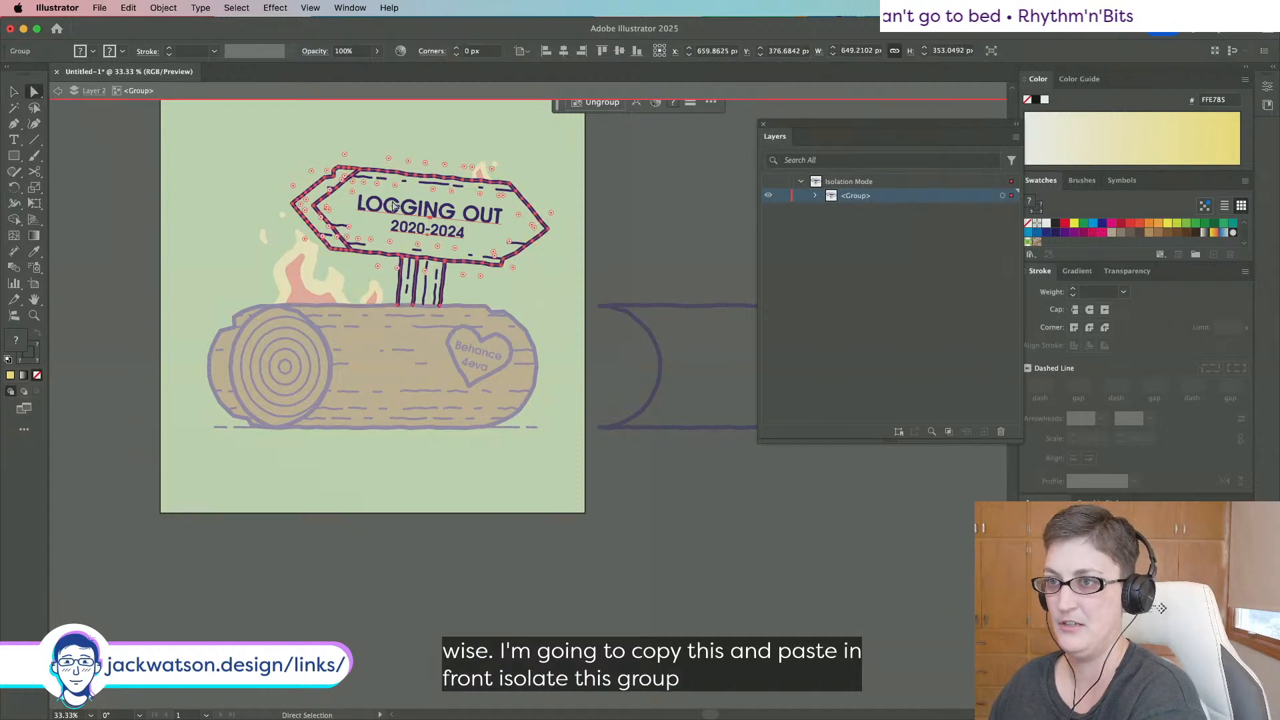
# Try merging a pasted copy of the sign's paths into one shape, then undo it.
pyautogui.click(352, 203)
pyautogui.press('super+a')
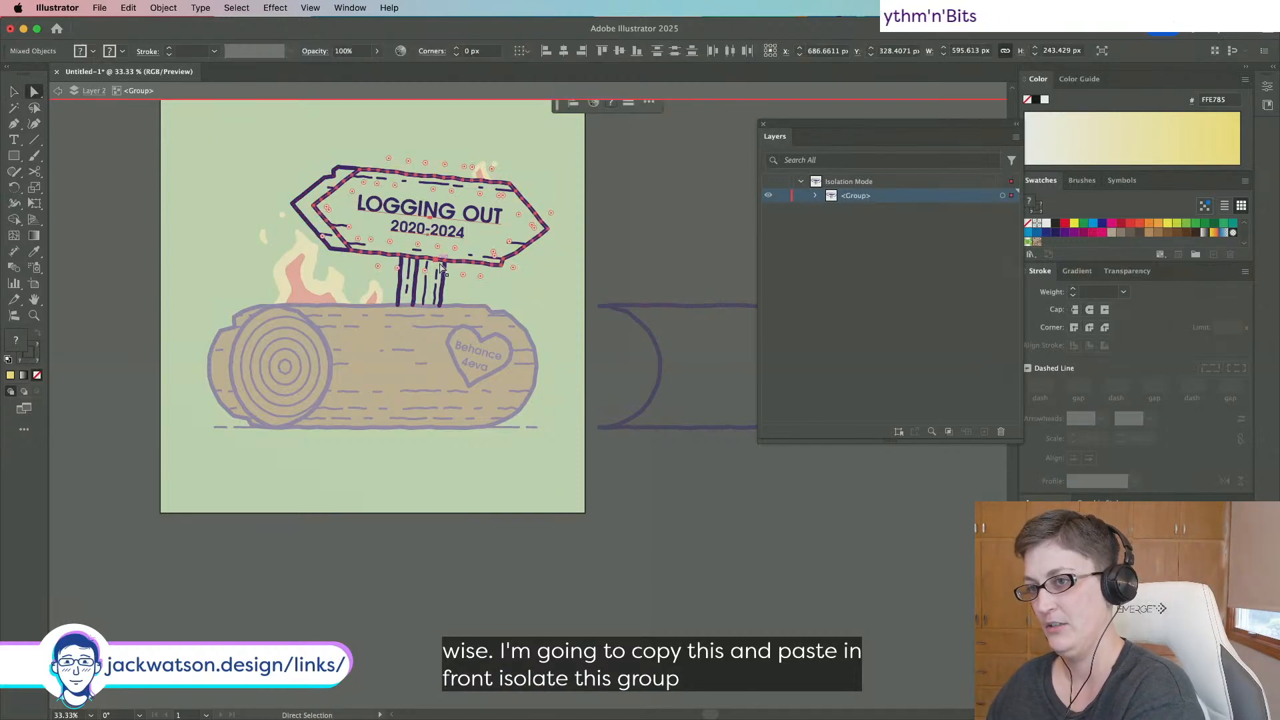
pyautogui.press('super+c')
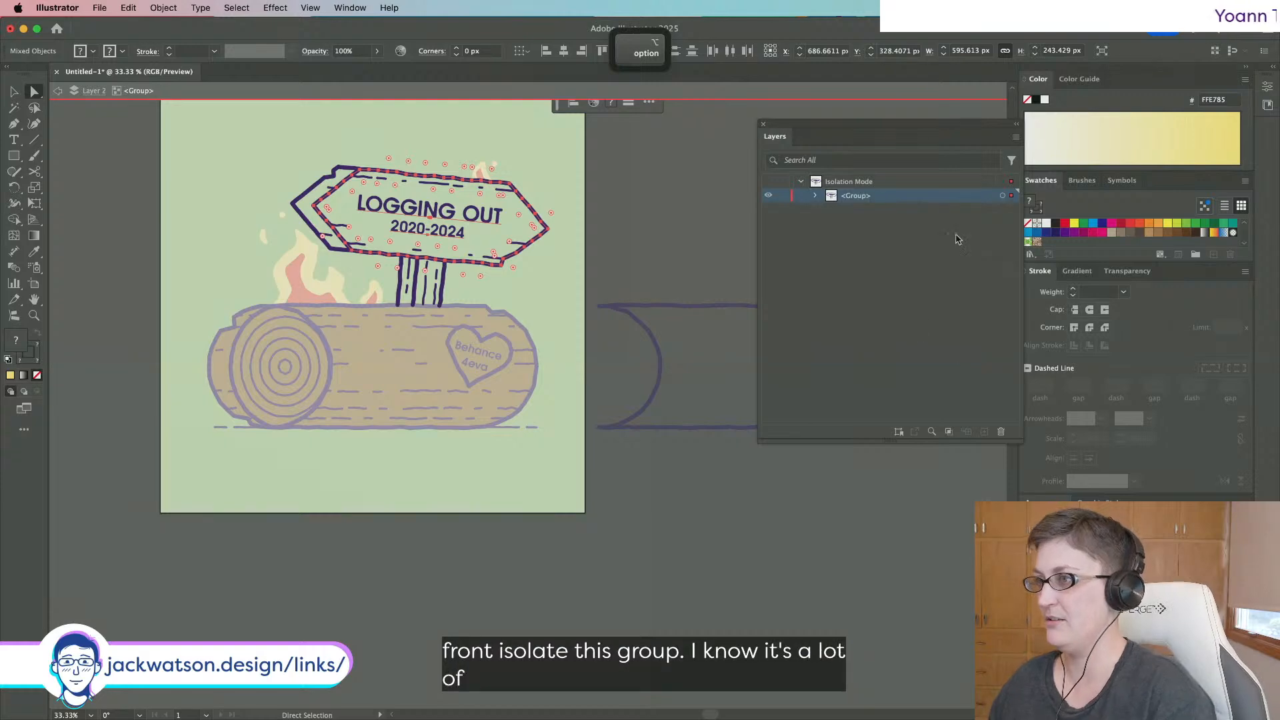
pyautogui.press('super+f')
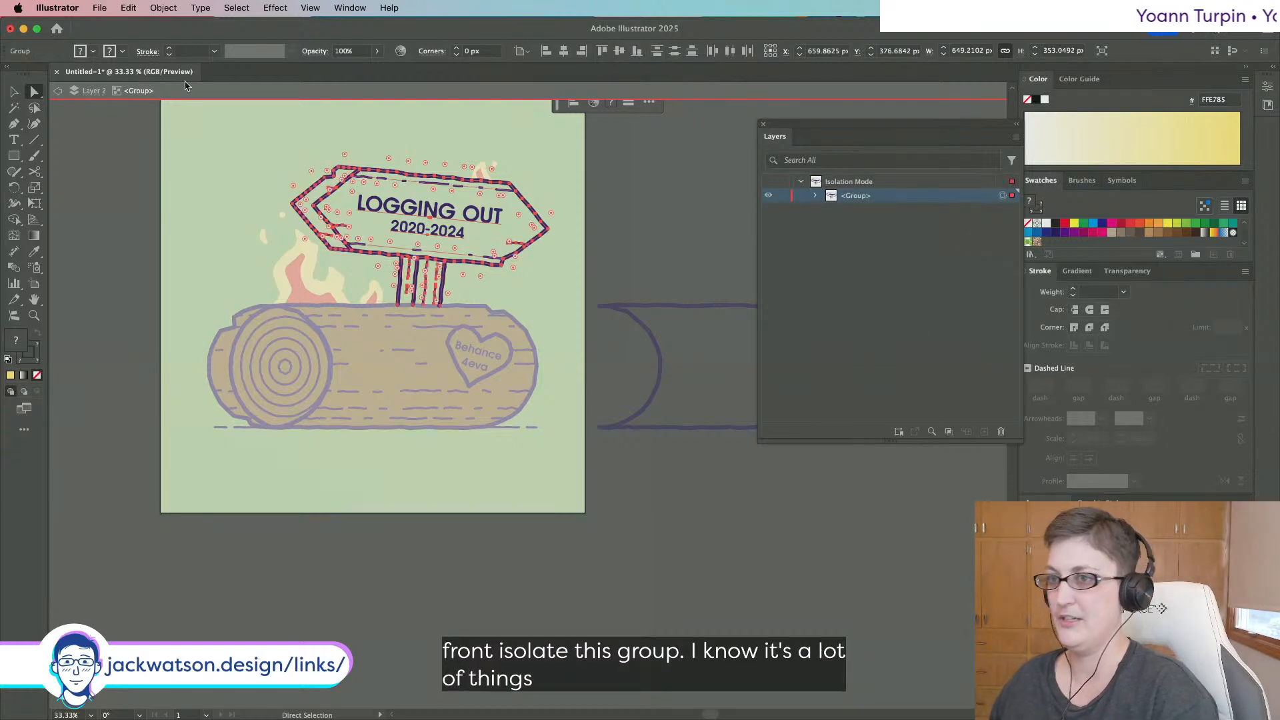
pyautogui.click(1268, 101)
pyautogui.click(1103, 398)
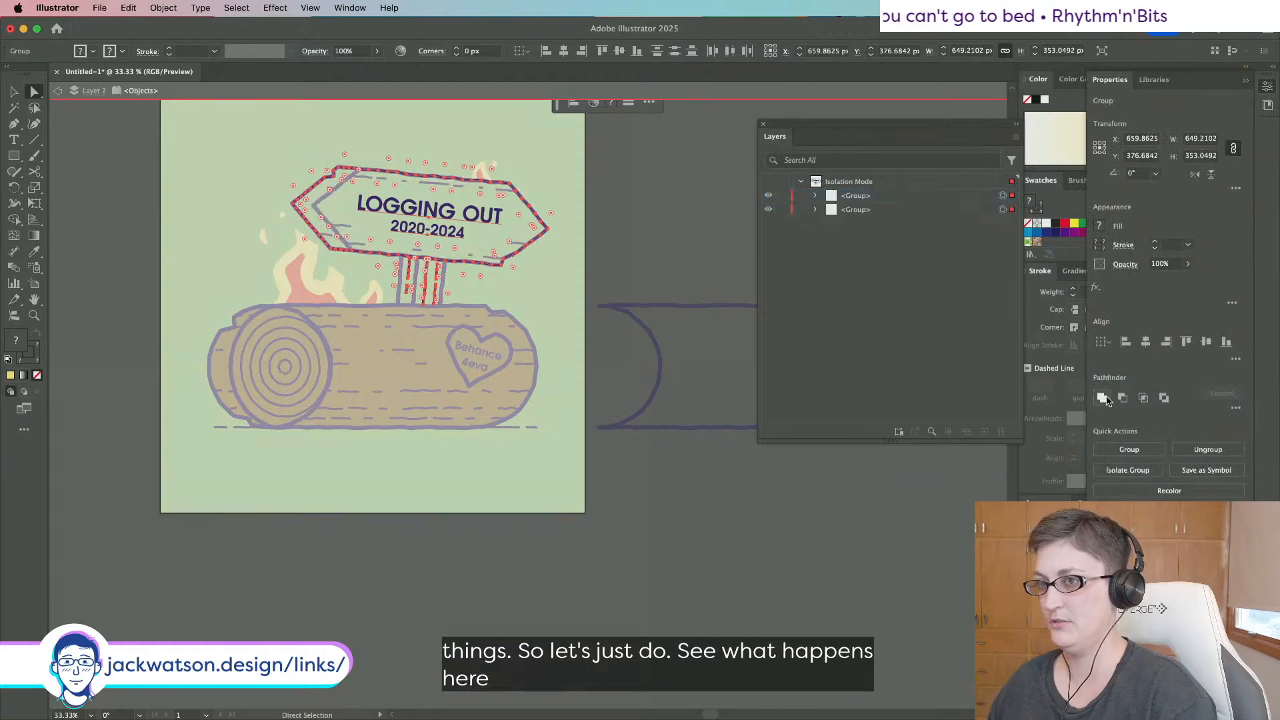
pyautogui.click(1002, 211)
pyautogui.press('super+z')
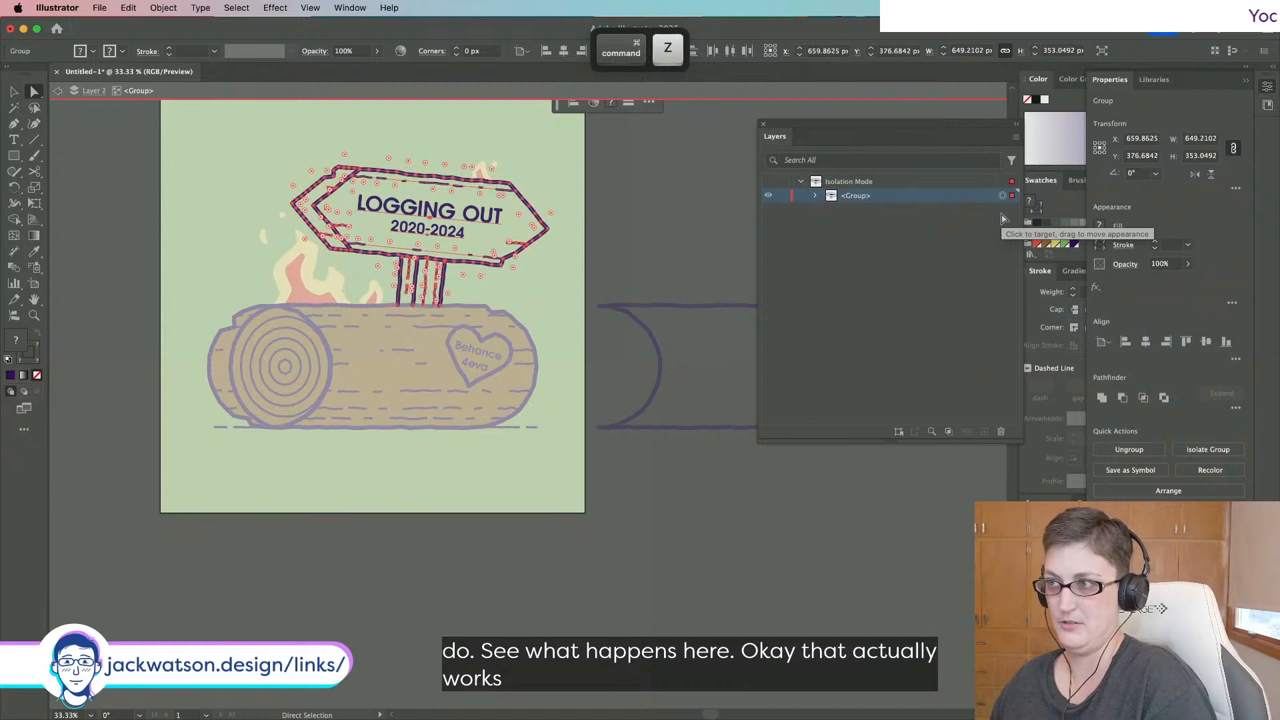
pyautogui.scroll(1, 477, 320)
pyautogui.scroll(1, 408, 211)
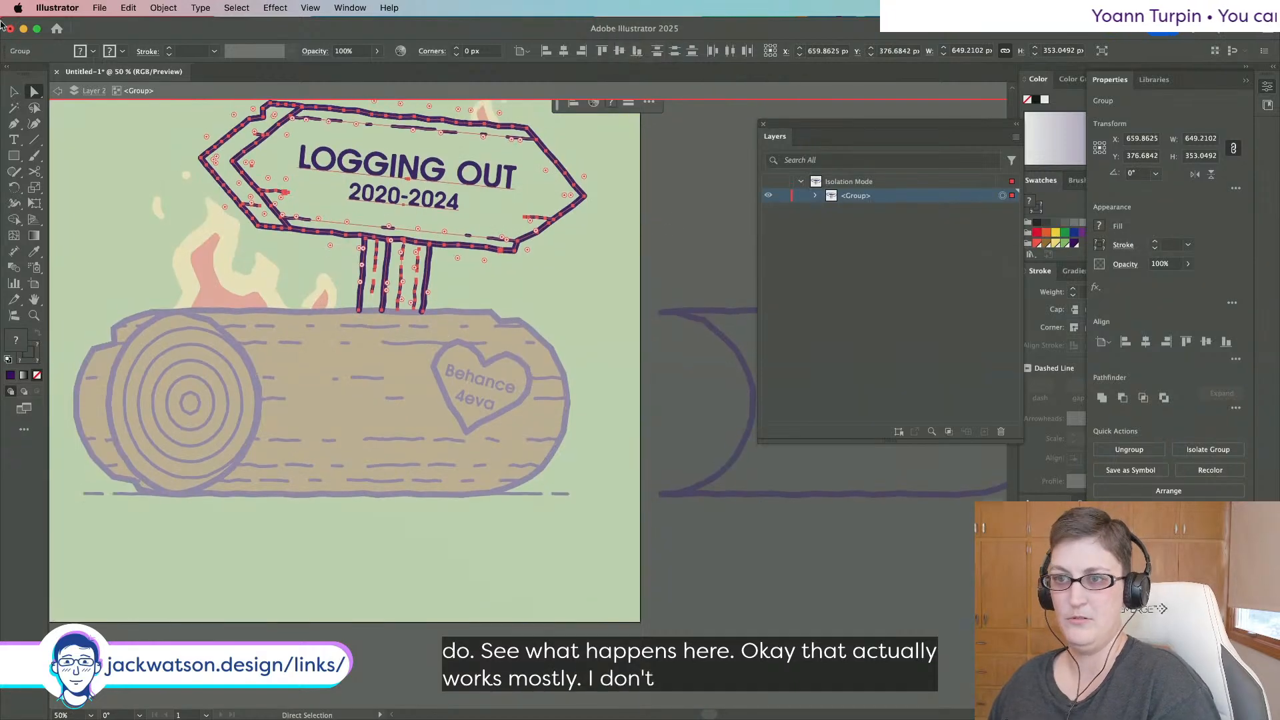
# Delete the duplicate 'LOGGING OUT' and '2020-2024' text and the post's dashed lines.
pyautogui.click(692, 270)
pyautogui.click(488, 174)
pyautogui.press('BackSpace')
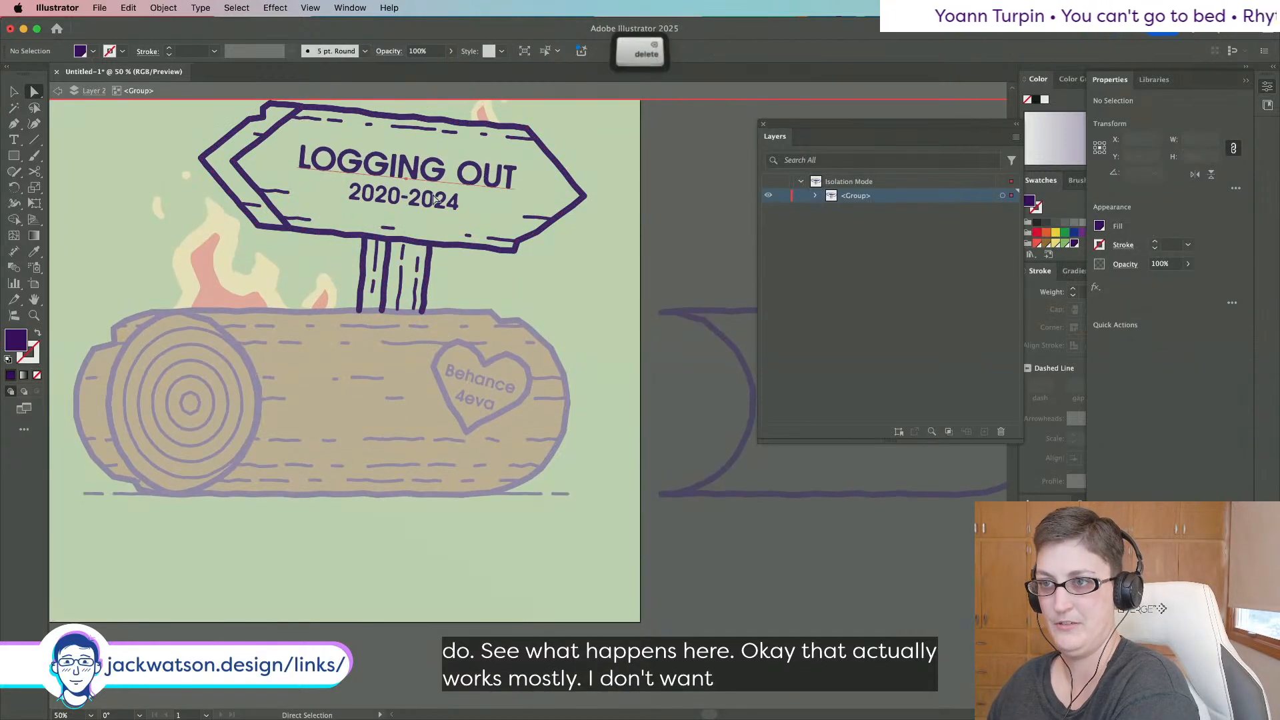
pyautogui.click(424, 199)
pyautogui.press('BackSpace')
pyautogui.click(402, 274)
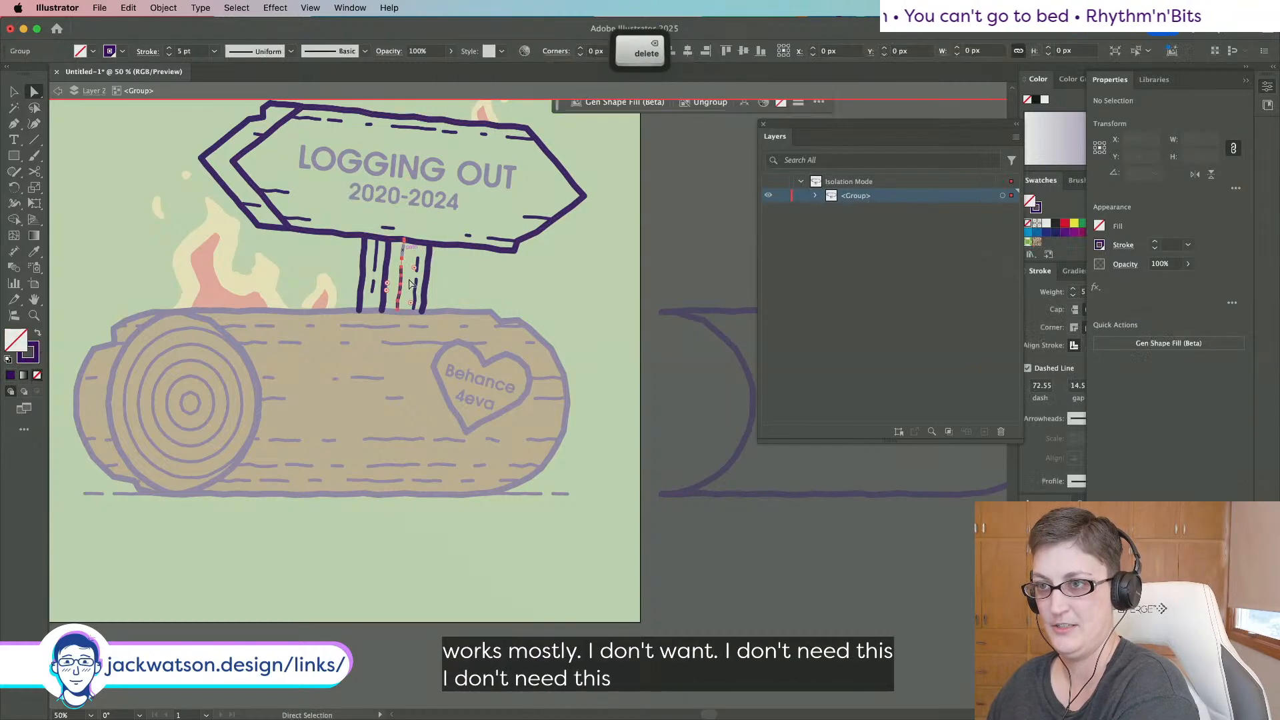
pyautogui.press('BackSpace')
pyautogui.click(416, 282)
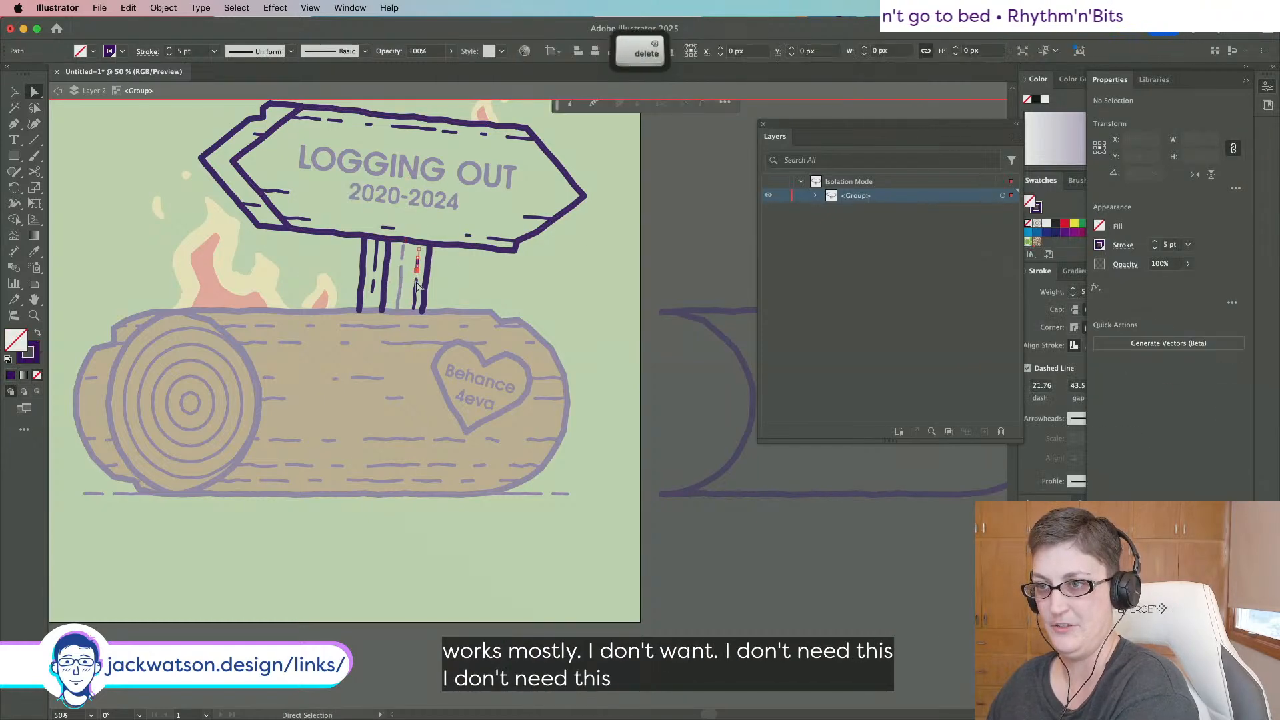
pyautogui.click(377, 288)
pyautogui.press('BackSpace')
# Join the remaining solid post lines into a single path.
pyautogui.click(383, 287)
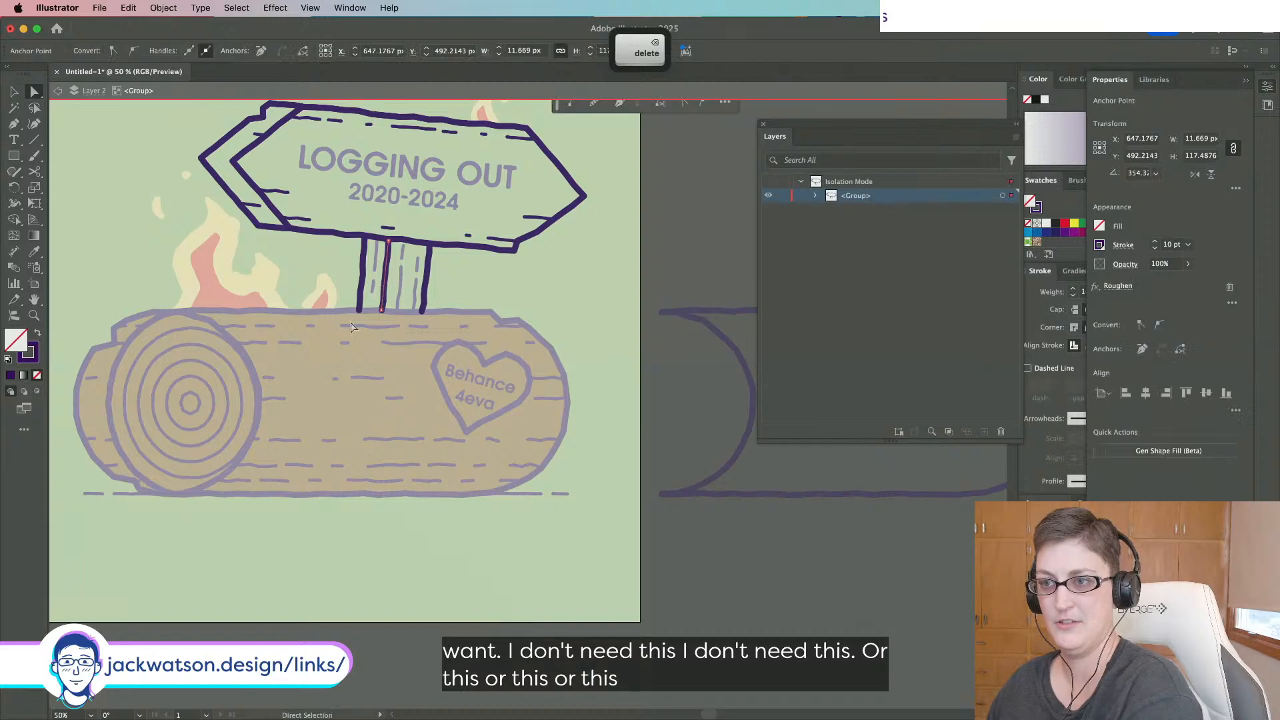
pyautogui.press('super+j')
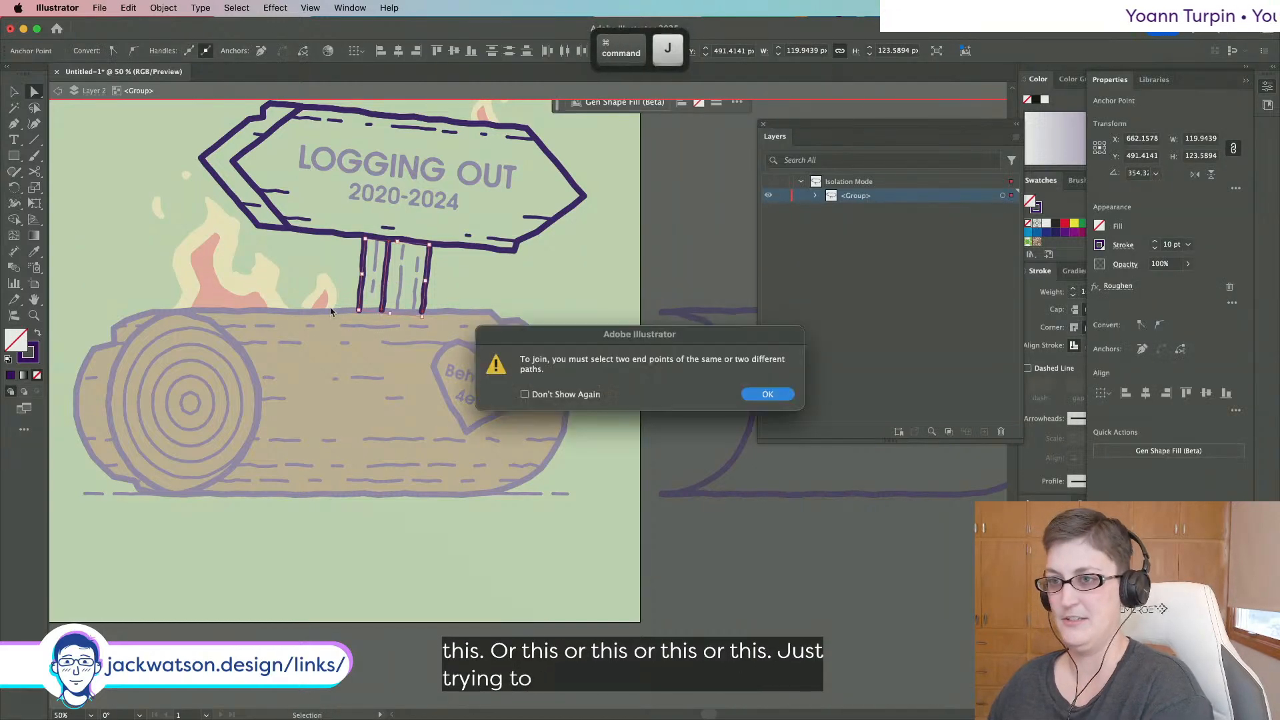
pyautogui.click(780, 396)
pyautogui.click(381, 330)
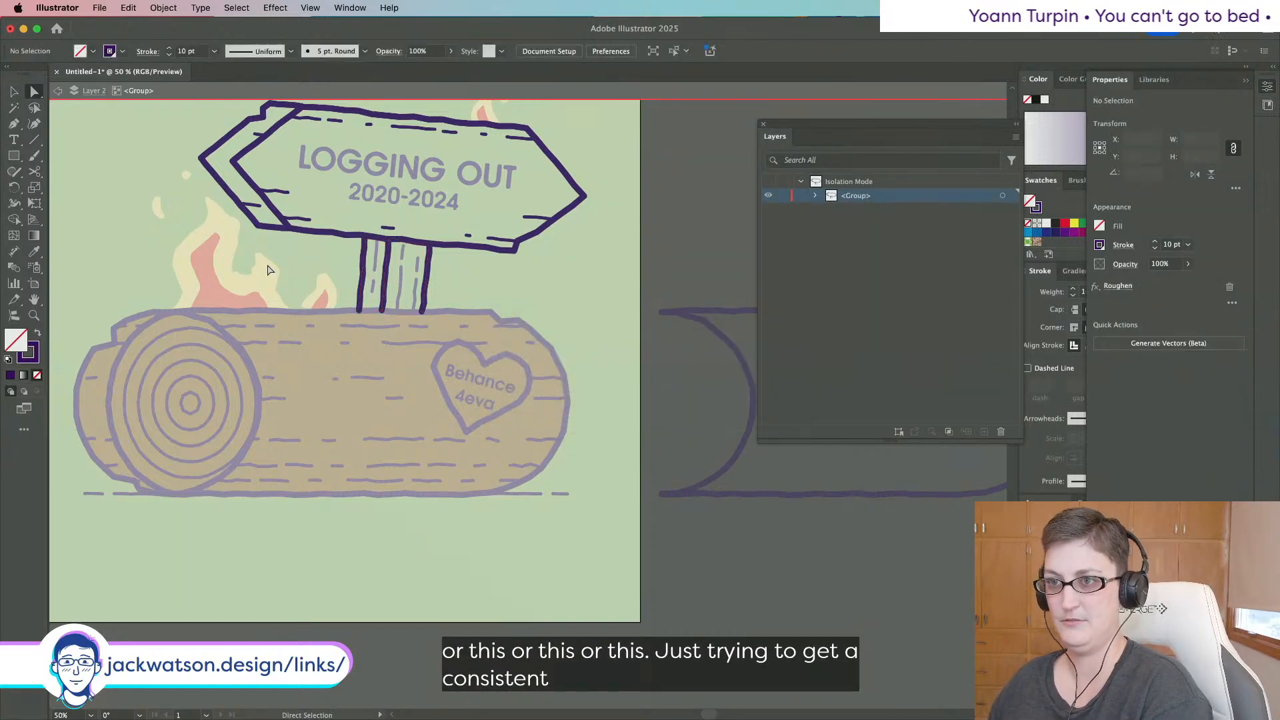
pyautogui.click(12, 91)
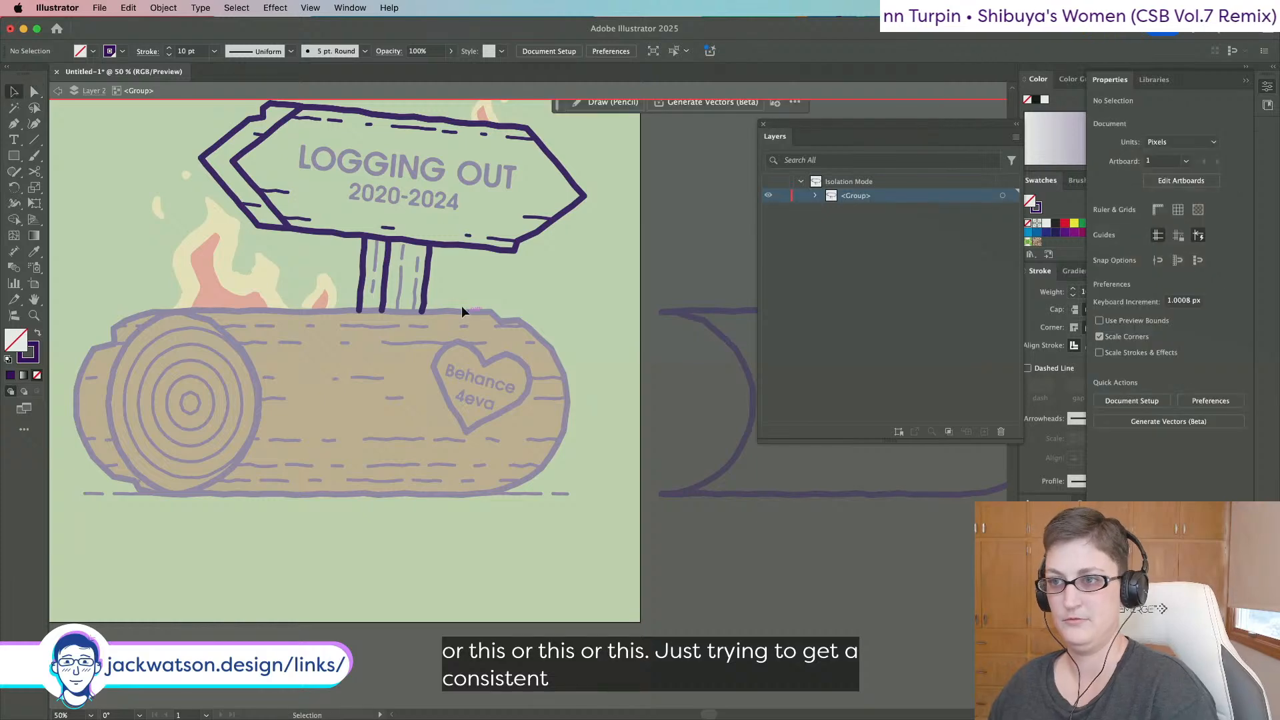
# Fully ungroup every nested part of the sign copy.
pyautogui.click(427, 297)
pyautogui.rightClick(428, 297)
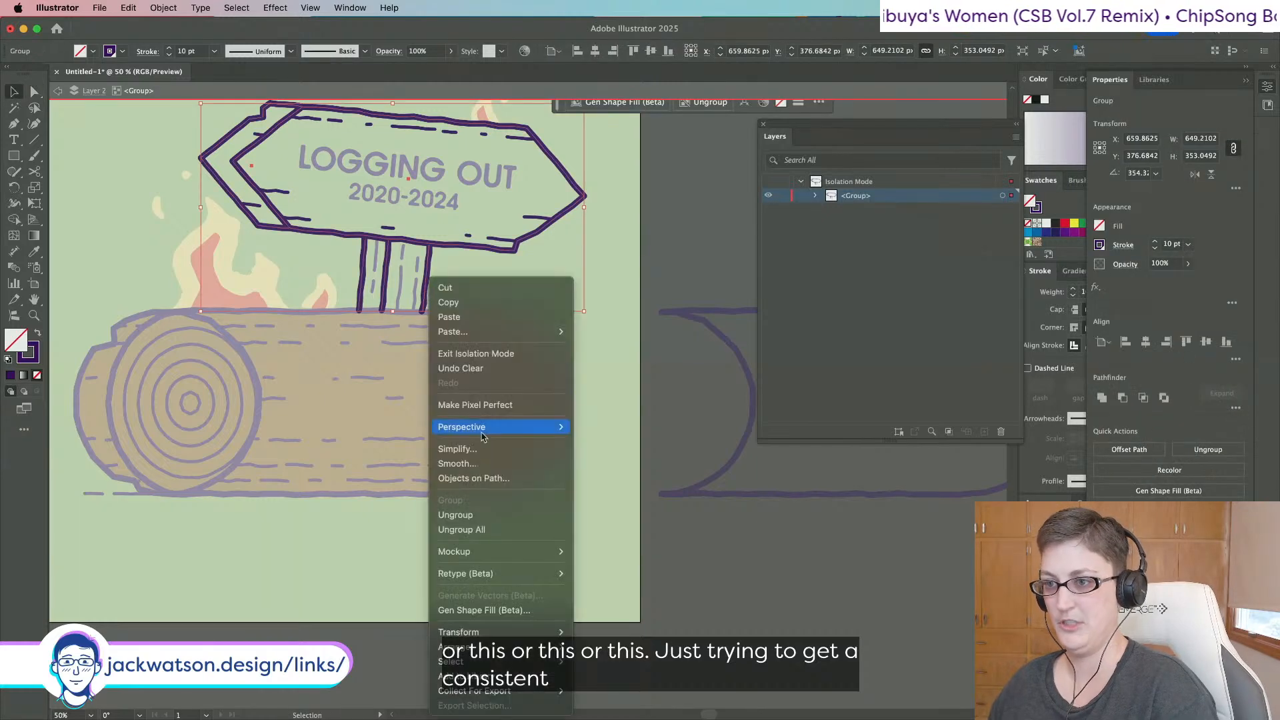
pyautogui.click(446, 522)
pyautogui.rightClick(402, 307)
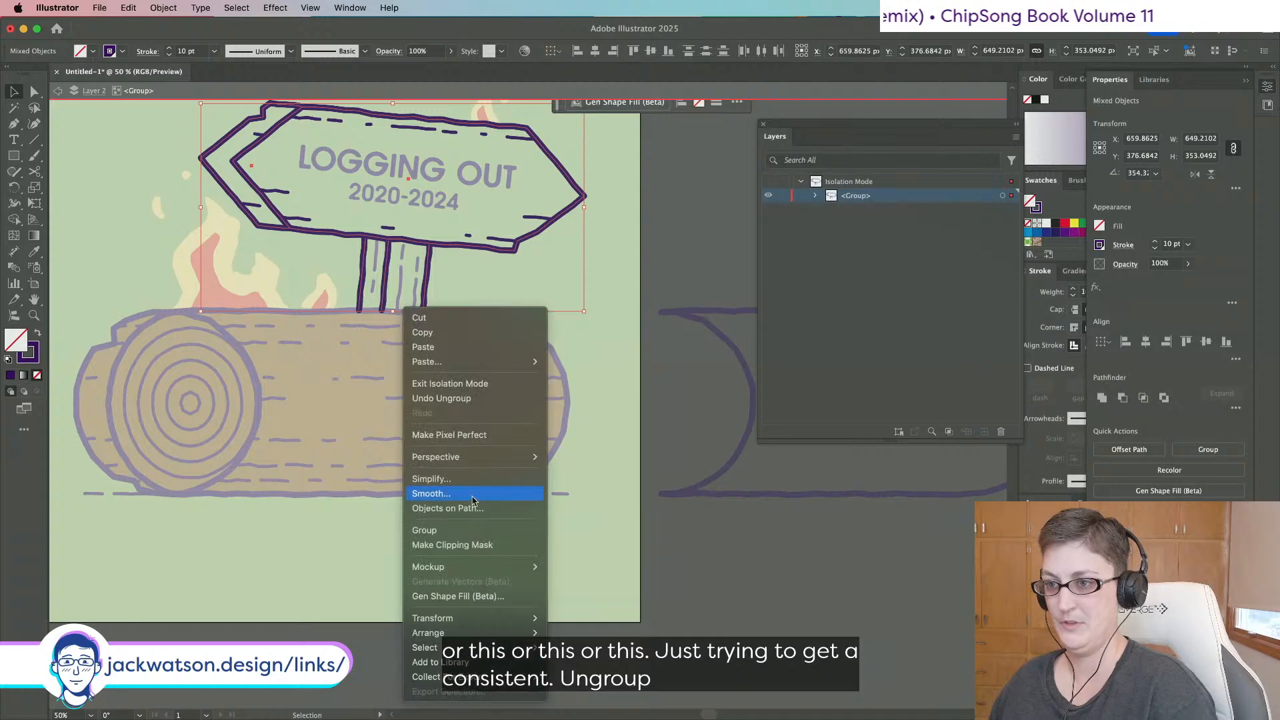
pyautogui.click(452, 213)
pyautogui.press('super+z')
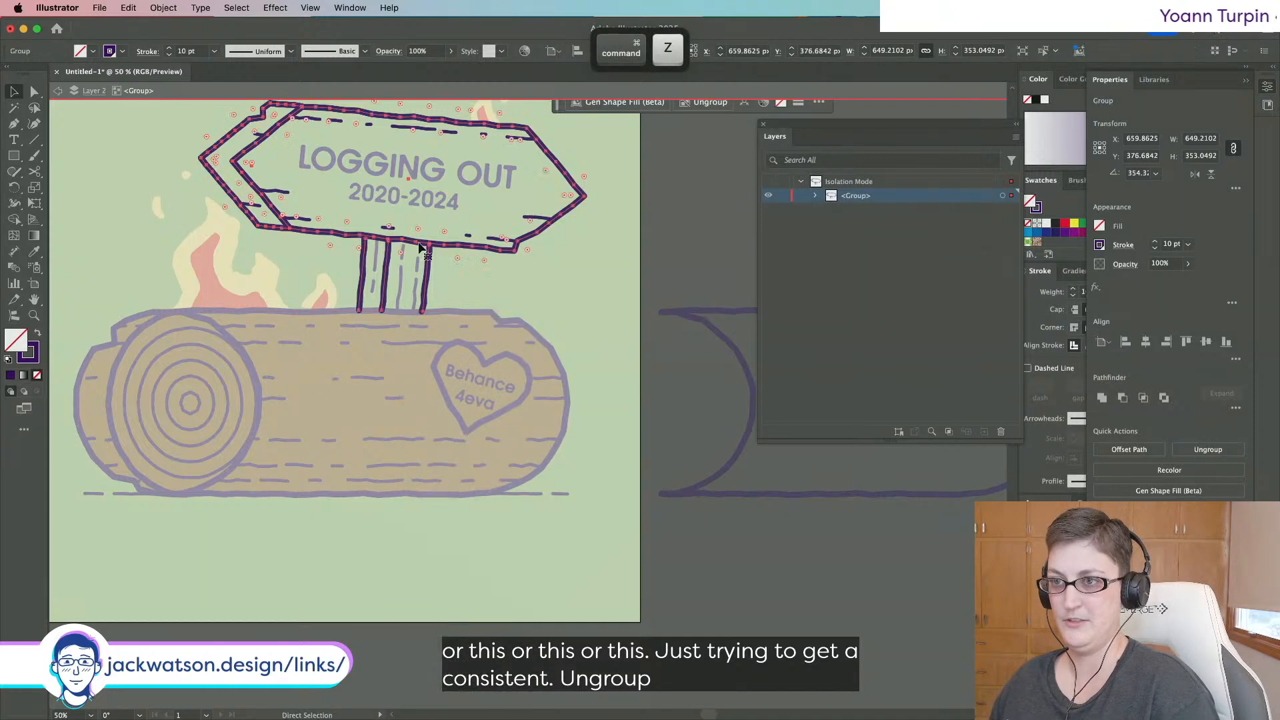
pyautogui.rightClick(421, 244)
pyautogui.click(208, 325)
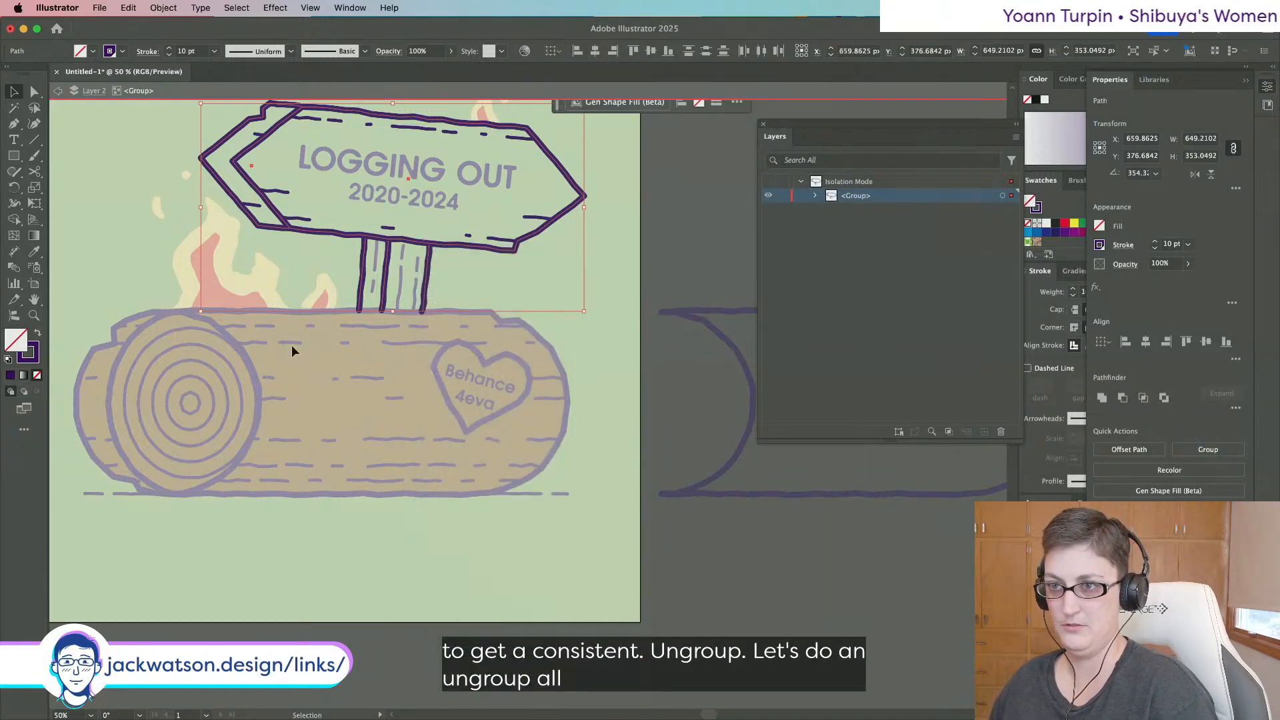
# Join the post lines into one path and give it the log's brown fill.
pyautogui.click(382, 293)
pyautogui.press('super+c')
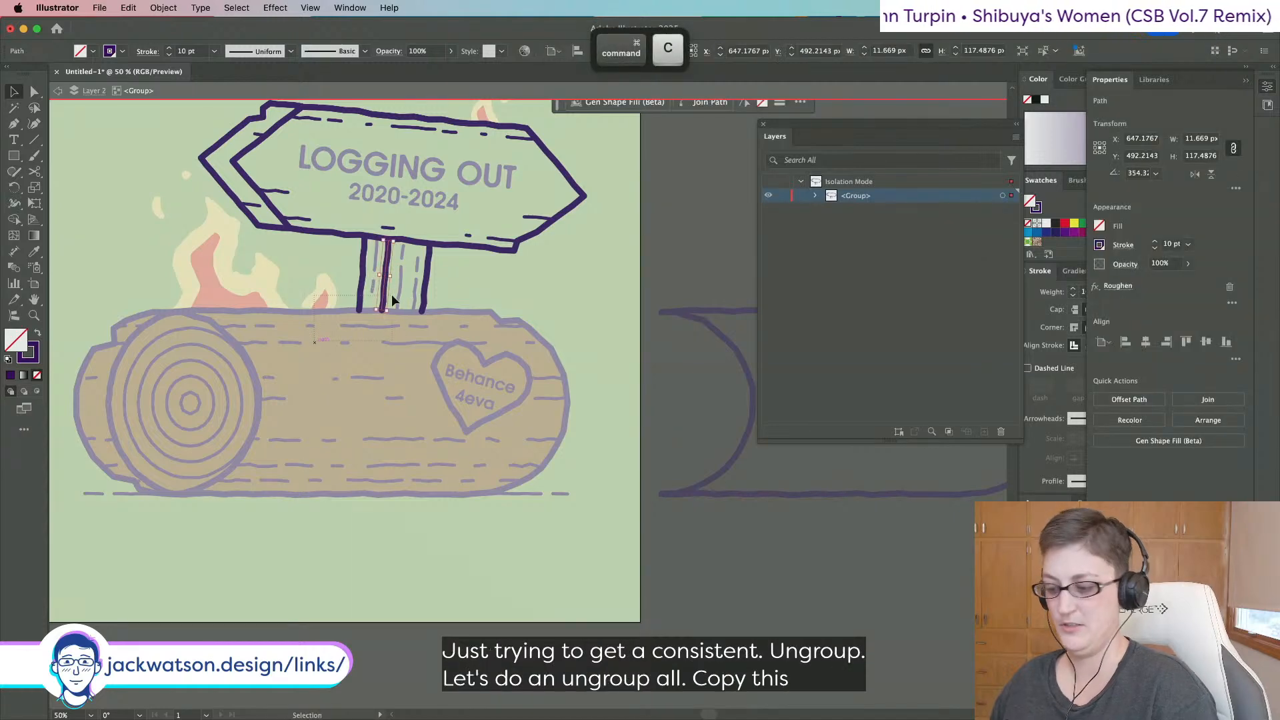
pyautogui.press('super+j')
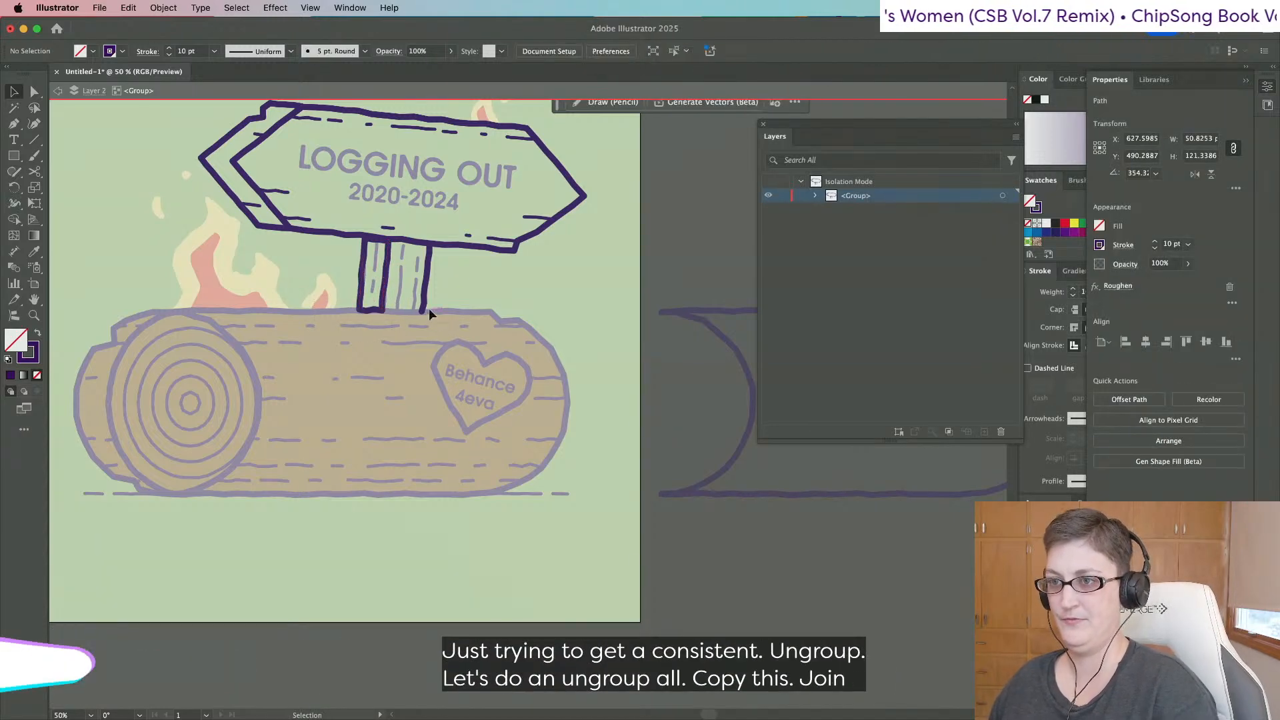
pyautogui.press('super+f')
pyautogui.keyDown('shift'); pyautogui.click(425, 302); pyautogui.keyUp('shift')
pyautogui.press('super+j')
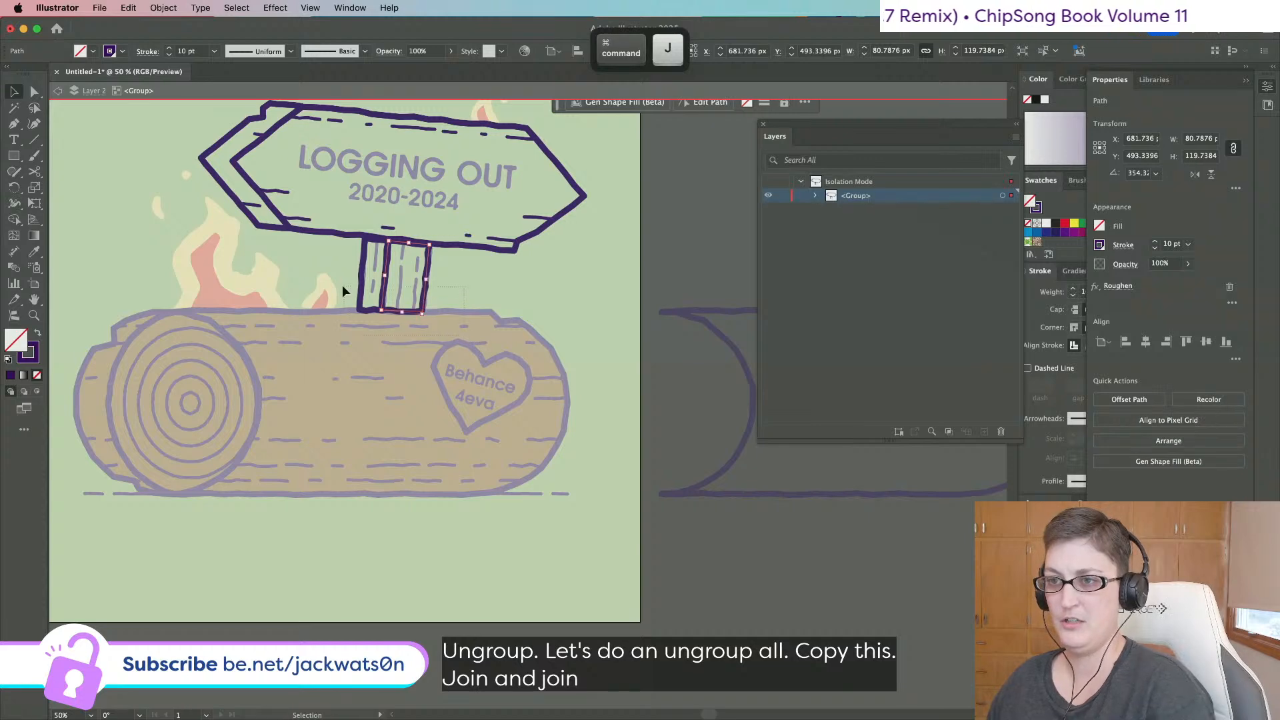
pyautogui.keyDown('shift'); pyautogui.click(362, 280); pyautogui.keyUp('shift')
pyautogui.click(297, 359)
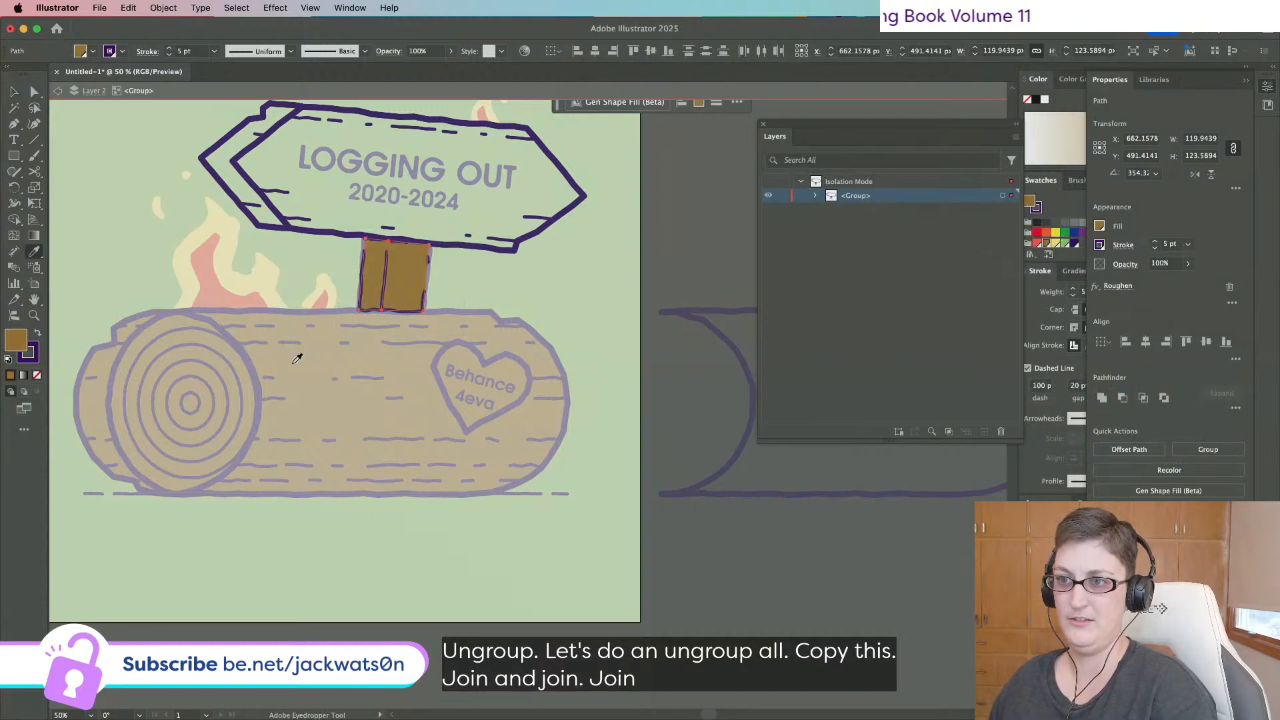
# Set the post's stroke to None and select the whole sign group in Layers.
pyautogui.press('a')
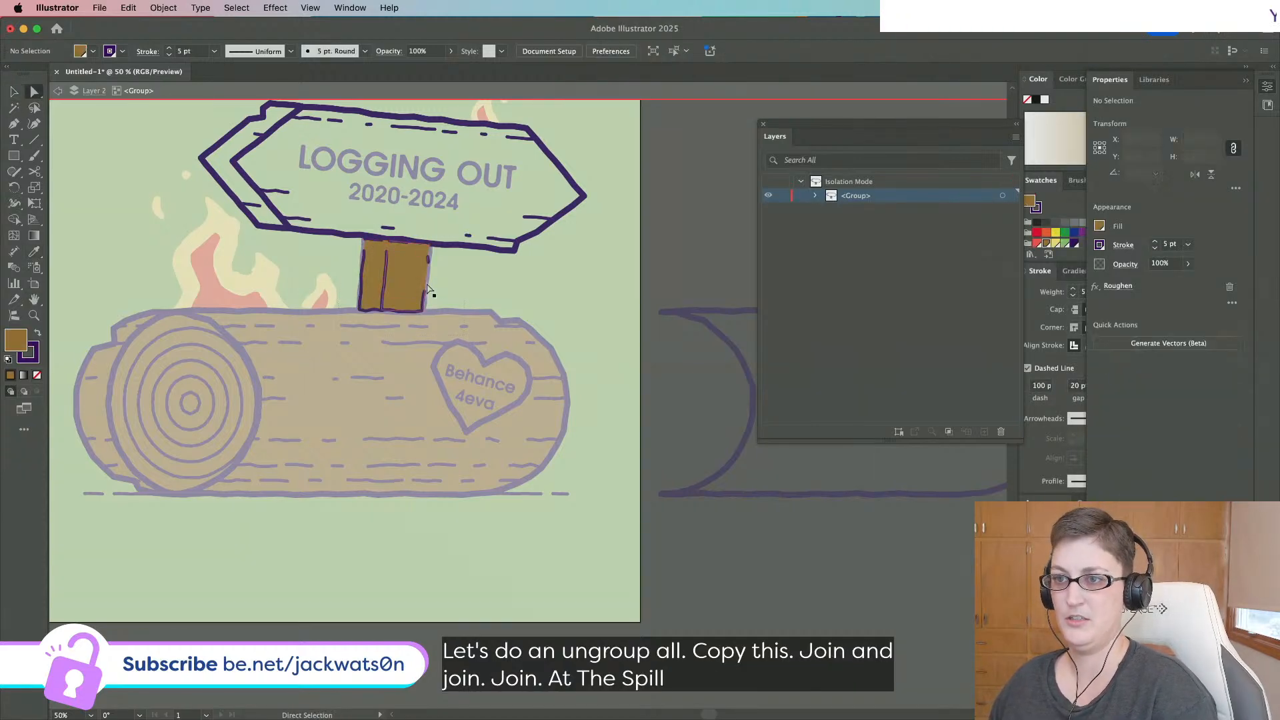
pyautogui.keyDown('shift'); pyautogui.click(370, 280); pyautogui.keyUp('shift')
pyautogui.keyDown('shift'); pyautogui.click(370, 280); pyautogui.keyUp('shift')
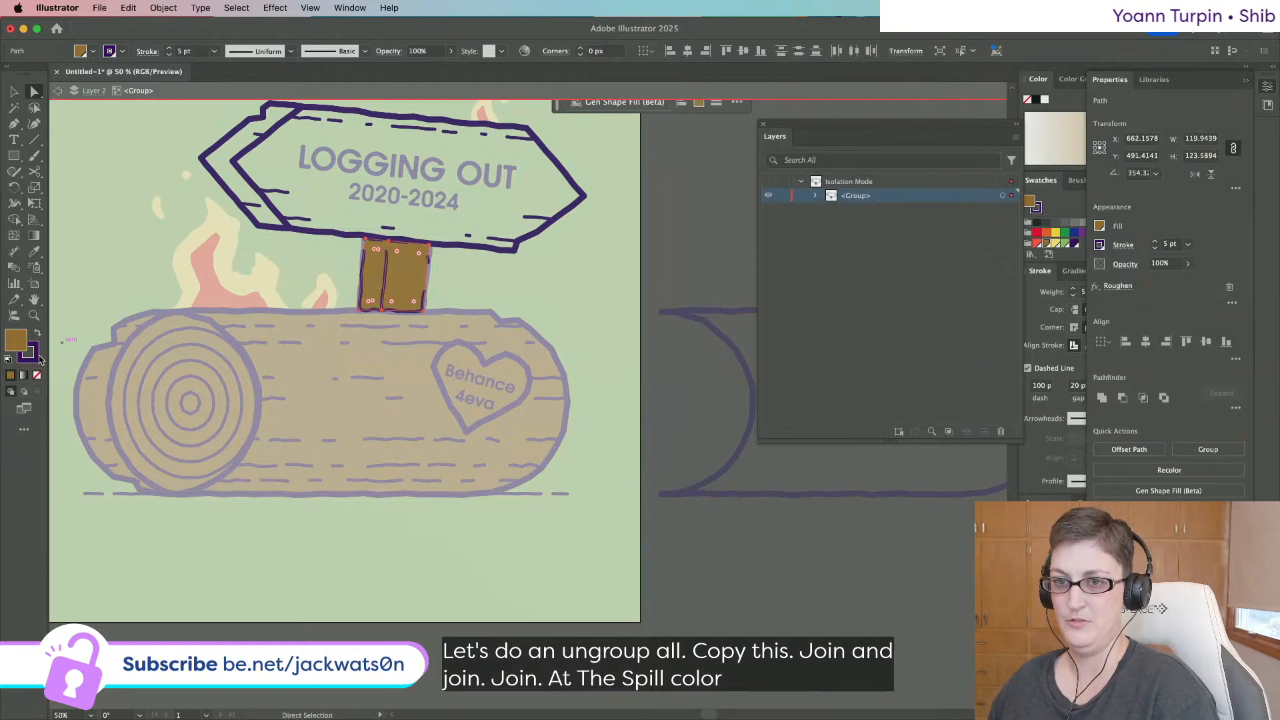
pyautogui.click(37, 374)
pyautogui.scroll(3, 400, 334)
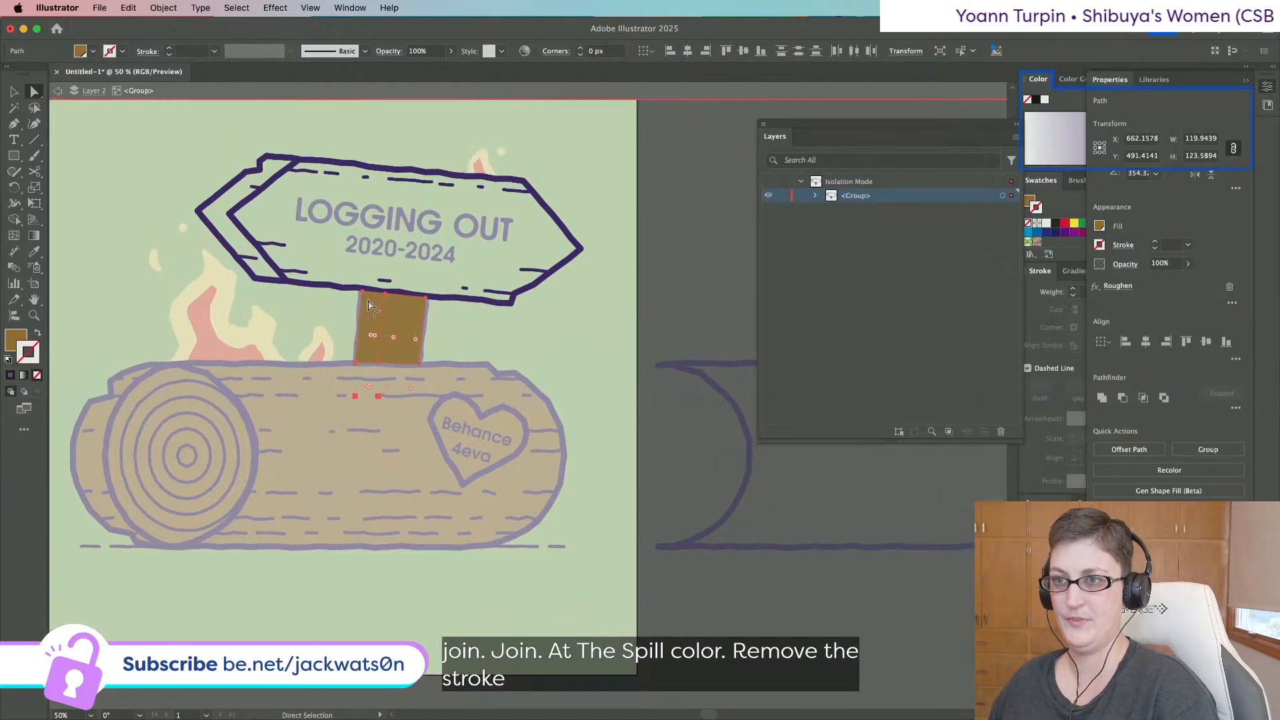
pyautogui.click(814, 195)
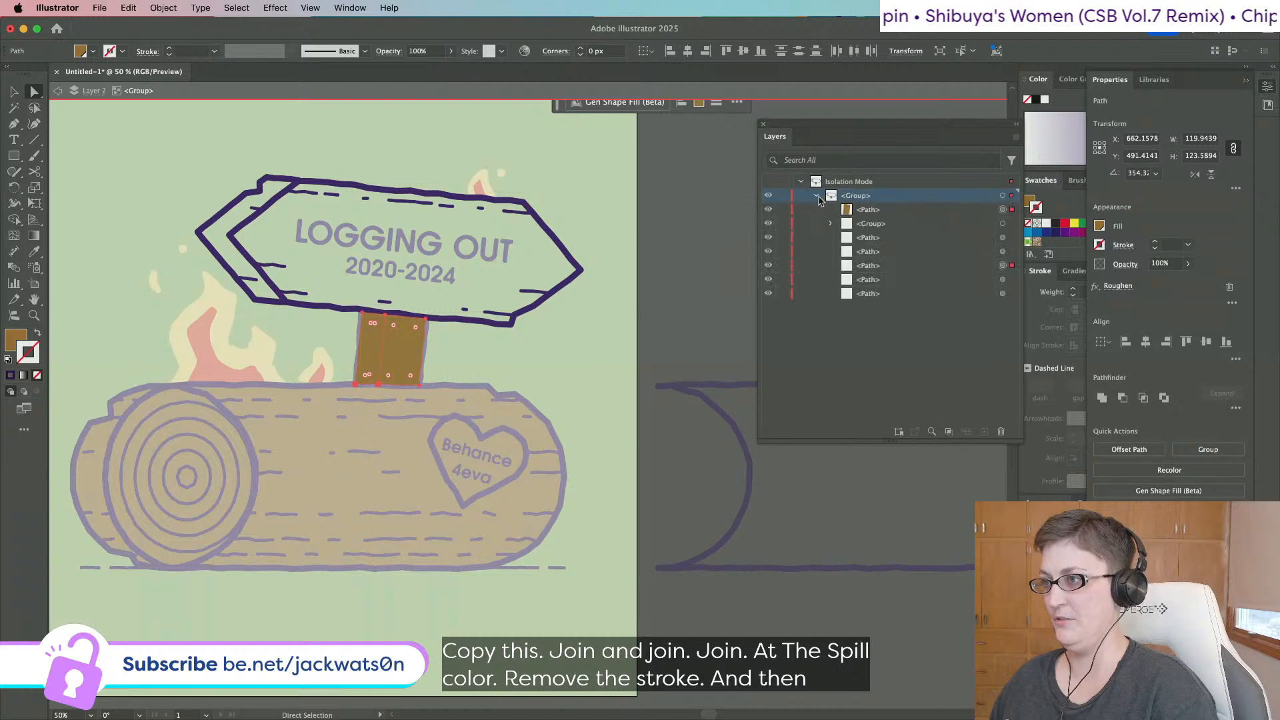
pyautogui.click(1007, 196)
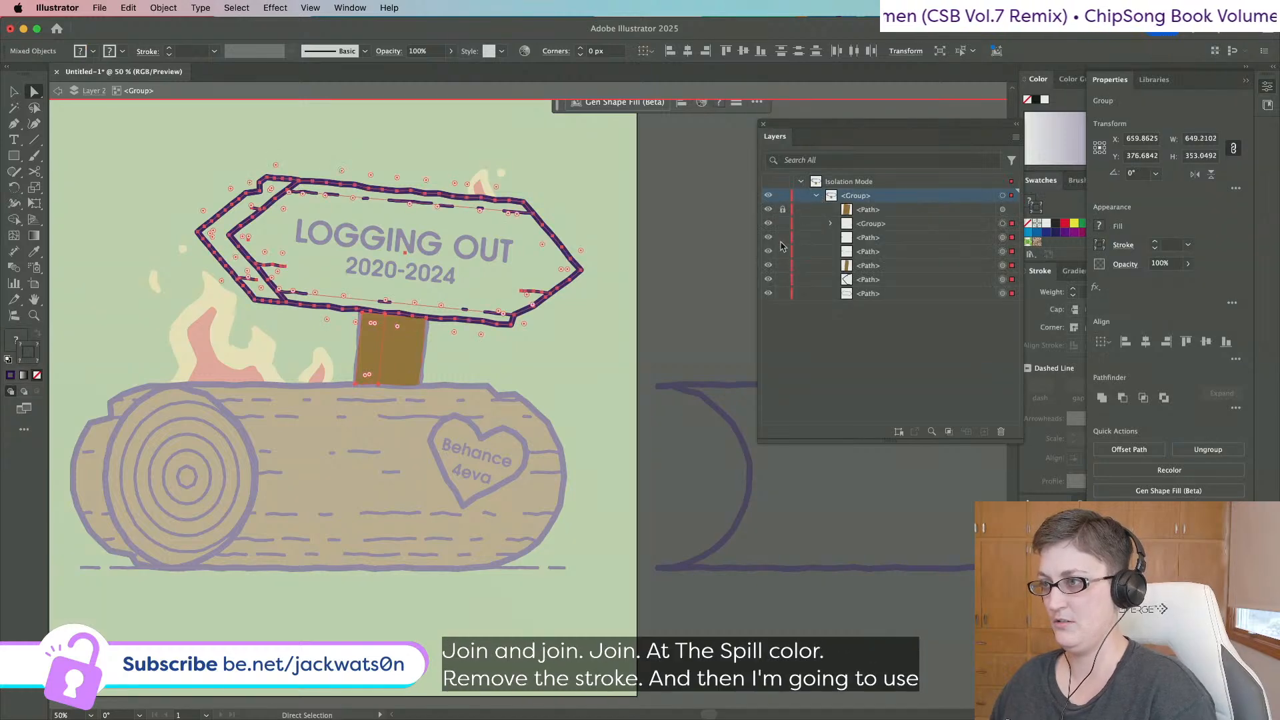
# Lock the post fill, then select and copy the main sign outline and chevron outline.
pyautogui.click(783, 265)
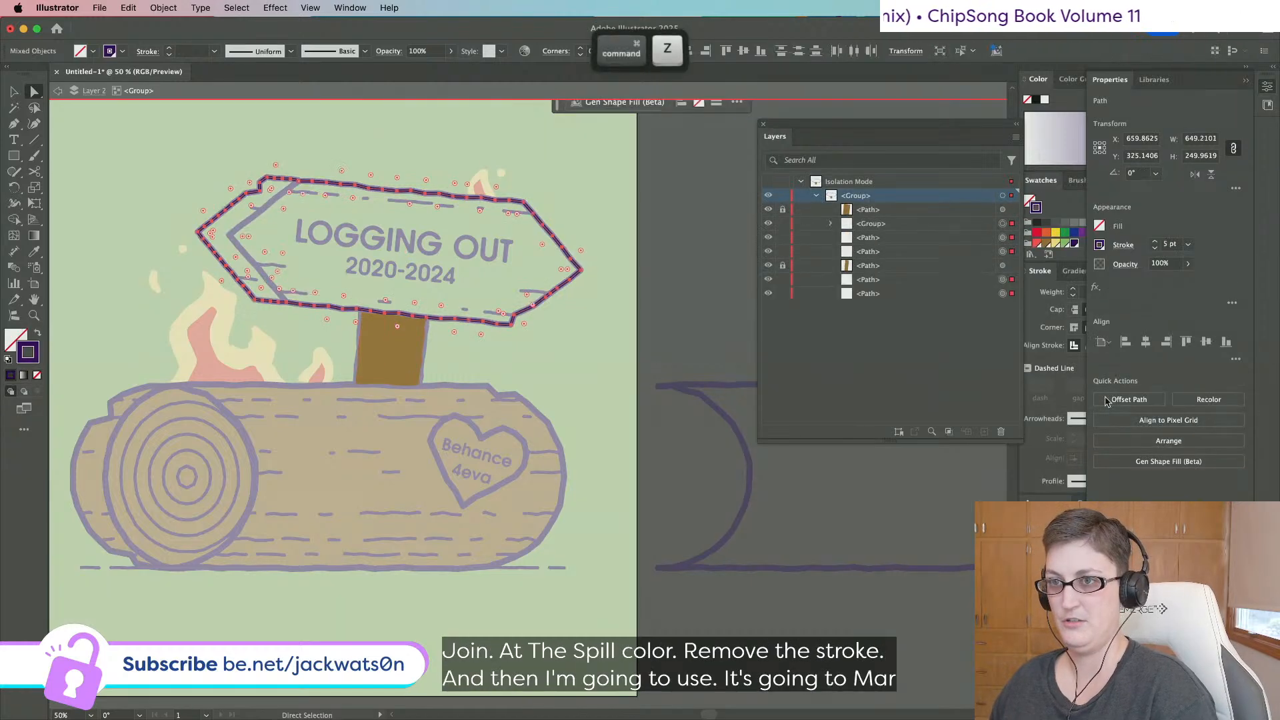
pyautogui.press('super+shift+a')
pyautogui.click(14, 91)
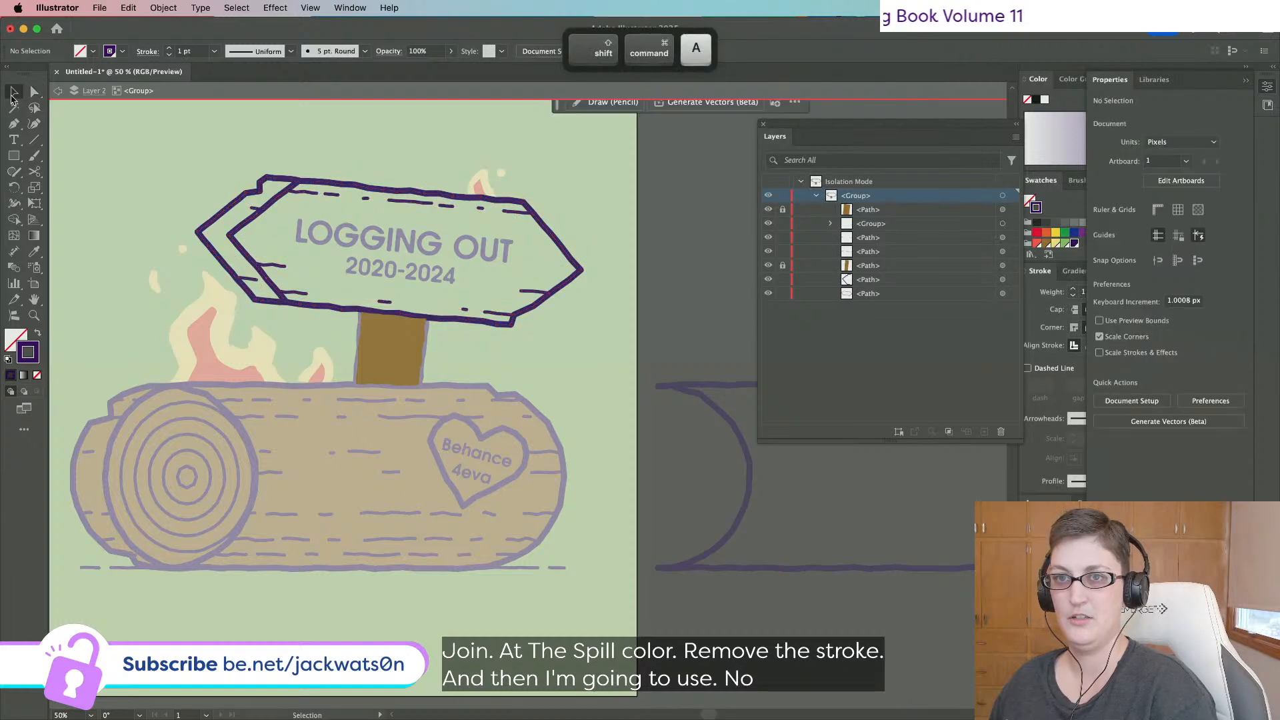
pyautogui.click(266, 177)
pyautogui.press('super+c')
pyautogui.moveTo(156, 156); pyautogui.dragTo(562, 242)
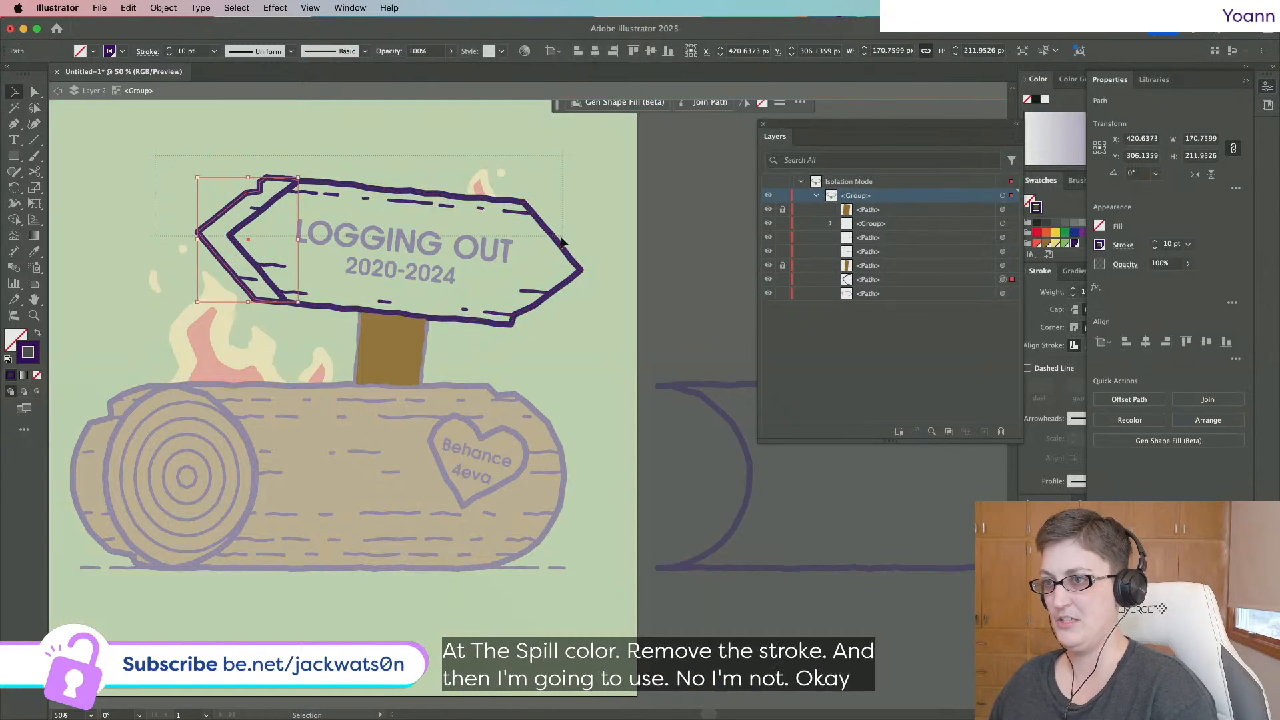
pyautogui.moveTo(559, 290); pyautogui.dragTo(558, 289)
pyautogui.scroll(1, 559, 289)
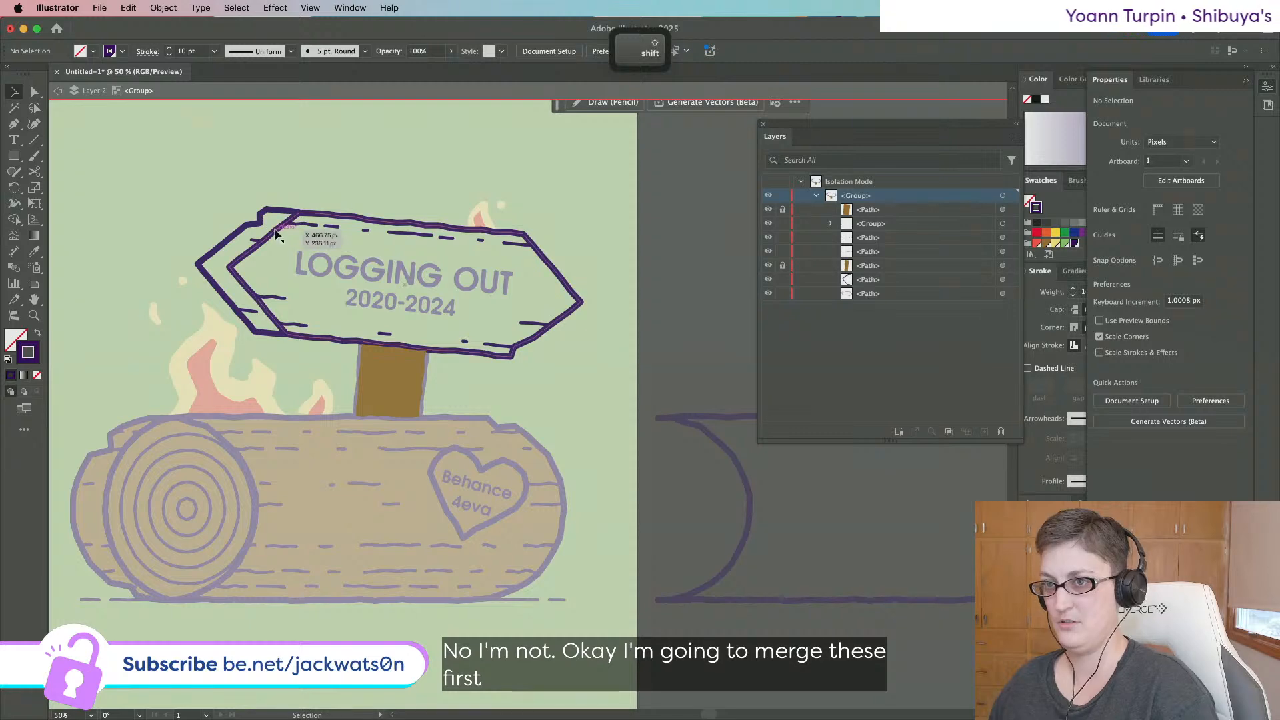
pyautogui.keyDown('shift'); pyautogui.click(261, 232); pyautogui.keyUp('shift')
pyautogui.keyDown('shift'); pyautogui.click(259, 227); pyautogui.keyUp('shift')
pyautogui.press('super+c')
# Delete the sign's dark dash paths and fill the main board outline with the post's brown.
pyautogui.moveTo(181, 201); pyautogui.dragTo(205, 210)
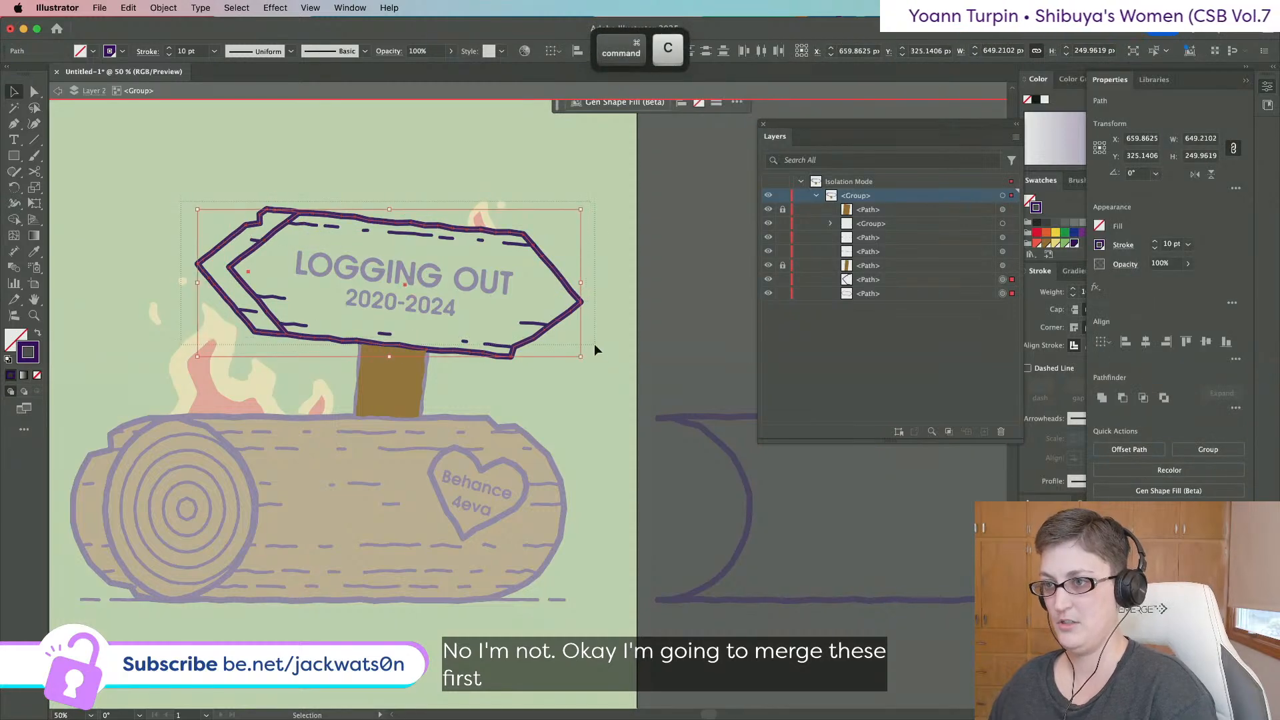
pyautogui.moveTo(594, 343); pyautogui.dragTo(602, 354)
pyautogui.press('BackSpace')
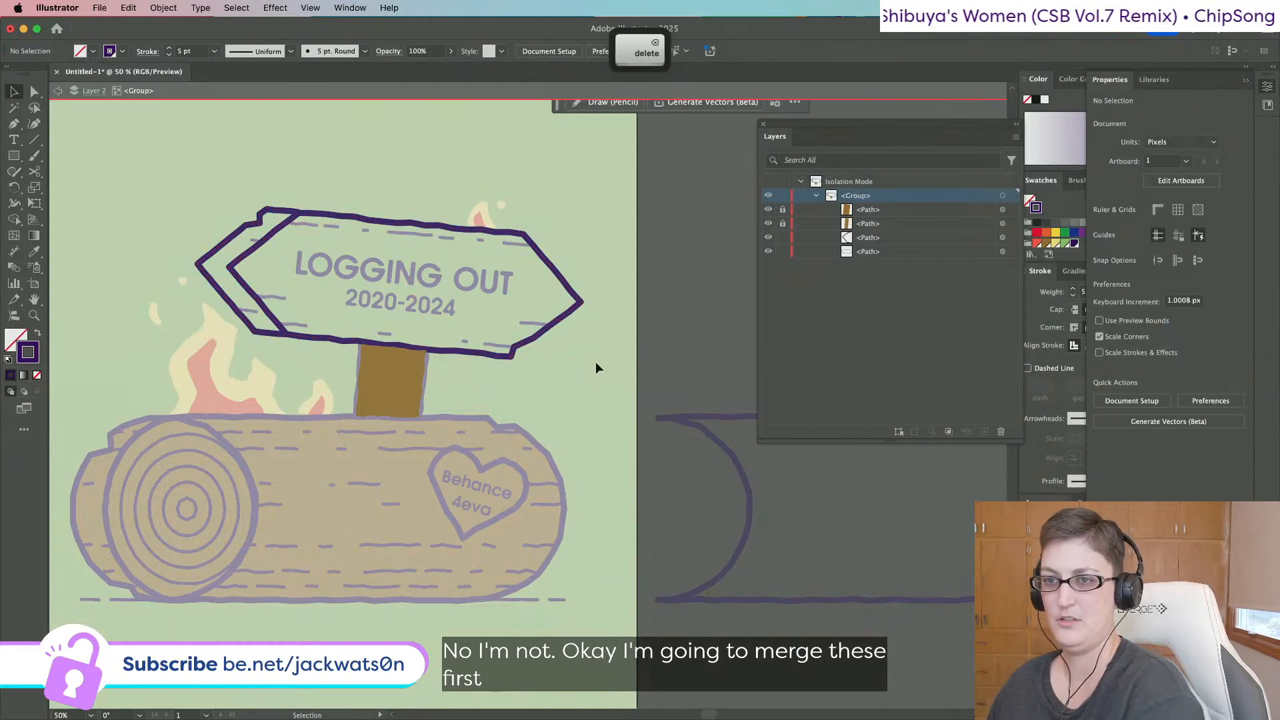
pyautogui.click(328, 230)
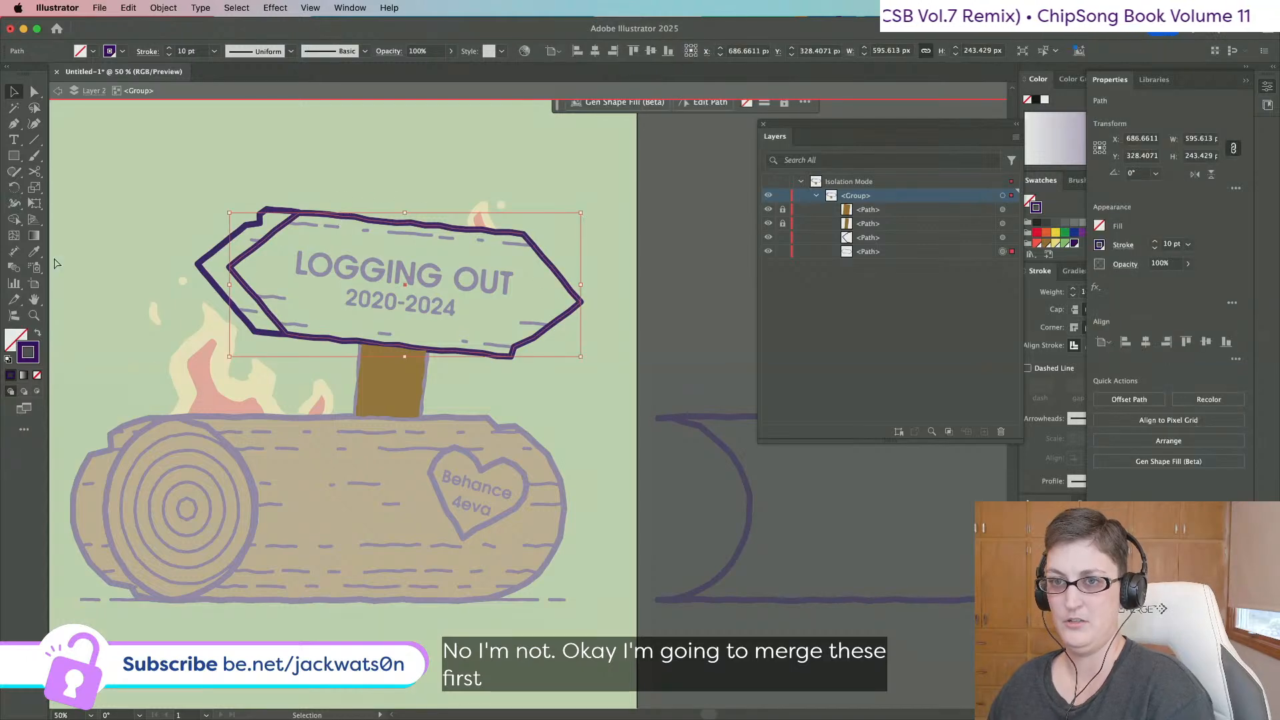
pyautogui.press('super+c')
pyautogui.press('i')
pyautogui.click(403, 377)
pyautogui.click(13, 96)
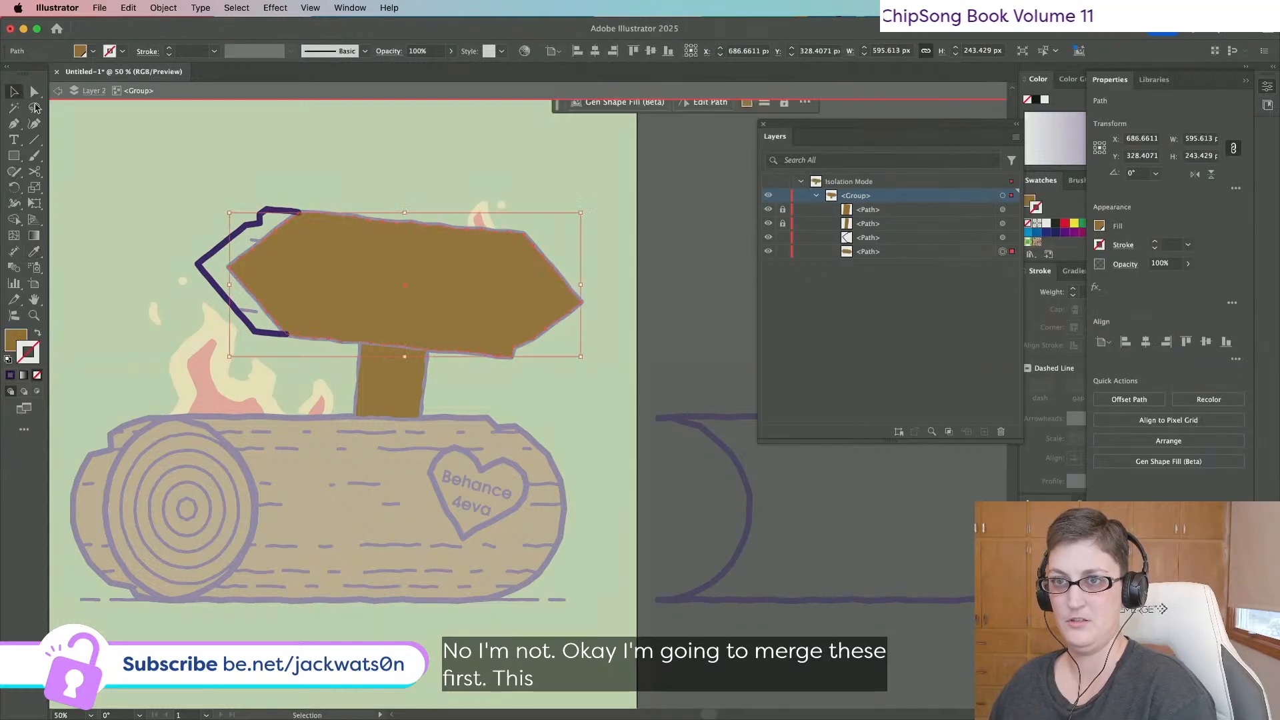
# In isolation, trim the pasted outline copy down to its chevron piece and cut it.
pyautogui.press('super+f')
pyautogui.keyDown('shift'); pyautogui.click(254, 232); pyautogui.keyUp('shift')
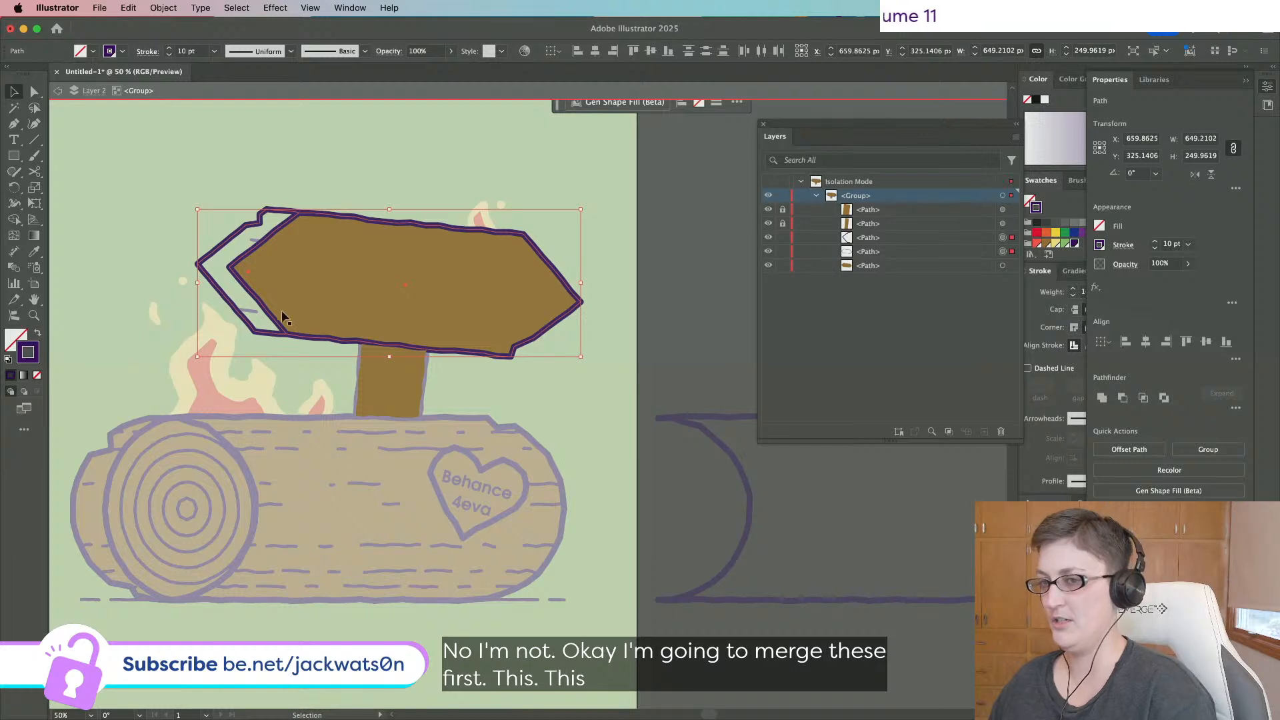
pyautogui.doubleClick(314, 211)
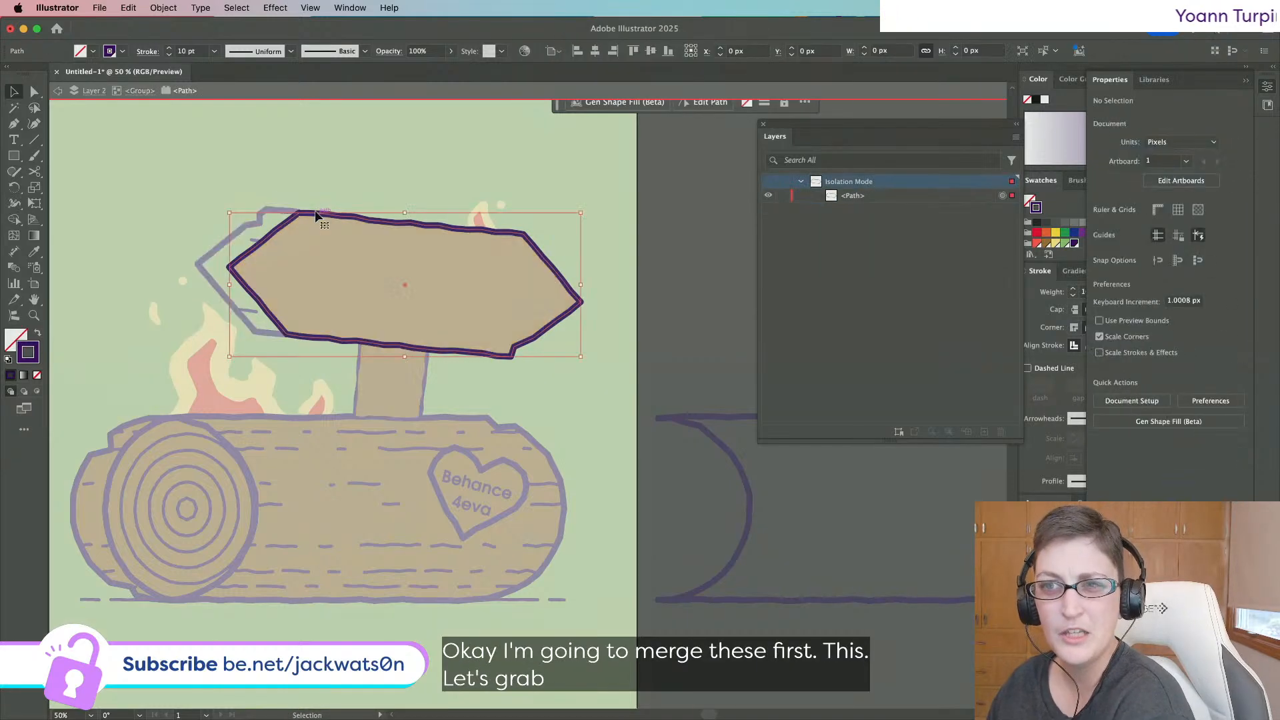
pyautogui.click(34, 92)
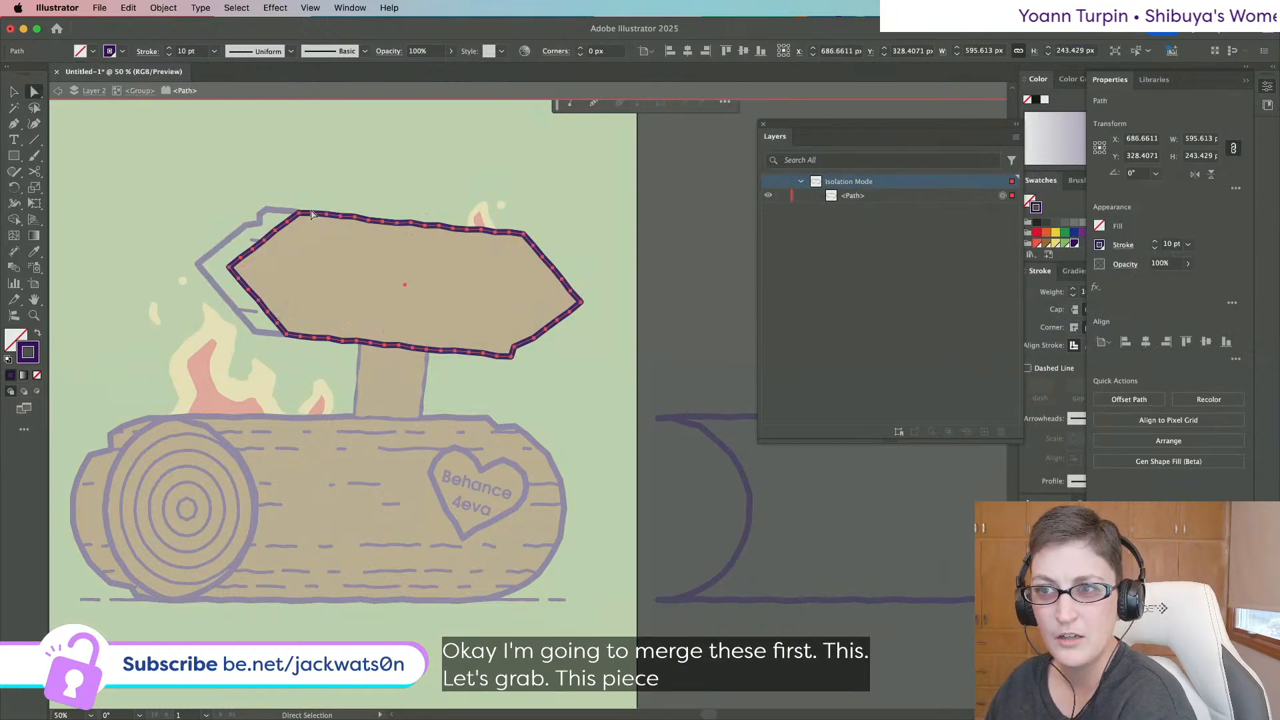
pyautogui.click(312, 213)
pyautogui.press('BackSpace')
pyautogui.click(298, 337)
pyautogui.press('BackSpace')
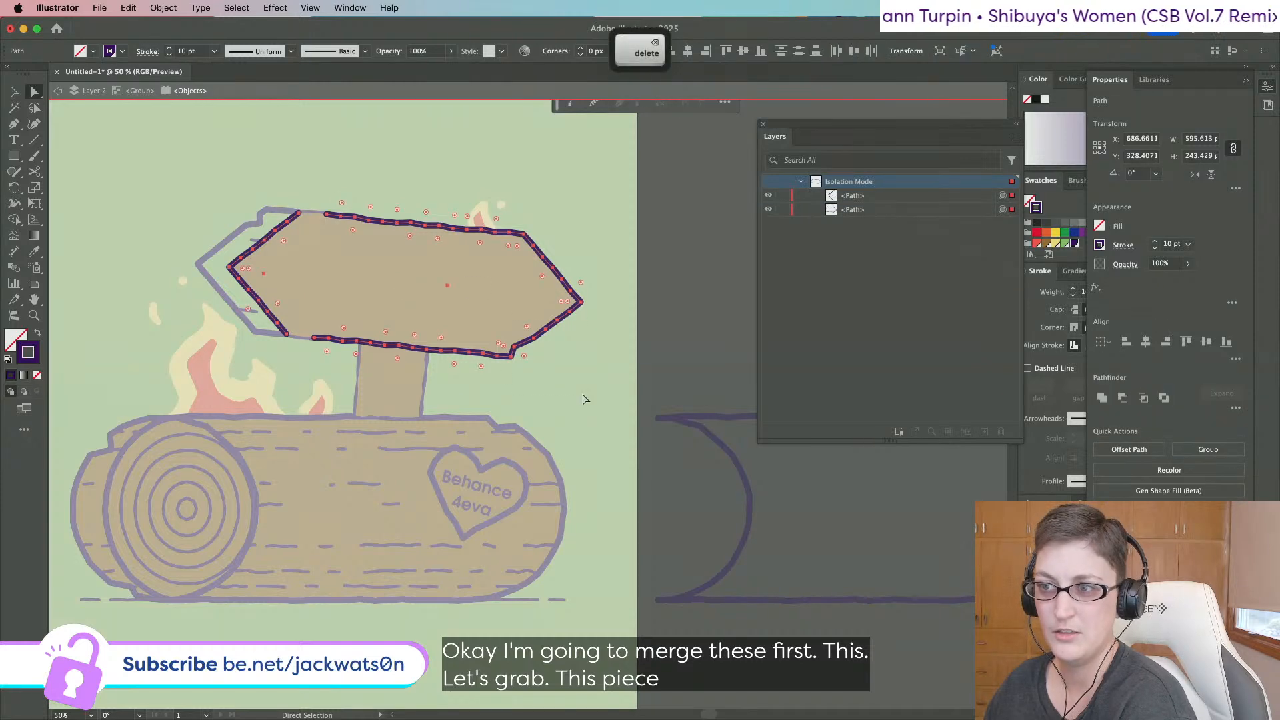
pyautogui.moveTo(585, 399); pyautogui.dragTo(429, 230)
pyautogui.press('BackSpace')
pyautogui.press('BackSpace')
pyautogui.moveTo(131, 184); pyautogui.dragTo(271, 364)
pyautogui.moveTo(357, 381); pyautogui.dragTo(358, 382)
pyautogui.press('super+x')
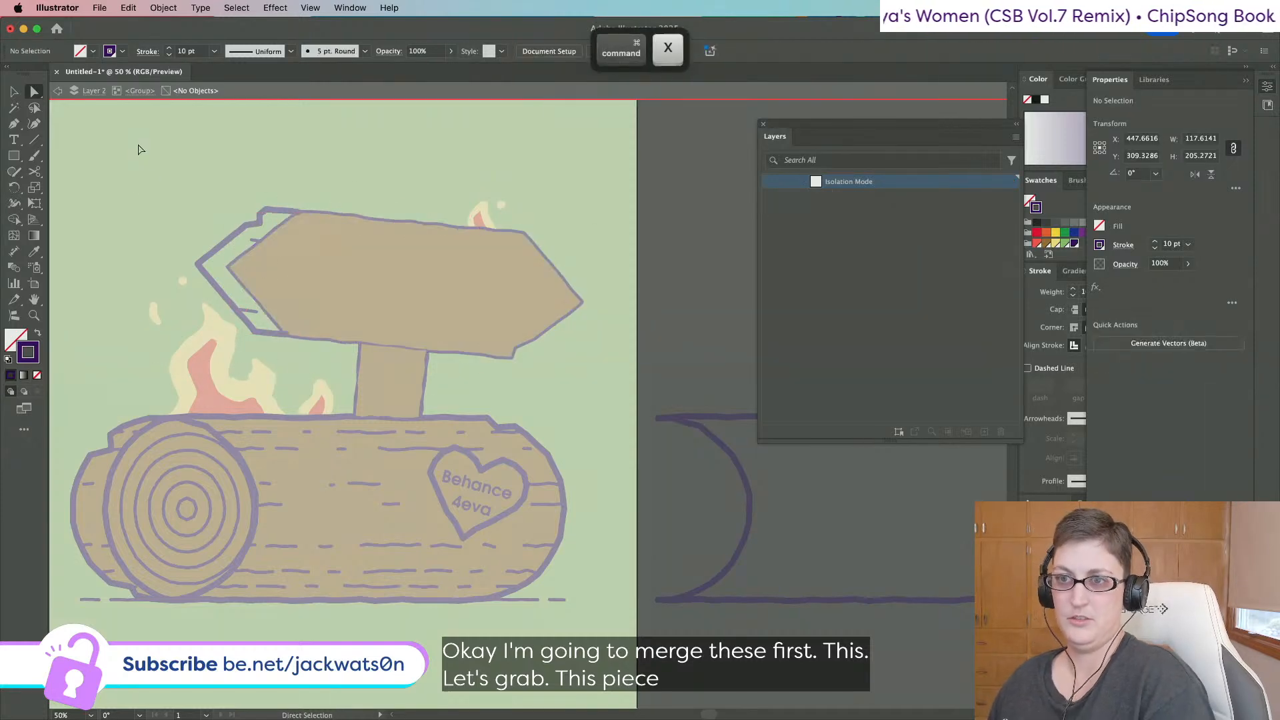
# Join the chevron piece with the outer chevron outline into a closed brown-filled shape.
pyautogui.click(139, 92)
pyautogui.press('super+f')
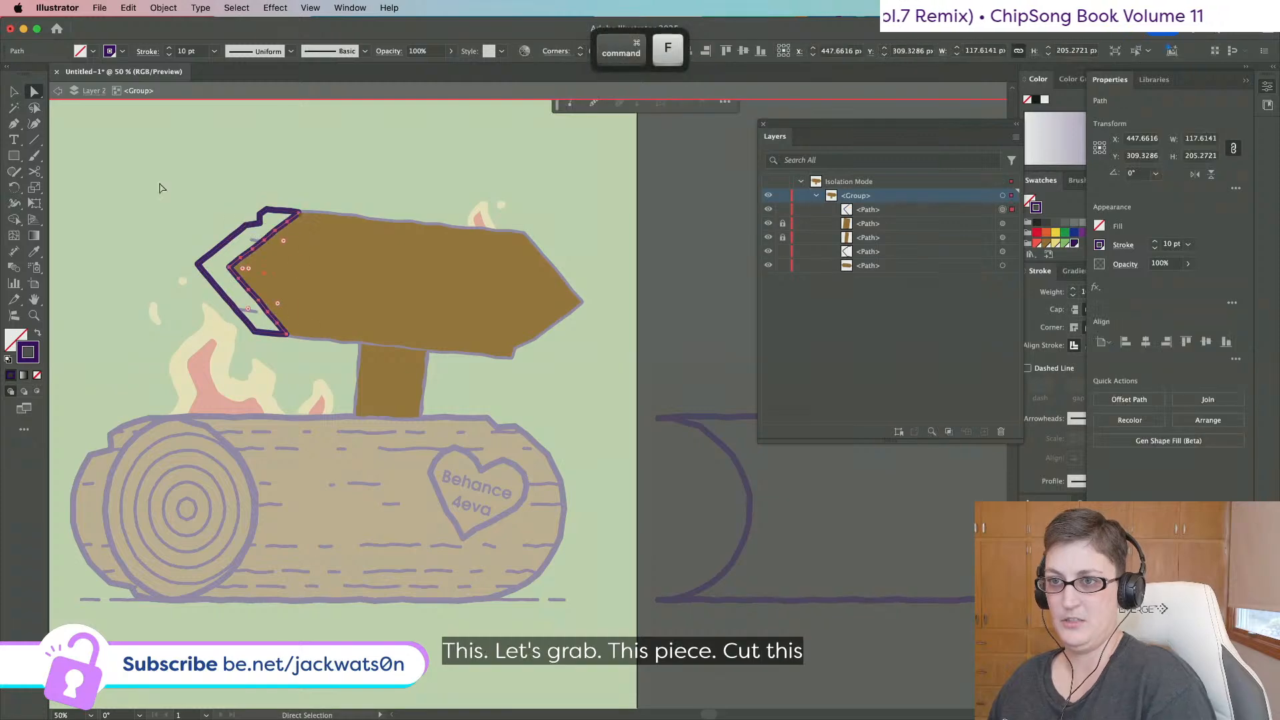
pyautogui.click(16, 91)
pyautogui.keyDown('shift'); pyautogui.click(250, 225); pyautogui.keyUp('shift')
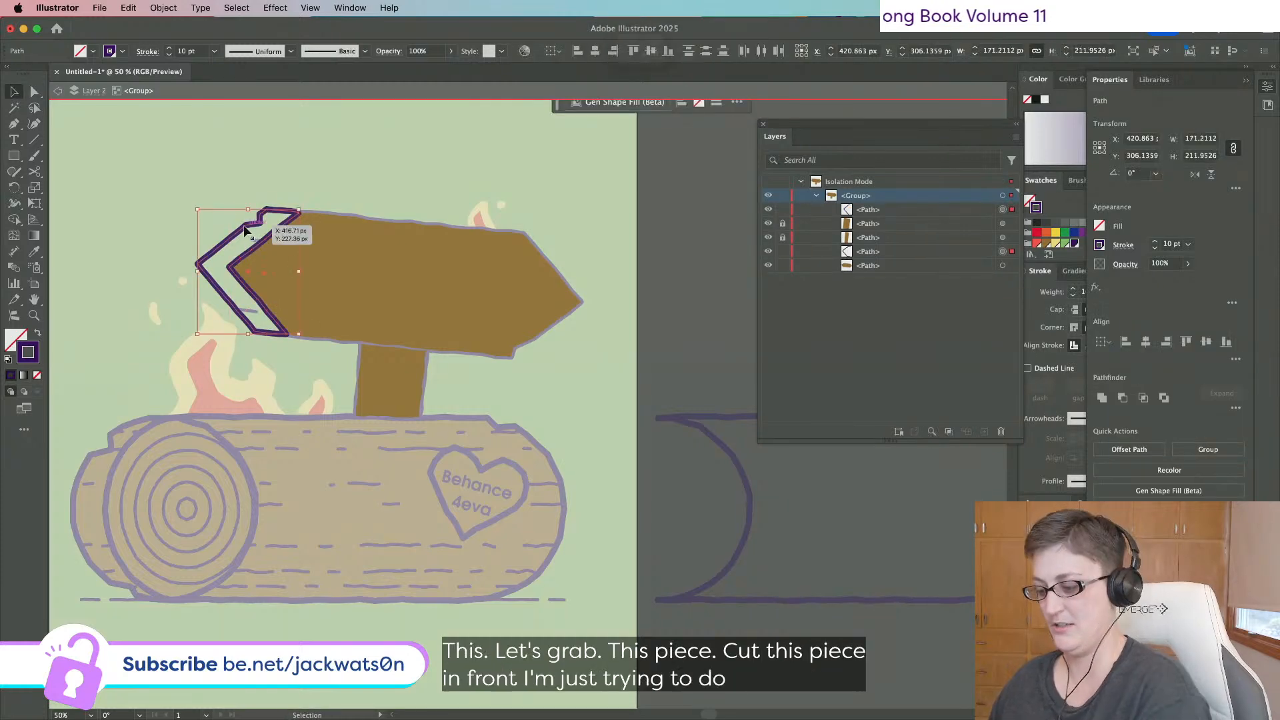
pyautogui.press('super+j')
pyautogui.press('super+j')
pyautogui.press('i')
pyautogui.click(442, 257)
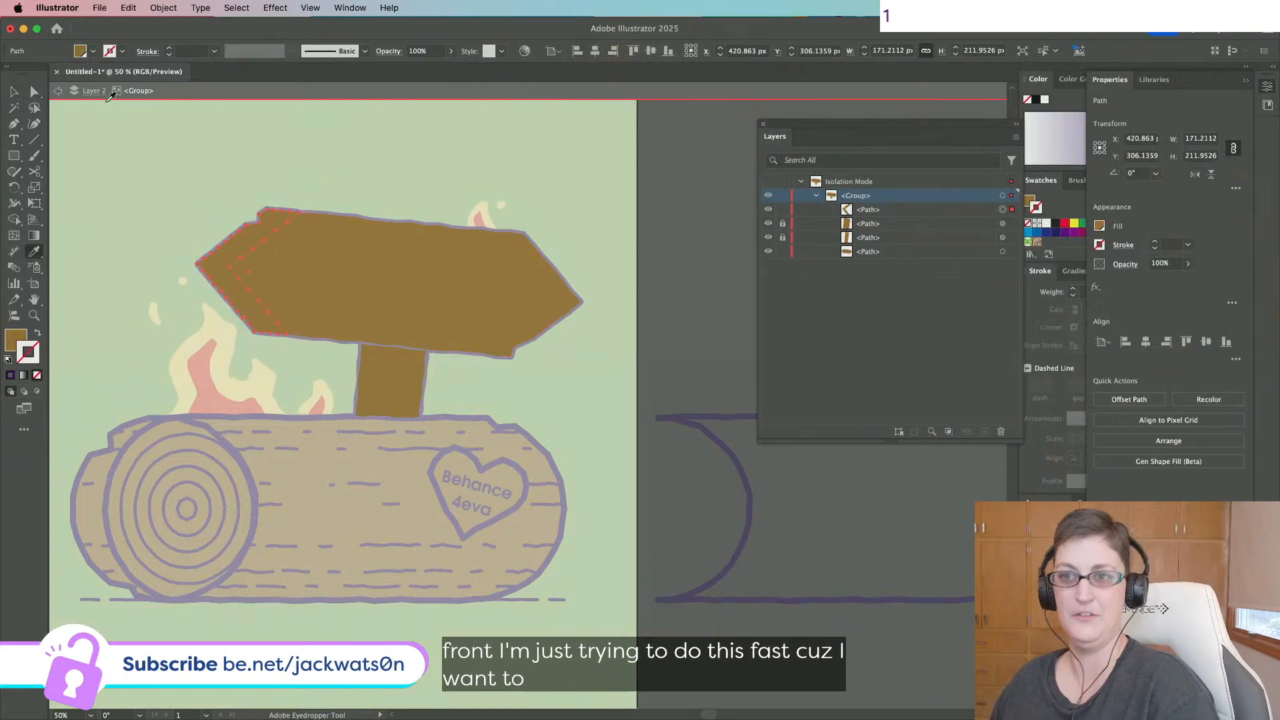
pyautogui.click(58, 92)
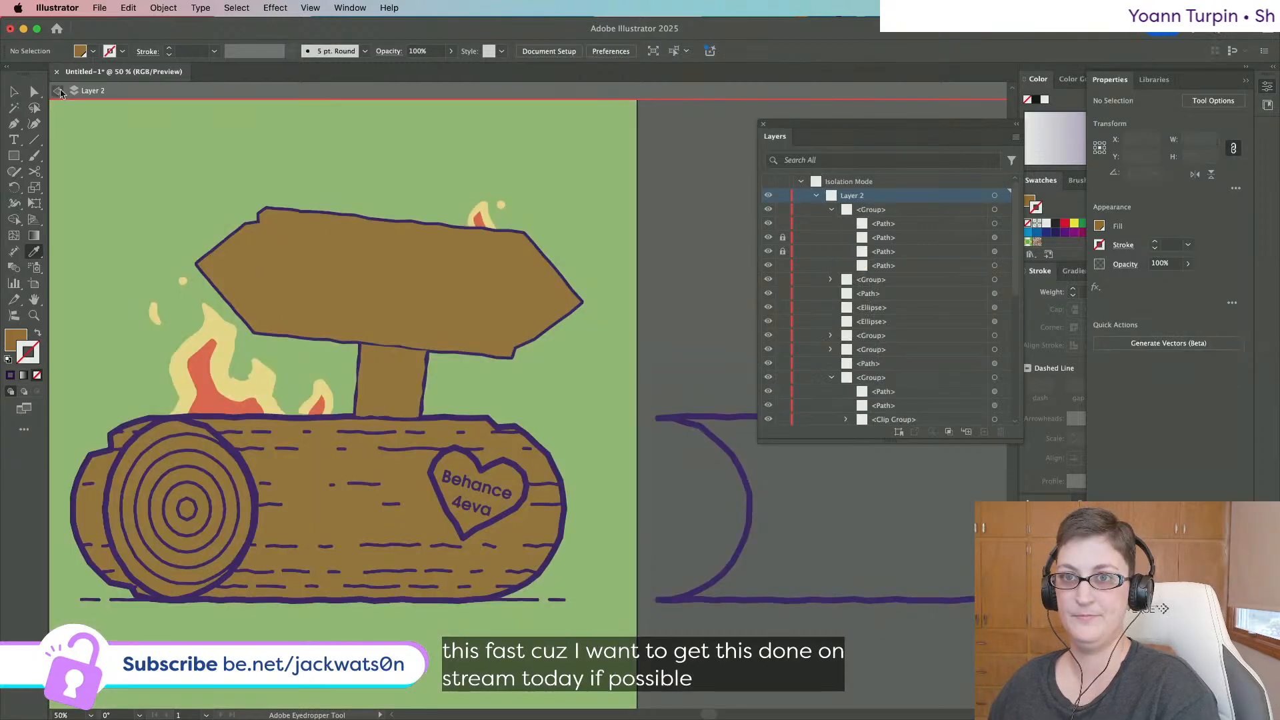
# Select all the sign's brown fills in Layers and cut them for repositioning.
pyautogui.press('v')
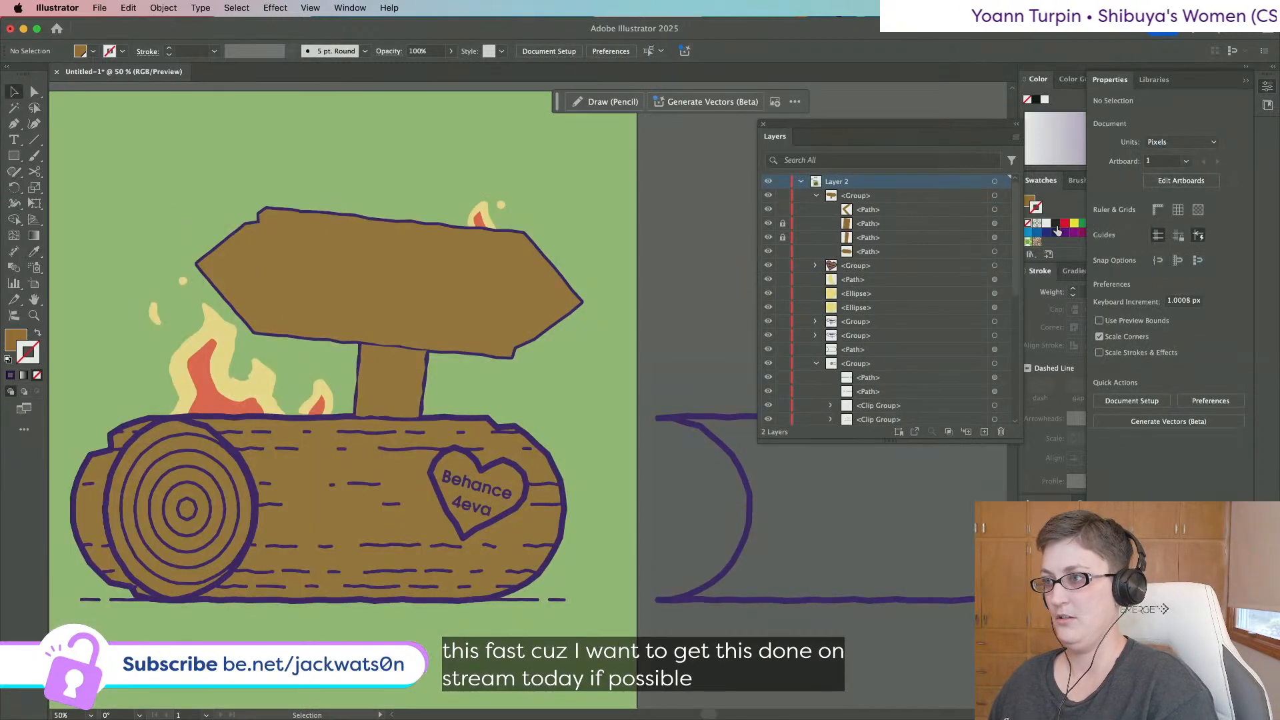
pyautogui.click(816, 197)
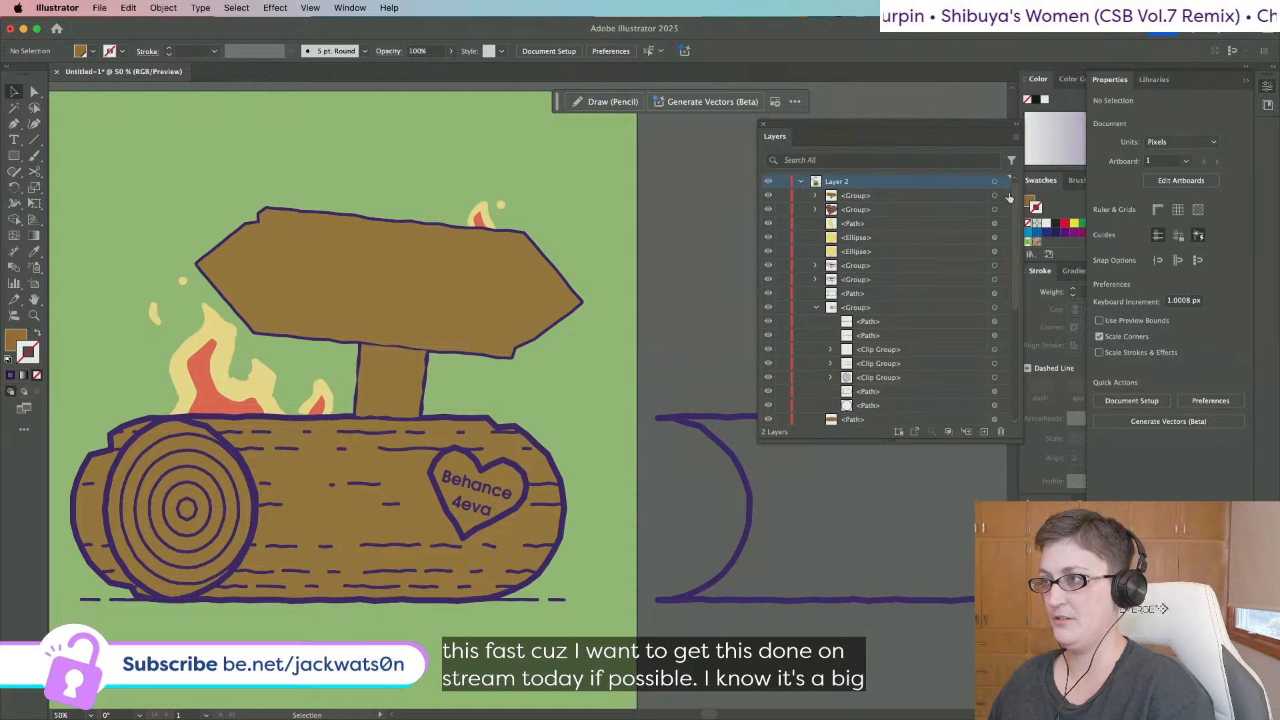
pyautogui.click(995, 197)
pyautogui.press('super+x')
pyautogui.scroll(-5, 927, 367)
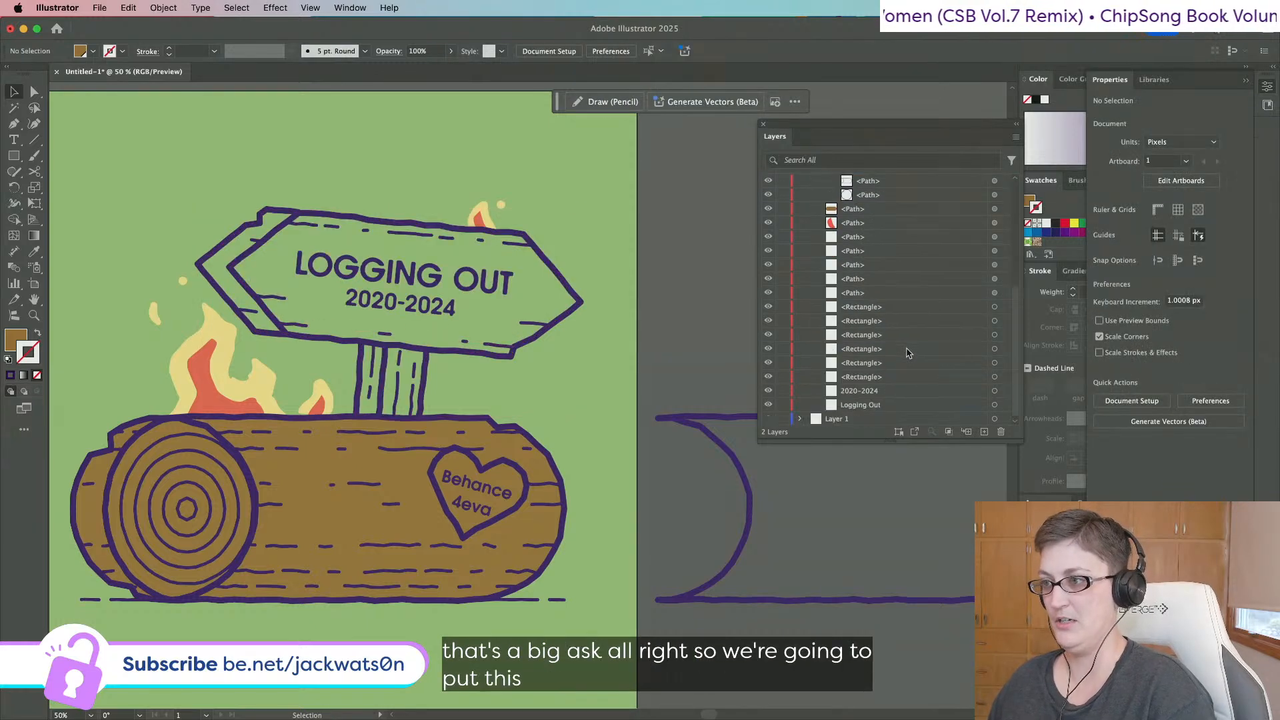
pyautogui.press('super+z')
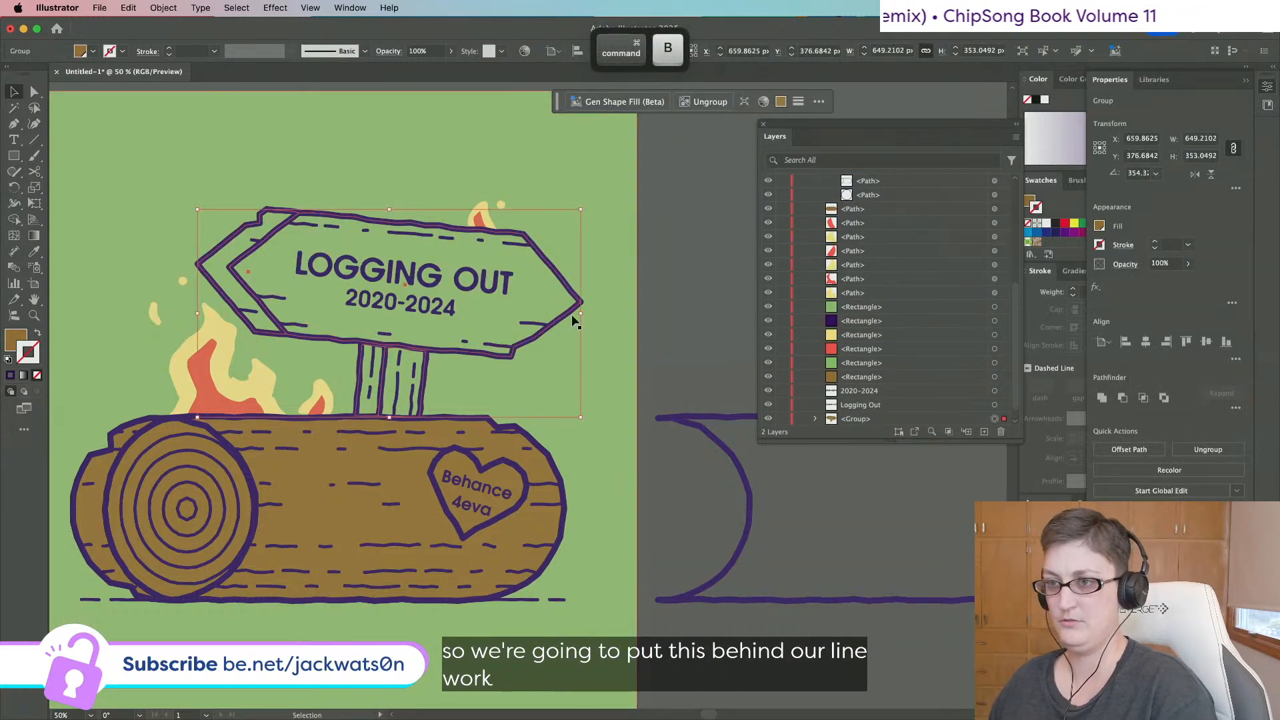
# Place the brown fills behind the sign linework and select the chevron end fill.
pyautogui.press('super+z')
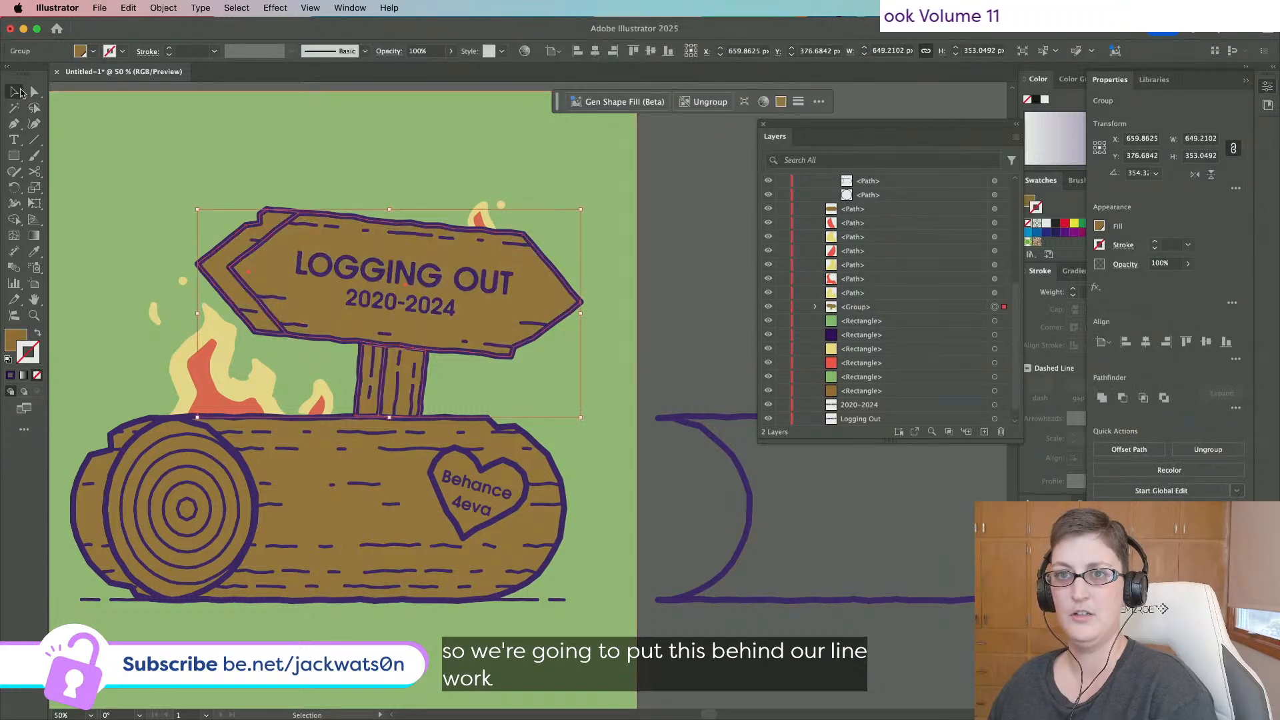
pyautogui.press('super+shift+a')
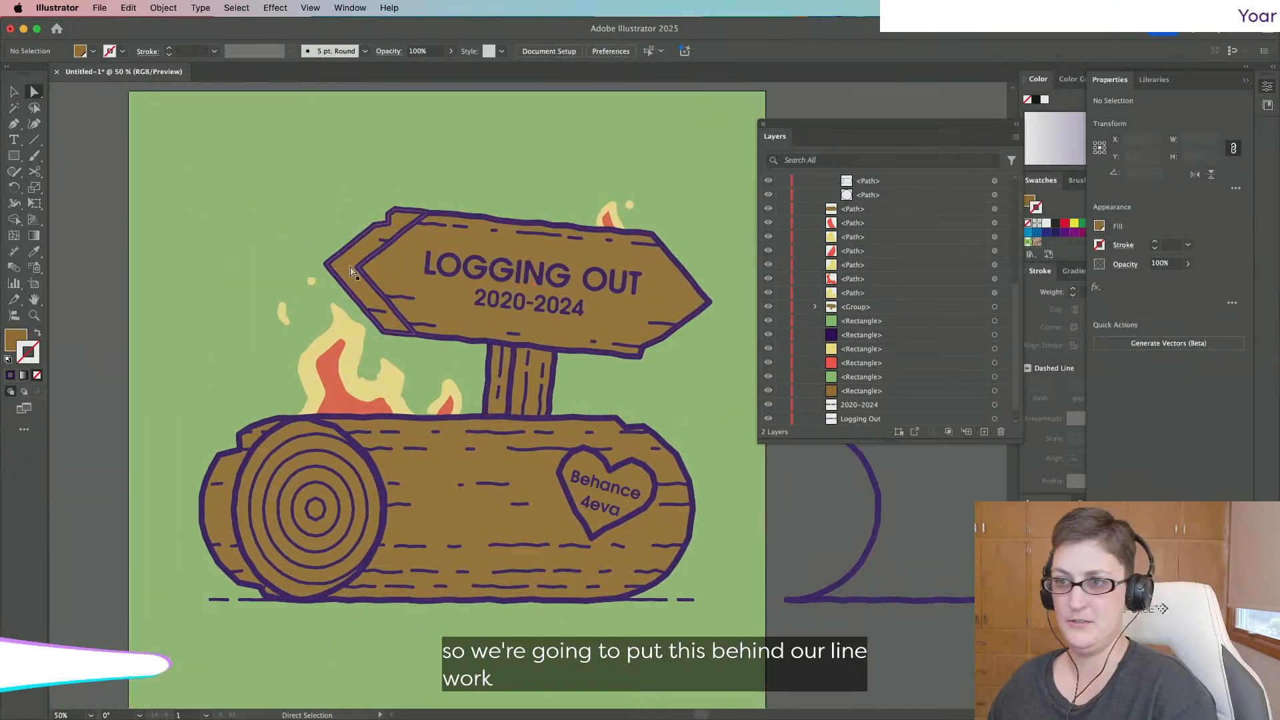
pyautogui.click(368, 244)
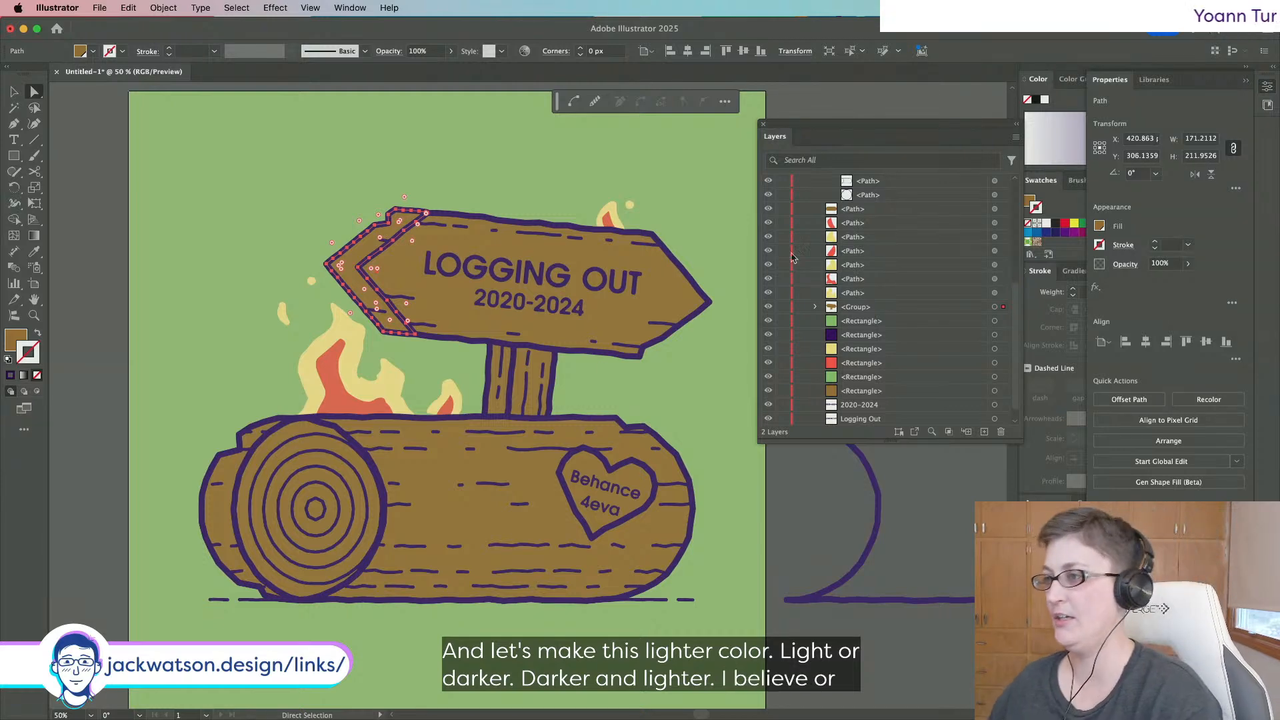
# Set the chevron end strip's fill to a 50% tint of the board's brown.
pyautogui.click(270, 522)
pyautogui.press('super+shift+a')
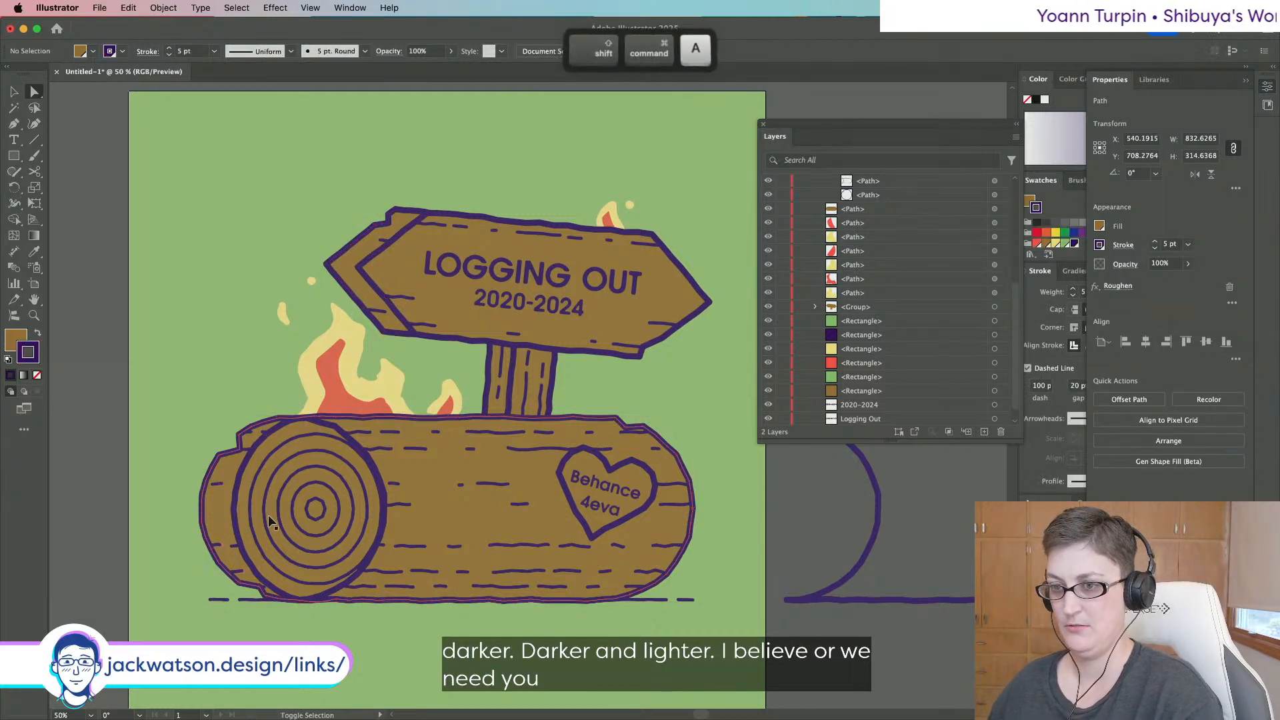
pyautogui.click(348, 265)
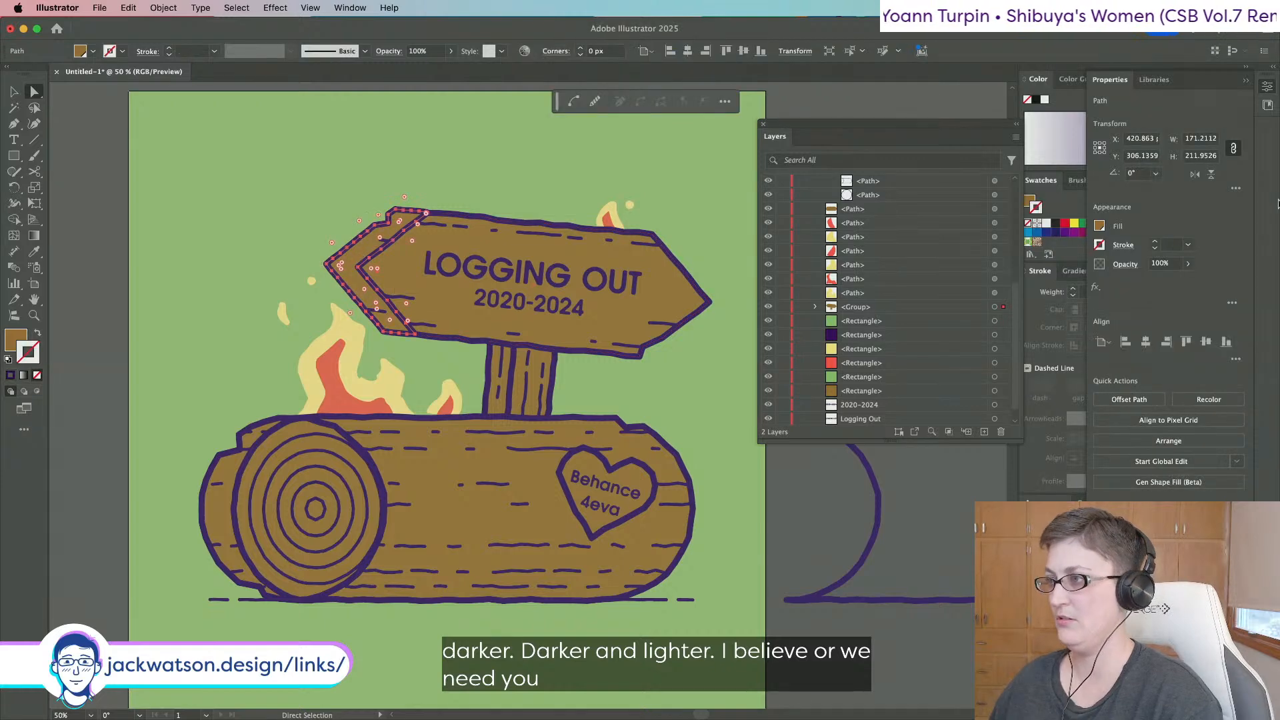
pyautogui.click(1032, 199)
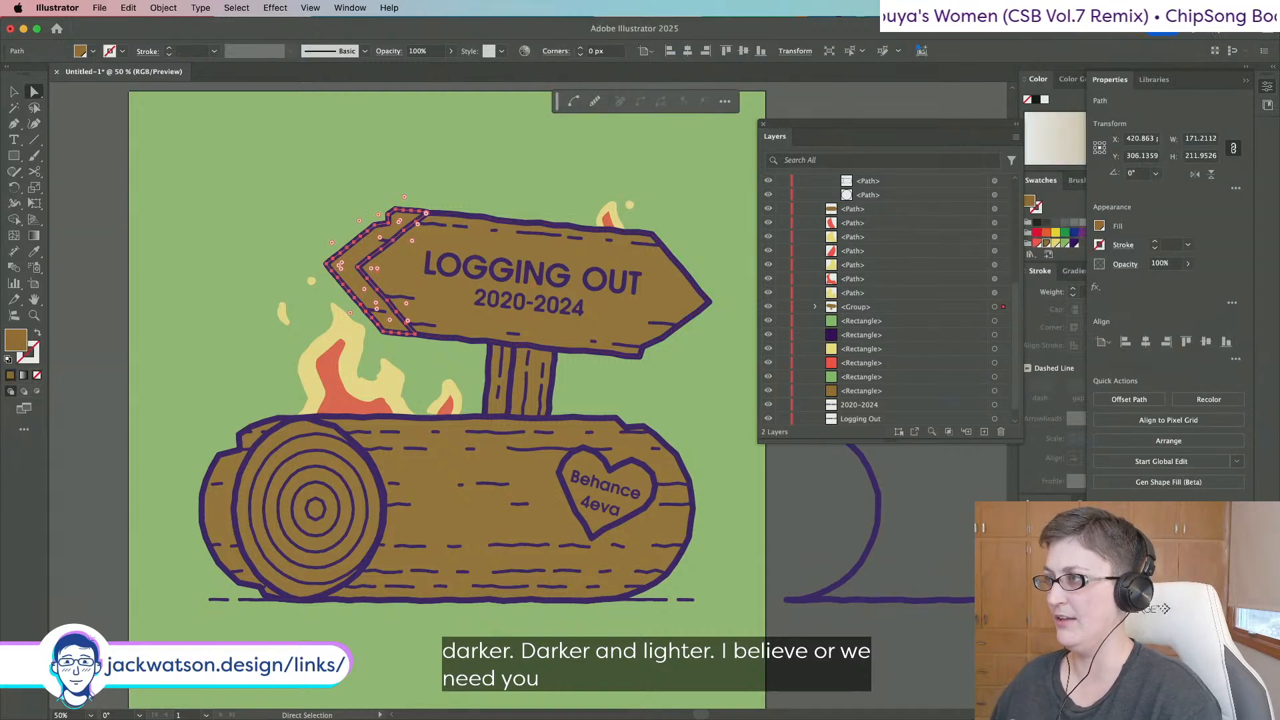
pyautogui.click(1025, 78)
pyautogui.click(1265, 87)
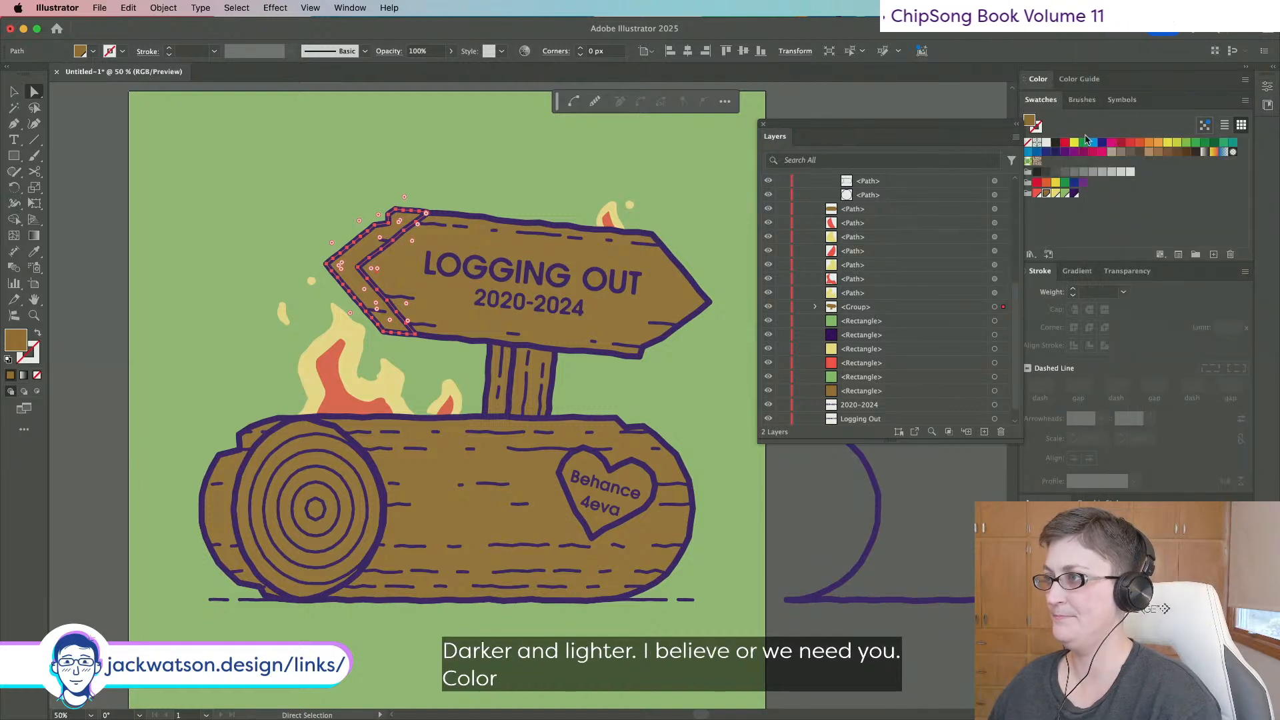
pyautogui.click(1029, 80)
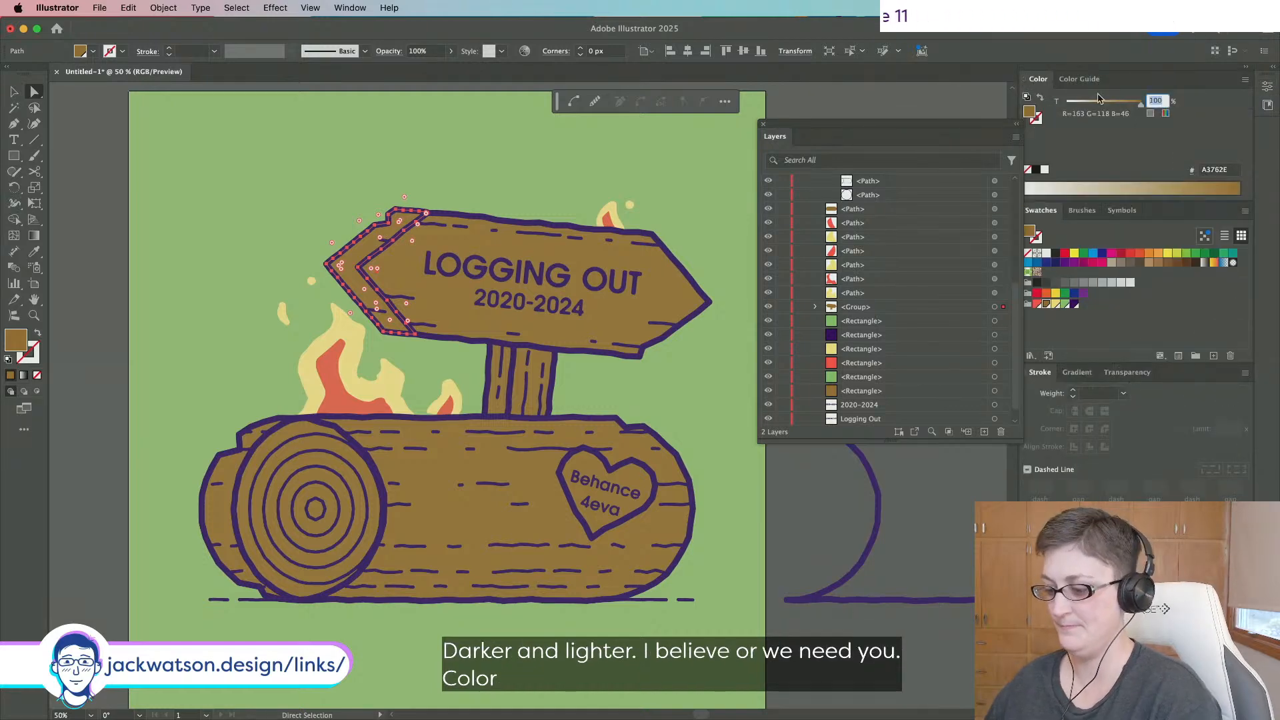
pyautogui.write('50')
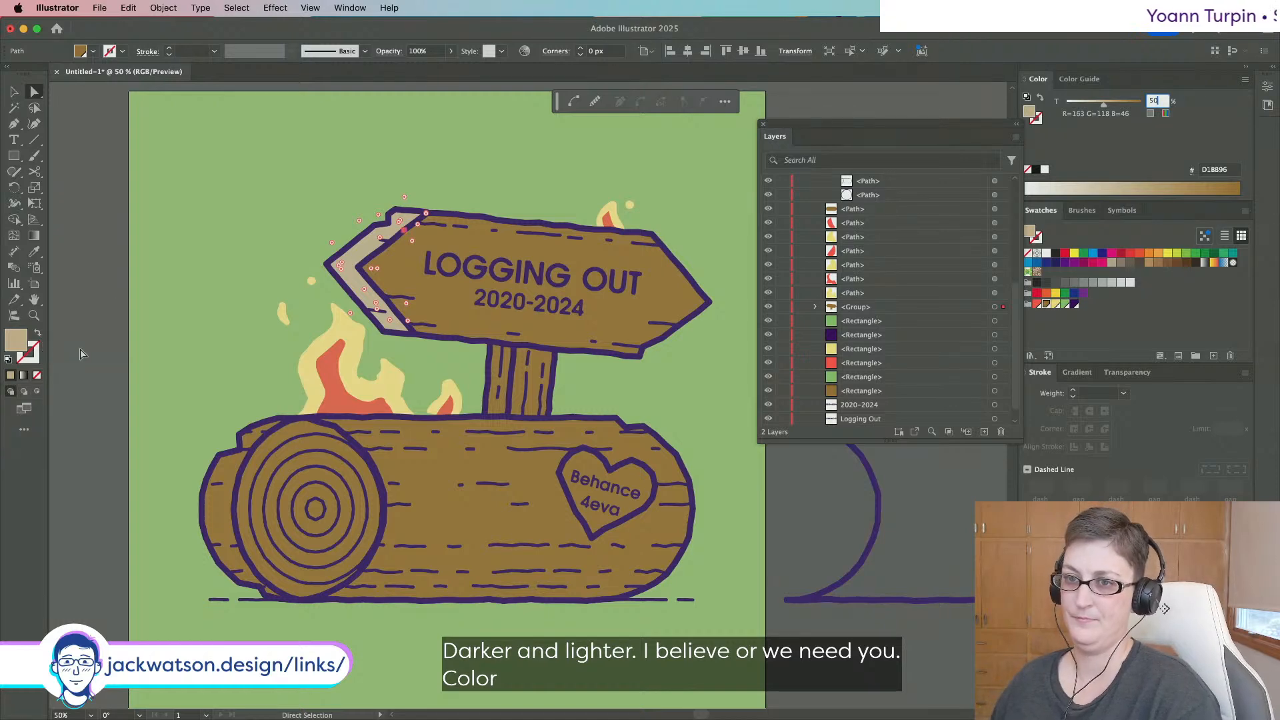
pyautogui.click(94, 354)
pyautogui.scroll(-4, 94, 353)
pyautogui.hscroll(-4, 94, 354)
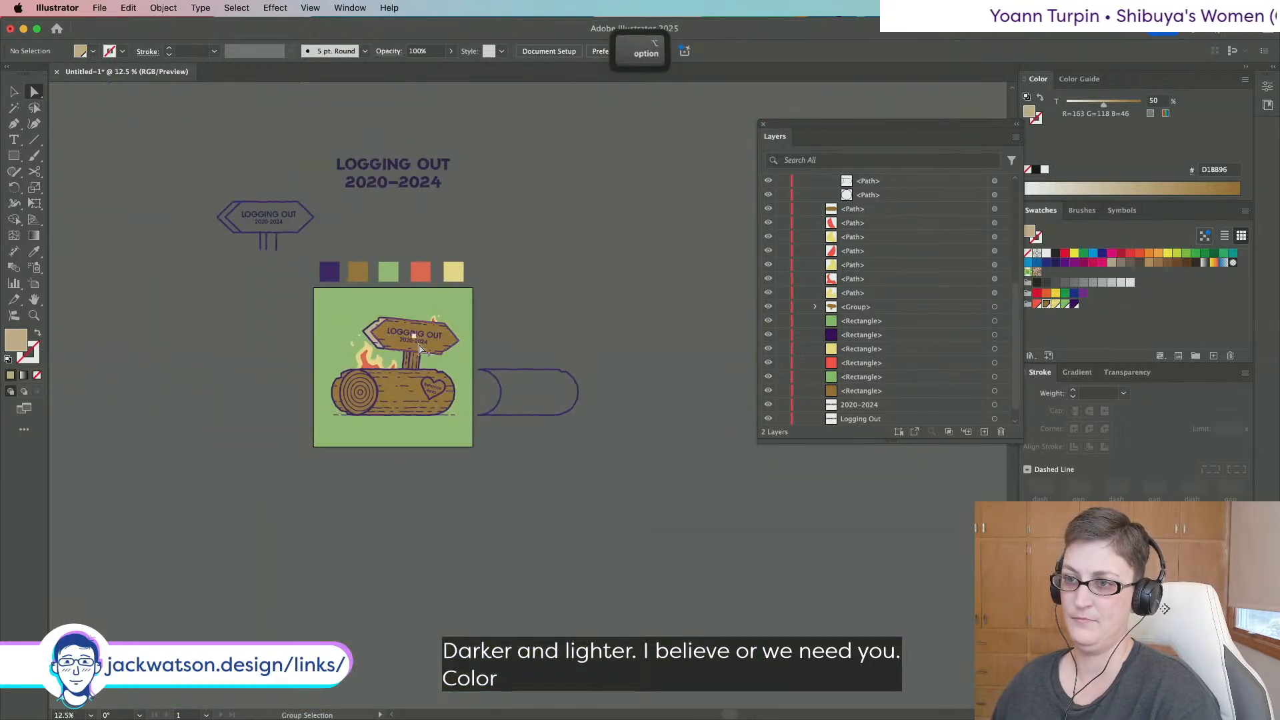
pyautogui.scroll(4, 393, 350)
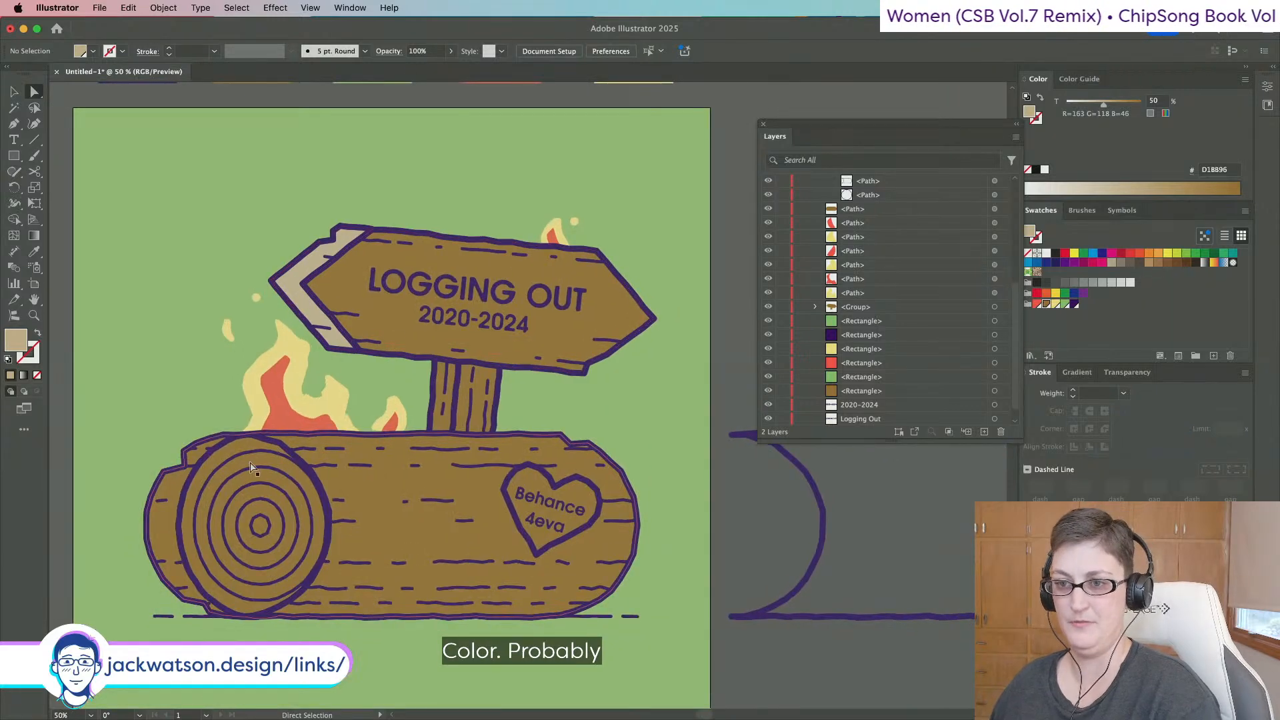
# Select the log's clipping path together with its left outline path.
pyautogui.click(190, 490)
pyautogui.click(182, 483)
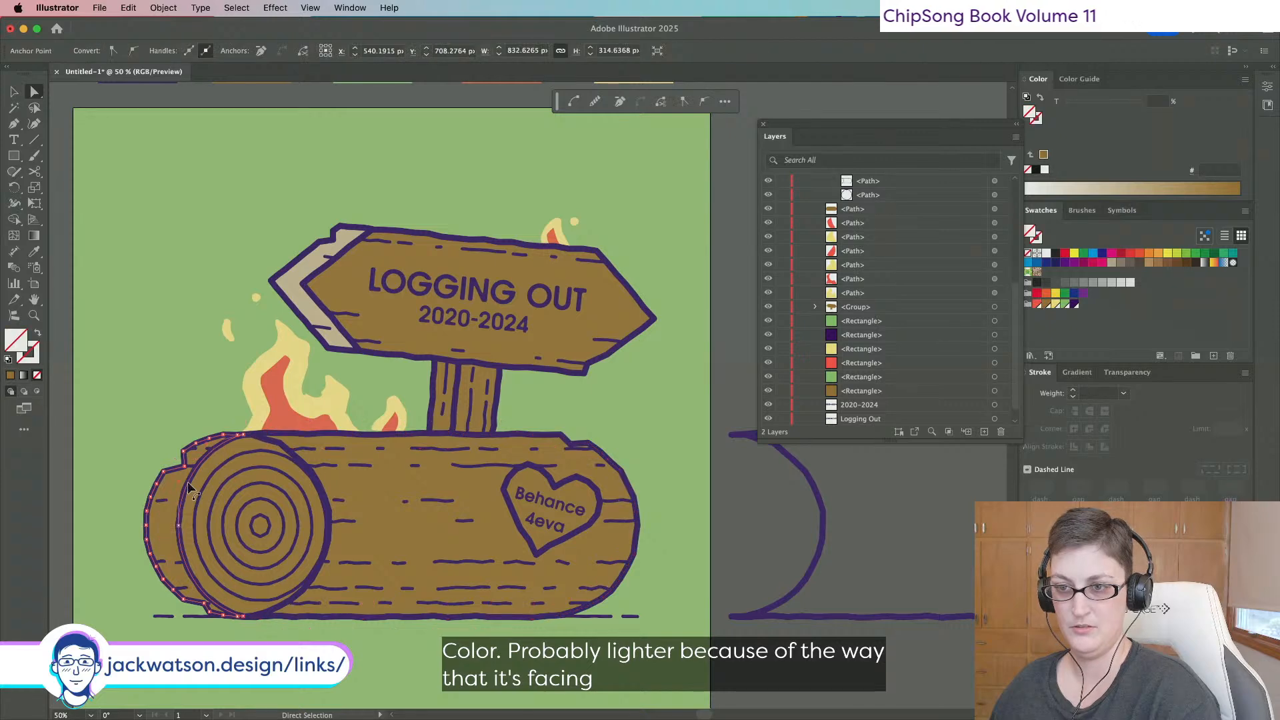
pyautogui.keyDown('shift'); pyautogui.click(292, 454); pyautogui.keyUp('shift')
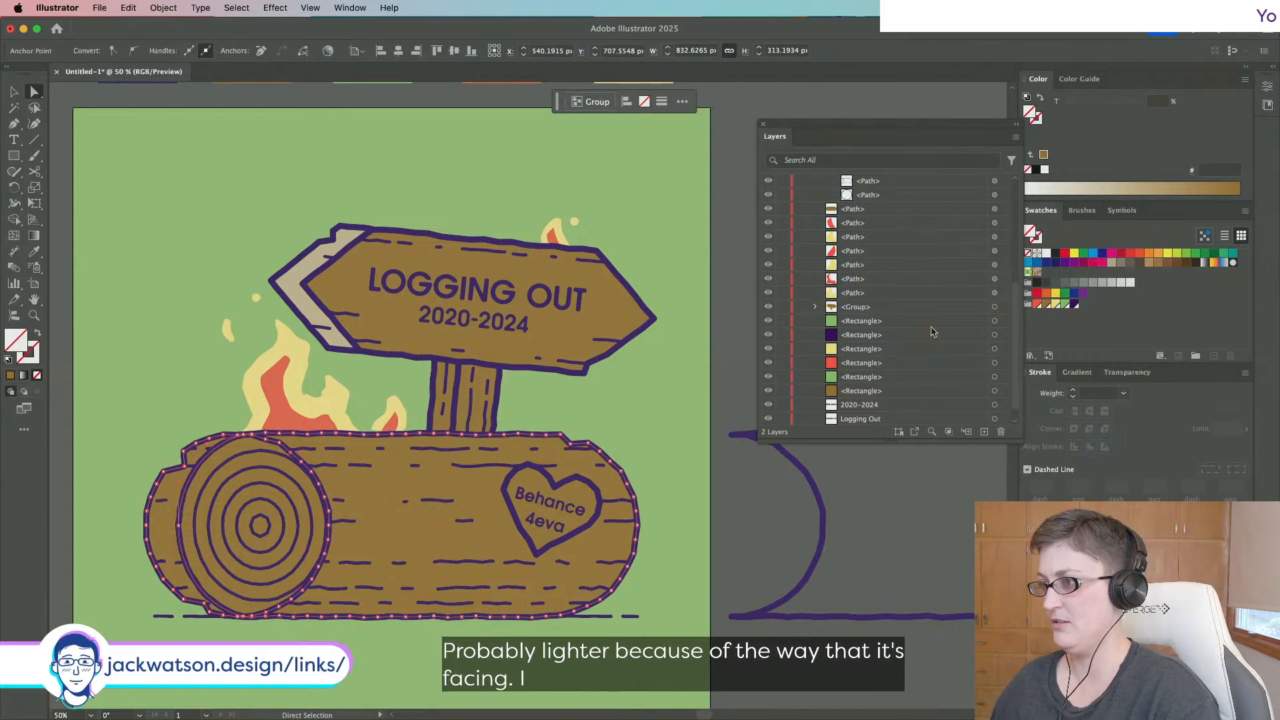
pyautogui.scroll(5, 933, 267)
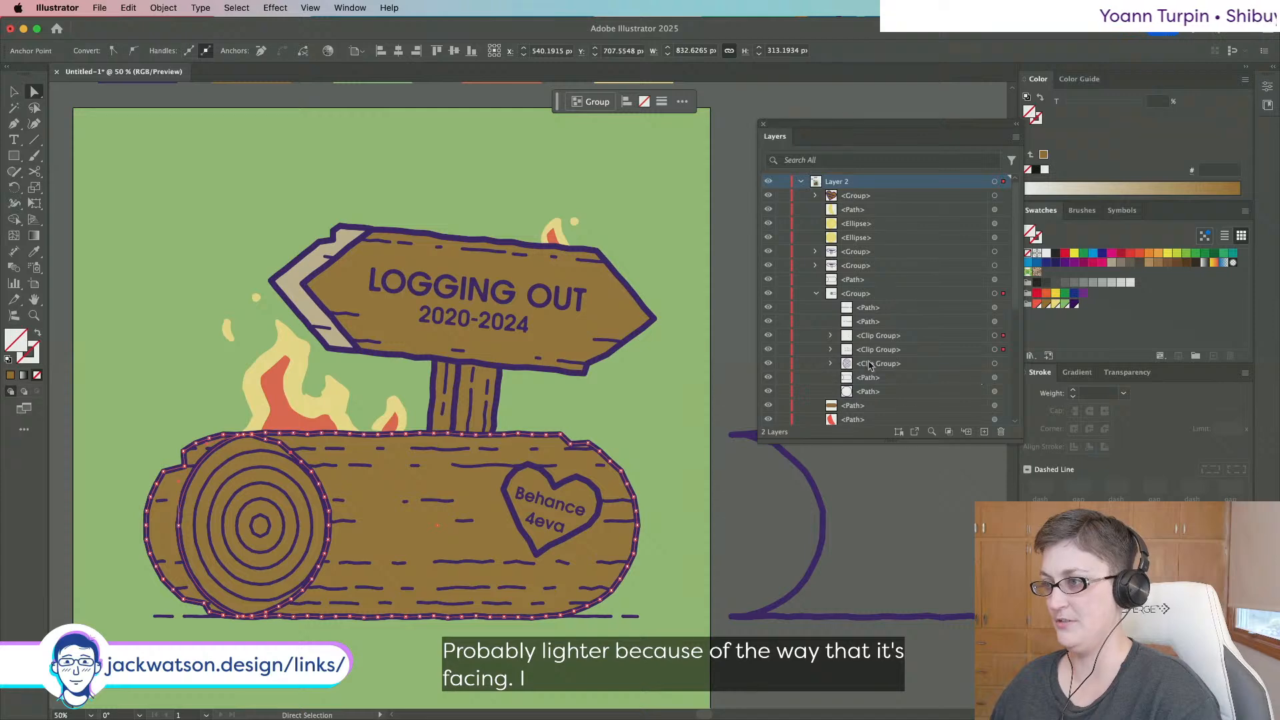
pyautogui.click(830, 336)
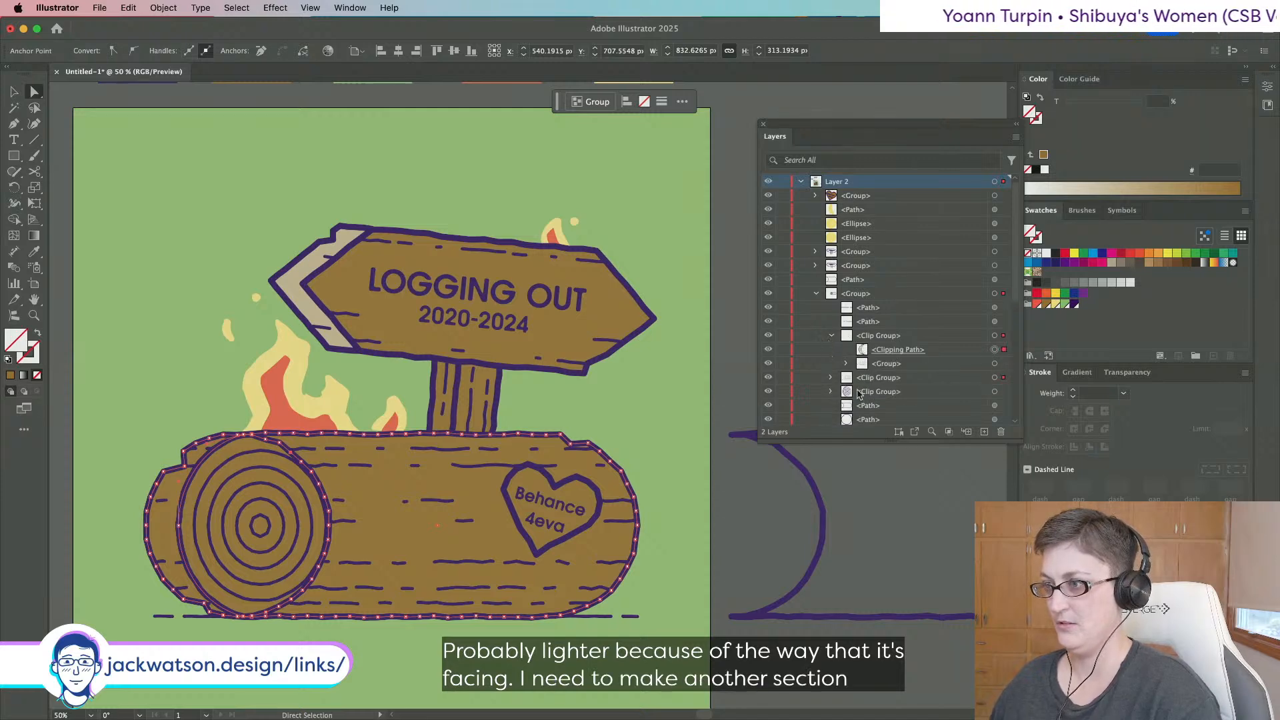
pyautogui.click(830, 377)
pyautogui.scroll(-2, 987, 390)
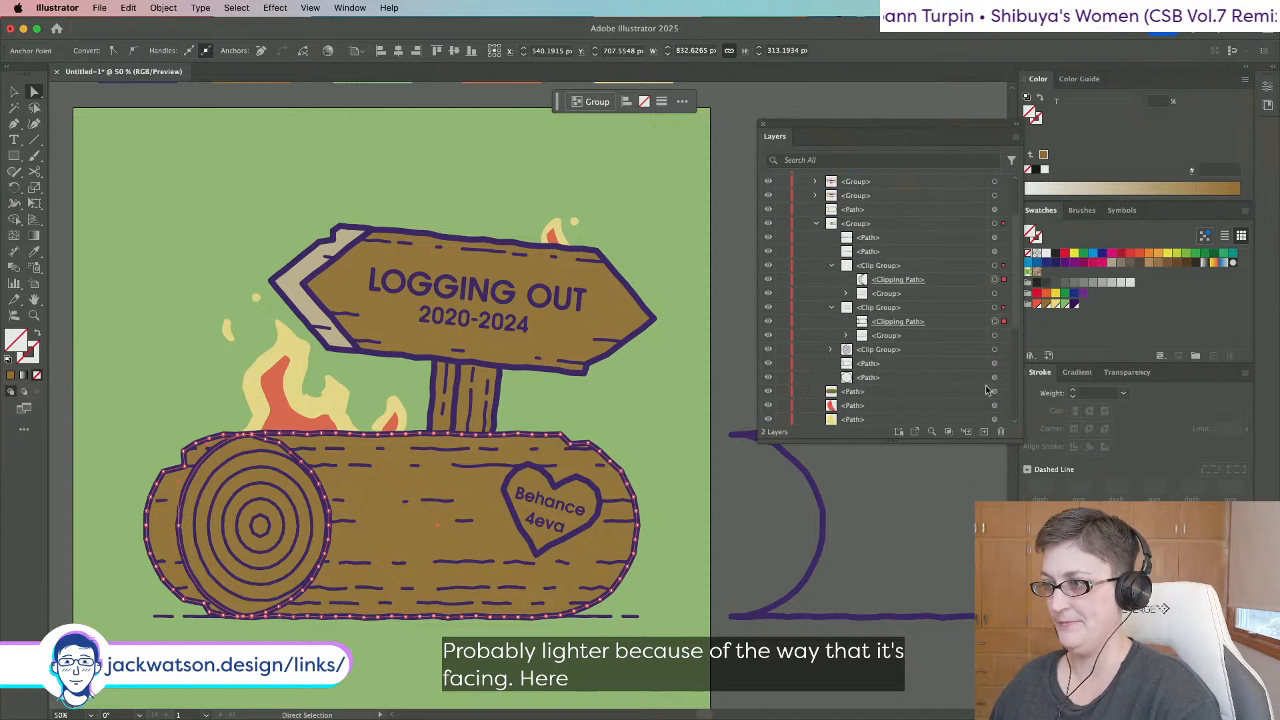
pyautogui.click(998, 321)
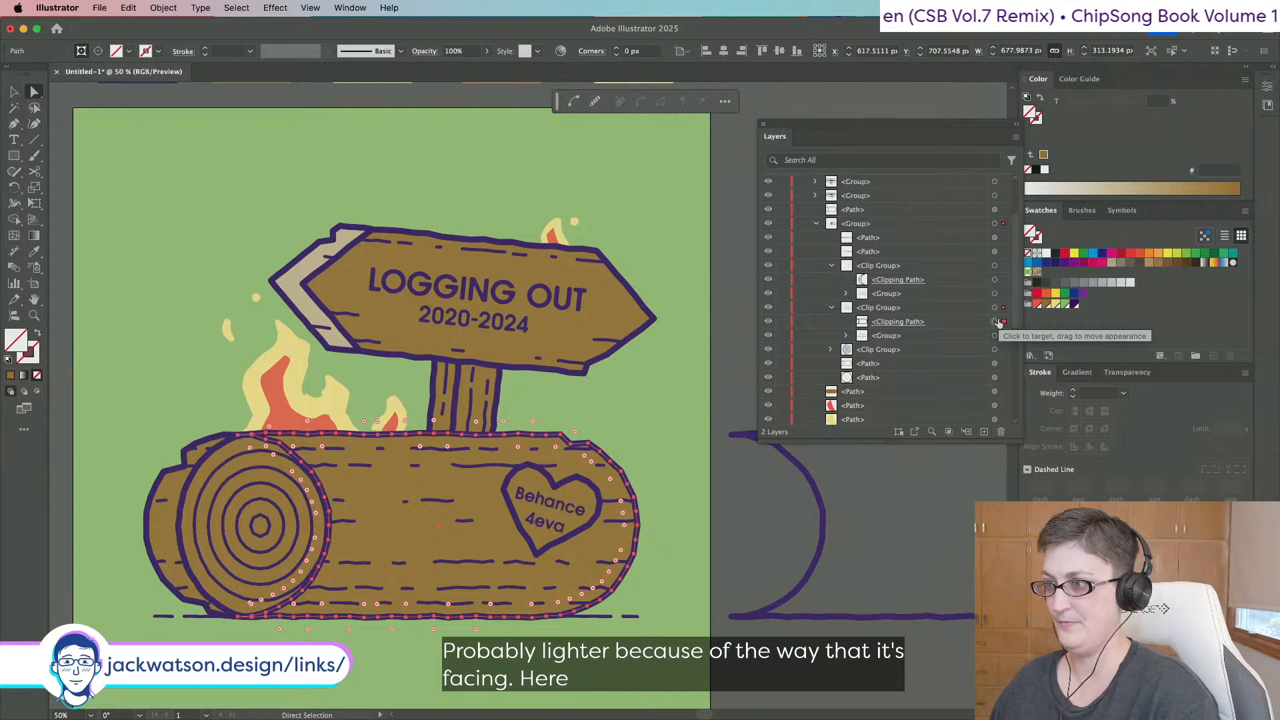
pyautogui.press('shift')
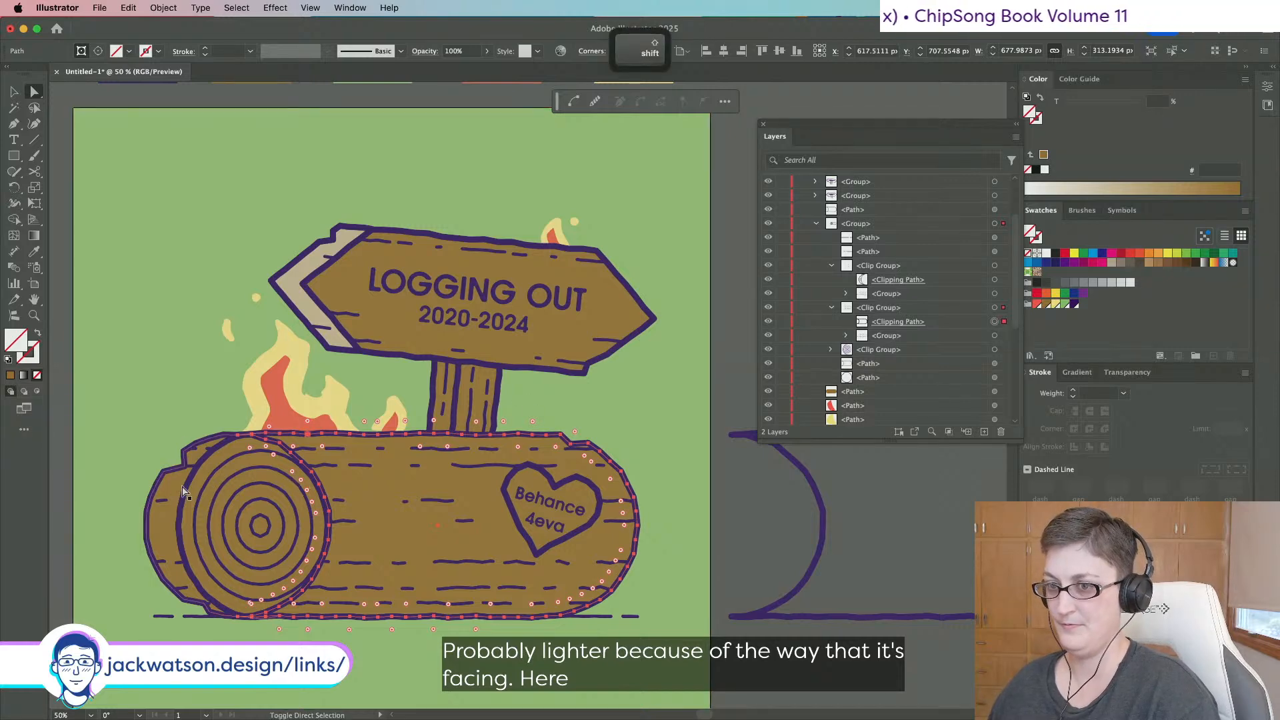
pyautogui.keyDown('shift'); pyautogui.click(184, 492); pyautogui.keyUp('shift')
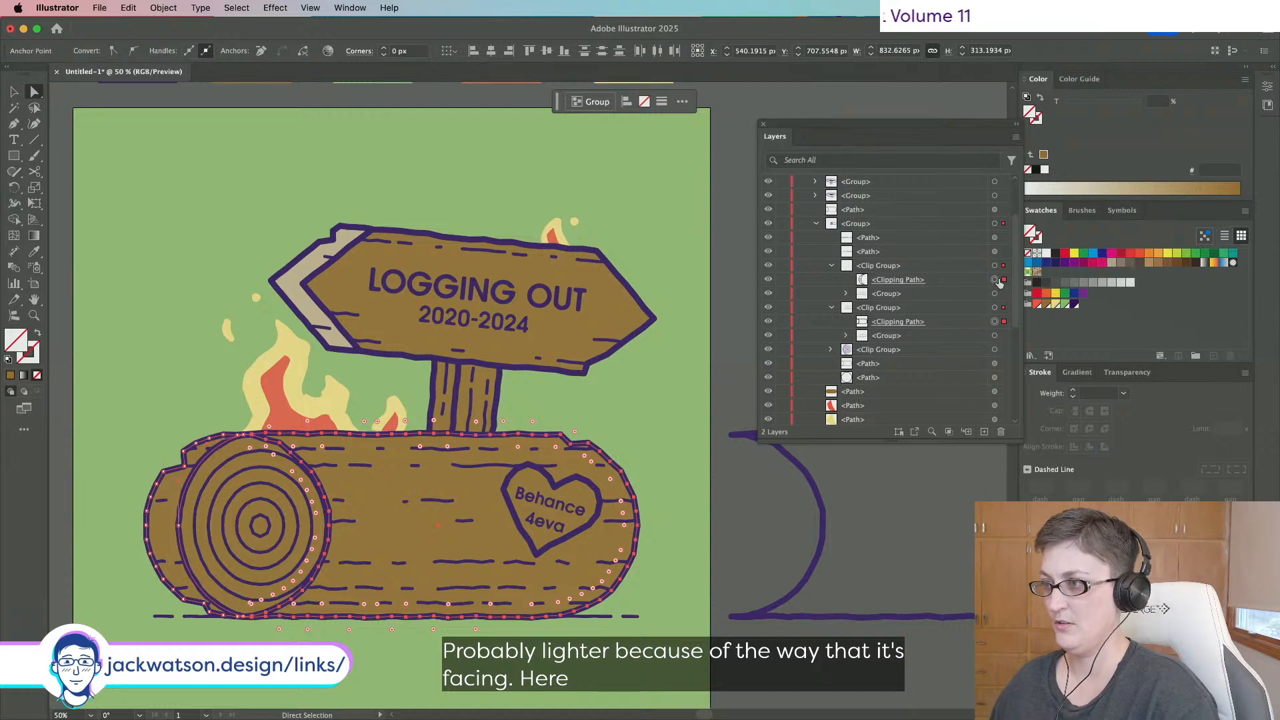
# Copy the log paths, paste them in front, hide edges, and group the copies.
pyautogui.press('super+c')
pyautogui.hscroll(-5, 200, 343)
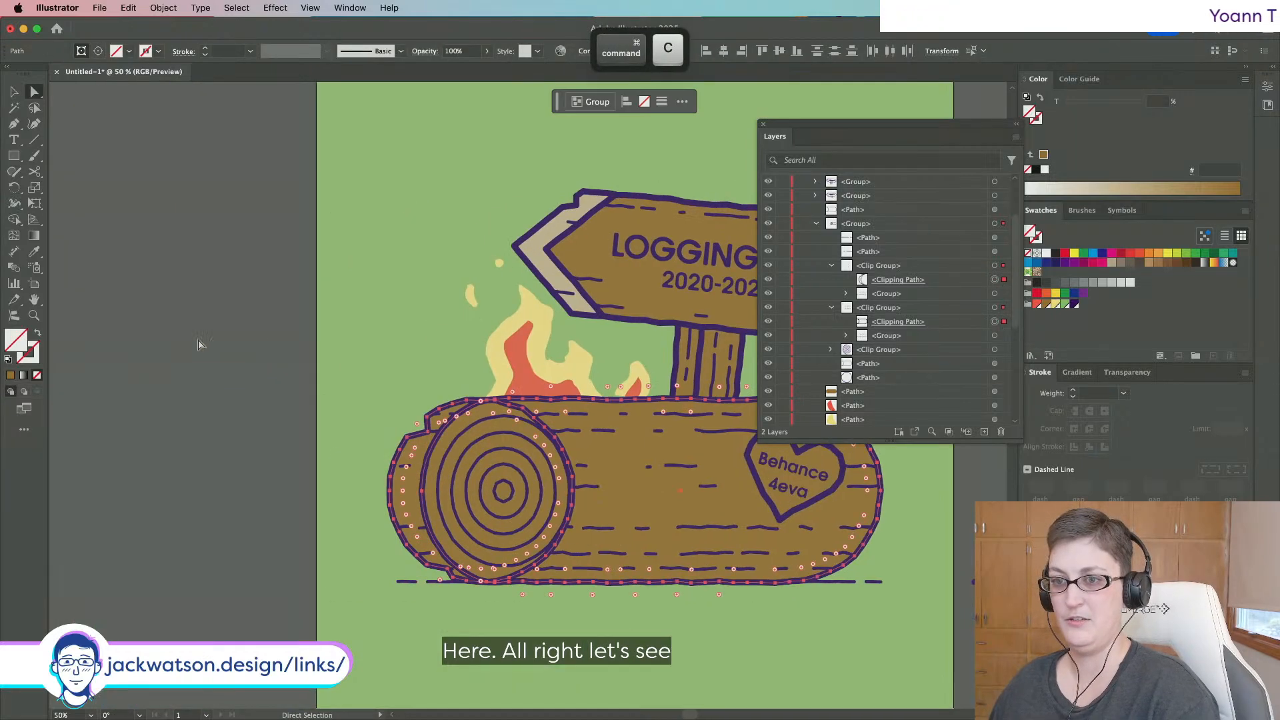
pyautogui.press('super+f')
pyautogui.press('super+h')
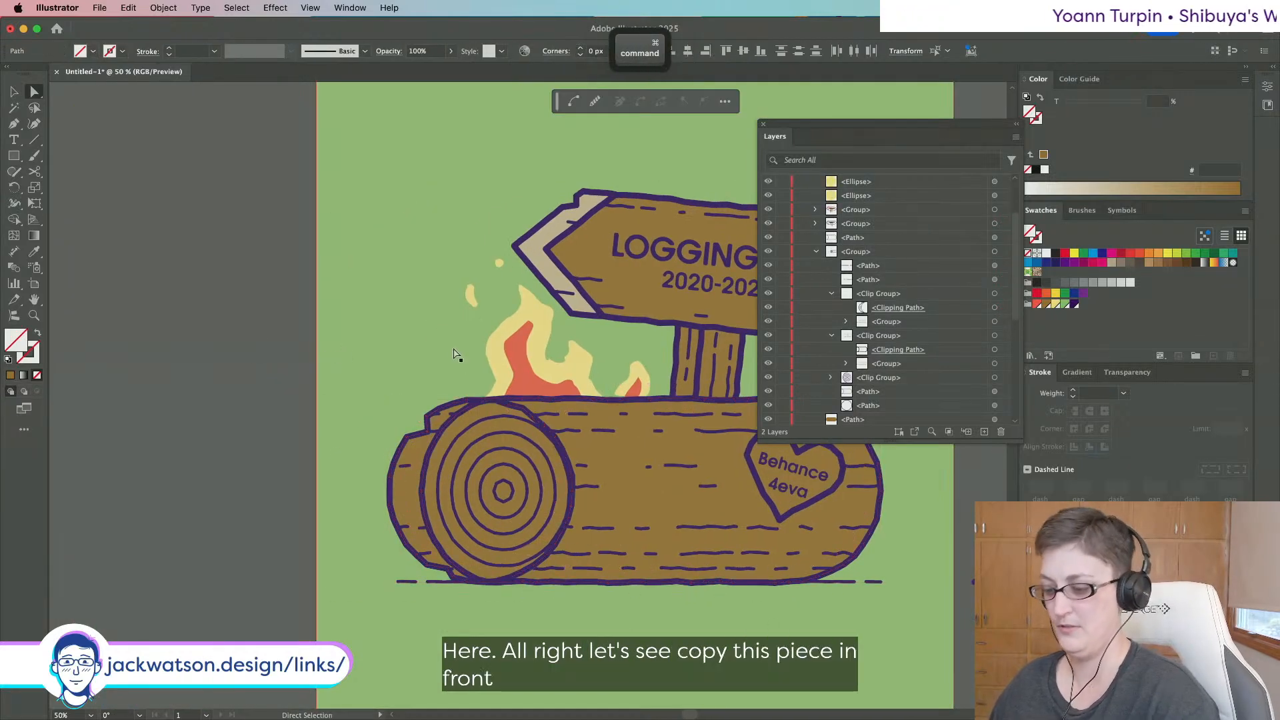
pyautogui.press('super+g')
# Isolate the copied log group and delete the unwanted outline, lower-edge and circle anchors.
pyautogui.rightClick(485, 308)
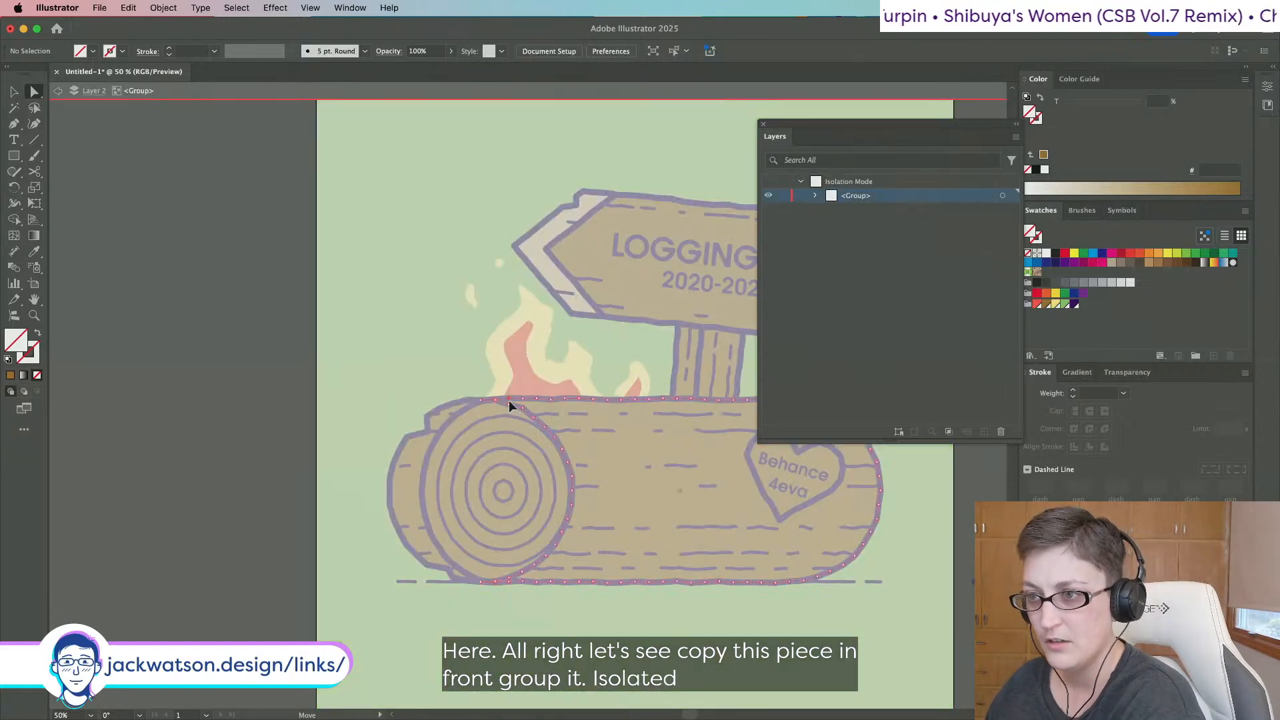
pyautogui.click(514, 410)
pyautogui.press('BackSpace')
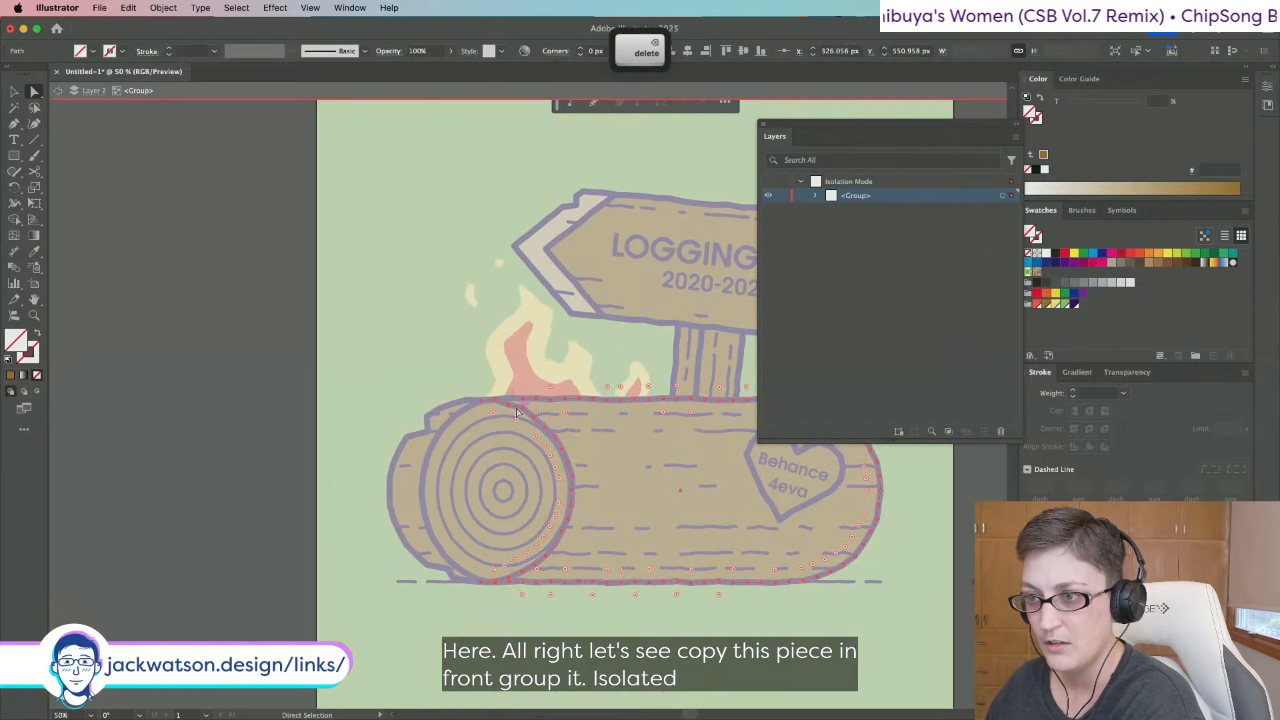
pyautogui.click(512, 582)
pyautogui.press('BackSpace')
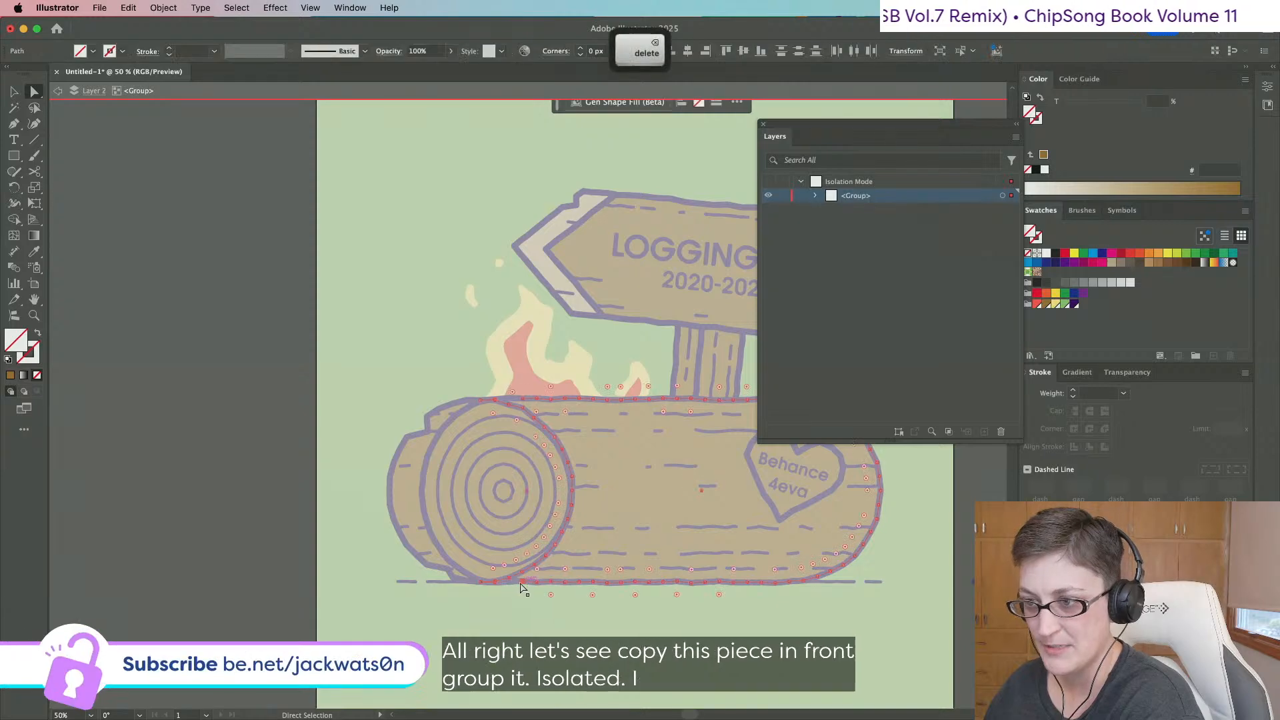
pyautogui.click(523, 583)
pyautogui.press('BackSpace')
pyautogui.click(508, 408)
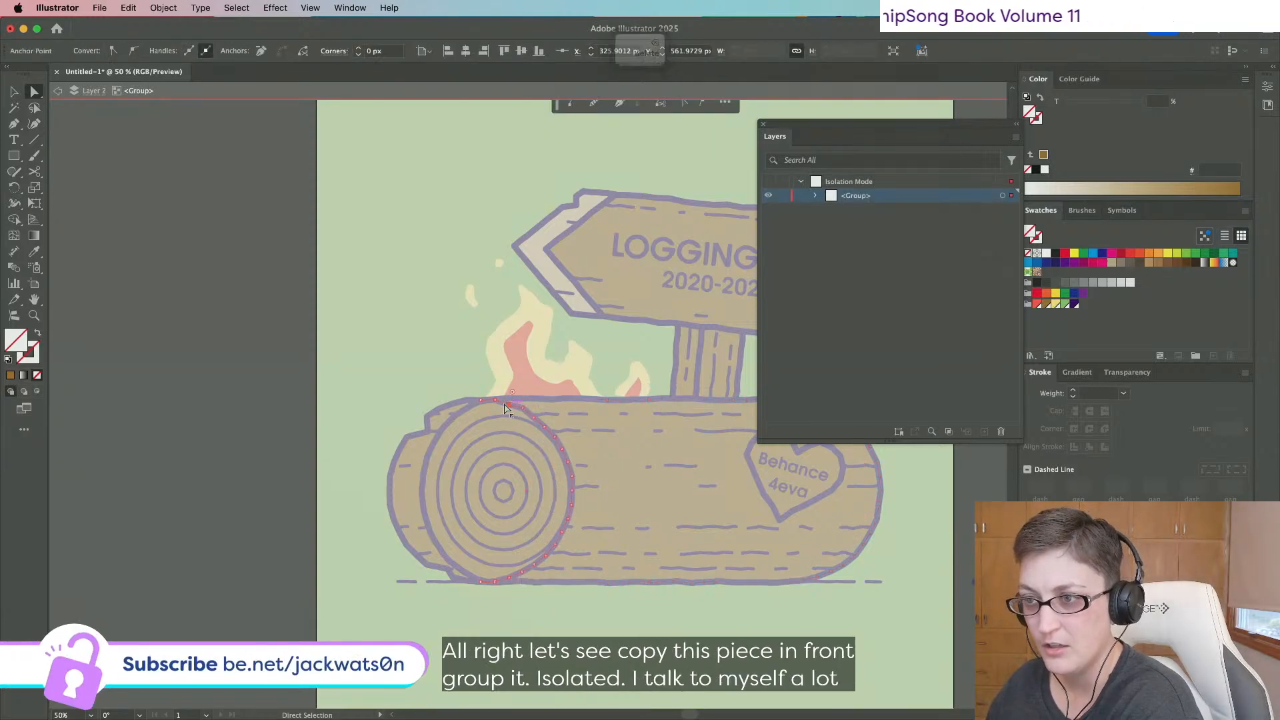
pyautogui.scroll(2, 495, 587)
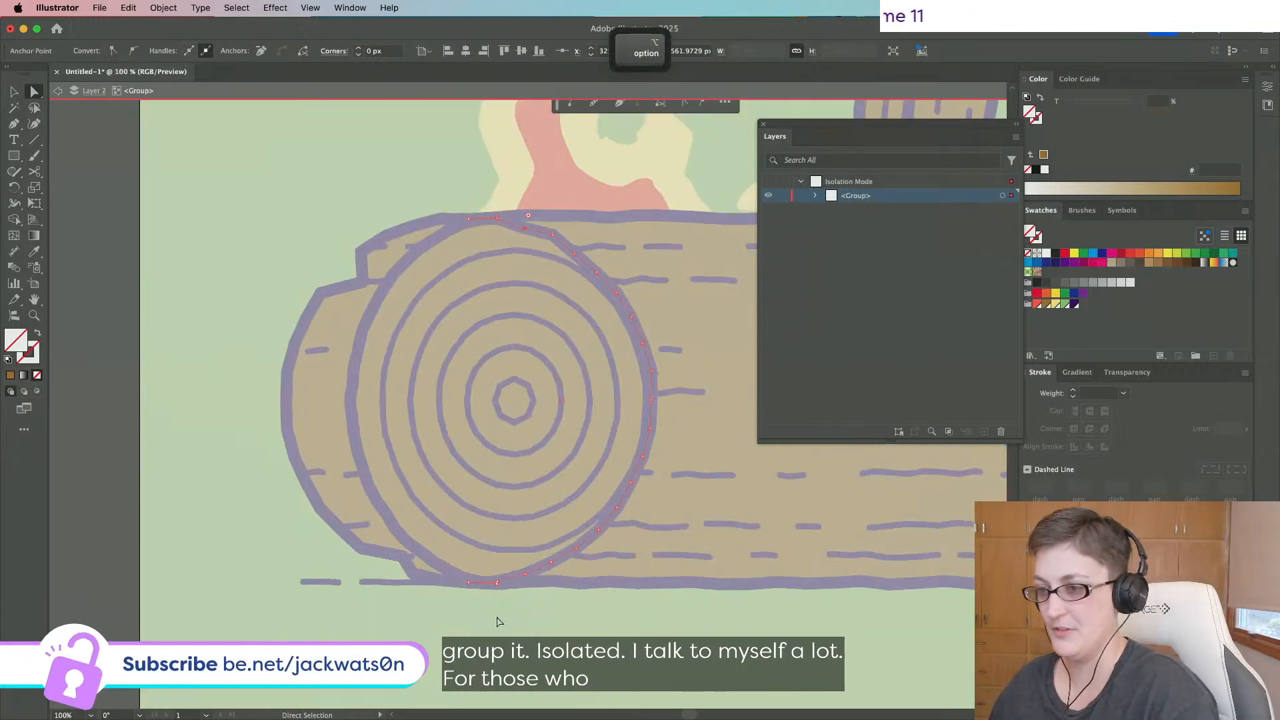
pyautogui.press('BackSpace')
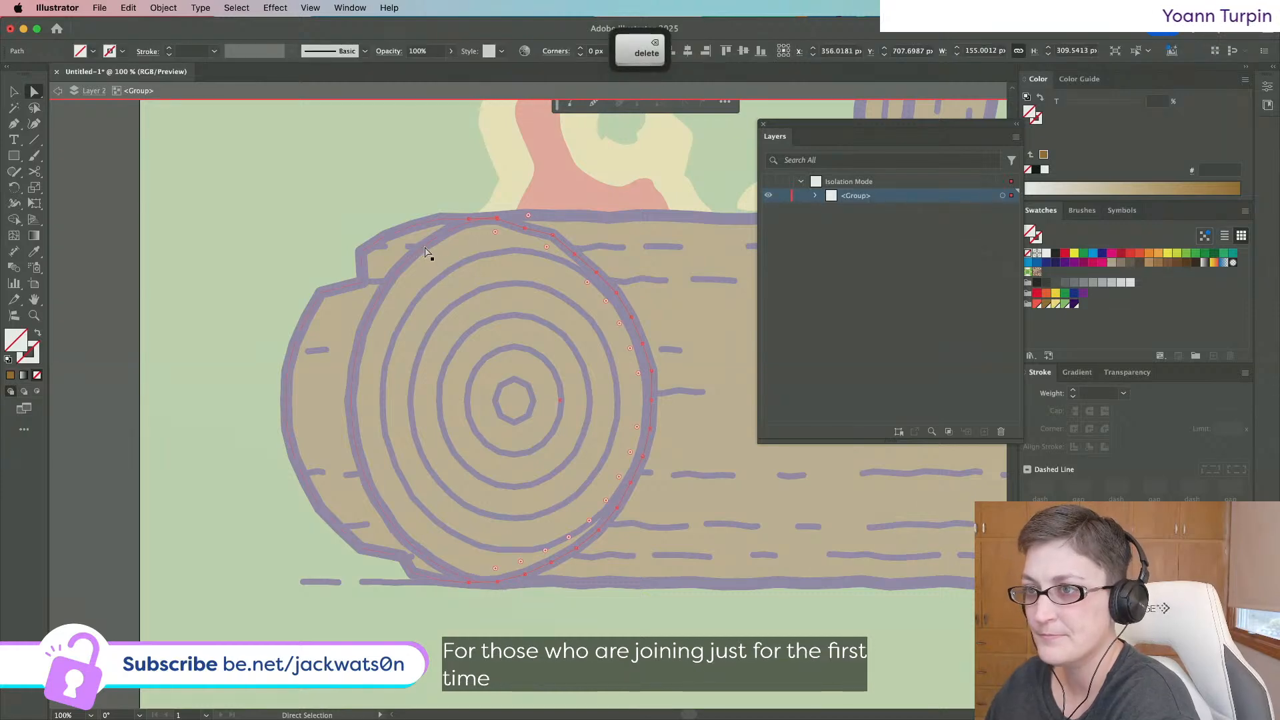
# Remove the remaining left and lower-outline anchors and fill the end shape with light tan.
pyautogui.click(427, 251)
pyautogui.press('BackSpace')
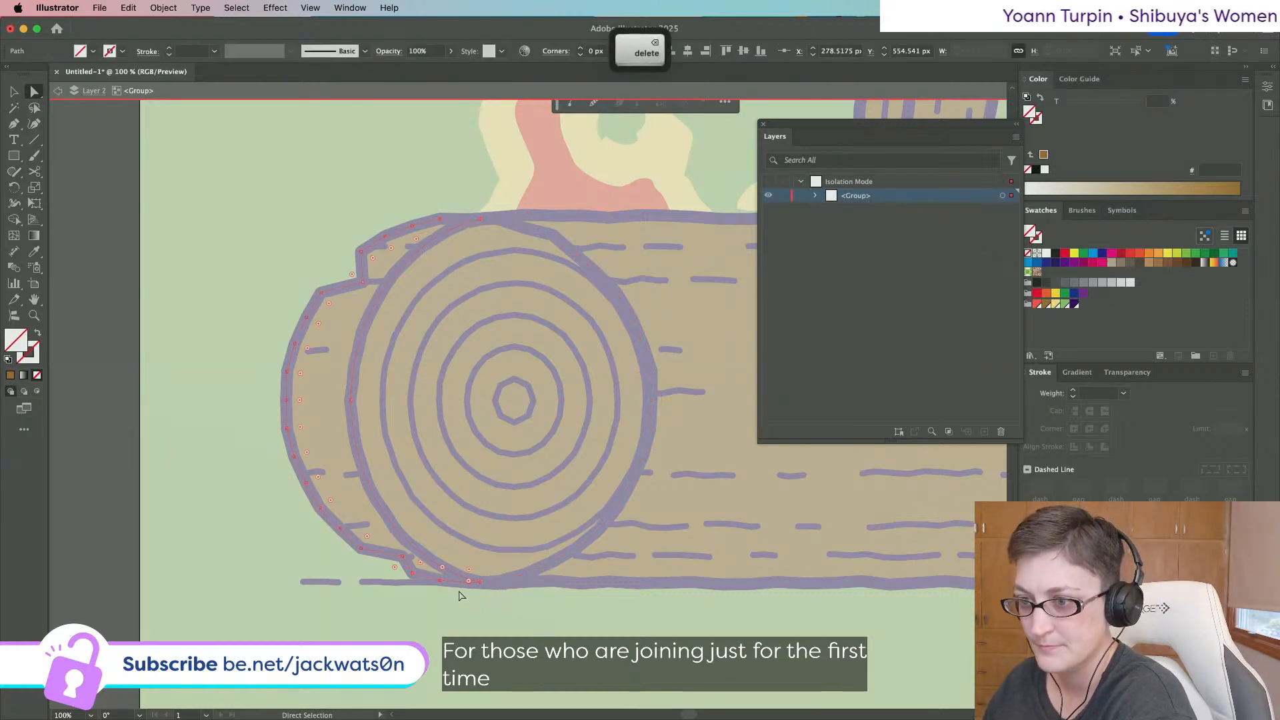
pyautogui.click(440, 584)
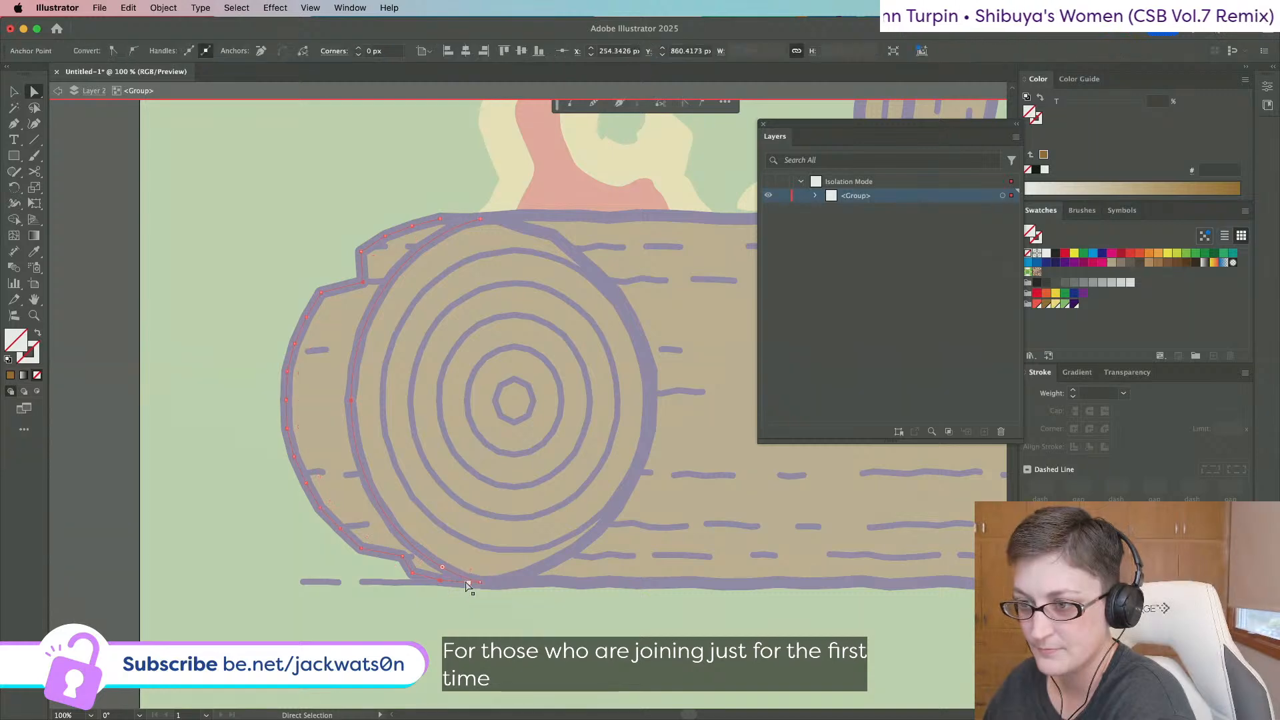
pyautogui.press('BackSpace')
pyautogui.press('BackSpace')
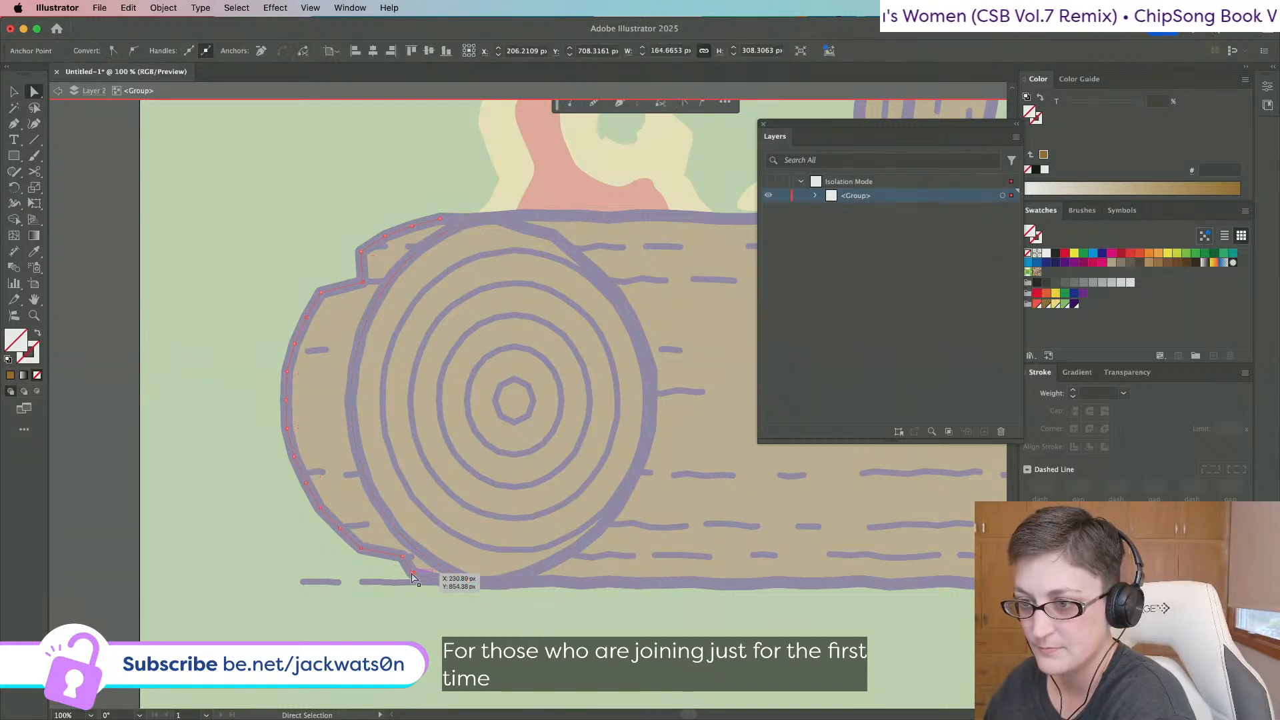
pyautogui.click(469, 584)
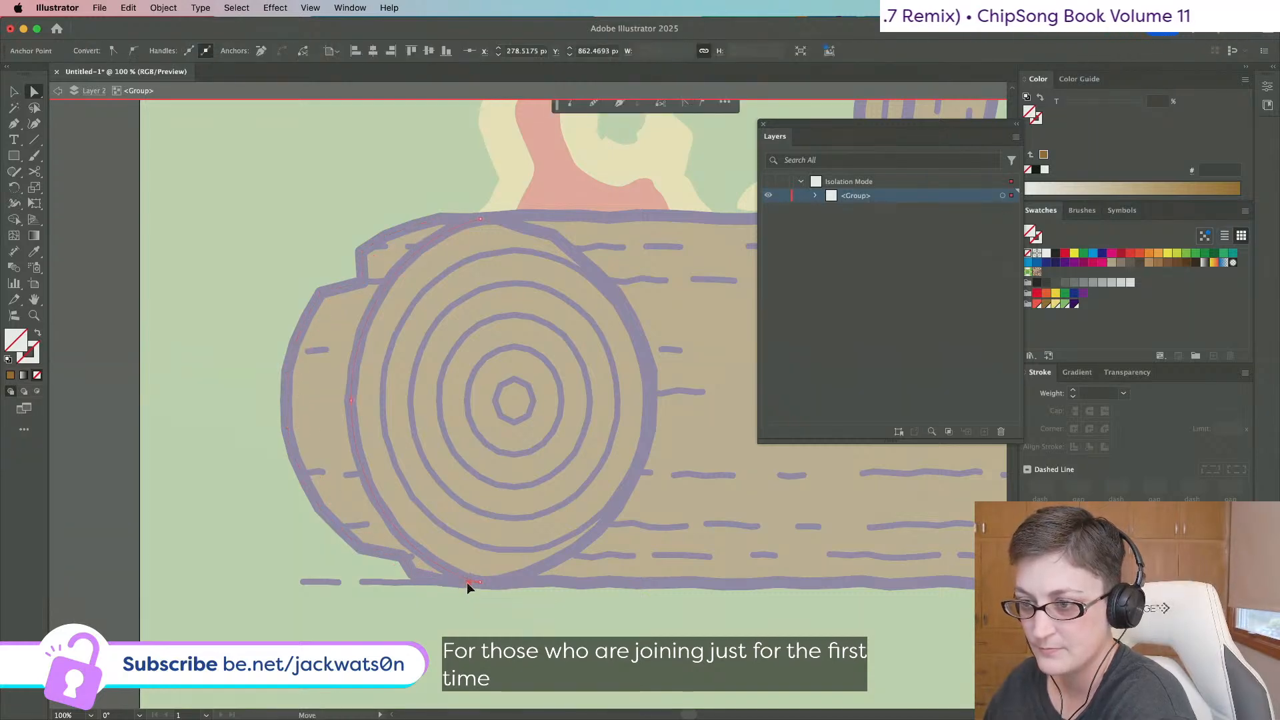
pyautogui.press('BackSpace')
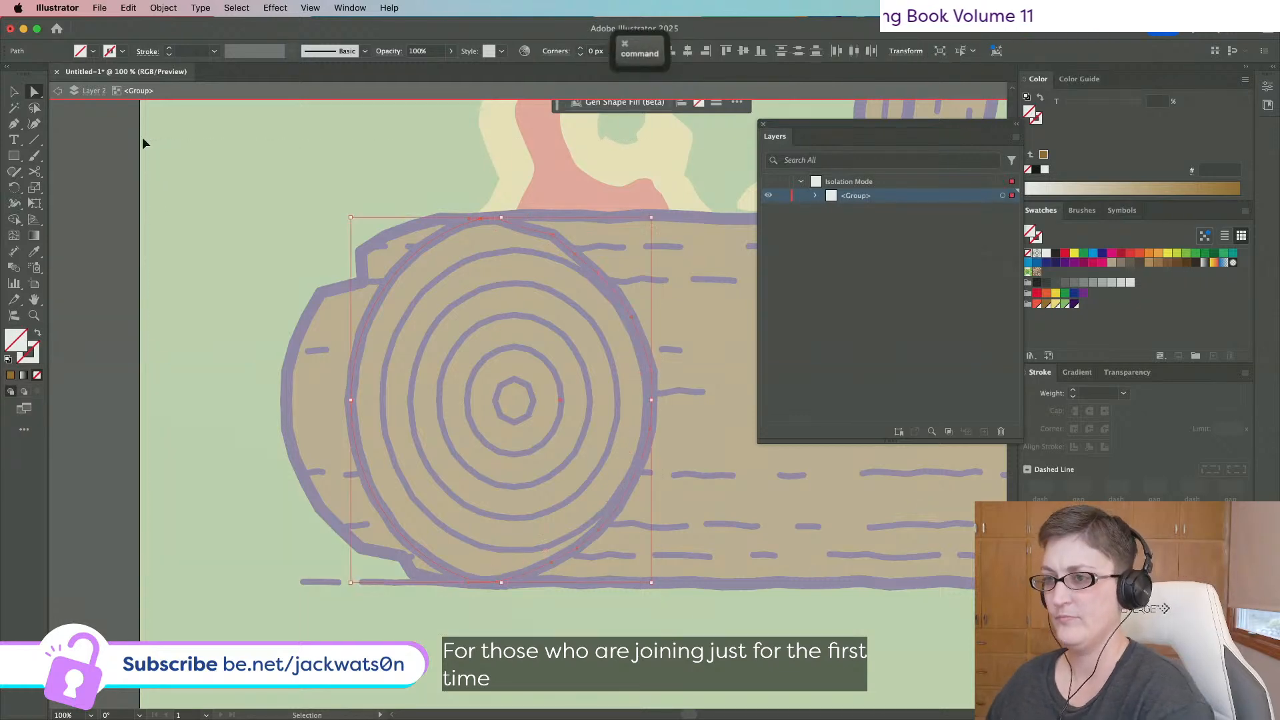
pyautogui.scroll(-5, 289, 226)
pyautogui.click(33, 253)
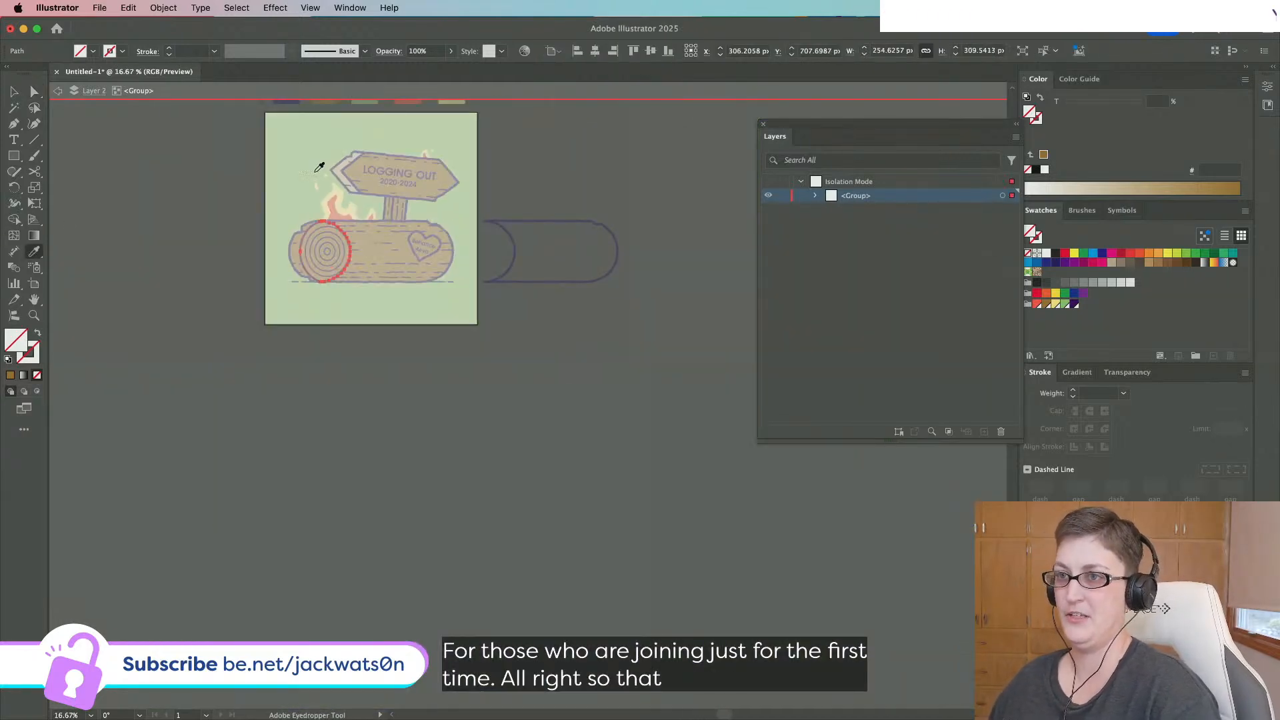
pyautogui.scroll(2, 315, 172)
# Apply the light tan to the end face, exit isolation mode and cut the shape.
pyautogui.click(364, 168)
pyautogui.click(59, 89)
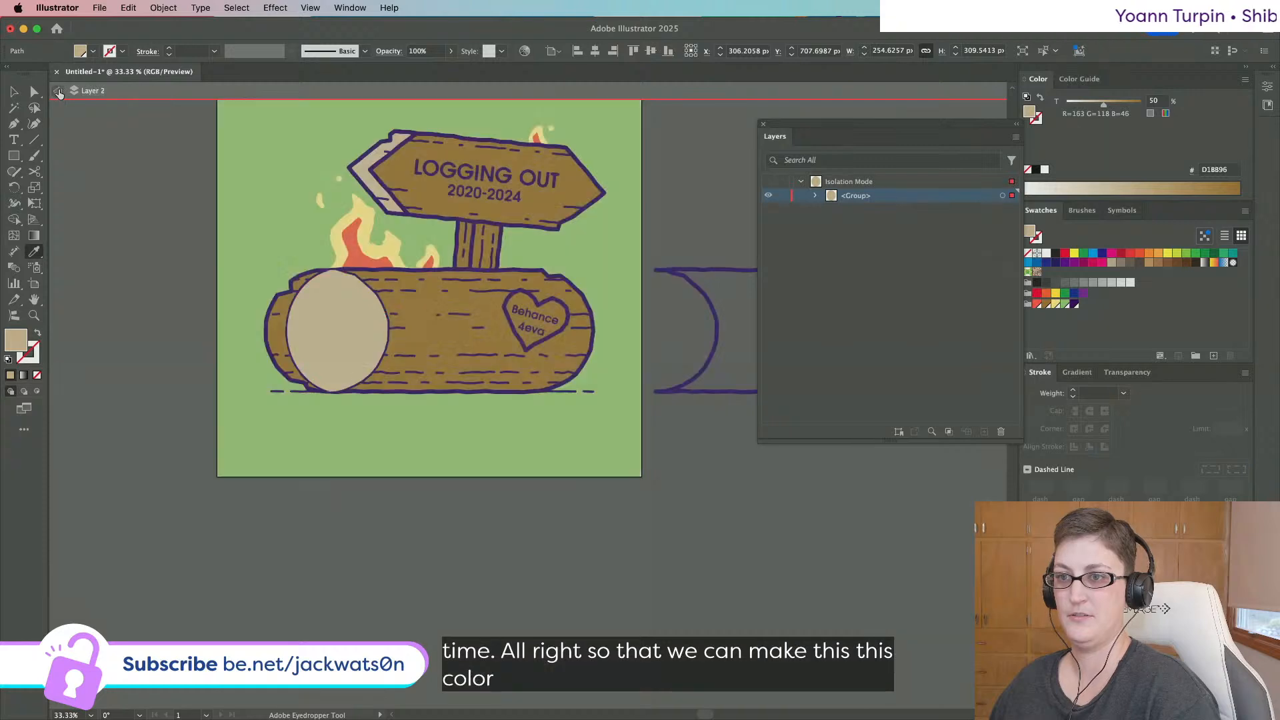
pyautogui.click(329, 332)
pyautogui.press('super+x')
# Paste the tan end face in front of the brown log body and deselect.
pyautogui.click(436, 337)
pyautogui.scroll(-10, 904, 398)
pyautogui.press('super+f')
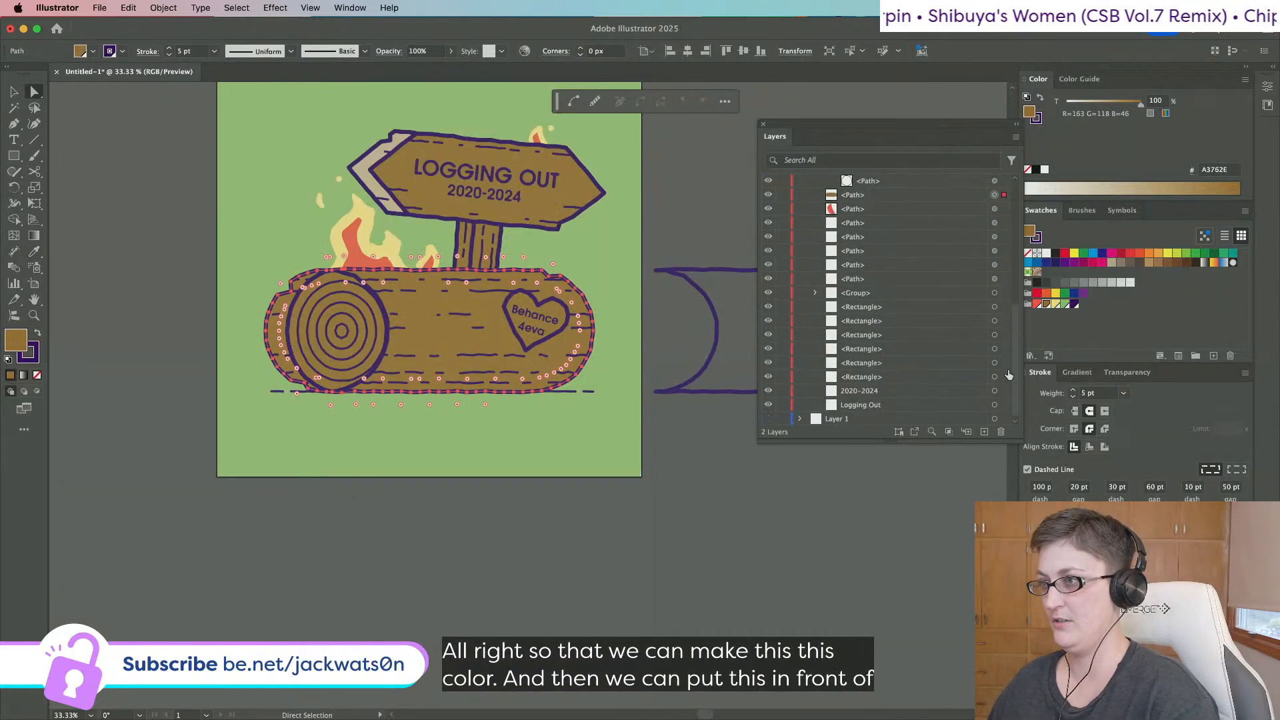
pyautogui.press('shift+super+a')
pyautogui.scroll(4, 617, 374)
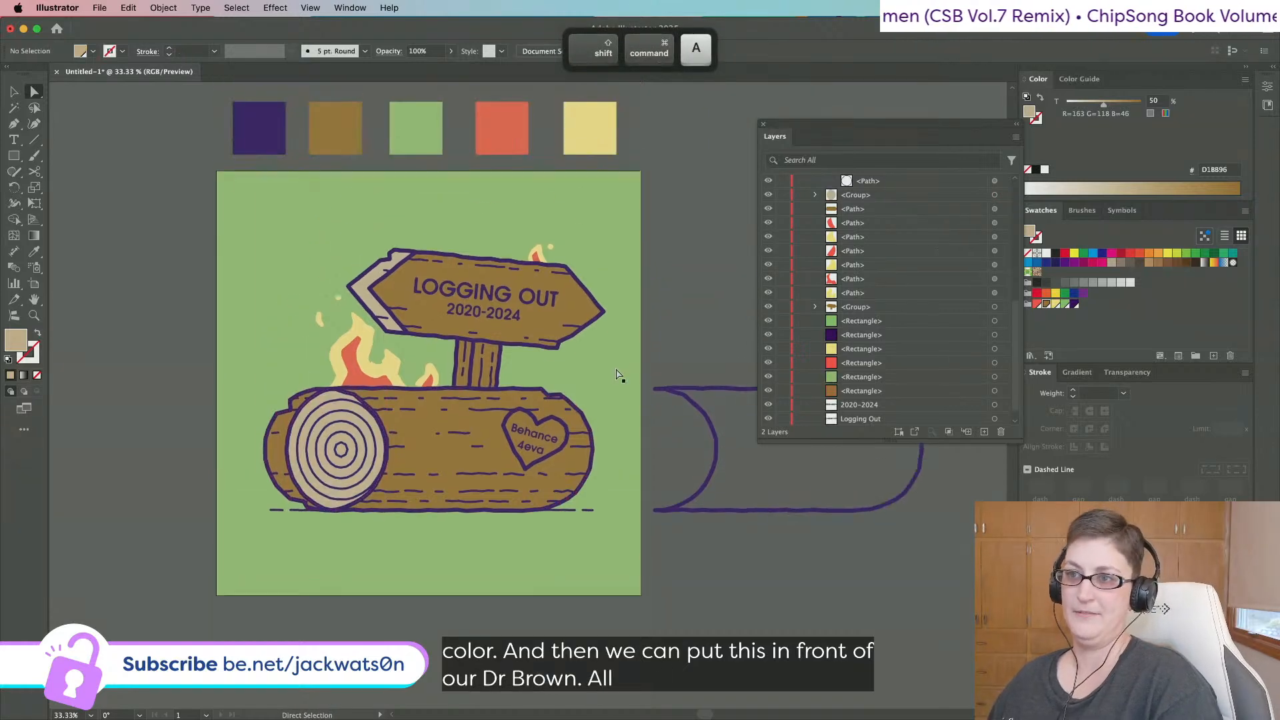
pyautogui.scroll(-1, 617, 375)
pyautogui.hscroll(-2, 616, 375)
pyautogui.scroll(1, 616, 374)
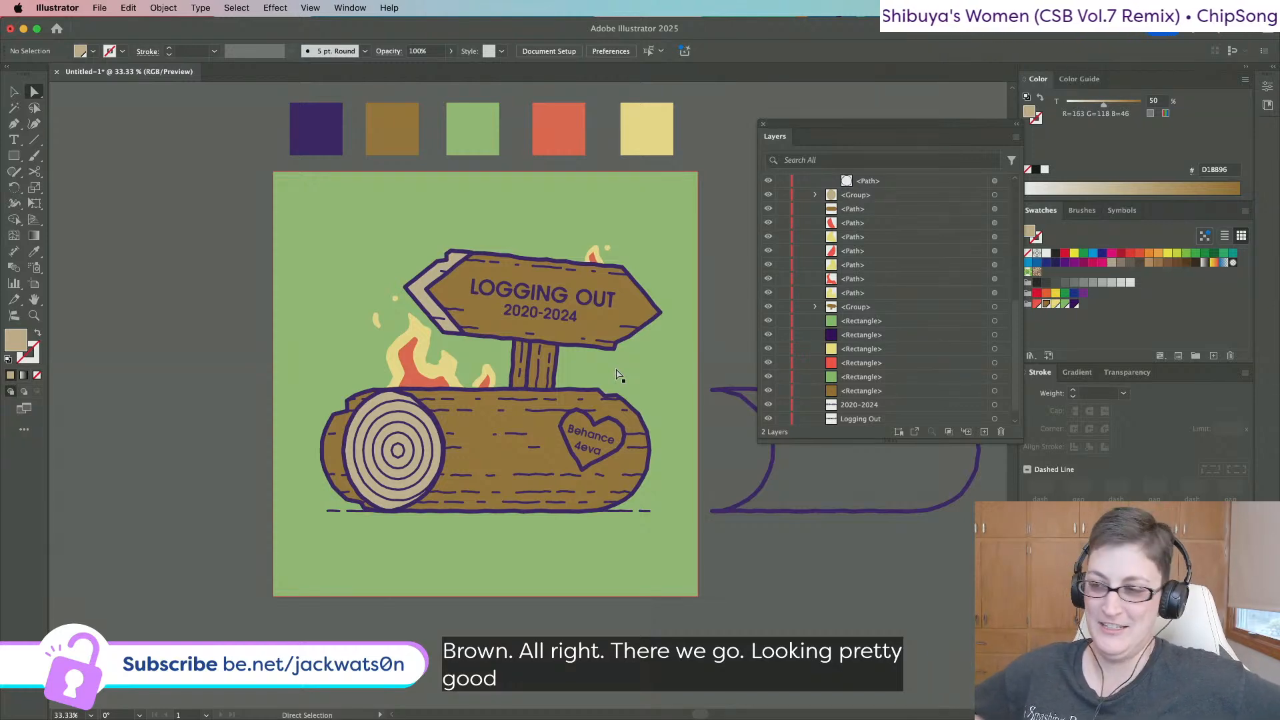
# Eyedrop the sign's light tan tip onto the middle plank of the sign post.
pyautogui.hscroll(5, 617, 376)
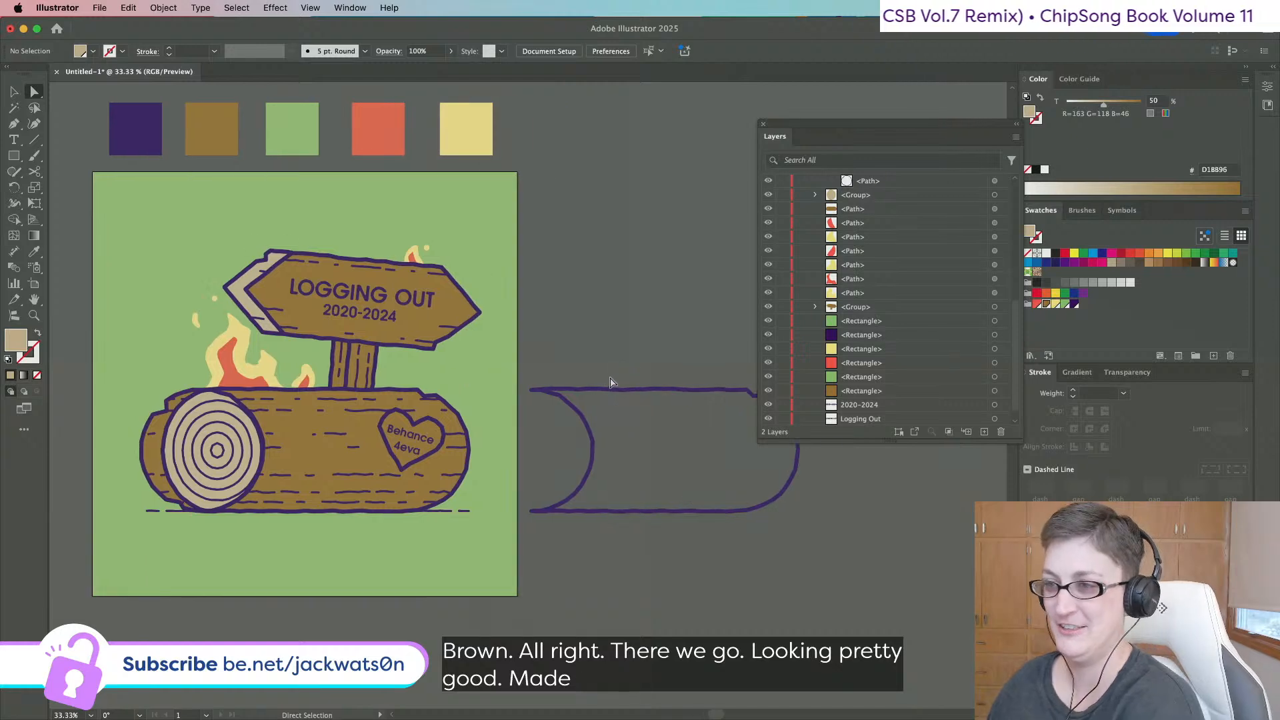
pyautogui.scroll(3, 610, 382)
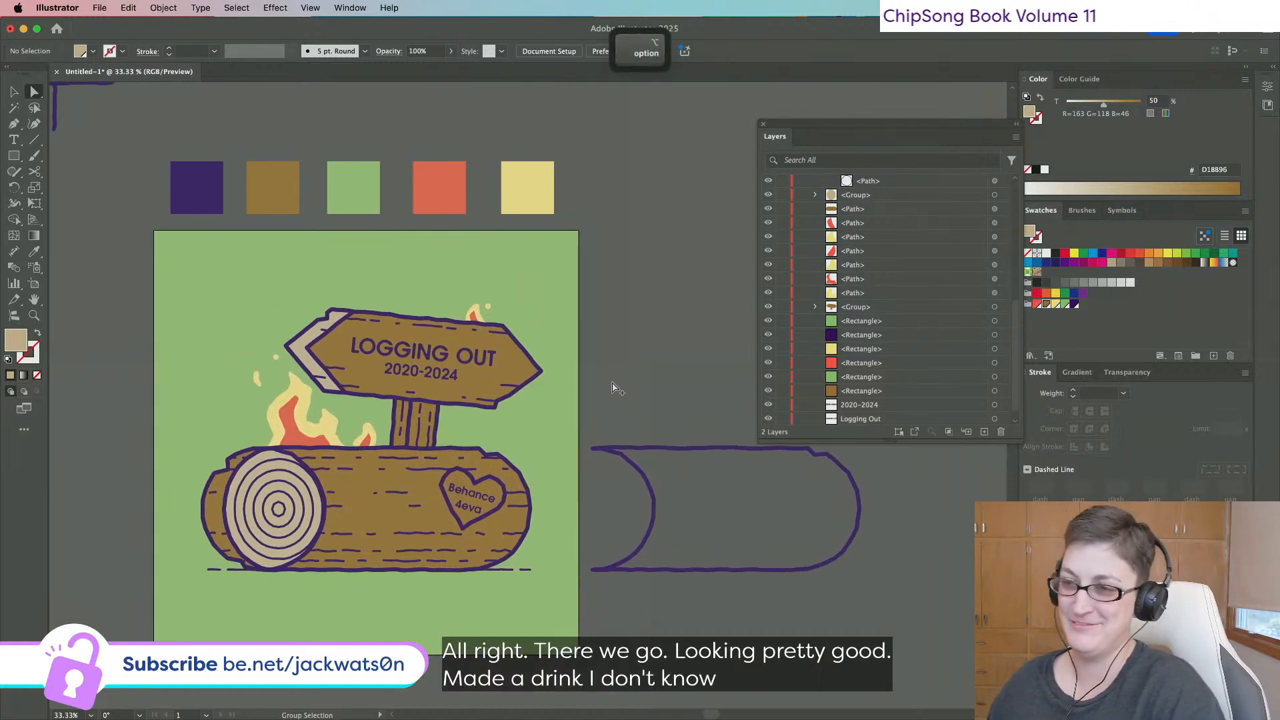
pyautogui.scroll(2, 489, 406)
pyautogui.click(364, 408)
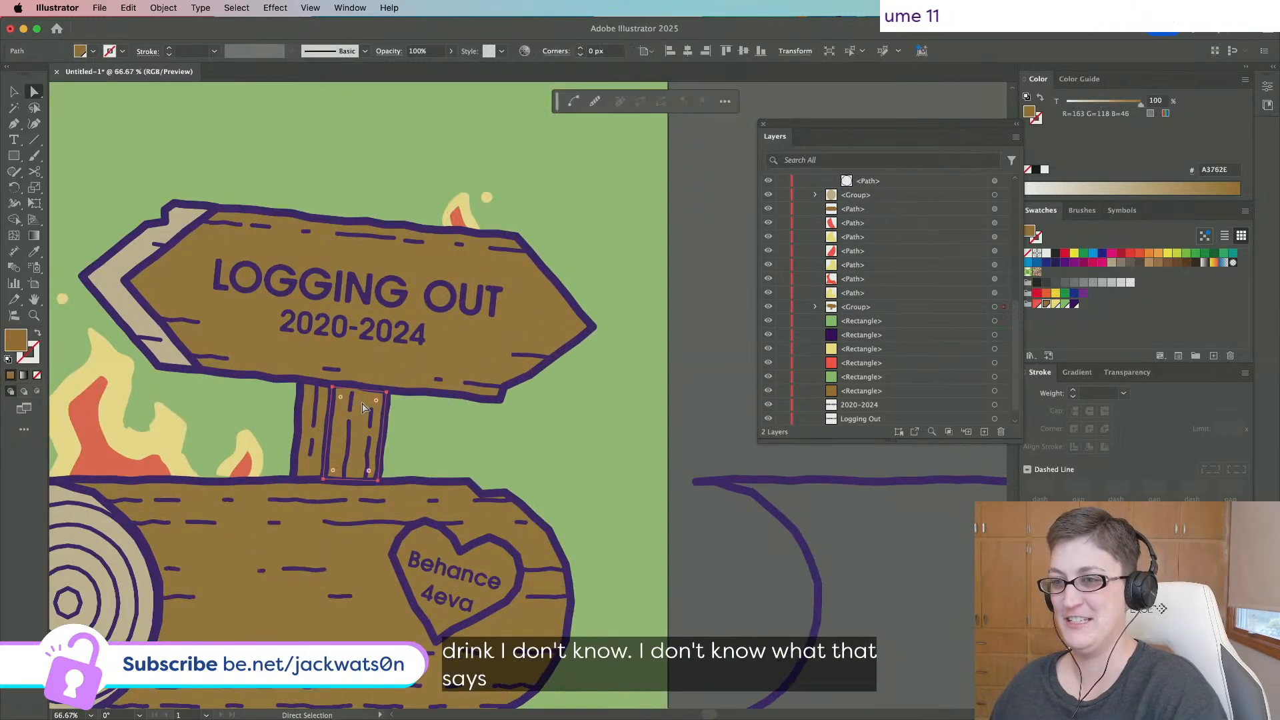
pyautogui.hscroll(-3, 360, 480)
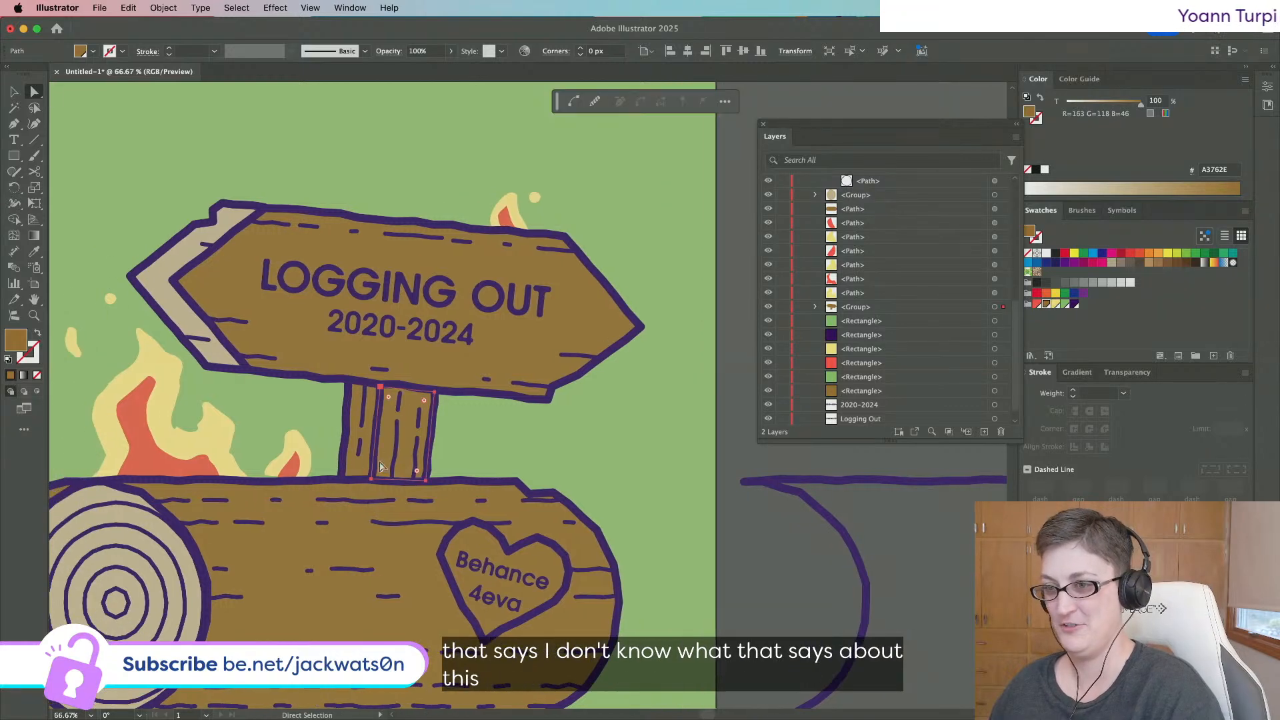
pyautogui.click(34, 251)
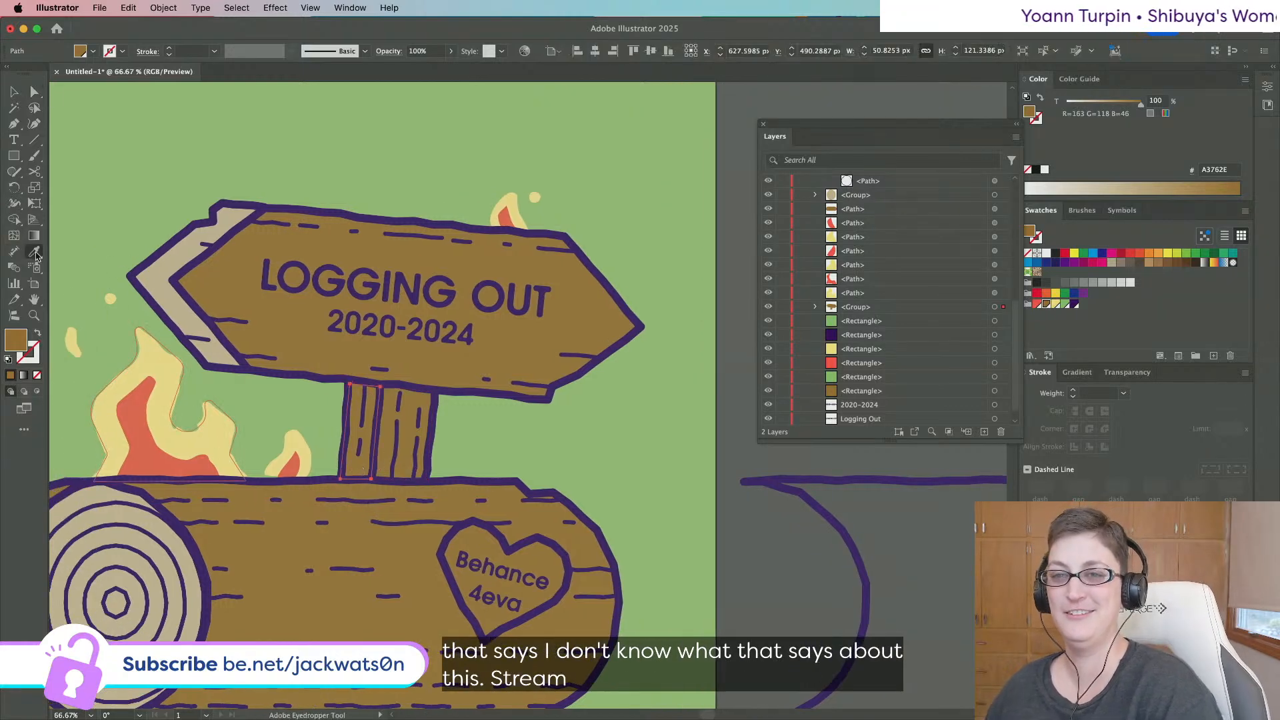
pyautogui.click(167, 250)
pyautogui.scroll(-4, 307, 342)
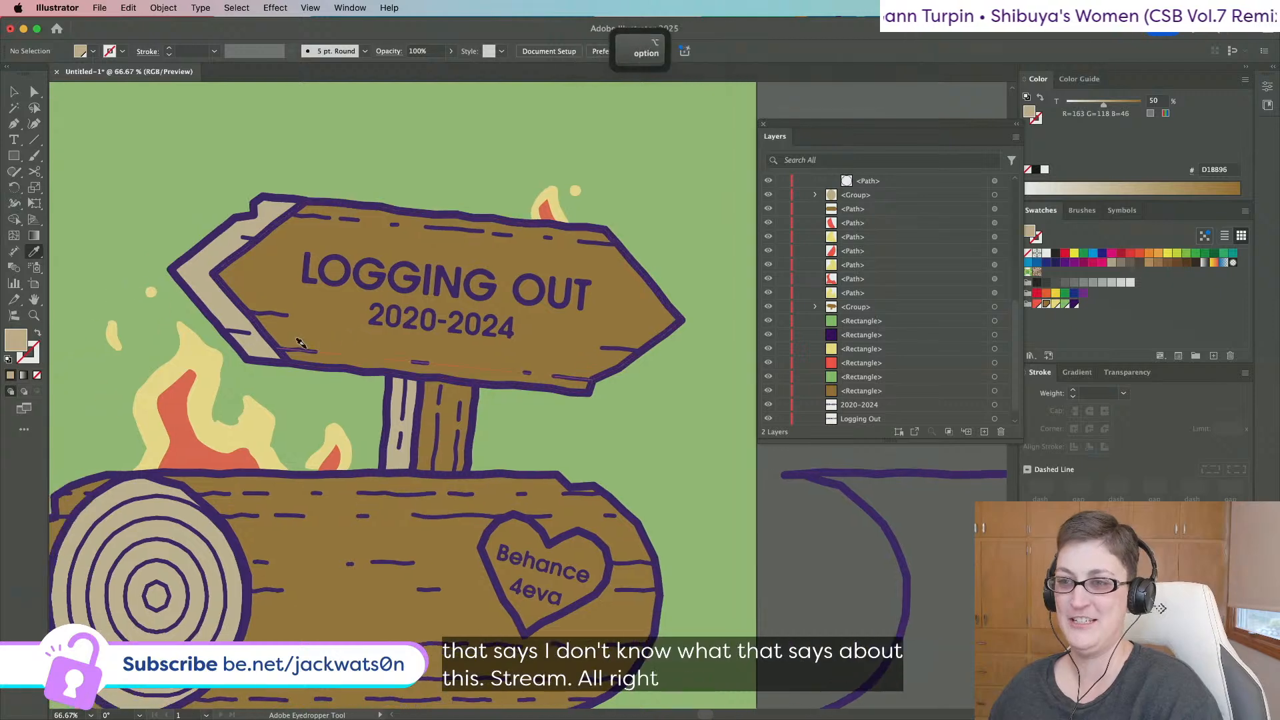
pyautogui.scroll(3, 581, 362)
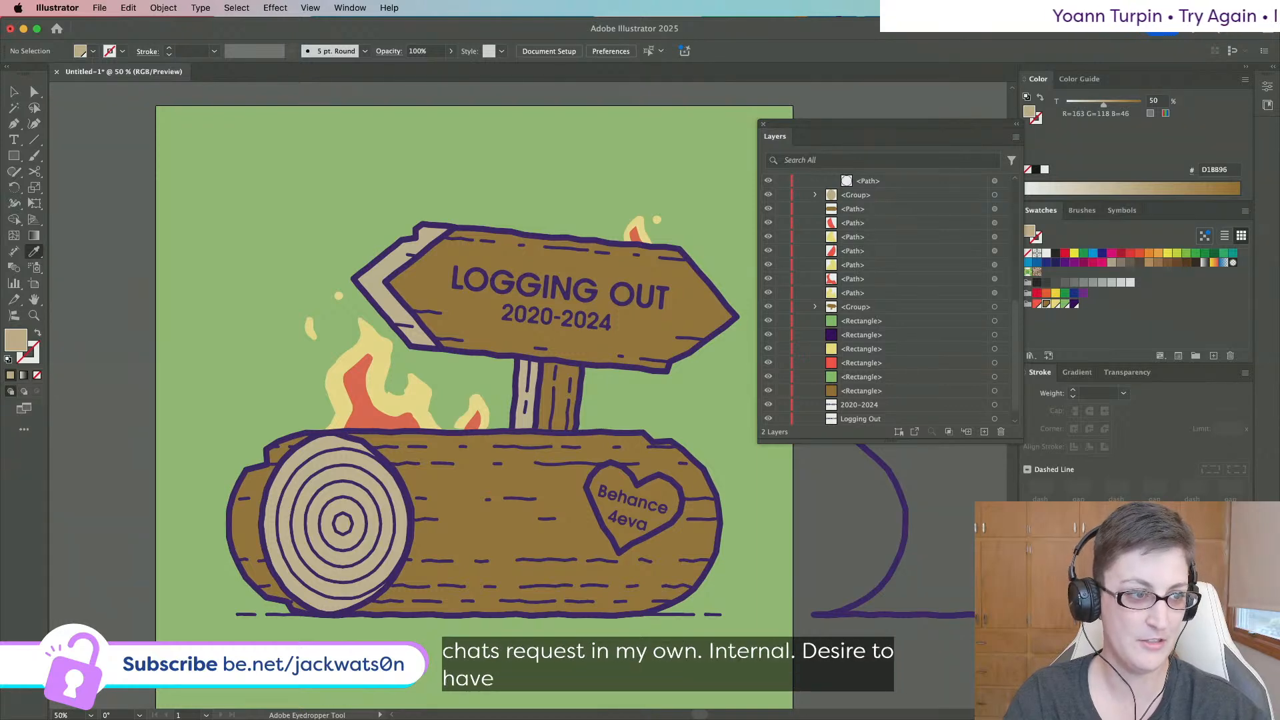
# Zoom in beside the sign post and switch from the Pen tool to the Ellipse Tool.
pyautogui.hscroll(5, 377, 377)
pyautogui.scroll(-2, 377, 377)
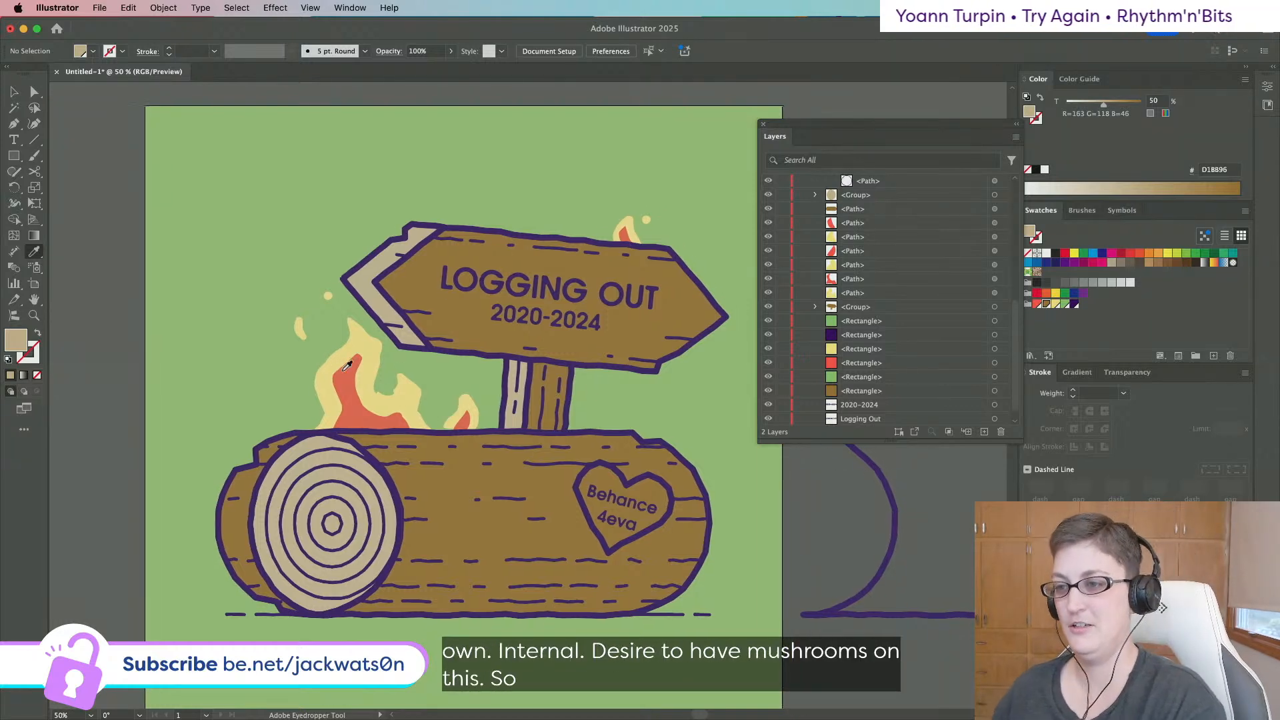
pyautogui.press('super+equal')
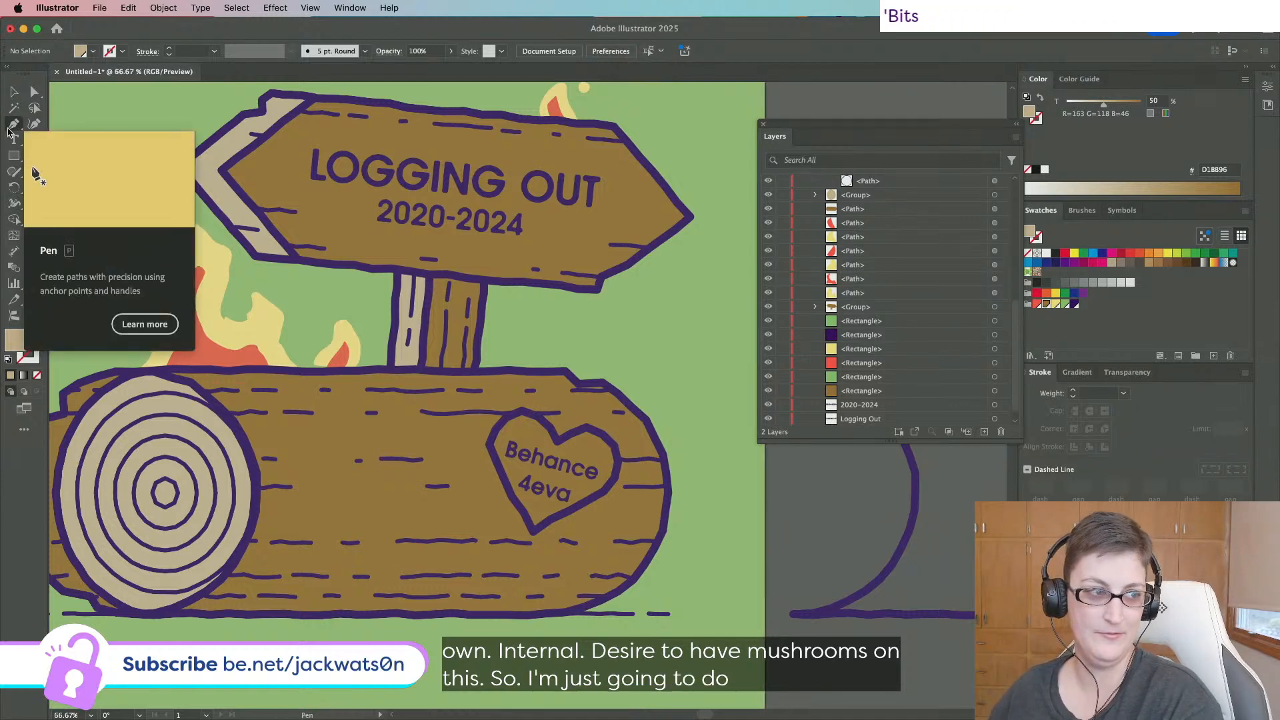
pyautogui.click(13, 123)
pyautogui.hscroll(4, 470, 330)
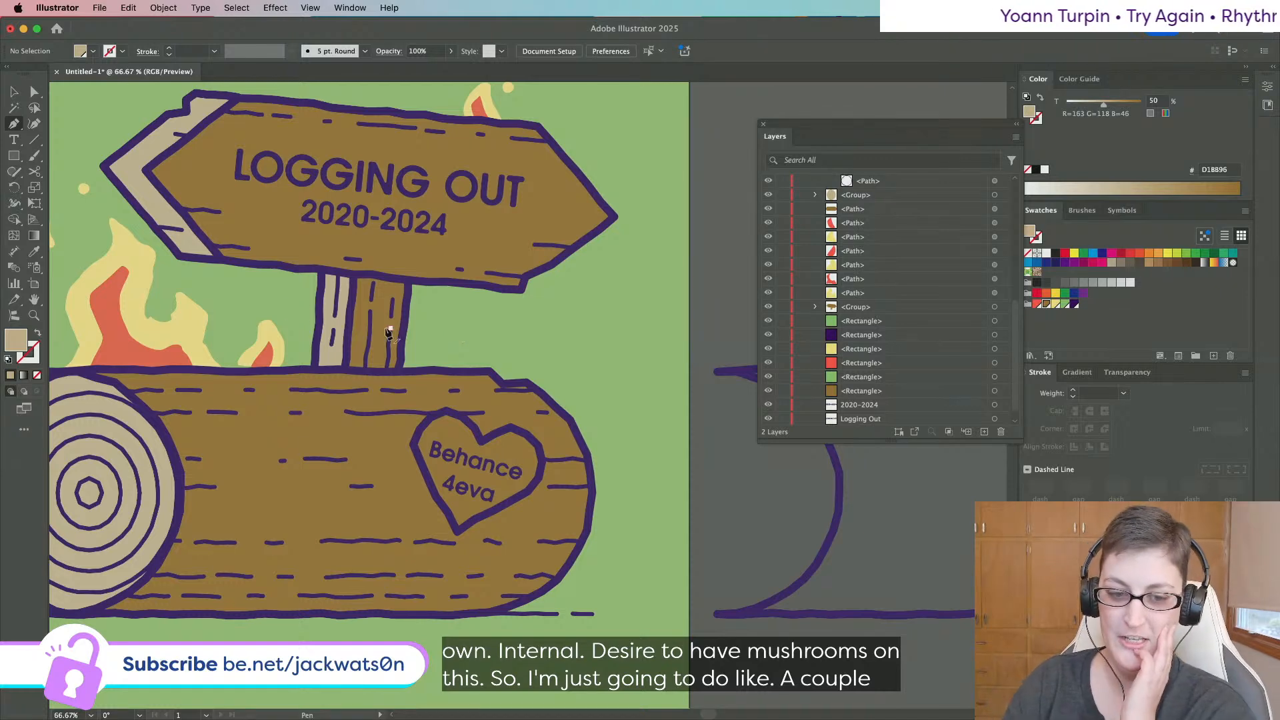
pyautogui.hscroll(-10, 185, 223)
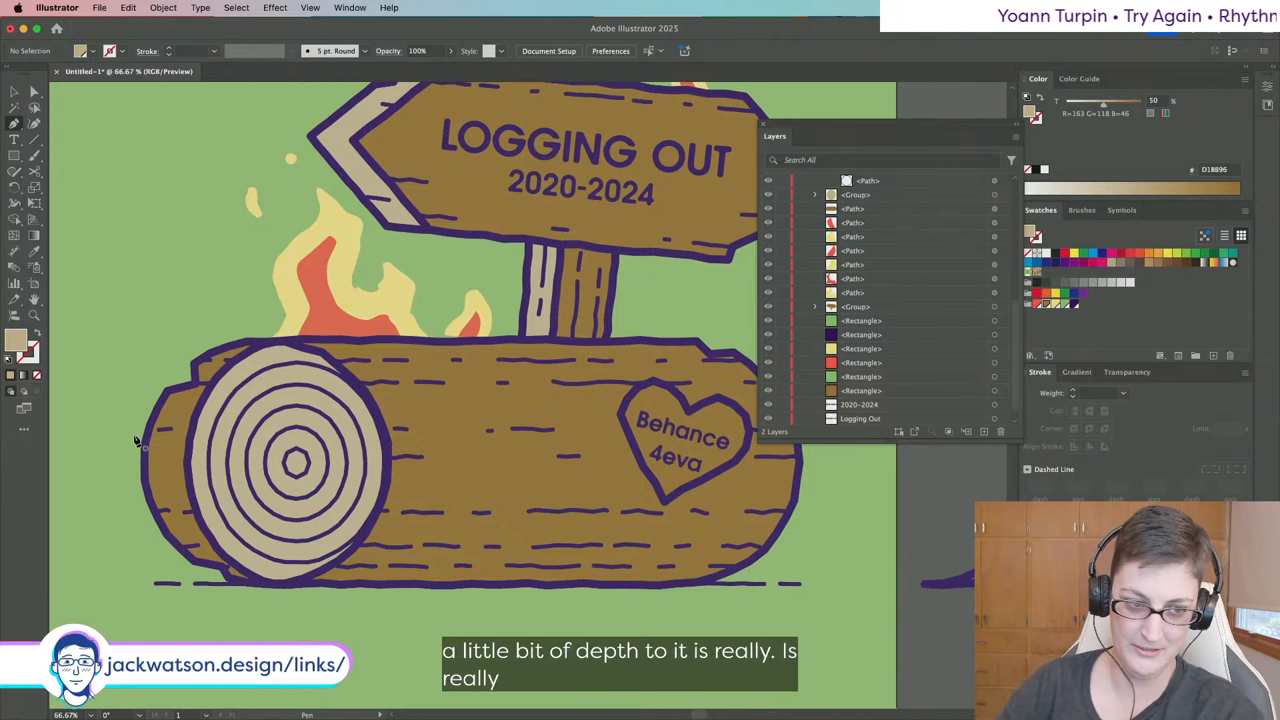
pyautogui.hscroll(5, 191, 453)
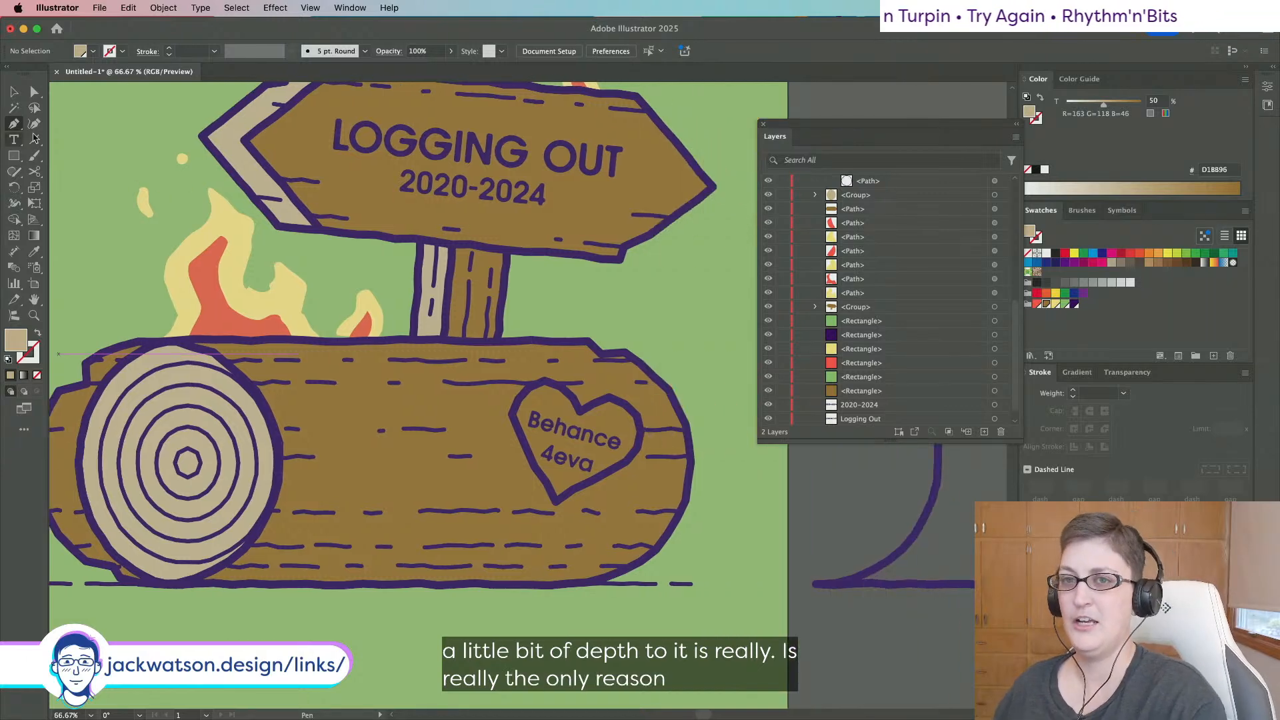
pyautogui.moveTo(13, 155); pyautogui.dragTo(128, 187)
pyautogui.hscroll(10, 484, 252)
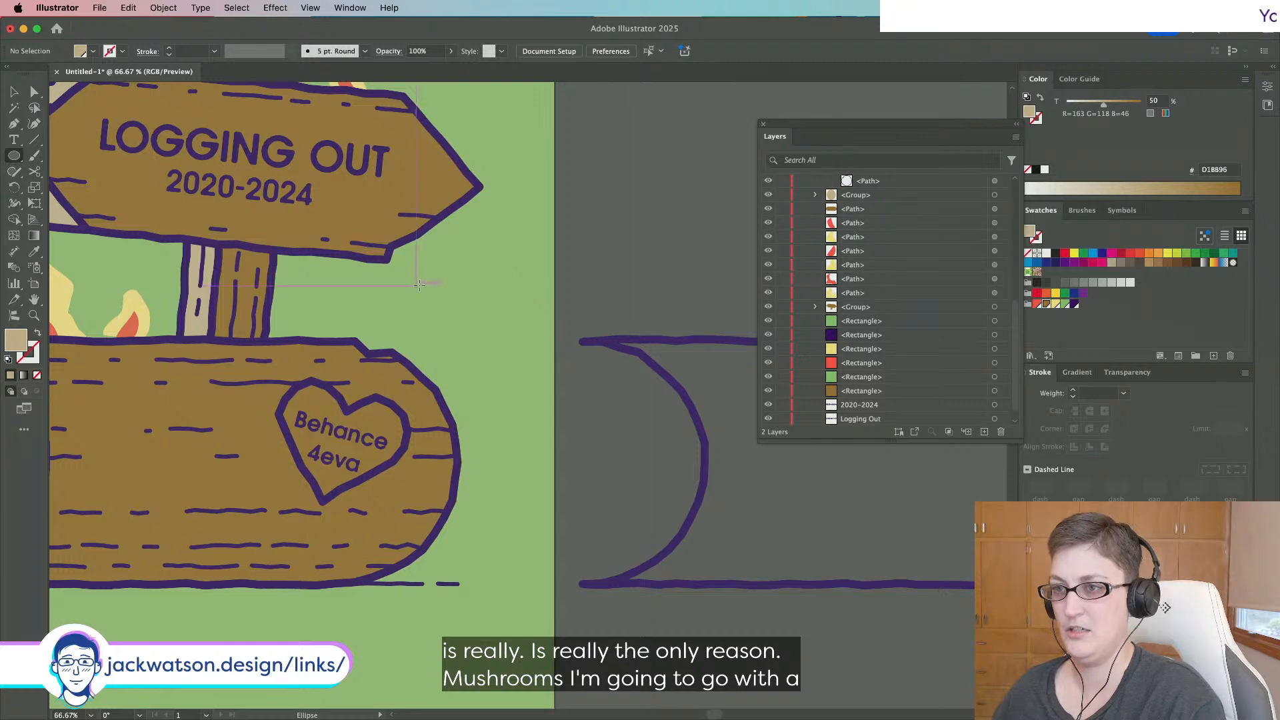
# Draw a circle right of the post, delete its bottom anchor and join it flat-bottomed.
pyautogui.moveTo(420, 285); pyautogui.dragTo(519, 360)
pyautogui.press('a')
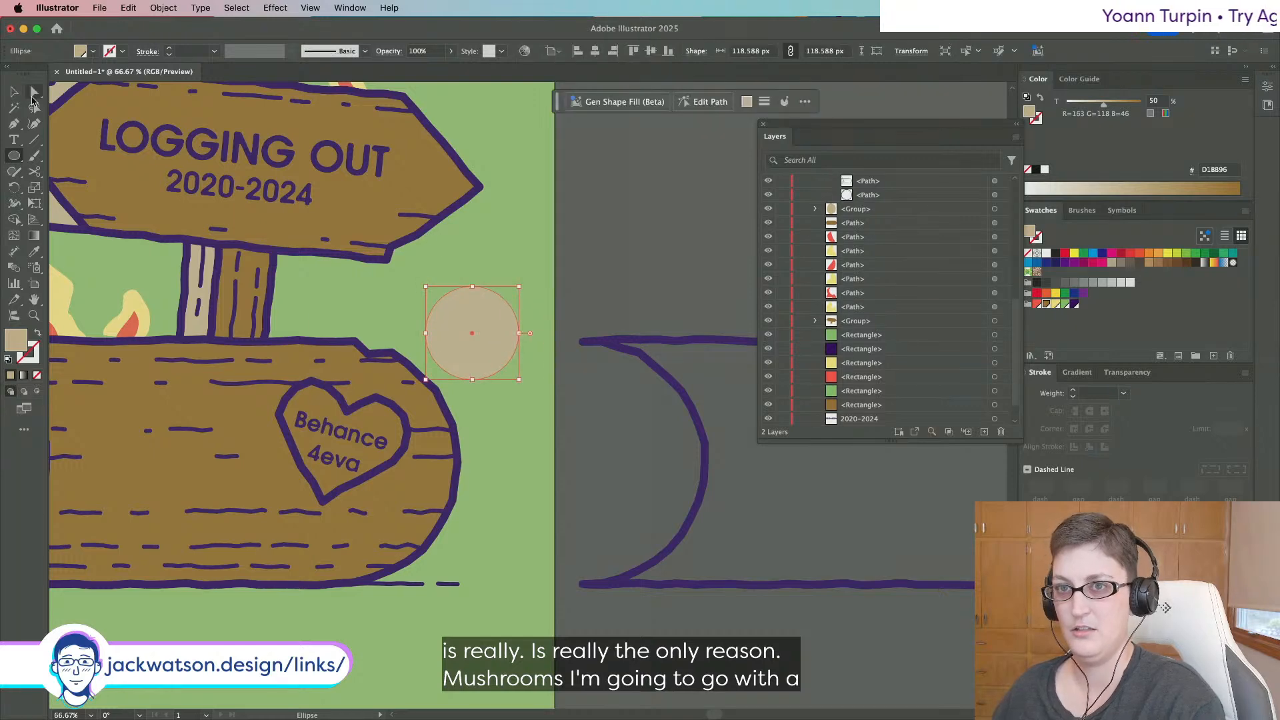
pyautogui.click(471, 380)
pyautogui.press('Delete')
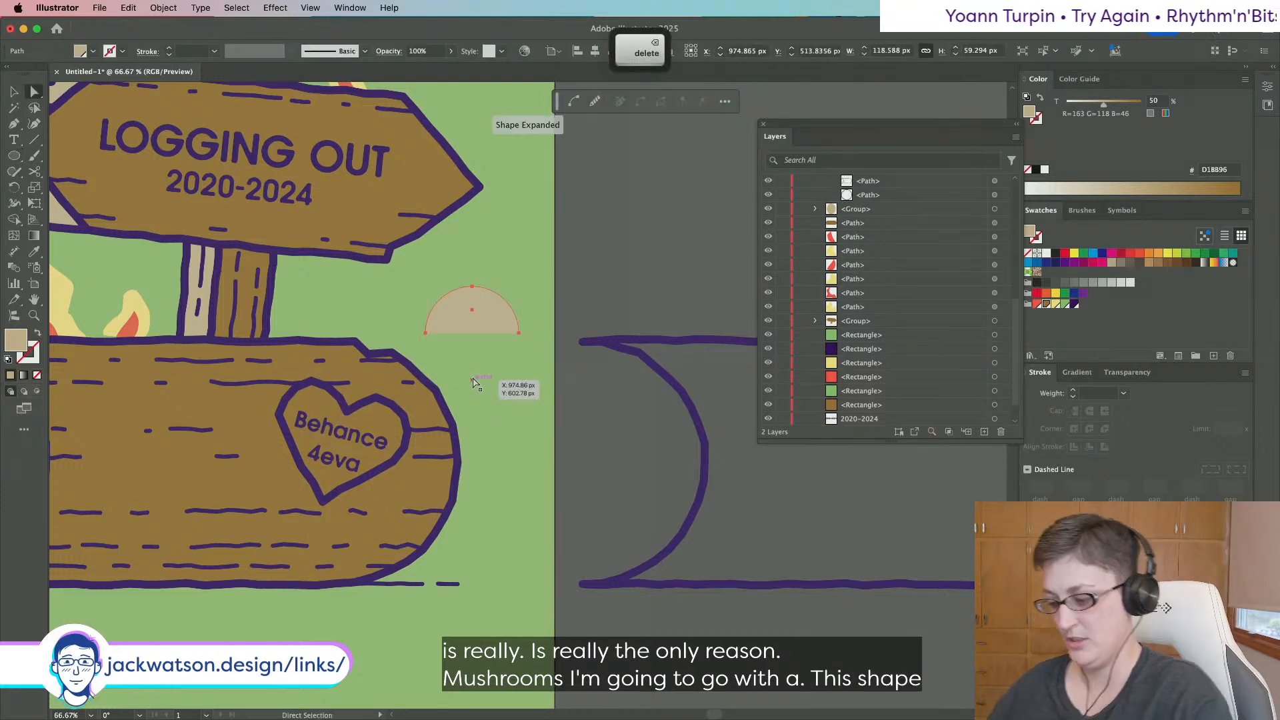
pyautogui.press('super+j')
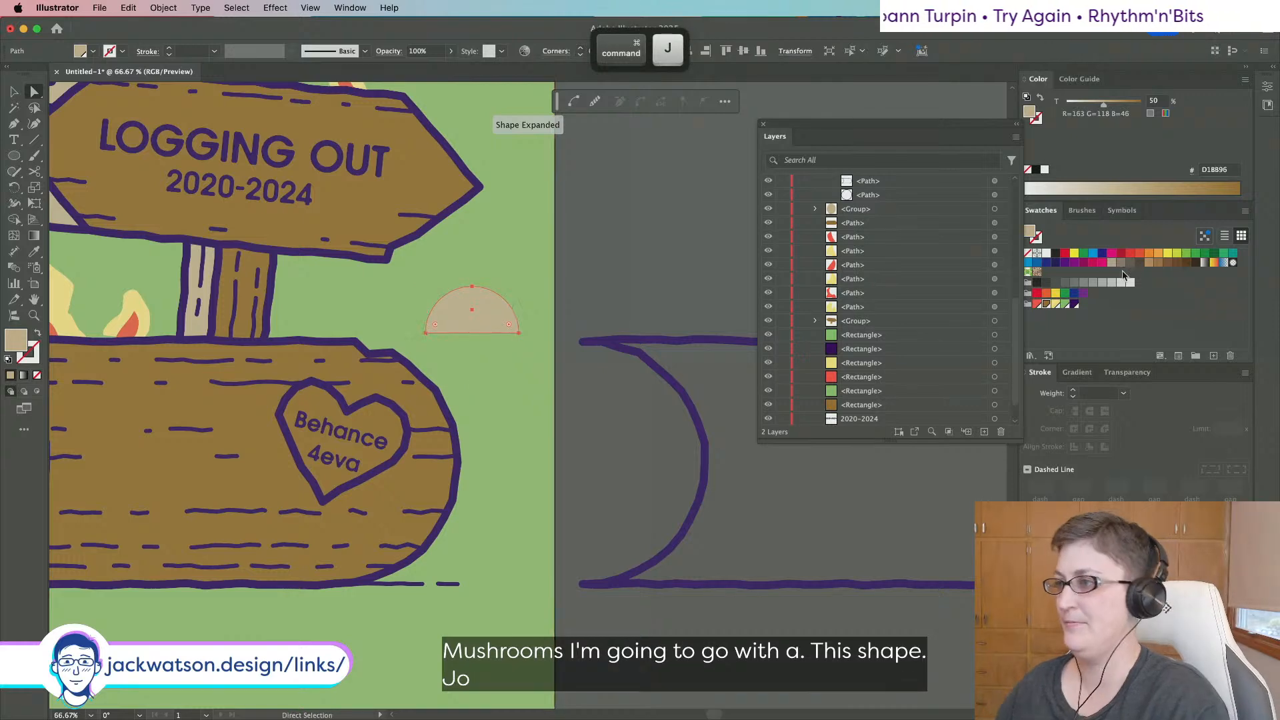
# Copy the 10 pt purple outline onto the half dome and zoom in on its anchors.
pyautogui.click(1036, 304)
pyautogui.press('i')
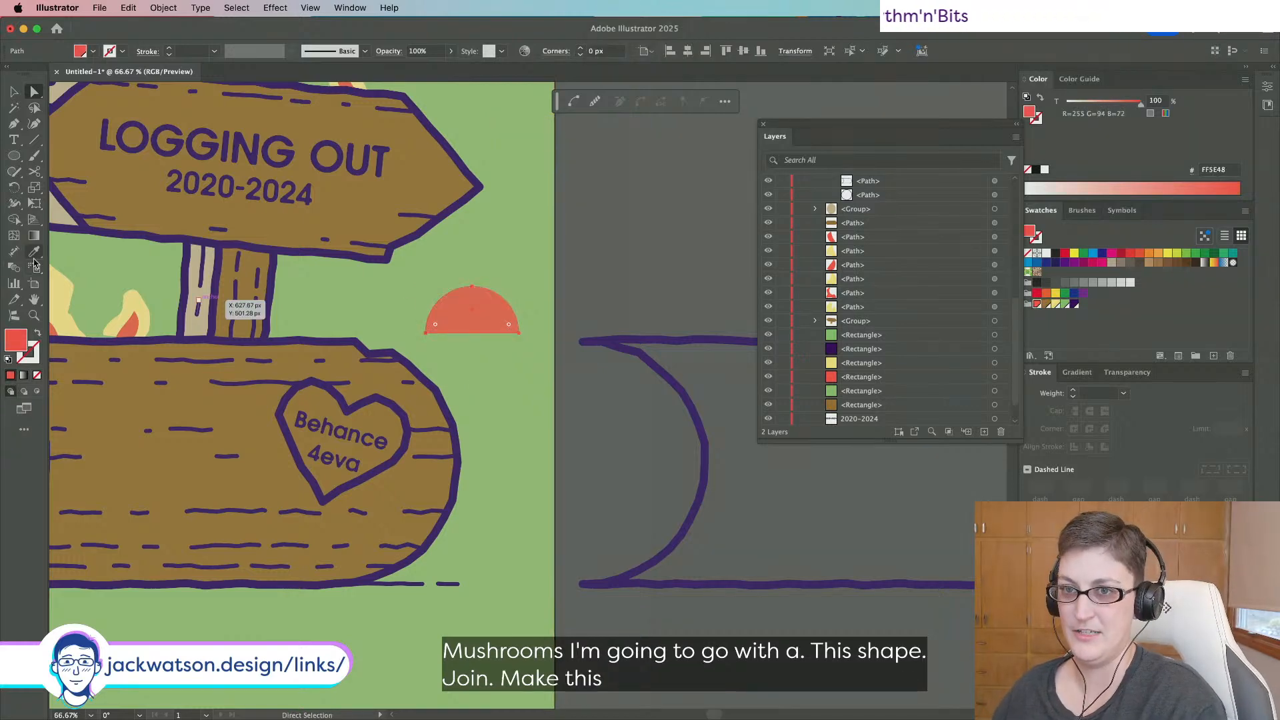
pyautogui.click(667, 337)
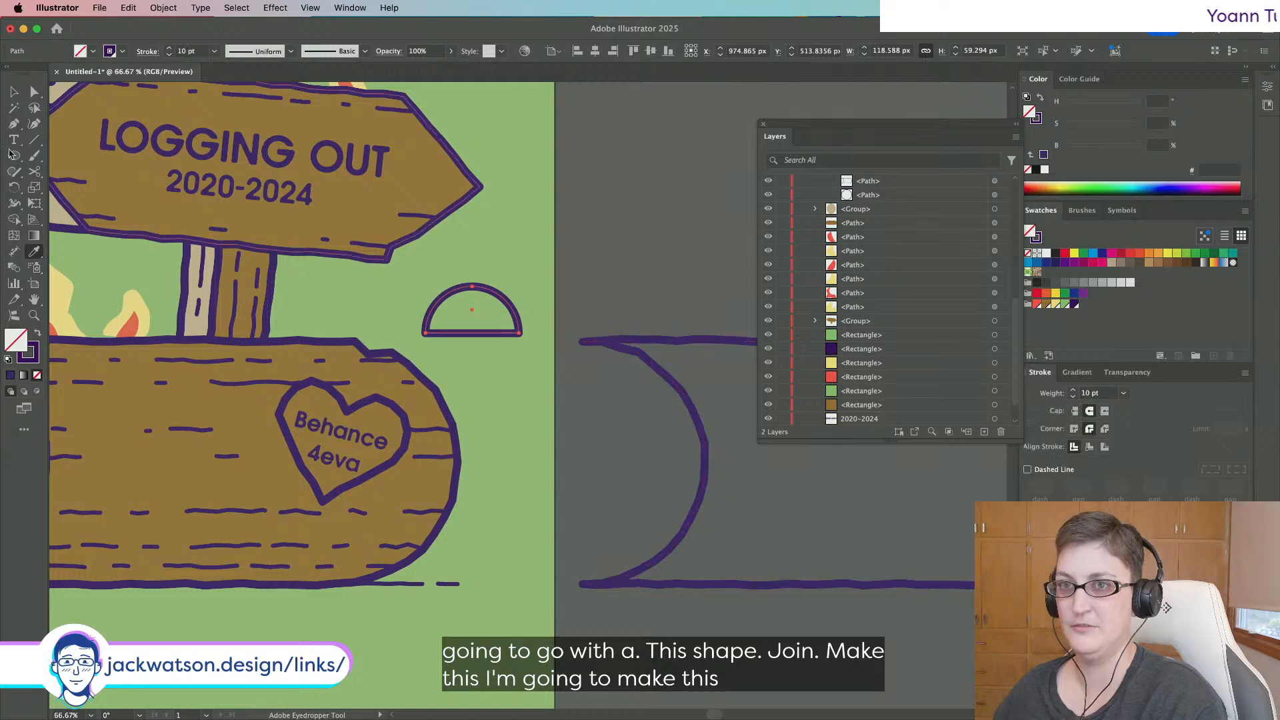
pyautogui.click(13, 93)
pyautogui.press('super+1')
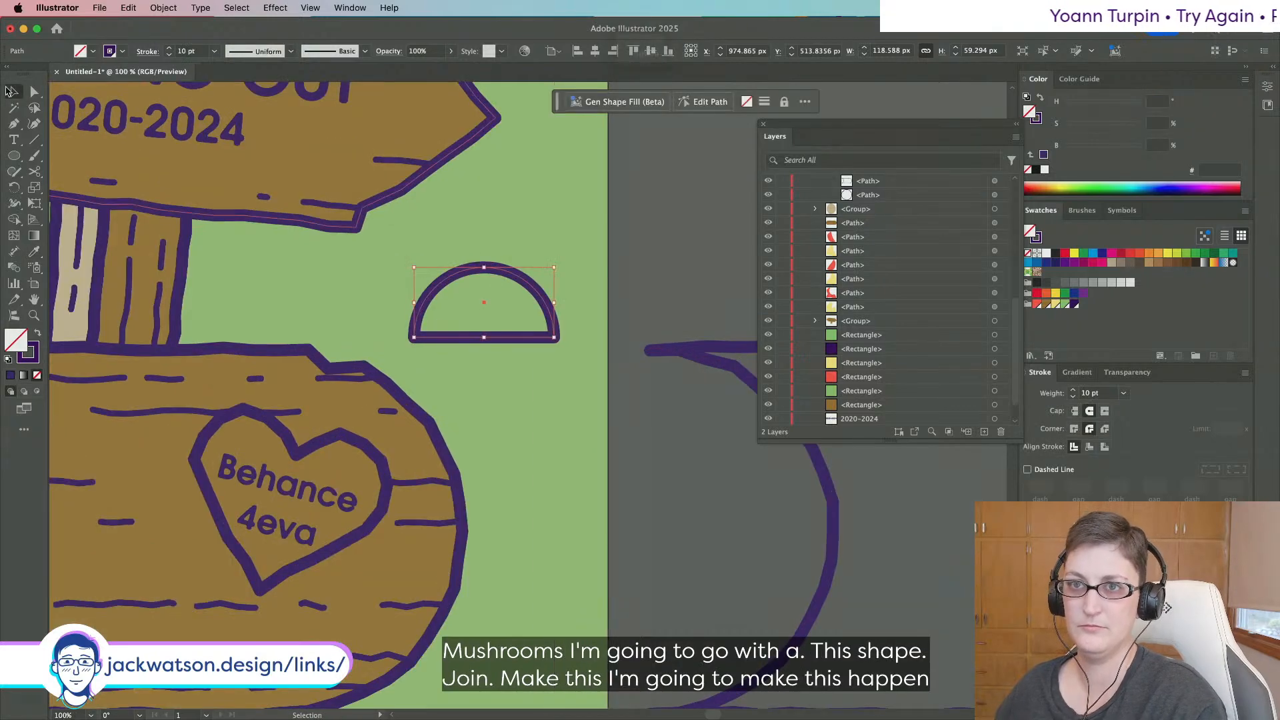
pyautogui.click(35, 92)
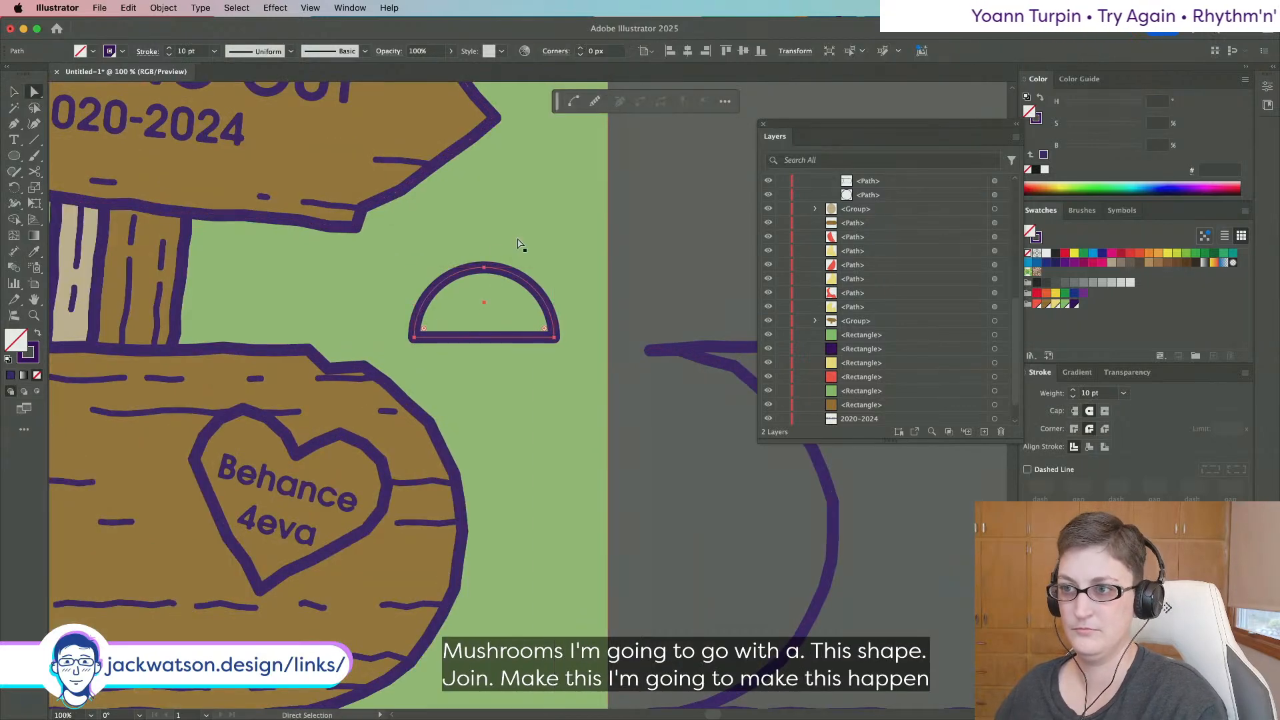
pyautogui.click(485, 269)
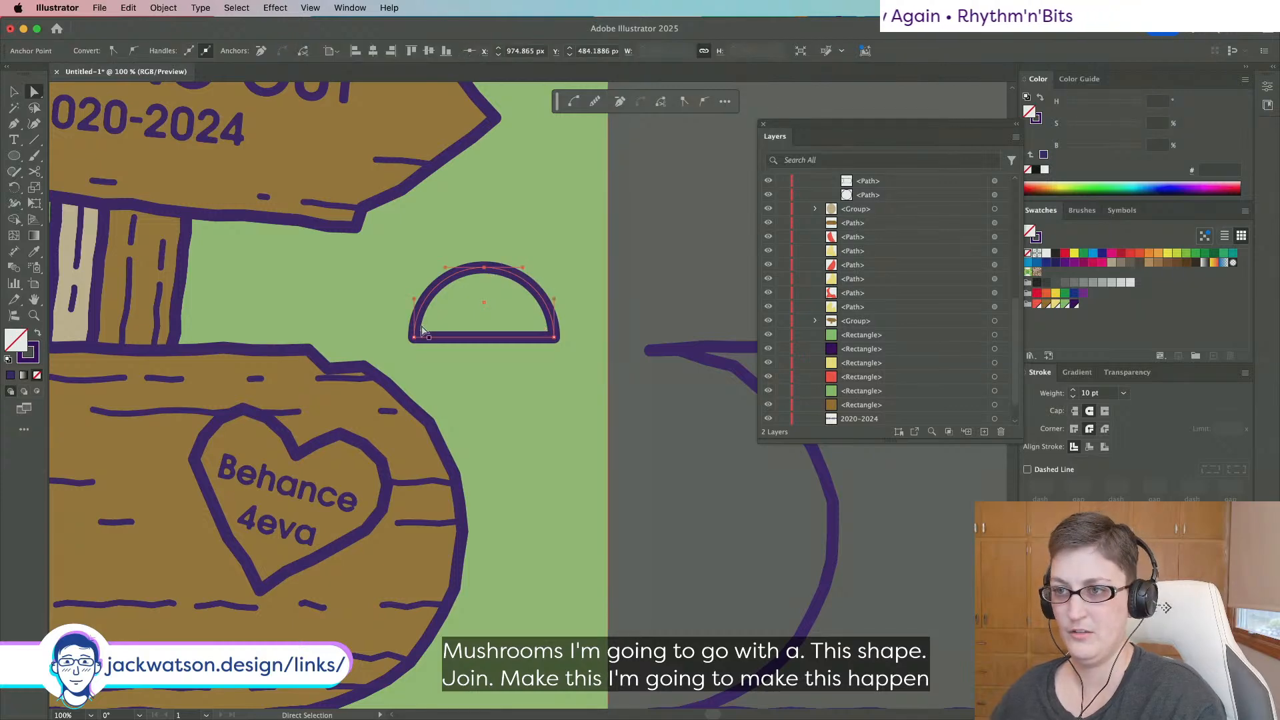
# Flatten and widen the dome's base corners, then delete the right corner leaving the left curve.
pyautogui.moveTo(414, 299); pyautogui.dragTo(441, 337)
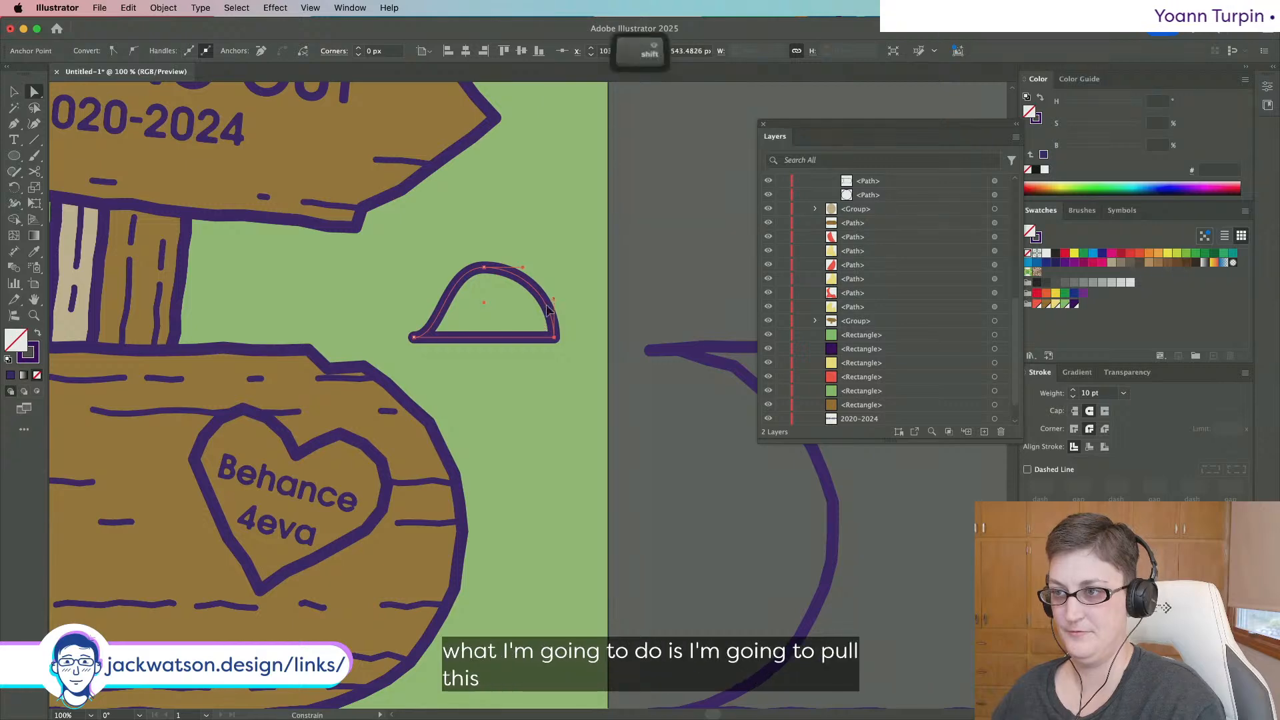
pyautogui.moveTo(554, 299); pyautogui.dragTo(534, 339)
pyautogui.moveTo(414, 337); pyautogui.dragTo(380, 338)
pyautogui.moveTo(554, 338); pyautogui.dragTo(590, 340)
pyautogui.press('Delete')
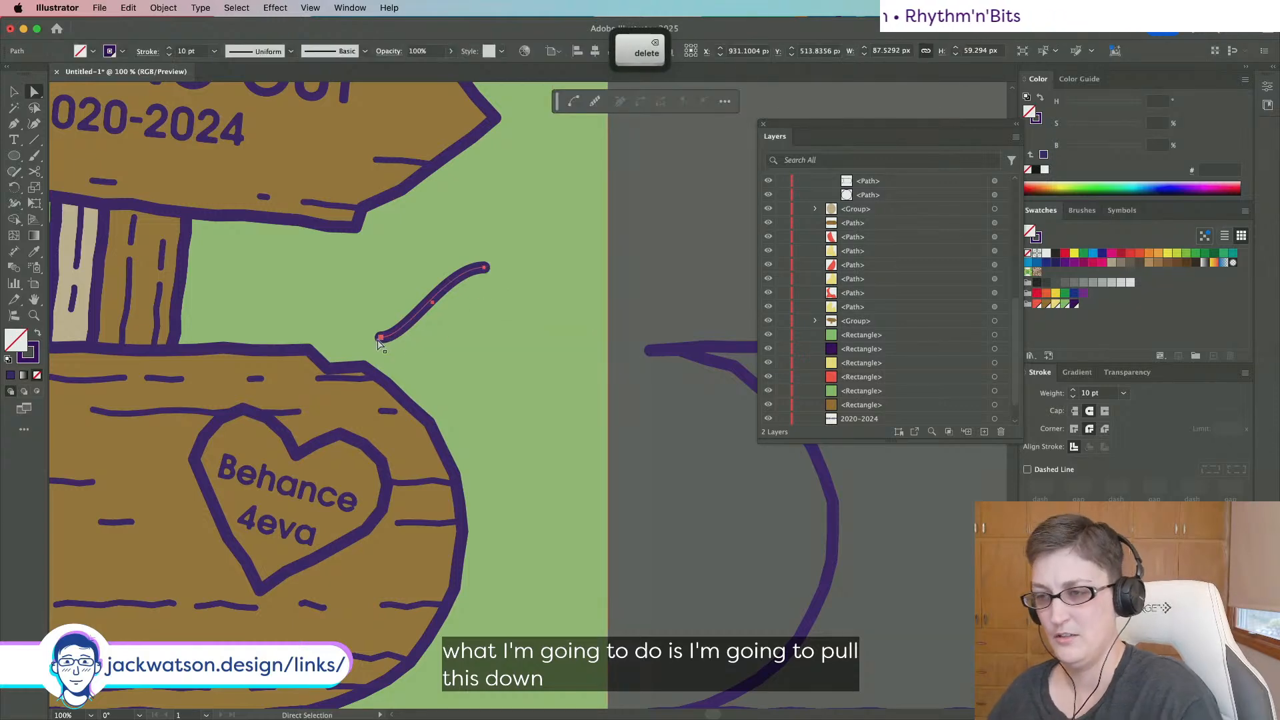
# Extend the path from its left end with a straight base segment and check the stroke weight.
pyautogui.press('p')
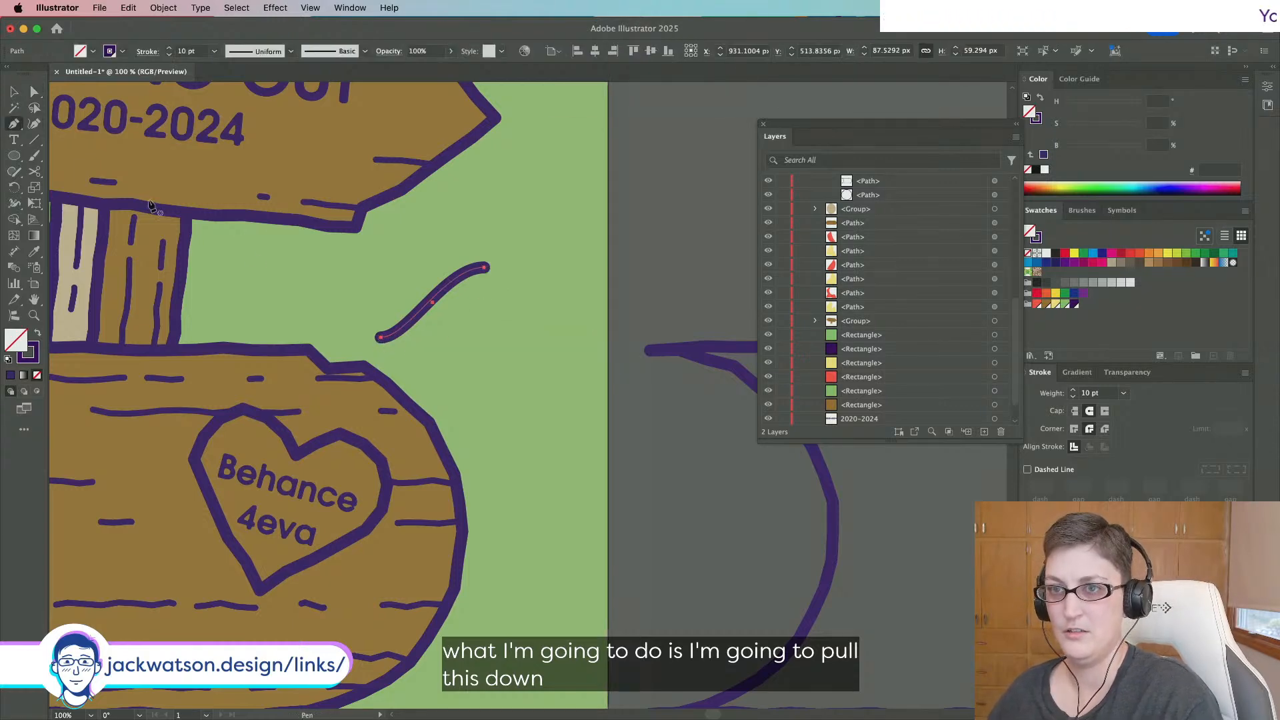
pyautogui.click(382, 338)
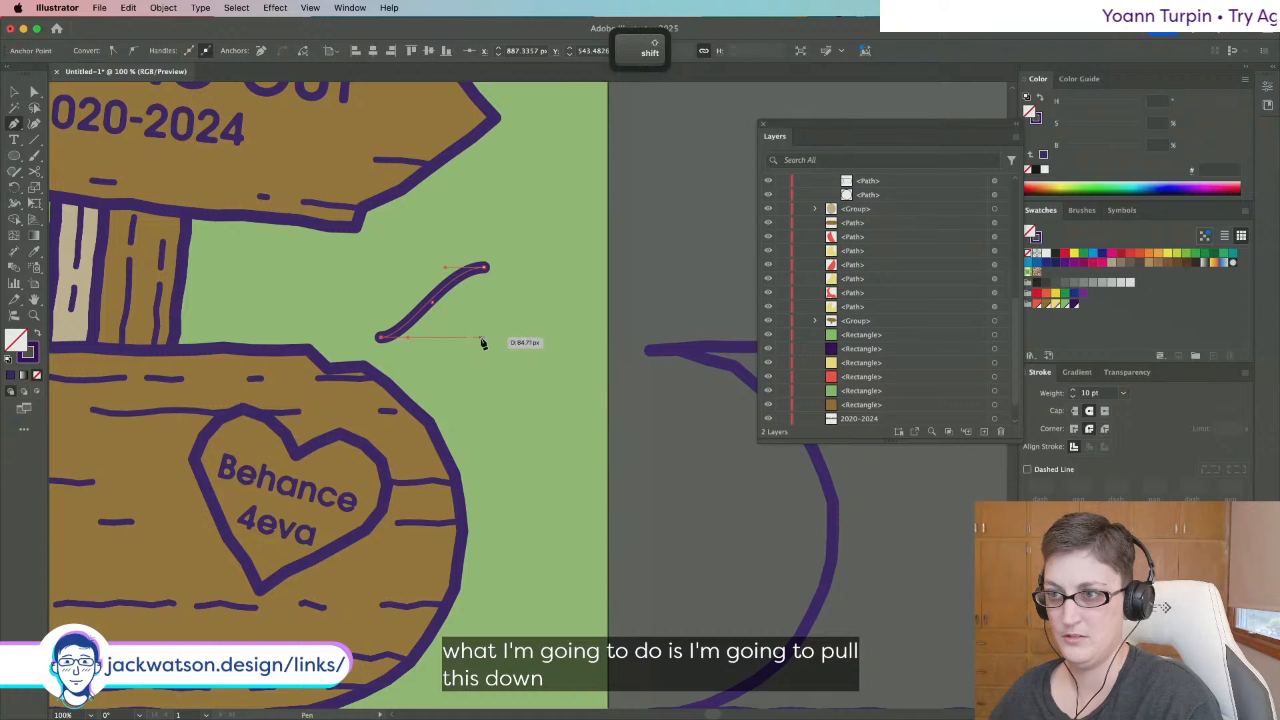
pyautogui.click(484, 338)
pyautogui.scroll(1, 430, 350)
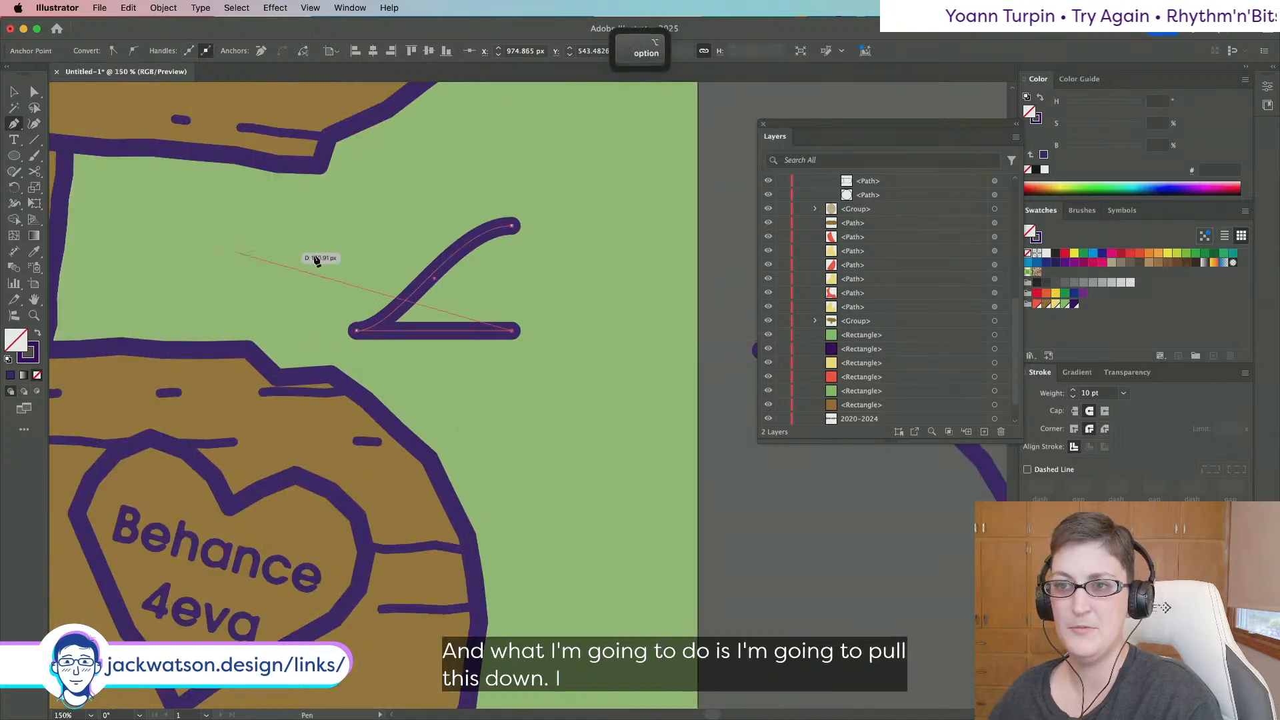
pyautogui.press('a')
pyautogui.click(357, 330)
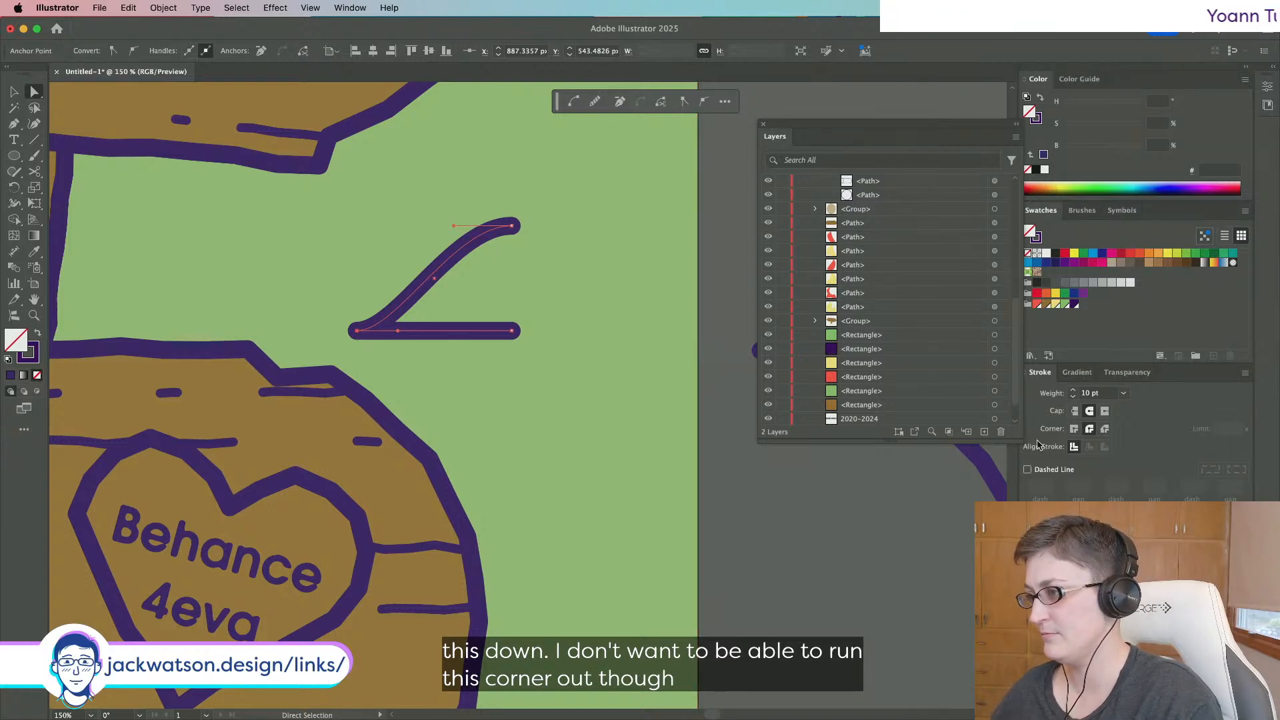
pyautogui.click(1066, 642)
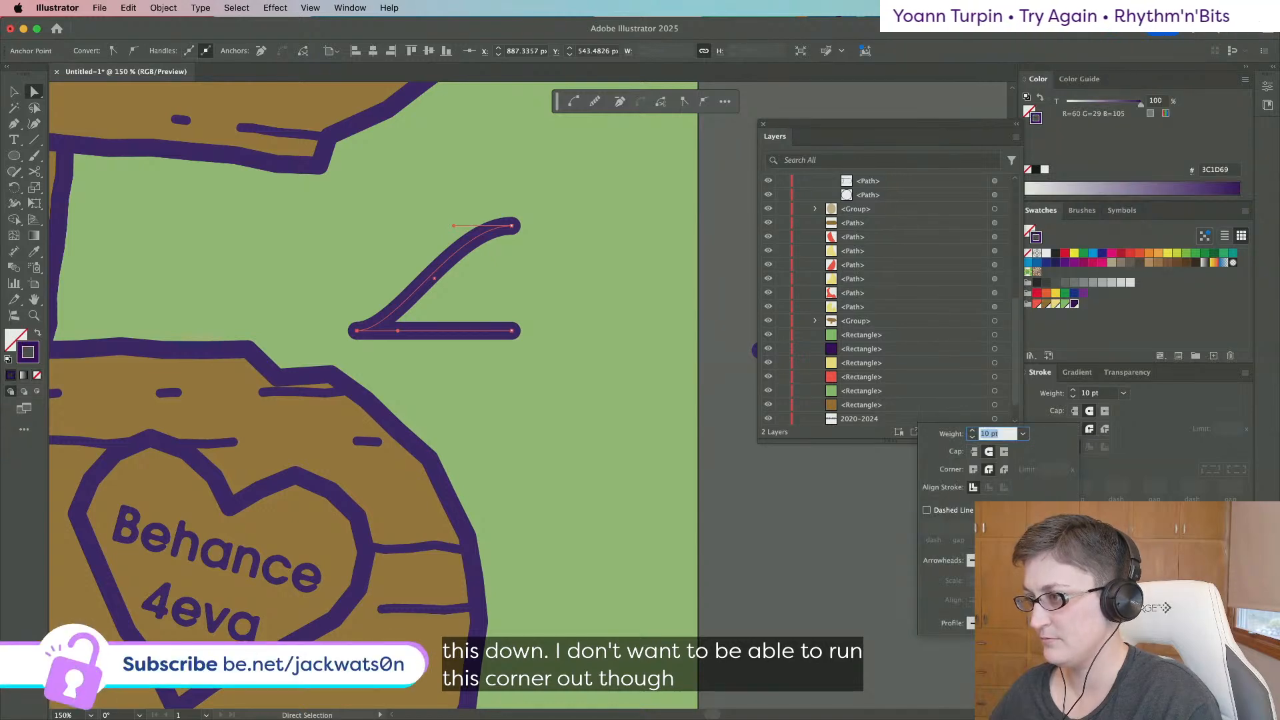
pyautogui.press('super+equal')
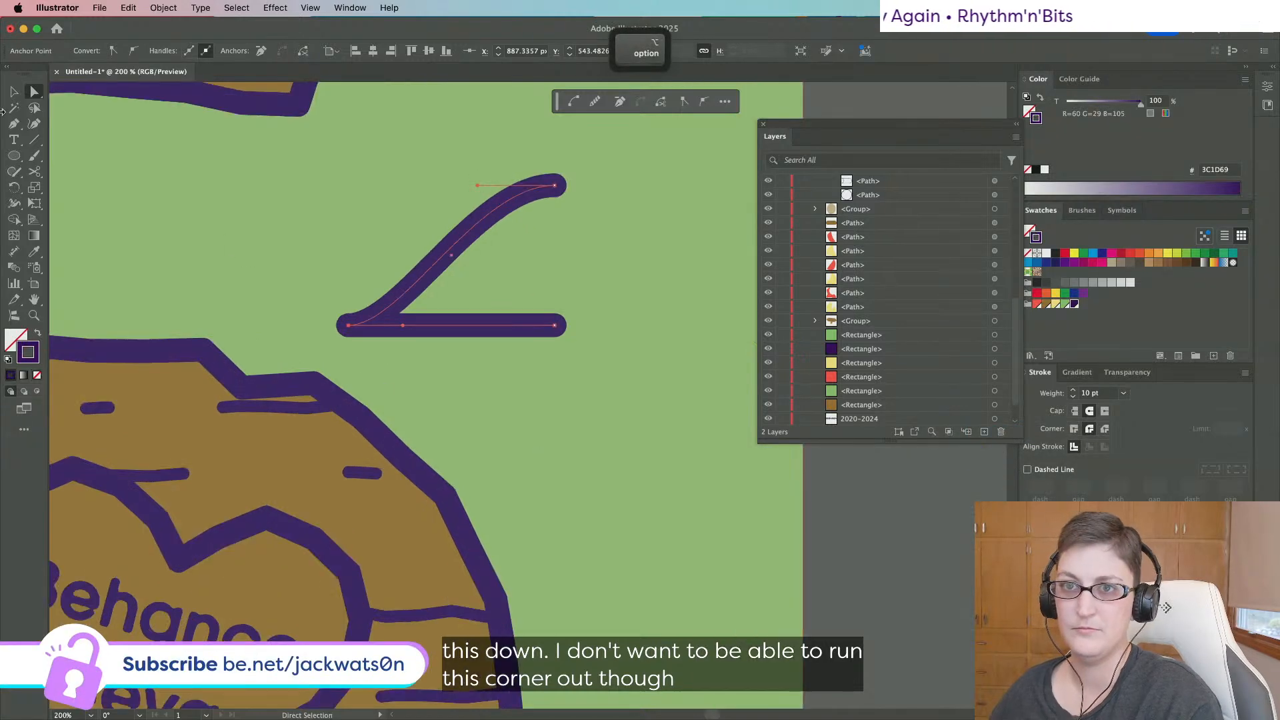
# Convert the bottom-left anchor to a corner with only slight live-corner rounding.
pyautogui.press('p')
pyautogui.click(380, 312)
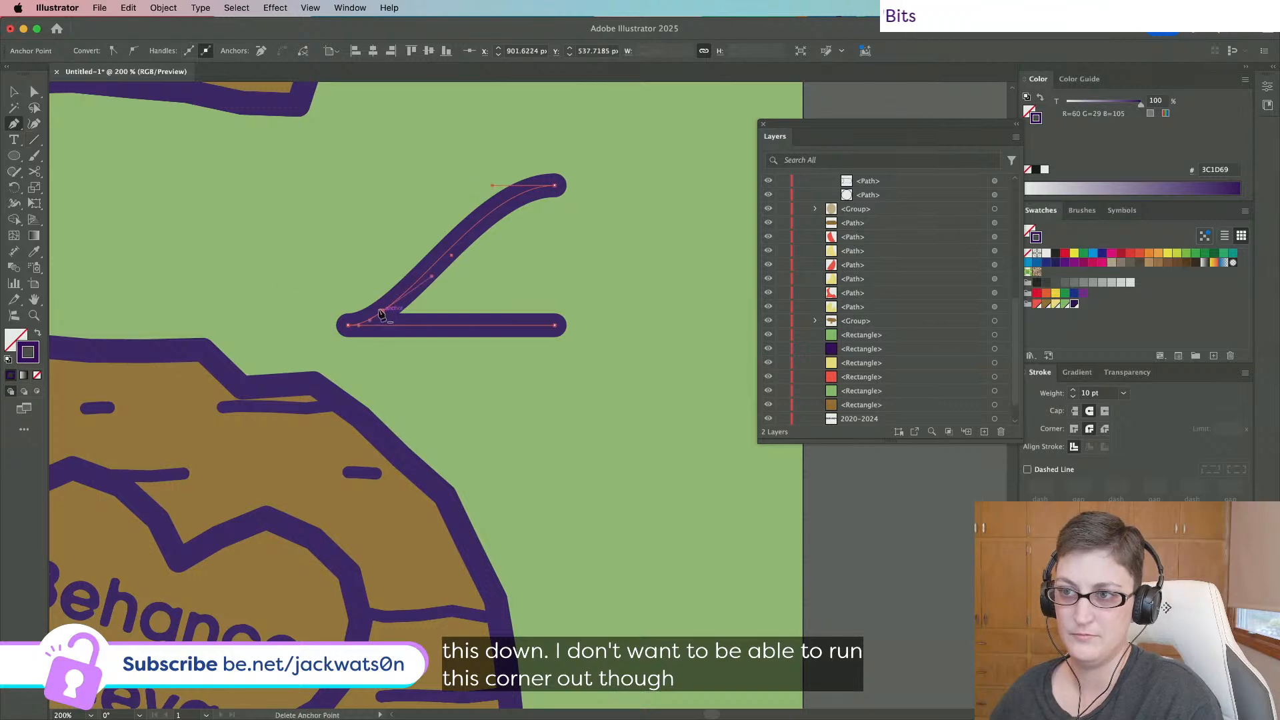
pyautogui.click(30, 89)
pyautogui.click(345, 330)
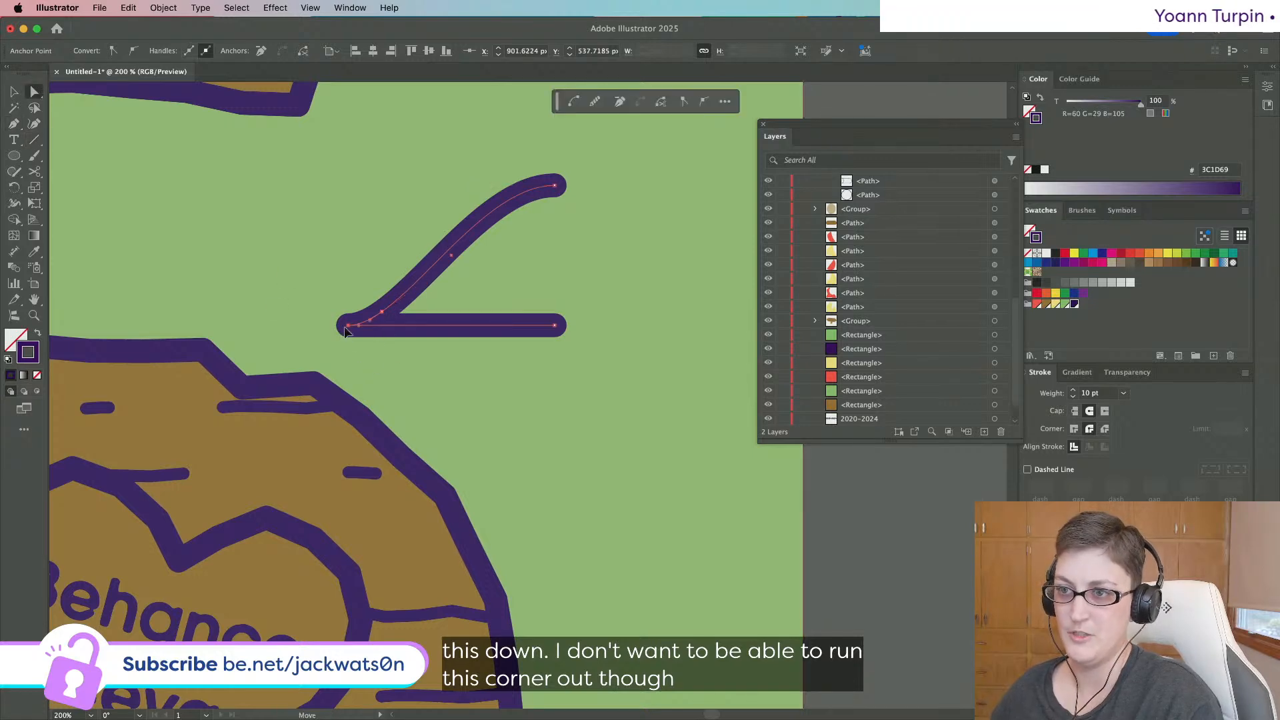
pyautogui.click(116, 52)
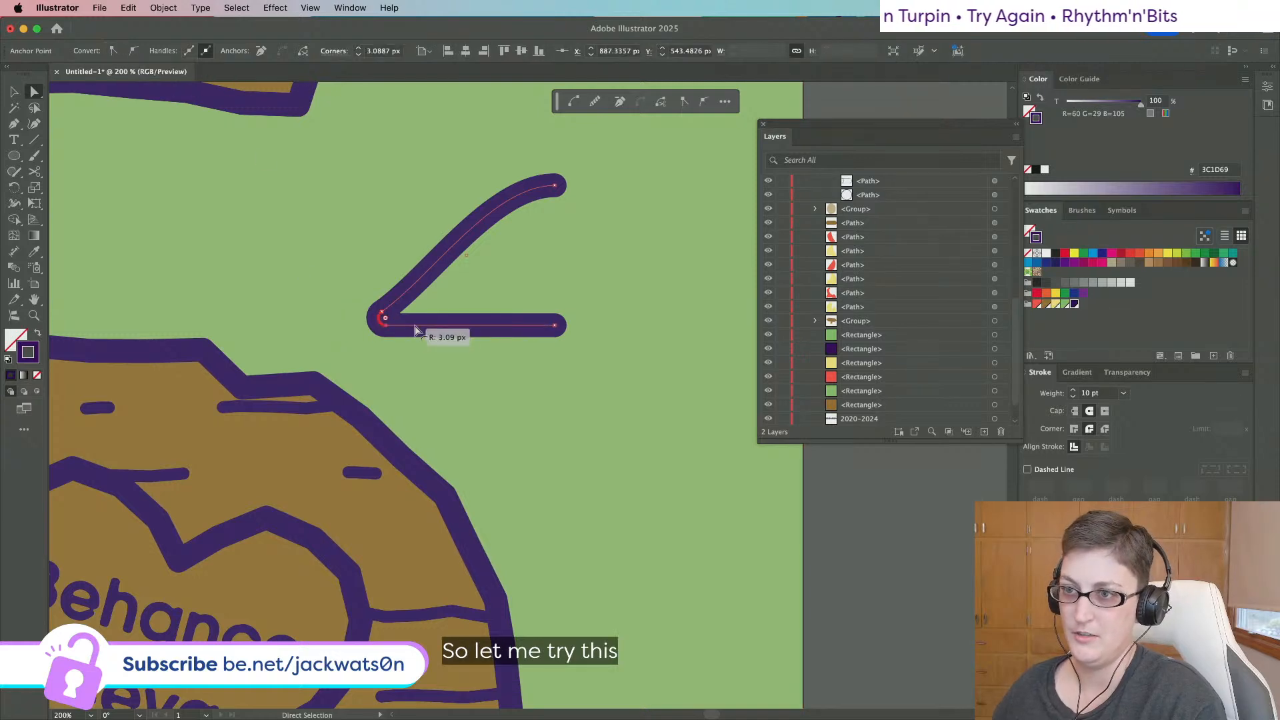
pyautogui.moveTo(415, 332); pyautogui.dragTo(428, 334)
pyautogui.press('shift+super+a')
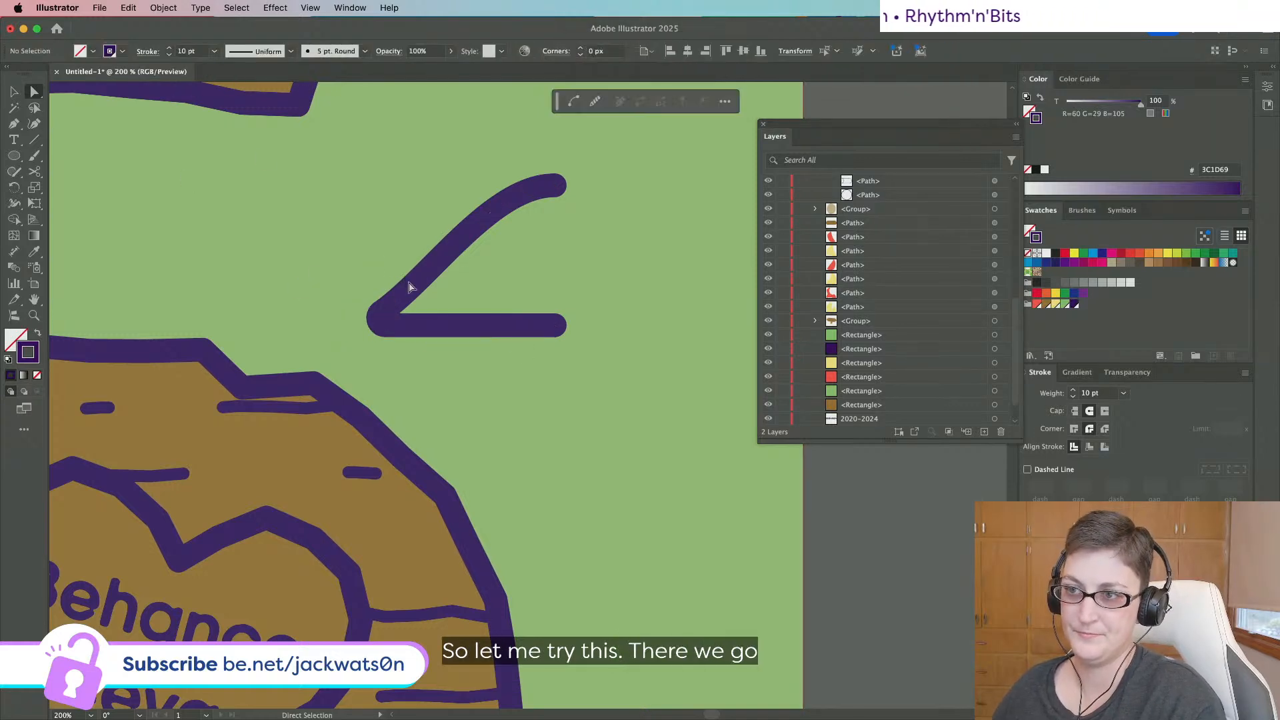
pyautogui.click(410, 287)
pyautogui.press('shift+super+a')
# Try a reflected copy of the bent path beside the original, then delete it.
pyautogui.click(14, 92)
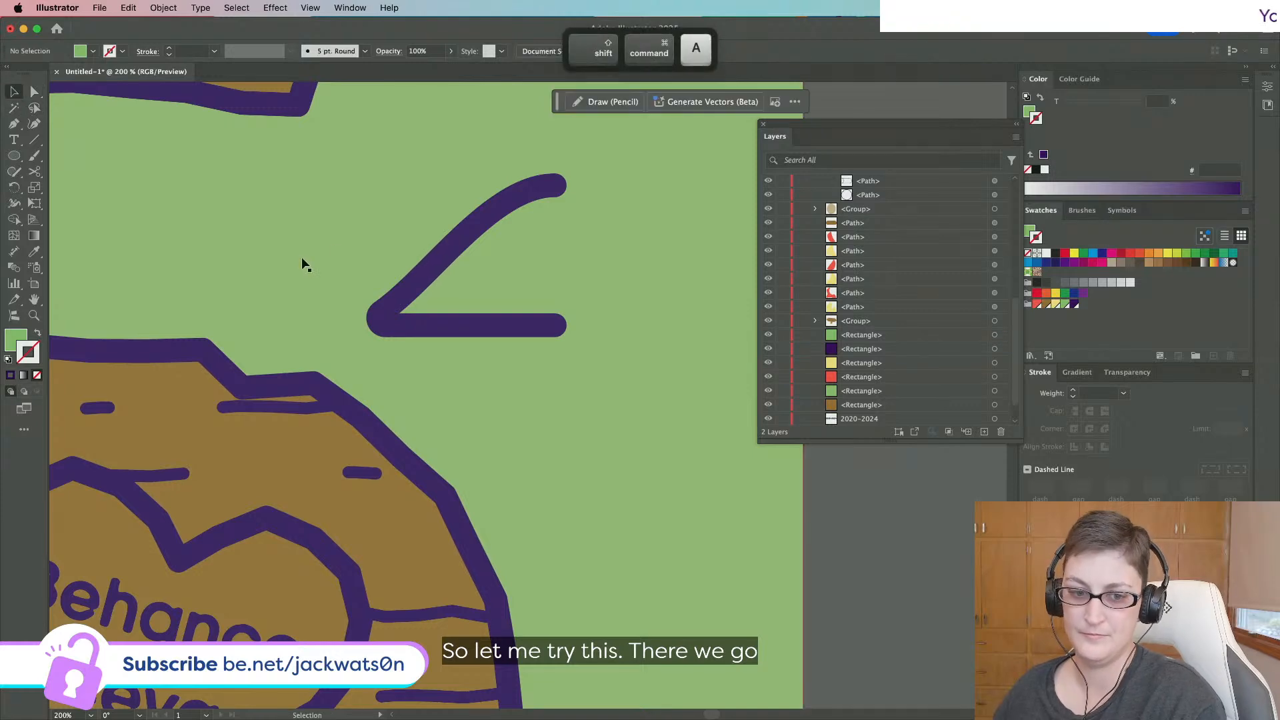
pyautogui.scroll(-1, 340, 304)
pyautogui.click(400, 279)
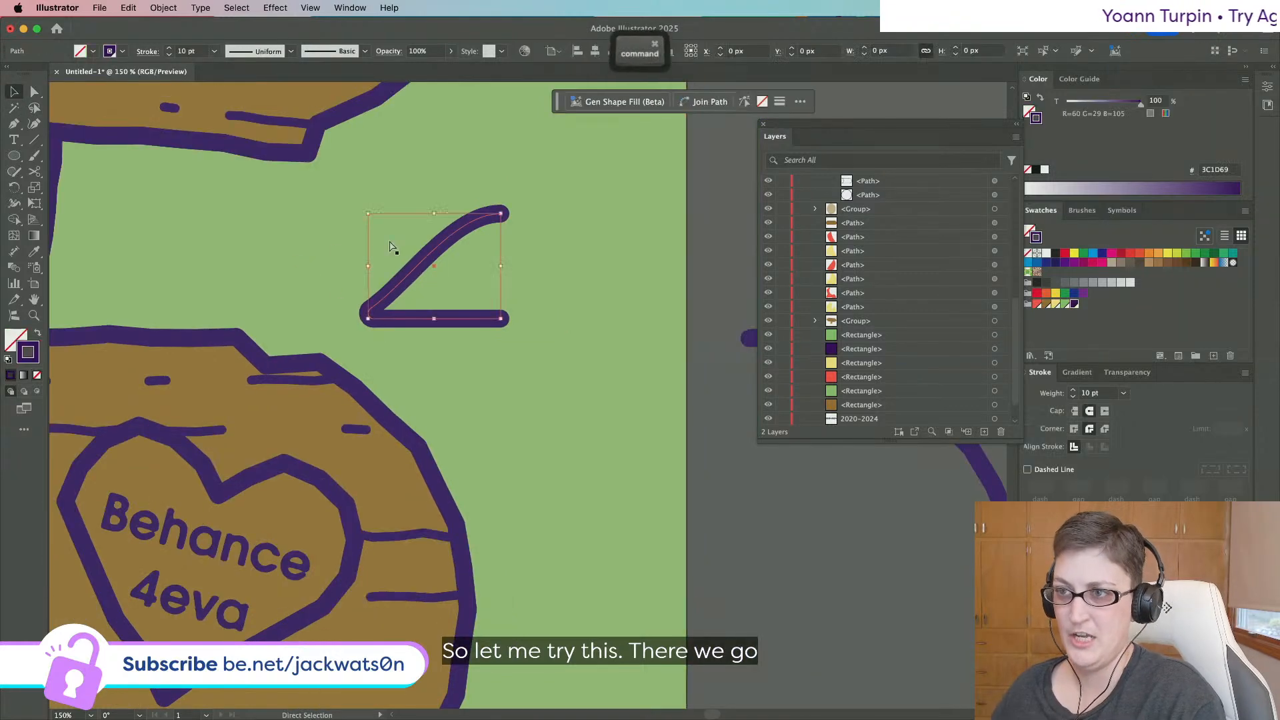
pyautogui.press('super+c')
pyautogui.press('super+f')
pyautogui.click(163, 8)
pyautogui.moveTo(178, 30)
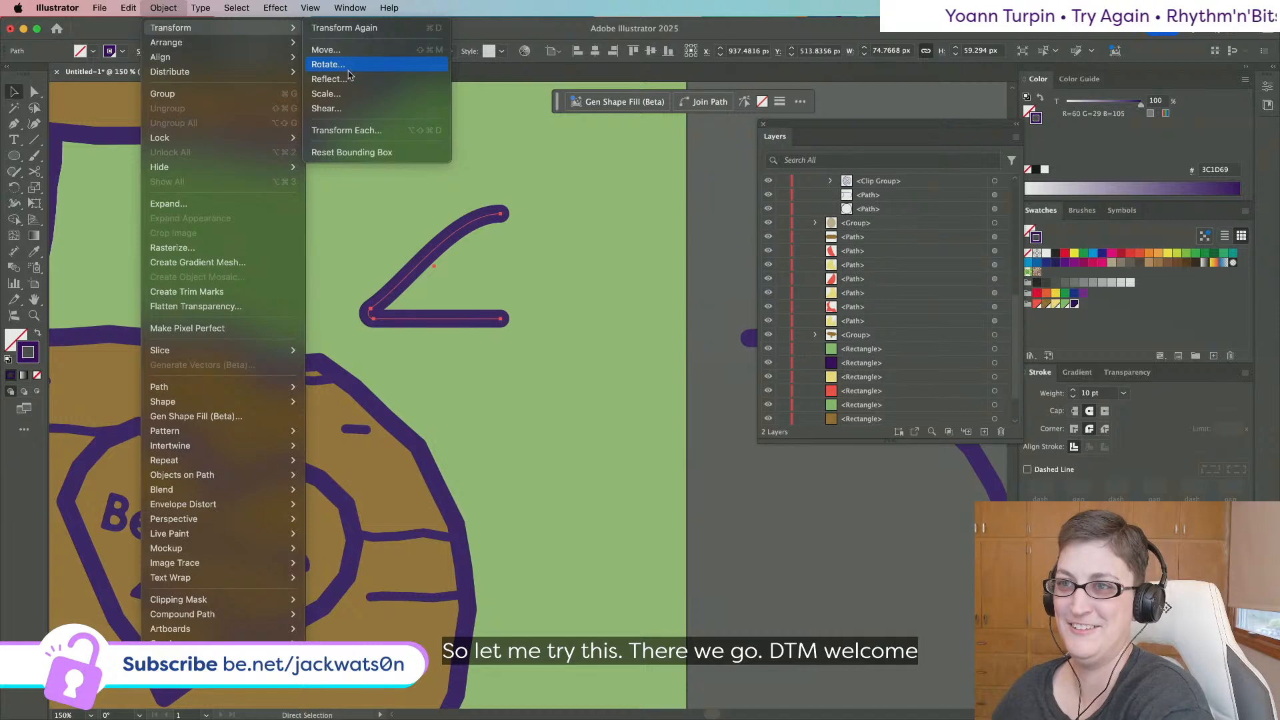
pyautogui.click(345, 74)
pyautogui.press('Return')
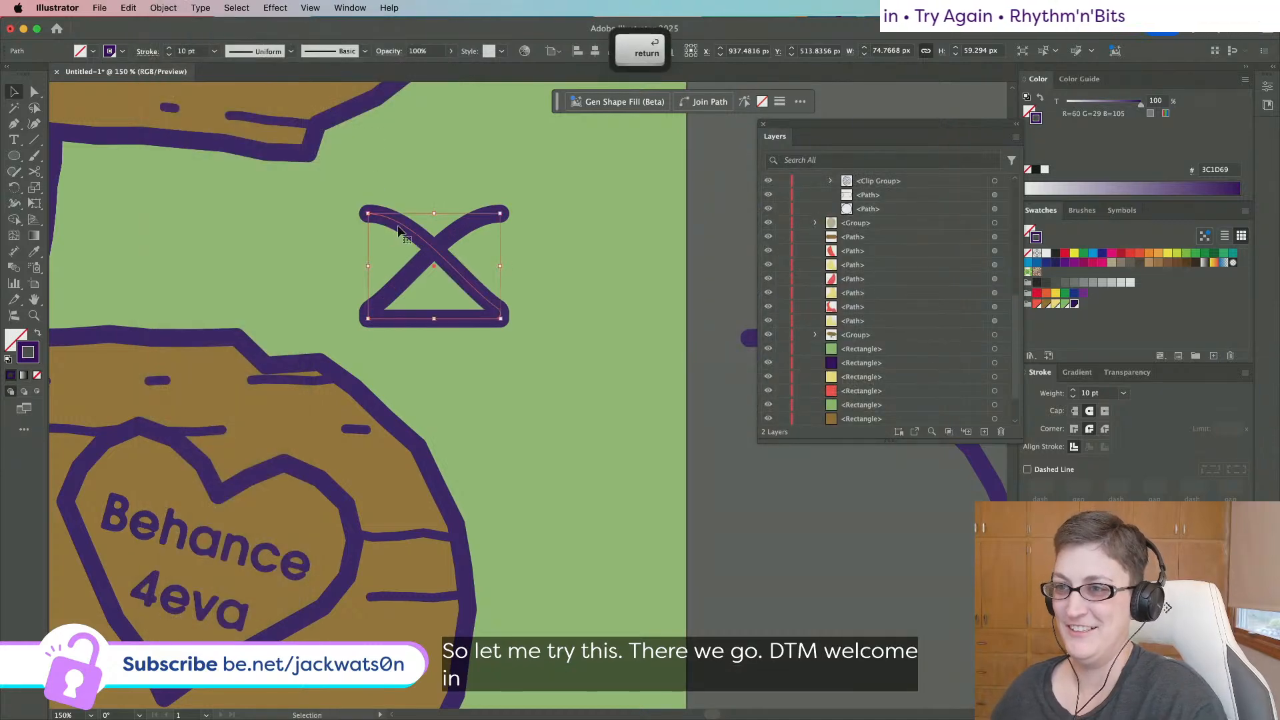
pyautogui.moveTo(400, 230); pyautogui.dragTo(531, 246)
pyautogui.press('a')
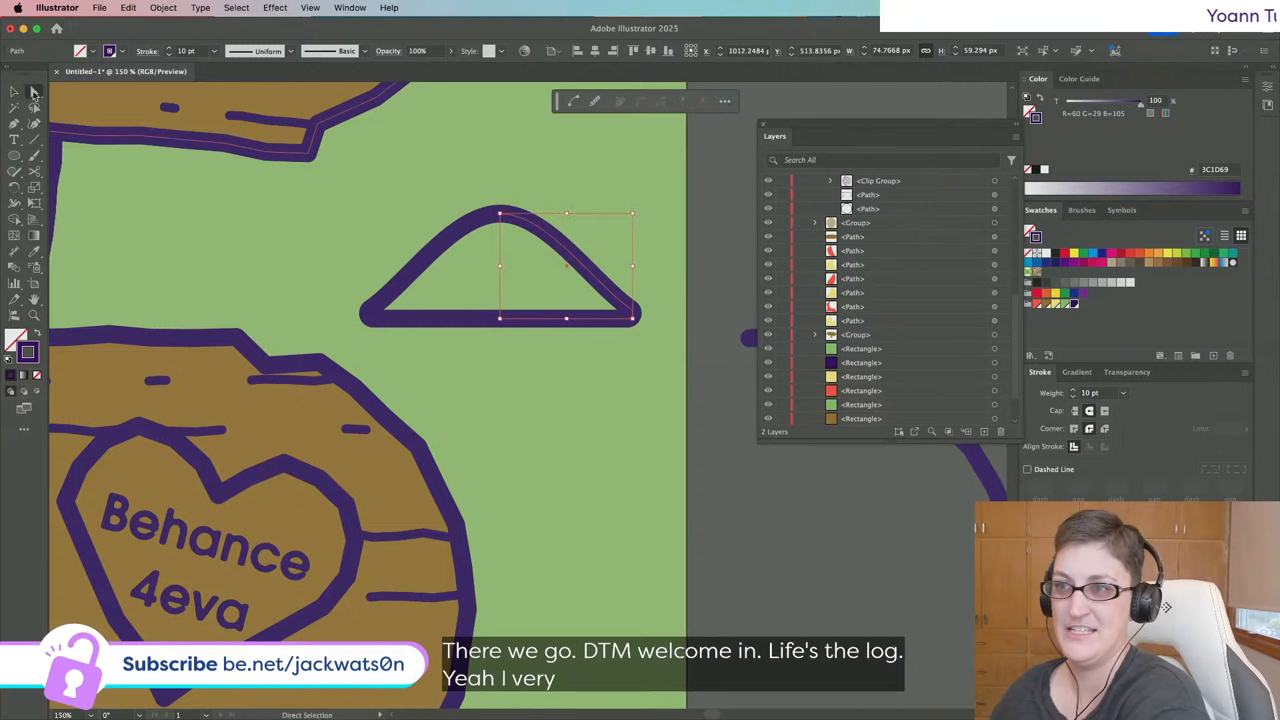
pyautogui.press('BackSpace')
# Shift the path's end anchors about 24 px right and lower the base's right end slightly.
pyautogui.click(504, 228)
pyautogui.click(500, 214)
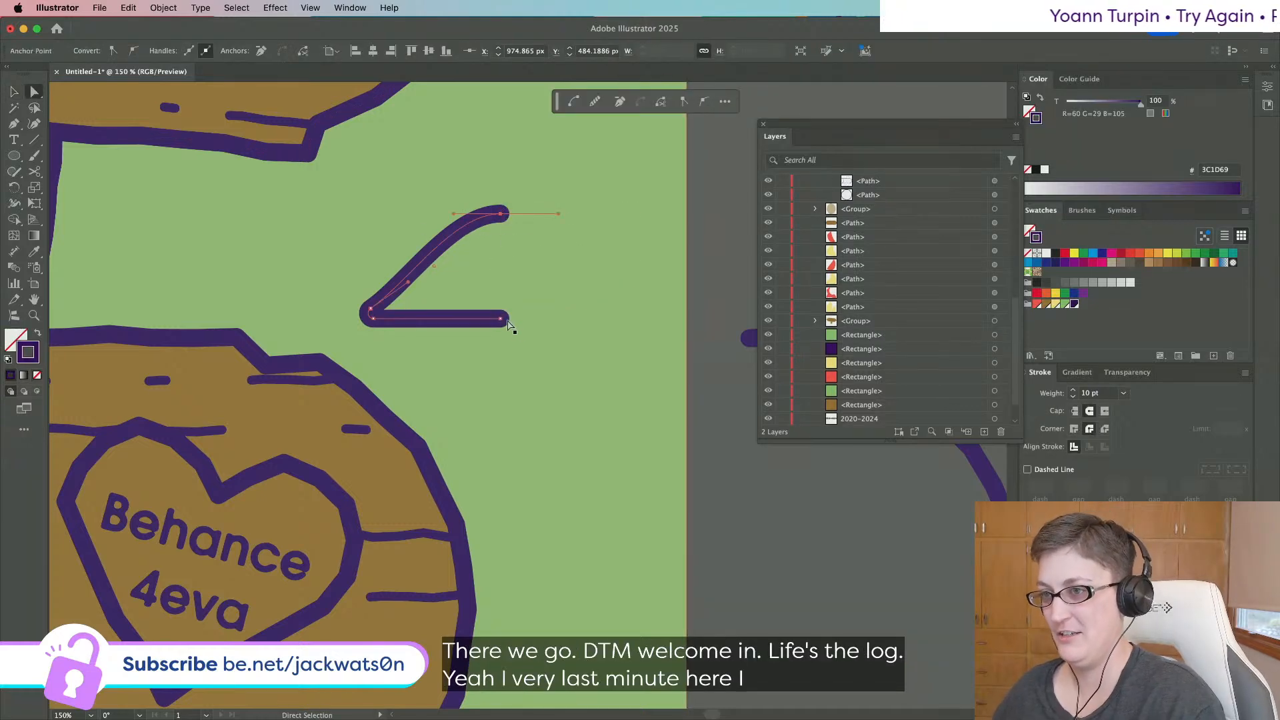
pyautogui.moveTo(501, 320); pyautogui.dragTo(517, 319)
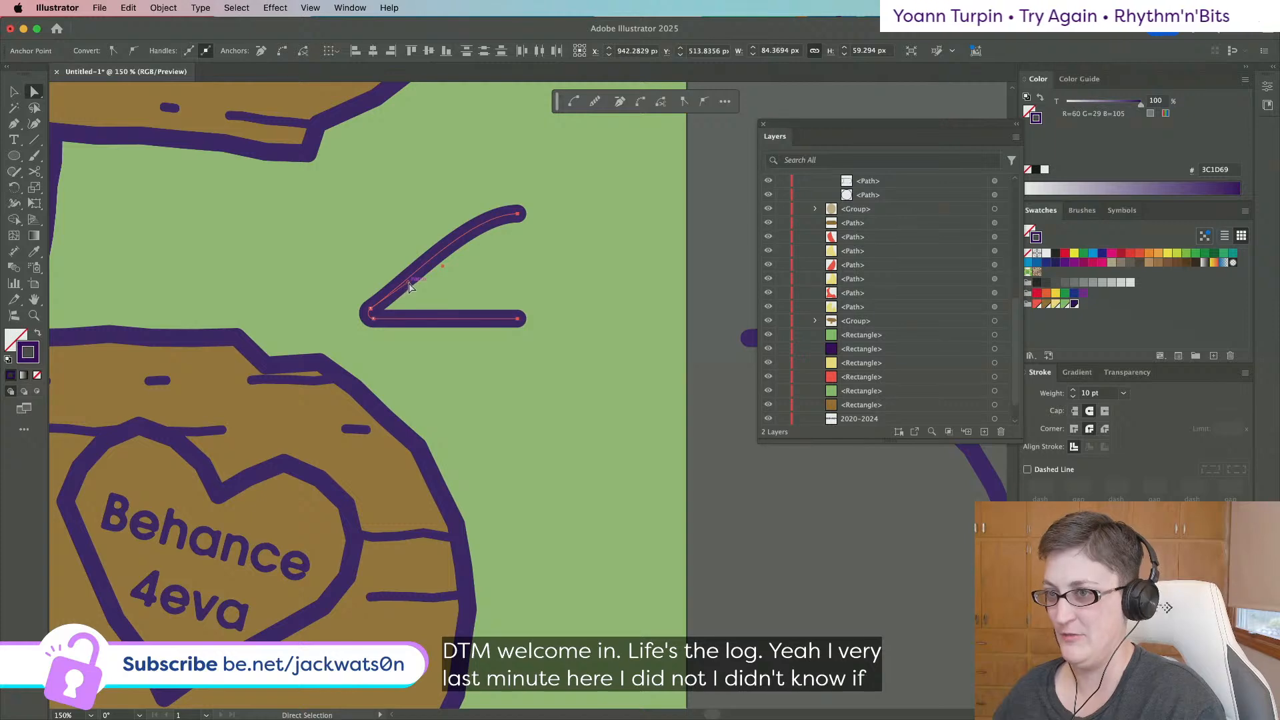
pyautogui.press('shift+super+a')
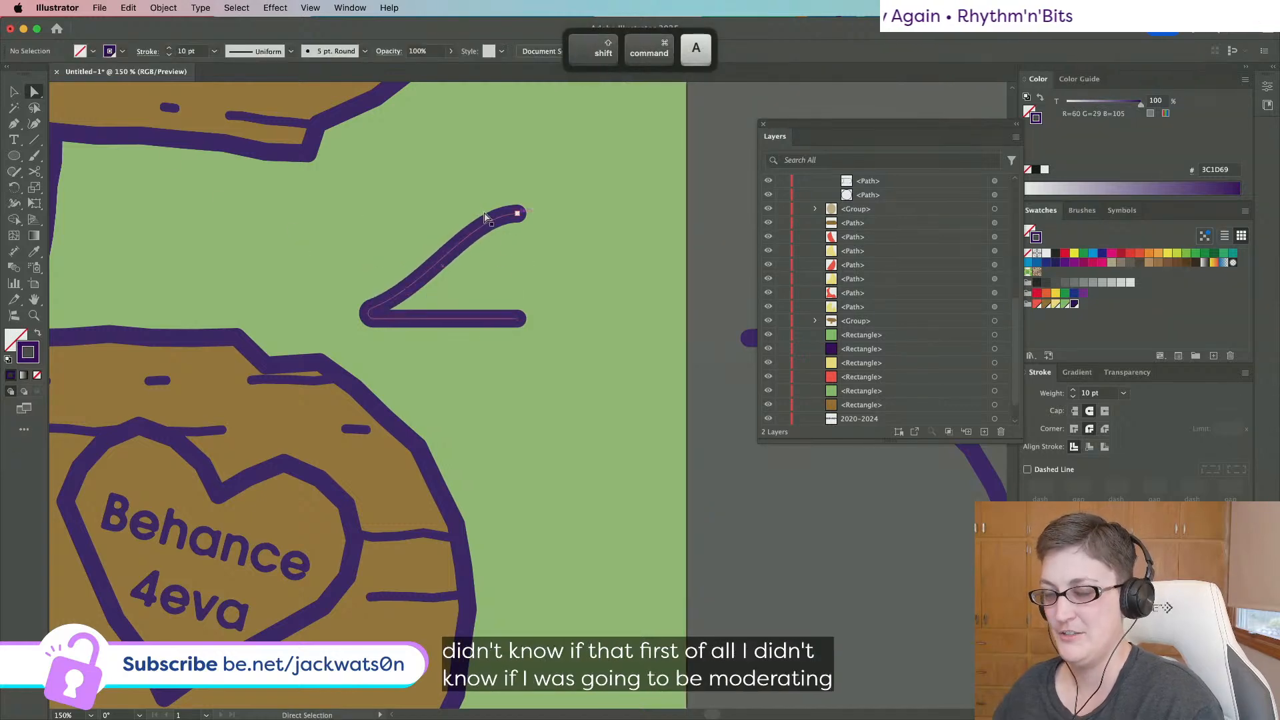
pyautogui.press('v')
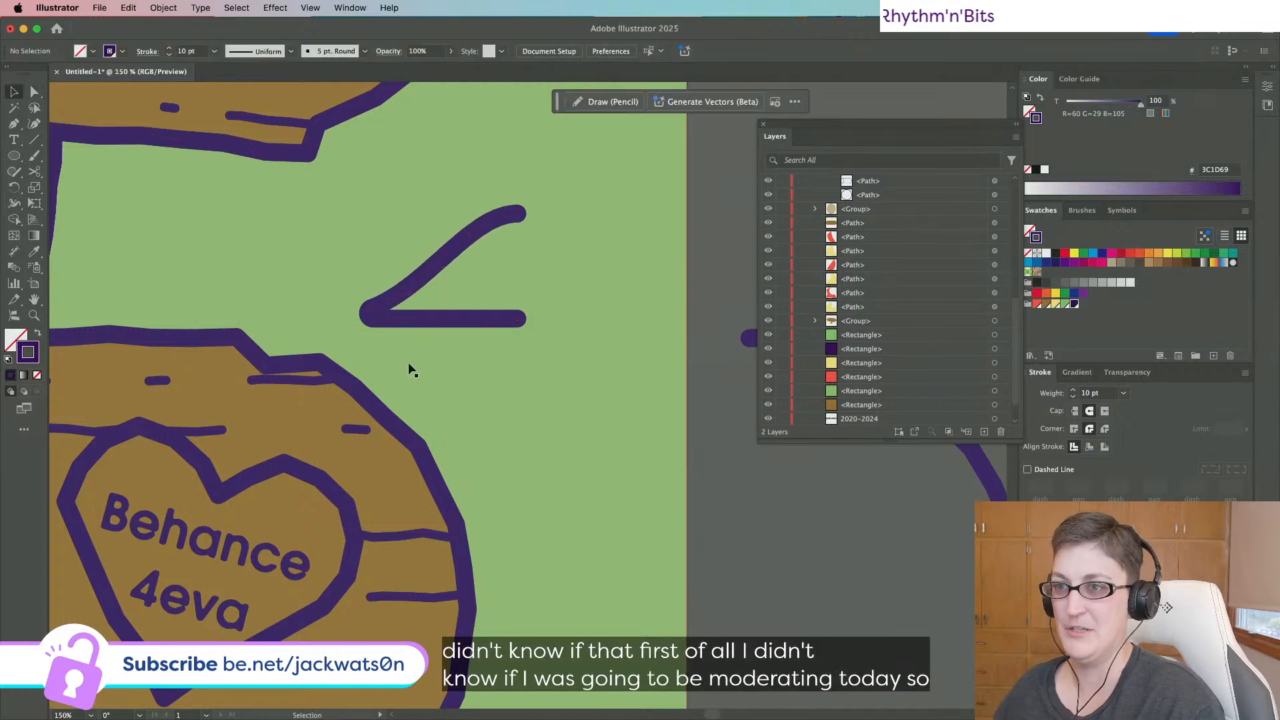
pyautogui.click(418, 319)
pyautogui.press('a')
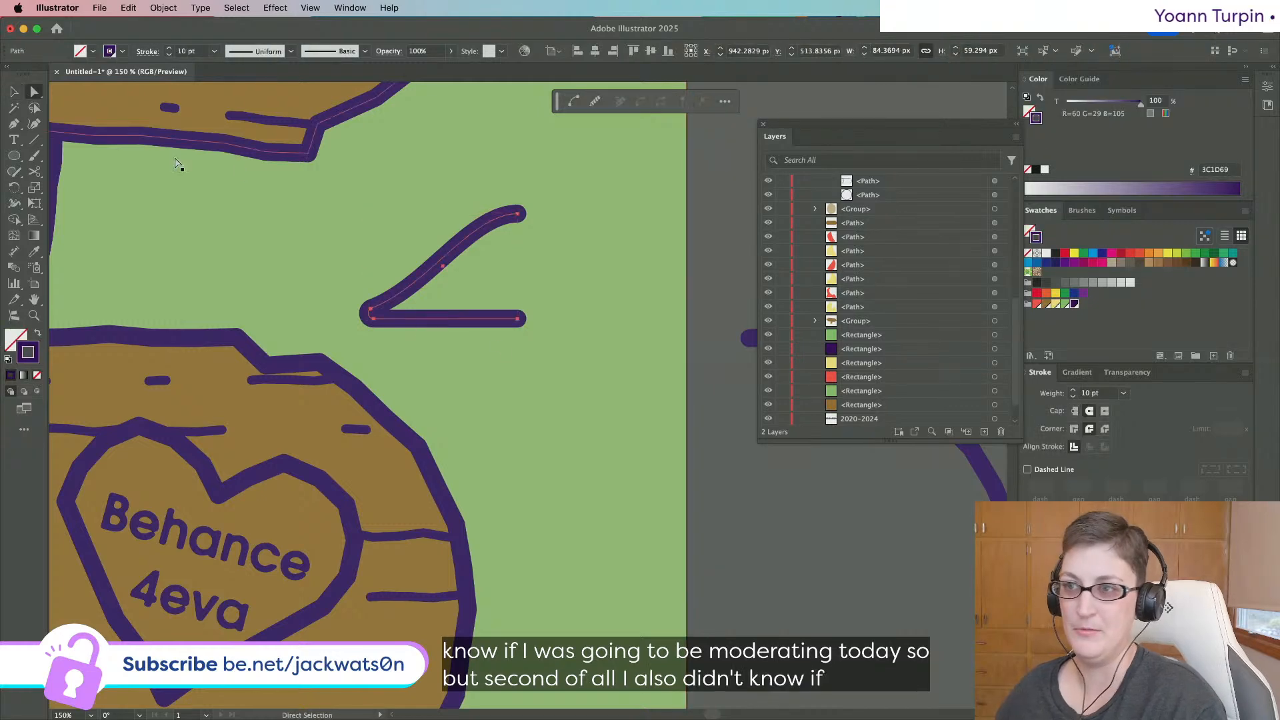
pyautogui.moveTo(521, 331); pyautogui.dragTo(521, 338)
pyautogui.press('v')
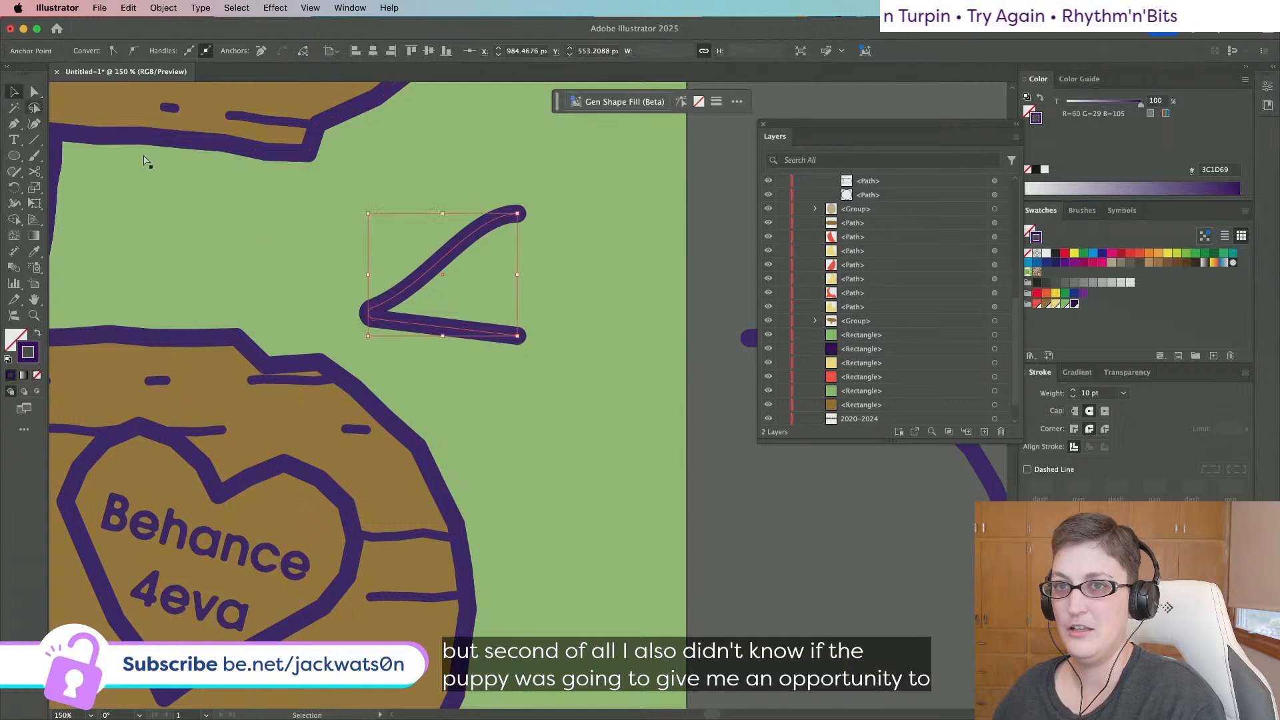
pyautogui.press('shift+super+a')
# Reflect a copy of the bent path and slide it right to complete the cap outline.
pyautogui.click(415, 288)
pyautogui.press('a')
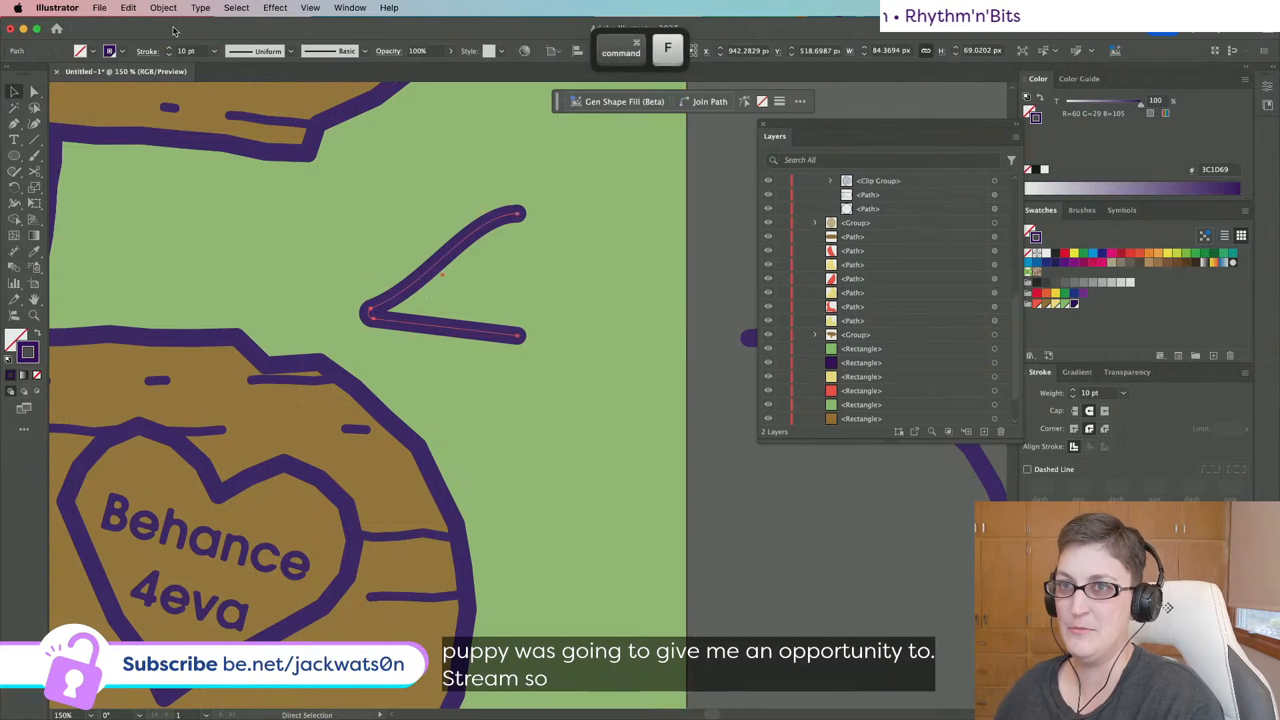
pyautogui.click(163, 8)
pyautogui.moveTo(171, 25)
pyautogui.click(329, 78)
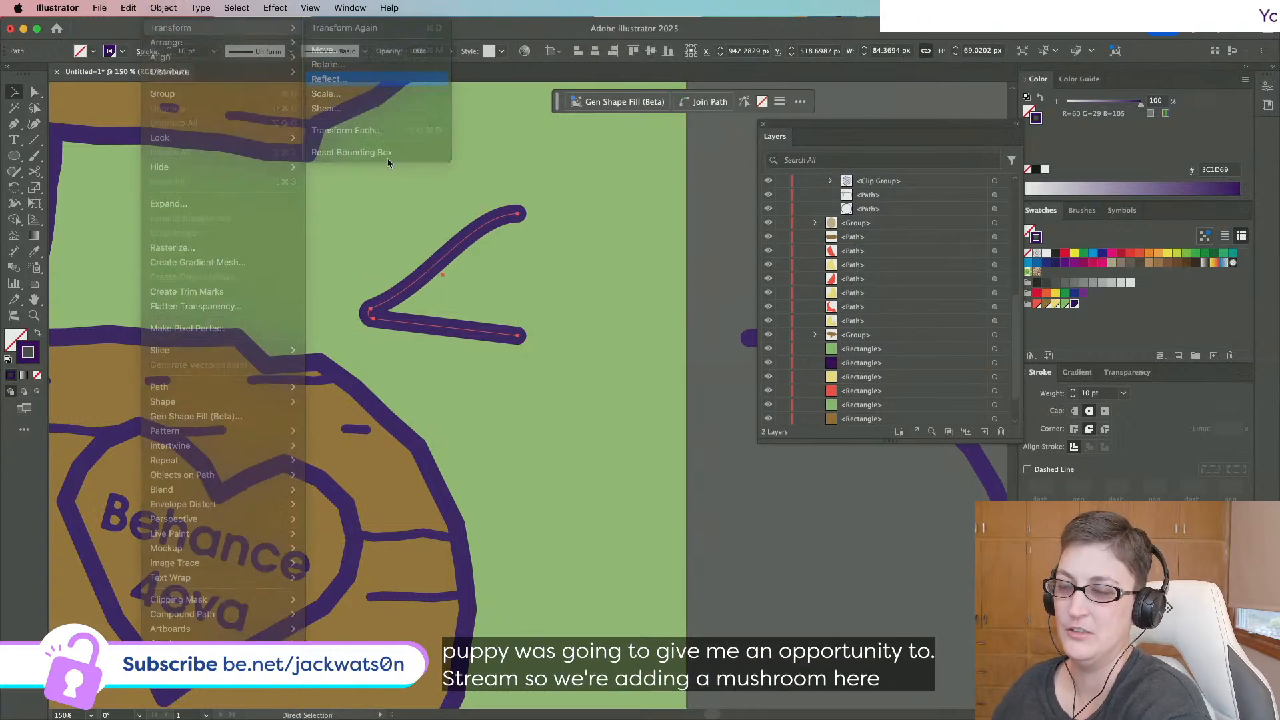
pyautogui.press('Return')
pyautogui.moveTo(465, 287); pyautogui.dragTo(614, 289)
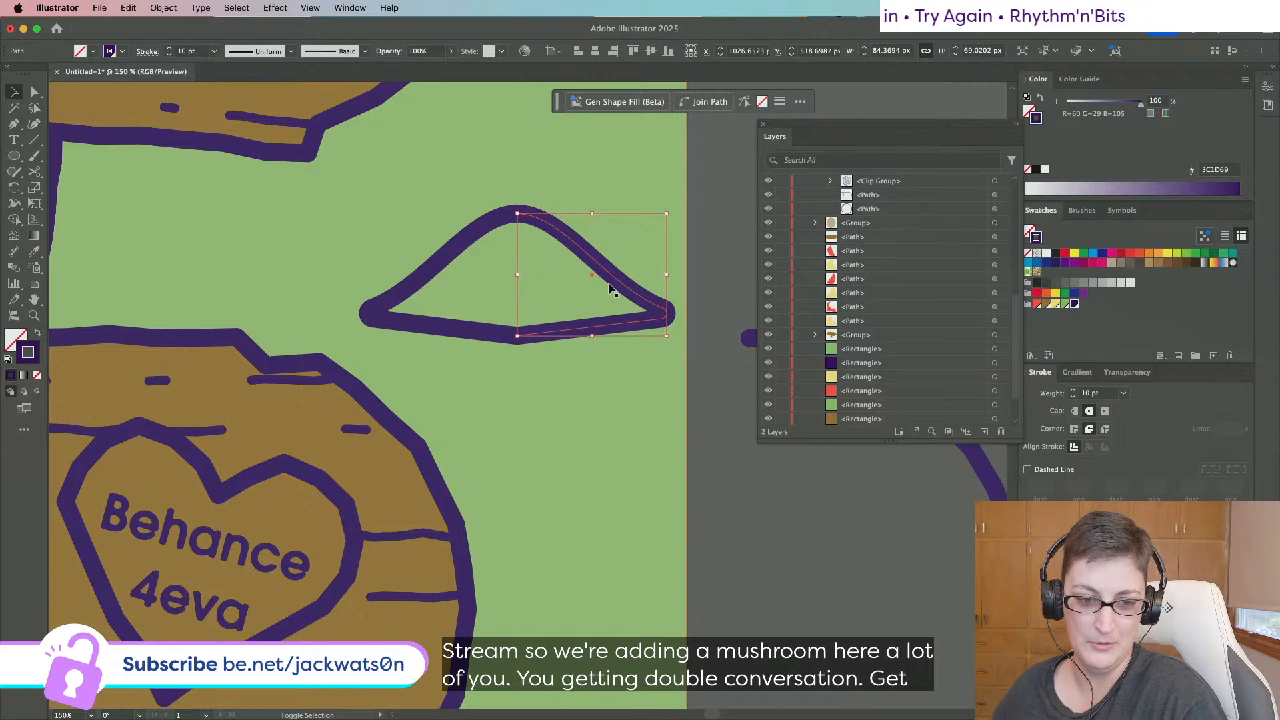
pyautogui.click(451, 330)
pyautogui.press('super+j')
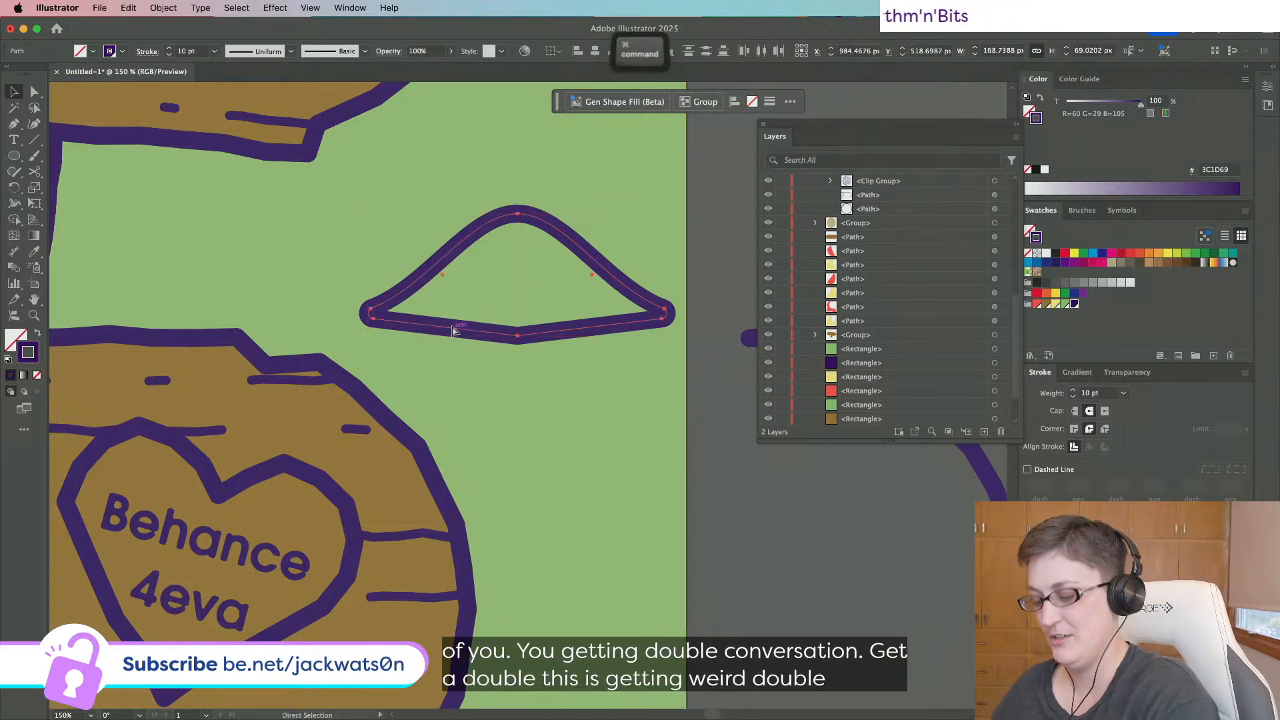
pyautogui.click(768, 404)
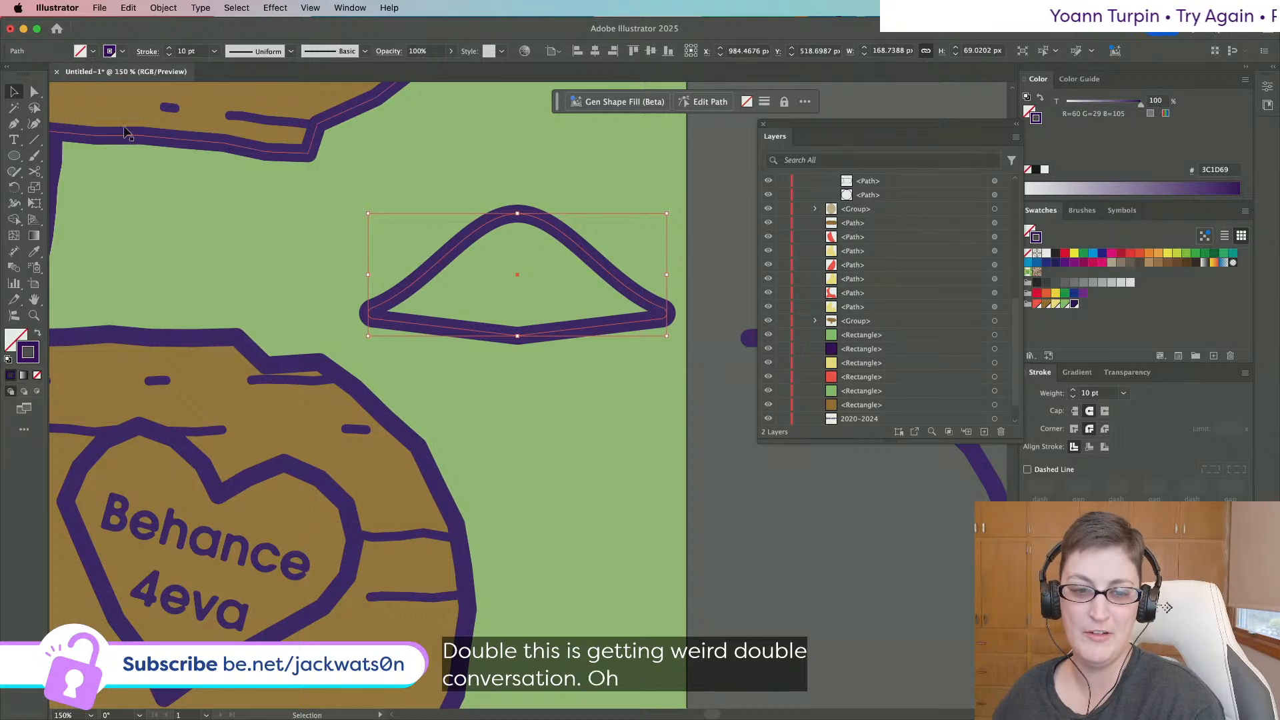
# Round the cap's bottom-middle anchor into a broad curve with the live-corner widget.
pyautogui.click(34, 91)
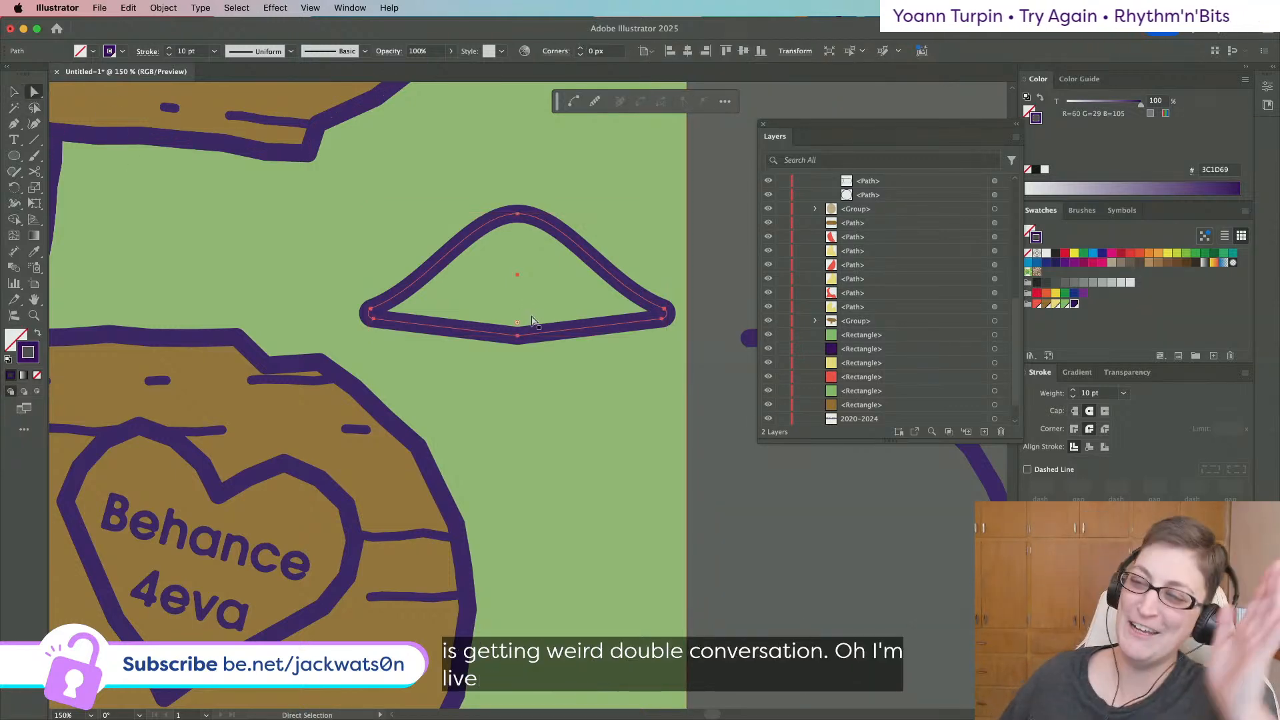
pyautogui.click(518, 325)
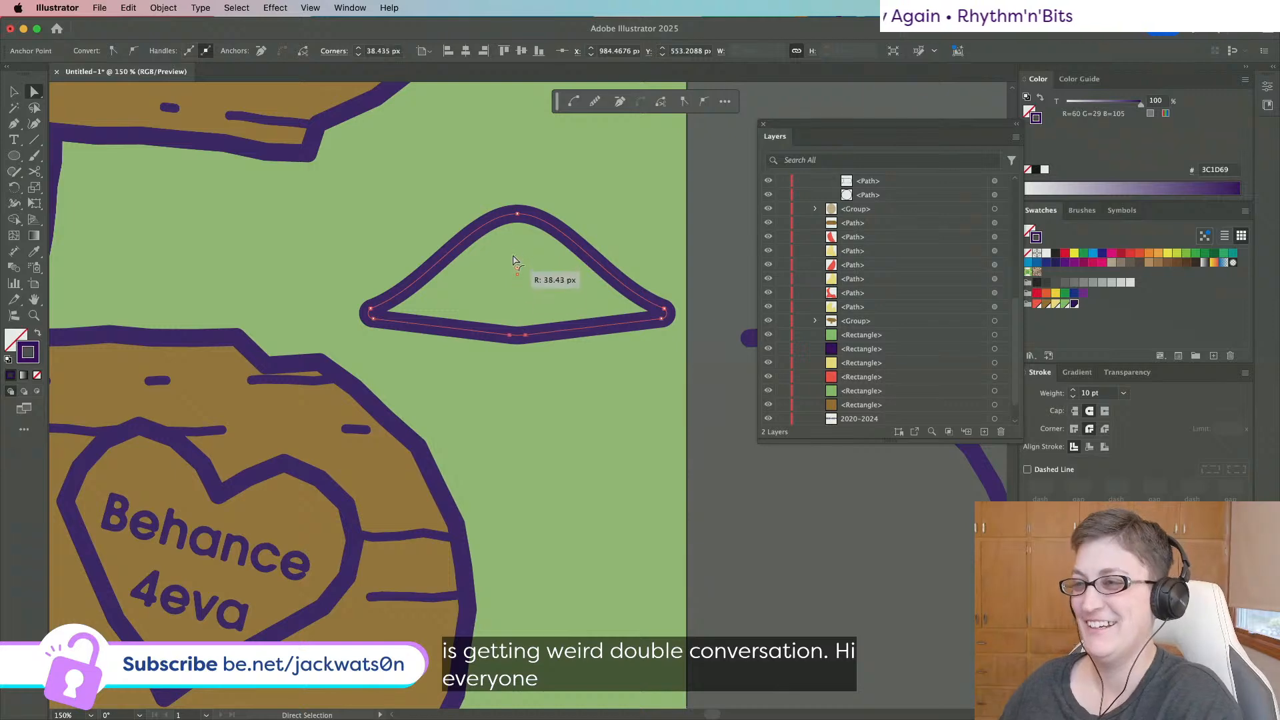
pyautogui.moveTo(401, 32); pyautogui.dragTo(377, 28)
pyautogui.scroll(-2, 470, 233)
pyautogui.moveTo(495, 248); pyautogui.dragTo(543, 383)
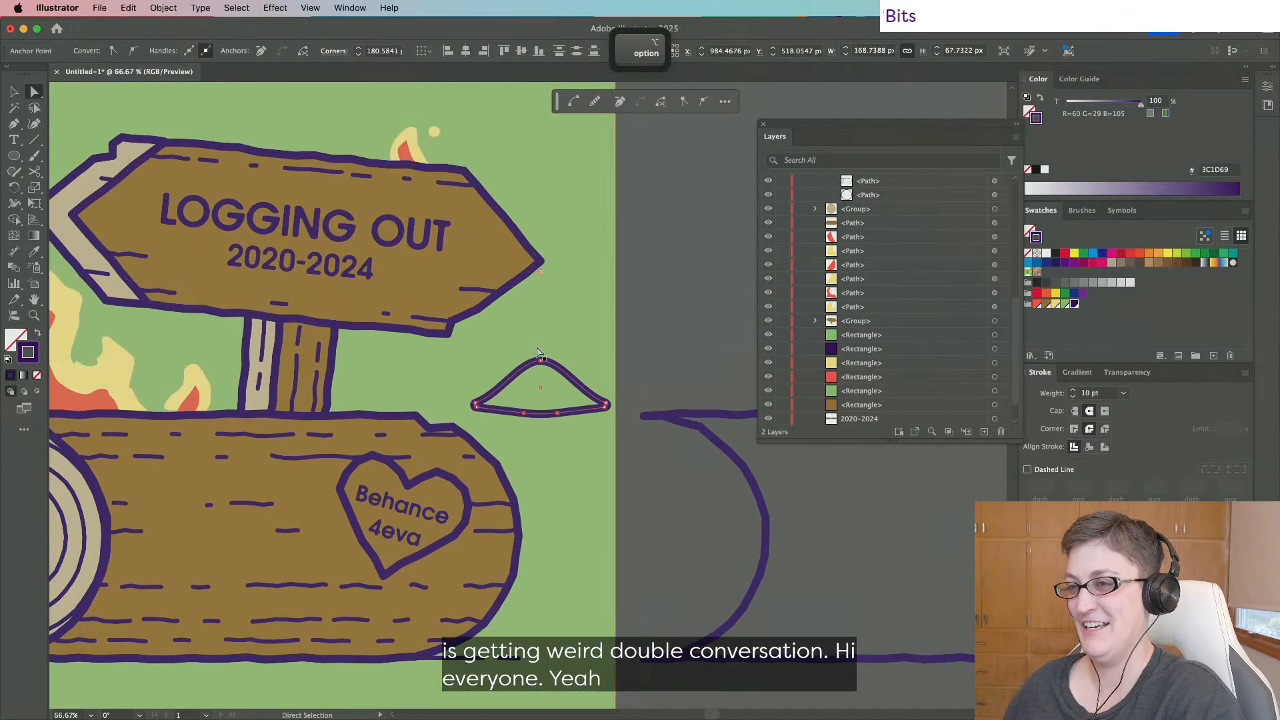
pyautogui.press('super+z')
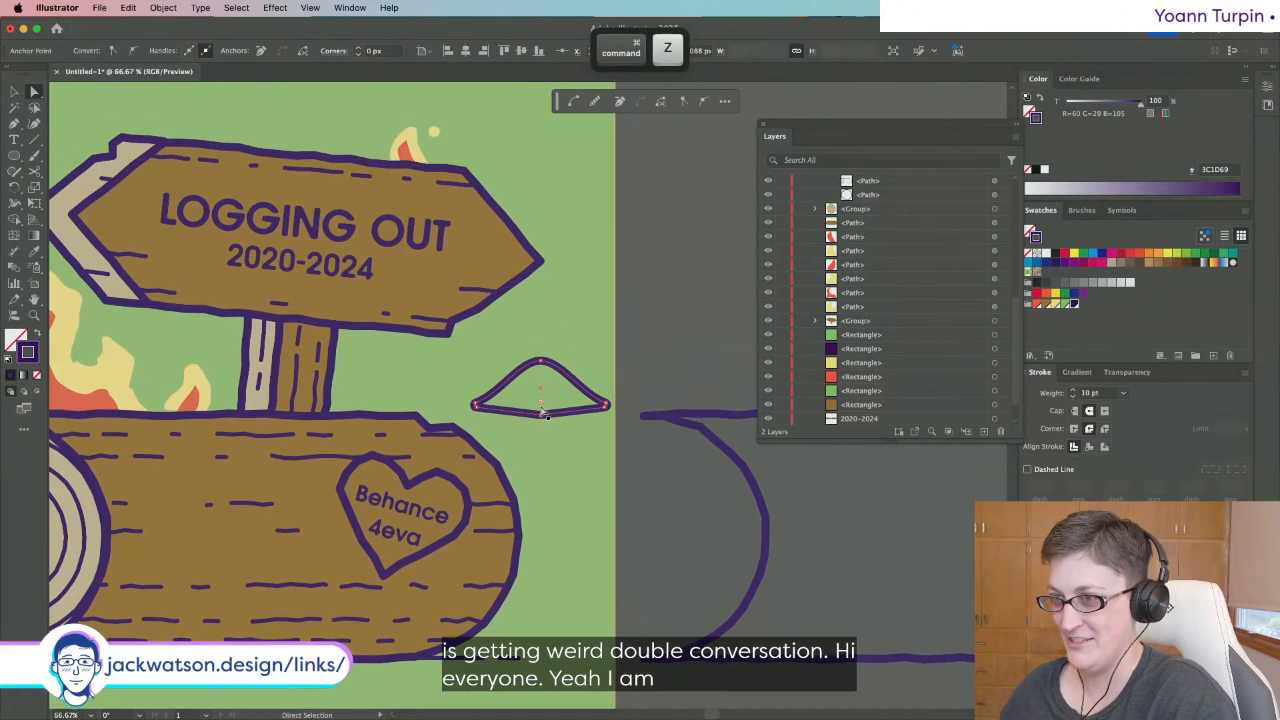
pyautogui.moveTo(540, 388); pyautogui.dragTo(526, 174)
pyautogui.click(14, 91)
# Move the dome beside the sign post and place an upside-down copy below it.
pyautogui.press('super+shift+a')
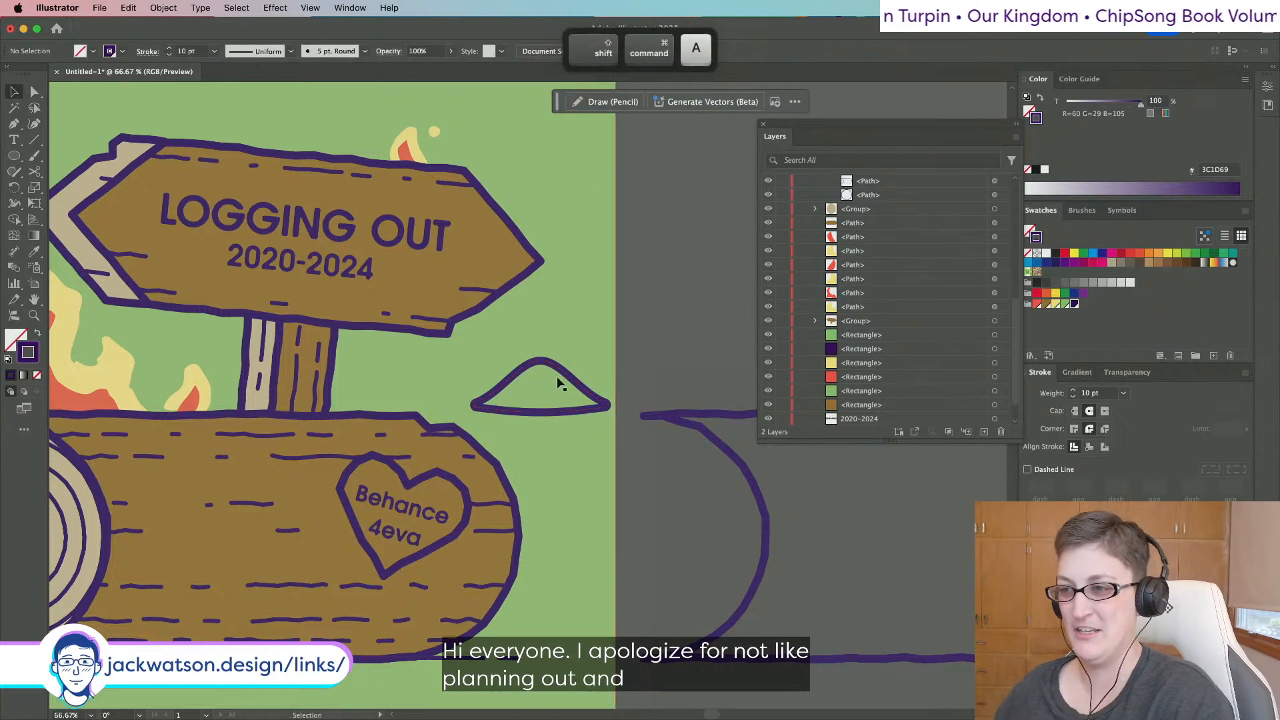
pyautogui.moveTo(577, 382); pyautogui.dragTo(532, 360)
pyautogui.scroll(1, 534, 364)
pyautogui.press('super+f')
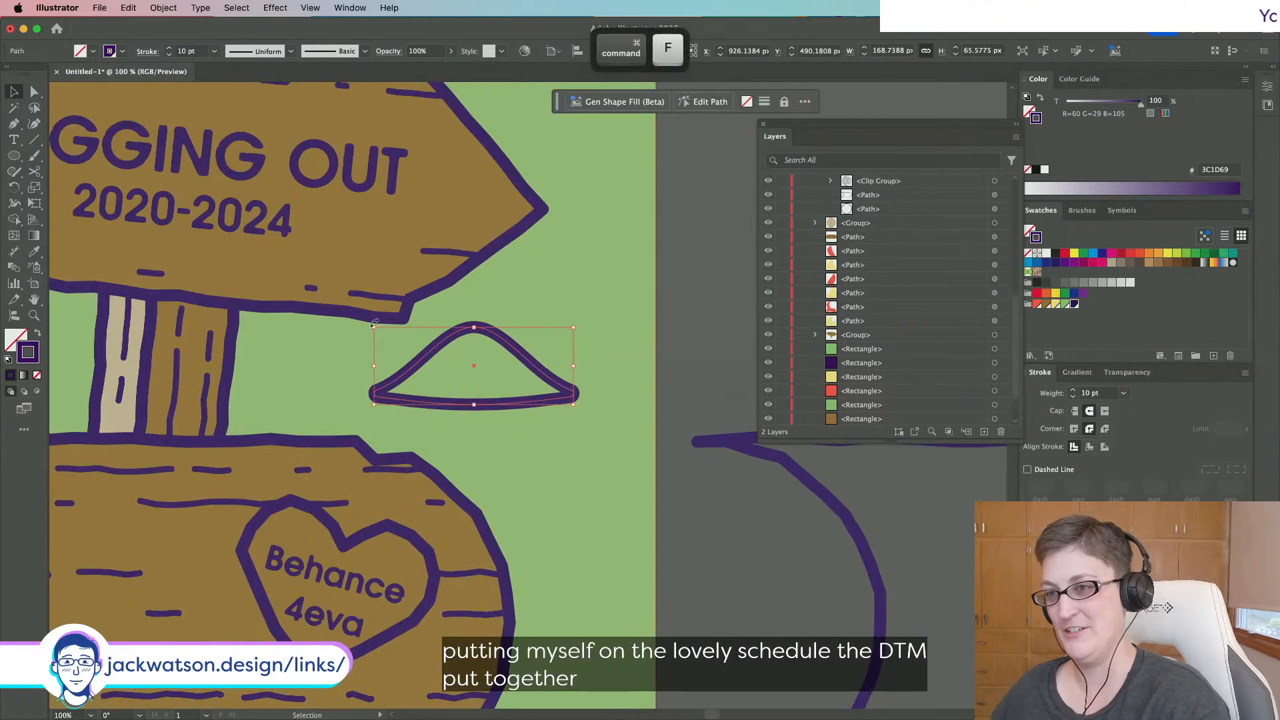
pyautogui.moveTo(374, 327); pyautogui.dragTo(506, 465)
pyautogui.press('super+z')
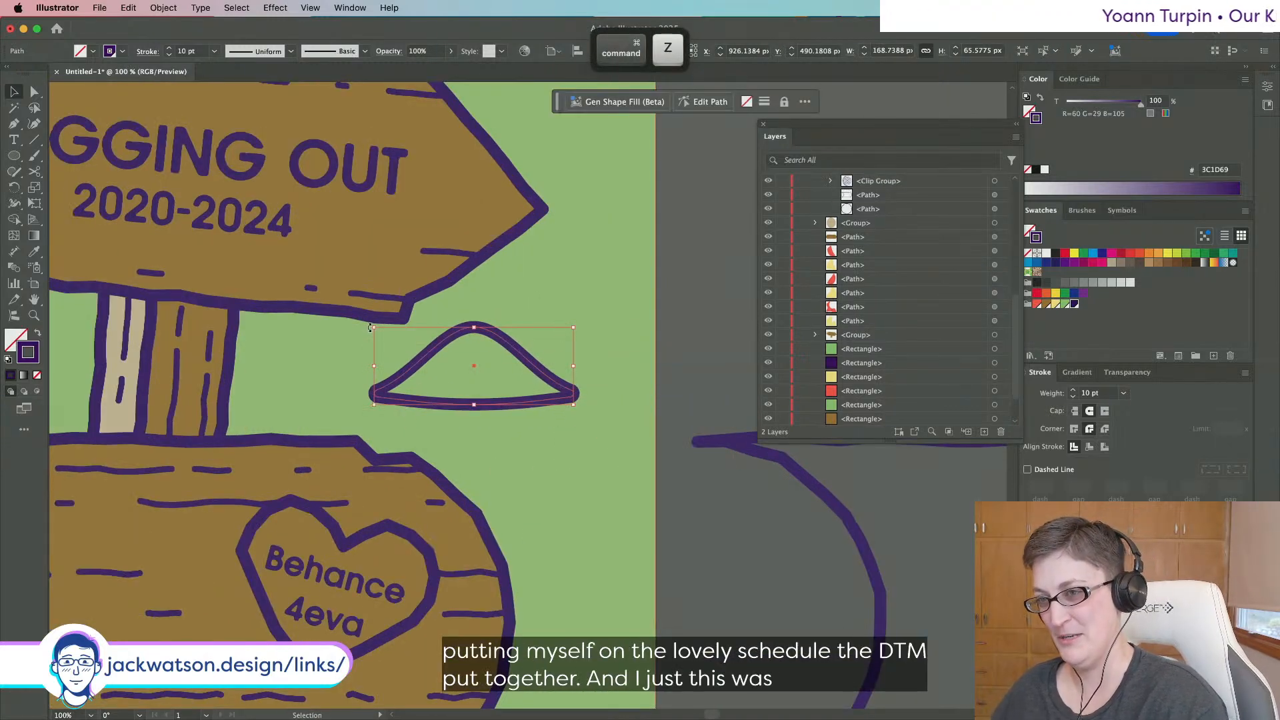
pyautogui.moveTo(370, 327); pyautogui.dragTo(563, 420)
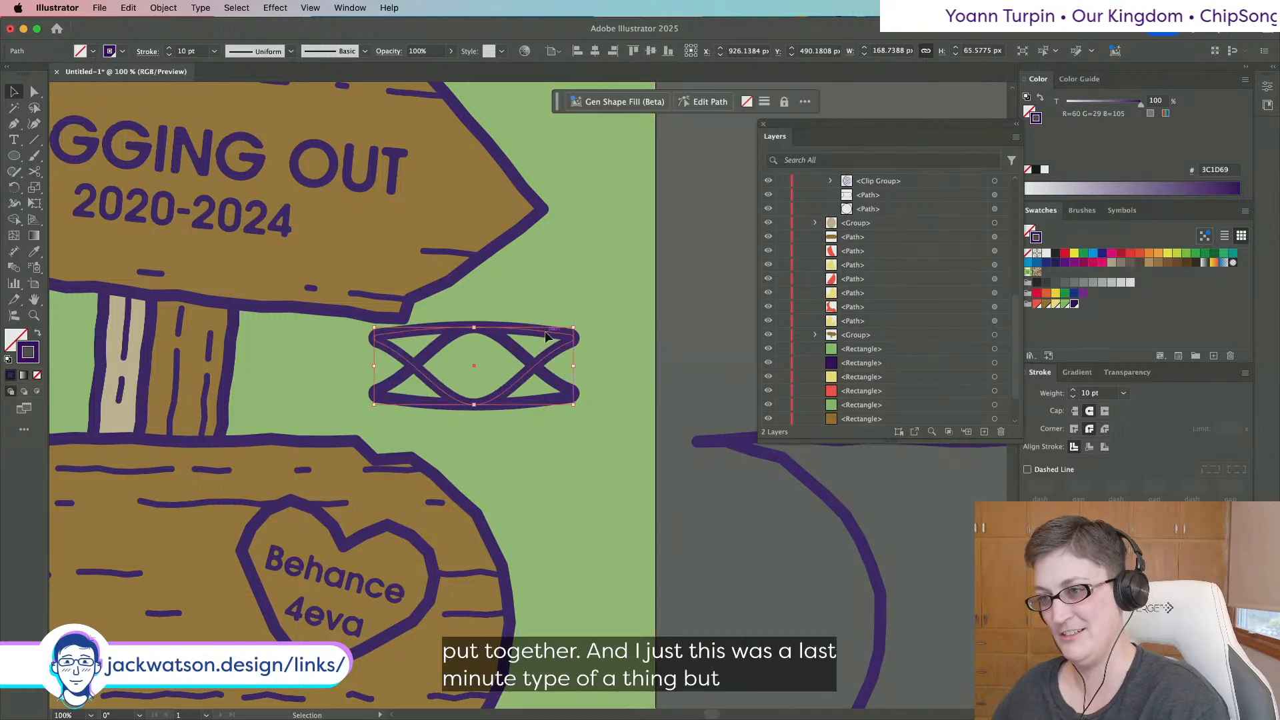
pyautogui.moveTo(545, 337); pyautogui.dragTo(544, 394)
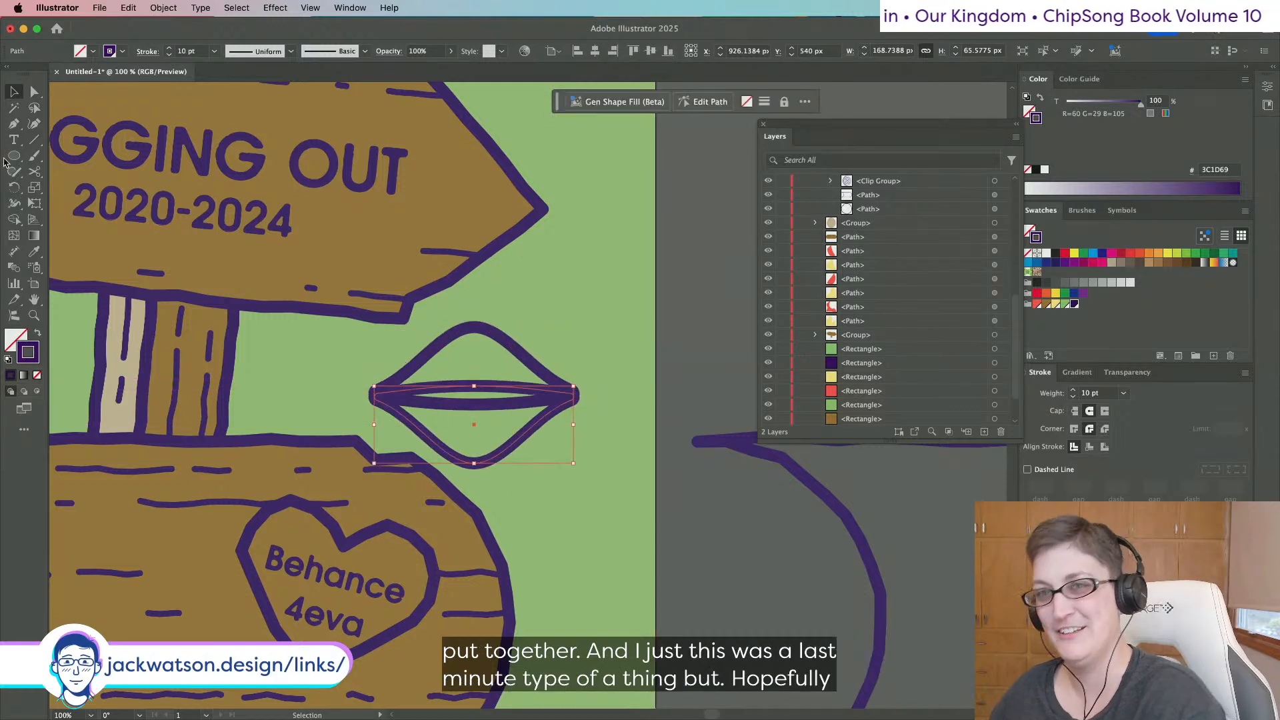
# Delete the end segments and lower curve of the upside-down copy.
pyautogui.click(36, 92)
pyautogui.click(574, 396)
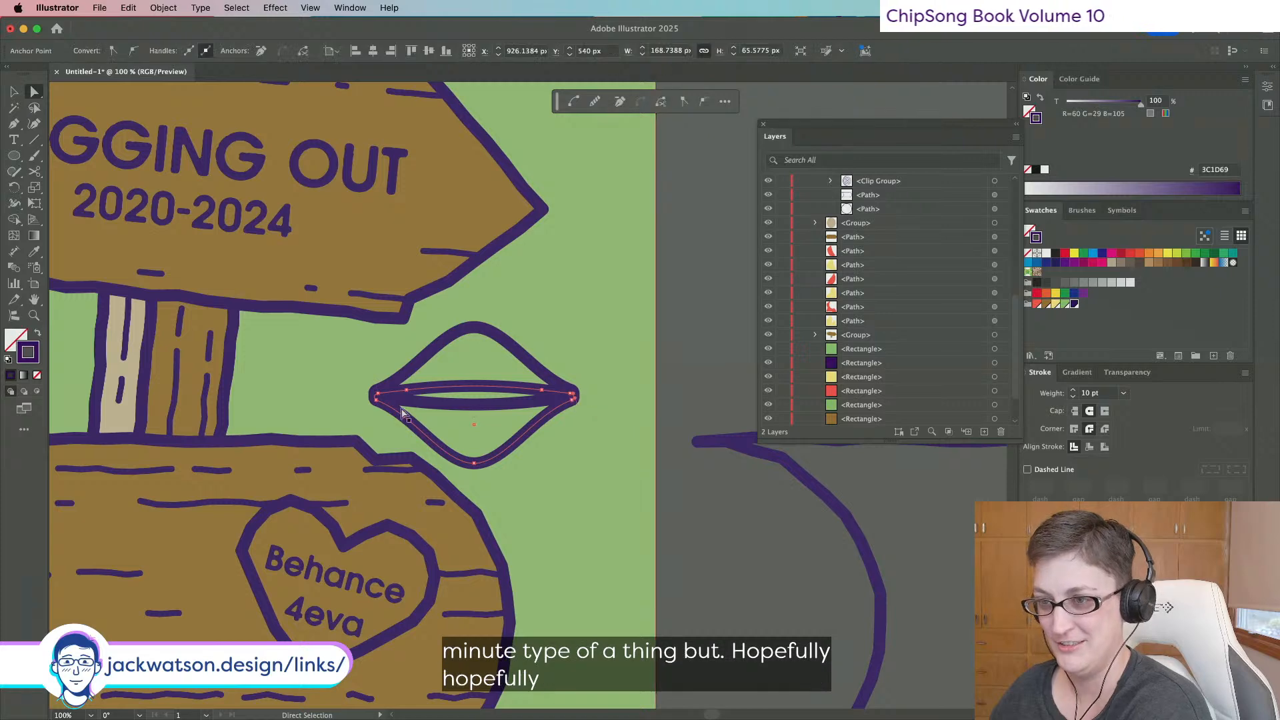
pyautogui.press('Delete')
pyautogui.click(374, 398)
pyautogui.press('Delete')
pyautogui.click(475, 465)
pyautogui.press('Delete')
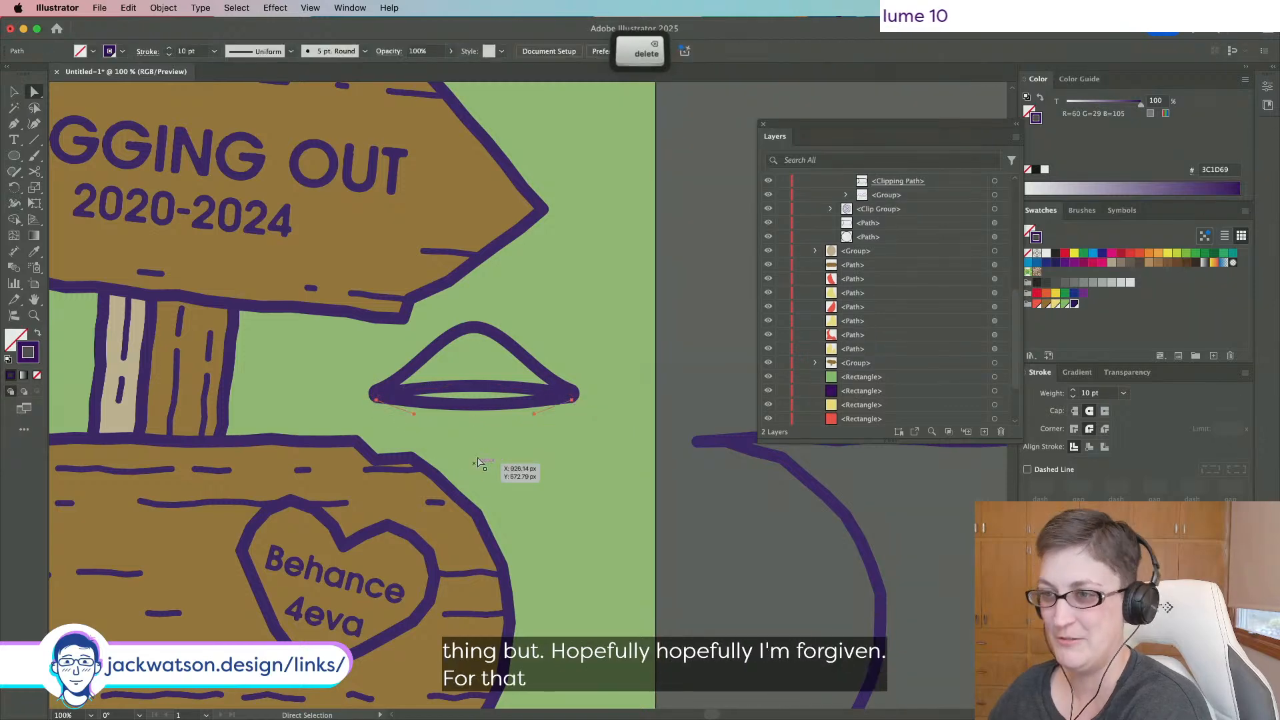
# Give the line across the cap's underside a 5 pt stroke.
pyautogui.click(465, 390)
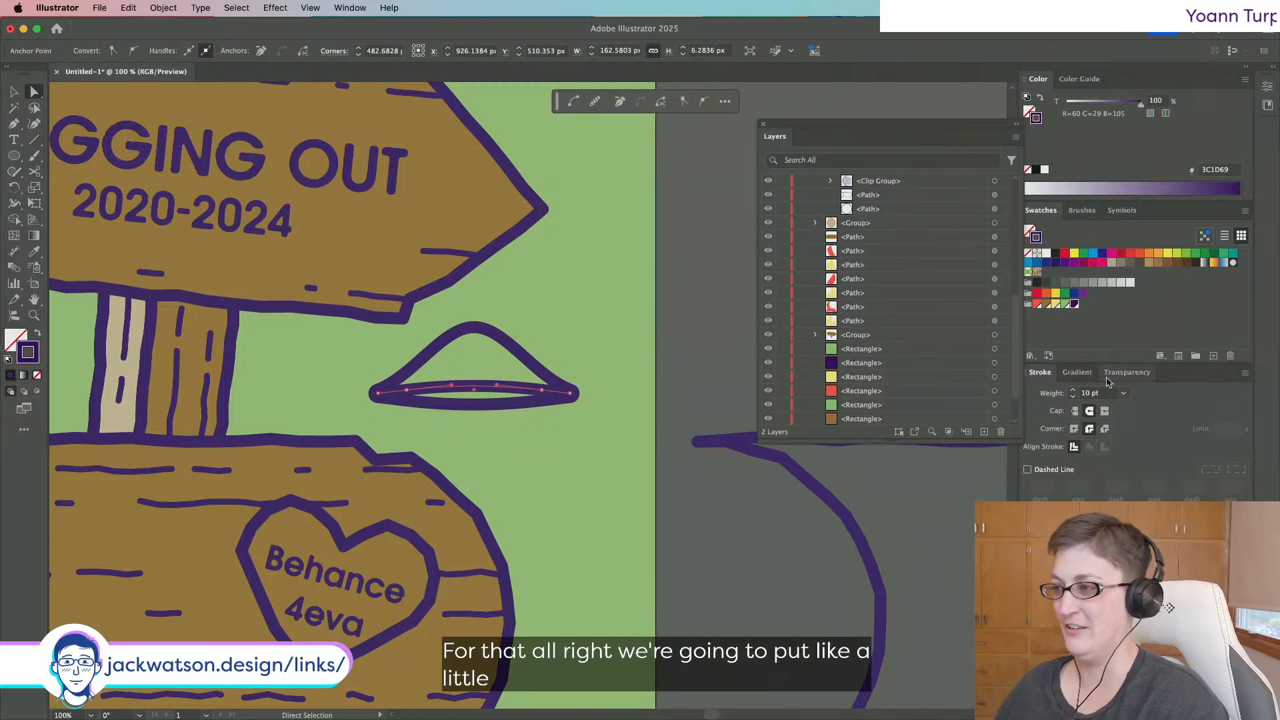
pyautogui.write('5')
pyautogui.press('Return')
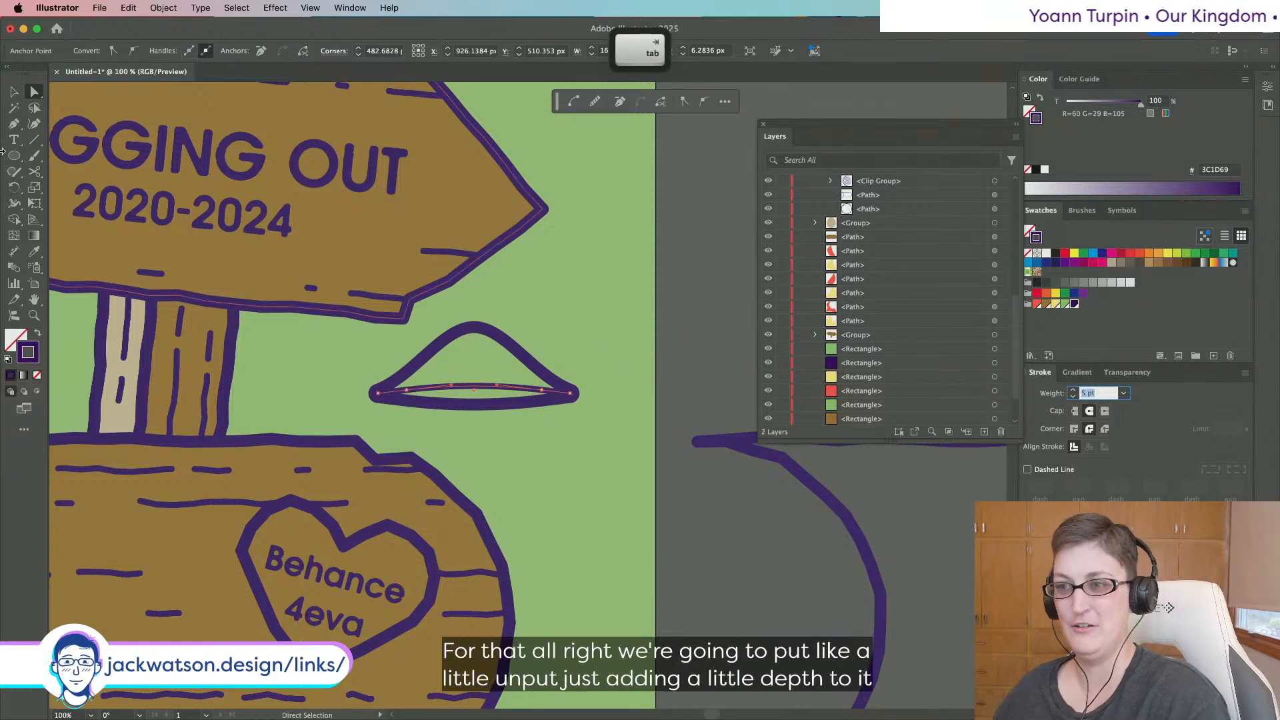
pyautogui.press('shift+super+a')
# Shrink the cap proportionally and move a spare copy of it off to the right.
pyautogui.click(16, 90)
pyautogui.scroll(-2, 279, 265)
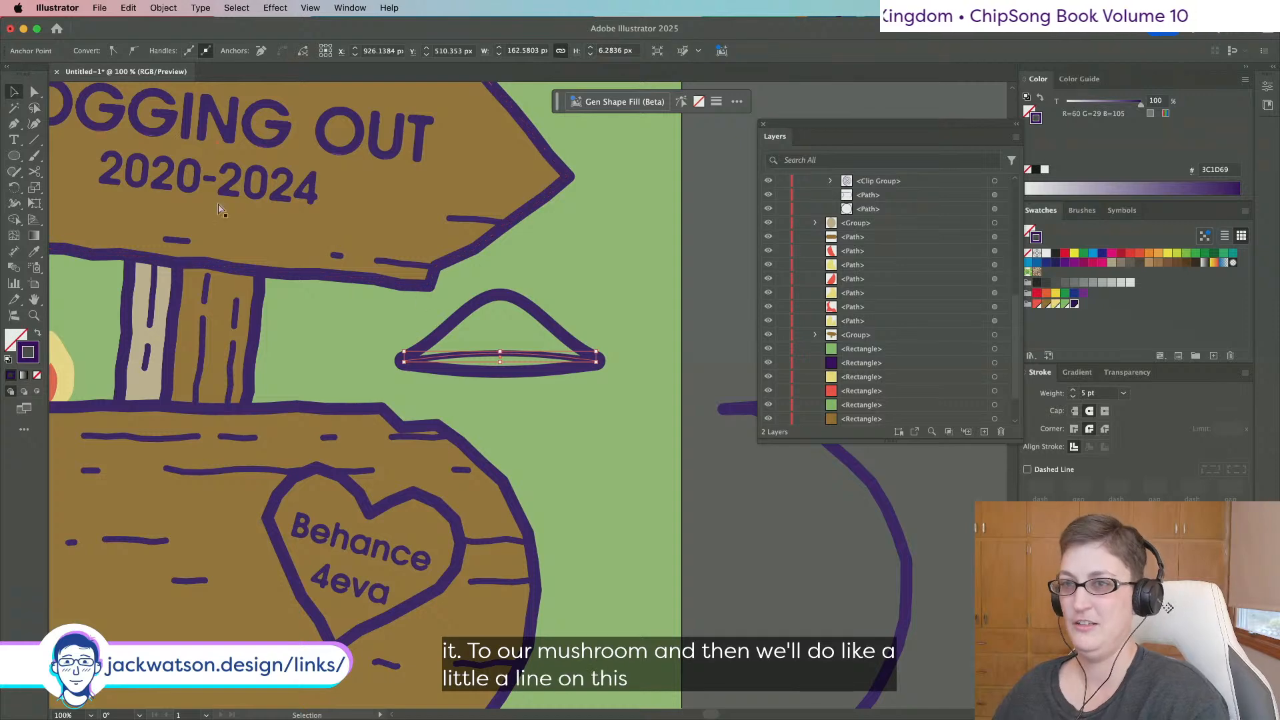
pyautogui.keyDown('shift'); pyautogui.click(555, 338); pyautogui.keyUp('shift')
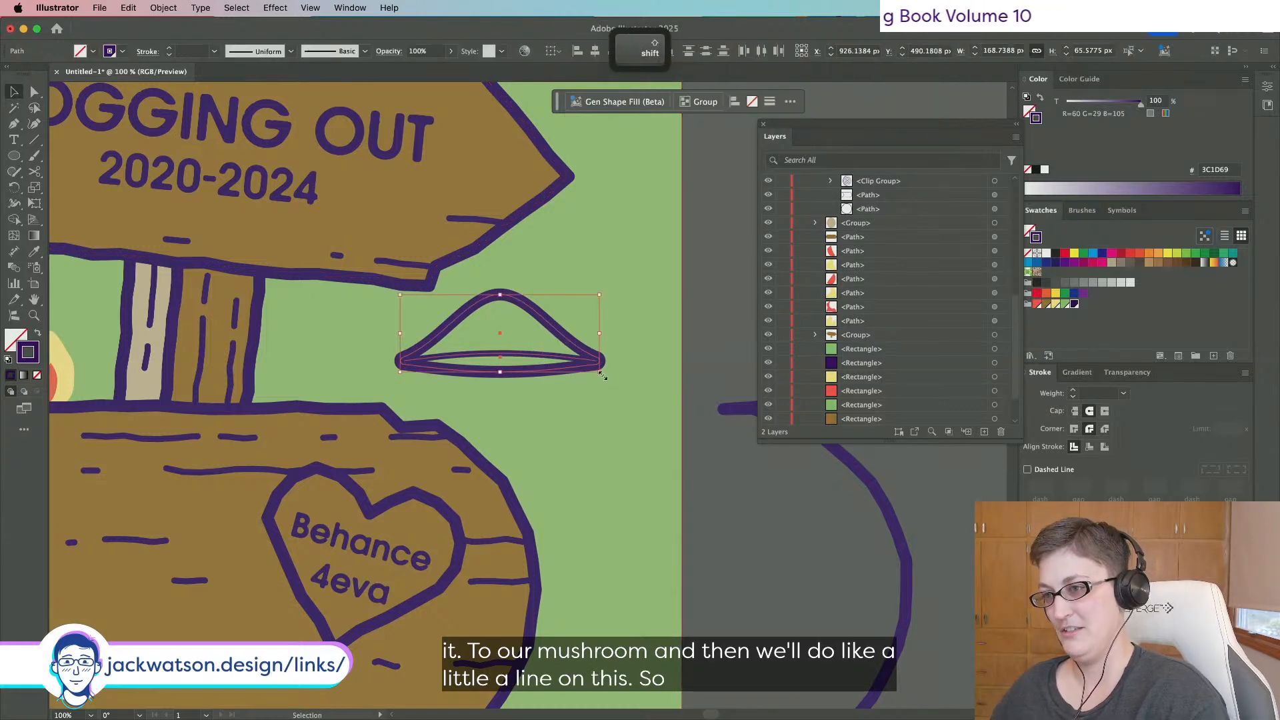
pyautogui.moveTo(602, 376); pyautogui.dragTo(836, 393)
pyautogui.press('super+f')
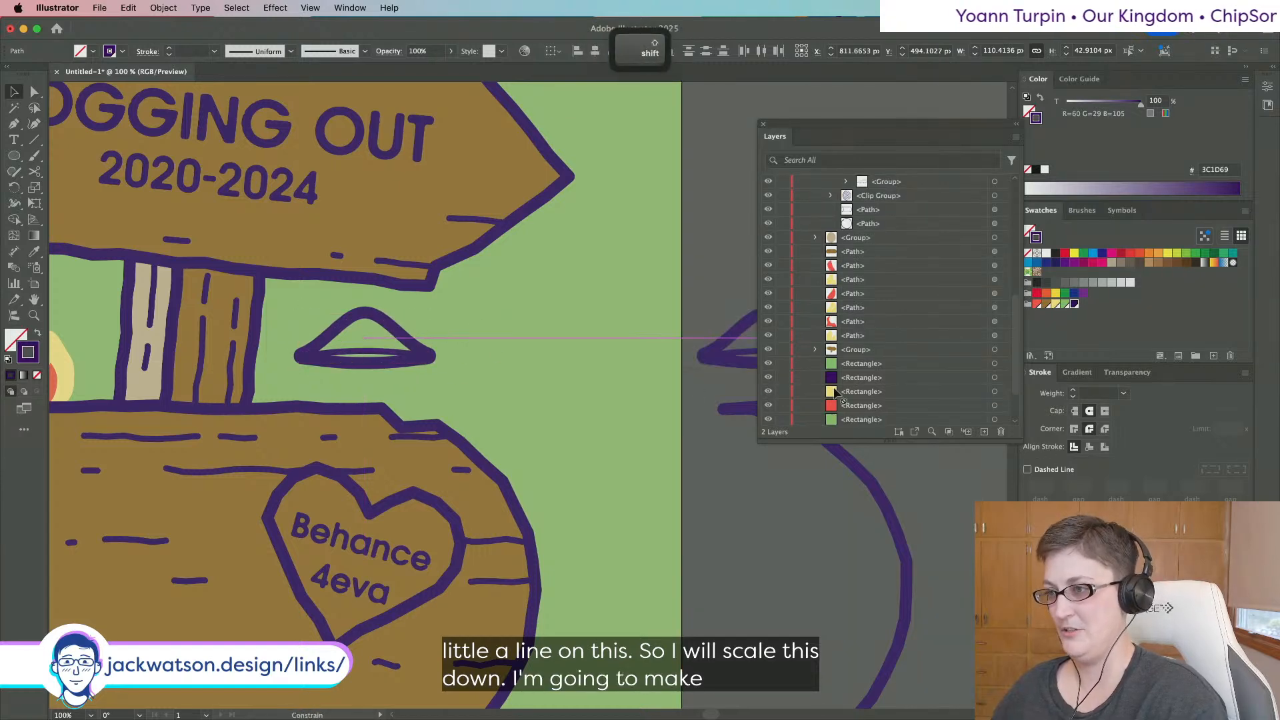
pyautogui.moveTo(730, 360); pyautogui.dragTo(717, 360)
pyautogui.hscroll(5, 724, 362)
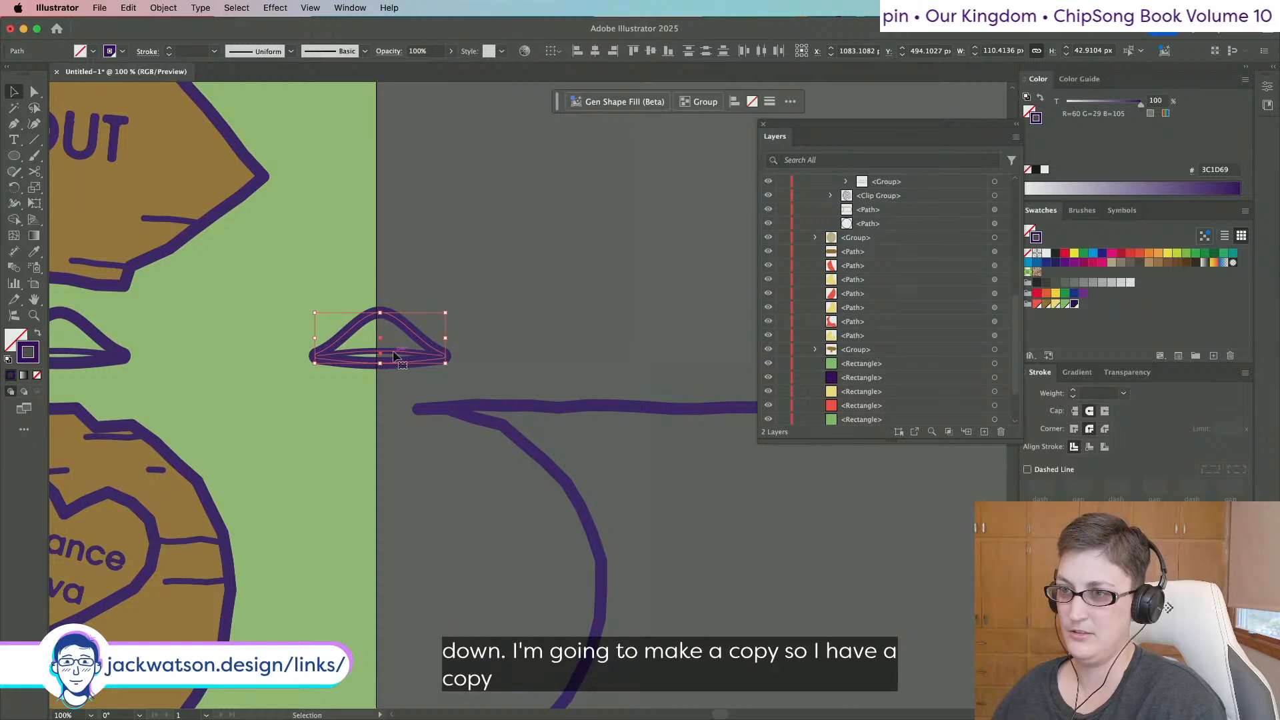
pyautogui.hotkey('shift', 'Right')
pyautogui.hotkey('shift', 'Right')
pyautogui.hotkey('shift', 'Right')
pyautogui.hotkey('shift', 'Right')
pyautogui.hotkey('shift', 'Right')
pyautogui.hotkey('shift', 'Right')
pyautogui.hotkey('shift', 'Right')
pyautogui.hotkey('shift', 'Right')
pyautogui.hotkey('shift', 'Right')
pyautogui.hotkey('shift', 'Right')
pyautogui.hotkey('shift', 'Right')
pyautogui.hotkey('shift', 'Right')
pyautogui.hotkey('shift', 'Right')
pyautogui.hotkey('shift', 'Right')
pyautogui.hotkey('shift', 'Right')
pyautogui.hotkey('shift', 'Right')
pyautogui.hscroll(-5, 386, 339)
# Tilt the original mushroom cap by about 9 degrees.
pyautogui.click(367, 351)
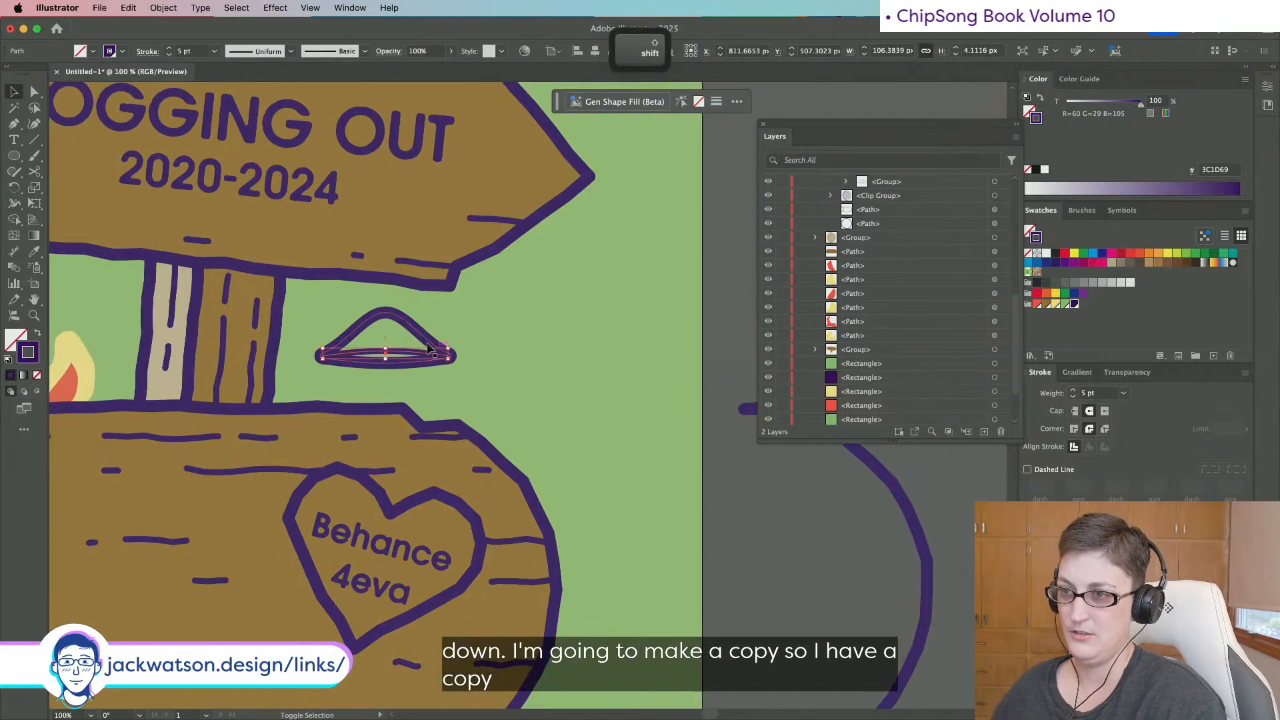
pyautogui.keyDown('shift'); pyautogui.click(427, 342); pyautogui.keyUp('shift')
pyautogui.moveTo(462, 314); pyautogui.dragTo(449, 294)
pyautogui.press('shift+super+a')
pyautogui.press('p')
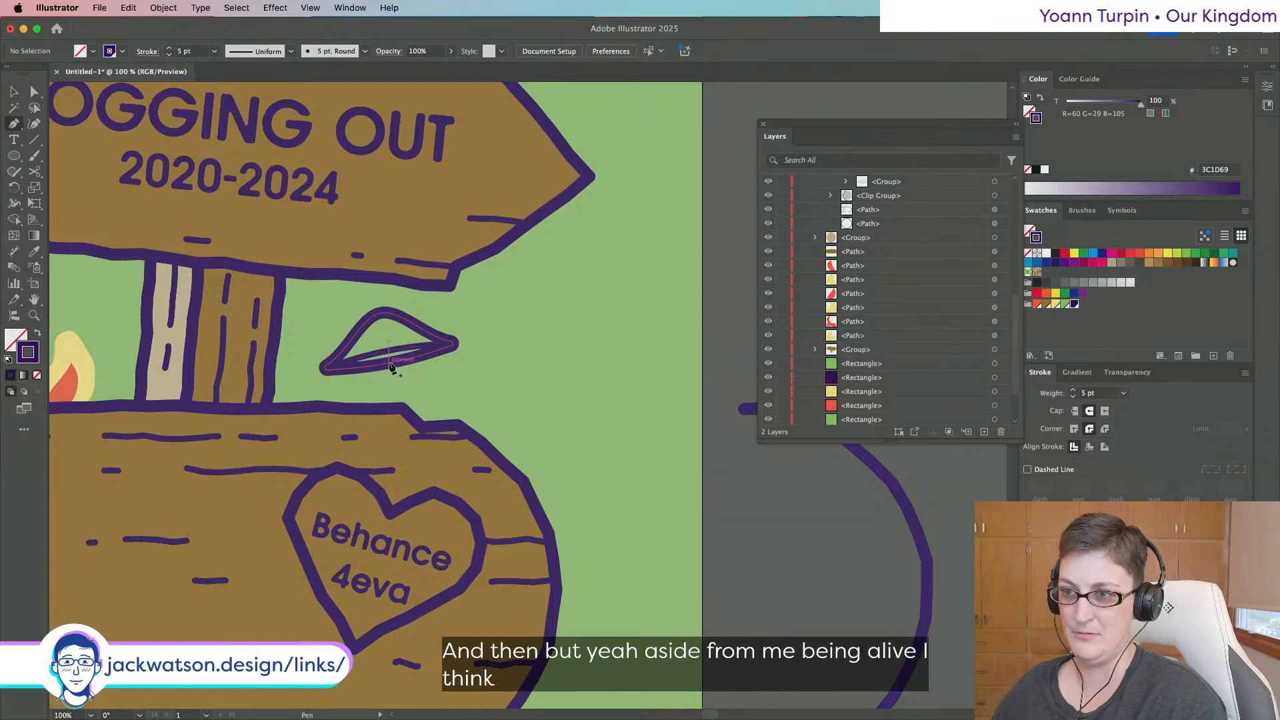
# Draw a stem line from under the cap to the log top with a 10 pt stroke.
pyautogui.moveTo(395, 378); pyautogui.dragTo(398, 385)
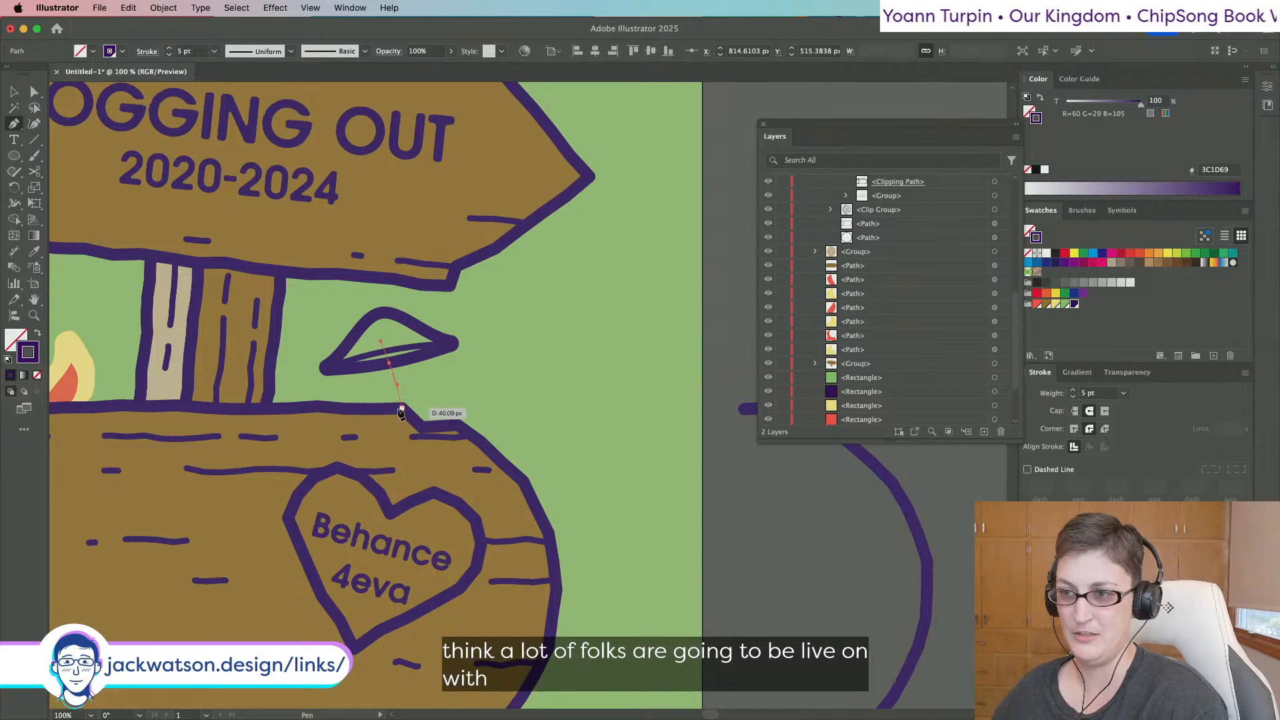
pyautogui.click(401, 409)
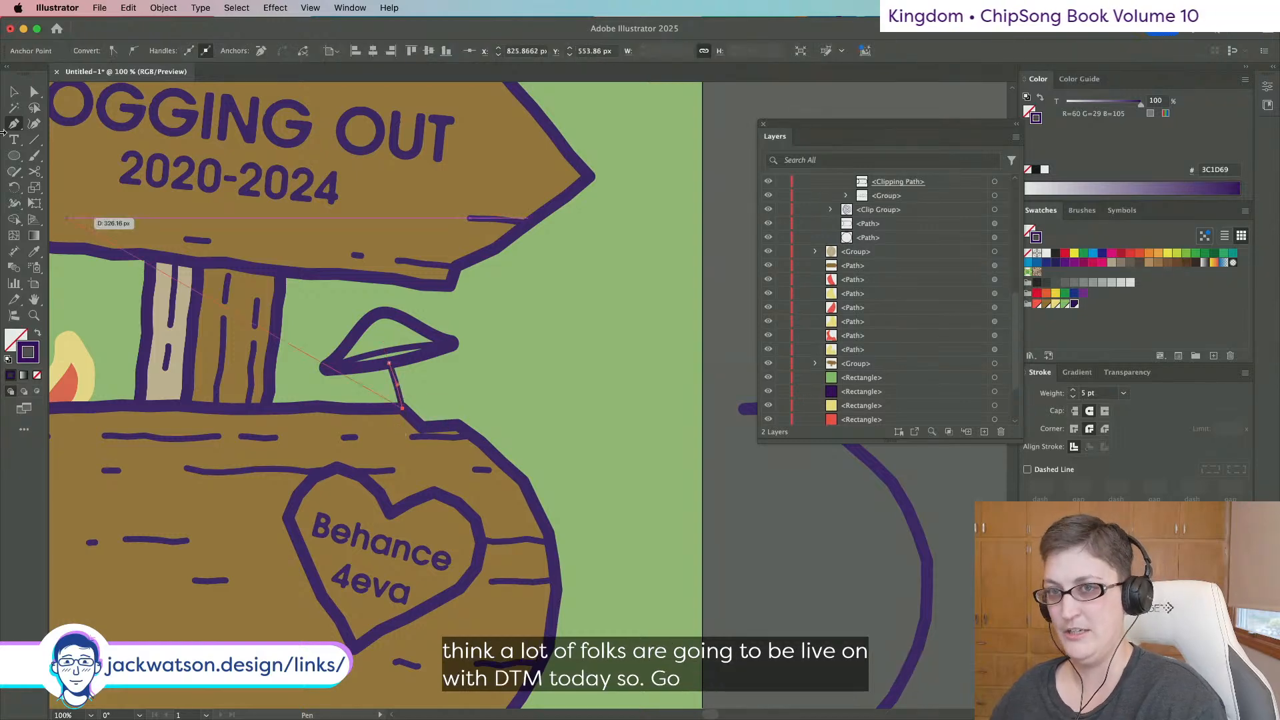
pyautogui.click(30, 91)
pyautogui.press('super+shift+a')
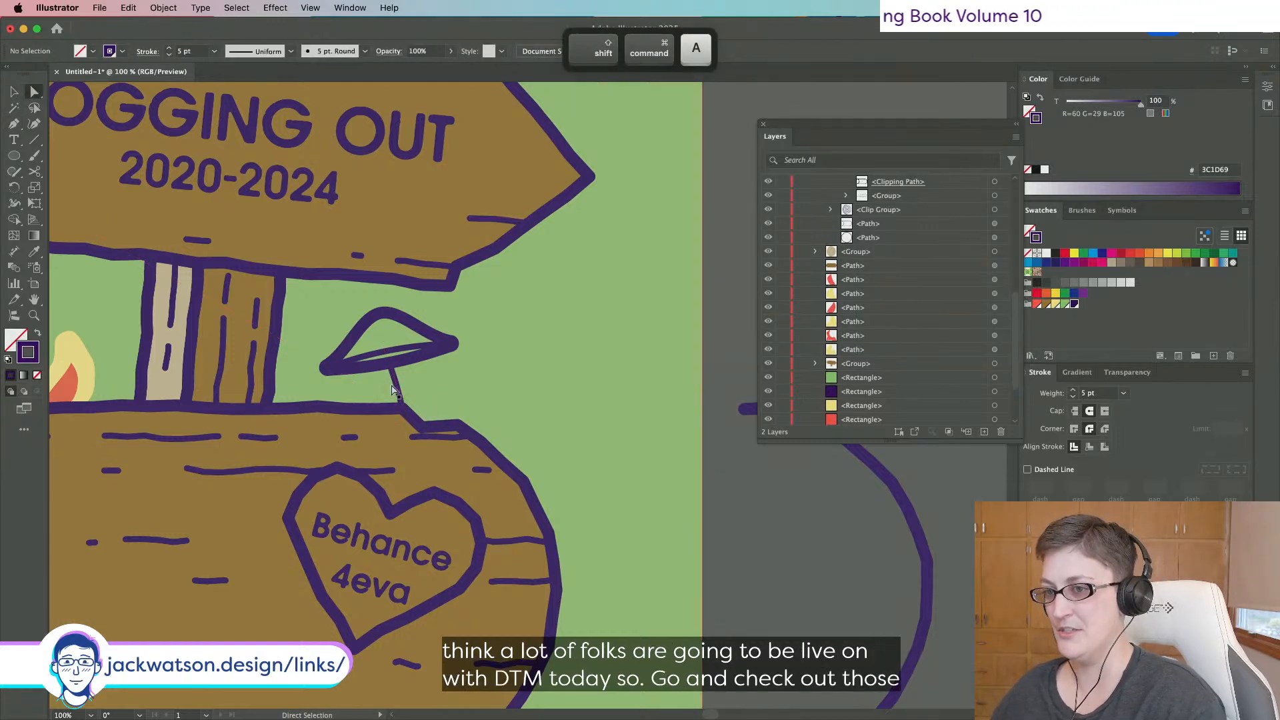
pyautogui.click(394, 389)
pyautogui.write('10')
pyautogui.press('Tab')
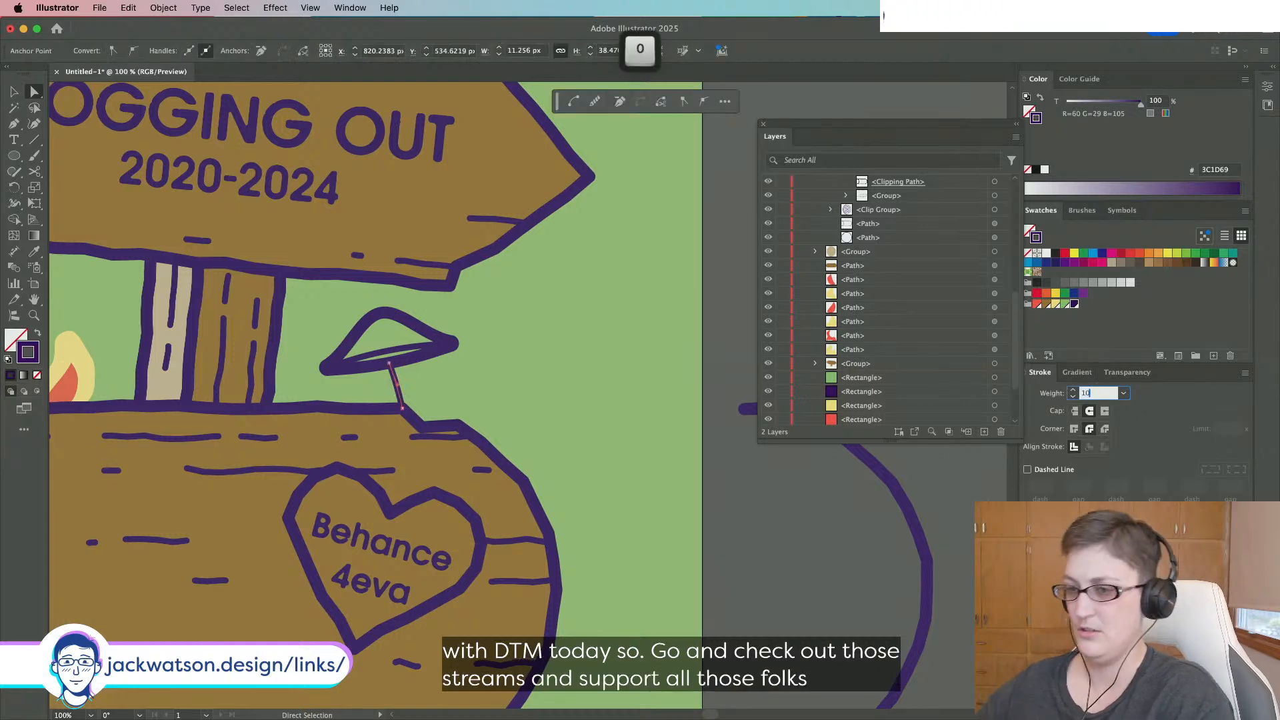
pyautogui.press('super+shift+a')
# Select the mushroom cap and its underside line, then undo a trial resize.
pyautogui.scroll(-2, 399, 357)
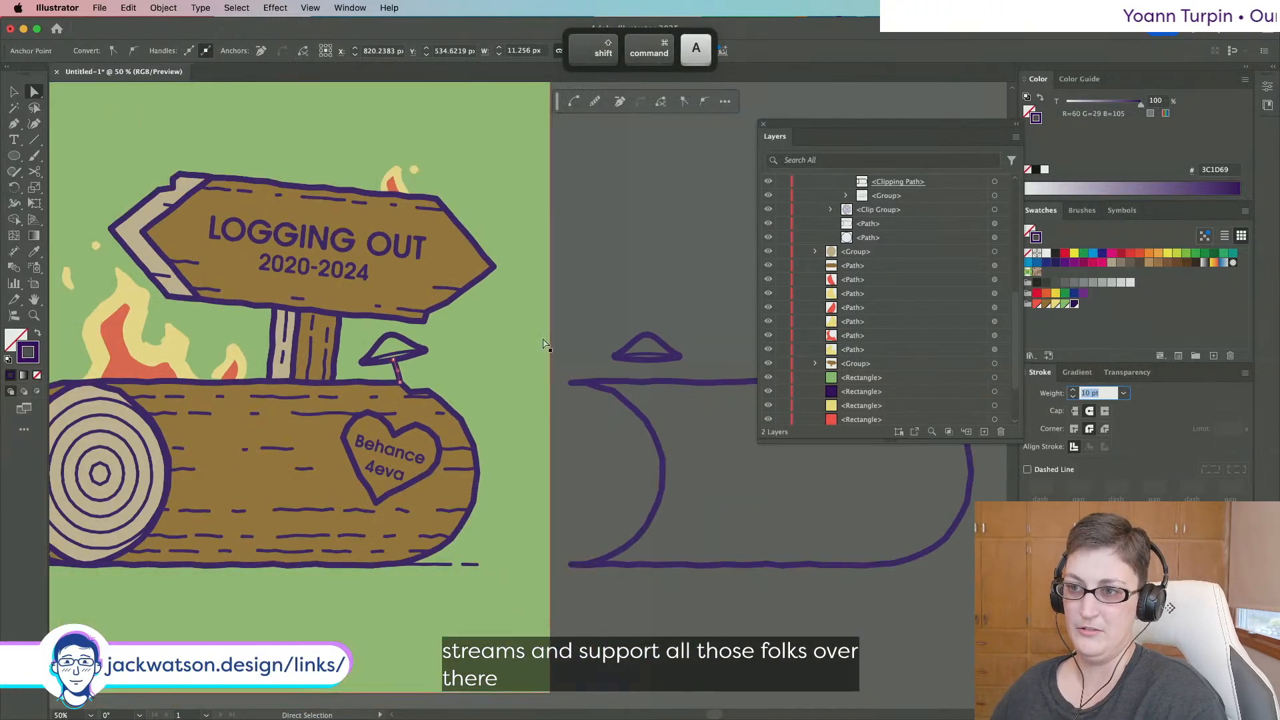
pyautogui.hscroll(-5, 559, 306)
pyautogui.scroll(1, 559, 306)
pyautogui.hscroll(3, 608, 349)
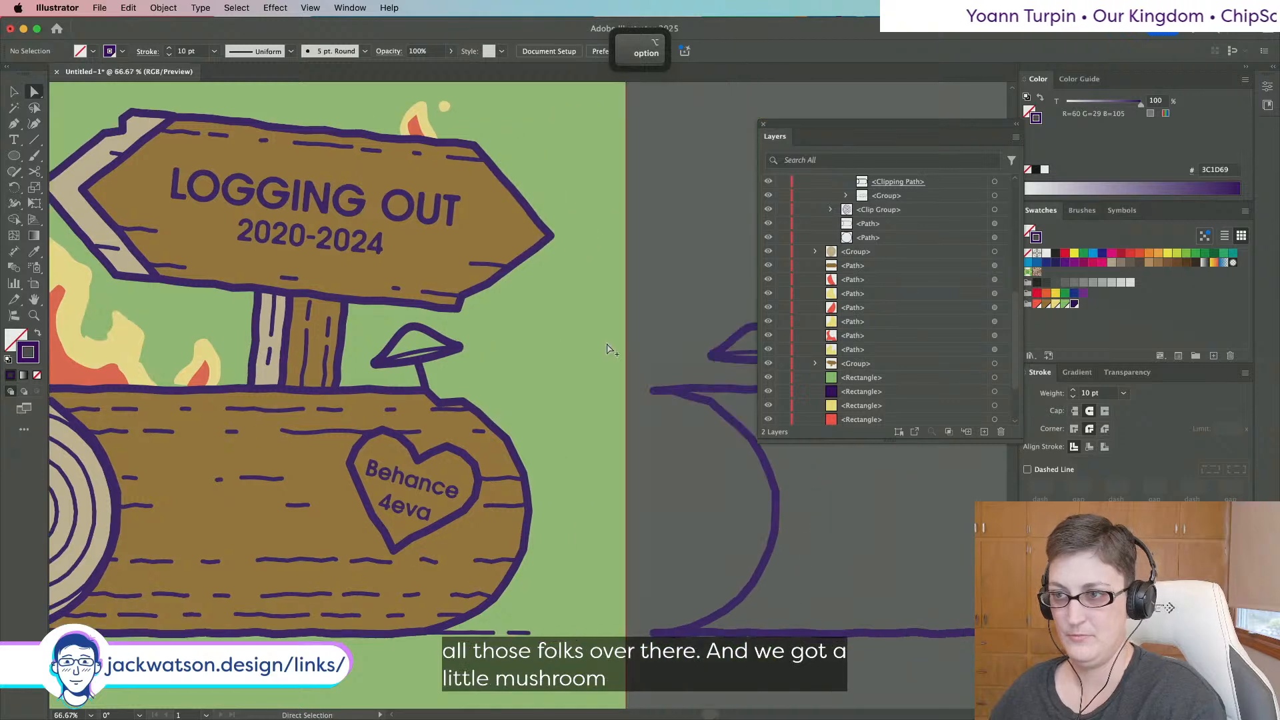
pyautogui.scroll(1, 608, 348)
pyautogui.click(12, 92)
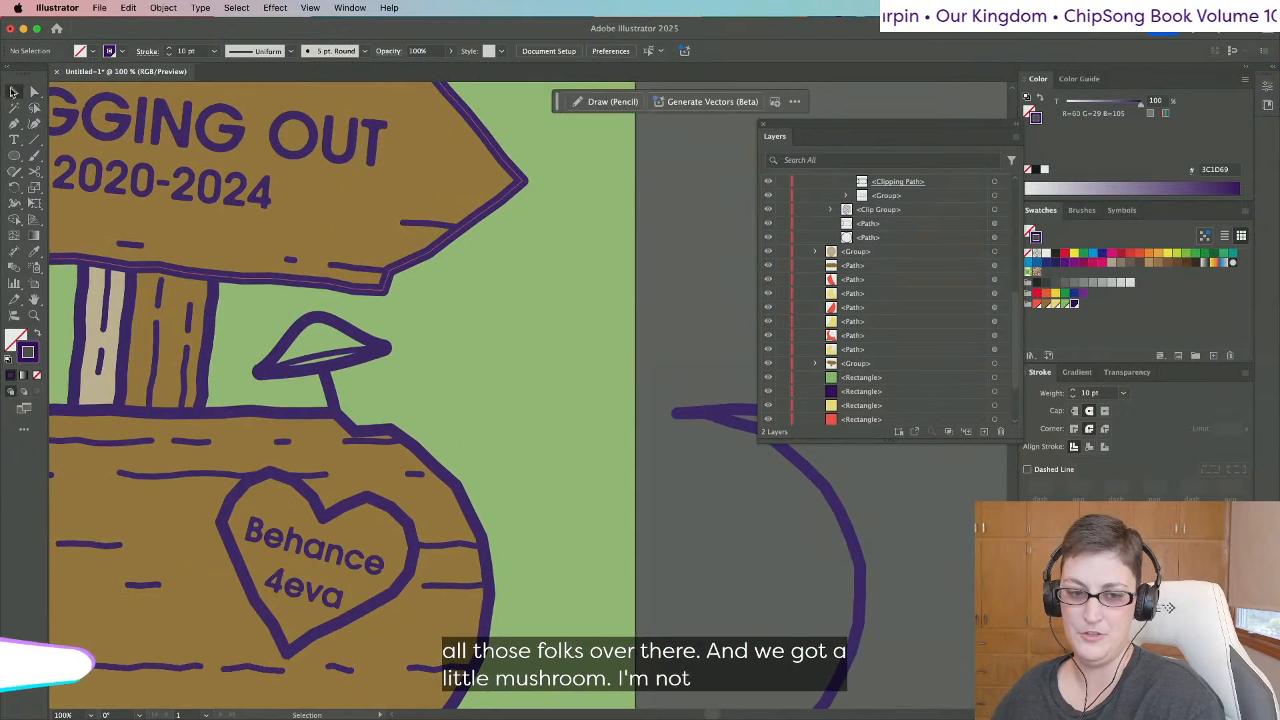
pyautogui.click(342, 365)
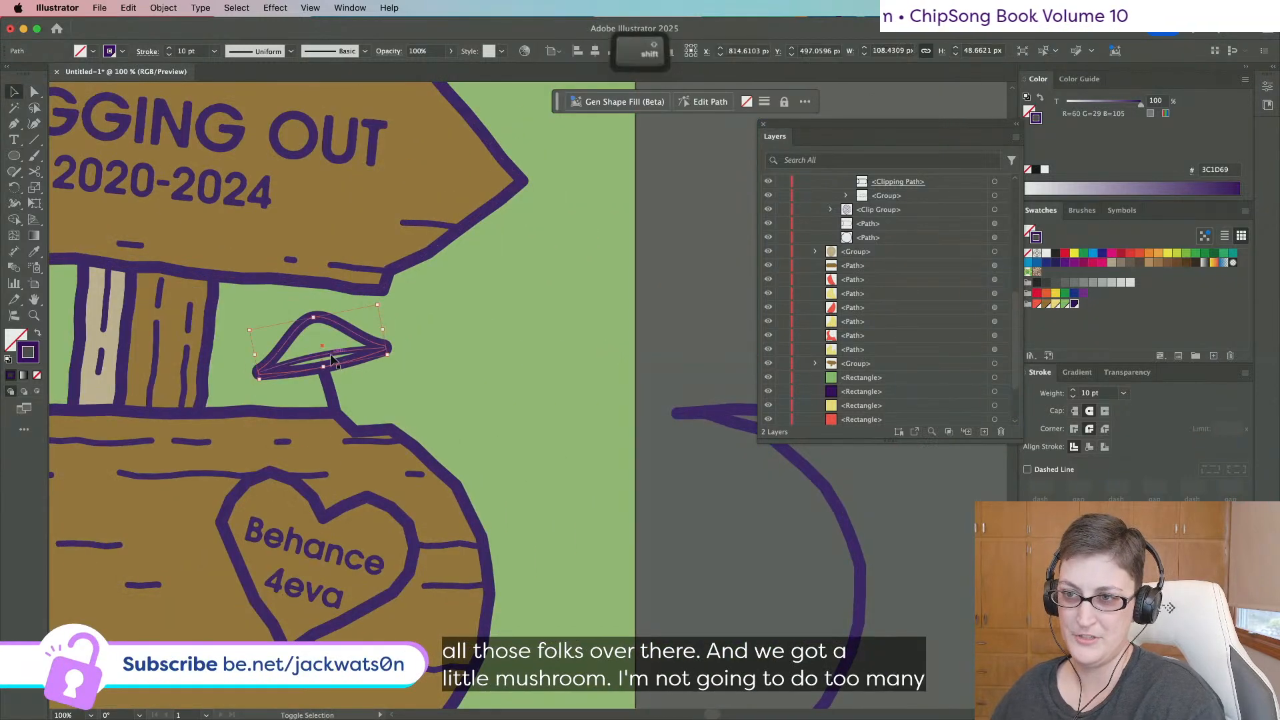
pyautogui.keyDown('shift'); pyautogui.click(325, 353); pyautogui.keyUp('shift')
pyautogui.moveTo(323, 317); pyautogui.dragTo(324, 321)
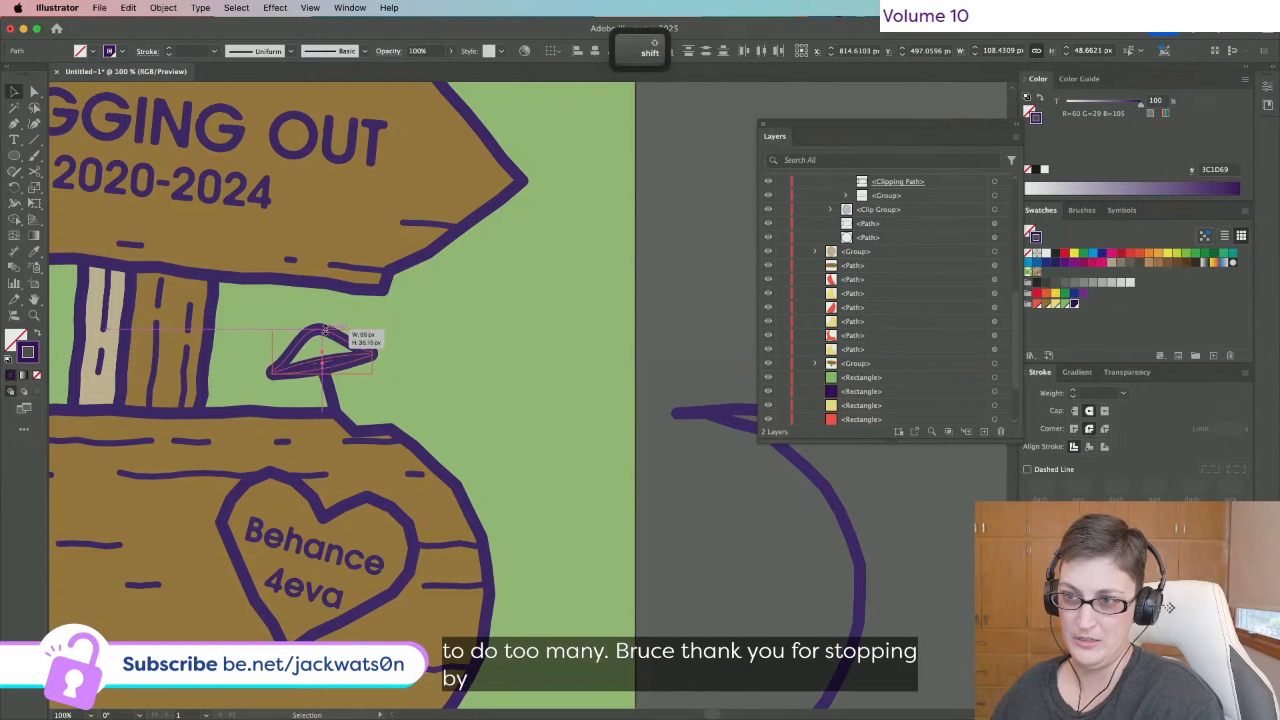
pyautogui.press('cmd+z')
# Add a reflected stem copy to the right and place a cap copy beside the original.
pyautogui.click(332, 402)
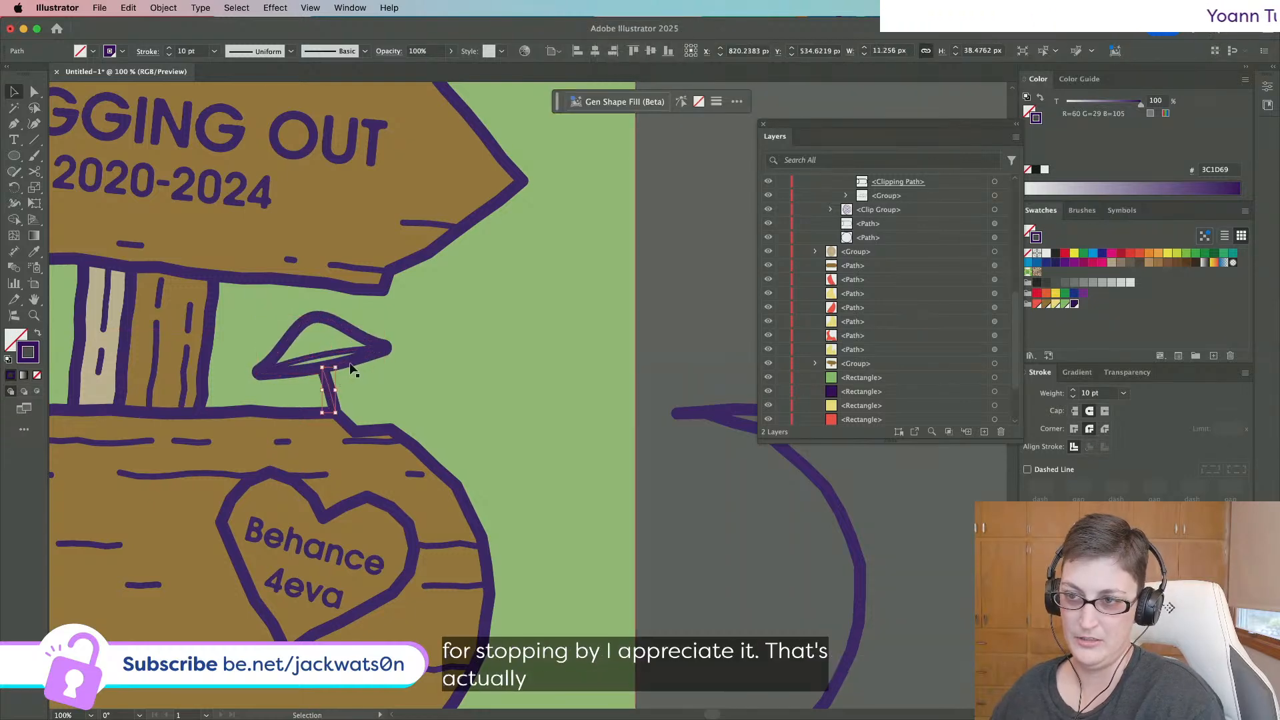
pyautogui.press('super+f')
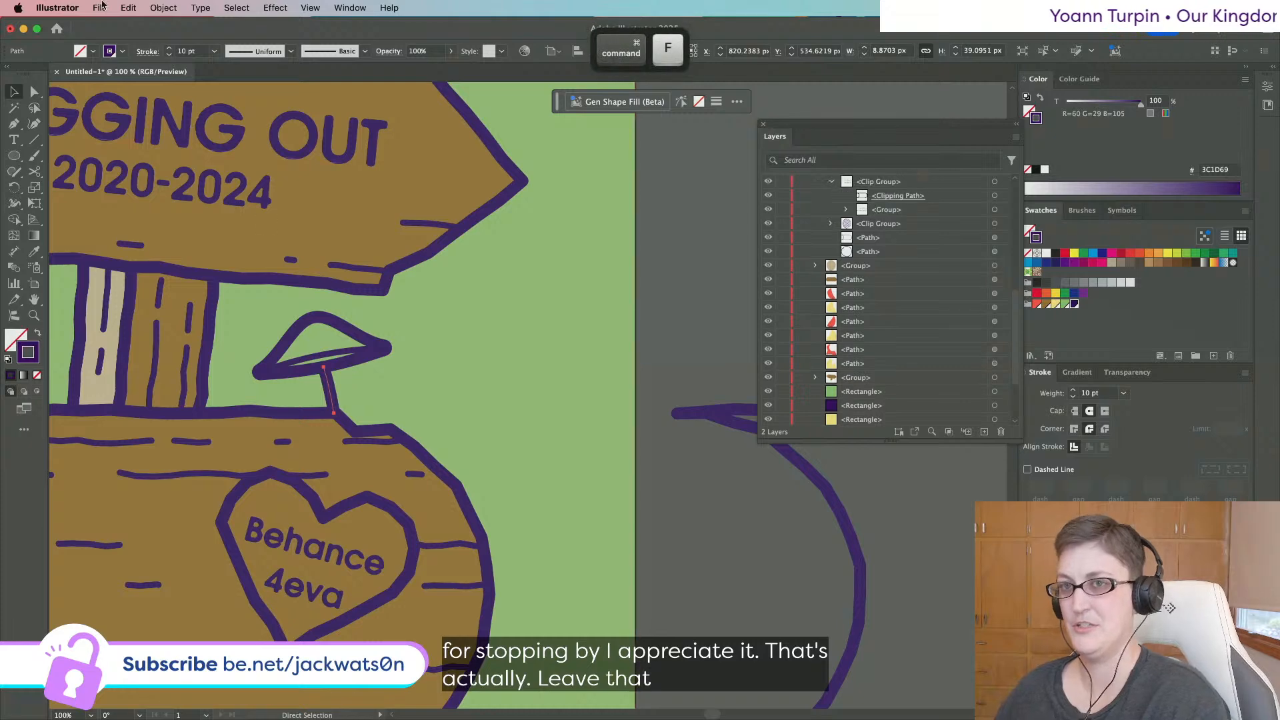
pyautogui.click(164, 8)
pyautogui.moveTo(170, 27)
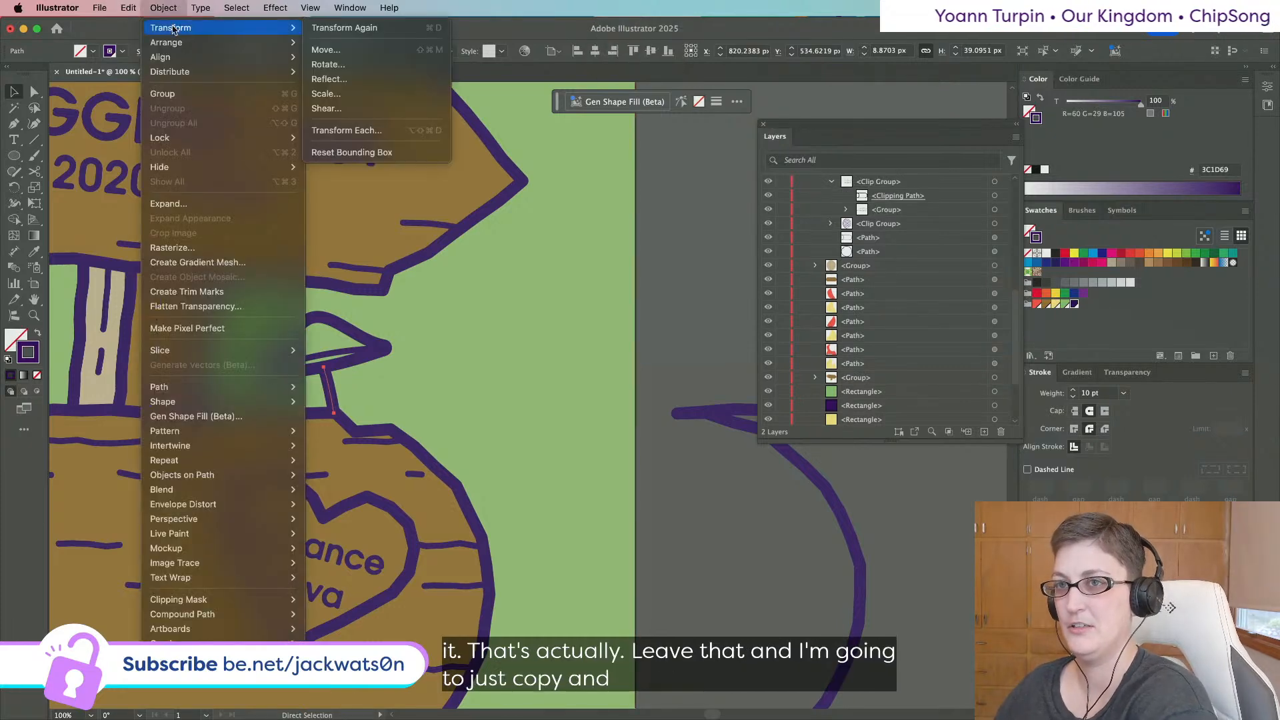
pyautogui.click(327, 78)
pyautogui.press('Return')
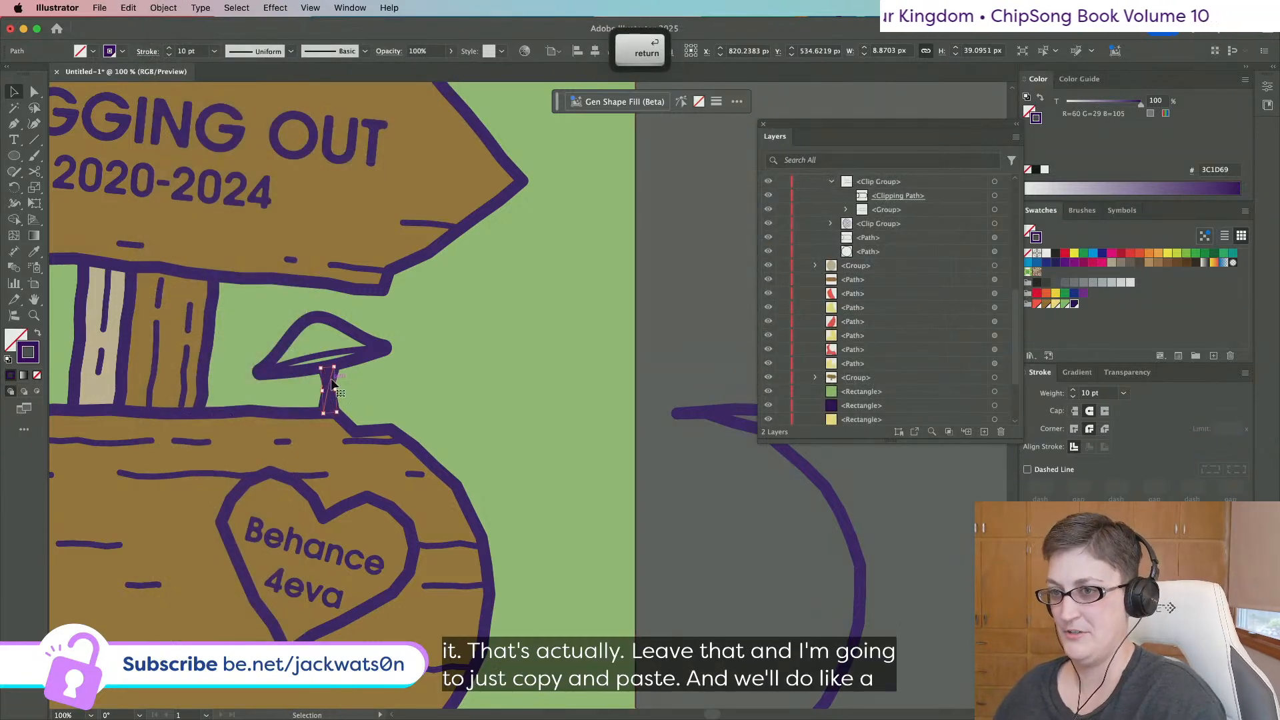
pyautogui.moveTo(332, 384); pyautogui.dragTo(398, 395)
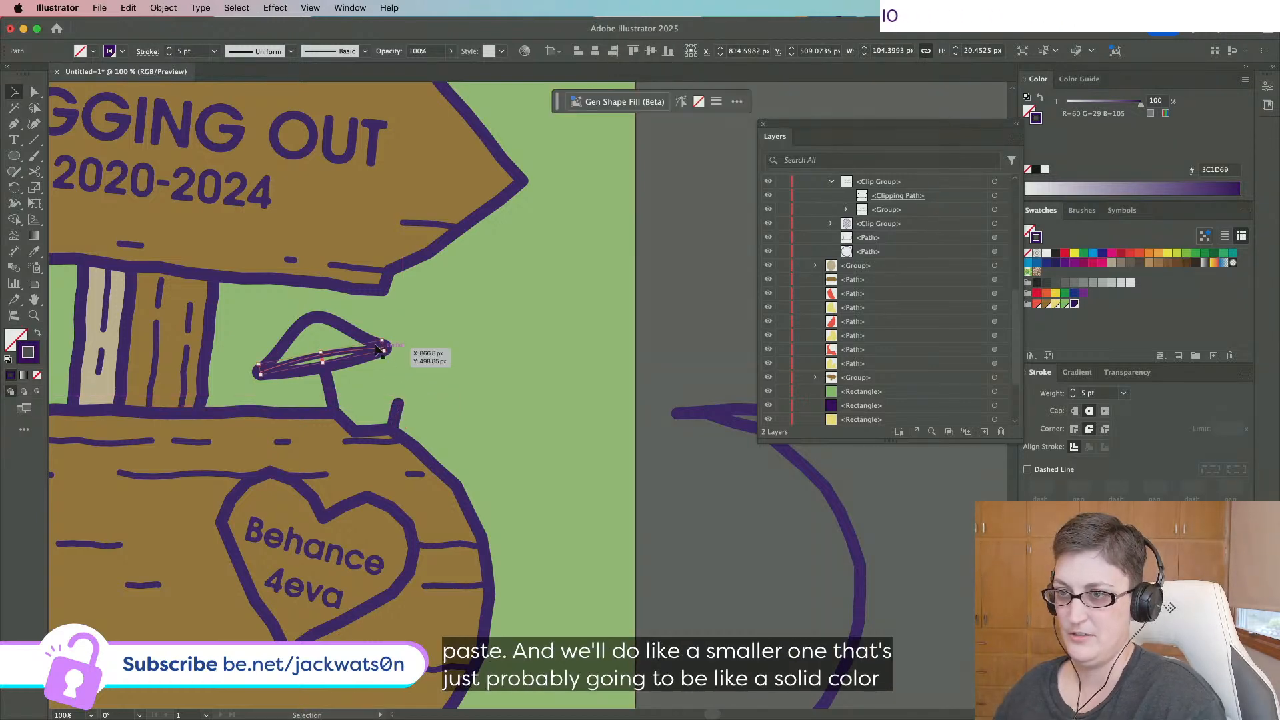
pyautogui.moveTo(335, 327); pyautogui.dragTo(473, 333)
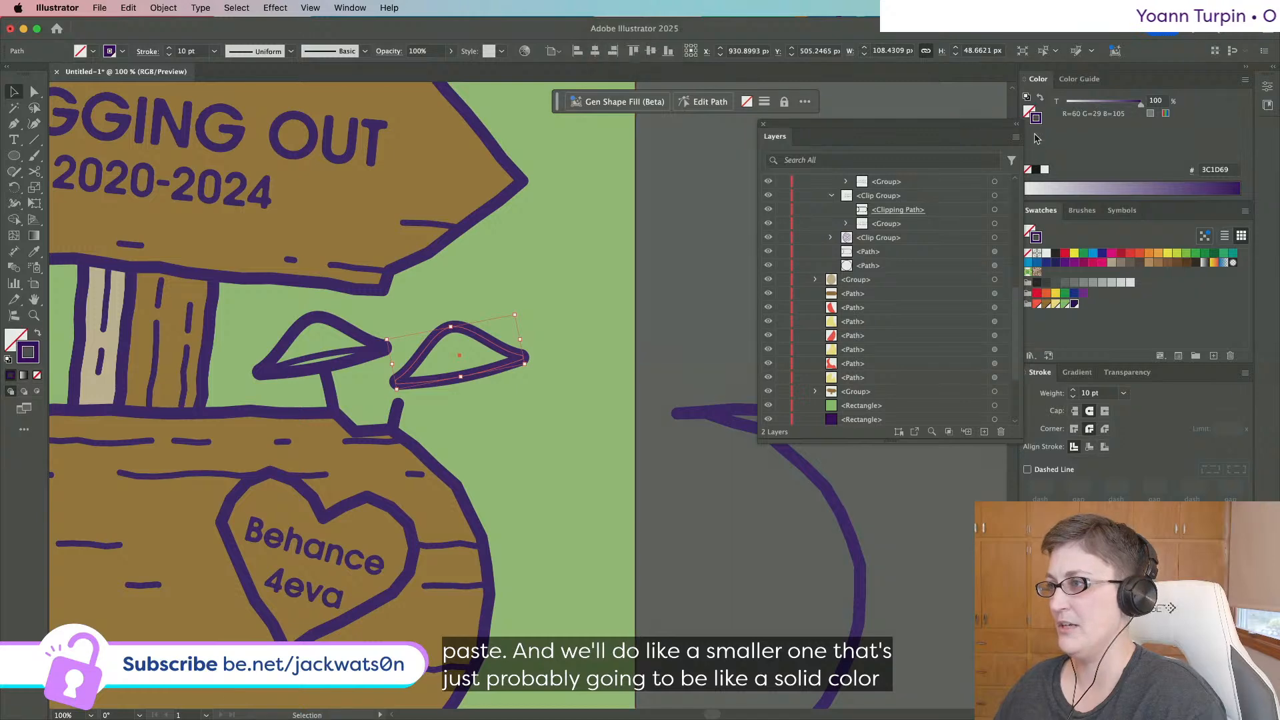
# Fill the cap copy with dark purple and narrow it symmetrically.
pyautogui.click(16, 347)
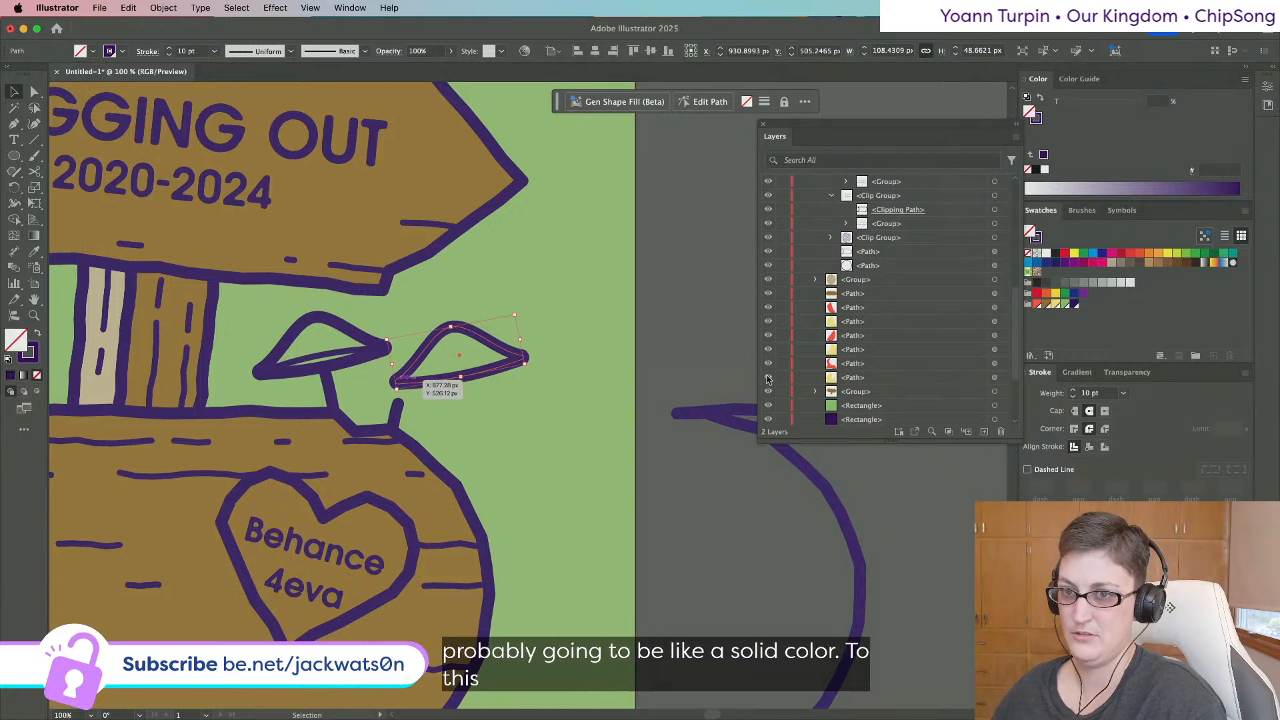
pyautogui.click(1075, 304)
pyautogui.moveTo(520, 340); pyautogui.dragTo(406, 399)
pyautogui.press('shift+super+a')
pyautogui.scroll(2, 417, 403)
pyautogui.scroll(-3, 405, 399)
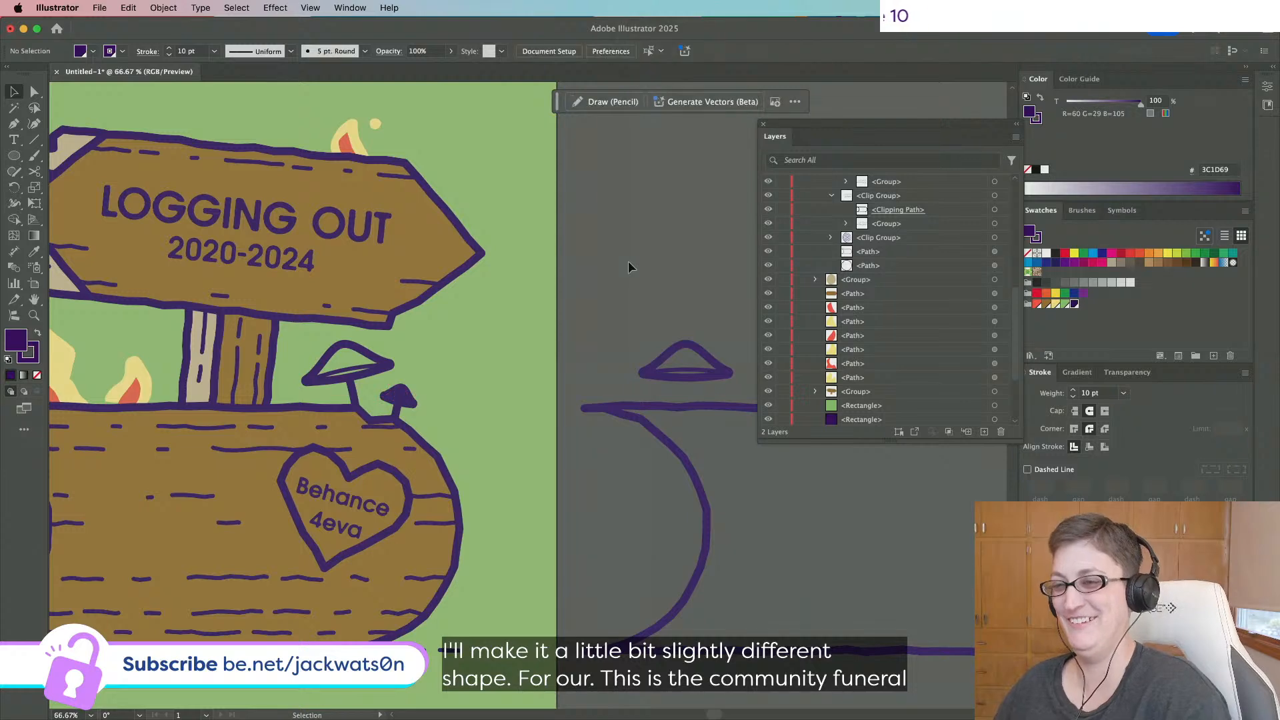
pyautogui.hscroll(-5, 628, 261)
pyautogui.scroll(-1, 628, 261)
pyautogui.hscroll(2, 628, 262)
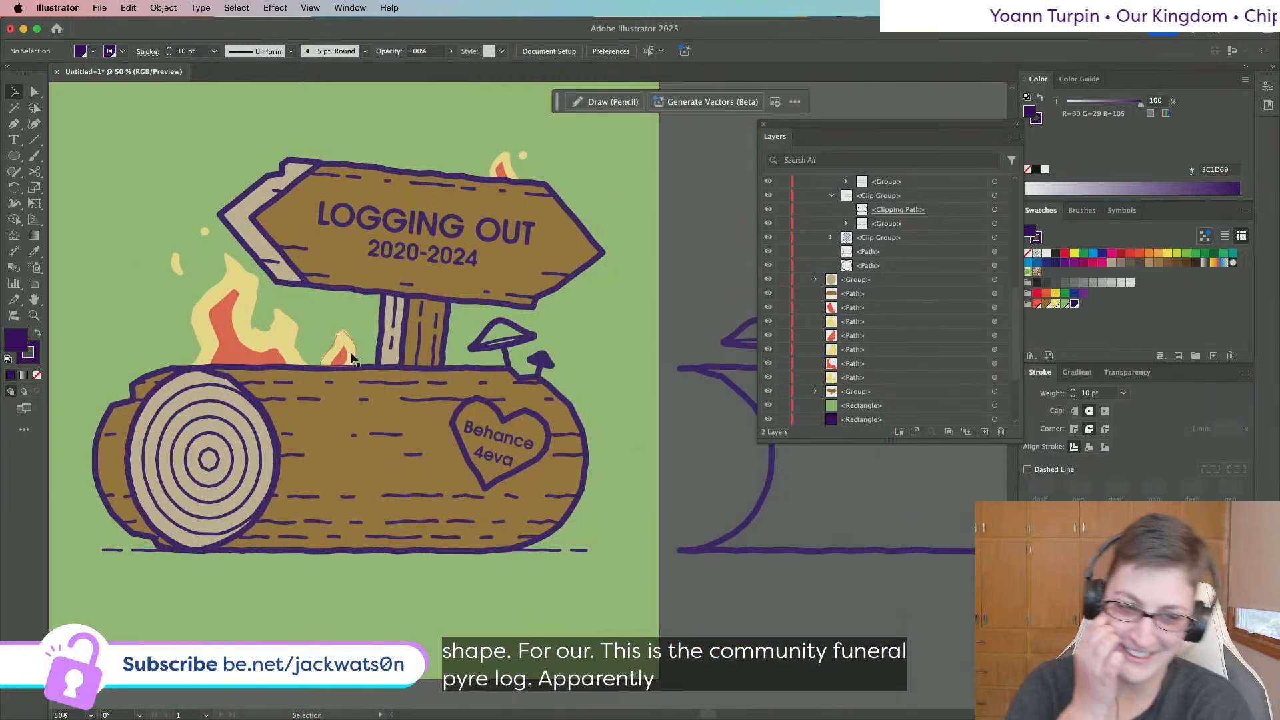
# Fill the first mushroom's cap with the red swatch.
pyautogui.click(518, 334)
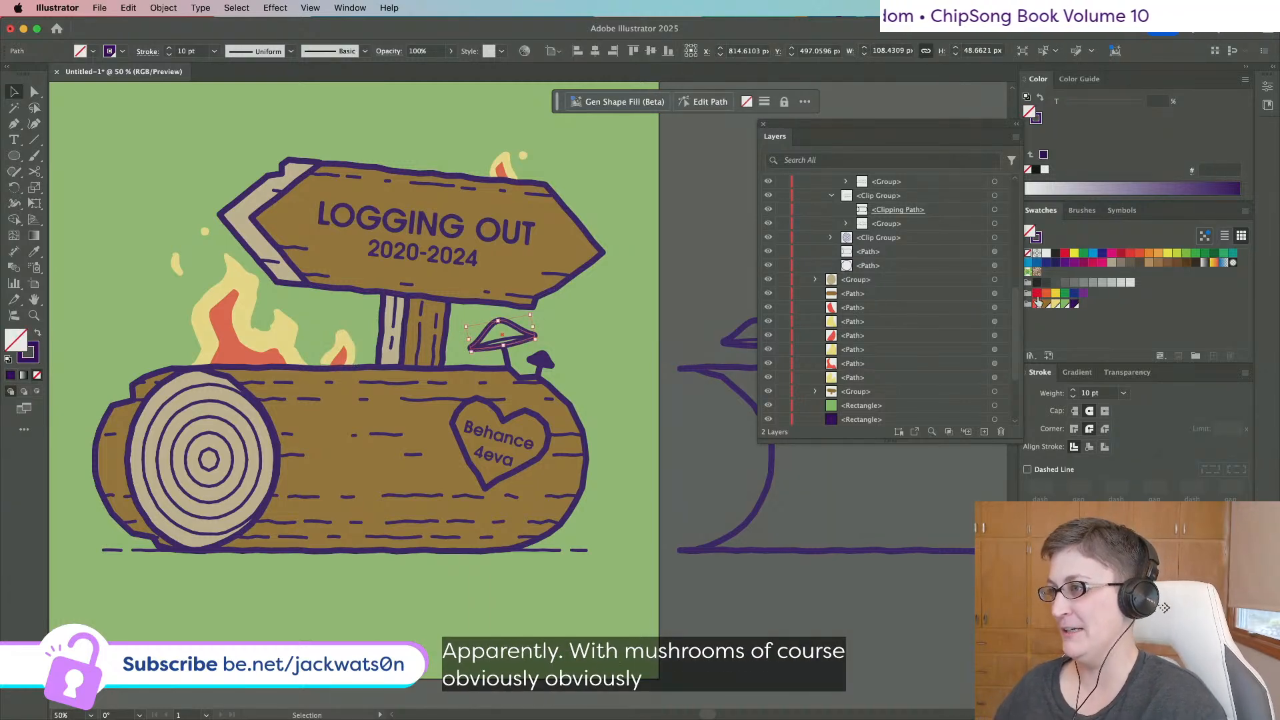
pyautogui.click(1036, 305)
pyautogui.click(543, 324)
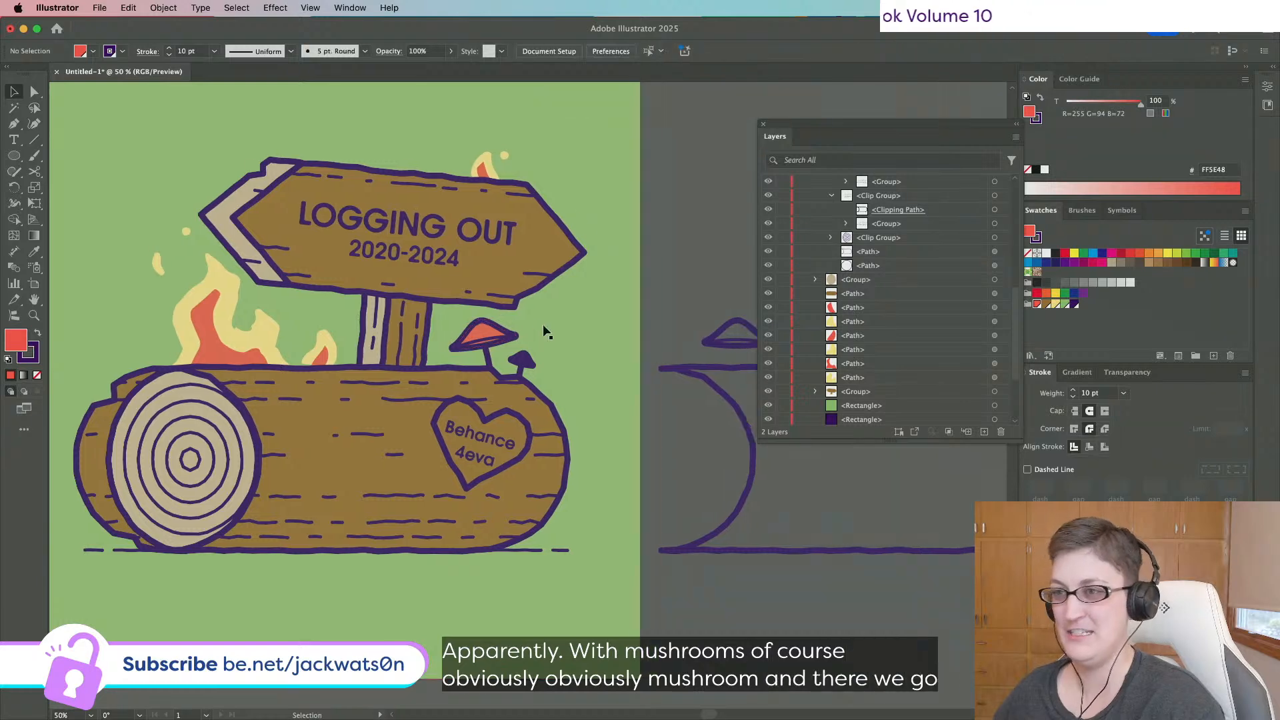
pyautogui.press('super+equal')
pyautogui.press('super+equal')
pyautogui.scroll(-3, 540, 334)
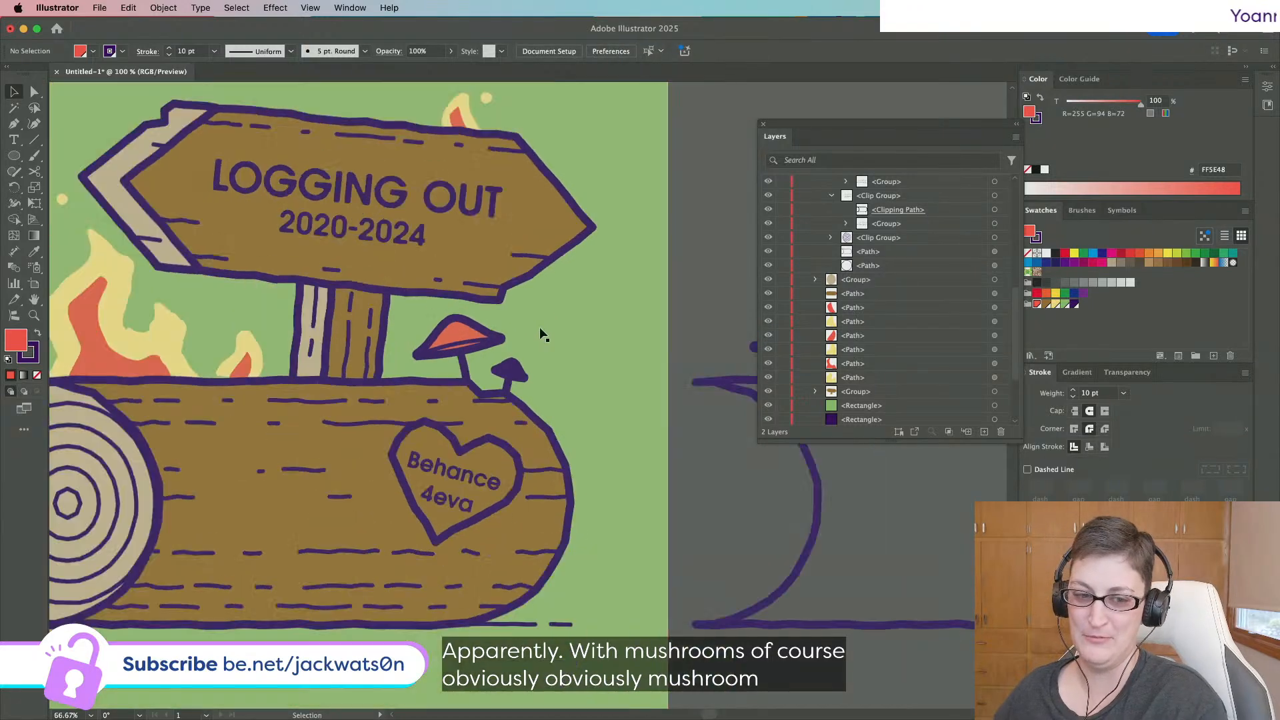
pyautogui.scroll(4, 540, 333)
pyautogui.scroll(-5, 540, 334)
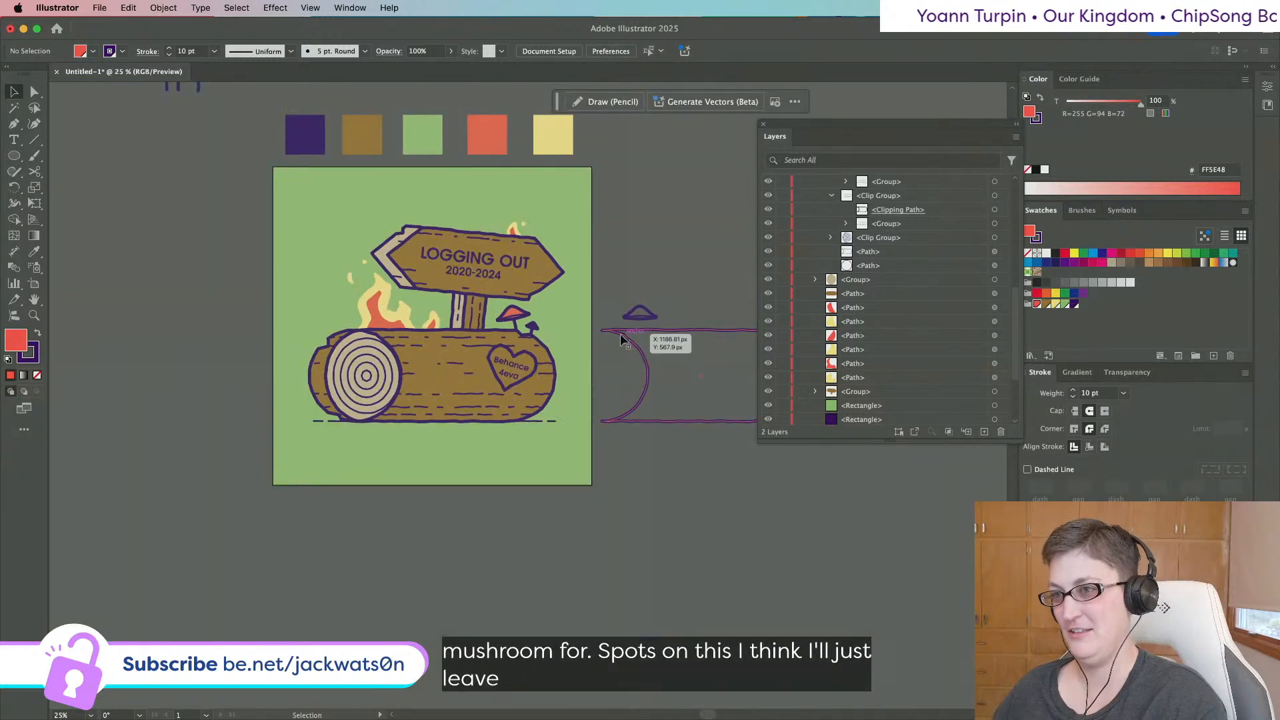
# Draw a small circle on the cap with no stroke and a pale yellow fill.
pyautogui.scroll(3, 527, 325)
pyautogui.scroll(3, 527, 324)
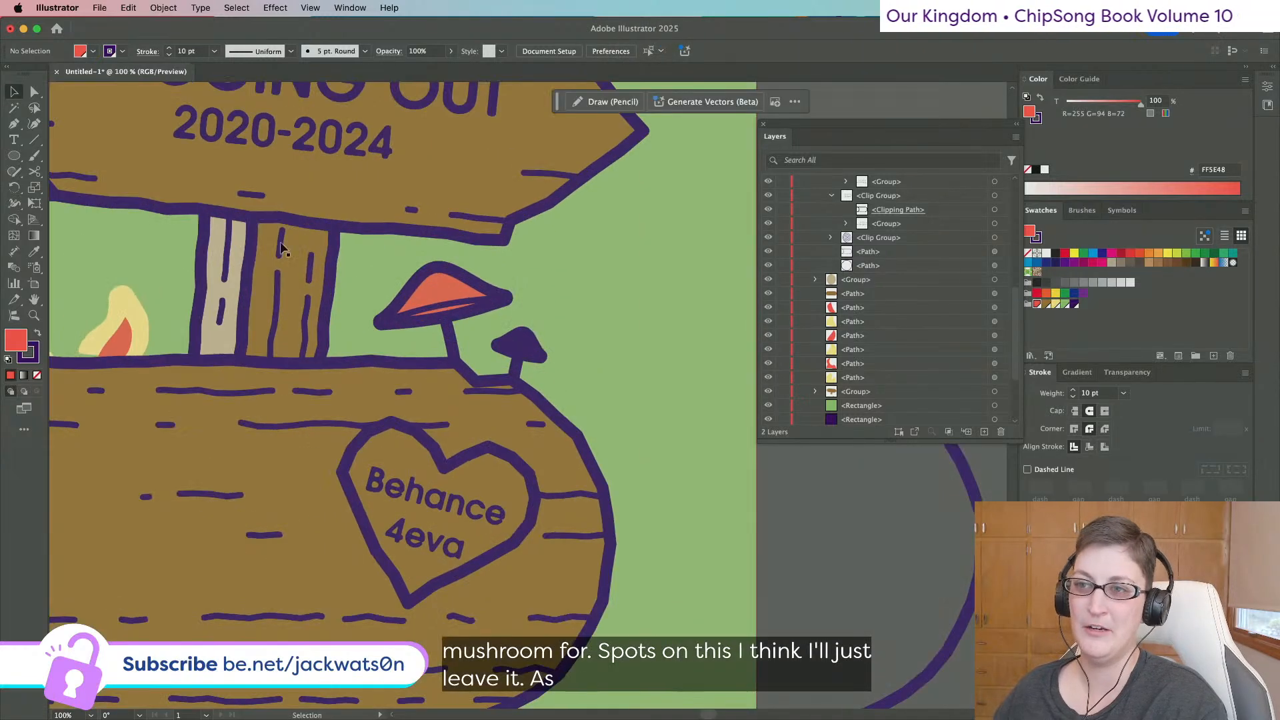
pyautogui.click(13, 155)
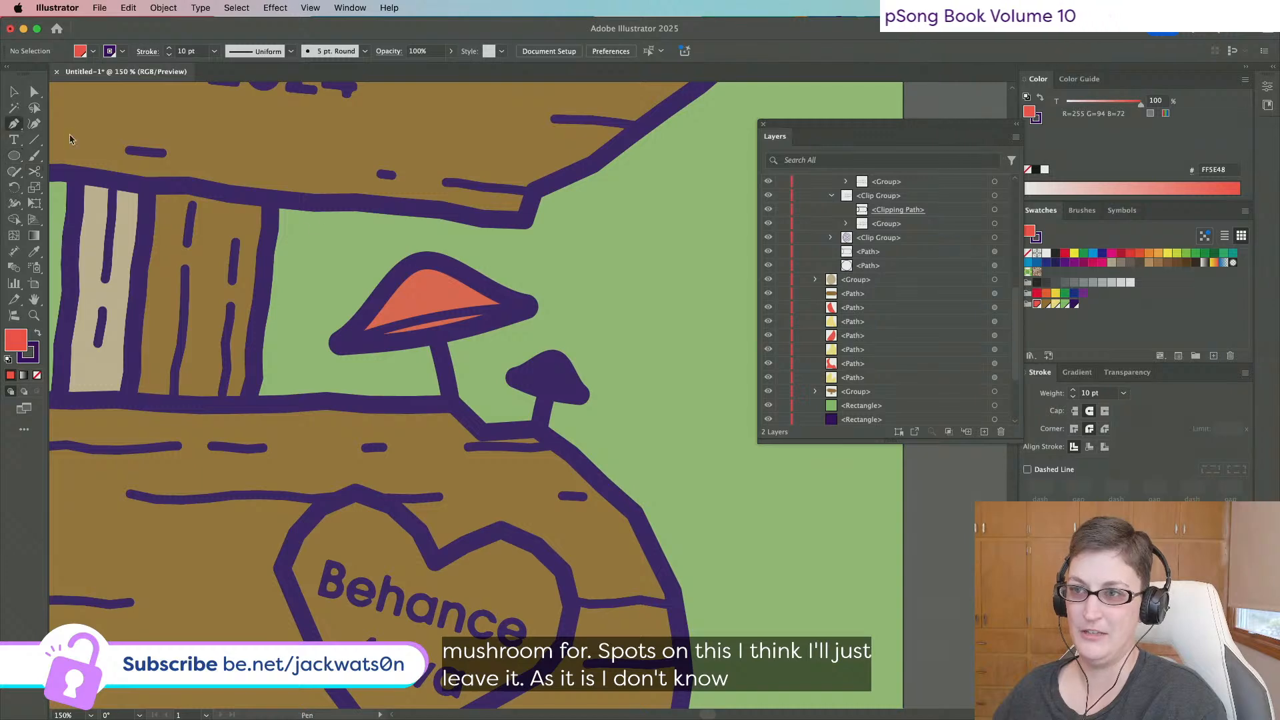
pyautogui.moveTo(445, 285)
pyautogui.mouseDown()
pyautogui.moveTo(454, 297)
pyautogui.moveTo(444, 291)
pyautogui.mouseUp()
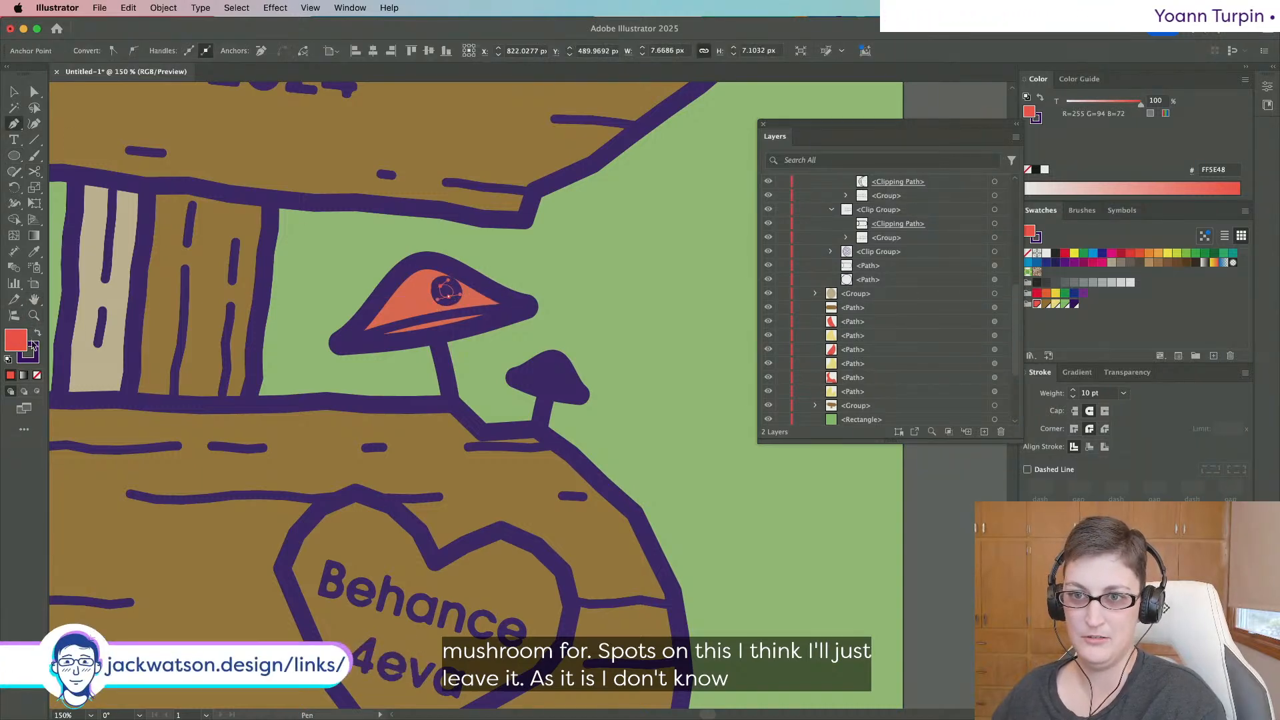
pyautogui.click(37, 375)
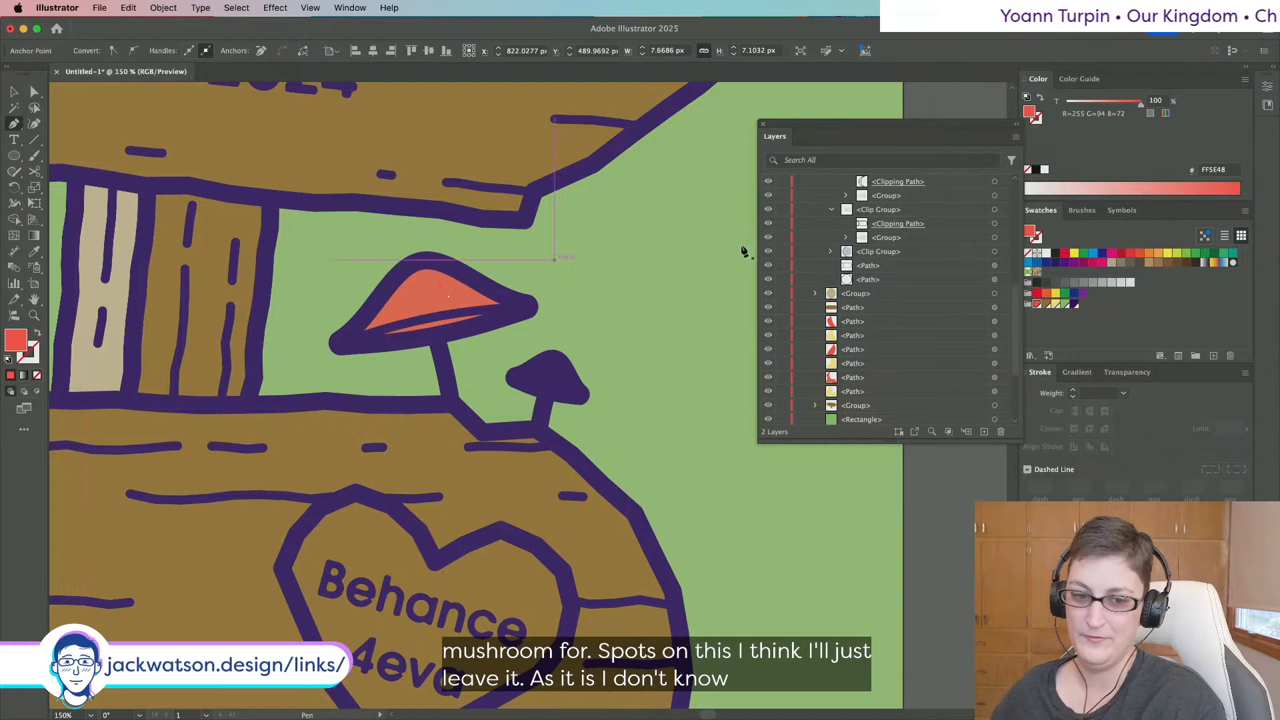
pyautogui.click(1055, 304)
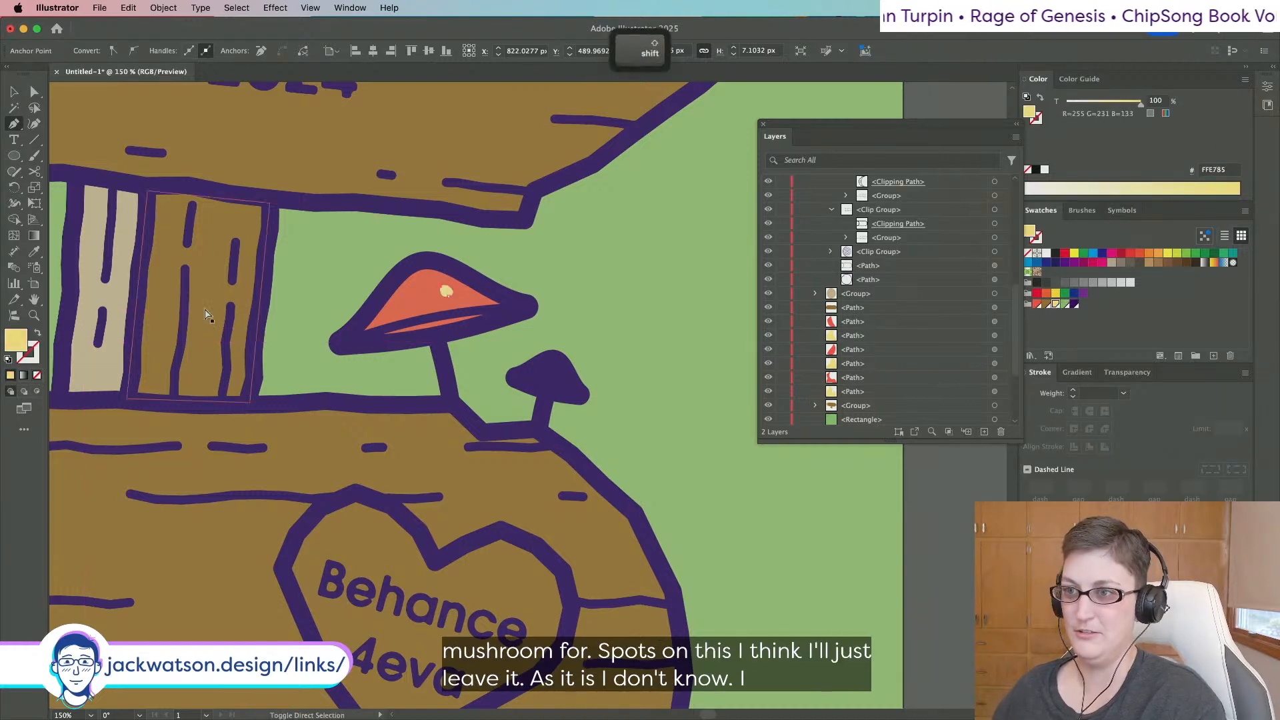
pyautogui.press('shift+super+a')
# Duplicate the yellow dot and move the copy toward the cap's left side.
pyautogui.scroll(1, 292, 289)
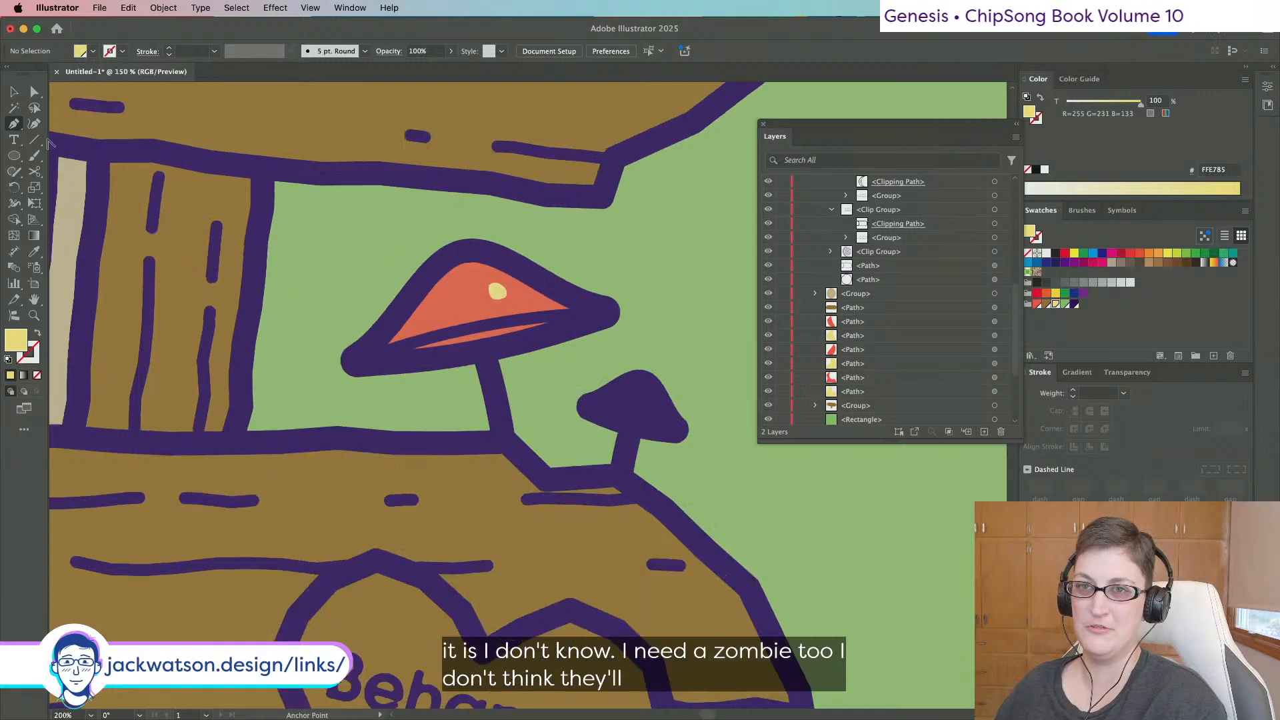
pyautogui.click(14, 92)
pyautogui.click(501, 292)
pyautogui.press('super+c')
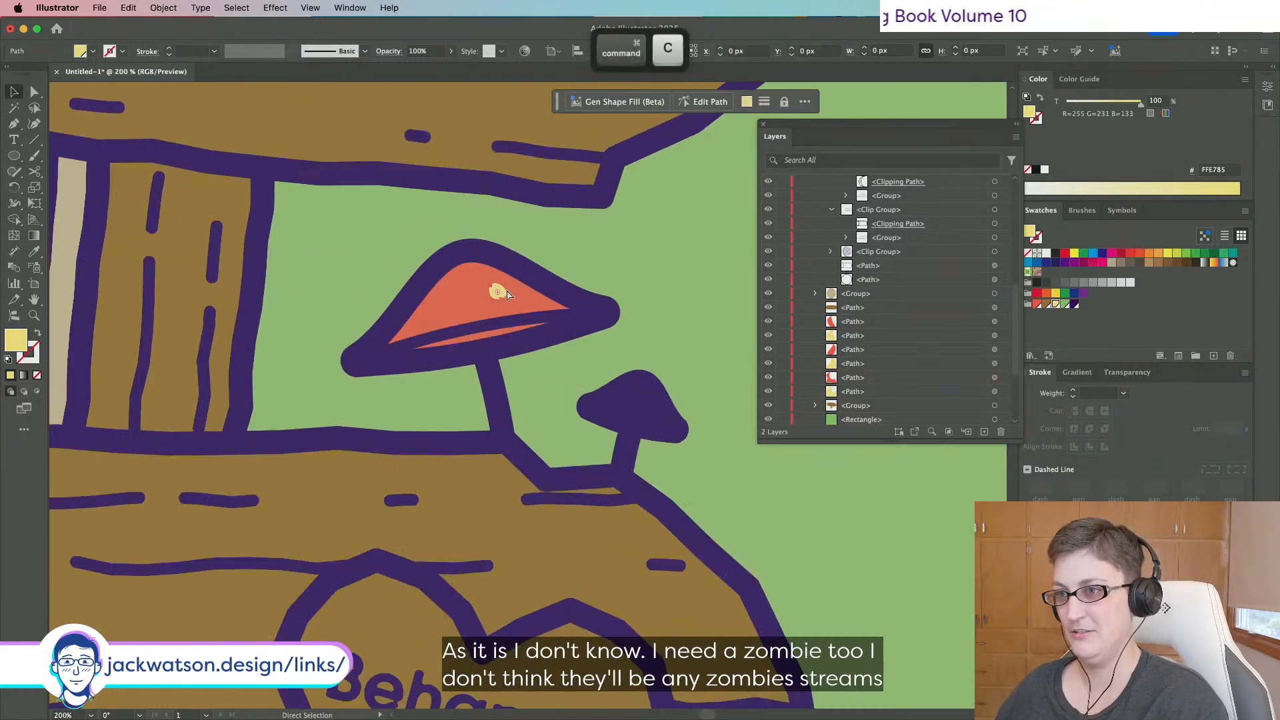
pyautogui.press('super+f')
pyautogui.moveTo(502, 291); pyautogui.dragTo(434, 306)
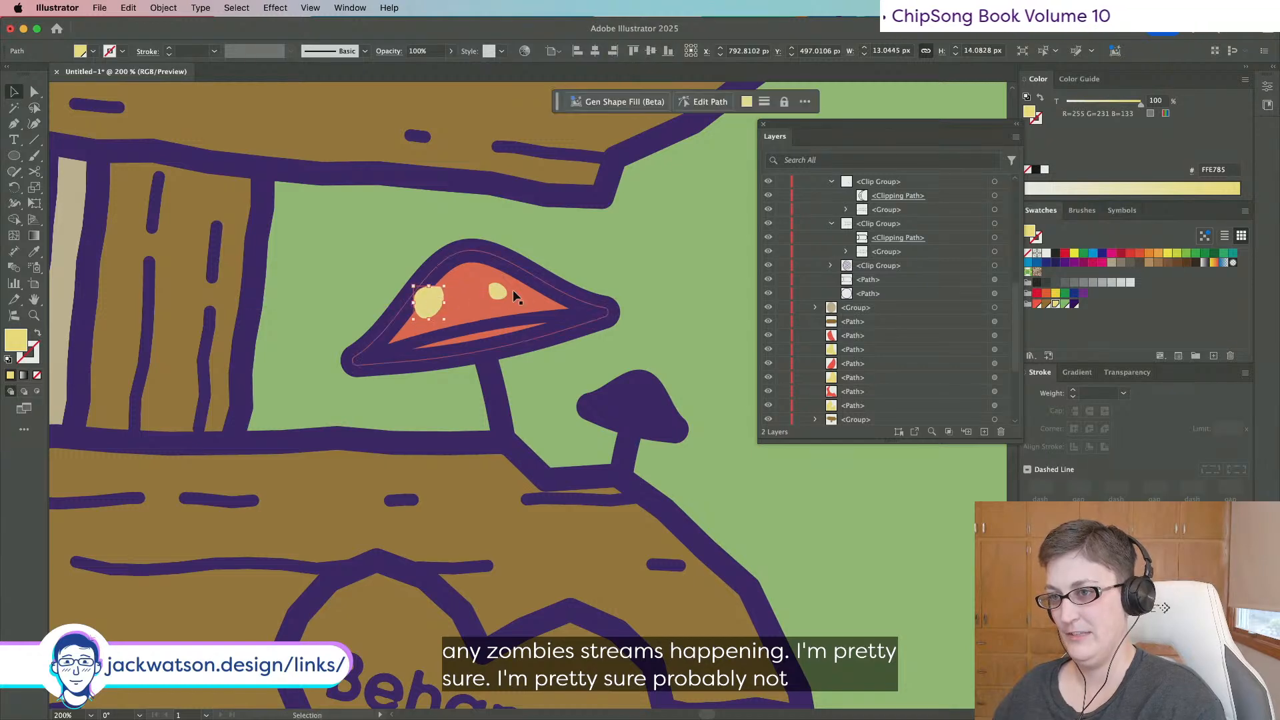
# Paste an unfilled copy of the cap shape in front of the yellow dots to clip them.
pyautogui.click(522, 298)
pyautogui.press('super+c')
pyautogui.click(502, 293)
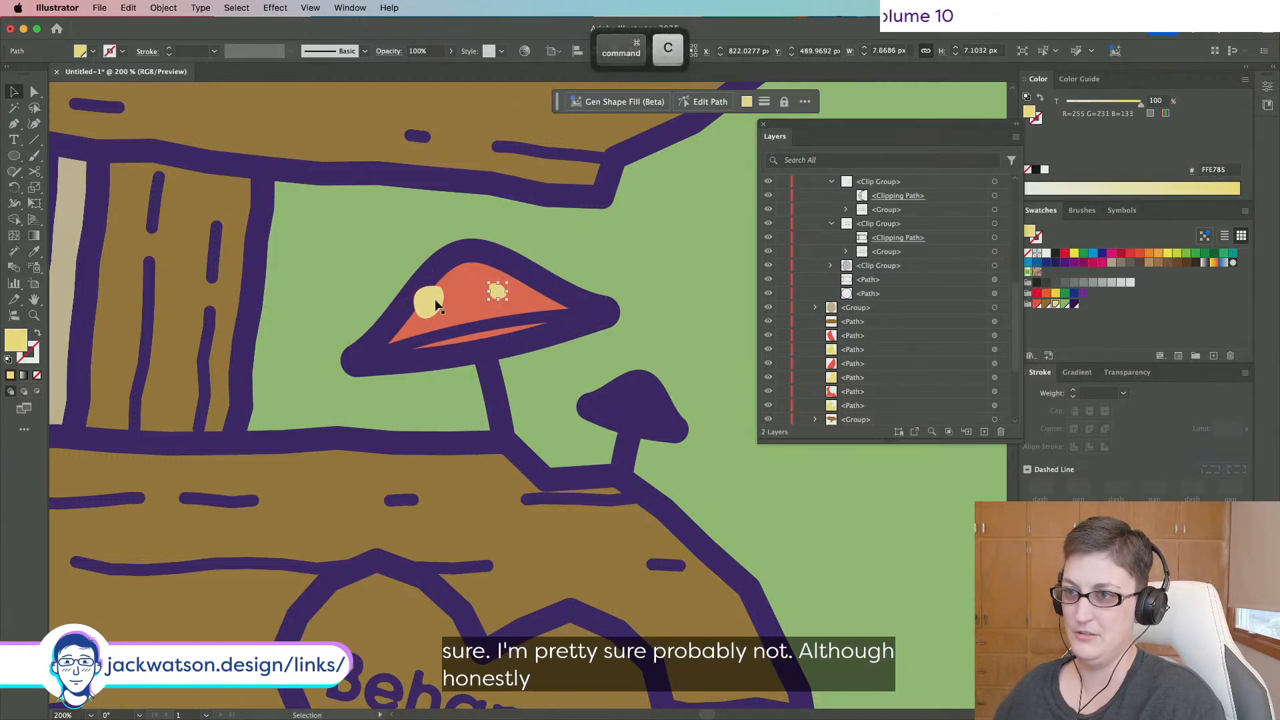
pyautogui.keyDown('shift'); pyautogui.click(433, 303); pyautogui.keyUp('shift')
pyautogui.press('super+f')
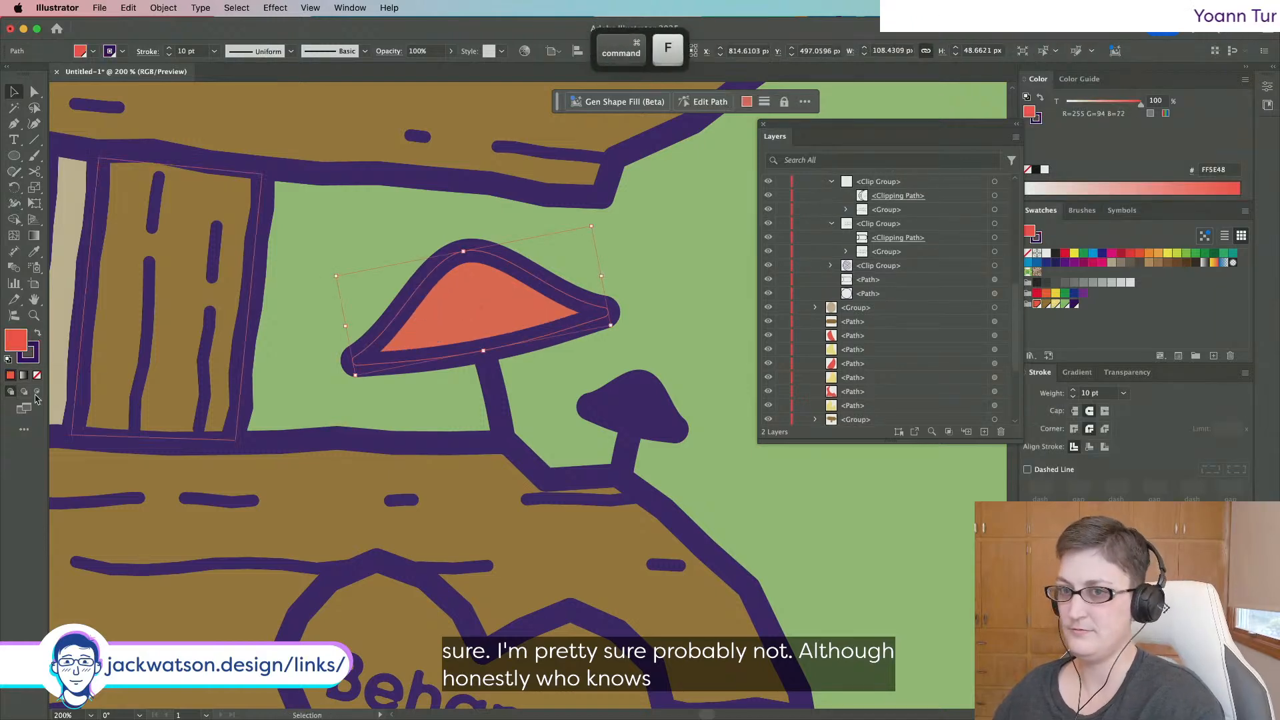
pyautogui.click(38, 378)
pyautogui.press('super+shift+a')
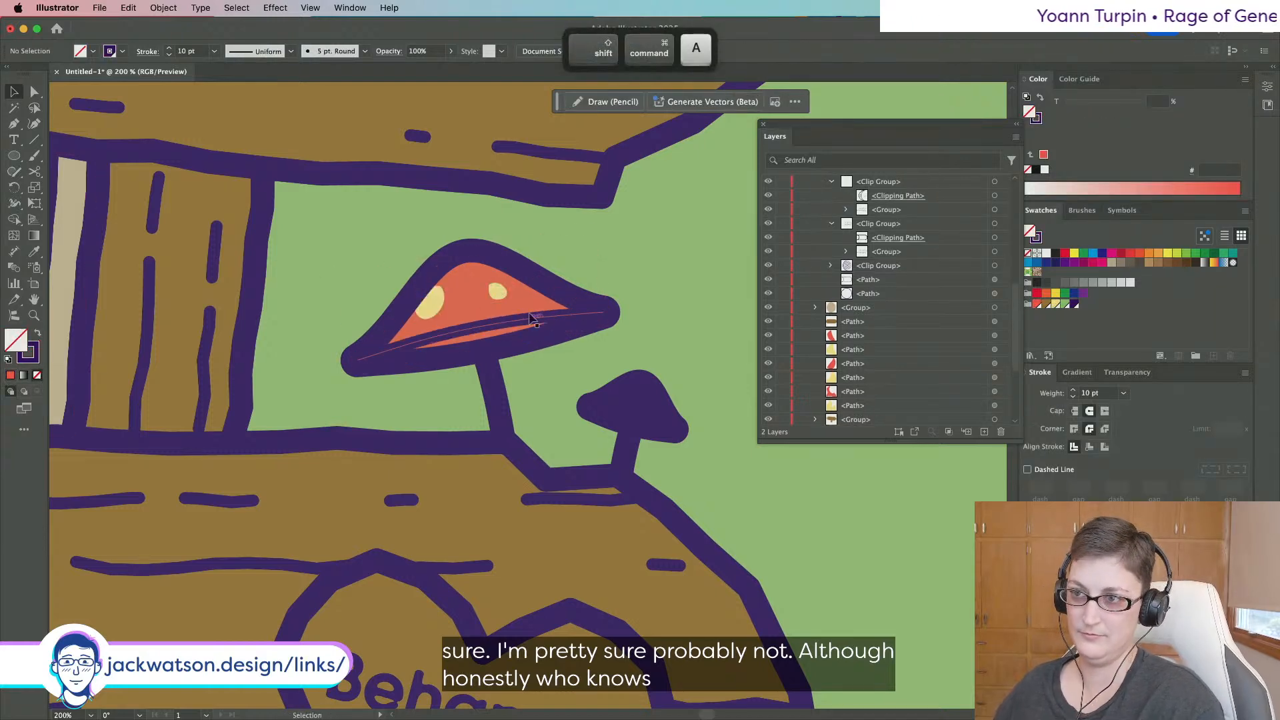
pyautogui.click(469, 309)
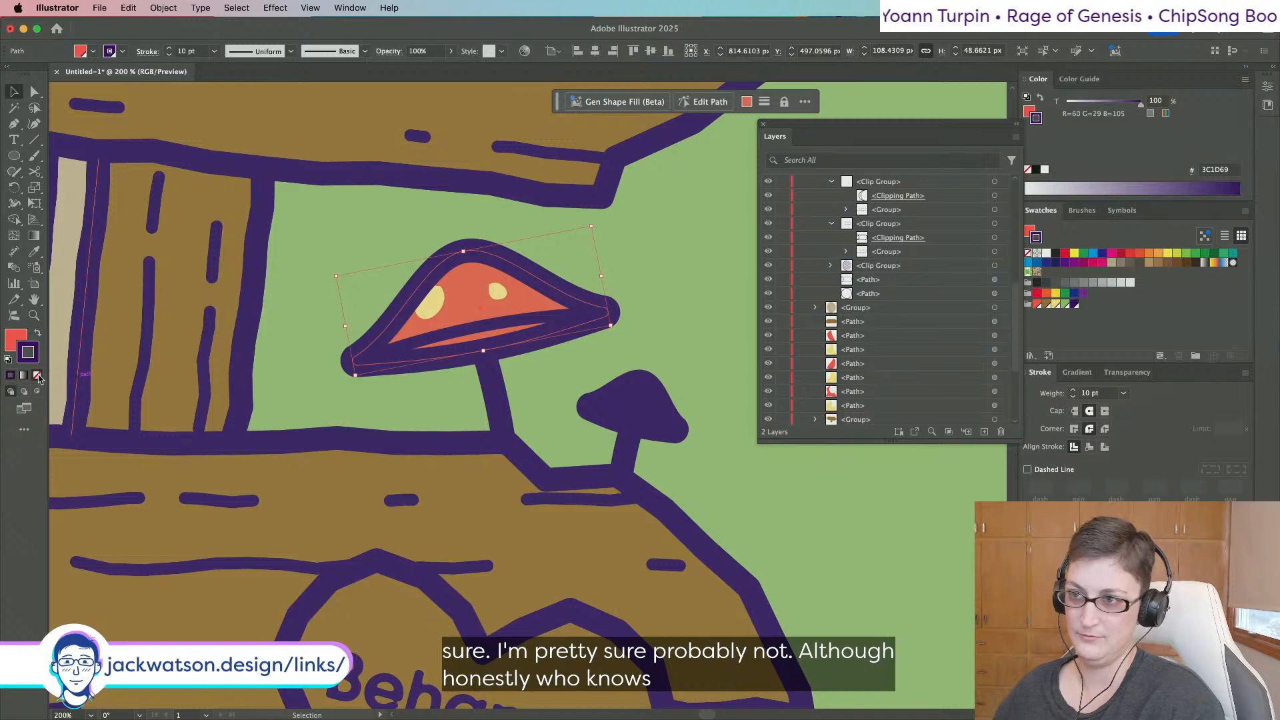
pyautogui.press('shift+super+a')
# Reposition the small yellow spot on the cap, undoing a failed move.
pyautogui.press('a')
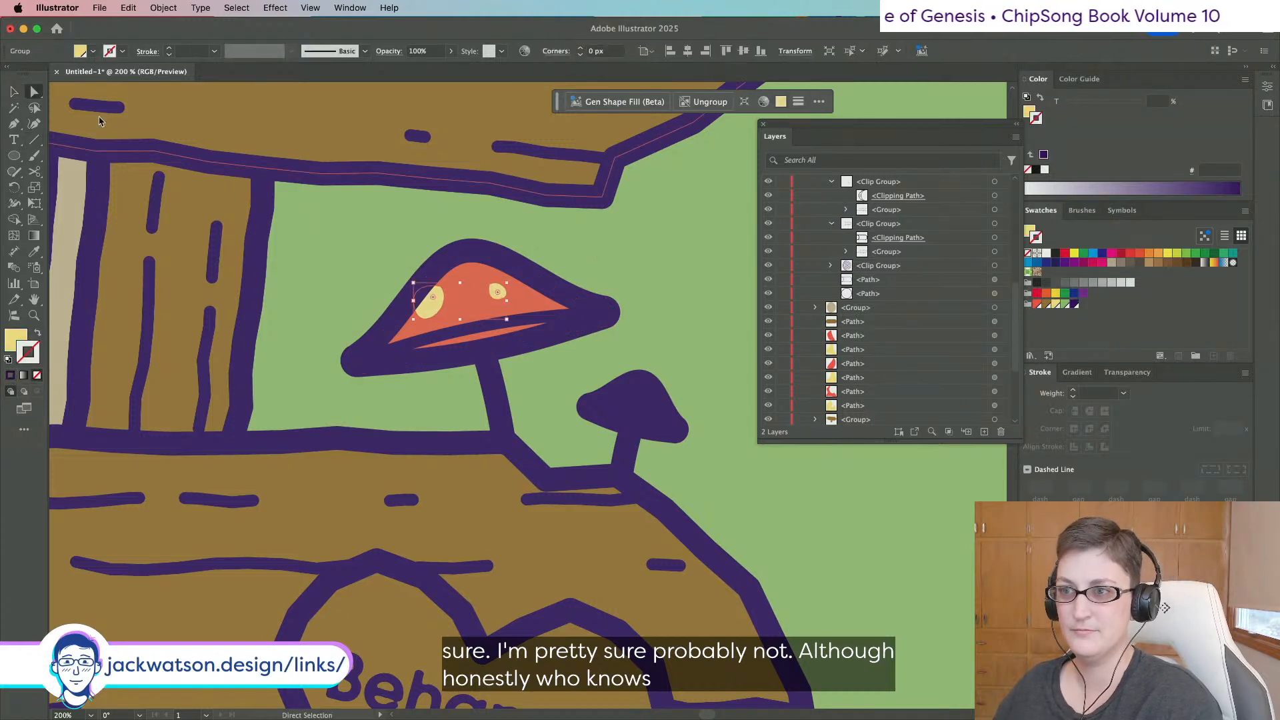
pyautogui.click(438, 296)
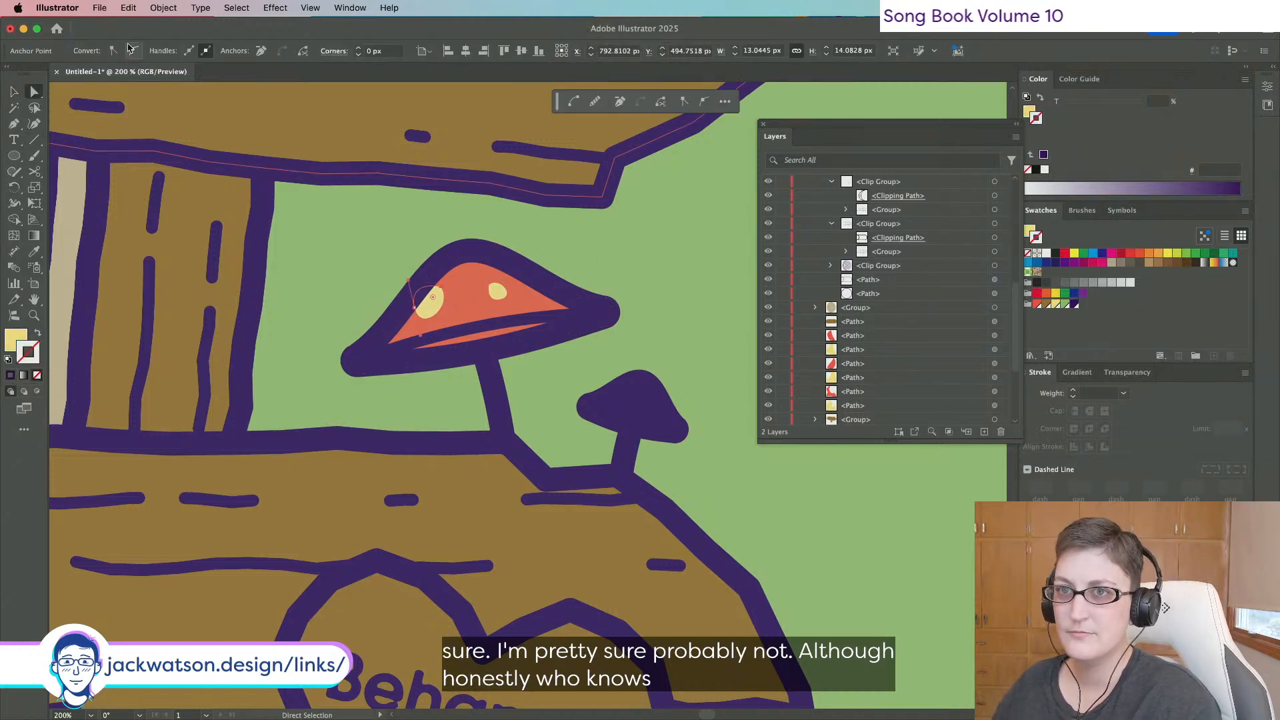
pyautogui.moveTo(437, 286); pyautogui.dragTo(447, 283)
pyautogui.click(499, 294)
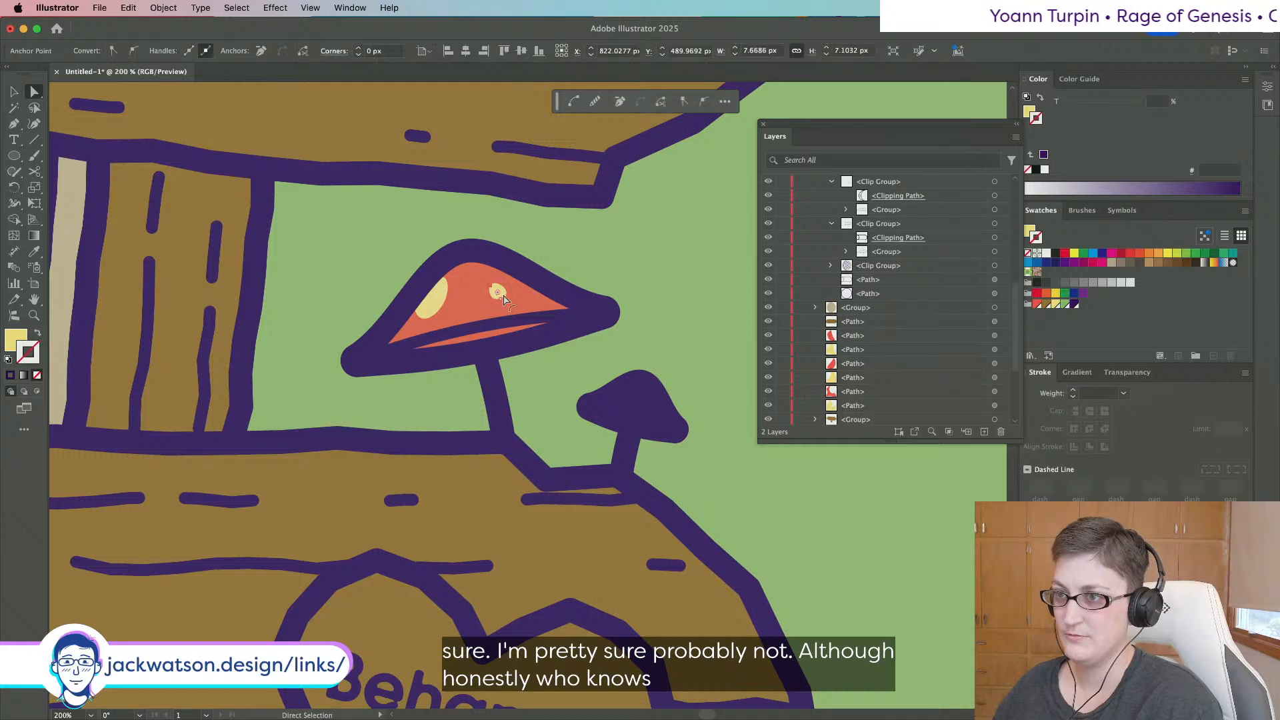
pyautogui.scroll(-10, 505, 300)
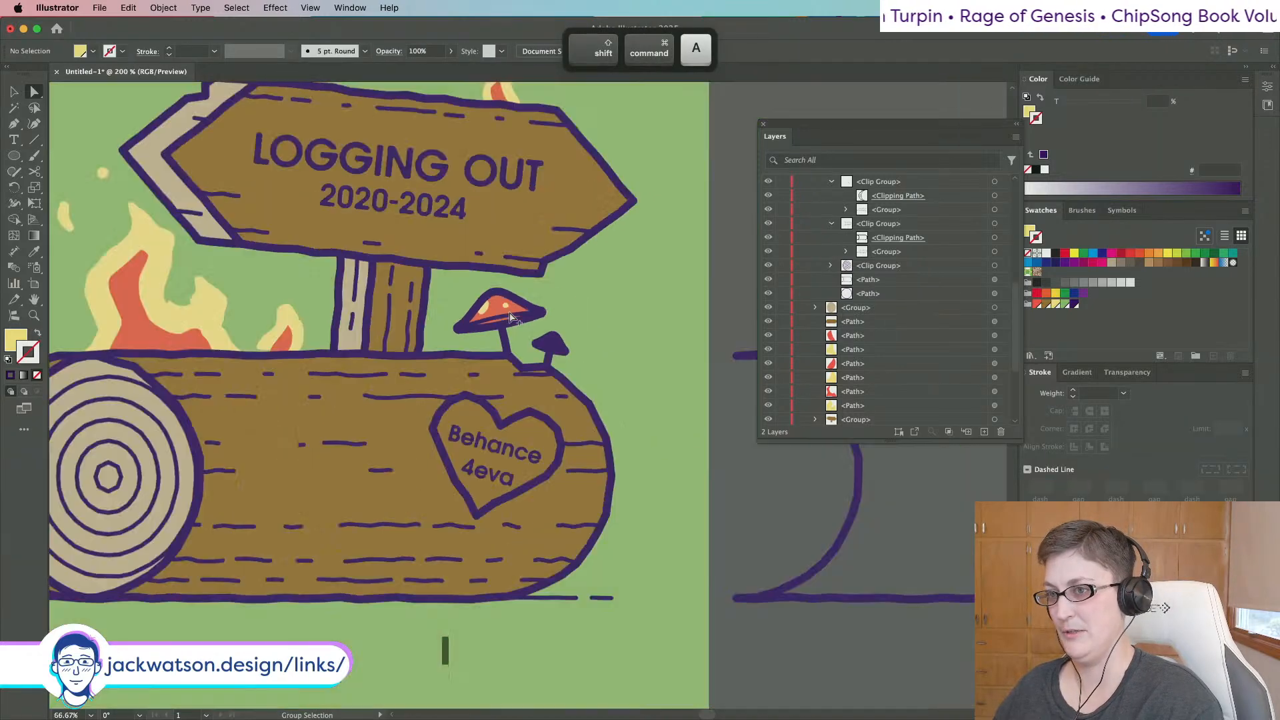
pyautogui.scroll(3, 386, 322)
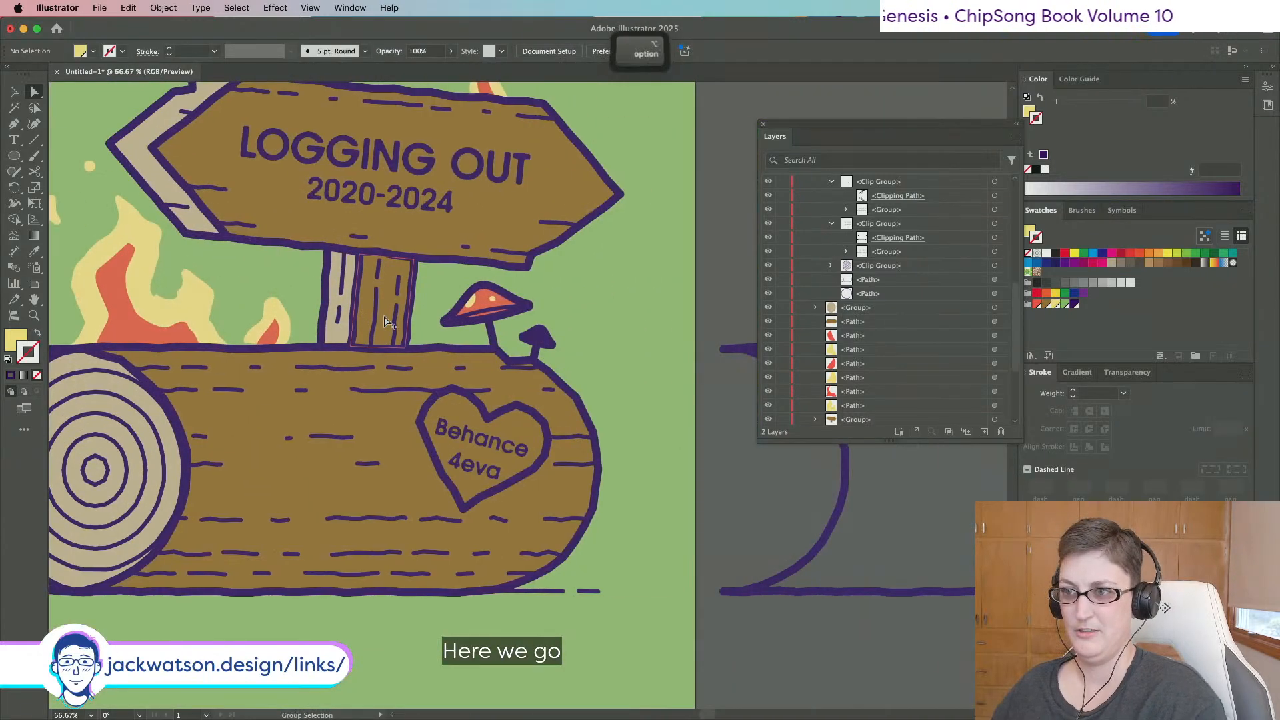
pyautogui.scroll(3, 492, 300)
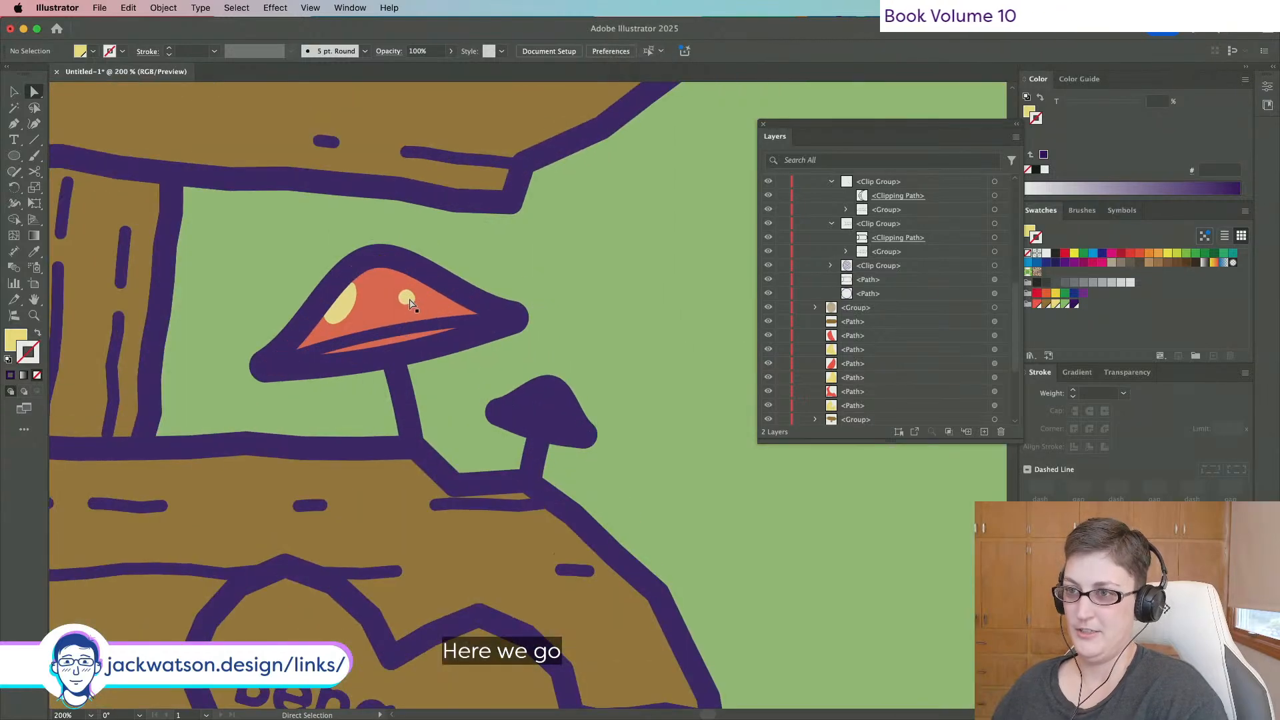
pyautogui.moveTo(425, 306); pyautogui.dragTo(425, 306)
pyautogui.press('super+z')
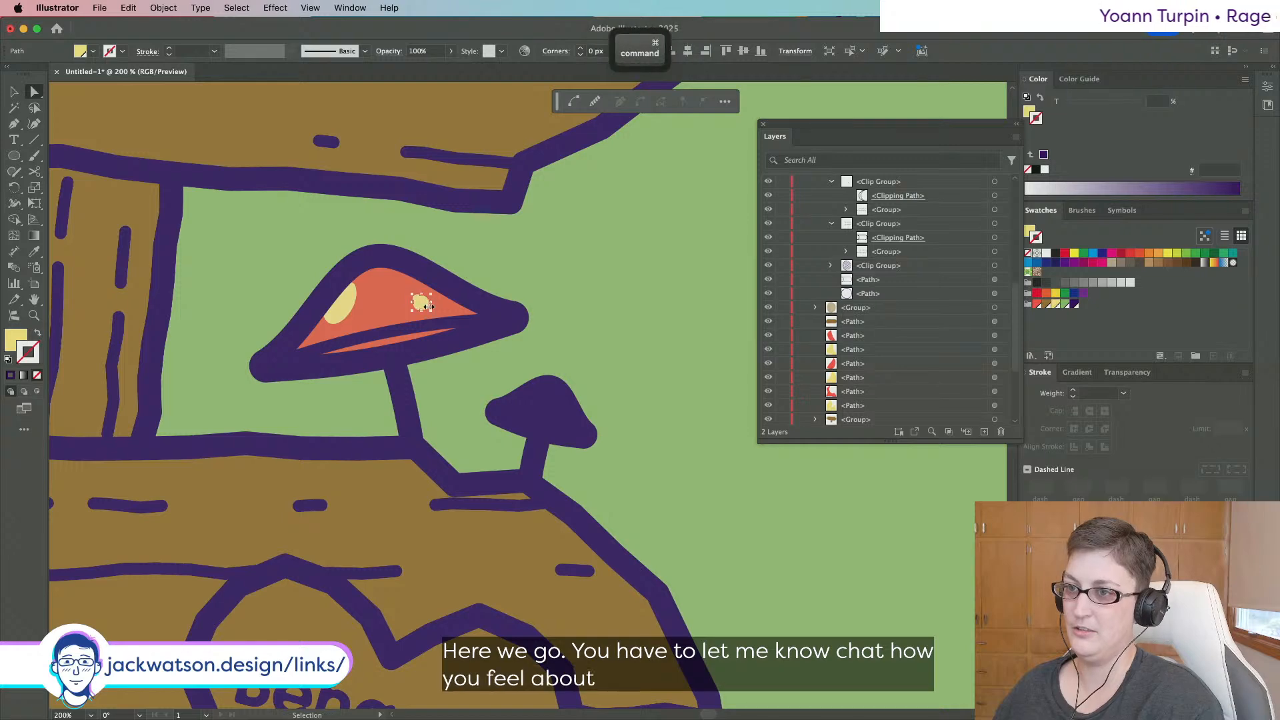
# Enter the spots group and slightly shrink the small yellow spot.
pyautogui.press('shift+super+a')
pyautogui.moveTo(423, 307); pyautogui.dragTo(394, 297)
pyautogui.press('super+z')
pyautogui.press('shift+super+a')
pyautogui.click(15, 90)
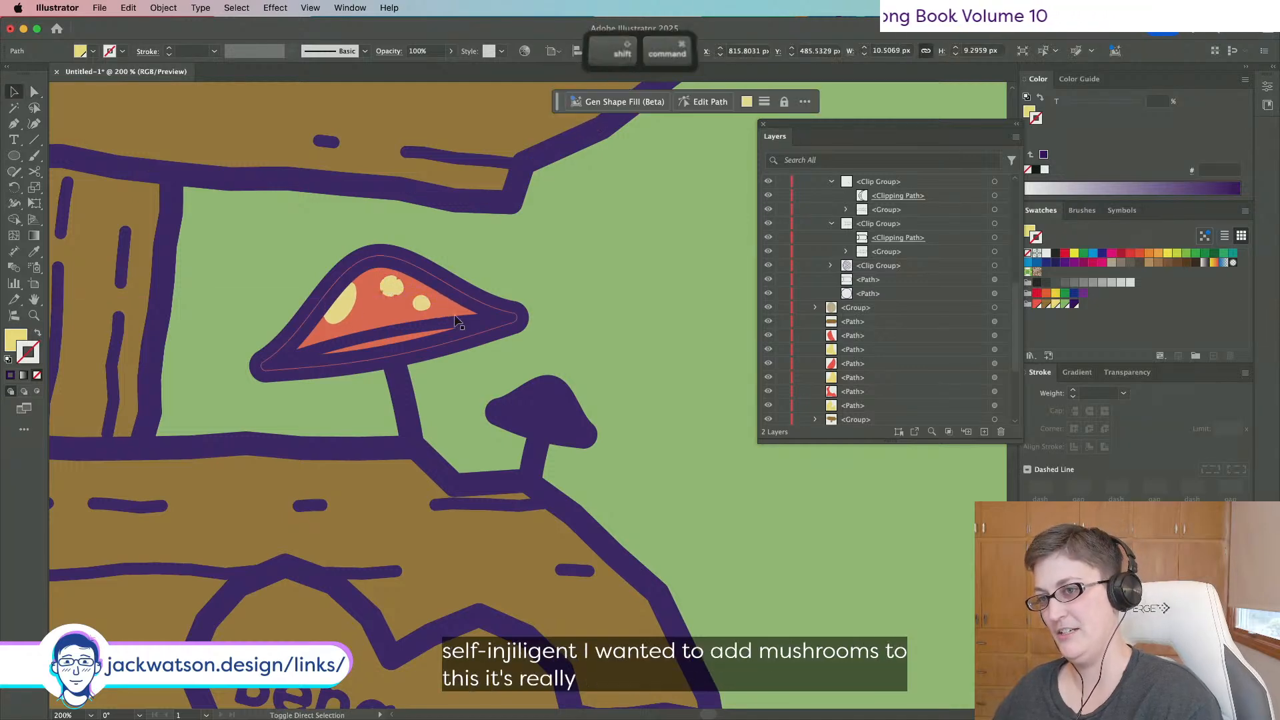
pyautogui.doubleClick(420, 300)
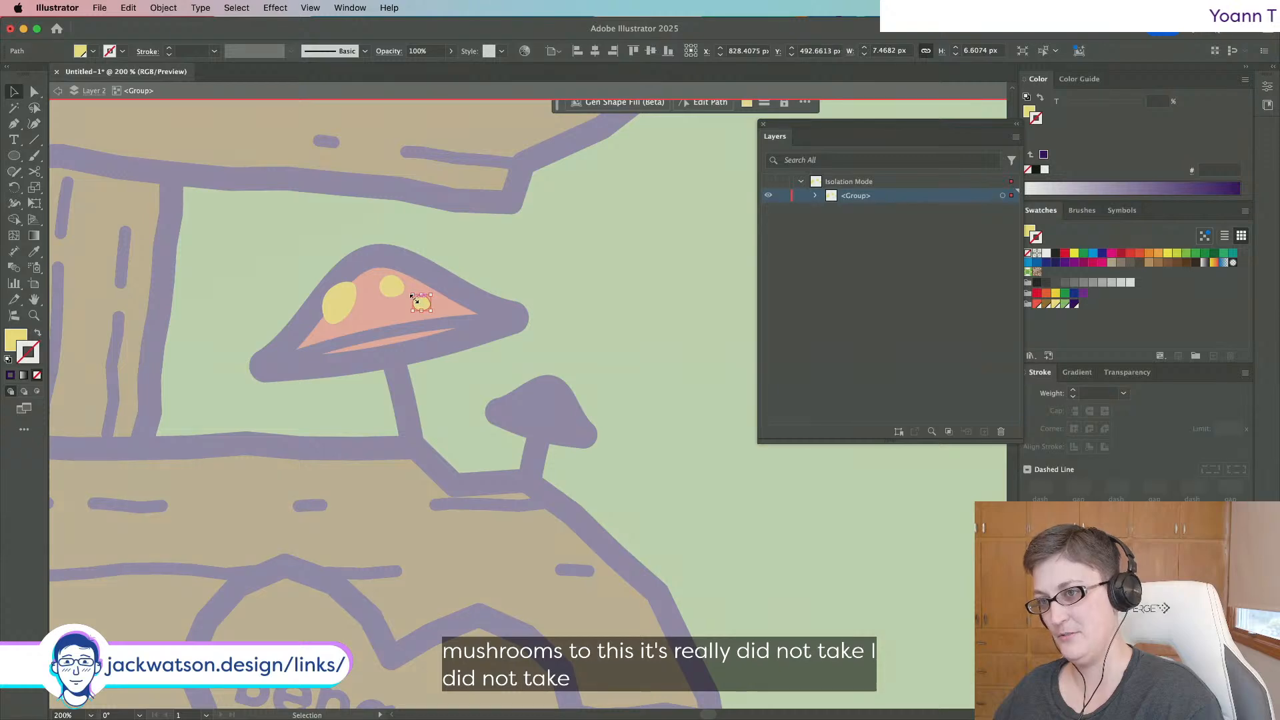
pyautogui.moveTo(414, 298); pyautogui.dragTo(387, 292)
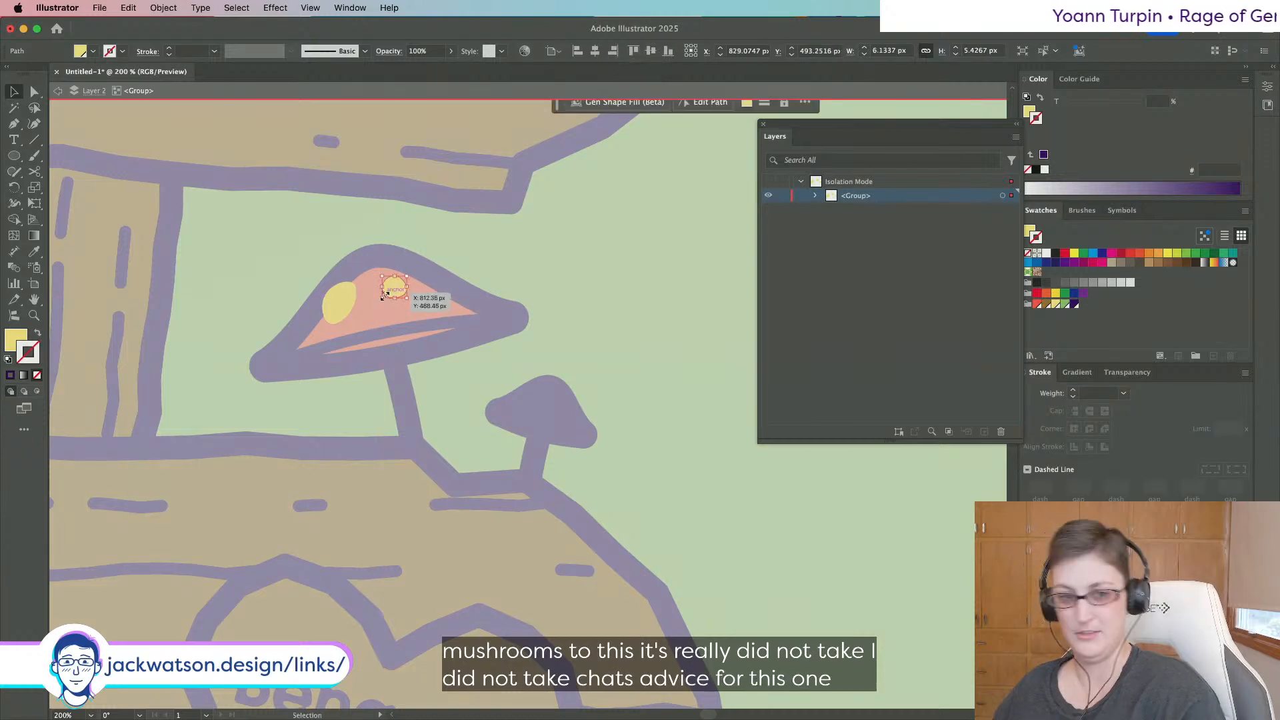
# Exit the spots group and isolation mode, then zoom out to the whole artboard.
pyautogui.click(57, 90)
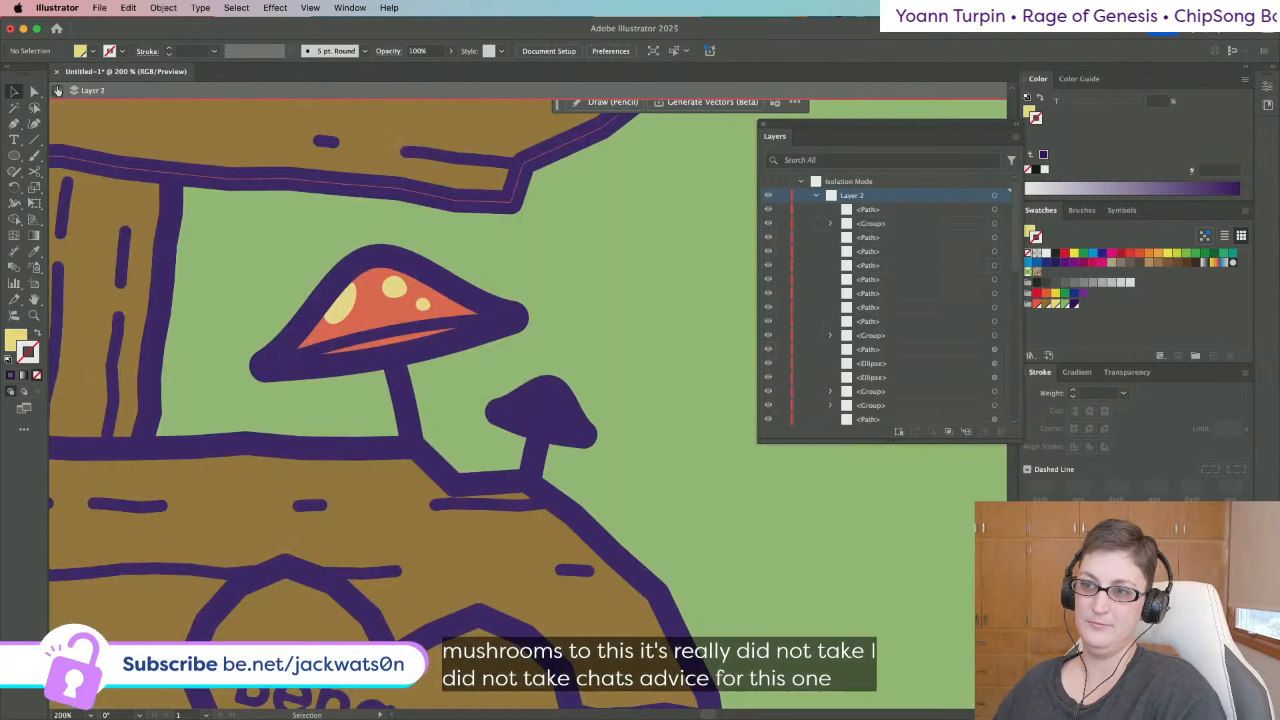
pyautogui.click(57, 91)
pyautogui.scroll(-3, 390, 297)
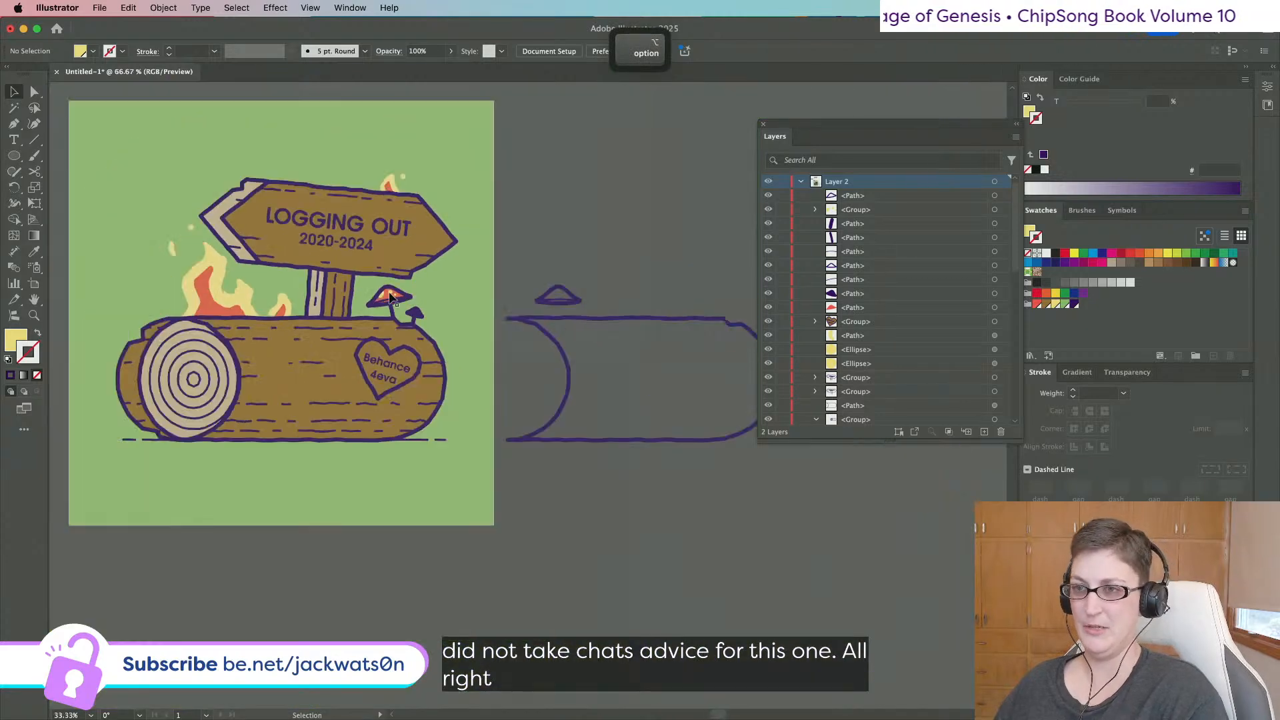
pyautogui.hscroll(-3, 390, 297)
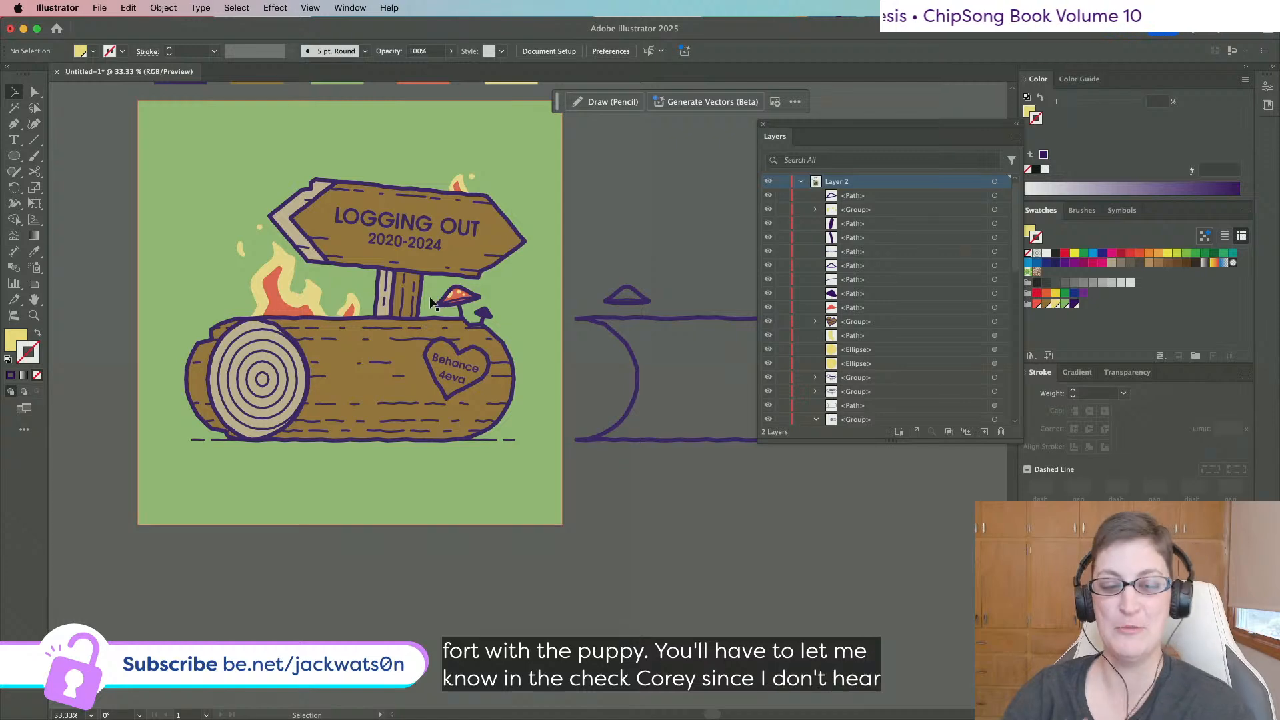
pyautogui.press('alt')
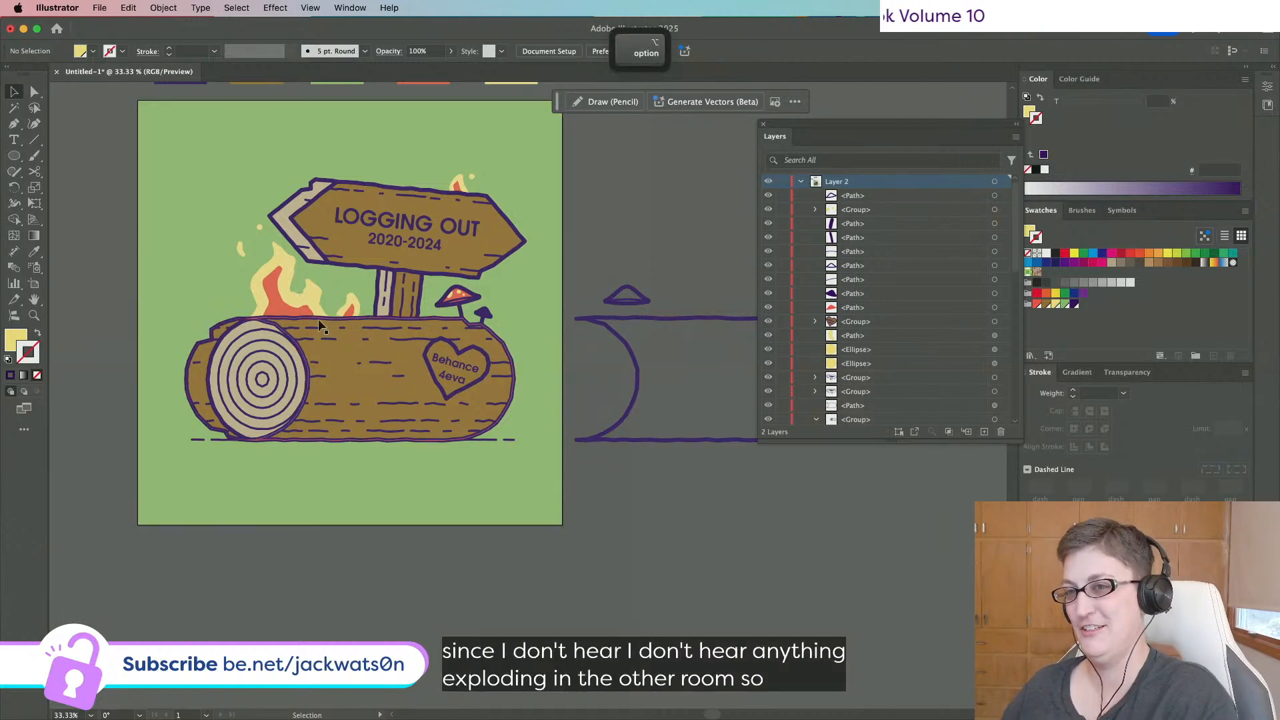
pyautogui.scroll(1, 330, 318)
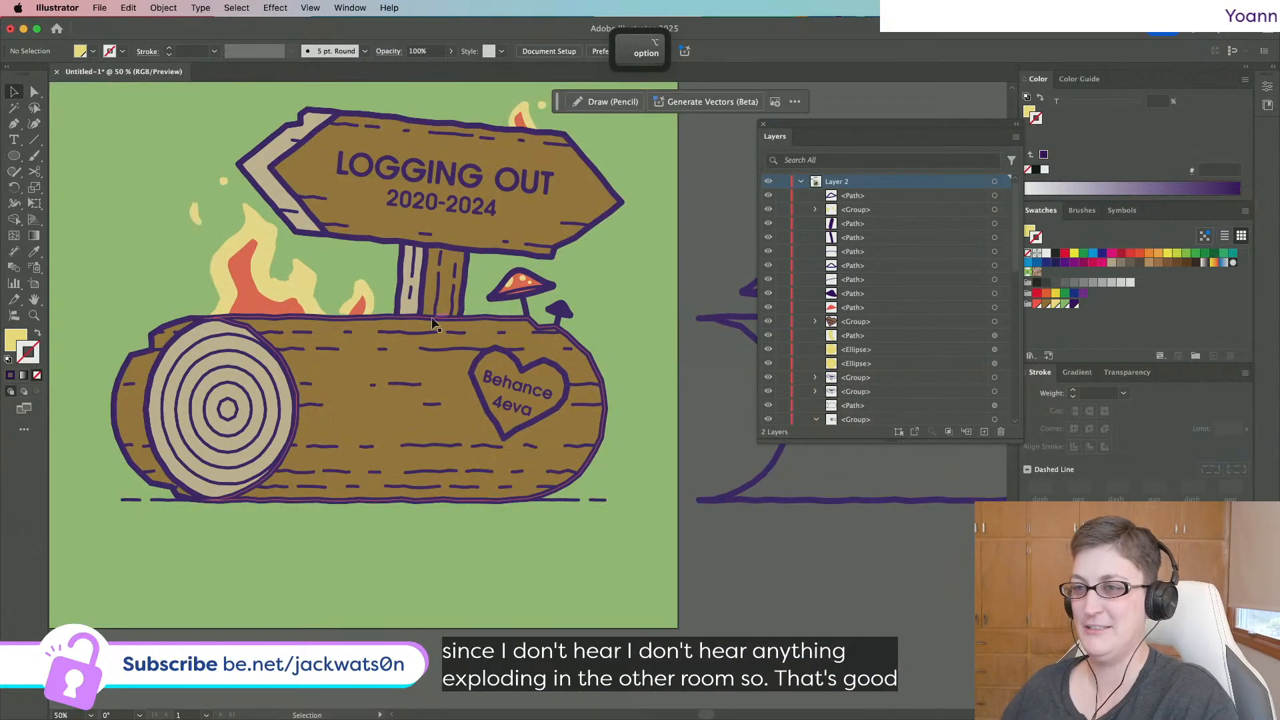
# Draw a triangular shading shape across the top of the sign post with the Pen tool.
pyautogui.click(420, 267)
pyautogui.press('shift+super+a')
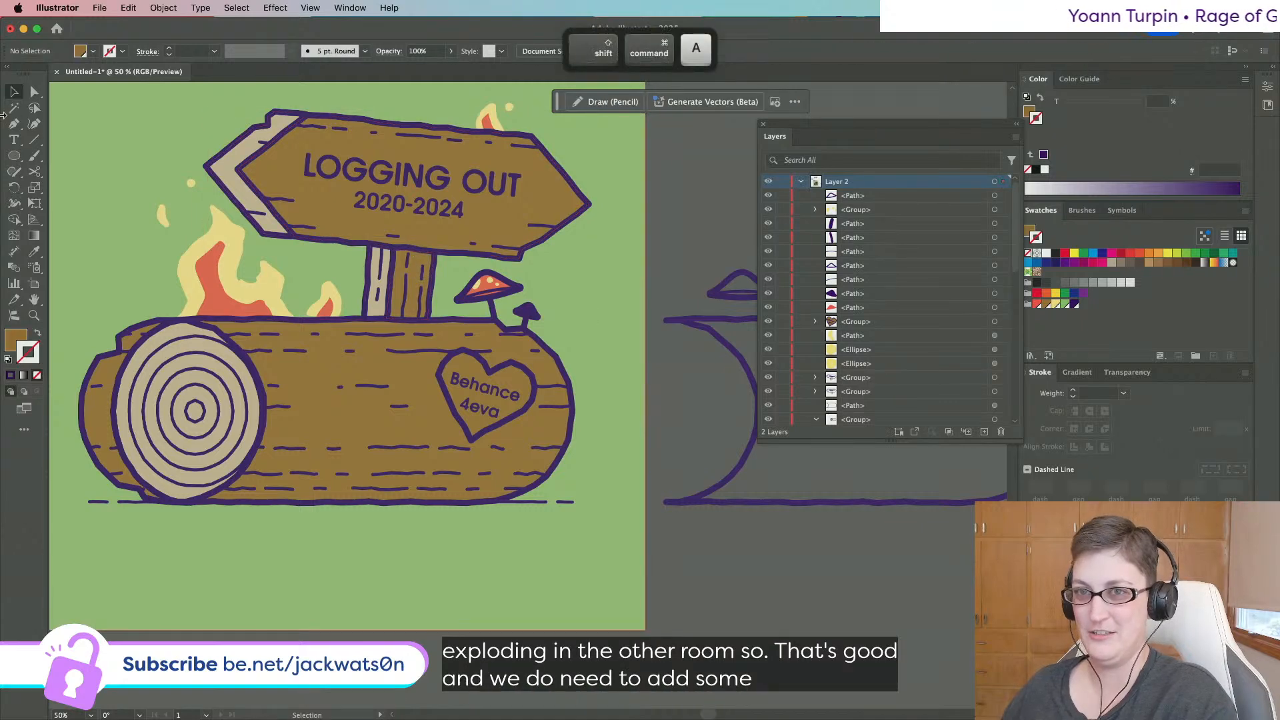
pyautogui.click(13, 123)
pyautogui.press('alt')
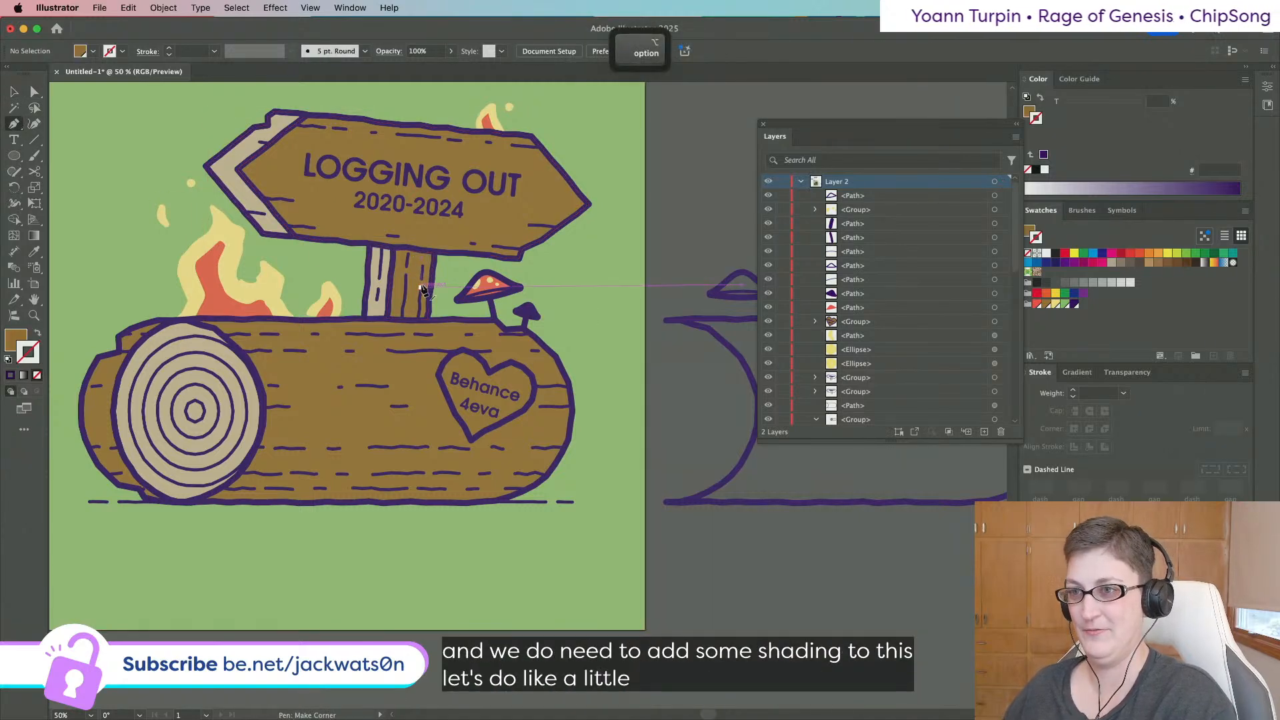
pyautogui.scroll(1, 422, 289)
pyautogui.scroll(3, 421, 289)
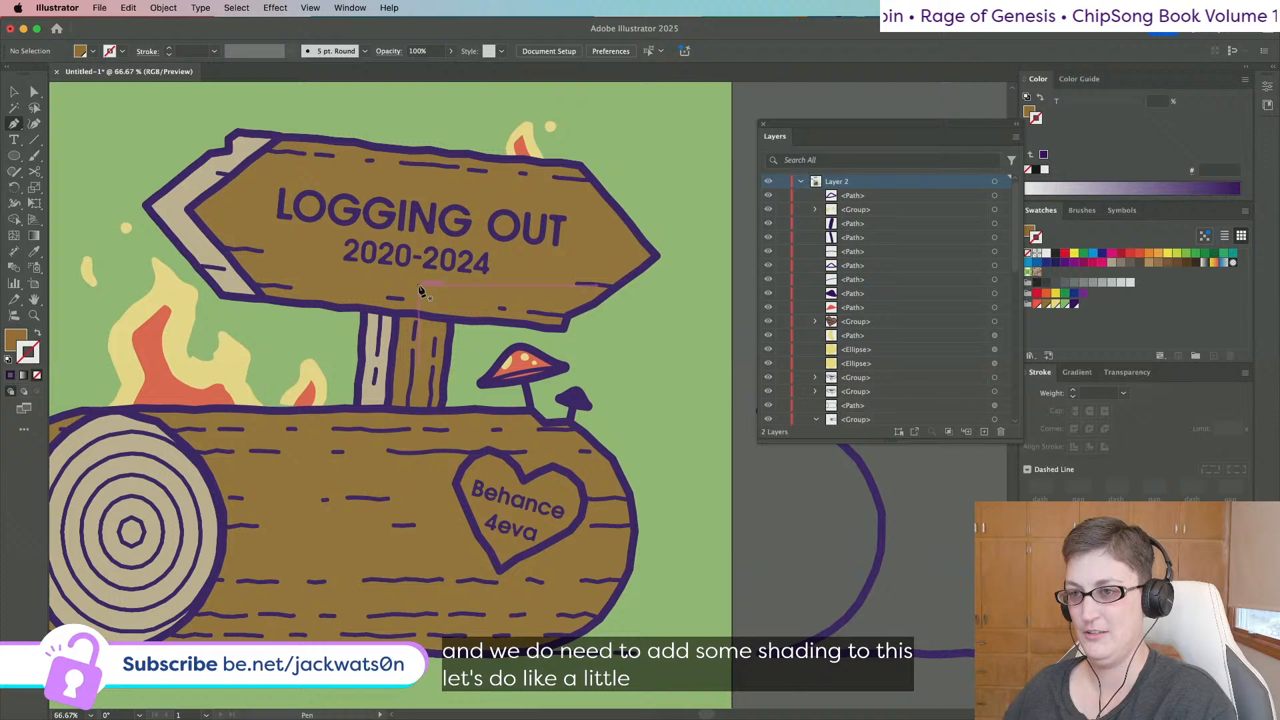
pyautogui.click(364, 335)
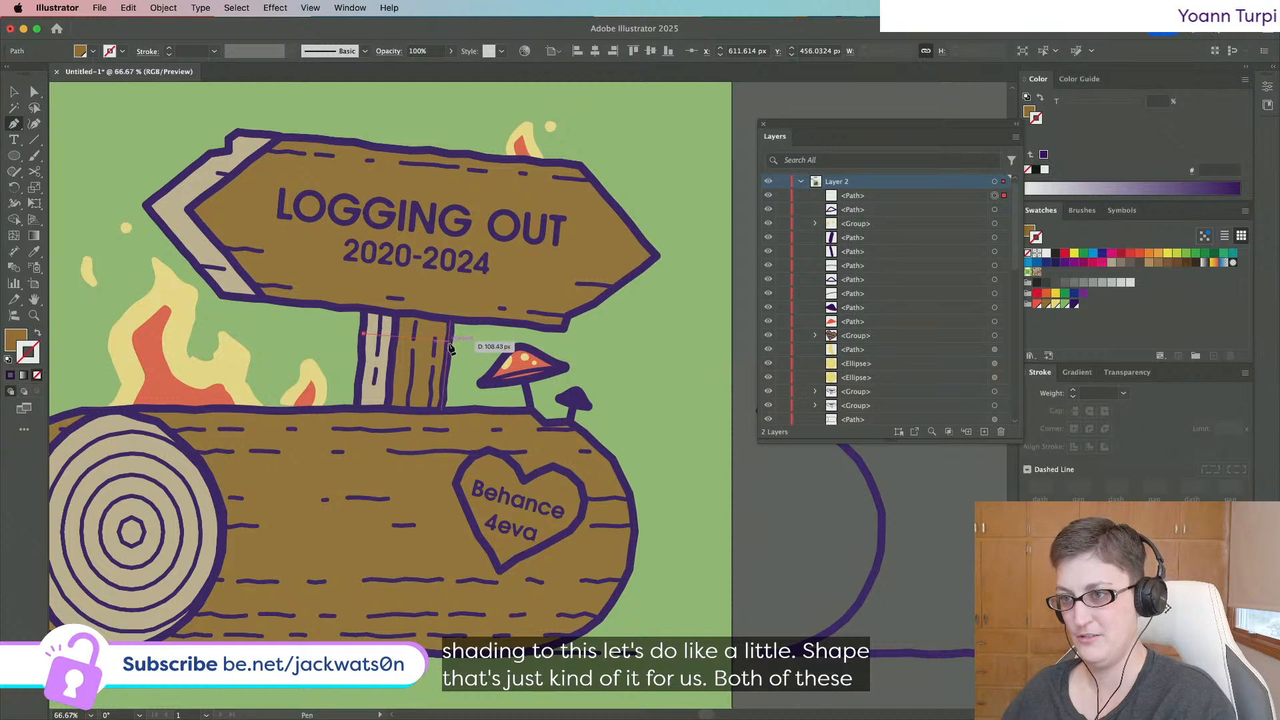
pyautogui.press('alt')
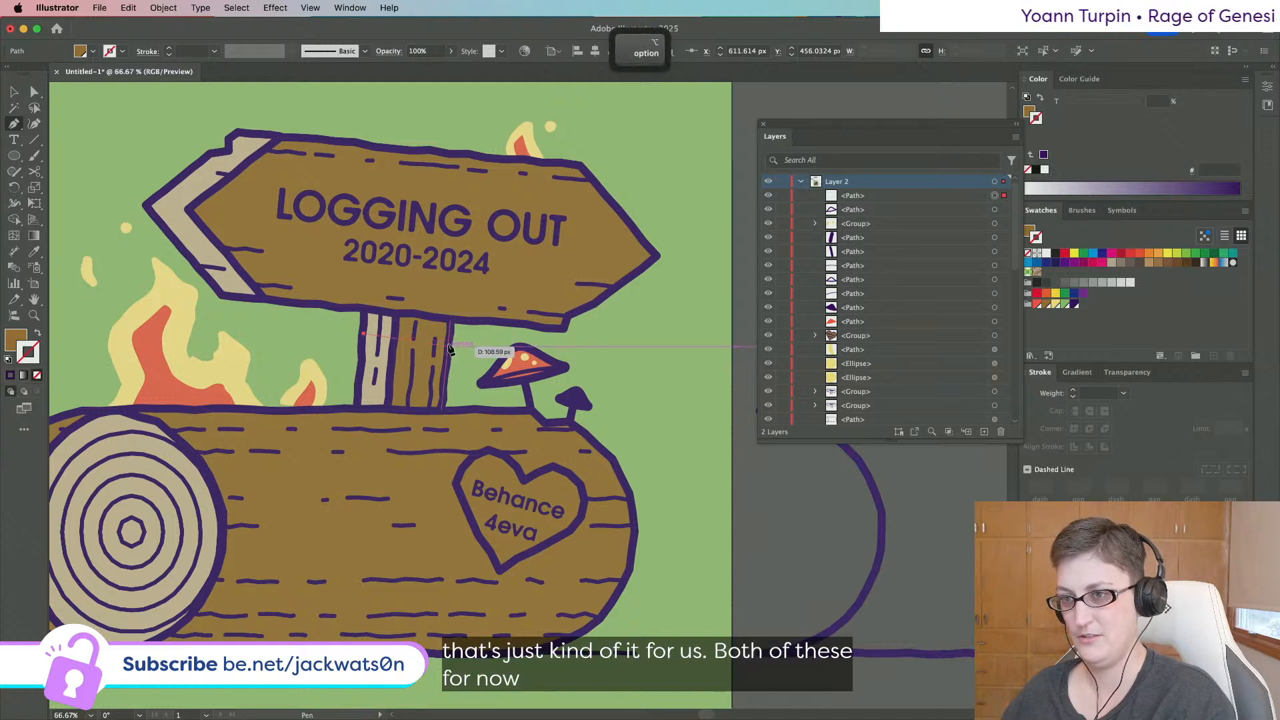
pyautogui.press('super+z')
pyautogui.scroll(2, 372, 325)
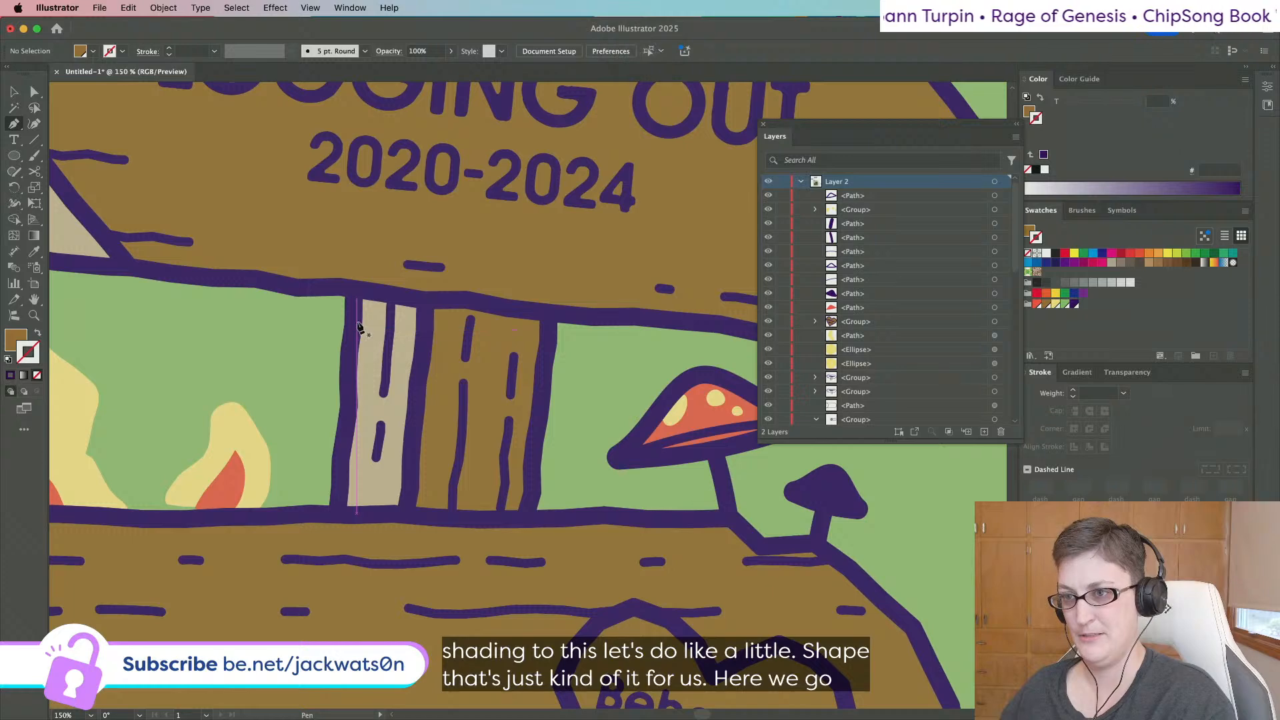
pyautogui.click(355, 318)
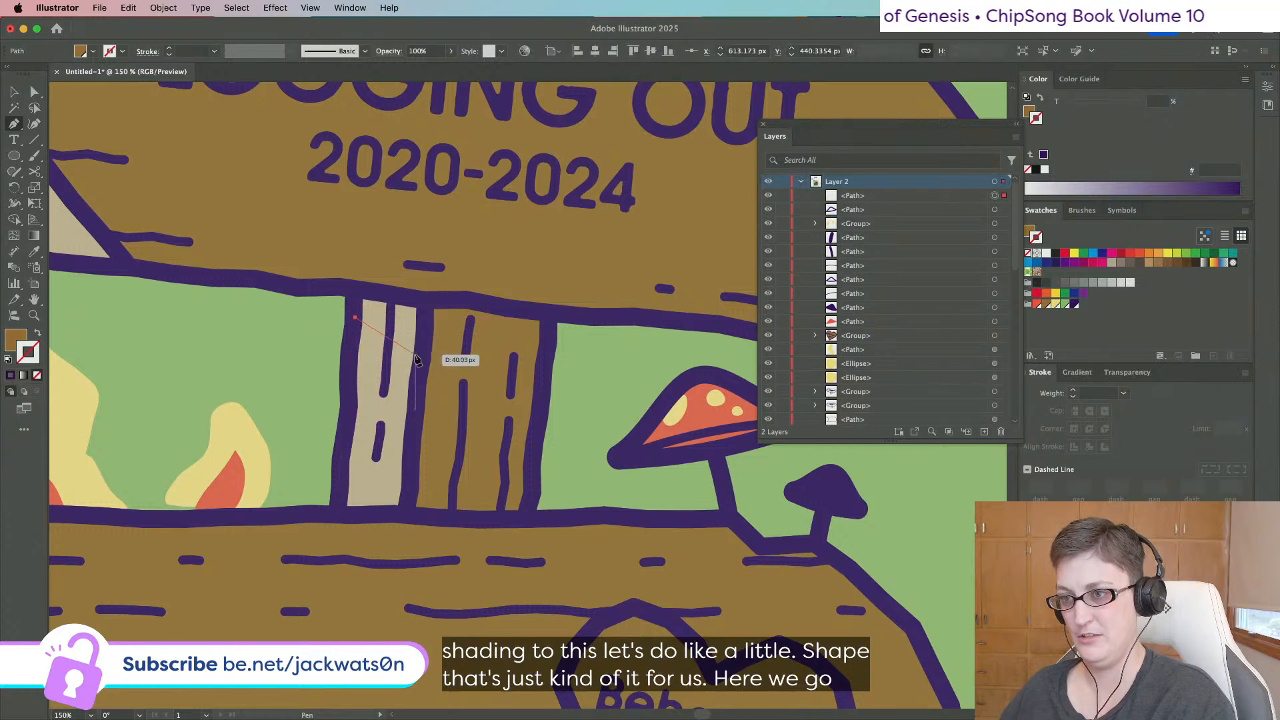
pyautogui.click(537, 433)
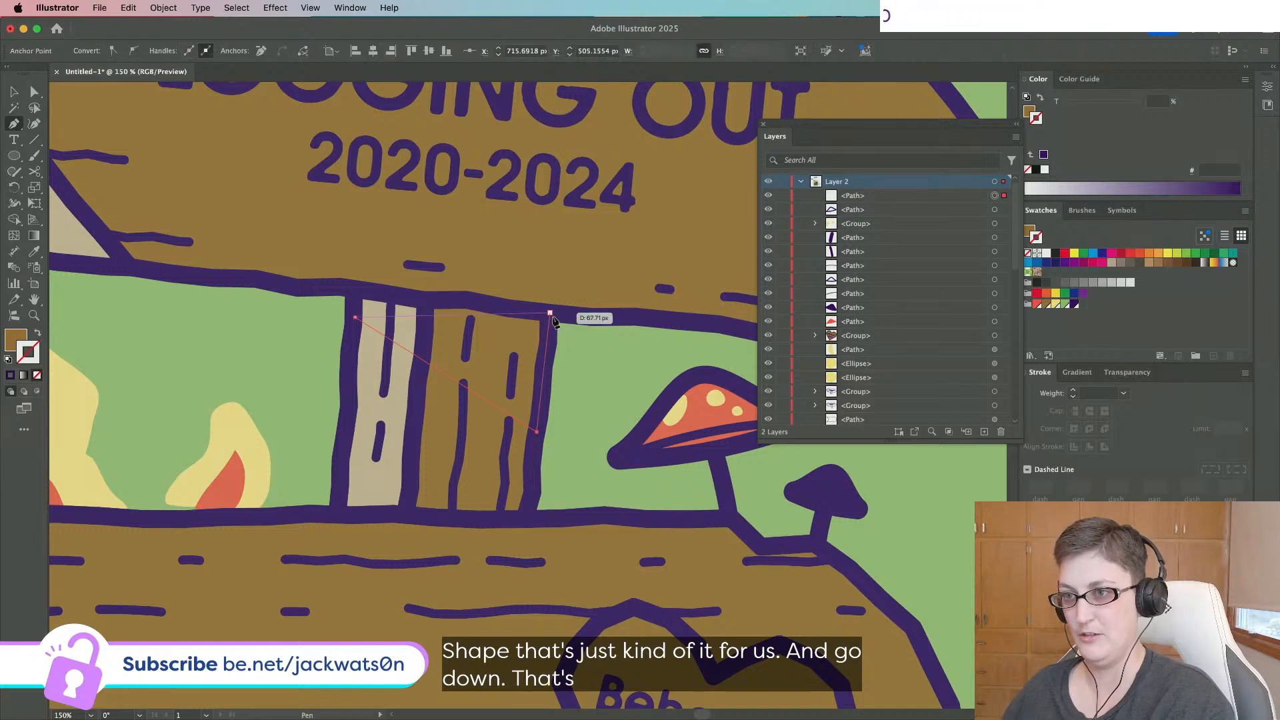
pyautogui.click(550, 313)
pyautogui.click(357, 291)
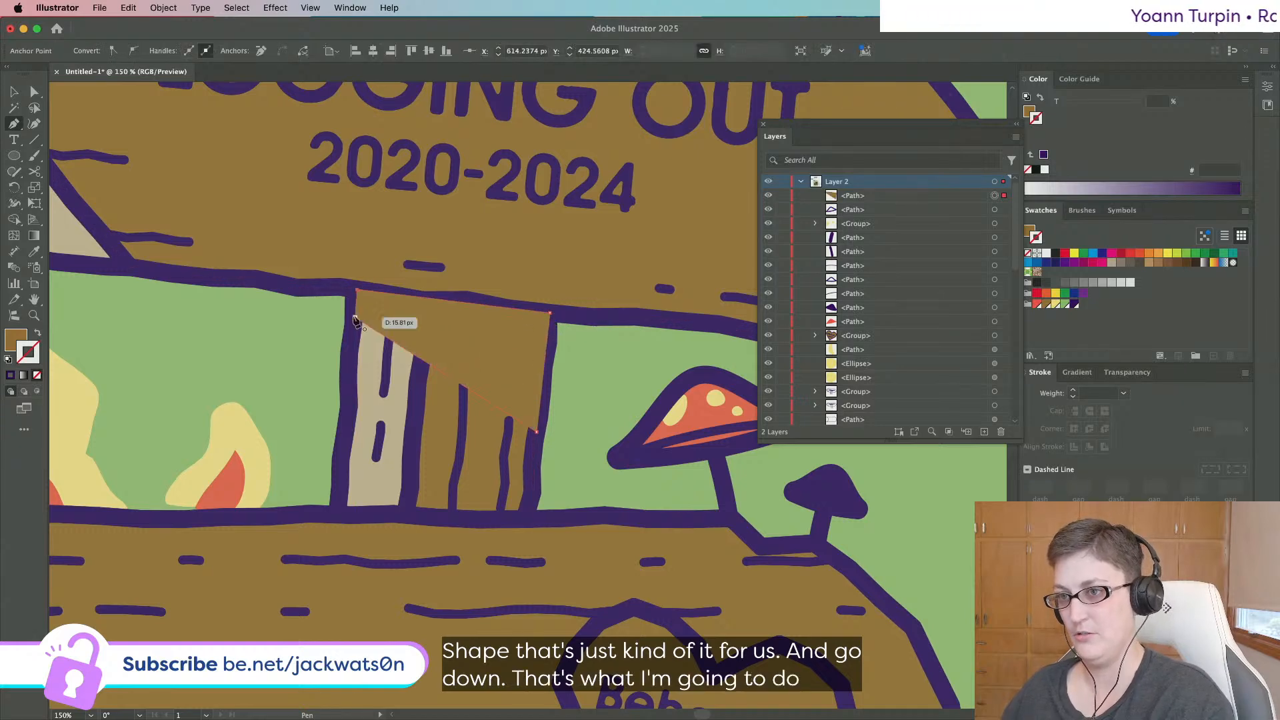
# Fill the shading shape with dark purple and remove its stroke.
pyautogui.click(1074, 304)
pyautogui.scroll(-2, 474, 235)
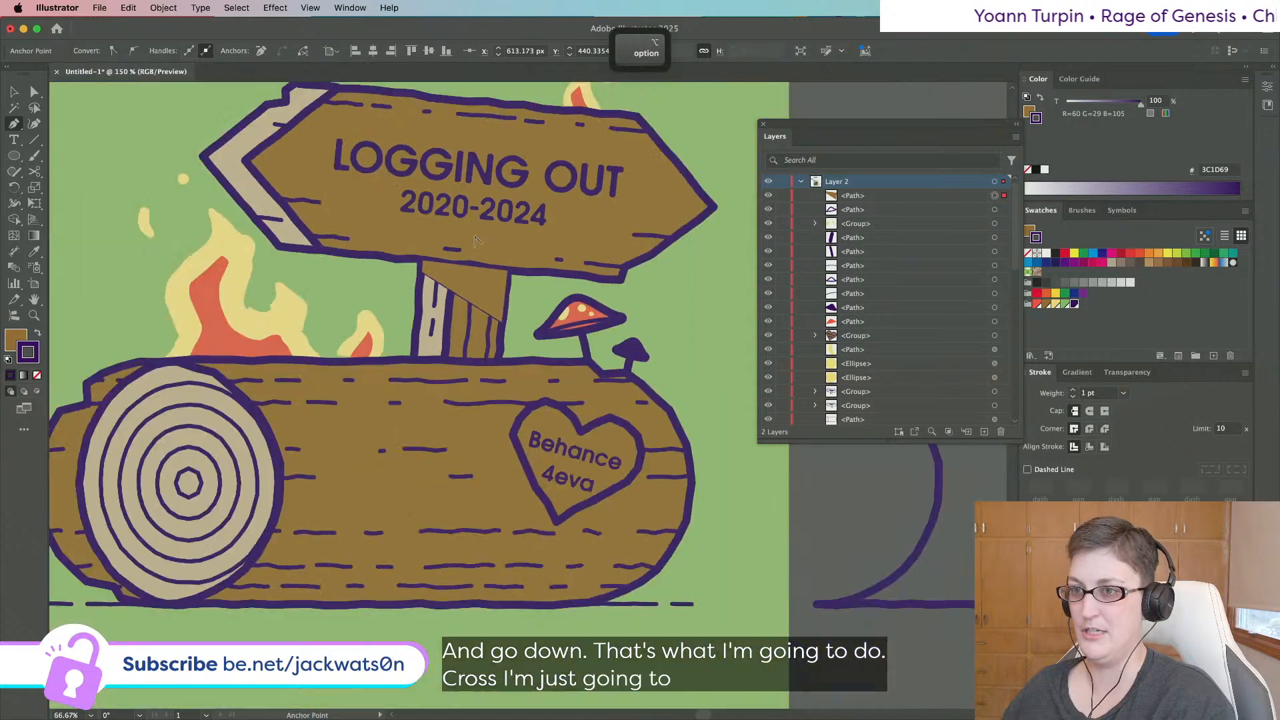
pyautogui.click(36, 334)
pyautogui.click(37, 375)
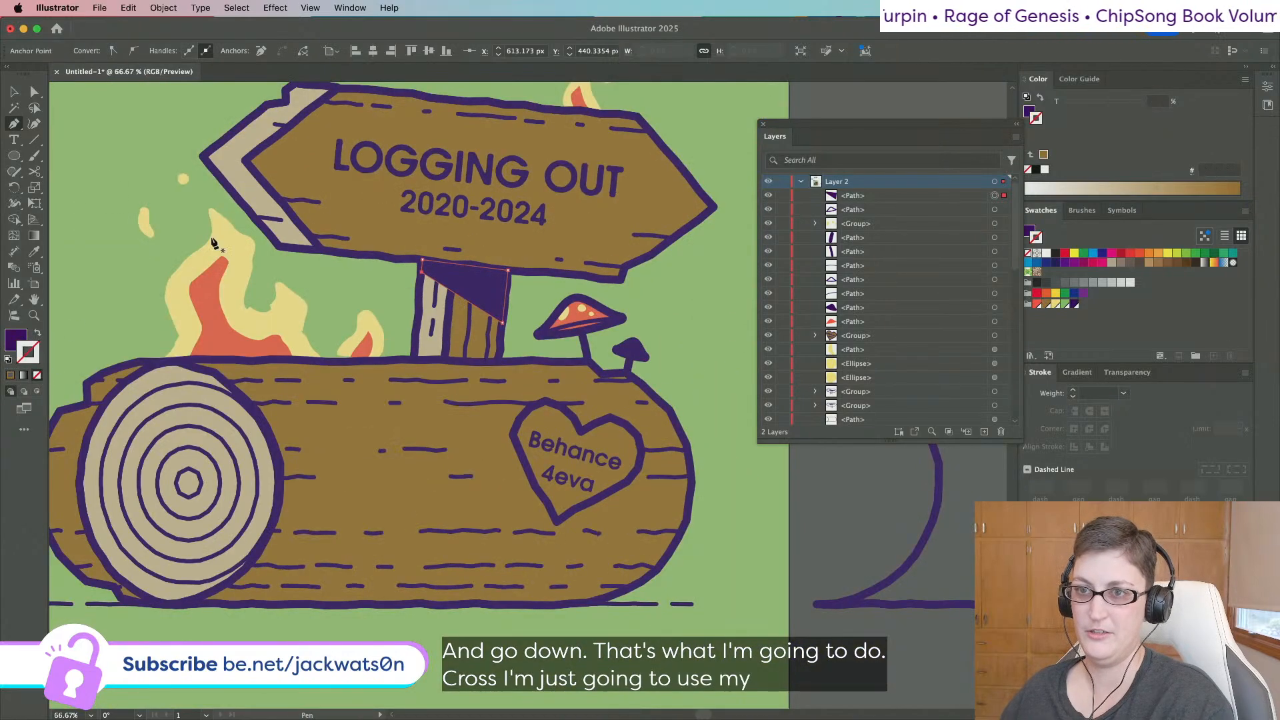
pyautogui.click(35, 91)
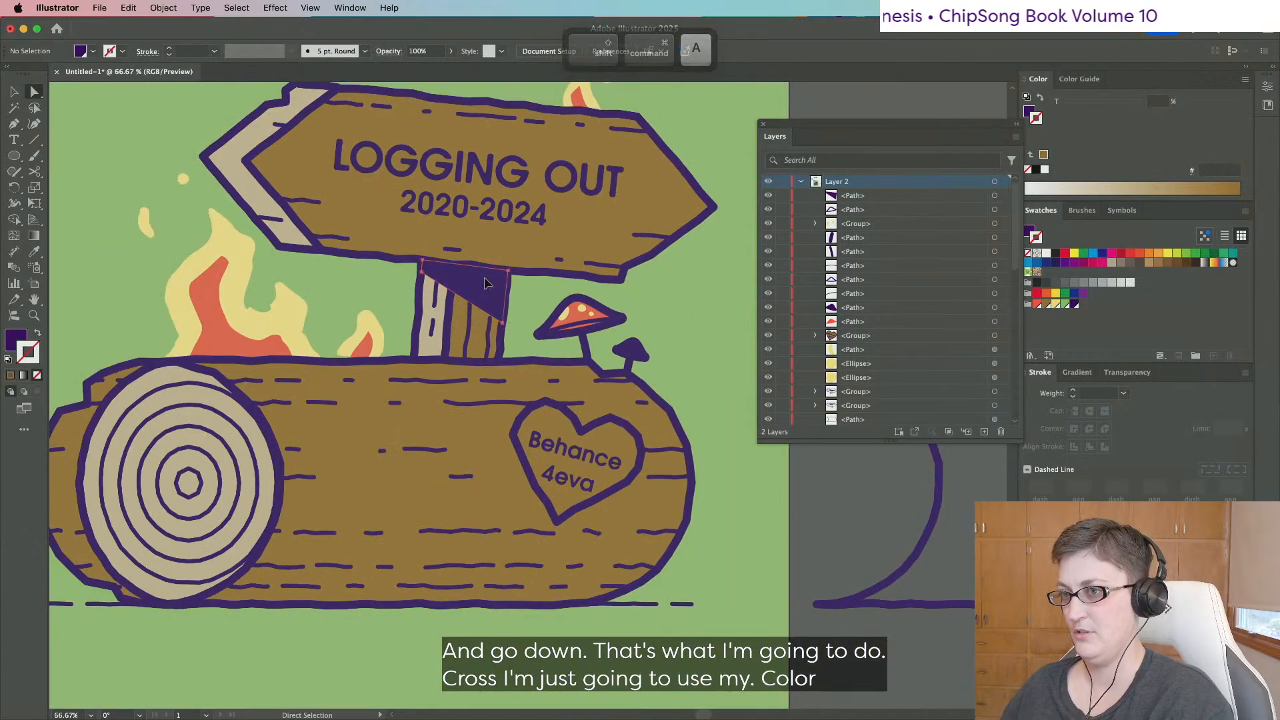
# Try 25% and then 50% opacity on the post shading shape.
pyautogui.click(1127, 372)
pyautogui.click(1140, 392)
pyautogui.write('25')
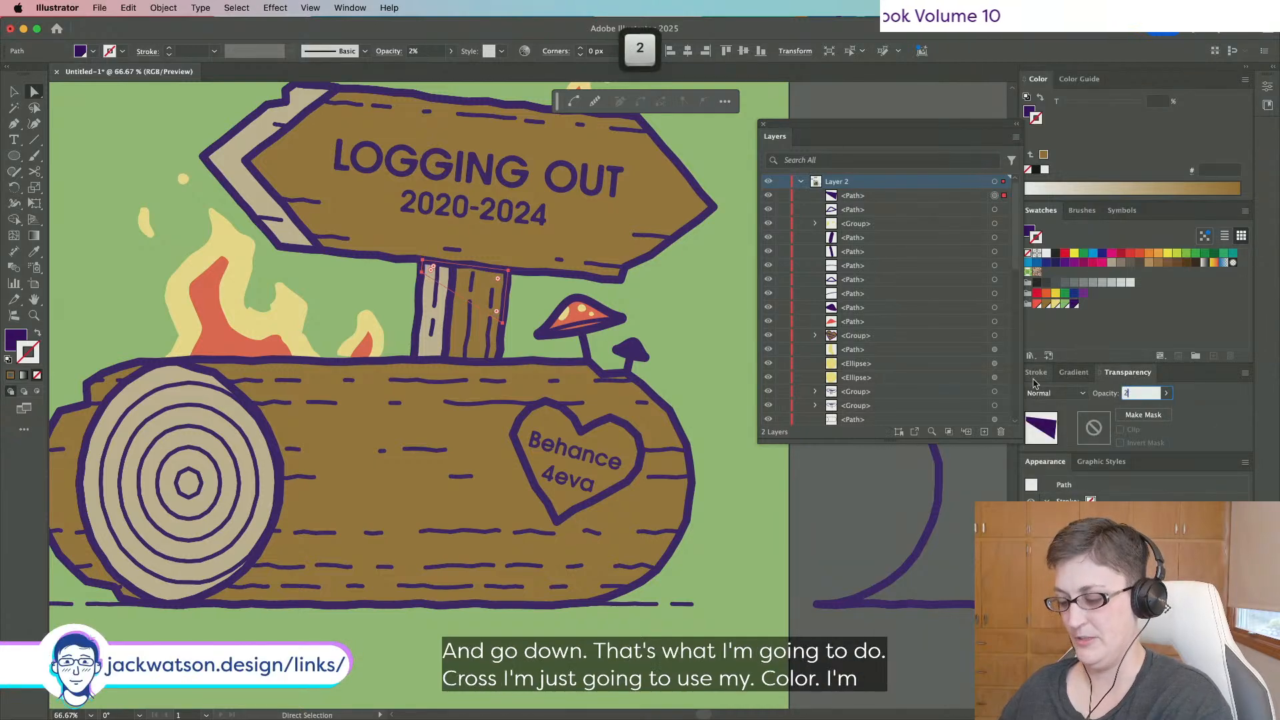
pyautogui.press('Tab')
pyautogui.write('50')
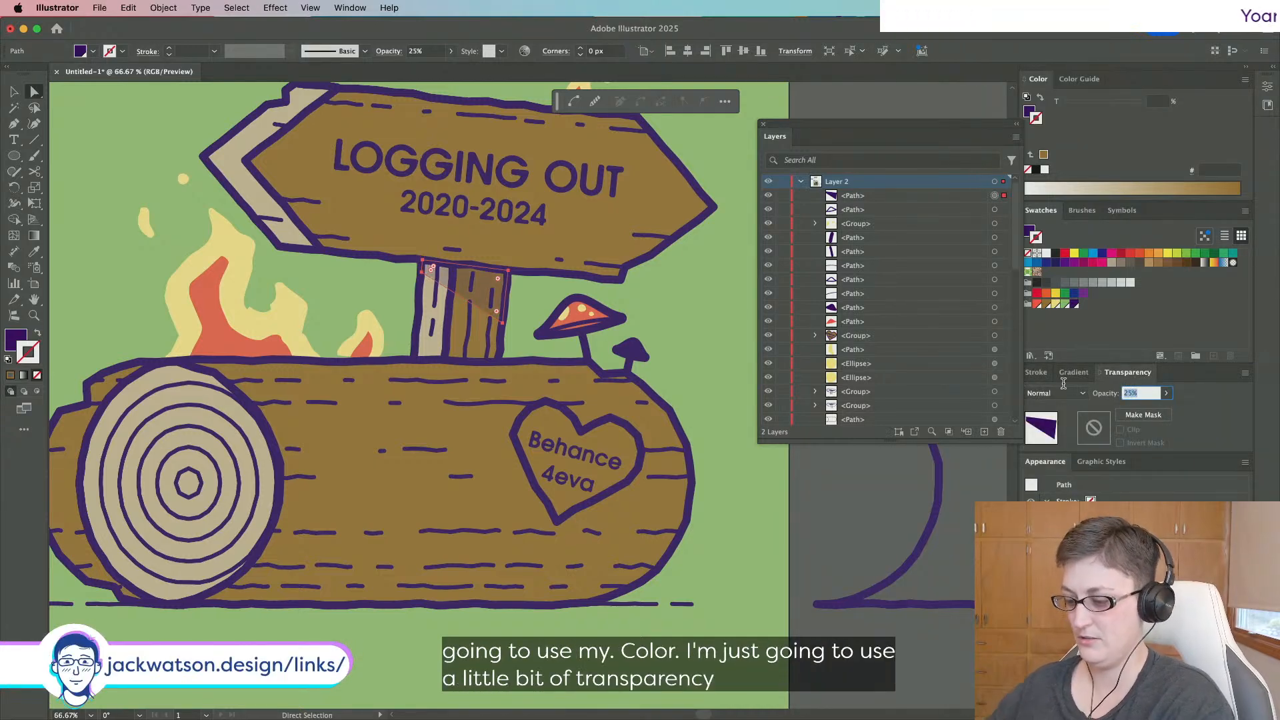
pyautogui.press('Tab')
pyautogui.click(810, 527)
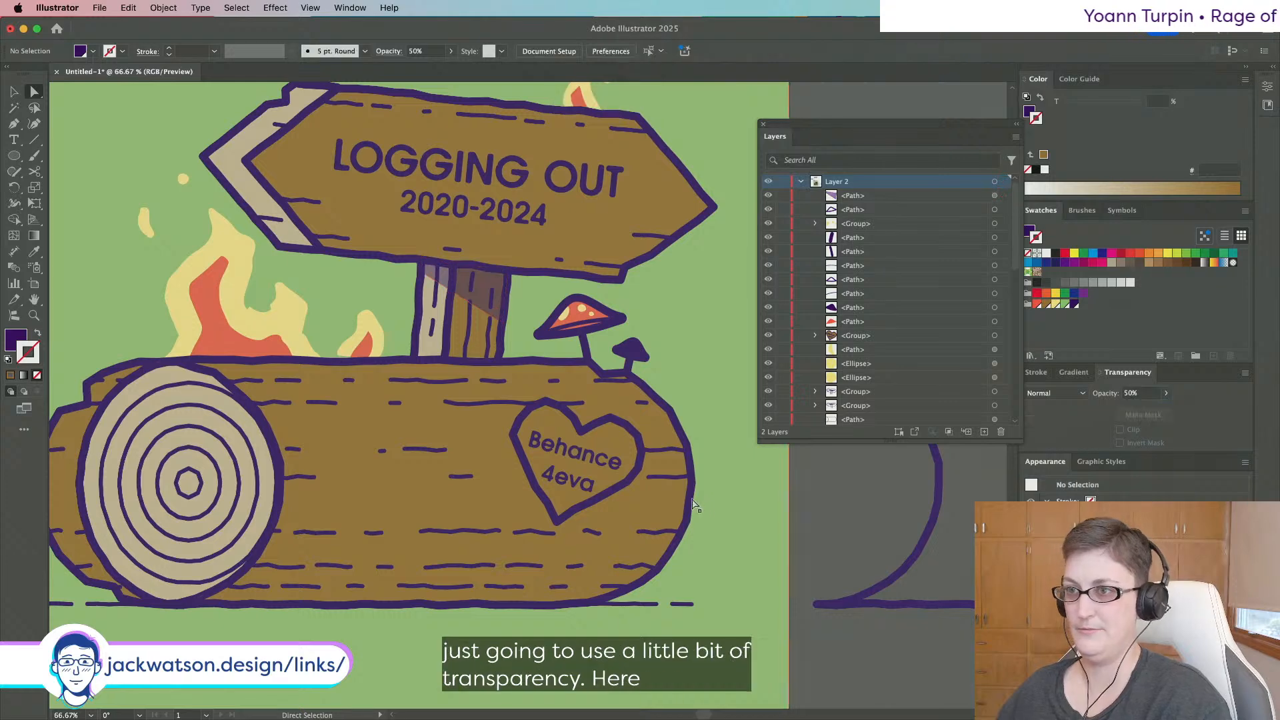
pyautogui.scroll(-2, 690, 504)
pyautogui.scroll(2, 605, 427)
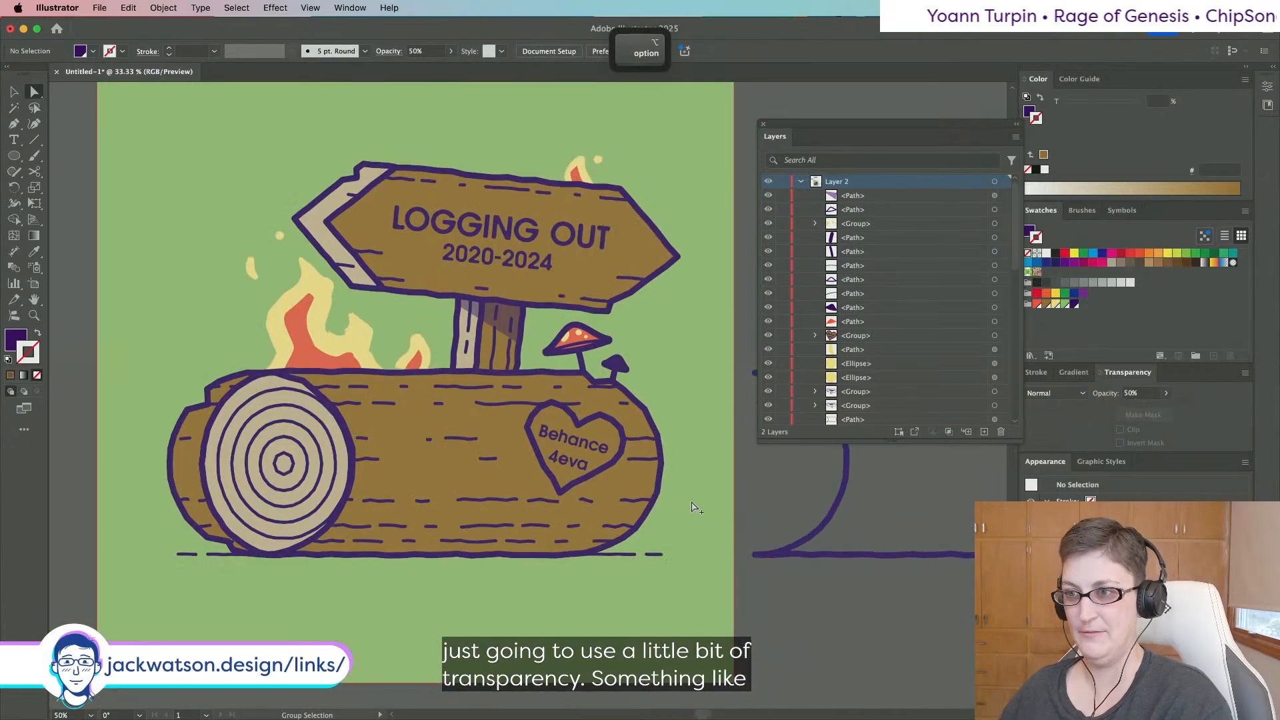
pyautogui.scroll(1, 474, 287)
# Set the post shading shape's opacity to 75%.
pyautogui.click(473, 286)
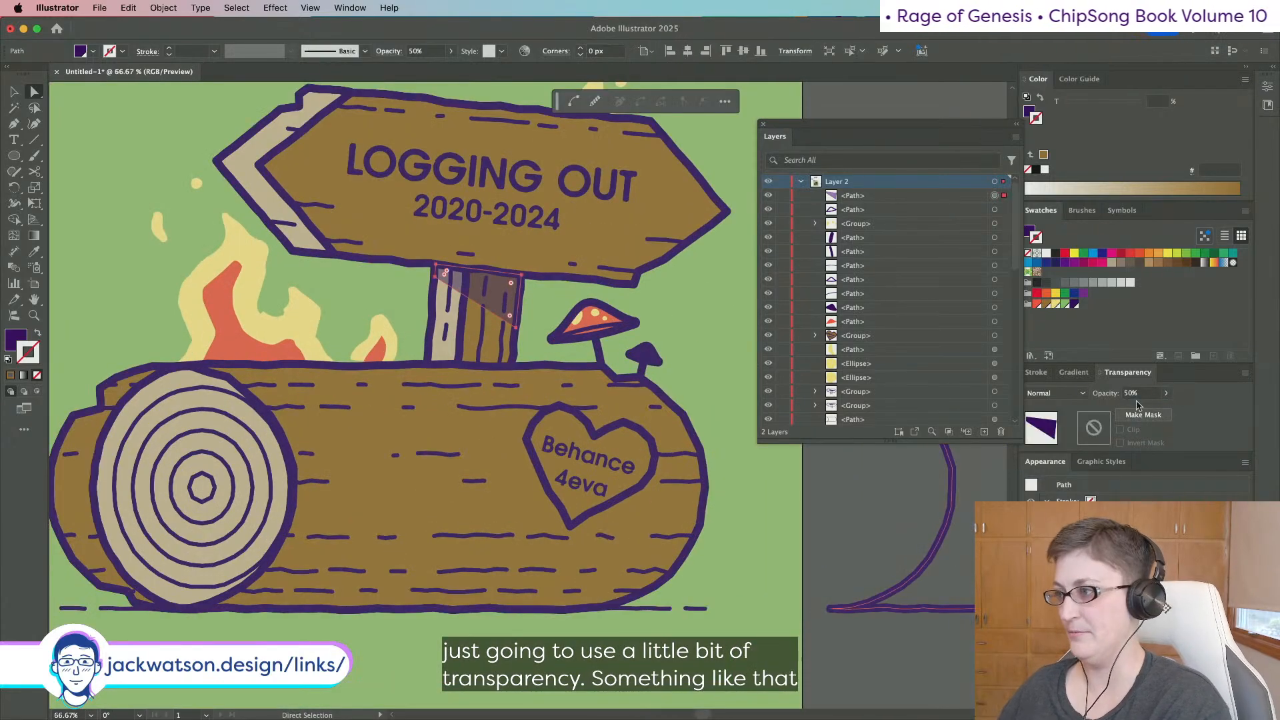
pyautogui.click(1140, 393)
pyautogui.write('75')
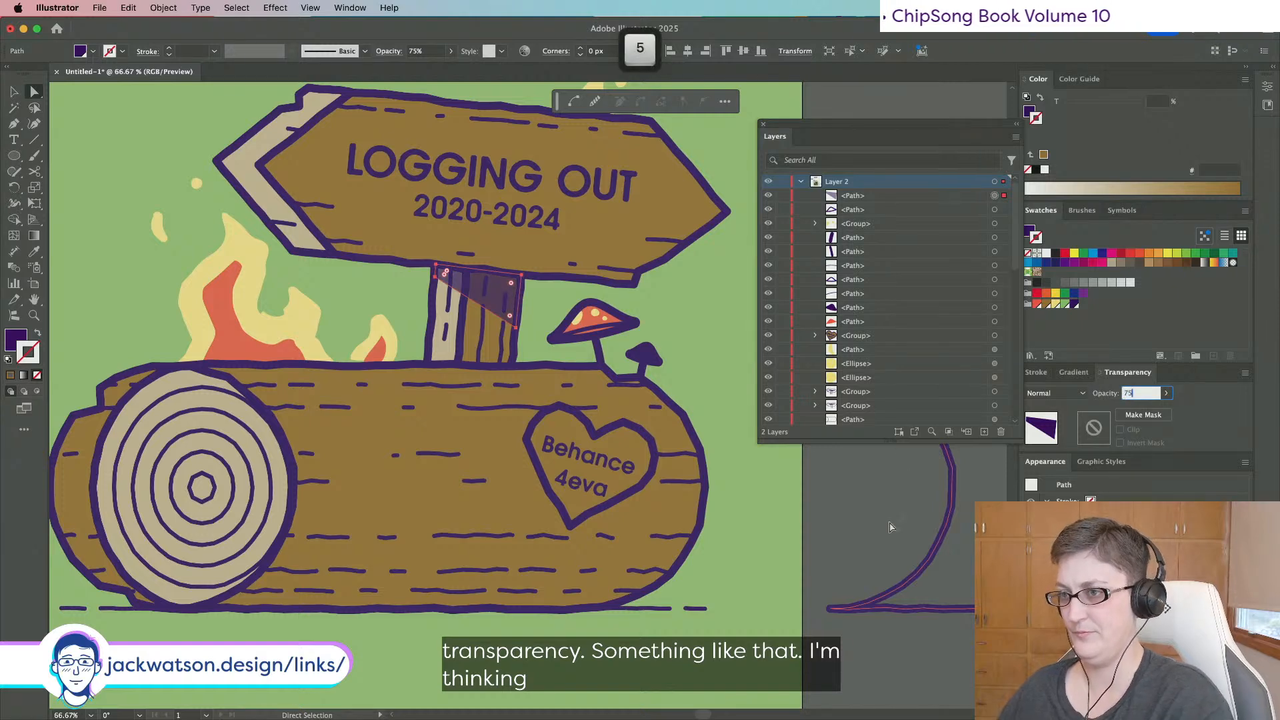
pyautogui.click(890, 526)
pyautogui.scroll(-2, 657, 472)
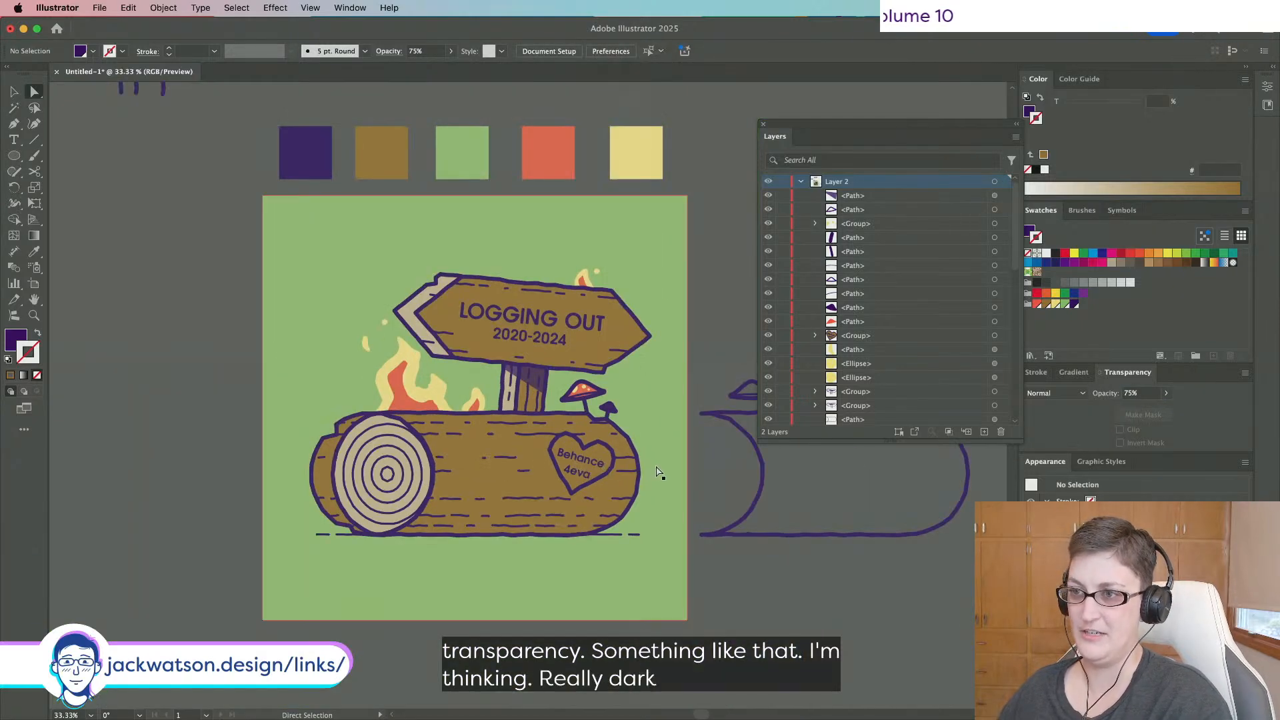
pyautogui.scroll(1, 534, 435)
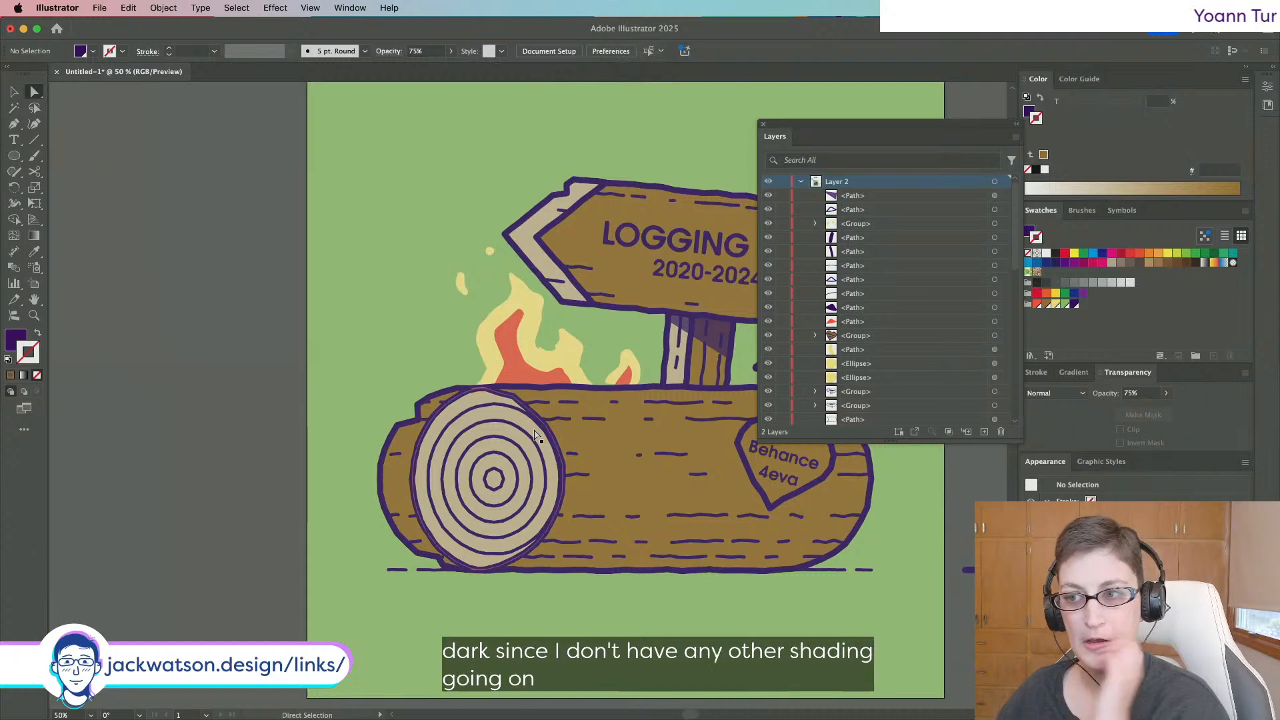
# Paste a copy of the log-end circle in front and shift it slightly left.
pyautogui.keyDown('super'); pyautogui.click(457, 406); pyautogui.keyUp('super')
pyautogui.press('super+f')
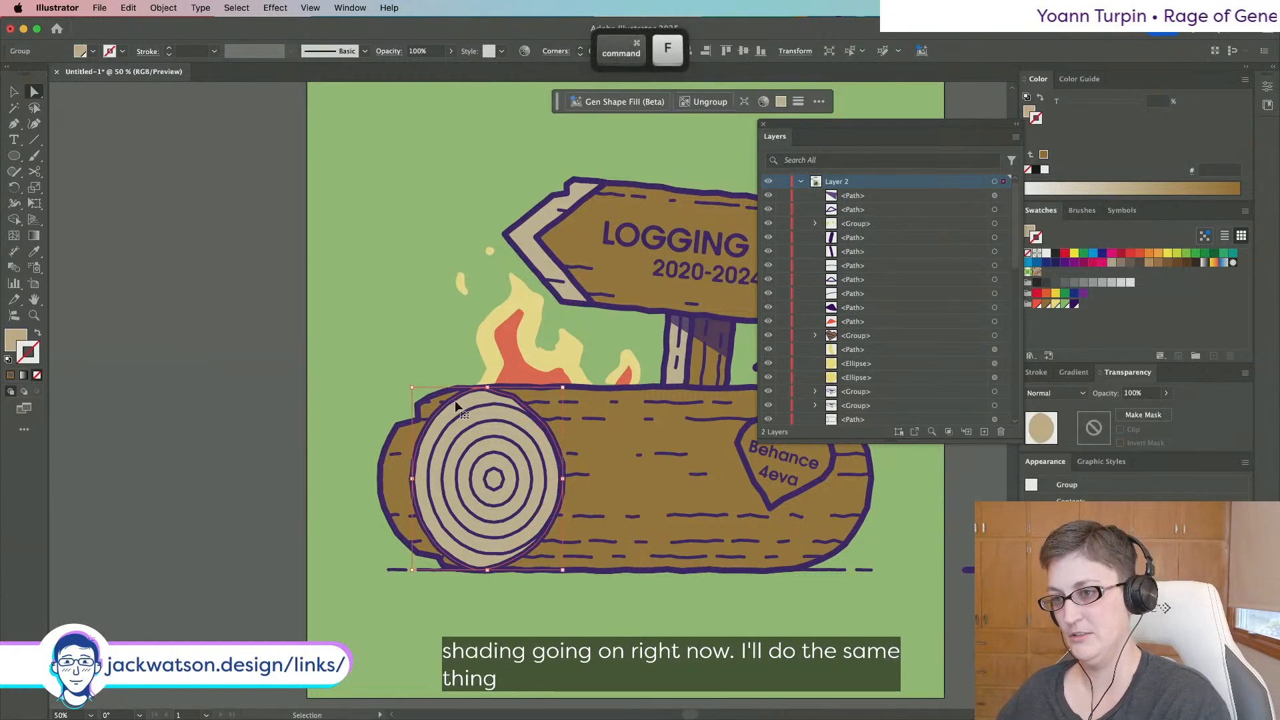
pyautogui.moveTo(468, 402); pyautogui.dragTo(451, 400)
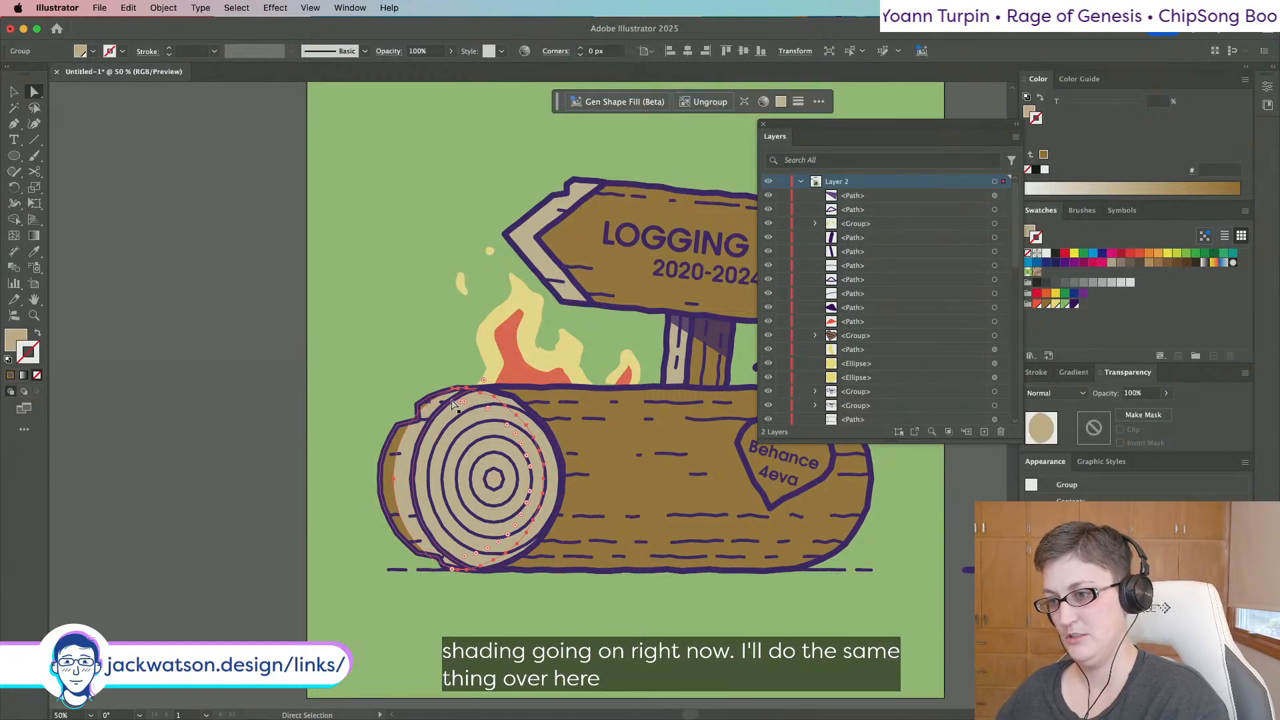
pyautogui.press('super+f')
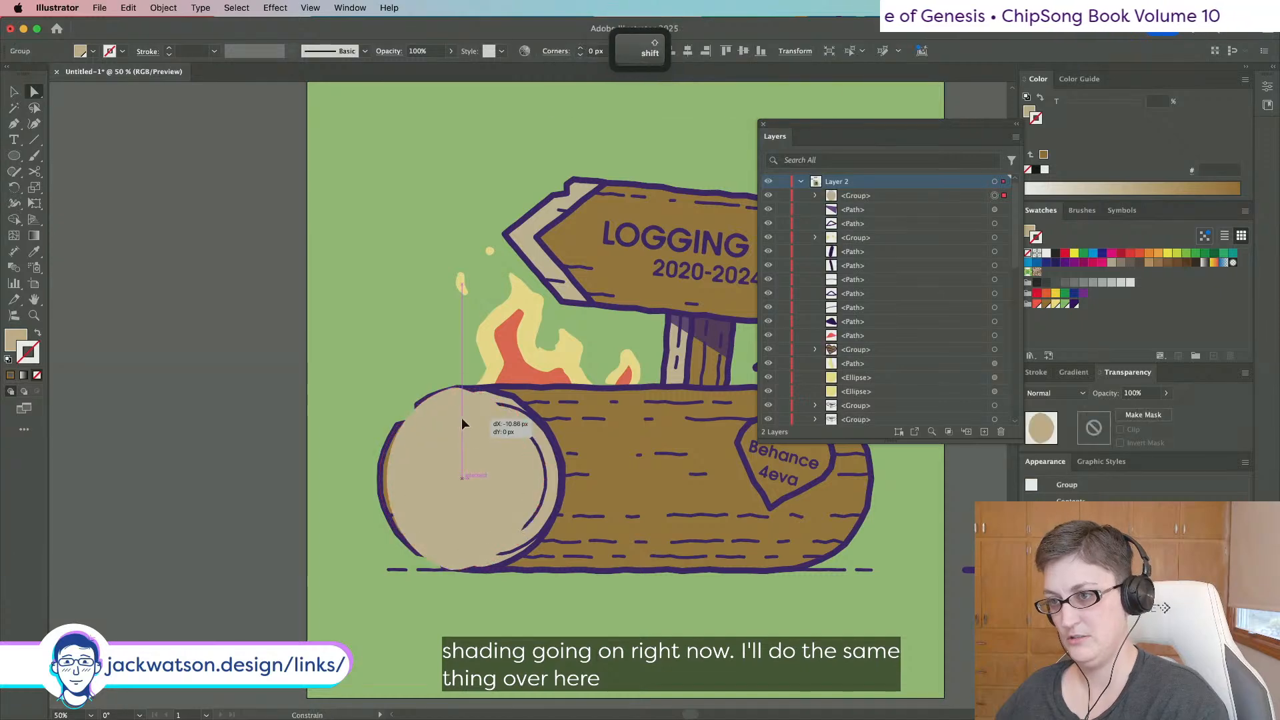
pyautogui.press('super+f')
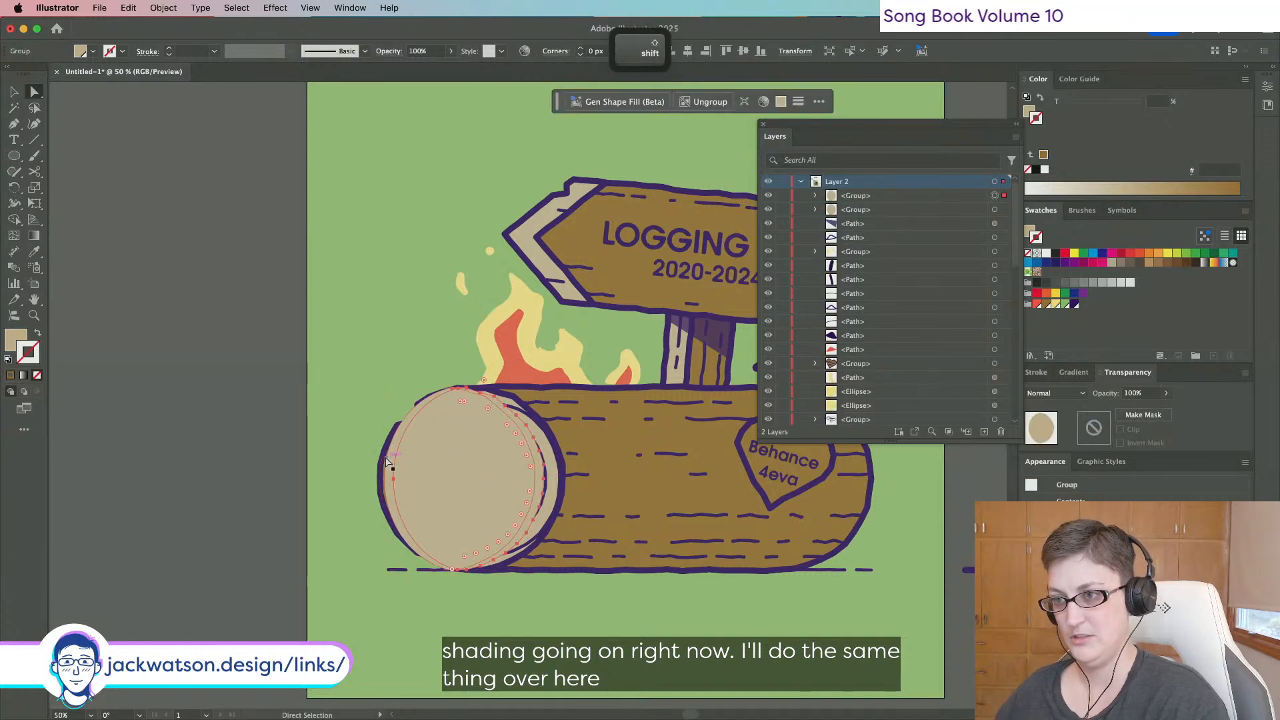
pyautogui.press('super+z')
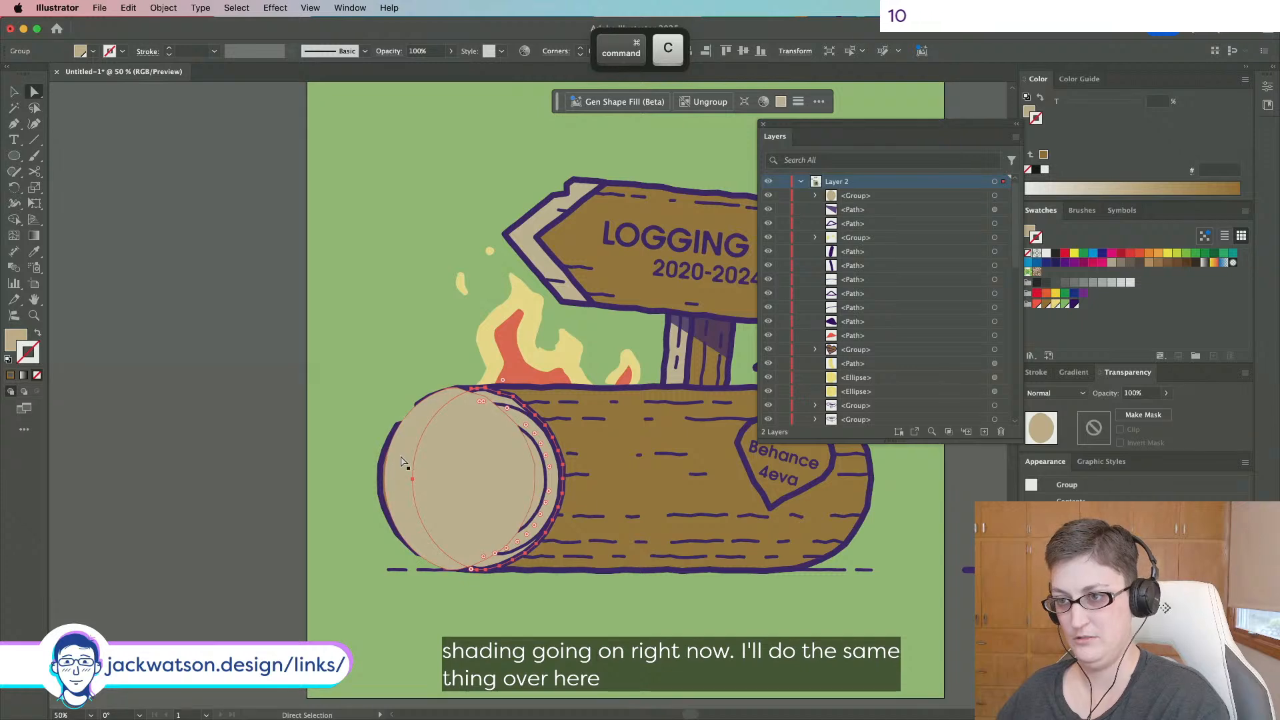
pyautogui.press('super+f')
# Stretch the circle copy from its centre to about 347 px tall.
pyautogui.press('v')
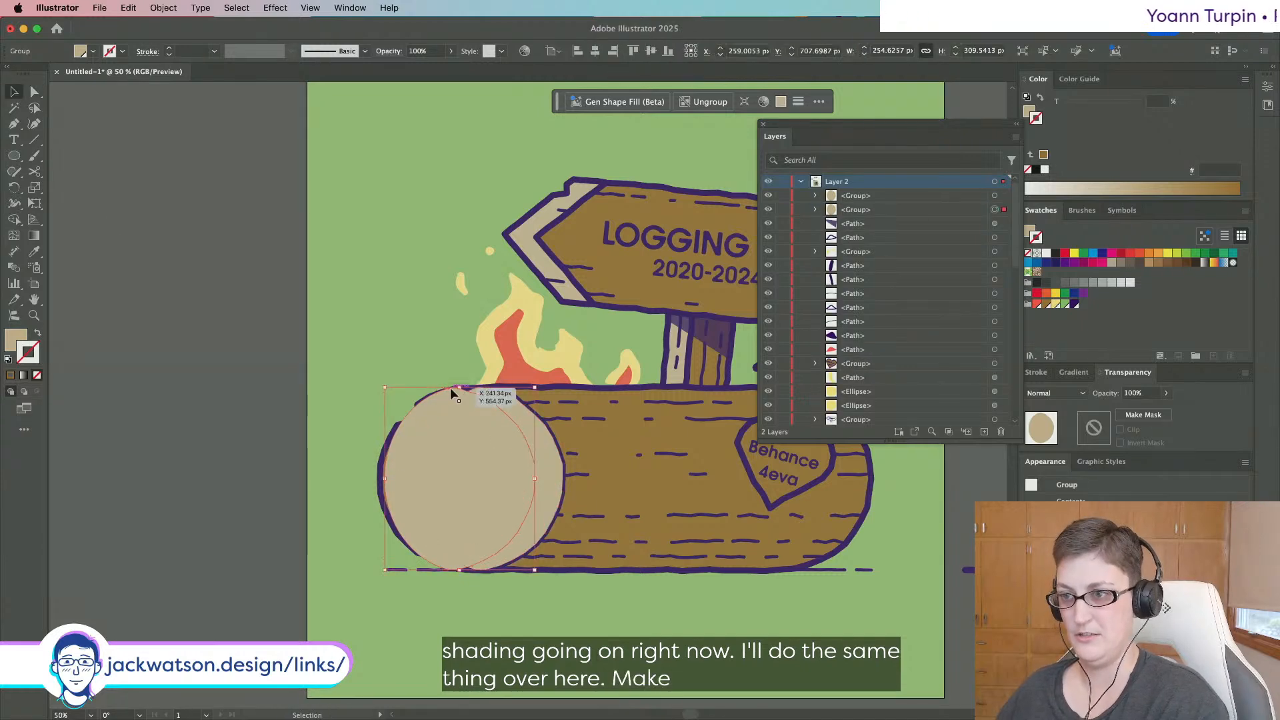
pyautogui.moveTo(458, 387); pyautogui.dragTo(459, 376)
pyautogui.press('shift')
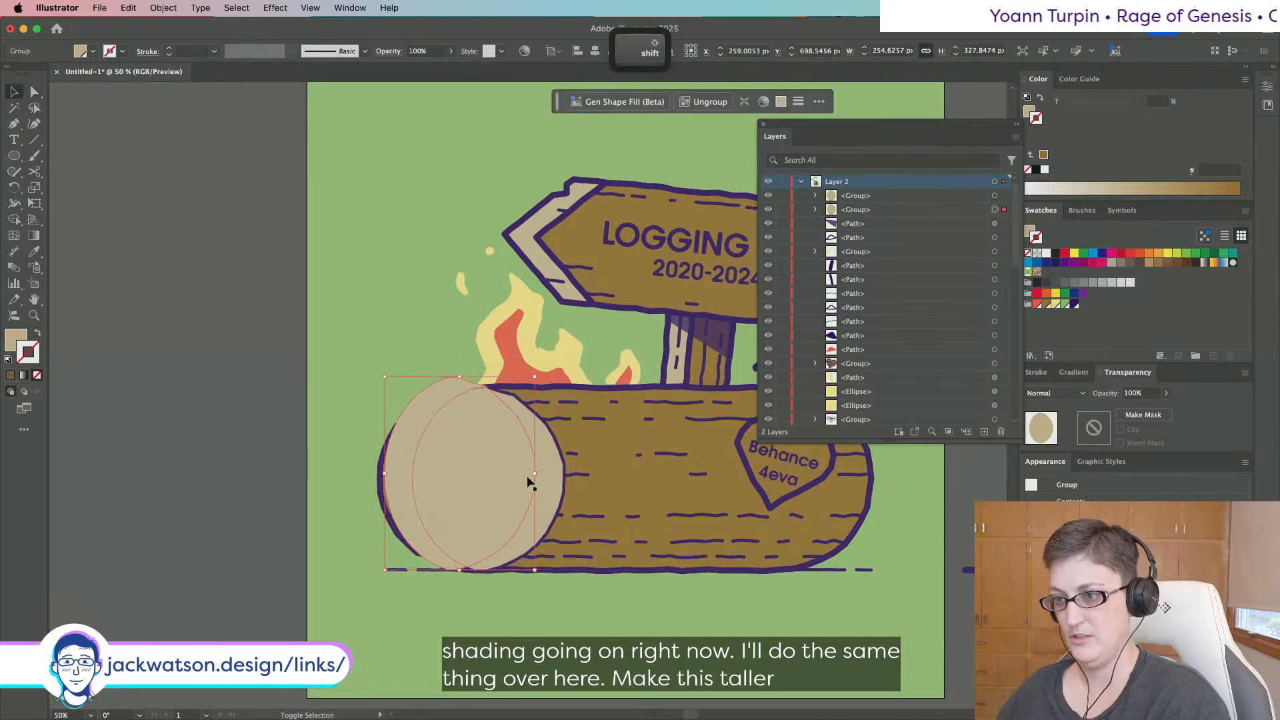
pyautogui.press('super+z')
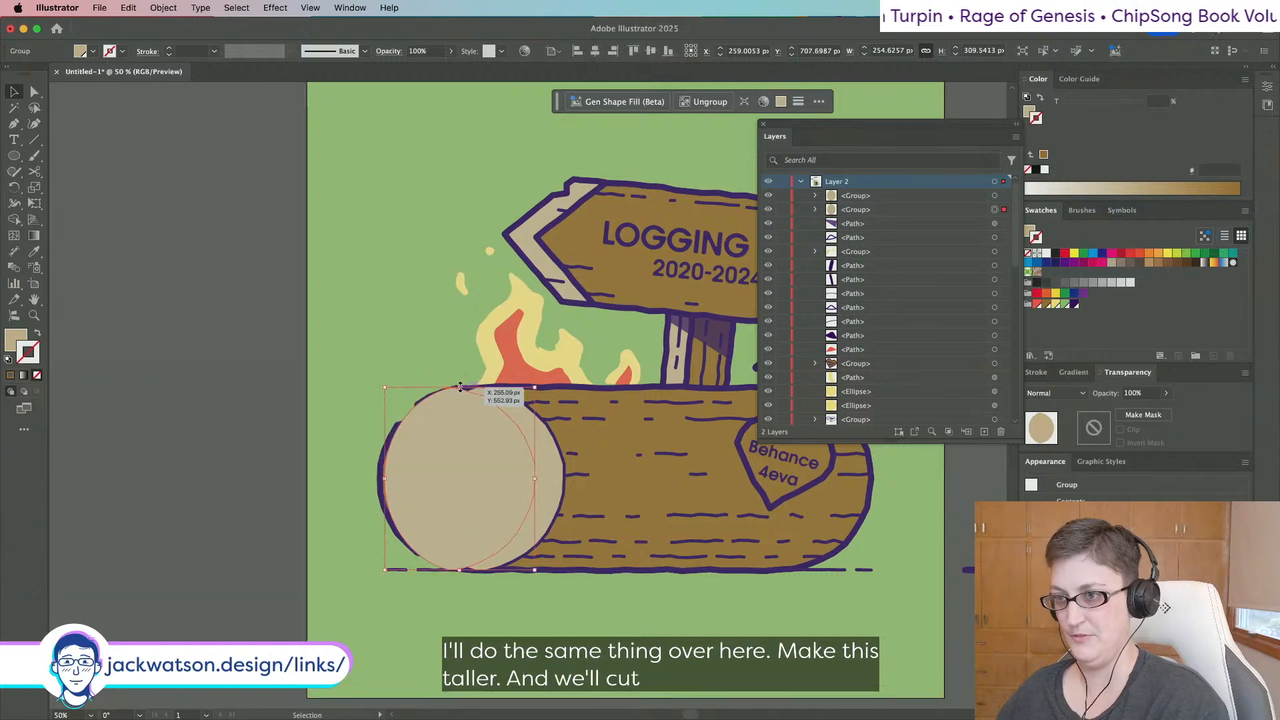
pyautogui.press('alt')
pyautogui.moveTo(458, 388); pyautogui.dragTo(458, 377)
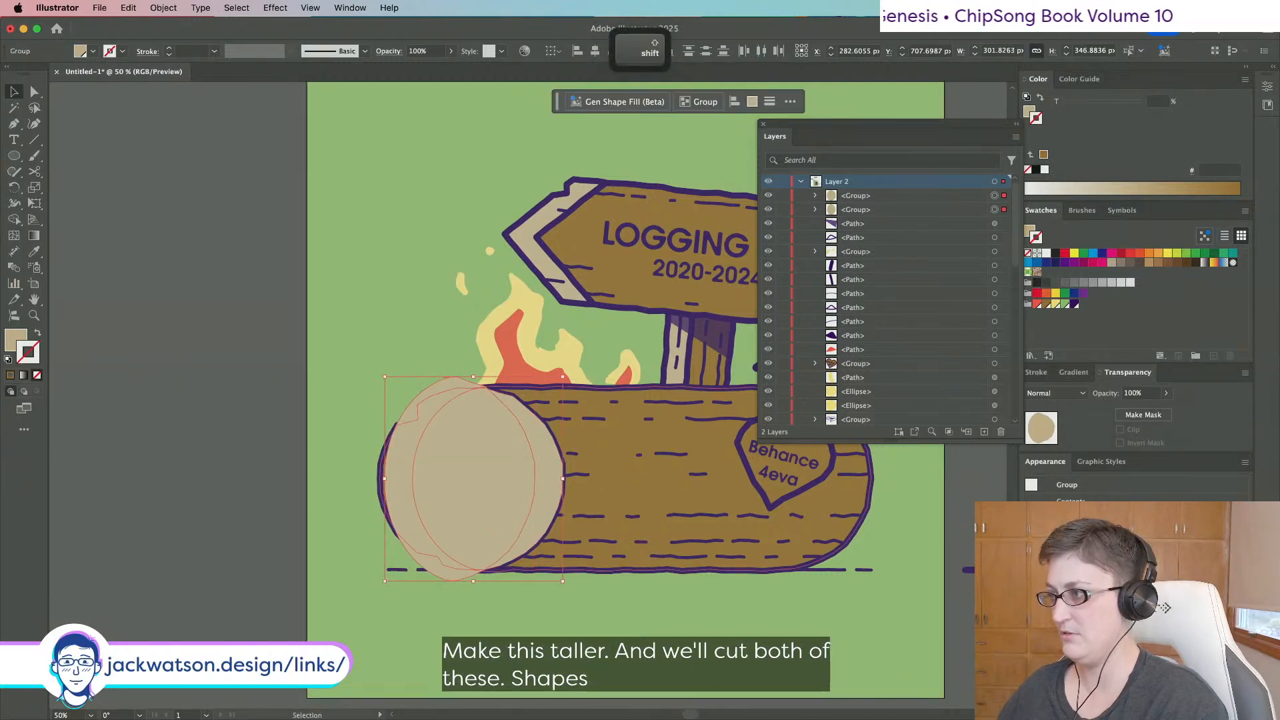
# Try the Pathfinder Intersect, Minus Front and Exclude options on the circles, undoing each.
pyautogui.click(1271, 91)
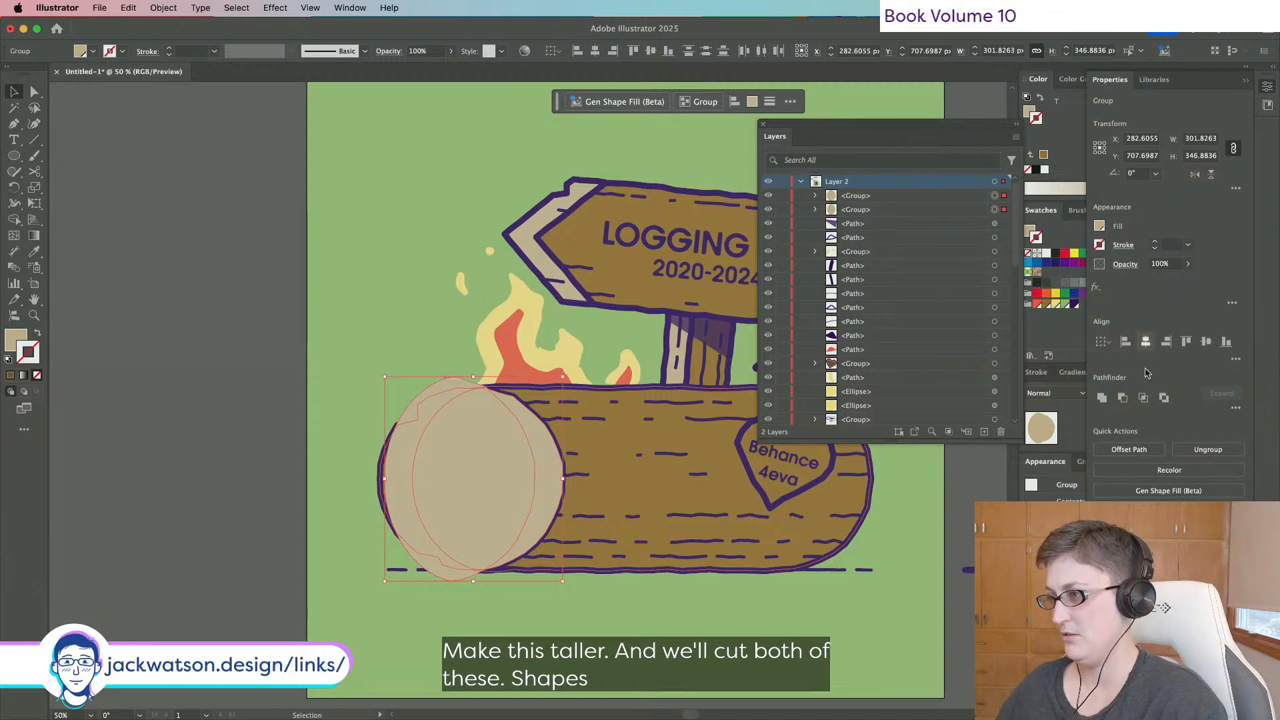
pyautogui.click(1144, 399)
pyautogui.press('super+z')
pyautogui.click(1123, 399)
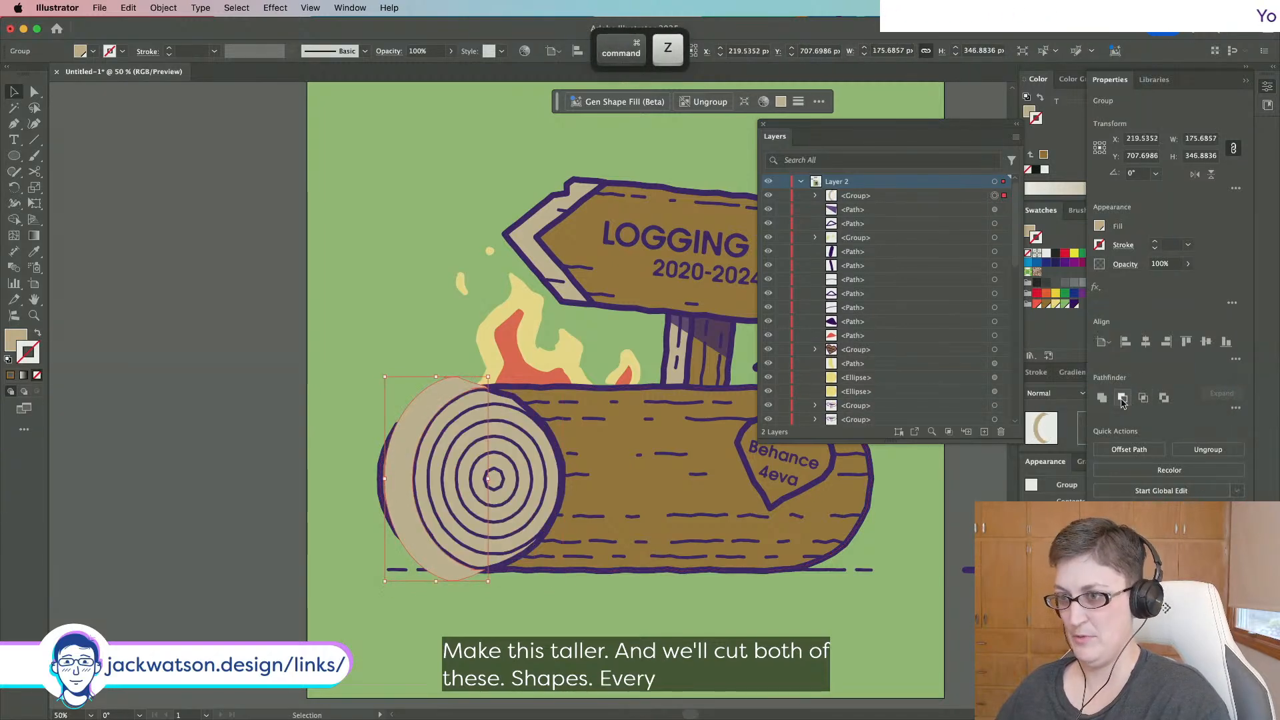
pyautogui.press('super+z')
pyautogui.click(1165, 398)
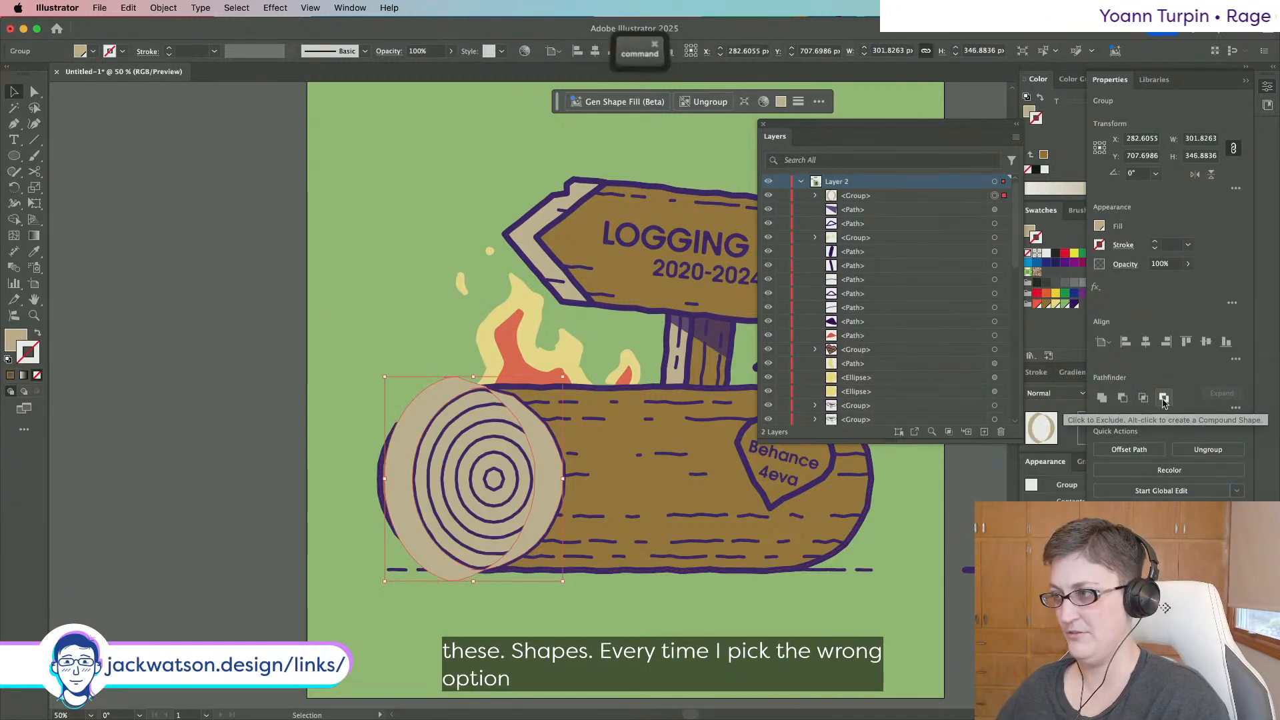
pyautogui.press('super+z')
# Select both log-end circle groups and apply Minus Front to leave a crescent.
pyautogui.press('shift+super+a')
pyautogui.click(461, 433)
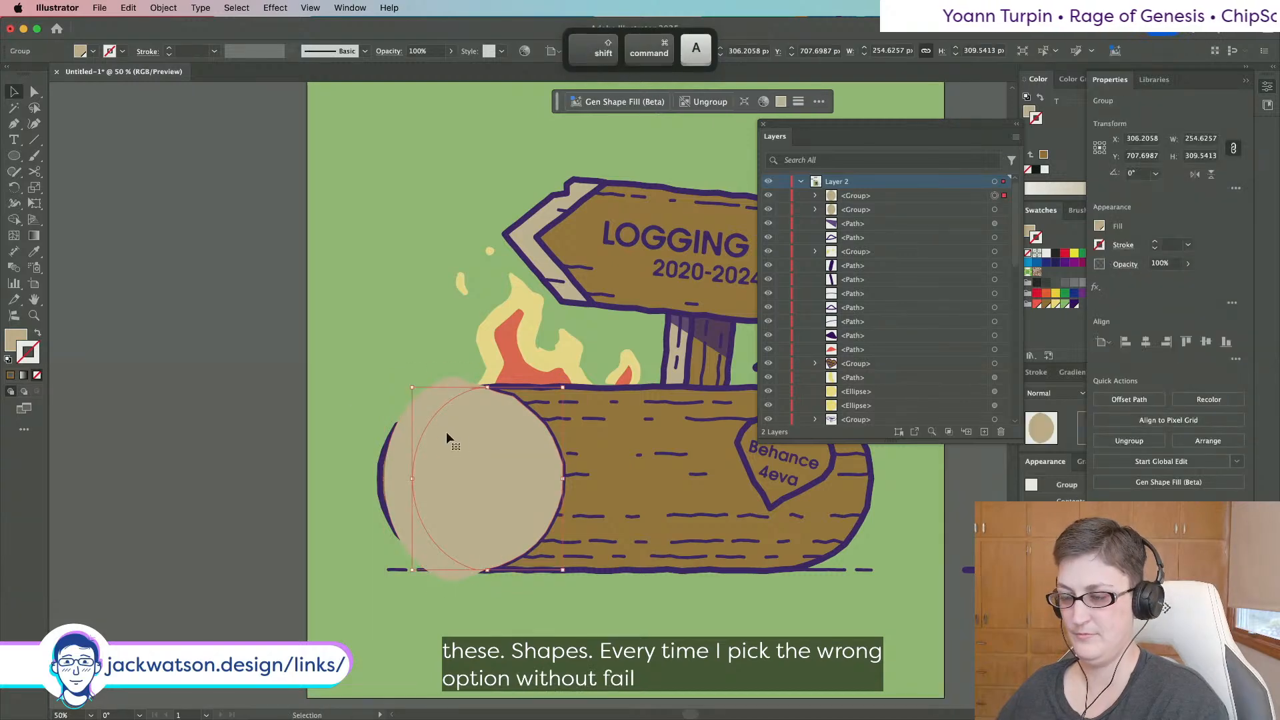
pyautogui.click(403, 432)
pyautogui.press('super+x')
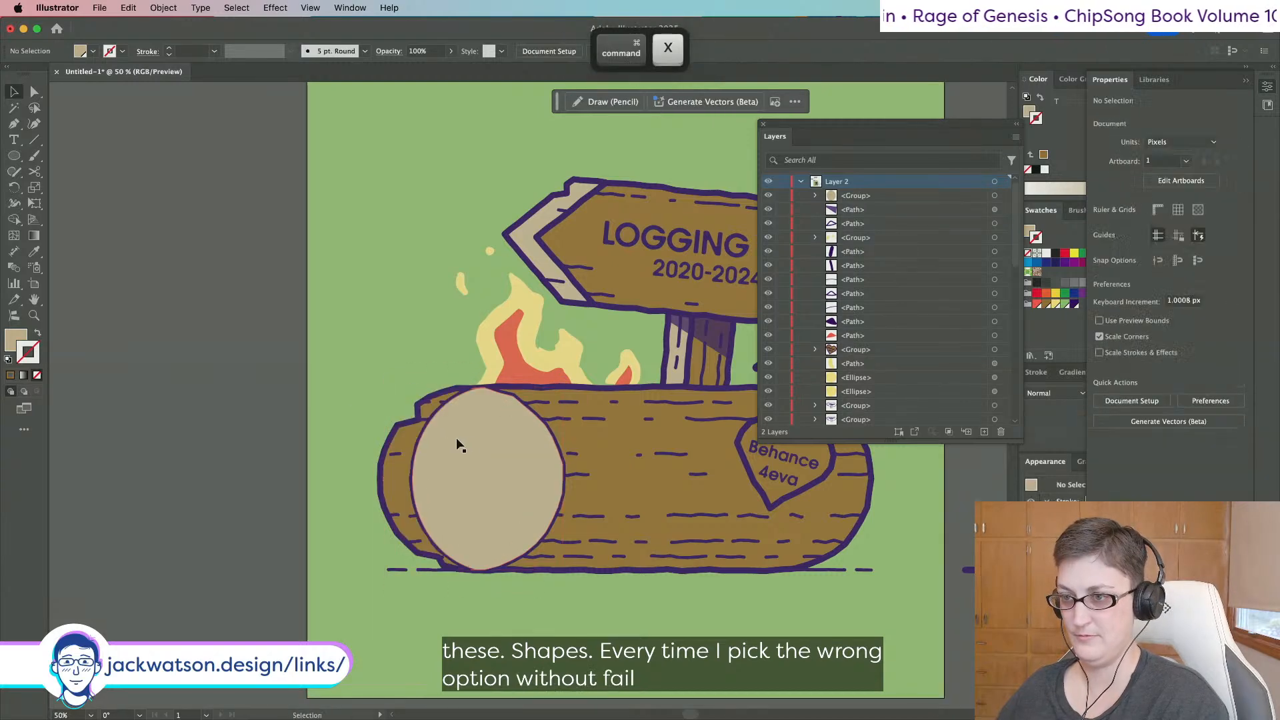
pyautogui.press('super+z')
pyautogui.keyDown('shift'); pyautogui.click(542, 452); pyautogui.keyUp('shift')
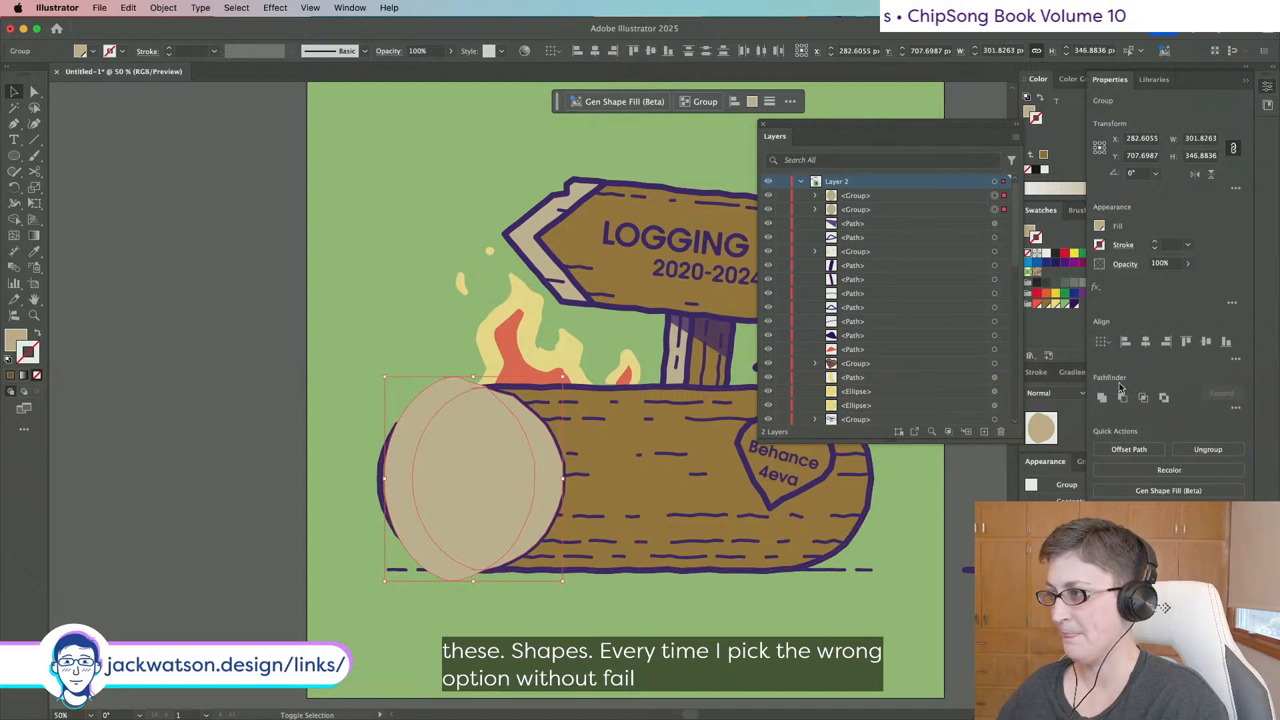
pyautogui.click(1123, 399)
# Give the crescent the post shadow's purple fill using the Eyedropper.
pyautogui.click(34, 251)
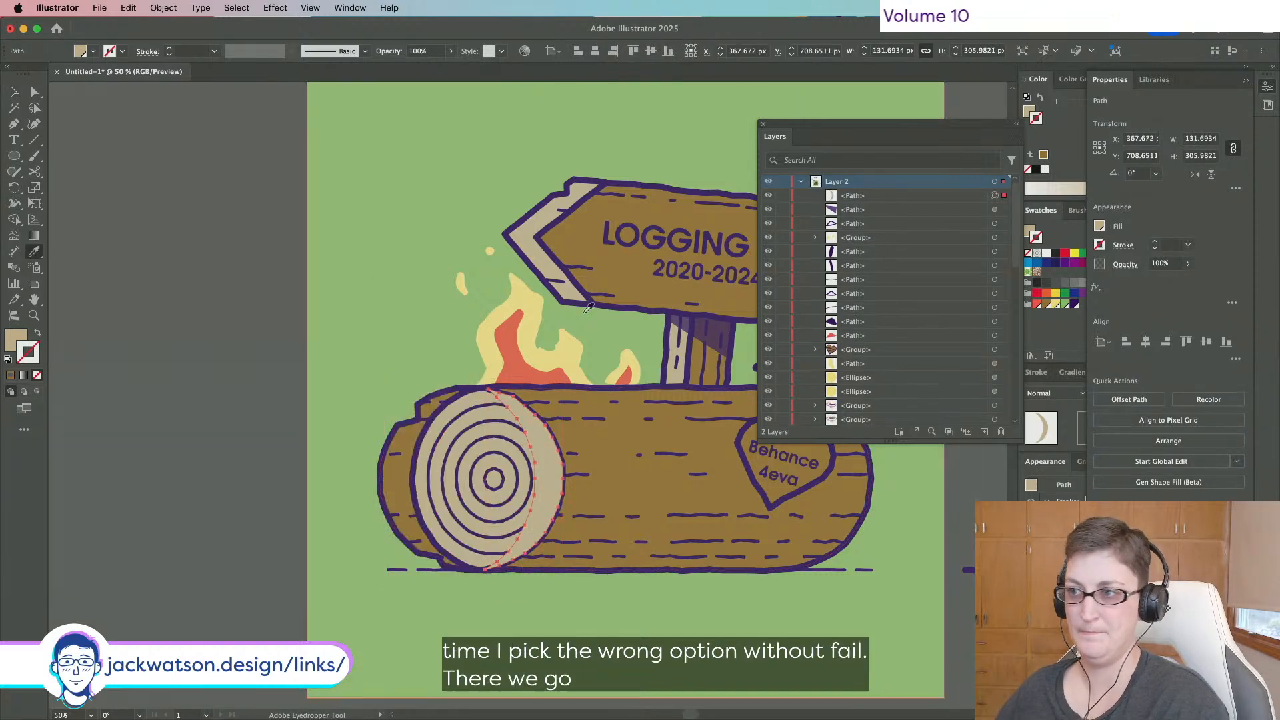
pyautogui.click(703, 325)
pyautogui.press('super+shift+a')
pyautogui.scroll(-4, 400, 243)
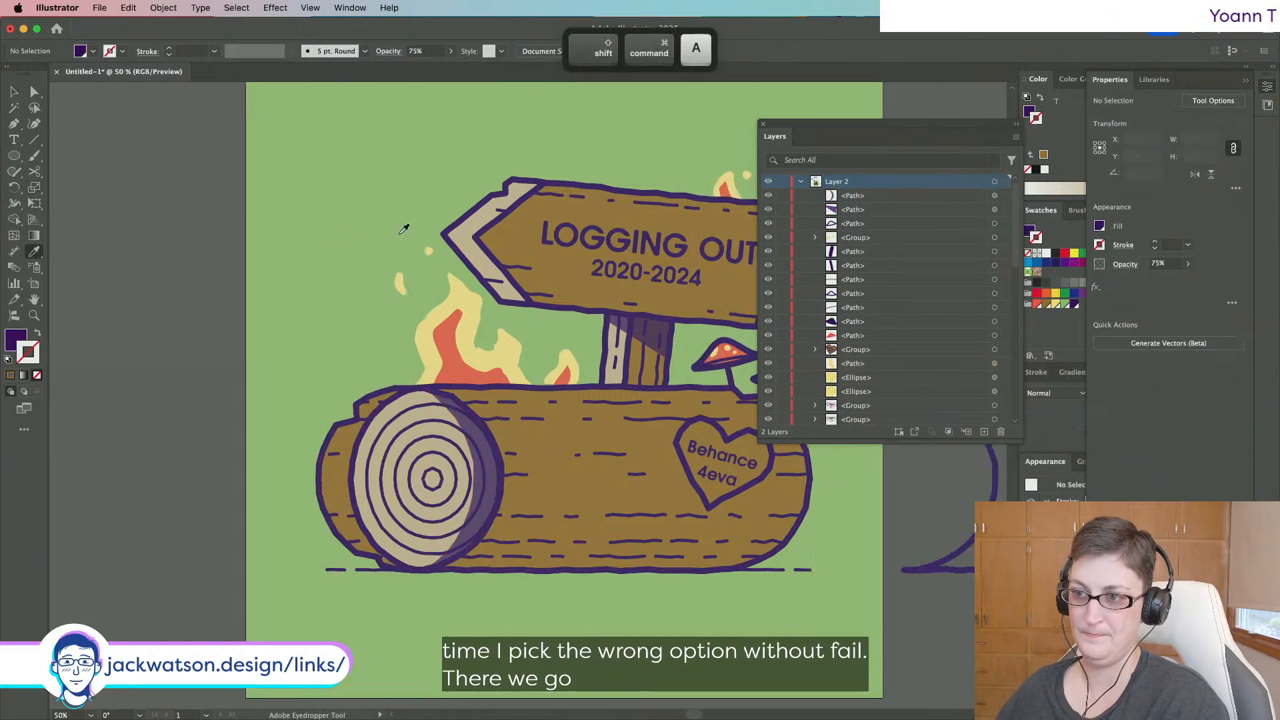
pyautogui.scroll(3, 393, 229)
# Revert to the uncut tan circle and put the right circle group back in front.
pyautogui.press('super+z')
pyautogui.press('super+z')
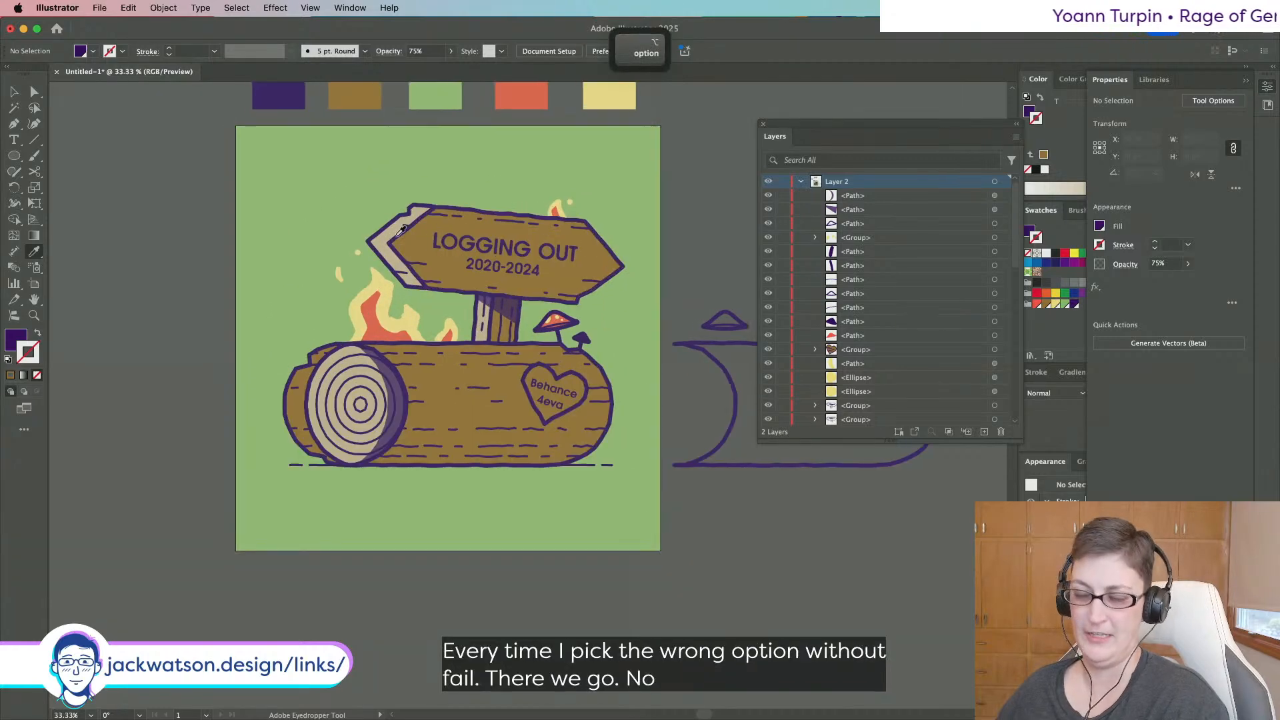
pyautogui.press('super+z')
pyautogui.press('super+z')
pyautogui.press('super+z')
pyautogui.press('super+z')
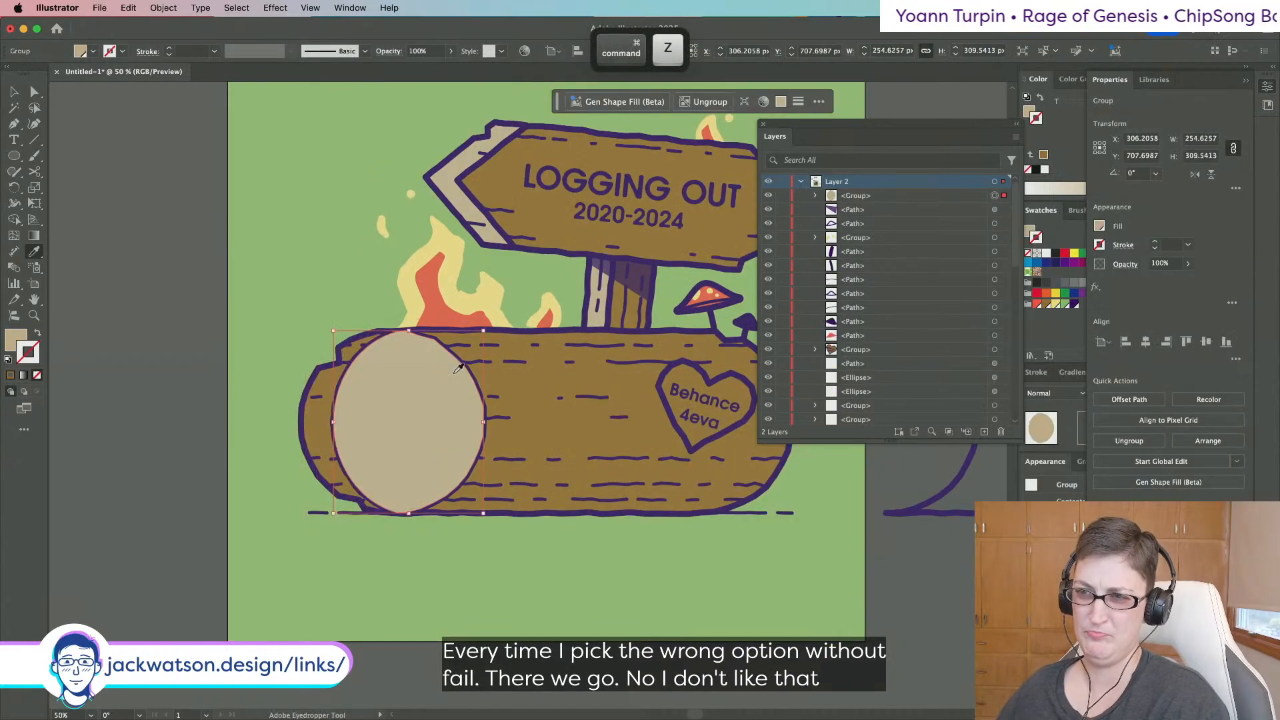
pyautogui.press('super+z')
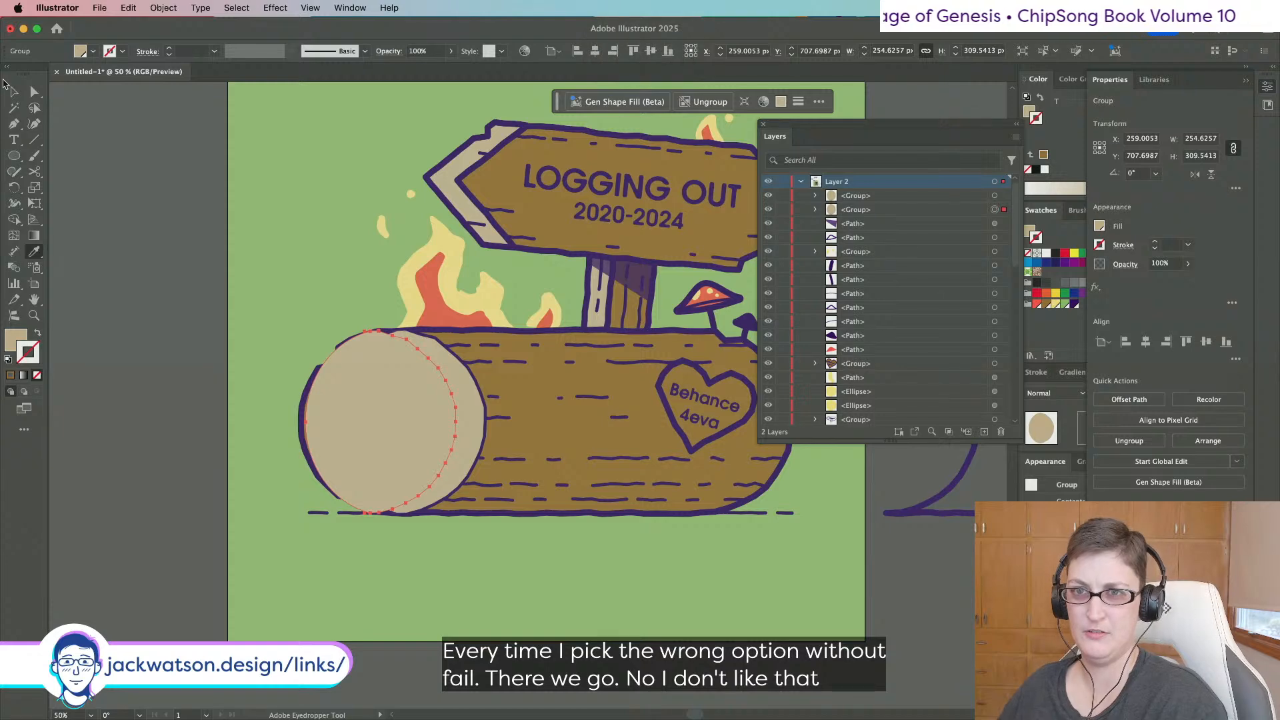
pyautogui.press('super+shift+a')
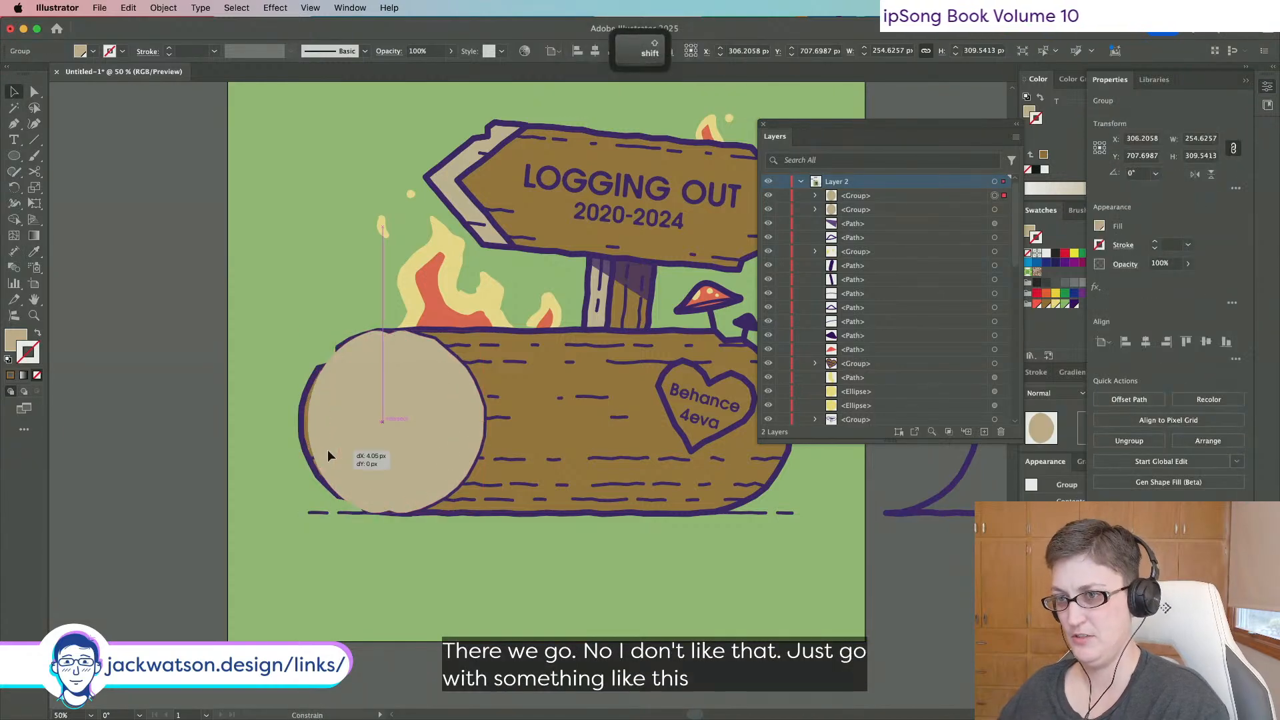
pyautogui.keyDown('shift'); pyautogui.click(327, 449); pyautogui.keyUp('shift')
pyautogui.keyDown('shift'); pyautogui.click(476, 440); pyautogui.keyUp('shift')
pyautogui.press('super+shift+a')
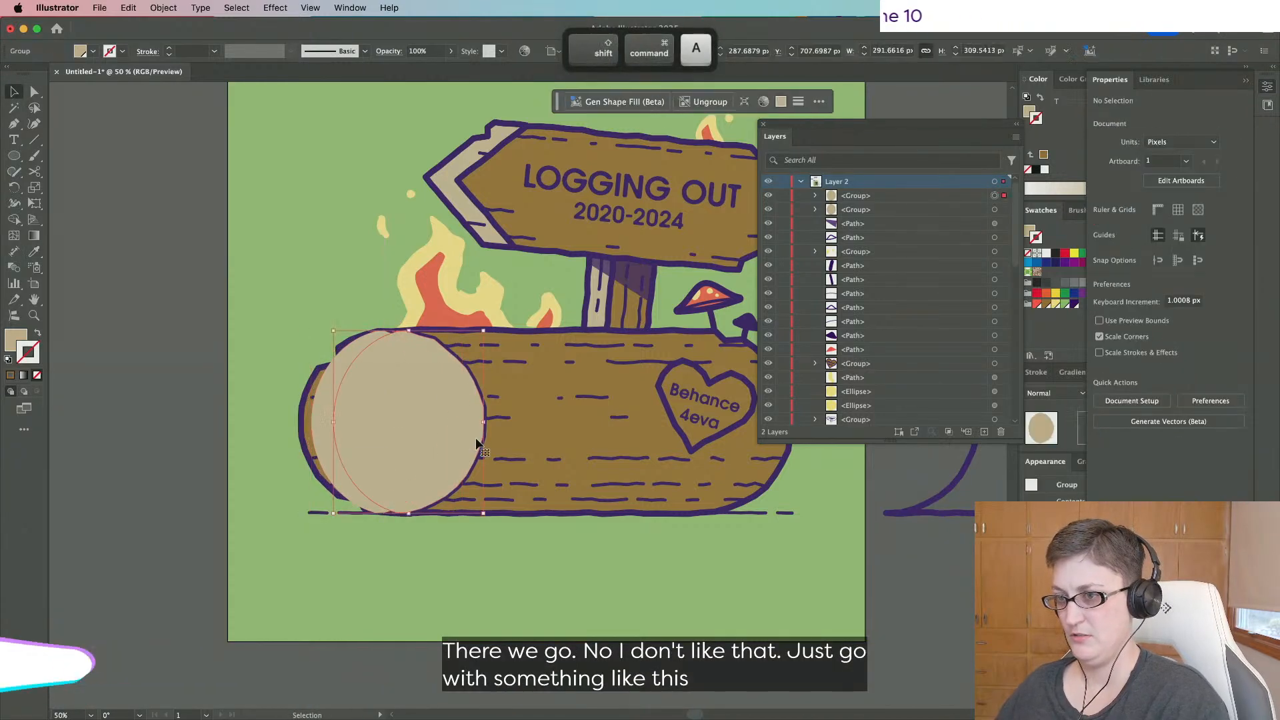
pyautogui.click(476, 439)
pyautogui.press('super+x')
pyautogui.press('super+shift+v')
# Subtract the front circle from the log-end rings with Minus Front to leave a crescent.
pyautogui.keyDown('shift'); pyautogui.click(324, 430); pyautogui.keyUp('shift')
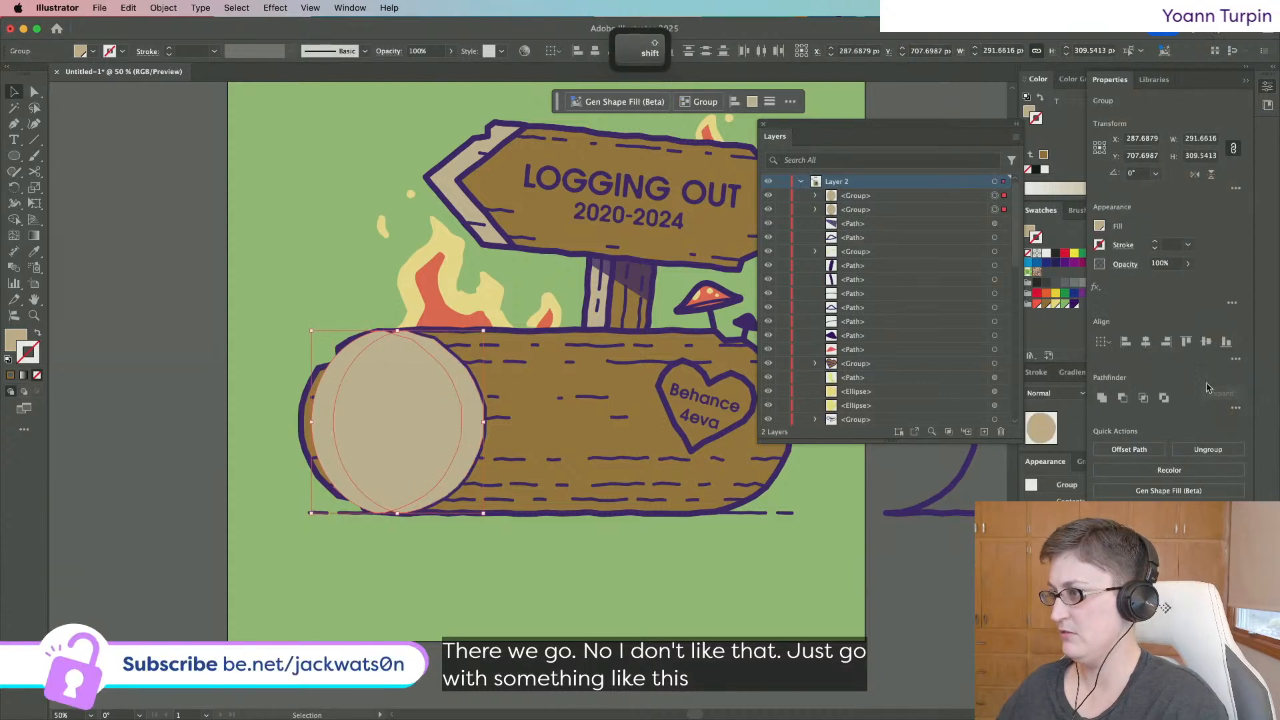
pyautogui.click(1123, 397)
pyautogui.press('super+z')
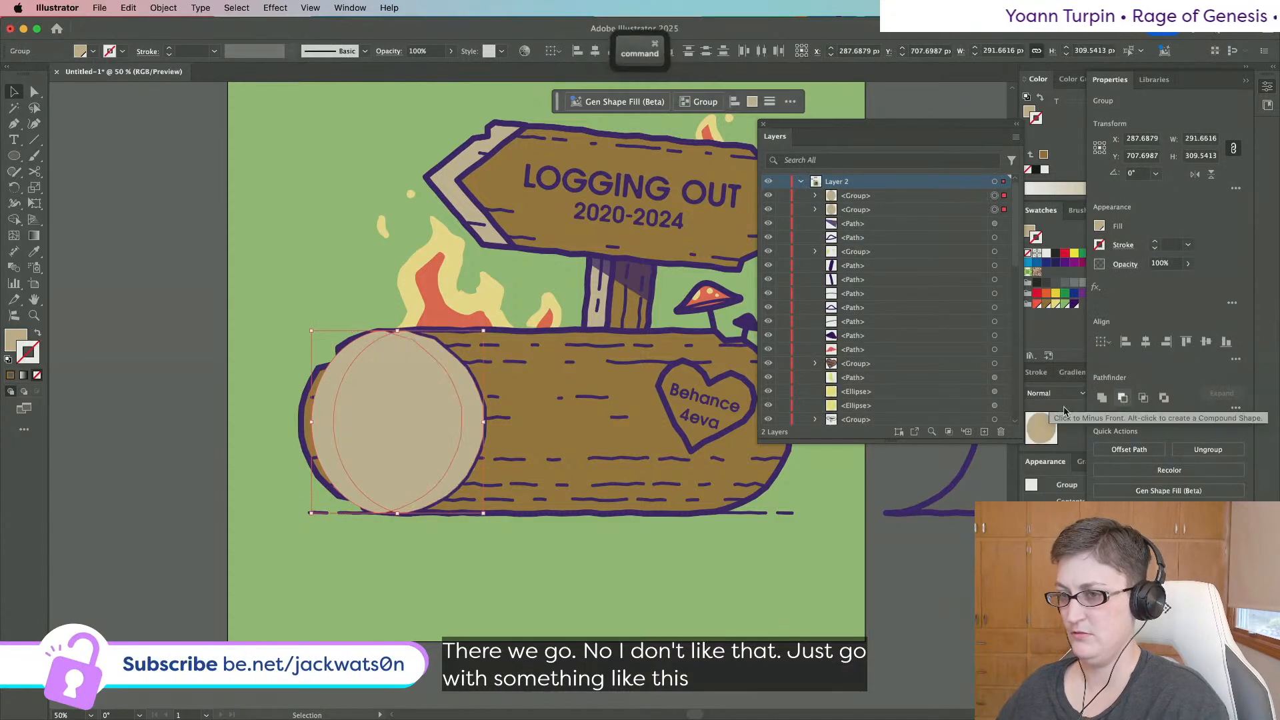
pyautogui.keyDown('shift'); pyautogui.click(324, 408); pyautogui.keyUp('shift')
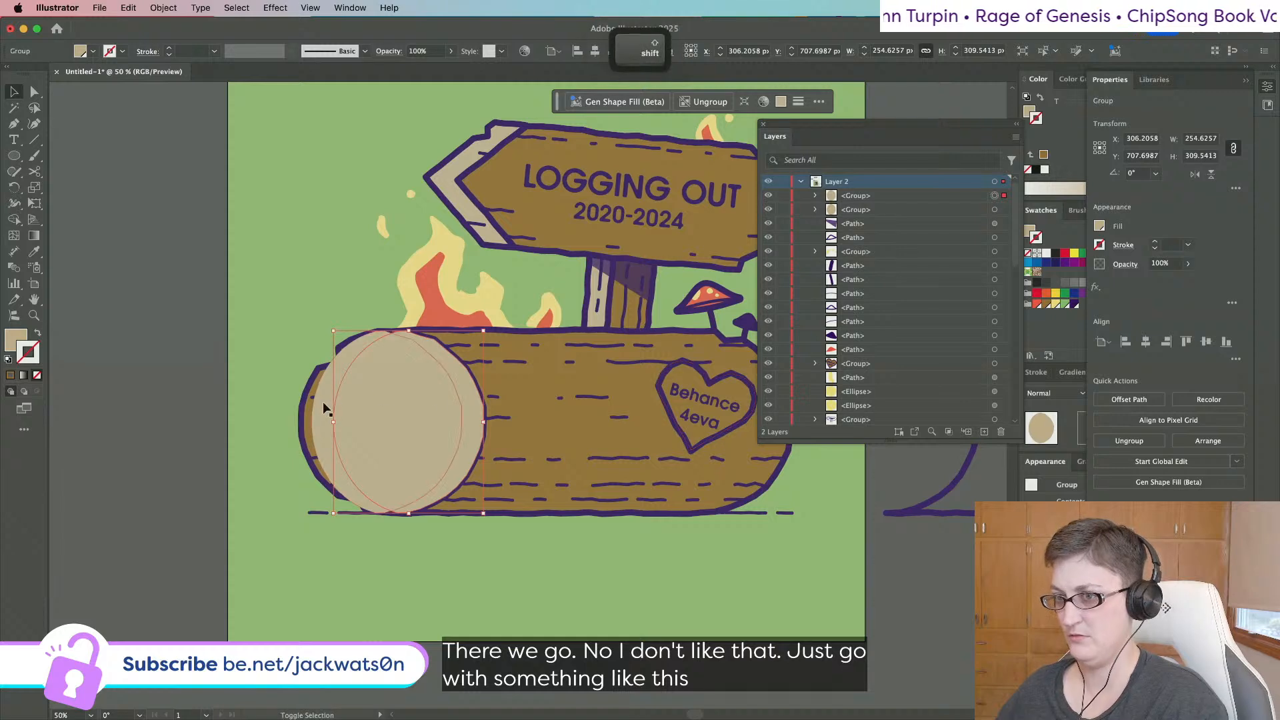
pyautogui.keyDown('shift'); pyautogui.click(323, 408); pyautogui.keyUp('shift')
pyautogui.click(1122, 397)
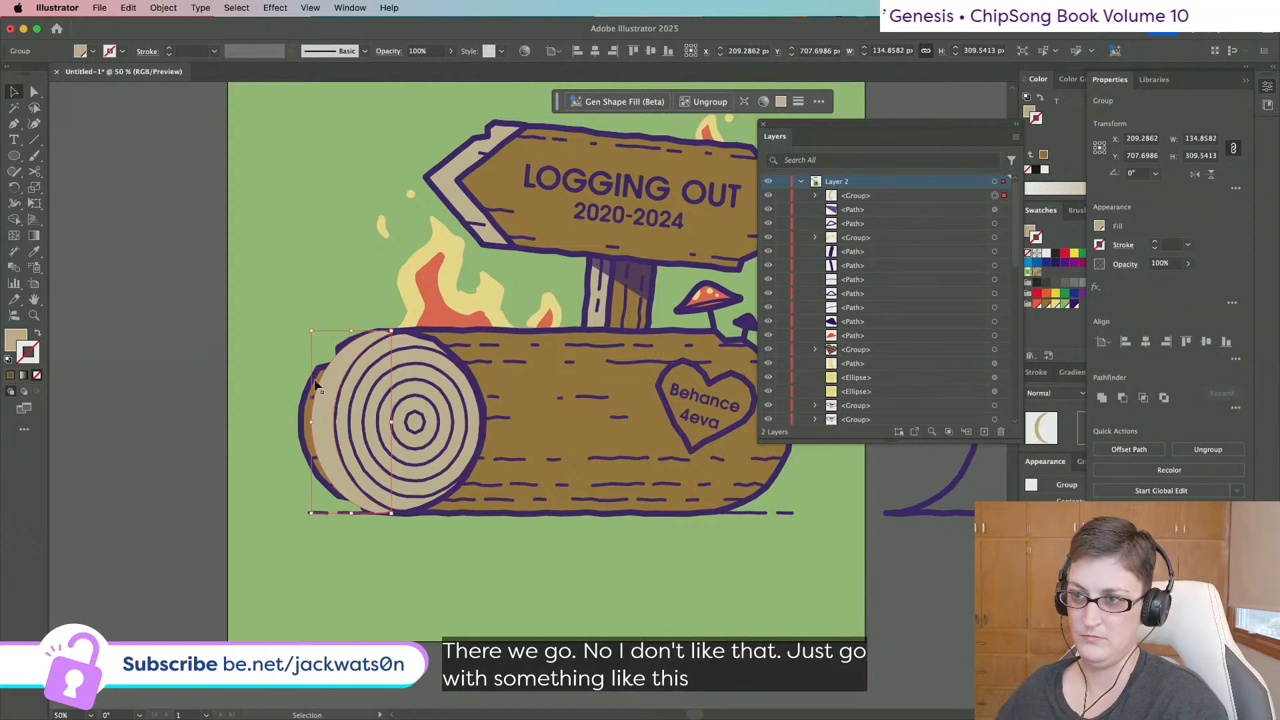
pyautogui.press('super+z')
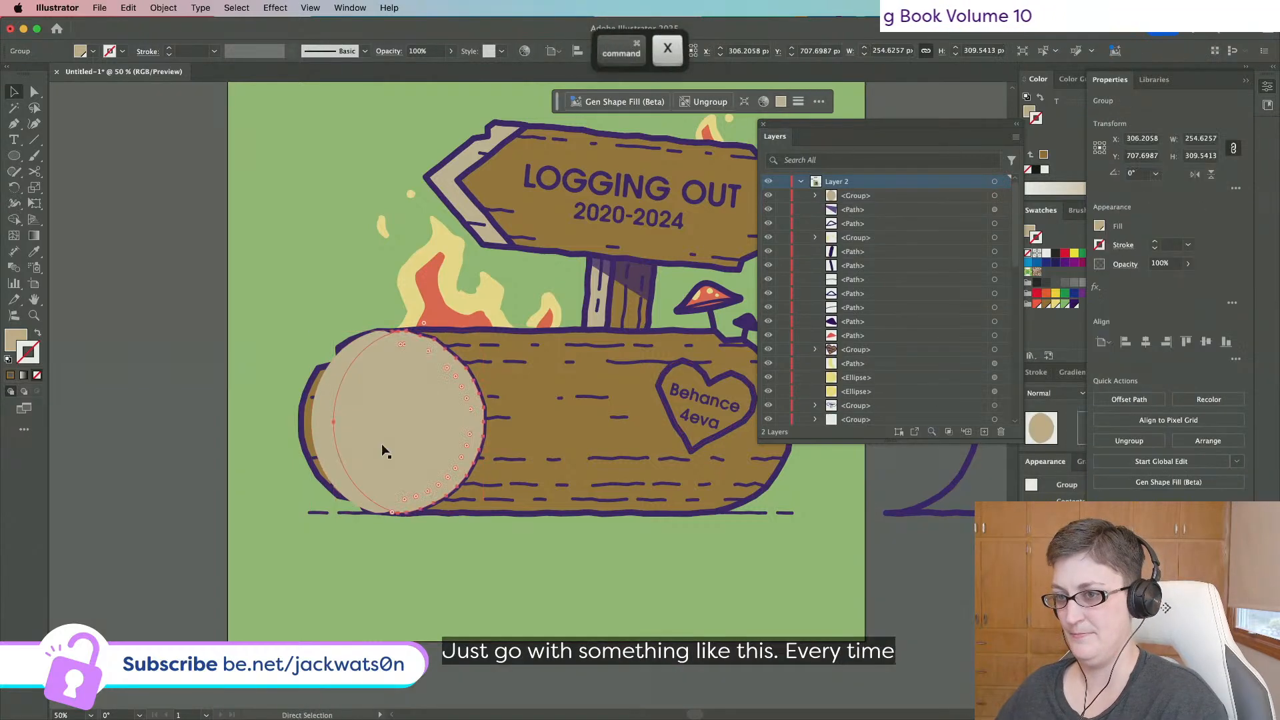
pyautogui.keyDown('shift'); pyautogui.click(321, 435); pyautogui.keyUp('shift')
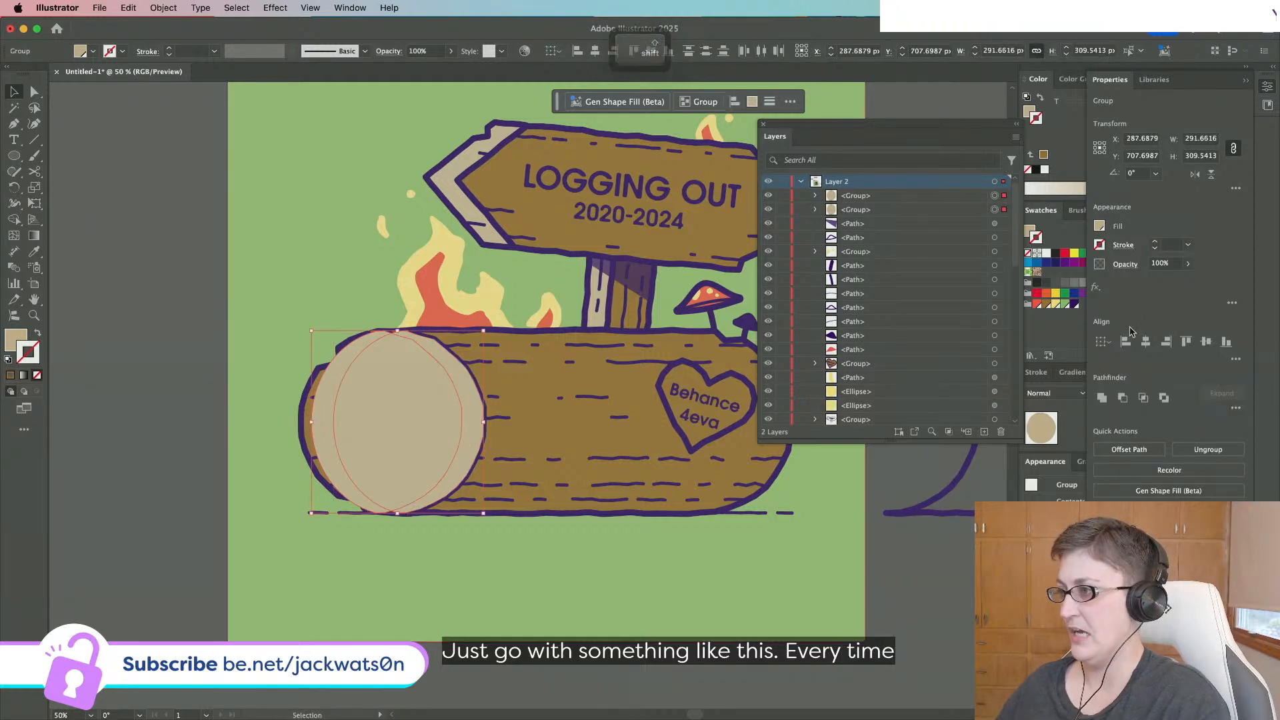
pyautogui.click(1123, 397)
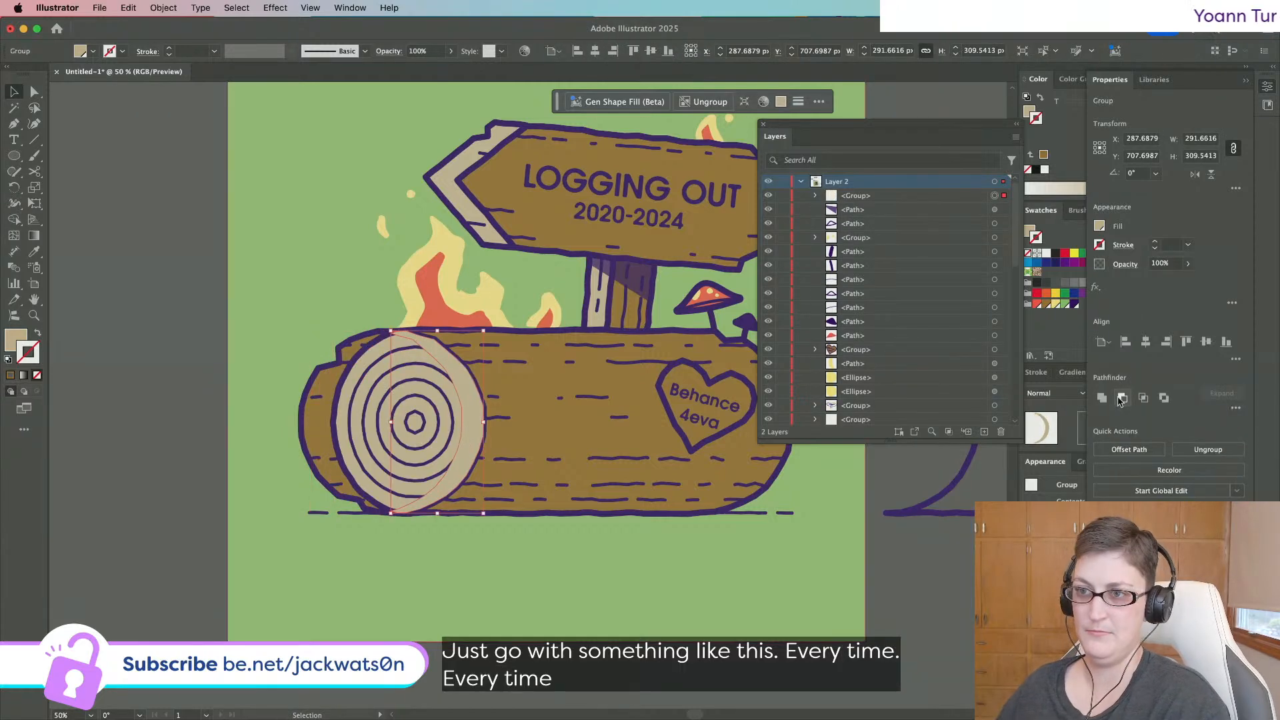
# Fill the crescent with the post shadow's purple and set it to 50% opacity.
pyautogui.click(33, 253)
pyautogui.click(627, 267)
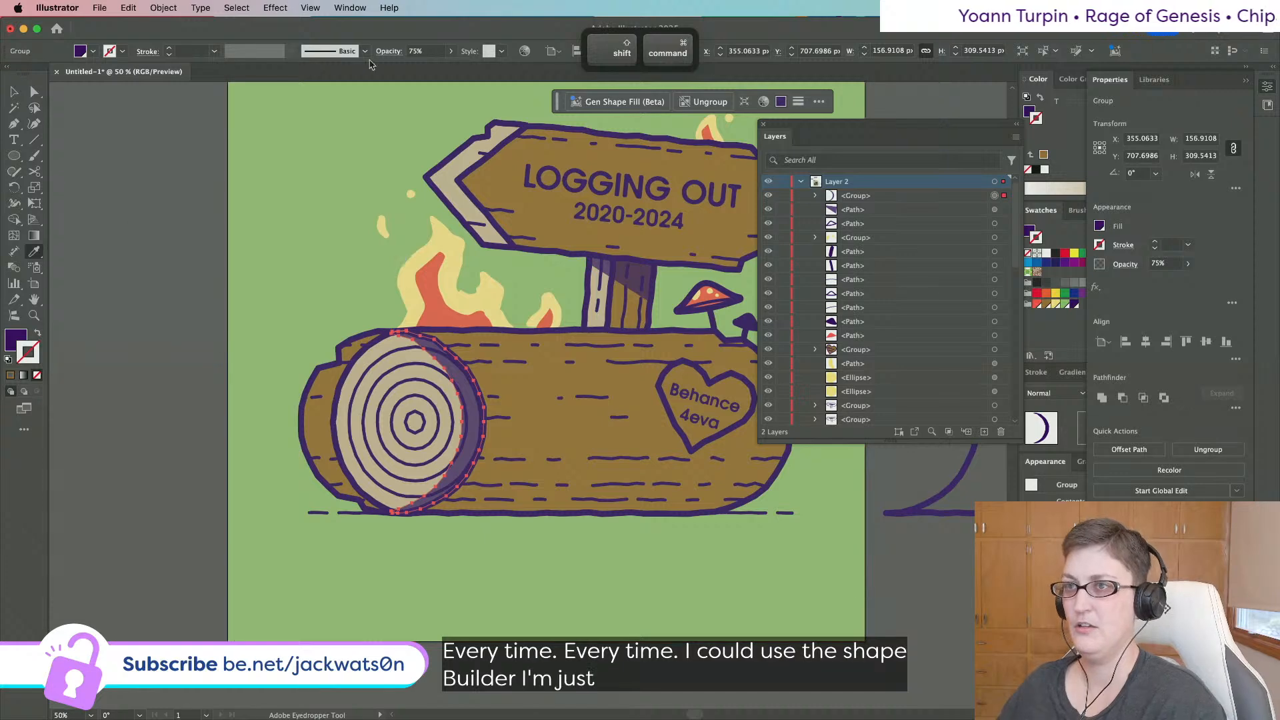
pyautogui.write('50')
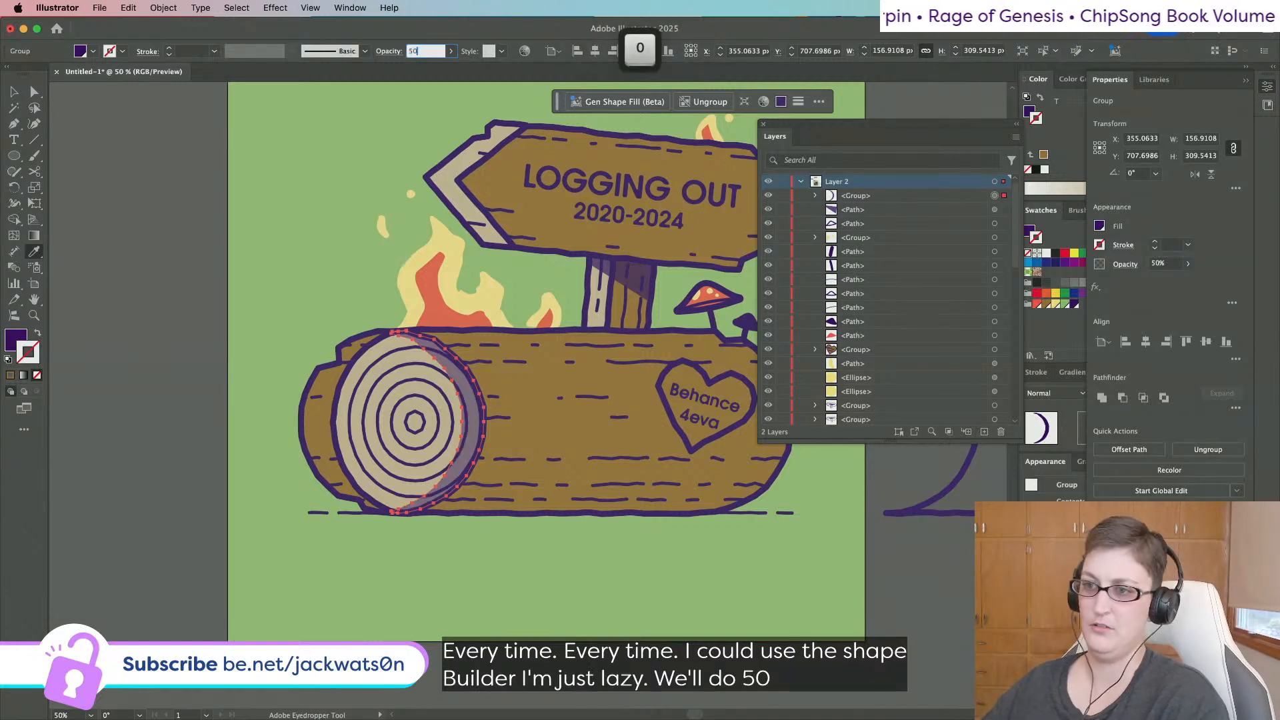
pyautogui.scroll(-1, 278, 175)
pyautogui.click(34, 92)
pyautogui.click(93, 234)
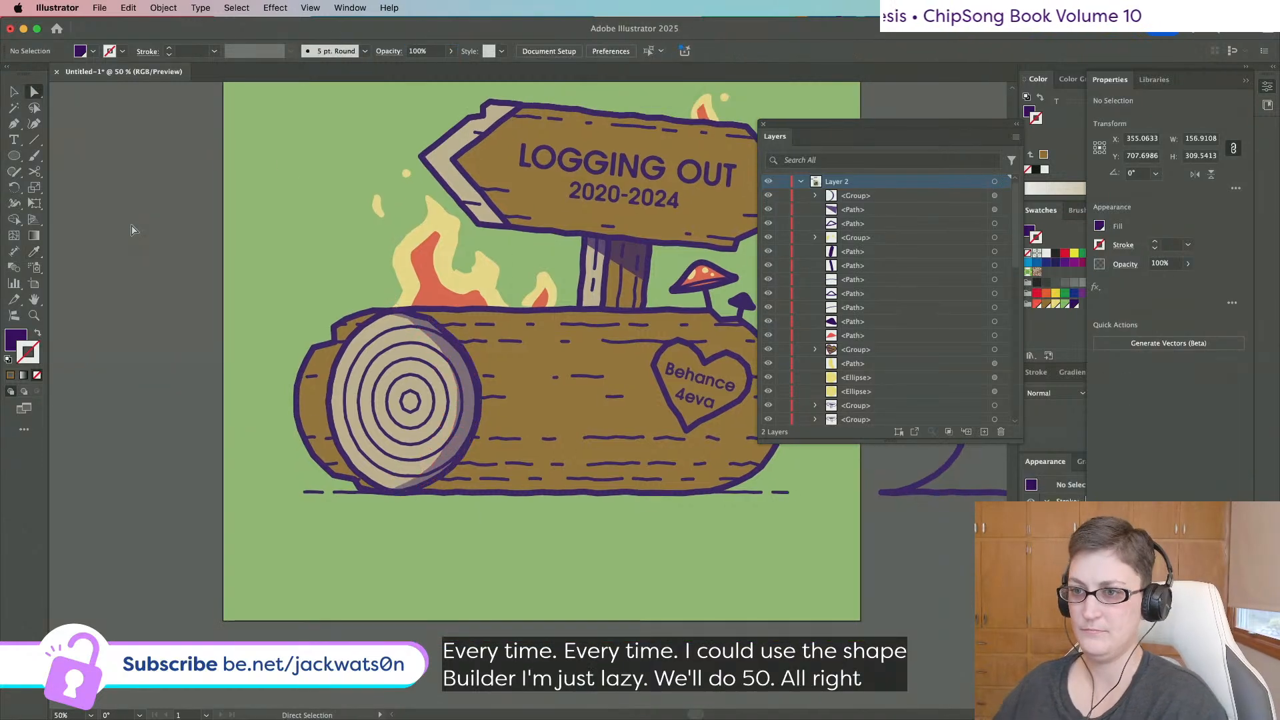
# Paste a copy of the log-end group in front and nudge it slightly left.
pyautogui.keyDown('super'); pyautogui.click(340, 433); pyautogui.keyUp('super')
pyautogui.press('super+c')
pyautogui.click(340, 433)
pyautogui.press('super+x')
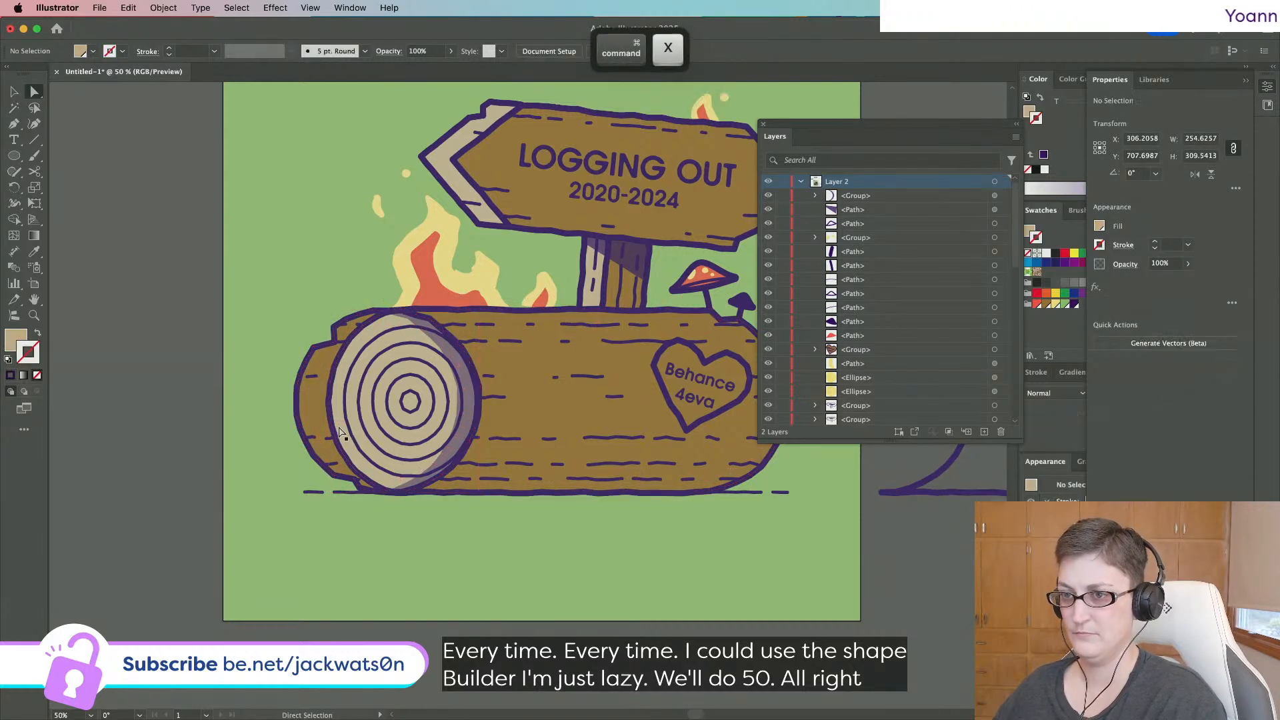
pyautogui.scroll(1, 339, 433)
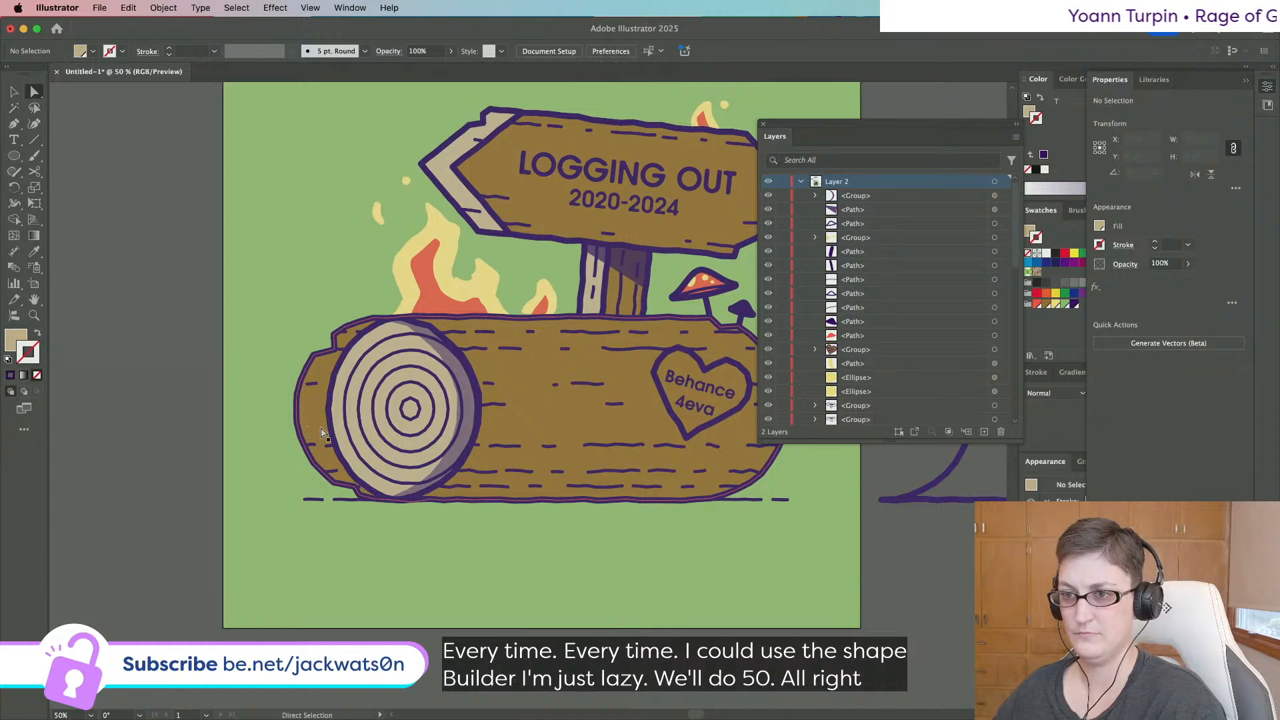
pyautogui.press('super+f')
pyautogui.click(34, 252)
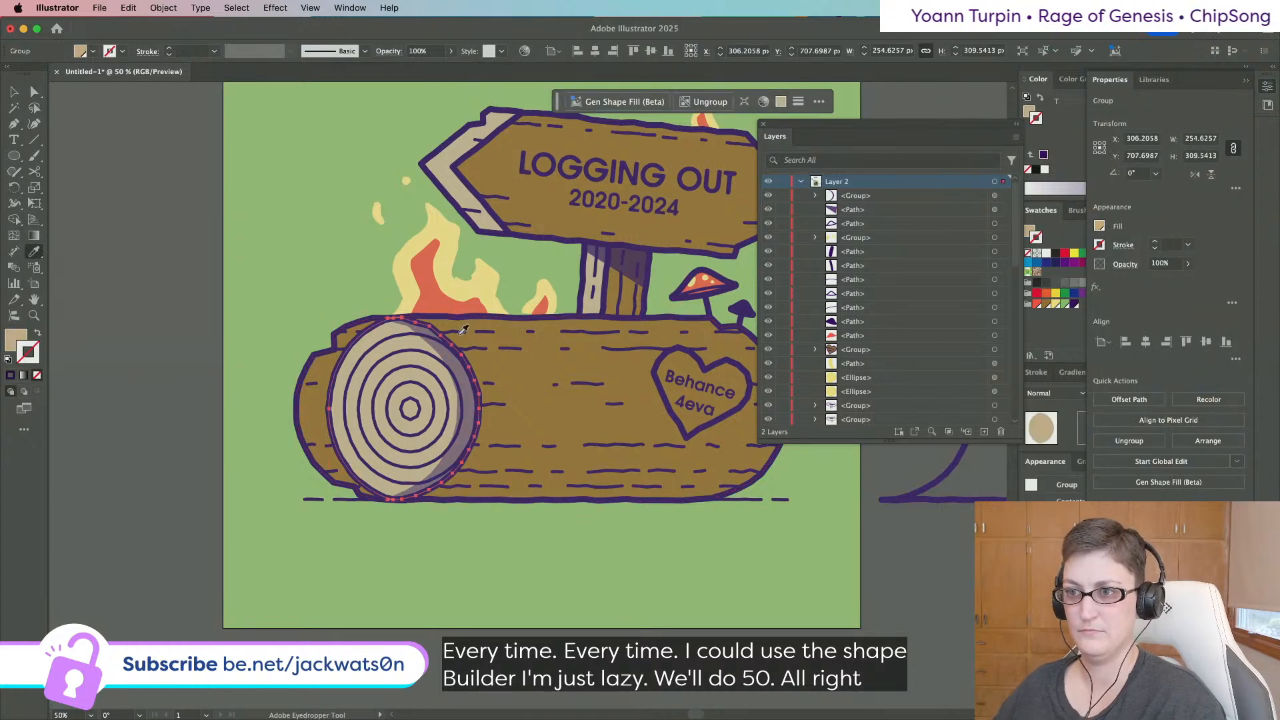
pyautogui.press('Left')
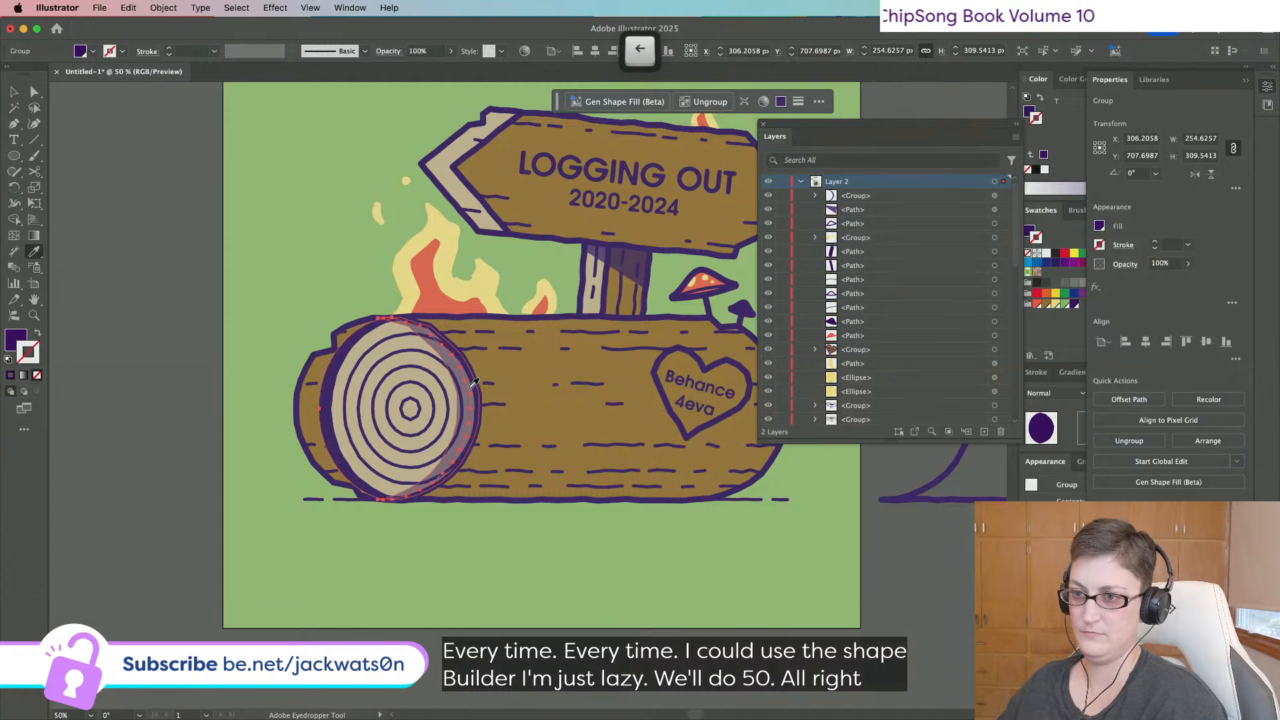
pyautogui.press('Left')
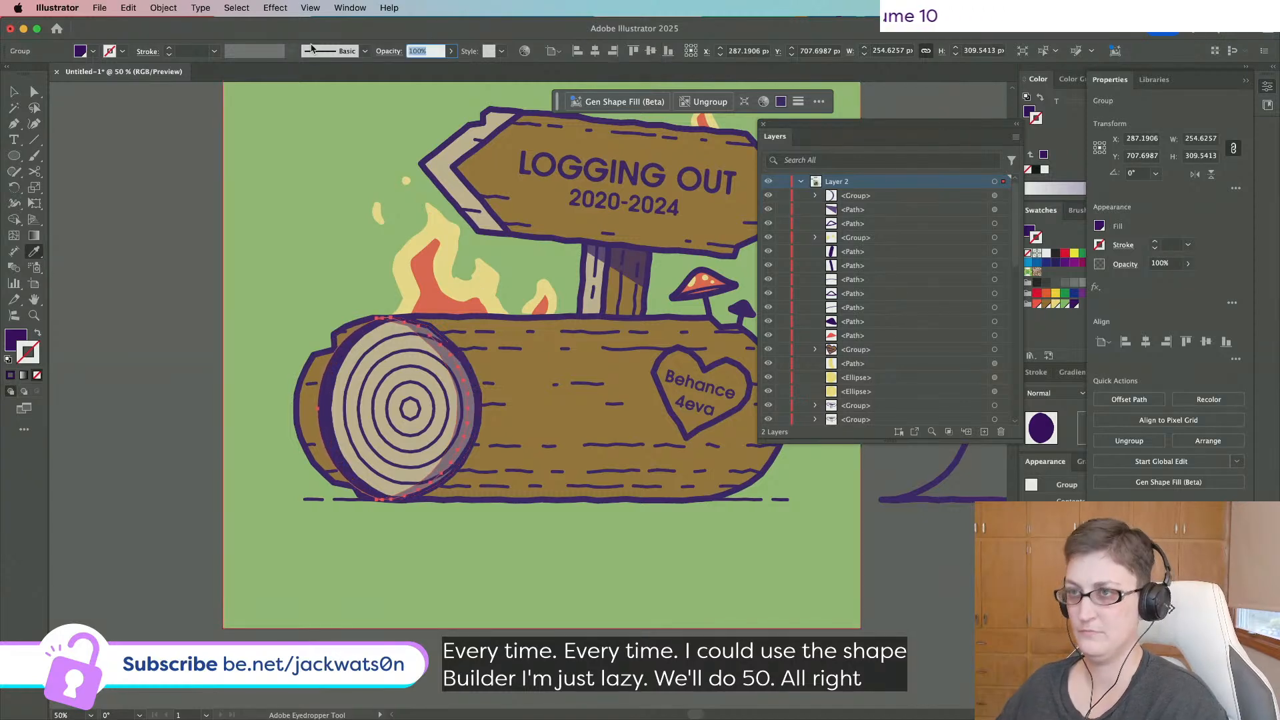
# Select the crescent path on the log end and locate it in the Layers panel.
pyautogui.press('a')
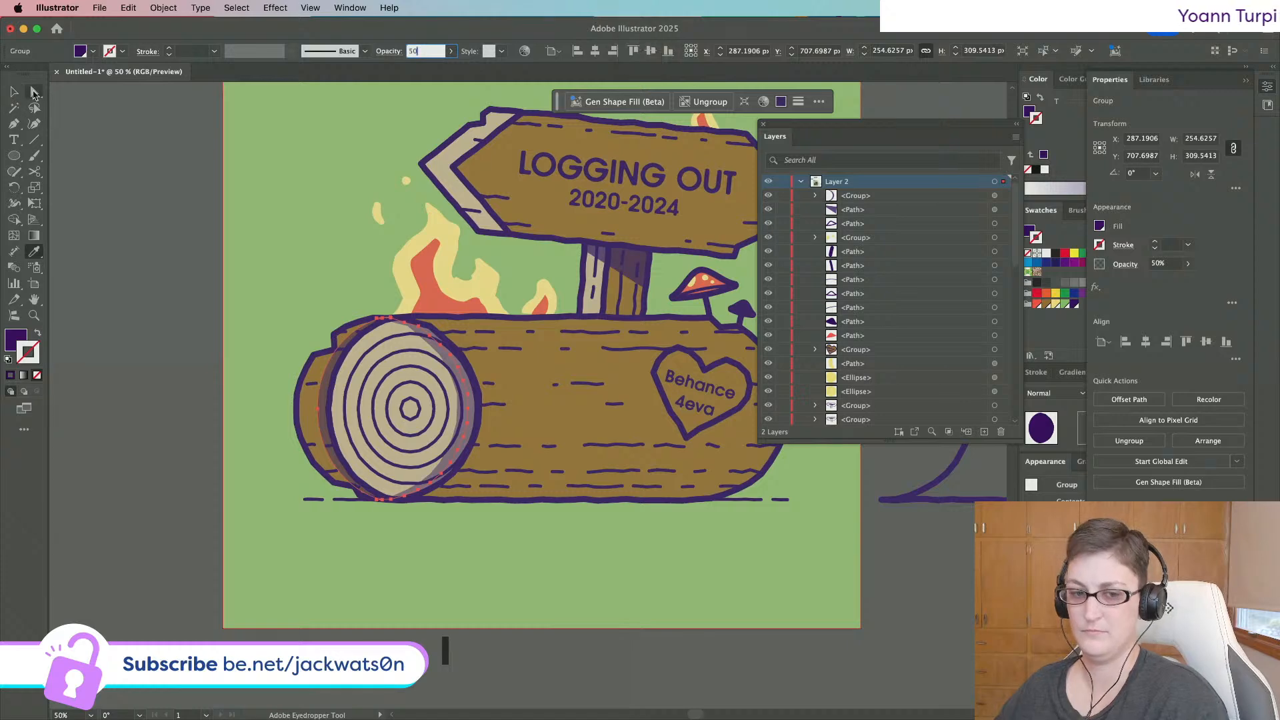
pyautogui.press('super+shift+a')
pyautogui.scroll(-2, 121, 309)
pyautogui.scroll(2, 220, 354)
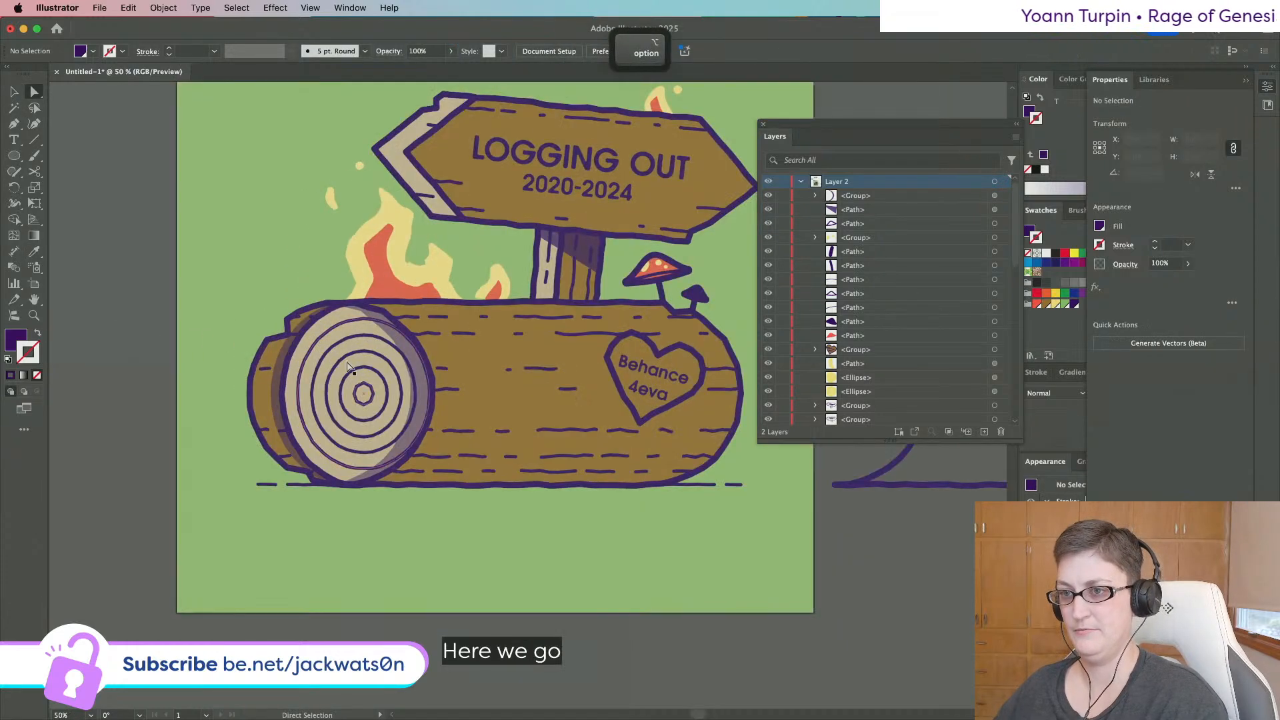
pyautogui.click(424, 408)
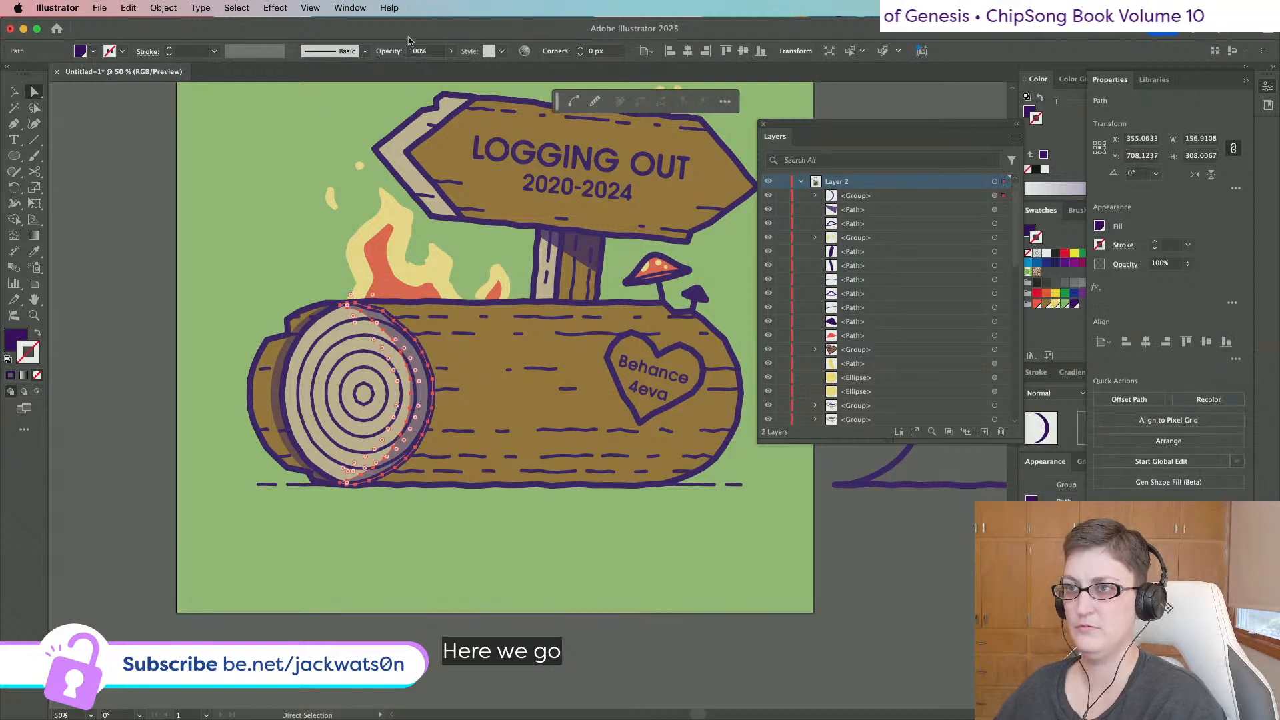
pyautogui.click(932, 434)
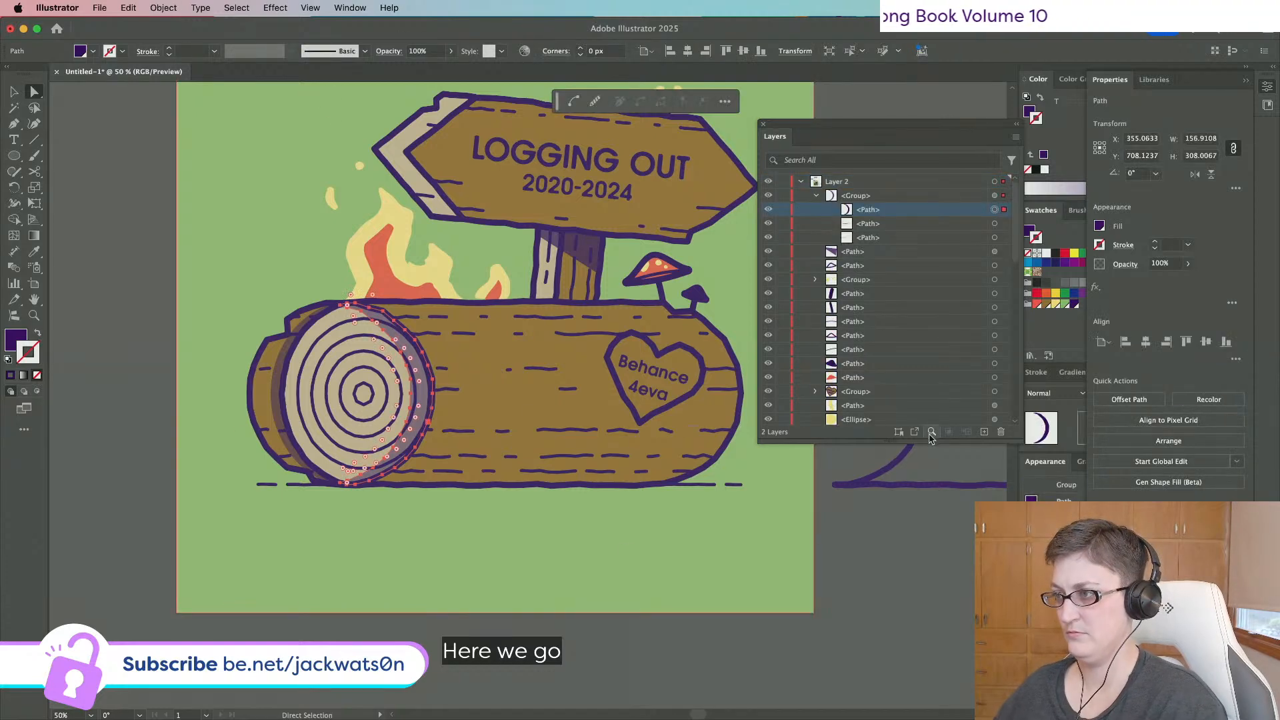
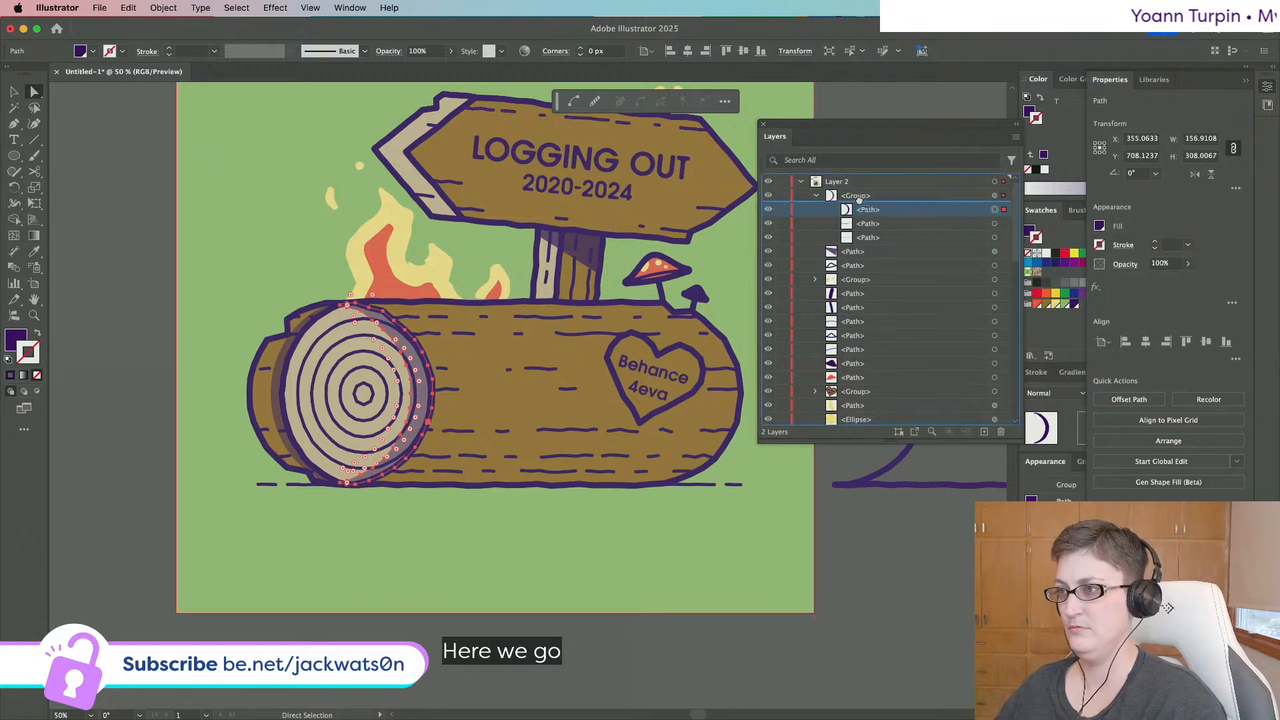
# Pull the crescent shading path out of its group and delete the leftover group.
pyautogui.moveTo(860, 192); pyautogui.dragTo(859, 190)
pyautogui.click(1004, 210)
pyautogui.press('Delete')
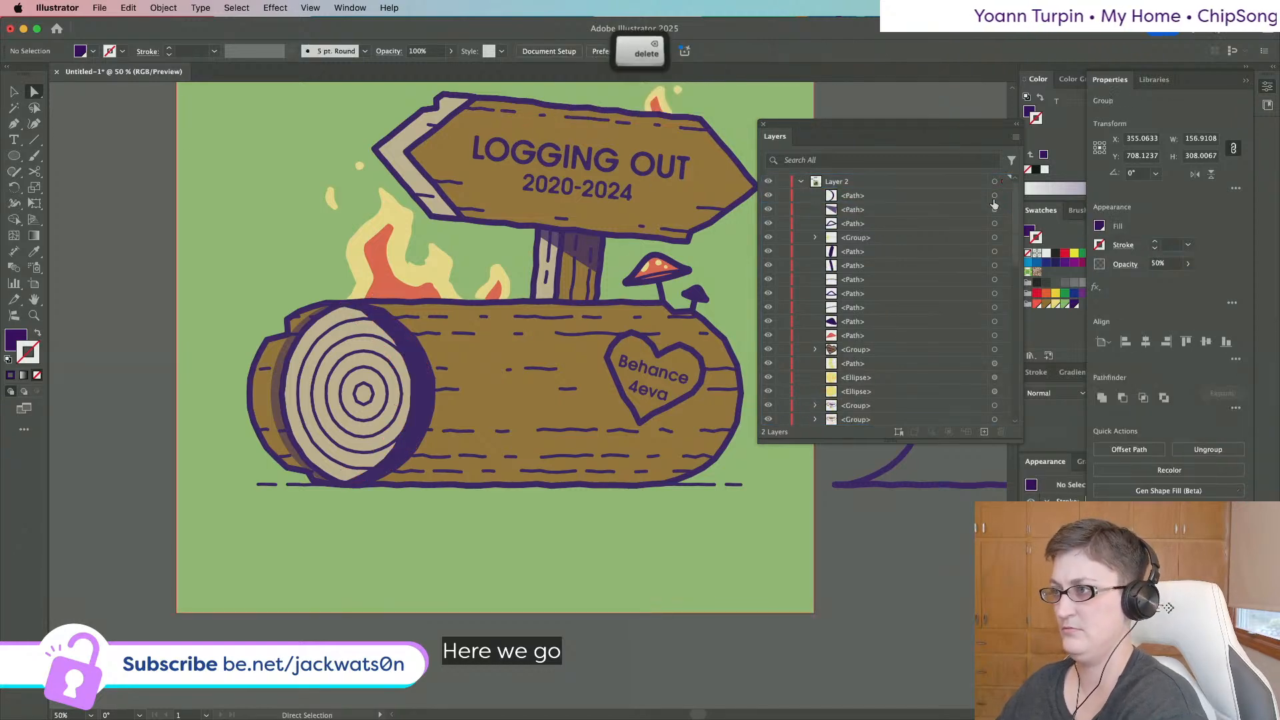
pyautogui.click(1004, 196)
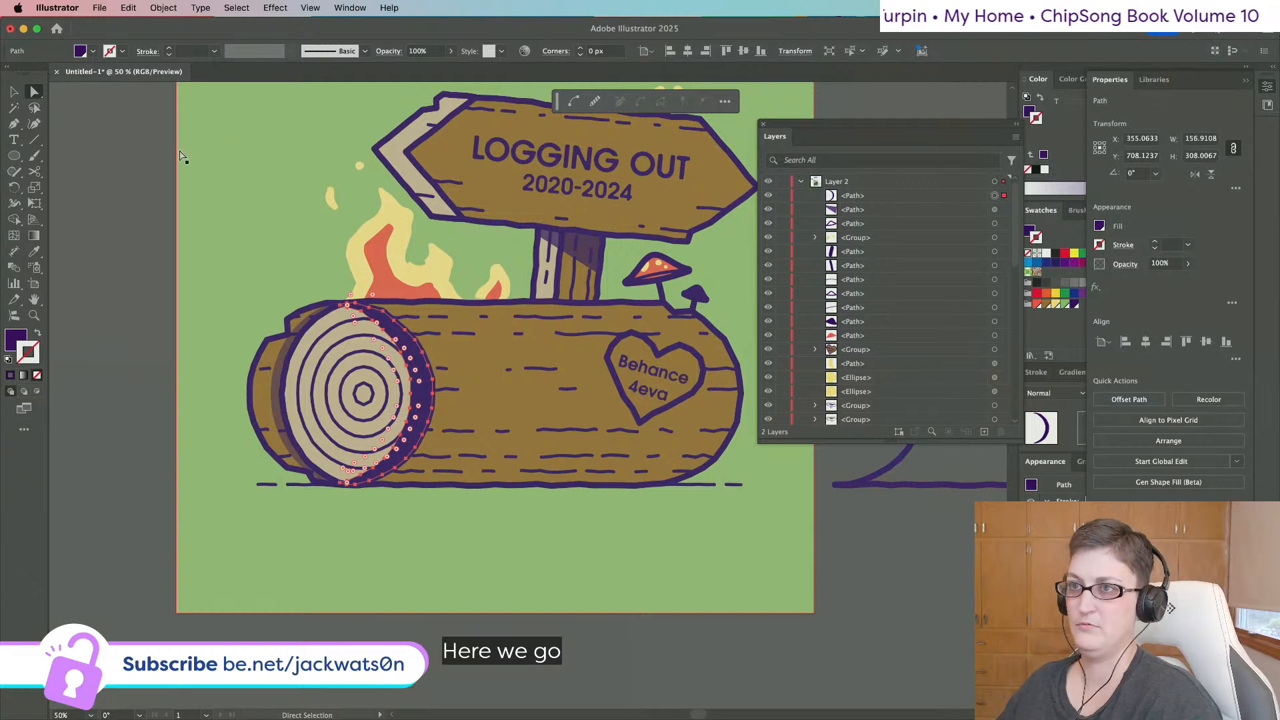
# Set the crescent shading to 25% opacity and pick the Rectangle Tool.
pyautogui.write('25')
pyautogui.press('Return')
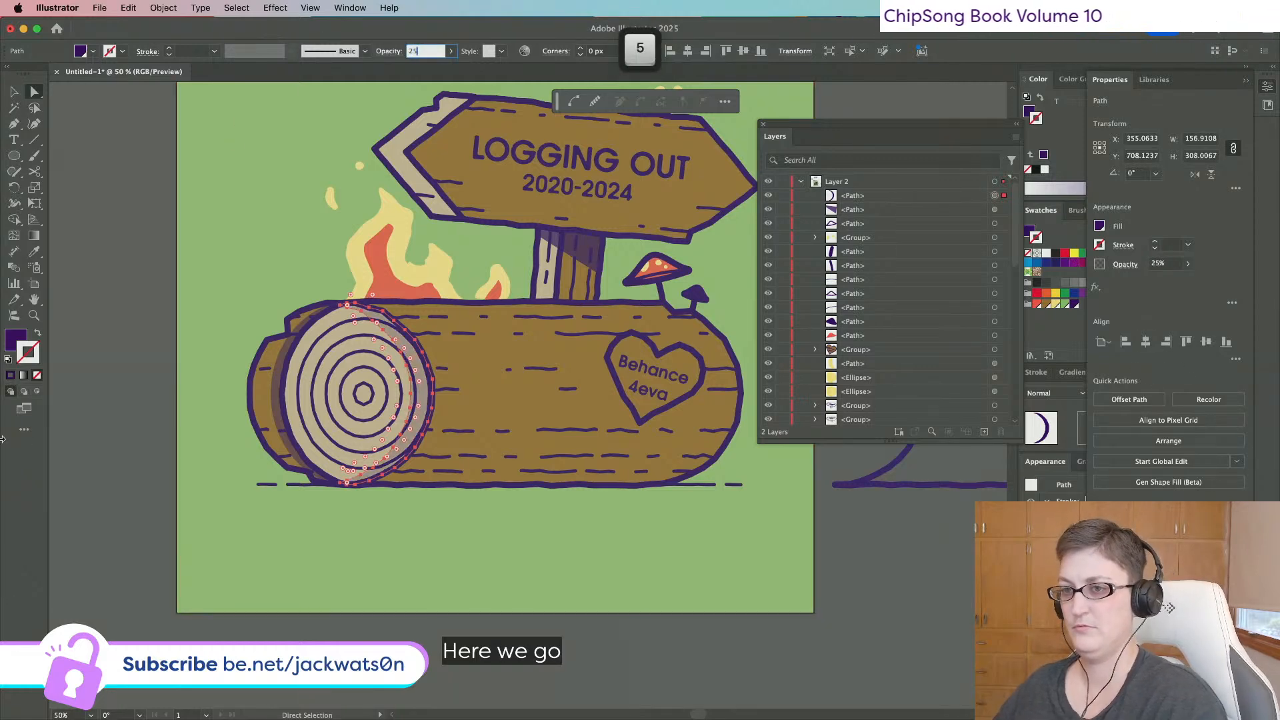
pyautogui.click(274, 410)
pyautogui.scroll(-2, 273, 410)
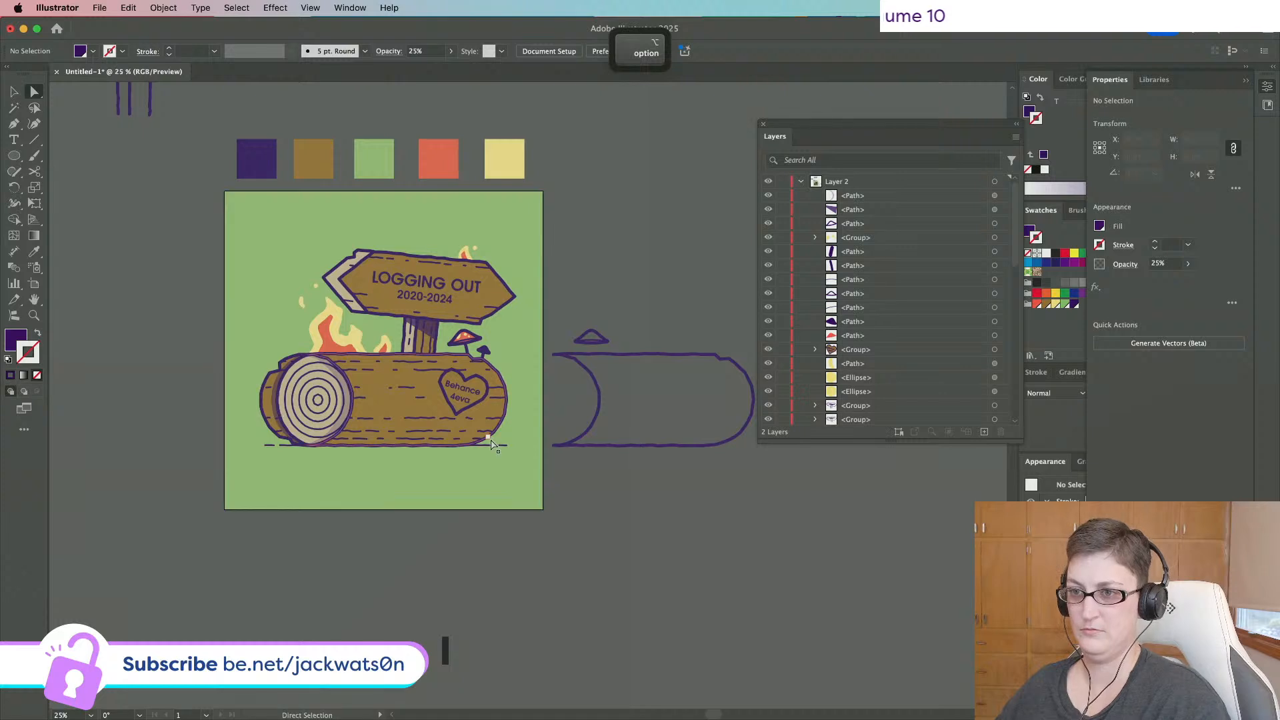
pyautogui.scroll(1, 618, 470)
pyautogui.hscroll(-2, 619, 473)
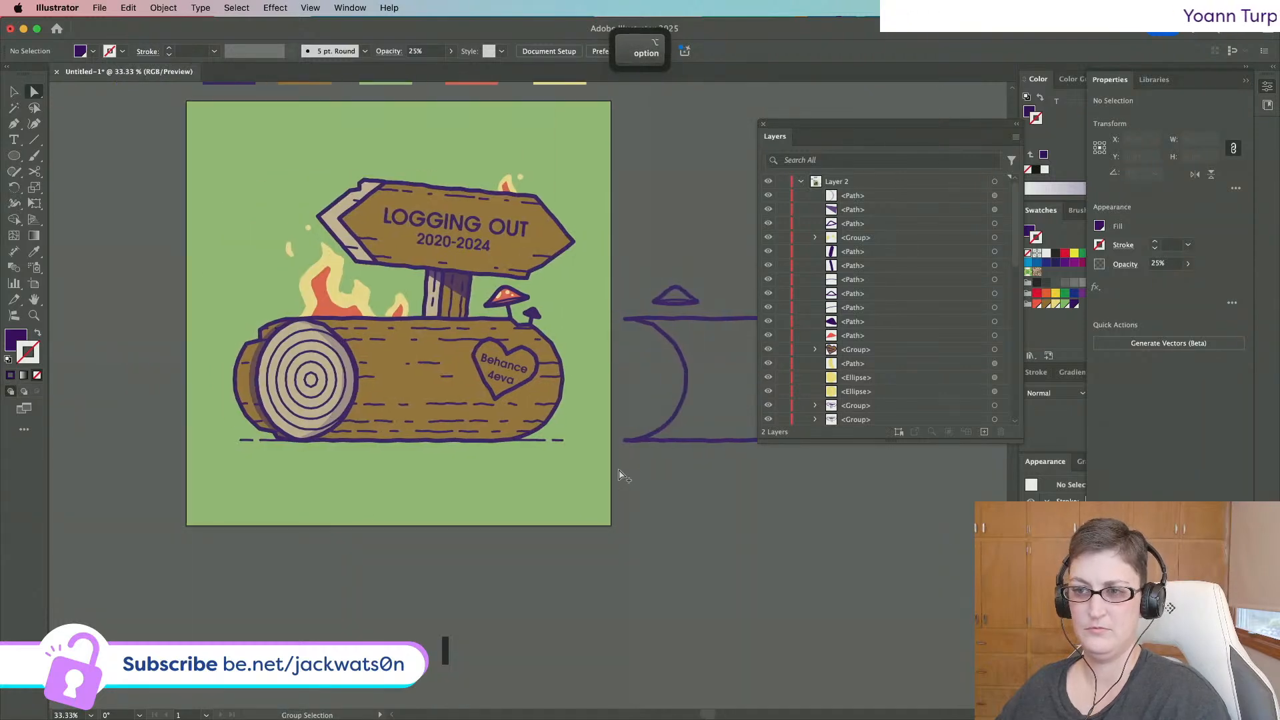
pyautogui.scroll(1, 619, 473)
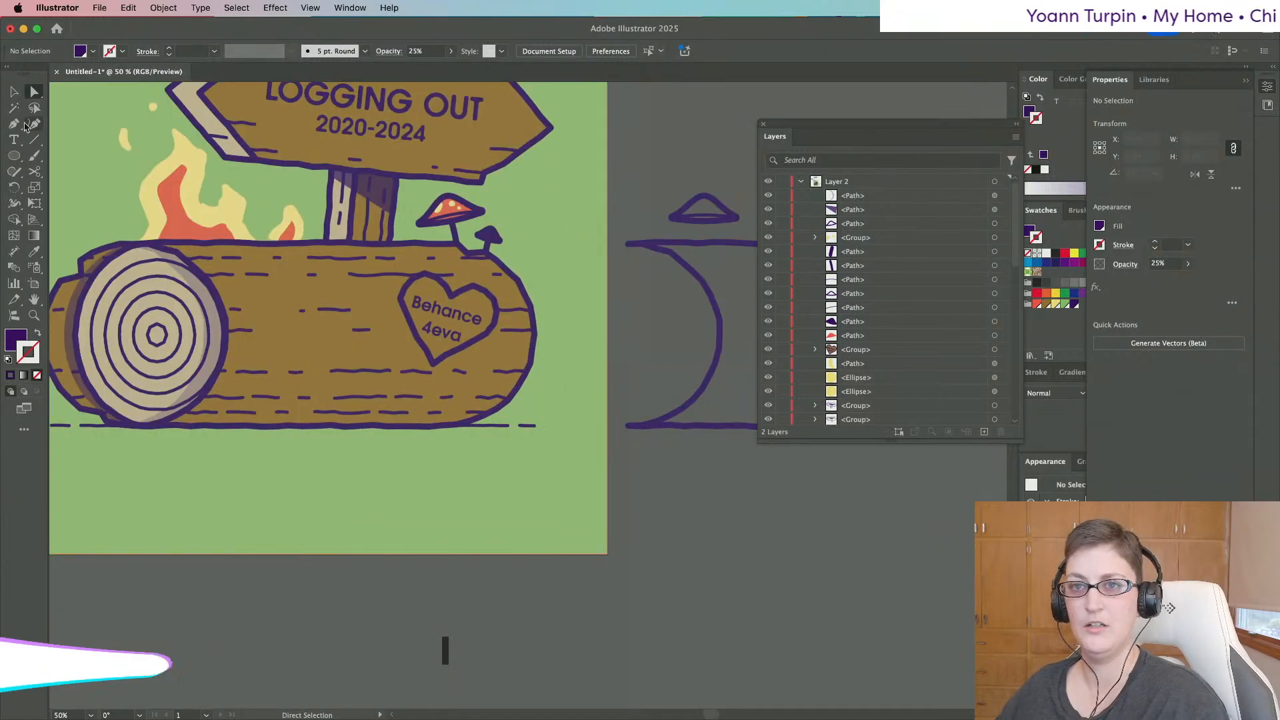
pyautogui.click(14, 156)
# Draw a rectangle across the log's lower half, roughen its edges and expand it into a path.
pyautogui.click(73, 153)
pyautogui.hscroll(-2, 250, 280)
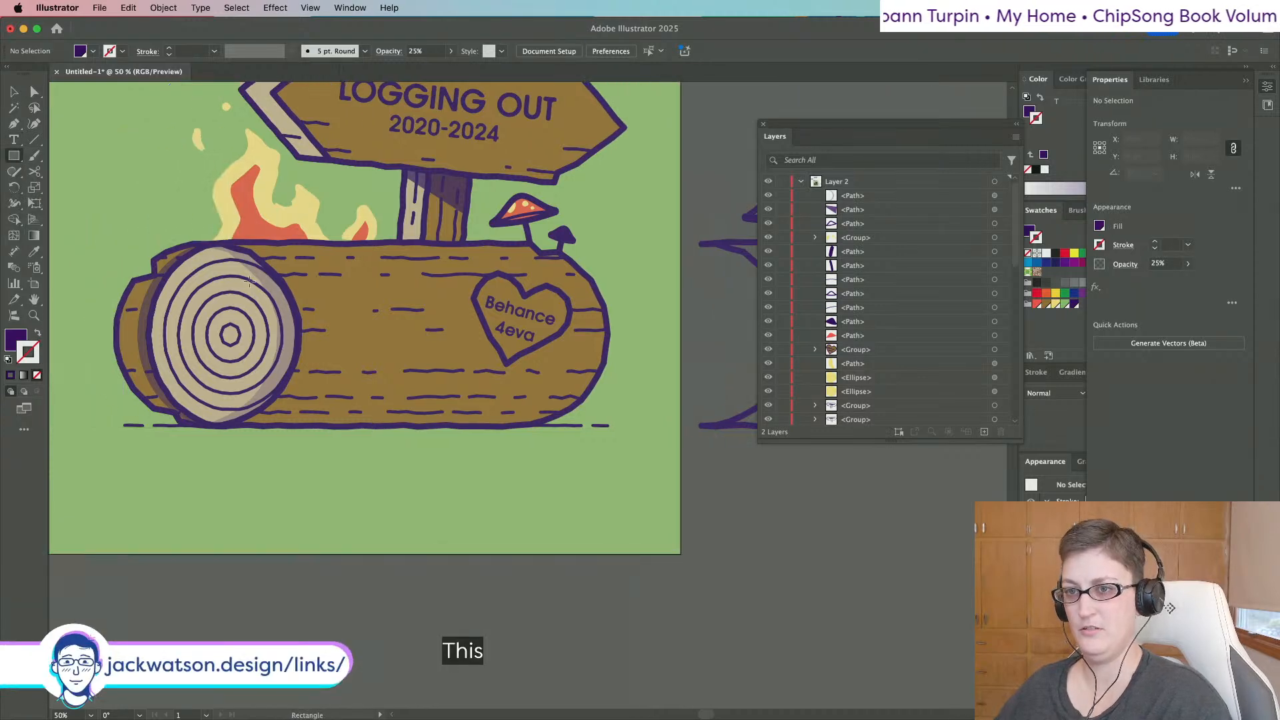
pyautogui.moveTo(318, 360); pyautogui.dragTo(642, 414)
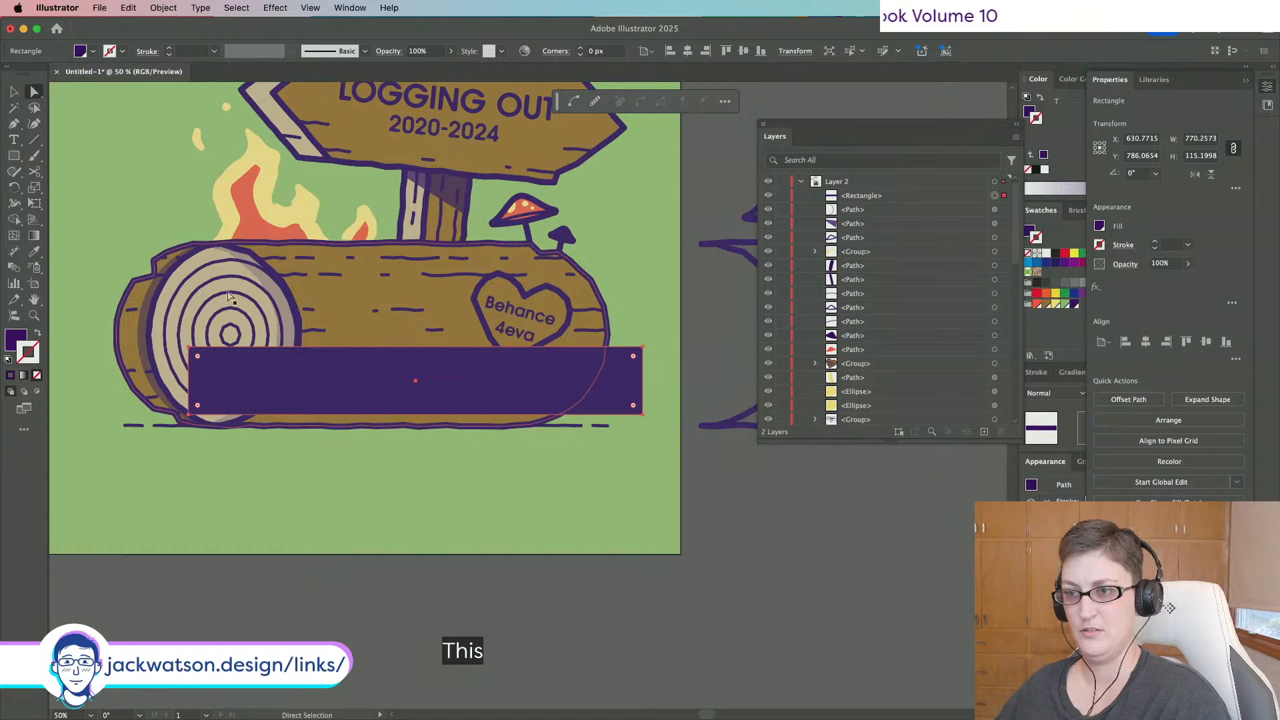
pyautogui.press('super+c')
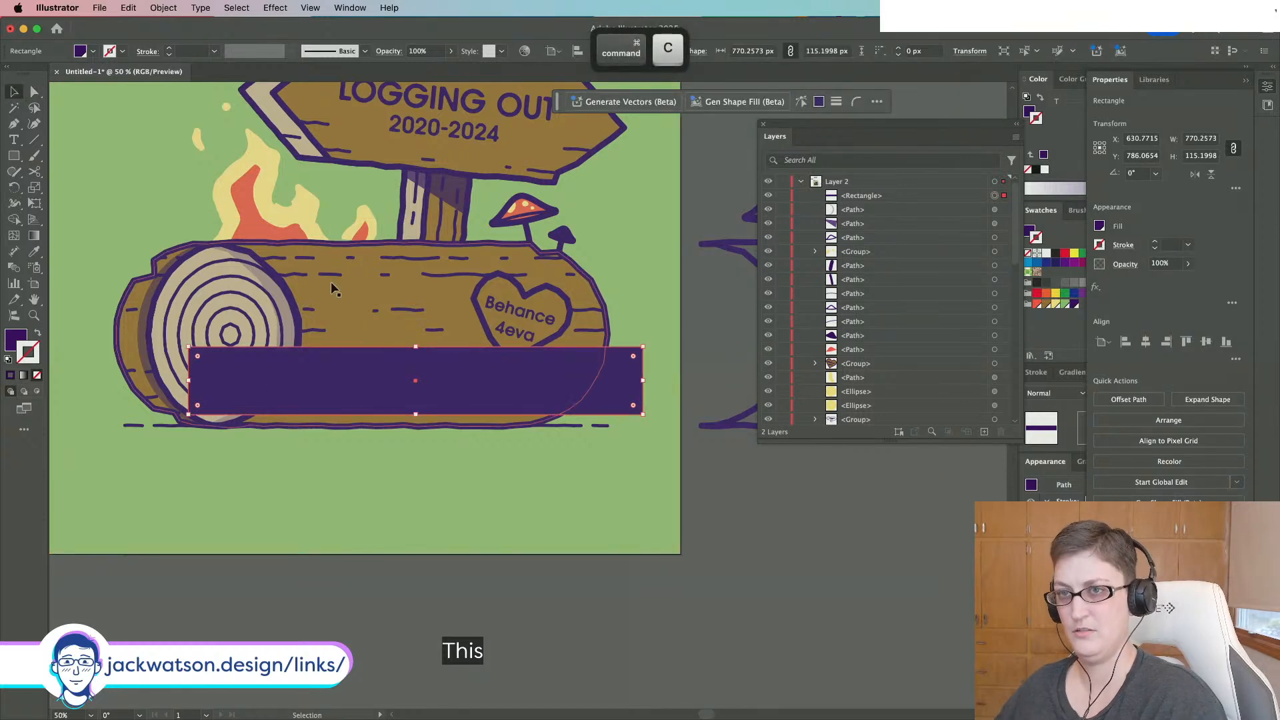
pyautogui.click(234, 8)
pyautogui.click(288, 28)
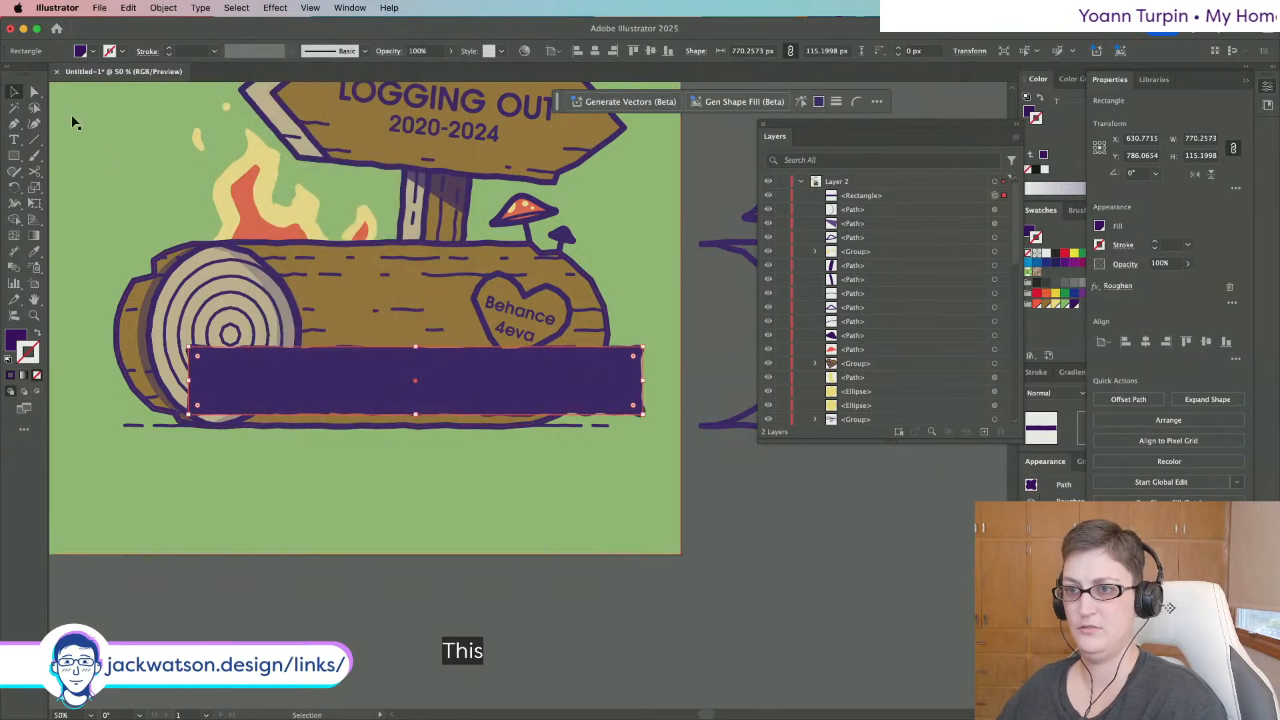
pyautogui.click(32, 92)
pyautogui.click(164, 7)
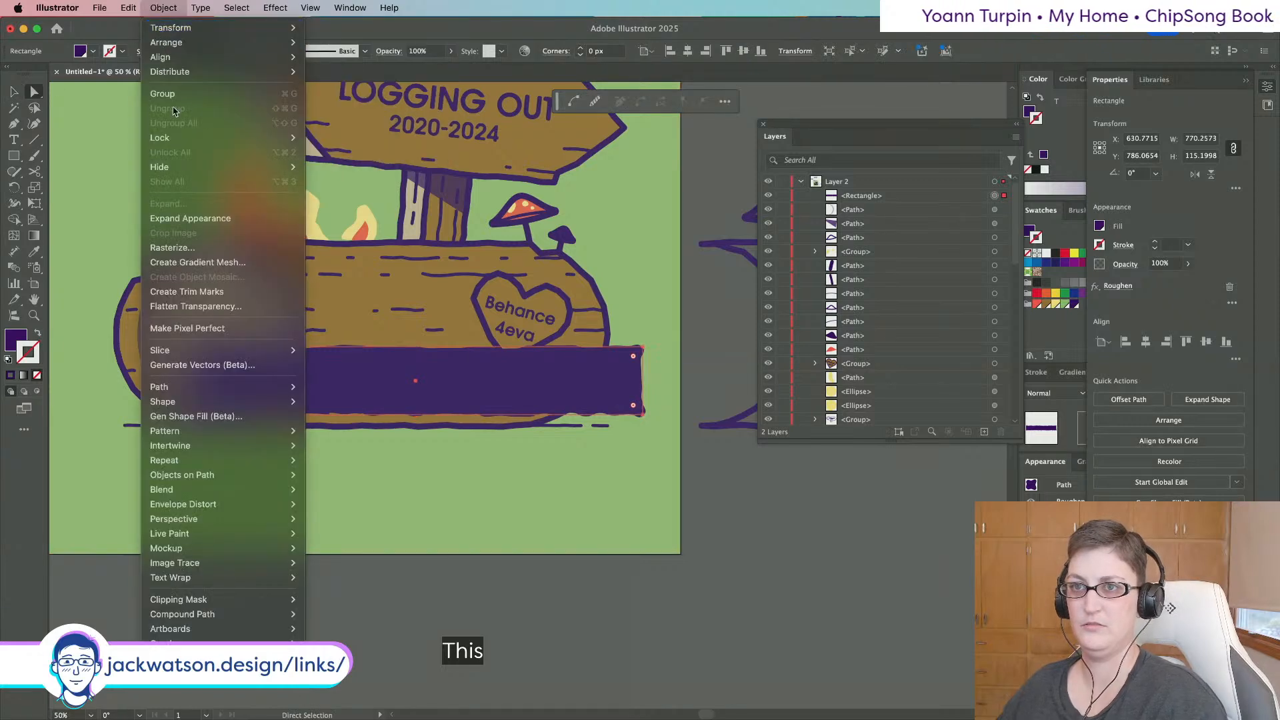
pyautogui.click(234, 219)
# Try pasting a copy of the log body over the purple band, then undo it.
pyautogui.click(360, 307)
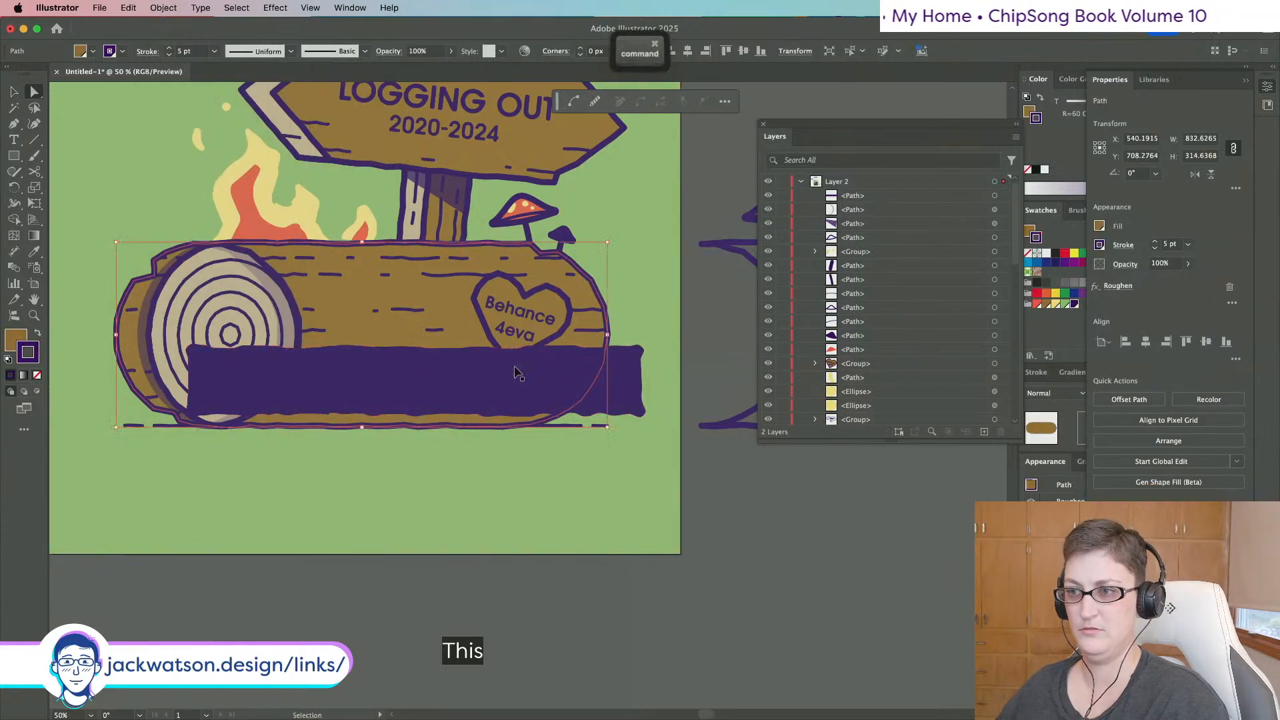
pyautogui.press('super+c')
pyautogui.press('super+f')
pyautogui.keyDown('shift'); pyautogui.click(627, 398); pyautogui.keyUp('shift')
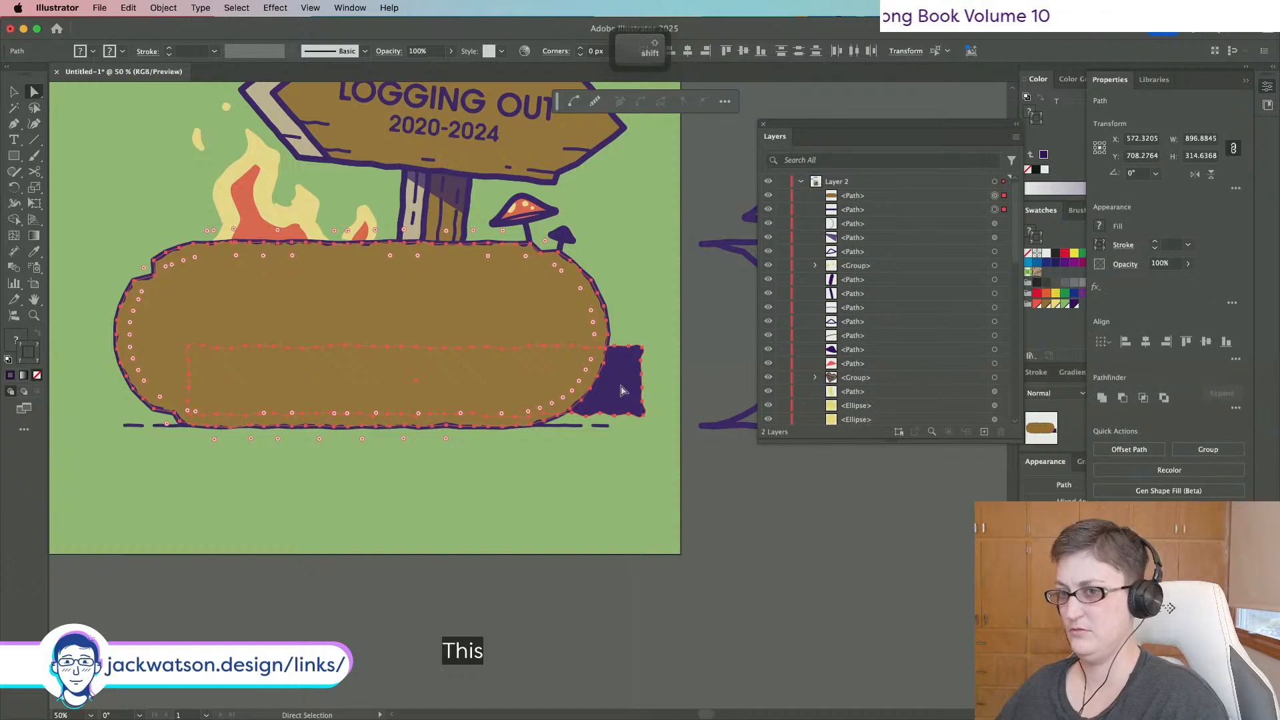
pyautogui.press('super+shift+a')
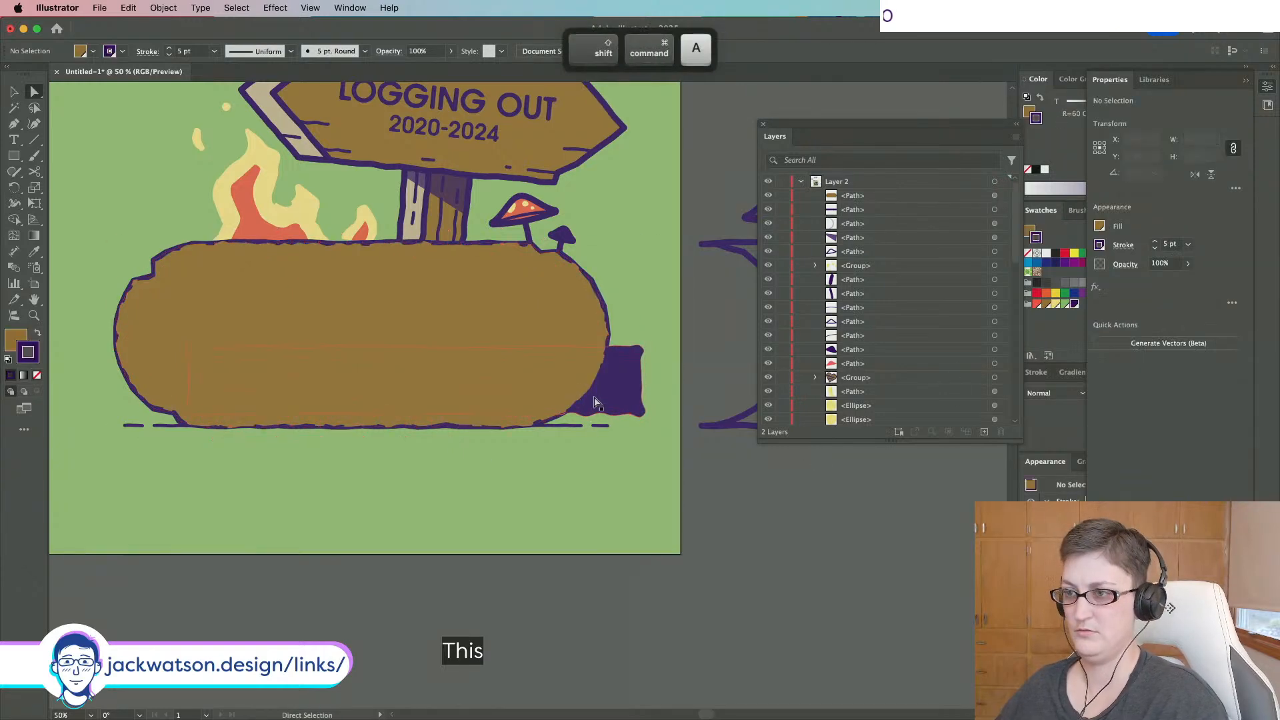
pyautogui.click(595, 399)
pyautogui.press('super+z')
pyautogui.click(13, 92)
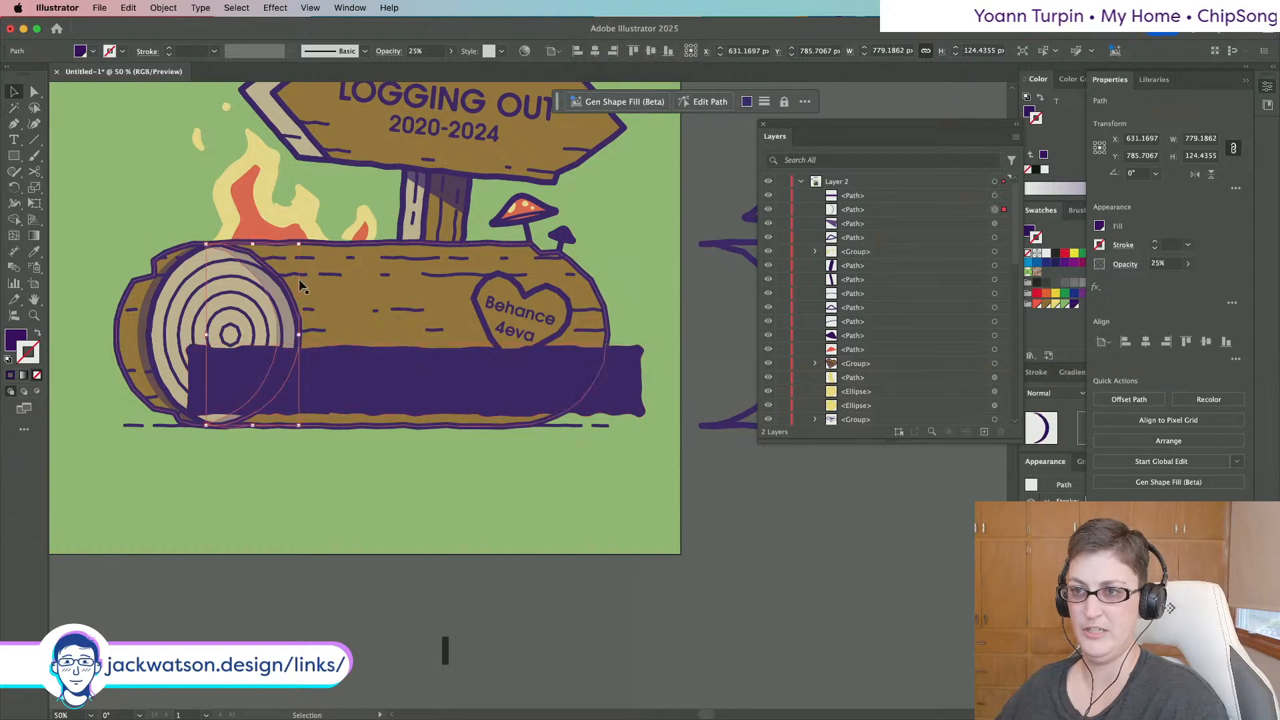
pyautogui.click(347, 260)
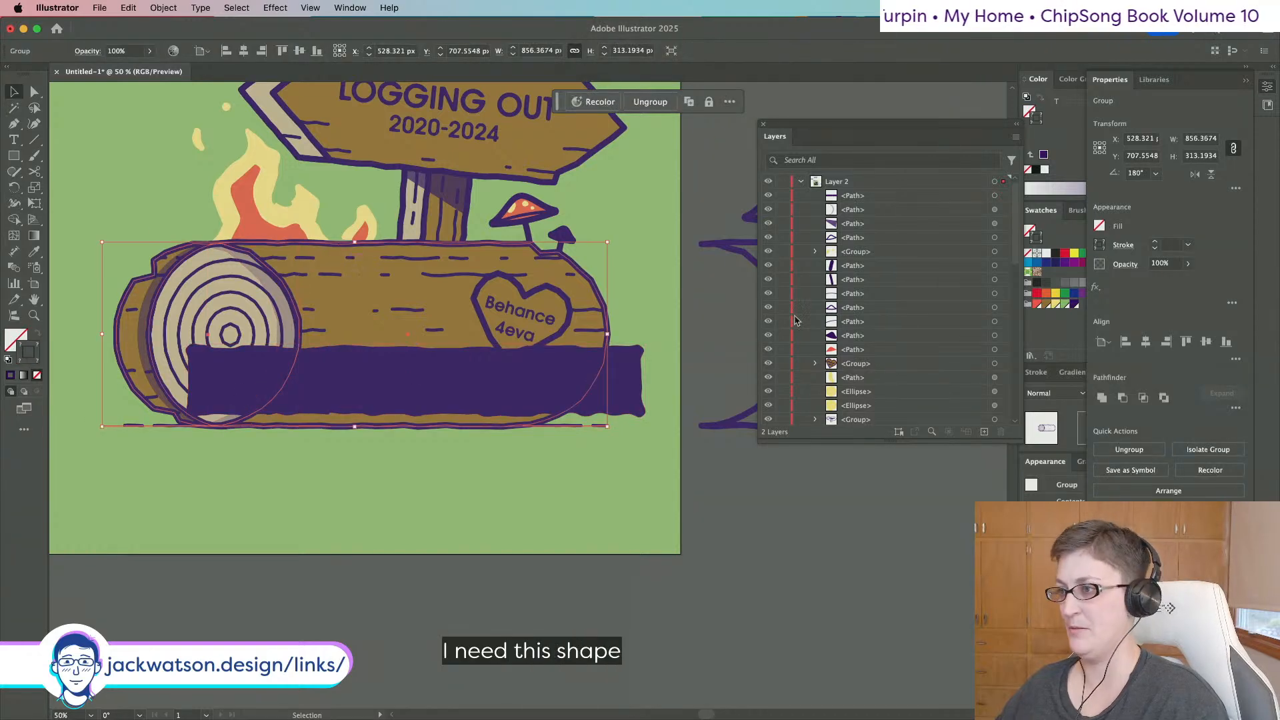
# Paste the log's clipping outline in place and test Pathfinder combinations with the purple band.
pyautogui.scroll(-5, 835, 326)
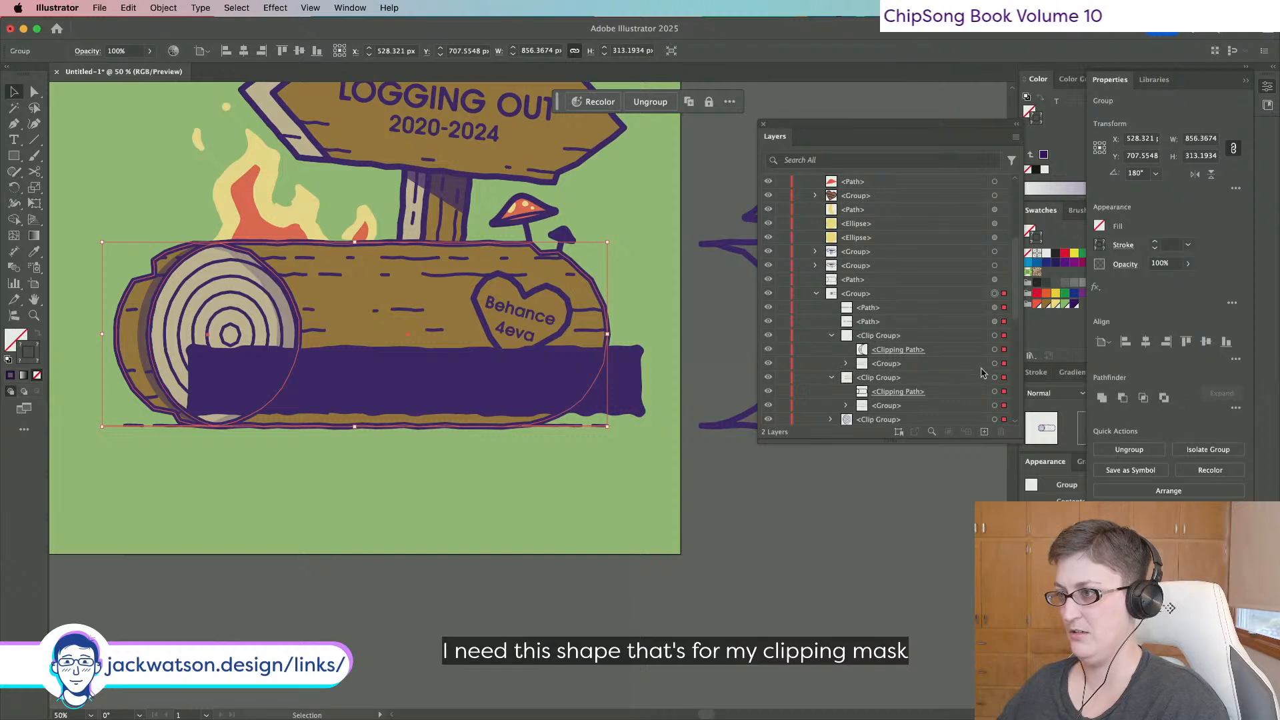
pyautogui.click(995, 392)
pyautogui.press('super+c')
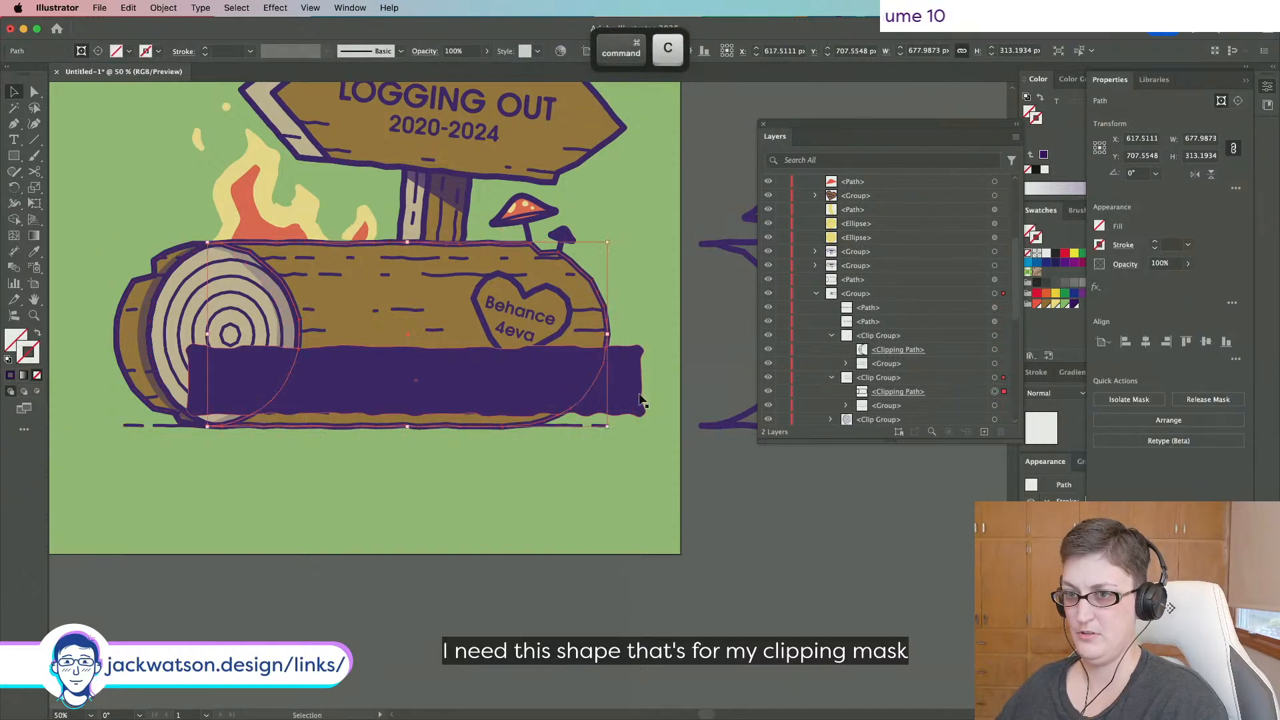
pyautogui.press('super+shift+v')
pyautogui.keyDown('shift'); pyautogui.click(627, 399); pyautogui.keyUp('shift')
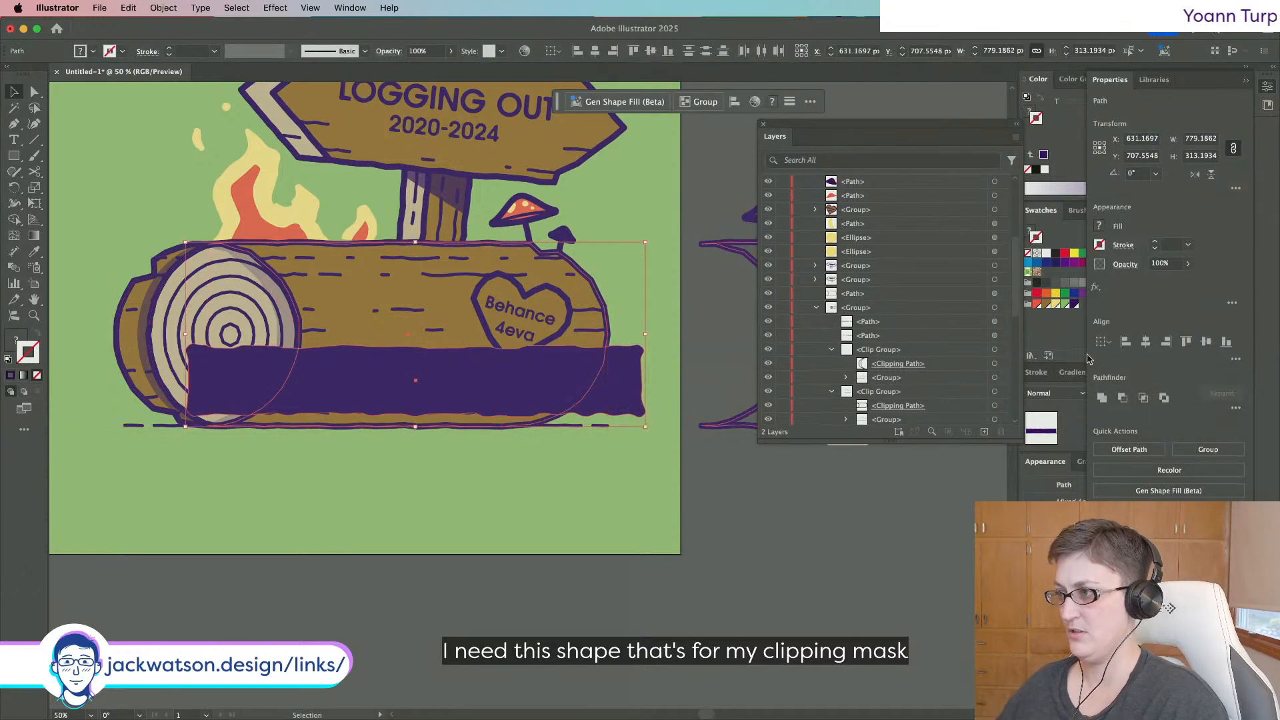
pyautogui.click(1120, 398)
pyautogui.press('super+z')
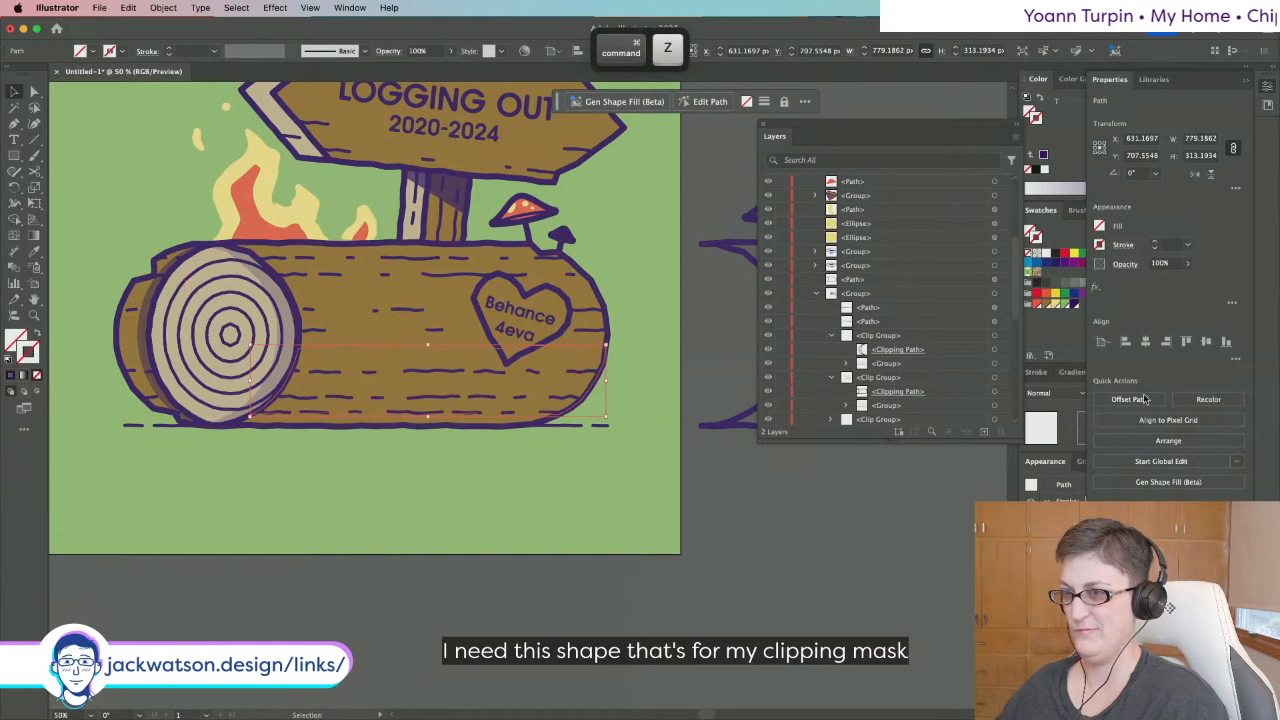
pyautogui.click(1236, 407)
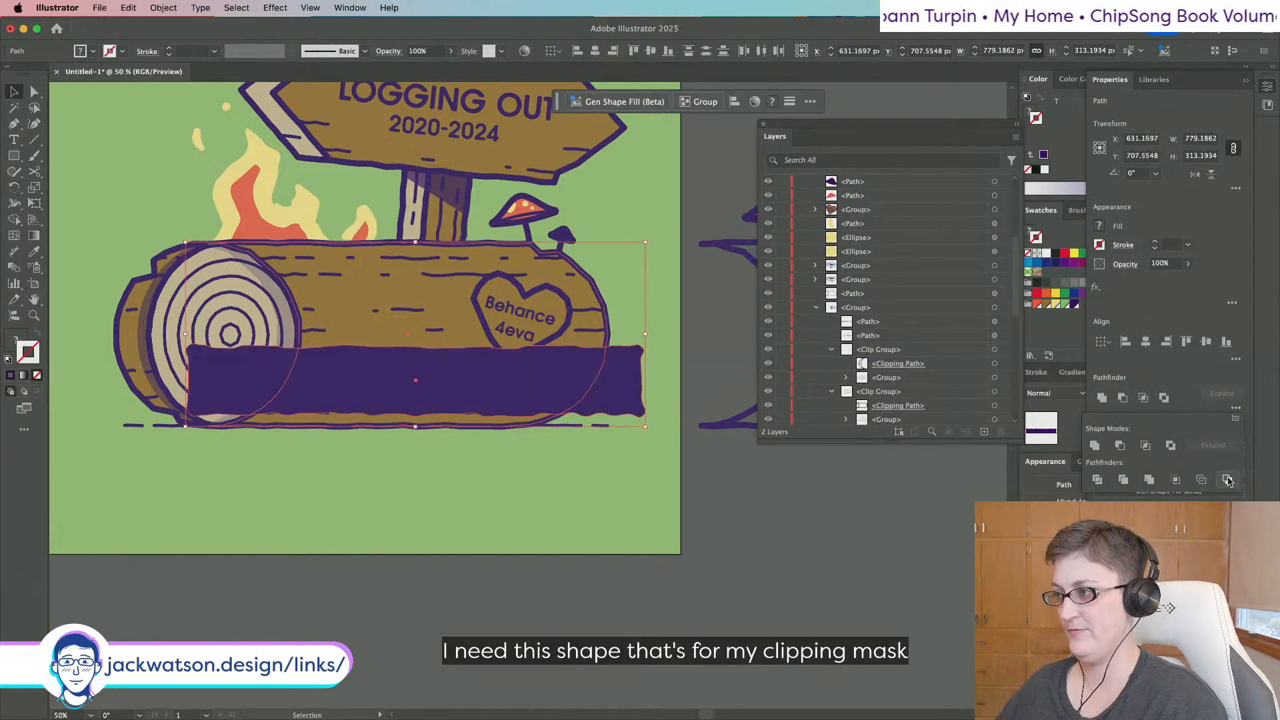
pyautogui.click(1227, 479)
pyautogui.press('super+z')
pyautogui.press('super+z')
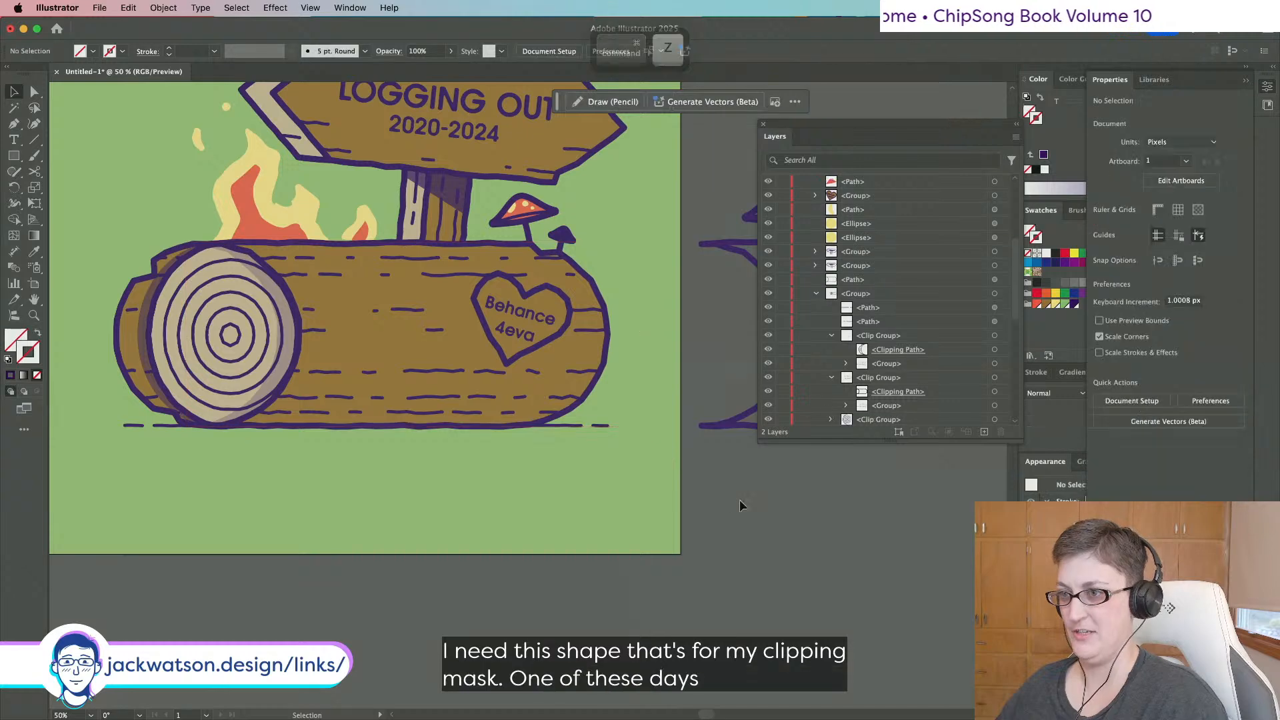
# Trim the purple band to the log's outline with Pathfinder.
pyautogui.scroll(5, 858, 280)
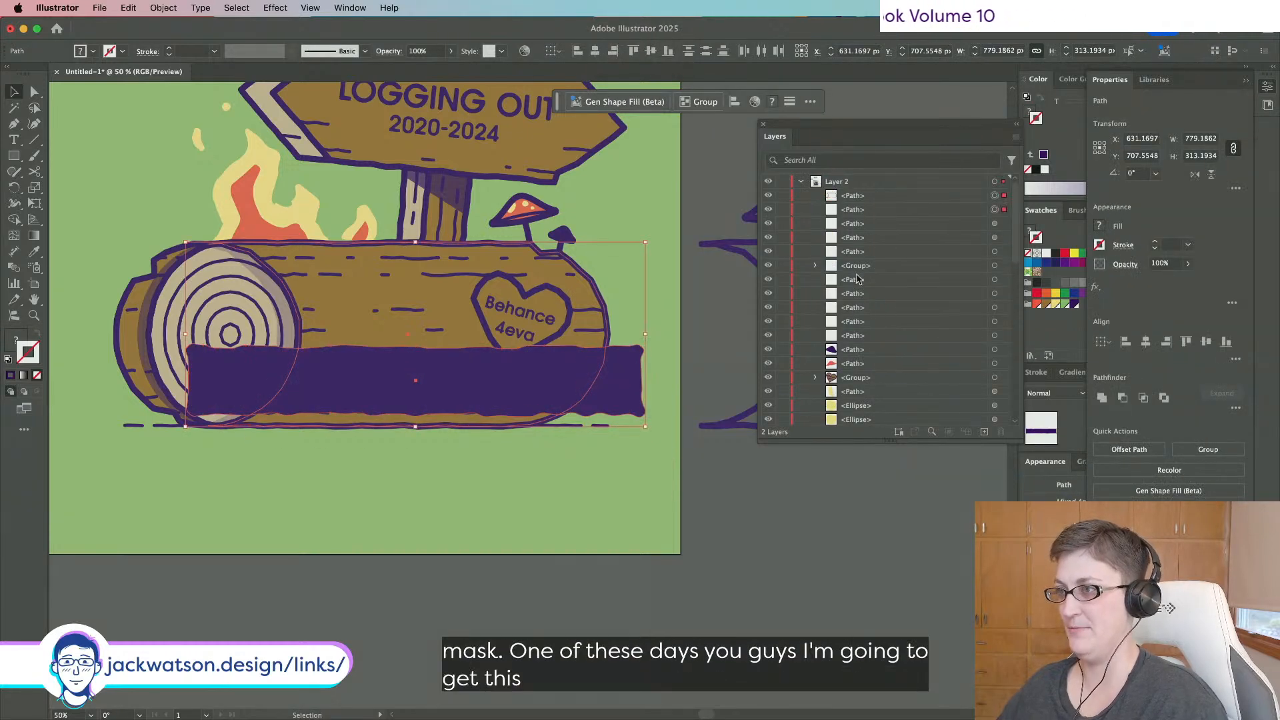
pyautogui.click(897, 197)
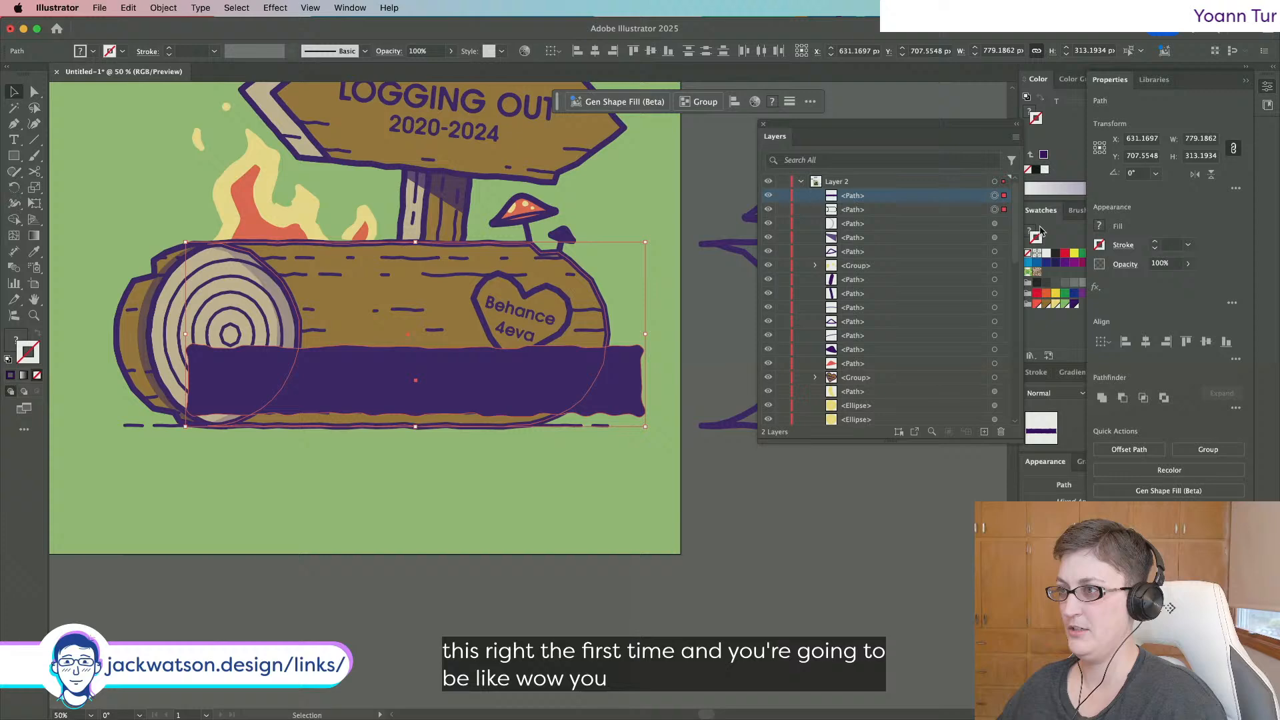
pyautogui.click(1125, 400)
pyautogui.press('super+z')
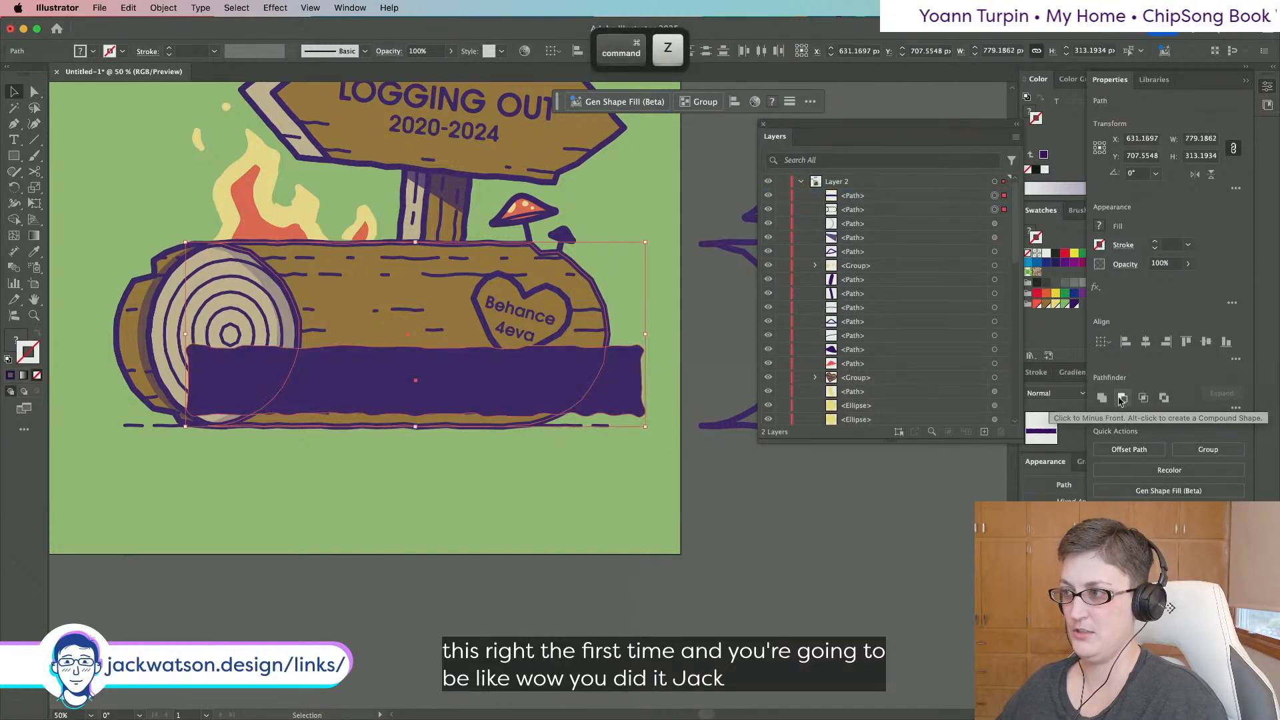
pyautogui.press('shift+super+z')
pyautogui.press('i')
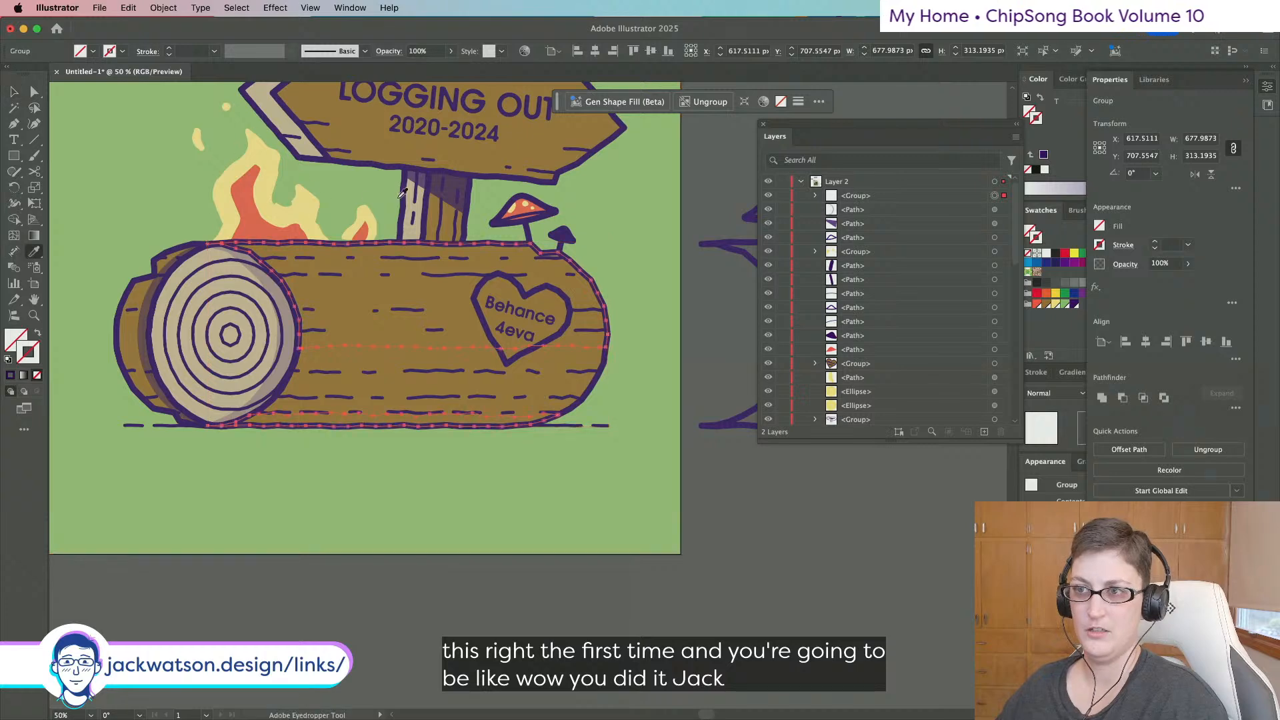
pyautogui.click(442, 190)
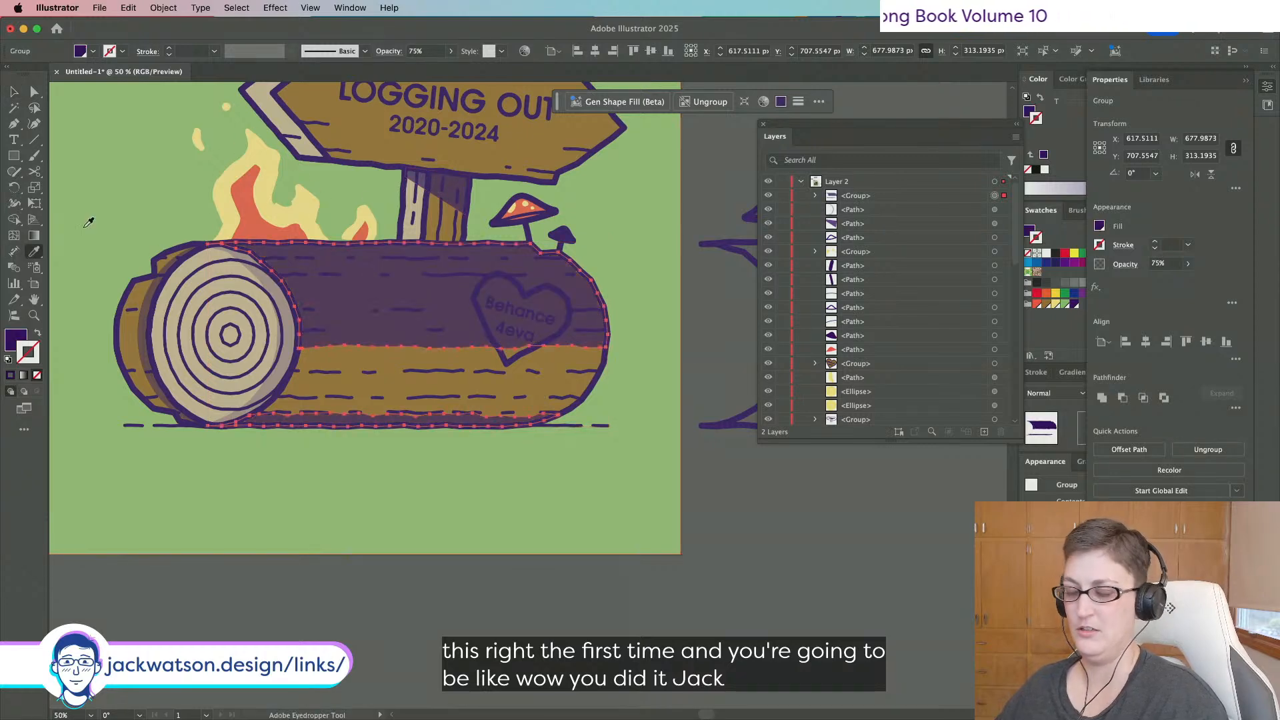
pyautogui.press('super+z')
pyautogui.press('super+z')
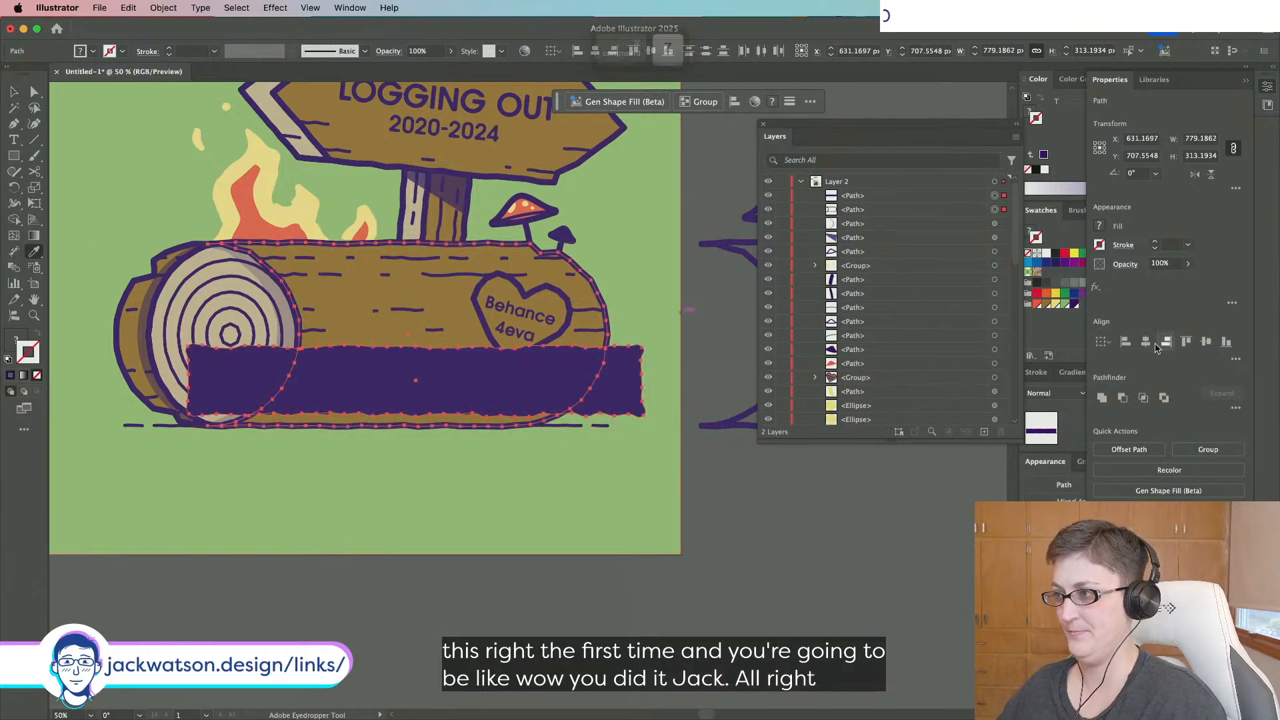
pyautogui.click(1143, 398)
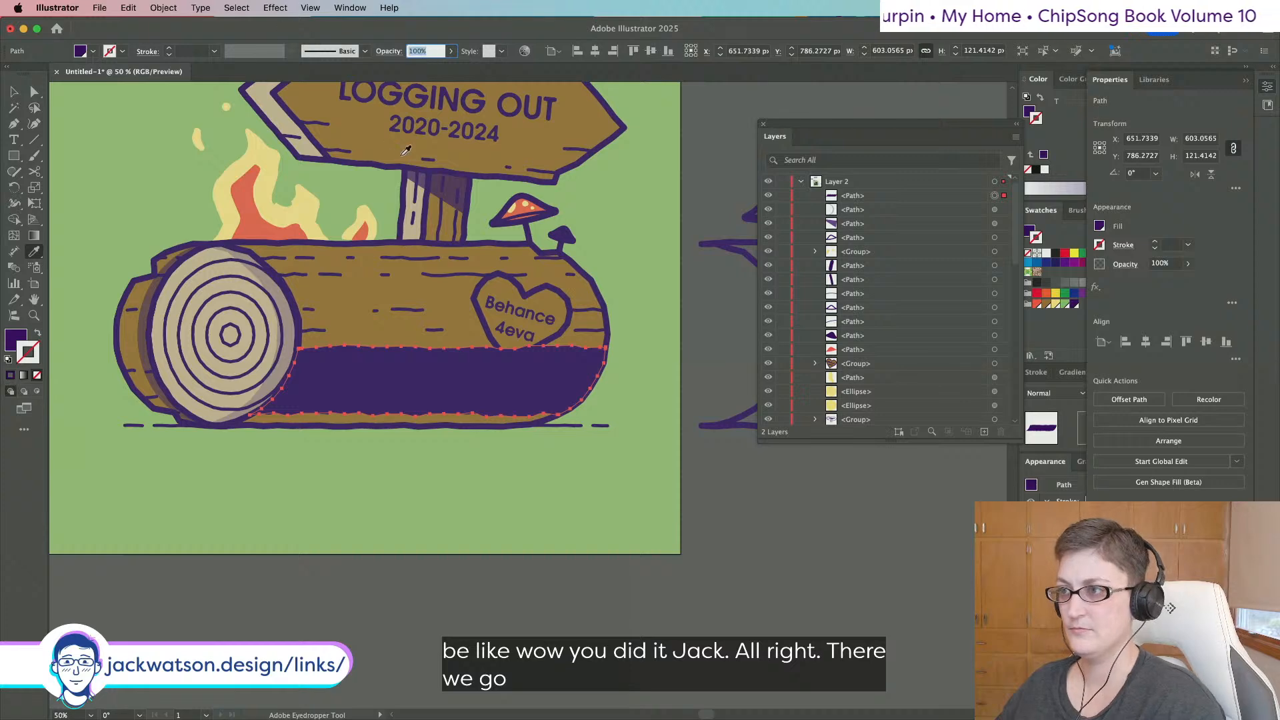
# Set the trimmed purple band to 25% opacity and deselect it.
pyautogui.write('50')
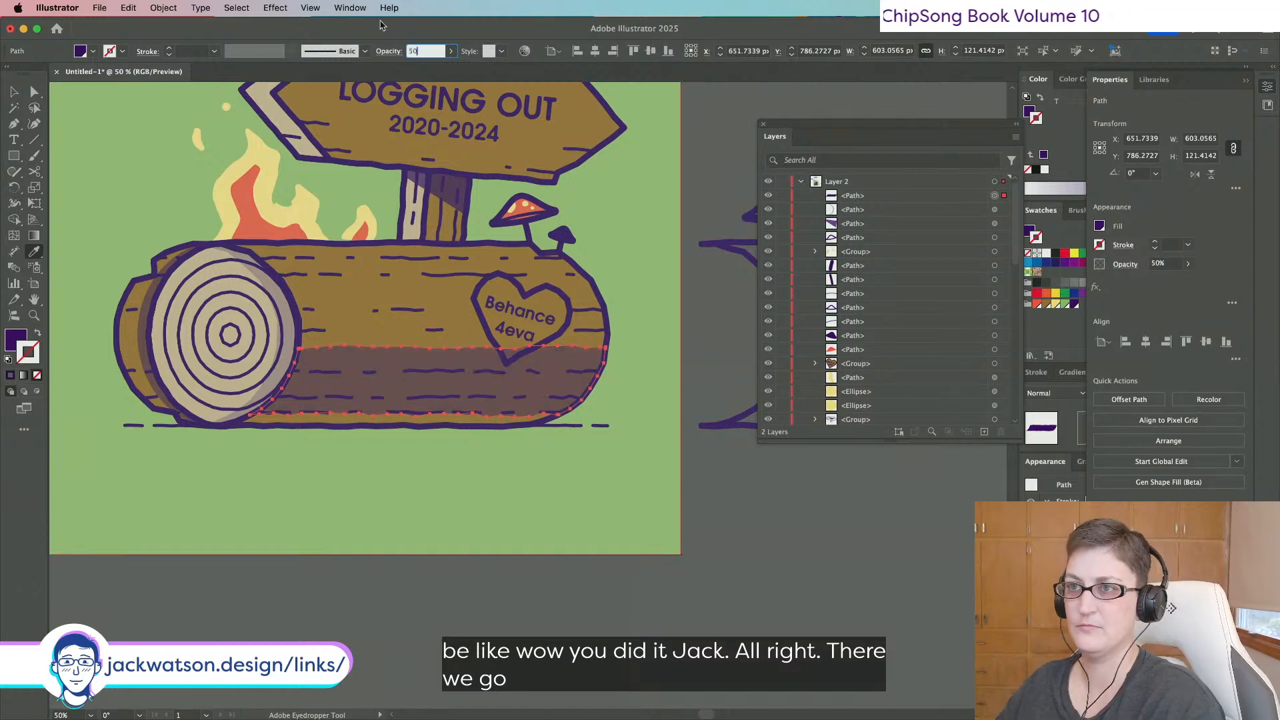
pyautogui.write('25')
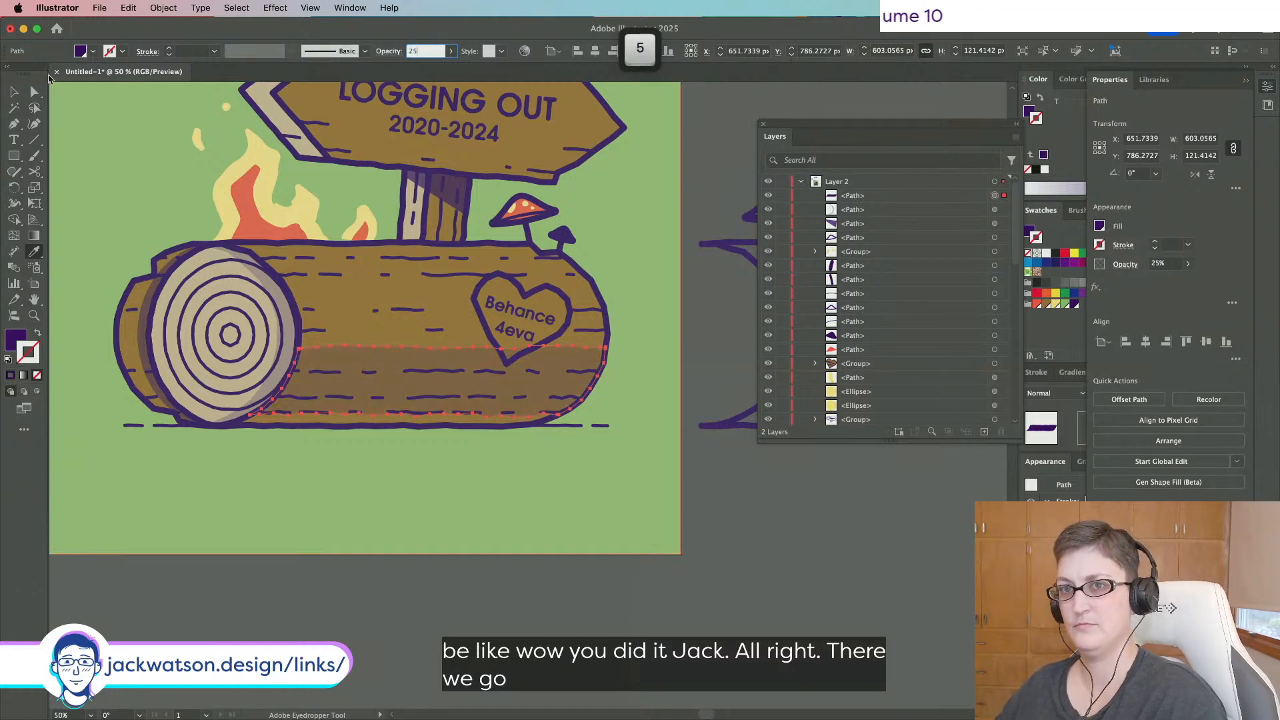
pyautogui.click(35, 92)
pyautogui.press('shift+super+a')
pyautogui.scroll(-1, 855, 650)
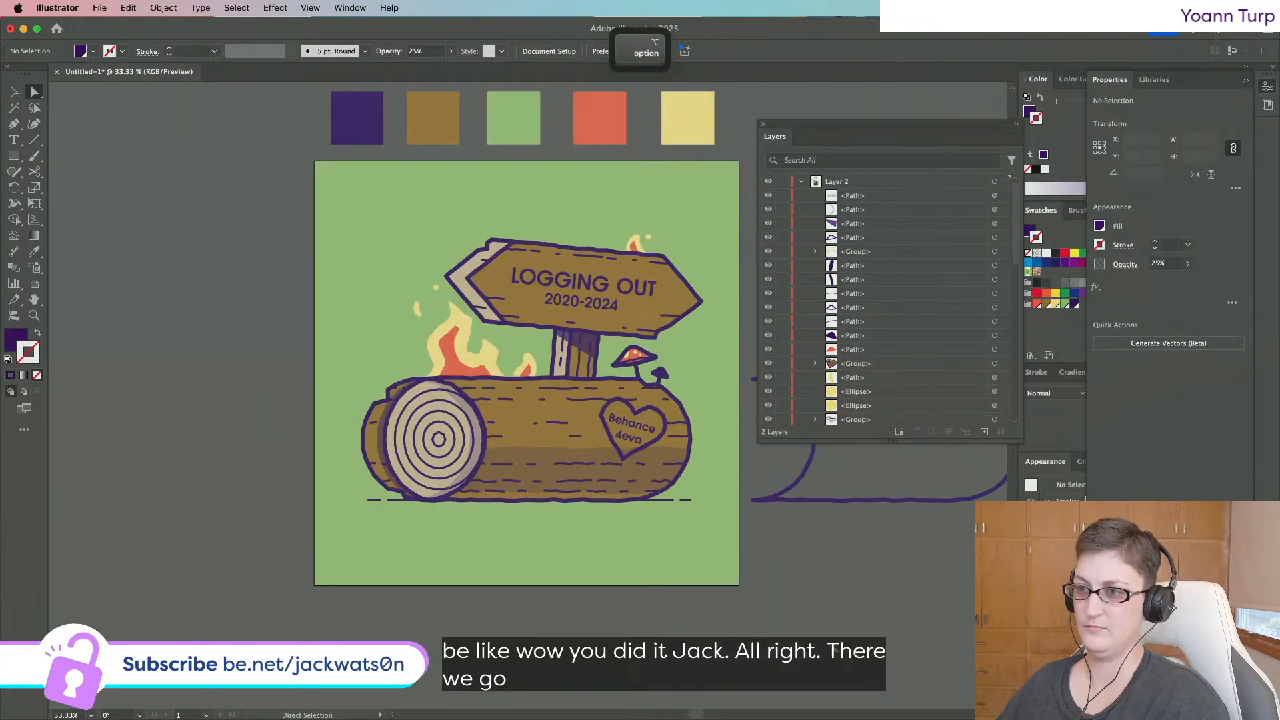
pyautogui.scroll(1, 834, 650)
pyautogui.hscroll(-1, 504, 401)
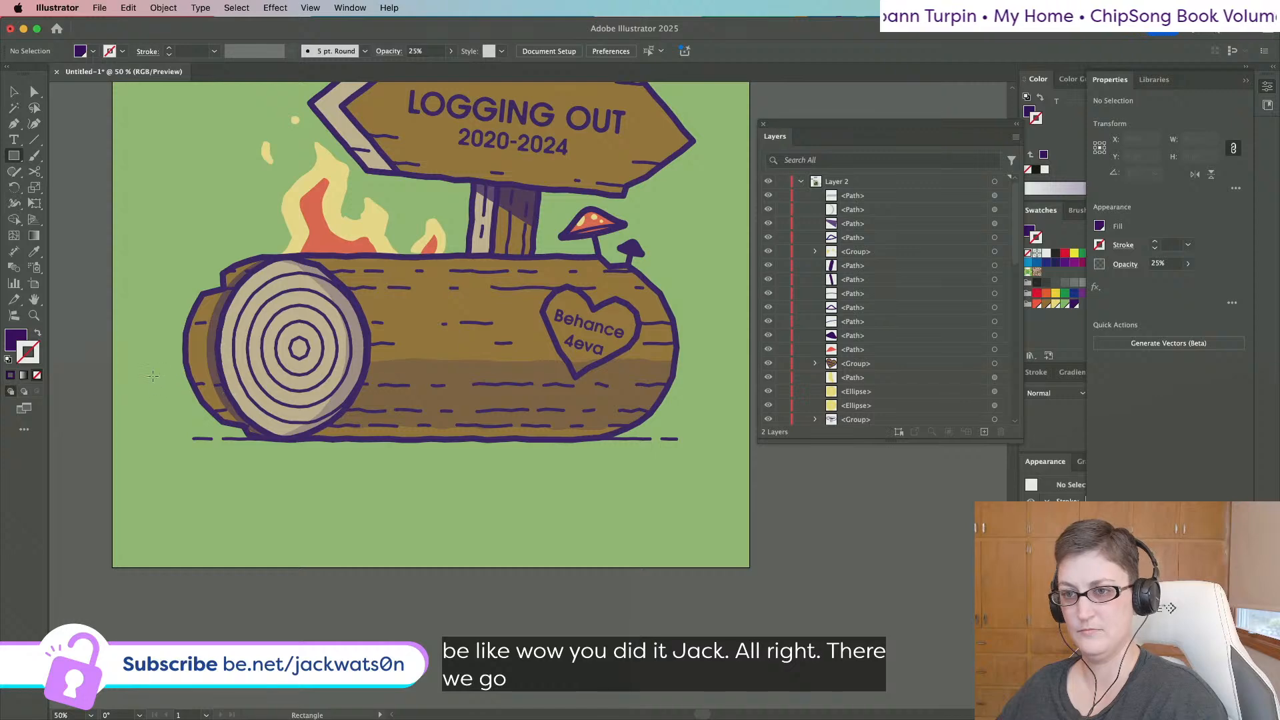
# Draw a long thin purple bar across the log and select it together with the lower bar.
pyautogui.moveTo(152, 376); pyautogui.dragTo(676, 282)
pyautogui.click(14, 93)
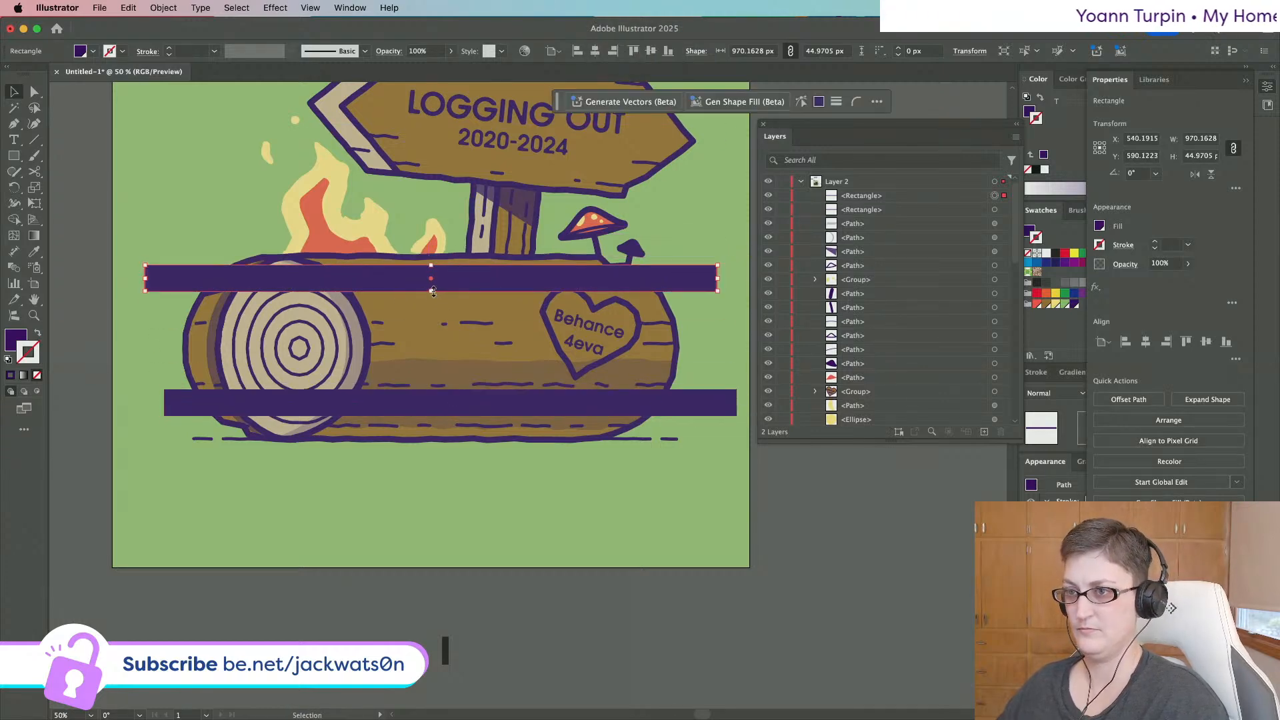
pyautogui.moveTo(431, 291); pyautogui.dragTo(431, 281)
pyautogui.keyDown('shift'); pyautogui.click(727, 403); pyautogui.keyUp('shift')
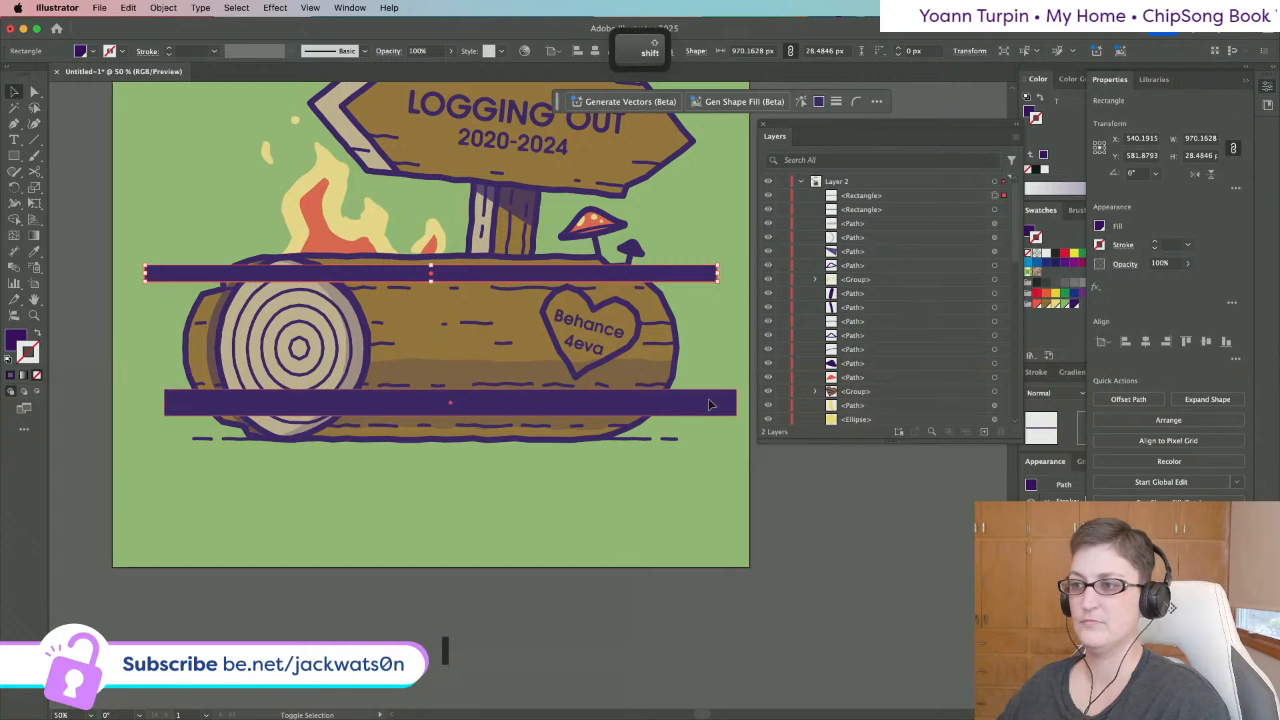
# Roughen both bars' edges and expand their appearance into paths.
pyautogui.click(237, 8)
pyautogui.click(294, 27)
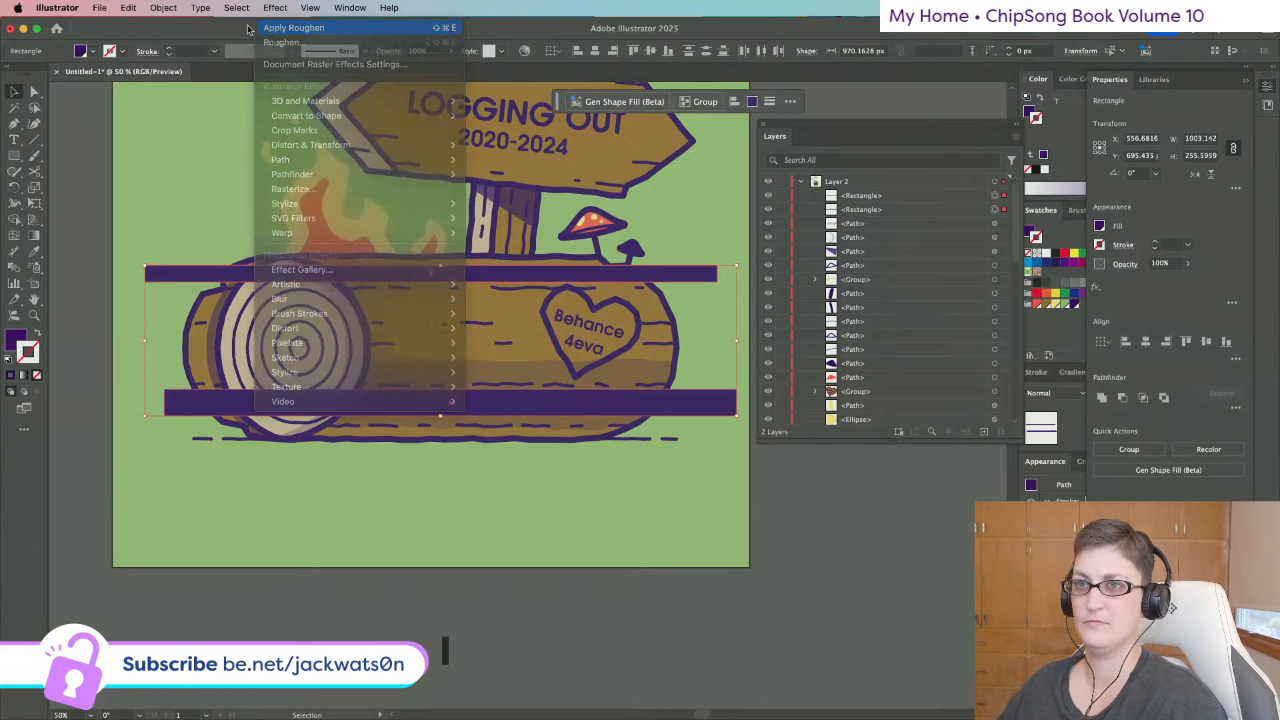
pyautogui.click(128, 7)
pyautogui.moveTo(164, 7)
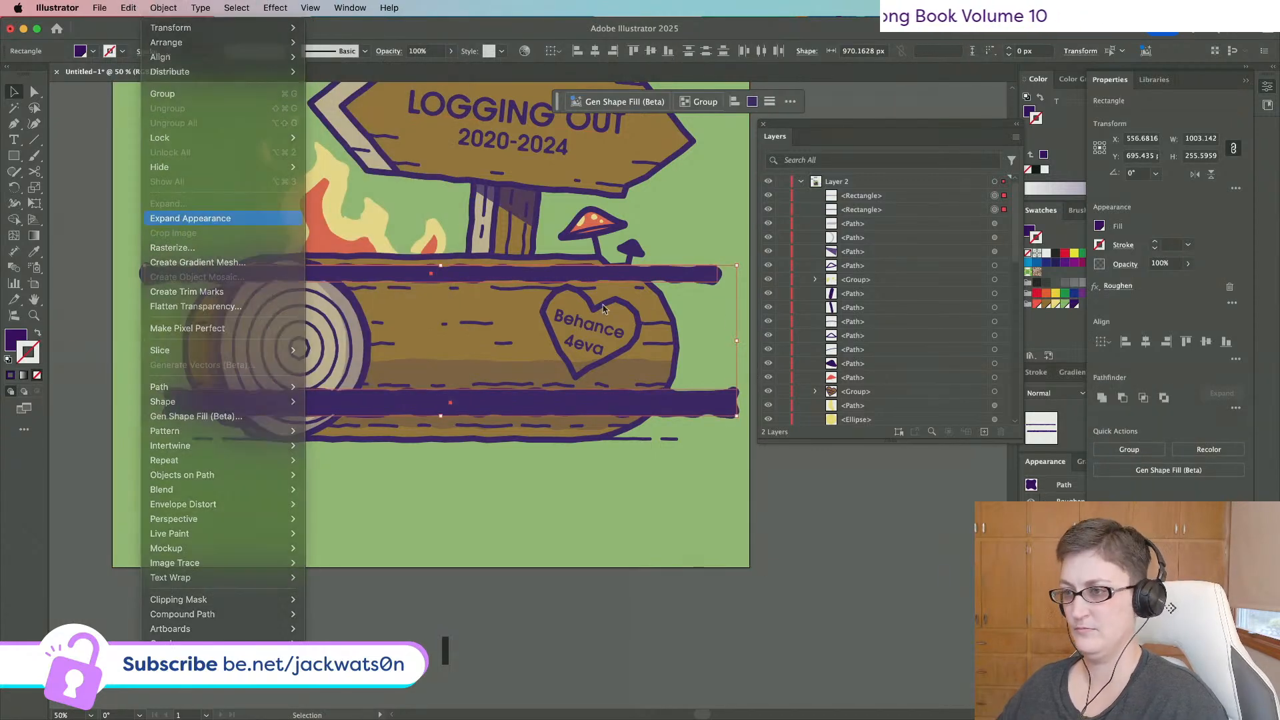
pyautogui.click(200, 218)
pyautogui.press('super+f')
pyautogui.press('super+z')
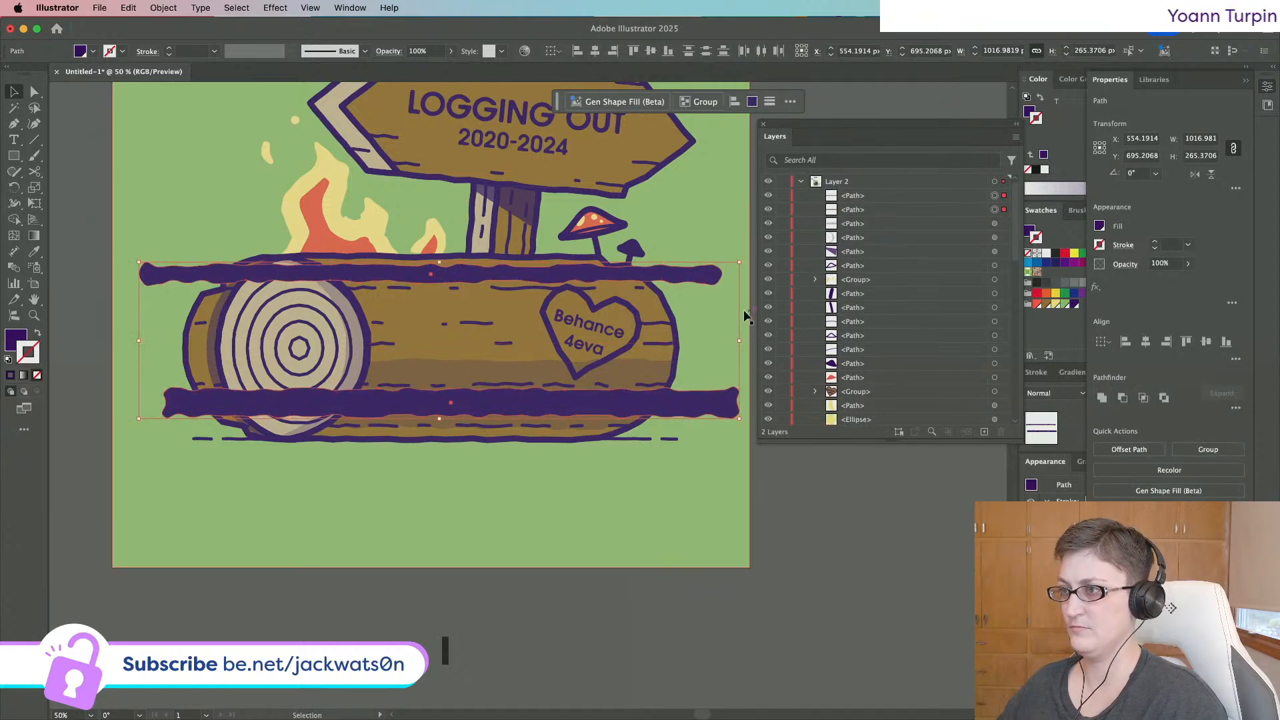
# Clip both bars to a copy of the log's outline and set the stripes to 25% opacity.
pyautogui.click(676, 324)
pyautogui.scroll(-10, 872, 322)
pyautogui.scroll(5, 872, 322)
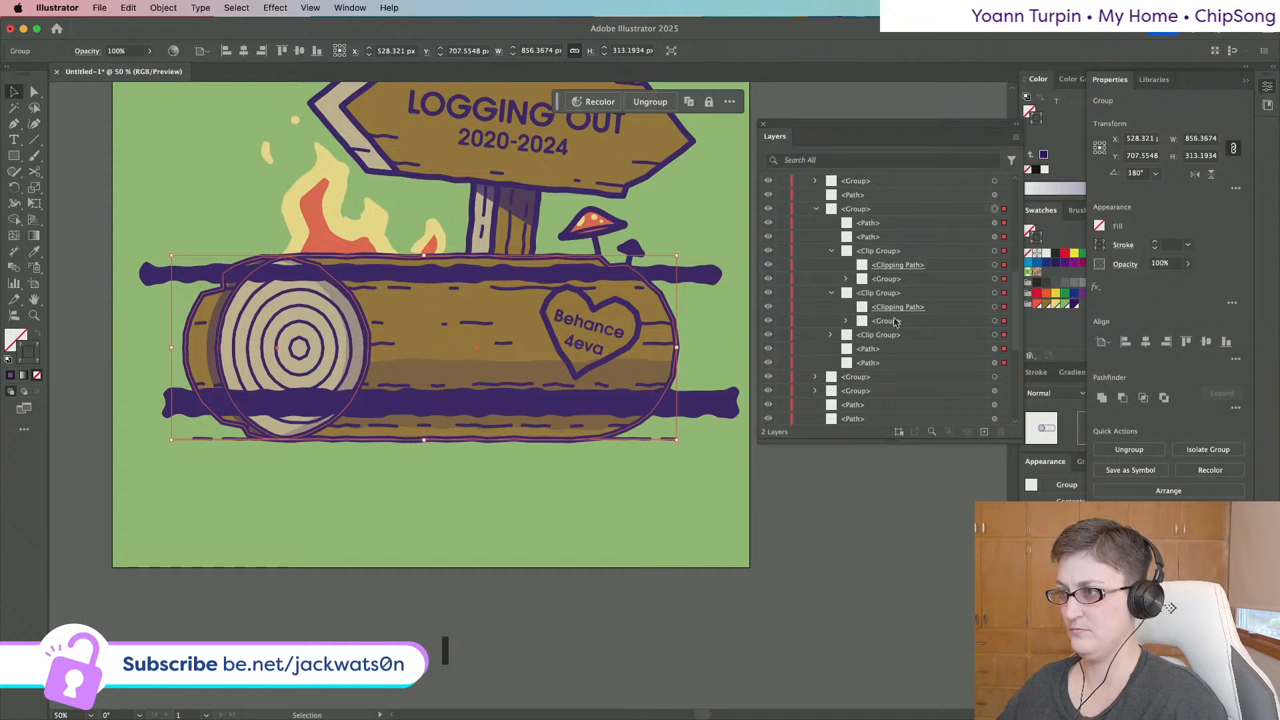
pyautogui.click(700, 274)
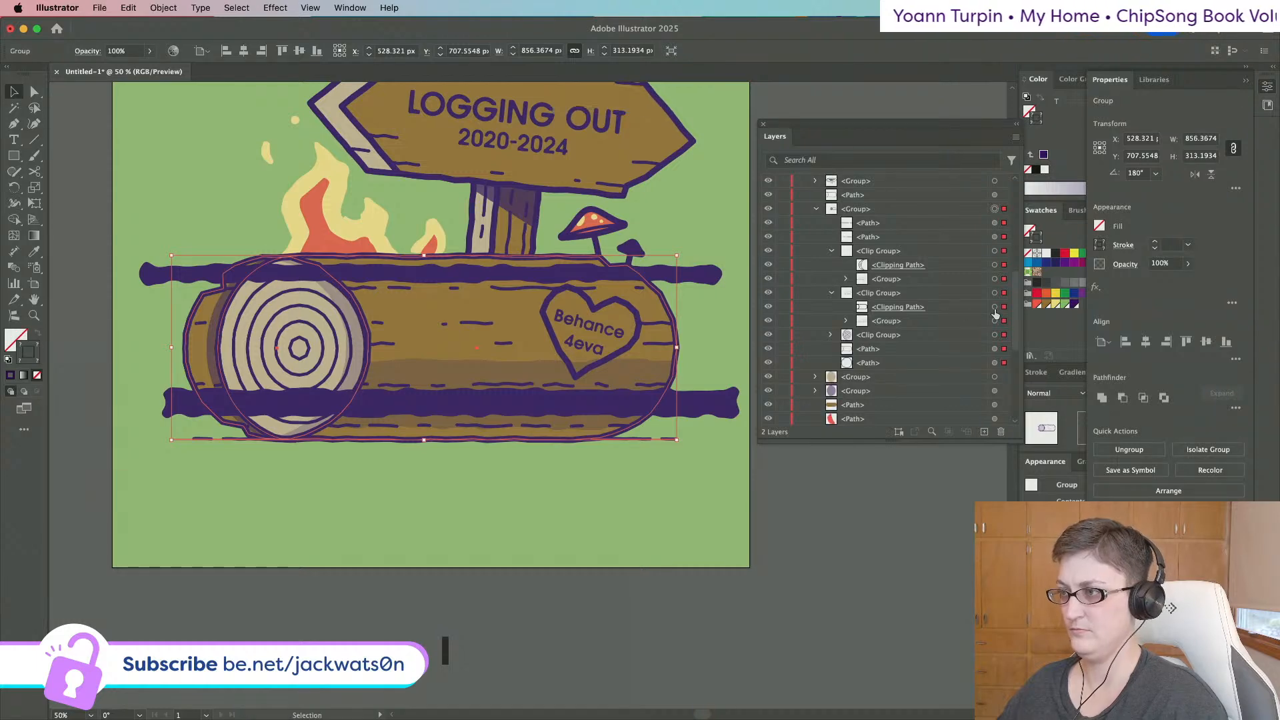
pyautogui.keyDown('shift'); pyautogui.click(728, 405); pyautogui.keyUp('shift')
pyautogui.press('super+f')
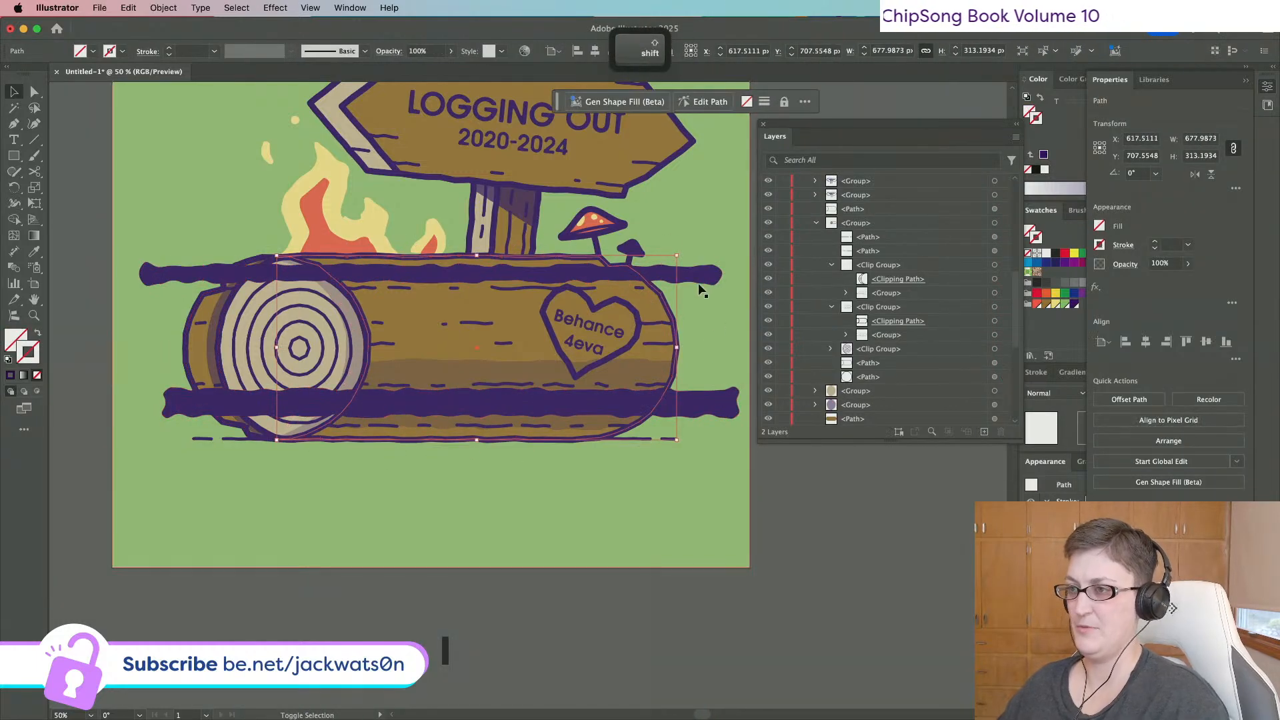
pyautogui.keyDown('shift'); pyautogui.click(701, 276); pyautogui.keyUp('shift')
pyautogui.keyDown('shift'); pyautogui.click(706, 402); pyautogui.keyUp('shift')
pyautogui.rightClick(704, 404)
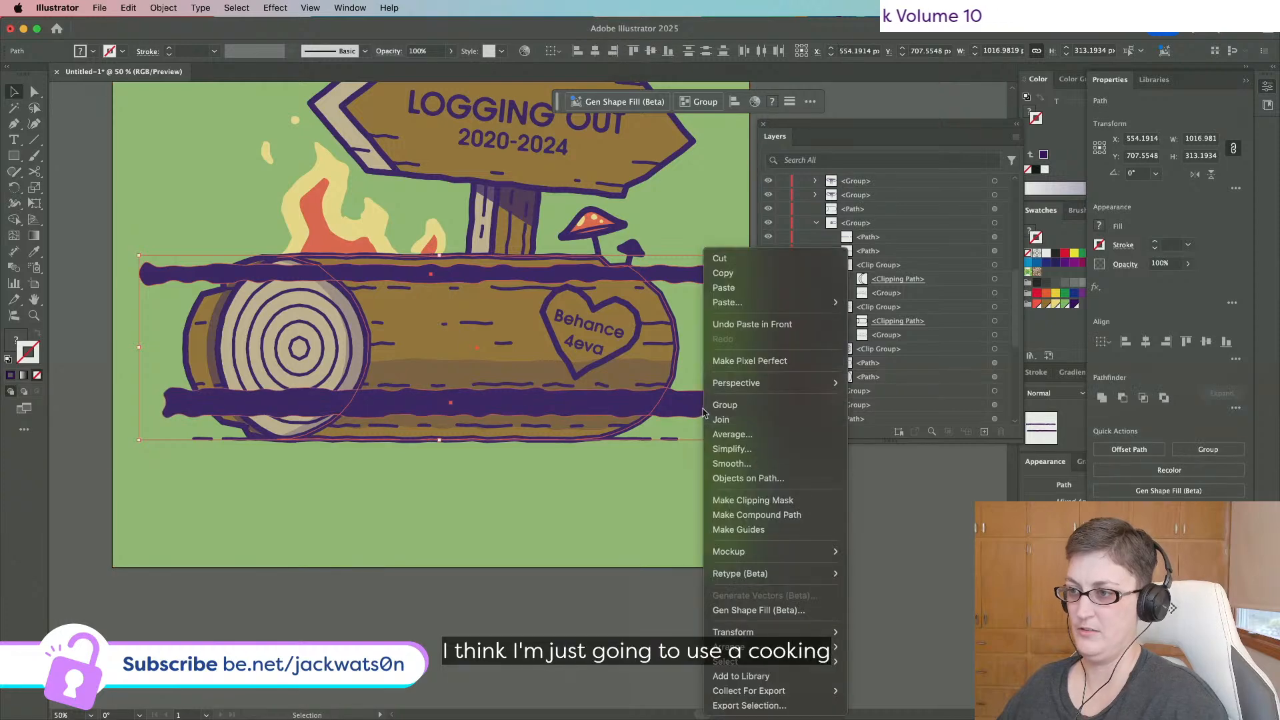
pyautogui.click(773, 500)
pyautogui.click(459, 51)
pyautogui.write('25')
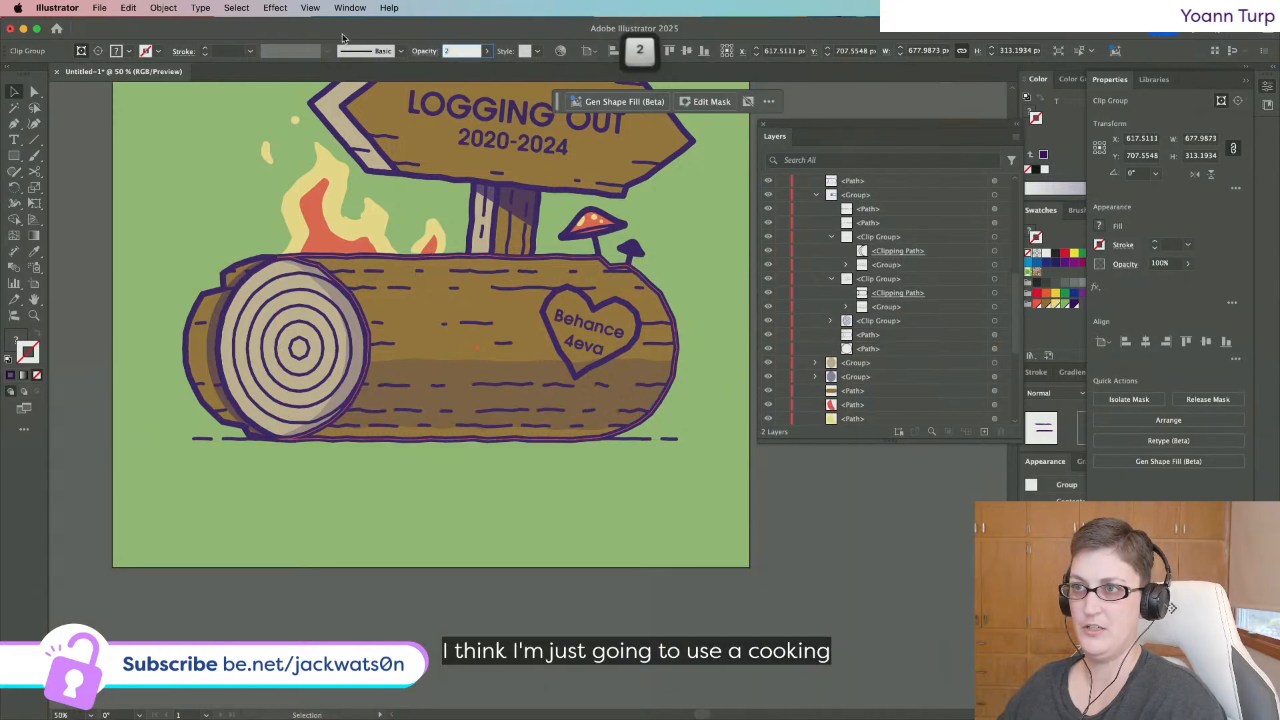
pyautogui.click(947, 577)
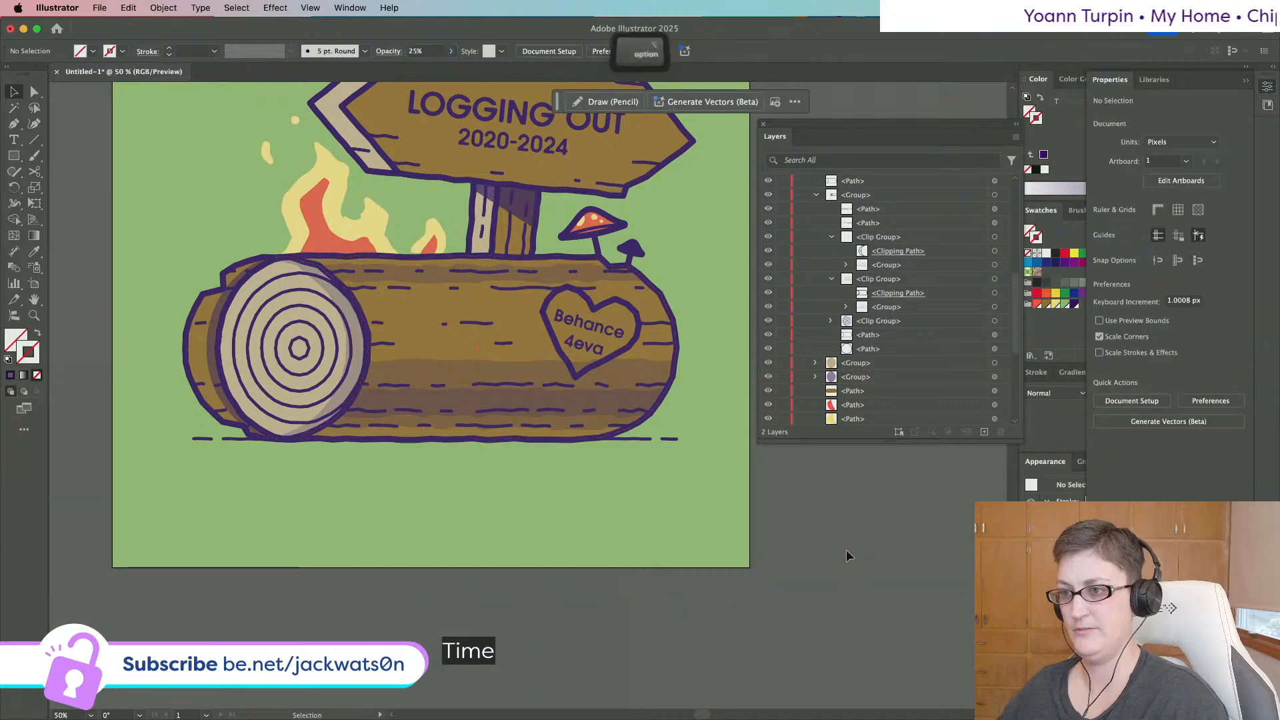
# Select a dashed grain line, redo two undone steps, and review the finished log.
pyautogui.scroll(-1, 846, 551)
pyautogui.hscroll(3, 847, 550)
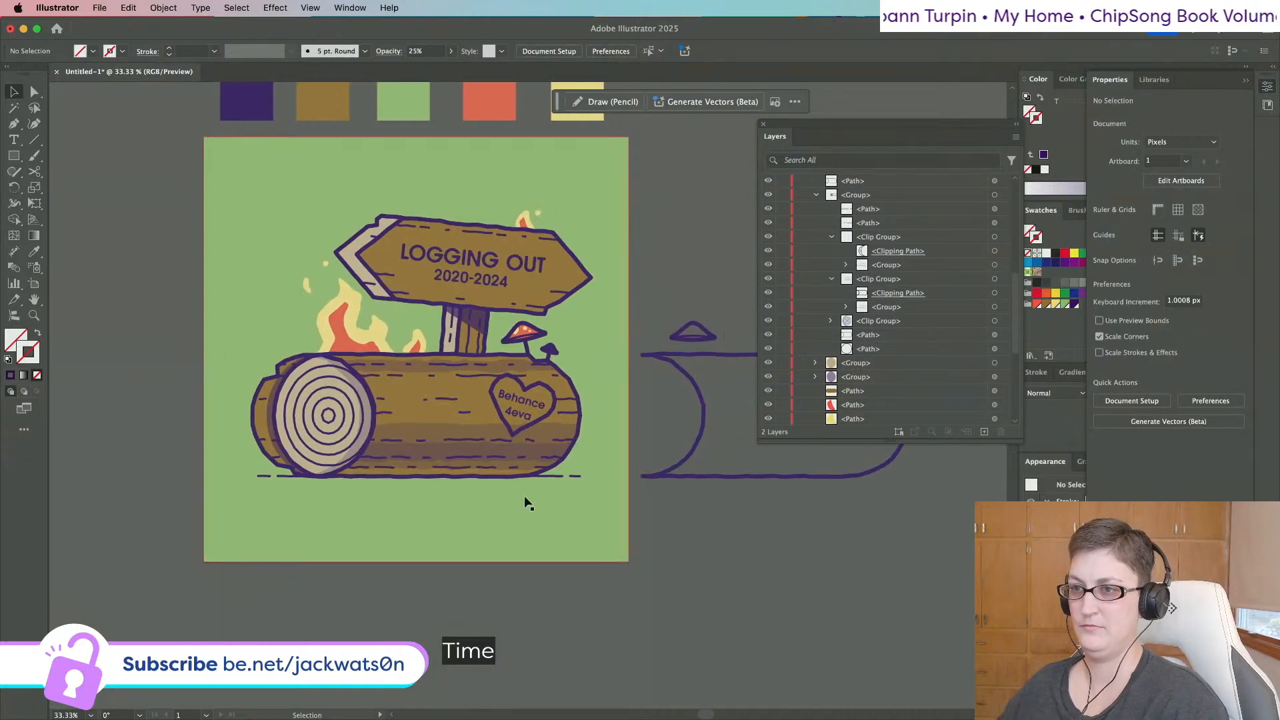
pyautogui.scroll(1, 526, 504)
pyautogui.hscroll(1, 527, 504)
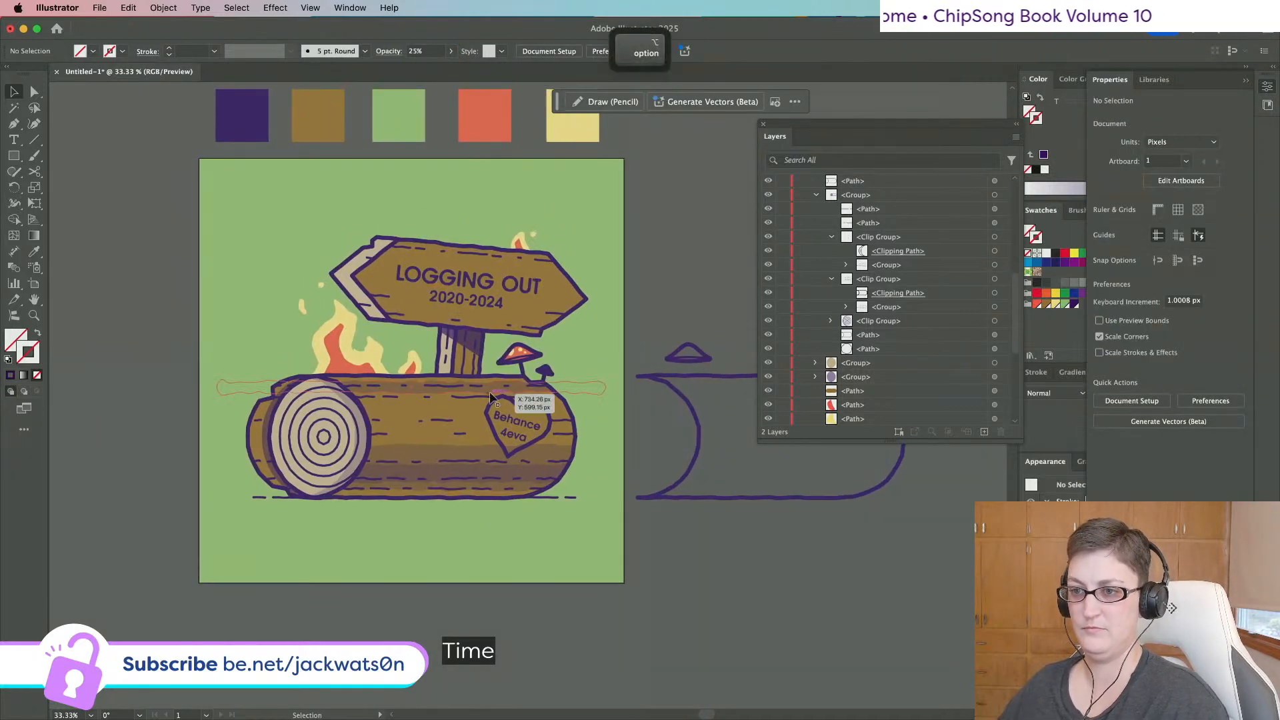
pyautogui.click(35, 91)
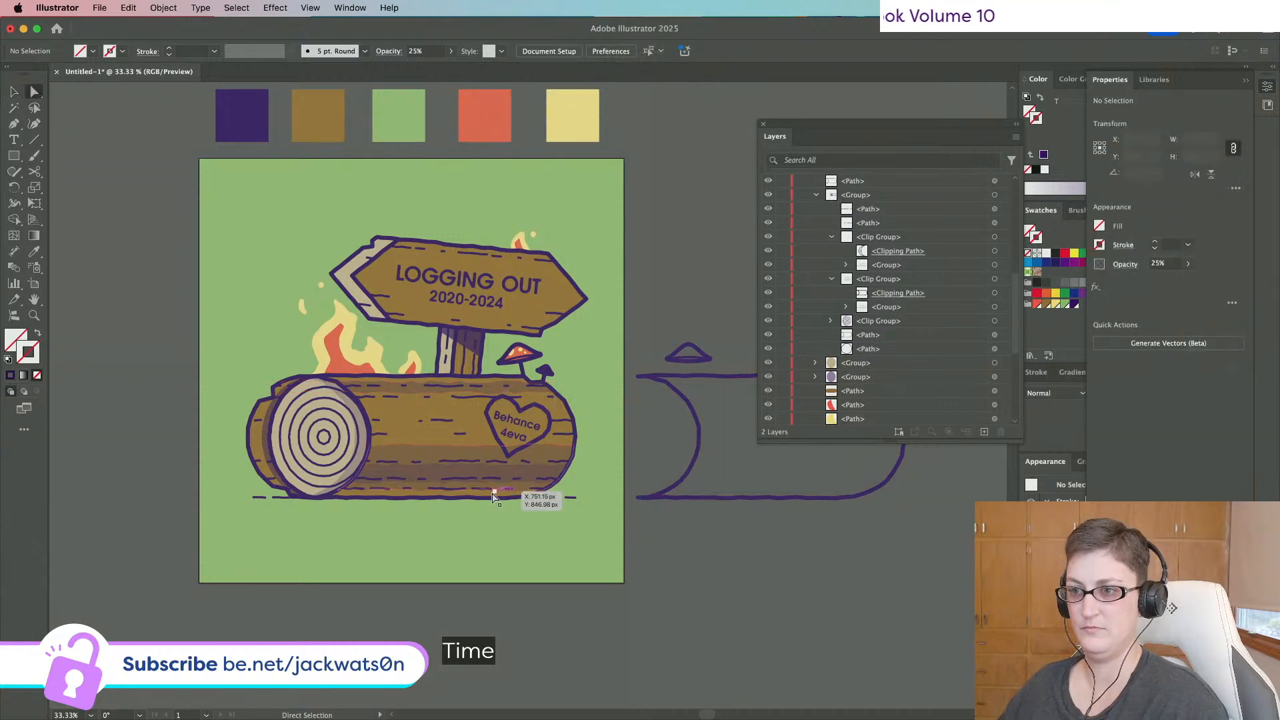
pyautogui.click(468, 476)
pyautogui.scroll(5, 960, 230)
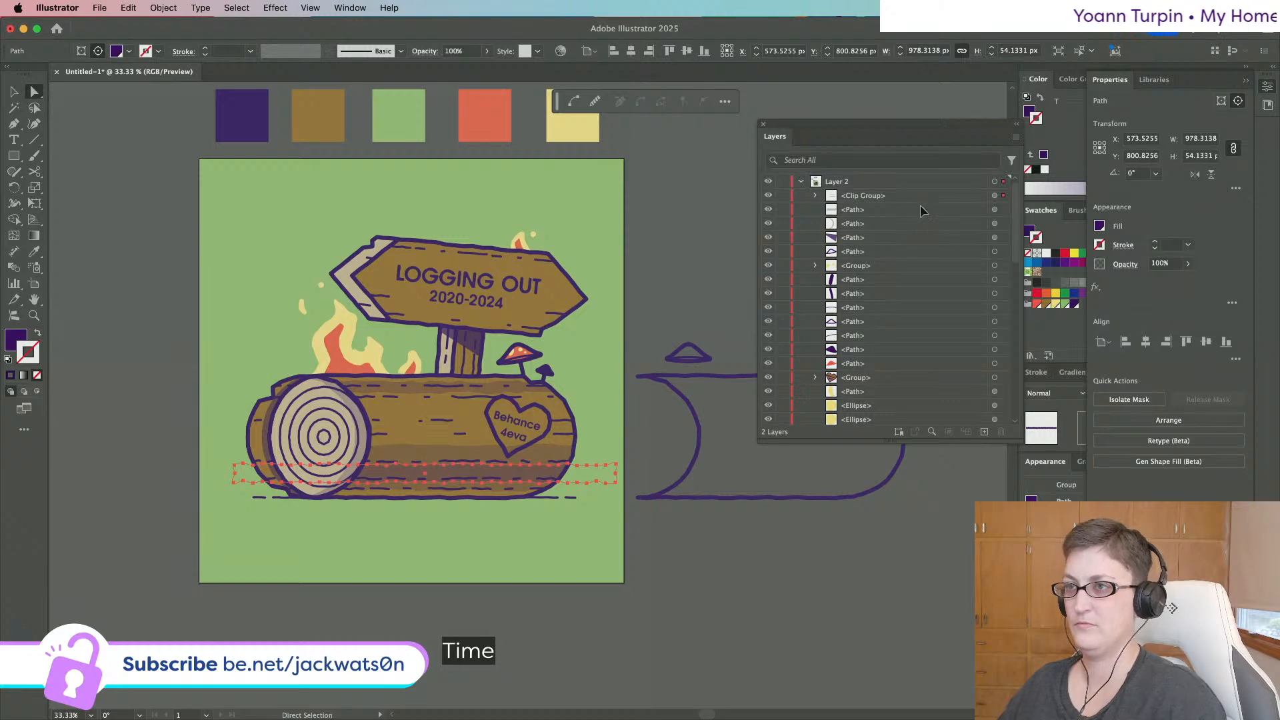
pyautogui.press('super+shift+z')
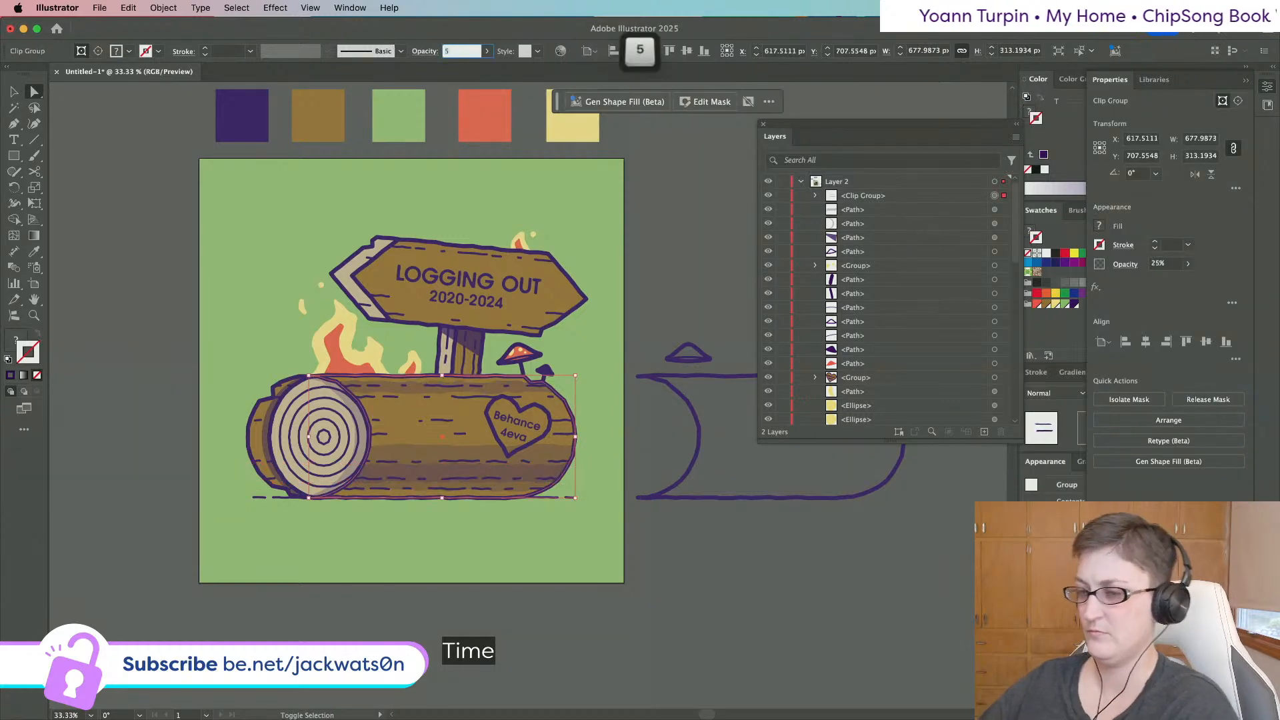
pyautogui.press('super+shift+z')
pyautogui.click(755, 640)
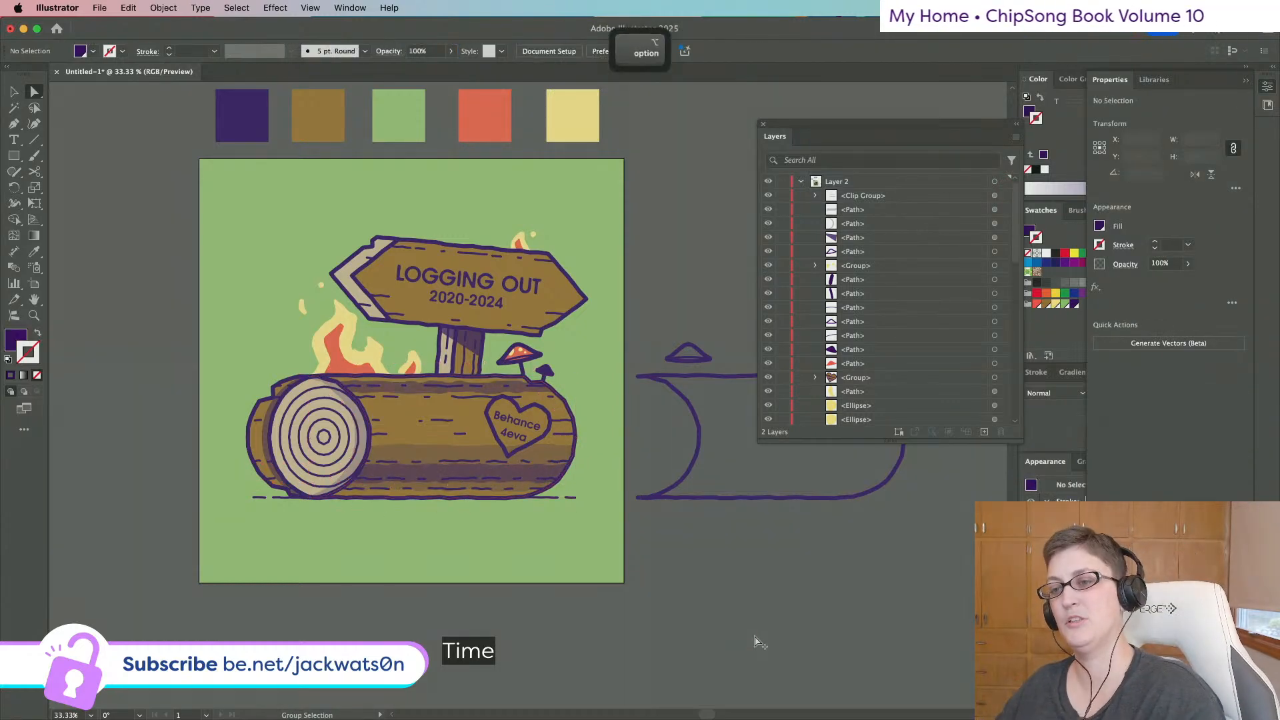
pyautogui.scroll(-2, 756, 640)
pyautogui.scroll(2, 715, 616)
pyautogui.scroll(1, 710, 612)
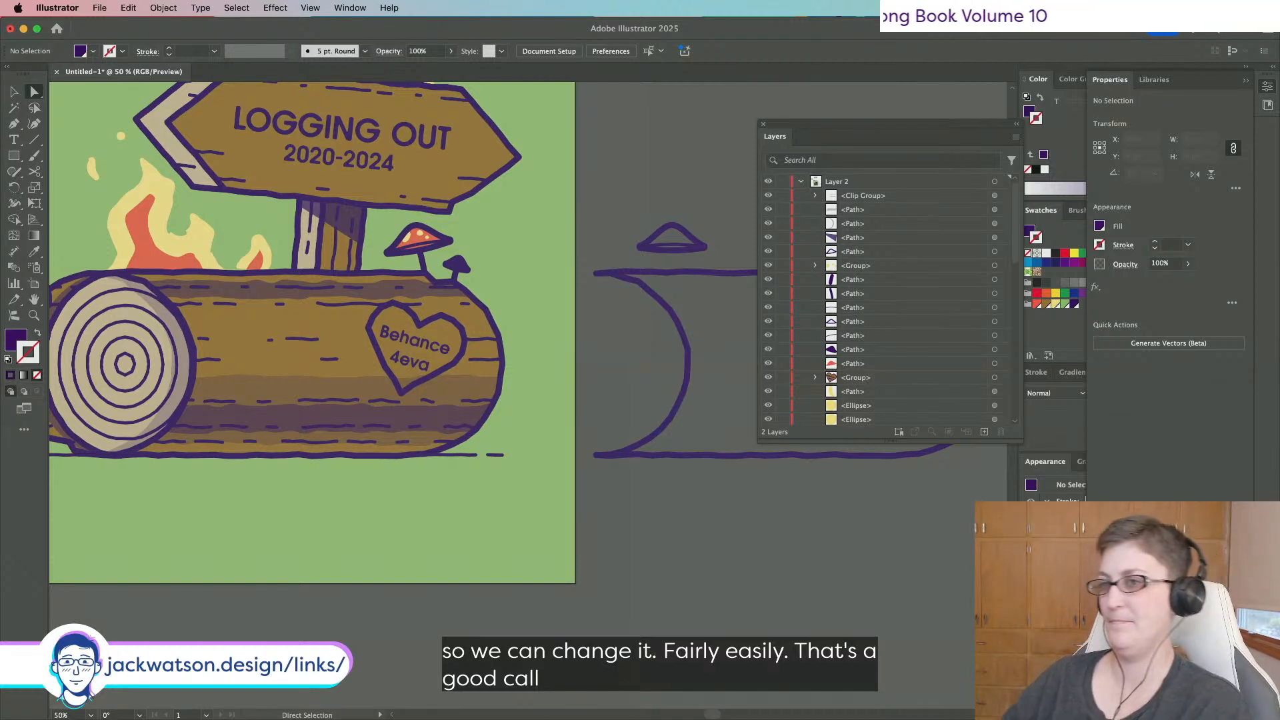
# Edit the 'Behance 4eva' carving text and select the e in Behance.
pyautogui.scroll(5, 577, 443)
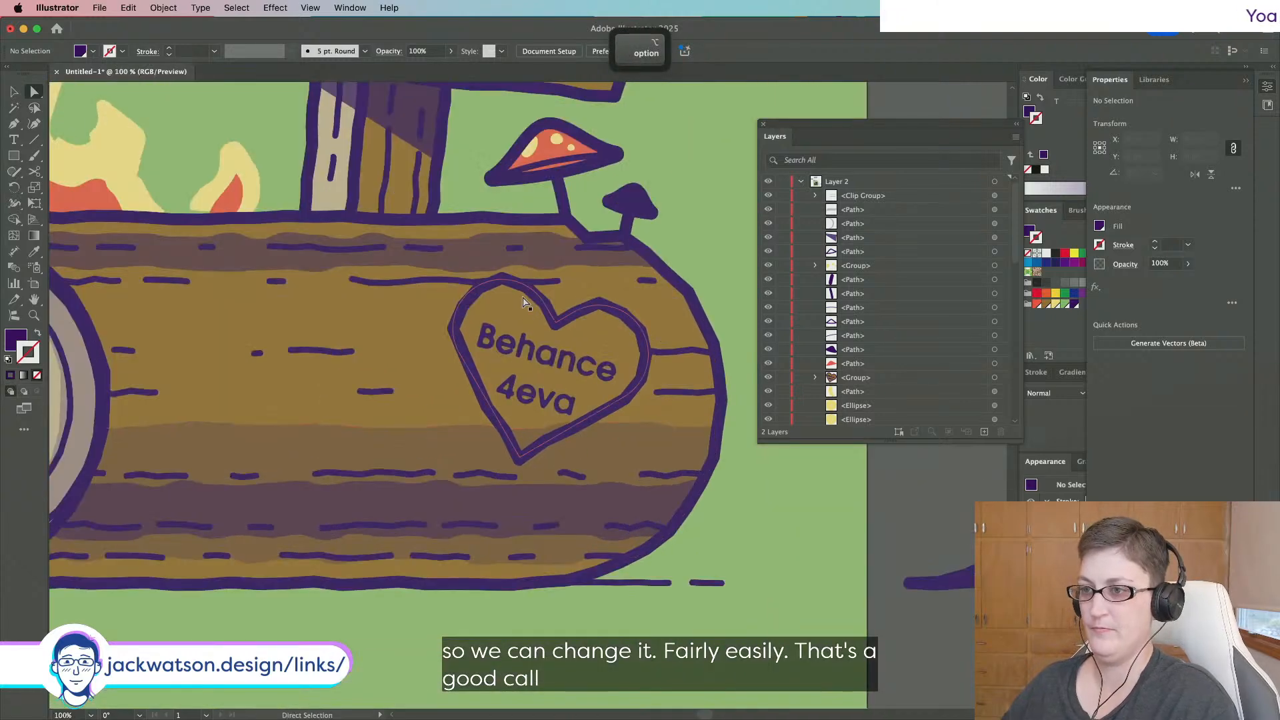
pyautogui.doubleClick(517, 350)
pyautogui.moveTo(520, 344); pyautogui.dragTo(499, 346)
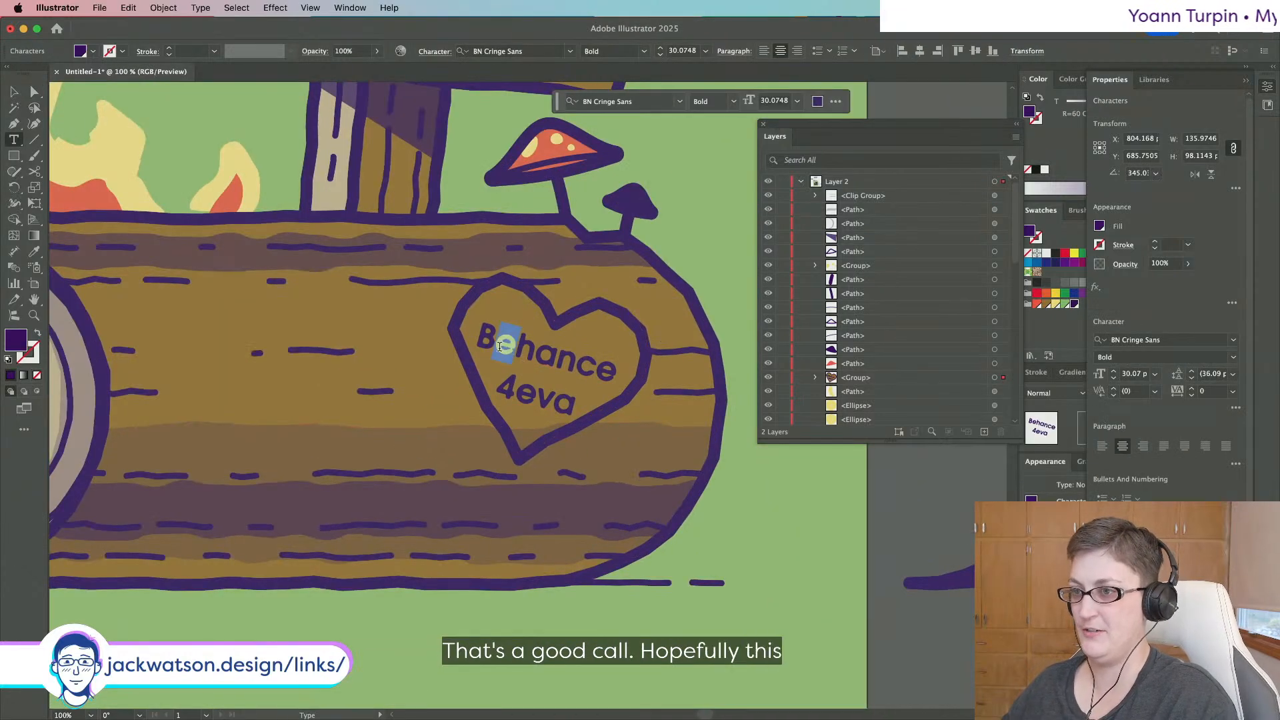
pyautogui.rightClick(502, 347)
pyautogui.click(503, 347)
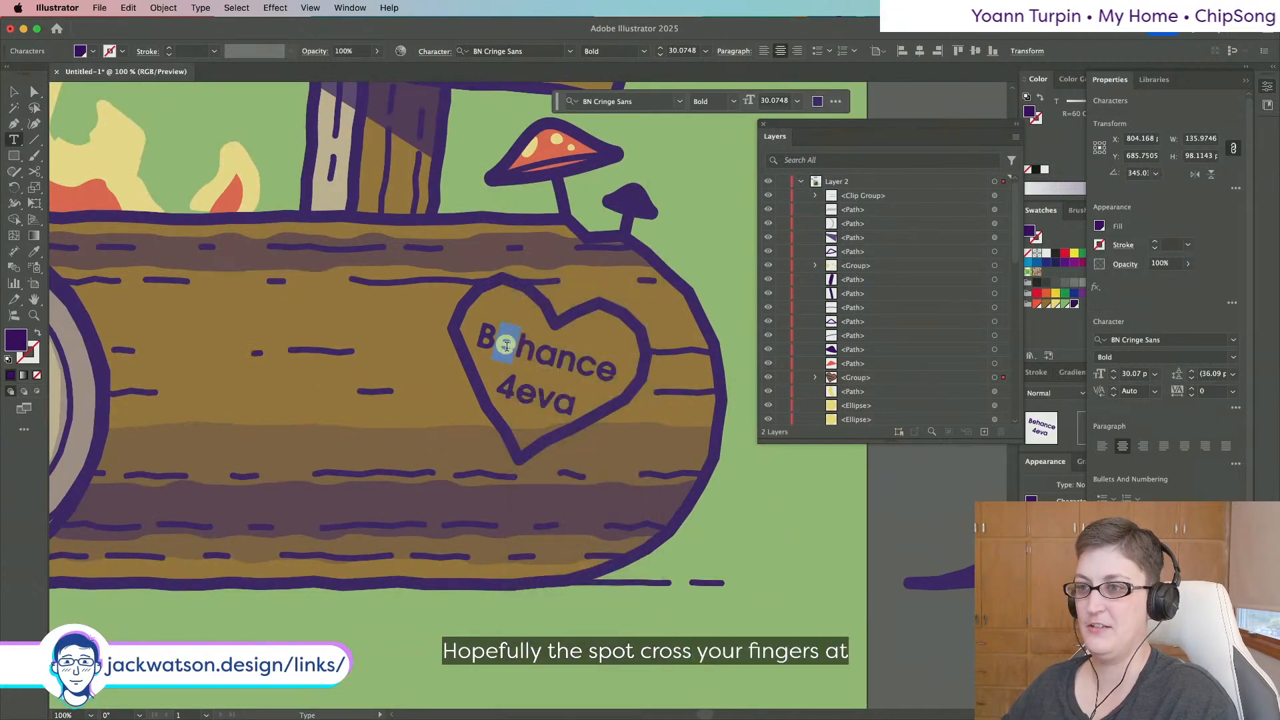
# Open the BN Cringe Sans glyph set and enlarge it to look for an accented e.
pyautogui.click(276, 8)
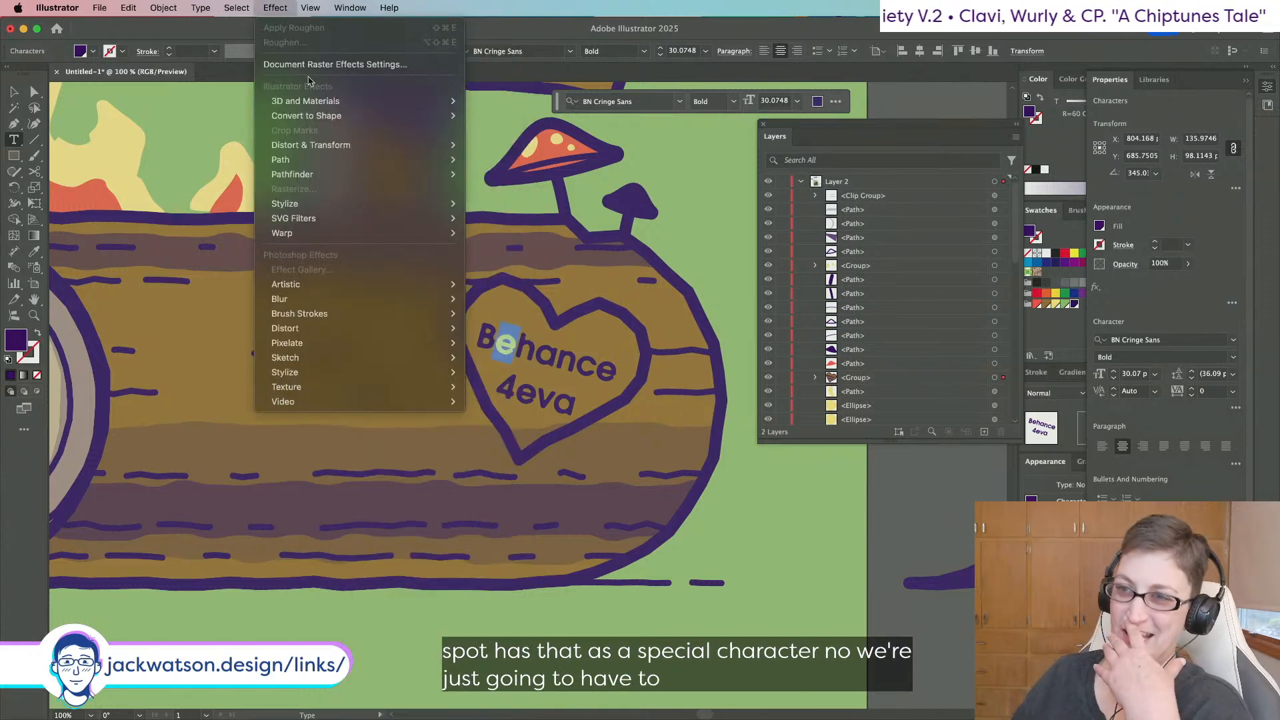
pyautogui.click(280, 4)
pyautogui.click(280, 4)
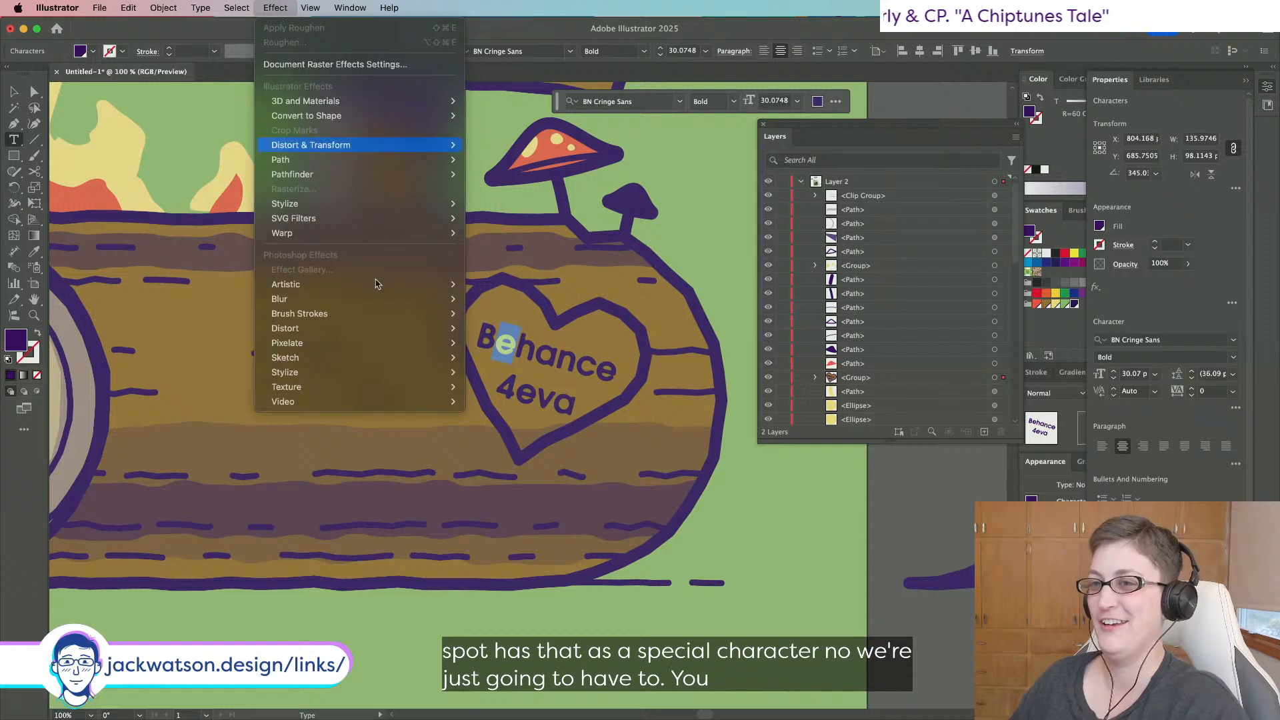
pyautogui.moveTo(358, 346)
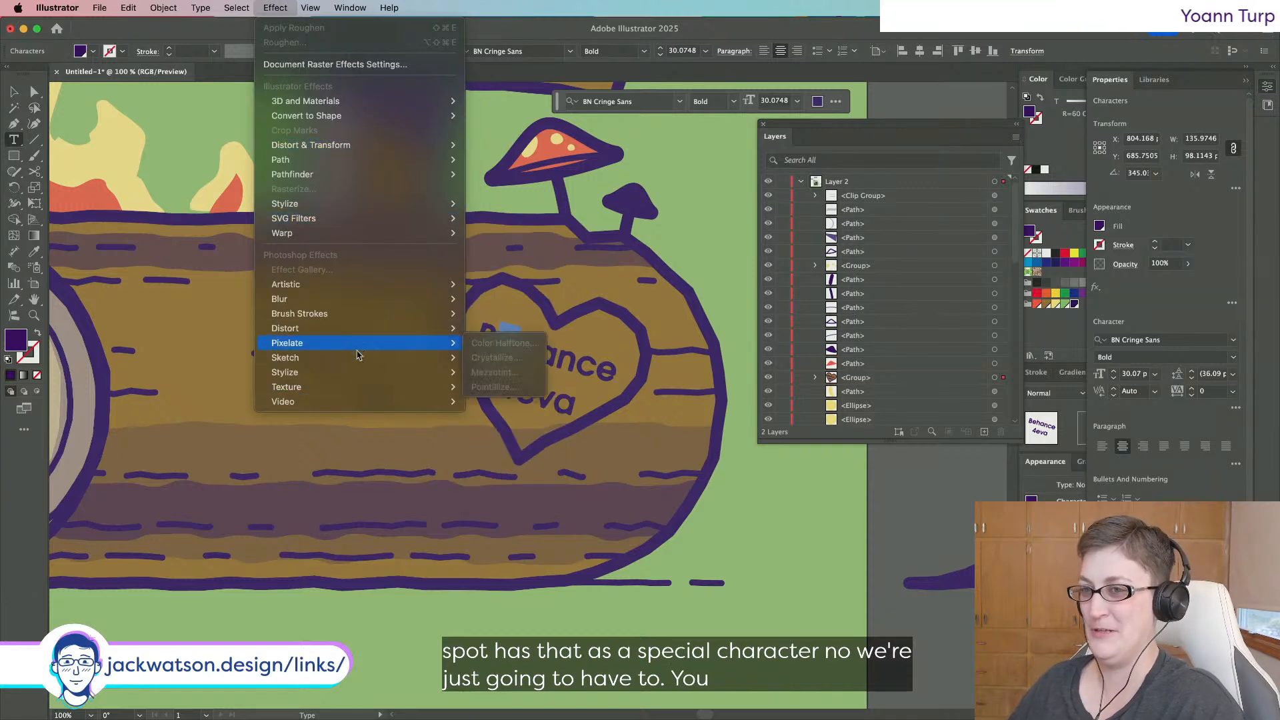
pyautogui.moveTo(362, 394)
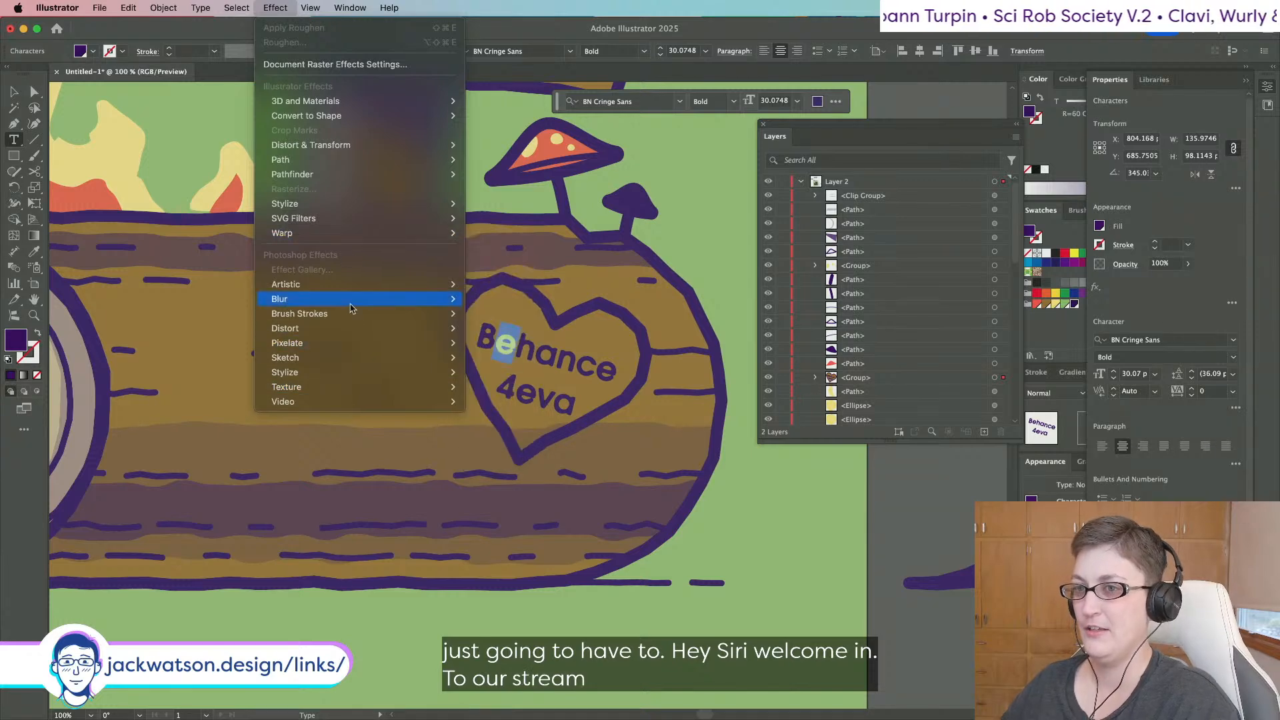
pyautogui.moveTo(354, 318)
pyautogui.moveTo(201, 8)
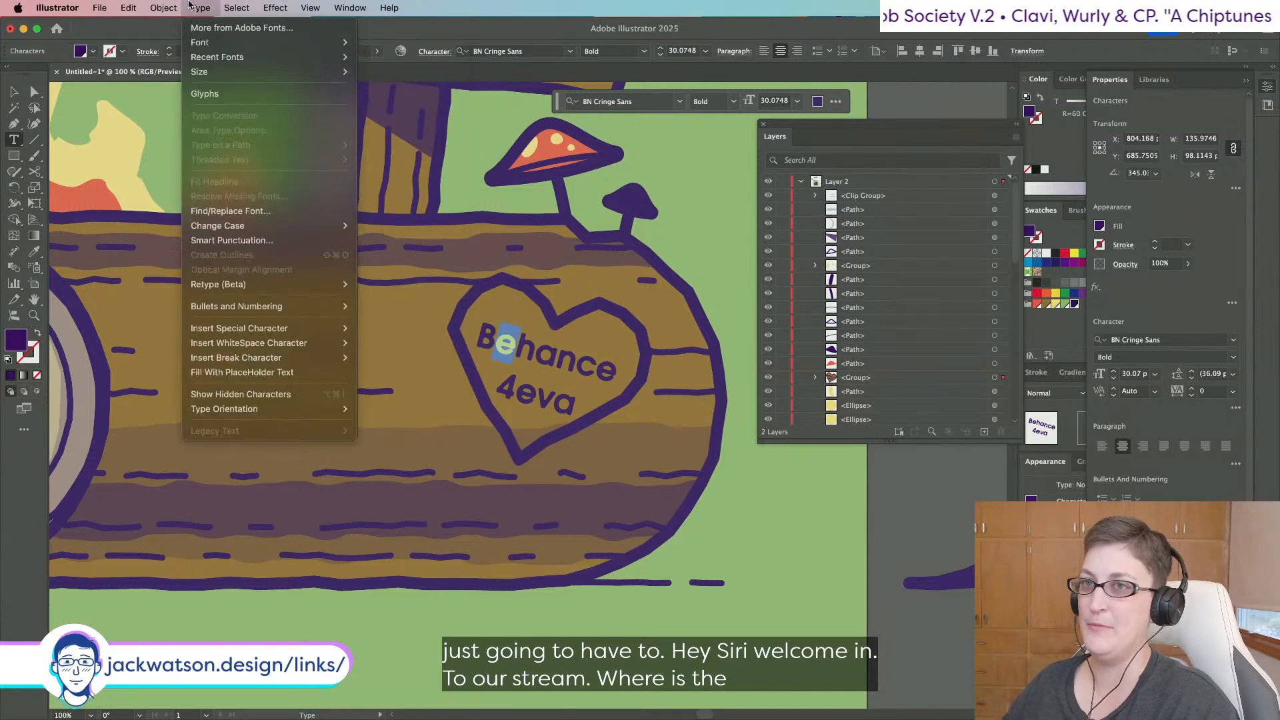
pyautogui.moveTo(350, 7)
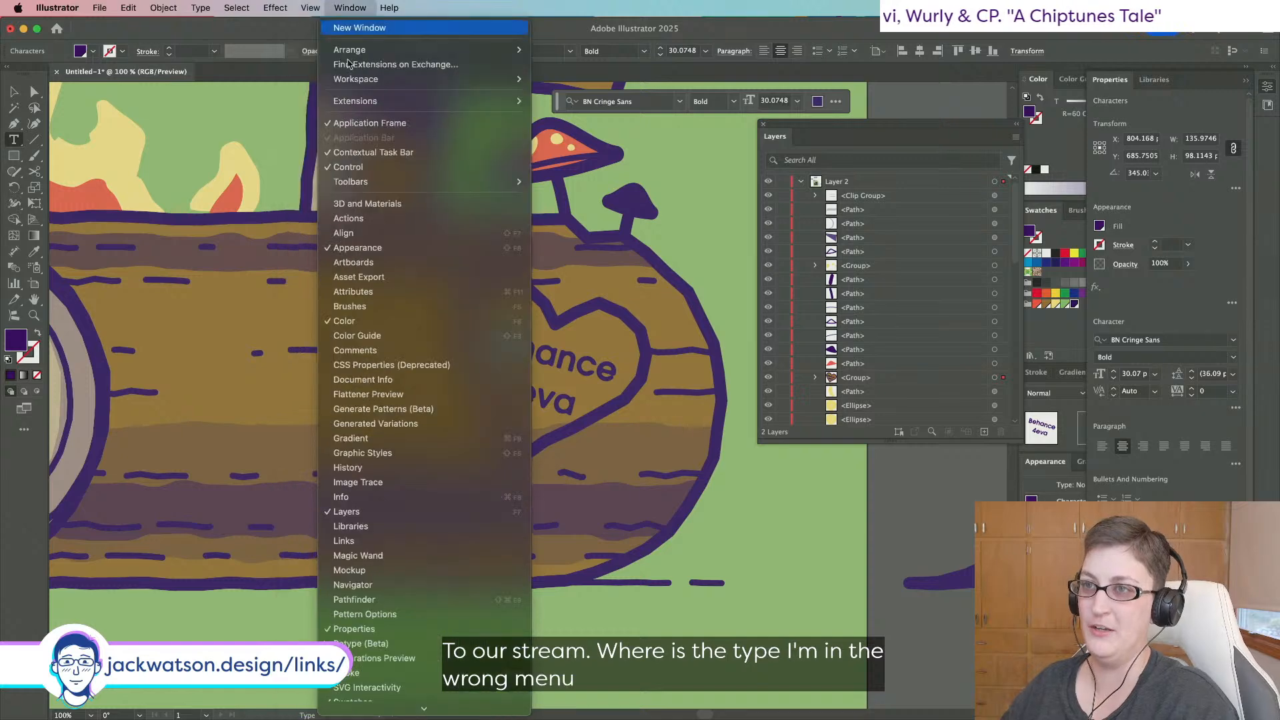
pyautogui.scroll(-5, 418, 588)
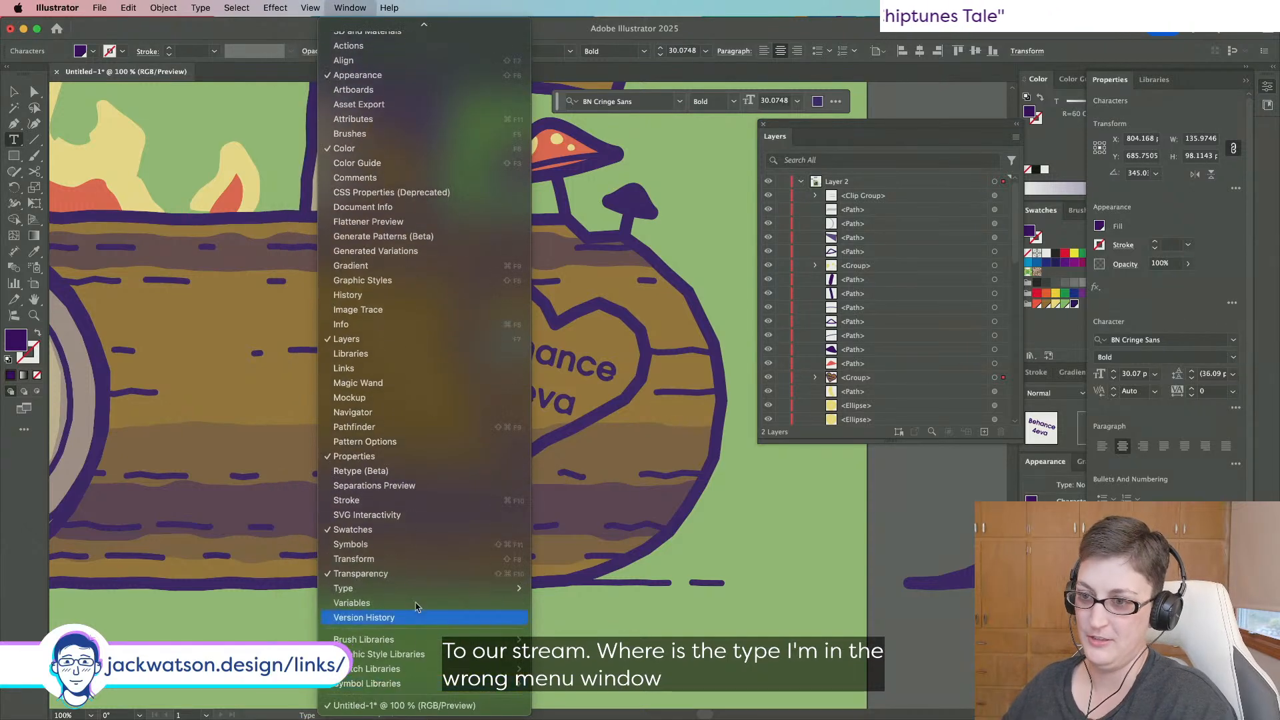
pyautogui.moveTo(420, 588)
pyautogui.click(560, 621)
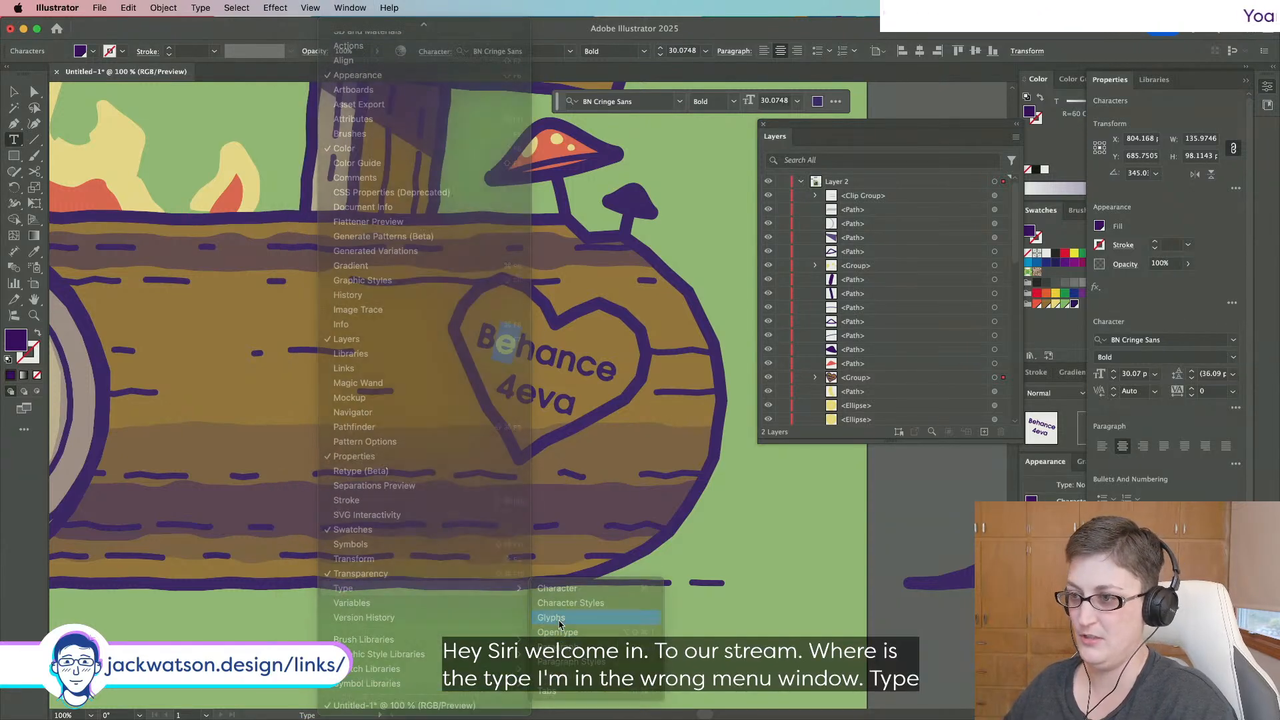
pyautogui.moveTo(311, 214); pyautogui.dragTo(343, 622)
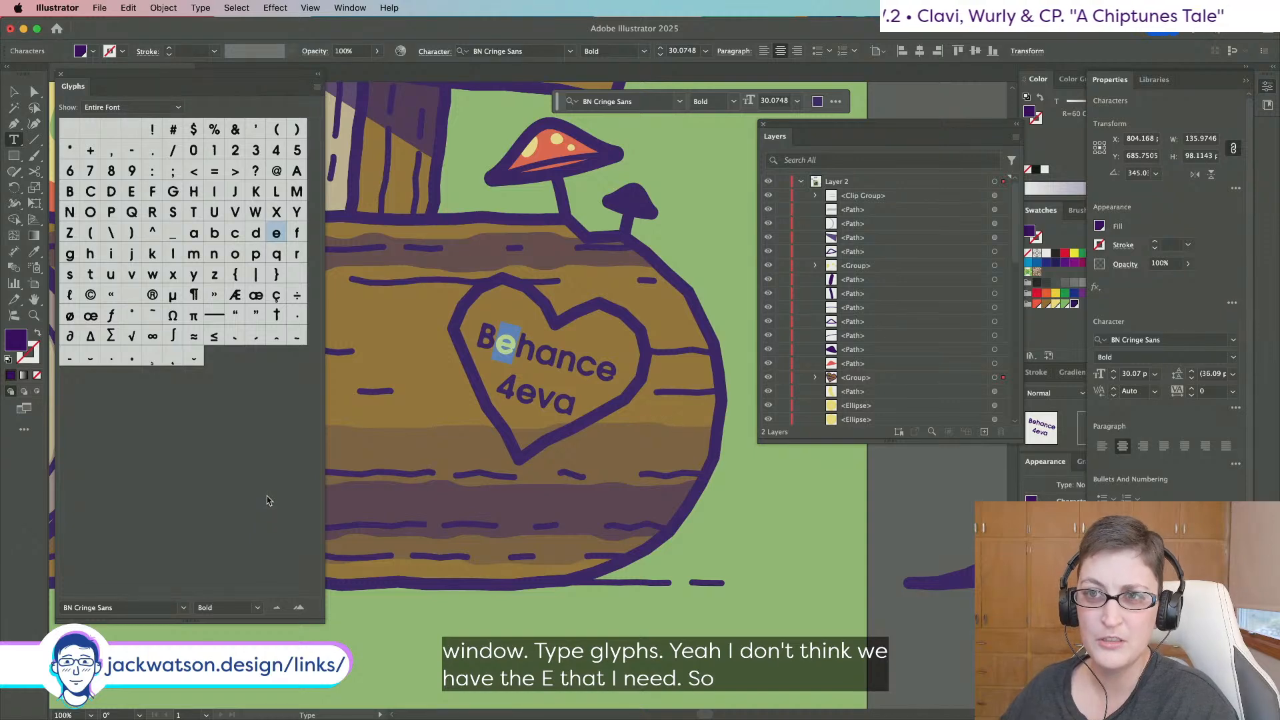
# Collapse the glyph set and paste a copy of the Behance 4eva text group off the artboard.
pyautogui.click(320, 74)
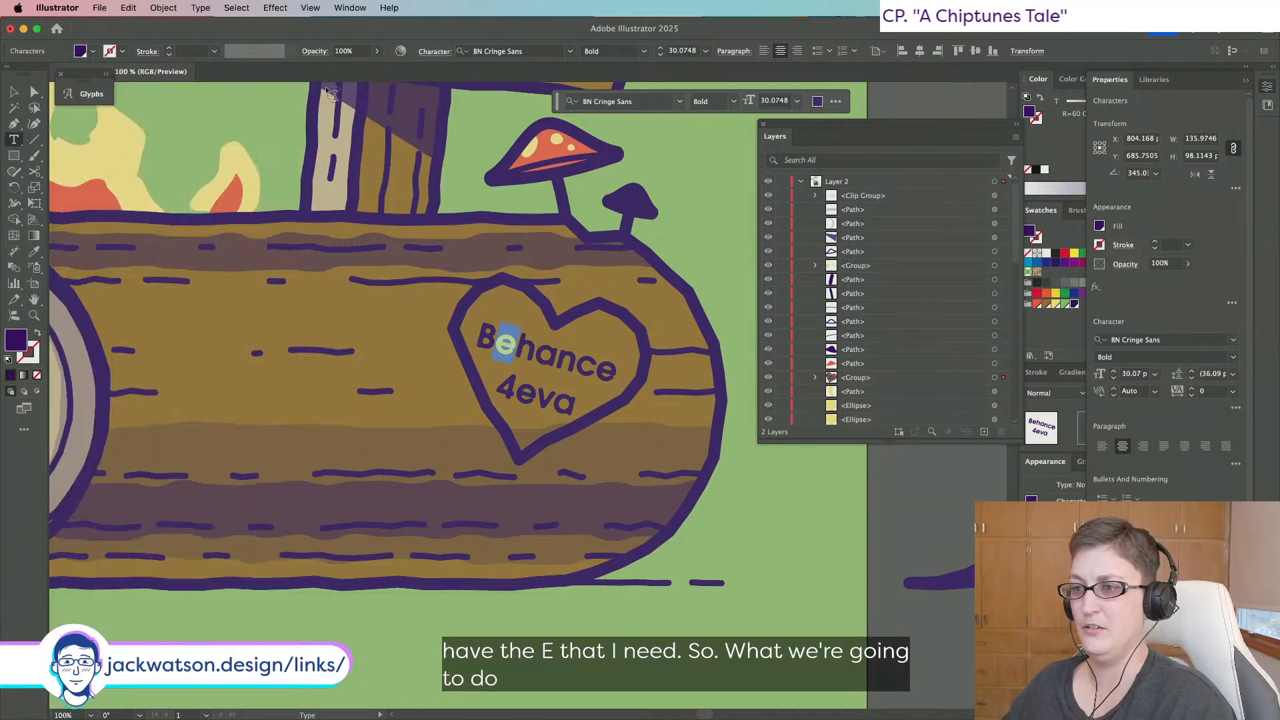
pyautogui.click(34, 92)
pyautogui.hscroll(4, 752, 517)
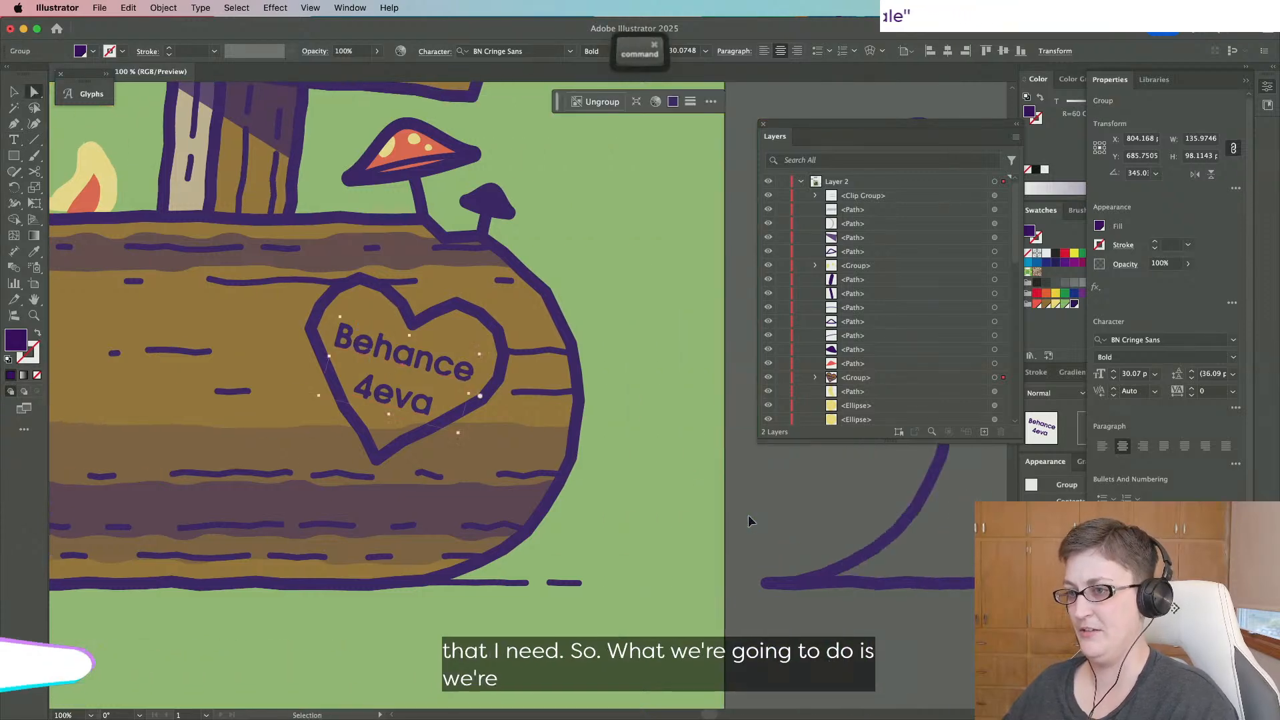
pyautogui.press('super+c')
pyautogui.press('super+v')
pyautogui.moveTo(591, 393); pyautogui.dragTo(794, 633)
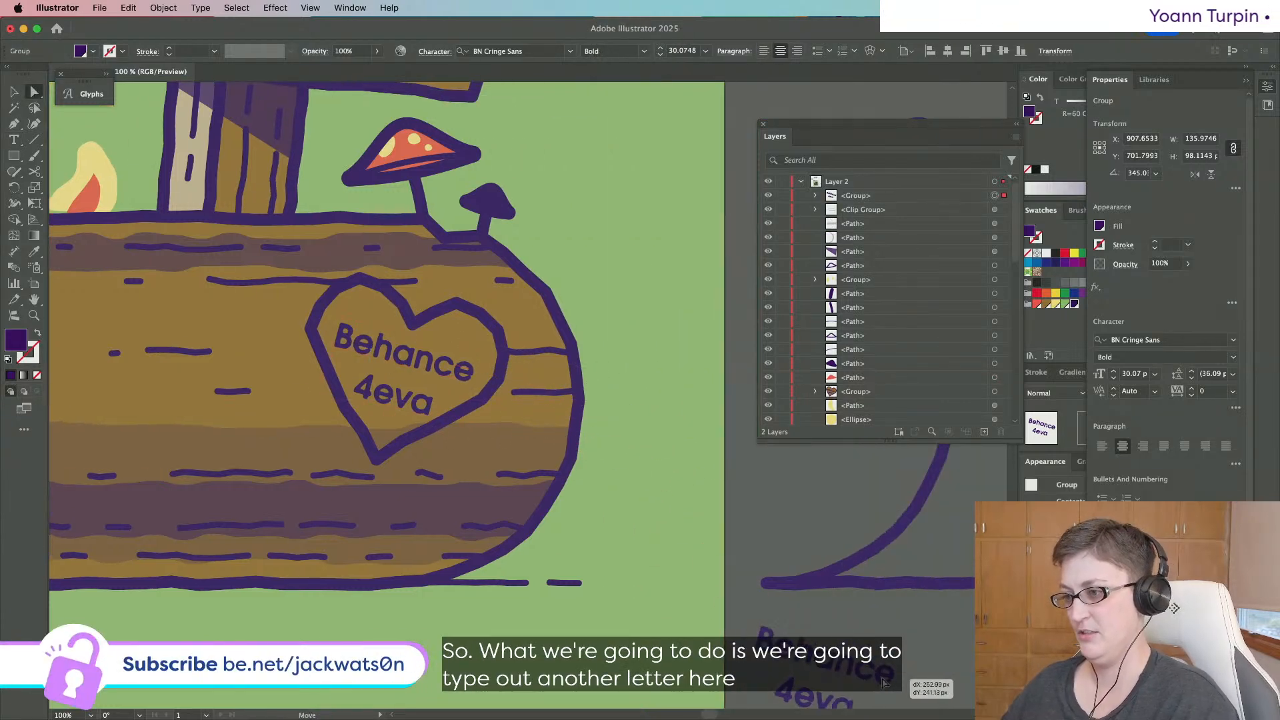
# Replace the copied text with a single hyphen.
pyautogui.press('t')
pyautogui.moveTo(815, 682); pyautogui.dragTo(651, 710)
pyautogui.write('-')
pyautogui.scroll(4, 464, 517)
pyautogui.scroll(2, 464, 517)
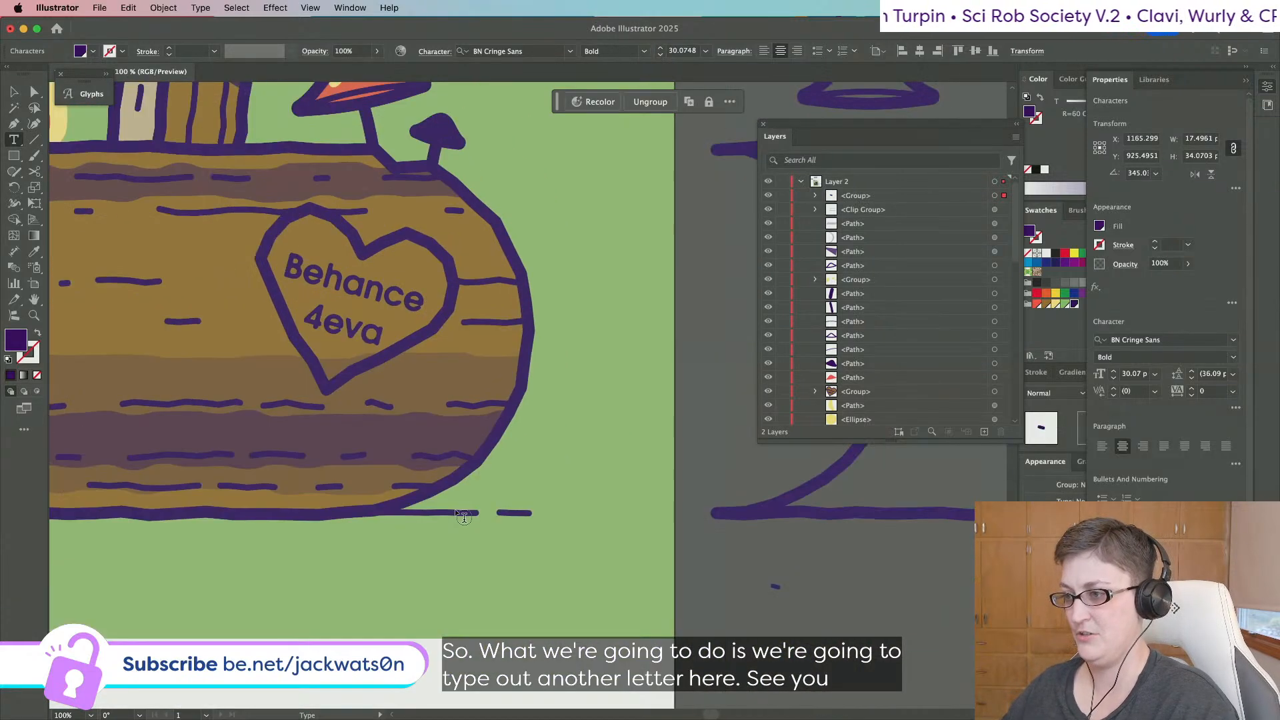
pyautogui.click(14, 92)
pyautogui.press('shift+super+a')
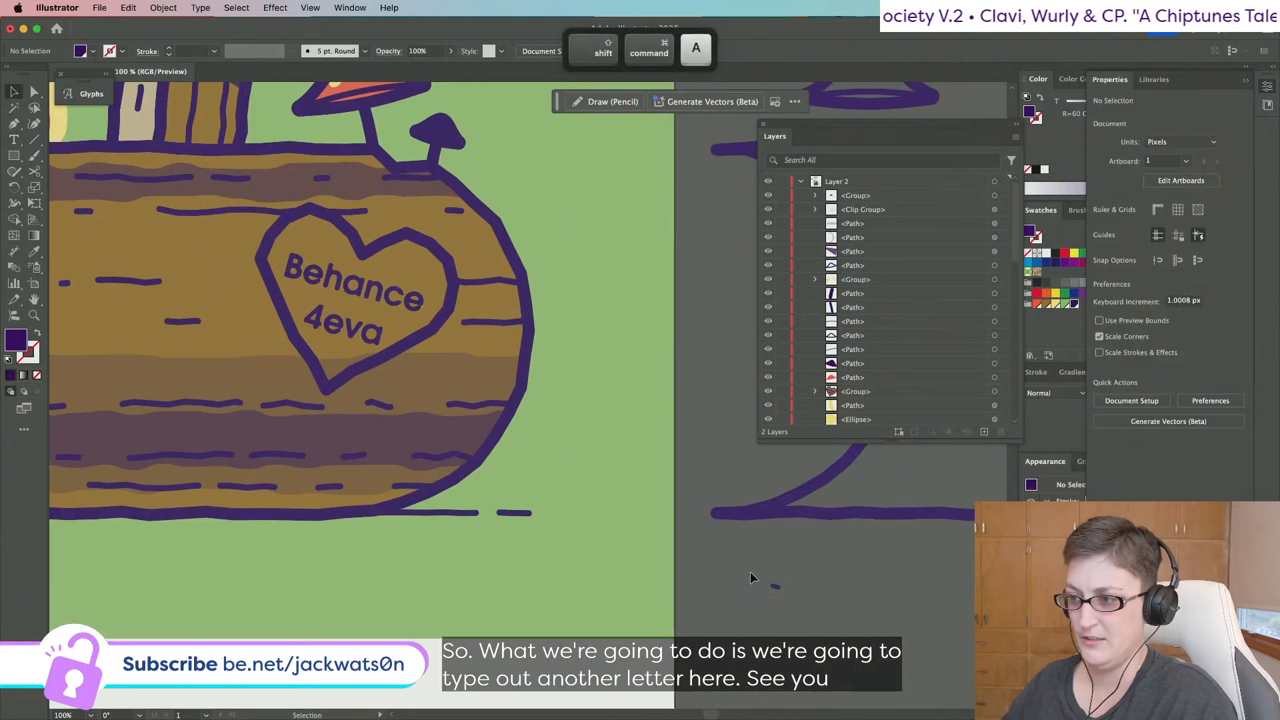
# Place the hyphen over the e in Behance as a macron.
pyautogui.moveTo(776, 594); pyautogui.dragTo(320, 268)
pyautogui.scroll(5, 382, 298)
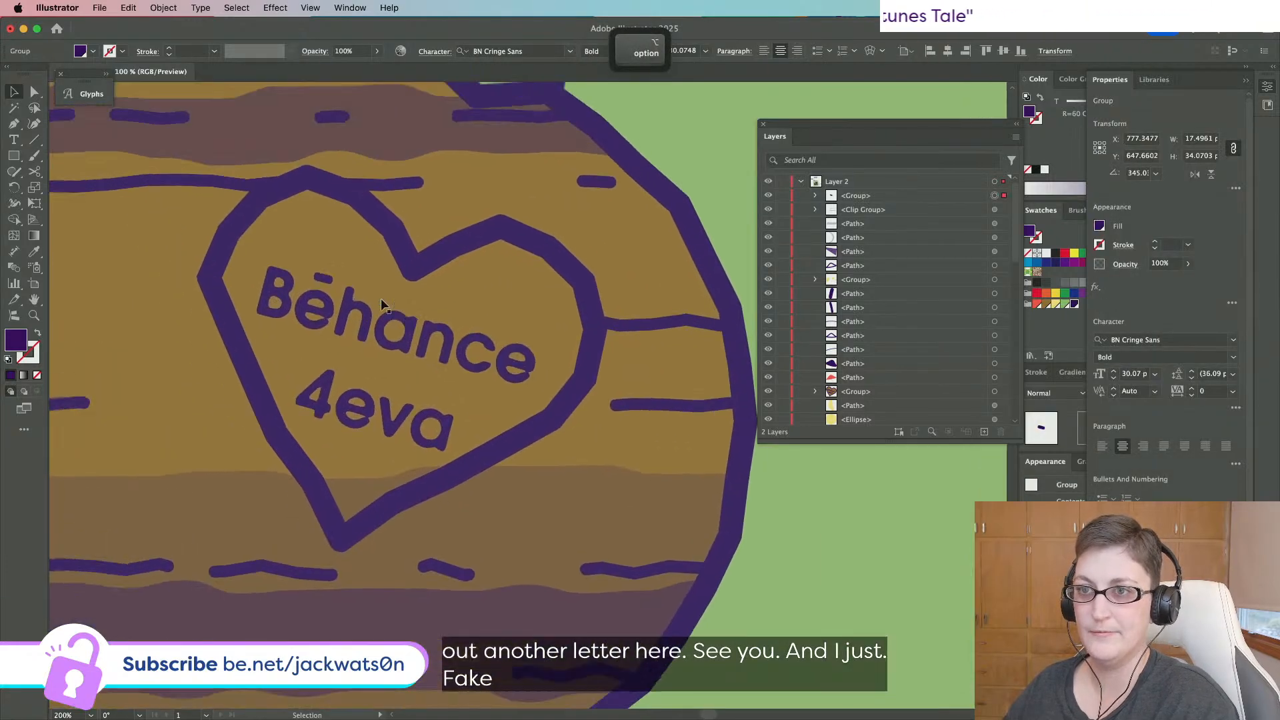
pyautogui.press('shift+super+a')
pyautogui.scroll(-8, 381, 301)
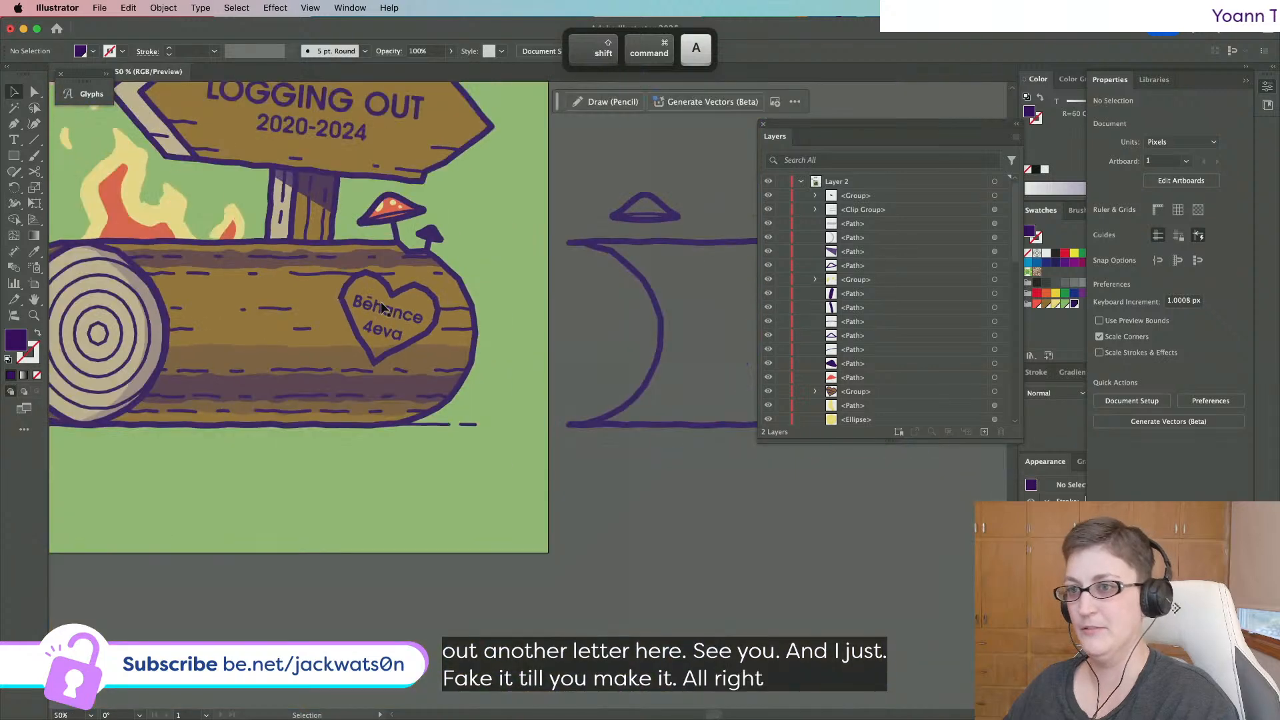
pyautogui.hscroll(-2, 544, 356)
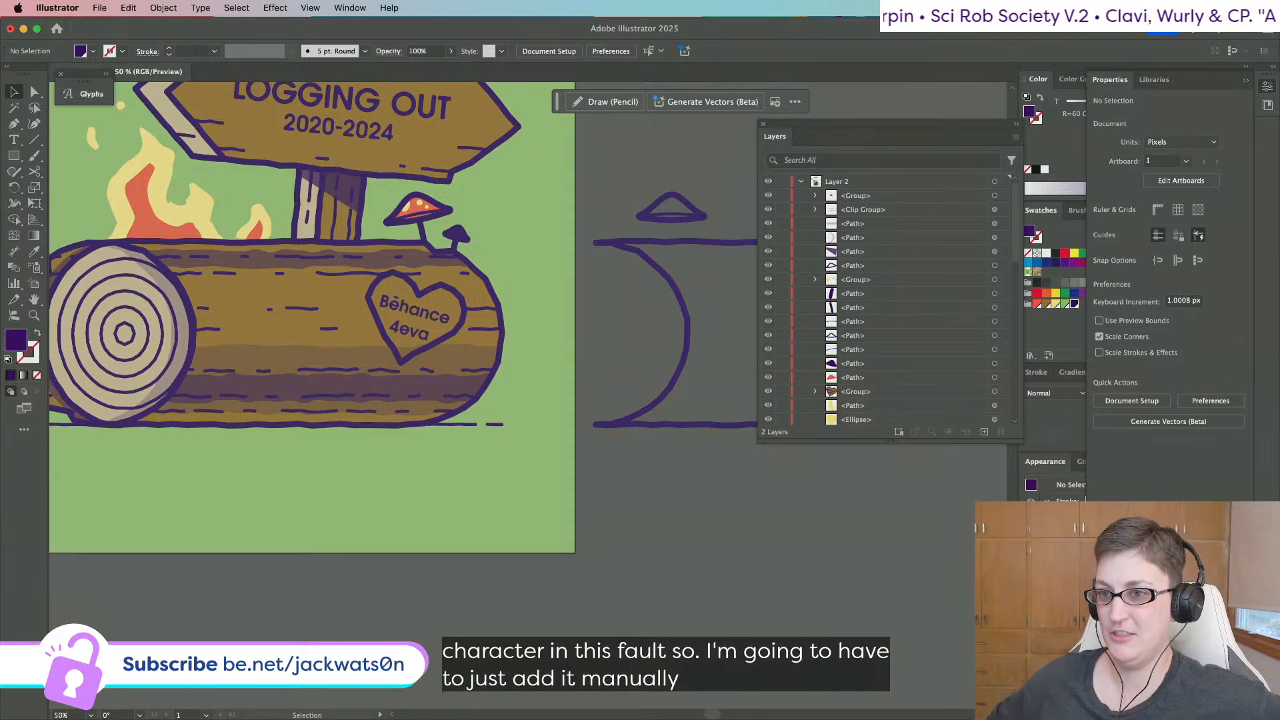
pyautogui.scroll(3, 544, 449)
pyautogui.hscroll(-5, 545, 450)
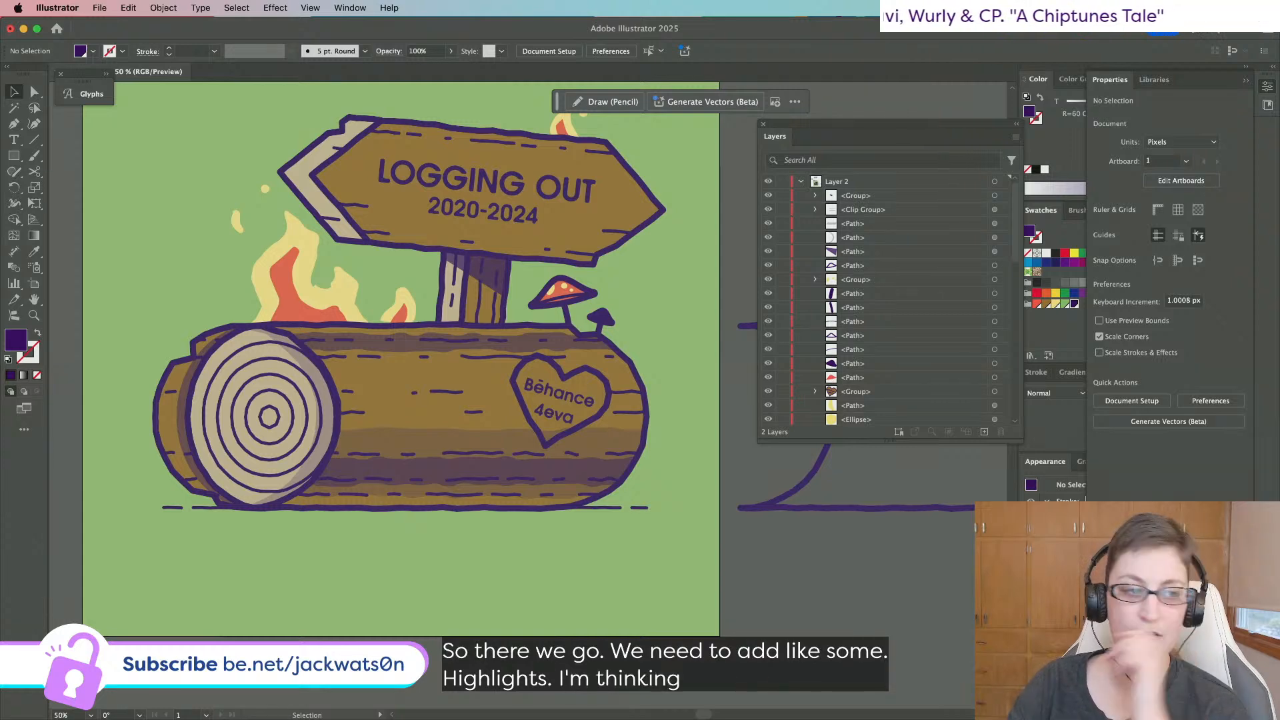
# Copy the heart carving group and paste it in front, then undo the paste.
pyautogui.scroll(1, 424, 310)
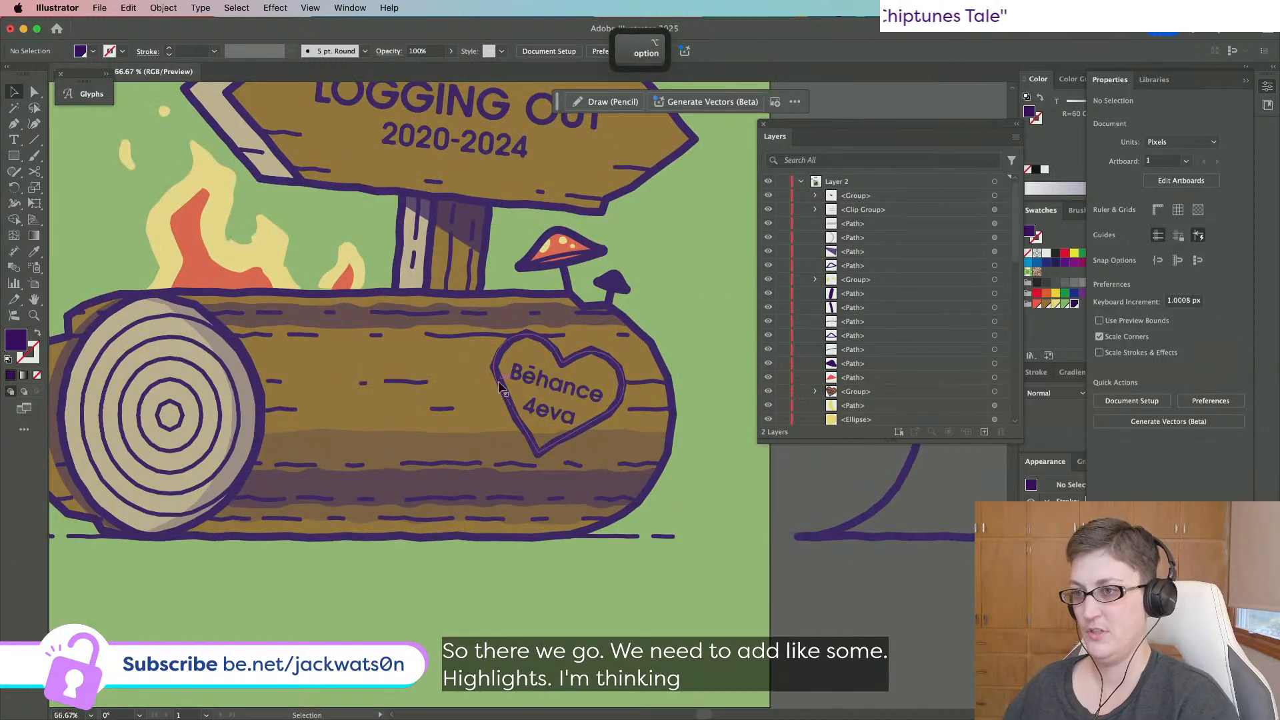
pyautogui.click(534, 353)
pyautogui.press('a')
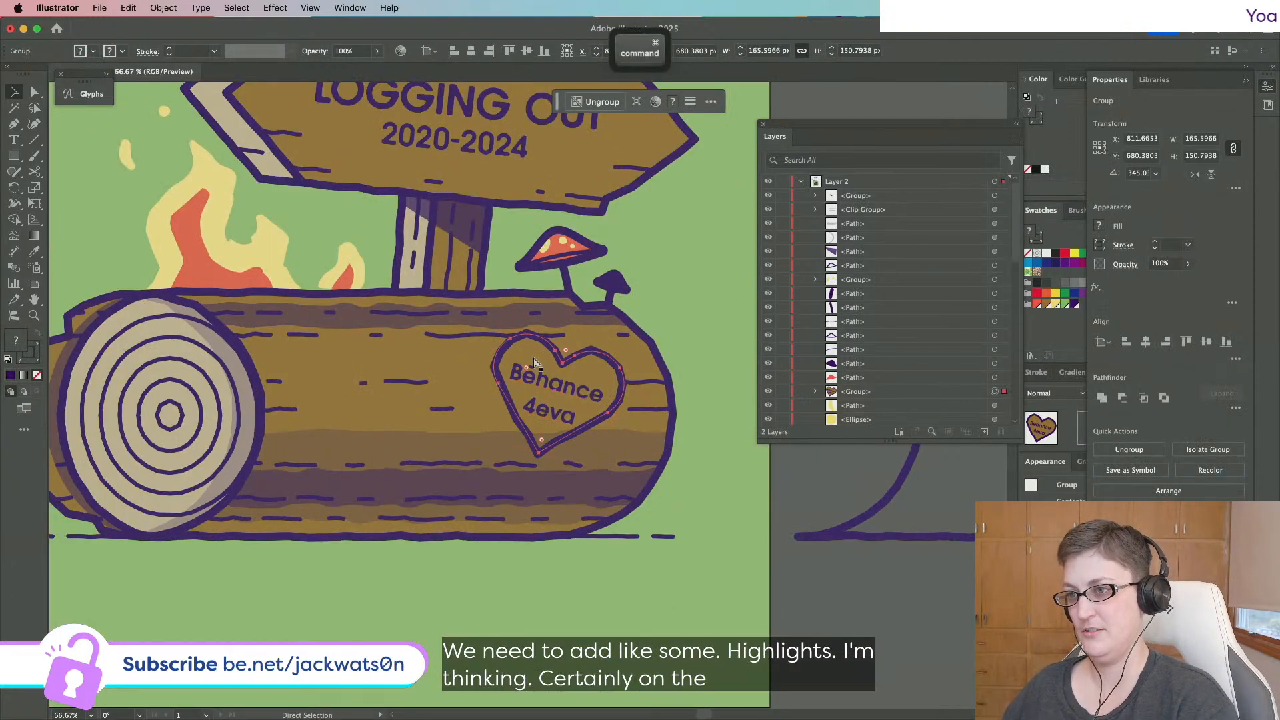
pyautogui.press('cmd+c')
pyautogui.press('cmd+f')
pyautogui.press('v')
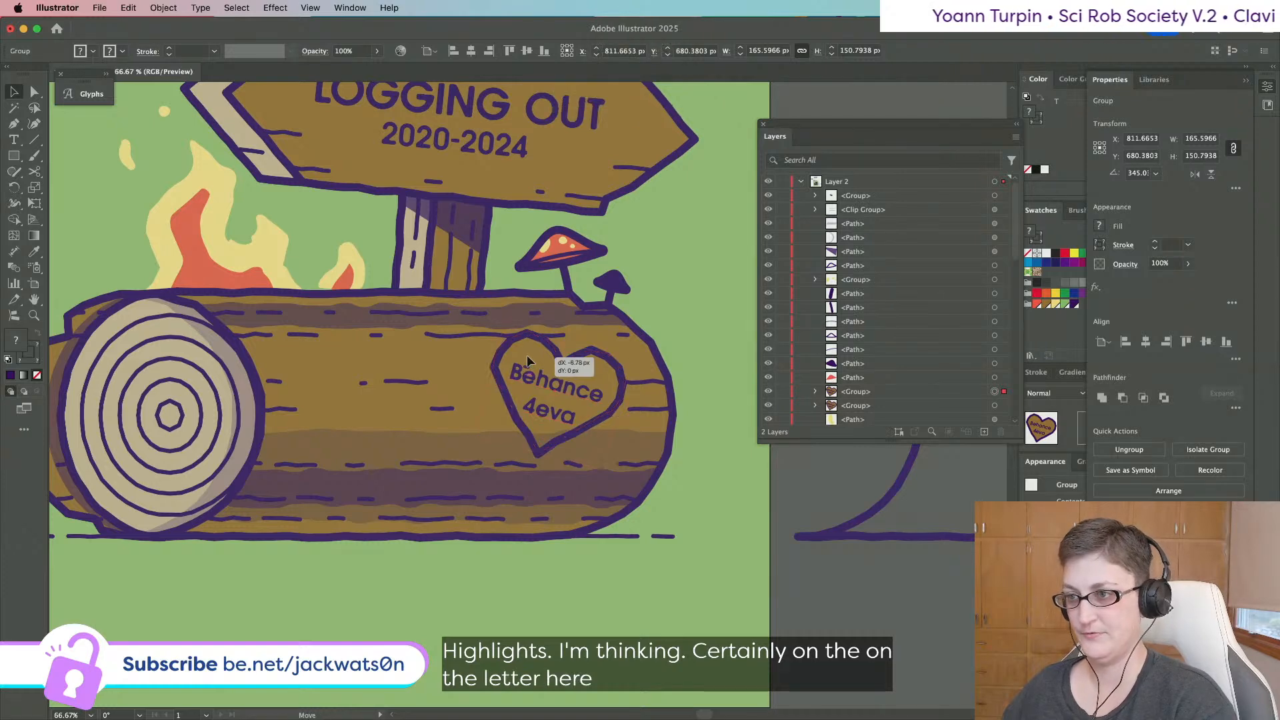
pyautogui.press('cmd+z')
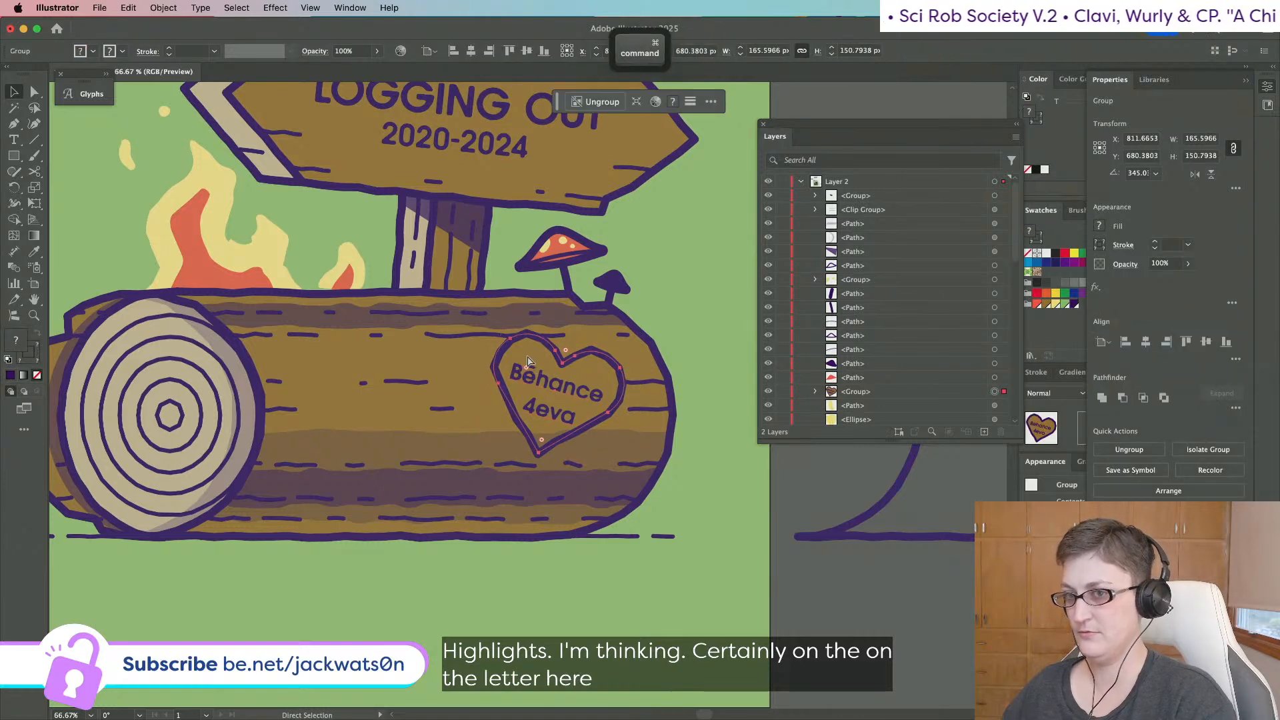
# Find the heart outline path inside its group in Layers and paste a copy in front.
pyautogui.click(815, 391)
pyautogui.scroll(-1, 850, 397)
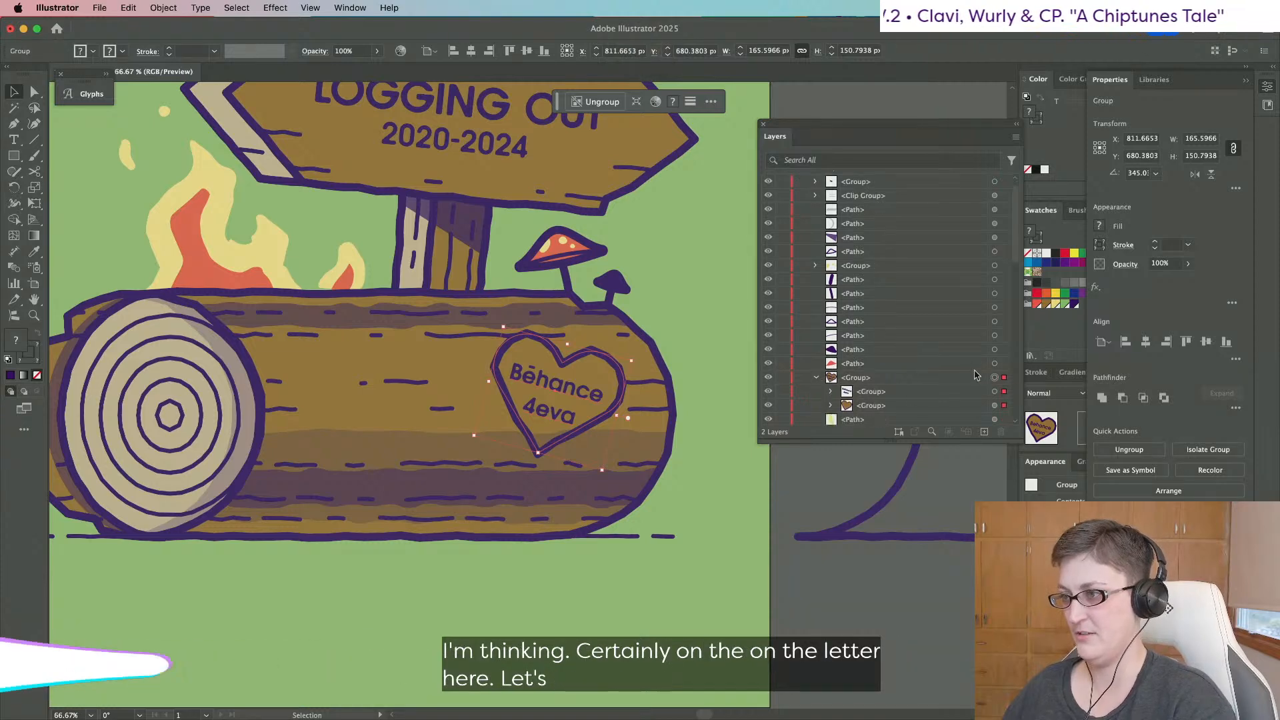
pyautogui.click(830, 405)
pyautogui.scroll(-5, 866, 374)
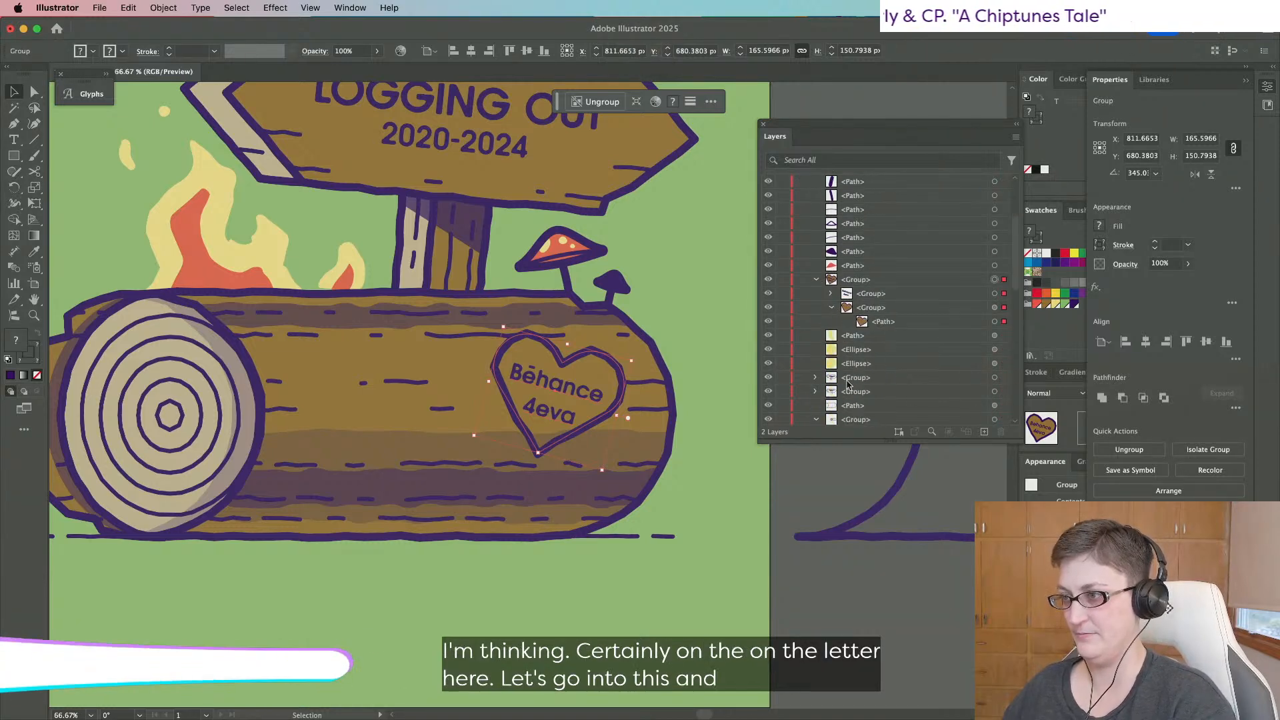
pyautogui.click(994, 275)
pyautogui.press('cmd+c')
pyautogui.press('super+f')
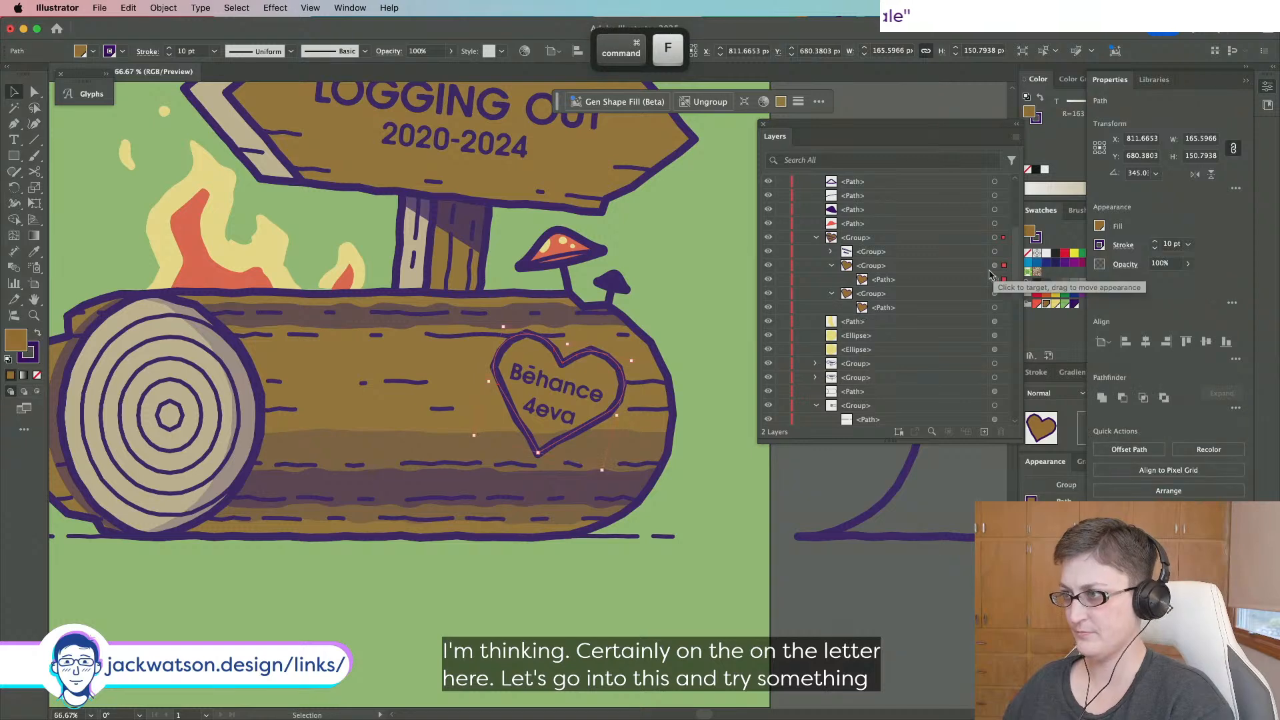
# Turn the heart copy into an unfilled outline and lighten its brown stroke to tan.
pyautogui.click(1037, 124)
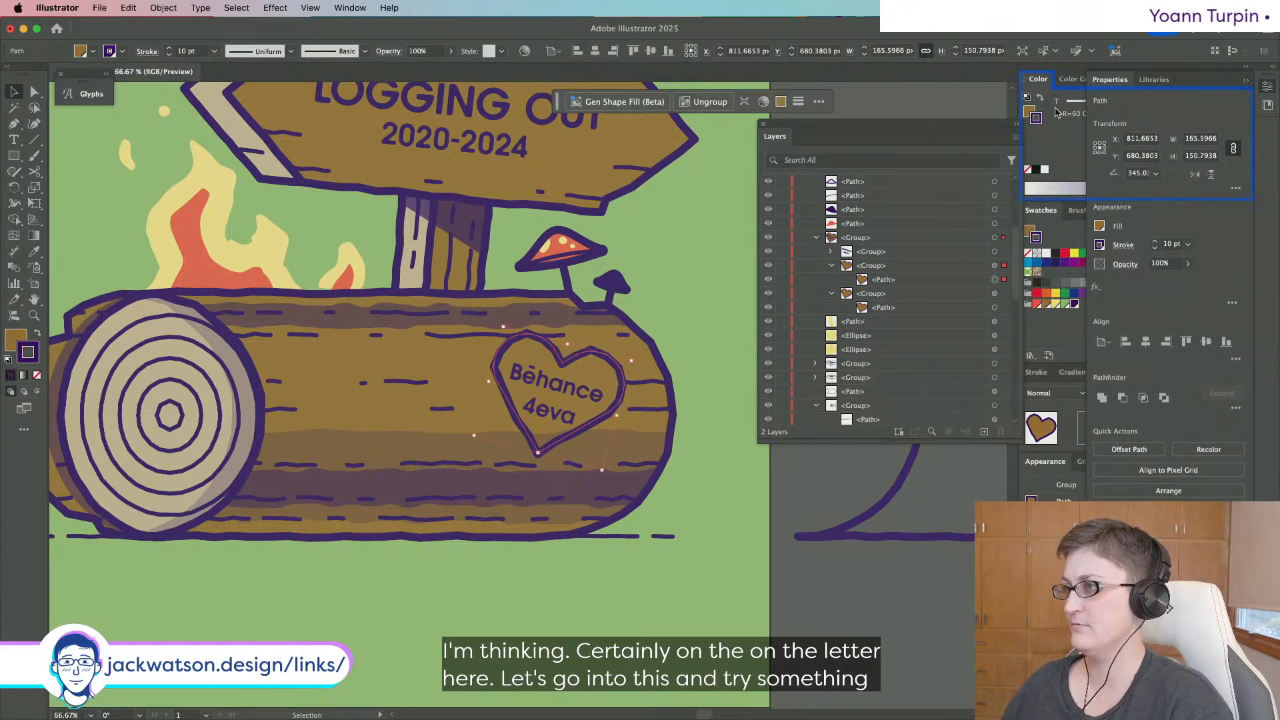
pyautogui.click(38, 334)
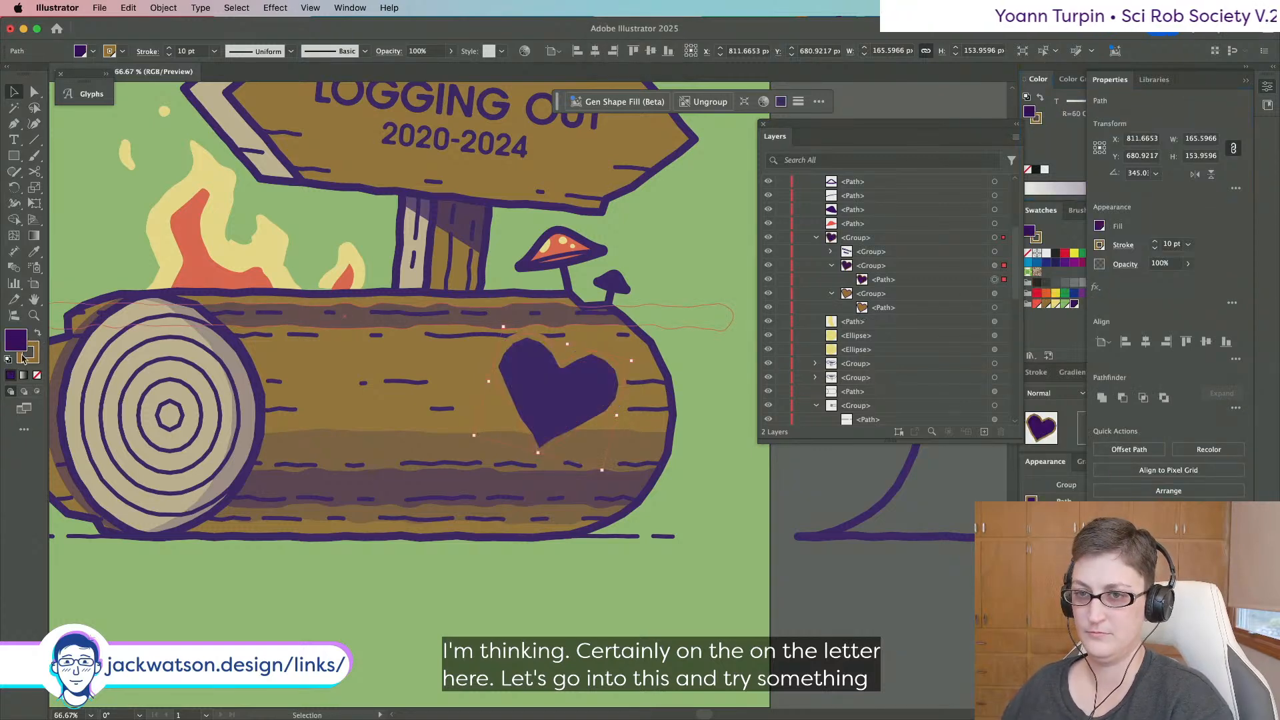
pyautogui.click(37, 376)
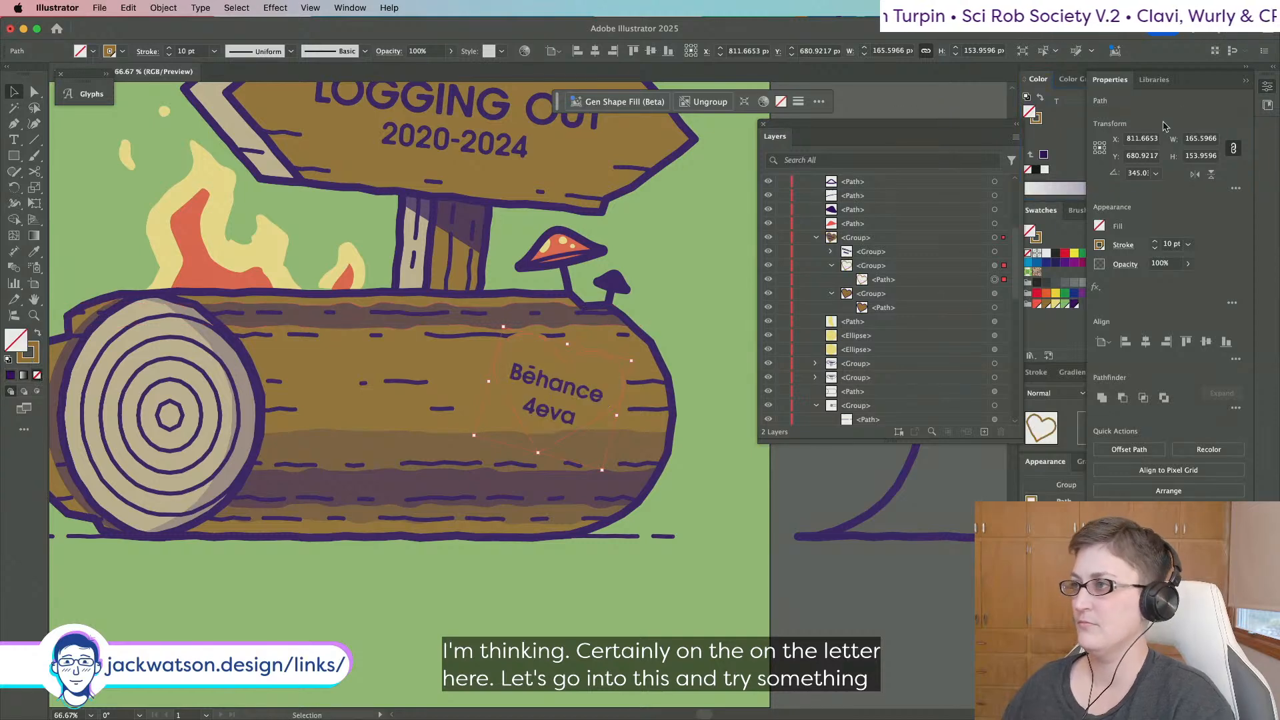
pyautogui.click(1271, 87)
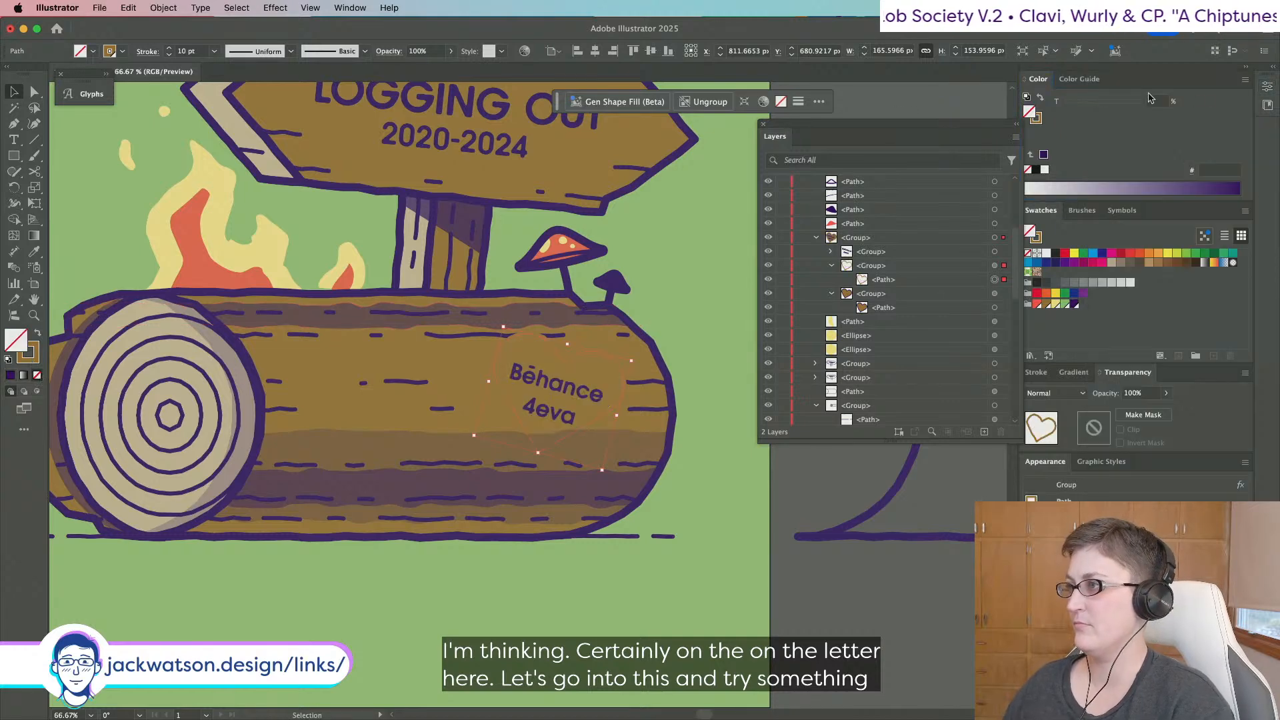
pyautogui.click(1037, 118)
pyautogui.moveTo(1135, 106); pyautogui.dragTo(1120, 106)
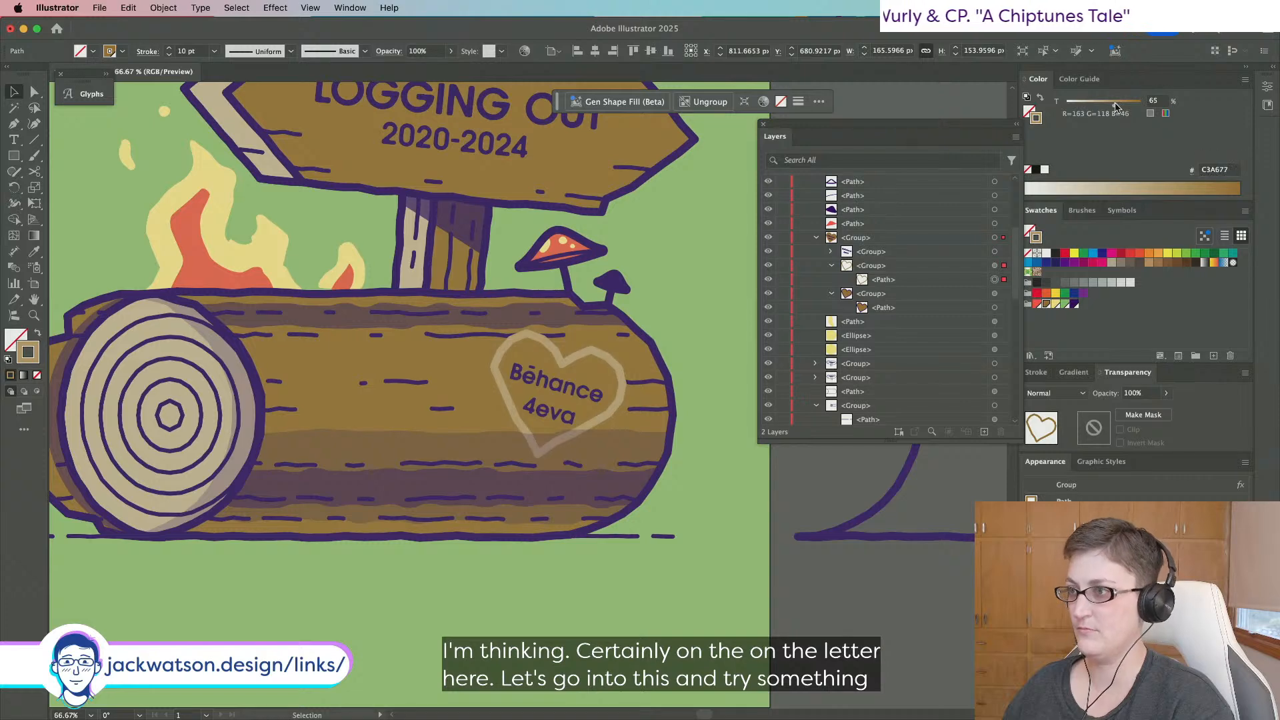
# Move the lighter heart outline beneath the original and nudge it slightly sideways.
pyautogui.click(832, 293)
pyautogui.moveTo(870, 280); pyautogui.dragTo(870, 300)
pyautogui.press('Left')
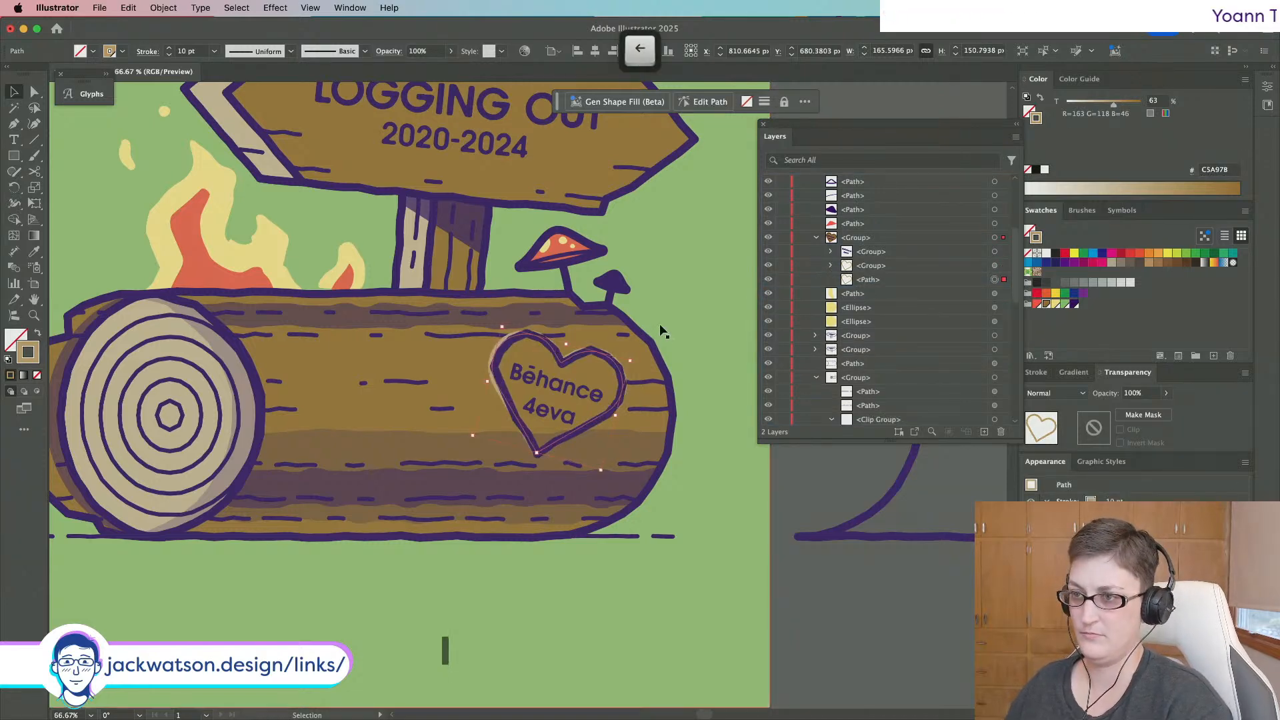
pyautogui.press('Left')
pyautogui.press('Left')
pyautogui.press('Left')
pyautogui.press('Left')
pyautogui.press('Left')
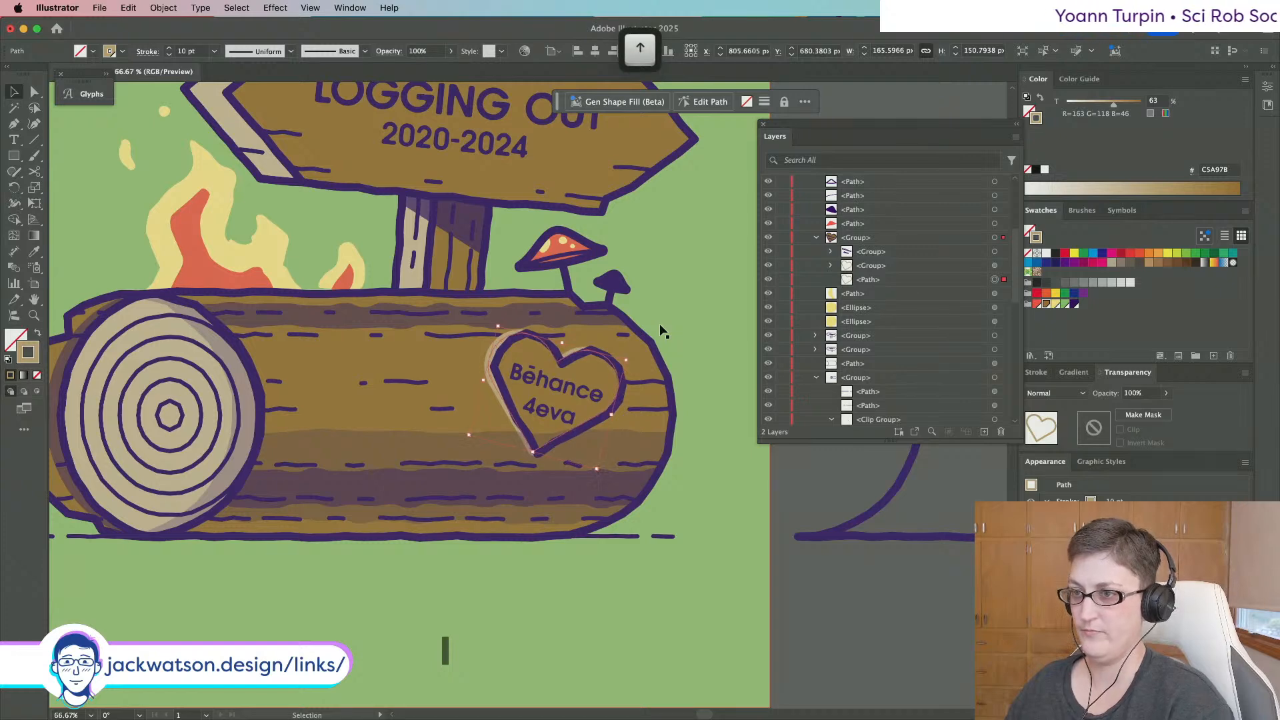
pyautogui.press('Right')
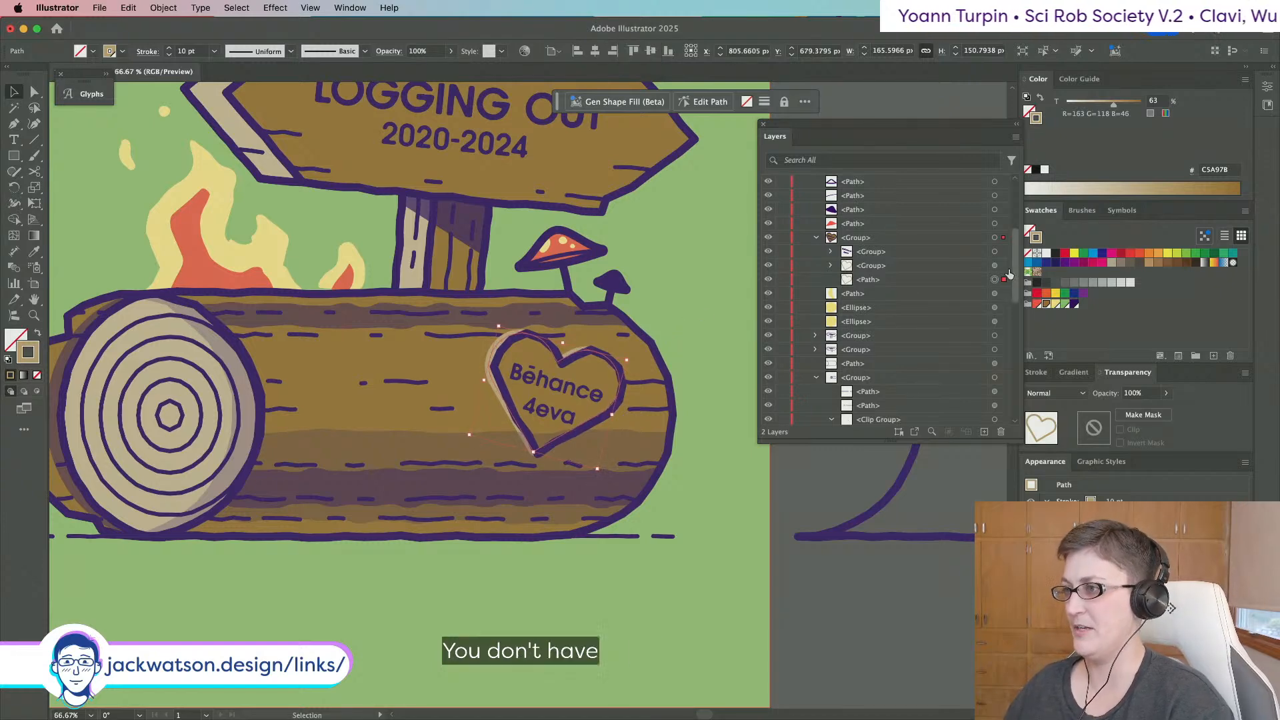
# Group the heart path and rearrange it relative to its group in Layers.
pyautogui.press('super+g')
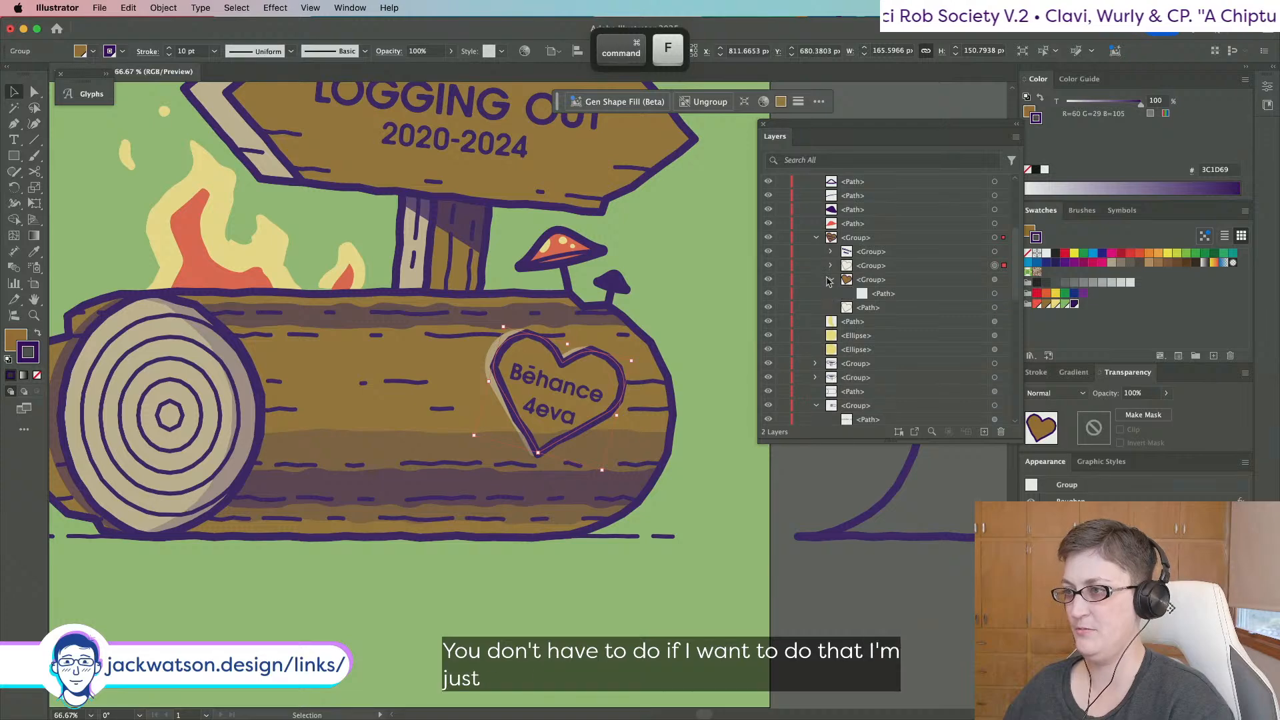
pyautogui.moveTo(875, 294); pyautogui.dragTo(878, 313)
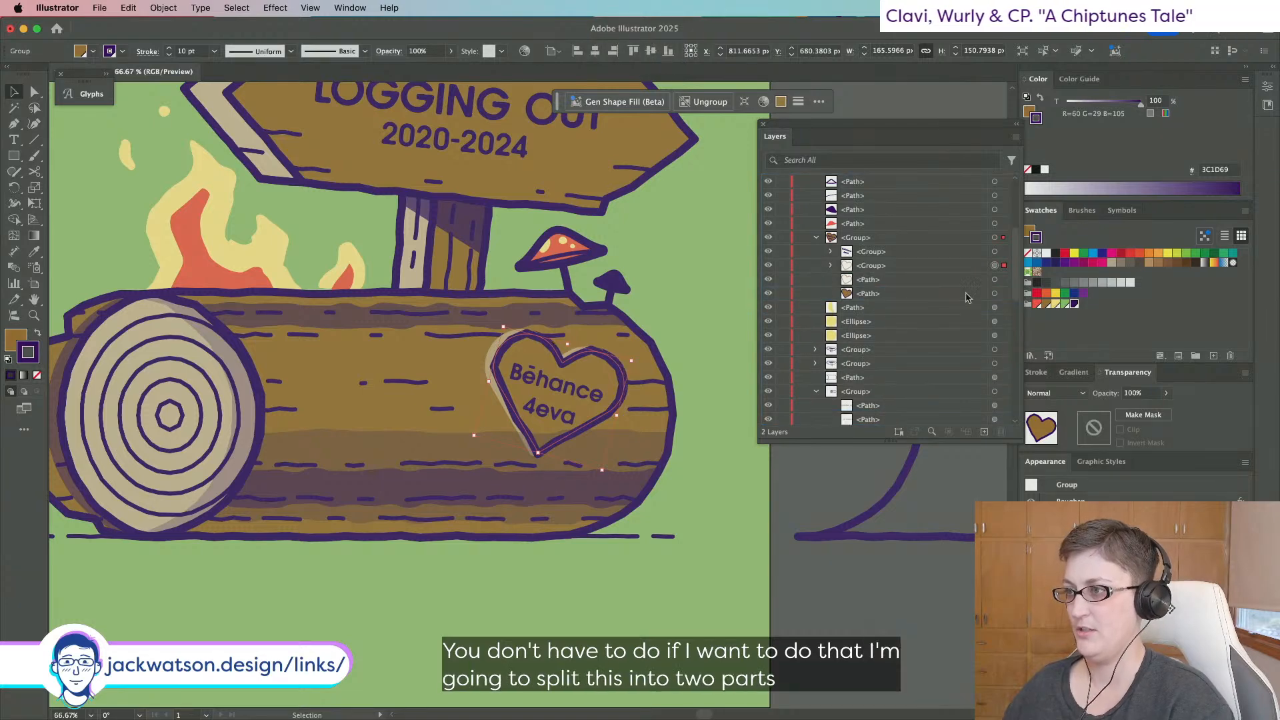
pyautogui.click(996, 294)
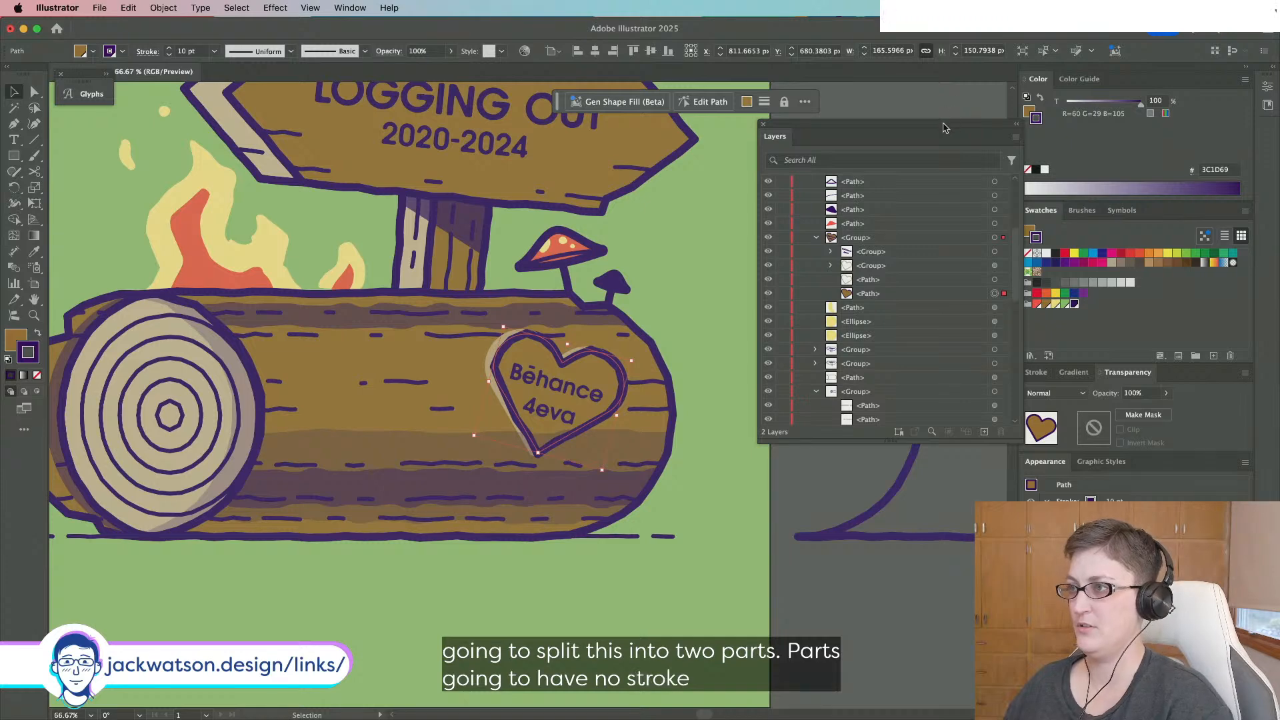
pyautogui.moveTo(944, 128); pyautogui.dragTo(894, 130)
pyautogui.click(944, 268)
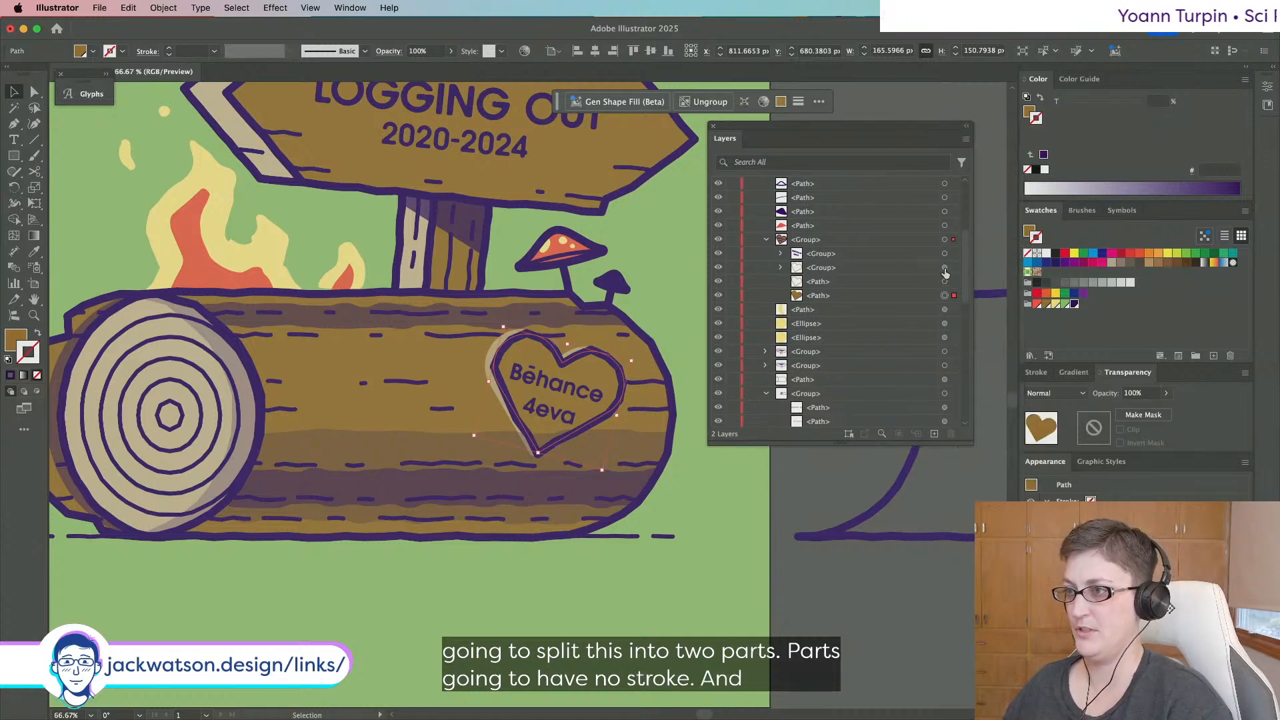
pyautogui.click(780, 267)
pyautogui.moveTo(916, 285); pyautogui.dragTo(895, 270)
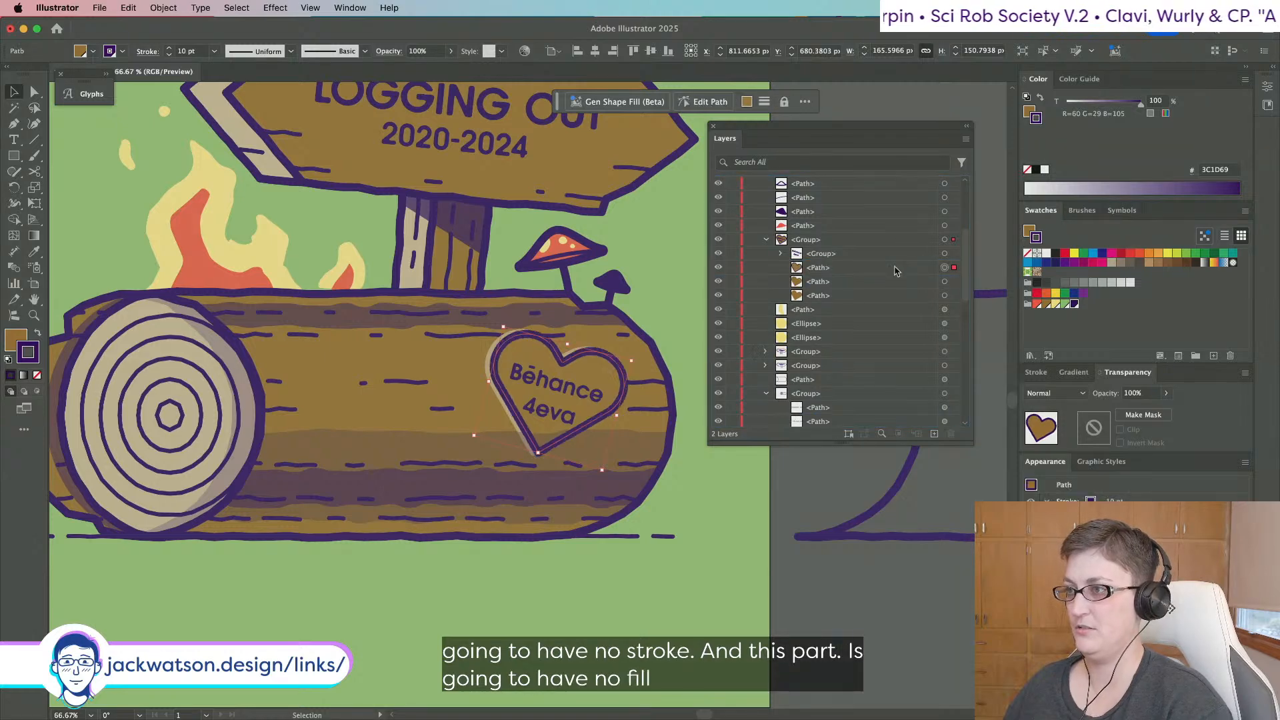
# Undo the grouping, nudges and edits until the heart's original brown fill returns.
pyautogui.press('super+z')
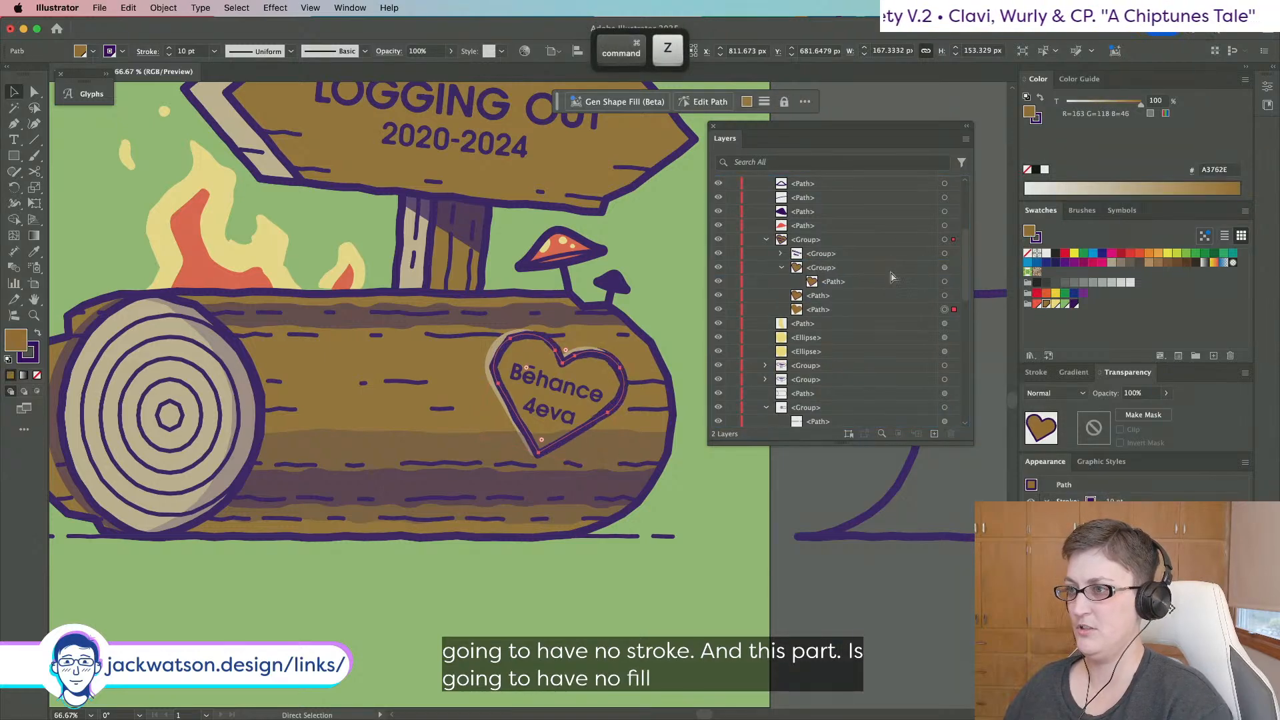
pyautogui.press('super+z')
pyautogui.press('super+z')
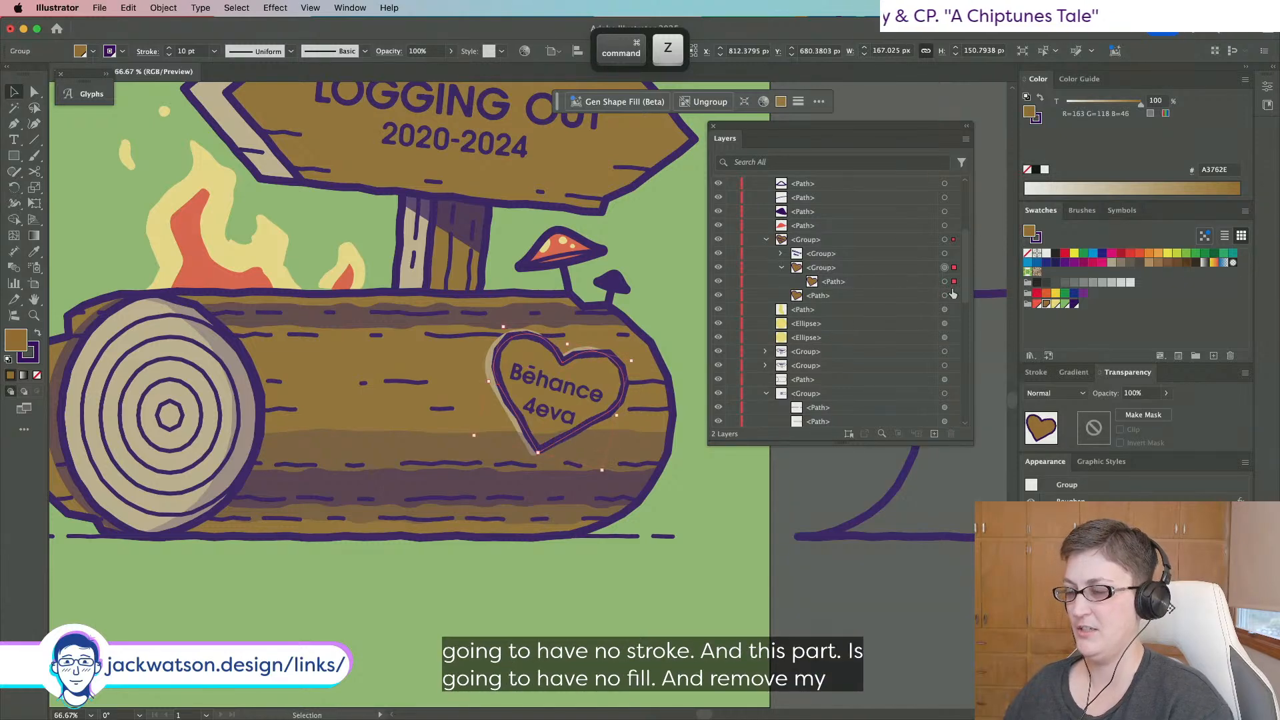
pyautogui.press('super+z')
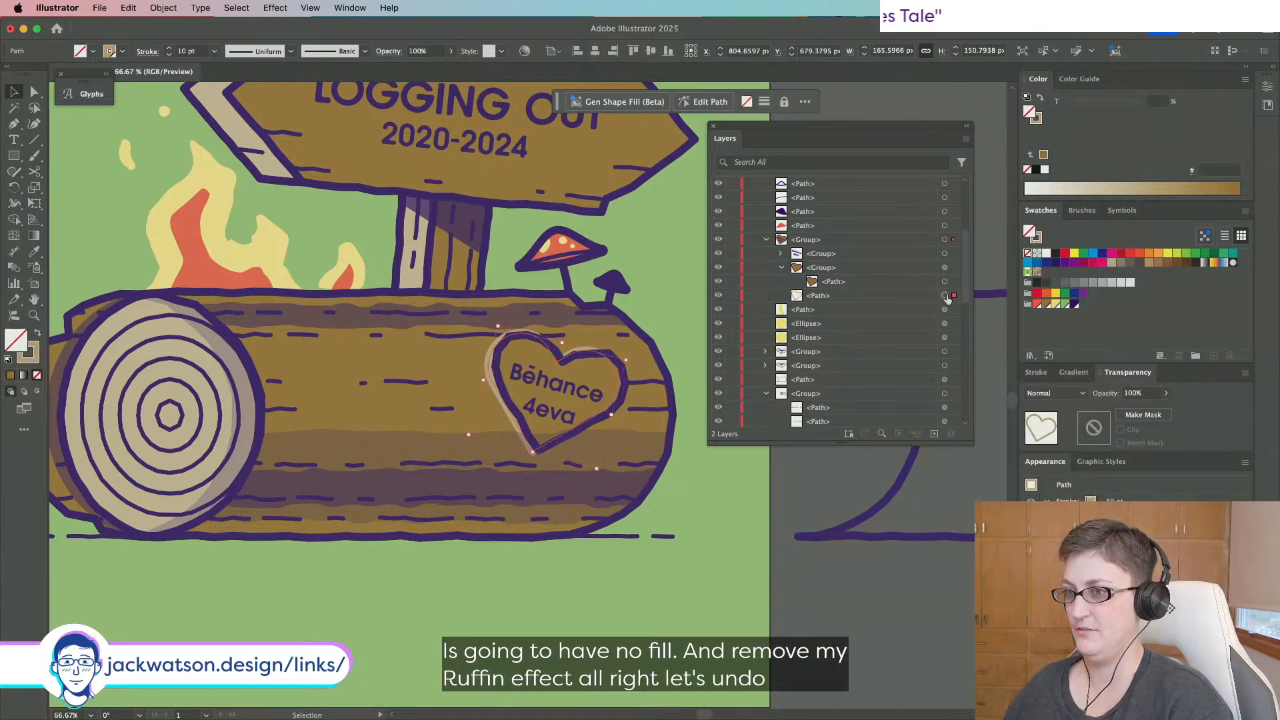
pyautogui.press('super+z')
pyautogui.press('super+z')
pyautogui.press('super+z')
pyautogui.press('super+z')
pyautogui.press('super+z')
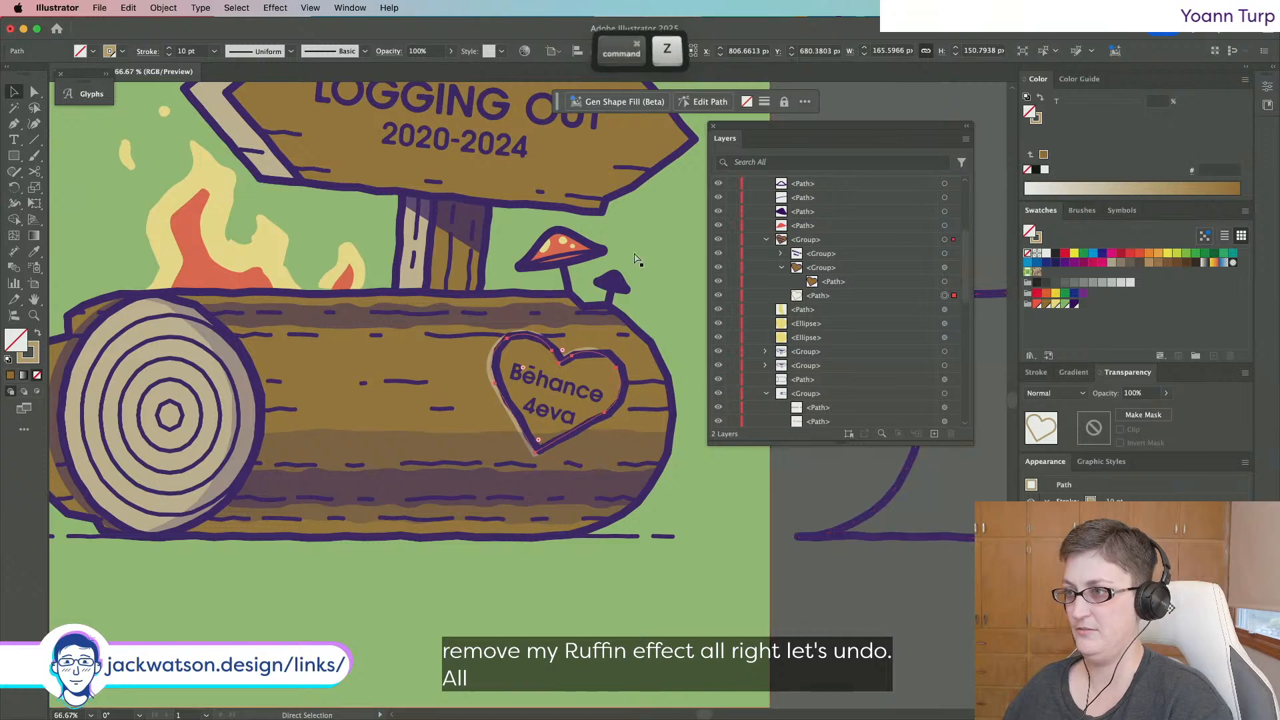
pyautogui.press('super+z')
pyautogui.press('super+z')
pyautogui.press('super+z')
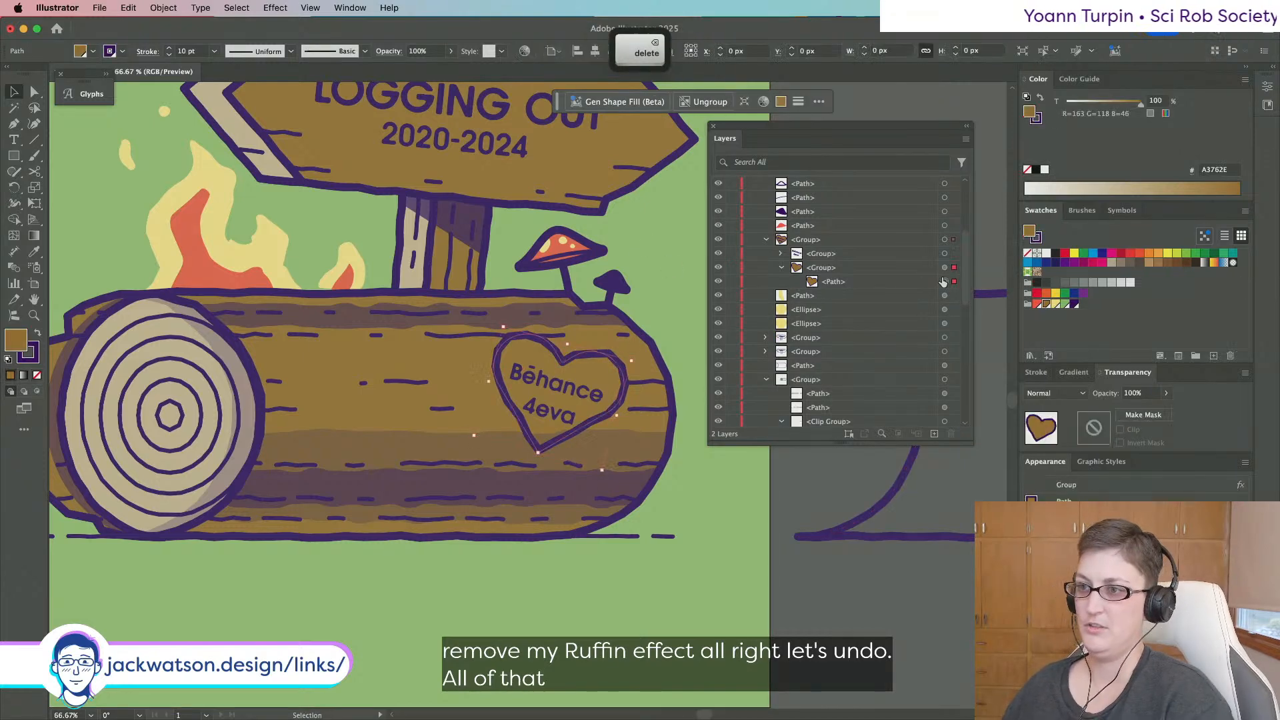
pyautogui.press('super+c')
pyautogui.click(238, 7)
pyautogui.moveTo(164, 6)
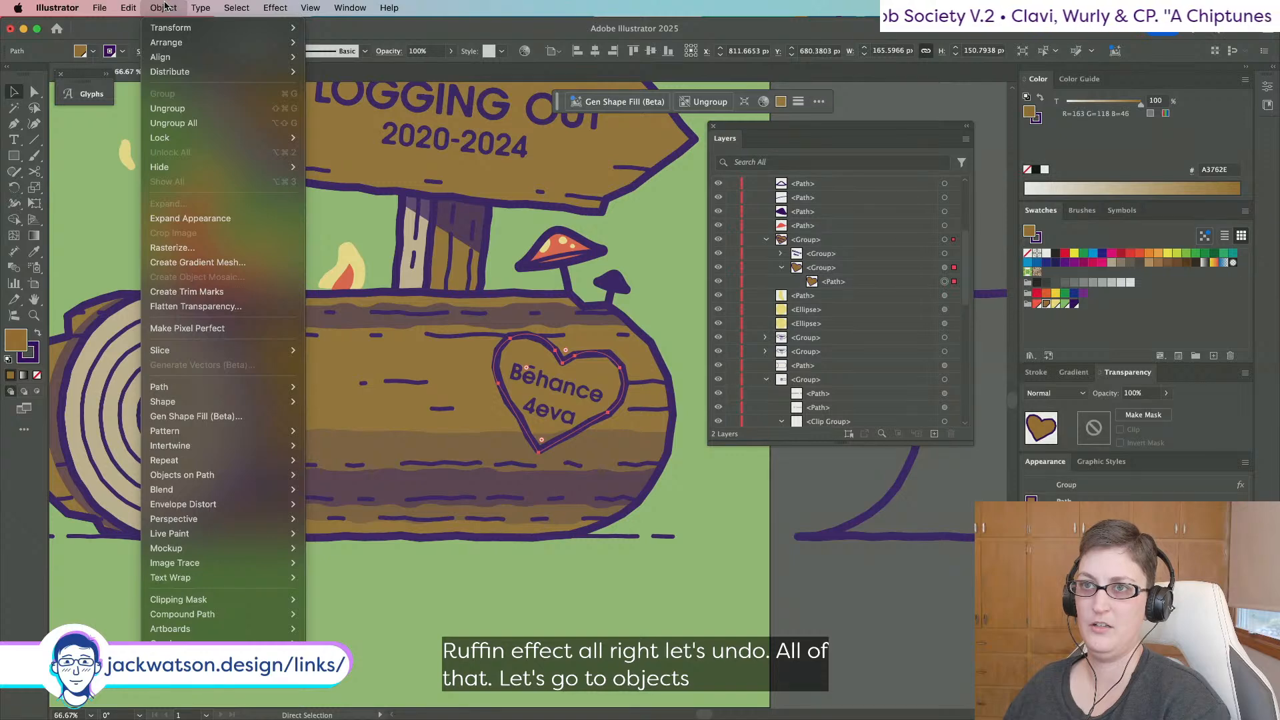
# Expand the heart's appearance, then paste a copy of the filled heart path in back.
pyautogui.click(200, 219)
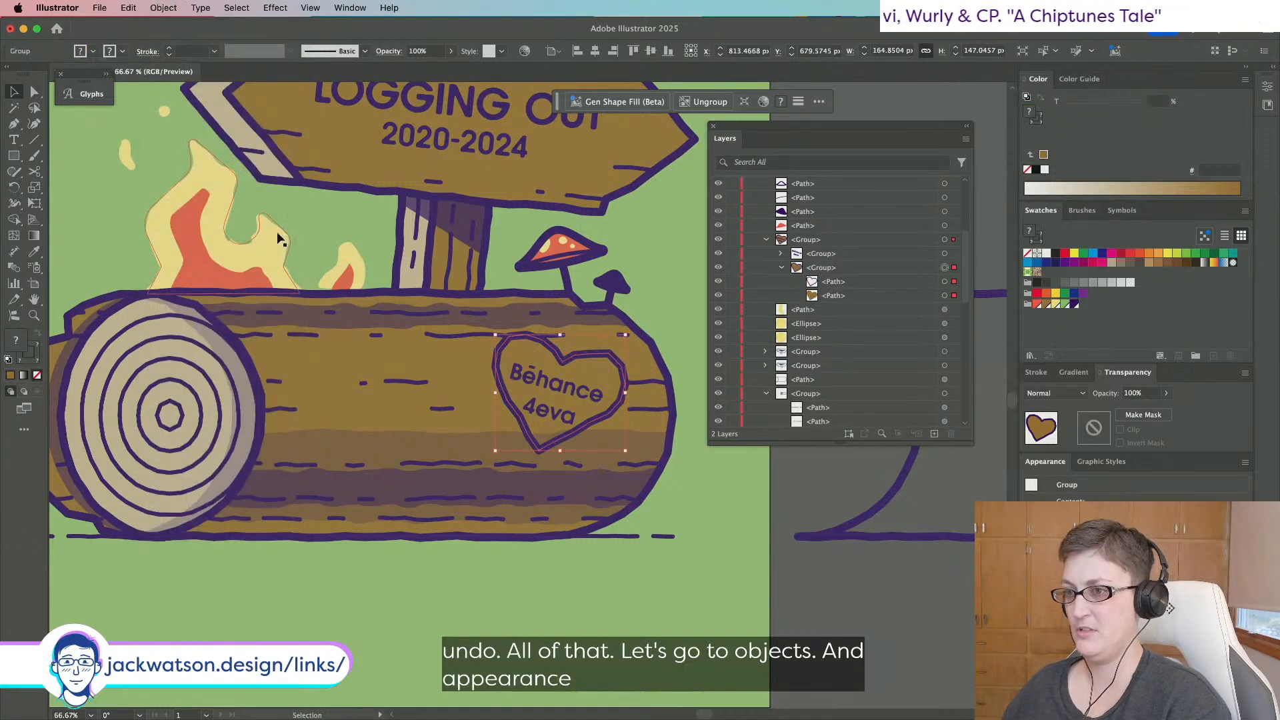
pyautogui.press('super+b')
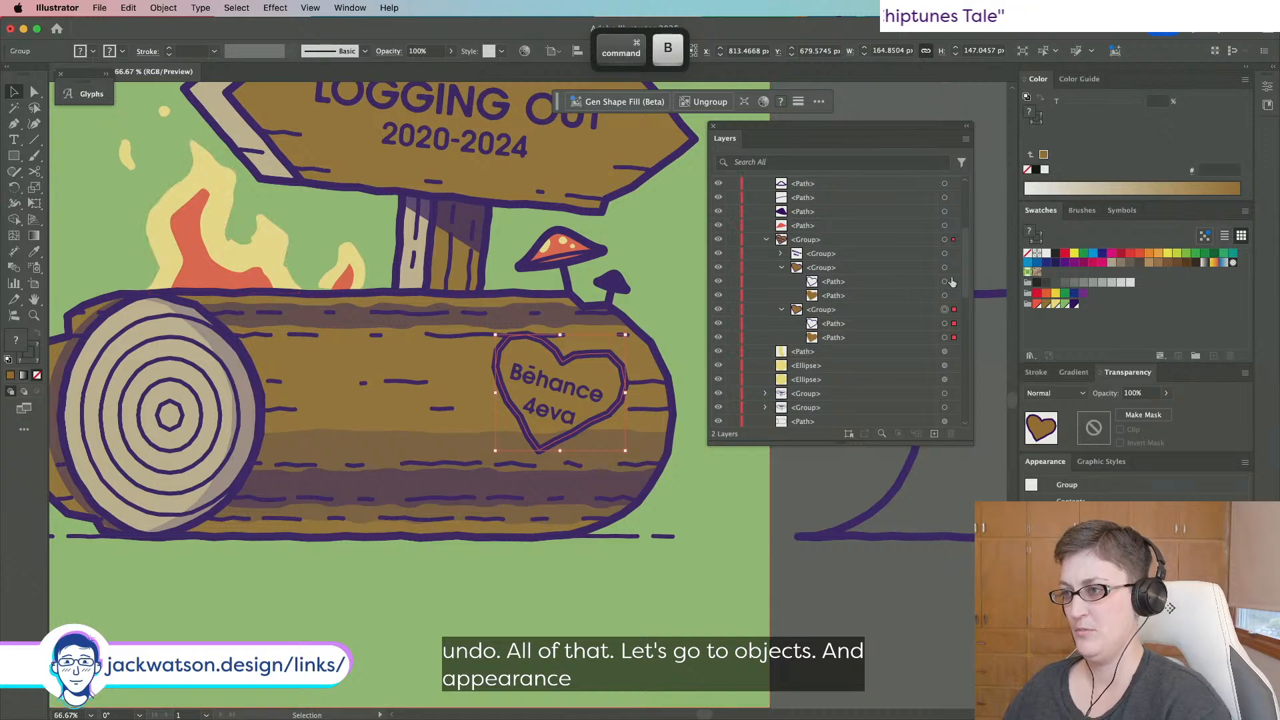
pyautogui.press('super+z')
pyautogui.moveTo(900, 283); pyautogui.dragTo(849, 274)
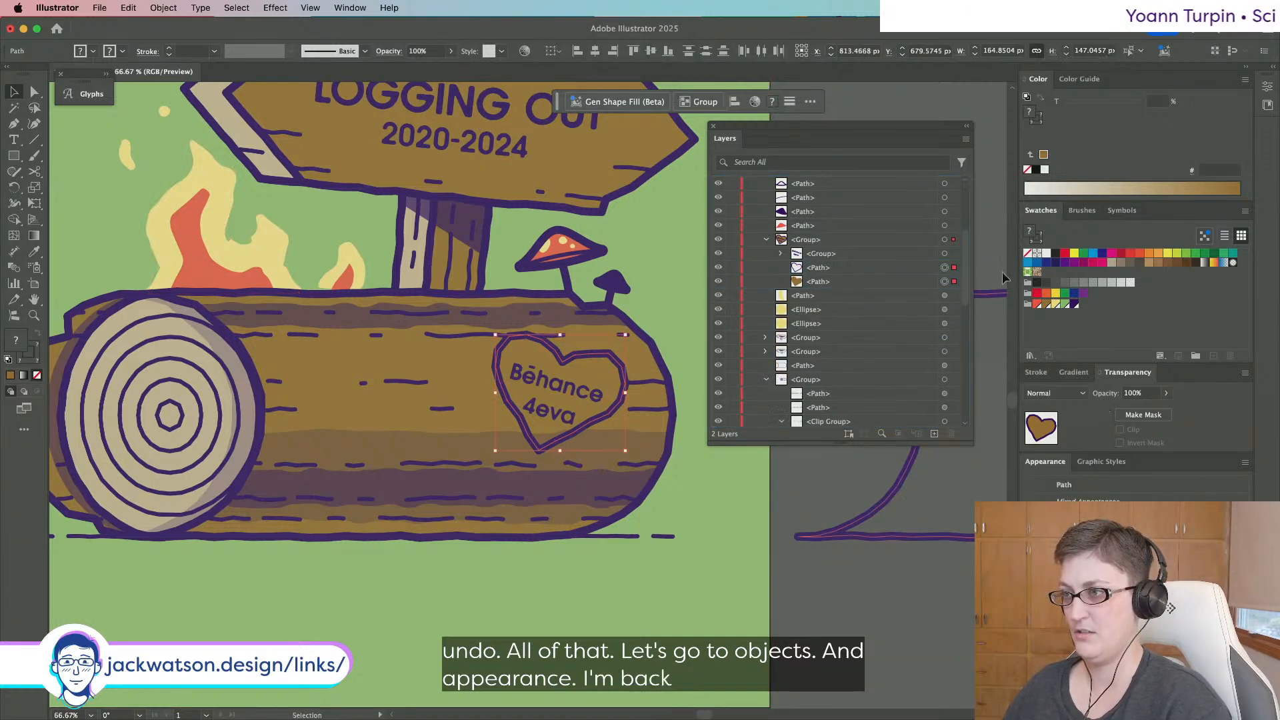
pyautogui.click(946, 282)
pyautogui.press('super+c')
pyautogui.press('super+b')
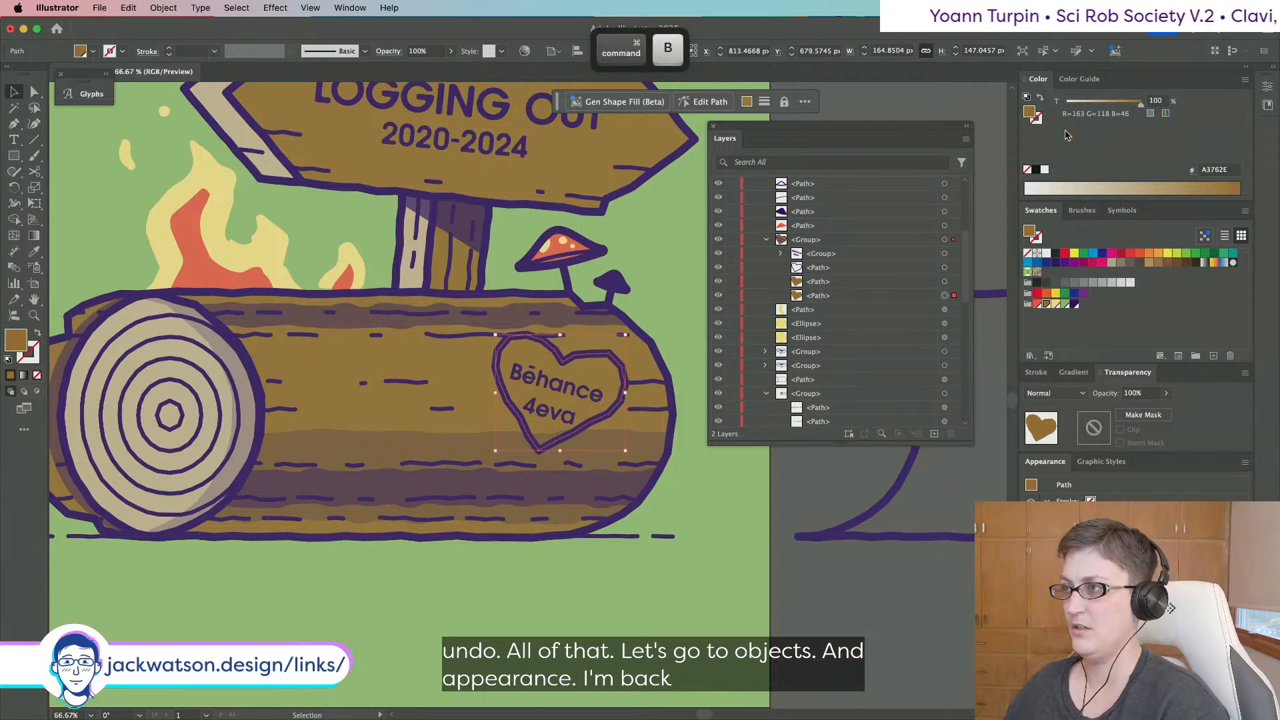
pyautogui.press('super+z')
pyautogui.press('super+b')
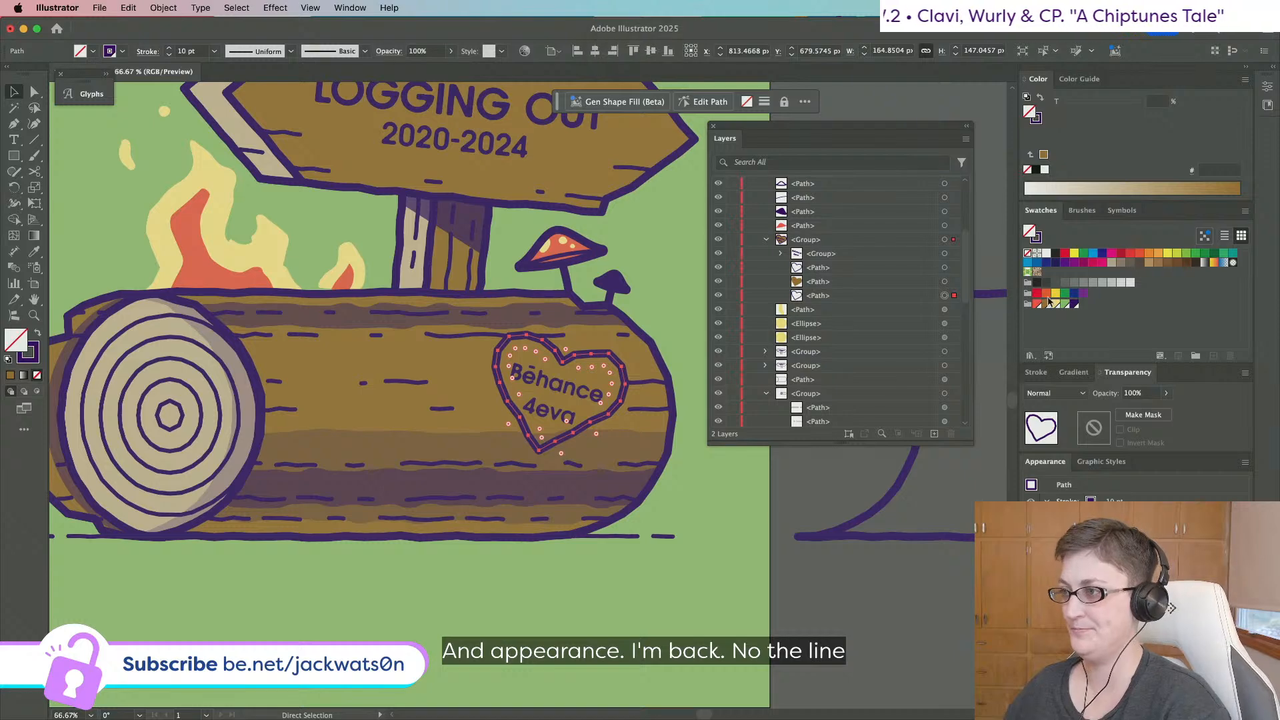
# Give the heart copy a brown stroke at 25% tint.
pyautogui.click(1037, 120)
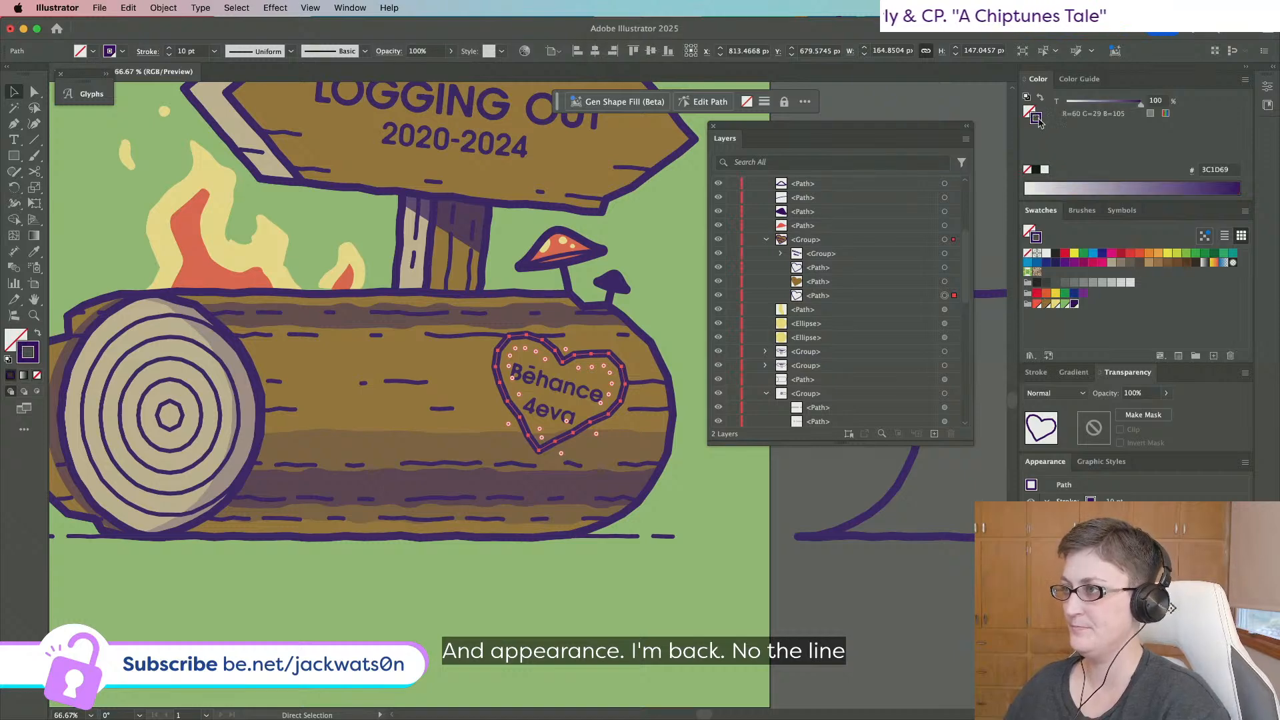
pyautogui.click(1044, 305)
pyautogui.press('v')
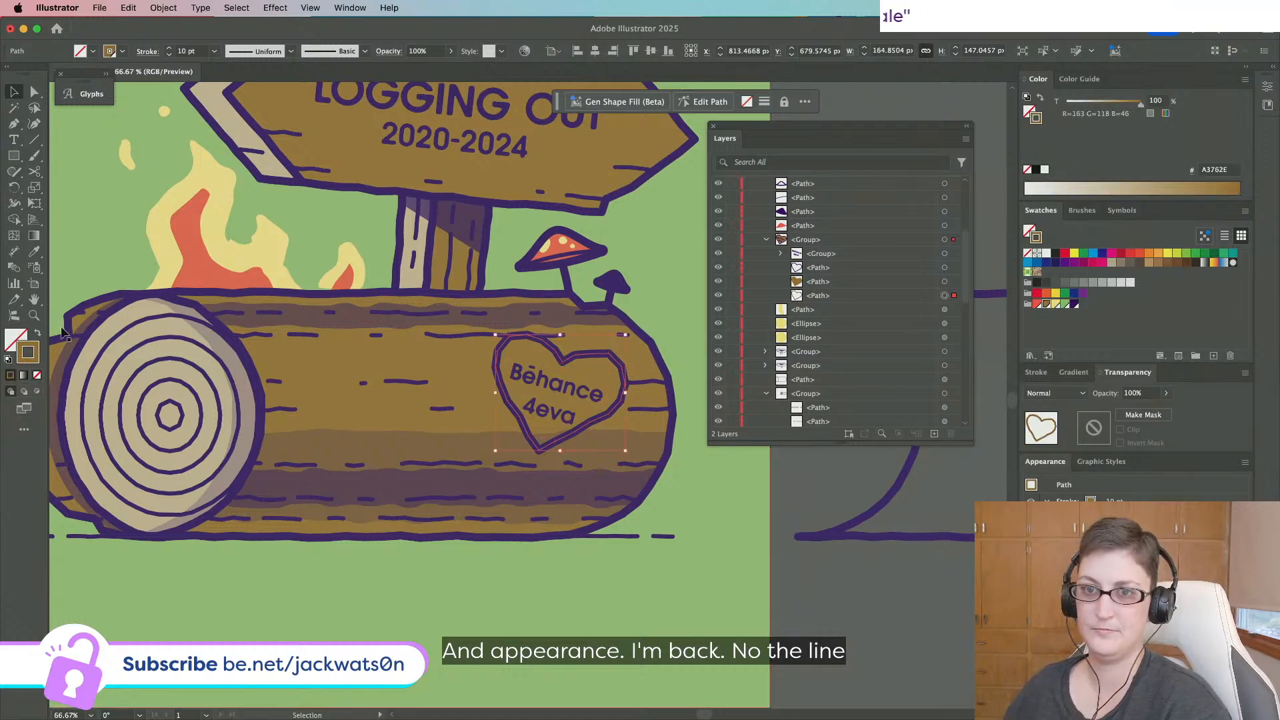
pyautogui.write('25')
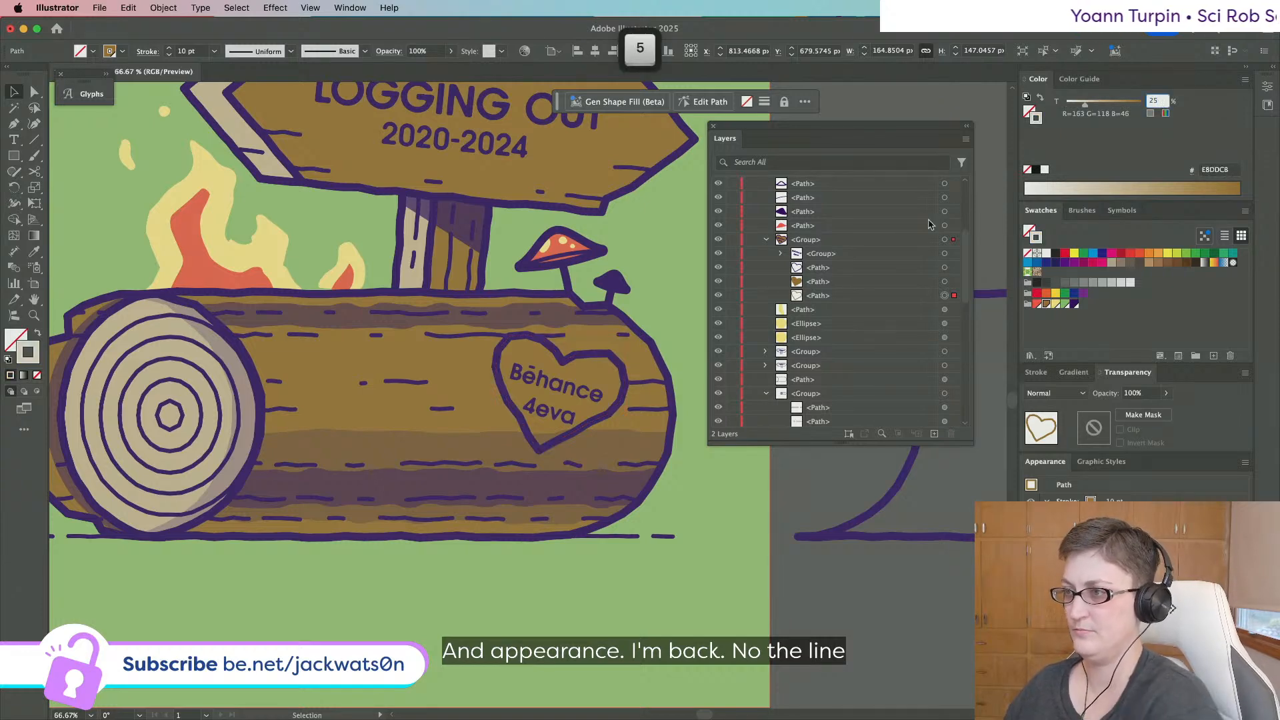
pyautogui.press('Return')
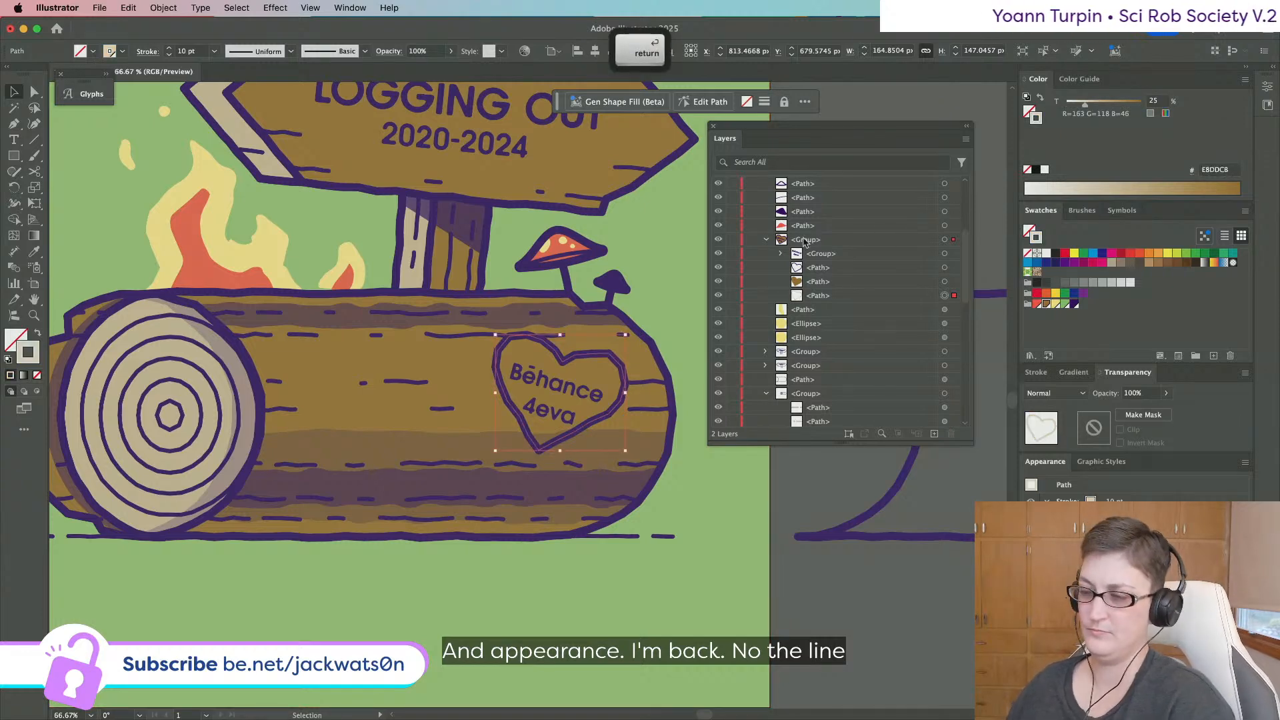
# Nudge the pale heart copy up and left behind the heart.
pyautogui.press('Left')
pyautogui.press('Left')
pyautogui.press('Left')
pyautogui.press('Left')
pyautogui.press('Left')
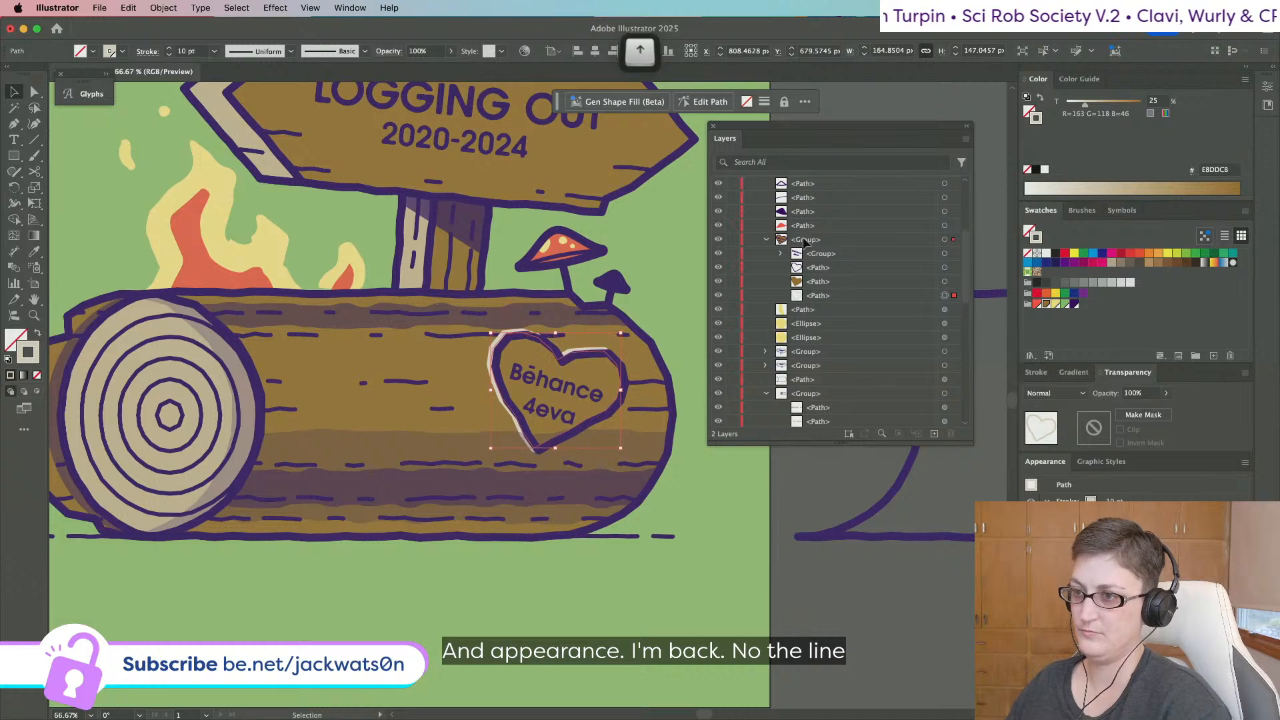
pyautogui.press('Left')
pyautogui.press('Up')
pyautogui.press('Up')
pyautogui.press('Up')
pyautogui.press('Up')
pyautogui.moveTo(910, 295); pyautogui.dragTo(910, 276)
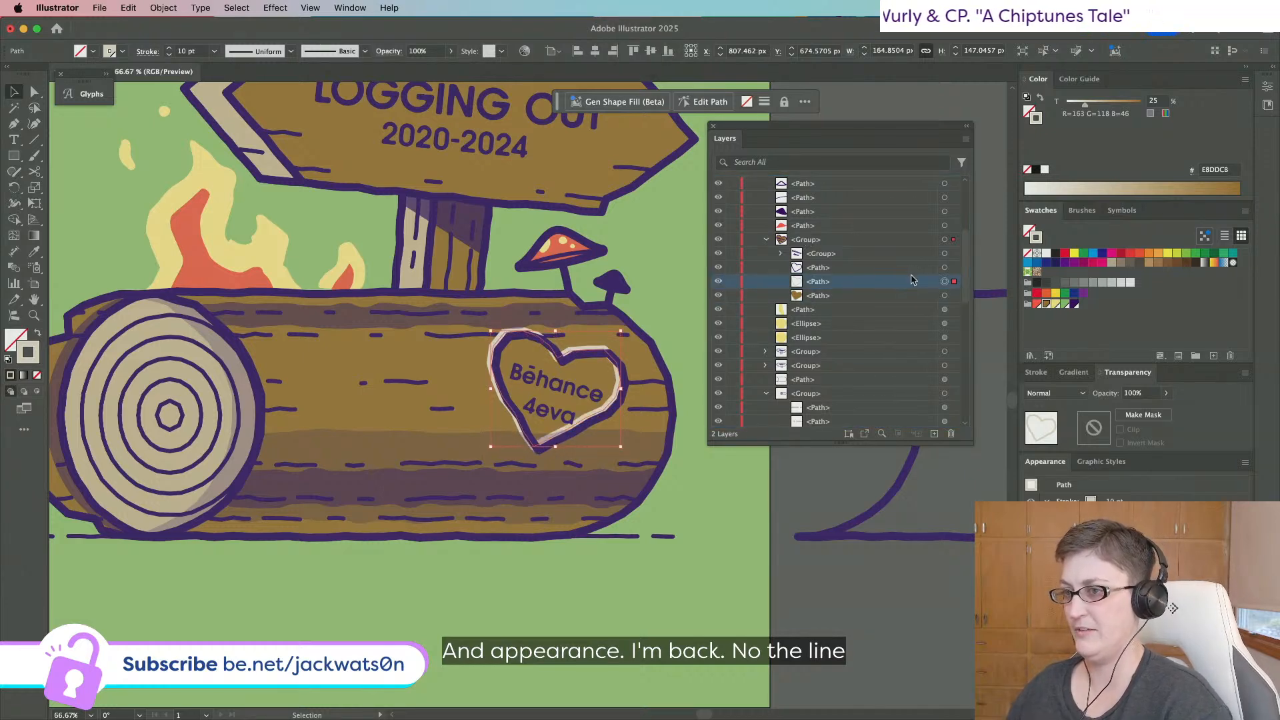
pyautogui.press('Down')
pyautogui.press('Down')
pyautogui.press('Right')
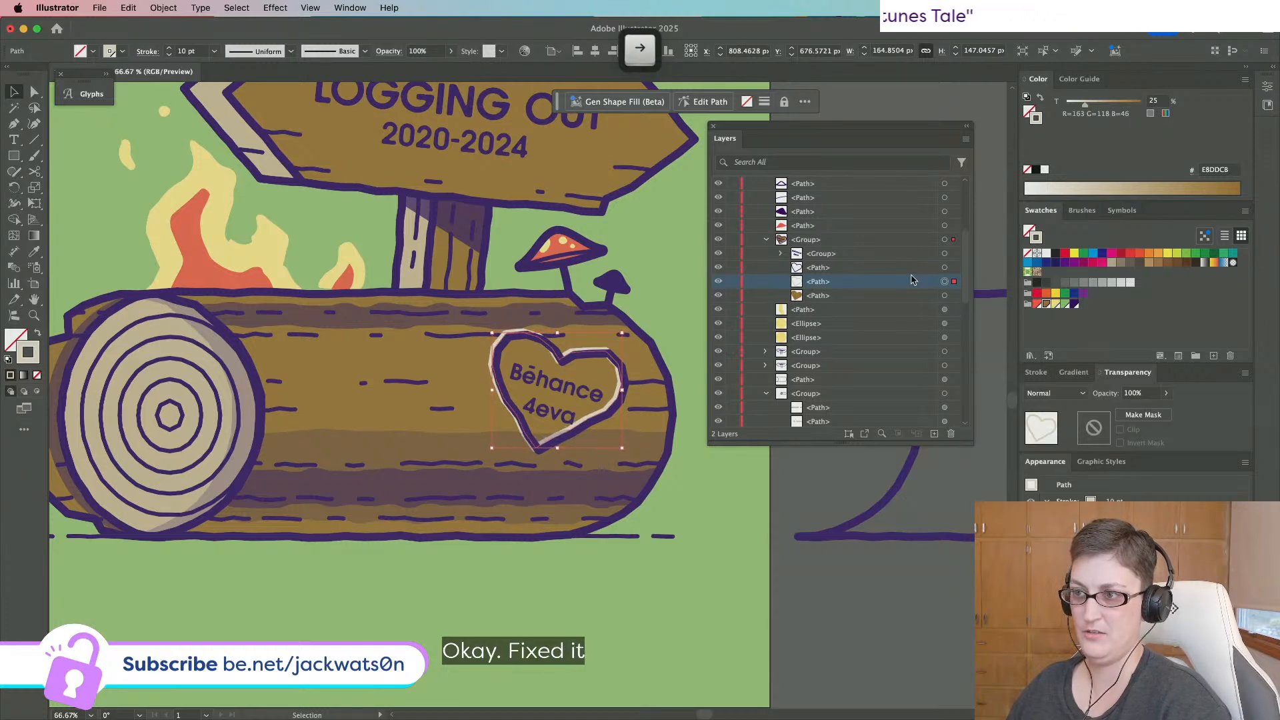
pyautogui.press('Right')
# Set the heart copy's stroke weight to 6 pt and fine-tune its offset.
pyautogui.click(214, 51)
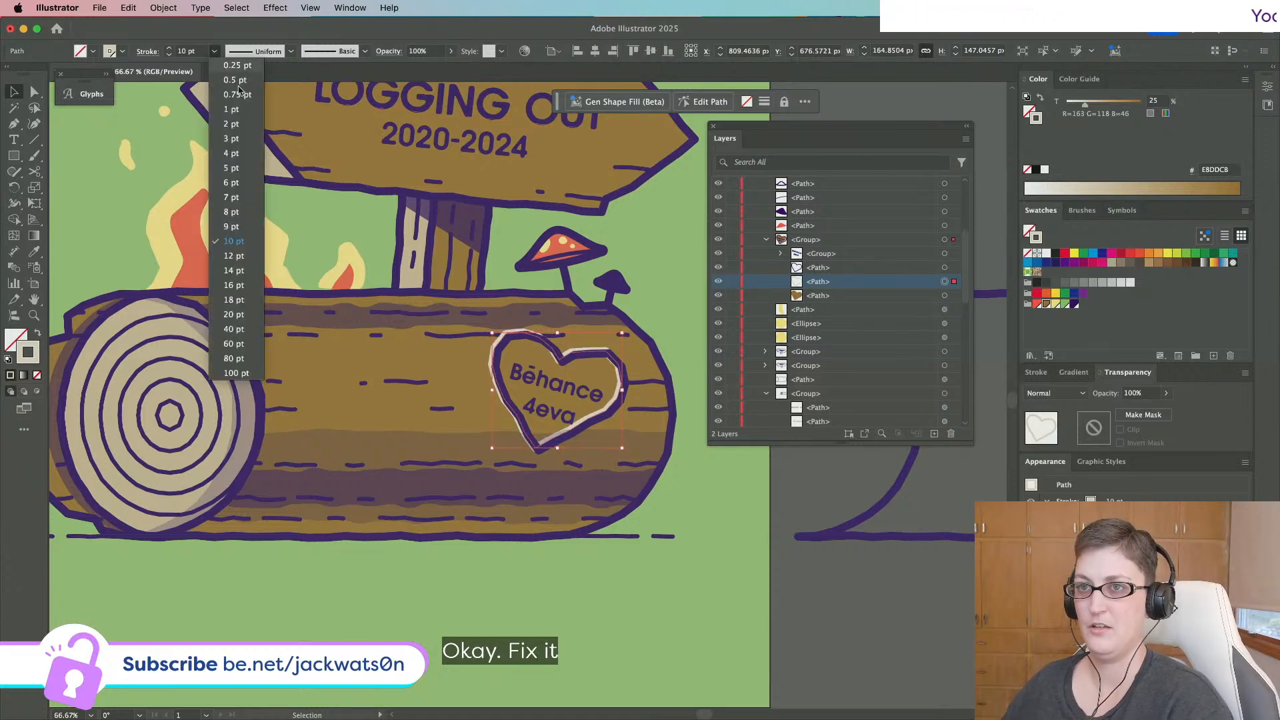
pyautogui.click(235, 183)
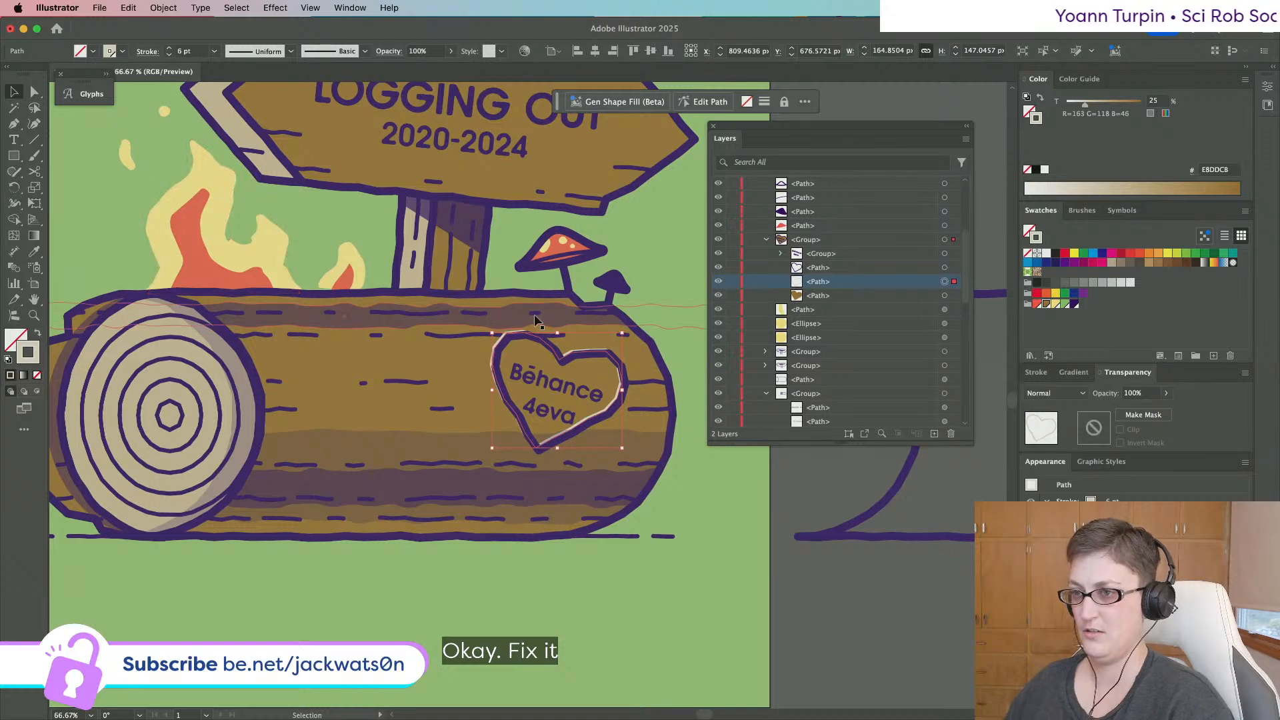
pyautogui.press('Left')
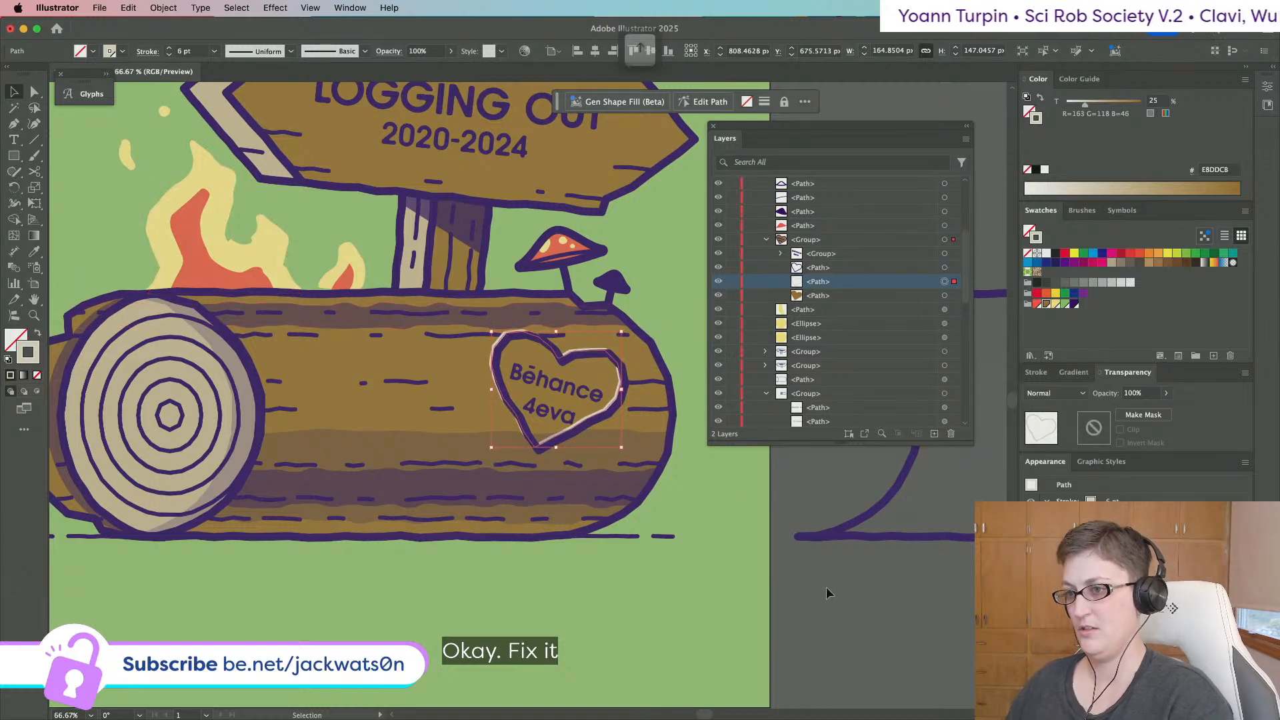
pyautogui.press('Right')
# Paste a copy of the heart path in front and nudge it down and right.
pyautogui.click(863, 624)
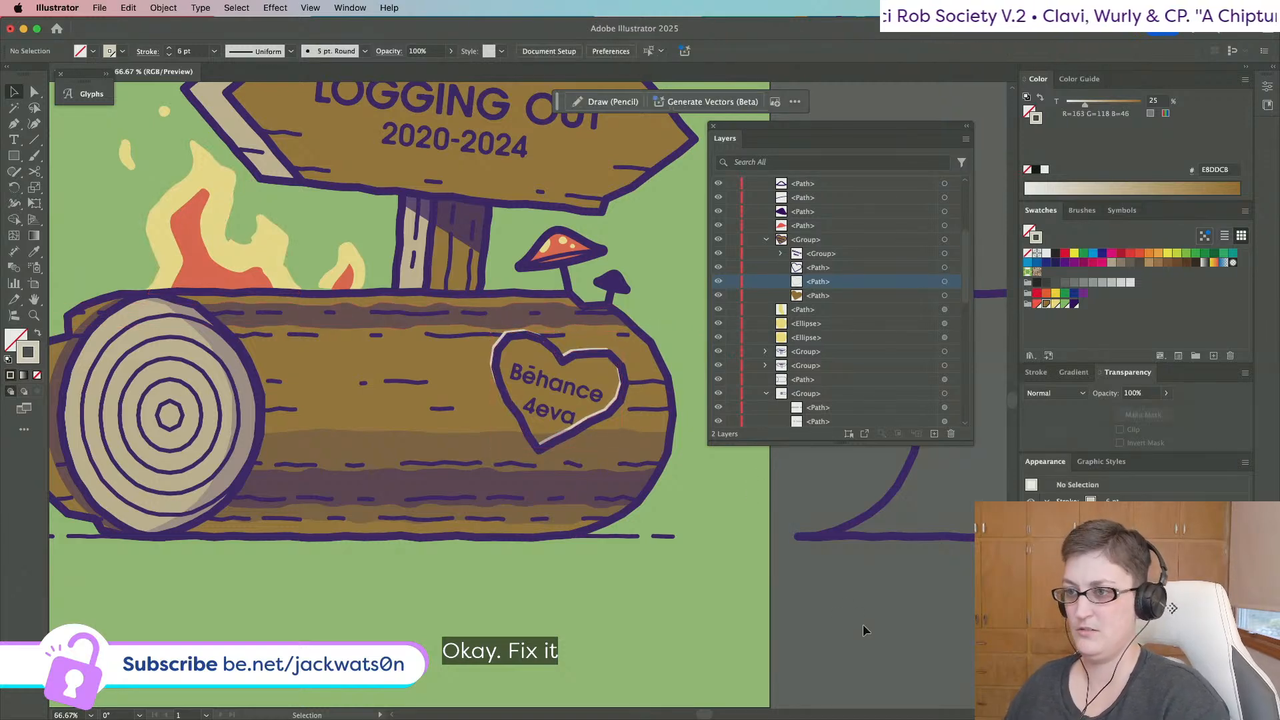
pyautogui.scroll(-3, 863, 624)
pyautogui.scroll(5, 666, 520)
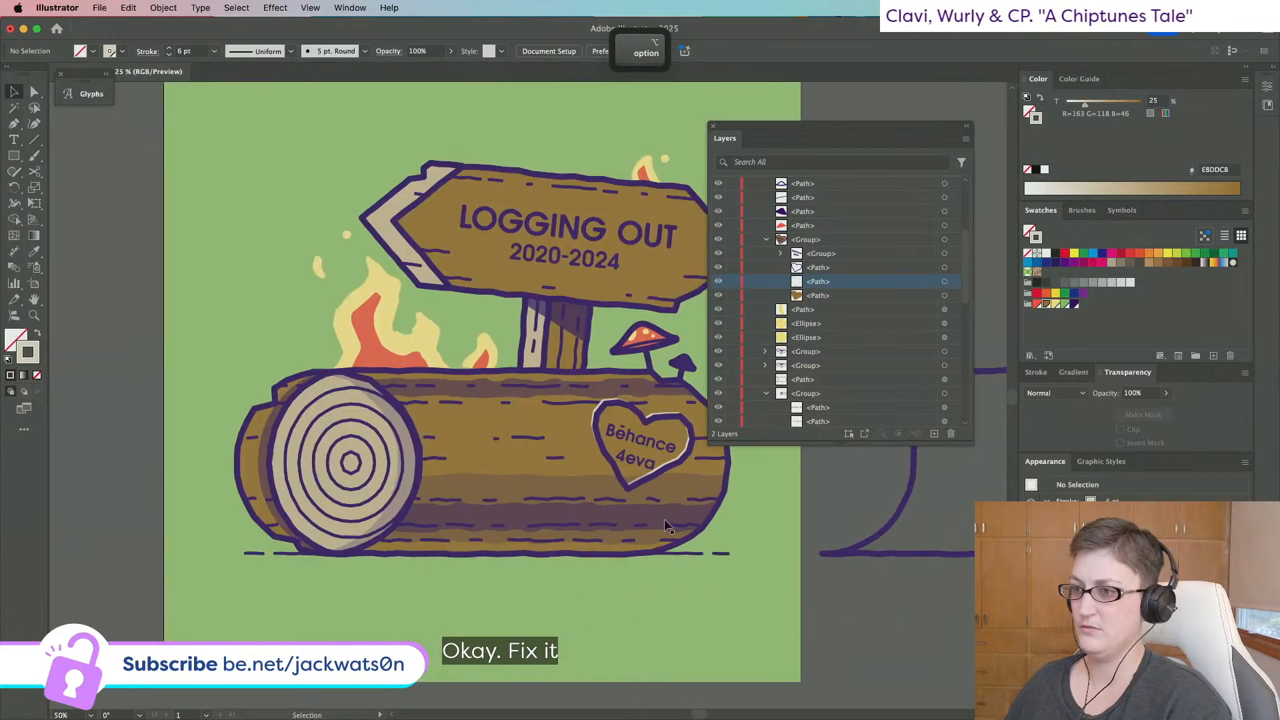
pyautogui.scroll(-1, 795, 395)
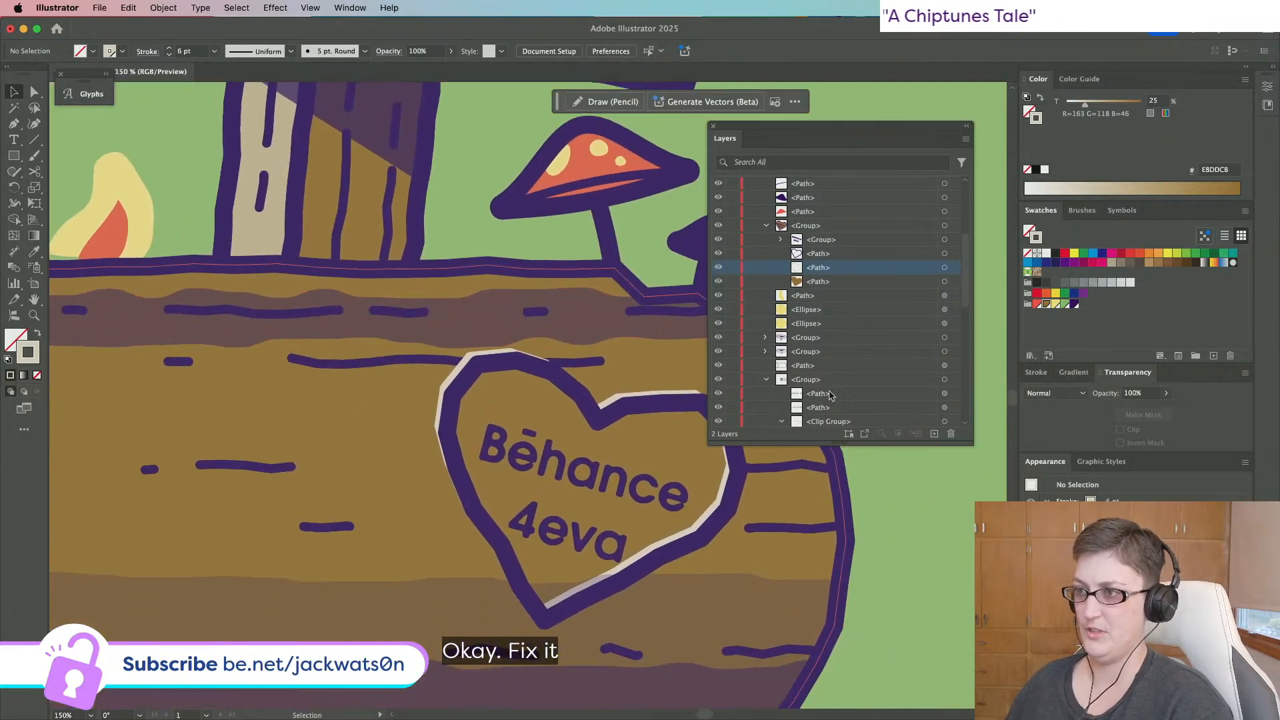
pyautogui.click(945, 267)
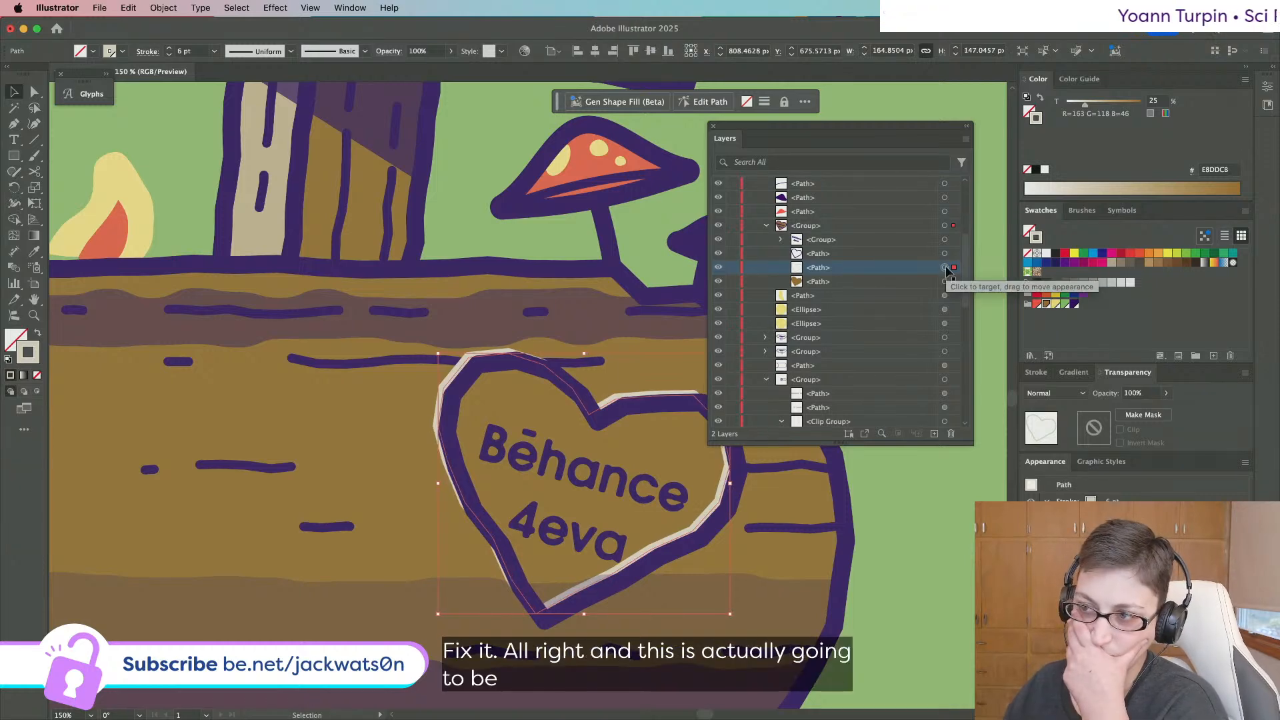
pyautogui.press('super+c')
pyautogui.press('super+f')
pyautogui.press('Down')
pyautogui.press('Down')
pyautogui.press('Down')
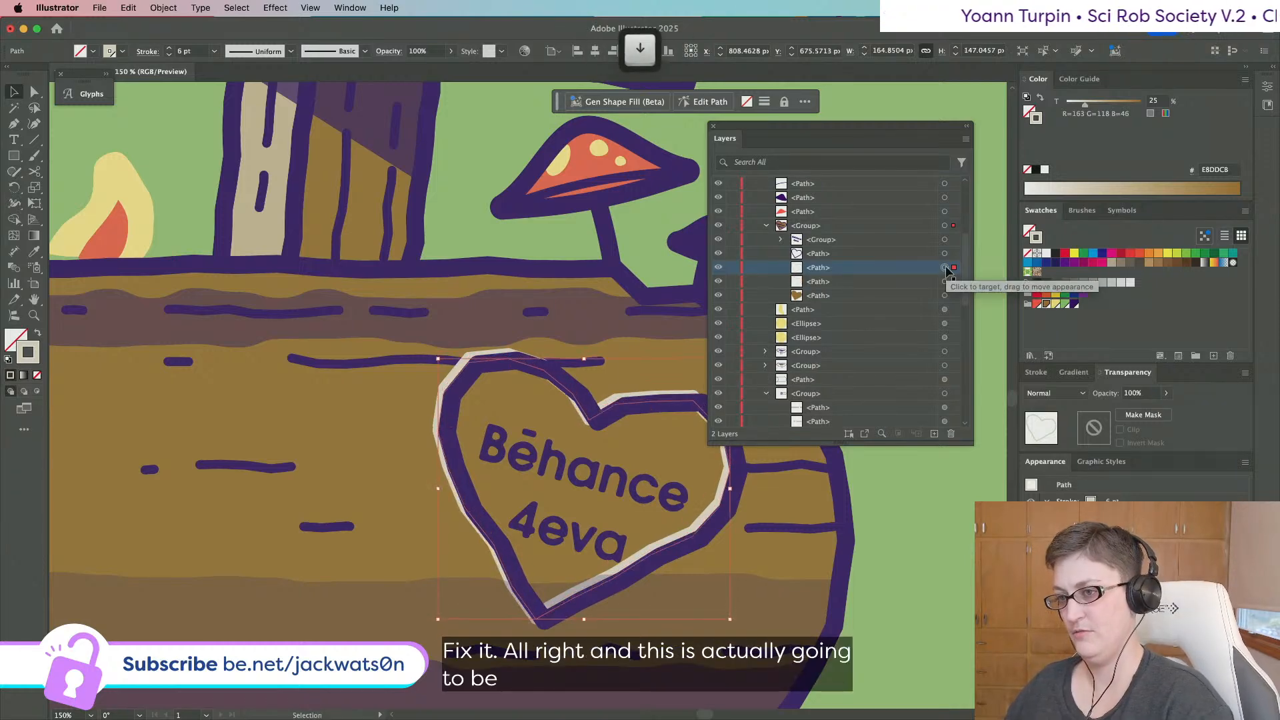
pyautogui.press('Right')
pyautogui.press('Right')
pyautogui.press('Right')
pyautogui.press('Right')
pyautogui.press('Right')
pyautogui.press('Right')
pyautogui.press('Right')
pyautogui.press('Right')
pyautogui.press('Right')
pyautogui.press('Right')
pyautogui.press('Right')
pyautogui.press('Down')
pyautogui.press('Down')
pyautogui.press('Down')
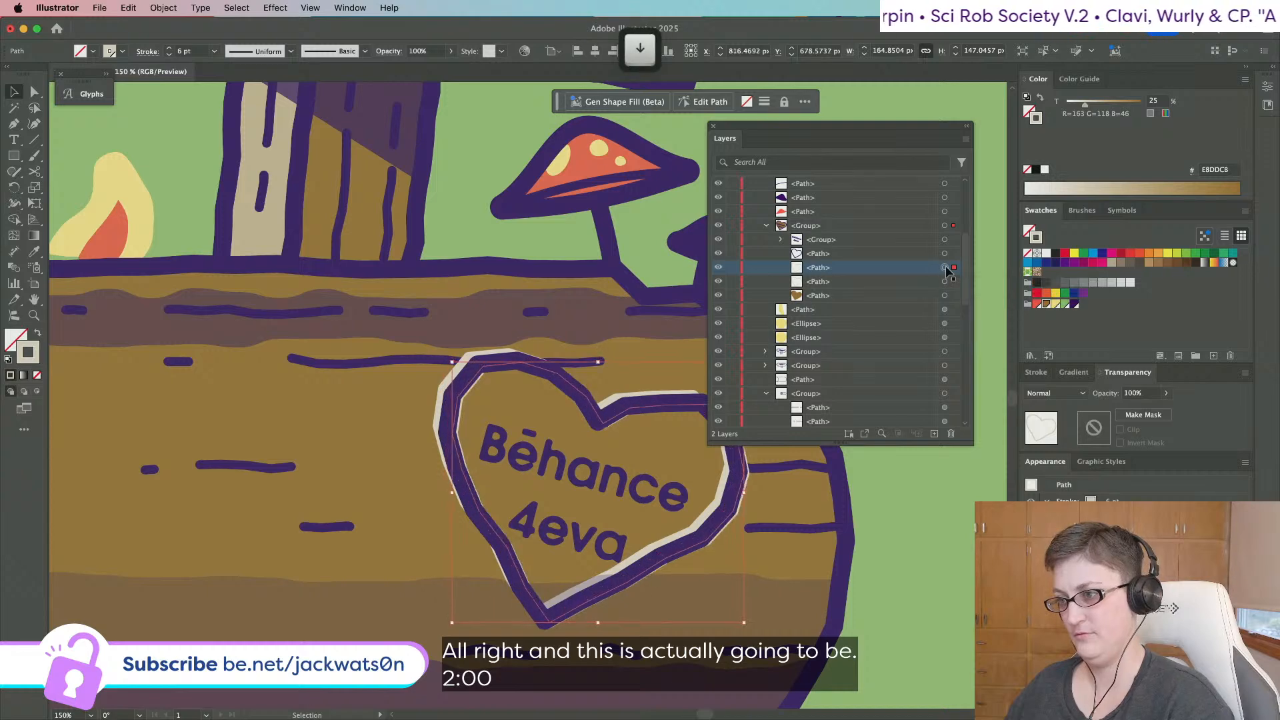
pyautogui.press('Down')
pyautogui.press('Down')
pyautogui.press('Right')
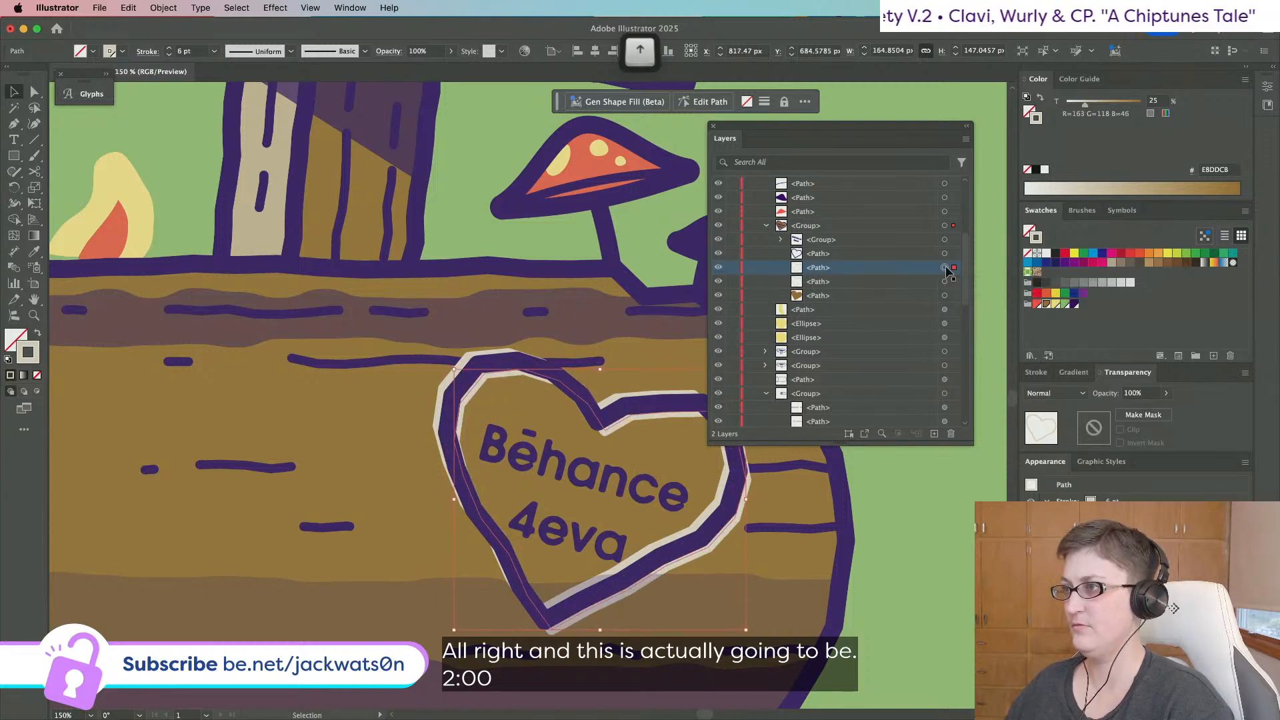
pyautogui.press('Up')
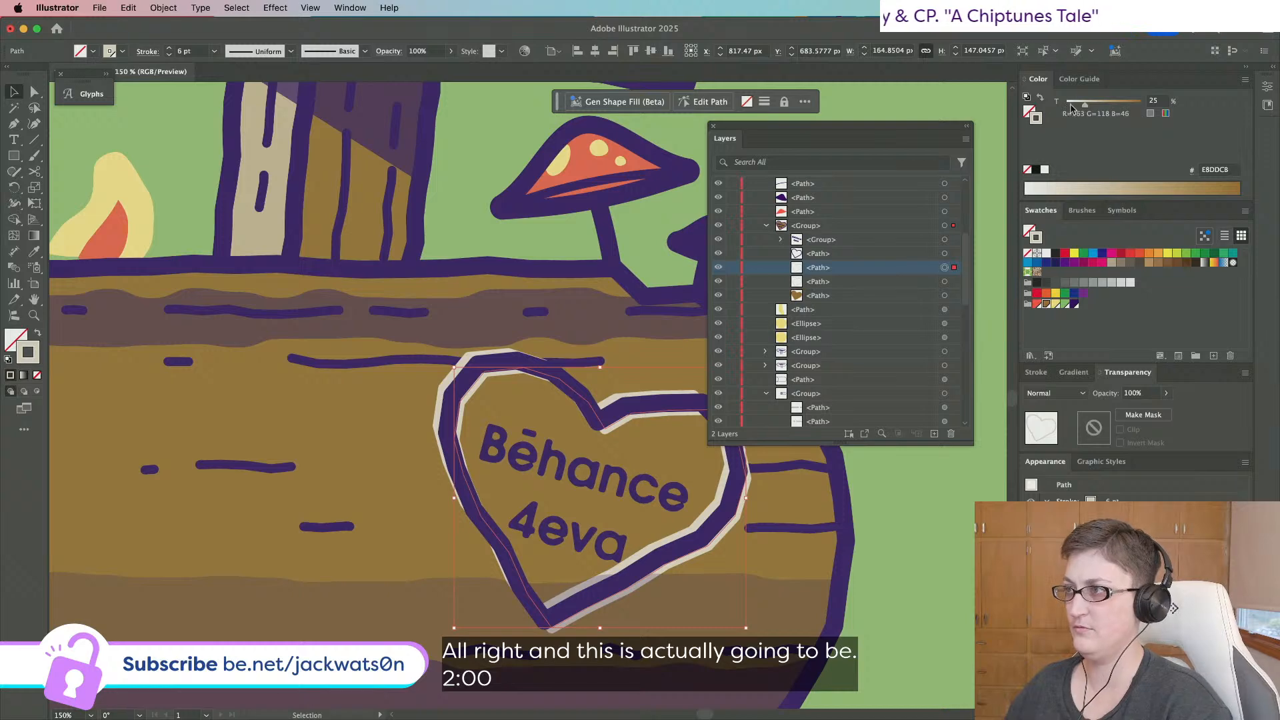
# Make the heart copy's outline dark purple at 50% opacity.
pyautogui.moveTo(1072, 107); pyautogui.dragTo(1141, 103)
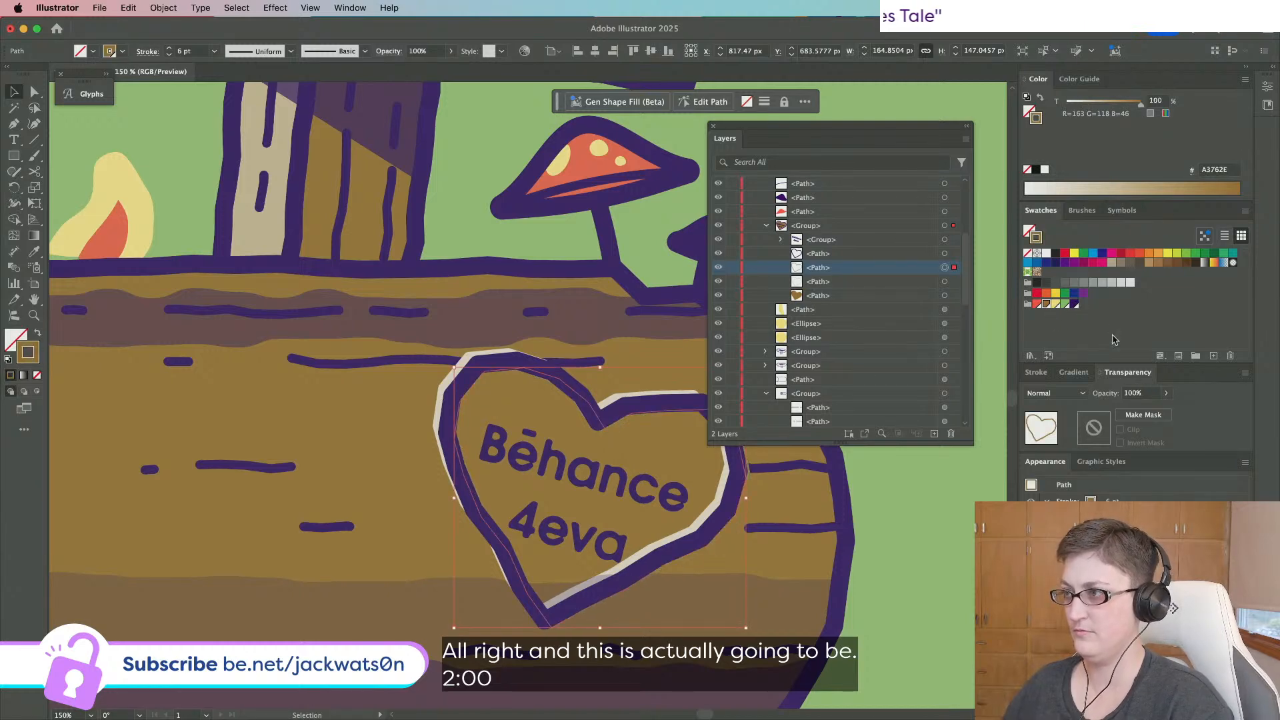
pyautogui.click(1075, 305)
pyautogui.click(1109, 394)
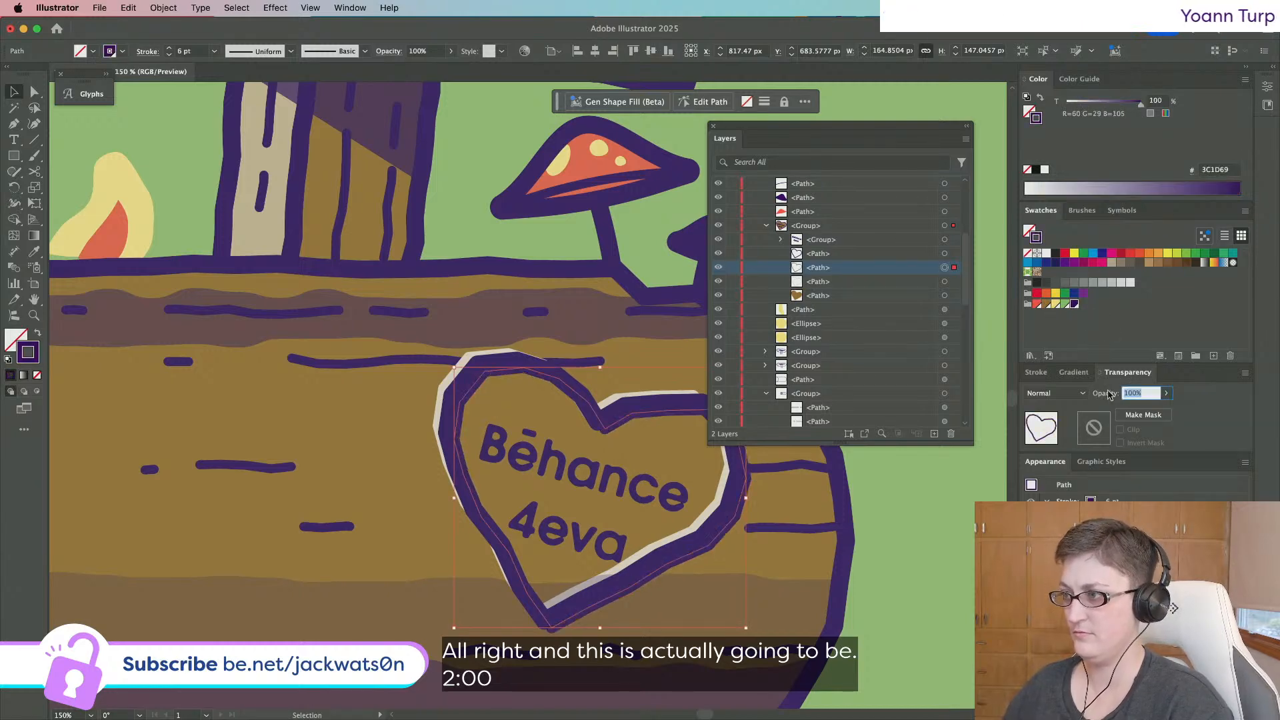
pyautogui.write('50')
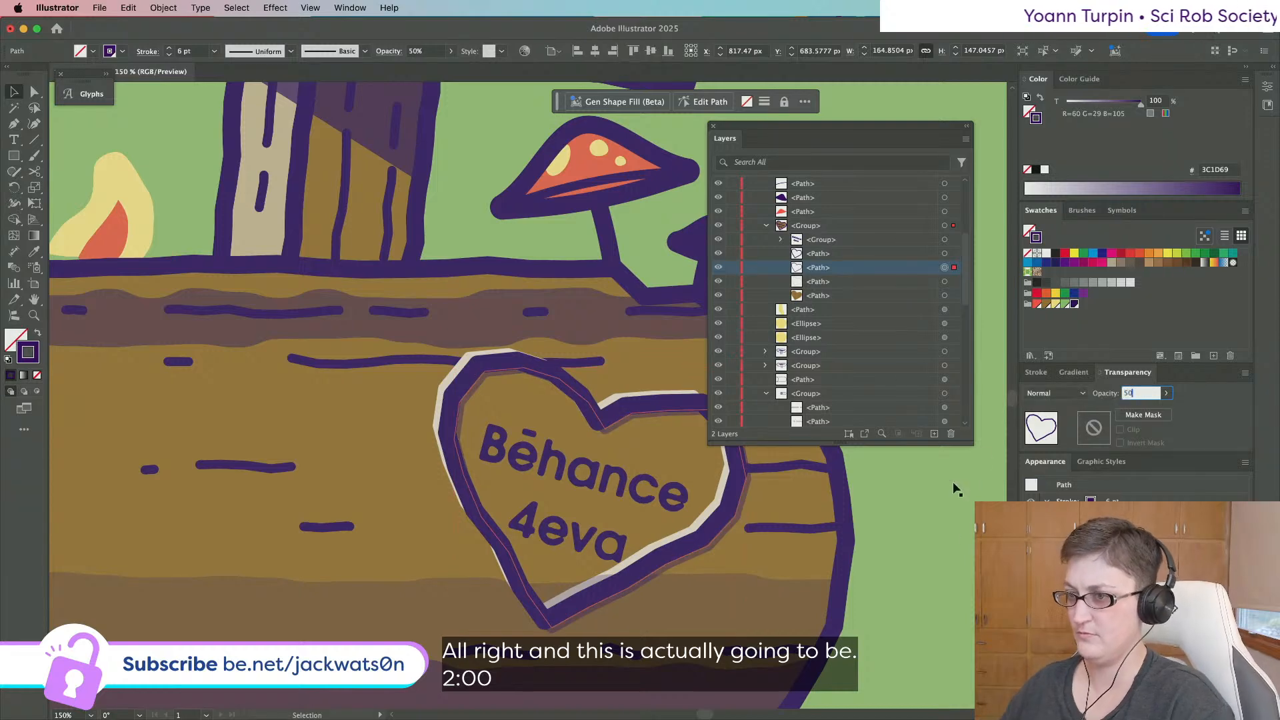
pyautogui.press('Down')
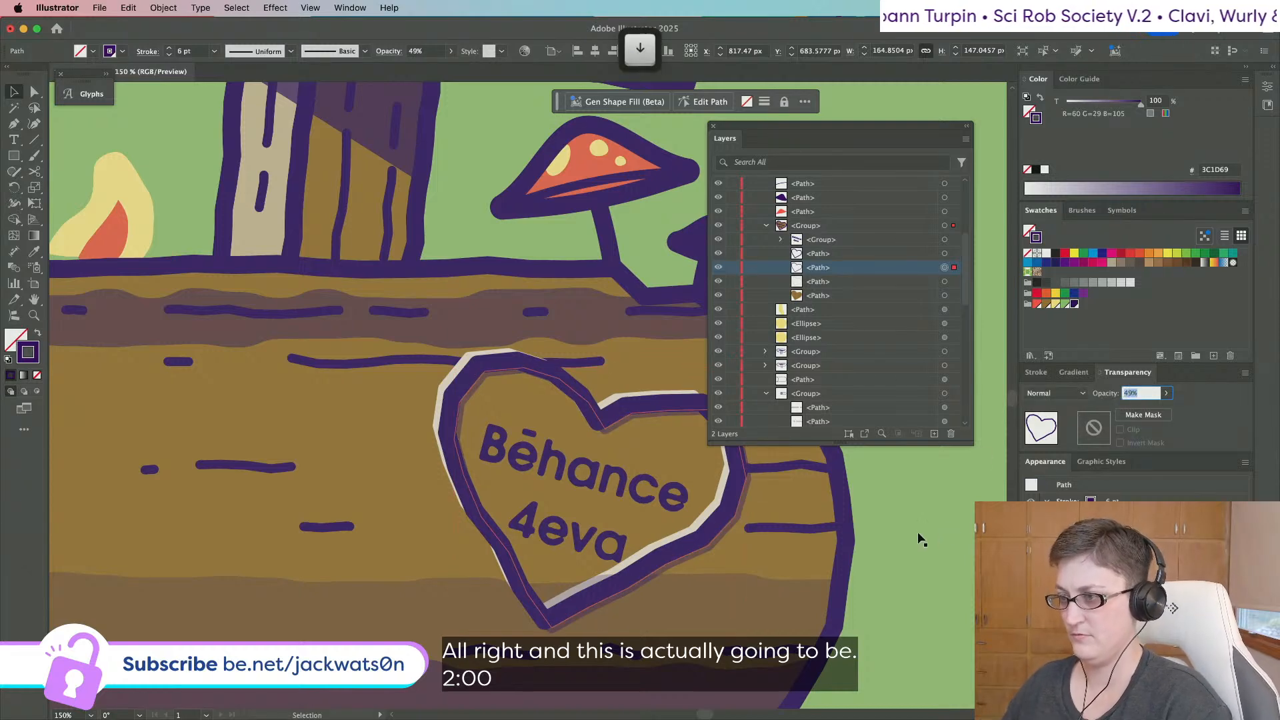
pyautogui.press('super+minus')
pyautogui.hscroll(3, 914, 538)
pyautogui.press('super+z')
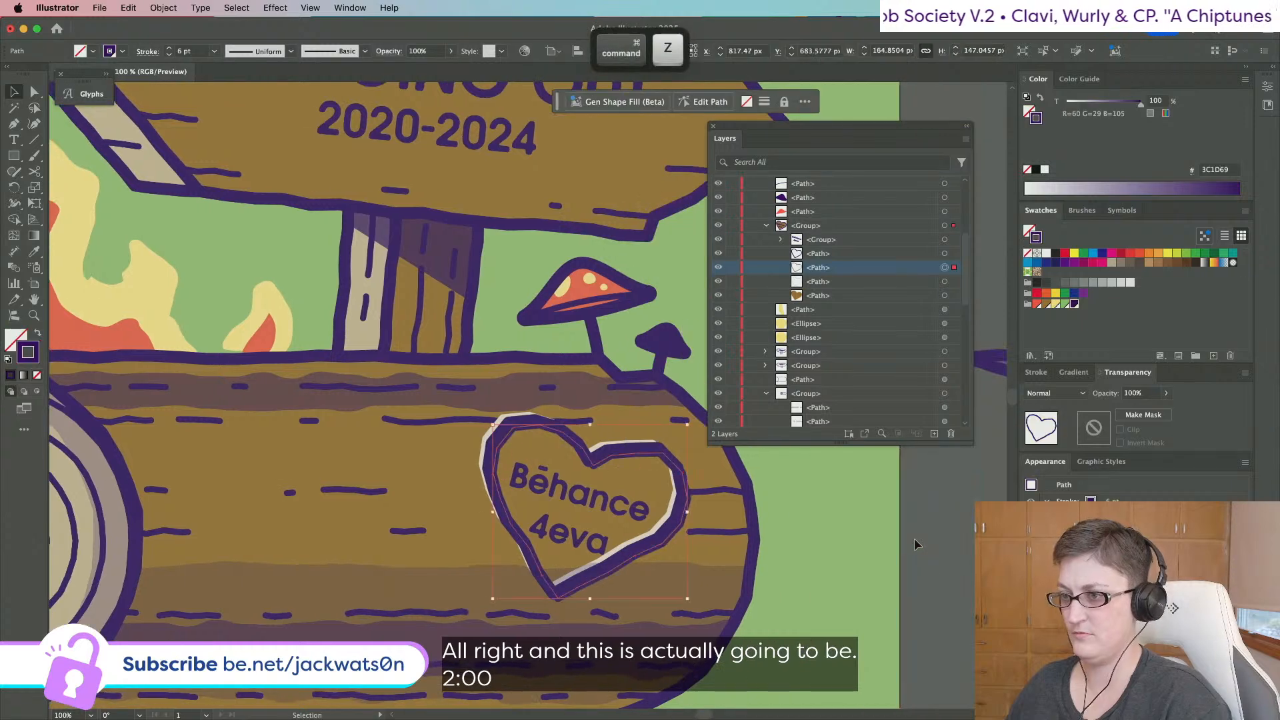
pyautogui.press('super+shift+z')
pyautogui.click(1132, 394)
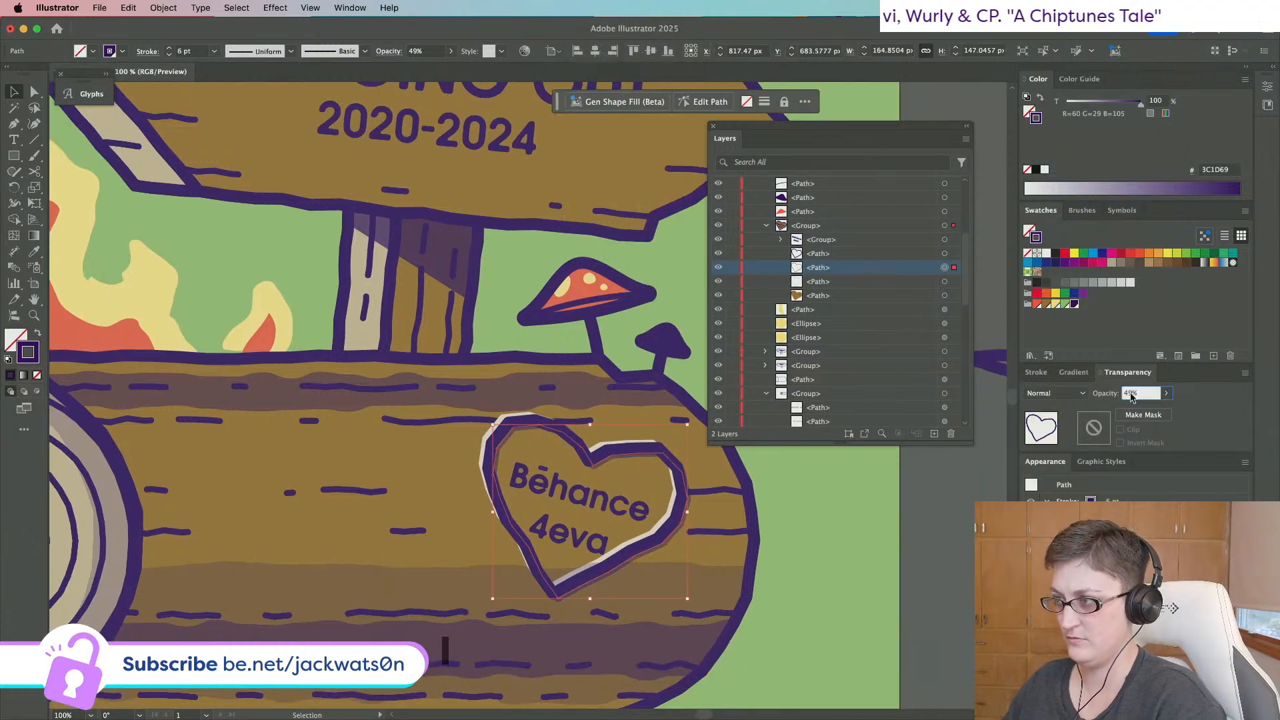
pyautogui.press('Up')
pyautogui.press('Return')
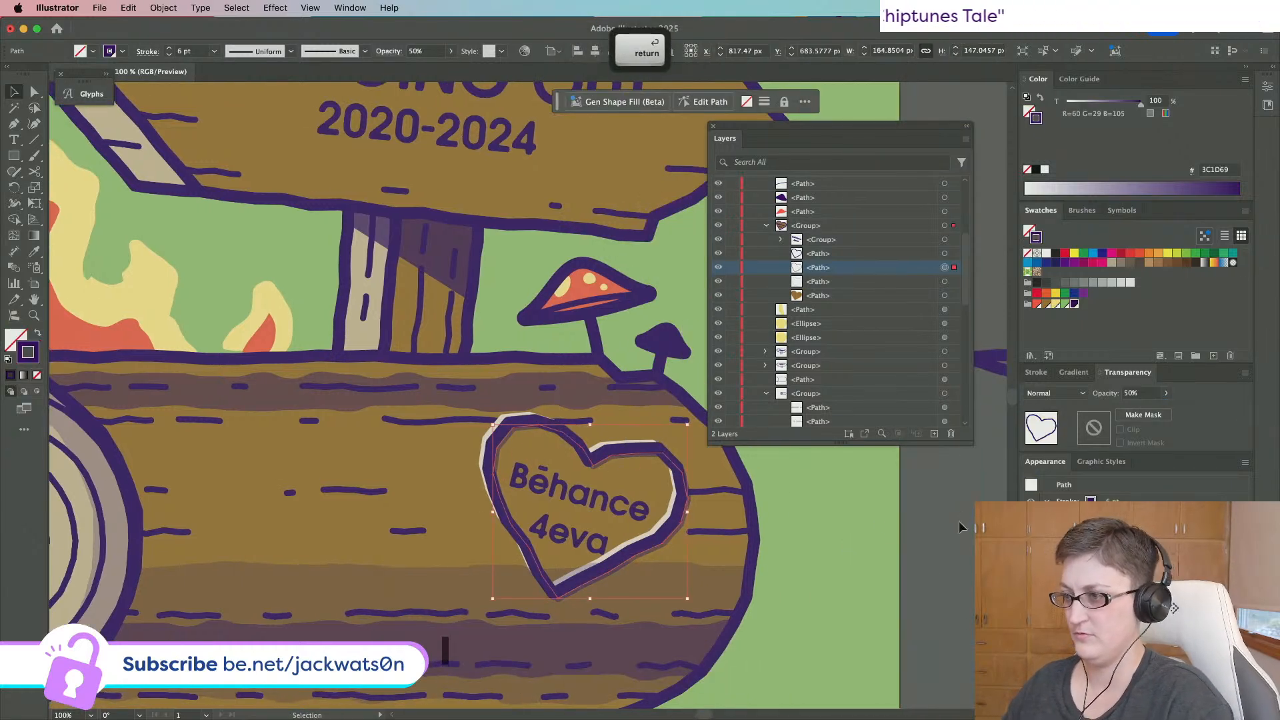
# Restore the briefly deleted pale highlight, then shrink the purple shadow slightly inside the heart.
pyautogui.press('super+shift+a')
pyautogui.press('super+minus')
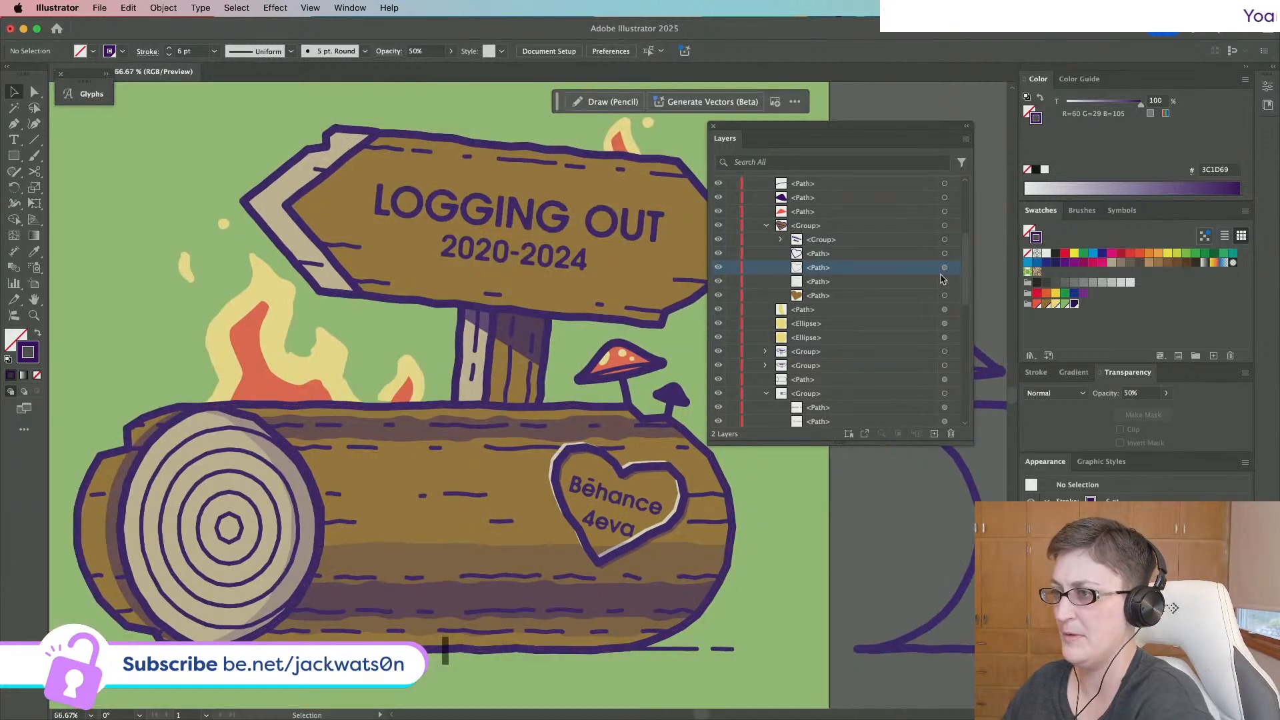
pyautogui.click(944, 281)
pyautogui.press('BackSpace')
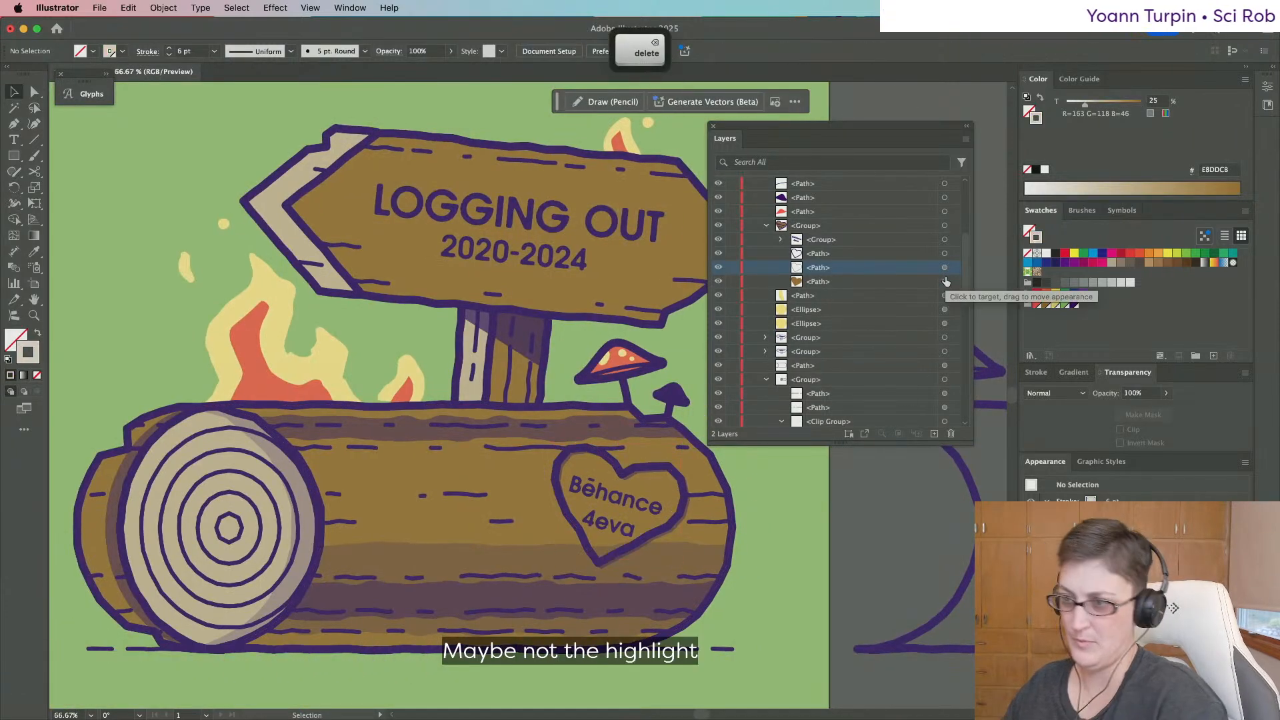
pyautogui.press('super+z')
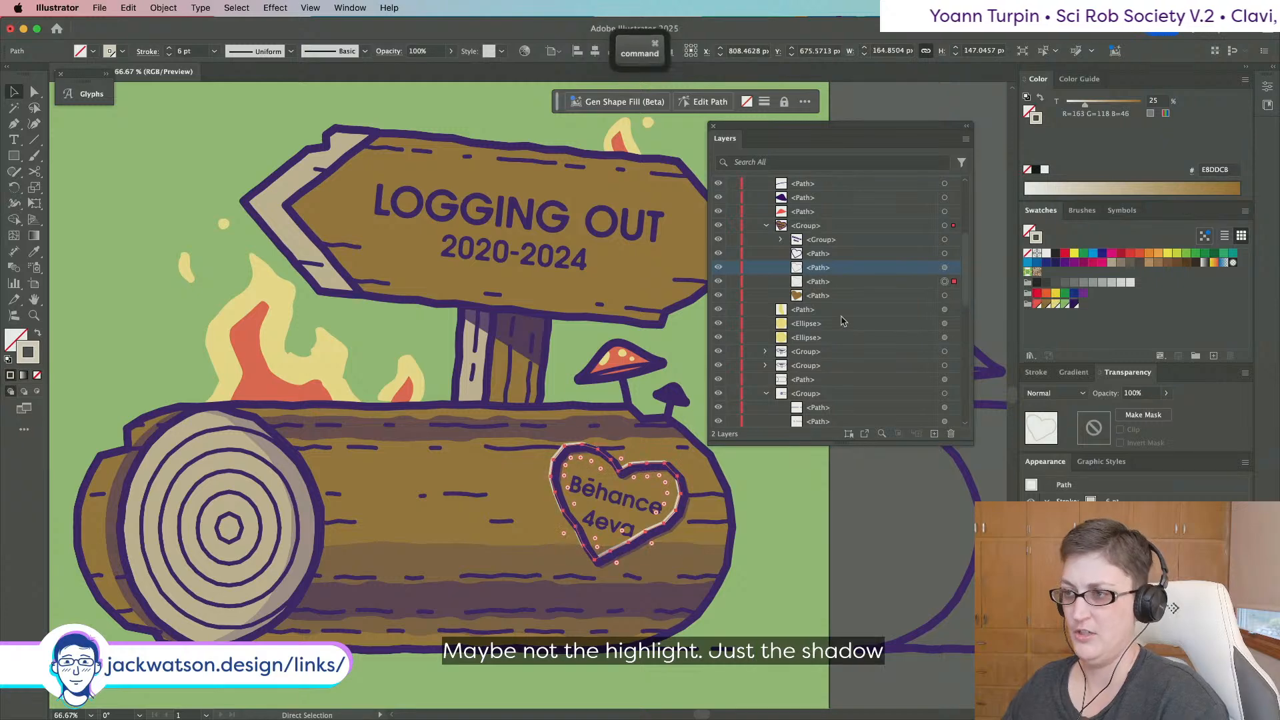
pyautogui.press('super+equal')
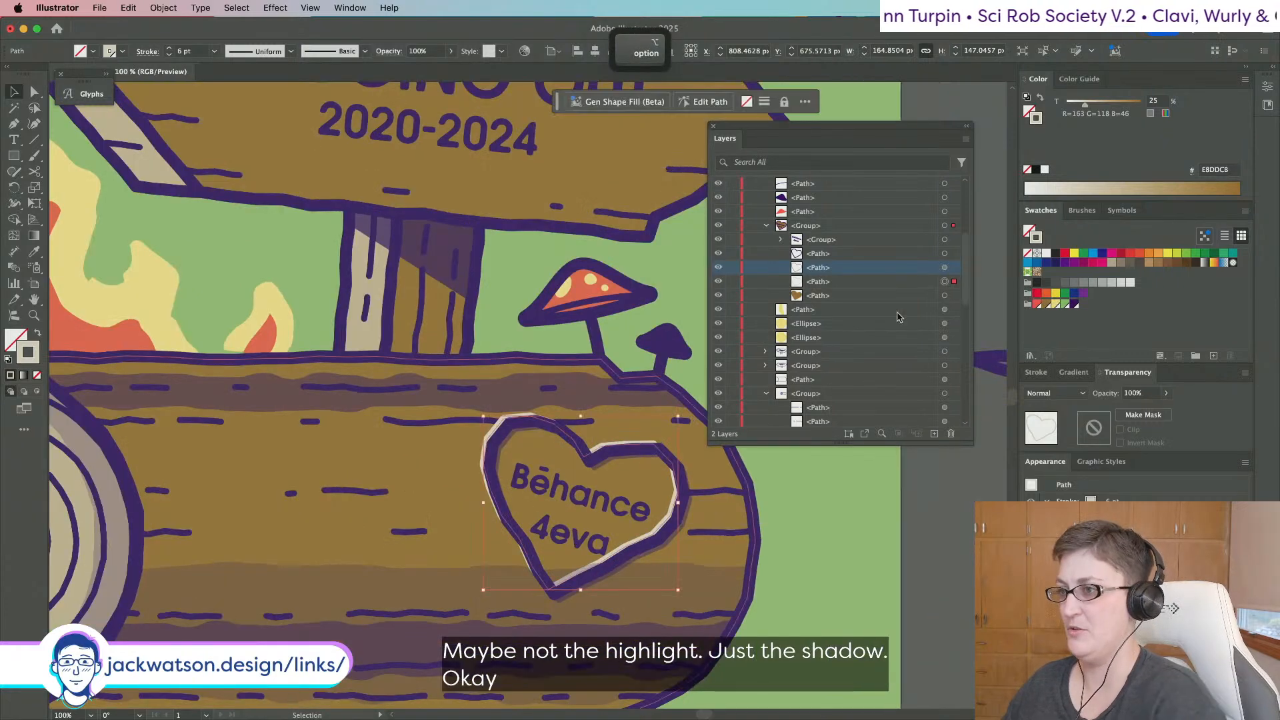
pyautogui.click(945, 268)
pyautogui.moveTo(691, 601); pyautogui.dragTo(676, 592)
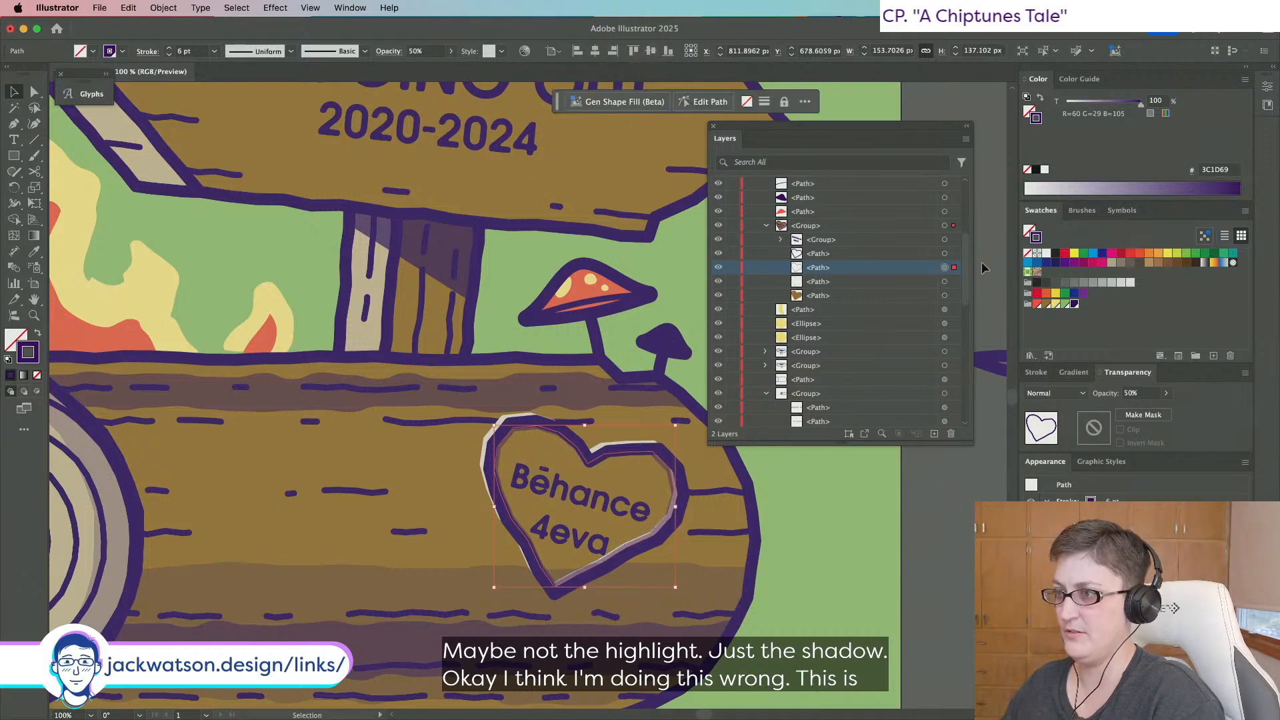
# With the highlight hidden, nudge the purple shadow up and left.
pyautogui.click(718, 281)
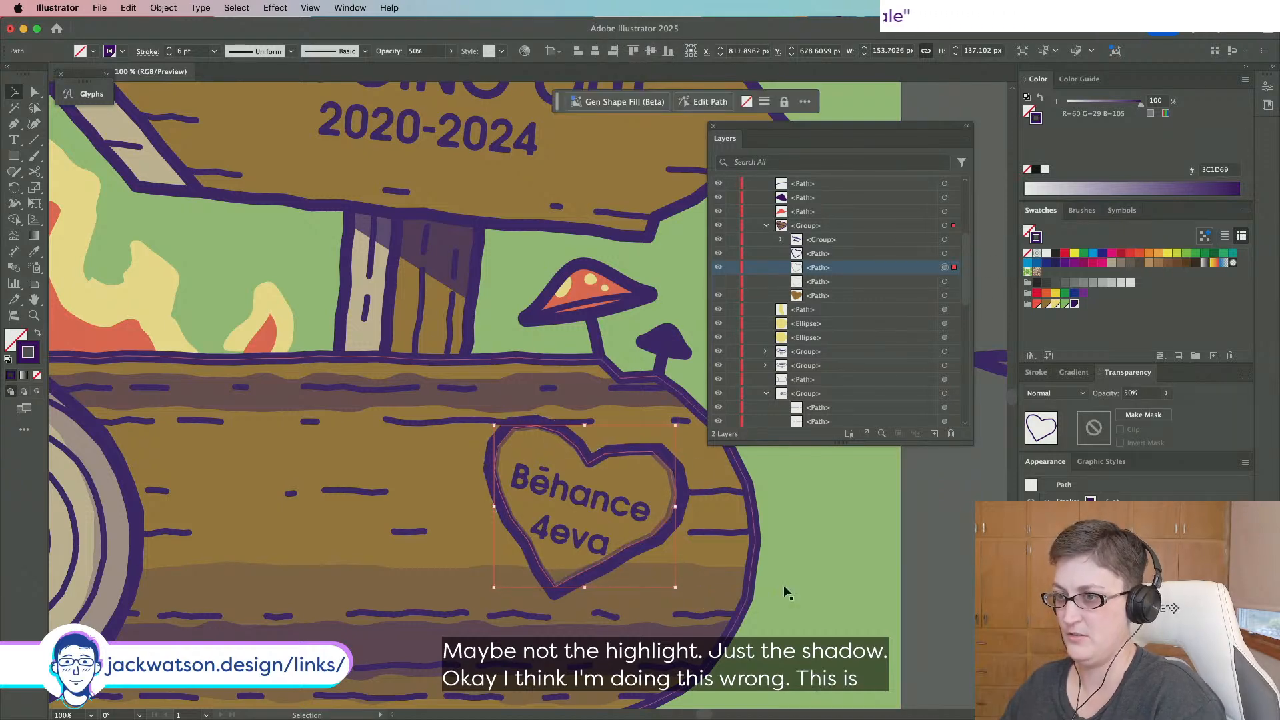
pyautogui.click(809, 617)
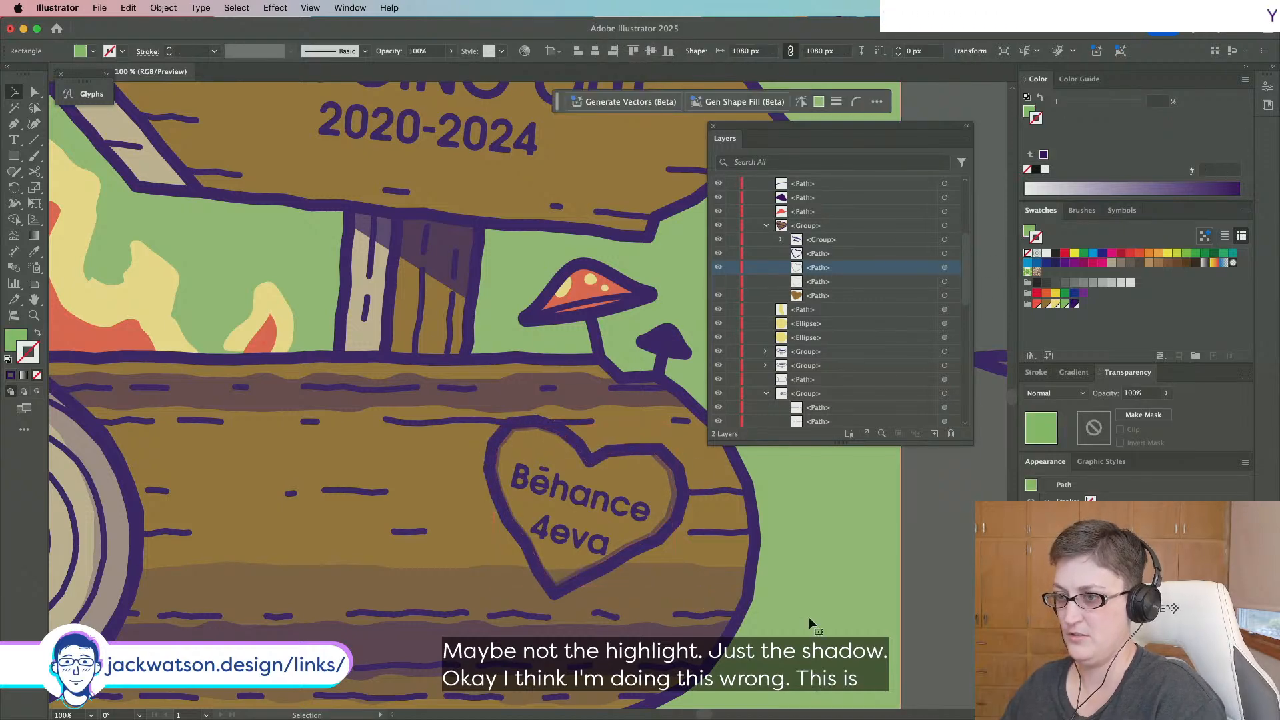
pyautogui.click(943, 284)
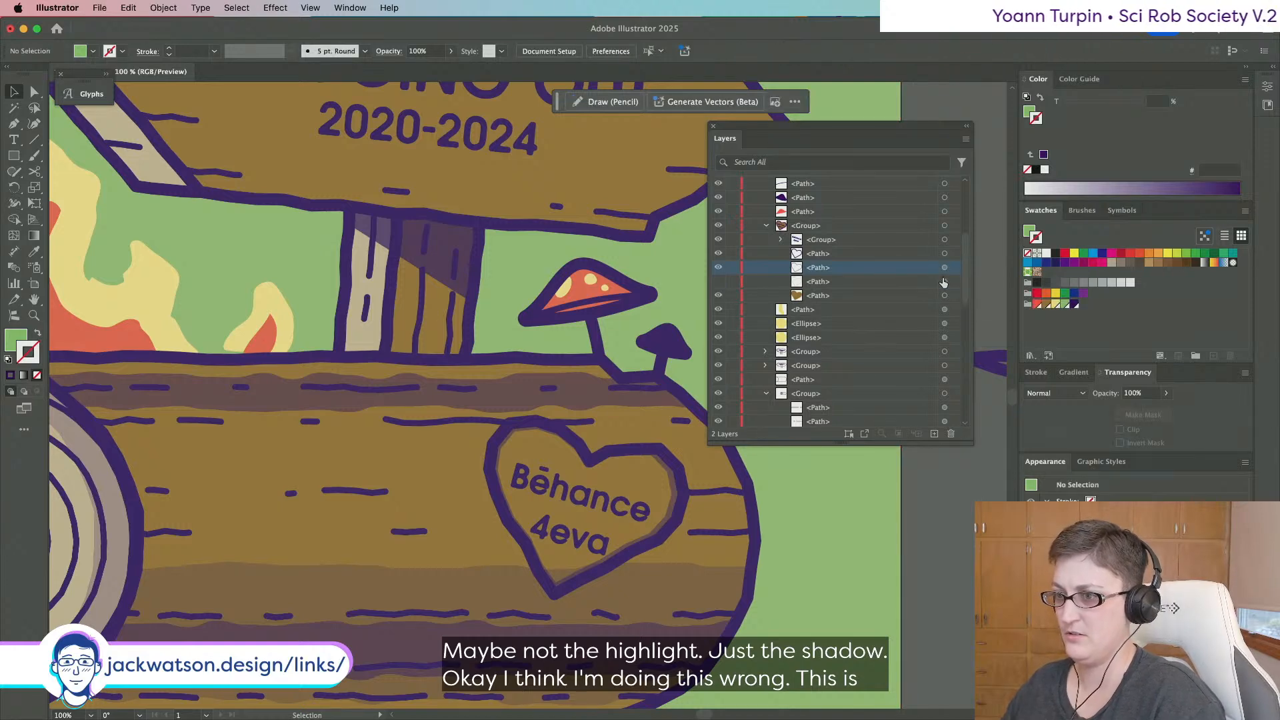
pyautogui.click(943, 268)
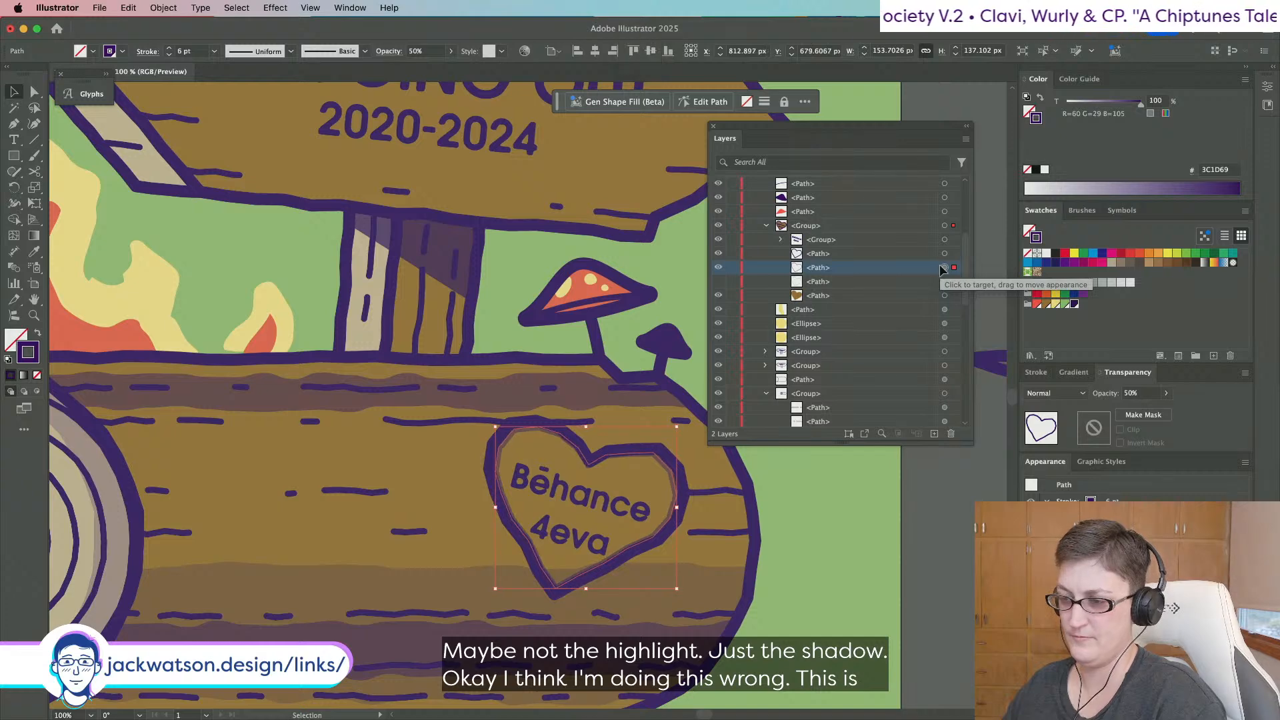
pyautogui.press('Up')
pyautogui.press('Left')
pyautogui.press('Up')
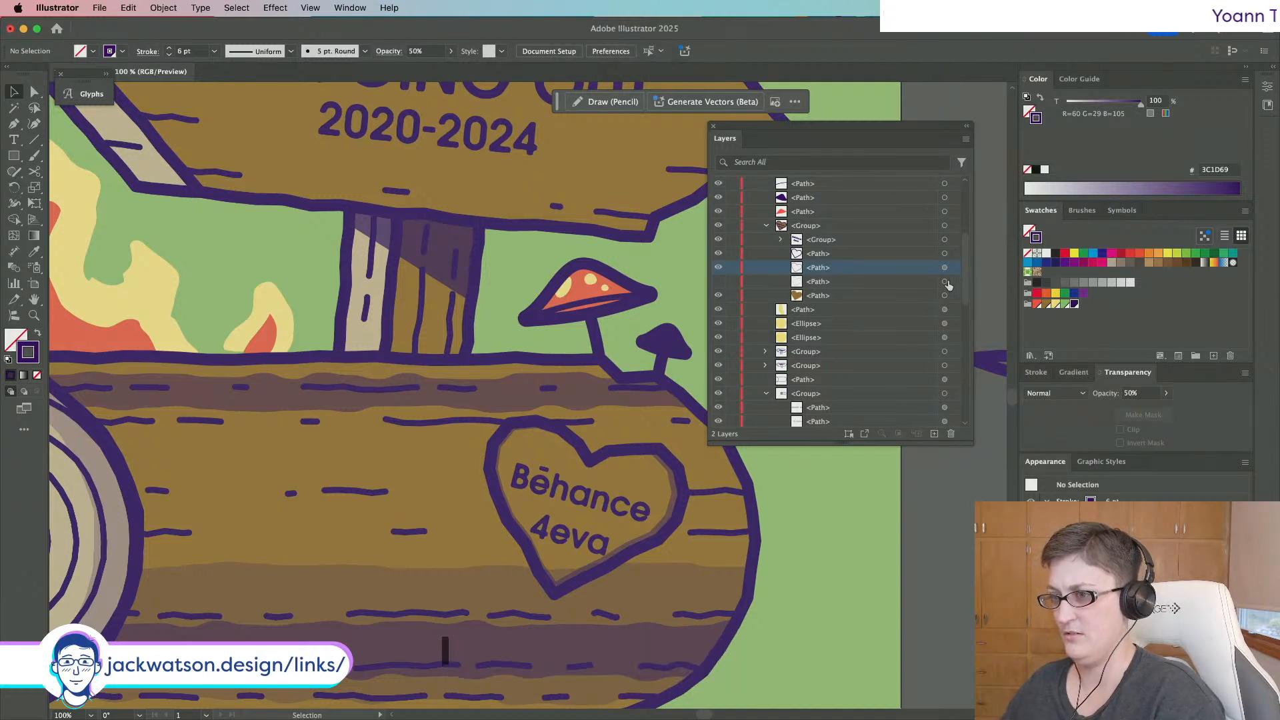
# Show the pale highlight again, place it beneath the brown heart, and nudge it right.
pyautogui.click(718, 283)
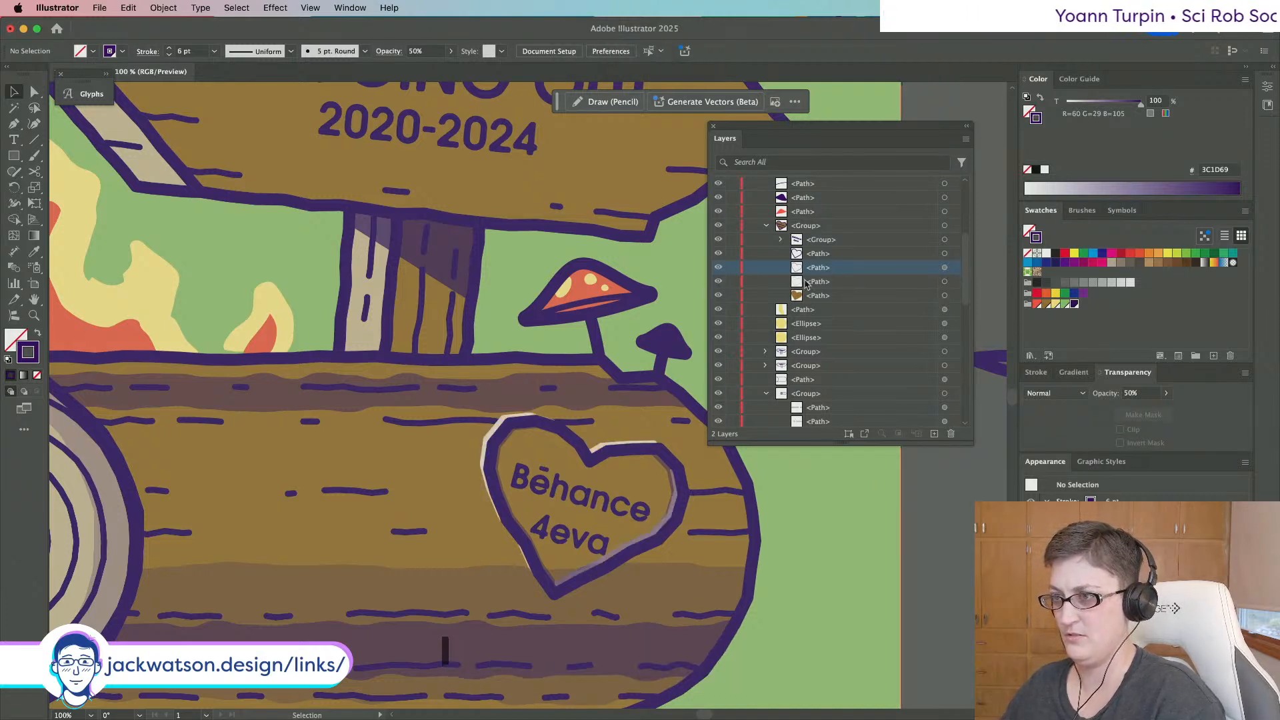
pyautogui.moveTo(857, 280); pyautogui.dragTo(862, 308)
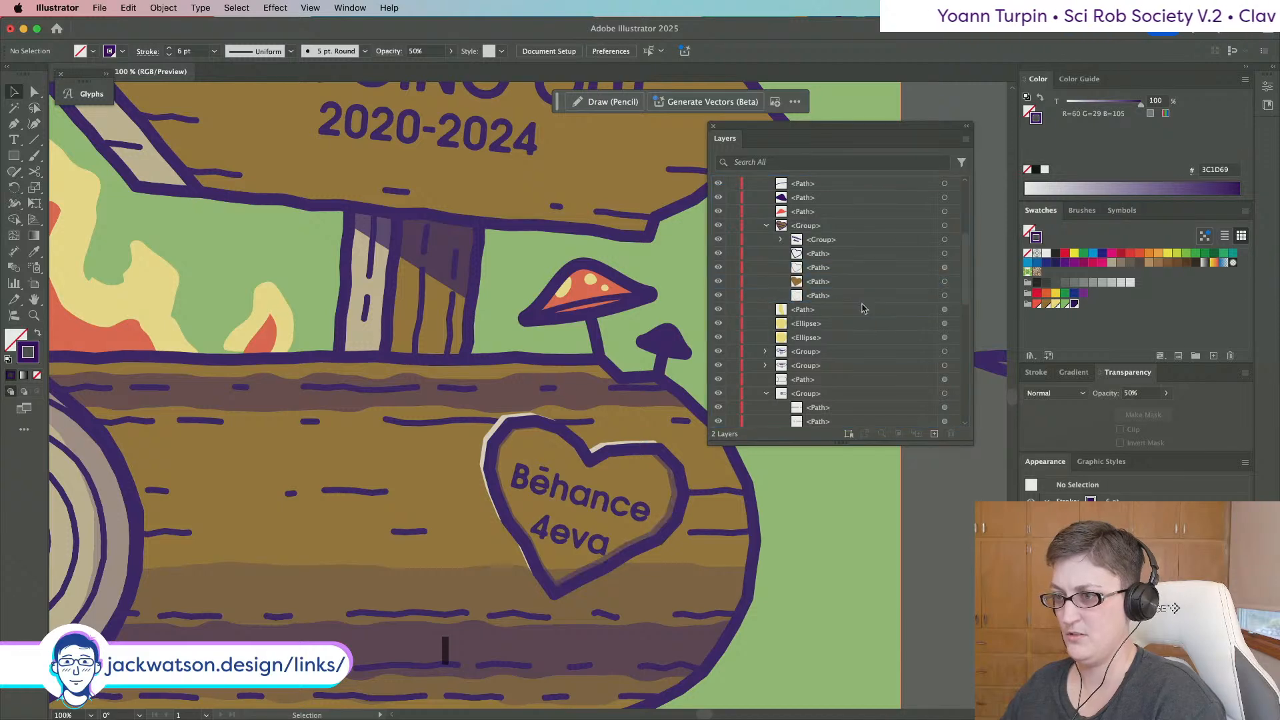
pyautogui.click(944, 295)
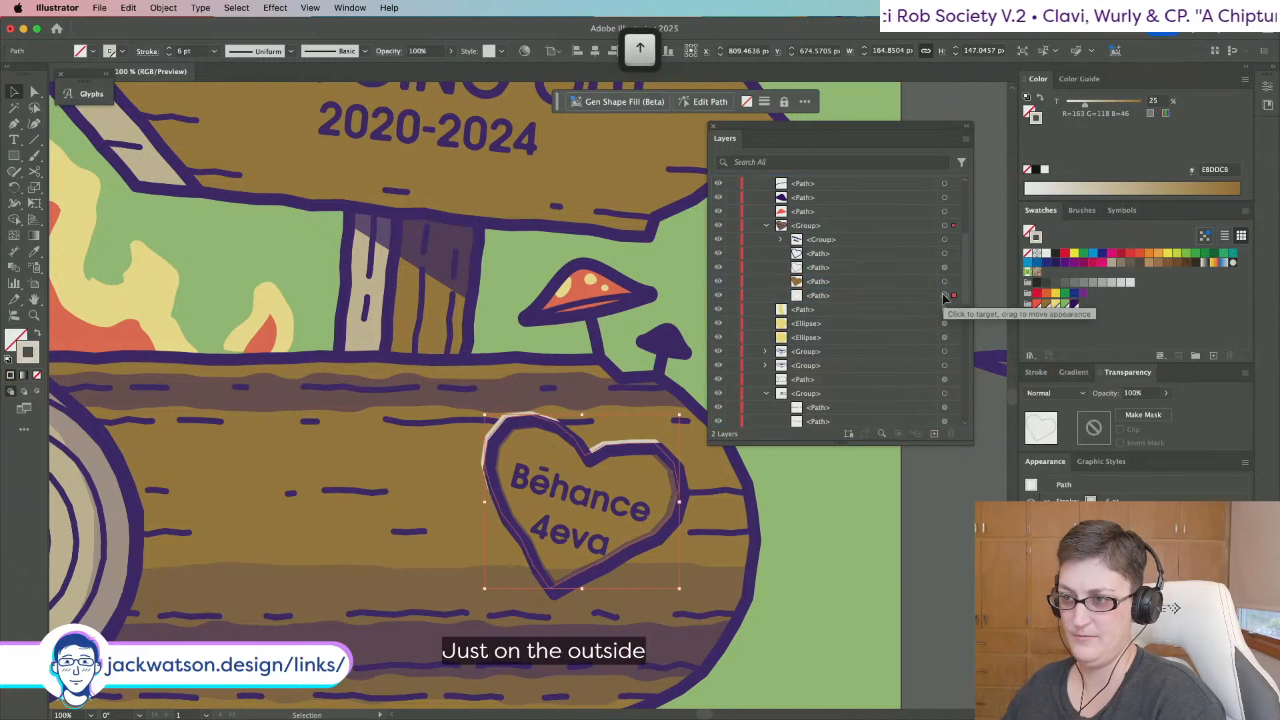
pyautogui.press('Right')
pyautogui.press('super+shift+a')
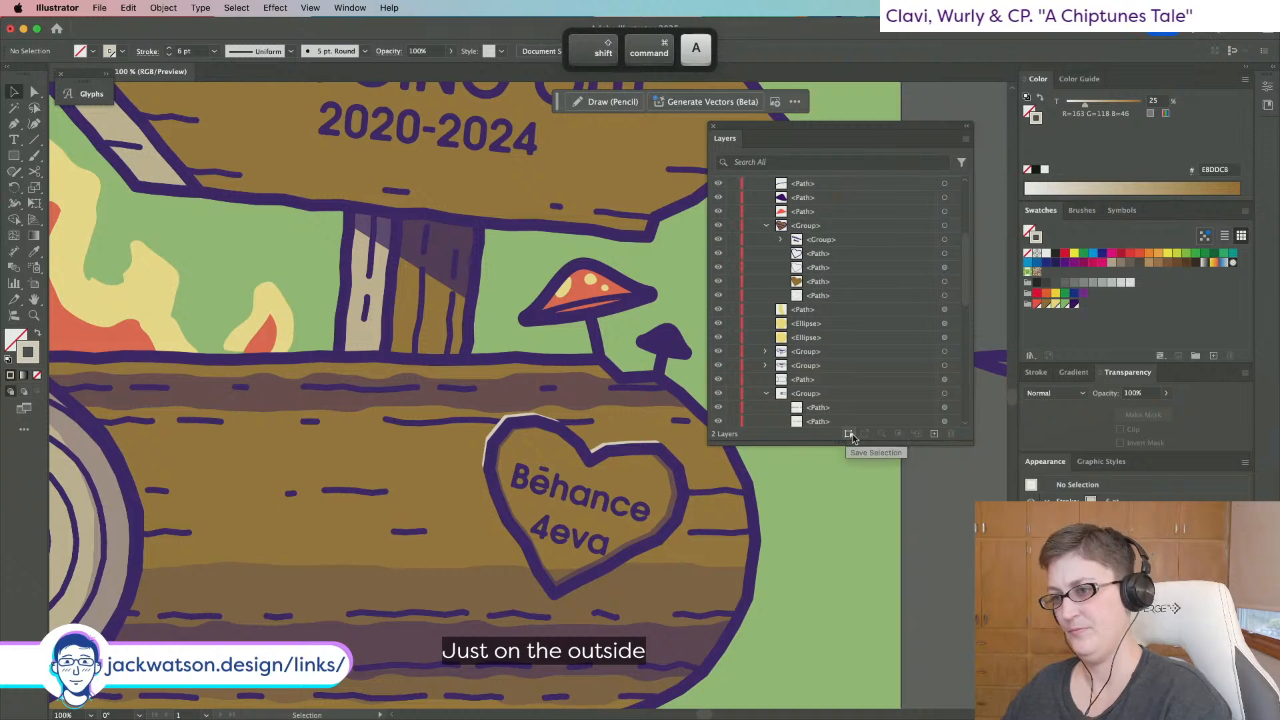
# Paste a copy of the log's dashed line in front and move it slightly up.
pyautogui.scroll(-2, 878, 481)
pyautogui.scroll(-1, 878, 480)
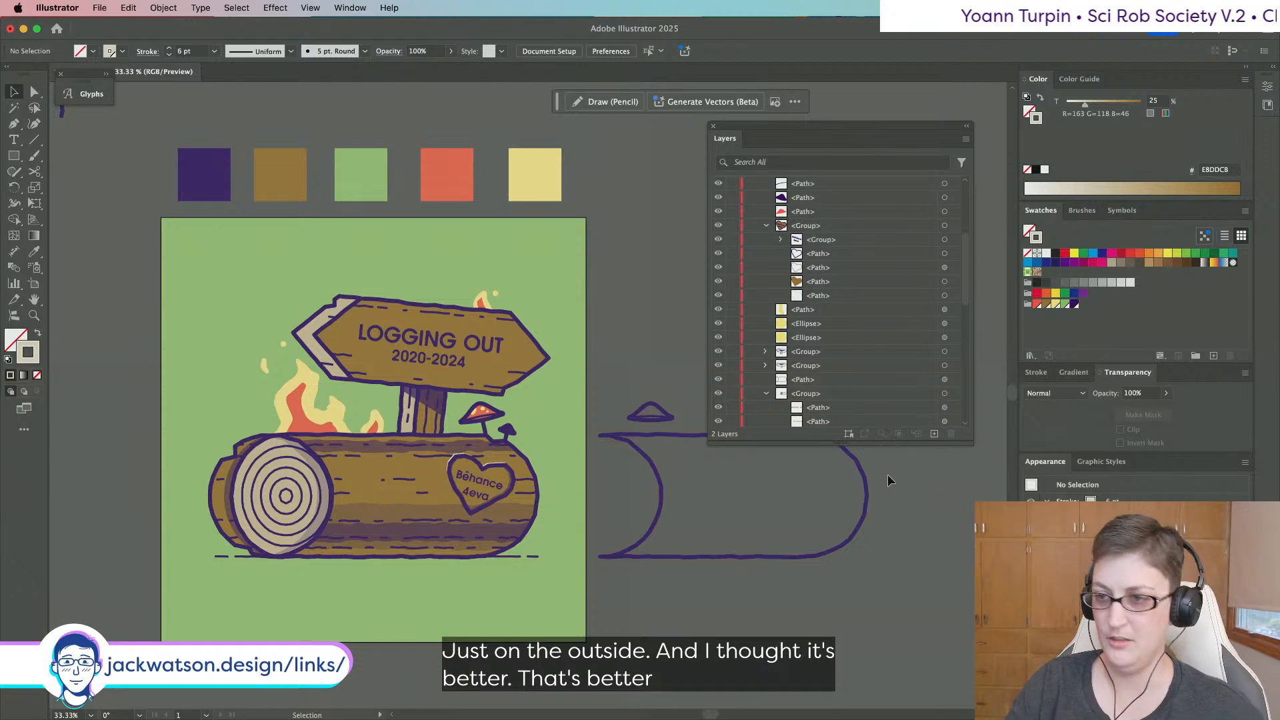
pyautogui.scroll(2, 384, 462)
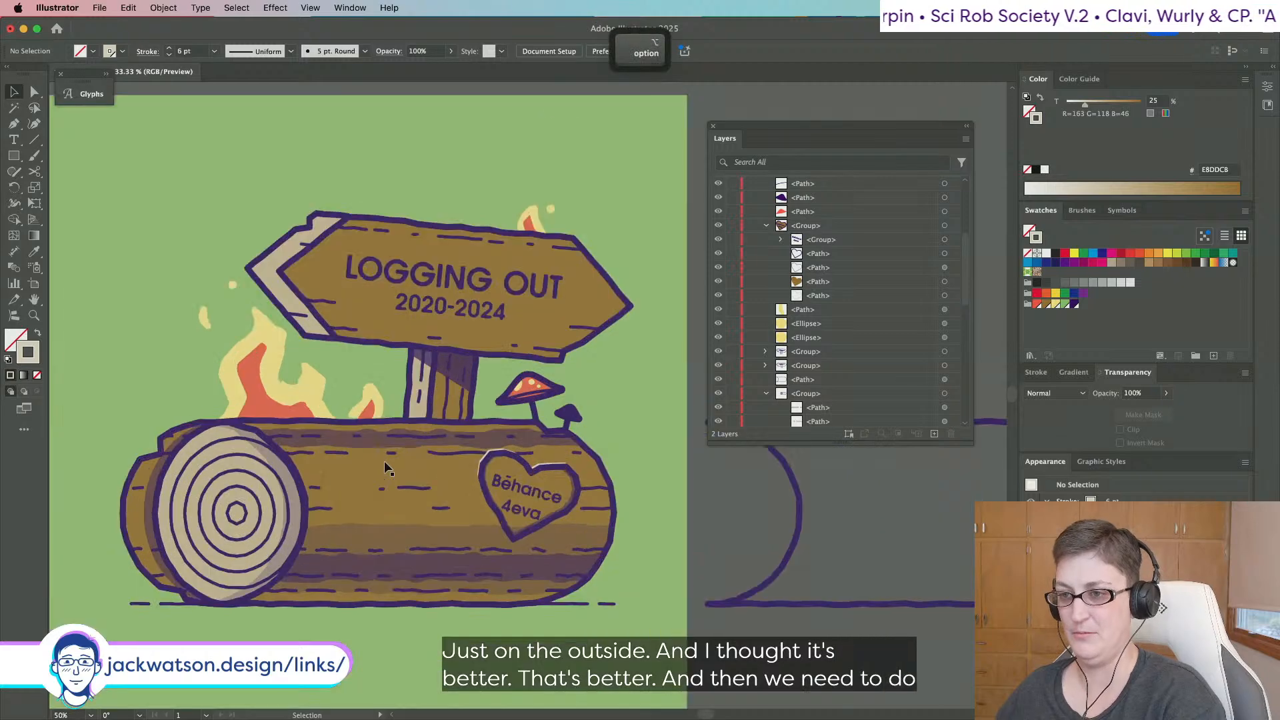
pyautogui.press('a')
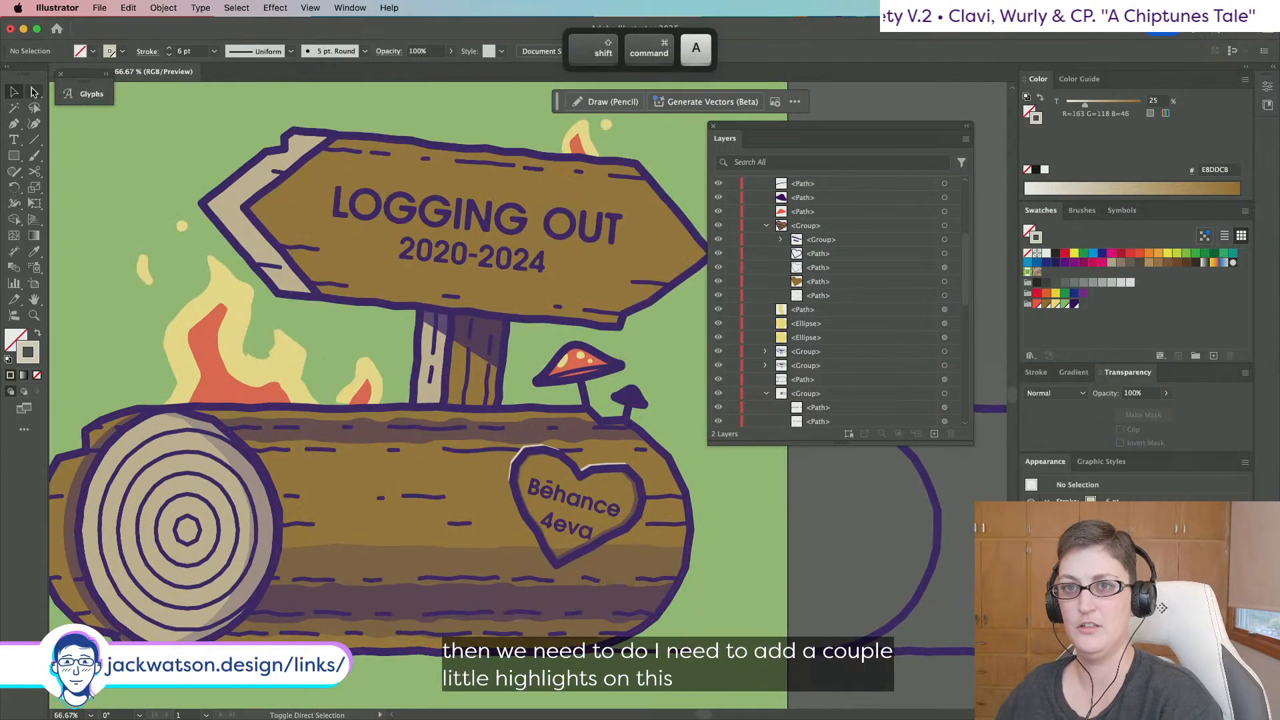
pyautogui.click(454, 451)
pyautogui.hotkey('ctrl', 'c')
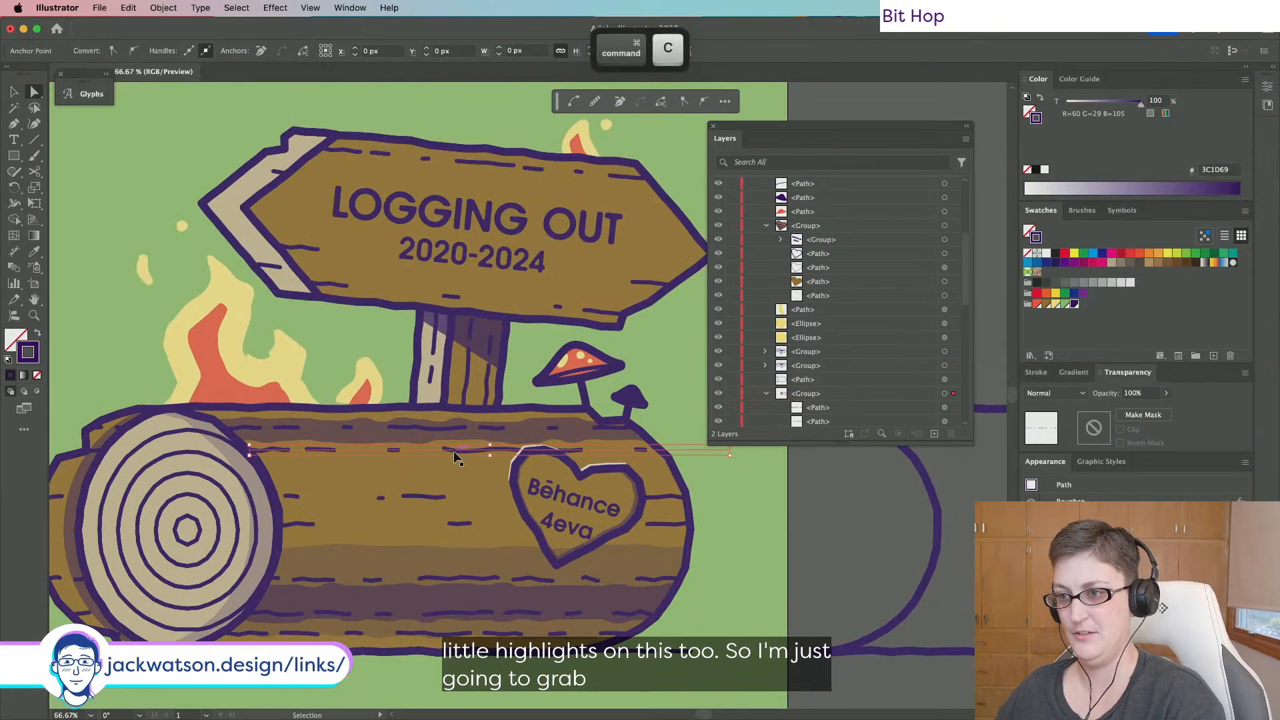
pyautogui.hotkey('ctrl', 'f')
pyautogui.moveTo(451, 455); pyautogui.dragTo(450, 454)
# Eyedropper the log end's light tan onto the copied dashes and the heart highlight.
pyautogui.click(34, 251)
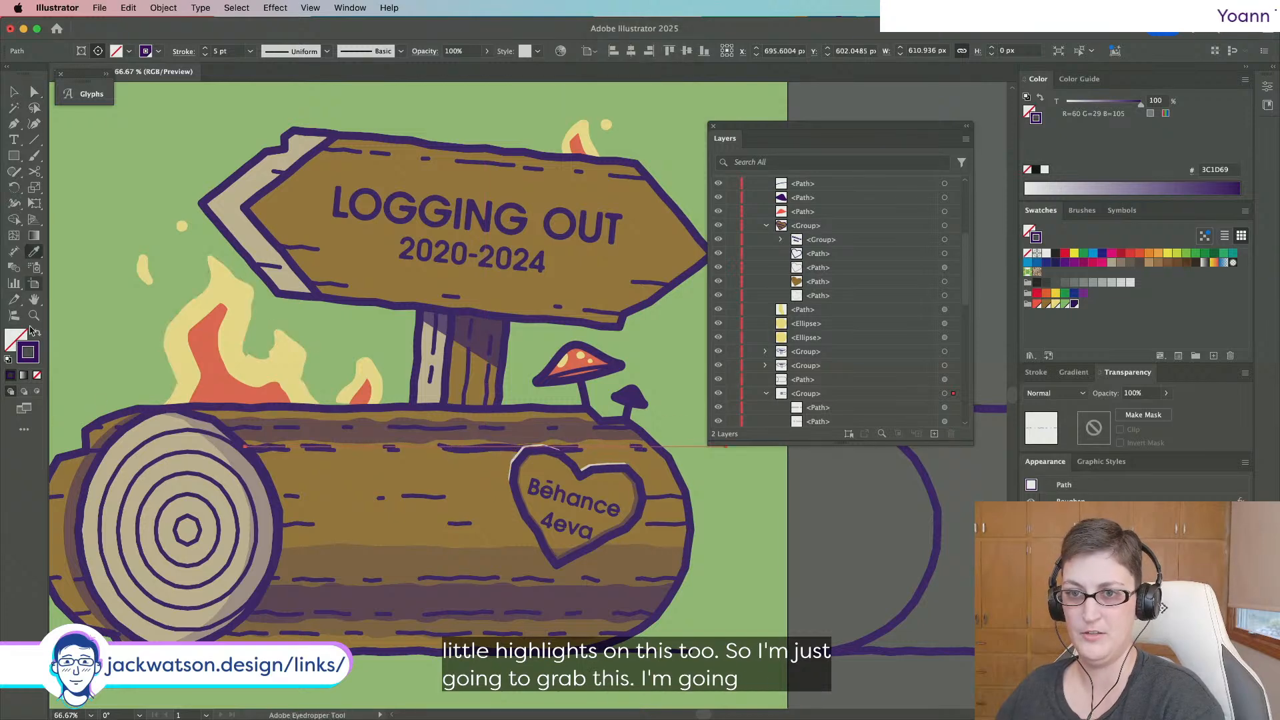
pyautogui.keyDown('shift'); pyautogui.click(156, 455); pyautogui.keyUp('shift')
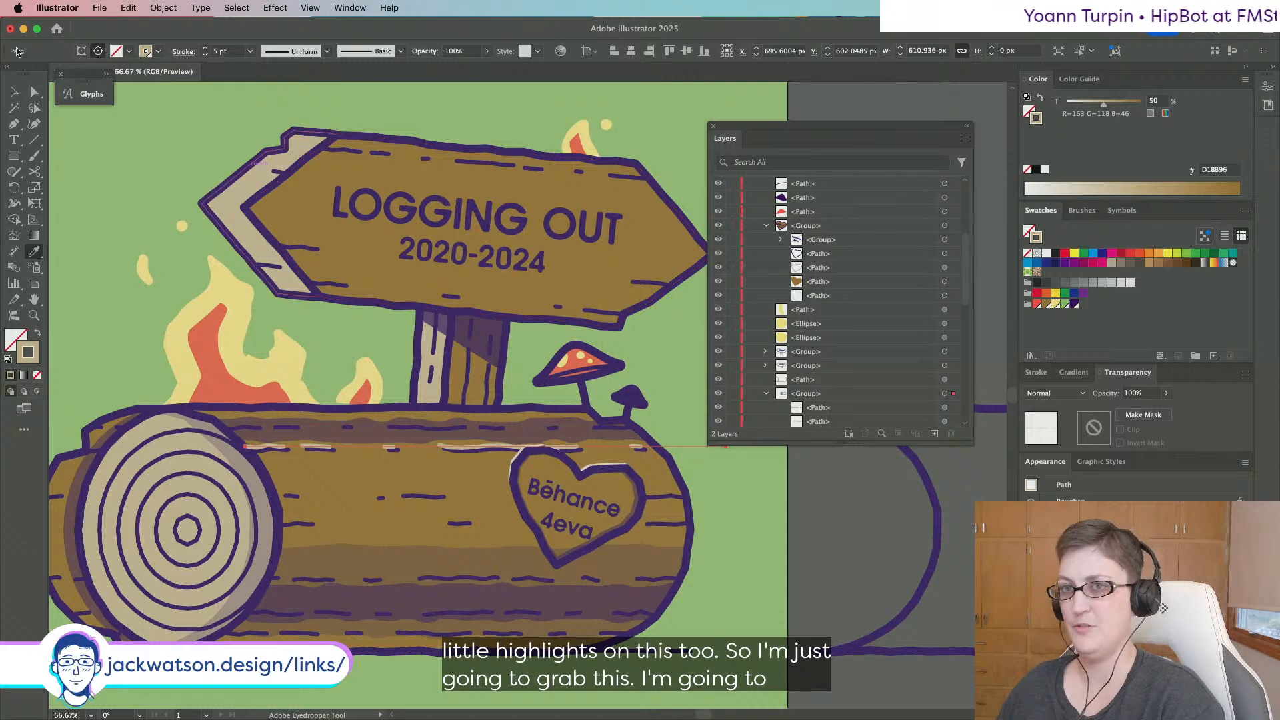
pyautogui.click(34, 92)
pyautogui.click(944, 295)
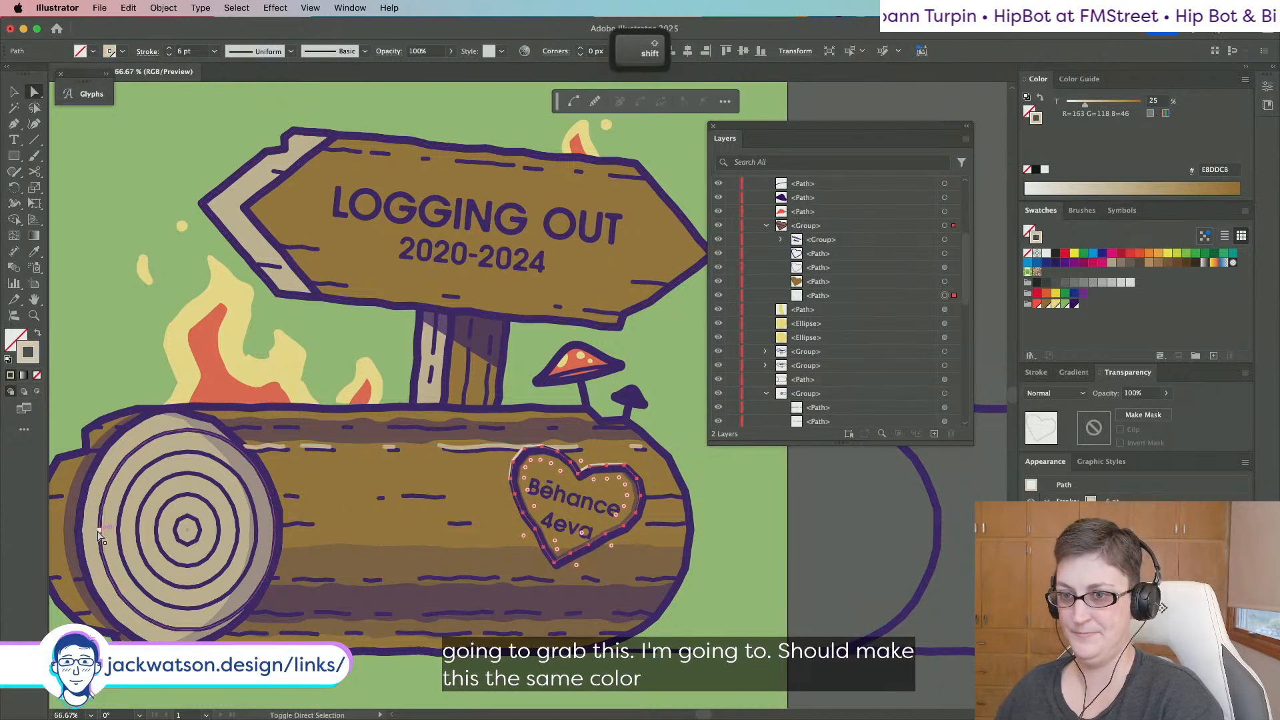
pyautogui.click(35, 251)
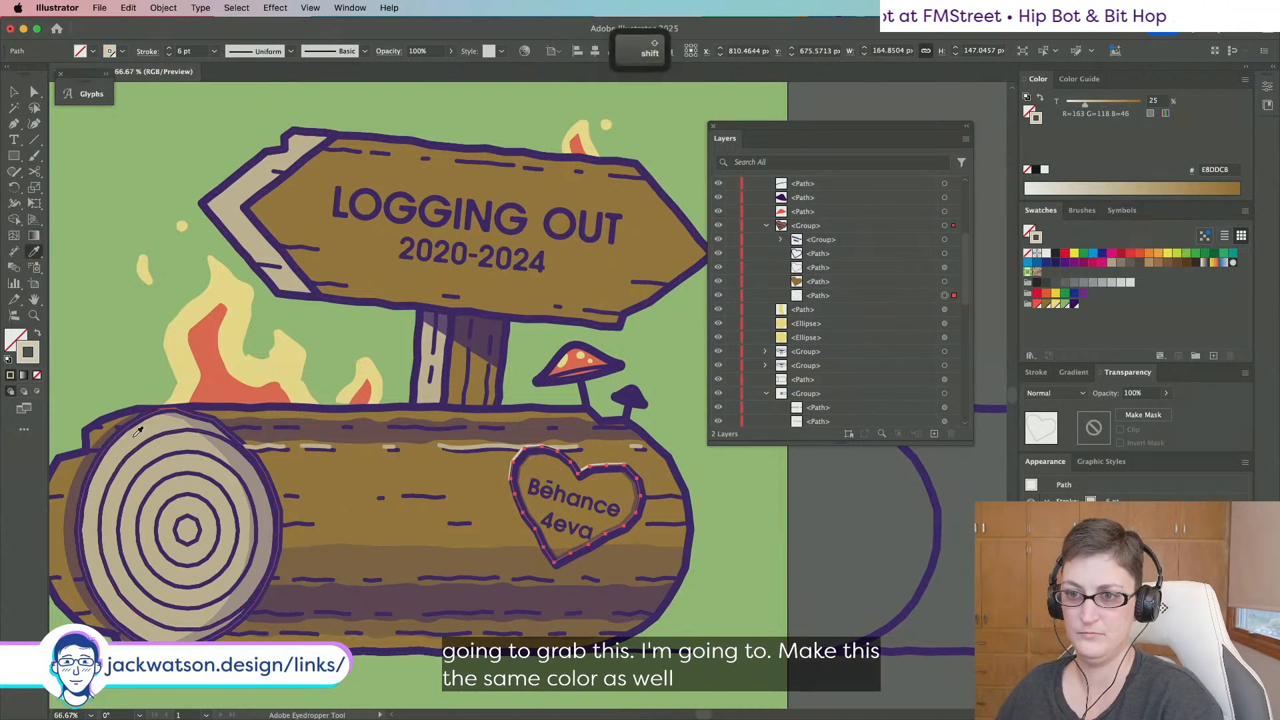
pyautogui.keyDown('shift'); pyautogui.click(152, 448); pyautogui.keyUp('shift')
pyautogui.press('shift+super+a')
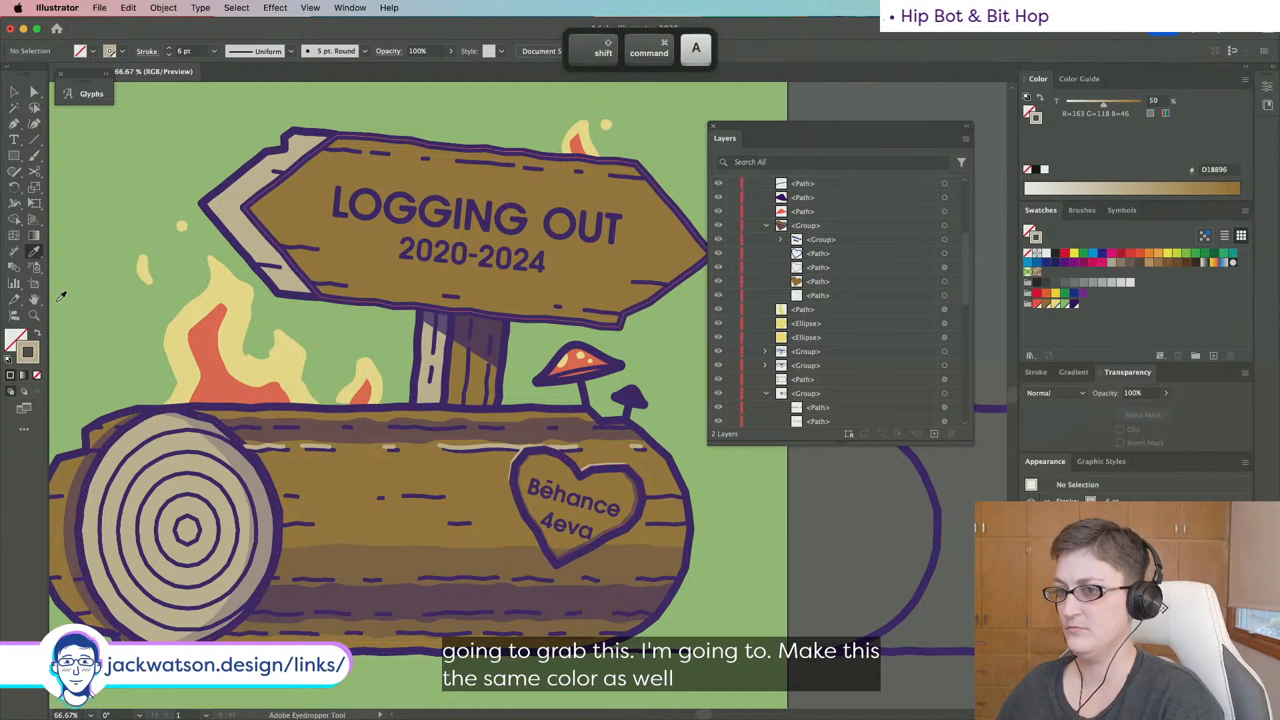
# Move the light dashes to the bottom of their group and nudge them up and right.
pyautogui.click(34, 92)
pyautogui.click(318, 452)
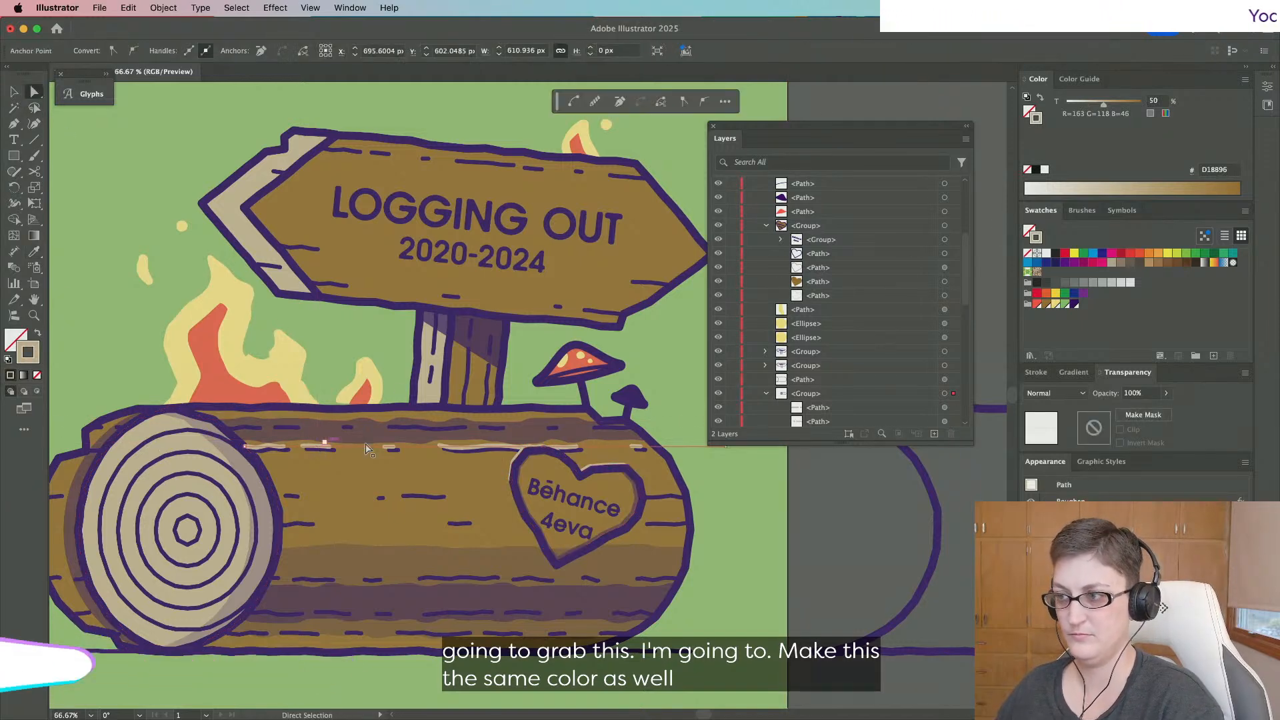
pyautogui.click(881, 434)
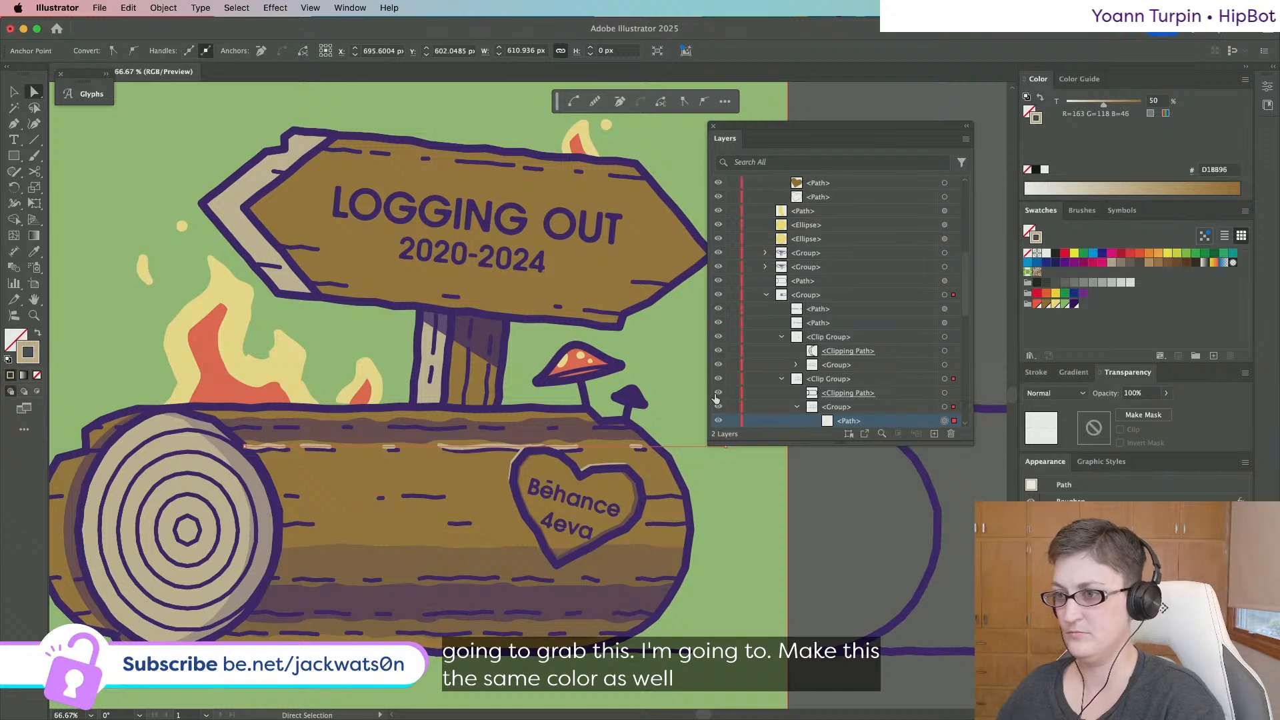
pyautogui.scroll(-5, 867, 346)
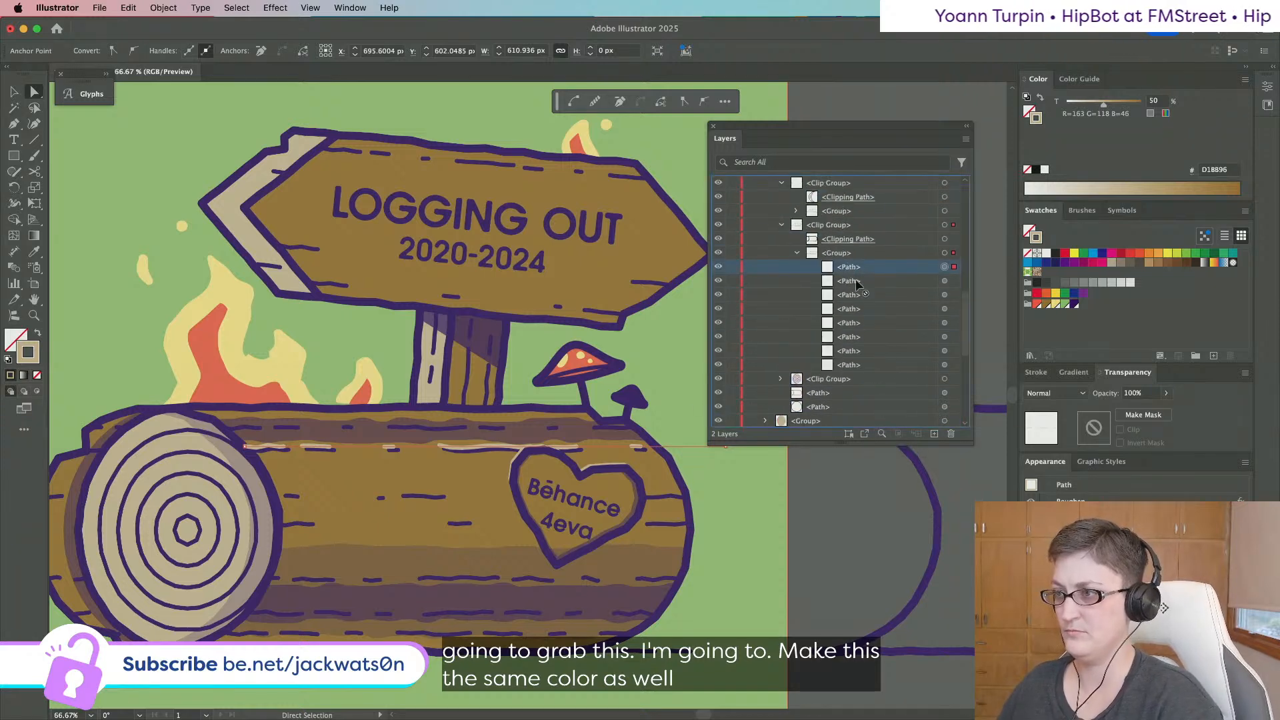
pyautogui.moveTo(861, 376); pyautogui.dragTo(861, 375)
pyautogui.press('Right')
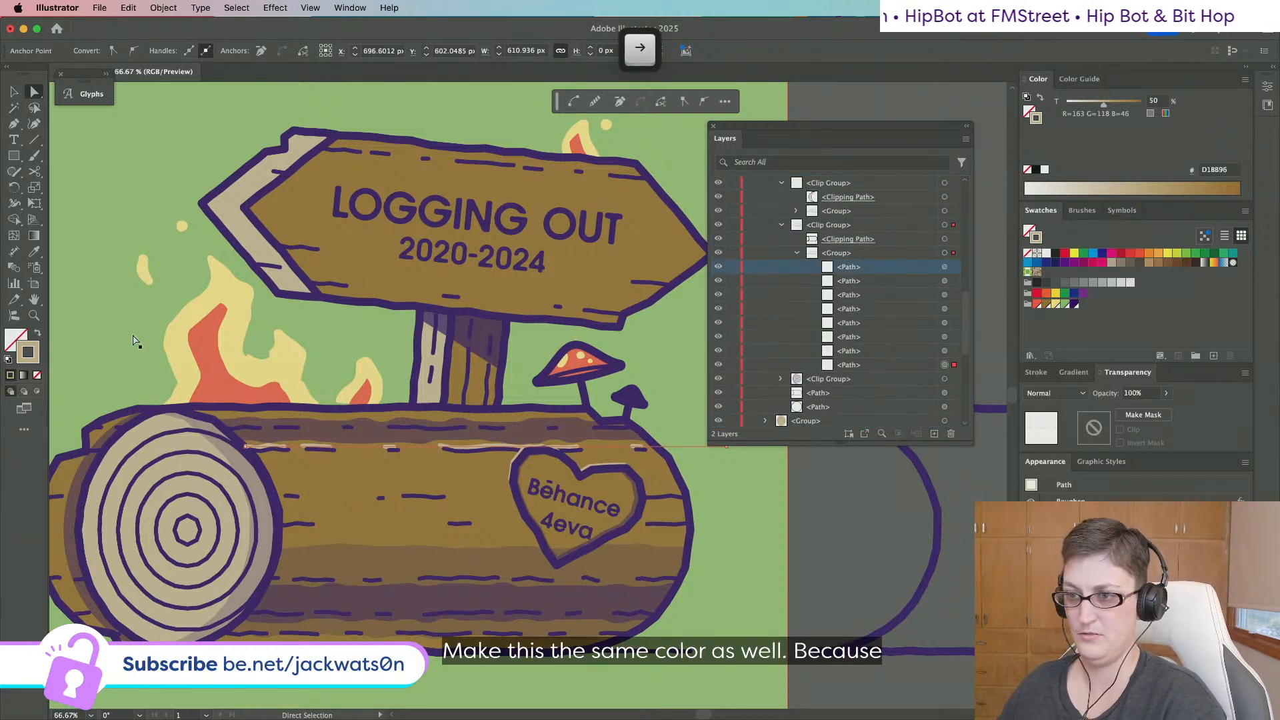
pyautogui.press('Up')
pyautogui.press('Right')
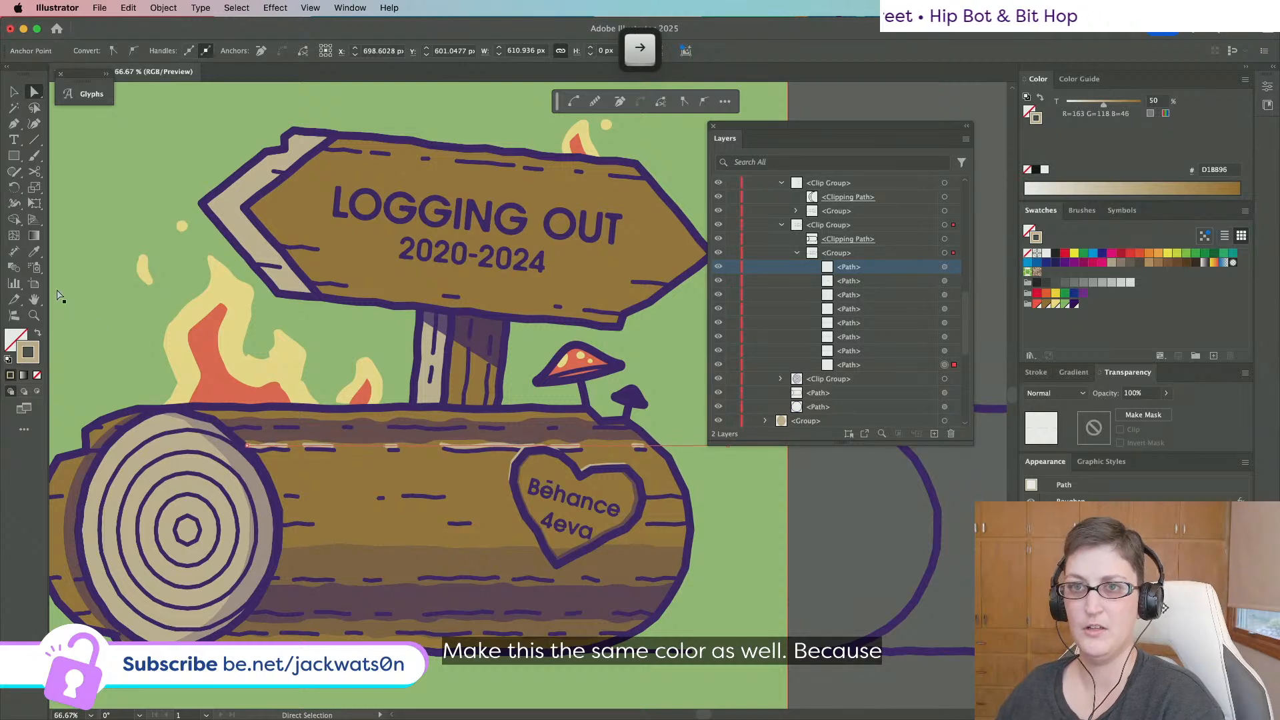
pyautogui.click(14, 88)
pyautogui.hscroll(2, 434, 295)
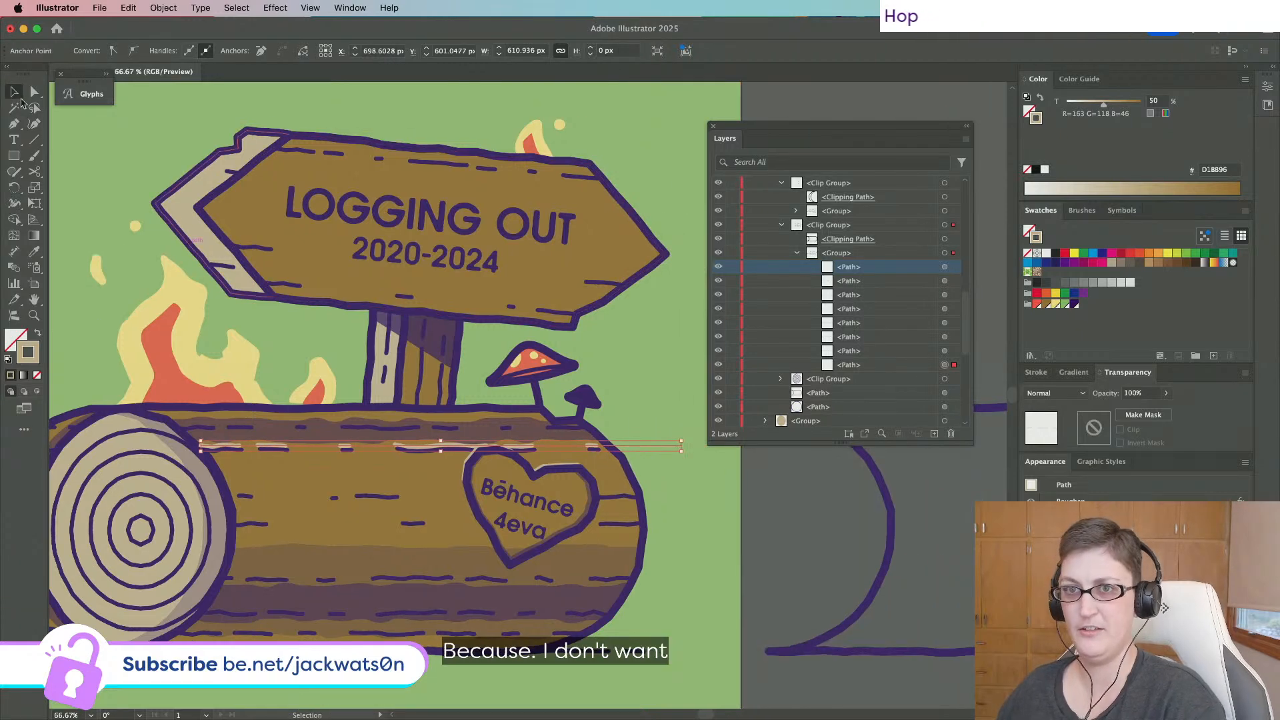
# Try shortening the light highlight dashes from their right end, then revert the change.
pyautogui.click(36, 93)
pyautogui.moveTo(684, 450); pyautogui.dragTo(933, 469)
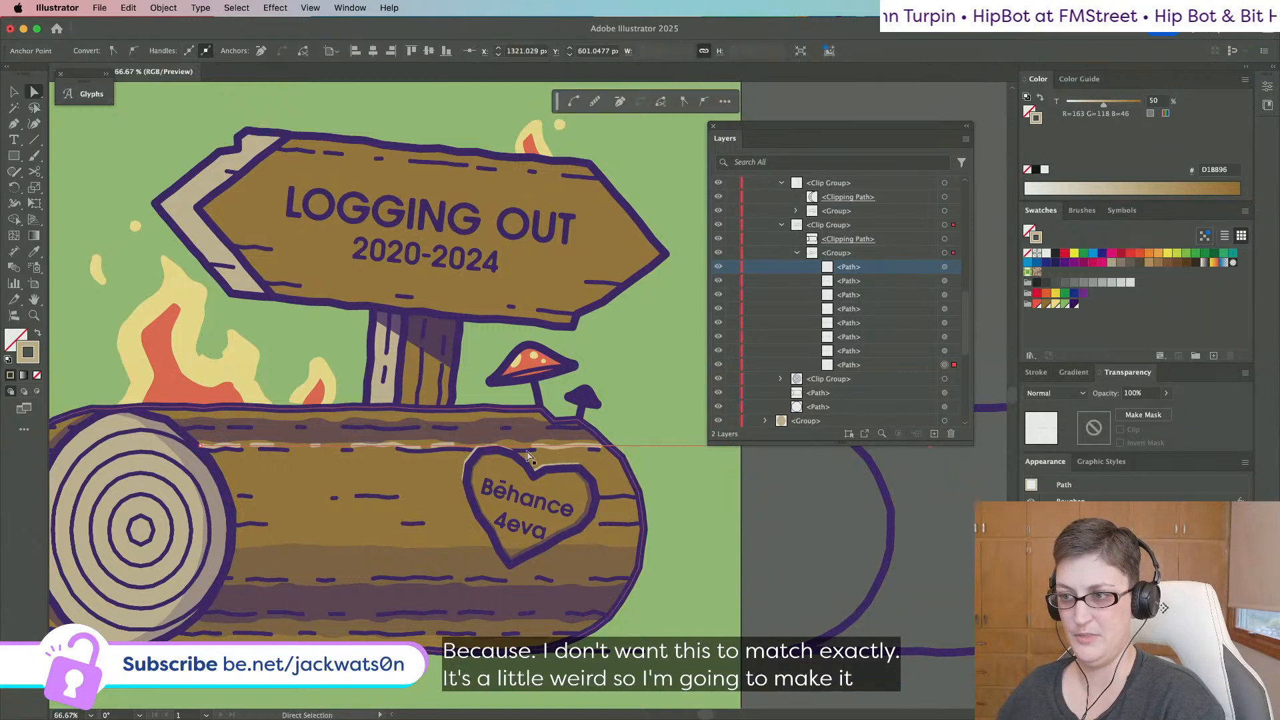
pyautogui.moveTo(553, 451); pyautogui.dragTo(548, 449)
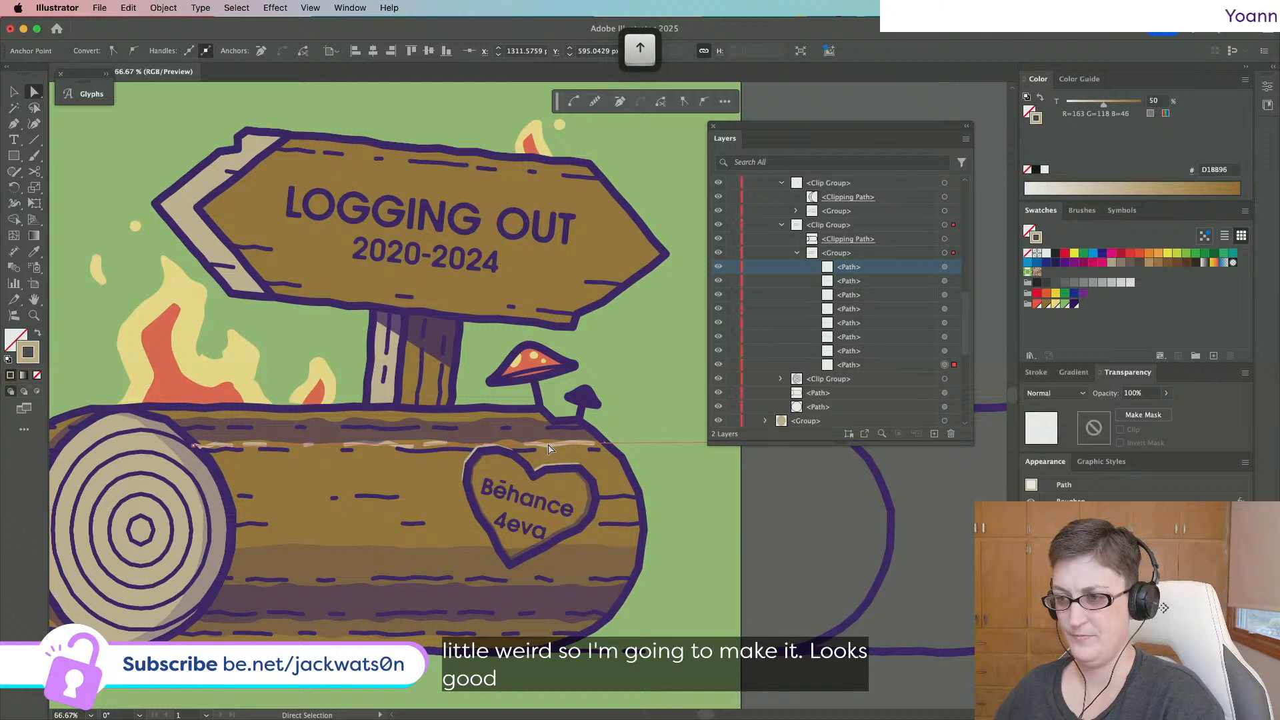
pyautogui.press('super+shift+a')
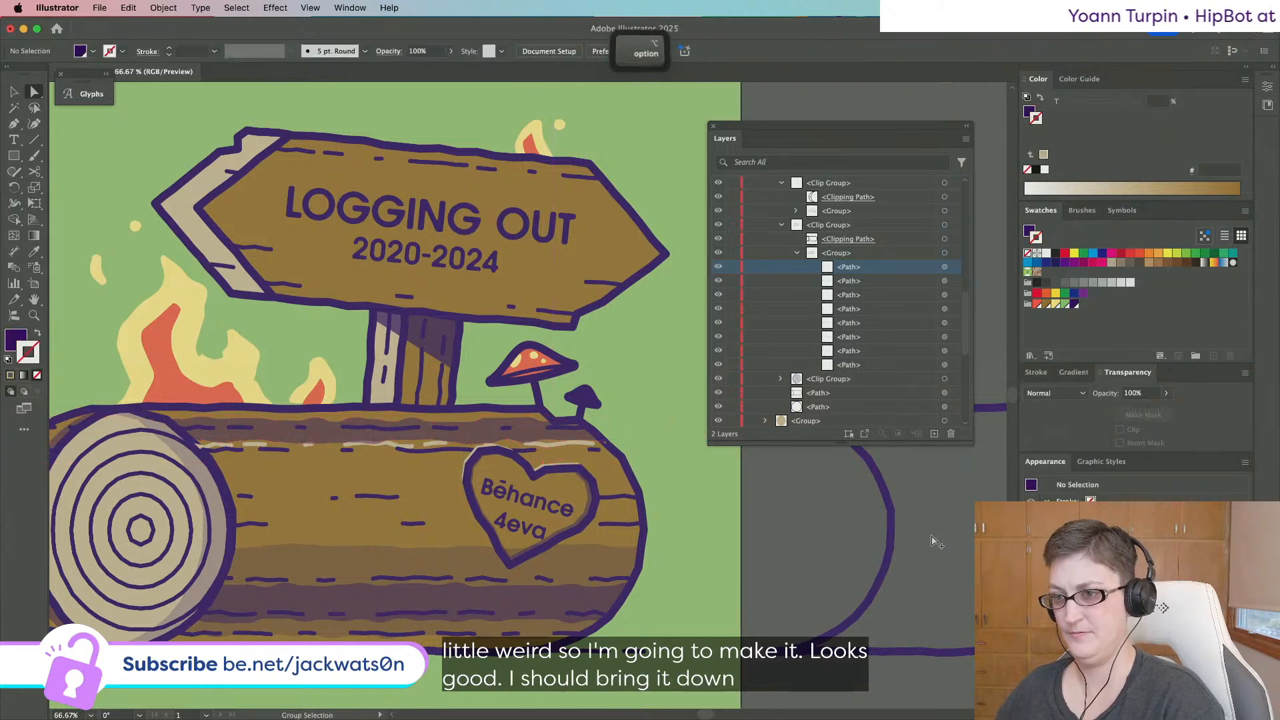
pyautogui.scroll(-3, 935, 542)
pyautogui.hscroll(2, 924, 540)
pyautogui.press('super+z')
pyautogui.scroll(2, 779, 540)
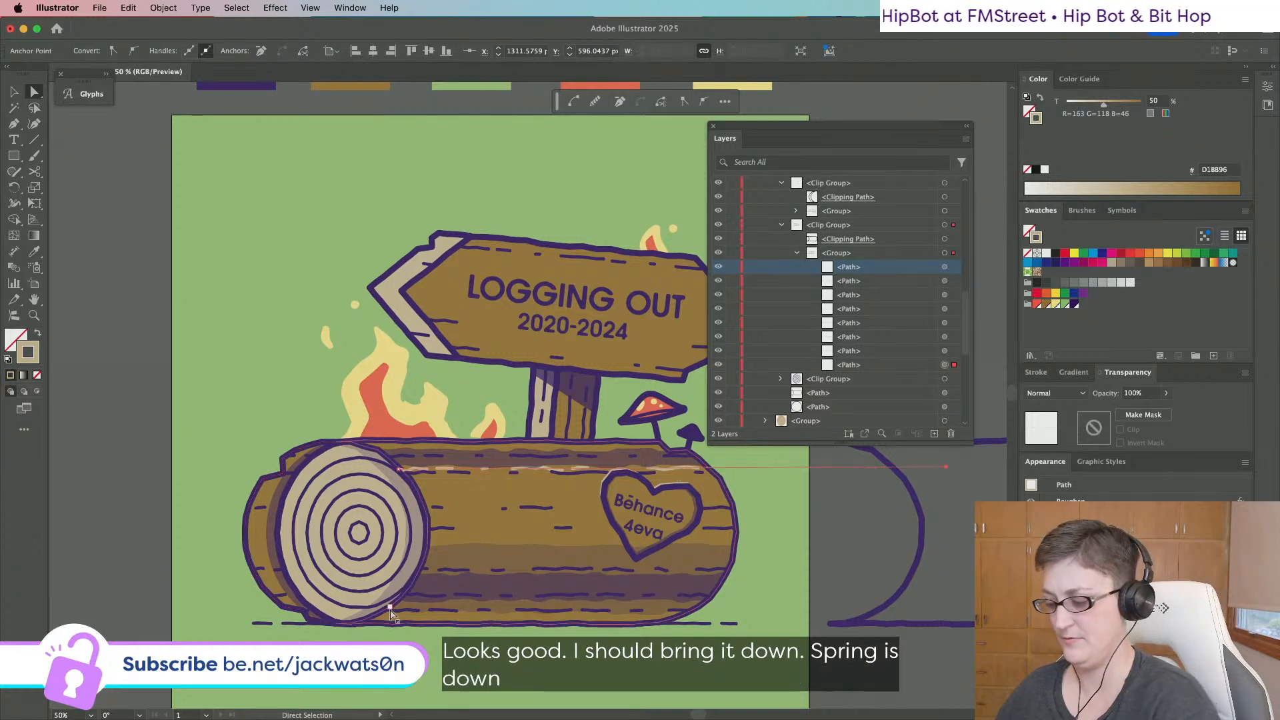
pyautogui.press('super+z')
pyautogui.press('super+z')
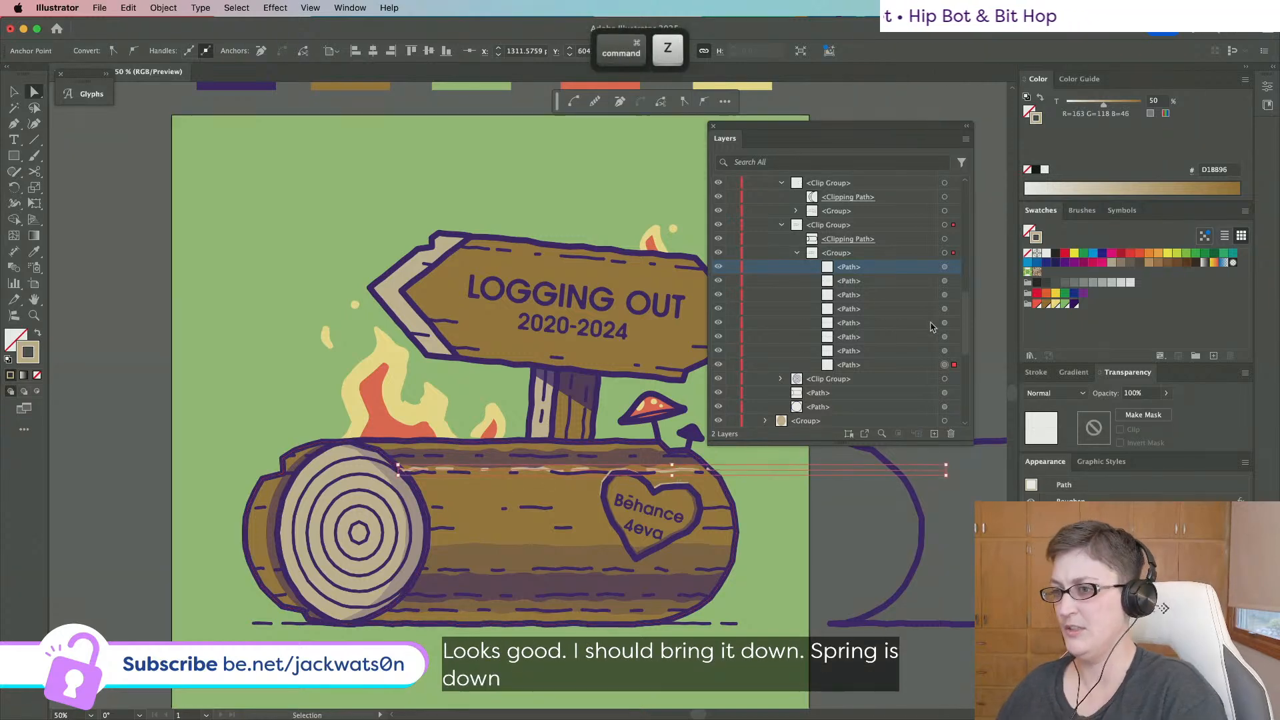
pyautogui.press('super+z')
pyautogui.press('super+z')
pyautogui.press('super+z')
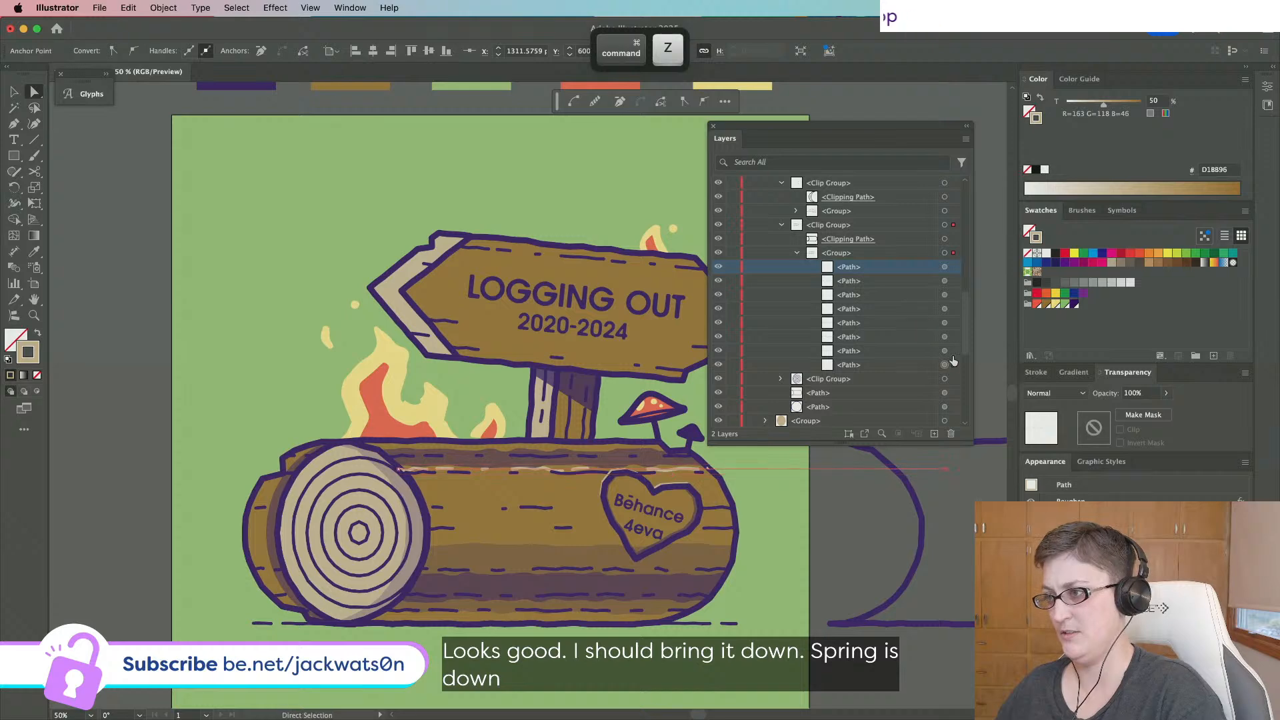
# Nudge the light dashes down three steps and right one, then paste a copy in front.
pyautogui.click(944, 365)
pyautogui.press('Down')
pyautogui.press('Down')
pyautogui.press('Down')
pyautogui.press('Down')
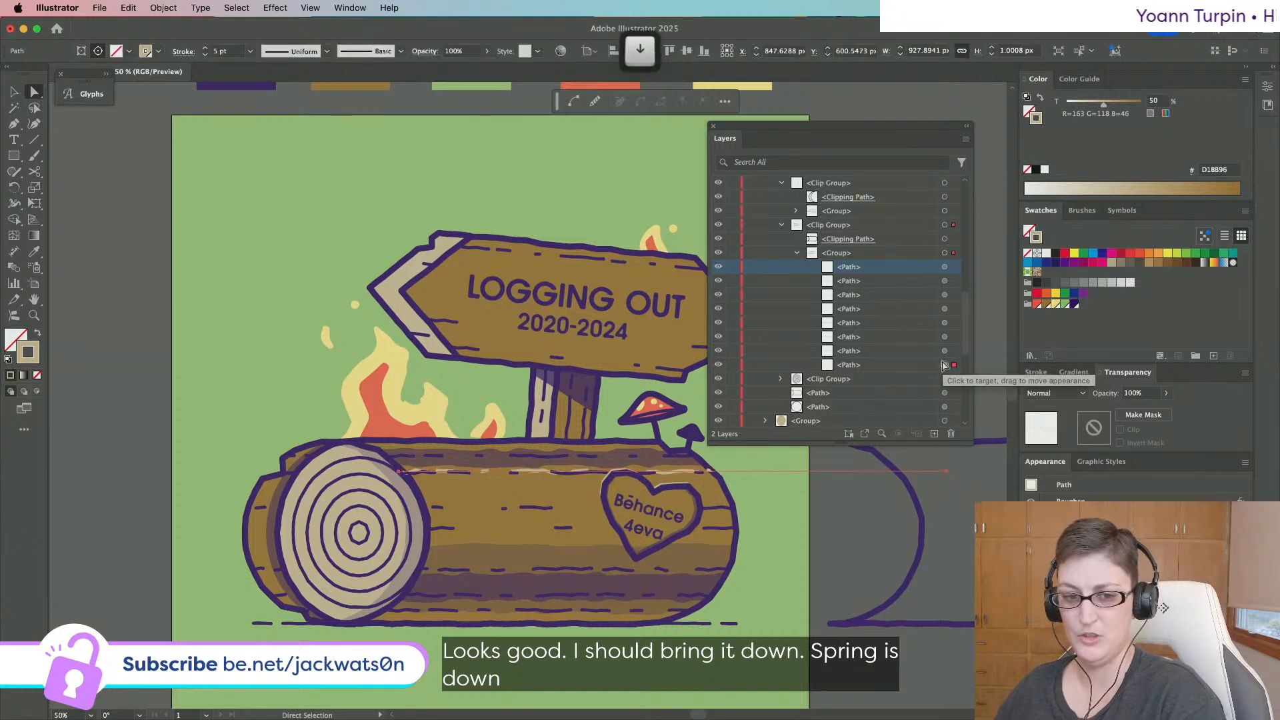
pyautogui.press('Down')
pyautogui.press('Down')
pyautogui.press('Down')
pyautogui.press('Down')
pyautogui.press('Down')
pyautogui.press('Down')
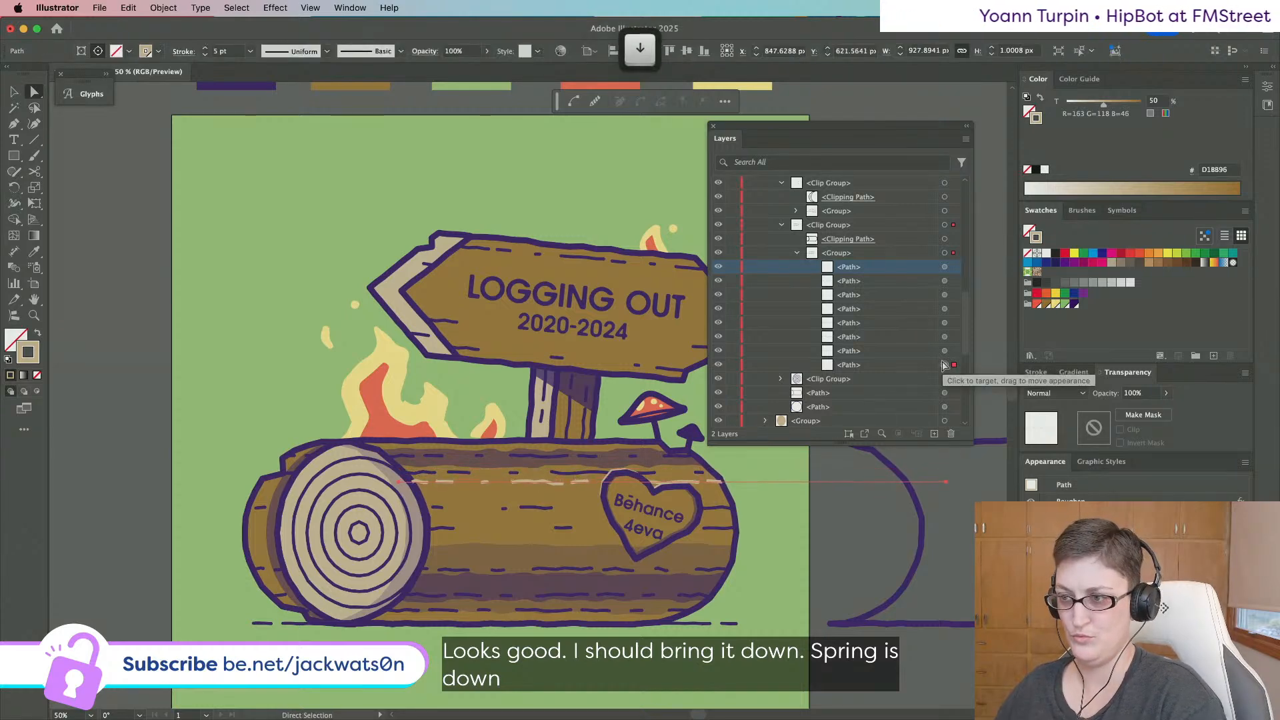
pyautogui.press('Down')
pyautogui.press('Right')
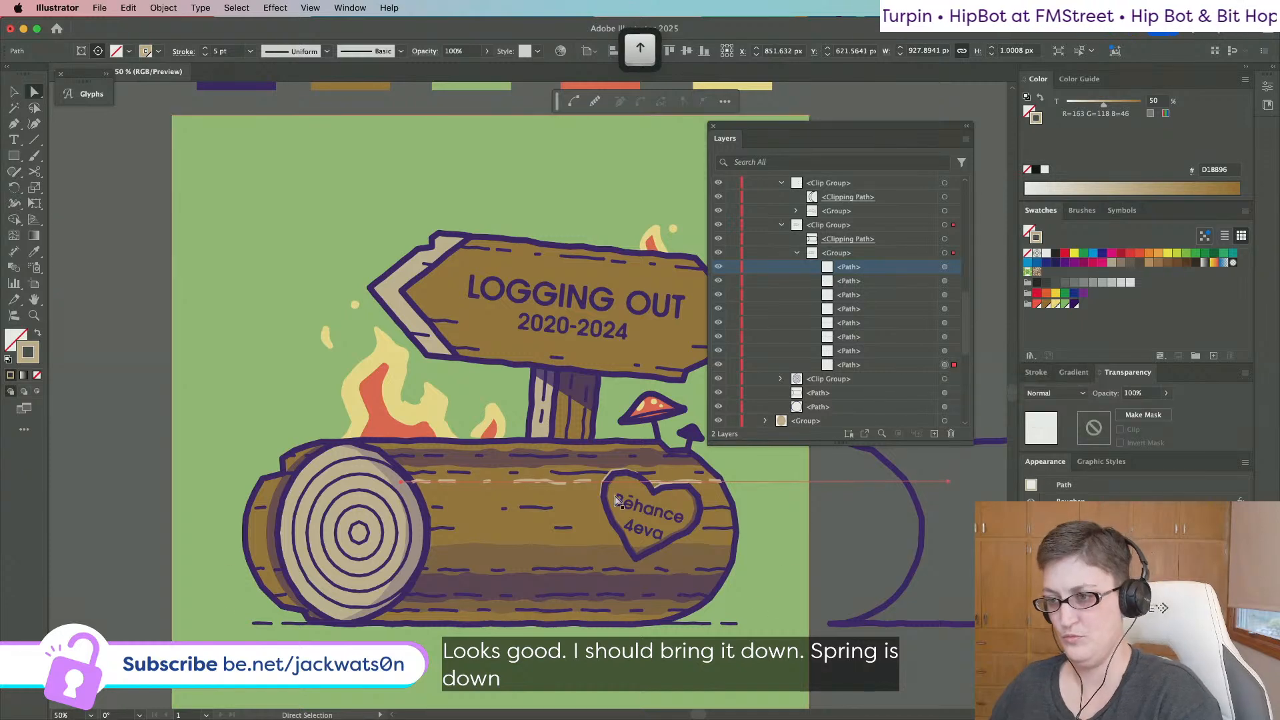
pyautogui.press('super+f')
# Move the duplicate dashes lower on the log, shortening its right end and extending its left.
pyautogui.moveTo(534, 487); pyautogui.dragTo(545, 503)
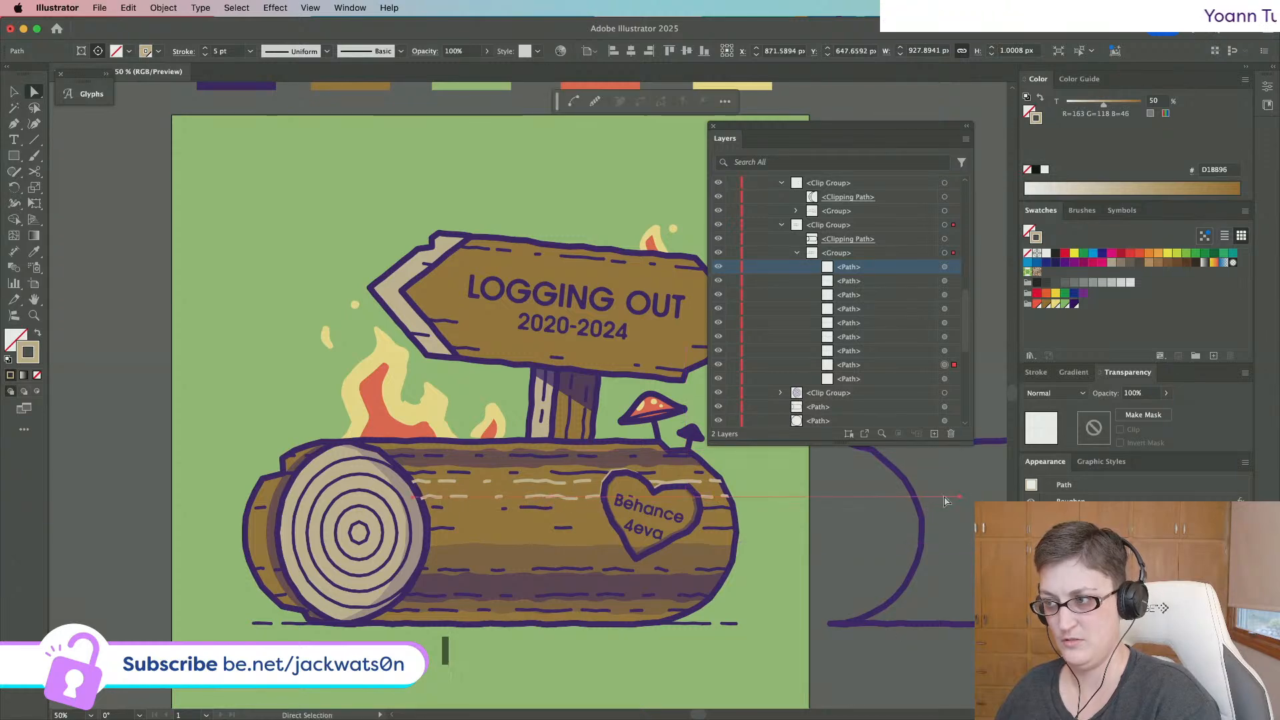
pyautogui.moveTo(963, 499); pyautogui.dragTo(743, 500)
pyautogui.moveTo(413, 497); pyautogui.dragTo(196, 497)
pyautogui.press('shift+super+a')
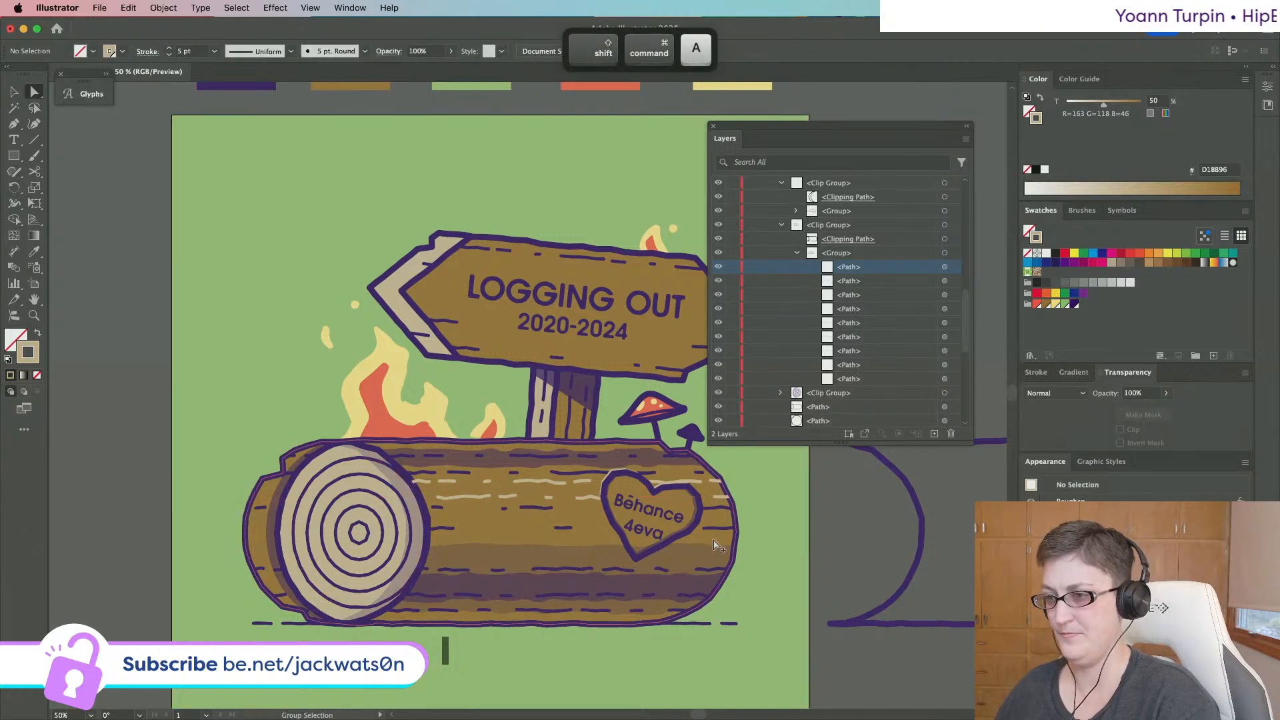
pyautogui.scroll(-2, 717, 545)
pyautogui.scroll(-1, 717, 546)
pyautogui.scroll(5, 548, 521)
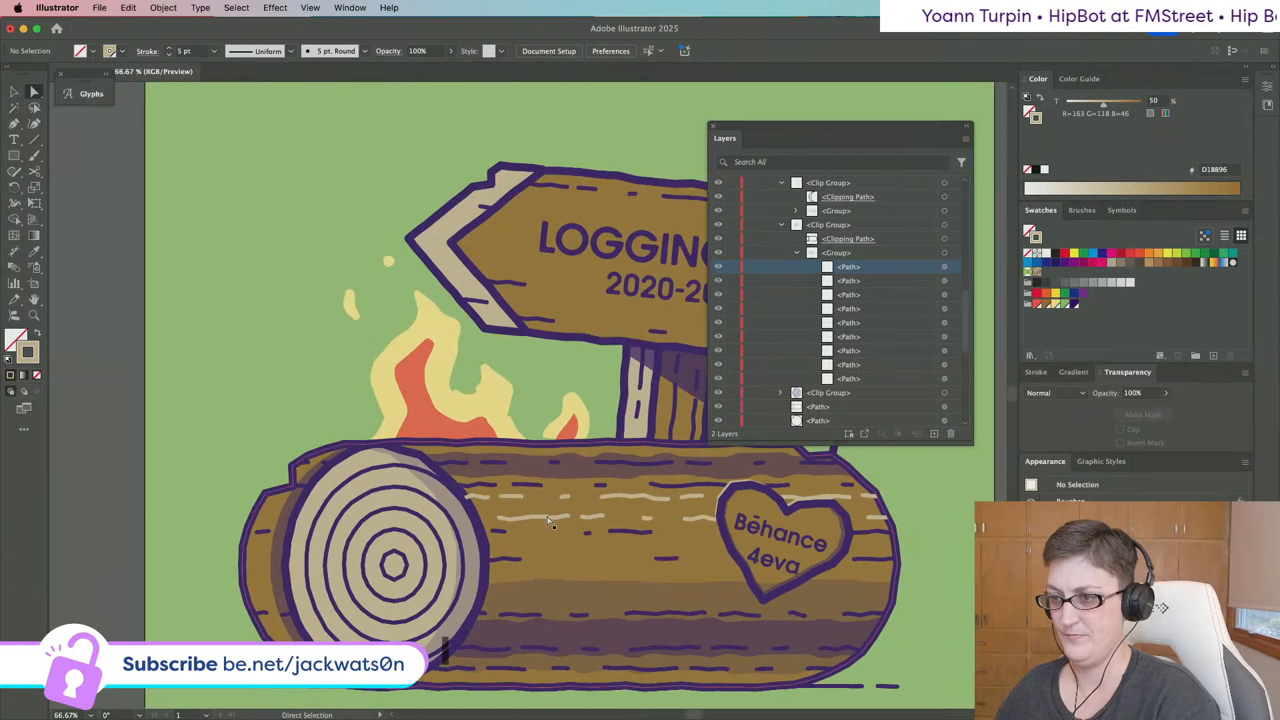
# Fine-tune the cream dashes' position slightly up and to the right.
pyautogui.moveTo(546, 515); pyautogui.dragTo(549, 510)
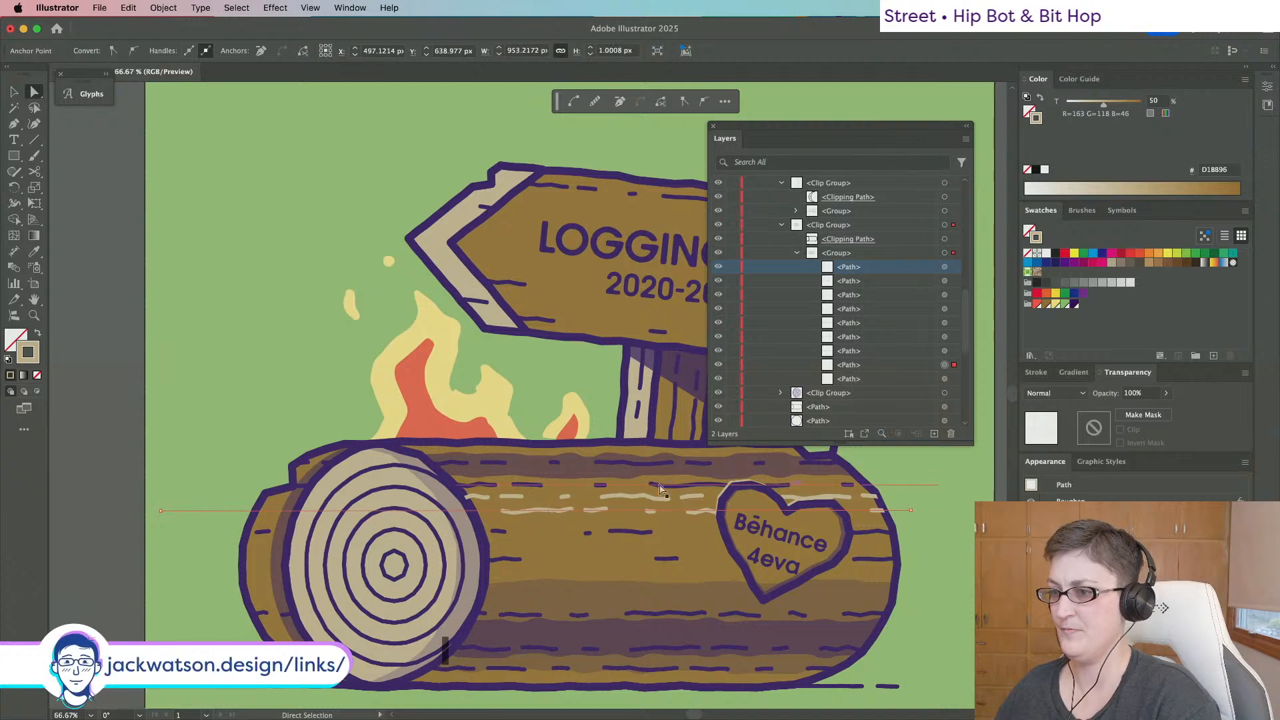
pyautogui.press('shift+super+a')
pyautogui.scroll(-1, 122, 442)
pyautogui.scroll(-1, 122, 442)
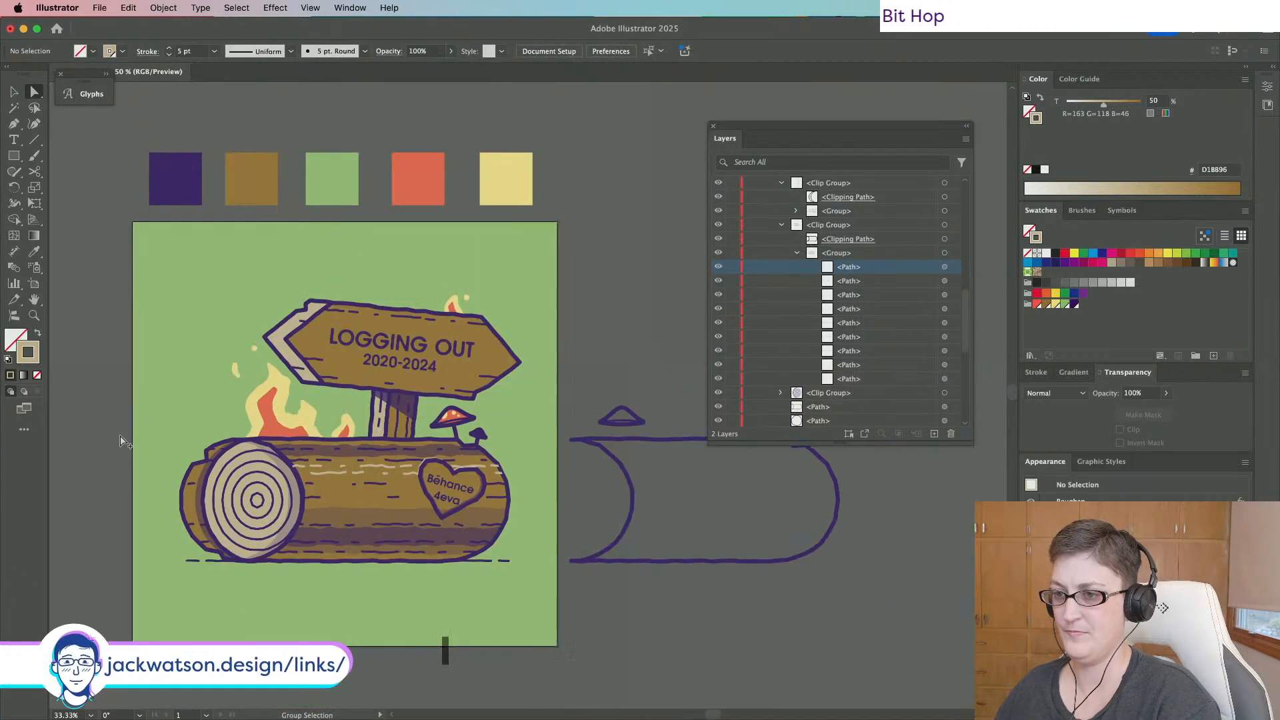
pyautogui.press('super+z')
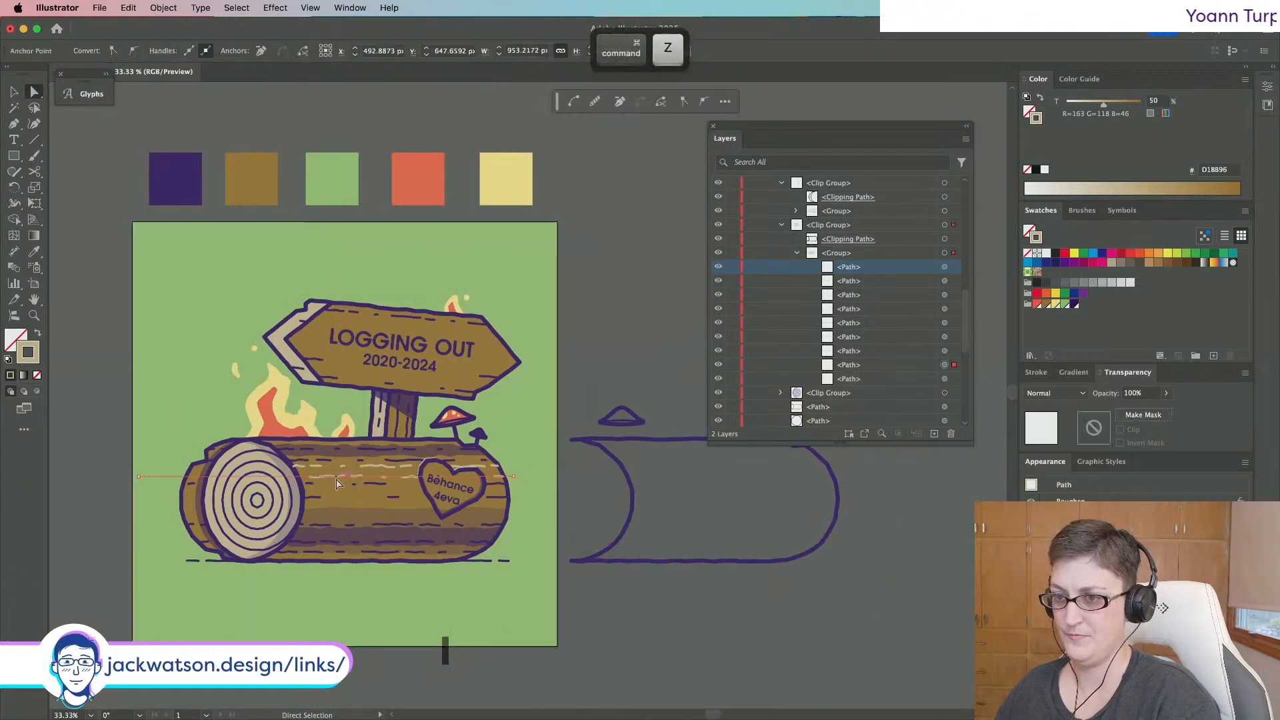
pyautogui.moveTo(337, 480); pyautogui.dragTo(340, 478)
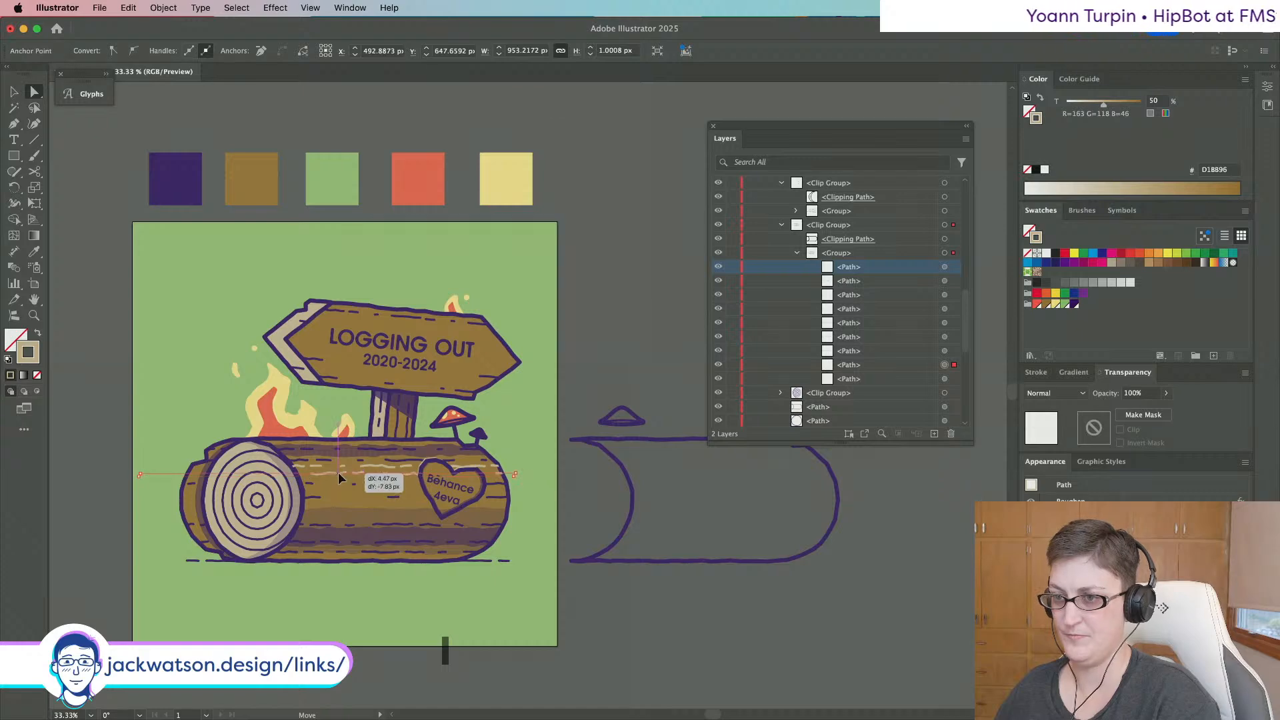
pyautogui.press('shift+super+a')
pyautogui.scroll(-1, 571, 525)
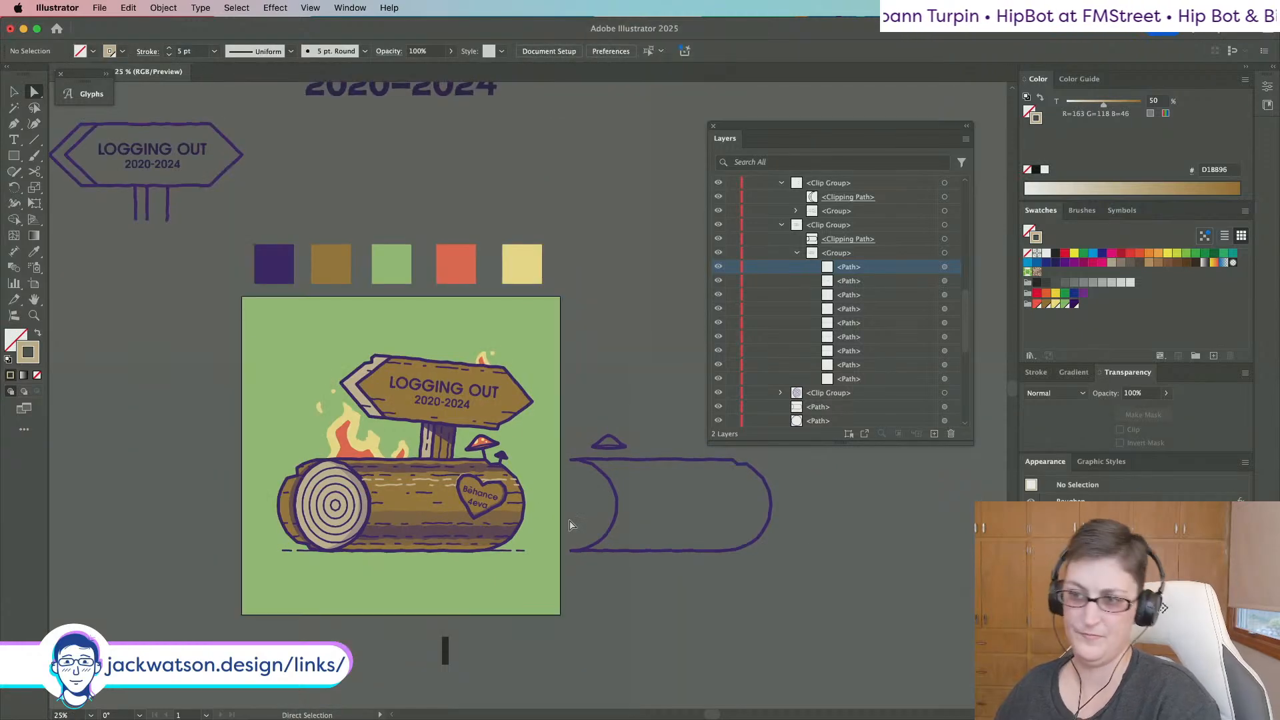
pyautogui.scroll(2, 443, 512)
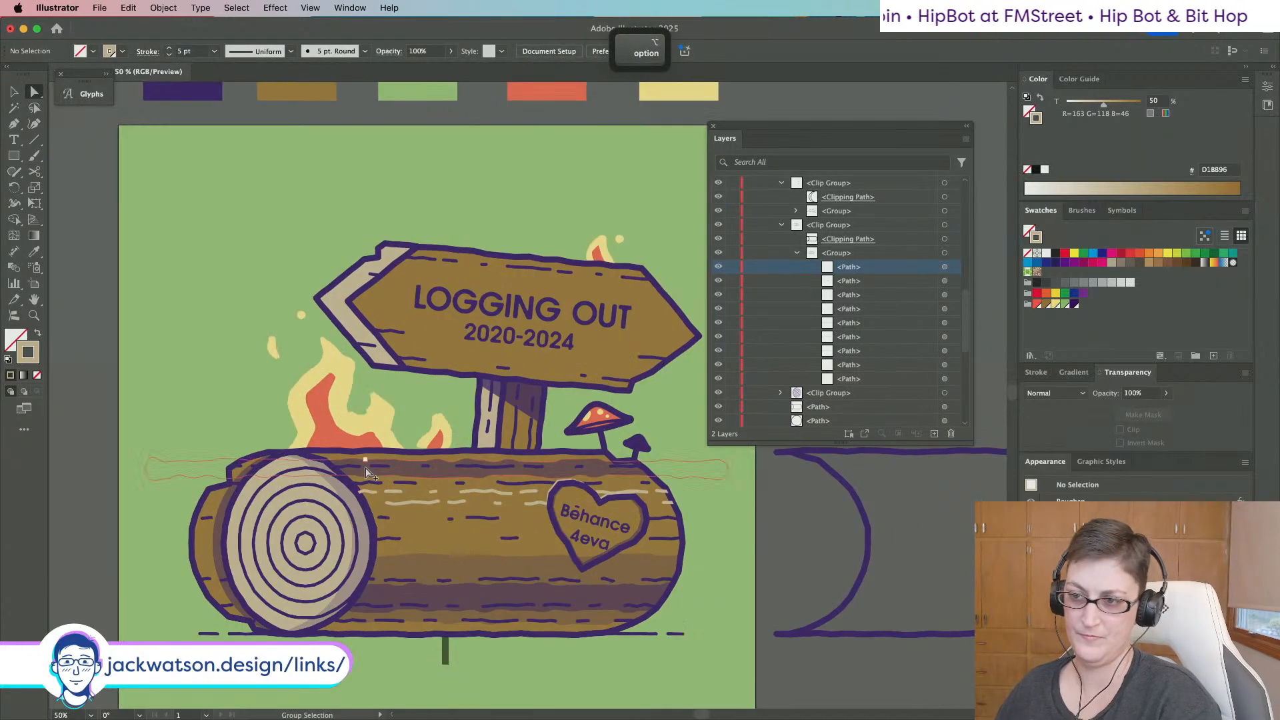
# Duplicate a dashed grain line in front and offset the copy slightly lower and right.
pyautogui.click(442, 503)
pyautogui.press('super+c')
pyautogui.press('super+f')
pyautogui.moveTo(442, 502); pyautogui.dragTo(467, 529)
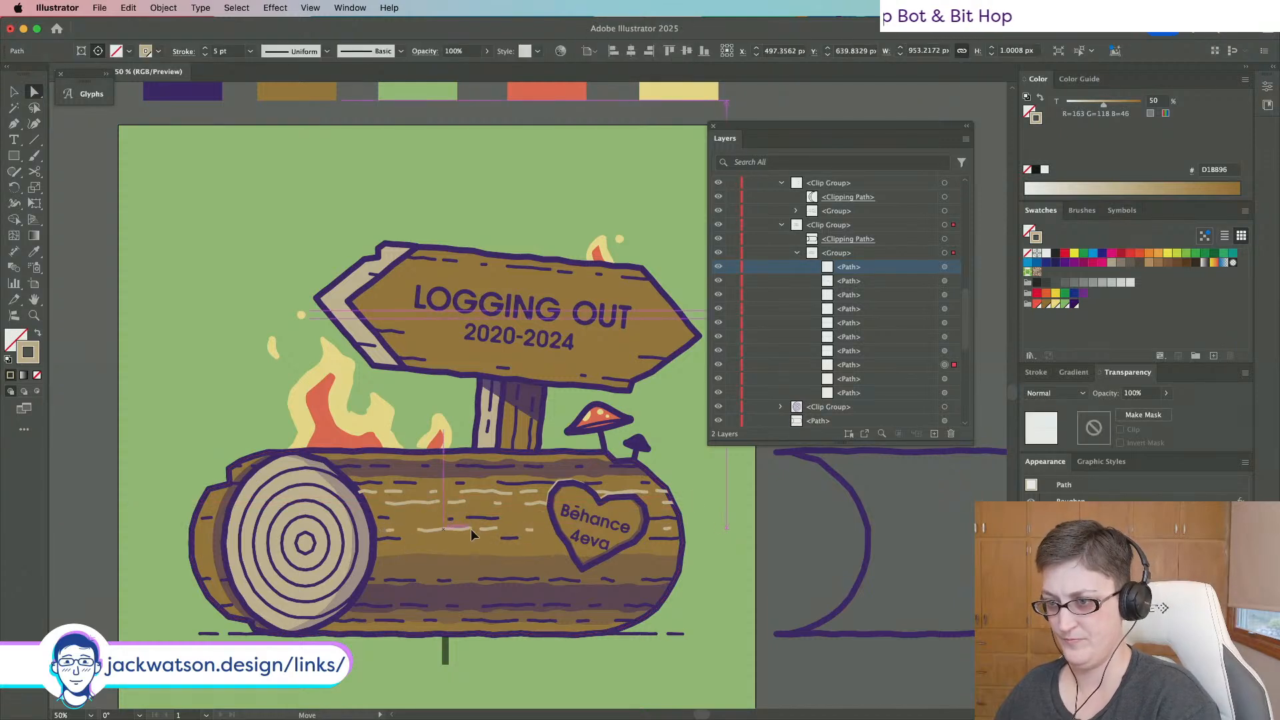
pyautogui.press('BackSpace')
pyautogui.click(476, 519)
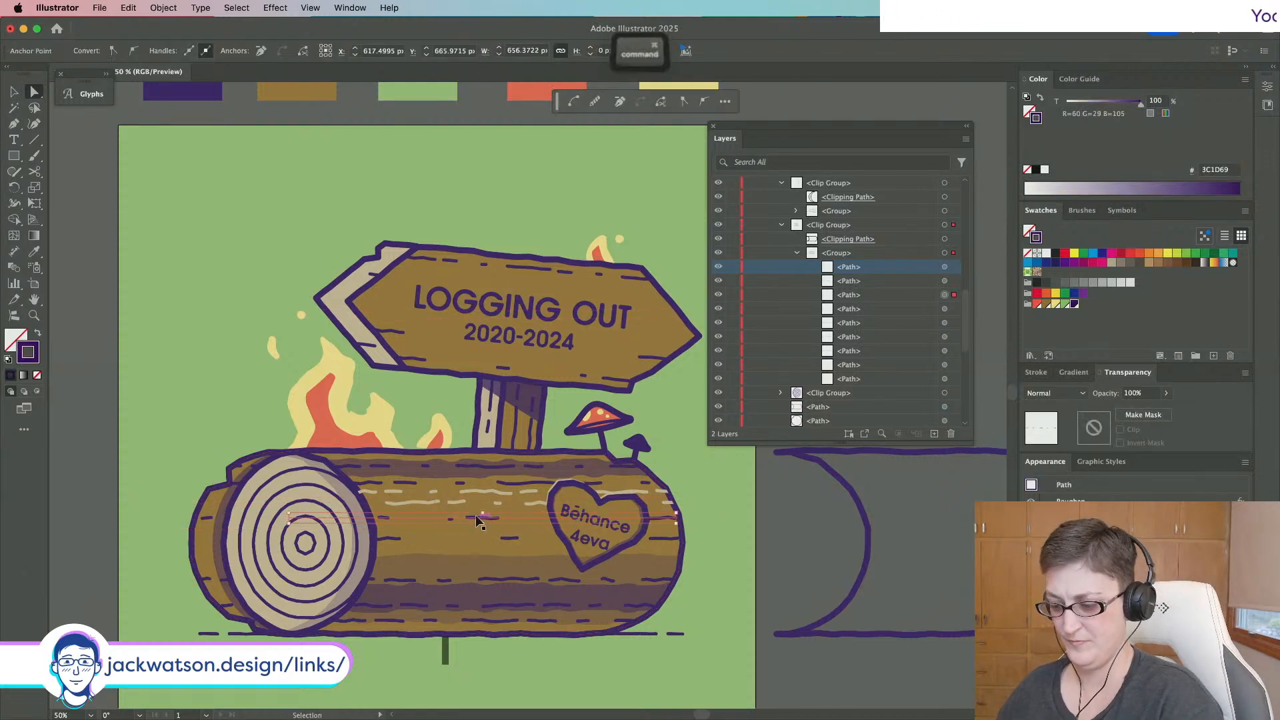
pyautogui.press('super+c')
pyautogui.press('super+f')
pyautogui.moveTo(479, 523); pyautogui.dragTo(488, 532)
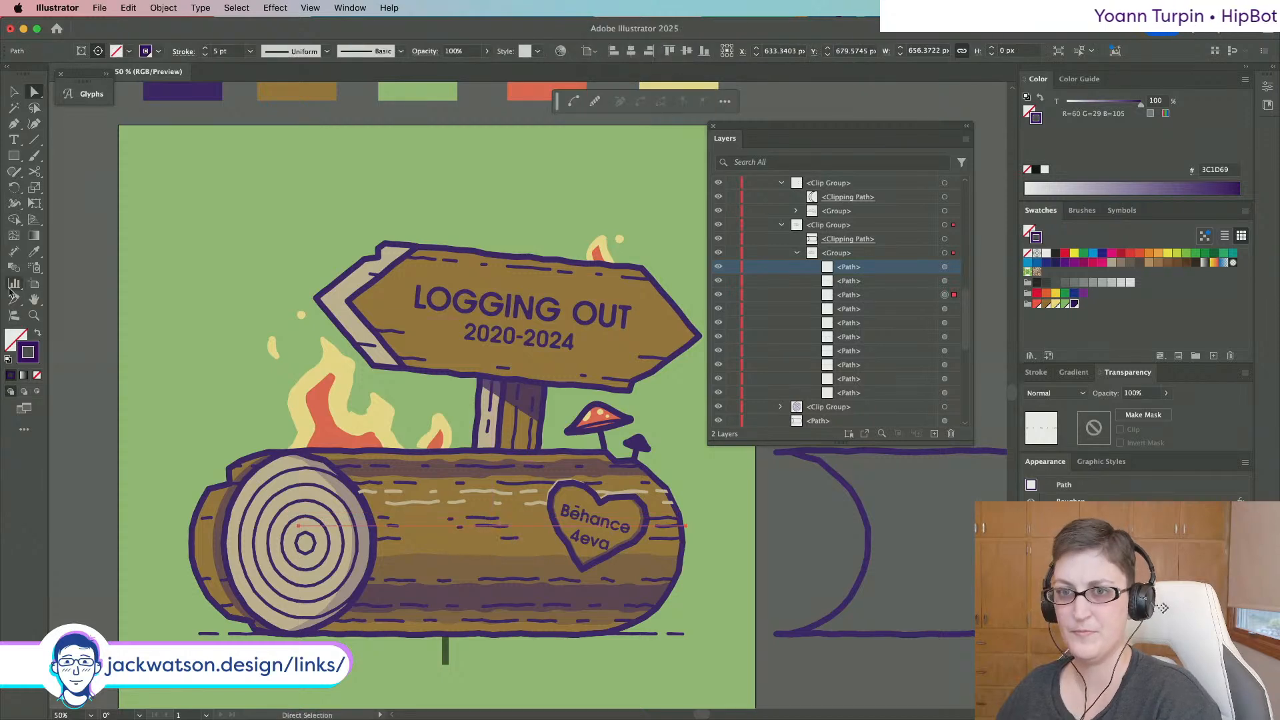
# Eyedrop the log's light tan onto the new line and stretch its end farther right.
pyautogui.click(33, 252)
pyautogui.click(431, 499)
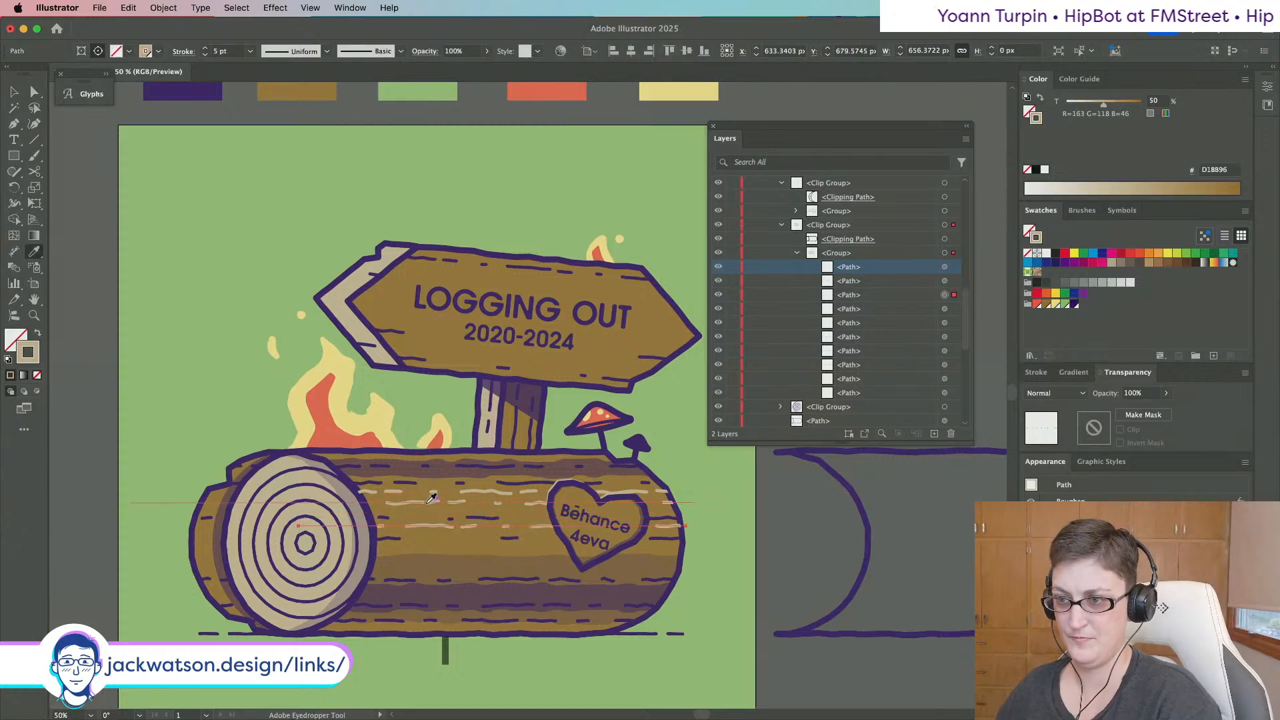
pyautogui.press('super+z')
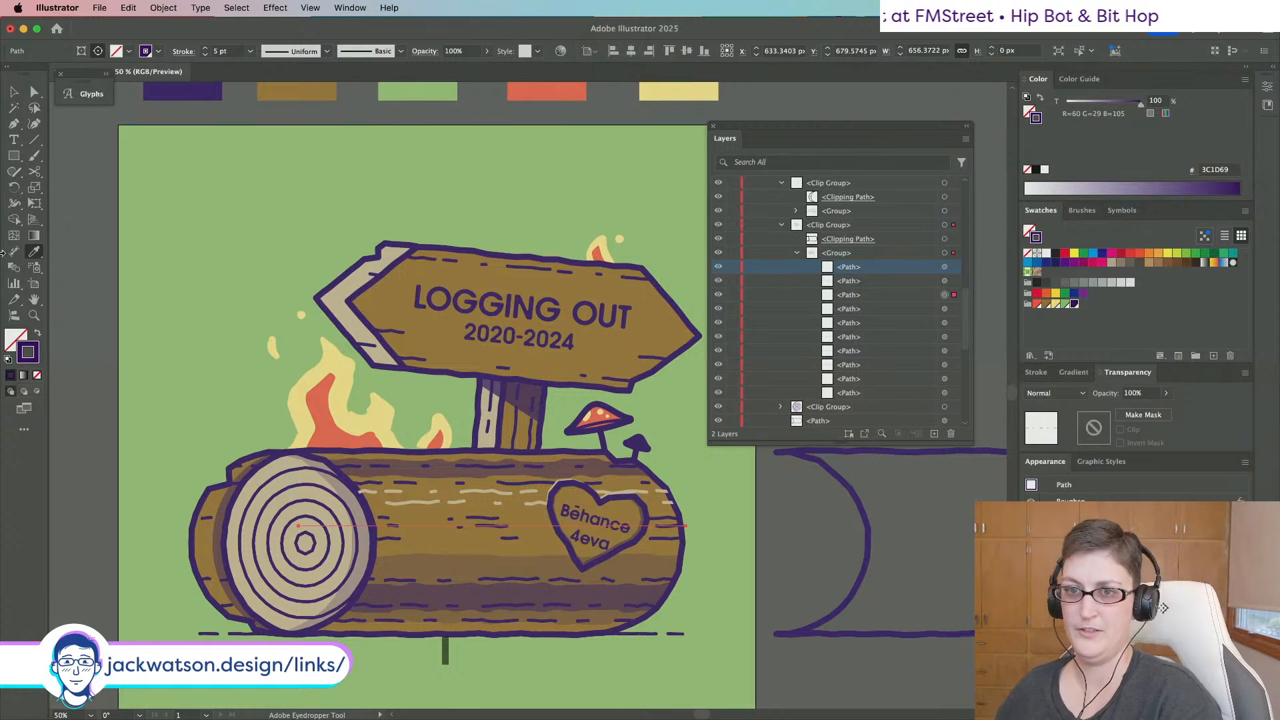
pyautogui.click(296, 492)
pyautogui.click(34, 93)
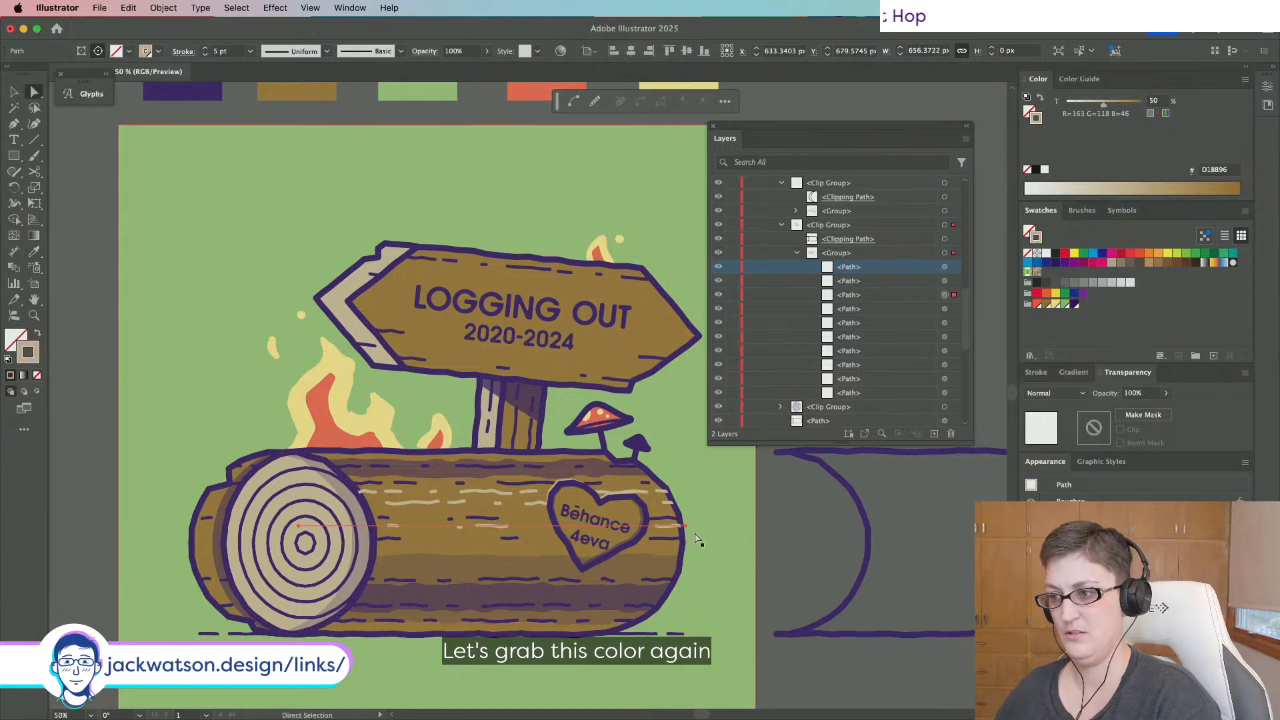
pyautogui.moveTo(694, 529); pyautogui.dragTo(962, 528)
# Delete one horizontal grain line from the log.
pyautogui.press('shift+super+a')
pyautogui.scroll(-1, 584, 537)
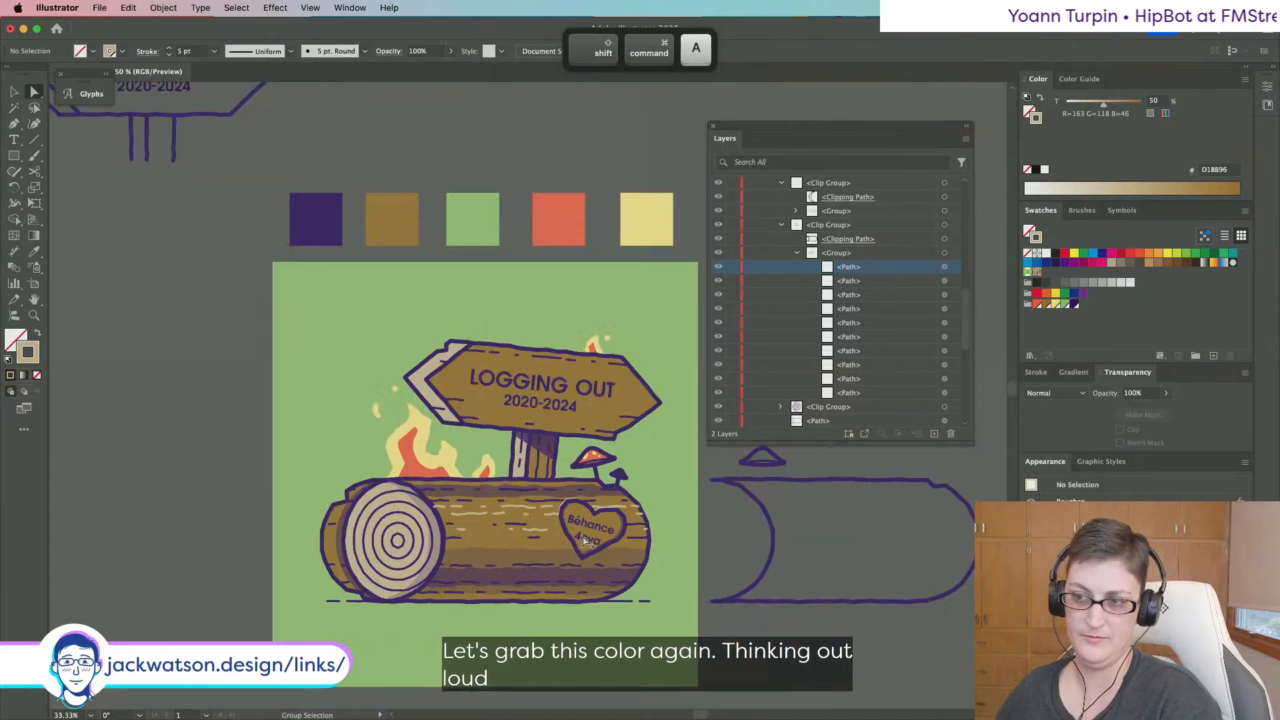
pyautogui.keyDown('alt'); pyautogui.click(530, 529); pyautogui.keyUp('alt')
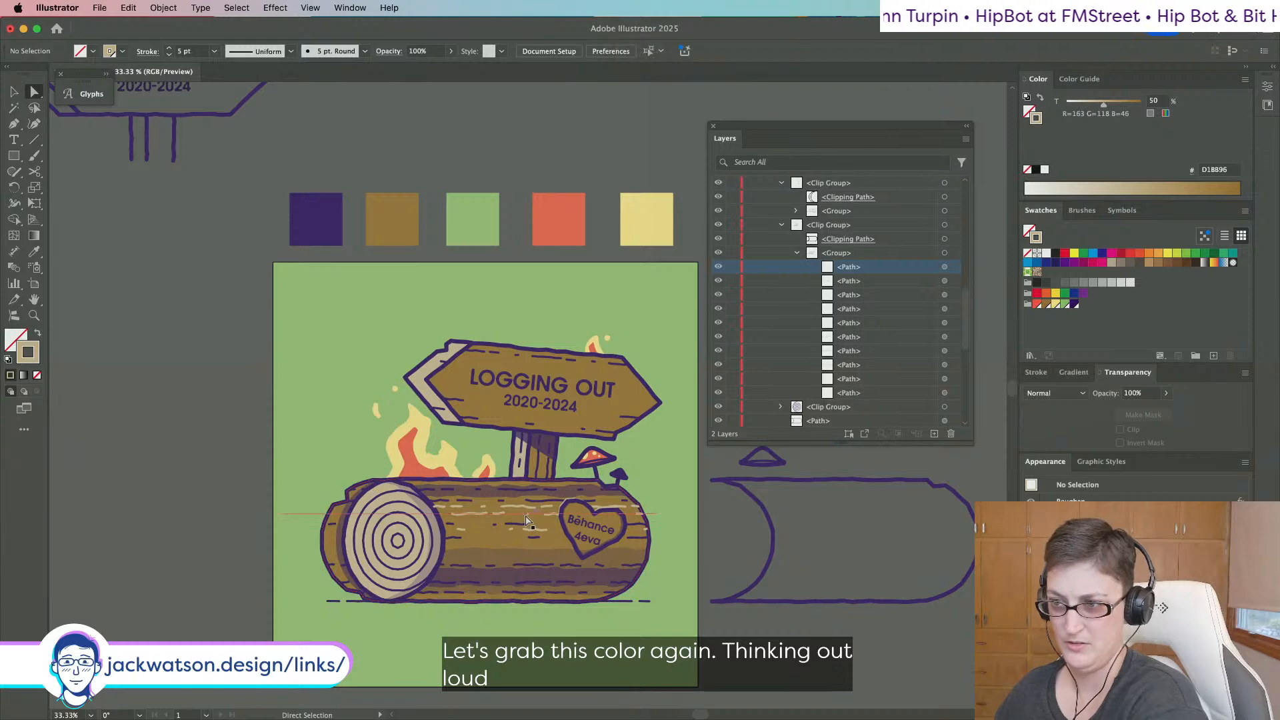
pyautogui.press('BackSpace')
# Raise another grain line slightly and select the heart carving path.
pyautogui.moveTo(535, 534); pyautogui.dragTo(531, 520)
pyautogui.press('shift+super+a')
pyautogui.scroll(-2, 647, 572)
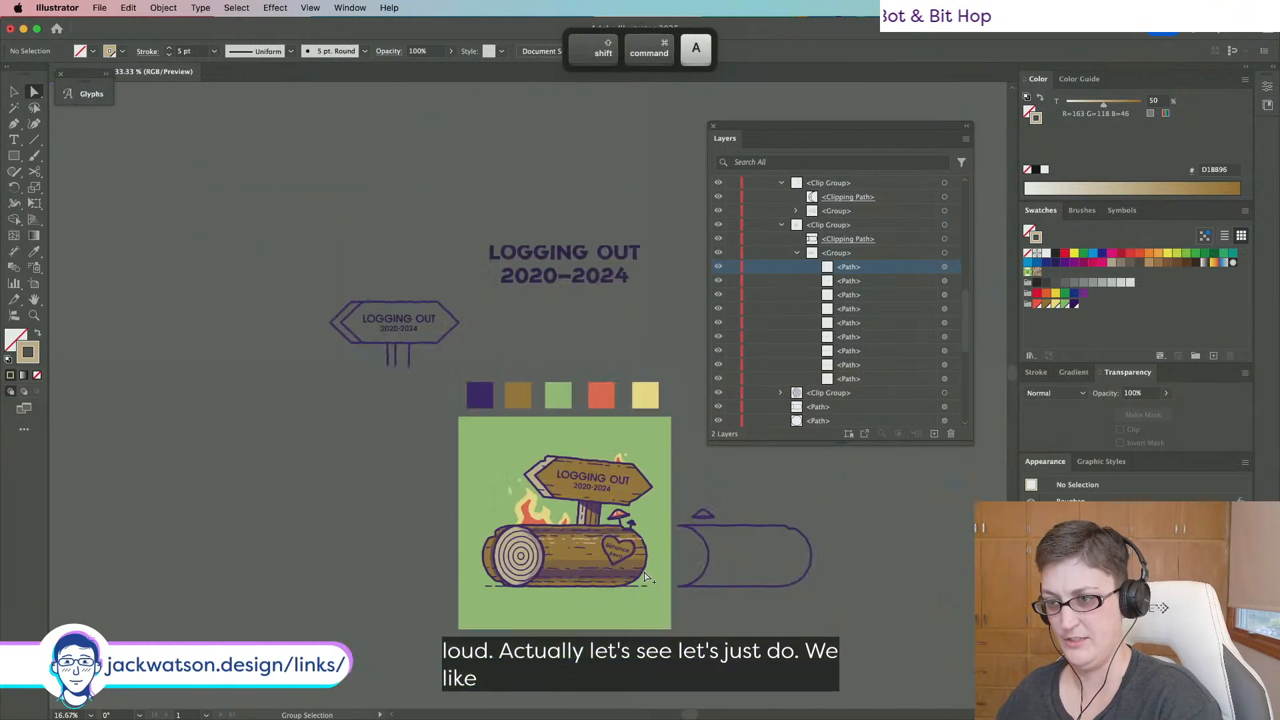
pyautogui.scroll(3, 646, 573)
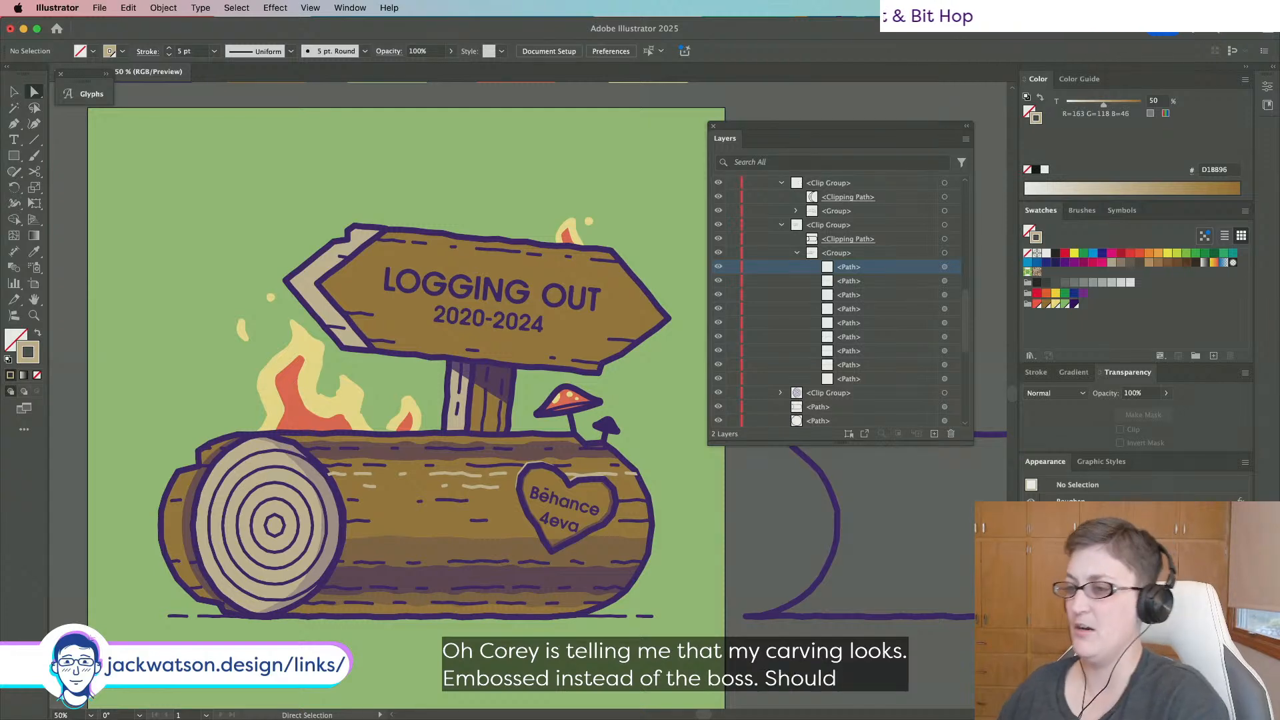
pyautogui.keyDown('alt'); pyautogui.scroll(1, 566, 467); pyautogui.keyUp('alt')
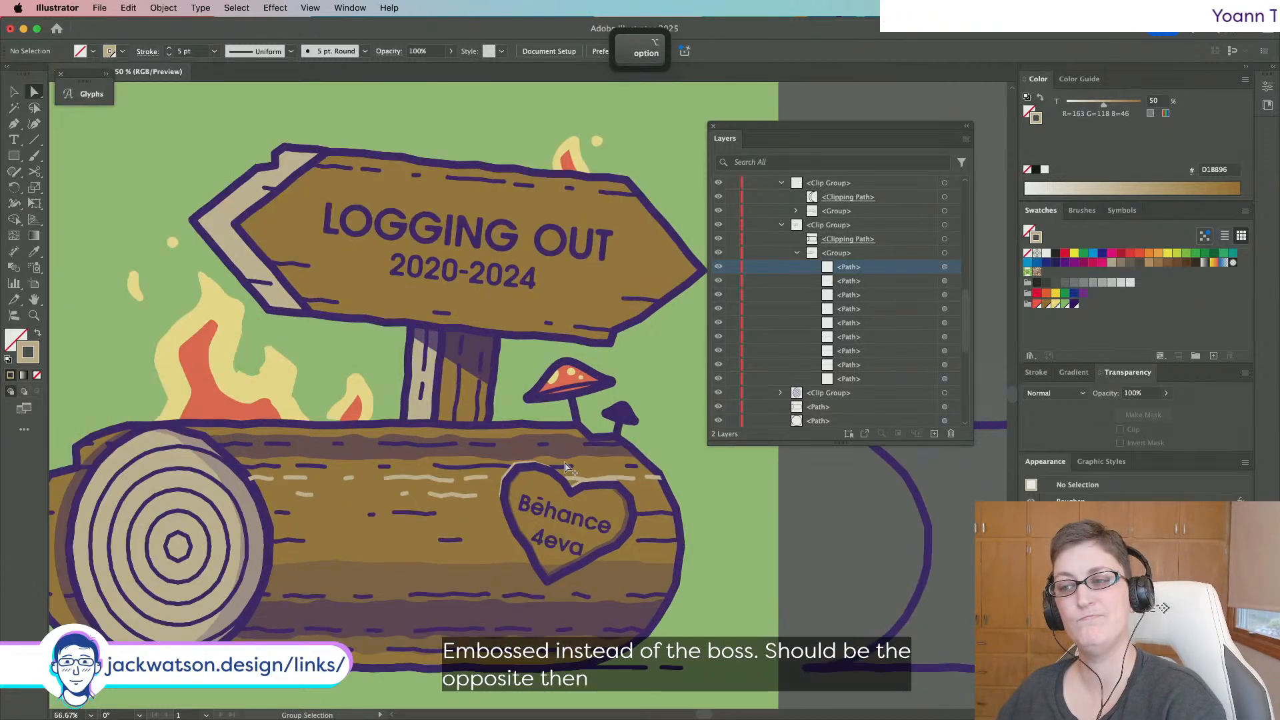
pyautogui.keyDown('alt'); pyautogui.scroll(1, 566, 466); pyautogui.keyUp('alt')
pyautogui.keyDown('alt'); pyautogui.click(565, 474); pyautogui.keyUp('alt')
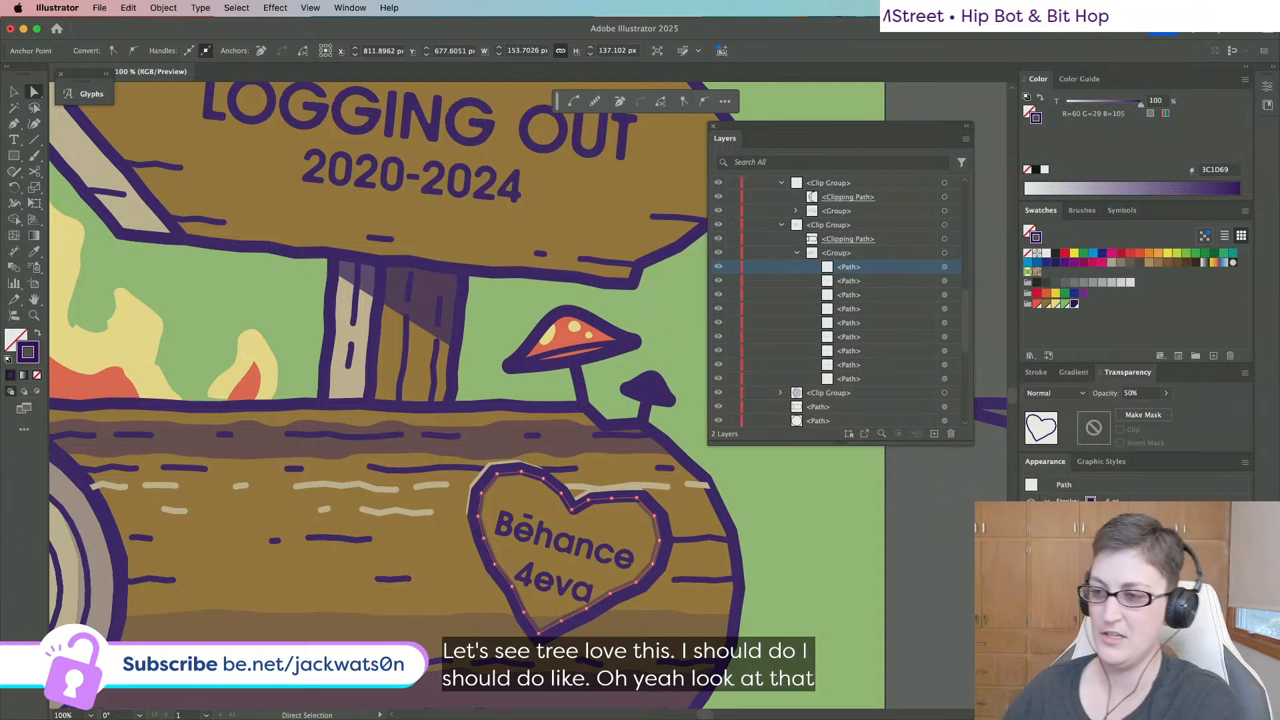
# Lighten the heart's fill to a 65% tint.
pyautogui.scroll(4, 785, 283)
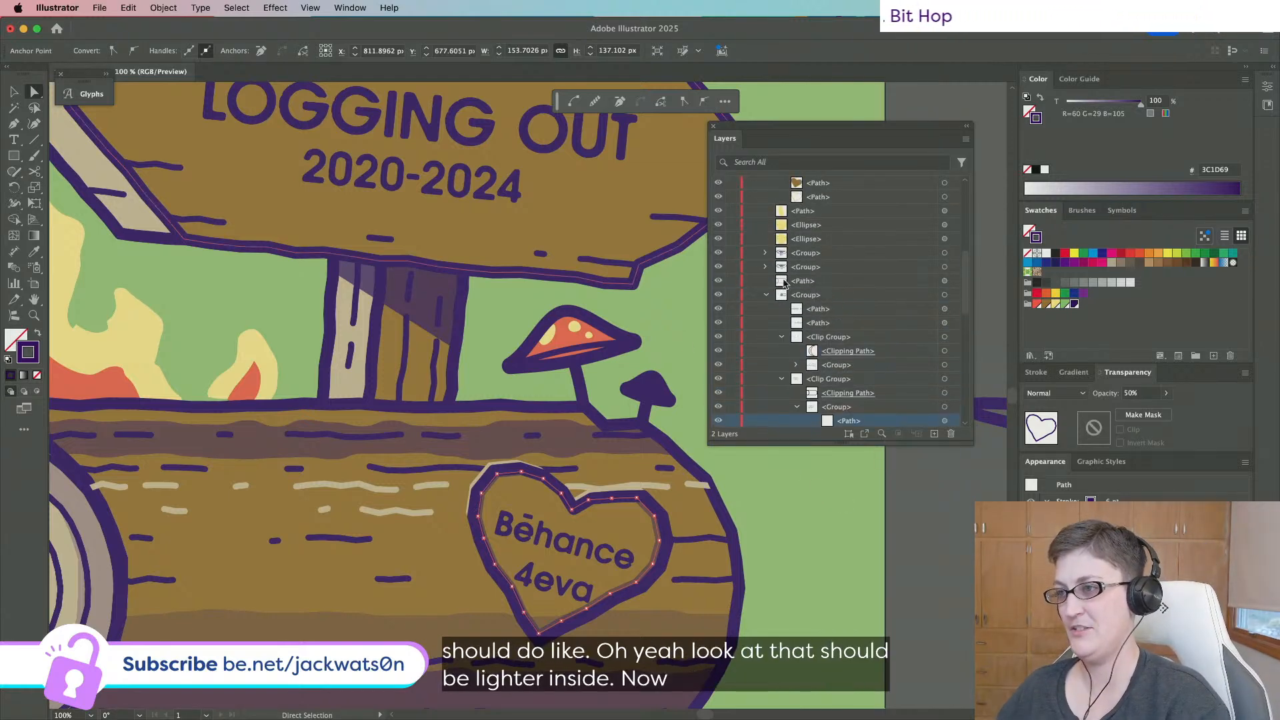
pyautogui.scroll(4, 806, 287)
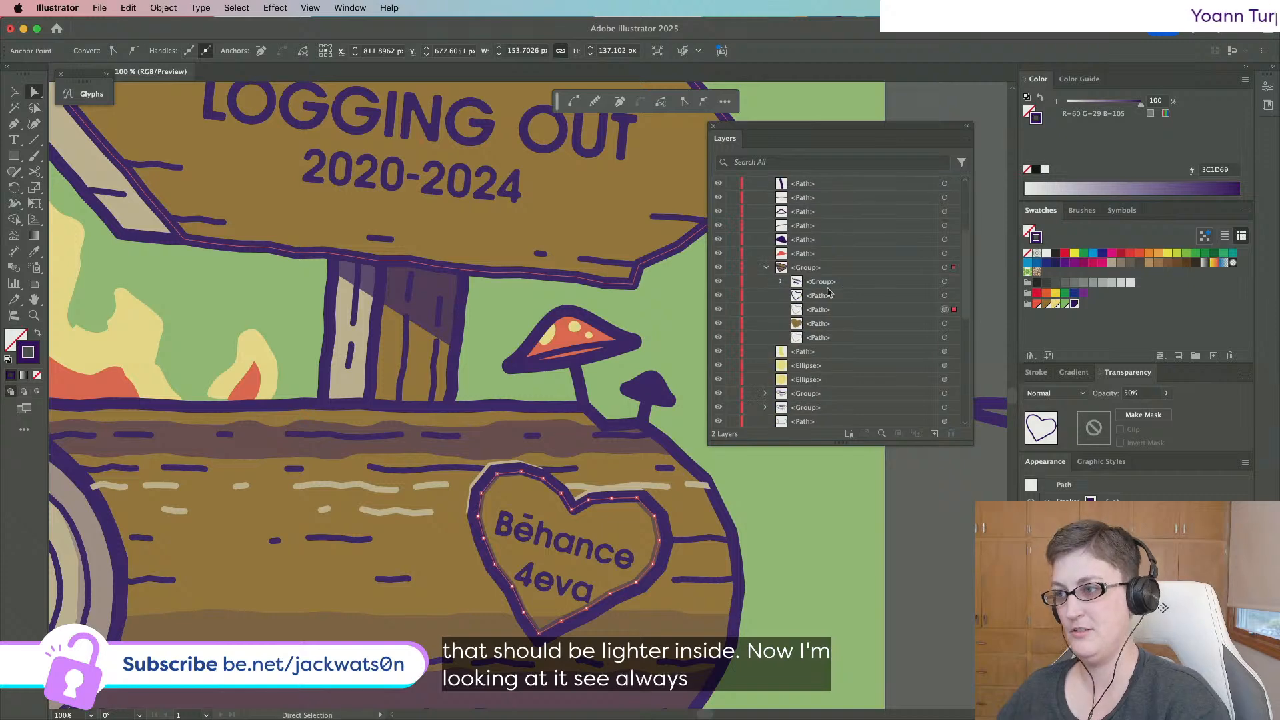
pyautogui.click(944, 325)
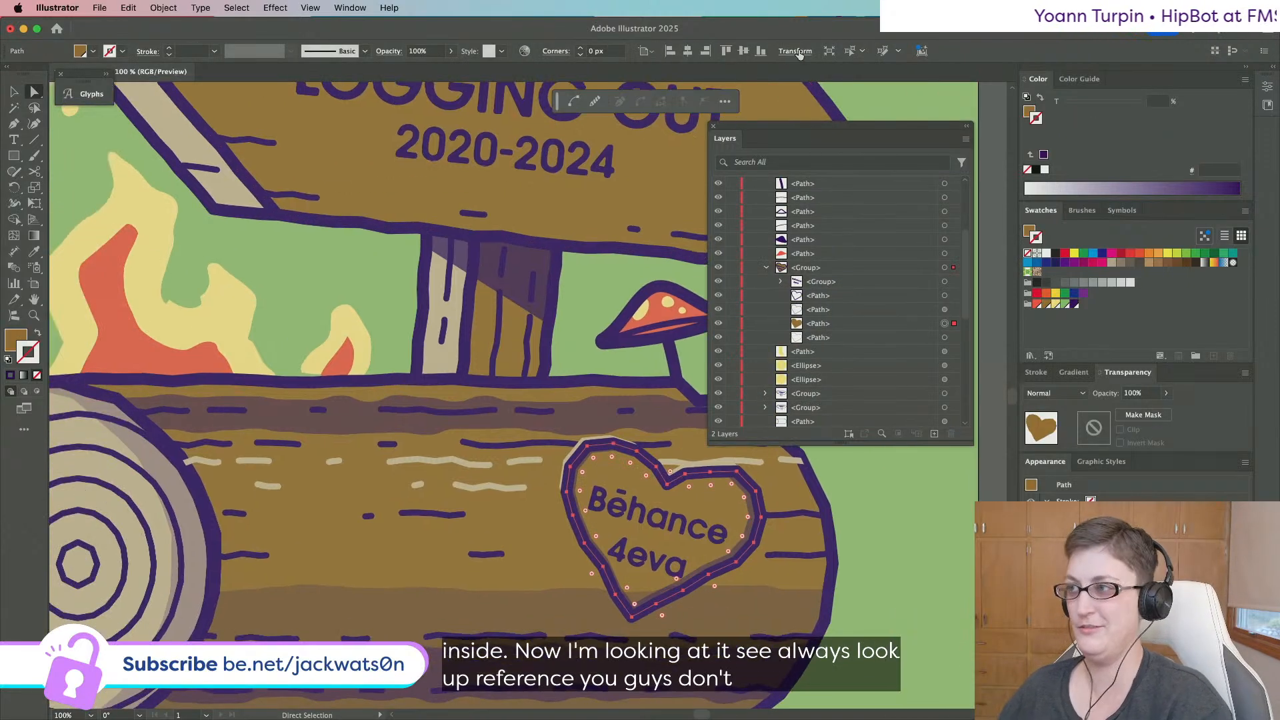
pyautogui.click(1028, 112)
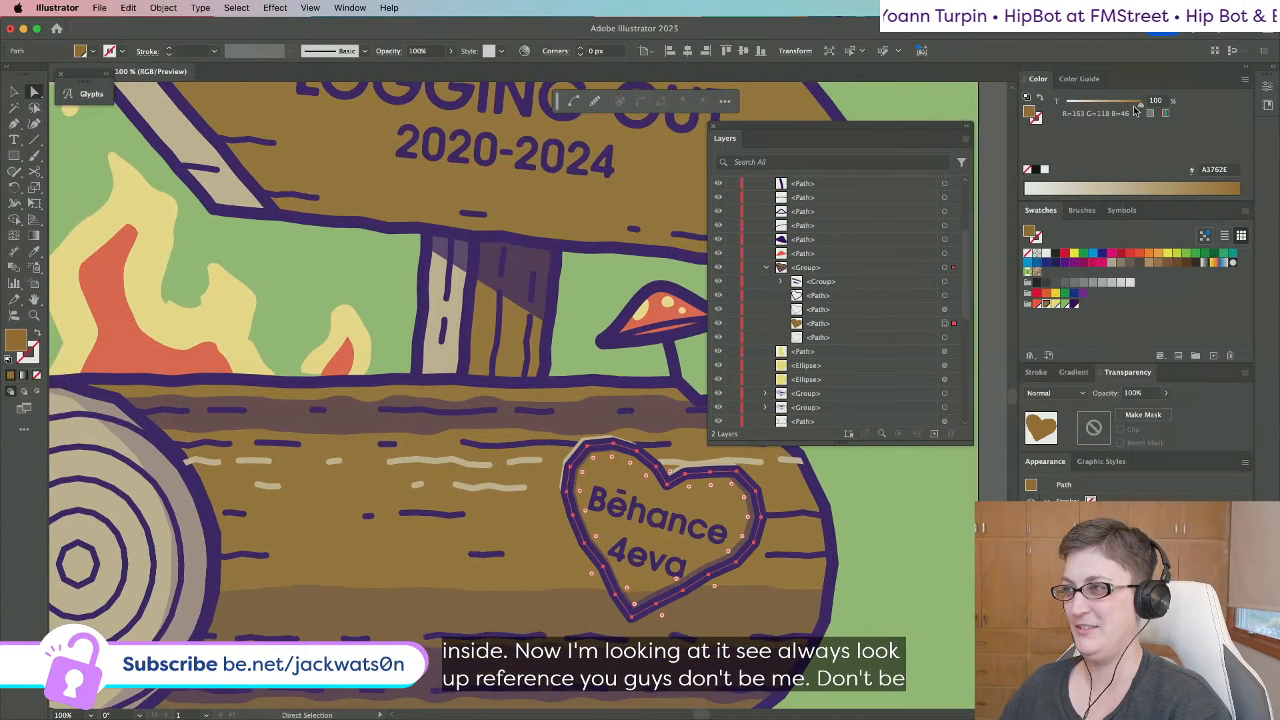
pyautogui.moveTo(1122, 105); pyautogui.dragTo(1110, 108)
# Recolour the heart outlines, eyedropping purple from the log end onto the pale outline.
pyautogui.click(944, 310)
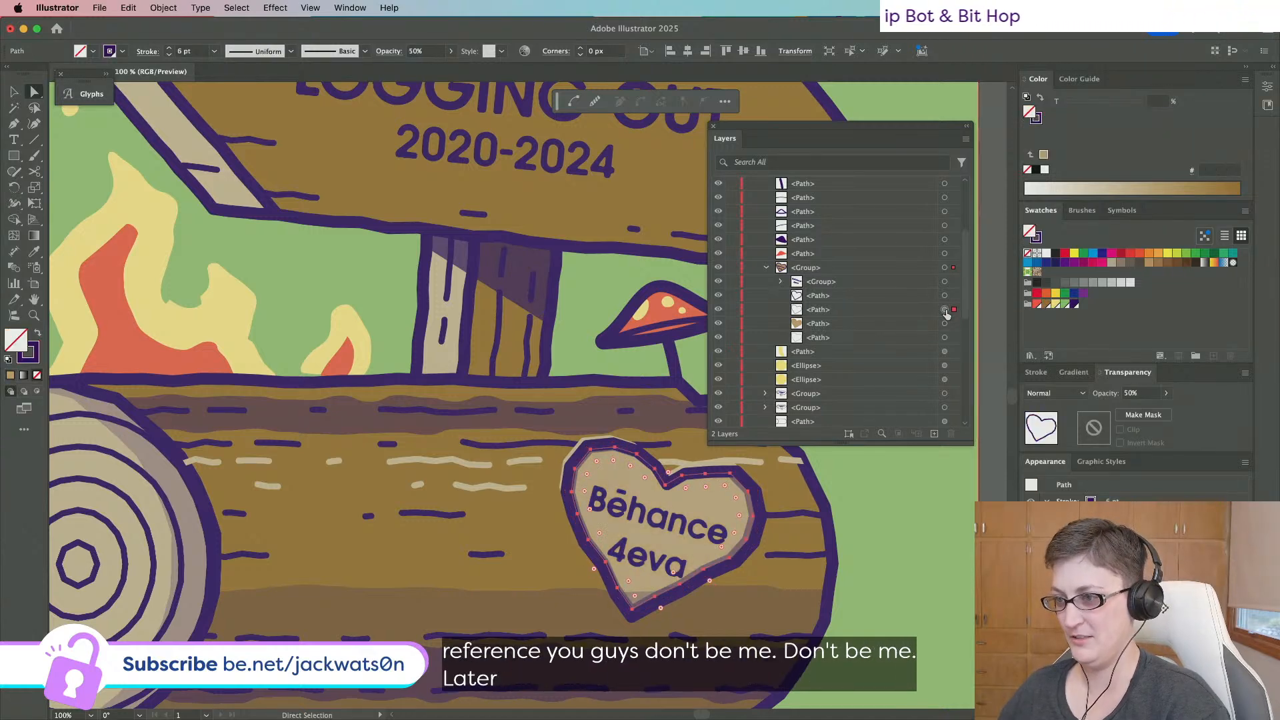
pyautogui.click(1036, 120)
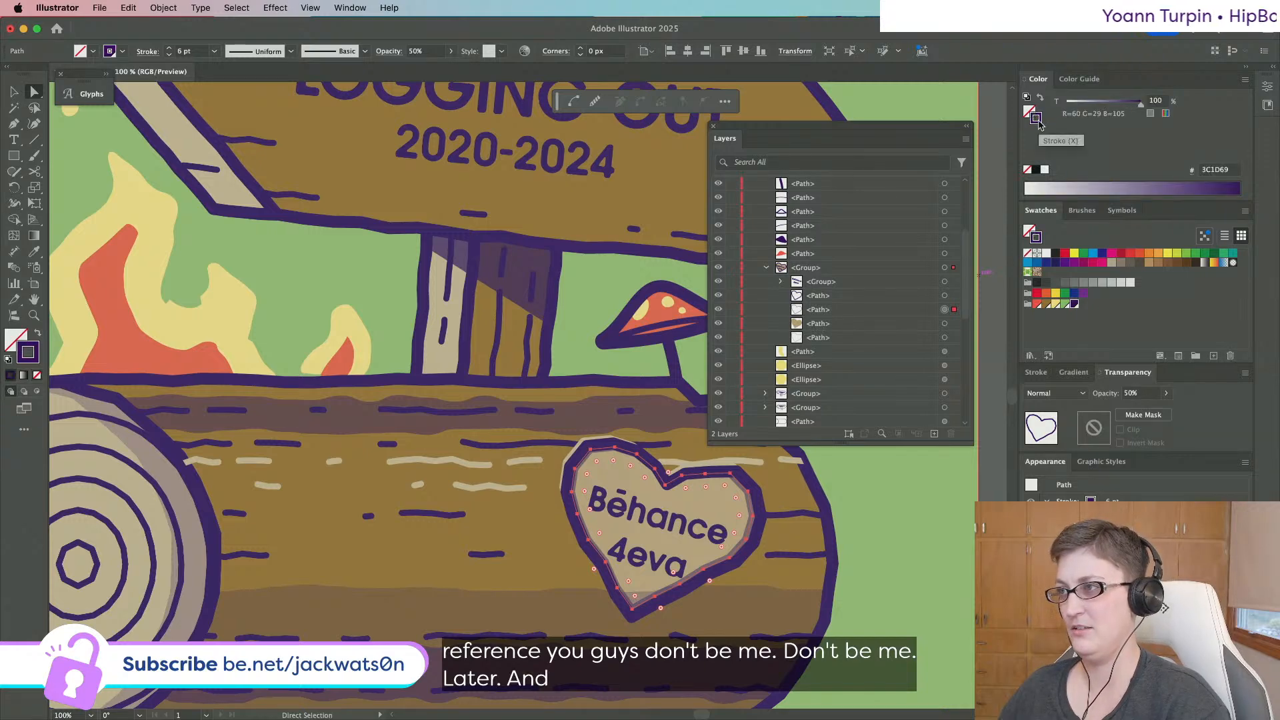
pyautogui.click(1046, 304)
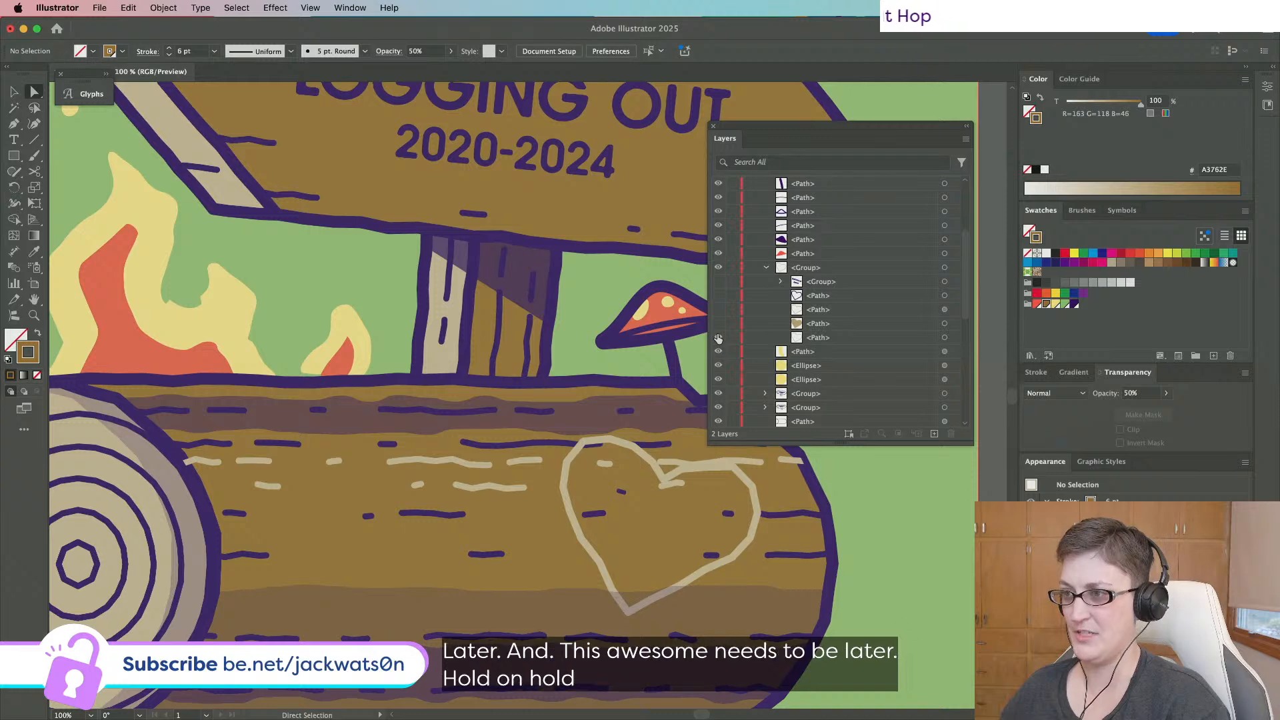
pyautogui.click(944, 338)
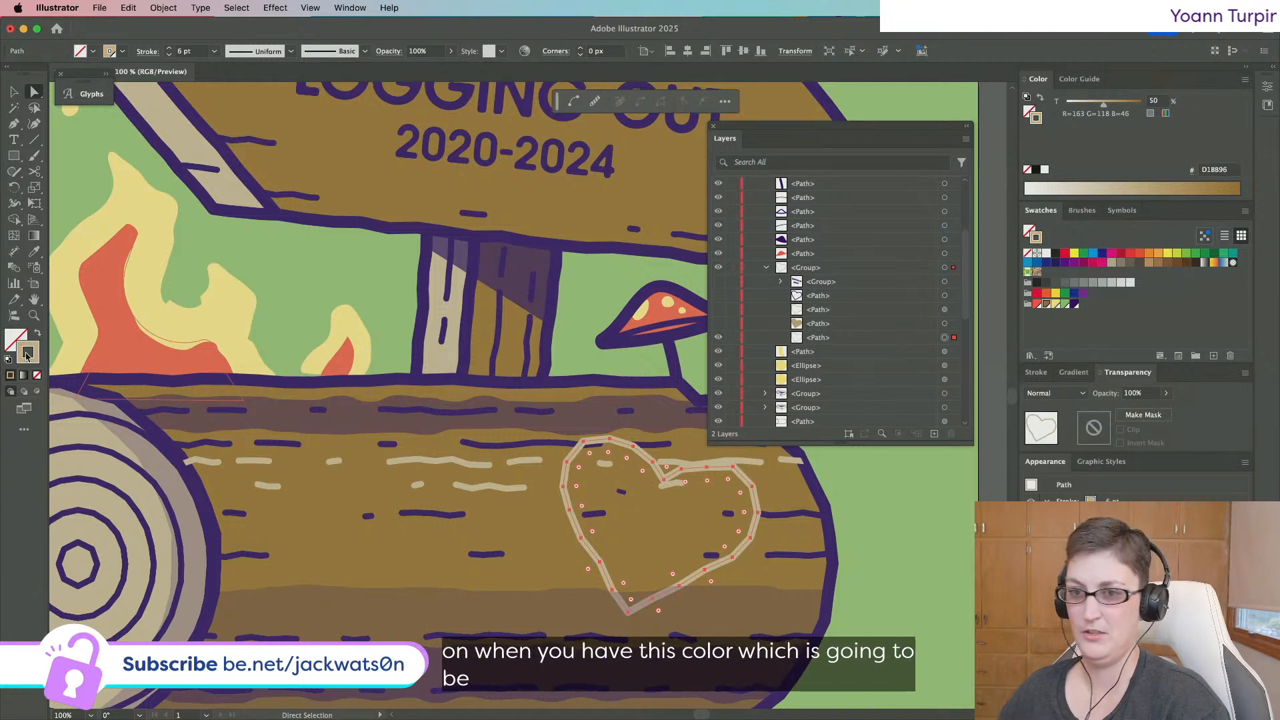
pyautogui.click(34, 252)
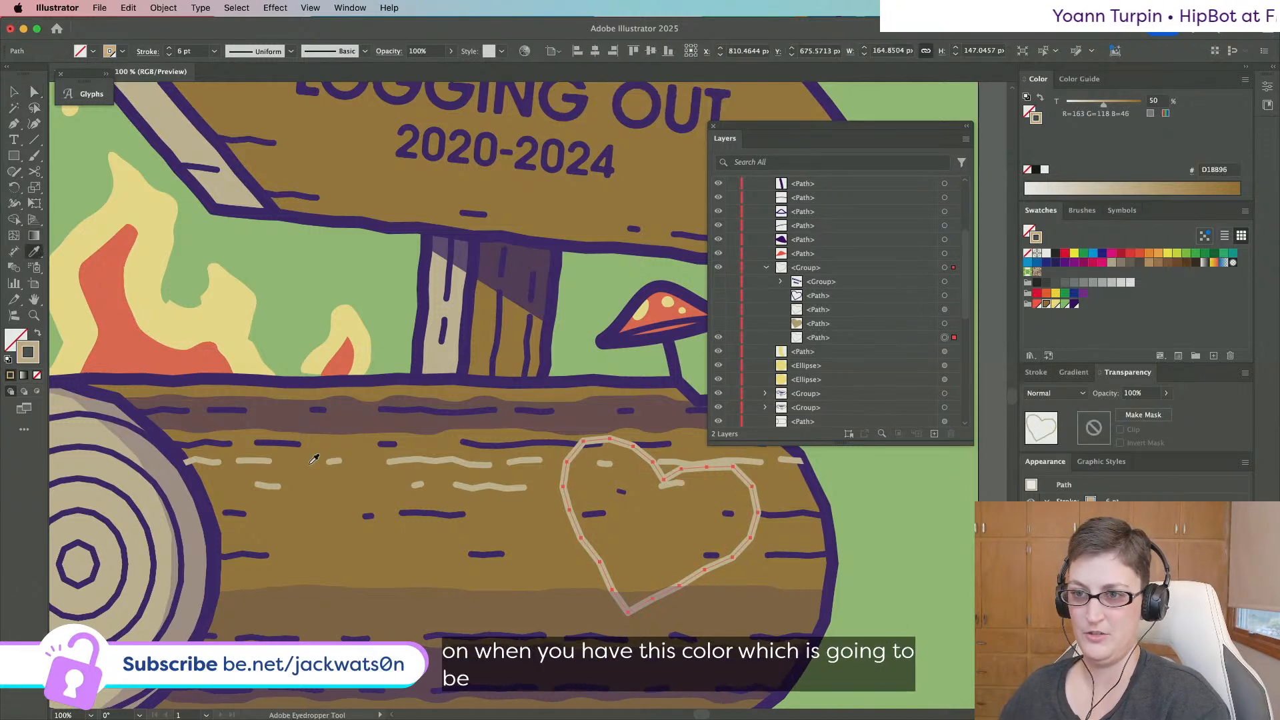
pyautogui.click(193, 533)
pyautogui.press('super+z')
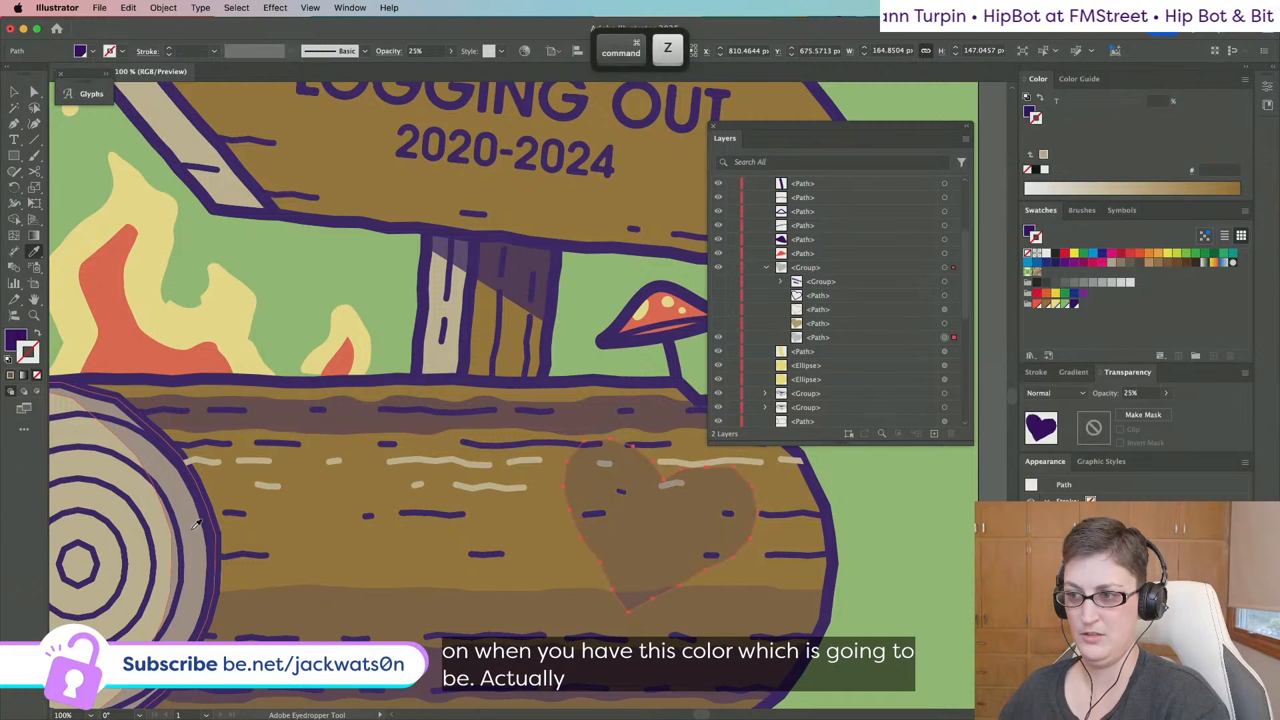
pyautogui.press('super+z')
pyautogui.keyDown('shift'); pyautogui.click(193, 530); pyautogui.keyUp('shift')
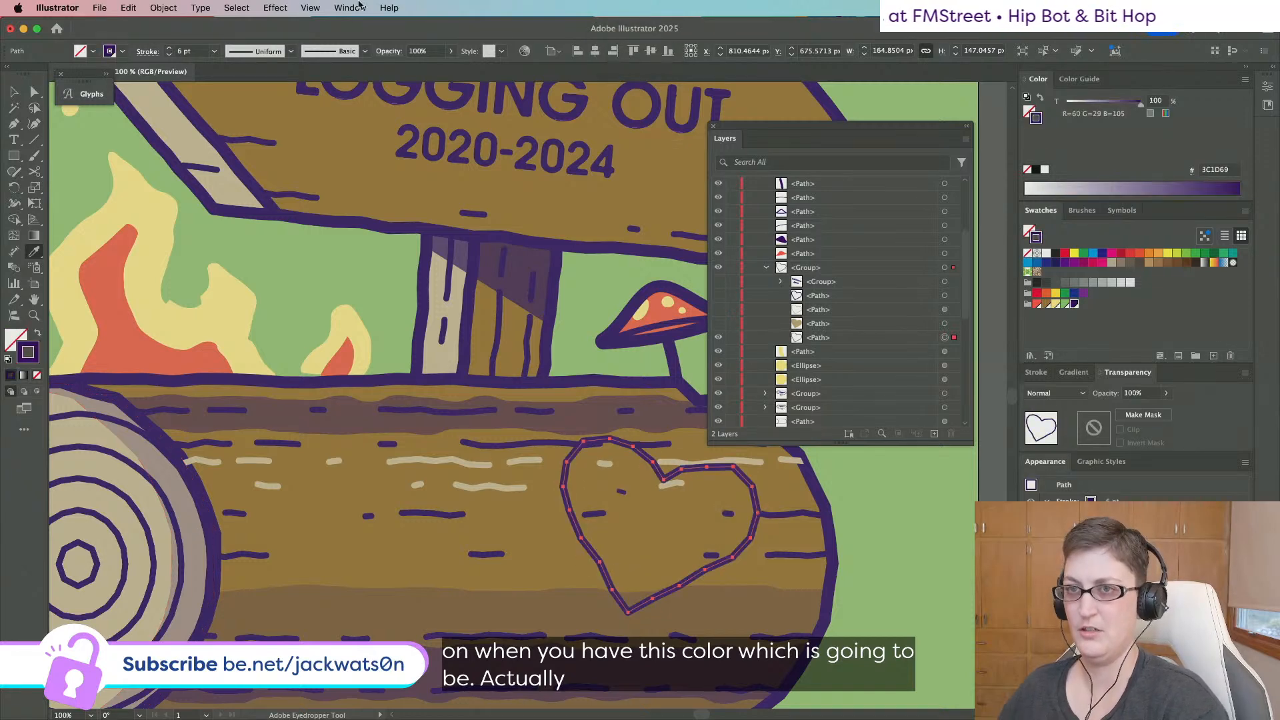
# Set the heart outline to 50% opacity and toggle visibility of the heart's layers.
pyautogui.click(422, 54)
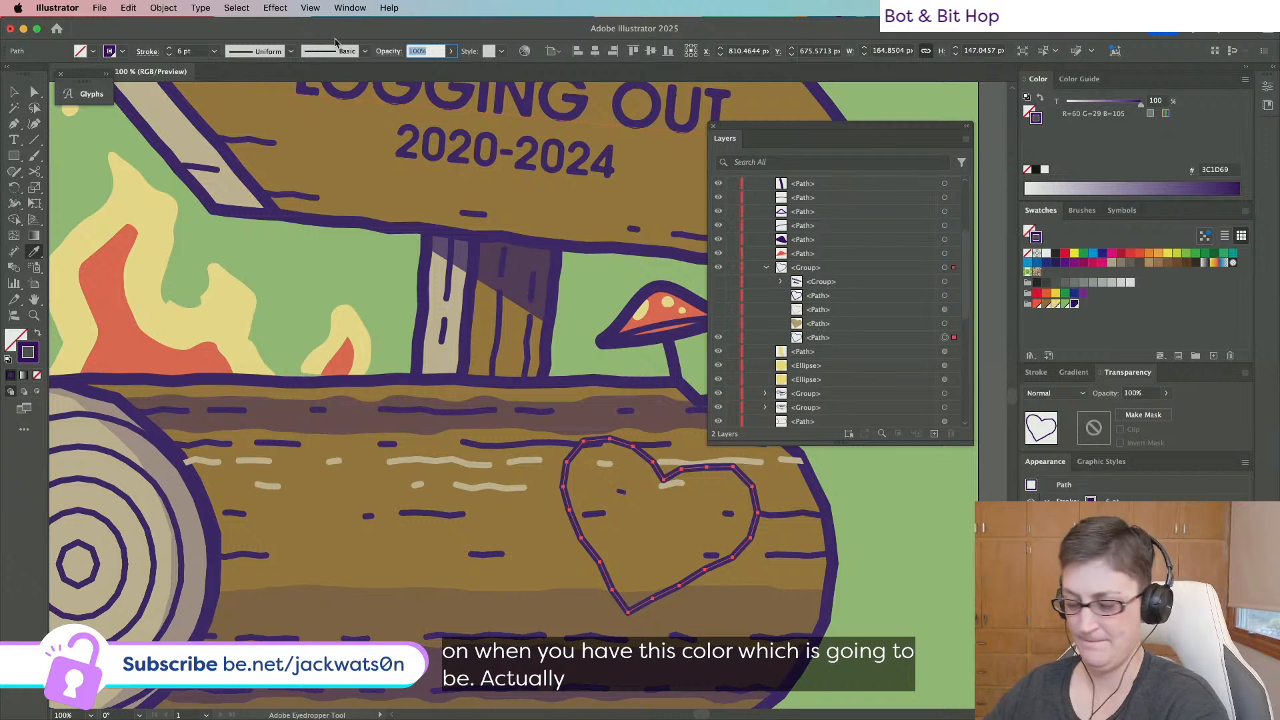
pyautogui.write('50')
pyautogui.press('Return')
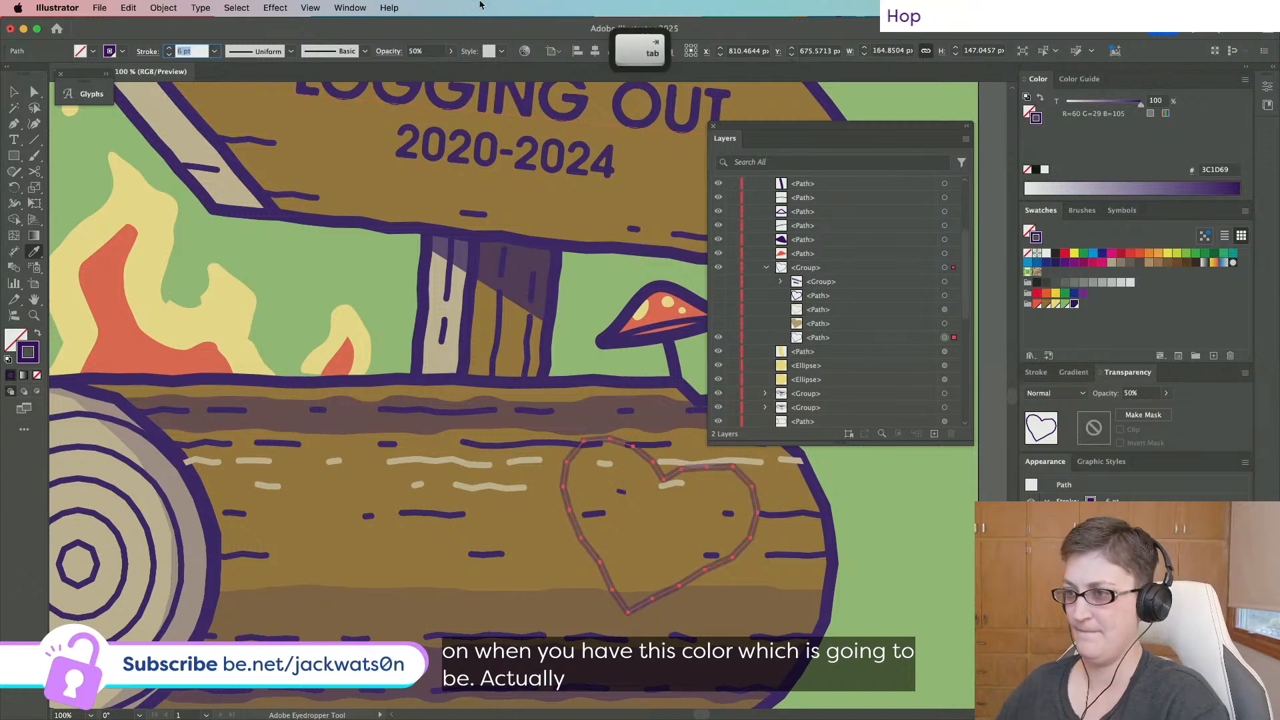
pyautogui.click(718, 325)
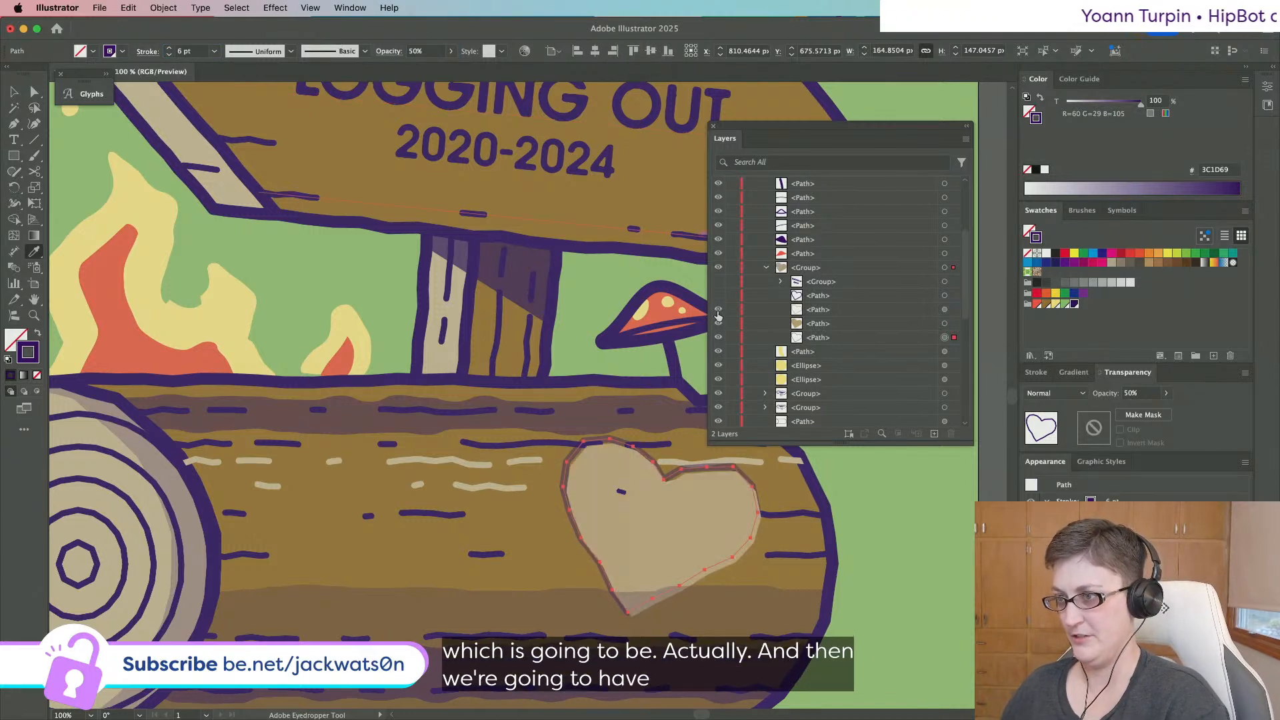
pyautogui.click(718, 313)
pyautogui.click(718, 298)
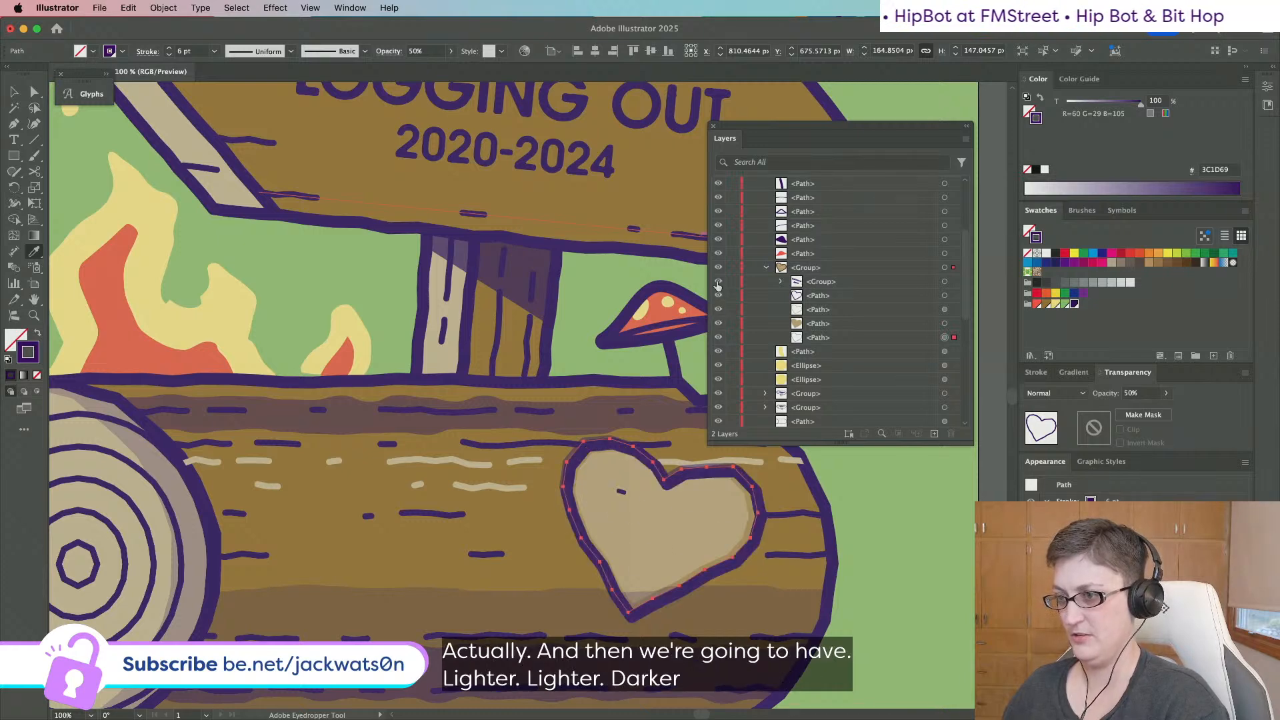
pyautogui.click(718, 283)
pyautogui.press('shift+super+a')
pyautogui.scroll(-5, 876, 421)
# Paste a copy of the 'Bēhance 4eva' text group in front and nudge it upward.
pyautogui.scroll(6, 878, 422)
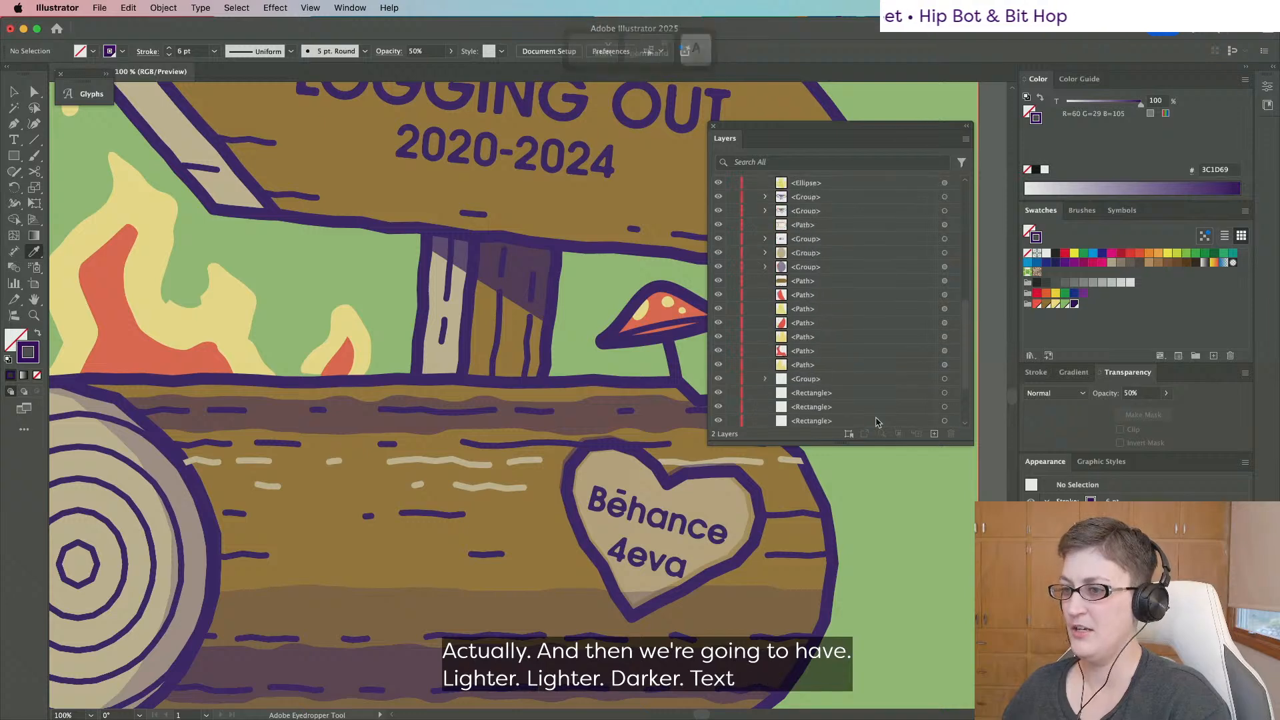
pyautogui.click(944, 238)
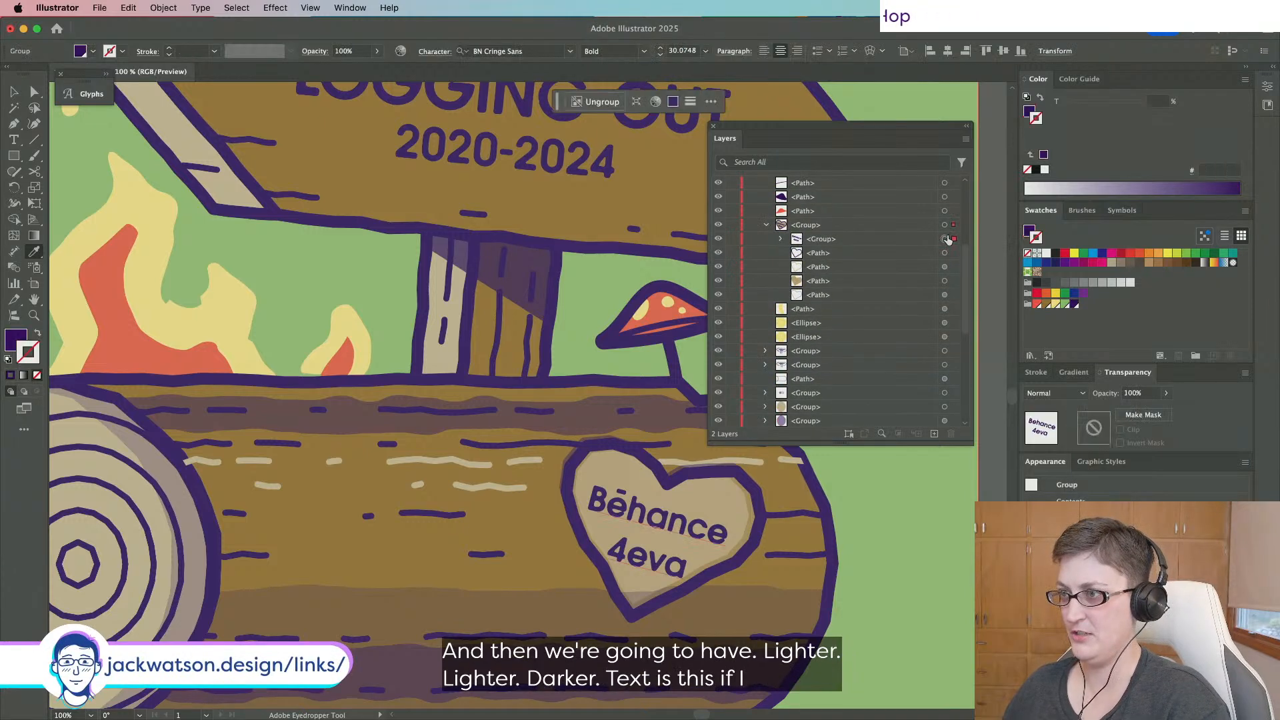
pyautogui.click(33, 93)
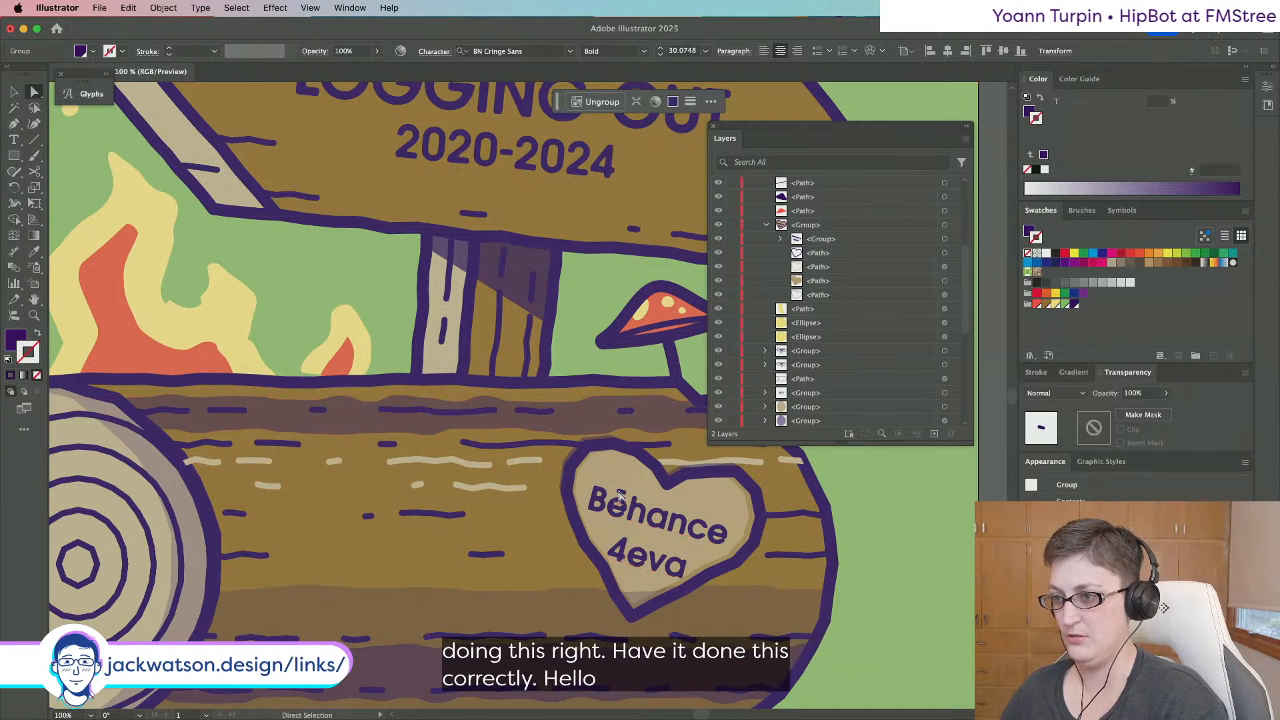
pyautogui.press('super+c')
pyautogui.press('super+f')
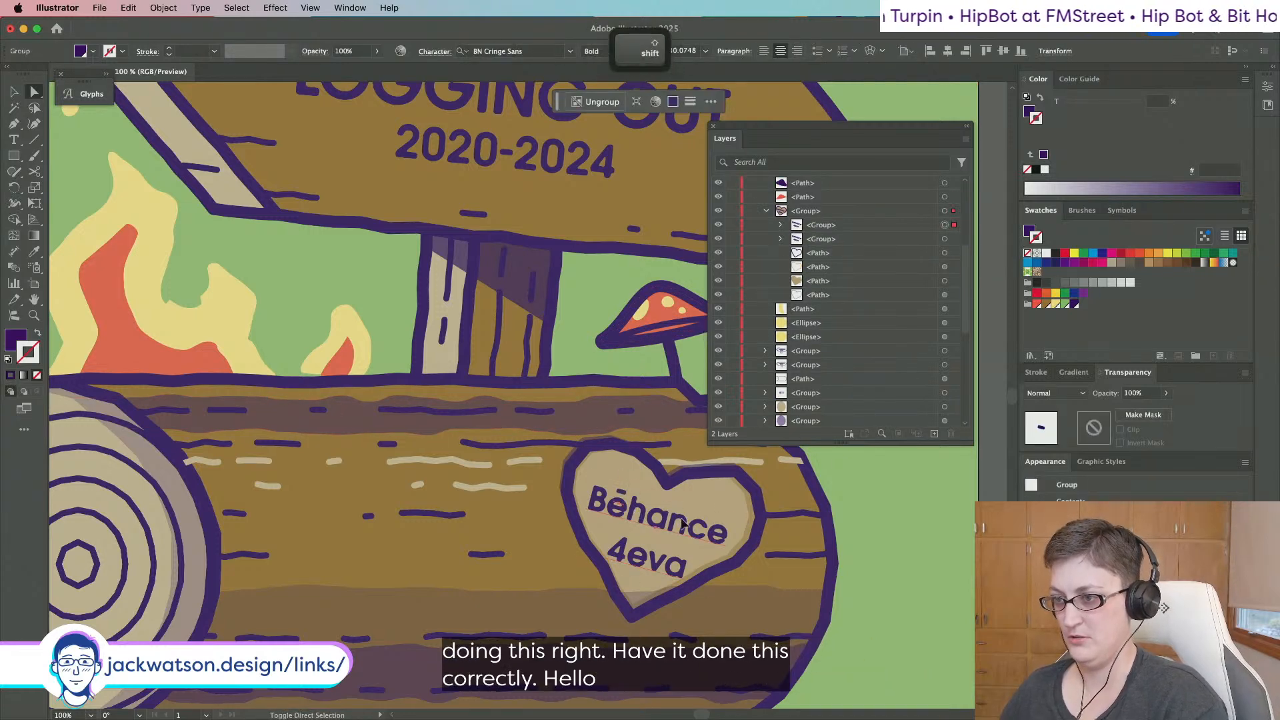
pyautogui.moveTo(682, 520); pyautogui.dragTo(682, 515)
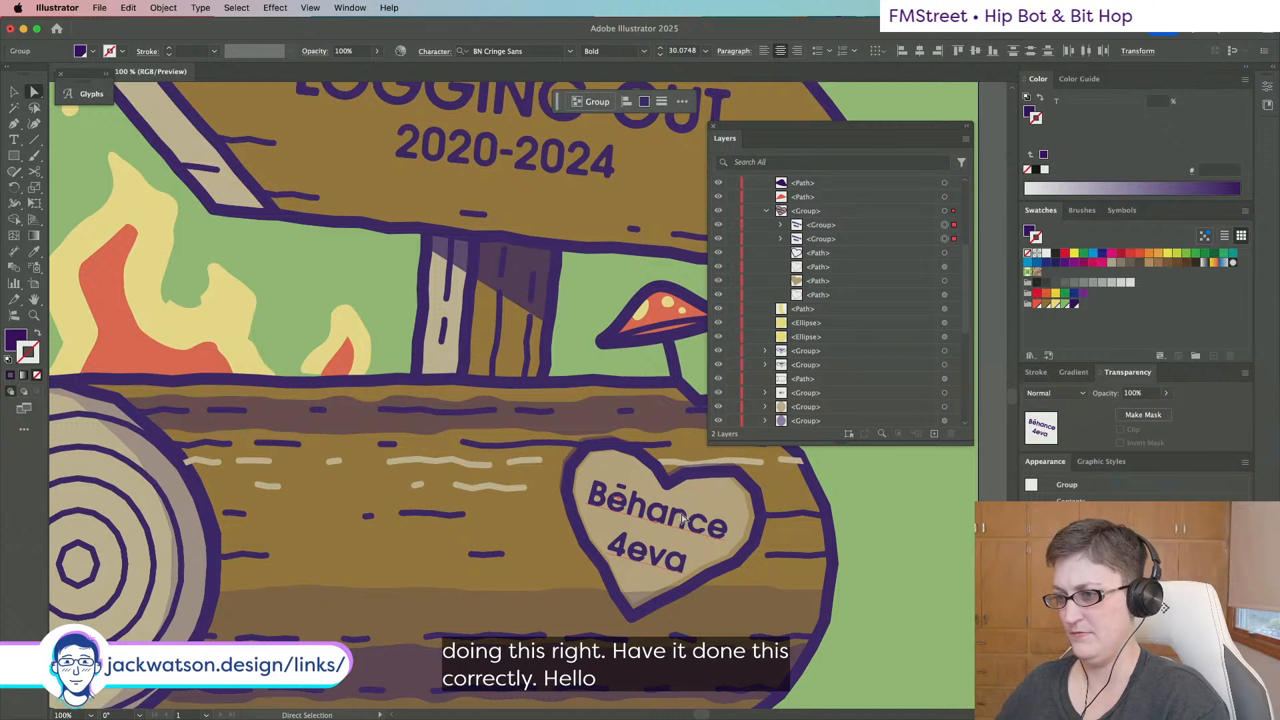
pyautogui.press('Up')
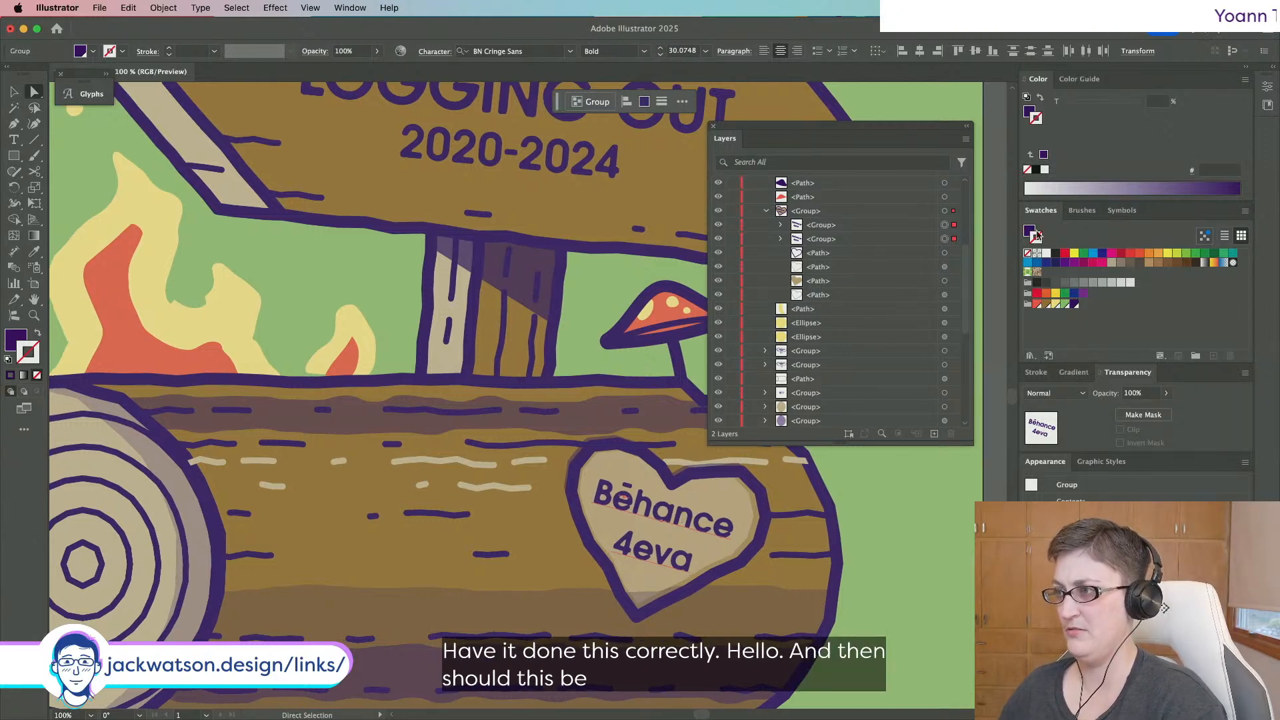
pyautogui.click(1046, 304)
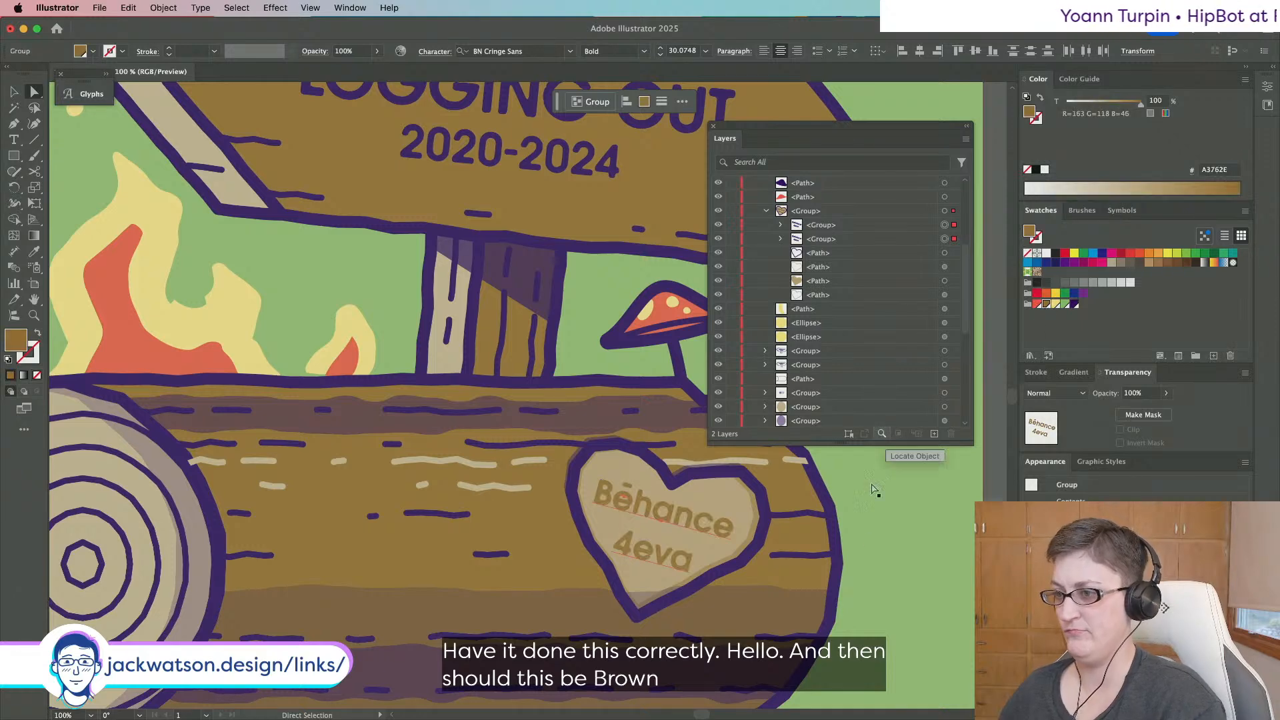
pyautogui.scroll(-3, 870, 540)
pyautogui.scroll(-3, 870, 540)
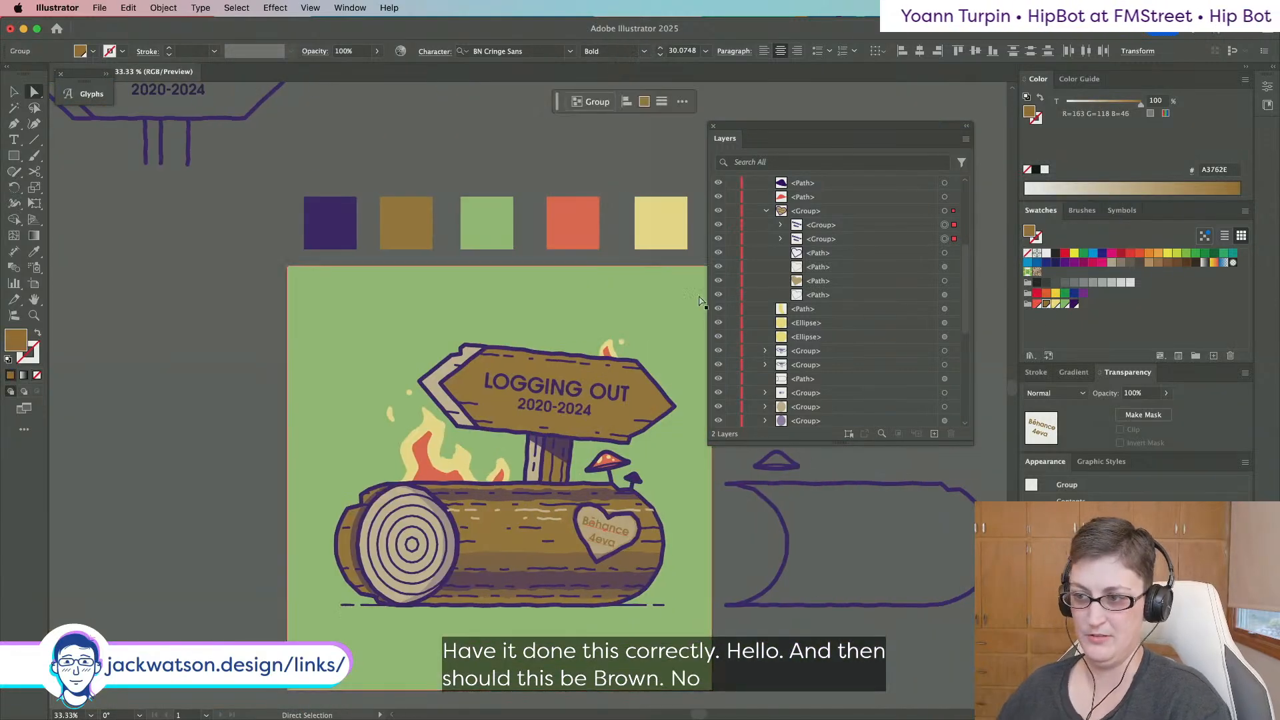
pyautogui.scroll(2, 638, 472)
pyautogui.press('super+z')
pyautogui.press('shift+super+a')
# Set the heart's tan fill tint to 75%.
pyautogui.scroll(2, 560, 504)
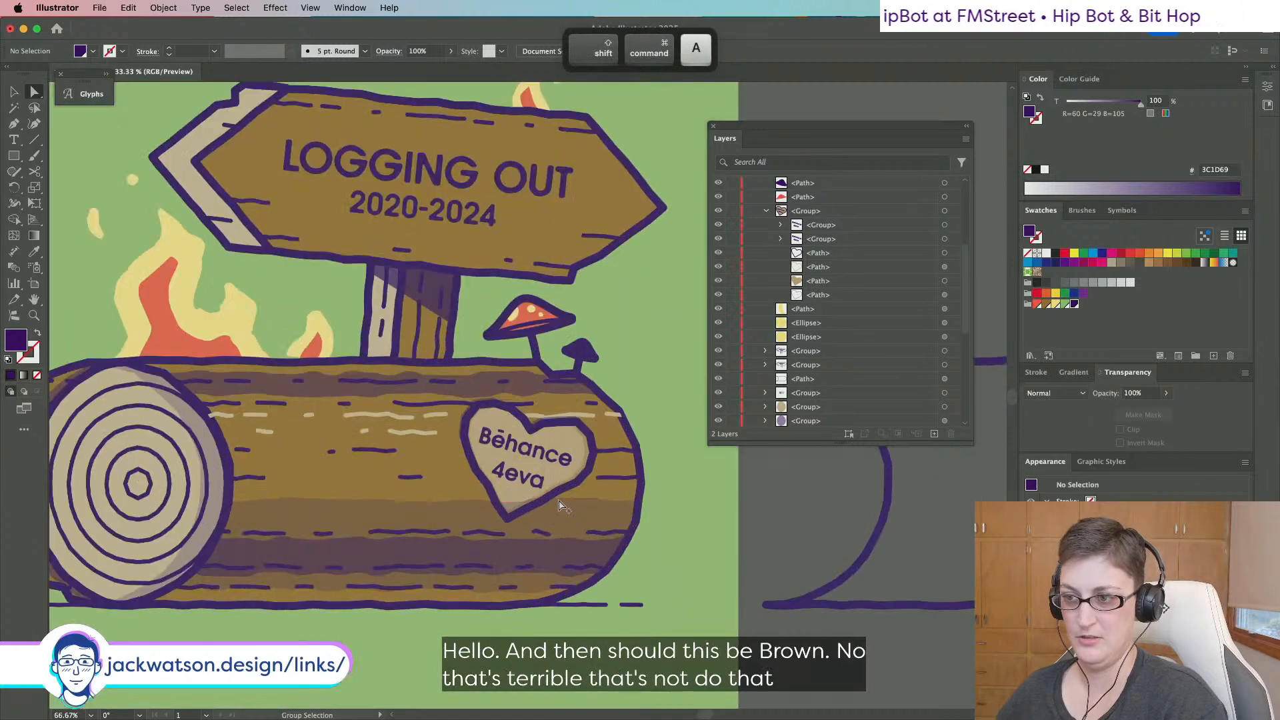
pyautogui.click(560, 450)
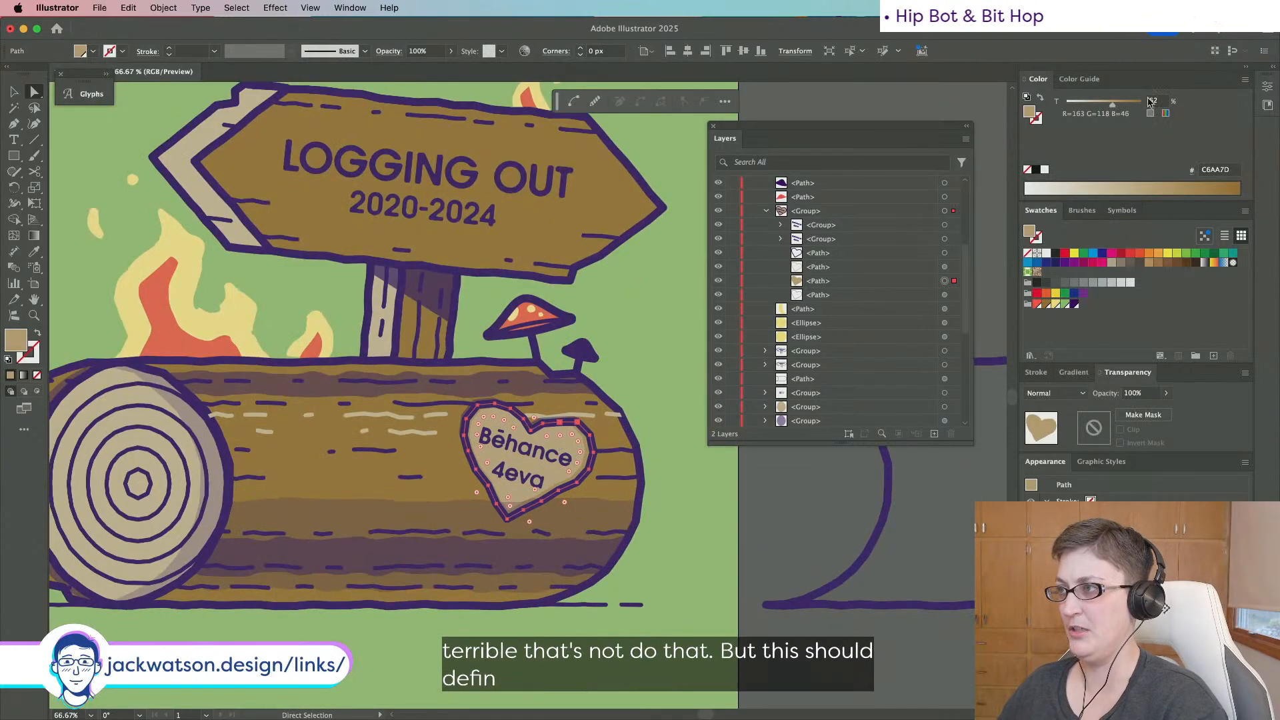
pyautogui.write('75')
pyautogui.press('Return')
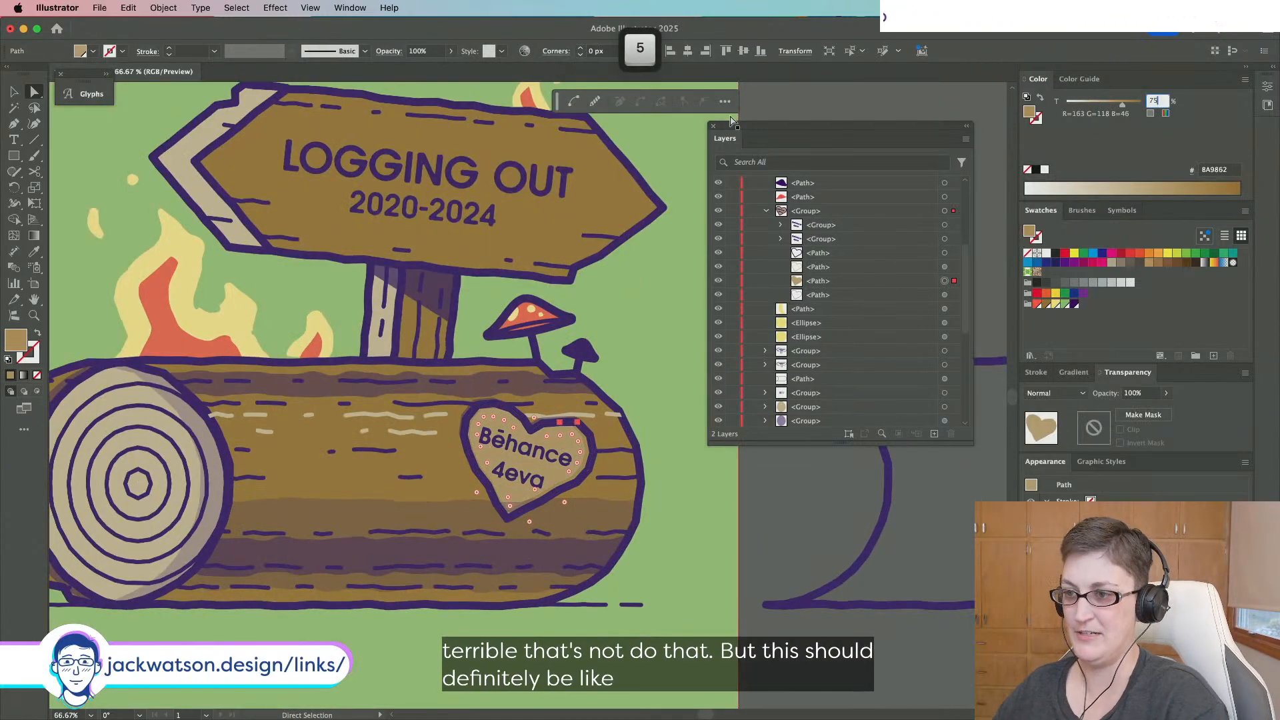
# Eyedrop the log end's light colour onto the heart outline and restore full-strength fill.
pyautogui.click(944, 268)
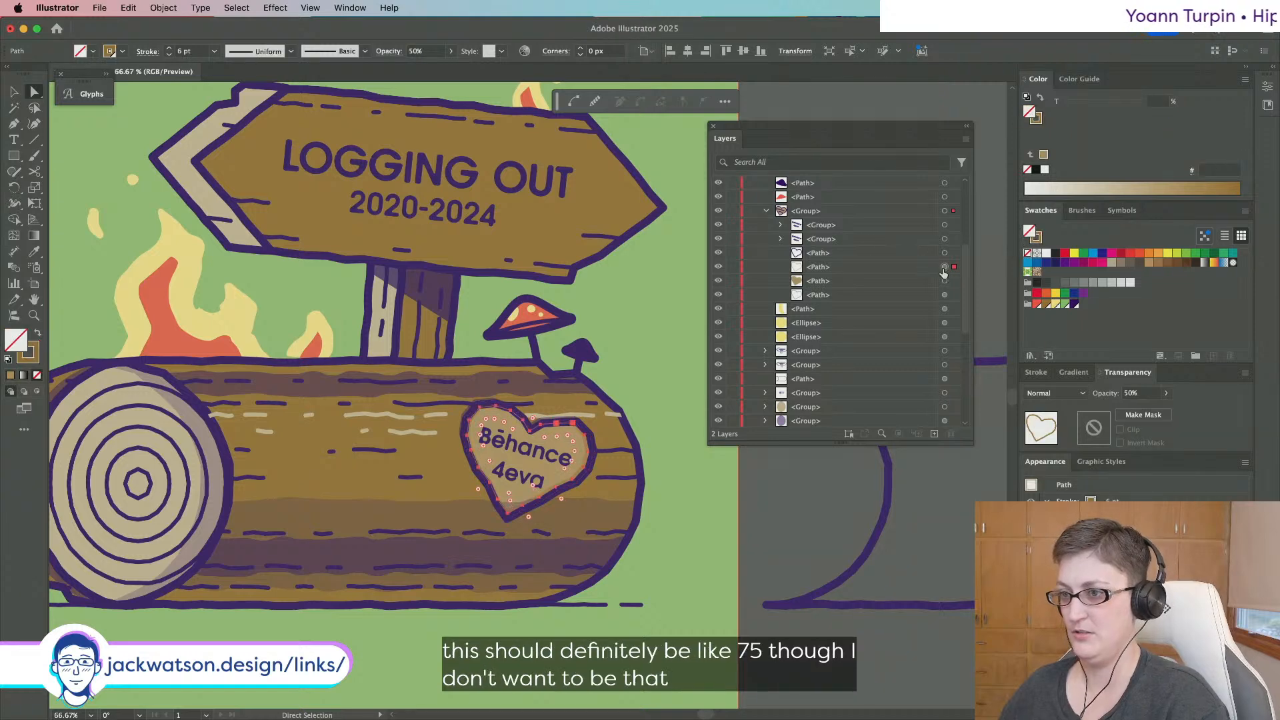
pyautogui.click(32, 252)
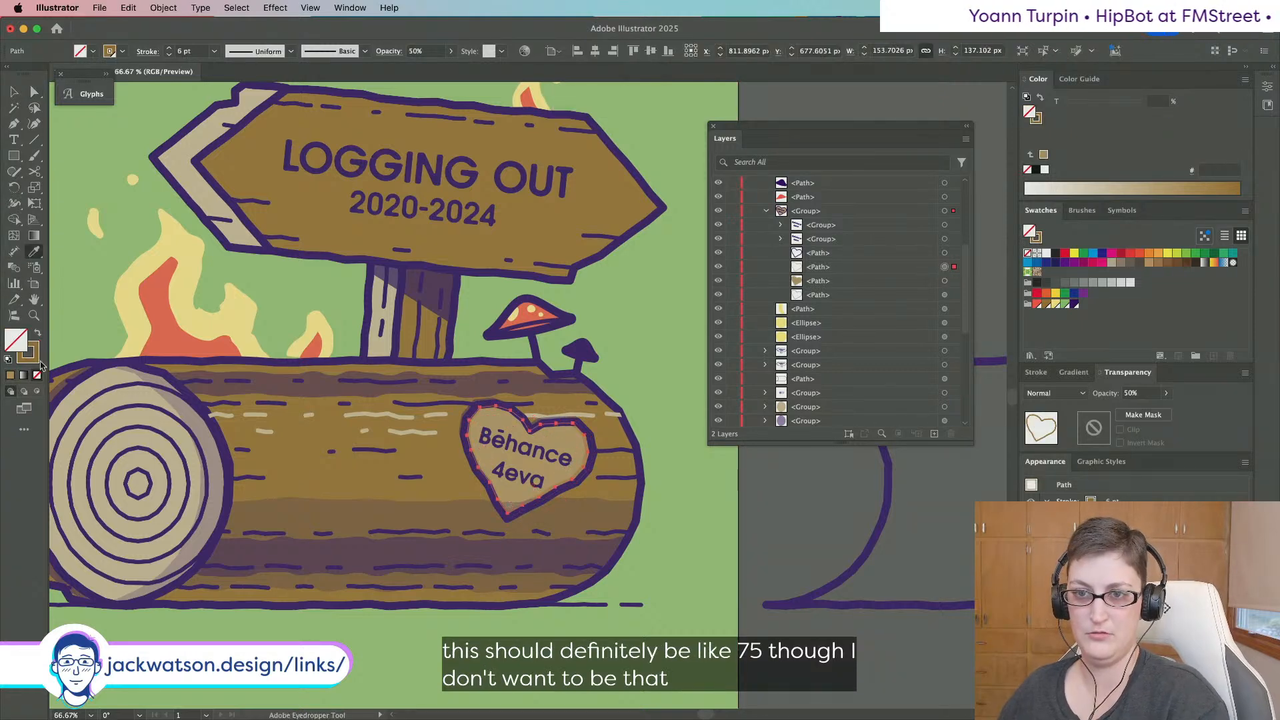
pyautogui.click(30, 362)
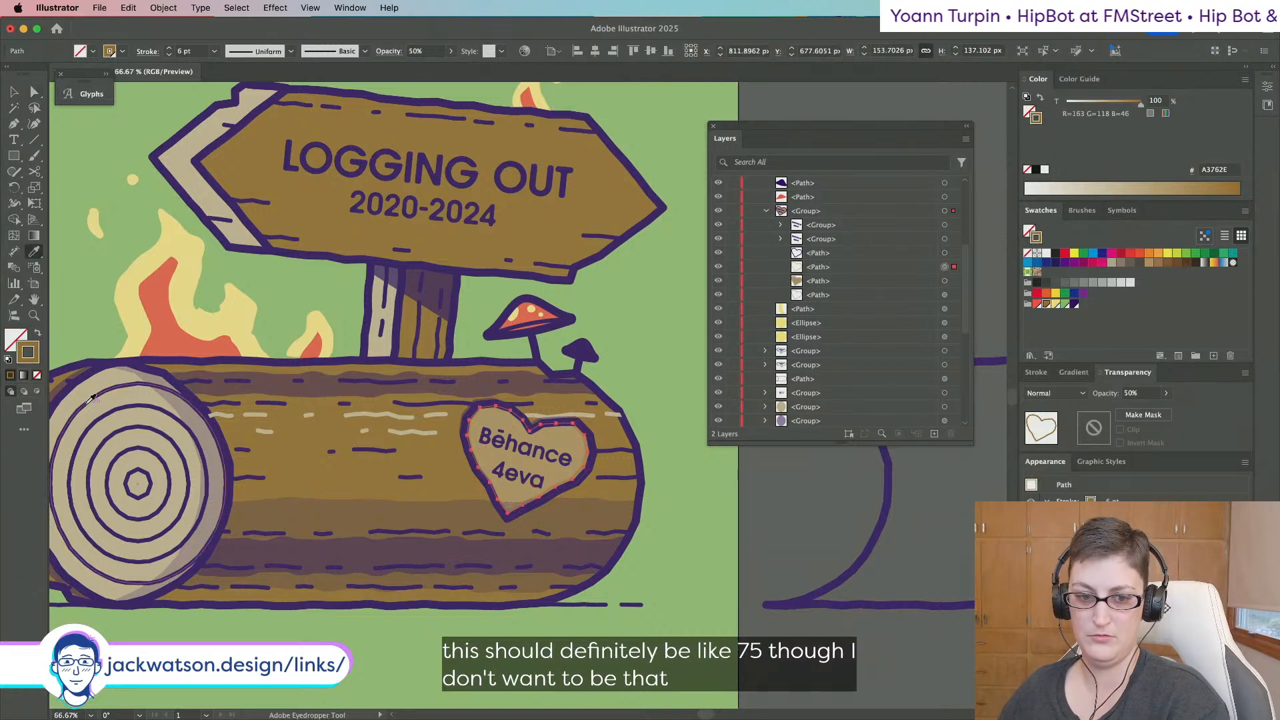
pyautogui.keyDown('shift'); pyautogui.click(125, 394); pyautogui.keyUp('shift')
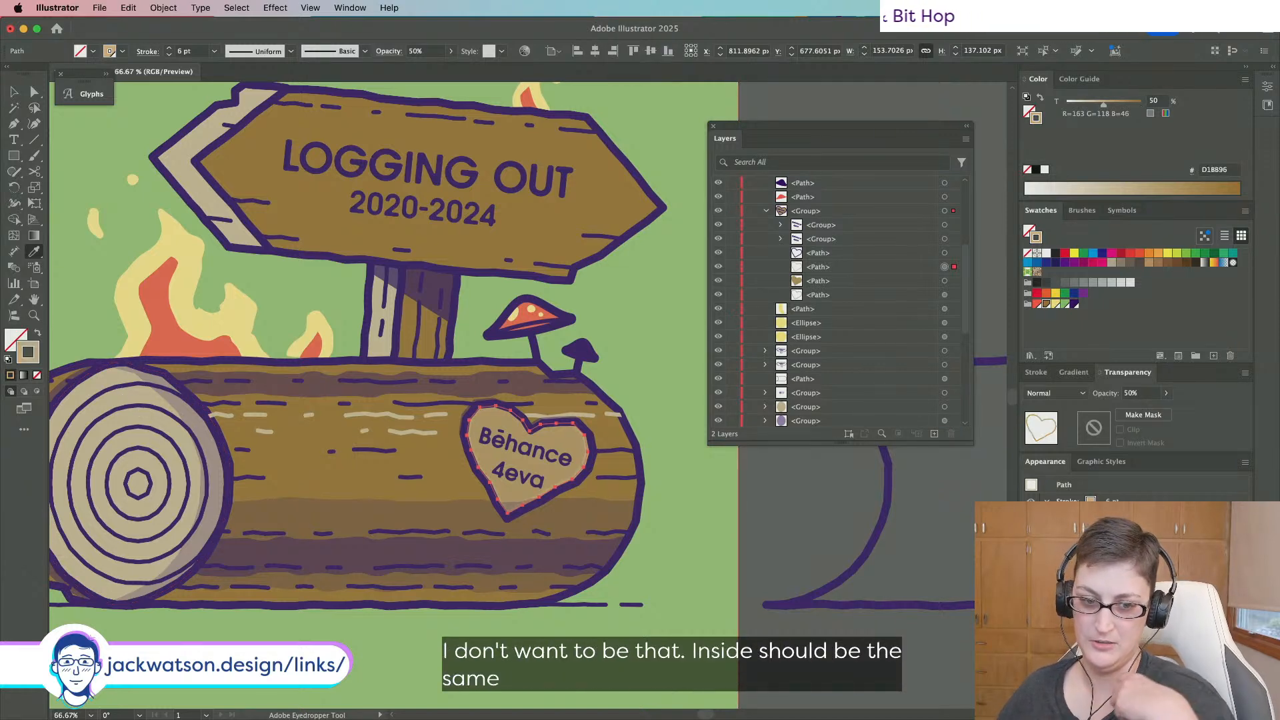
pyautogui.click(944, 283)
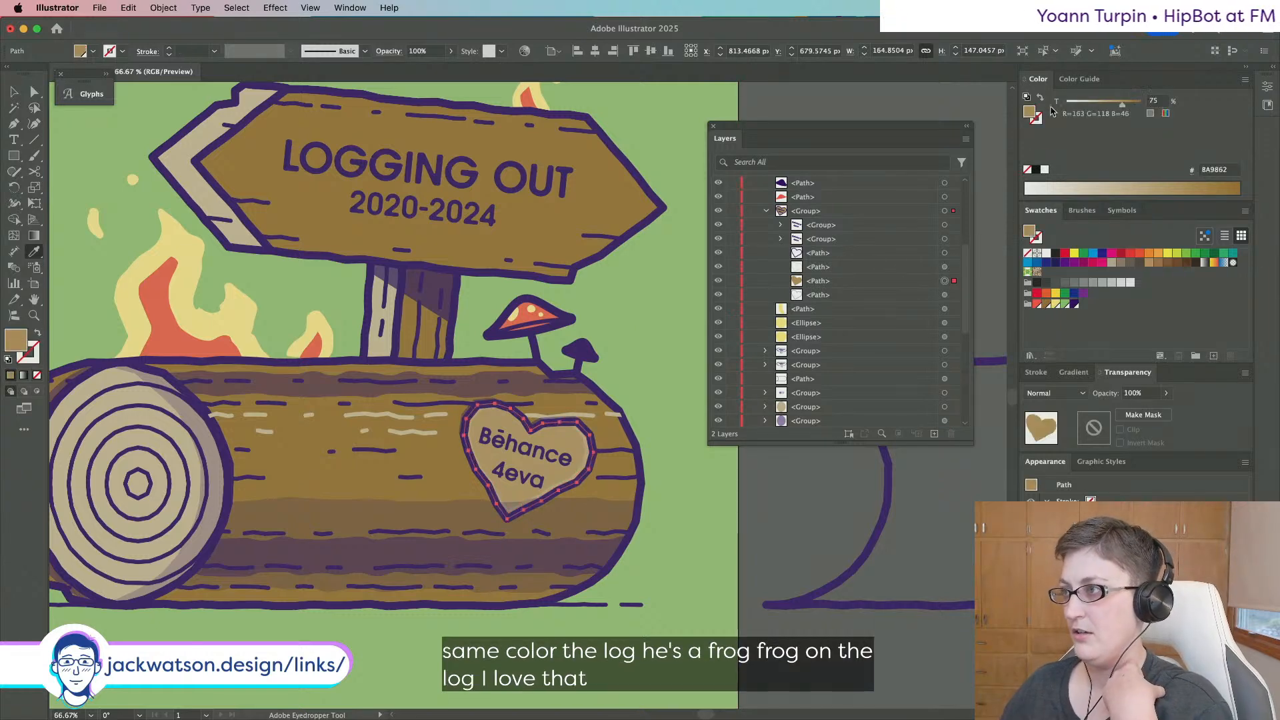
pyautogui.moveTo(1122, 105); pyautogui.dragTo(1185, 111)
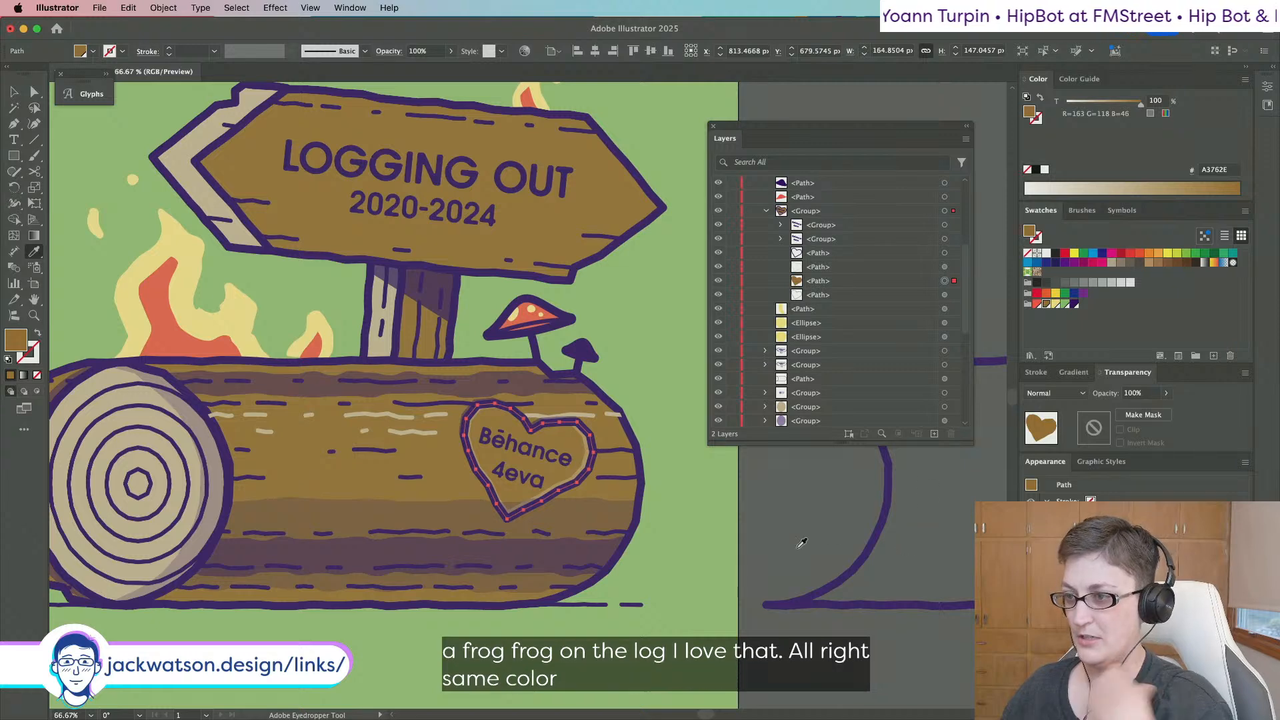
# Make the heart's light inner outline fully opaque.
pyautogui.scroll(1, 537, 500)
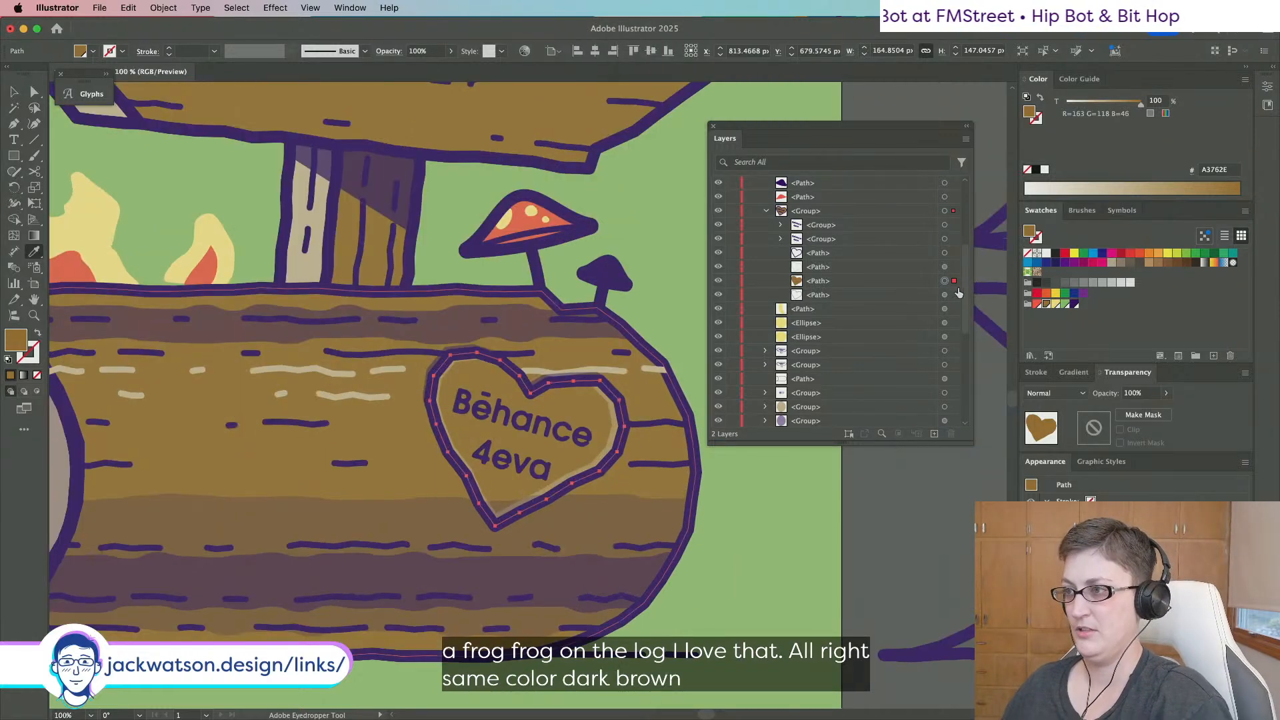
pyautogui.click(946, 266)
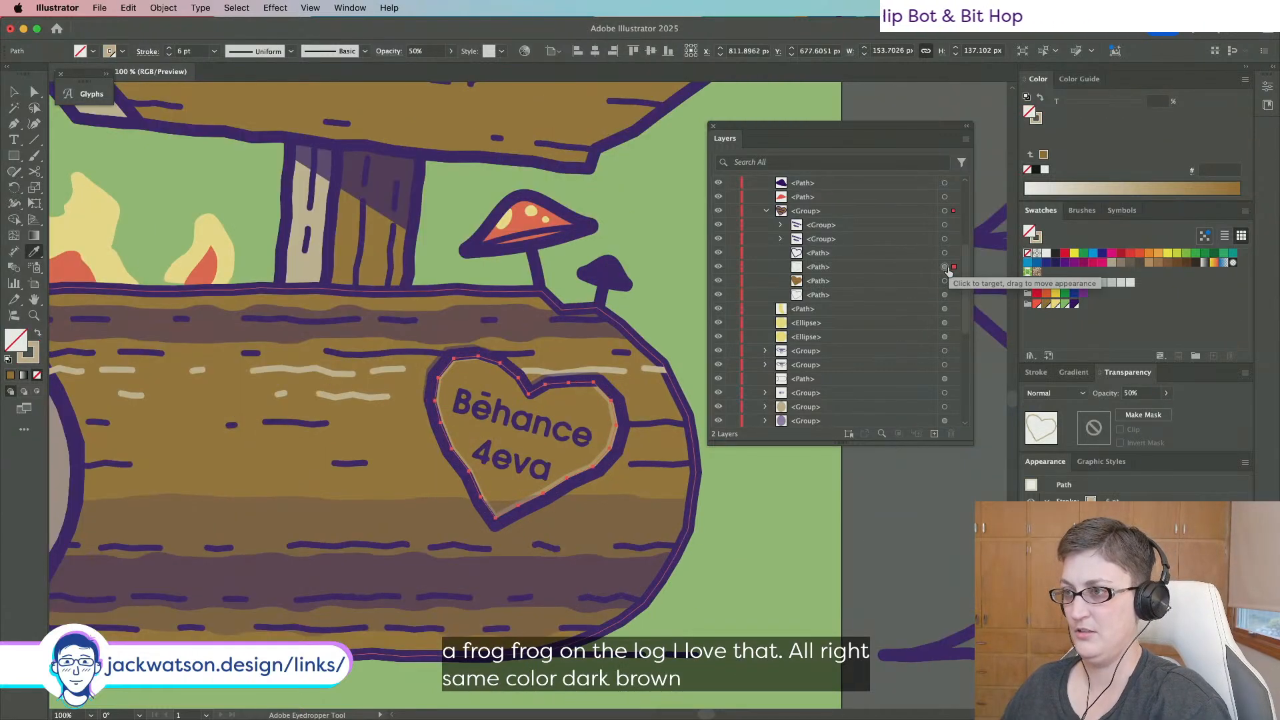
pyautogui.click(945, 294)
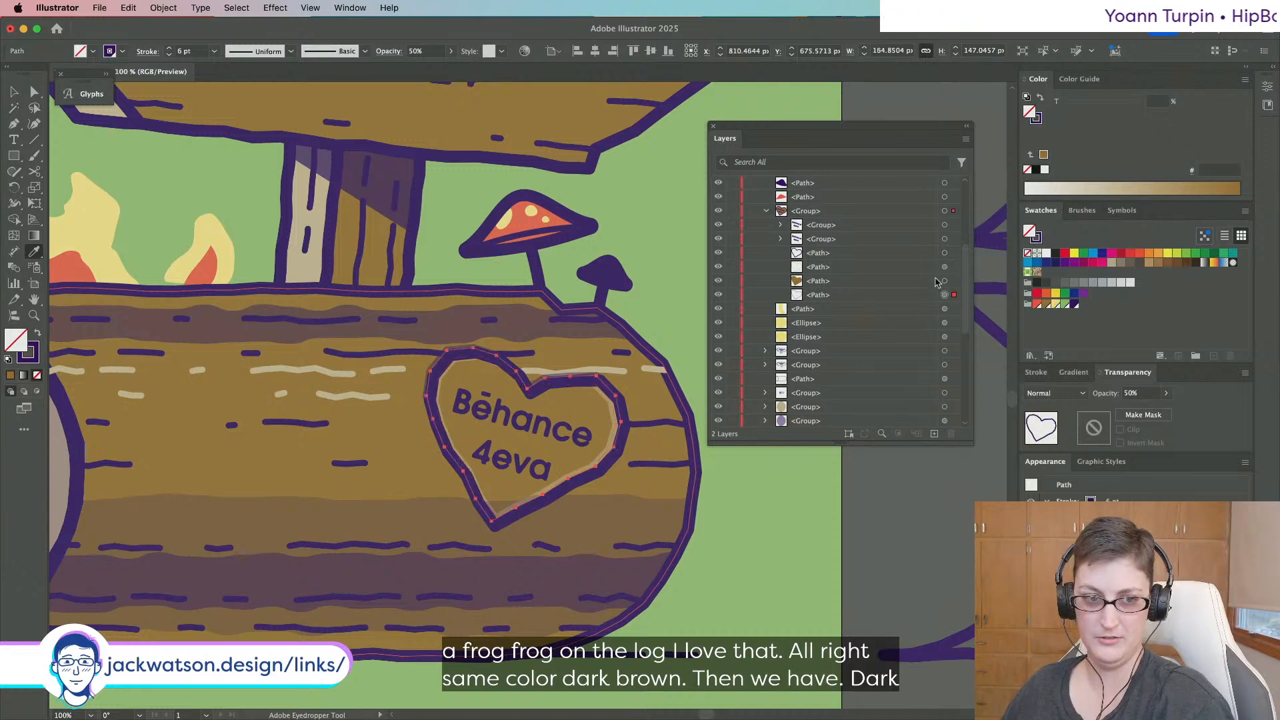
pyautogui.click(946, 268)
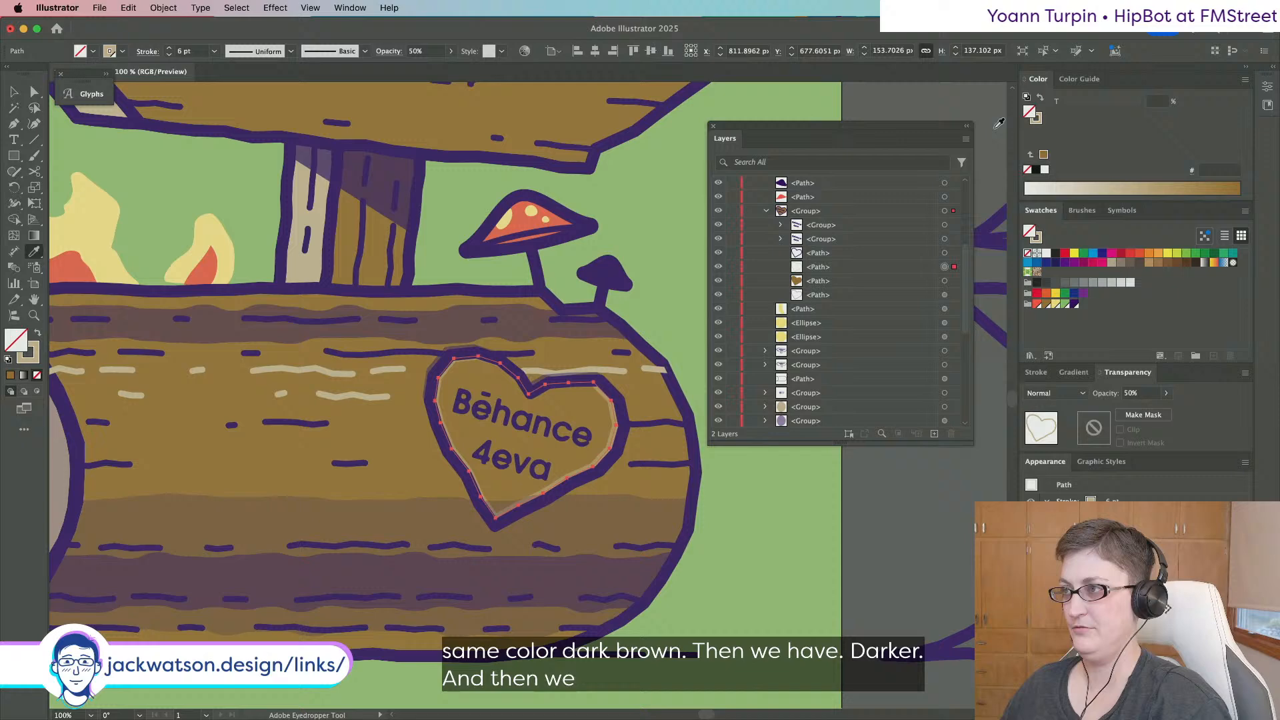
pyautogui.click(1037, 122)
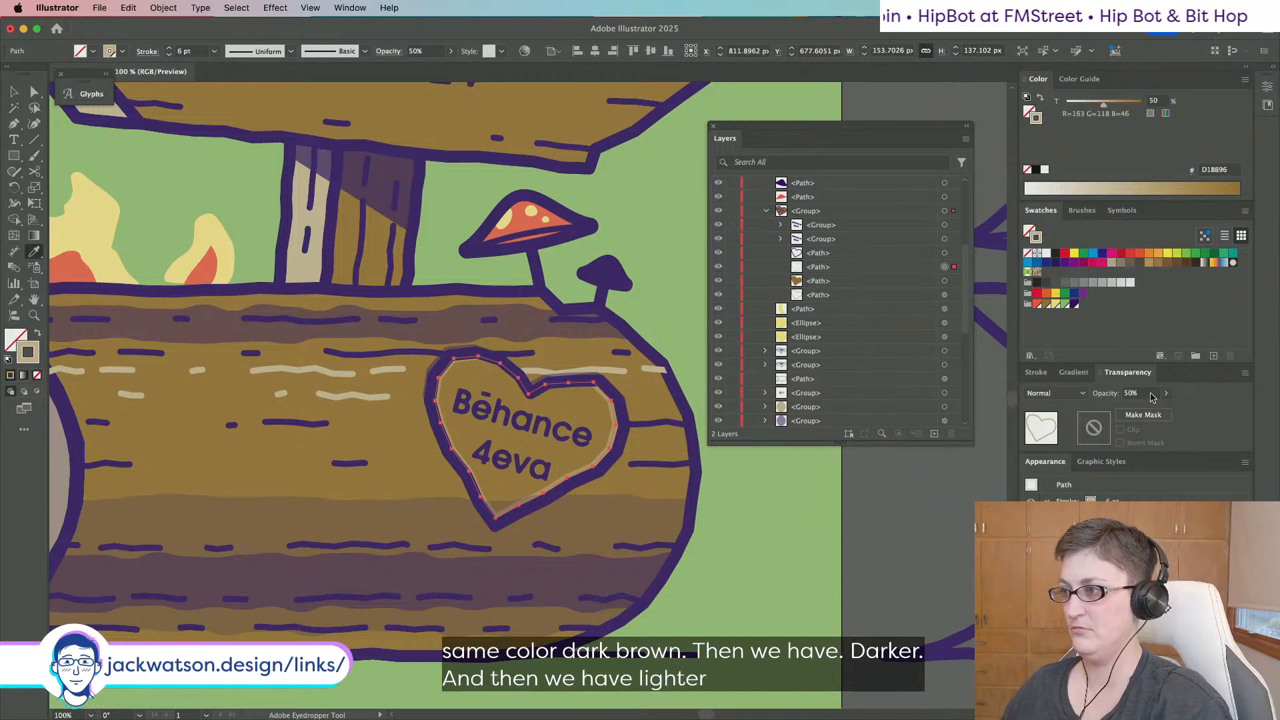
pyautogui.moveTo(1139, 409); pyautogui.dragTo(1257, 414)
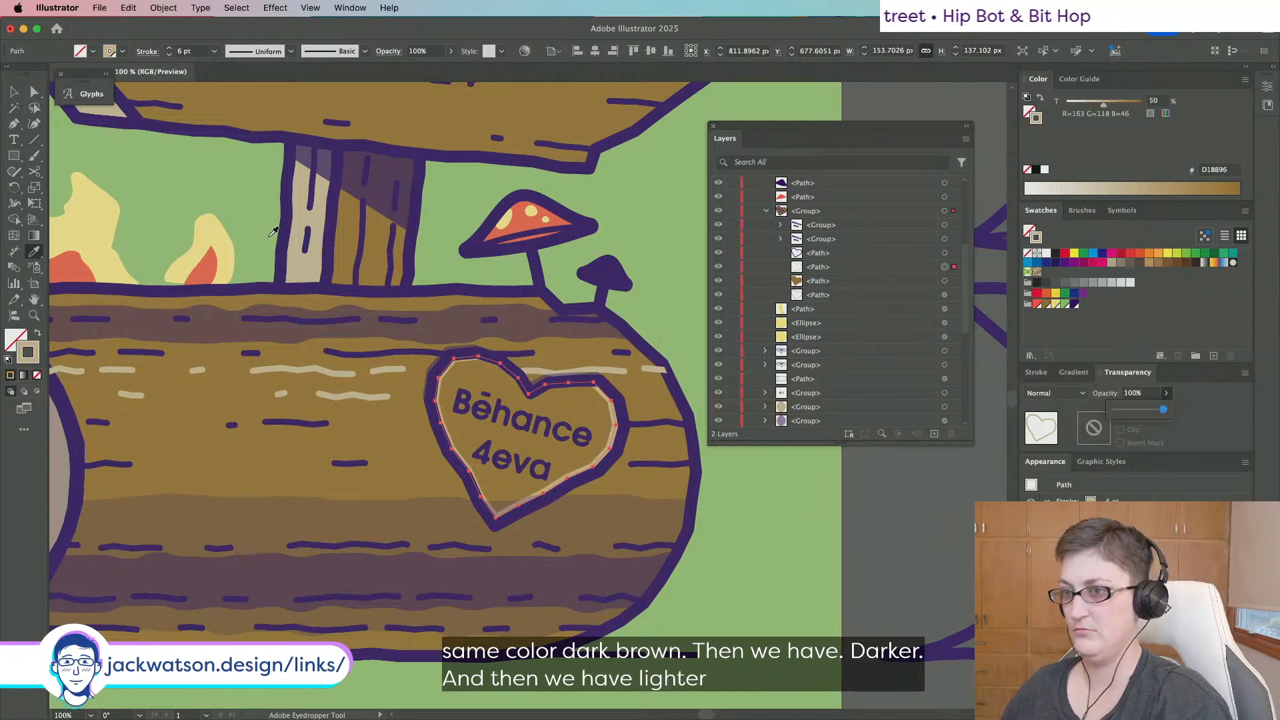
# Try shrinking and nudging the light heart outline, then undo those edits.
pyautogui.press('v')
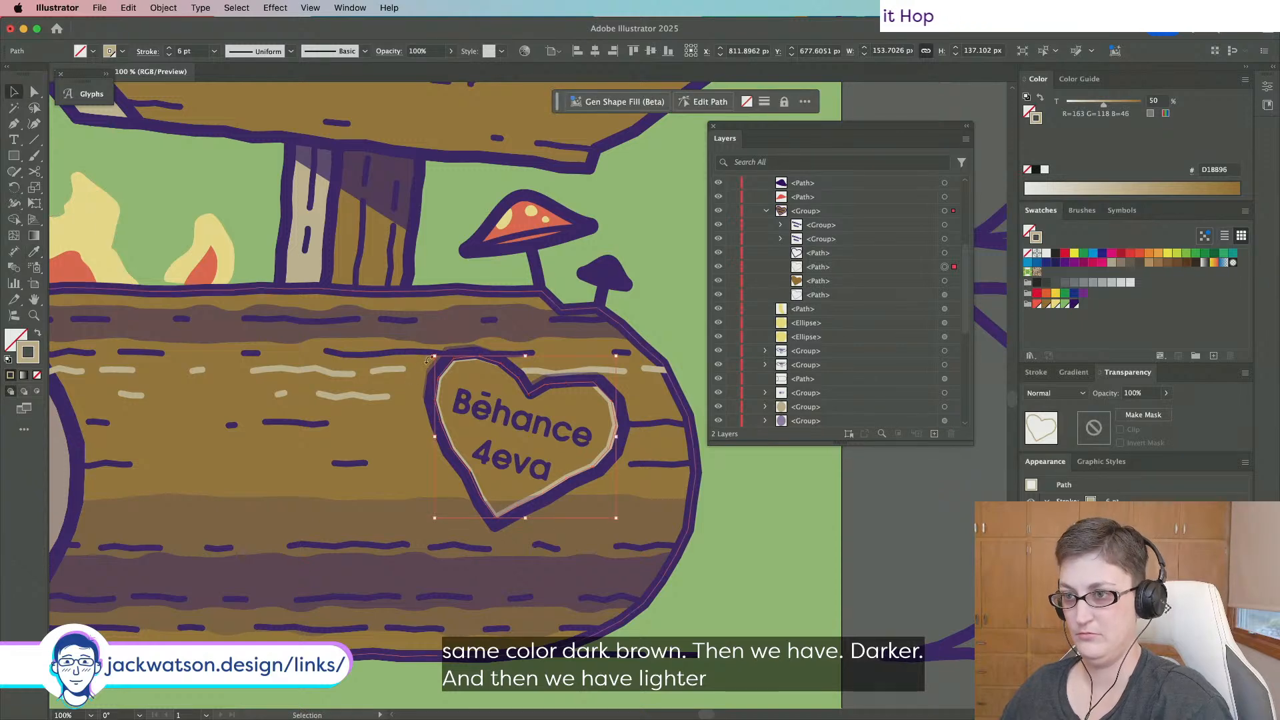
pyautogui.moveTo(436, 358); pyautogui.dragTo(438, 360)
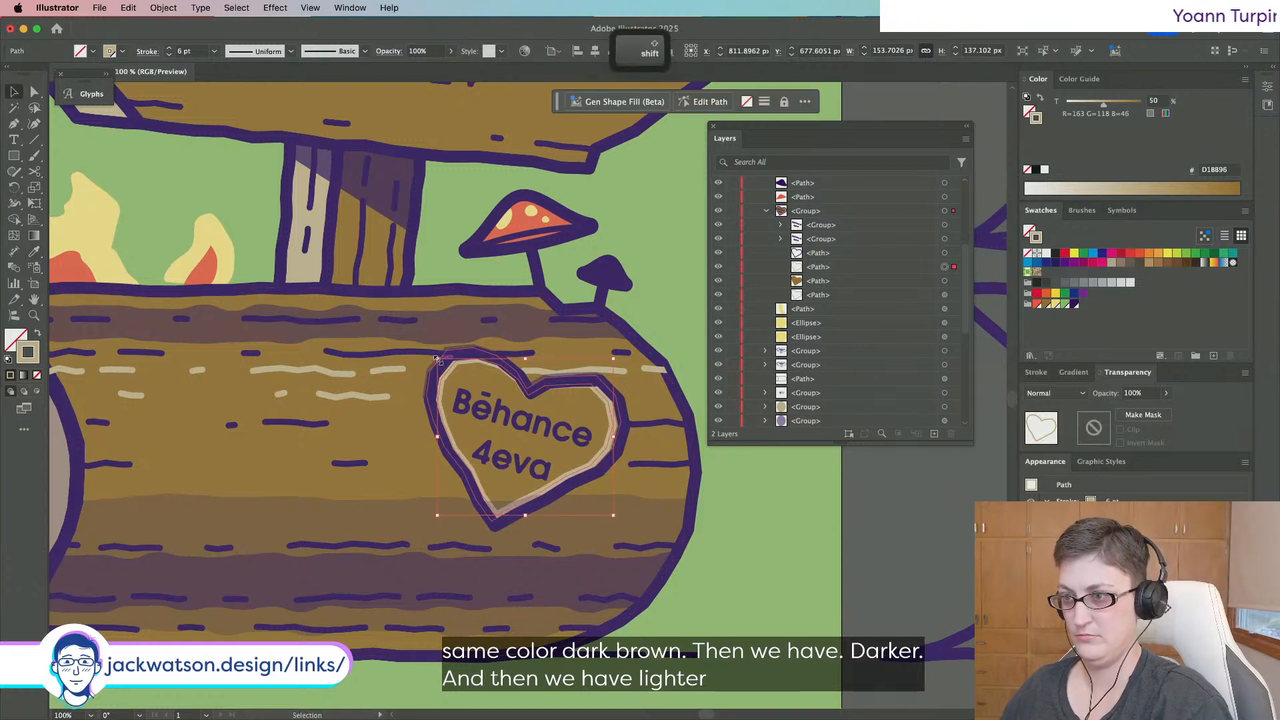
pyautogui.press('Right')
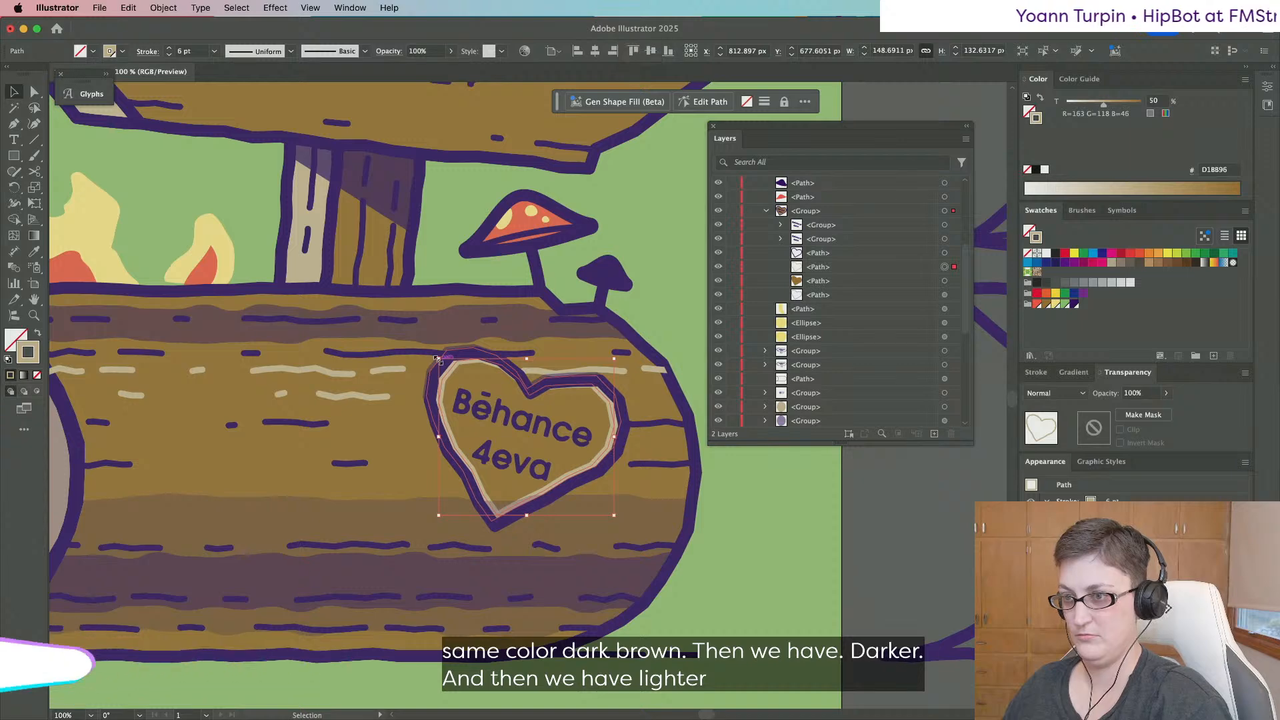
pyautogui.press('Down')
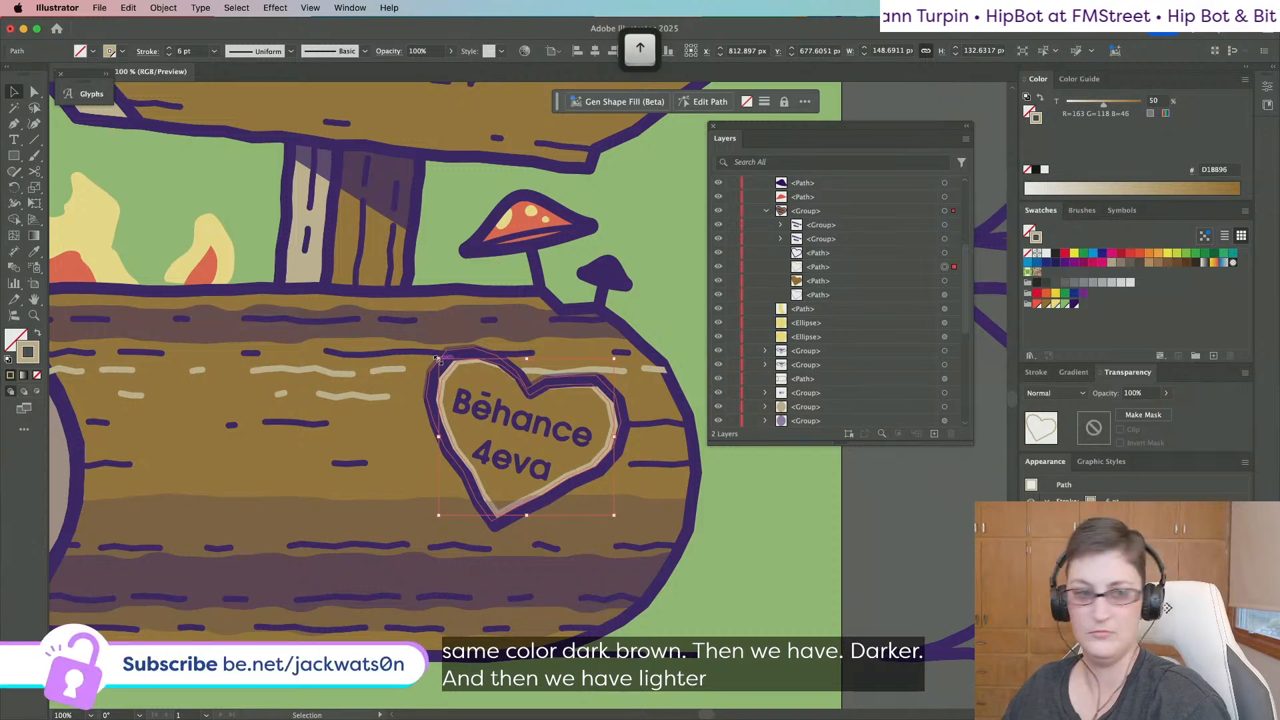
pyautogui.press('shift+super+a')
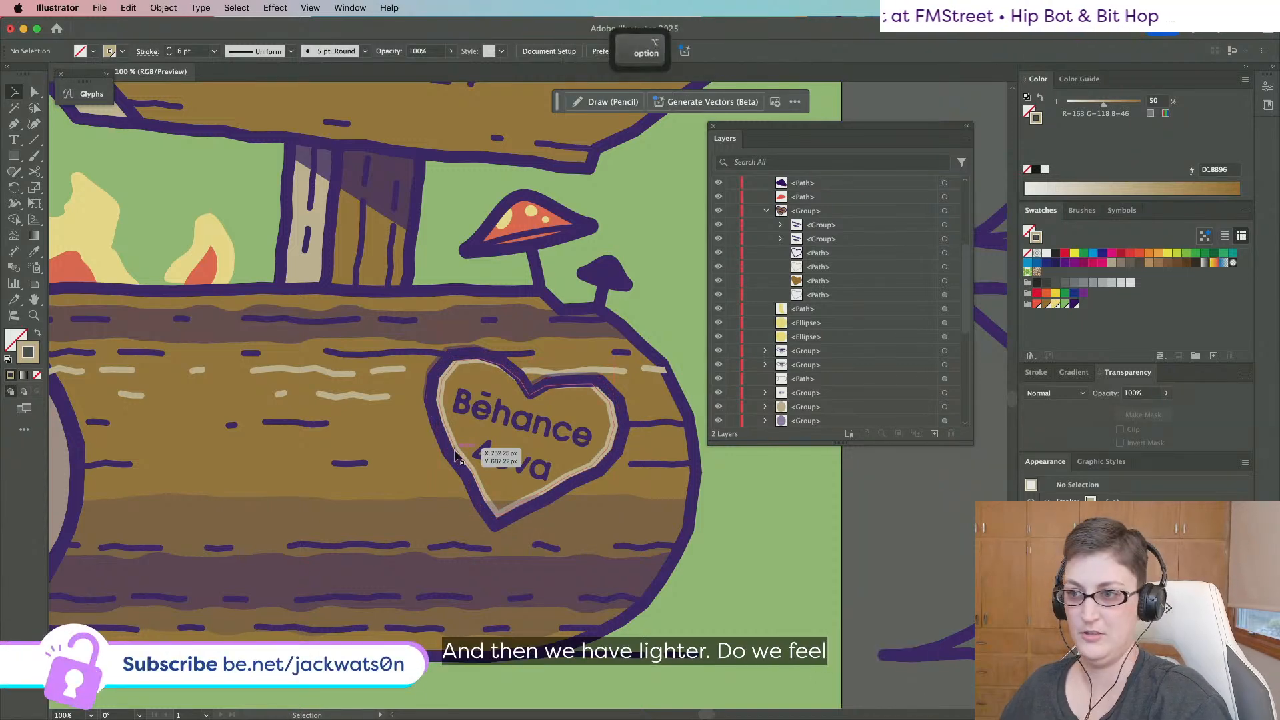
pyautogui.press('super+minus')
pyautogui.press('super+z')
pyautogui.press('super+z')
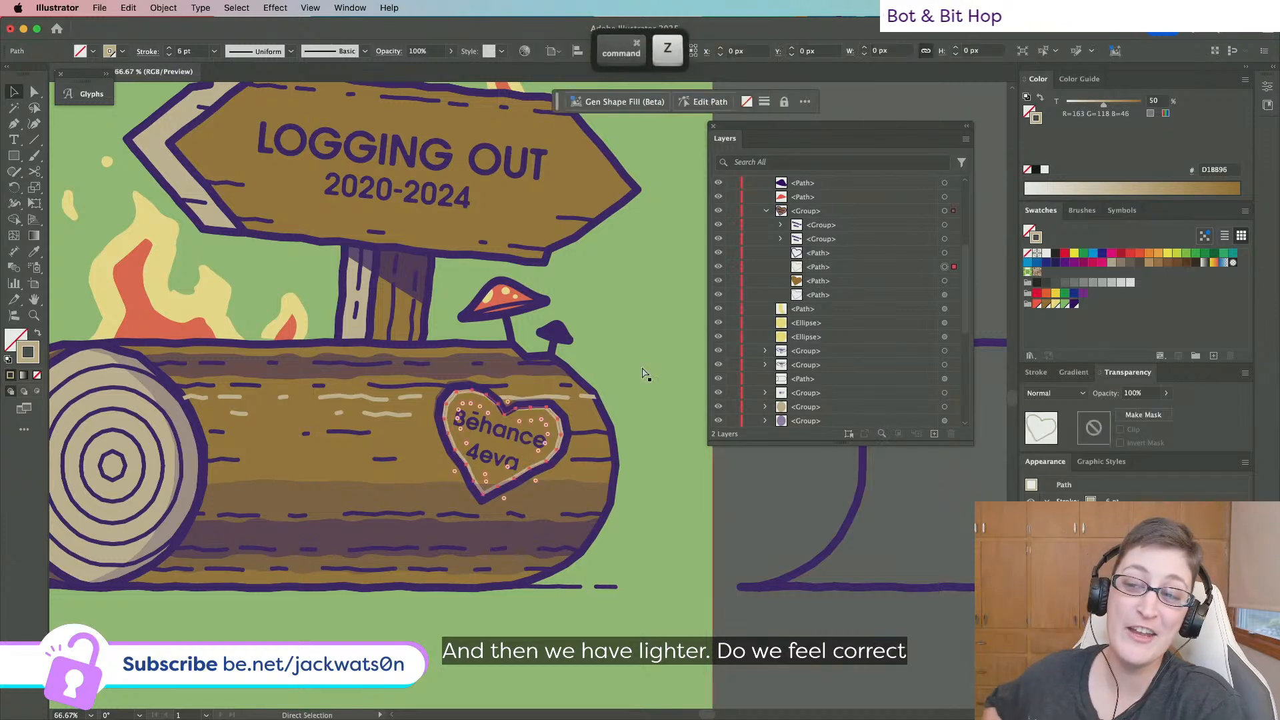
pyautogui.press('super+z')
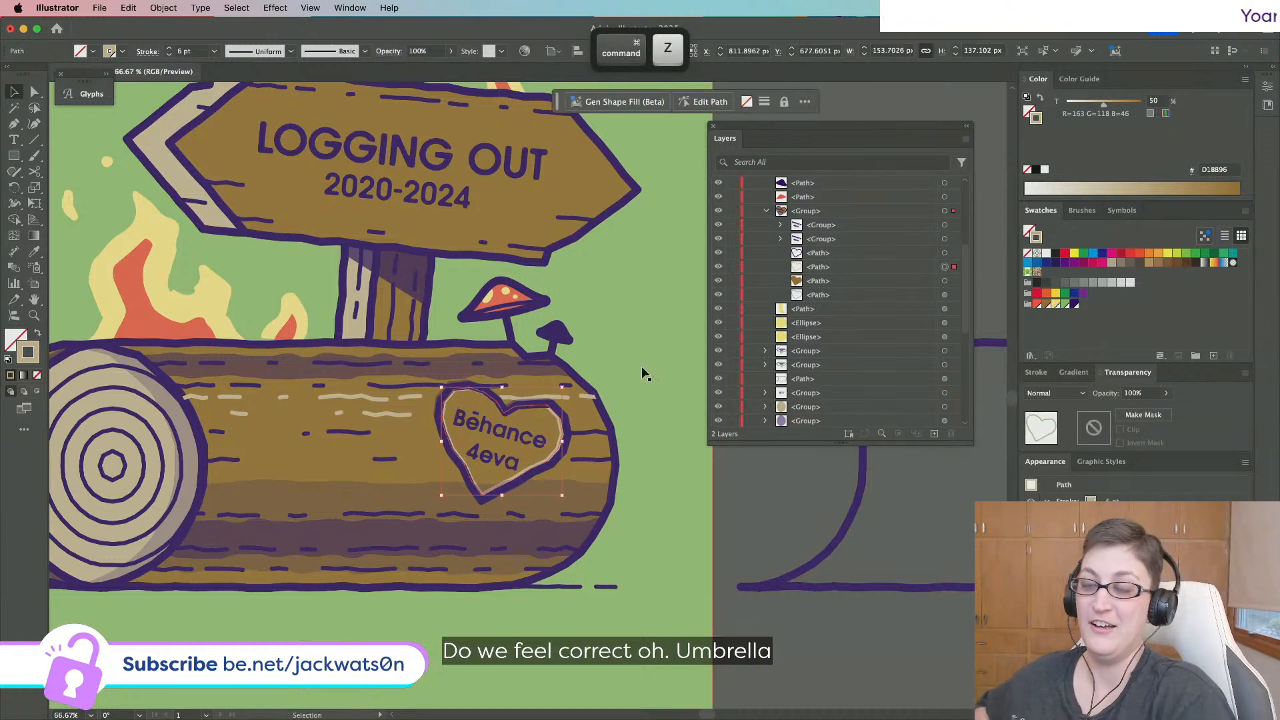
# Raise the heart outline's stroke weight from 6 pt to 8 pt.
pyautogui.click(192, 51)
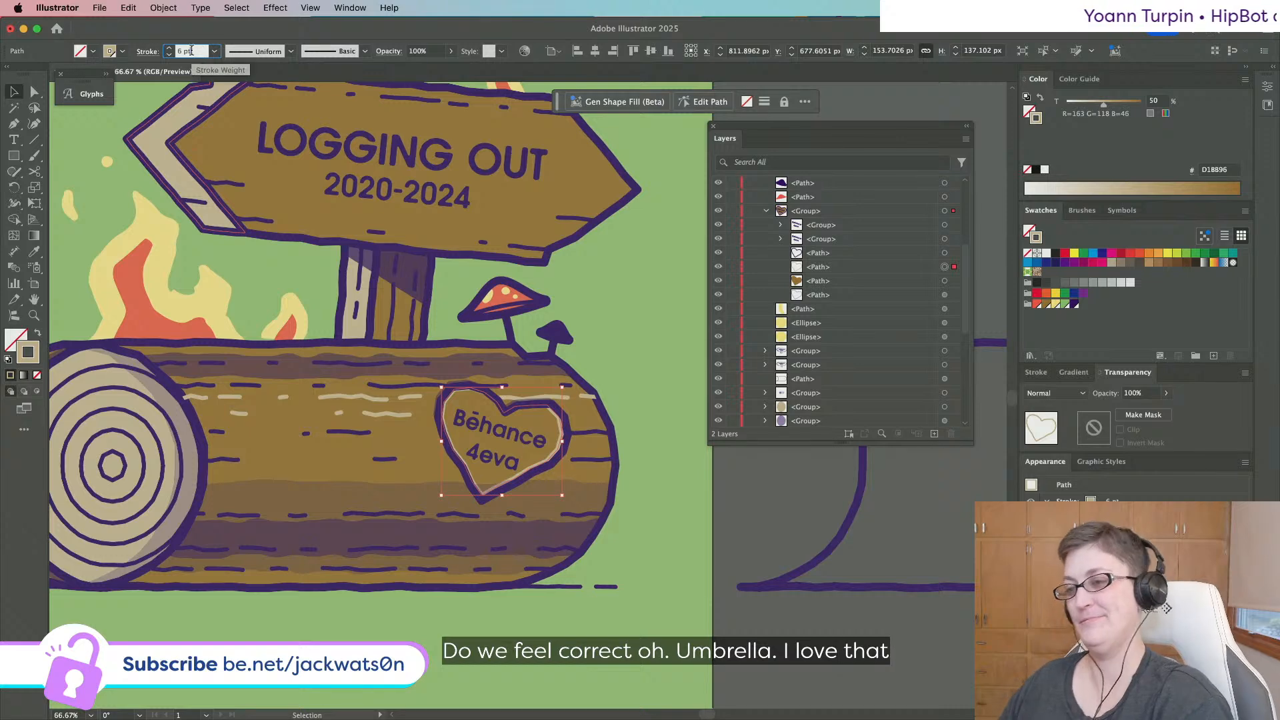
pyautogui.press('Up')
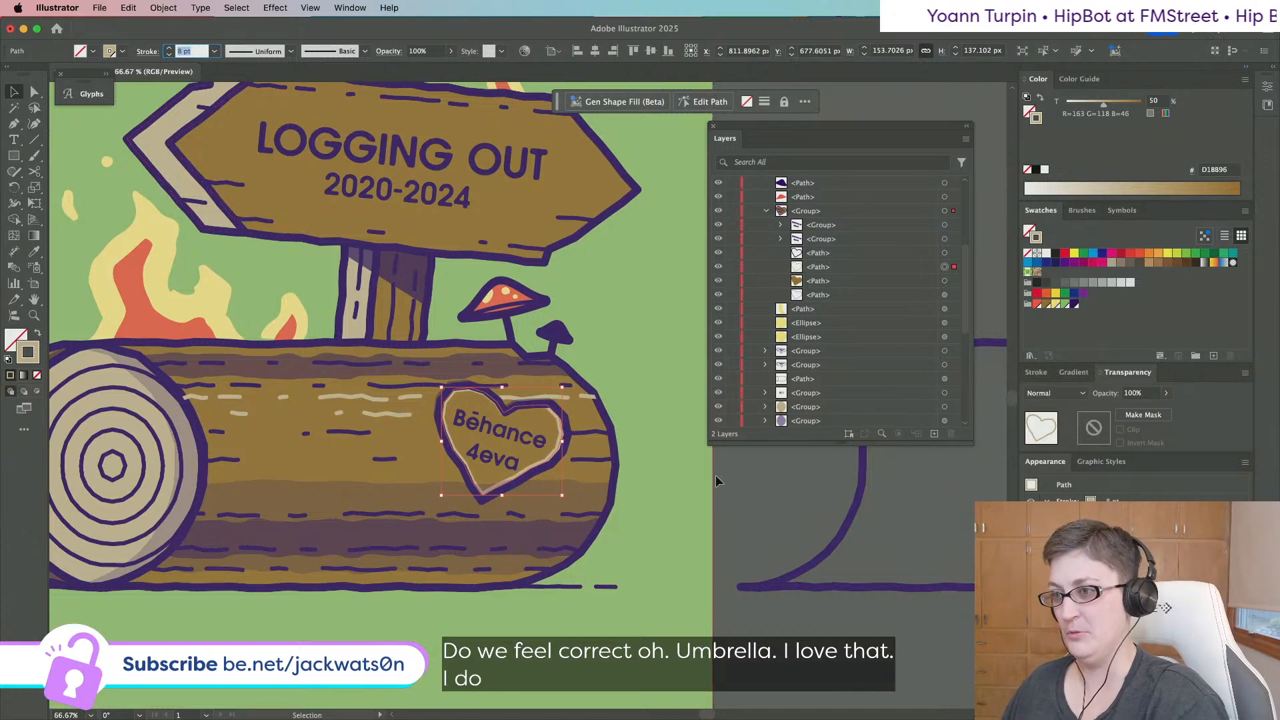
pyautogui.click(667, 470)
pyautogui.scroll(-1, 554, 463)
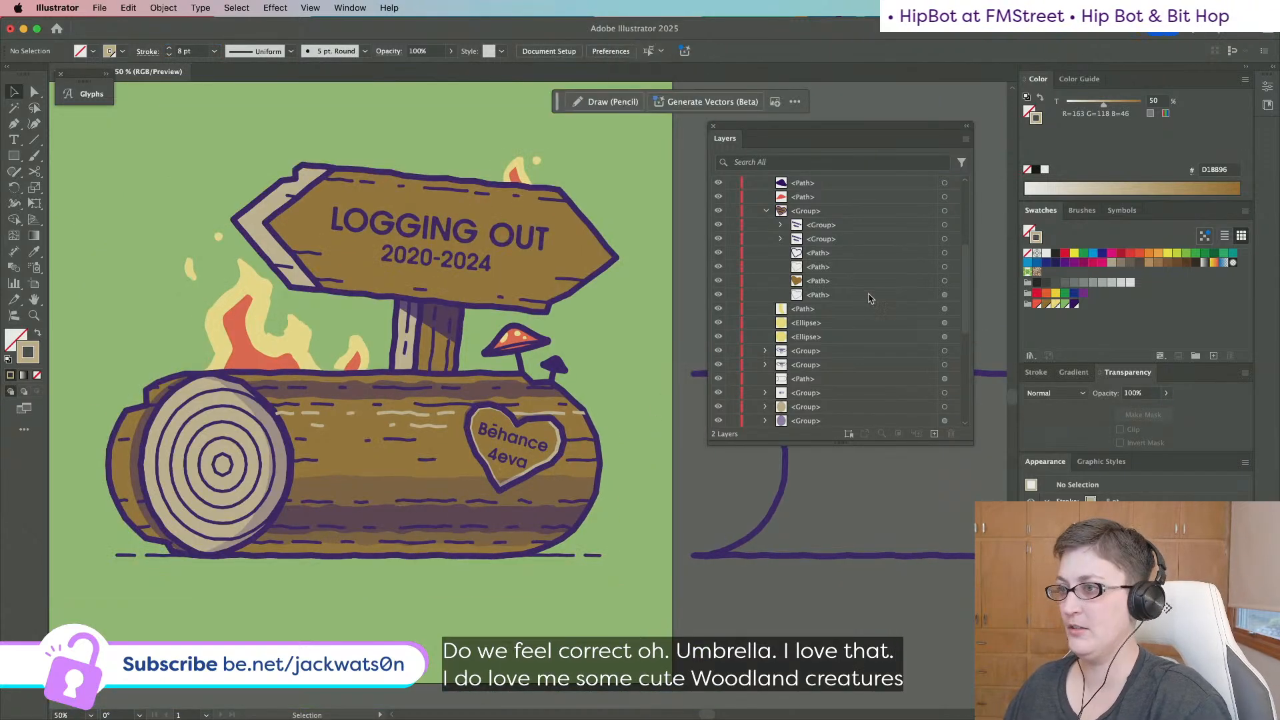
# Give the heart's semi-transparent outer outline a 9 pt stroke.
pyautogui.click(958, 265)
pyautogui.click(955, 297)
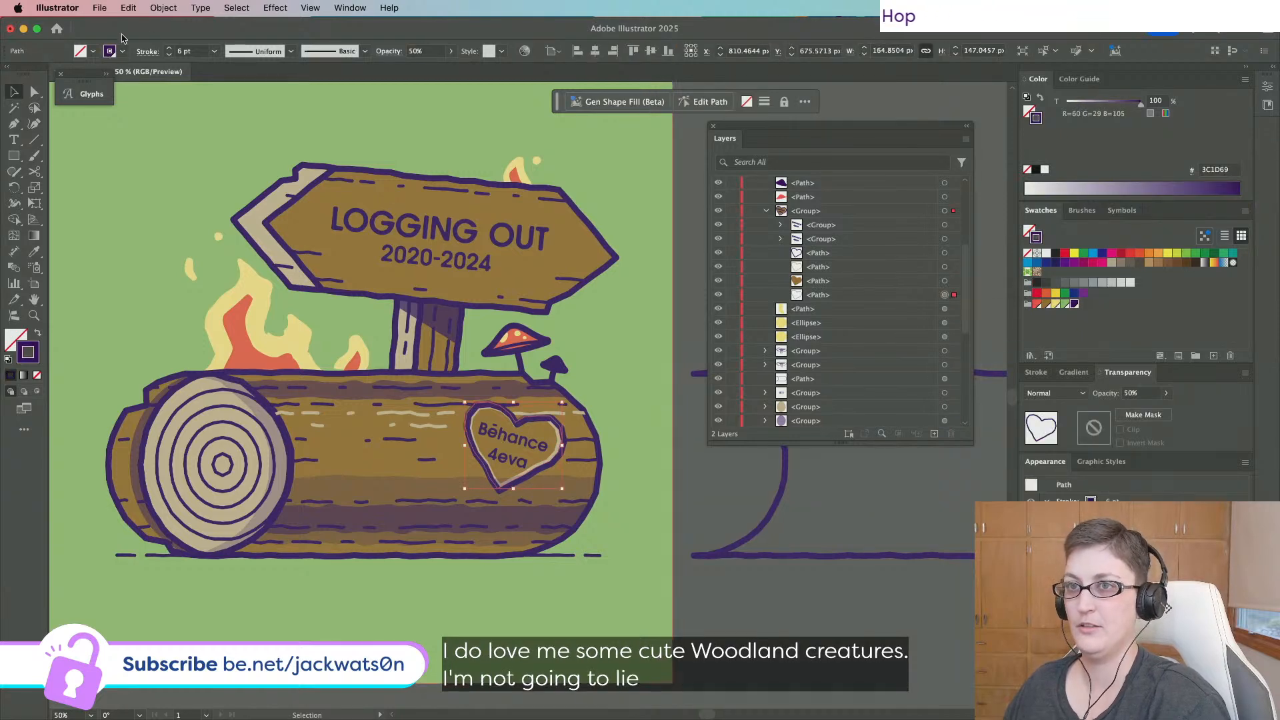
pyautogui.click(200, 51)
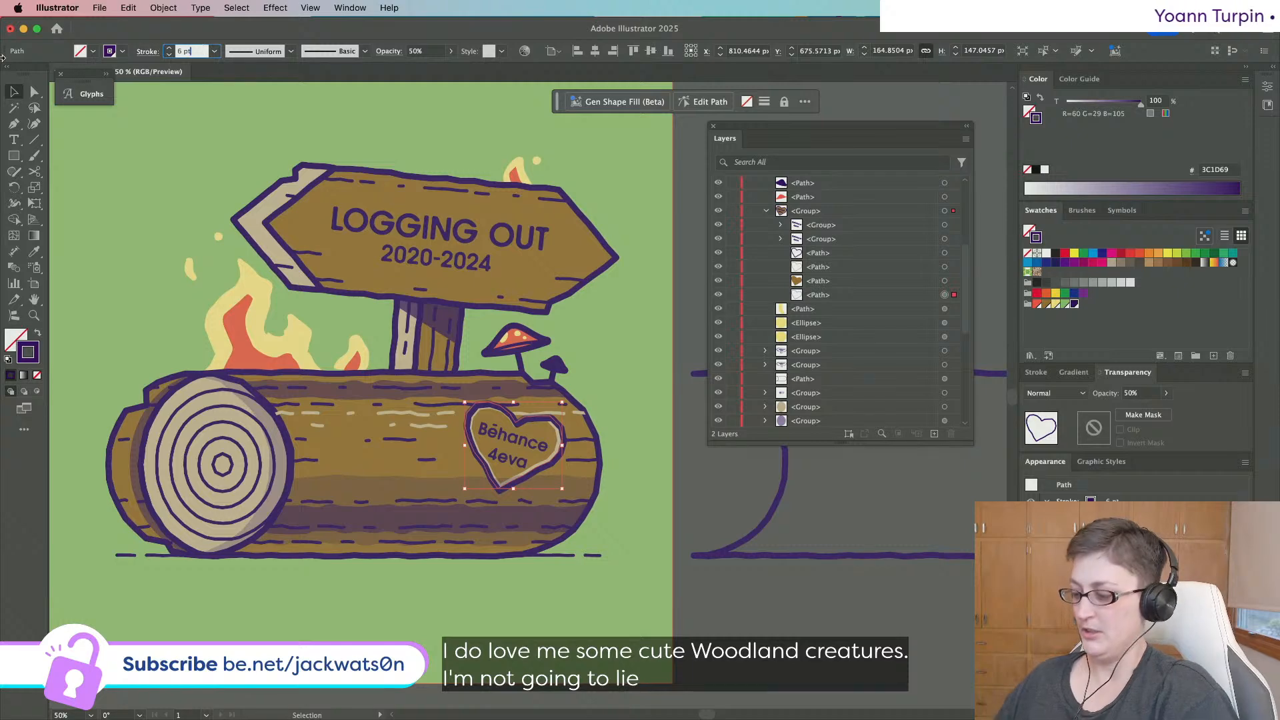
pyautogui.write('9')
pyautogui.press('Return')
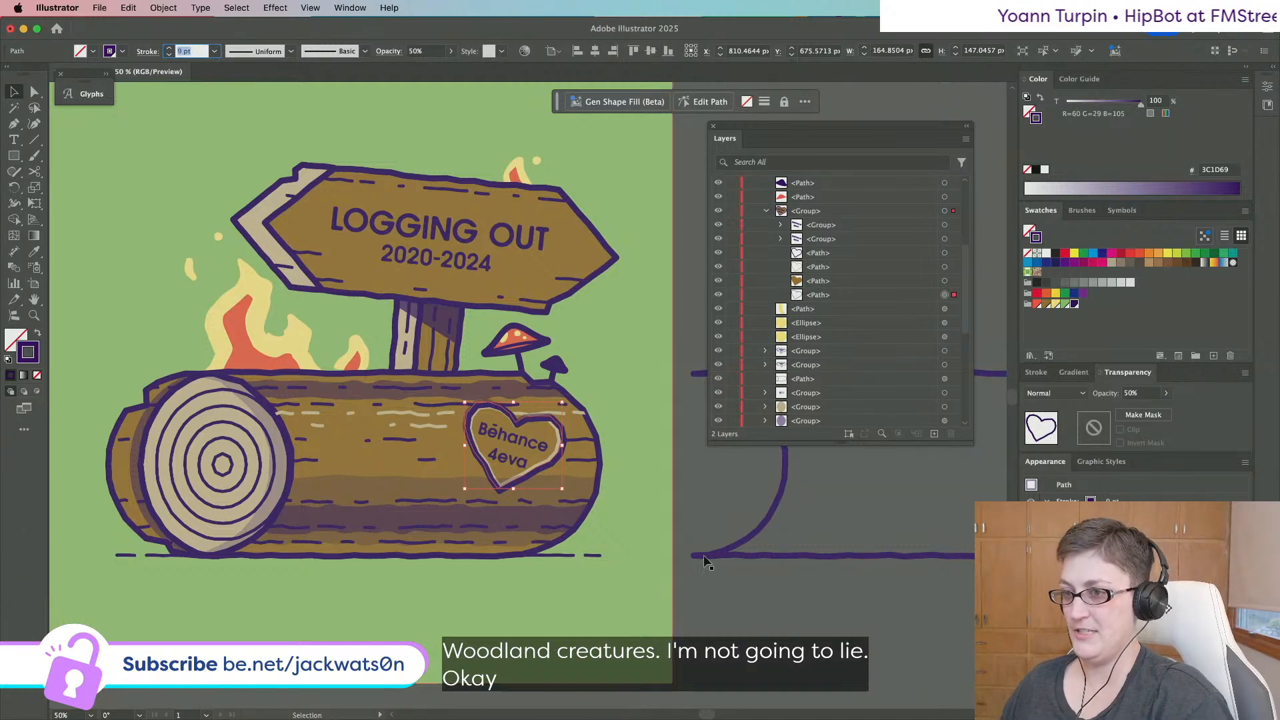
pyautogui.click(731, 624)
pyautogui.press('super+z')
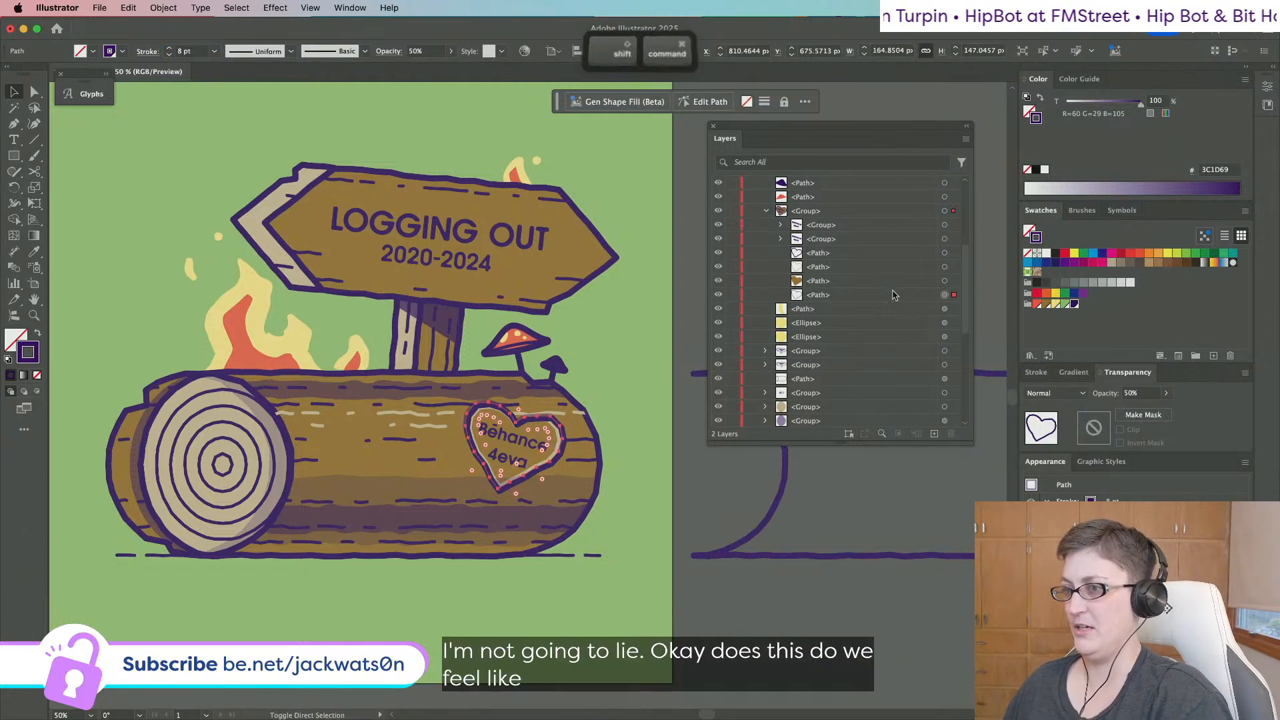
pyautogui.press('super+shift+z')
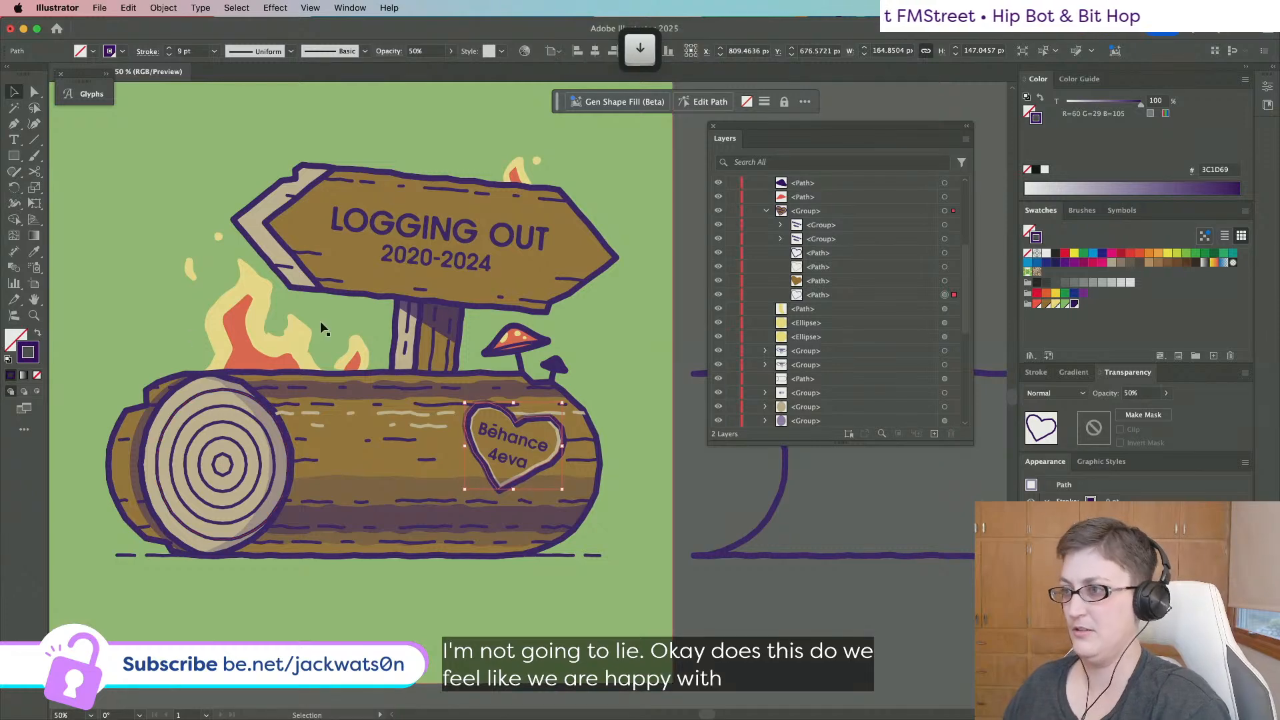
pyautogui.press('super+shift+a')
# Reduce the other heart outline's stroke to 7 pt and zoom out to view the poster.
pyautogui.click(36, 93)
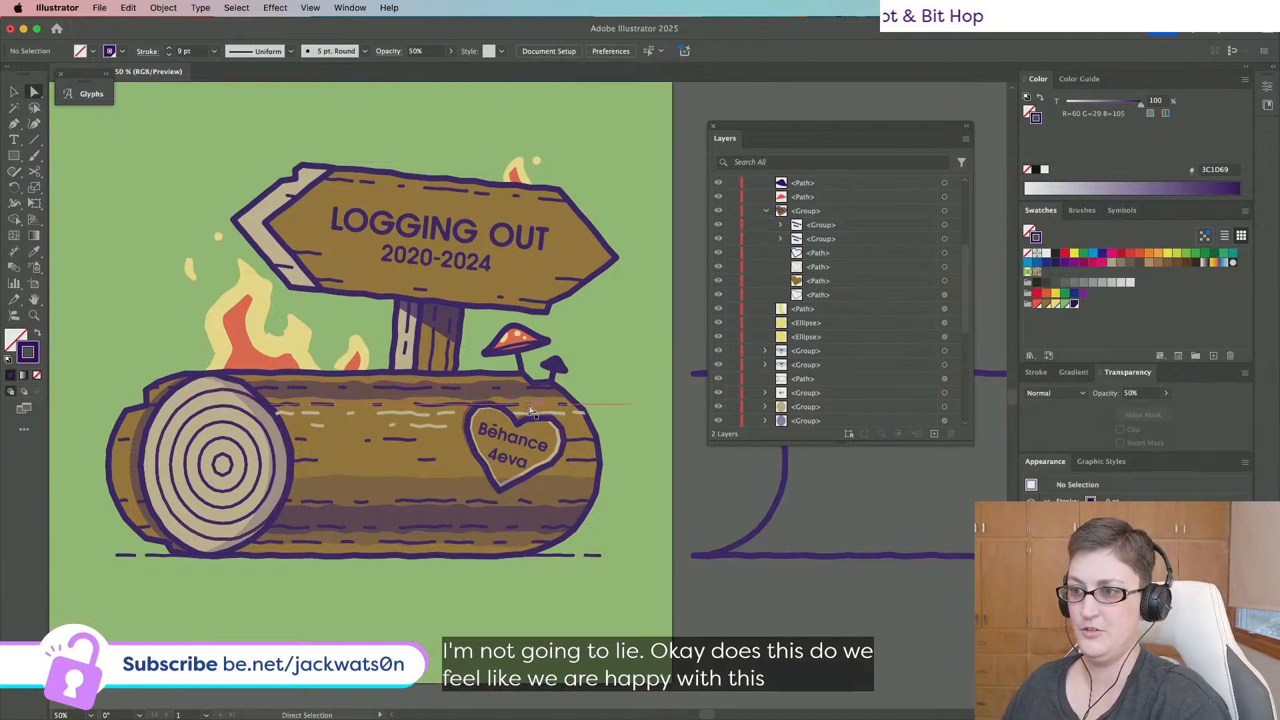
pyautogui.click(520, 414)
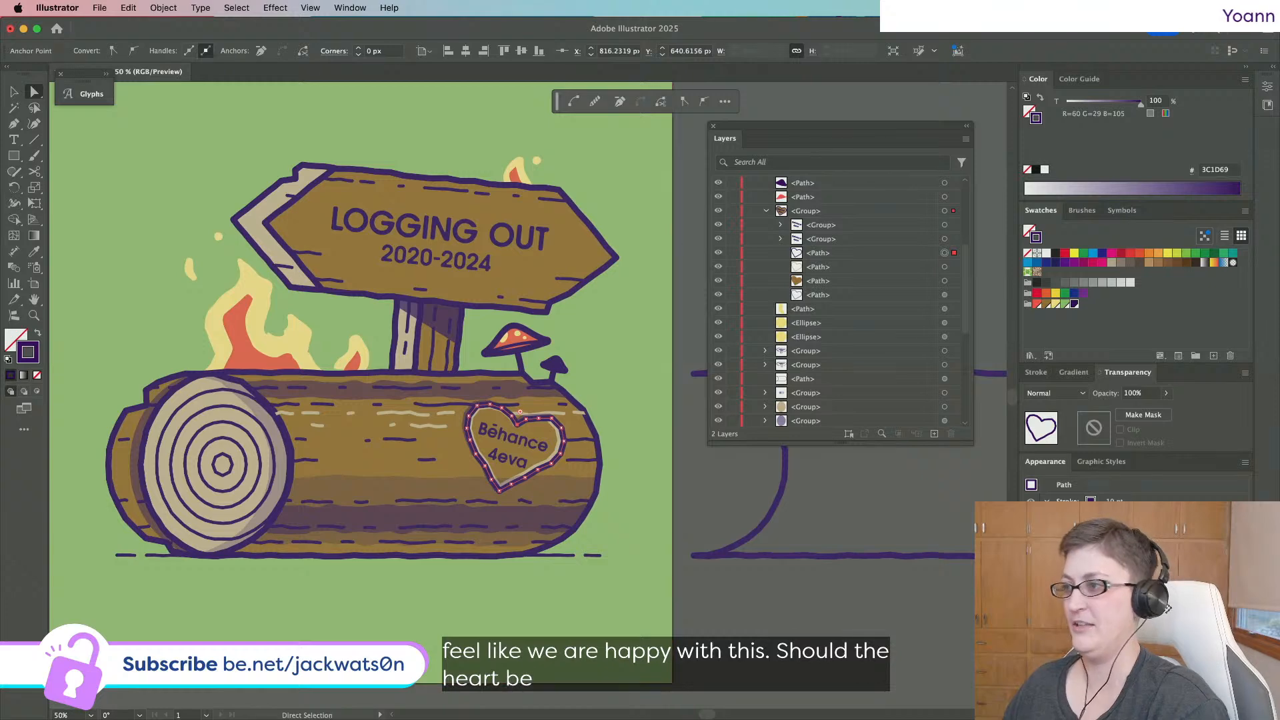
pyautogui.click(1036, 372)
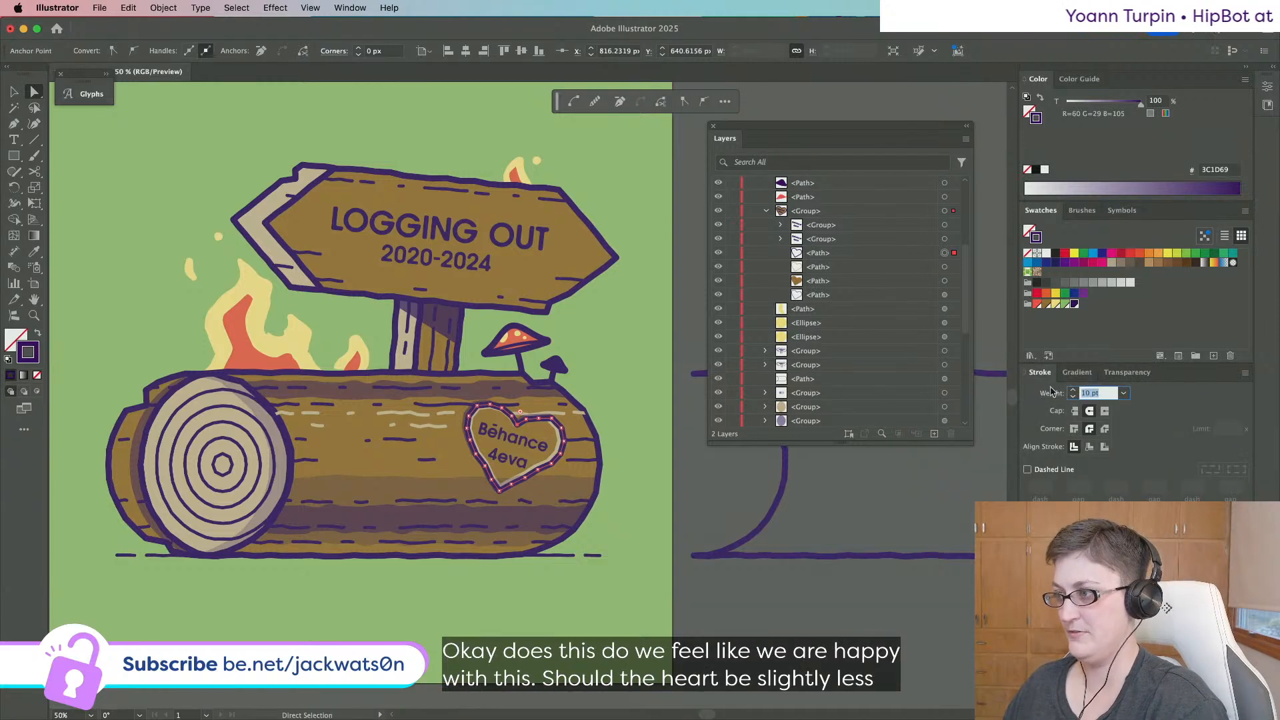
pyautogui.press('Down')
pyautogui.press('Down')
pyautogui.press('Down')
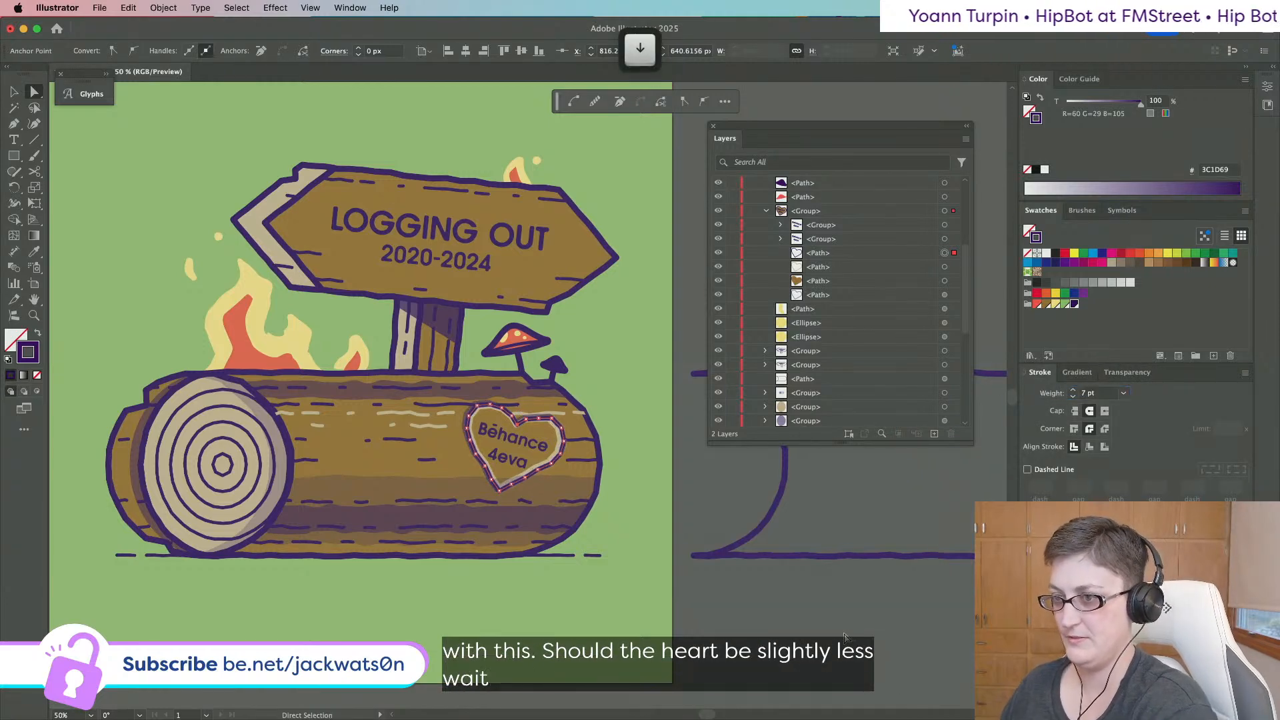
pyautogui.click(845, 637)
pyautogui.press('super+minus')
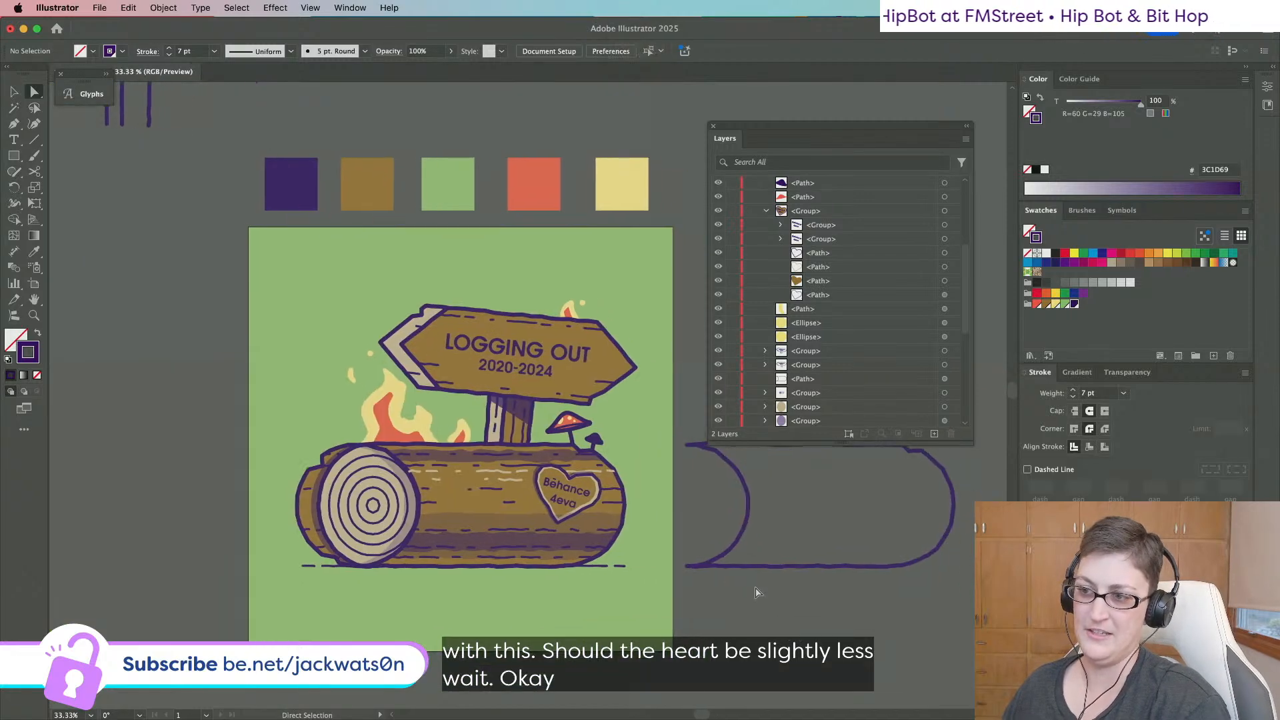
pyautogui.hscroll(1, 756, 592)
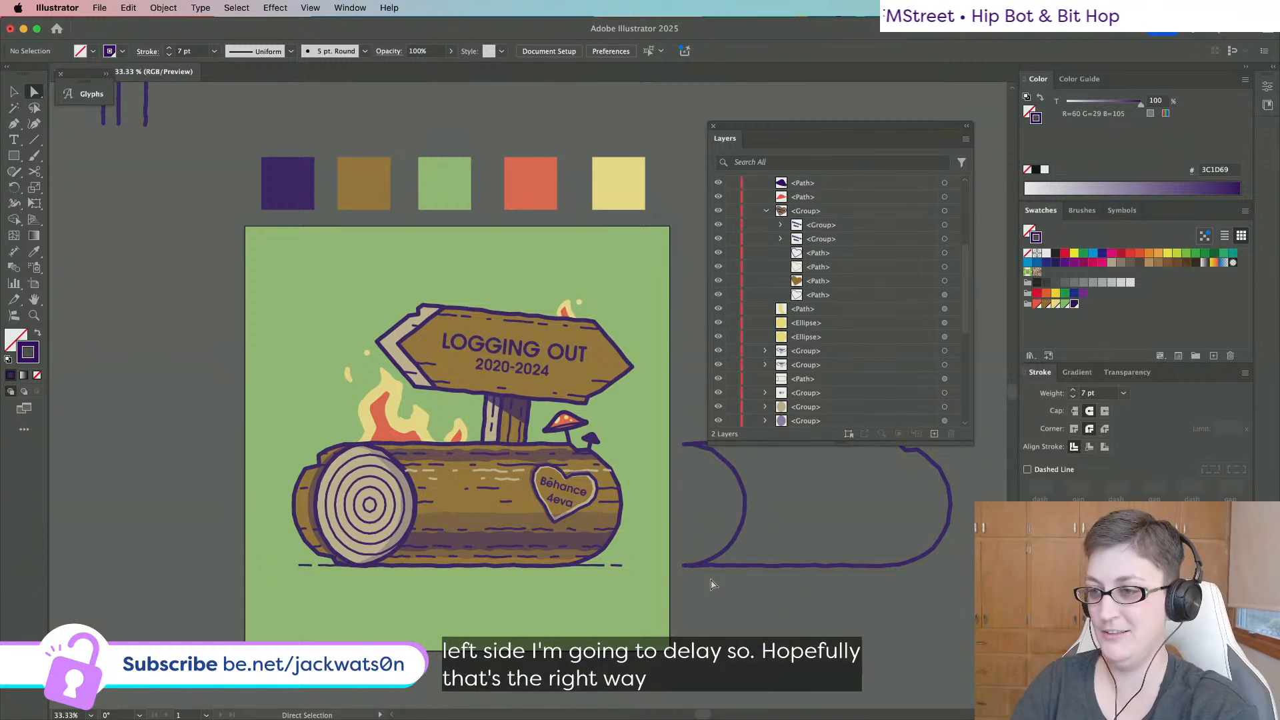
pyautogui.scroll(3, 634, 497)
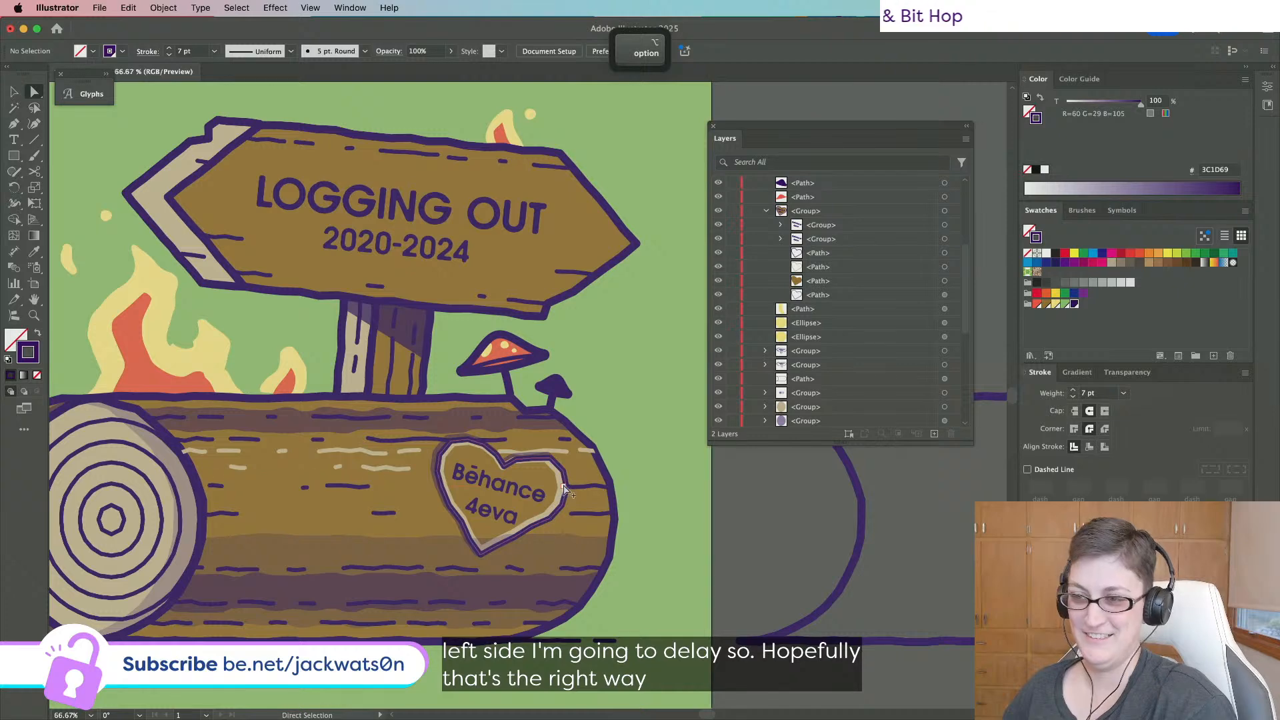
pyautogui.scroll(2, 564, 490)
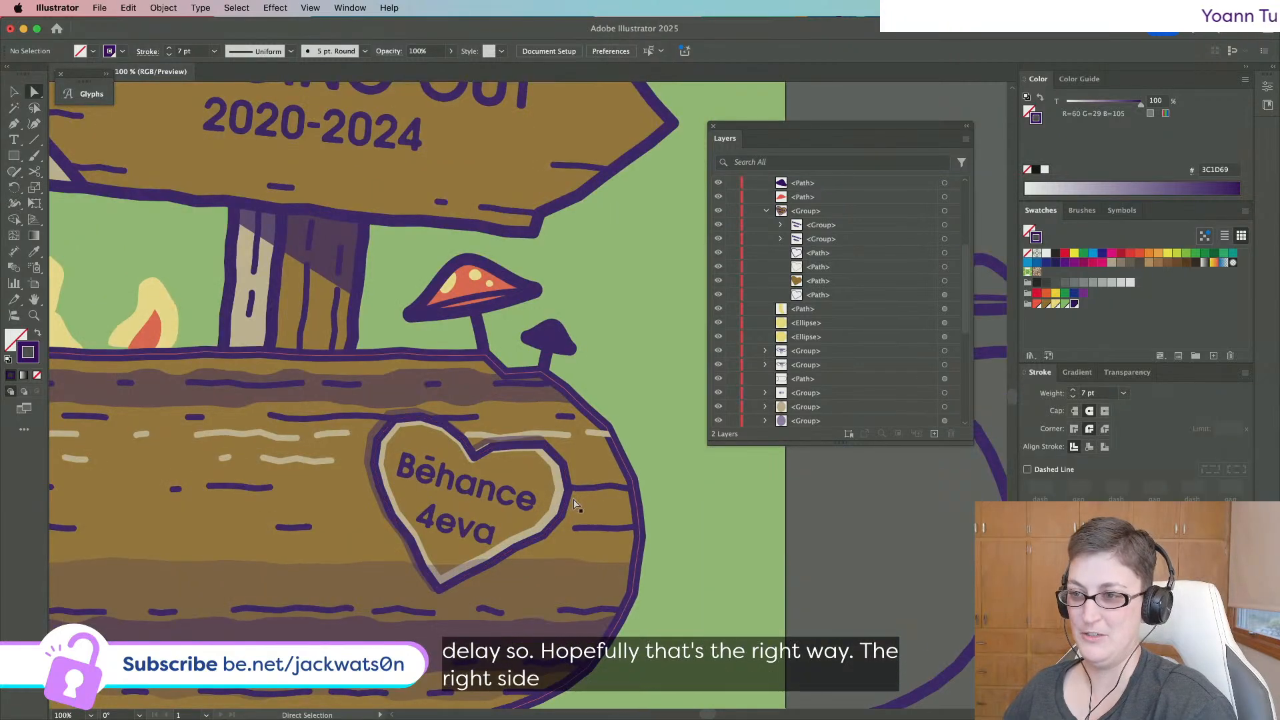
pyautogui.click(545, 523)
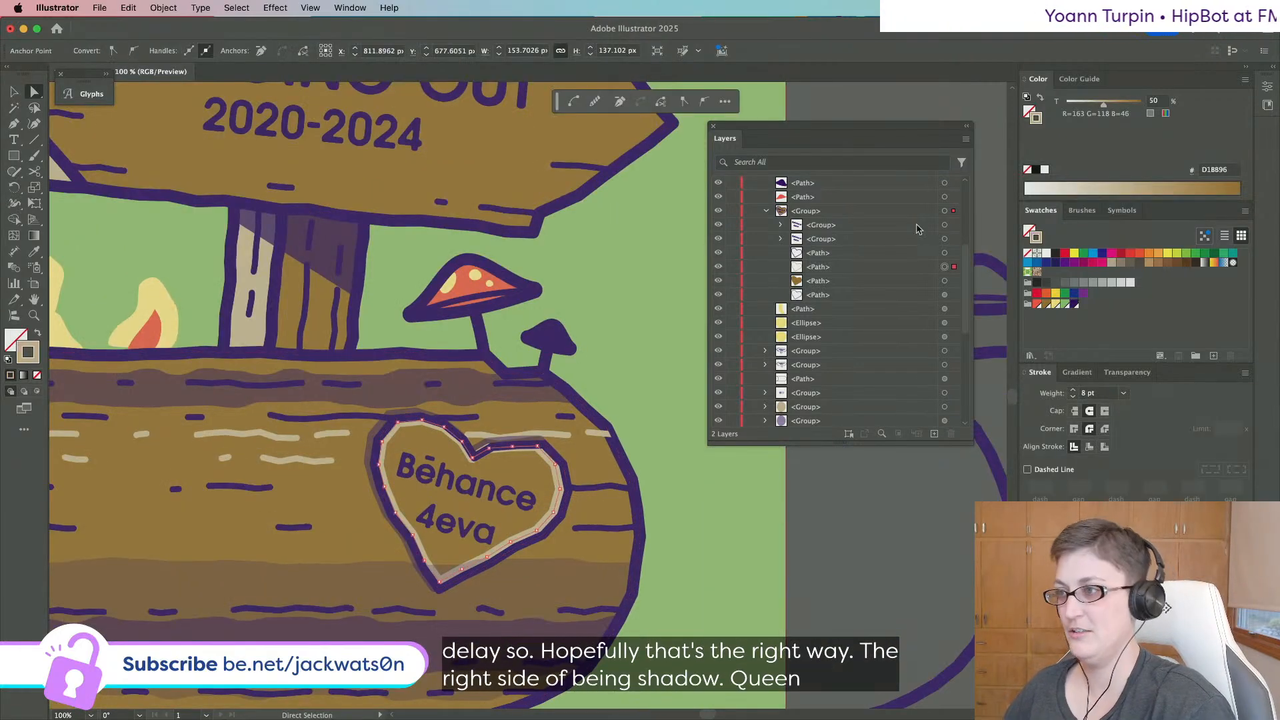
pyautogui.click(944, 266)
pyautogui.press('Down')
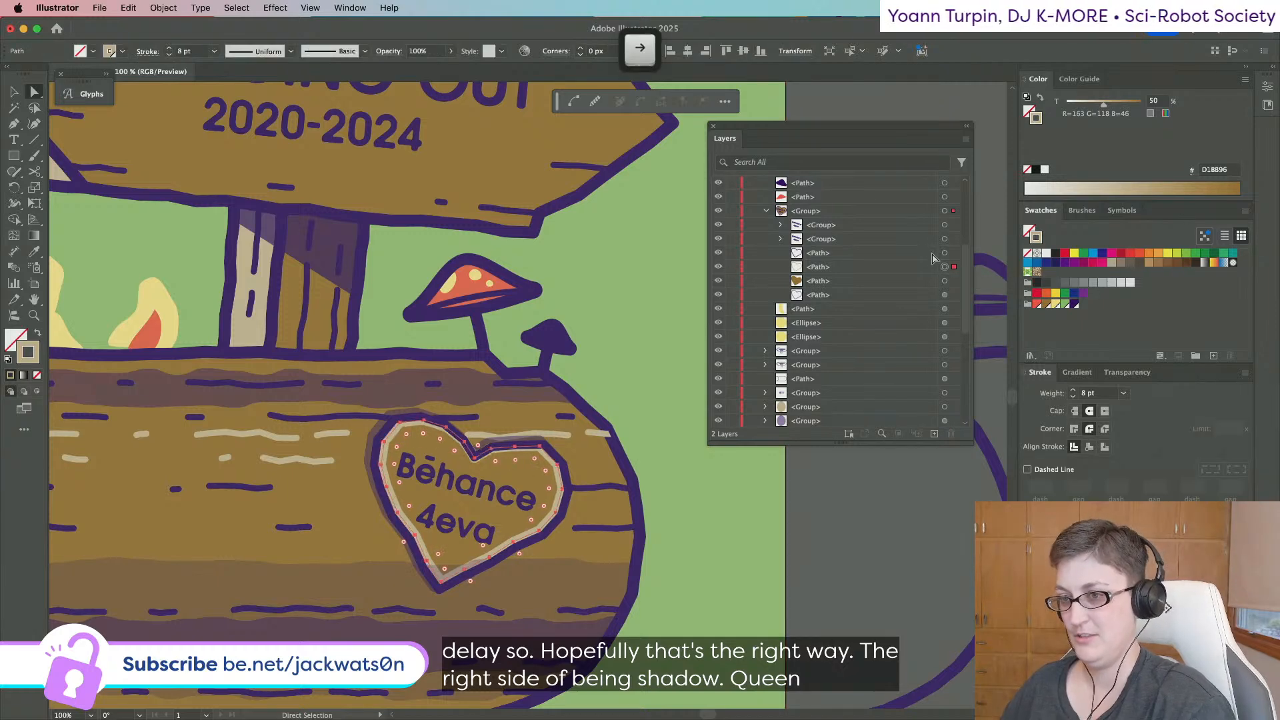
pyautogui.press('Down')
pyautogui.press('Right')
pyautogui.press('Right')
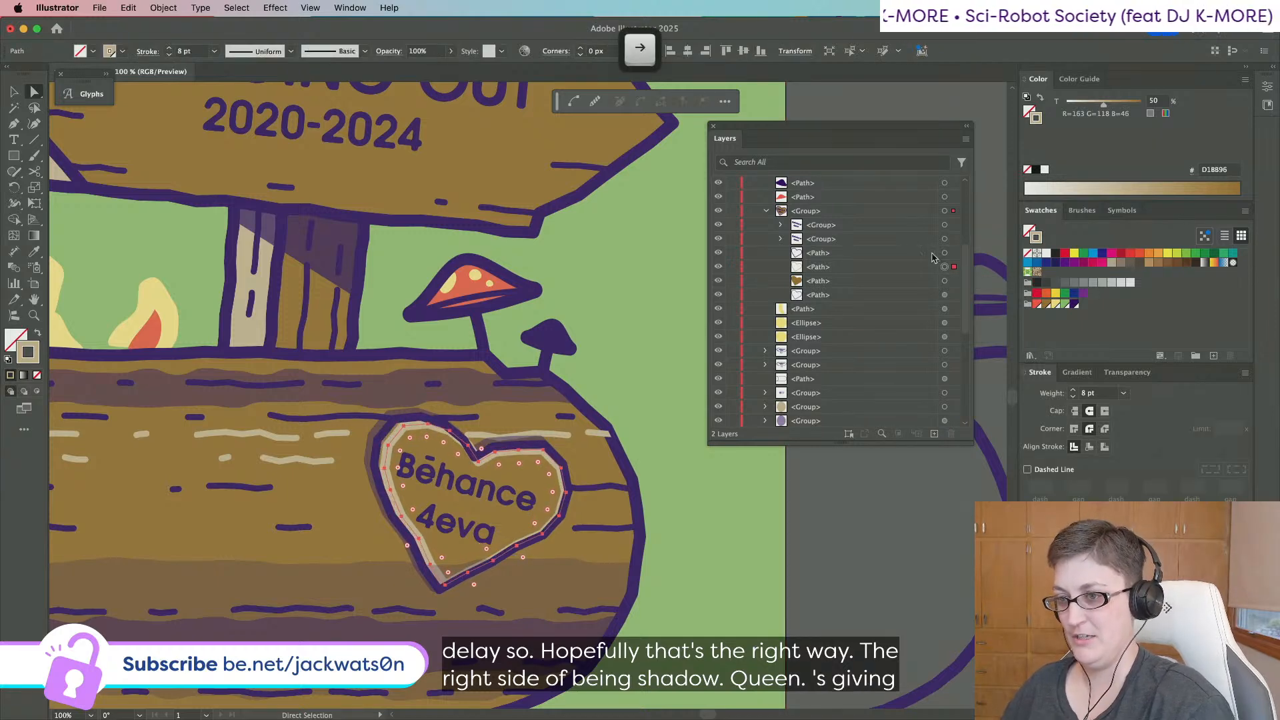
pyautogui.press('Left')
pyautogui.press('Left')
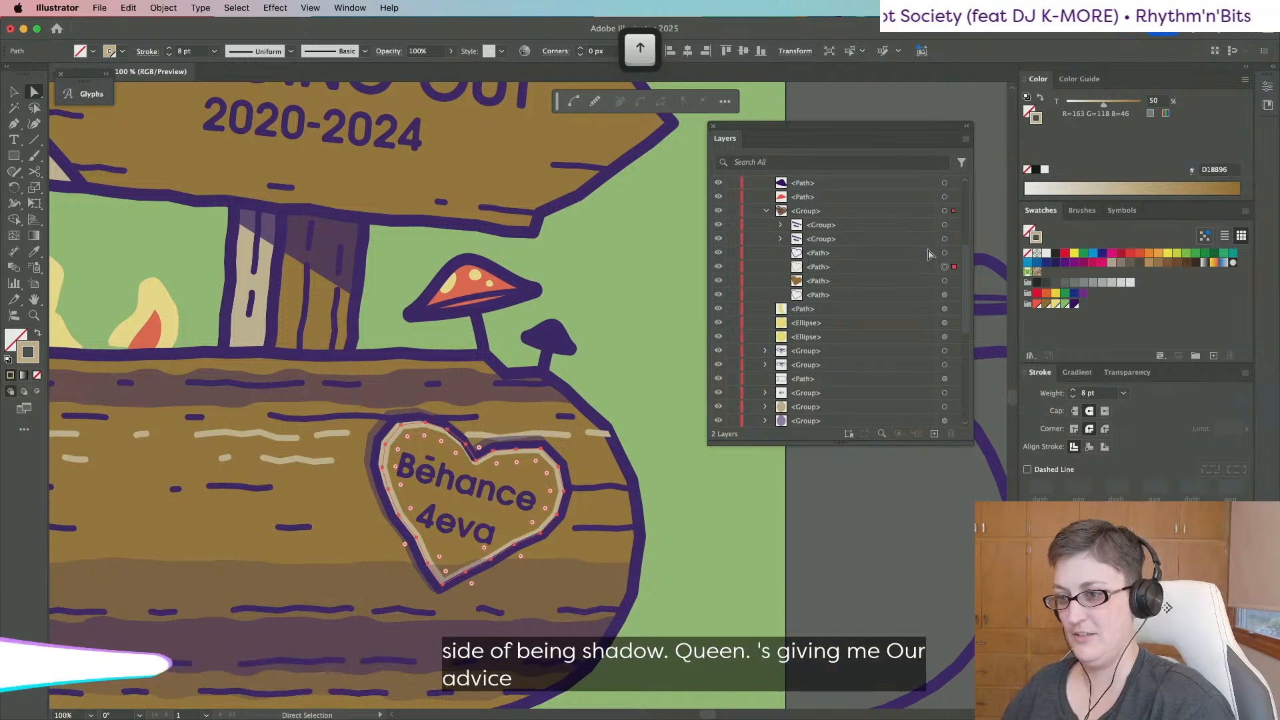
pyautogui.click(945, 296)
pyautogui.press('Down')
pyautogui.press('Down')
pyautogui.press('Down')
pyautogui.press('Down')
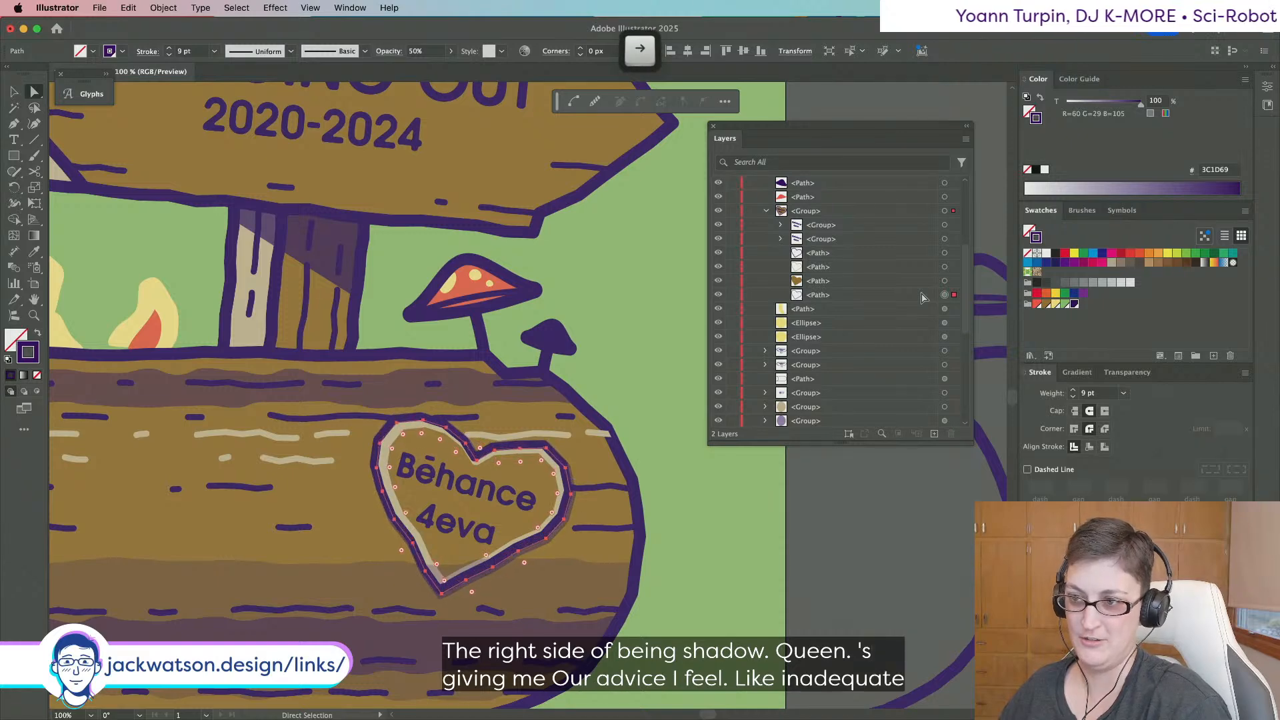
pyautogui.press('super+shift+a')
pyautogui.scroll(-3, 567, 396)
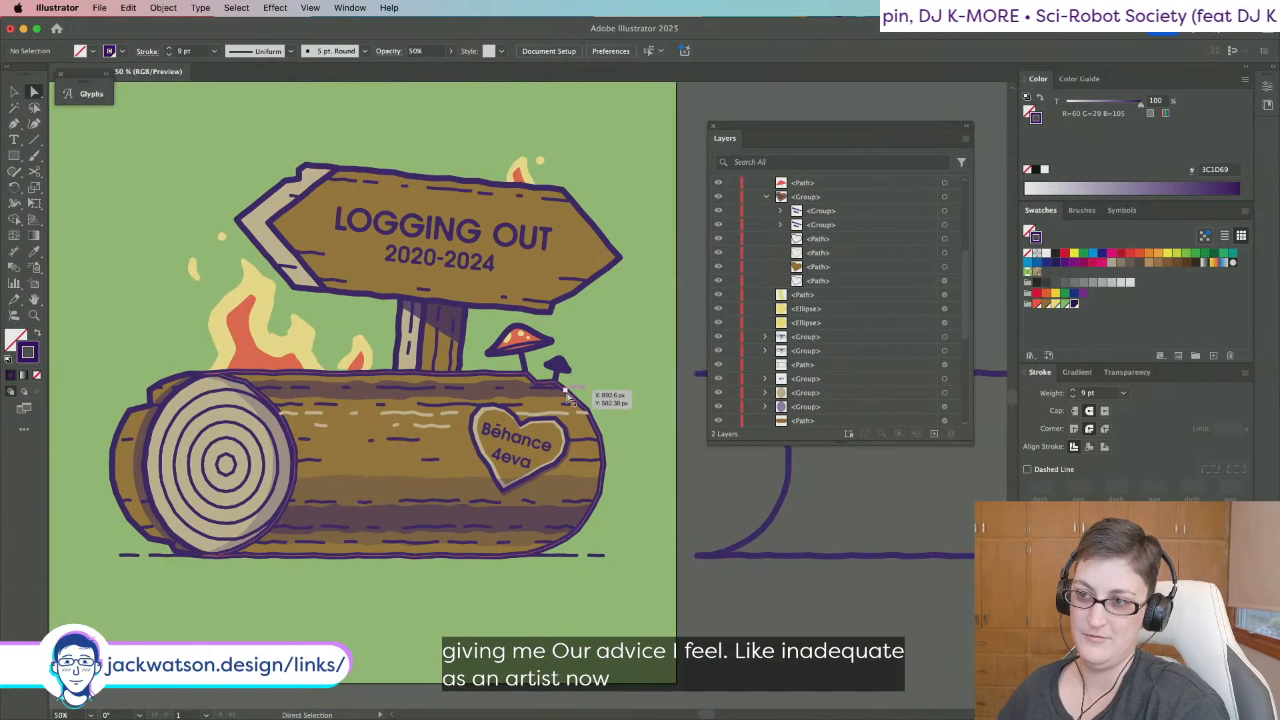
pyautogui.hscroll(-3, 573, 390)
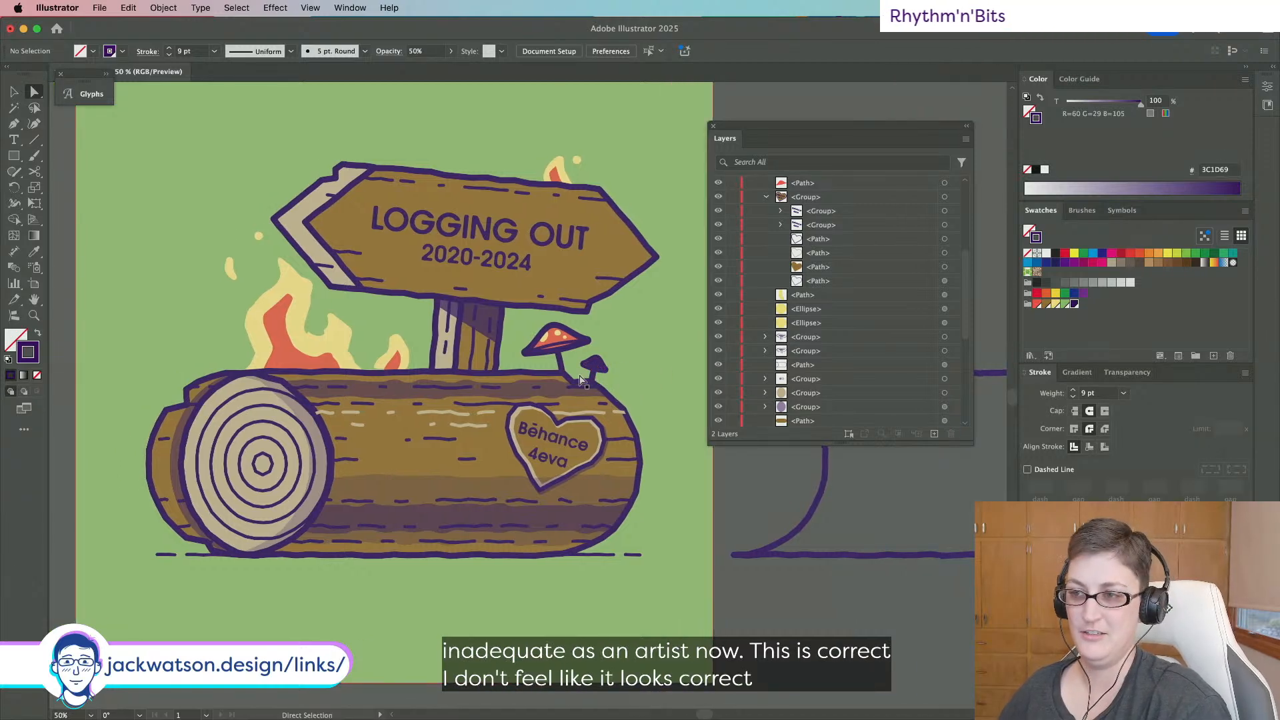
pyautogui.press('super+z')
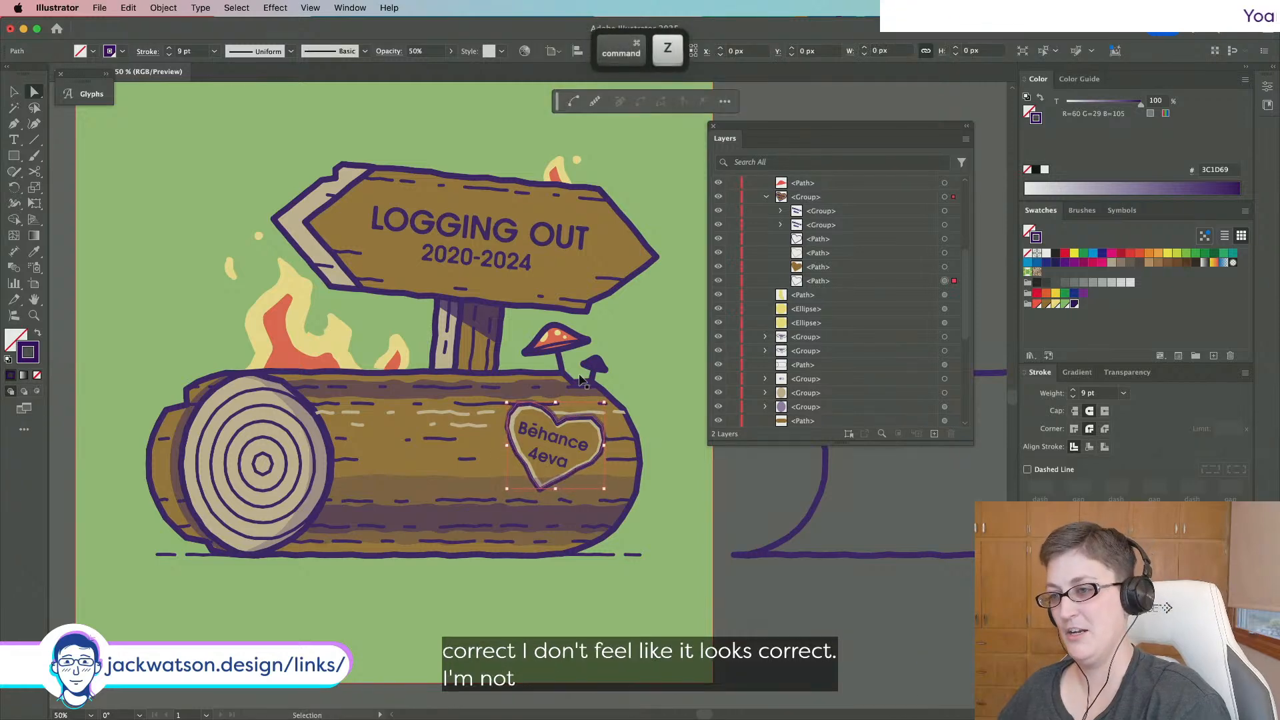
pyautogui.press('super+z')
pyautogui.press('super+z')
pyautogui.press('super+z')
pyautogui.press('super+z')
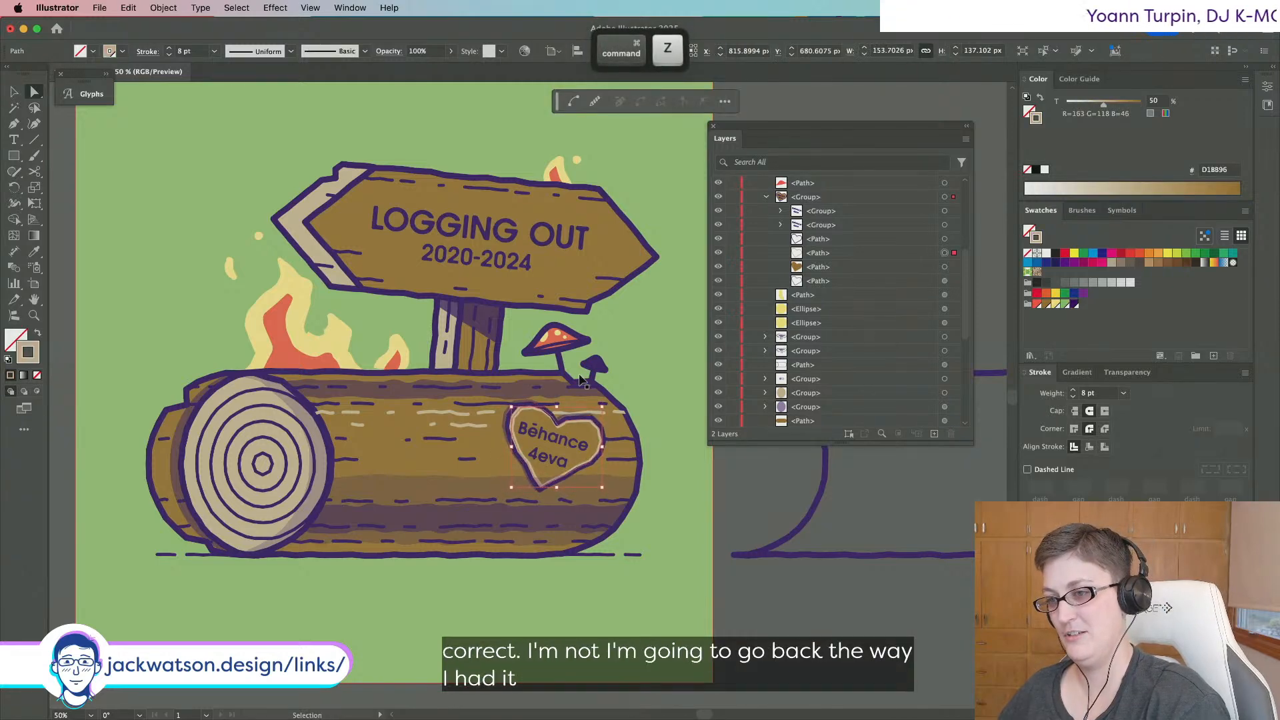
pyautogui.press('super+z')
pyautogui.press('super+z')
pyautogui.press('super+z')
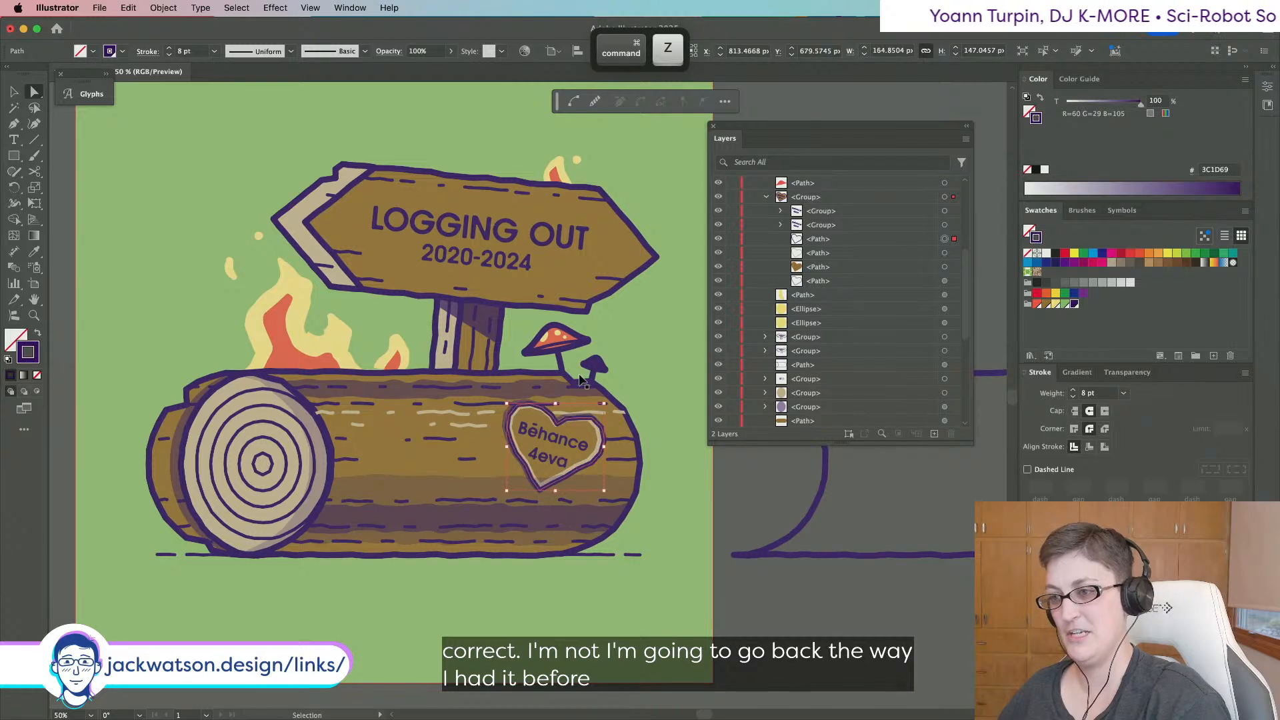
pyautogui.press('shift+super+z')
pyautogui.press('shift+super+z')
pyautogui.press('shift+super+a')
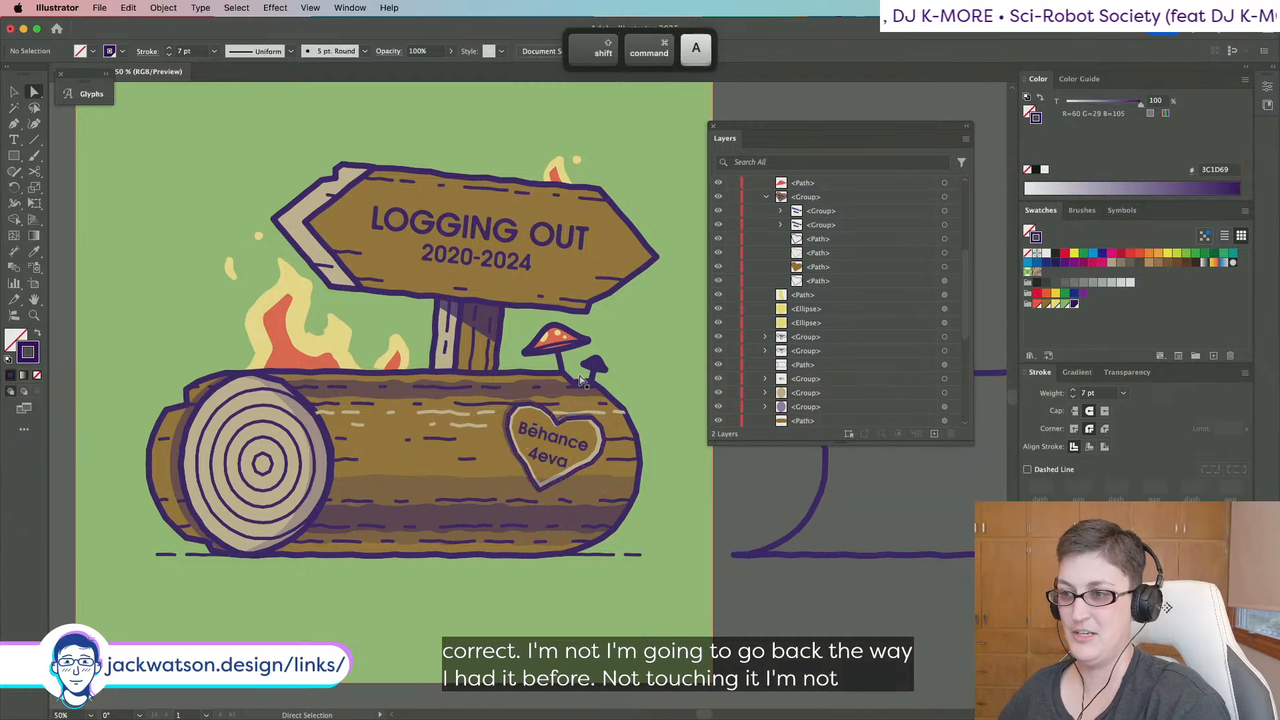
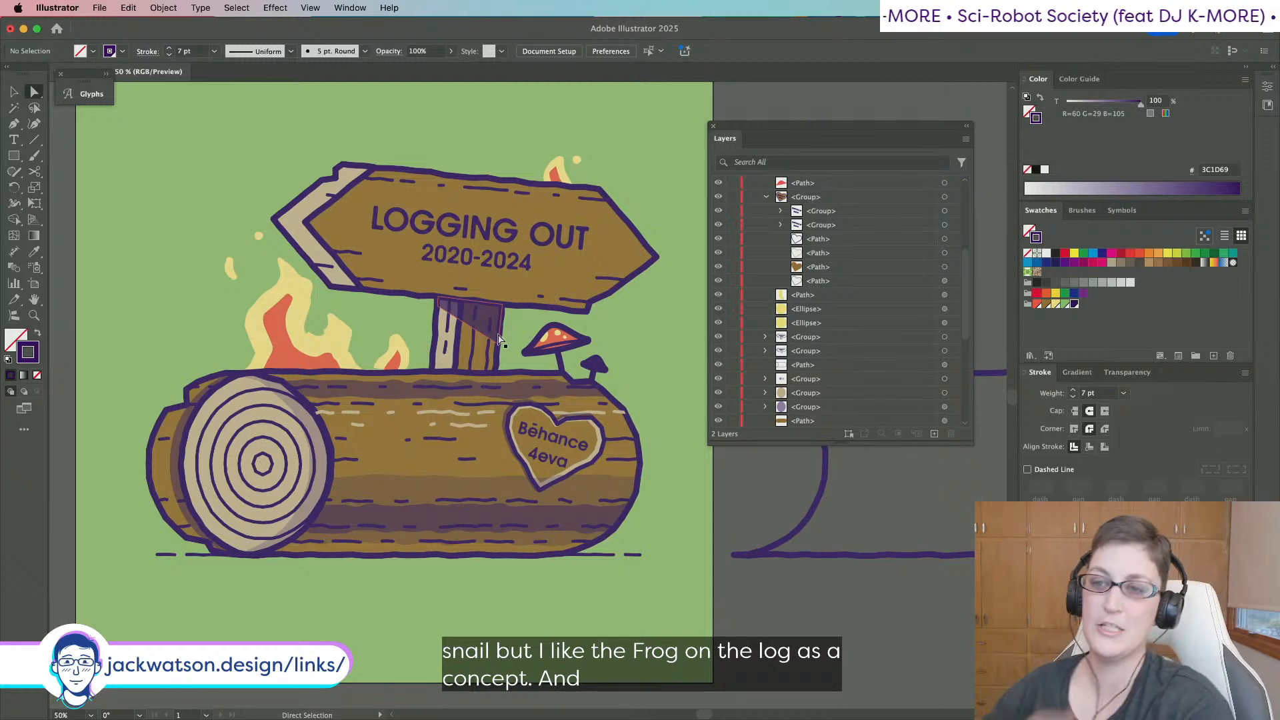
# Draw a circle above the left end of the LOGGING OUT sign.
pyautogui.scroll(-2, 527, 326)
pyautogui.scroll(5, 548, 310)
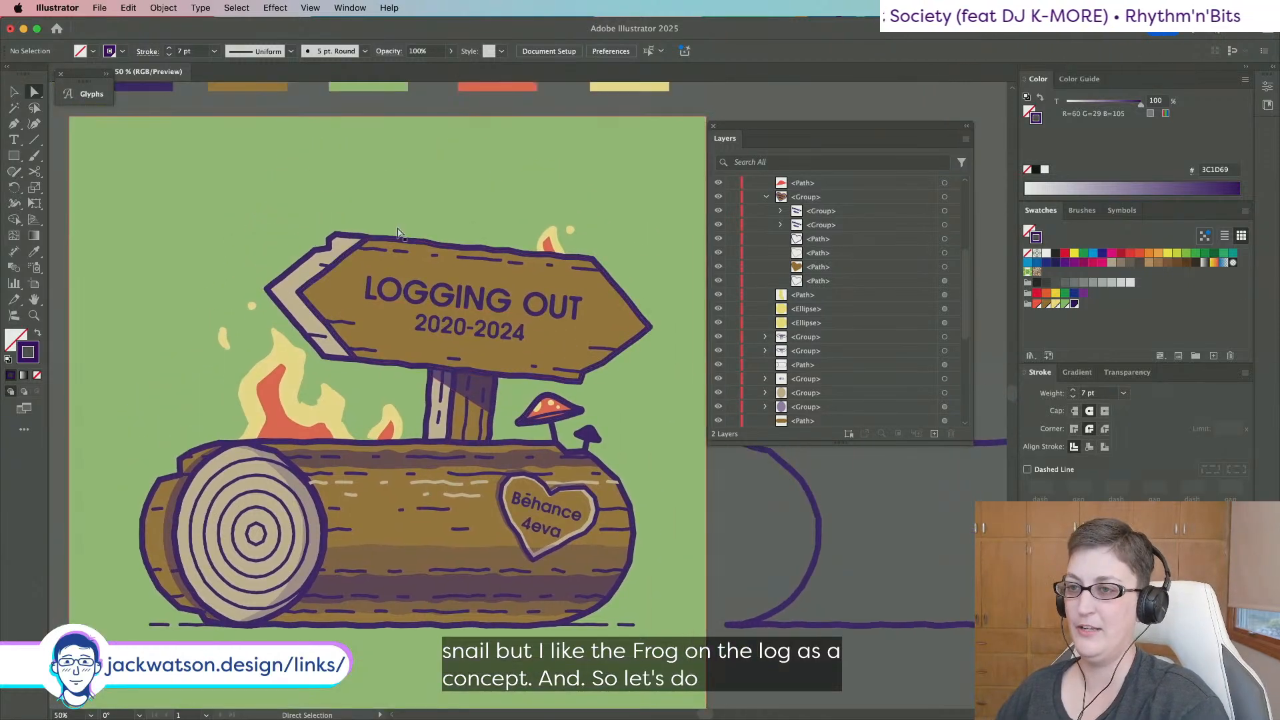
pyautogui.scroll(-7, 391, 232)
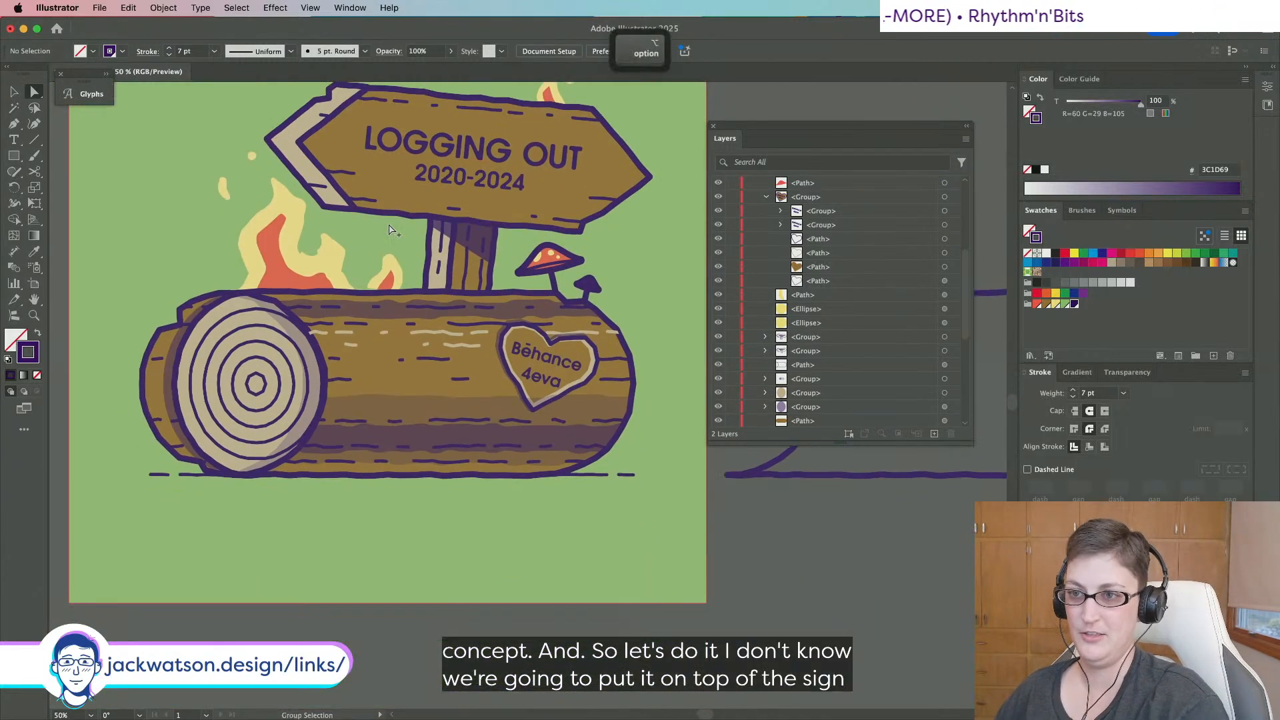
pyautogui.scroll(1, 391, 230)
pyautogui.scroll(4, 391, 230)
pyautogui.scroll(7, 390, 231)
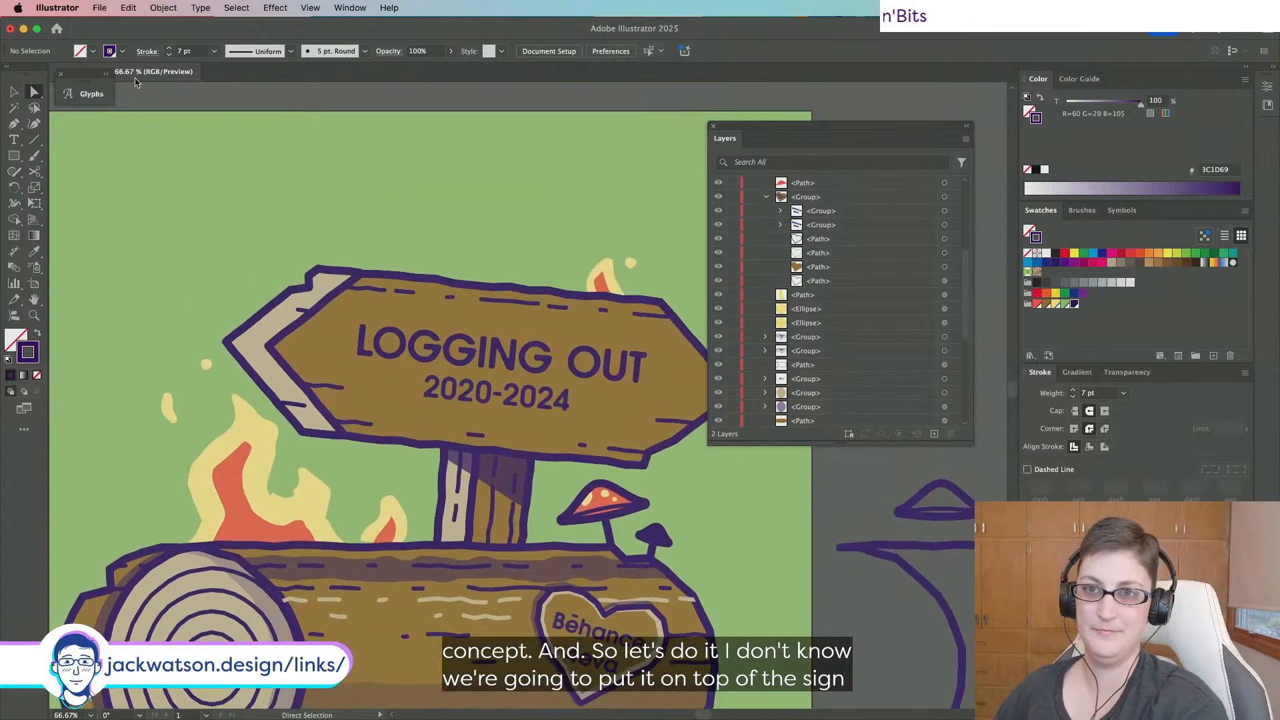
pyautogui.click(11, 160)
pyautogui.moveTo(163, 180); pyautogui.dragTo(276, 296)
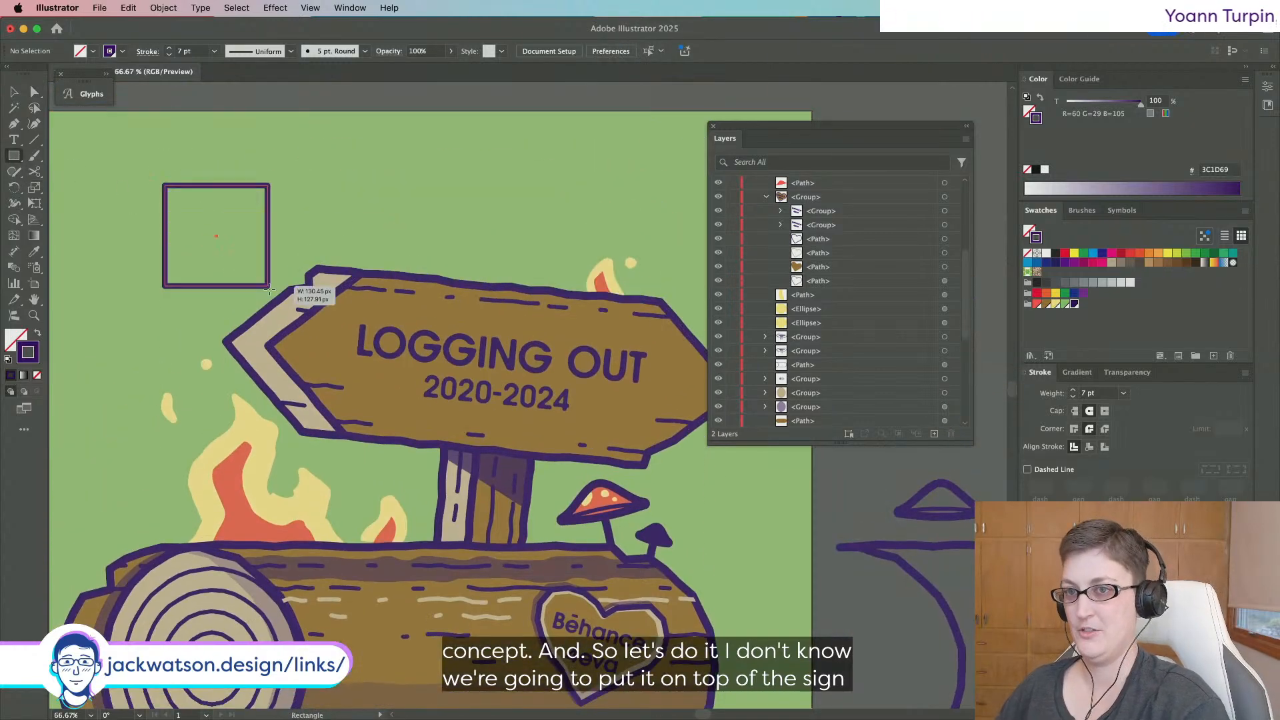
pyautogui.press('super+z')
pyautogui.moveTo(18, 160); pyautogui.dragTo(100, 187)
pyautogui.moveTo(225, 172); pyautogui.dragTo(344, 270)
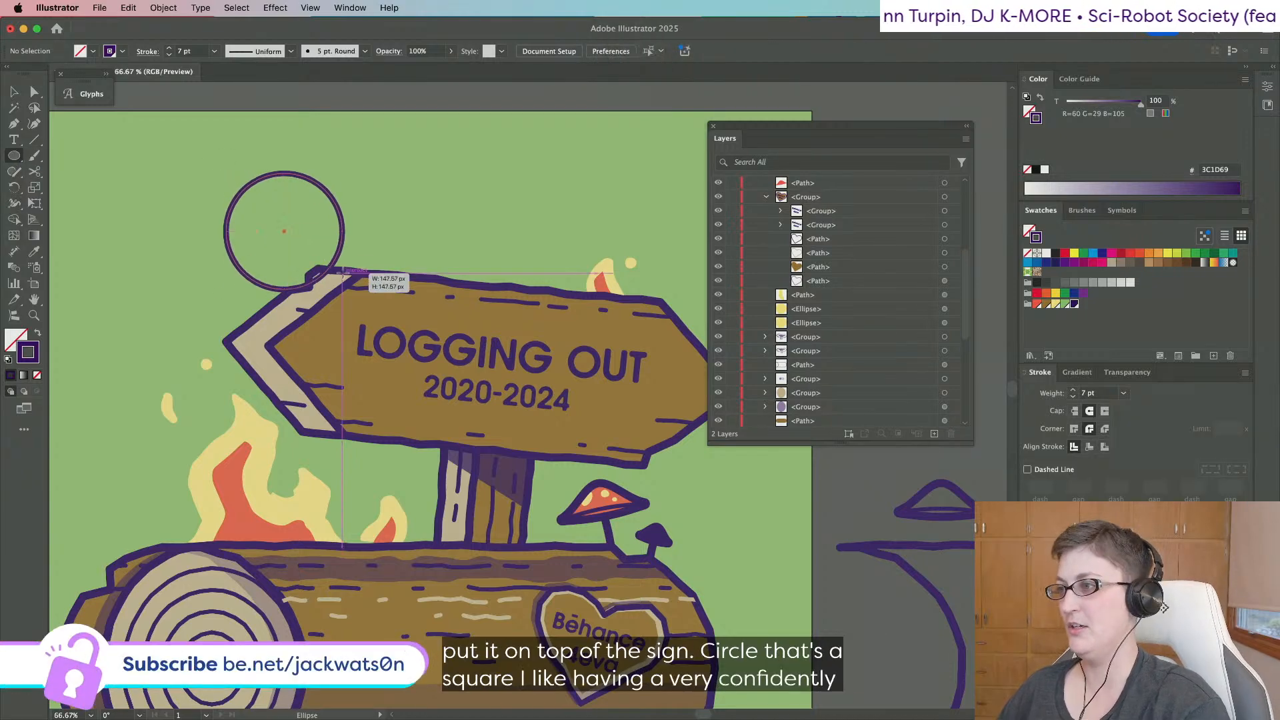
# Skew the circle with Free Transform into a slanted, leaning ellipse.
pyautogui.click(14, 92)
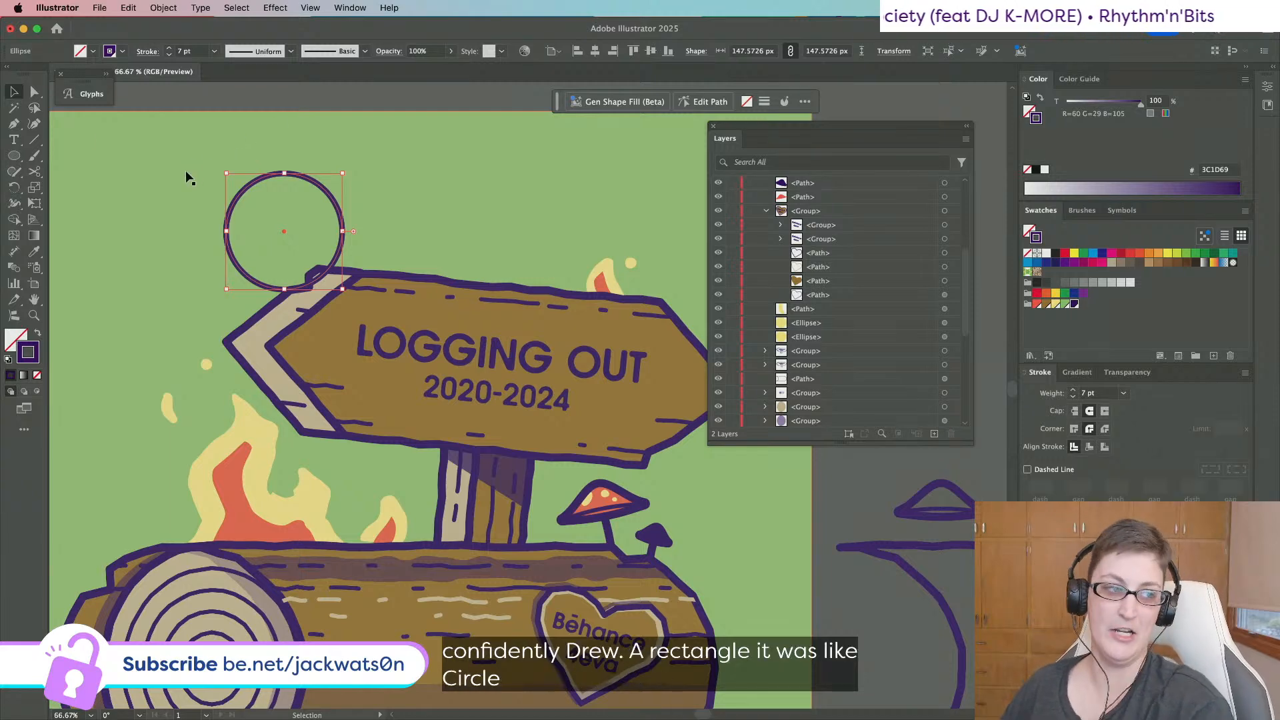
pyautogui.click(35, 204)
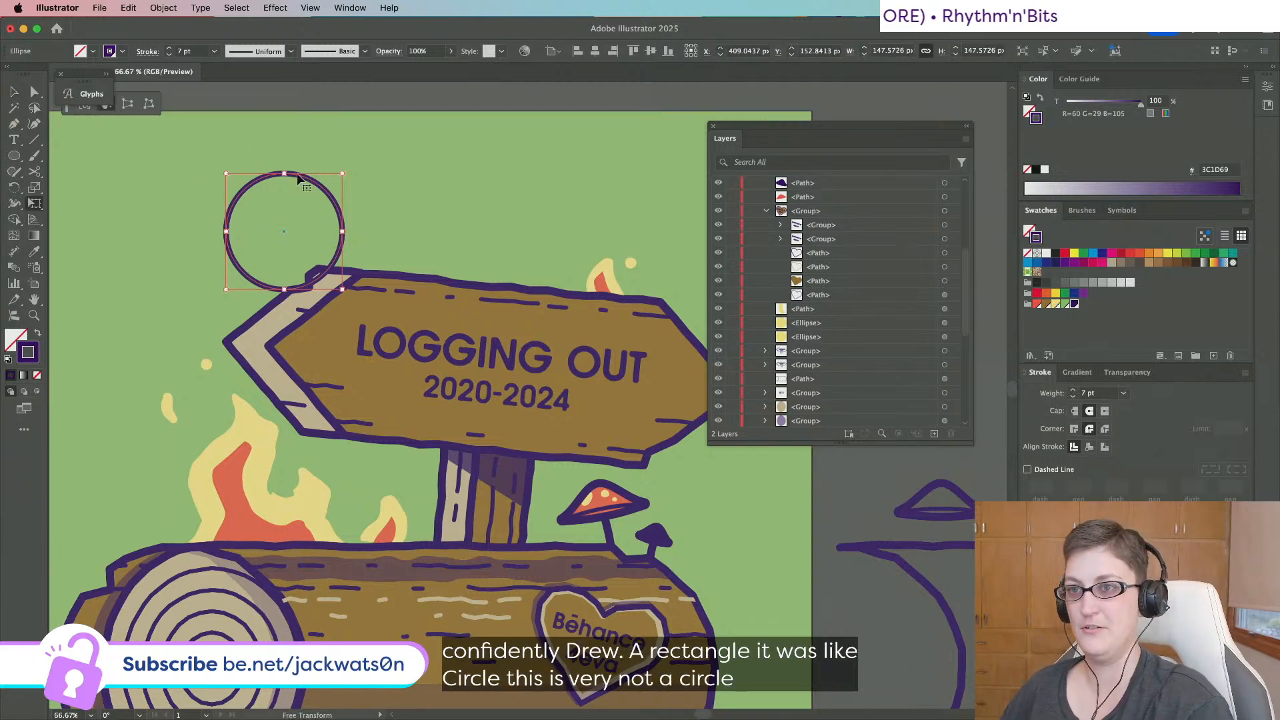
pyautogui.moveTo(281, 172); pyautogui.dragTo(217, 148)
pyautogui.click(33, 97)
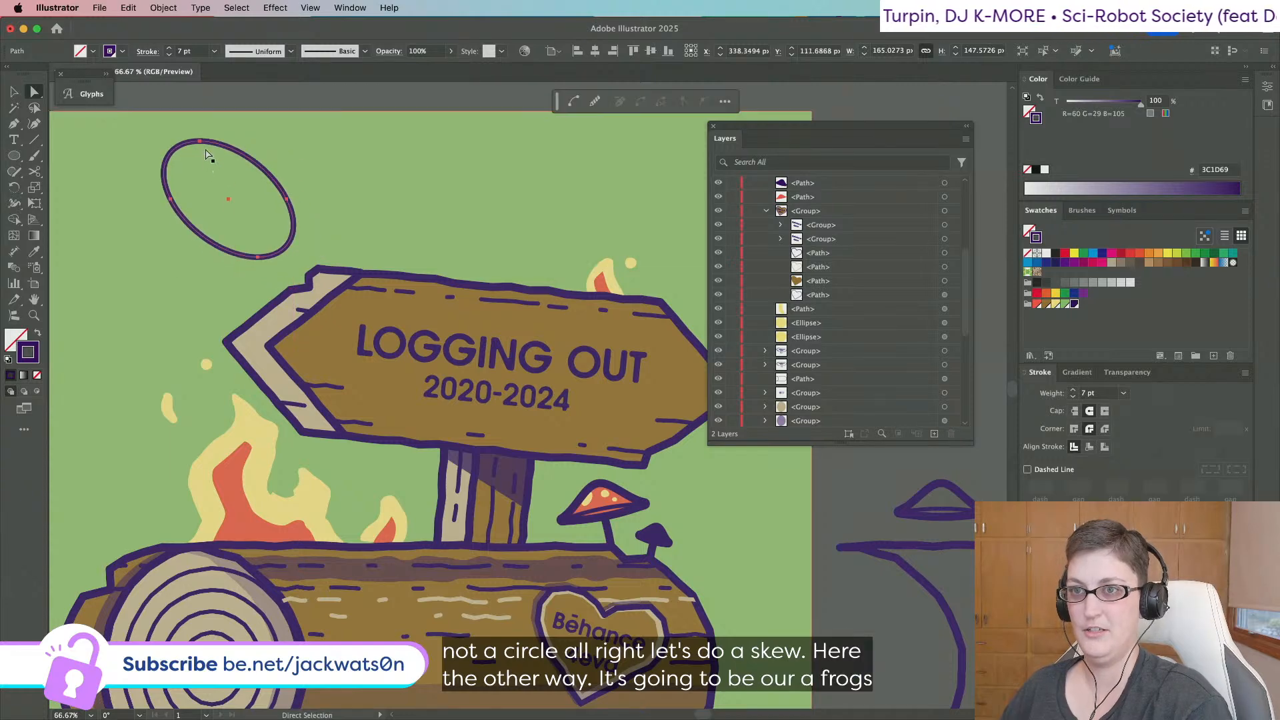
pyautogui.press('super+z')
pyautogui.press('super+z')
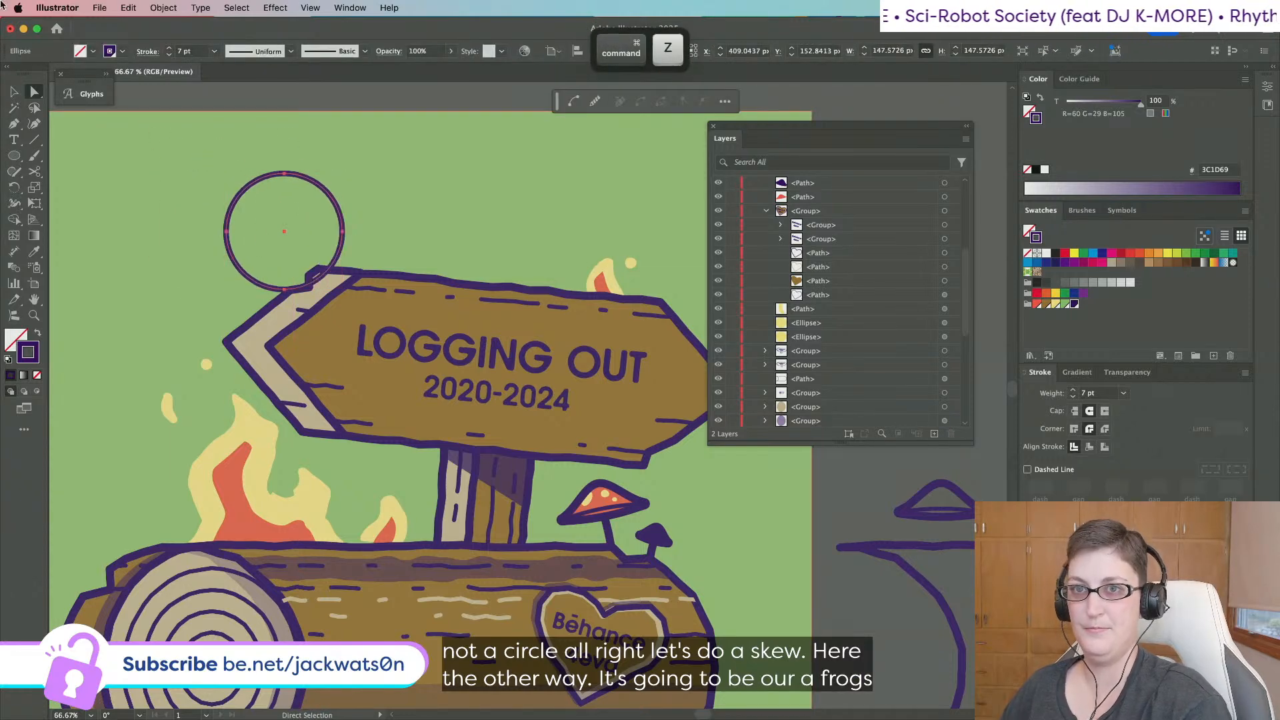
pyautogui.click(34, 202)
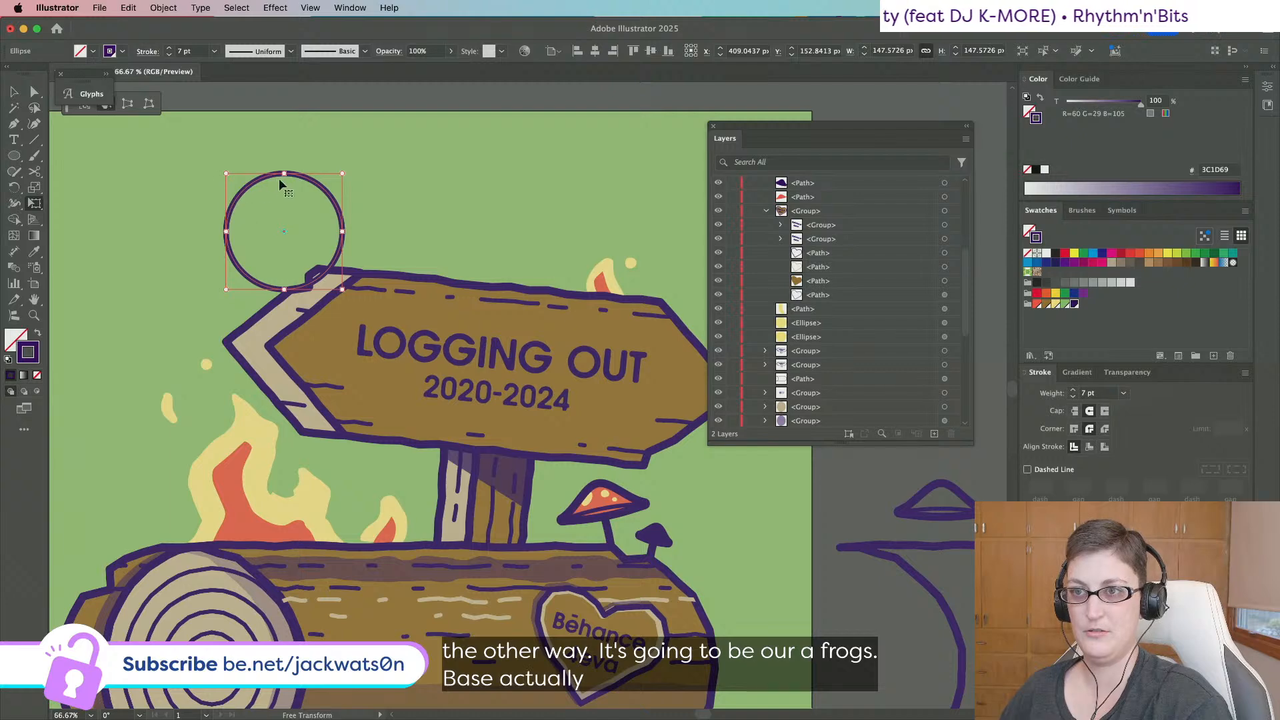
pyautogui.moveTo(279, 179); pyautogui.dragTo(249, 178)
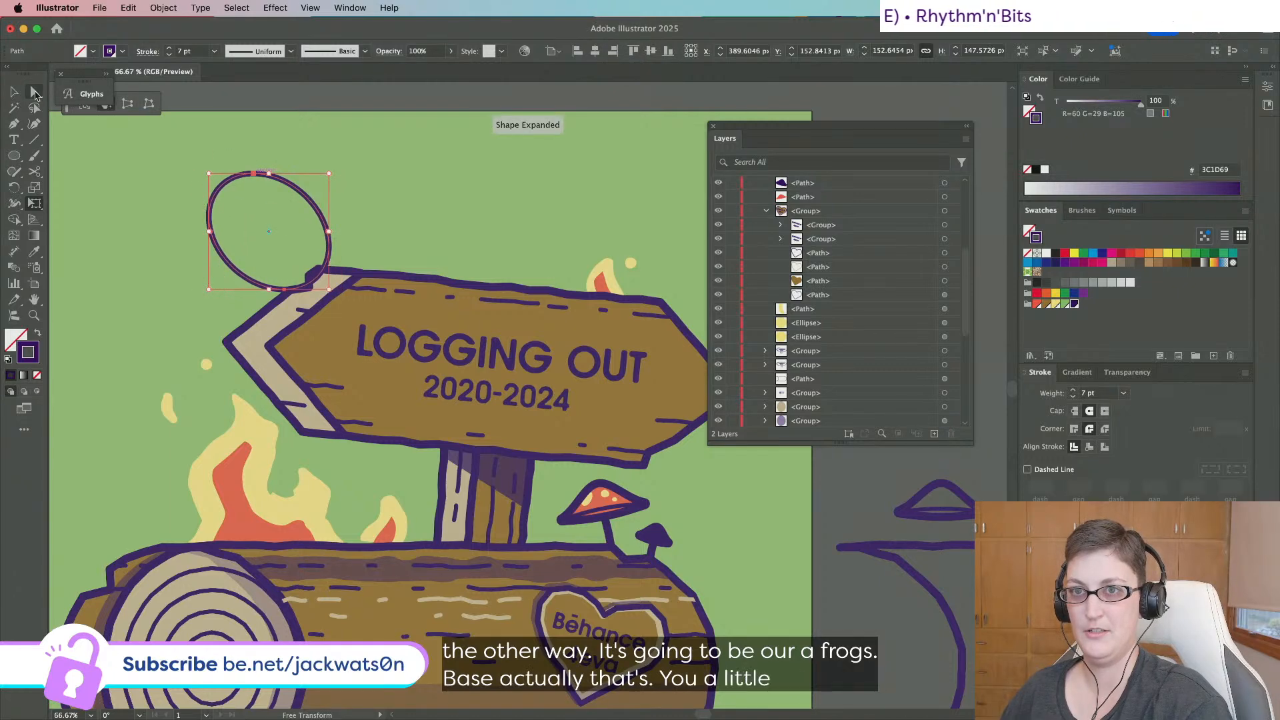
# Pull the ellipse's top anchors upward to form an egg shape.
pyautogui.click(36, 96)
pyautogui.click(253, 174)
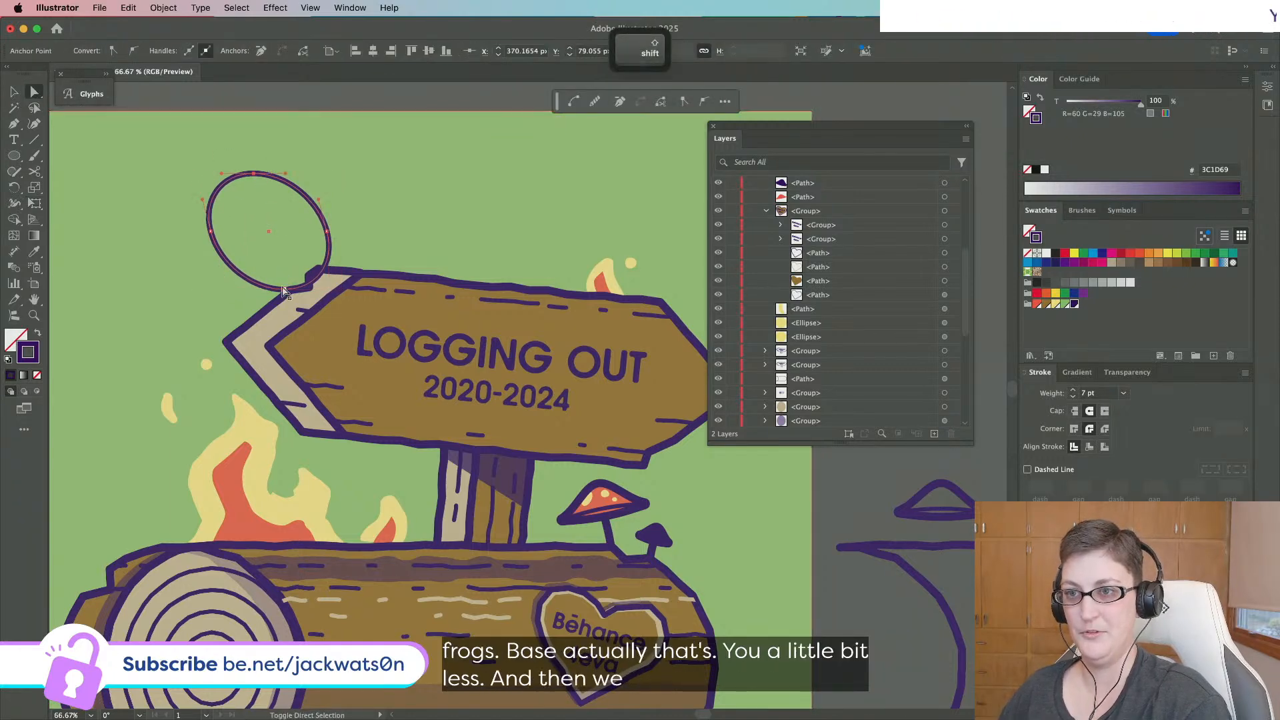
pyautogui.keyDown('shift'); pyautogui.click(283, 288); pyautogui.keyUp('shift')
pyautogui.click(284, 289)
pyautogui.moveTo(252, 173); pyautogui.dragTo(242, 165)
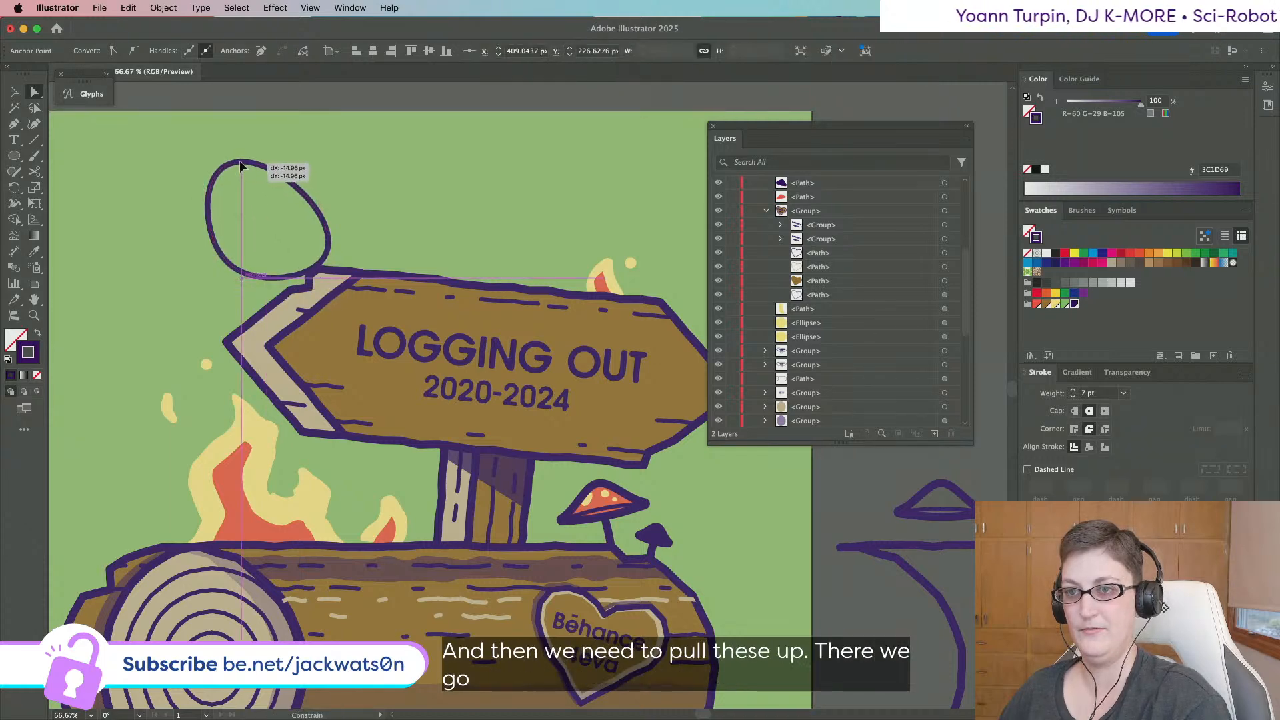
pyautogui.press('shift+super+a')
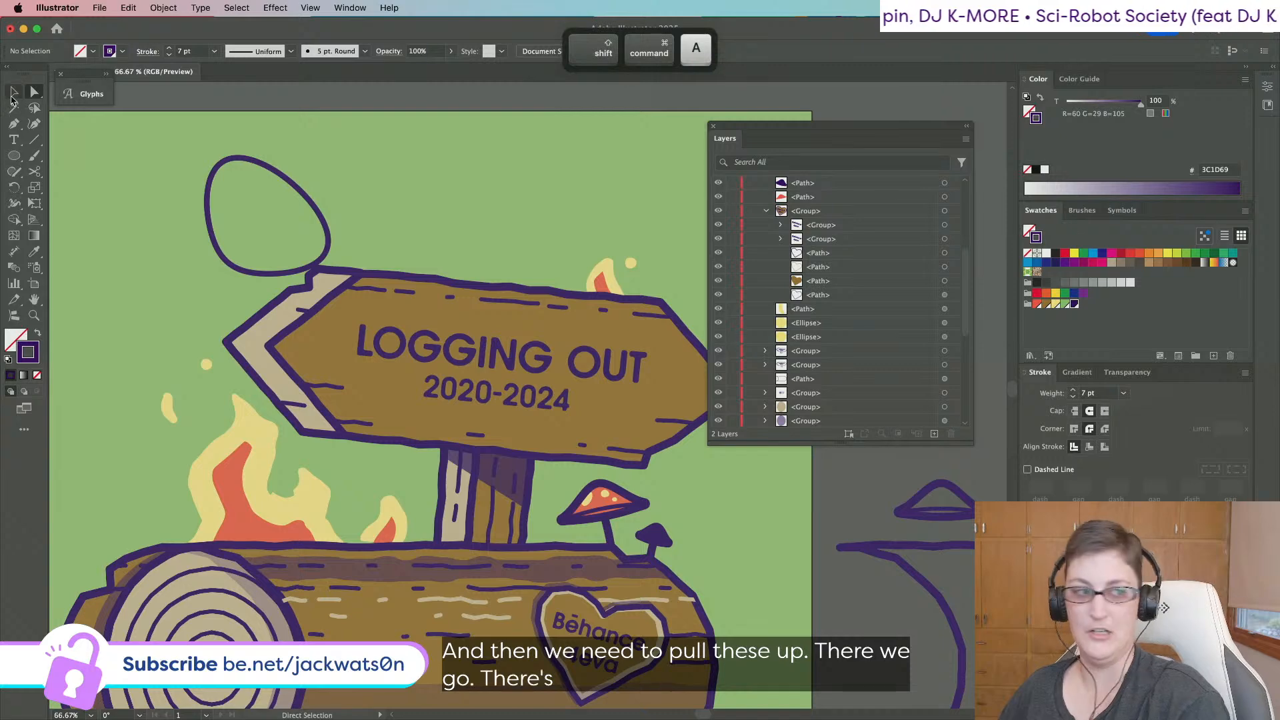
pyautogui.click(12, 95)
# Move the egg up and left, then flatten it to about 120 px tall.
pyautogui.moveTo(307, 201); pyautogui.dragTo(179, 185)
pyautogui.hscroll(-3, 179, 182)
pyautogui.scroll(3, 202, 183)
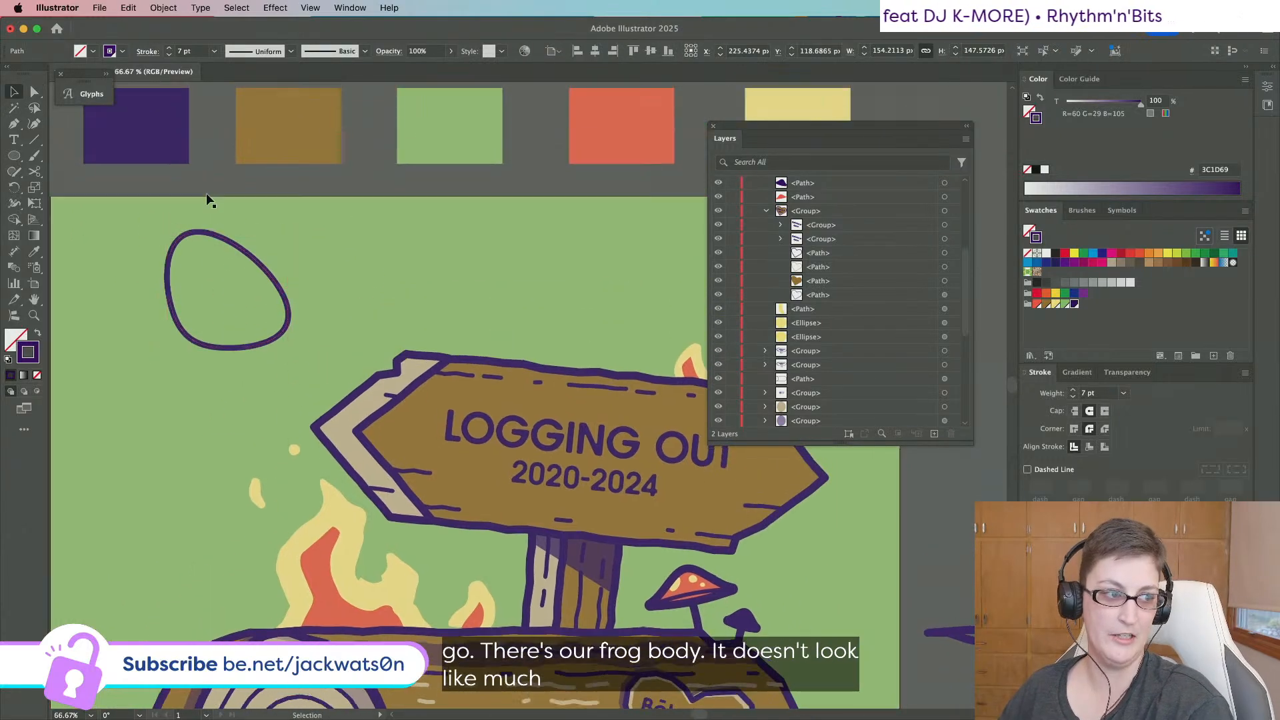
pyautogui.scroll(2, 206, 194)
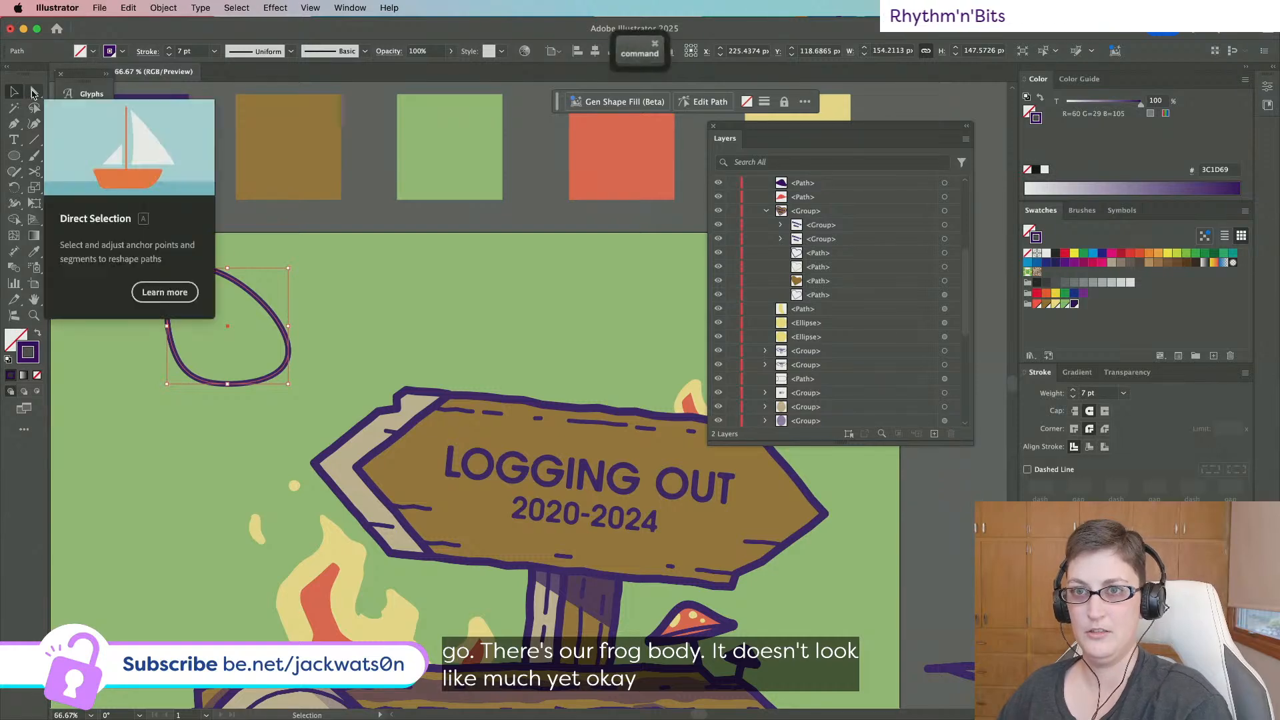
pyautogui.press('super+f')
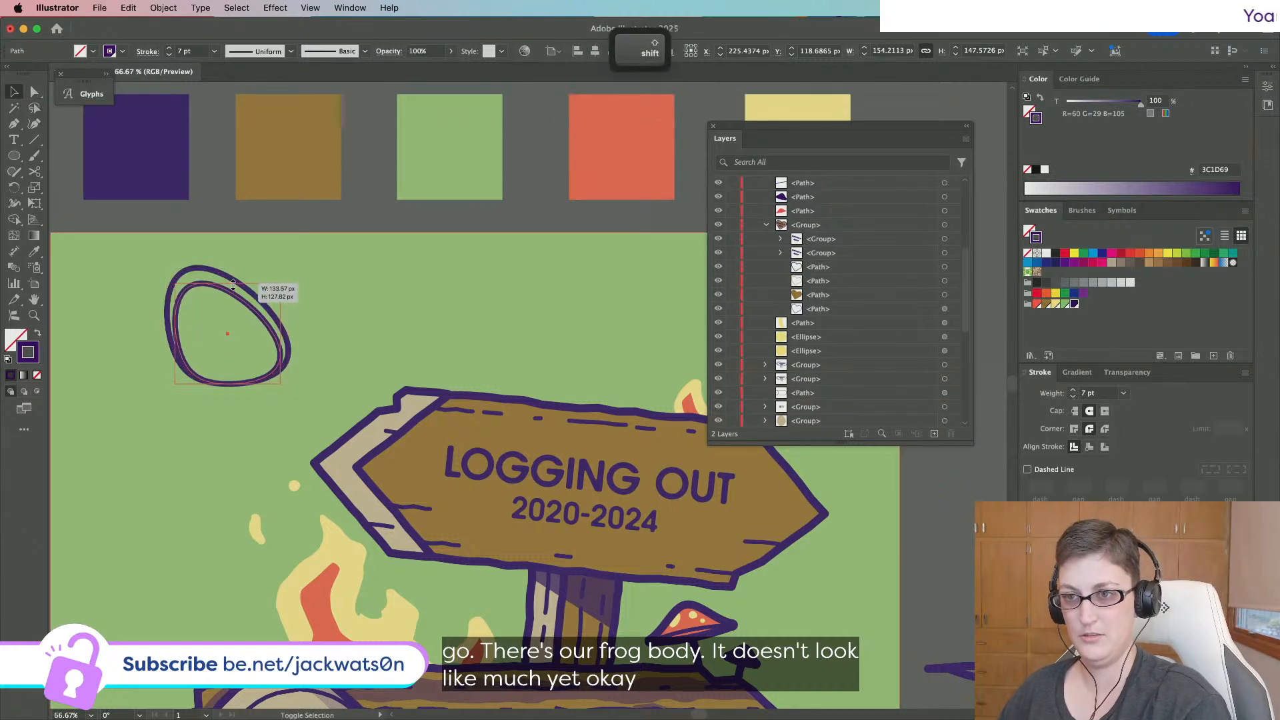
pyautogui.press('super+z')
pyautogui.moveTo(227, 269); pyautogui.dragTo(231, 292)
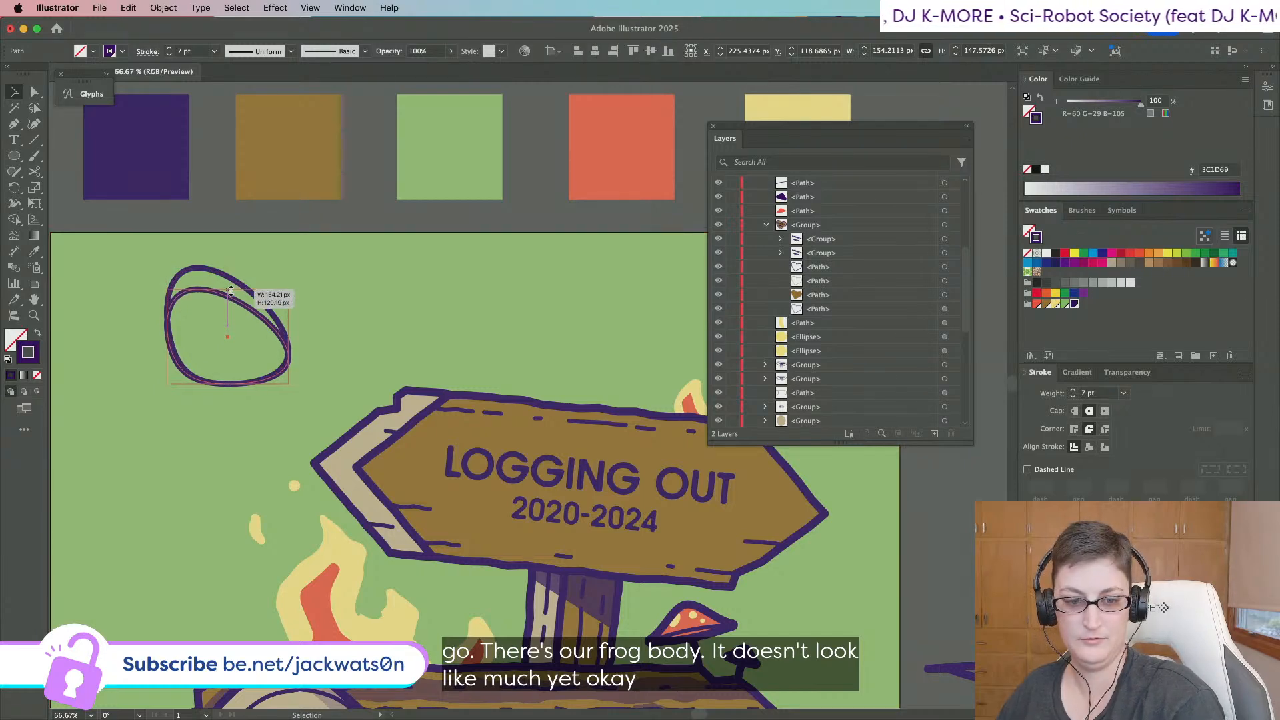
pyautogui.moveTo(230, 291); pyautogui.dragTo(231, 291)
# Draw a small eye circle above the head and paste a copy for the second eye.
pyautogui.moveTo(18, 156); pyautogui.dragTo(73, 187)
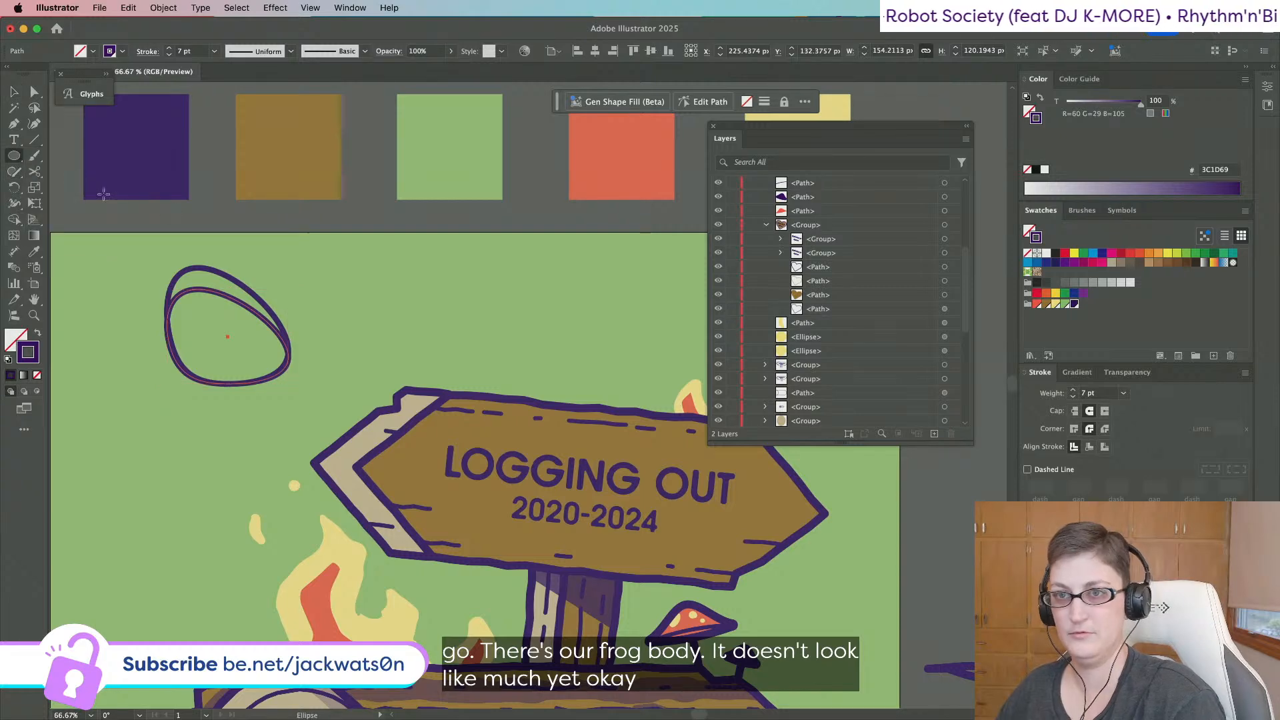
pyautogui.moveTo(262, 259)
pyautogui.mouseDown()
pyautogui.moveTo(300, 296)
pyautogui.moveTo(176, 291)
pyautogui.mouseUp()
pyautogui.press('super+shift+a')
pyautogui.press('v')
pyautogui.press('super+c')
pyautogui.press('super+f')
pyautogui.press('shift+super+a')
# Squash the frog head outline by lowering its top edge.
pyautogui.hscroll(-2, 262, 278)
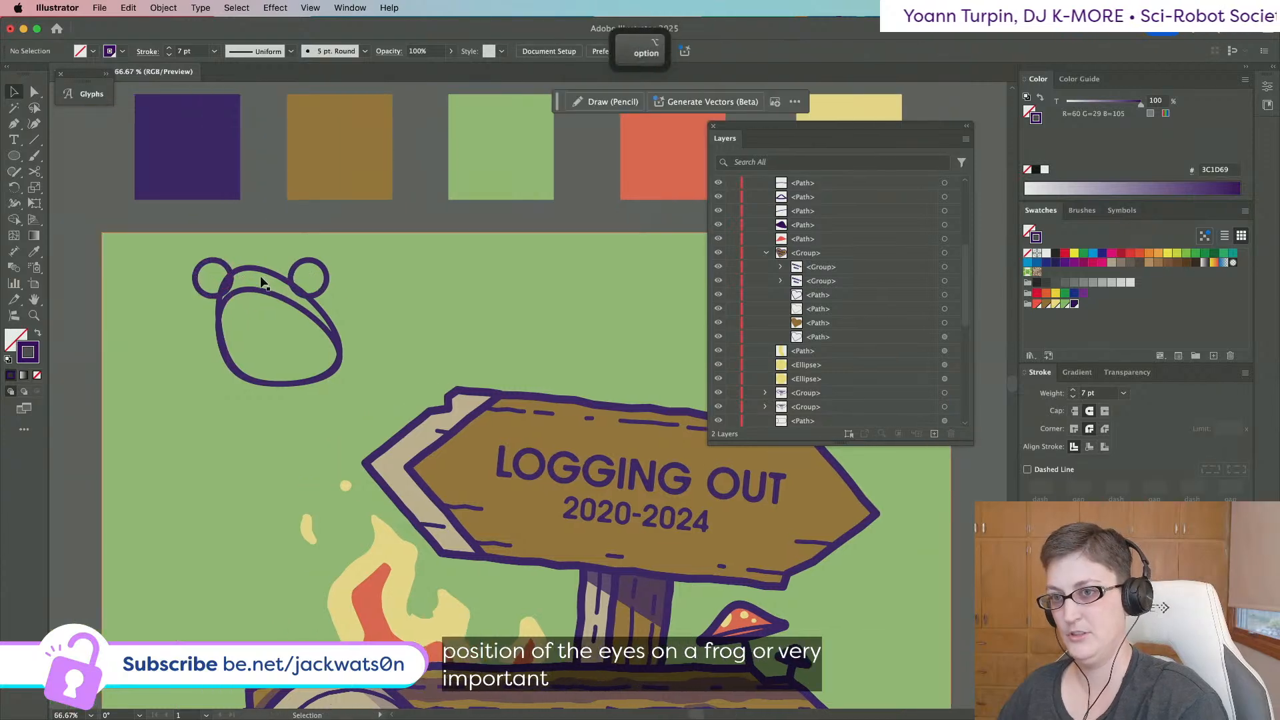
pyautogui.scroll(1, 251, 275)
pyautogui.keyDown('shift'); pyautogui.click(271, 302); pyautogui.keyUp('shift')
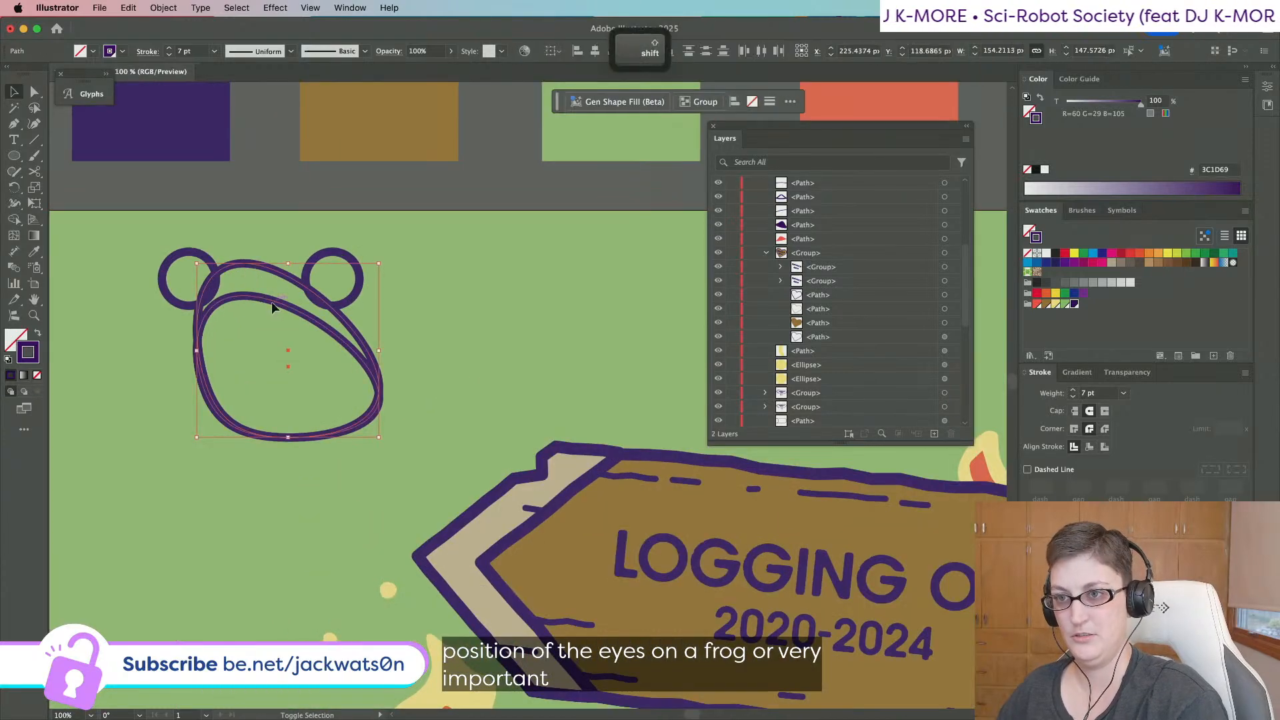
pyautogui.keyDown('shift'); pyautogui.click(272, 270); pyautogui.keyUp('shift')
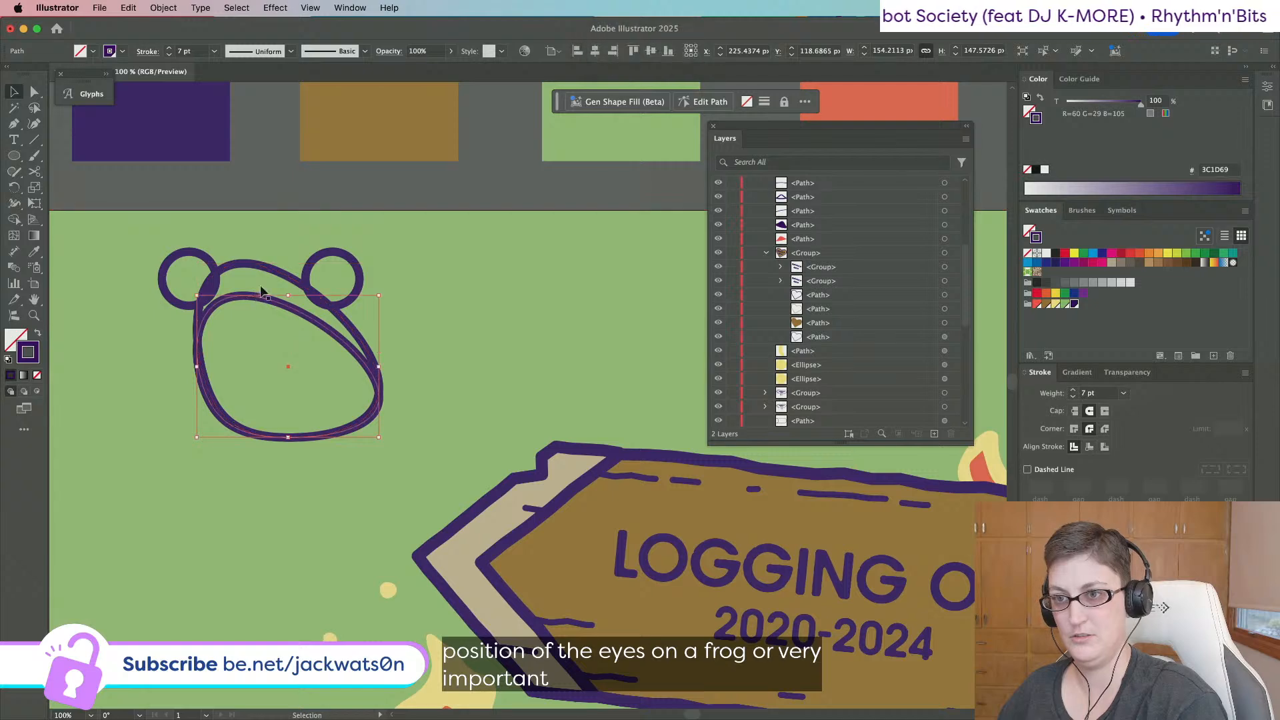
pyautogui.click(286, 274)
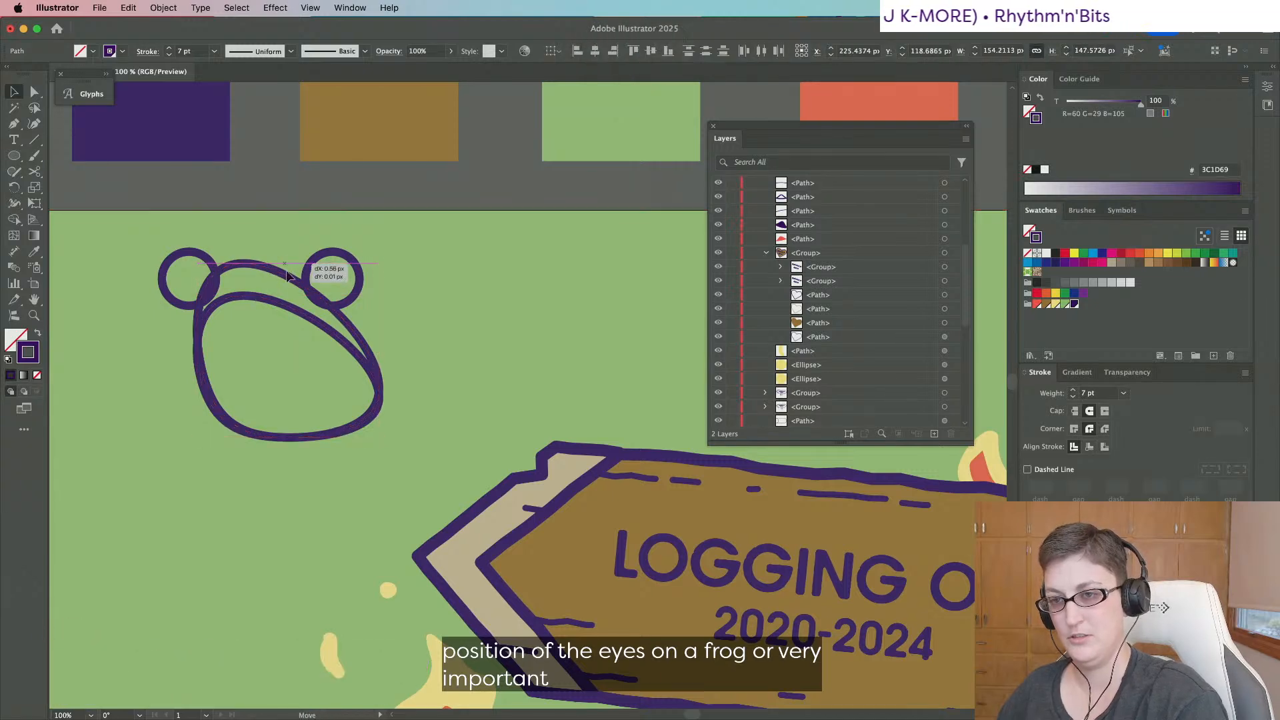
pyautogui.click(288, 263)
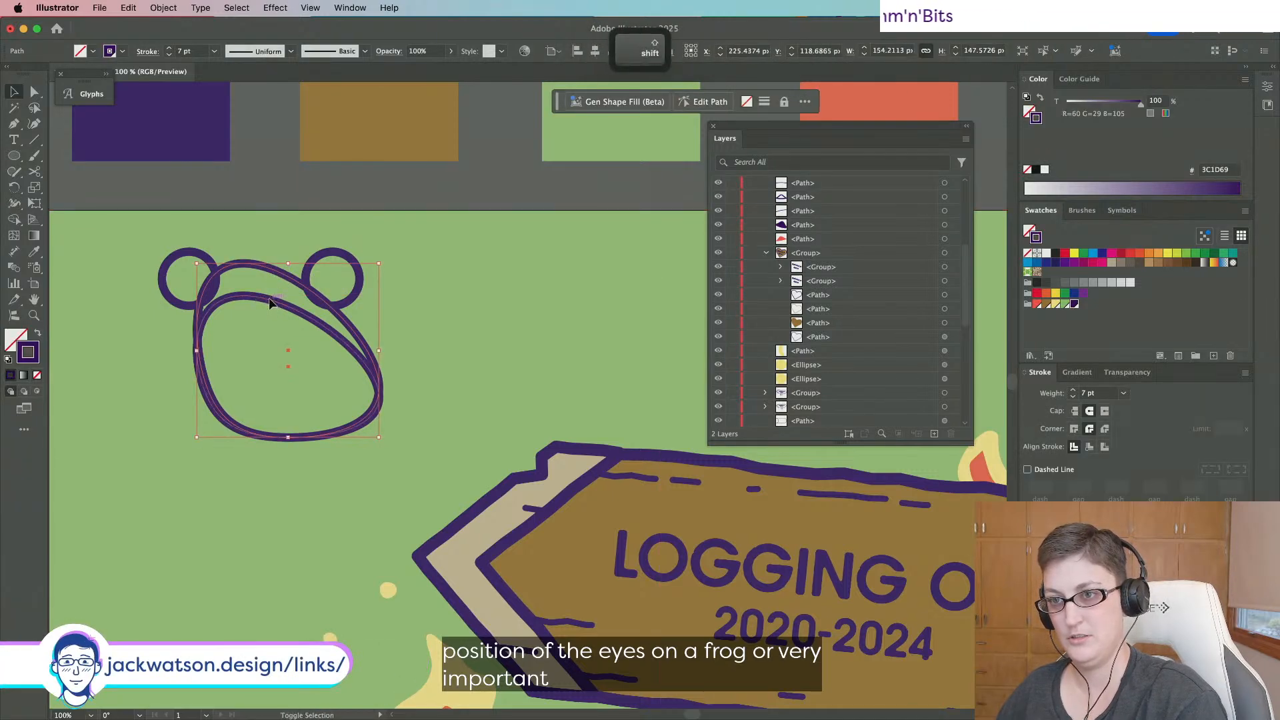
pyautogui.moveTo(288, 264); pyautogui.dragTo(291, 297)
pyautogui.press('super+f')
pyautogui.press('super+z')
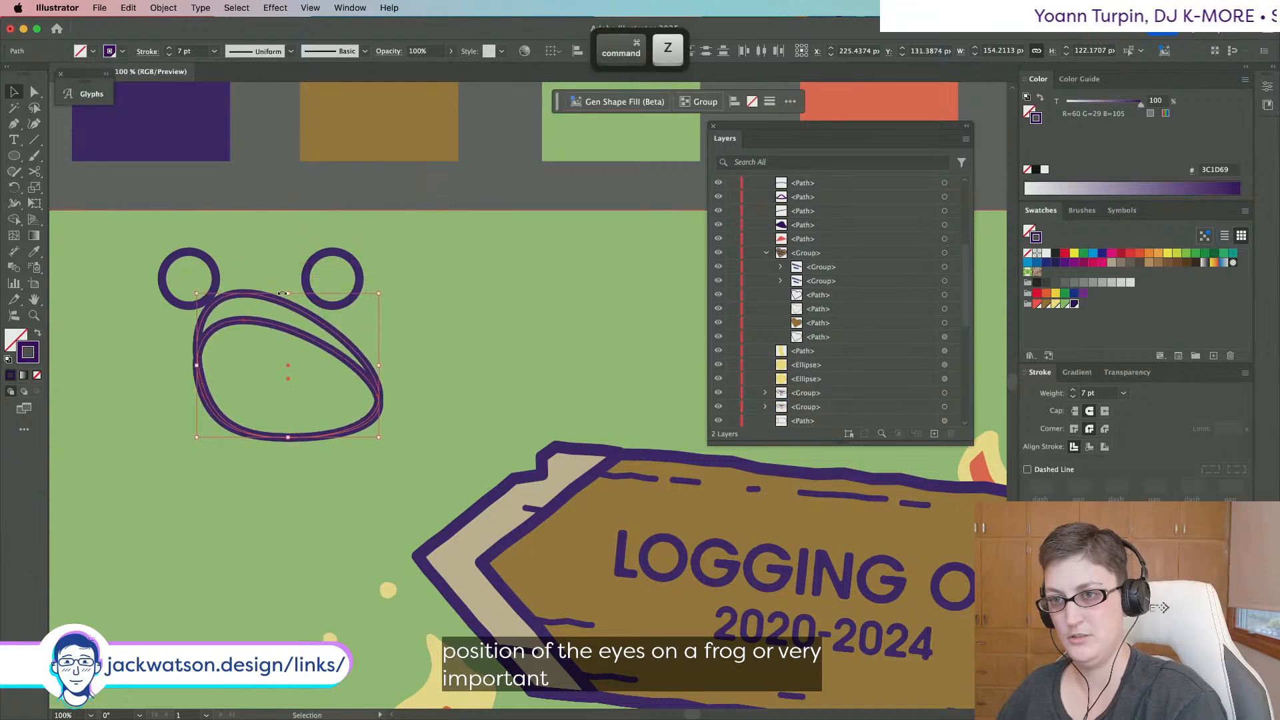
pyautogui.press('super+shift+a')
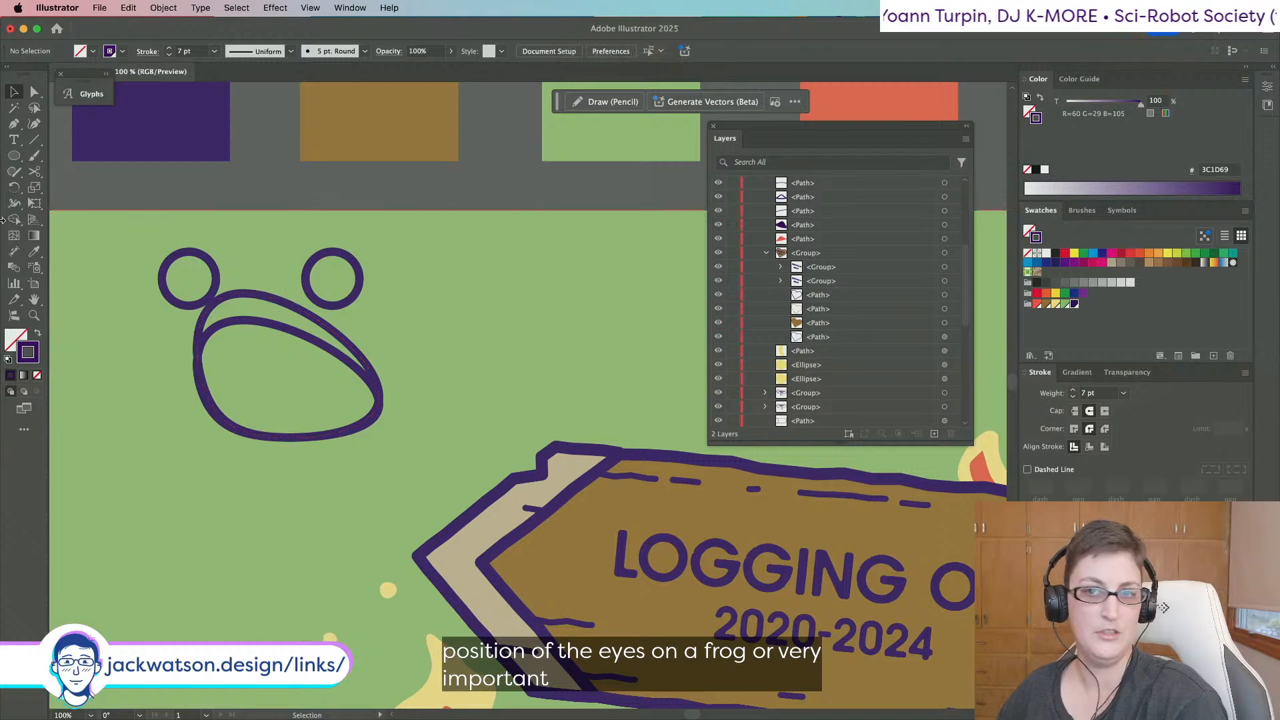
# Duplicate the frog head outline in place and stretch the copy wider and taller.
pyautogui.click(278, 300)
pyautogui.press('super+c')
pyautogui.press('super+f')
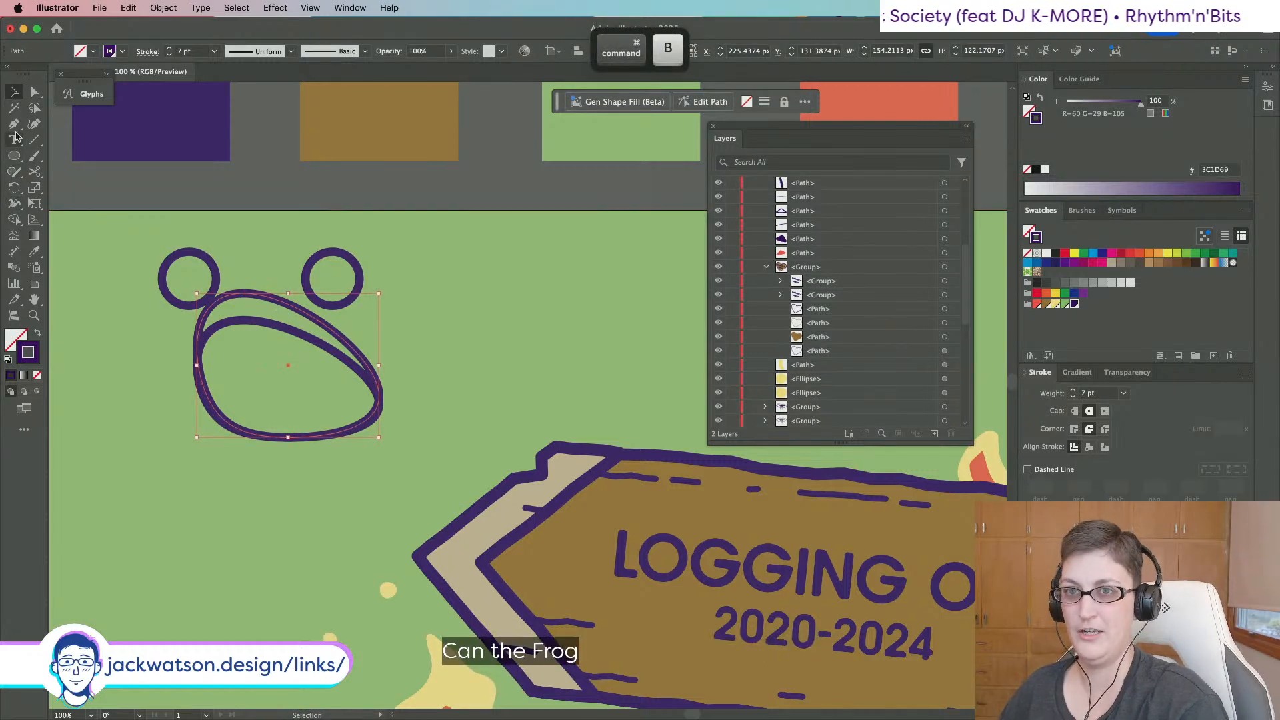
pyautogui.press('a')
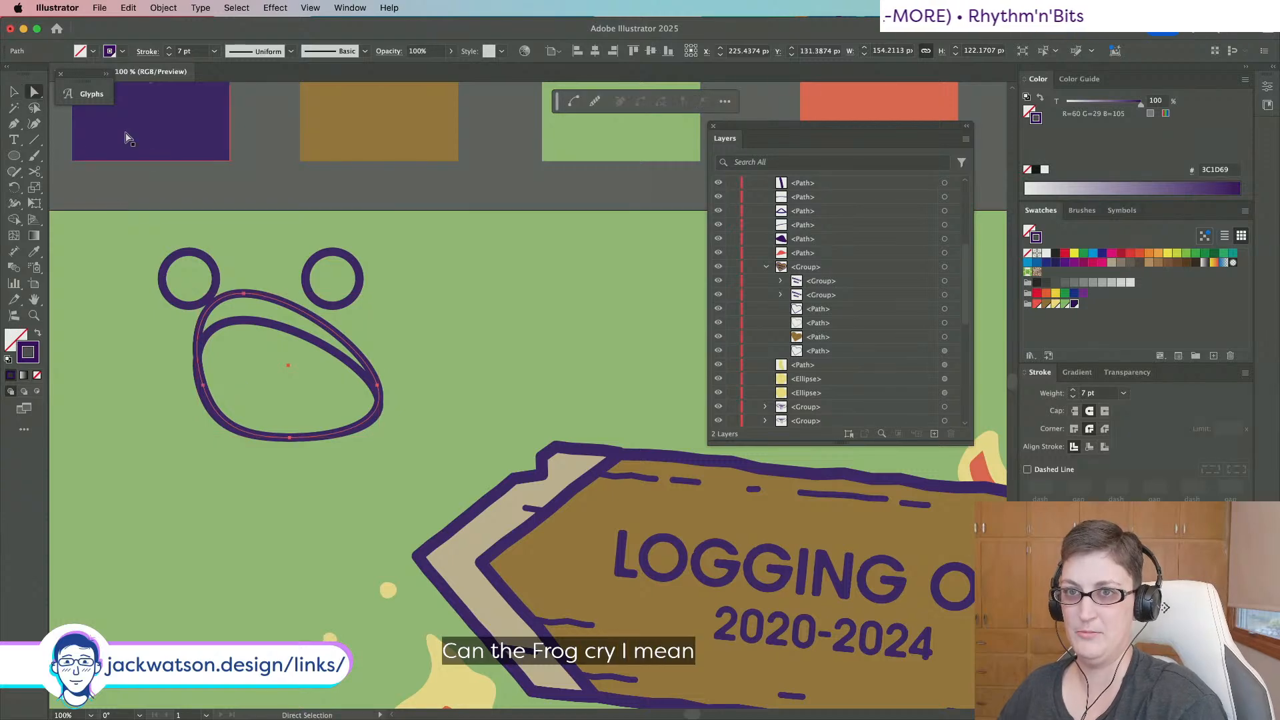
pyautogui.press('v')
pyautogui.moveTo(378, 370); pyautogui.dragTo(395, 370)
pyautogui.moveTo(294, 293); pyautogui.dragTo(299, 274)
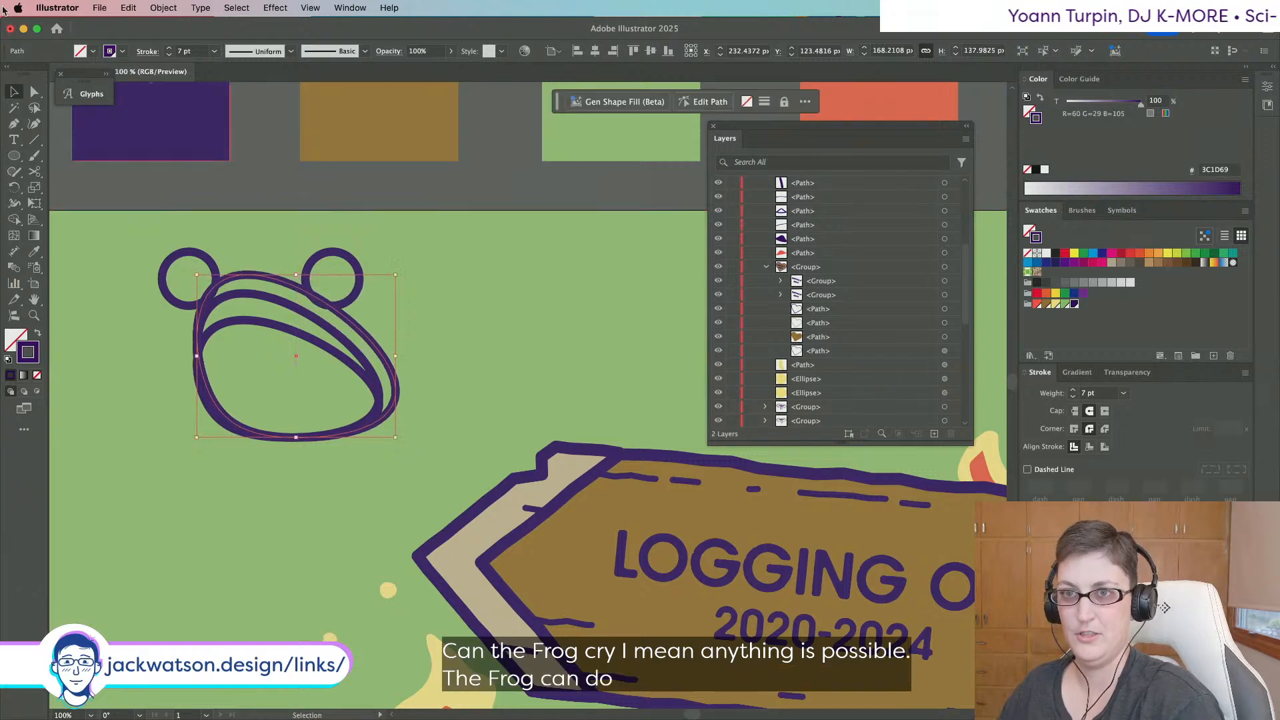
# Drag the head's top anchor to reshape its curve, then paste the copied outline behind.
pyautogui.click(34, 93)
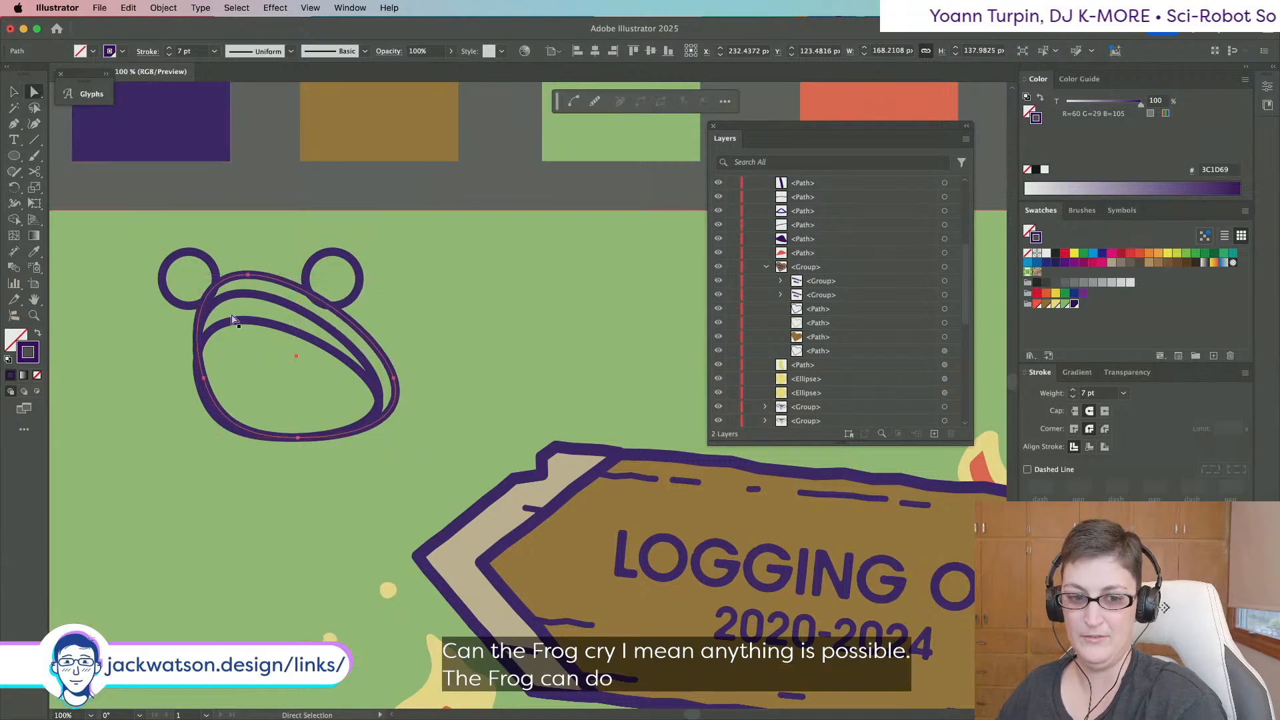
pyautogui.click(248, 276)
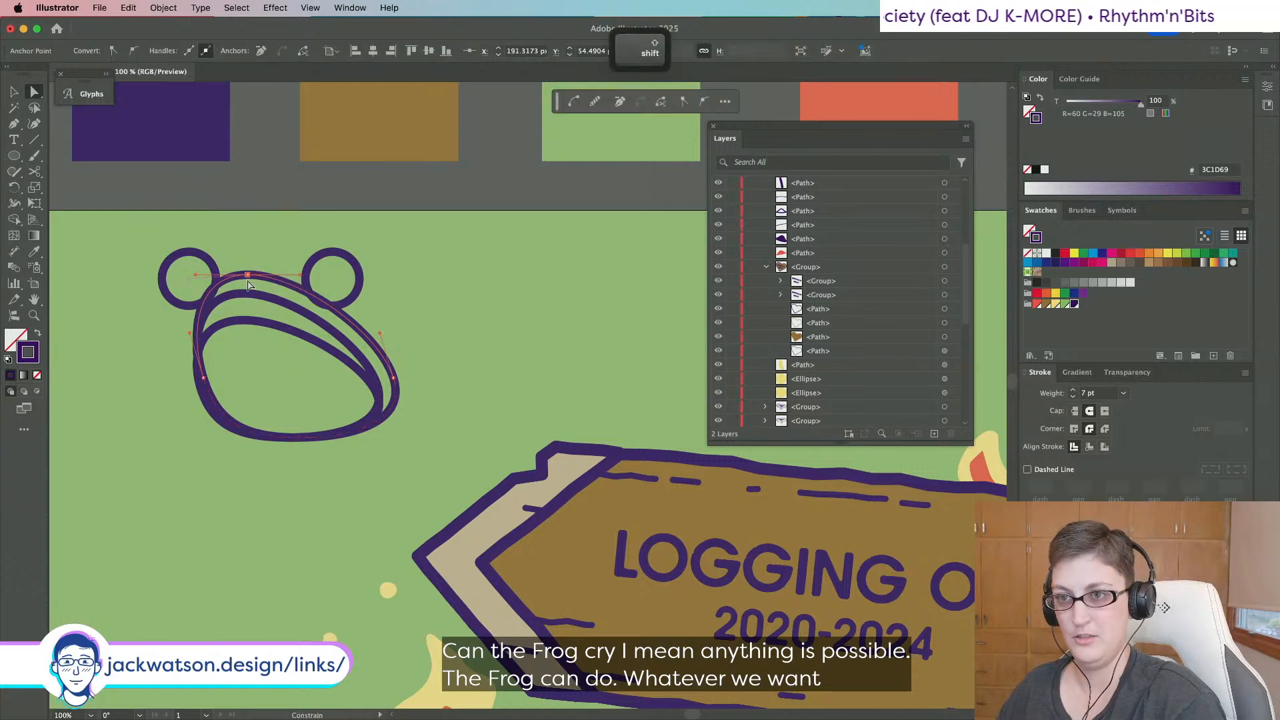
pyautogui.moveTo(300, 275); pyautogui.dragTo(313, 261)
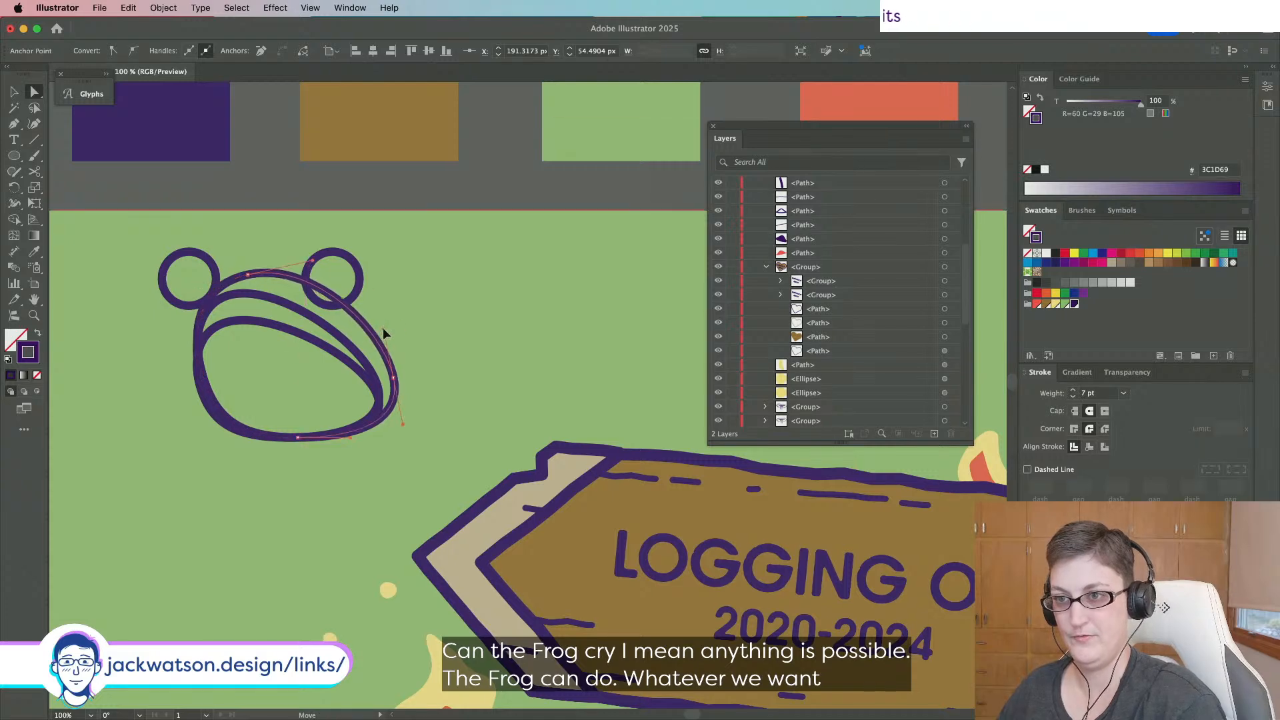
pyautogui.press('super+shift+a')
pyautogui.click(14, 91)
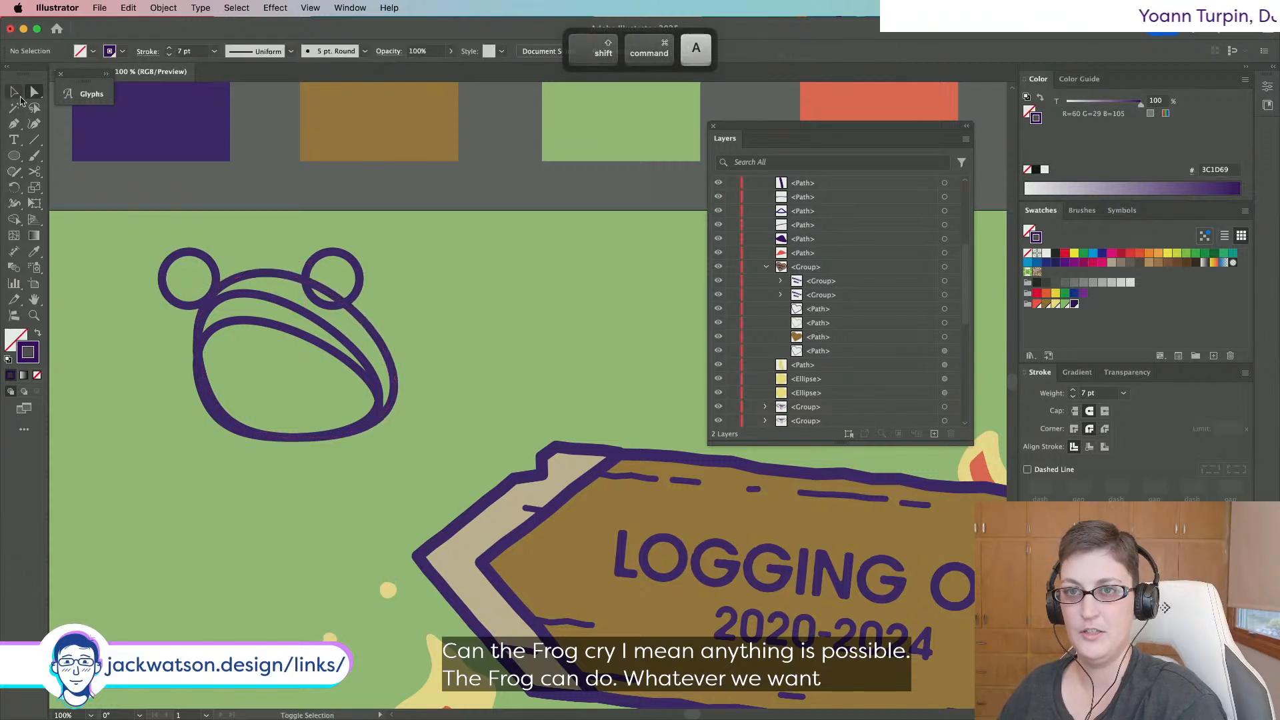
pyautogui.press('super+b')
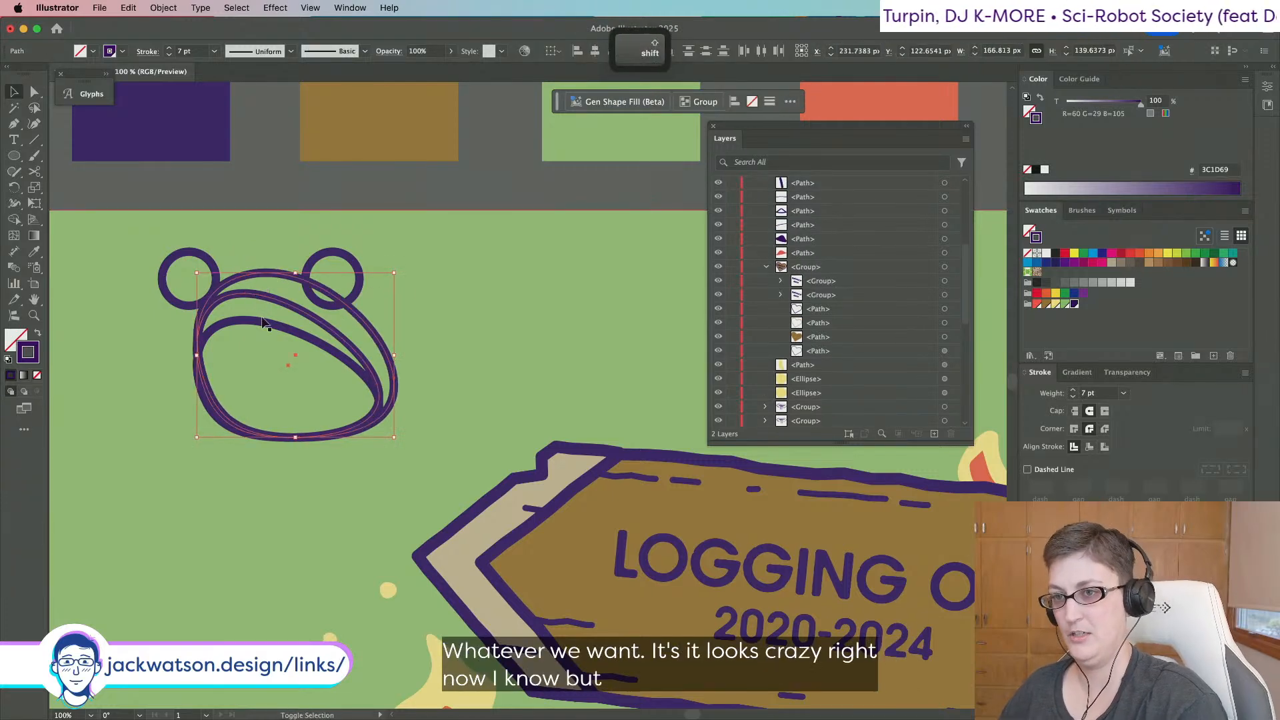
# Fill the frog head with the background green swatch.
pyautogui.click(1027, 230)
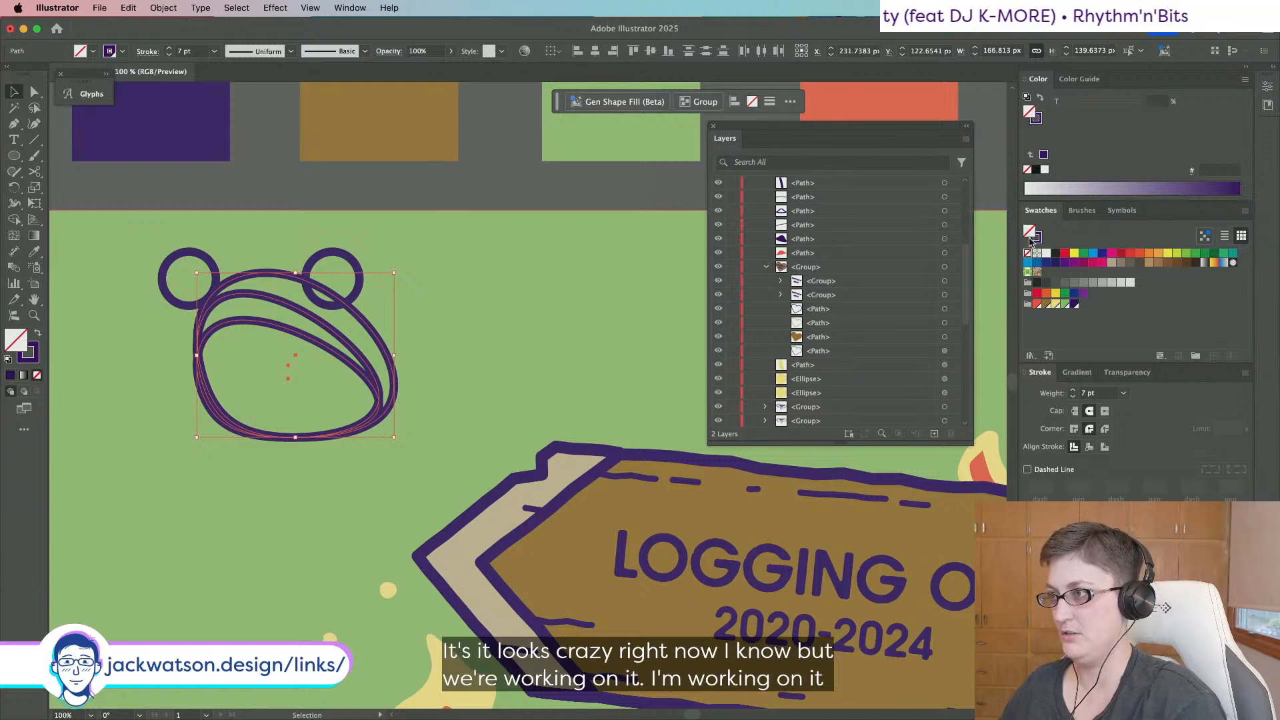
pyautogui.click(1065, 304)
pyautogui.click(254, 176)
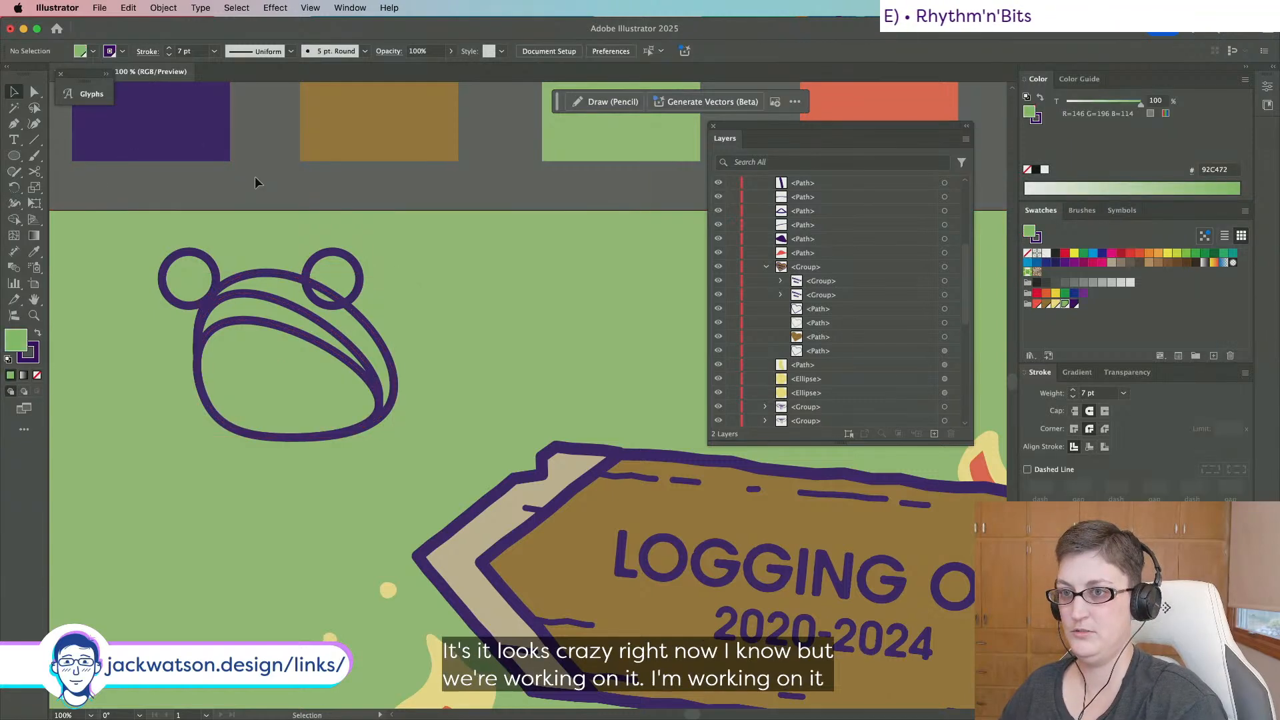
pyautogui.scroll(-3, 282, 199)
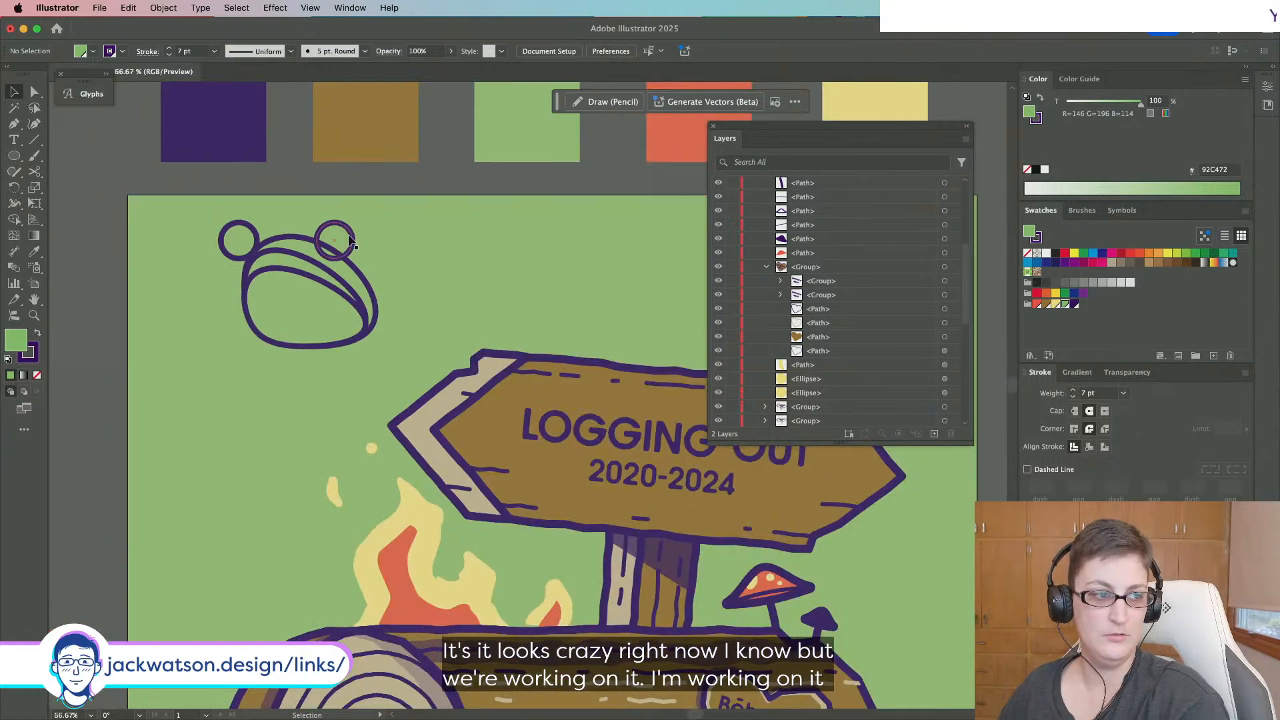
# Reposition the two eye circles and fill them green.
pyautogui.click(264, 240)
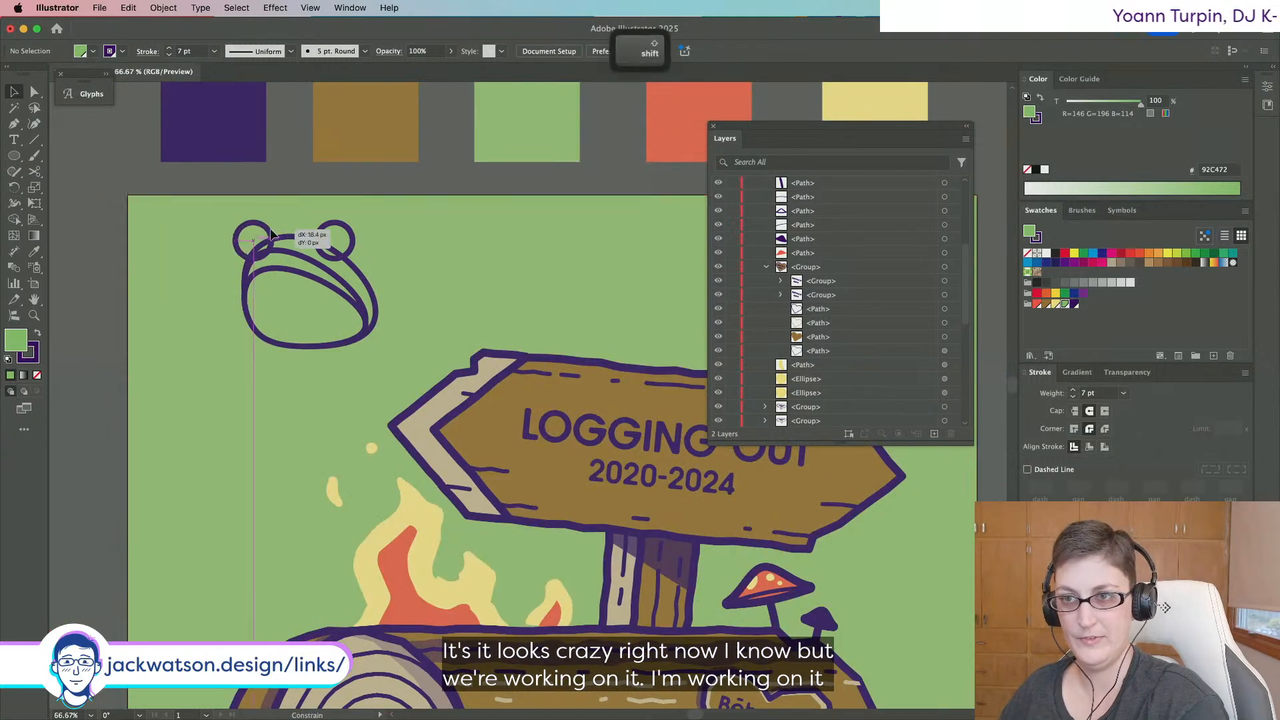
pyautogui.press('super+x')
pyautogui.press('super+f')
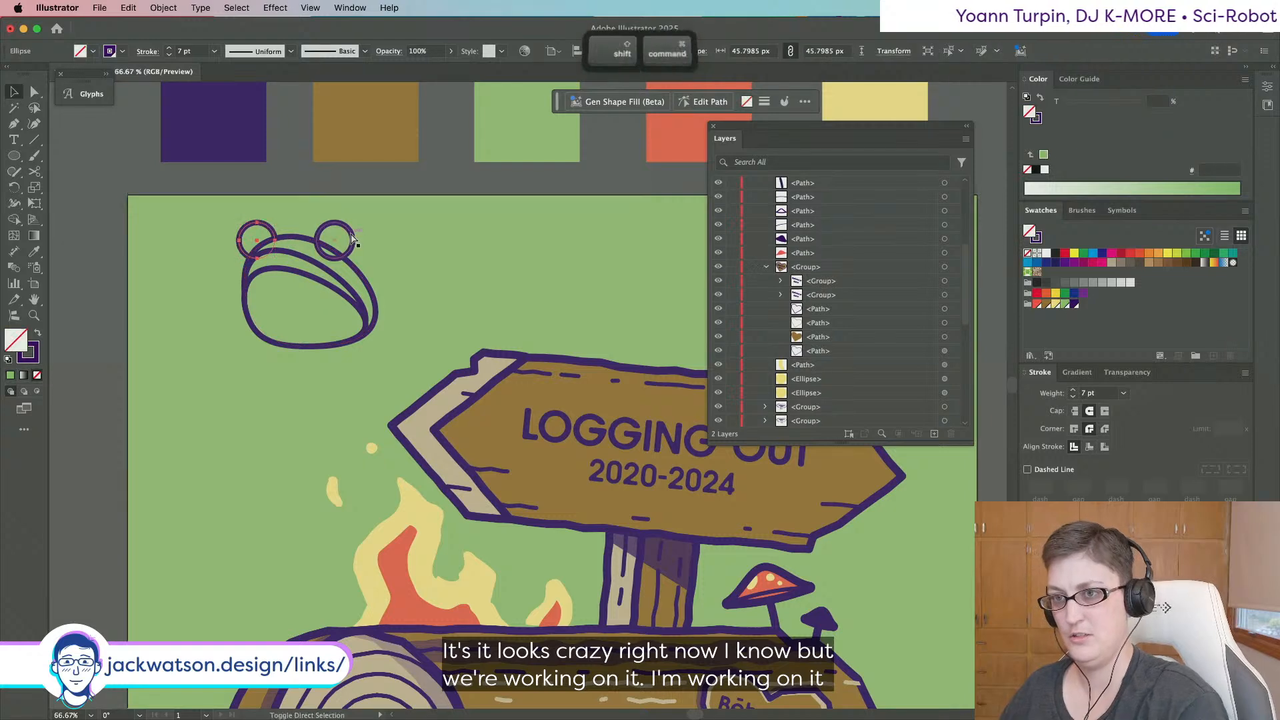
pyautogui.press('super+shift+a')
pyautogui.moveTo(329, 232); pyautogui.dragTo(343, 232)
pyautogui.moveTo(263, 230); pyautogui.dragTo(262, 226)
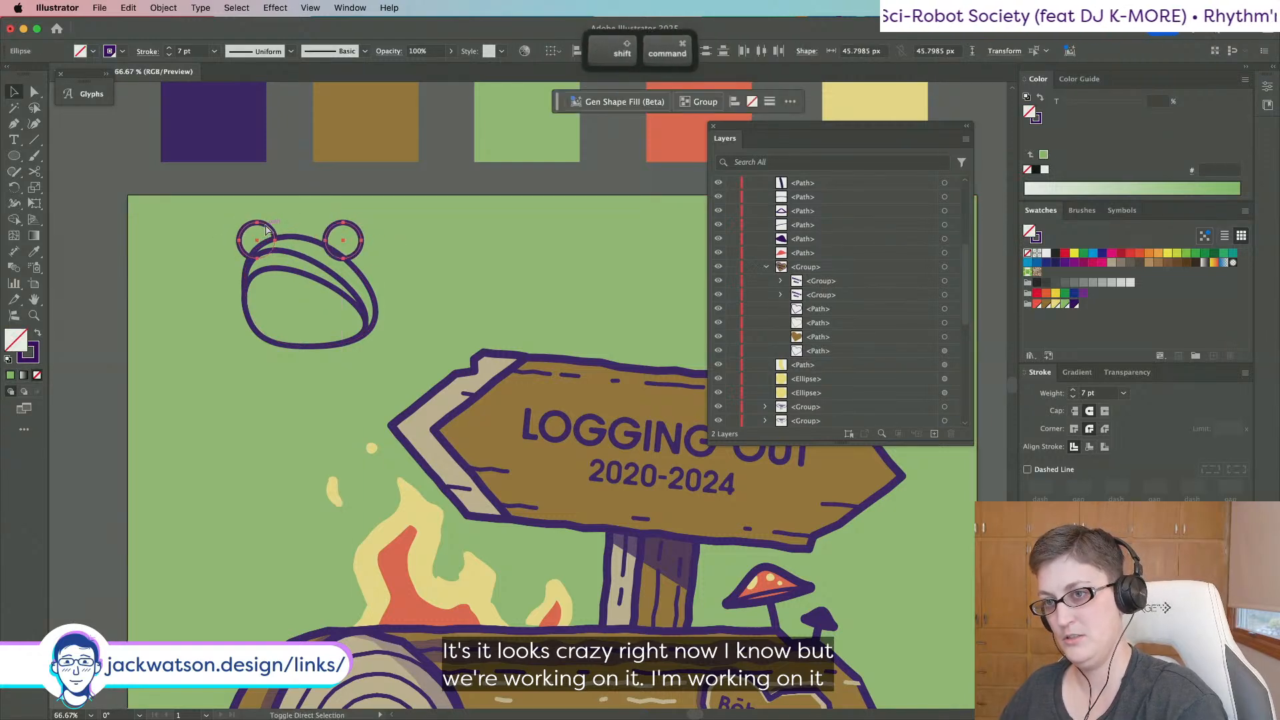
pyautogui.press('shift+super+a')
pyautogui.moveTo(362, 236); pyautogui.dragTo(356, 239)
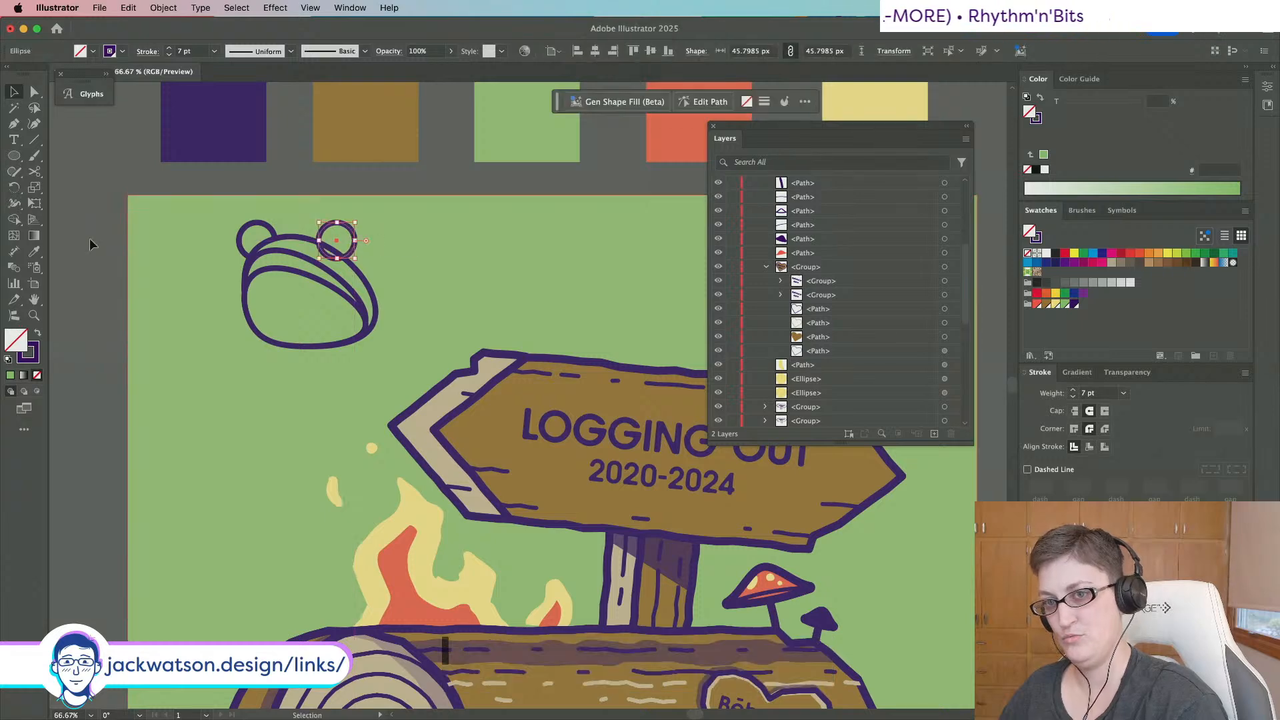
pyautogui.click(1066, 306)
pyautogui.press('shift+super+a')
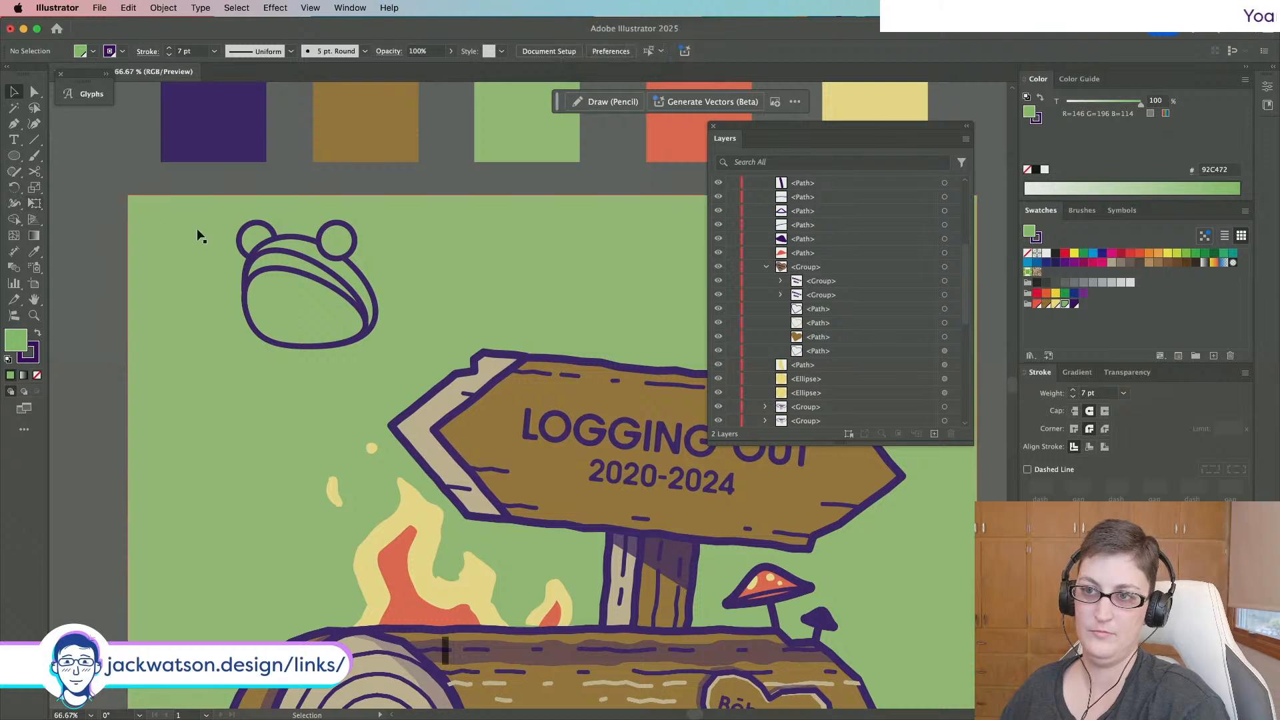
# Squash the head slightly and set the inner face's green tint to 25%.
pyautogui.scroll(1, 206, 229)
pyautogui.hscroll(-1, 206, 229)
pyautogui.click(325, 286)
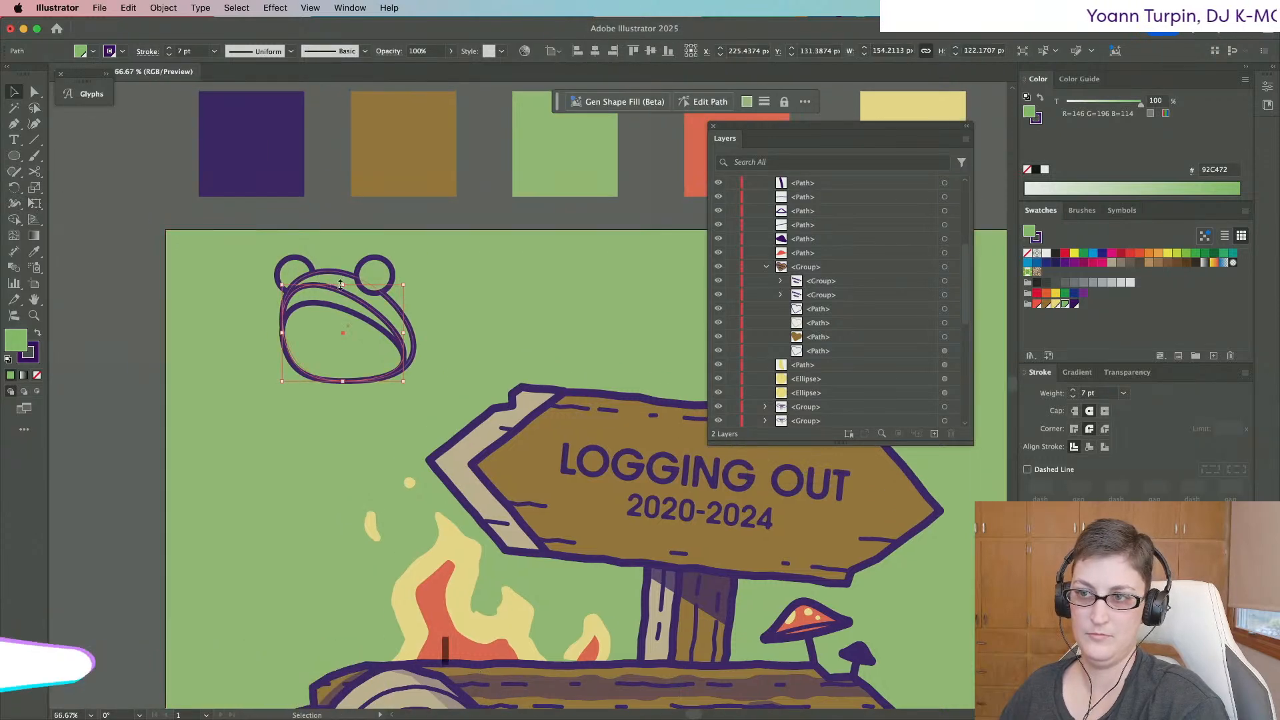
pyautogui.moveTo(344, 285); pyautogui.dragTo(344, 290)
pyautogui.click(353, 312)
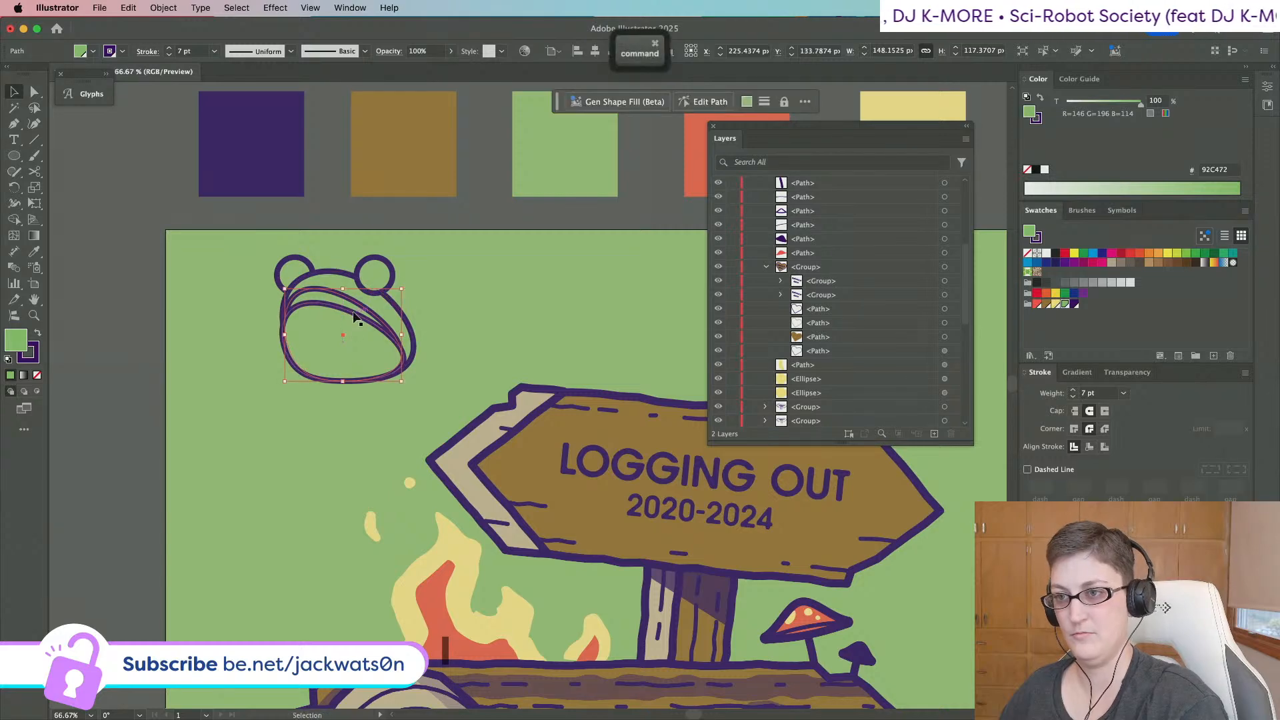
pyautogui.doubleClick(1157, 101)
pyautogui.write('25')
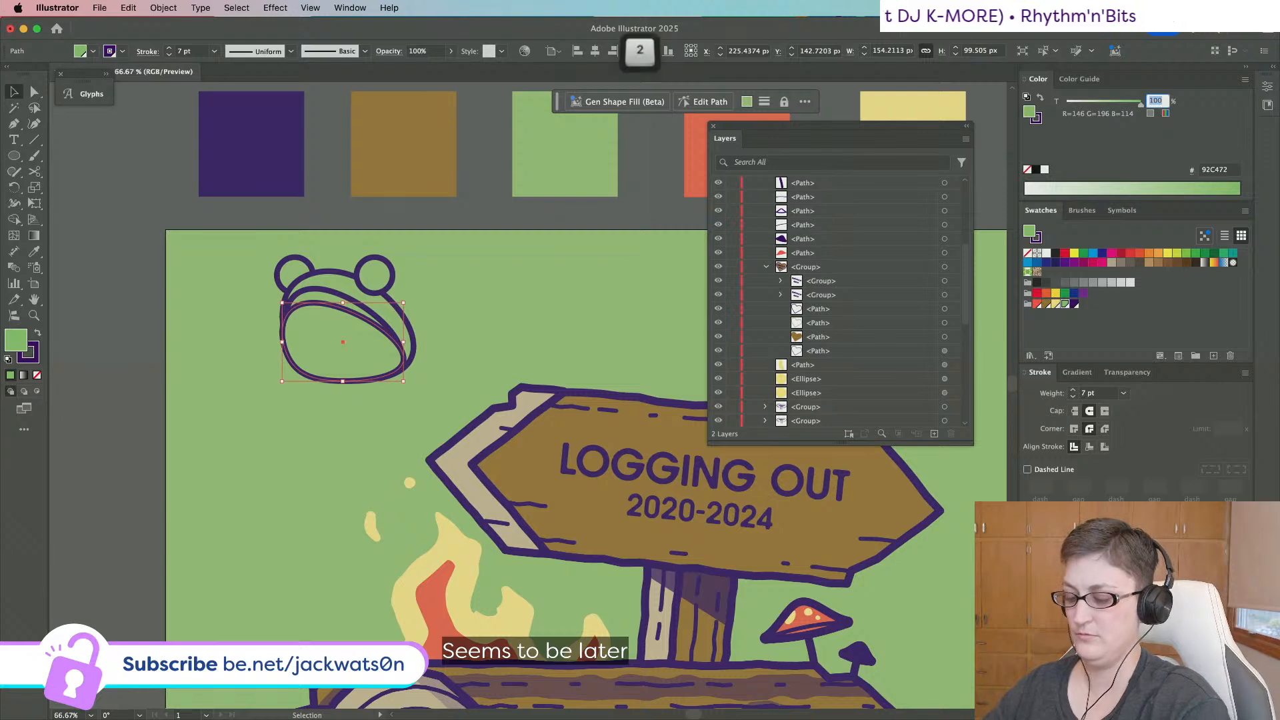
pyautogui.write('50')
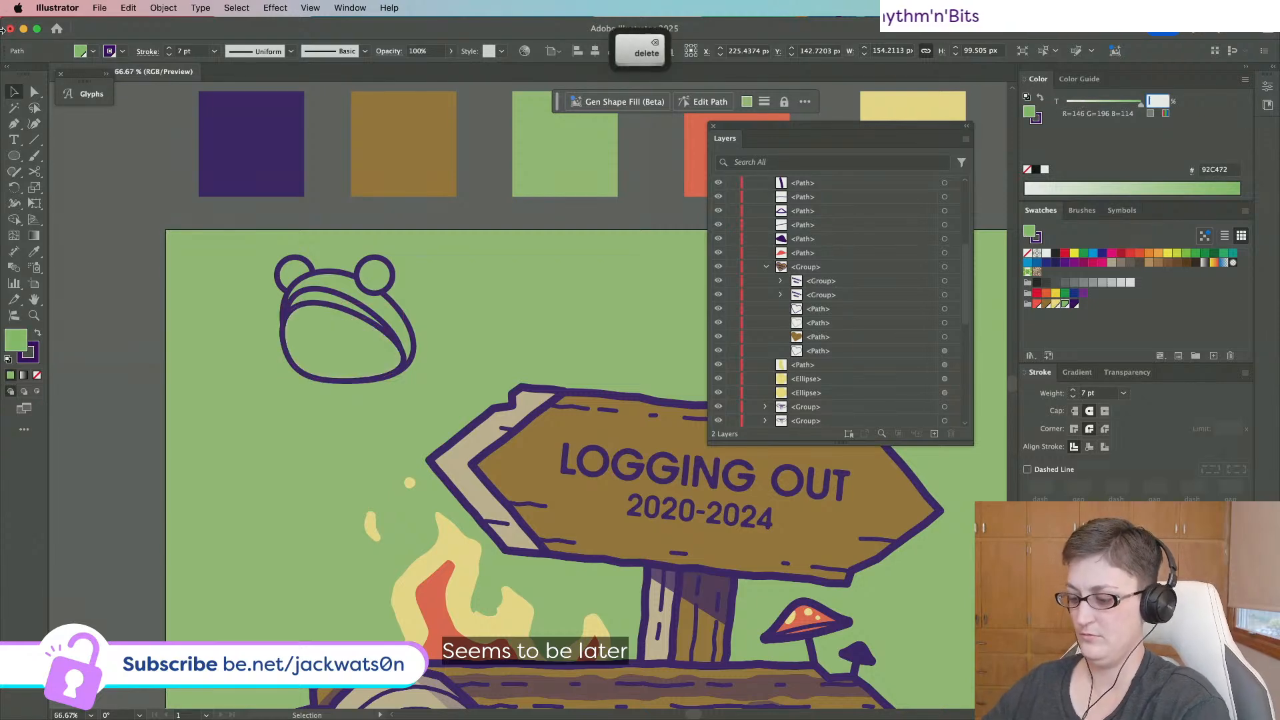
# Fill the upper arc across the face with dark purple.
pyautogui.click(328, 295)
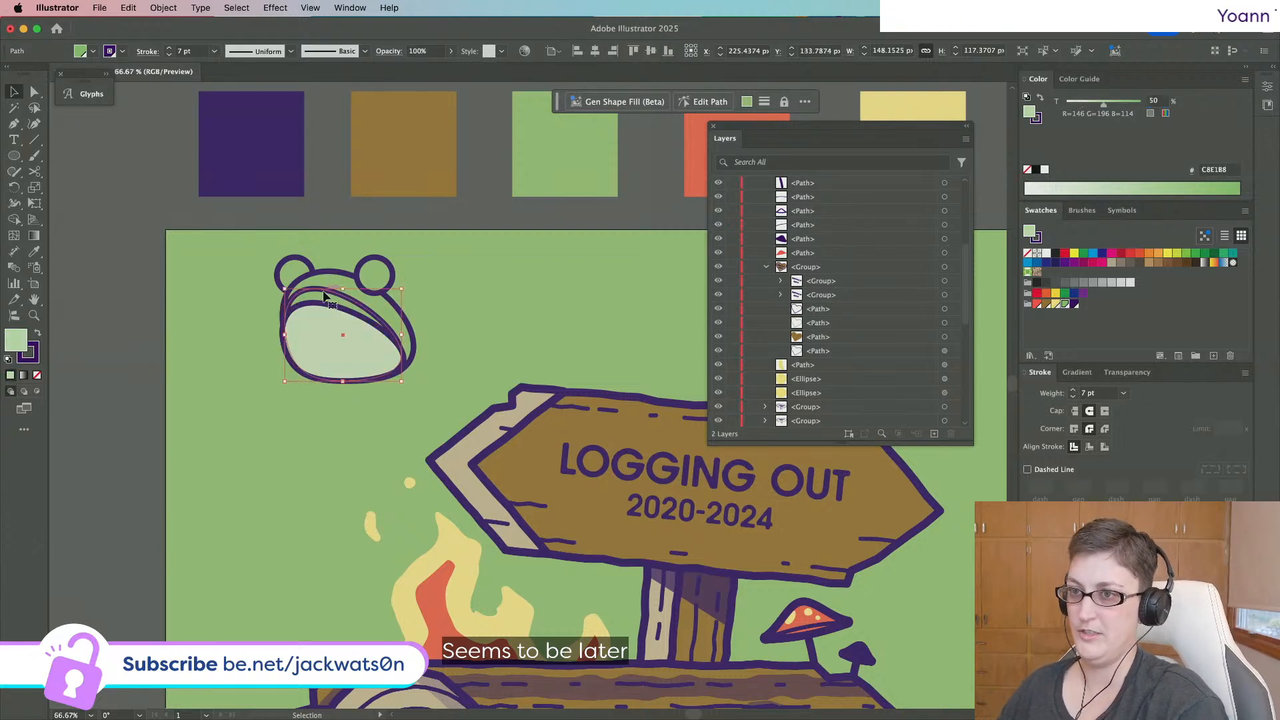
pyautogui.click(1075, 305)
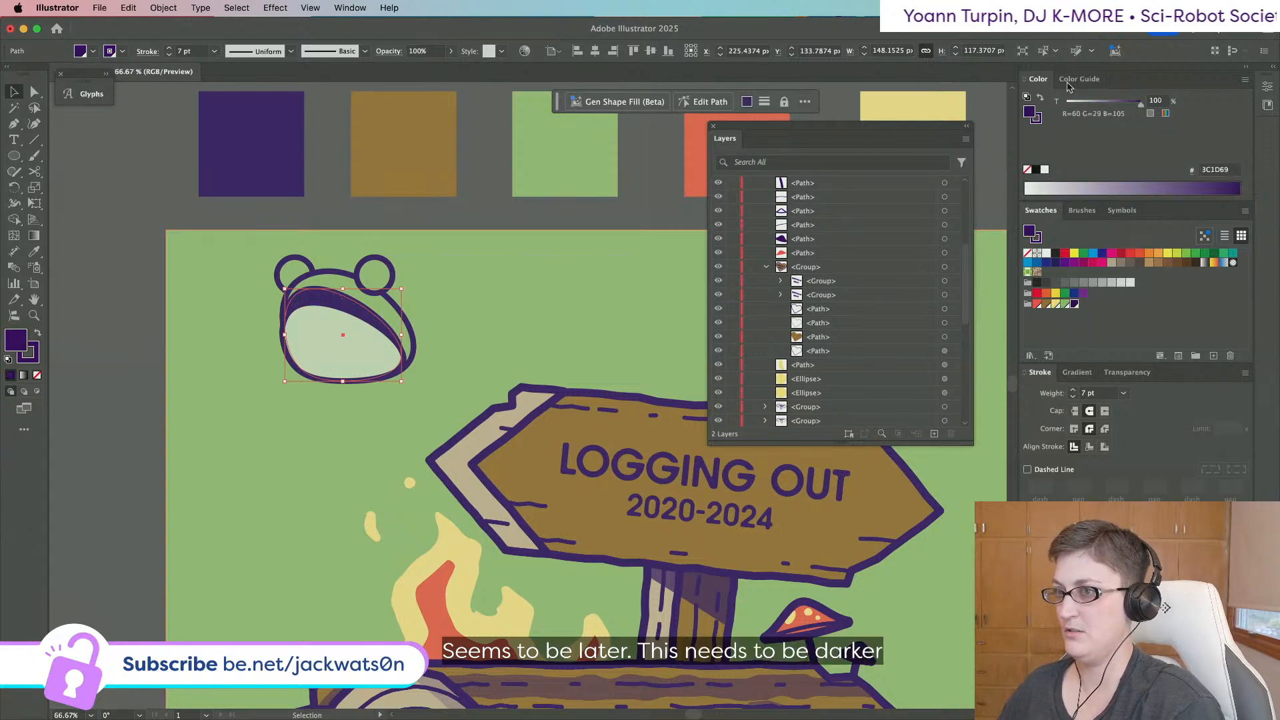
pyautogui.click(163, 324)
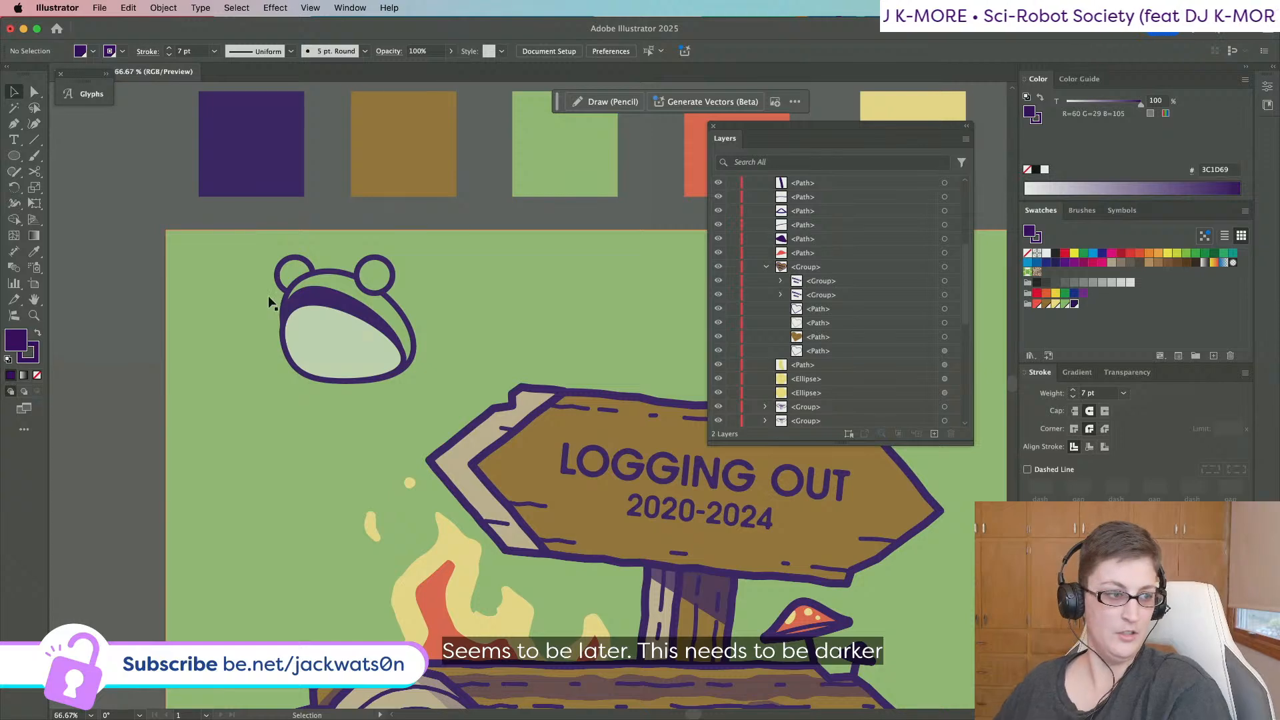
pyautogui.hscroll(2, 269, 297)
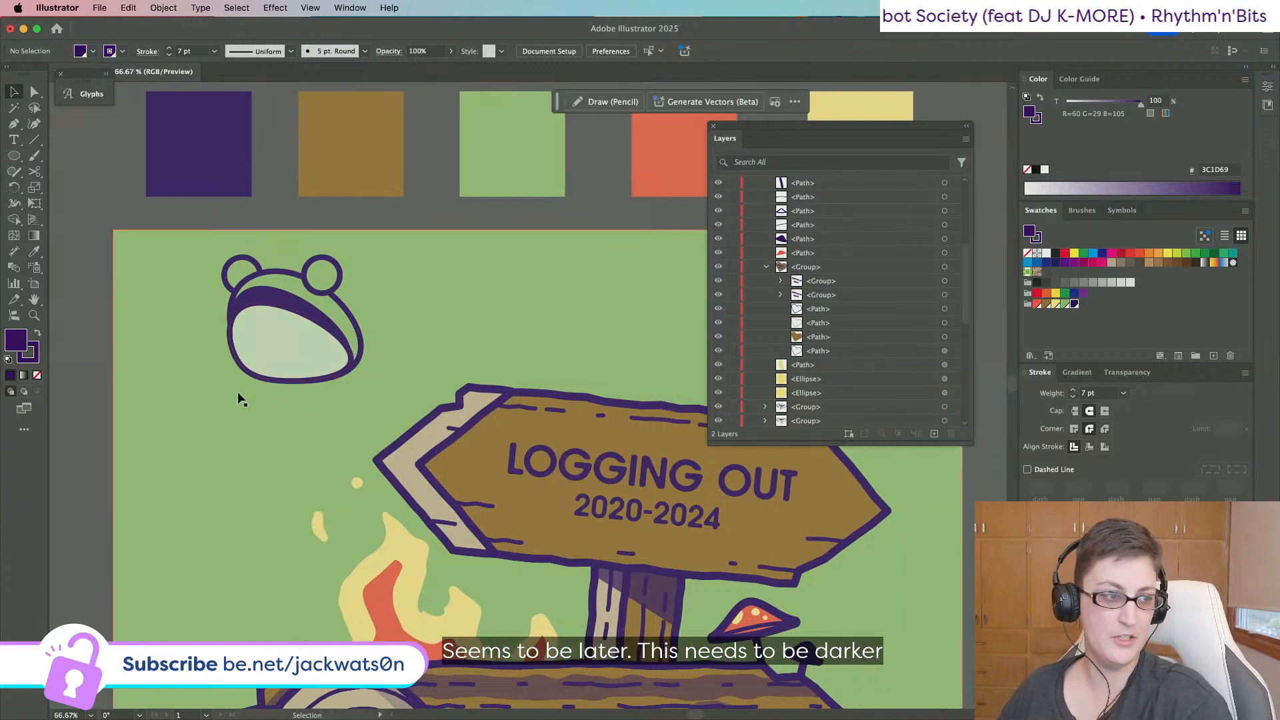
pyautogui.scroll(3, 294, 375)
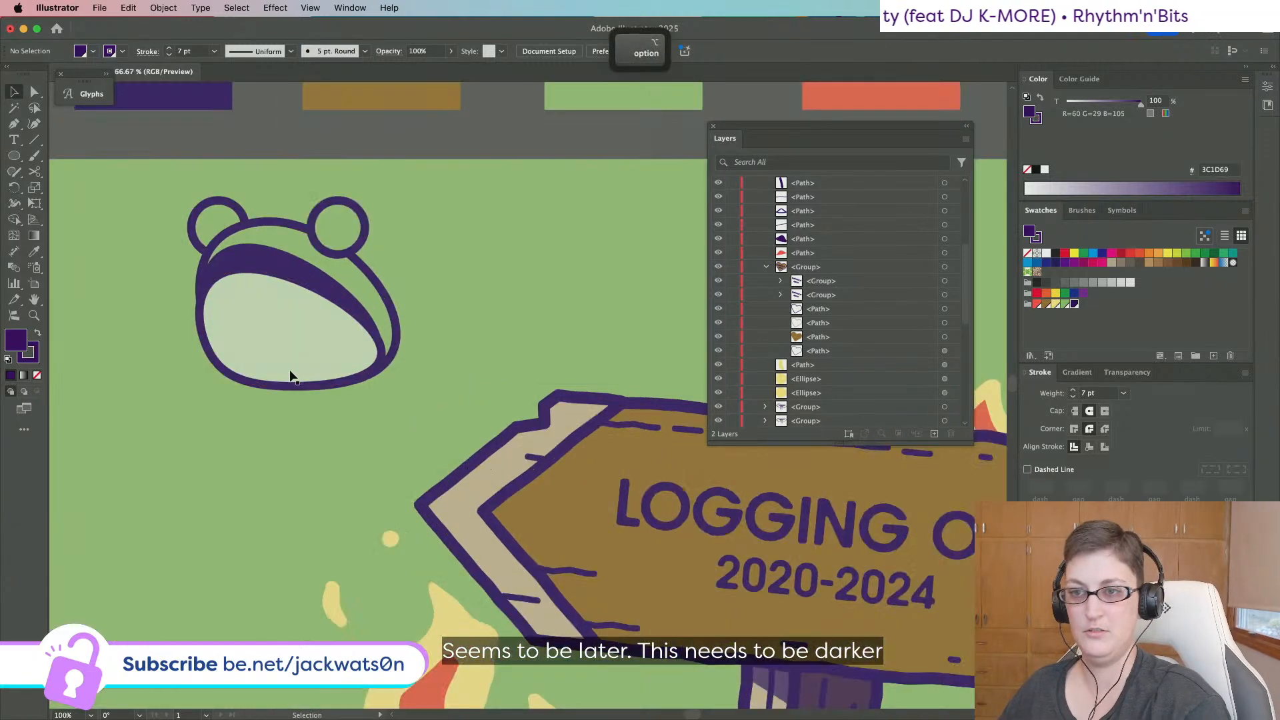
# Draw a curved leg path from the head's left side down under the face, filled background green.
pyautogui.click(14, 124)
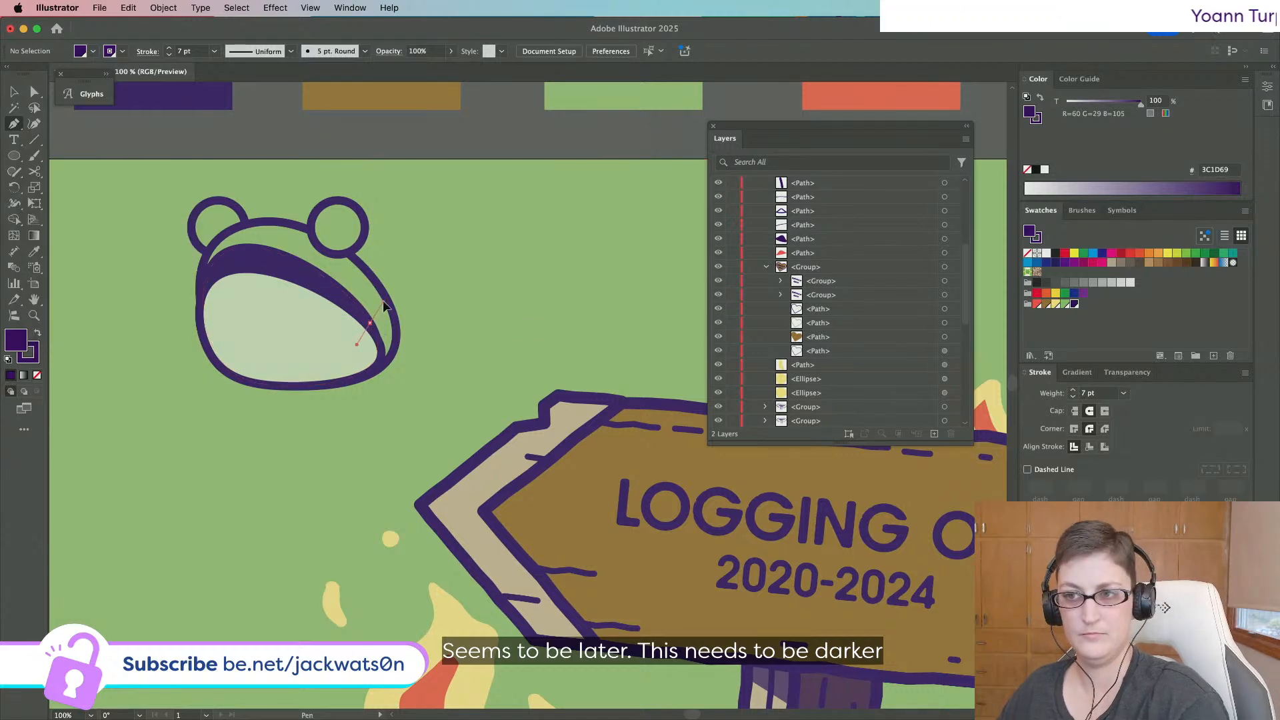
pyautogui.press('super+z')
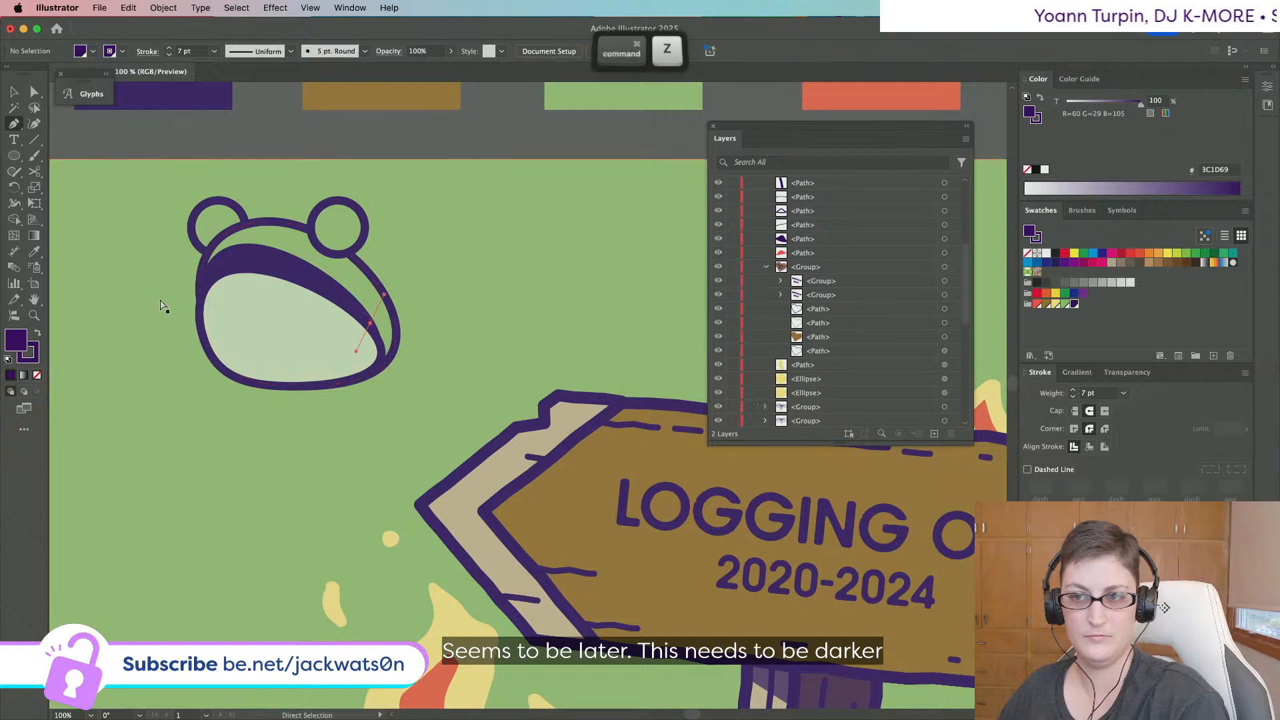
pyautogui.hscroll(-3, 197, 339)
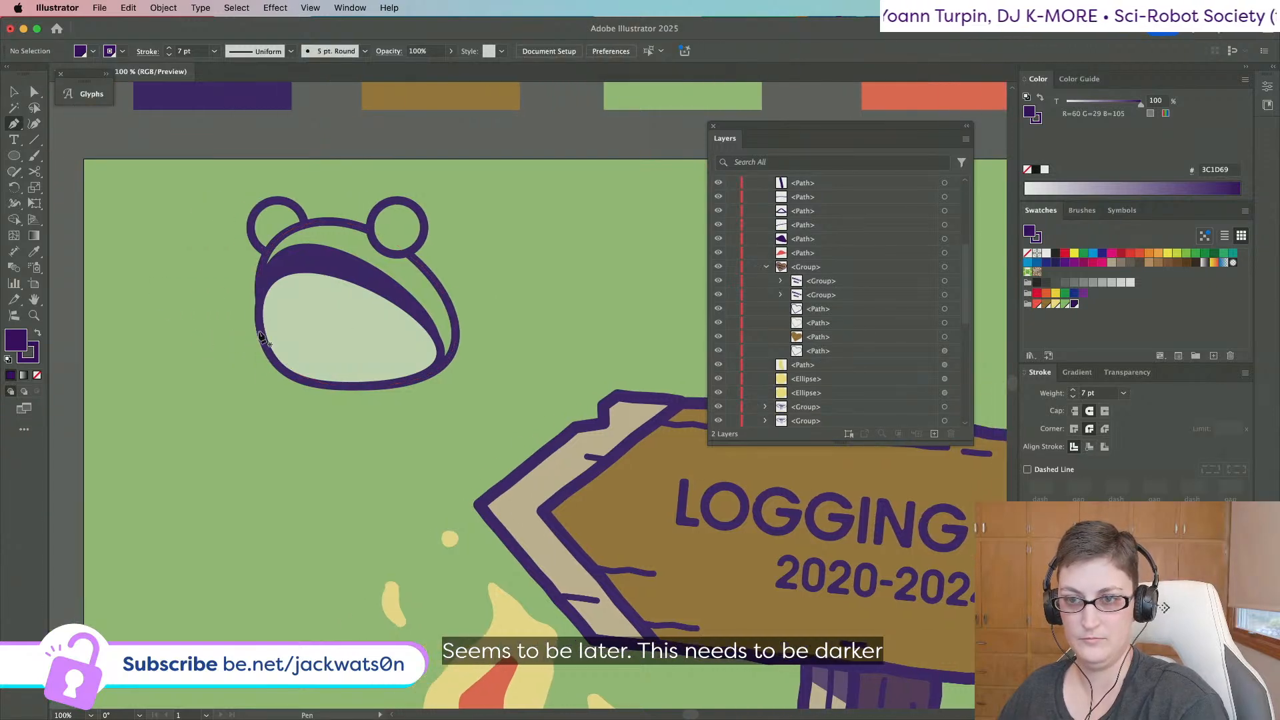
pyautogui.moveTo(234, 317); pyautogui.dragTo(230, 291)
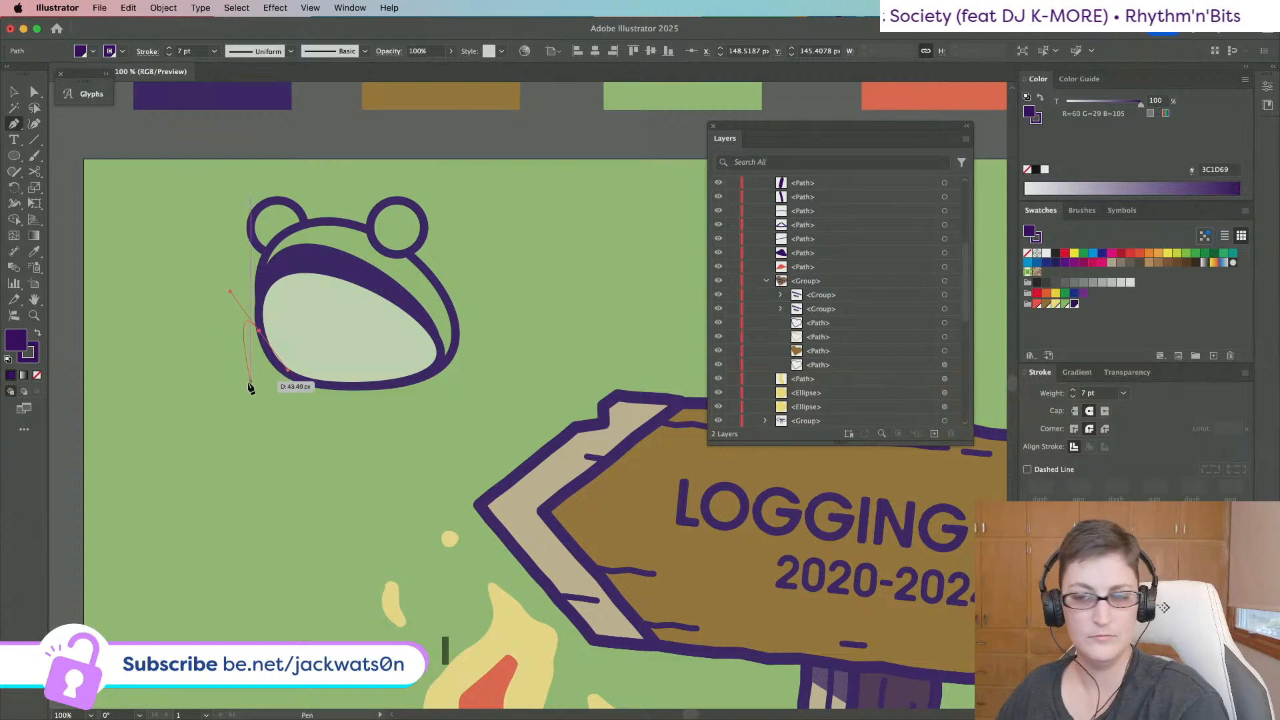
pyautogui.moveTo(274, 379); pyautogui.dragTo(327, 388)
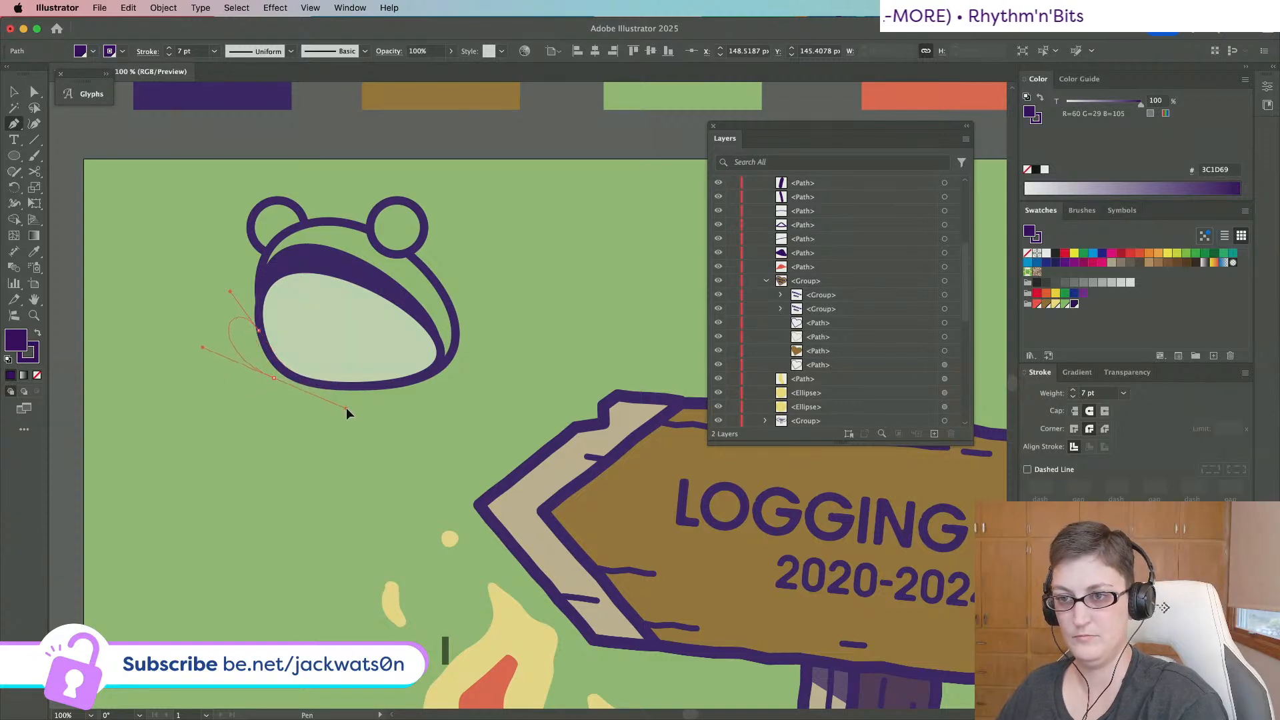
pyautogui.moveTo(381, 445); pyautogui.dragTo(380, 442)
pyautogui.click(34, 251)
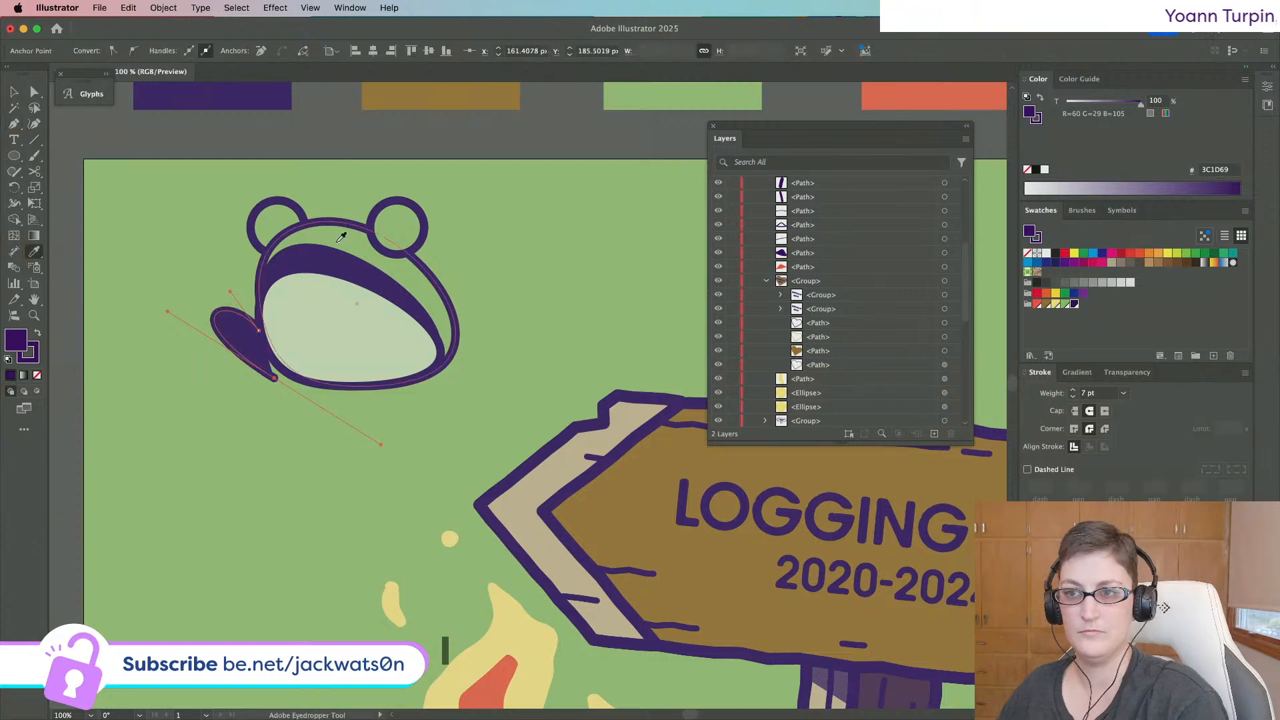
pyautogui.click(349, 238)
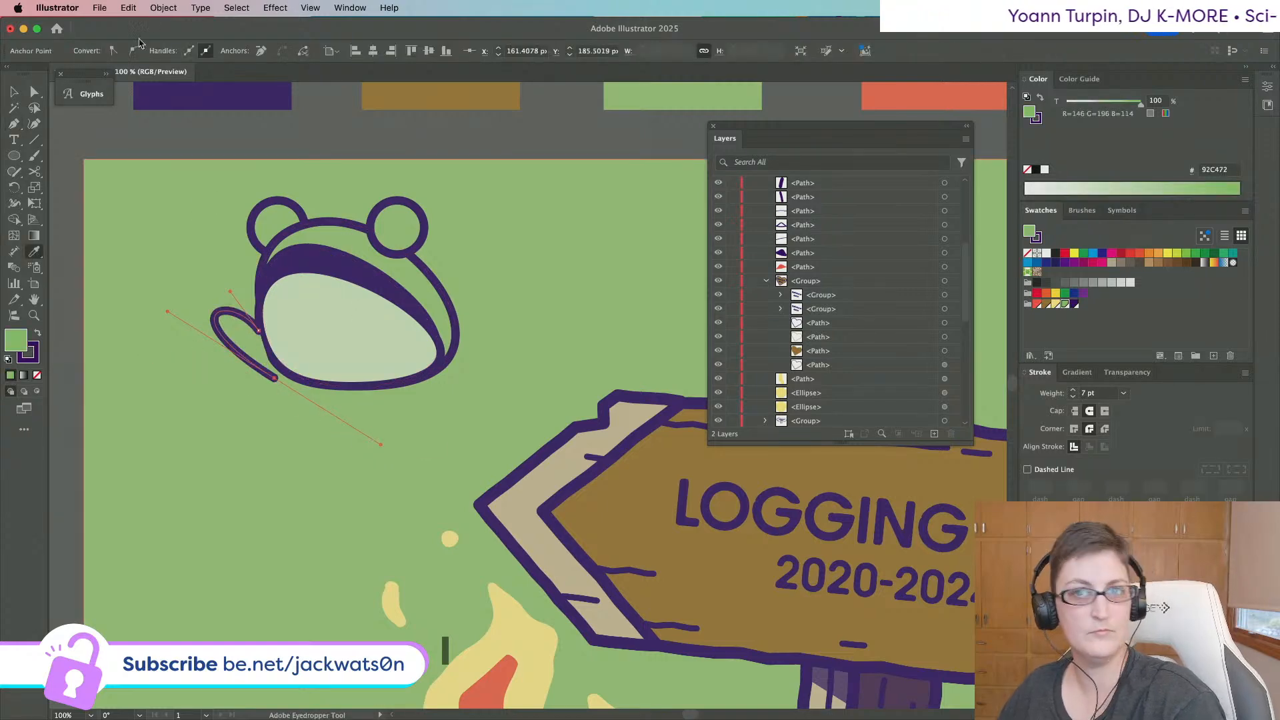
# Reshape the leg loop, extend it with a joined point, and adjust the curled foot's curve.
pyautogui.click(34, 92)
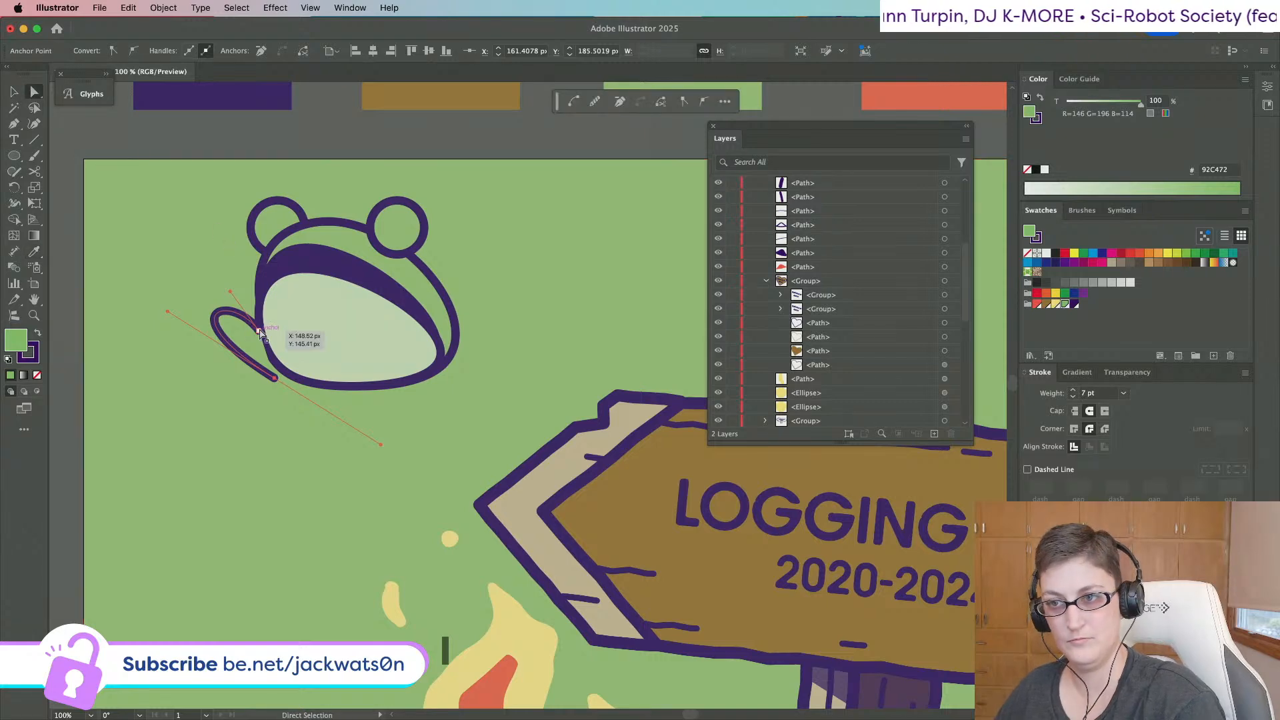
pyautogui.moveTo(261, 334); pyautogui.dragTo(171, 309)
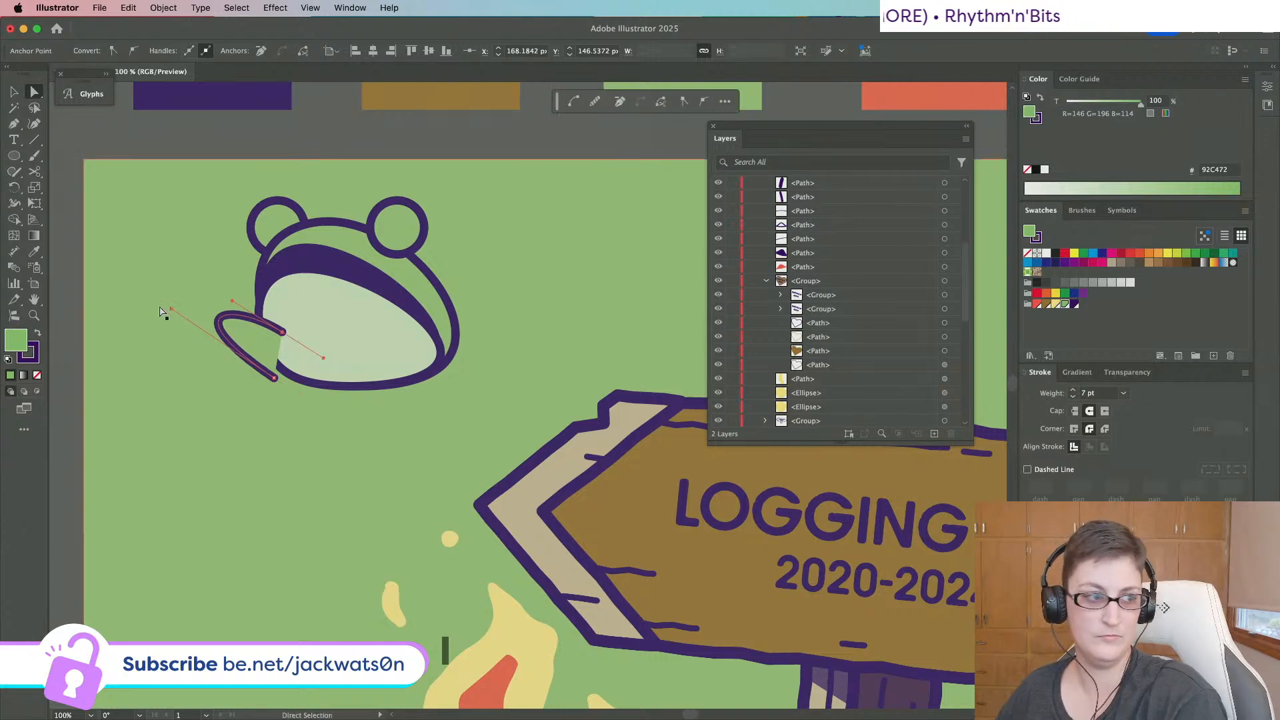
pyautogui.click(15, 125)
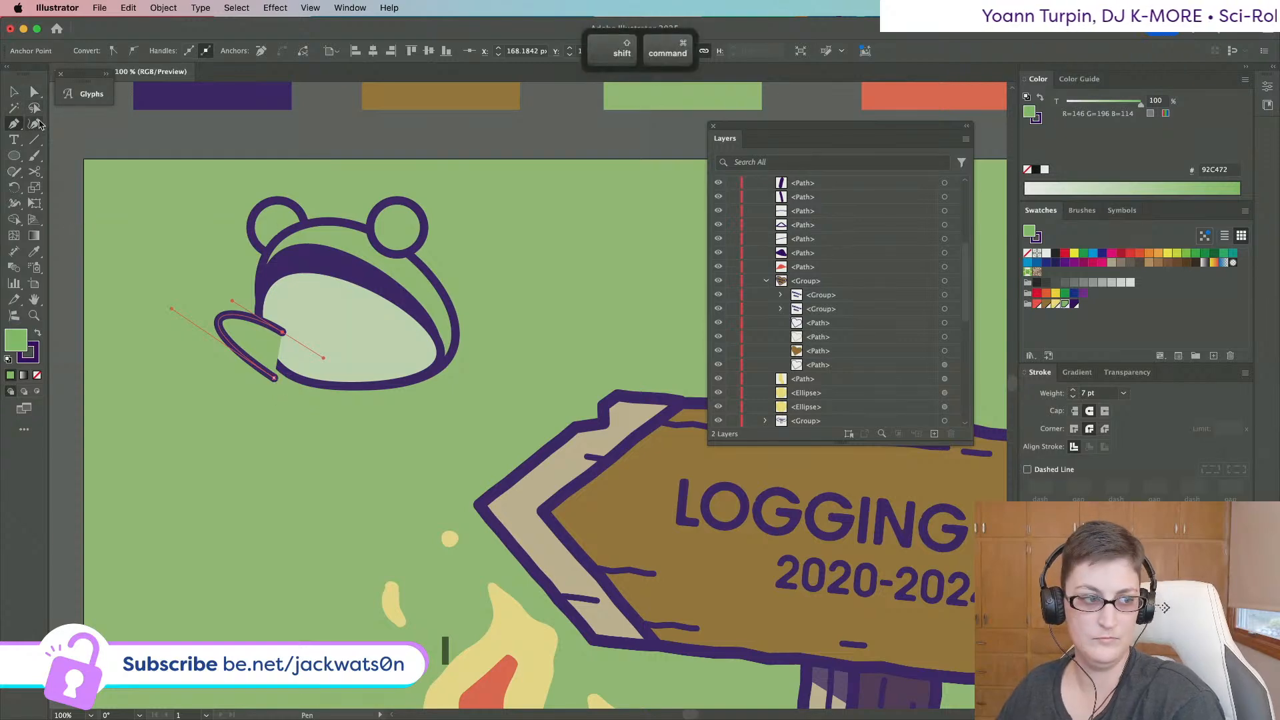
pyautogui.press('super+shift+a')
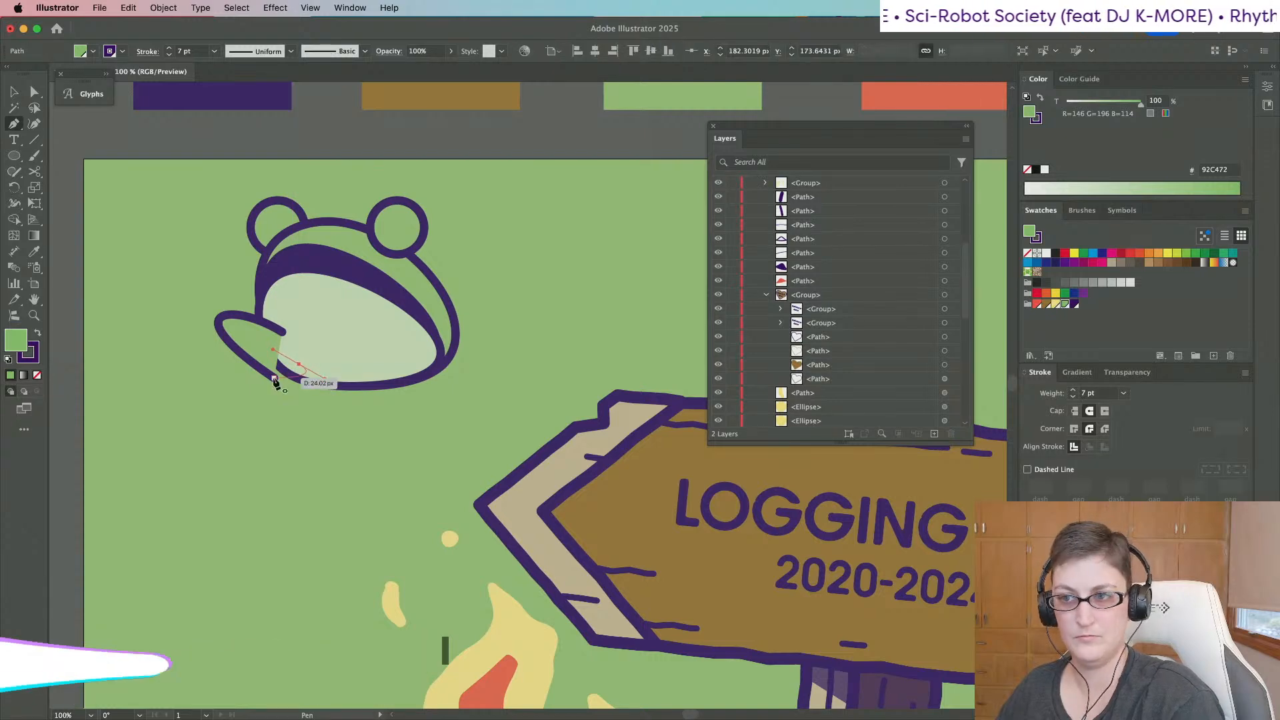
pyautogui.moveTo(274, 378); pyautogui.dragTo(279, 388)
pyautogui.click(275, 378)
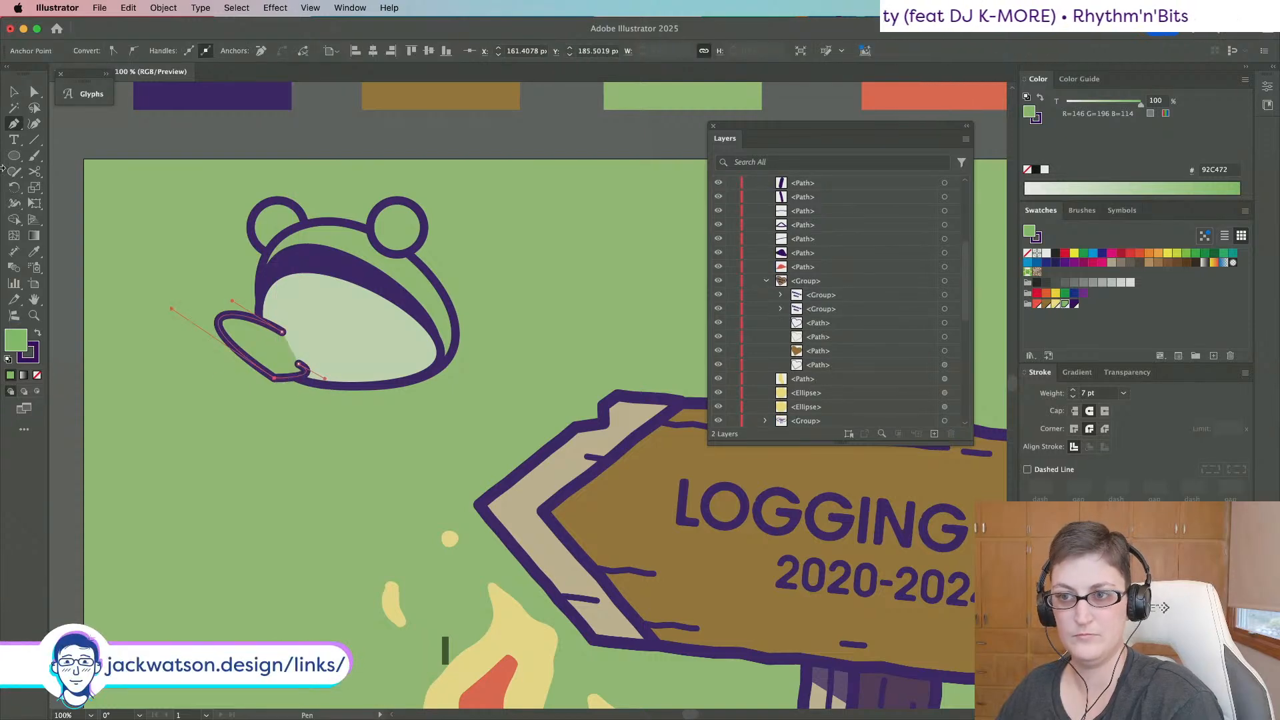
pyautogui.press('a')
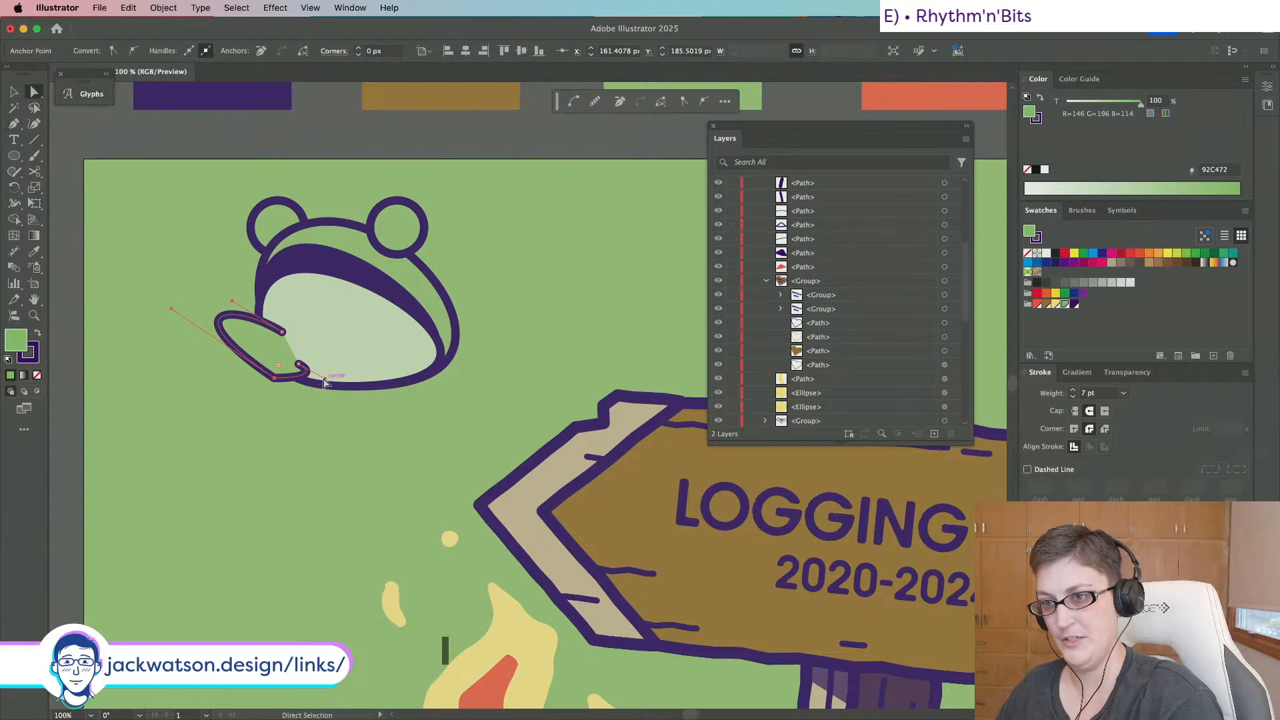
pyautogui.click(329, 382)
pyautogui.moveTo(329, 382); pyautogui.dragTo(333, 386)
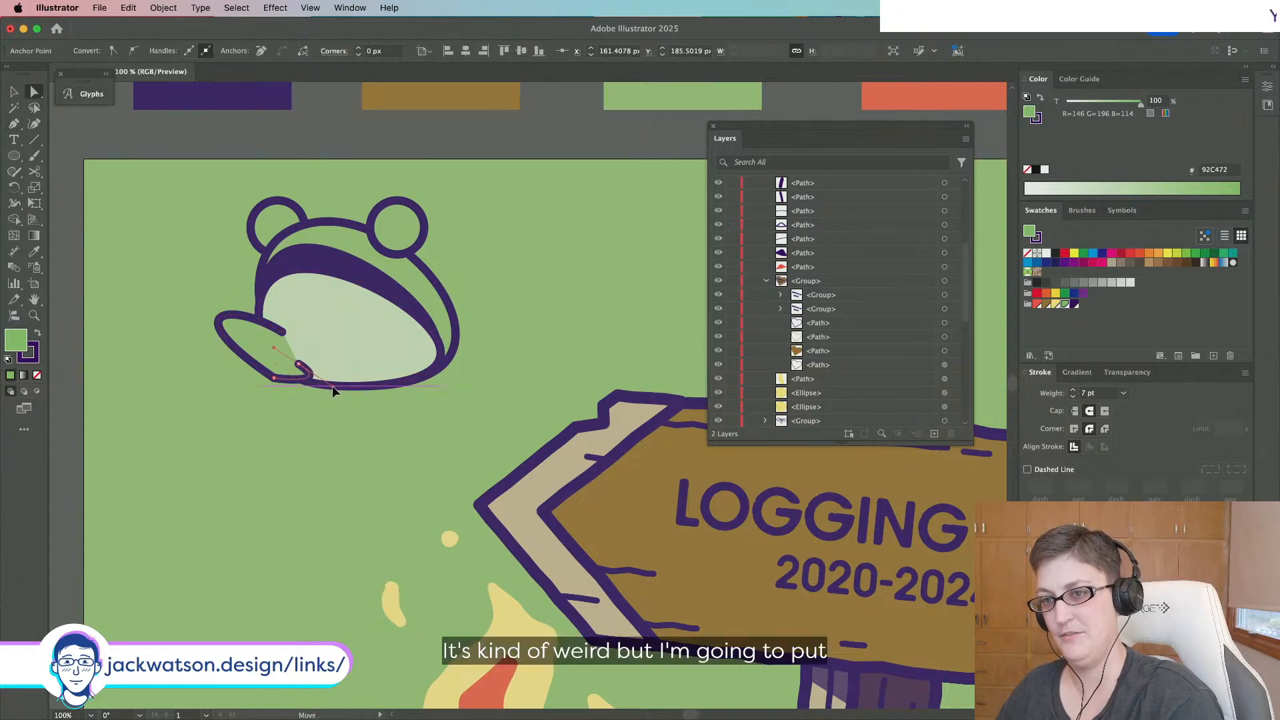
# Send the left leg behind the frog's body with Paste in Back.
pyautogui.press('shift+super+a')
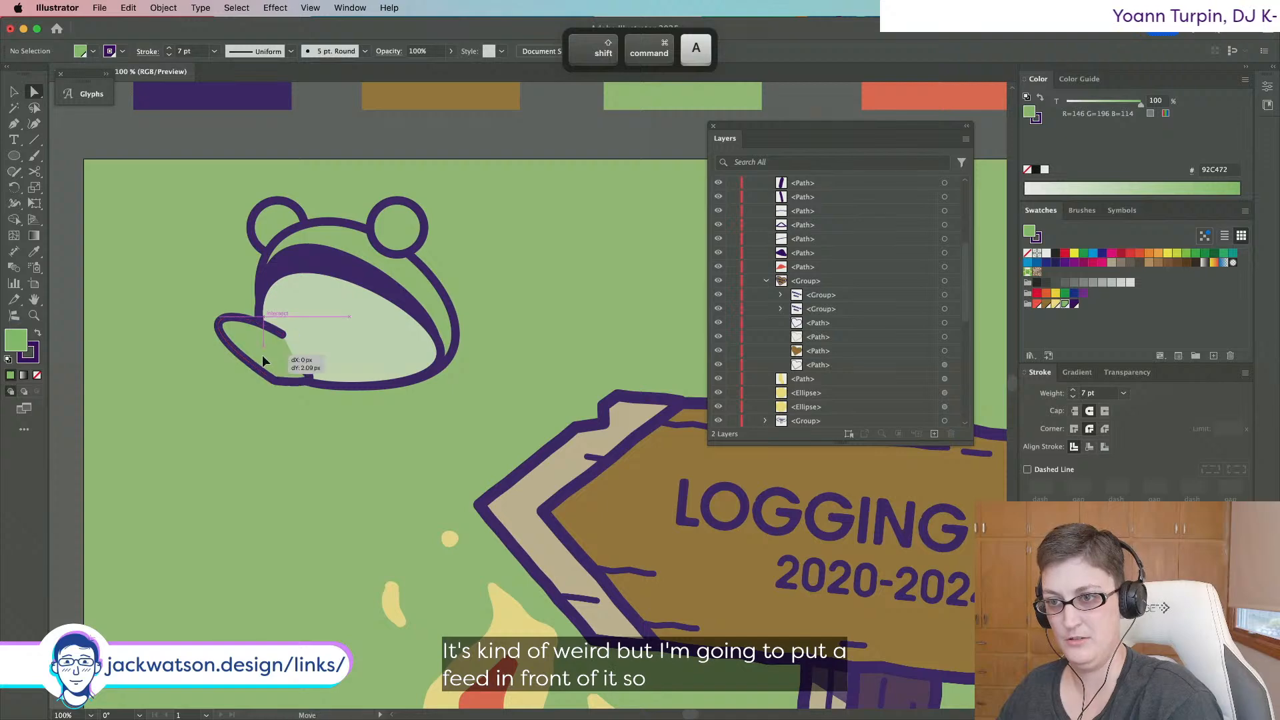
pyautogui.click(262, 356)
pyautogui.press('super+x')
pyautogui.press('super+b')
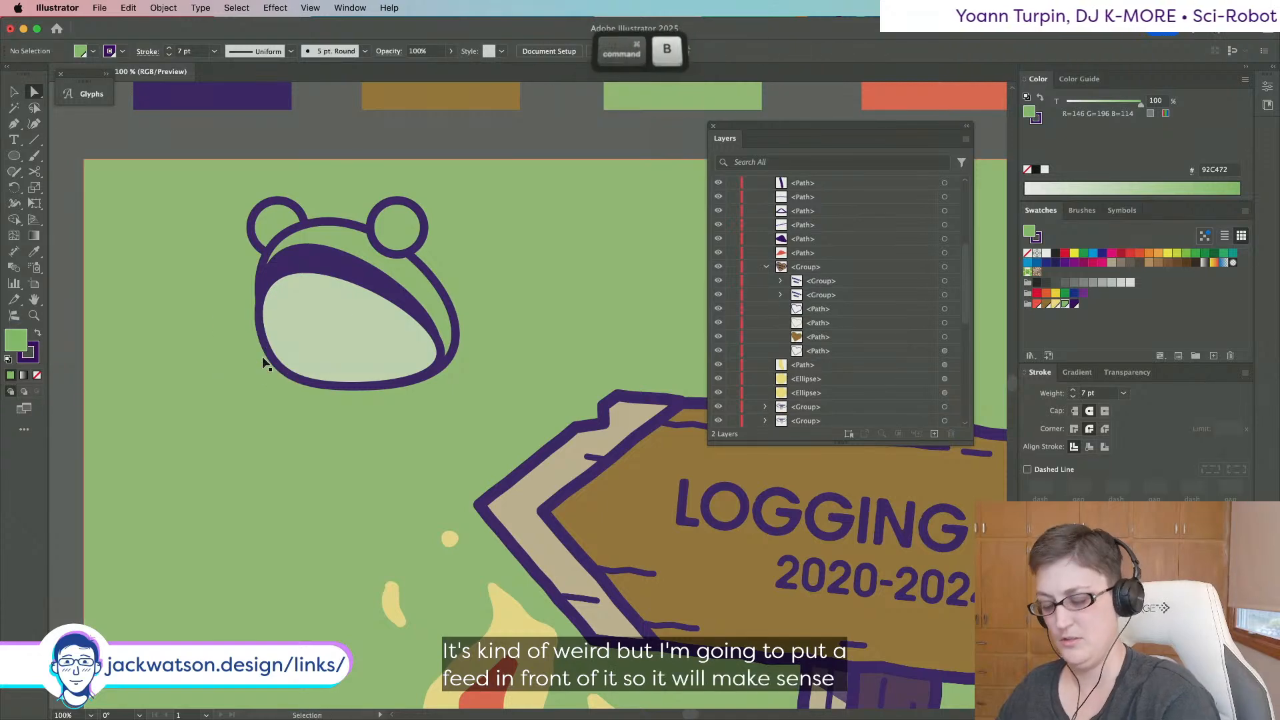
pyautogui.press('shift+super+a')
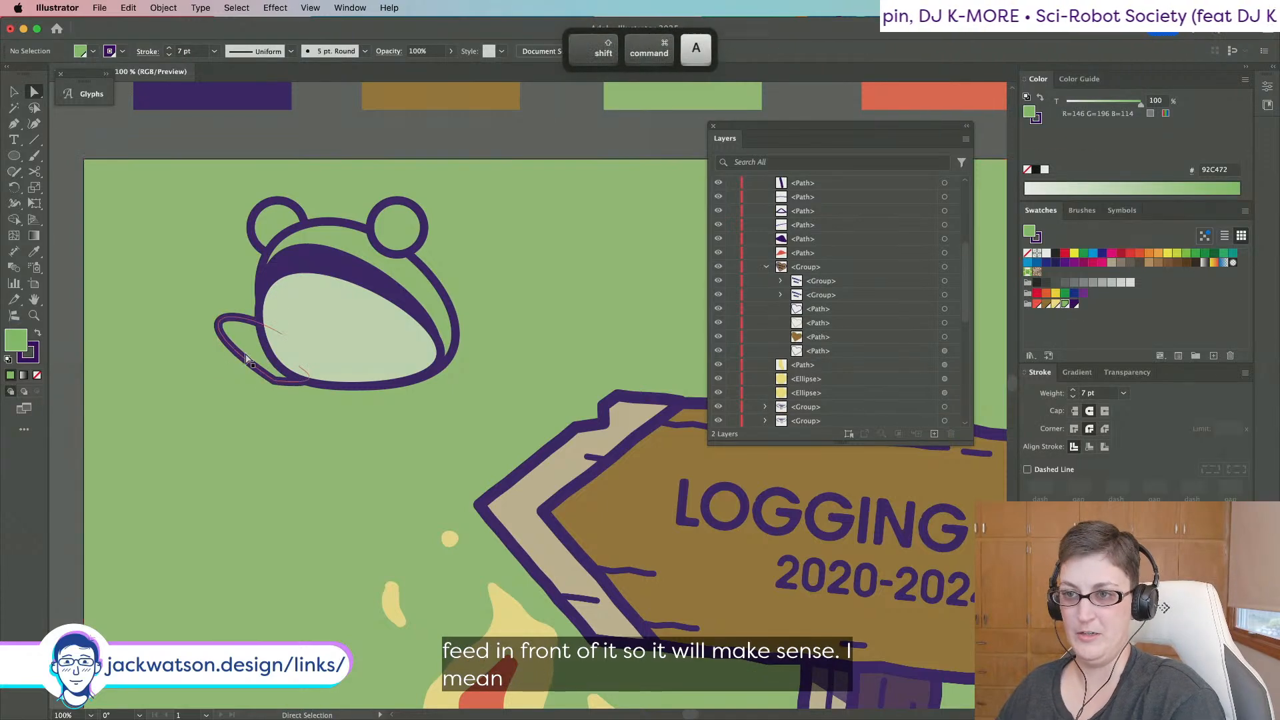
# Mirror the leg with Reflect, paste it in front and move it to the frog's right side.
pyautogui.click(247, 359)
pyautogui.click(163, 7)
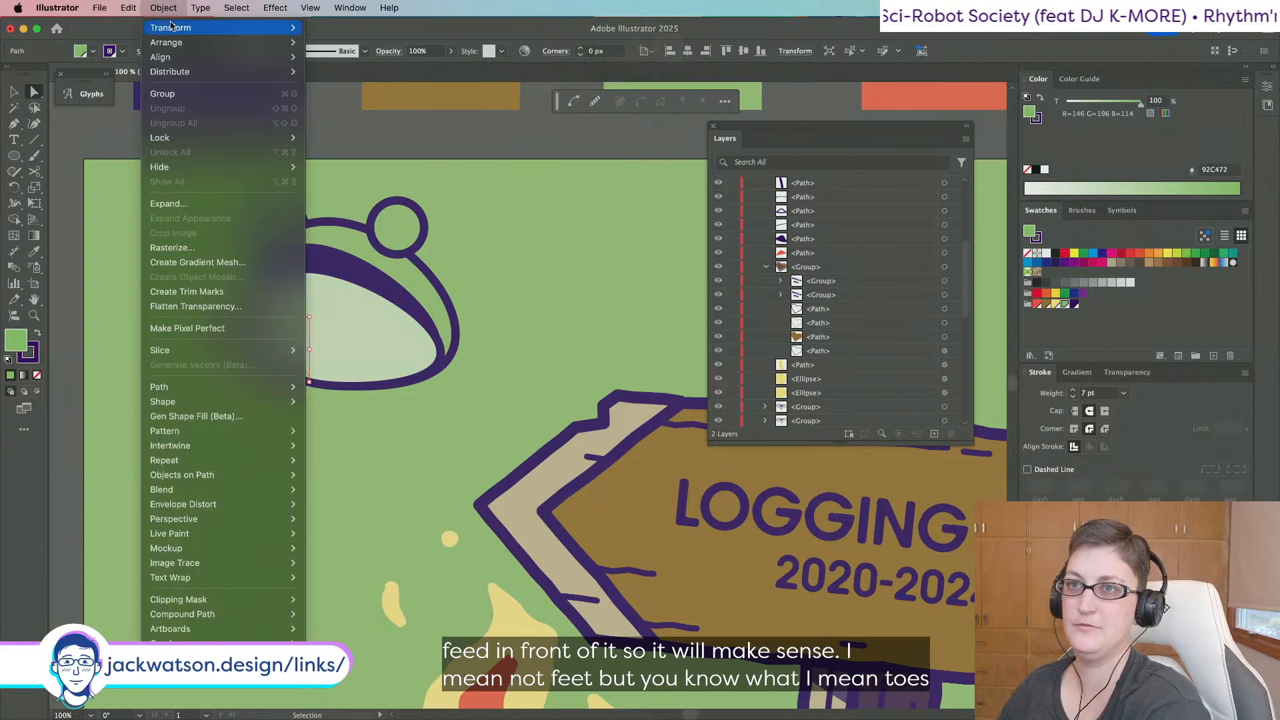
pyautogui.moveTo(171, 27)
pyautogui.click(366, 93)
pyautogui.press('Return')
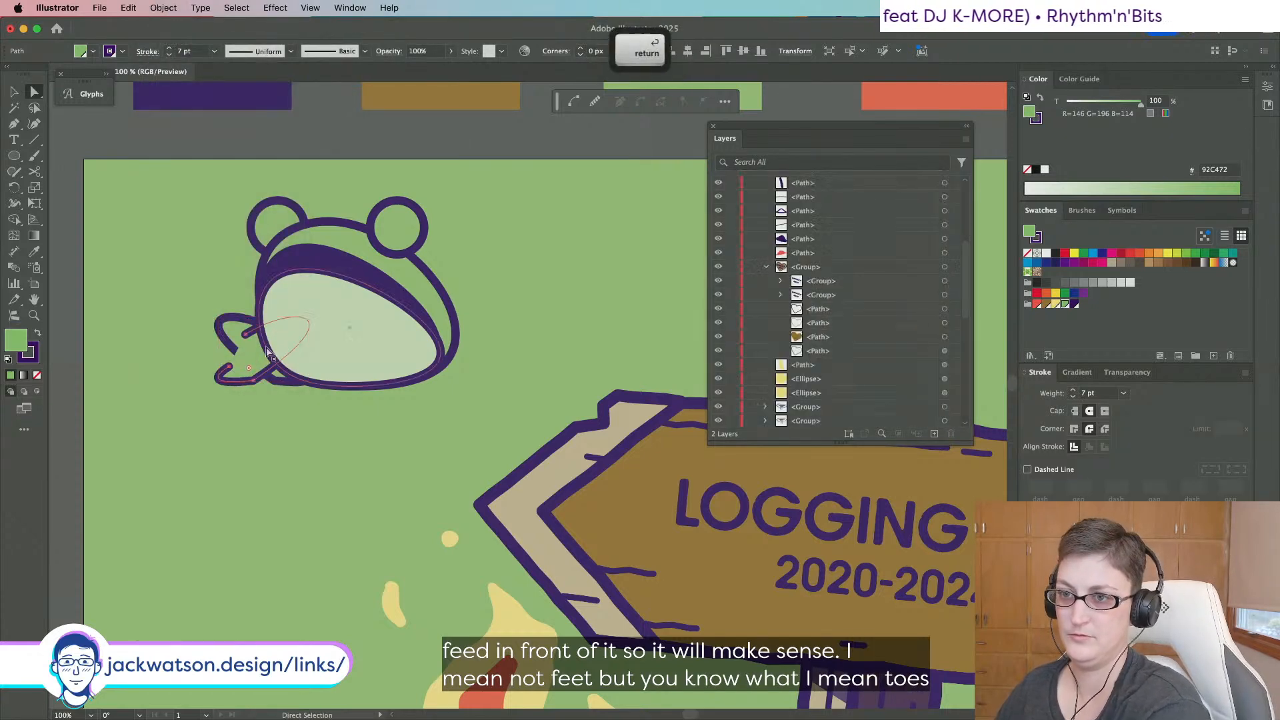
pyautogui.press('shift')
pyautogui.press('super+z')
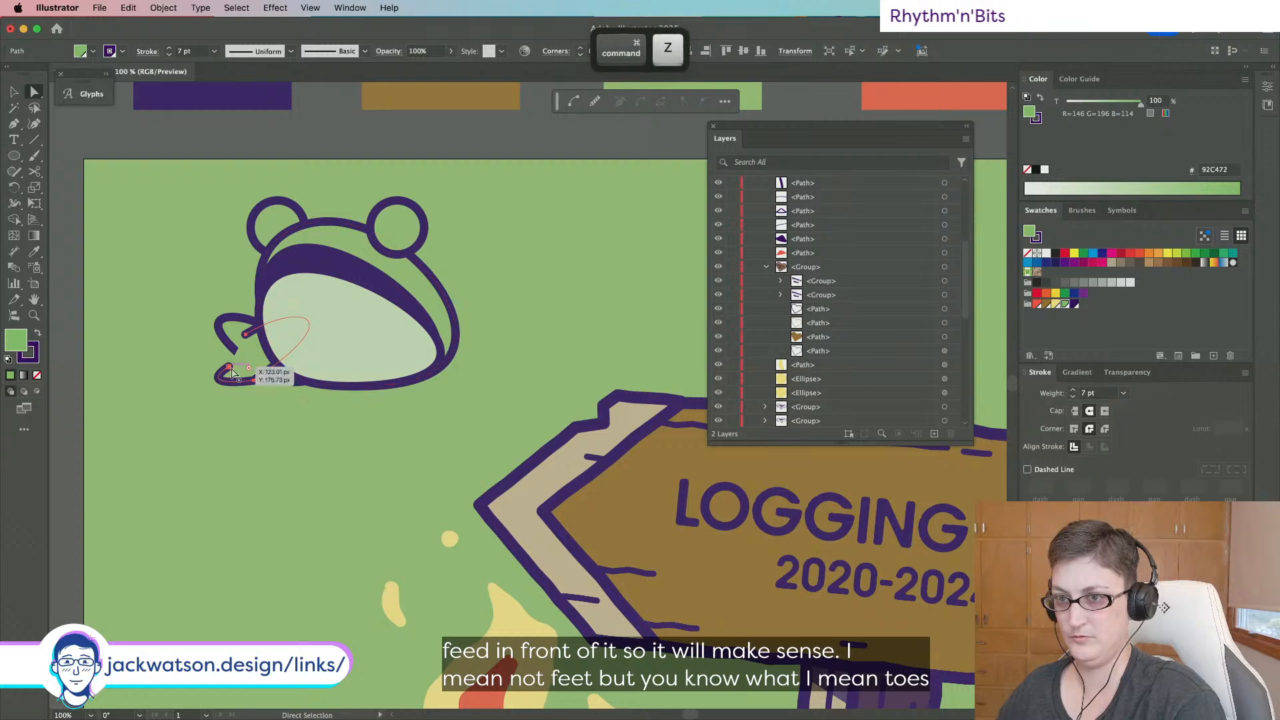
pyautogui.press('super+x')
pyautogui.press('super+f')
pyautogui.press('shift+super+a')
pyautogui.moveTo(304, 356); pyautogui.dragTo(399, 389)
# Adjust the right leg's anchors and curves so it curls under the body.
pyautogui.moveTo(452, 334); pyautogui.dragTo(447, 359)
pyautogui.press('super+z')
pyautogui.press('shift+super+a')
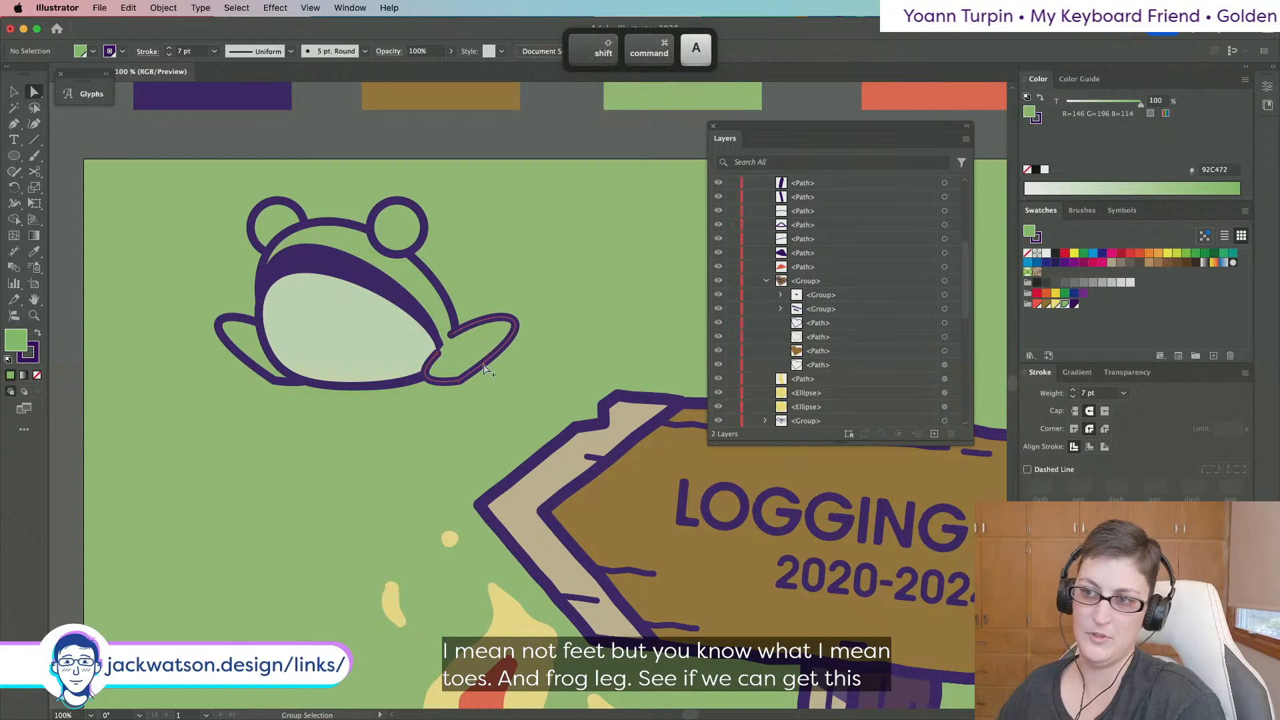
pyautogui.scroll(-1, 490, 370)
pyautogui.scroll(1, 490, 369)
pyautogui.scroll(2, 490, 370)
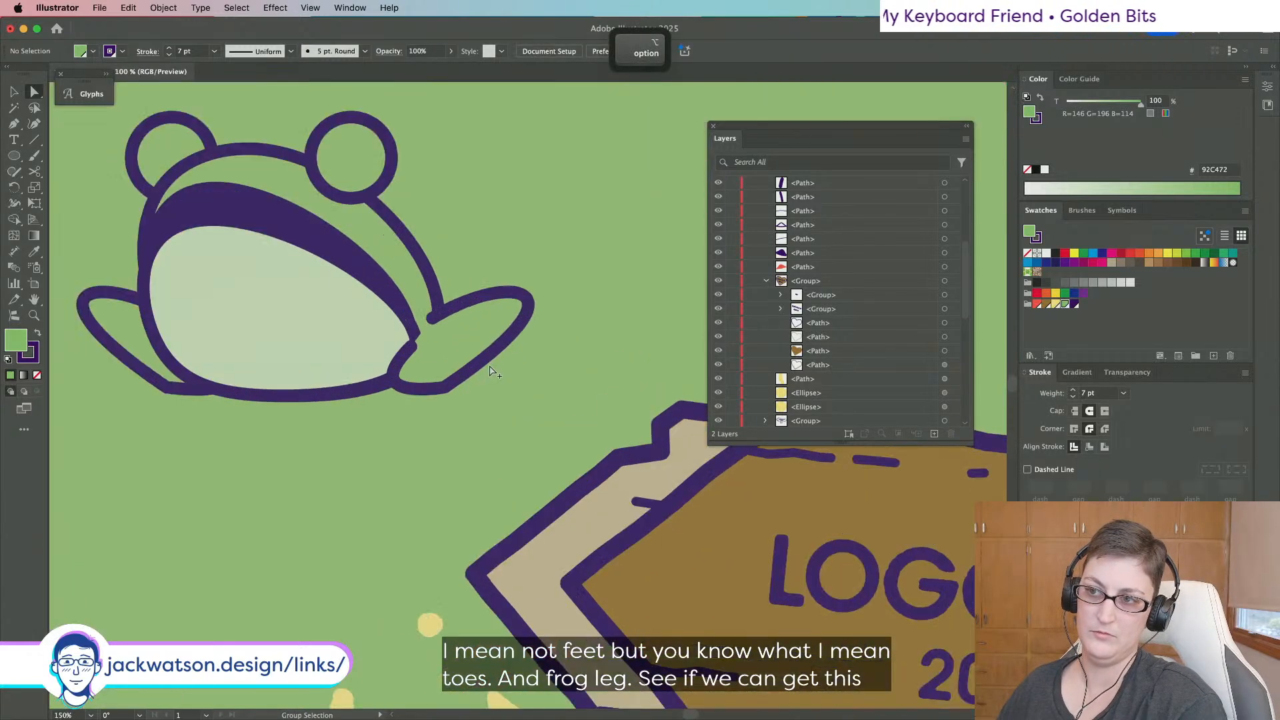
pyautogui.moveTo(416, 345); pyautogui.dragTo(422, 340)
pyautogui.moveTo(366, 392); pyautogui.dragTo(356, 404)
pyautogui.moveTo(433, 320); pyautogui.dragTo(438, 314)
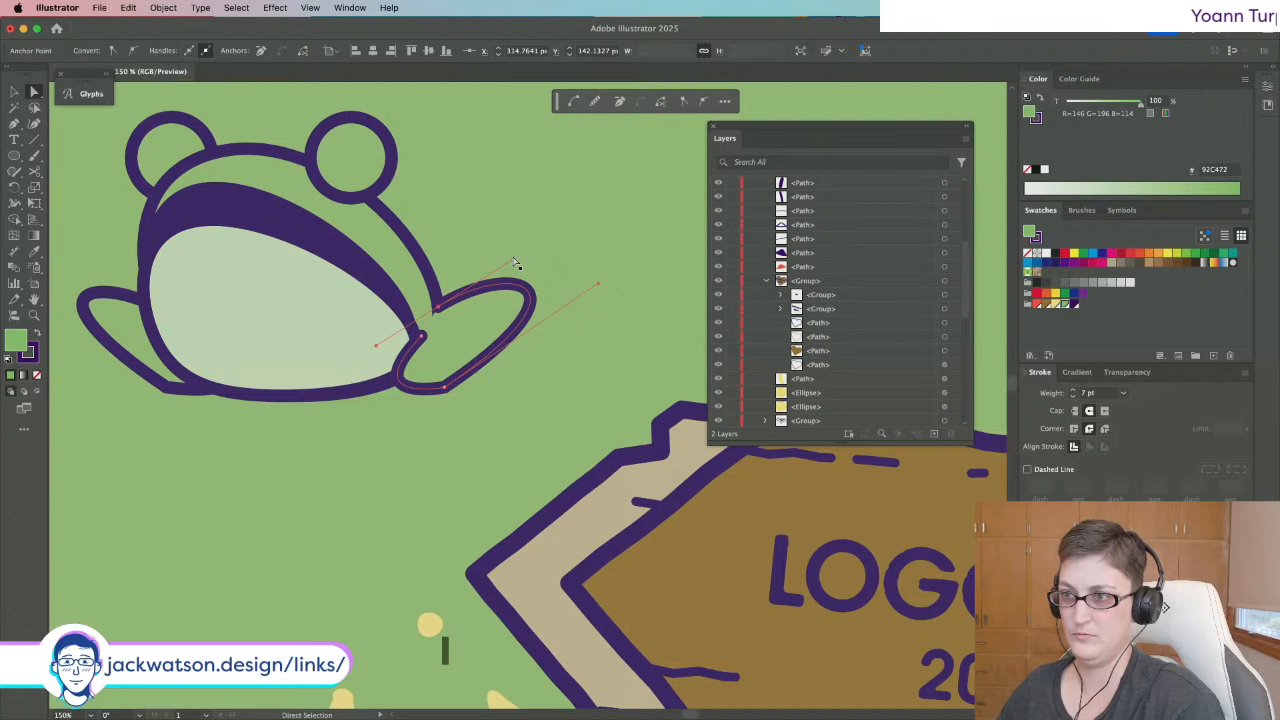
pyautogui.moveTo(513, 260); pyautogui.dragTo(516, 261)
pyautogui.moveTo(437, 308); pyautogui.dragTo(431, 309)
pyautogui.press('shift+super+a')
pyautogui.scroll(-3, 525, 331)
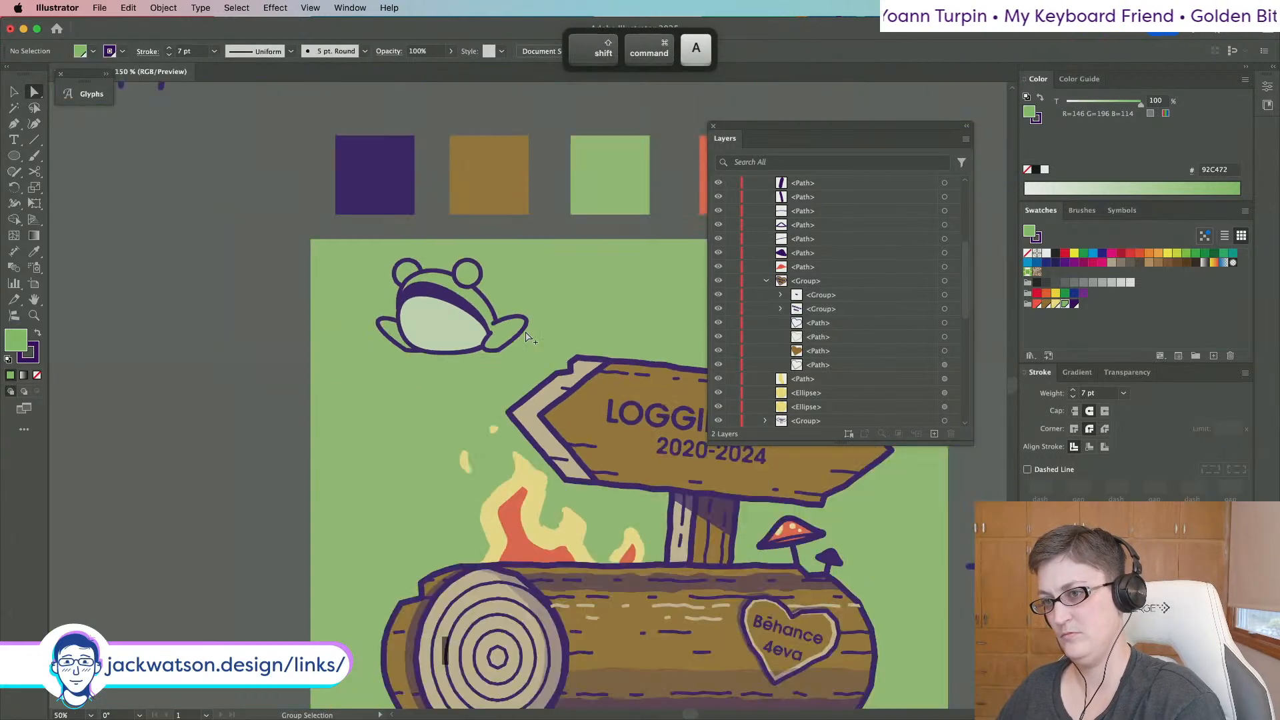
pyautogui.scroll(4, 400, 336)
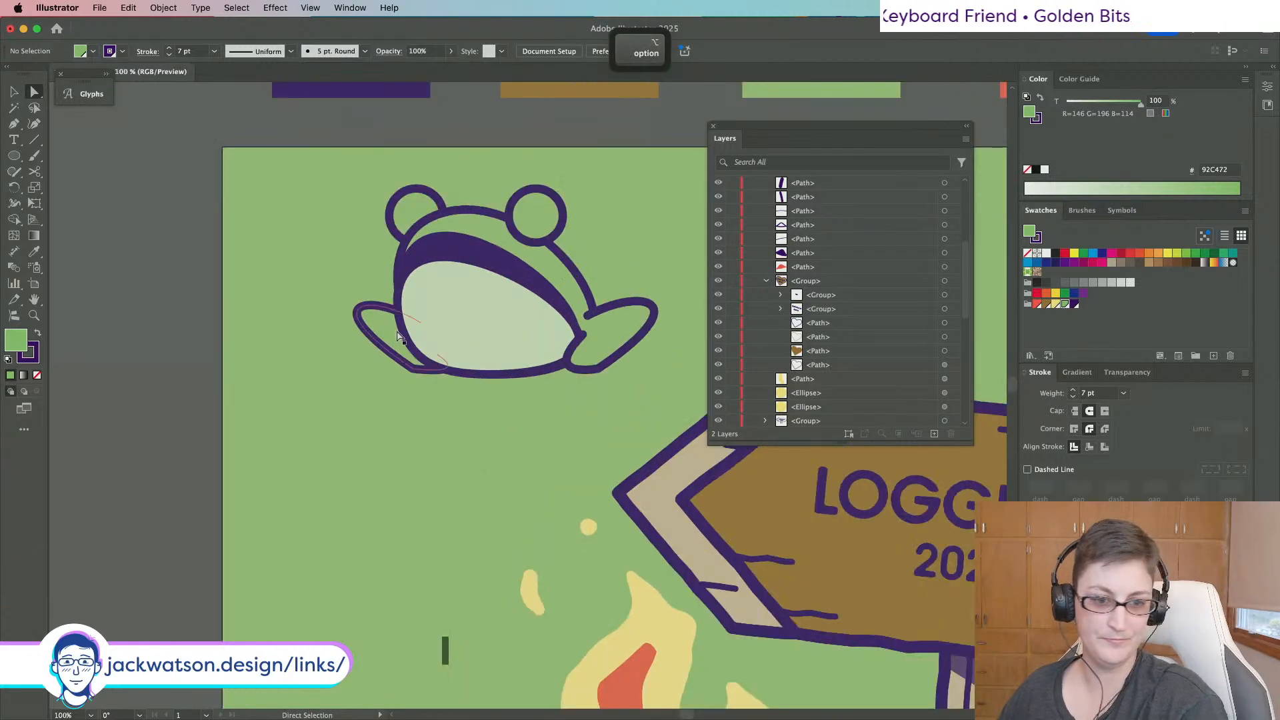
pyautogui.scroll(3, 414, 335)
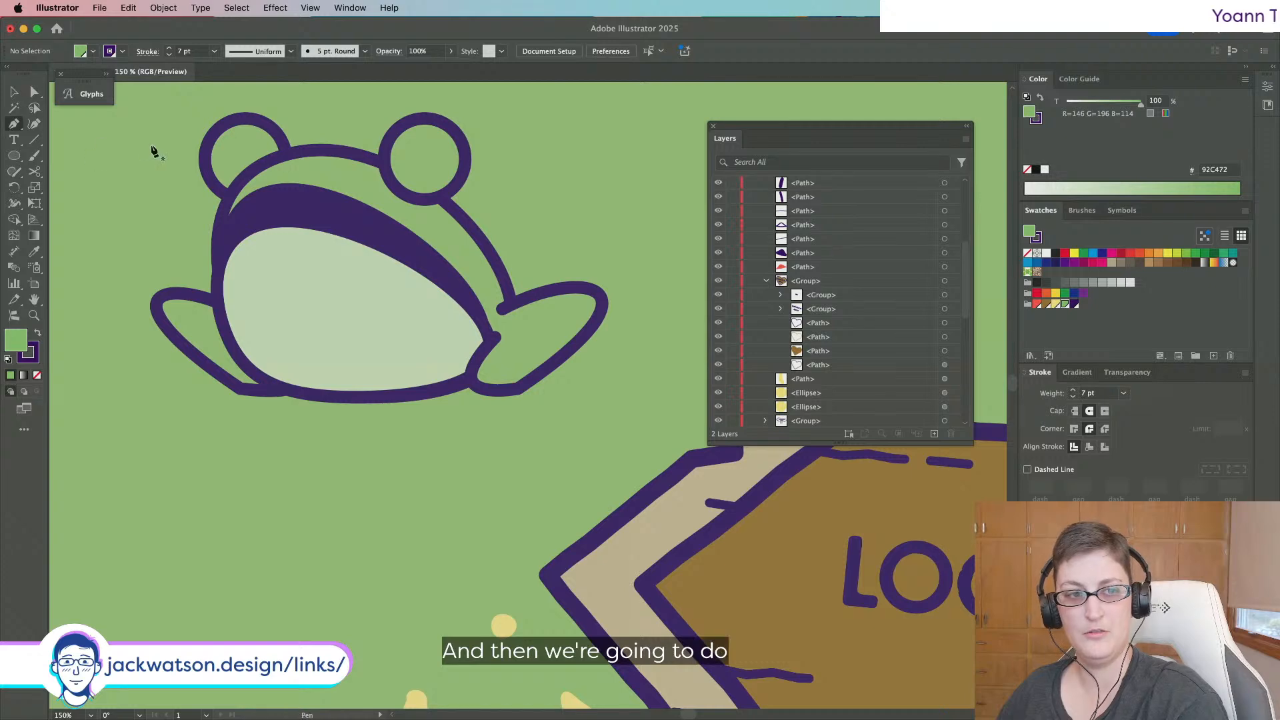
pyautogui.scroll(-1, 154, 152)
pyautogui.hscroll(-1, 154, 152)
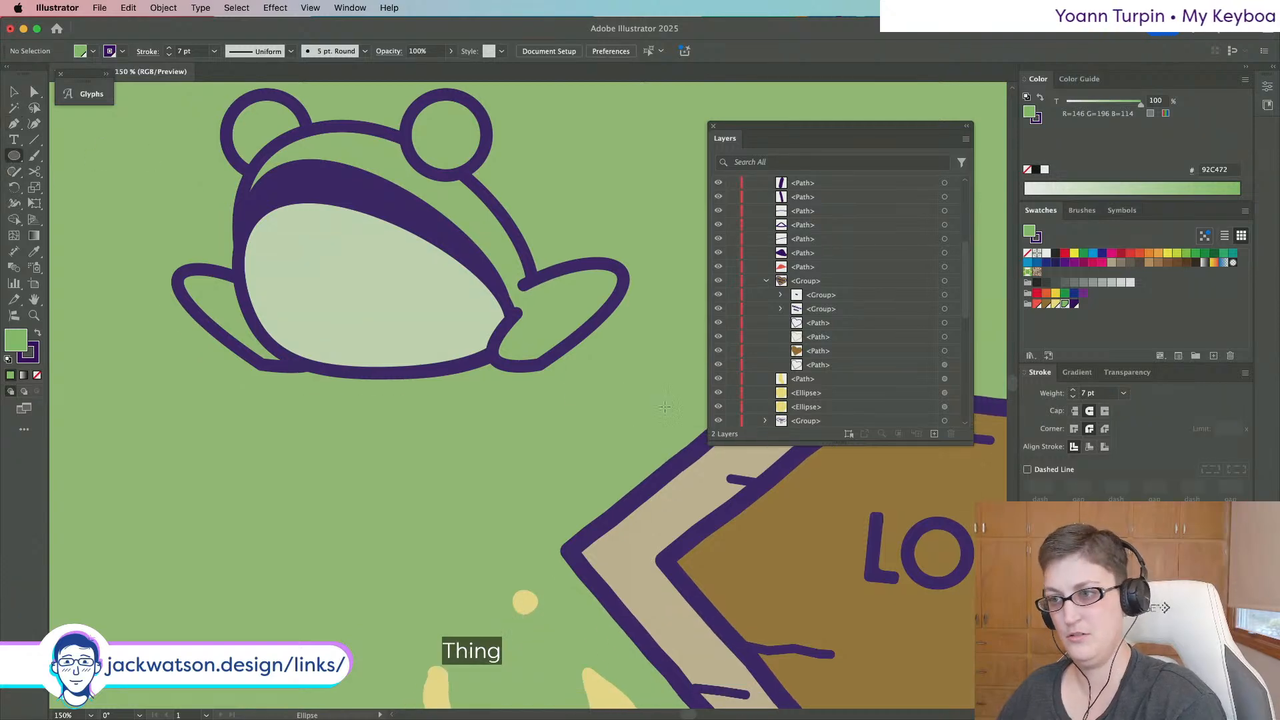
# Draw a small round toe on the right foot and duplicate it into three toes.
pyautogui.moveTo(578, 352)
pyautogui.mouseDown()
pyautogui.moveTo(592, 368)
pyautogui.moveTo(553, 372)
pyautogui.mouseUp()
pyautogui.press('super+shift+a')
pyautogui.click(13, 92)
pyautogui.click(572, 372)
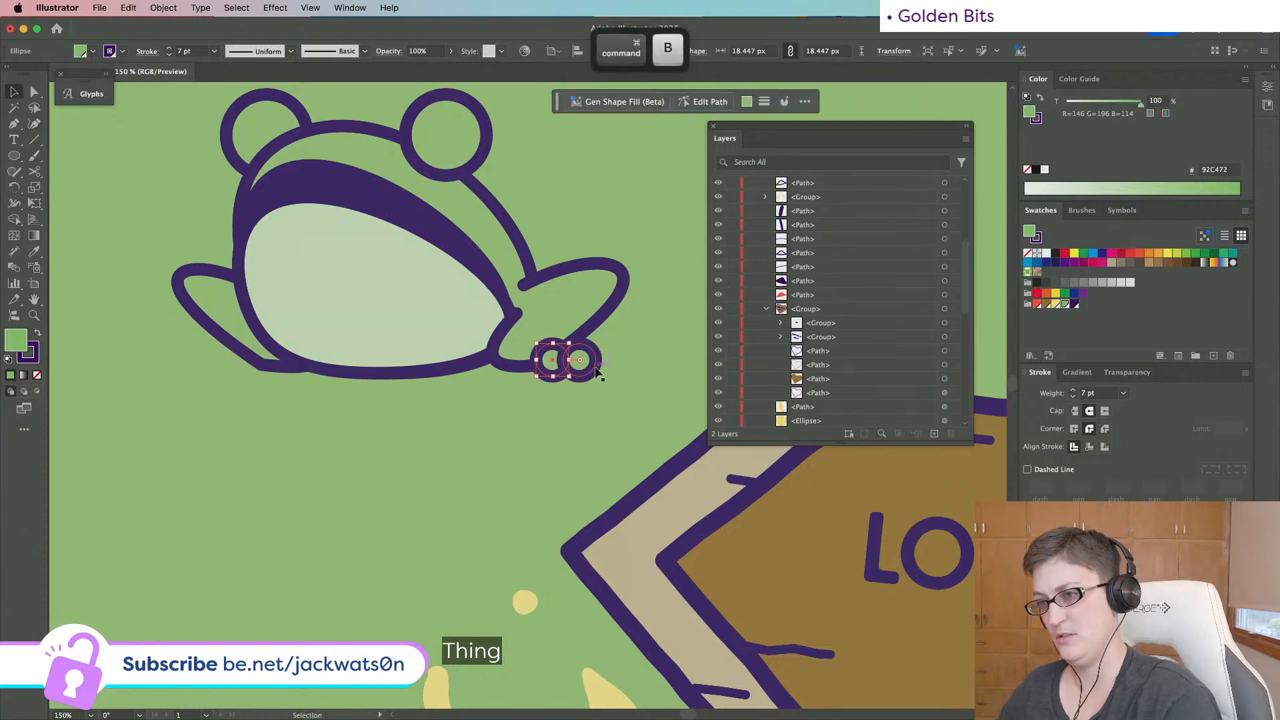
pyautogui.press('super+shift+a')
pyautogui.press('super+z')
pyautogui.press('super+z')
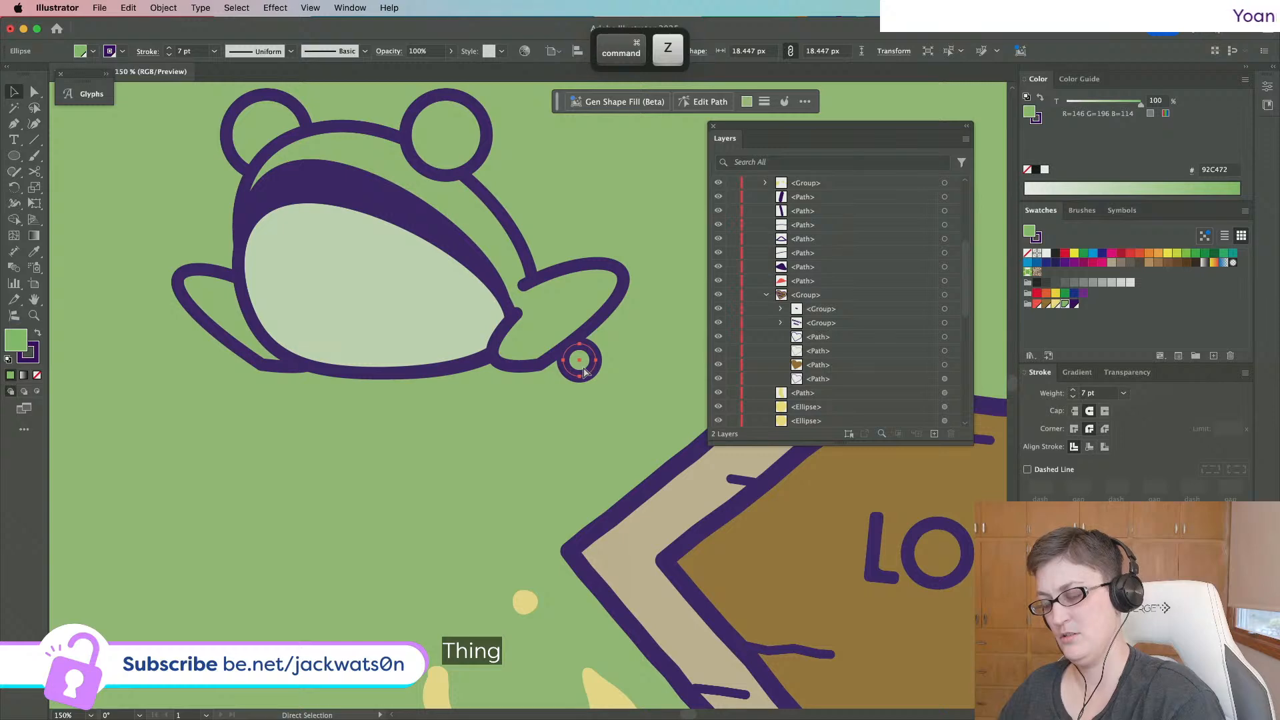
pyautogui.press('super+shift+z')
pyautogui.press('super+c')
pyautogui.press('super+b')
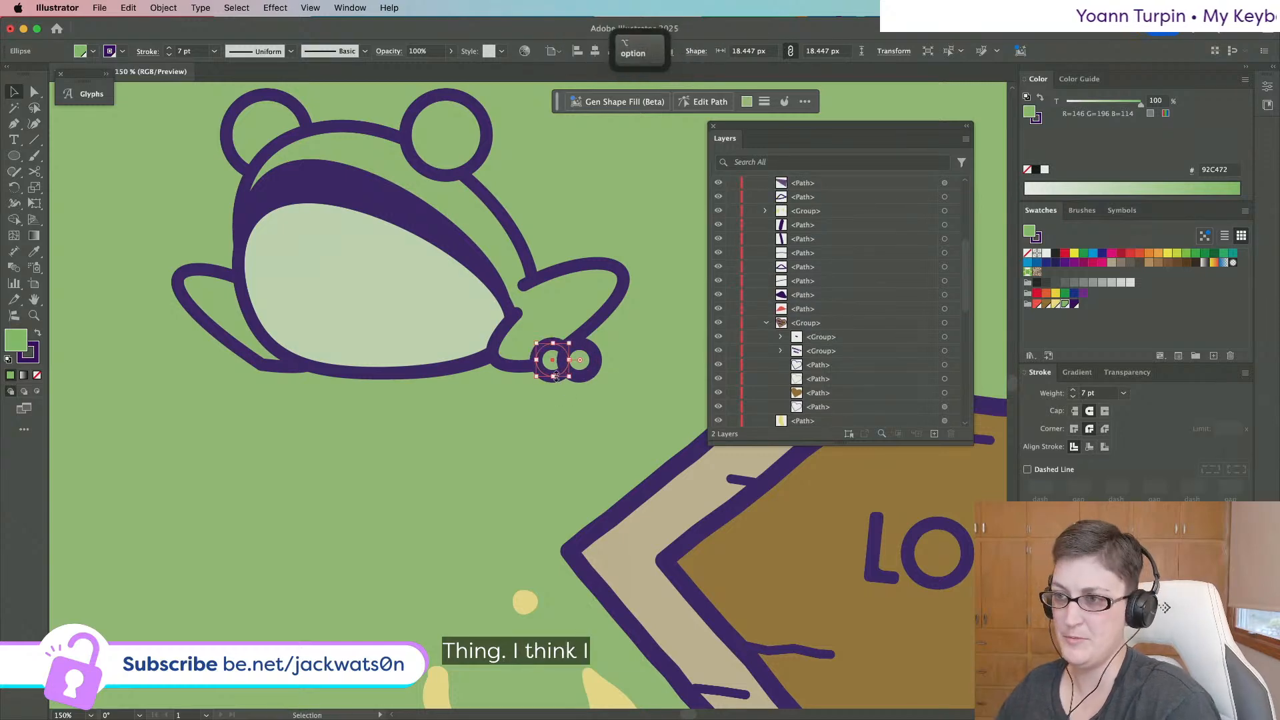
pyautogui.moveTo(556, 375); pyautogui.dragTo(525, 370)
# Move a set of three toes onto the left foot, thinning and shrinking the circles.
pyautogui.press('super+shift+a')
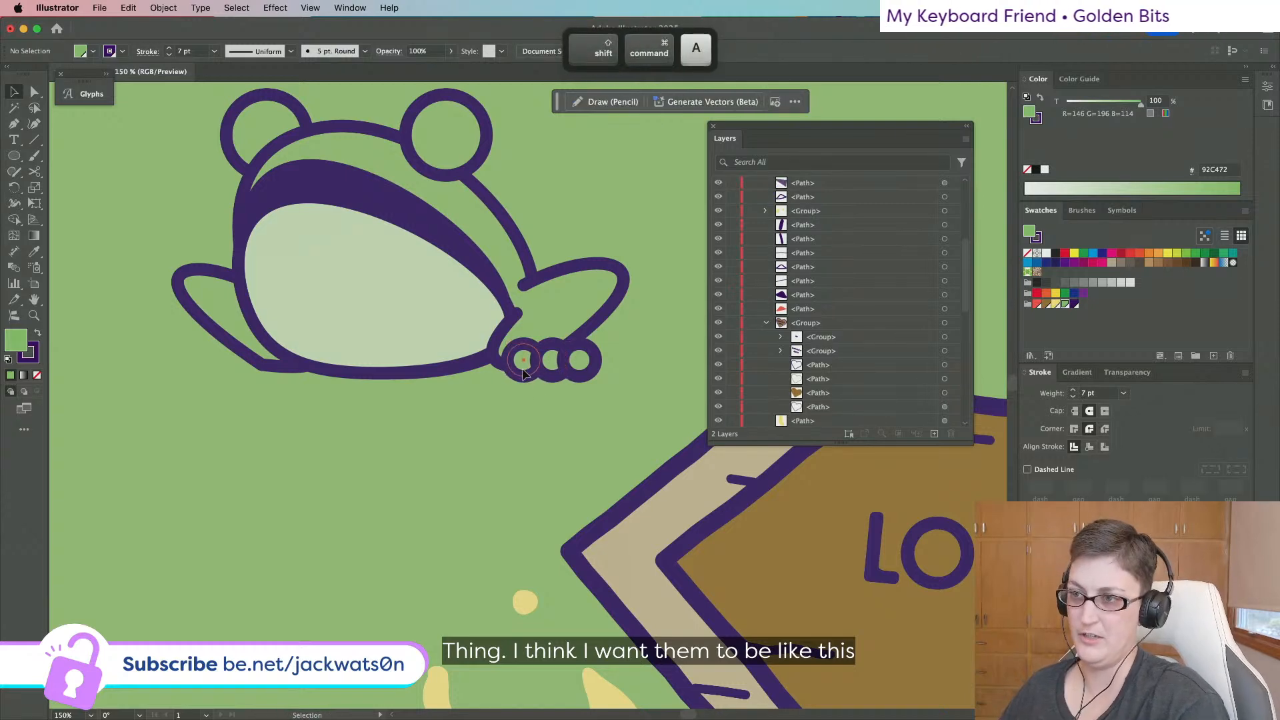
pyautogui.click(523, 371)
pyautogui.keyDown('shift'); pyautogui.click(585, 371); pyautogui.keyUp('shift')
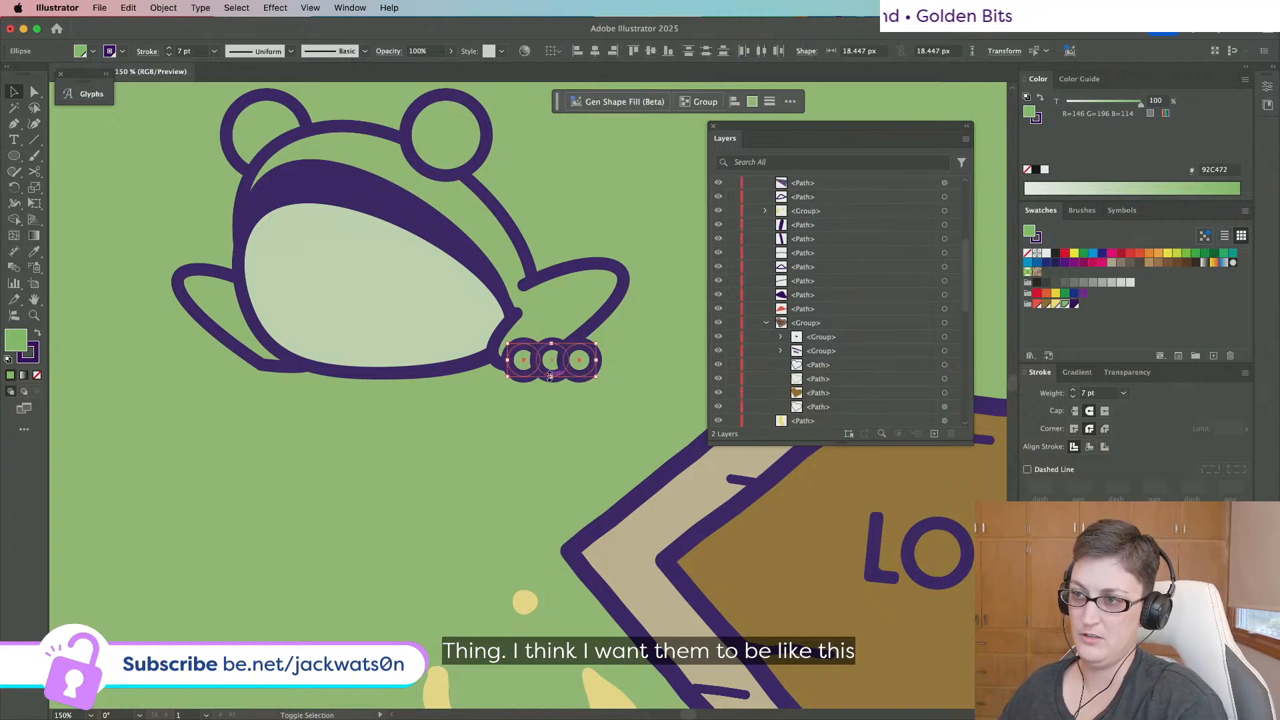
pyautogui.moveTo(547, 368); pyautogui.dragTo(240, 394)
pyautogui.press('super+f')
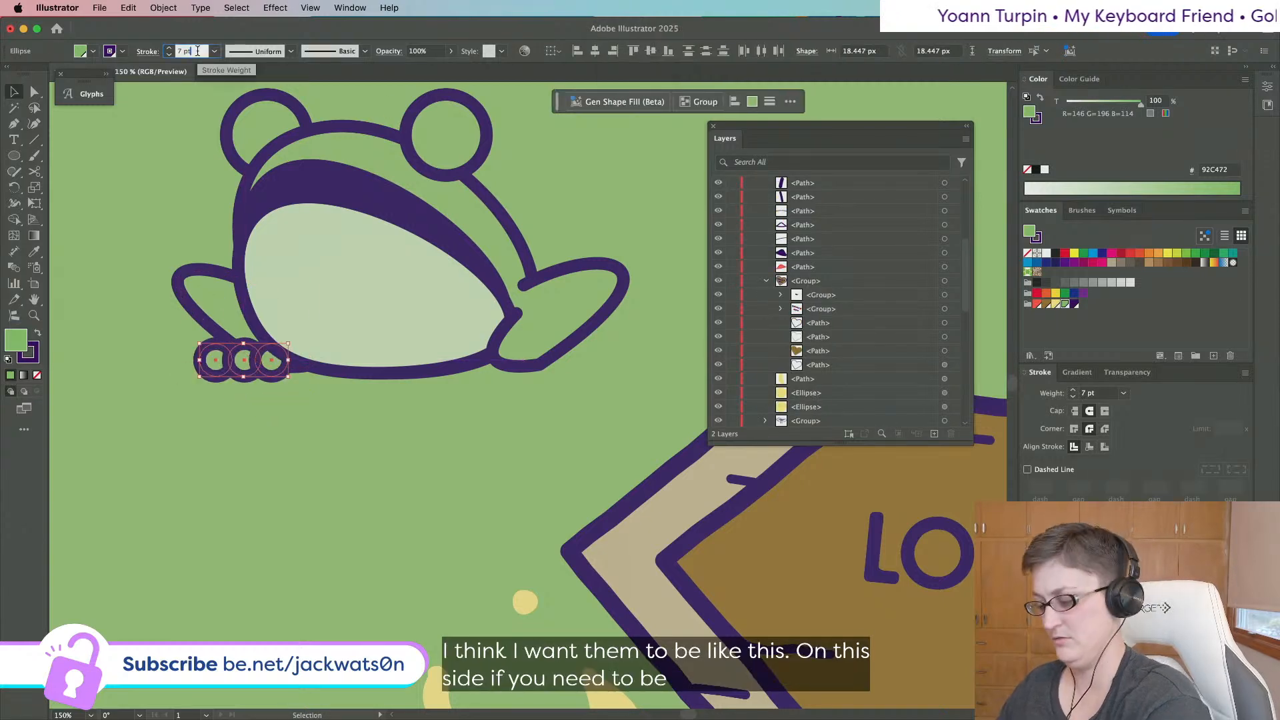
pyautogui.press('Down')
pyautogui.press('Down')
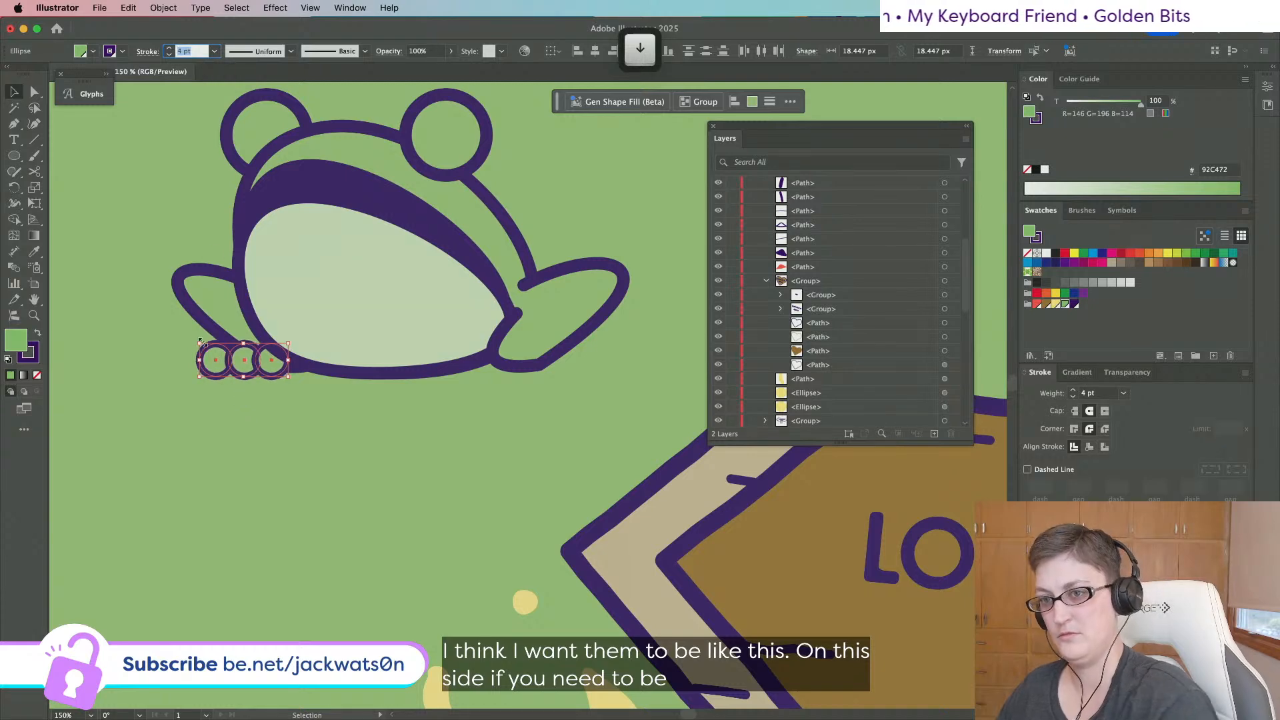
pyautogui.moveTo(200, 342); pyautogui.dragTo(528, 378)
pyautogui.press('shift+super+a')
# Line the toe circles up level using Vertical Align.
pyautogui.click(234, 375)
pyautogui.keyDown('shift'); pyautogui.click(253, 378); pyautogui.keyUp('shift')
pyautogui.press('super+c')
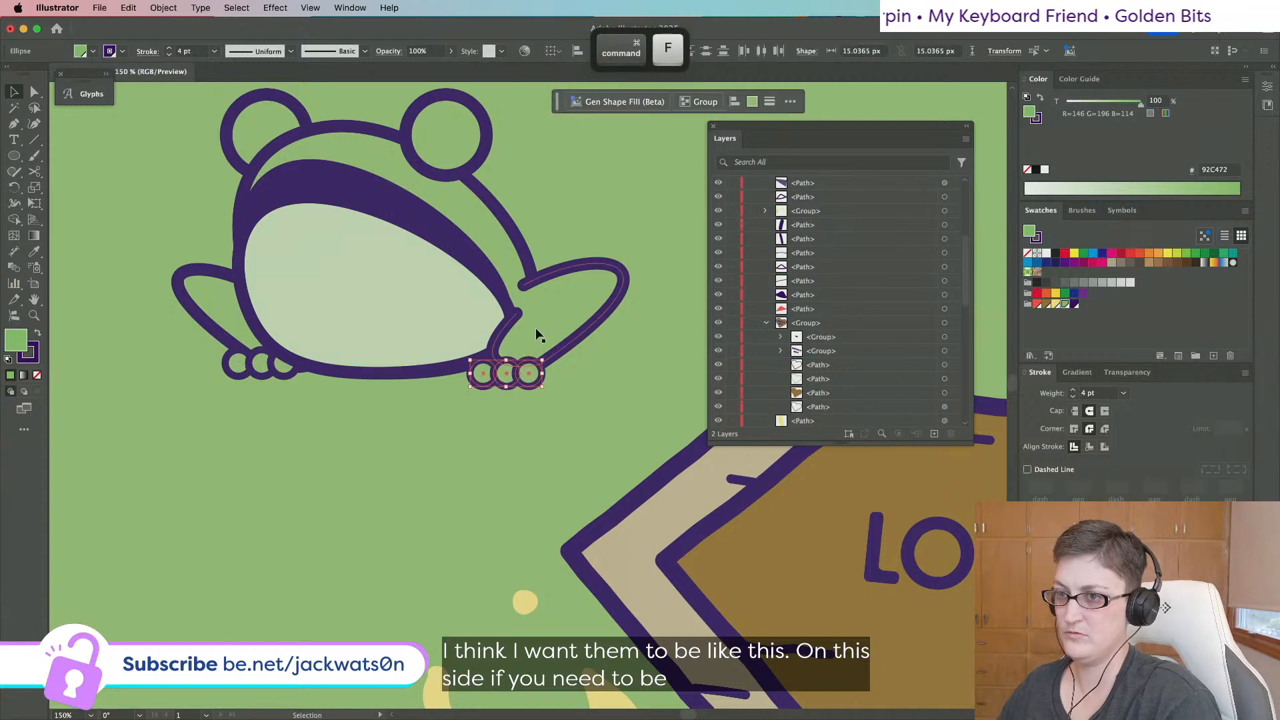
pyautogui.keyDown('shift'); pyautogui.click(286, 373); pyautogui.keyUp('shift')
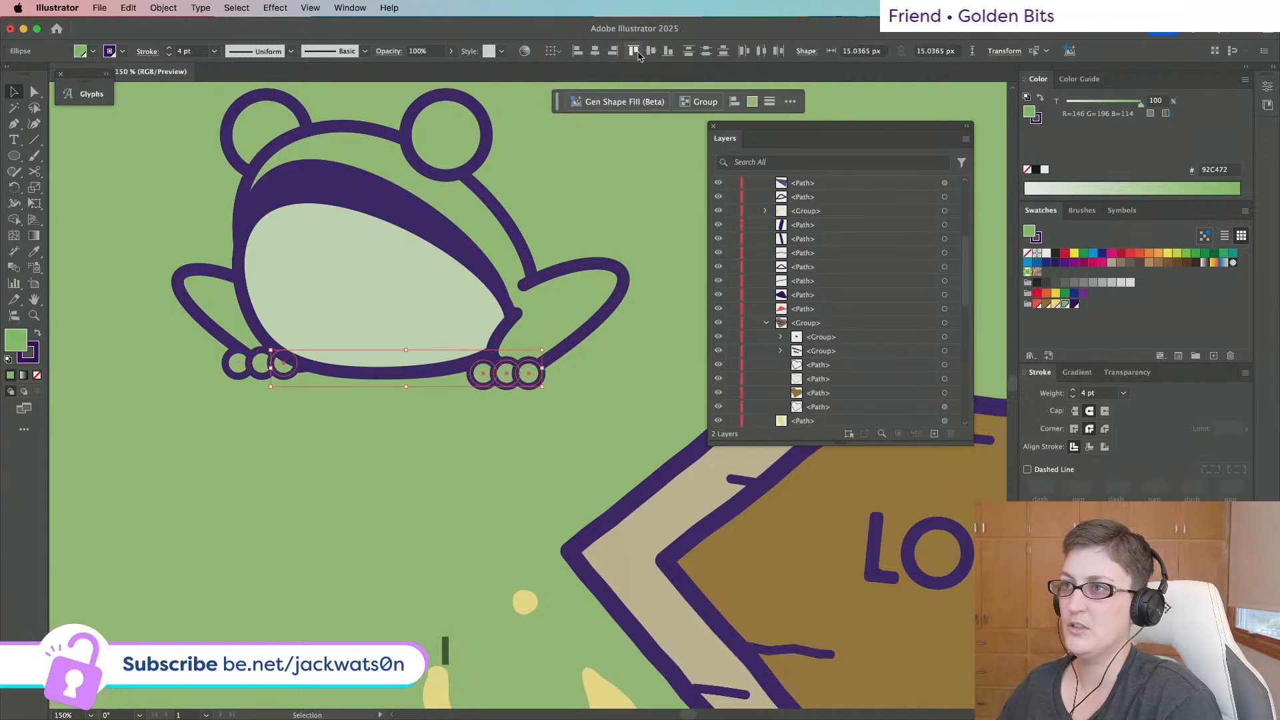
pyautogui.click(637, 53)
pyautogui.press('shift+super+a')
# Give all six toe circles the eye's 7 pt stroke with the Eyedropper.
pyautogui.scroll(-2, 487, 406)
pyautogui.hscroll(2, 486, 406)
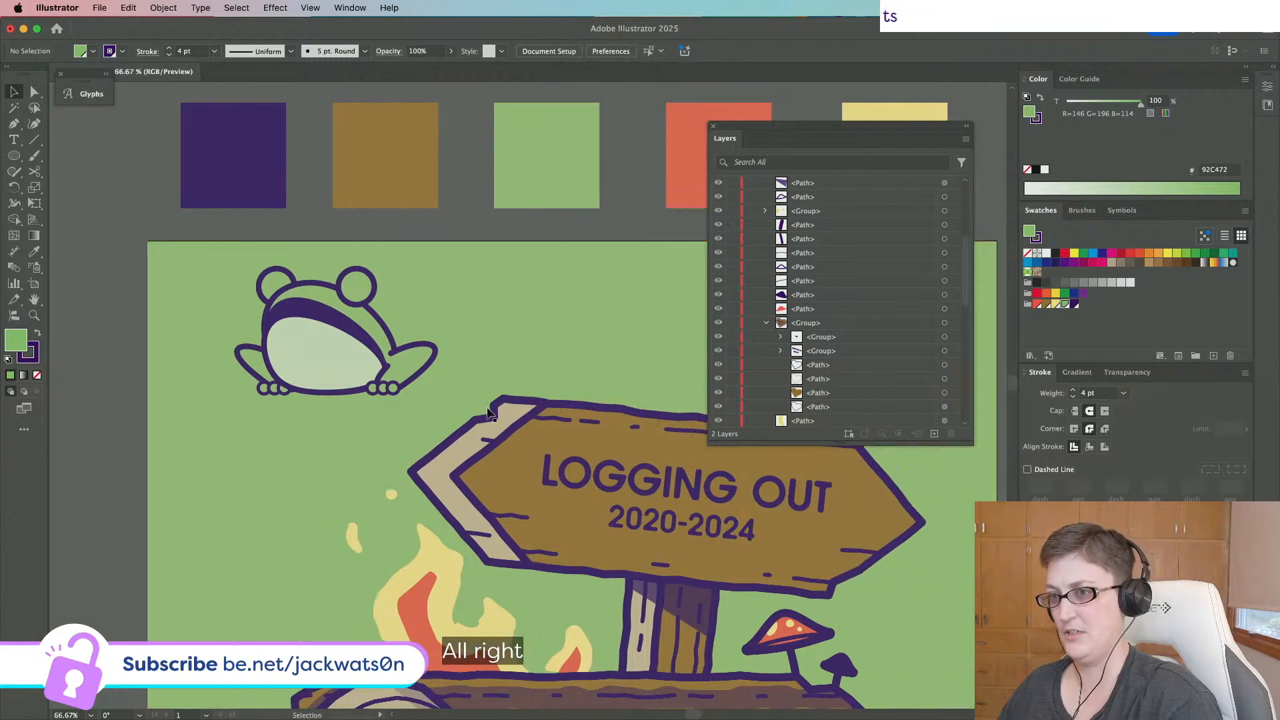
pyautogui.scroll(2, 392, 401)
pyautogui.click(391, 382)
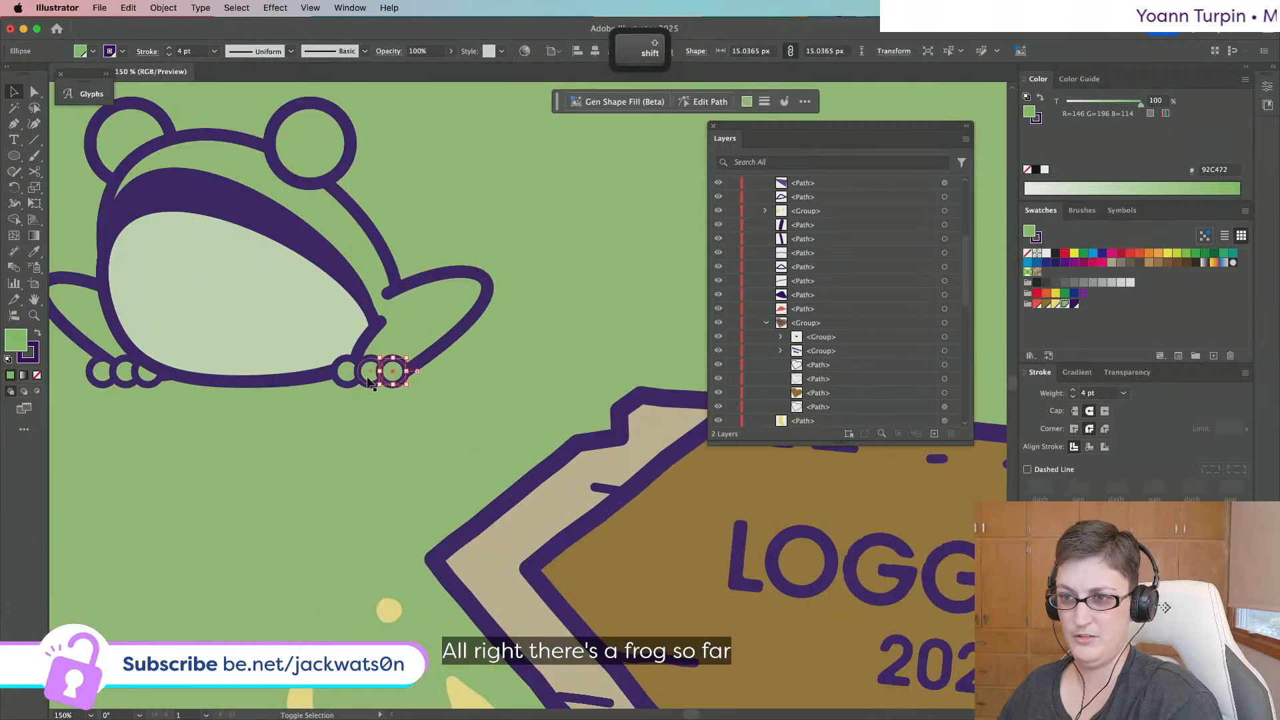
pyautogui.keyDown('shift'); pyautogui.click(369, 382); pyautogui.keyUp('shift')
pyautogui.keyDown('shift'); pyautogui.click(348, 383); pyautogui.keyUp('shift')
pyautogui.keyDown('shift'); pyautogui.click(146, 384); pyautogui.keyUp('shift')
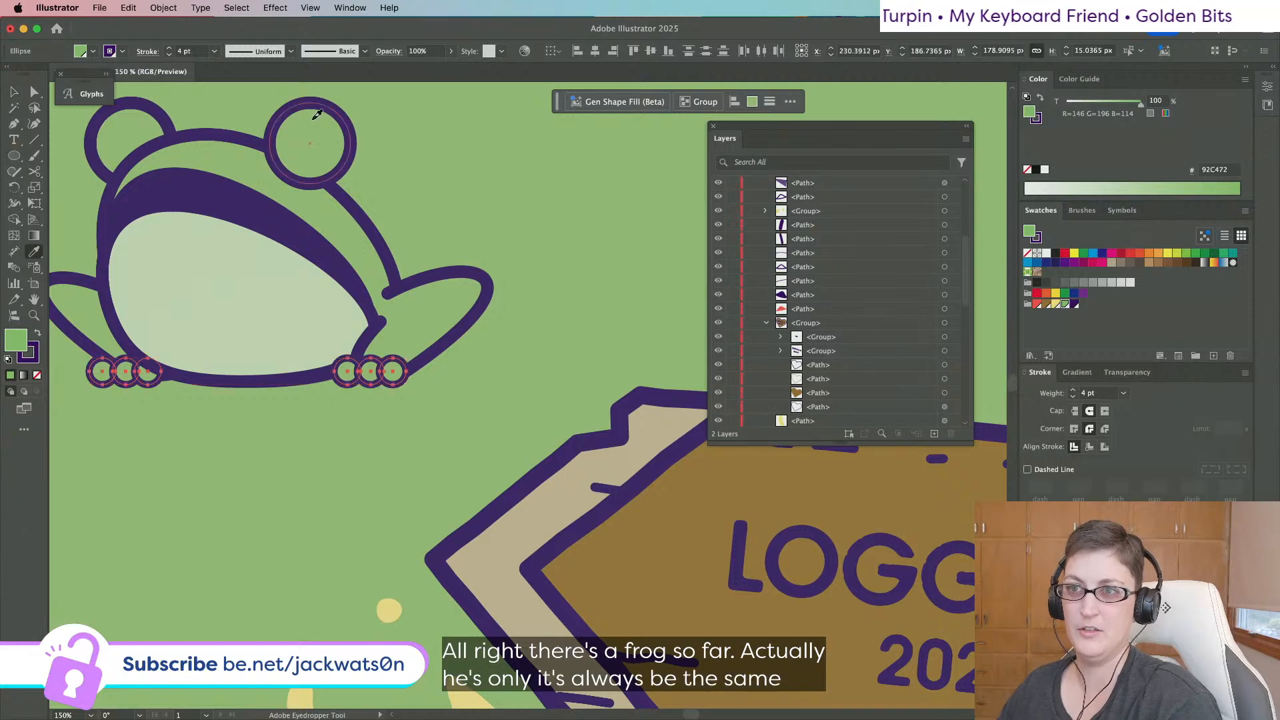
pyautogui.click(302, 177)
pyautogui.press('super+shift+a')
pyautogui.press('alt')
pyautogui.hscroll(-3, 307, 177)
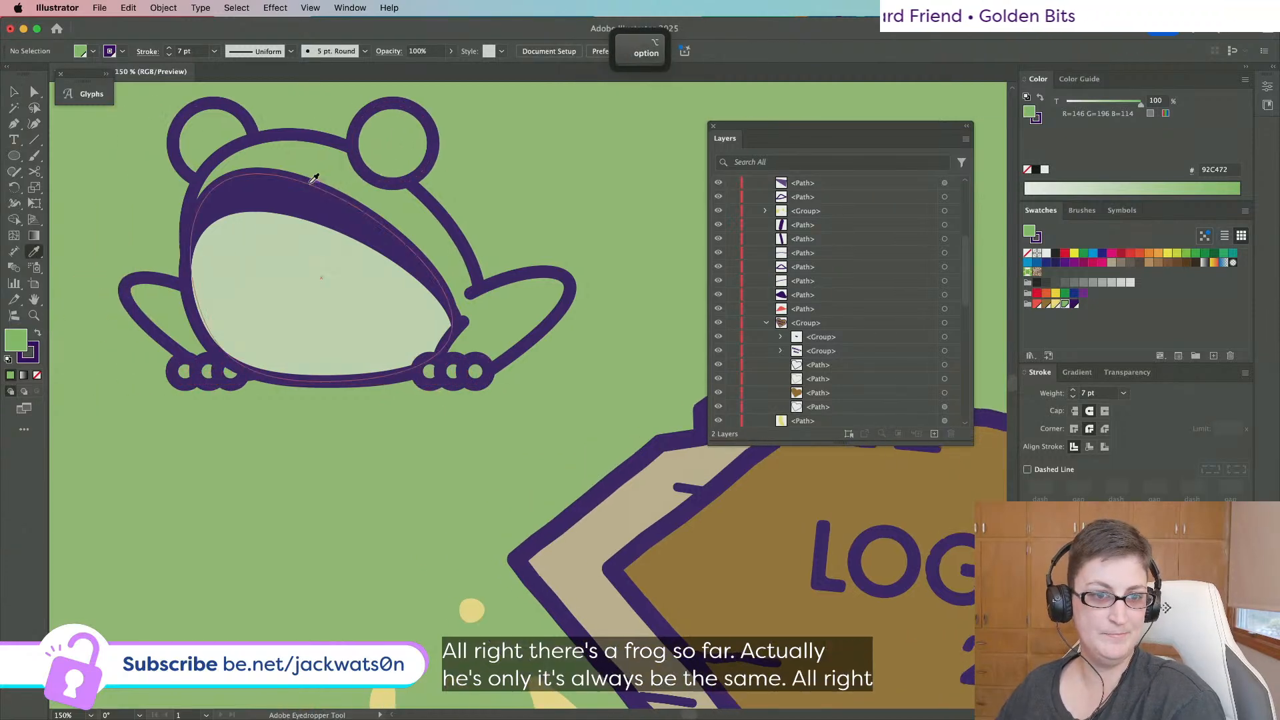
pyautogui.scroll(-5, 302, 176)
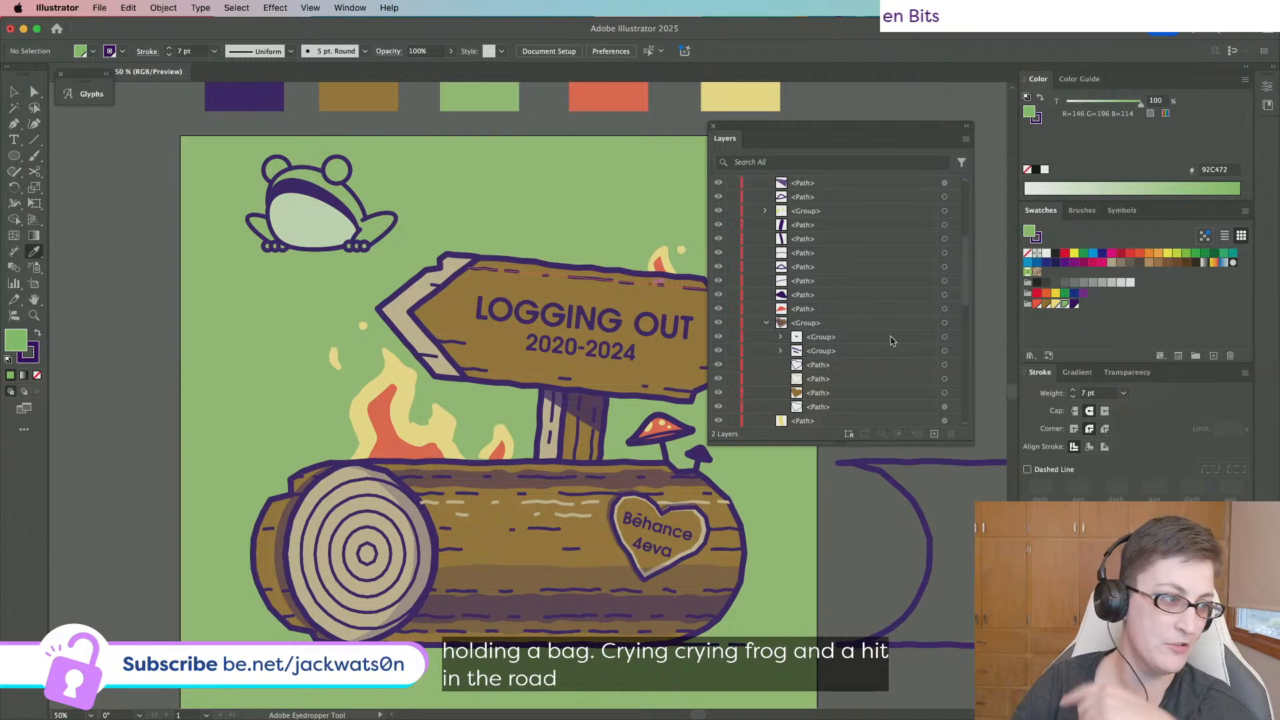
pyautogui.press('alt')
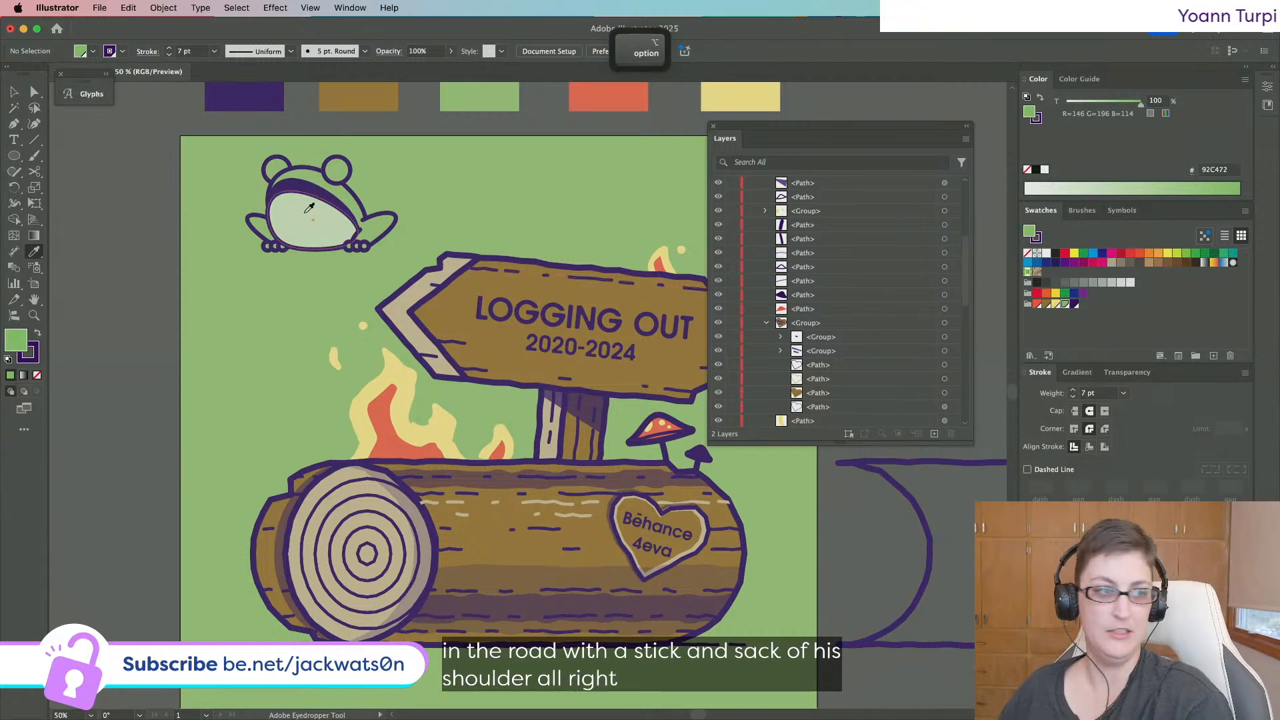
pyautogui.scroll(2, 310, 208)
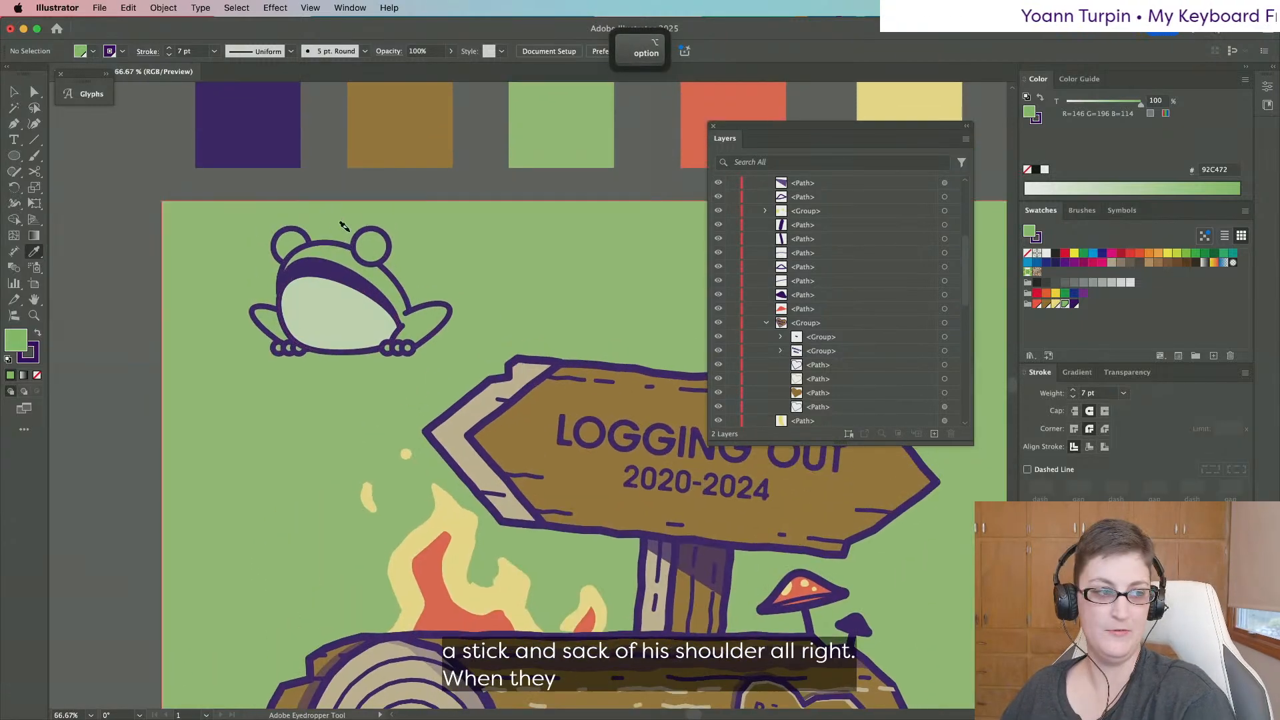
pyautogui.scroll(1, 343, 225)
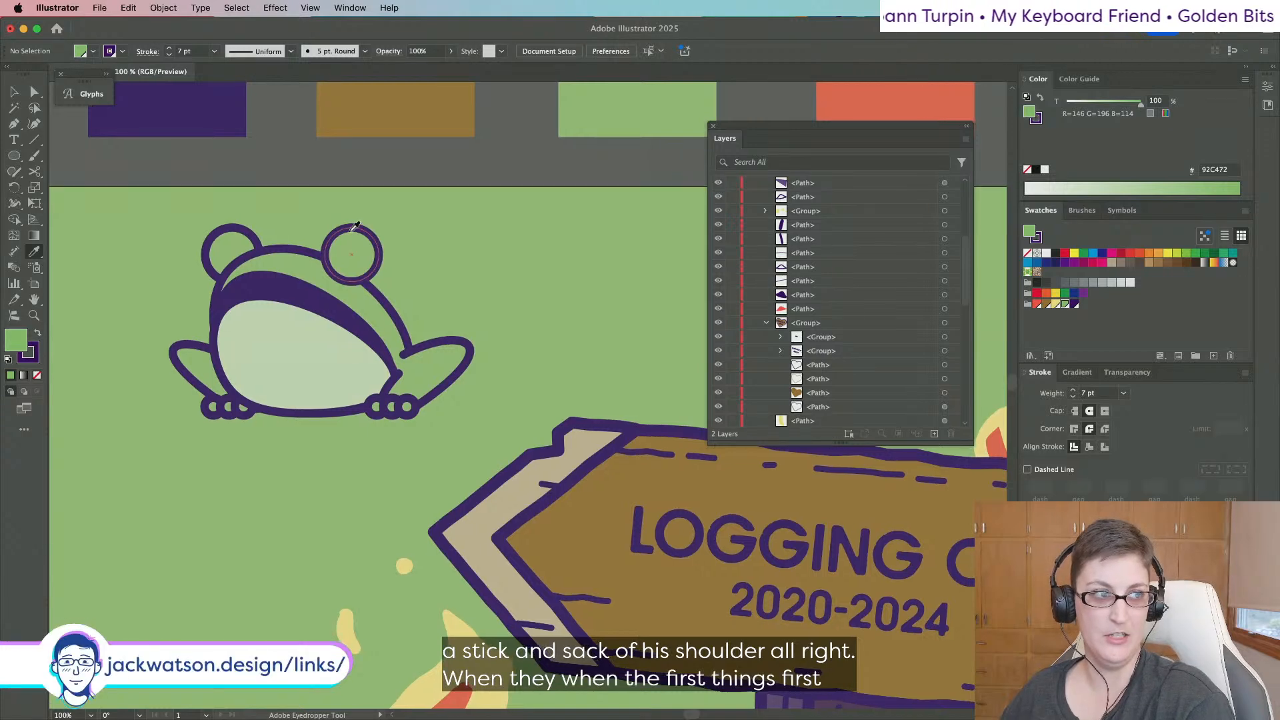
pyautogui.scroll(1, 333, 280)
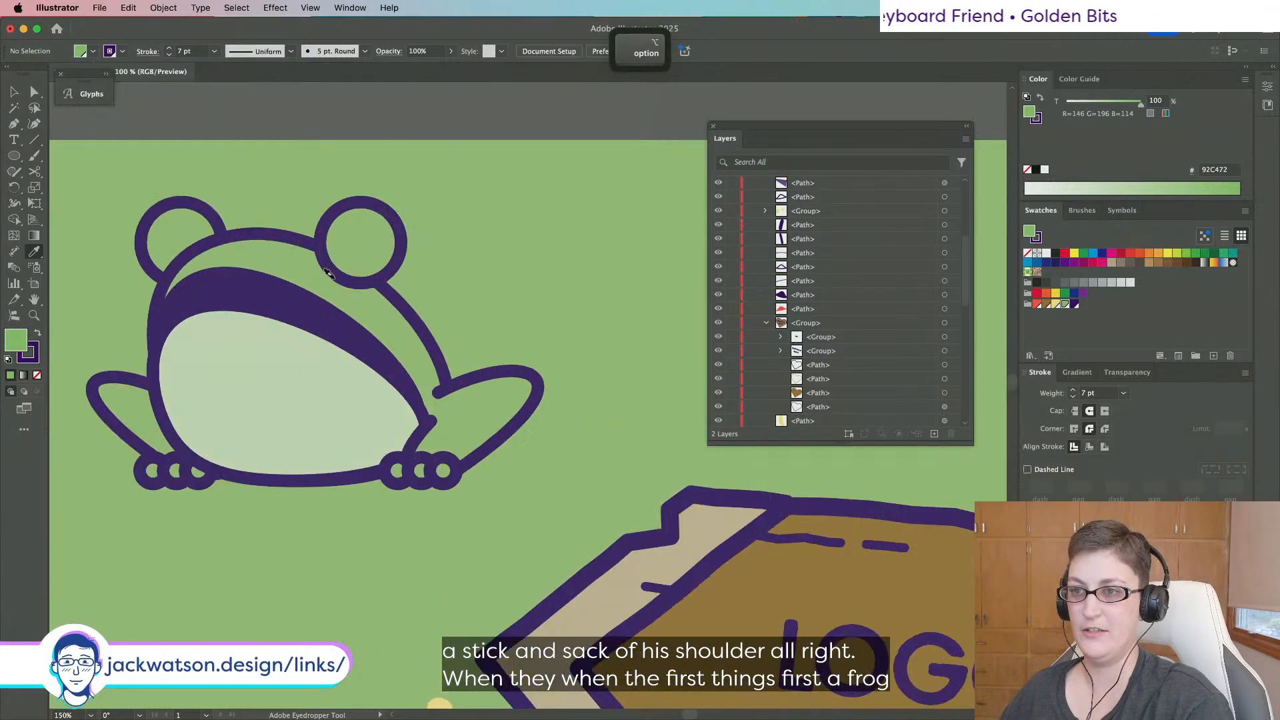
pyautogui.click(12, 93)
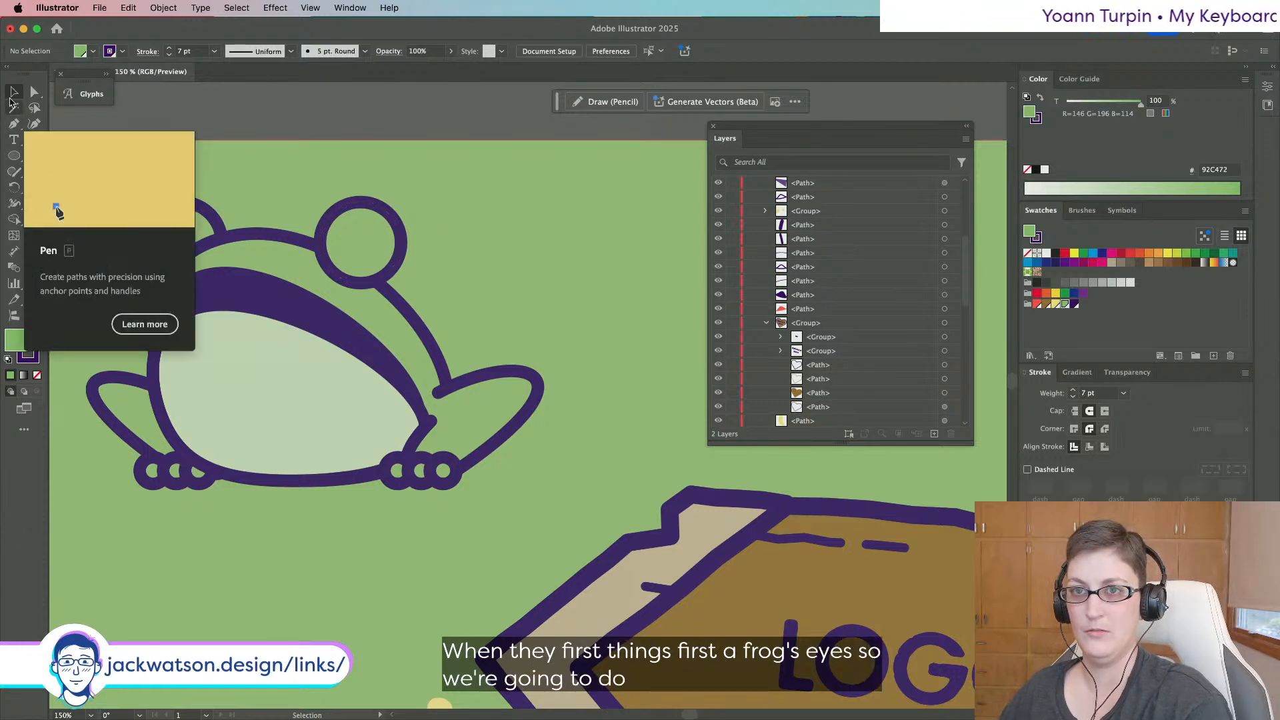
# Turn a narrowed copy of the right eye circle into an open, unfilled curved pupil line.
pyautogui.click(323, 254)
pyautogui.press('super+c')
pyautogui.press('super+f')
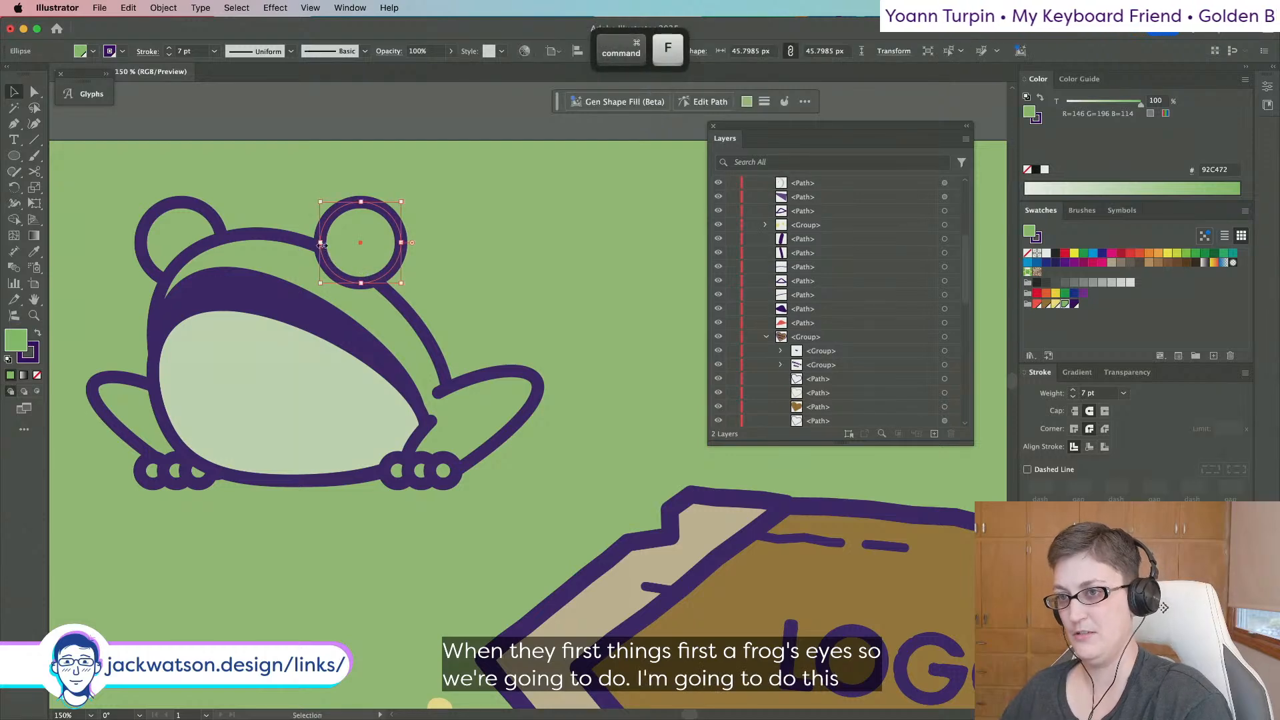
pyautogui.moveTo(322, 246); pyautogui.dragTo(352, 242)
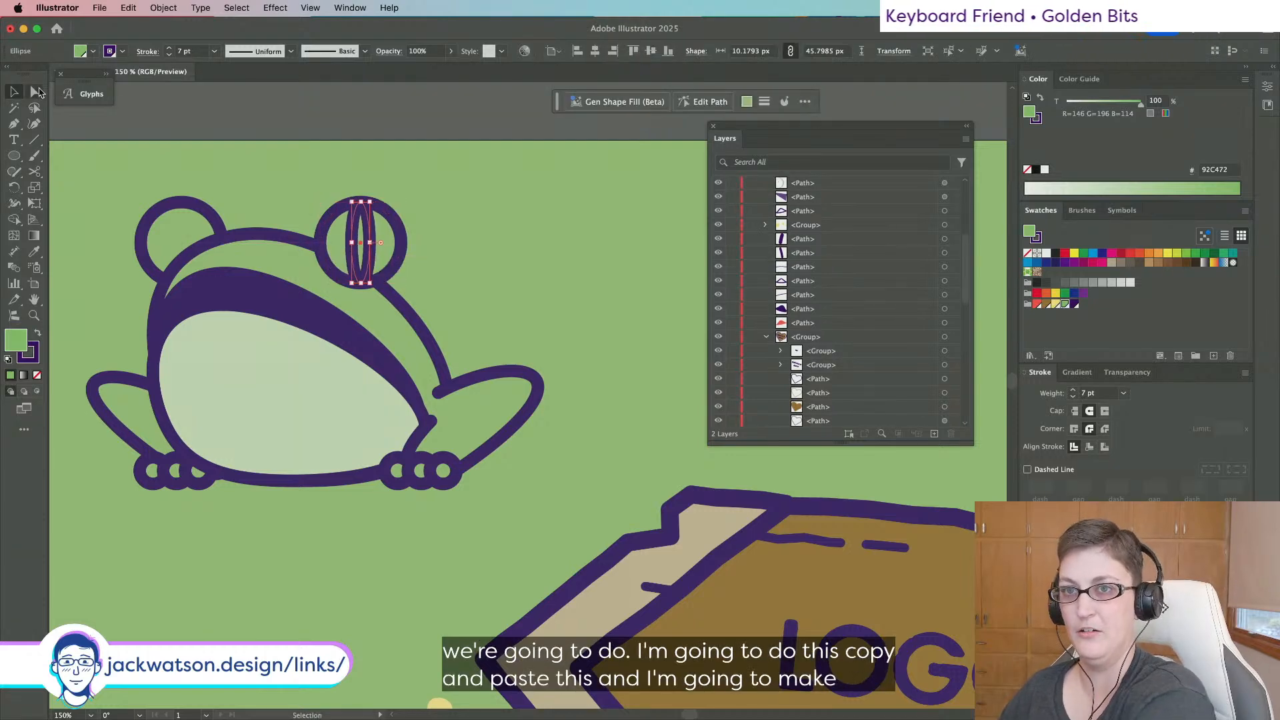
pyautogui.click(38, 92)
pyautogui.press('Delete')
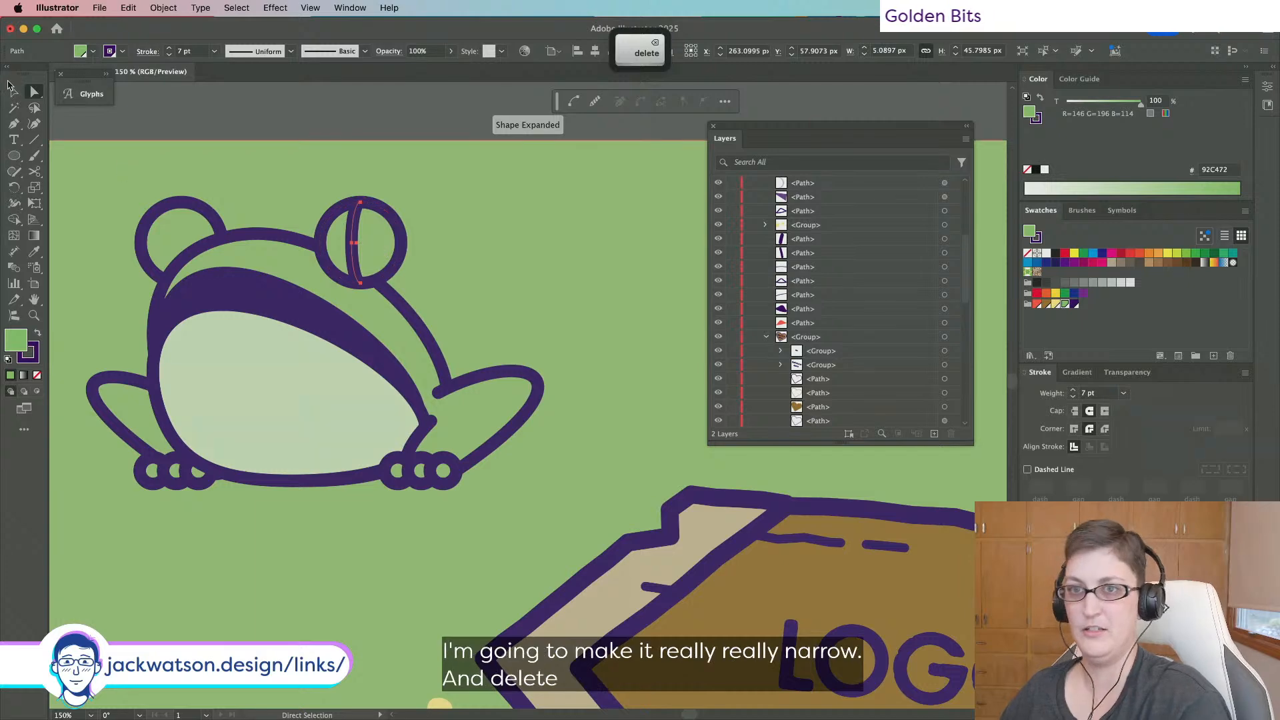
pyautogui.press('v')
pyautogui.press('shift+super+a')
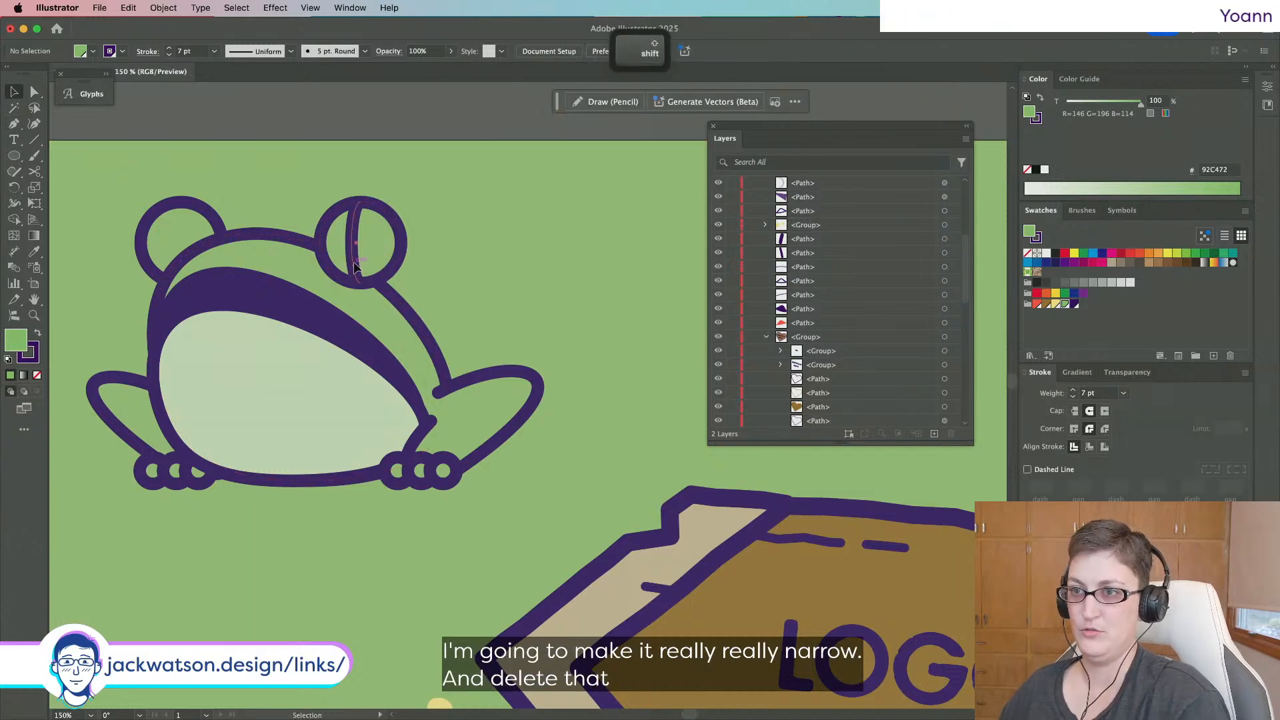
pyautogui.click(356, 254)
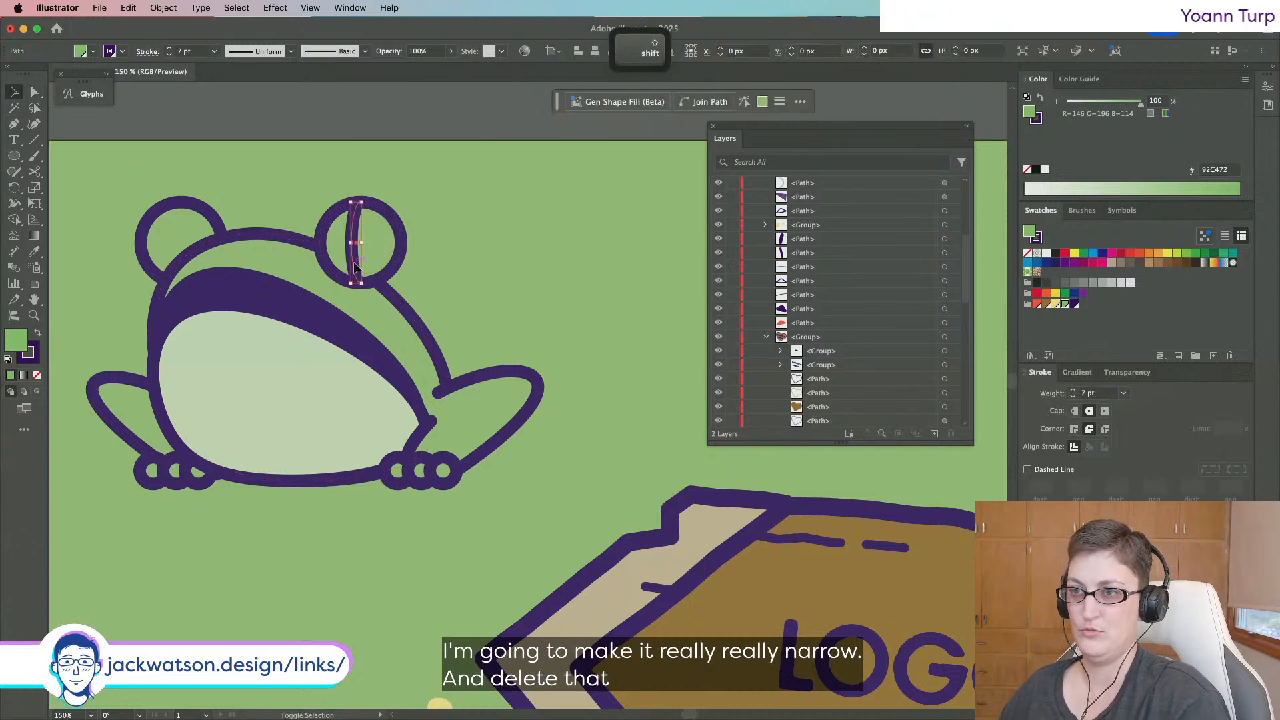
pyautogui.click(1027, 254)
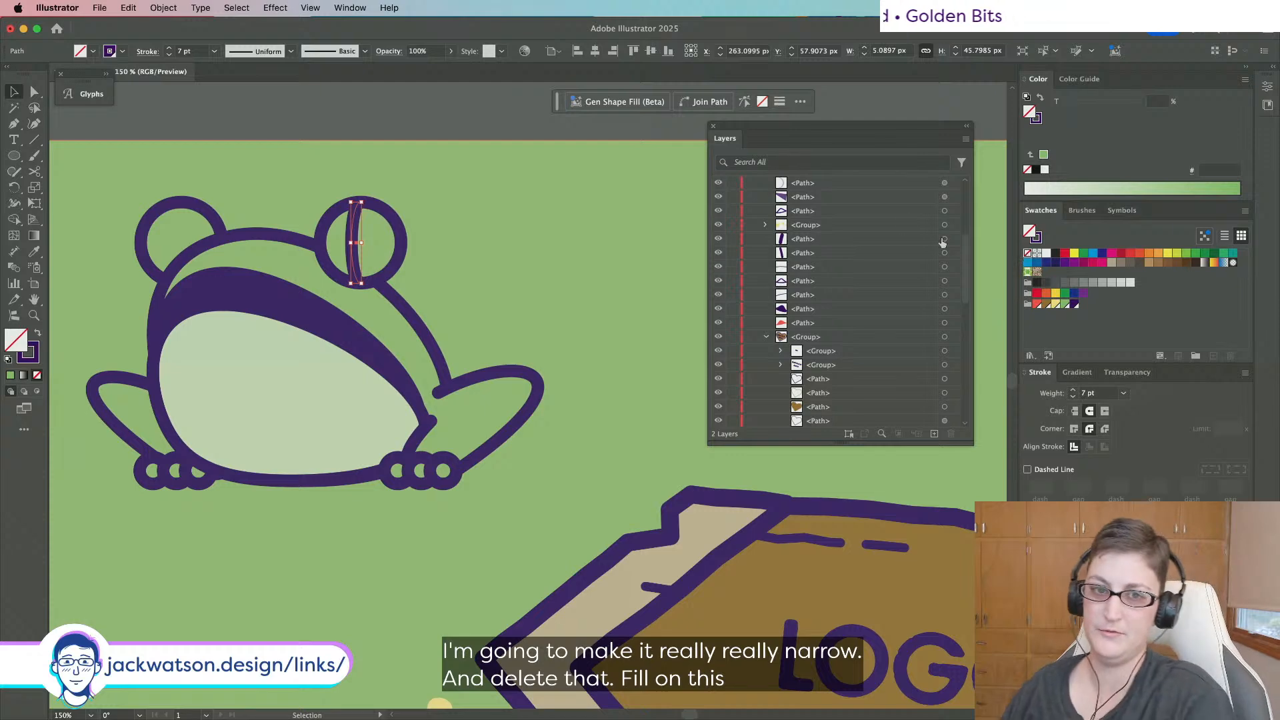
pyautogui.press('shift+super+a')
# Draw a short horizontal line across the right eye and shorten it.
pyautogui.click(13, 124)
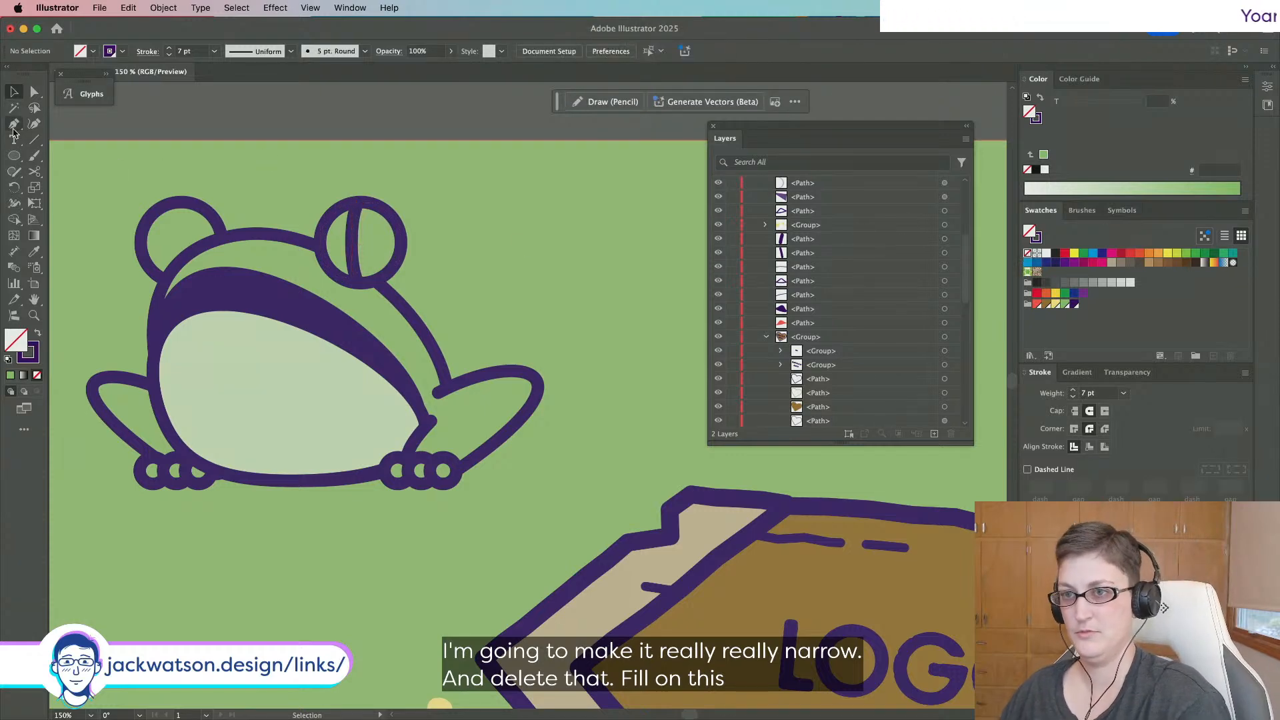
pyautogui.click(340, 243)
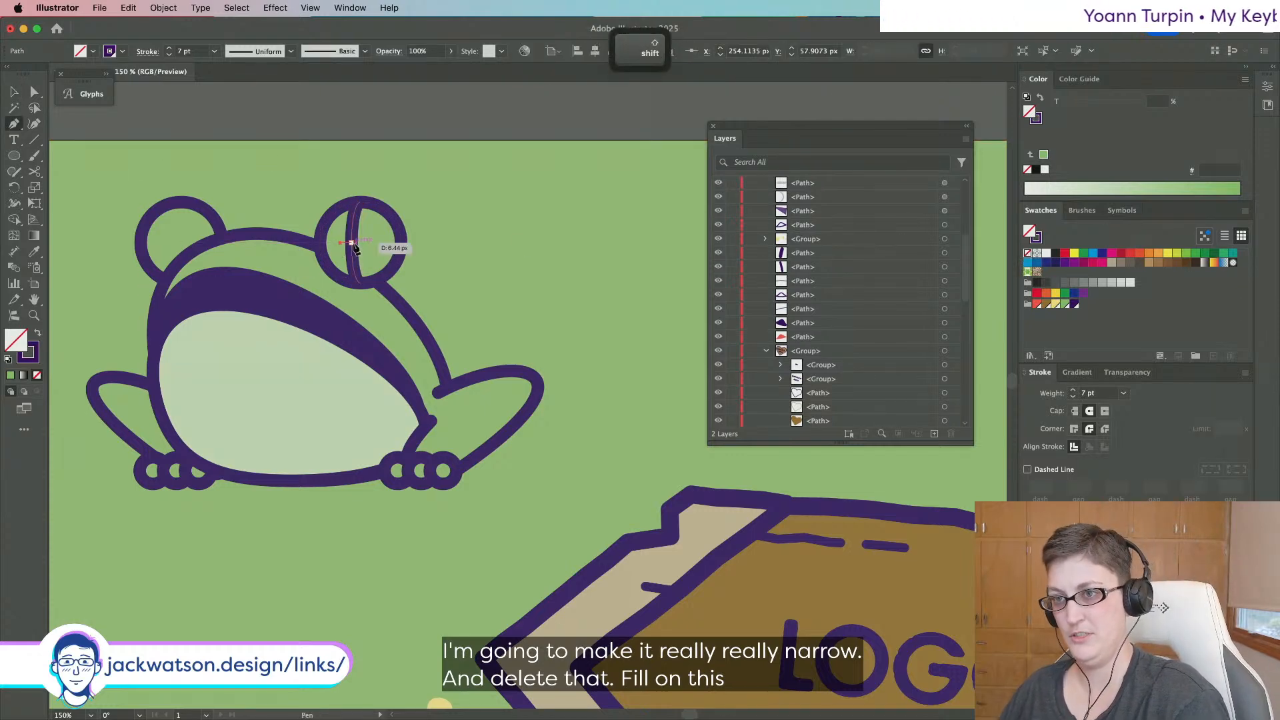
pyautogui.click(364, 244)
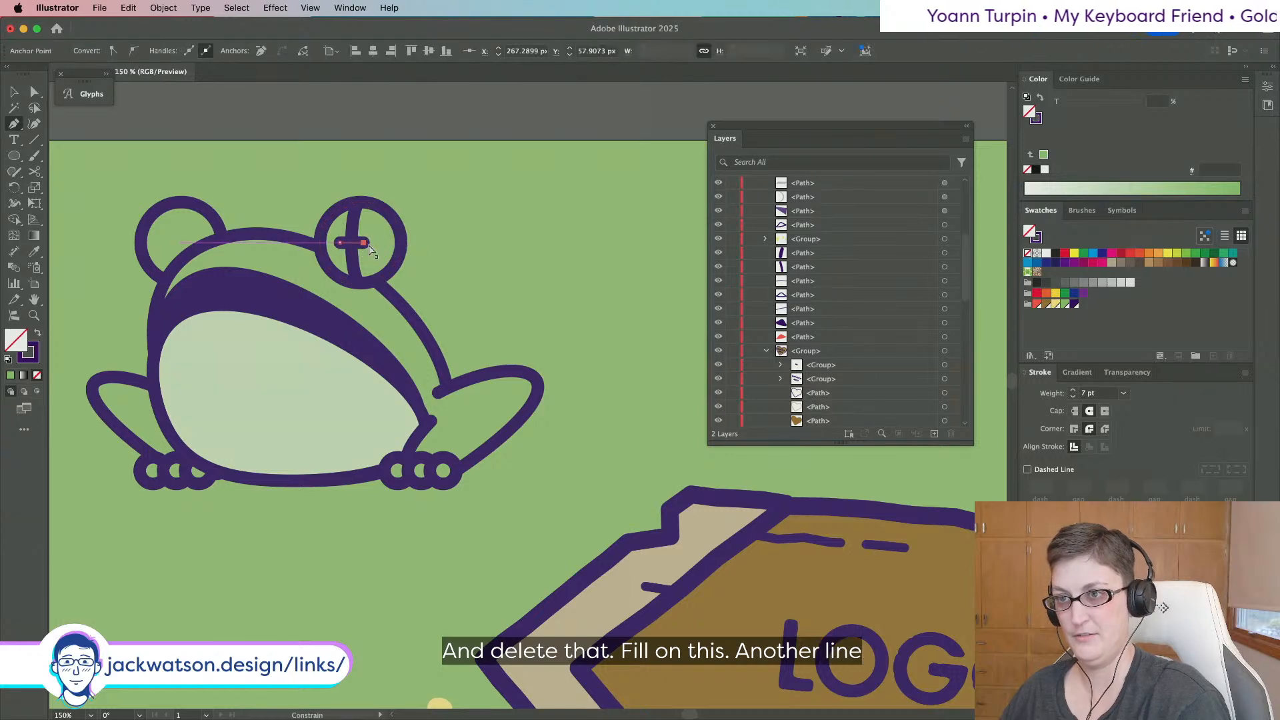
pyautogui.press('shift+super+a')
pyautogui.click(13, 91)
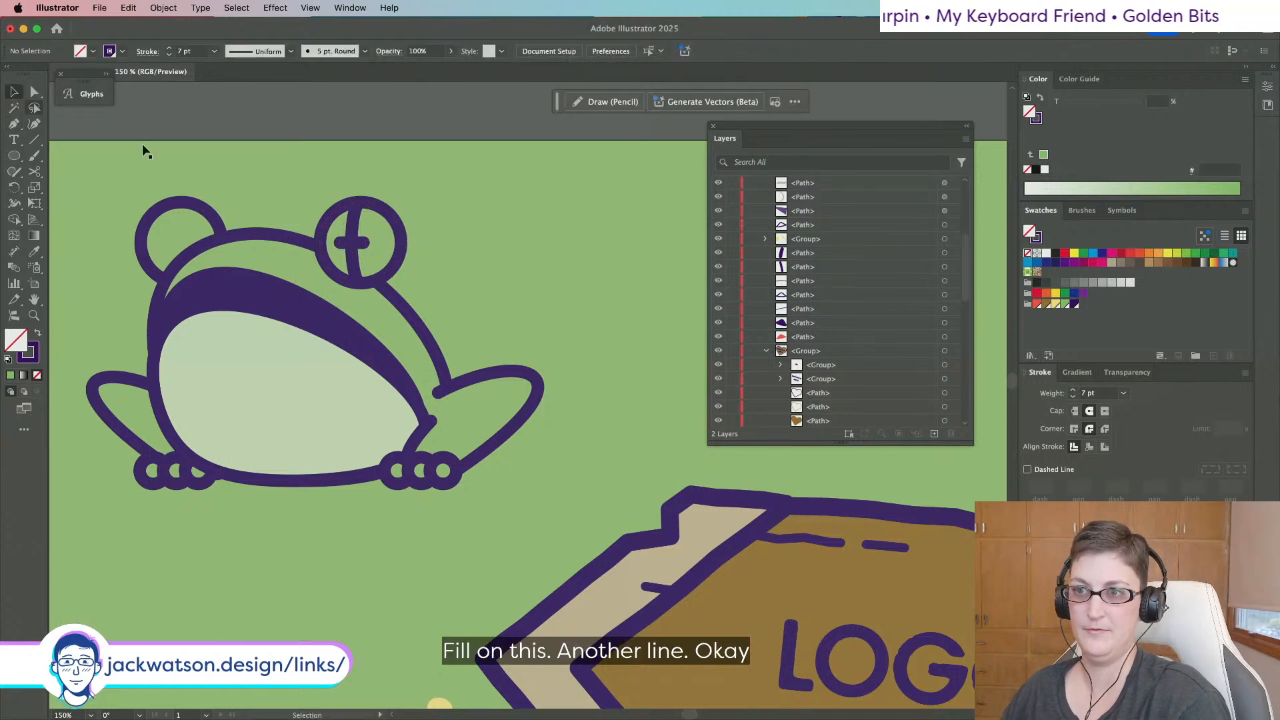
pyautogui.click(341, 246)
pyautogui.click(341, 245)
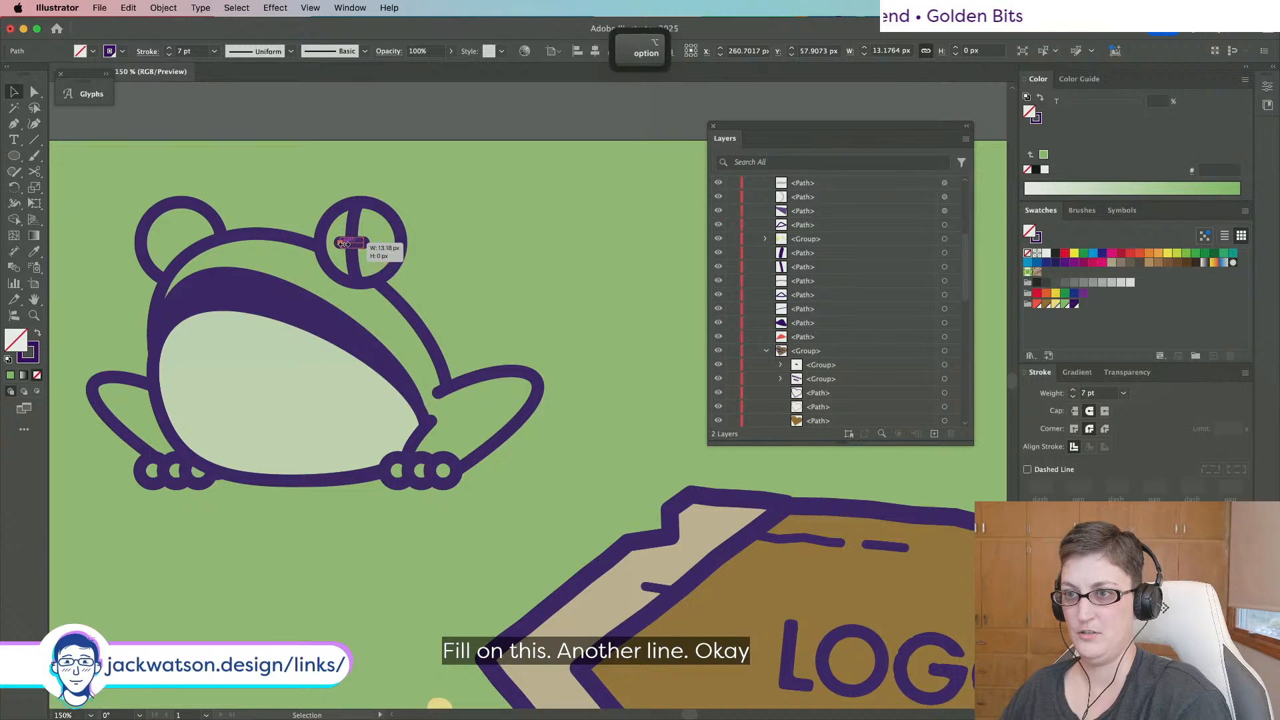
pyautogui.moveTo(345, 244); pyautogui.dragTo(349, 244)
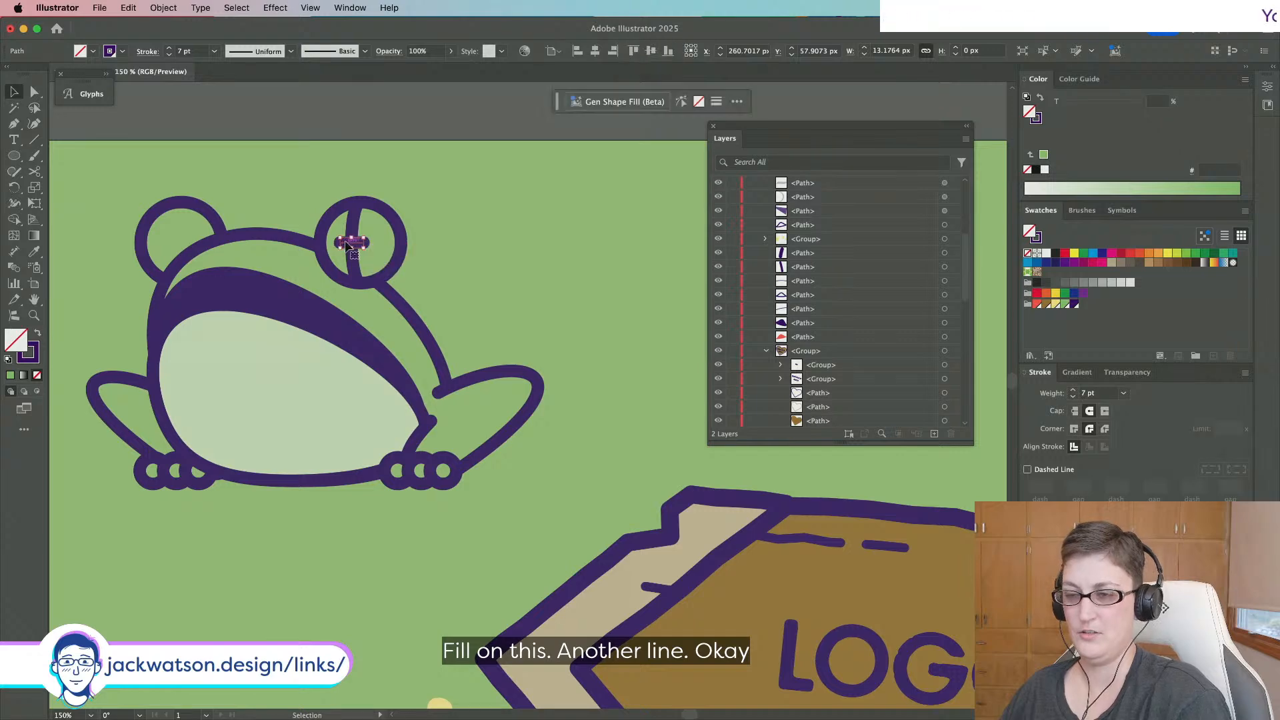
pyautogui.press('super+equal')
pyautogui.press('super+equal')
pyautogui.press('super+equal')
pyautogui.moveTo(345, 265); pyautogui.dragTo(354, 266)
pyautogui.press('shift+super+a')
pyautogui.scroll(-4, 385, 289)
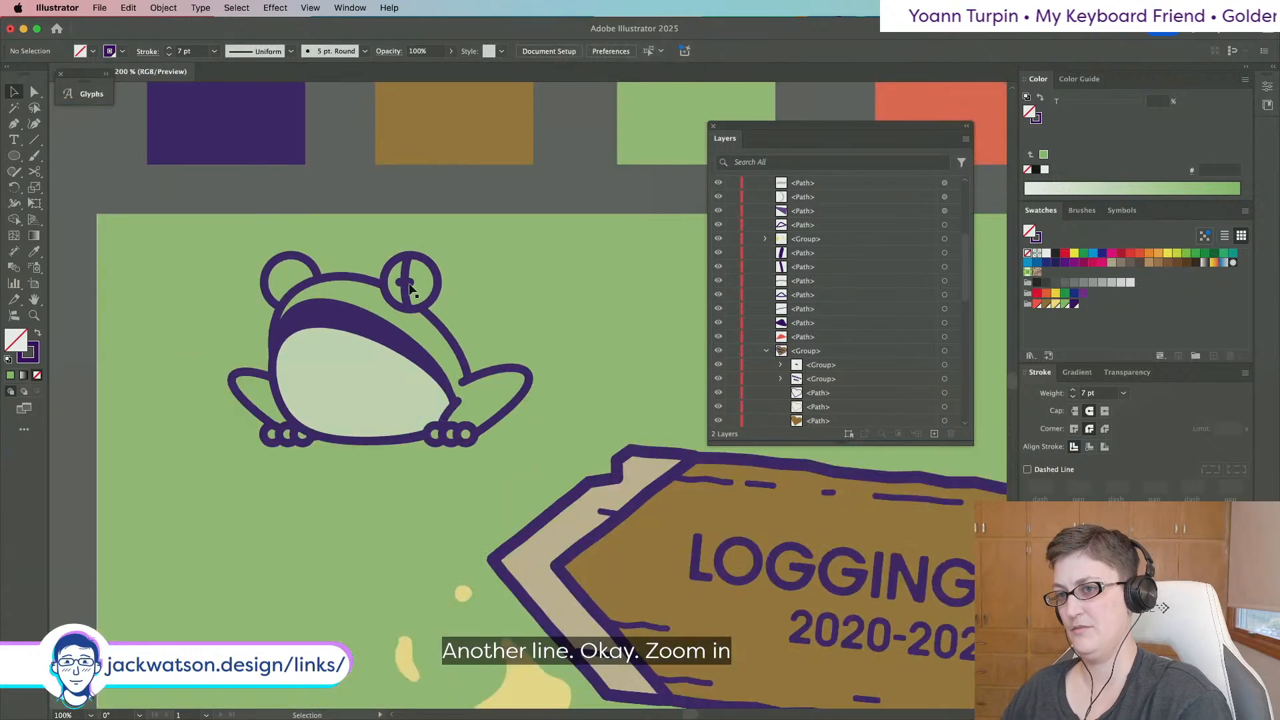
# Thicken the short line's stroke and group it with the curved line as the pupil.
pyautogui.click(406, 283)
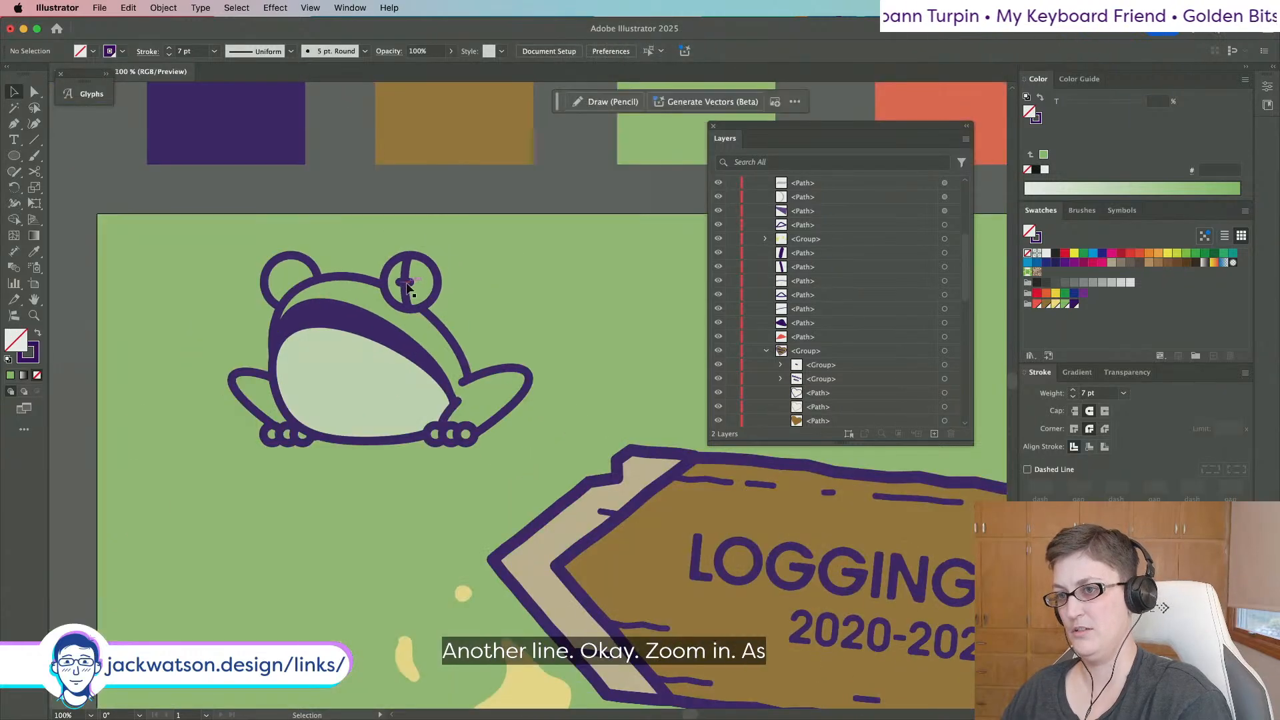
pyautogui.click(1109, 397)
pyautogui.press('Up')
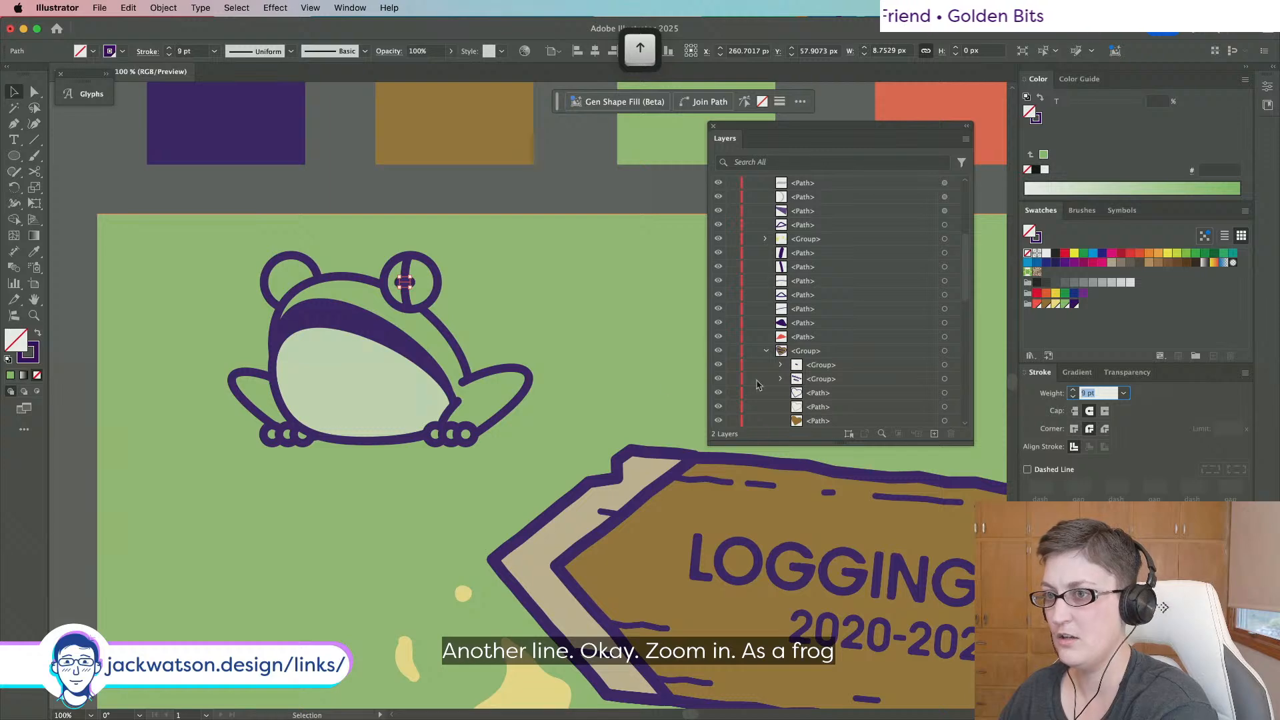
pyautogui.scroll(3, 371, 295)
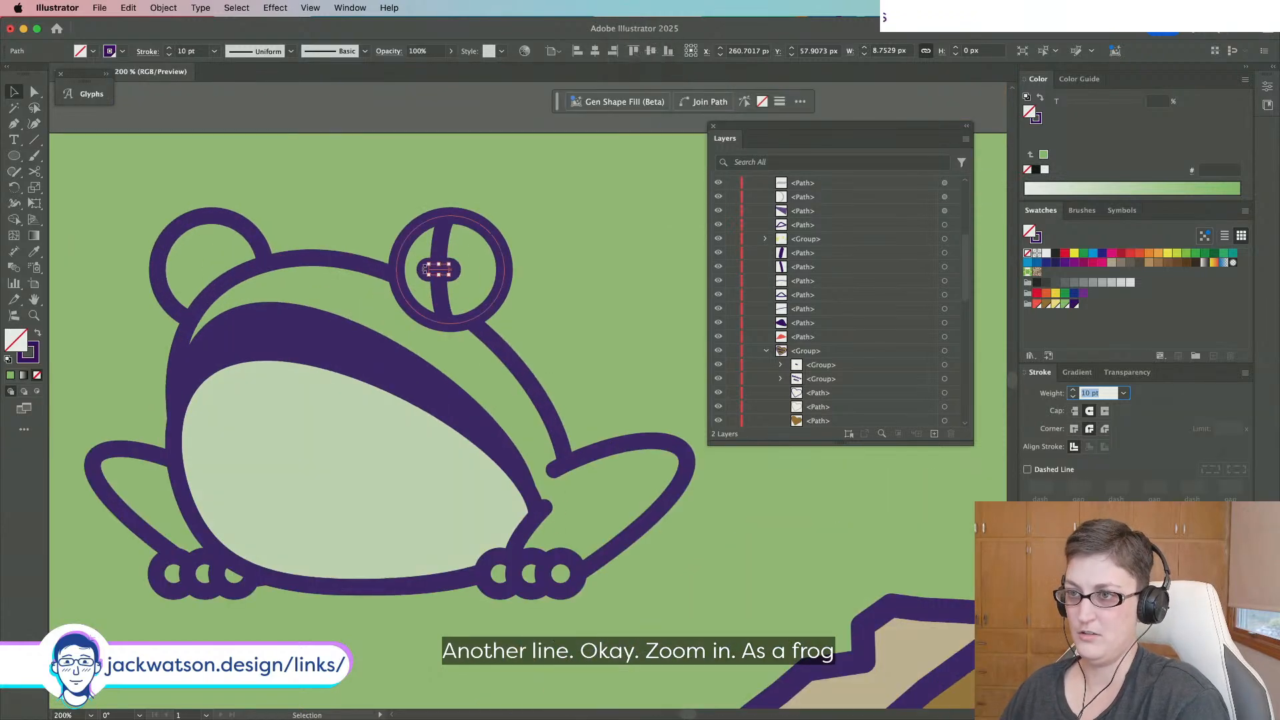
pyautogui.moveTo(428, 271); pyautogui.dragTo(430, 270)
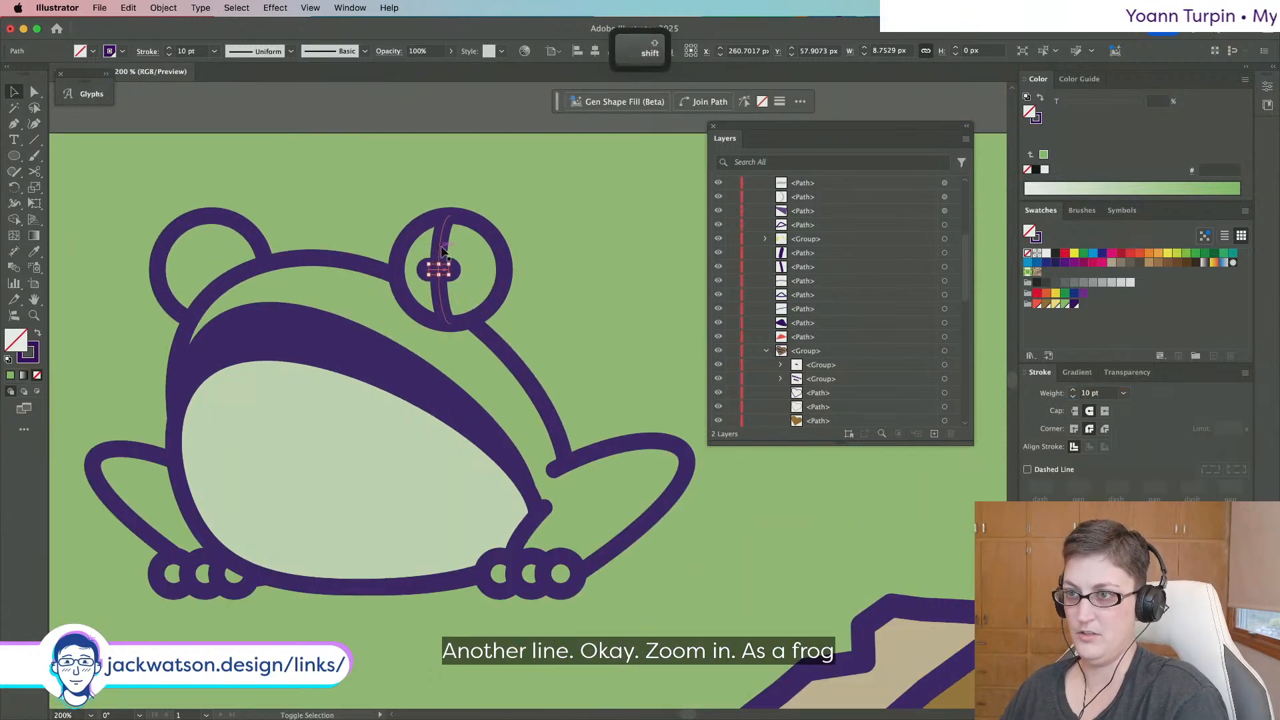
pyautogui.keyDown('shift'); pyautogui.click(442, 248); pyautogui.keyUp('shift')
pyautogui.press('super+g')
# Paste a copy of the pupil group in front of the left eye.
pyautogui.press('super+c')
pyautogui.press('super+f')
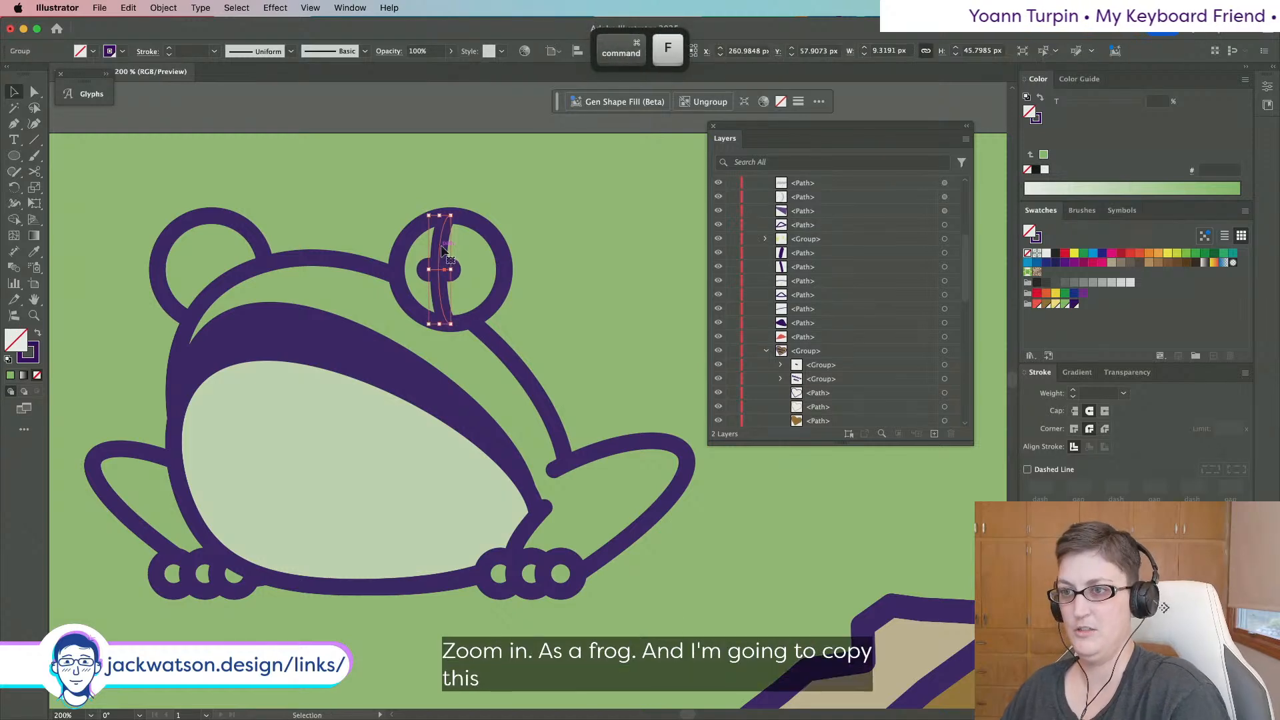
pyautogui.moveTo(441, 250); pyautogui.dragTo(202, 257)
pyautogui.press('super+x')
pyautogui.click(233, 227)
pyautogui.press('super+f')
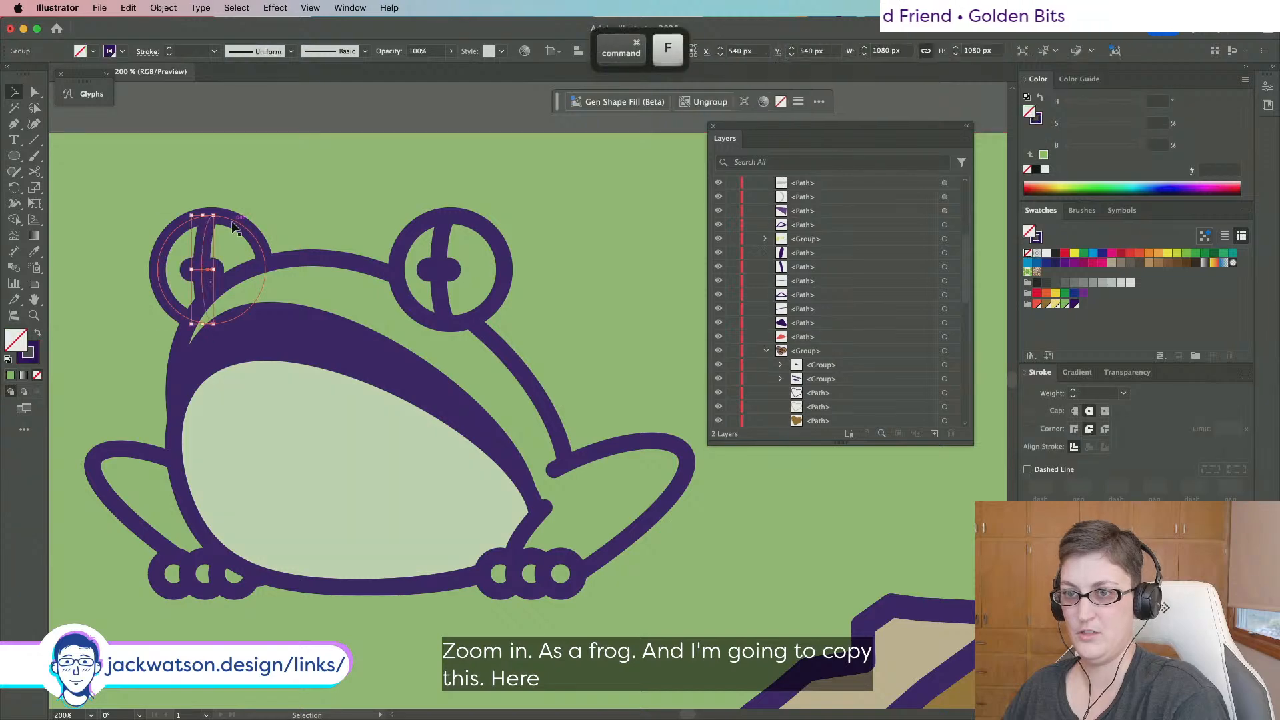
pyautogui.press('super+shift+a')
pyautogui.press('super+minus')
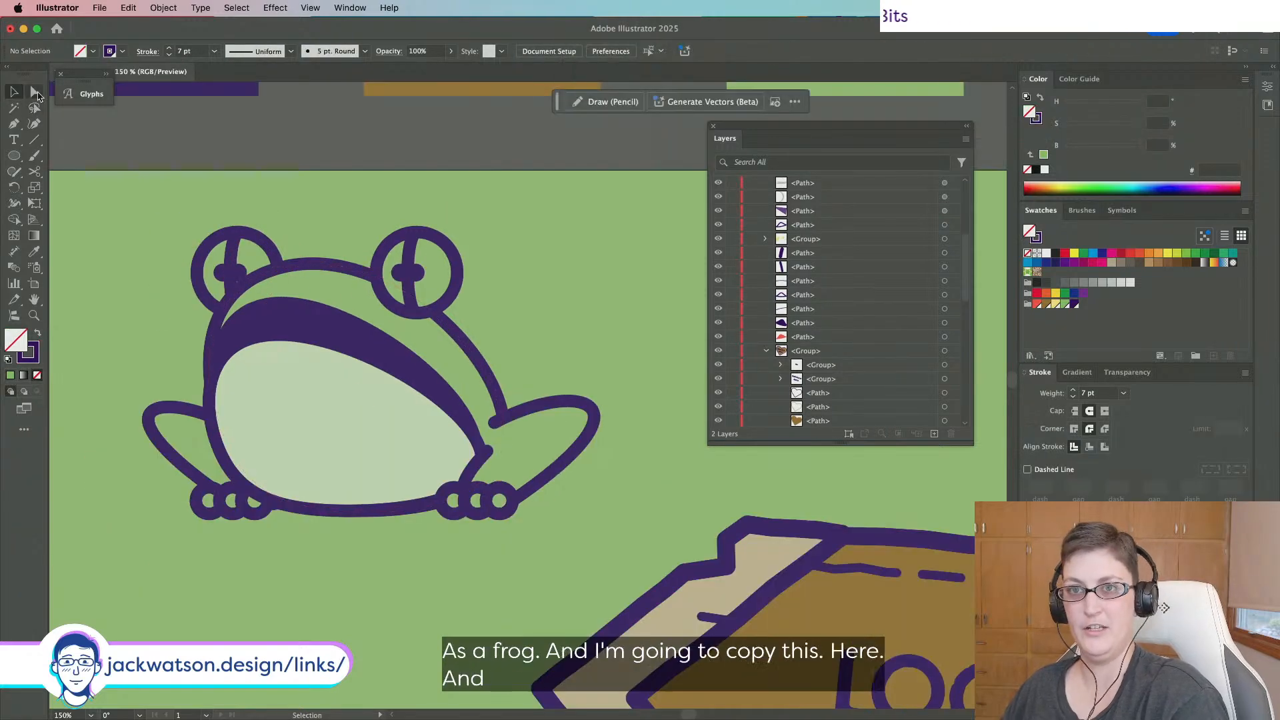
# Select both eyes' vertical pupil lines with Direct Selection and raise them slightly.
pyautogui.click(35, 92)
pyautogui.press('super+equal')
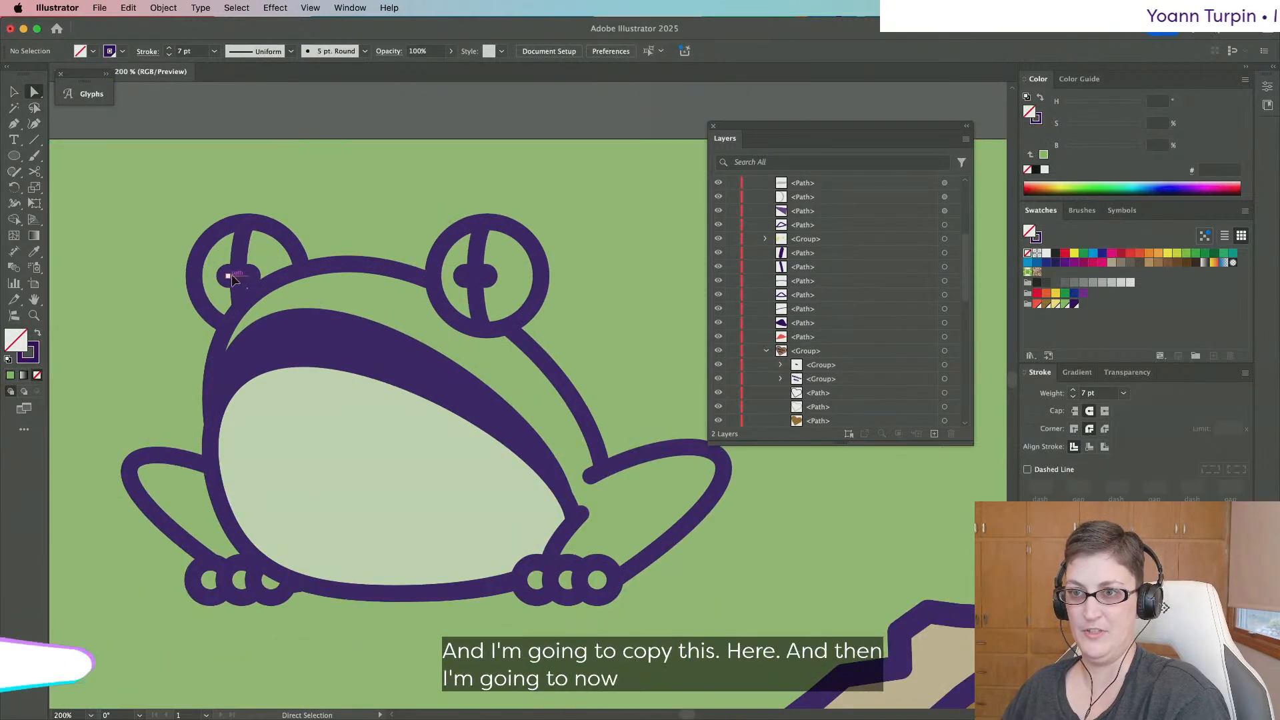
pyautogui.click(231, 274)
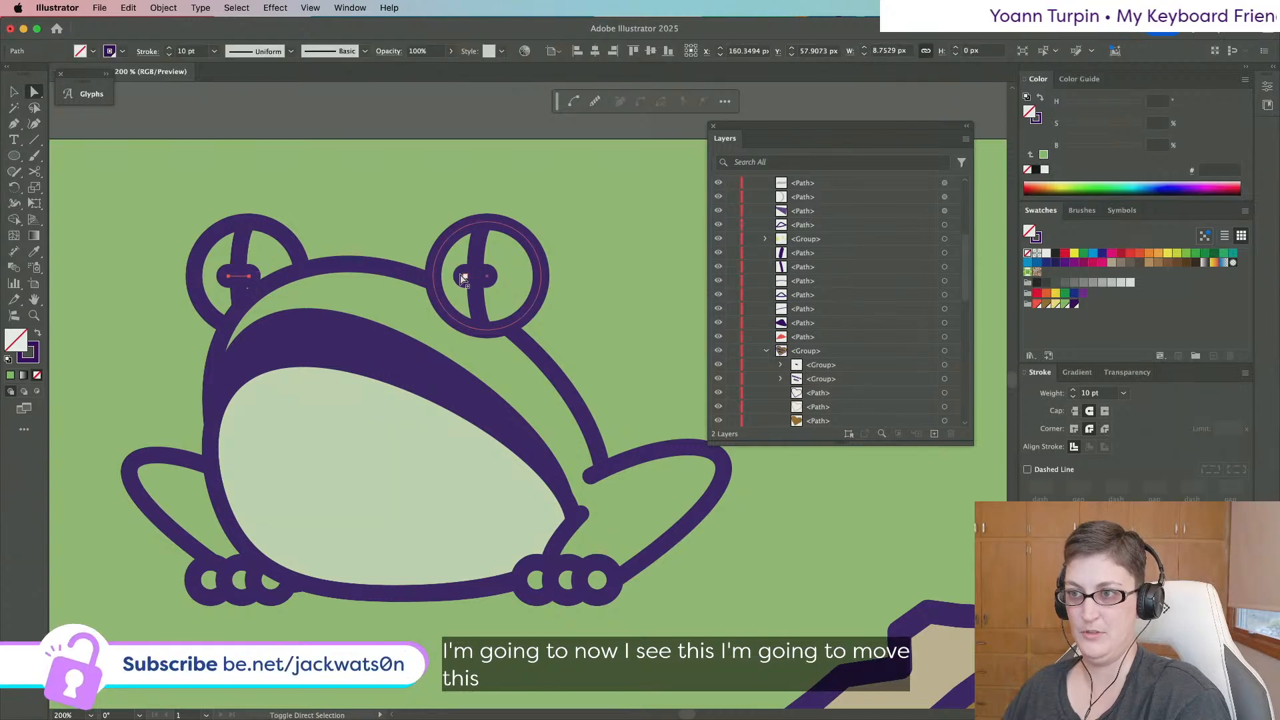
pyautogui.keyDown('shift'); pyautogui.click(485, 277); pyautogui.keyUp('shift')
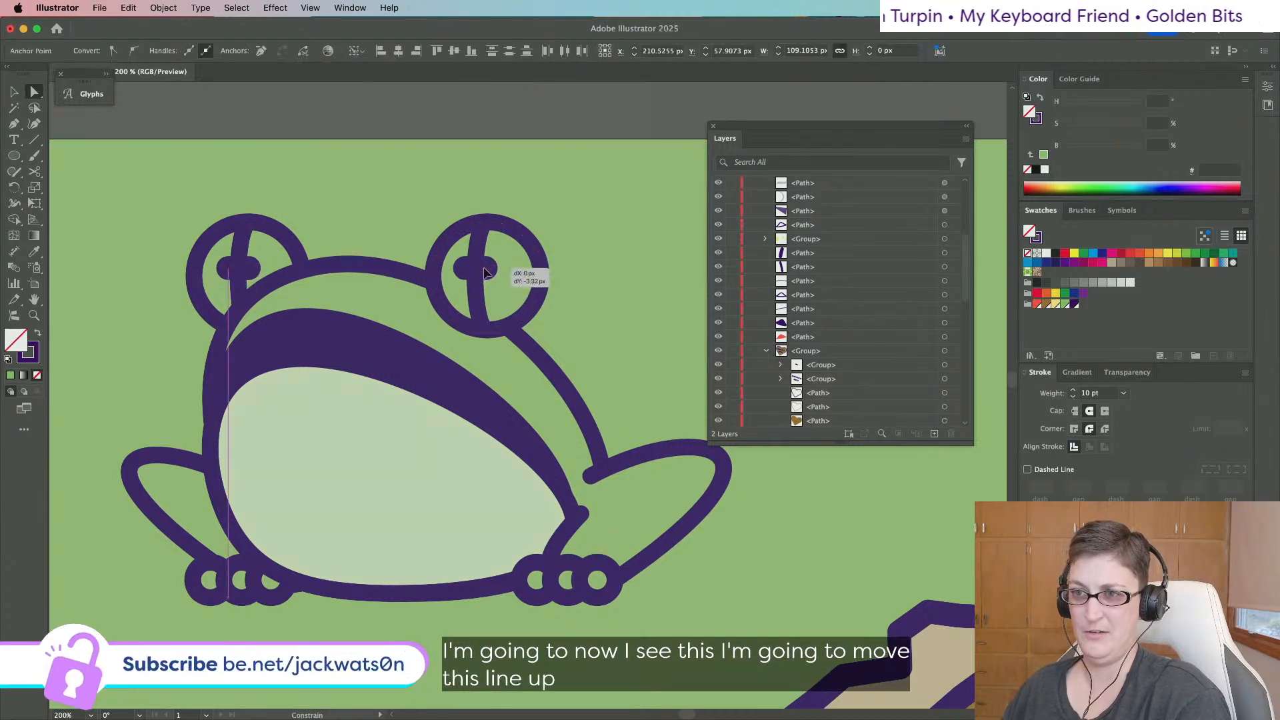
pyautogui.press('shift+super+a')
pyautogui.scroll(-2, 364, 354)
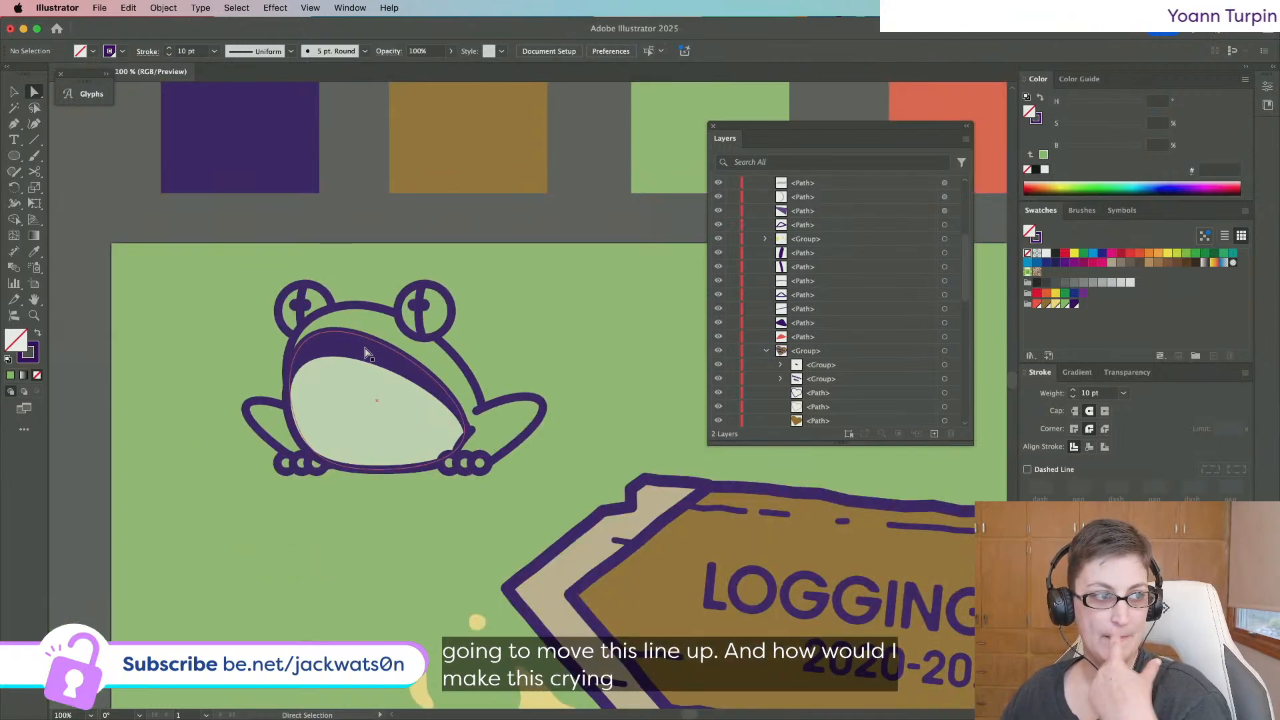
pyautogui.scroll(1, 360, 355)
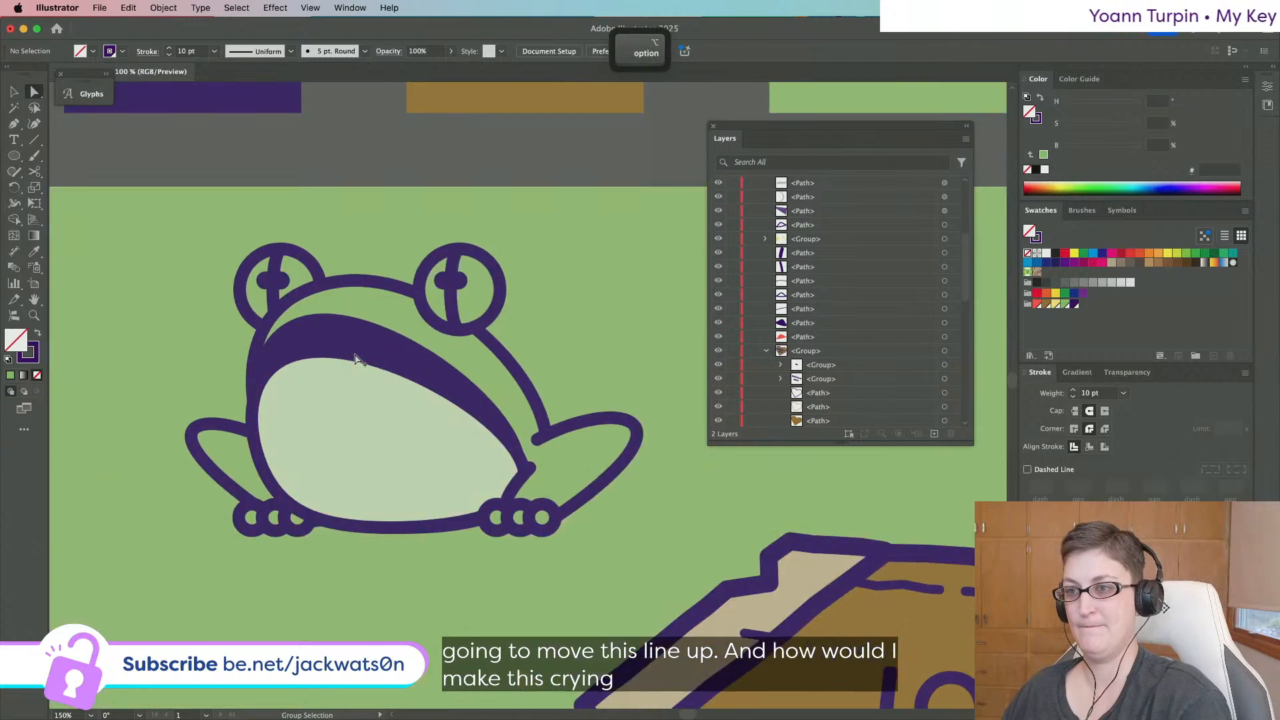
# Squash copies of the right eye ellipse and delete their top anchors, leaving two lower arcs.
pyautogui.click(478, 298)
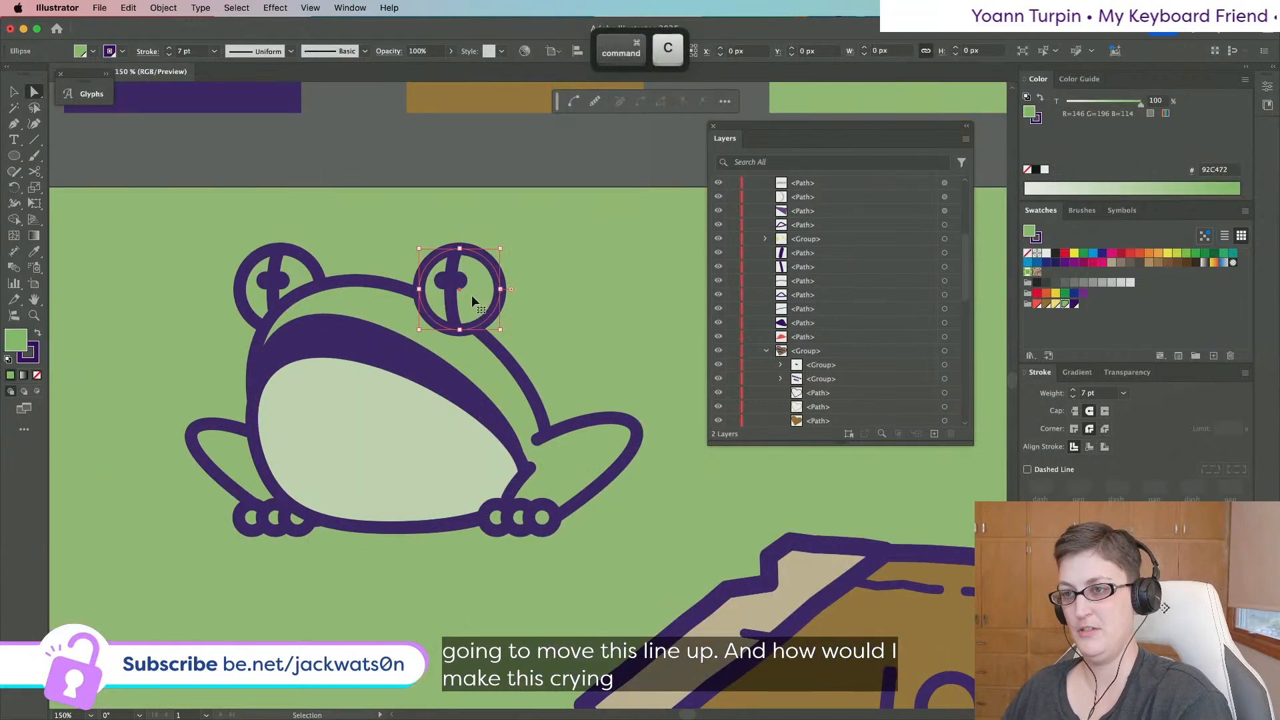
pyautogui.click(16, 90)
pyautogui.moveTo(459, 327); pyautogui.dragTo(461, 310)
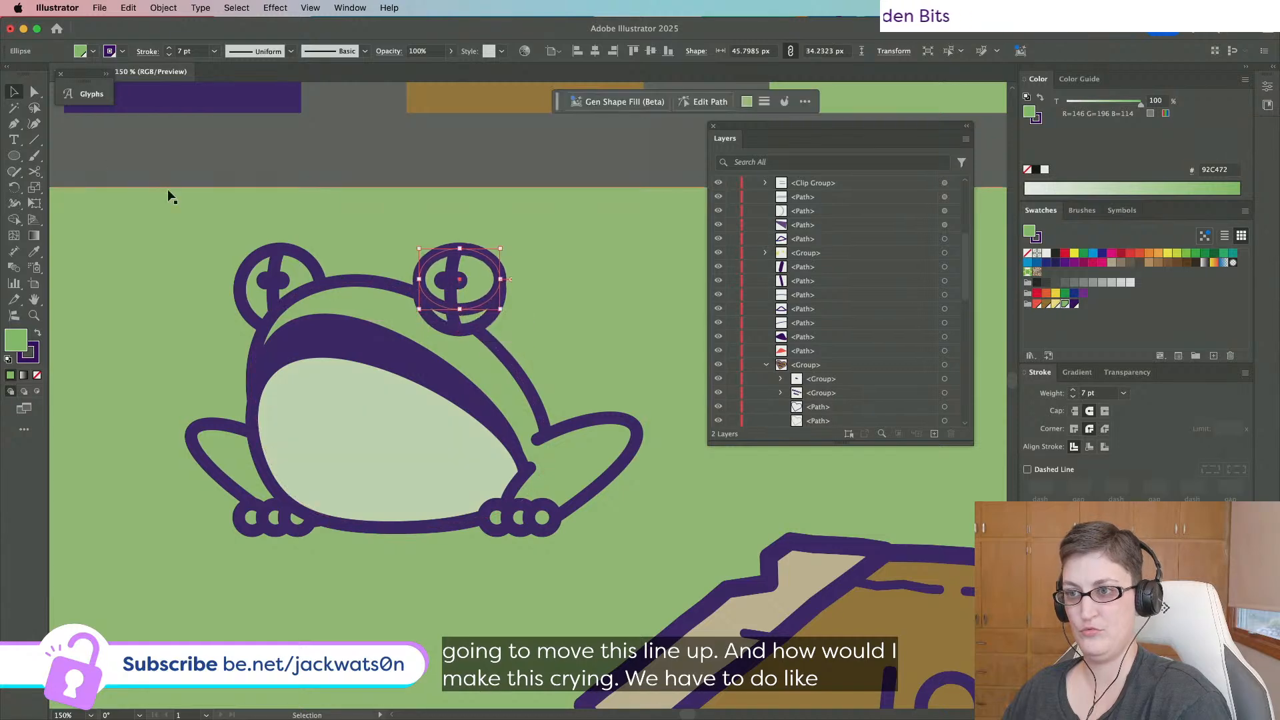
pyautogui.press('a')
pyautogui.click(460, 248)
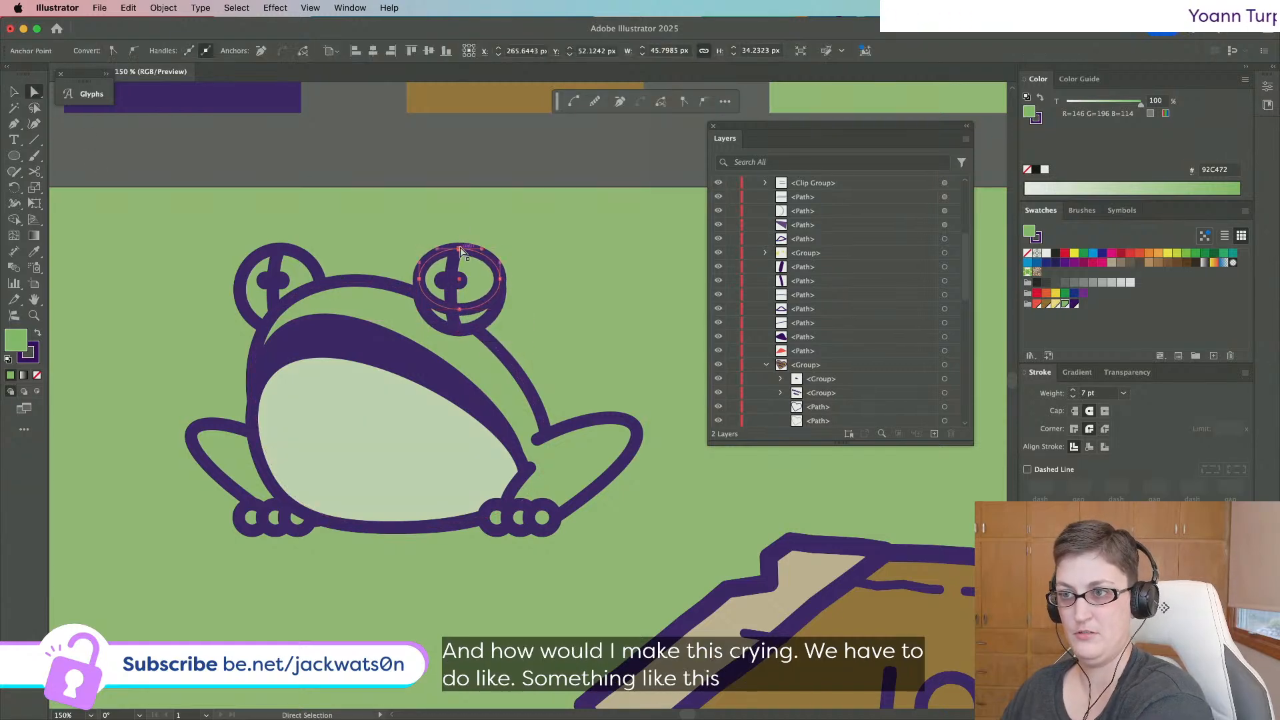
pyautogui.press('Delete')
pyautogui.press('super+f')
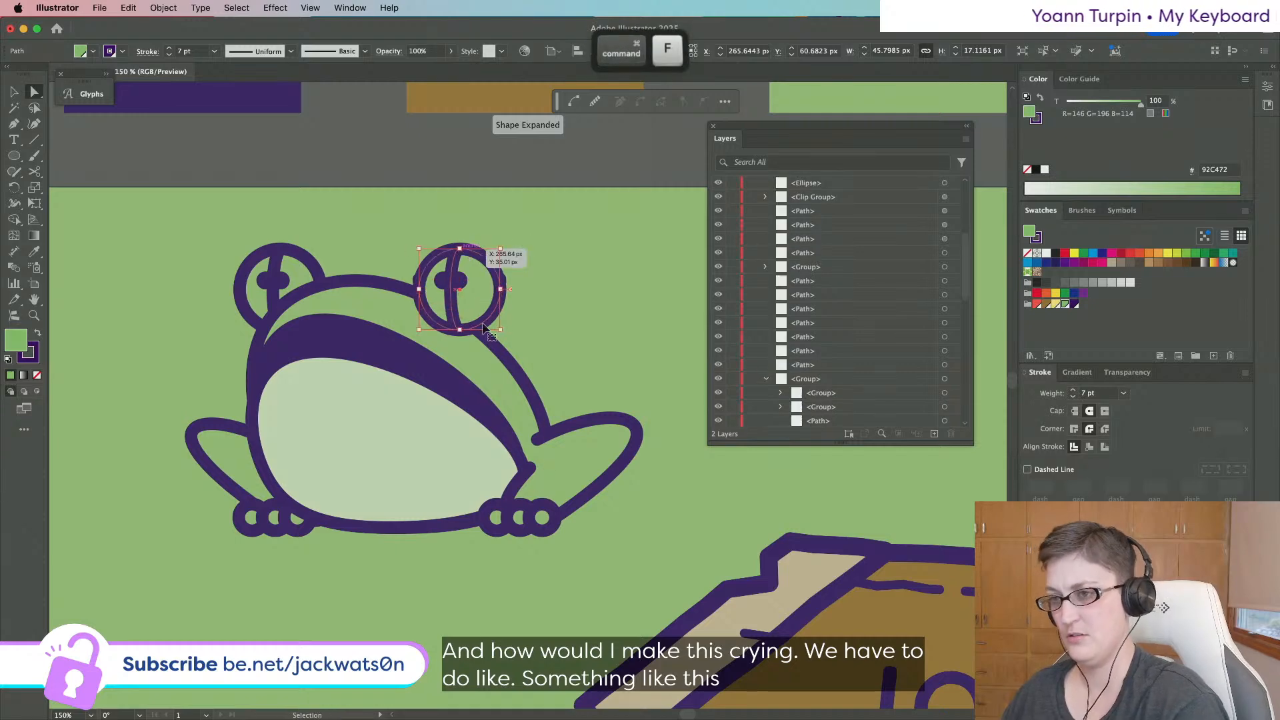
pyautogui.moveTo(459, 330); pyautogui.dragTo(459, 317)
pyautogui.press('super+x')
pyautogui.press('super+f')
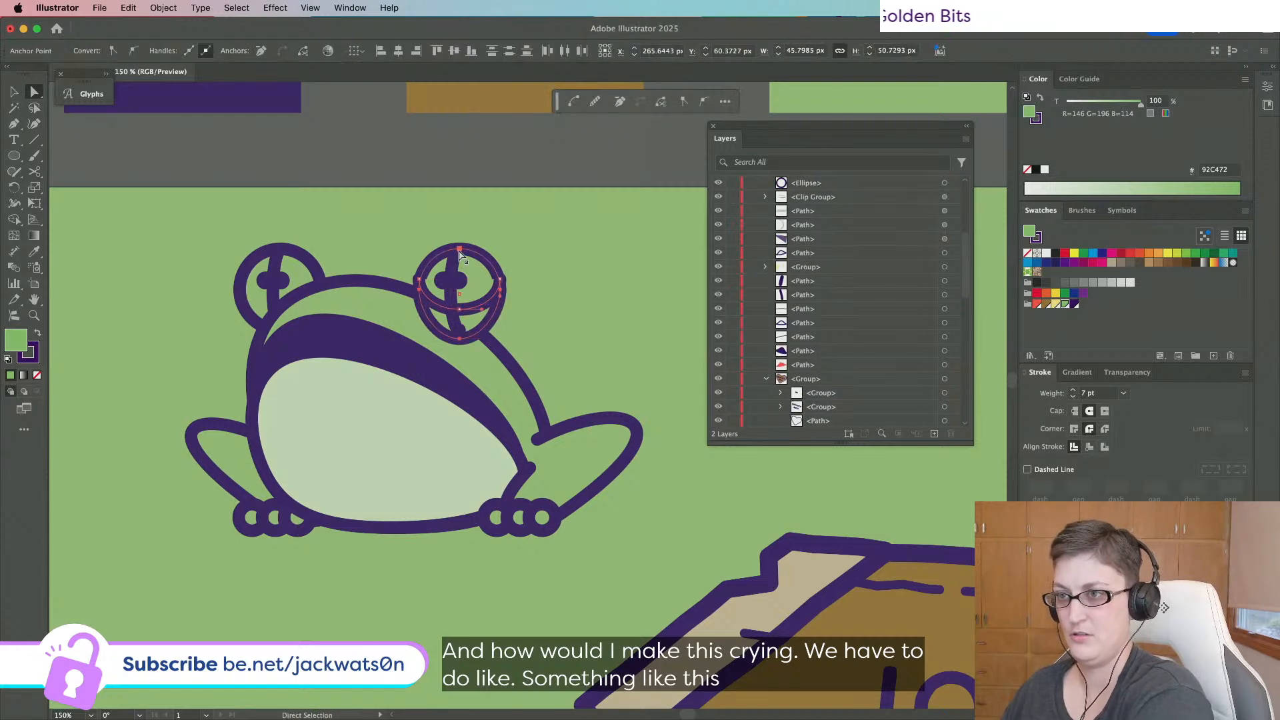
pyautogui.press('BackSpace')
# Group the two eye arcs and swap fill and stroke so the eyelid fills purple.
pyautogui.press('v')
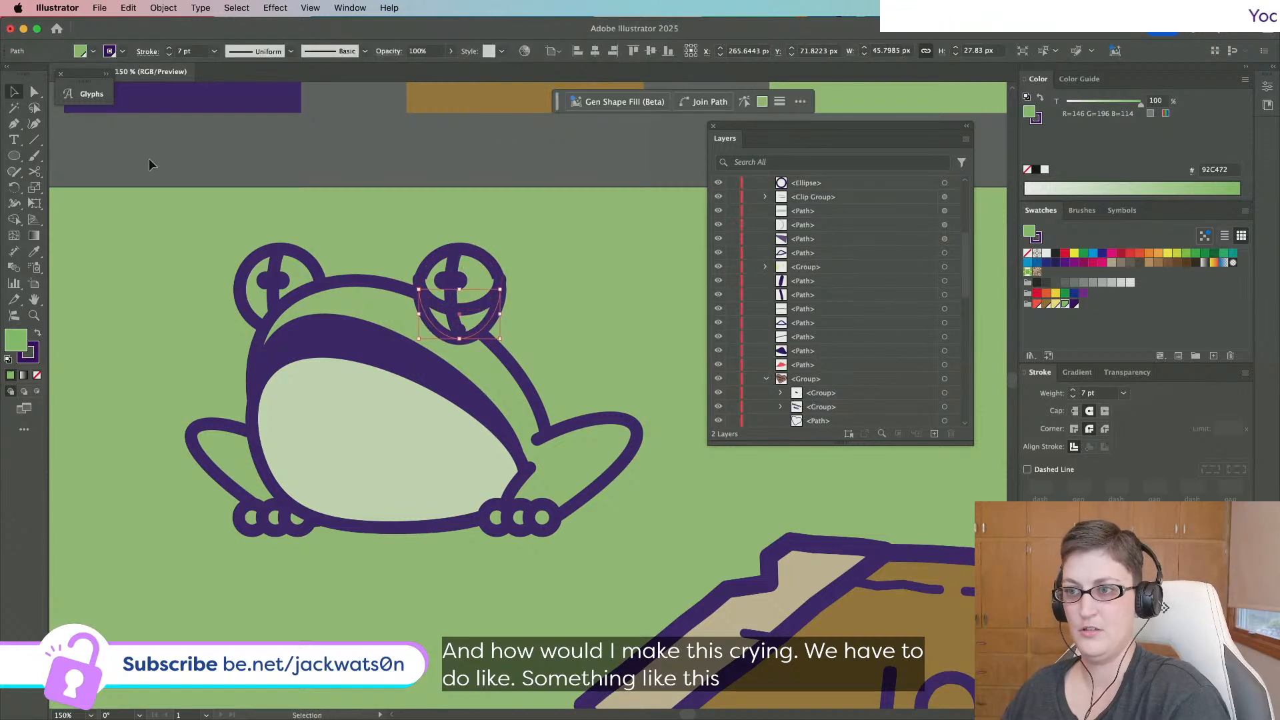
pyautogui.keyDown('shift'); pyautogui.click(471, 307); pyautogui.keyUp('shift')
pyautogui.press('super+h')
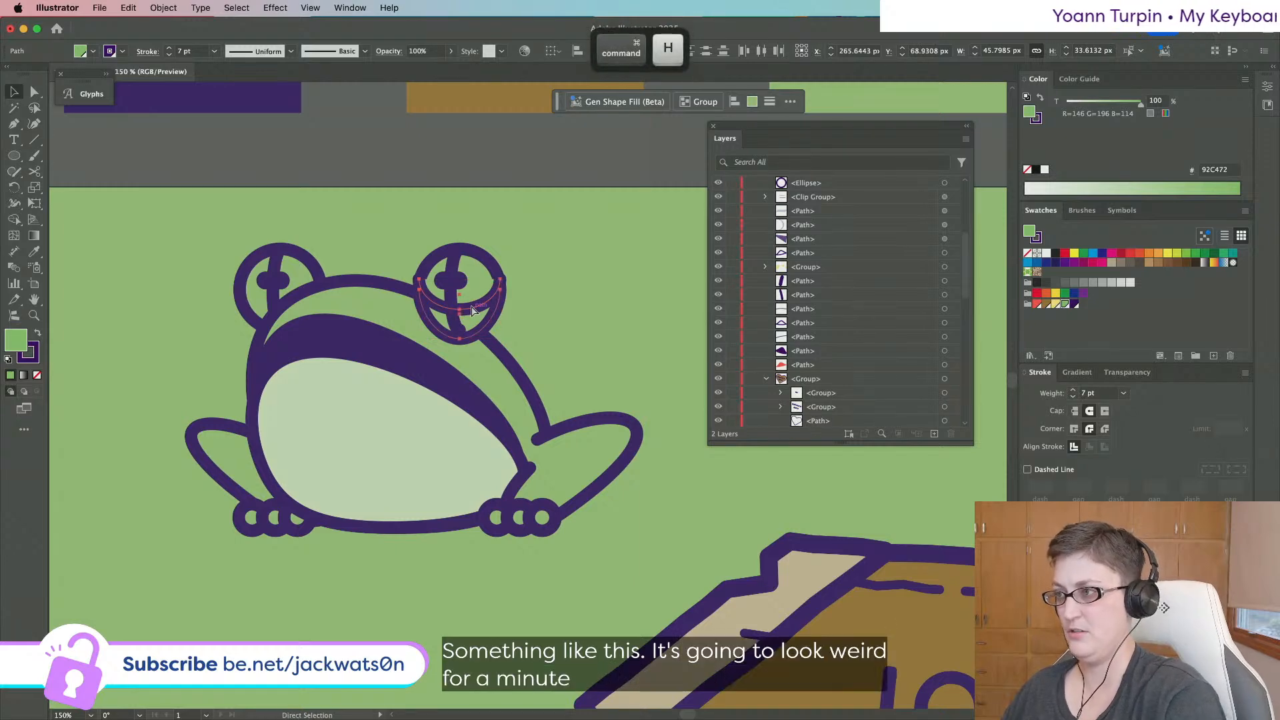
pyautogui.press('super+g')
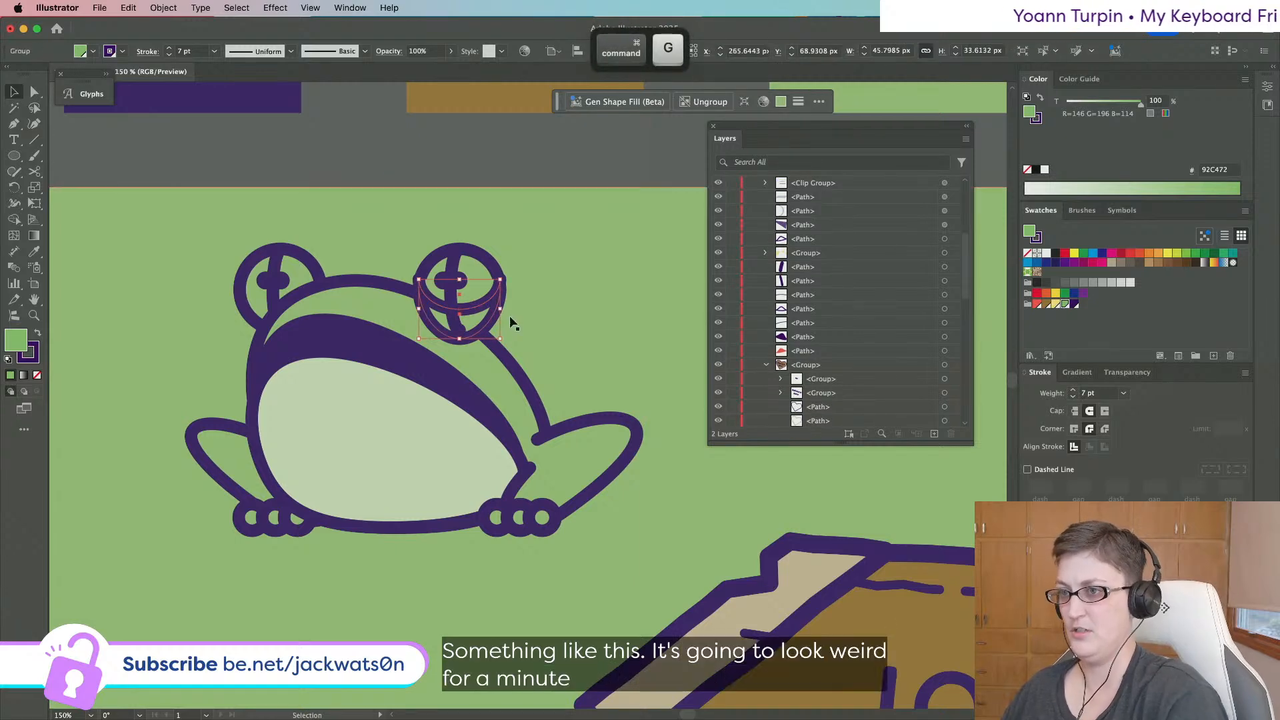
pyautogui.click(38, 336)
pyautogui.press('shift+super+a')
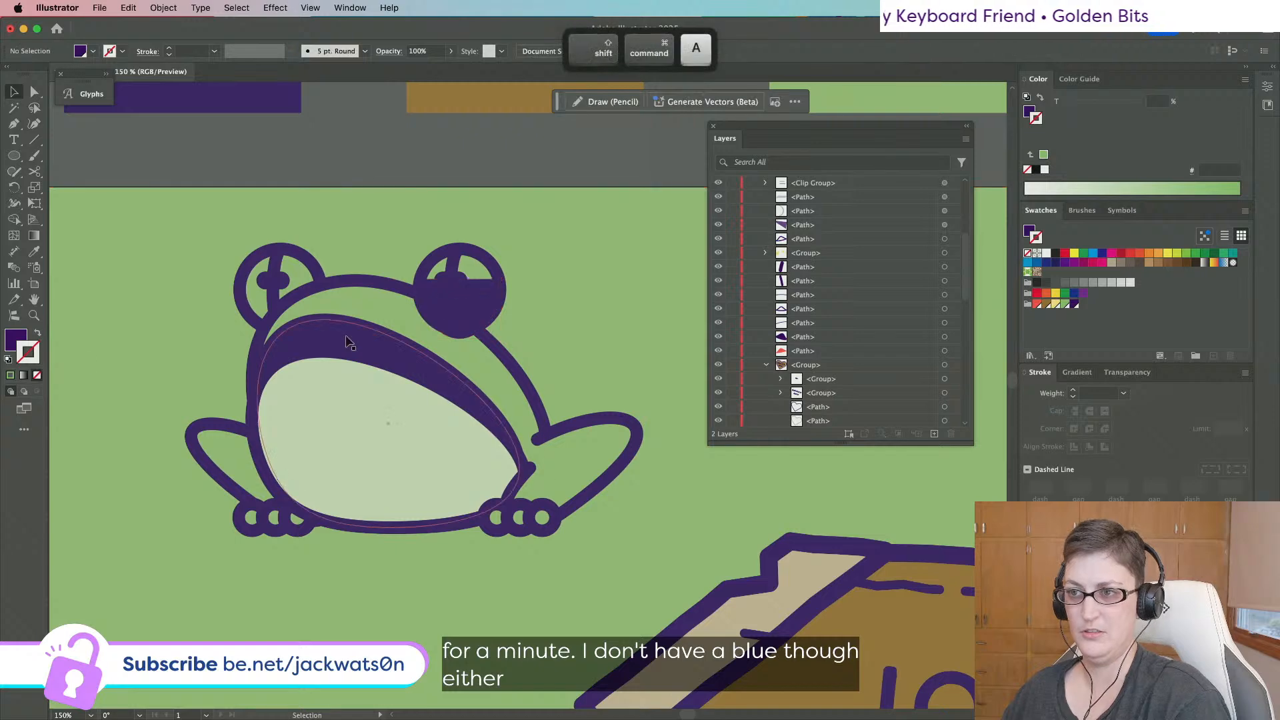
# Try moving the purple eyelid slightly lower, then undo the move.
pyautogui.click(459, 321)
pyautogui.click(470, 319)
pyautogui.press('shift')
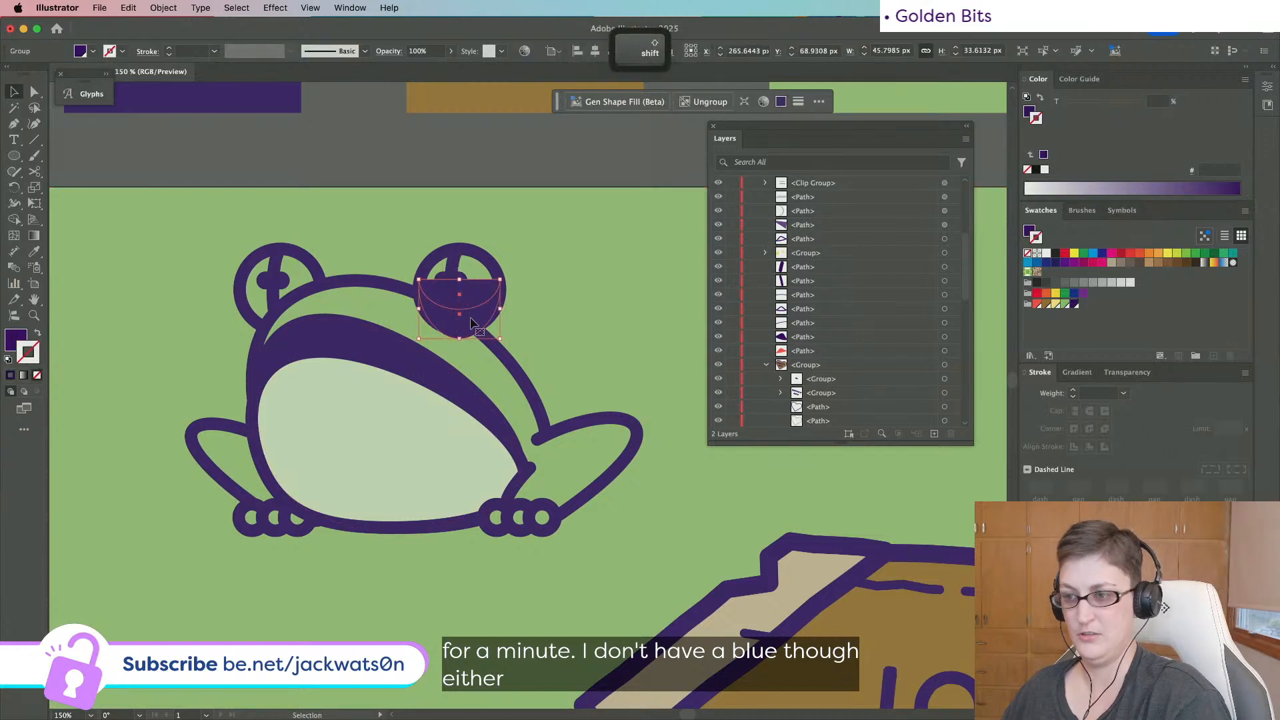
pyautogui.press('shift+super+a')
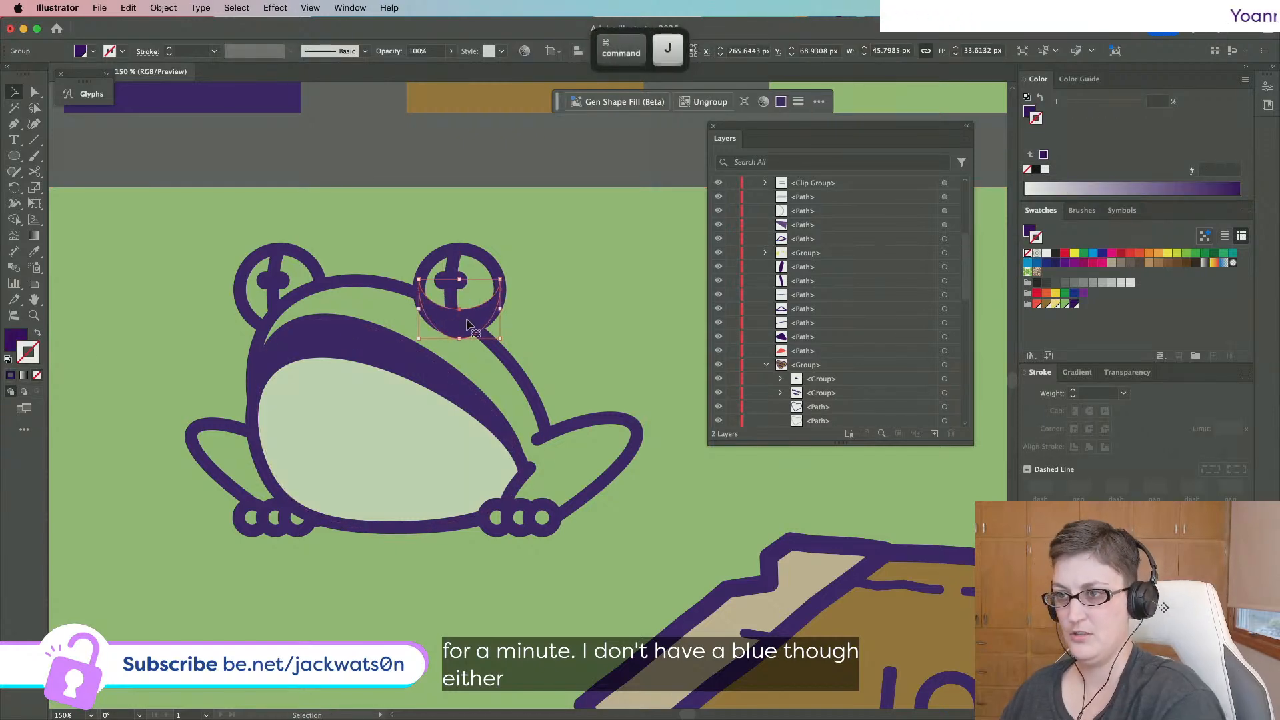
pyautogui.keyDown('super'); pyautogui.click(394, 332); pyautogui.keyUp('super')
pyautogui.moveTo(481, 313); pyautogui.dragTo(481, 323)
pyautogui.press('super+minus')
pyautogui.press('super+minus')
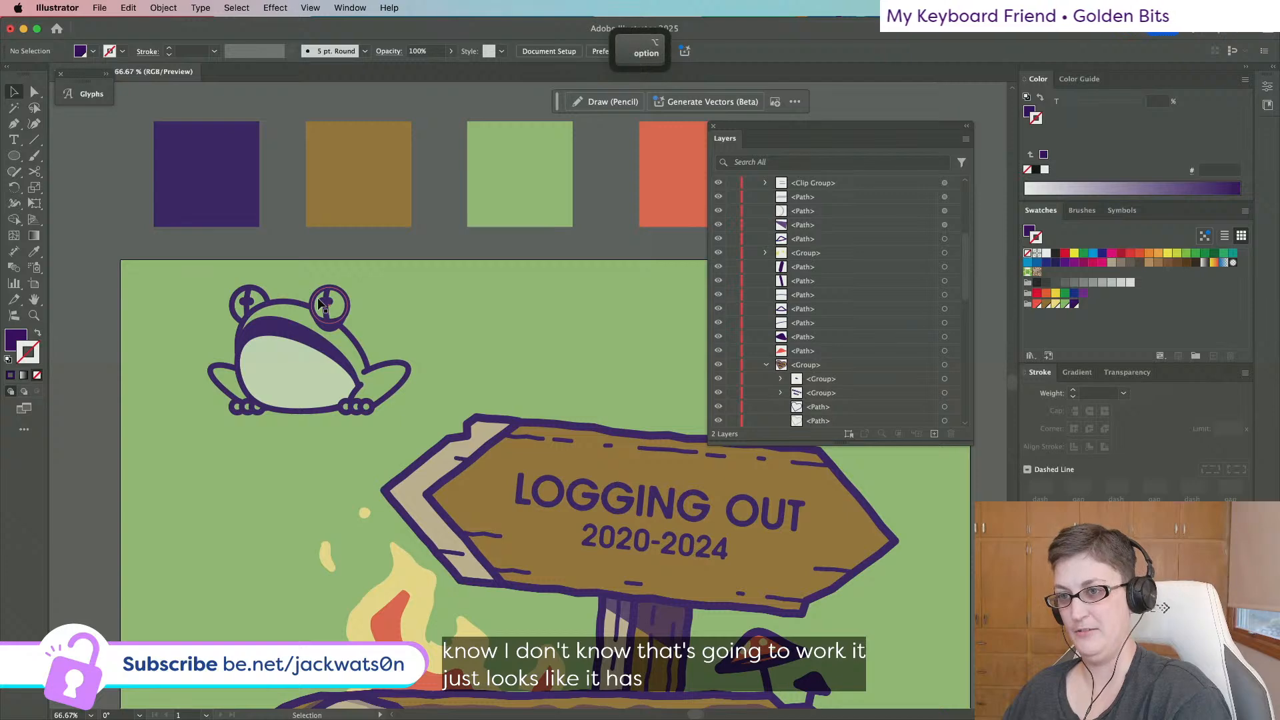
pyautogui.scroll(2, 354, 337)
pyautogui.press('super+z')
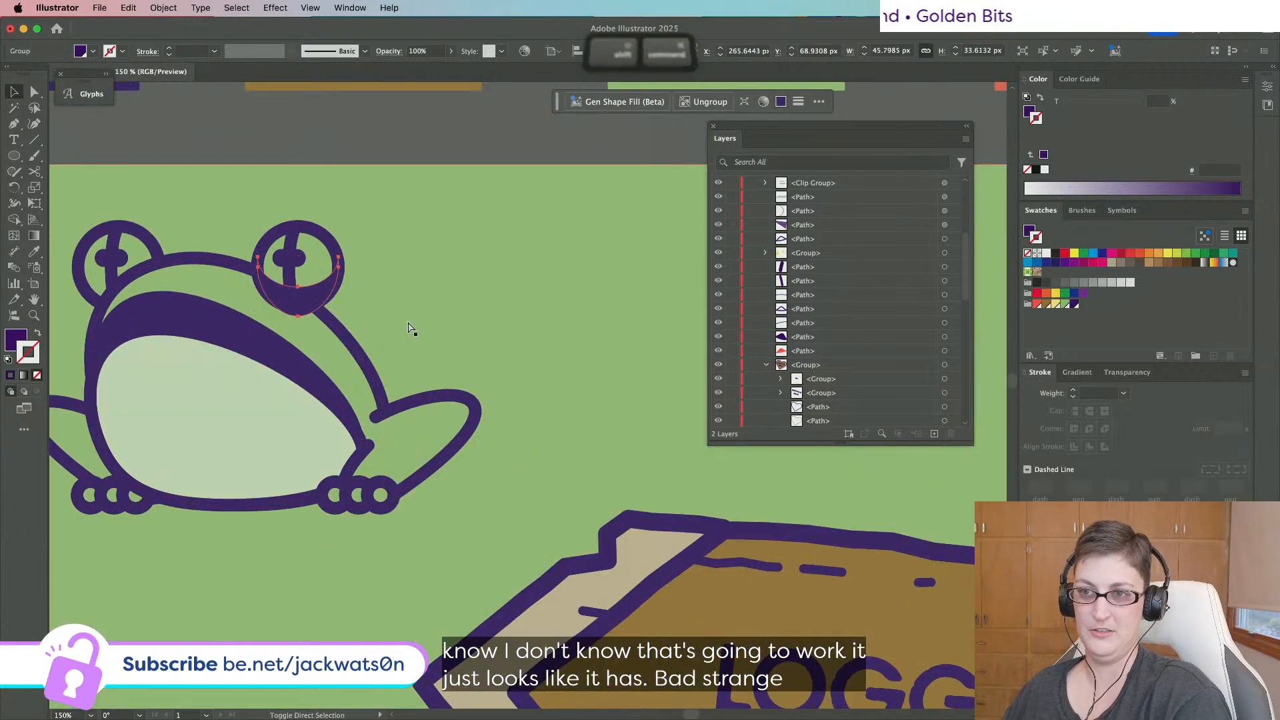
pyautogui.press('shift+super+a')
pyautogui.hscroll(-2, 364, 301)
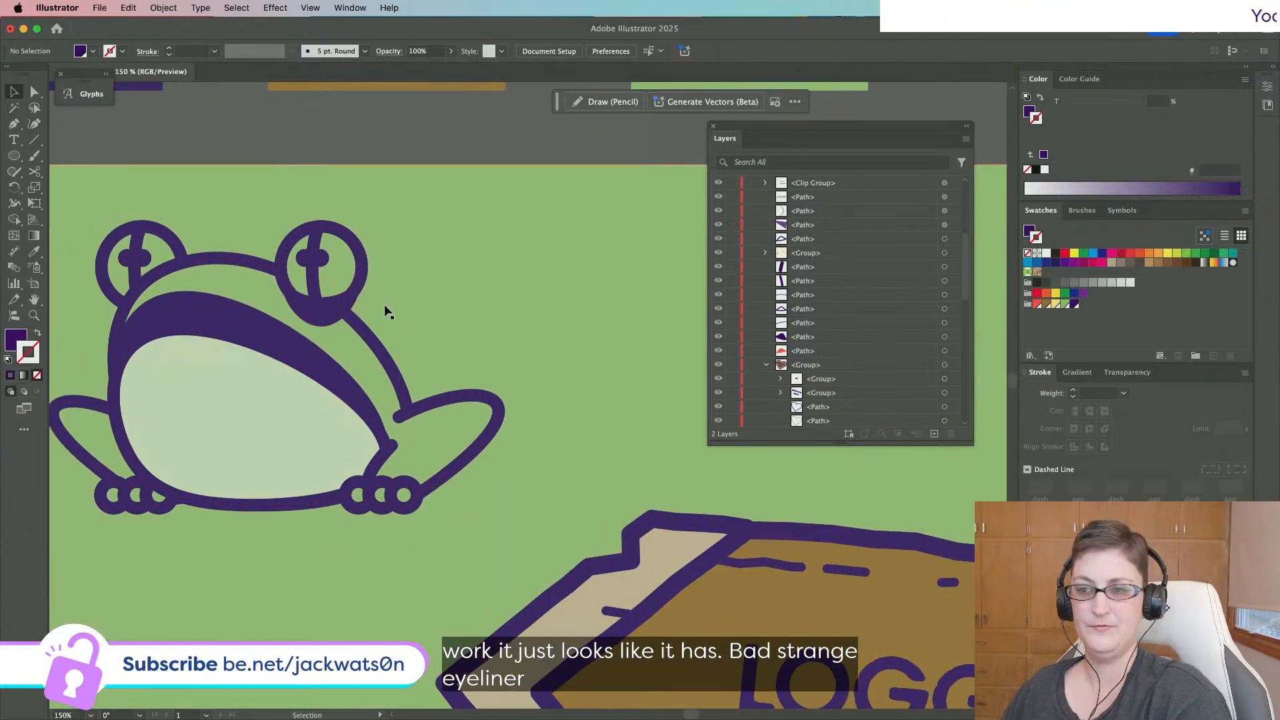
# Raise the eyelid's bottom anchor toward the eye outline with Direct Selection.
pyautogui.press('a')
pyautogui.click(321, 305)
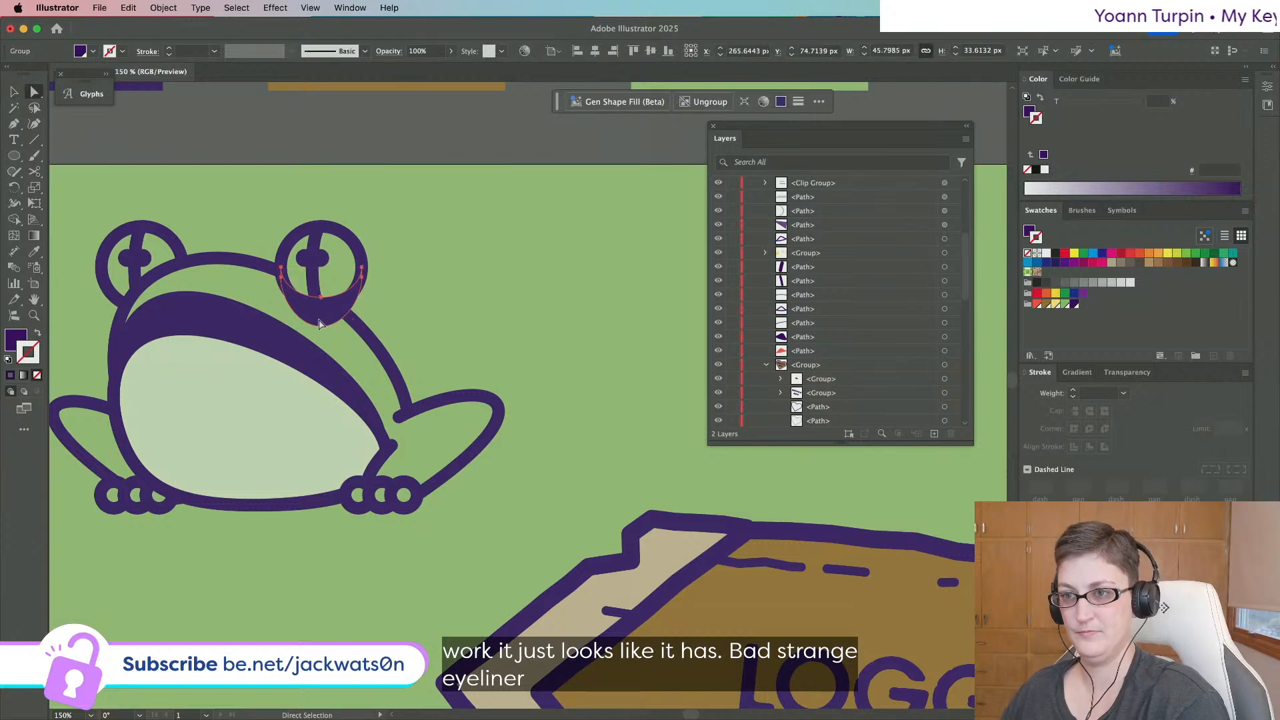
pyautogui.click(321, 328)
pyautogui.hscroll(2, 526, 320)
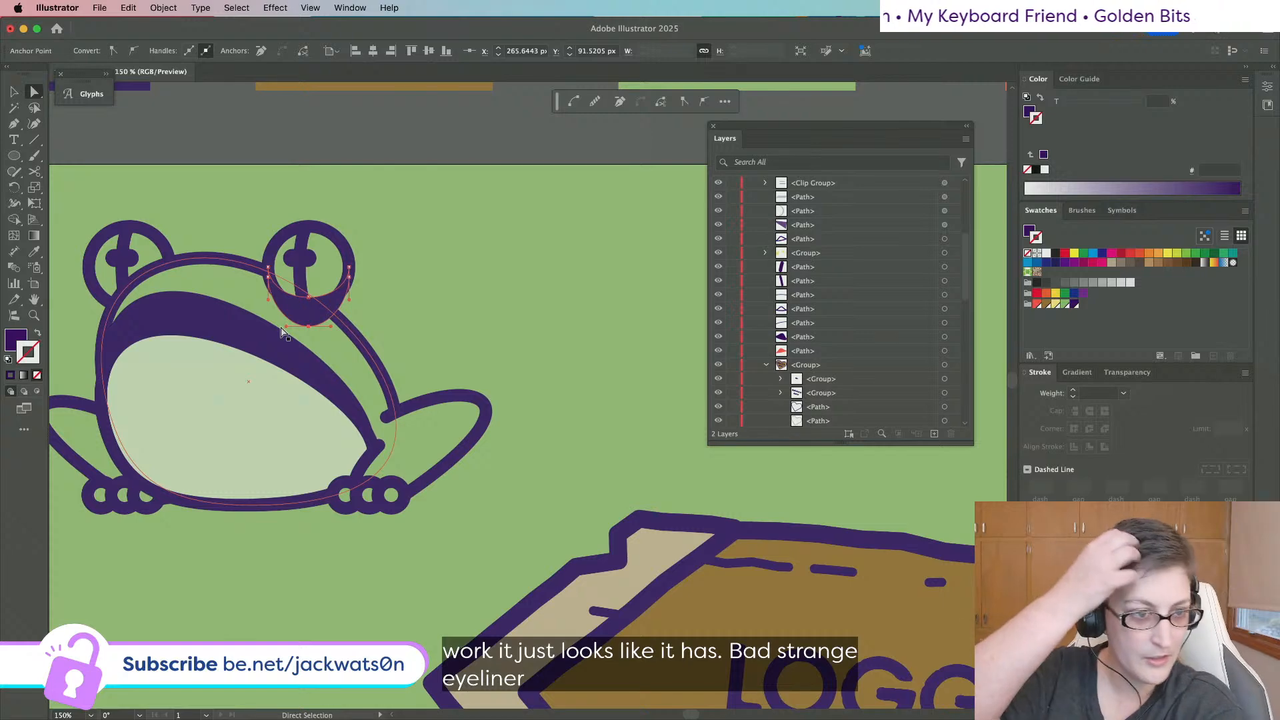
pyautogui.press('shift+super+a')
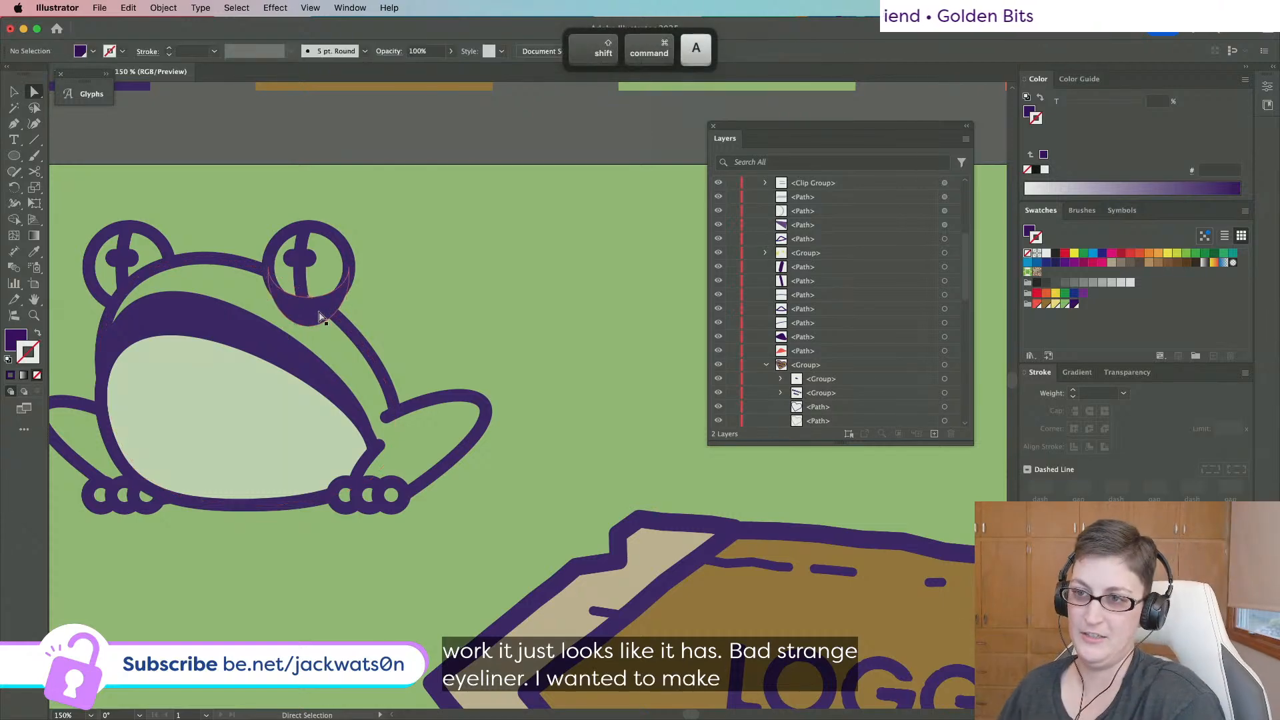
pyautogui.click(309, 318)
pyautogui.moveTo(309, 326); pyautogui.dragTo(307, 318)
# Draw a small purple circle, sharpen its top into a teardrop, and place it by the frog's right eye.
pyautogui.press('shift+super+a')
pyautogui.click(14, 156)
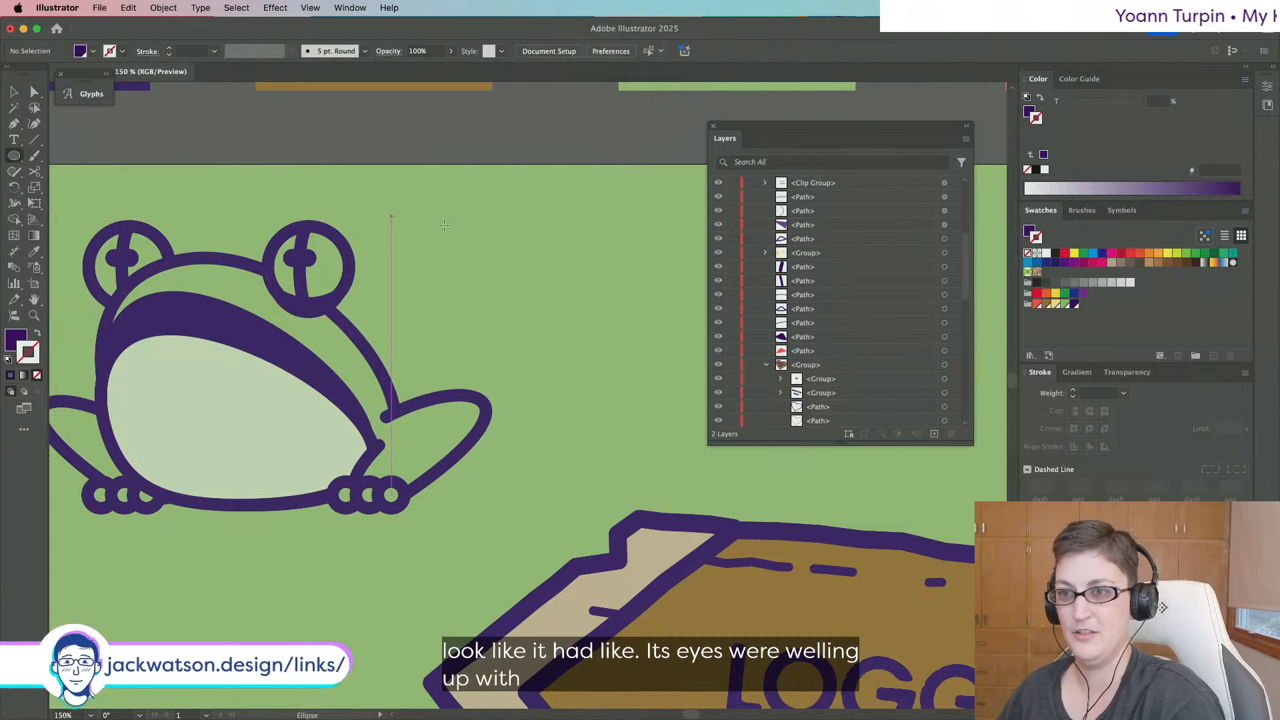
pyautogui.moveTo(519, 244)
pyautogui.mouseDown()
pyautogui.moveTo(553, 279)
pyautogui.moveTo(536, 227)
pyautogui.mouseUp()
pyautogui.click(32, 95)
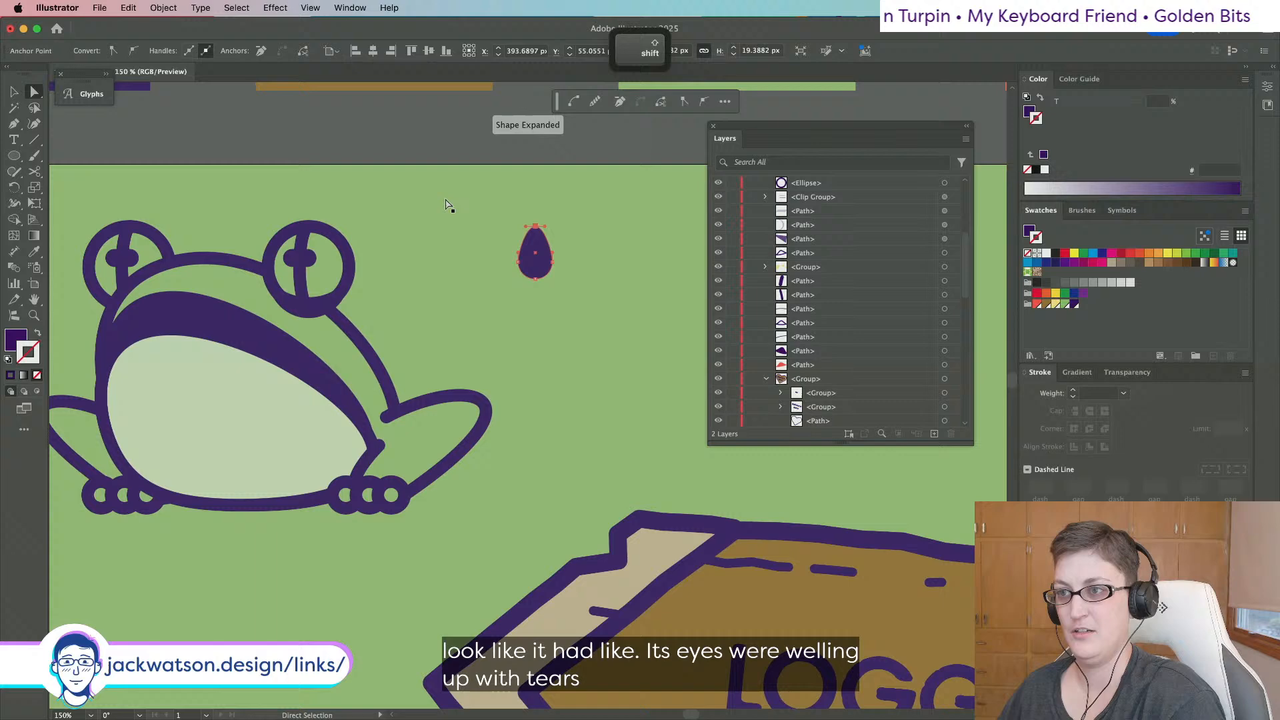
pyautogui.click(110, 50)
pyautogui.press('shift+cmd+a')
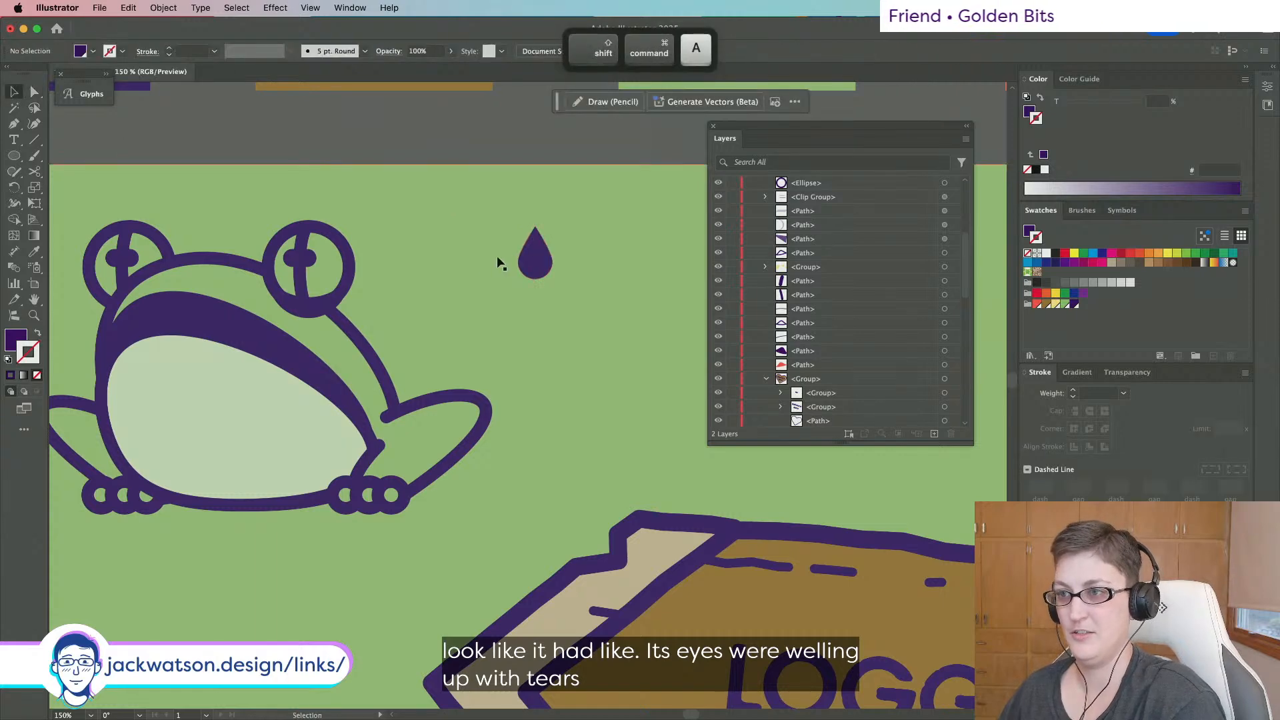
pyautogui.moveTo(536, 256); pyautogui.dragTo(319, 338)
pyautogui.press('shift+super+a')
# Delete the teardrop by the eye, then undo to bring it back.
pyautogui.scroll(-1, 382, 341)
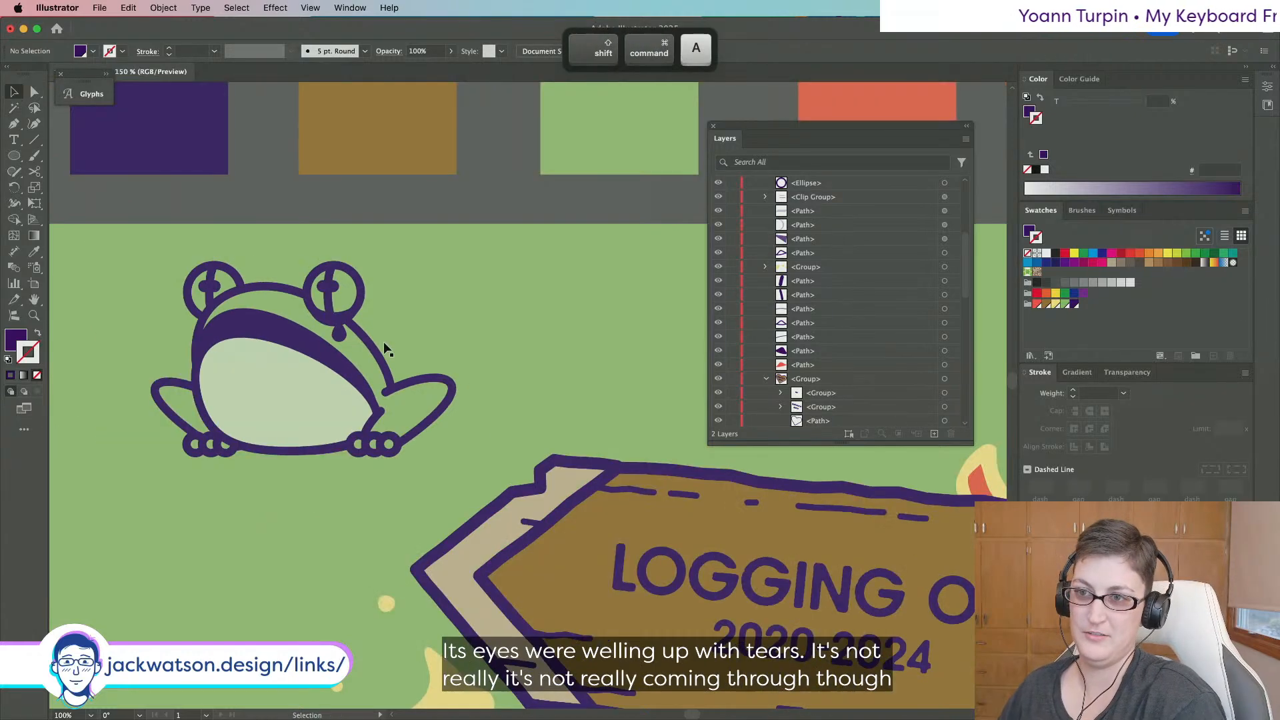
pyautogui.click(337, 327)
pyautogui.press('BackSpace')
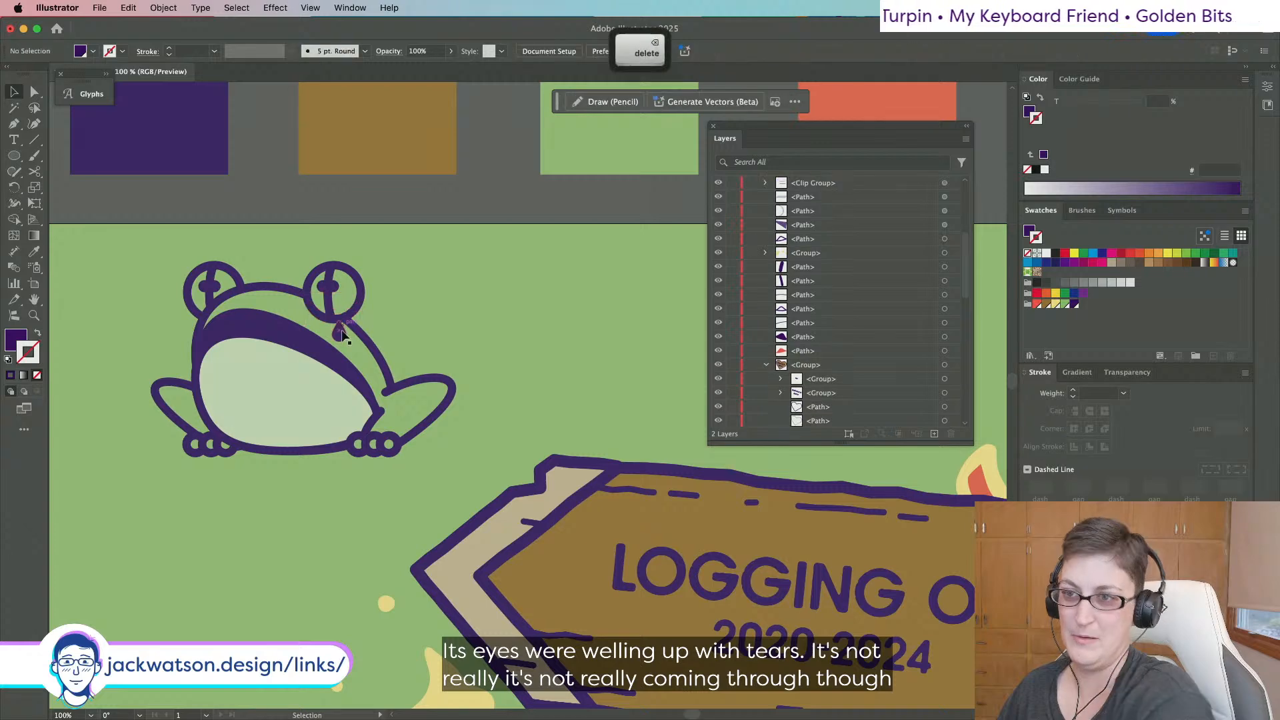
pyautogui.scroll(-2, 418, 223)
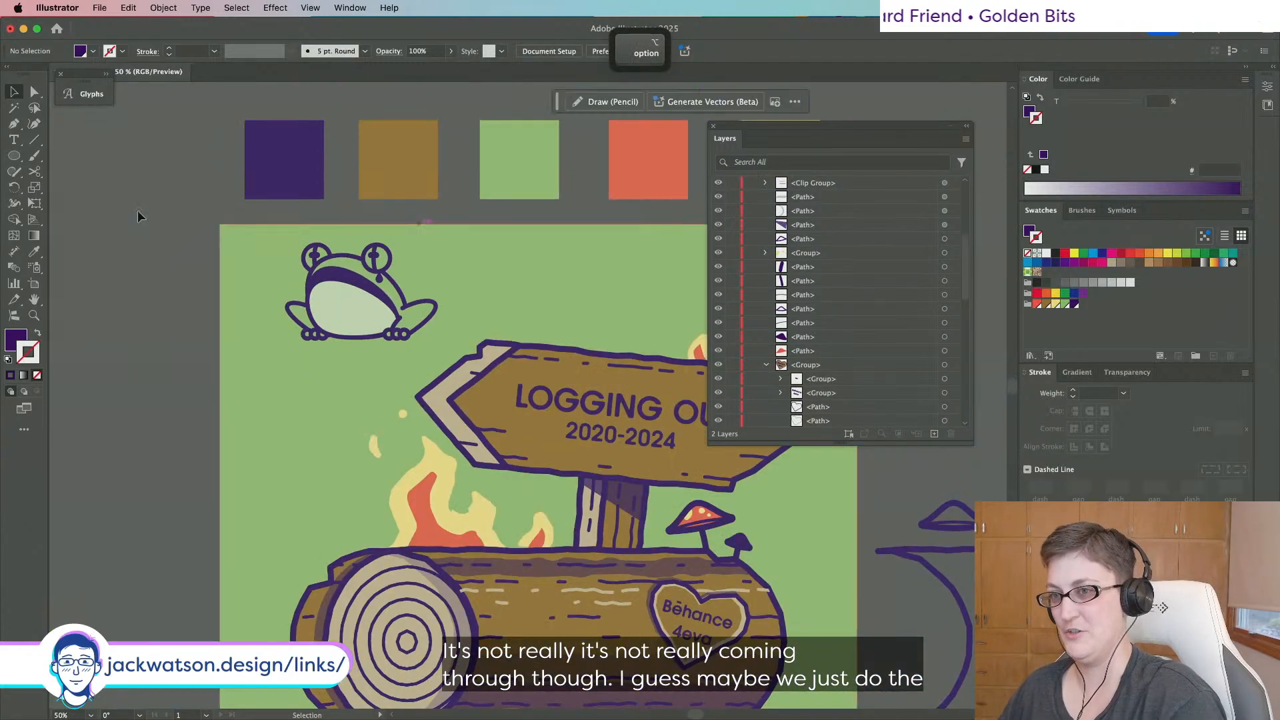
pyautogui.press('super+z')
pyautogui.press('shift+super+a')
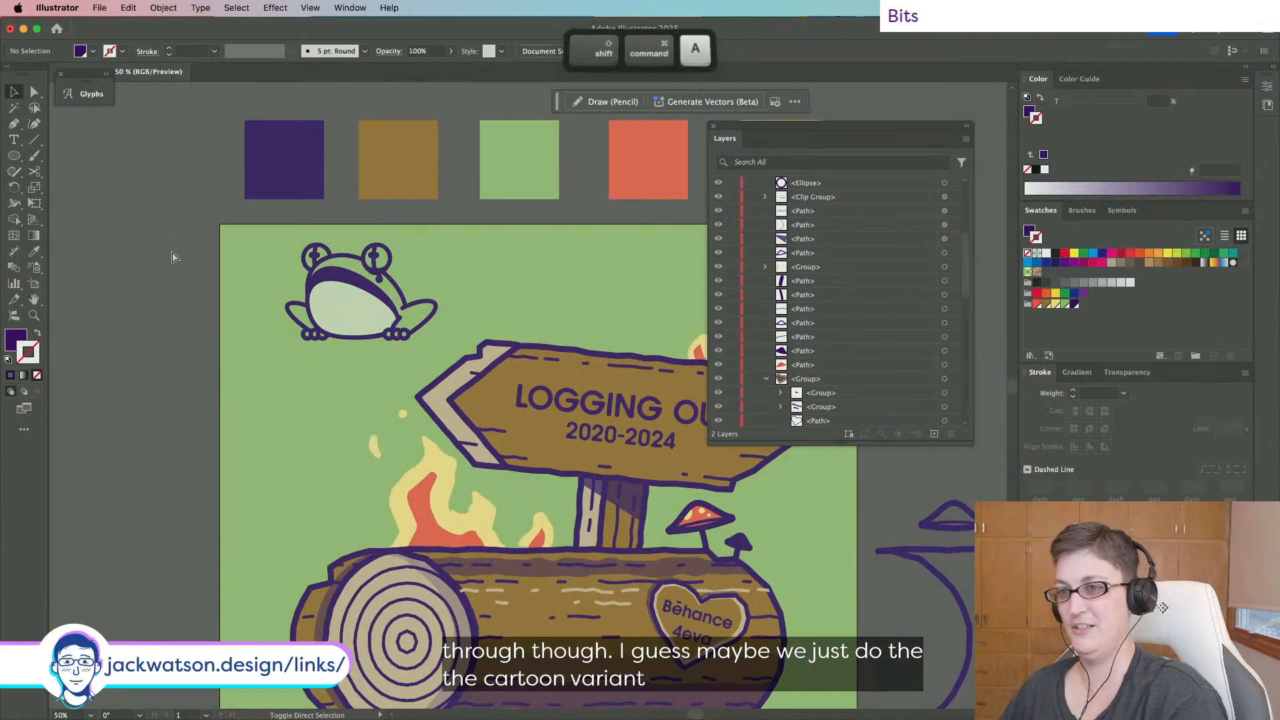
# Nudge the frog's eye slightly upward so it sits above the teardrop.
pyautogui.scroll(5, 411, 273)
pyautogui.click(381, 273)
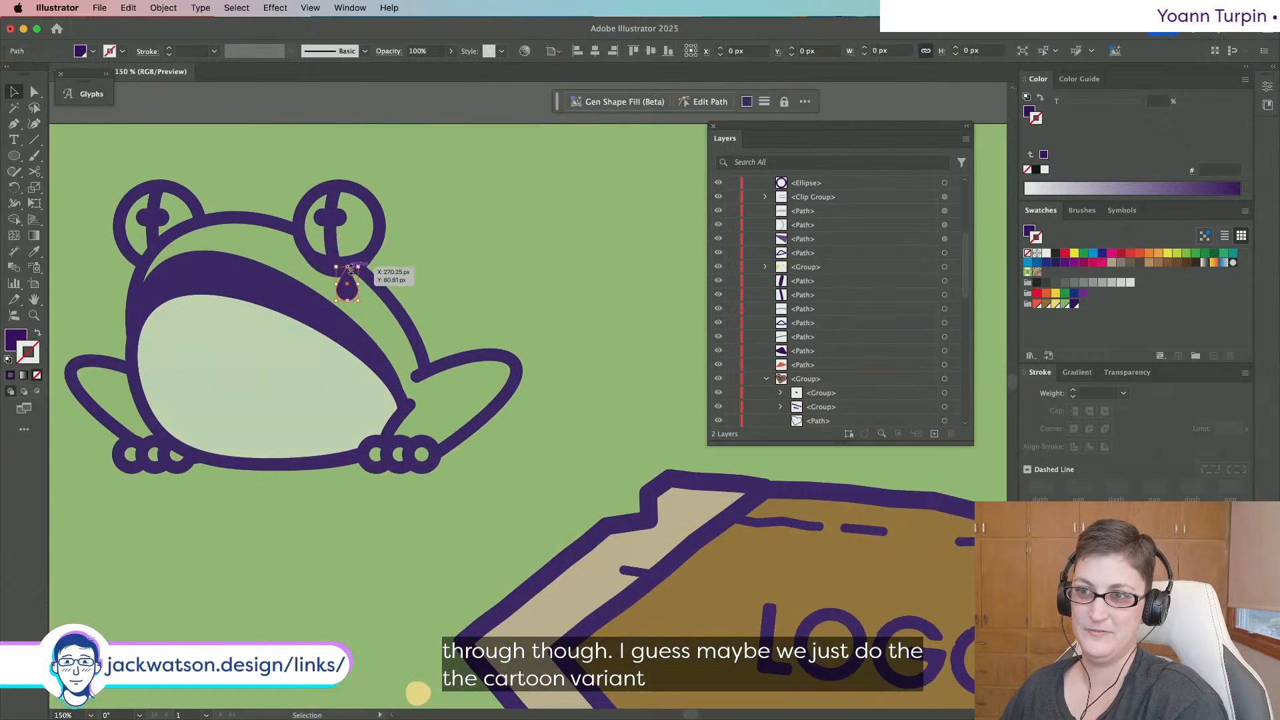
pyautogui.click(360, 262)
pyautogui.moveTo(358, 262); pyautogui.dragTo(358, 256)
pyautogui.click(347, 296)
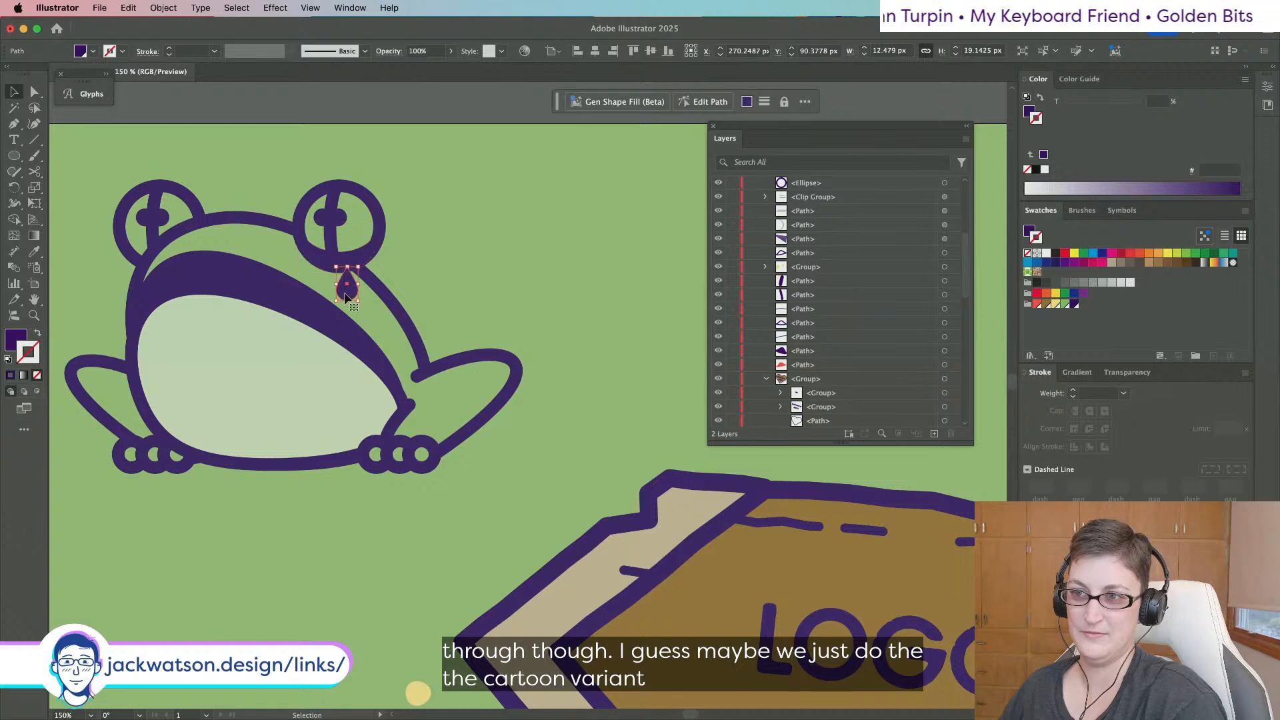
pyautogui.press('shift+super+a')
pyautogui.scroll(-2, 166, 298)
pyautogui.scroll(-1, 168, 301)
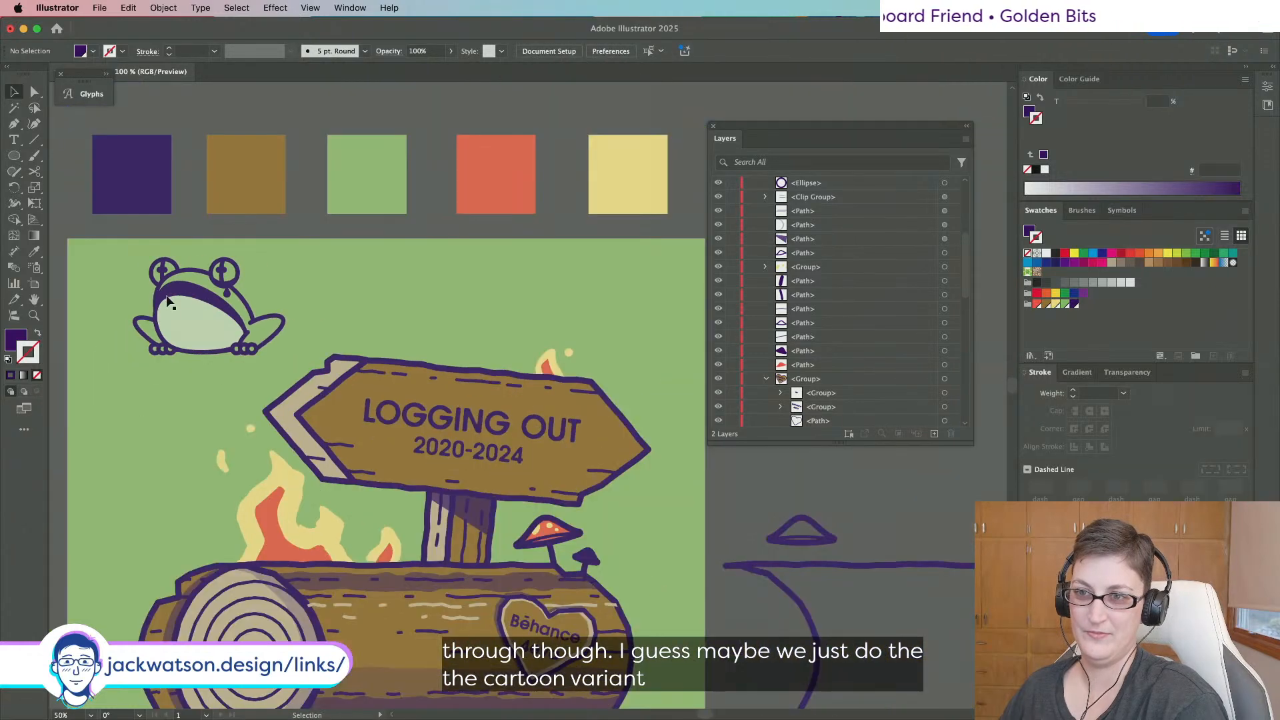
pyautogui.scroll(-1, 263, 293)
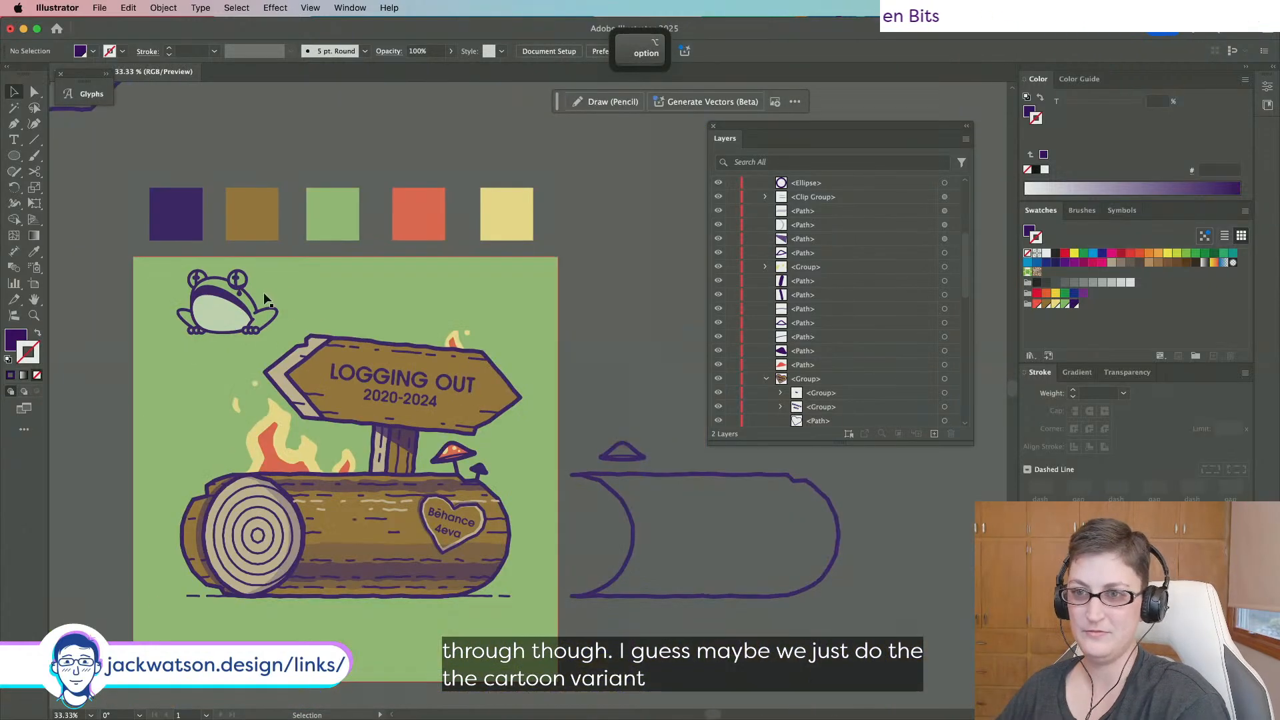
pyautogui.hscroll(-3, 262, 294)
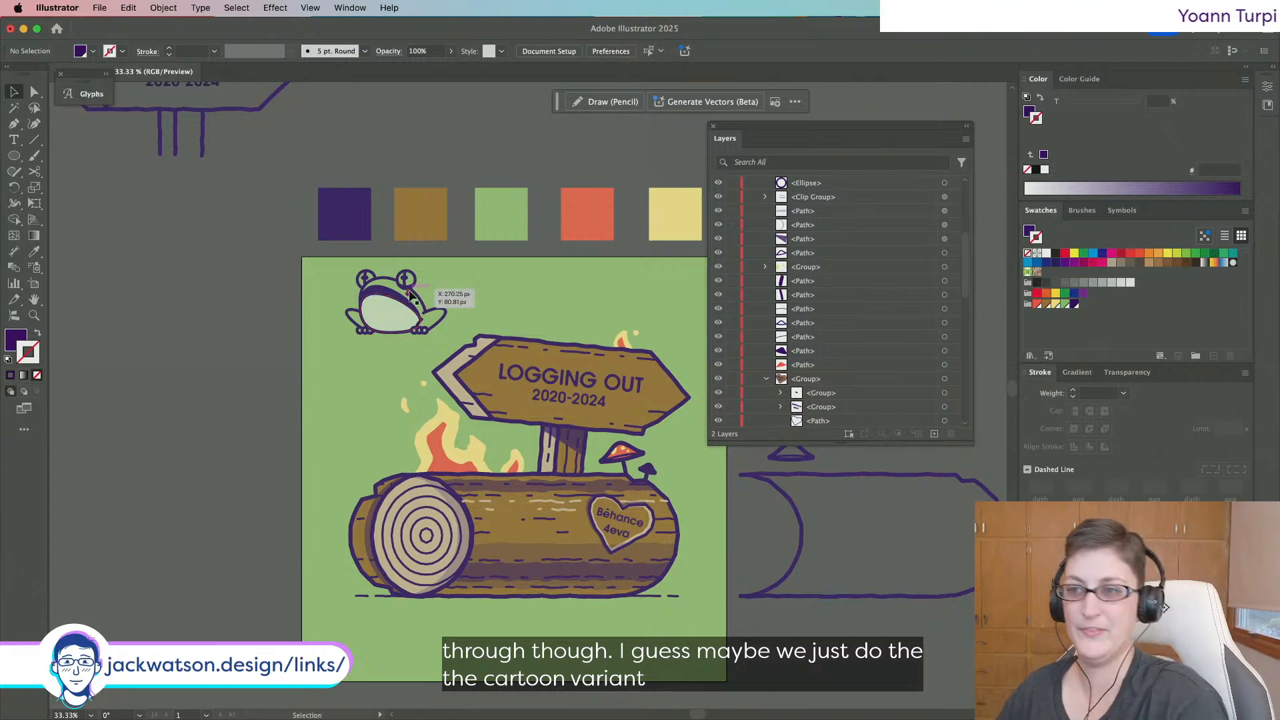
pyautogui.scroll(1, 379, 314)
pyautogui.hscroll(3, 379, 314)
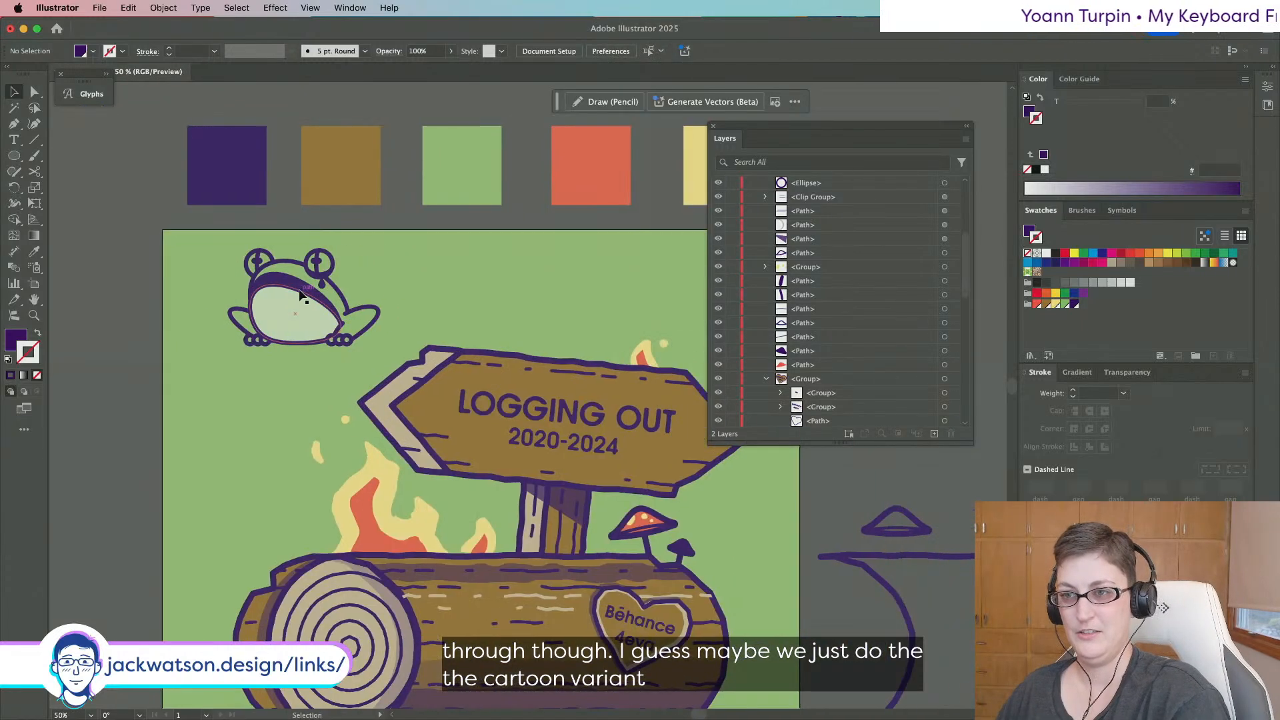
# Select all of the frog's parts and group them together.
pyautogui.click(359, 307)
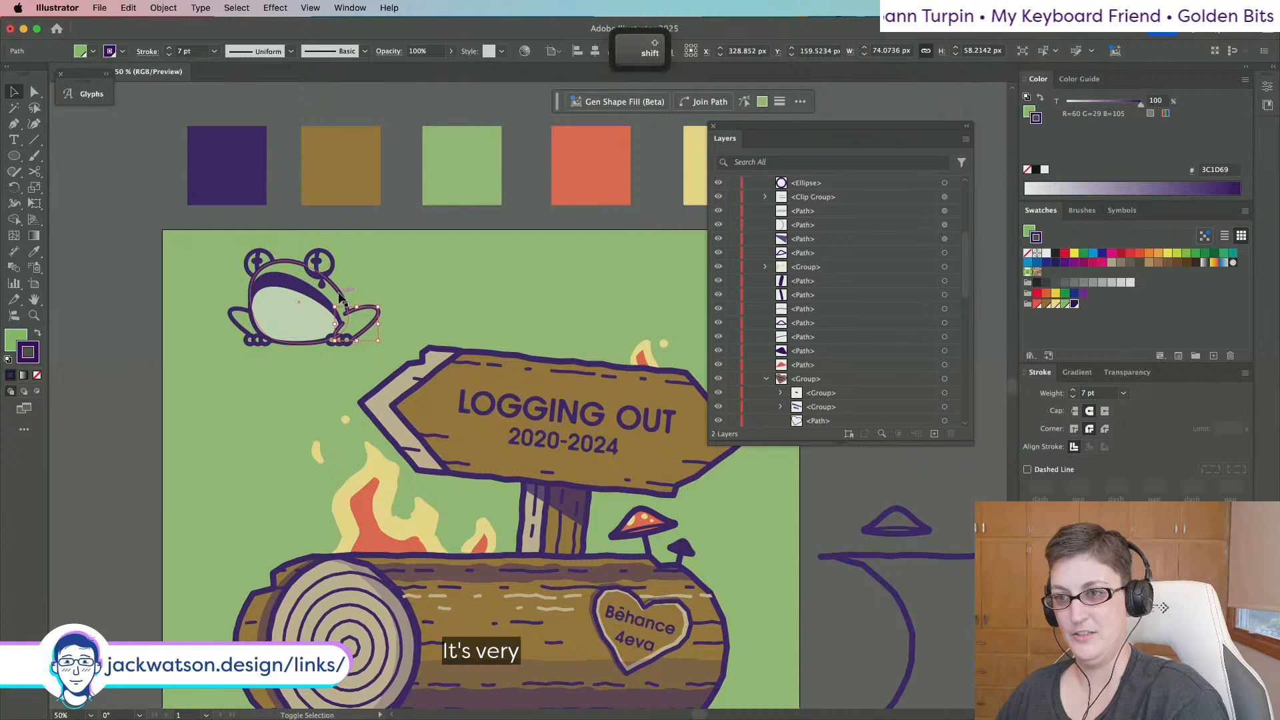
pyautogui.keyDown('shift'); pyautogui.click(341, 297); pyautogui.keyUp('shift')
pyautogui.click(132, 280)
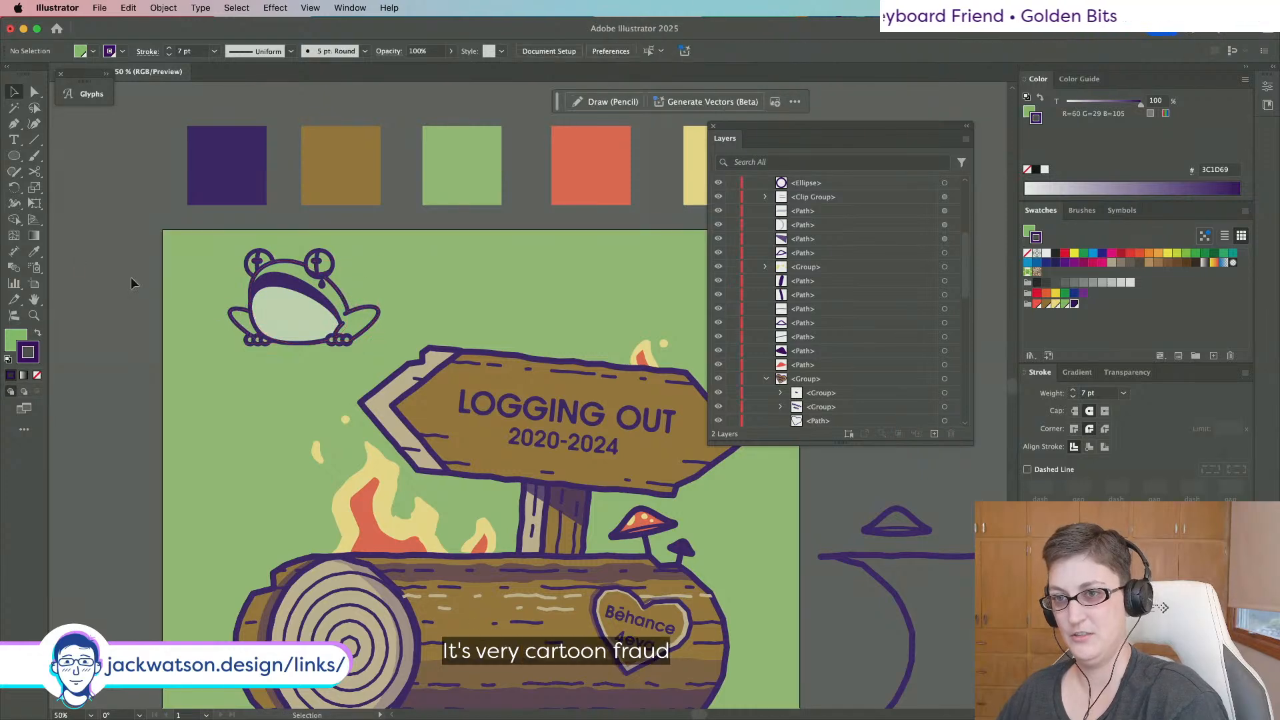
pyautogui.moveTo(378, 342); pyautogui.dragTo(378, 342)
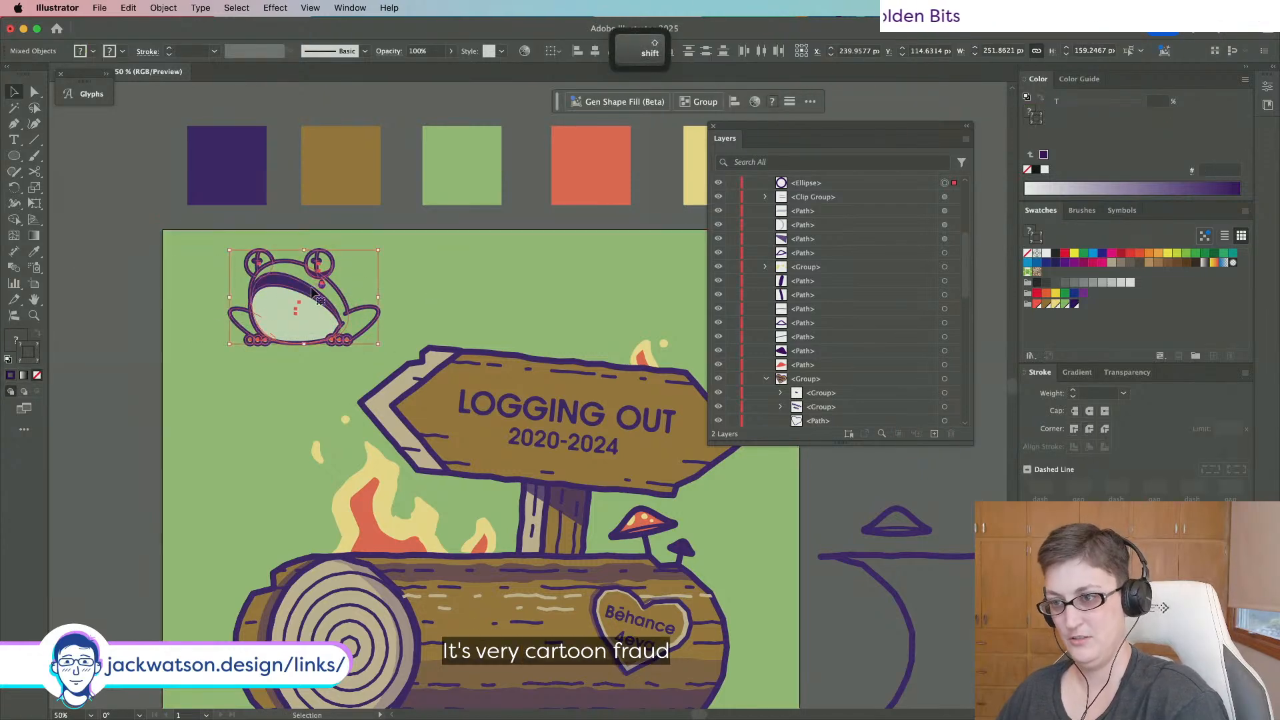
pyautogui.press('super+g')
# Move the grouped frog onto the top of the LOGGING OUT sign.
pyautogui.hscroll(3, 313, 293)
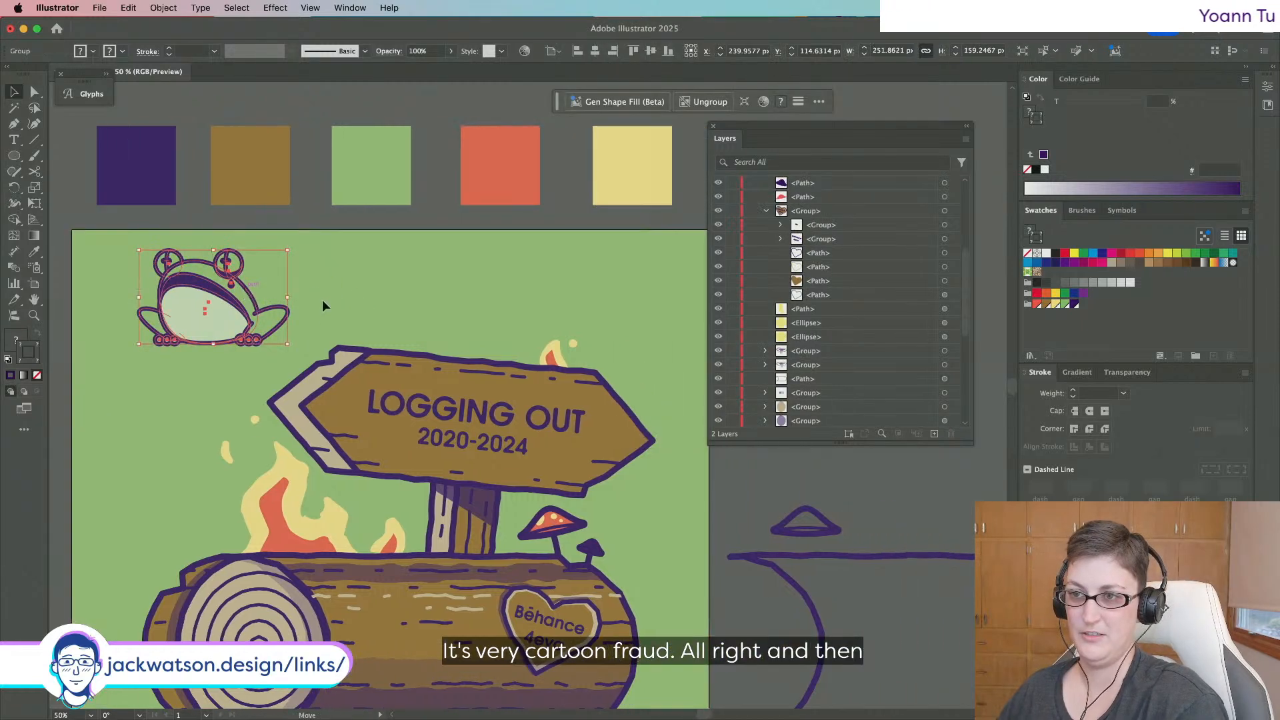
pyautogui.moveTo(247, 297); pyautogui.dragTo(478, 304)
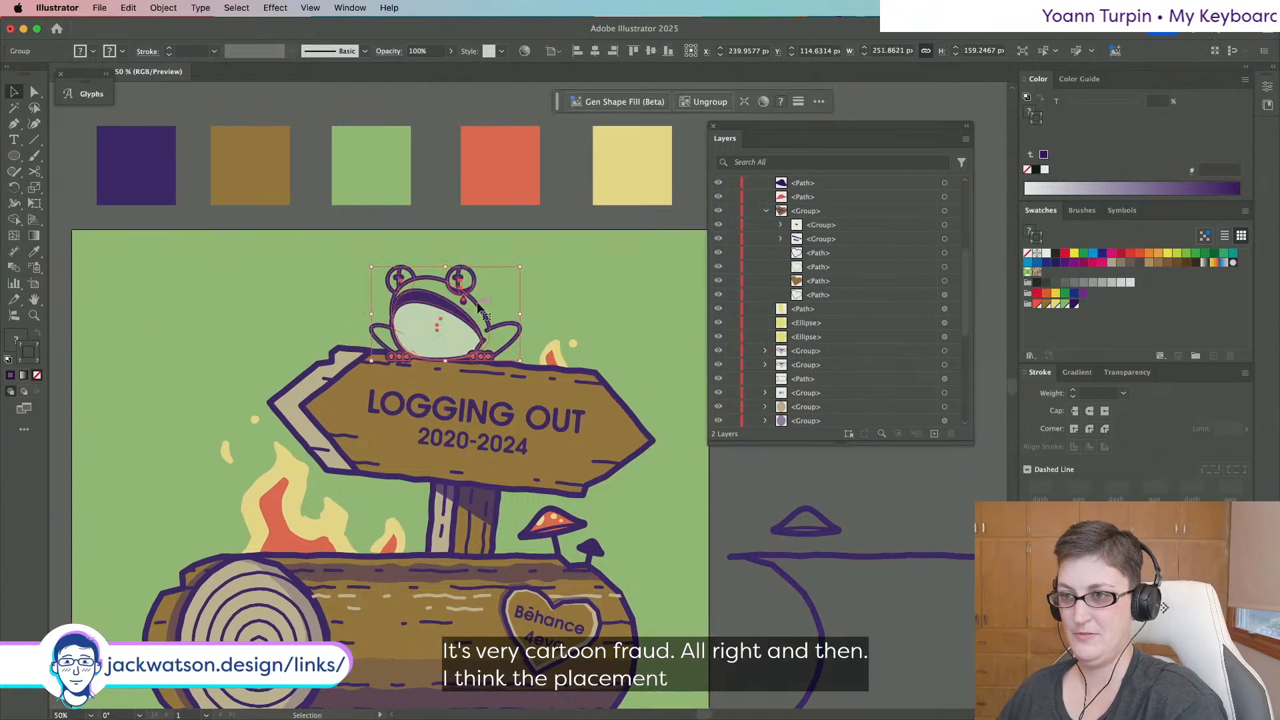
pyautogui.scroll(-5, 477, 303)
pyautogui.scroll(5, 477, 304)
pyautogui.hscroll(-6, 477, 303)
pyautogui.hscroll(6, 478, 301)
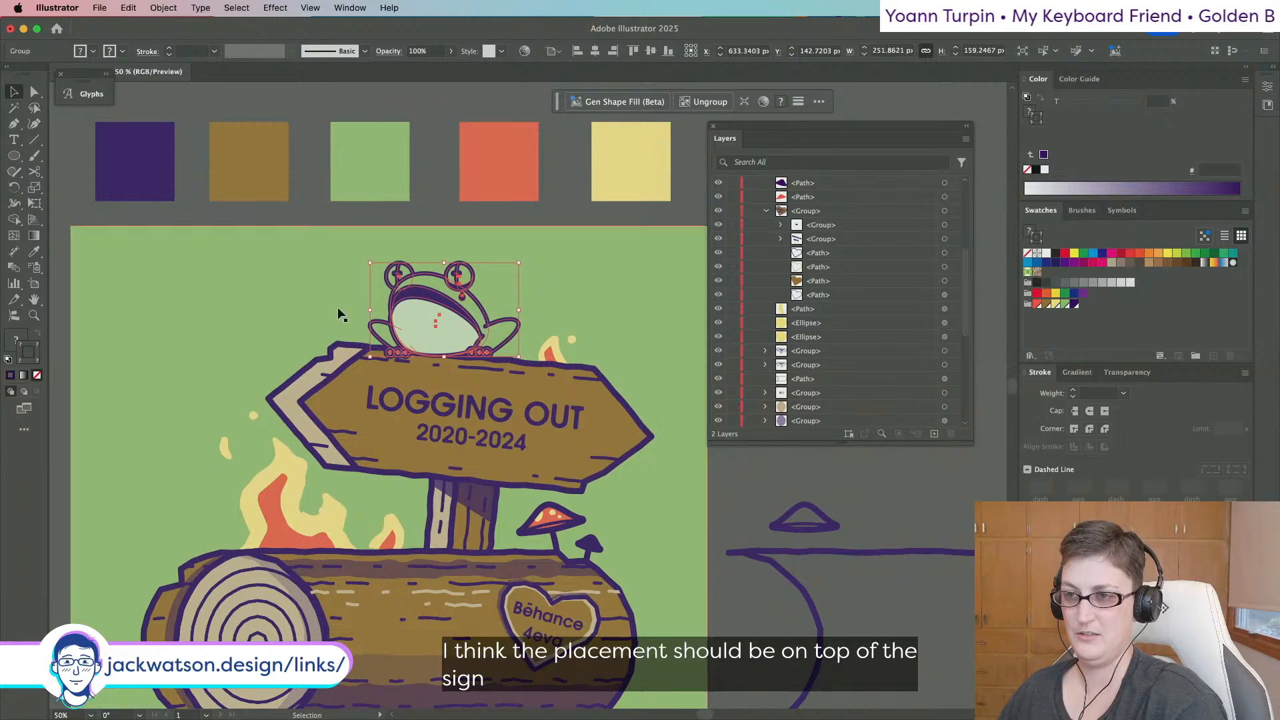
# Shrink the frog group proportionally where it sits on the sign.
pyautogui.click(250, 307)
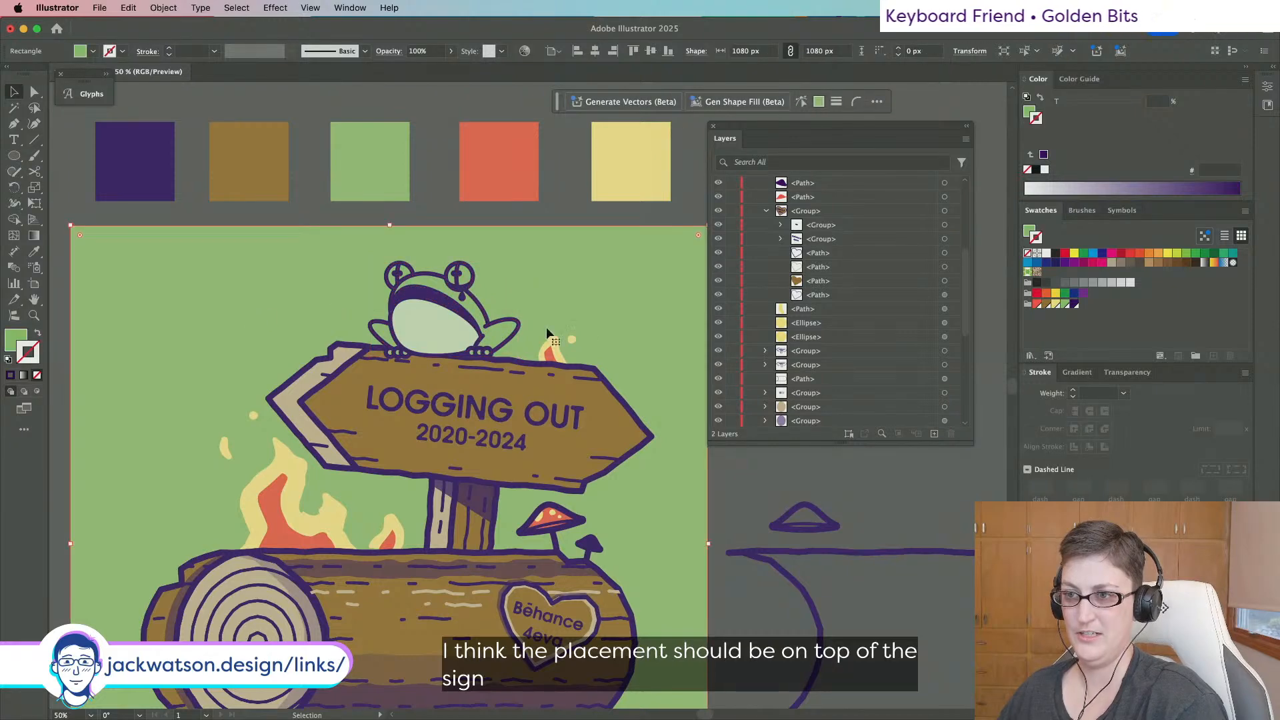
pyautogui.click(433, 312)
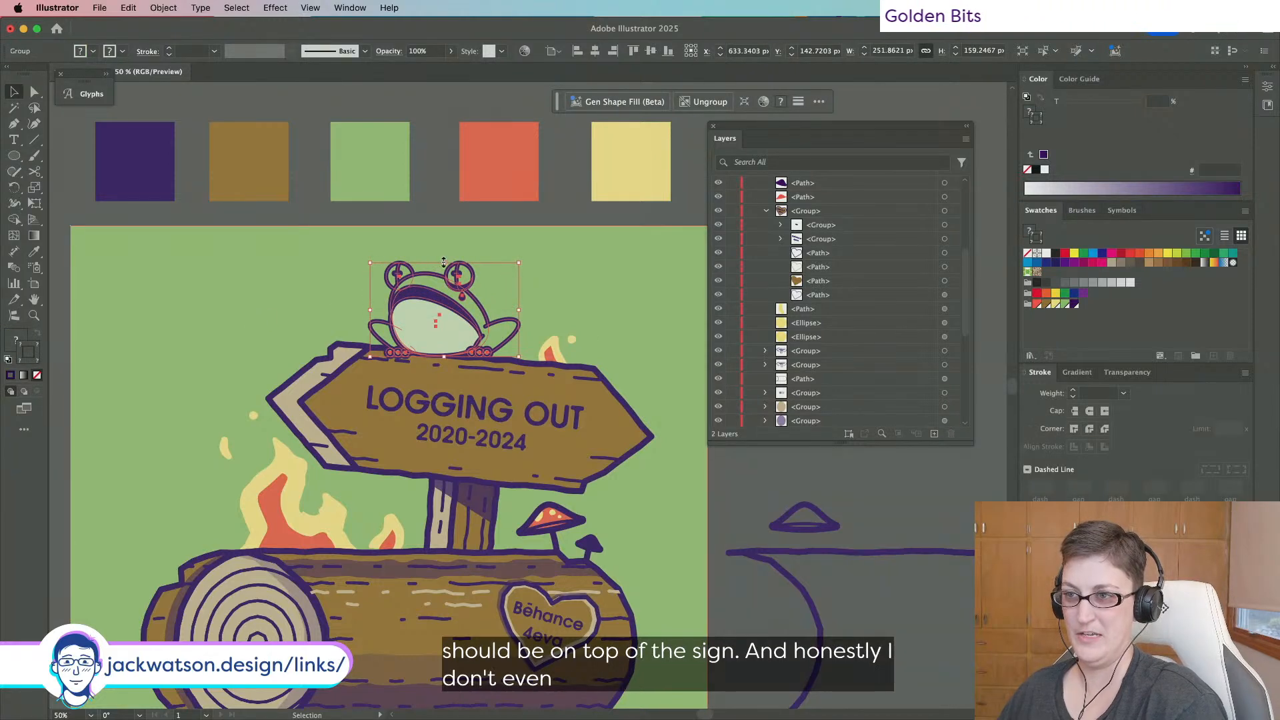
pyautogui.moveTo(440, 260); pyautogui.dragTo(441, 283)
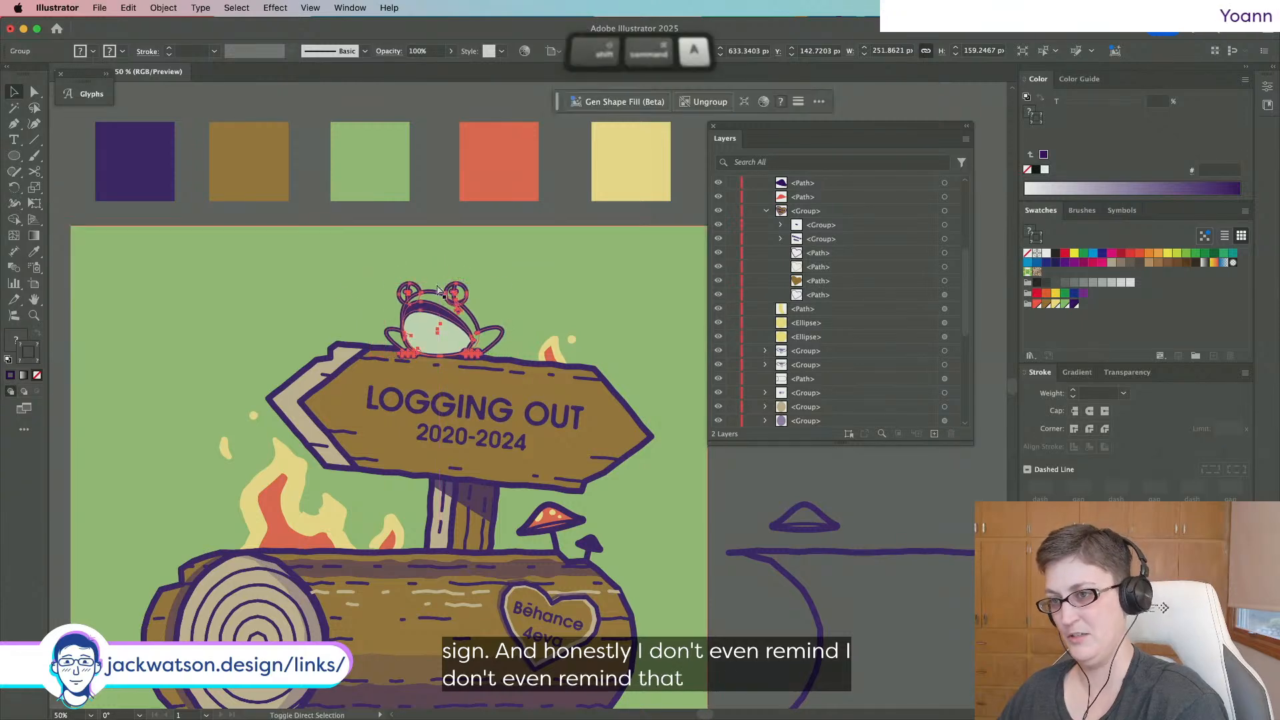
pyautogui.click(256, 277)
pyautogui.scroll(-2, 258, 277)
# Undo the frog's scaling to restore its larger size, then review it up close.
pyautogui.press('super+z')
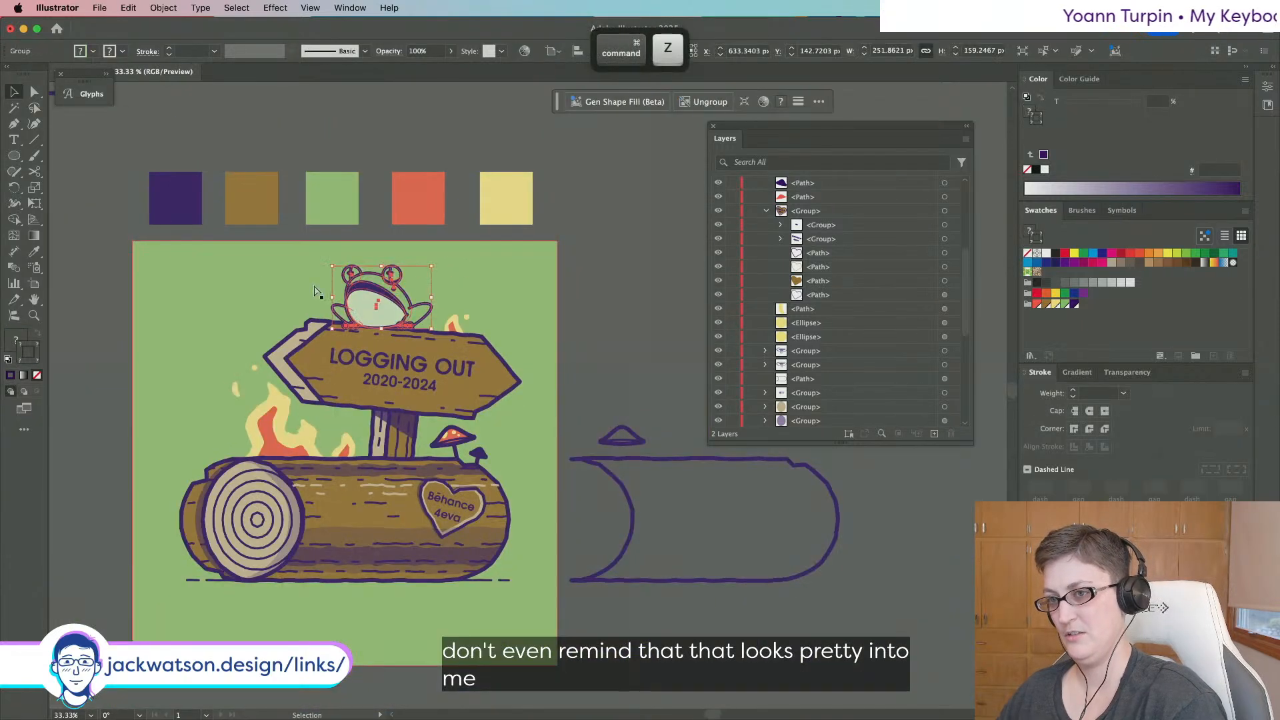
pyautogui.press('super+shift+a')
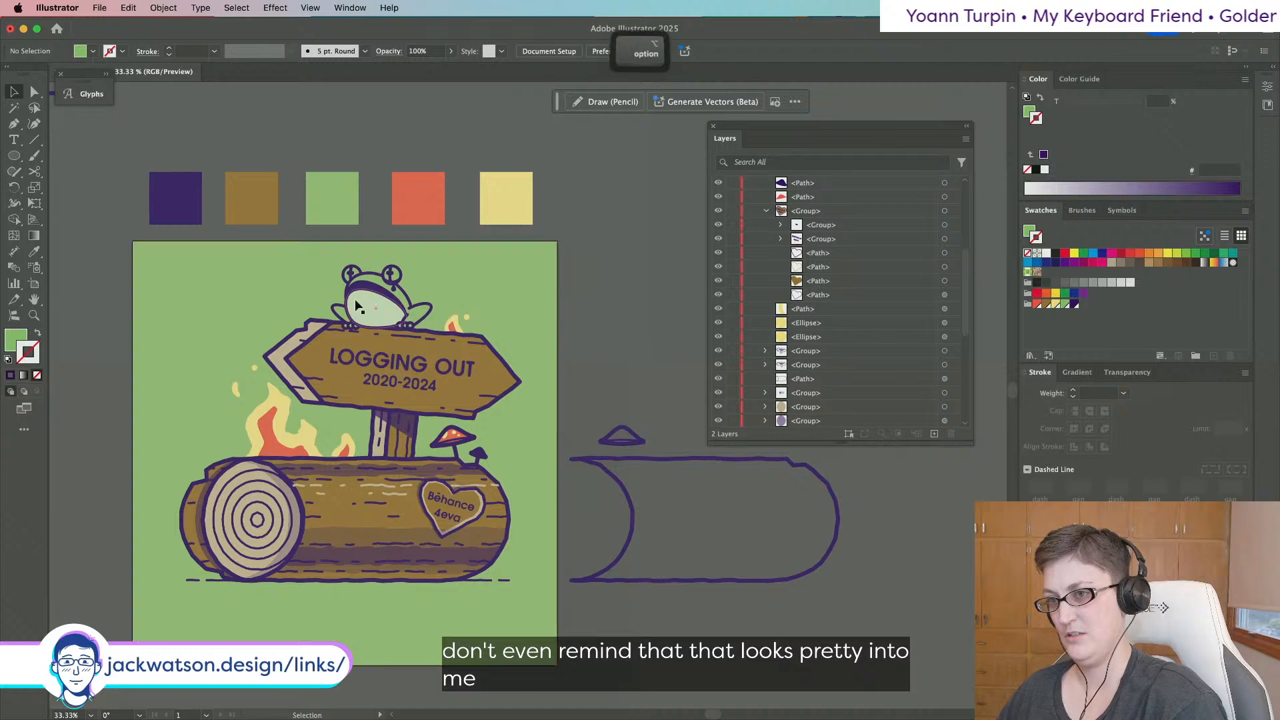
pyautogui.scroll(2, 354, 304)
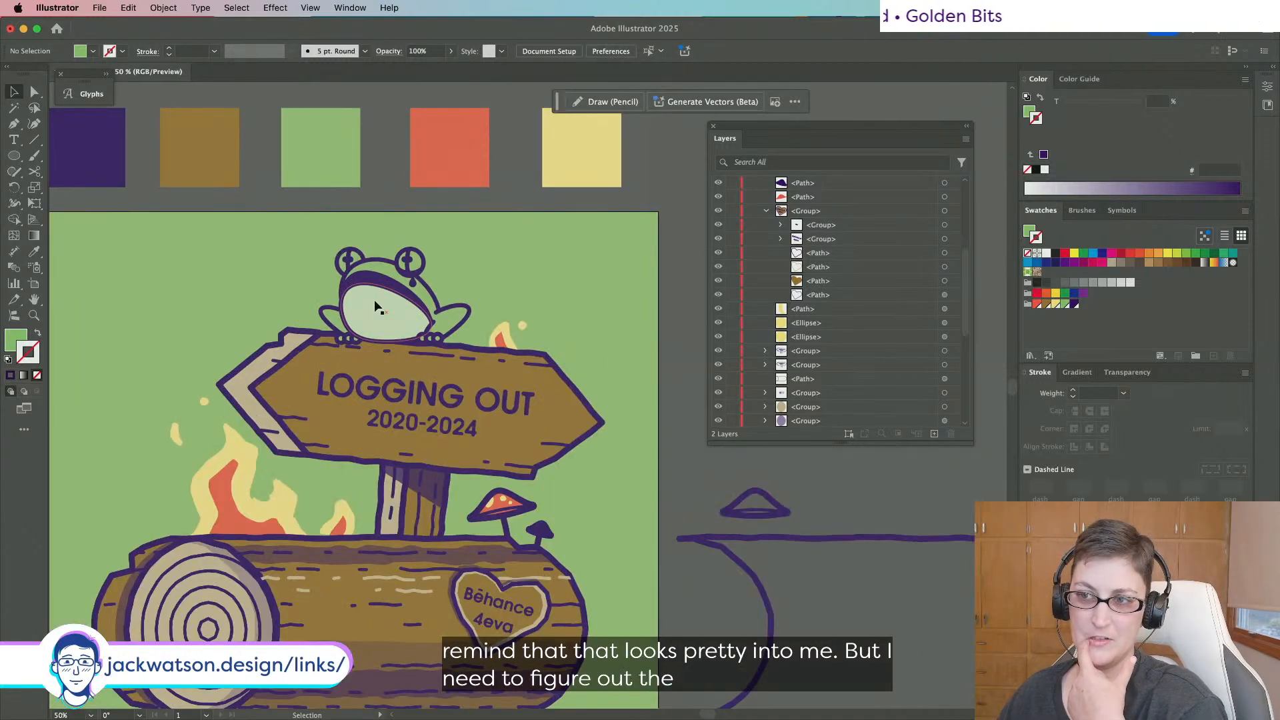
pyautogui.scroll(-2, 376, 305)
pyautogui.hscroll(-1, 376, 305)
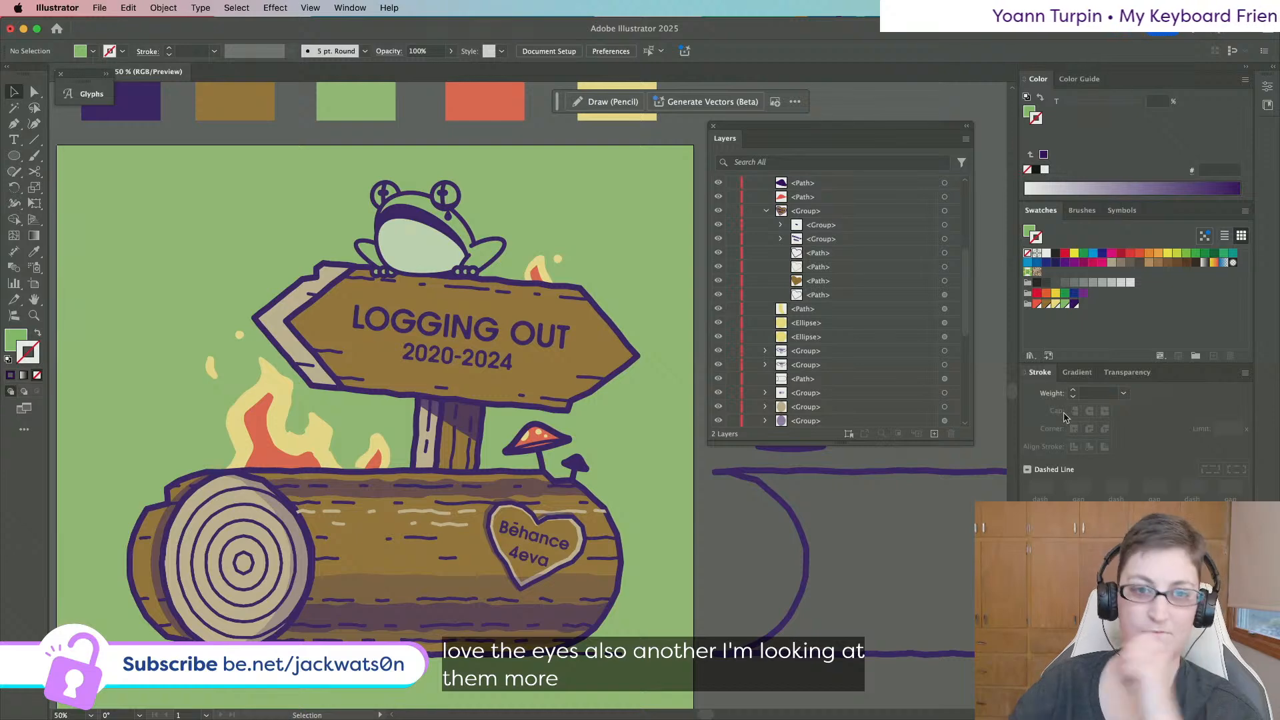
pyautogui.scroll(2, 446, 207)
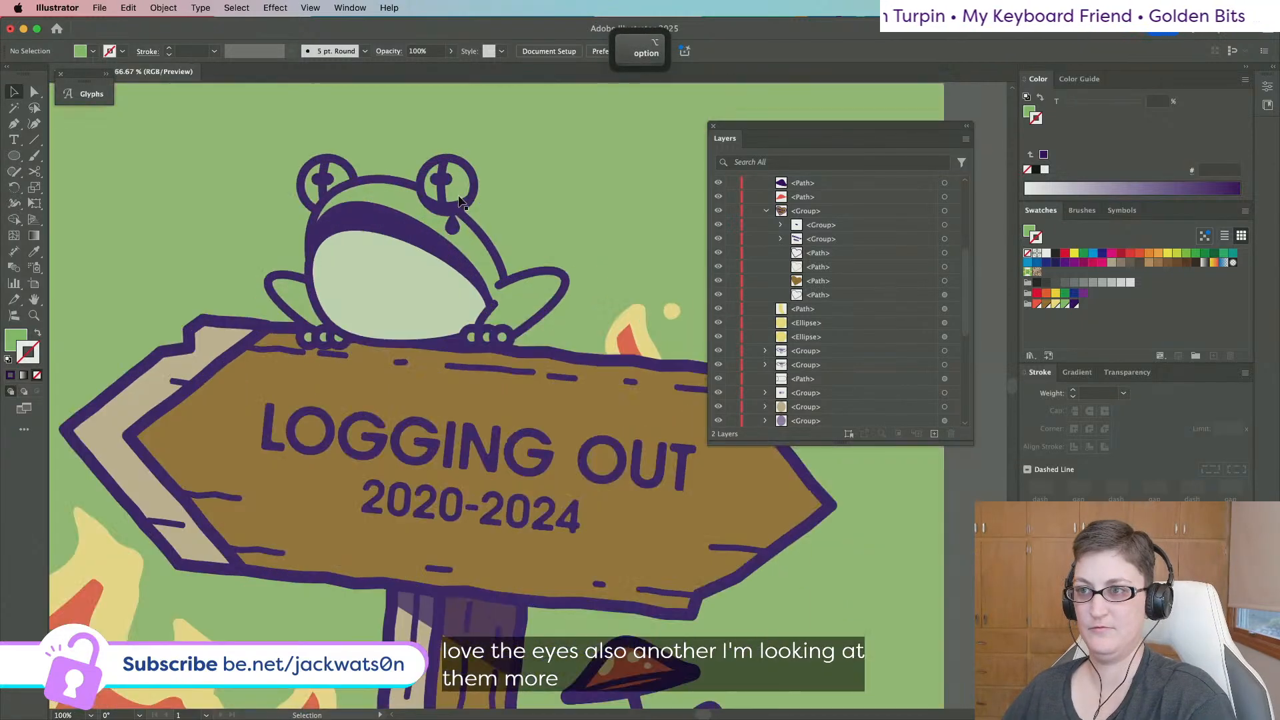
pyautogui.click(34, 91)
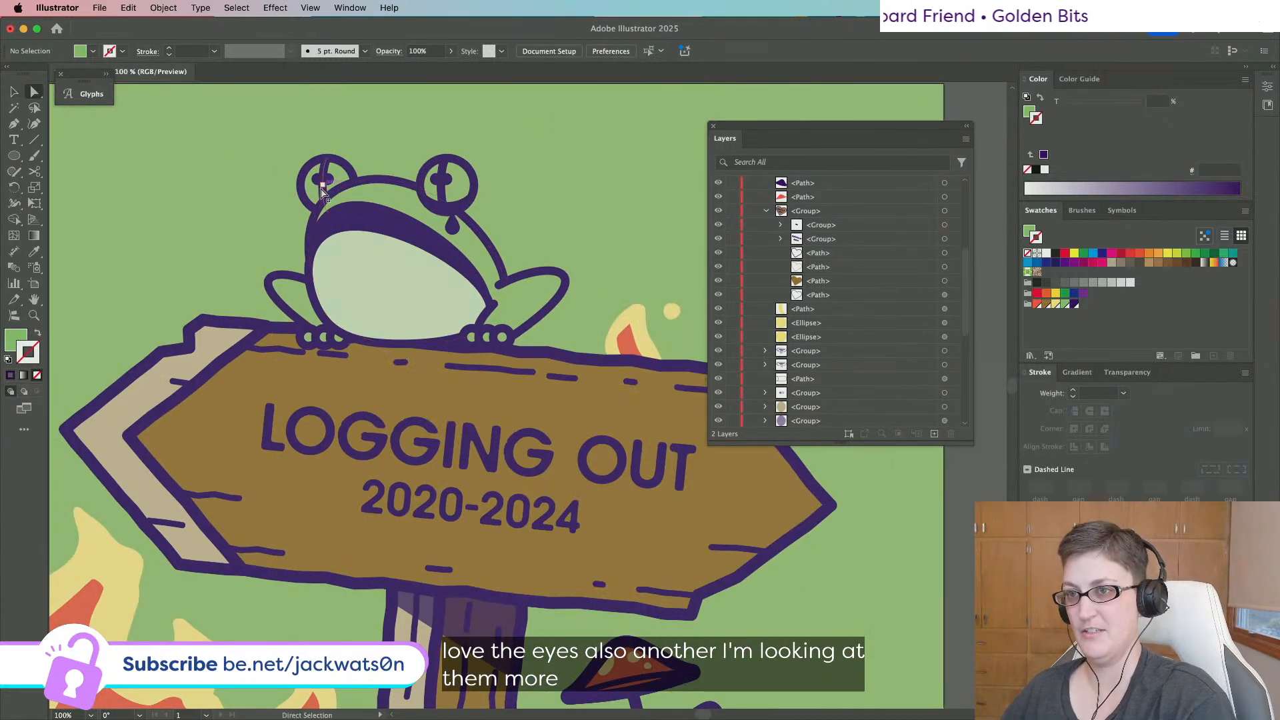
pyautogui.click(325, 184)
pyautogui.keyDown('shift'); pyautogui.click(446, 177); pyautogui.keyUp('shift')
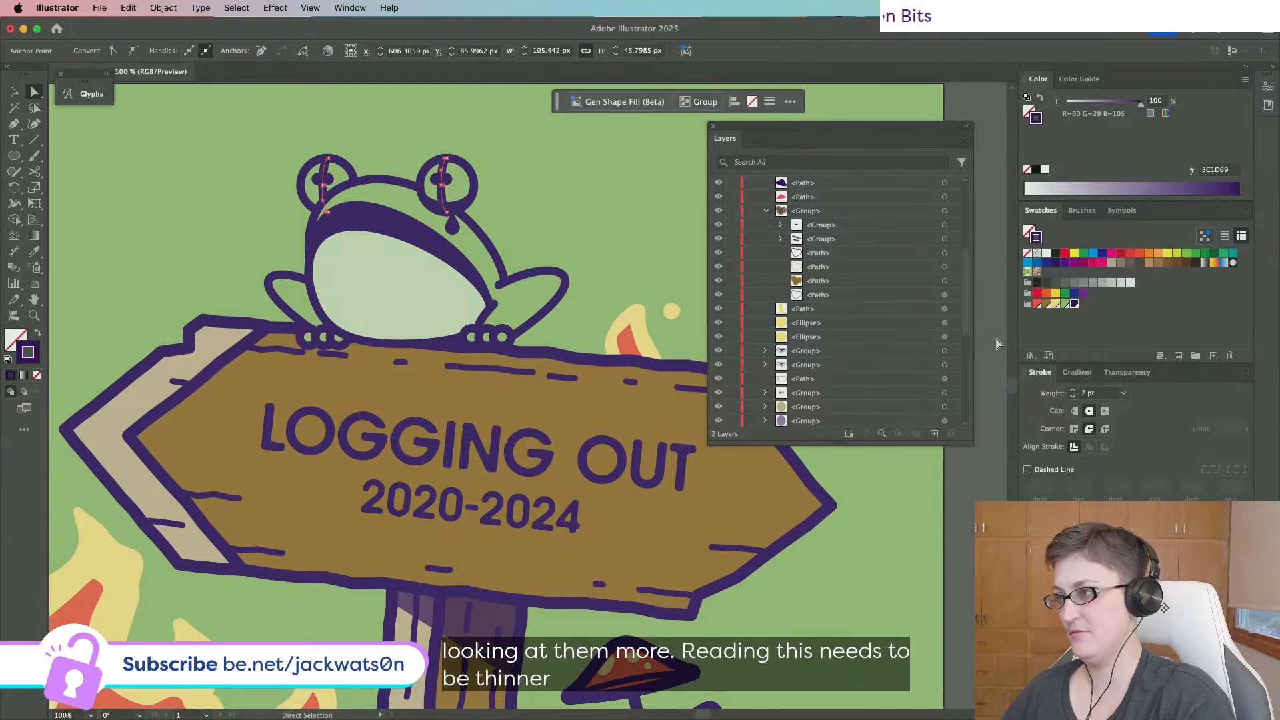
pyautogui.write('5')
pyautogui.press('Tab')
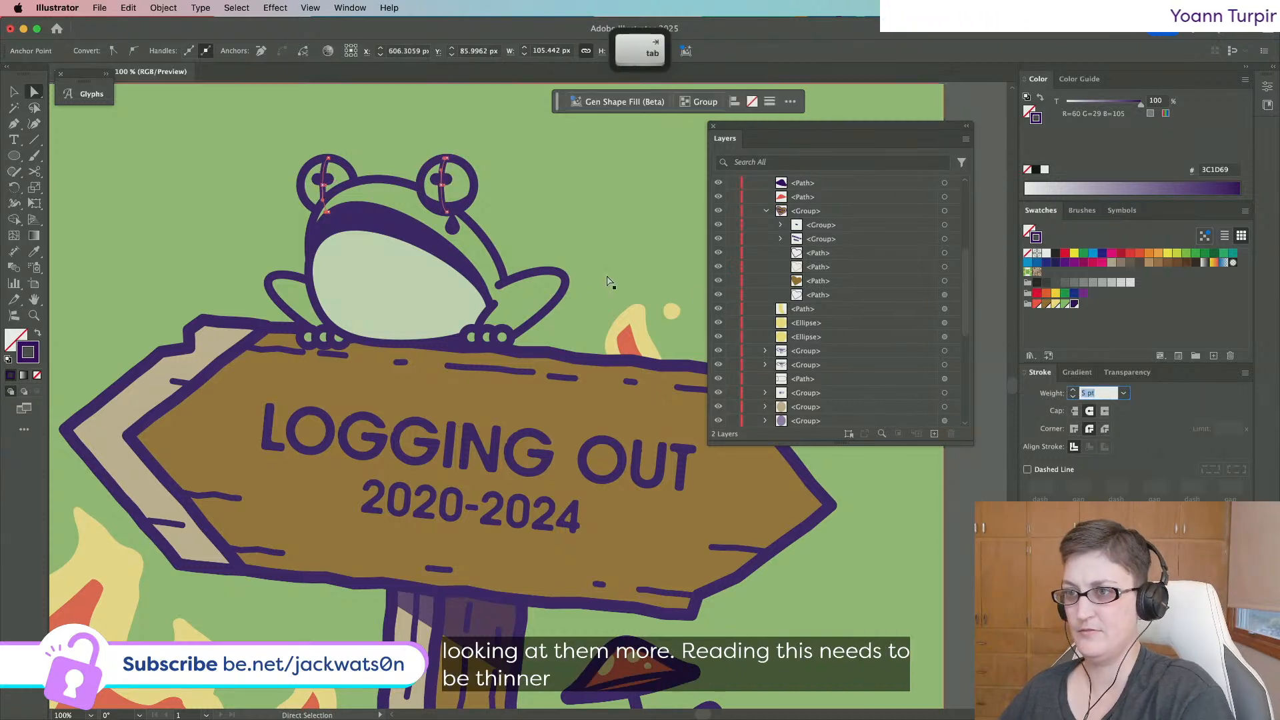
pyautogui.press('shift+super+a')
pyautogui.scroll(-2, 579, 274)
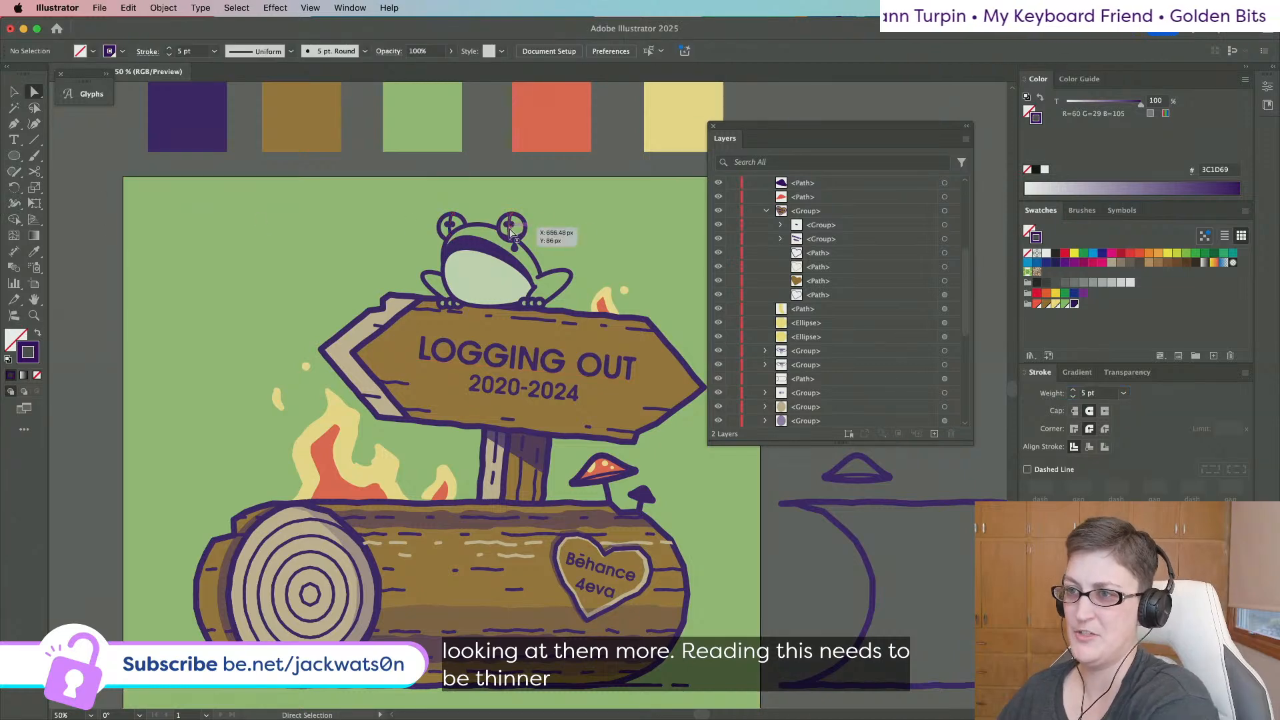
pyautogui.scroll(2, 512, 236)
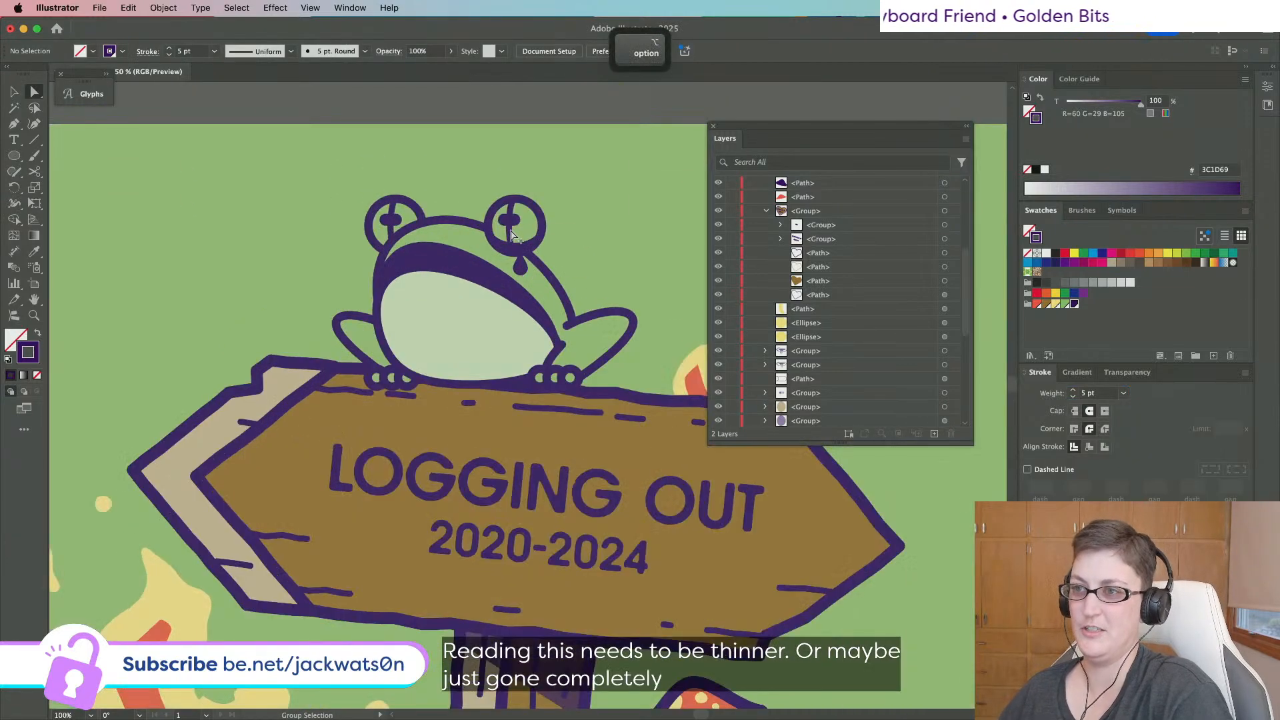
pyautogui.click(396, 212)
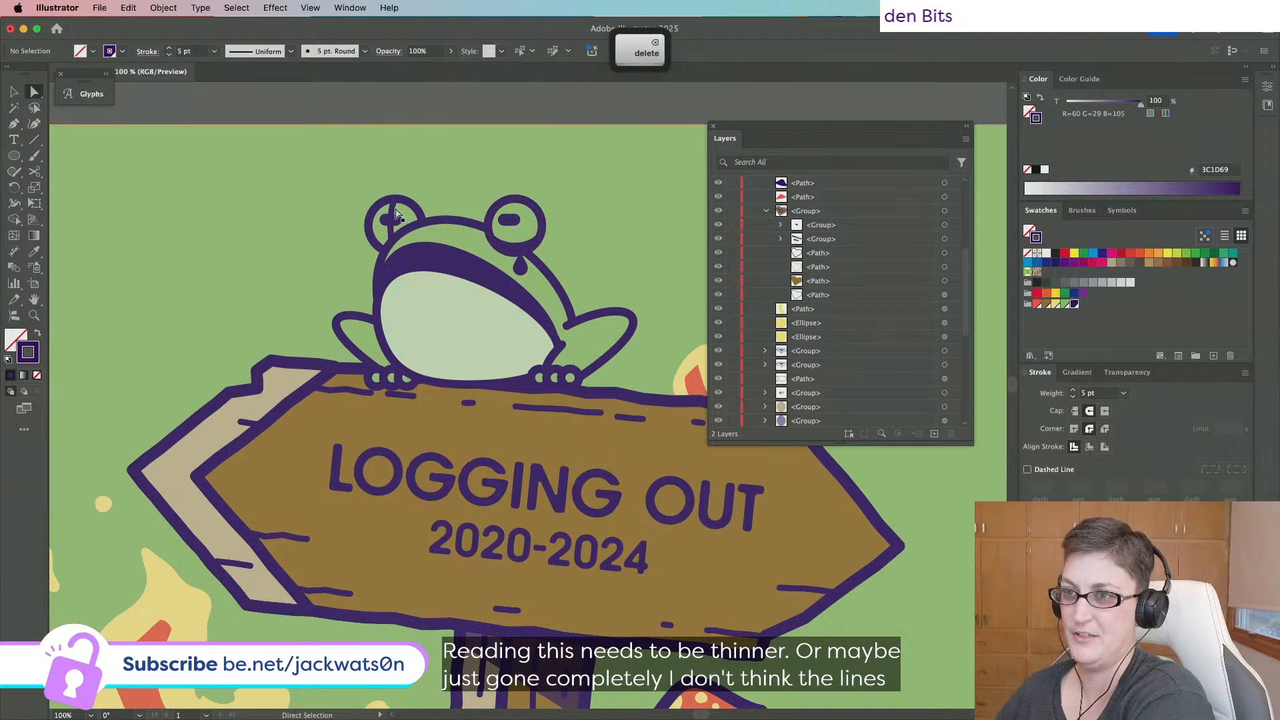
pyautogui.press('Delete')
pyautogui.press('Delete')
pyautogui.scroll(-3, 574, 234)
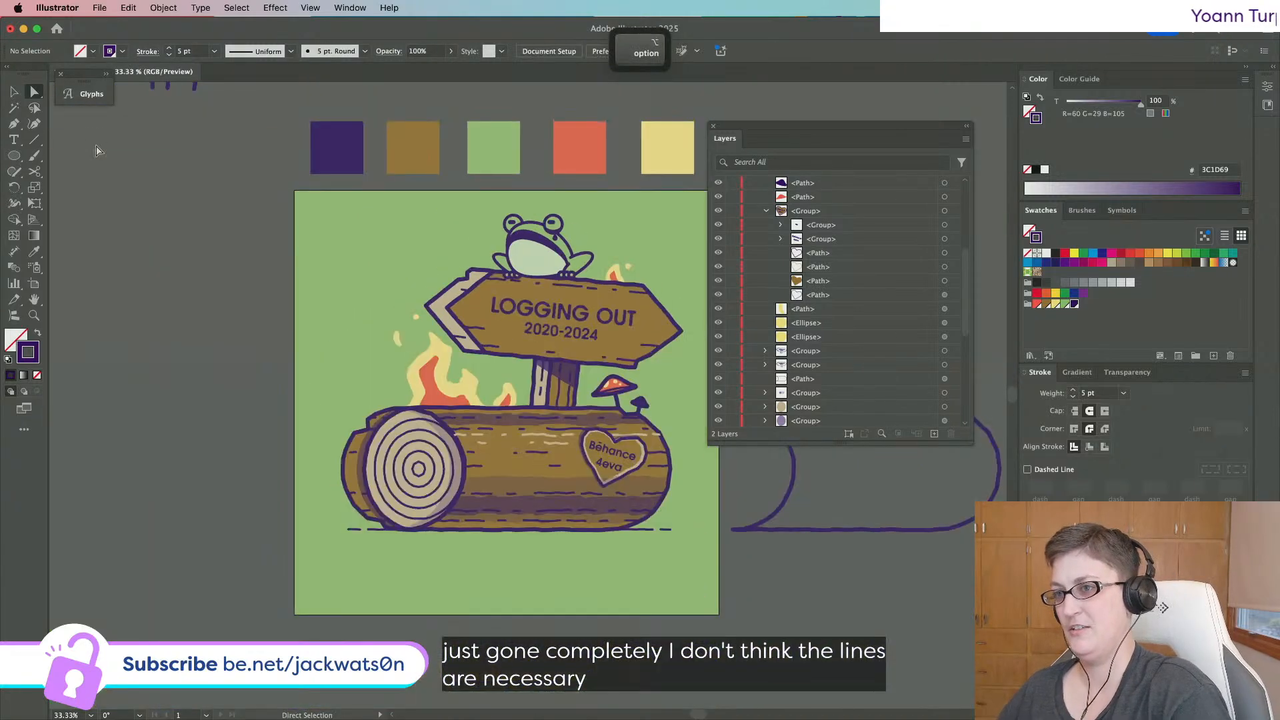
pyautogui.scroll(1, 375, 216)
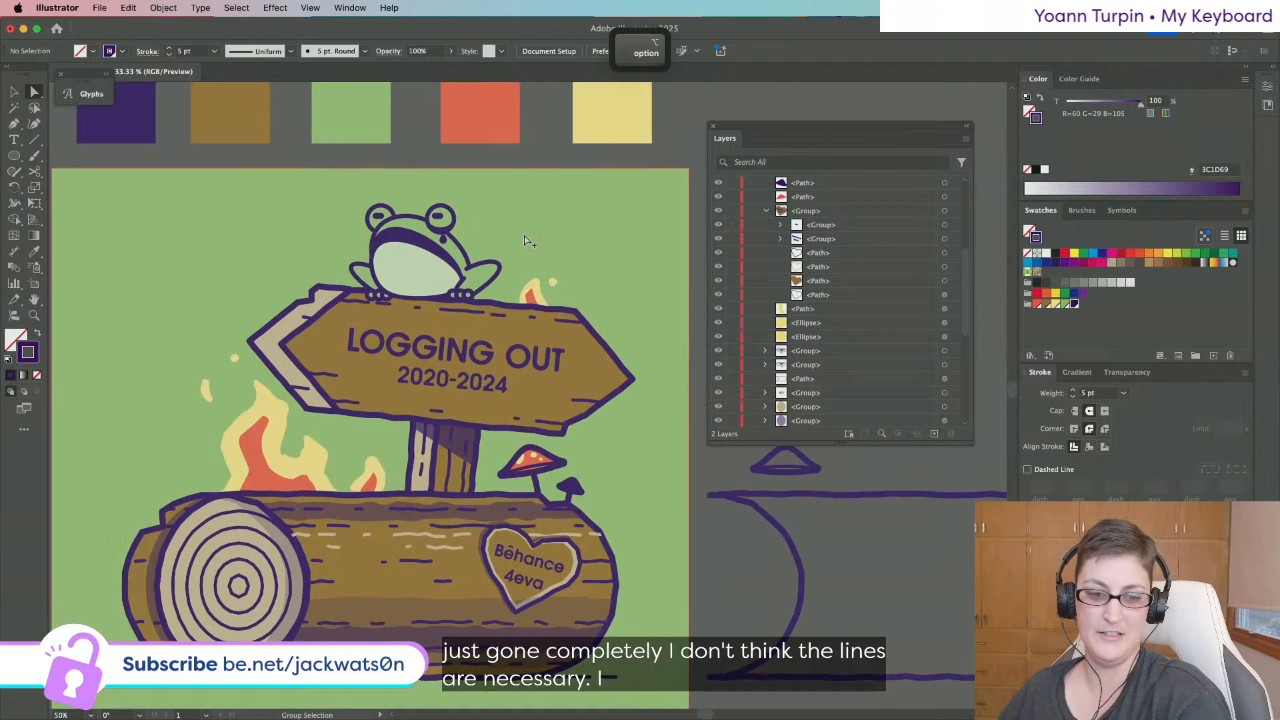
pyautogui.scroll(1, 372, 215)
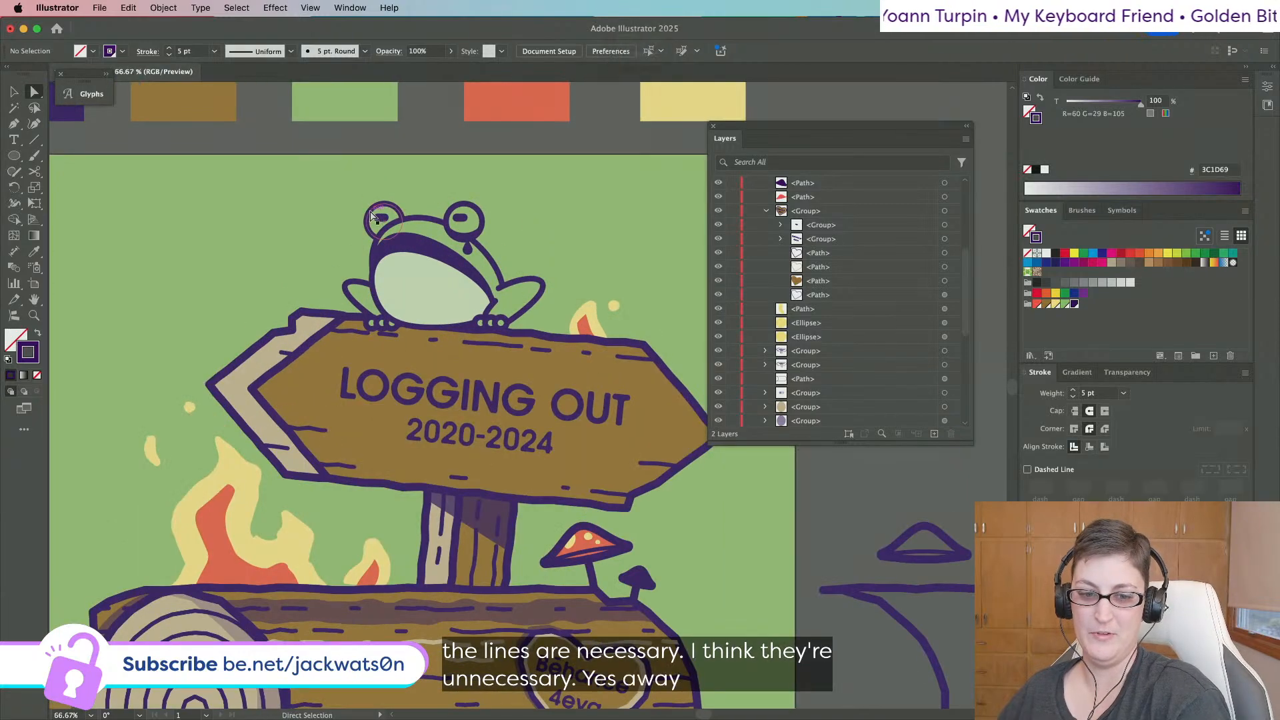
# Shrink the frog slightly and shift it a little left and up, away from the flames.
pyautogui.click(12, 94)
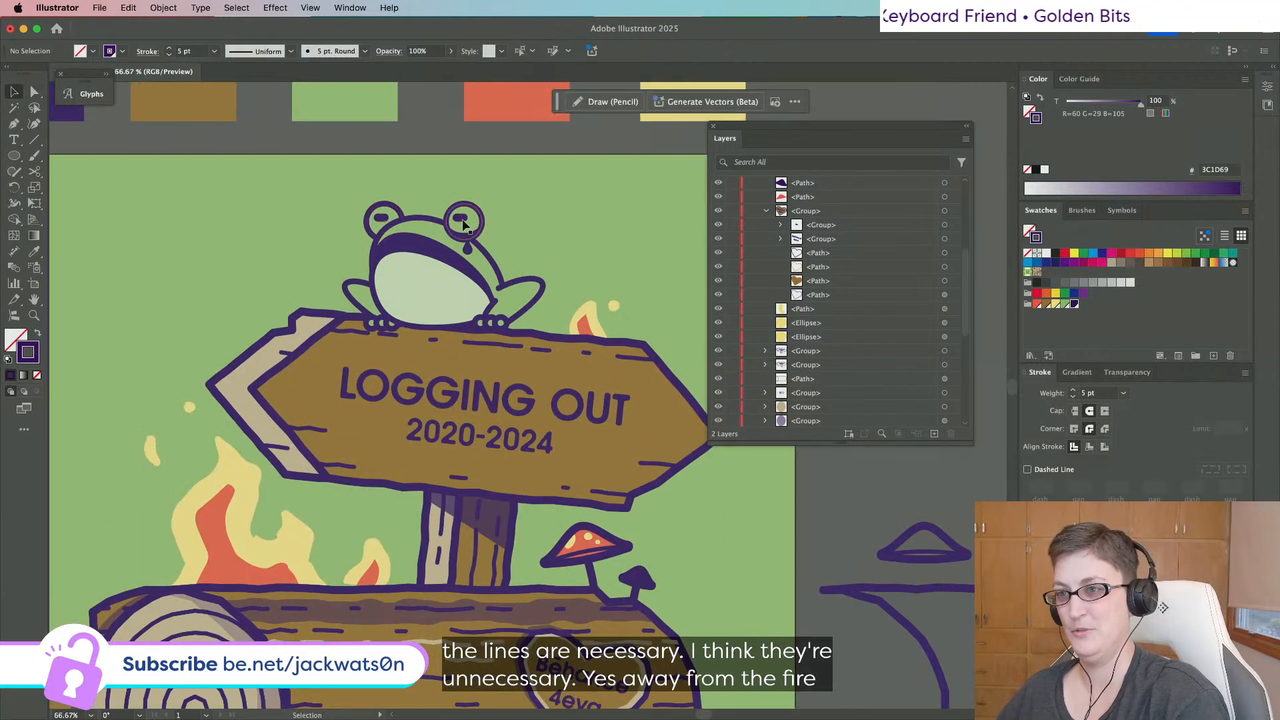
pyautogui.click(501, 244)
pyautogui.moveTo(543, 205); pyautogui.dragTo(517, 220)
pyautogui.press('super+shift+a')
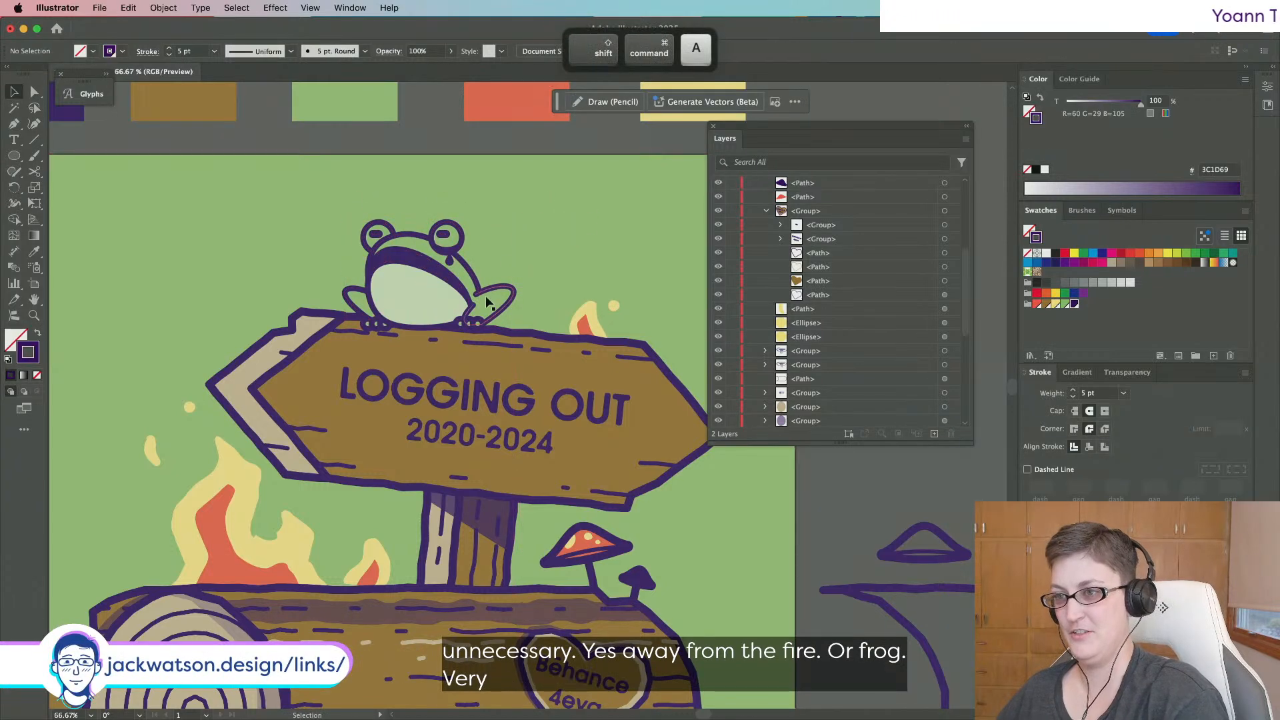
pyautogui.moveTo(491, 293); pyautogui.dragTo(473, 283)
pyautogui.press('super+minus')
pyautogui.press('super+minus')
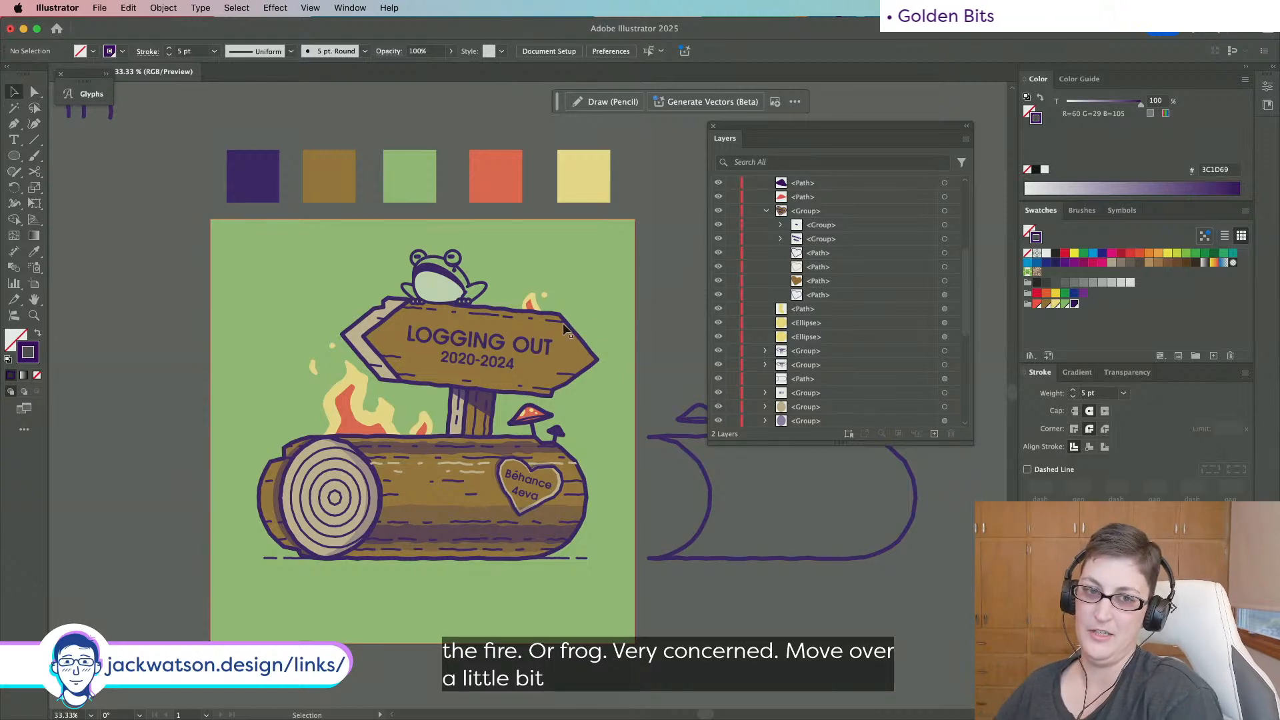
pyautogui.press('super+plus')
pyautogui.press('super+plus')
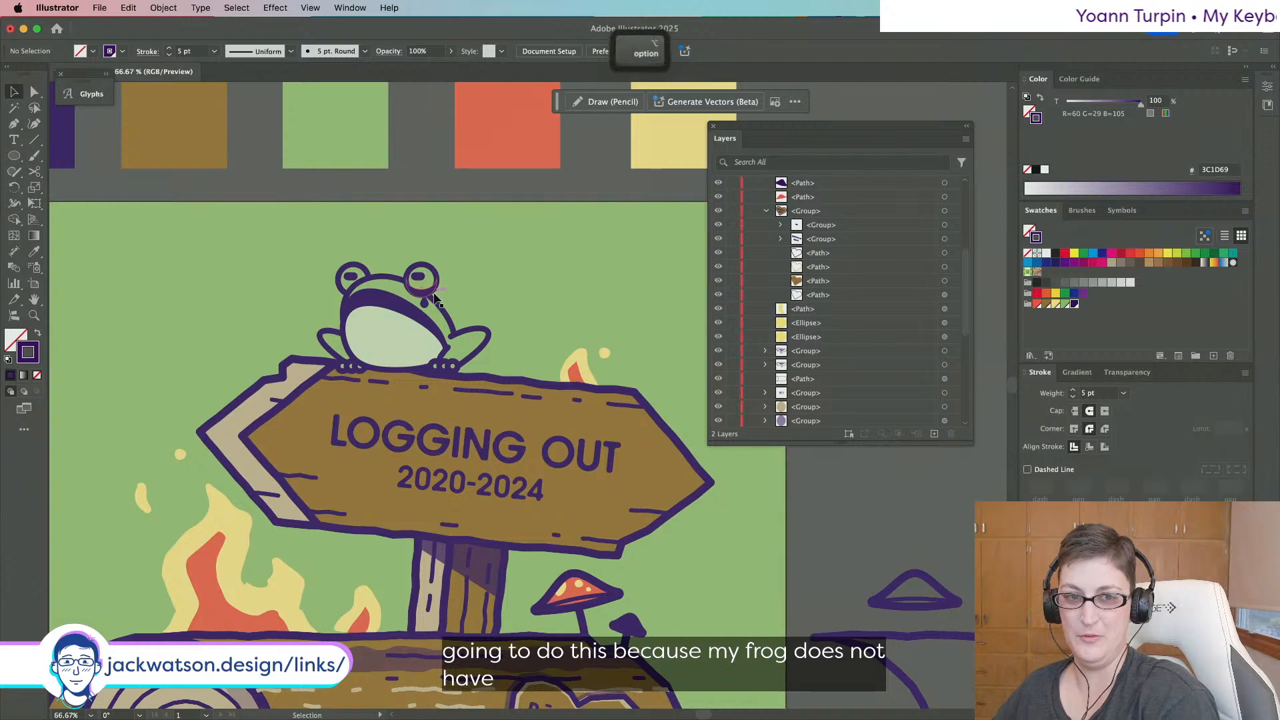
pyautogui.keyDown('alt'); pyautogui.scroll(2, 434, 293); pyautogui.keyUp('alt')
# Pen a curved stick from the frog's arm up to its tip, with a smooth base anchor.
pyautogui.click(14, 124)
pyautogui.hscroll(5, 362, 265)
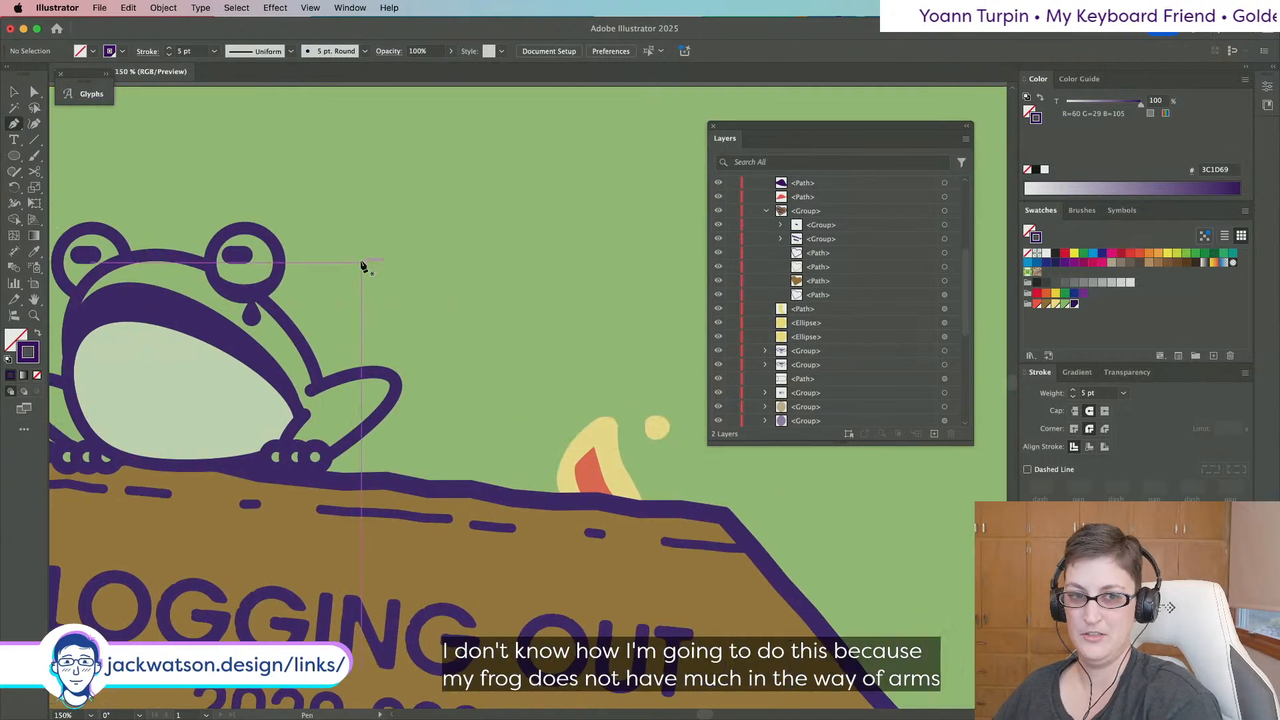
pyautogui.click(296, 332)
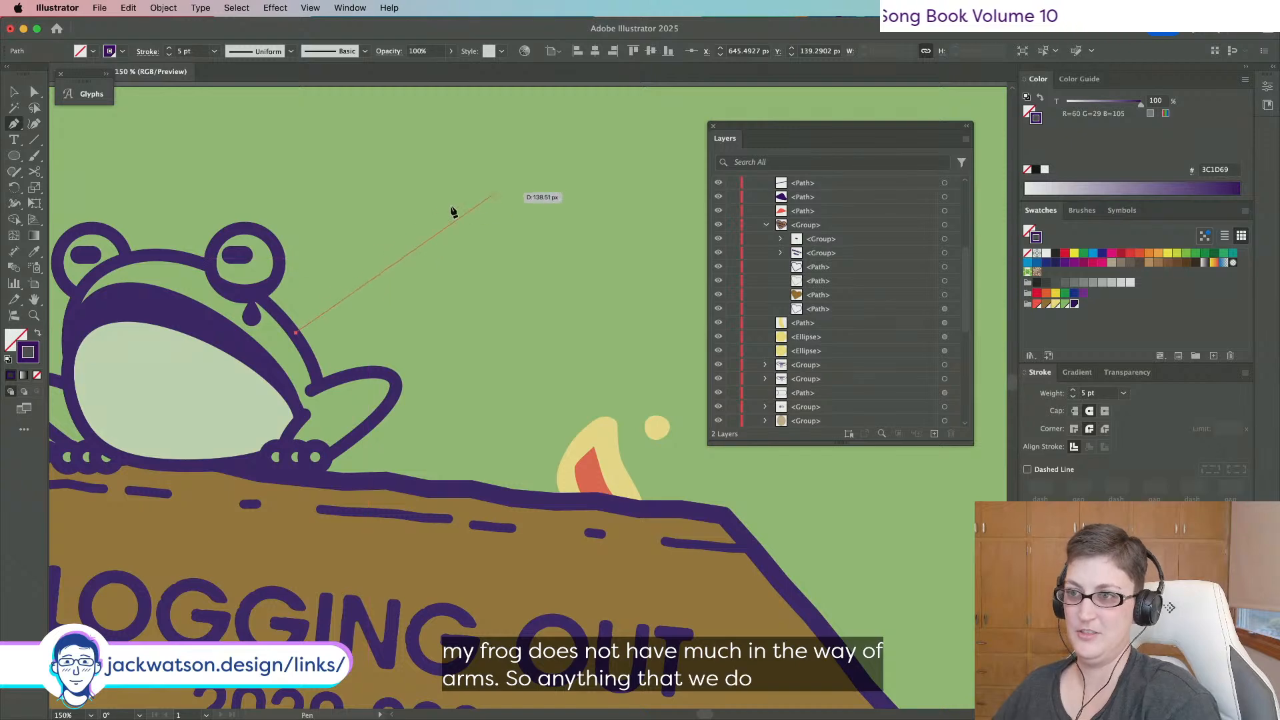
pyautogui.moveTo(450, 200); pyautogui.dragTo(467, 153)
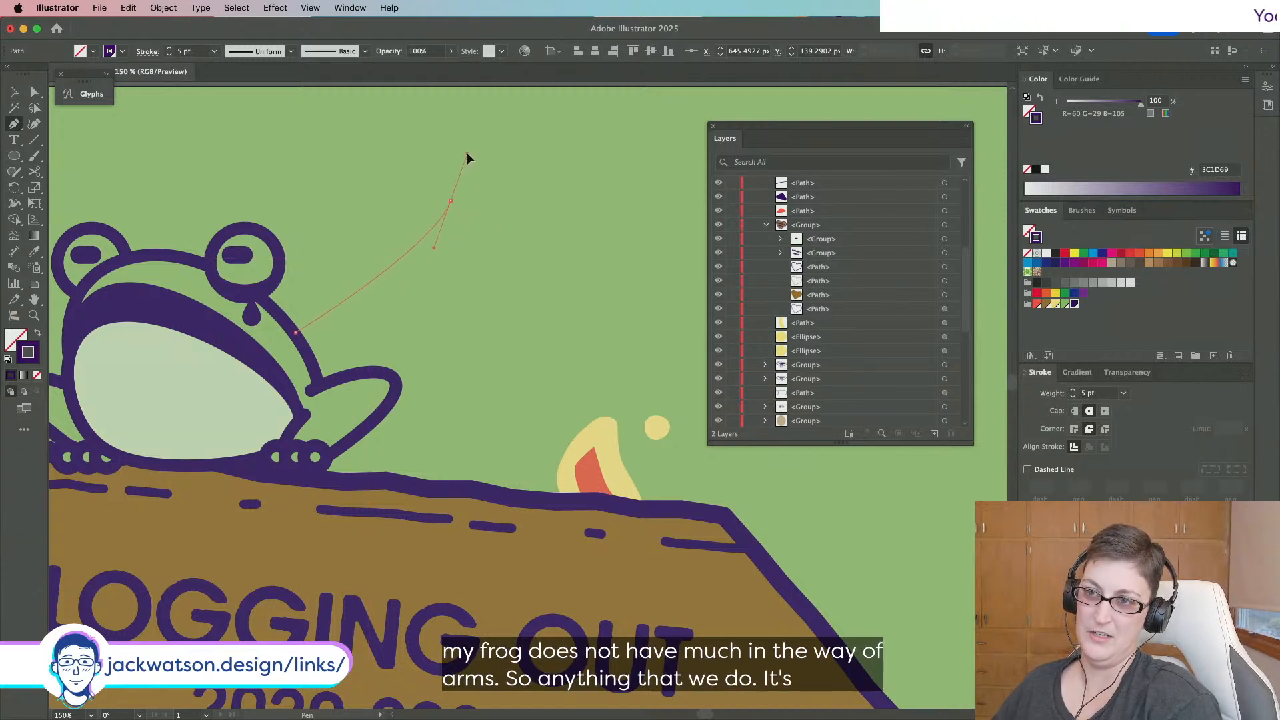
pyautogui.press('a')
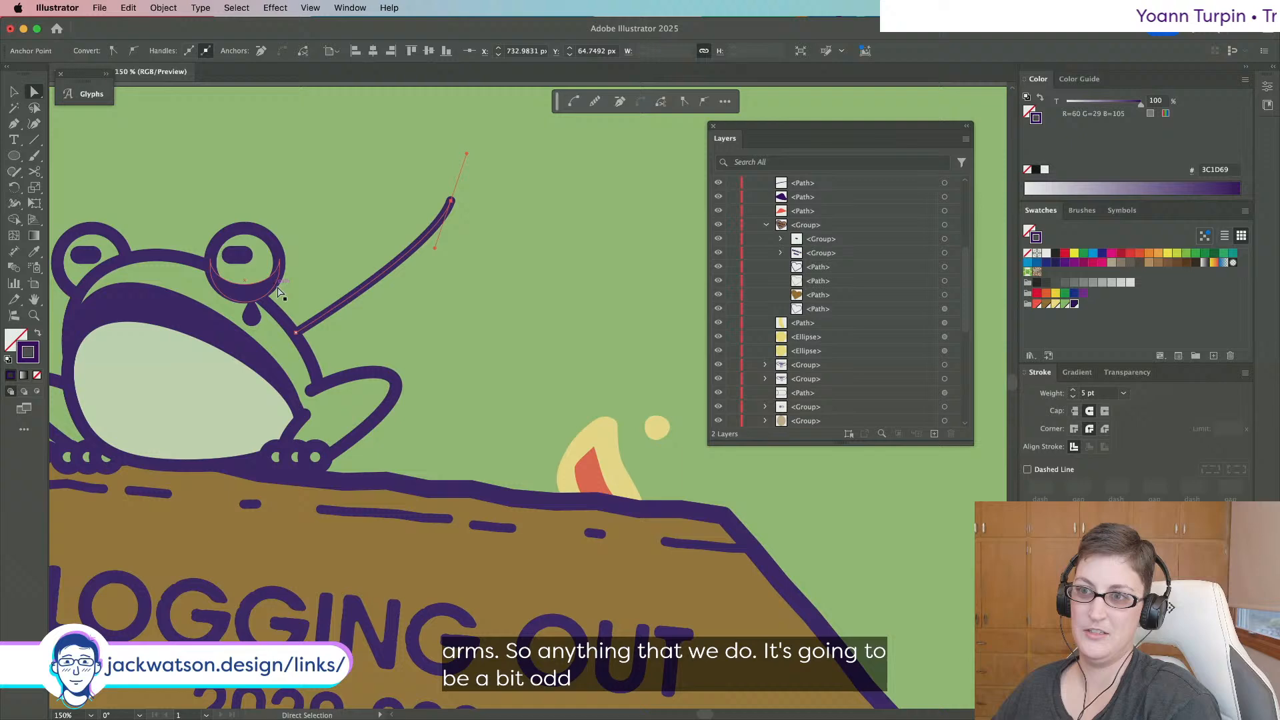
pyautogui.click(296, 332)
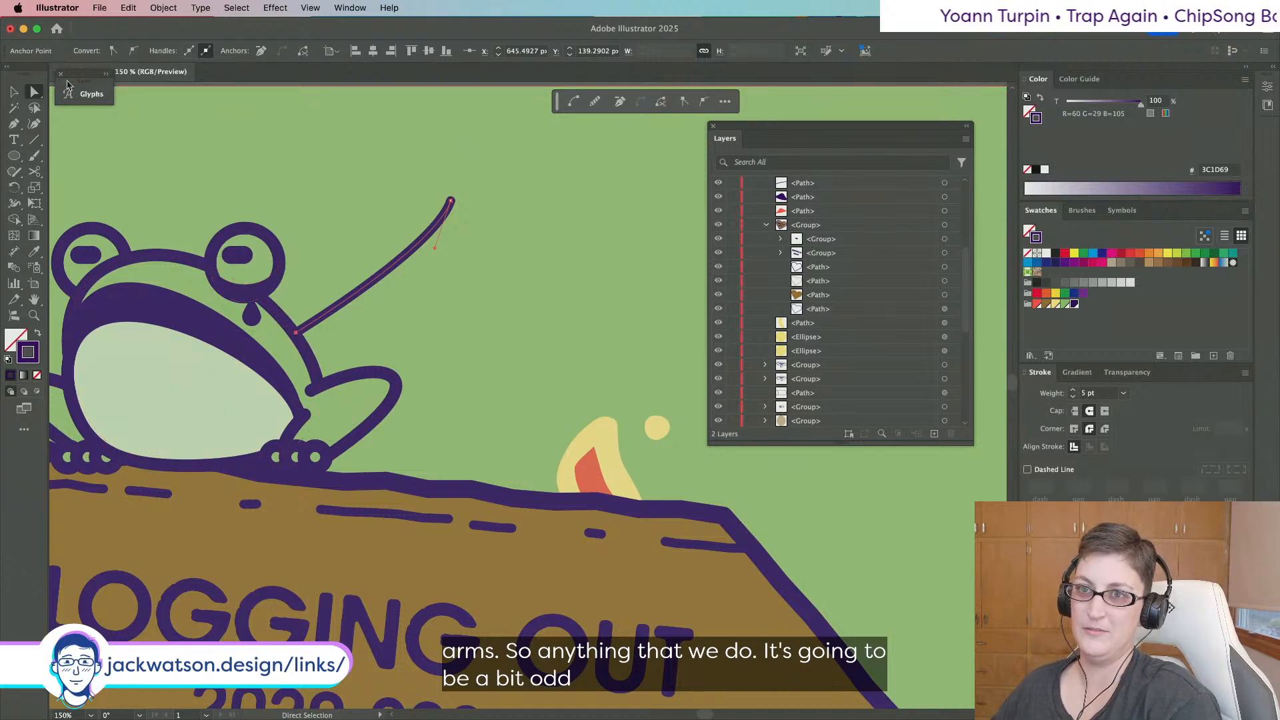
pyautogui.click(134, 52)
pyautogui.moveTo(304, 286); pyautogui.dragTo(344, 275)
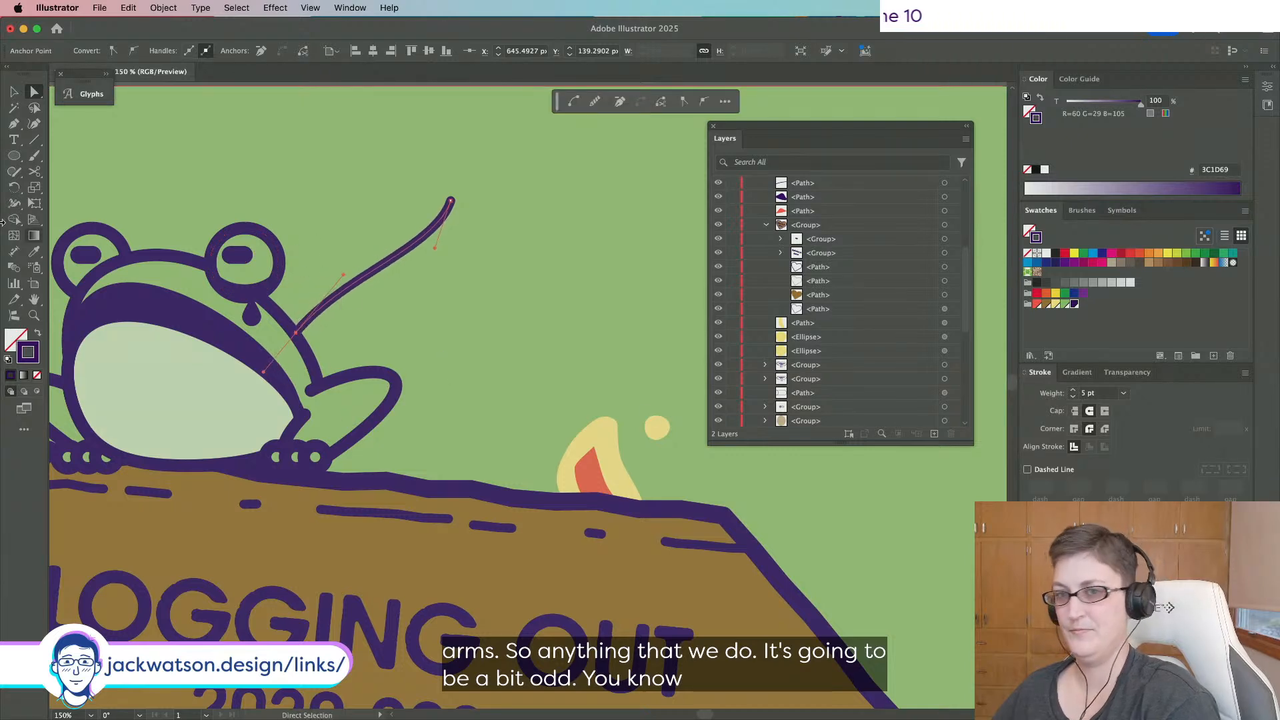
pyautogui.press('super+shift+a')
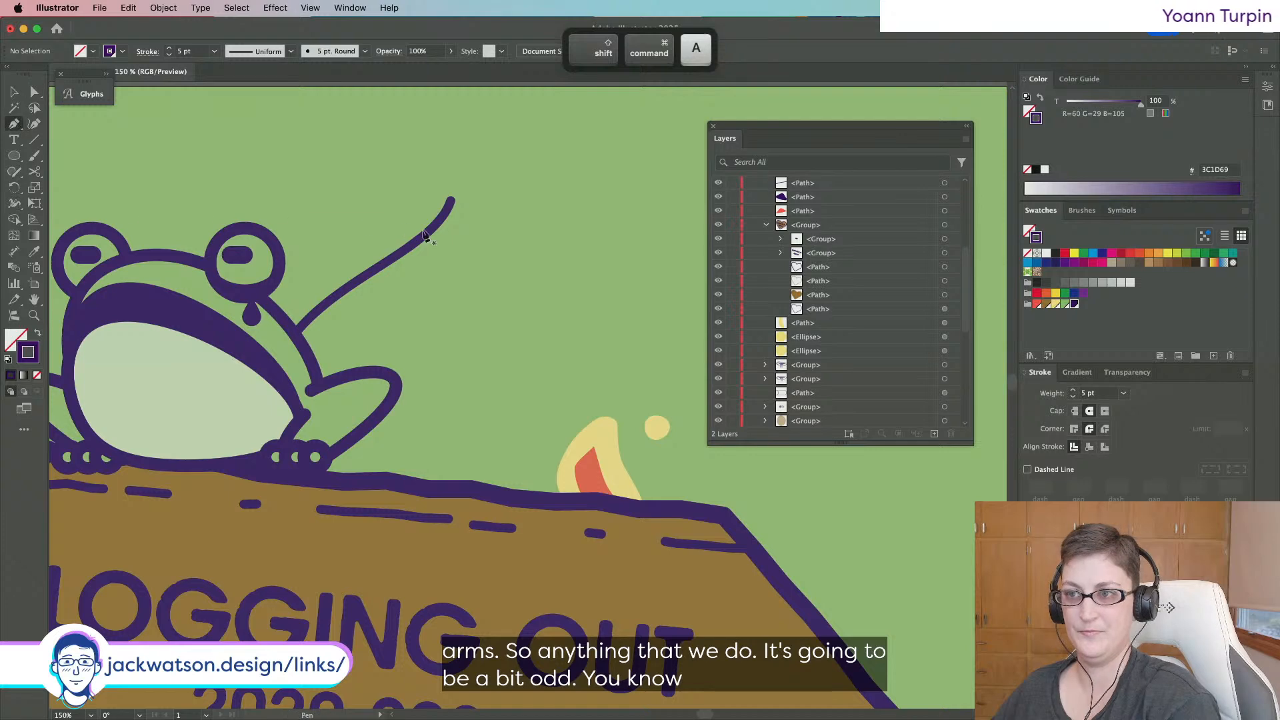
# Draw a short twig branching off the stick.
pyautogui.moveTo(412, 230); pyautogui.dragTo(350, 296)
pyautogui.press('super+shift+a')
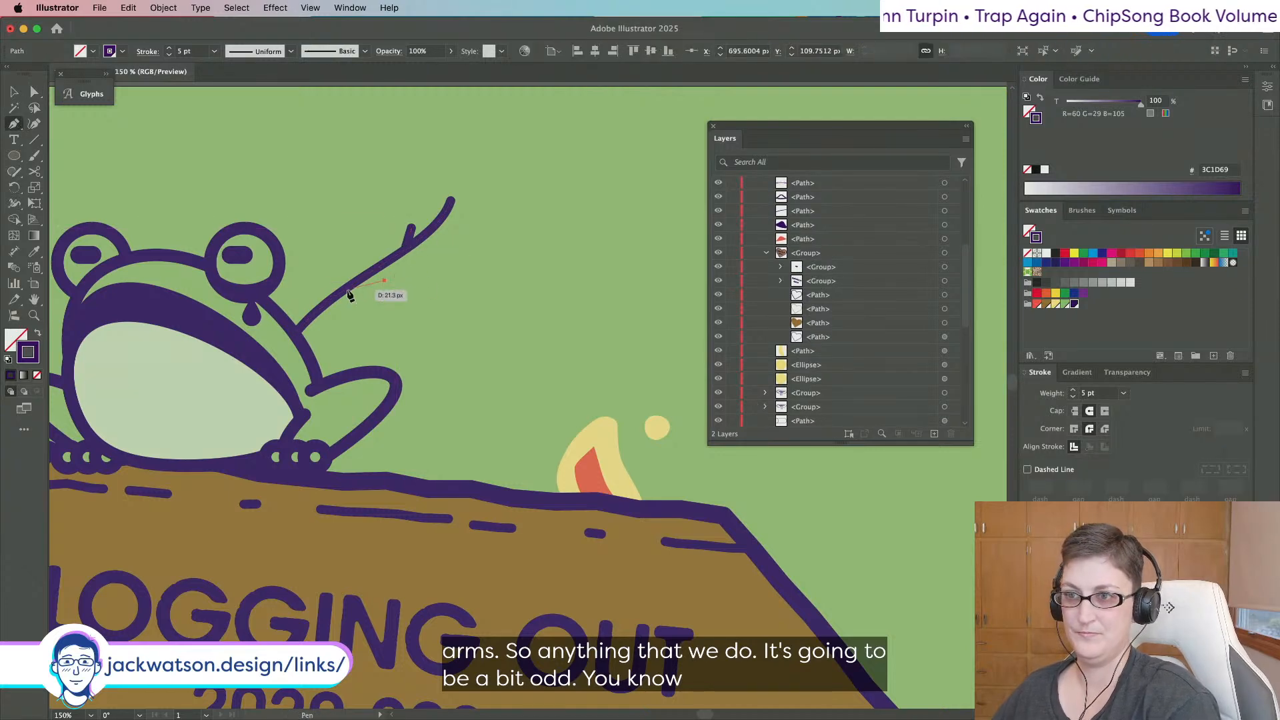
pyautogui.press('super+shift+a')
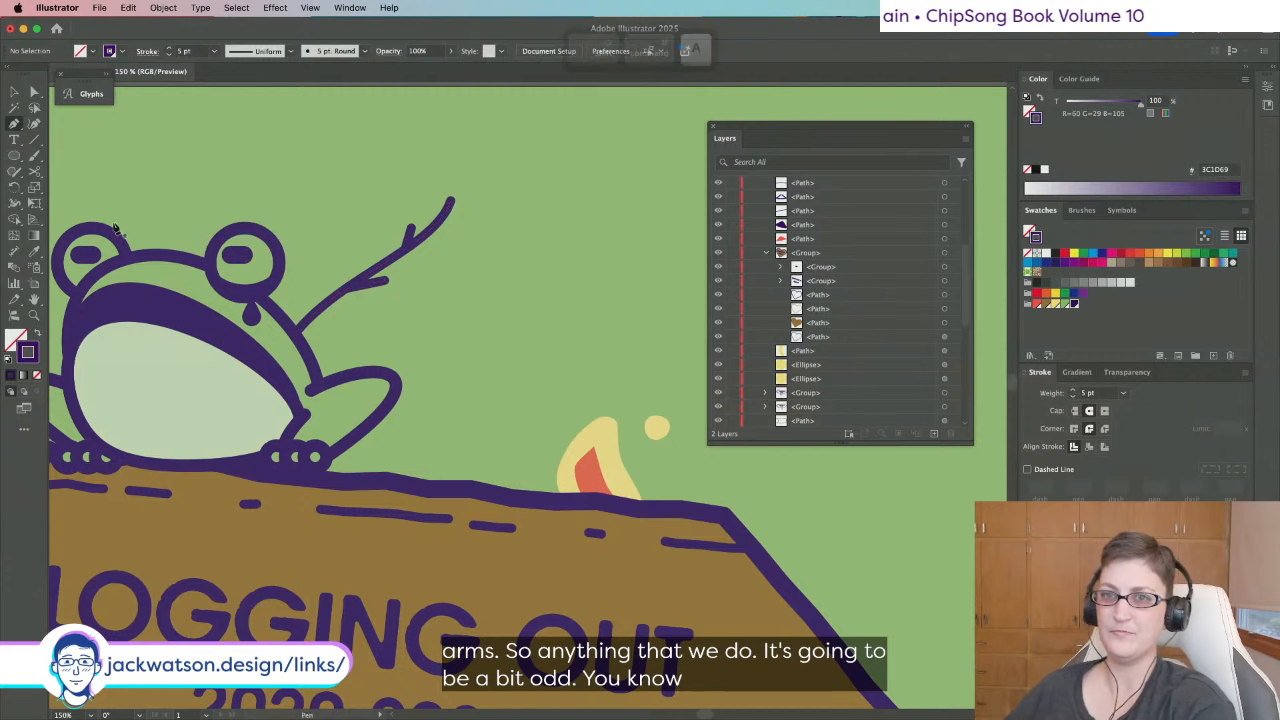
pyautogui.click(18, 157)
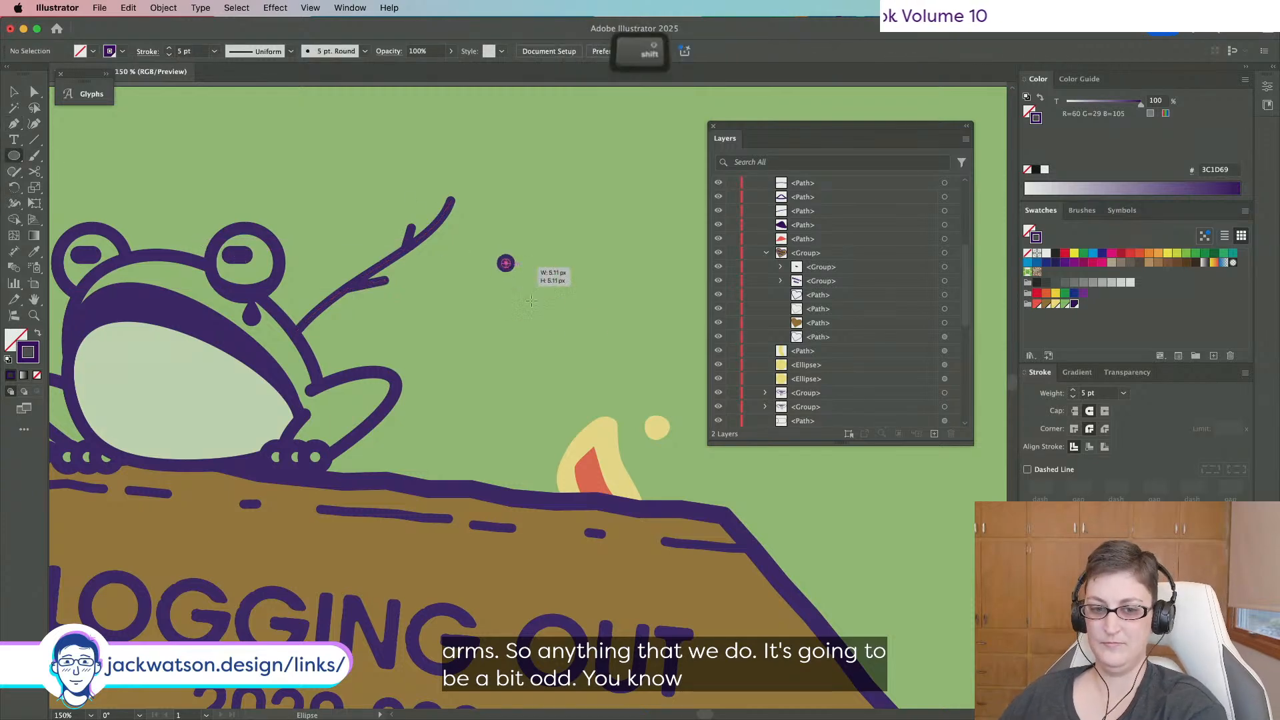
# Draw a circle by the stick's tip, fill it light yellow, and pull its top into an egg shape.
pyautogui.moveTo(504, 260); pyautogui.dragTo(580, 335)
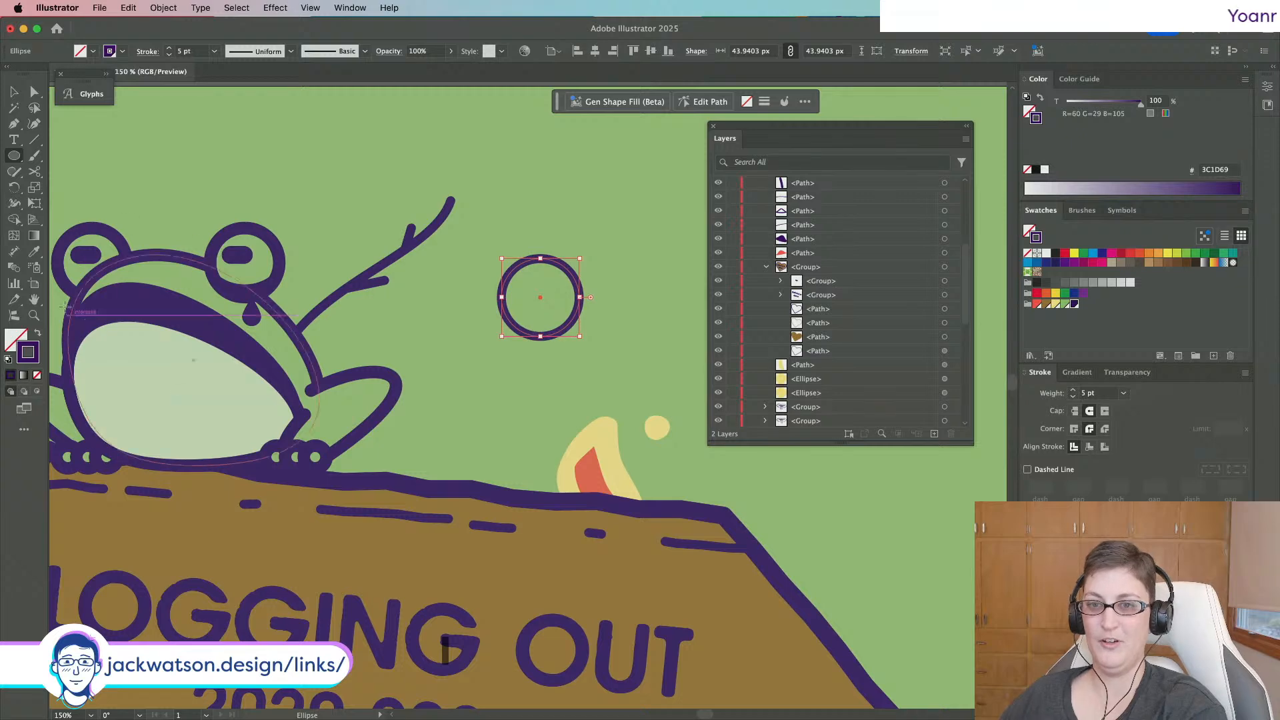
pyautogui.click(1046, 305)
pyautogui.press('super+z')
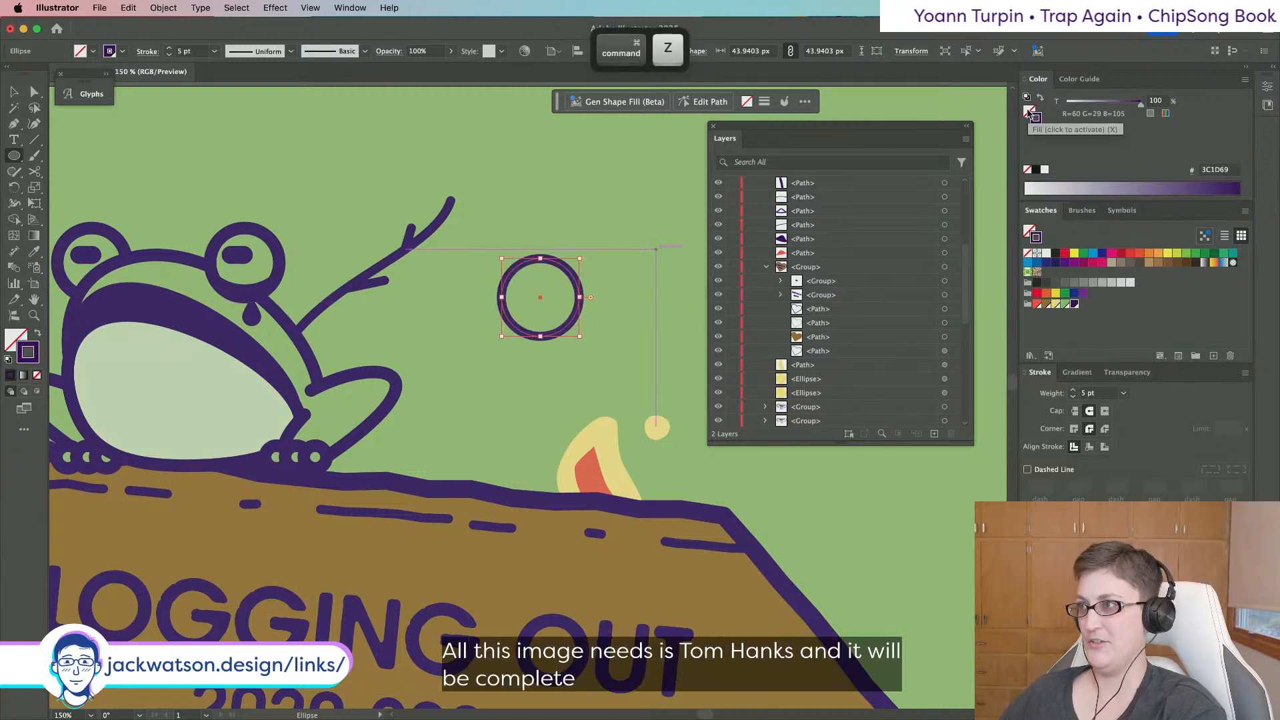
pyautogui.click(1057, 304)
pyautogui.click(1055, 306)
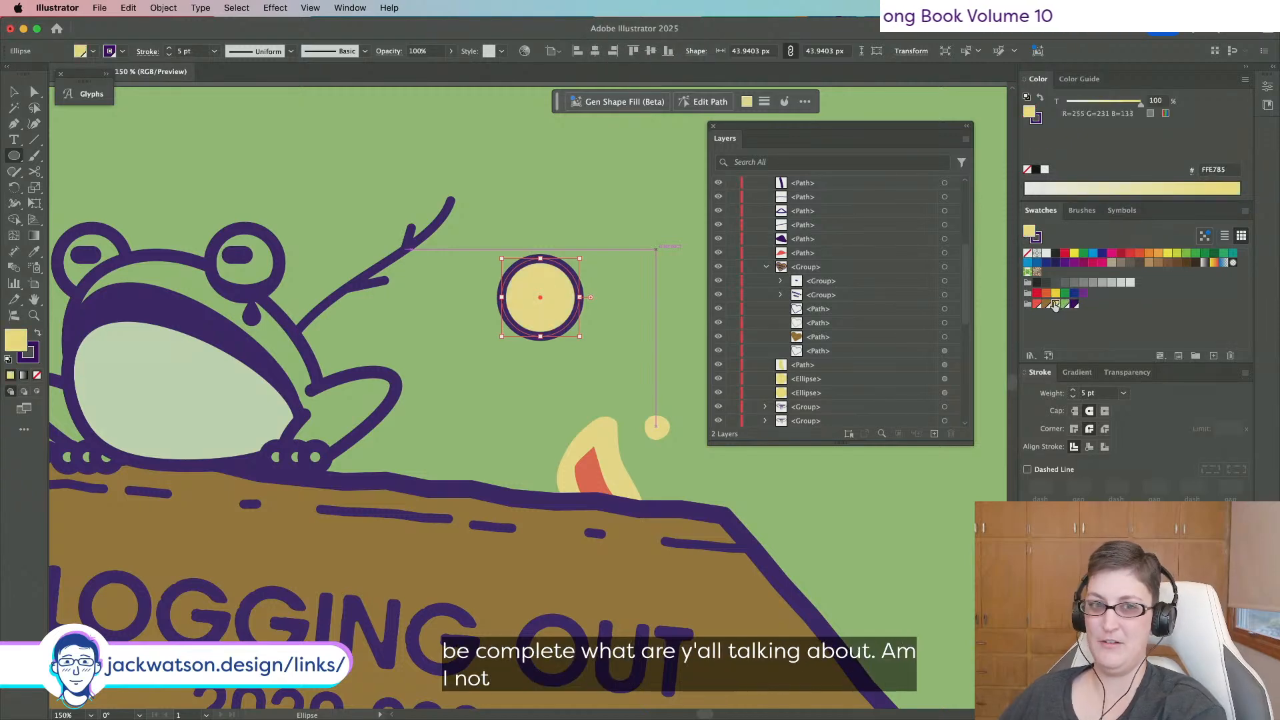
pyautogui.click(35, 92)
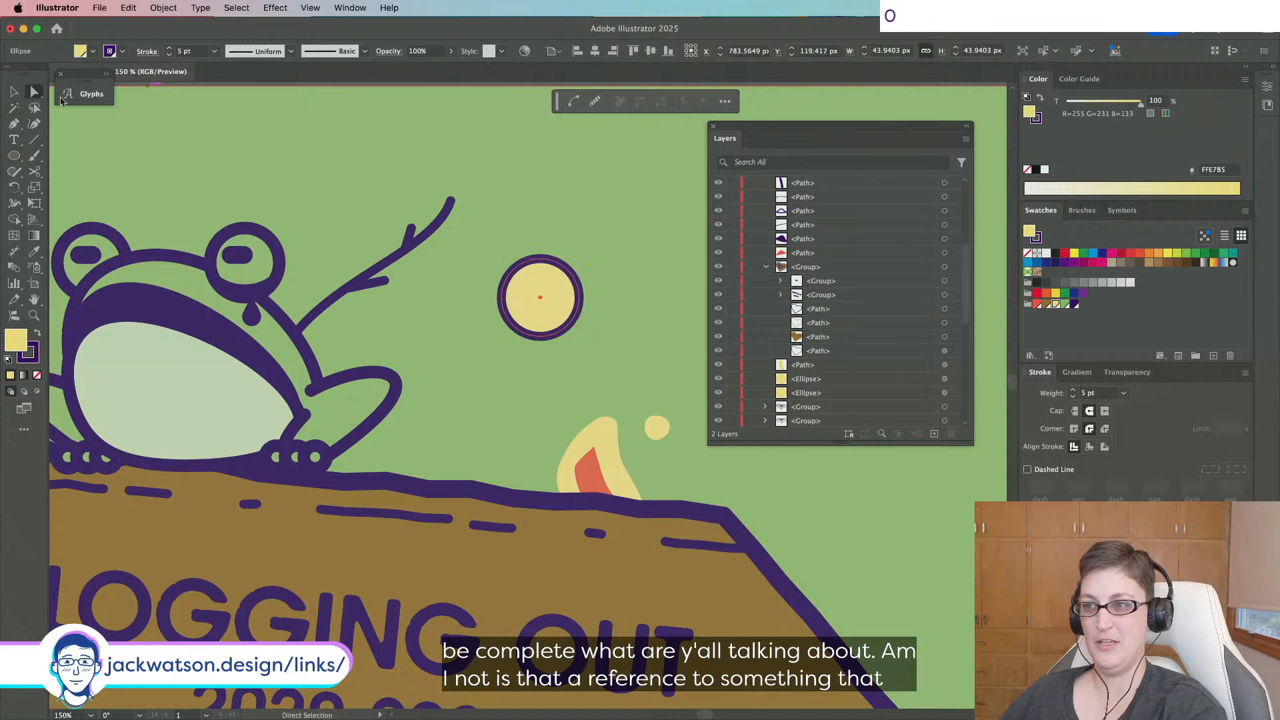
pyautogui.moveTo(545, 263); pyautogui.dragTo(451, 242)
# Move the egg behind the stick with Paste in Back and nudge it slightly right and down.
pyautogui.press('shift+super+a')
pyautogui.press('super+z')
pyautogui.press('super+z')
pyautogui.press('super+z')
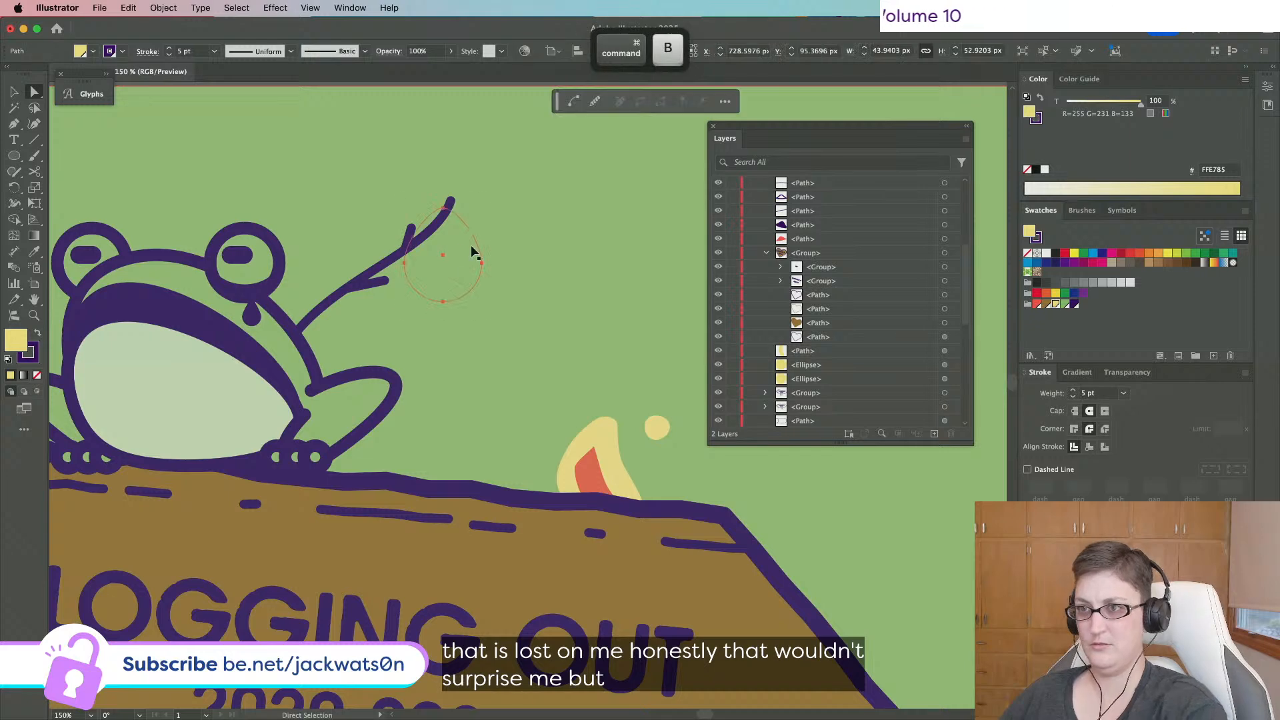
pyautogui.press('super+b')
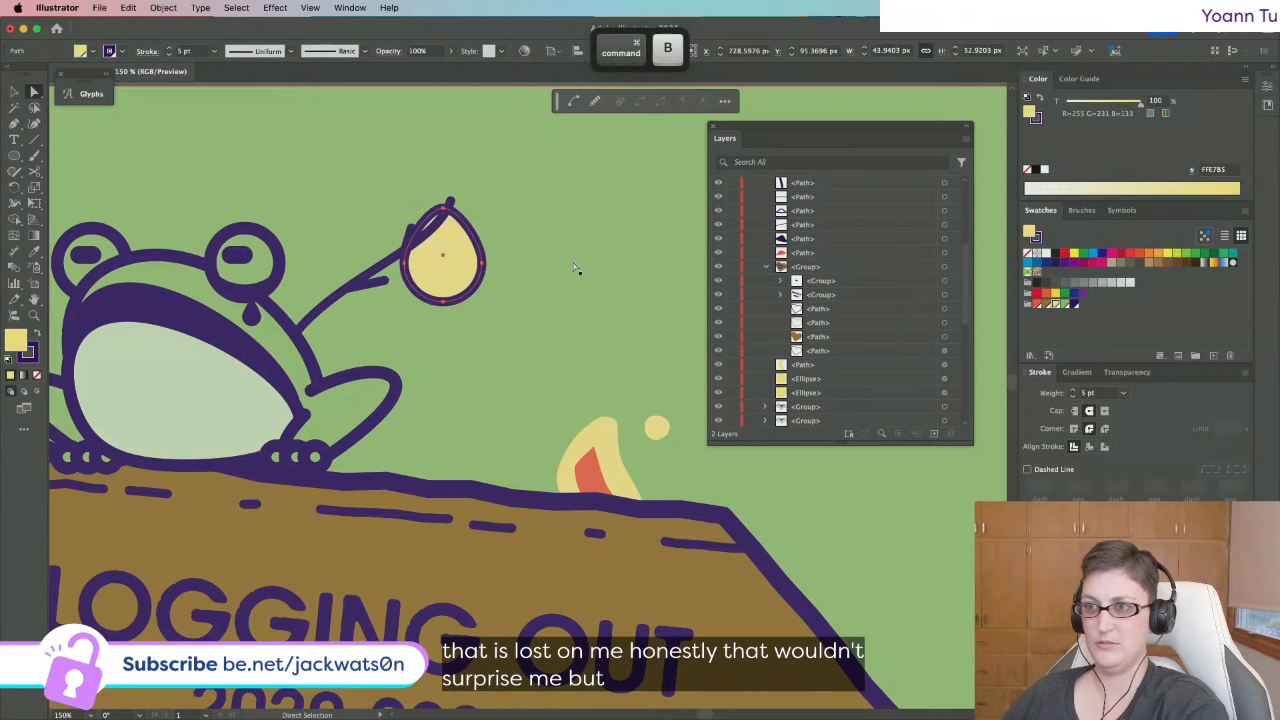
pyautogui.click(15, 92)
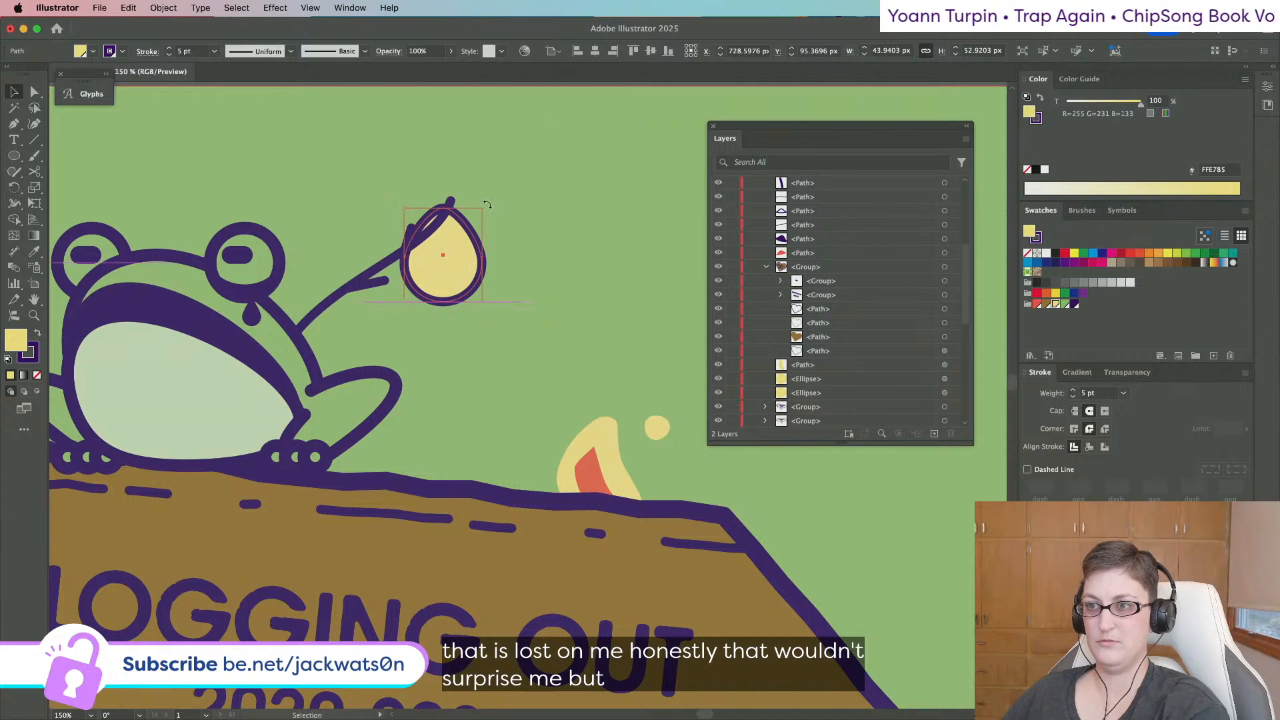
pyautogui.moveTo(455, 273); pyautogui.dragTo(457, 280)
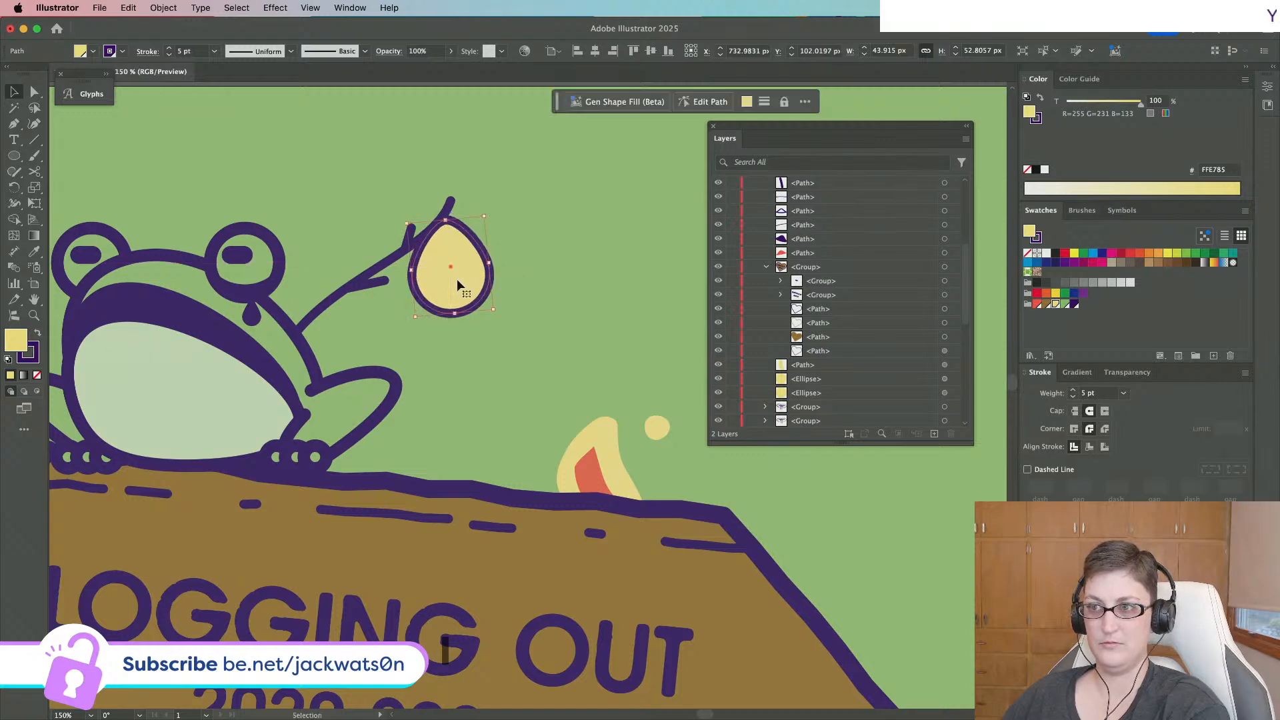
pyautogui.press('shift+super+a')
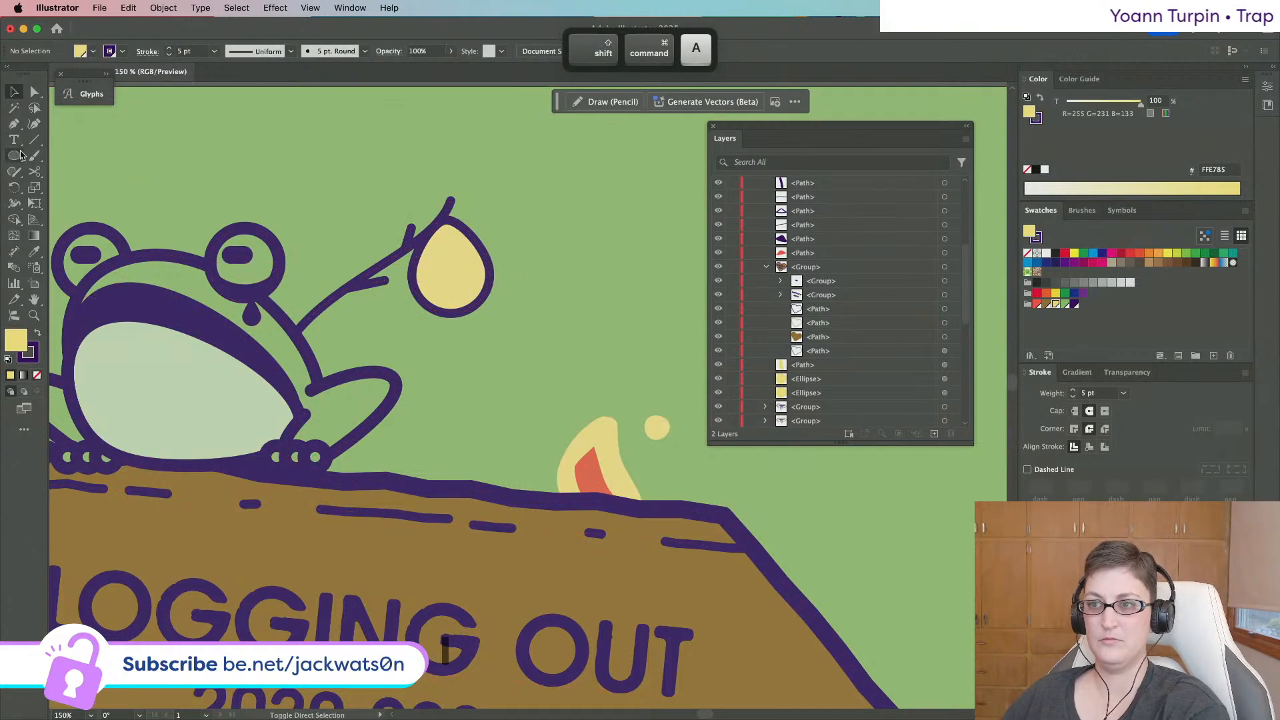
pyautogui.click(14, 155)
# Draw a small yellow teardrop above the sack, shrink and rotate it, and duplicate it in front.
pyautogui.moveTo(376, 190); pyautogui.dragTo(410, 222)
pyautogui.press('a')
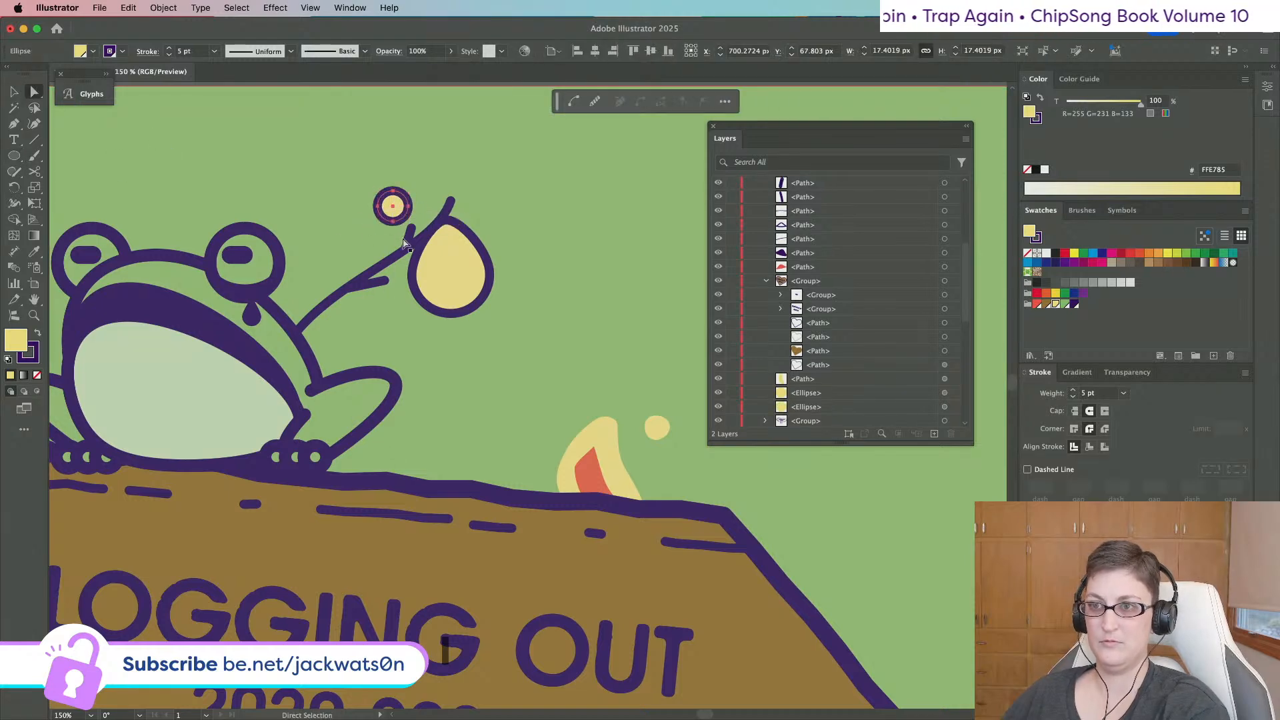
pyautogui.moveTo(393, 190); pyautogui.dragTo(384, 173)
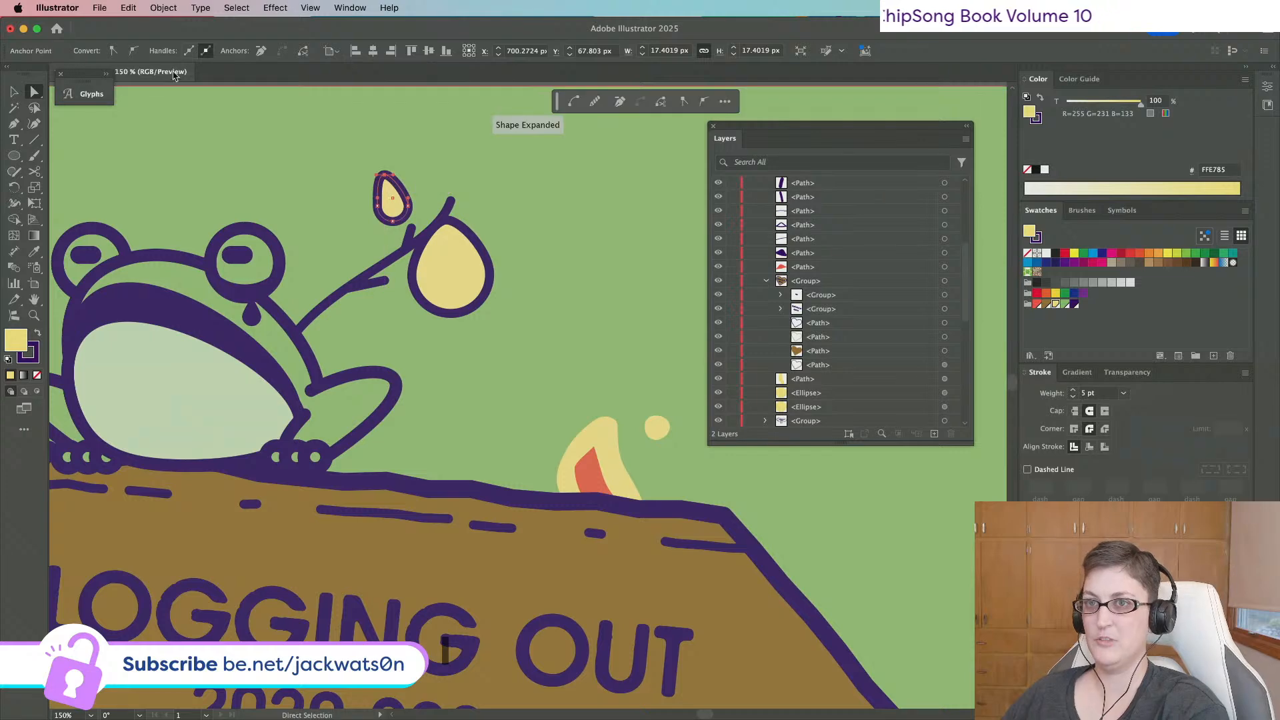
pyautogui.click(113, 52)
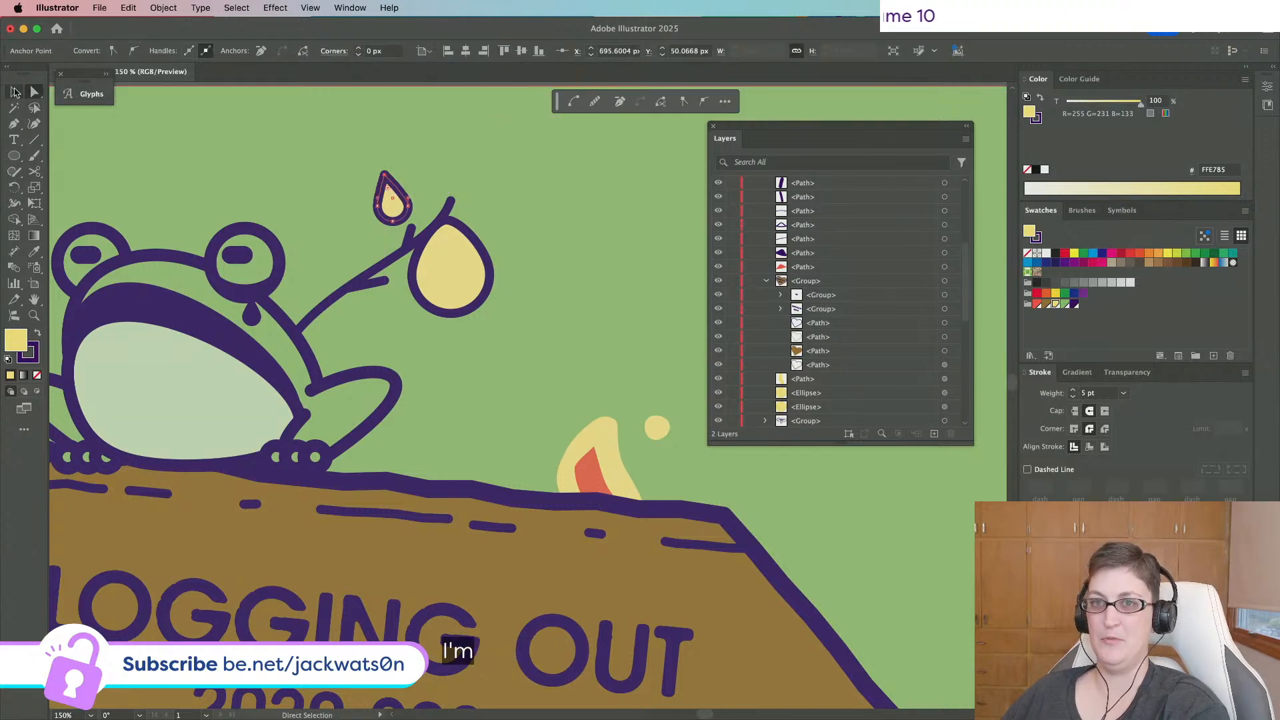
pyautogui.click(15, 92)
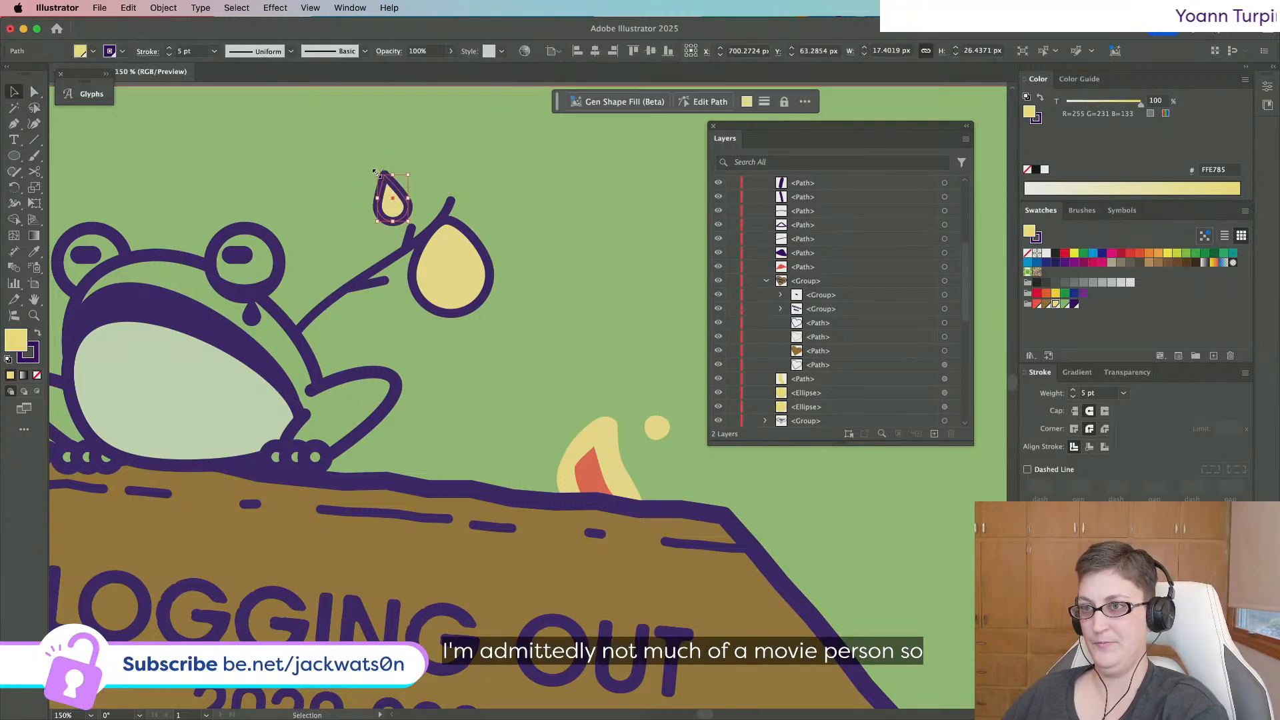
pyautogui.moveTo(393, 175); pyautogui.dragTo(389, 255)
pyautogui.press('shift+super+a')
pyautogui.press('super+c')
pyautogui.press('super+f')
pyautogui.press('super+shift+a')
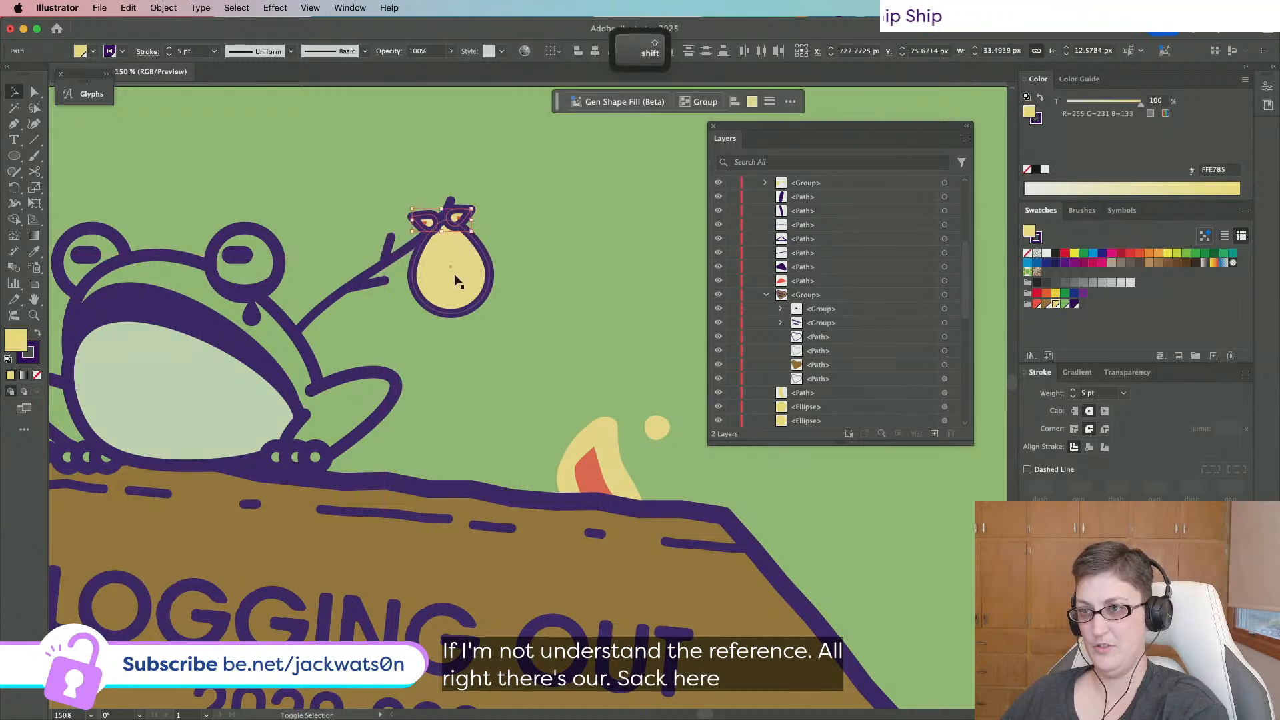
# Nudge the sack down-left, widen the right bow piece, and paste it in front of the sack.
pyautogui.moveTo(455, 282); pyautogui.dragTo(453, 286)
pyautogui.press('super+shift+a')
pyautogui.click(454, 223)
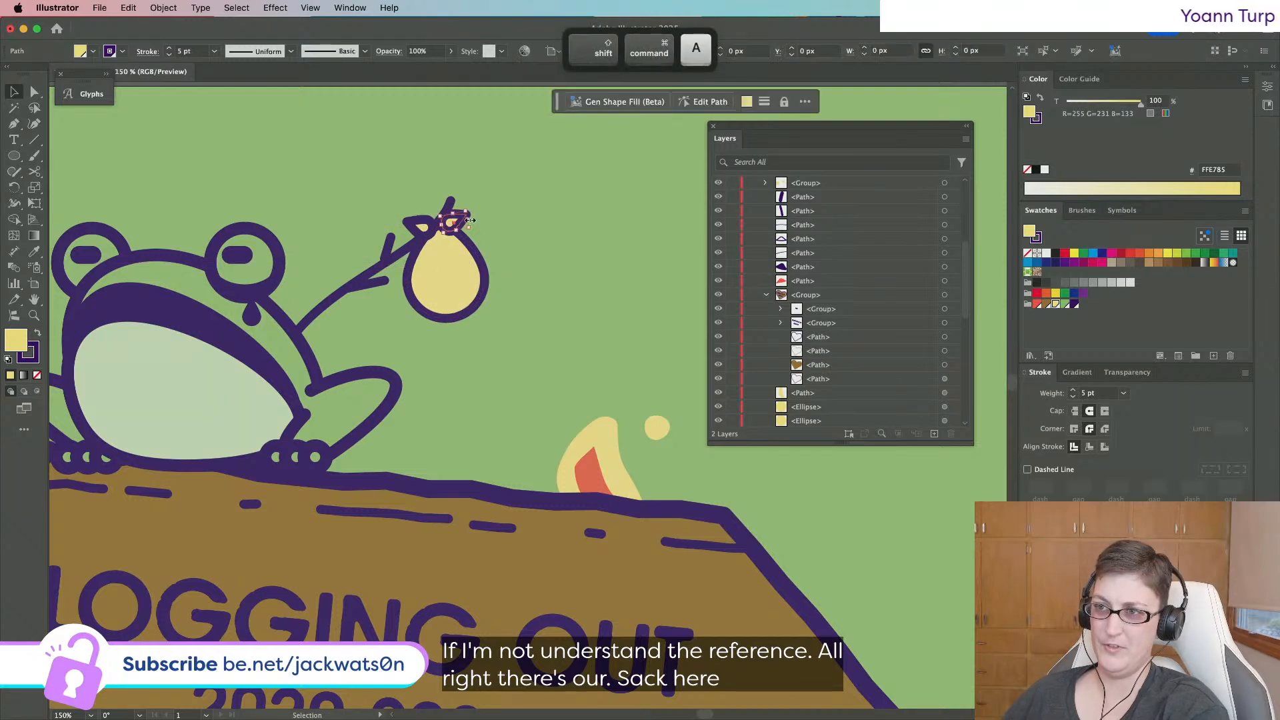
pyautogui.moveTo(468, 220); pyautogui.dragTo(476, 219)
pyautogui.press('super+x')
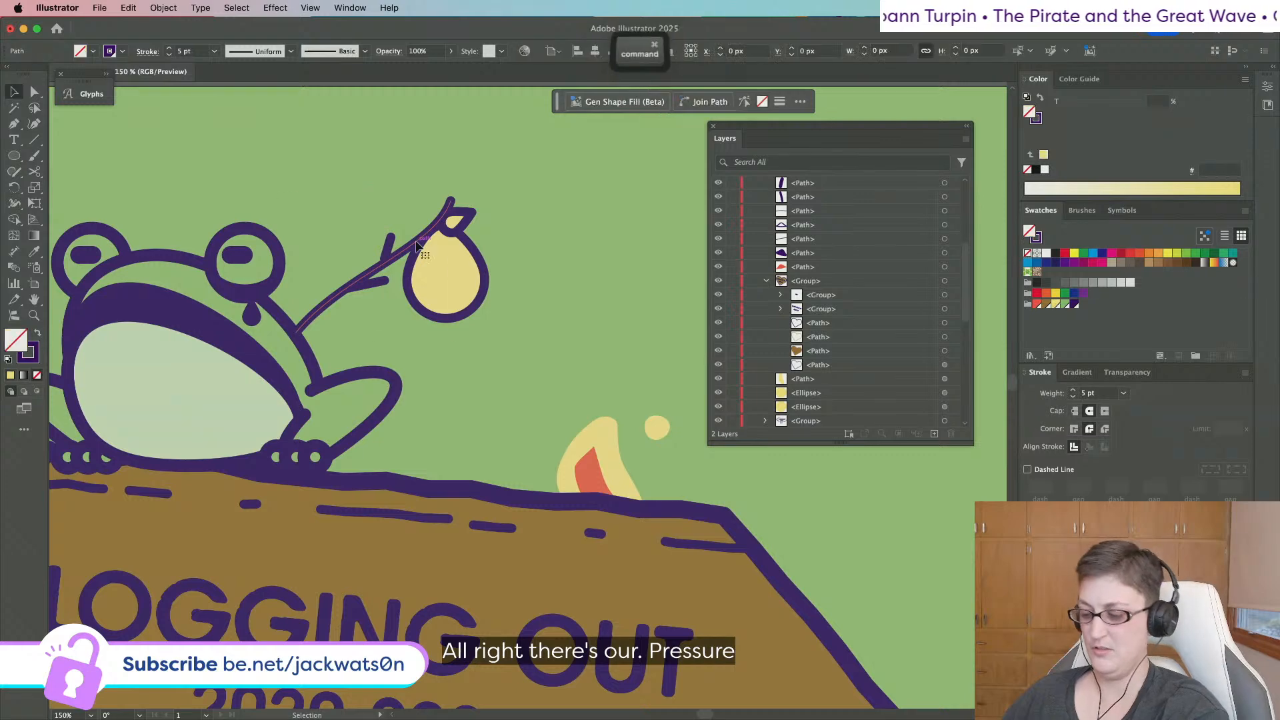
pyautogui.press('super+f')
pyautogui.press('super+shift+a')
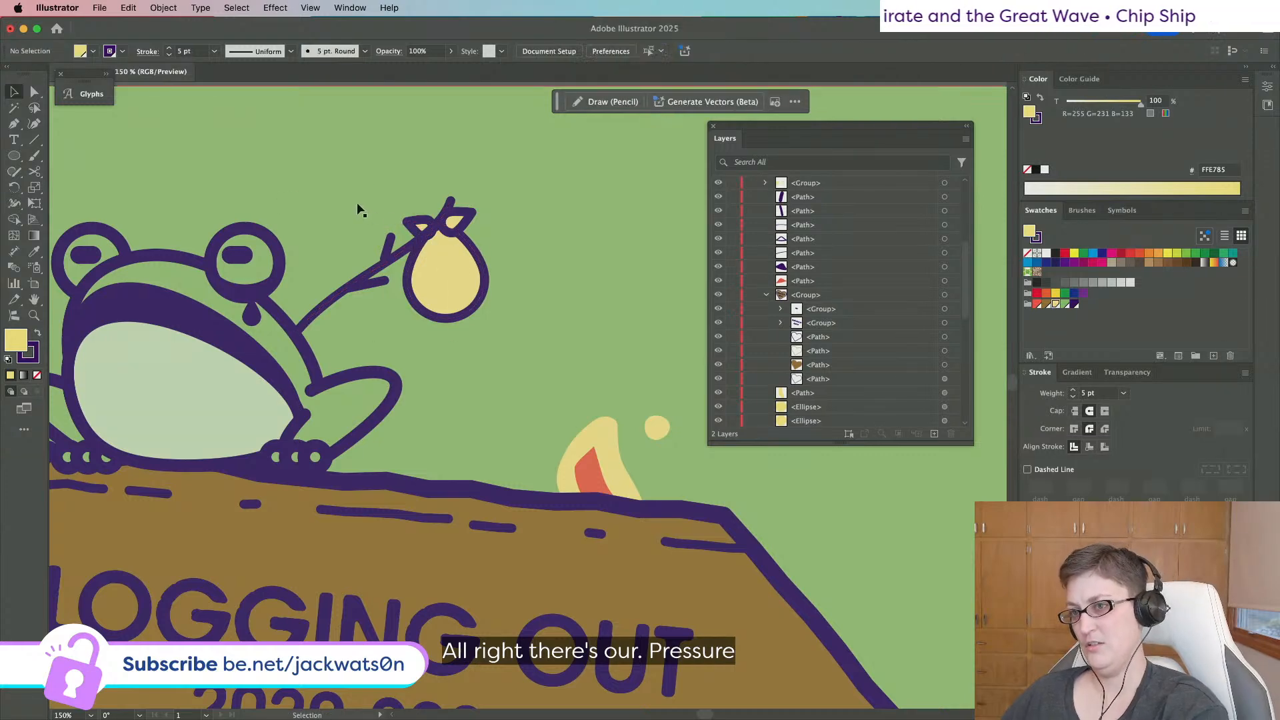
# Draw a small circle from its centre as the knot on the sack.
pyautogui.click(14, 156)
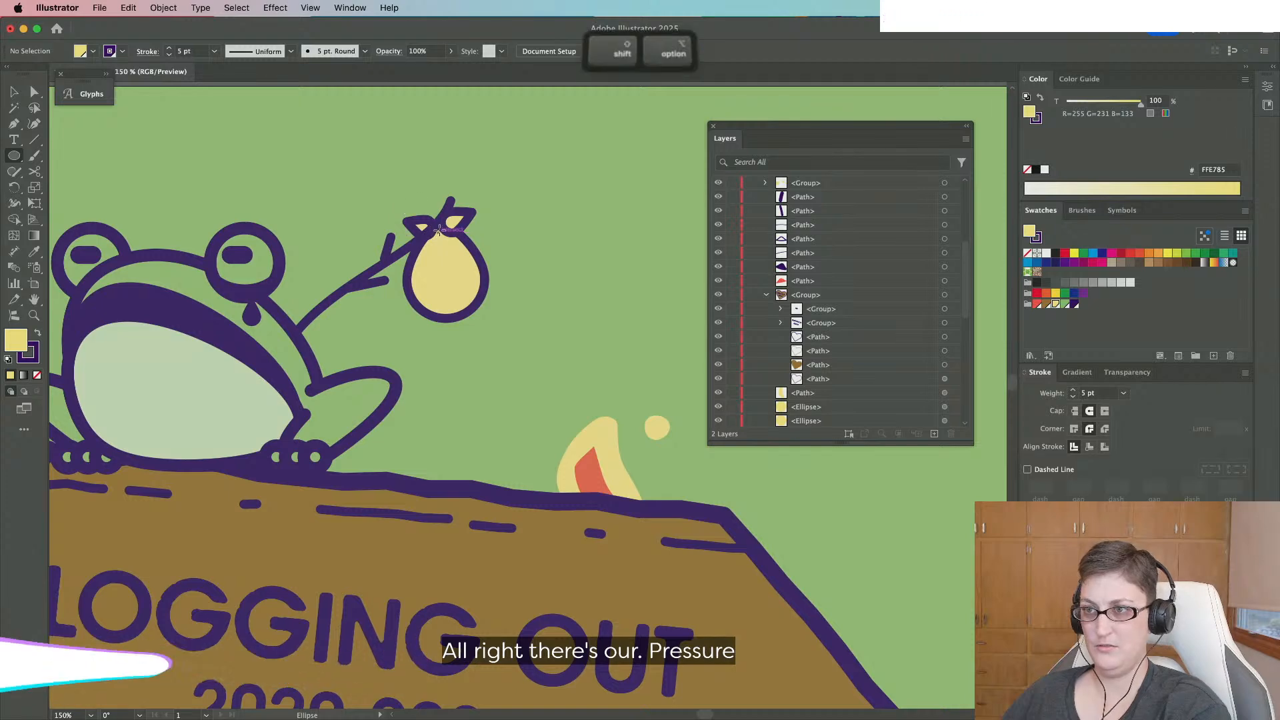
pyautogui.moveTo(440, 233); pyautogui.dragTo(442, 229)
pyautogui.press('alt')
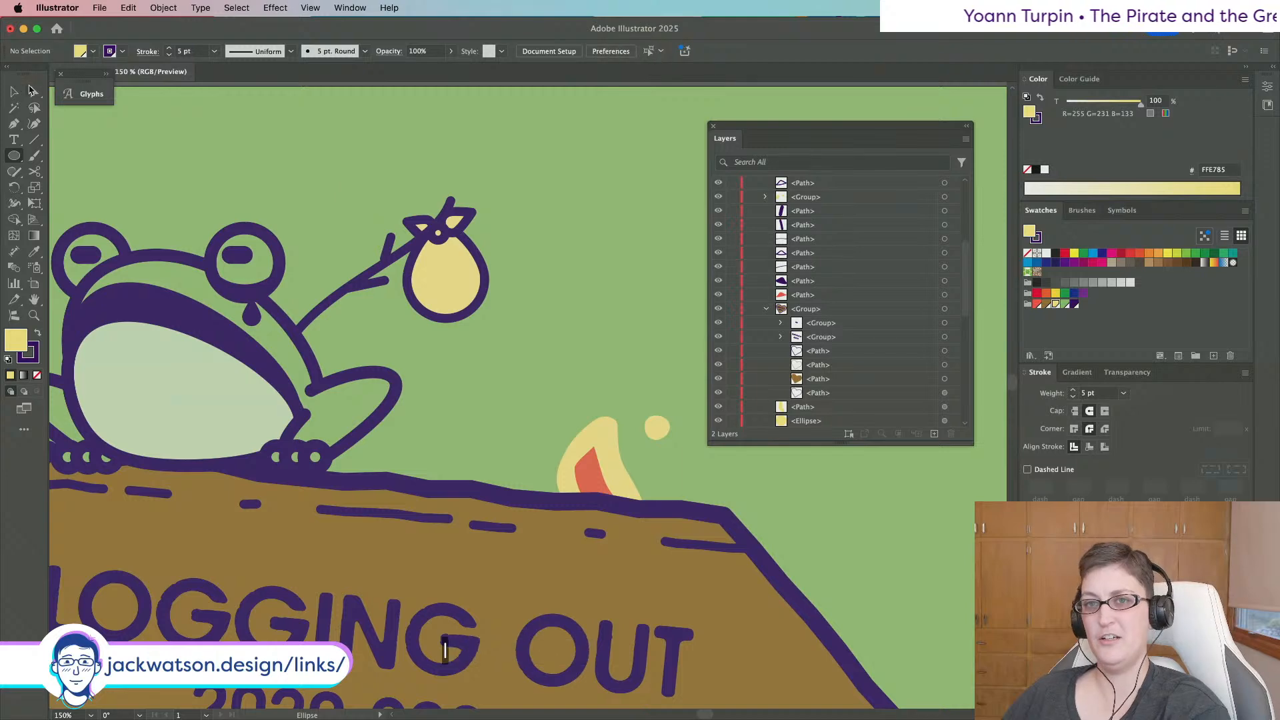
pyautogui.press('shift+super+a')
# Move the knot into place on the sack, then shift the yellow sack slightly up and left.
pyautogui.moveTo(456, 223); pyautogui.dragTo(458, 222)
pyautogui.press('shift+super+a')
pyautogui.scroll(-3, 500, 235)
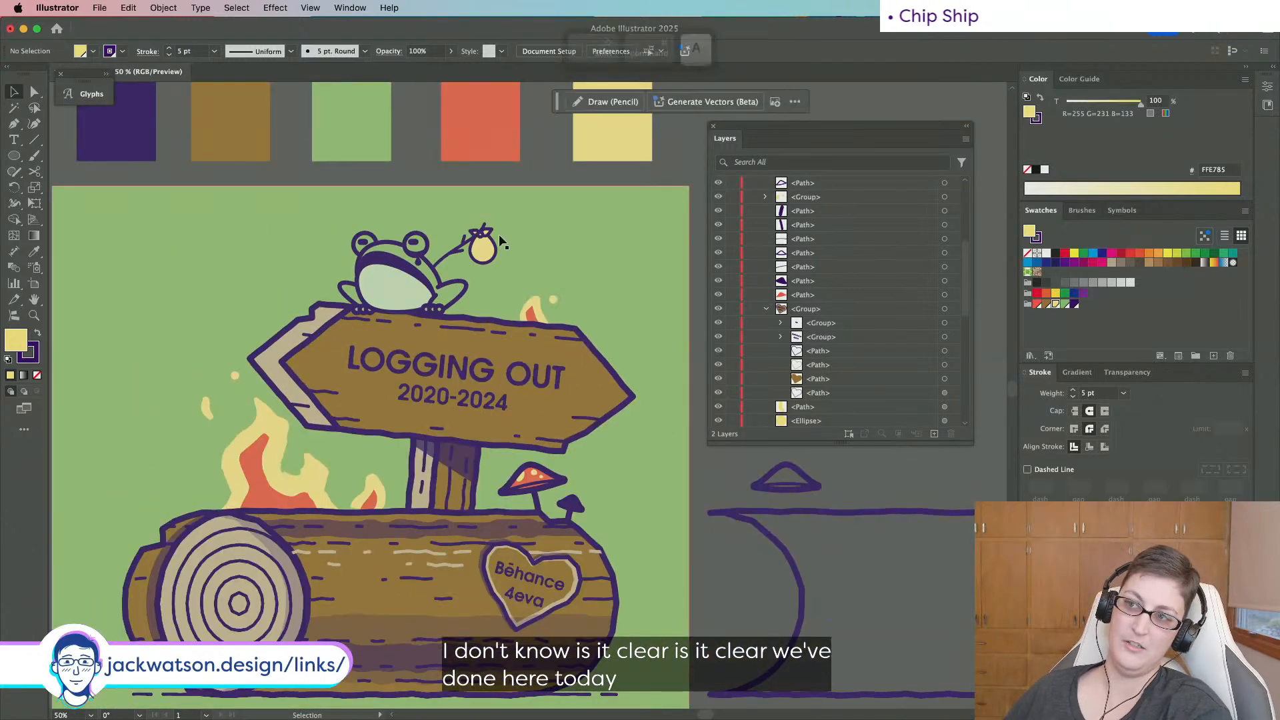
pyautogui.scroll(2, 496, 236)
pyautogui.scroll(2, 496, 235)
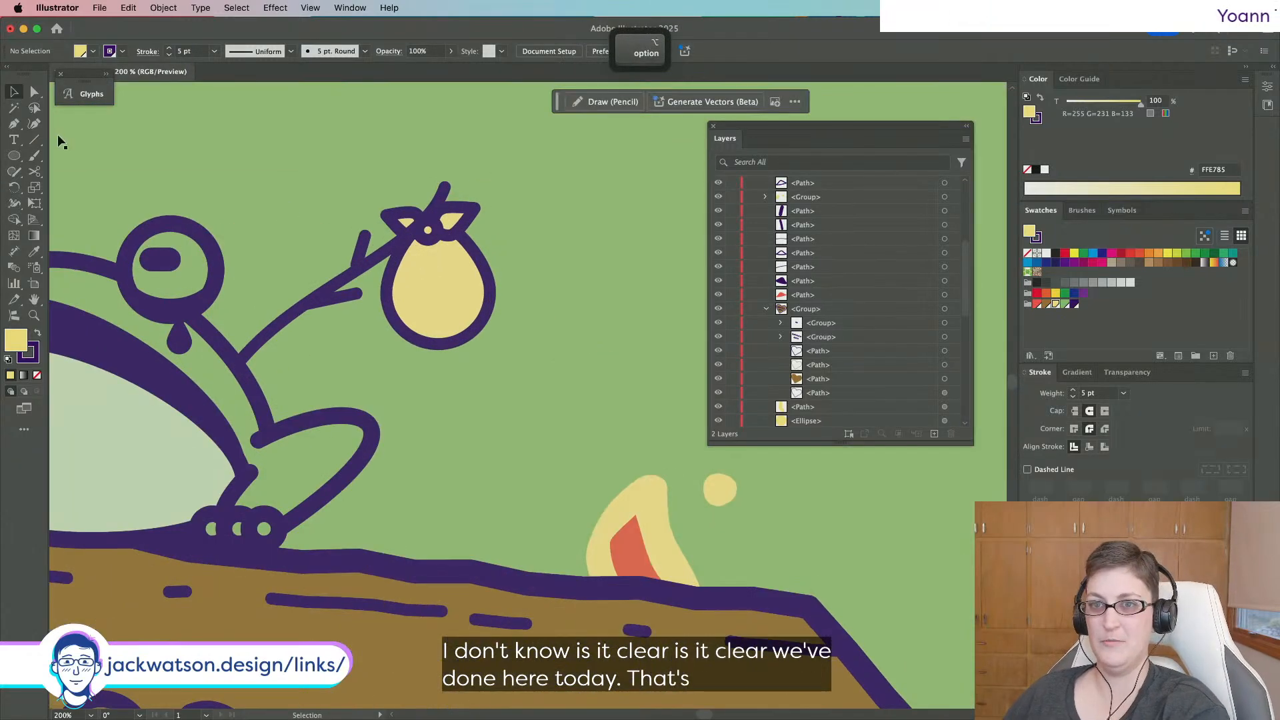
pyautogui.scroll(-3, 505, 283)
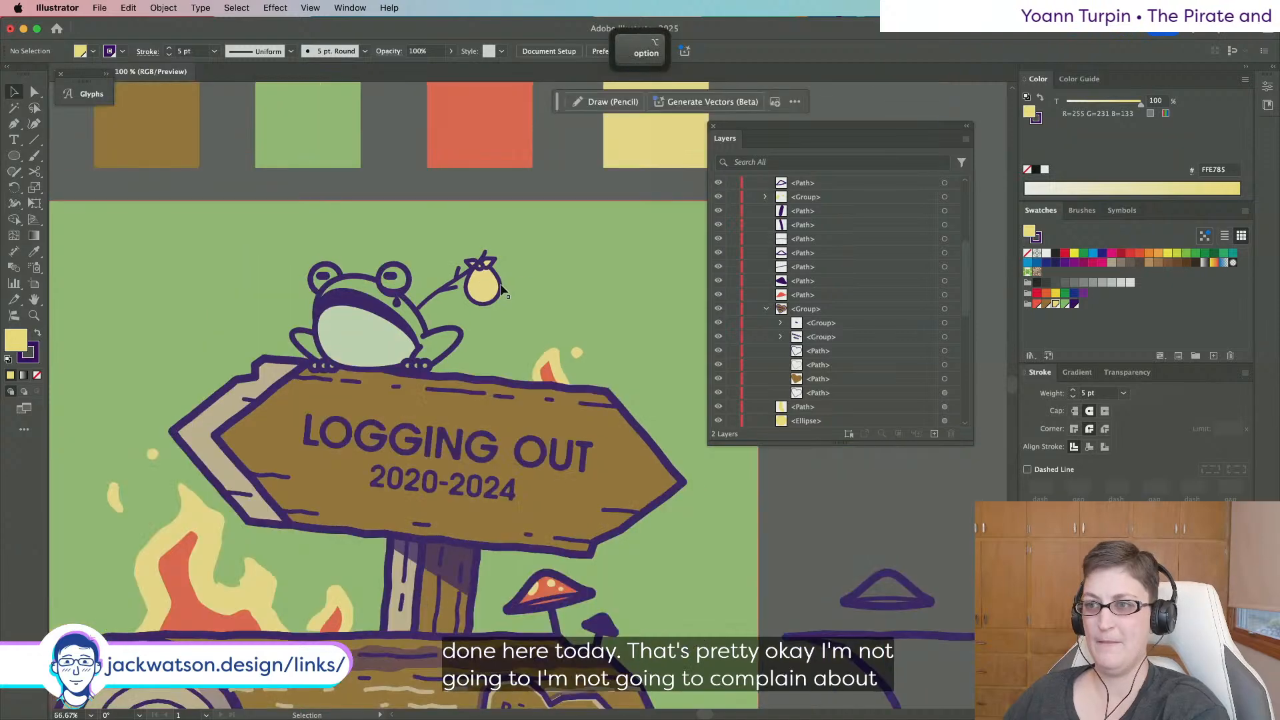
pyautogui.moveTo(485, 288); pyautogui.dragTo(483, 285)
# Paste a copy of the sack shape in front and add the sack's outline to the selection.
pyautogui.press('super+g')
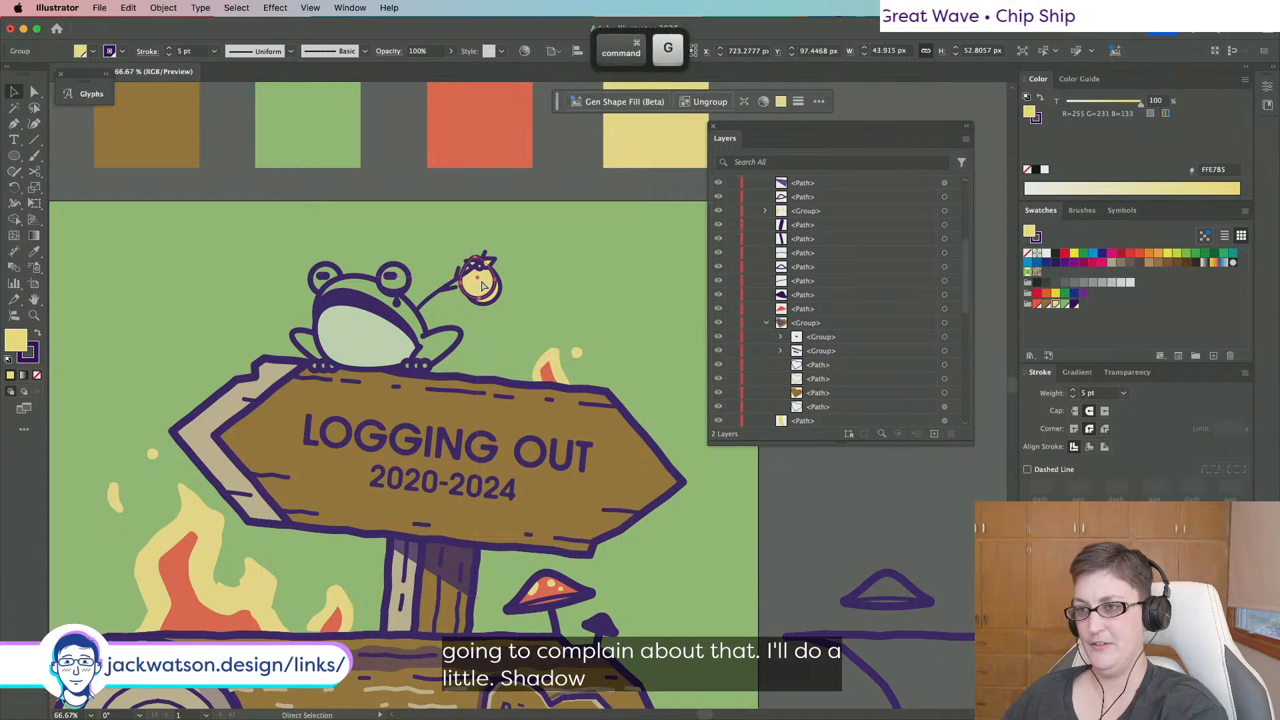
pyautogui.press('super+z')
pyautogui.press('super+f')
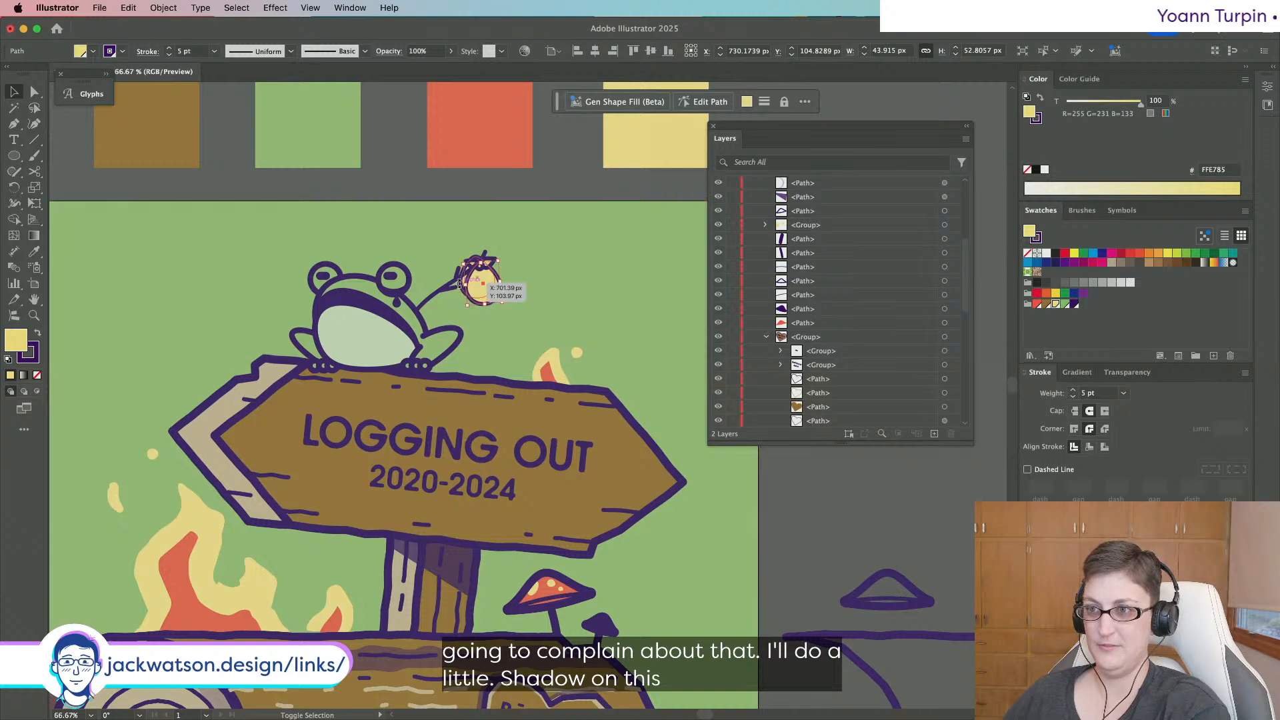
pyautogui.scroll(3, 462, 282)
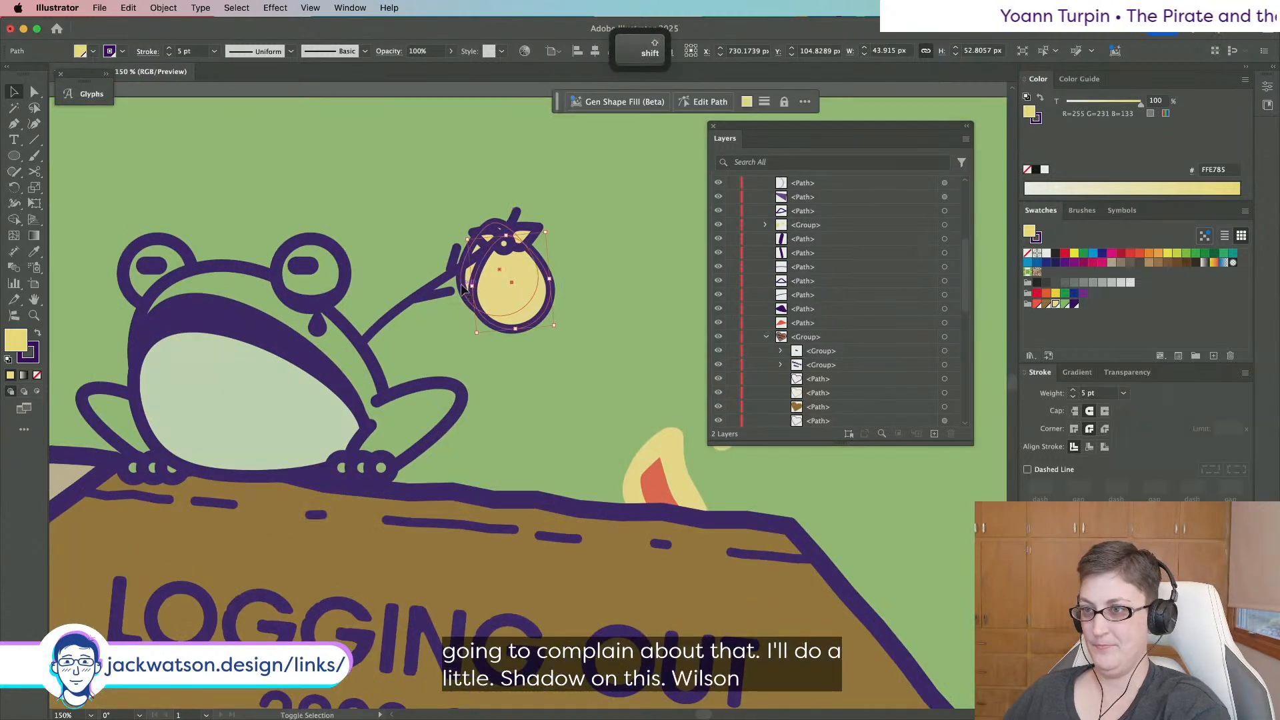
pyautogui.keyDown('shift'); pyautogui.click(462, 288); pyautogui.keyUp('shift')
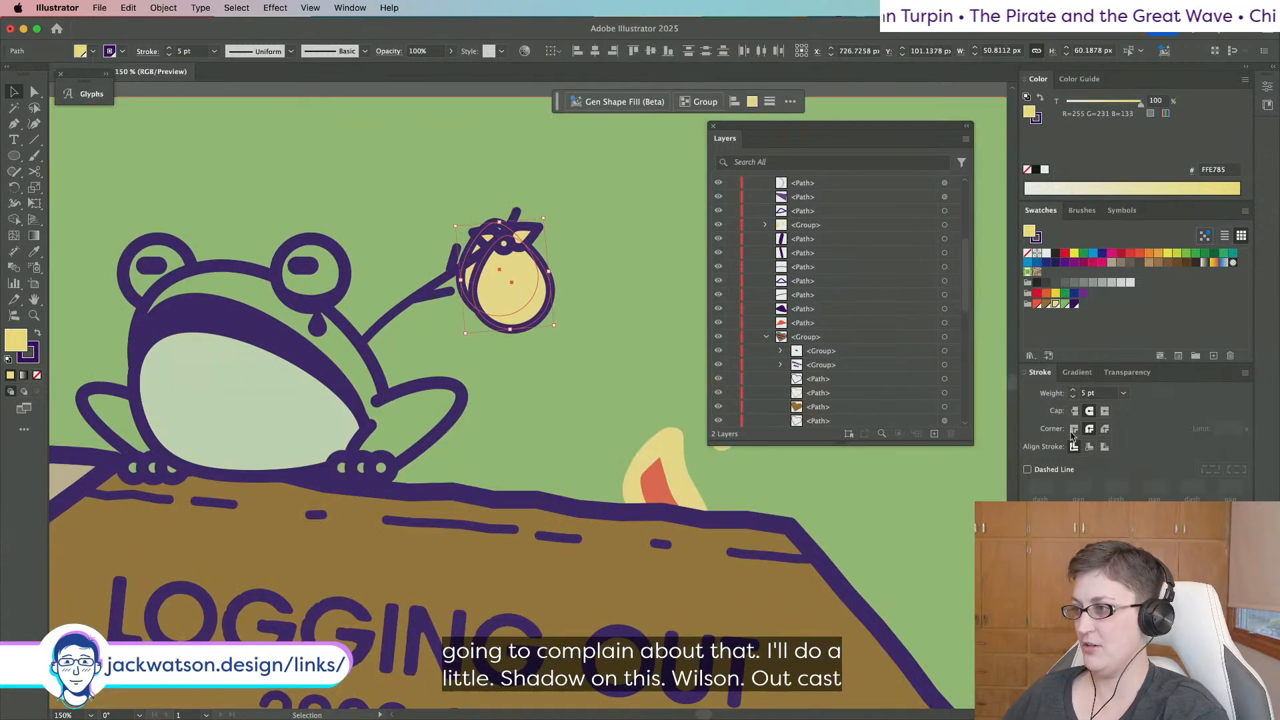
# Try several Pathfinder operations, then apply Minus Back to leave a crescent.
pyautogui.click(1264, 108)
pyautogui.click(1264, 108)
pyautogui.click(1266, 89)
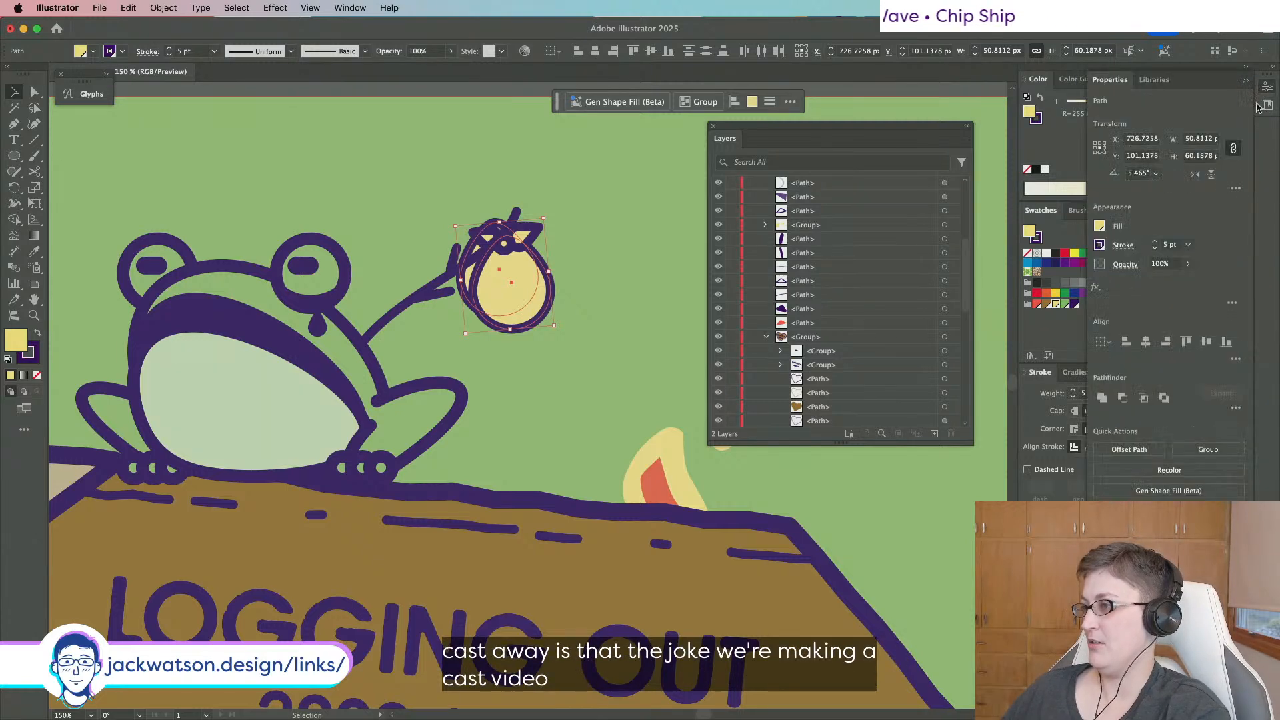
pyautogui.click(1141, 398)
pyautogui.press('super+z')
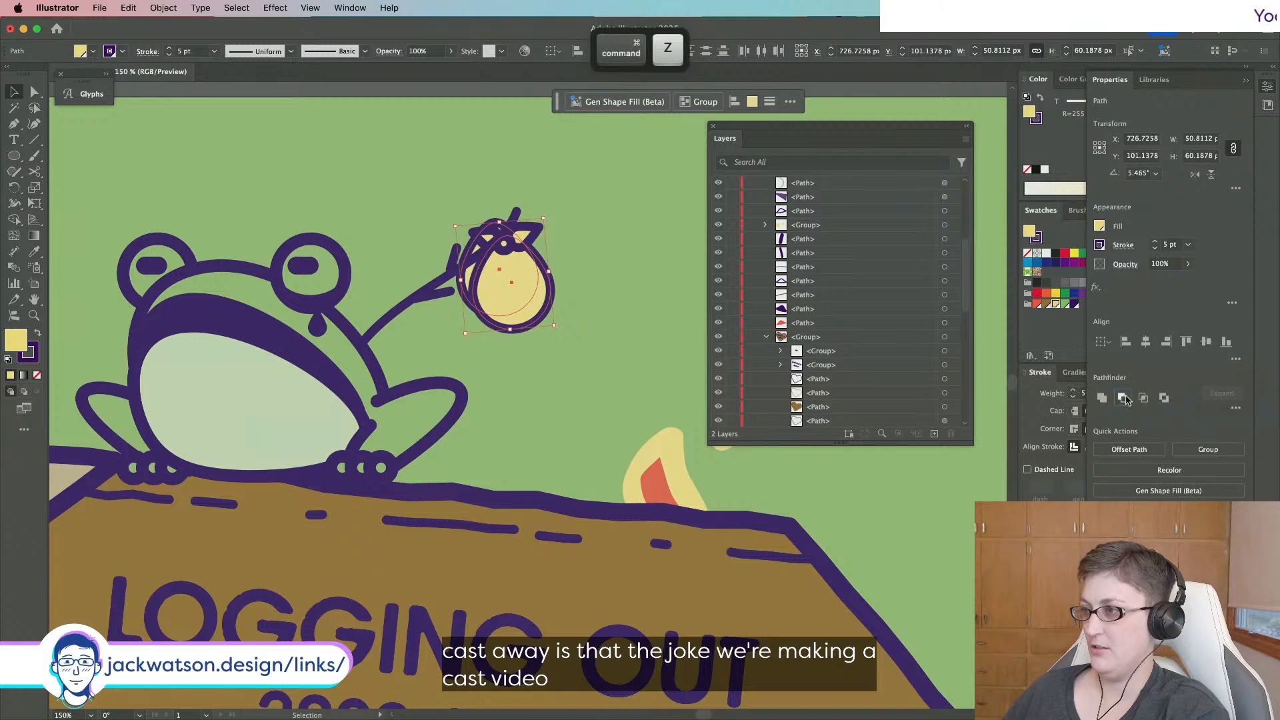
pyautogui.click(1125, 399)
pyautogui.press('super+z')
pyautogui.click(1163, 398)
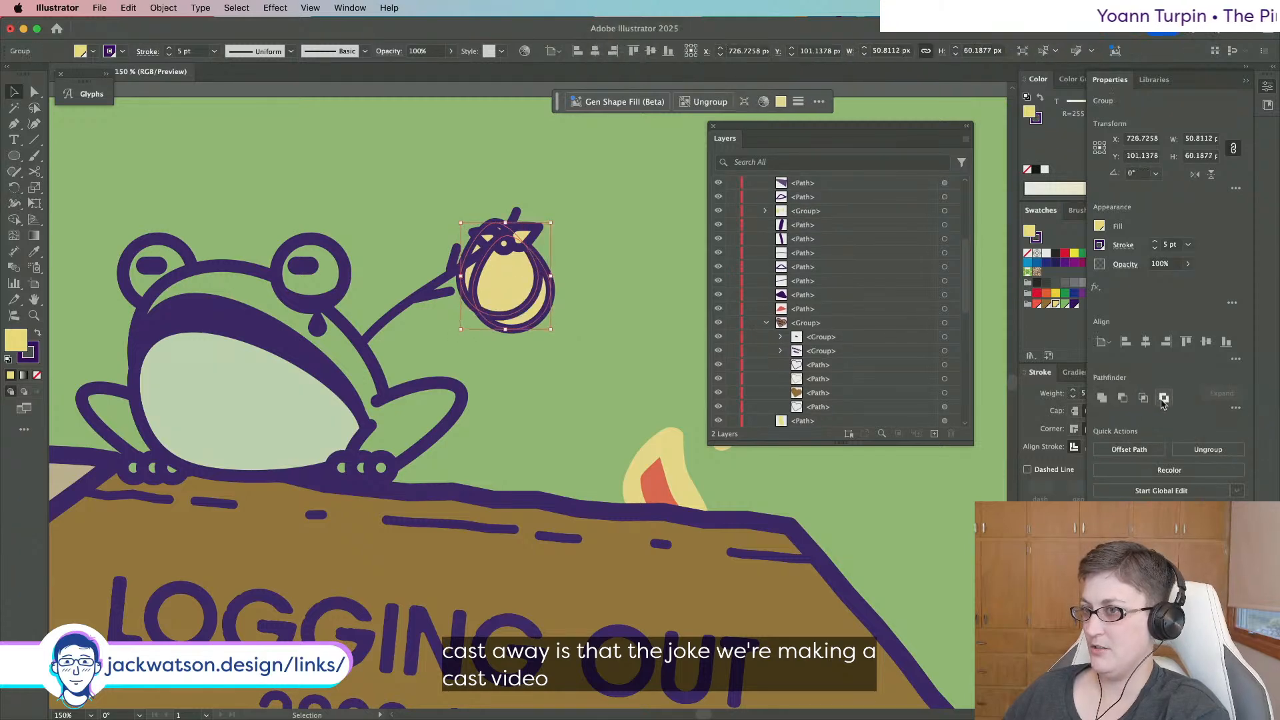
pyautogui.press('super+z')
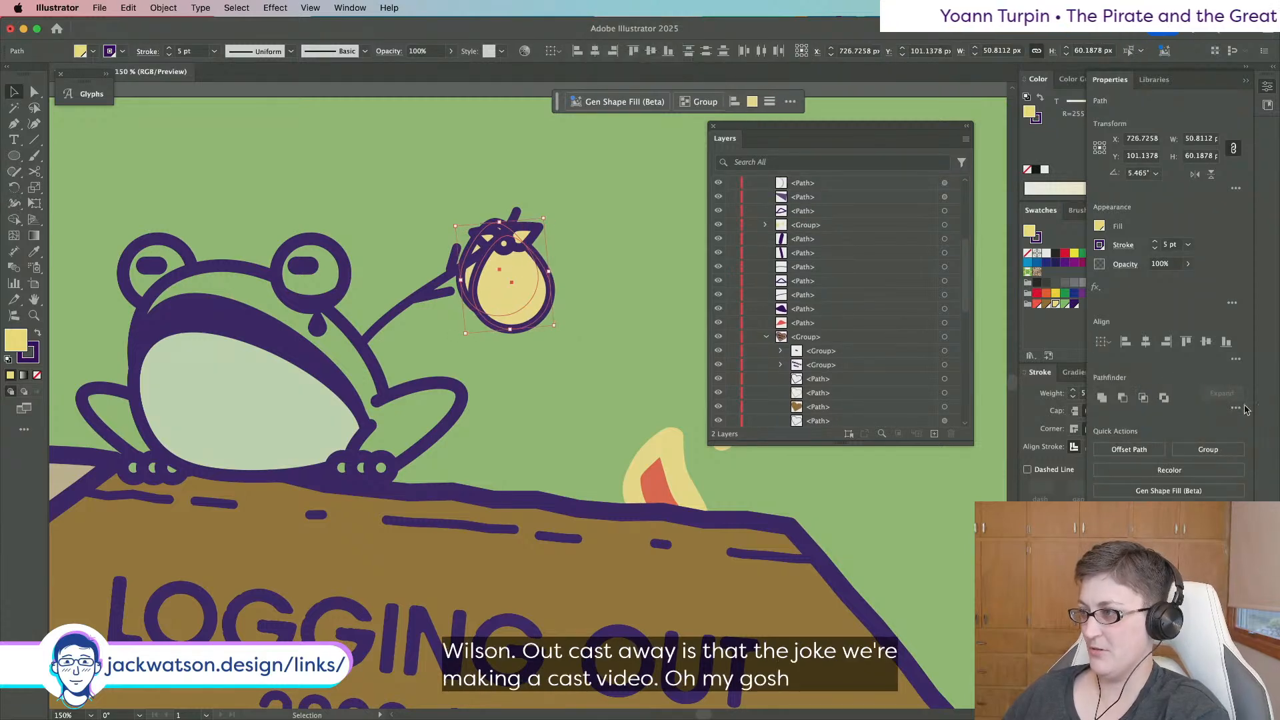
pyautogui.click(1237, 409)
pyautogui.click(1227, 480)
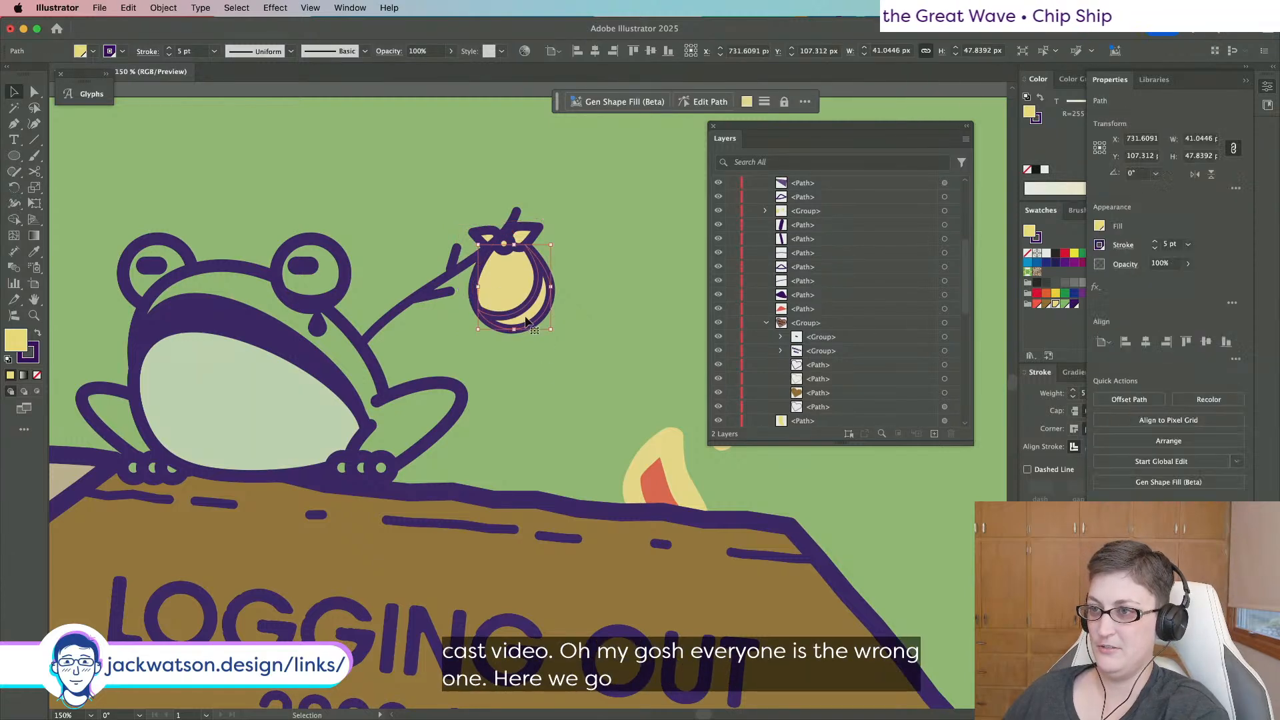
# Give the crescent a purple fill, no stroke, and 50% opacity.
pyautogui.click(33, 254)
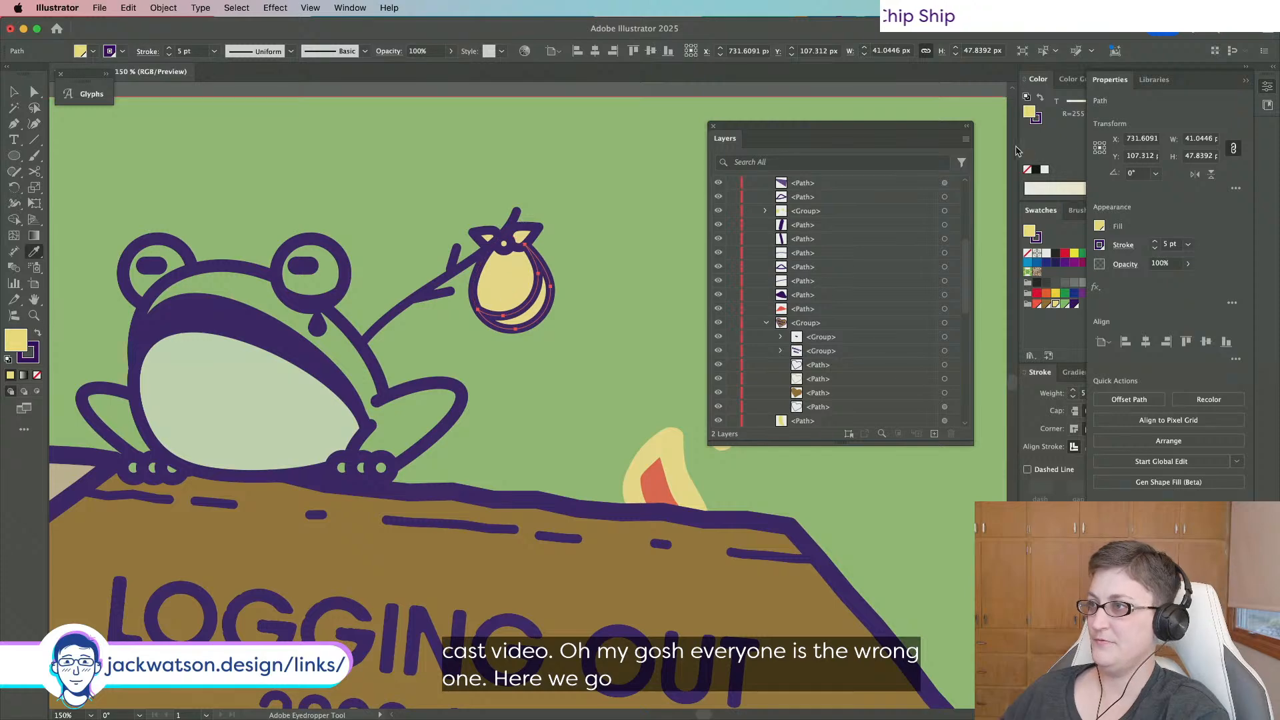
pyautogui.click(1034, 120)
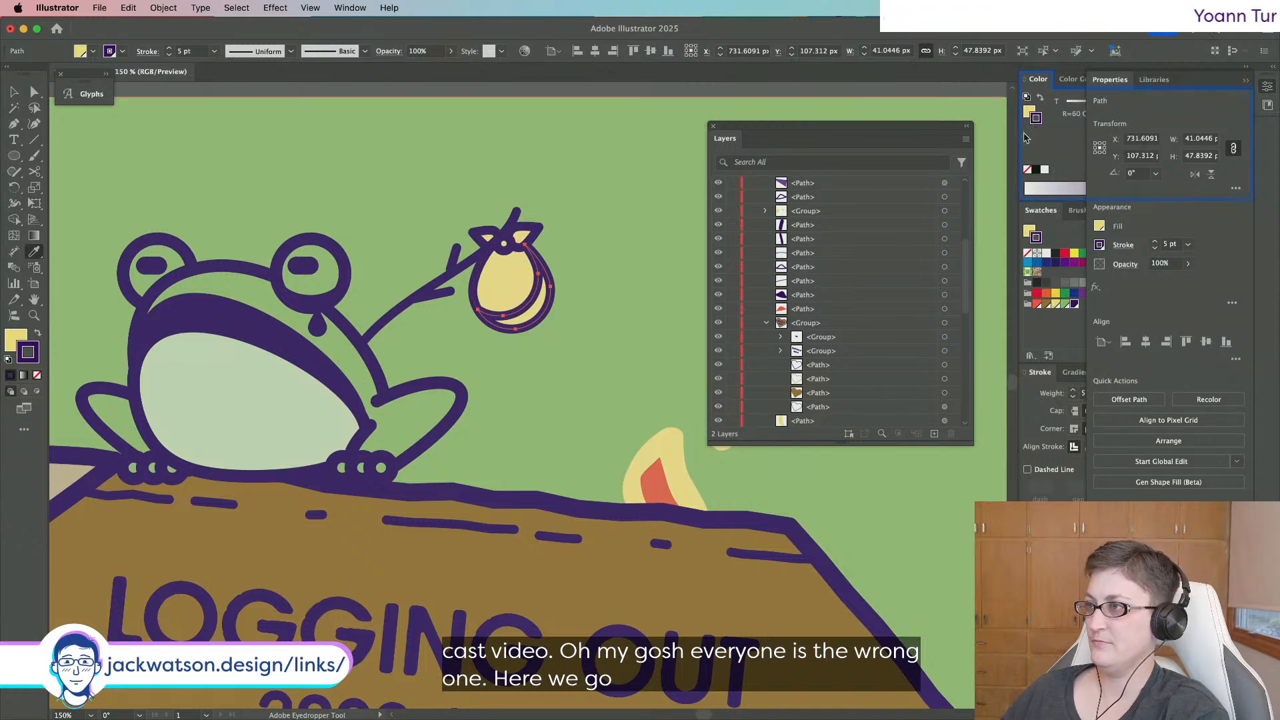
pyautogui.click(36, 334)
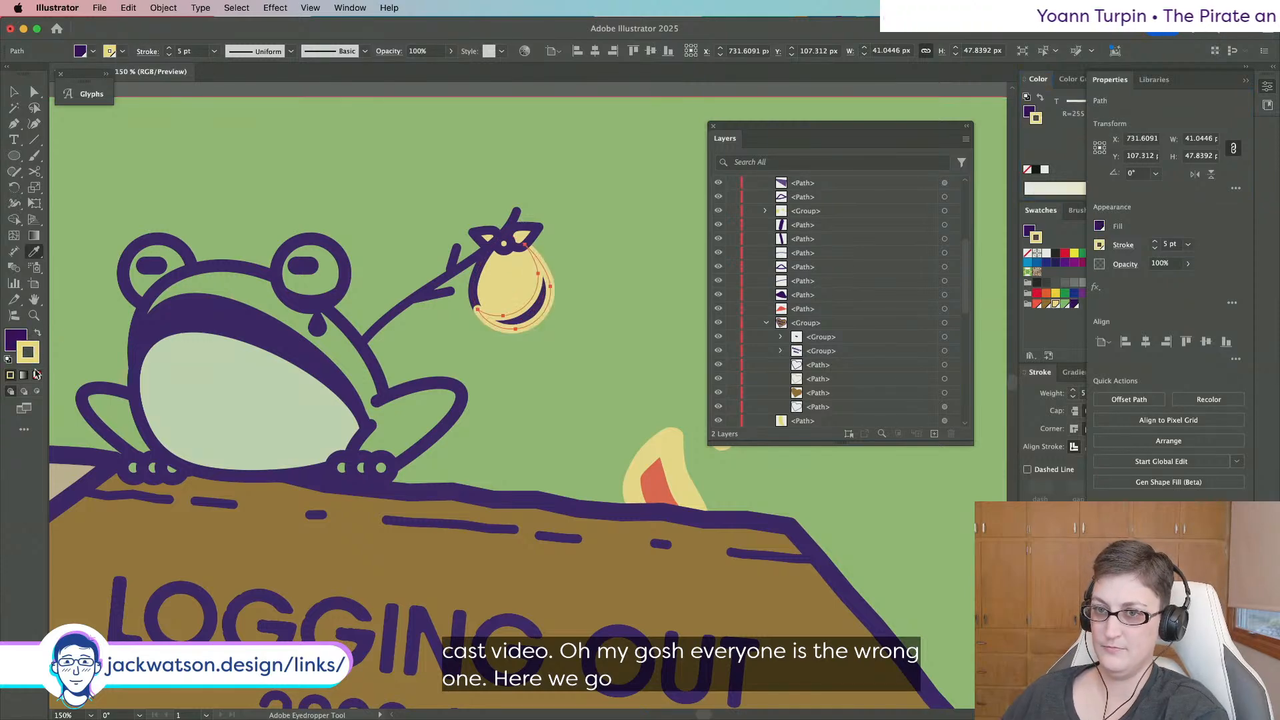
pyautogui.click(36, 374)
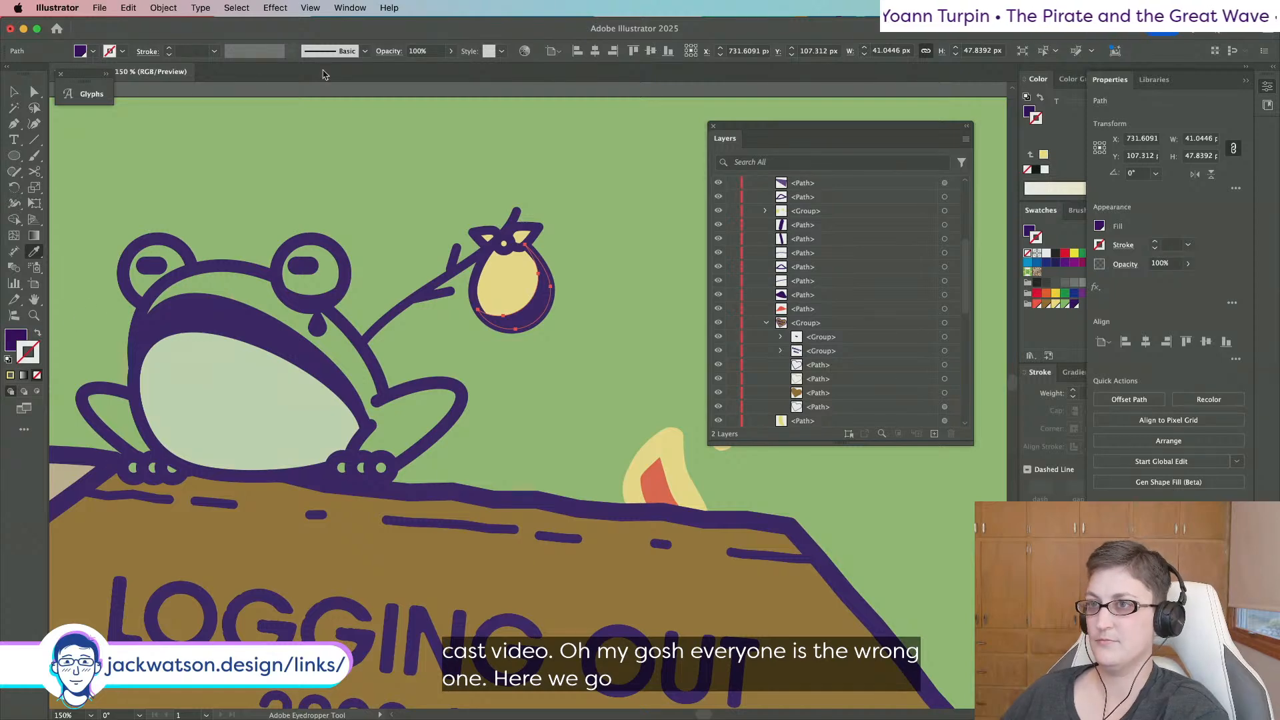
pyautogui.click(436, 52)
pyautogui.write('25')
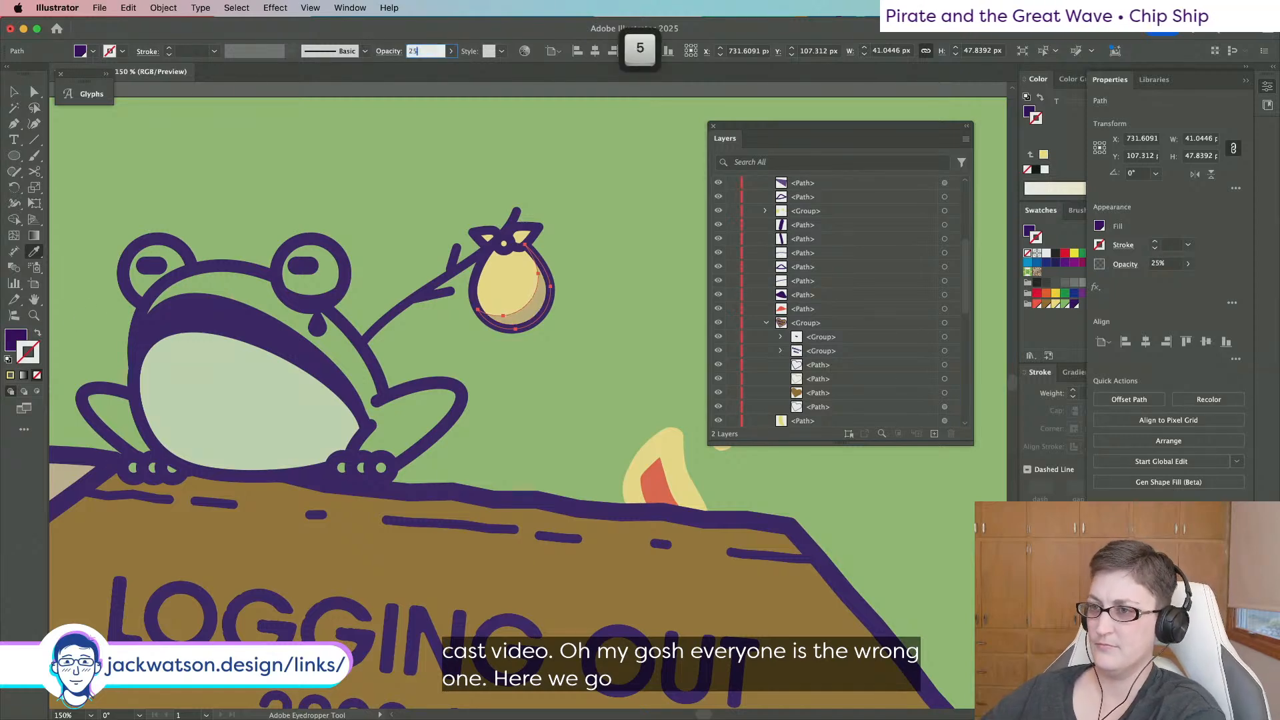
pyautogui.press('BackSpace')
pyautogui.press('BackSpace')
pyautogui.write('50')
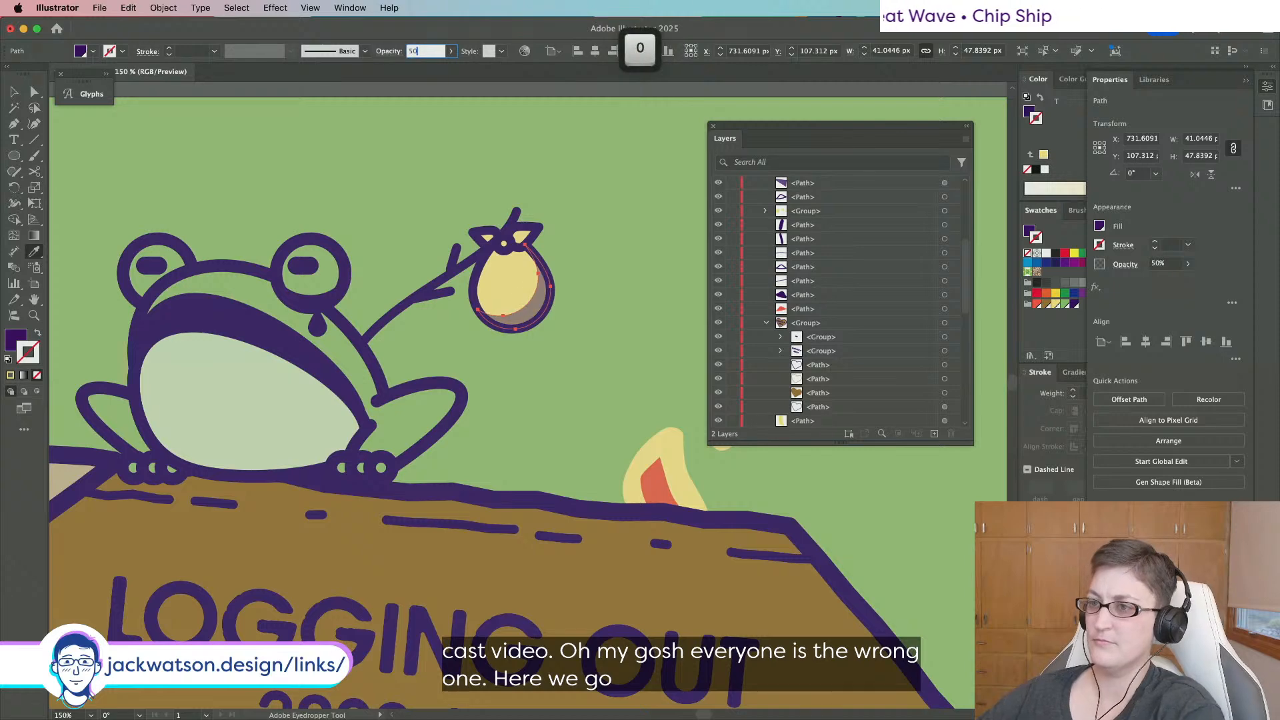
pyautogui.write('a')
pyautogui.press('shift+super+a')
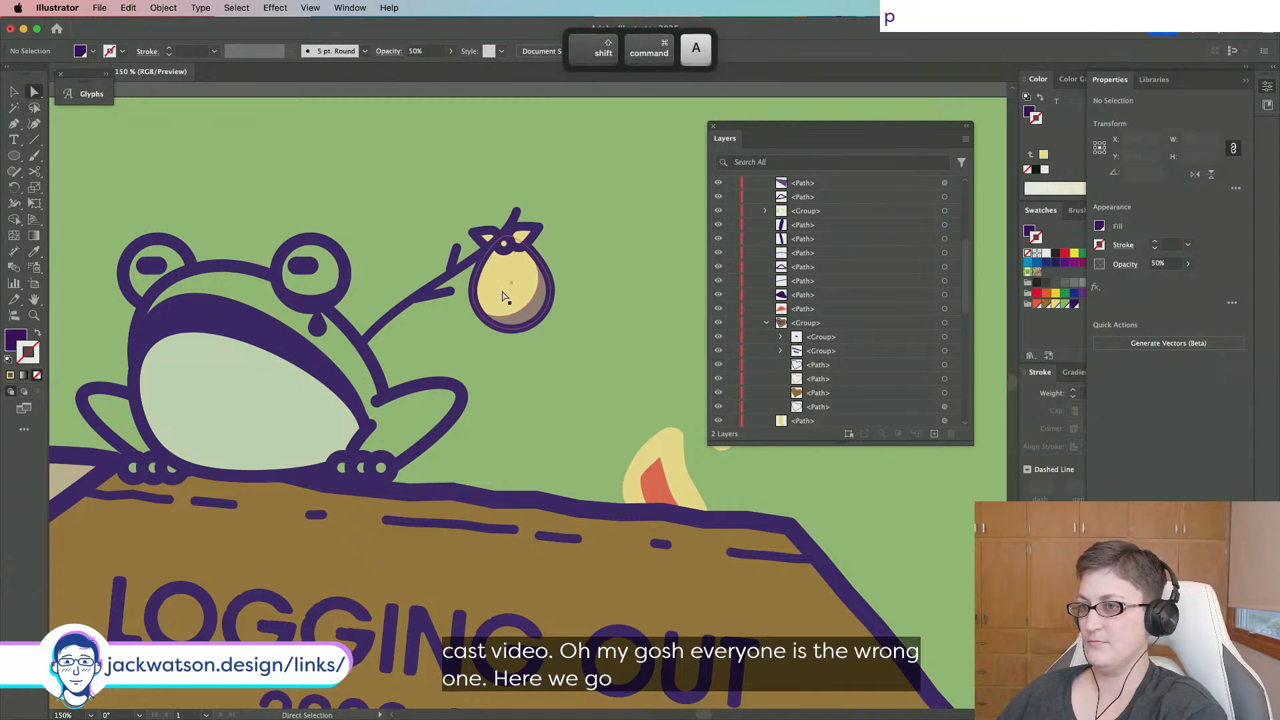
pyautogui.click(510, 283)
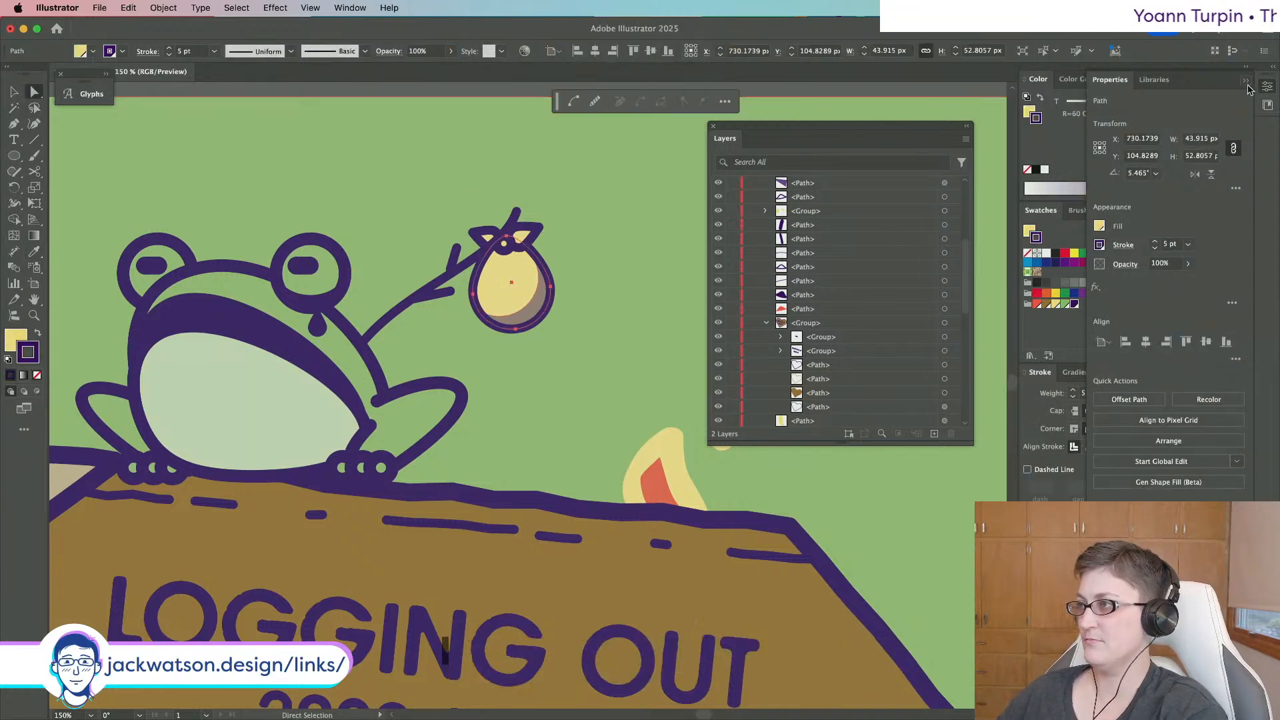
pyautogui.click(1247, 82)
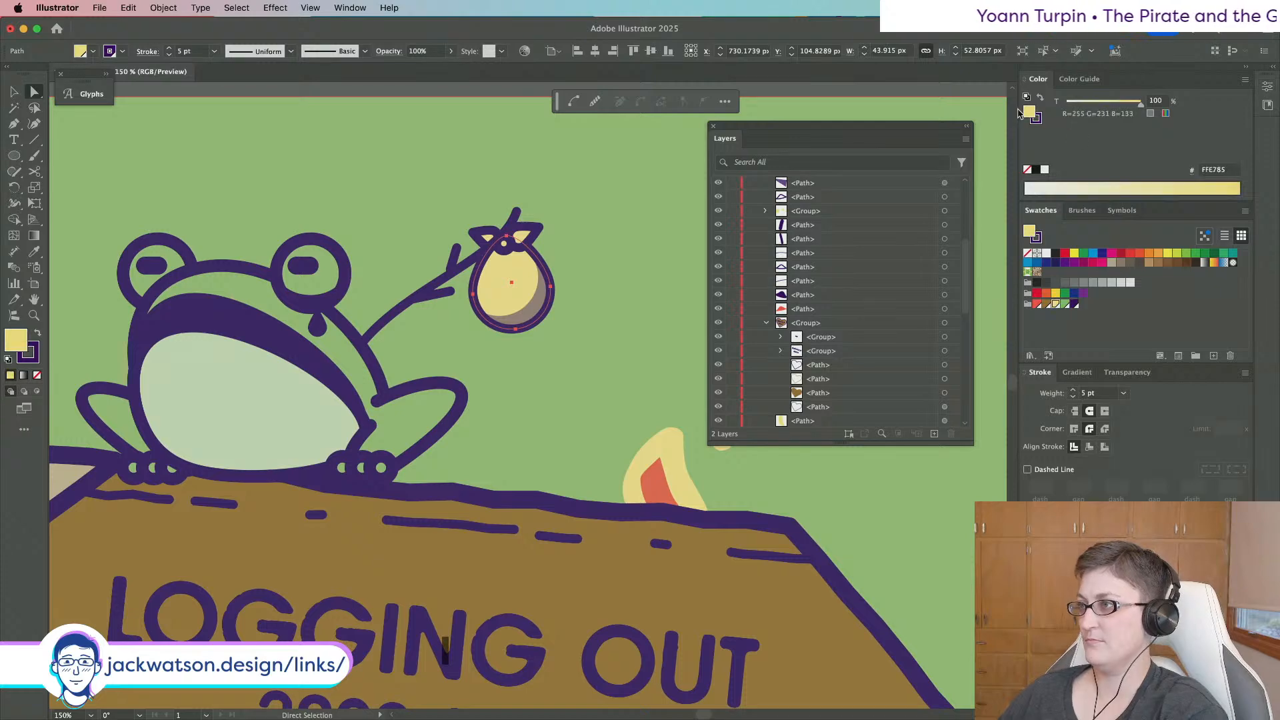
# Group the frog's stick and yellow sack paths, leaving the background square out of the group.
pyautogui.press('shift+super+a')
pyautogui.scroll(-3, 504, 325)
pyautogui.scroll(-2, 651, 400)
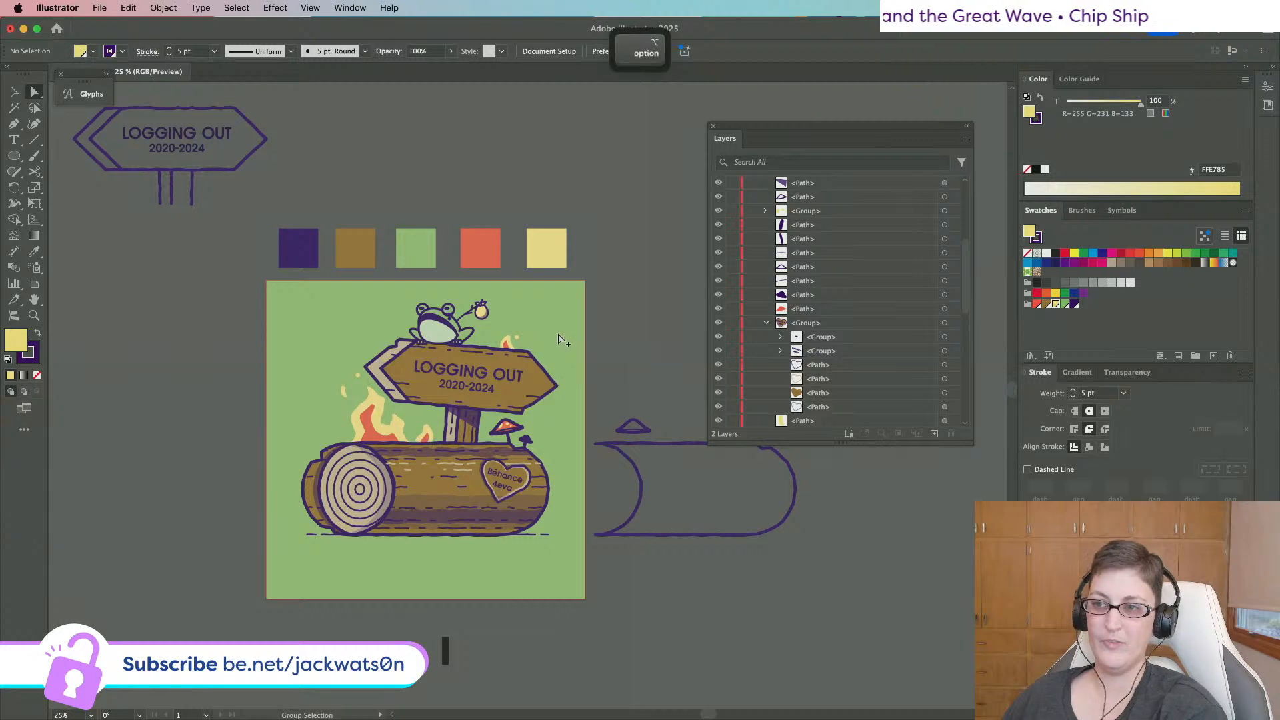
pyautogui.scroll(3, 567, 343)
pyautogui.press('v')
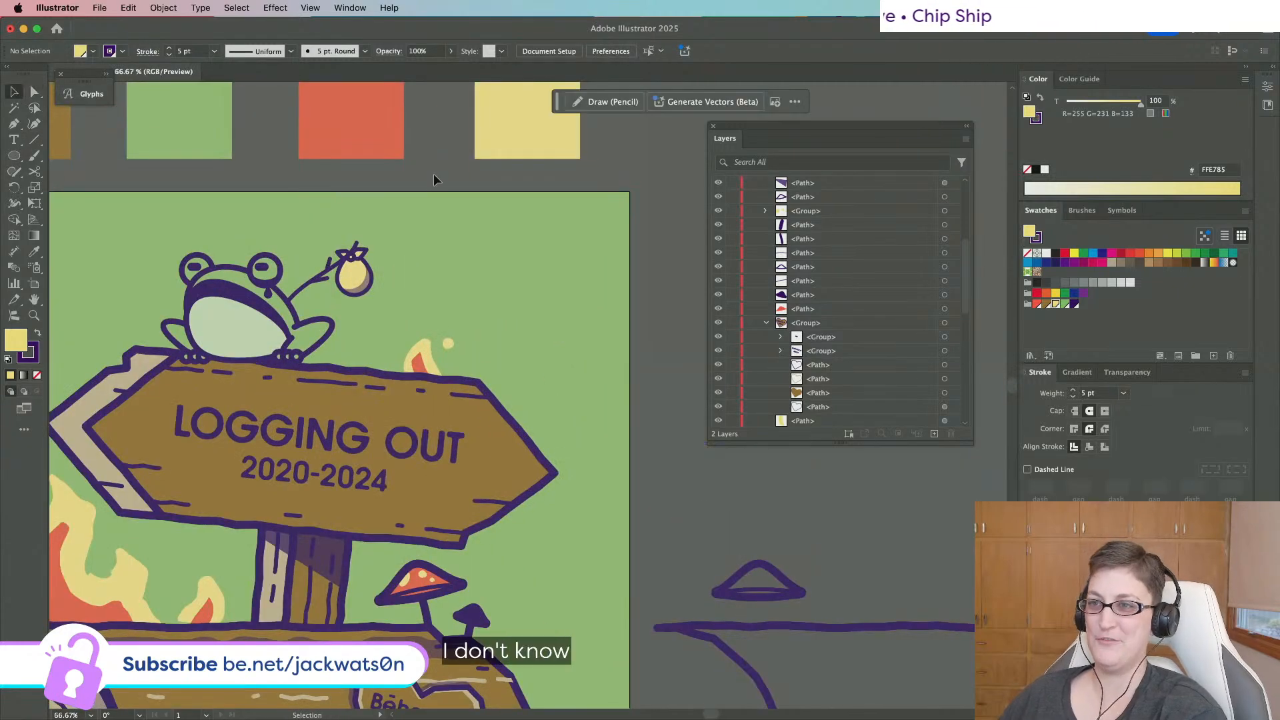
pyautogui.keyDown('shift'); pyautogui.click(304, 289); pyautogui.keyUp('shift')
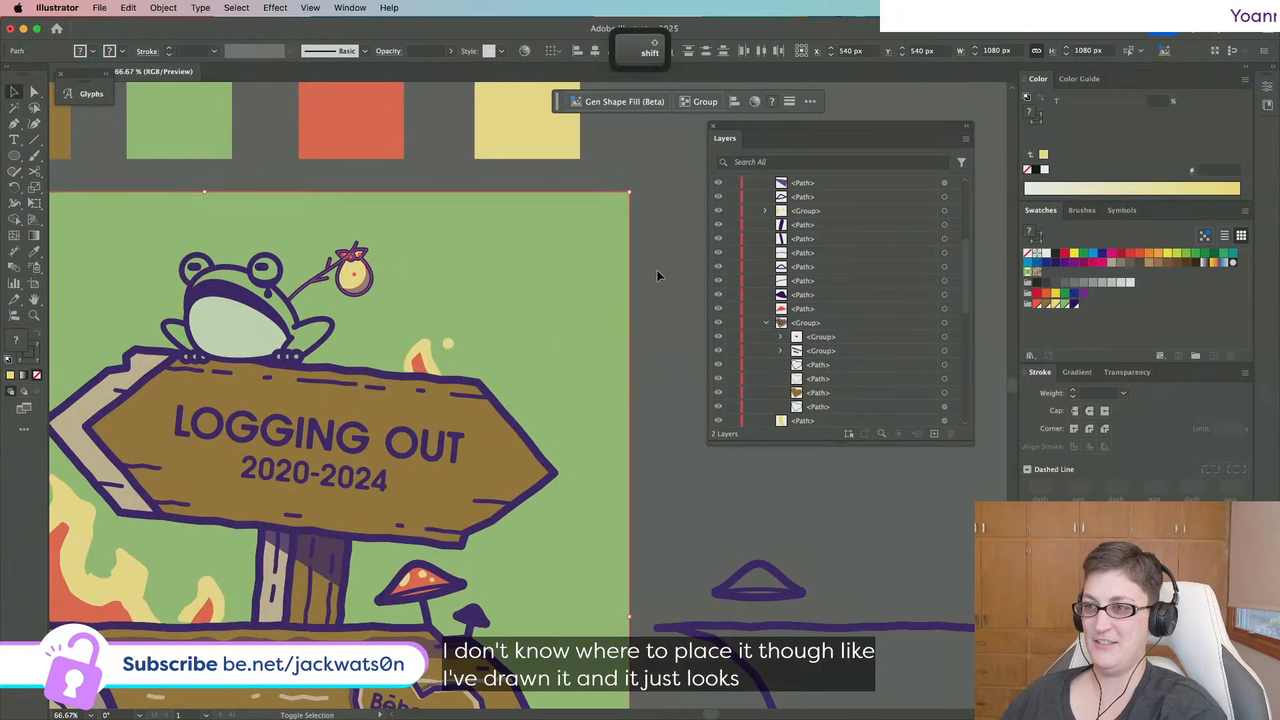
pyautogui.keyDown('shift'); pyautogui.click(526, 274); pyautogui.keyUp('shift')
pyautogui.press('super+g')
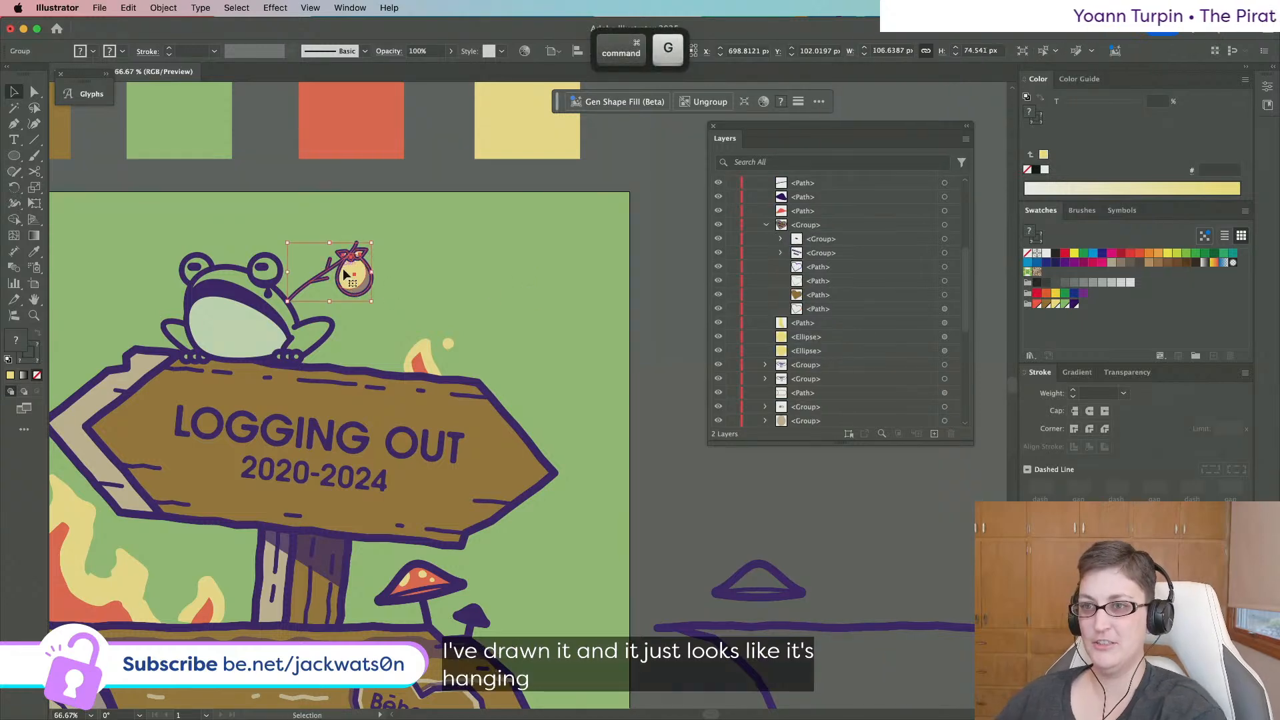
# Nudge the stick-and-sack group left and paste it behind the frog.
pyautogui.moveTo(350, 283); pyautogui.dragTo(339, 287)
pyautogui.press('super+x')
pyautogui.click(286, 310)
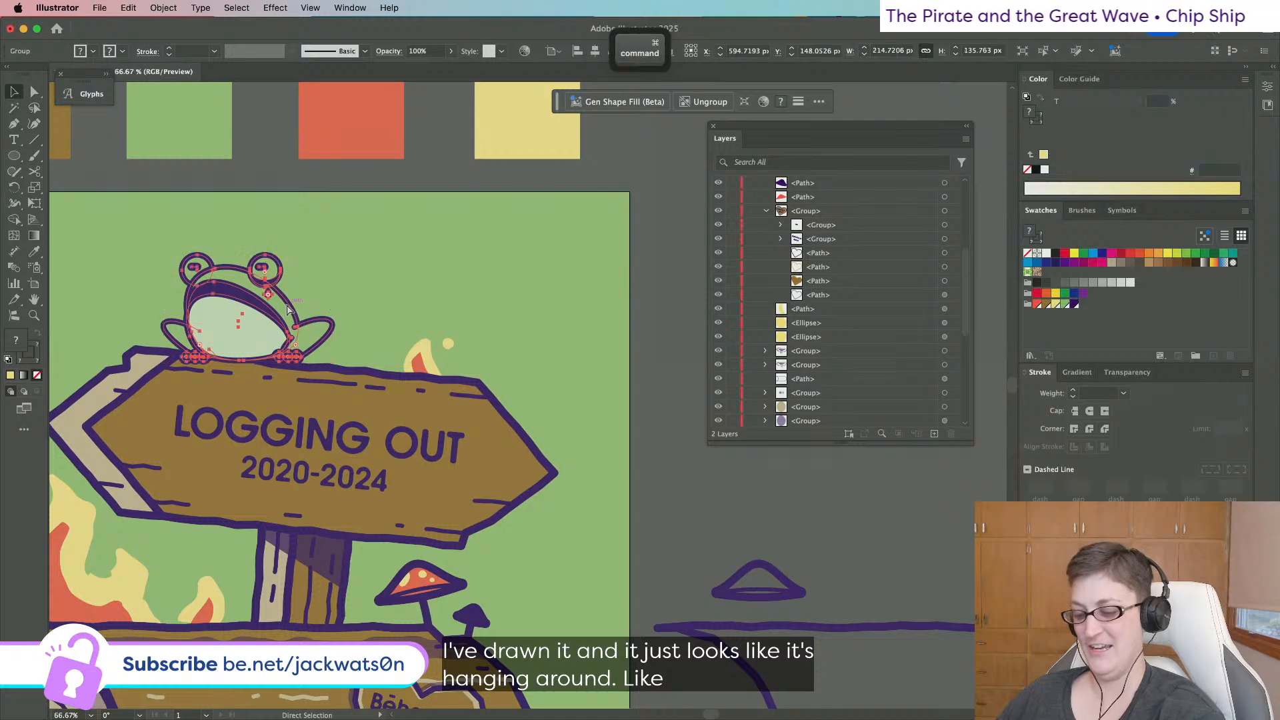
pyautogui.press('super+b')
pyautogui.press('shift+super+a')
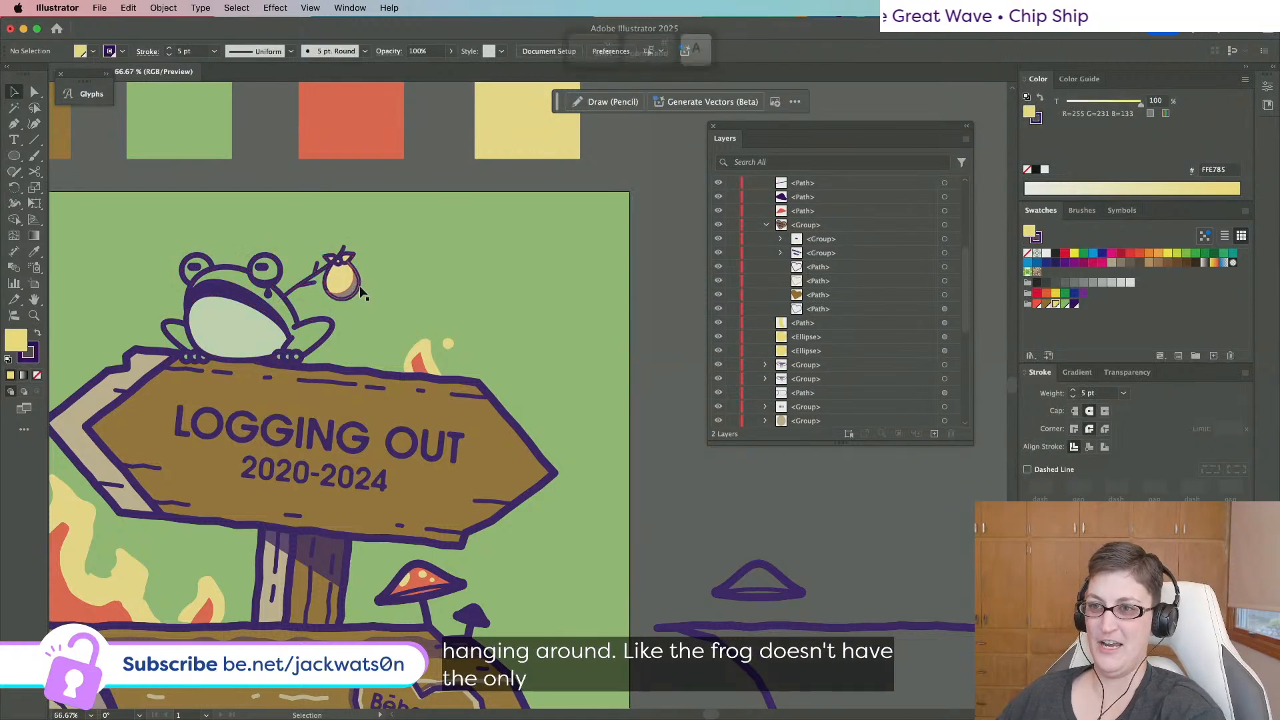
# Move the sack down beside the frog's hand and view the whole poster.
pyautogui.moveTo(357, 293)
pyautogui.mouseDown()
pyautogui.moveTo(378, 342)
pyautogui.moveTo(358, 300)
pyautogui.mouseUp()
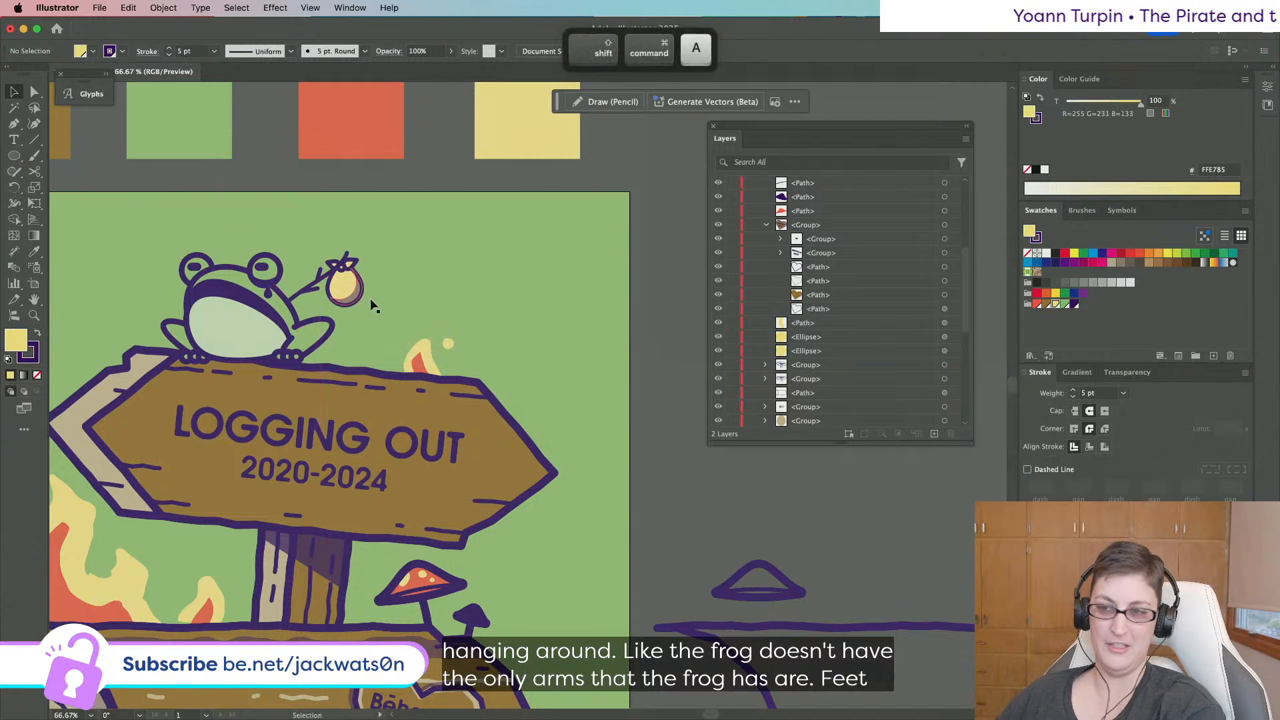
pyautogui.press('super+minus')
pyautogui.press('super+minus')
pyautogui.hscroll(-2, 500, 313)
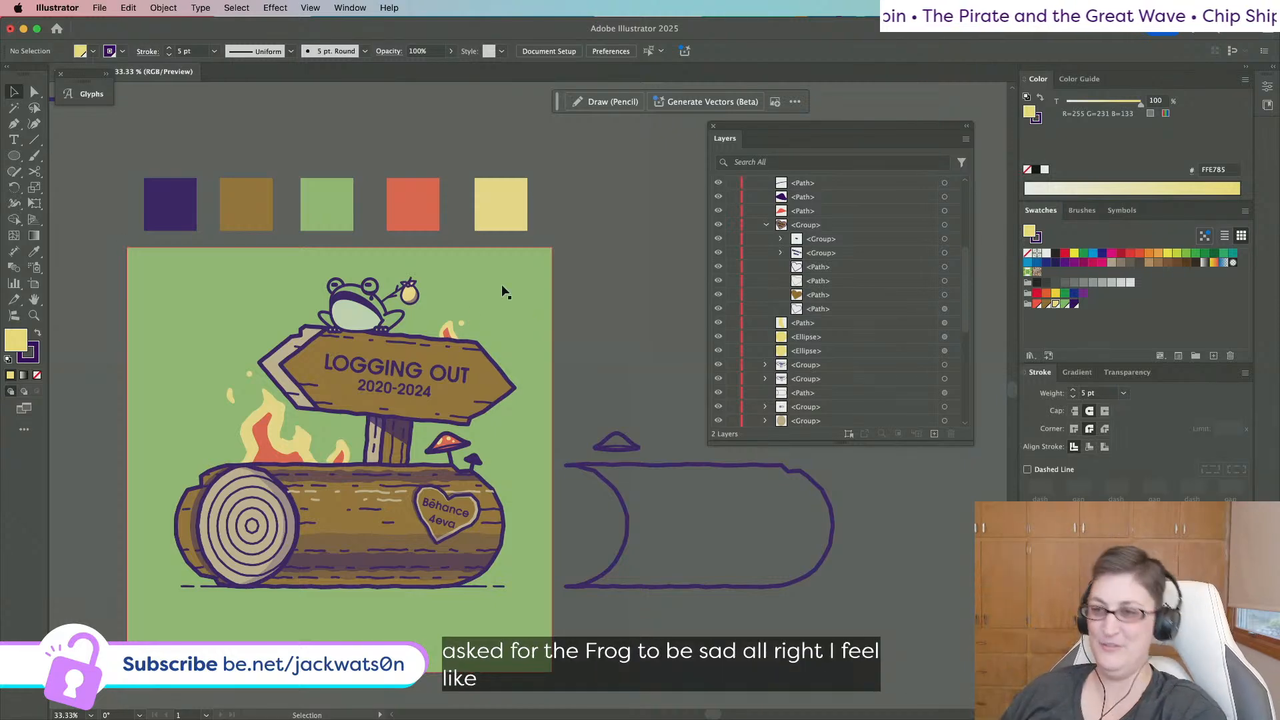
pyautogui.scroll(2, 441, 328)
pyautogui.hscroll(-2, 442, 329)
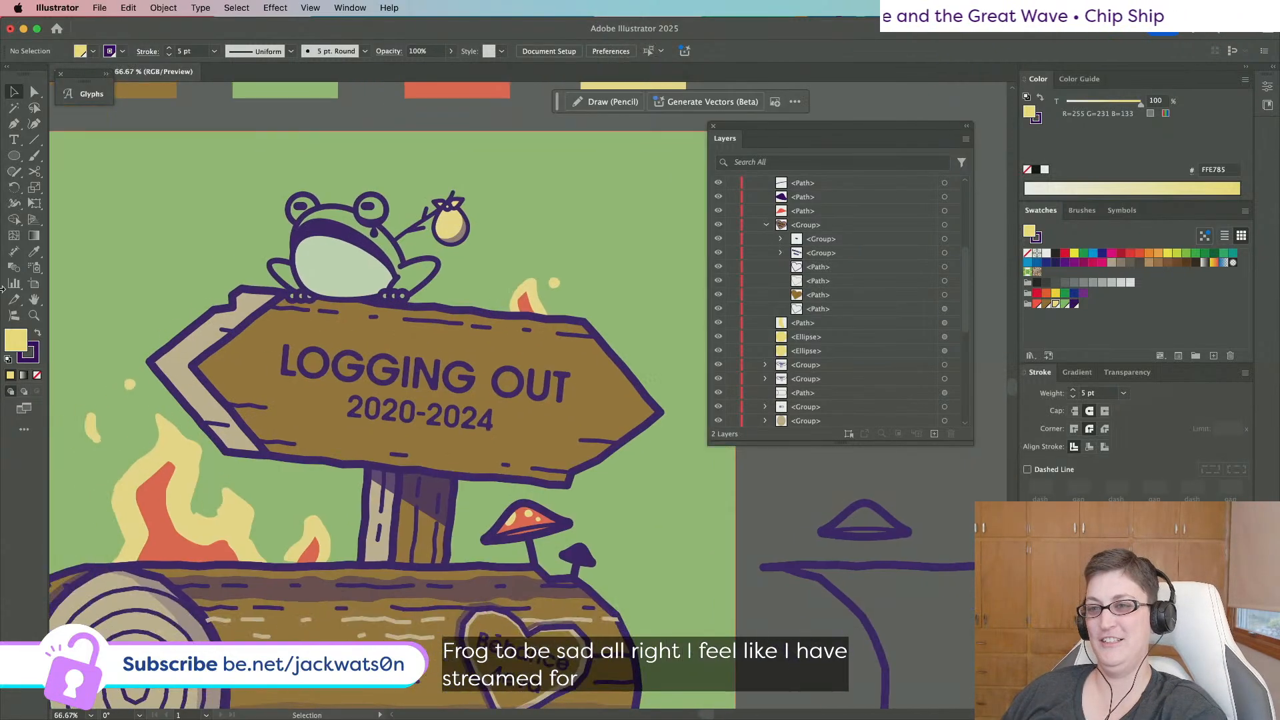
# Draw a curved lens-shaped shadow under the frog along the sign's top edge.
pyautogui.click(16, 157)
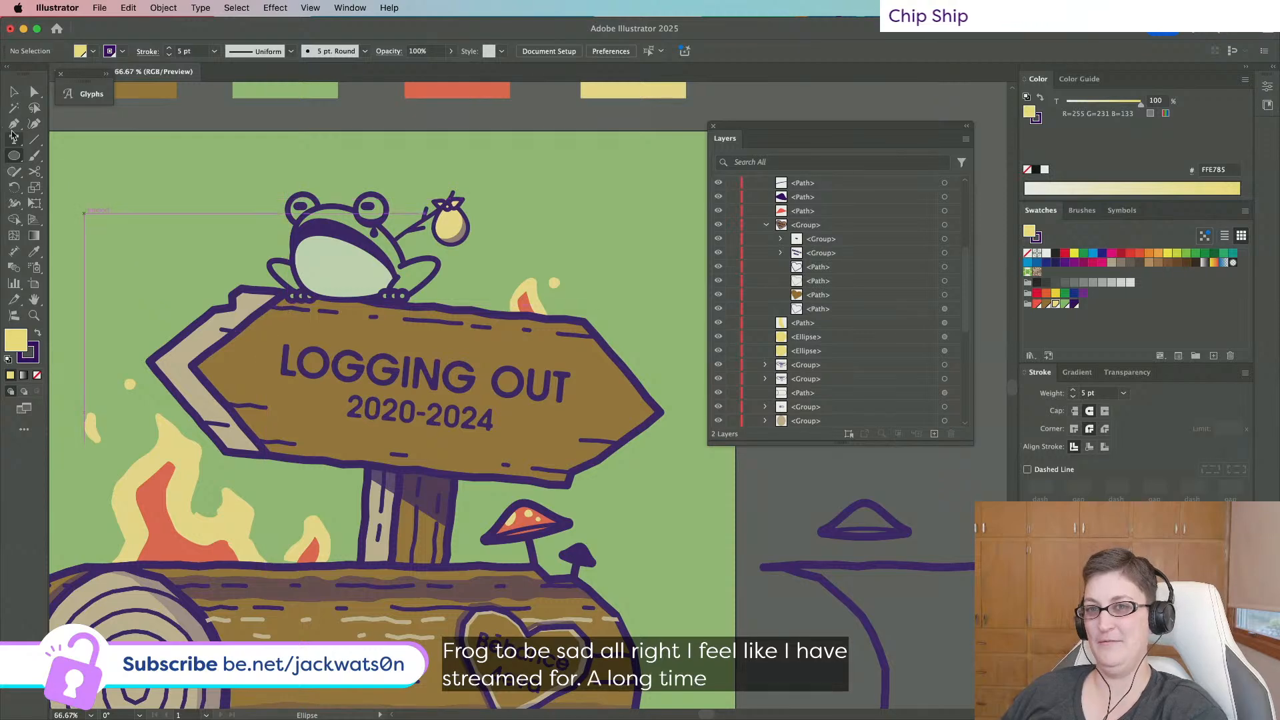
pyautogui.press('p')
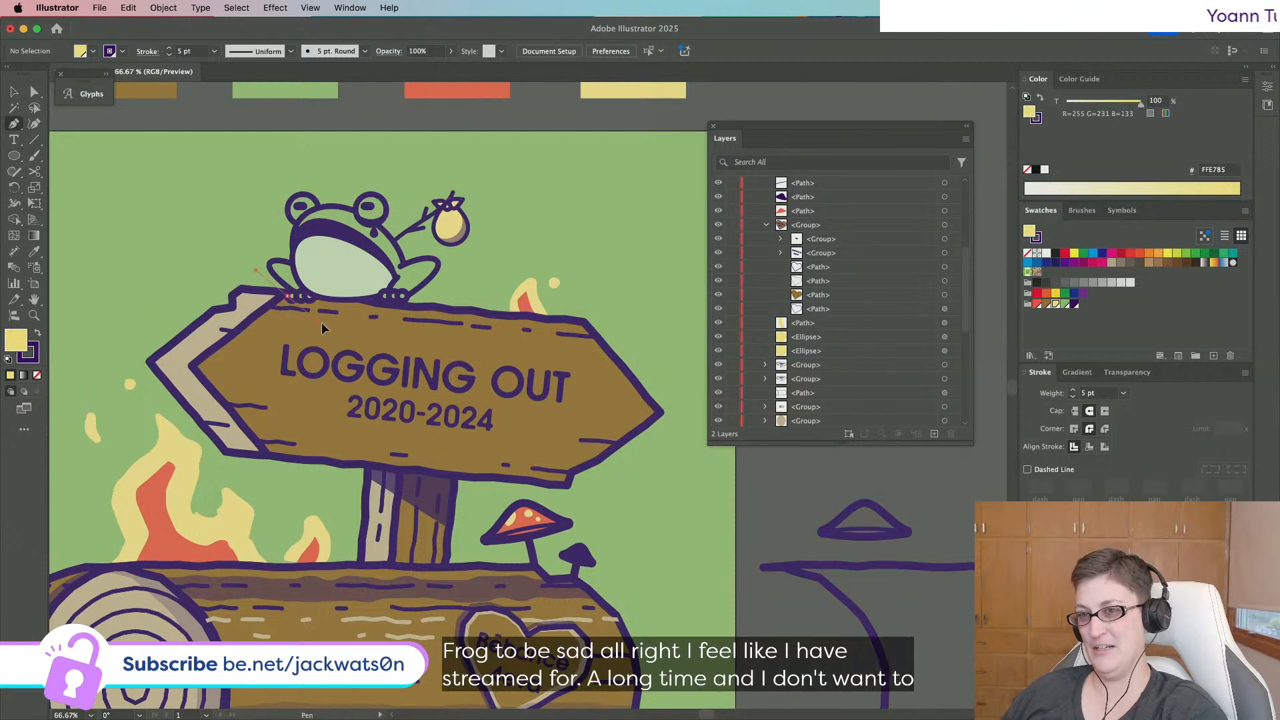
pyautogui.moveTo(286, 296); pyautogui.dragTo(380, 342)
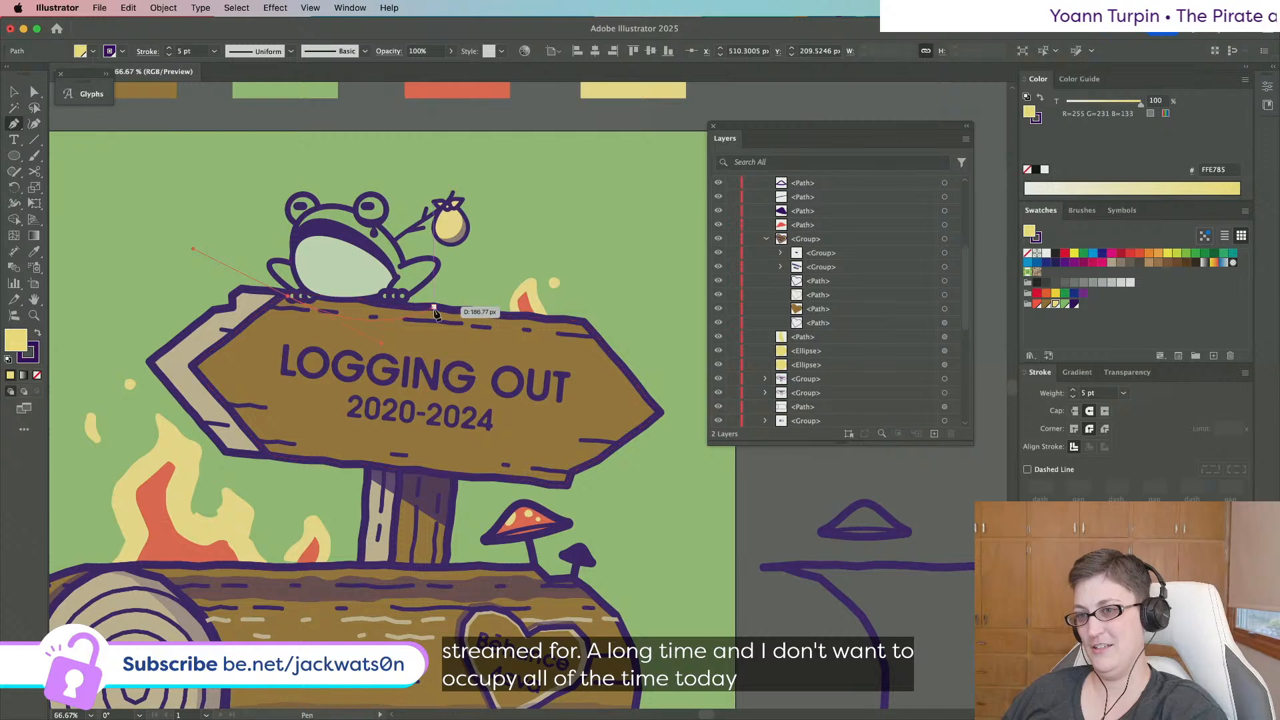
pyautogui.click(415, 308)
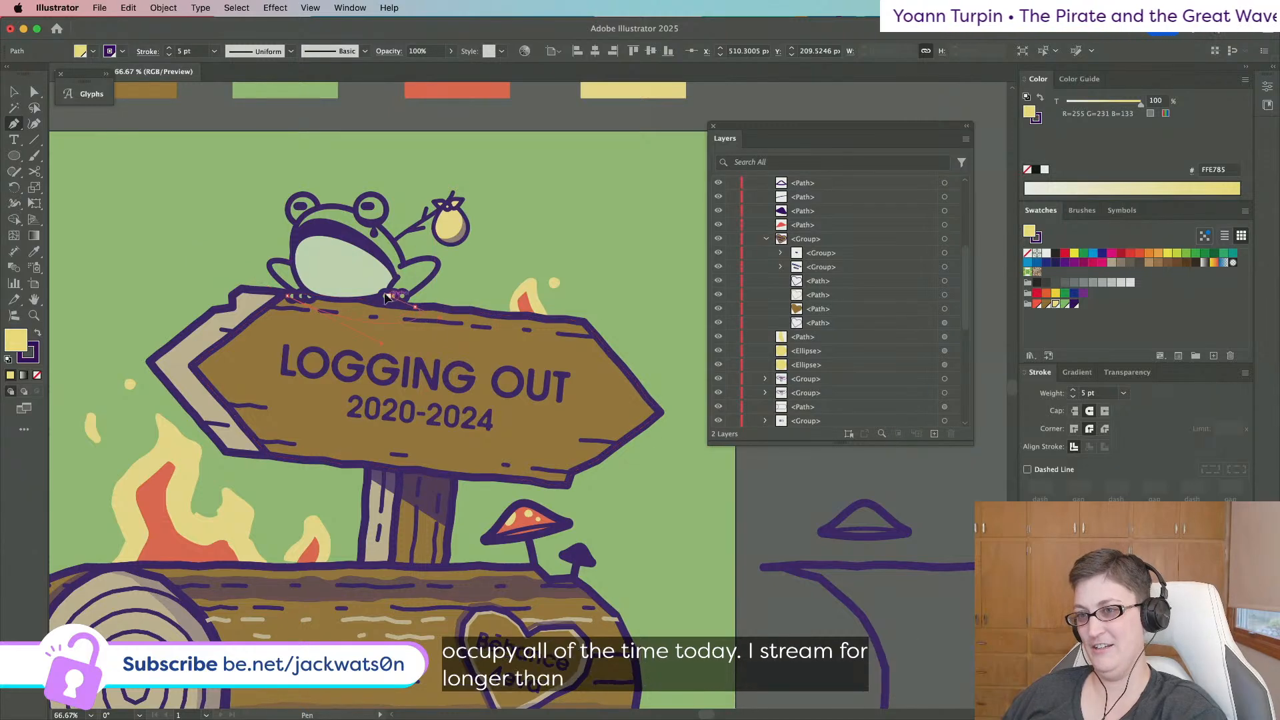
pyautogui.click(287, 296)
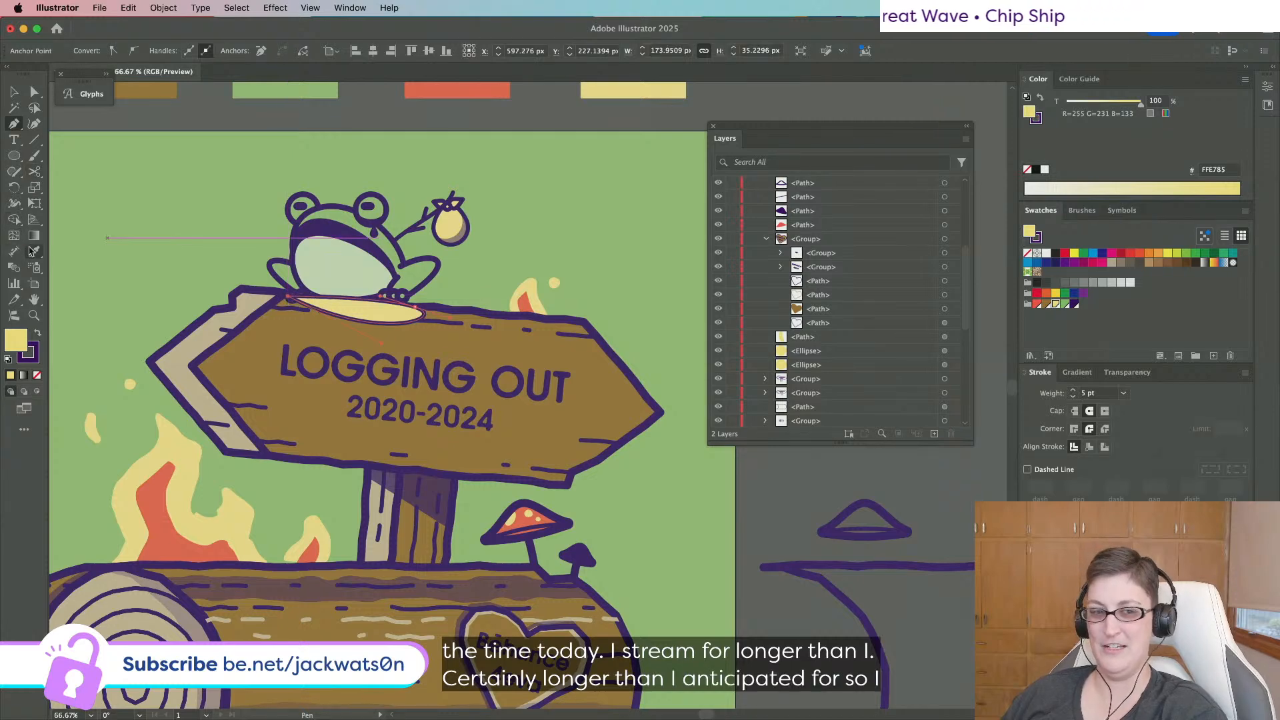
# Give the lens the dark purple outline colour and paste it behind the frog.
pyautogui.click(34, 252)
pyautogui.click(320, 564)
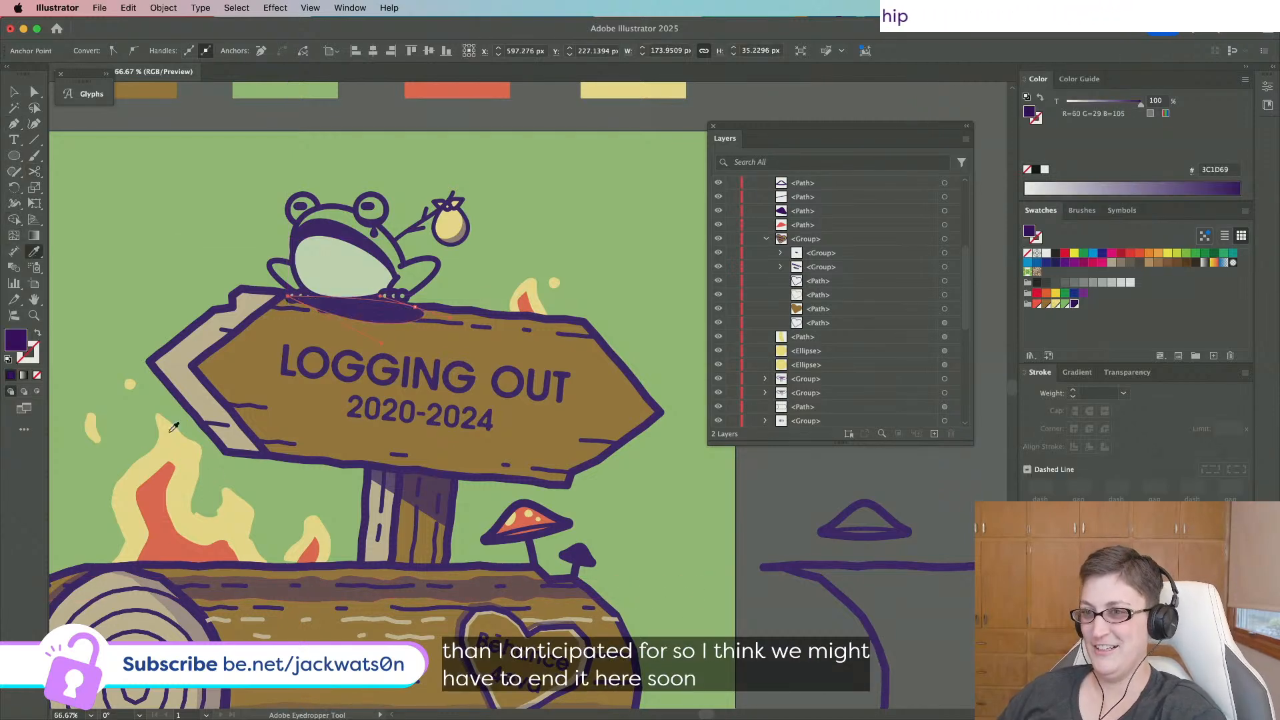
pyautogui.press('shift+super+a')
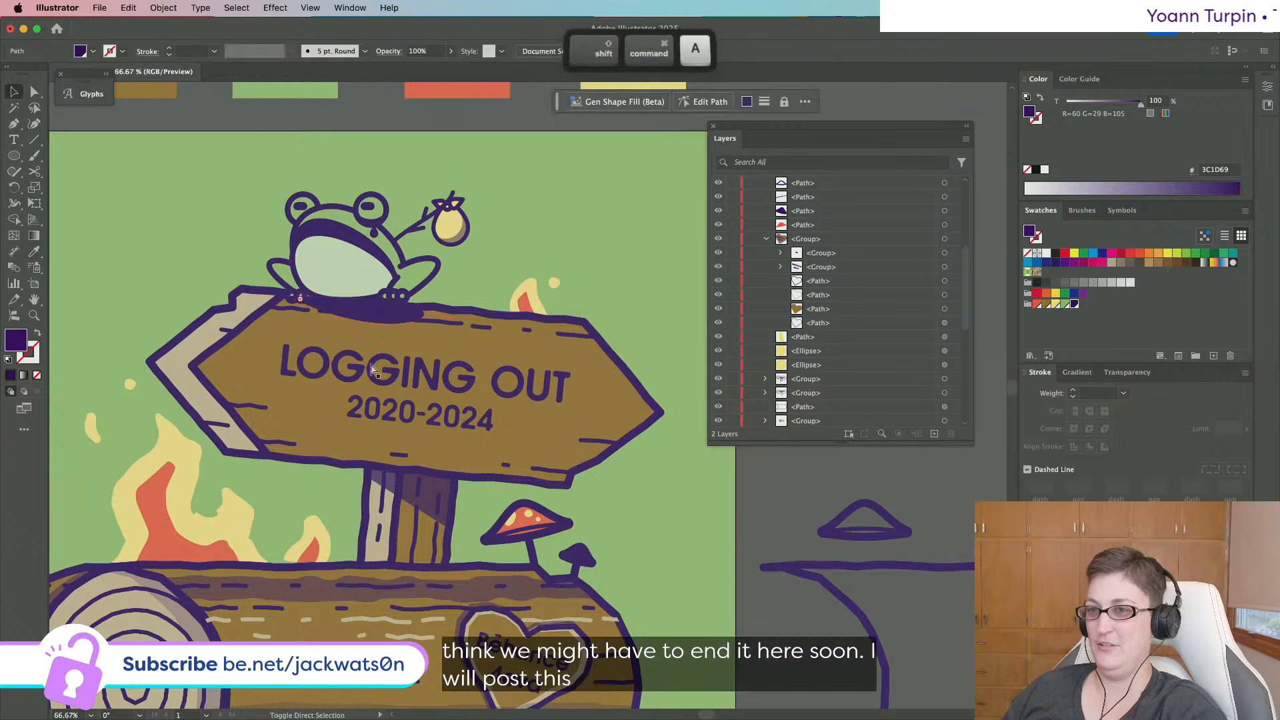
pyautogui.click(378, 320)
pyautogui.press('super+x')
pyautogui.click(395, 295)
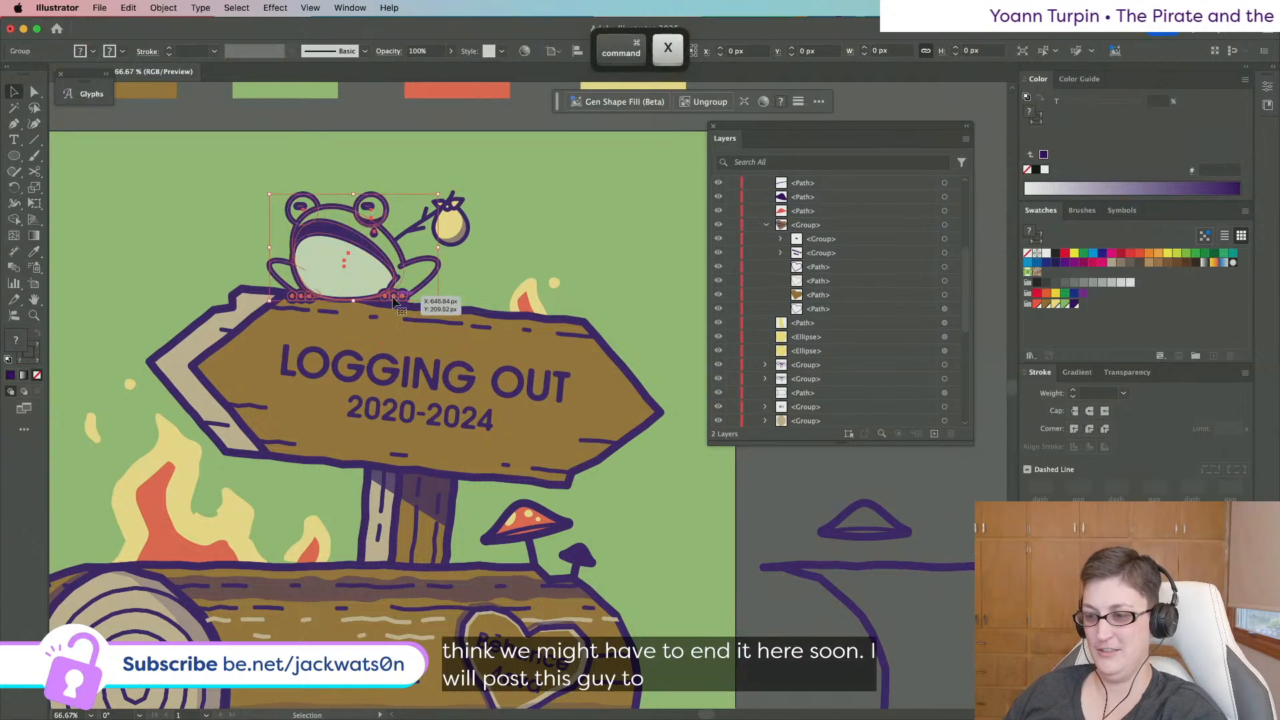
pyautogui.press('super+b')
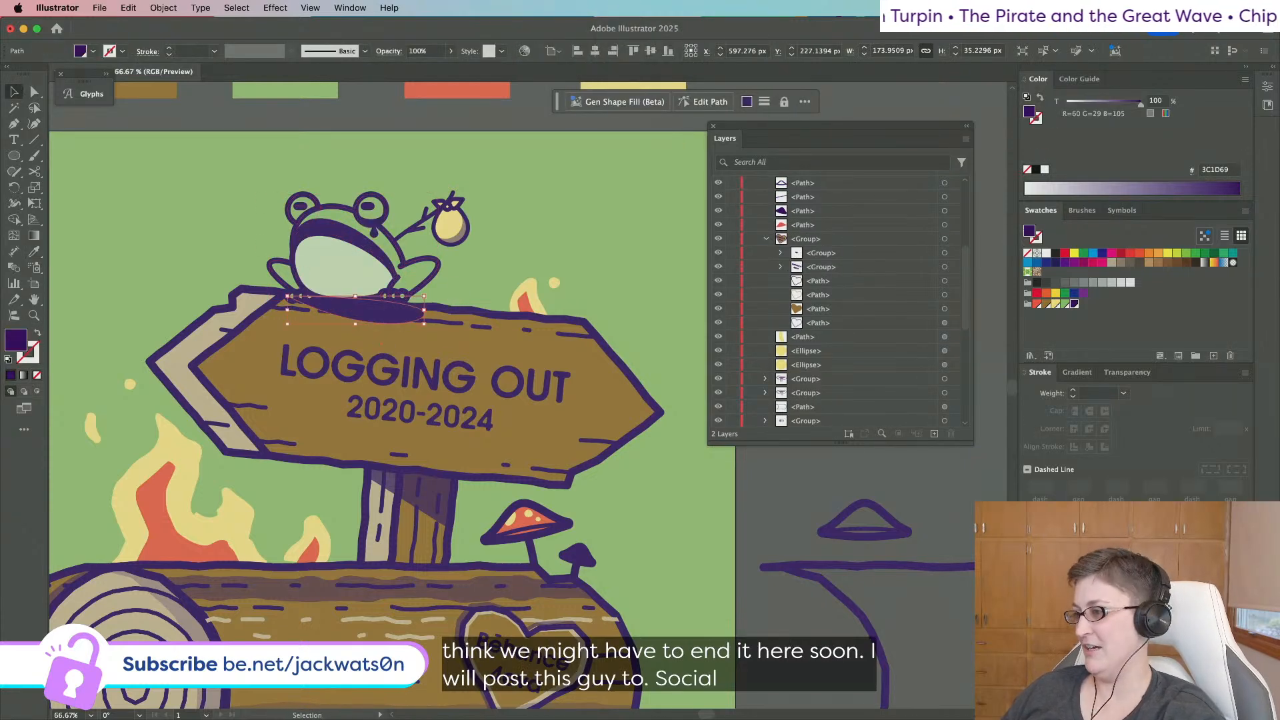
# Set the shadow's opacity to 50%.
pyautogui.click(440, 53)
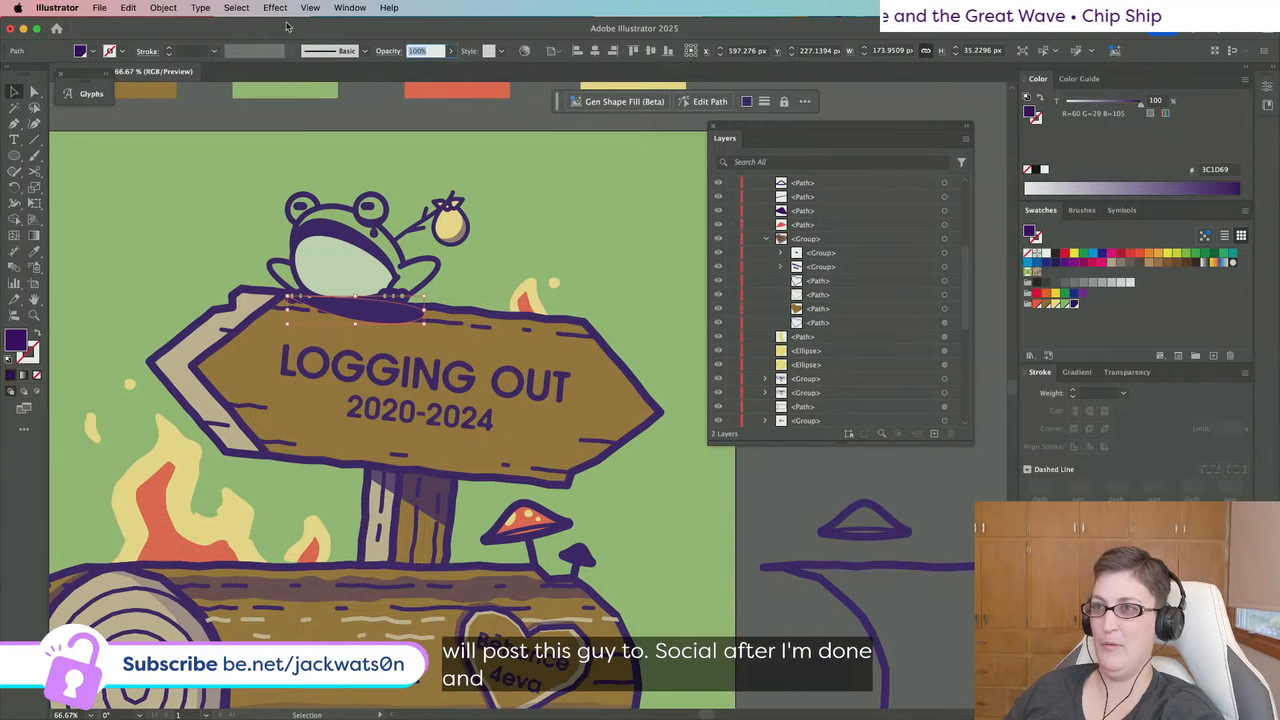
pyautogui.write('25')
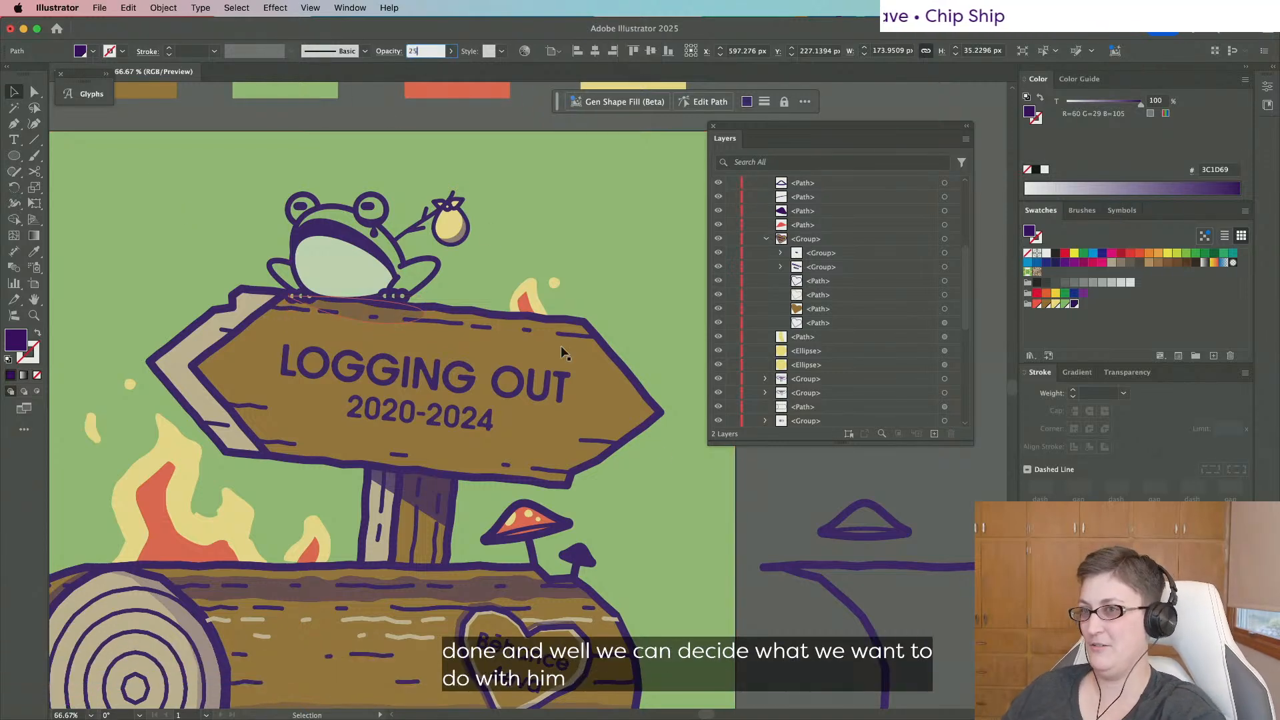
pyautogui.press('BackSpace')
pyautogui.press('BackSpace')
pyautogui.write('50')
pyautogui.scroll(-1, 247, 96)
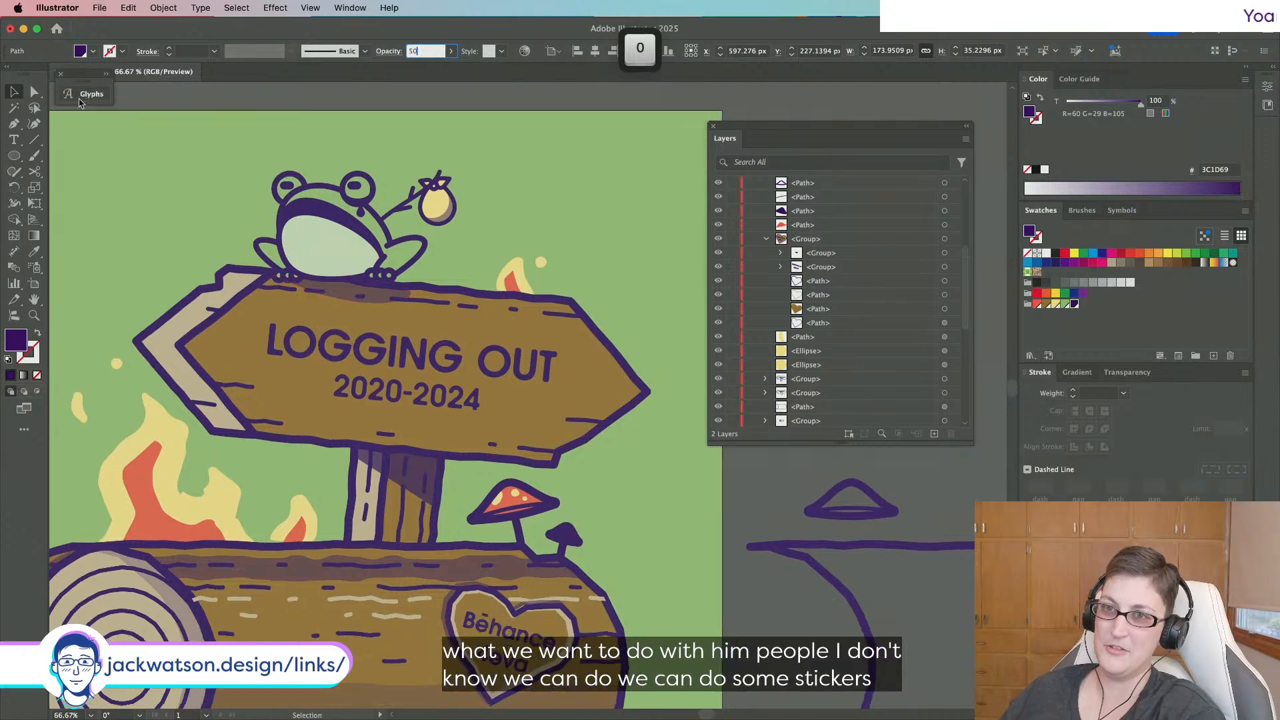
# Drag the shadow's right corner point to stretch it along the sign.
pyautogui.click(37, 94)
pyautogui.press('shift+super+a')
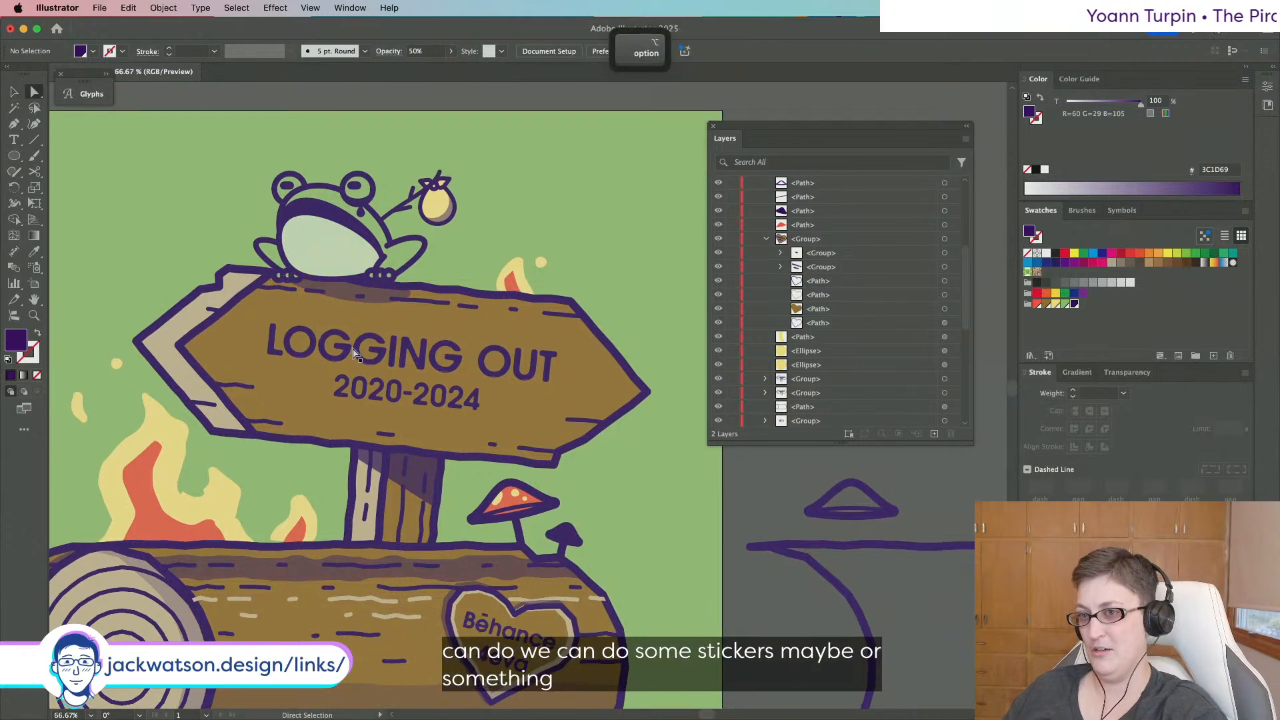
pyautogui.click(366, 295)
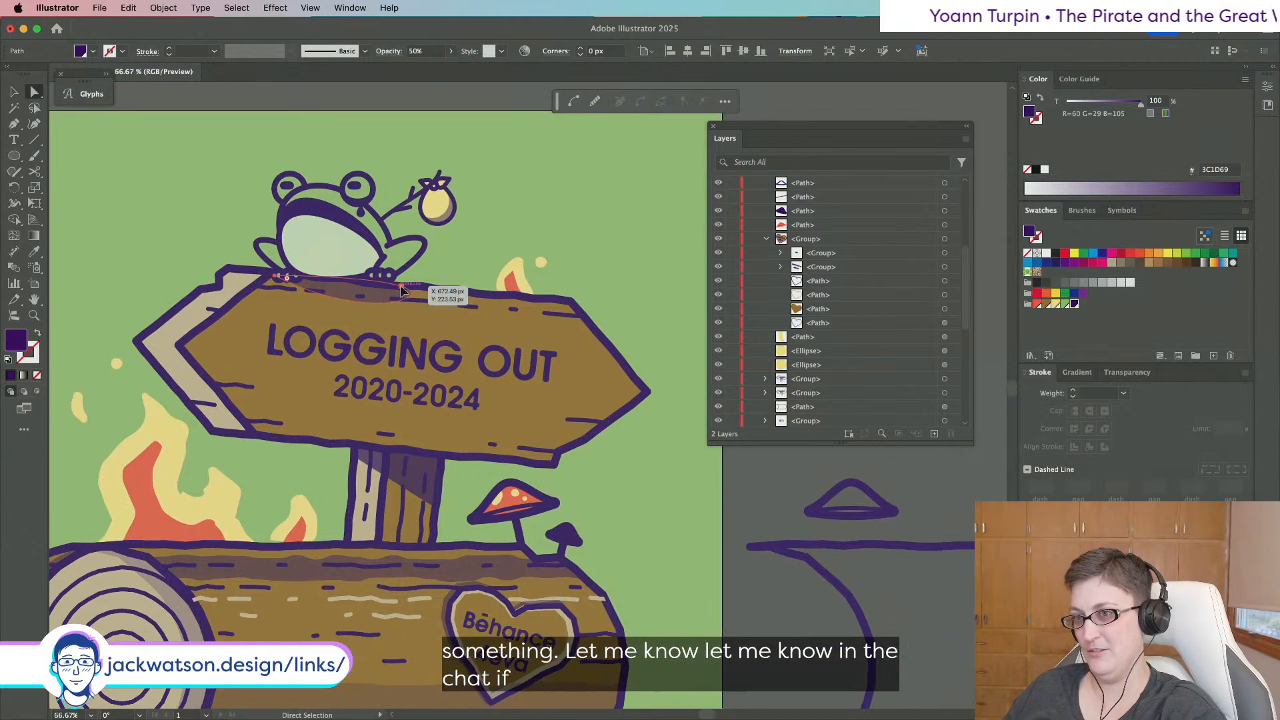
pyautogui.click(400, 287)
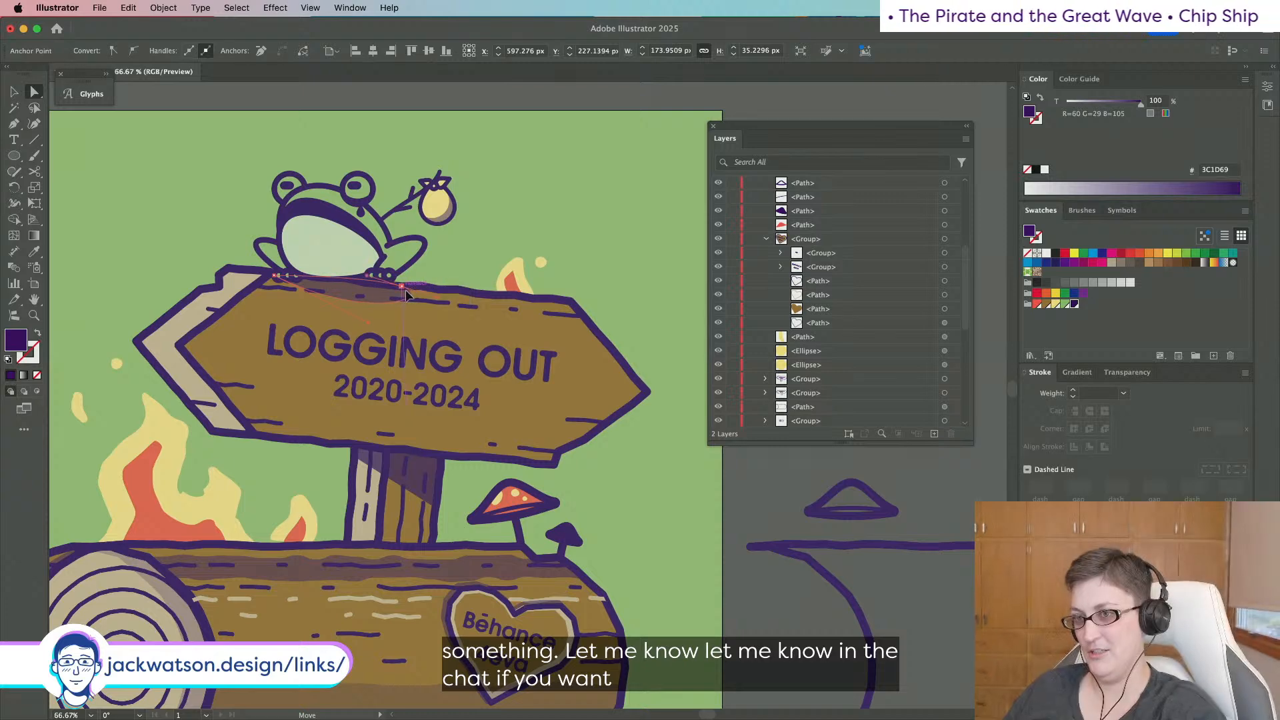
pyautogui.moveTo(406, 295); pyautogui.dragTo(384, 325)
pyautogui.scroll(-2, 538, 398)
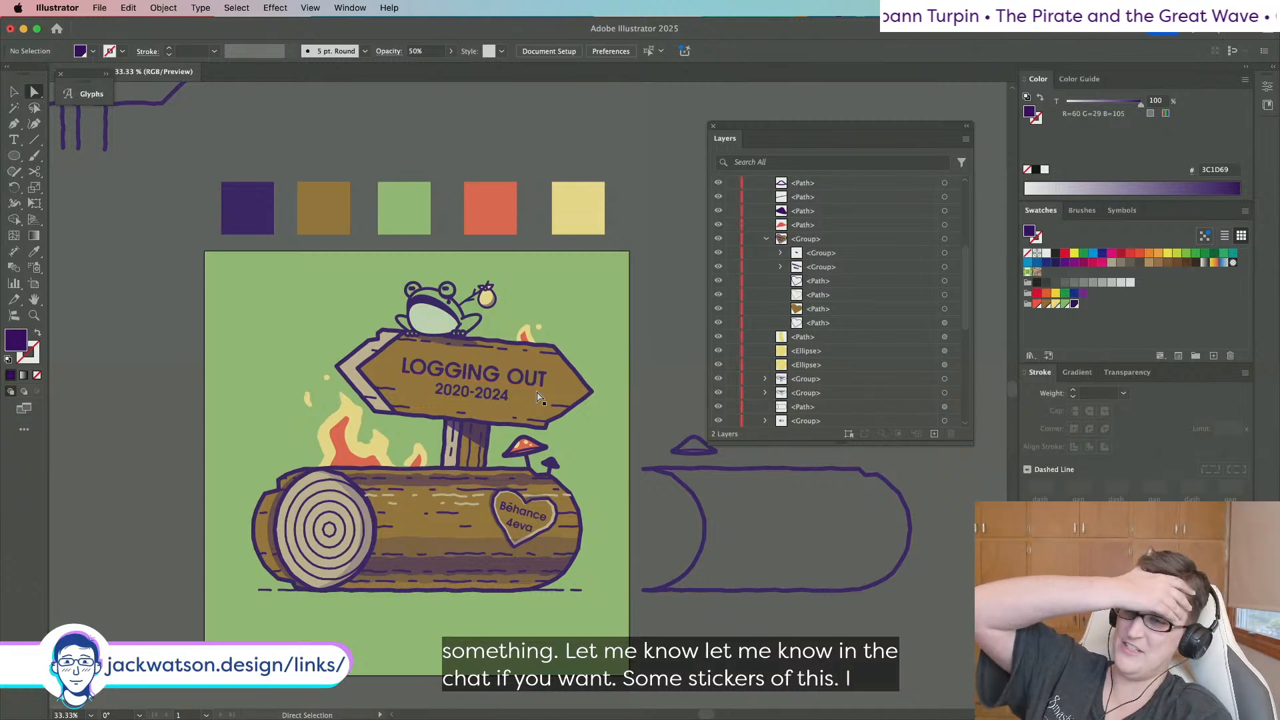
pyautogui.scroll(3, 370, 335)
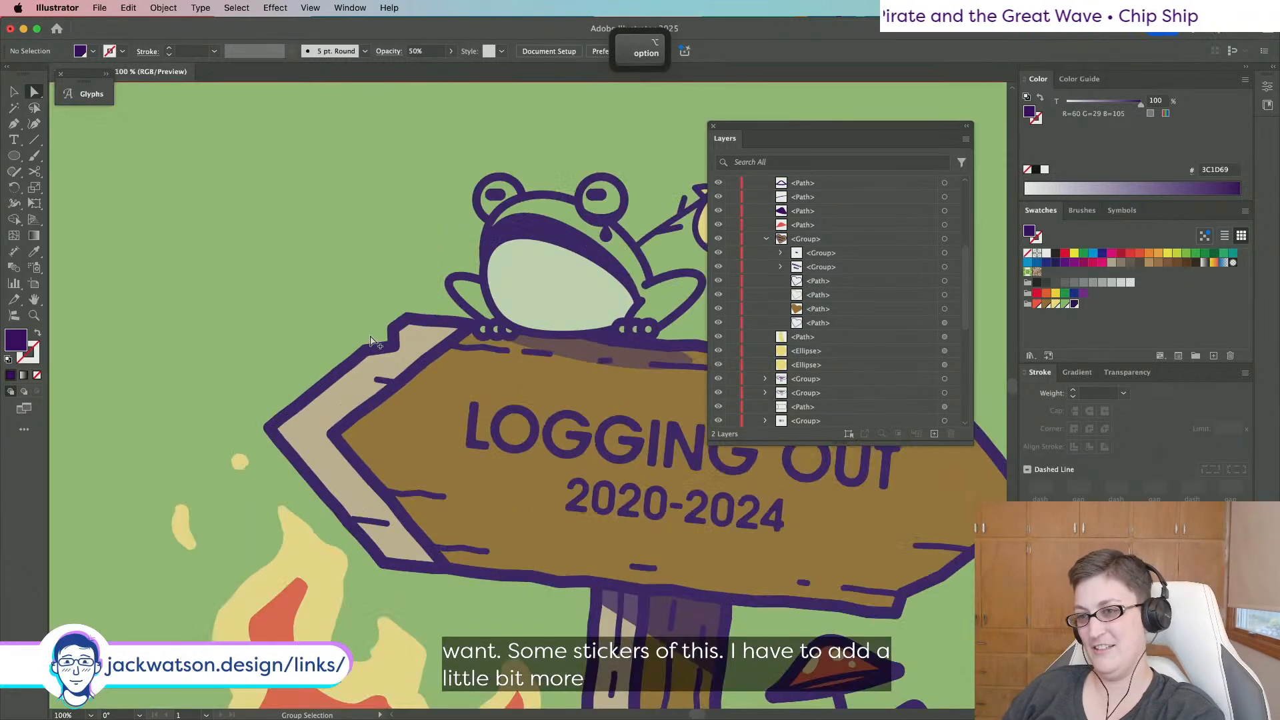
pyautogui.scroll(-2, 333, 335)
pyautogui.scroll(-1, 447, 301)
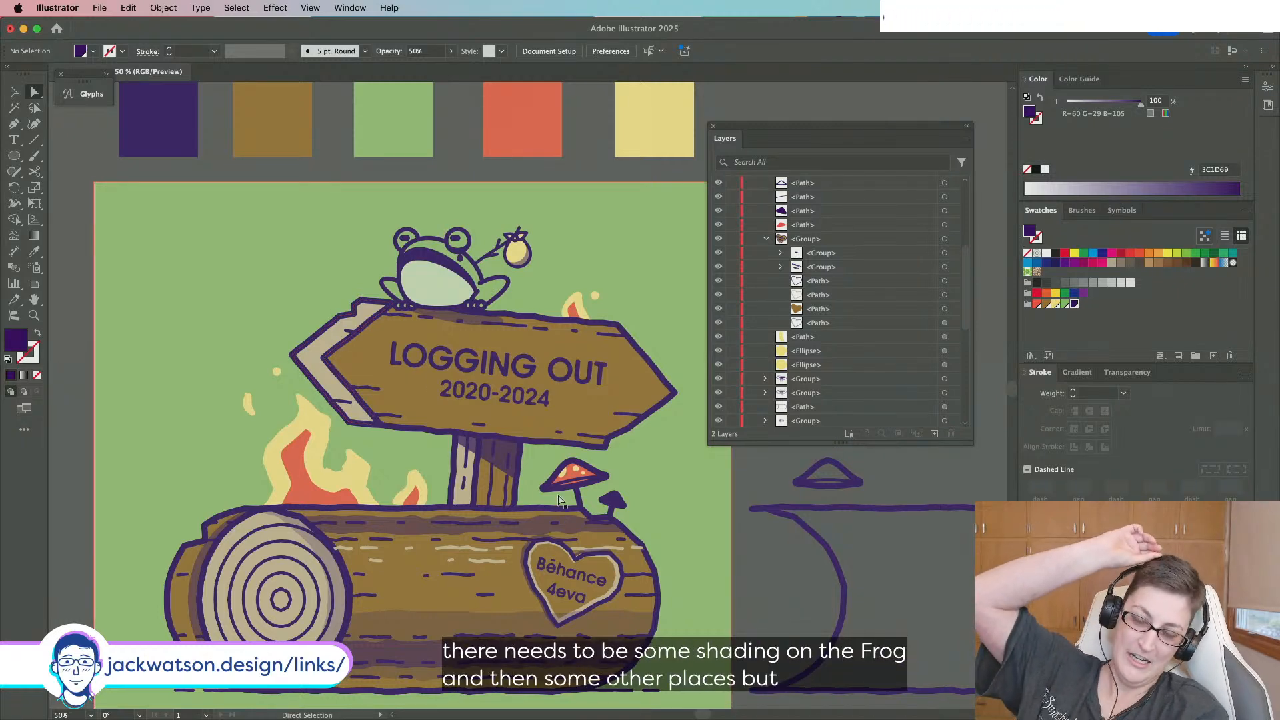
pyautogui.press('alt')
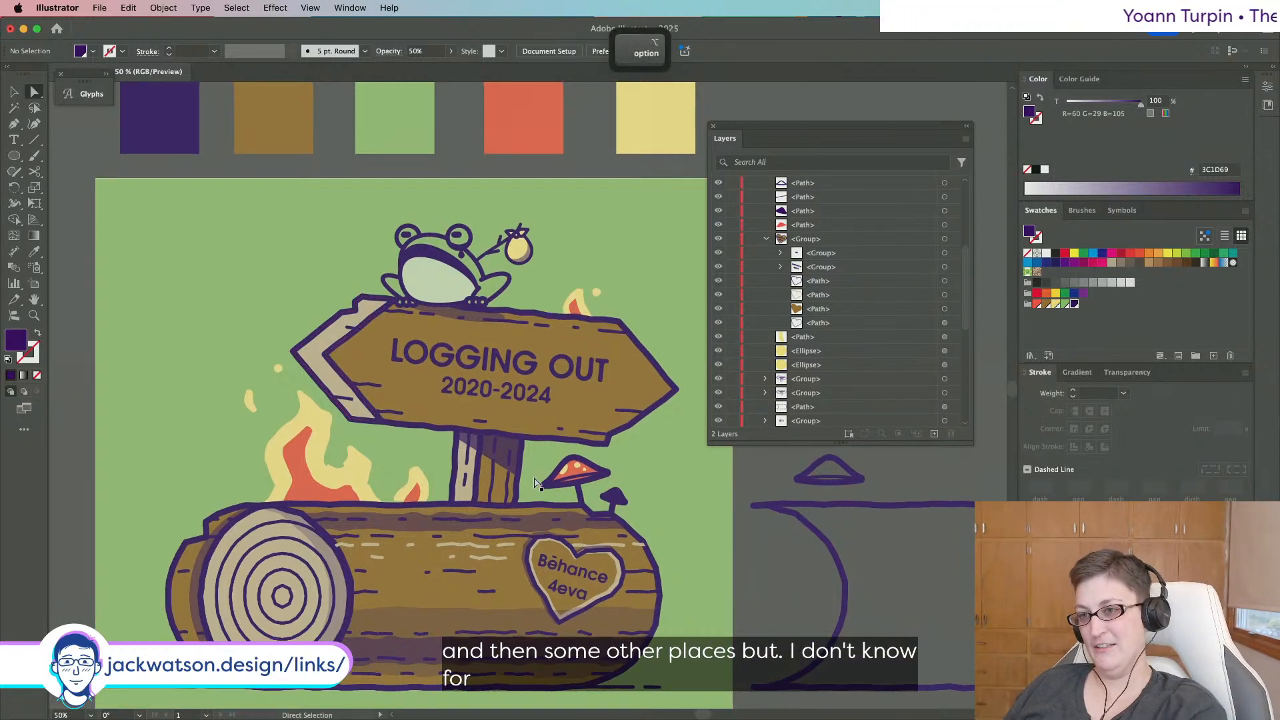
pyautogui.scroll(-1, 536, 483)
pyautogui.scroll(-1, 535, 480)
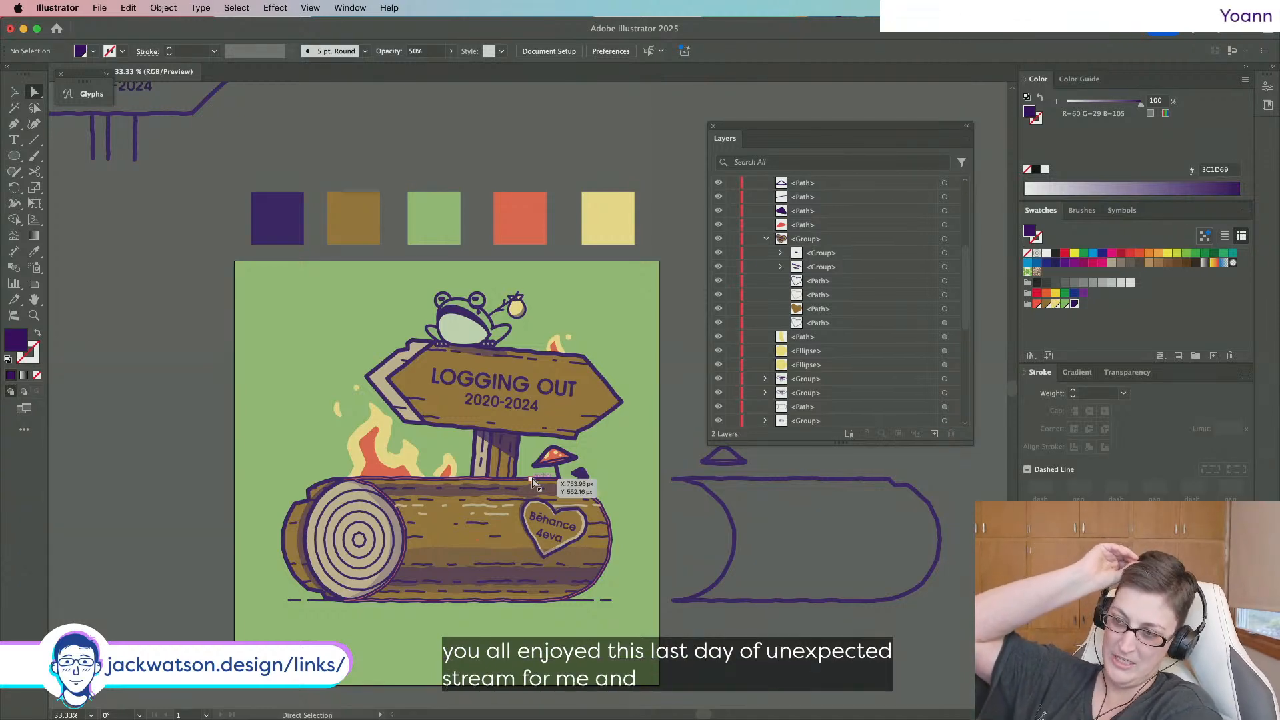
pyautogui.scroll(1, 533, 482)
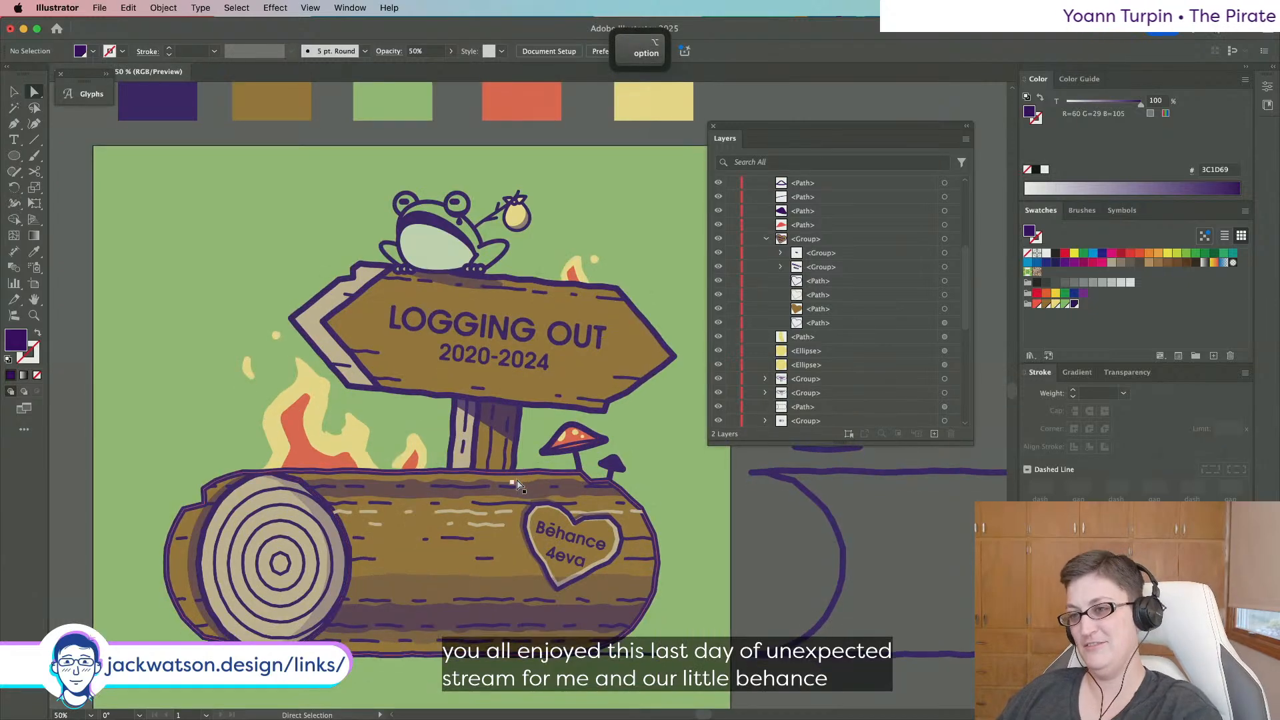